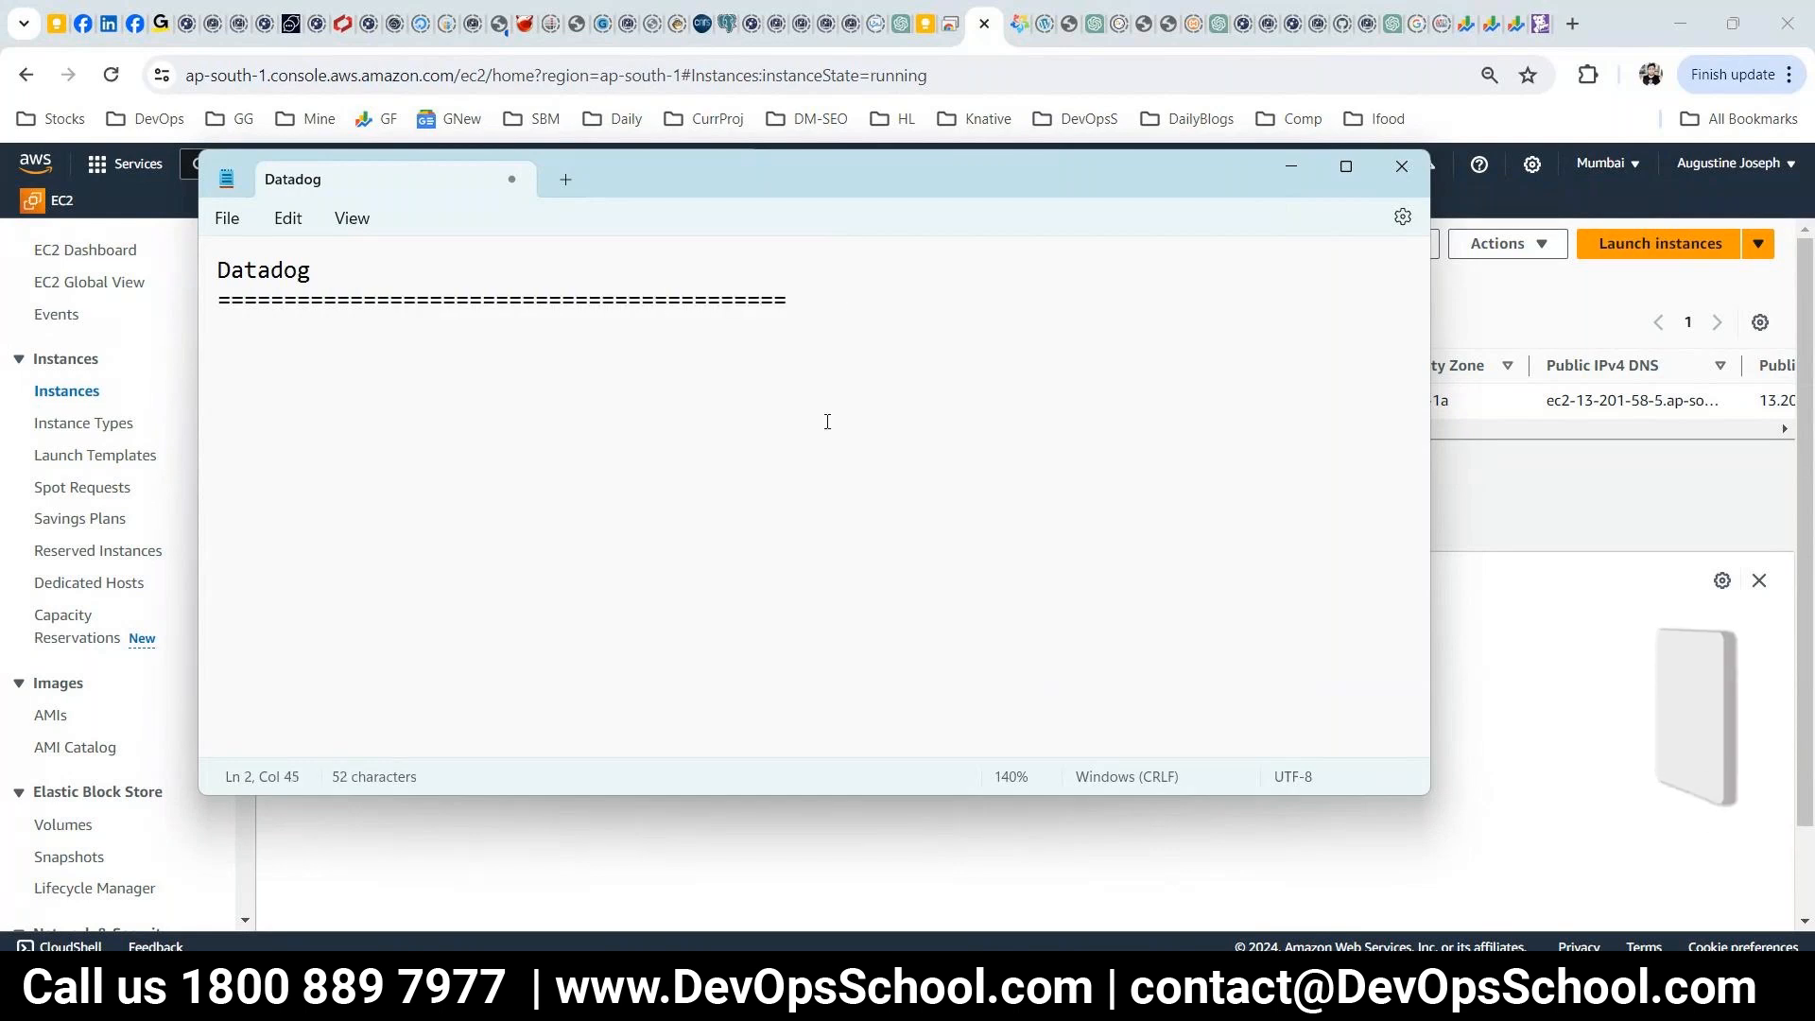
- Maximize the Datadog note and add an indented line reading "obserabability platform" below the heading's underline
double_click(878, 182)
key(ctrl+minus)
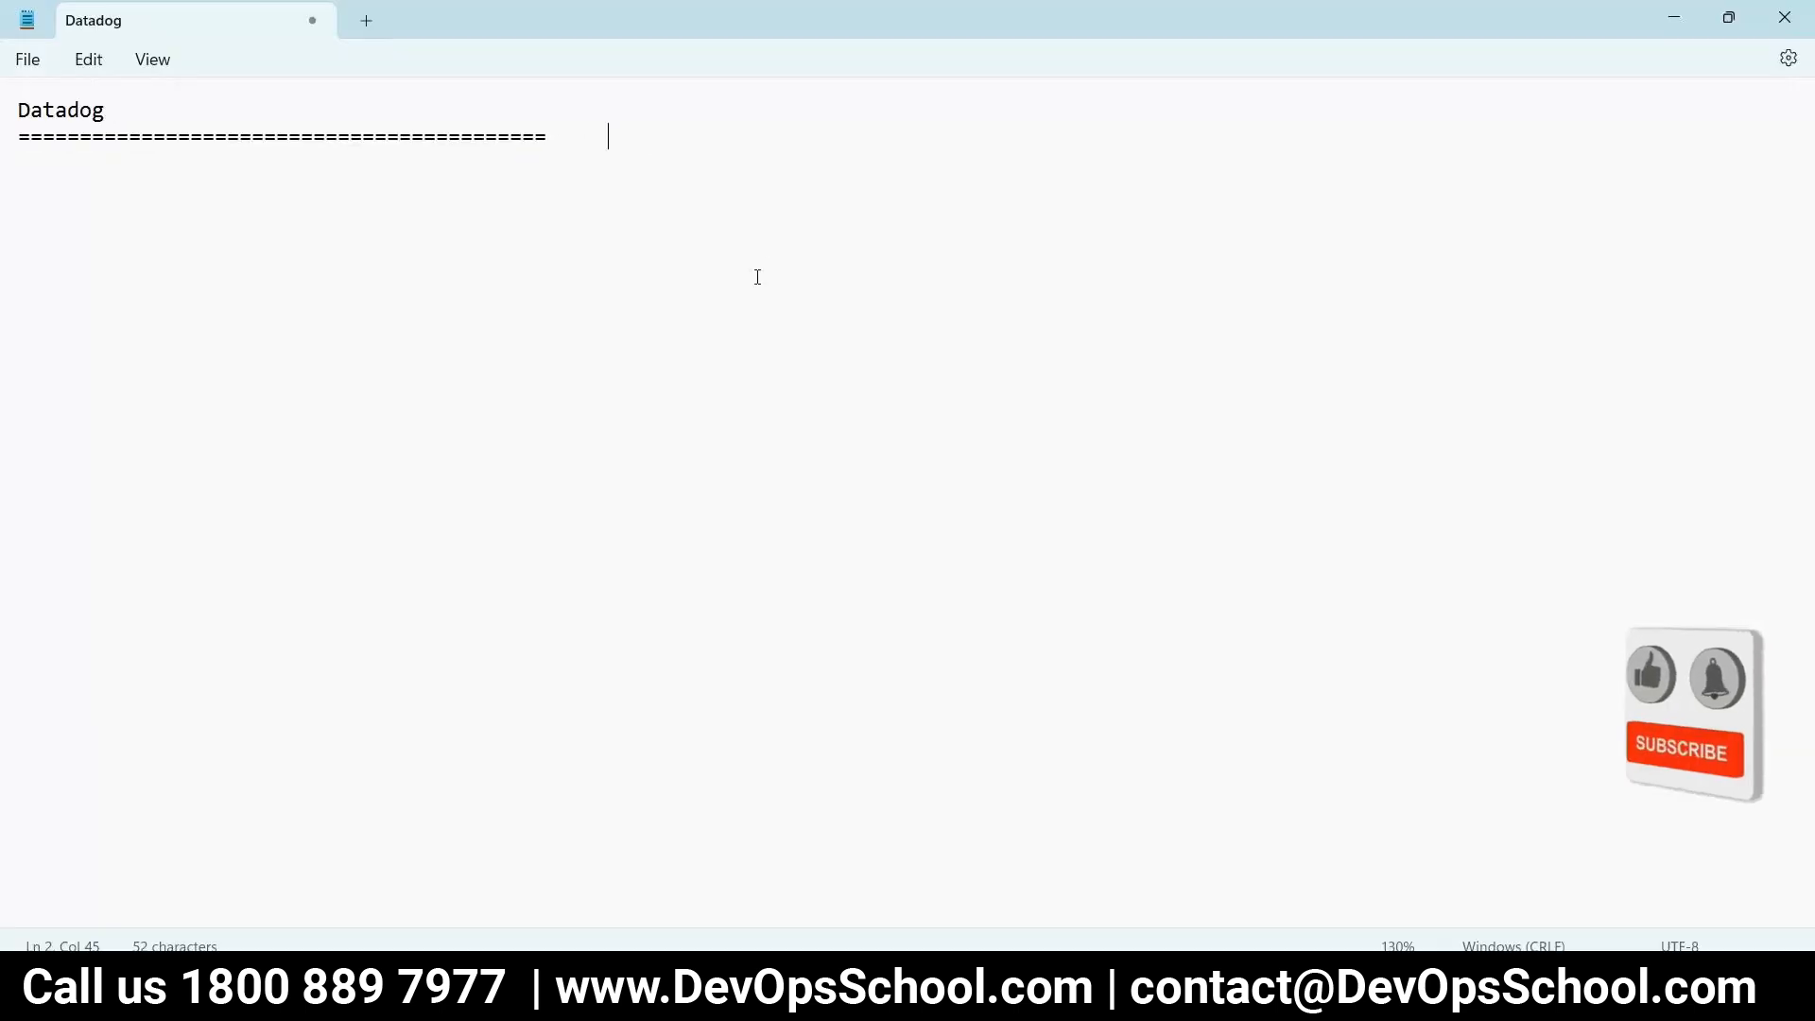
key(Return)
key(Tab)
text(obserab)
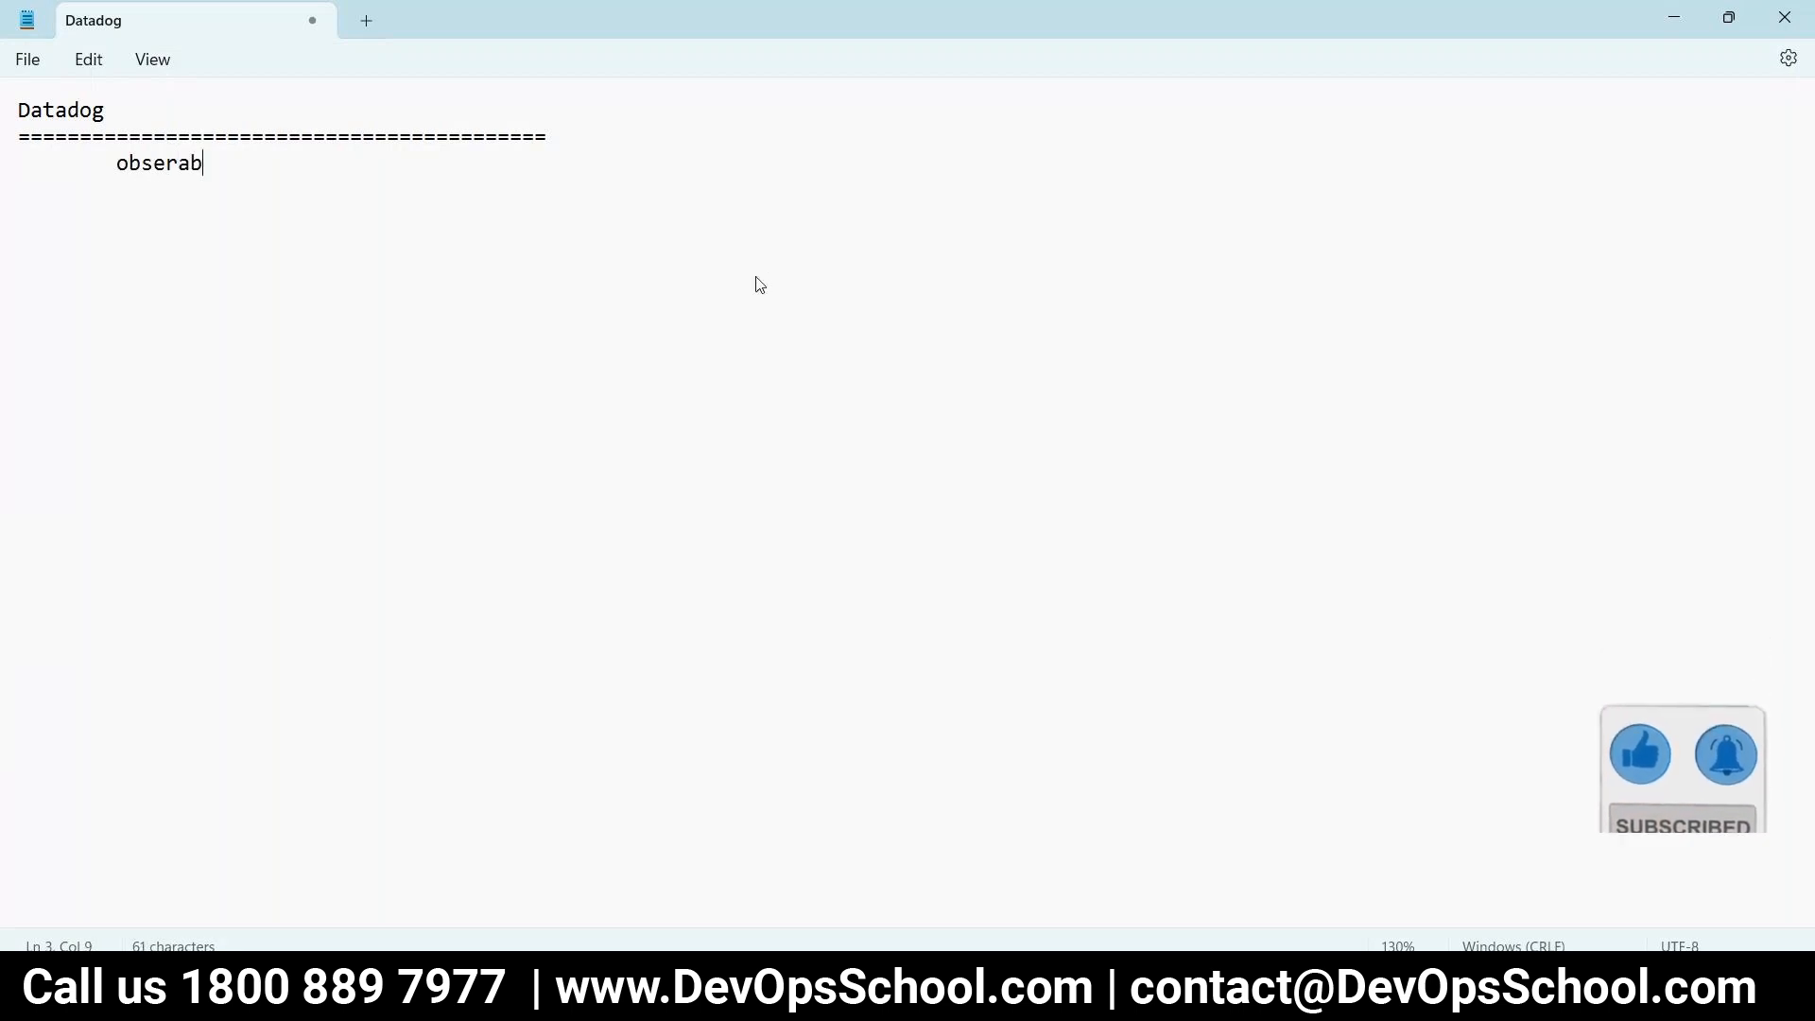
text(ab)
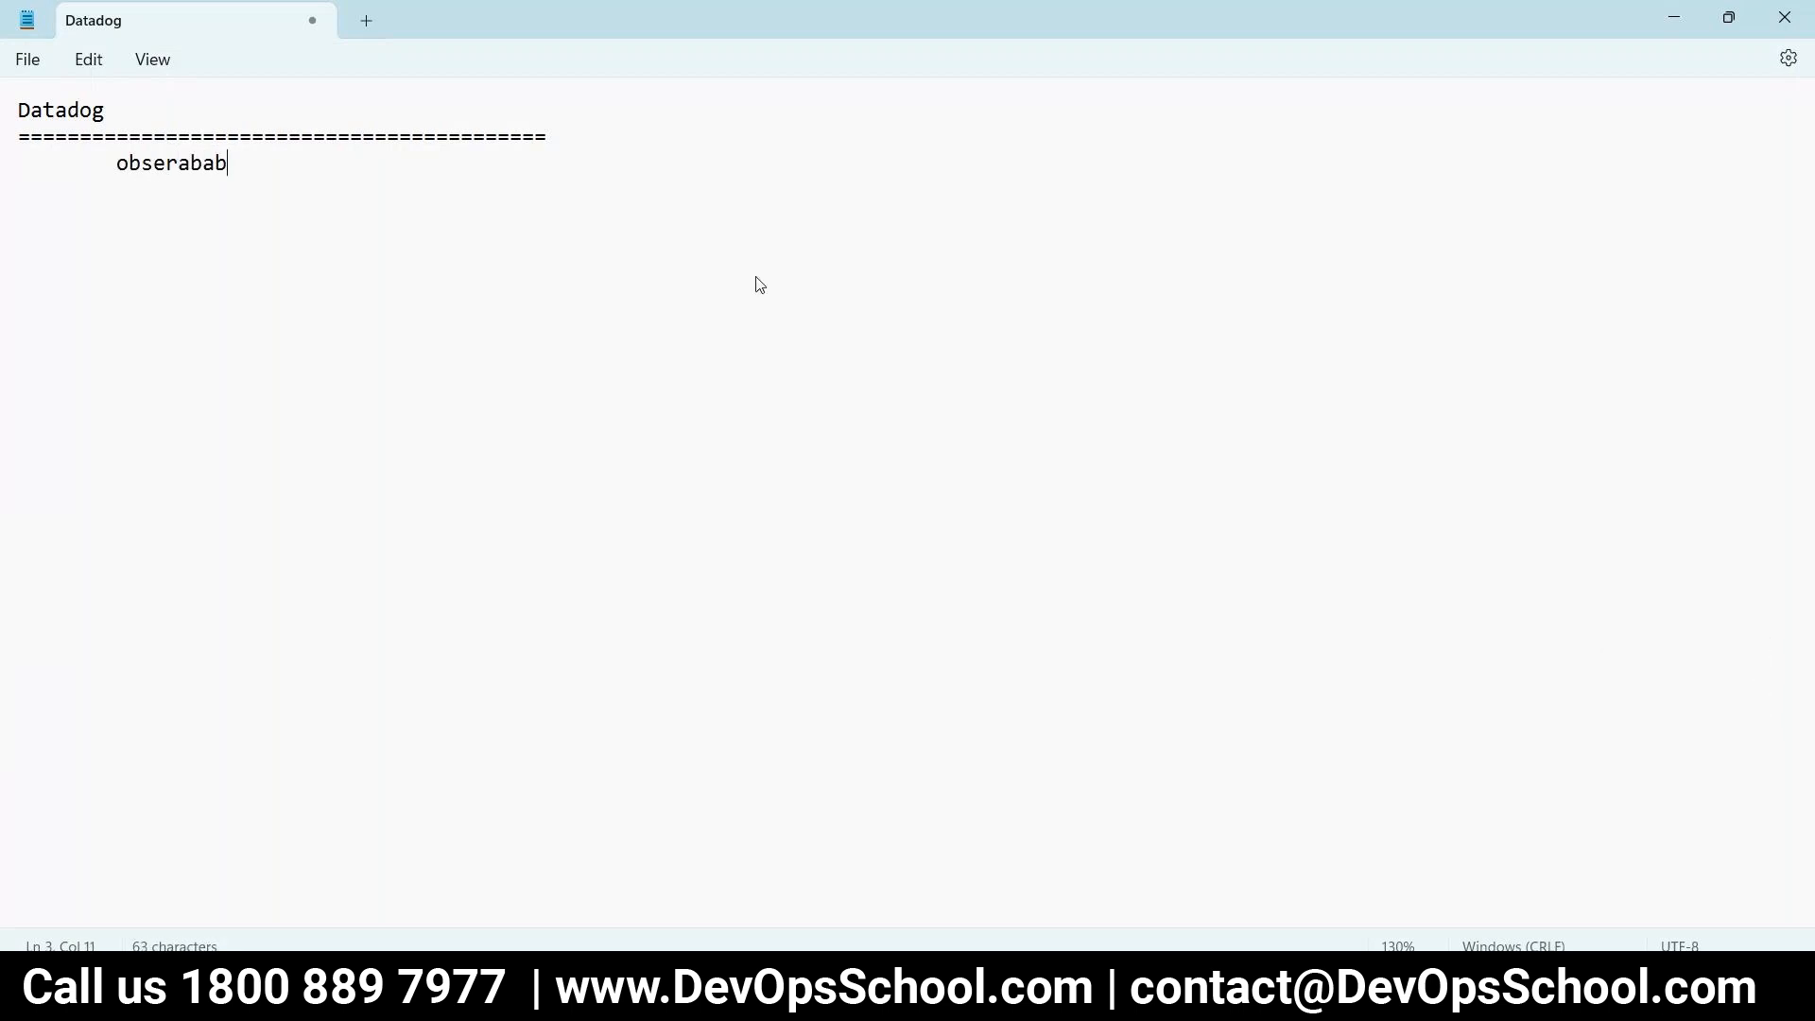
text(ility platform)
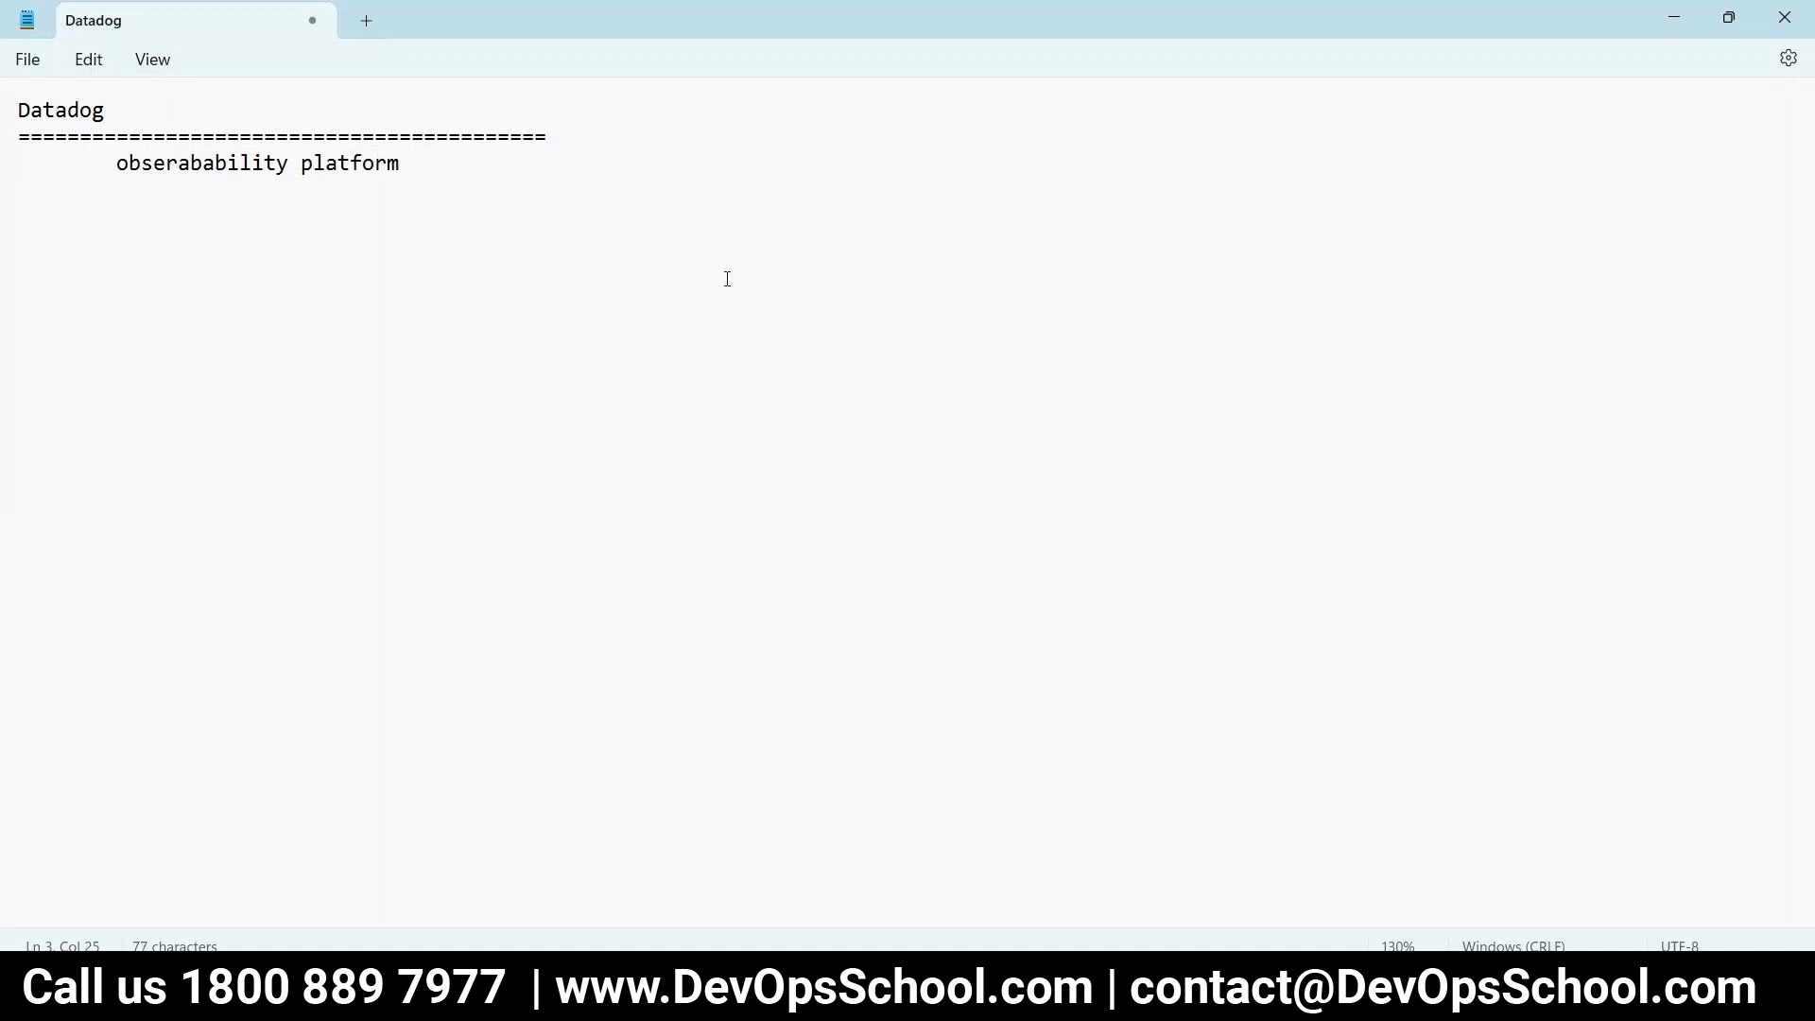
- Add an indented line reading "monitoring" after a blank line below "obserabability platform"
double_click(211, 165)
key(End)
key(Return)
key(Return)
key(Tab)
text(monioring)
key(BackSpace)
key(BackSpace)
key(BackSpace)
key(BackSpace)
key(BackSpace)
text(toring)
key(BackSpace)
key(BackSpace)
key(BackSpace)
text(ing)
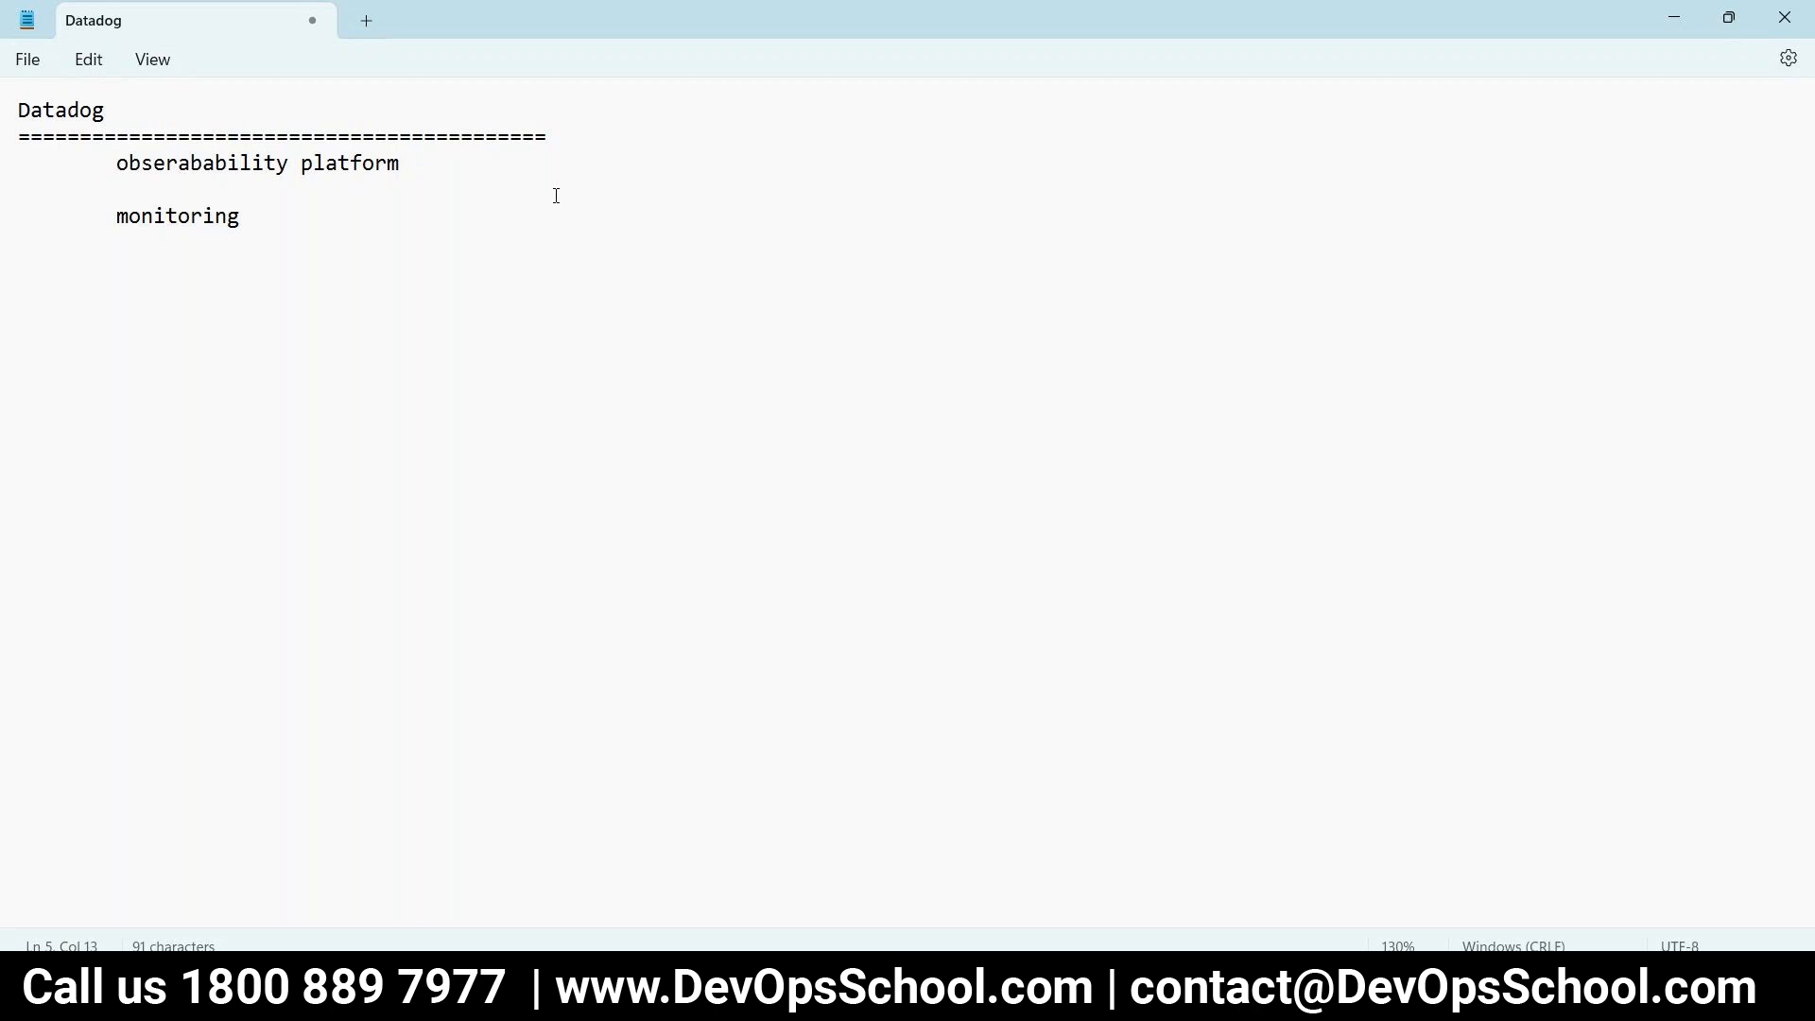
- Add a further indented line reading "----> obserabability" directly beneath "monitoring"
key(Return)
key(BackSpace)
key(Return)
key(Tab)
key(Tab)
text(----> obserabability)
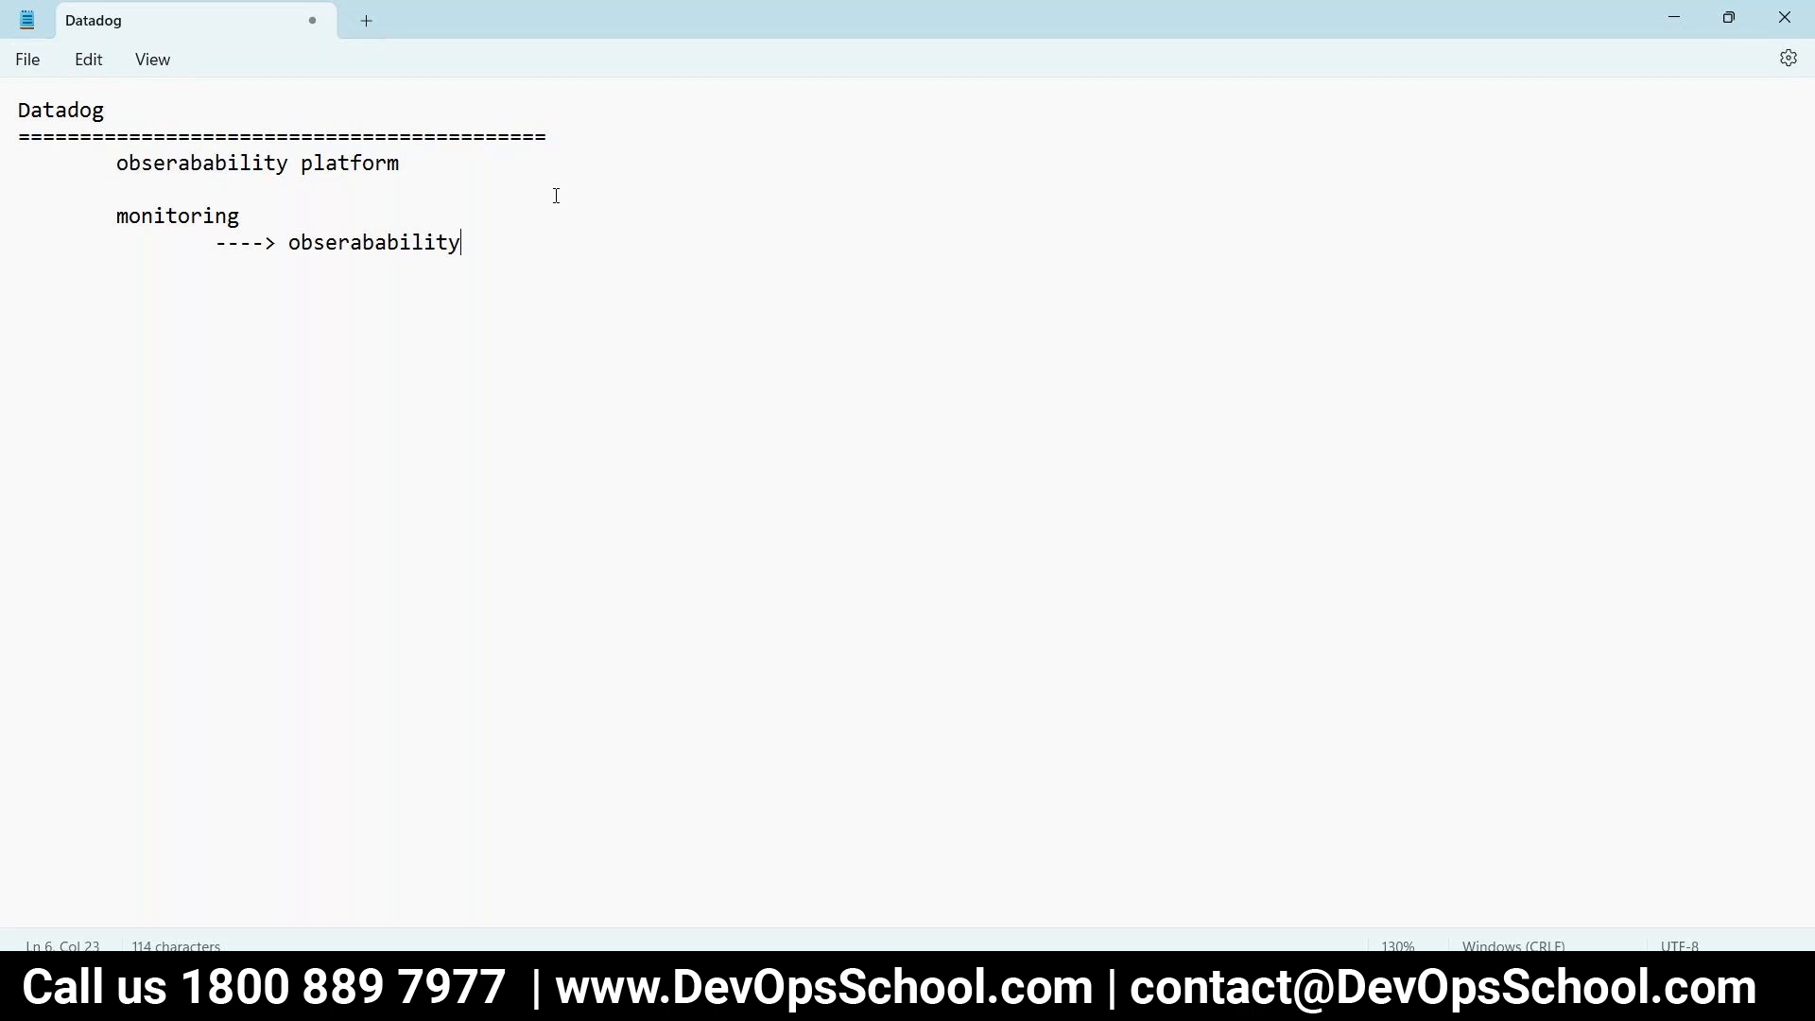
- Copy the word "monitoring" to an indented line at the end of the note and complete it as "monitoring - Metrices"
double_click(167, 227)
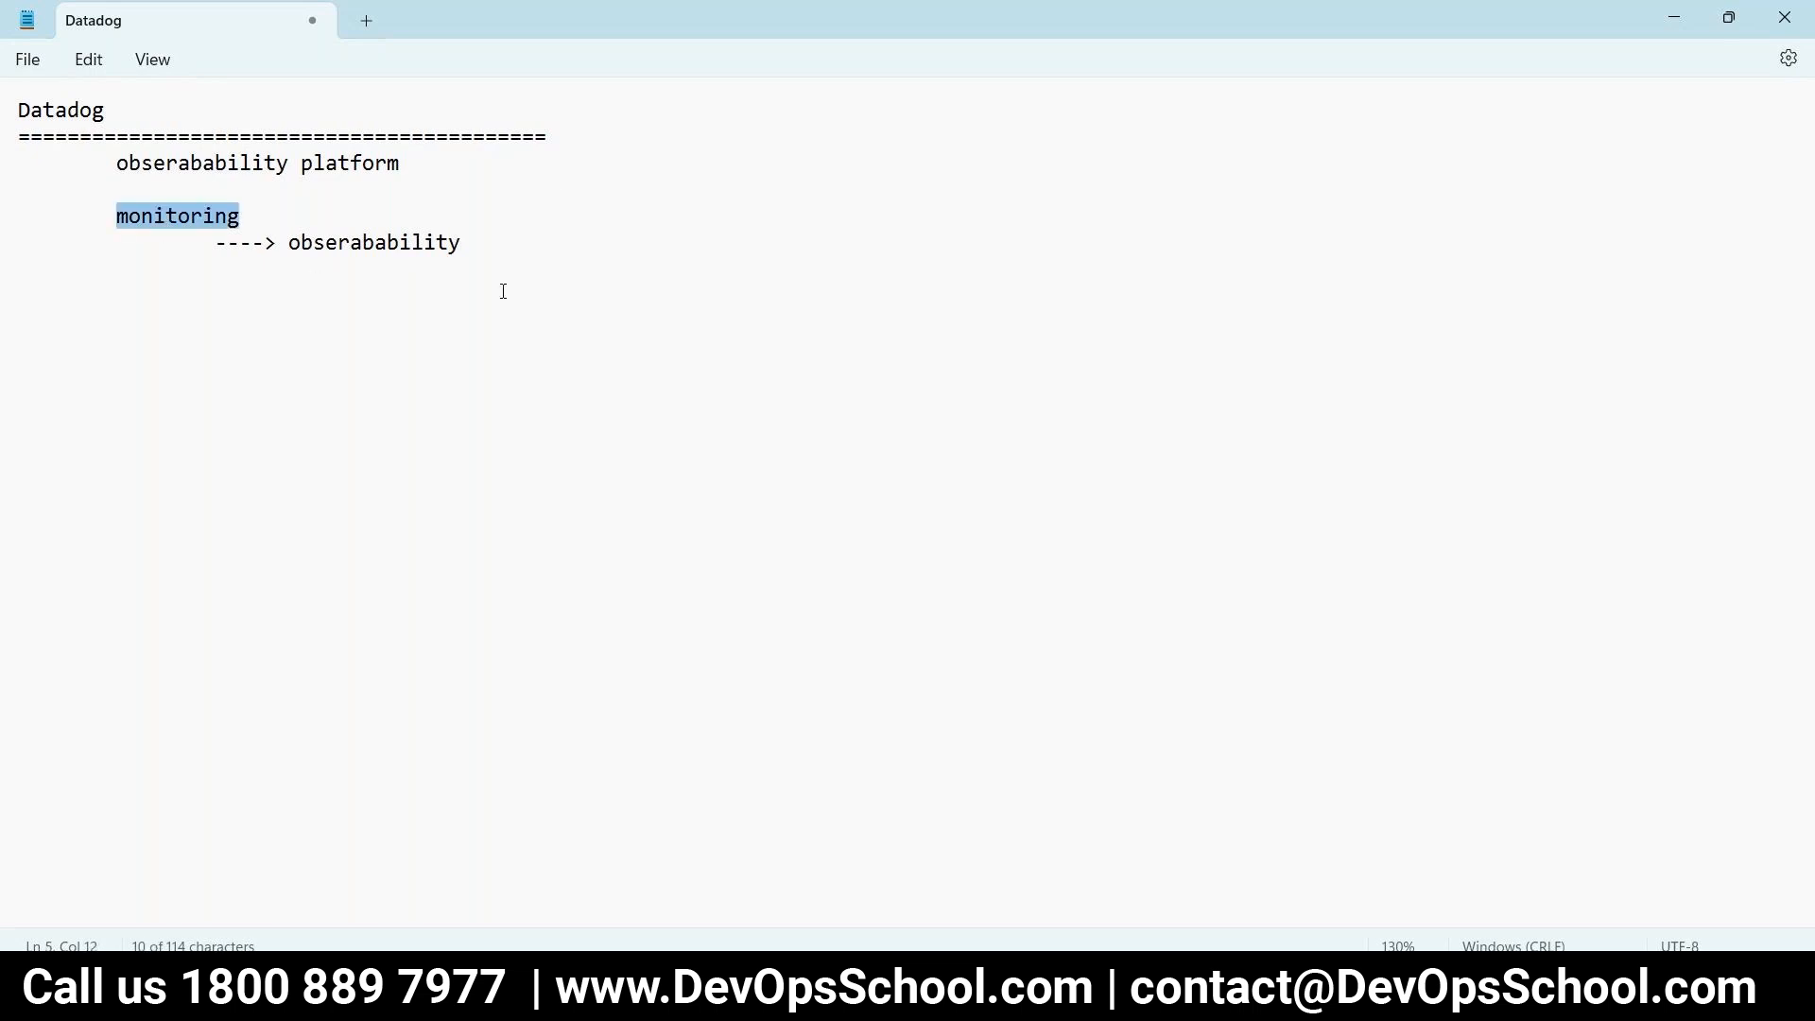
key(ctrl+c)
key(ctrl+End)
key(Return)
key(Return)
key(Return)
key(Tab)
key(ctrl+v)
text(- Metr)
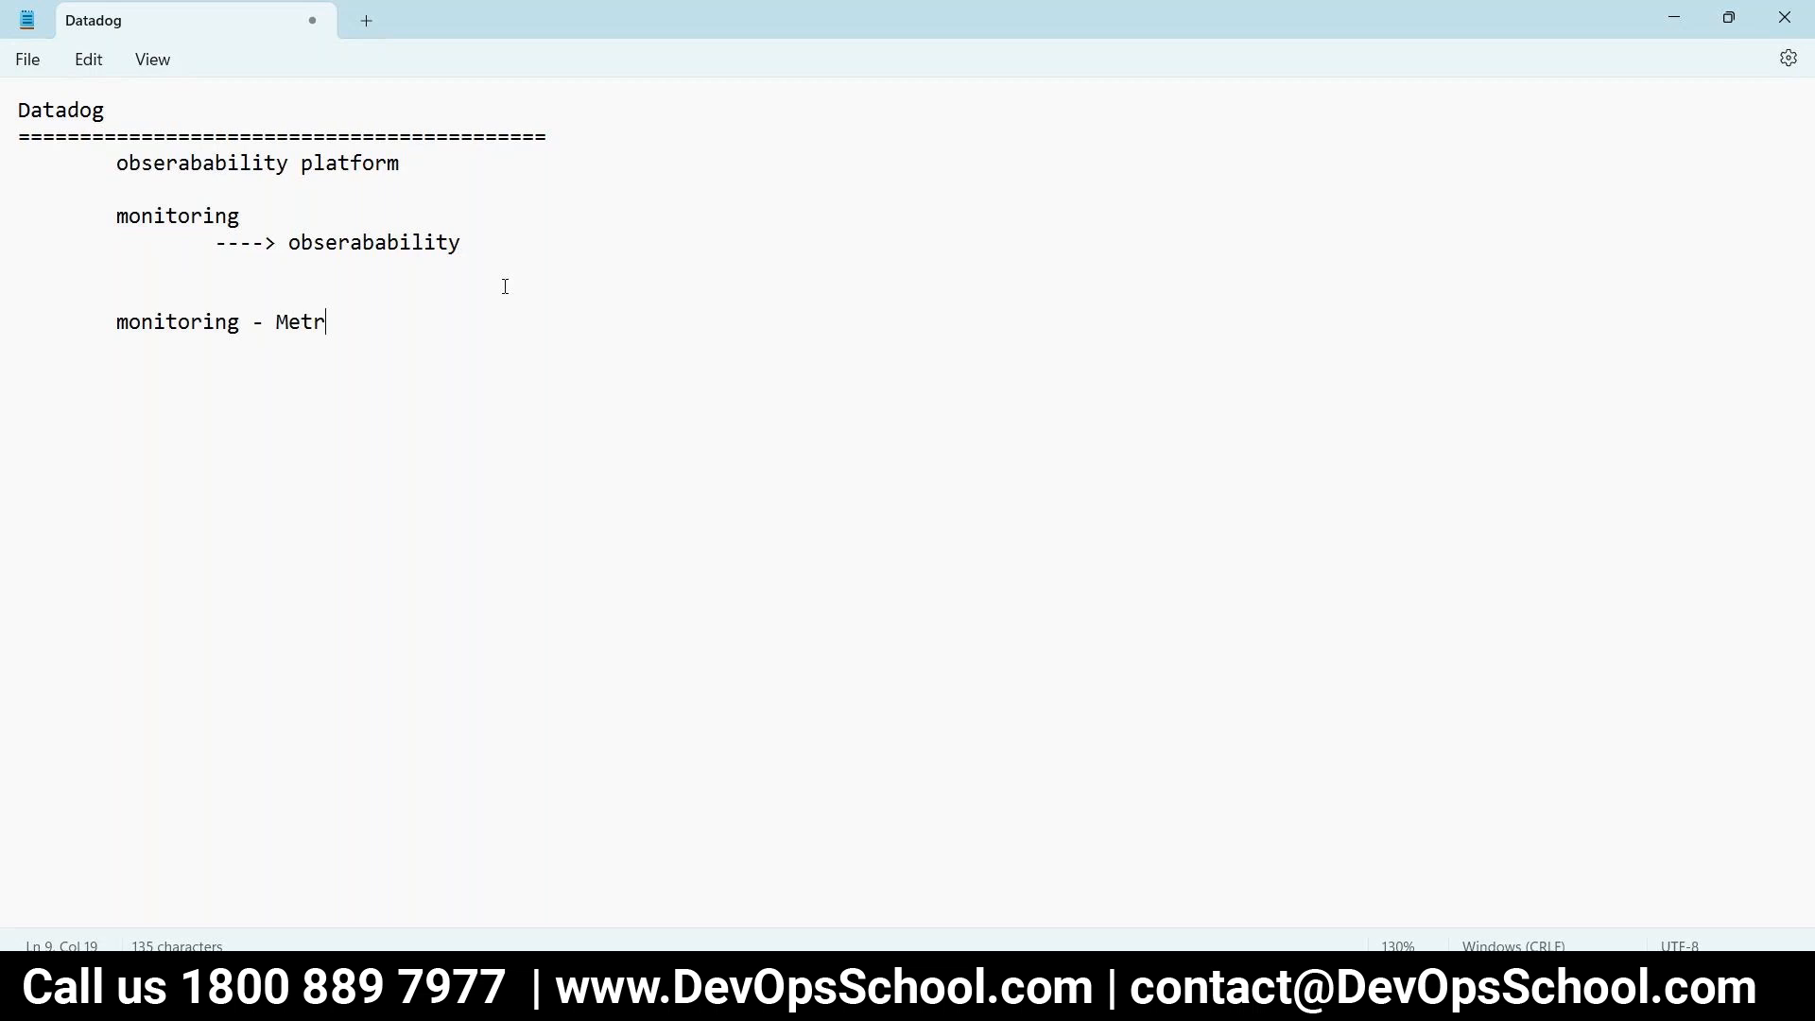
text(ices)
- Add an indented line reading "Metrices + Trace + logs" after a blank line below "monitoring - Metrices"
double_click(343, 247)
click(443, 325)
double_click(342, 322)
click(466, 356)
key(Return)
key(Return)
key(Tab)
text(Metrices + Trace)
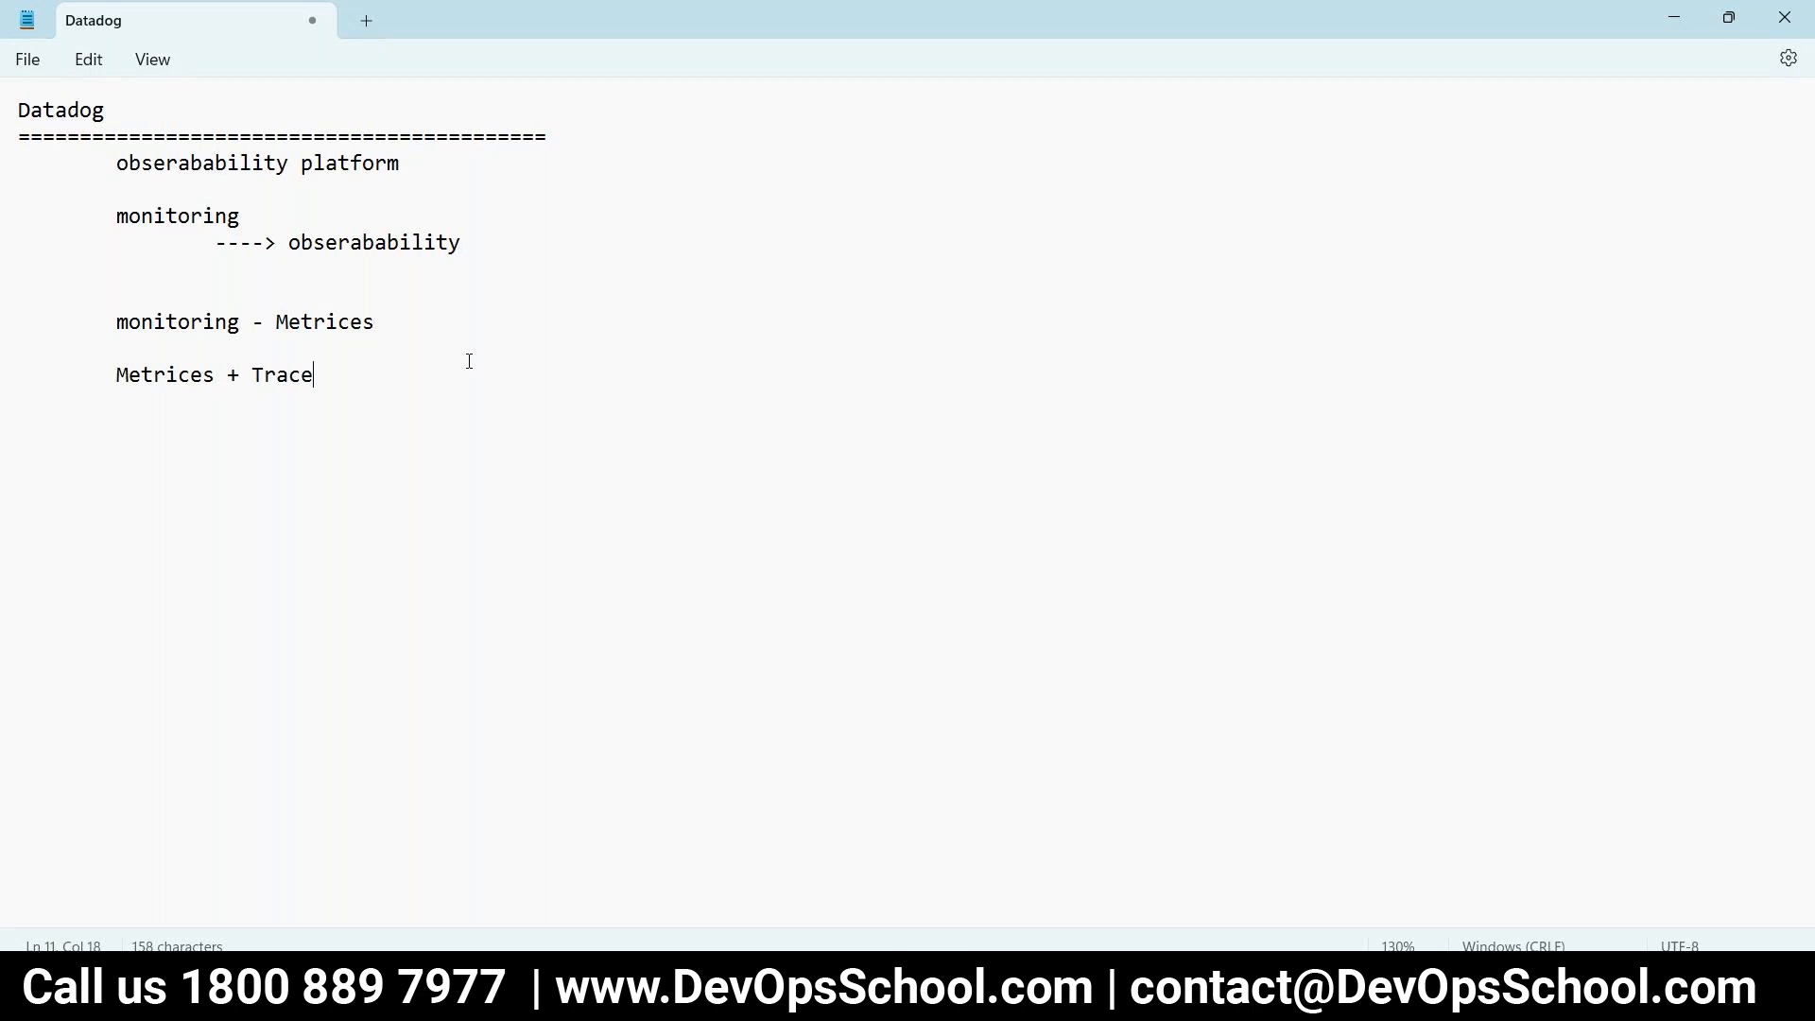
text( + logs)
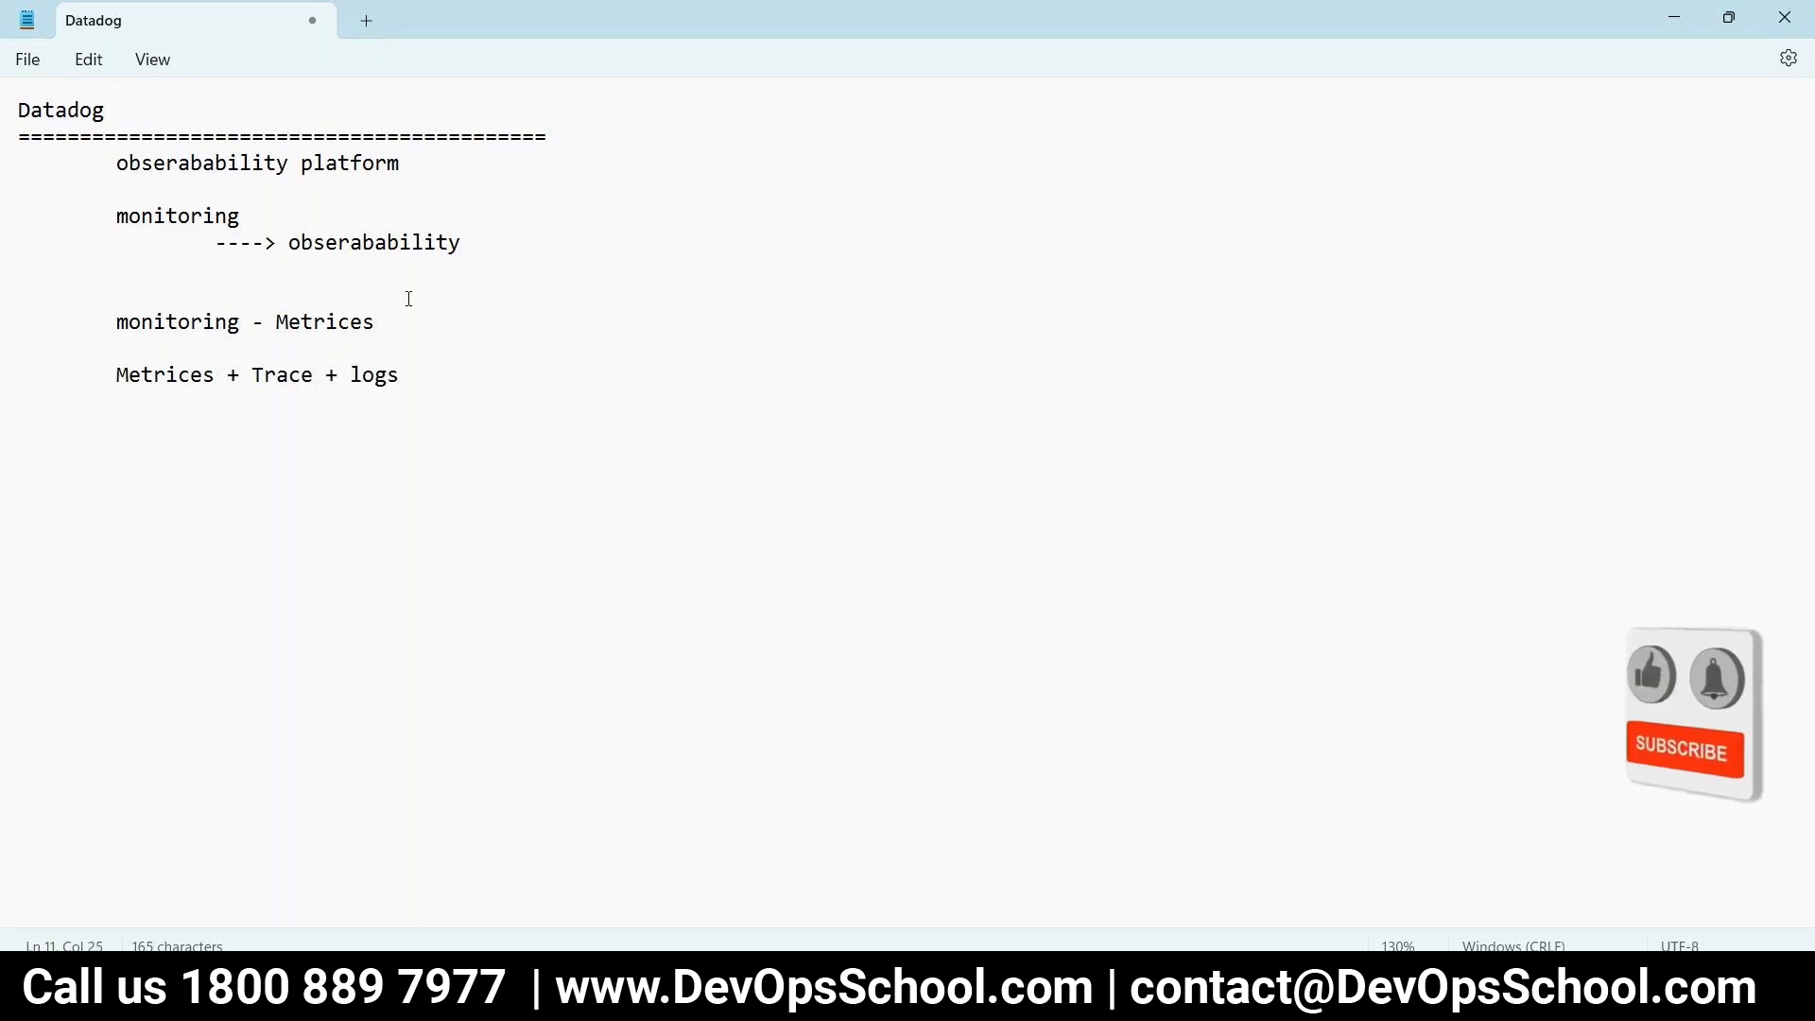
- Underline "Metrices + Trace + logs" with a row of equals signs and write "obserabability" beneath it
double_click(360, 248)
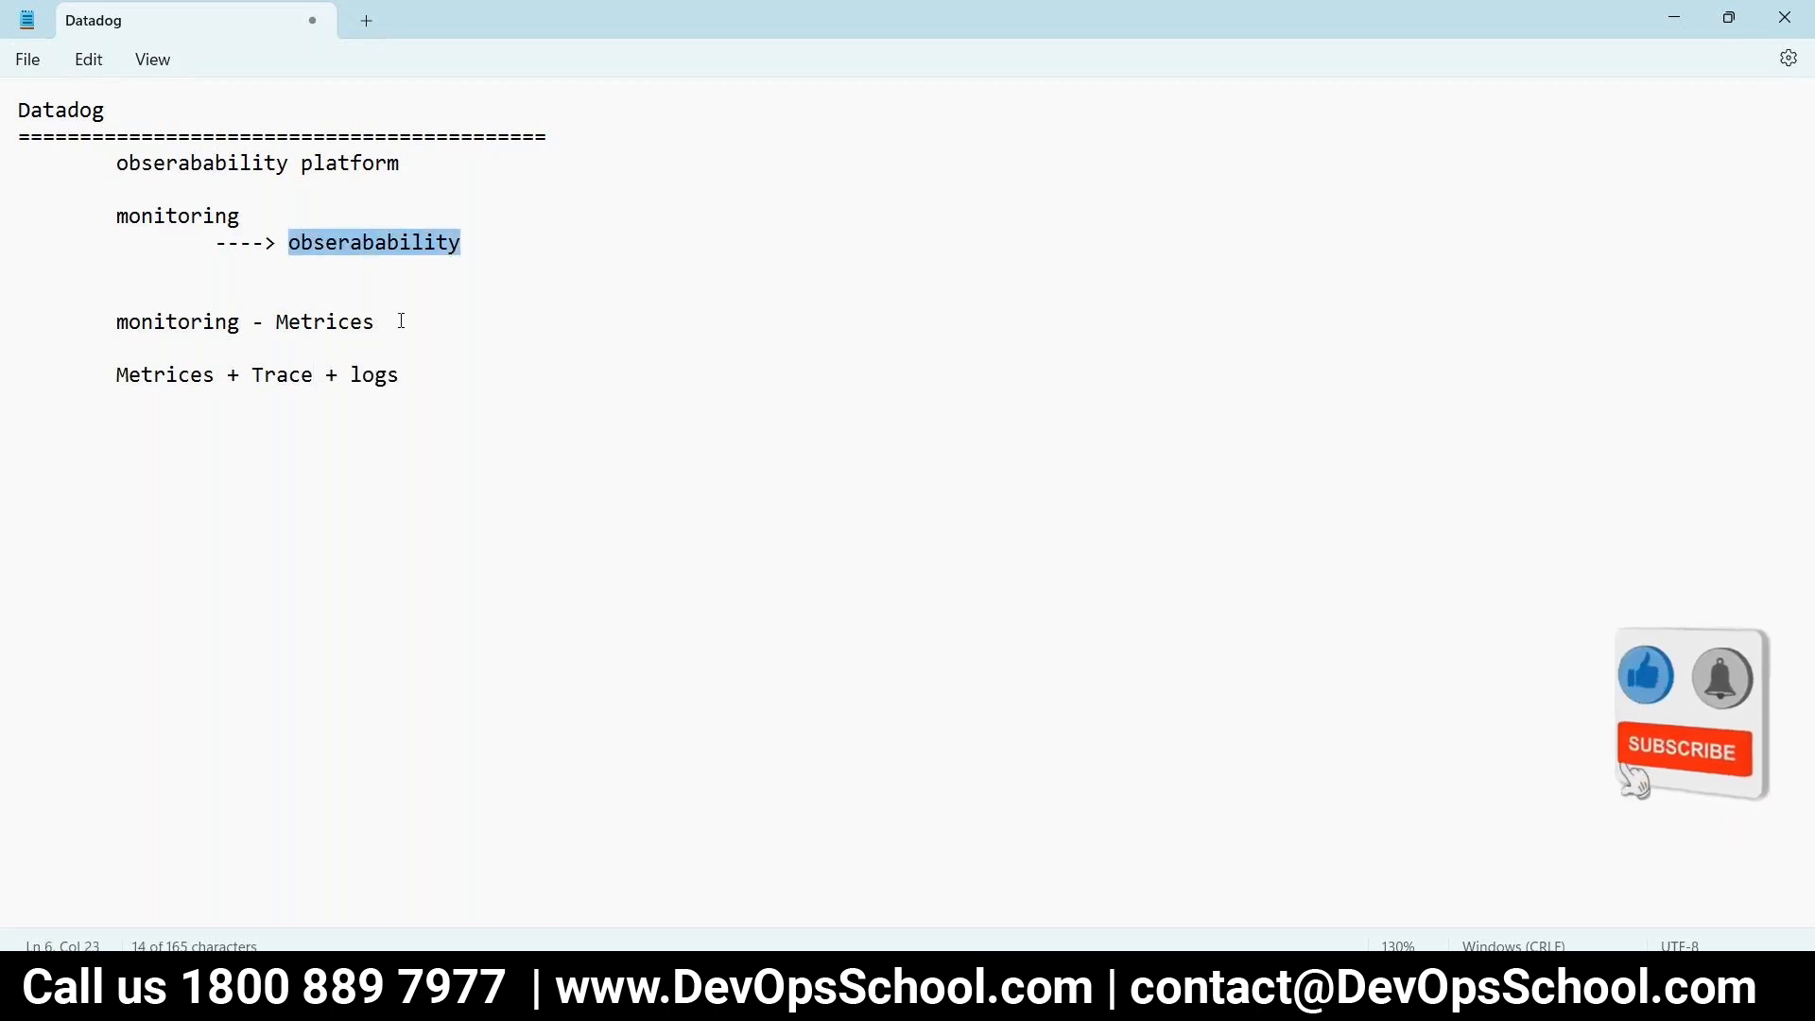
click(447, 389)
key(Return)
key(Tab)
text(========================)
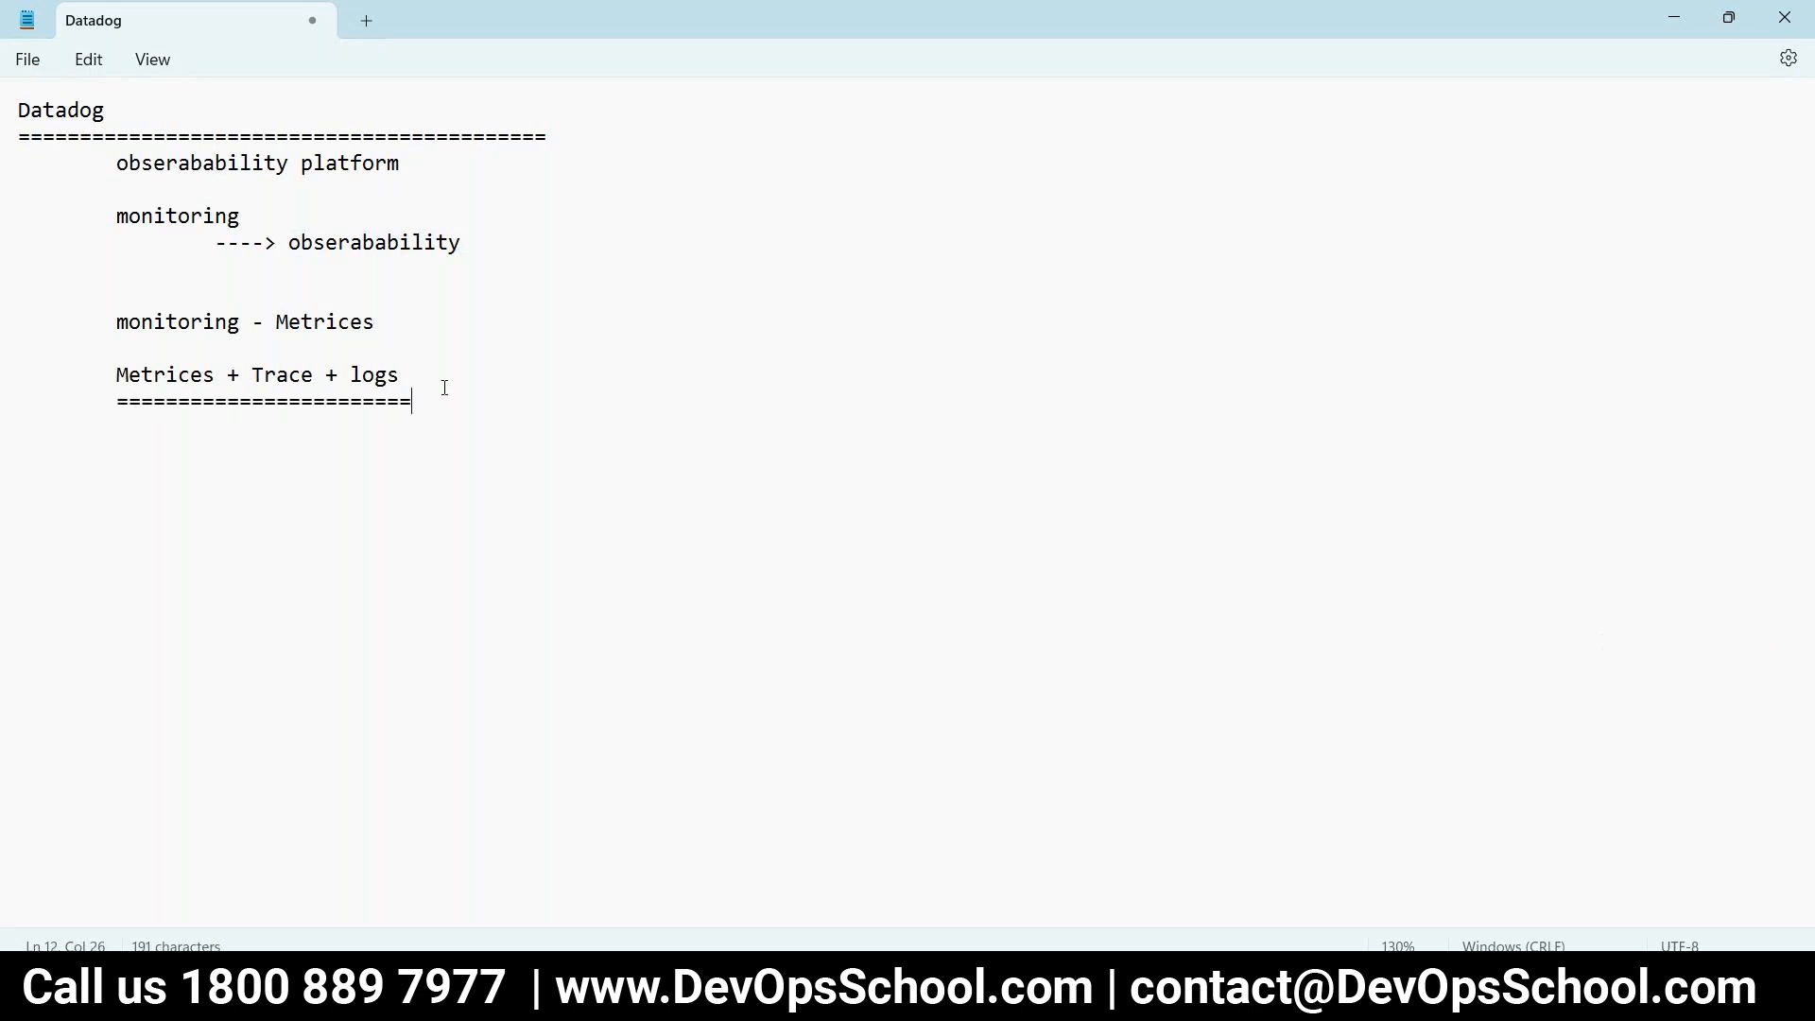
key(Return)
text(obserabability)
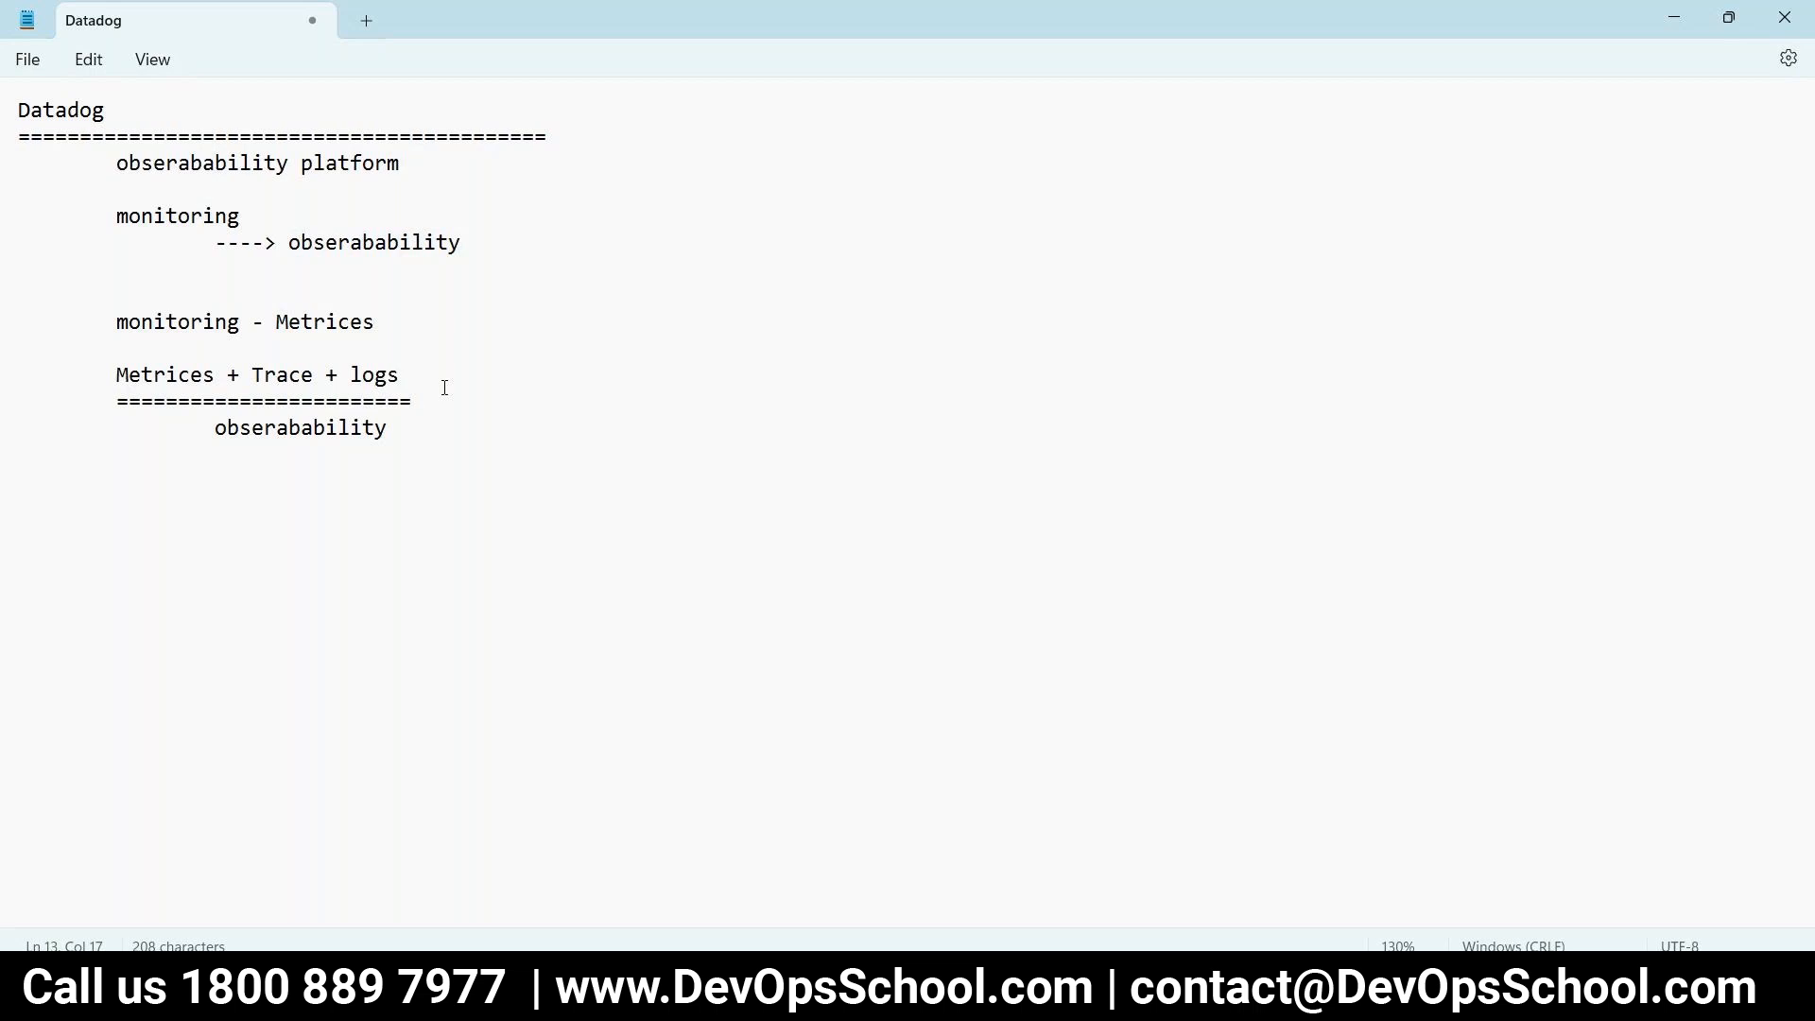
- Reduce the indent of the last "obserabability" line and add a row of equals signs below it
click(215, 433)
key(BackSpace)
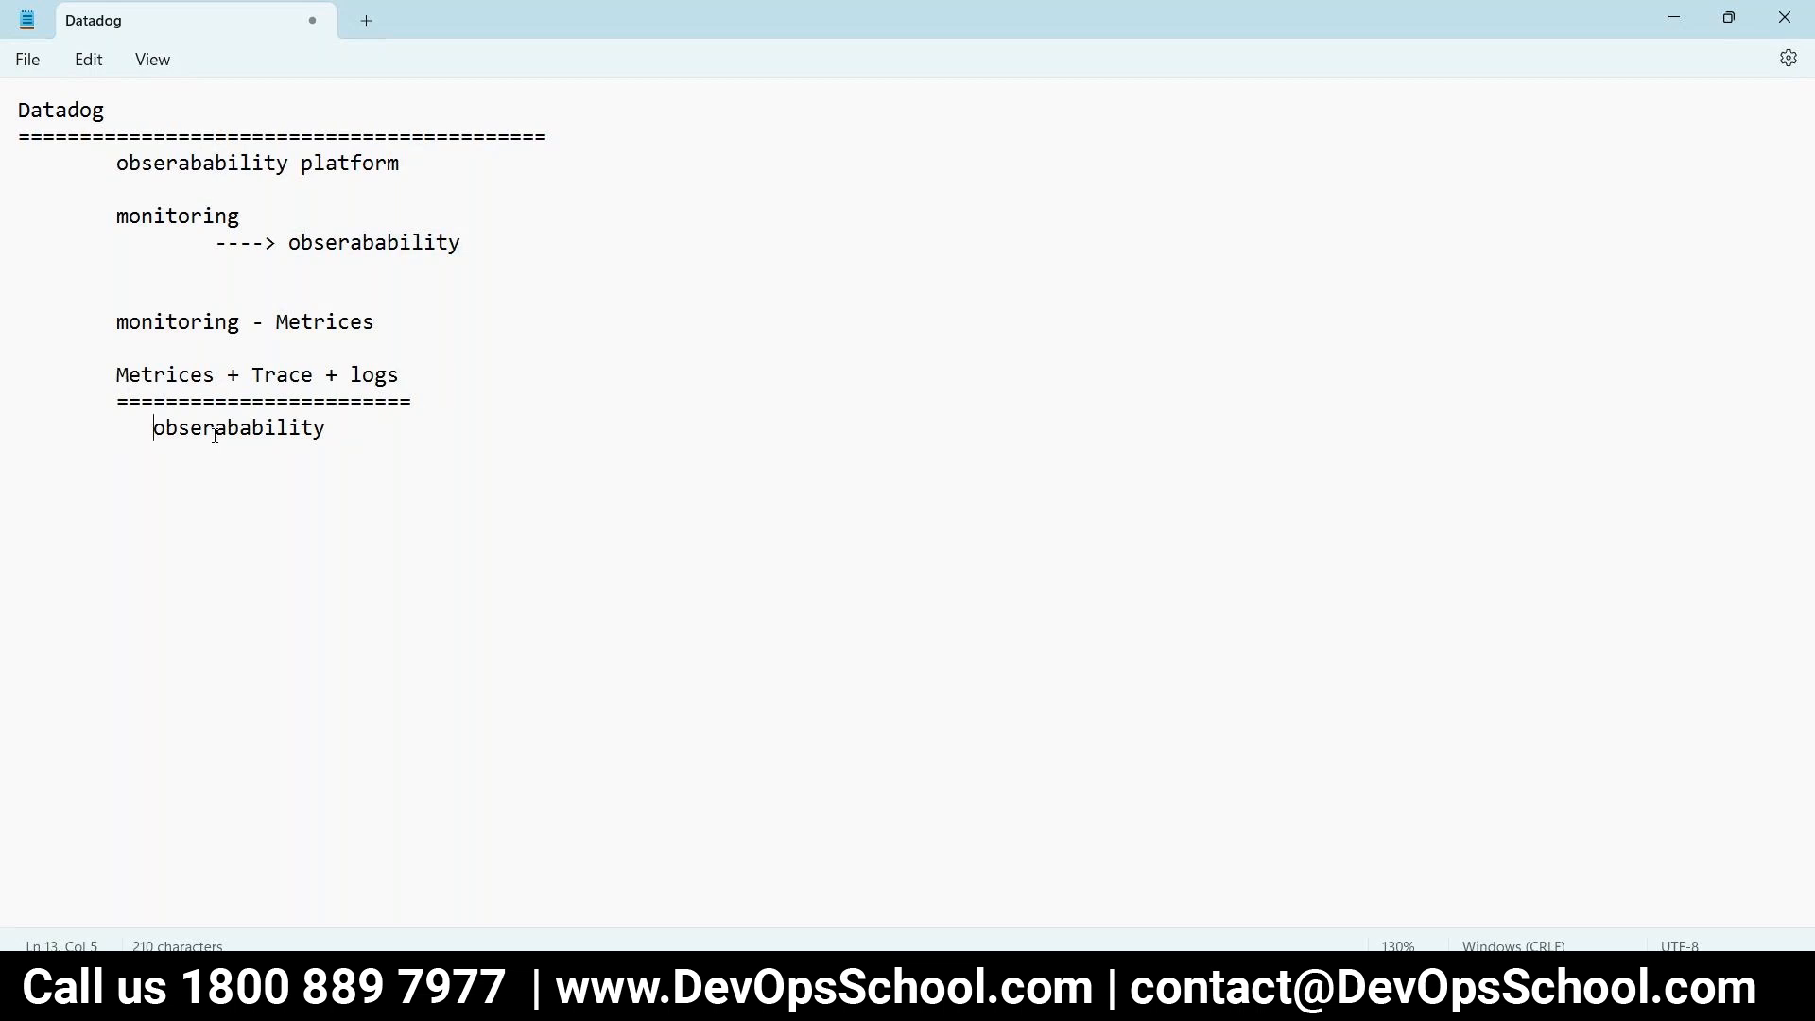
click(377, 428)
key(Return)
key(Tab)
text(=======================)
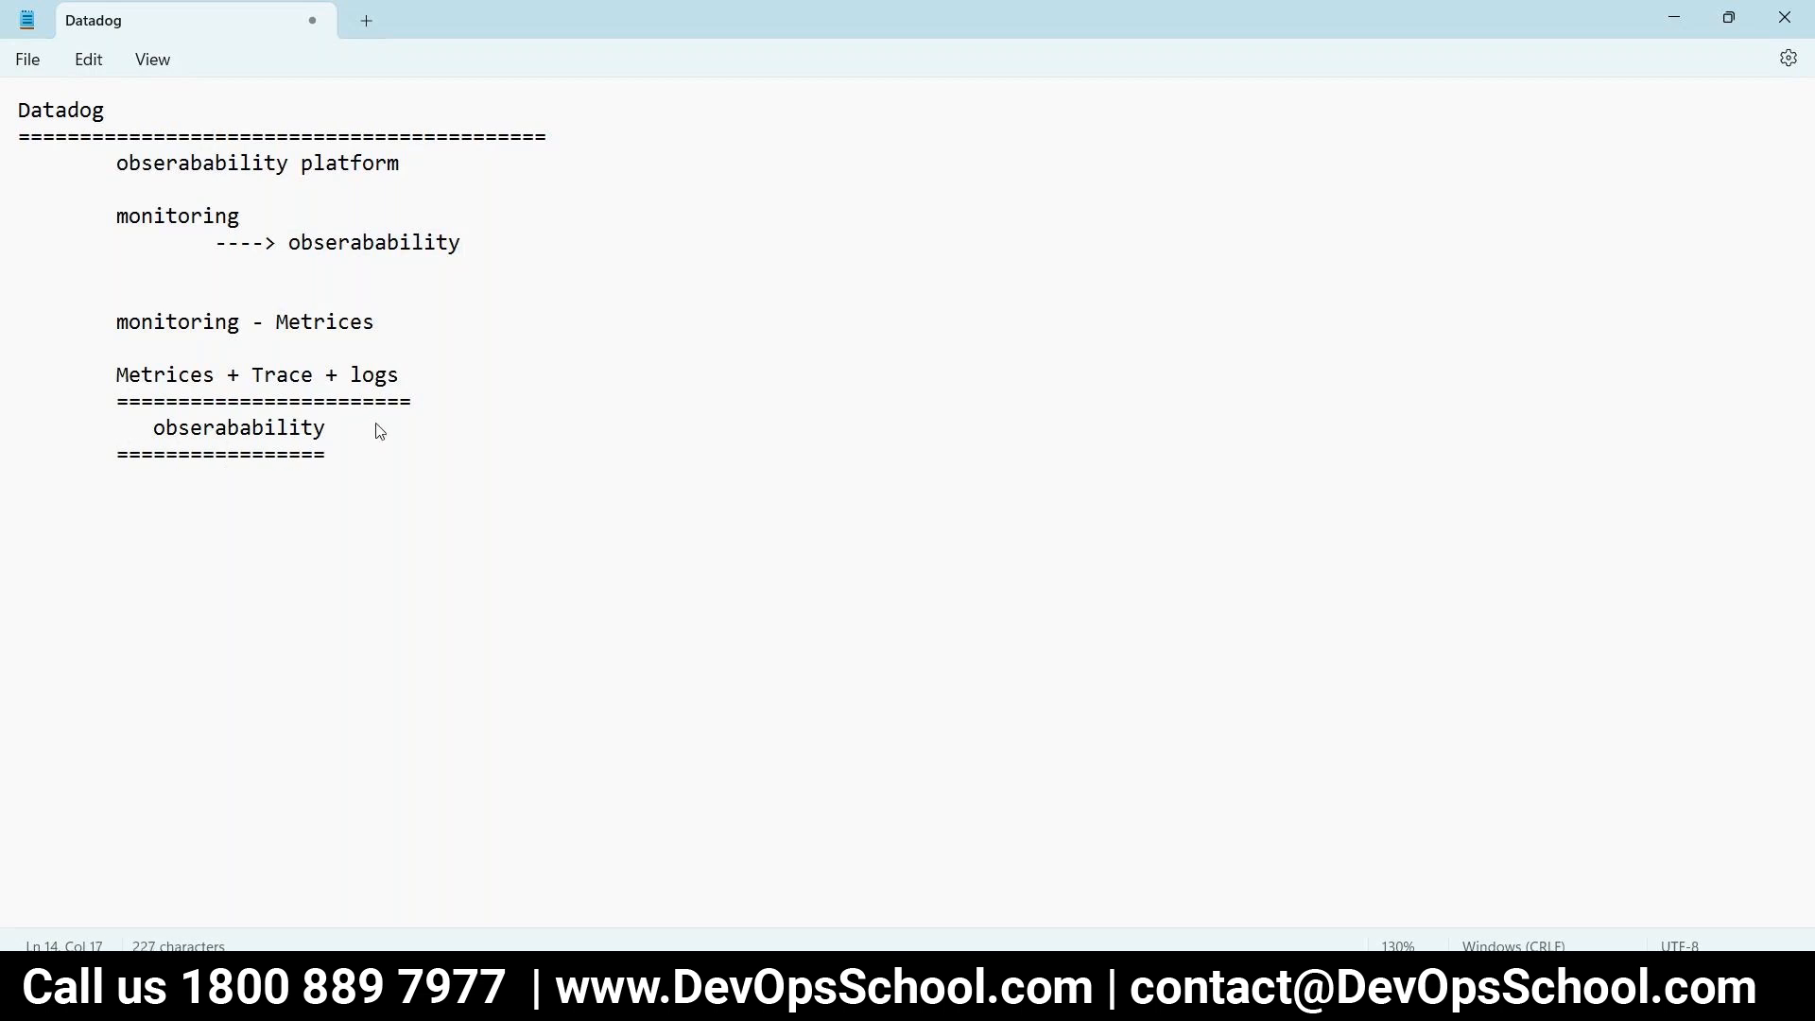
- Add an indented "Explorere" layer to the note, followed by a separator row of equals signs
key(Return)
key(Tab)
key(Tab)
text(Explorere)
key(Return)
text(==)
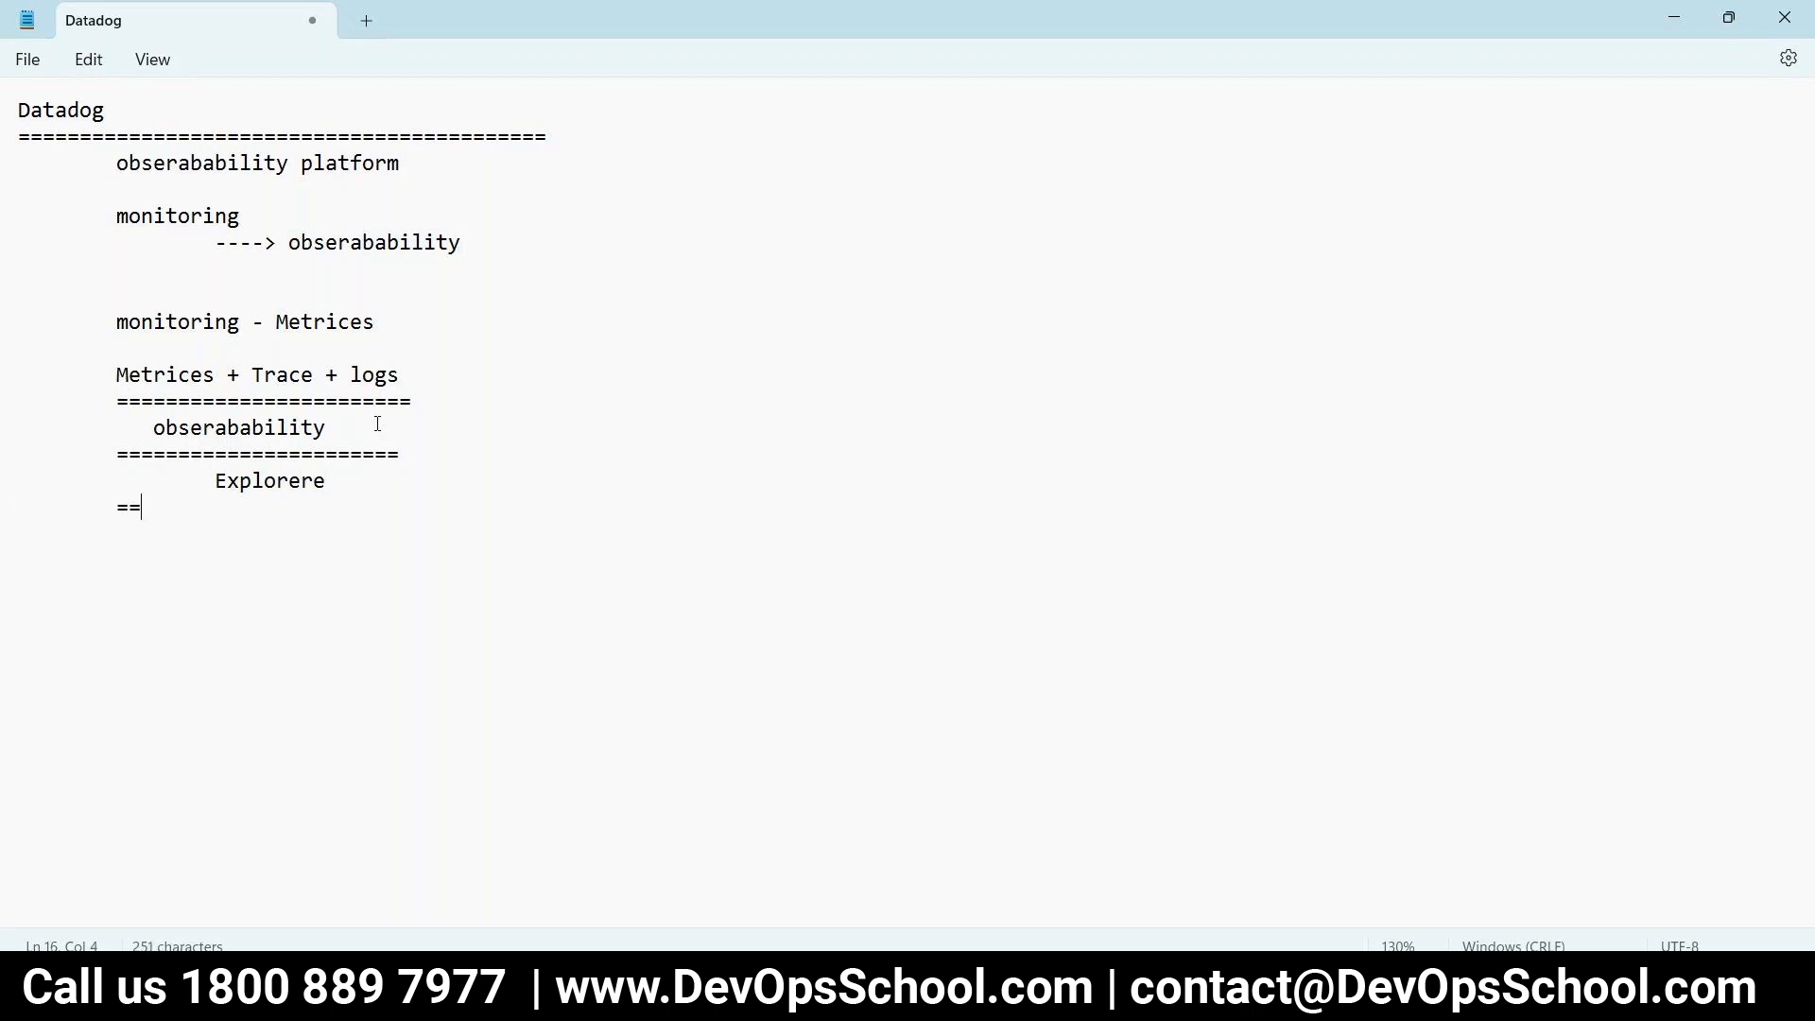
text(====================)
- Add an indented "Alerts" layer below "Explorere", followed by a separator row of equals signs
key(Return)
key(Tab)
text(Alerts)
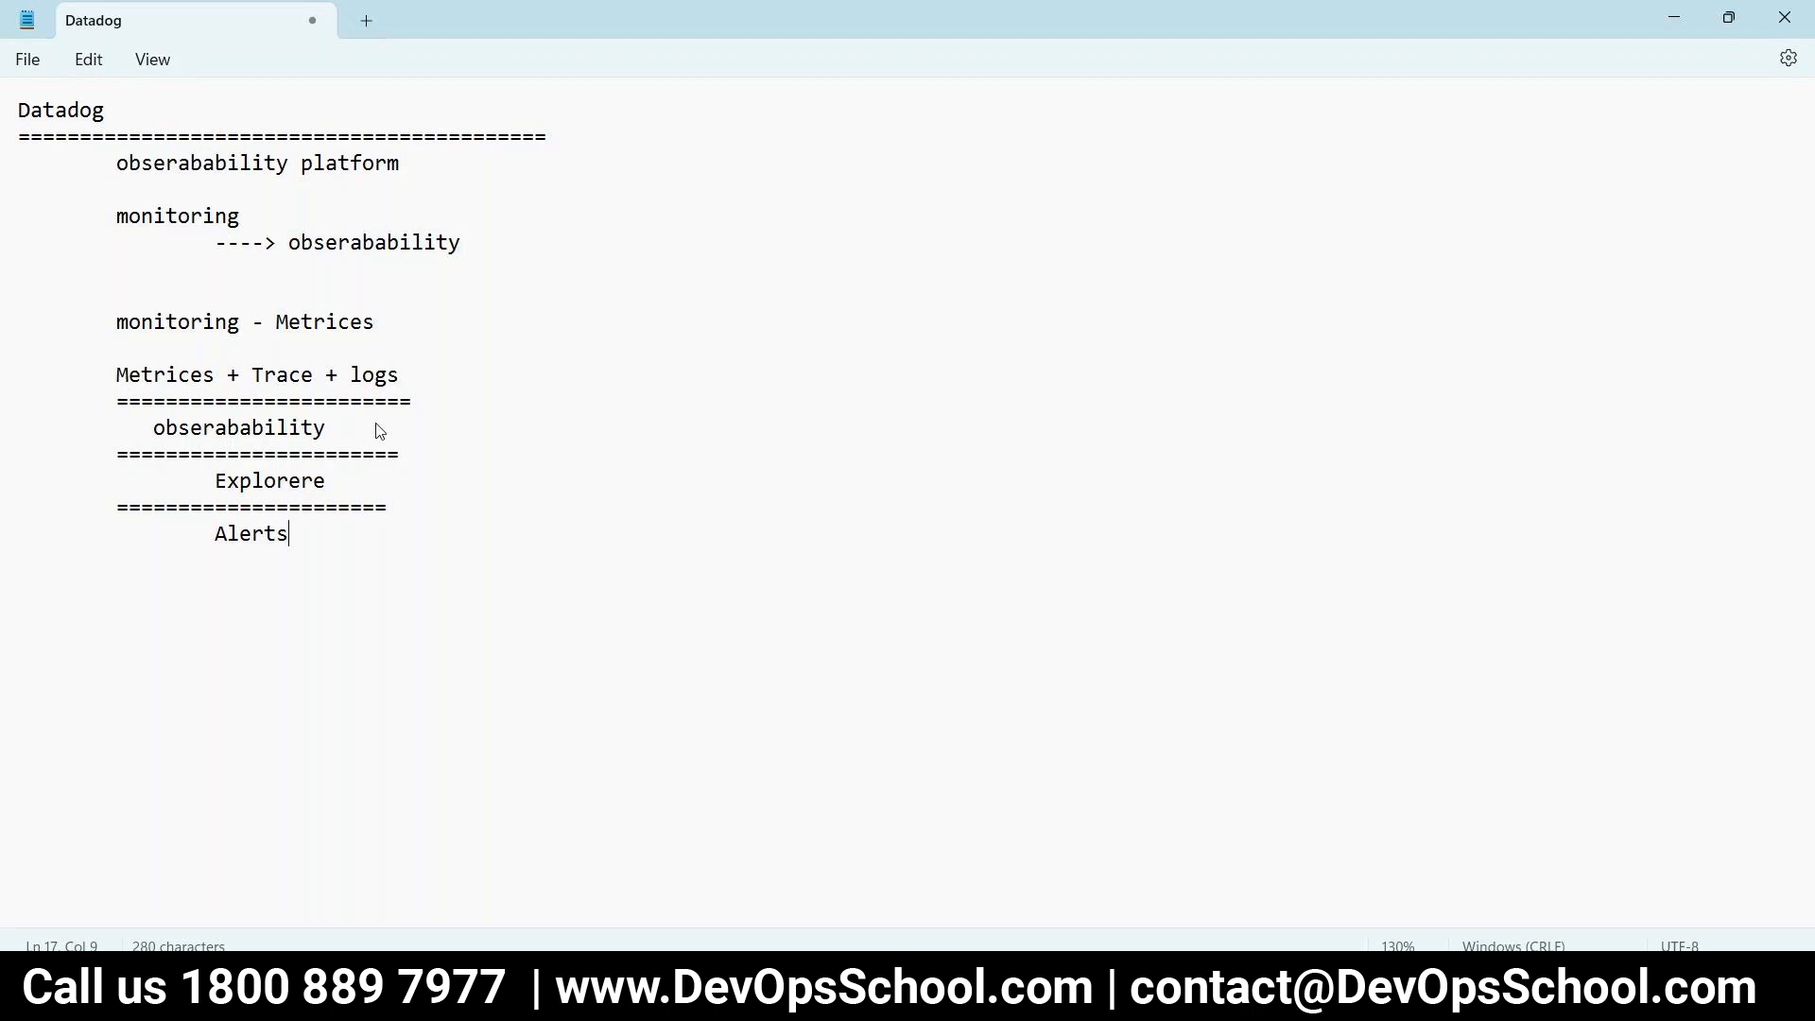
key(Return)
key(Tab)
text(======================)
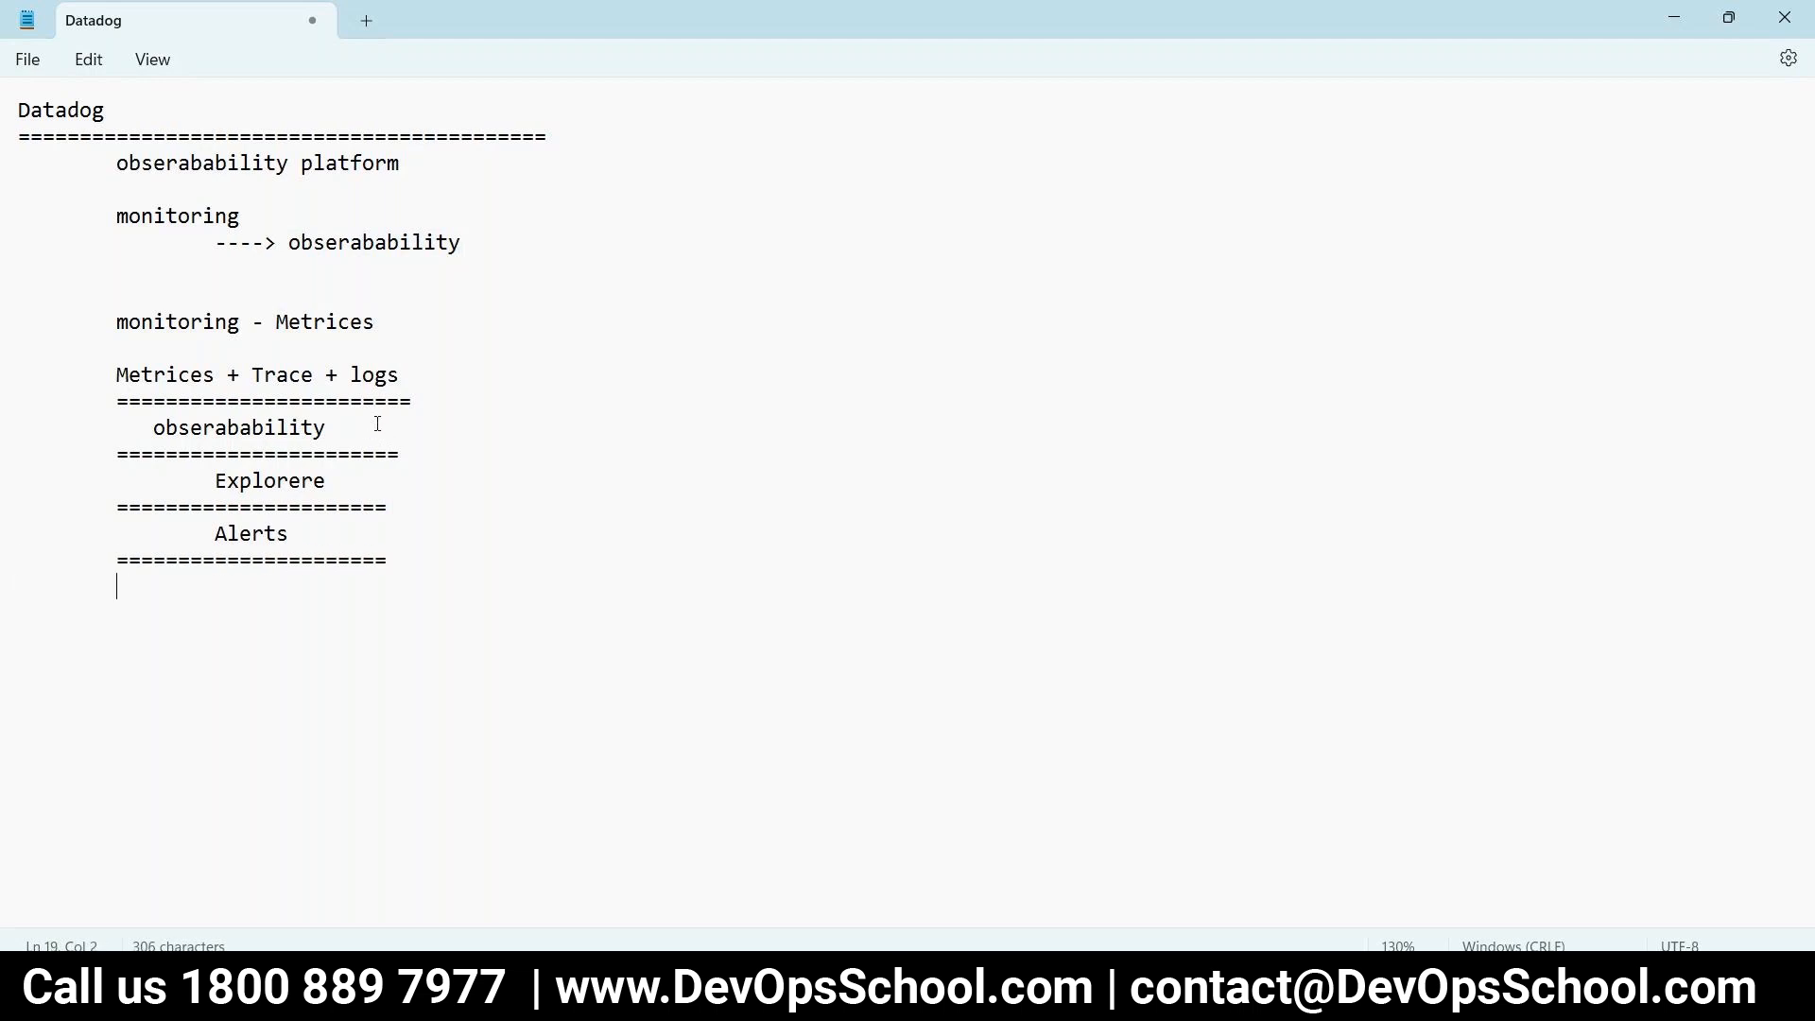
- Add "Dashboard" as the last layer below "Alerts", roughly centred under the separator row
text(  Dasahbo)
key(BackSpace)
key(BackSpace)
key(BackSpace)
key(BackSpace)
text(hboard)
key(ctrl+Left)
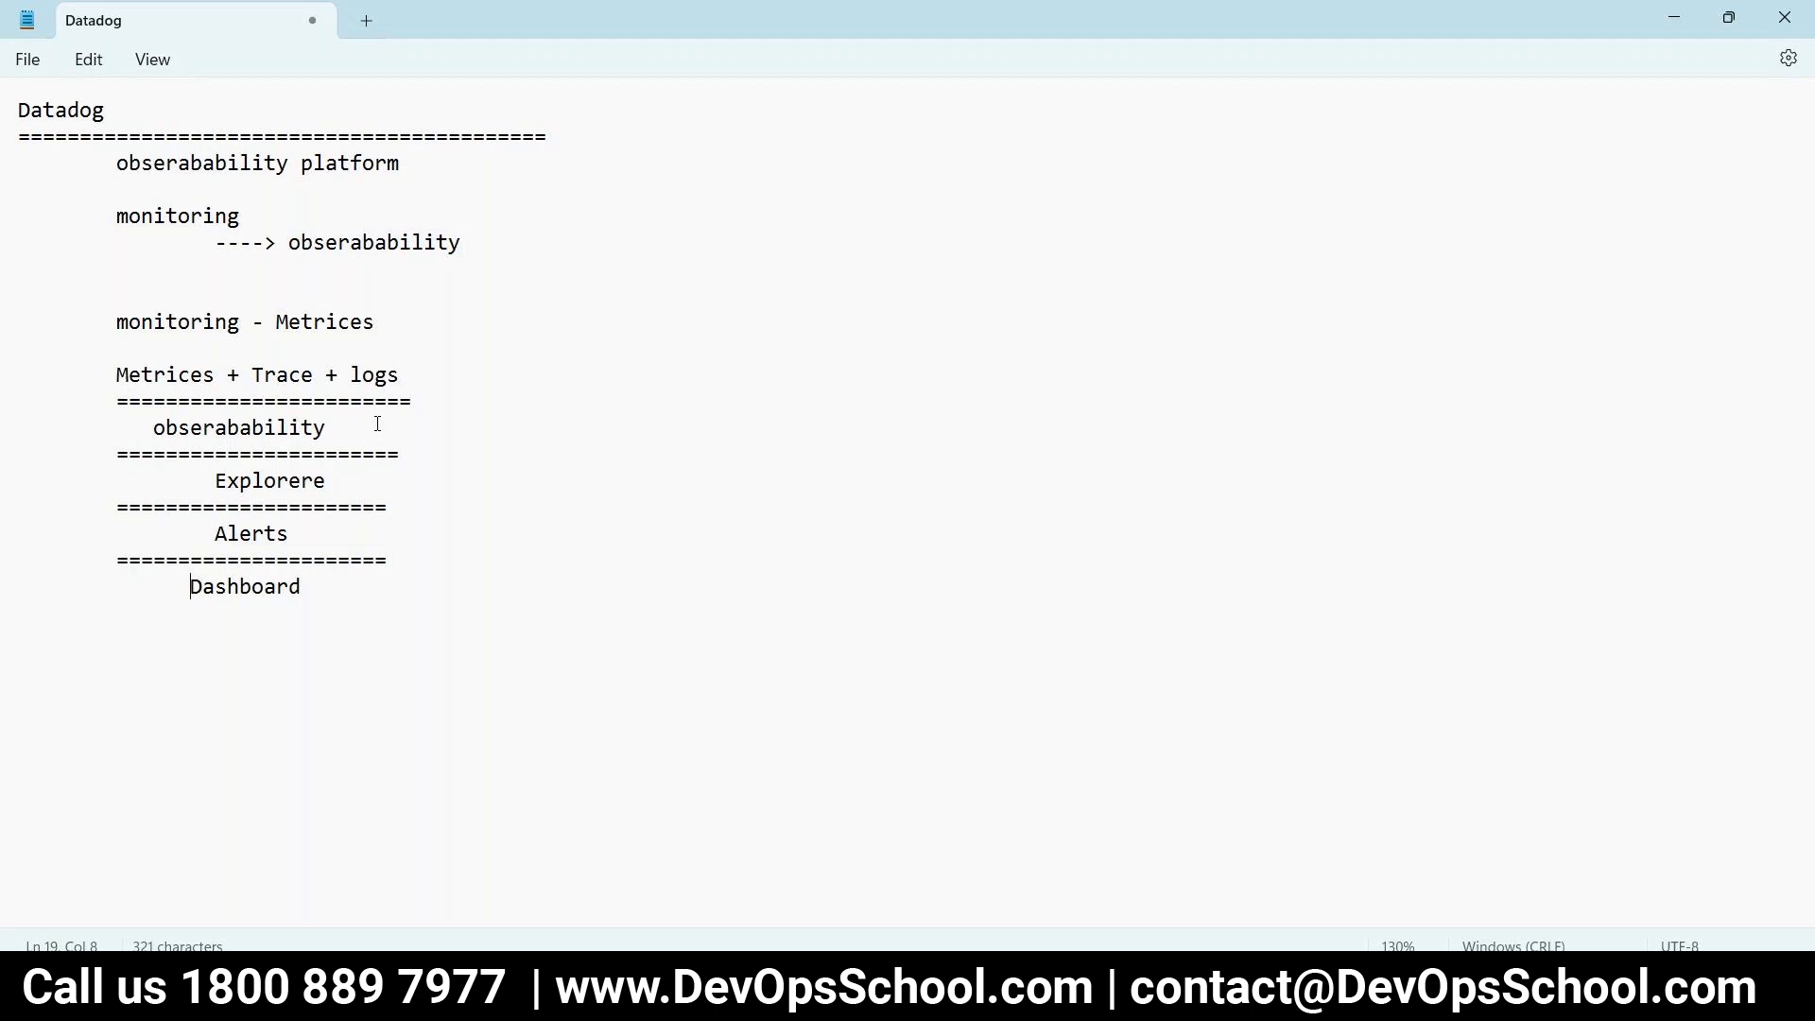
double_click(186, 375)
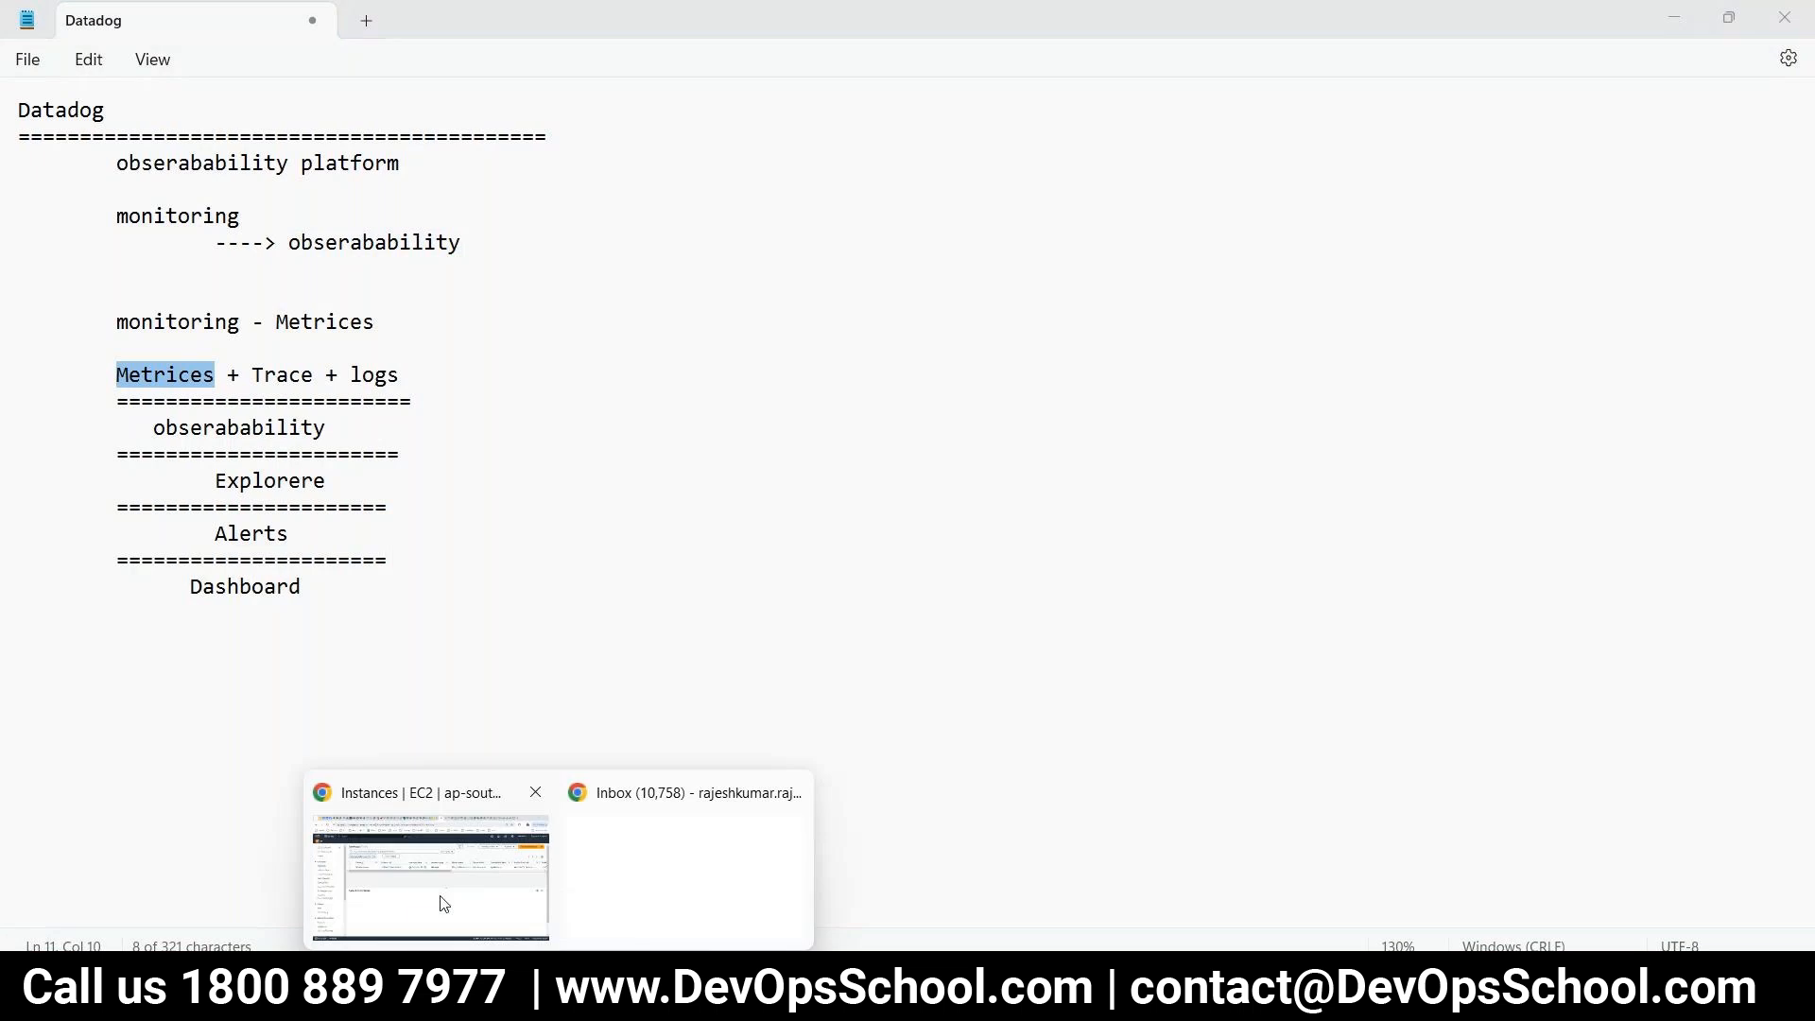
- Switch to the EC2 console in Chrome, start launching a new instance and name it "datadog"
click(444, 898)
click(1664, 244)
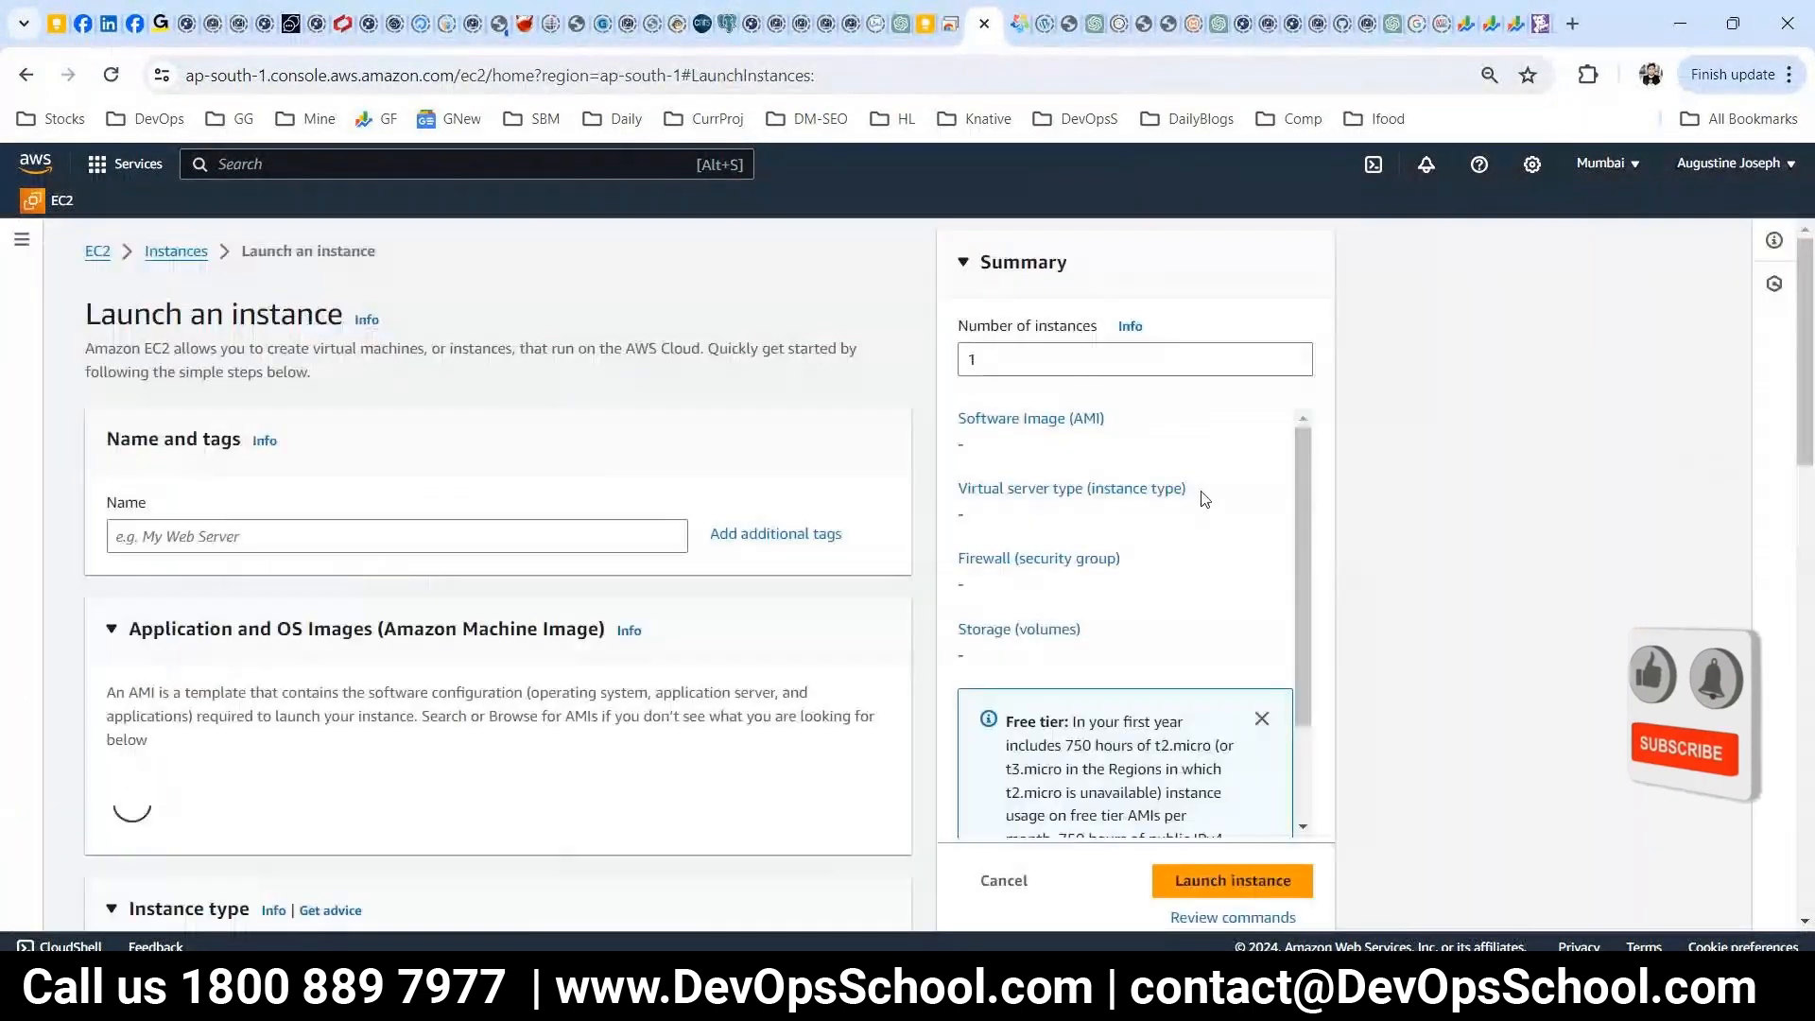
click(374, 535)
text(data)
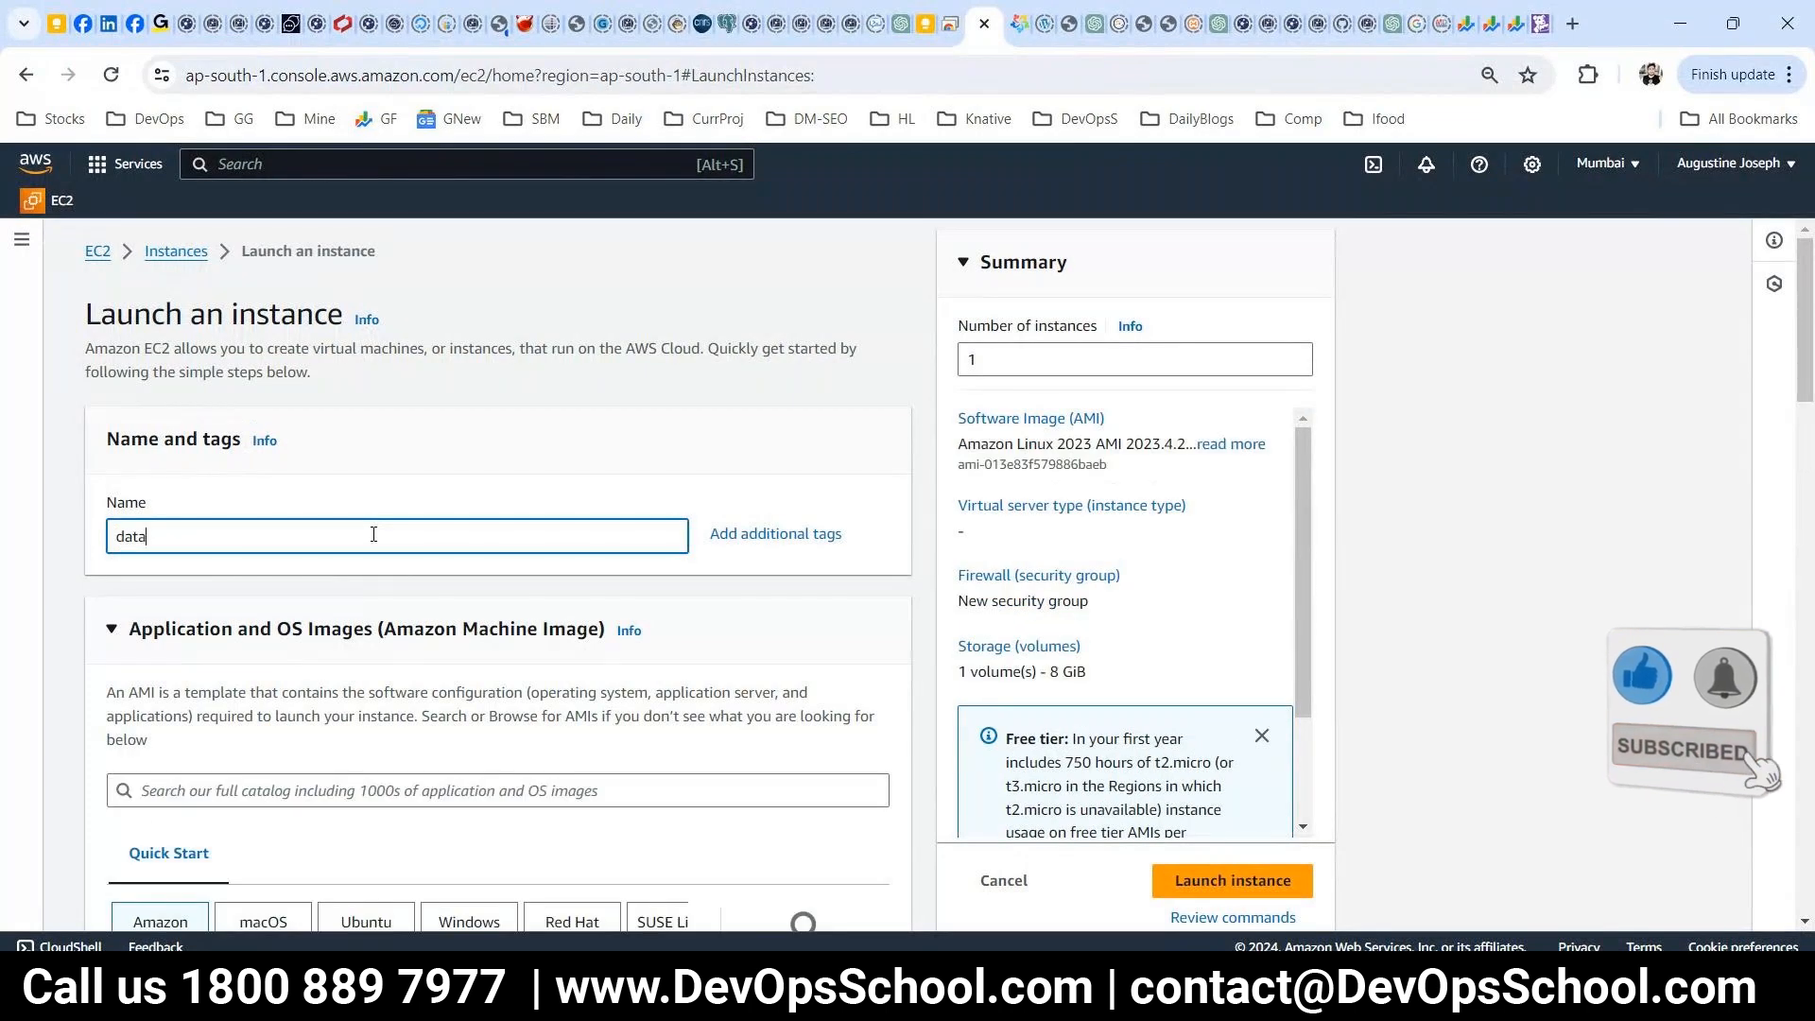
text(dog)
key(ctrl+a)
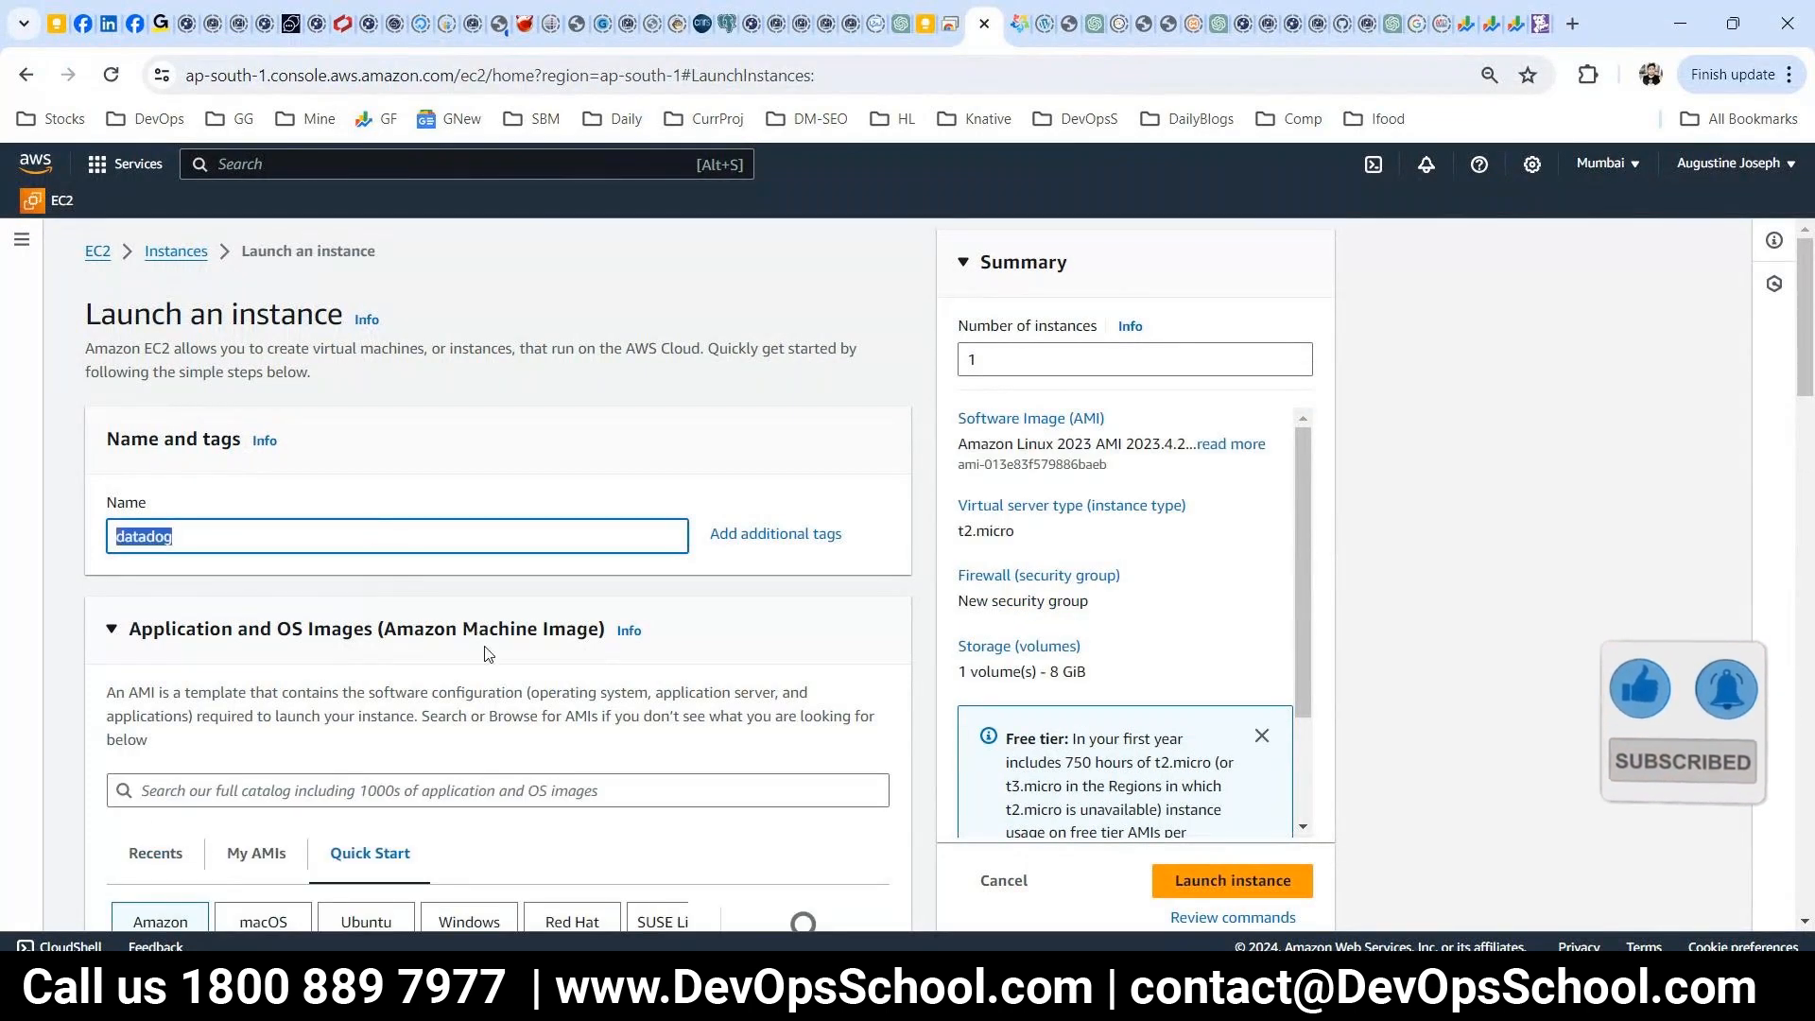
- Choose the Ubuntu Server 22.04 LTS (HVM), SSD Volume Type image for the instance and accept the resulting settings changes
key(ctrl+minus)
key(ctrl+minus)
click(331, 762)
scroll(486, 697, down, 5)
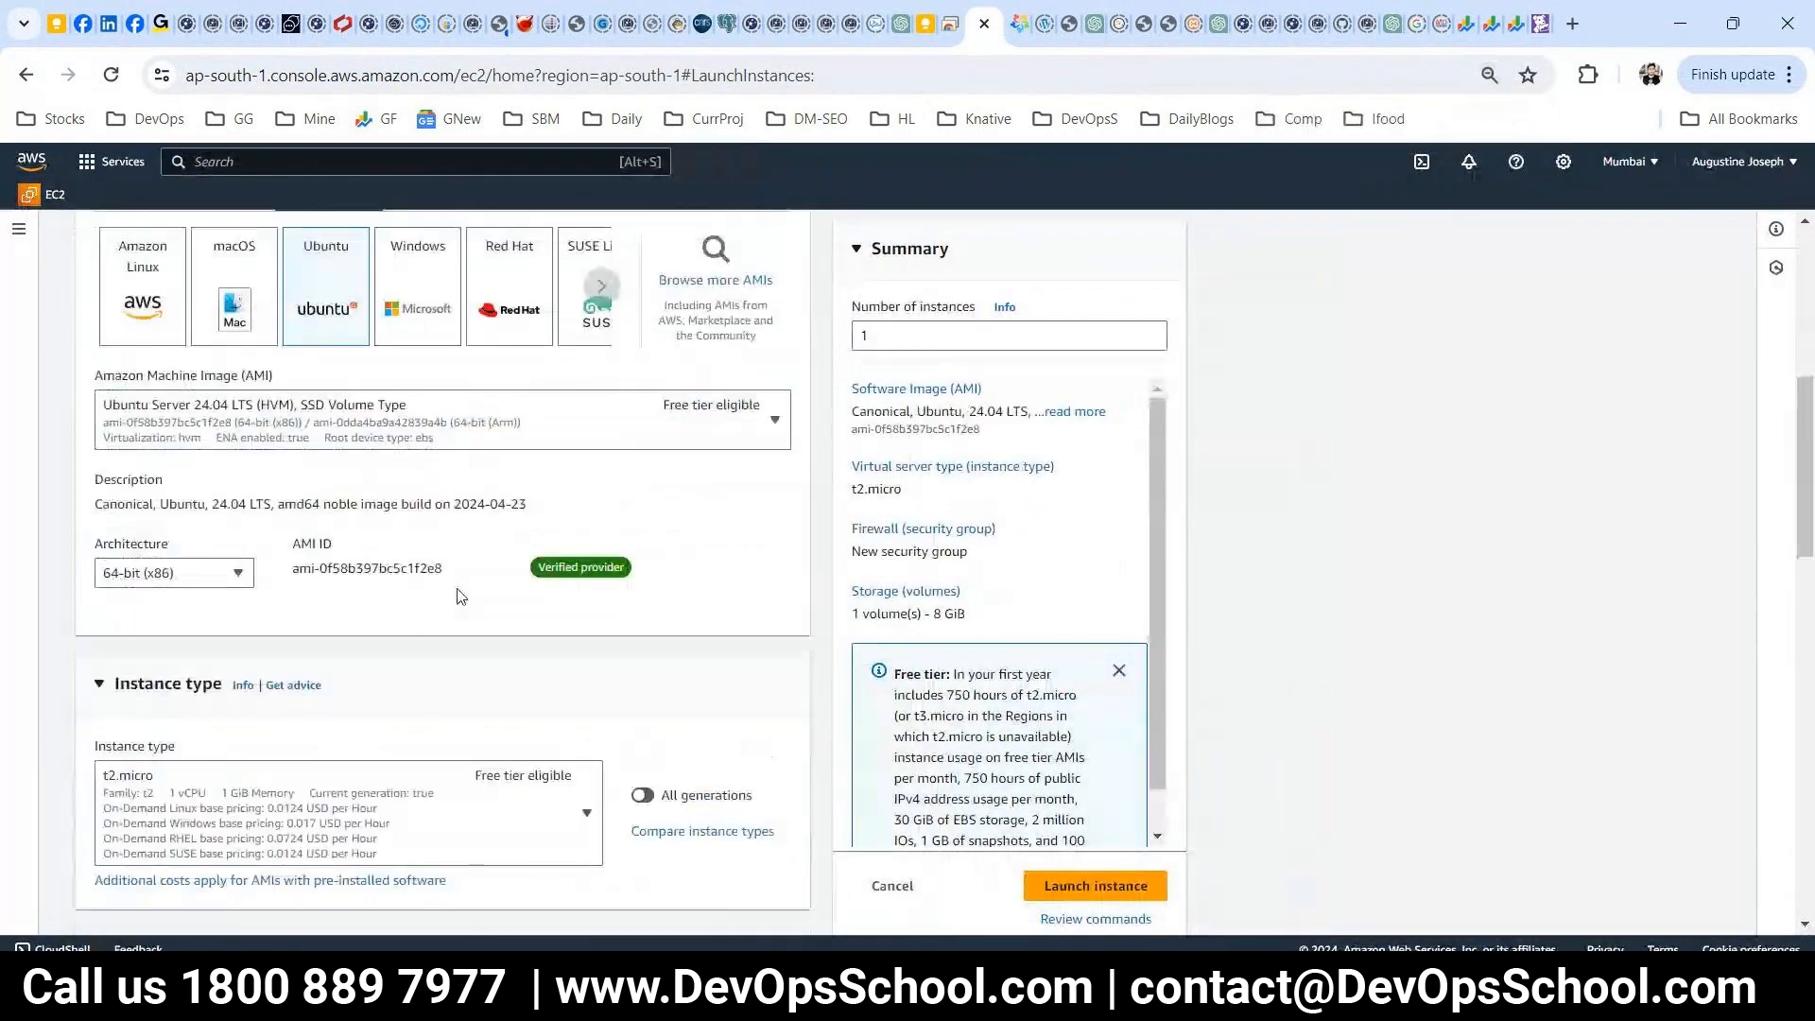
click(312, 407)
click(312, 616)
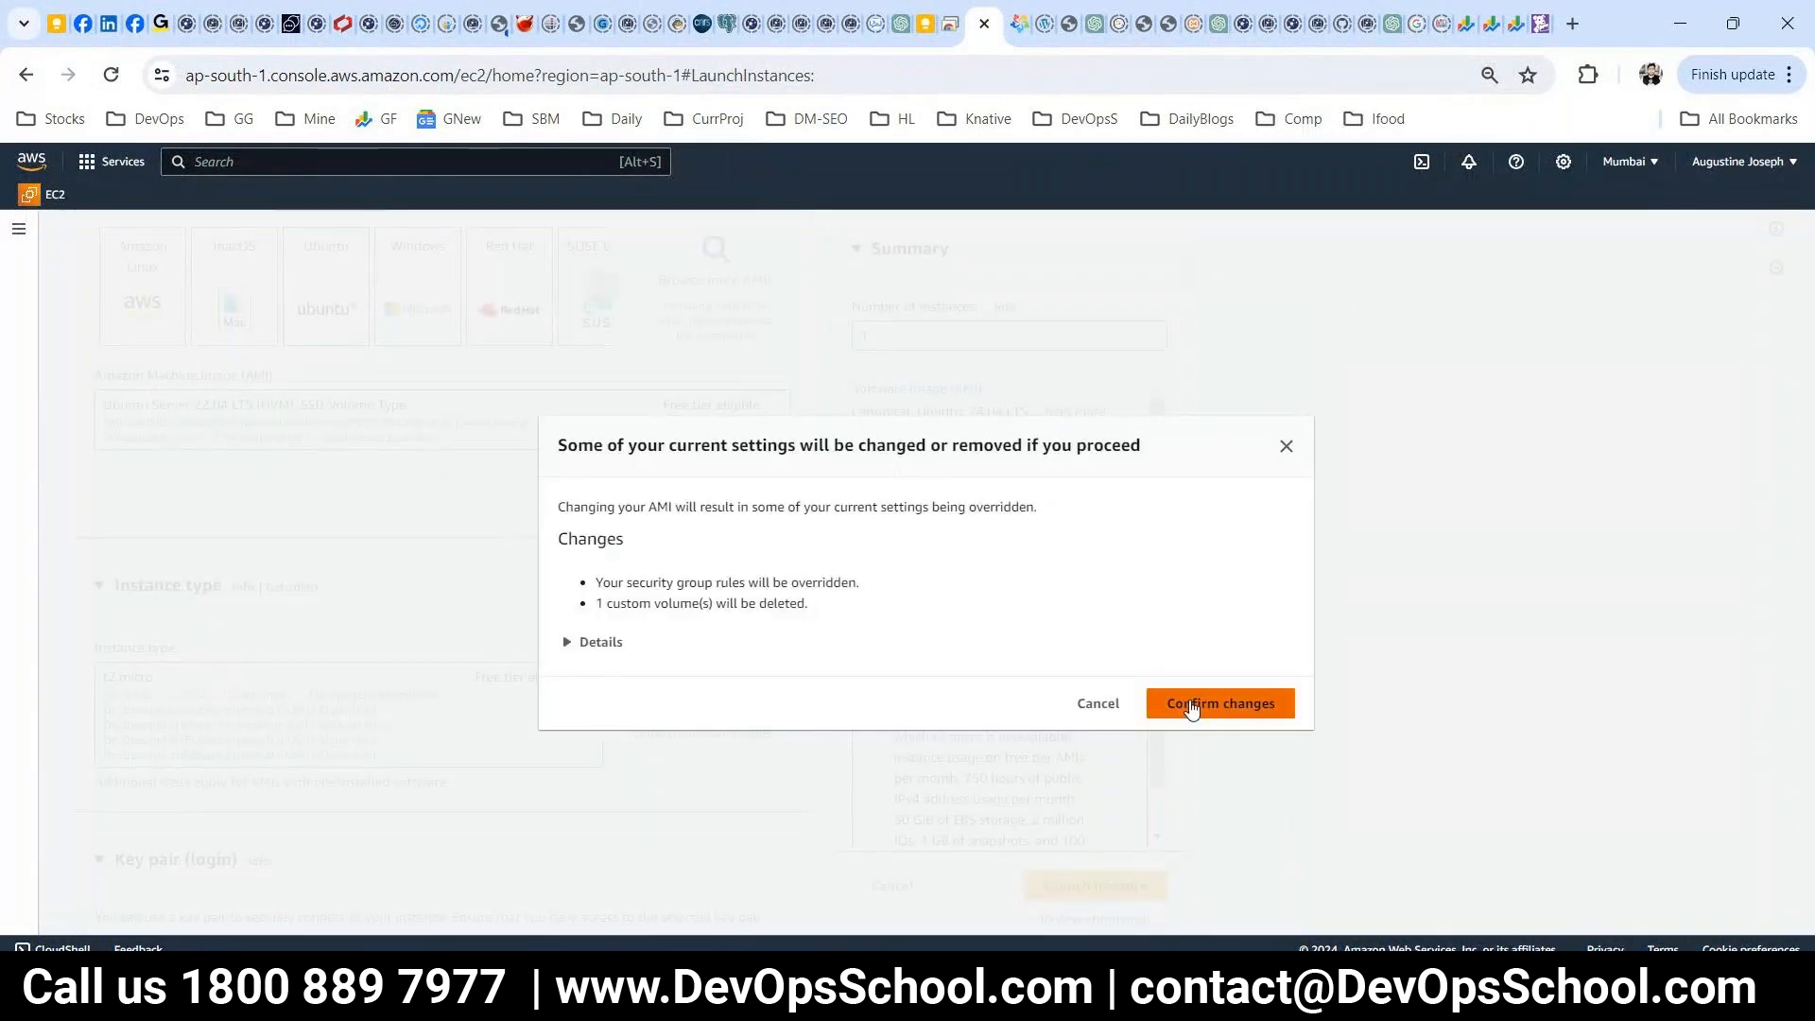
click(1178, 709)
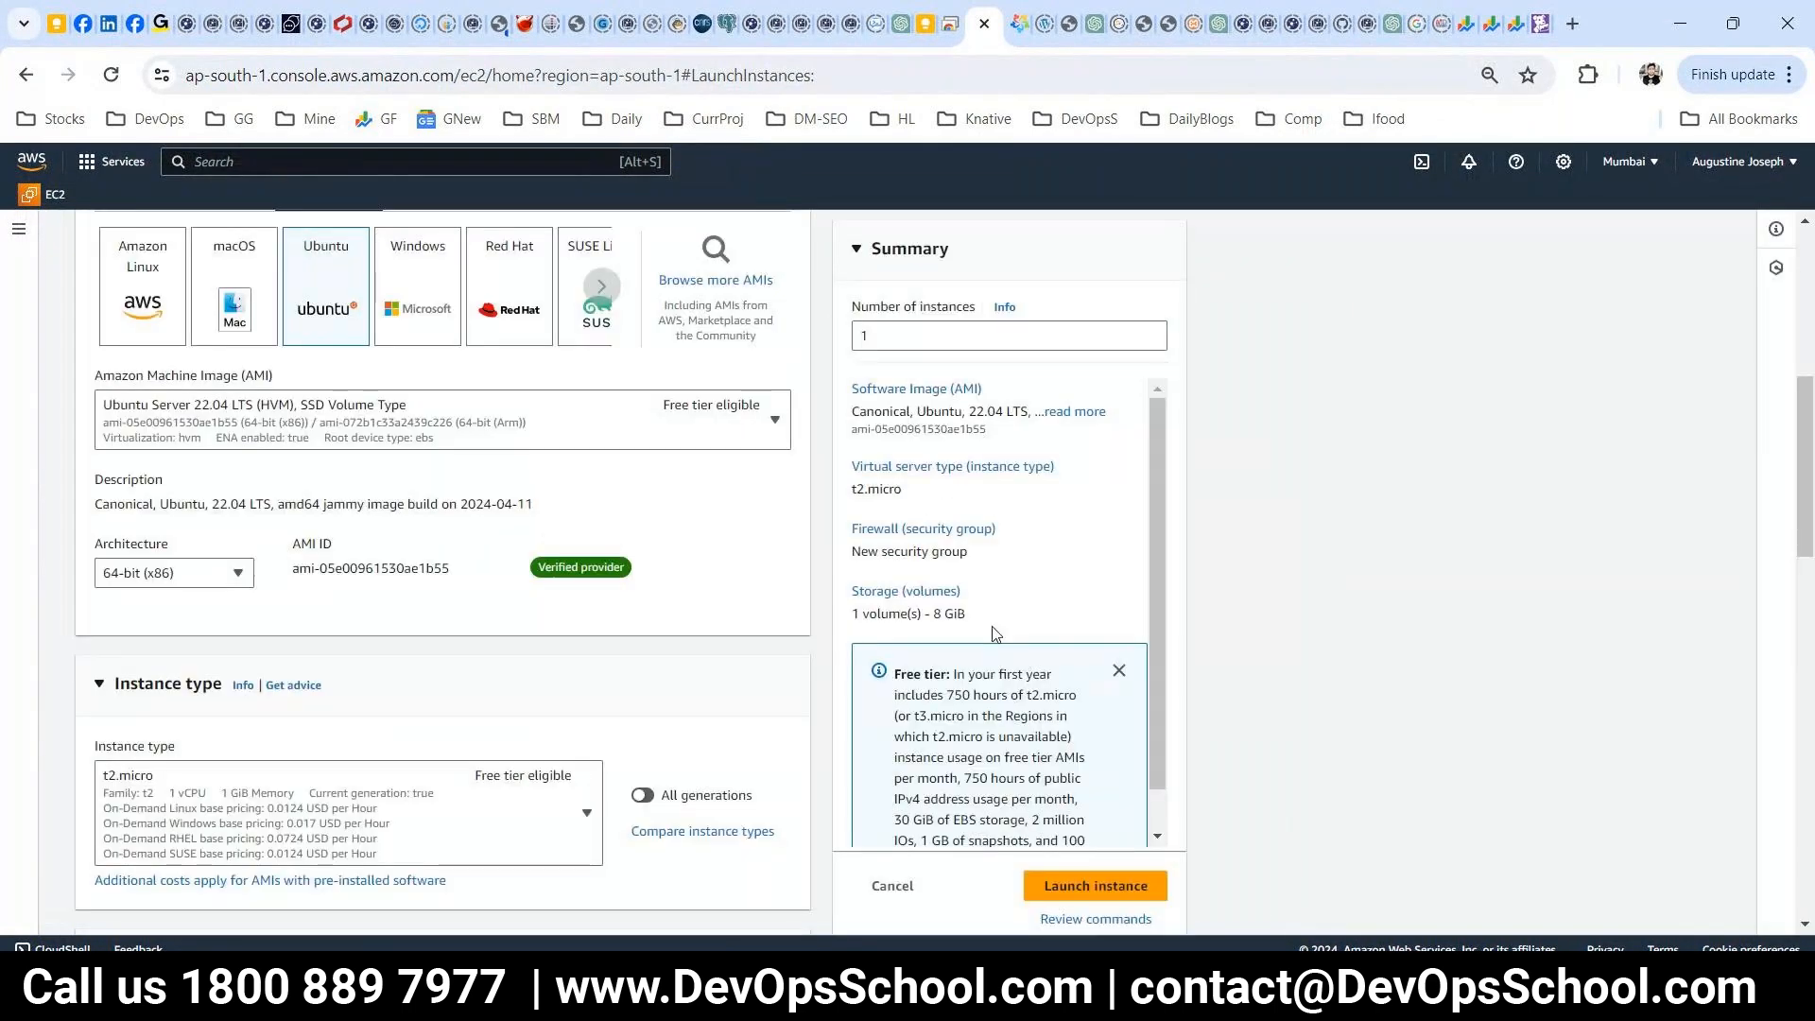
- Set the instance type to t2.medium and select the aws-mumbai-jet key pair for login
click(227, 818)
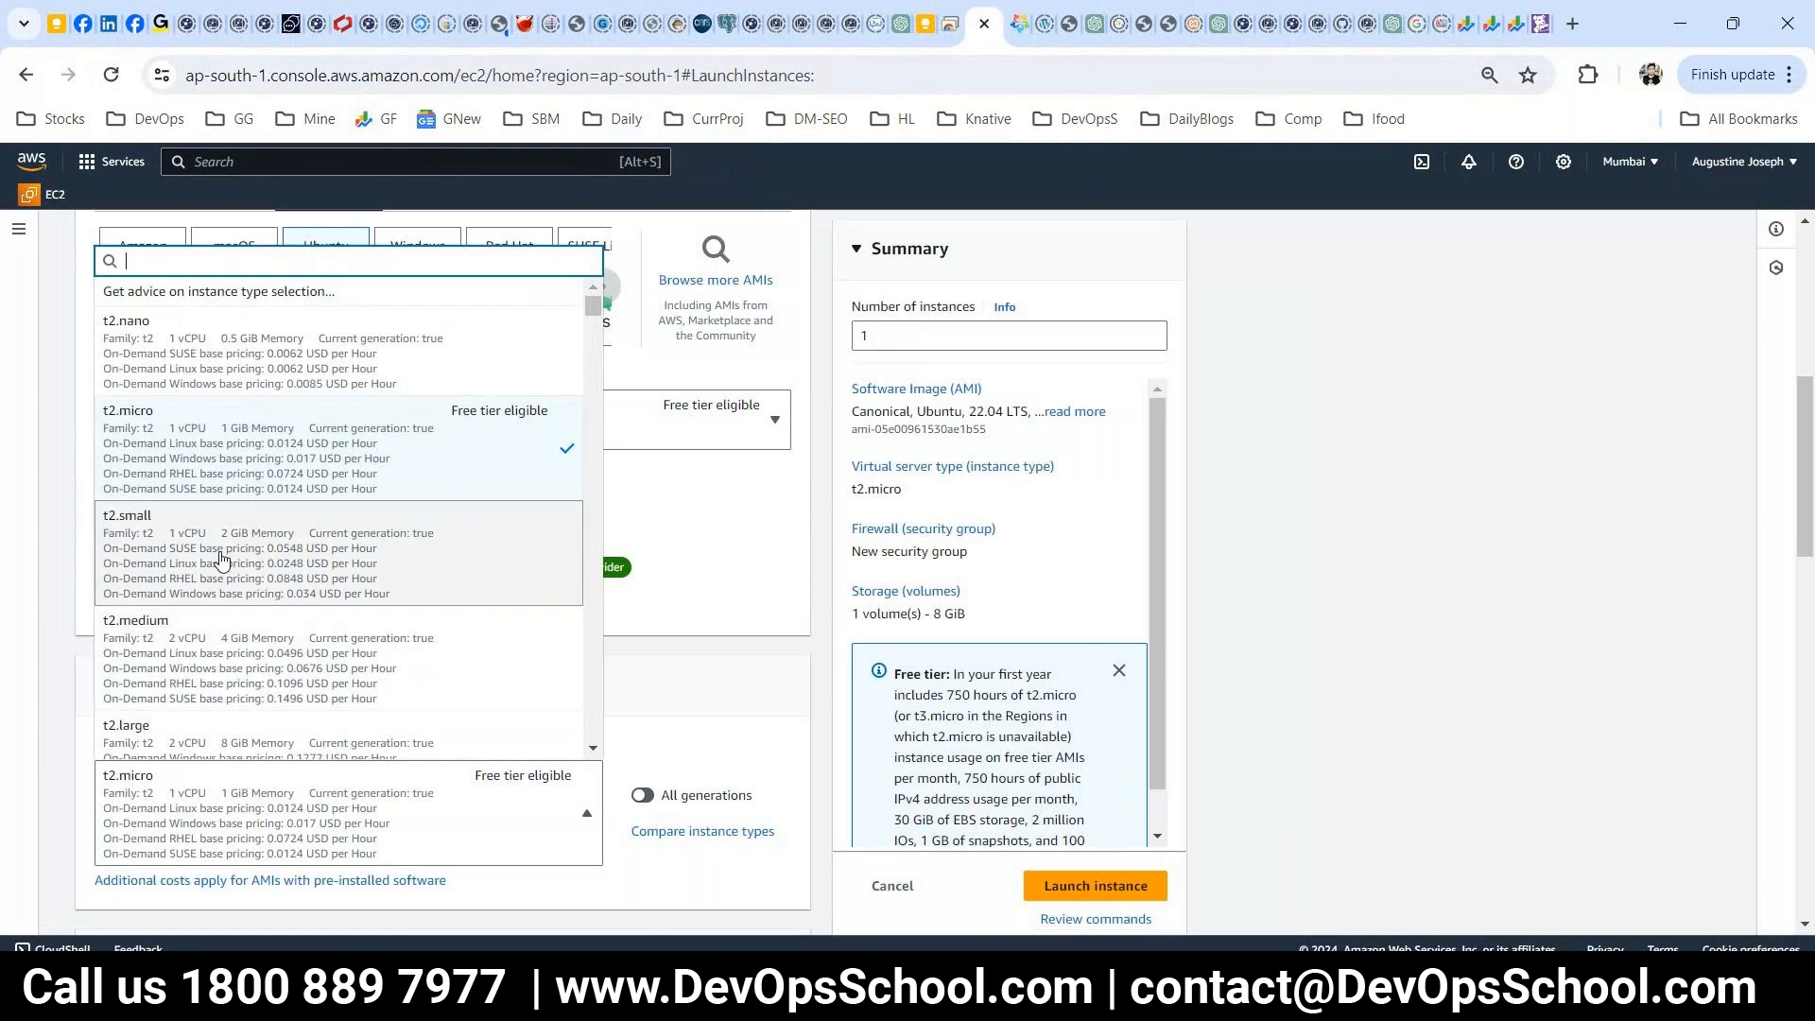
click(227, 621)
scroll(605, 719, down, 5)
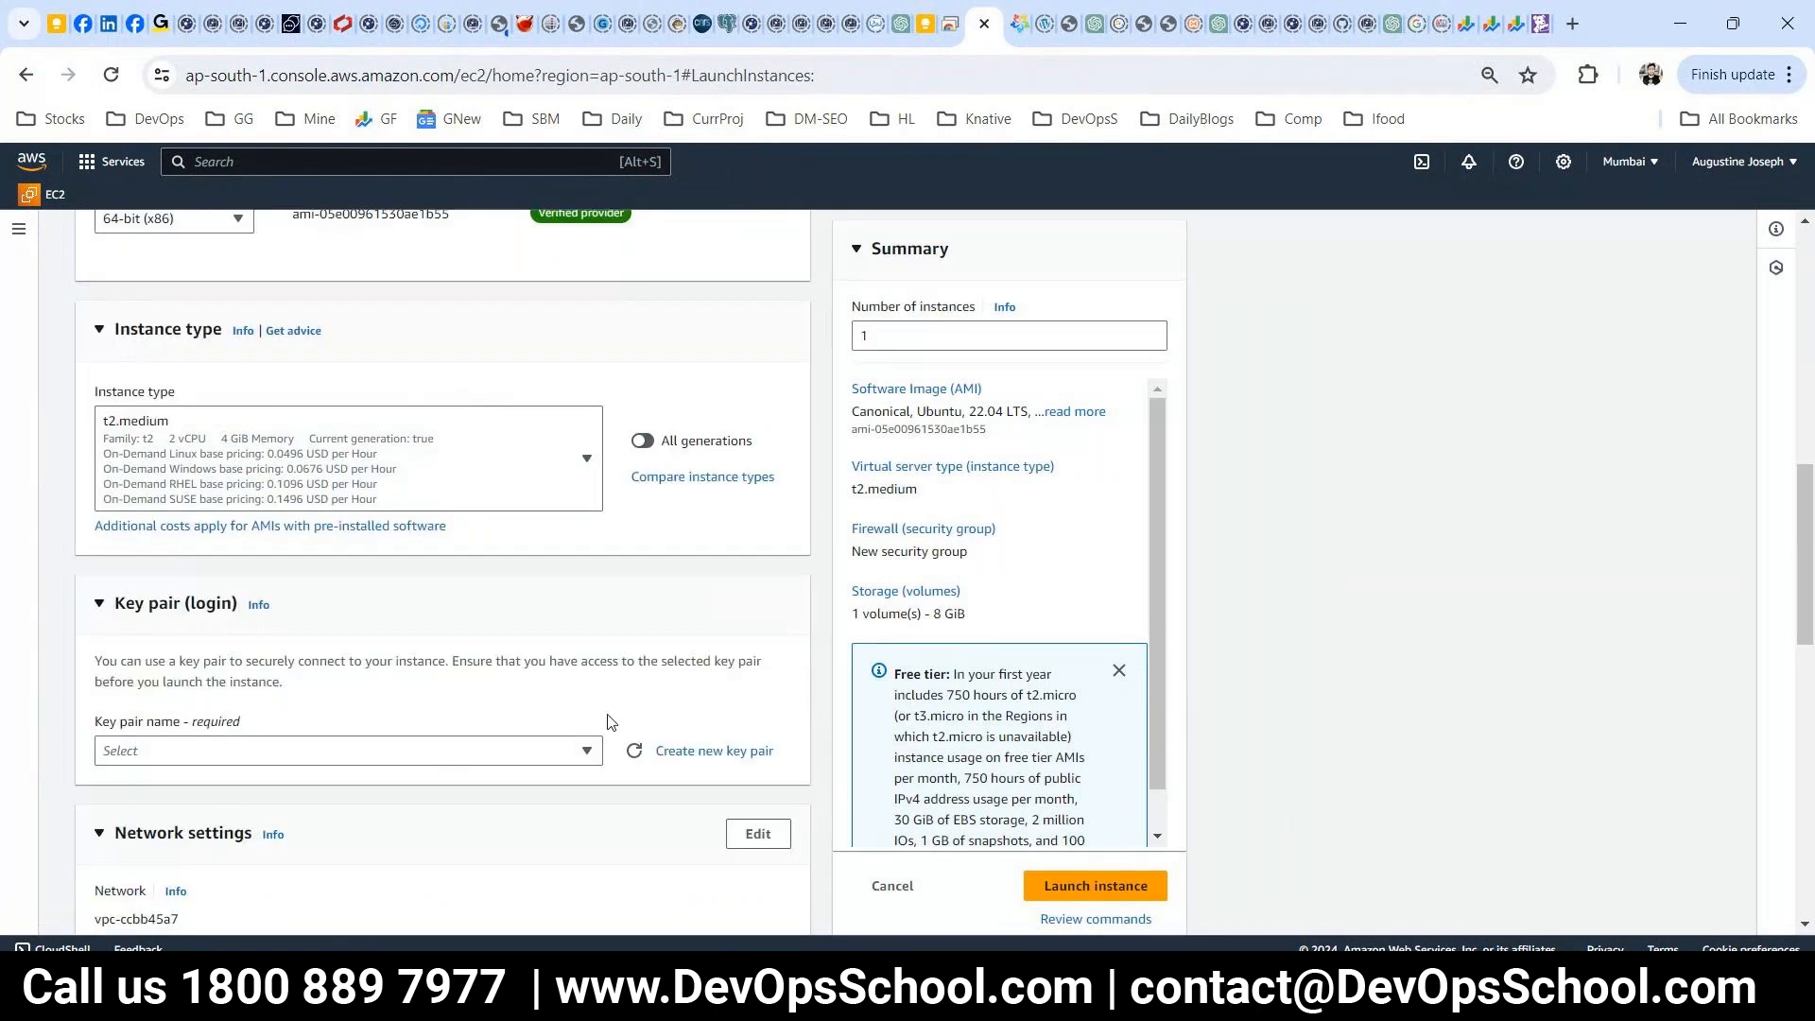
click(510, 633)
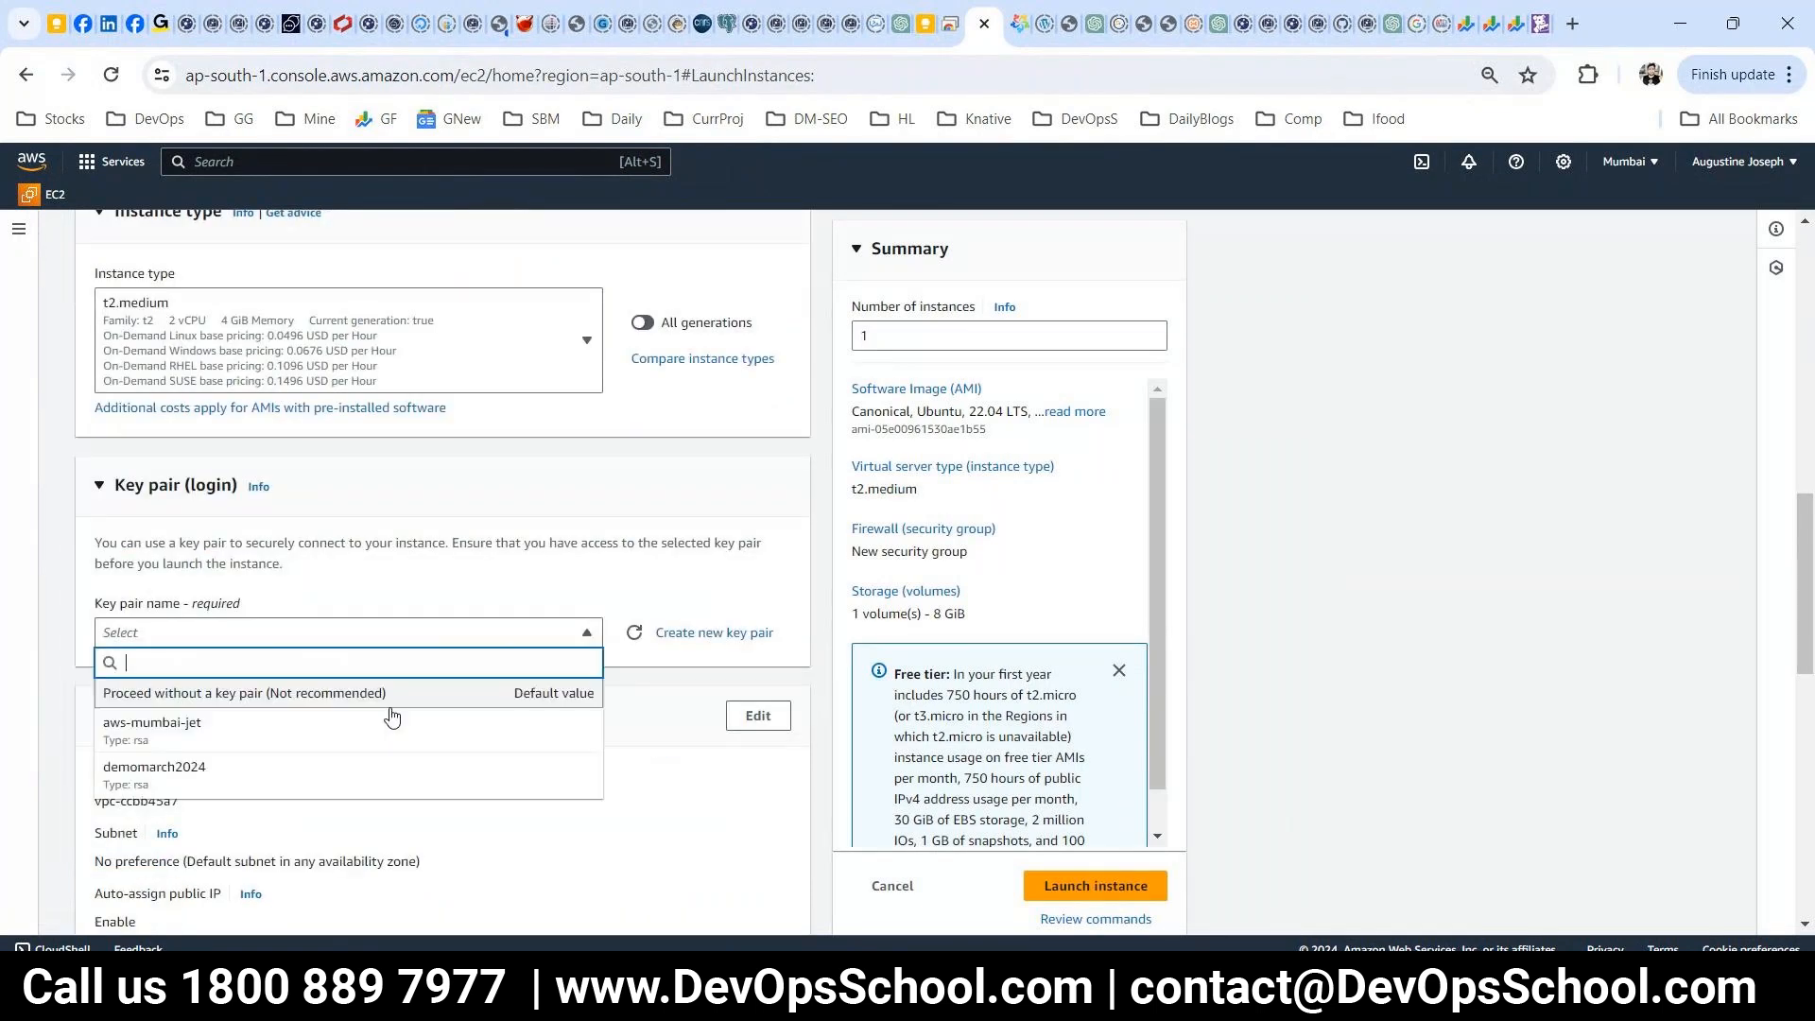
click(301, 741)
- Allow HTTPS and HTTP traffic from the internet in the instance's new security group
scroll(473, 747, down, 6)
click(102, 581)
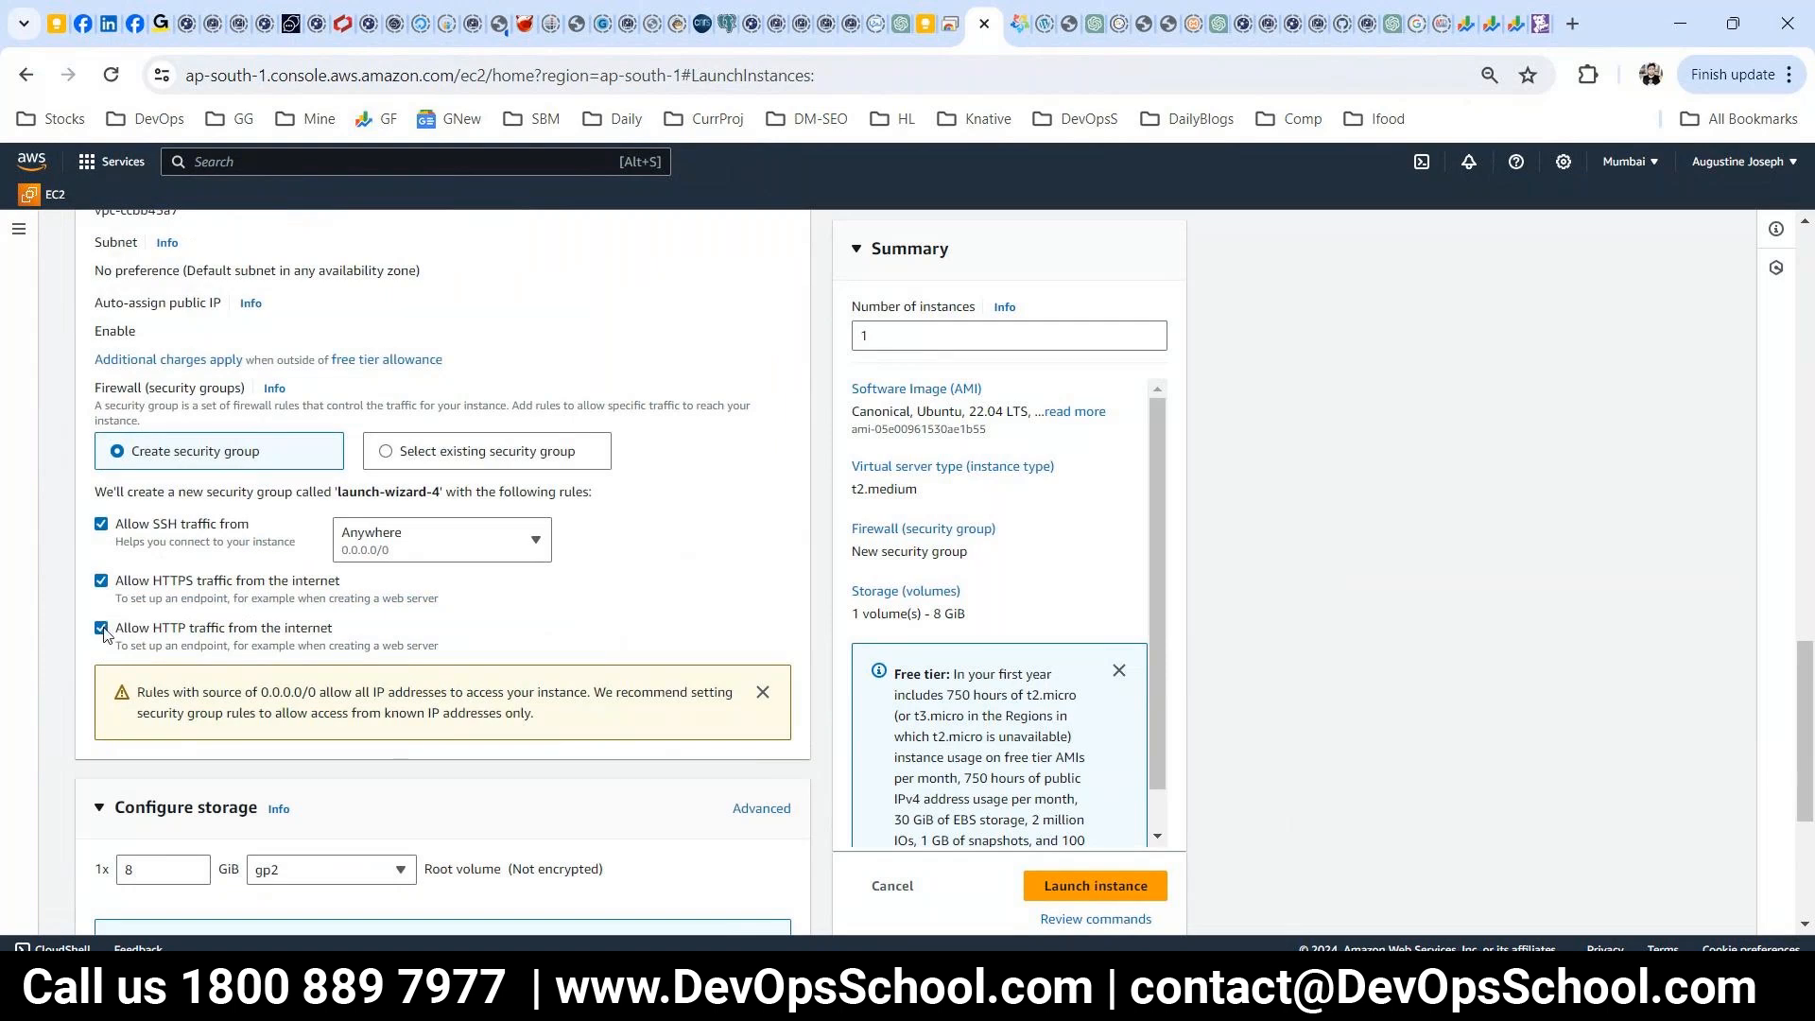
click(324, 631)
scroll(326, 638, down, 2)
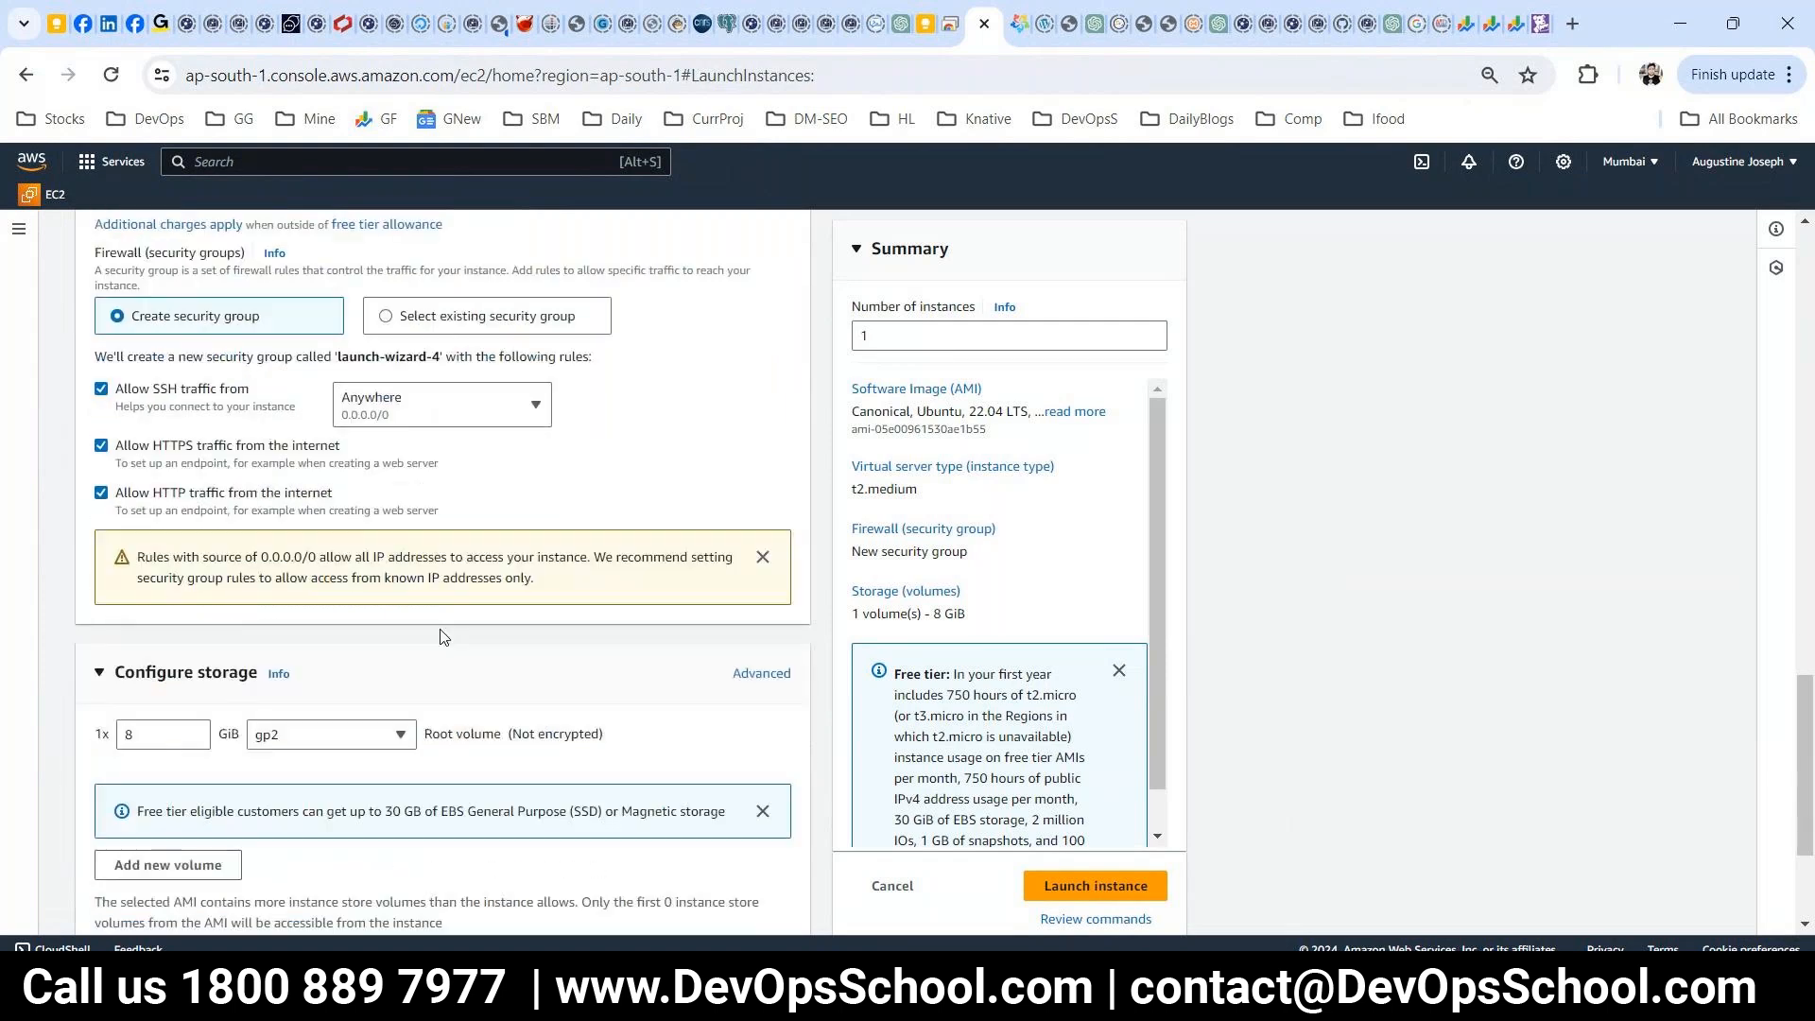
- Launch the configured instance and open the list of all instances
double_click(1006, 336)
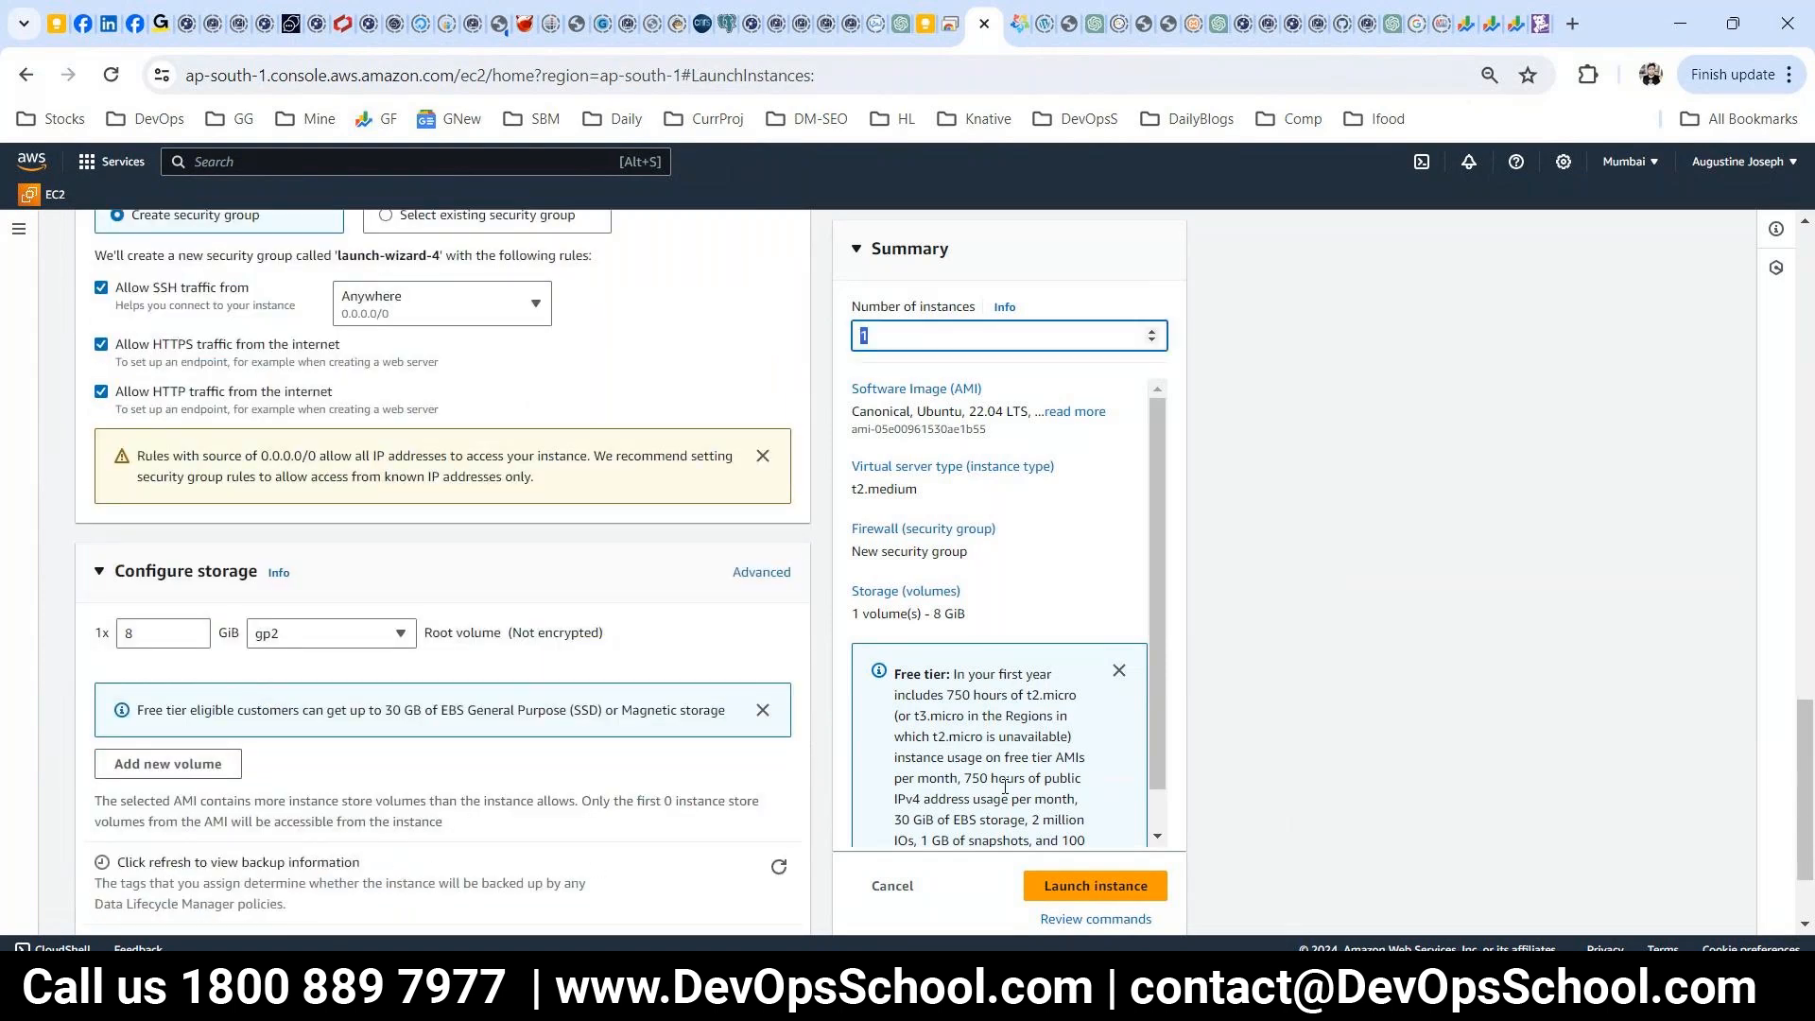
click(1093, 879)
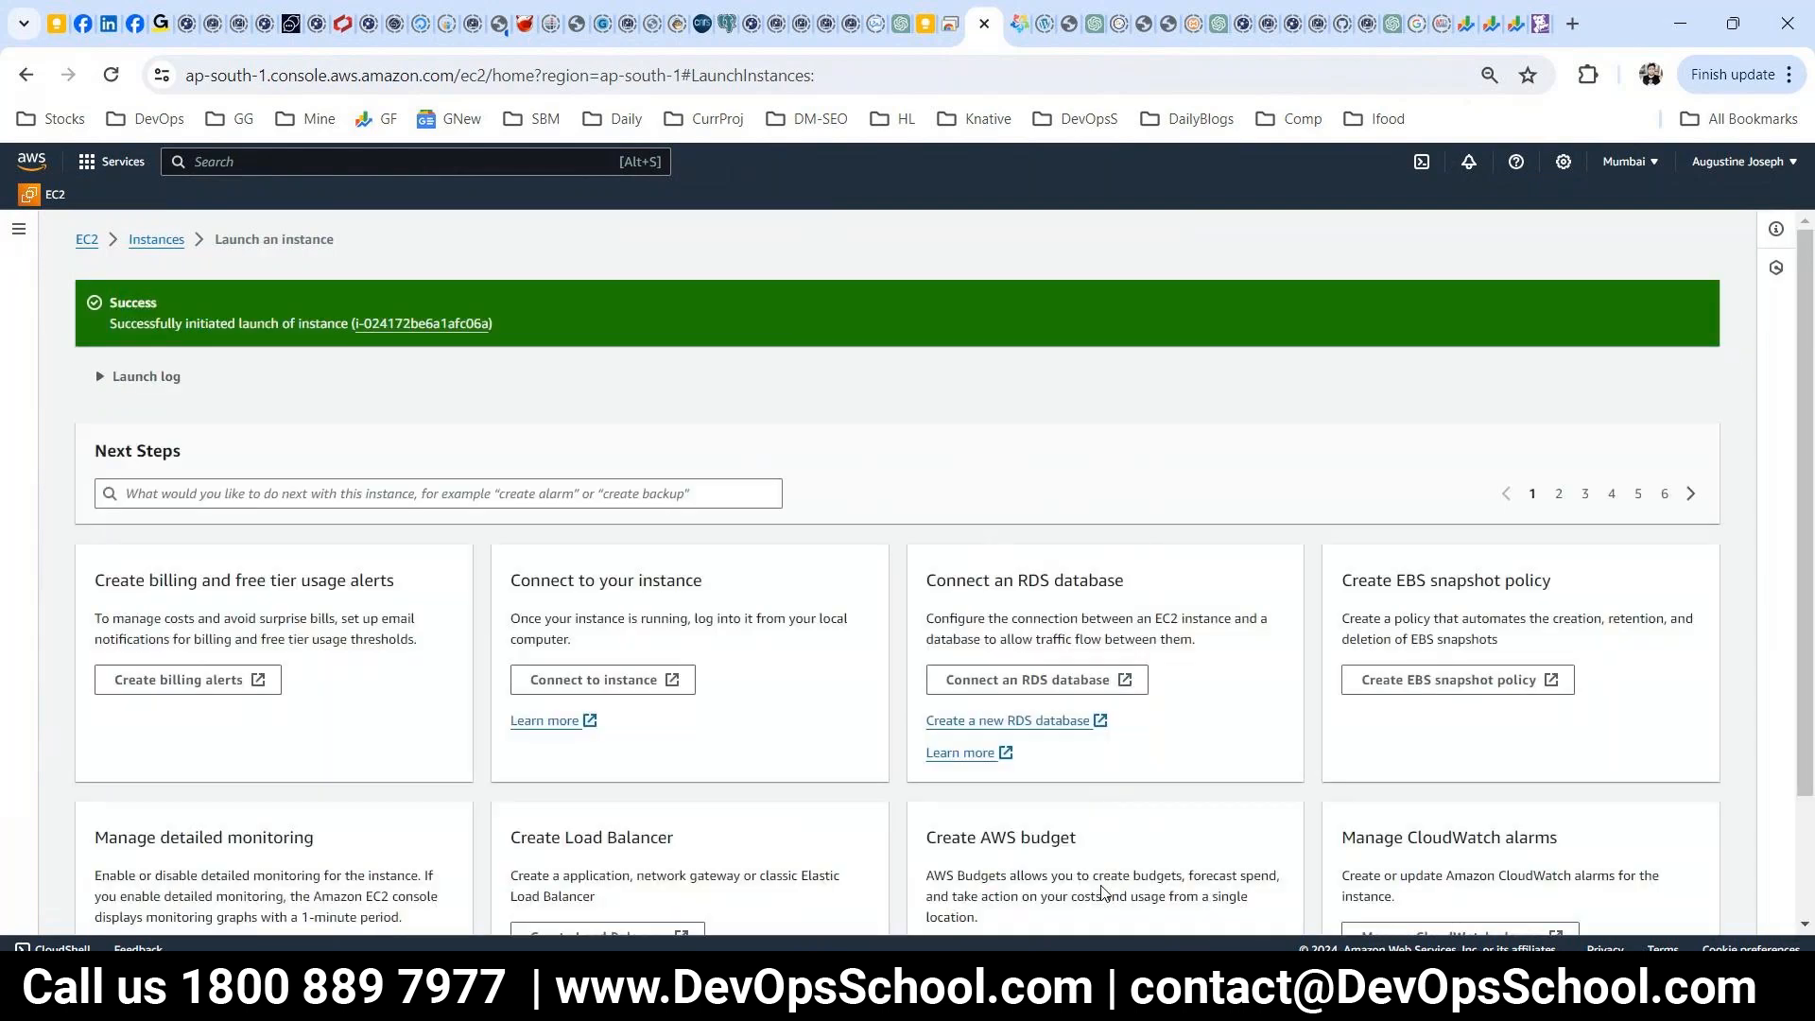
scroll(1103, 889, down, 3)
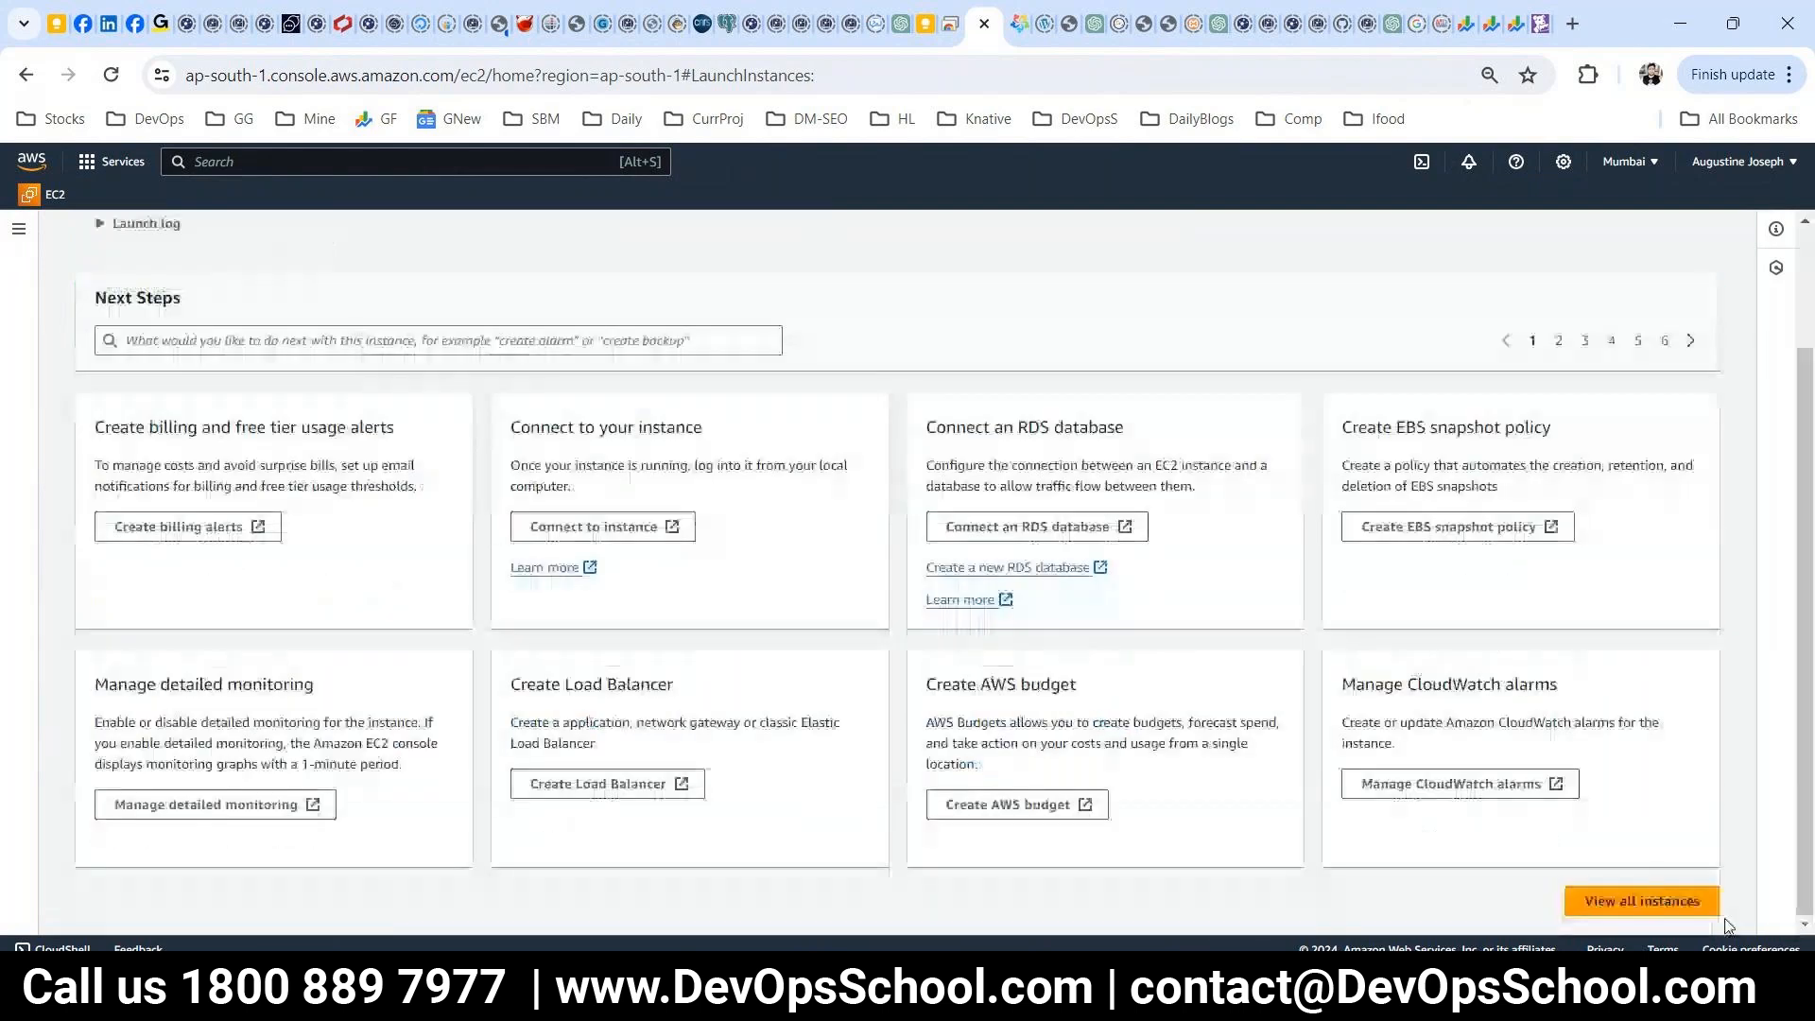
click(1709, 906)
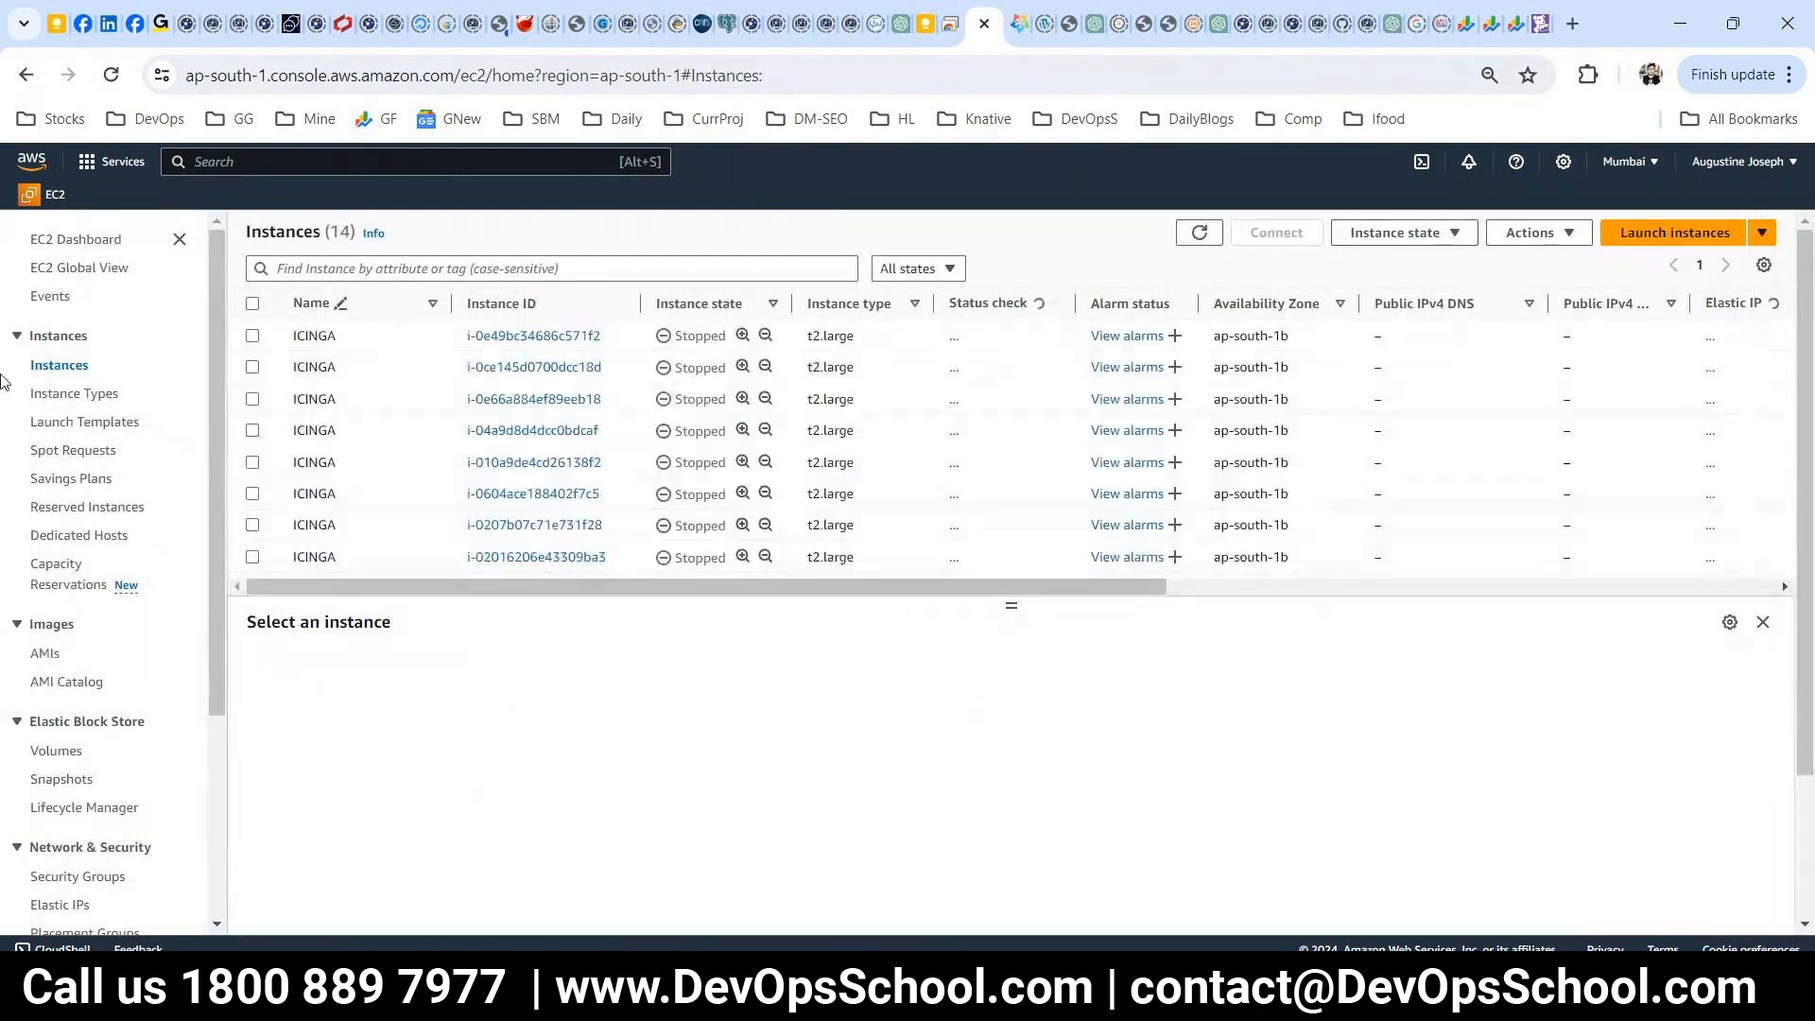
- Show only the running EC2 instances, refresh the list, and copy the datadog instance's public IPv4 address
click(57, 242)
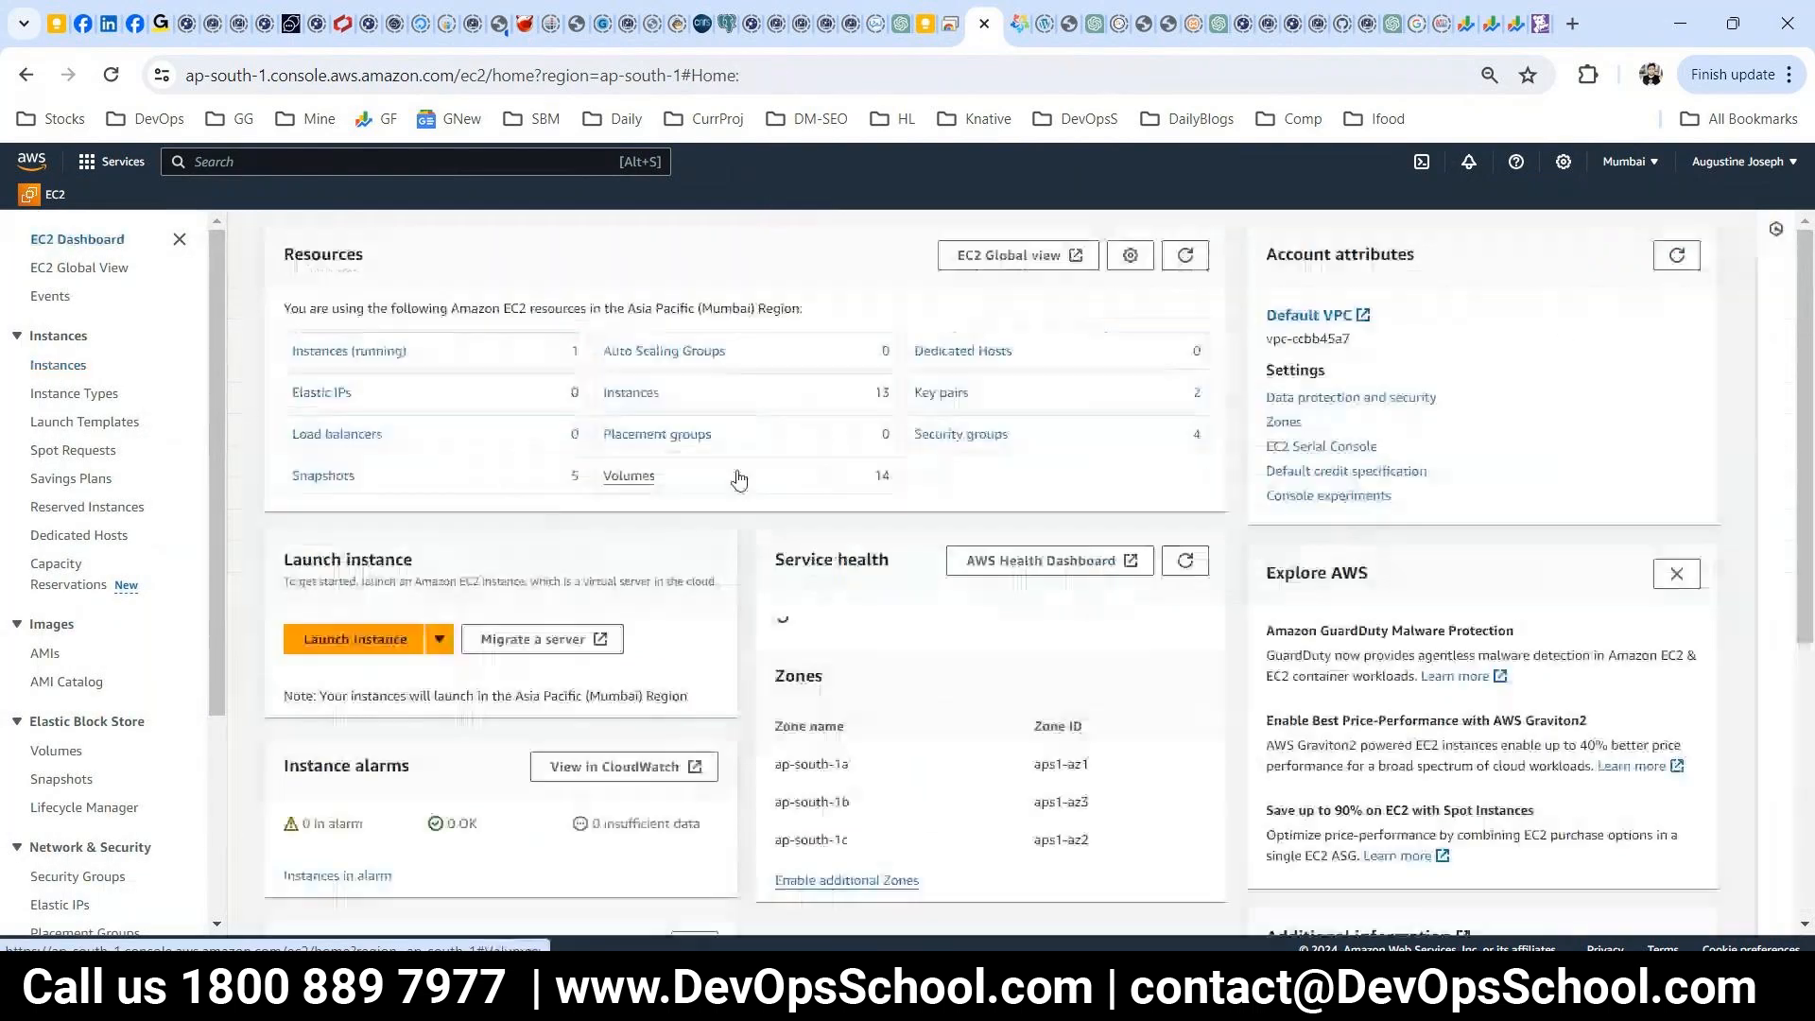
click(402, 352)
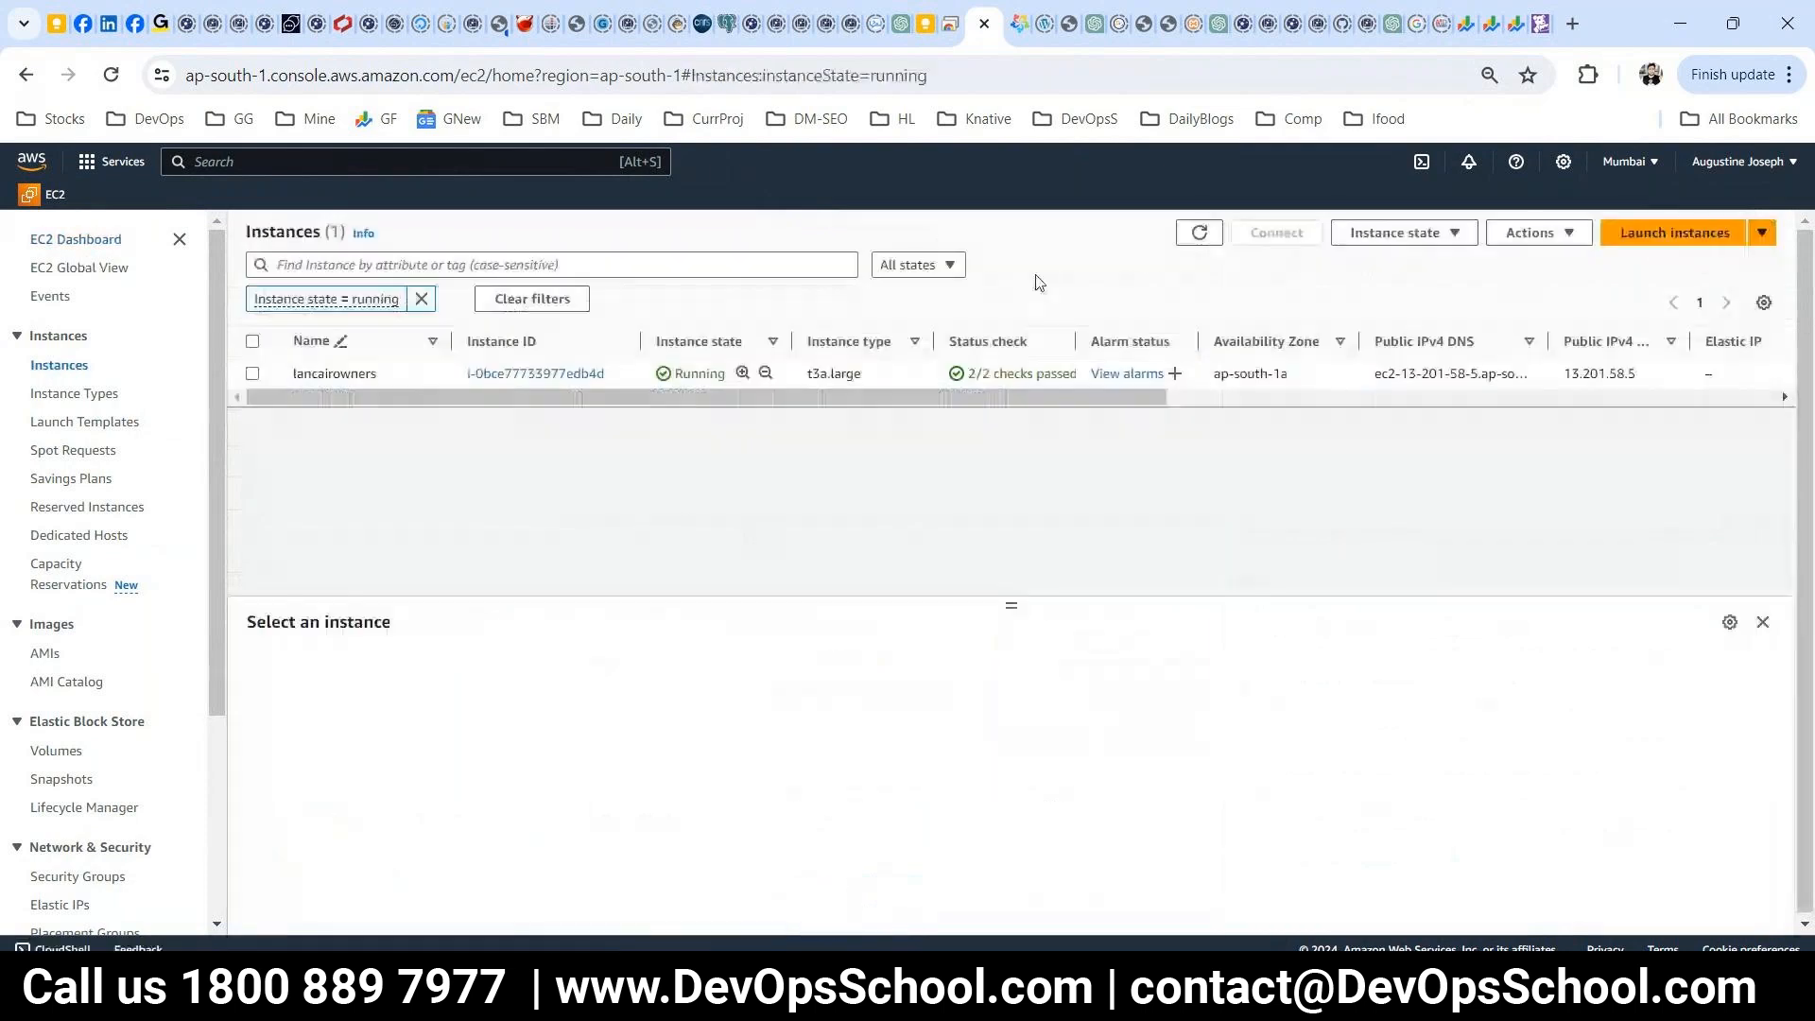
click(1199, 233)
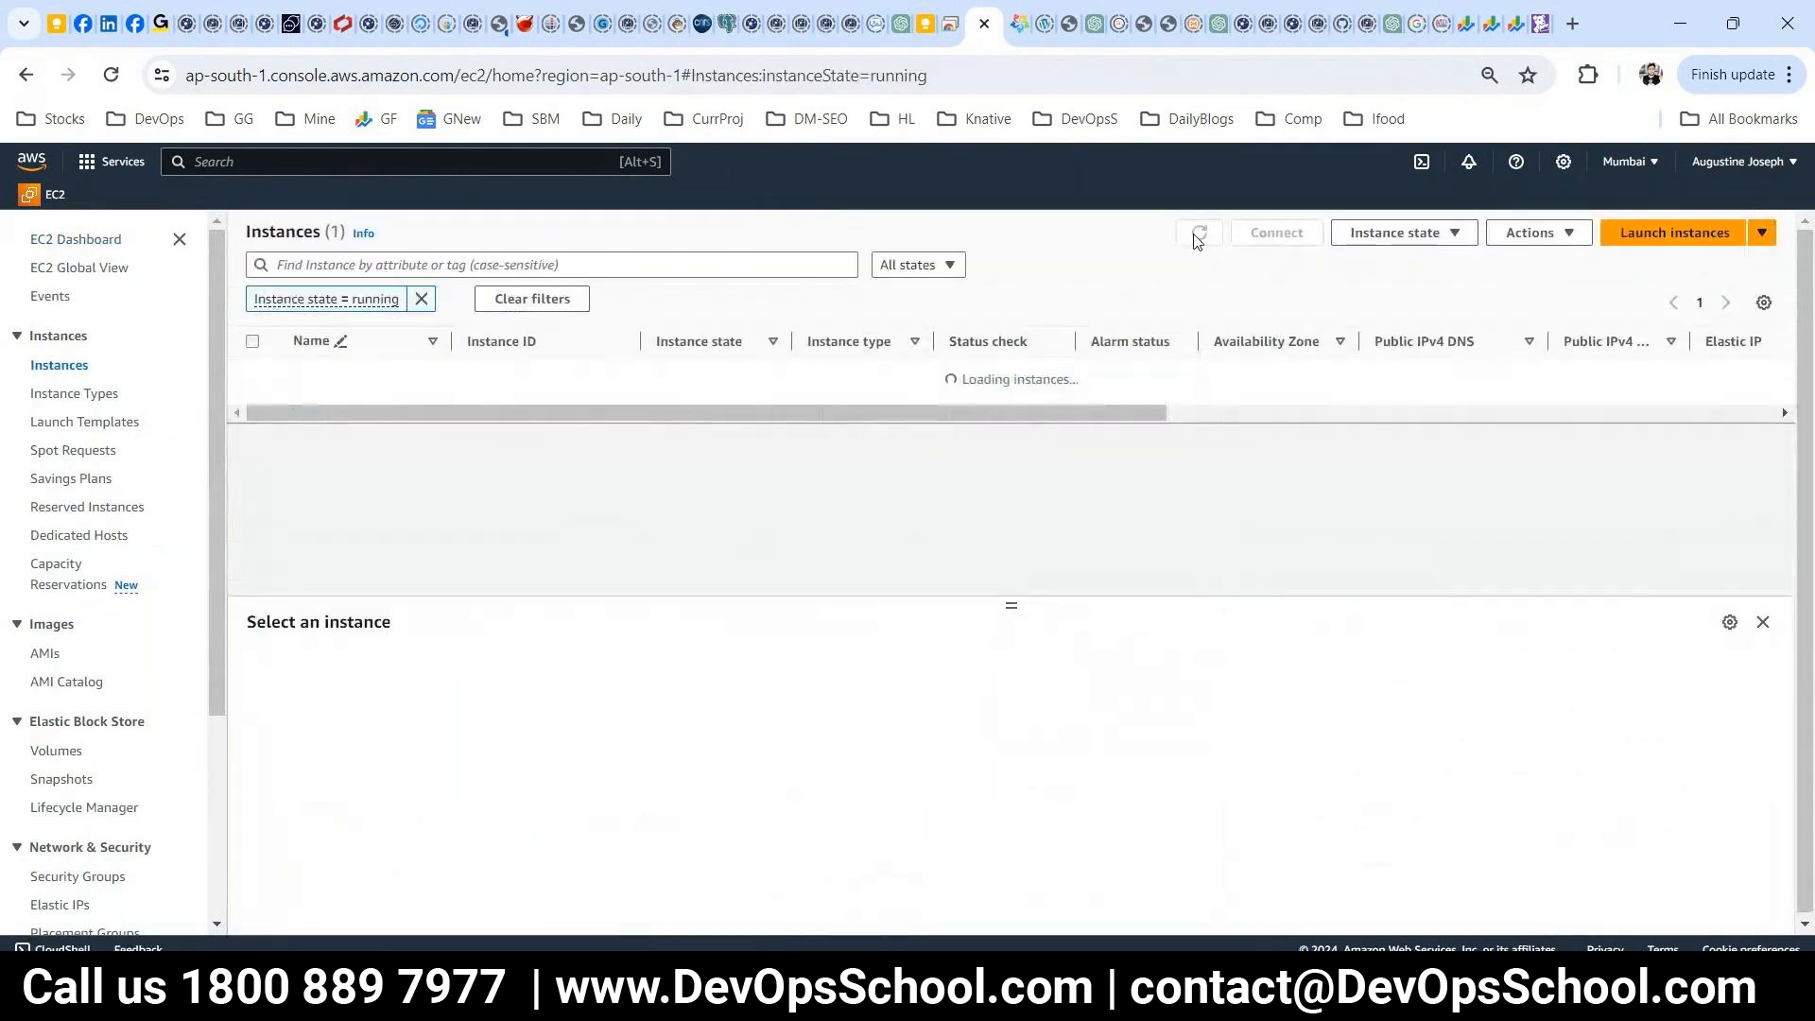
click(1197, 236)
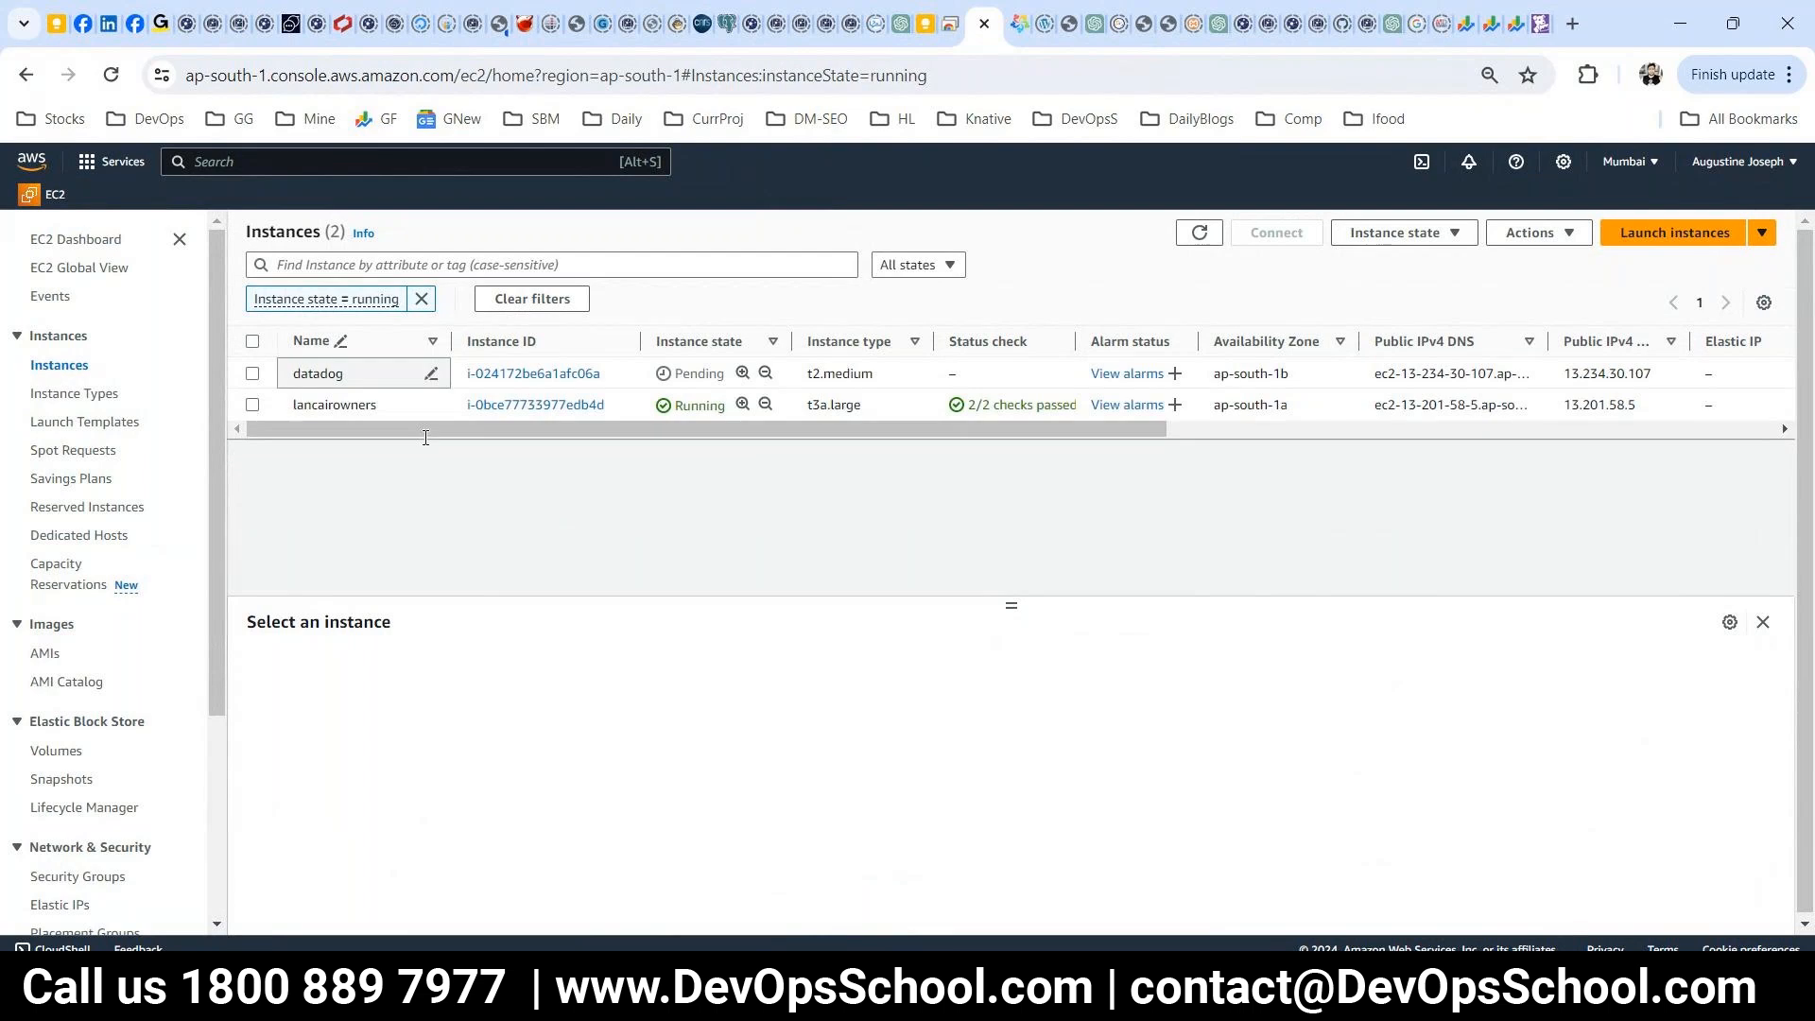
click(386, 375)
click(762, 771)
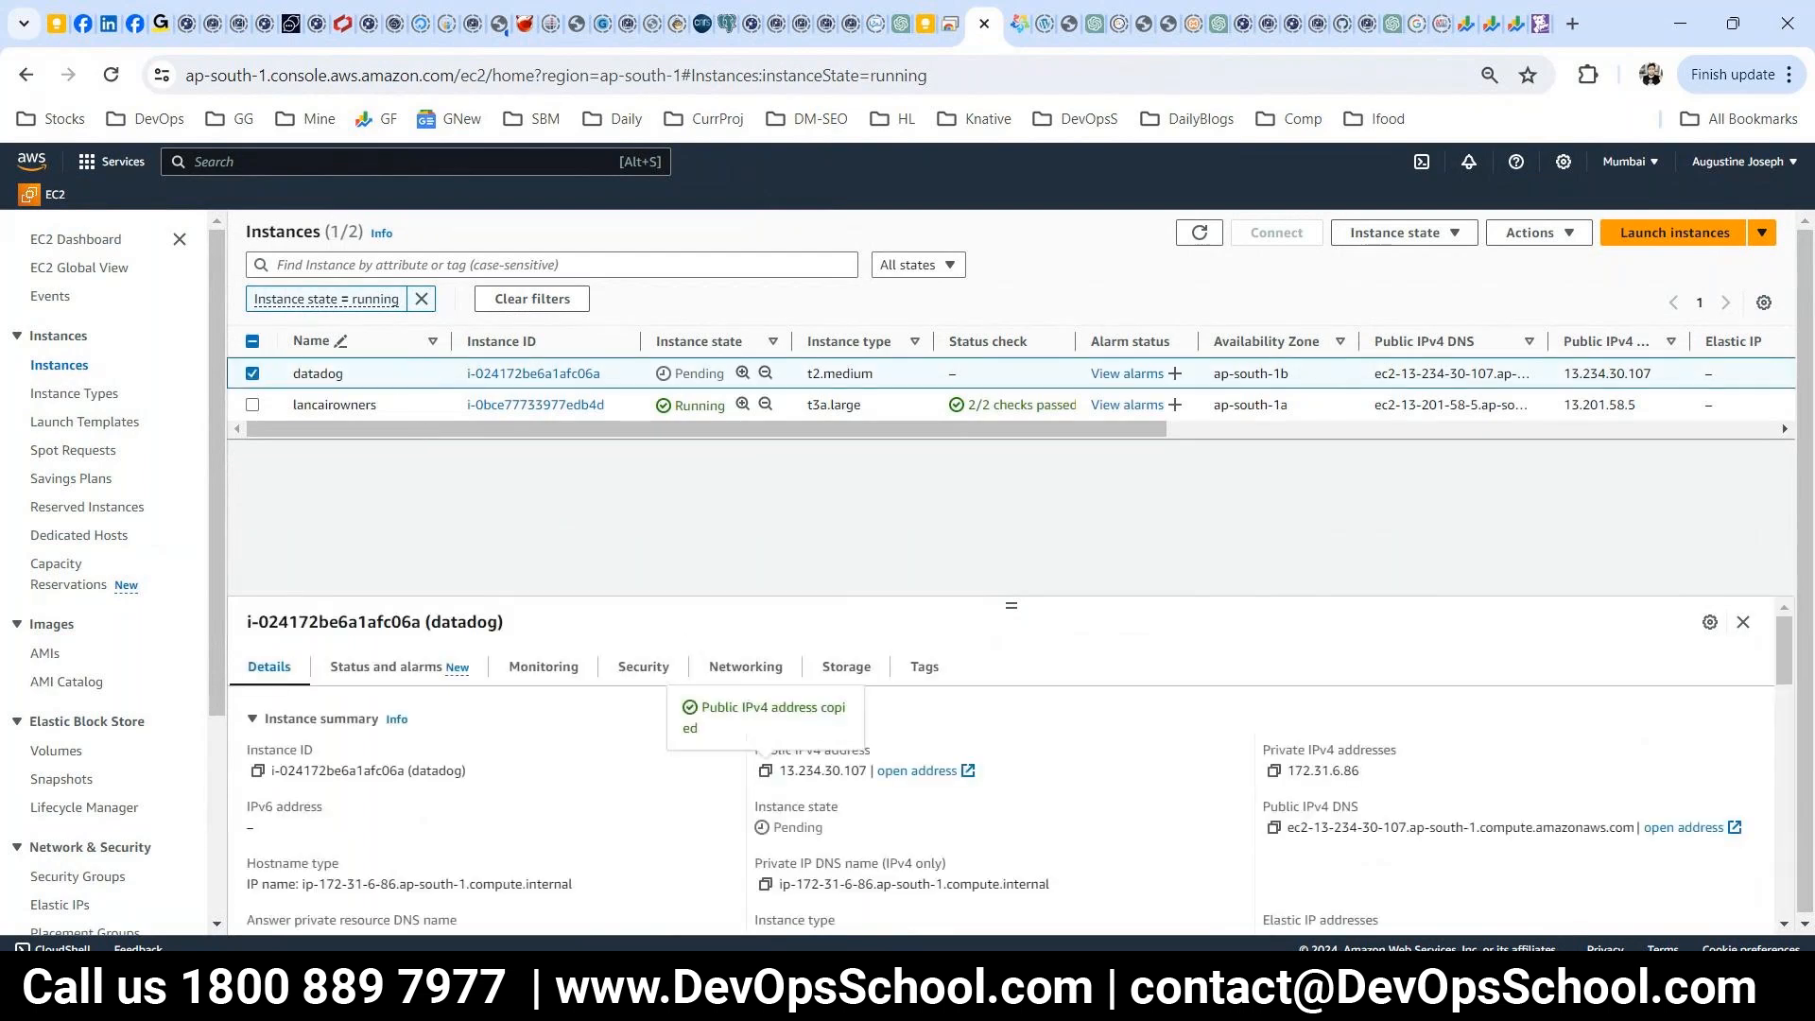
- Switch to PuTTY and start a session to the datadog instance at 13.234.30.107 using the private key file aws-mumbai-jet.ppk
key(super)
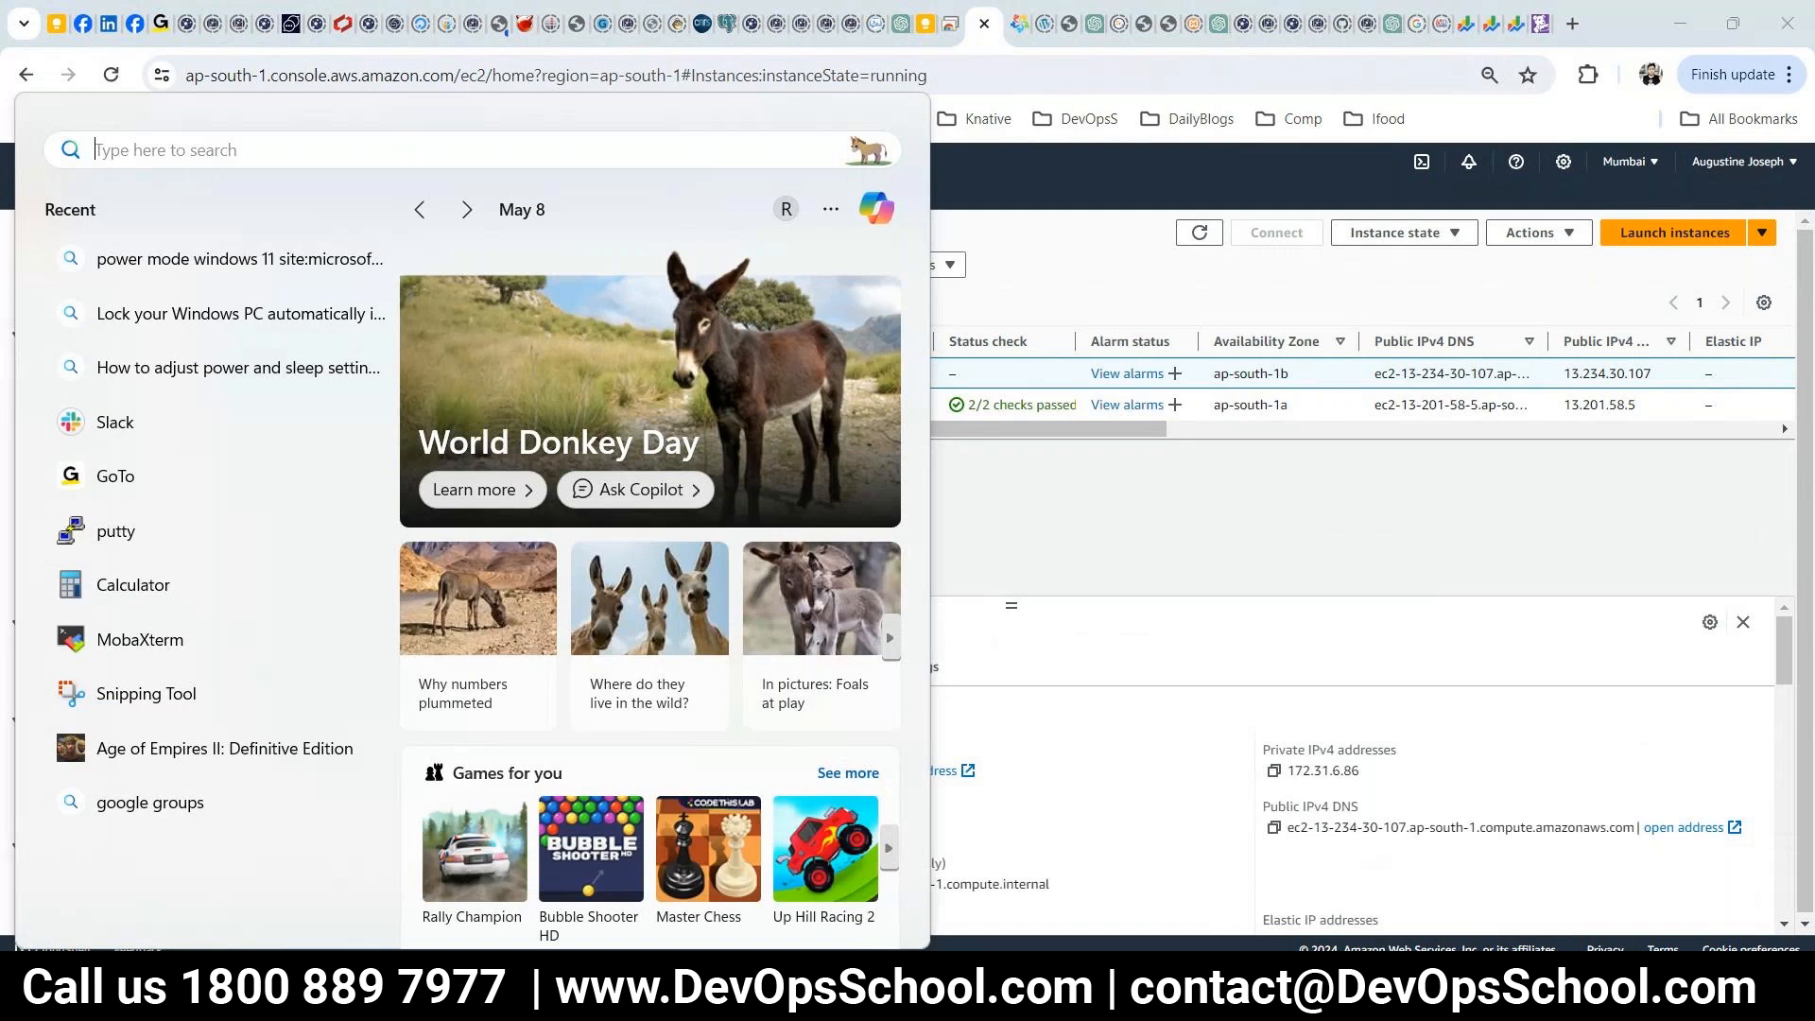
text(pu)
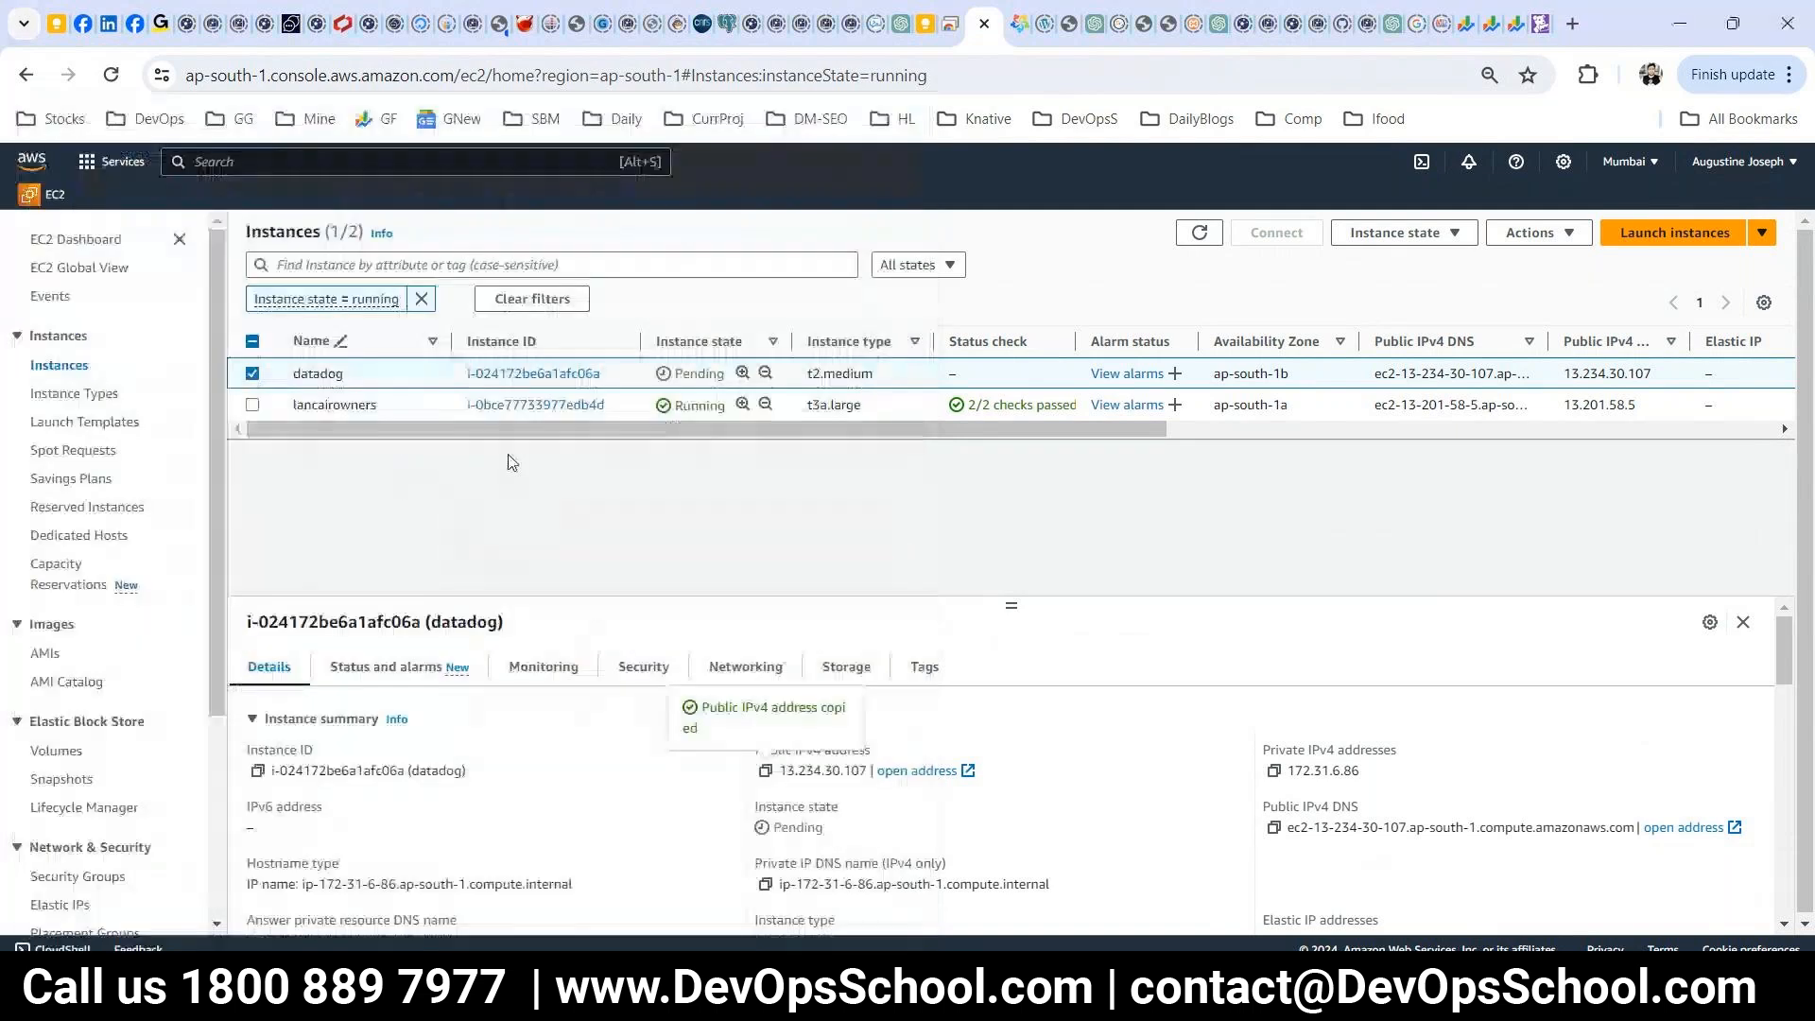
click(680, 627)
click(738, 644)
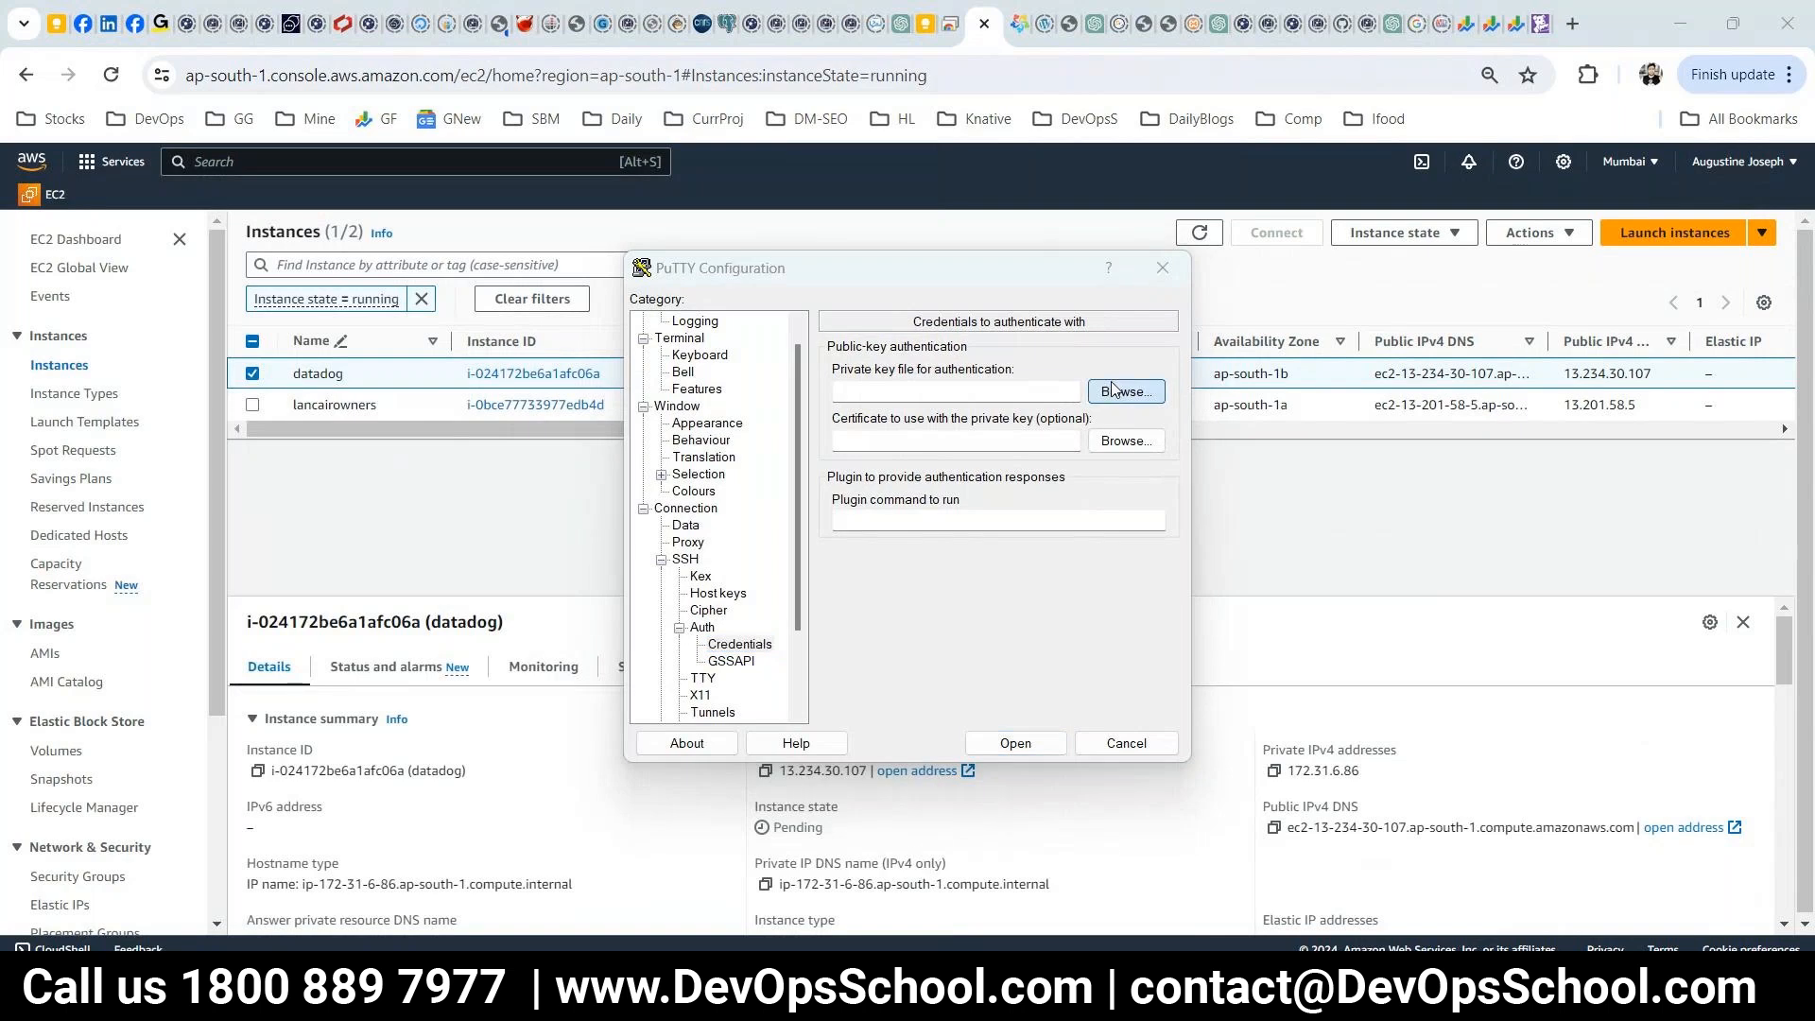
click(1115, 389)
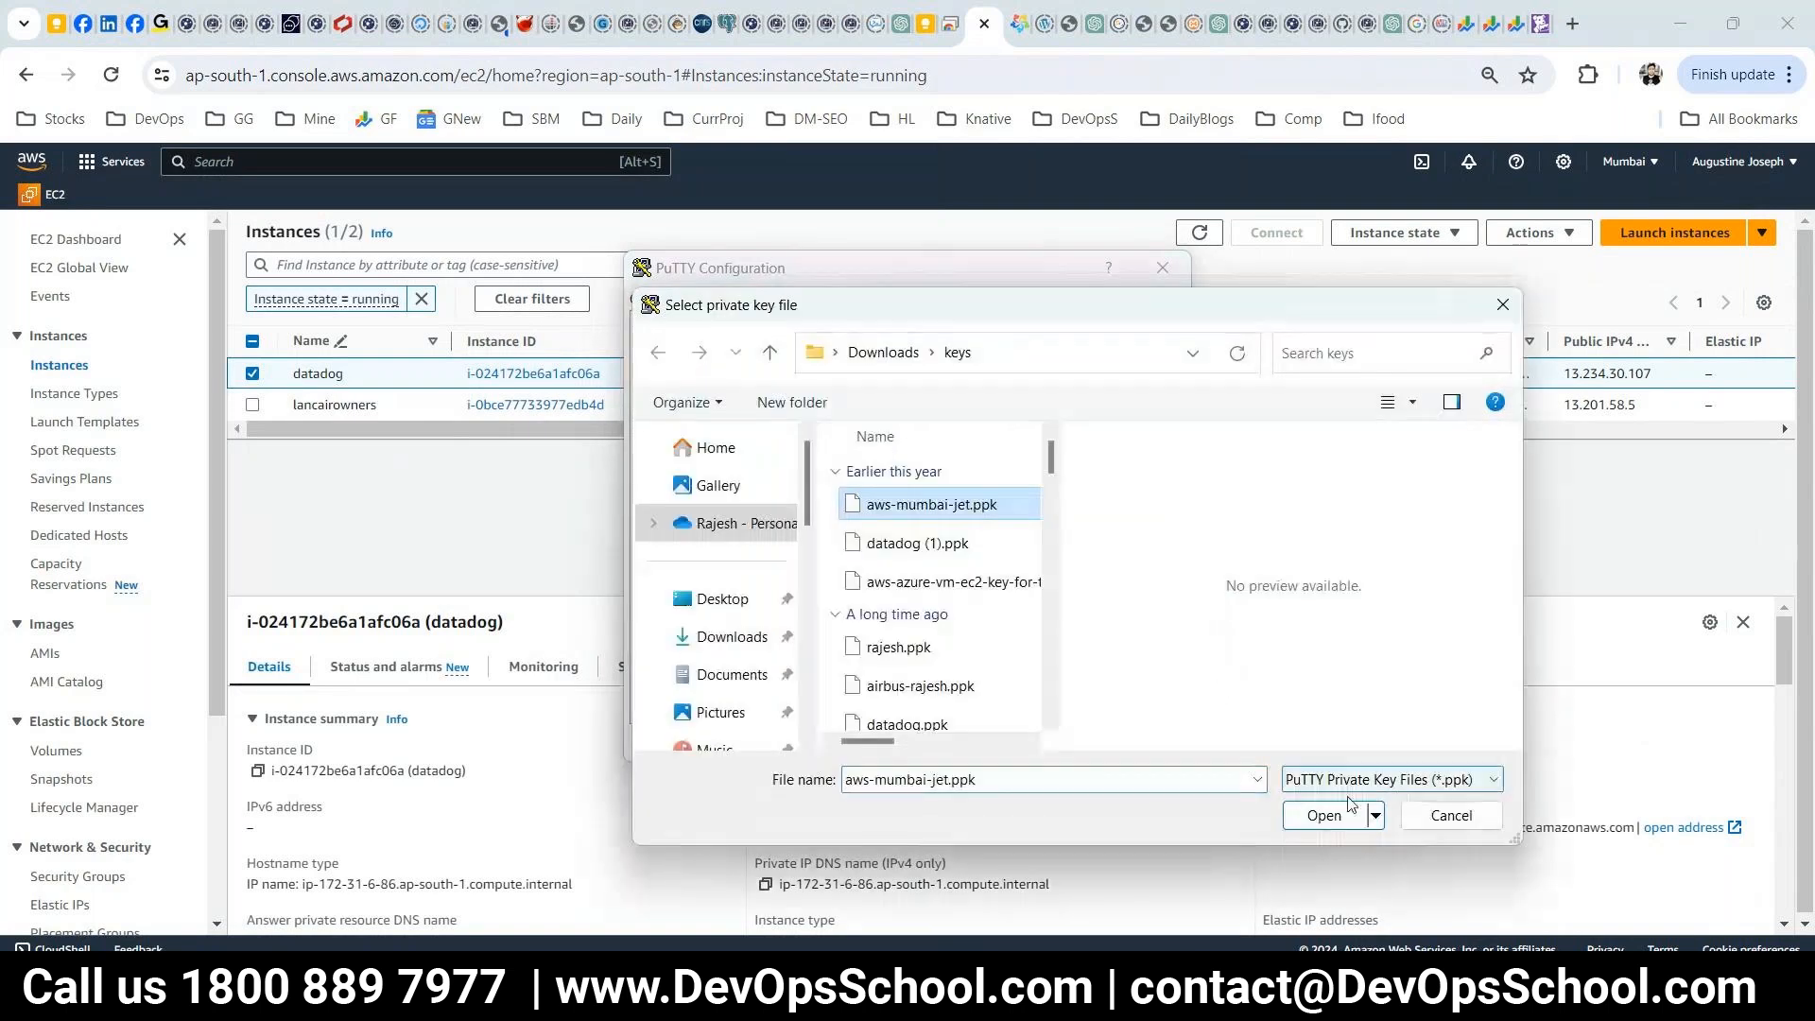
click(1324, 815)
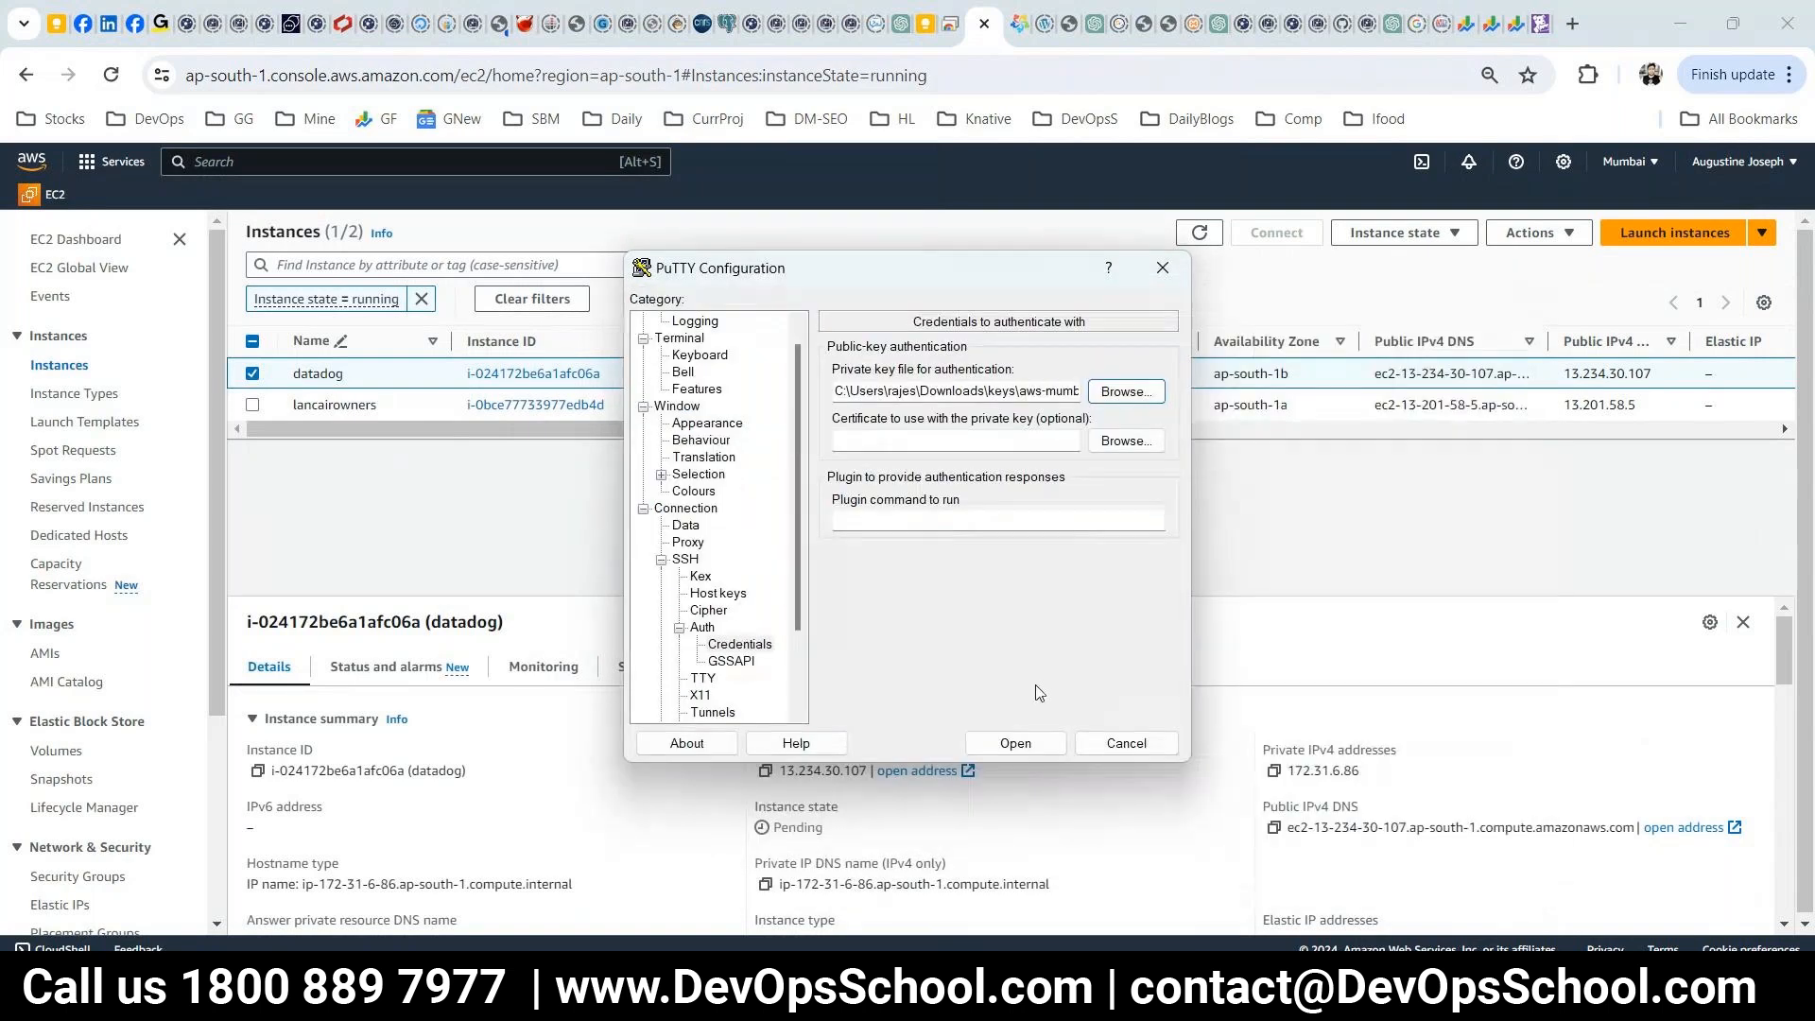
click(1016, 743)
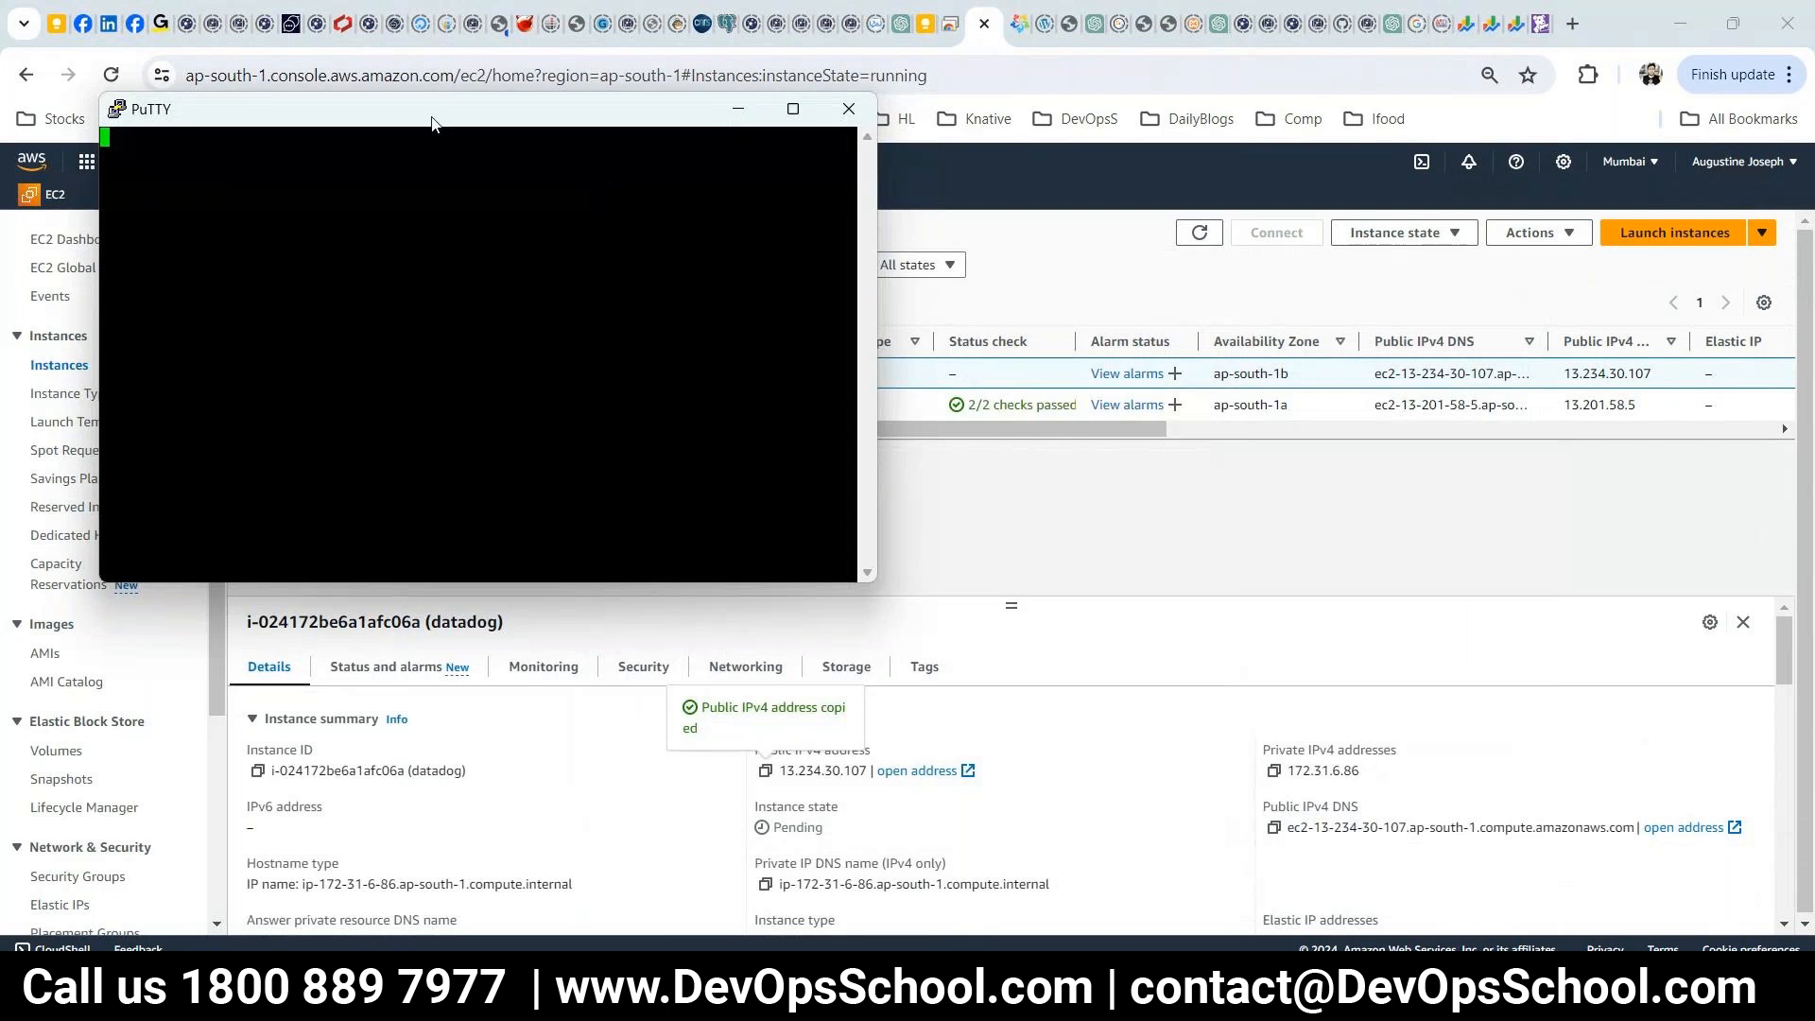
- Move the terminal window towards the middle of the desktop and restart the SSH session to 13.234.30.107
drag(438, 117, 799, 274)
right_click(799, 274)
click(730, 271)
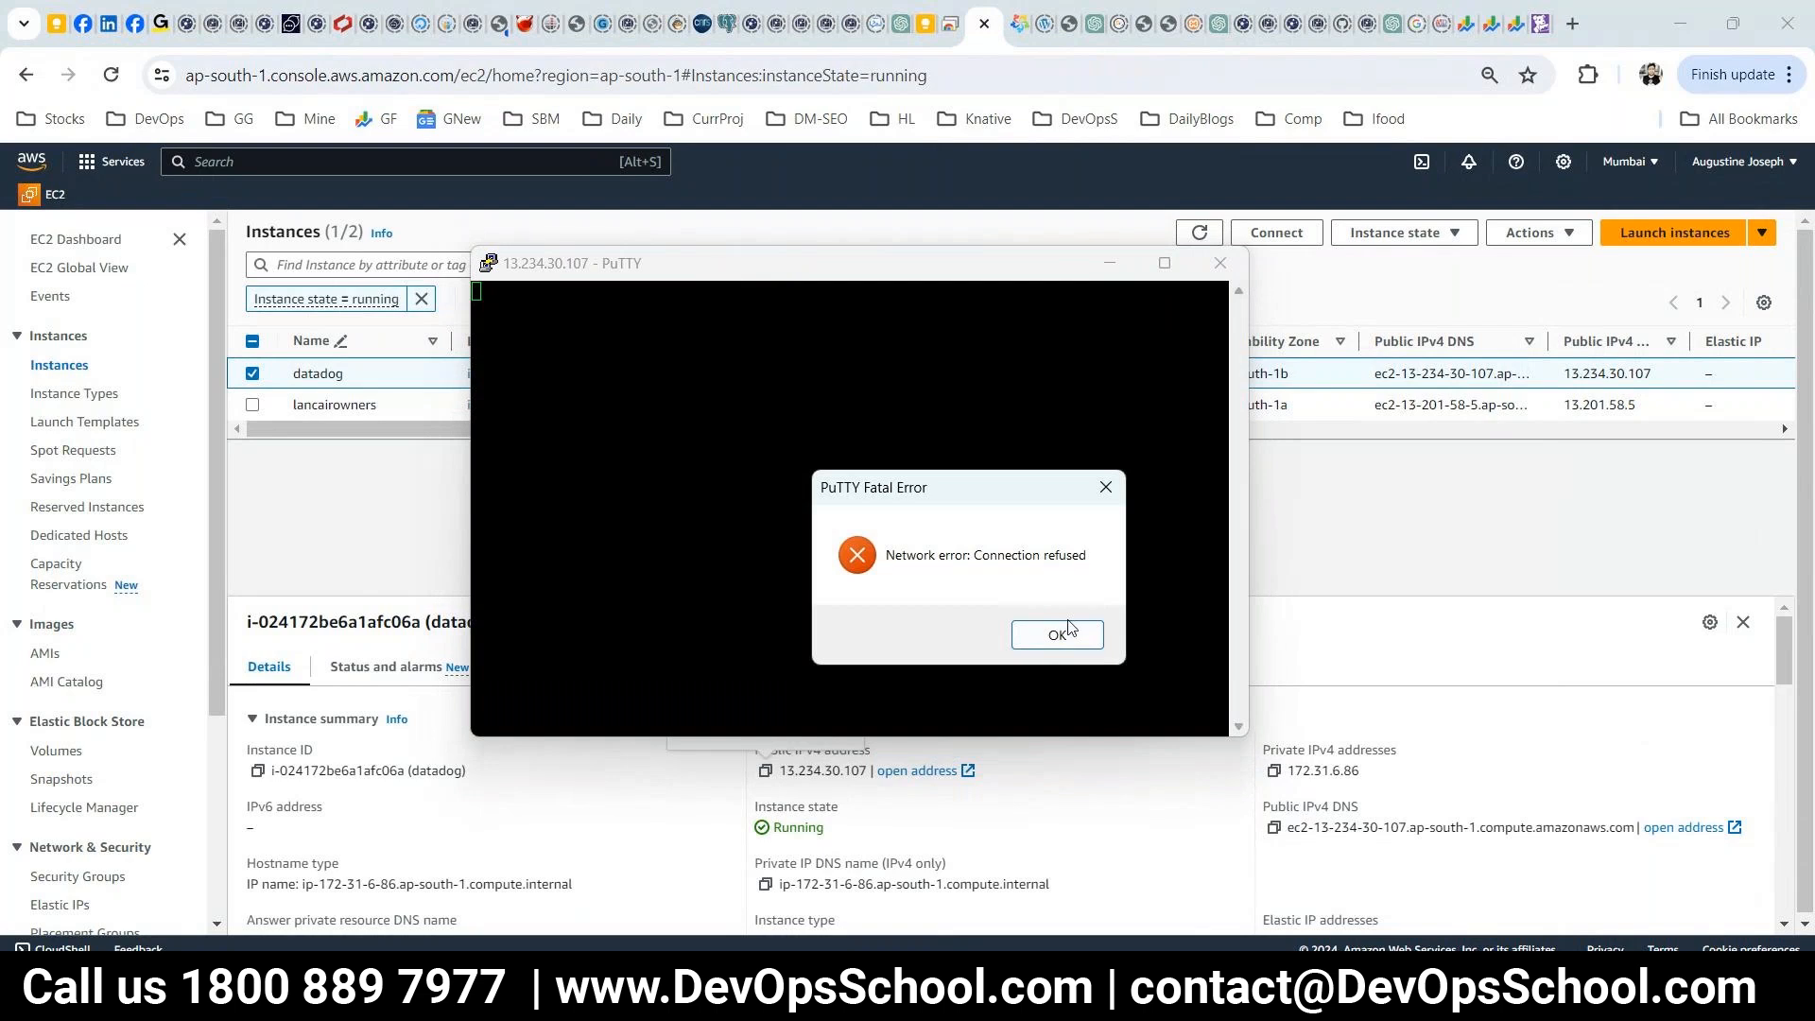
click(1051, 632)
right_click(624, 267)
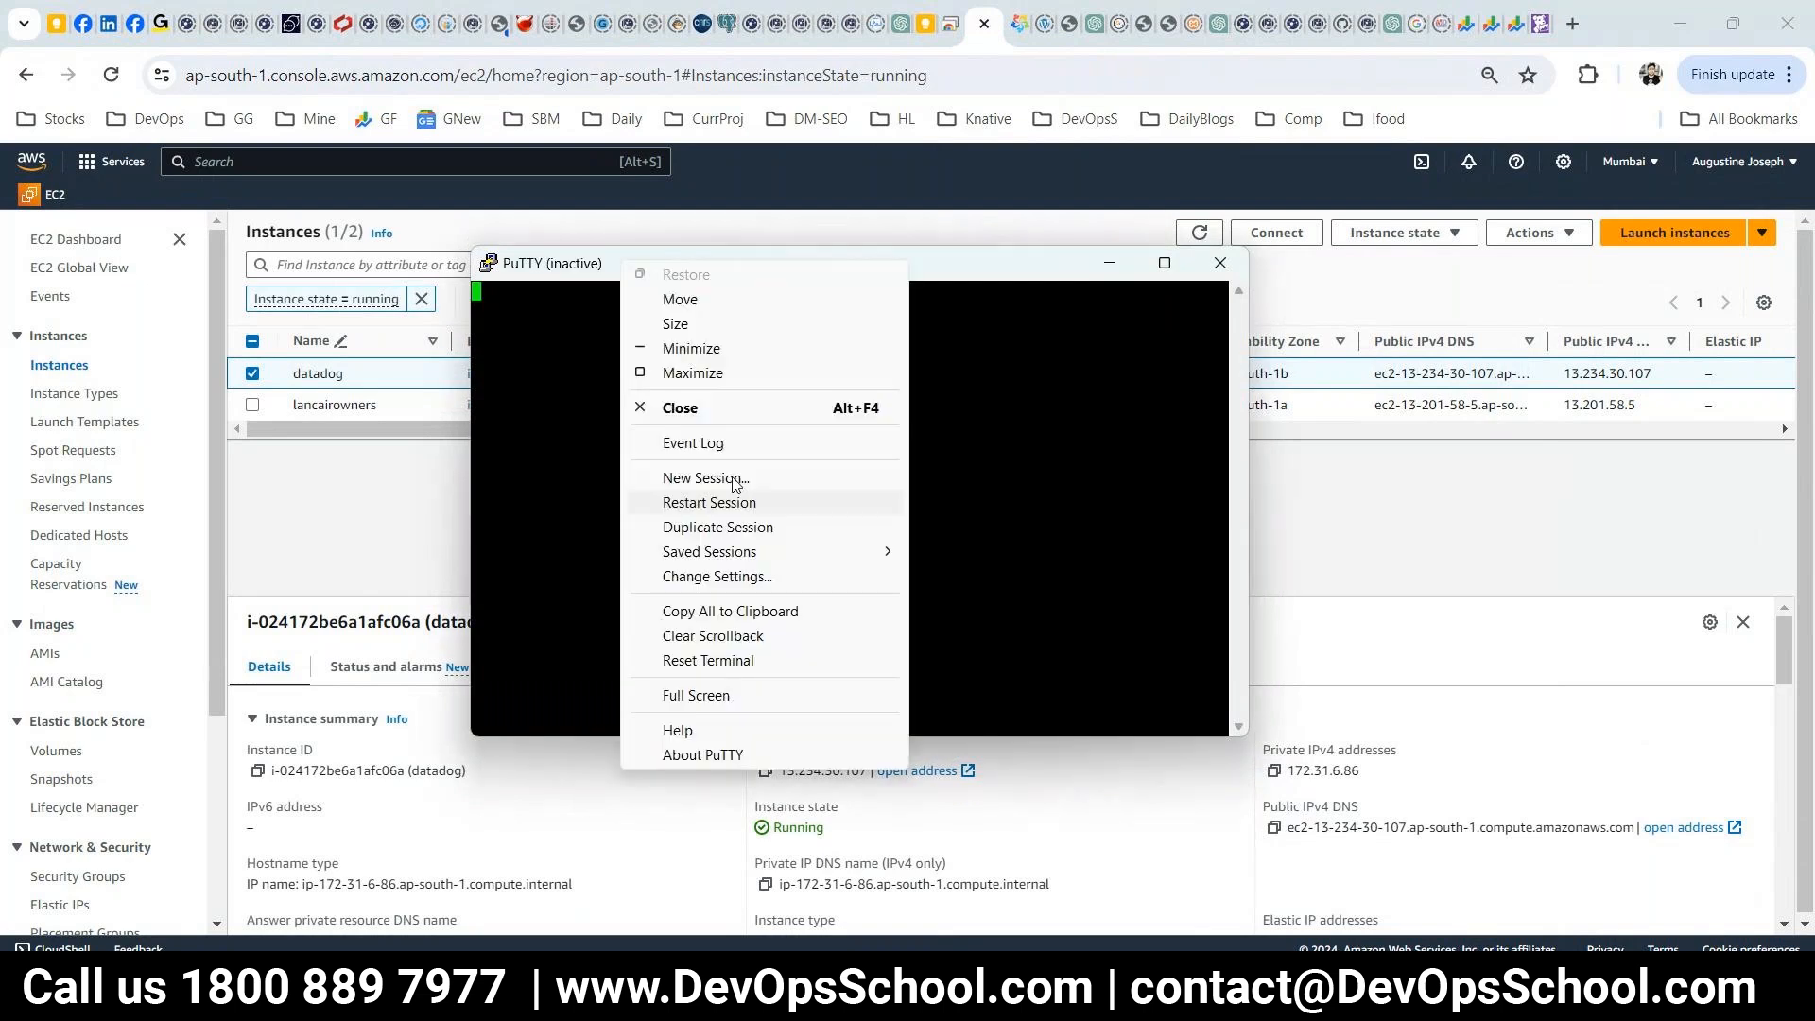
click(702, 529)
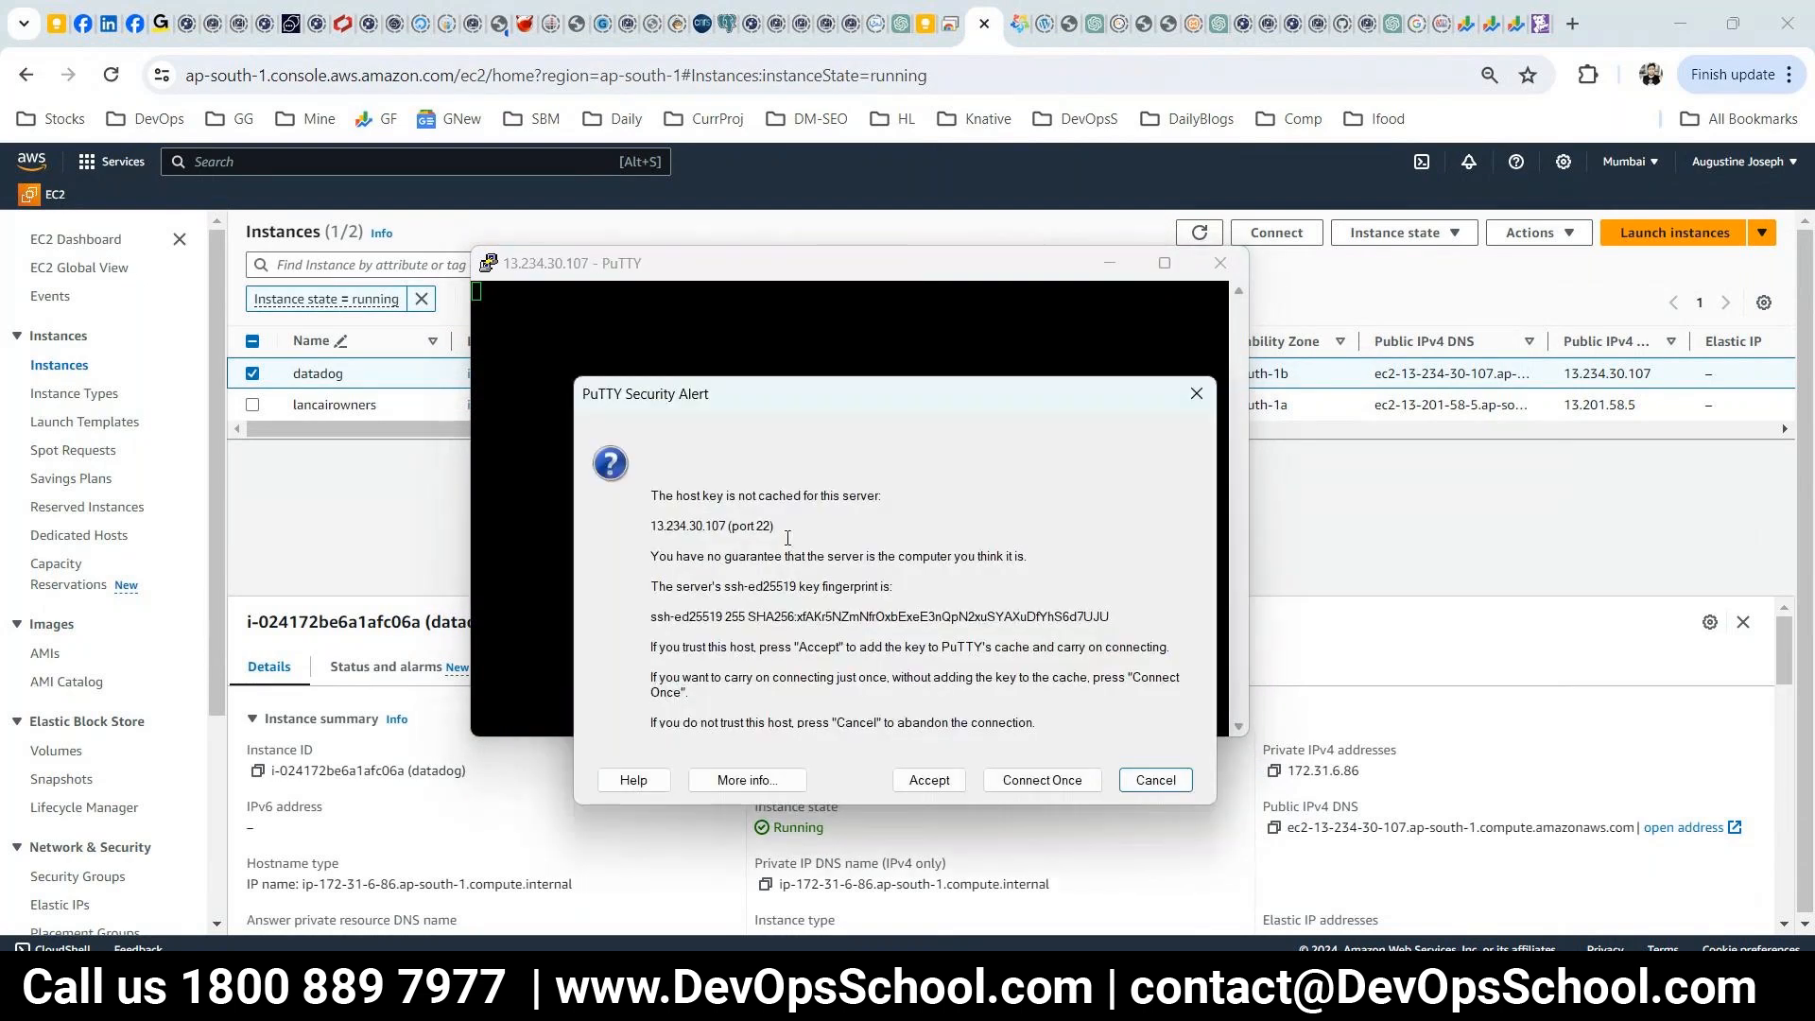
- Accept the server's host key, log in as ubuntu, and maximize the terminal window
click(930, 780)
text(ubuntu)
key(Return)
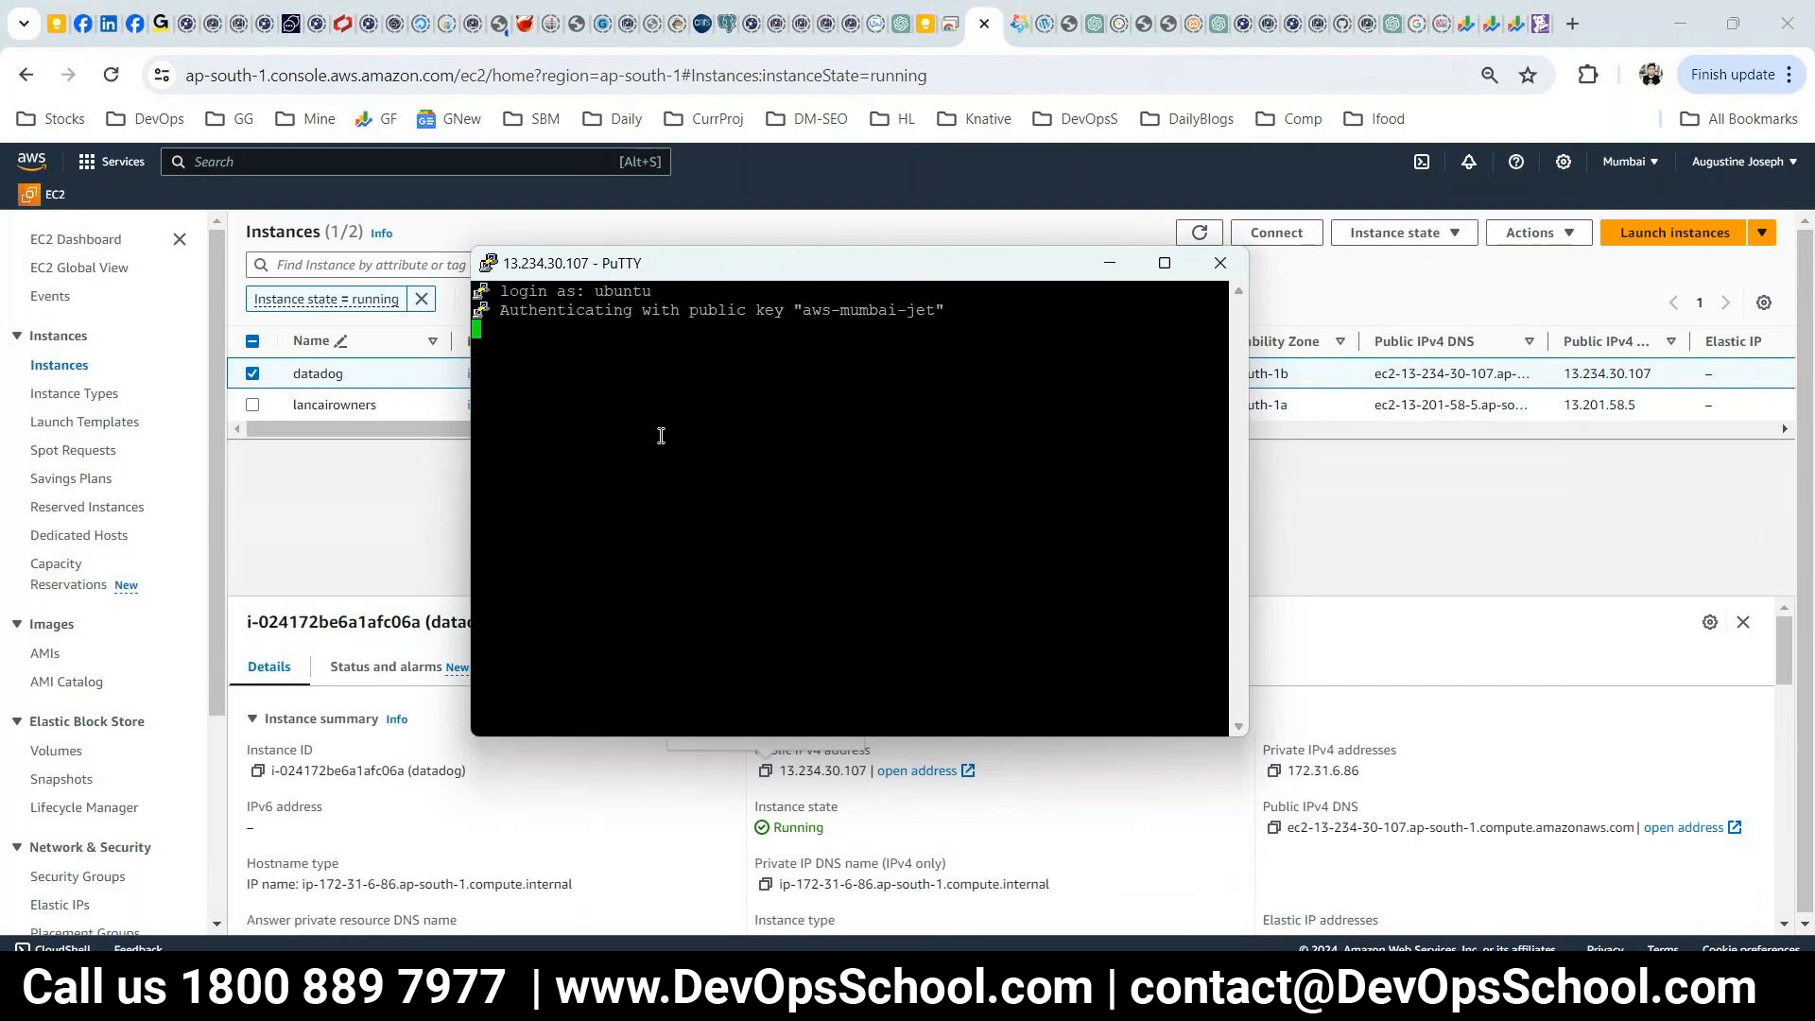
double_click(669, 265)
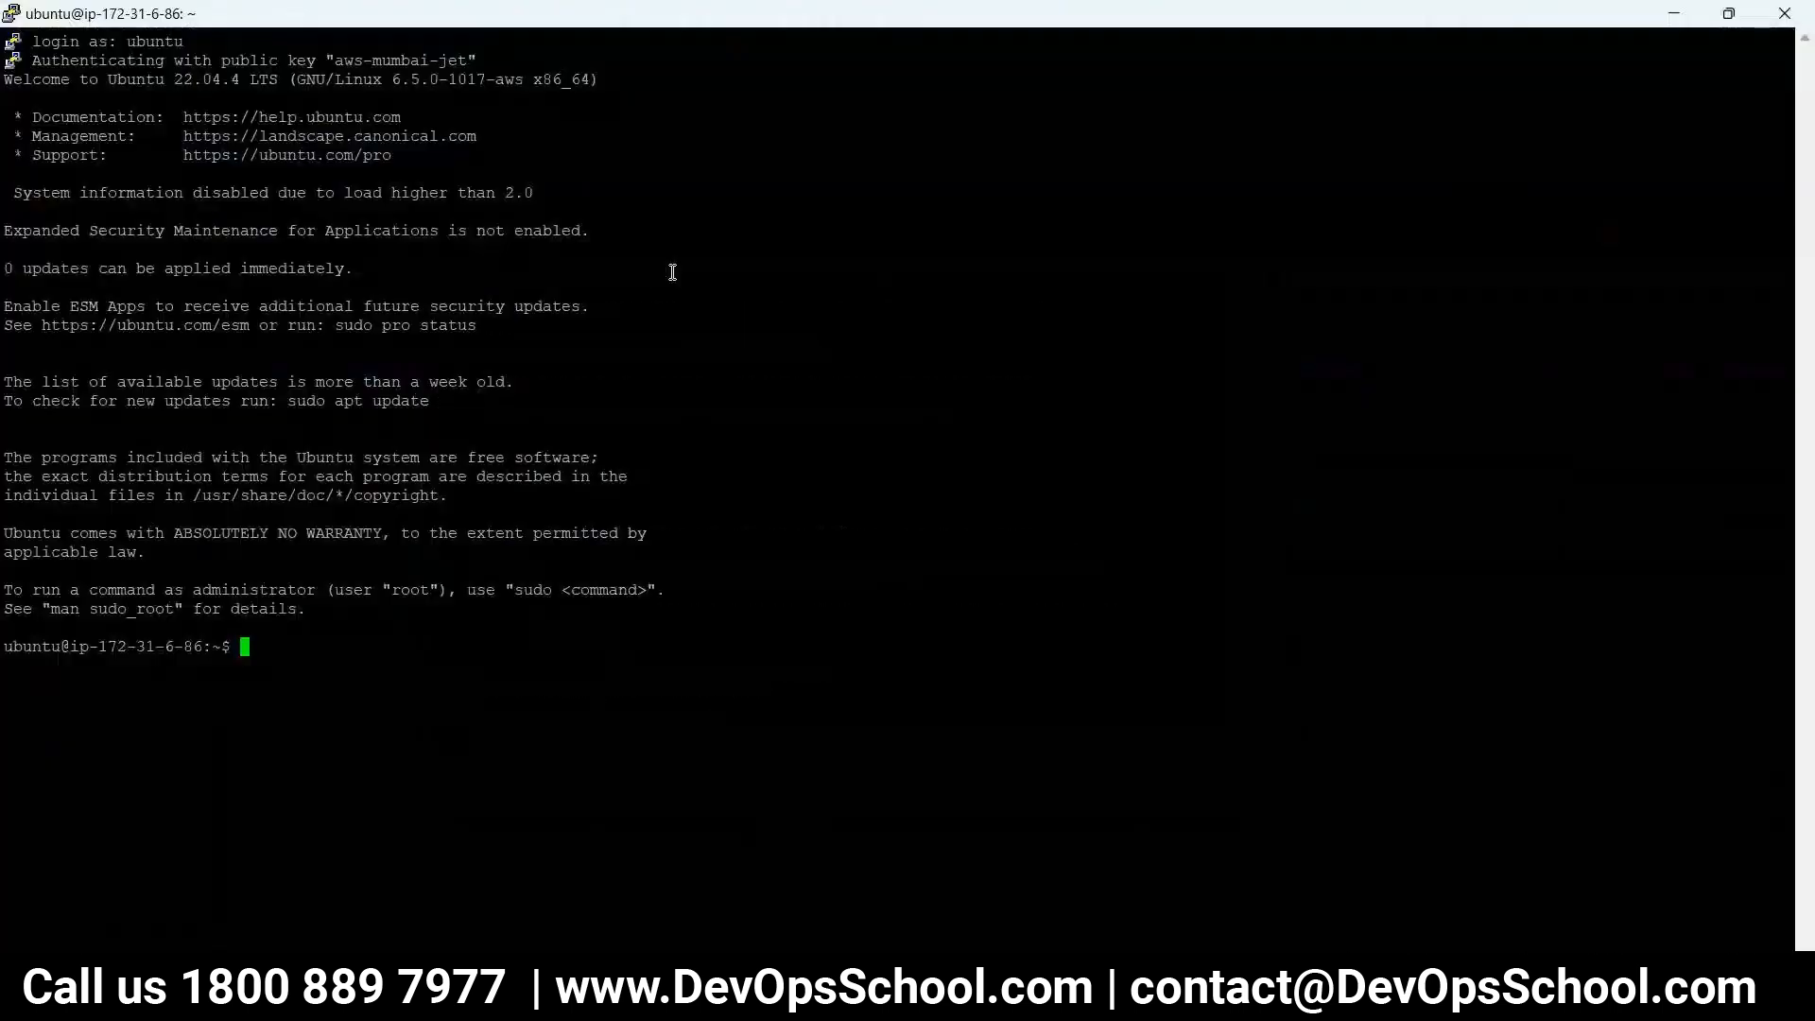
- Enable the use of system colours in the running session's colour settings
right_click(512, 13)
click(608, 339)
click(694, 509)
click(920, 492)
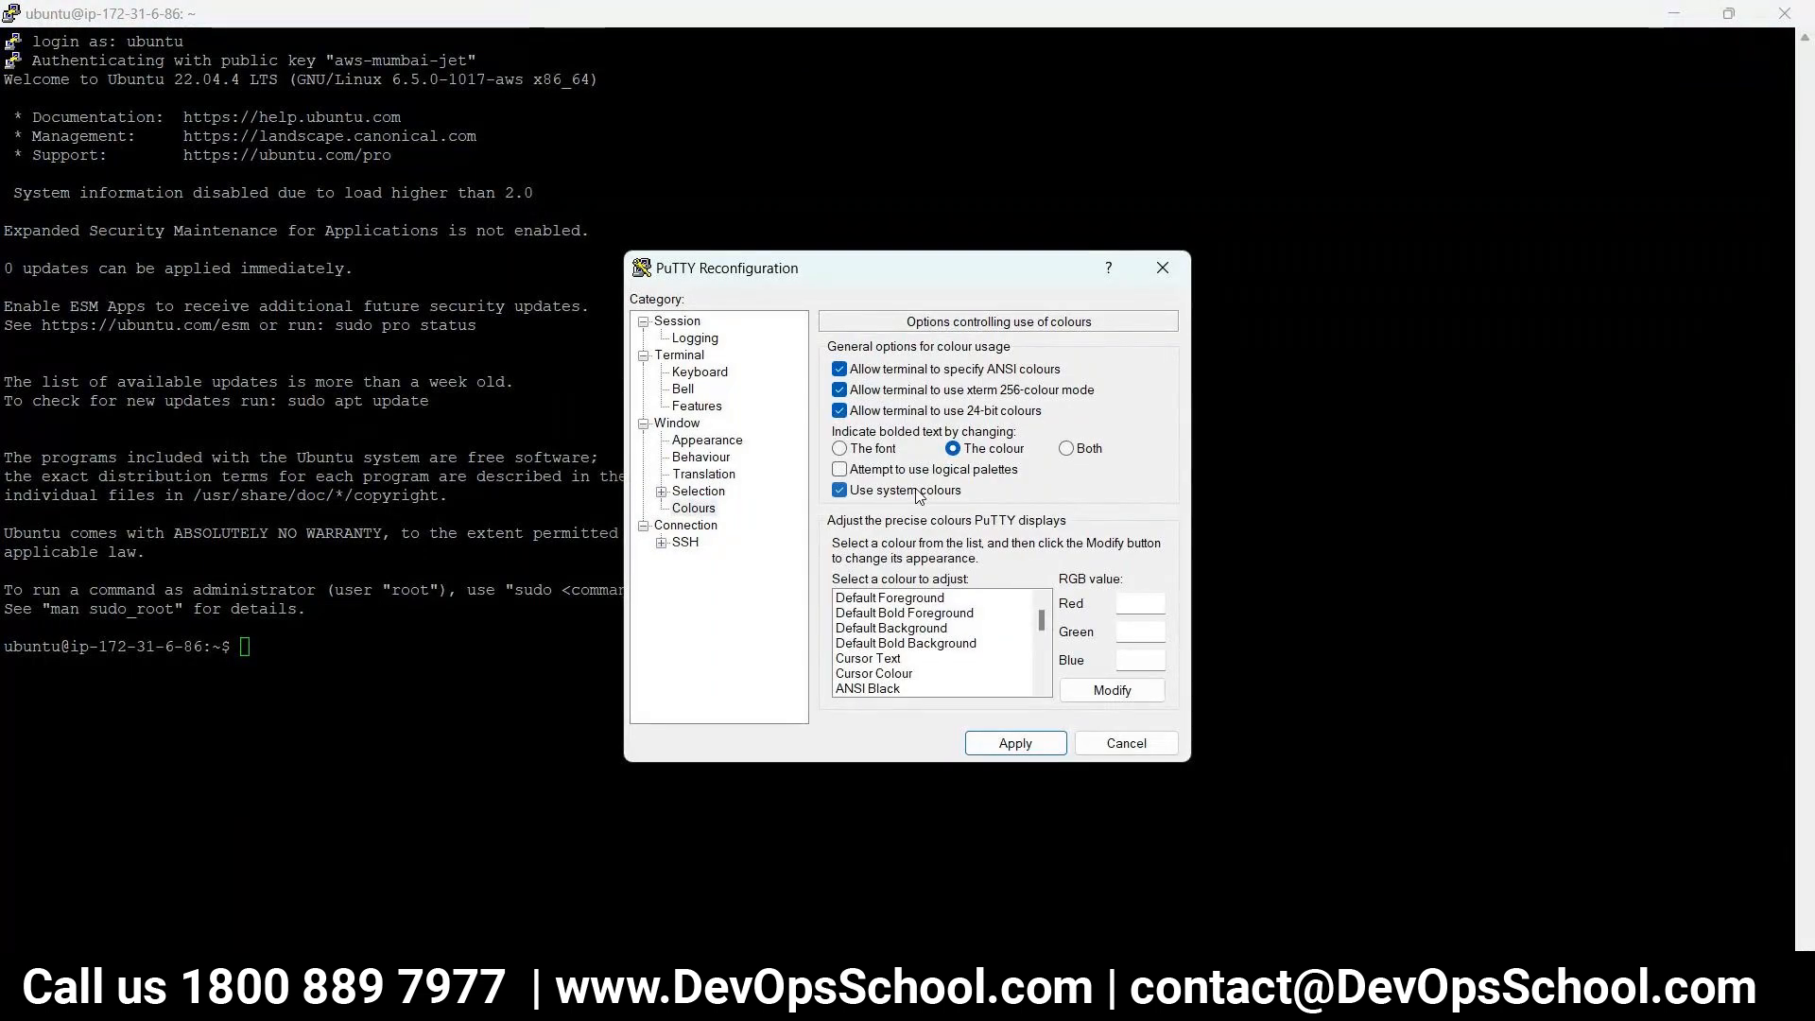
- Set the terminal font to Courier New, bold, size 12, and apply the changed session settings
click(707, 441)
click(1126, 486)
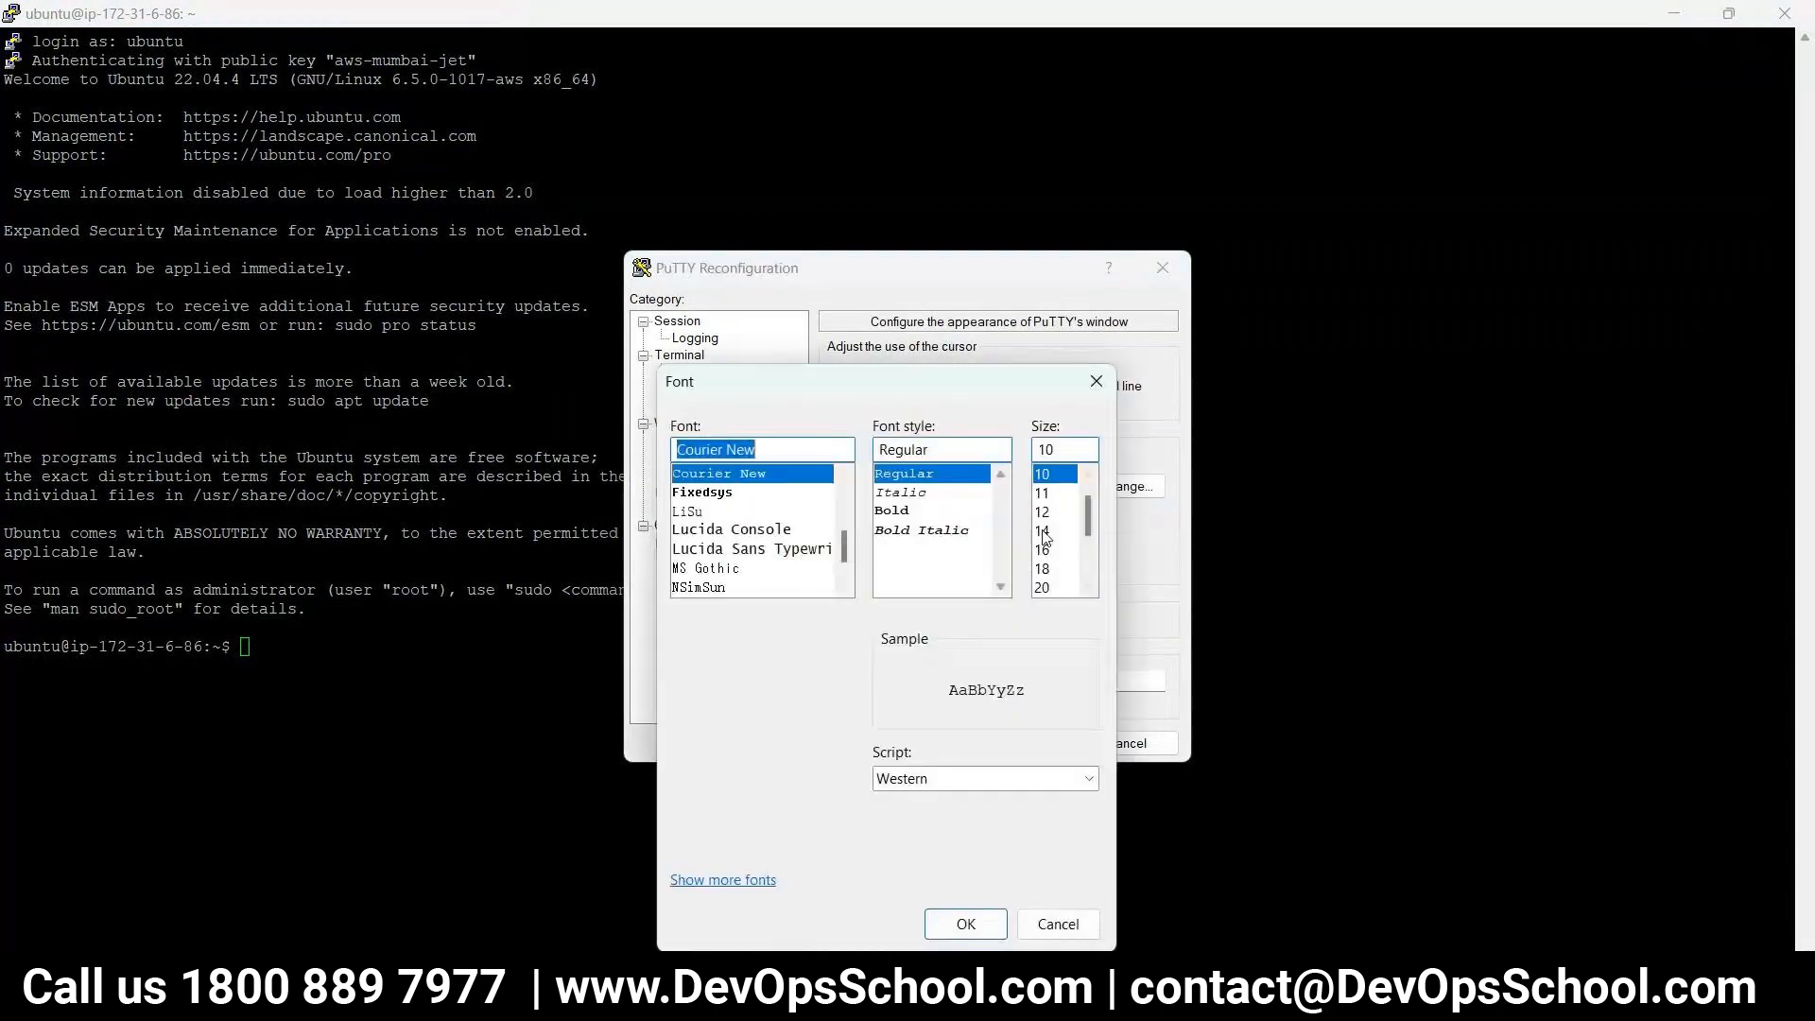
click(1042, 511)
click(892, 511)
click(974, 925)
click(1015, 743)
text(sudo -s\)
key(Return)
text(c)
key(ctrl+c)
- Switch to a root shell with sudo -s and clear the terminal screen
text(sudo -s)
key(Return)
text(cleaer)
key(Return)
key(ctrl+c)
key(Up)
key(Return)
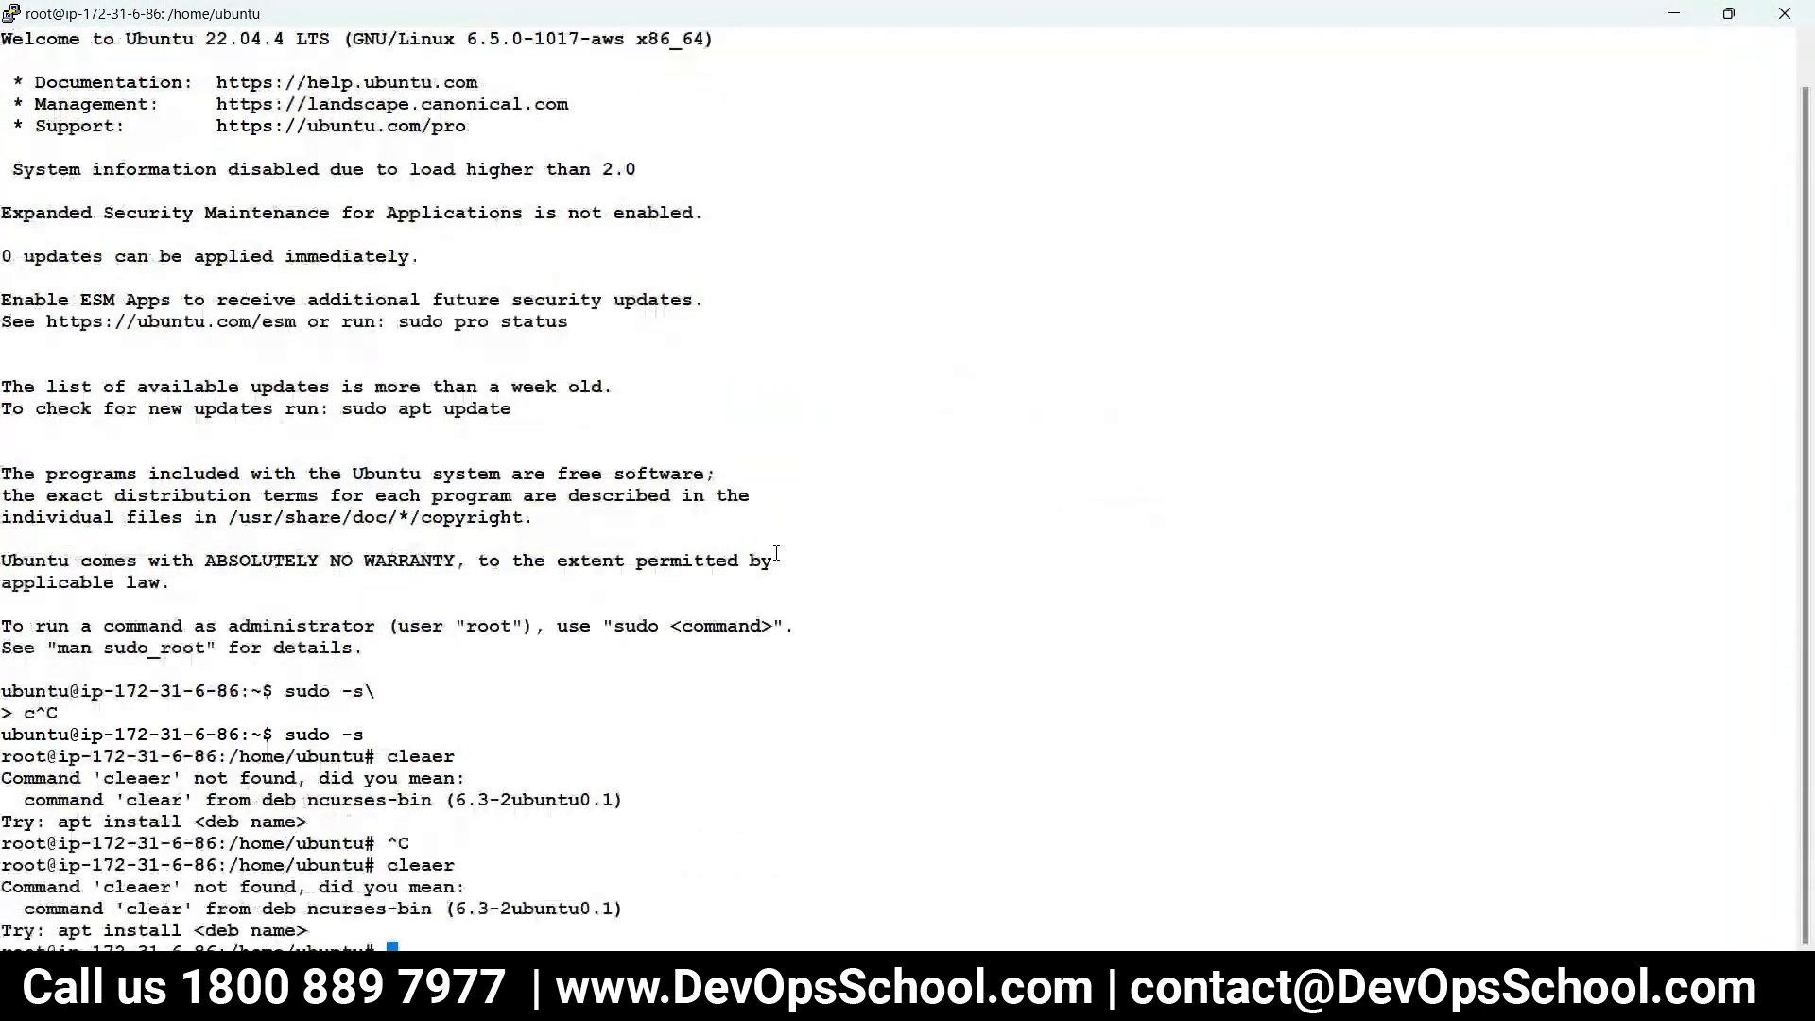
text(clear)
key(Return)
mouse_move(868, 996)
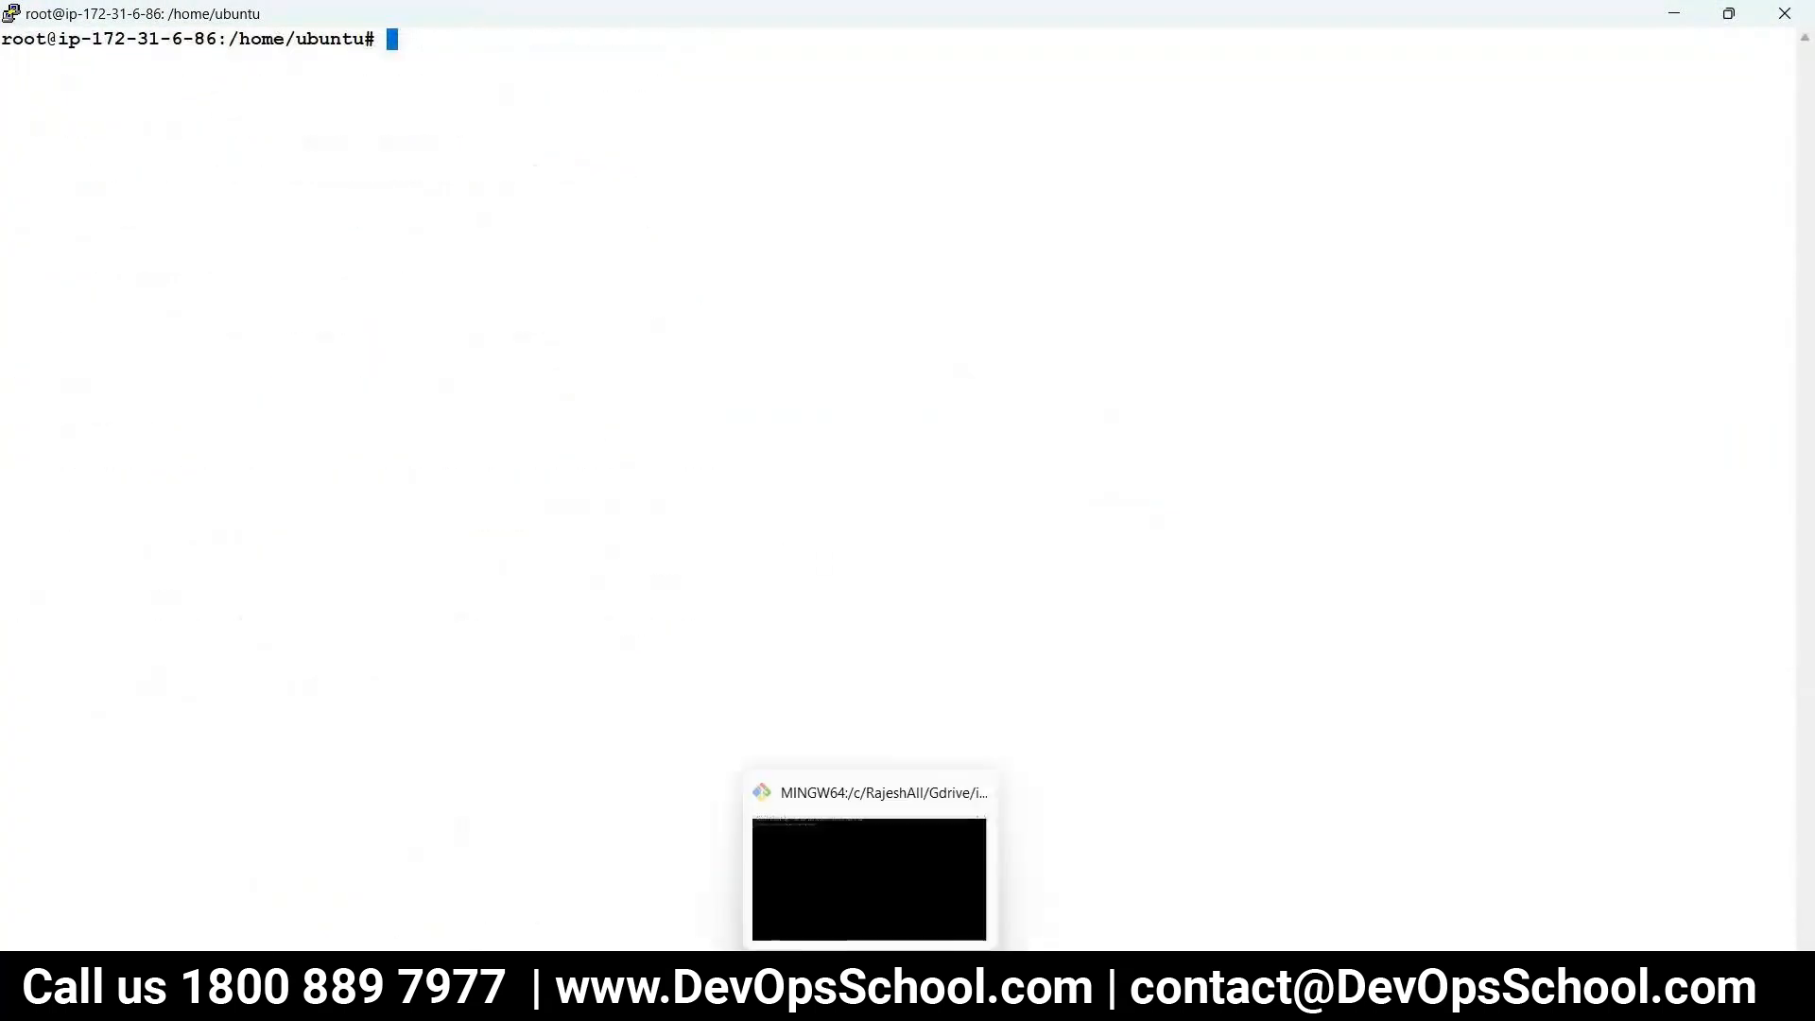
right_click(610, 989)
click(579, 859)
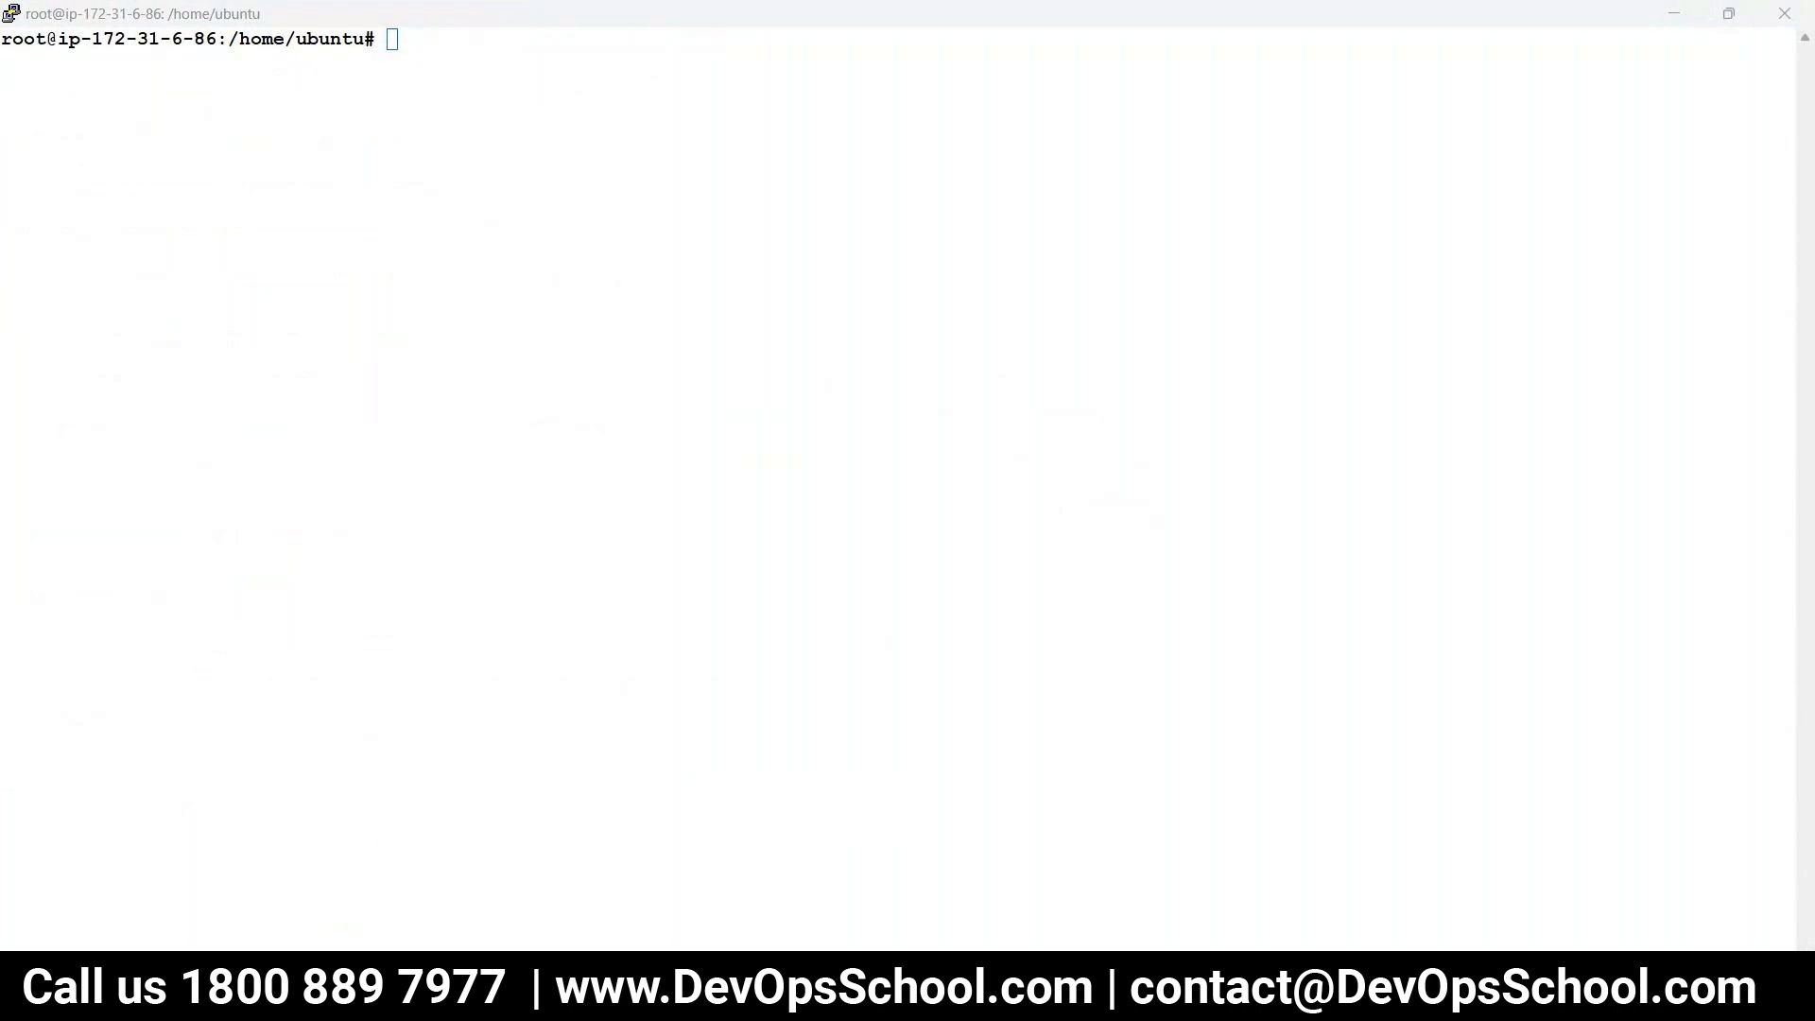
mouse_move(610, 989)
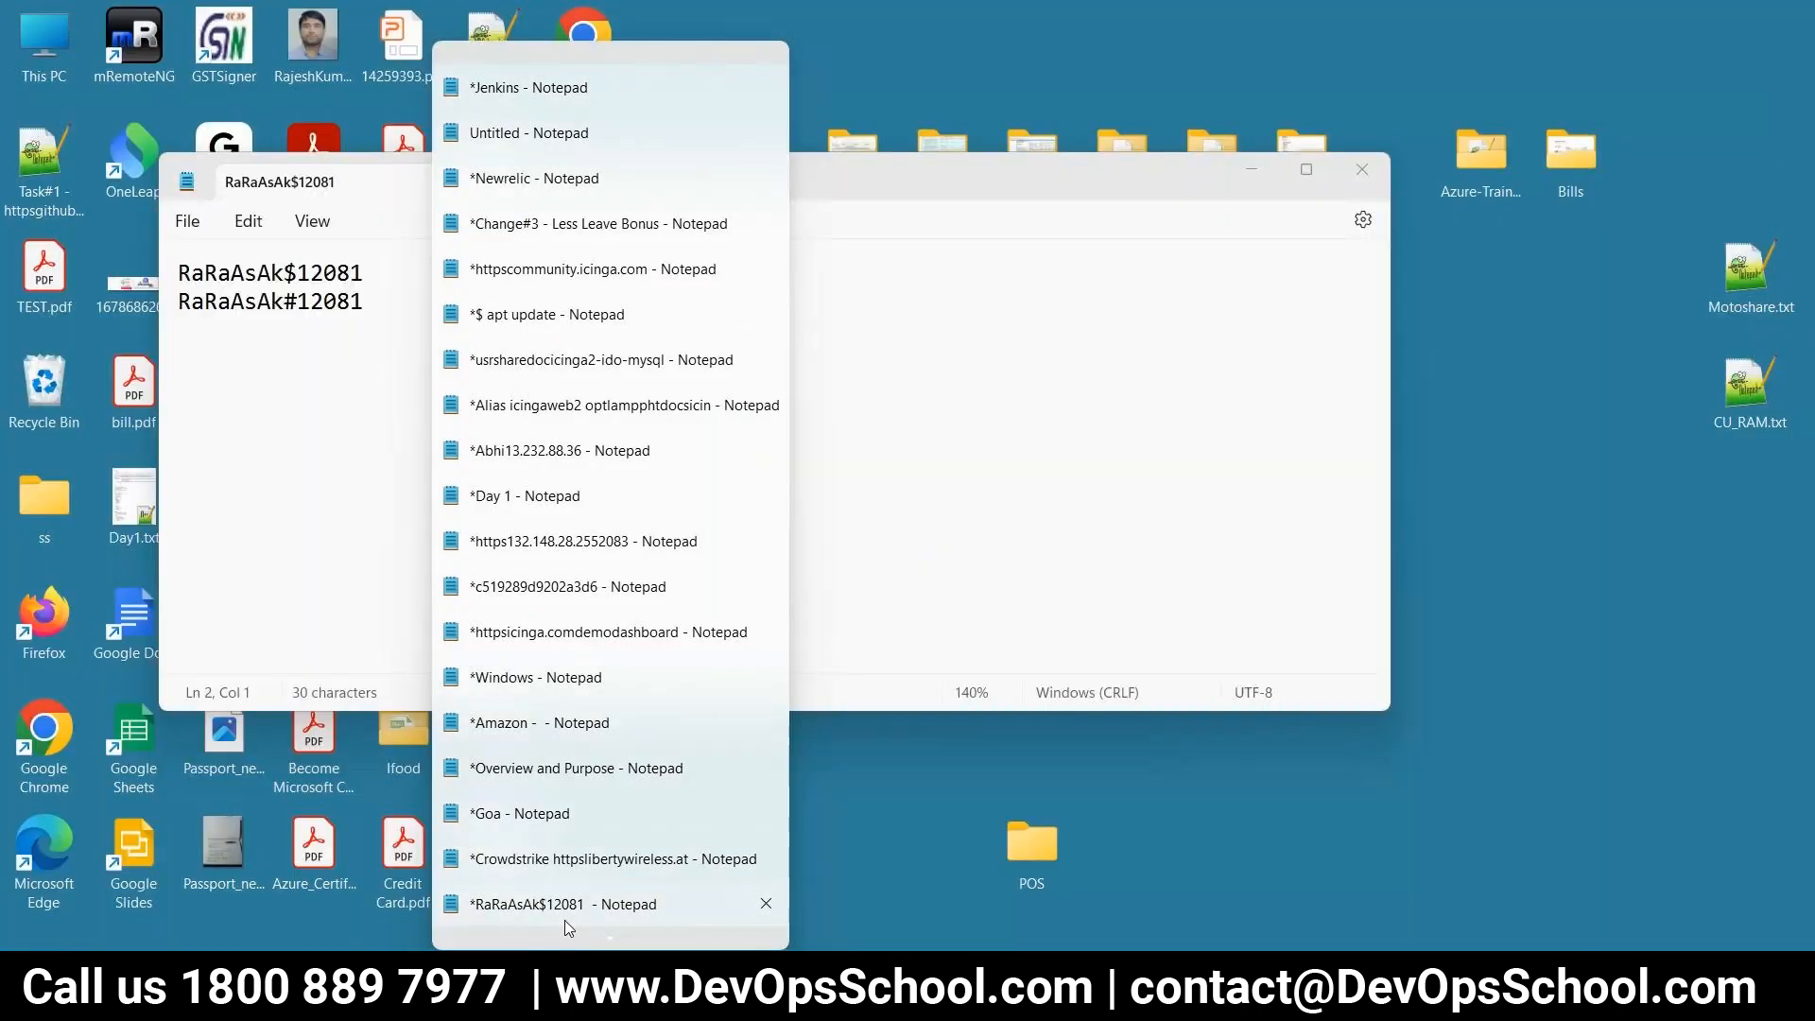
click(1258, 613)
click(767, 989)
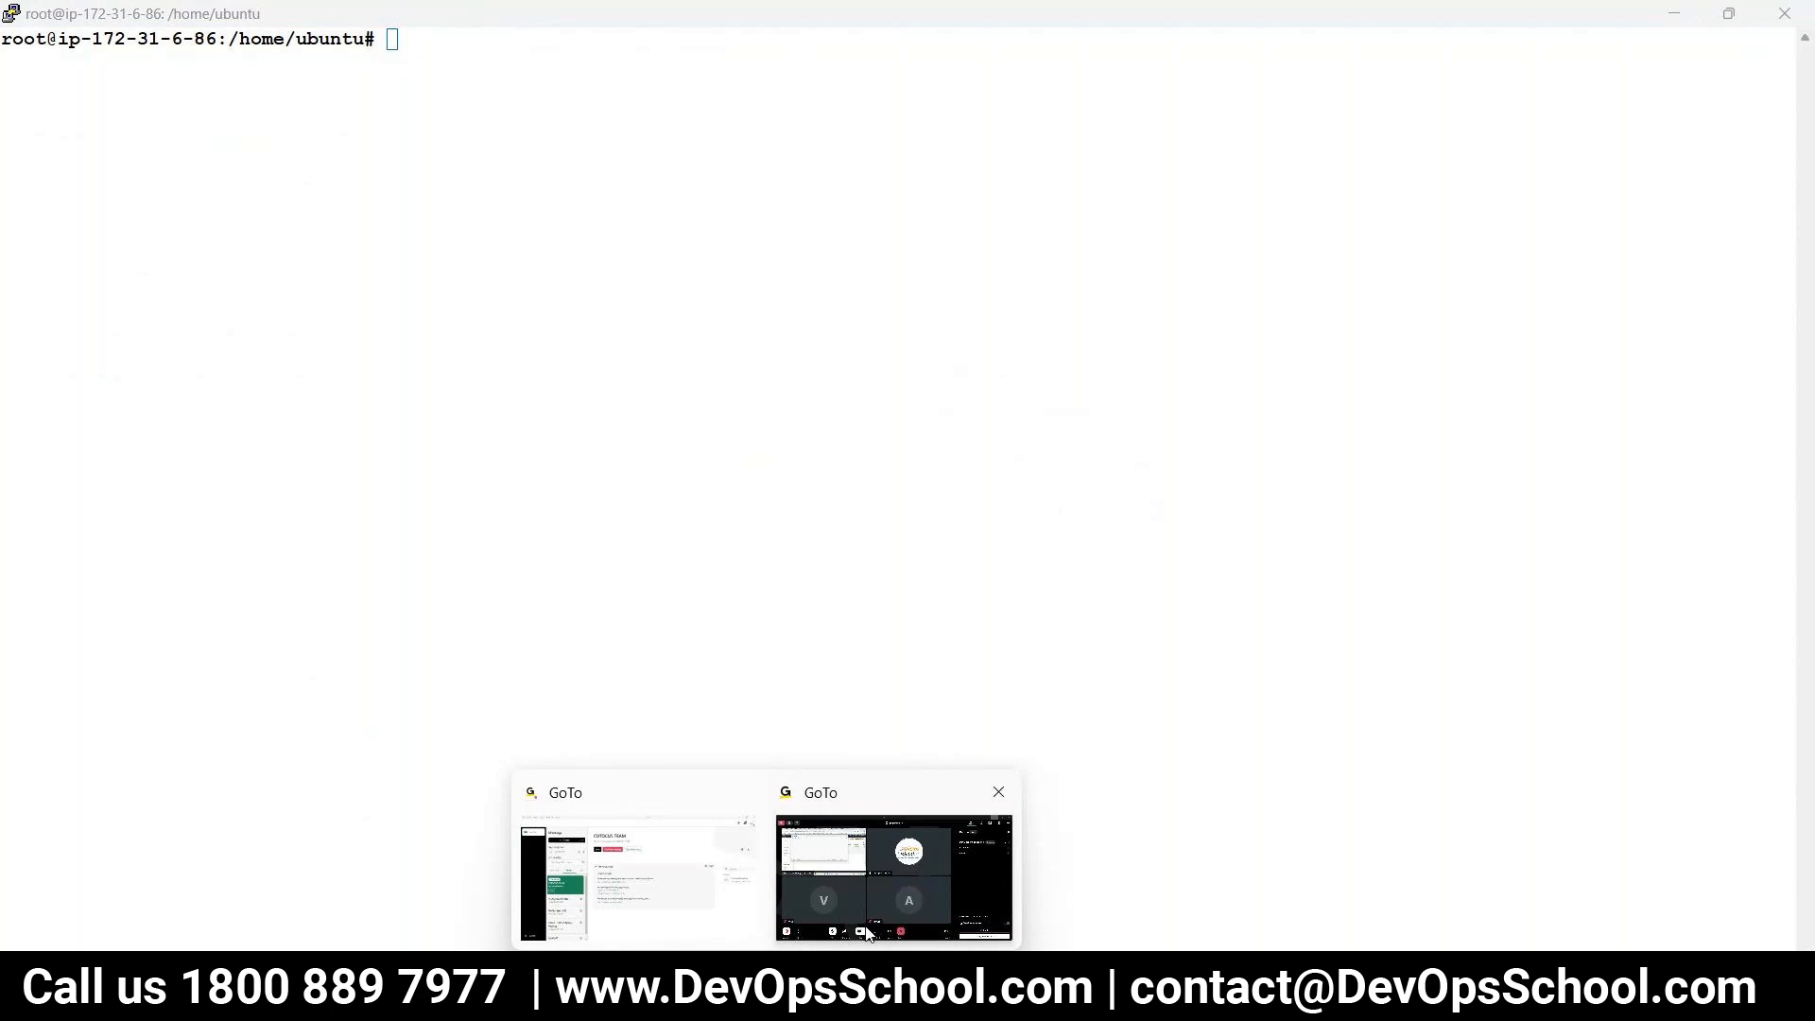
click(855, 877)
click(669, 910)
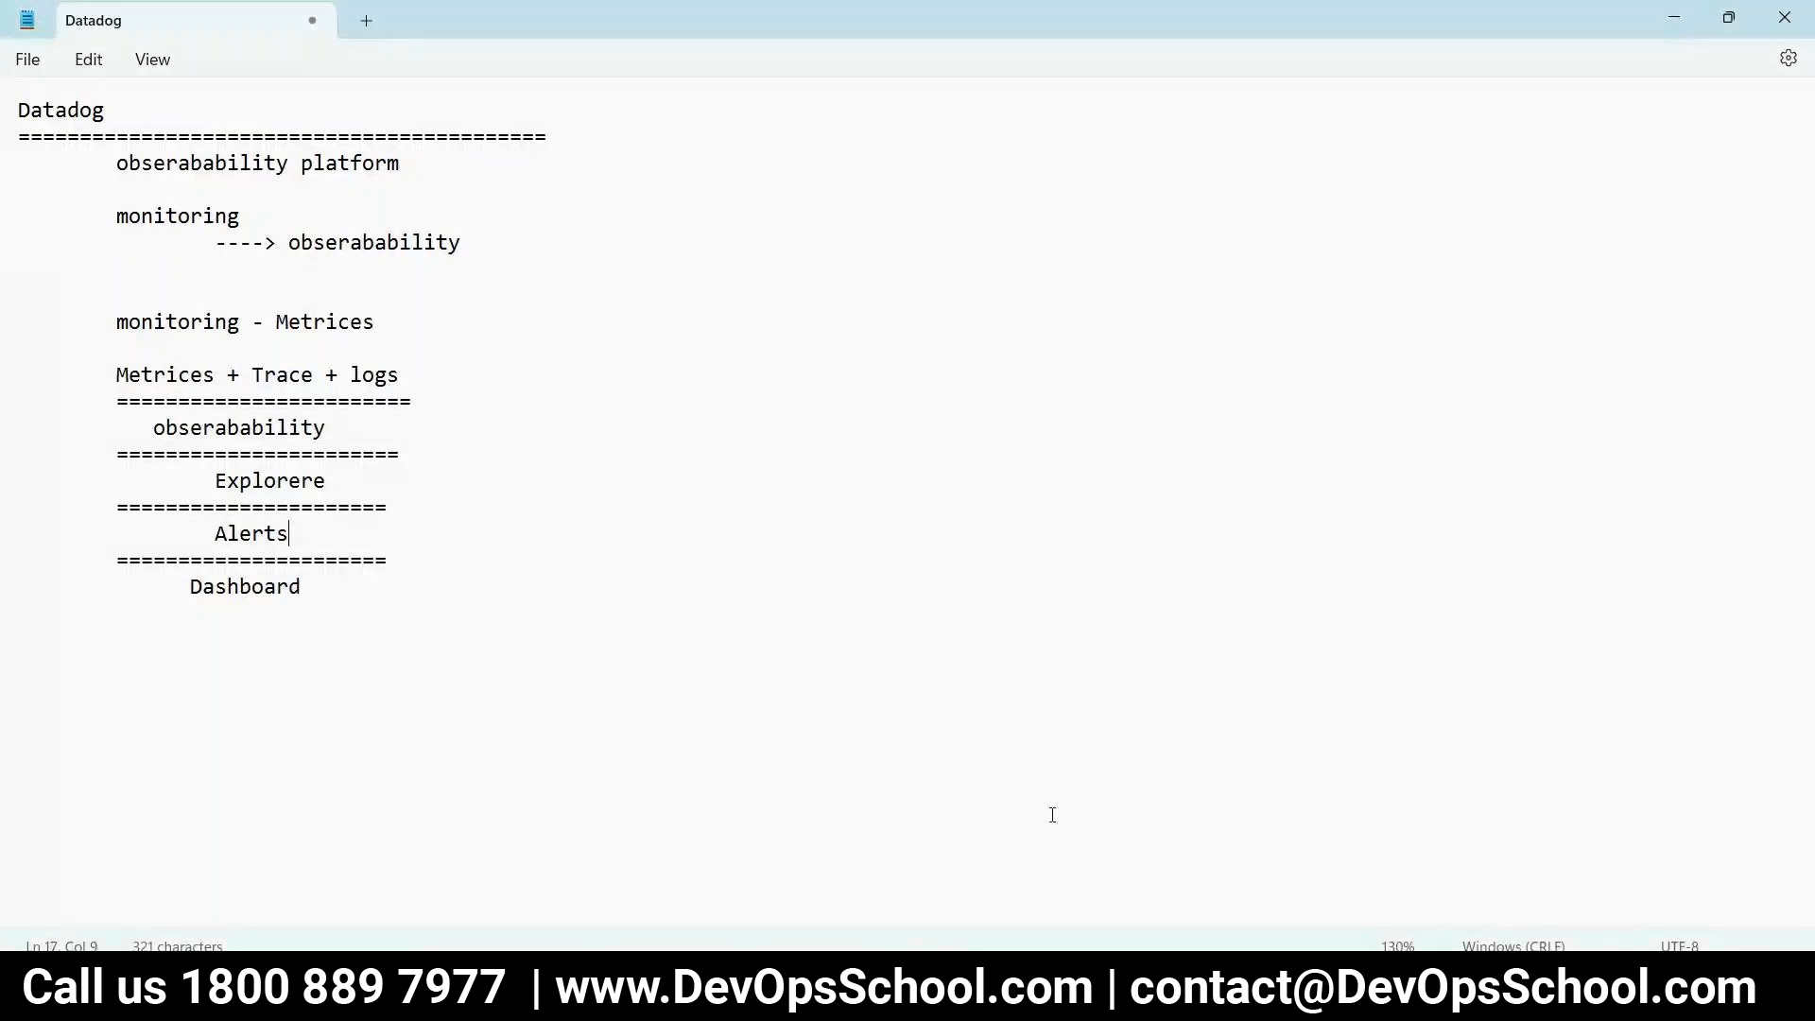
- Highlight the Metrices entry in the Datadog note, and switch to Datadog's Infrastructure List in the browser
double_click(137, 401)
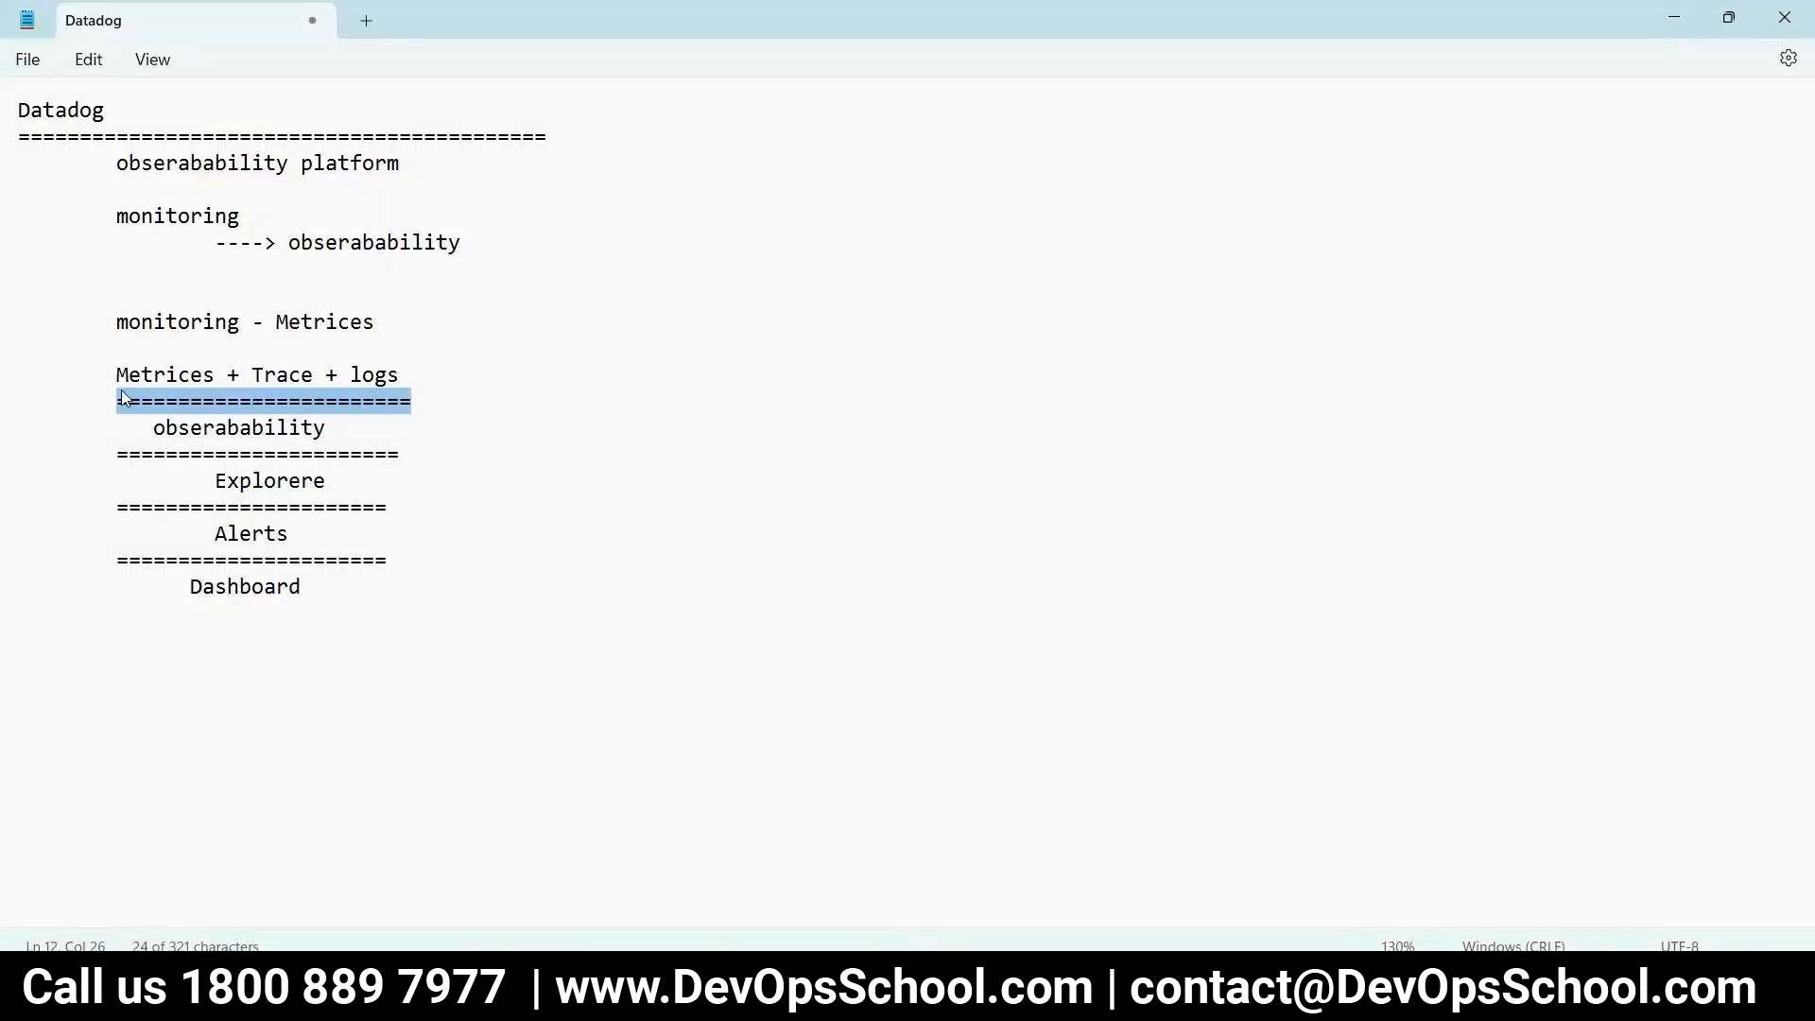
double_click(161, 374)
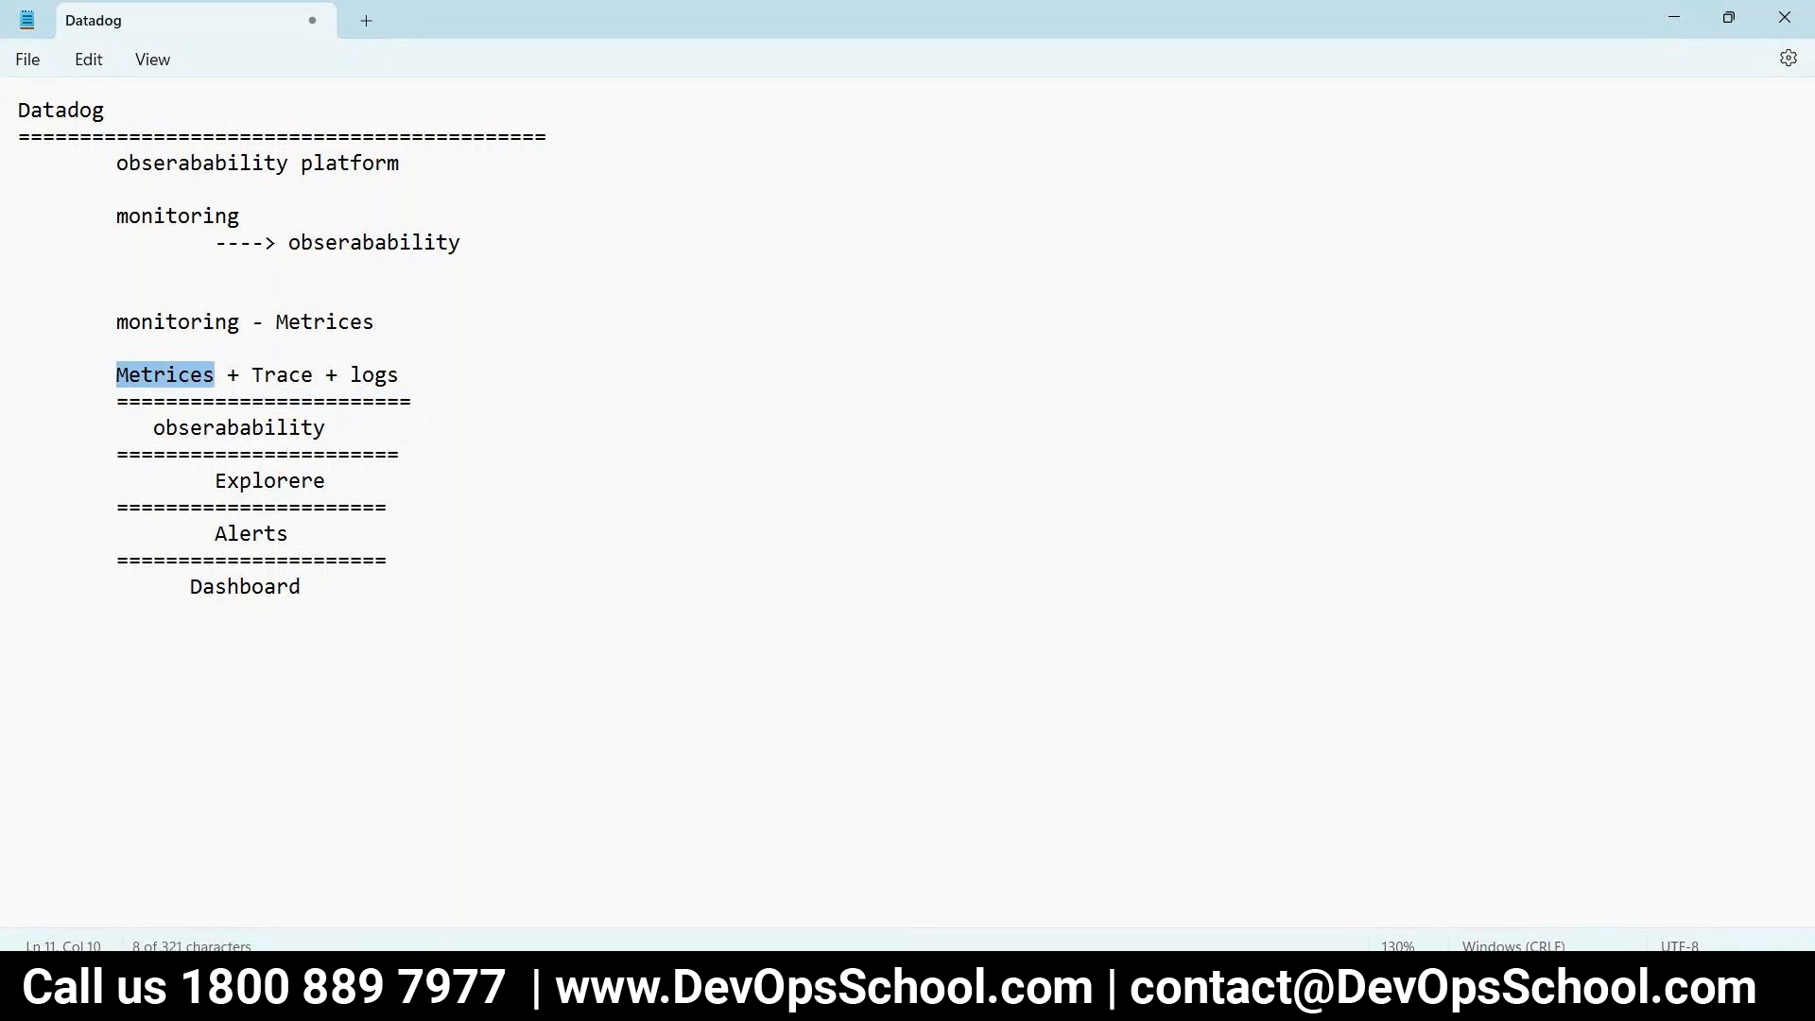
click(559, 986)
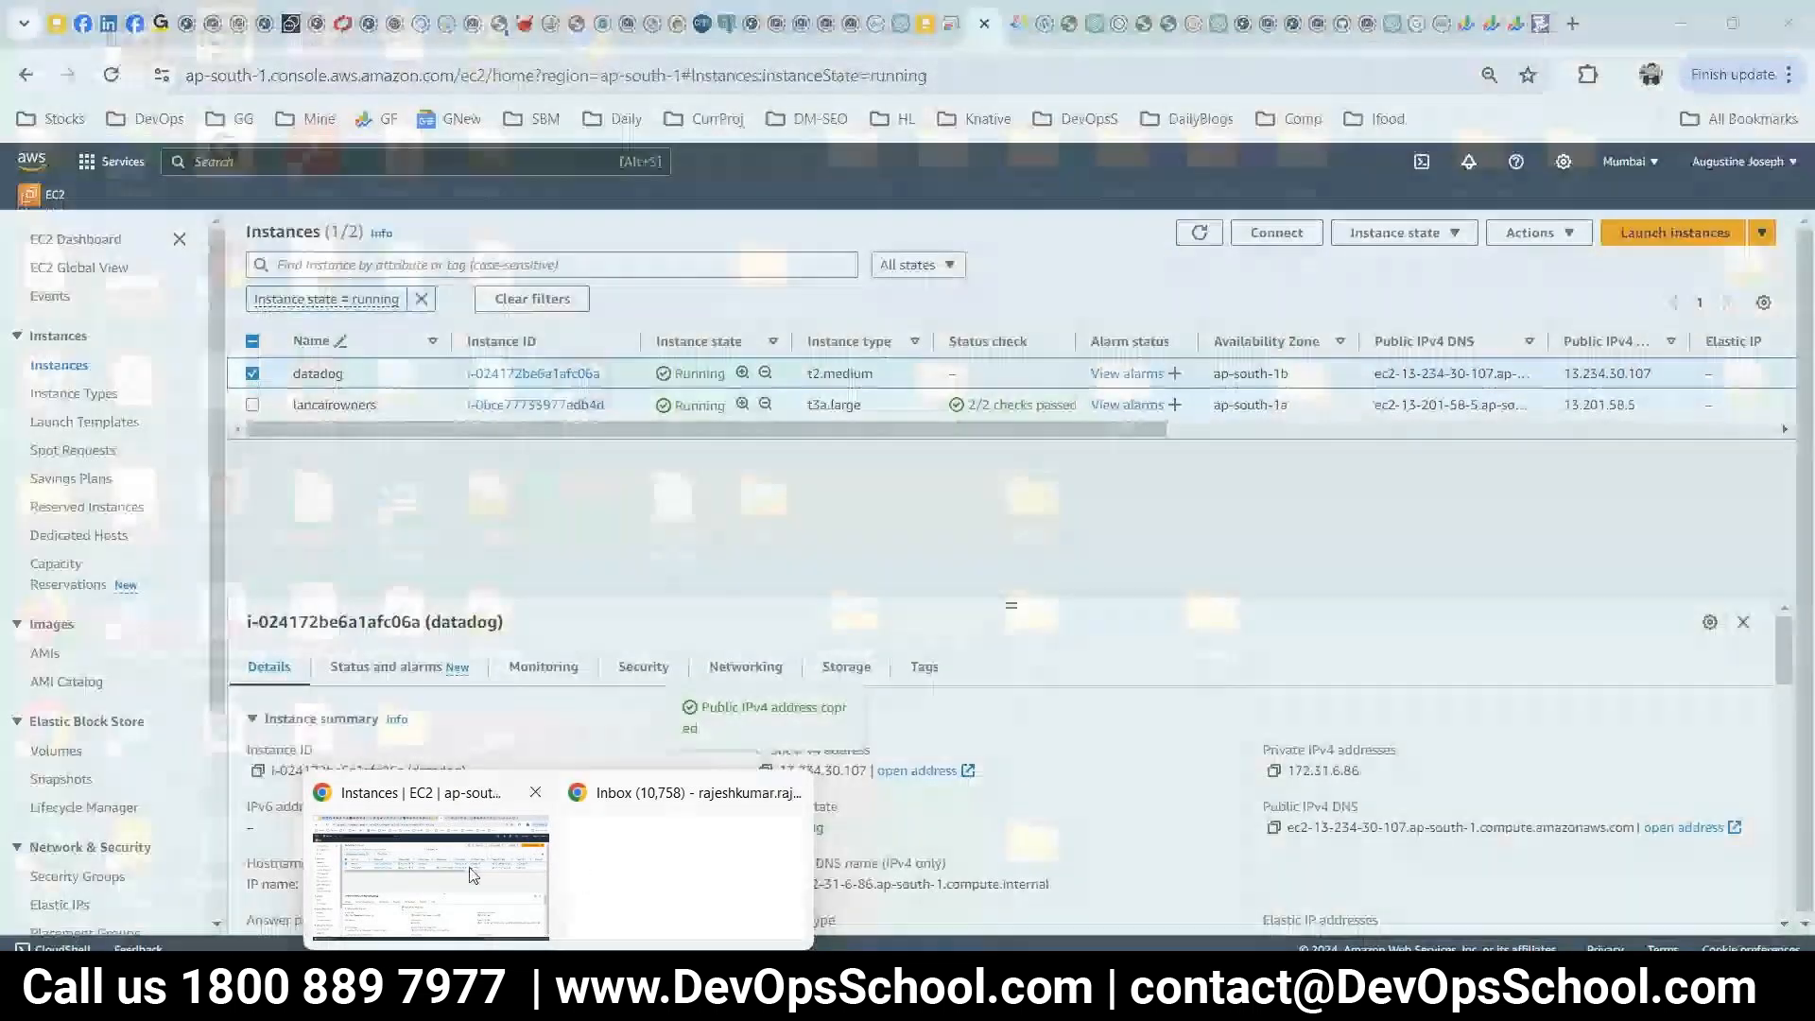
click(474, 875)
click(1542, 25)
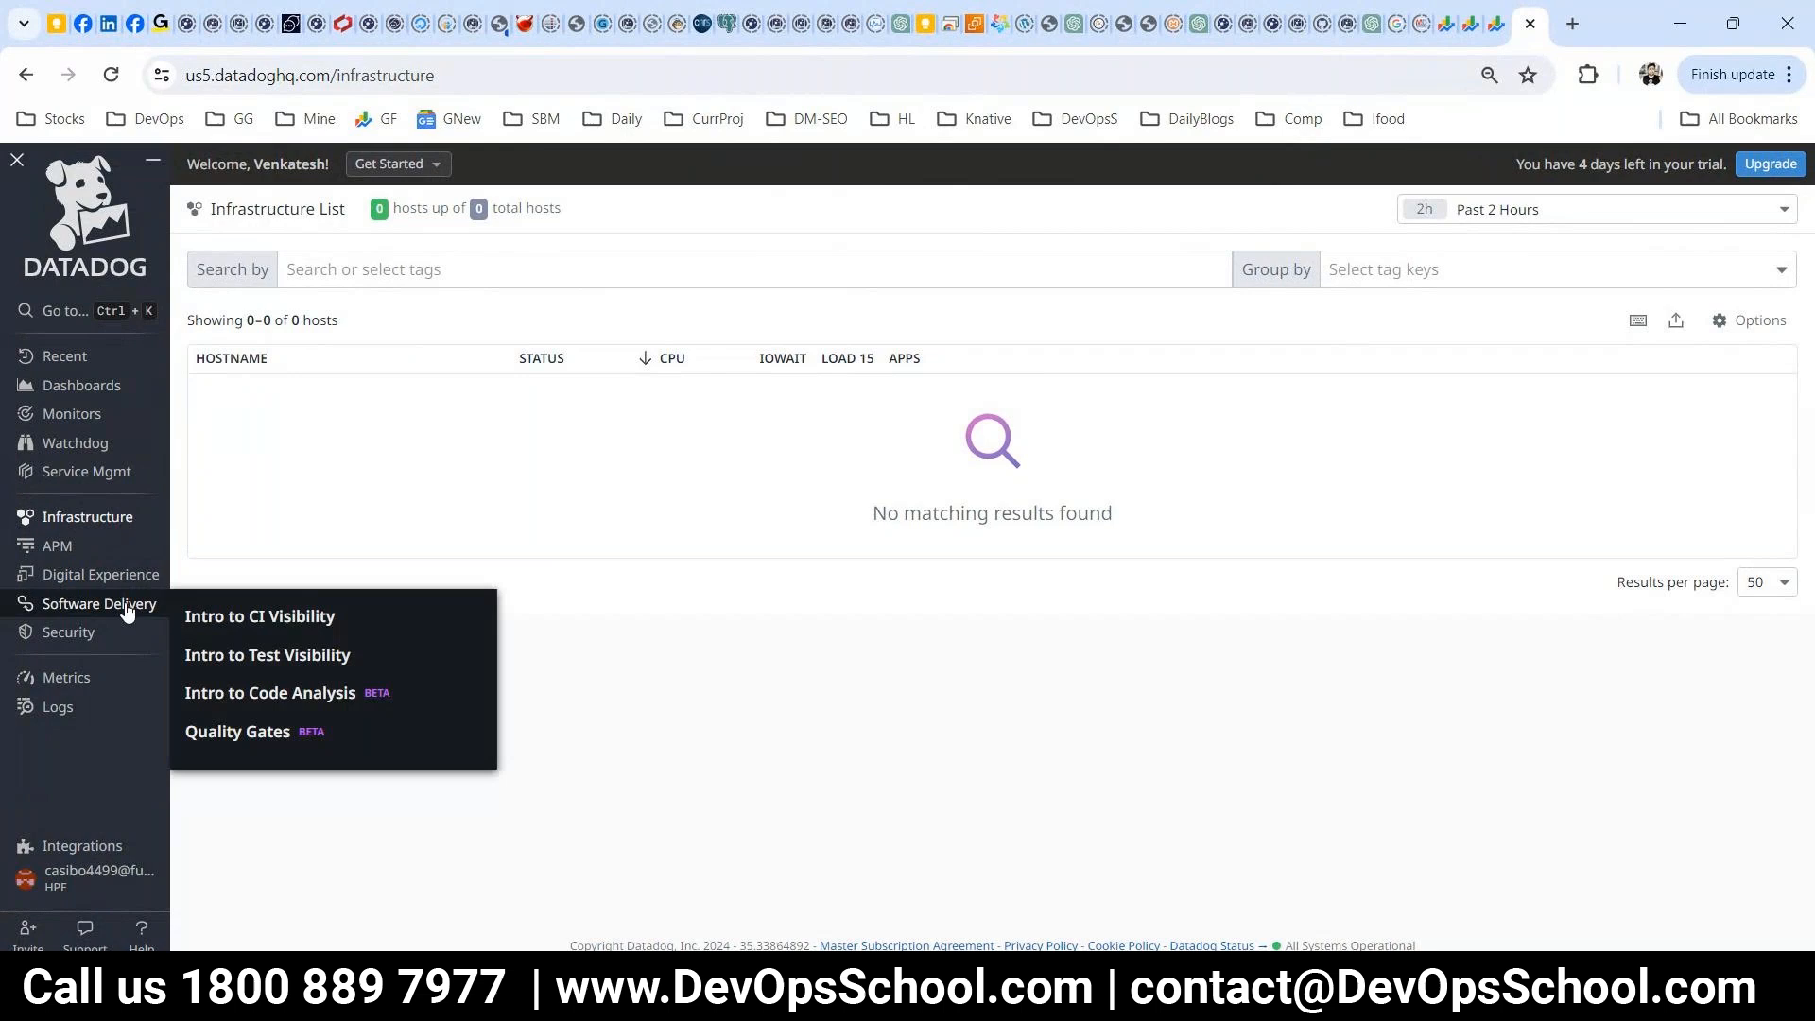
- Open Snipping Tool and capture a snip of the Datadog navigation sidebar with the adjoining part of the Infrastructure List
key(ctrl+k)
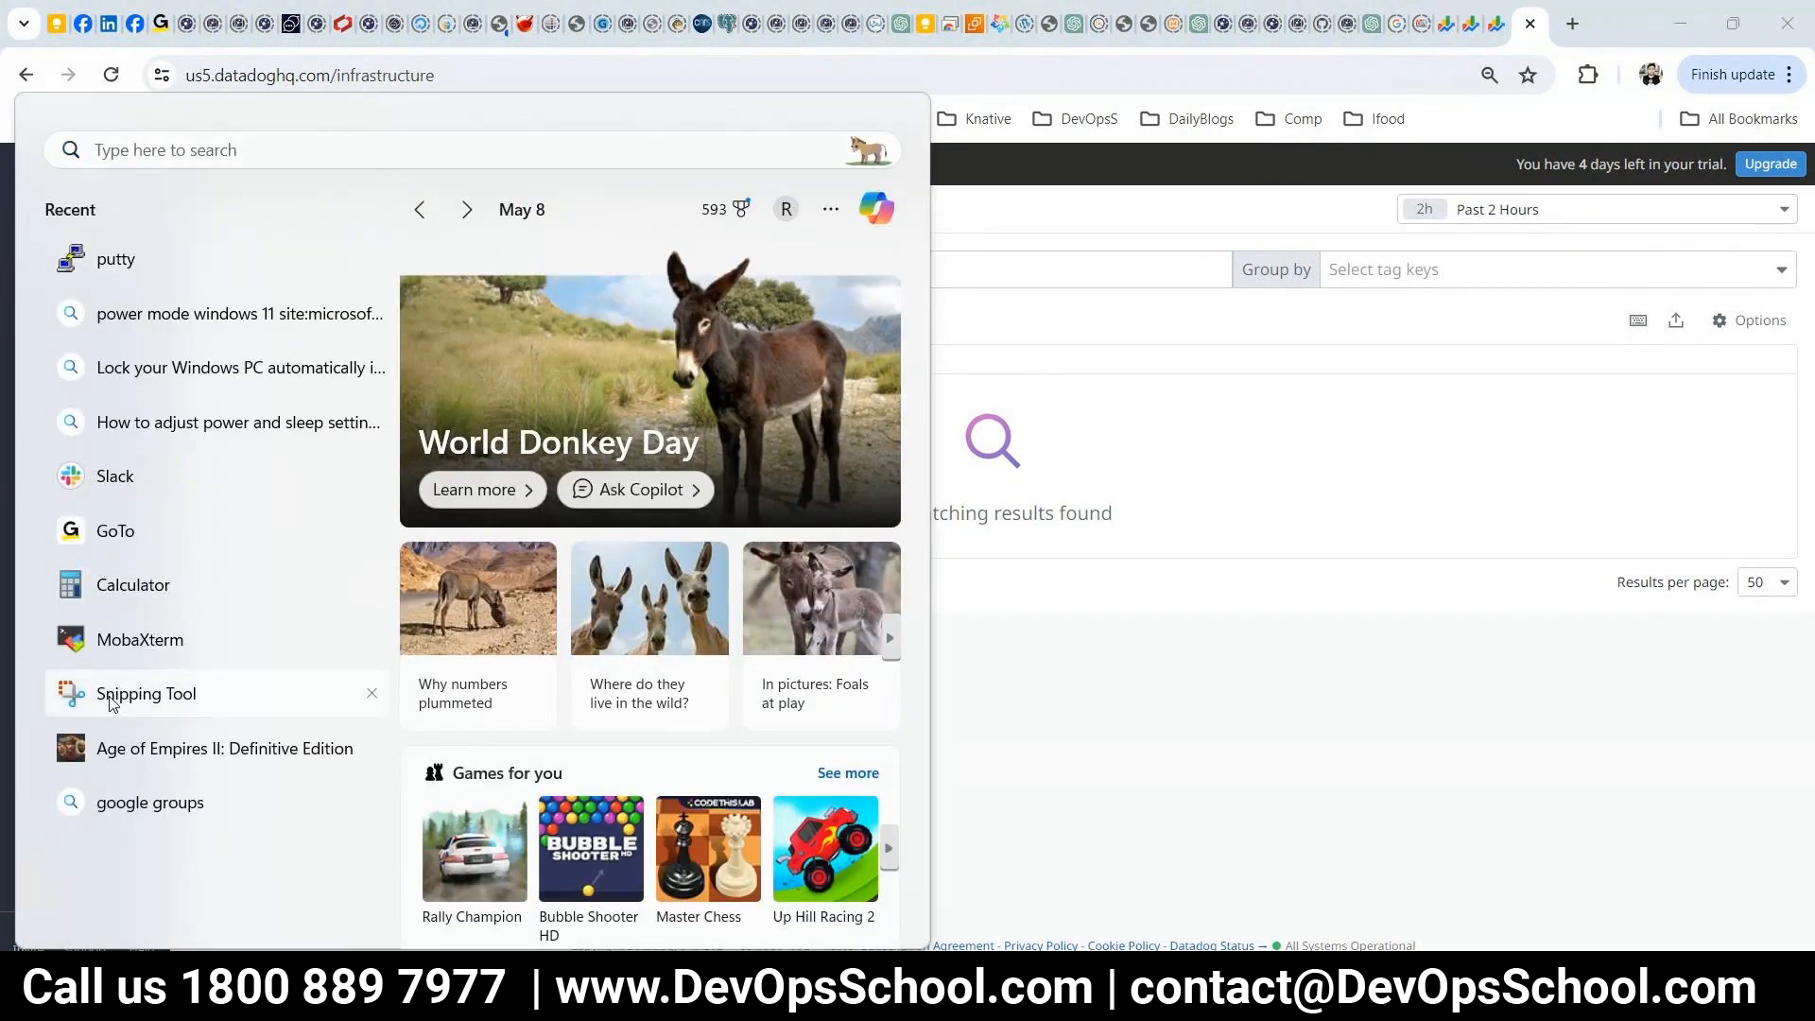
click(110, 700)
key(ctrl+n)
drag(2, 220, 480, 841)
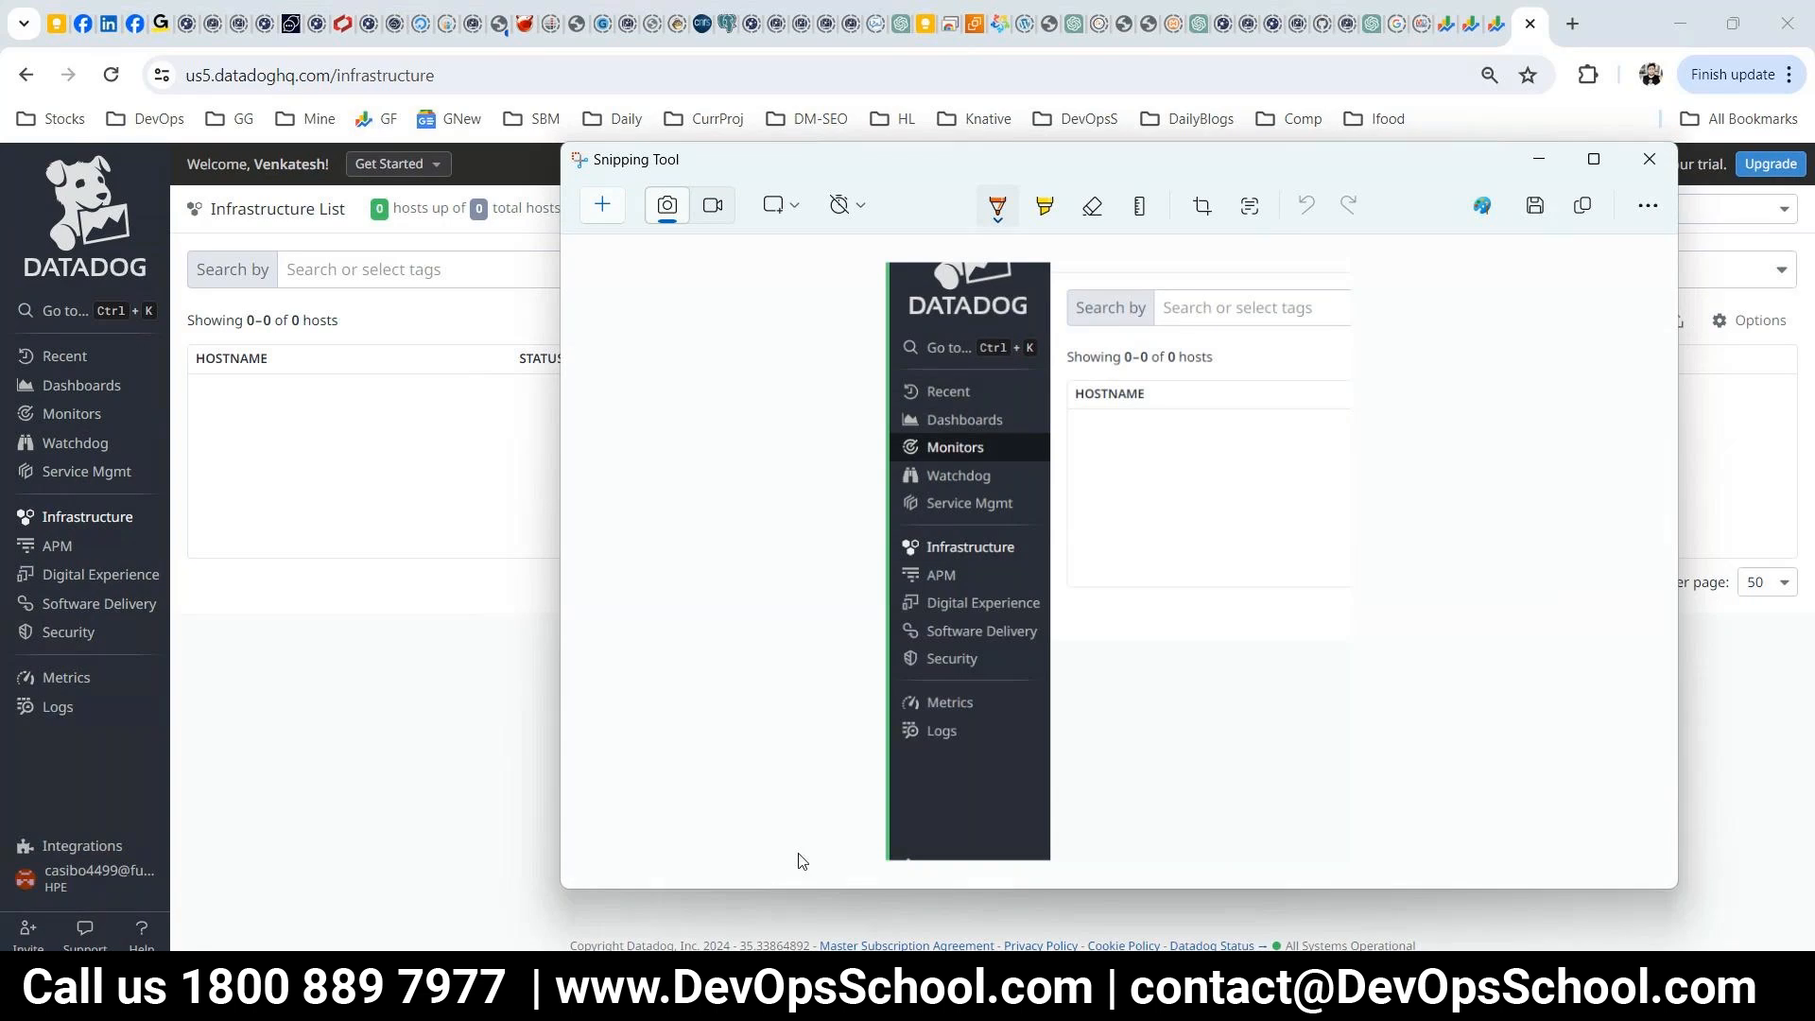
- Return to the Datadog page and highlight the notice about the remaining trial period
click(416, 861)
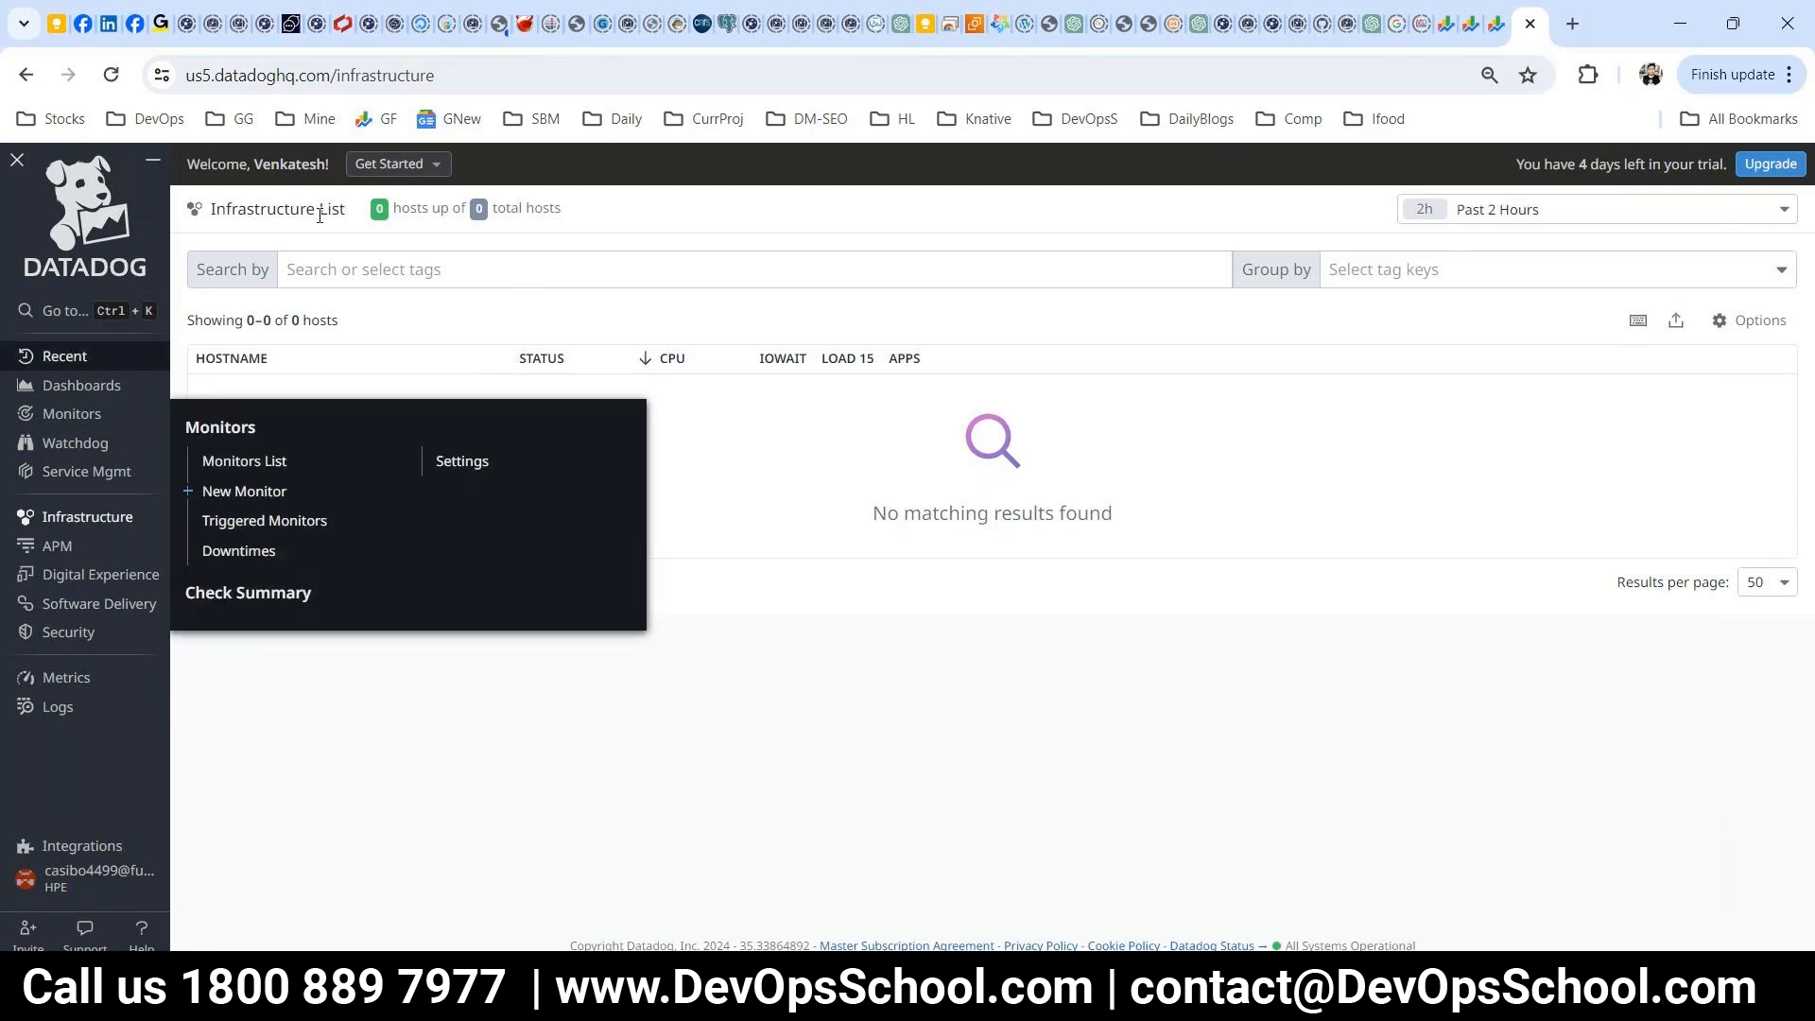
drag(1517, 165, 1724, 174)
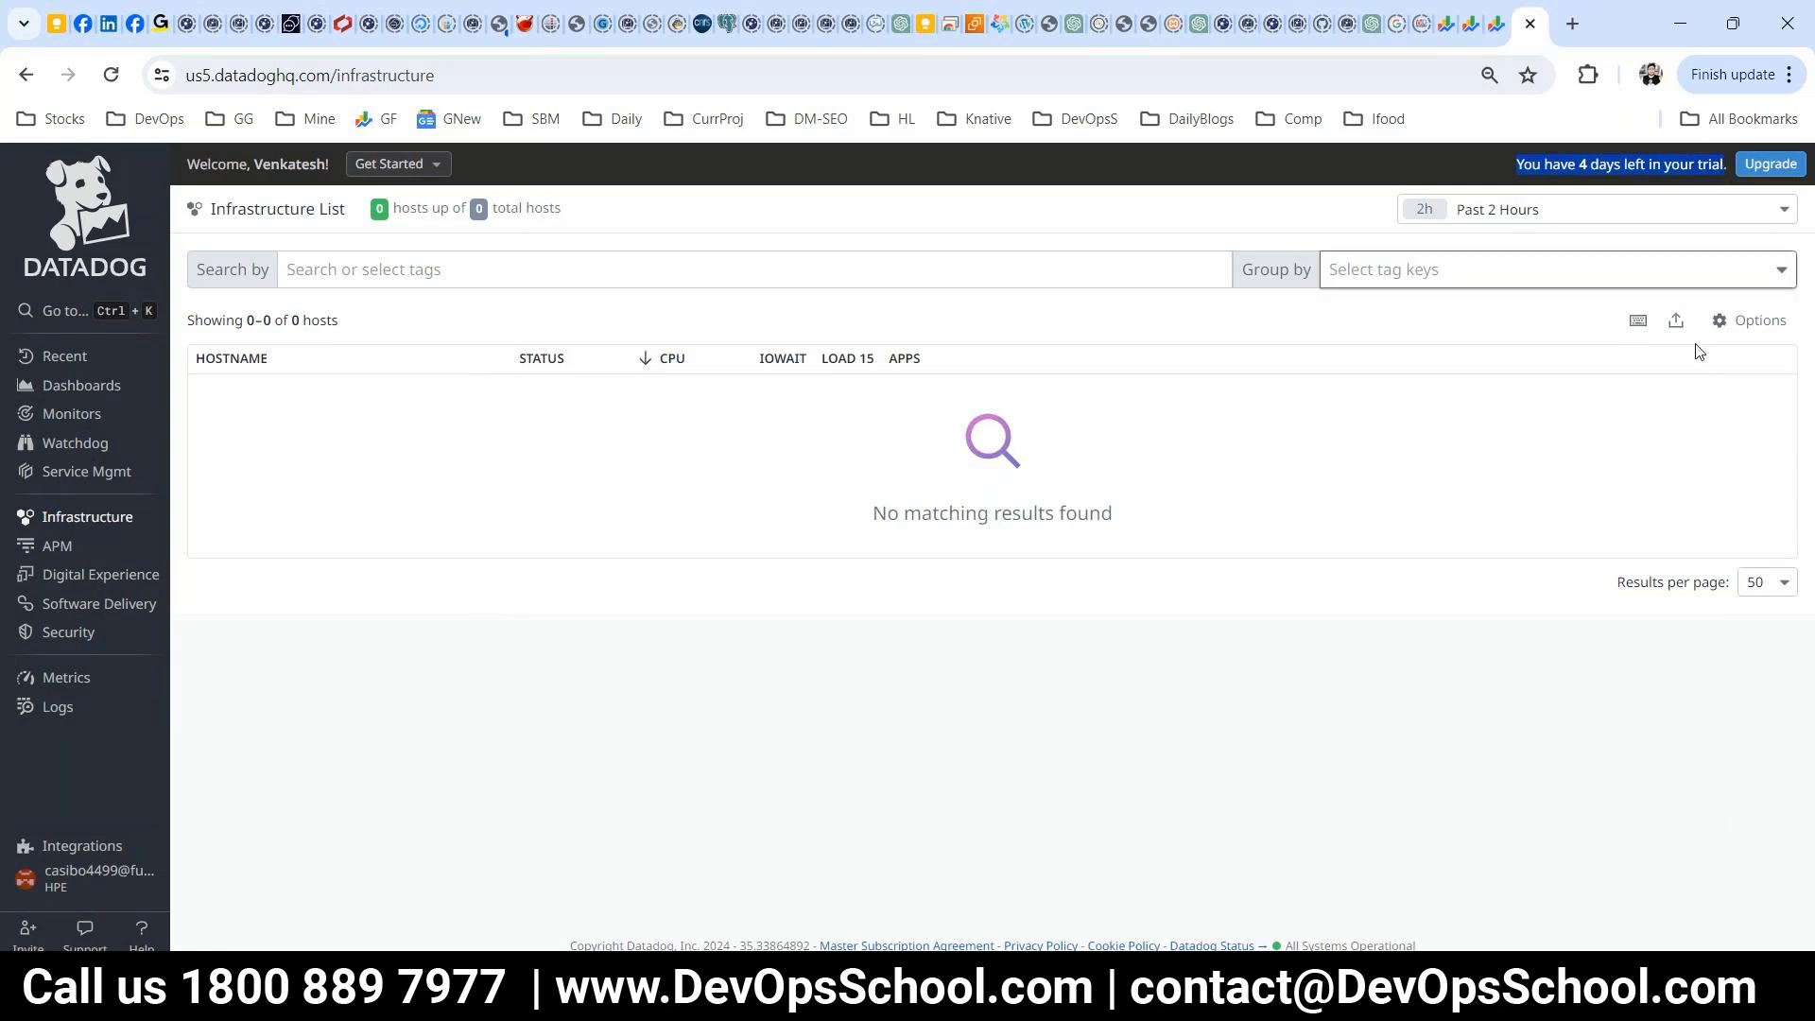
- Annotate the sidebar snip with a pen arrow from Infrastructure to a handwritten M and from APM to a handwritten T
click(1235, 1001)
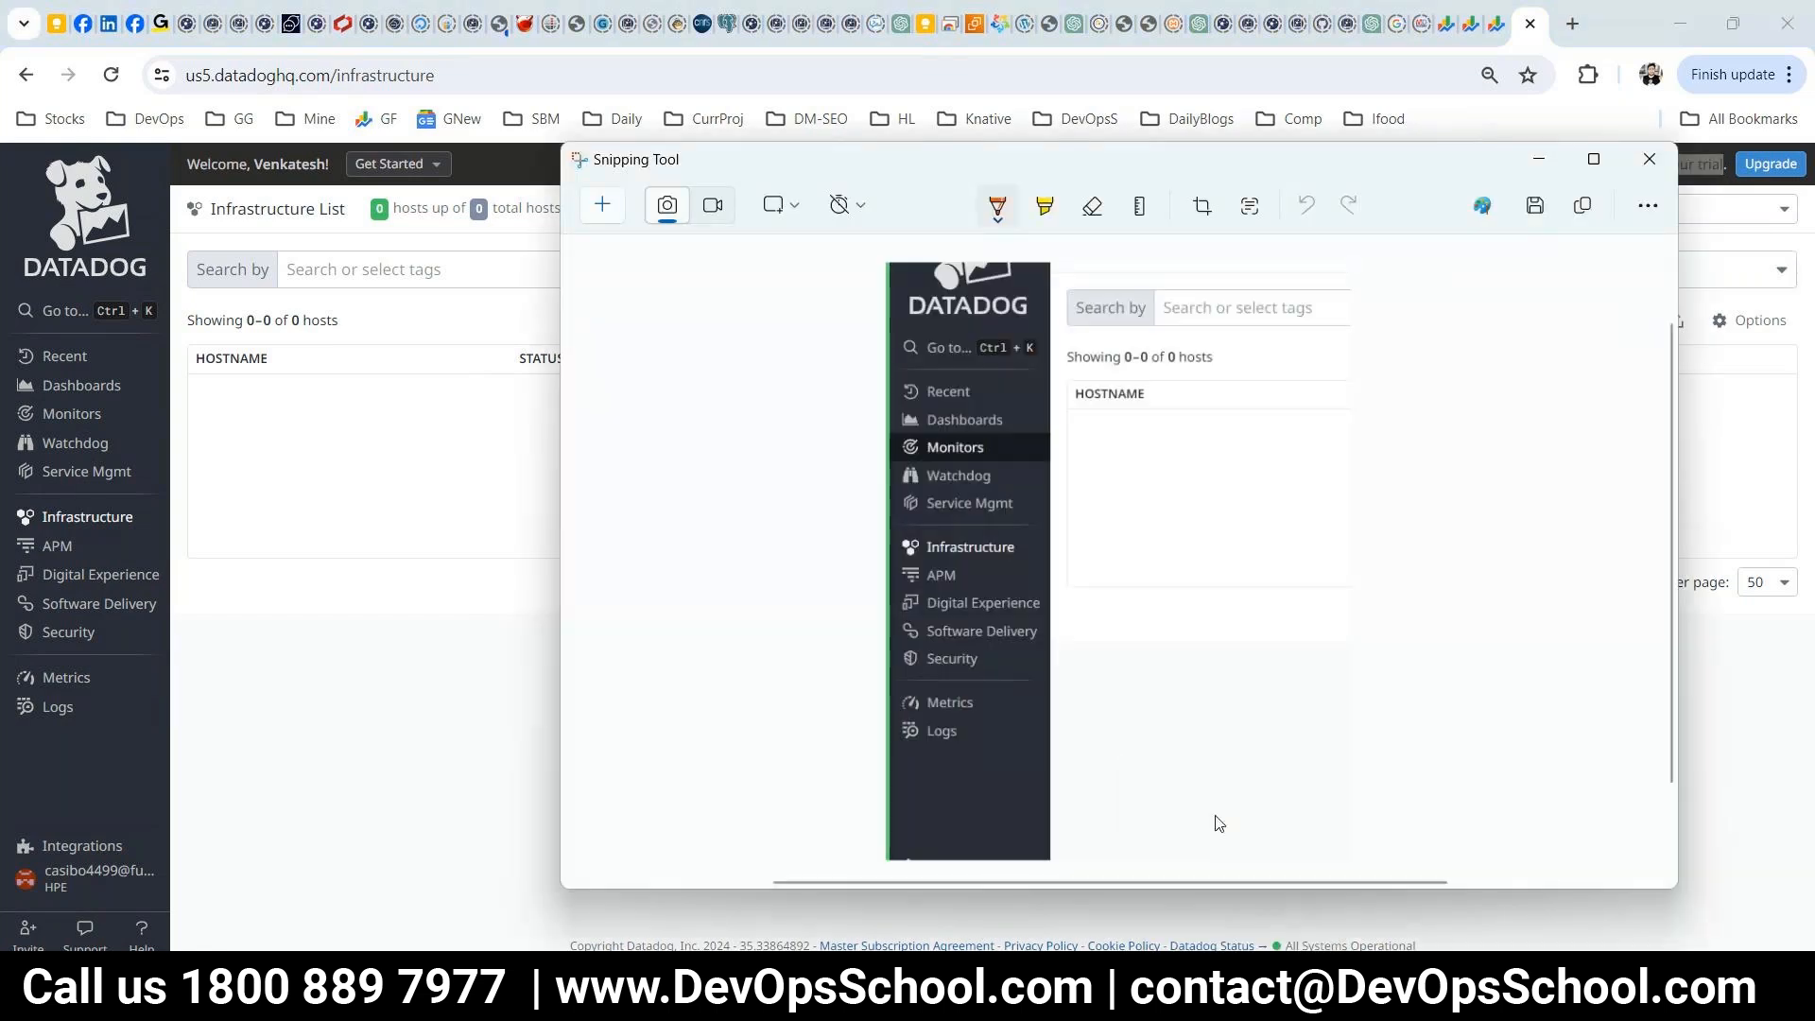
drag(1078, 176, 718, 95)
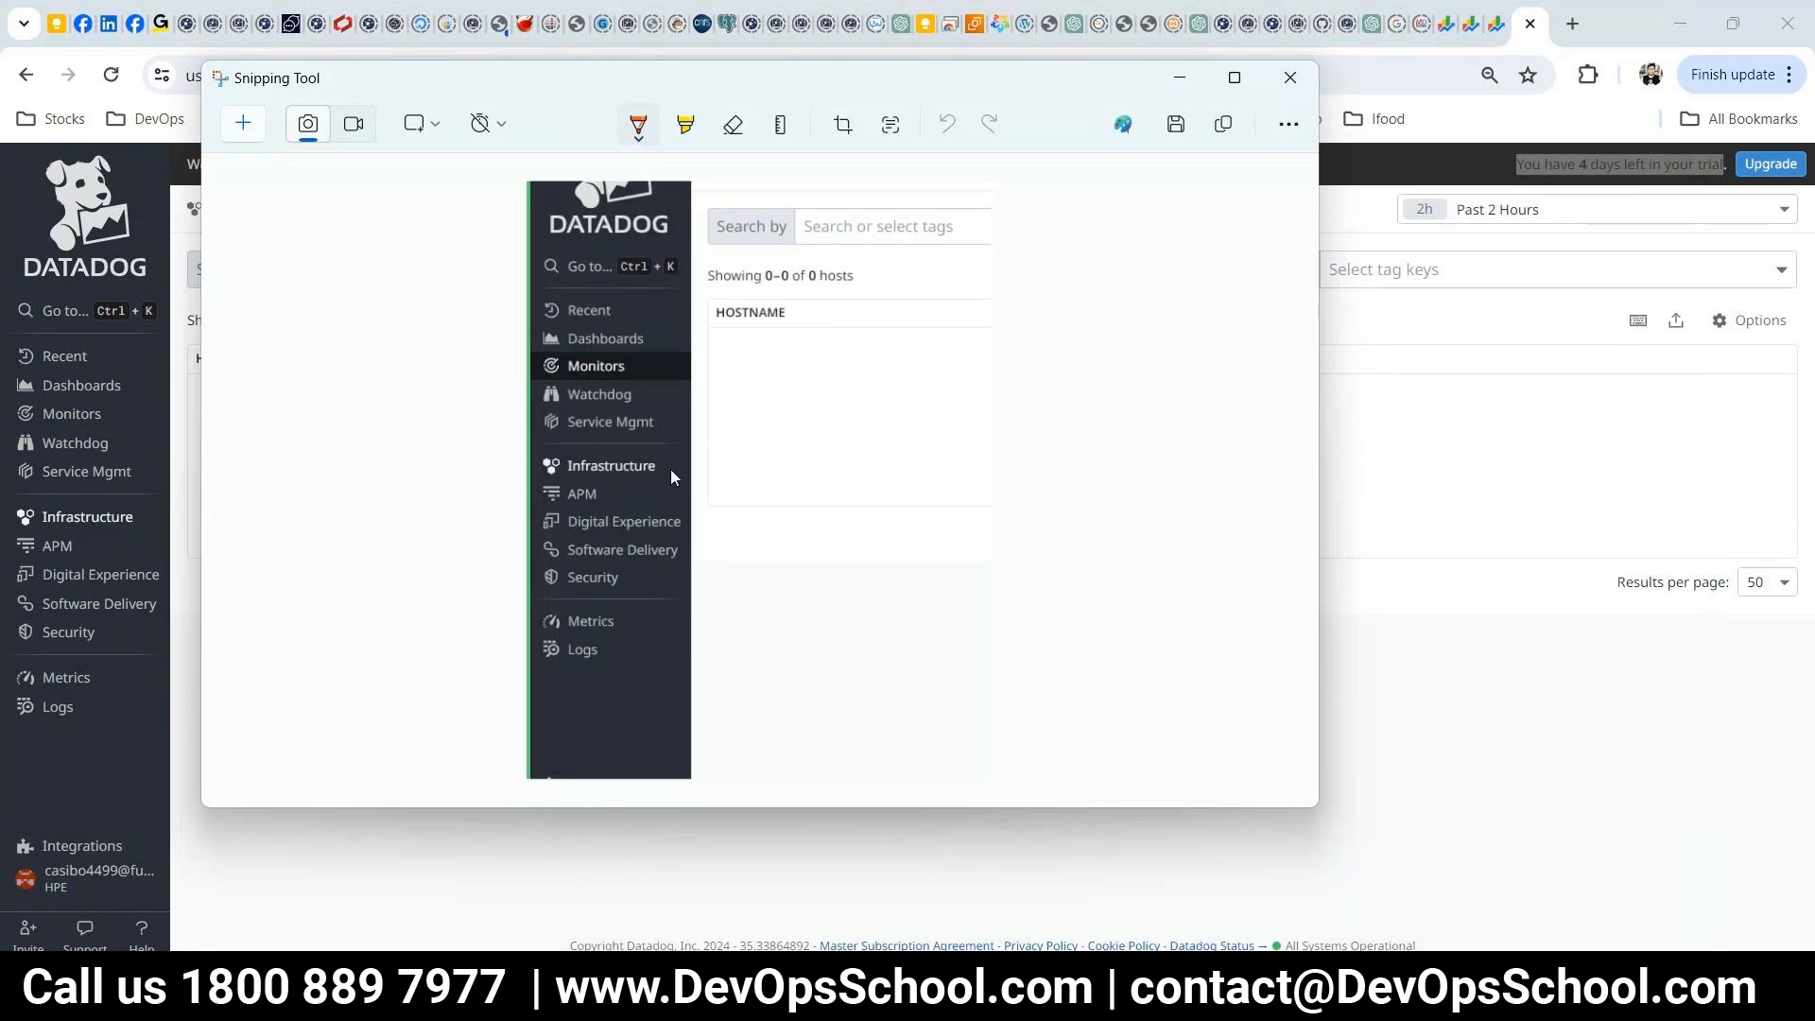
mouse_move(666, 469)
mouse_down()
mouse_move(756, 435)
mouse_move(735, 430)
mouse_move(764, 439)
mouse_move(753, 452)
mouse_move(798, 440)
mouse_move(821, 381)
mouse_move(834, 428)
mouse_up()
mouse_move(600, 509)
mouse_down()
mouse_move(790, 509)
mouse_move(901, 437)
mouse_up()
drag(874, 445, 882, 499)
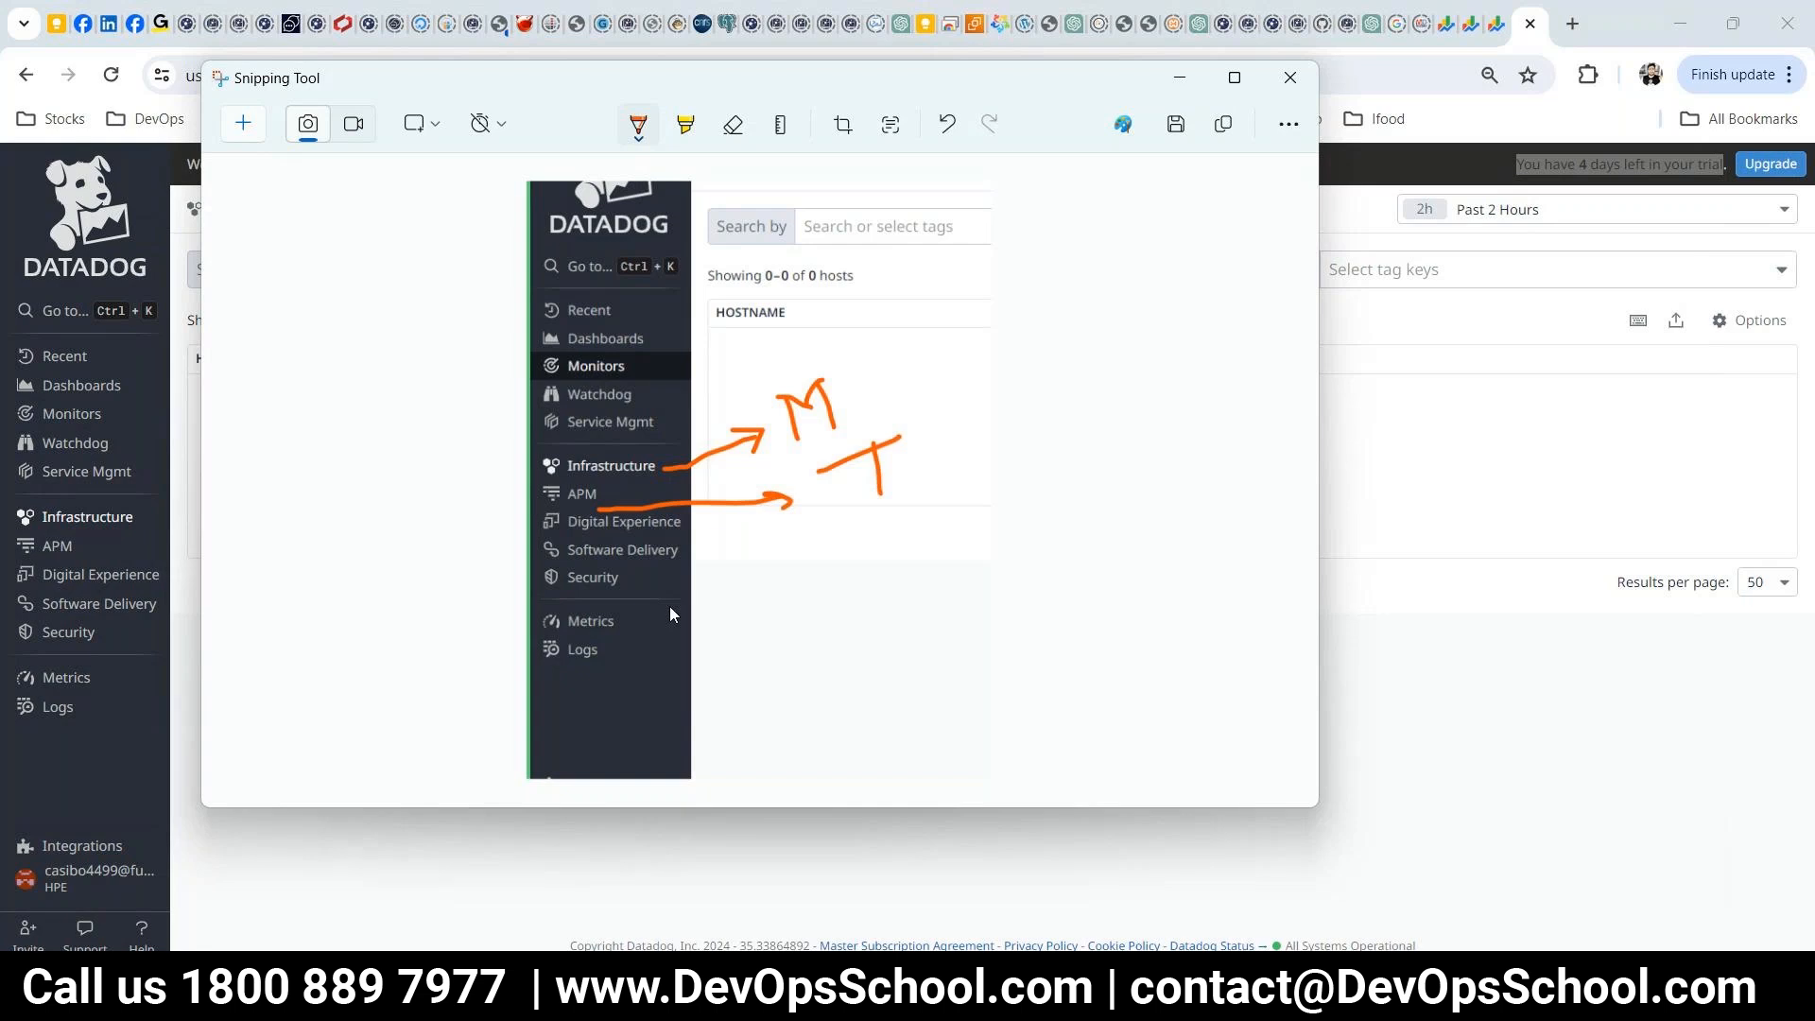
- Annotate the sidebar snip with pen arrows from Logs to a handwritten L and from Metrics to a handwritten mark above it
drag(613, 650, 796, 654)
drag(796, 657, 732, 681)
drag(827, 619, 882, 673)
mouse_move(628, 620)
mouse_down()
mouse_move(862, 574)
mouse_move(869, 524)
mouse_move(868, 569)
mouse_move(891, 572)
mouse_up()
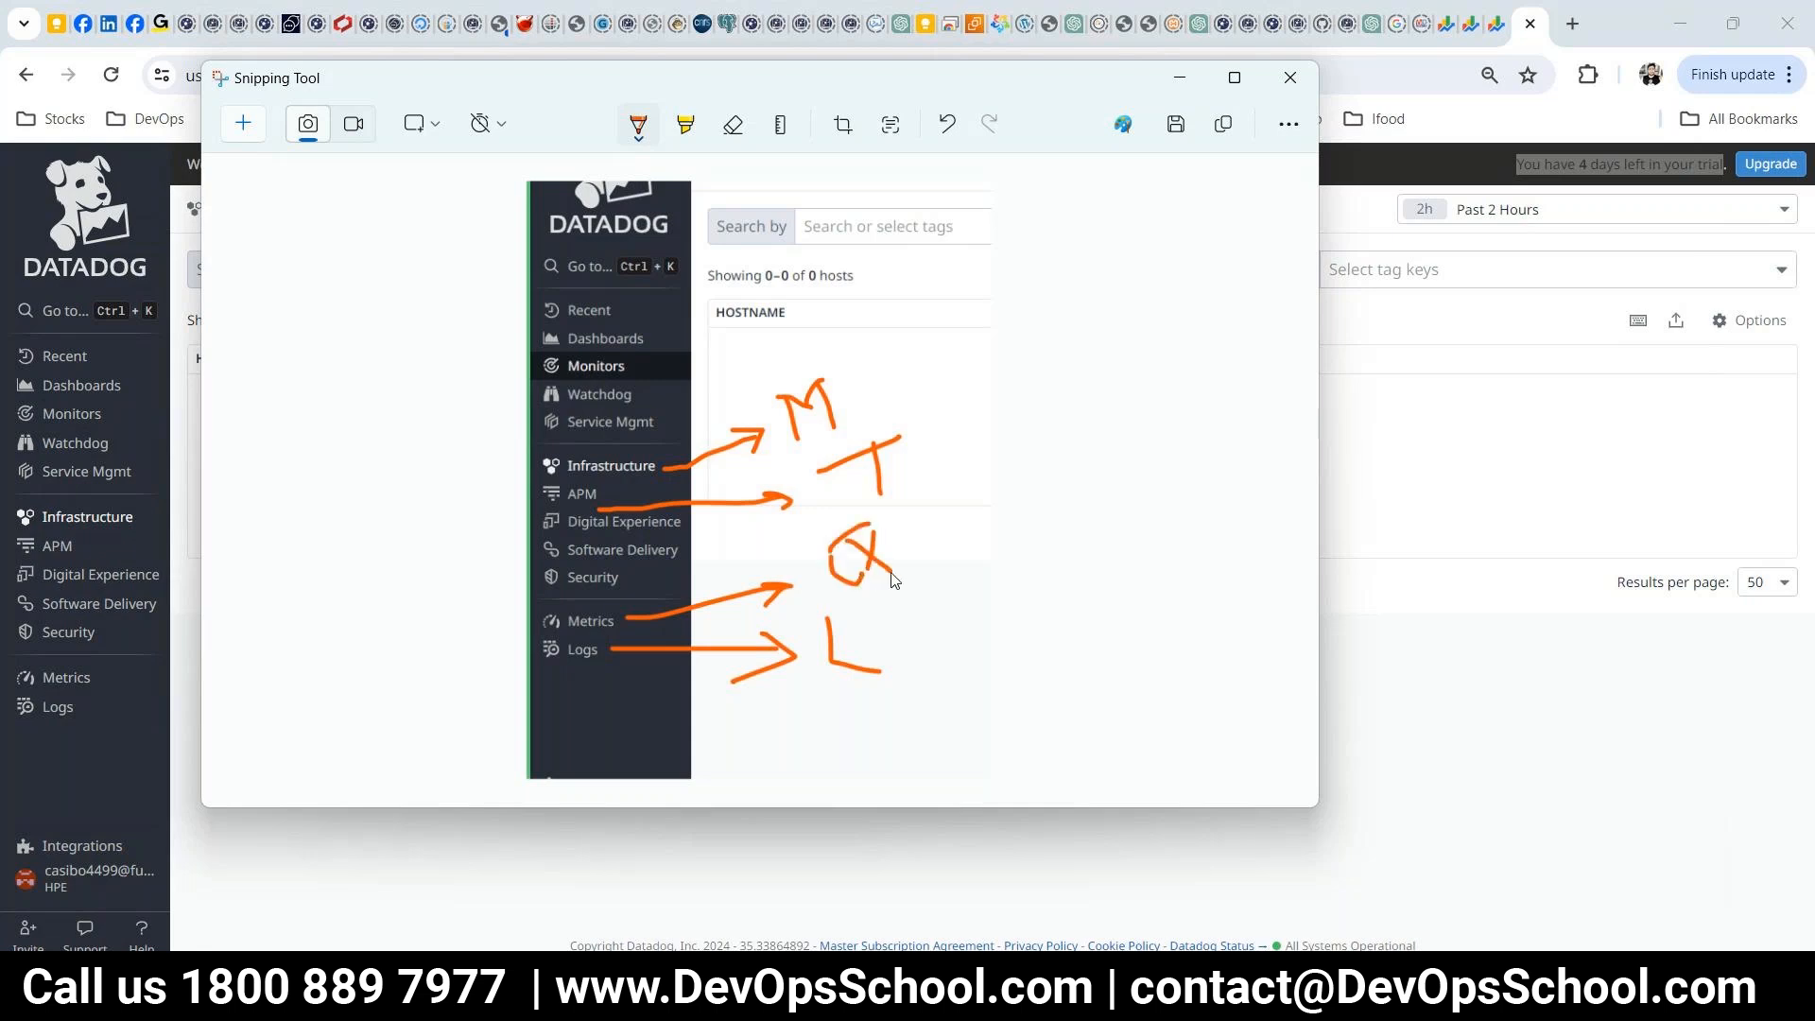
- Draw pen lines on the snip from Digital Experience to a handwritten Sy, Monitors to A, and Dashboards to D
mouse_move(687, 523)
mouse_down()
mouse_move(1005, 507)
mouse_move(1009, 531)
mouse_move(1073, 540)
mouse_up()
mouse_move(638, 369)
mouse_down()
mouse_move(910, 319)
mouse_move(903, 293)
mouse_up()
mouse_move(647, 342)
mouse_down()
mouse_move(860, 198)
mouse_move(906, 217)
mouse_move(887, 210)
mouse_up()
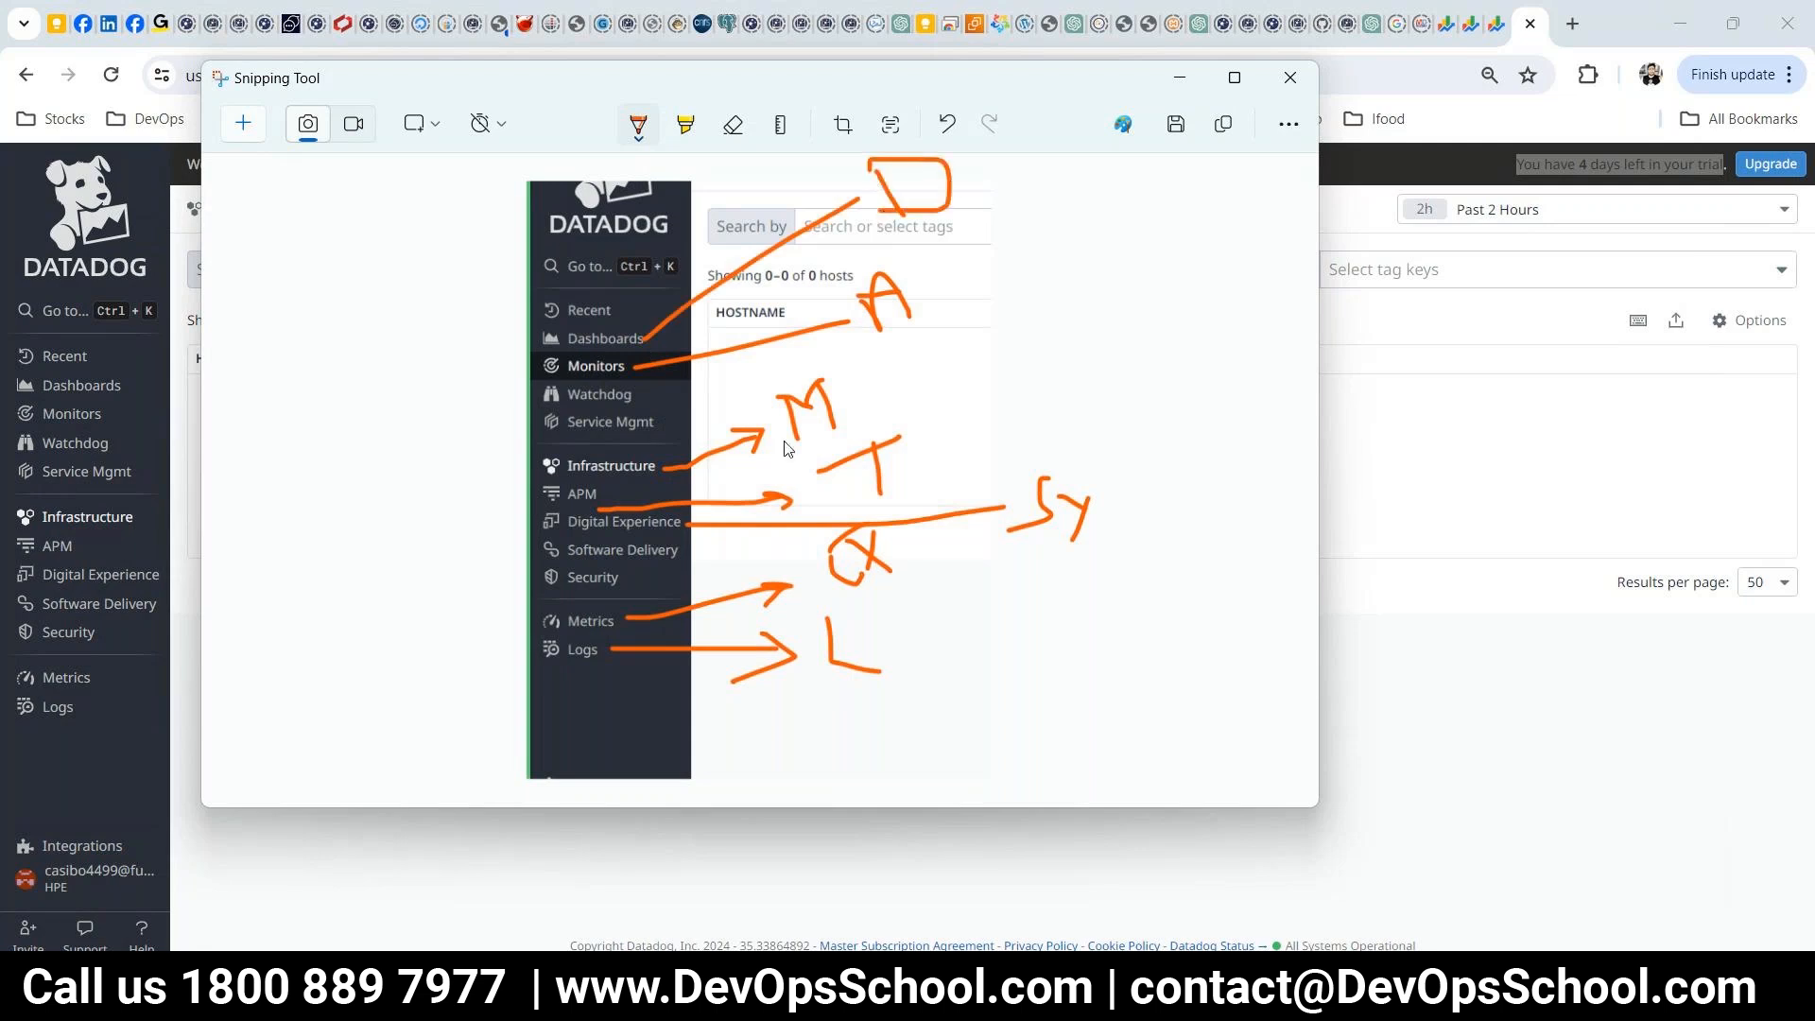
- Return to the Datadog page, look over the Infrastructure entries, and open the Agent installation instructions from Integrations
click(1451, 636)
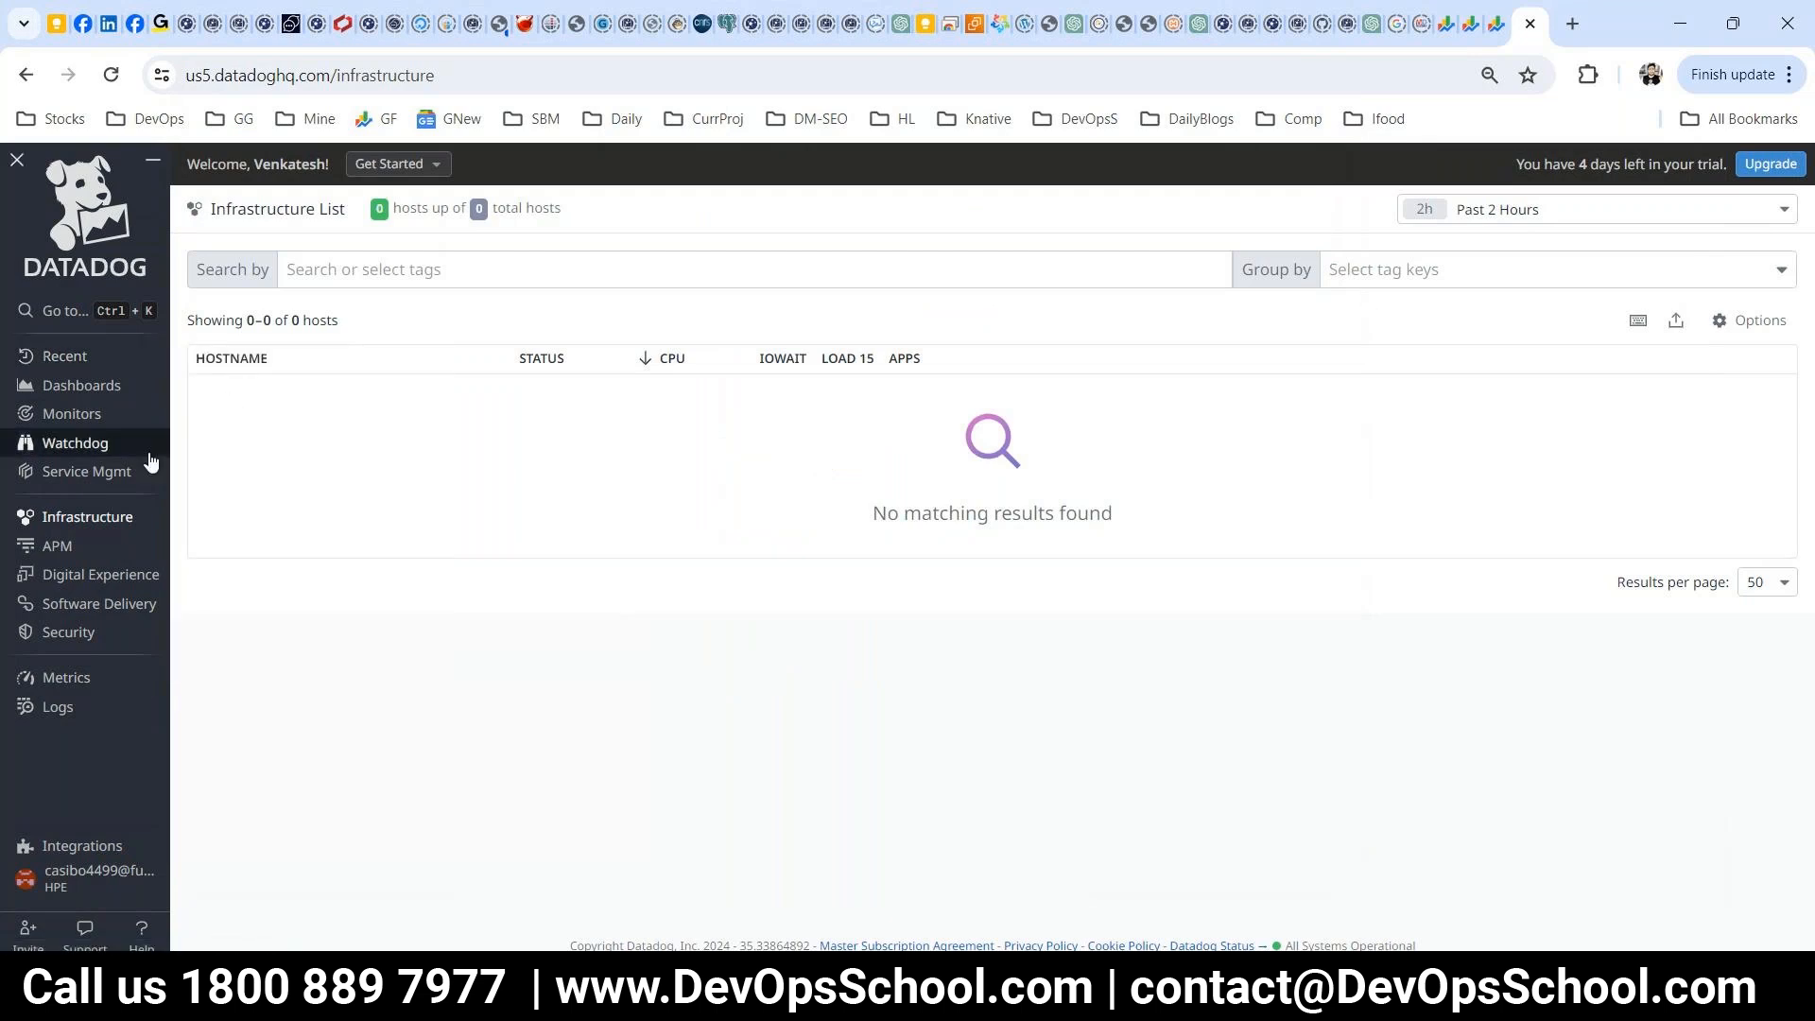
mouse_move(92, 483)
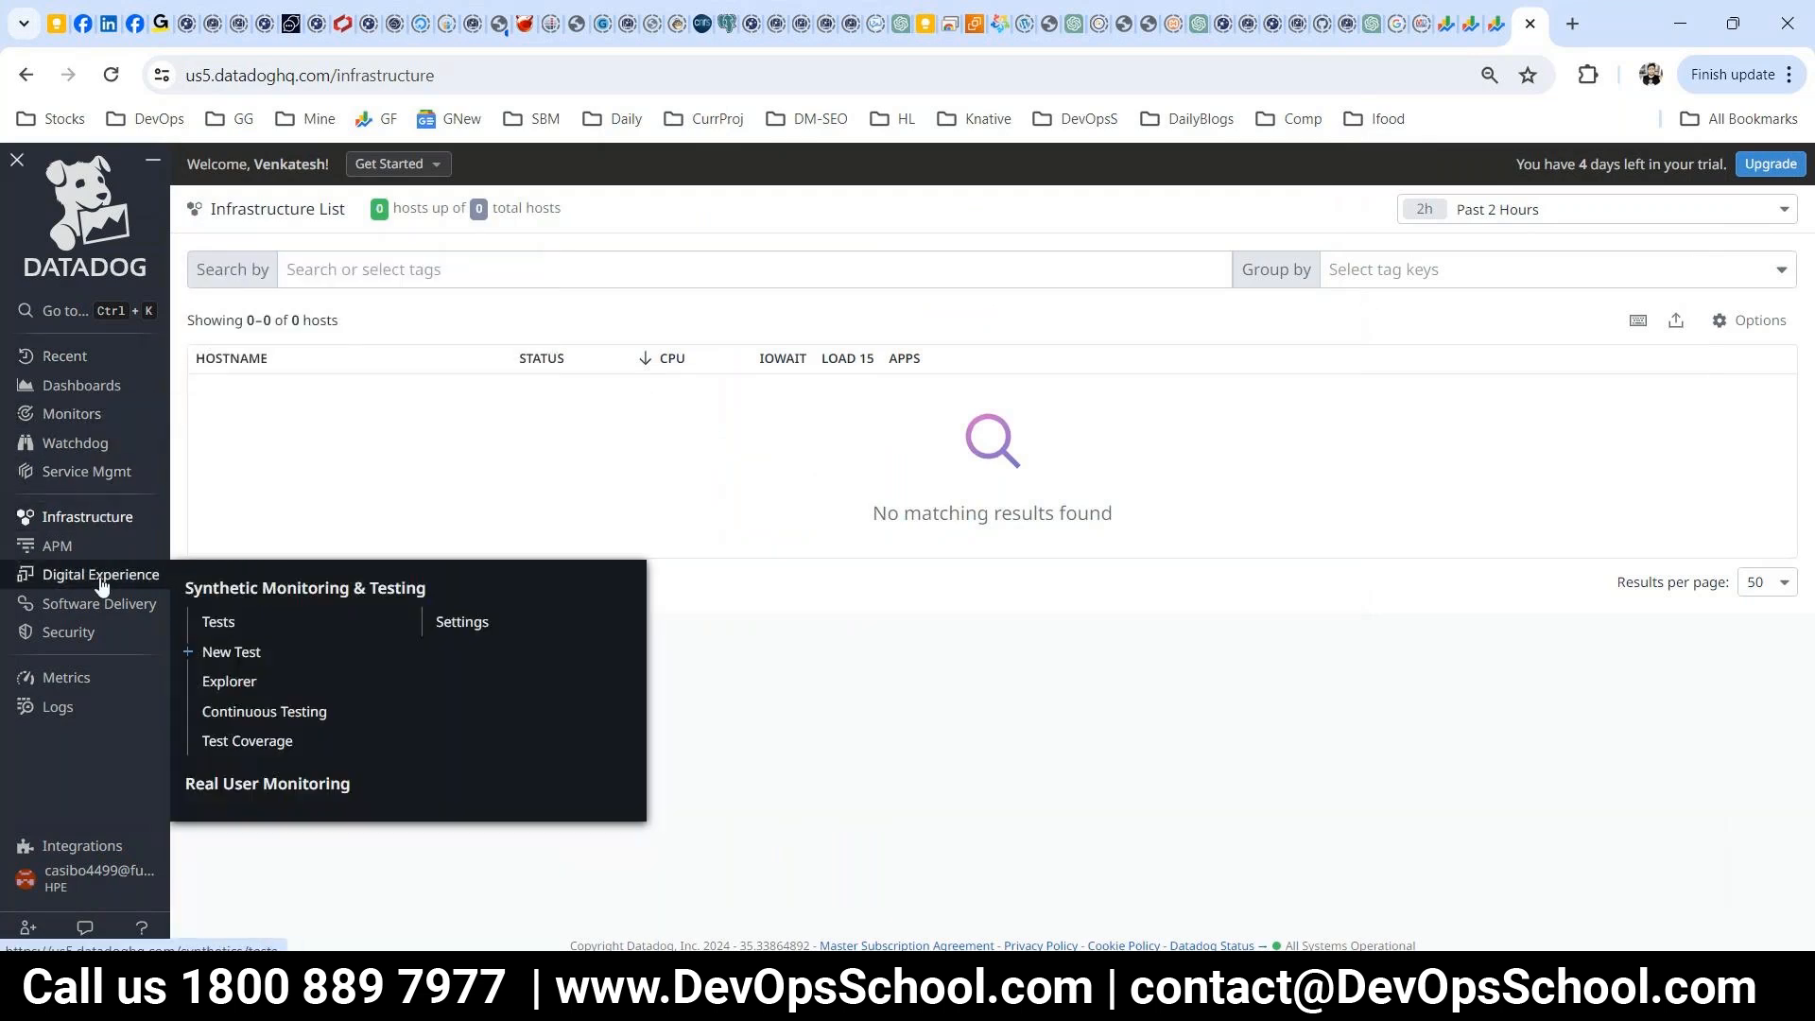
mouse_move(90, 516)
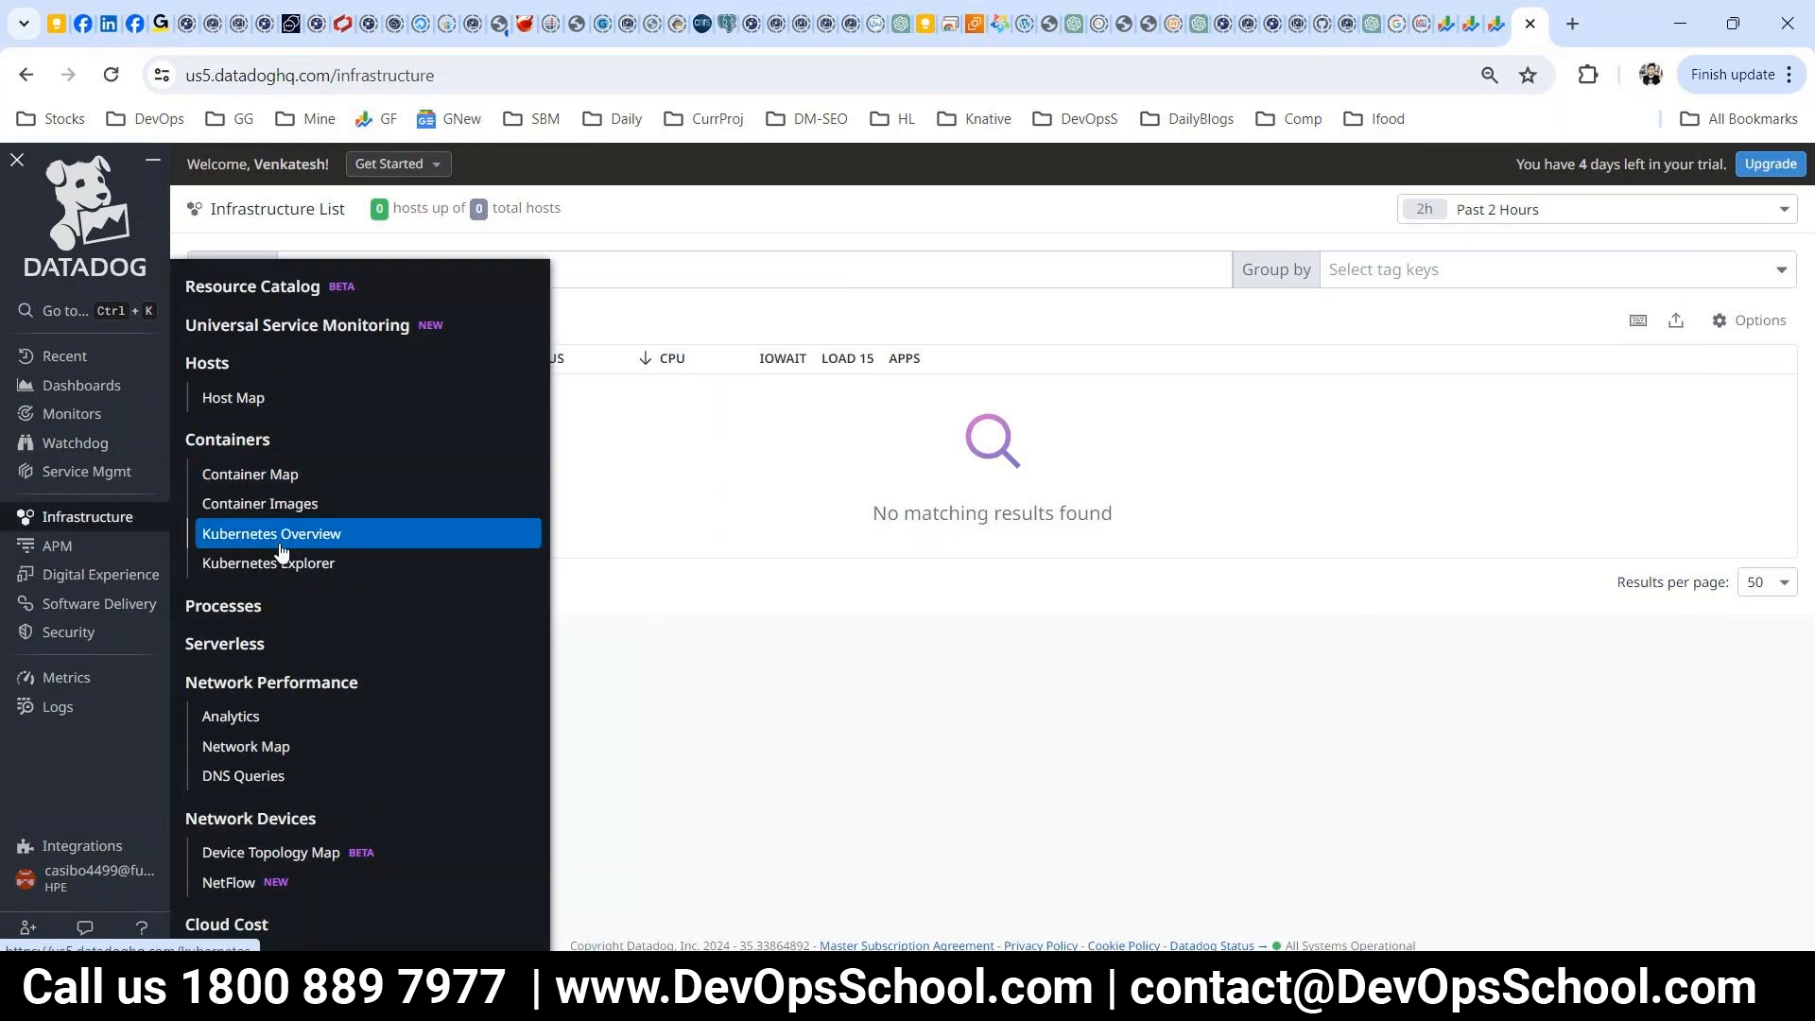
mouse_move(84, 851)
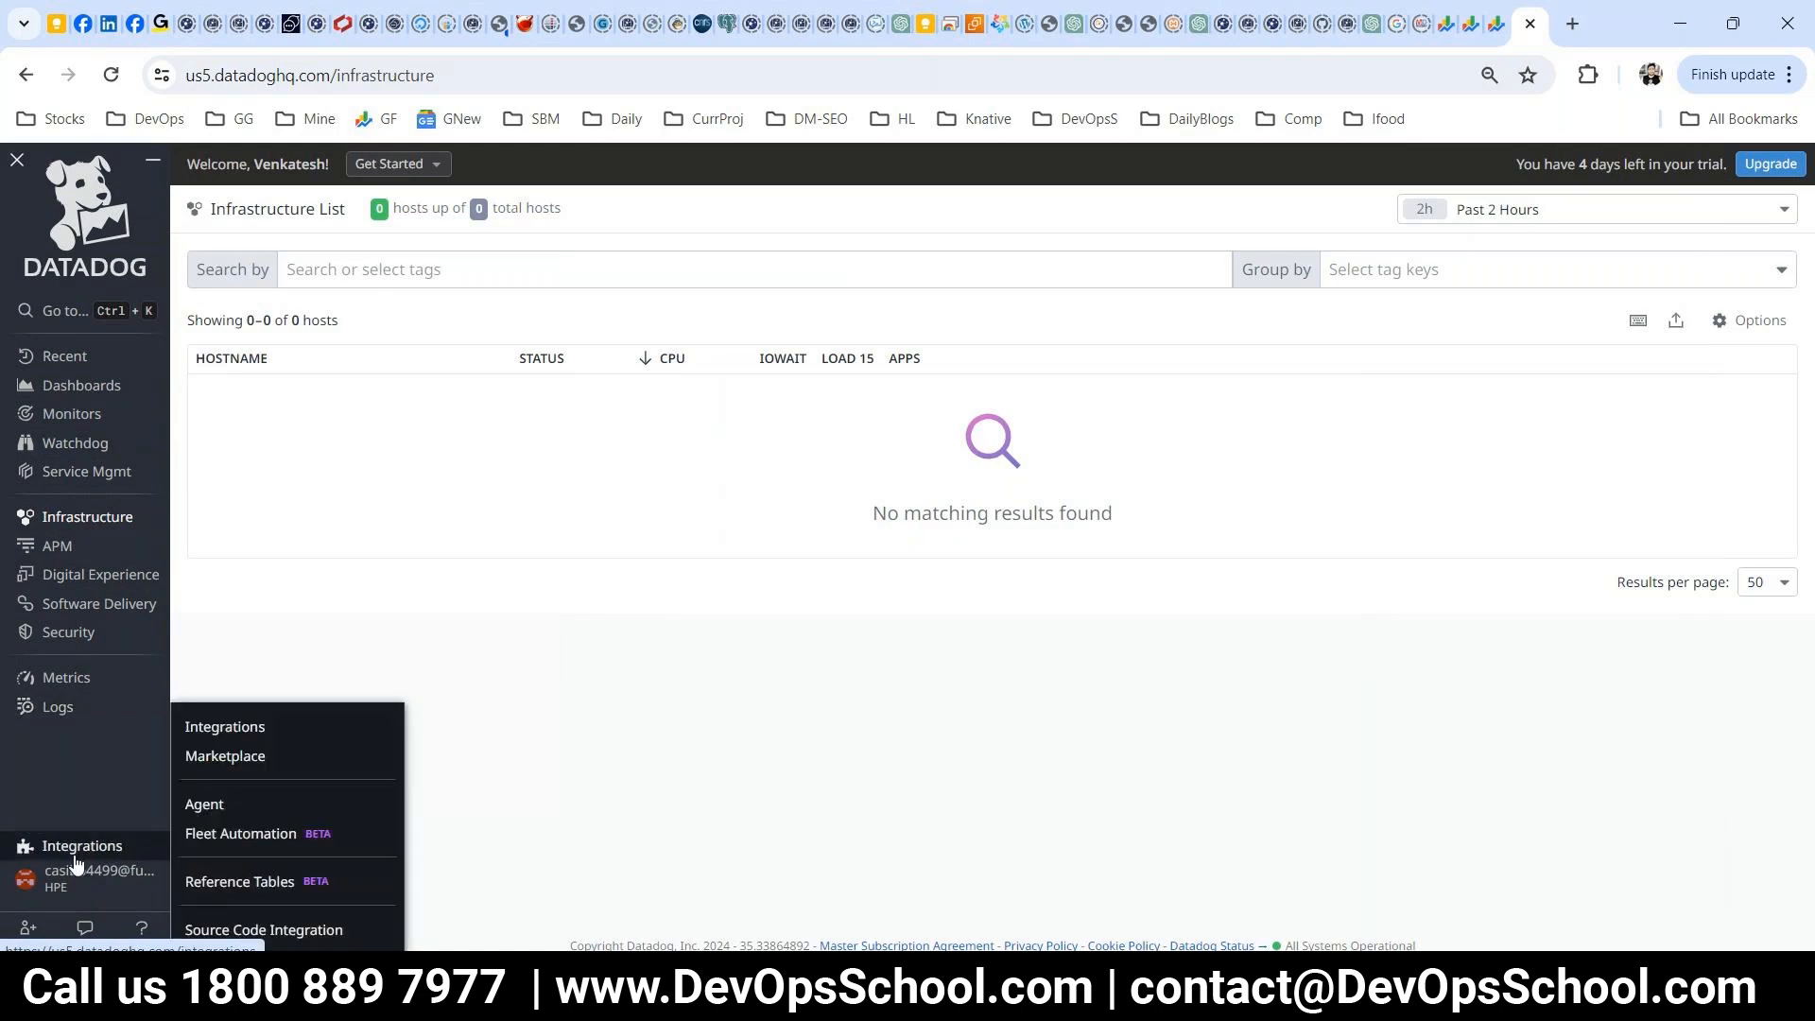
click(204, 810)
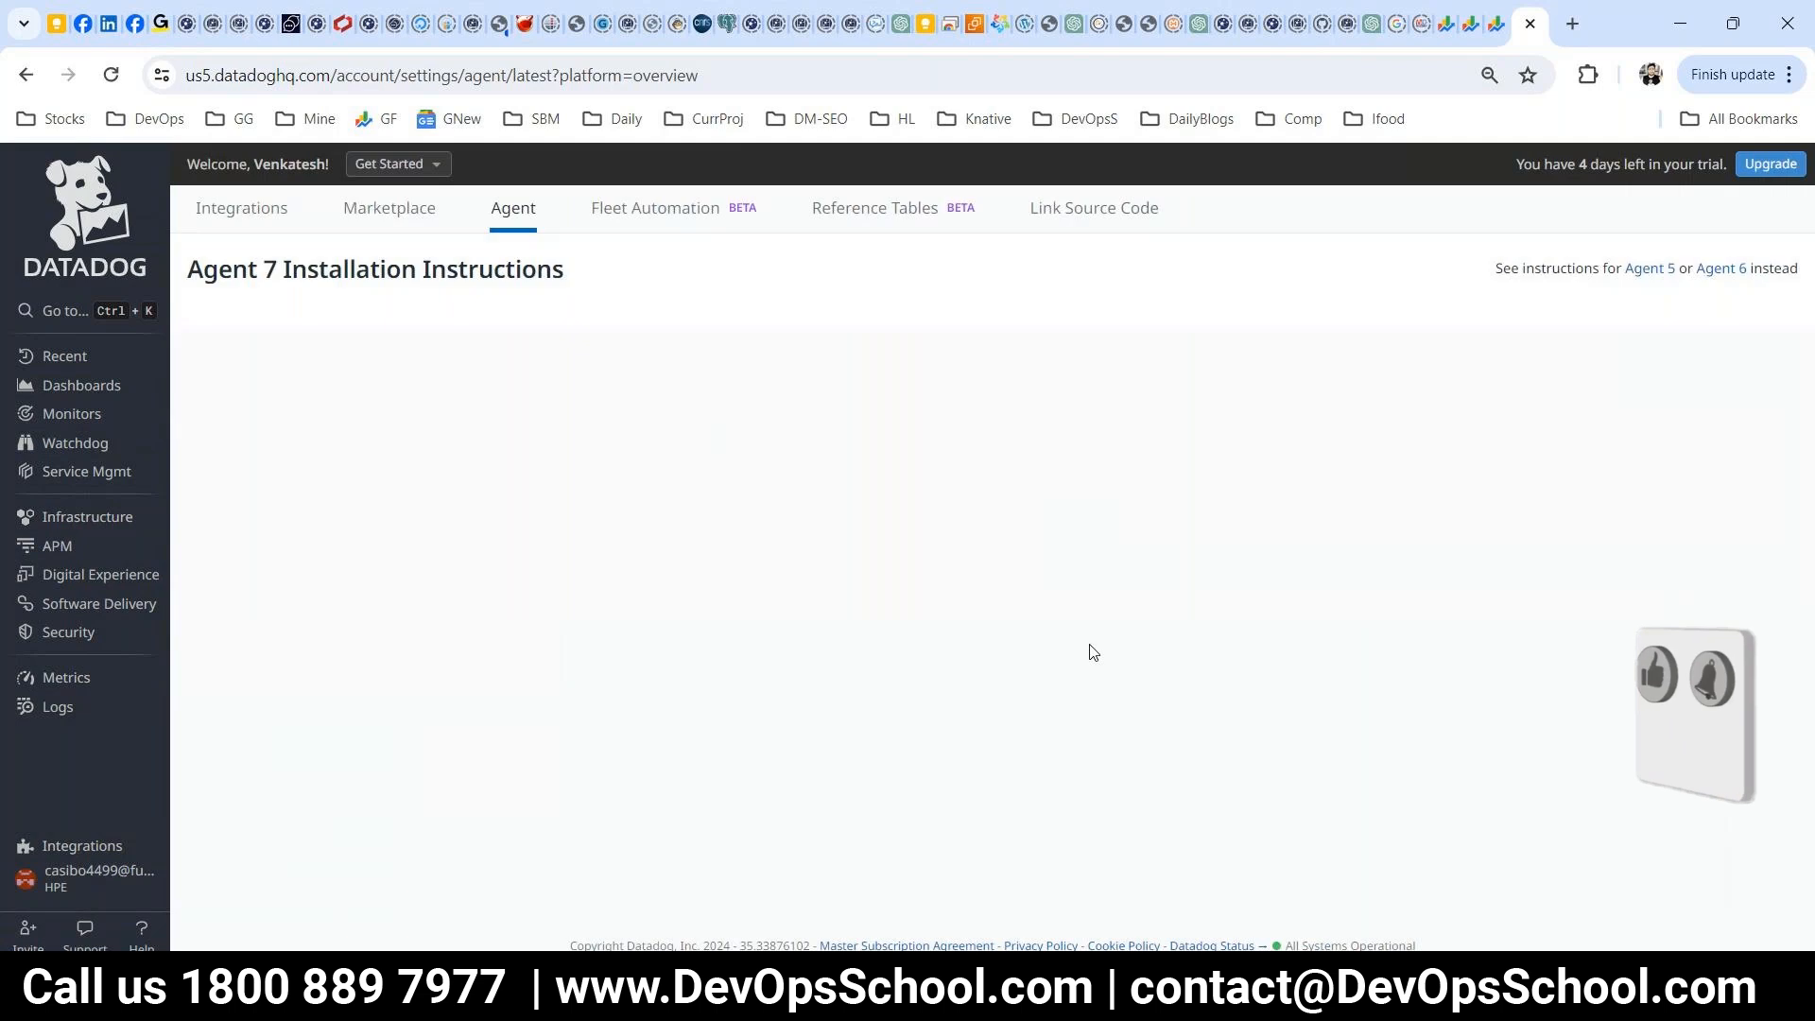
- Launch Paint and draw a cloud thought bubble about 322 × 237 px in the canvas's upper-left area
key(super+r)
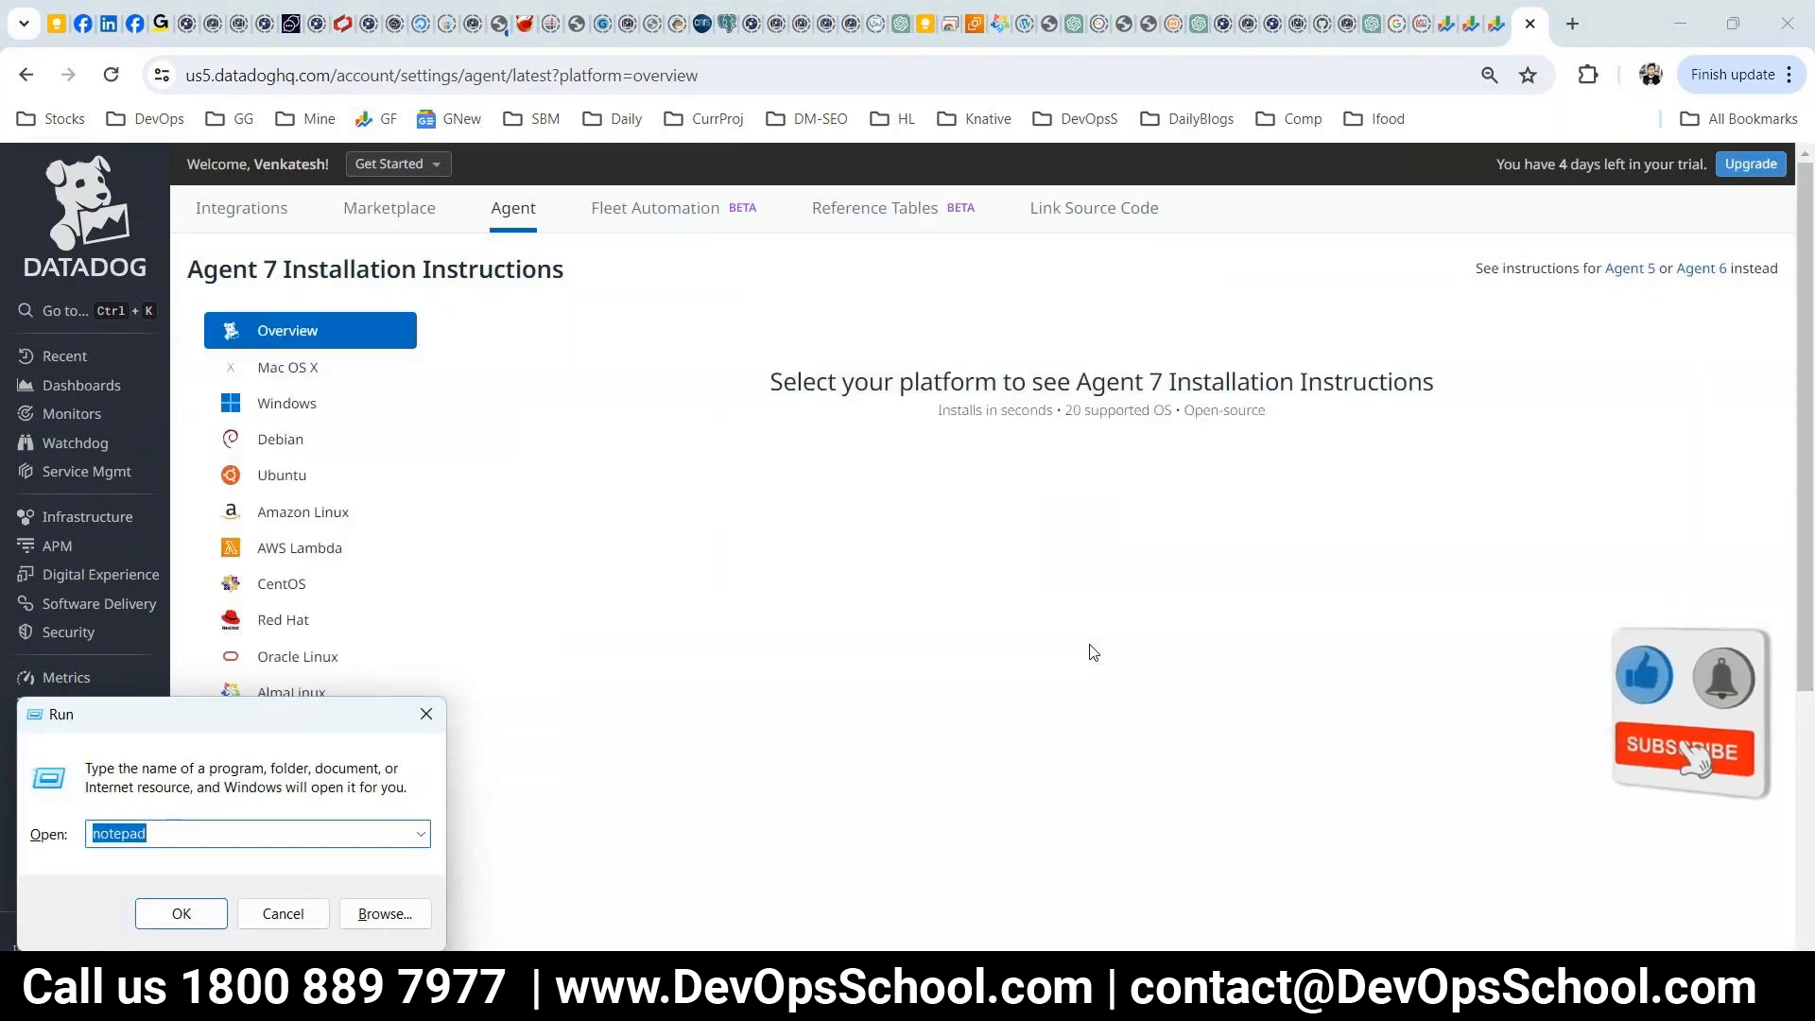
text(msp)
key(Down)
key(Return)
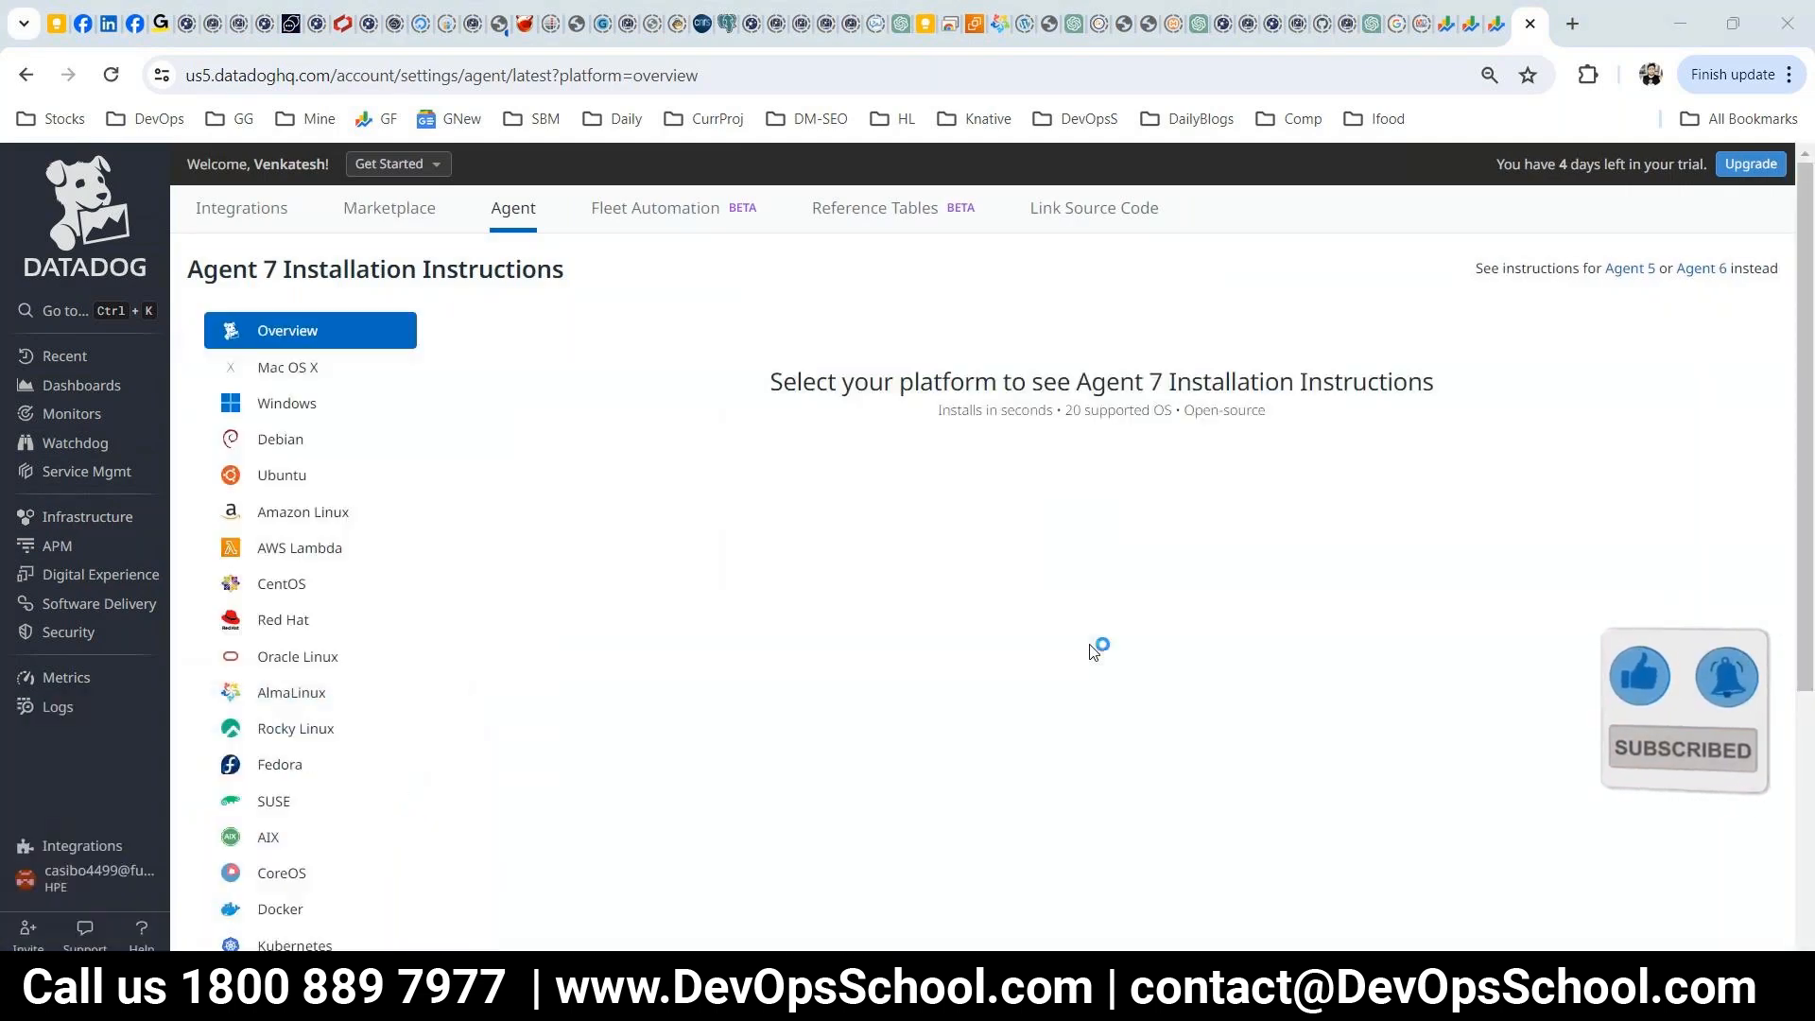
click(657, 162)
drag(487, 324, 792, 548)
- Change the Pencil's stroke size, sketch to the right of the cloud, and add red strokes leading toward the cloud
click(305, 113)
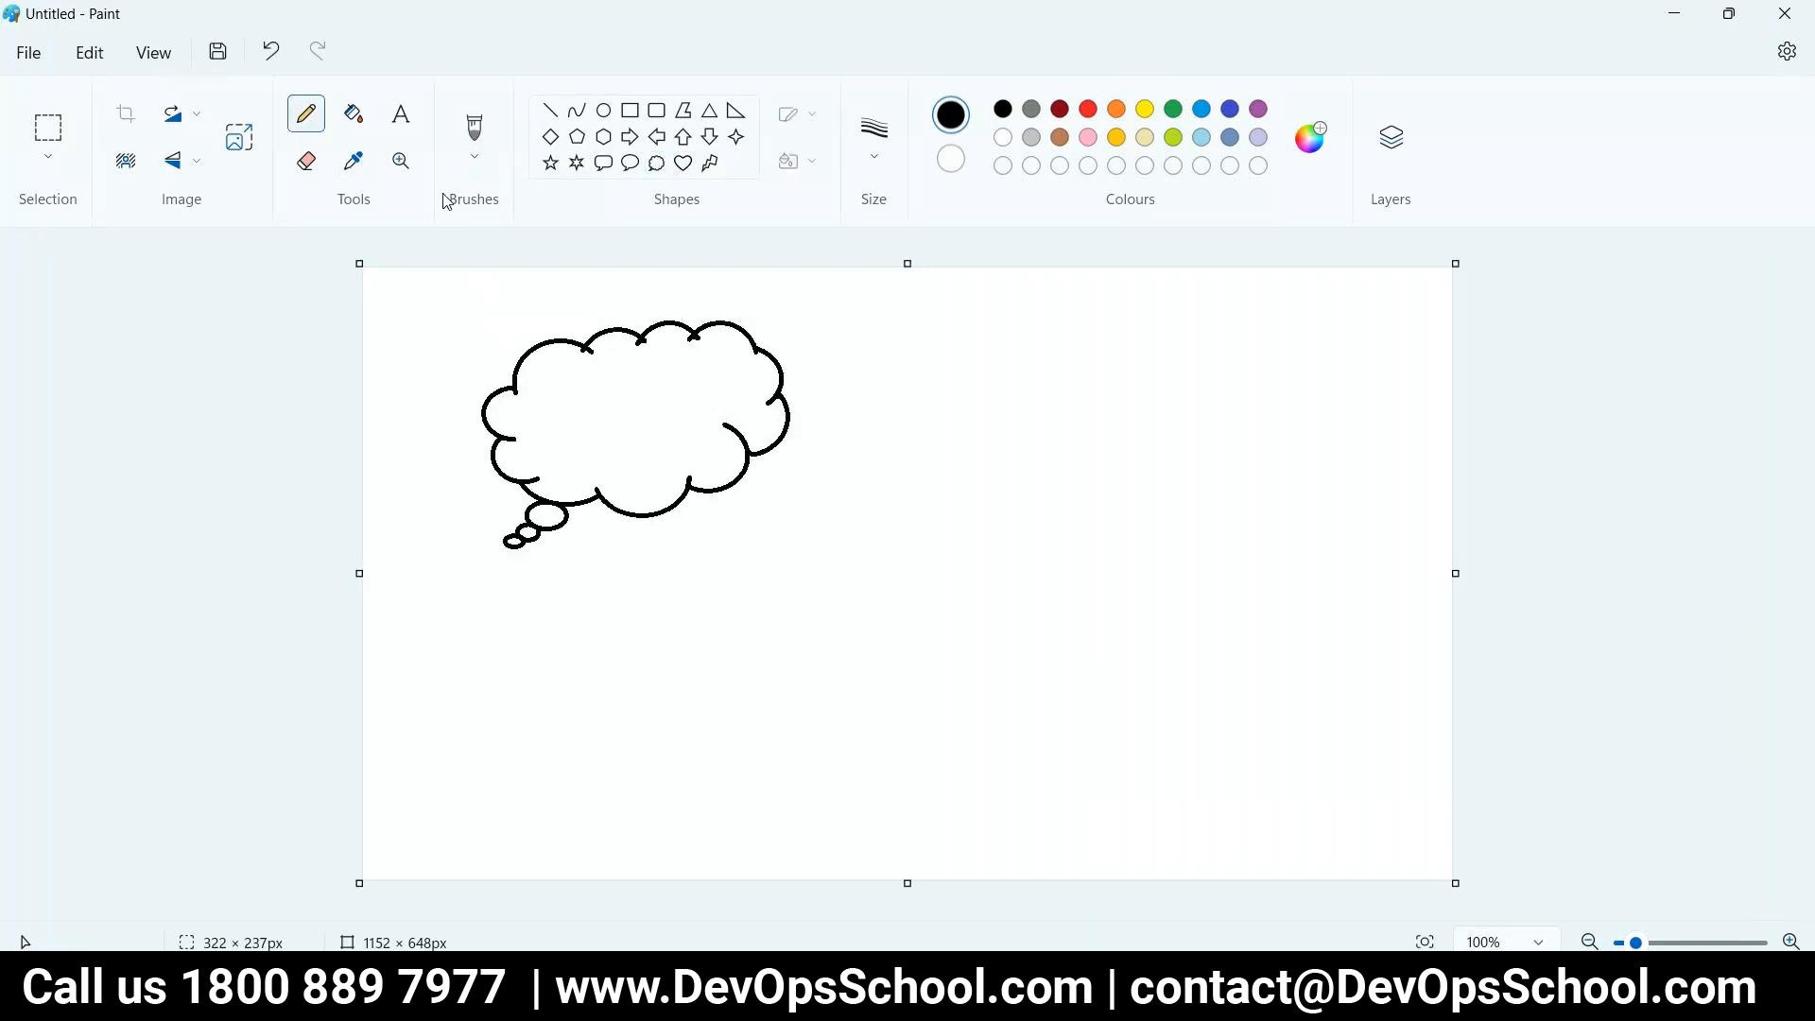
click(874, 147)
click(906, 374)
mouse_move(1189, 476)
mouse_down()
mouse_move(1382, 559)
mouse_move(1341, 407)
mouse_move(1171, 462)
mouse_up()
mouse_move(1272, 490)
mouse_down()
mouse_move(1295, 522)
mouse_move(1282, 513)
mouse_up()
click(1089, 110)
mouse_move(1289, 591)
mouse_down()
mouse_move(1301, 548)
mouse_move(1298, 564)
mouse_move(1278, 506)
mouse_move(1267, 515)
mouse_move(1281, 502)
mouse_move(1335, 536)
mouse_move(1202, 635)
mouse_move(646, 434)
mouse_up()
mouse_move(510, 737)
mouse_down()
mouse_move(489, 745)
mouse_move(503, 736)
mouse_move(503, 782)
mouse_move(479, 811)
mouse_move(591, 487)
mouse_move(544, 475)
mouse_move(606, 524)
mouse_up()
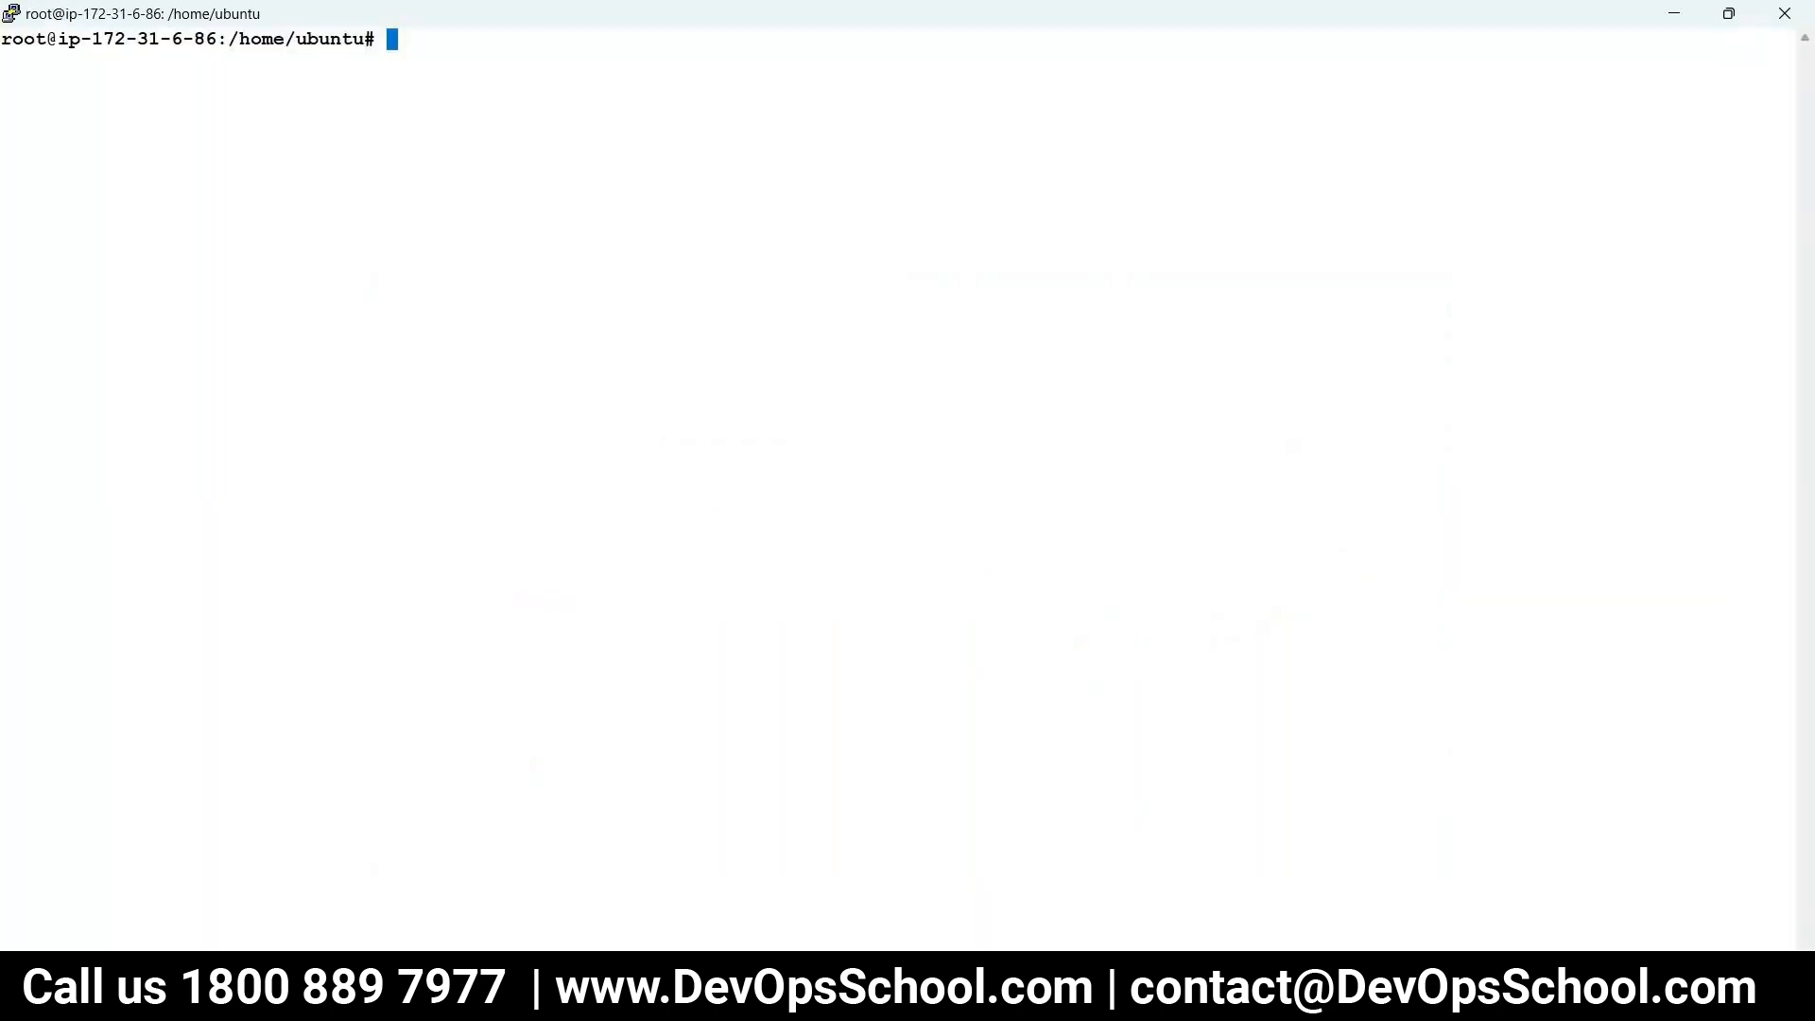
- Check the EC2 instance's root terminal, and open Datadog's Agent 7 installation instructions for Ubuntu
click(445, 863)
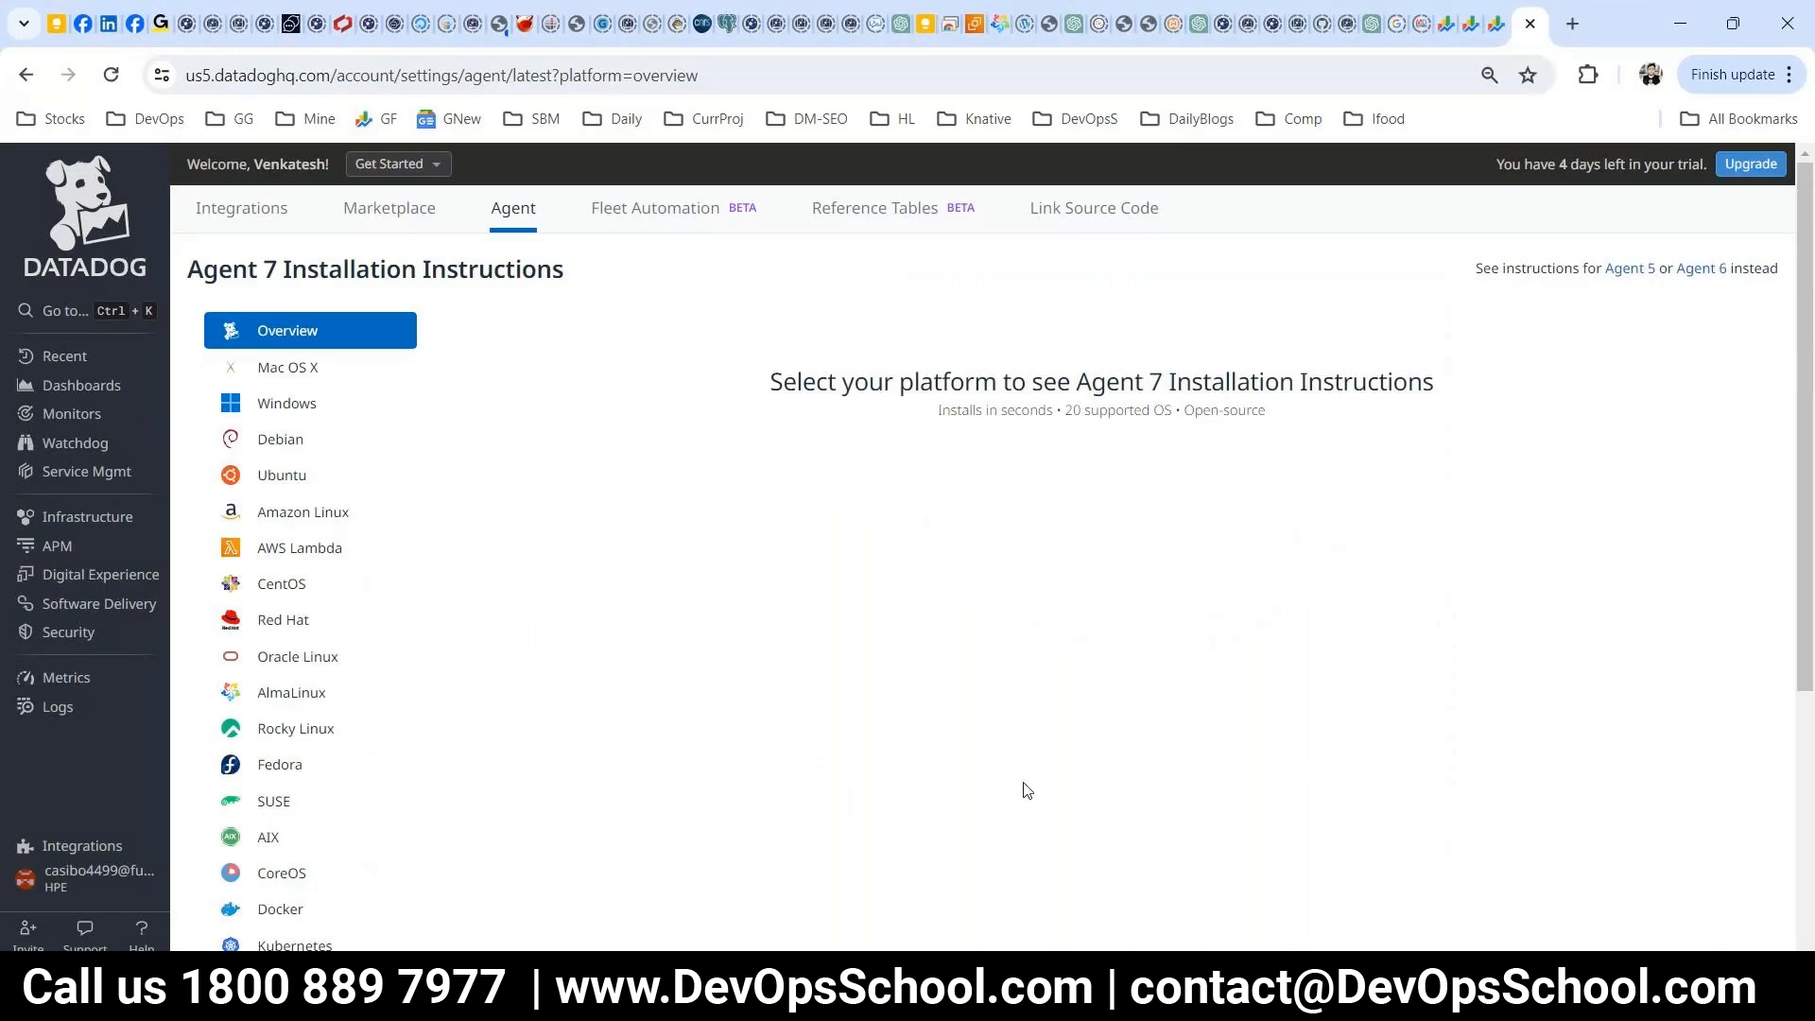
click(1026, 994)
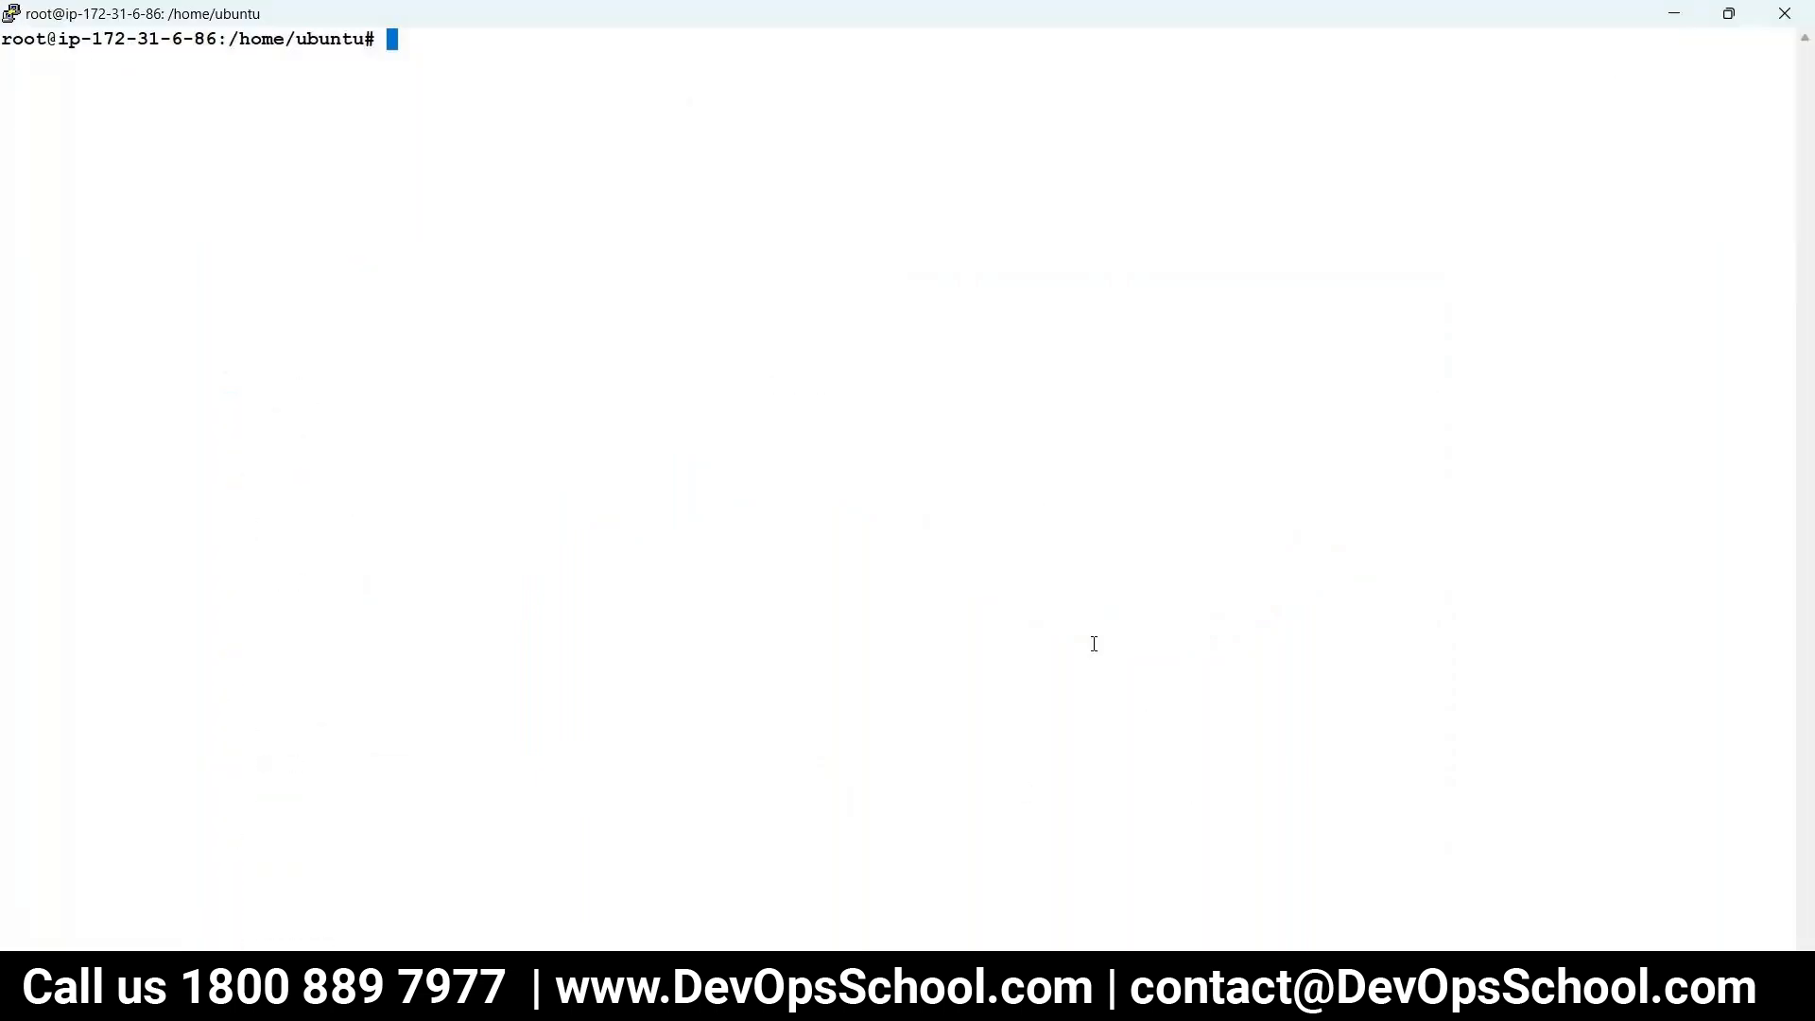
key(alt+Tab)
key(alt+Tab)
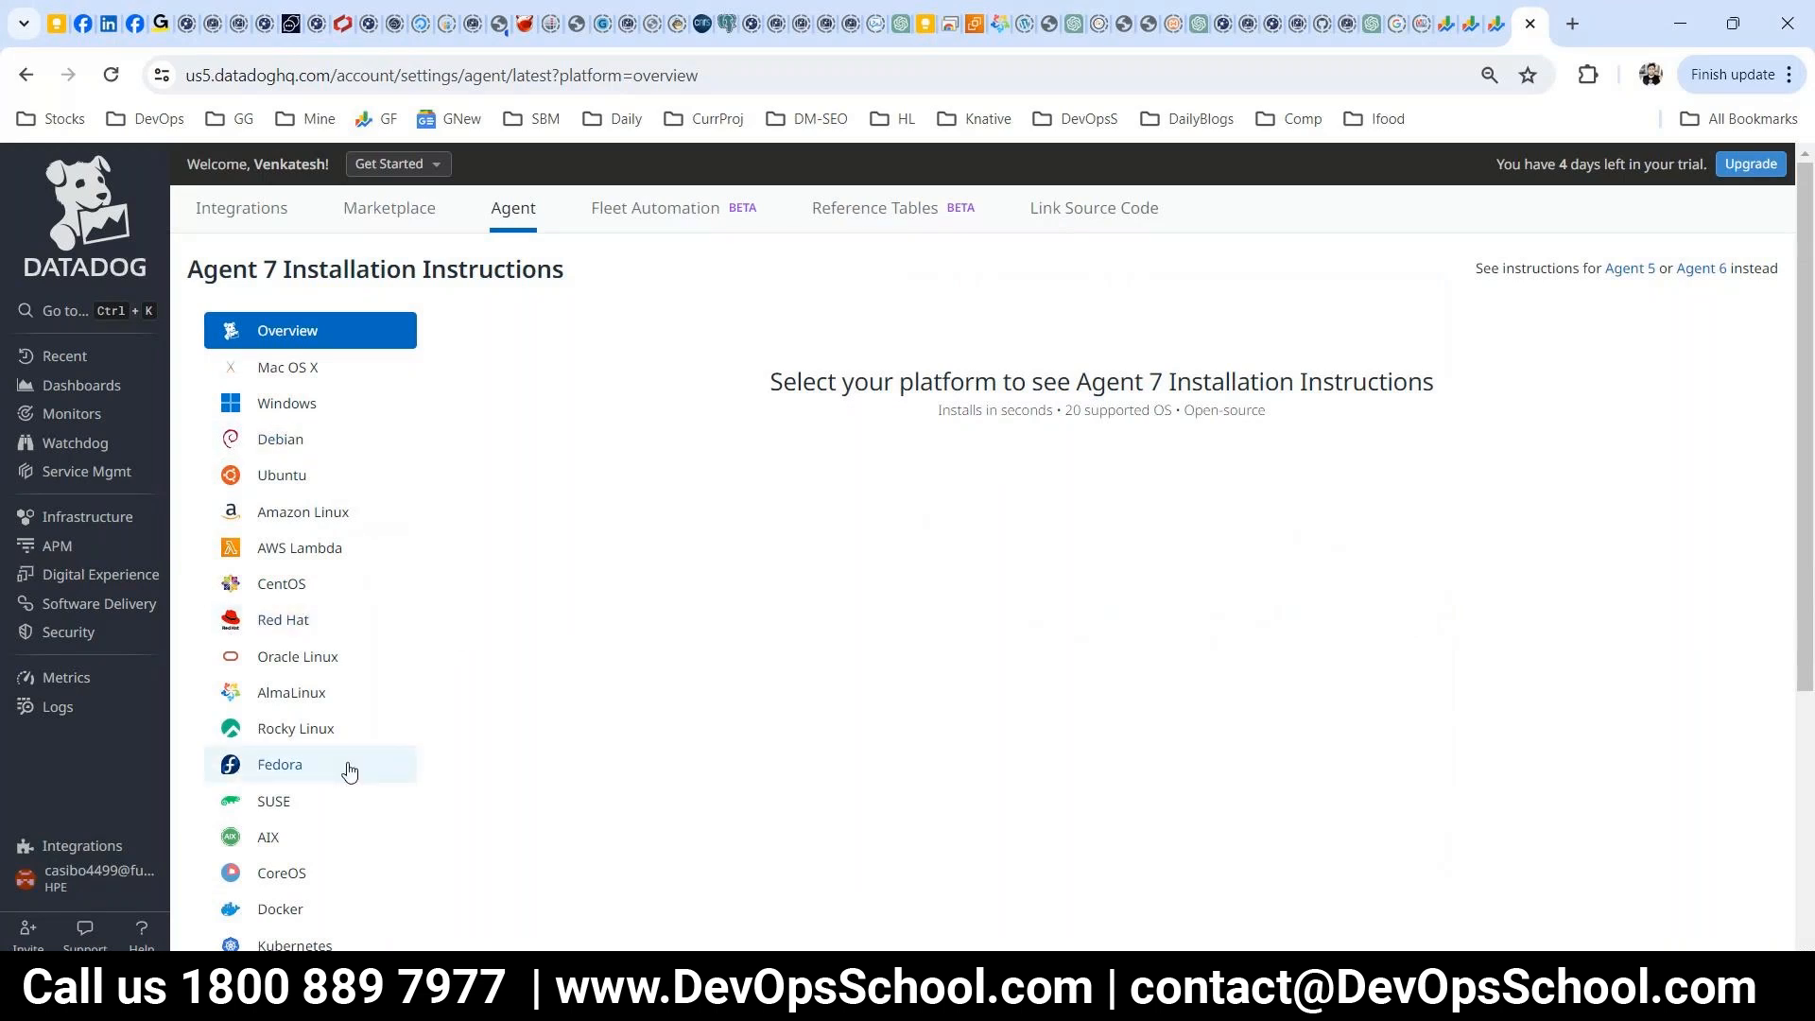
click(300, 473)
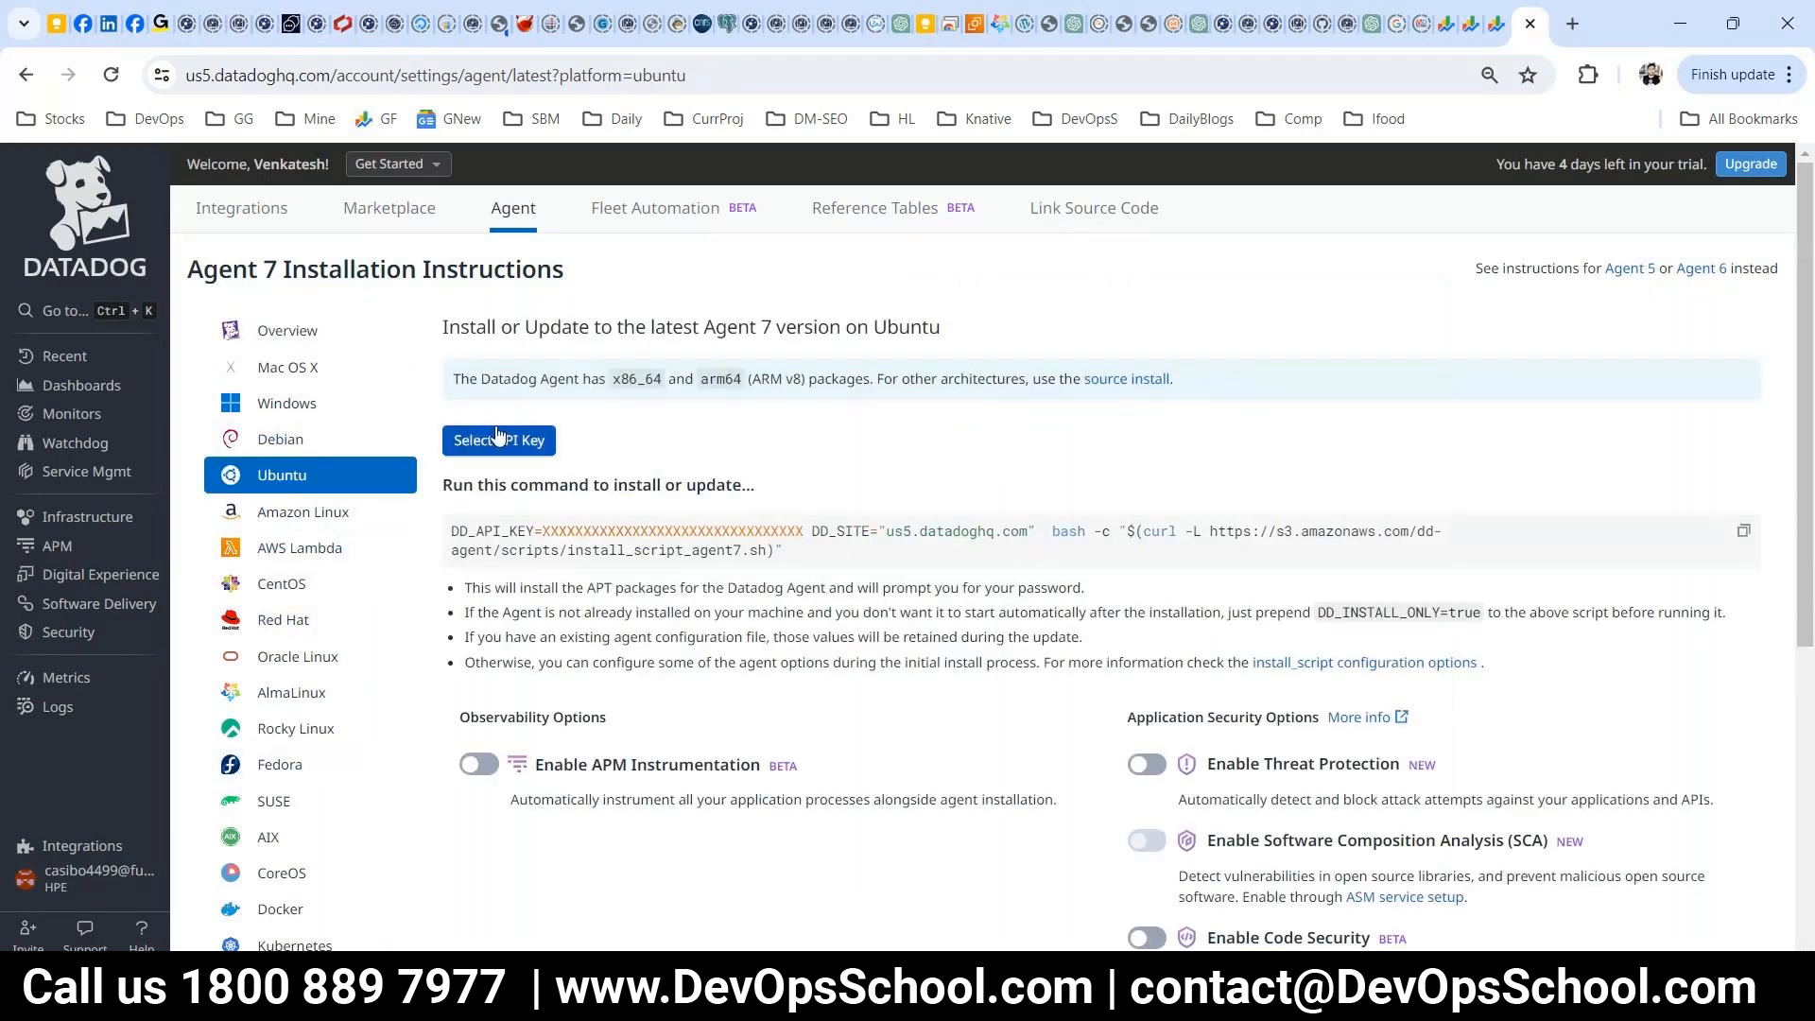
- Select the existing API key for the Ubuntu install command
click(498, 324)
click(817, 439)
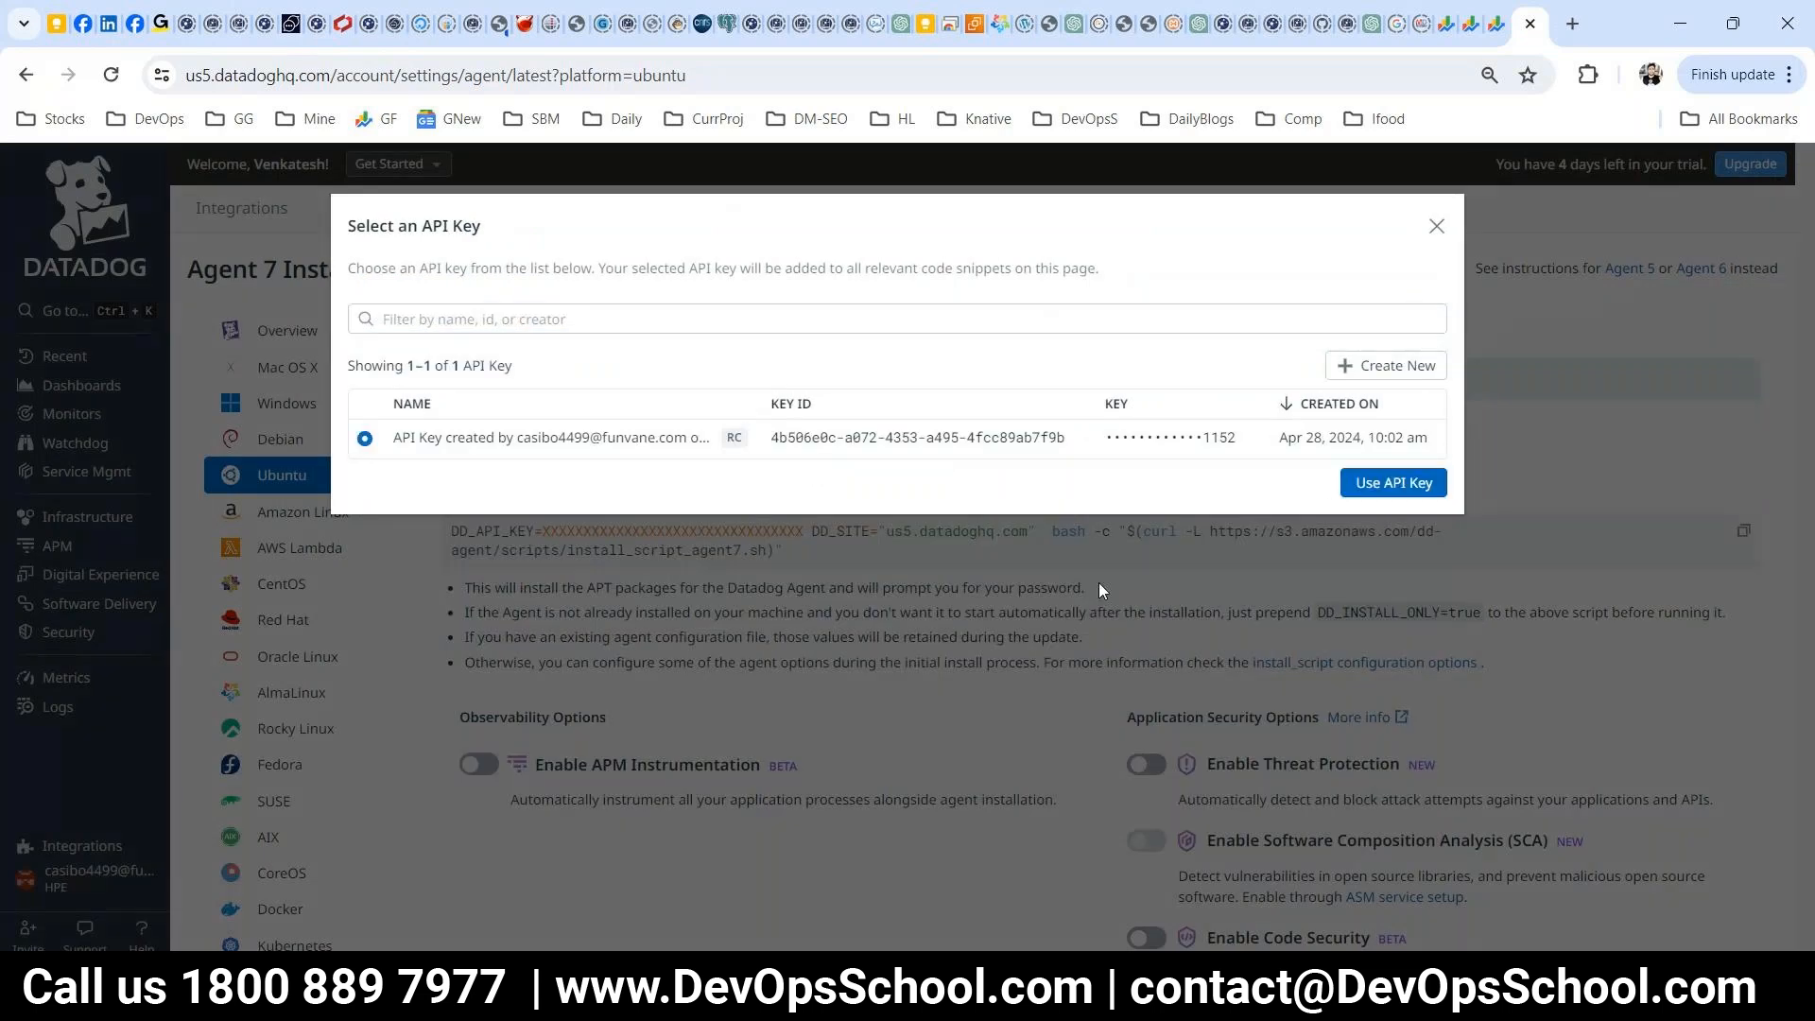
click(1385, 484)
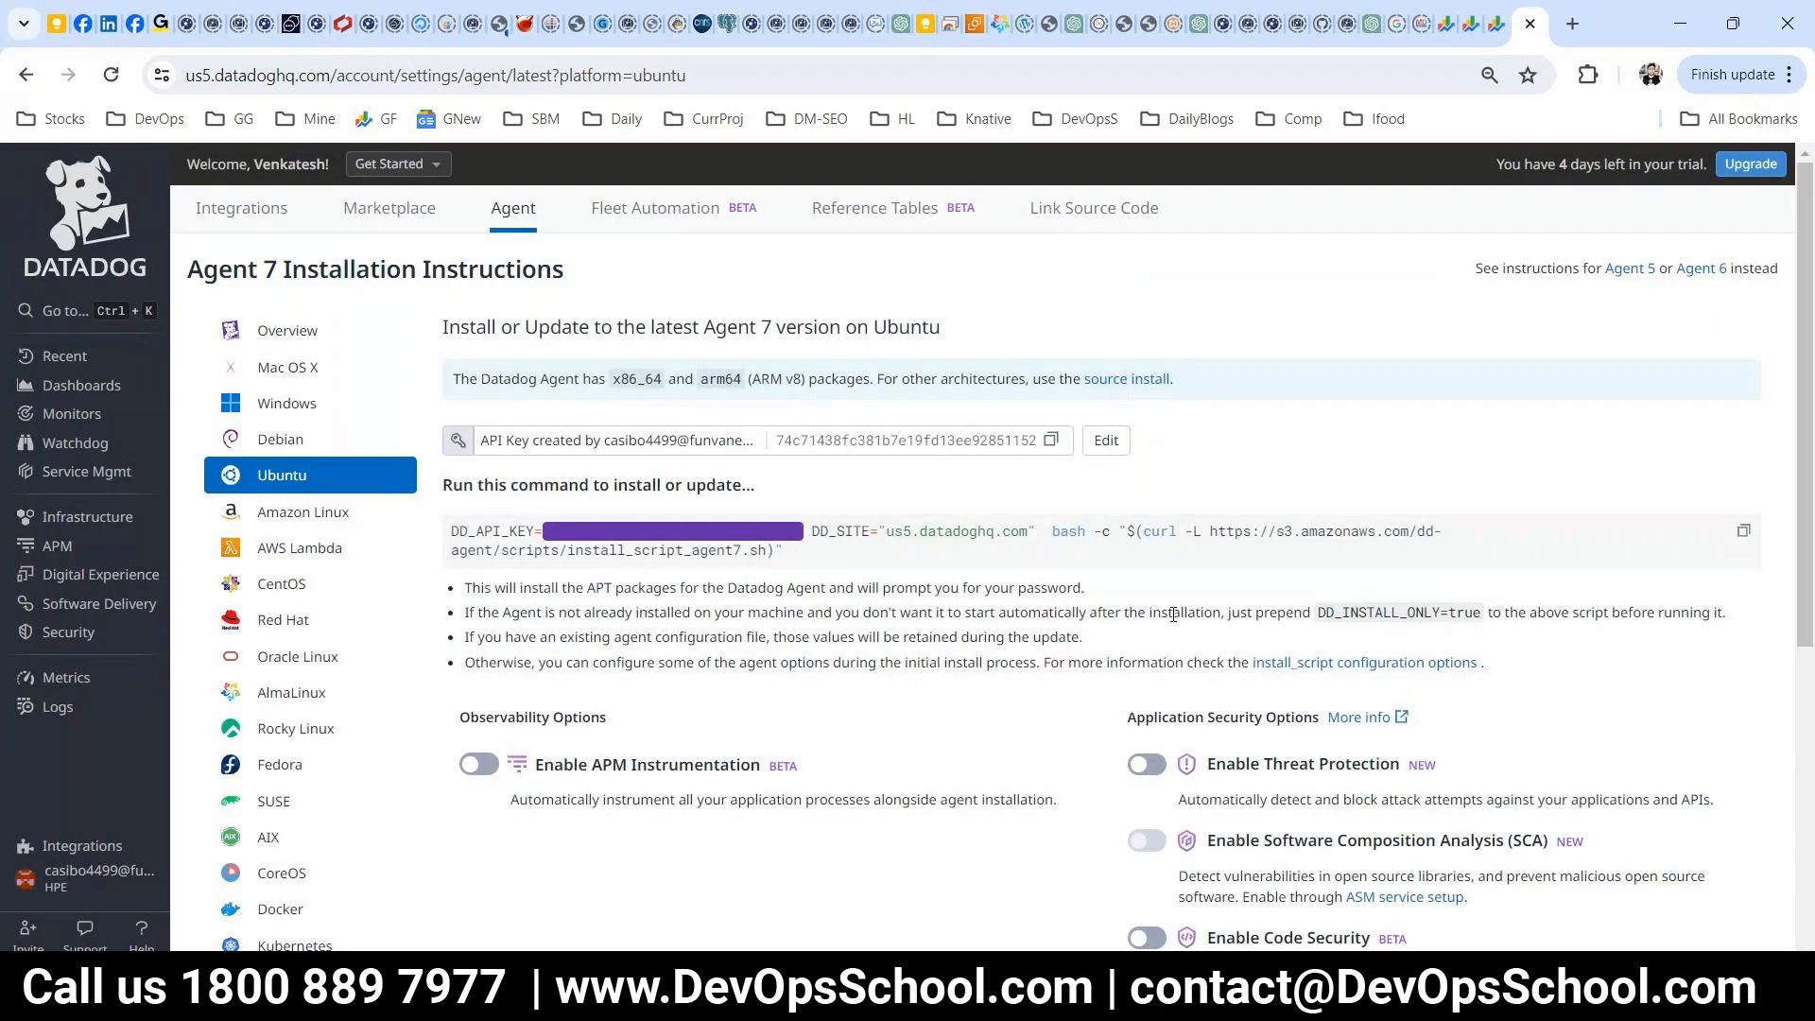
- Copy the Agent 7 install command containing the API key and run it in the EC2 root terminal
click(1182, 515)
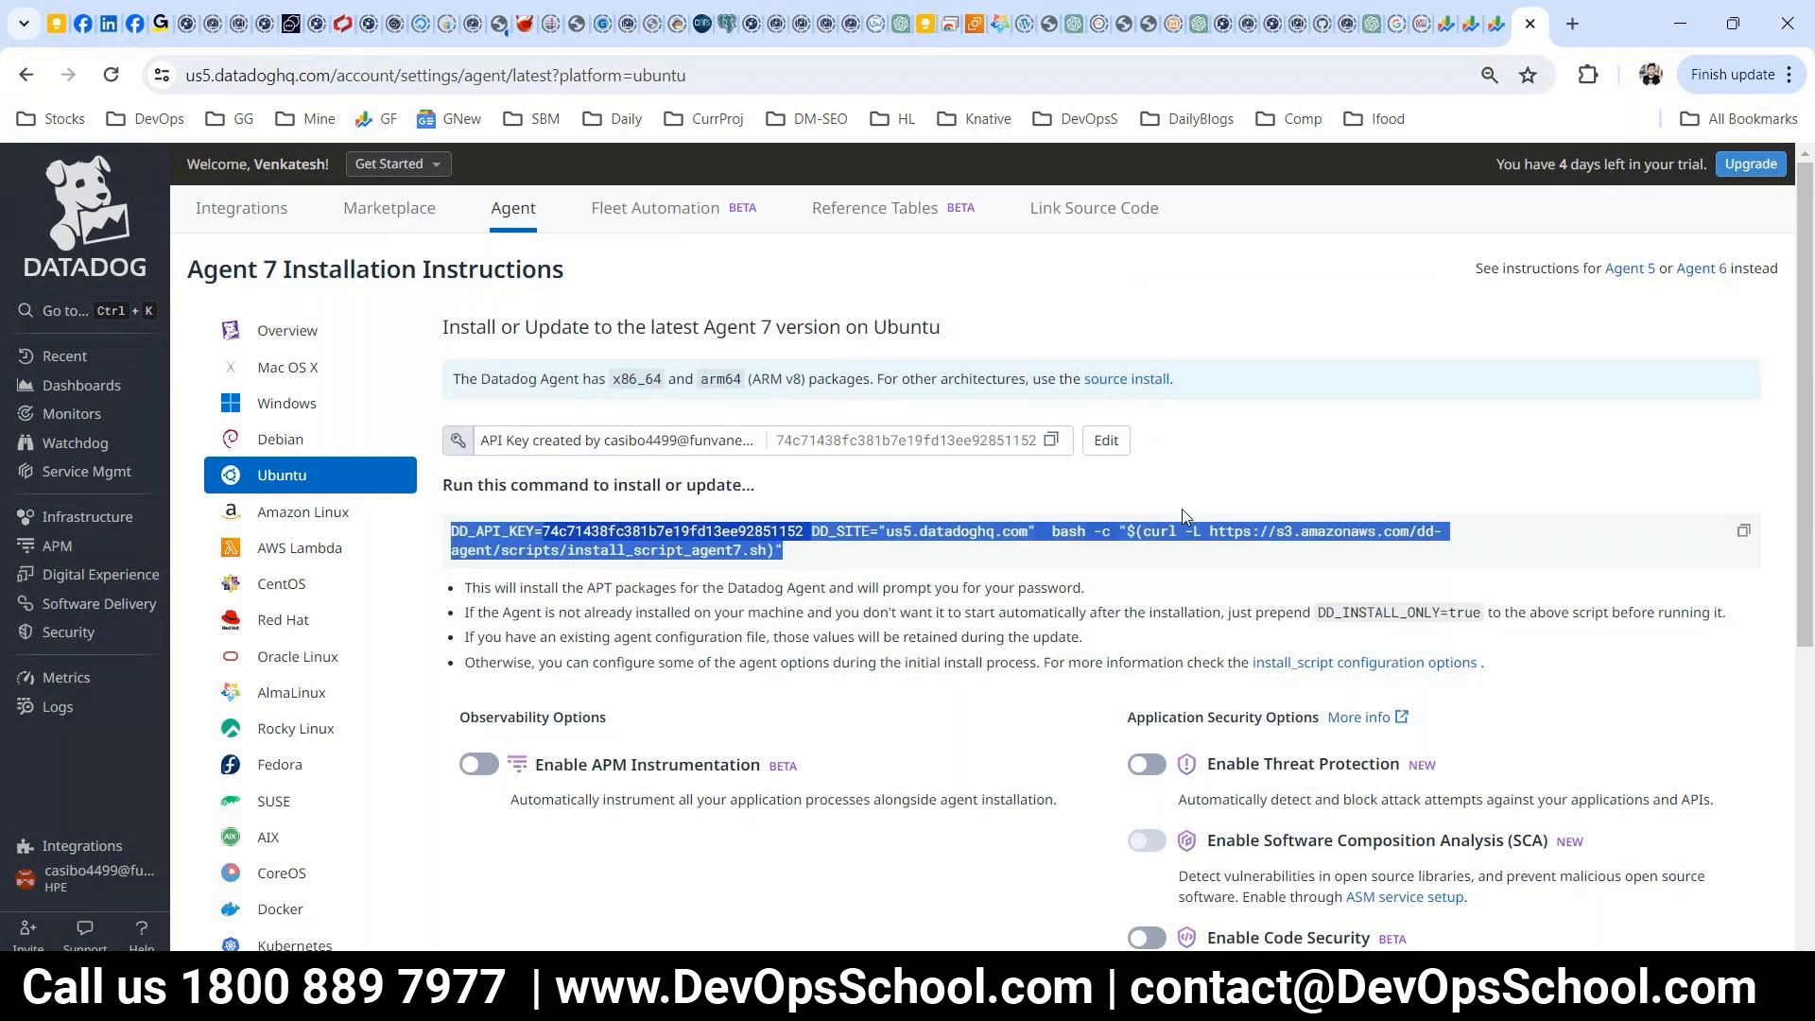
click(1744, 530)
scroll(1155, 662, down, 5)
scroll(1059, 579, up, 3)
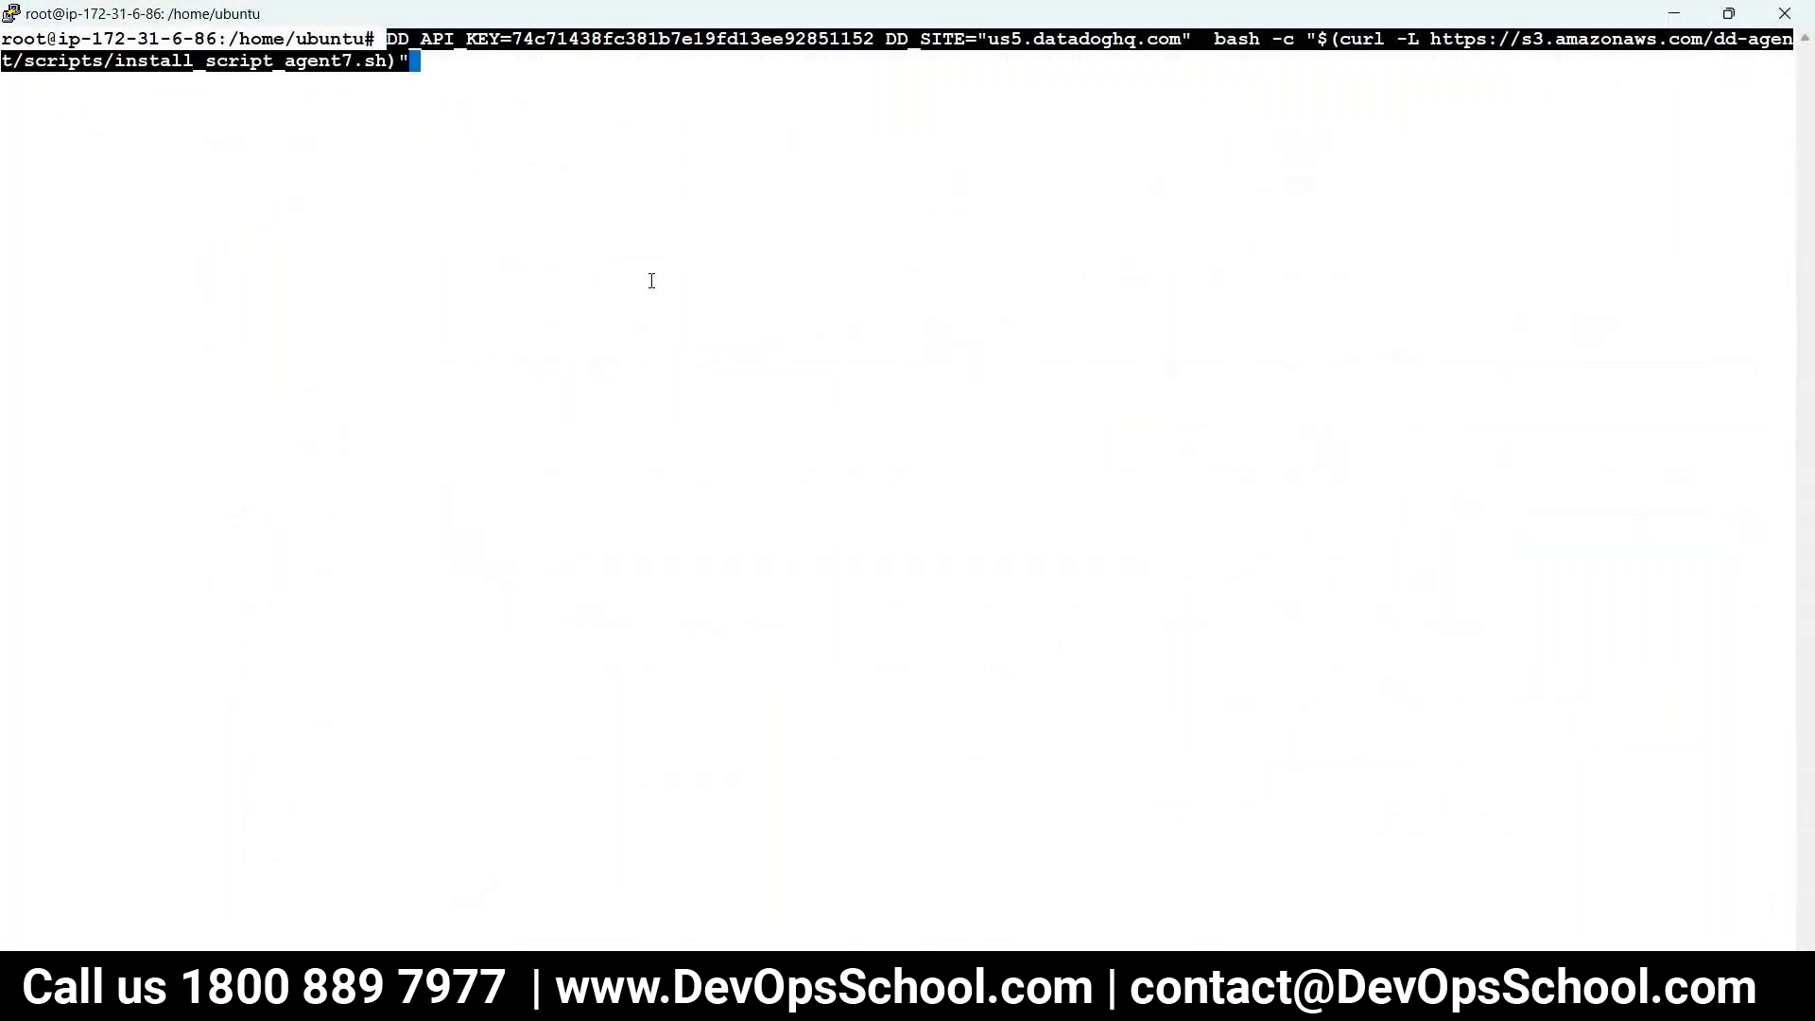
key(Return)
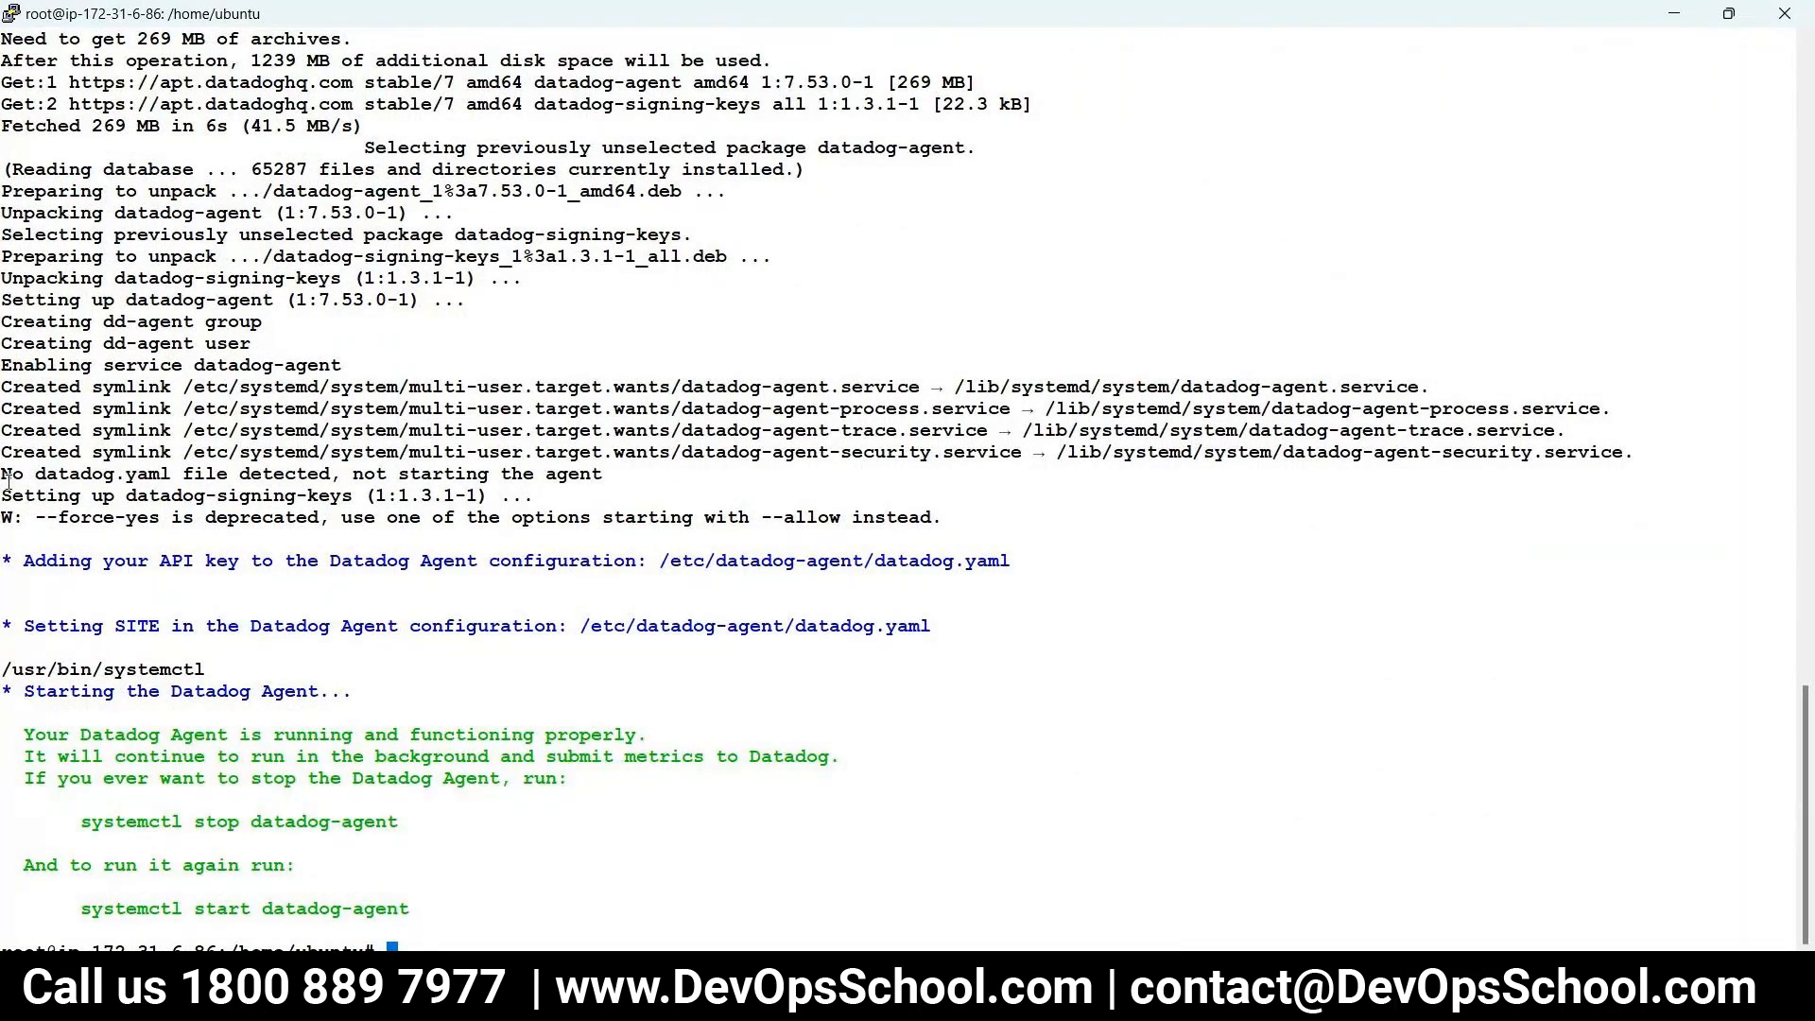
- Highlight the agent status messages, the systemctl commands and the /etc/datadog-agent/datadog.yaml path in the installer output
drag(57, 562, 295, 779)
click(65, 796)
drag(65, 797, 435, 913)
drag(940, 626, 585, 625)
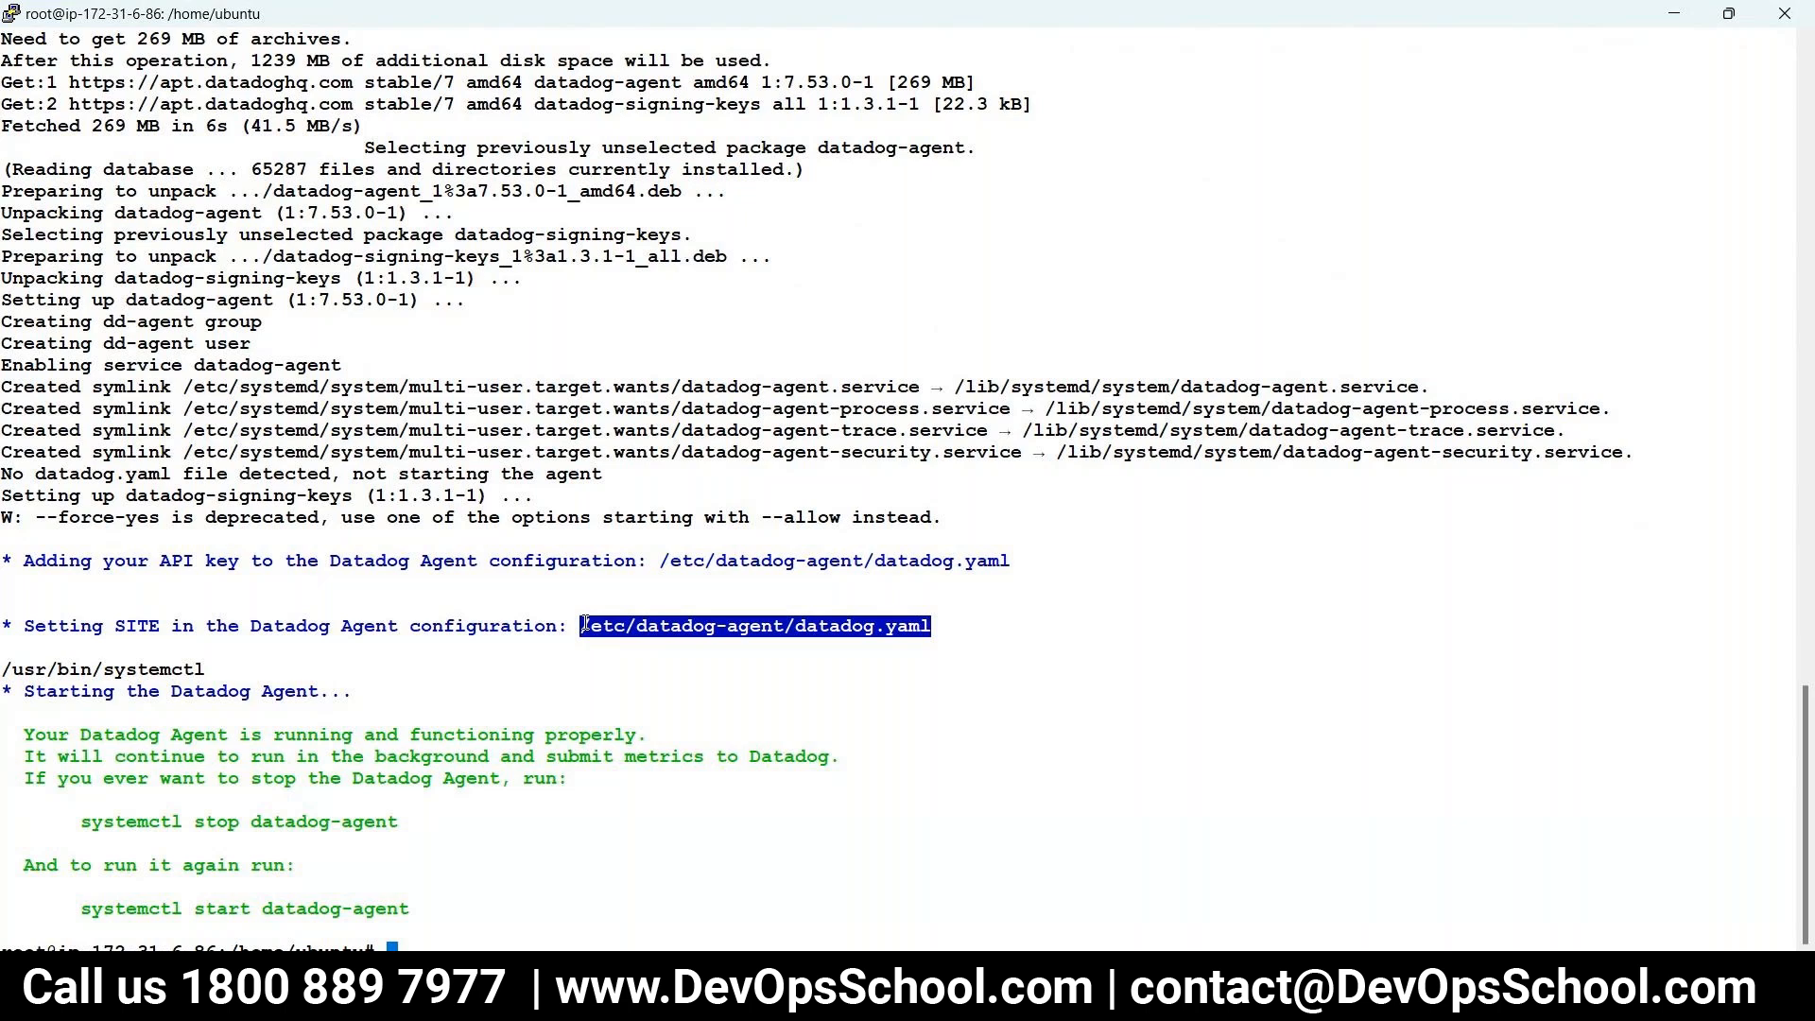
- List the running processes with ps -eaf and filter them with ps -eaf | grep datadog-agent
double_click(351, 909)
text(ps -eaf)
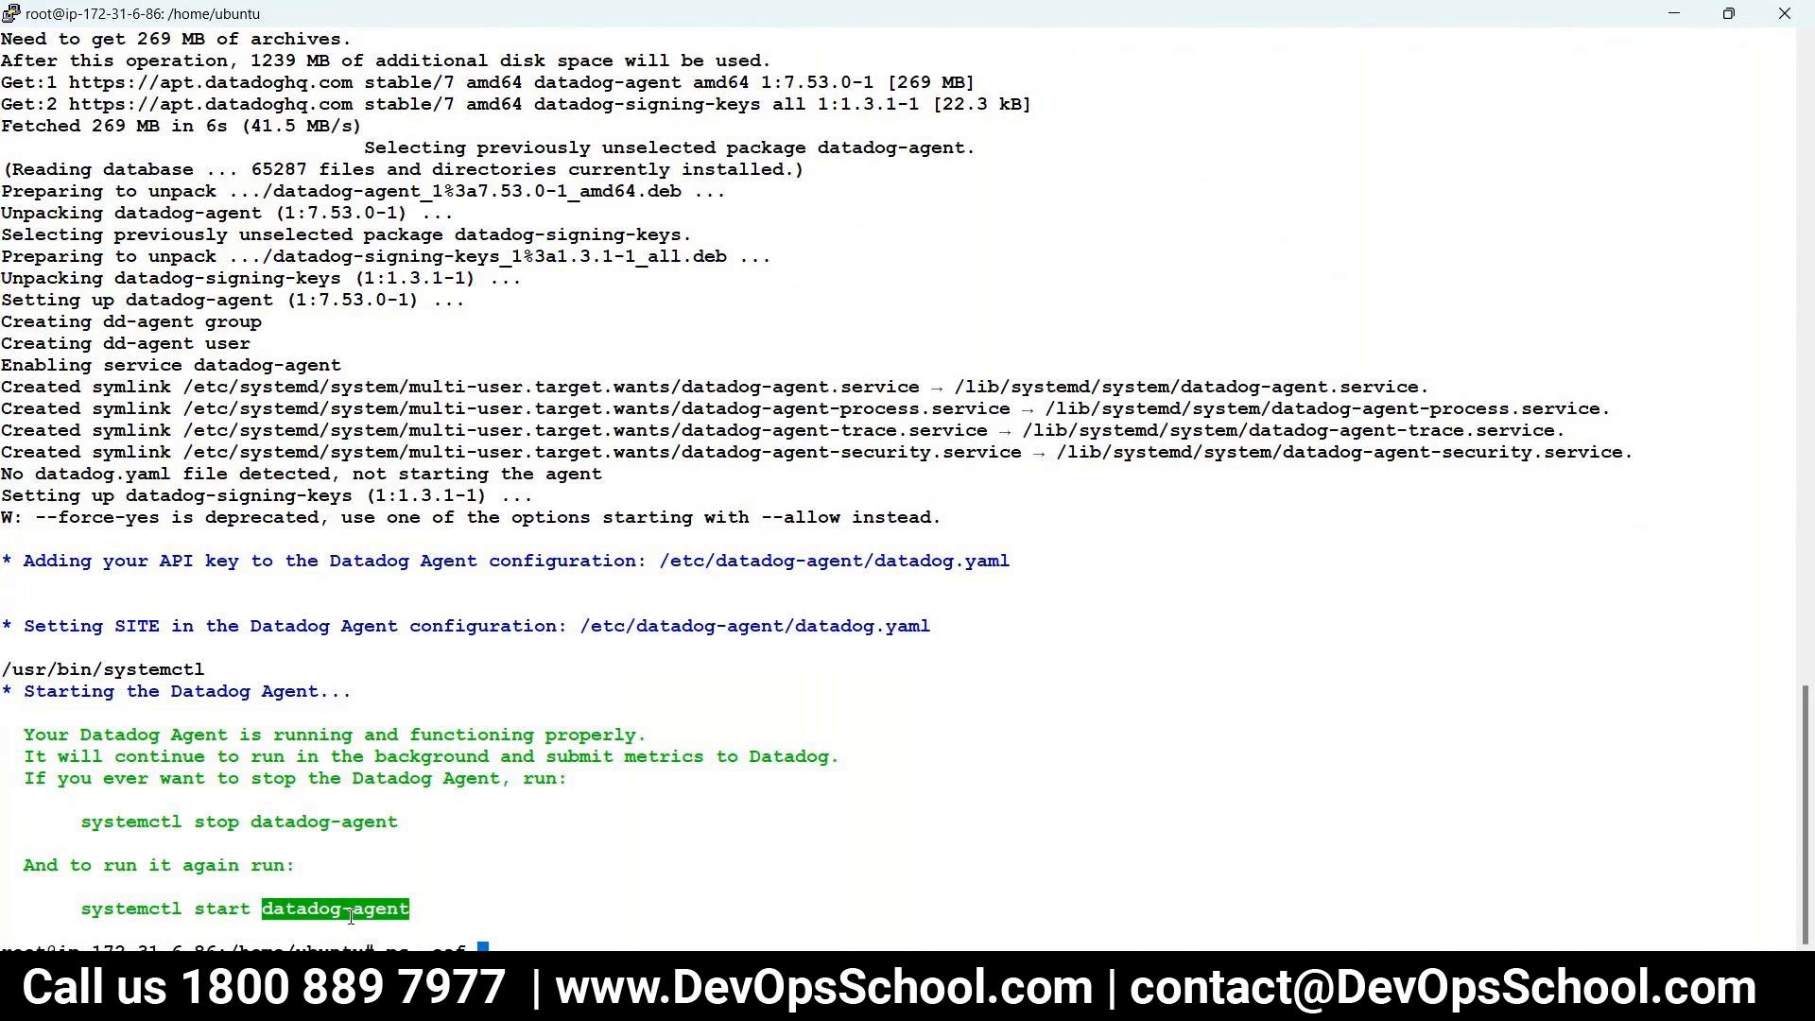
key(Return)
key(Up)
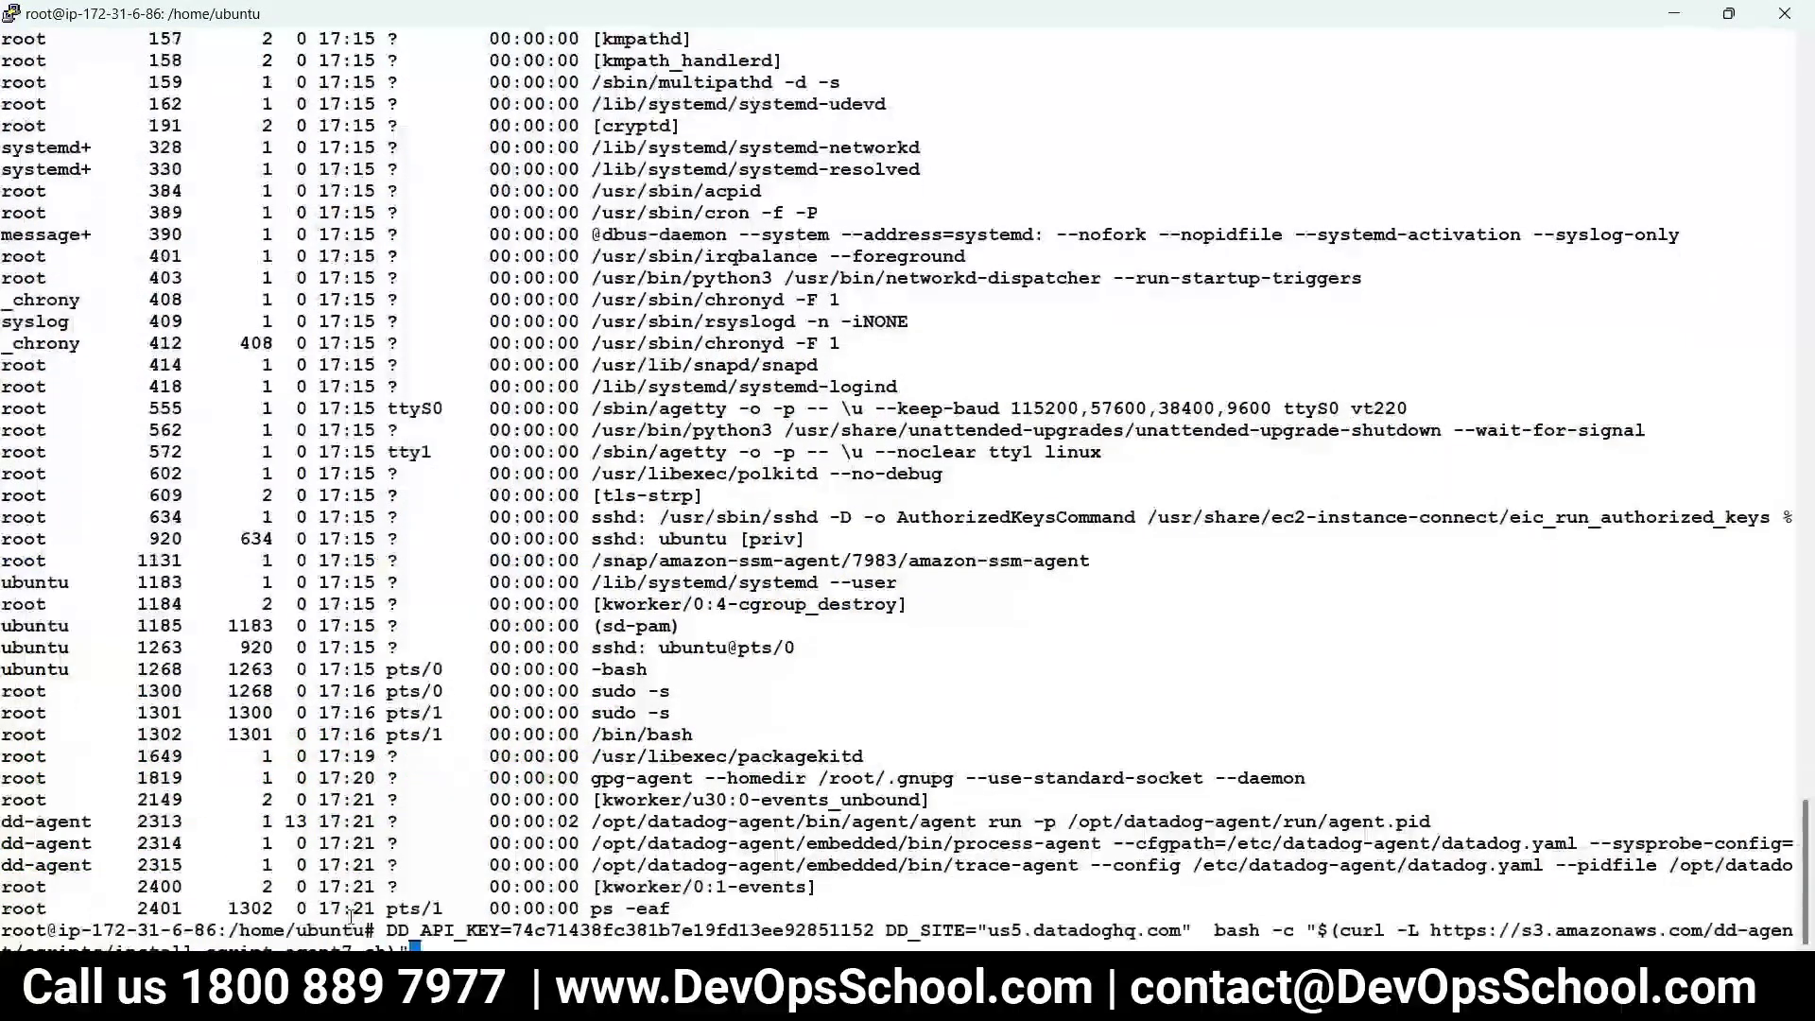
key(Down)
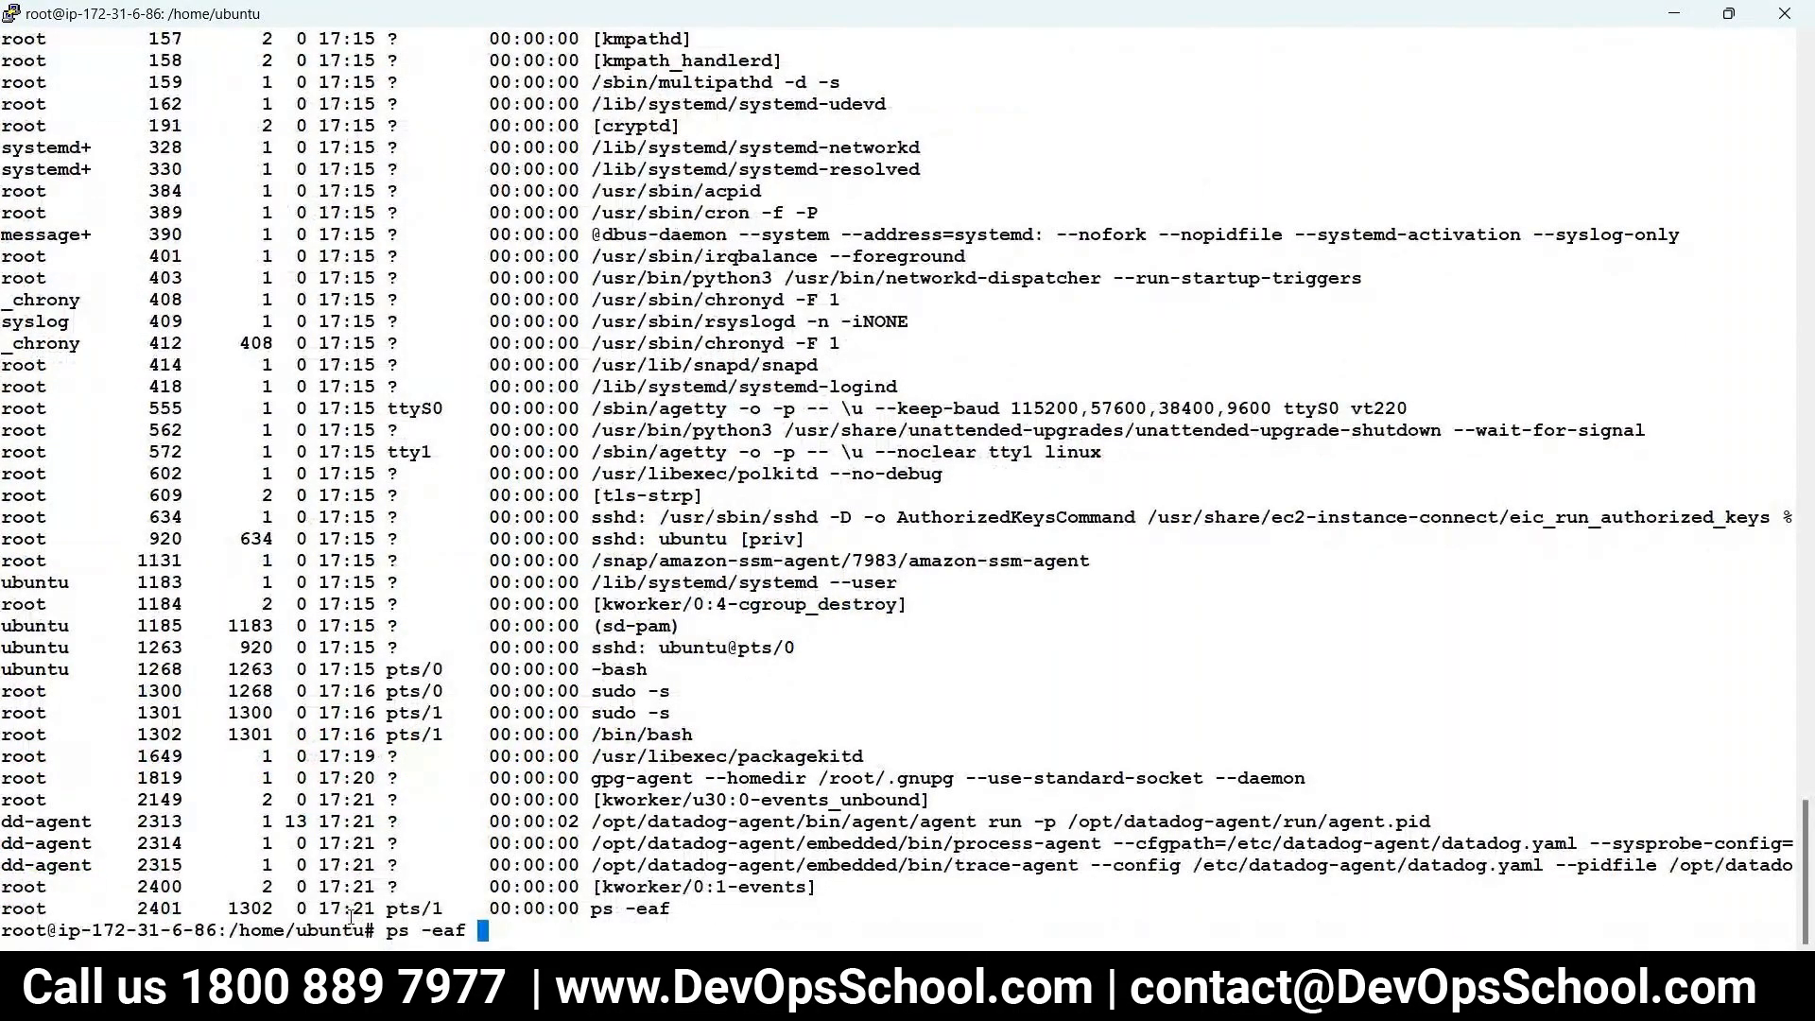
text(| gre)
text(p)
right_click(429, 798)
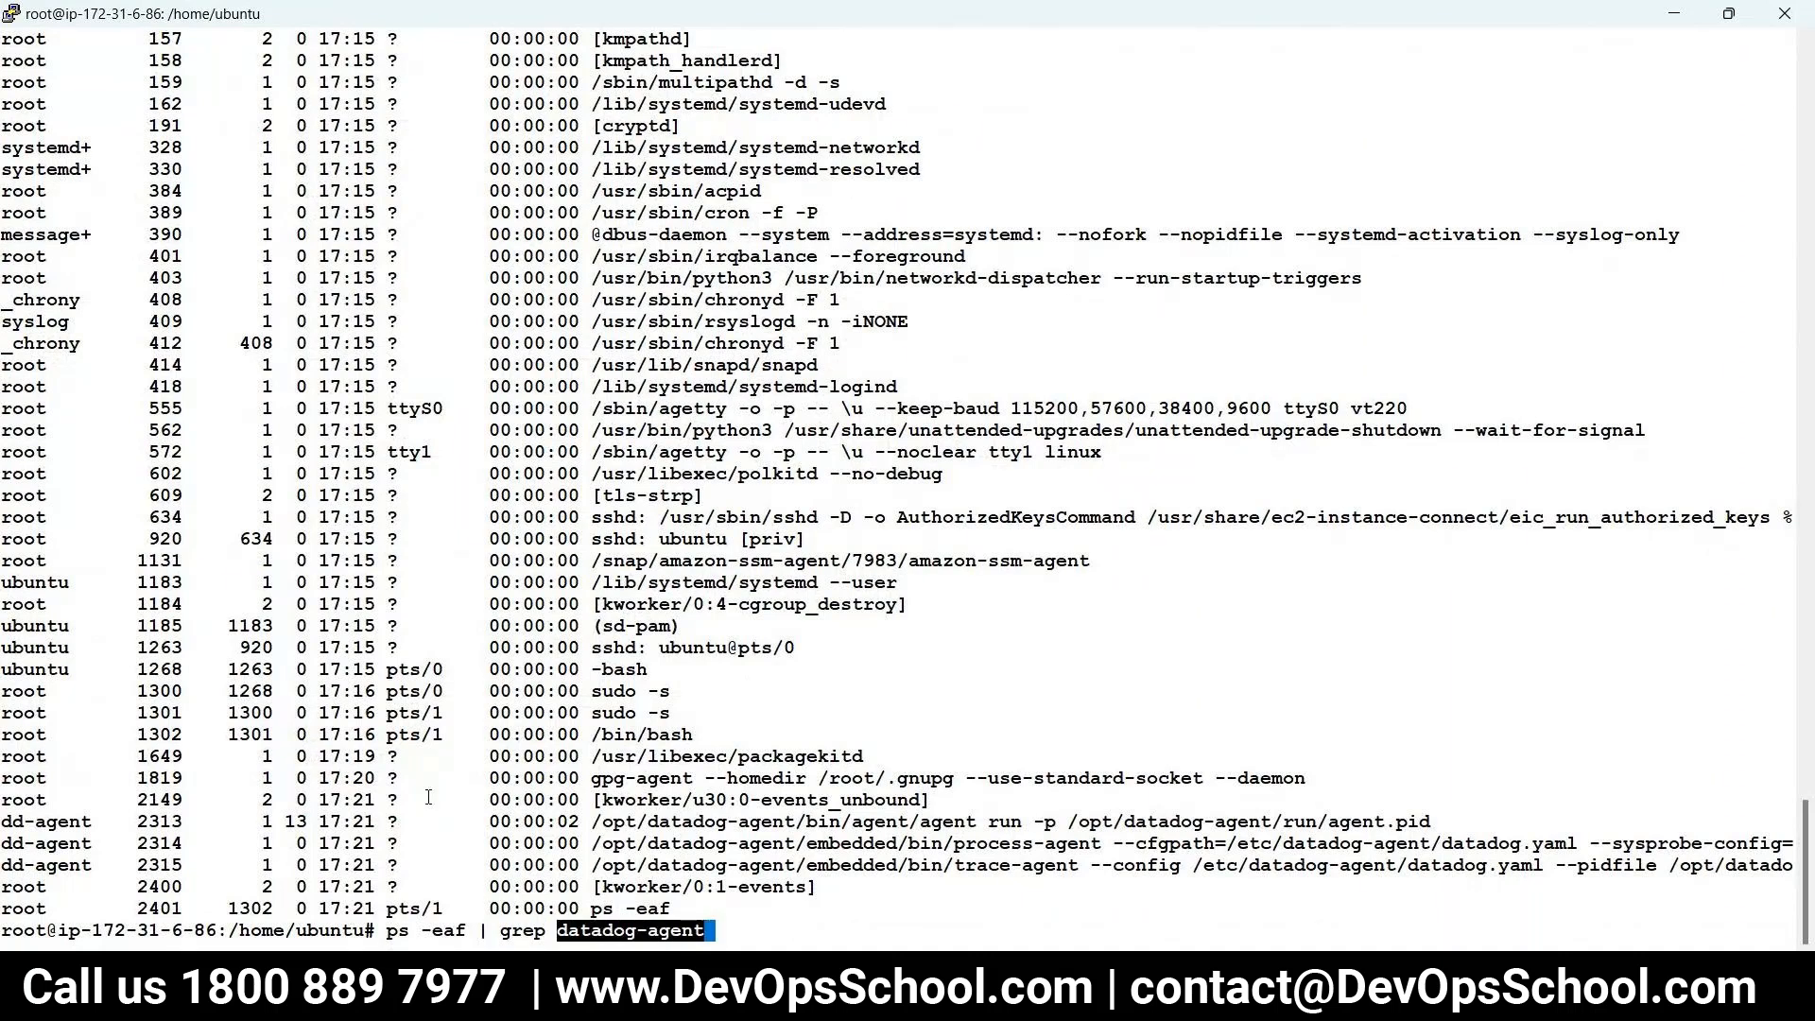
key(Return)
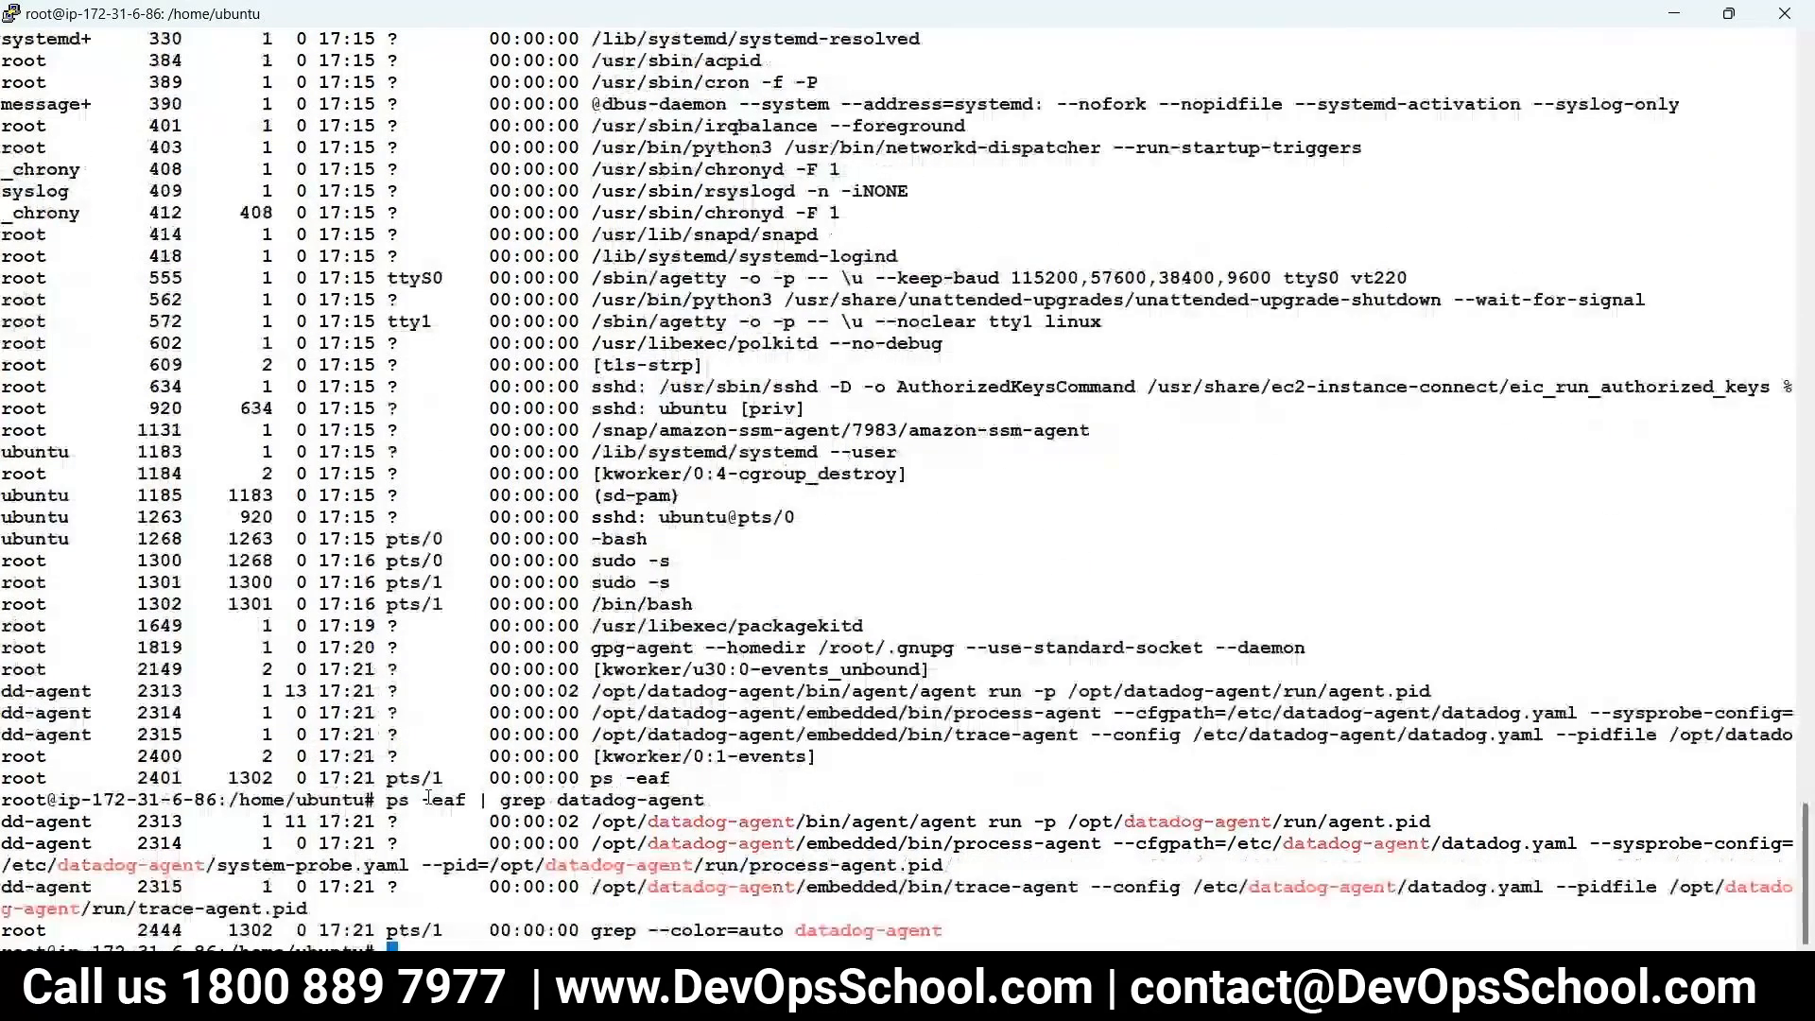
- Display the agent configuration file /etc/datadog-agent/datadog.yaml with the more command
text(more /e)
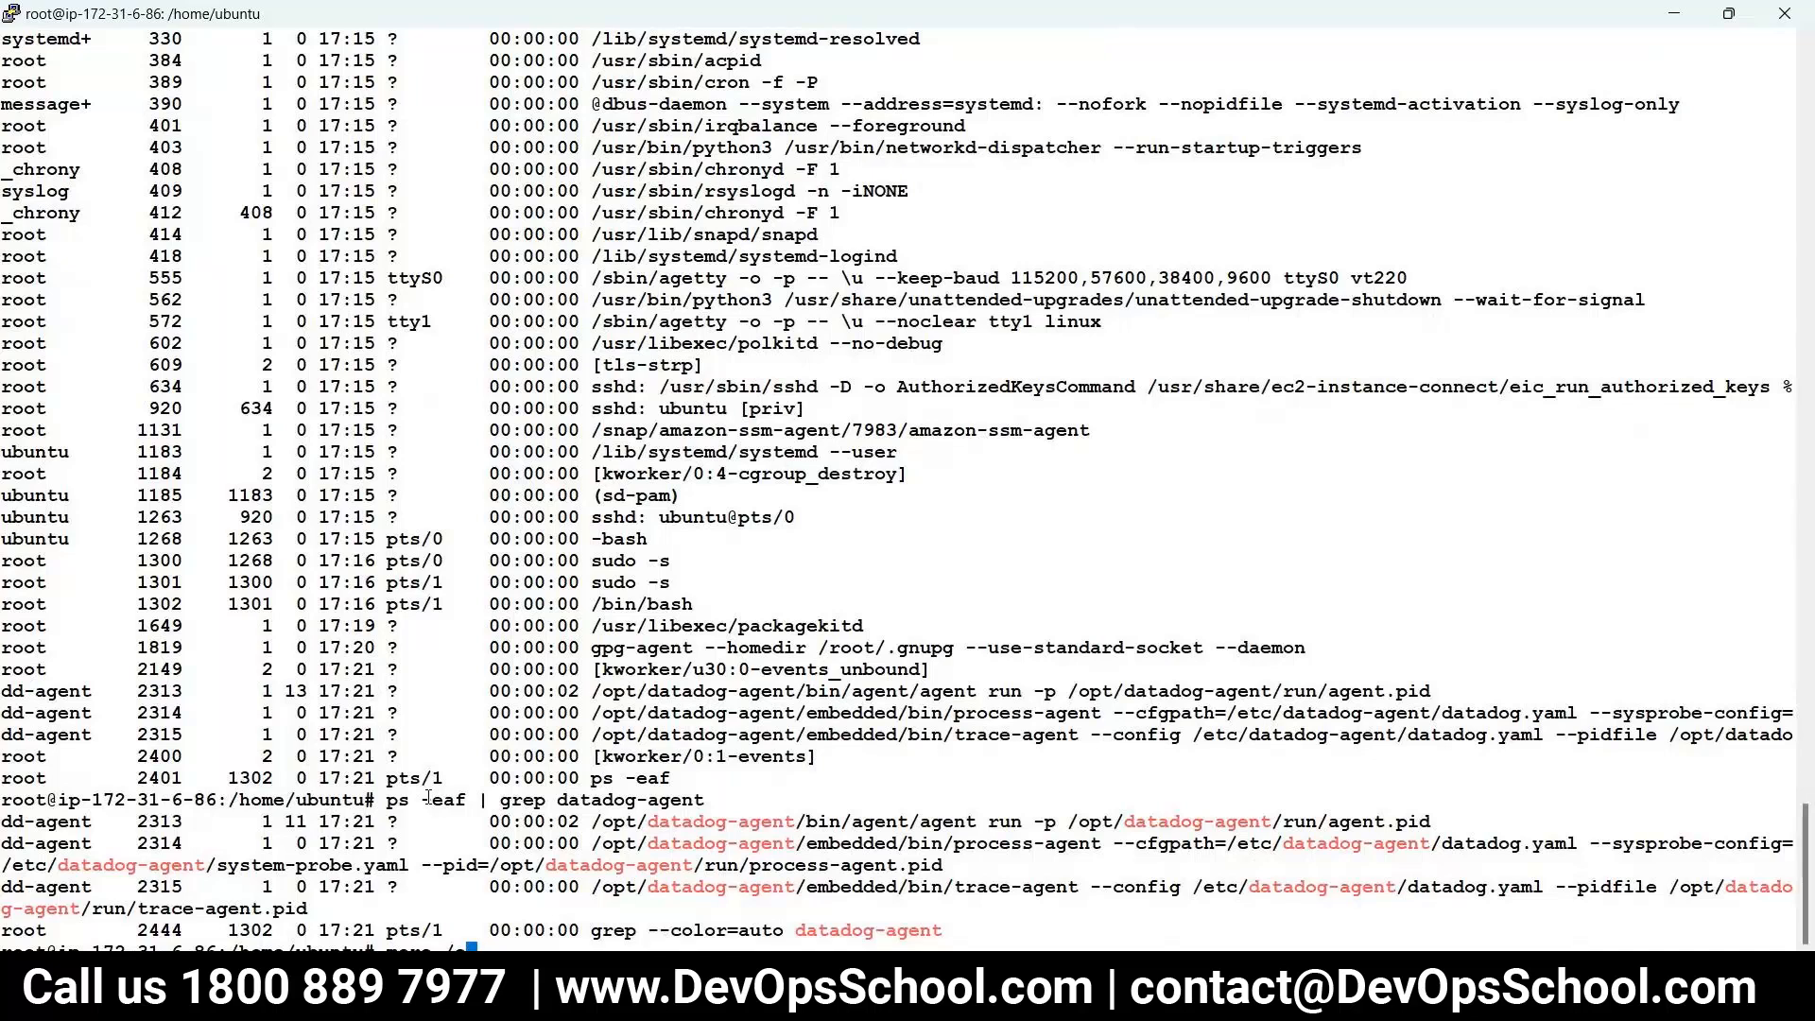
text(tc/datadog-agent/d)
key(Tab)
key(Return)
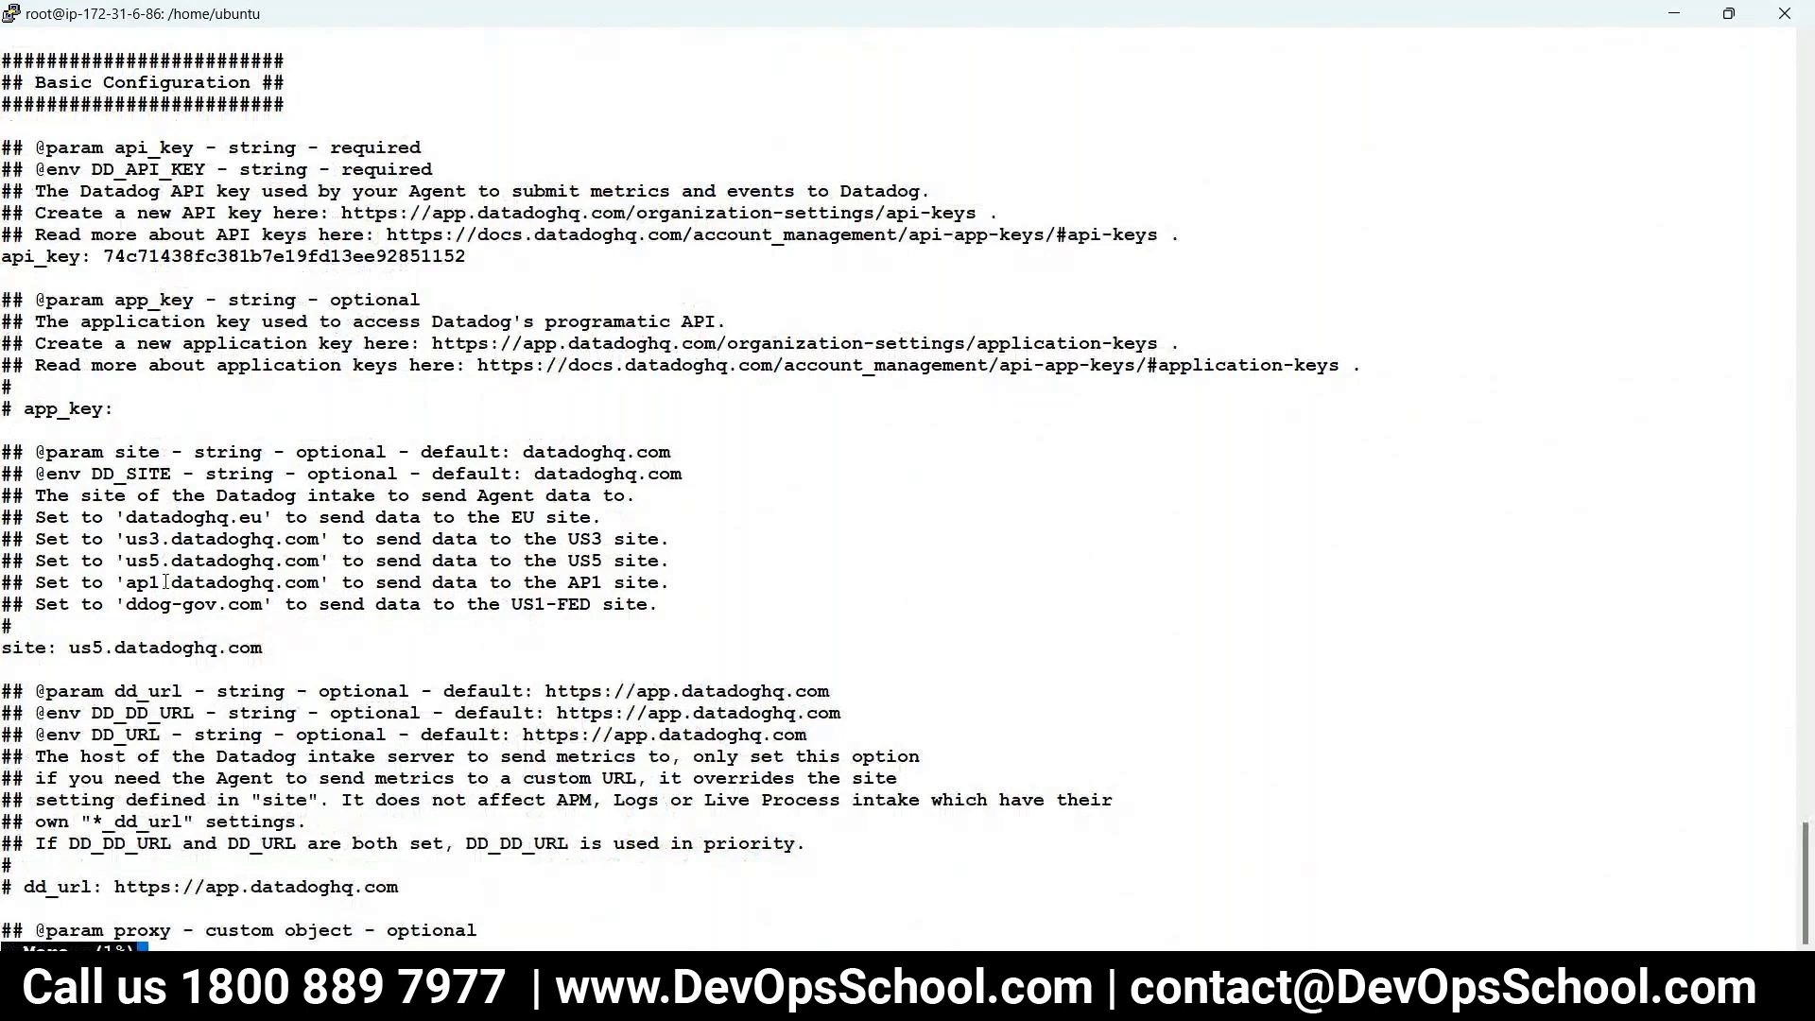
- Review the api_key, site, dd_url and proxy settings in the agent configuration and quit the pager
drag(4, 236, 449, 846)
key(Return)
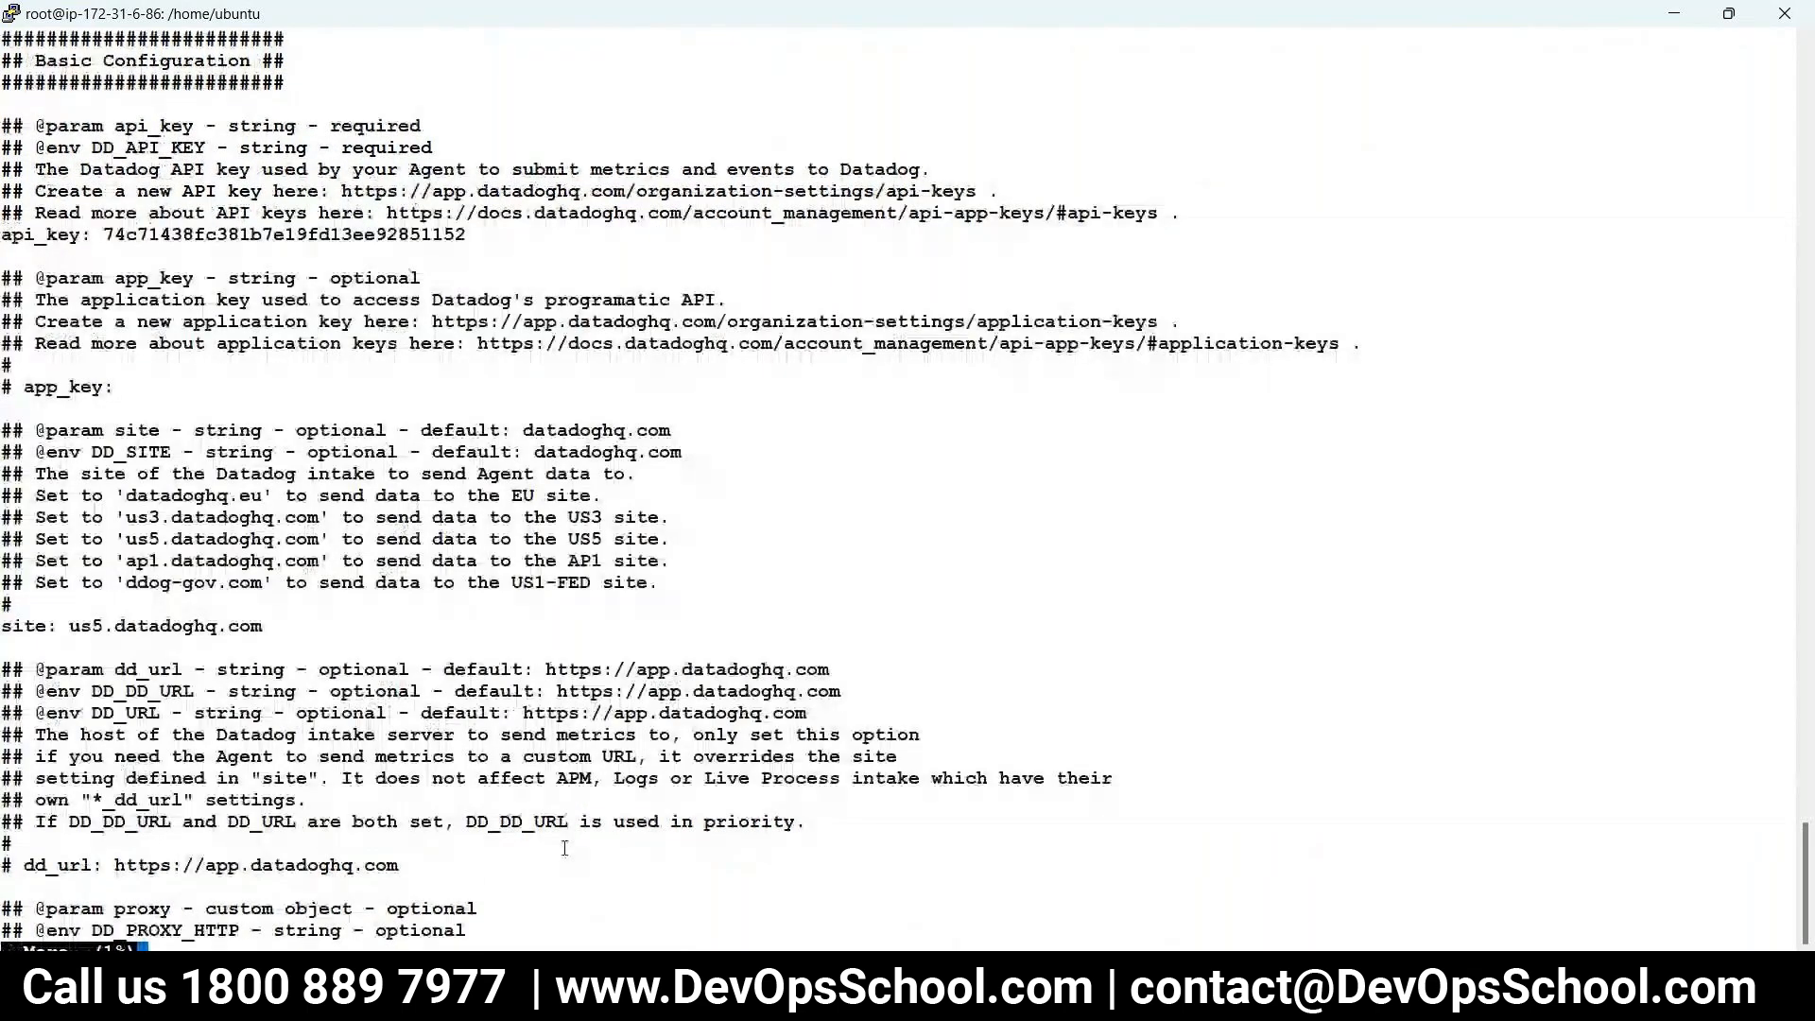
key(Return)
key(Return)
key(Return)
key(Return)
key(Return)
key(Return)
key(Return)
key(Return)
key(Return)
key(Return)
key(Return)
key(q)
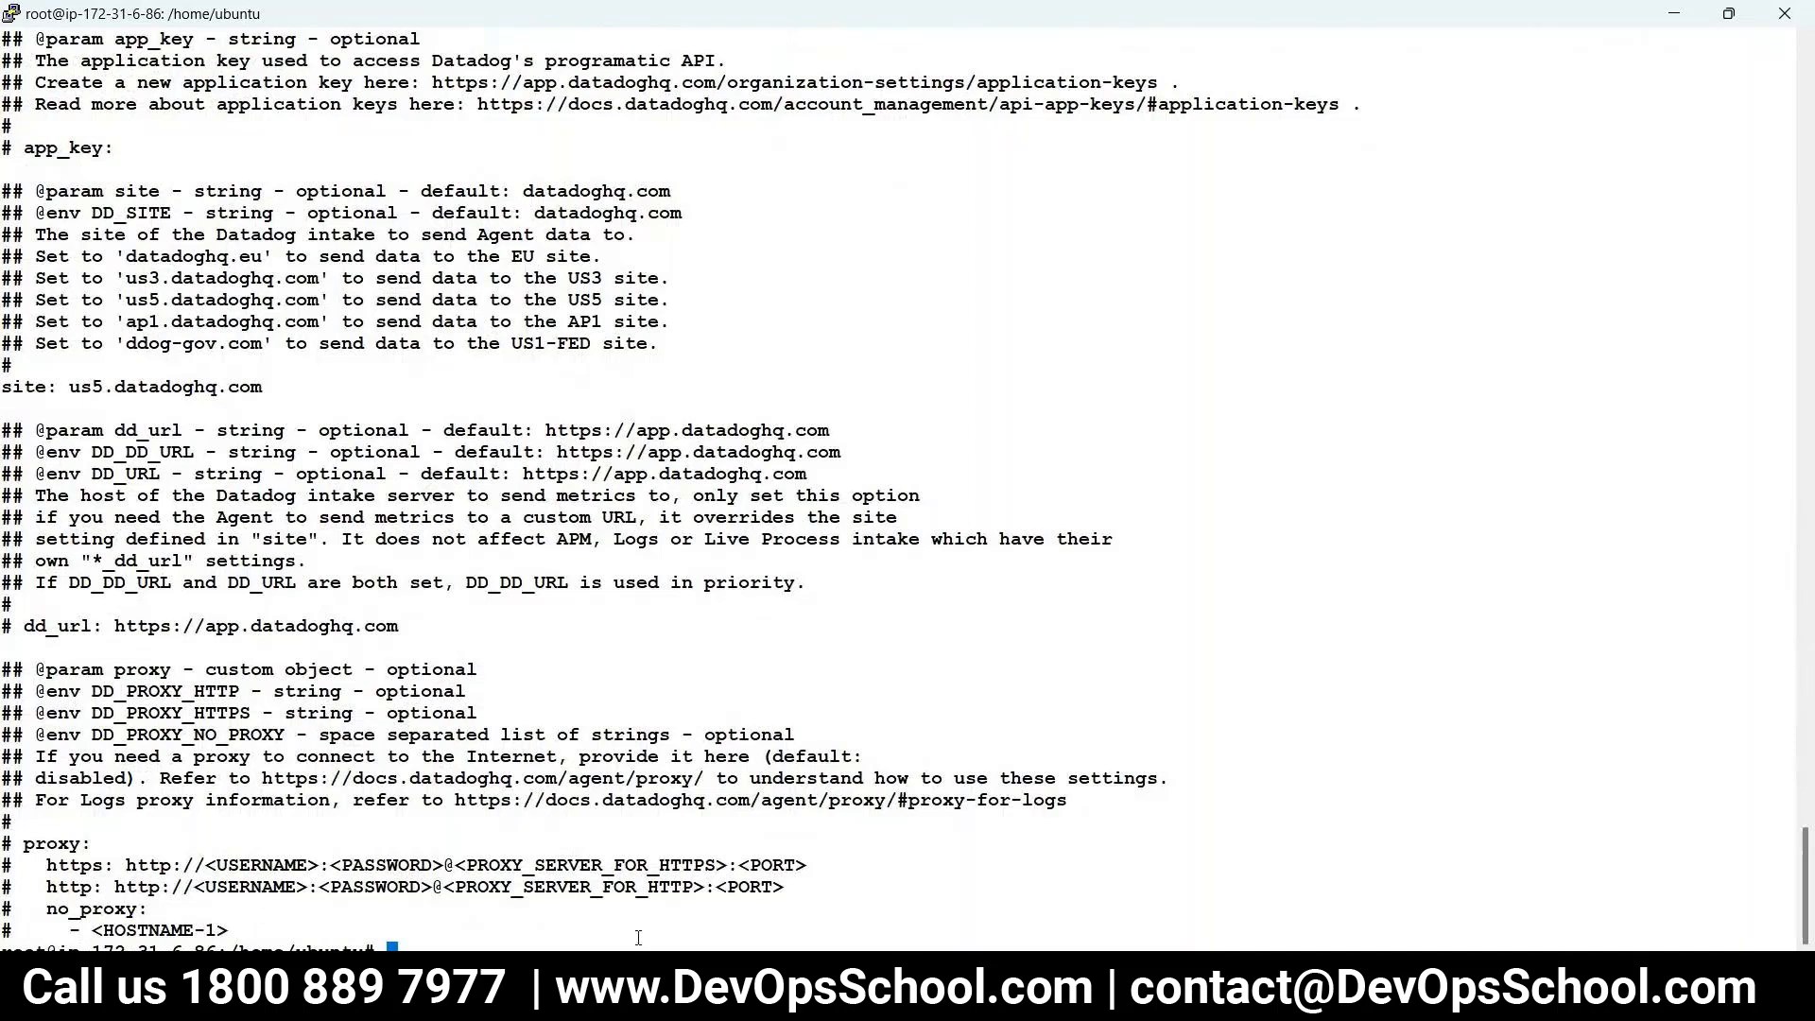
- Switch to Datadog in Chrome, open the Hosts page under Infrastructure and reload it
click(559, 992)
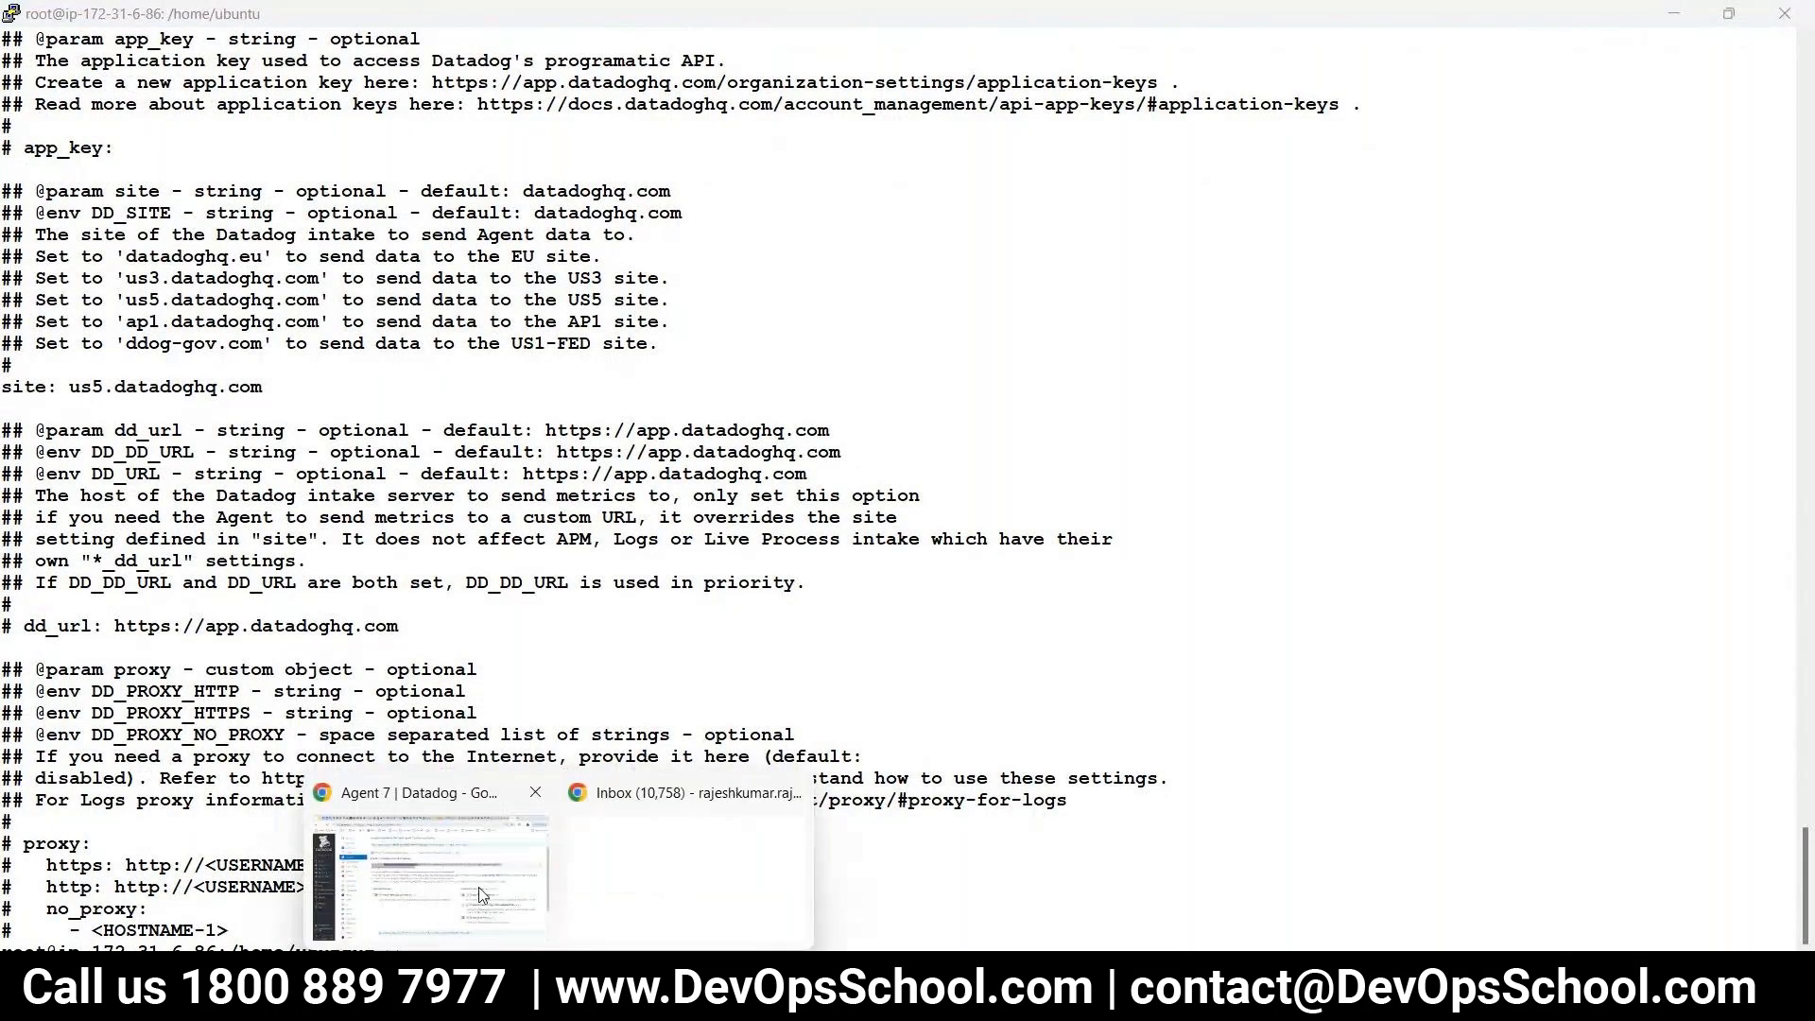
click(480, 895)
mouse_move(73, 487)
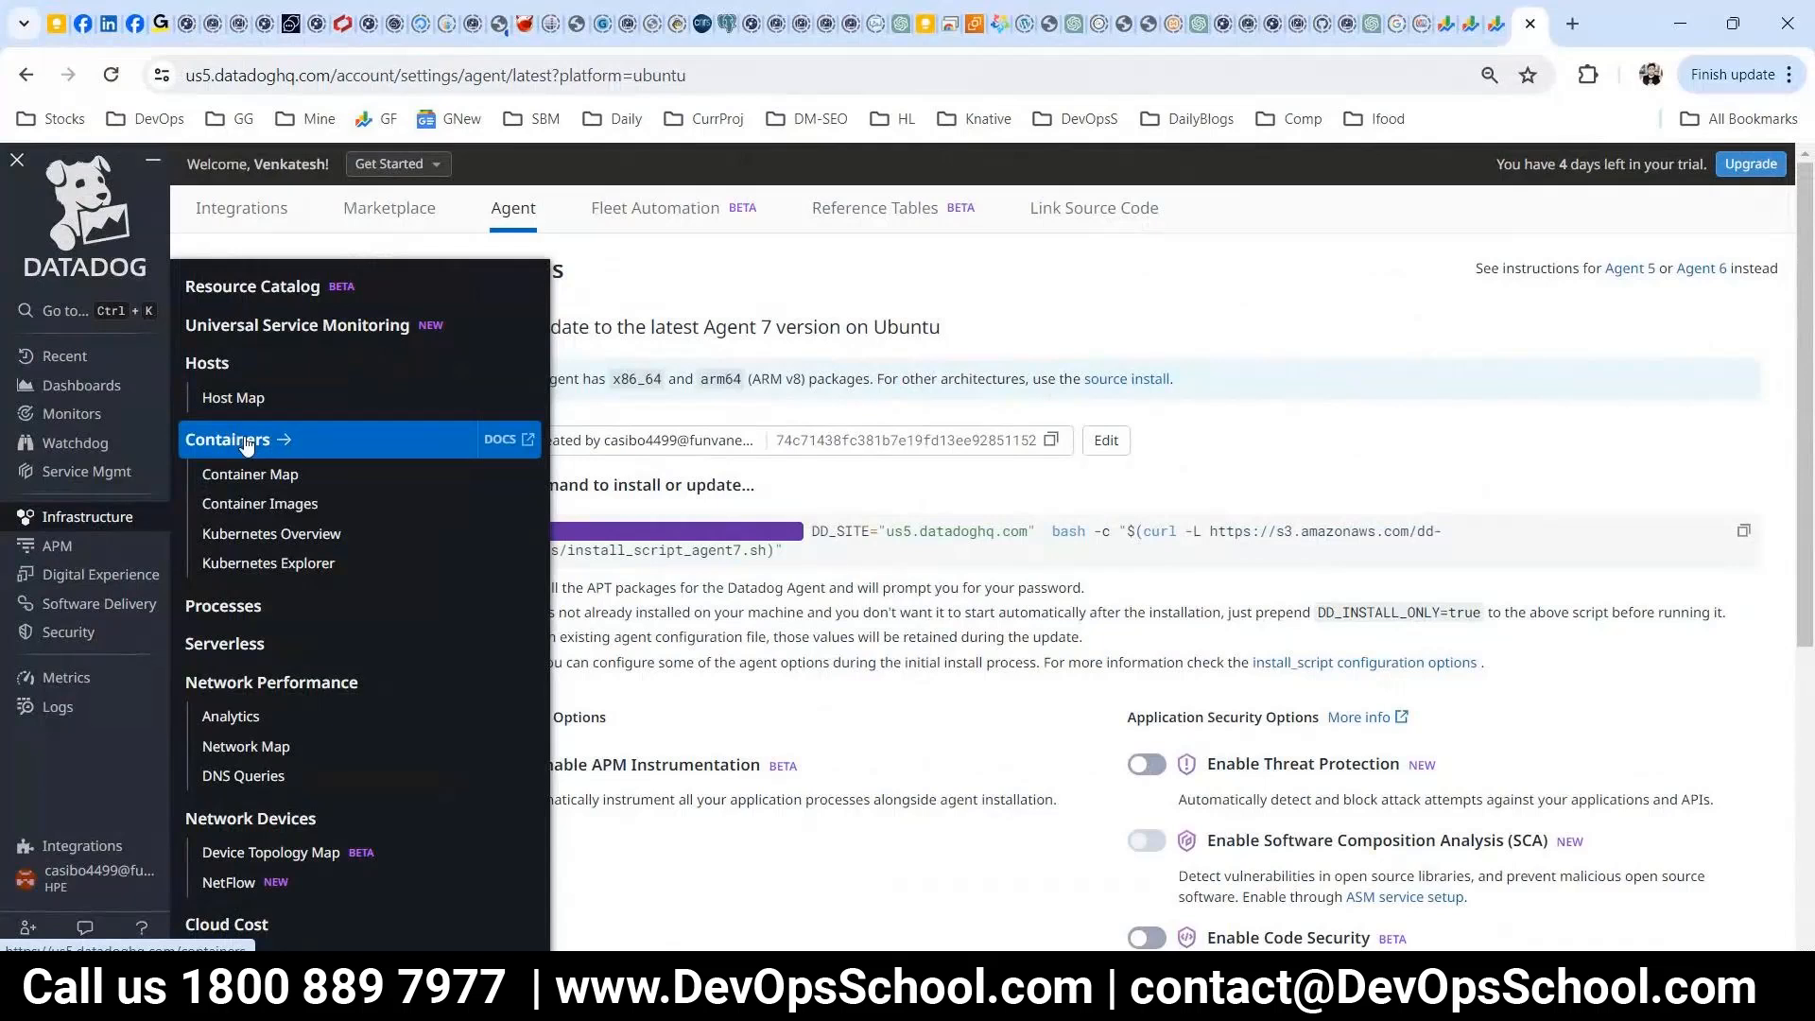
click(304, 367)
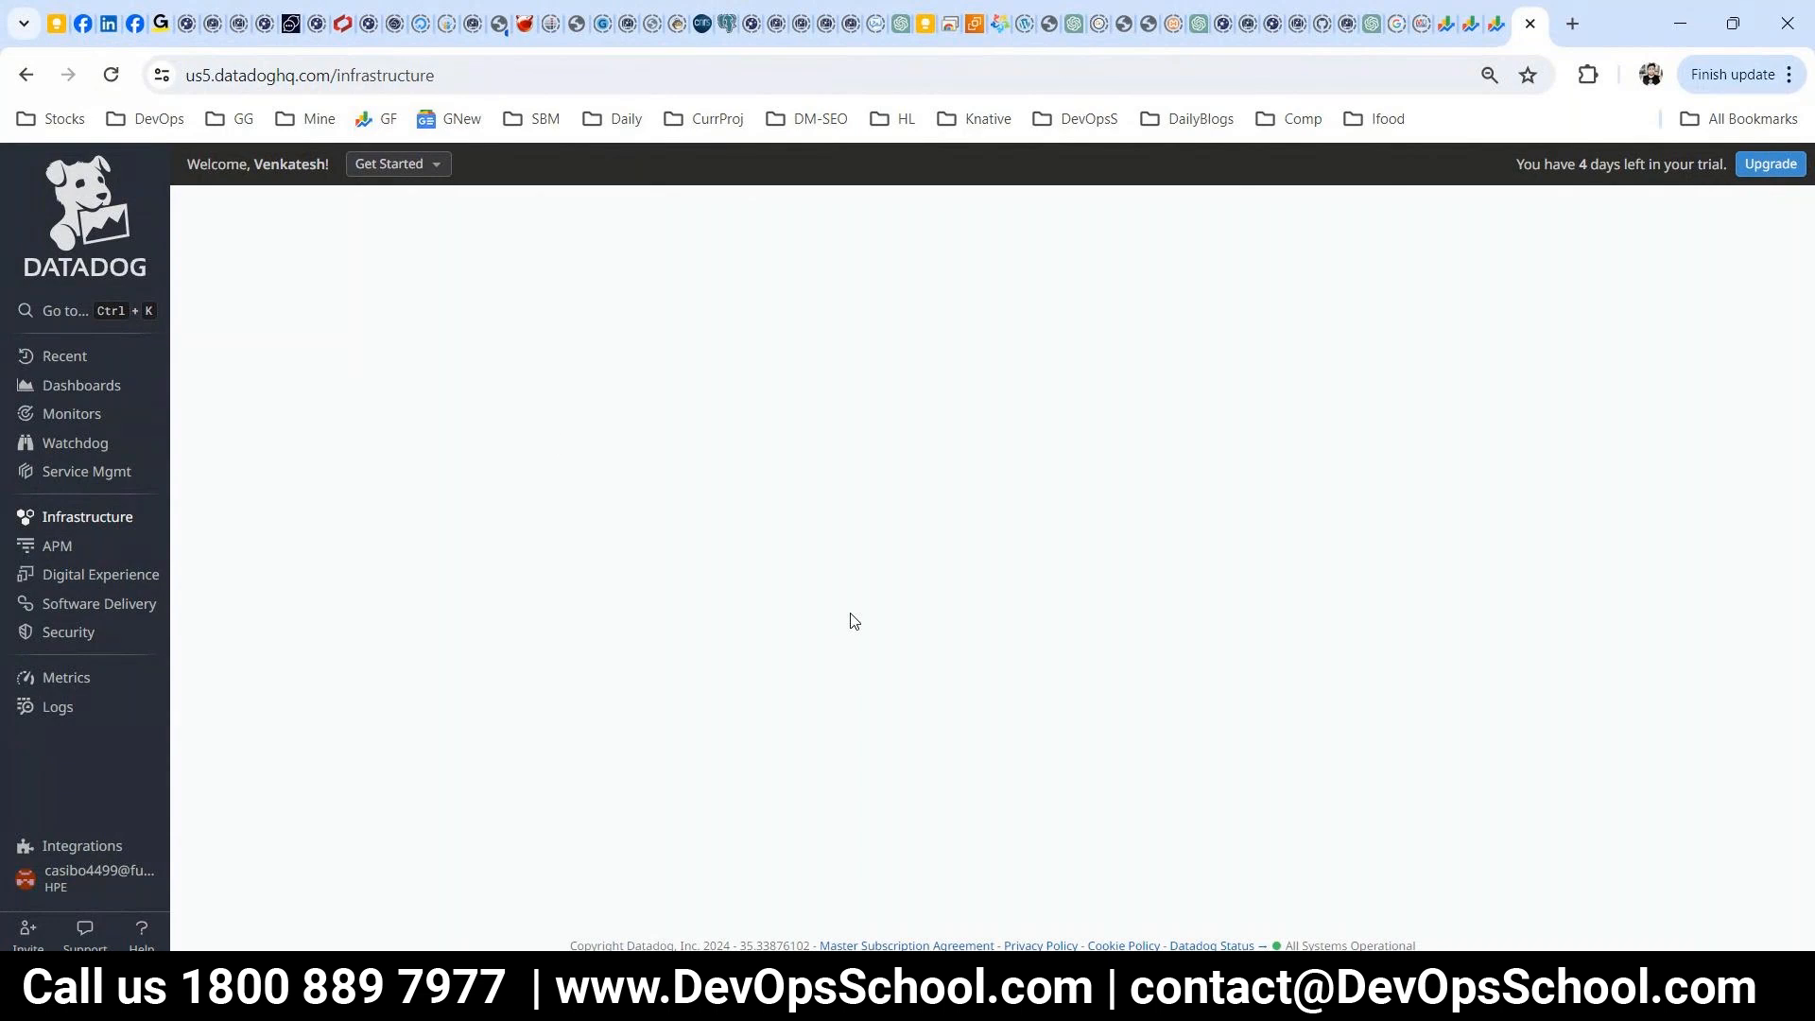
click(112, 82)
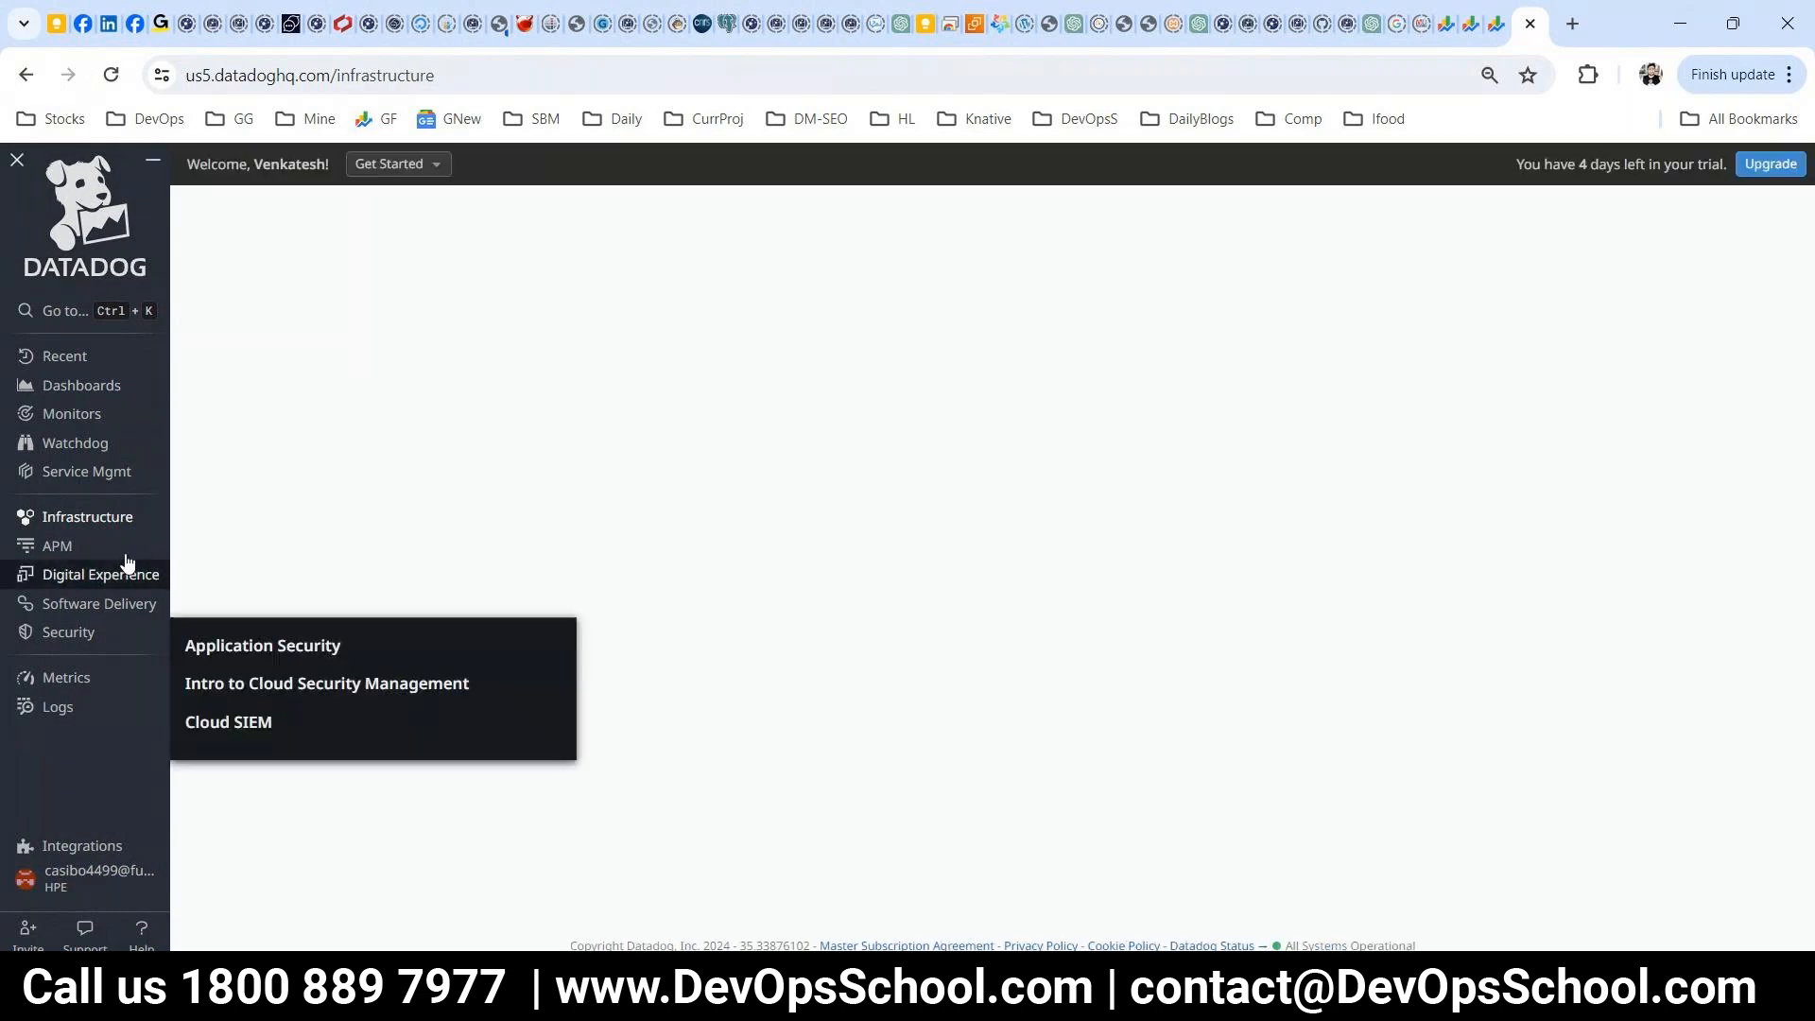
- Reload the Datadog Infrastructure List repeatedly to check for the newly installed host
mouse_move(108, 523)
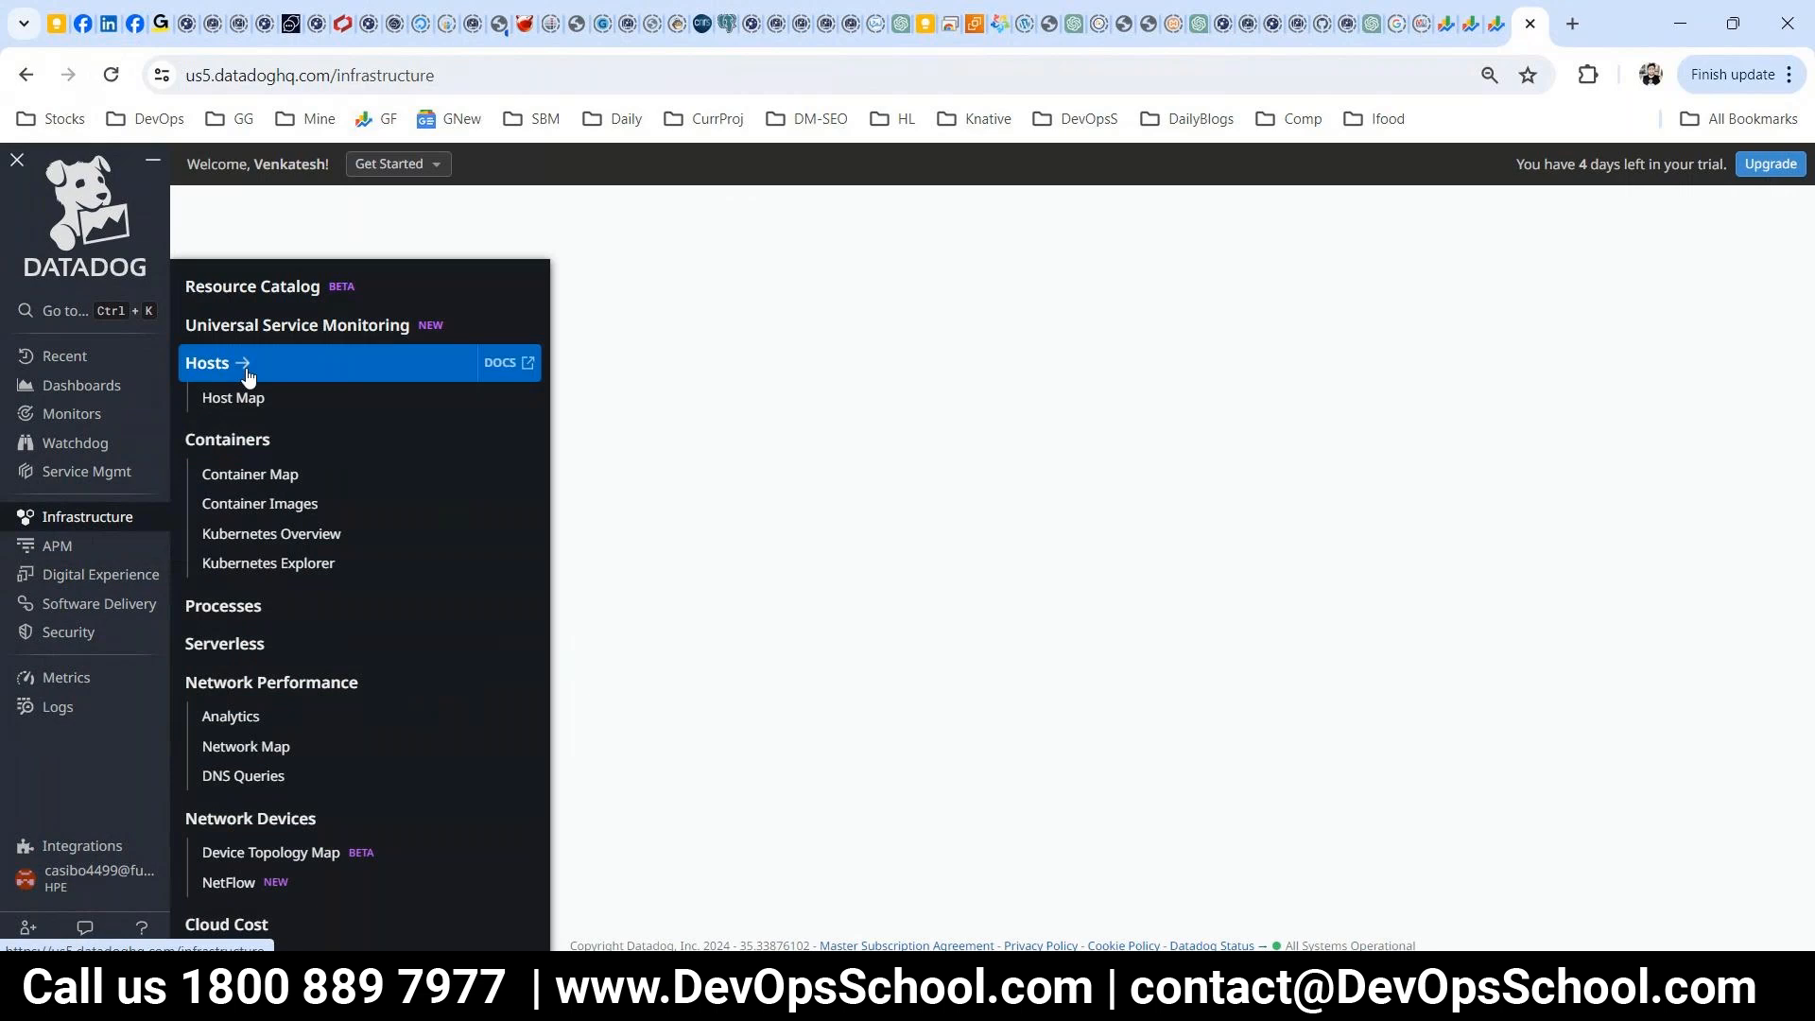
mouse_move(114, 369)
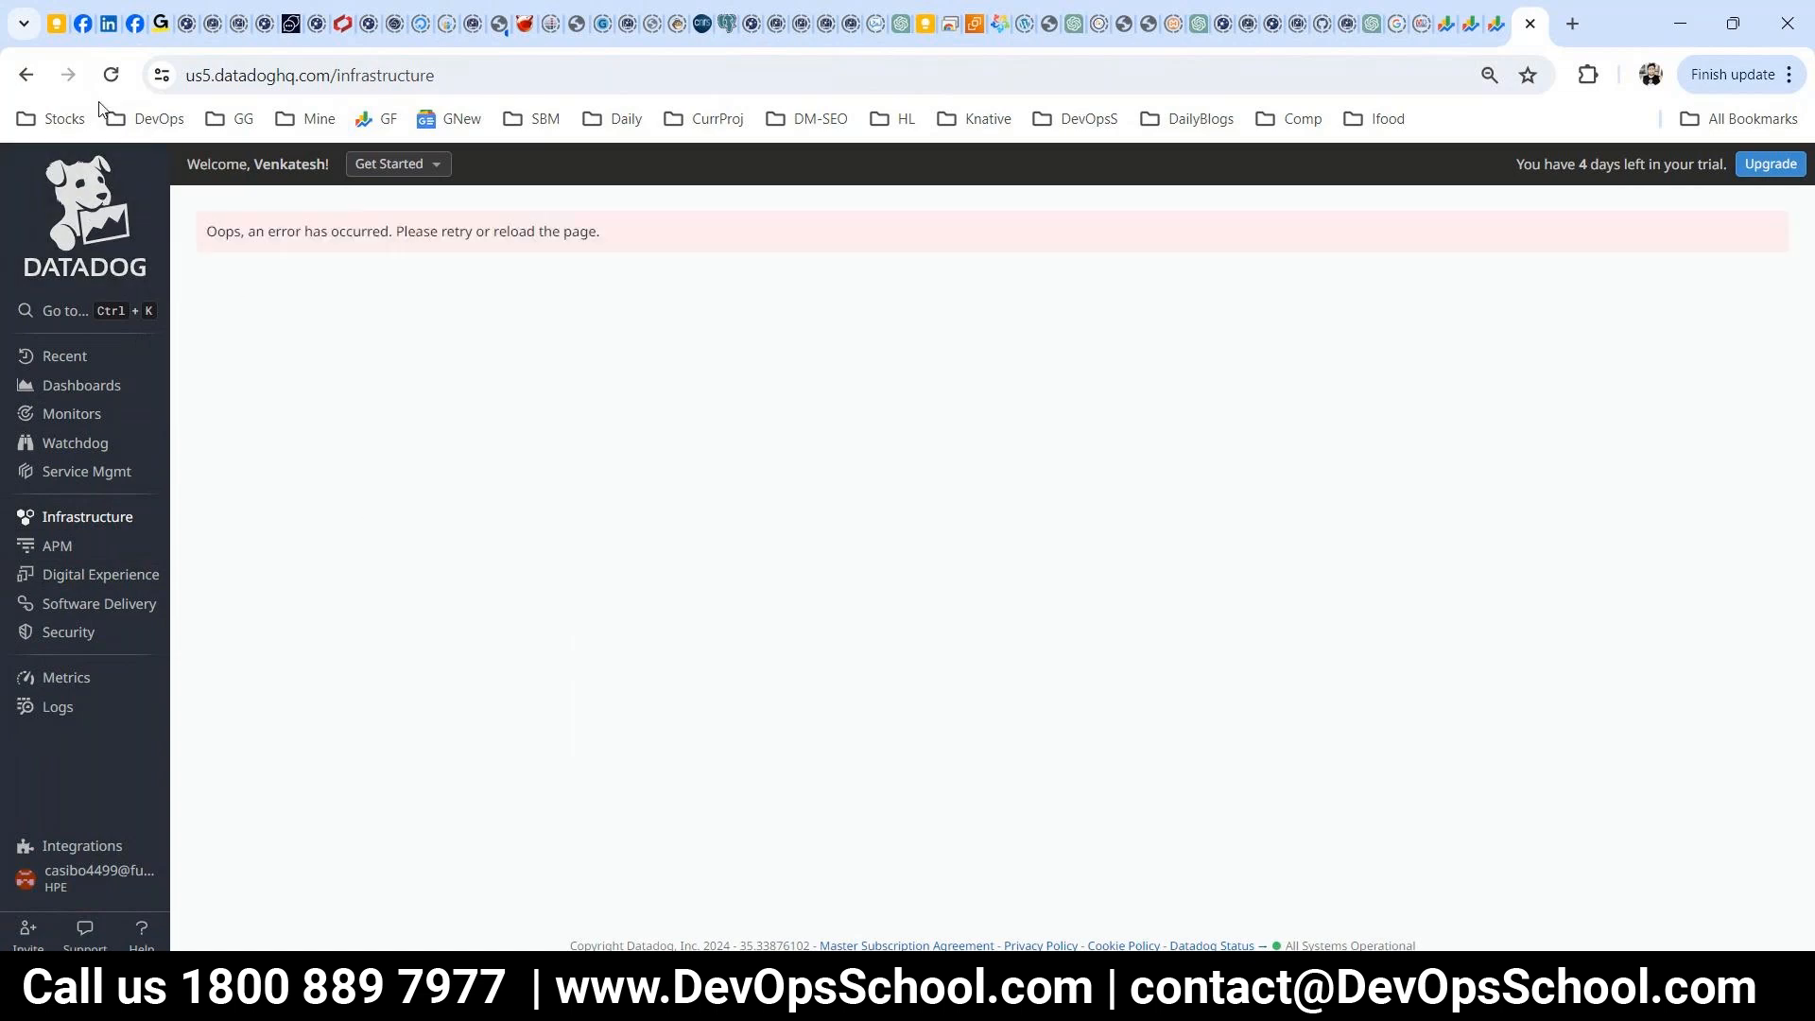
click(110, 74)
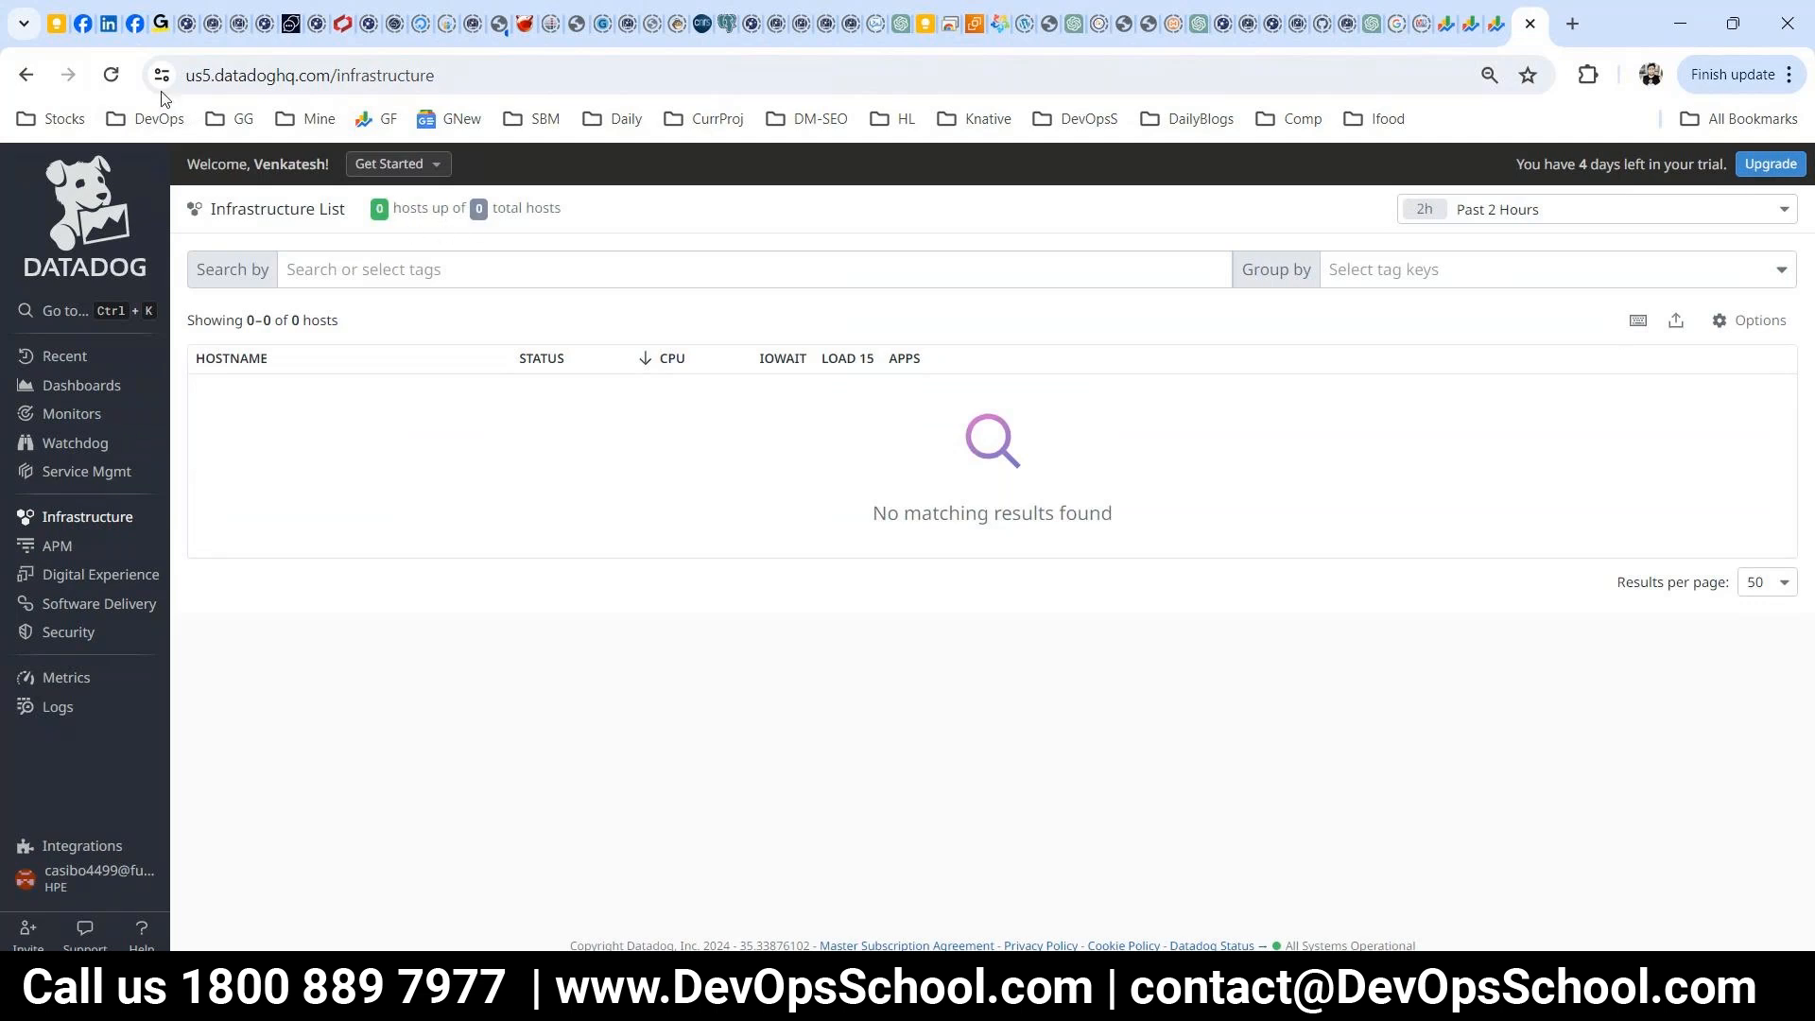
click(111, 75)
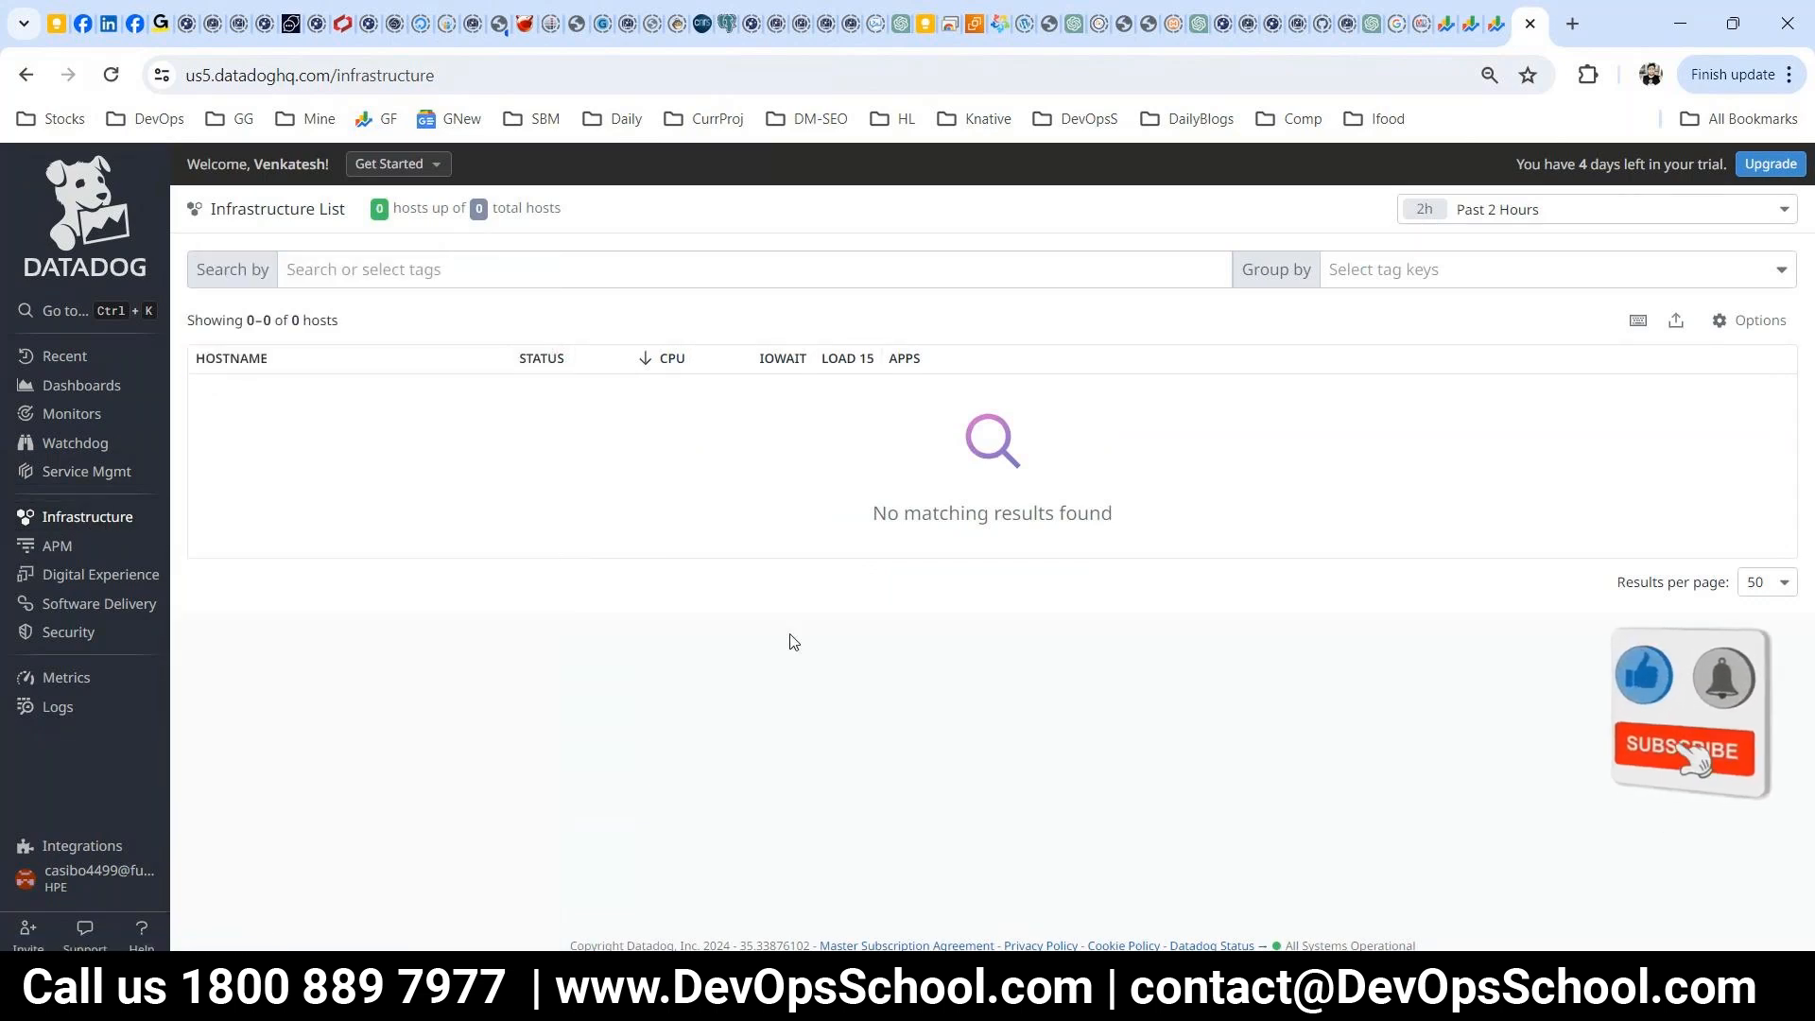
click(110, 74)
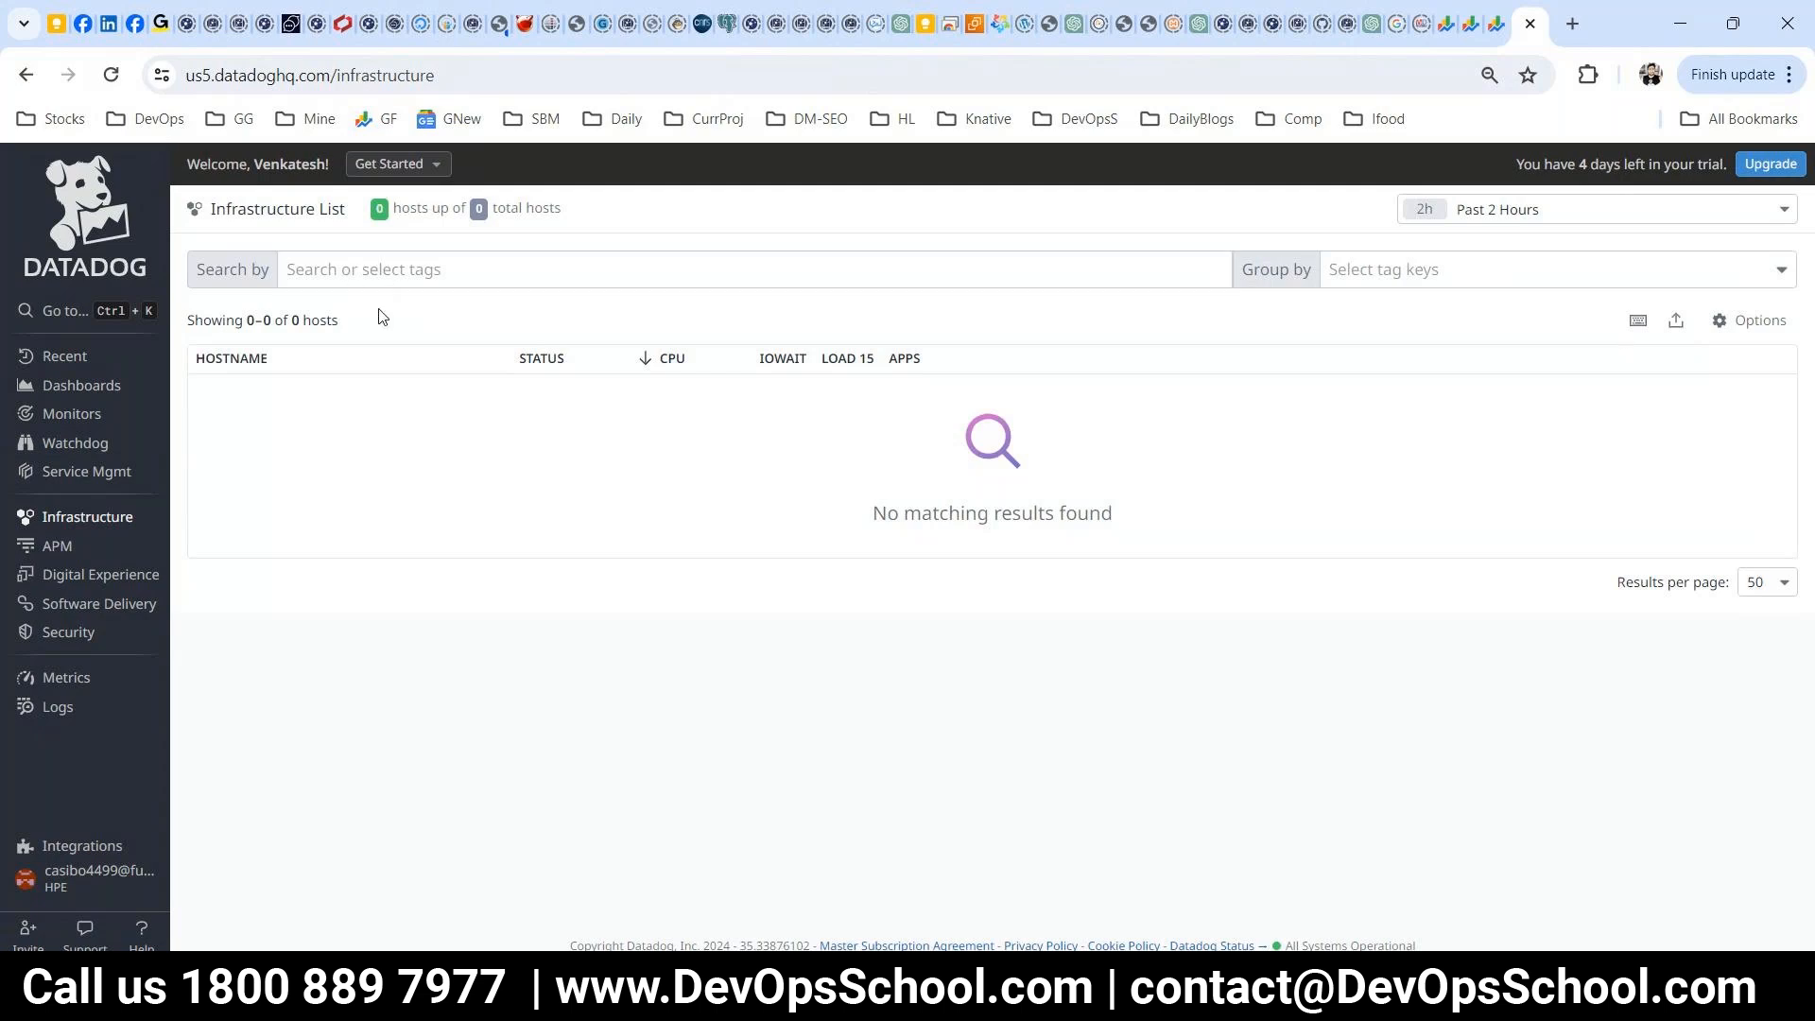
mouse_move(97, 610)
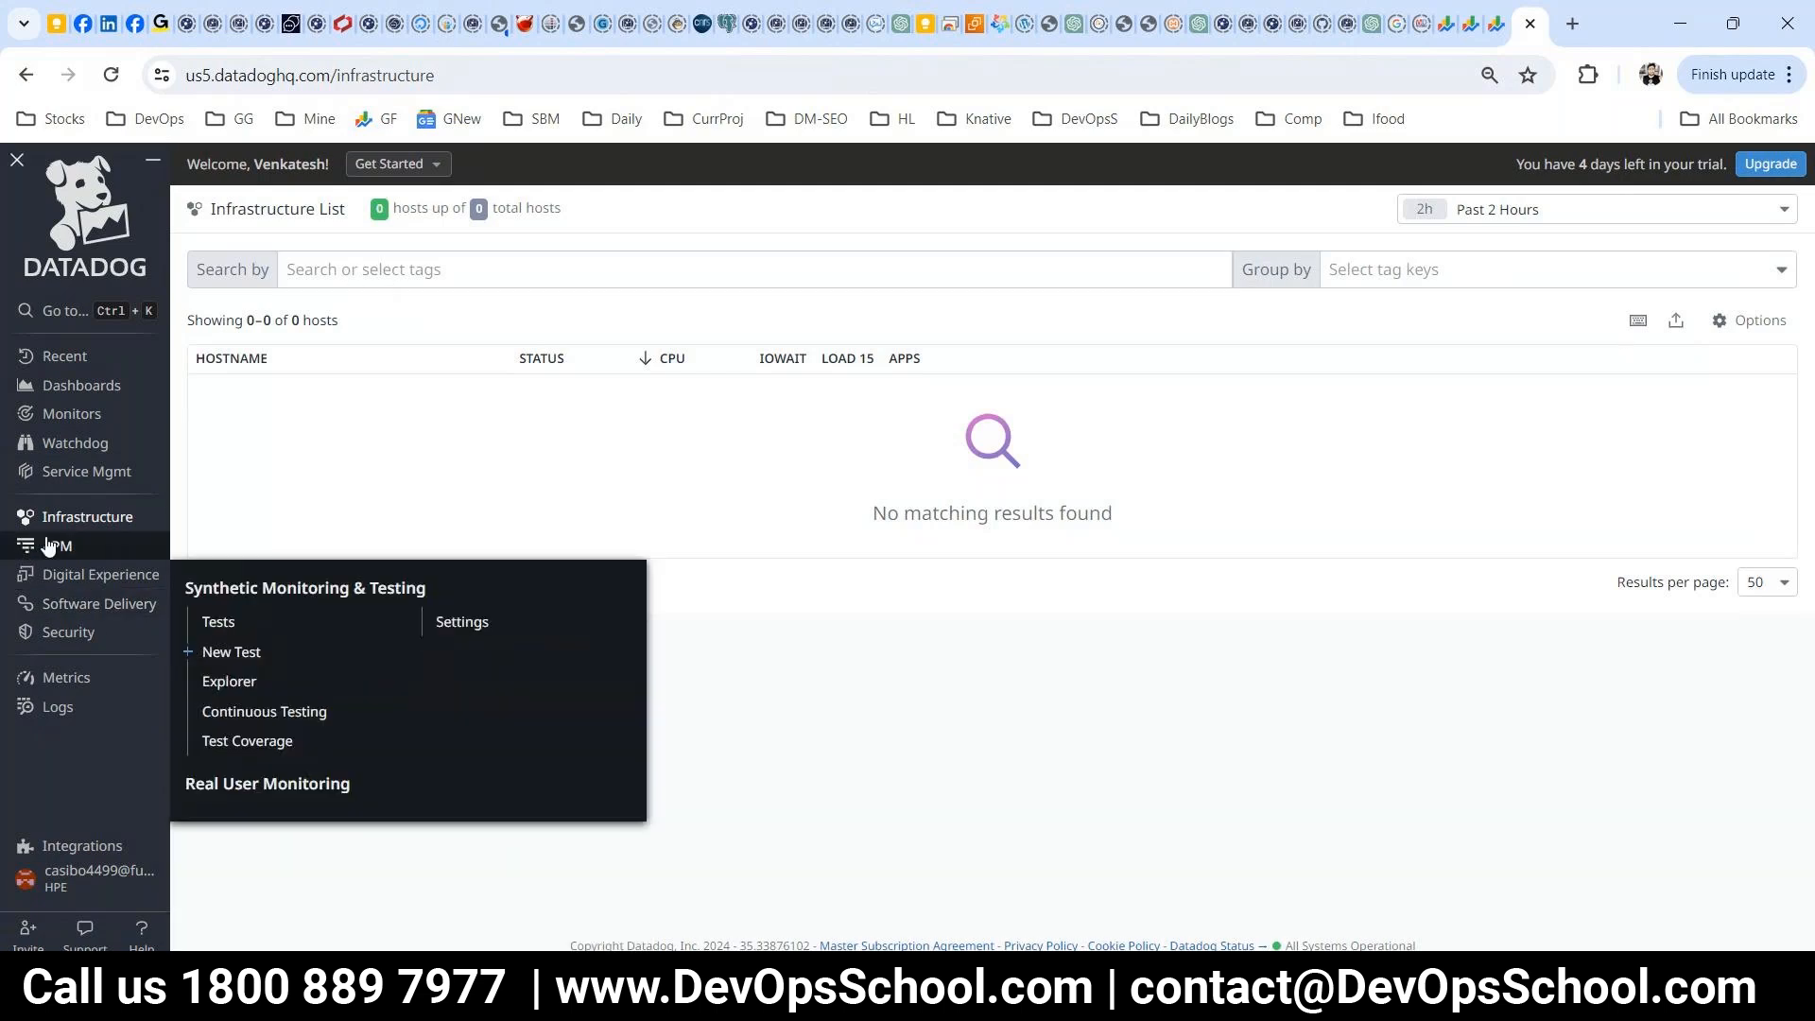
mouse_move(68, 395)
mouse_move(90, 481)
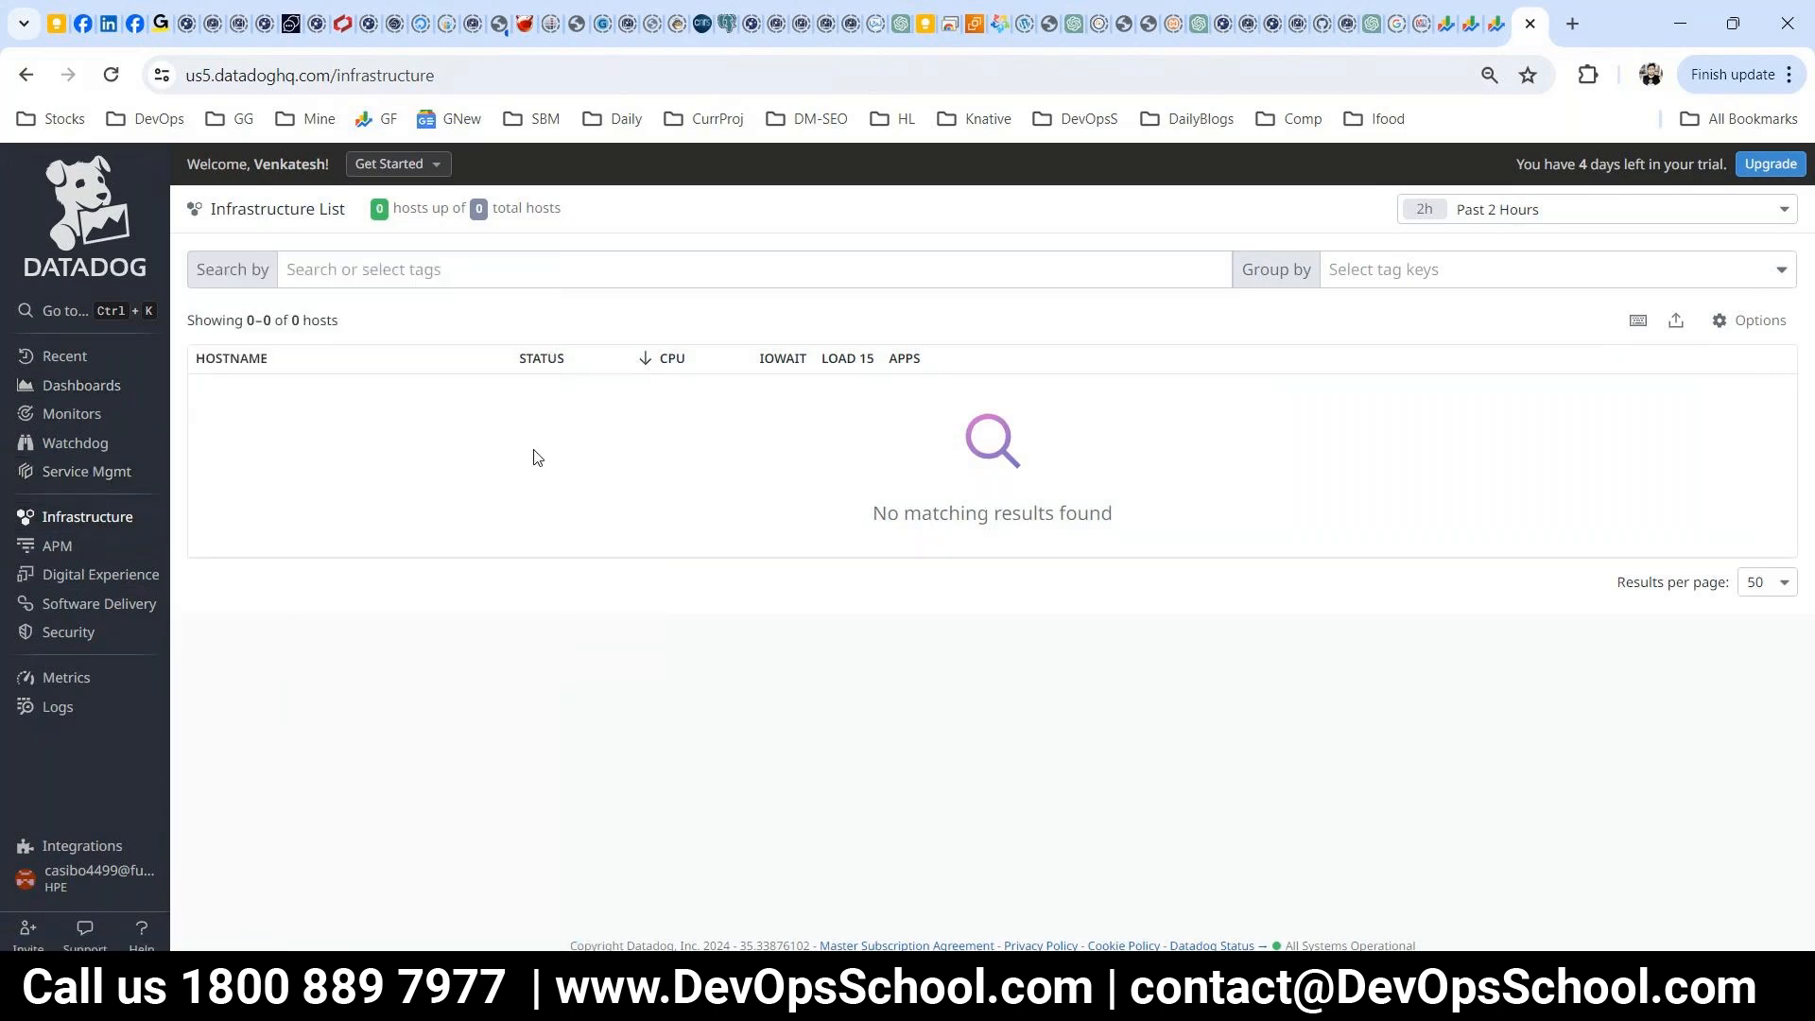
- In the Paint architecture sketch, draw a second red line from the agent in the server box to the cloud
click(1188, 990)
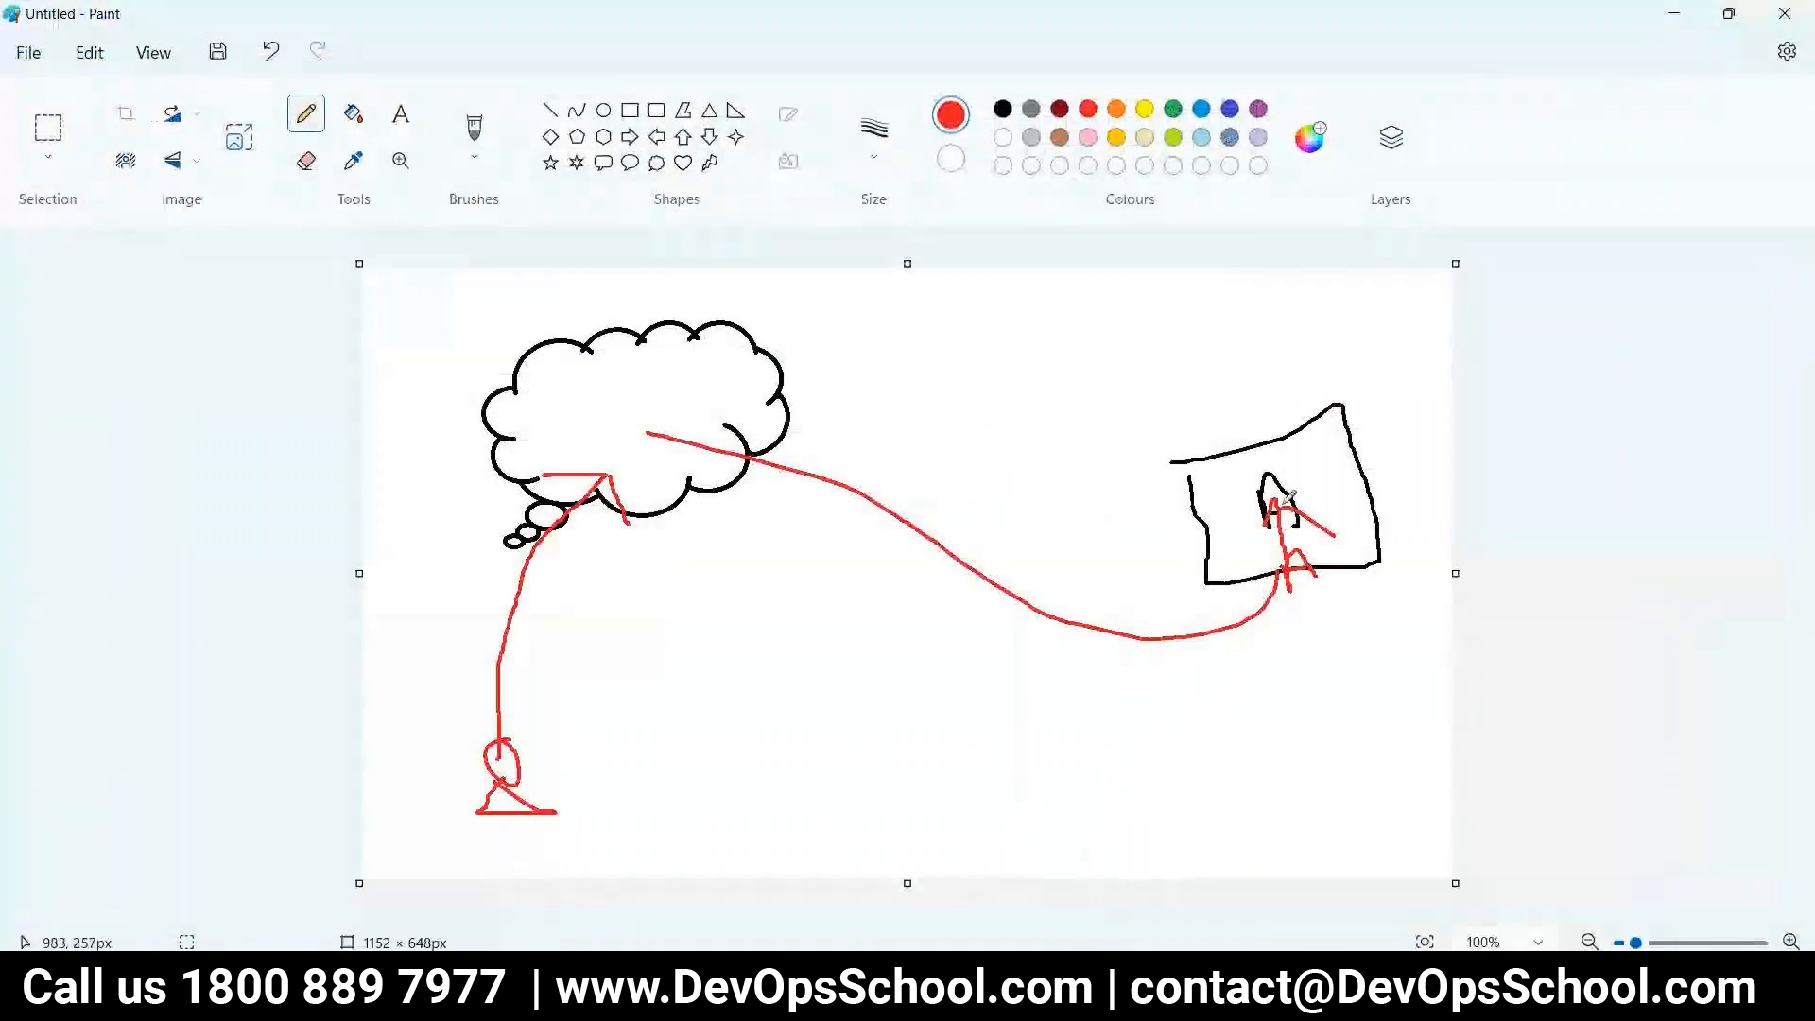
mouse_move(1272, 511)
mouse_down()
mouse_move(1315, 567)
mouse_move(1121, 622)
mouse_move(659, 432)
mouse_up()
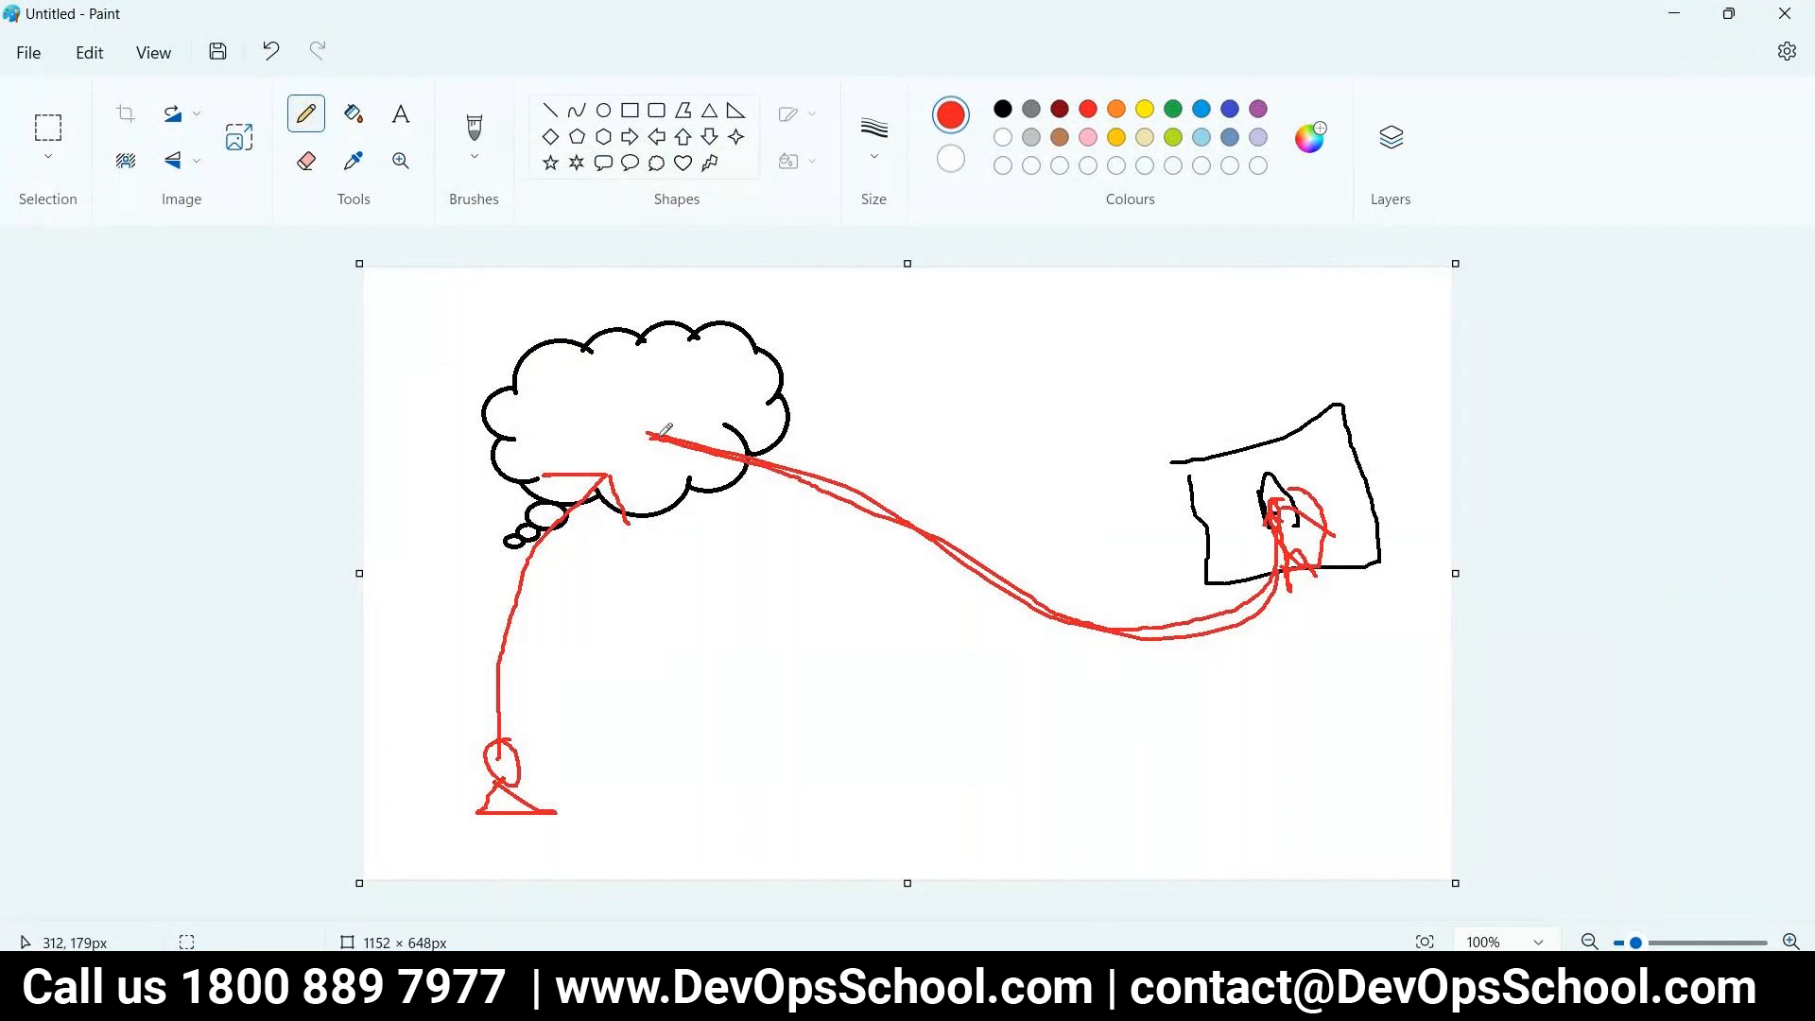
- Return to Datadog, reload the Infrastructure List, reopen Hosts and display the available time ranges
key(alt+Tab)
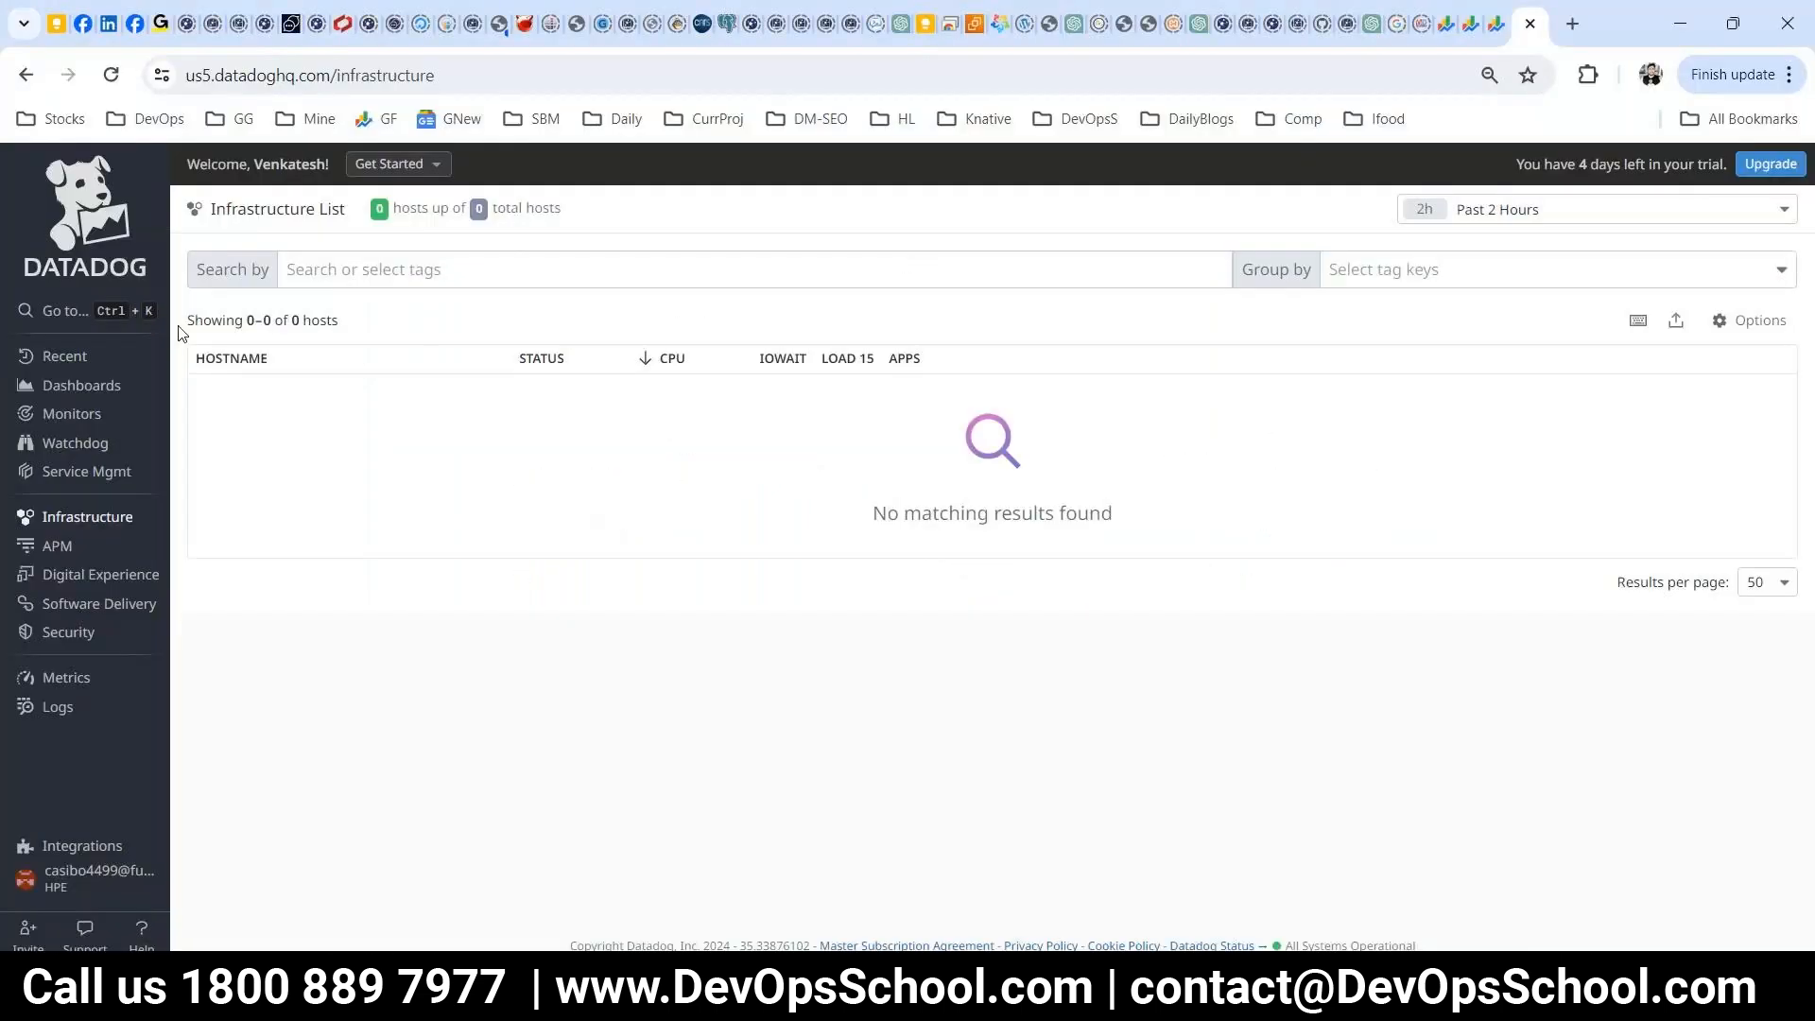
click(98, 85)
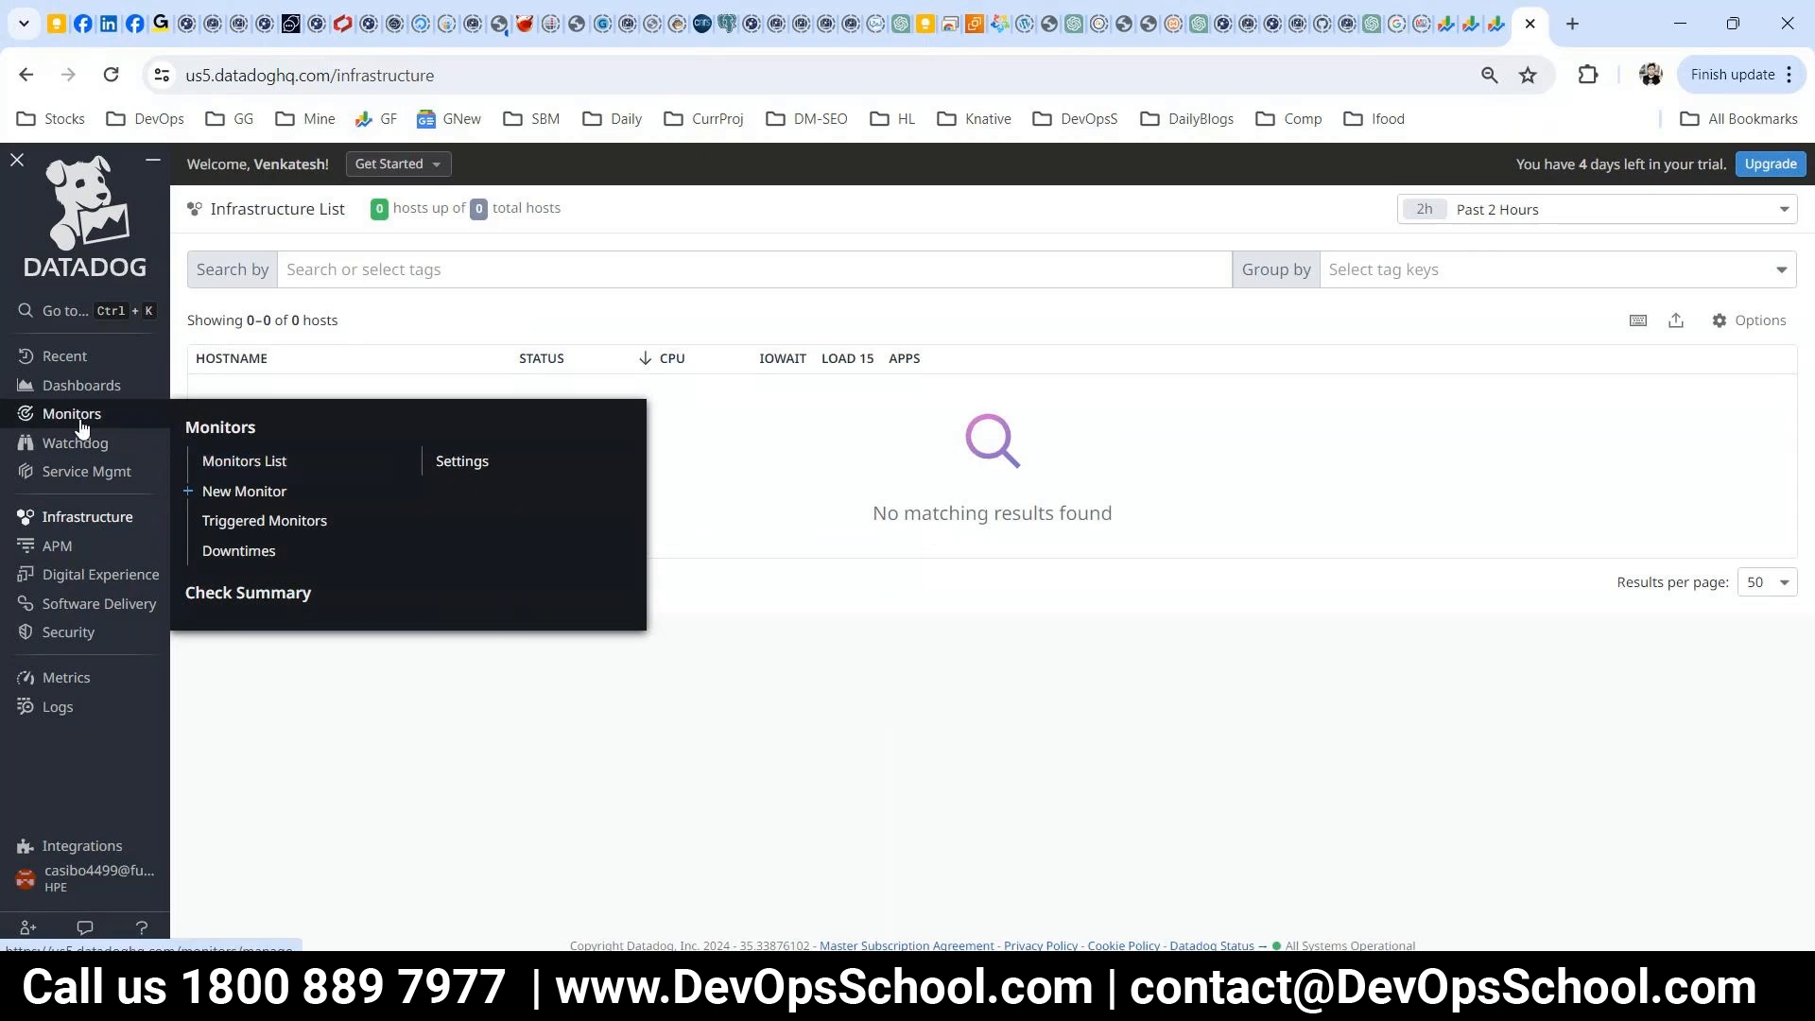
mouse_move(87, 516)
click(223, 365)
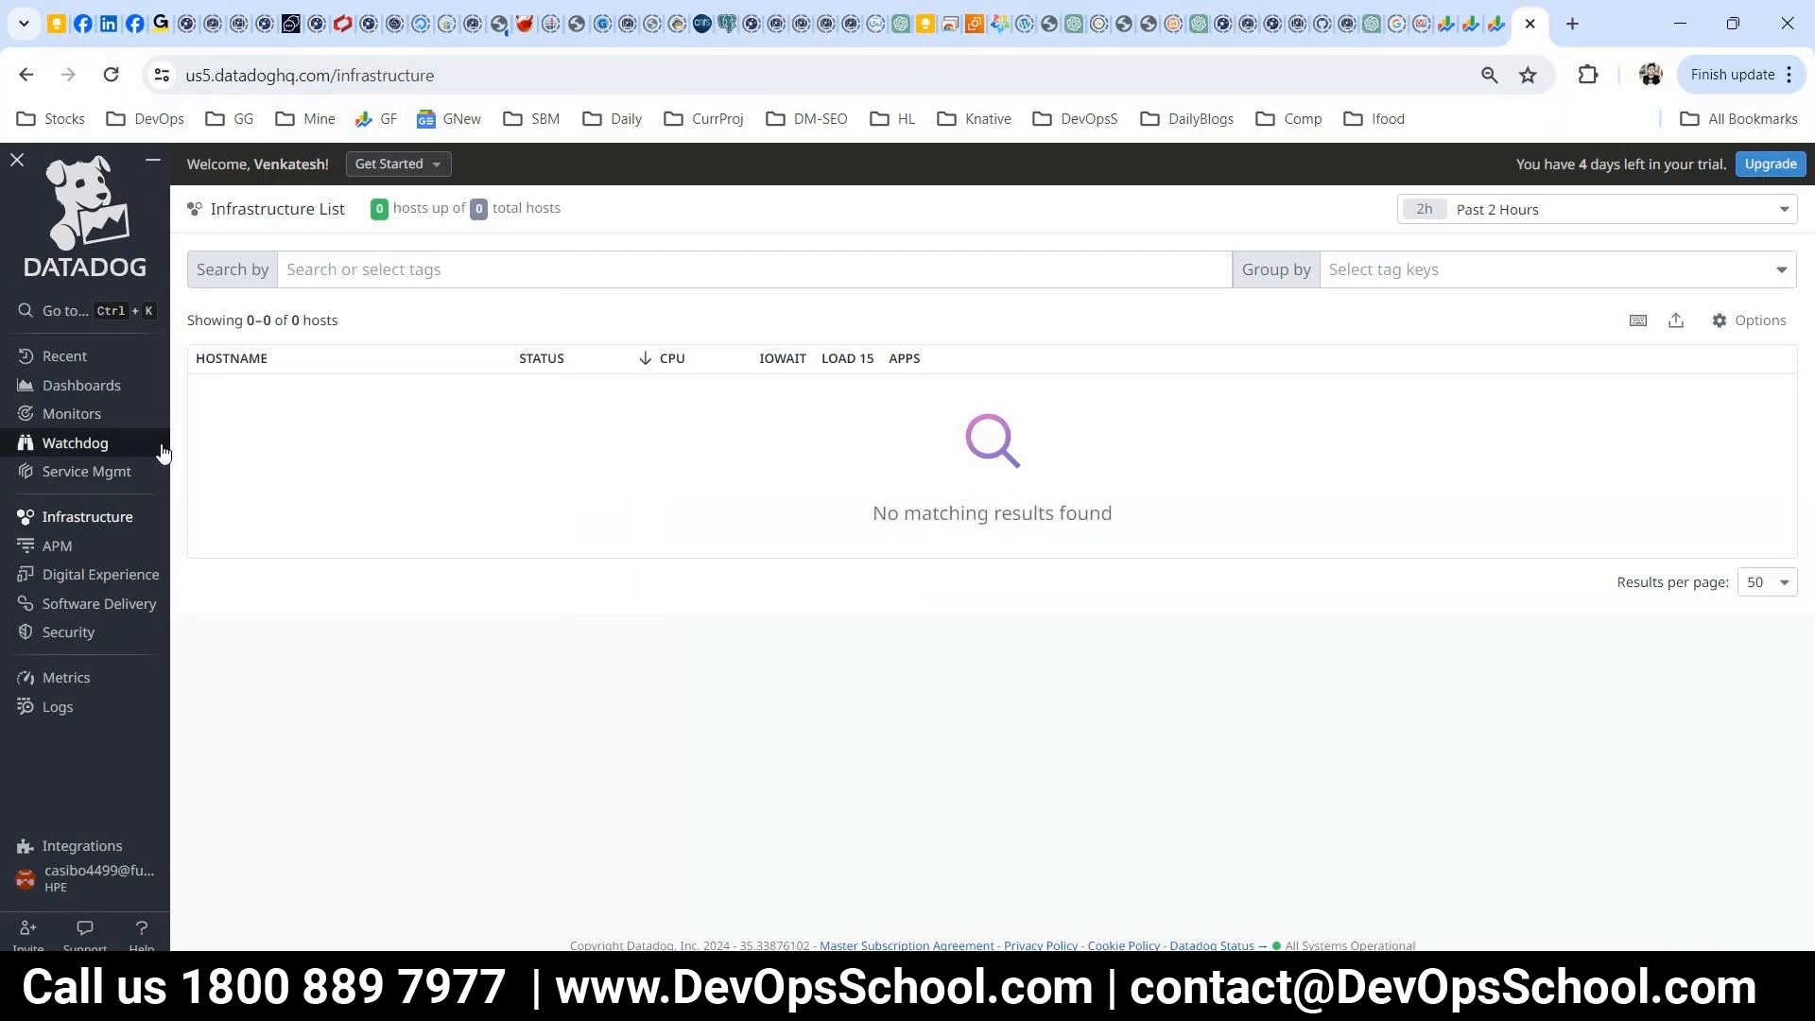
mouse_move(155, 517)
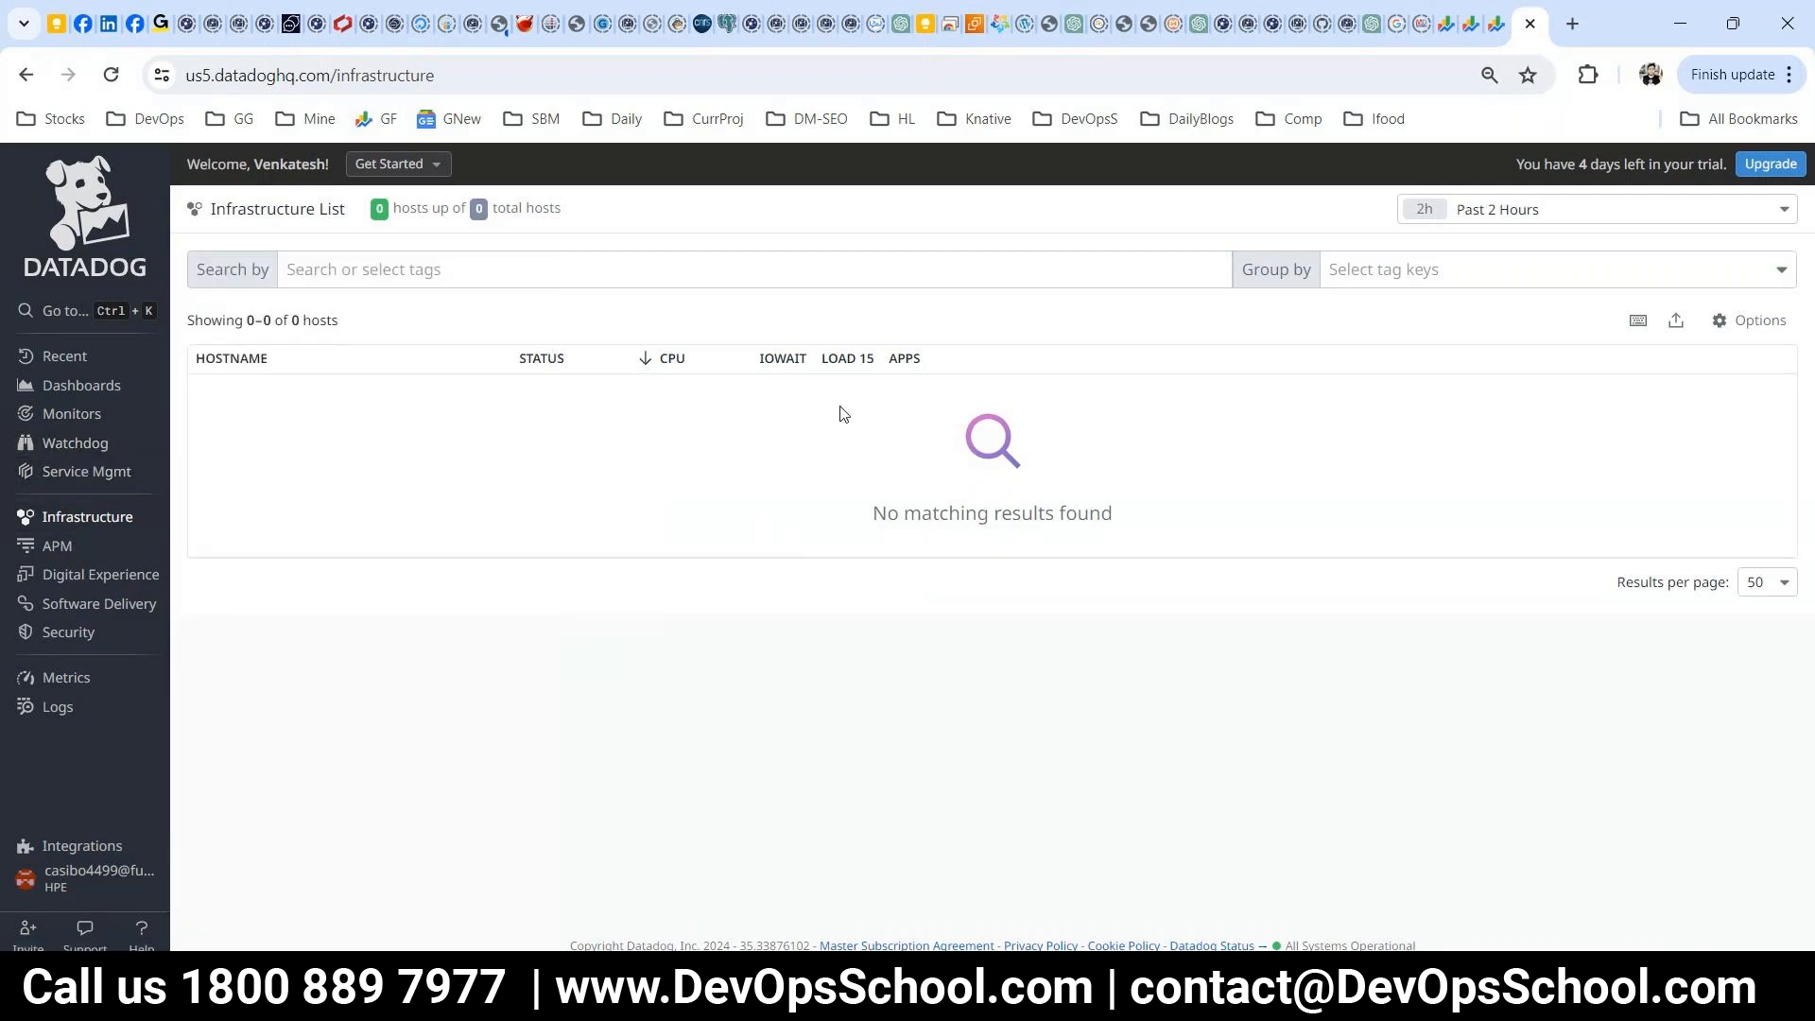
click(1483, 208)
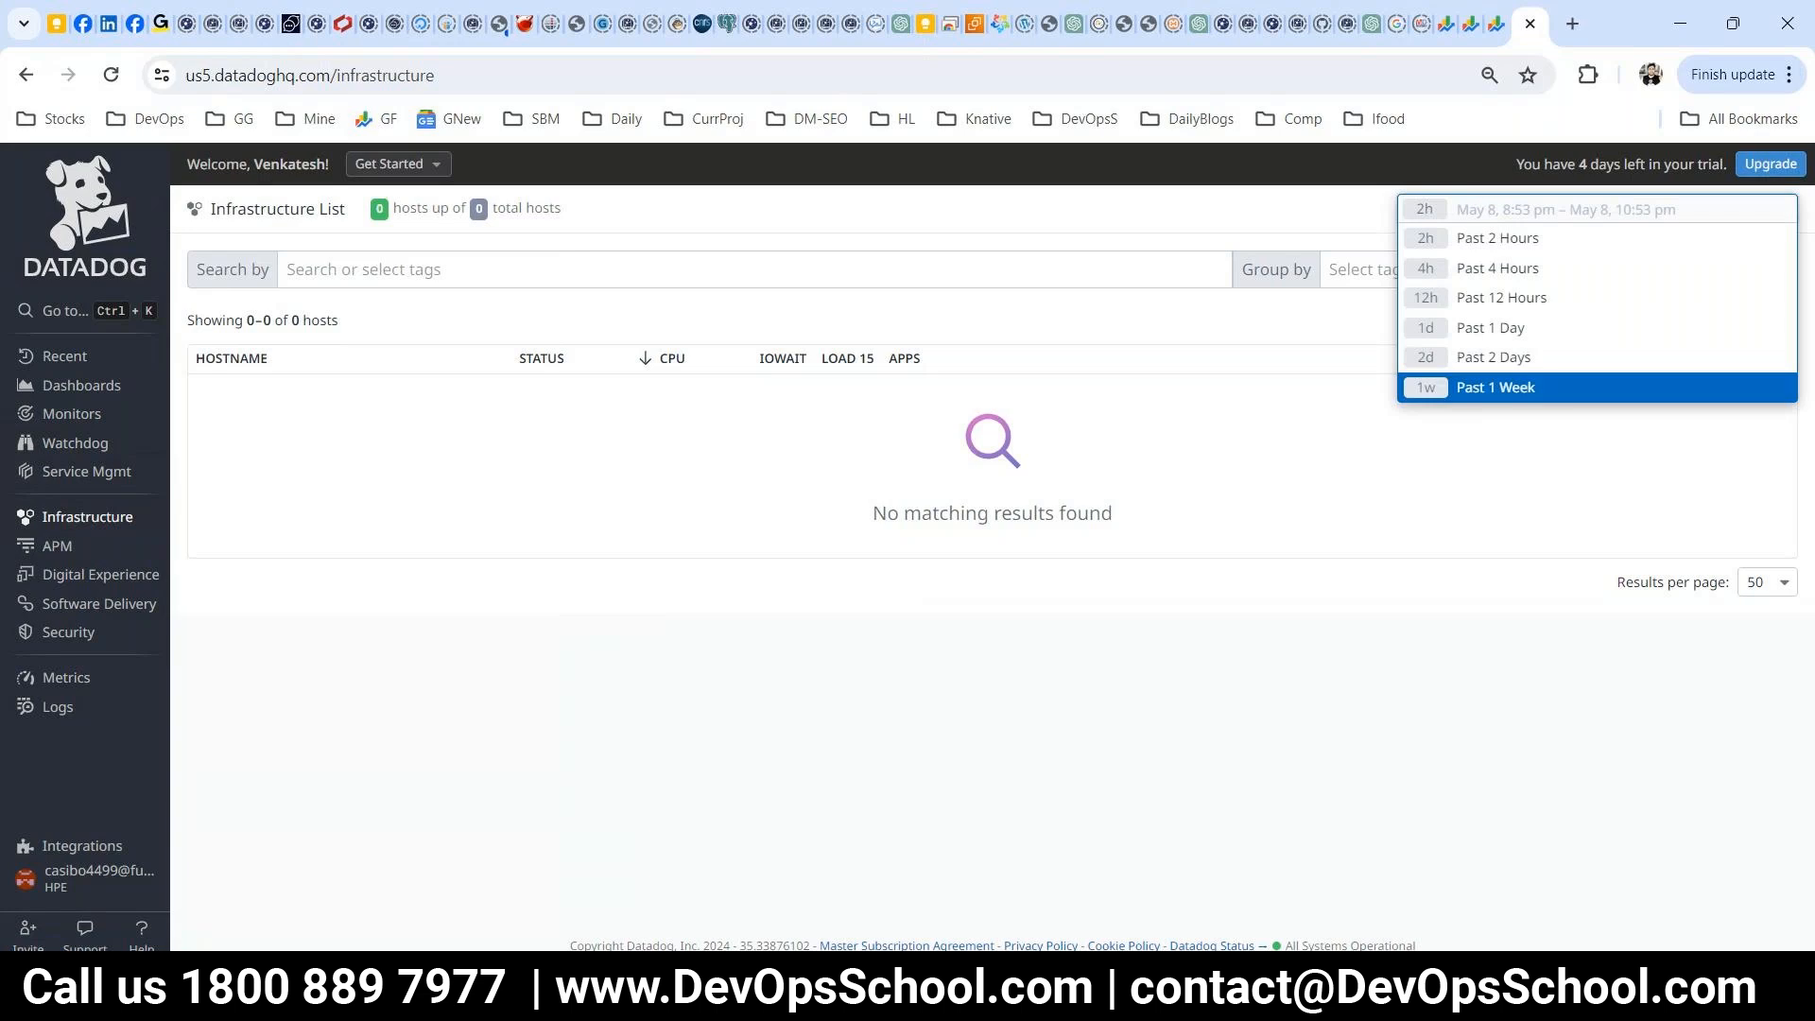
- Switch to the server terminal, clear the screen and rerun ps -eaf | grep datadog-agent
click(1193, 997)
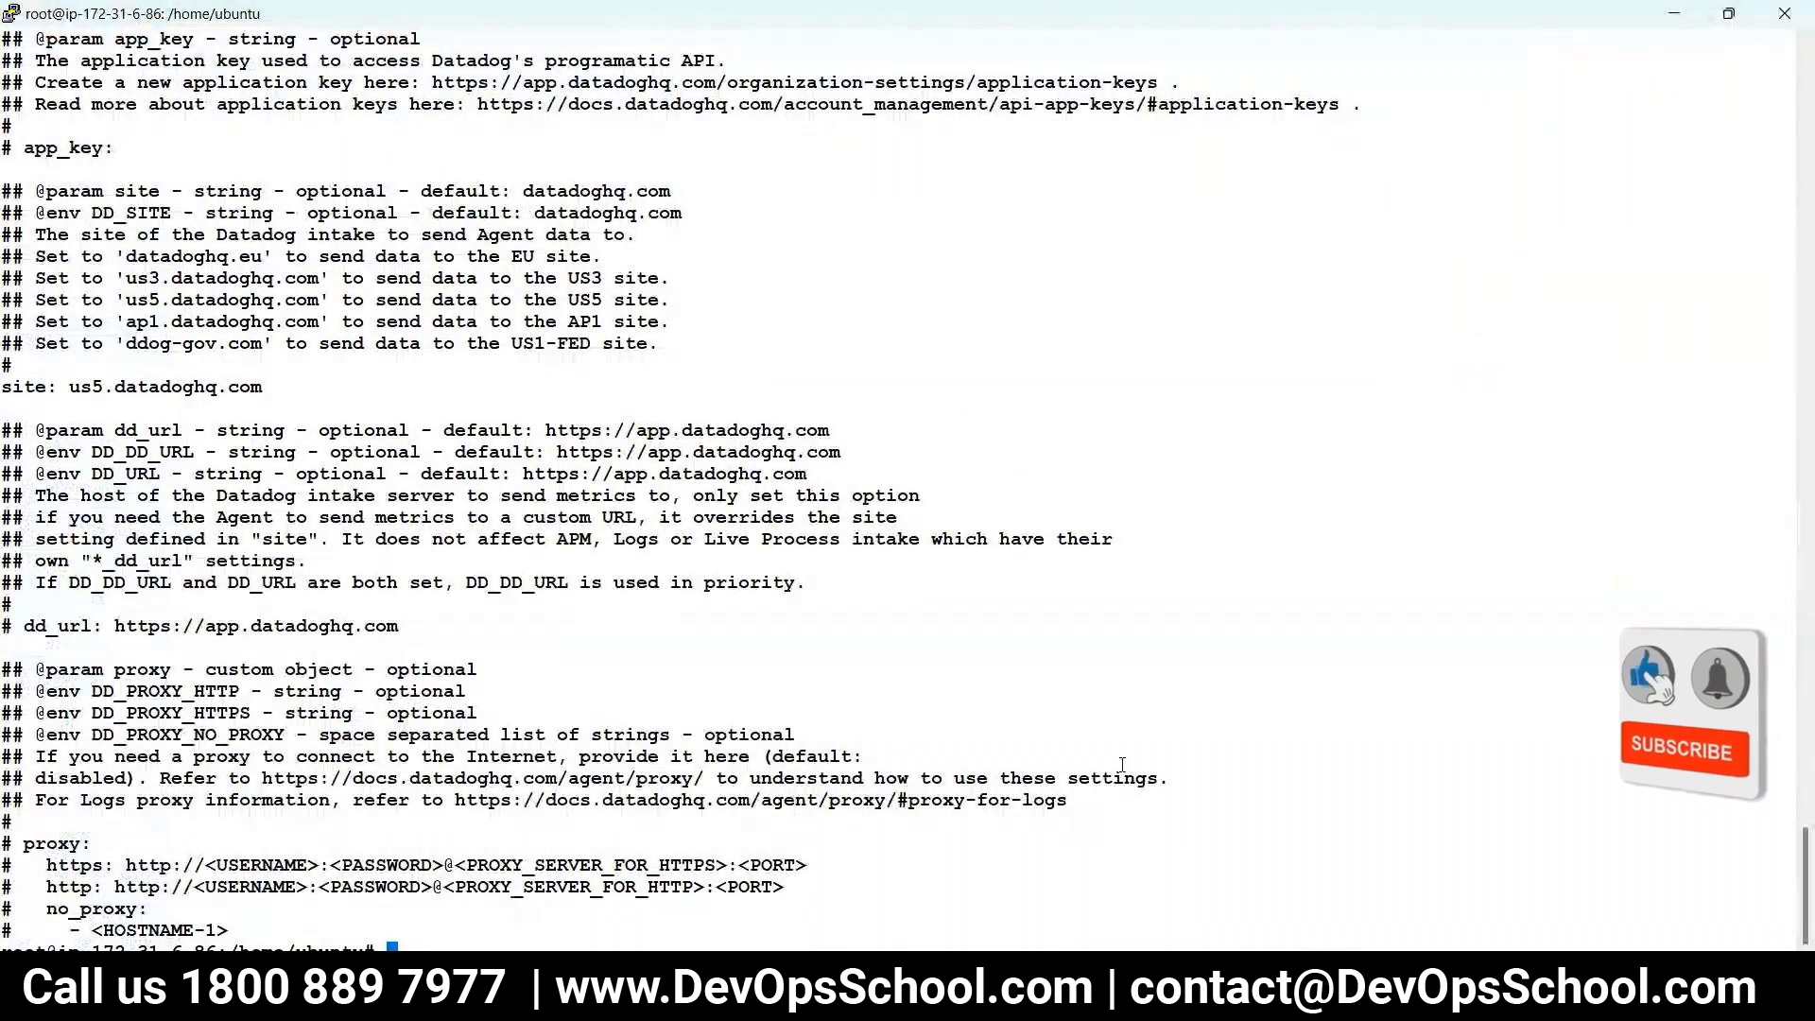
key(ctrl+l)
key(Up)
key(Up)
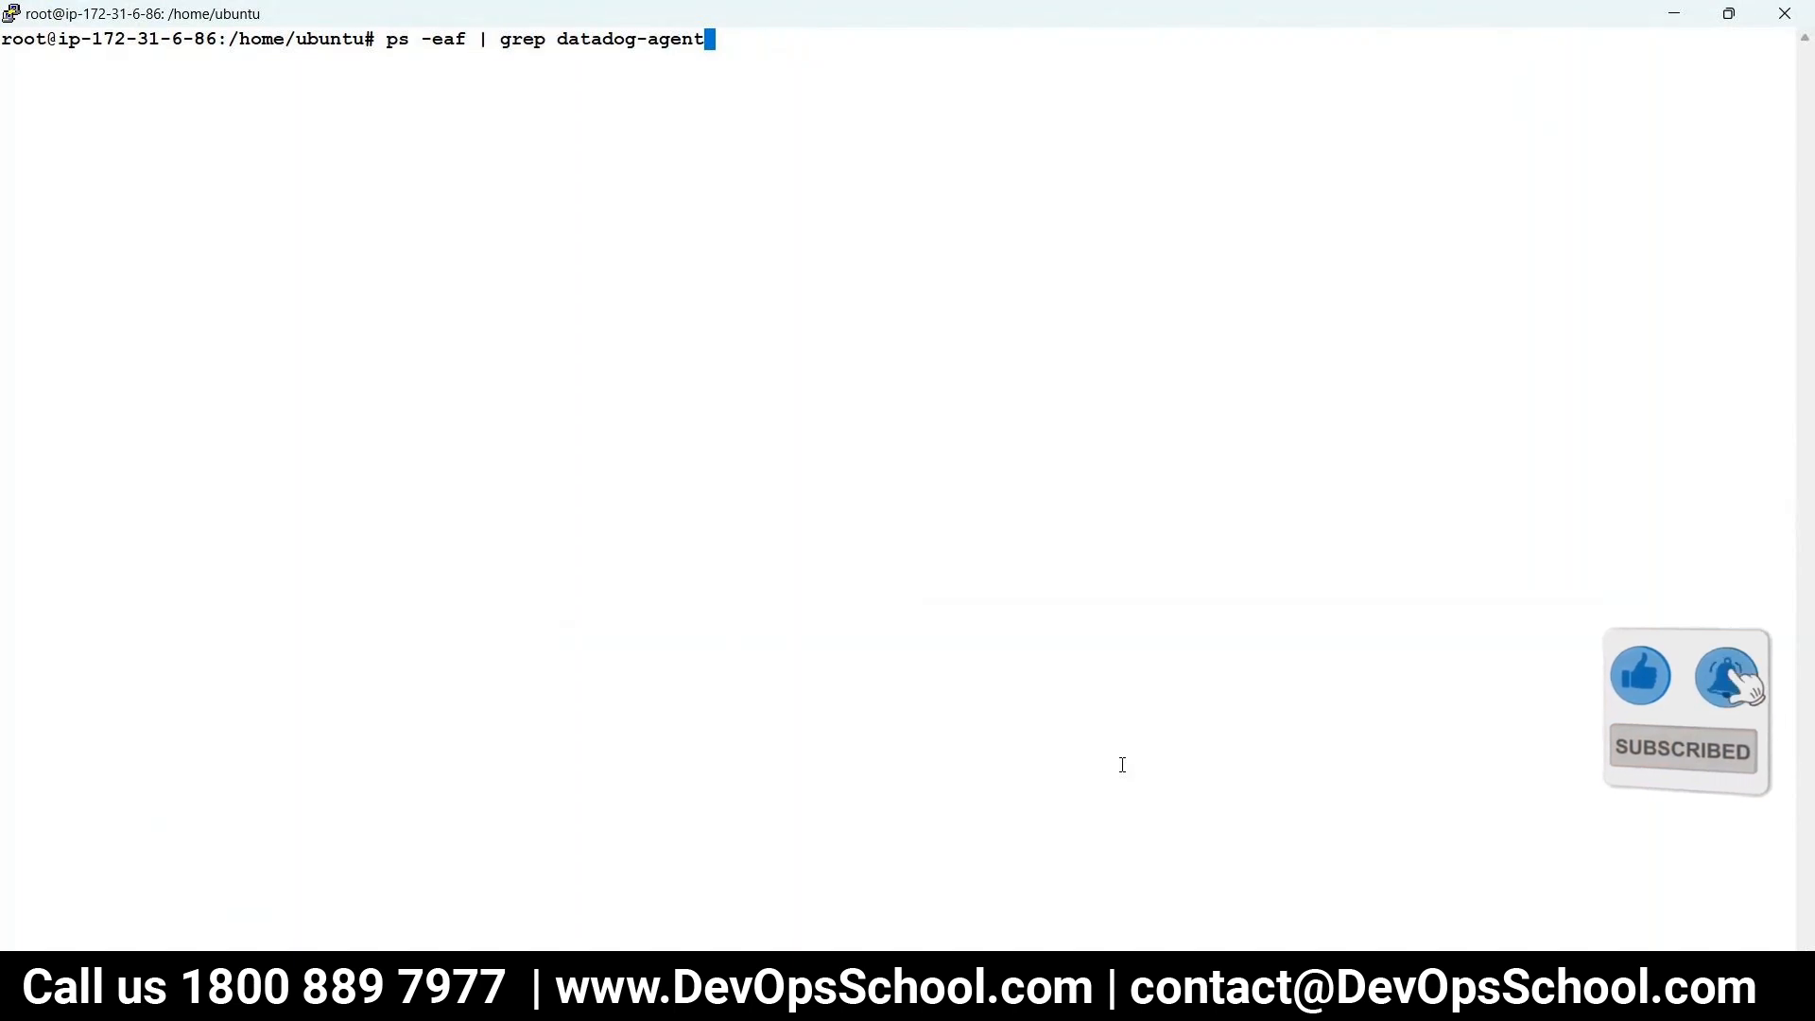
key(Return)
- Check the agent service with systemctl status datadog-agent and quit the status view
text(systemctl )
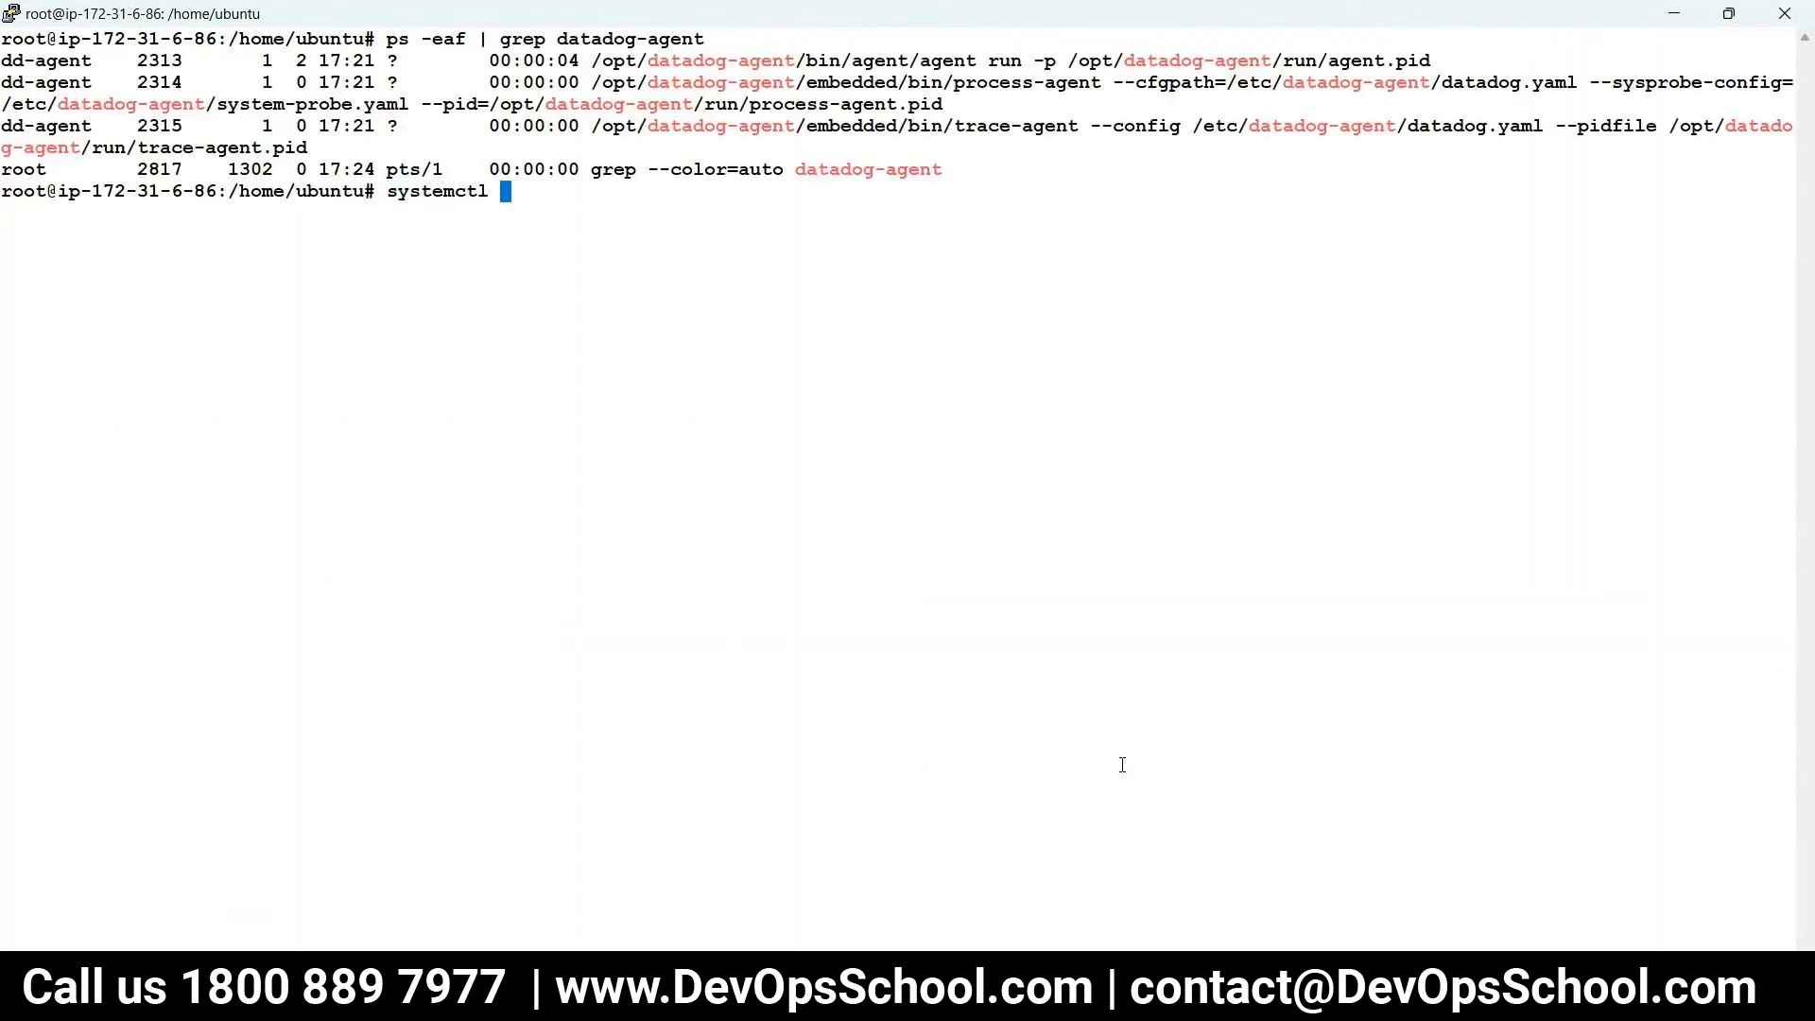
text(status datadog-agent)
key(BackSpace)
key(BackSpace)
key(BackSpace)
text(nt)
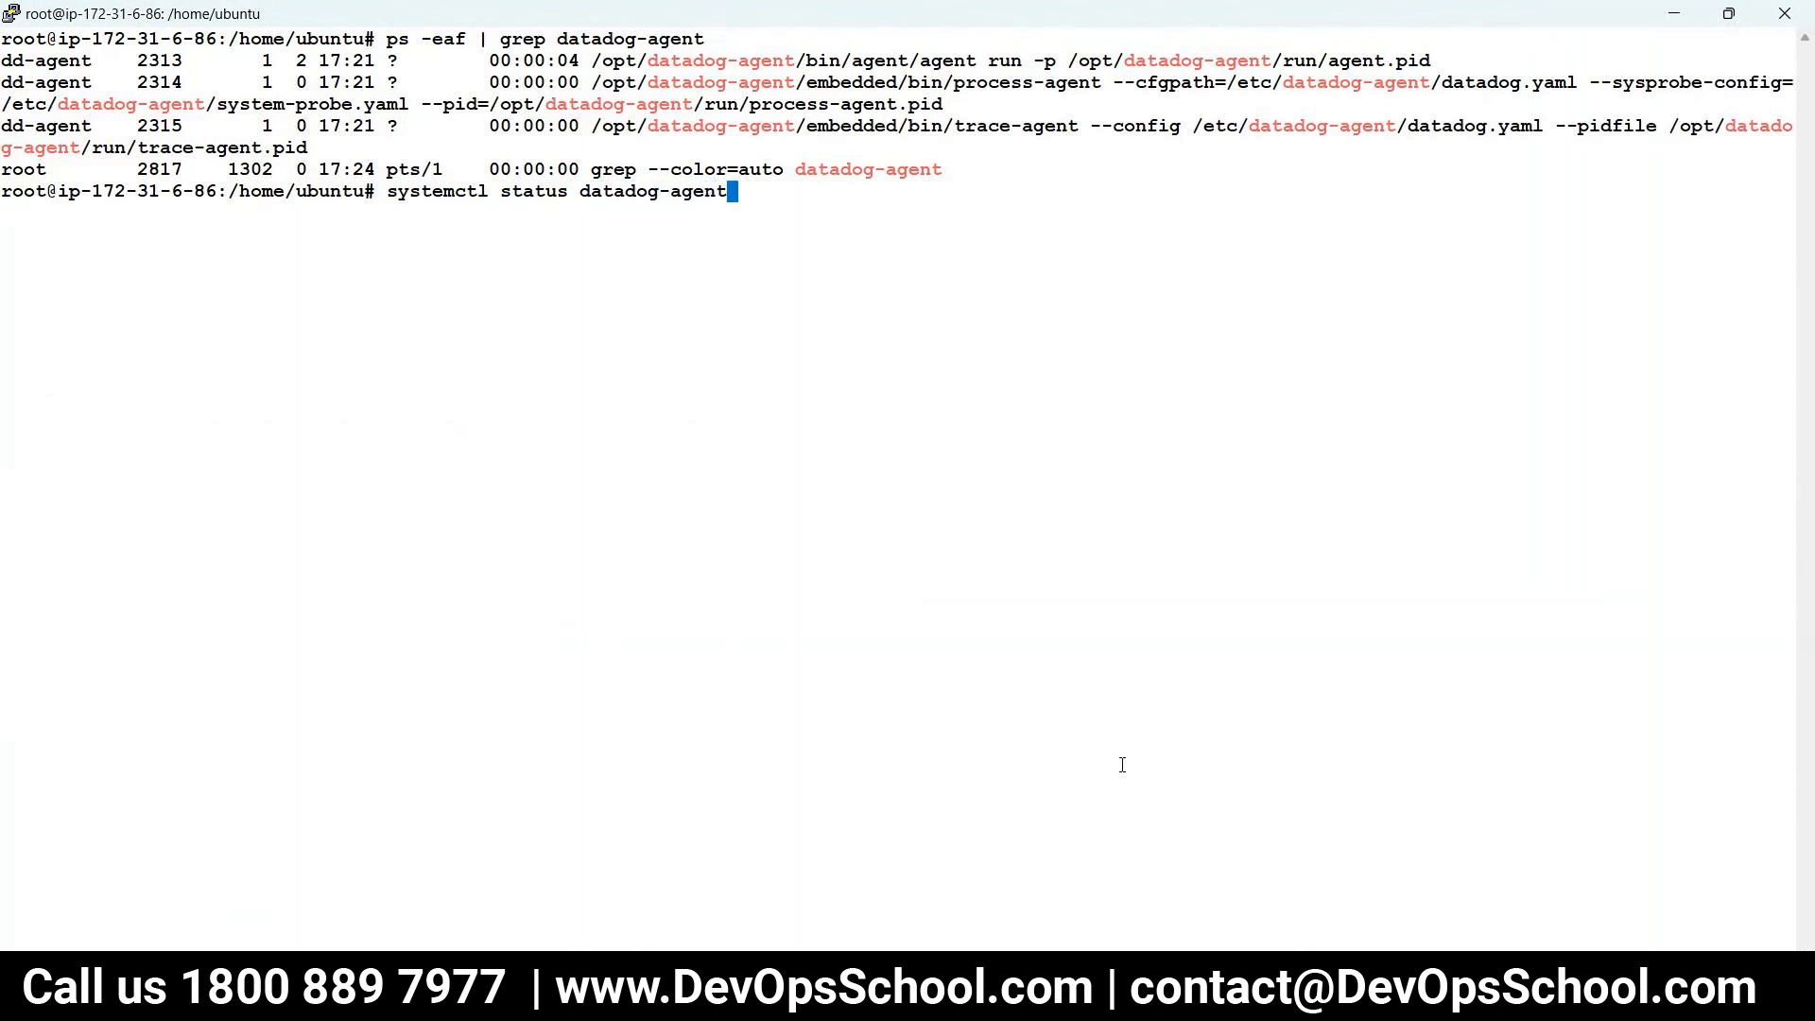
key(Return)
text(q)
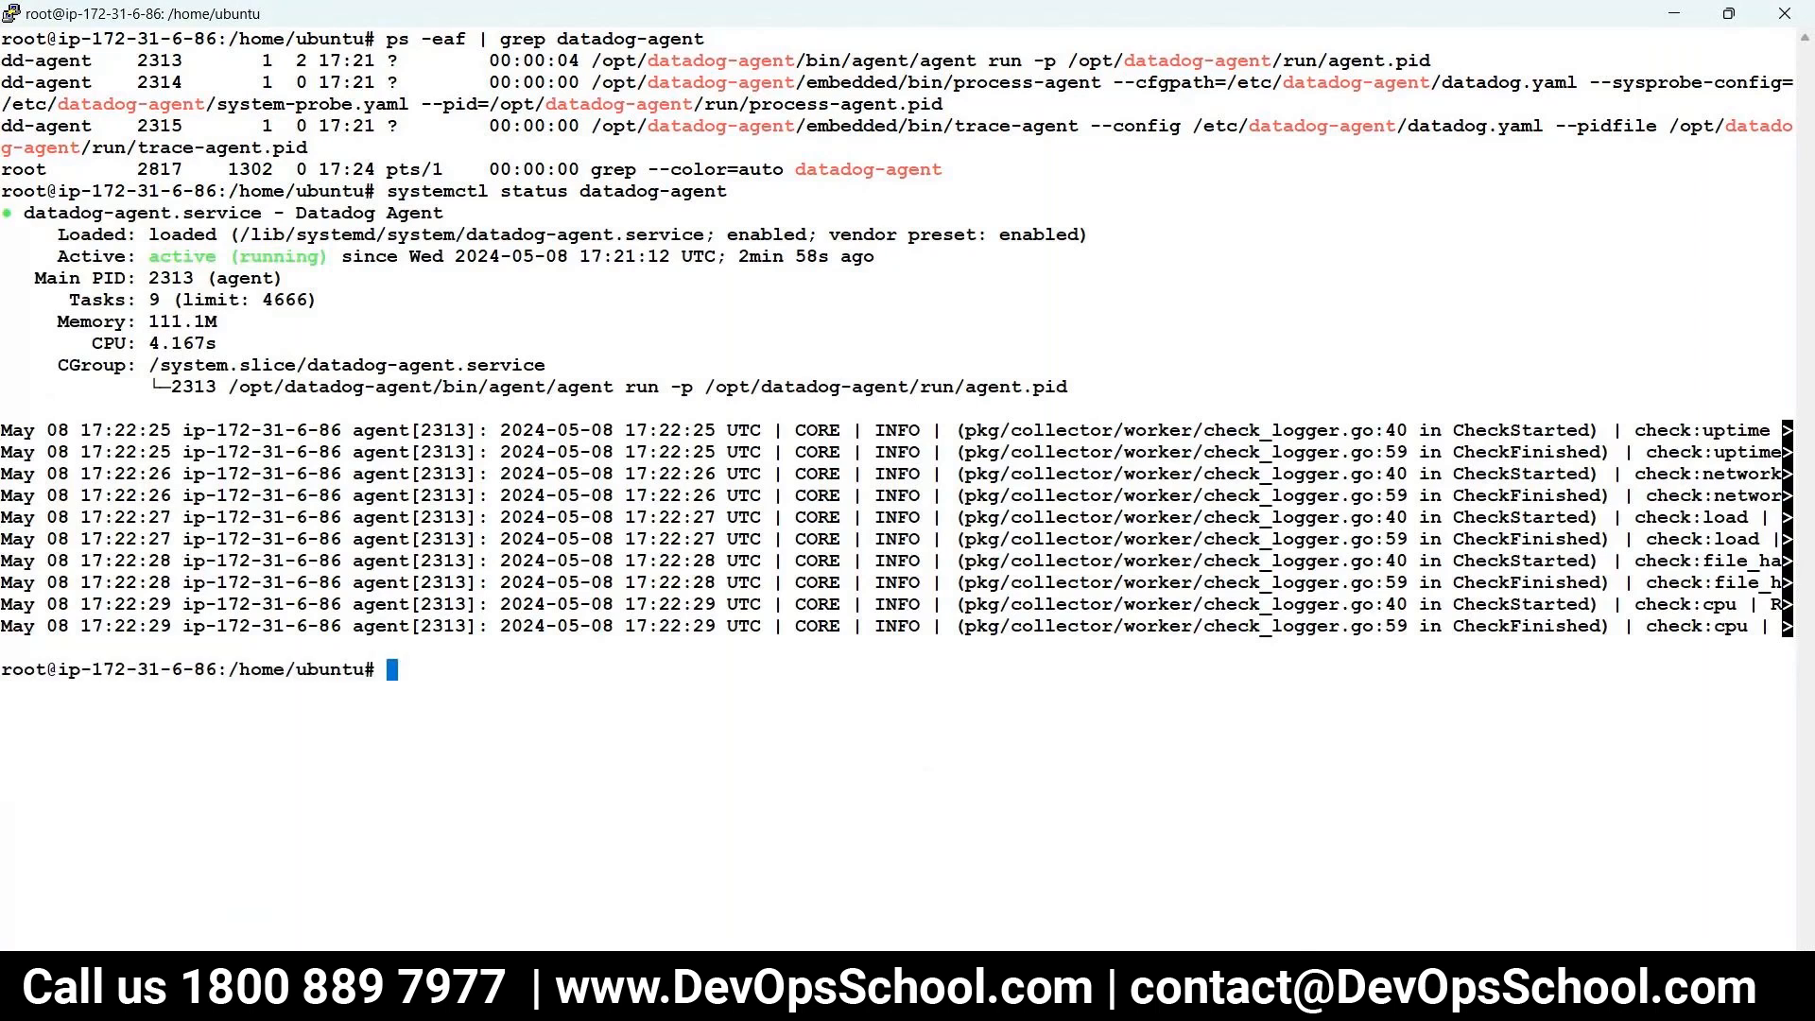
- Run datadog-agent status and review the collector checks, Logs Agent, OTLP and Process Agent sections of its output
text(data)
text(doga)
text(age)
text(nt sts)
text(tus)
key(Return)
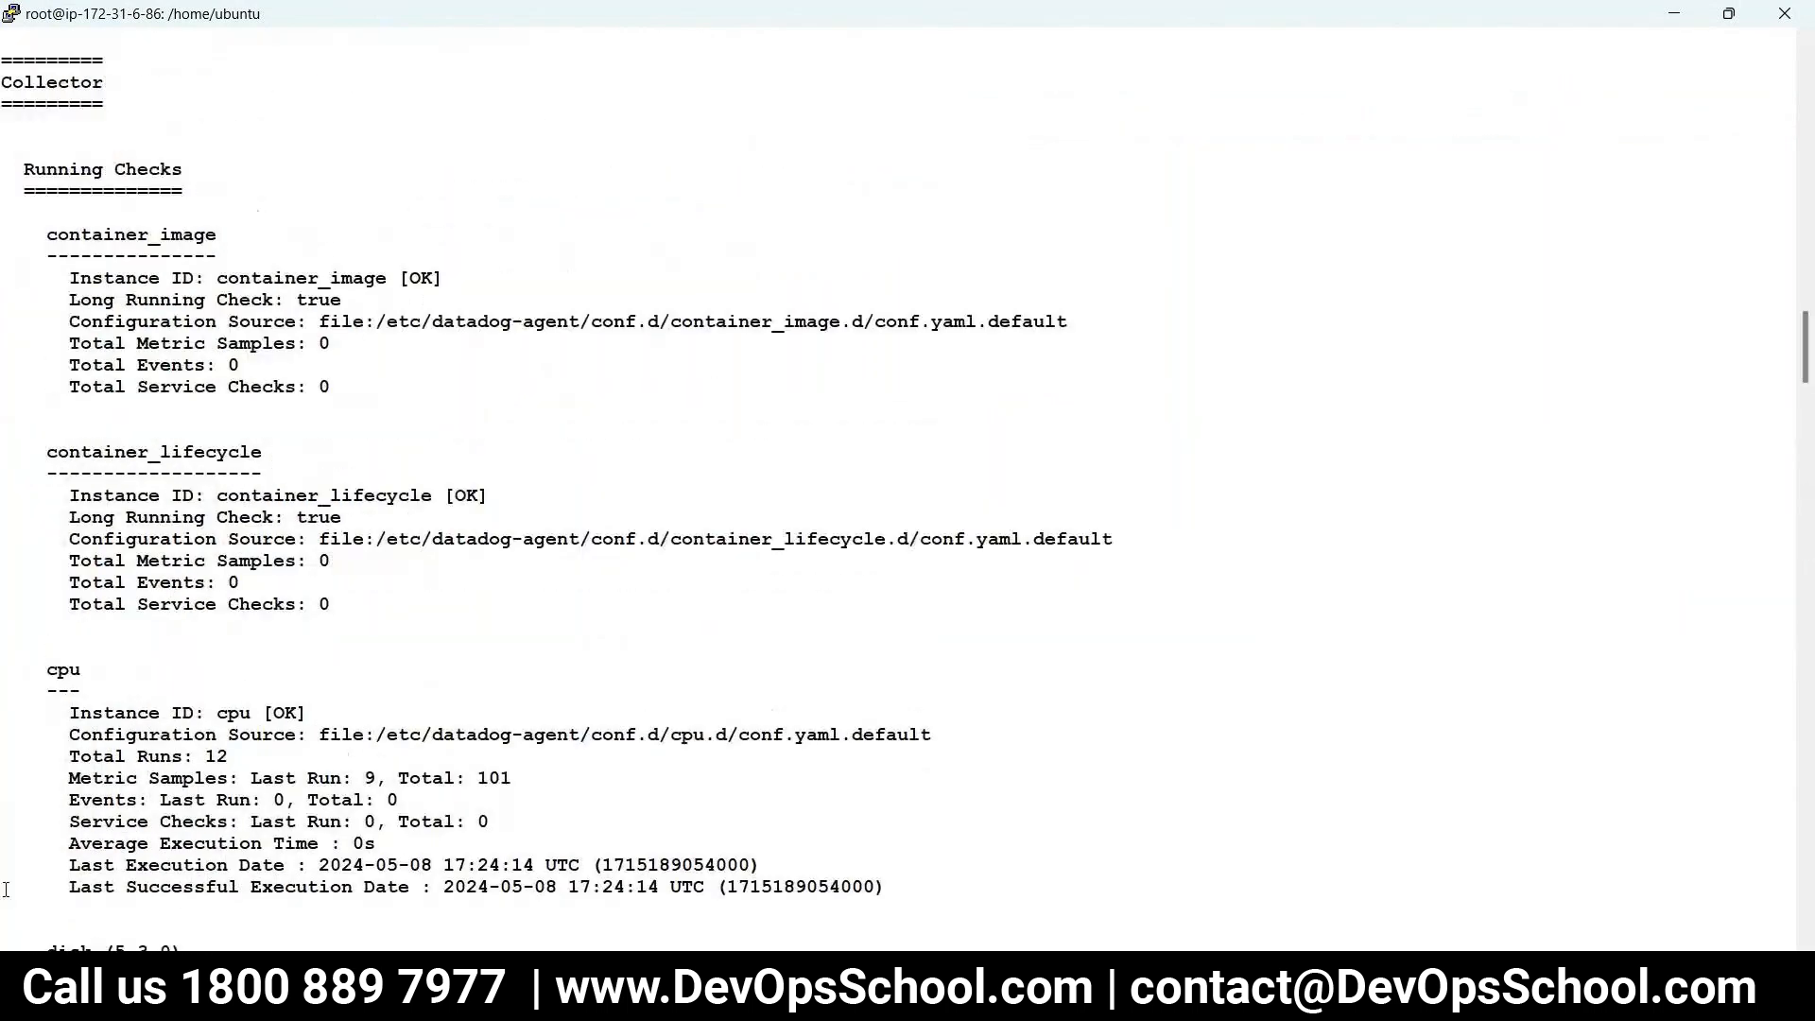
scroll(186, 658, up, 20)
scroll(187, 659, down, 20)
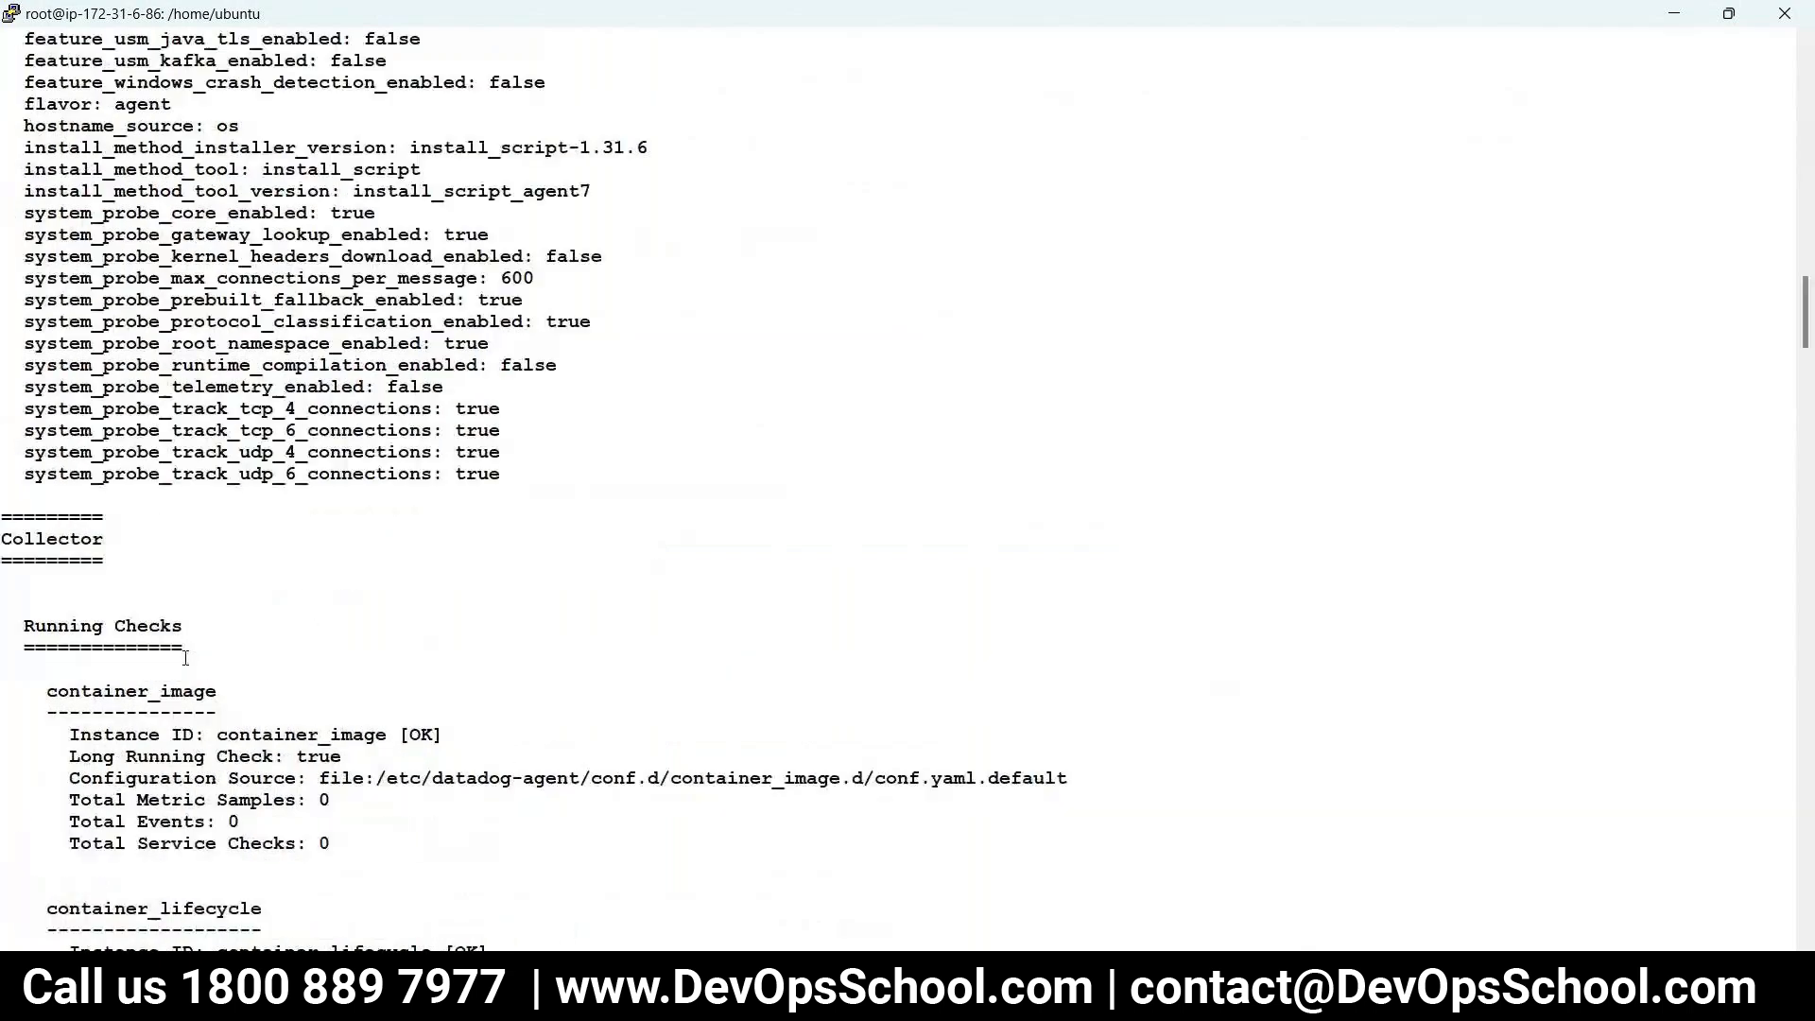
scroll(188, 659, down, 20)
scroll(332, 713, up, 4)
scroll(333, 711, down, 20)
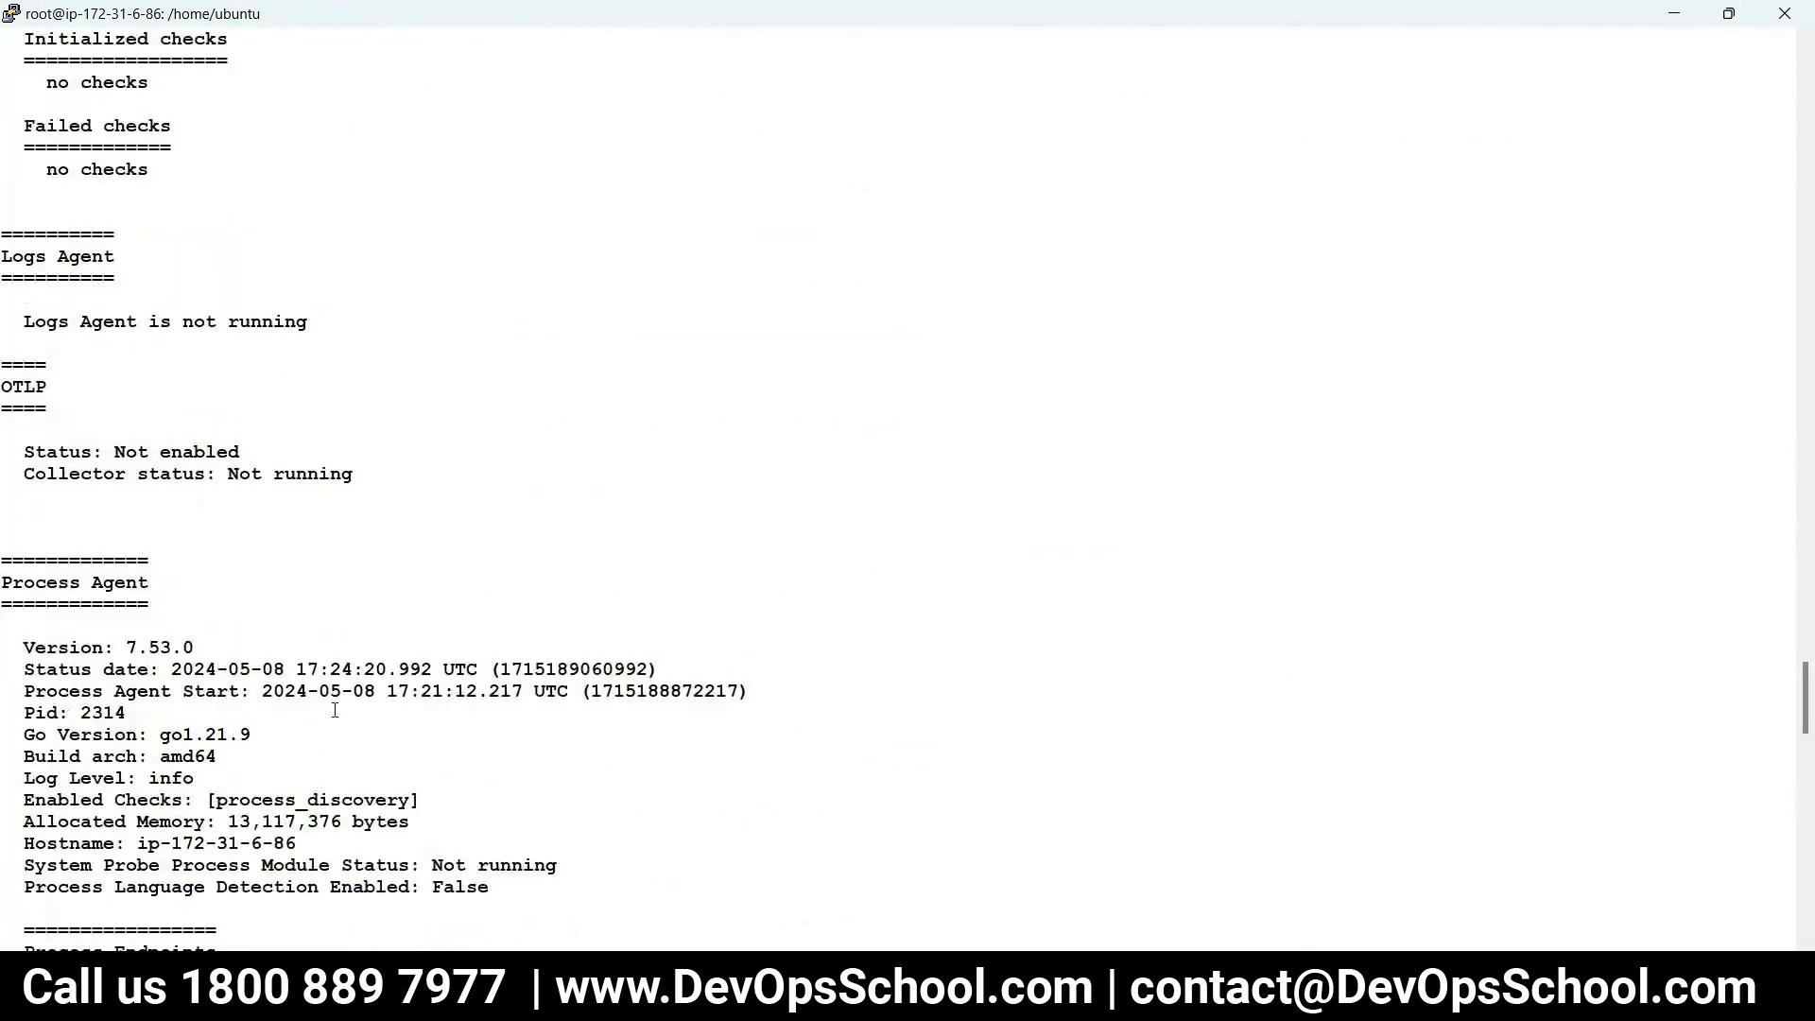
- Switch to Chrome and open devopsschool.com/blog in a new tab
key(alt+Tab)
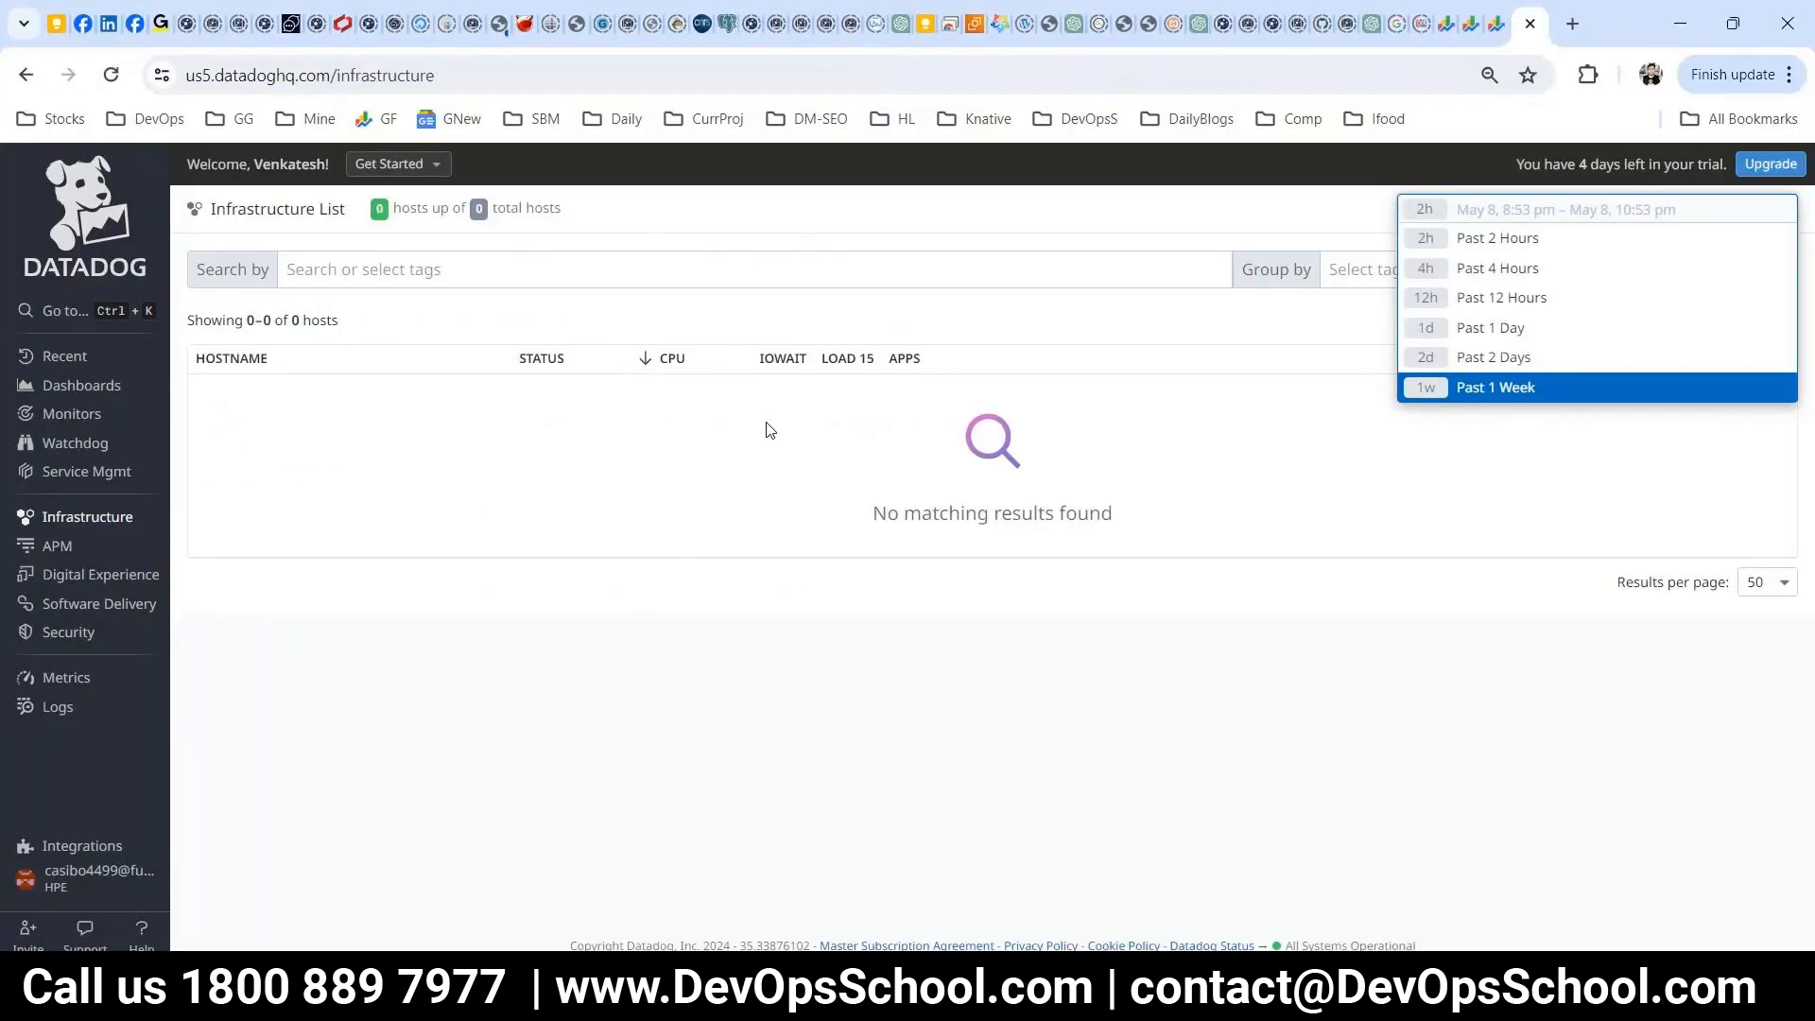
key(ctrl+t)
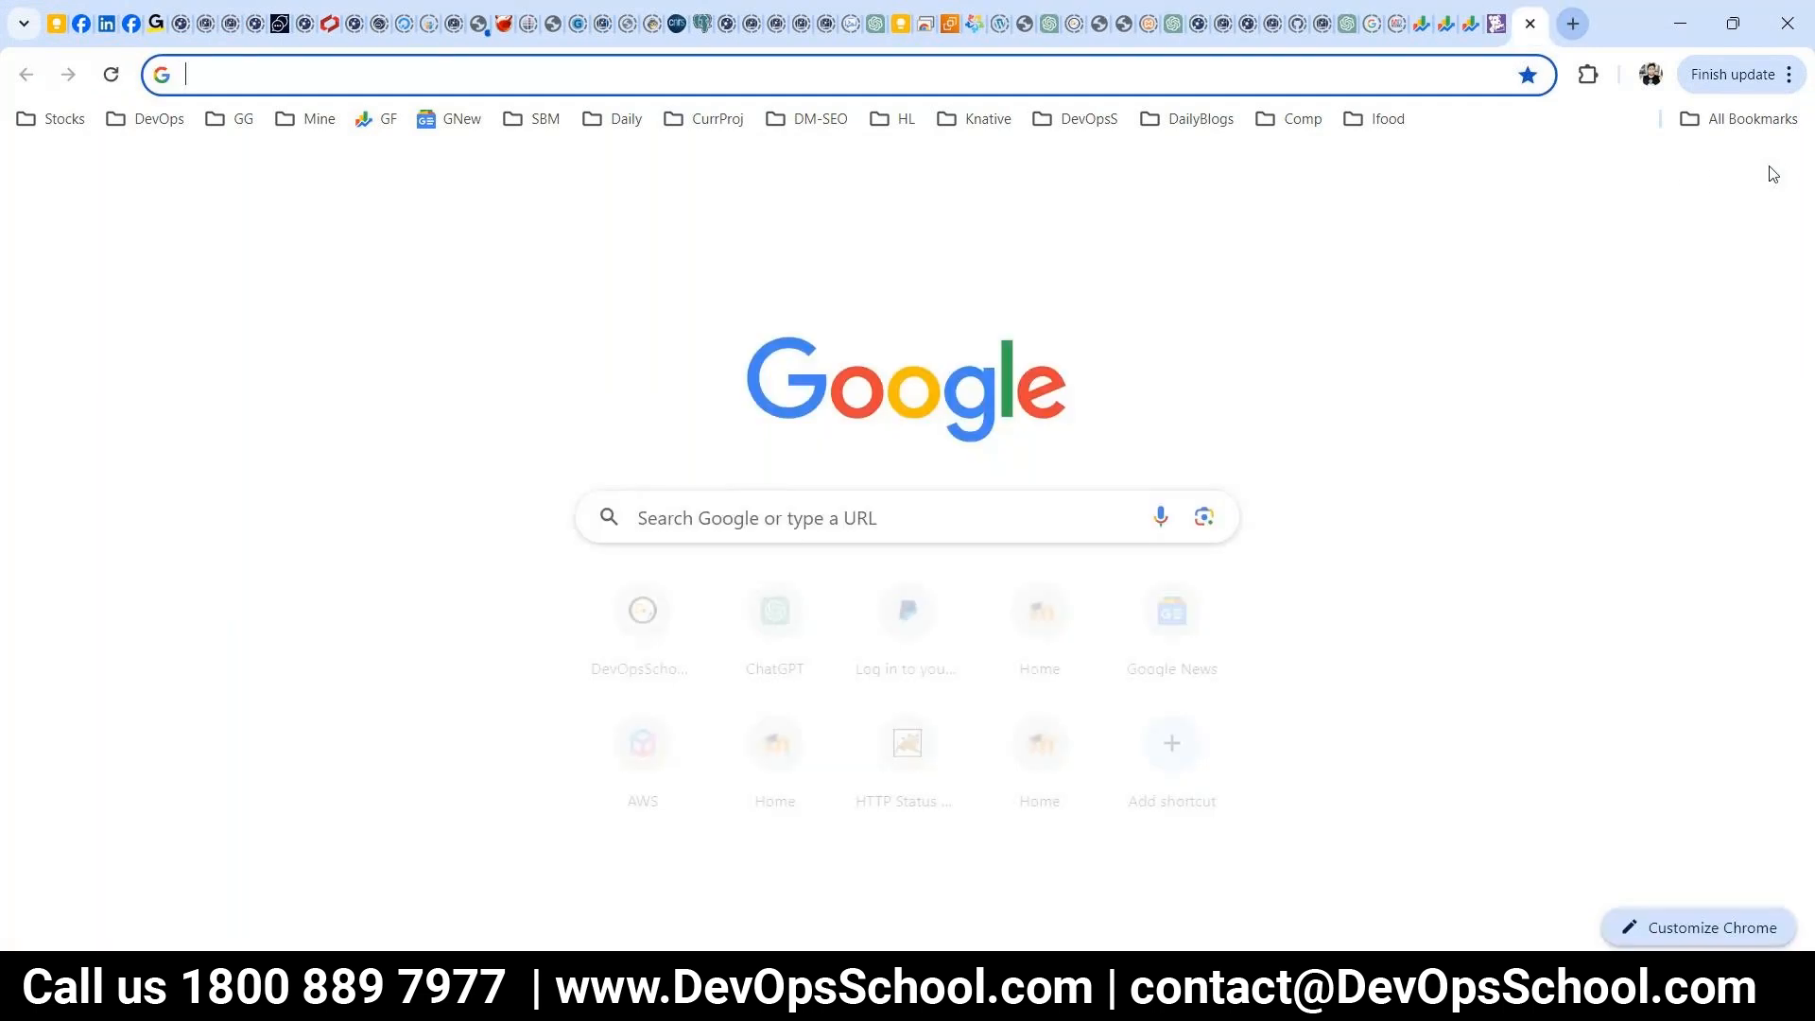
text(dev)
key(Return)
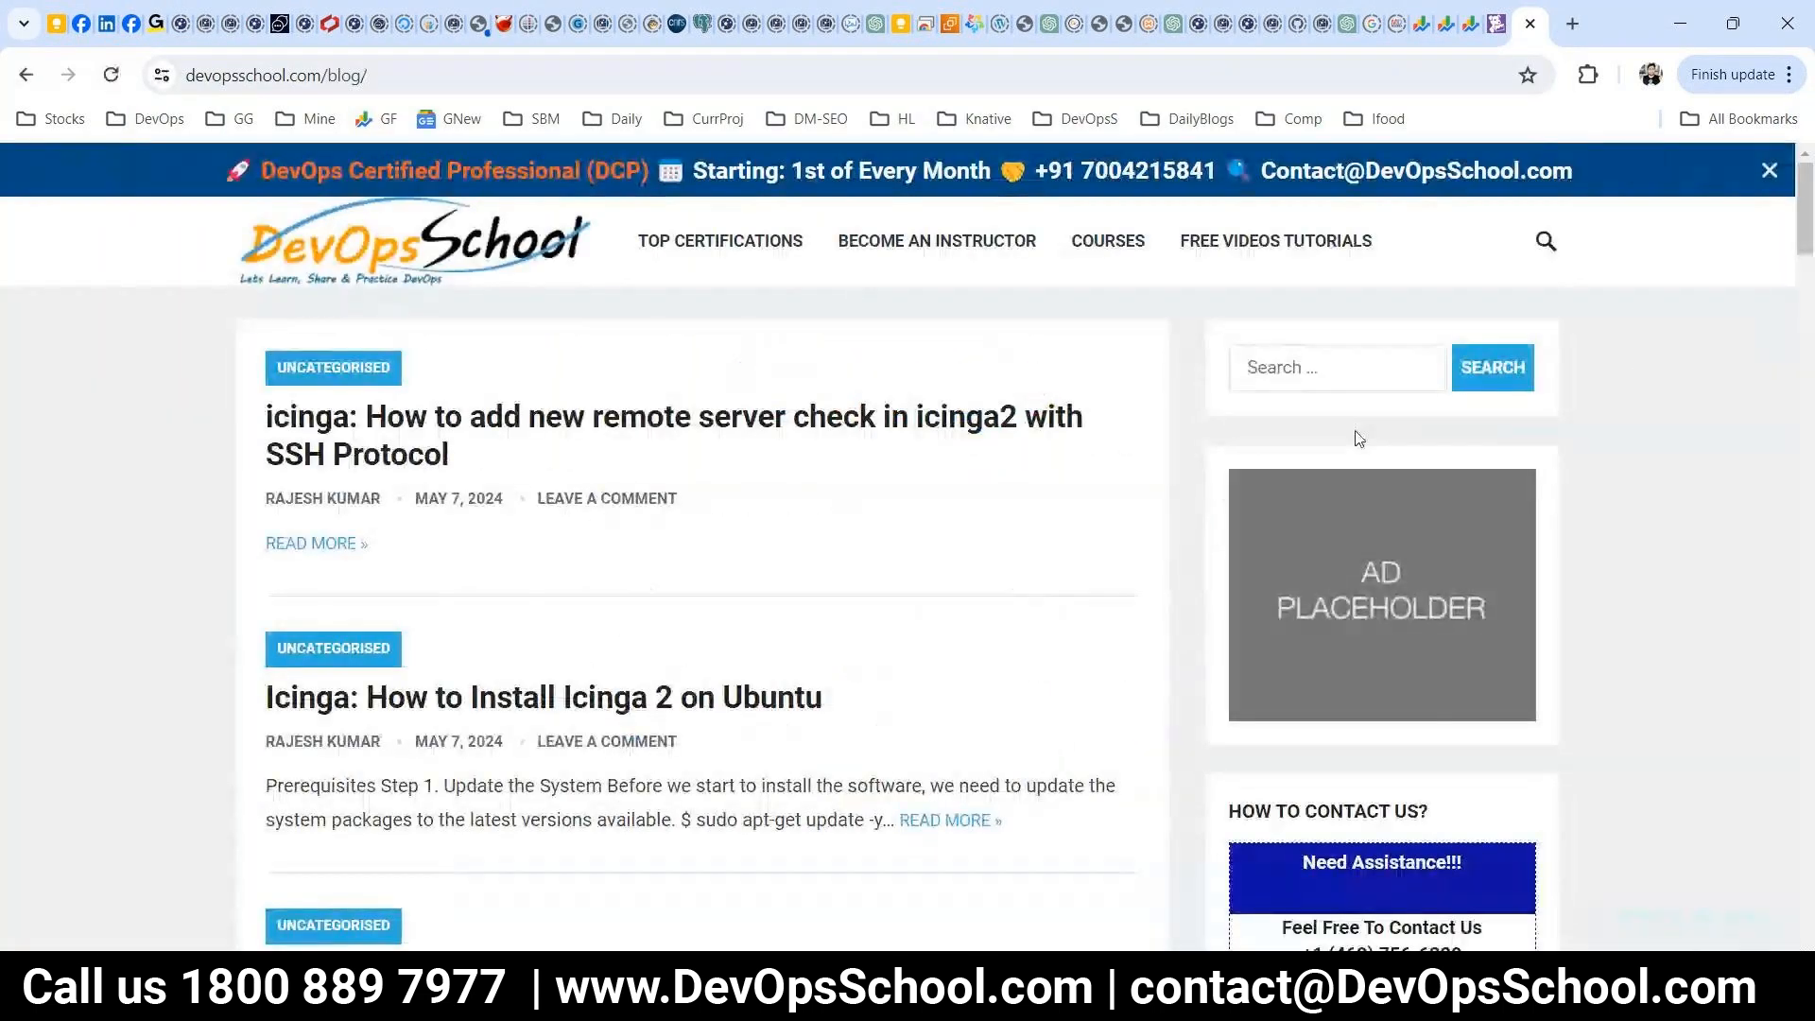
- Search the blog for "datadog linux" and highlight the article title about installing the datadog agent in Ubuntu Linux
click(1277, 378)
text(data)
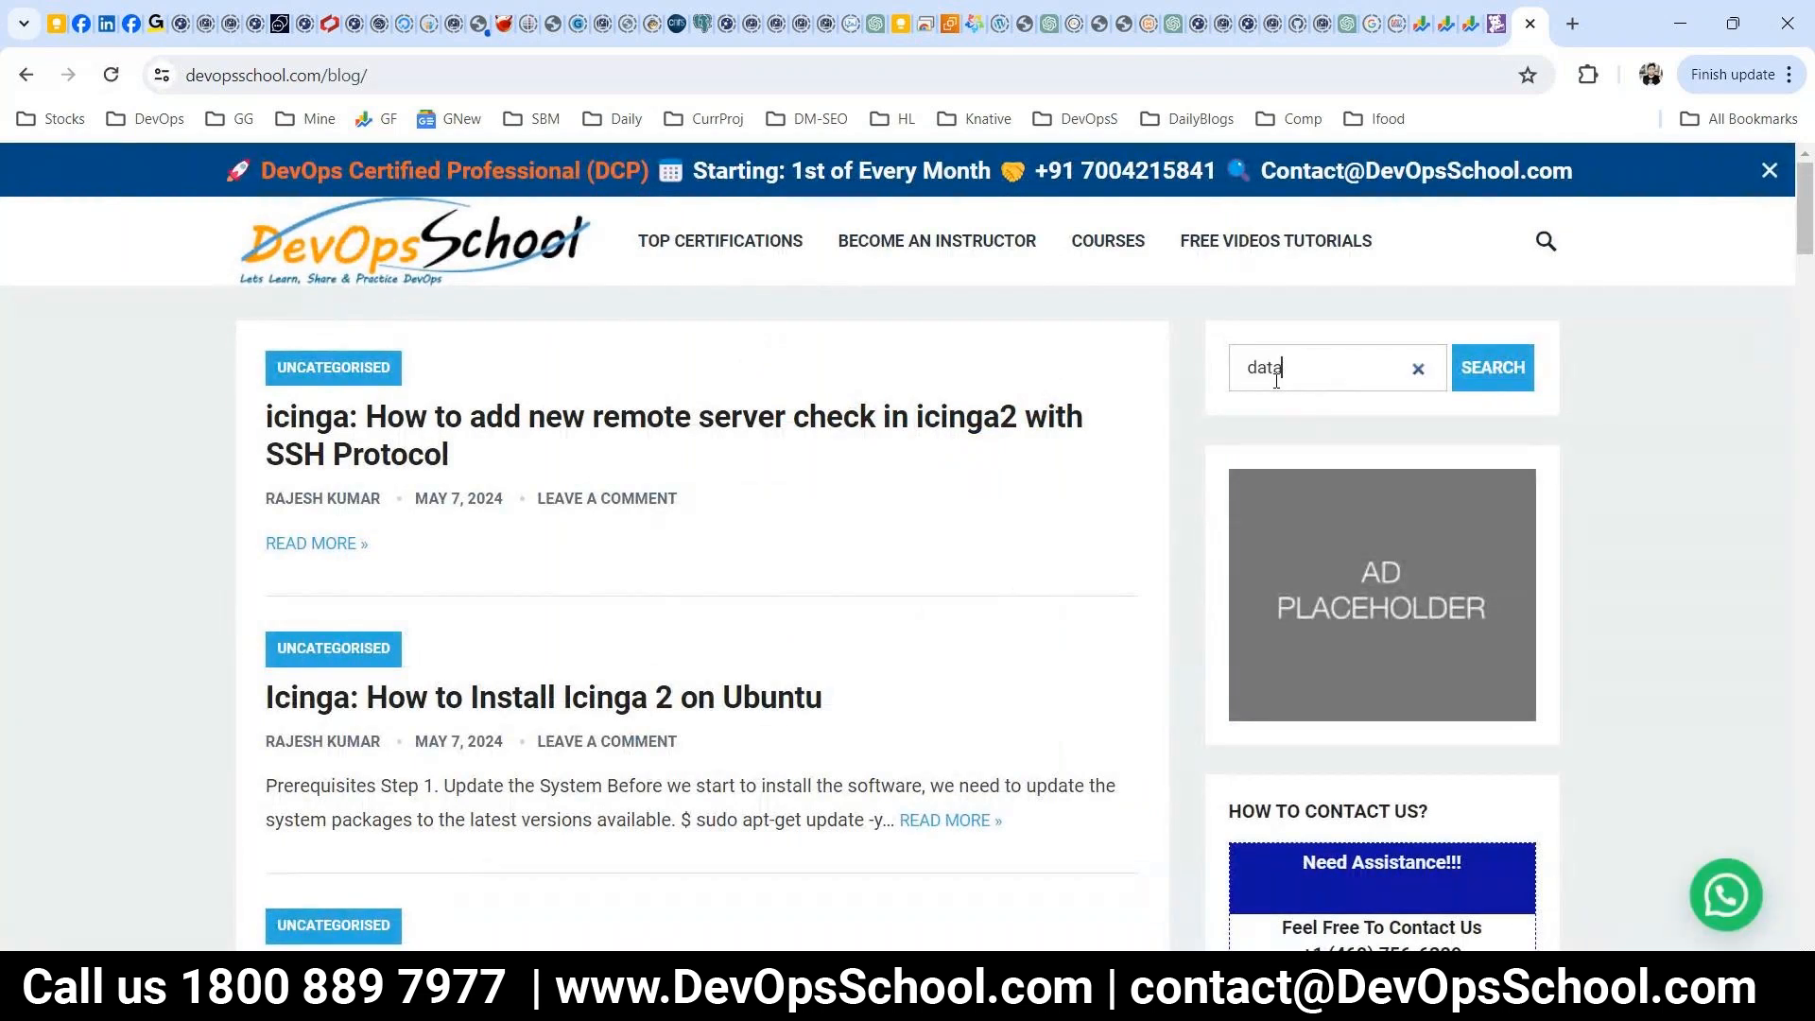
text(dog linux)
key(Return)
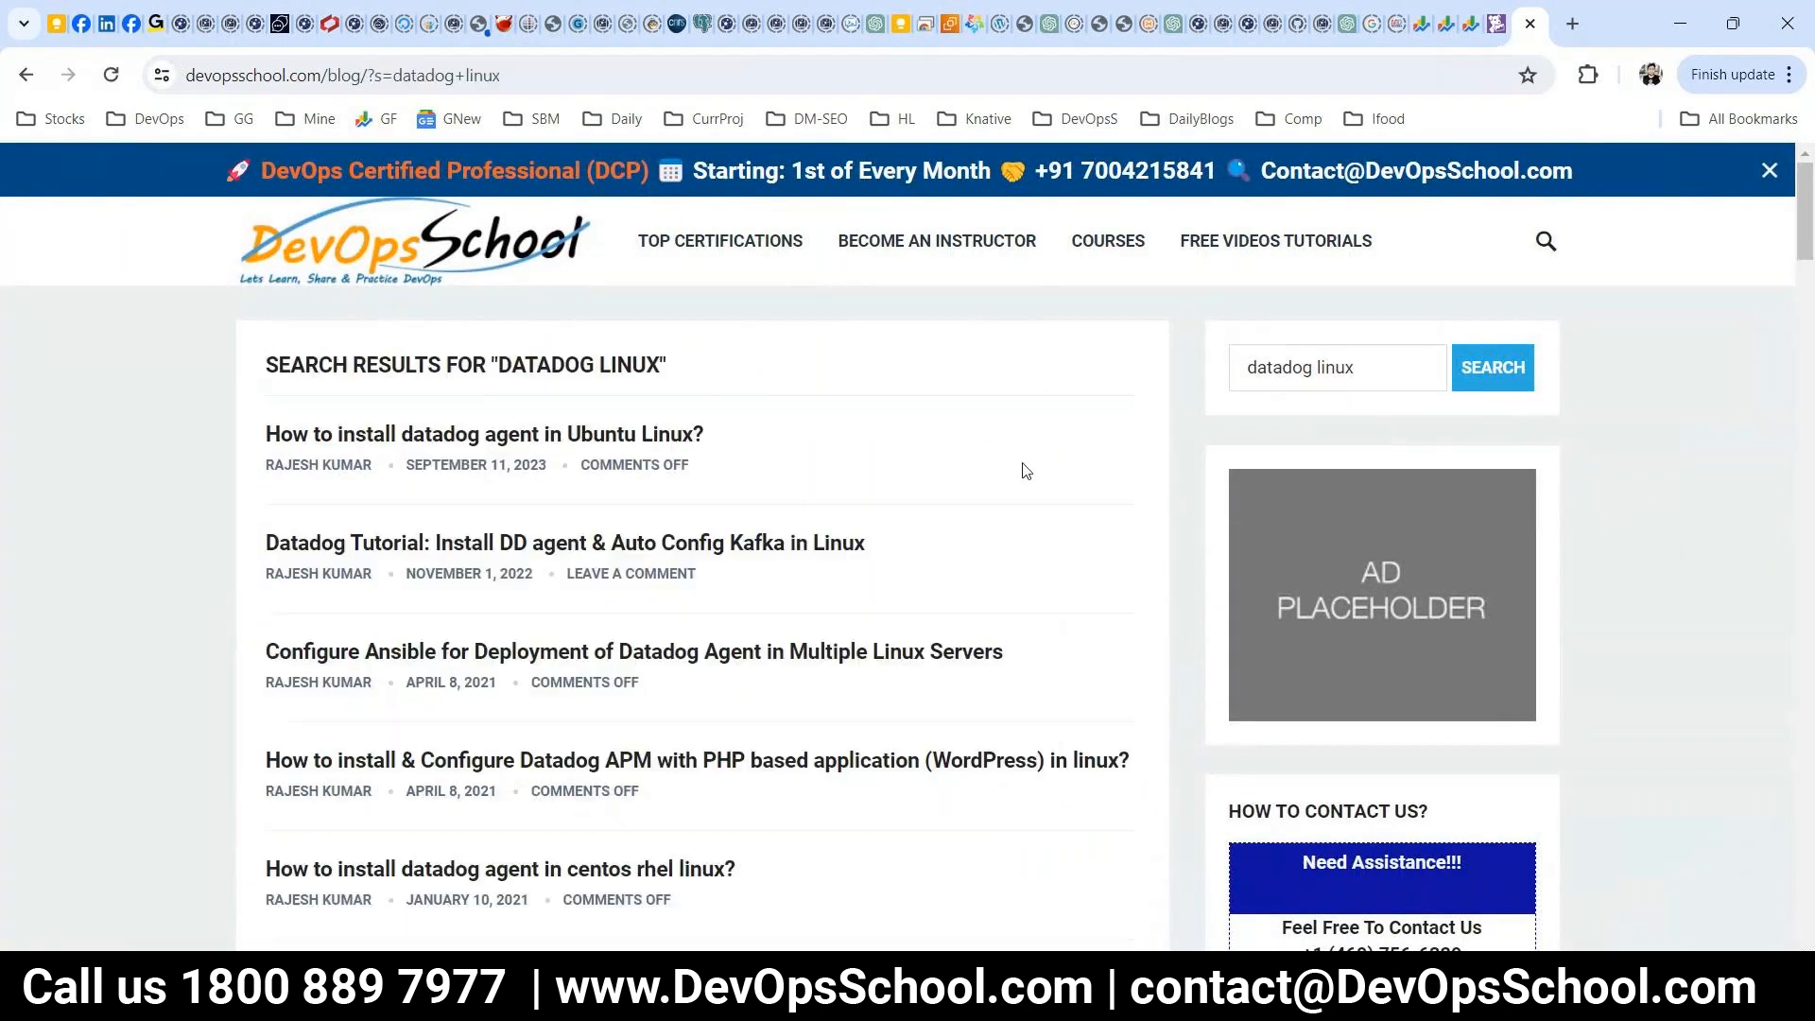
drag(257, 422, 889, 516)
click(887, 513)
drag(811, 440, 432, 437)
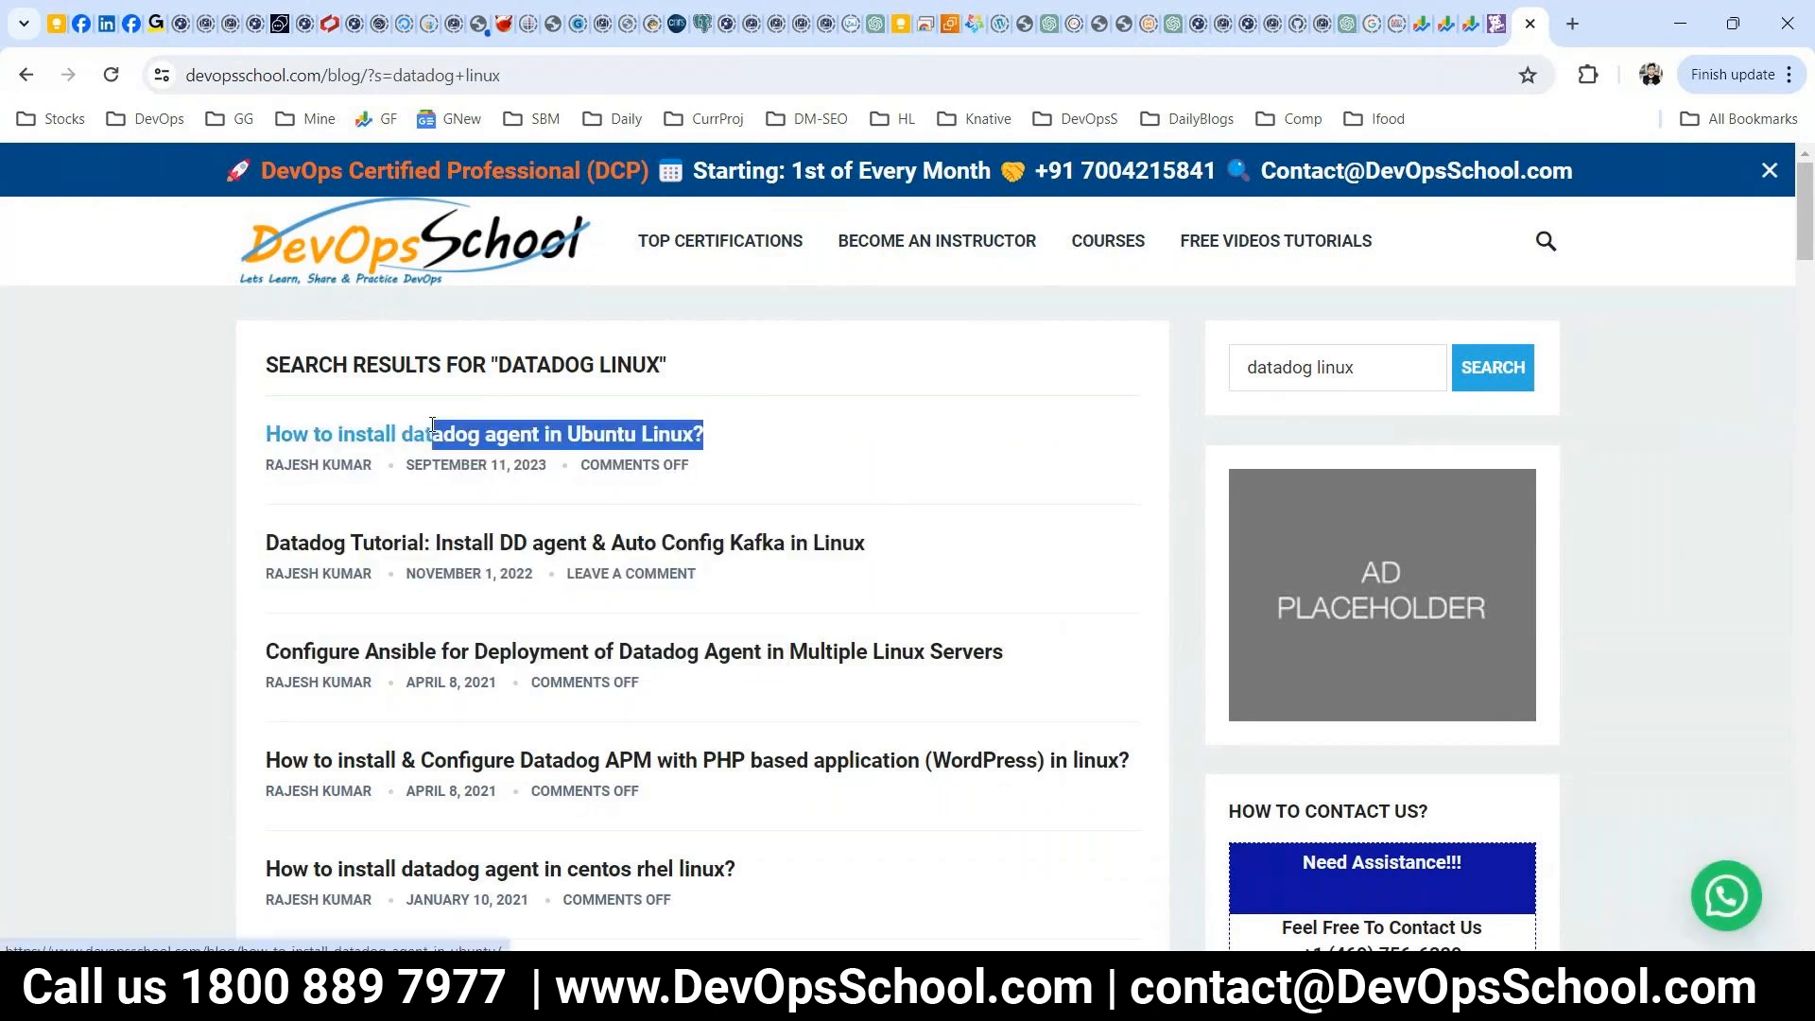
- Search the blog for "datadog windows" and highlight the article title about monitoring Apache using Datadog in Windows
click(1356, 370)
double_click(1356, 369)
text(windows)
key(Return)
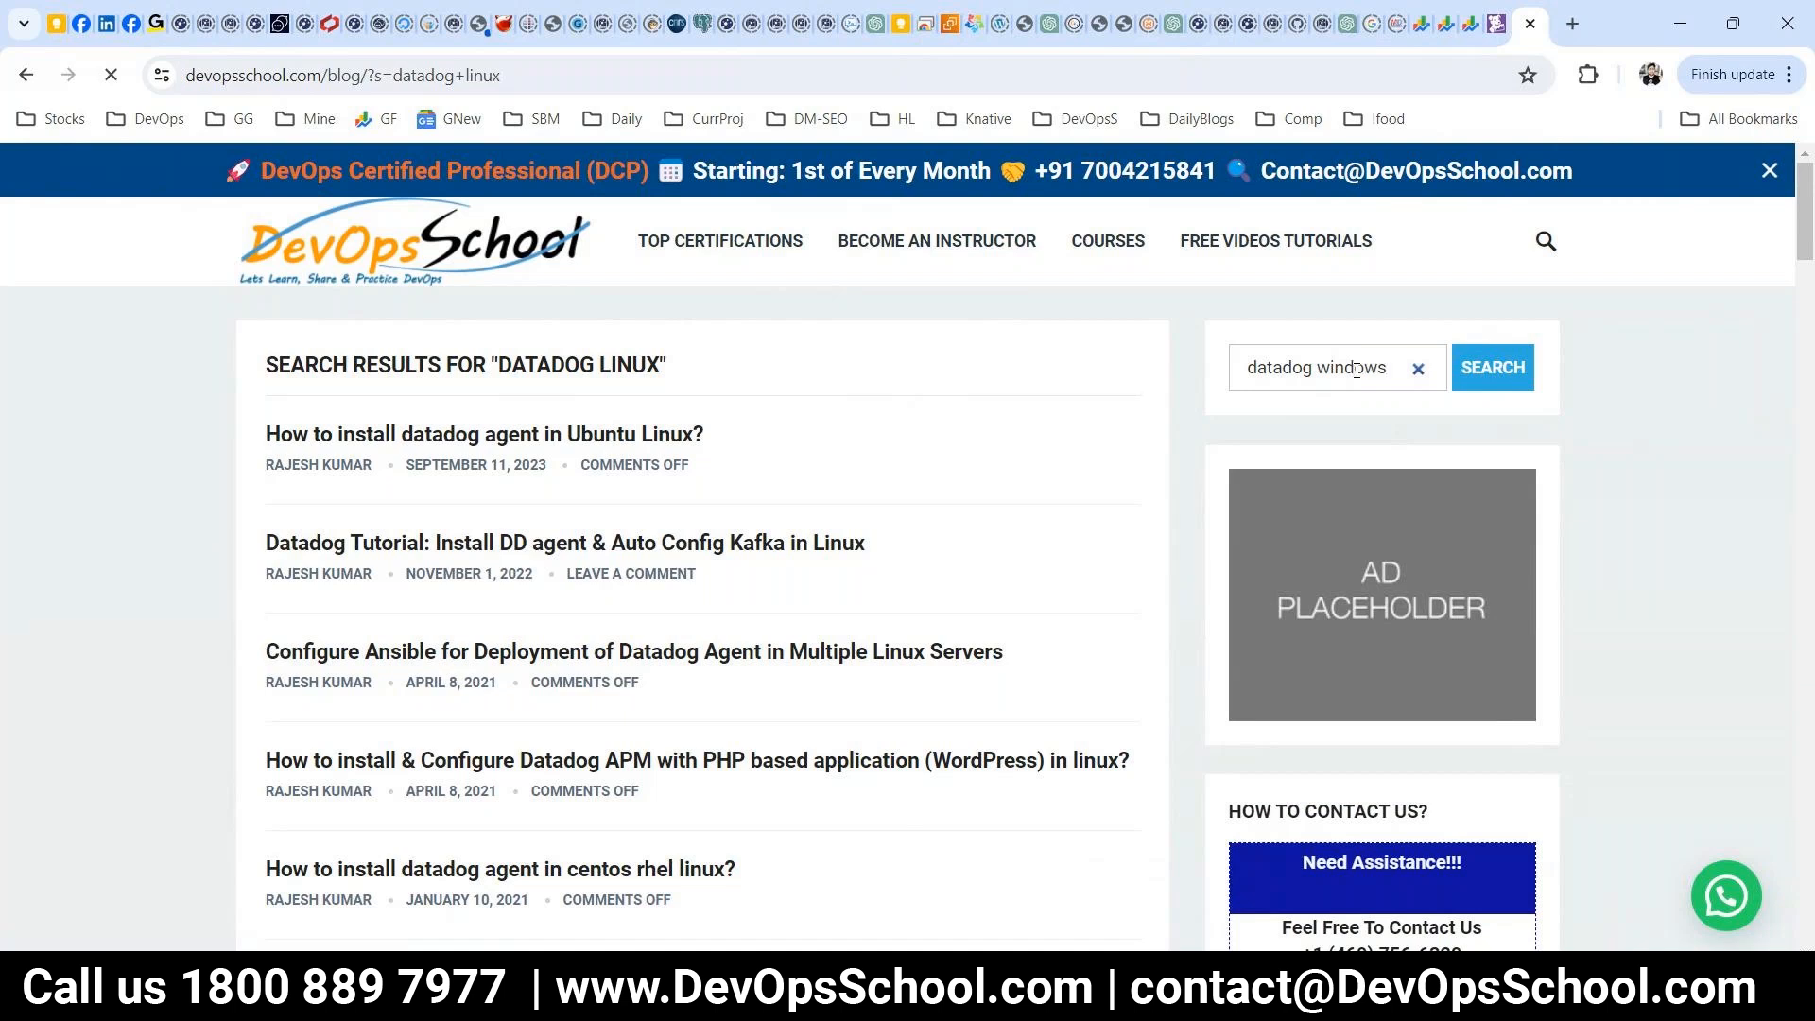
drag(934, 435, 414, 434)
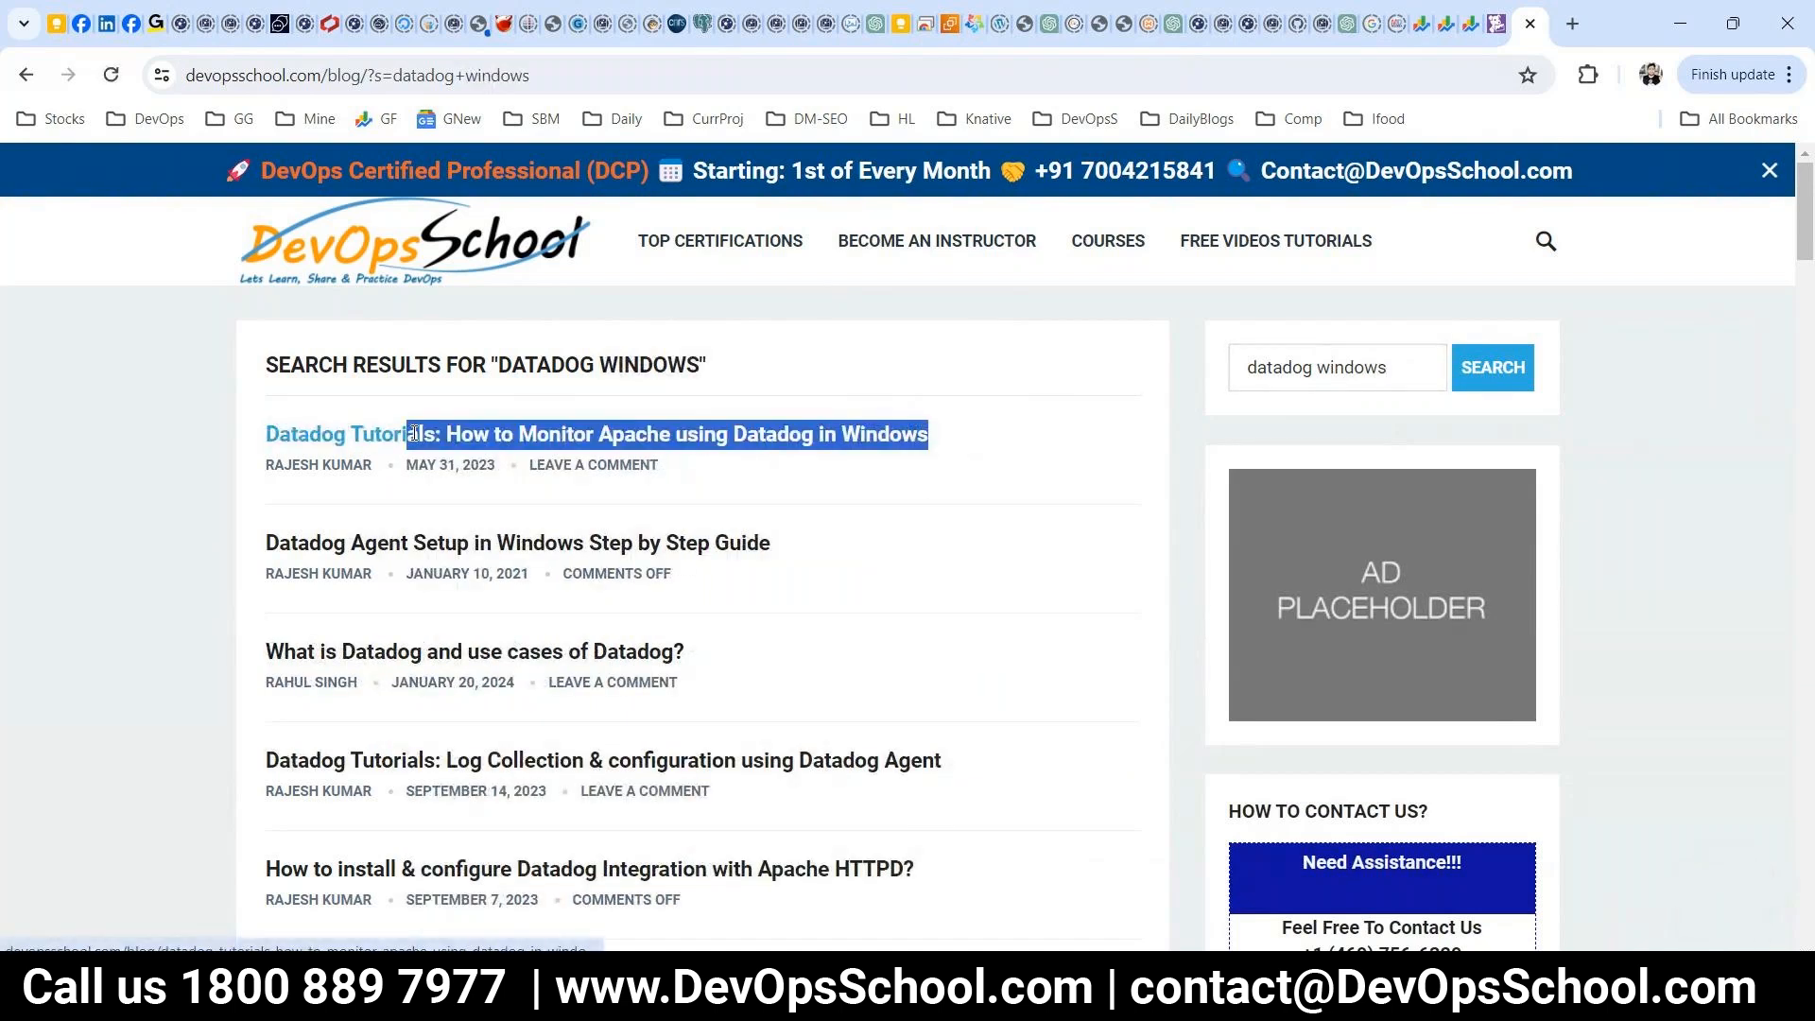
- Search the blog for "datadog apache" and highlight the article title about Datadog integration with Apache HTTPD
click(1333, 371)
double_click(1333, 382)
text(apach)
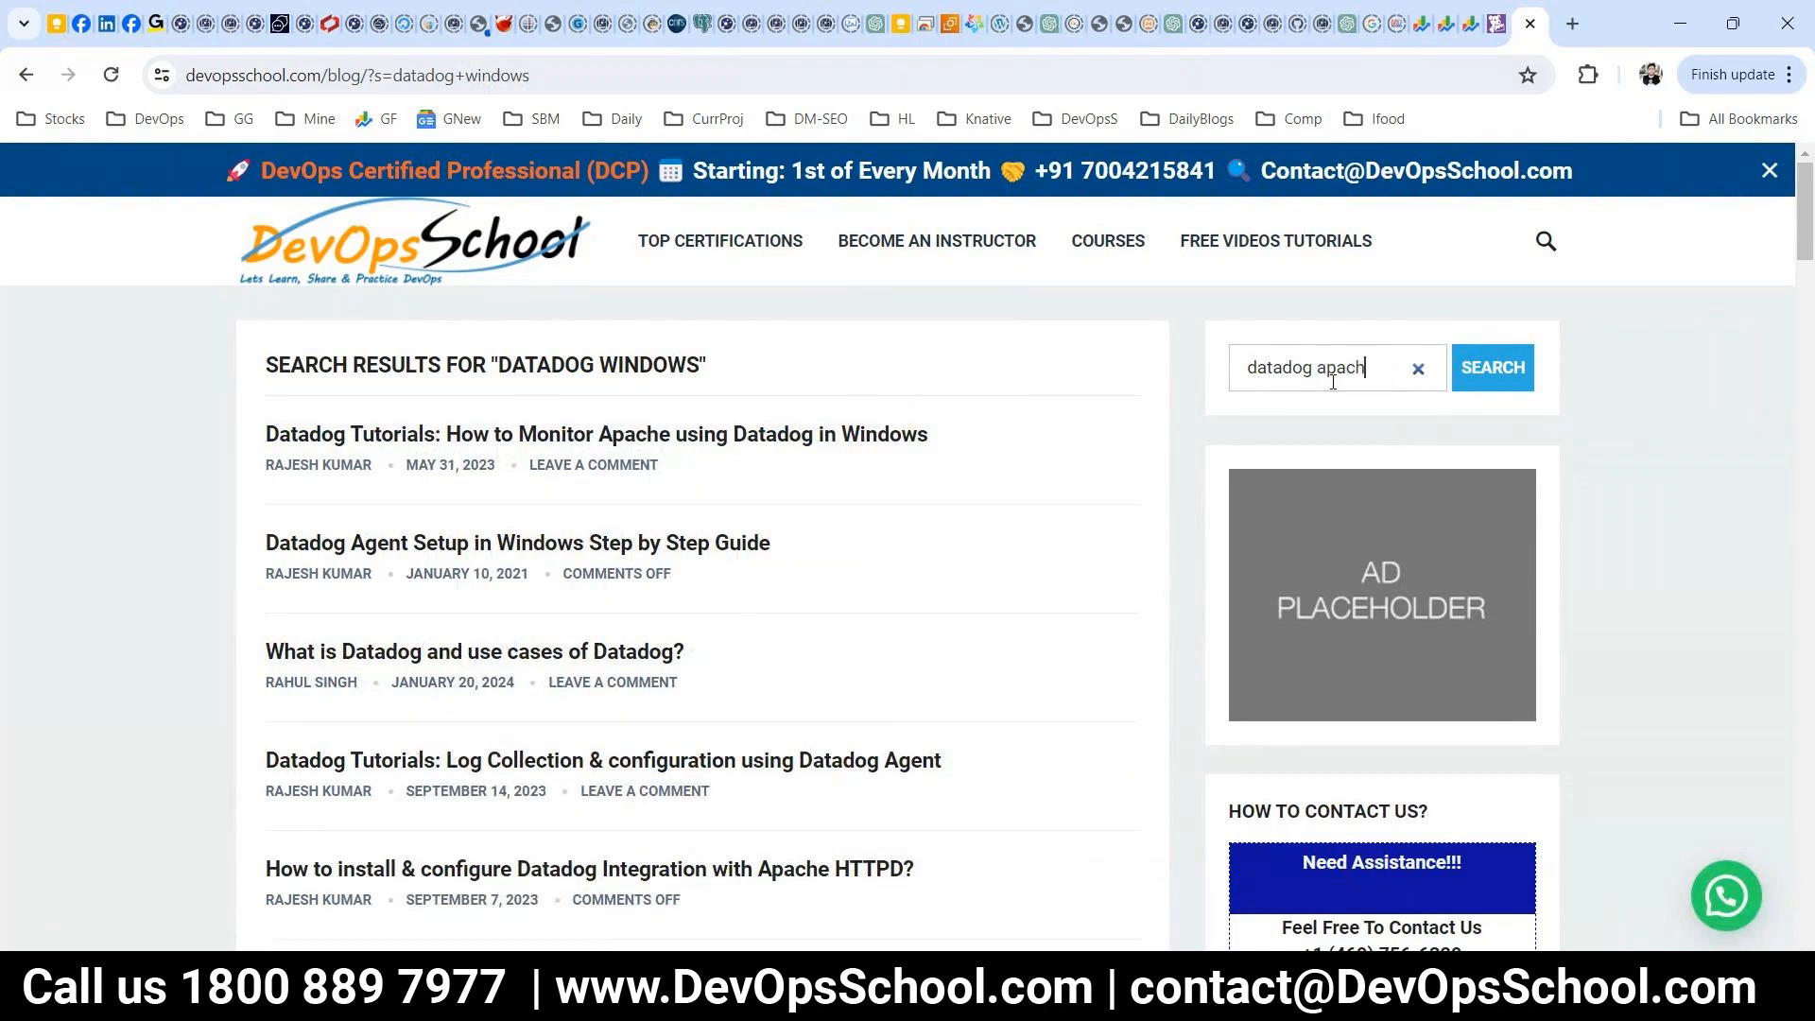
text(e)
key(Return)
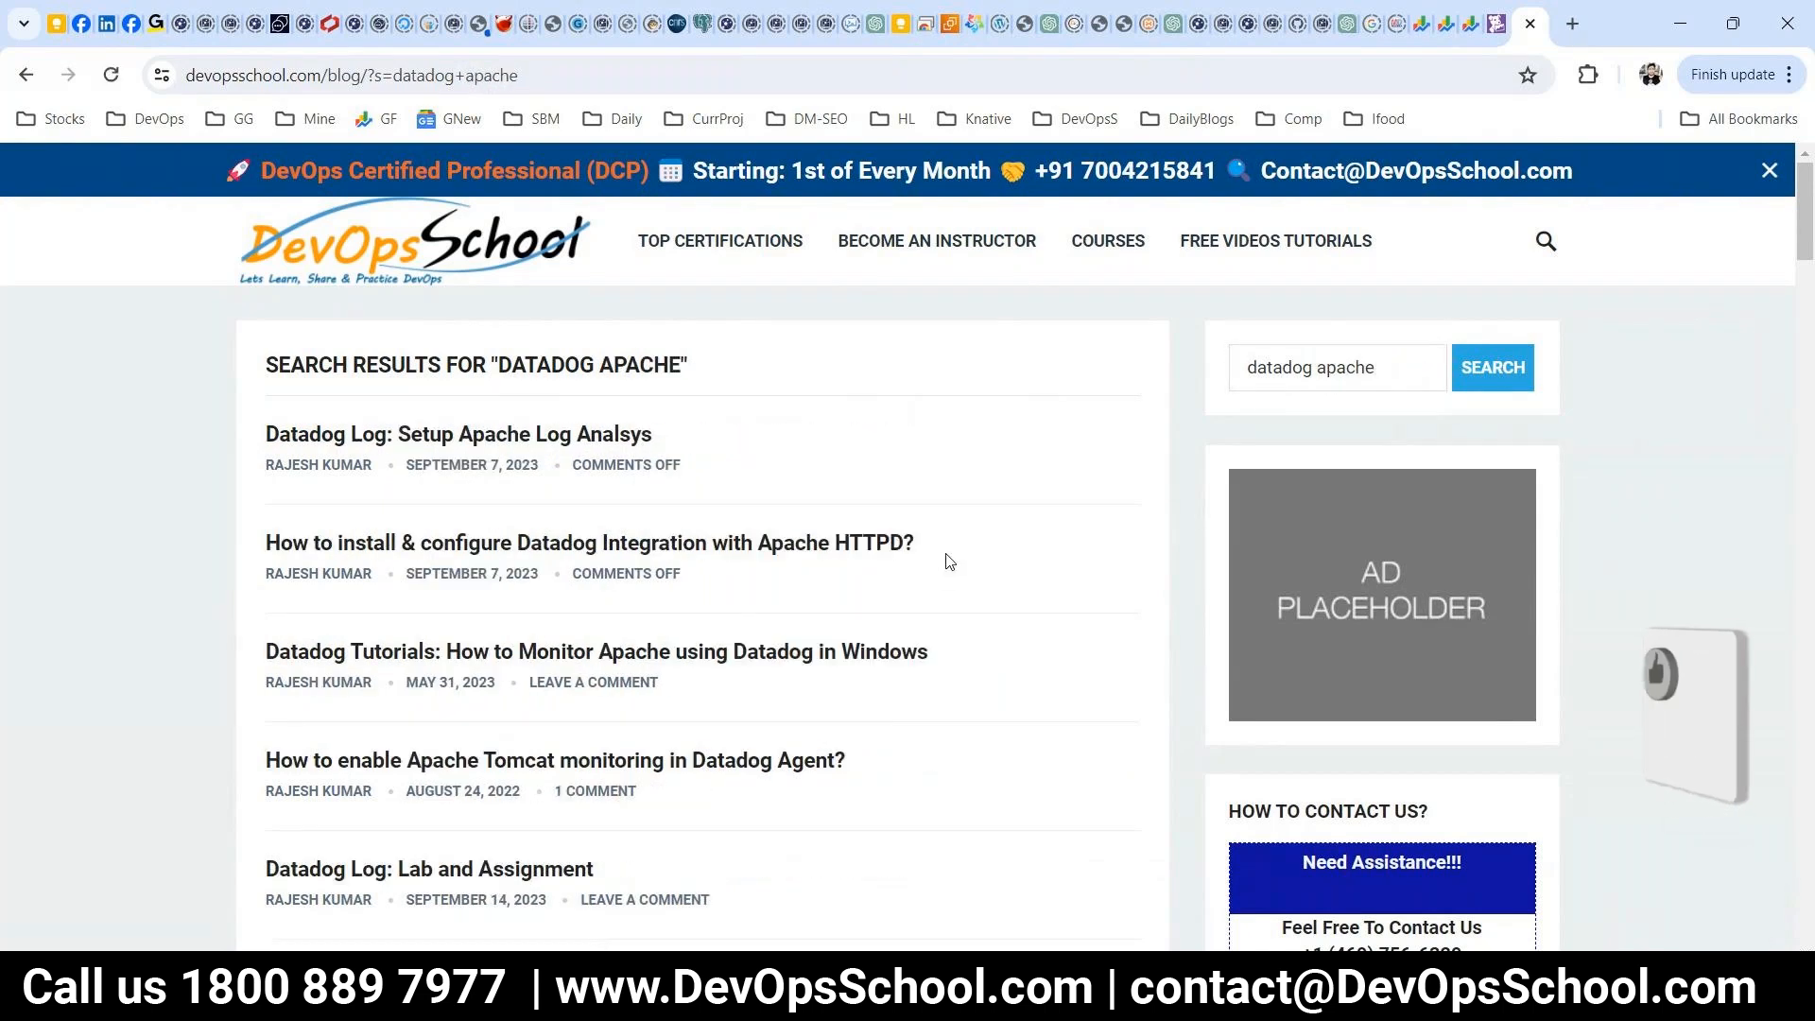
drag(931, 546, 693, 539)
- Search the blog for "datadog mysql"
double_click(1332, 372)
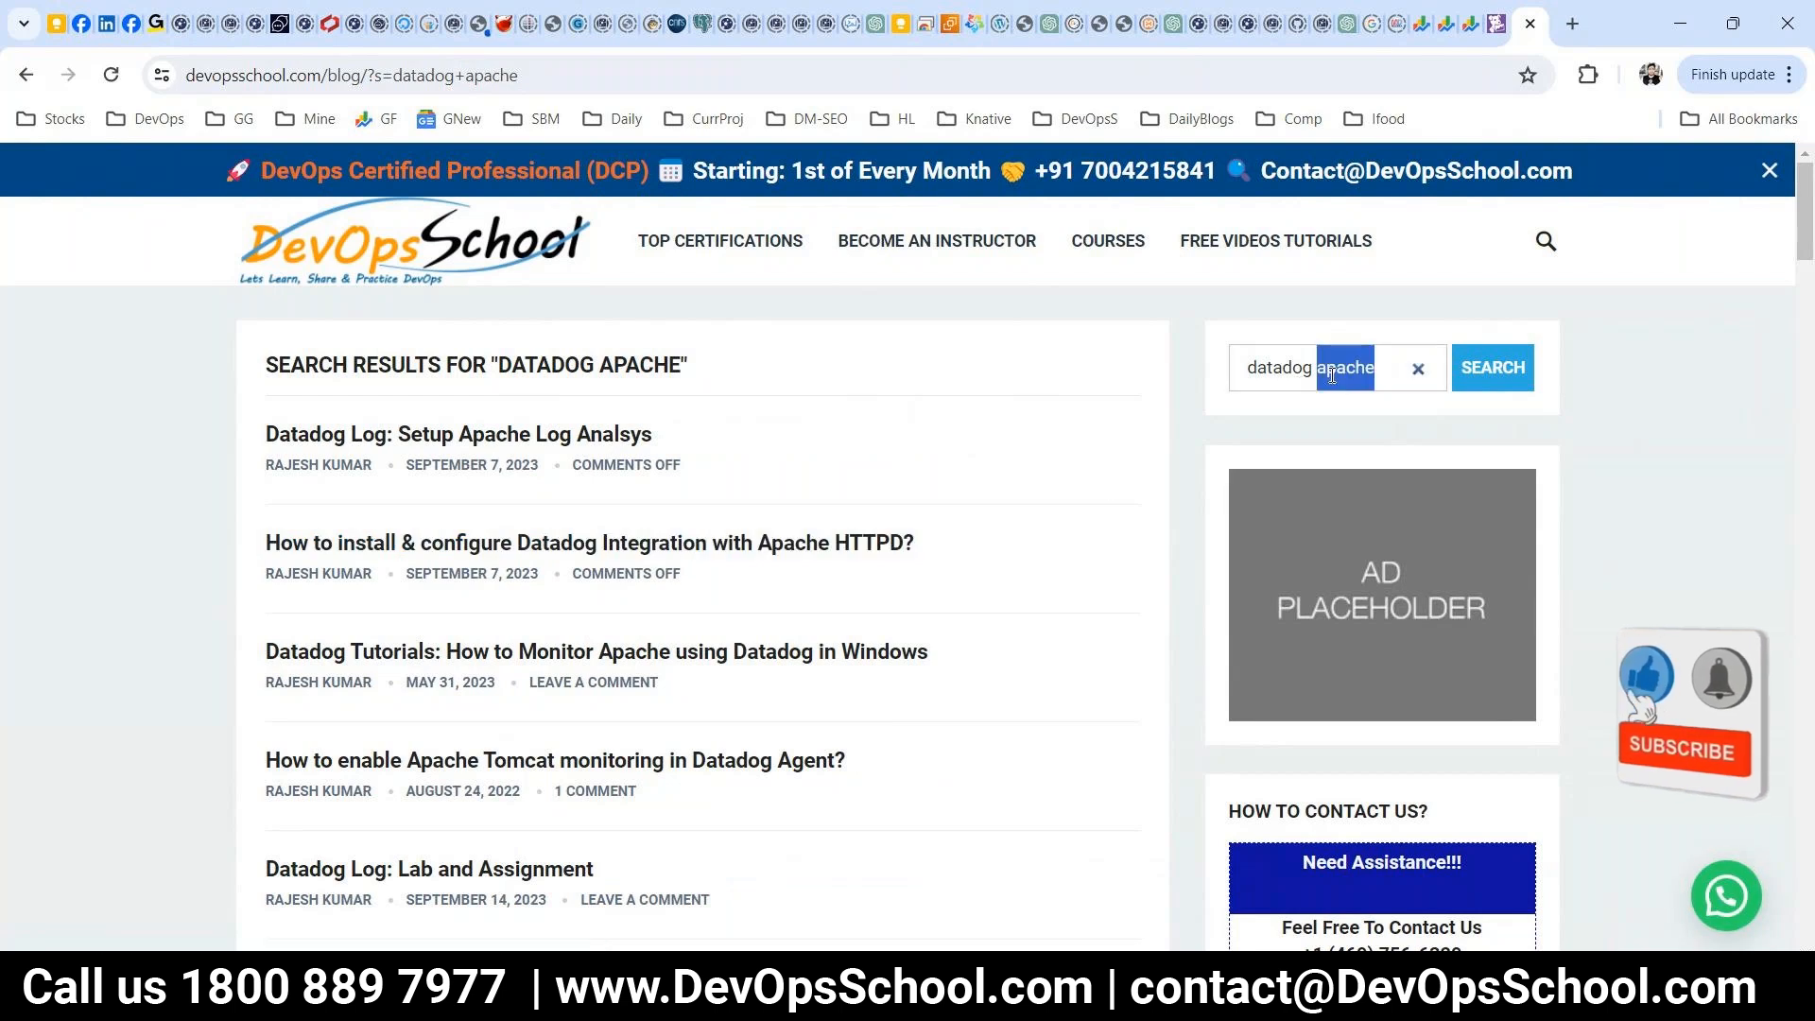
text(mysql)
key(Return)
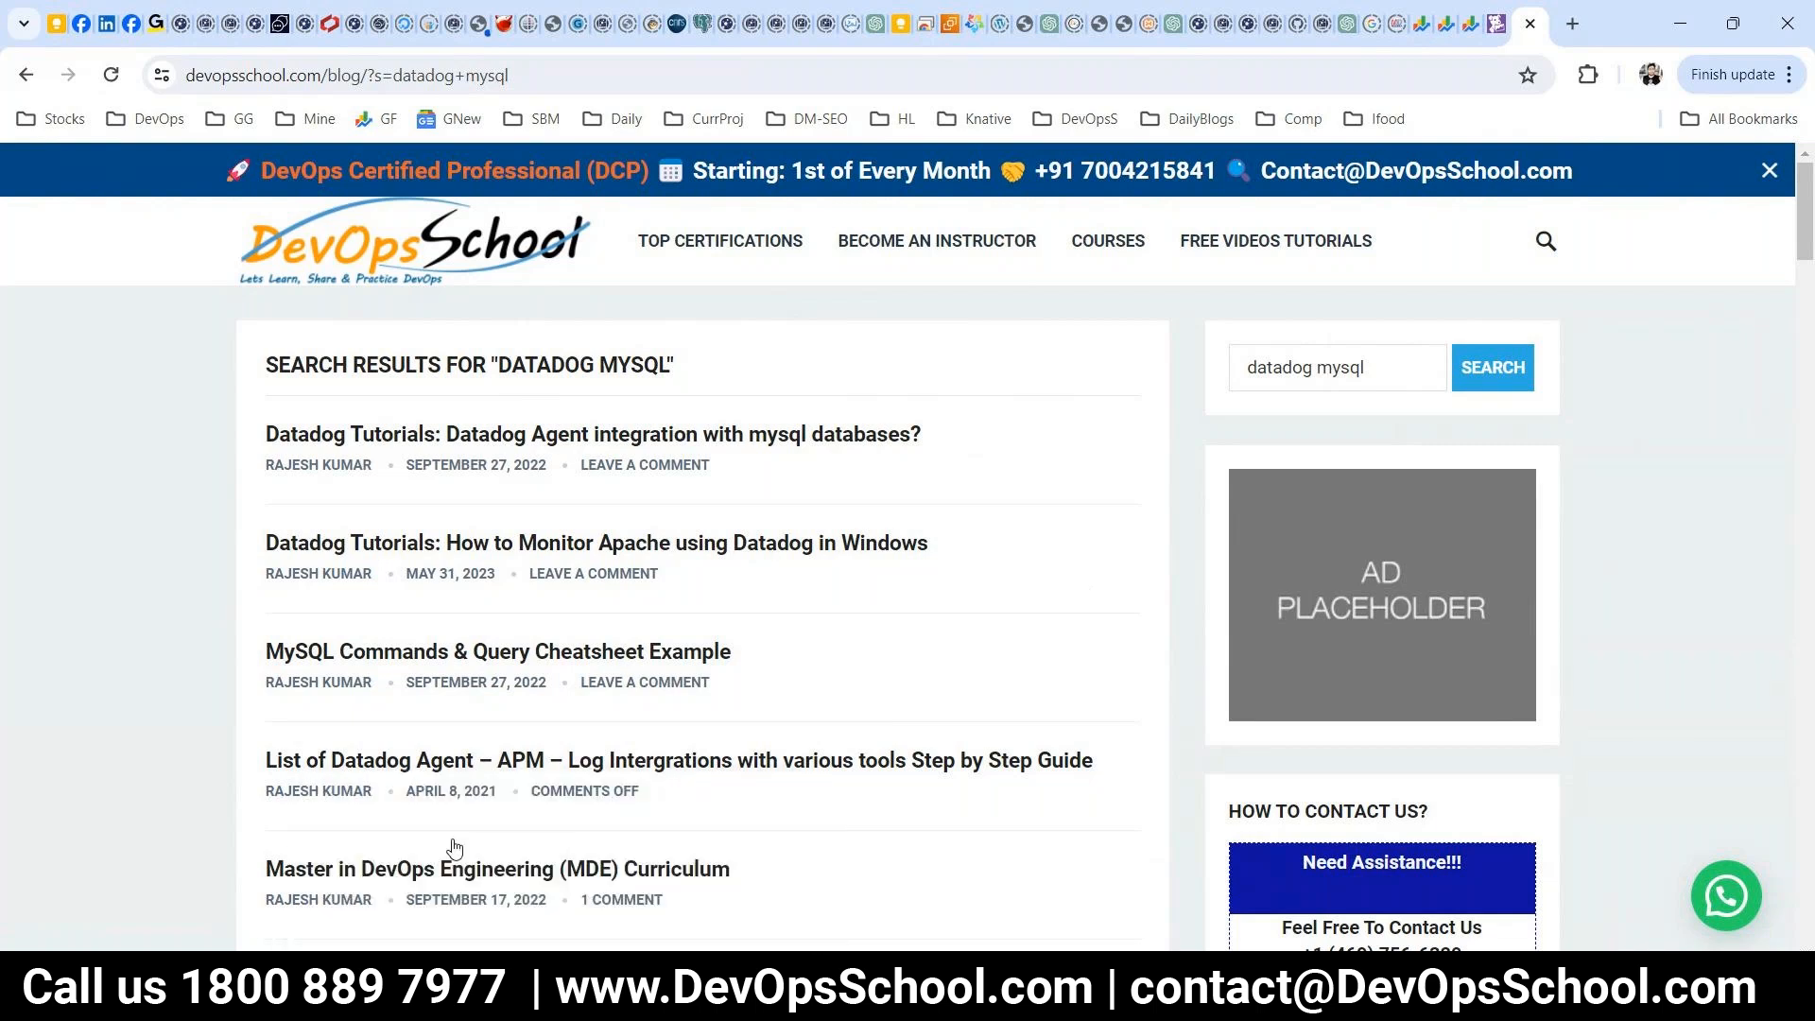
- Return to Datadog's infrastructure list, open the details of host ip-172-31-6-86 and examine its metrics and processes
click(1499, 24)
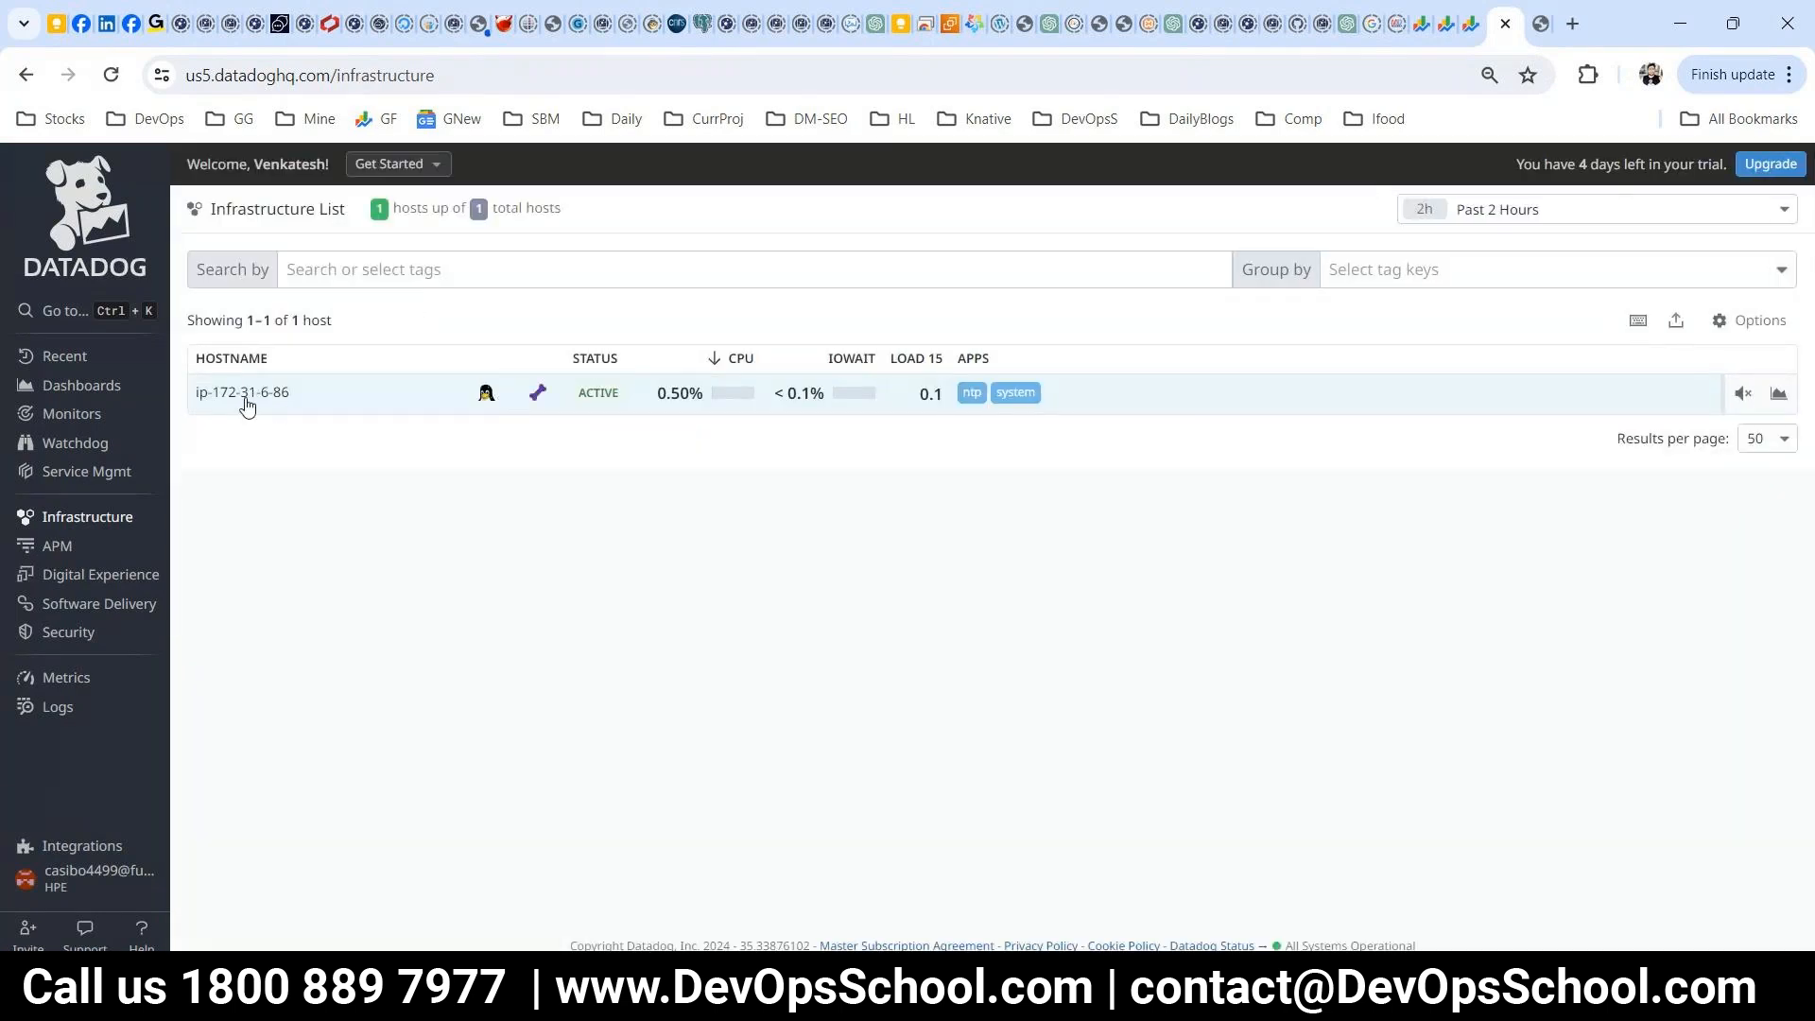
click(247, 396)
mouse_move(1182, 1002)
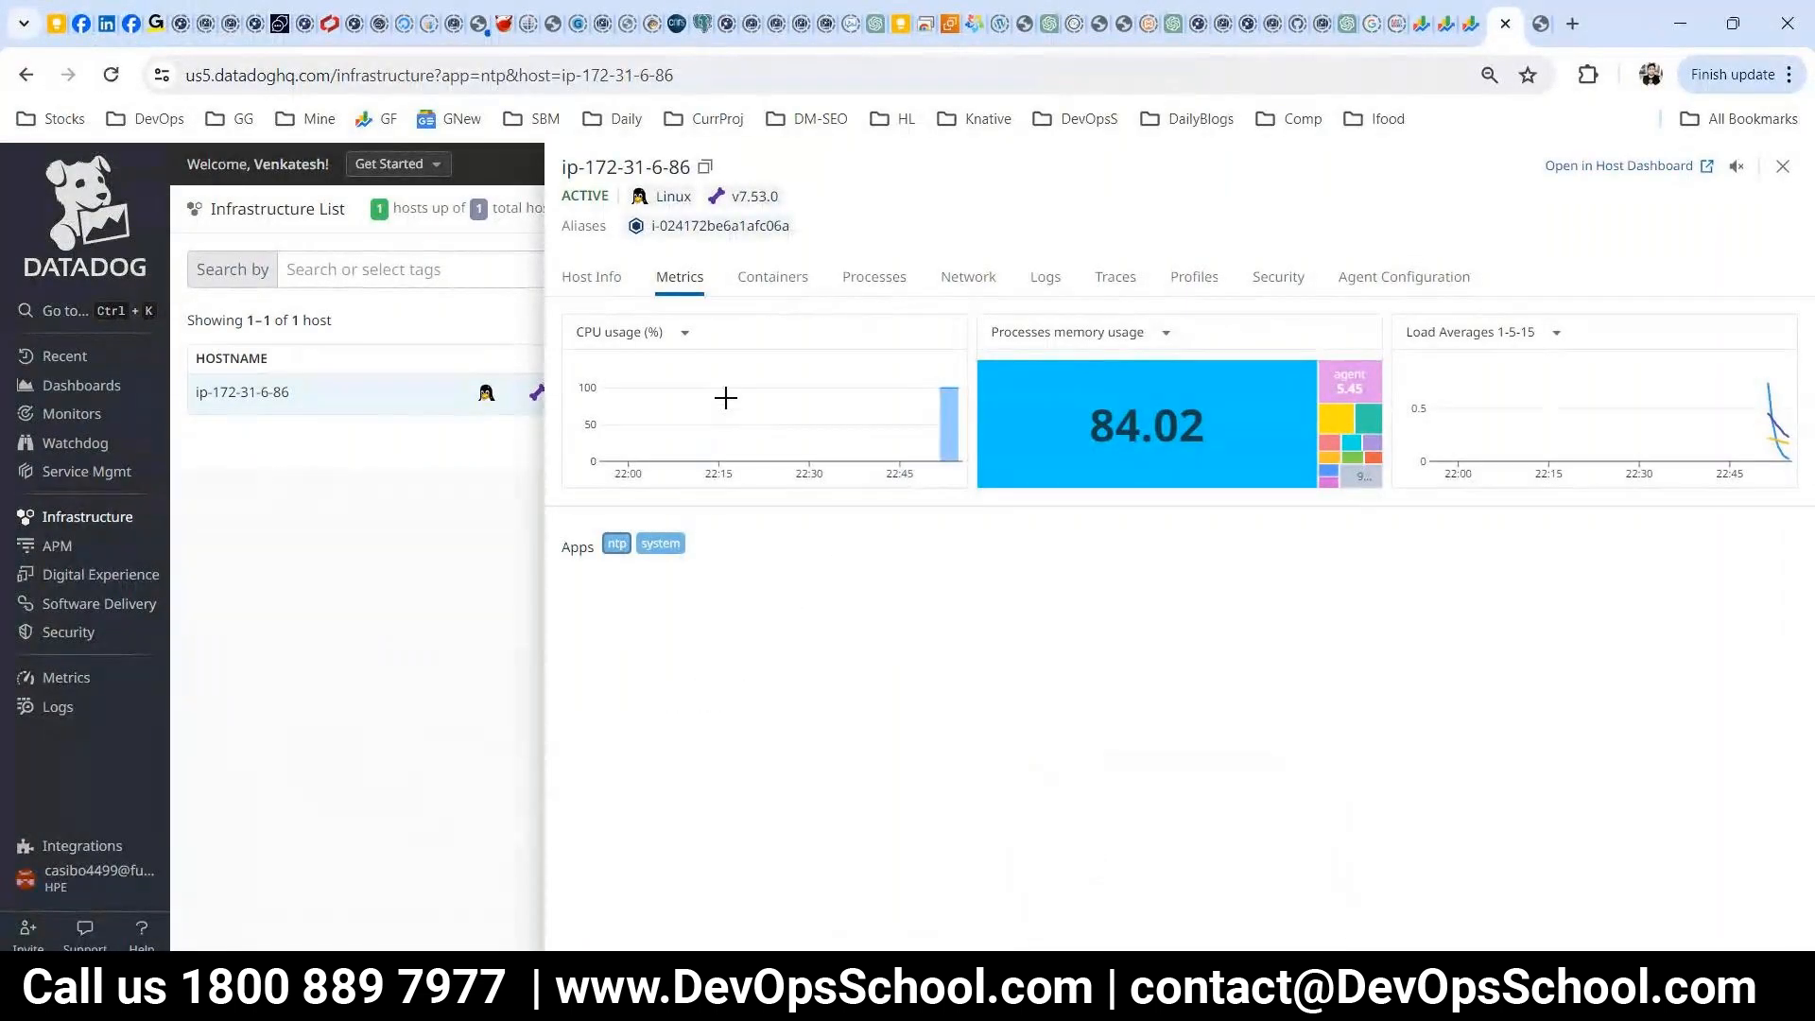
click(873, 282)
drag(1050, 581, 1394, 593)
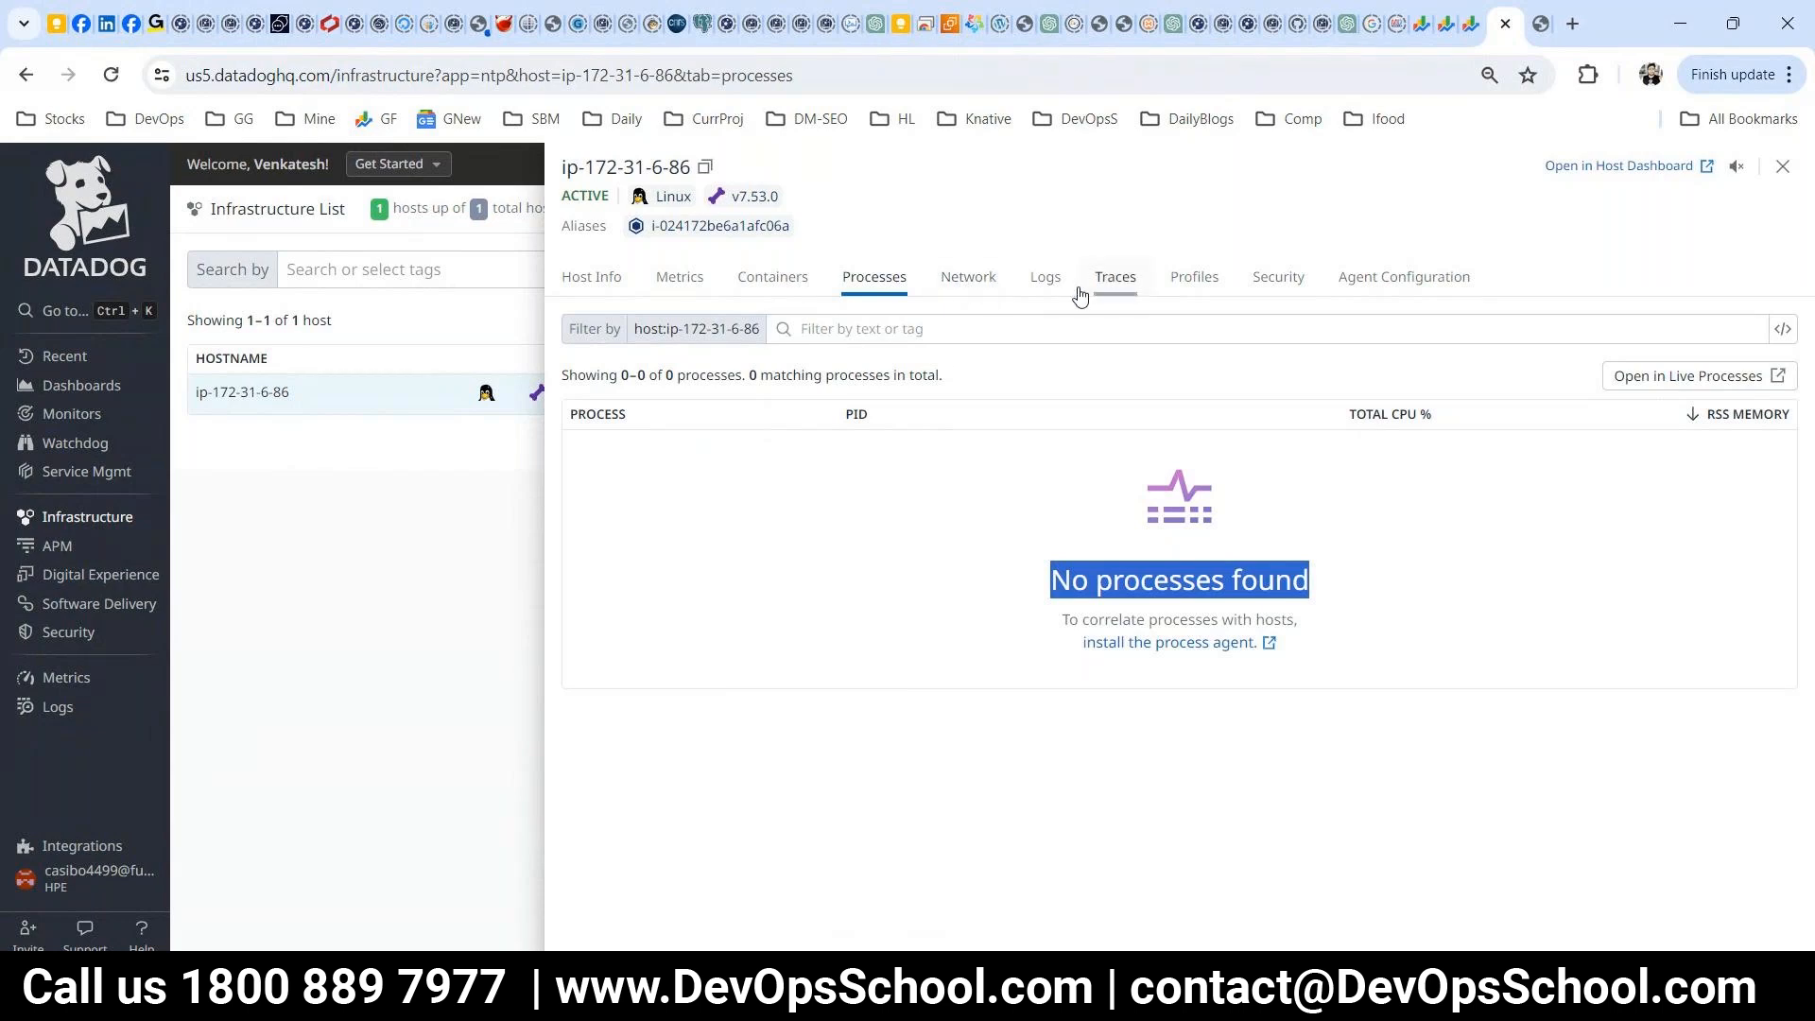
- Review the host's traces, logs, metrics and containers, ending on its processes view
click(1112, 281)
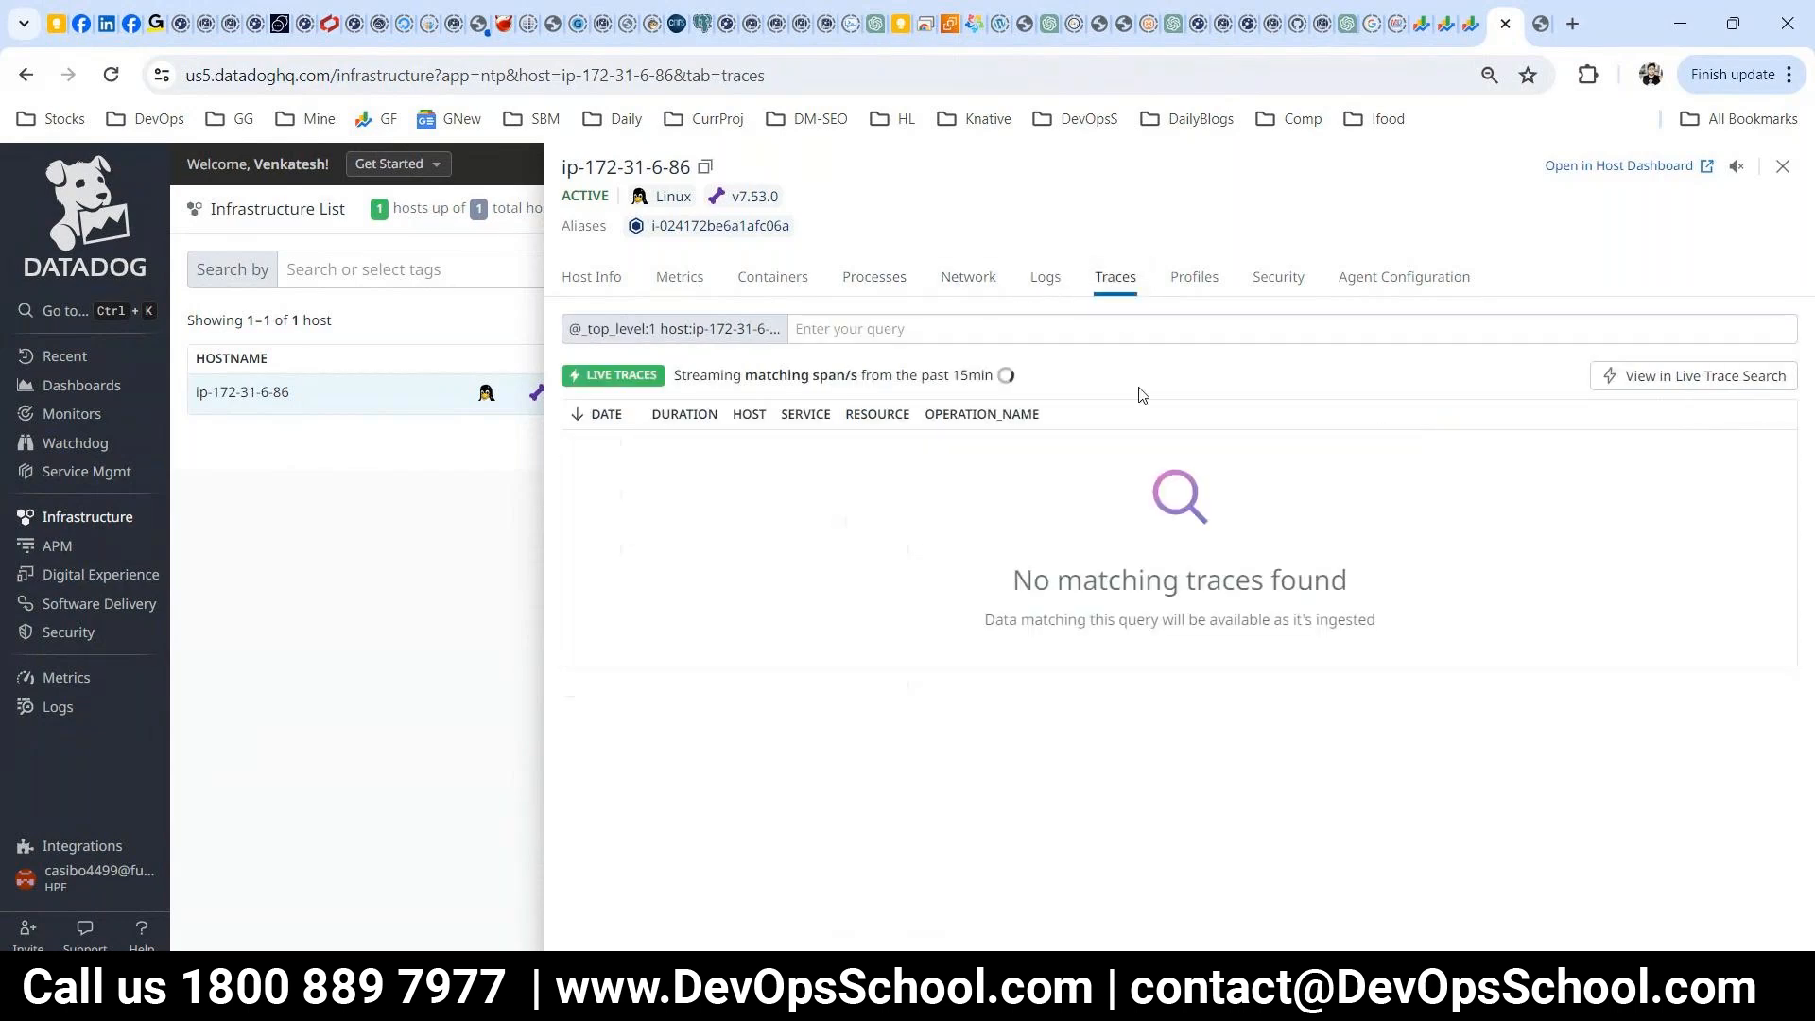
click(1045, 280)
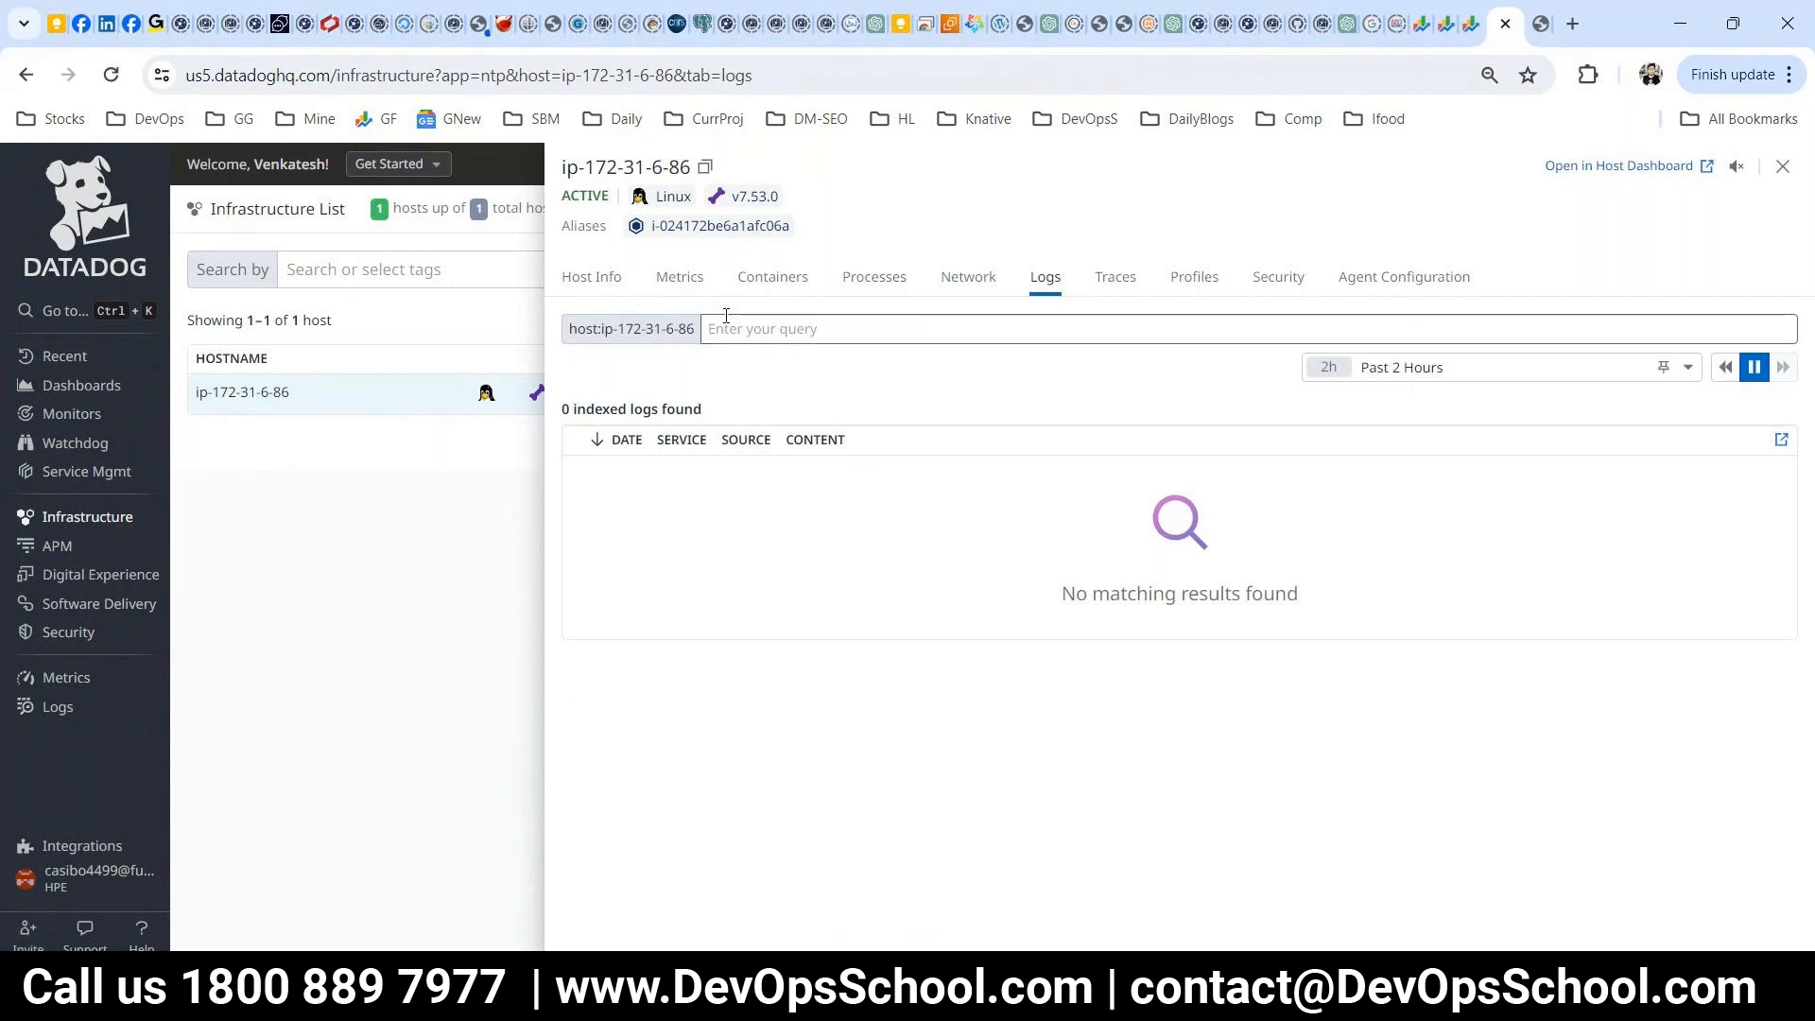
click(668, 280)
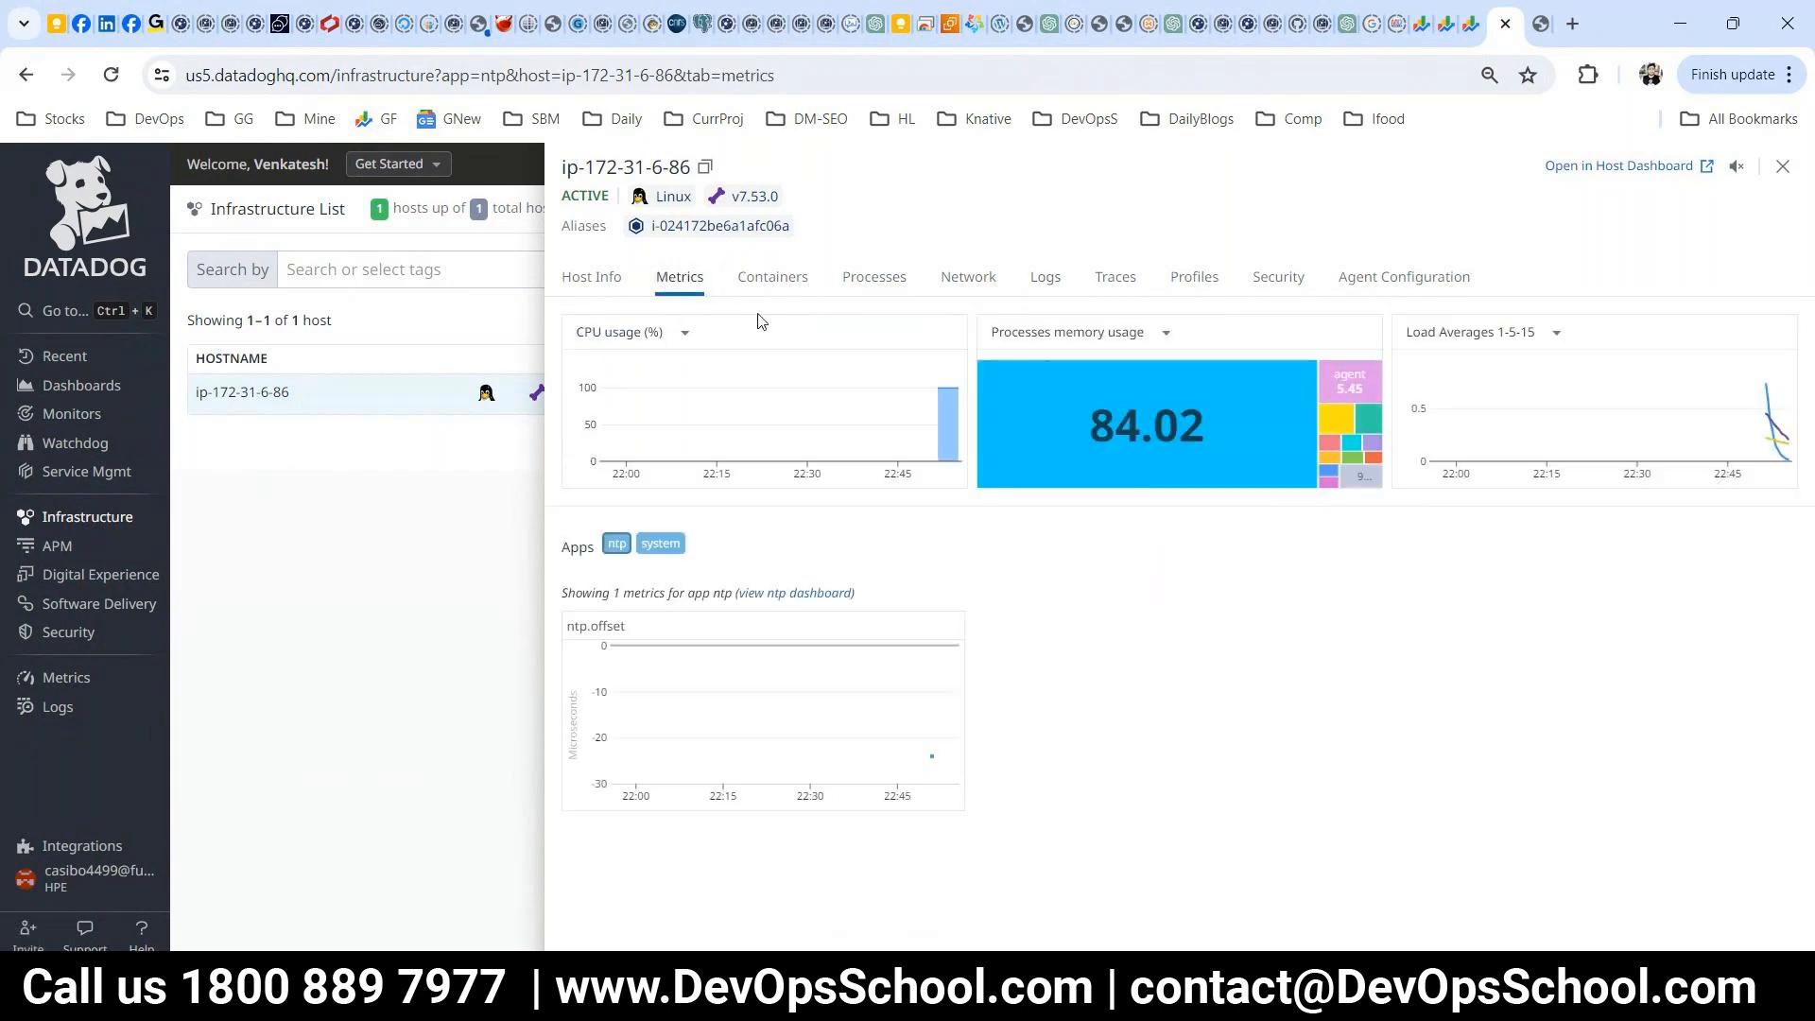
click(773, 284)
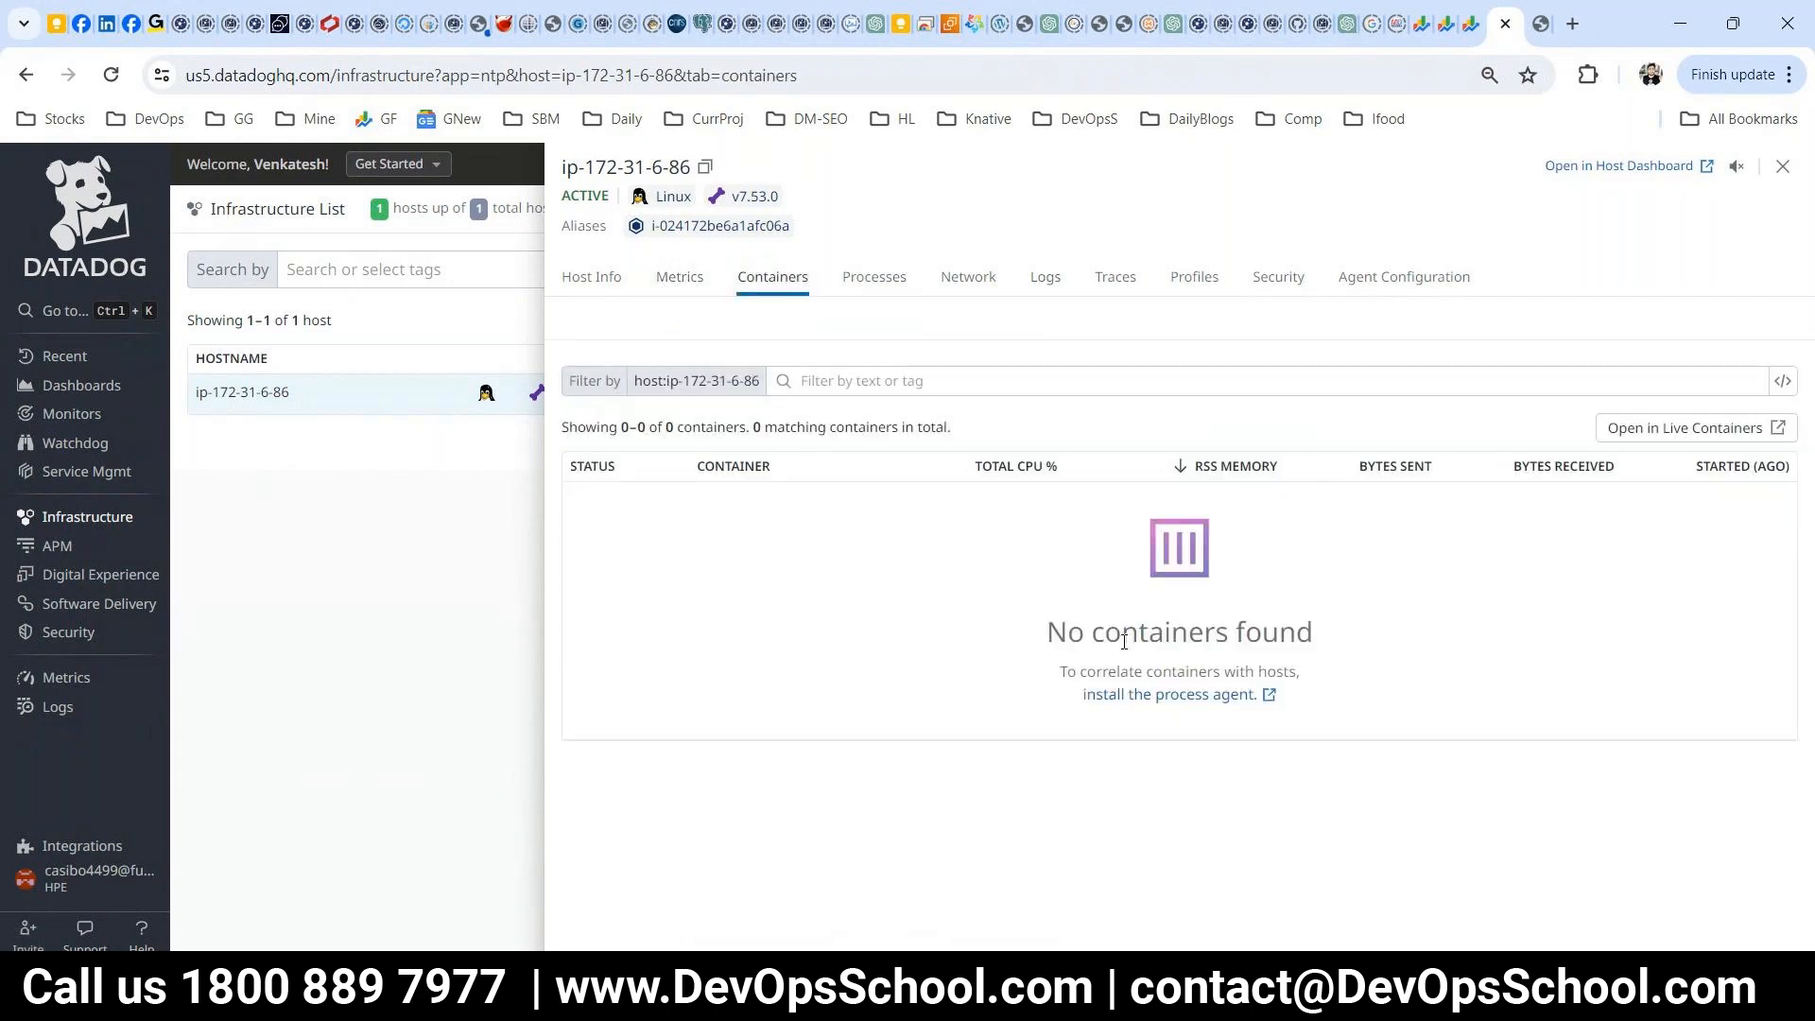
click(874, 291)
click(872, 279)
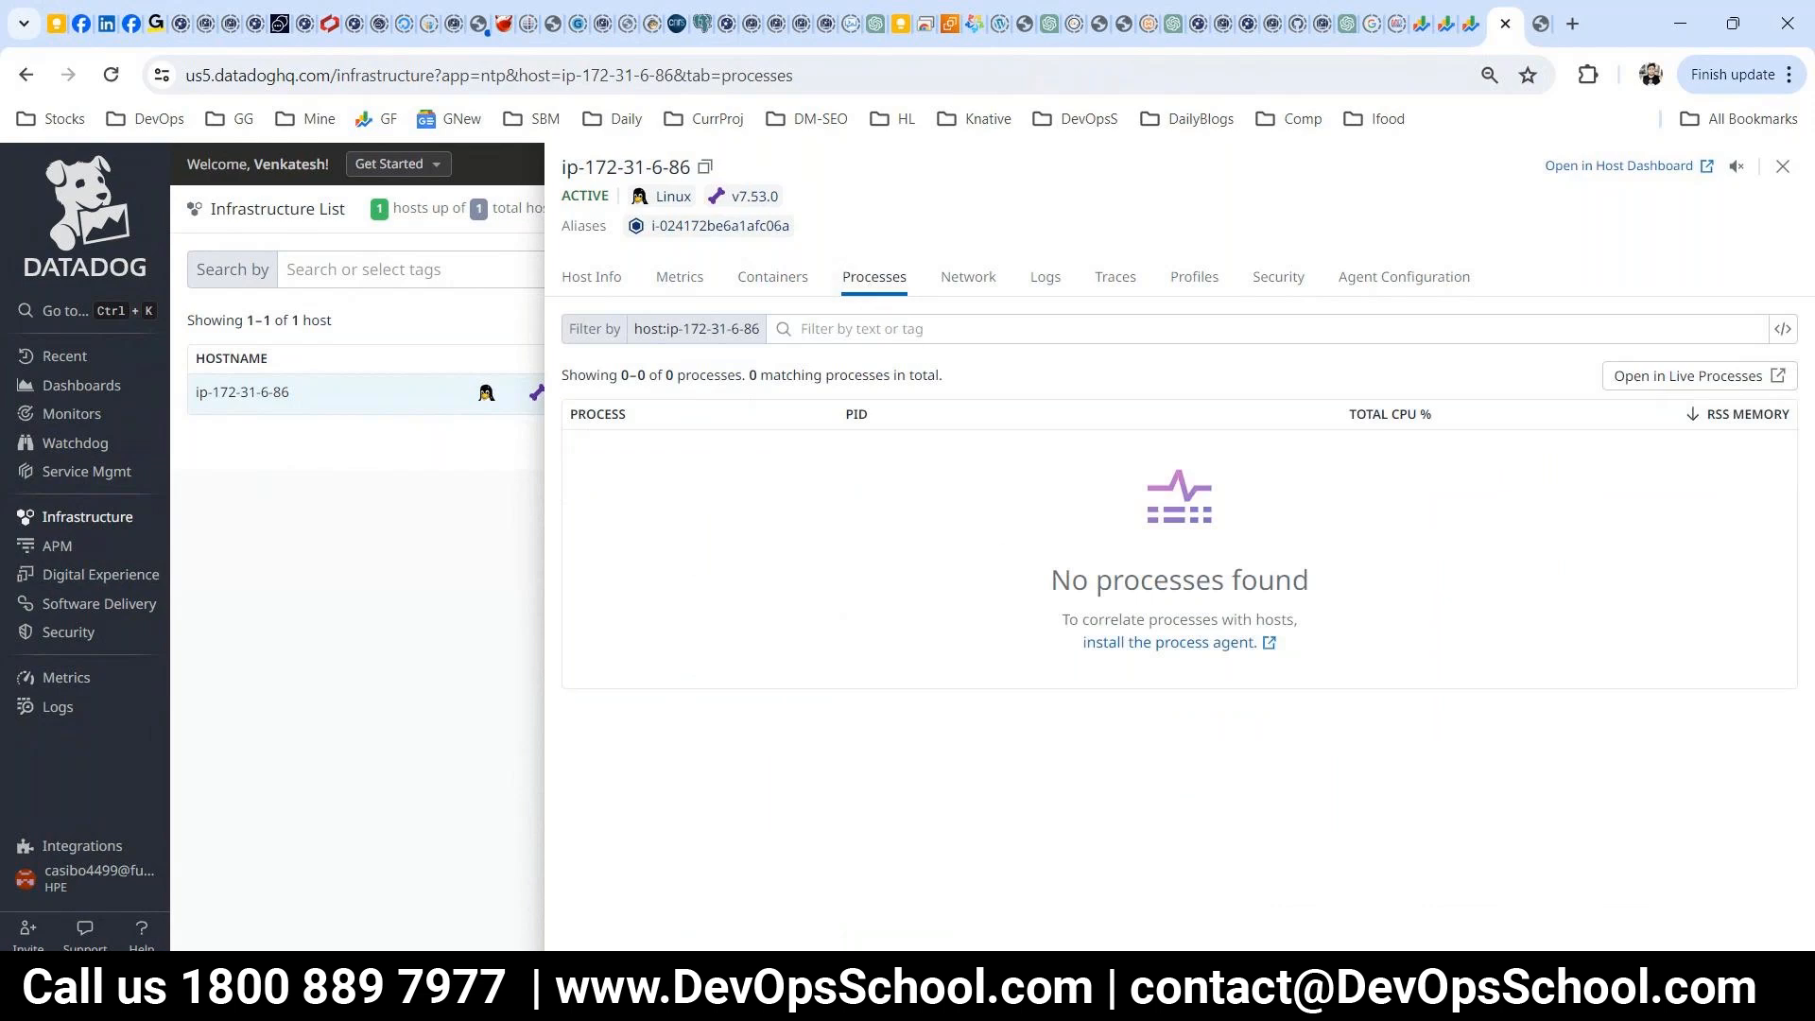
- Switch to the PuTTY terminal, clear the screen and list the home directory's files
key(alt+Tab)
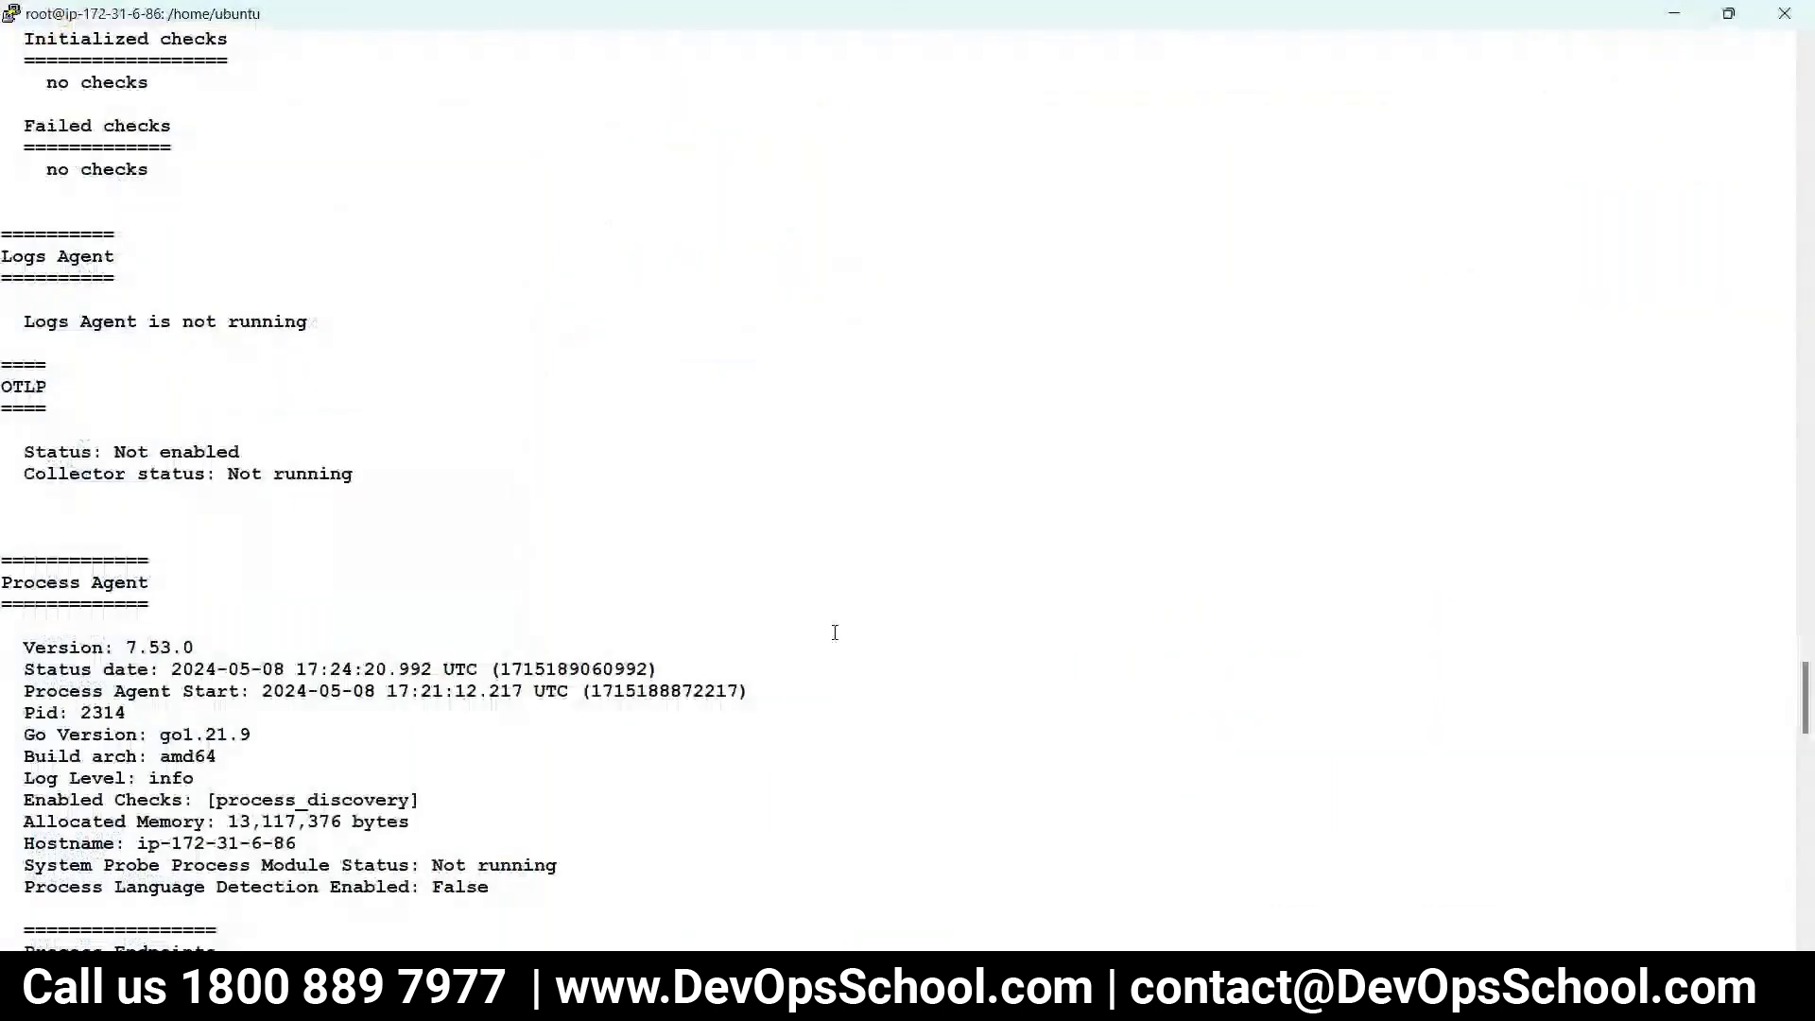
scroll(835, 633, up, 10)
key(ctrl+l)
text(ls)
key(Return)
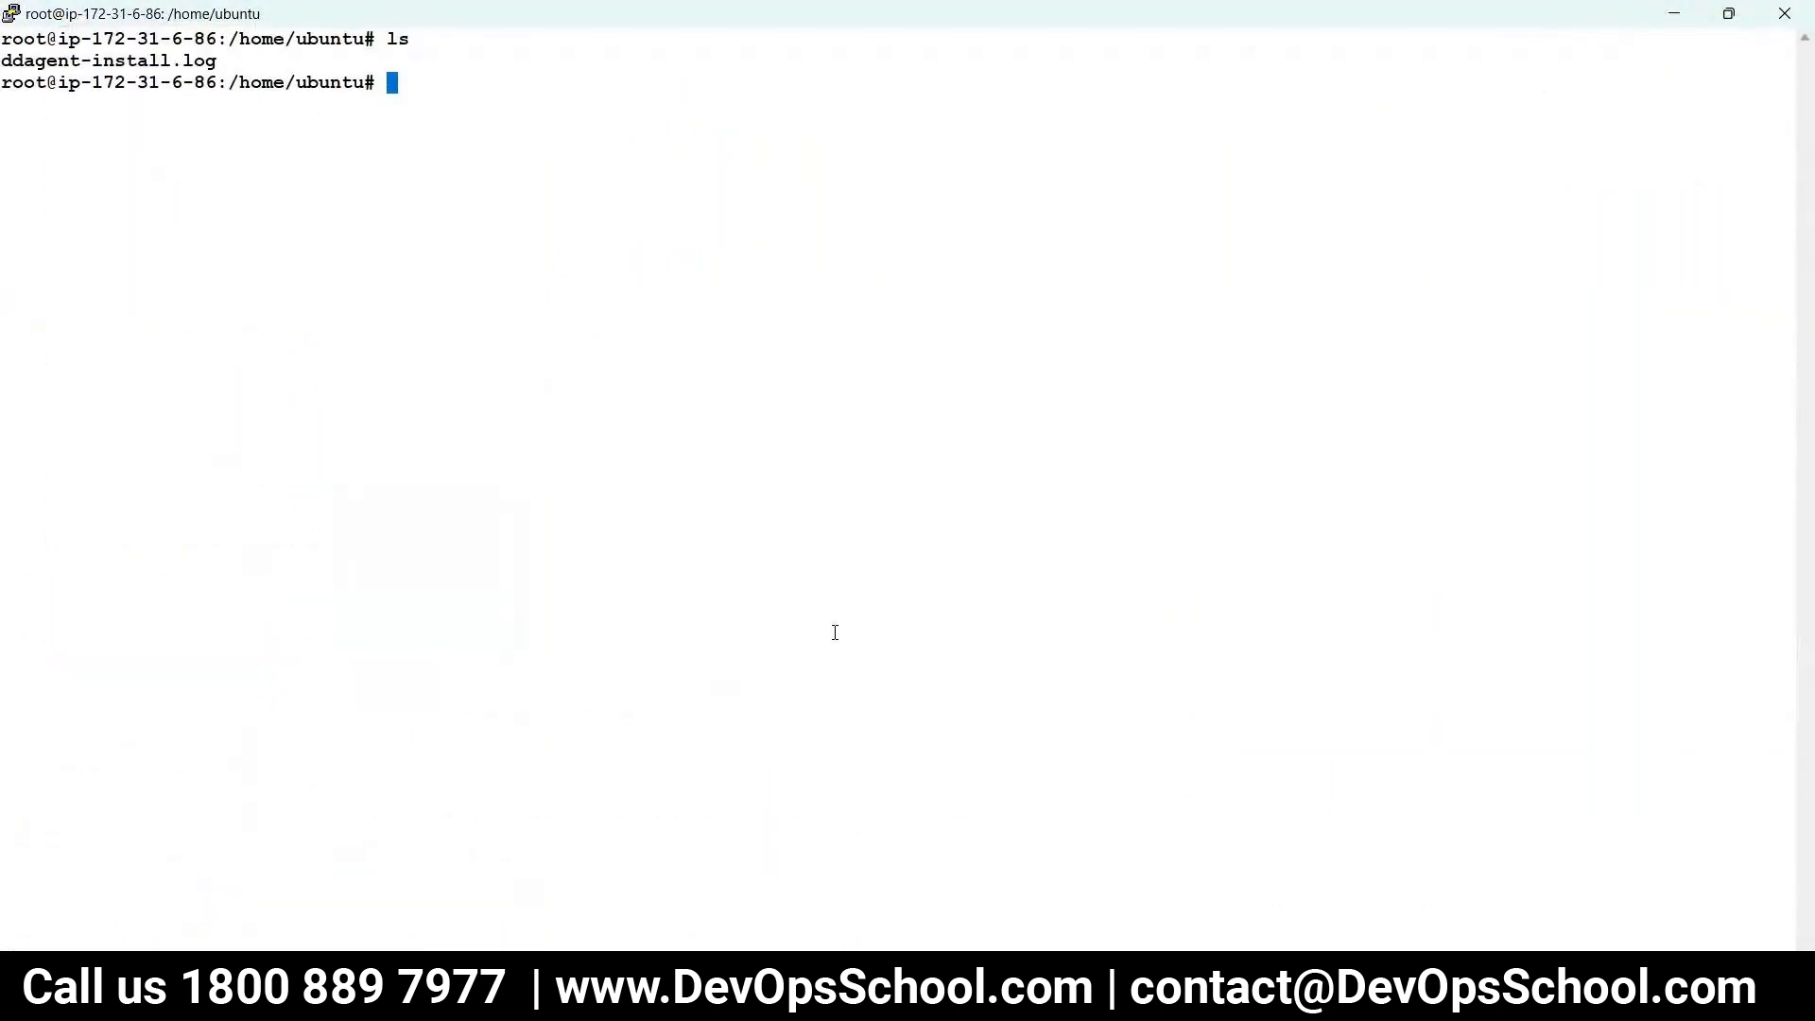
- Open /etc/datadog-agent/datadog.yaml in vi
text(vo)
key(BackSpace)
key(BackSpace)
text(i//etc/da)
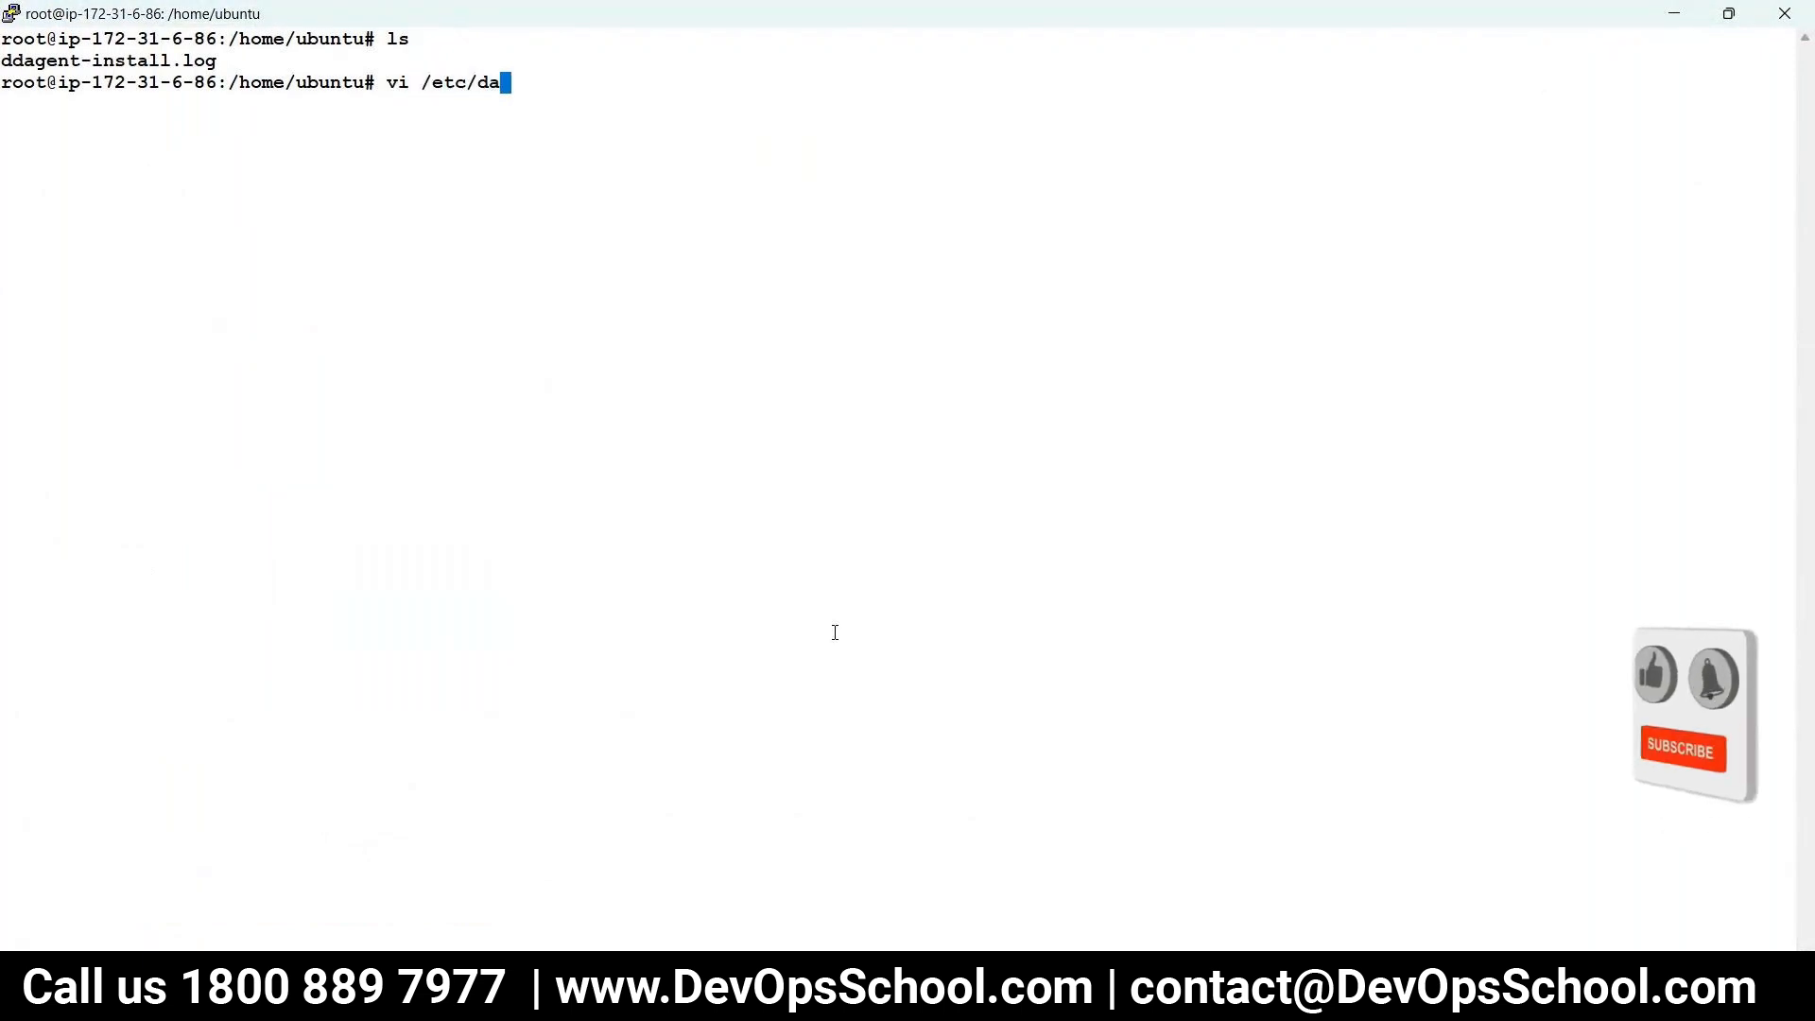
key(Tab)
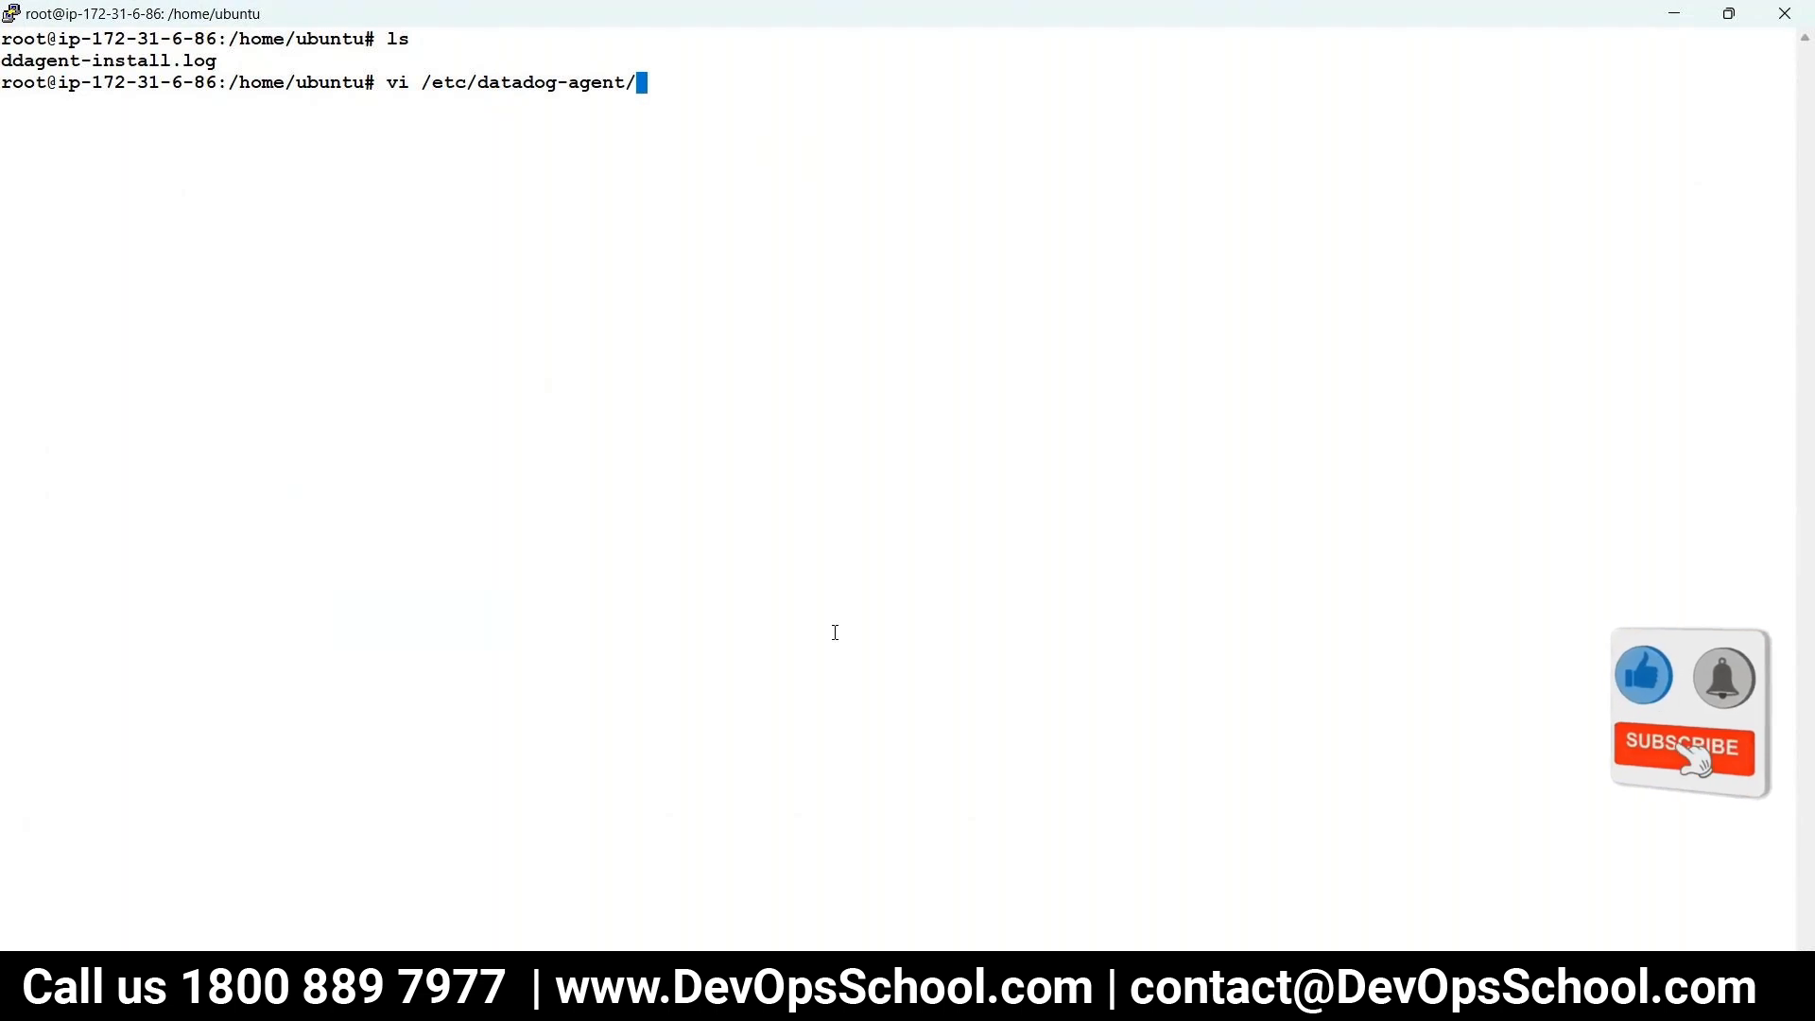
text(da)
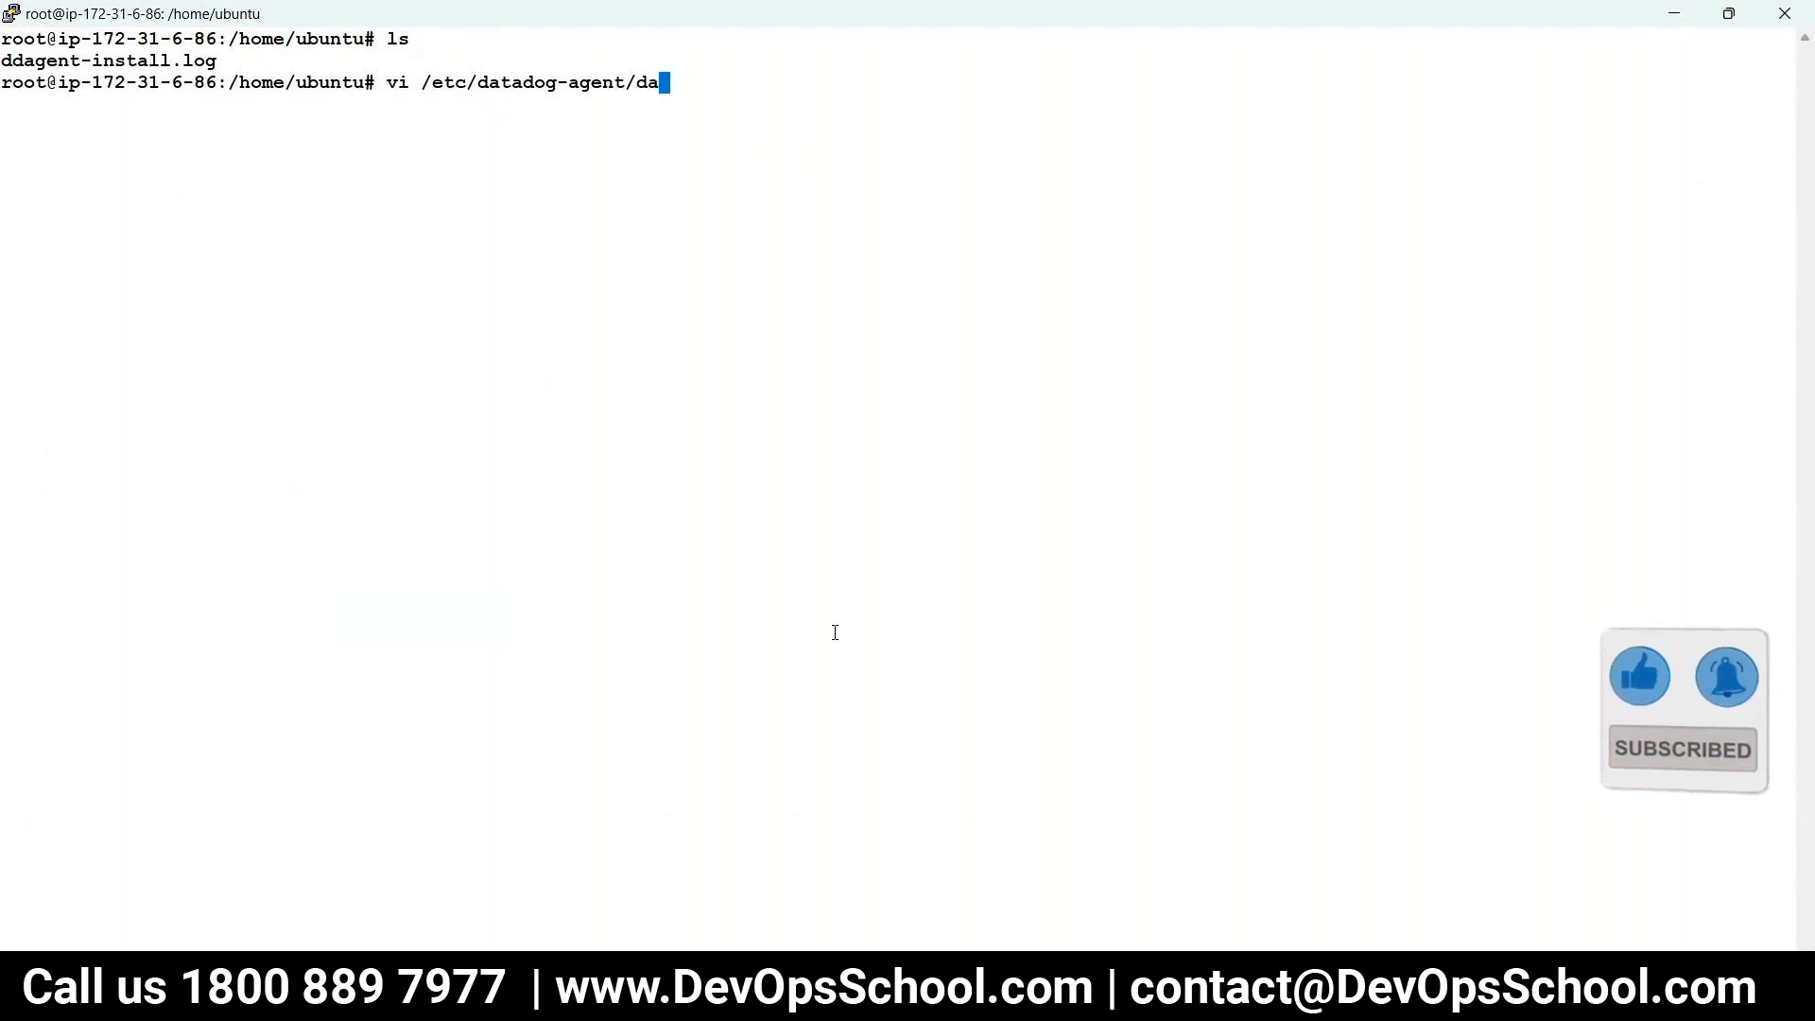
key(Tab)
key(Return)
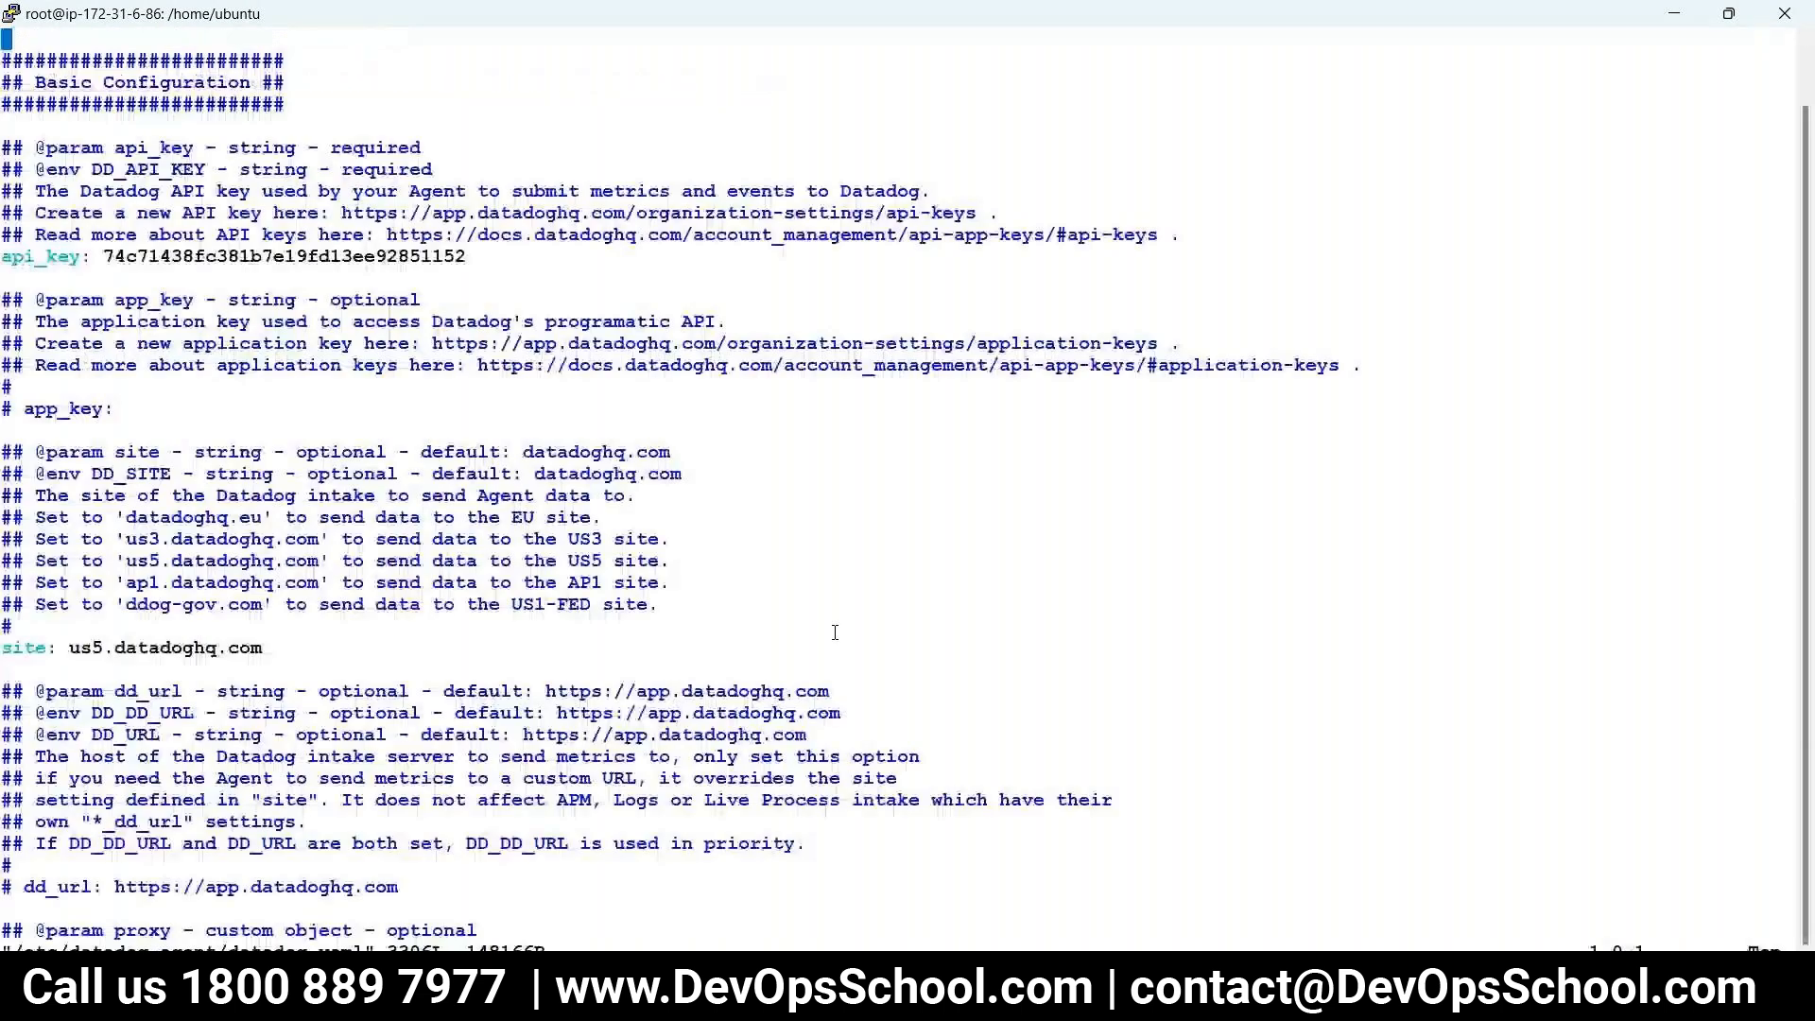
- Find the process collection section in datadog.yaml by searching for "process conf", and uncomment the process_config line
text(/proce)
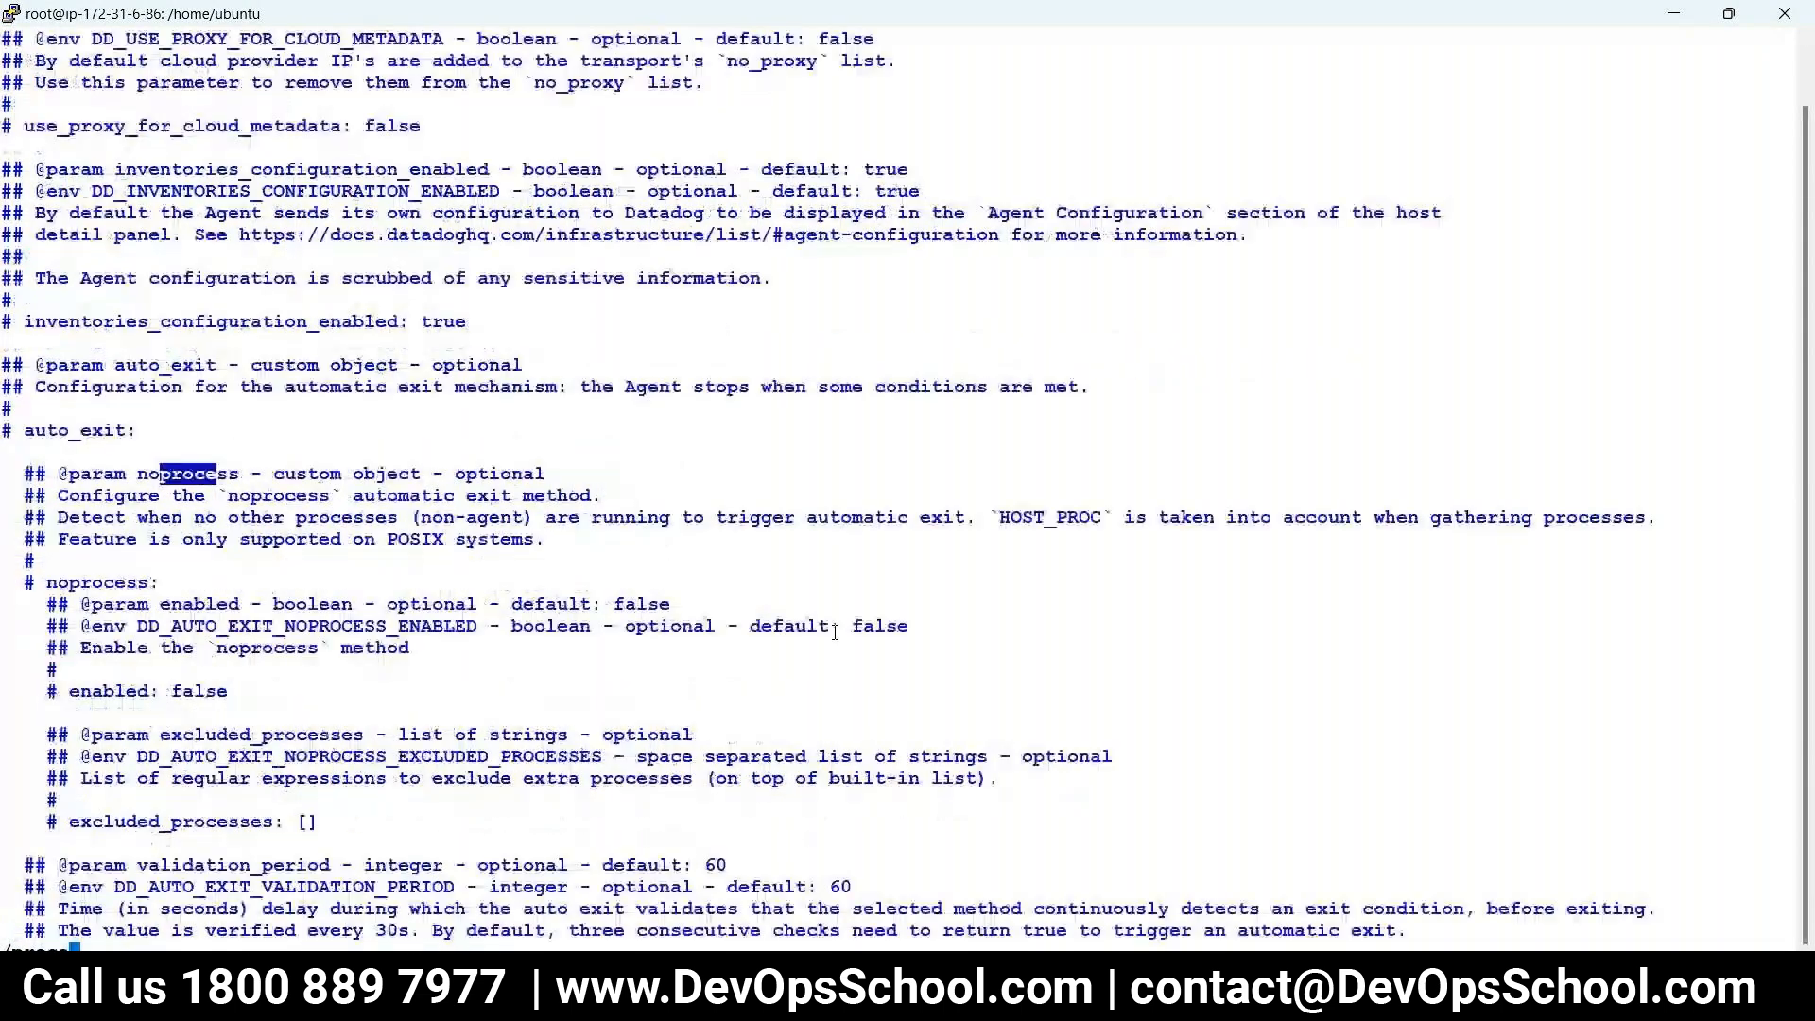
text(ss conf)
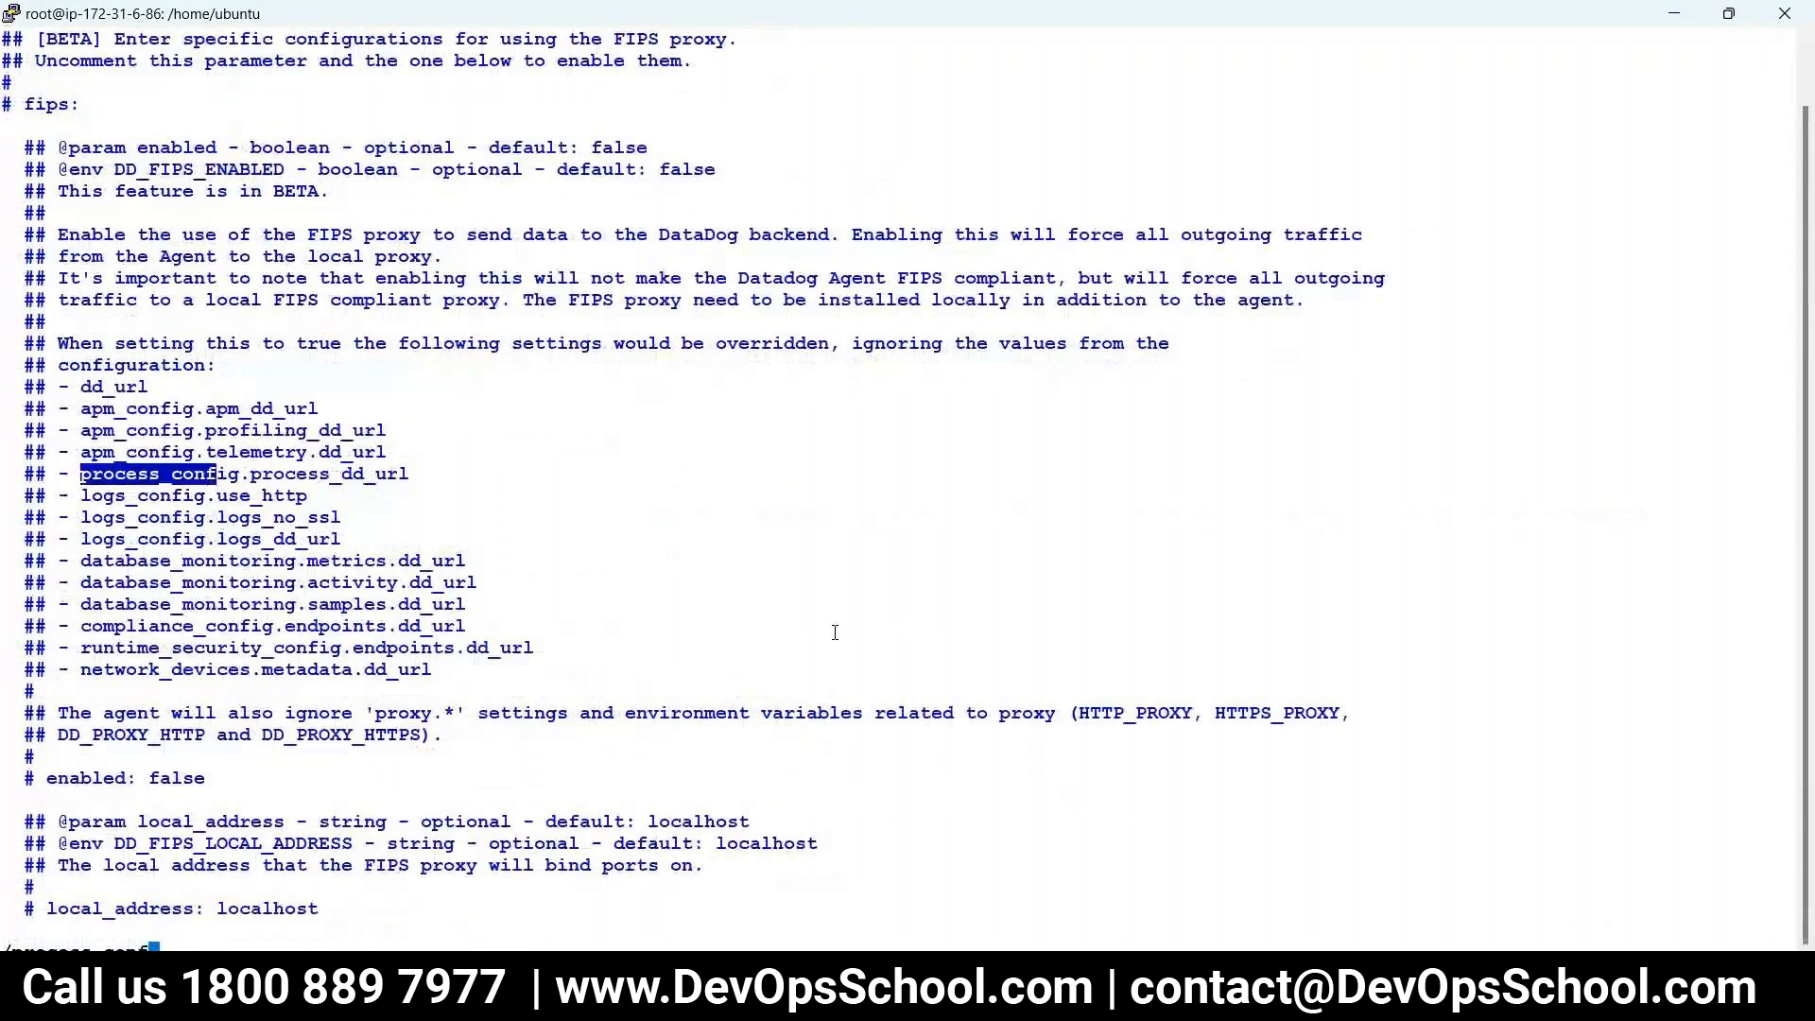
key(Return)
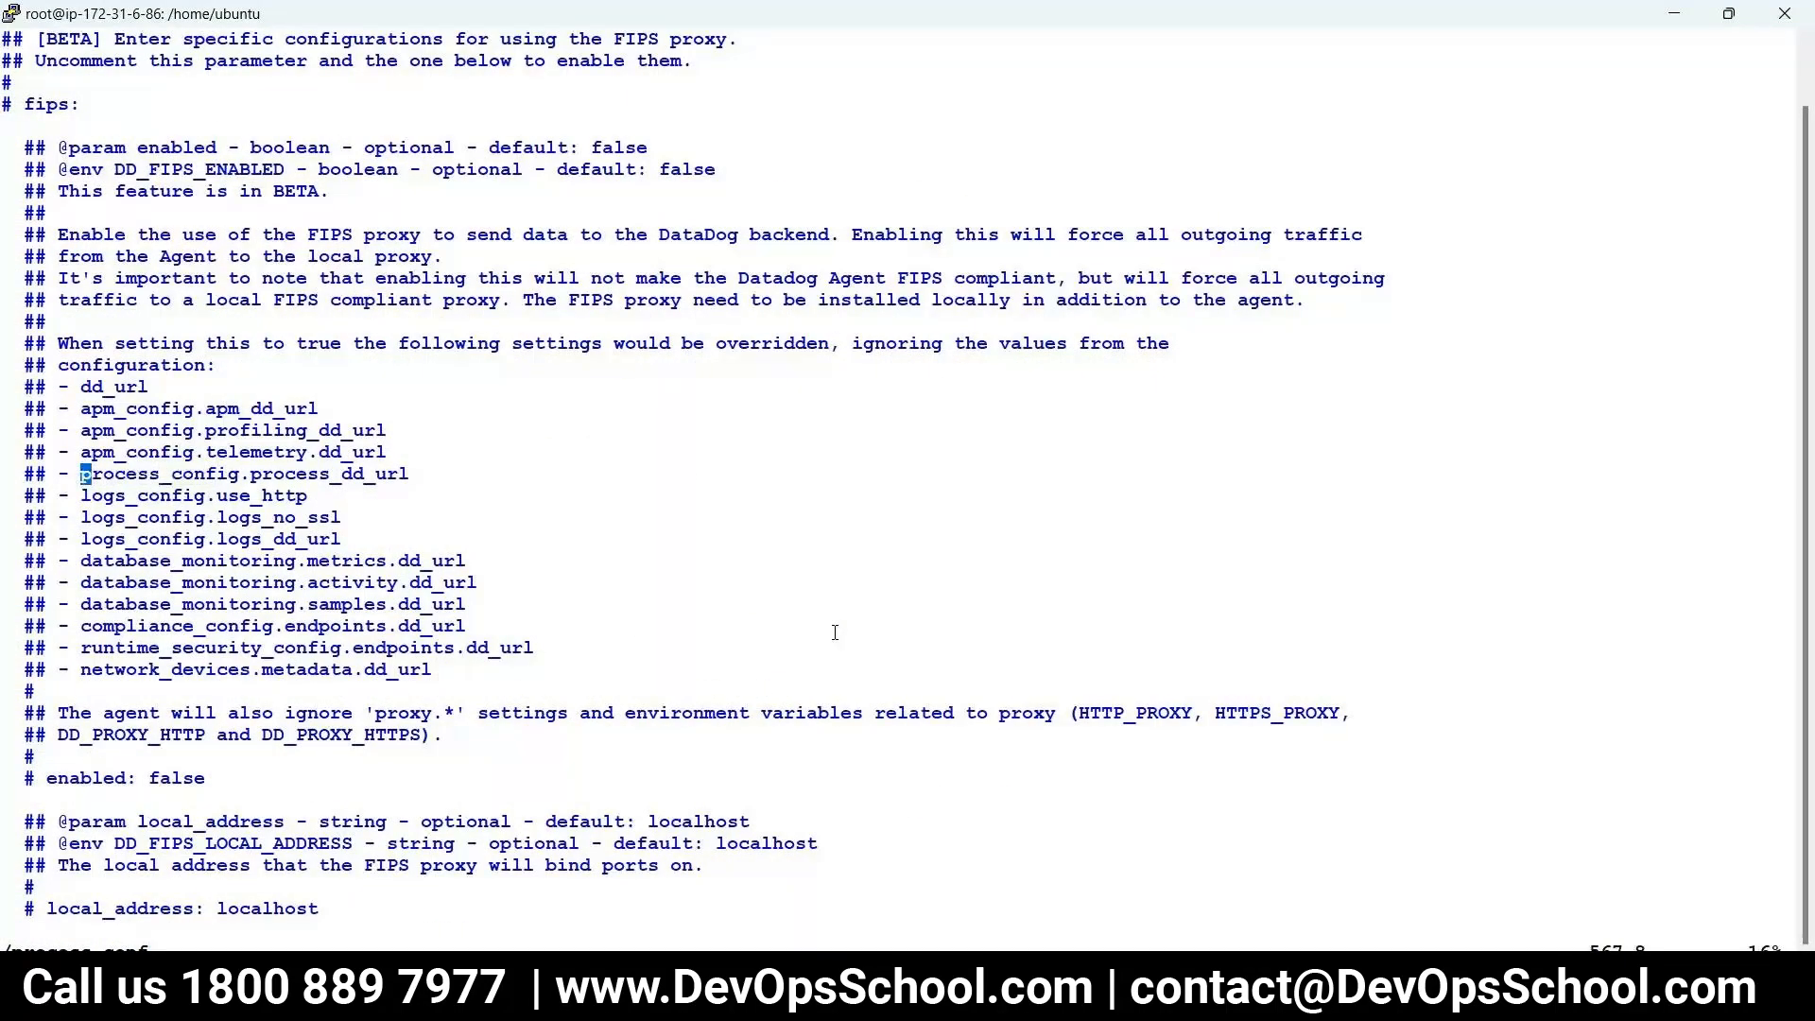
key(n)
key(Down)
key(Down)
key(Down)
key(Down)
key(Down)
key(b)
key(b)
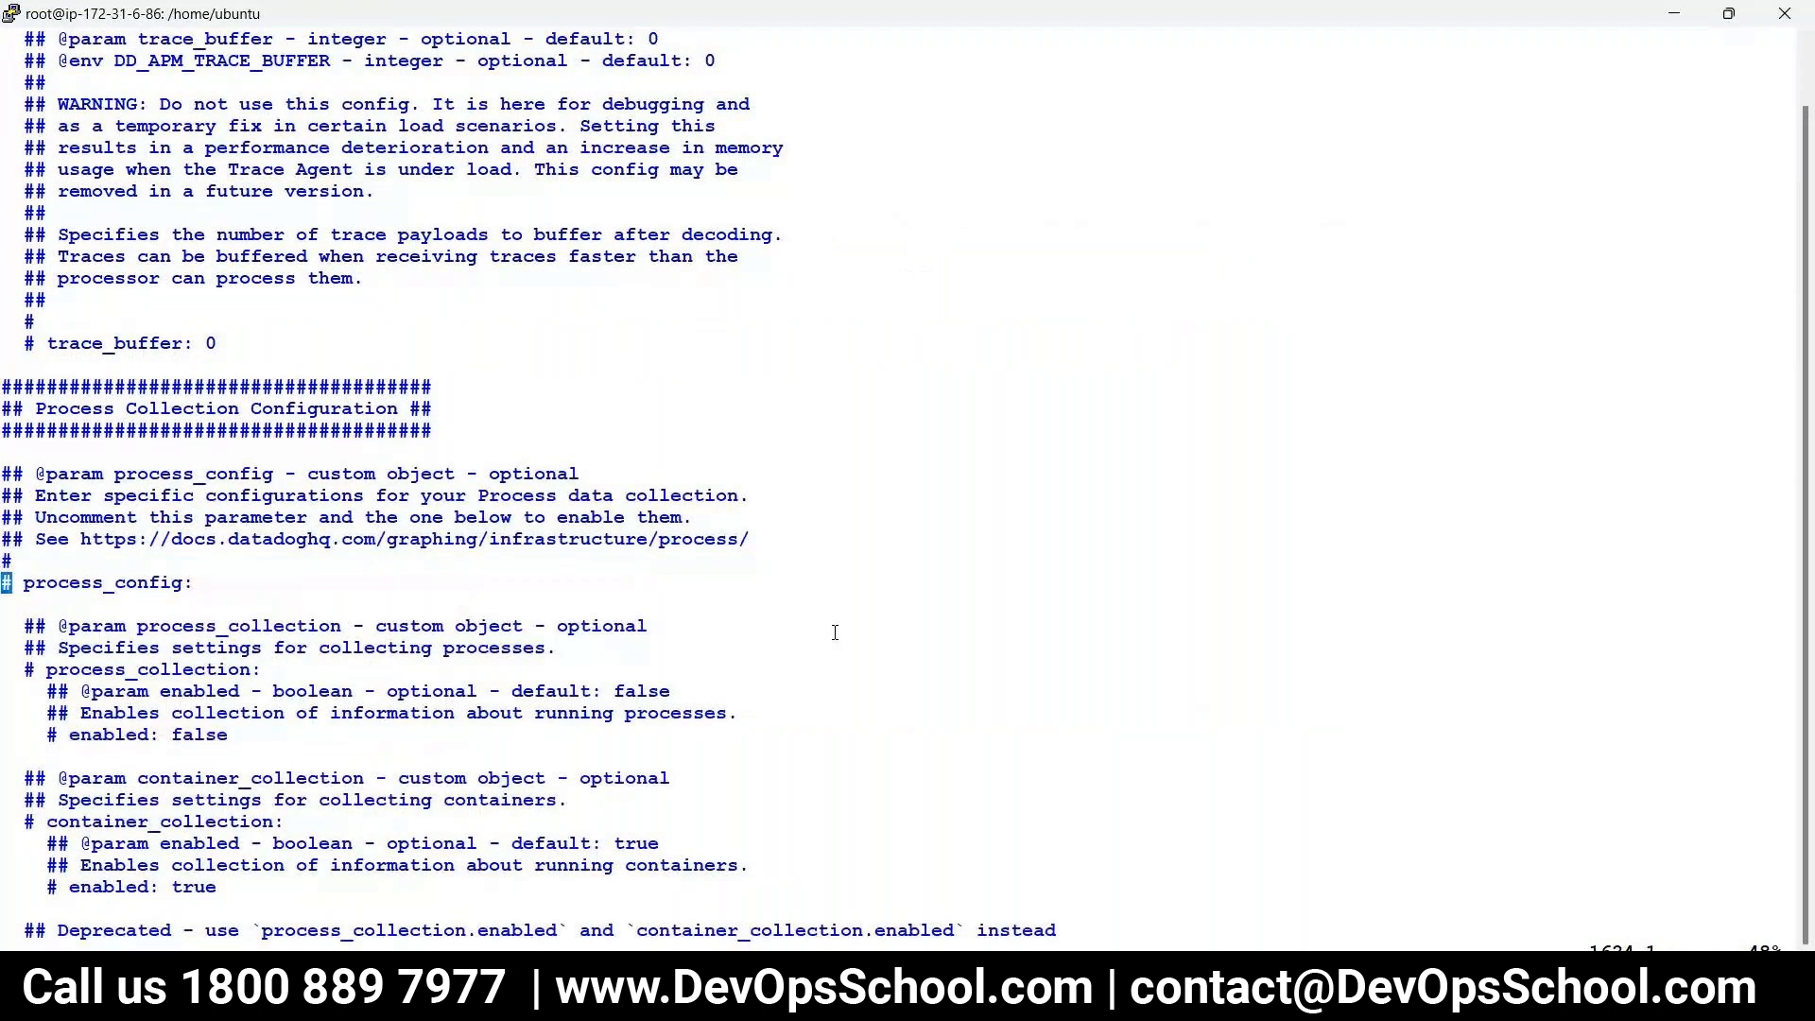
key(x)
key(x)
- Uncomment the process_collection line under process_config
key(Down)
key(Down)
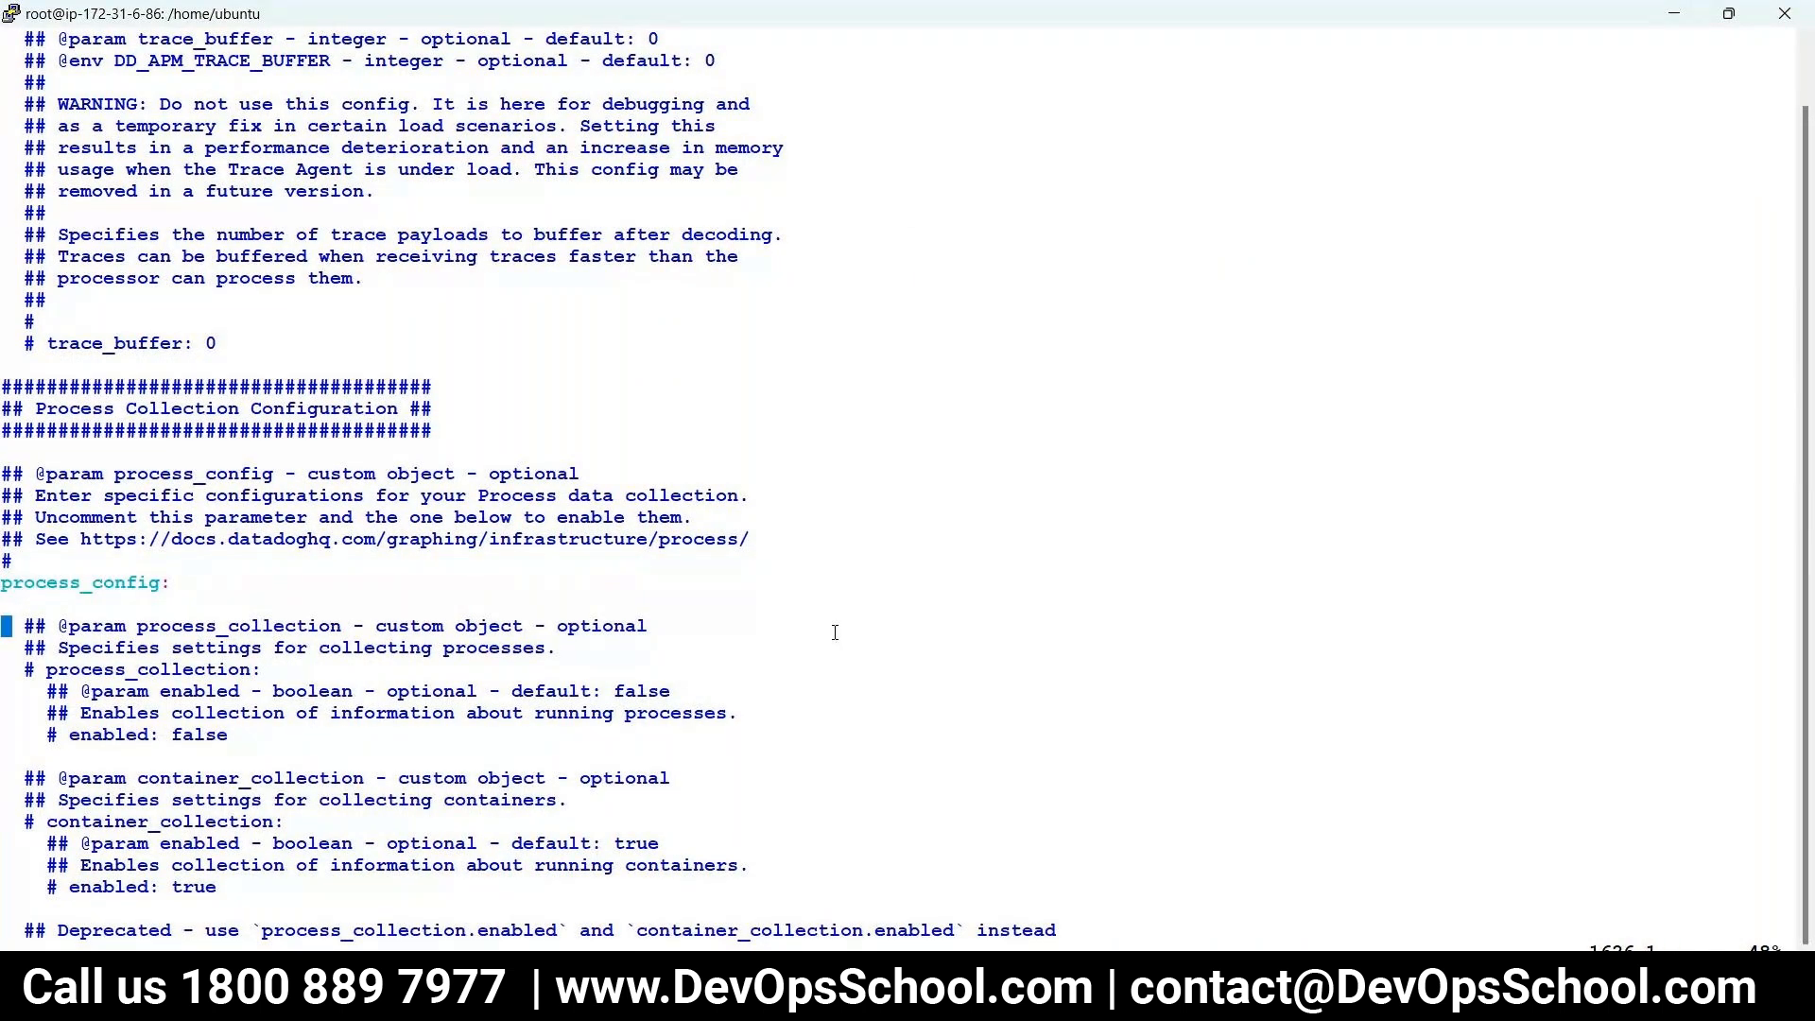
key(Down)
key(Down)
key(Right)
key(Right)
key(x)
key(x)
- Uncomment the enabled setting under process_collection, set it to true, and save and close the file
key(Down)
key(Down)
key(Down)
key(Right)
key(Right)
key(x)
key(x)
key(shift+a)
key(BackSpace)
key(BackSpace)
key(BackSpace)
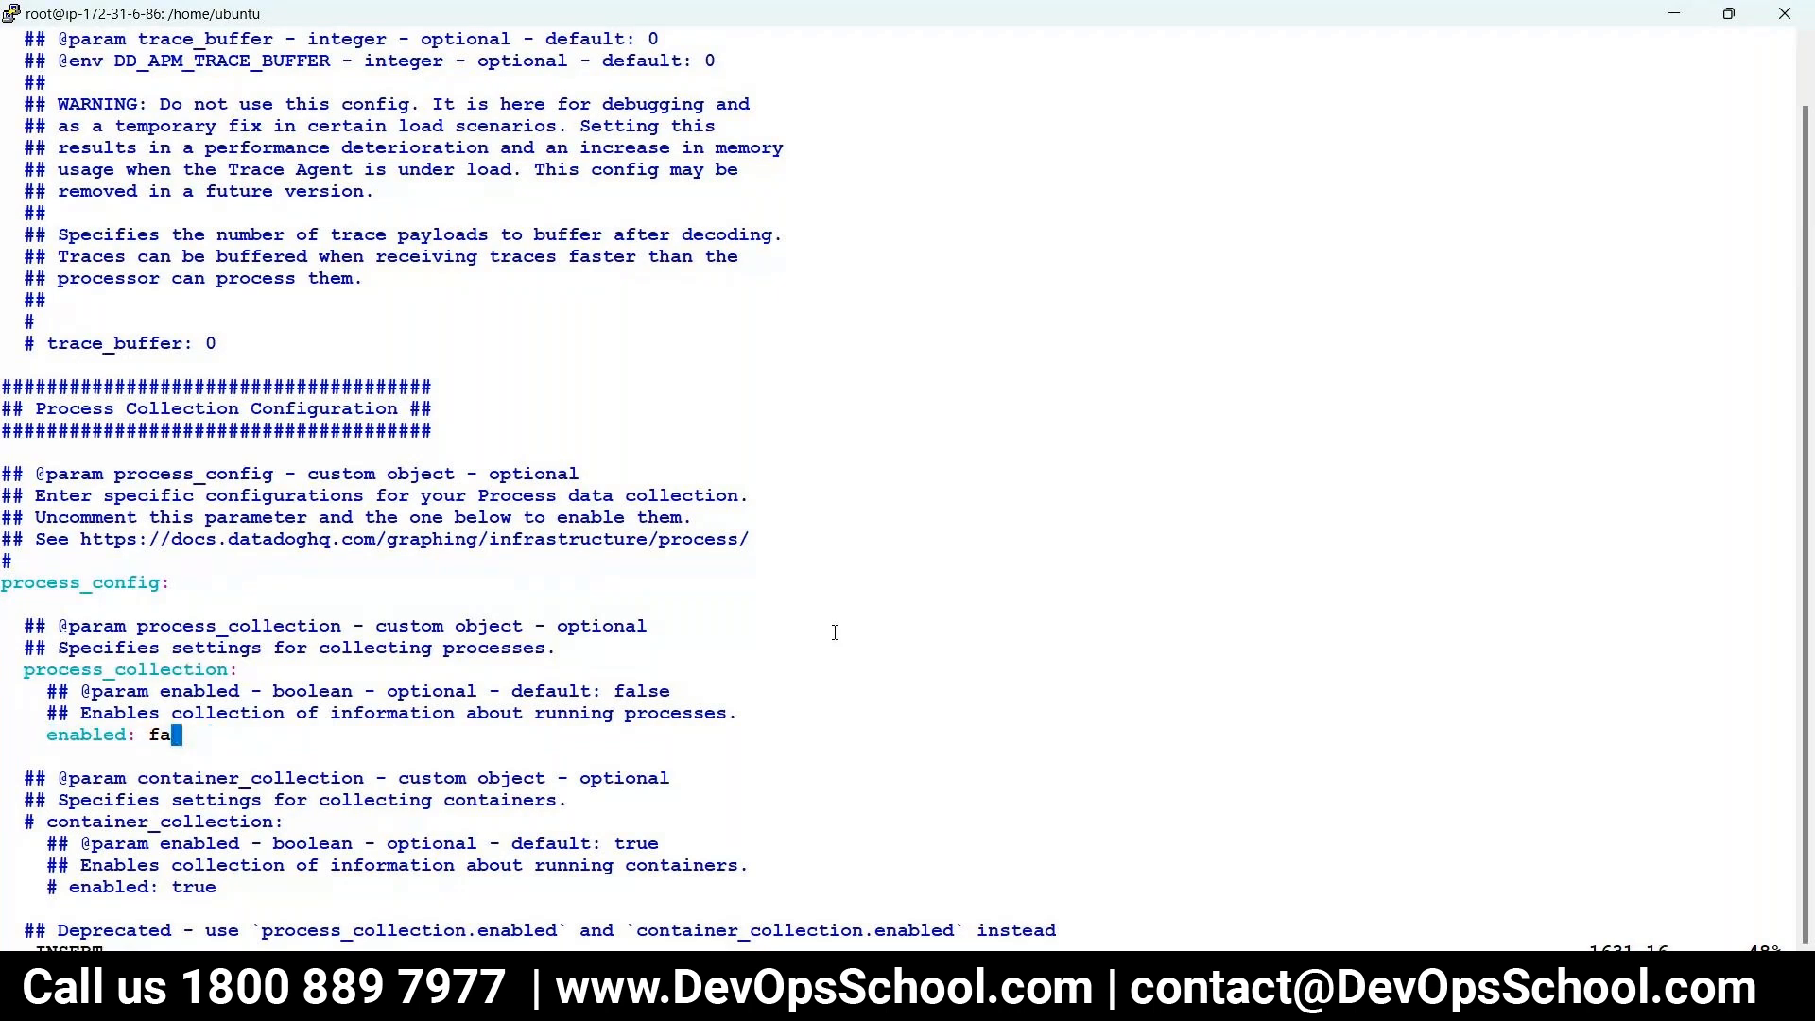
key(BackSpace)
key(BackSpace)
text(true)
key(Escape)
text(:wq)
key(Return)
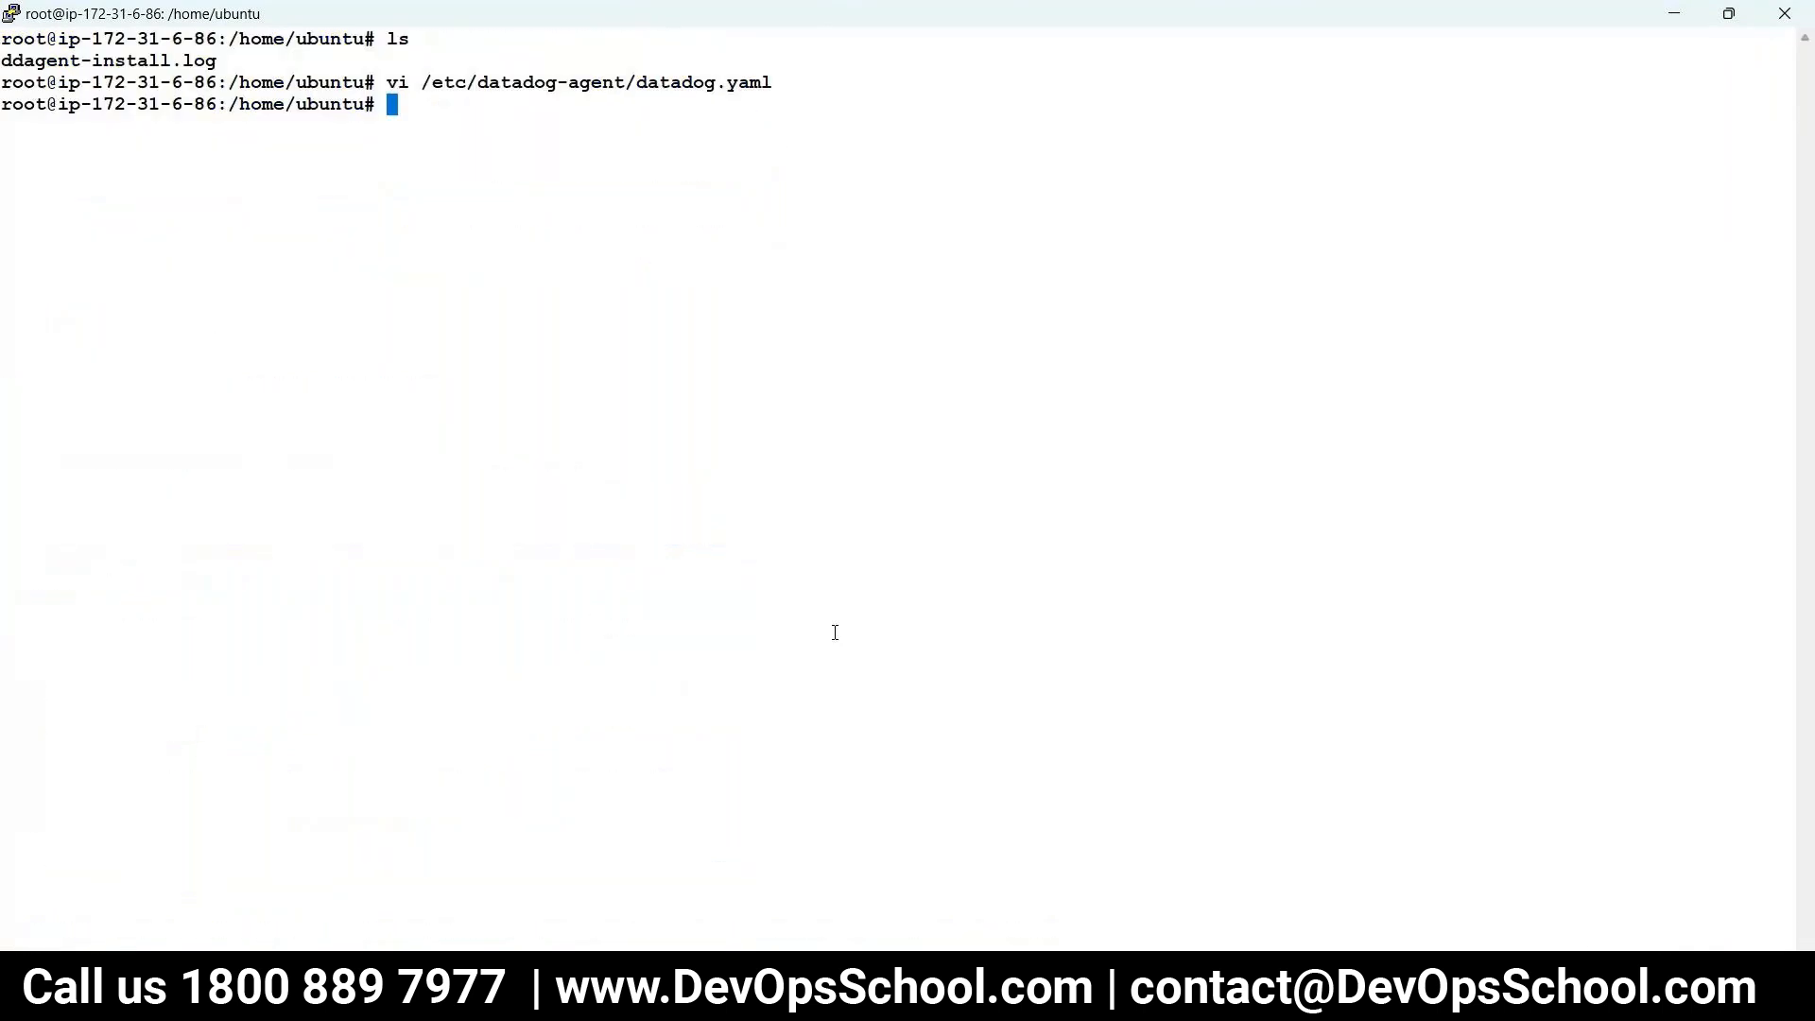
- Restart the agent service with systemctl restart datadog-agent
text(syste)
key(BackSpace)
key(BackSpace)
key(BackSpace)
key(BackSpace)
text(sy)
key(BackSpace)
key(BackSpace)
text(ystemctl restart datadog-agent)
key(Return)
- Check the agent service with systemctl status datadog-agent, then exit the status output
key(Up)
key(Left)
key(Left)
key(Left)
key(Left)
key(Left)
key(Left)
key(Left)
key(Left)
key(Left)
key(Left)
key(Left)
key(Left)
key(Left)
key(Left)
key(BackSpace)
key(BackSpace)
key(BackSpace)
key(BackSpace)
key(BackSpace)
key(BackSpace)
key(BackSpace)
text(status)
key(Return)
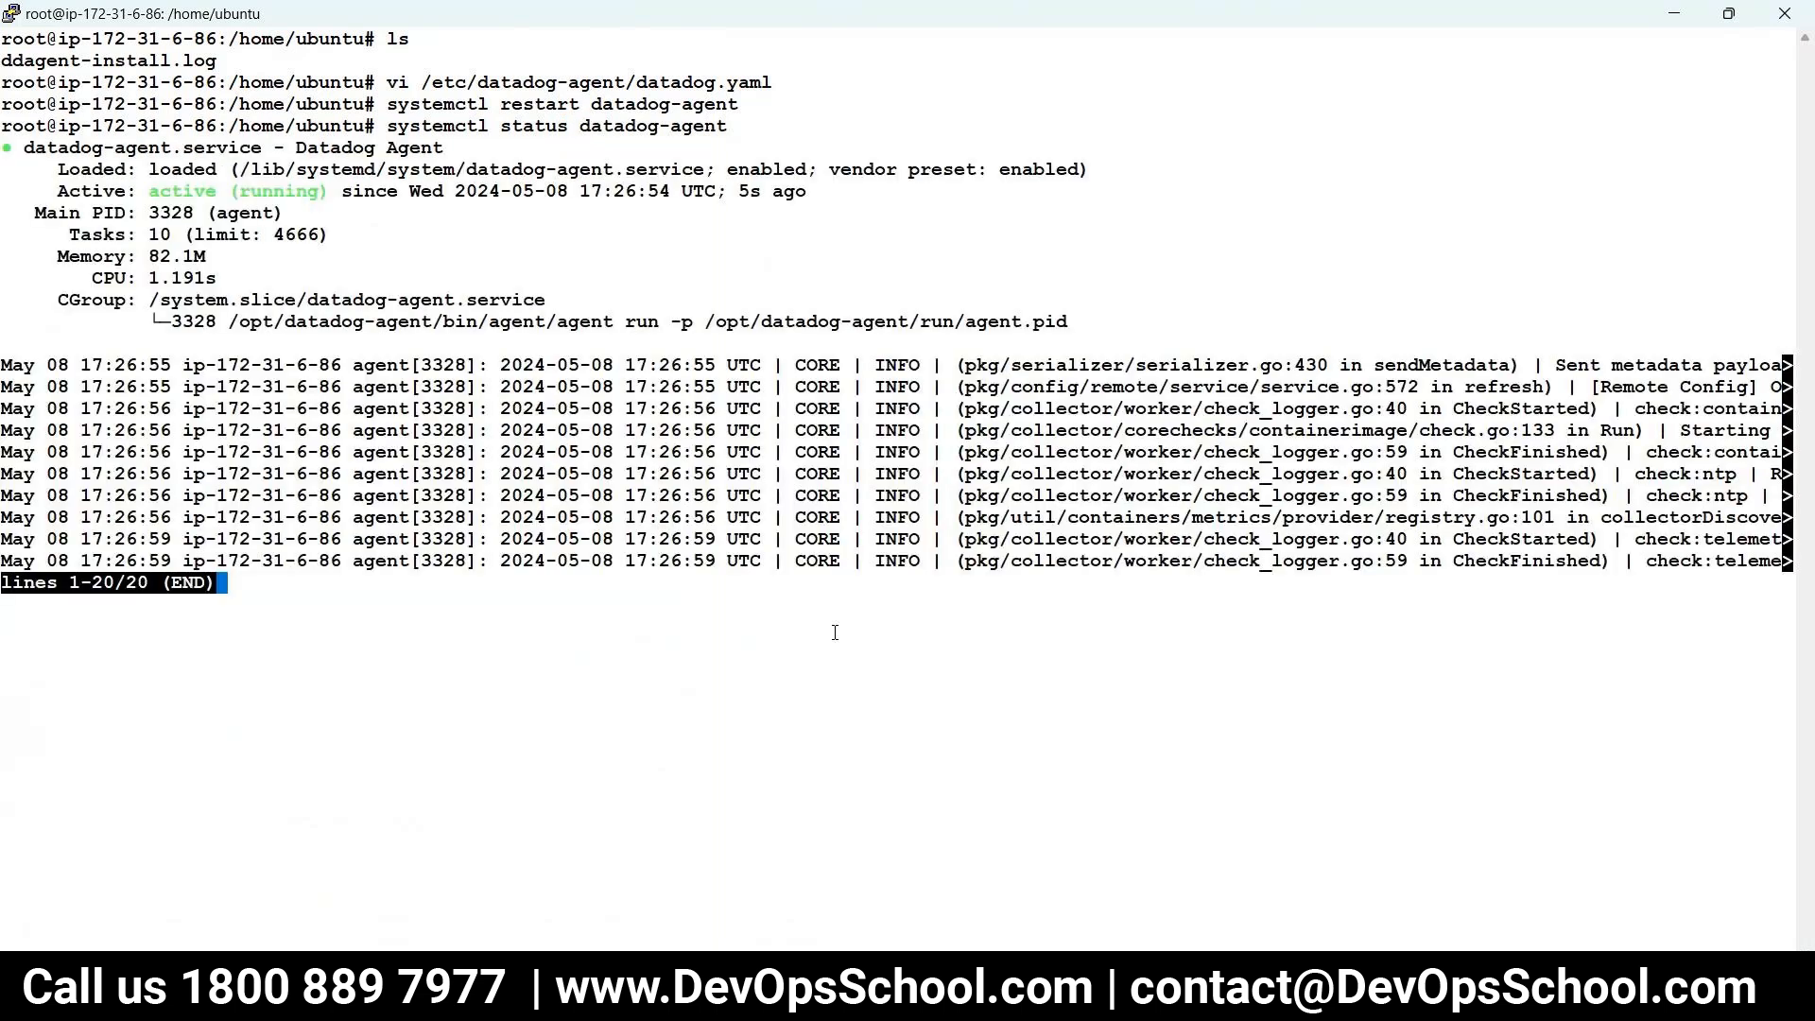
key(ctrl+c)
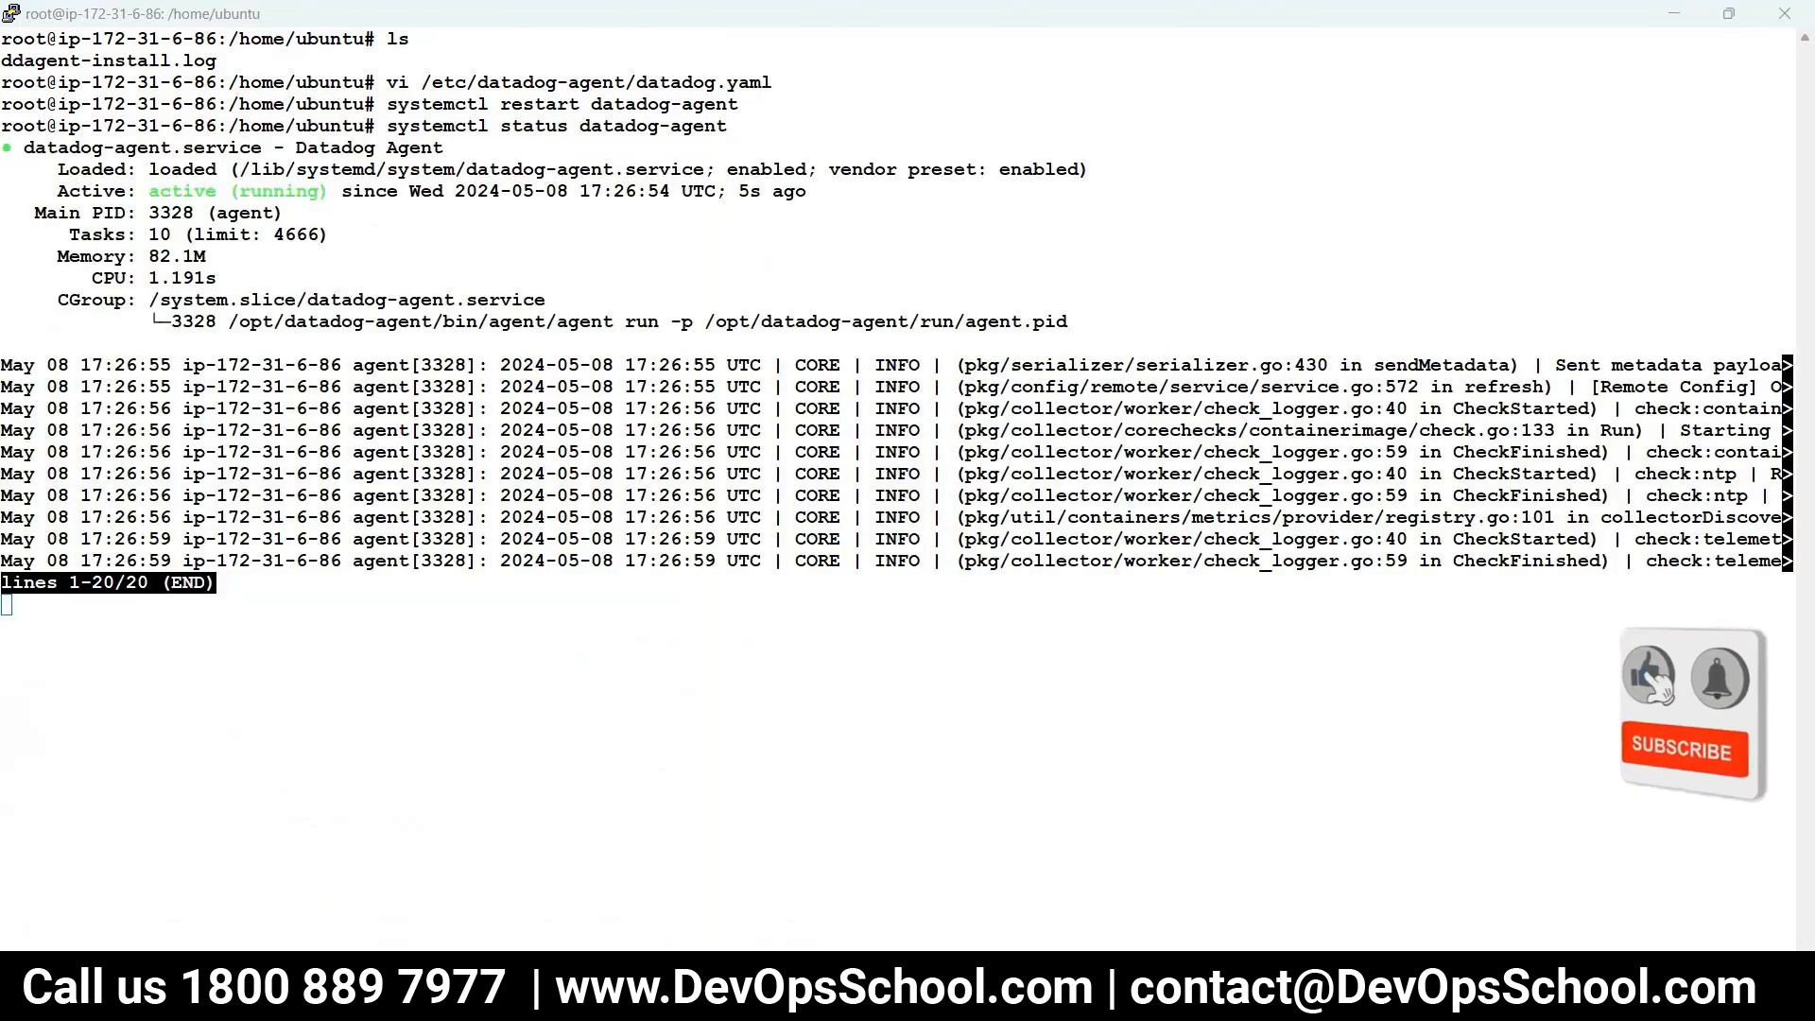
- Switch to Datadog in Chrome, reopen the ip-172-31-6-86 host details and examine its processes and containers
click(431, 880)
click(1782, 166)
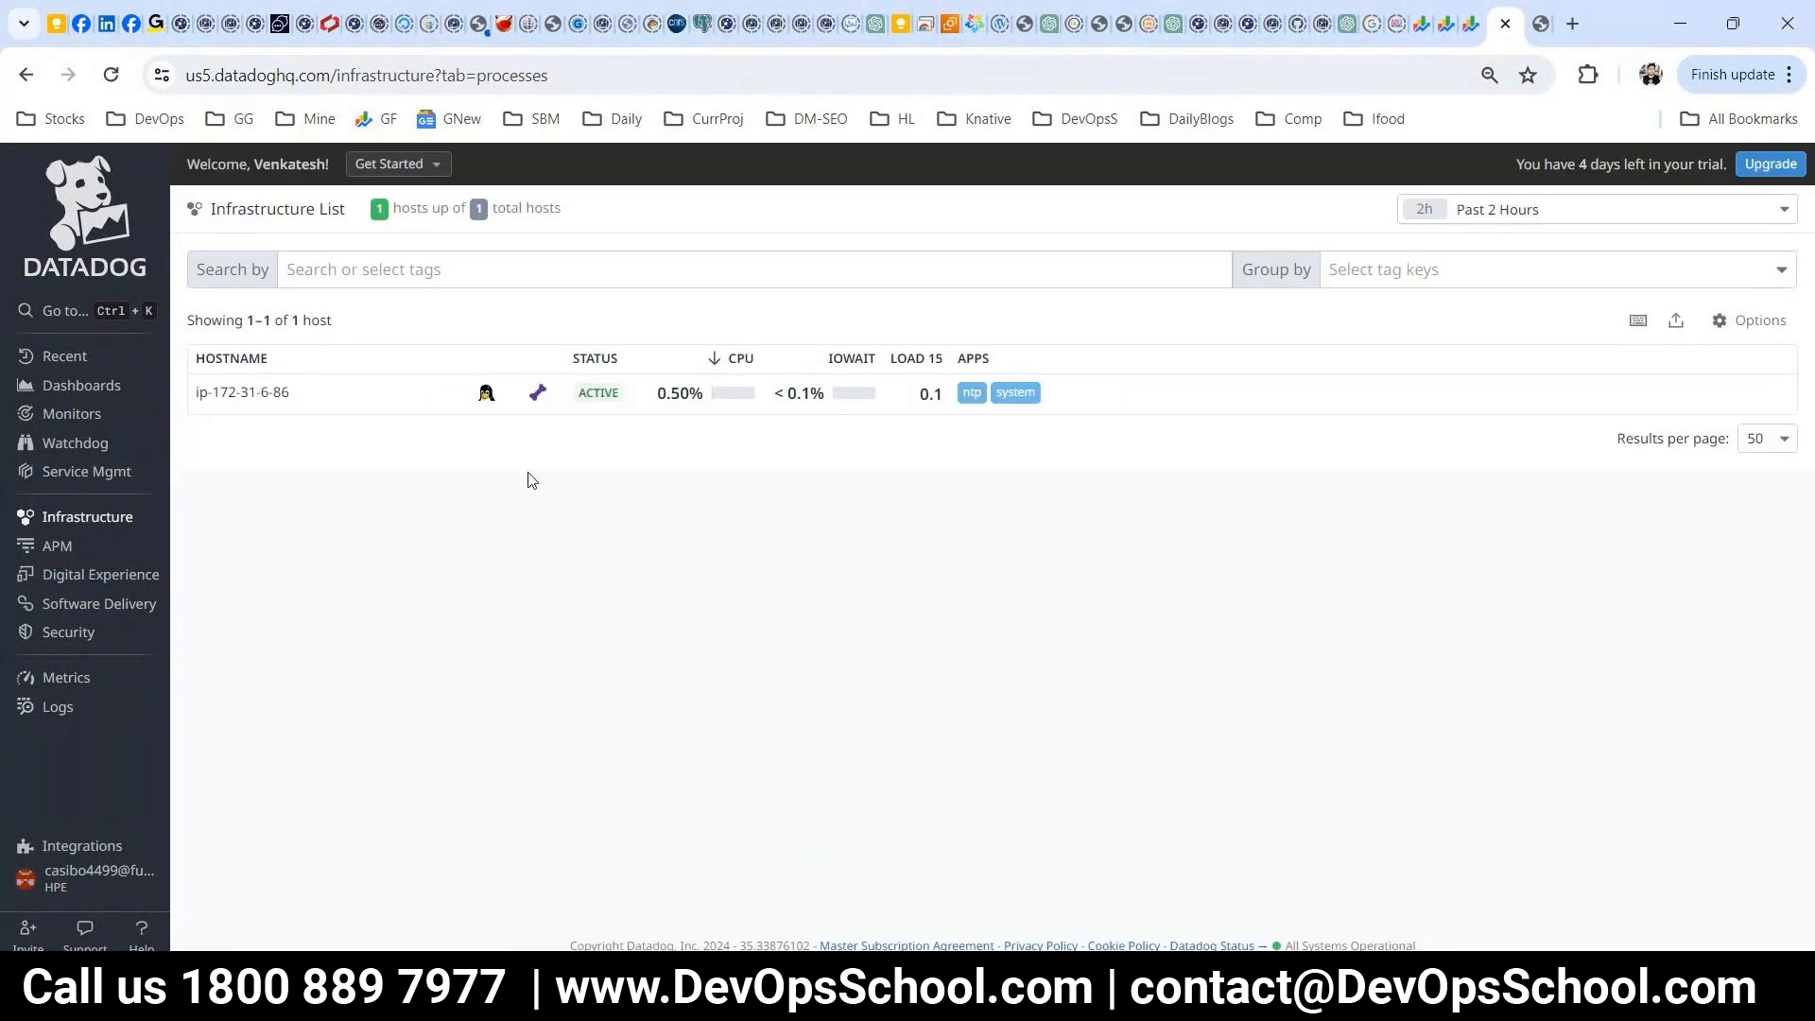
click(224, 396)
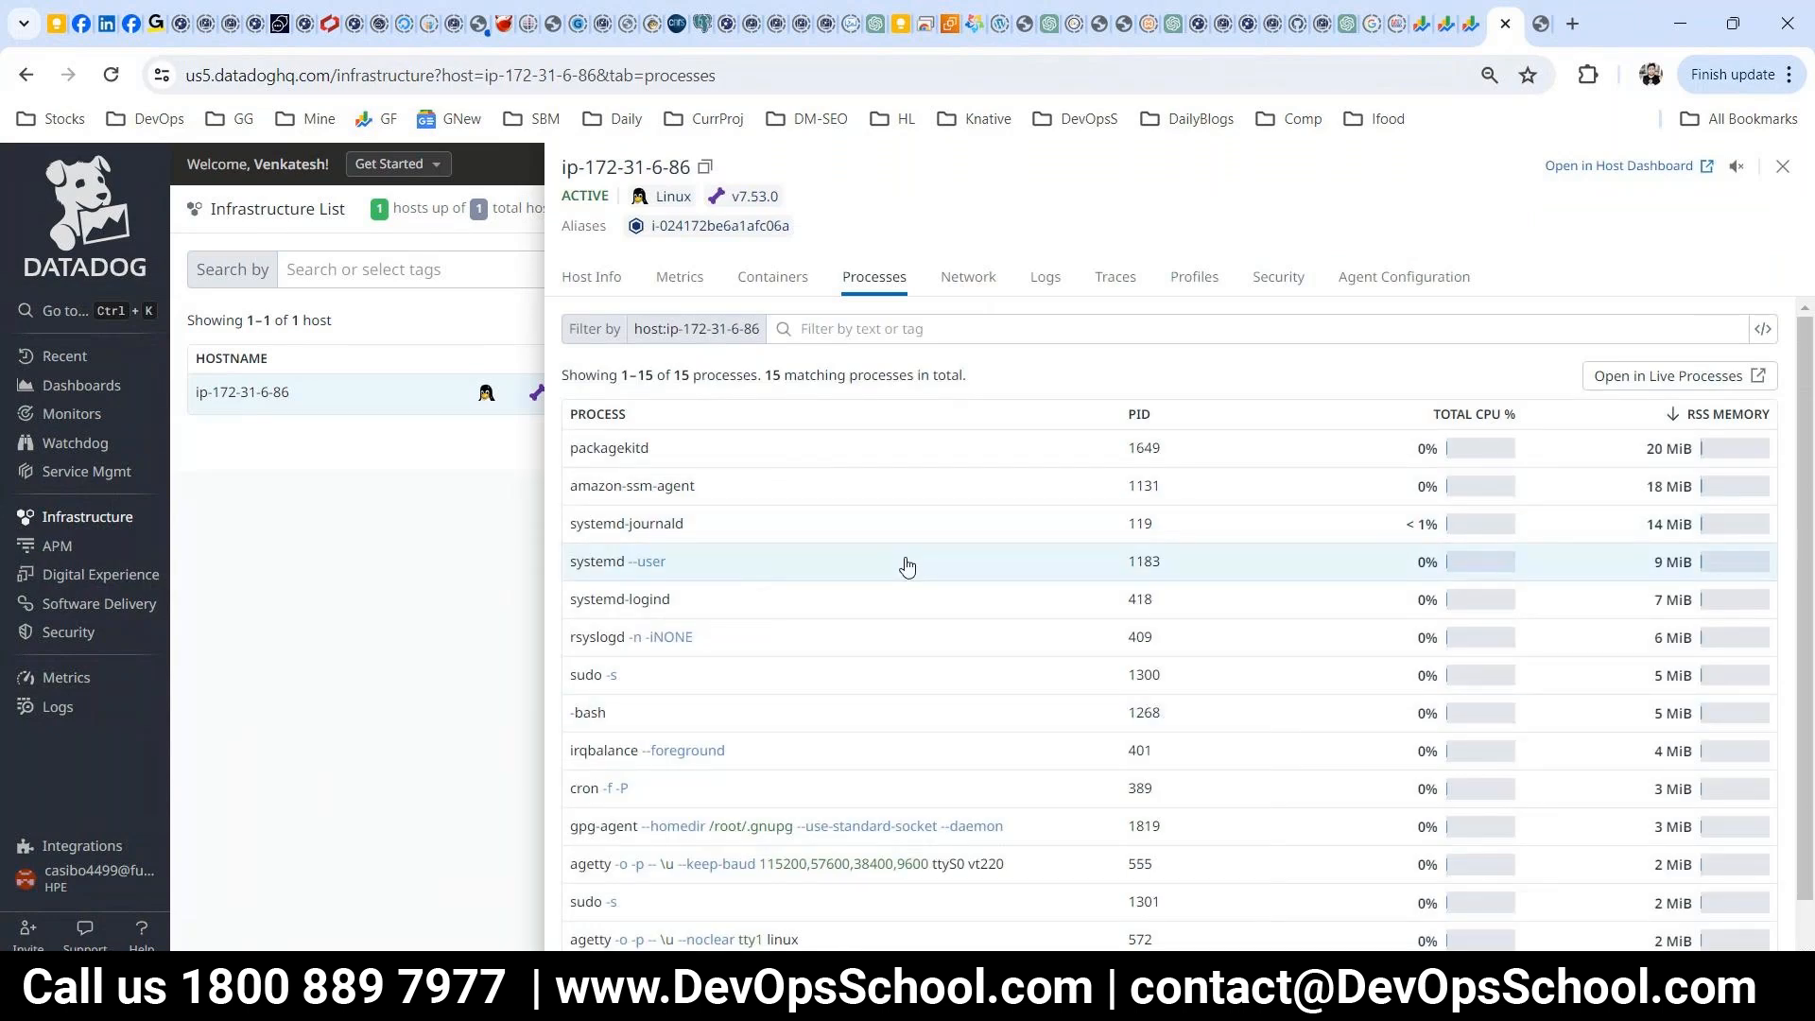
click(782, 288)
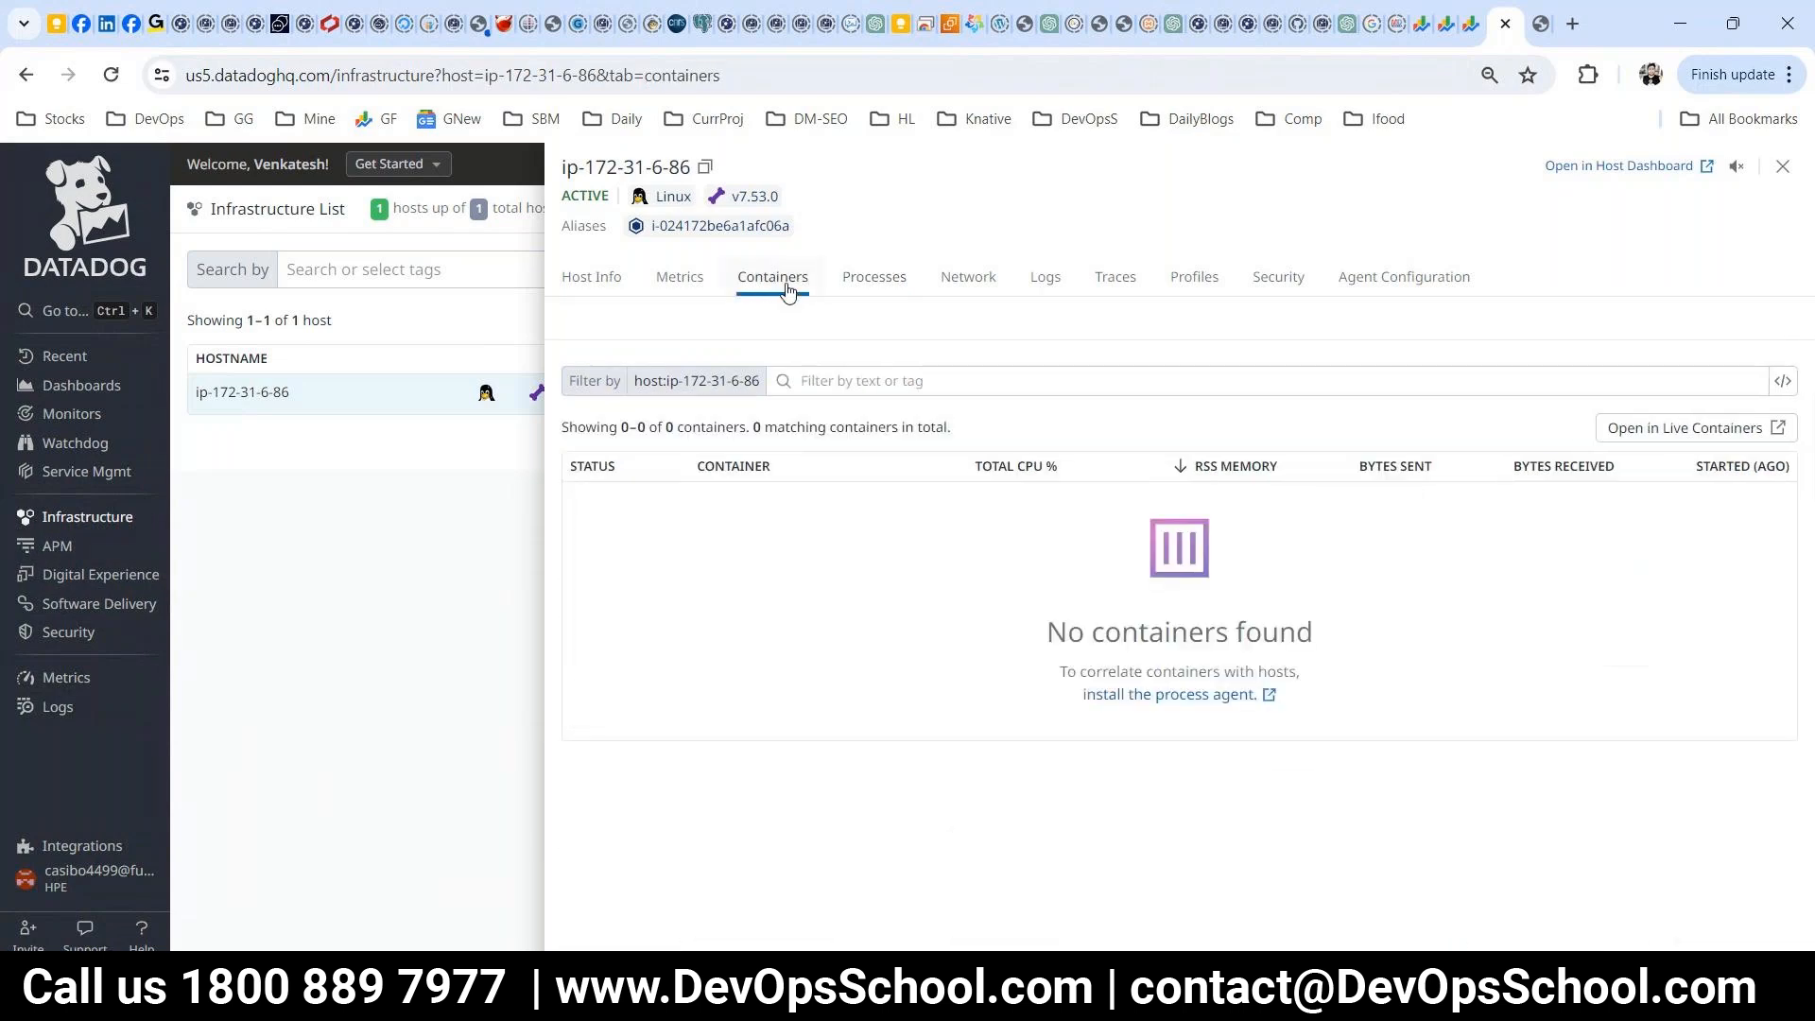
click(1134, 993)
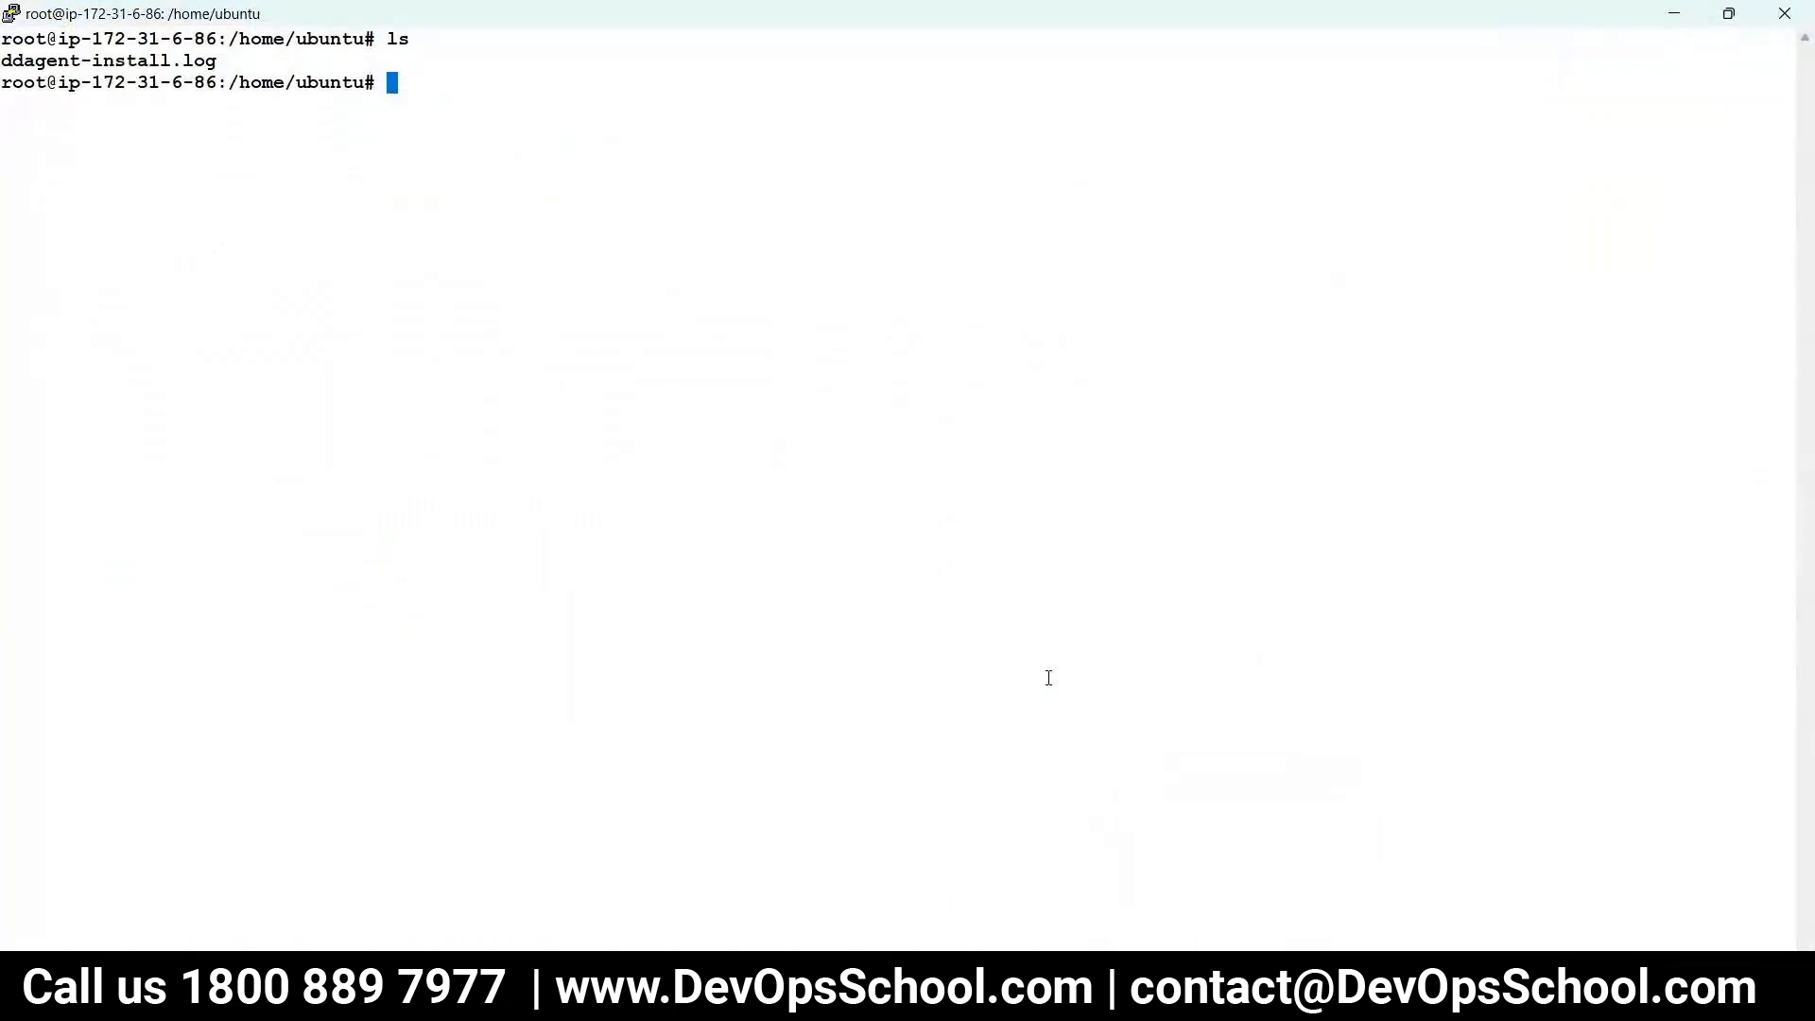
key(alt+Tab)
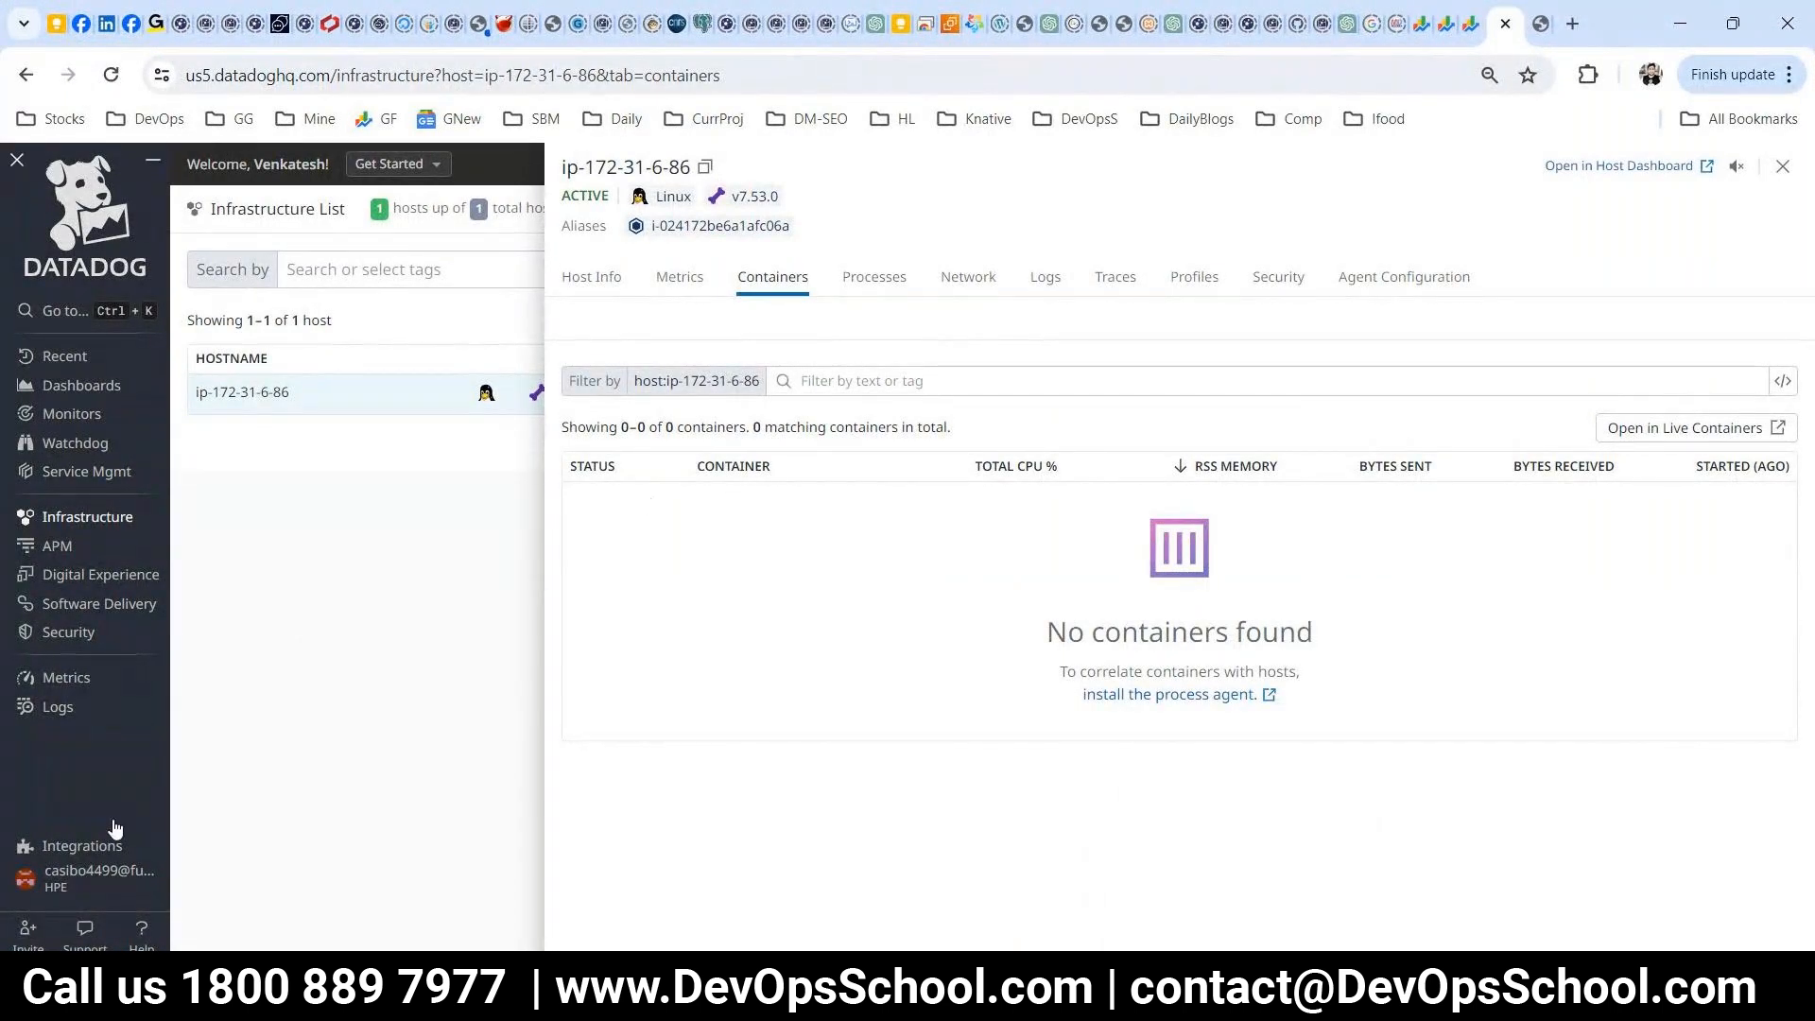
- Open Datadog's Integrations page and browse the detected, installed and available integrations
click(76, 844)
click(196, 733)
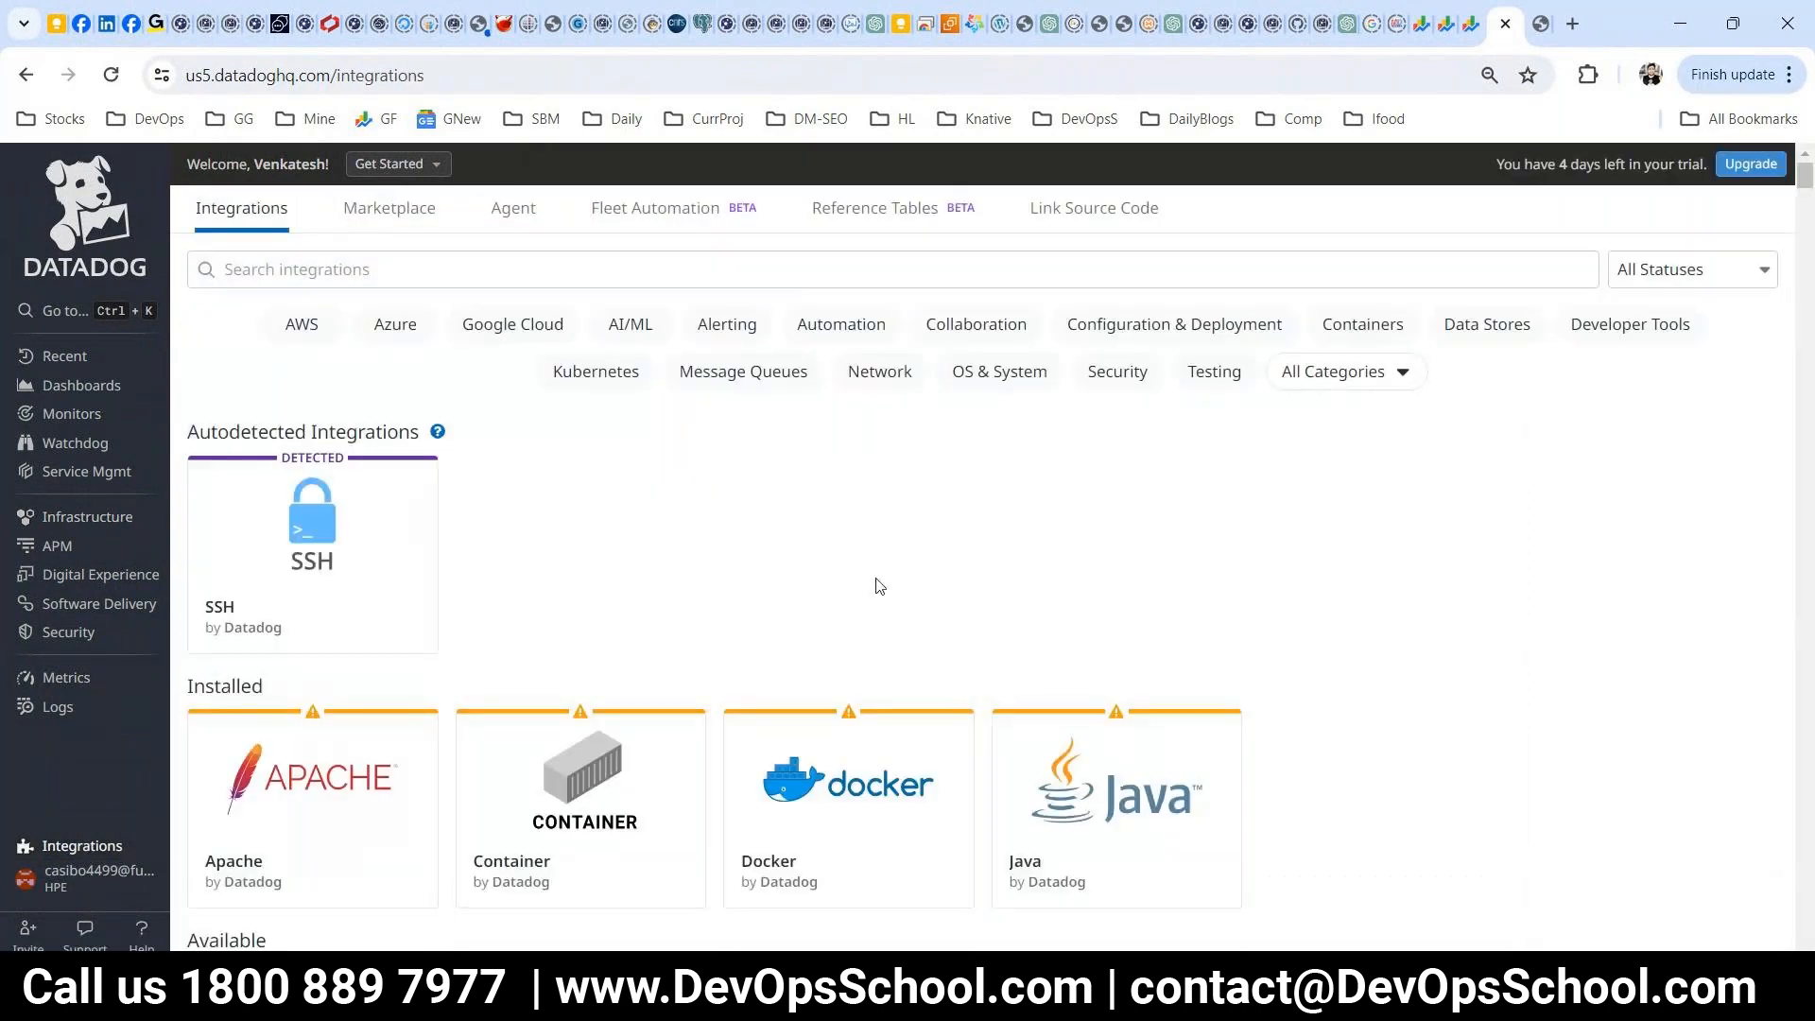
scroll(907, 629, down, 20)
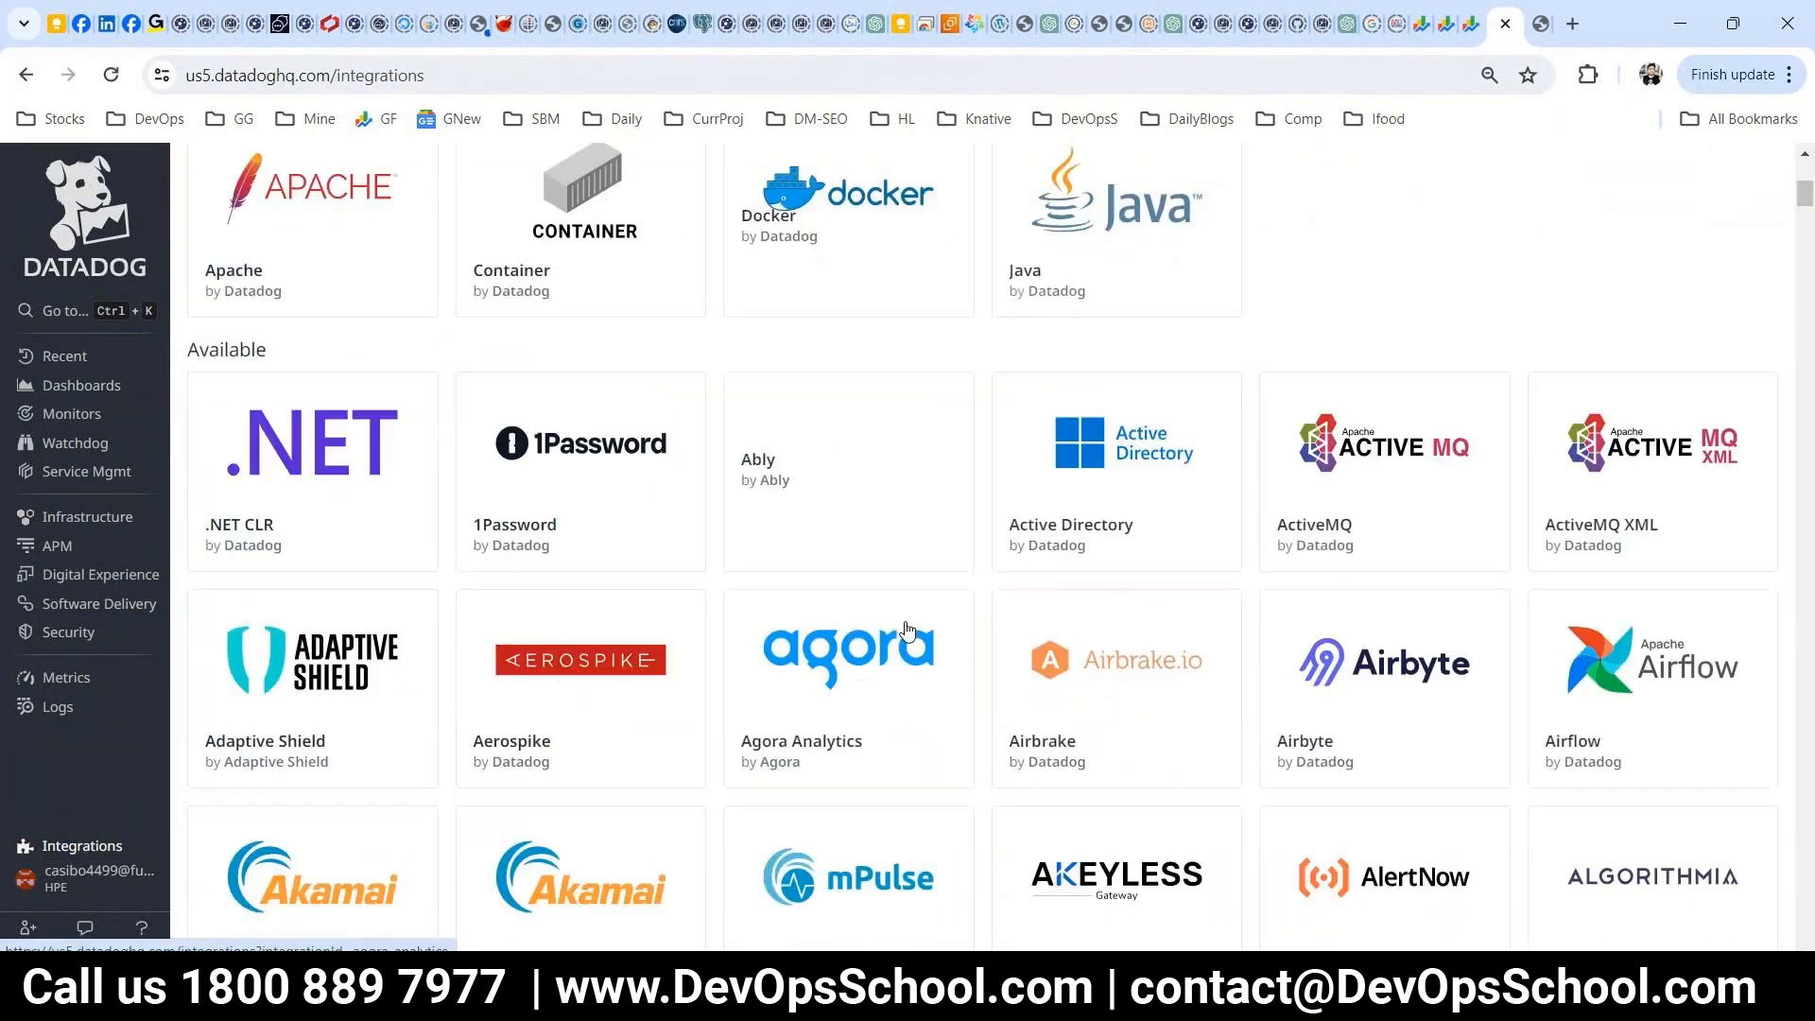
scroll(908, 629, down, 20)
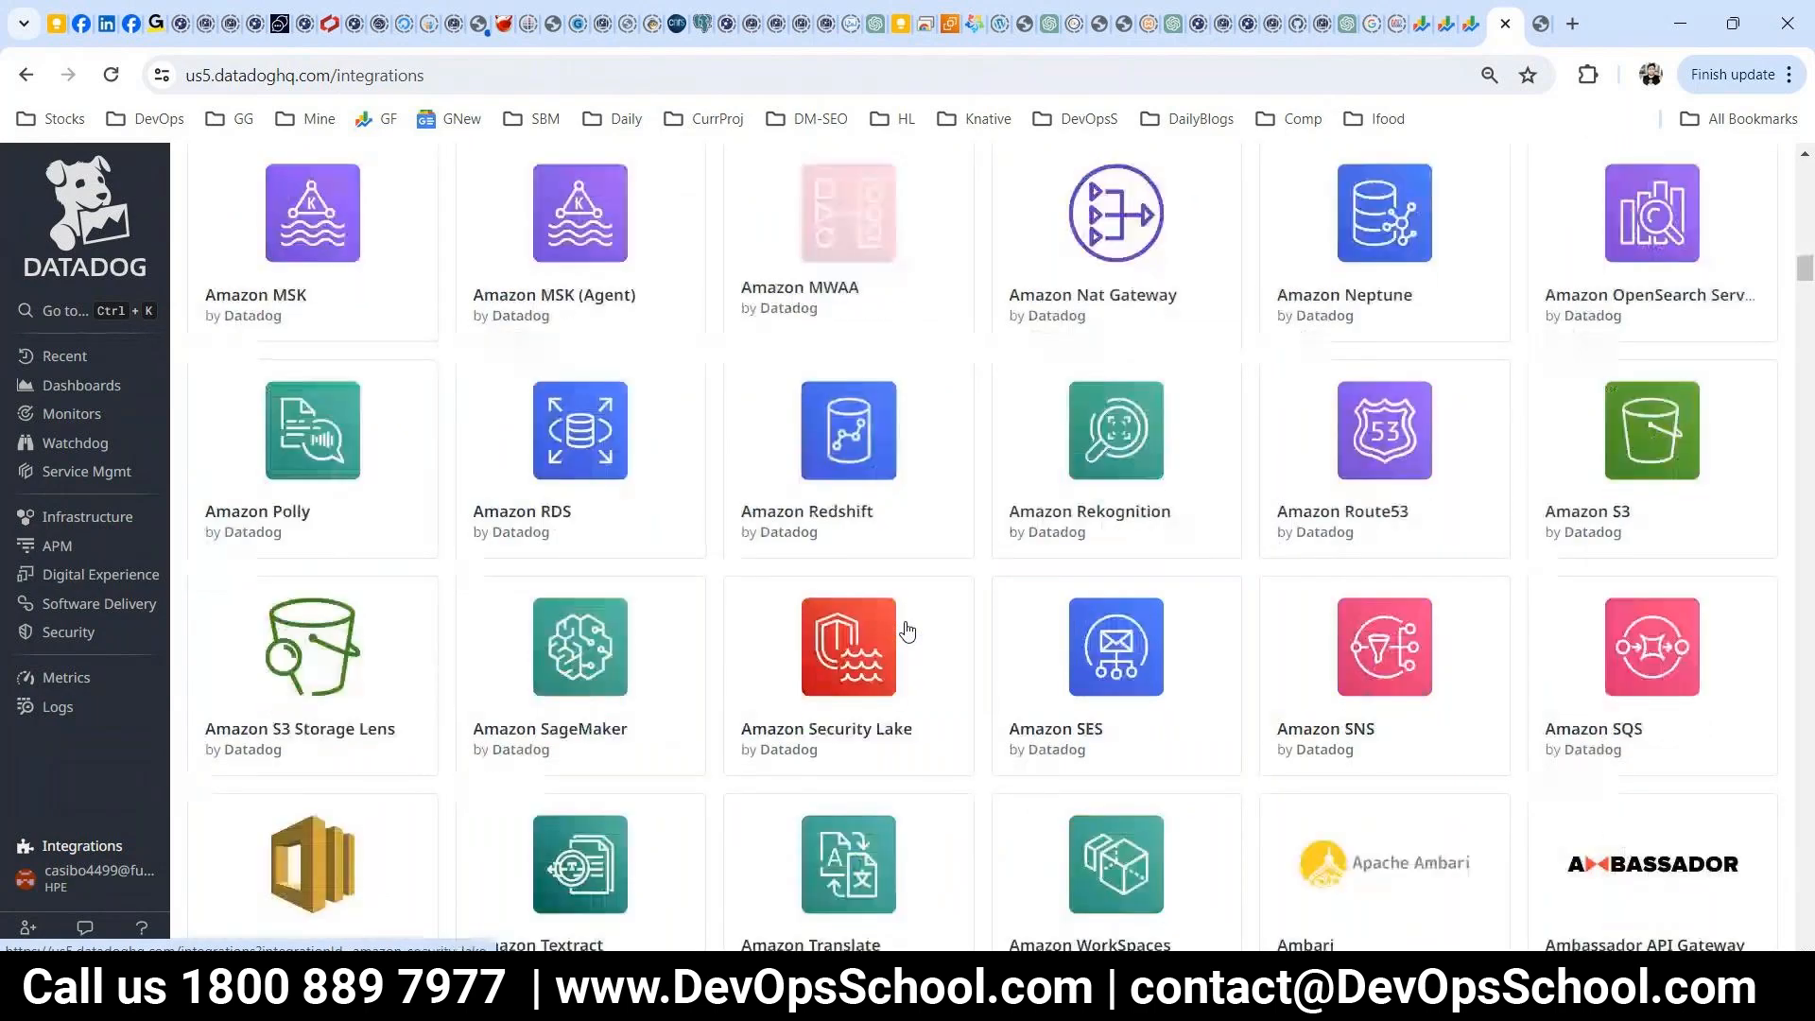
- Open the configuration page of the installed Docker integration
drag(1806, 364, 1790, 579)
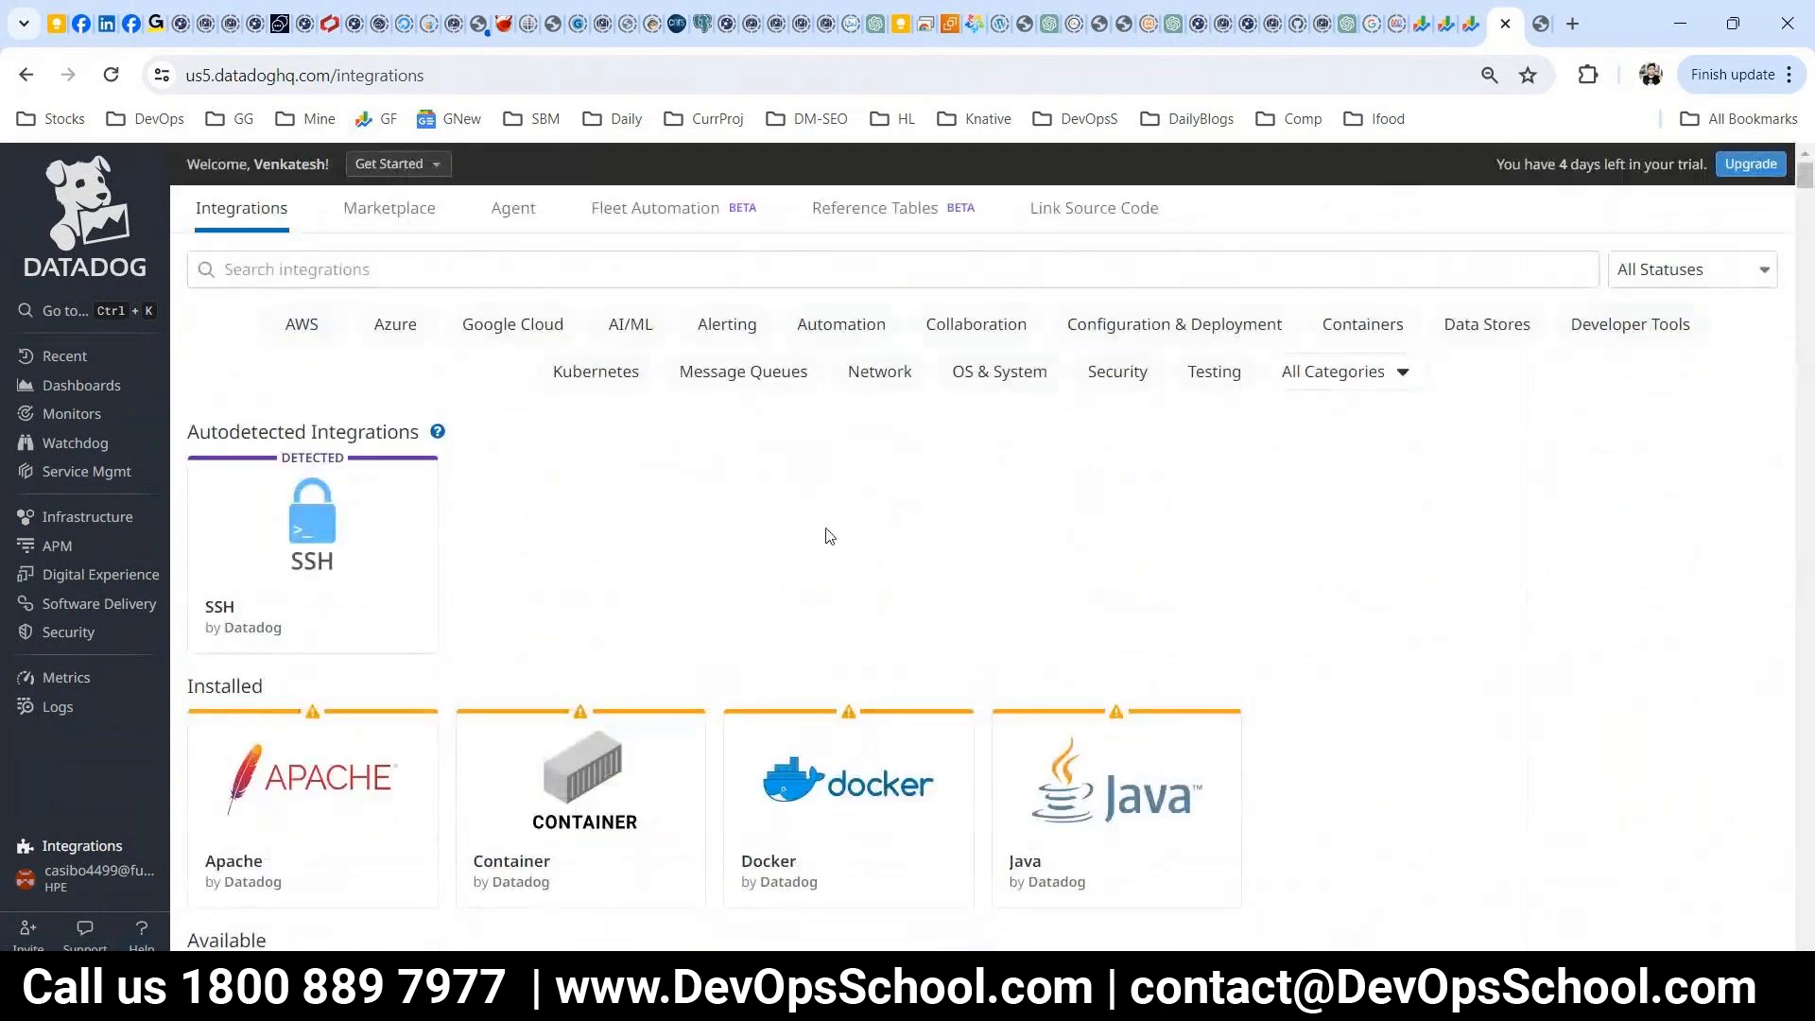
scroll(851, 587, down, 1)
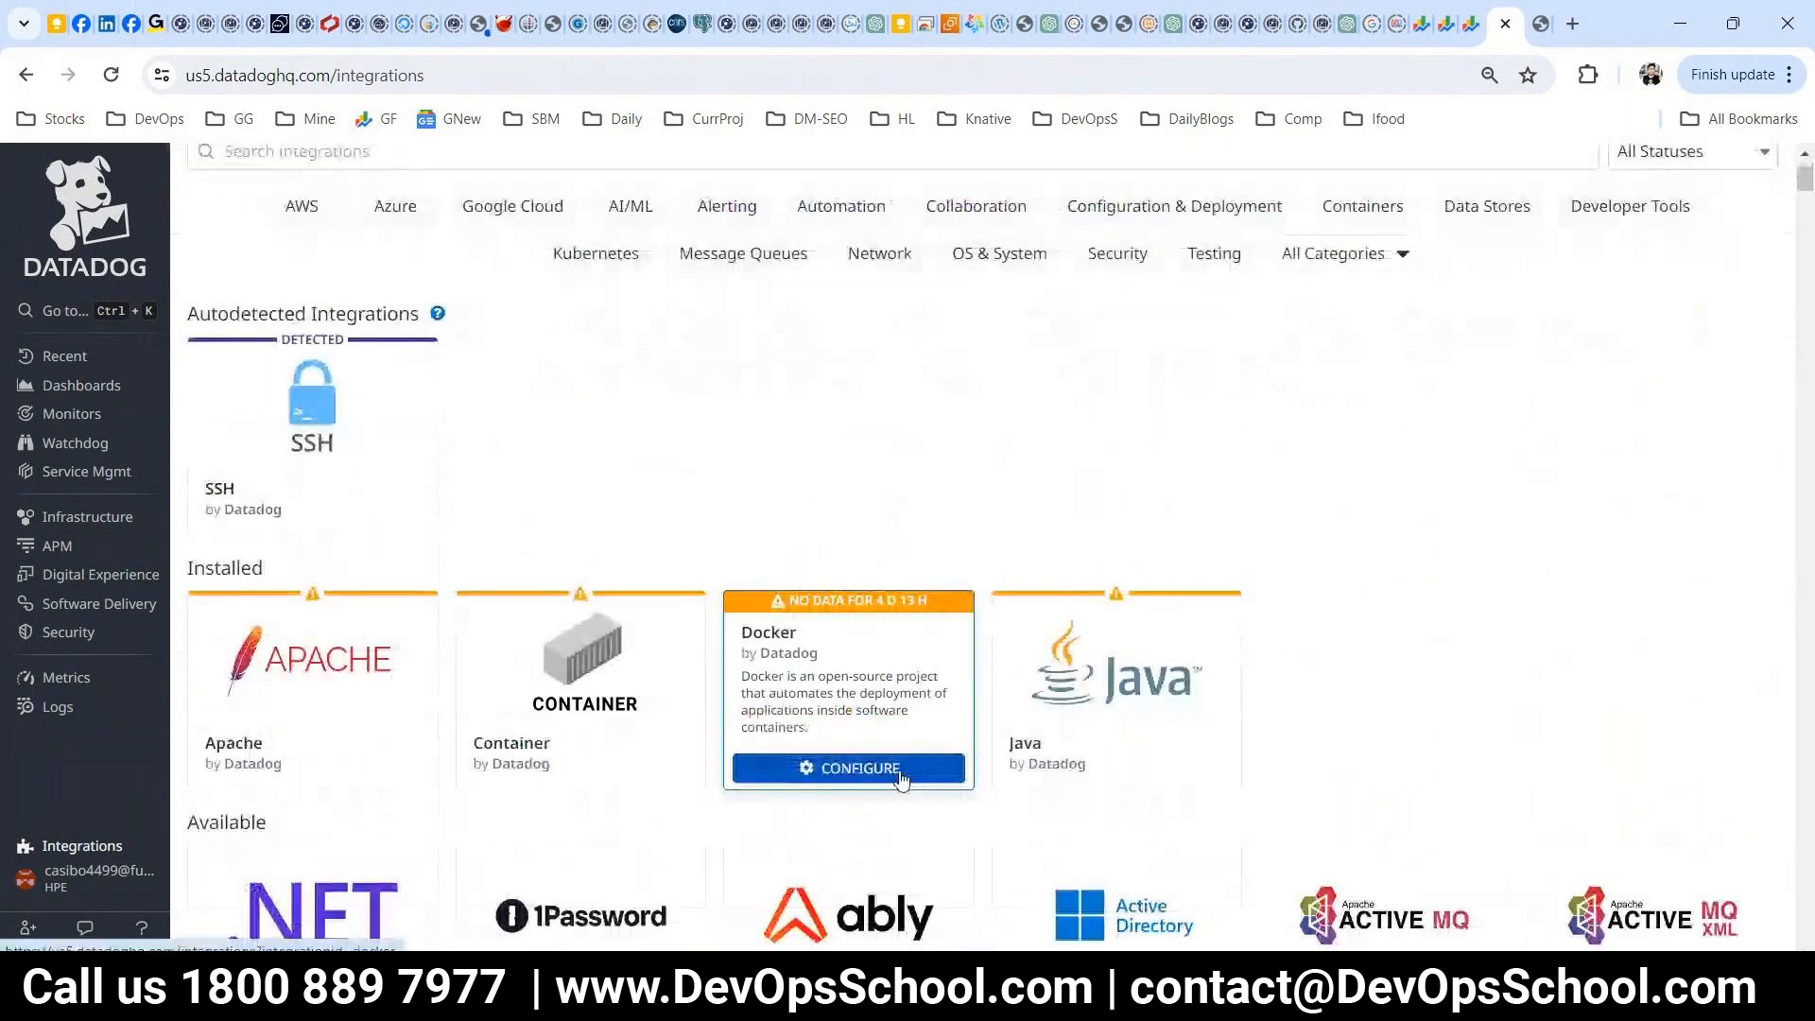
click(844, 695)
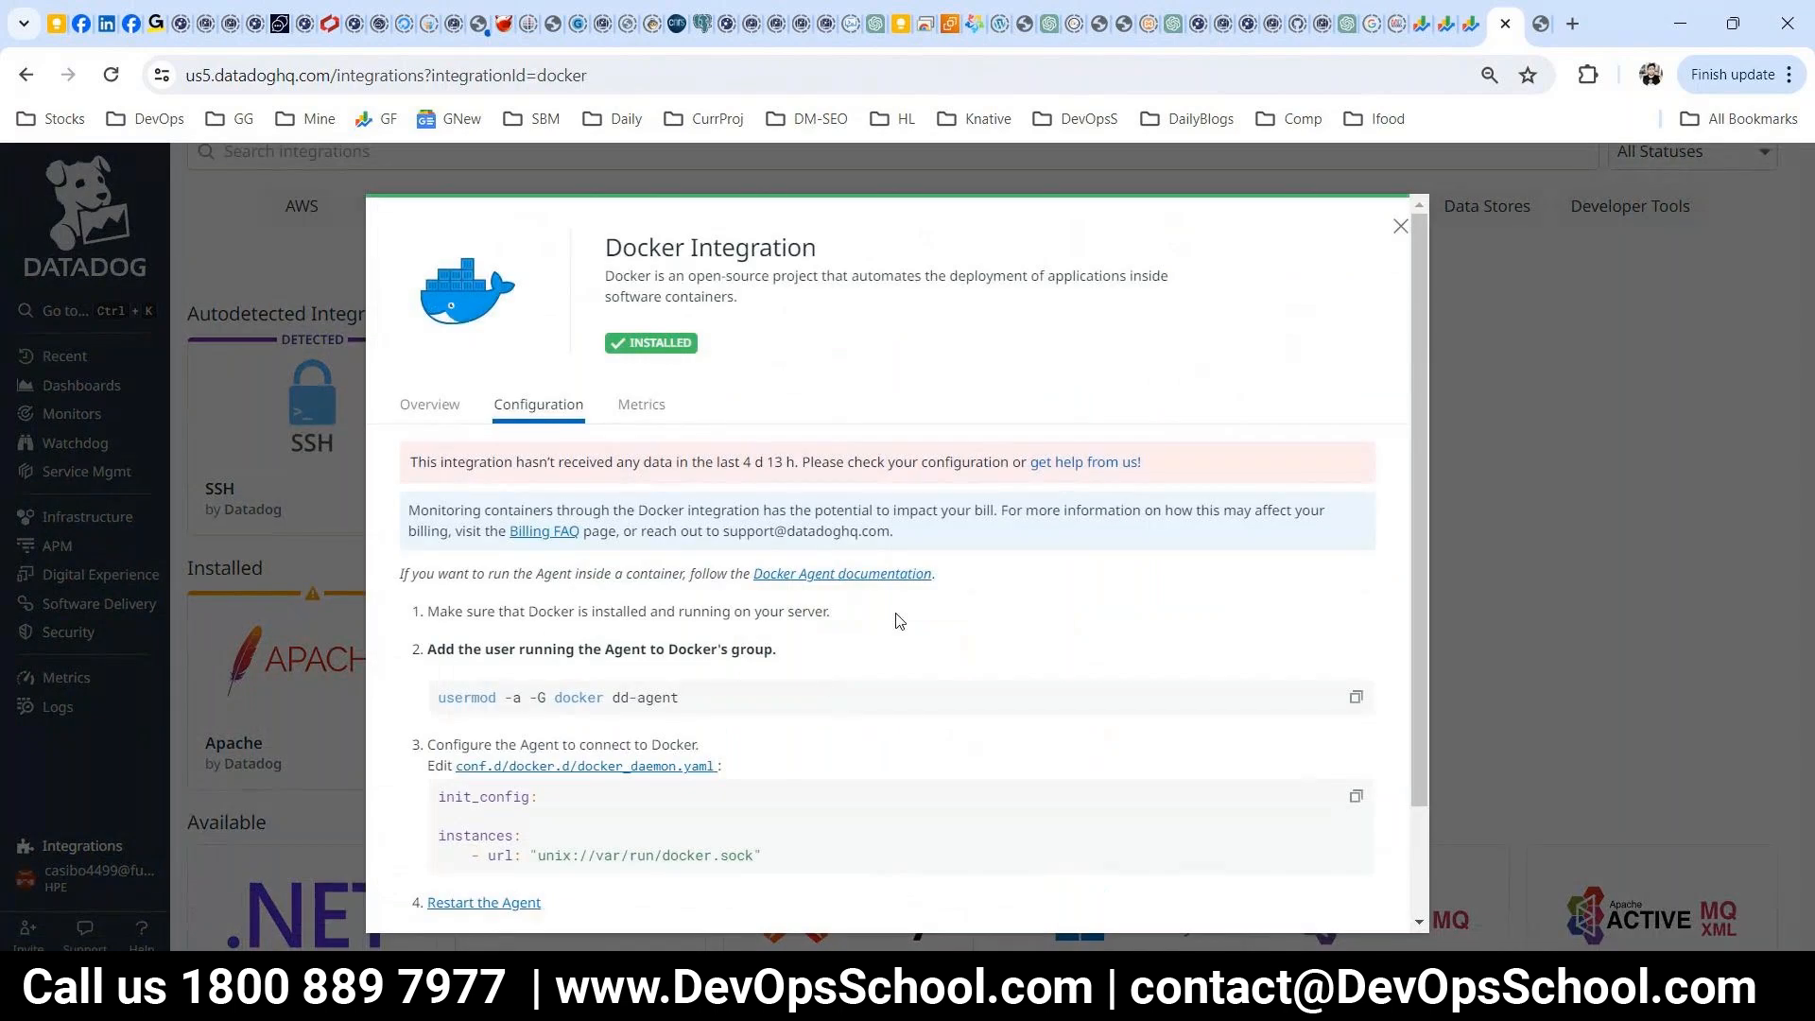
- Examine the Docker integration's installed status and its configuration instructions for connecting the Agent to Docker
drag(696, 344, 632, 339)
click(860, 521)
scroll(863, 523, down, 2)
scroll(878, 545, up, 2)
drag(717, 343, 636, 337)
click(674, 370)
drag(699, 344, 587, 348)
scroll(613, 613, down, 3)
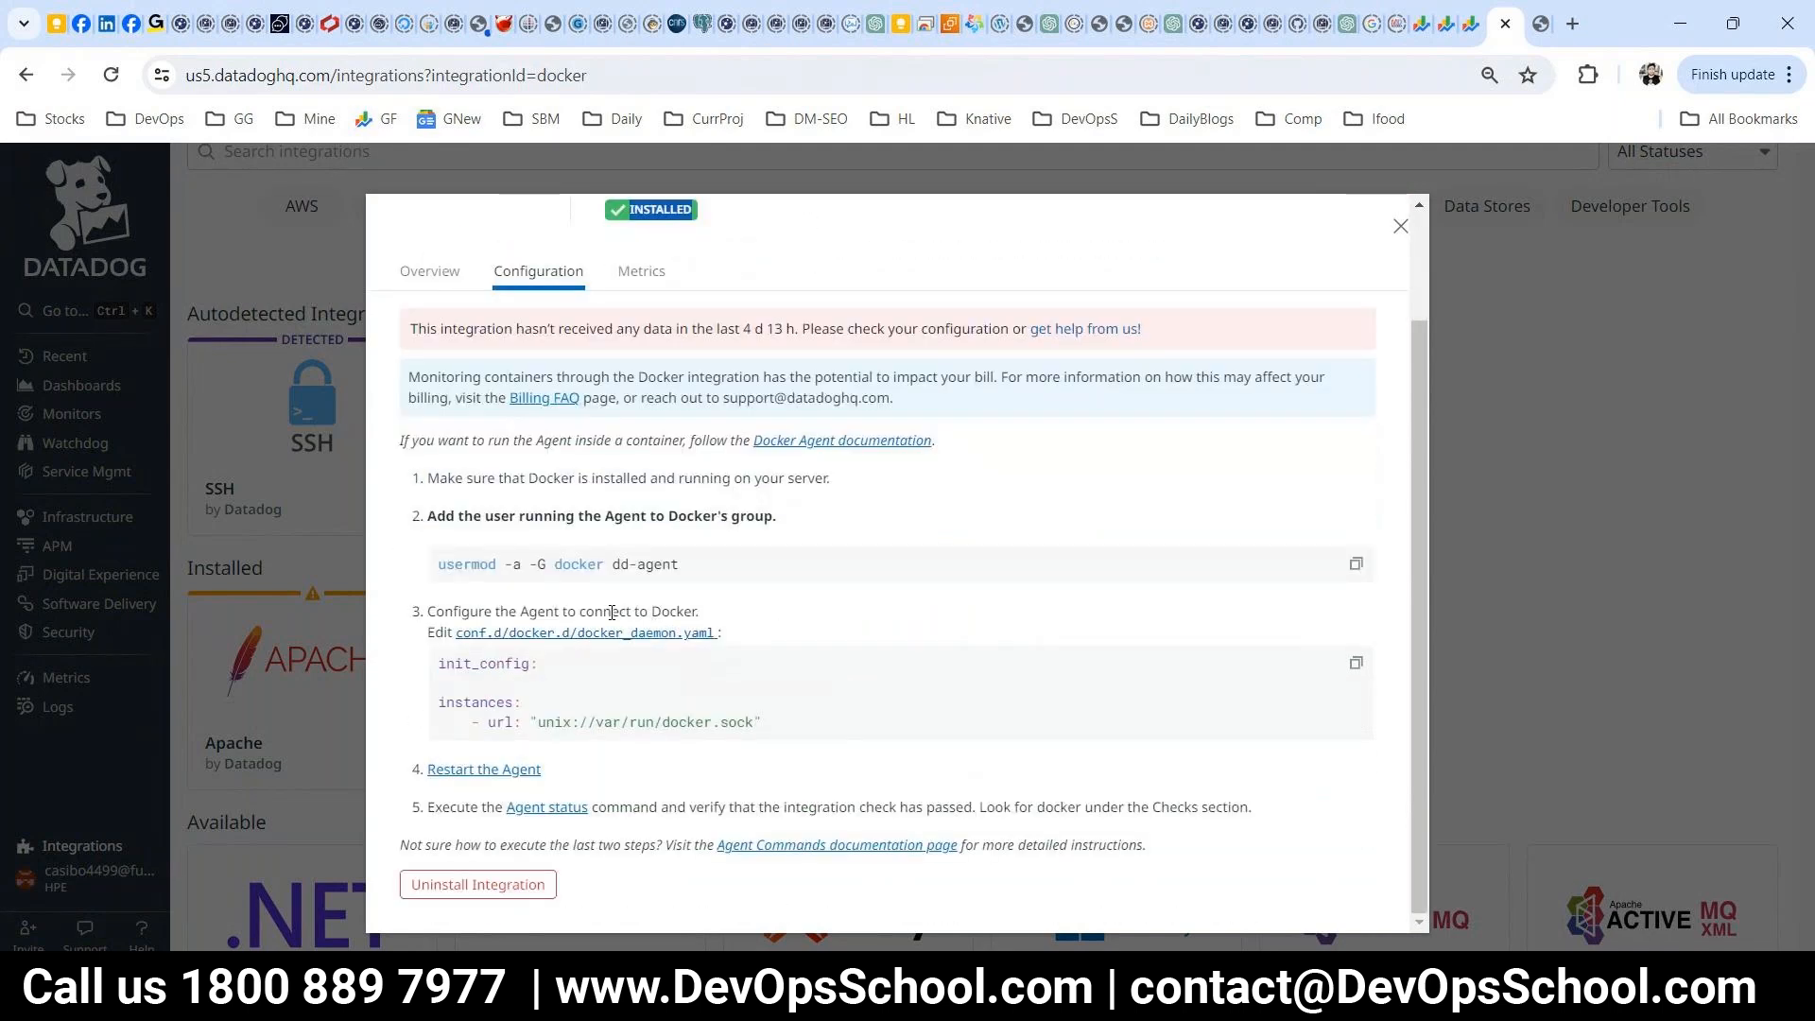
click(438, 444)
drag(438, 443, 780, 722)
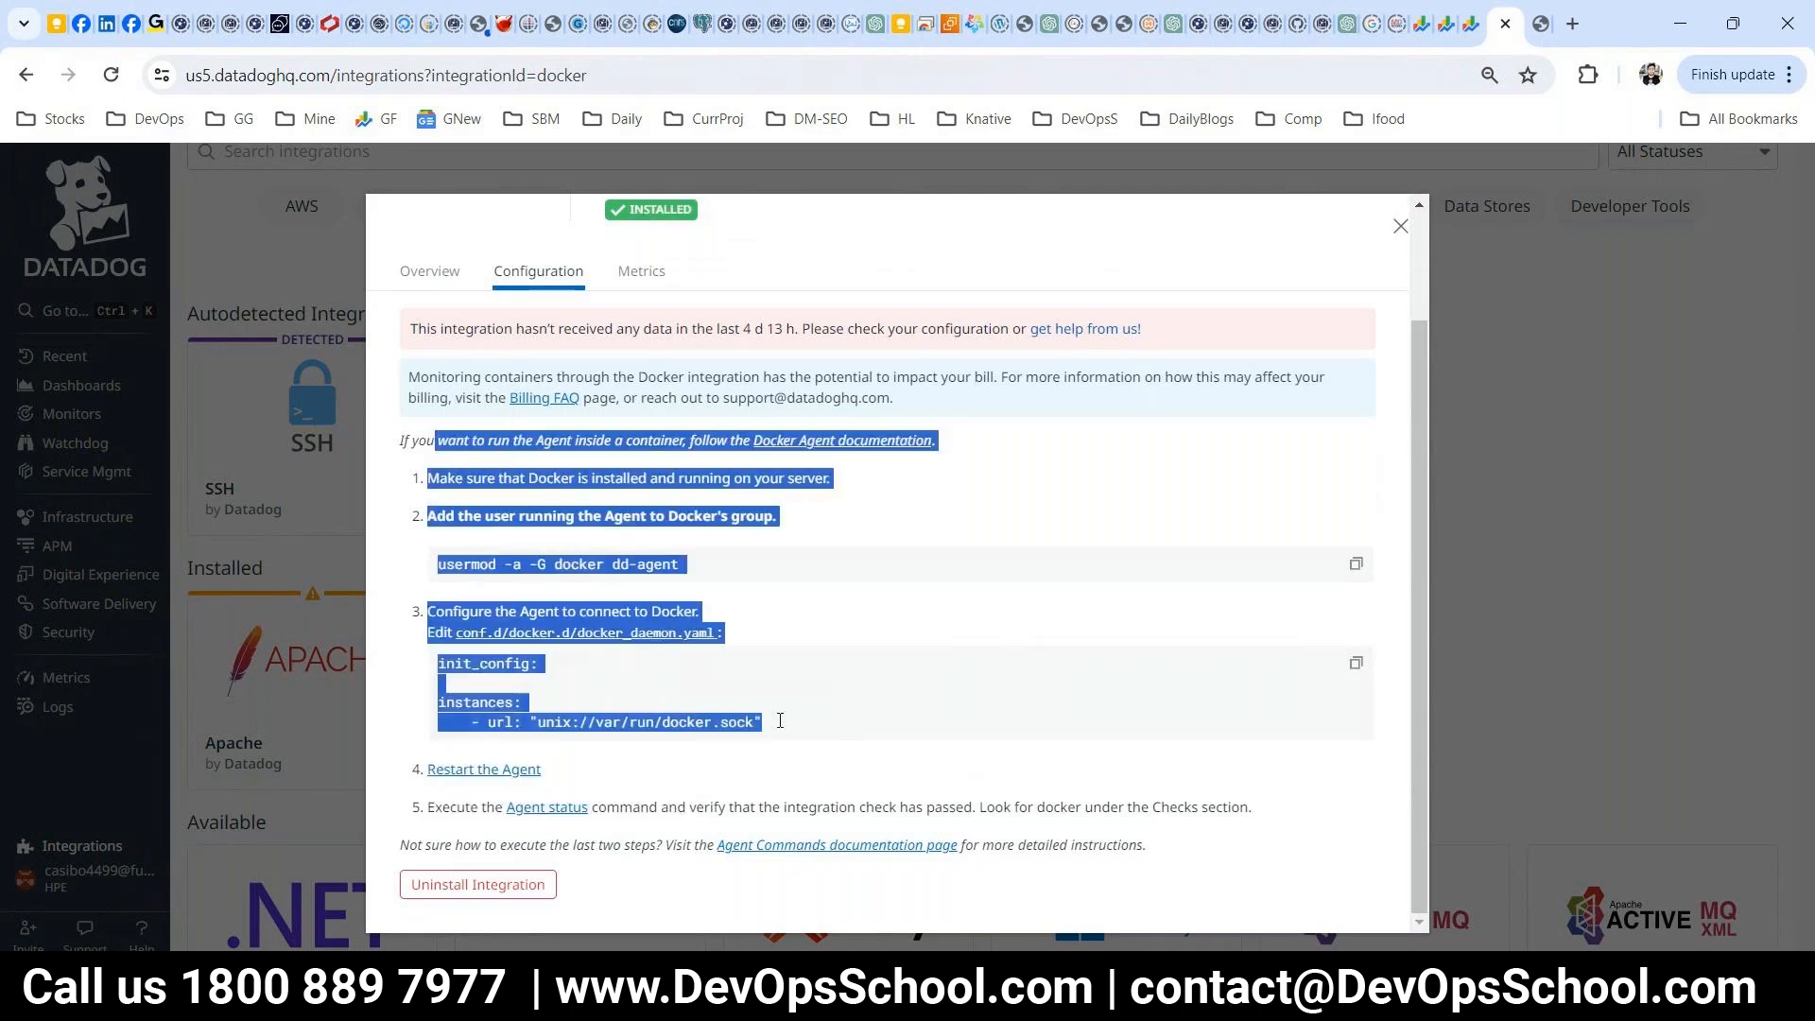
- Search Google in a new browser tab for "docker install ubuntu devopsschool"
click(1572, 23)
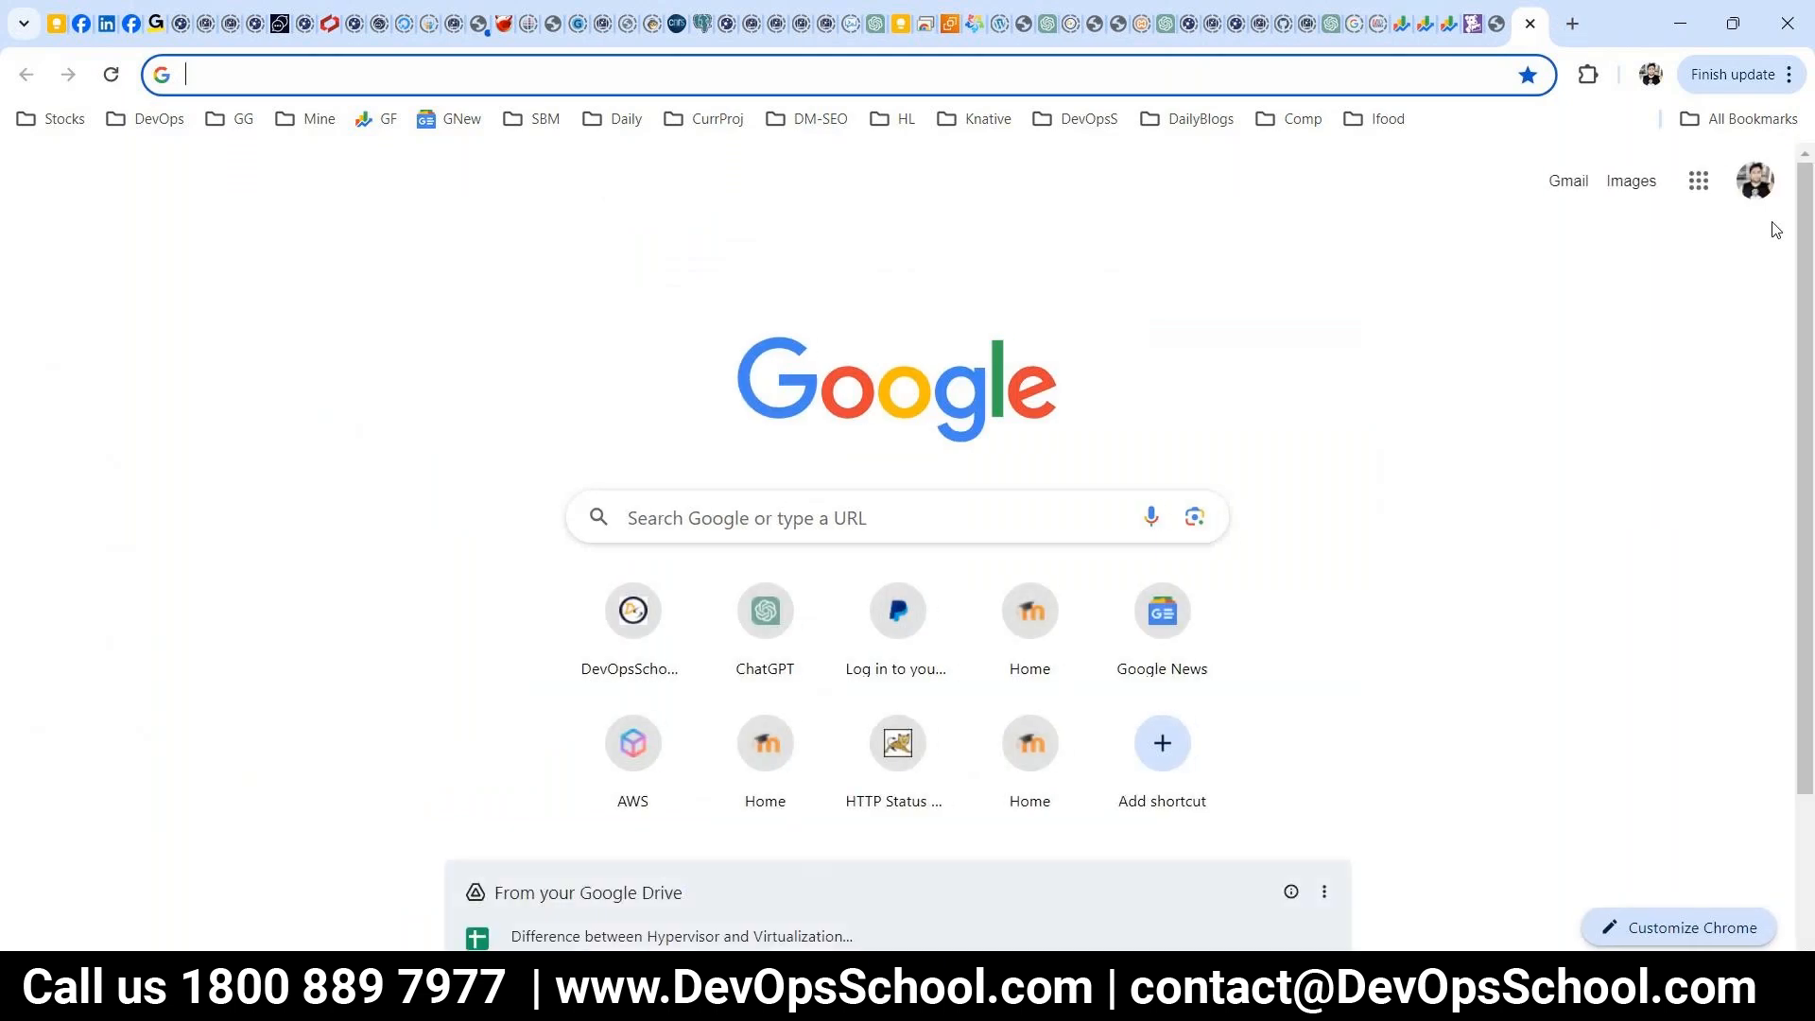
text(docker install)
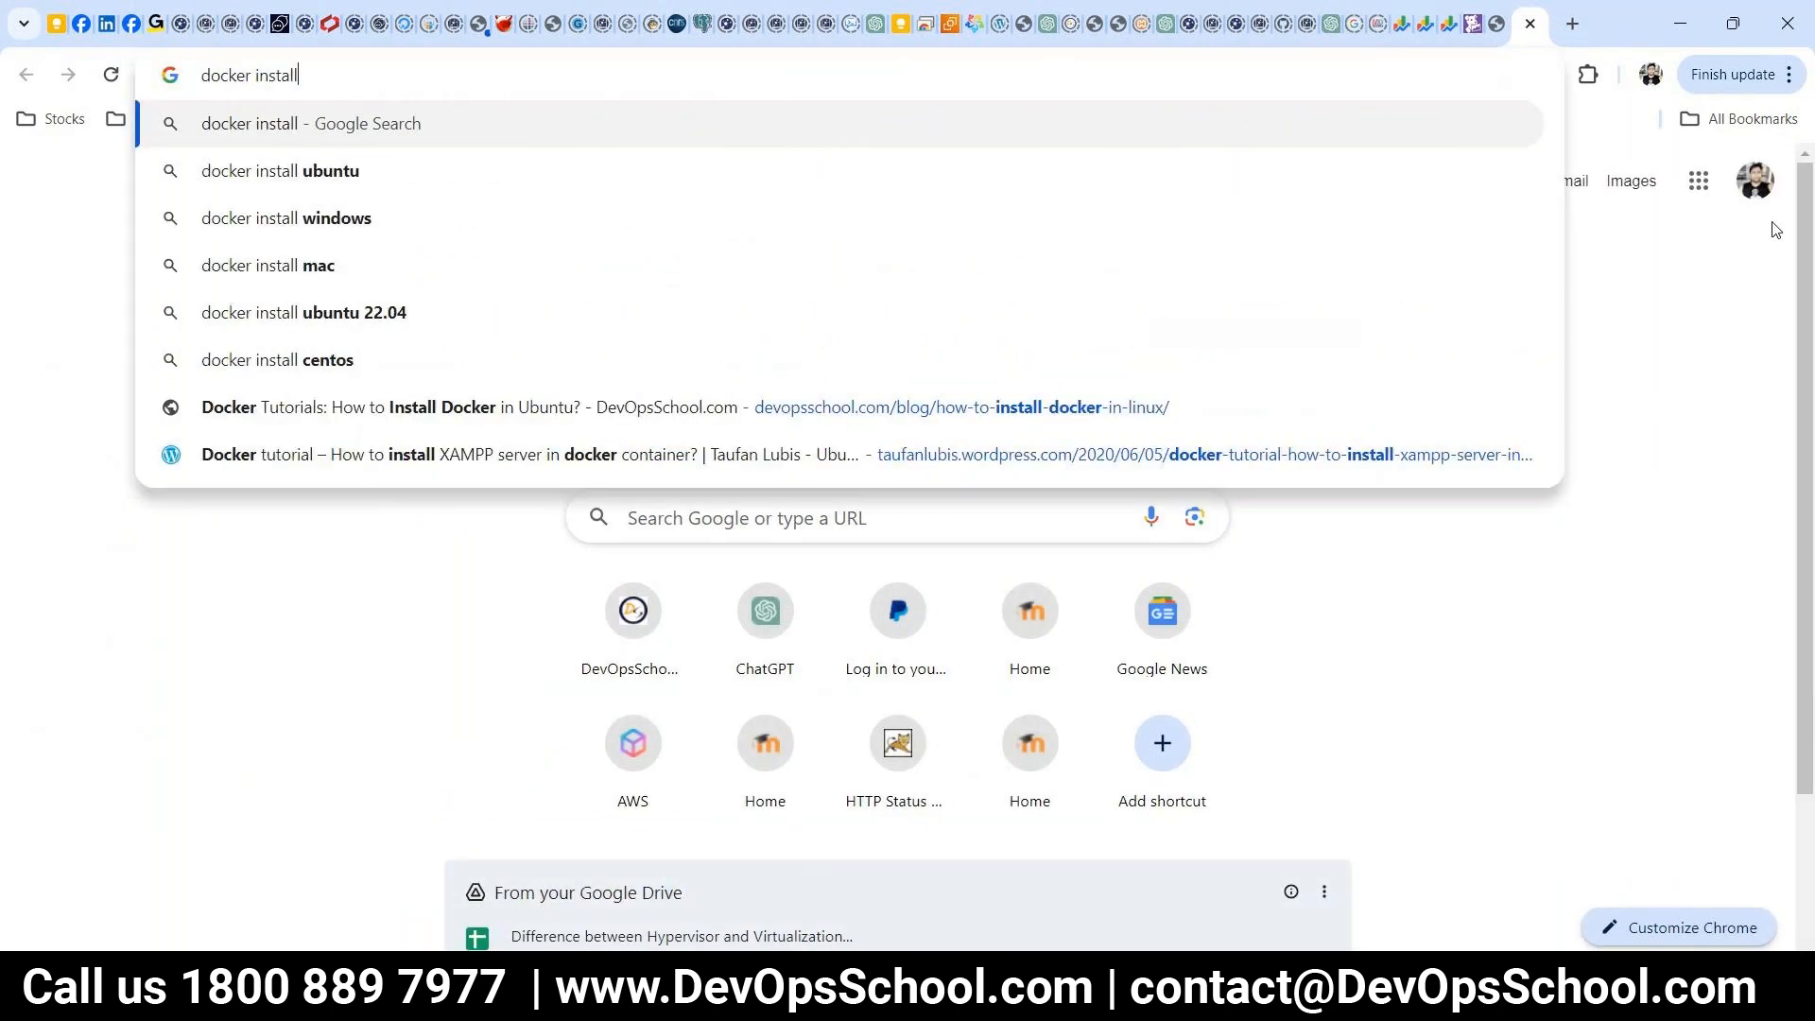
text( ubunu)
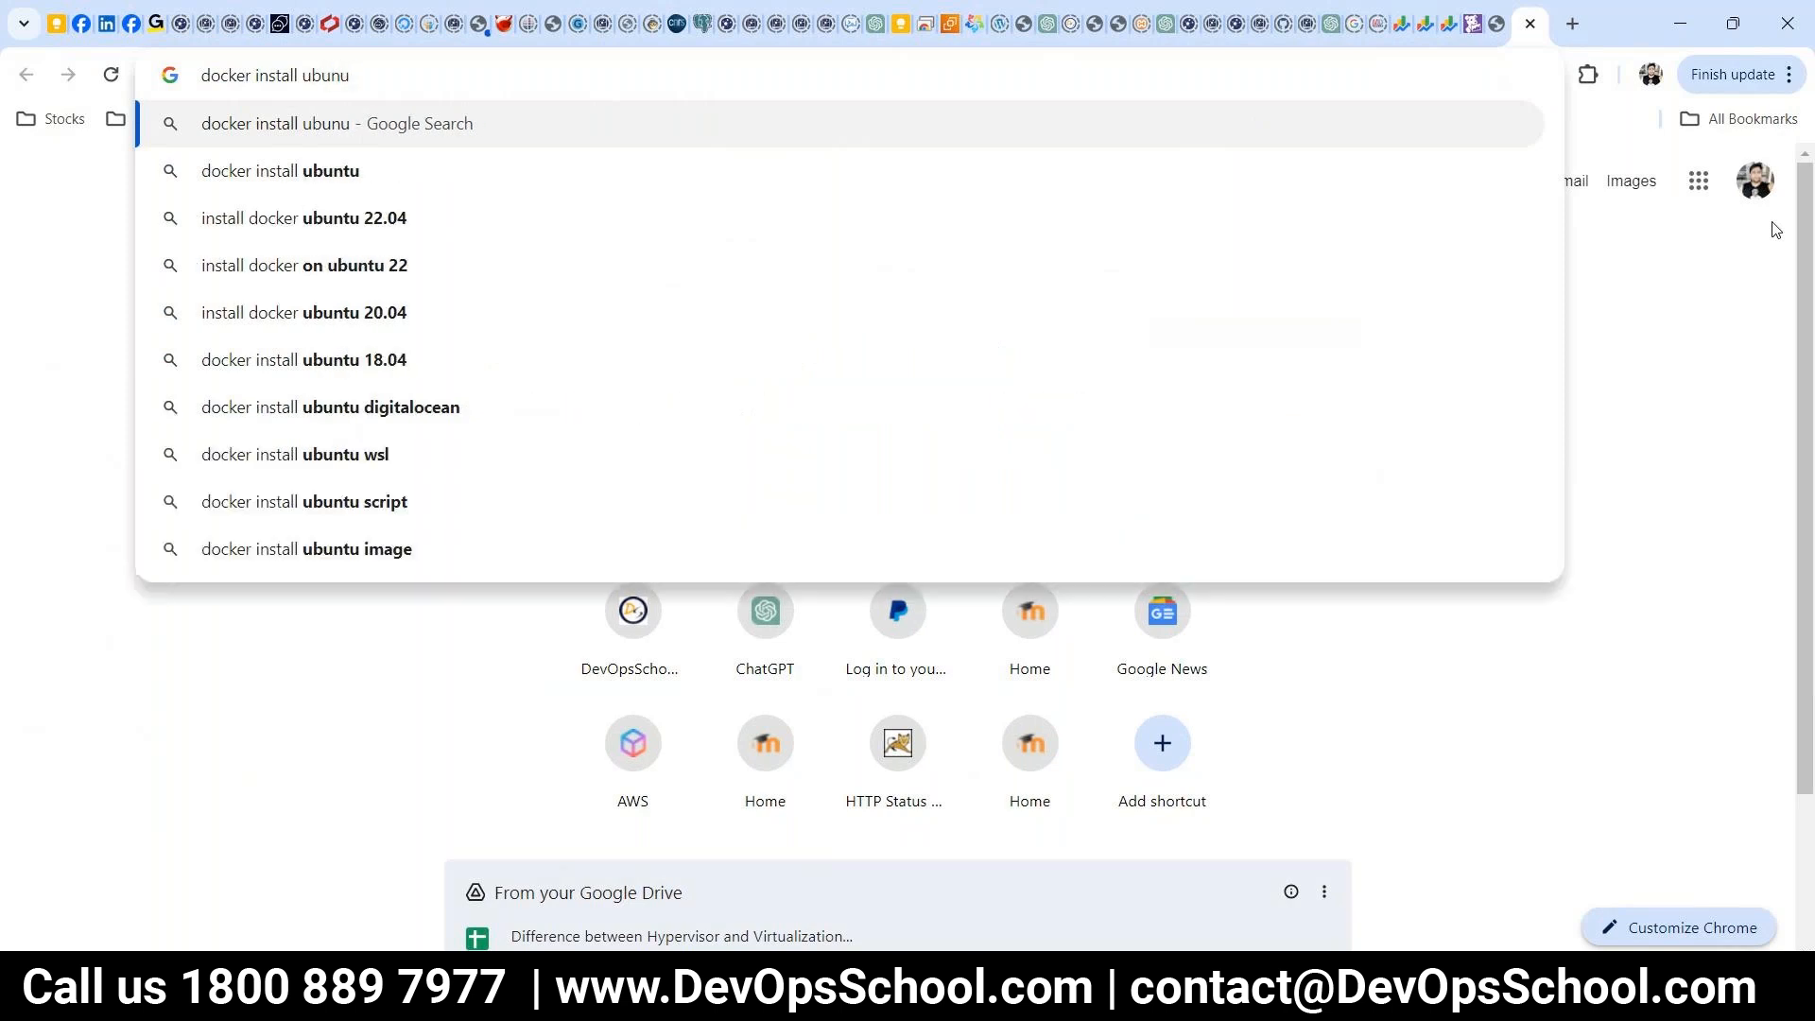
key(BackSpace)
text(tu dev)
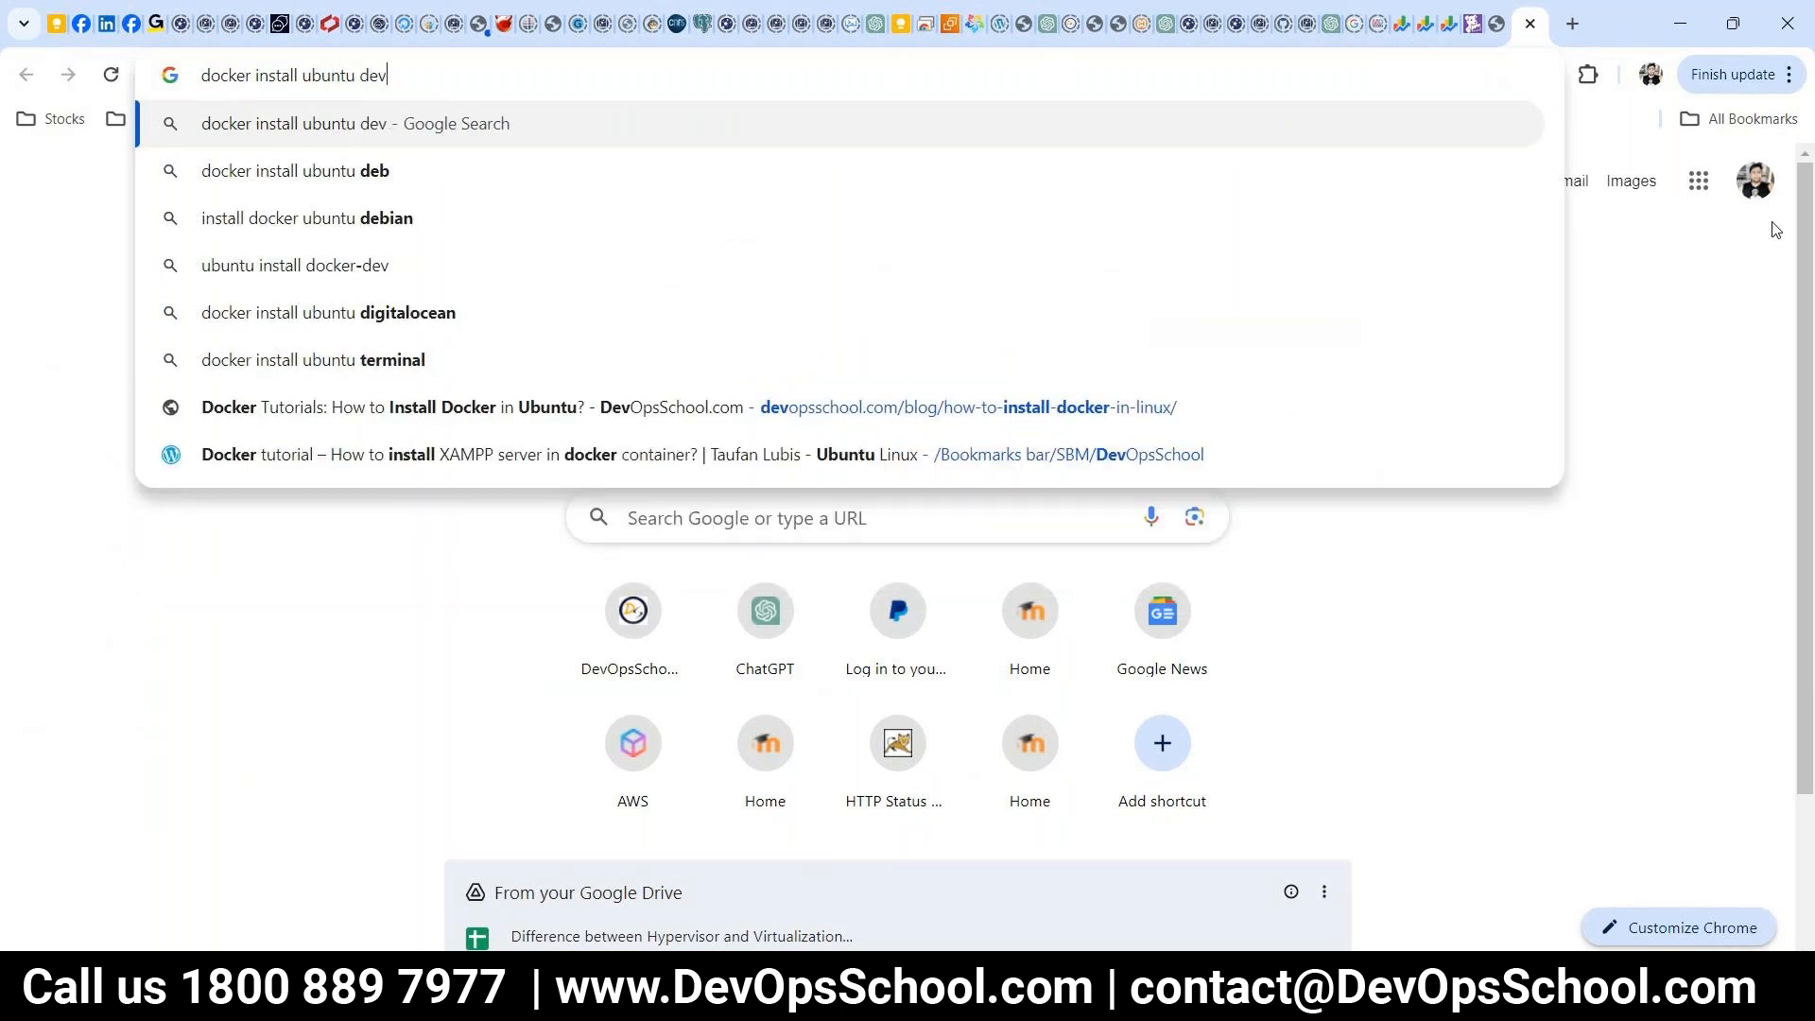
text(opsschool)
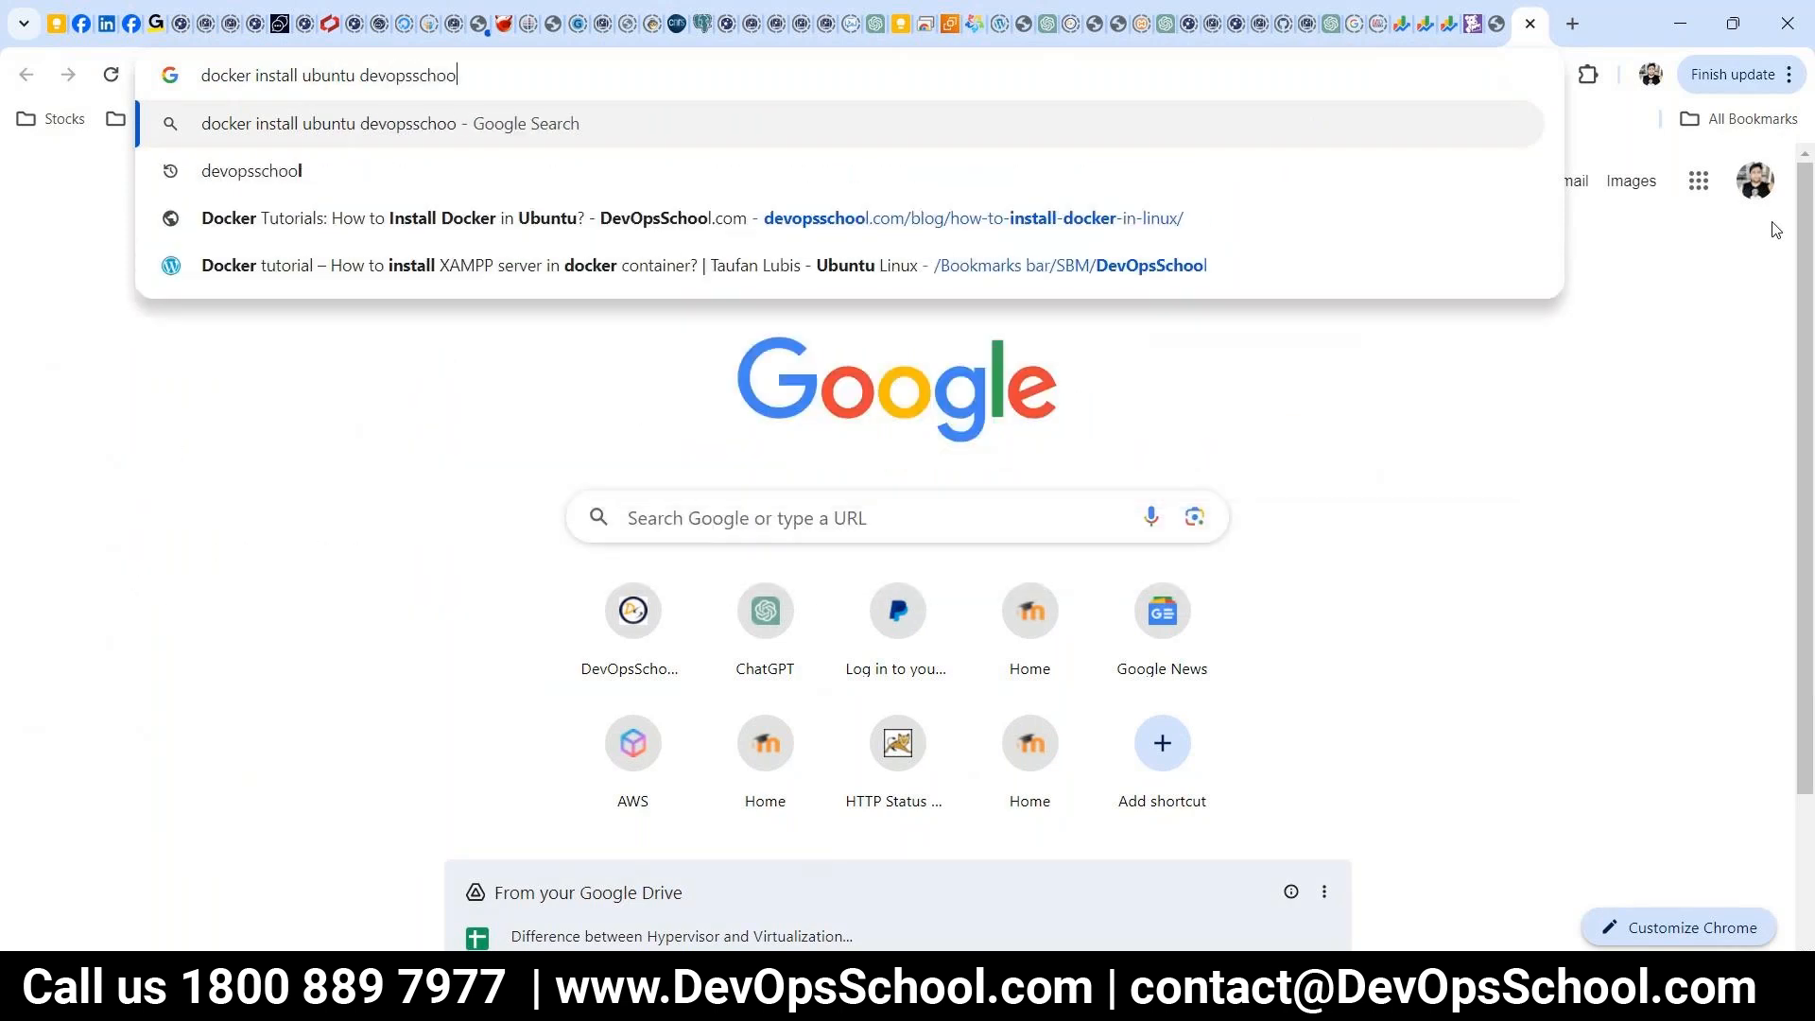
key(Return)
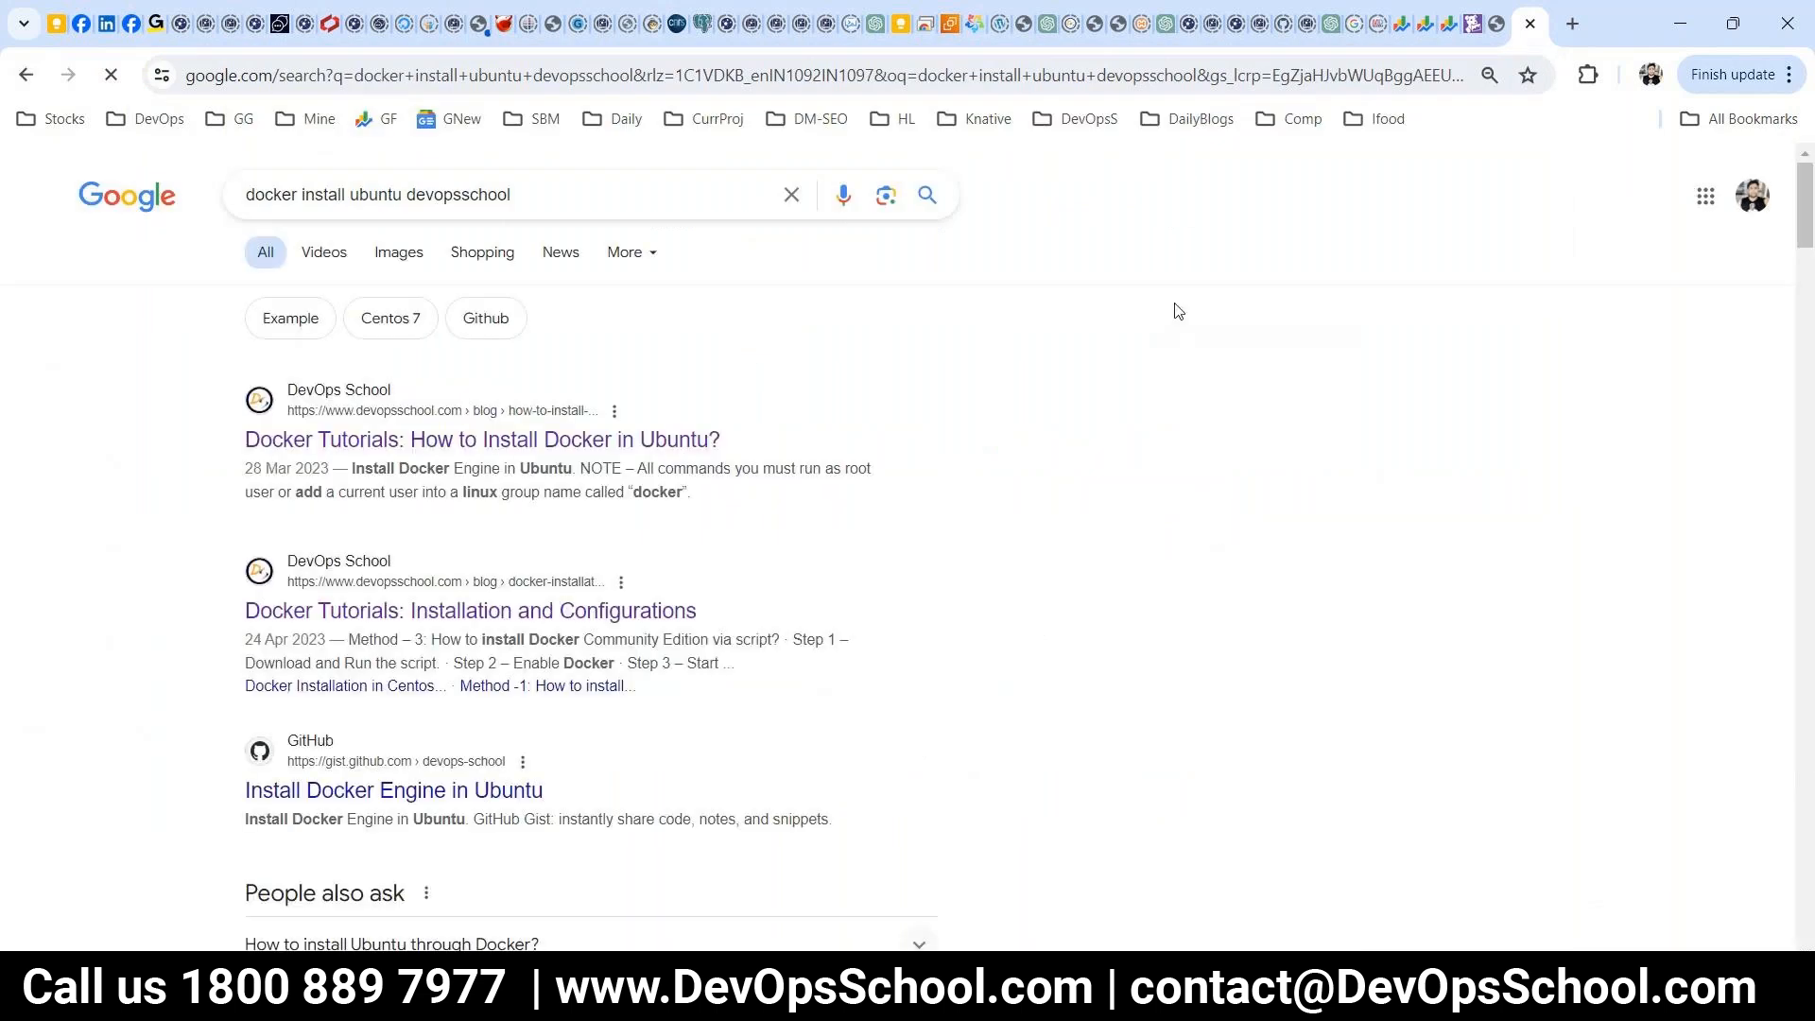
- Open the DevOps School tutorial "How to Install Docker in Ubuntu?" and find its installation commands
click(499, 452)
scroll(949, 495, down, 5)
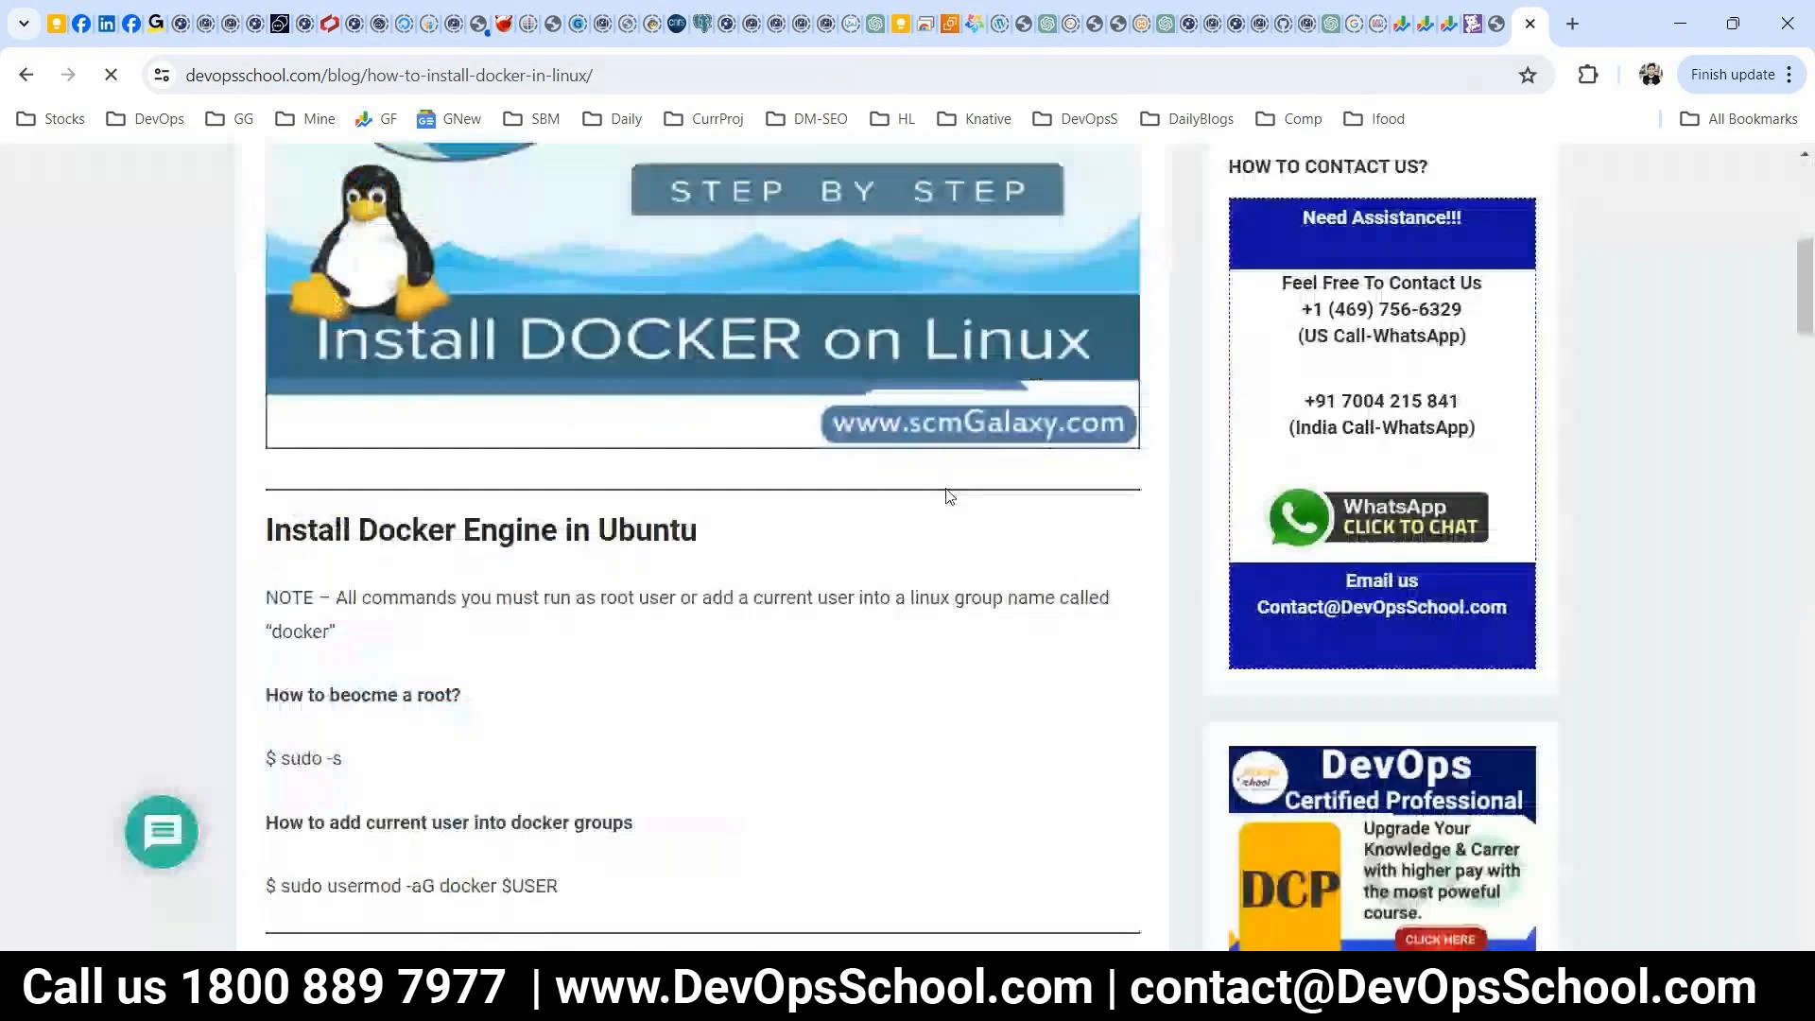
scroll(949, 495, down, 6)
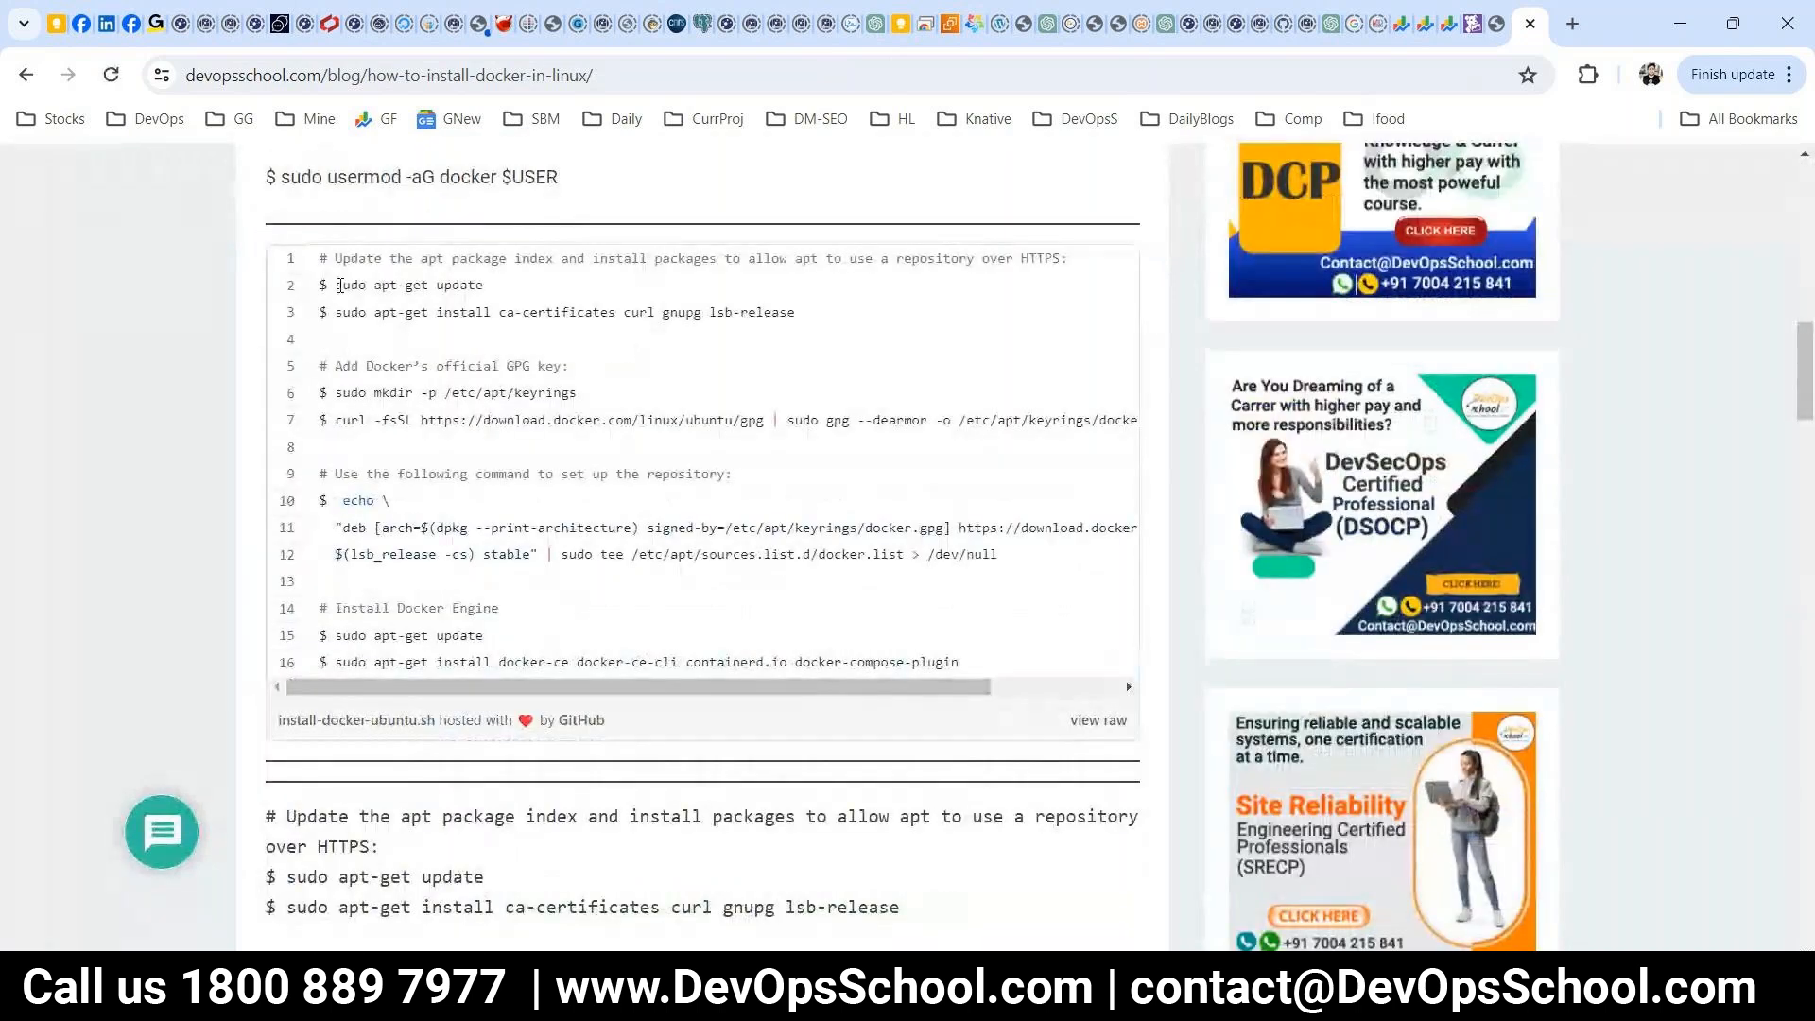
- Copy sudo apt-get update from the tutorial and run it in the PuTTY terminal
drag(335, 285, 637, 293)
key(ctrl+c)
key(alt+Tab)
right_click(951, 372)
key(Return)
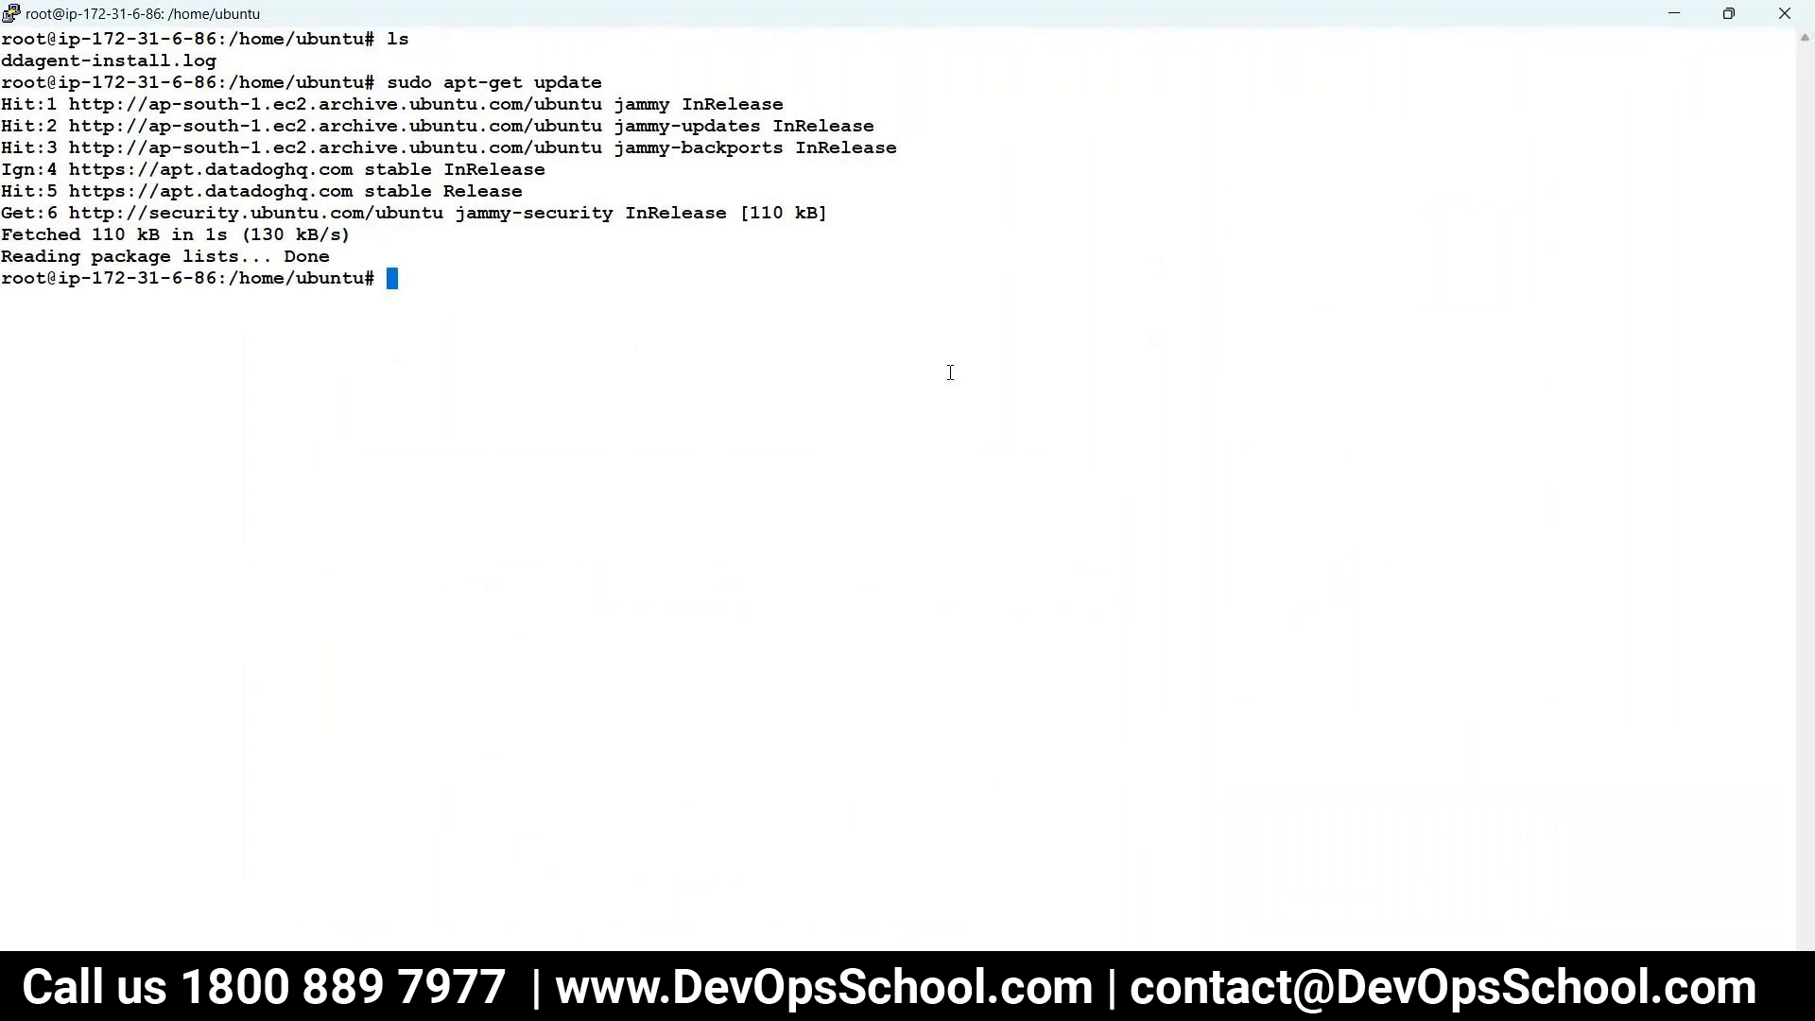
- Install the prerequisites with the tutorial's command sudo apt-get install ca-certificates curl gnupg lsb-release in the terminal
key(alt+Tab)
drag(335, 313, 799, 314)
key(ctrl+c)
key(alt+Tab)
right_click(587, 319)
key(Return)
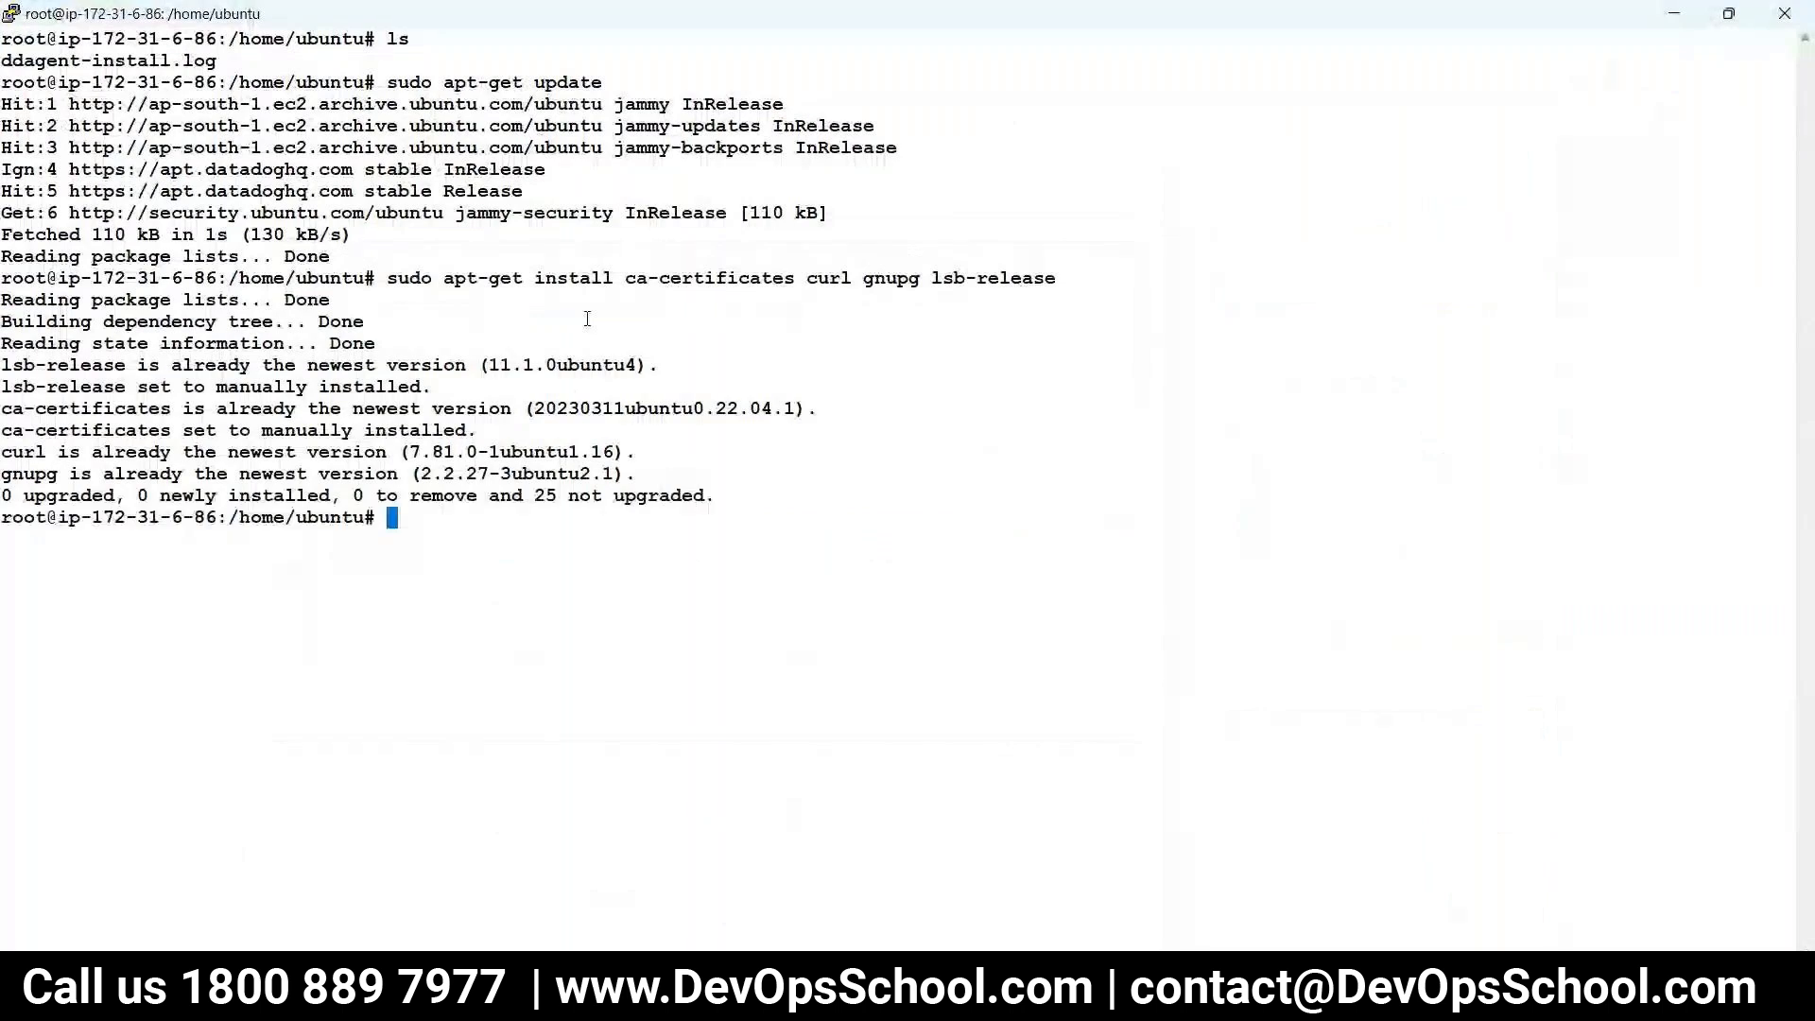
- Create the keyrings directory in the terminal with the tutorial's command sudo mkdir -p /etc/apt/keyrings
key(alt+Tab)
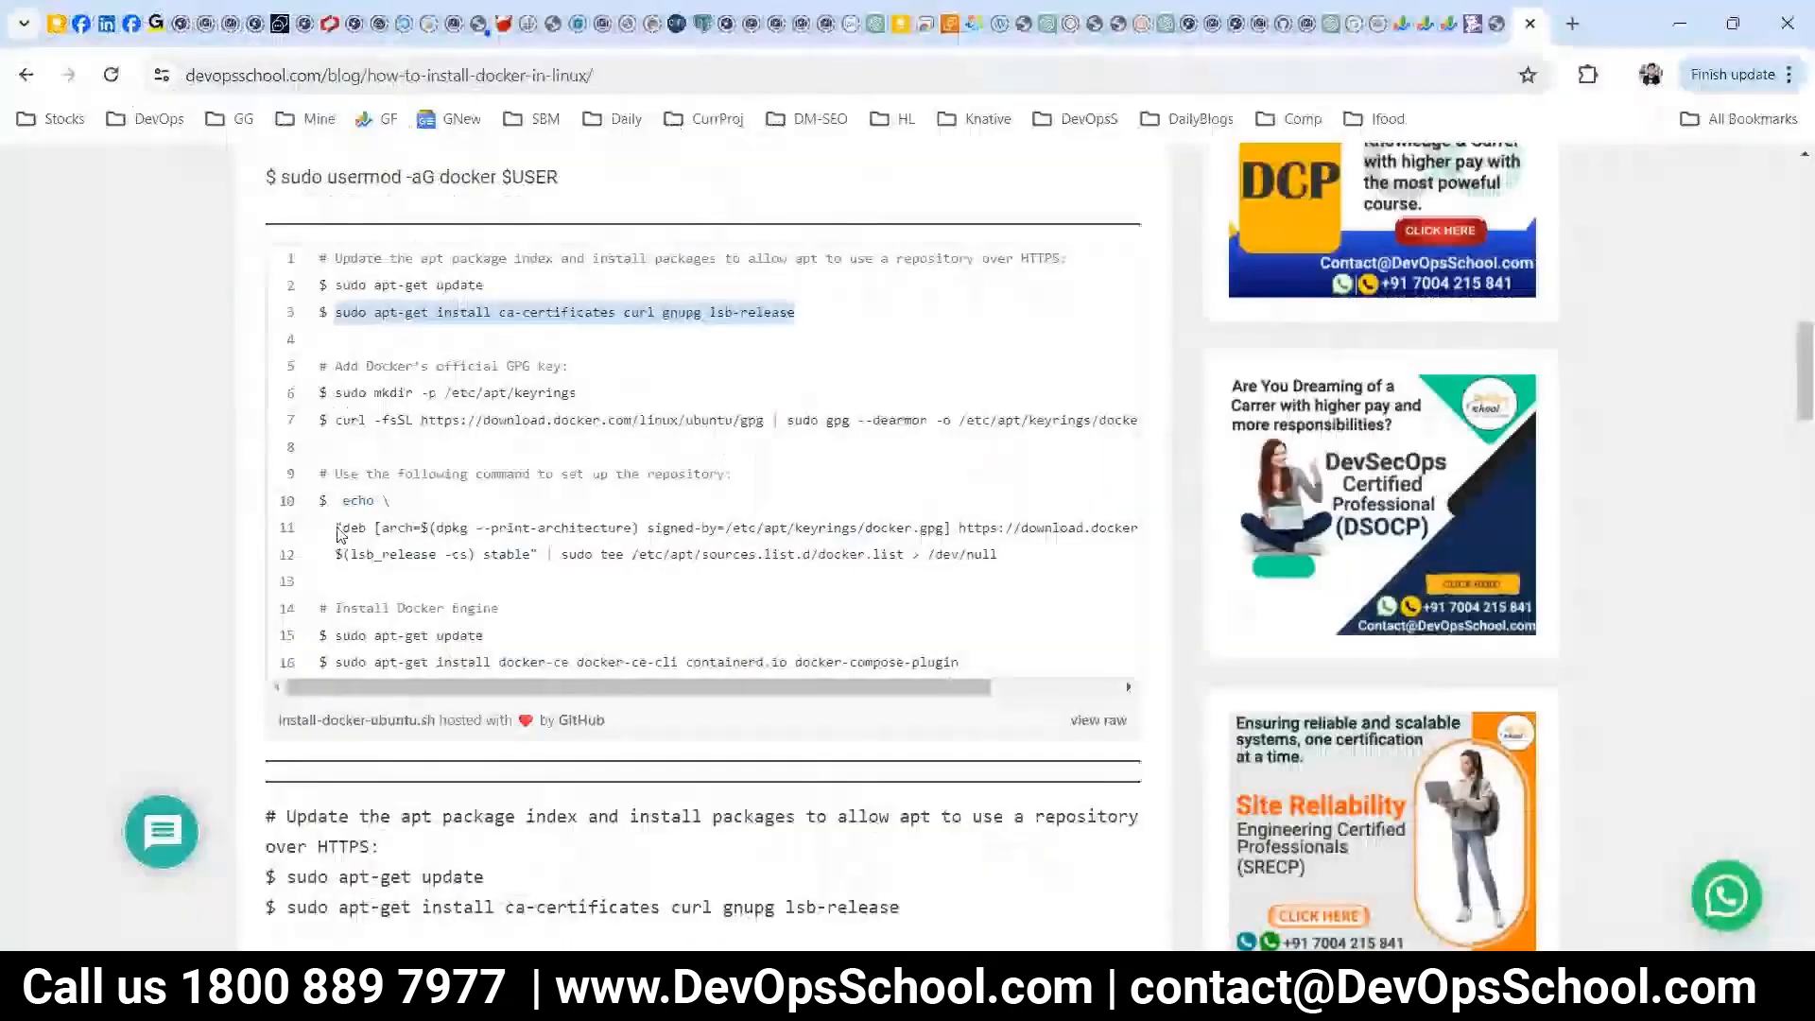
drag(333, 391, 578, 394)
key(ctrl+c)
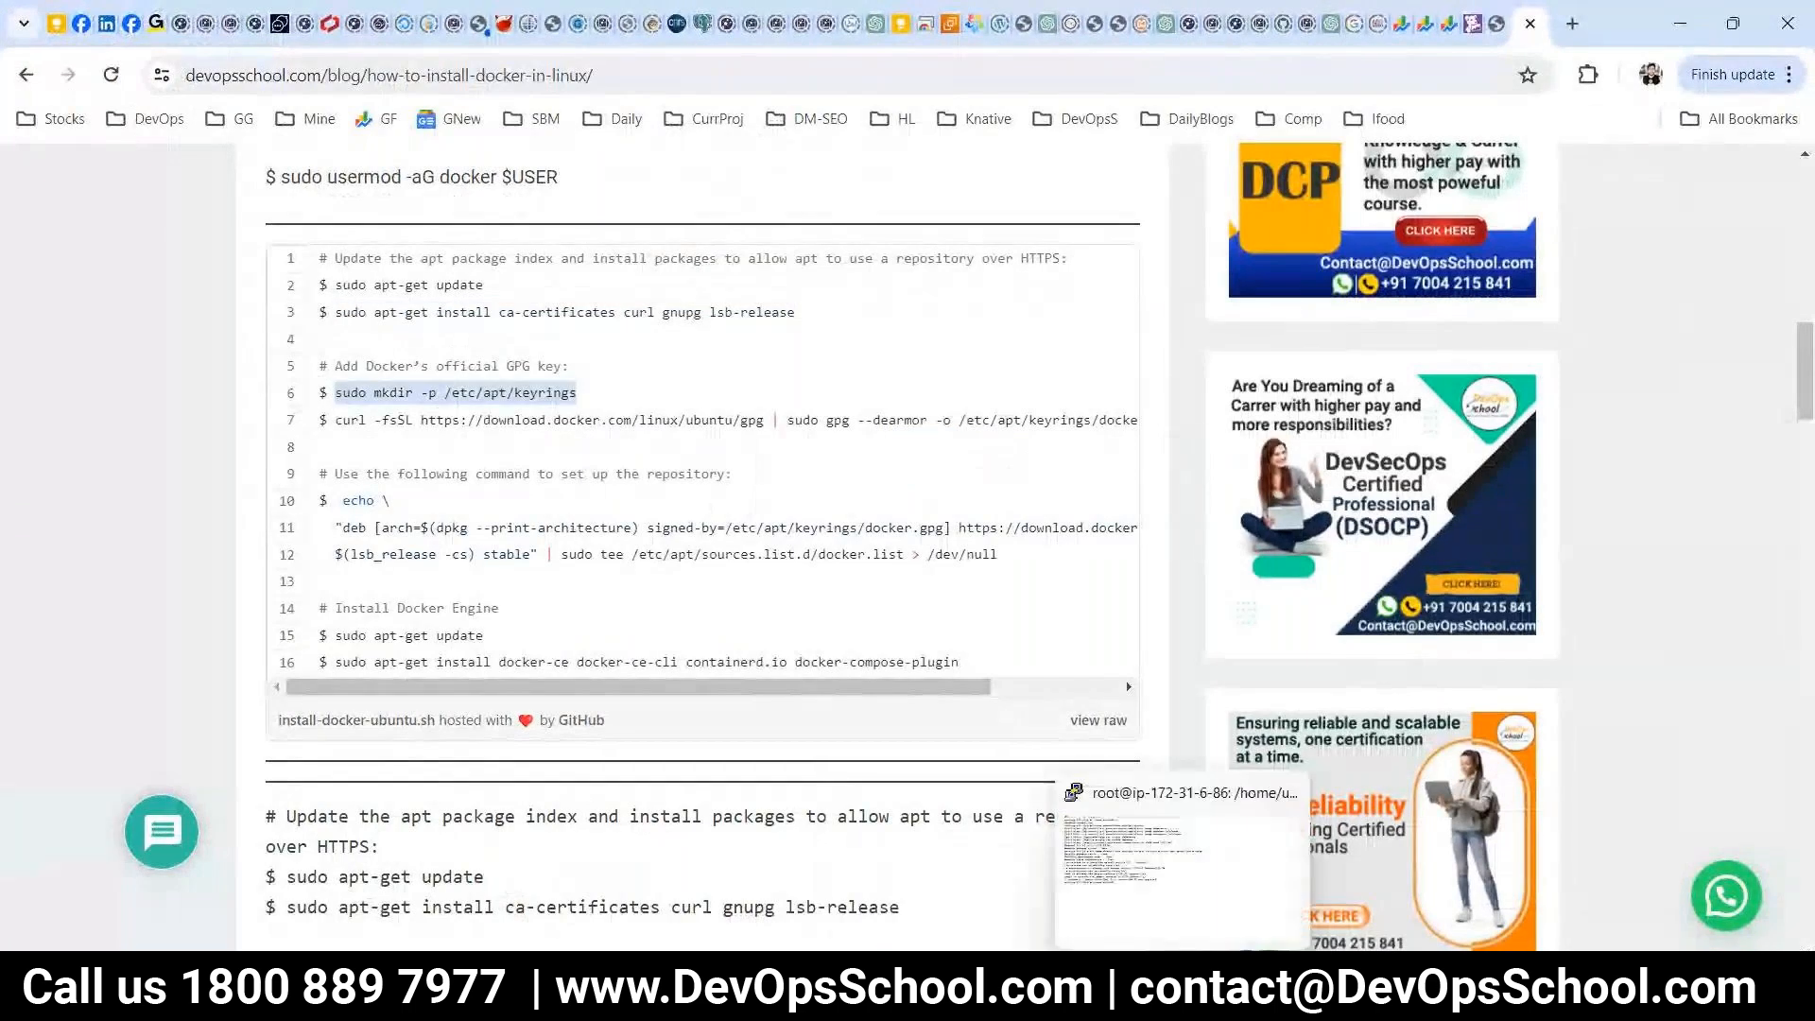
click(1180, 987)
right_click(989, 564)
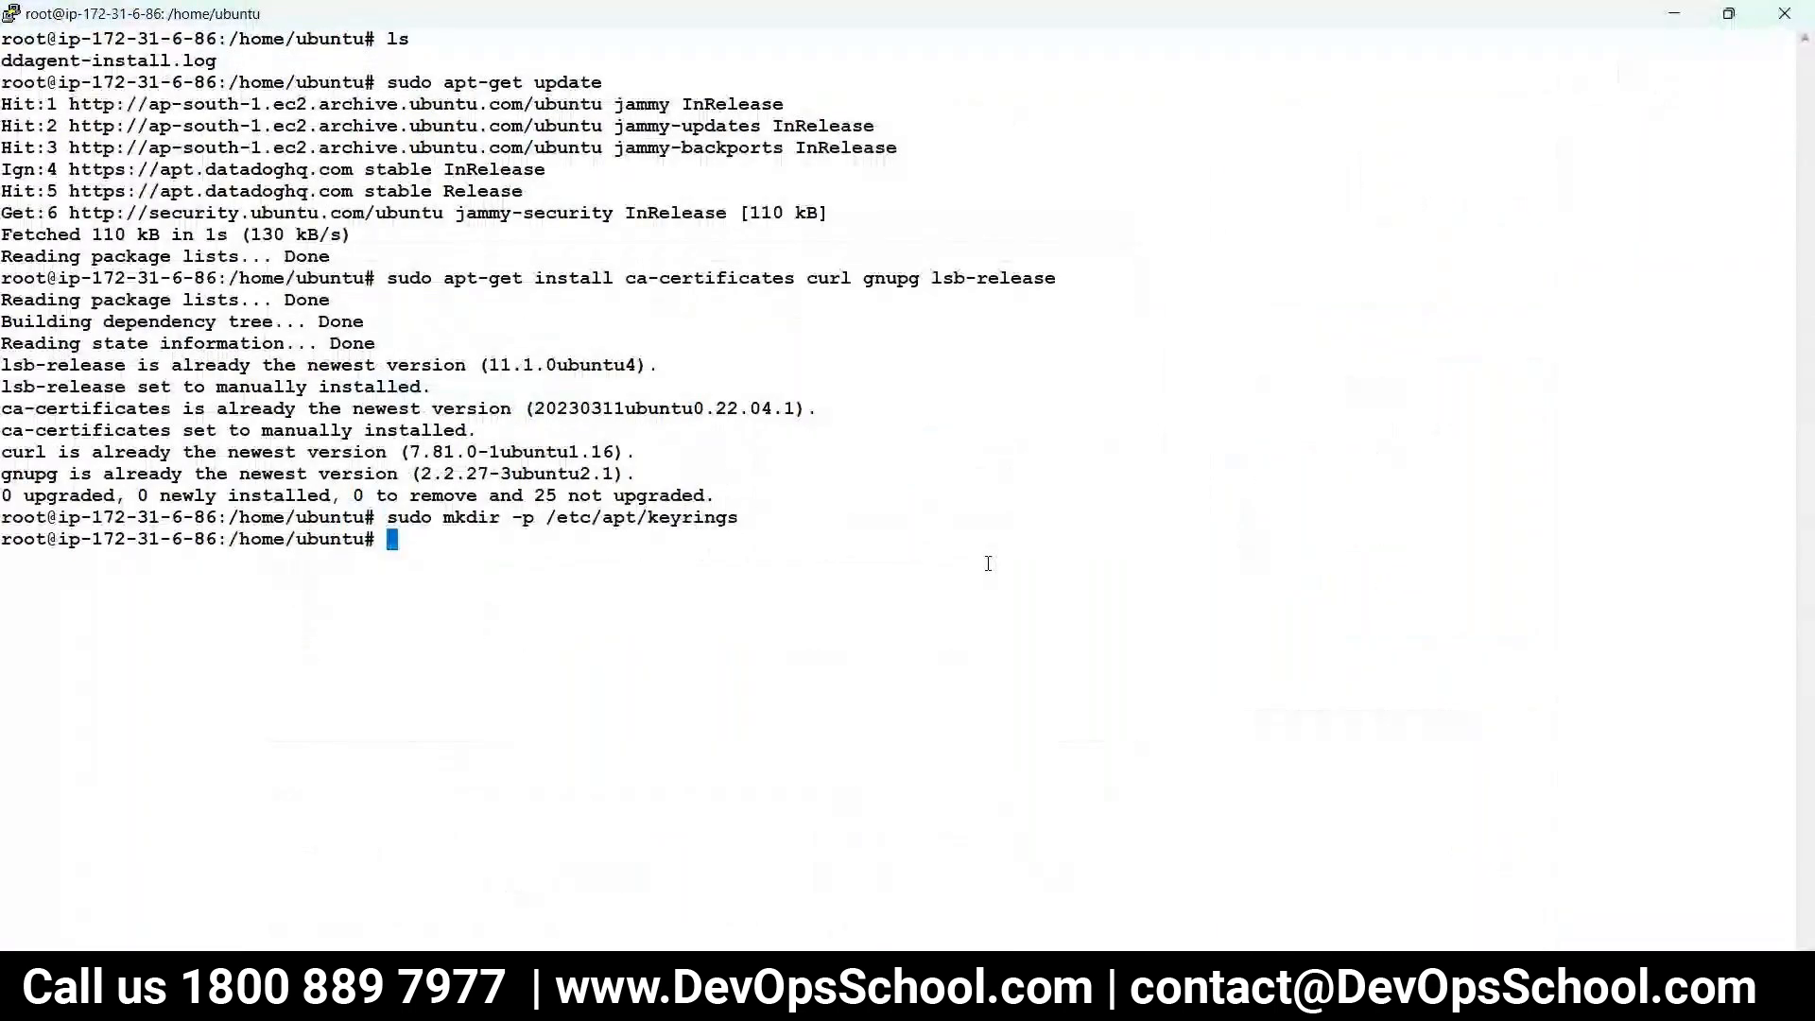
- Run the tutorial's curl command to save Docker's official GPG key as /etc/apt/keyrings/docker.gpg
key(alt+Tab)
drag(336, 420, 1147, 426)
drag(1020, 421, 340, 426)
key(ctrl+c)
key(alt+Tab)
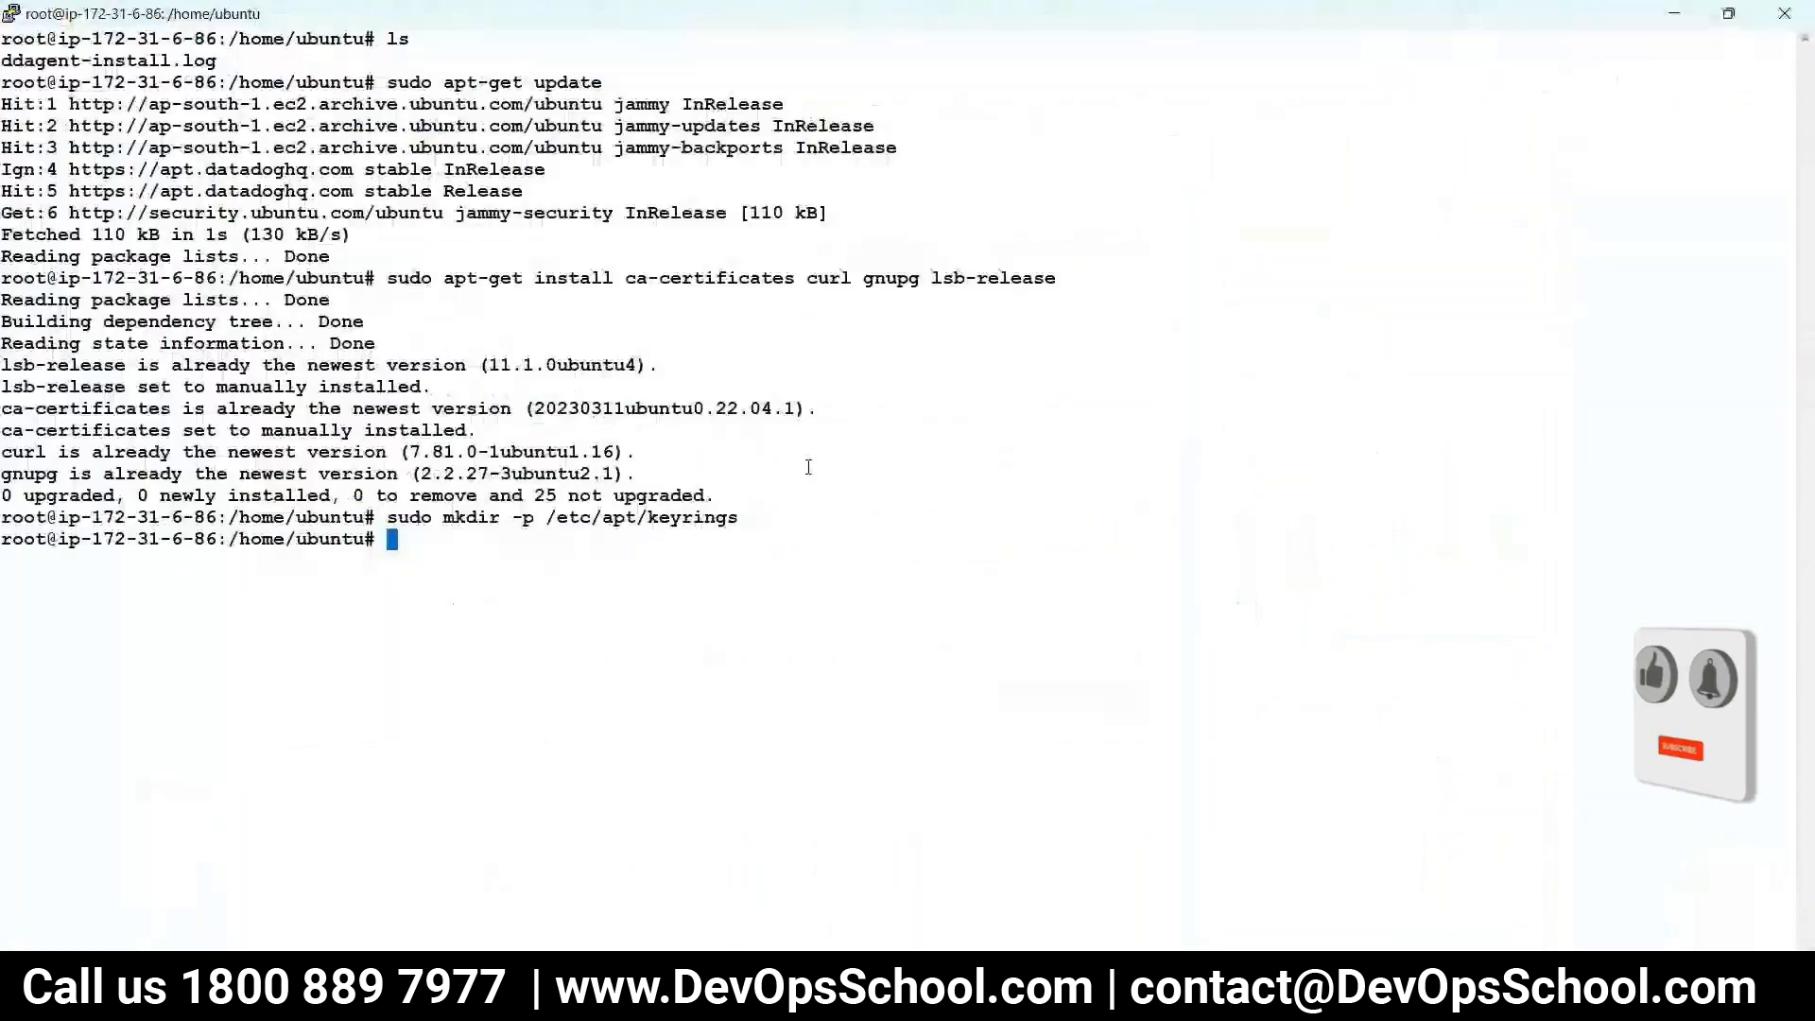
right_click(814, 444)
key(Return)
- Run the tutorial's echo command to add Docker's stable repository to /etc/apt/sources.list.d/docker.list
key(alt+Tab)
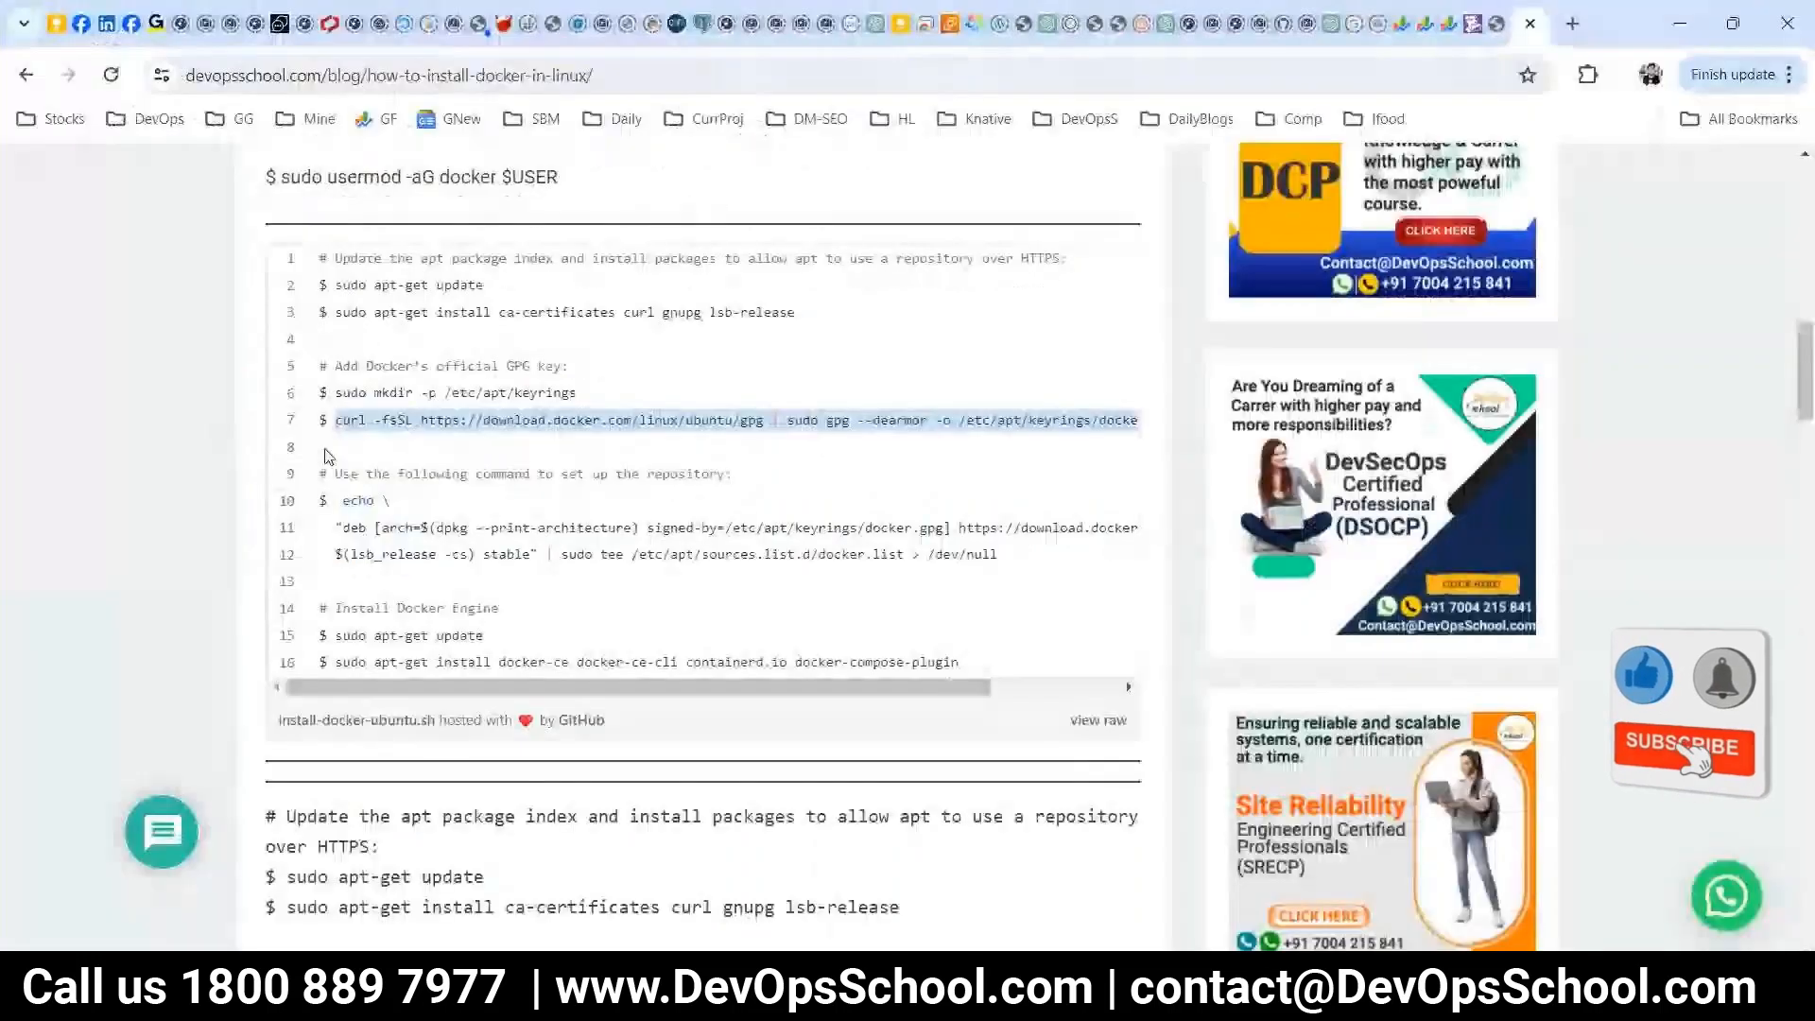
drag(340, 500, 997, 555)
key(ctrl+c)
key(alt+Tab)
right_click(664, 424)
key(Return)
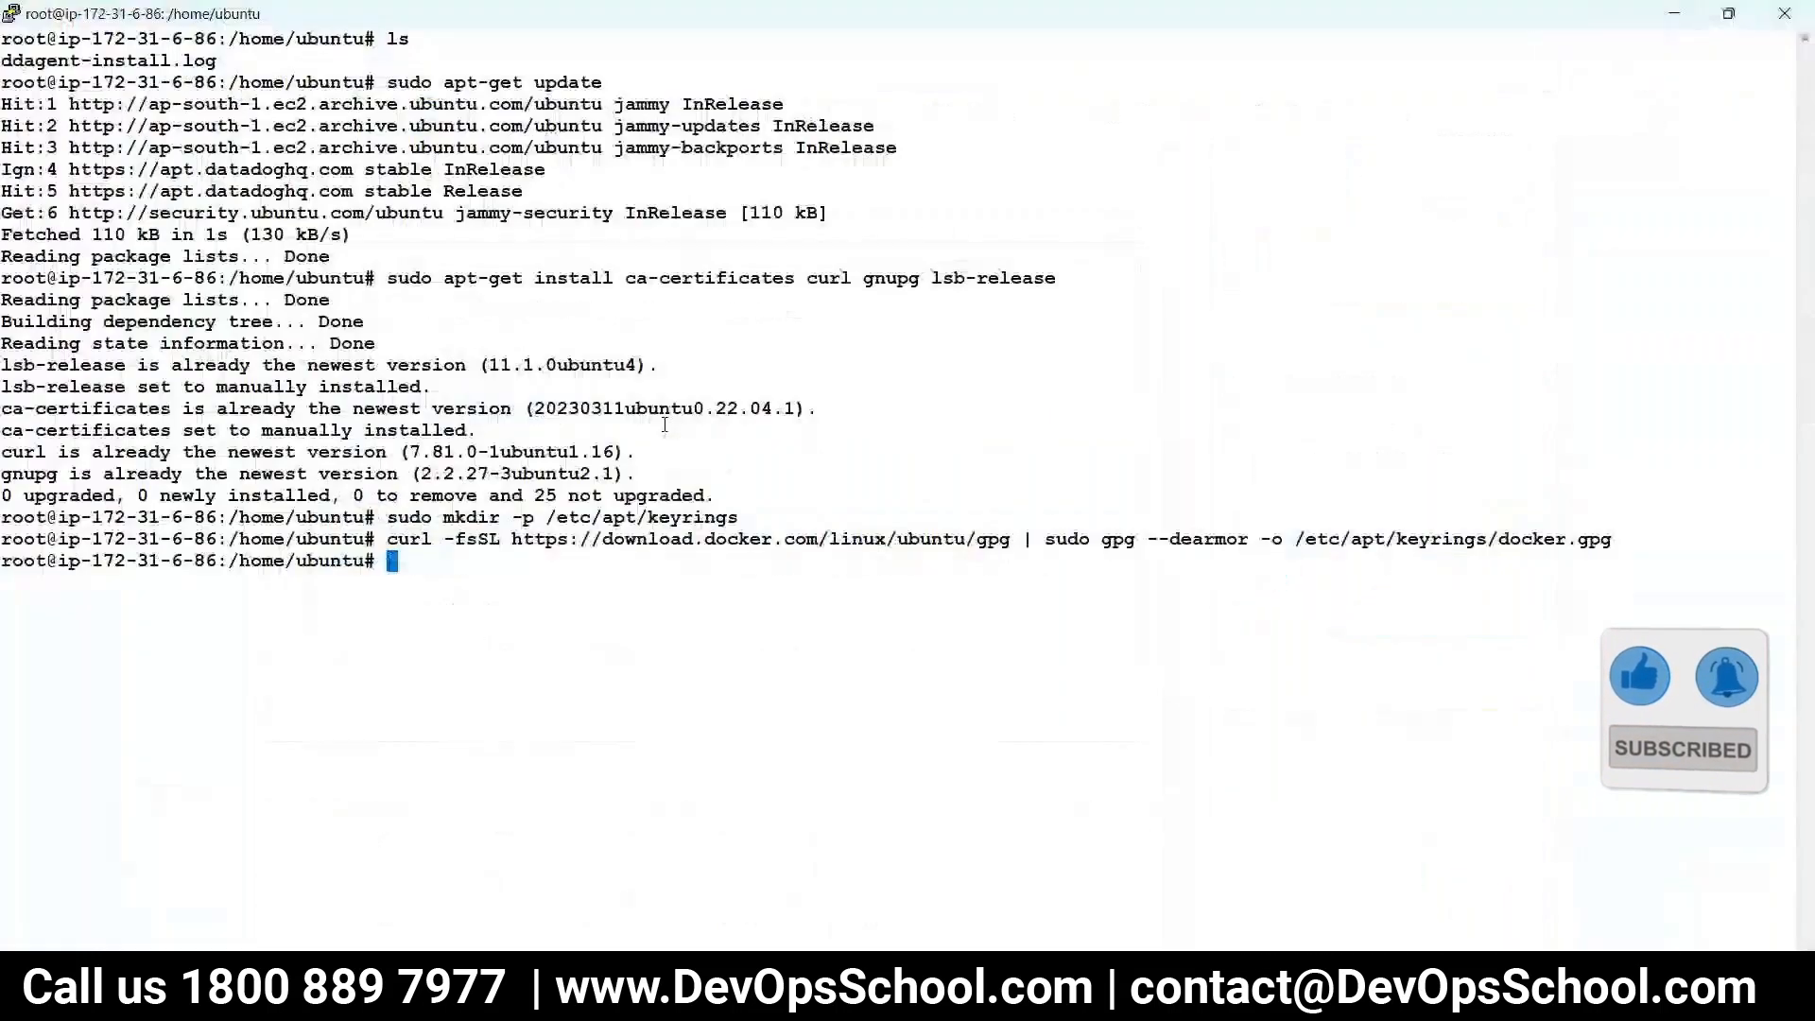
- Refresh the package index for the added Docker repository with sudo apt-get update
key(alt+Tab)
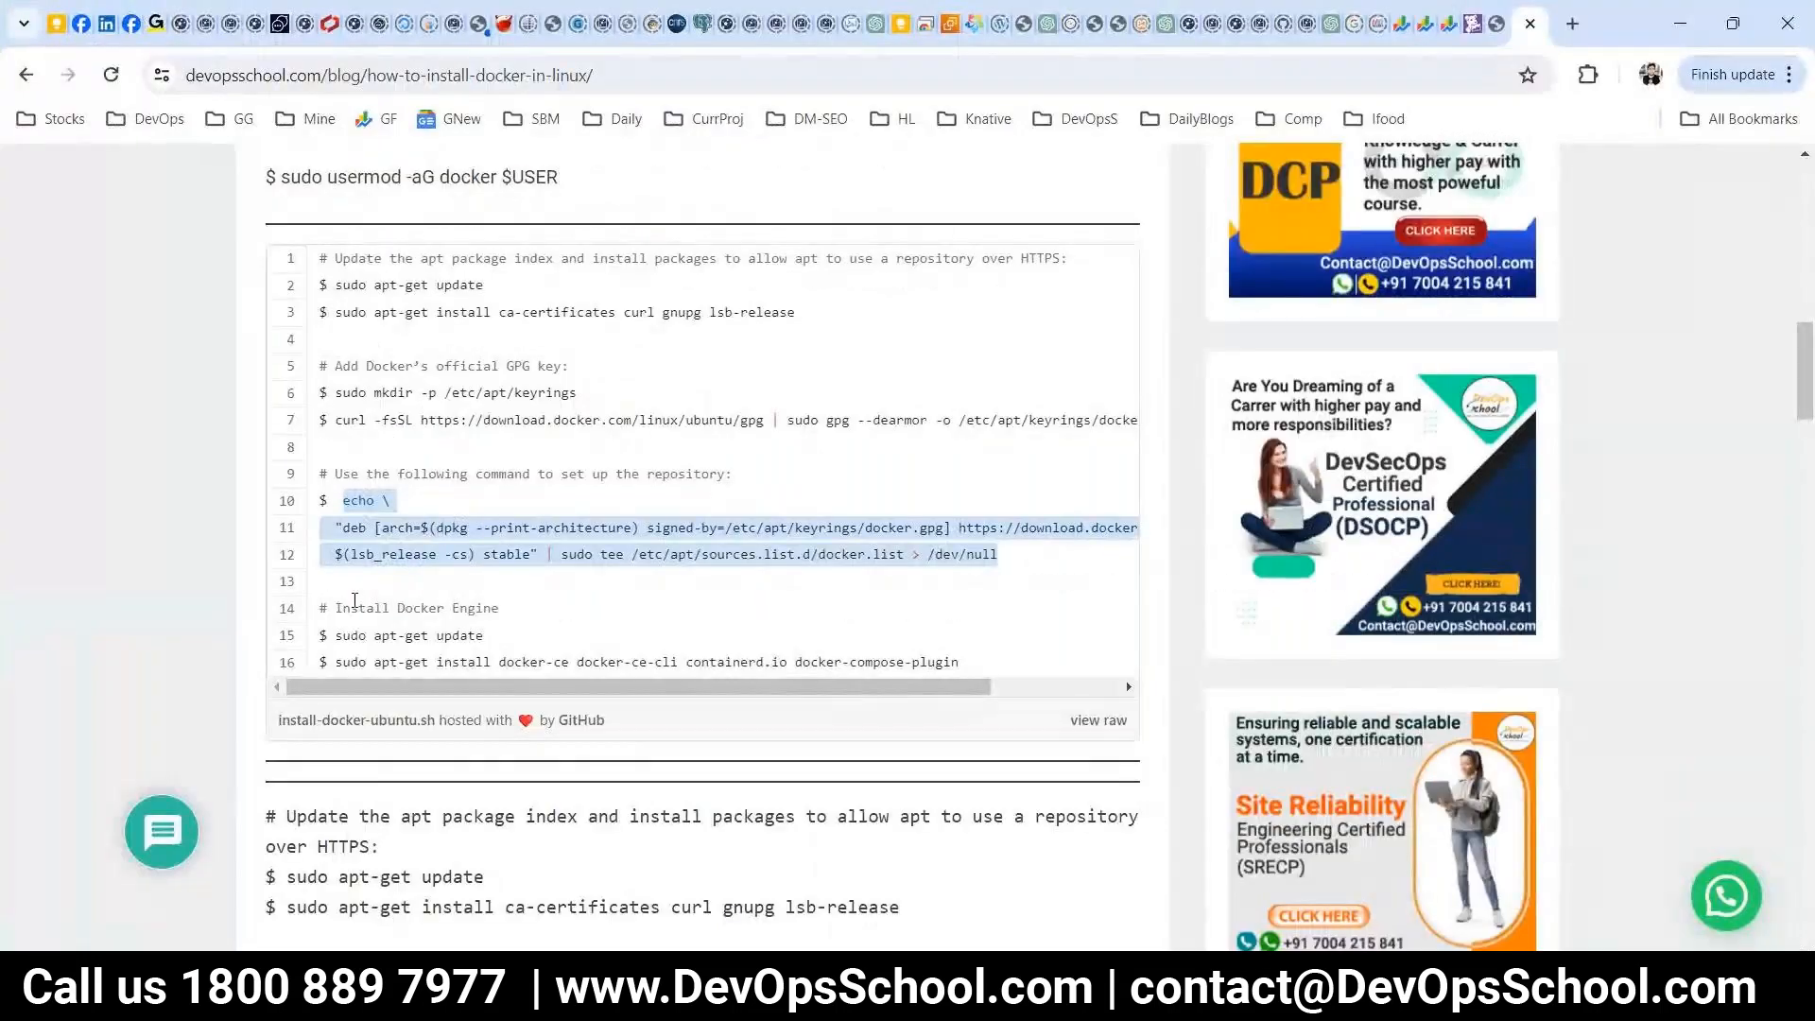
drag(336, 635, 483, 635)
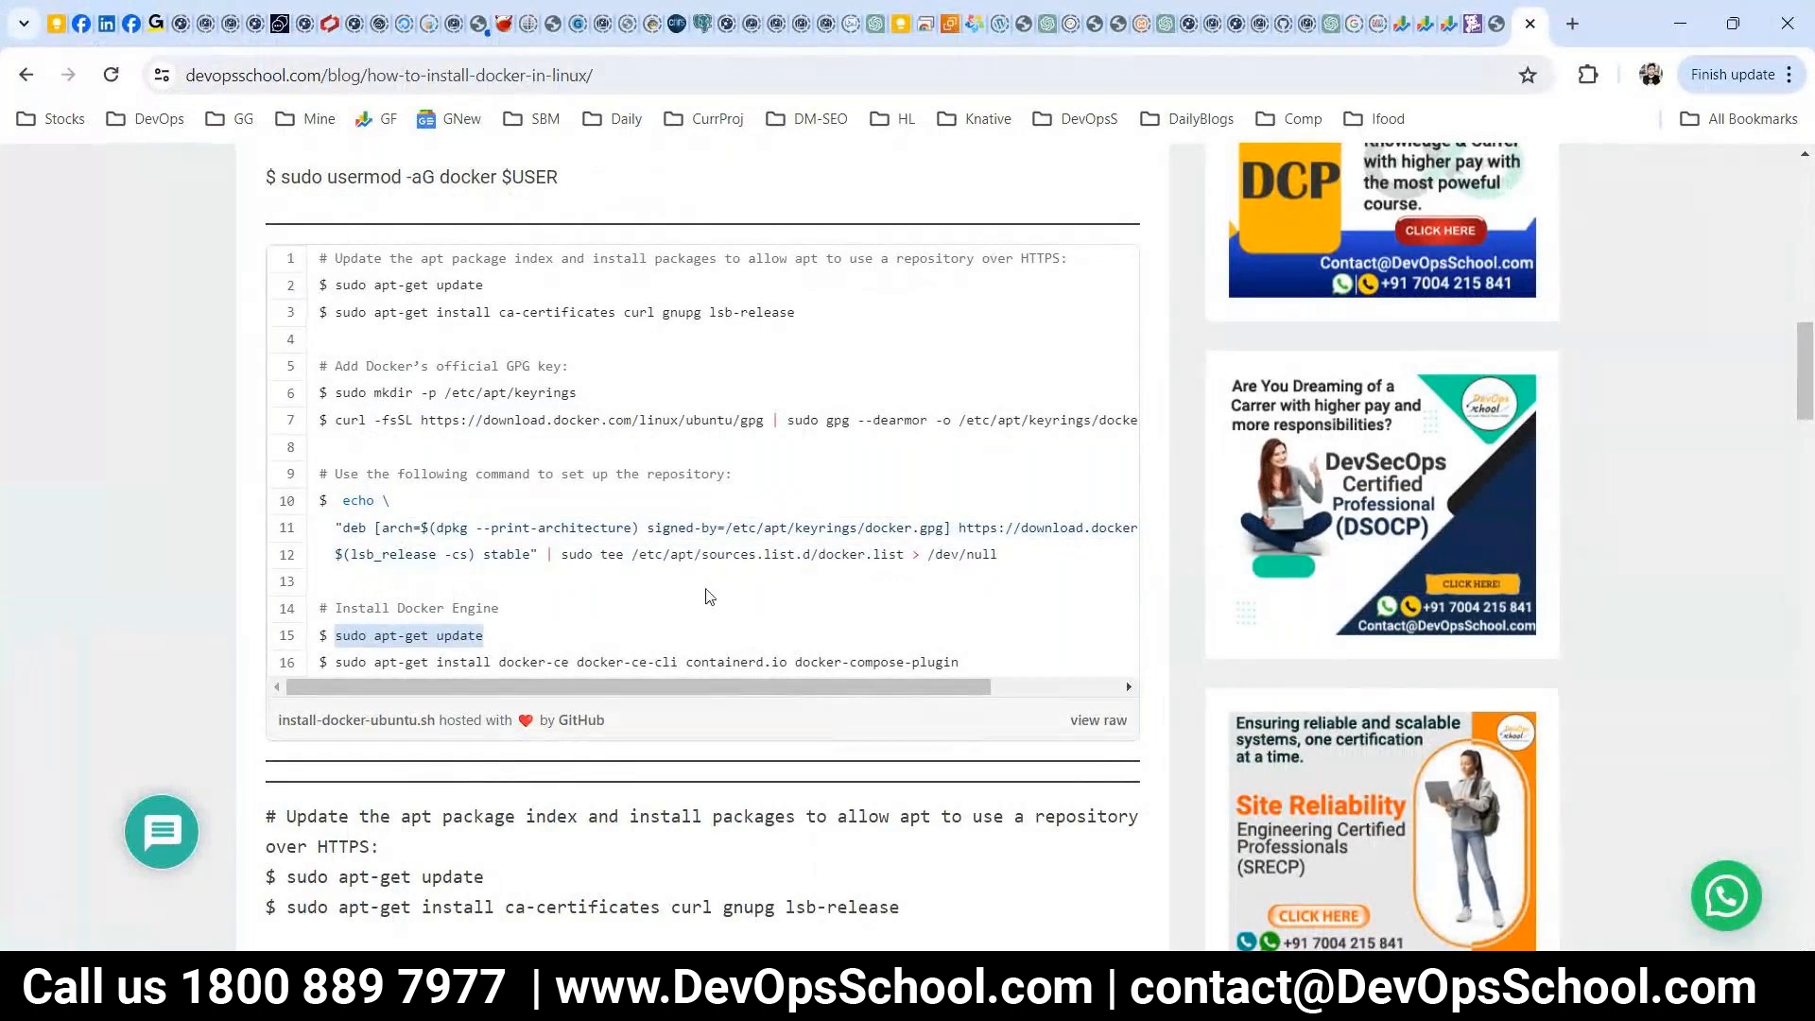
key(ctrl+c)
key(alt+Tab)
right_click(760, 434)
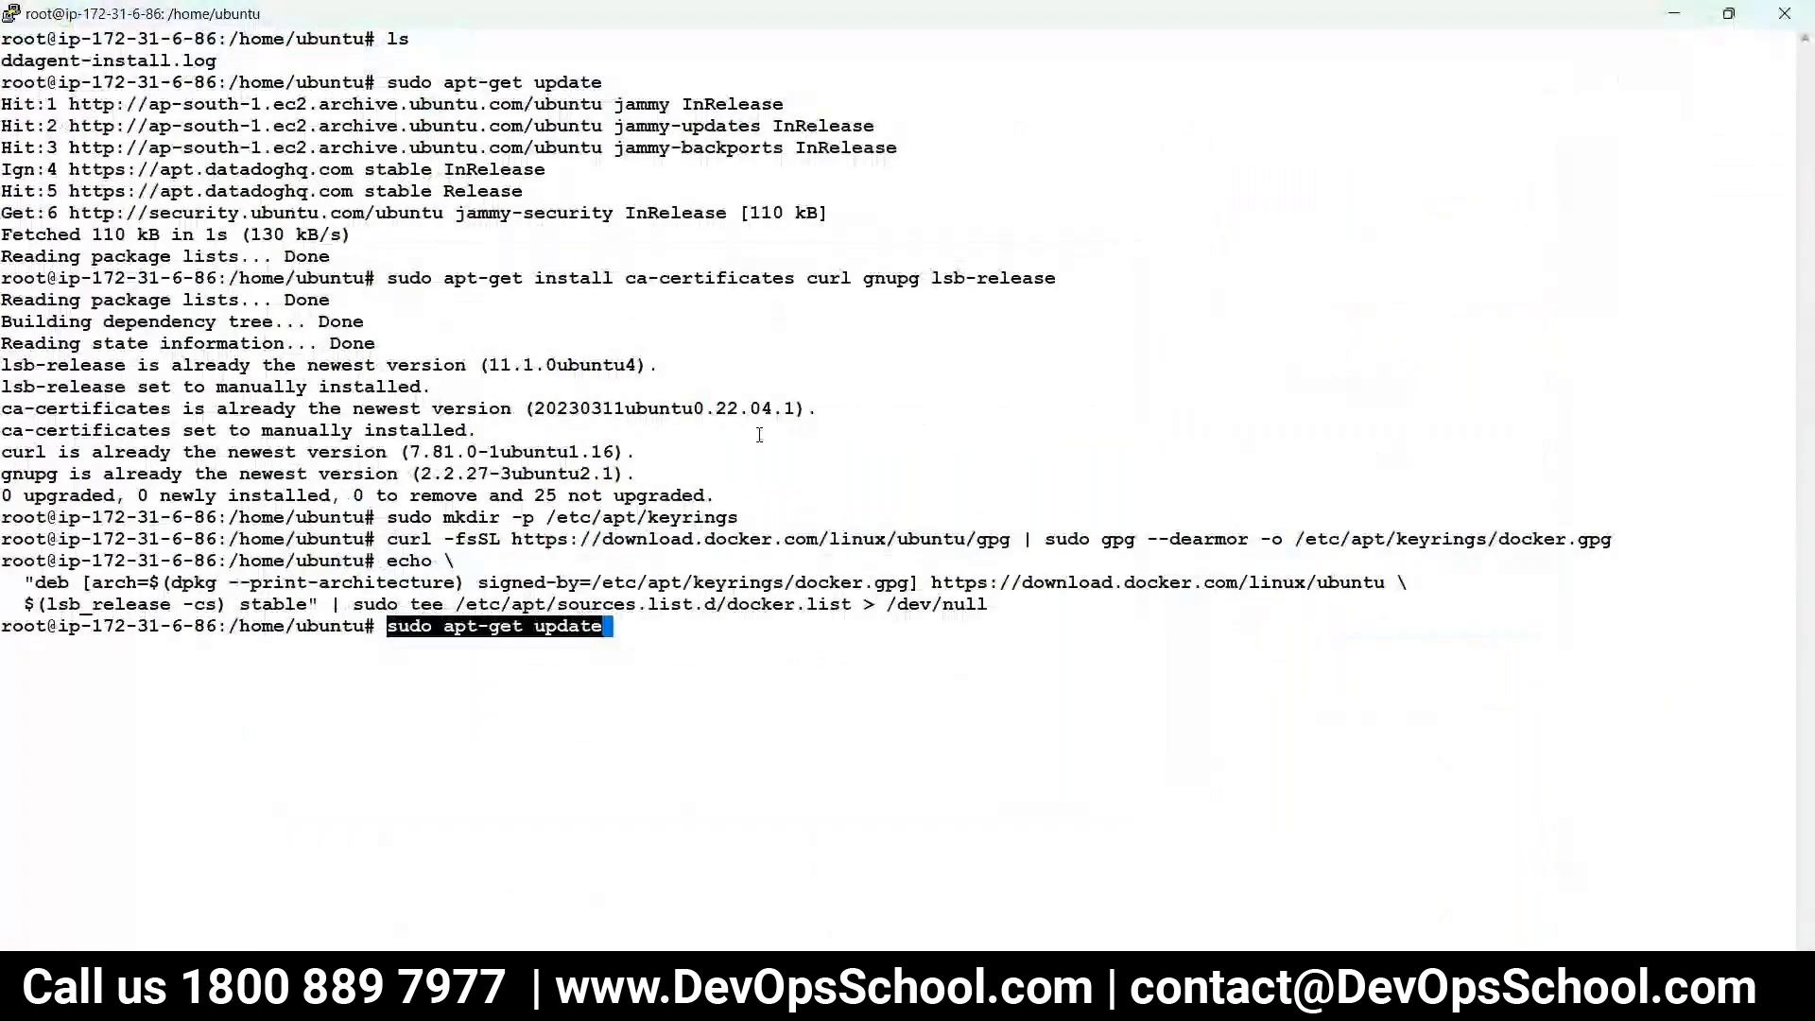
key(Return)
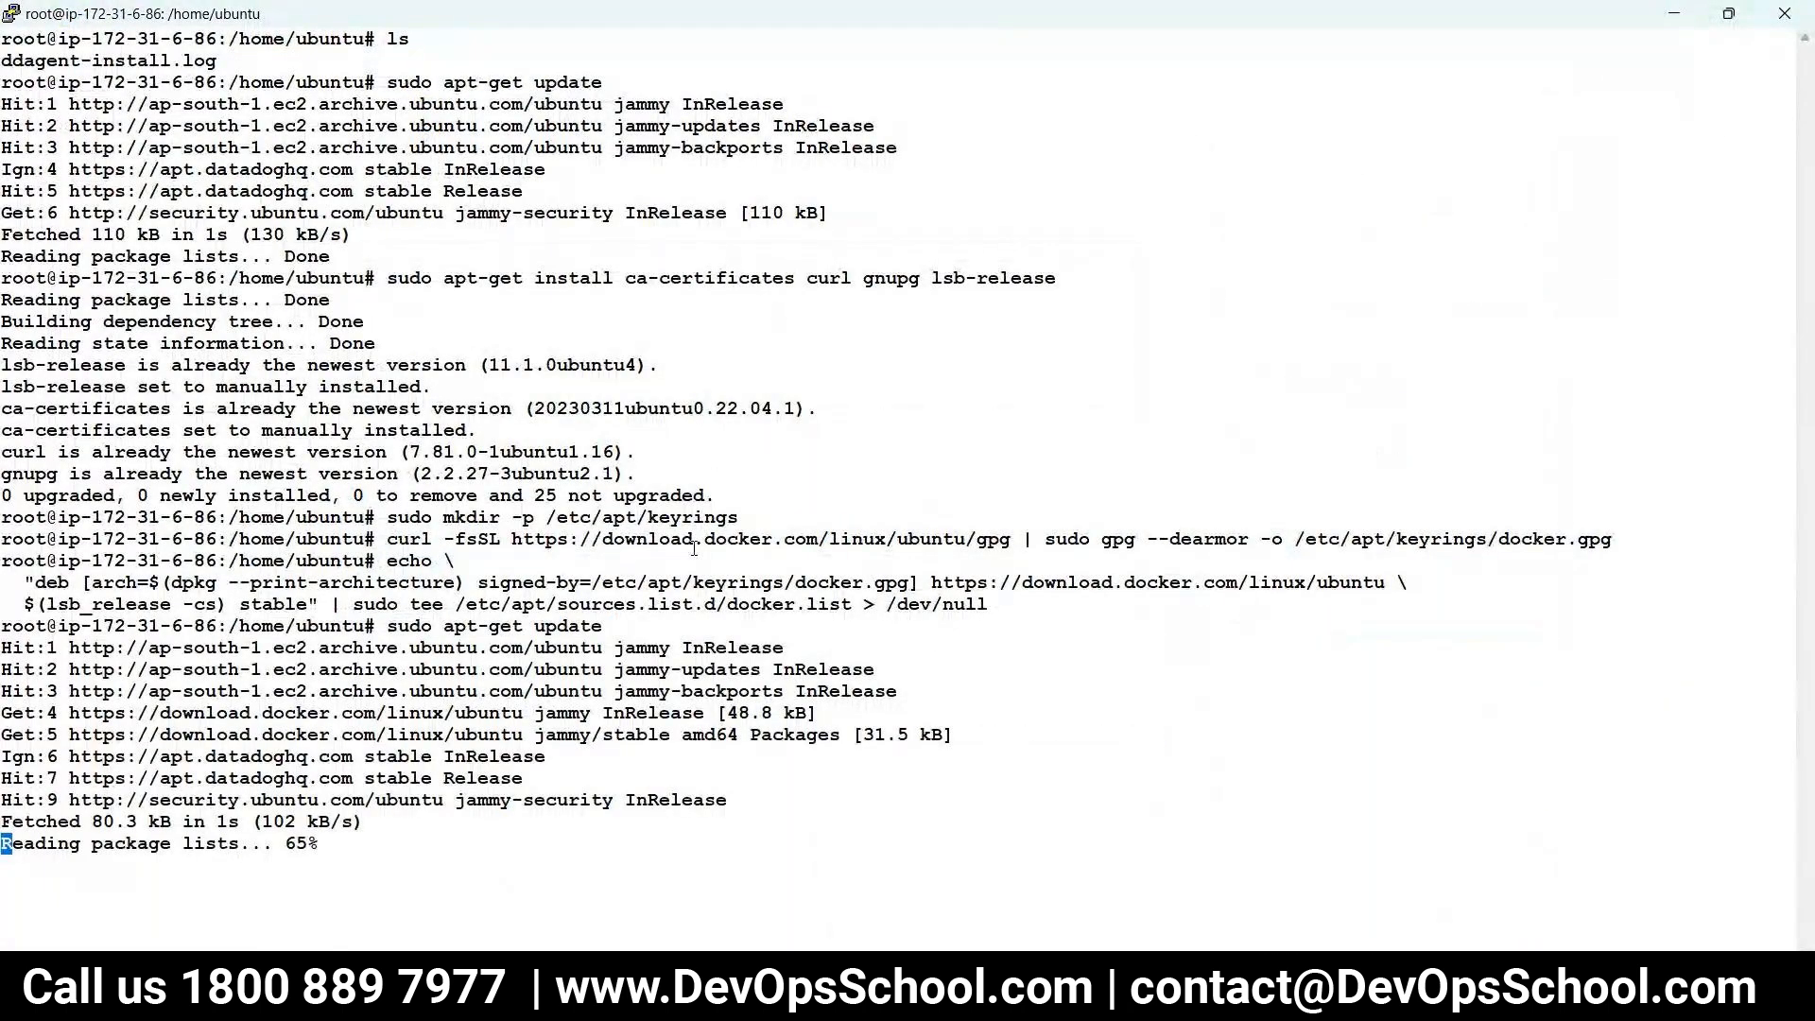
- Install Docker with sudo apt-get install docker-ce docker-ce-cli containerd.io docker-compose-plugin, answering Y to continue
key(alt+Tab)
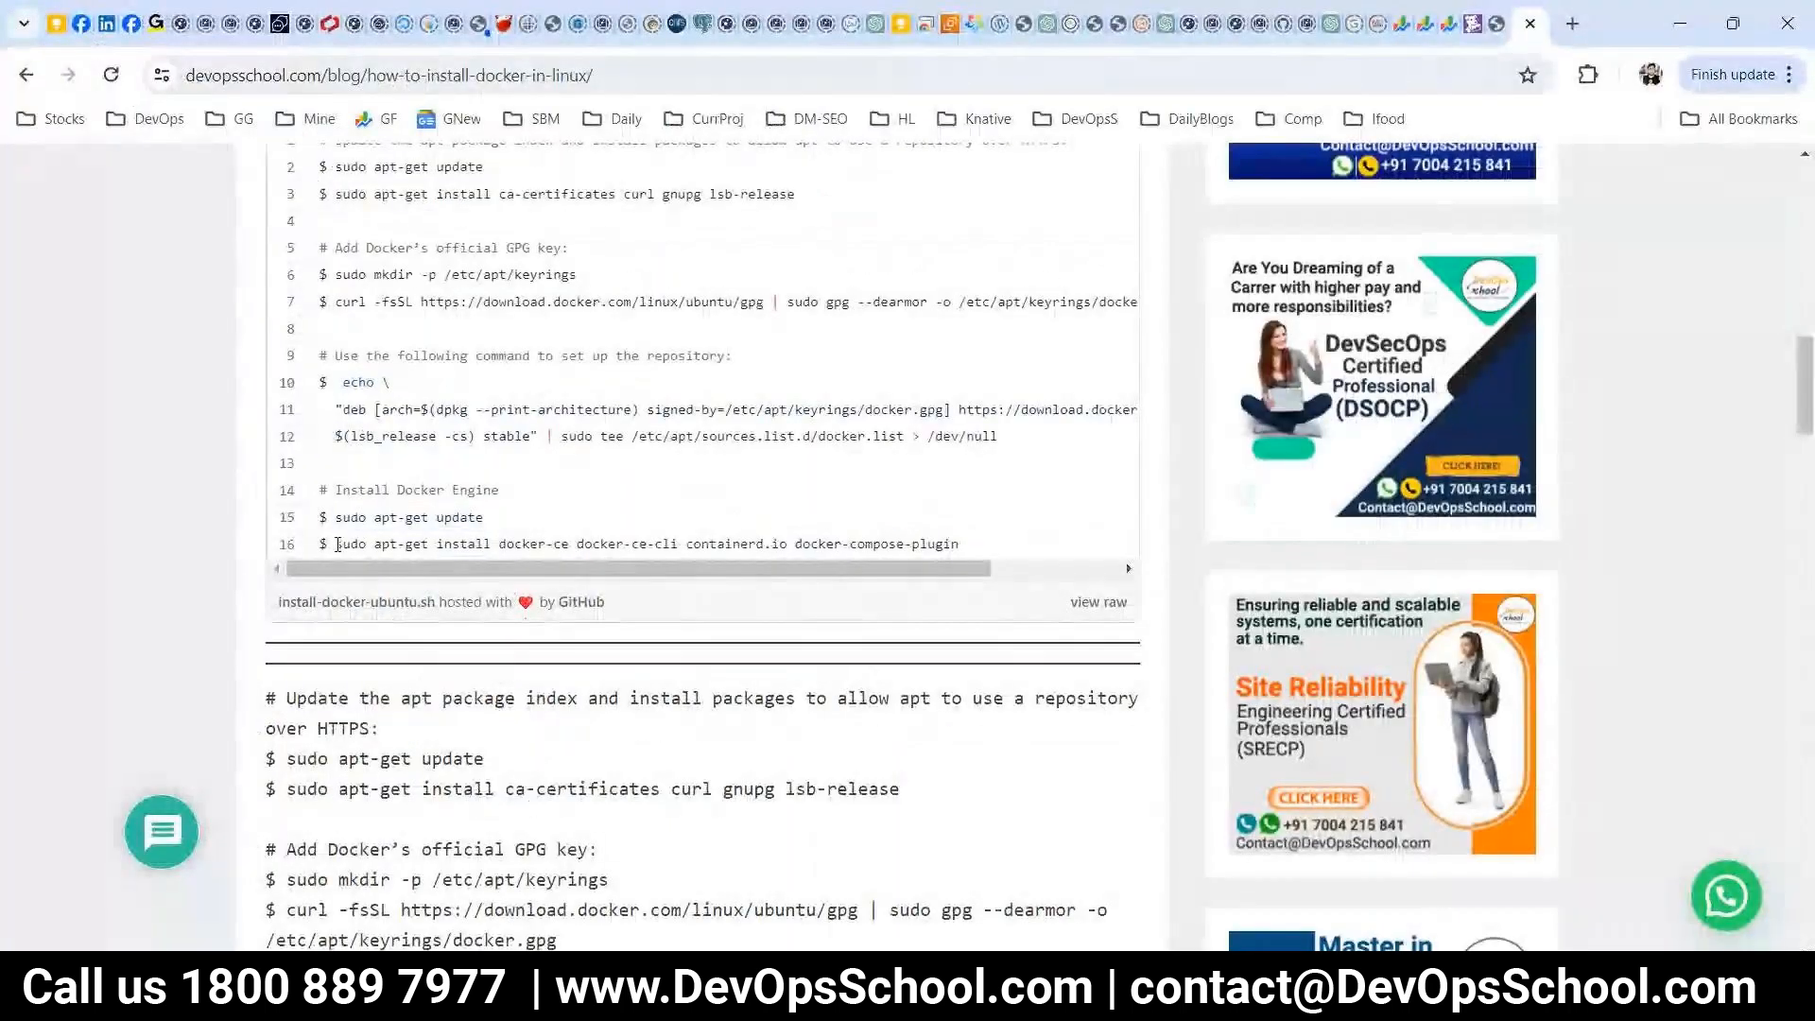
drag(333, 544, 1006, 558)
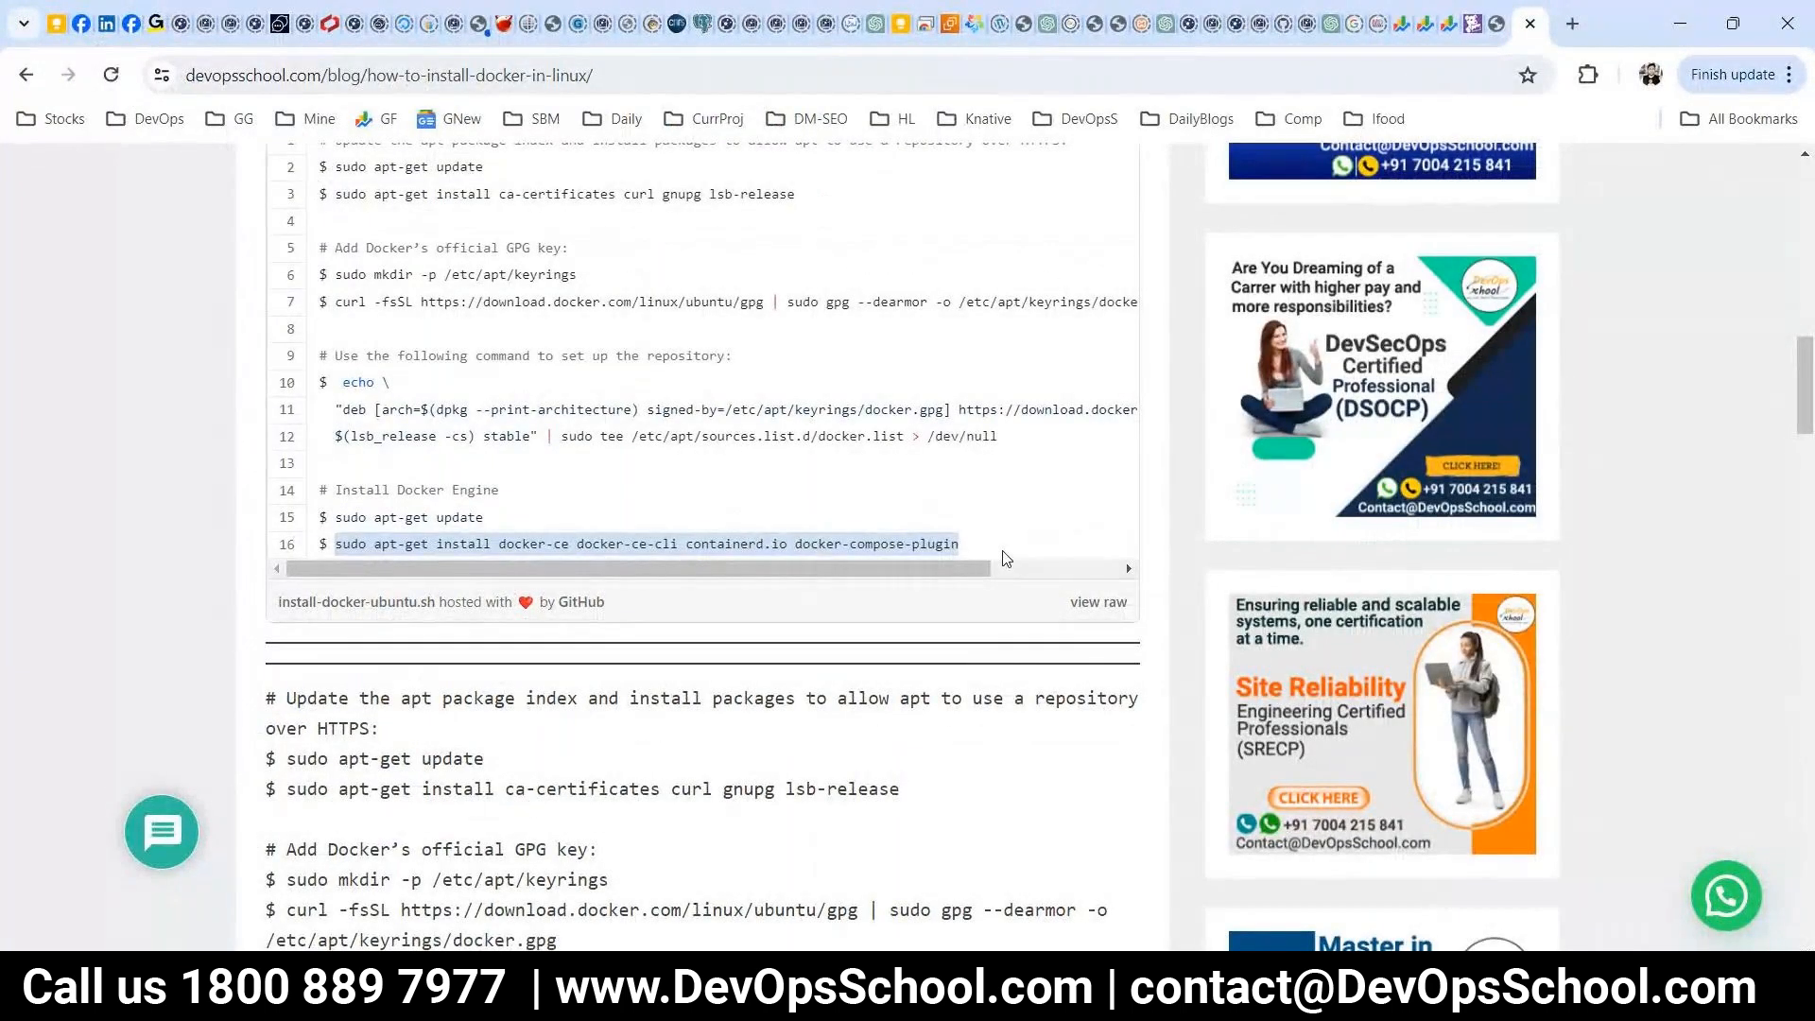
key(ctrl+c)
key(alt+Tab)
right_click(681, 478)
key(Return)
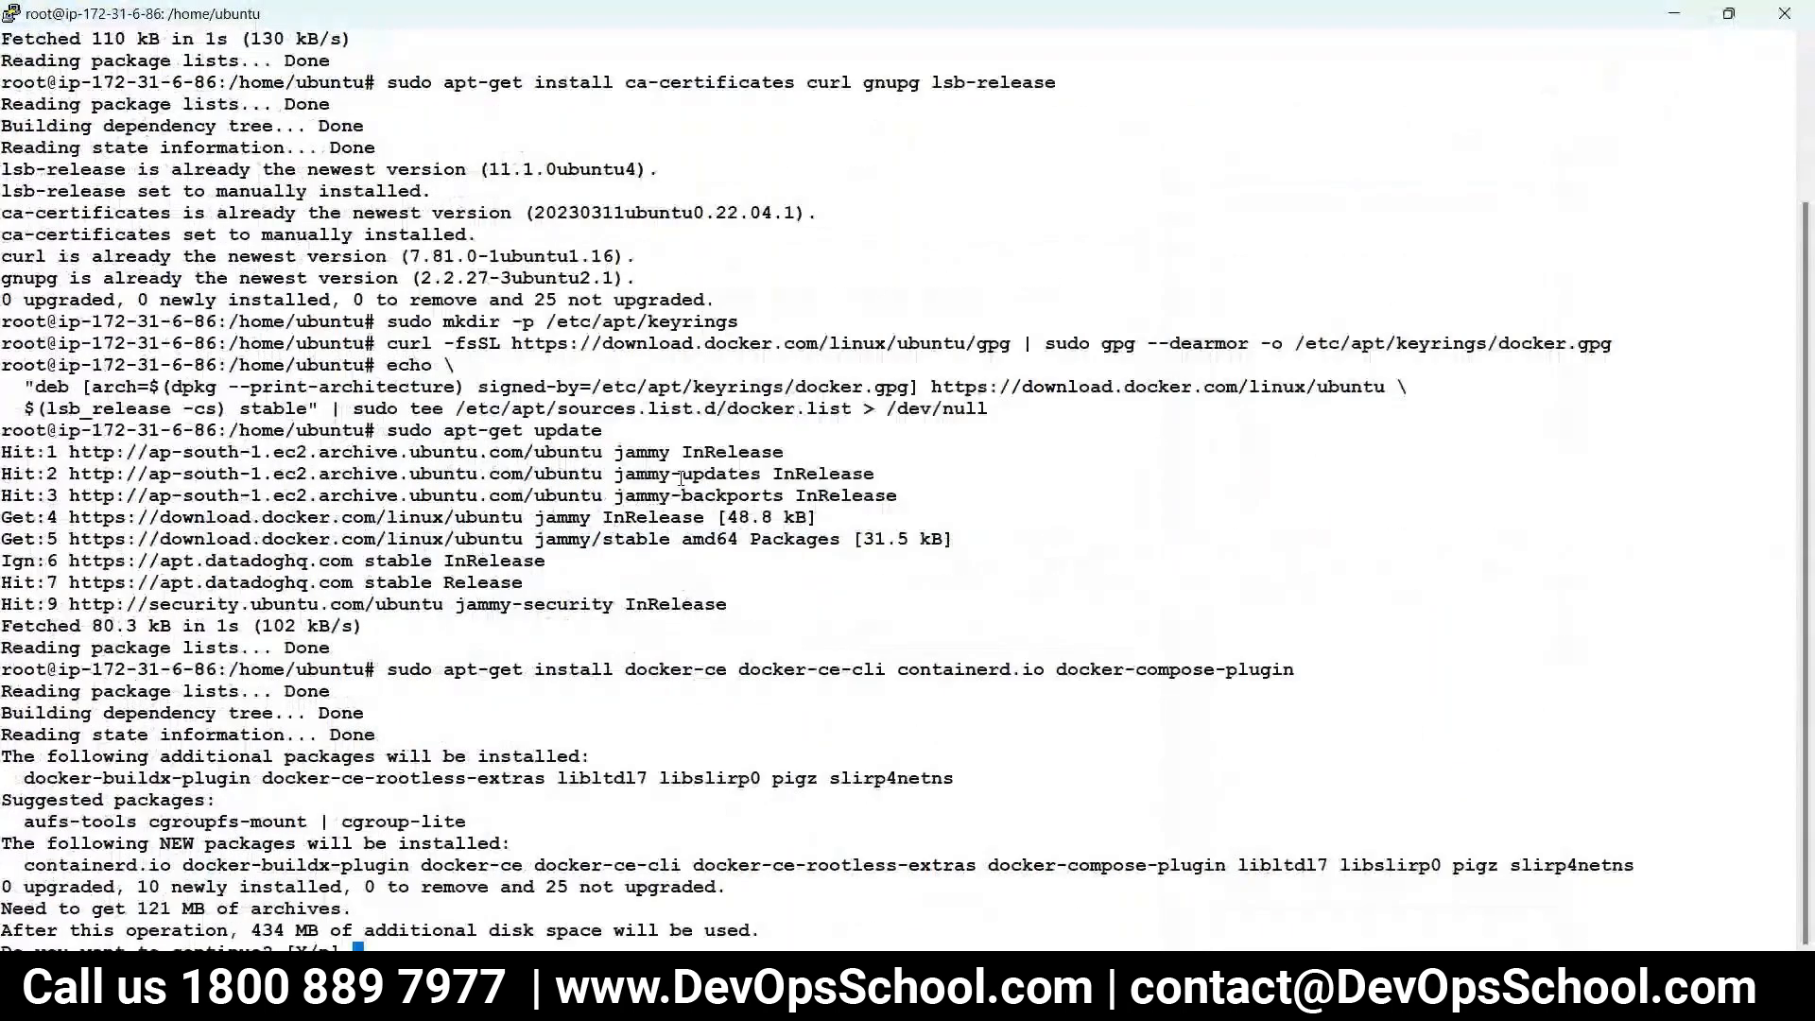
text(Y)
key(Delete)
key(Return)
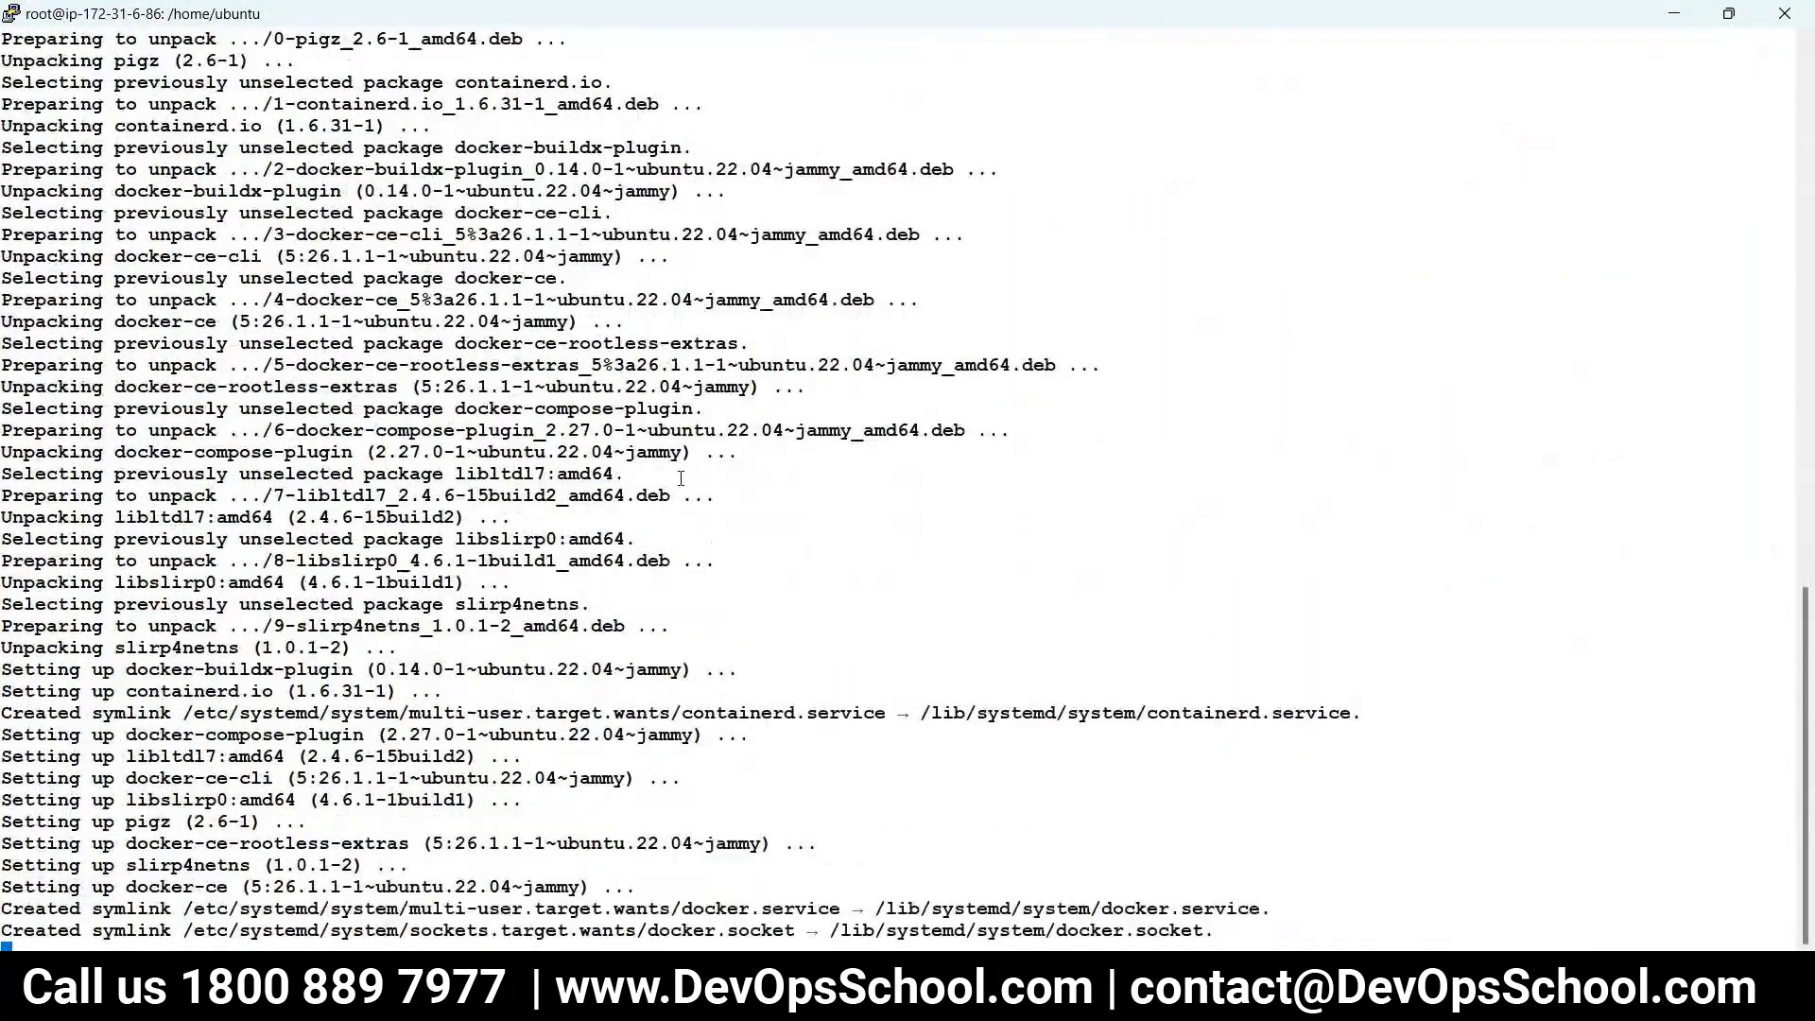
- Review the tutorial's repository setup and Docker Engine install commands, and check the installation output in the terminal
key(alt+Tab)
scroll(579, 432, down, 1)
scroll(438, 492, up, 1)
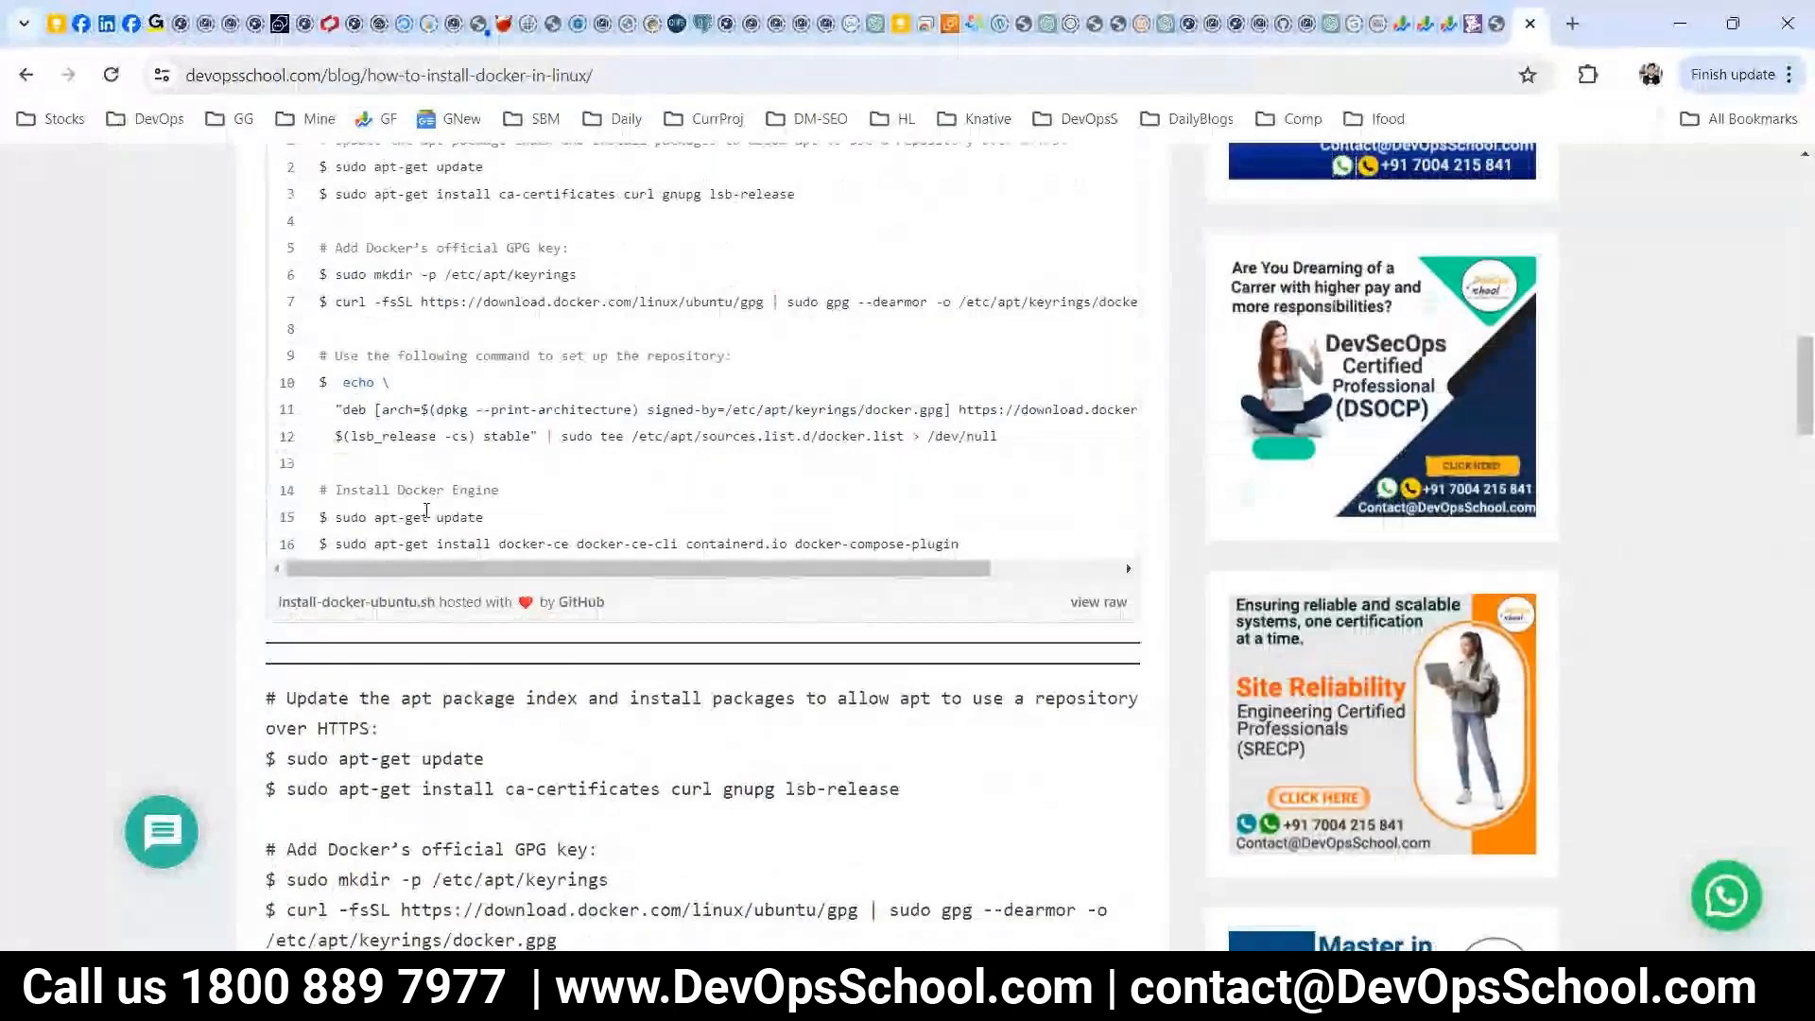
double_click(395, 543)
drag(398, 543, 594, 539)
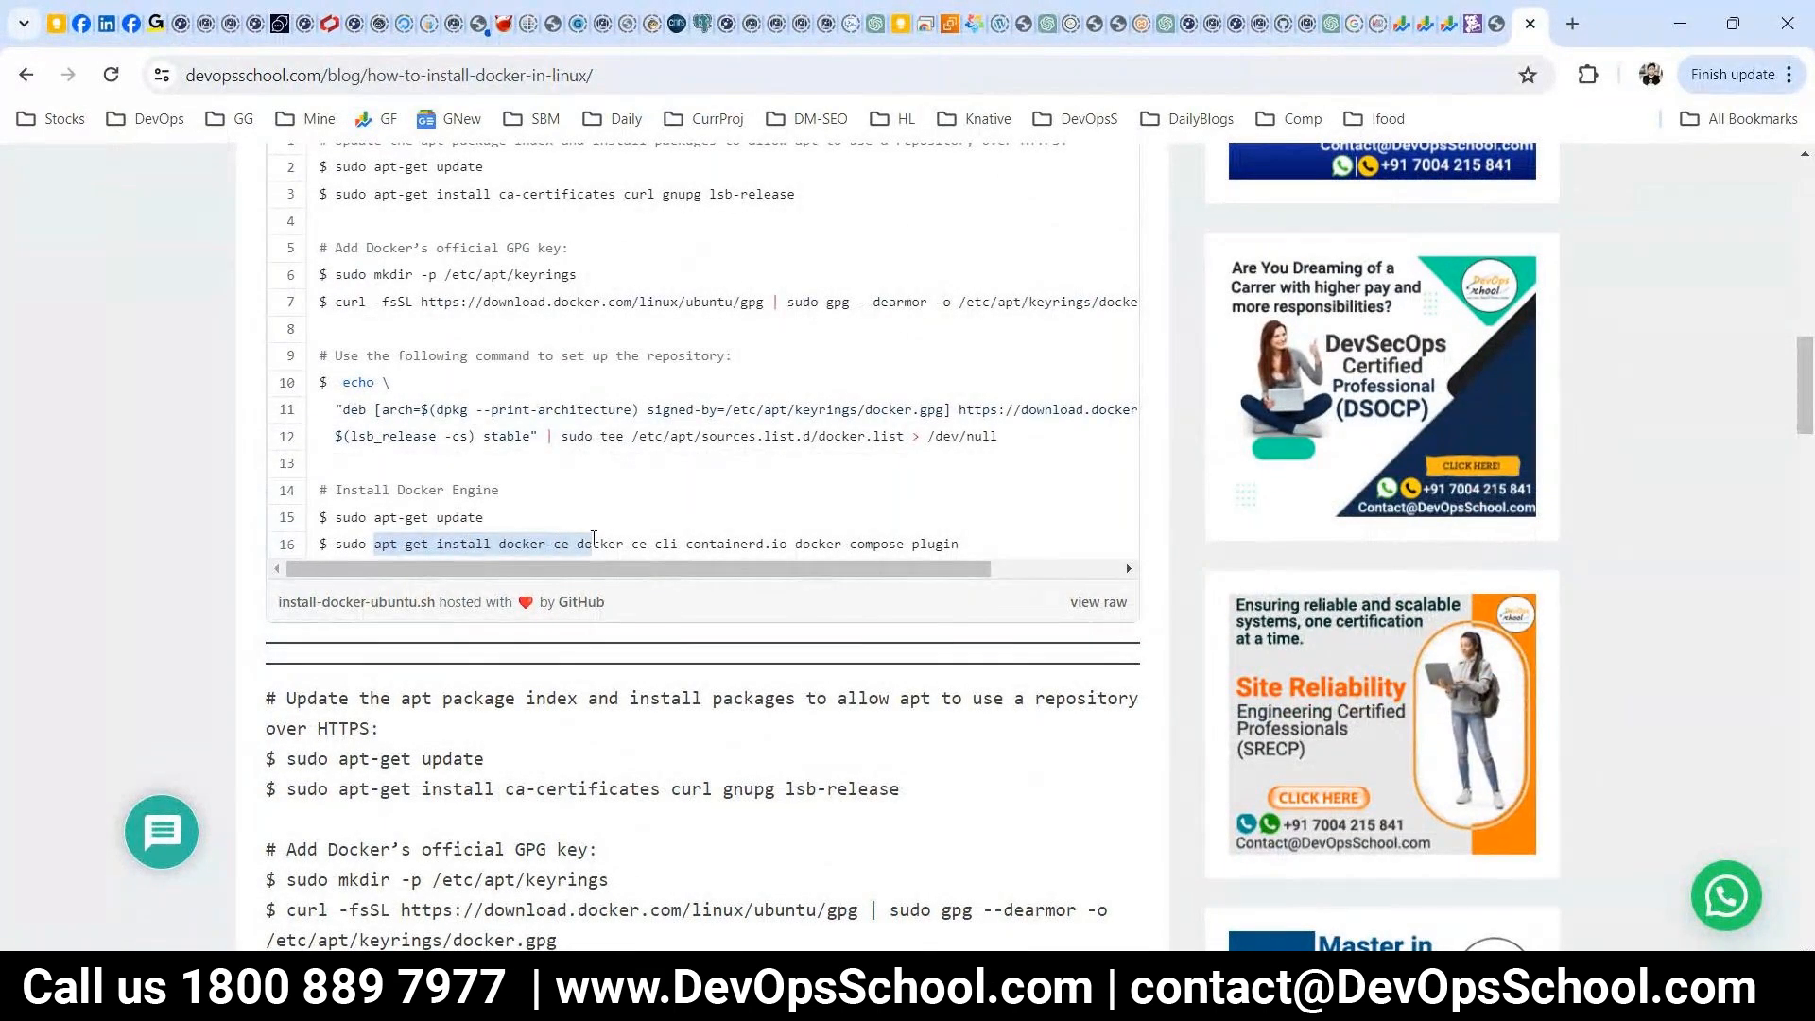
click(439, 544)
mouse_move(375, 544)
mouse_down()
mouse_move(973, 545)
mouse_move(382, 544)
mouse_up()
double_click(457, 544)
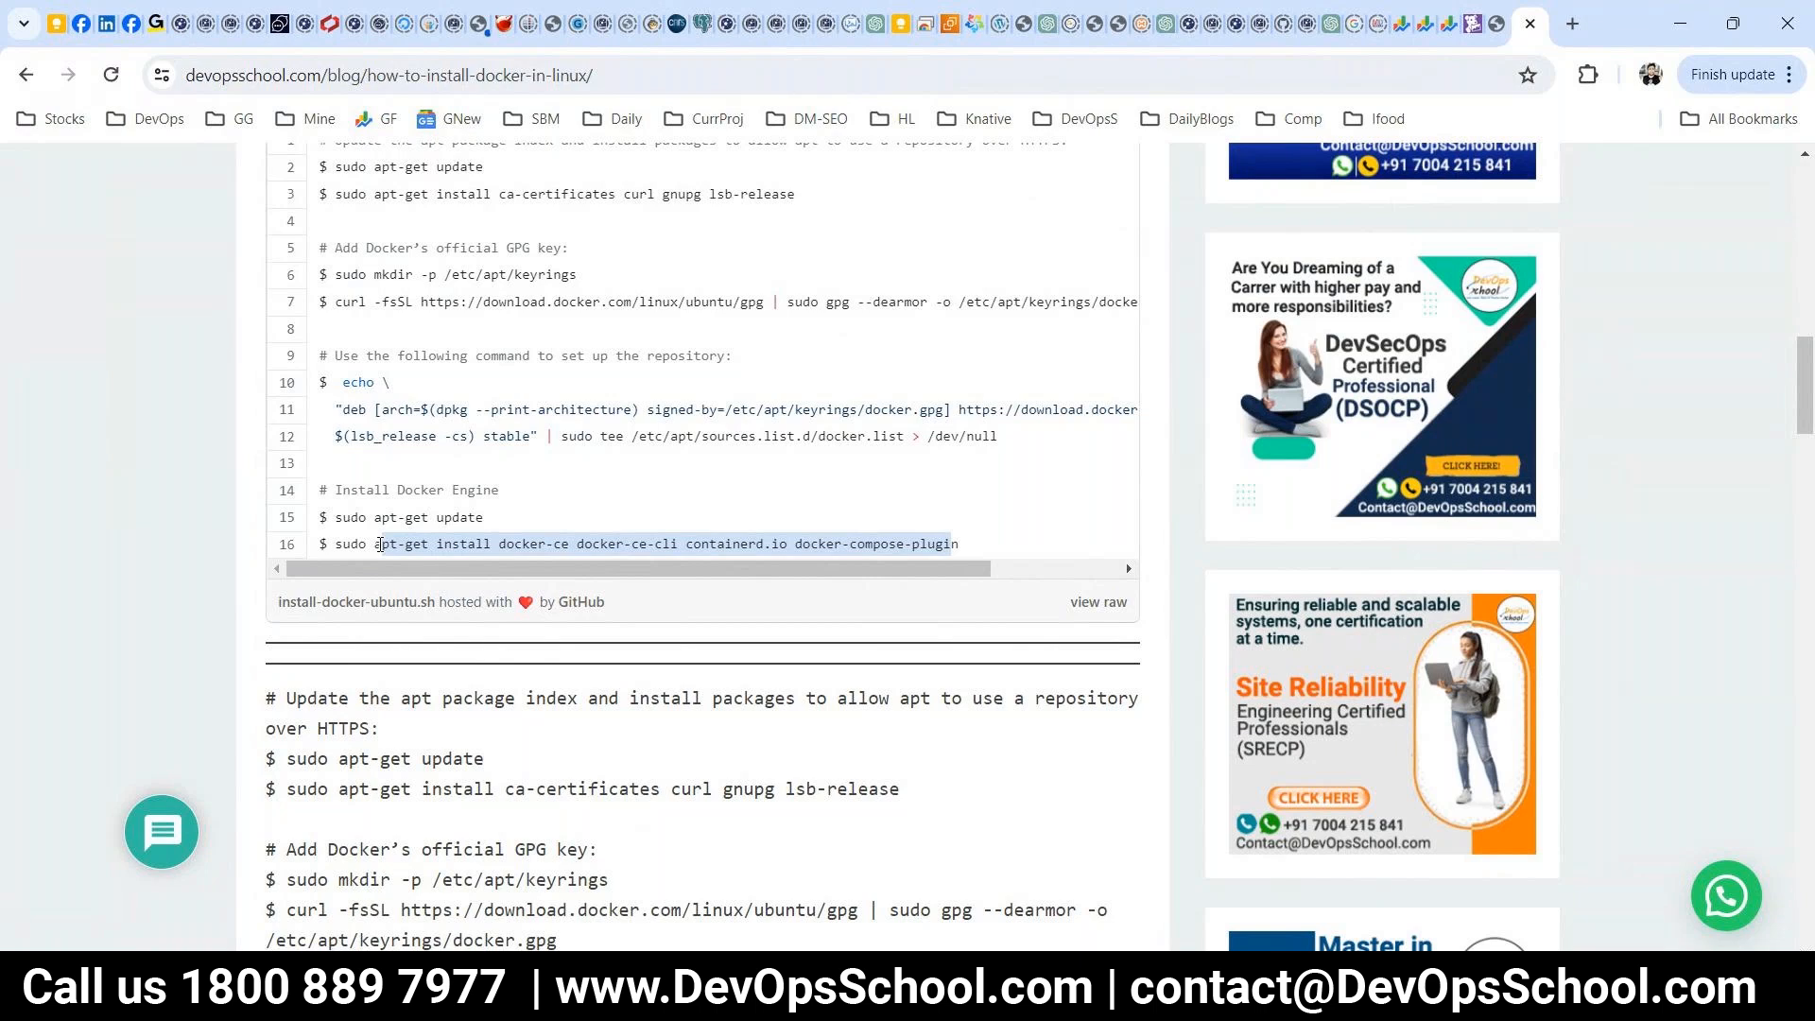
drag(354, 517, 1043, 549)
drag(1001, 444, 1098, 410)
click(653, 474)
drag(905, 437, 625, 442)
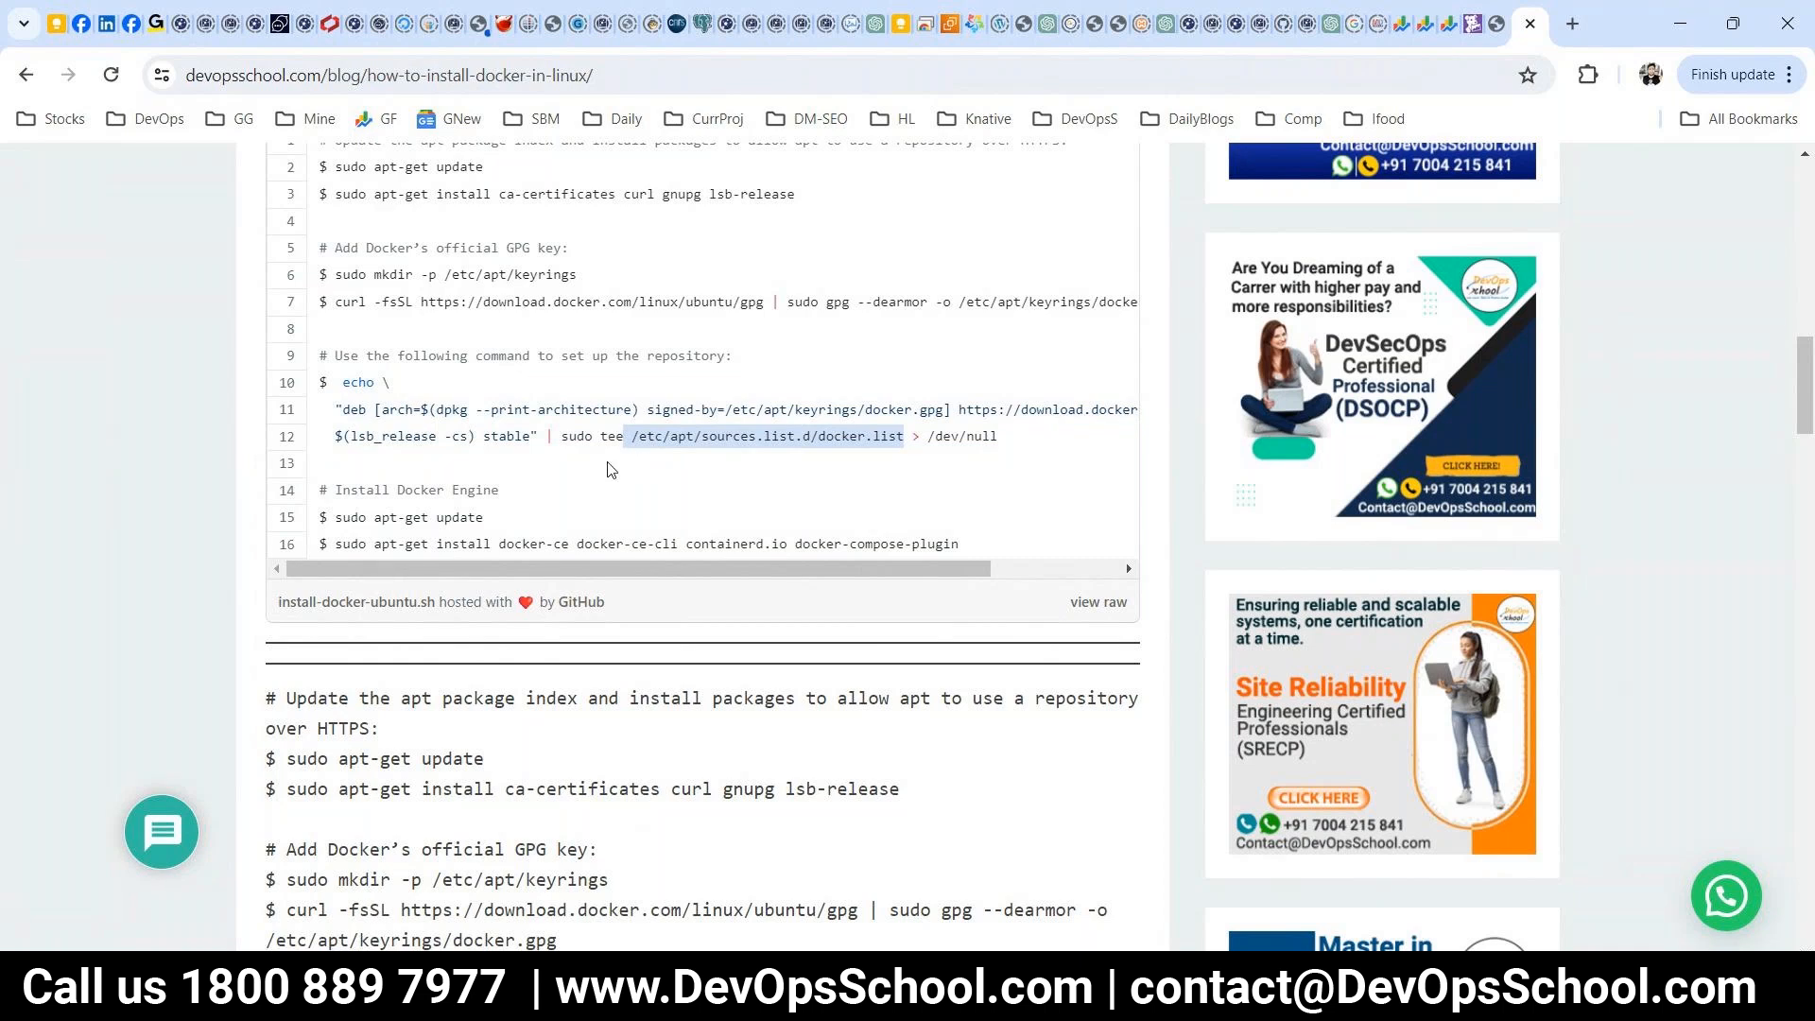
key(alt+Tab)
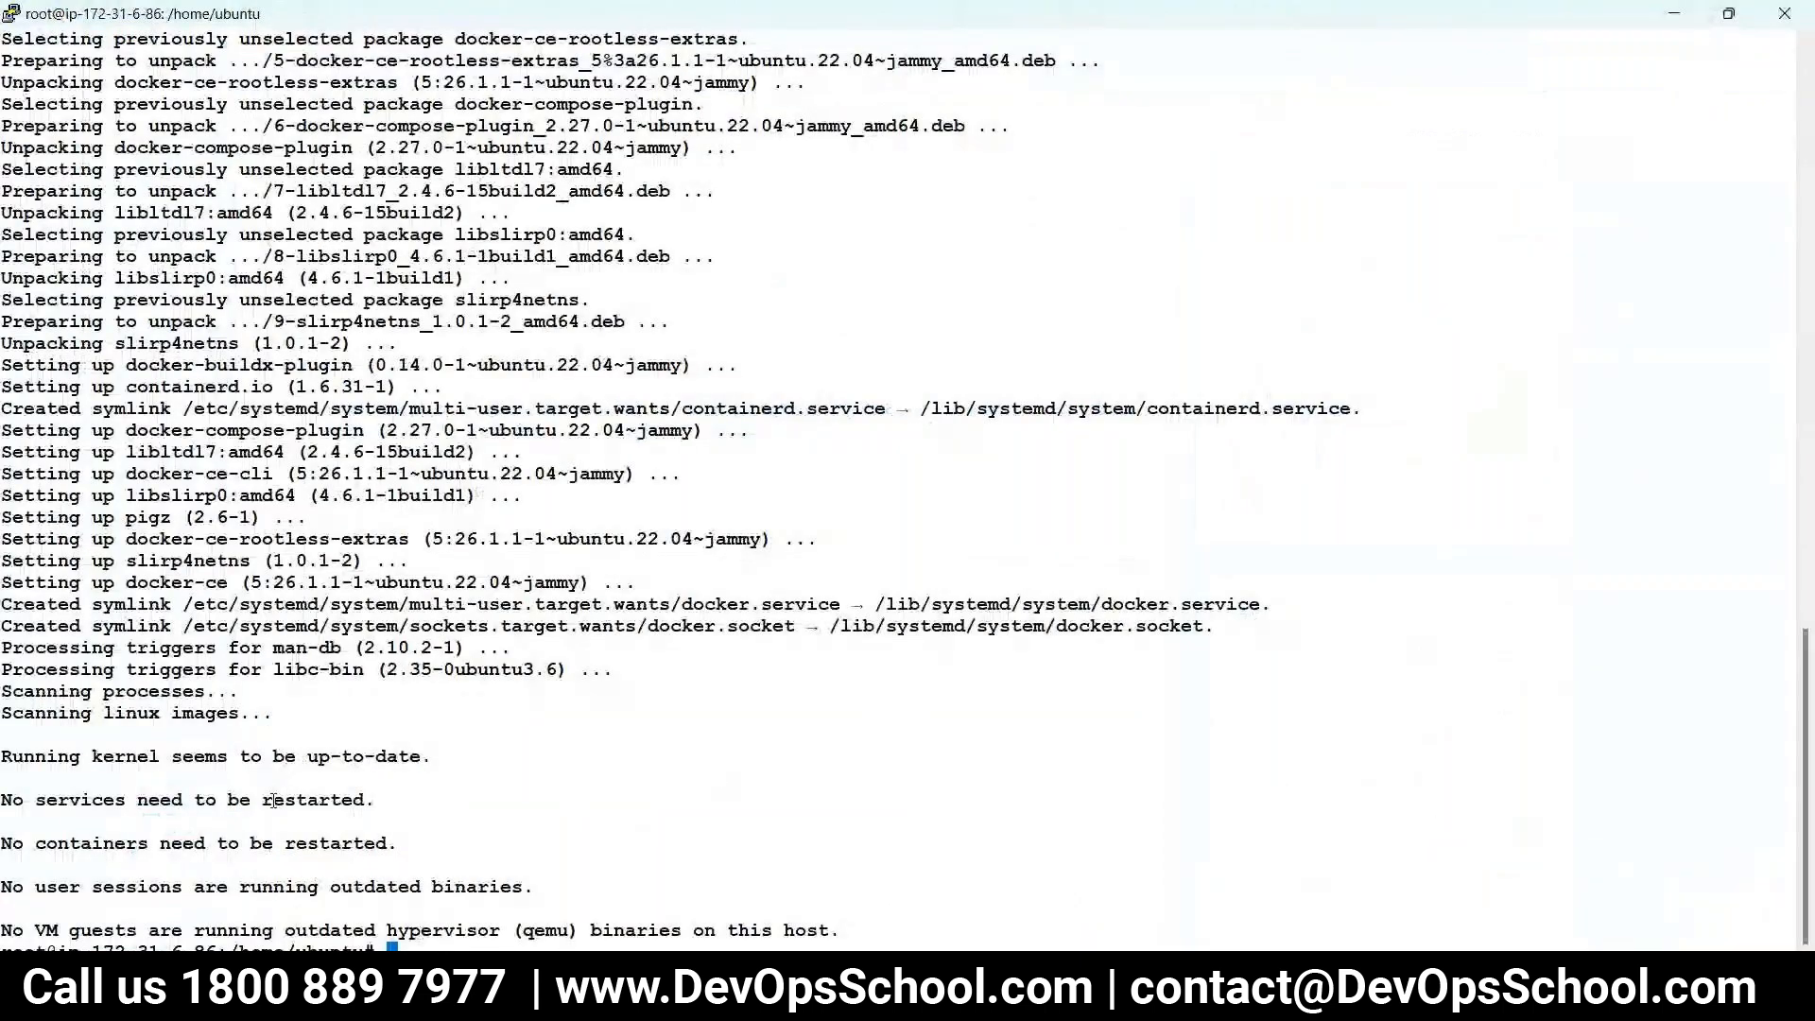
key(alt+Tab)
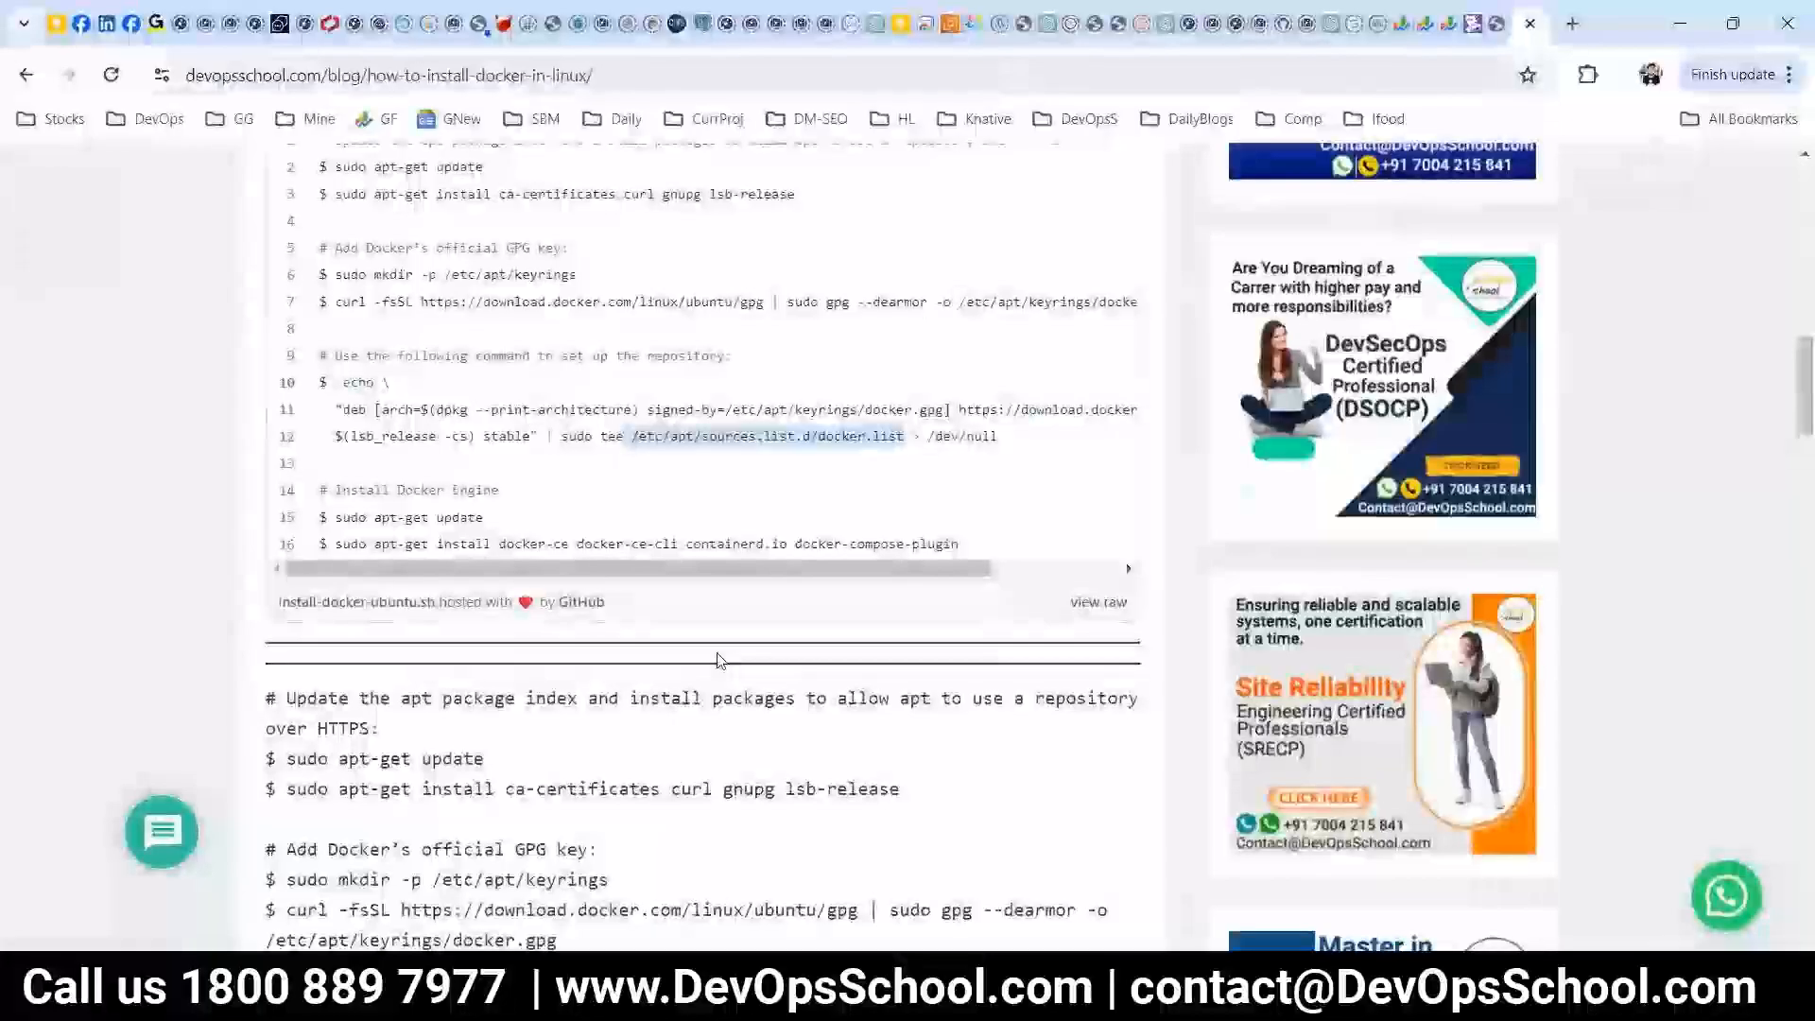
- In the terminal, clear the screen and start a detached Ubuntu container with docker run -itd ubuntu
key(alt+Tab)
text(celar)
key(Return)
text(clear\)
key(Return)
text(\doc)
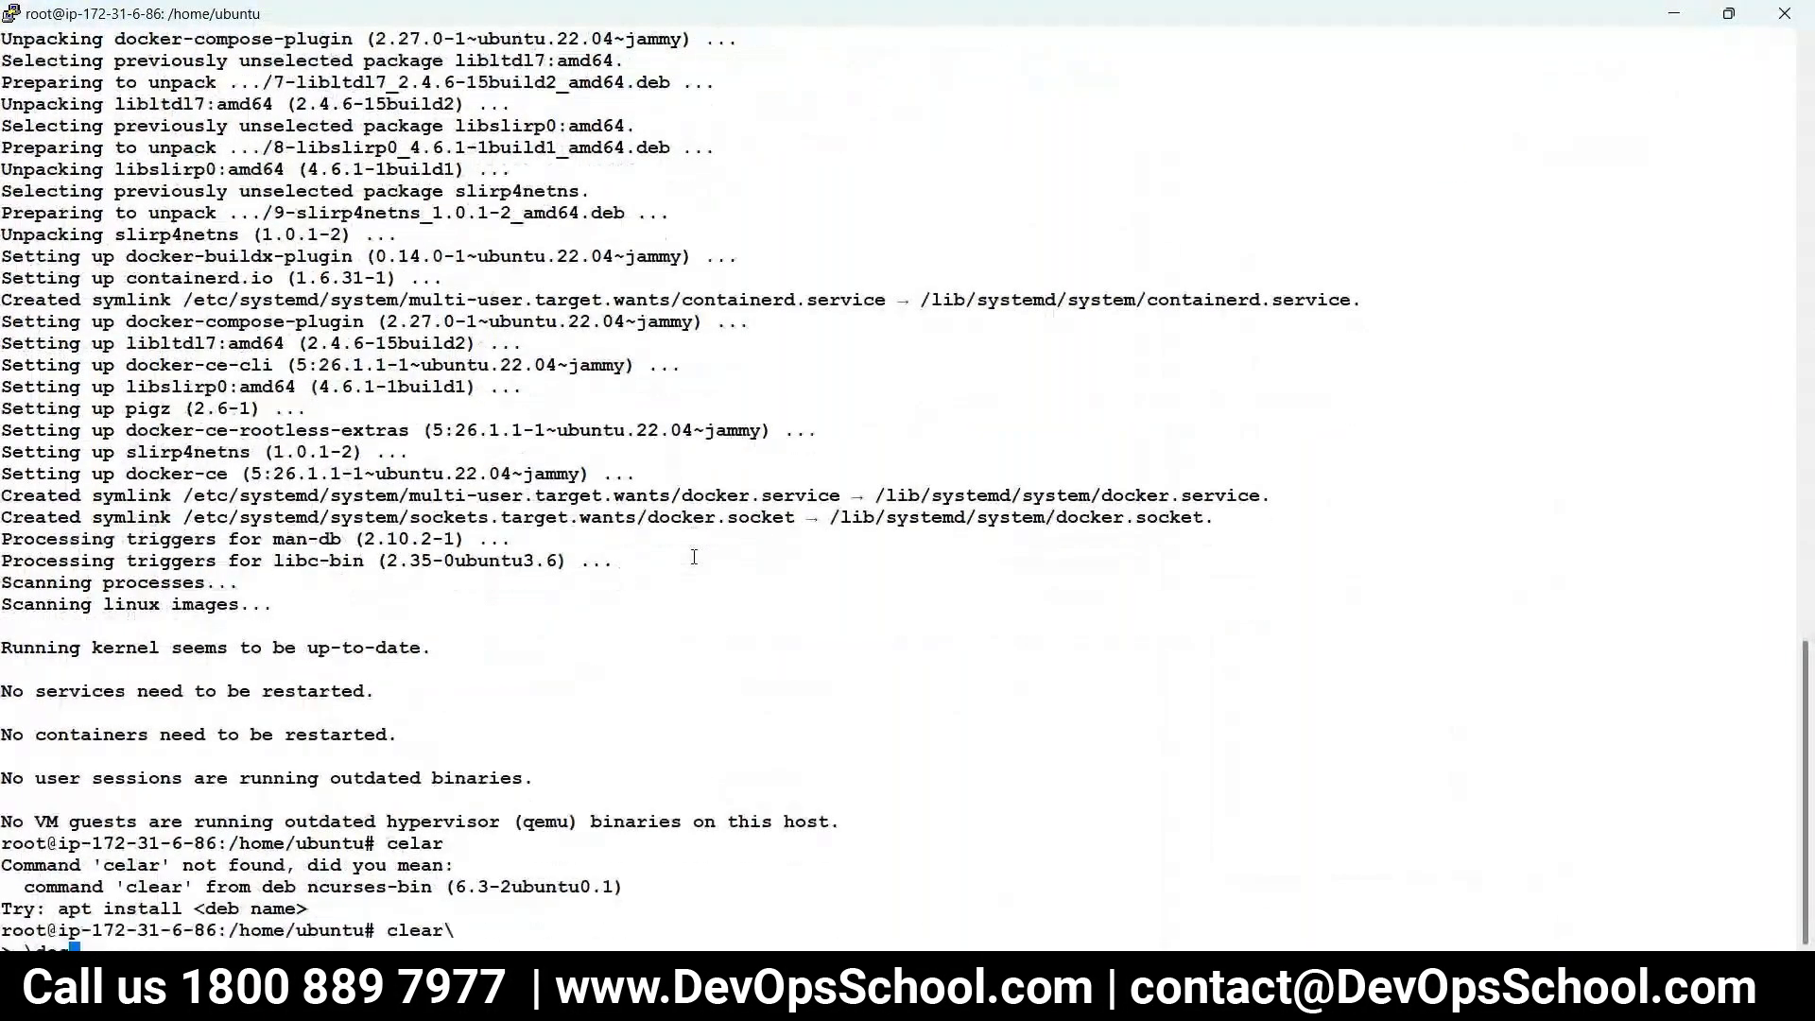
text(ker)
text(ru)
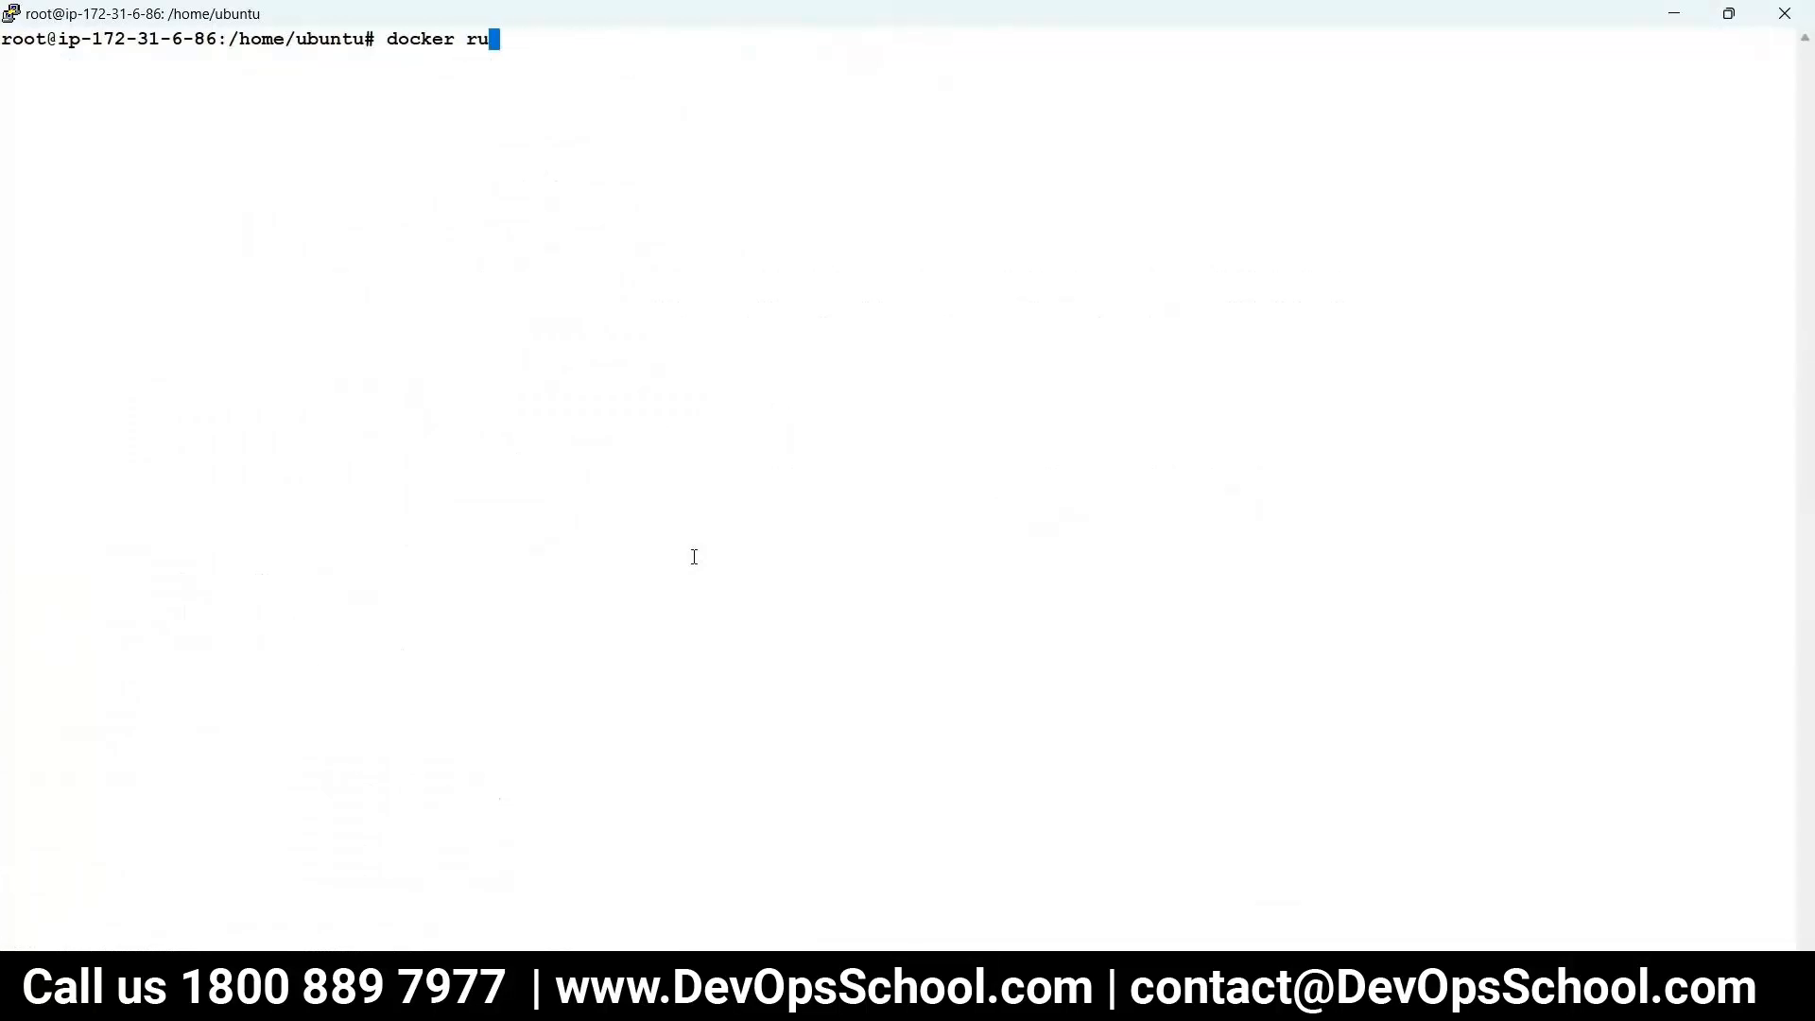
text(n -itd ubun)
text(tu)
key(Return)
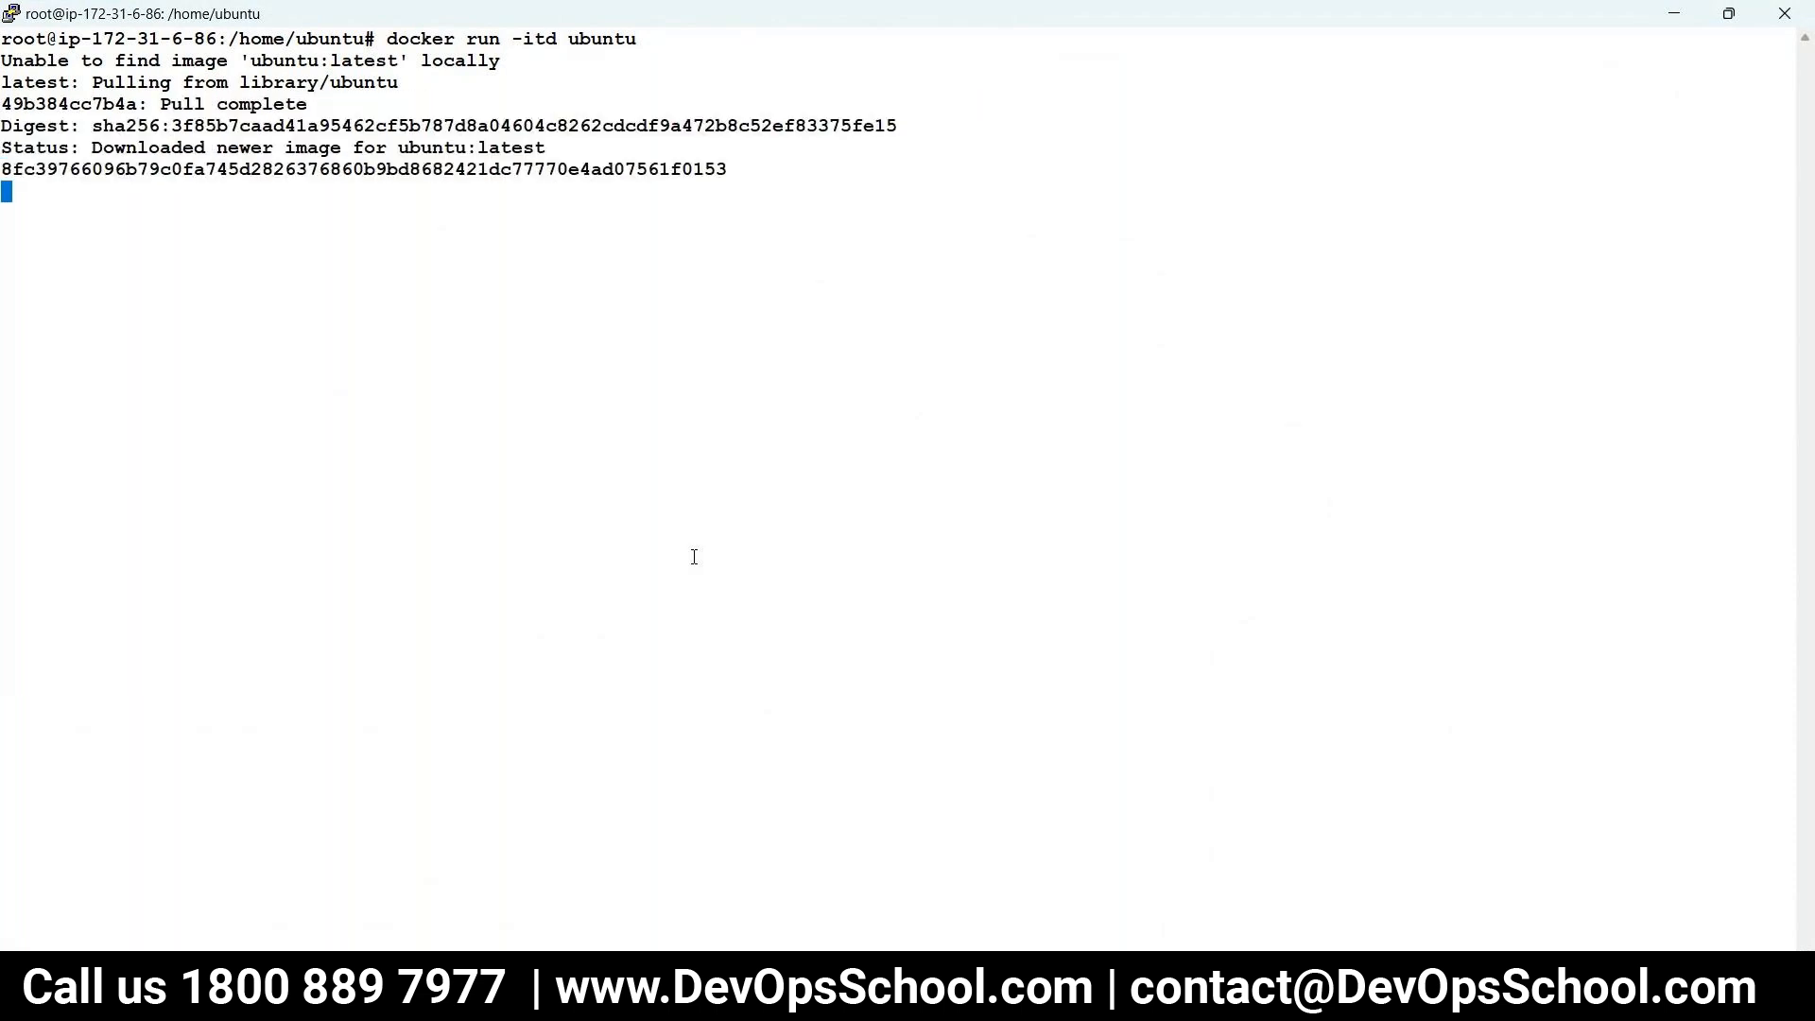
- Start two more detached Ubuntu containers by repeating docker run -itd ubuntu
text(clear)
key(Up)
key(Return)
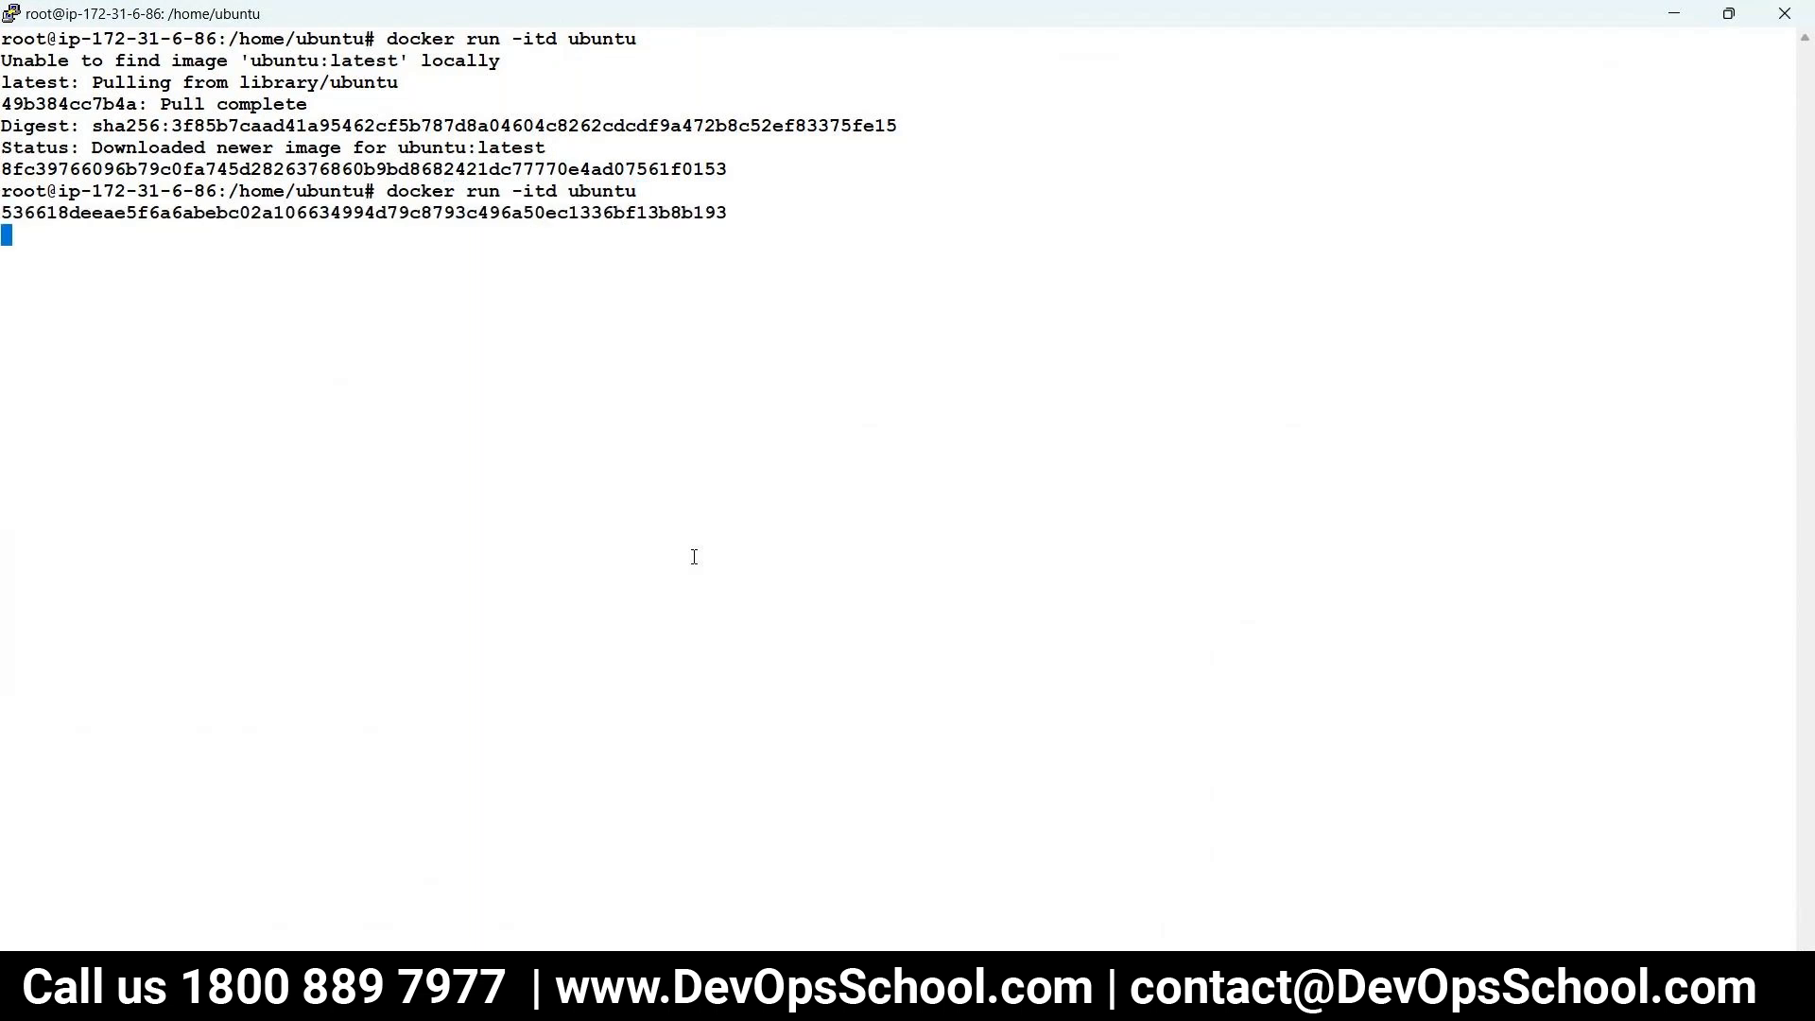
key(Up)
key(Return)
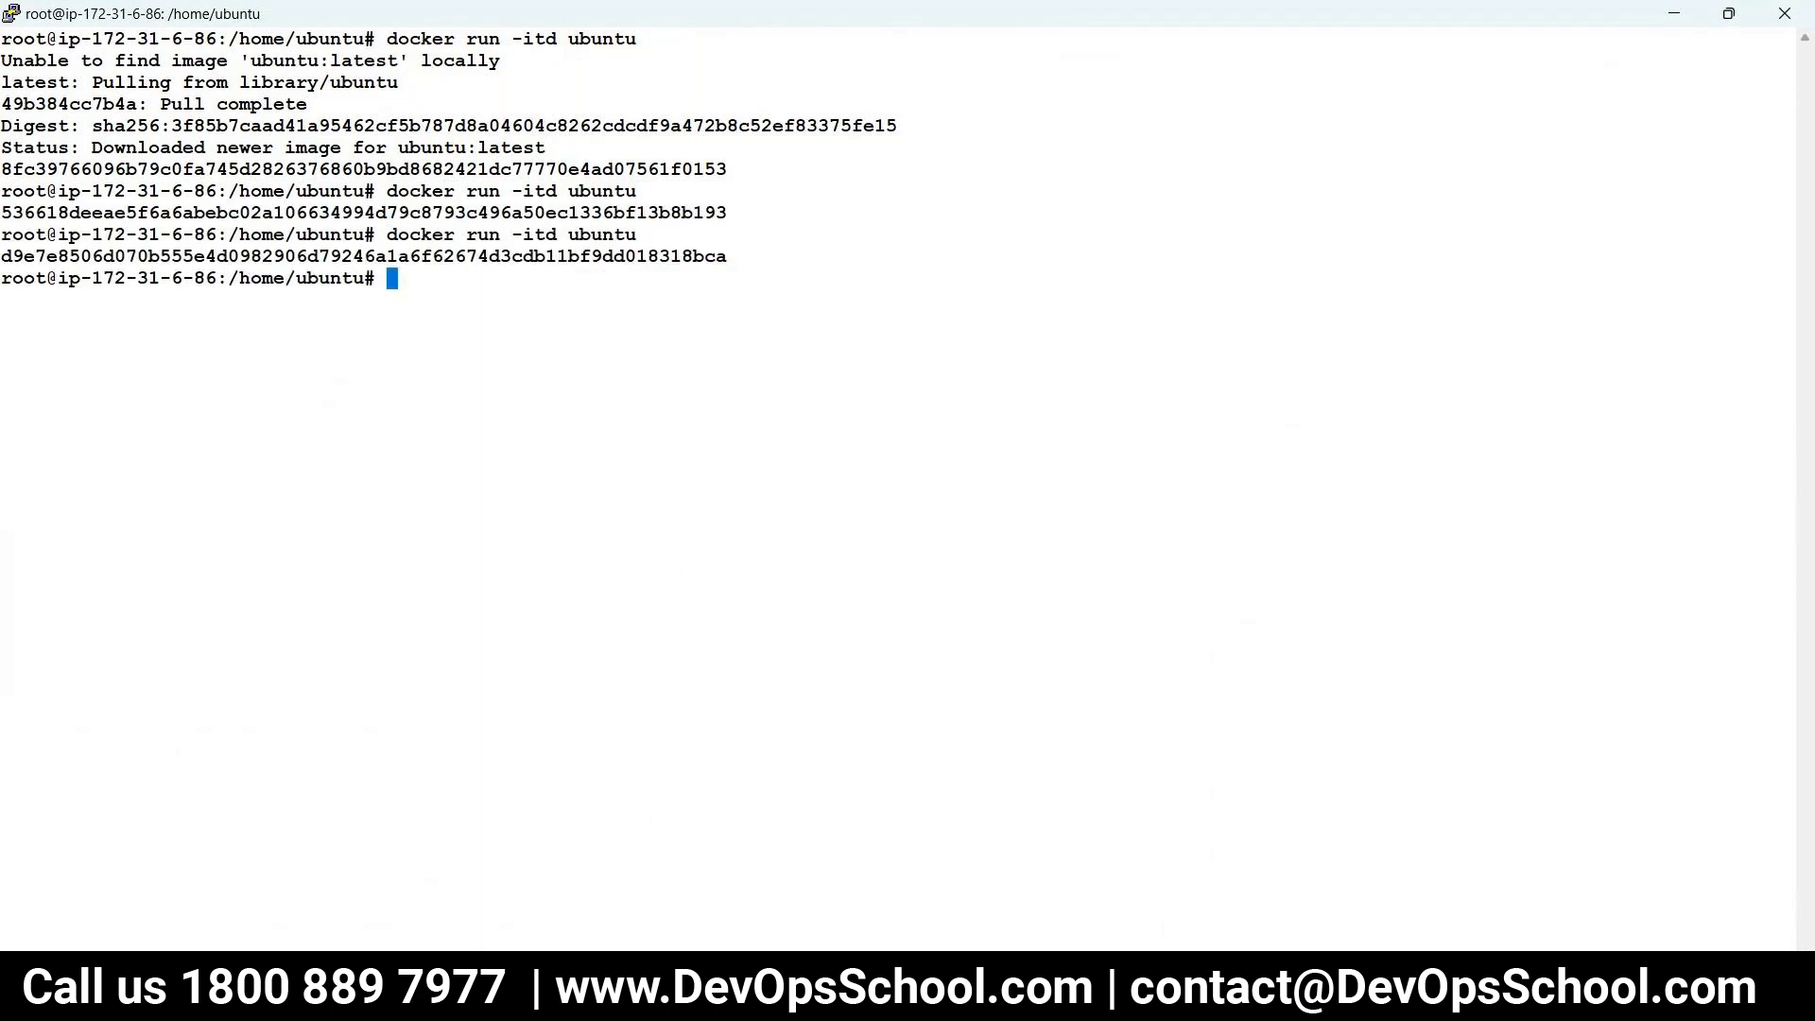
- Switch to the browser and review the configuration instructions of Datadog's Docker integration
click(559, 988)
click(365, 872)
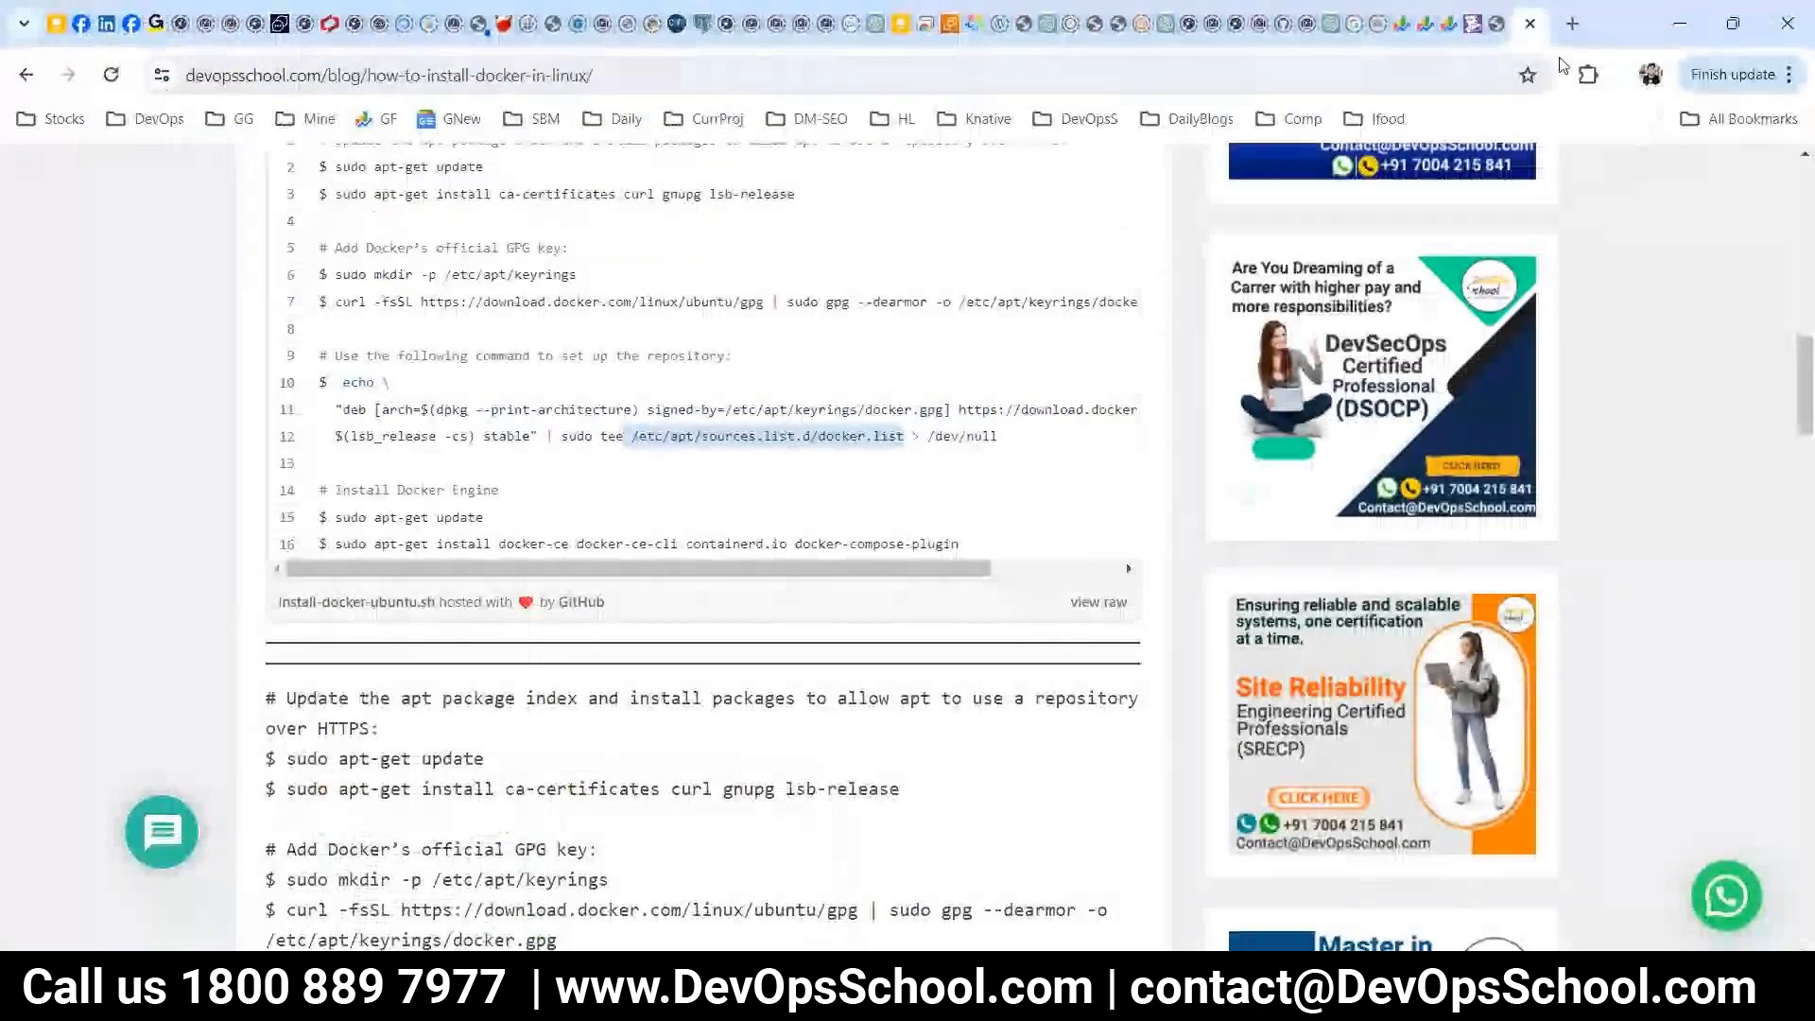
click(1475, 23)
click(706, 534)
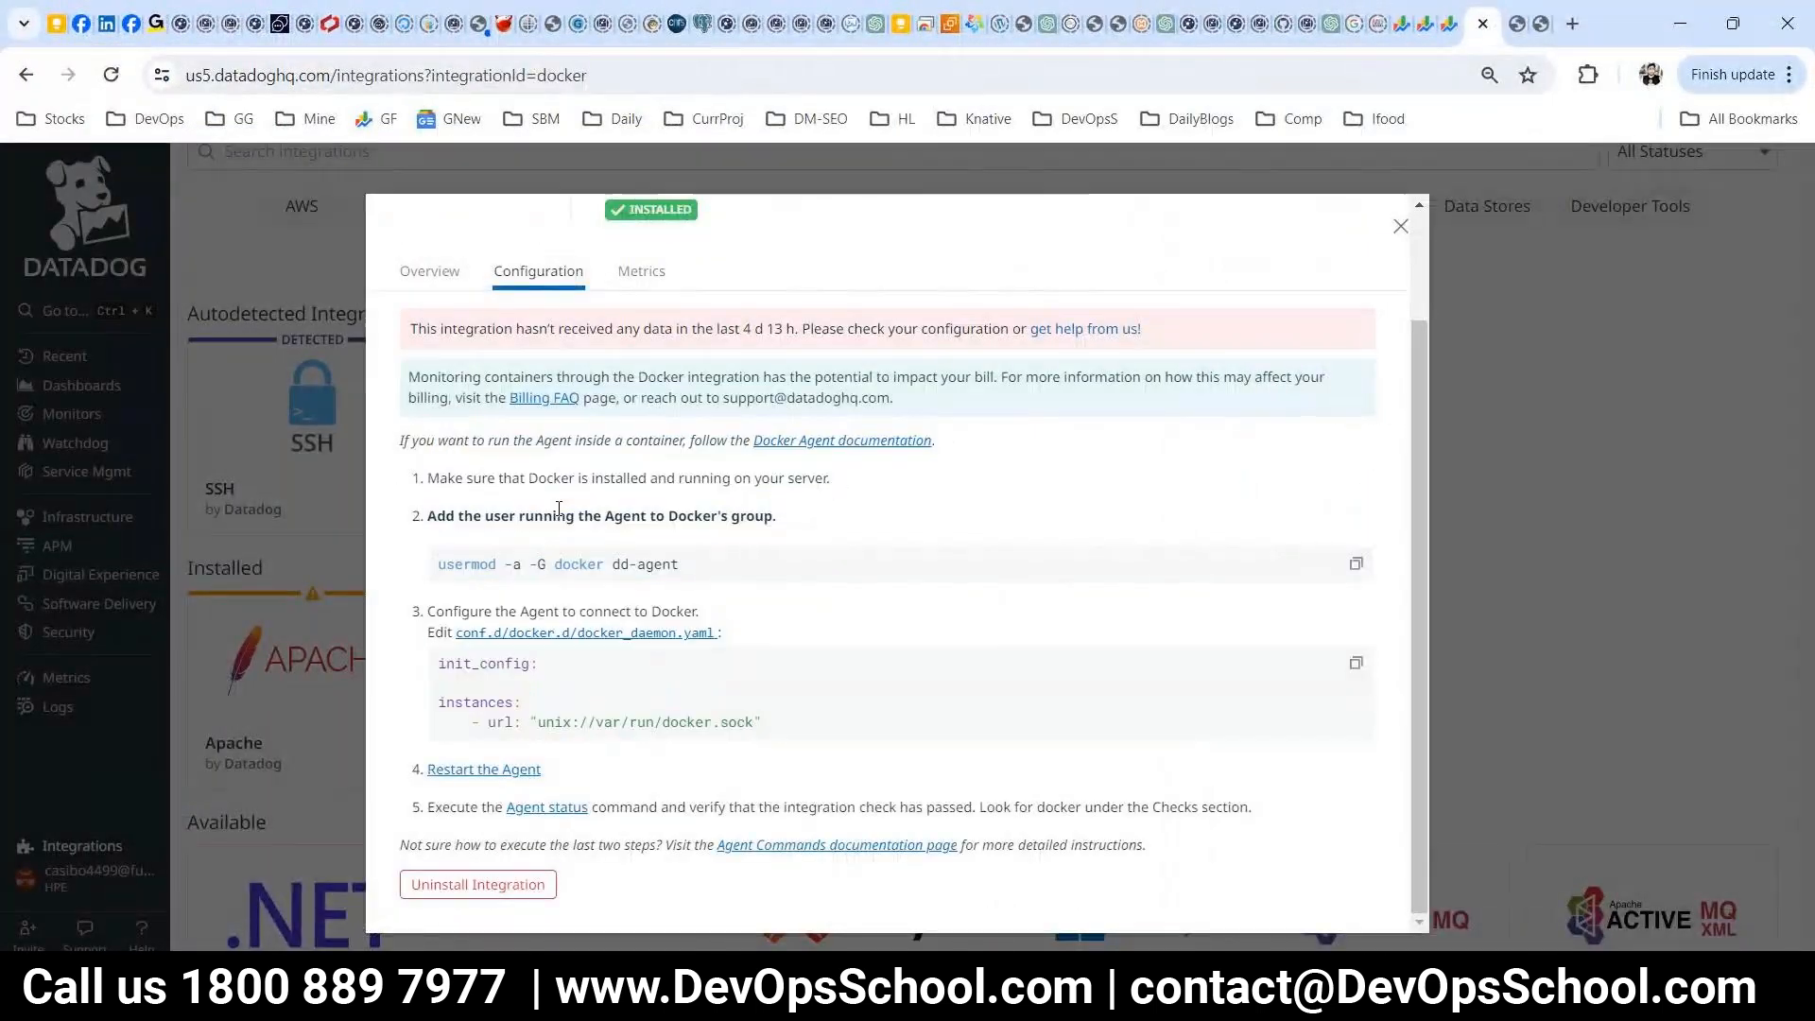
drag(453, 483, 661, 739)
click(701, 697)
- Add the Agent user to Docker's group by running the instructions' usermod -a -G docker dd-agent command in the terminal
drag(698, 567, 441, 565)
key(ctrl+c)
key(alt+Tab)
right_click(690, 475)
key(Return)
key(alt+Tab)
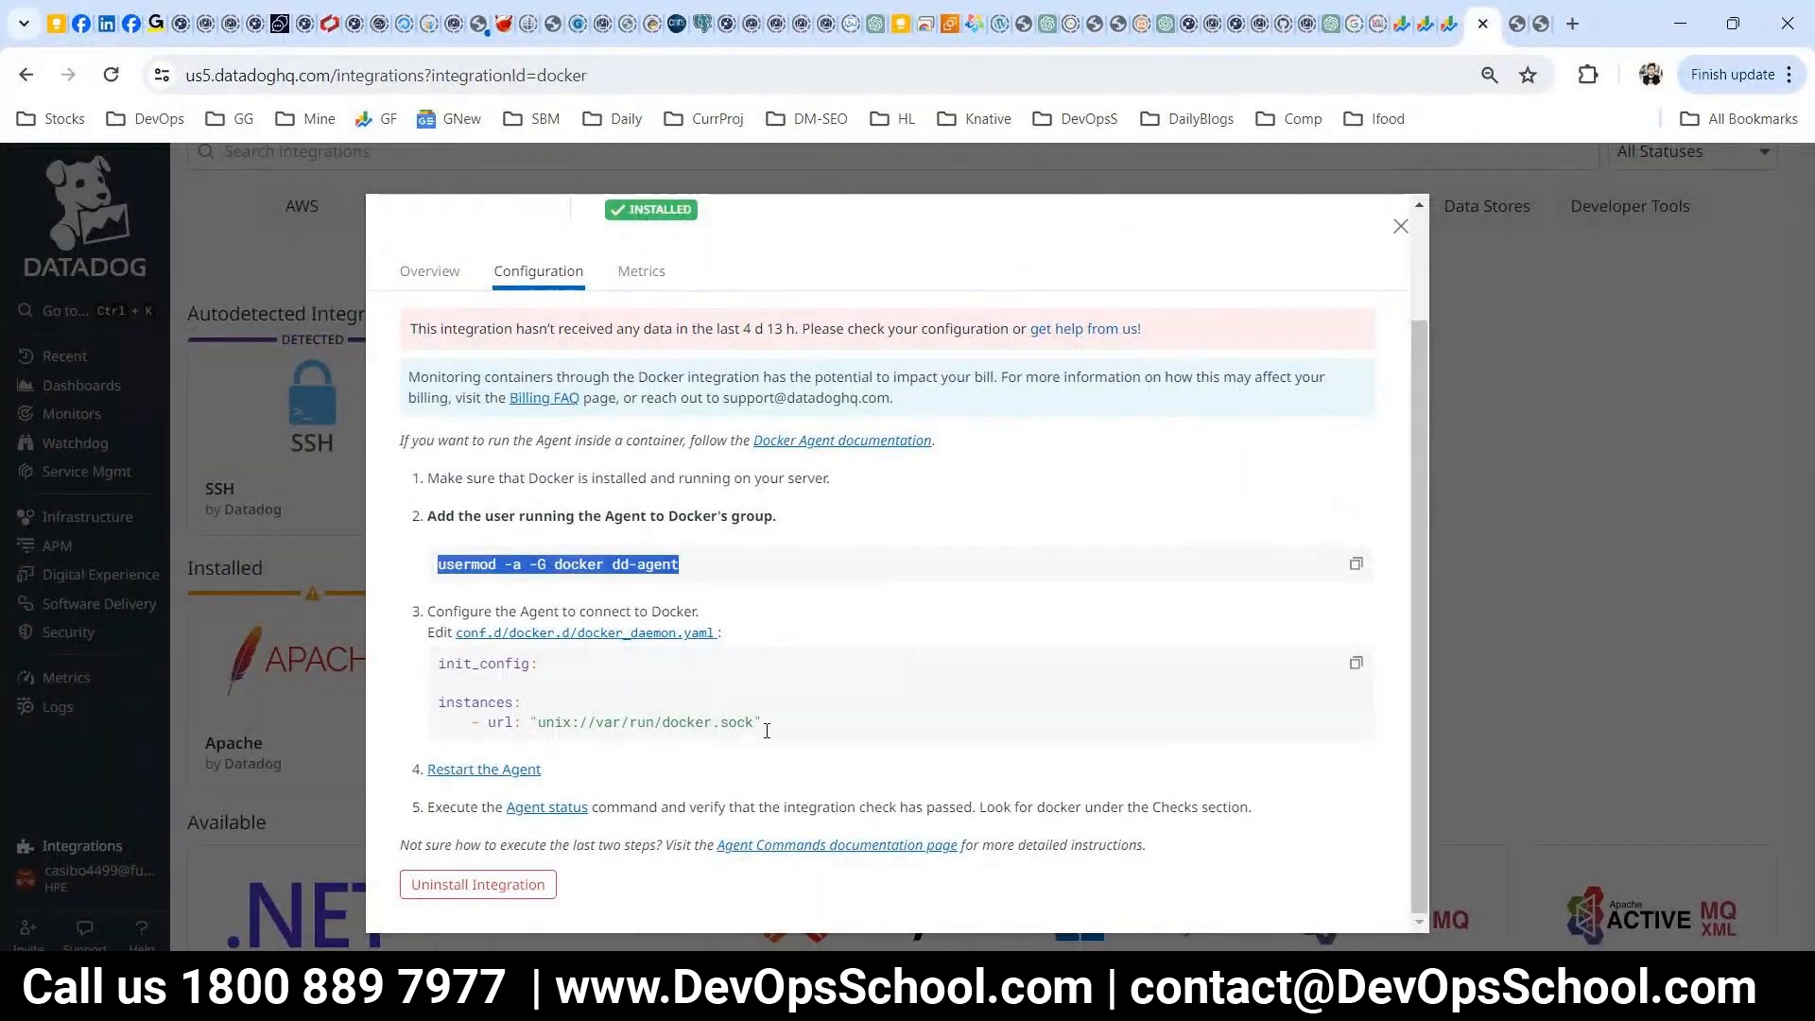
- Check the configuration file path in the Docker instructions, then clear the terminal and list the current directory
drag(724, 632, 455, 637)
key(alt+Tab)
text(clear)
key(Return)
text(ls)
key(Return)
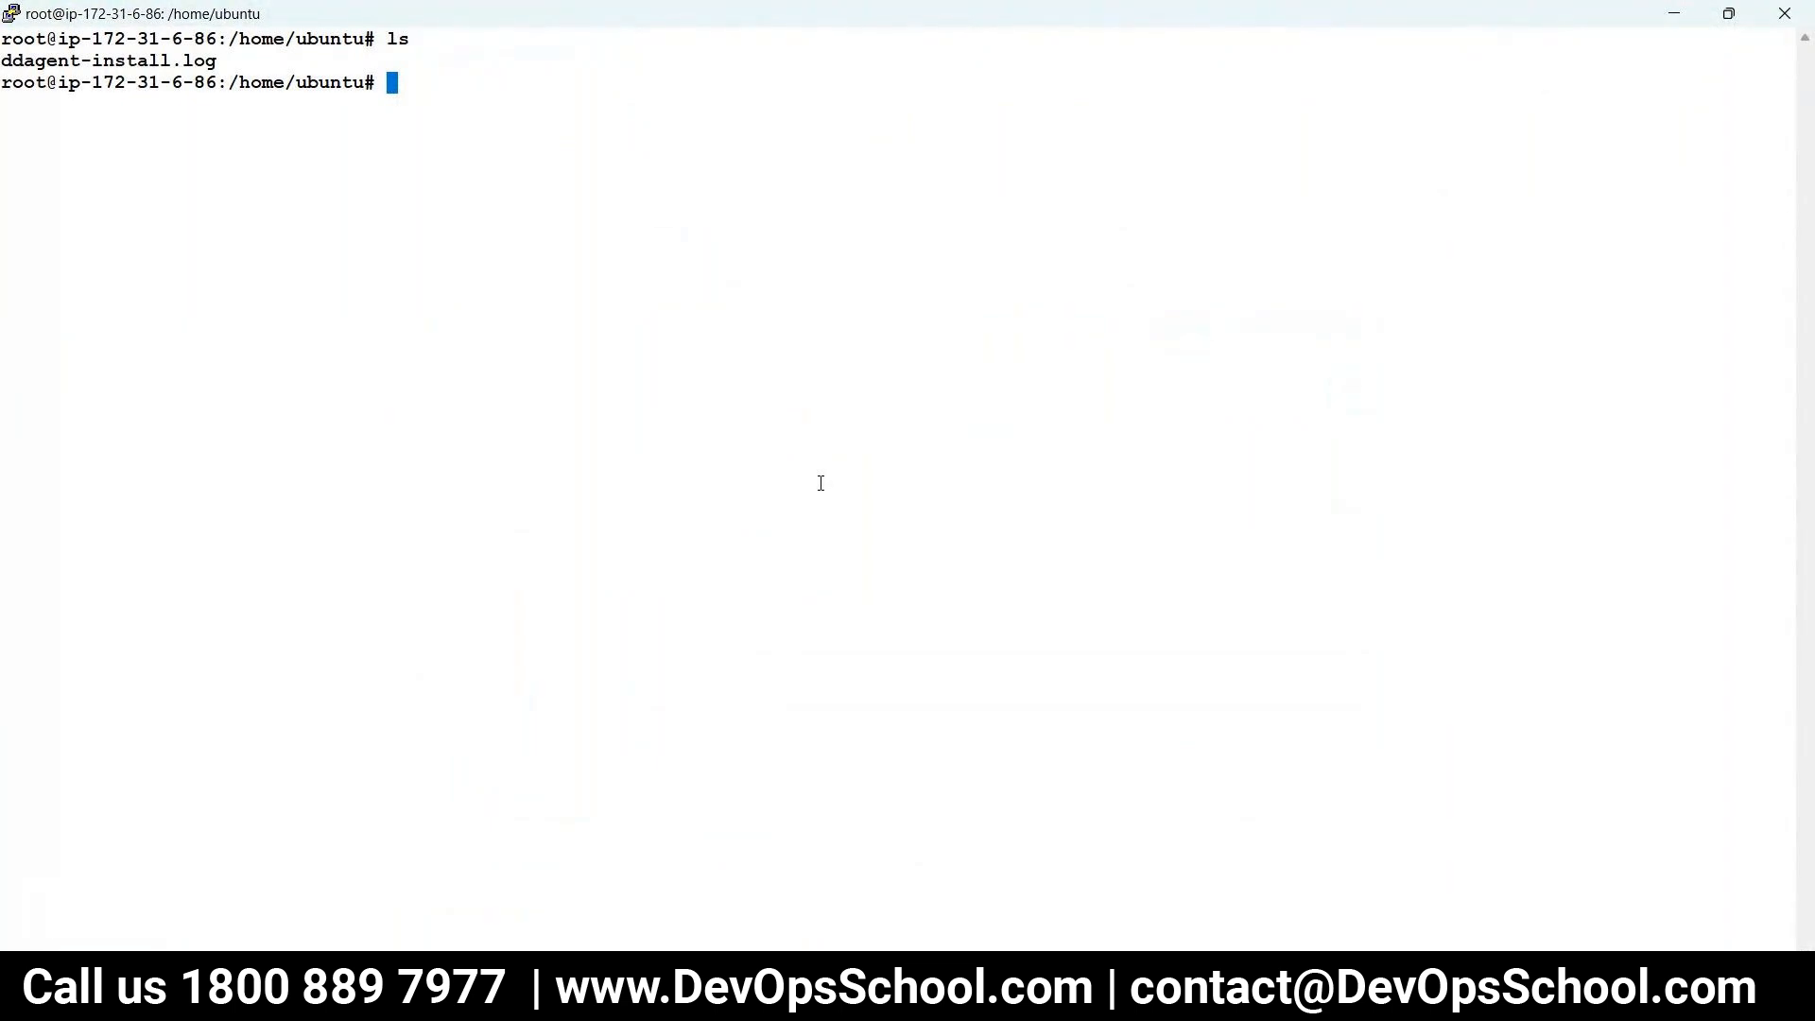
- Change to the /etc/datadog-agent/ directory and list its contents
text(cd /)
text(est)
key(BackSpace)
key(BackSpace)
text(tc/dat)
key(Tab)
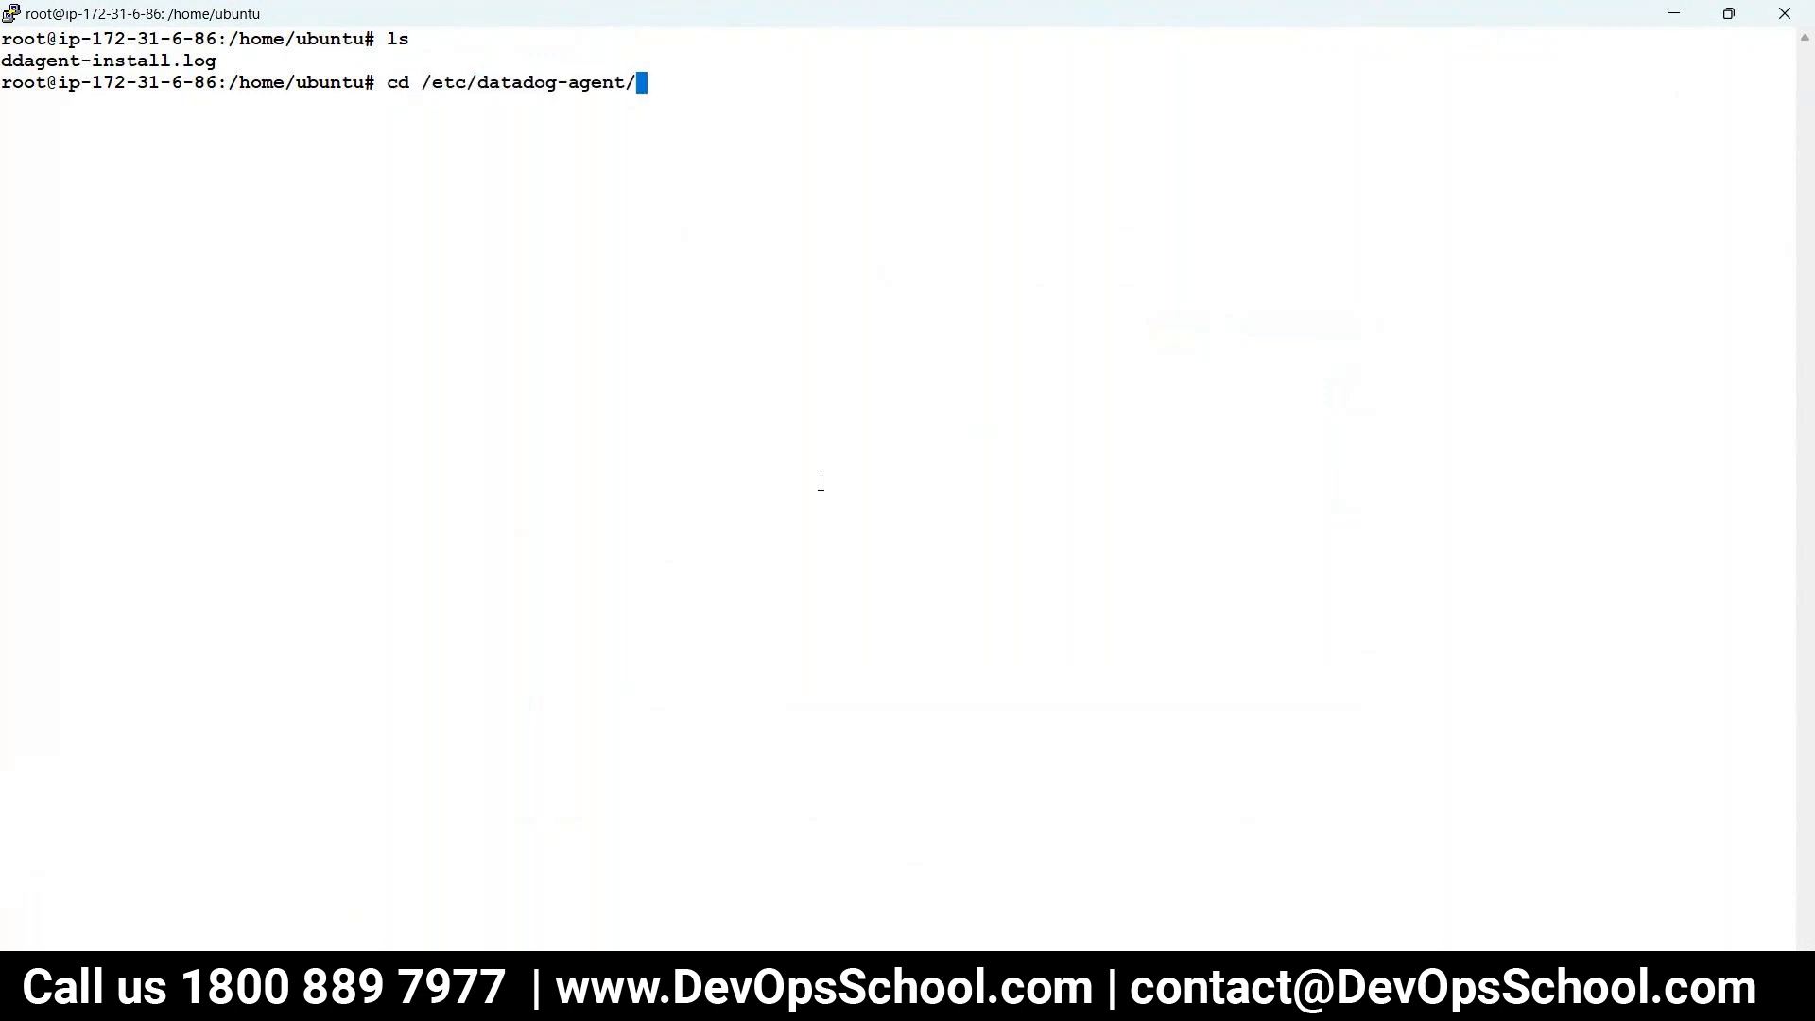
key(Return)
text(ls)
key(BackSpace)
key(BackSpace)
text(ls)
key(Return)
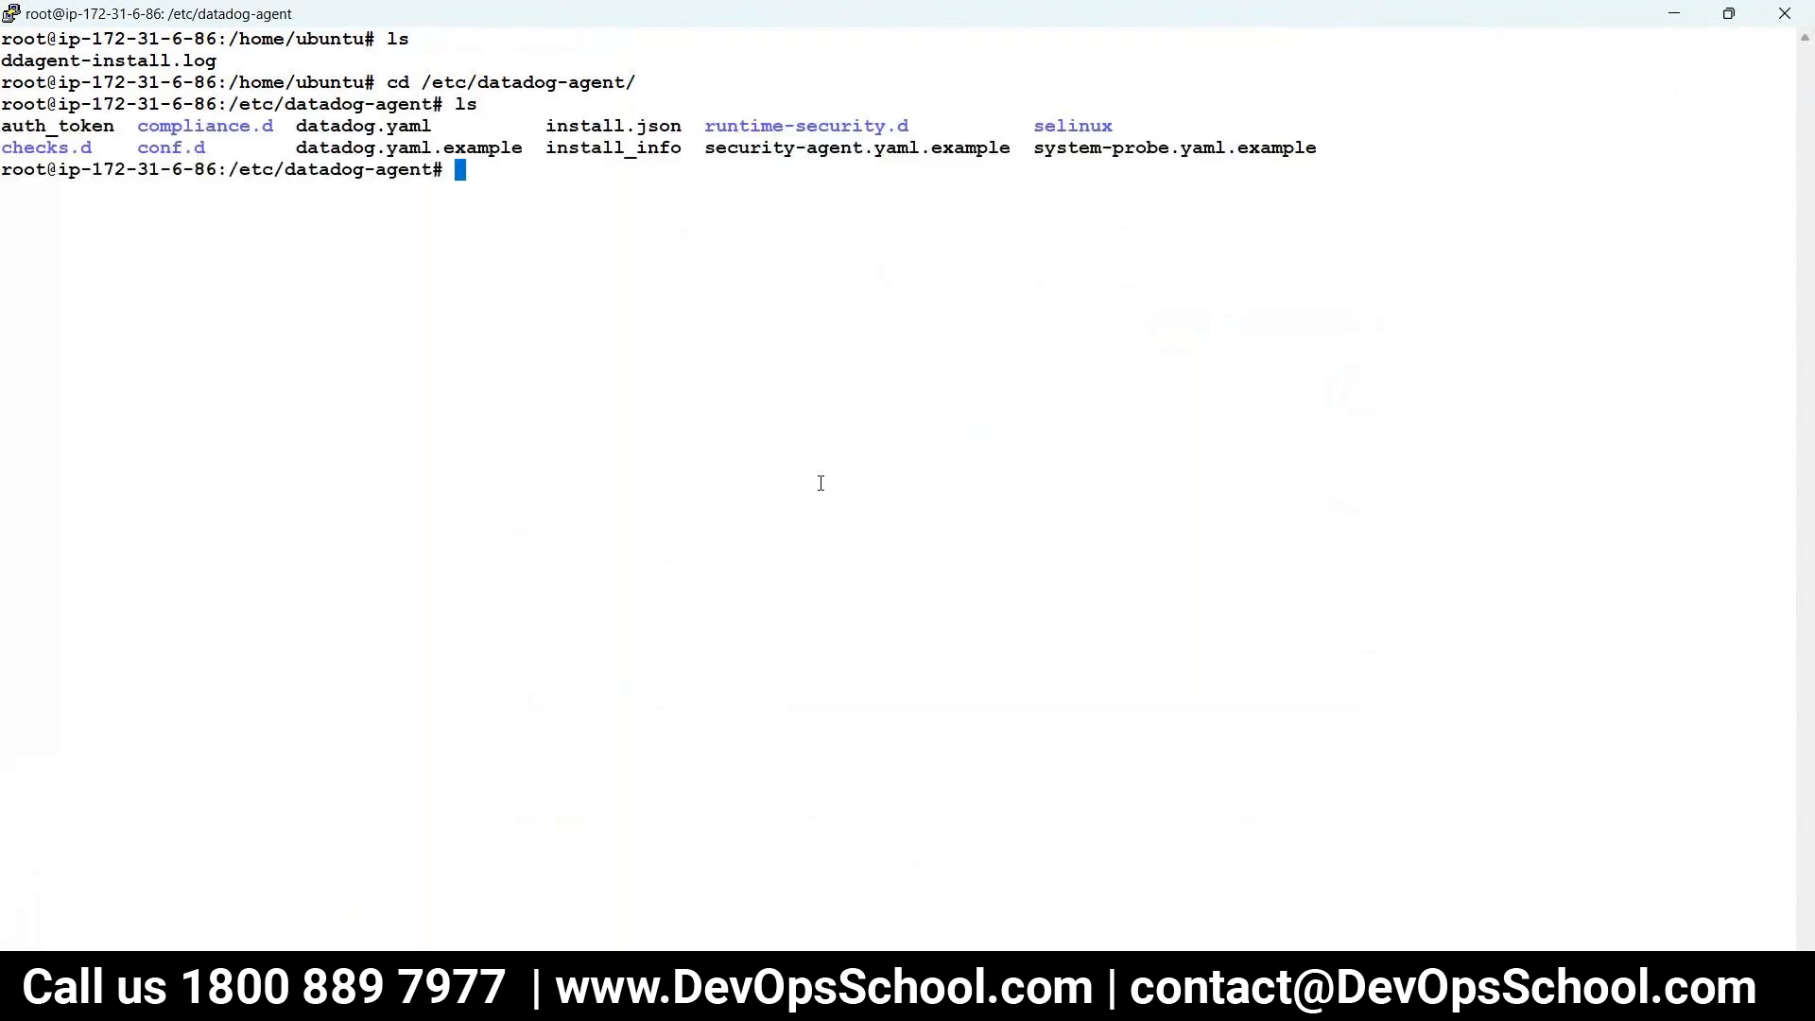
- Change to the conf.d subdirectory, clear the terminal and list the integration folders
double_click(362, 128)
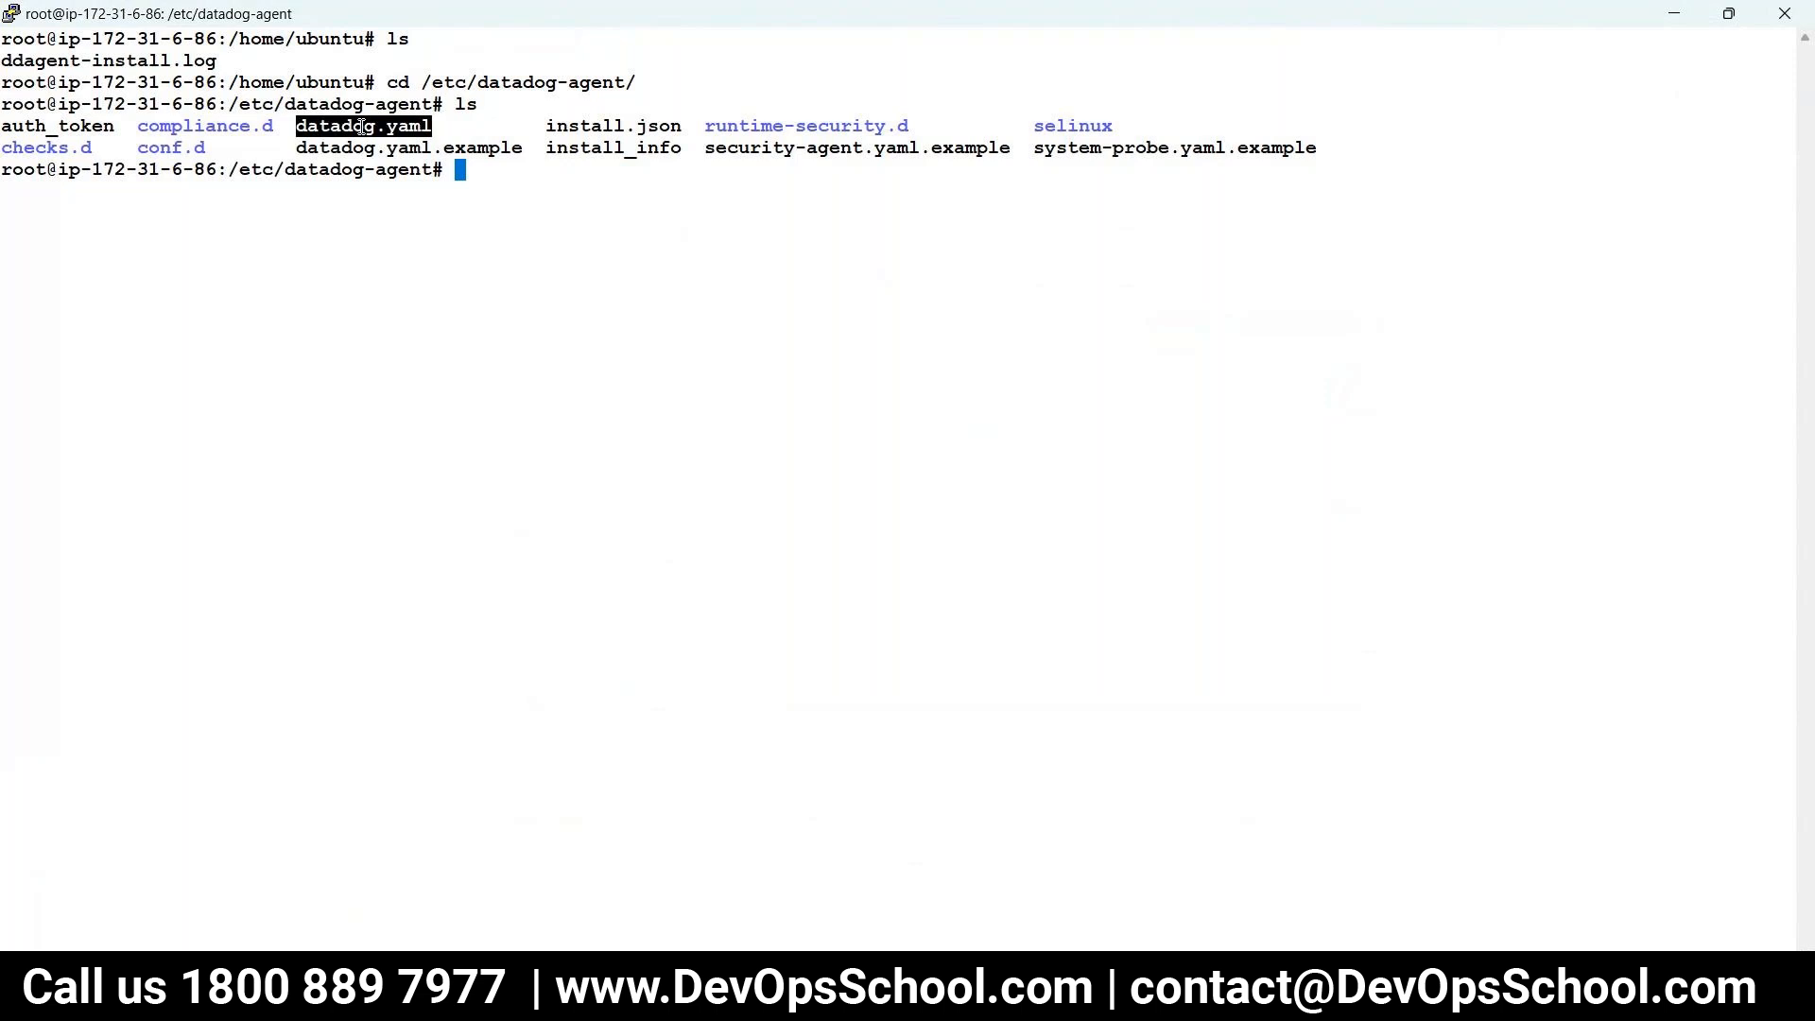
double_click(156, 148)
text(cd)
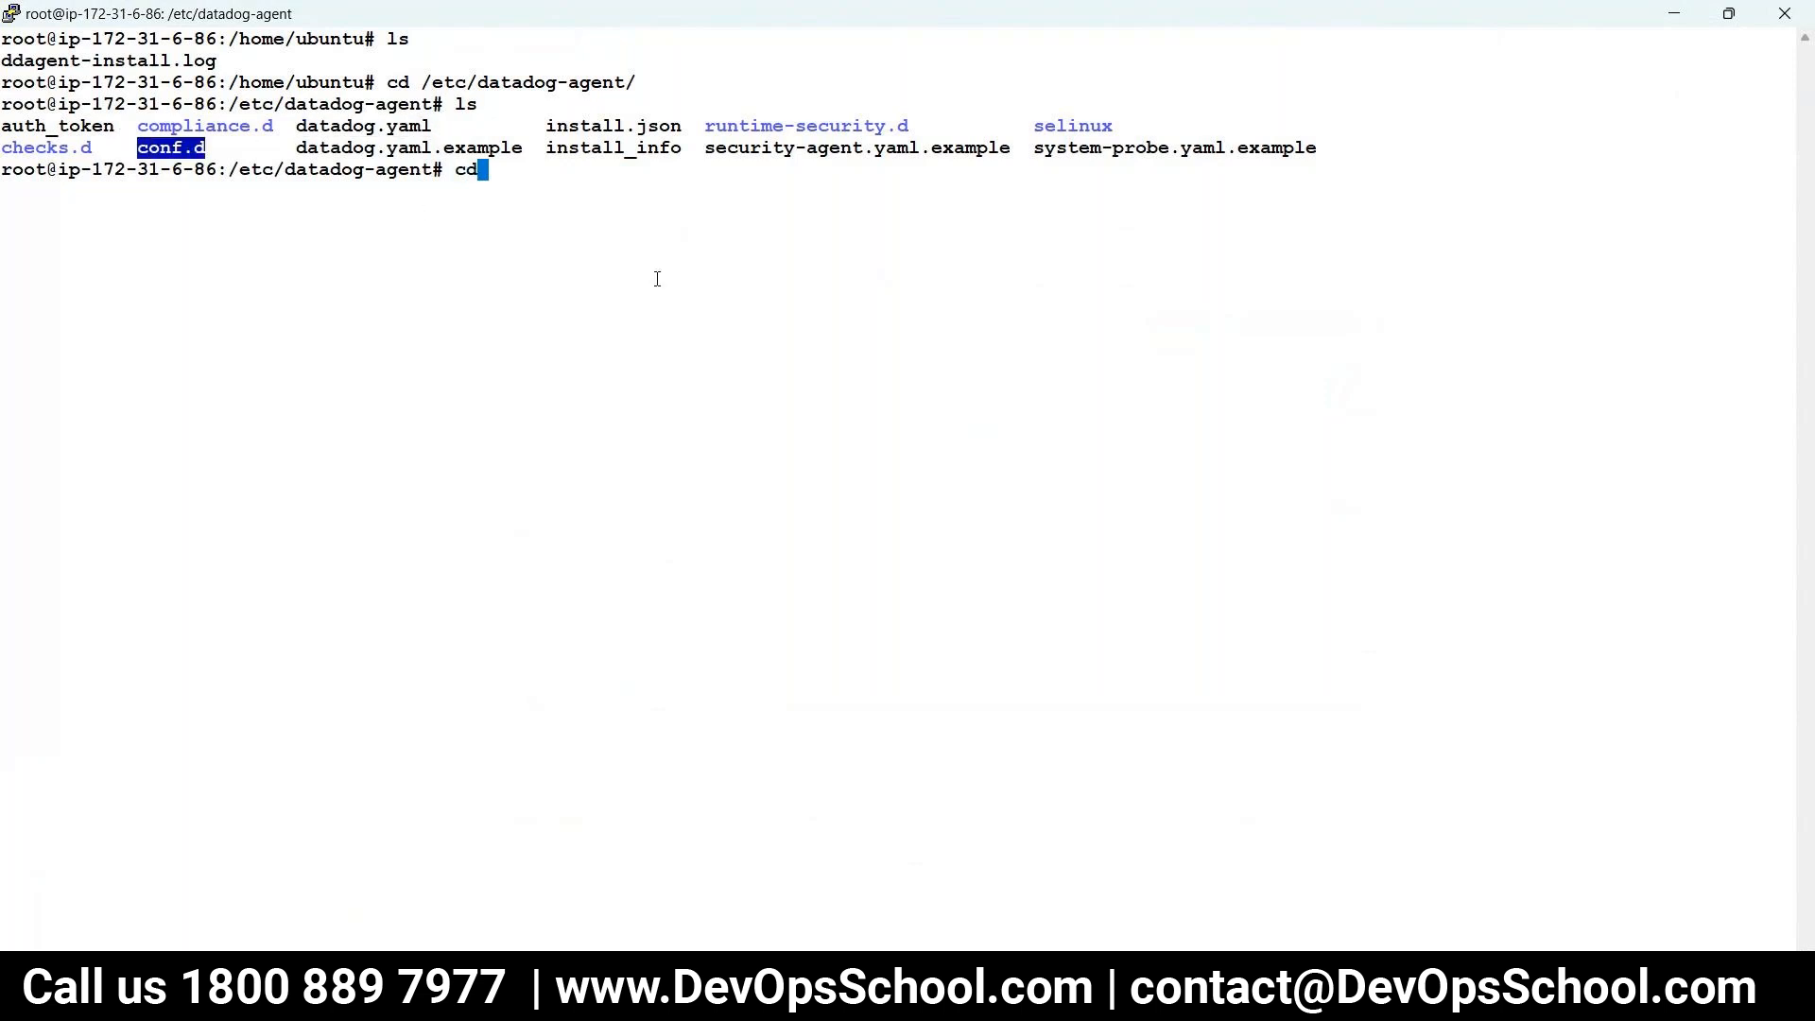
right_click(653, 276)
key(Return)
text(clear)
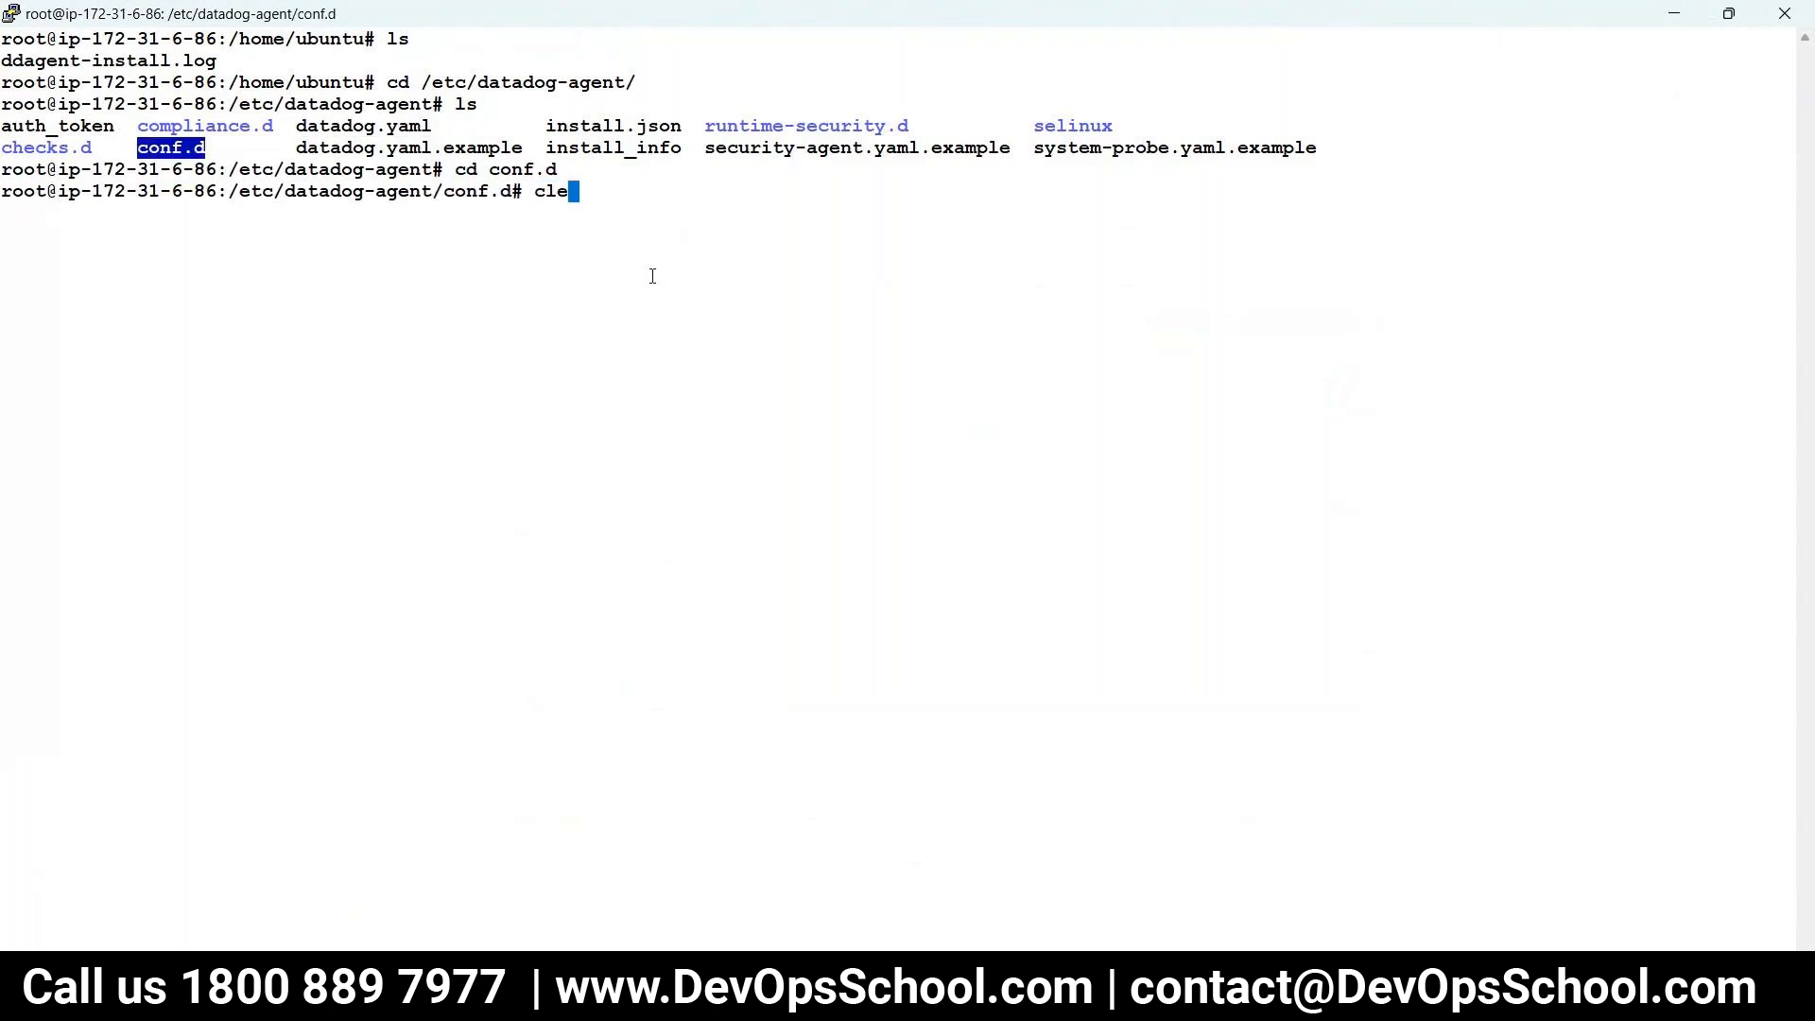
key(Return)
text(l)
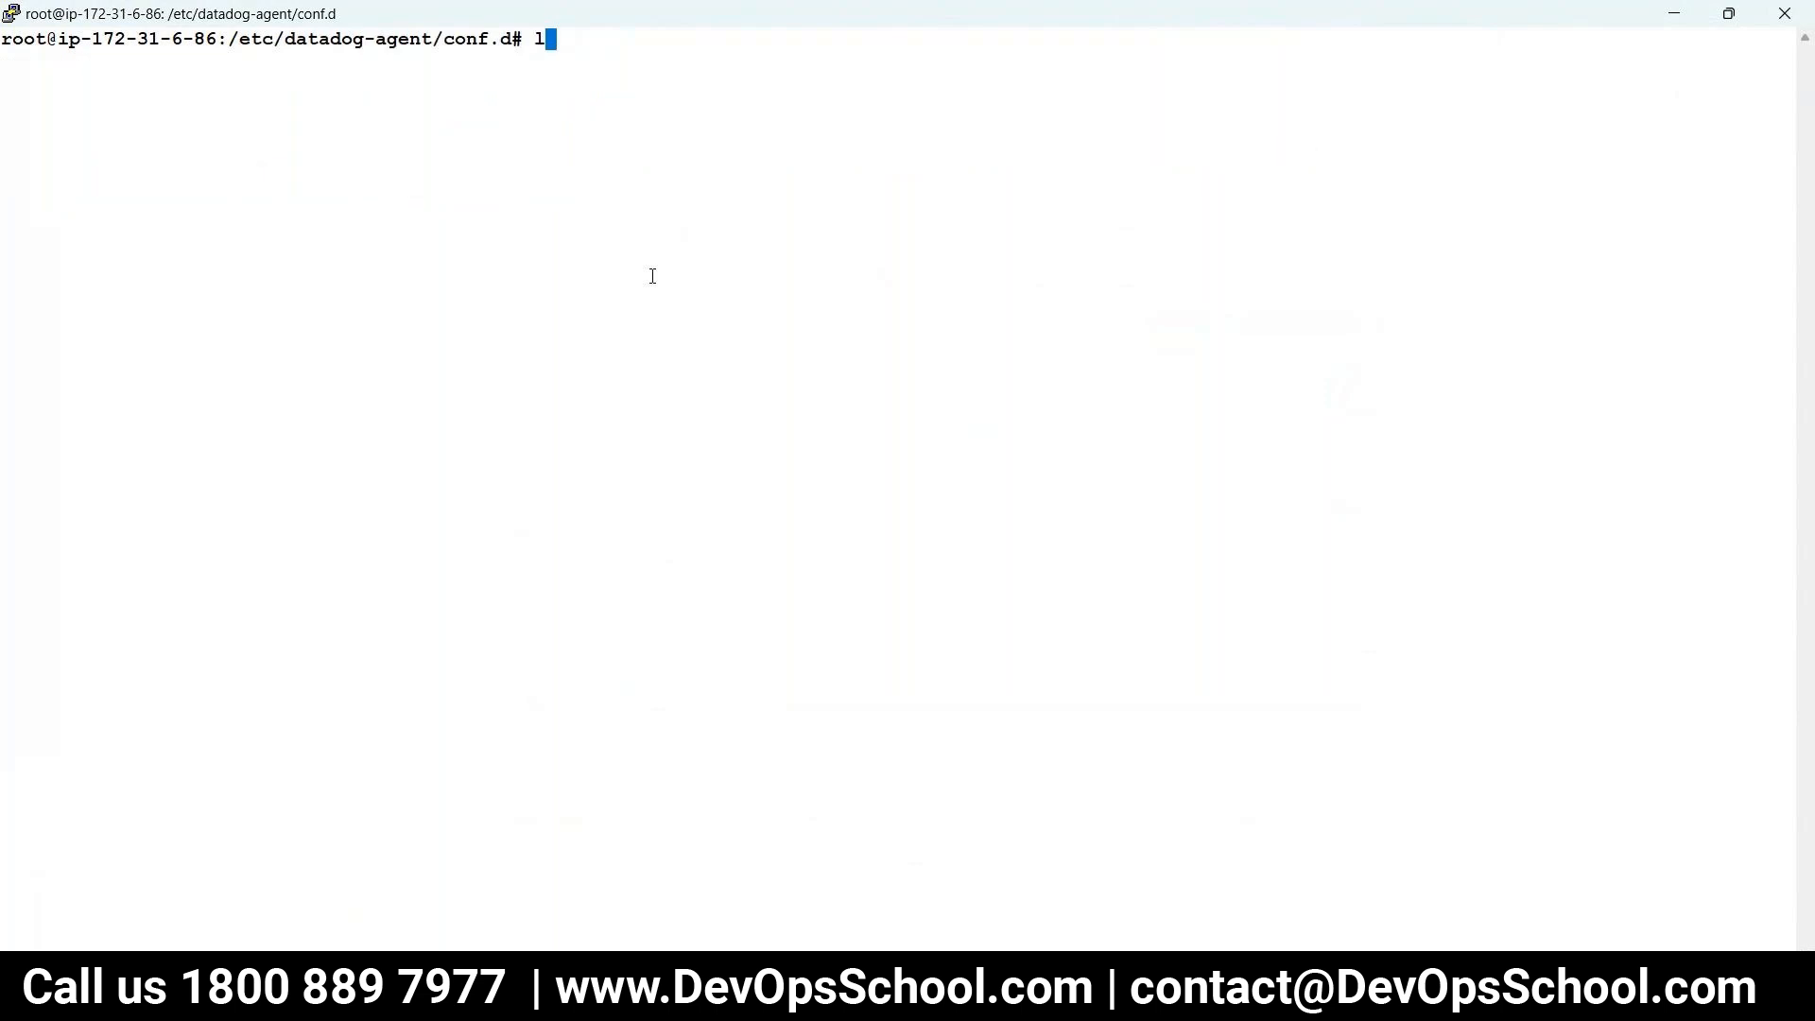
text(s)
key(Return)
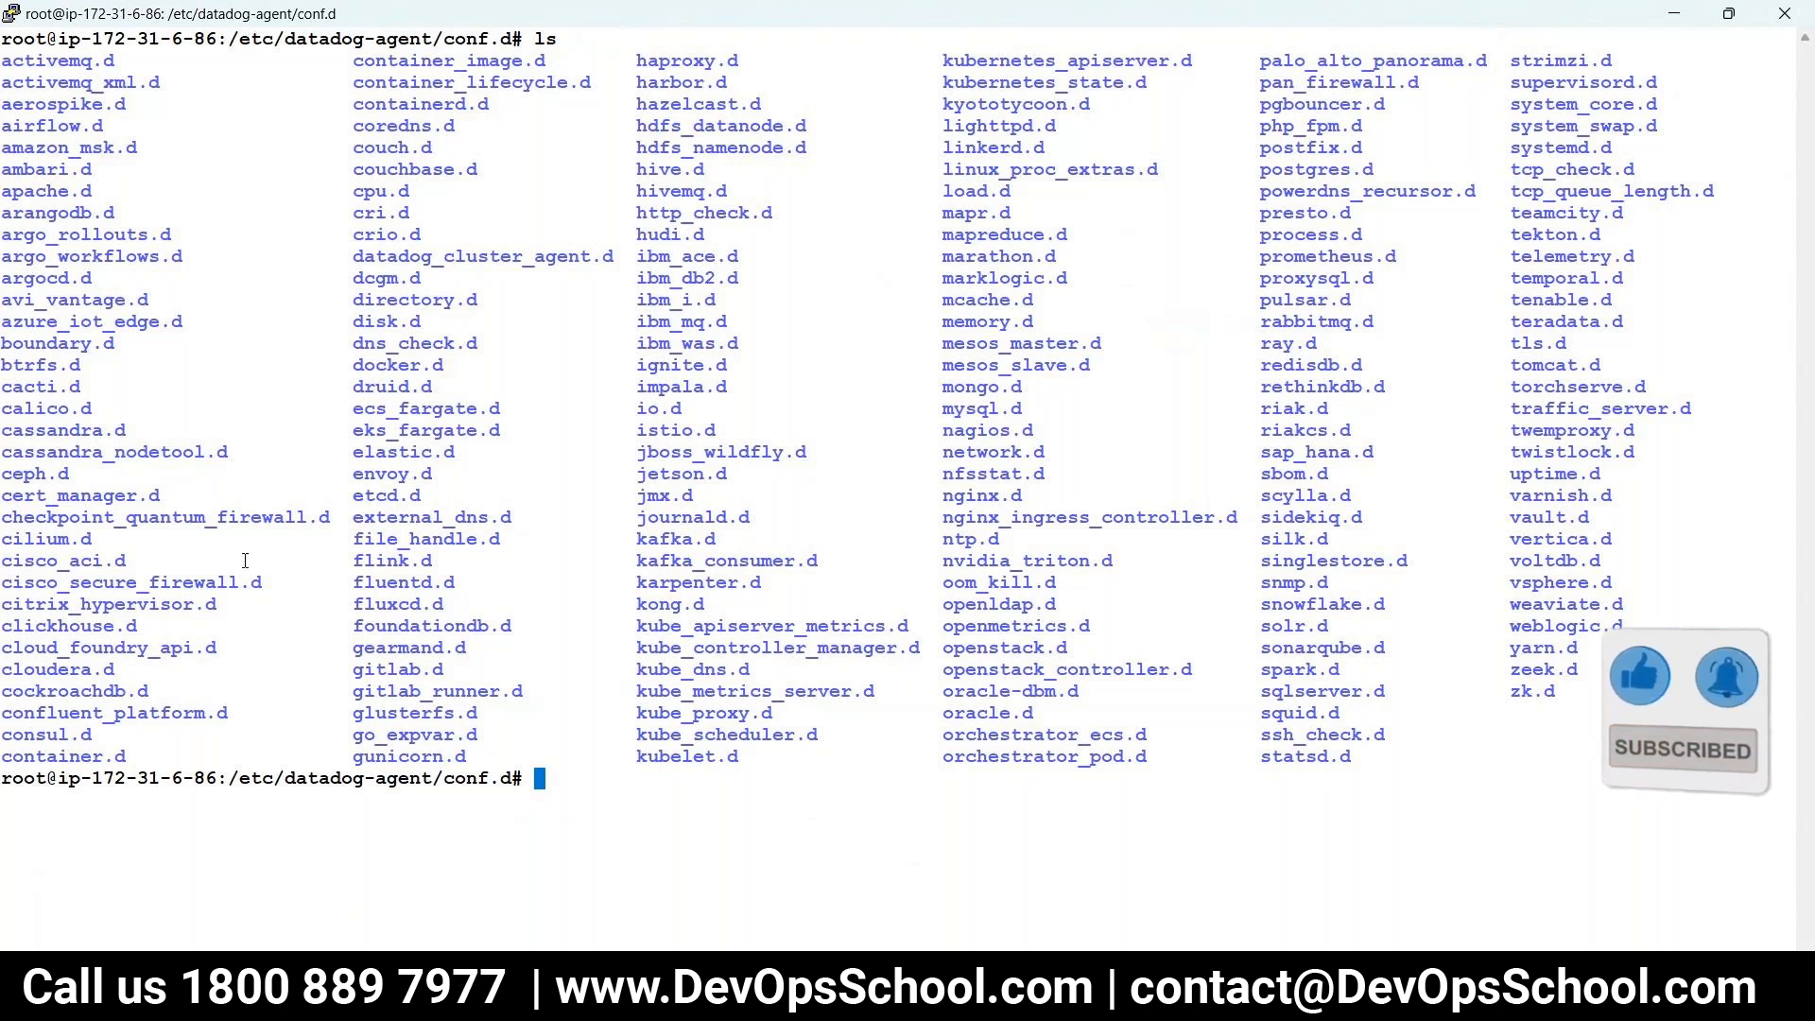
- Change to the docker.d folder and list its files
double_click(364, 367)
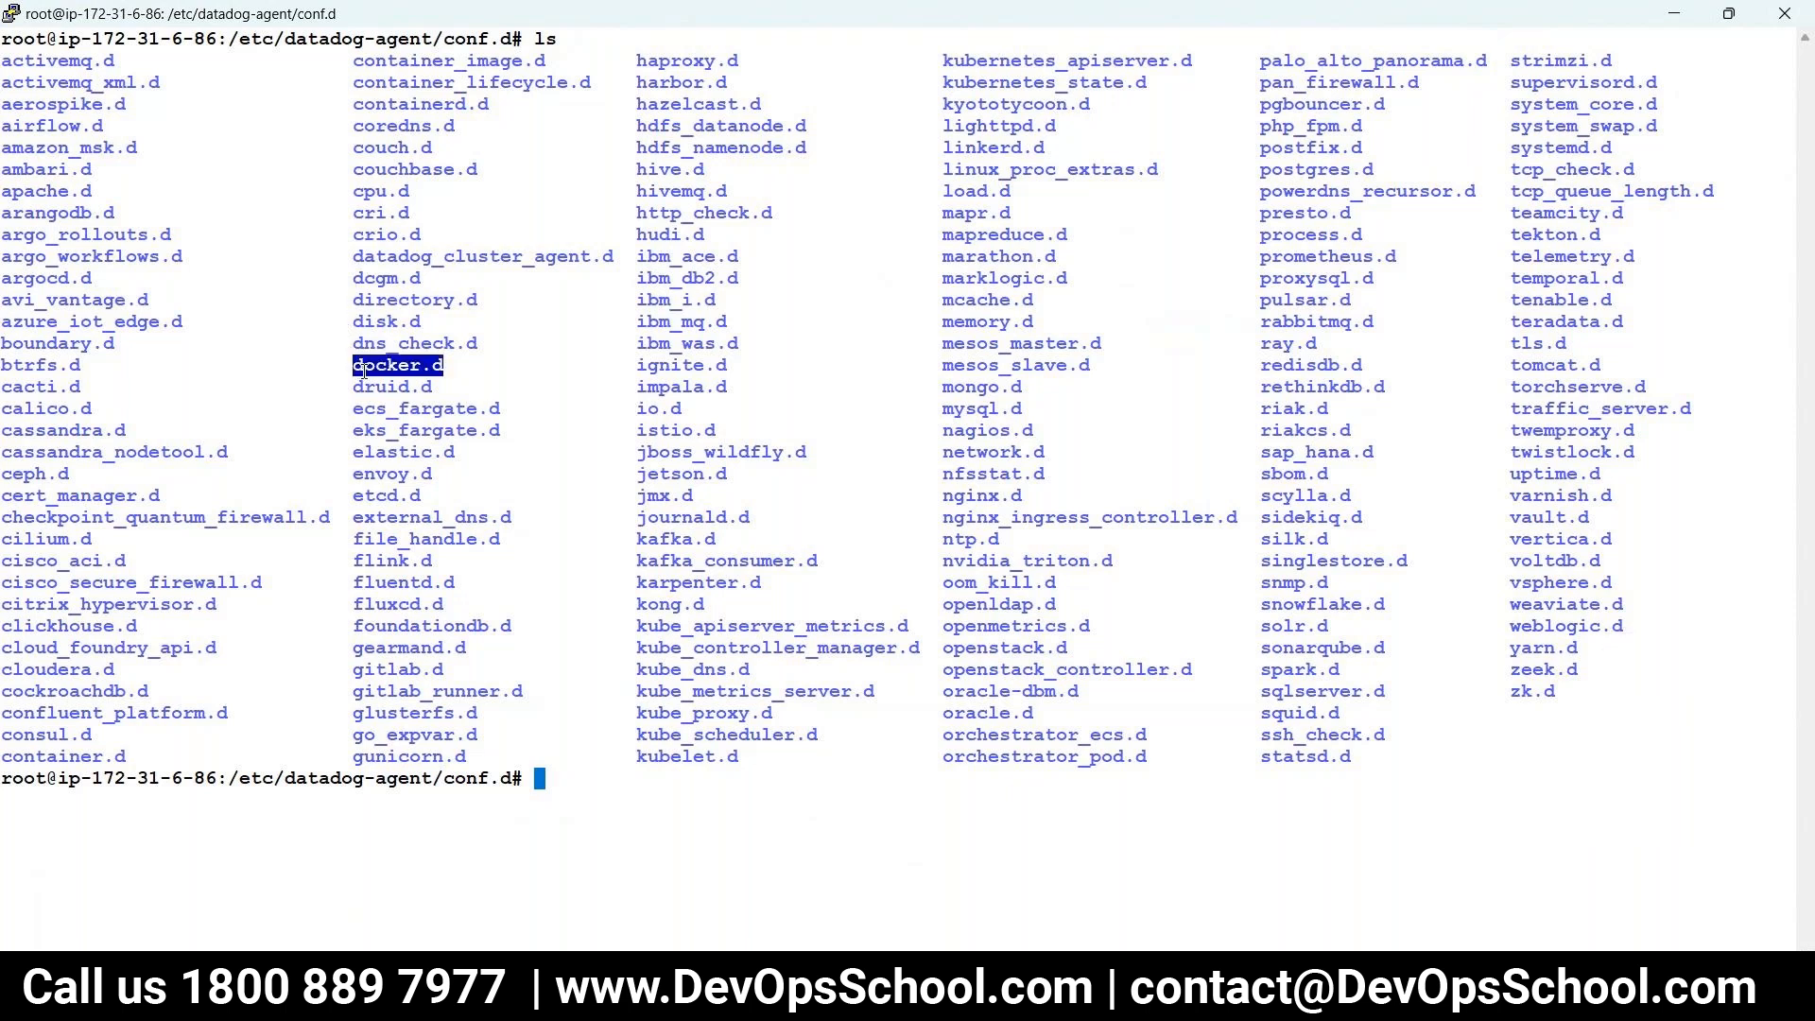
text(cd)
right_click(480, 347)
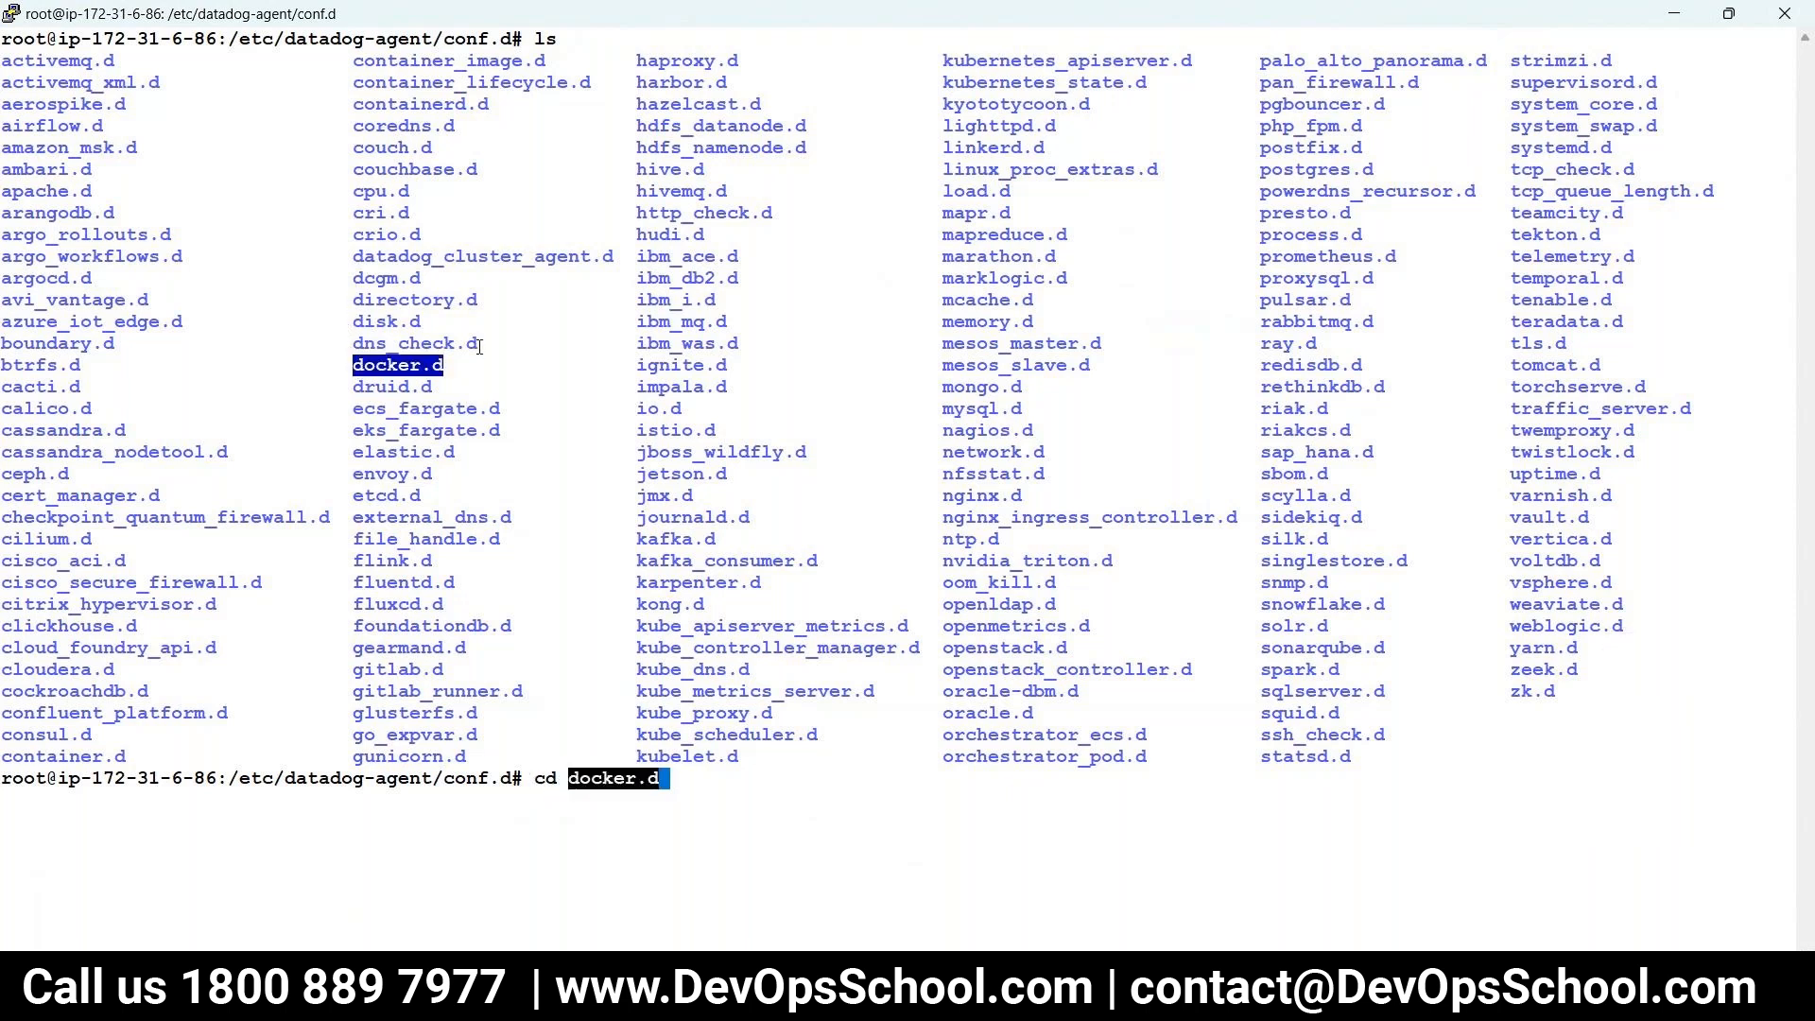
key(Return)
text(ls)
key(Return)
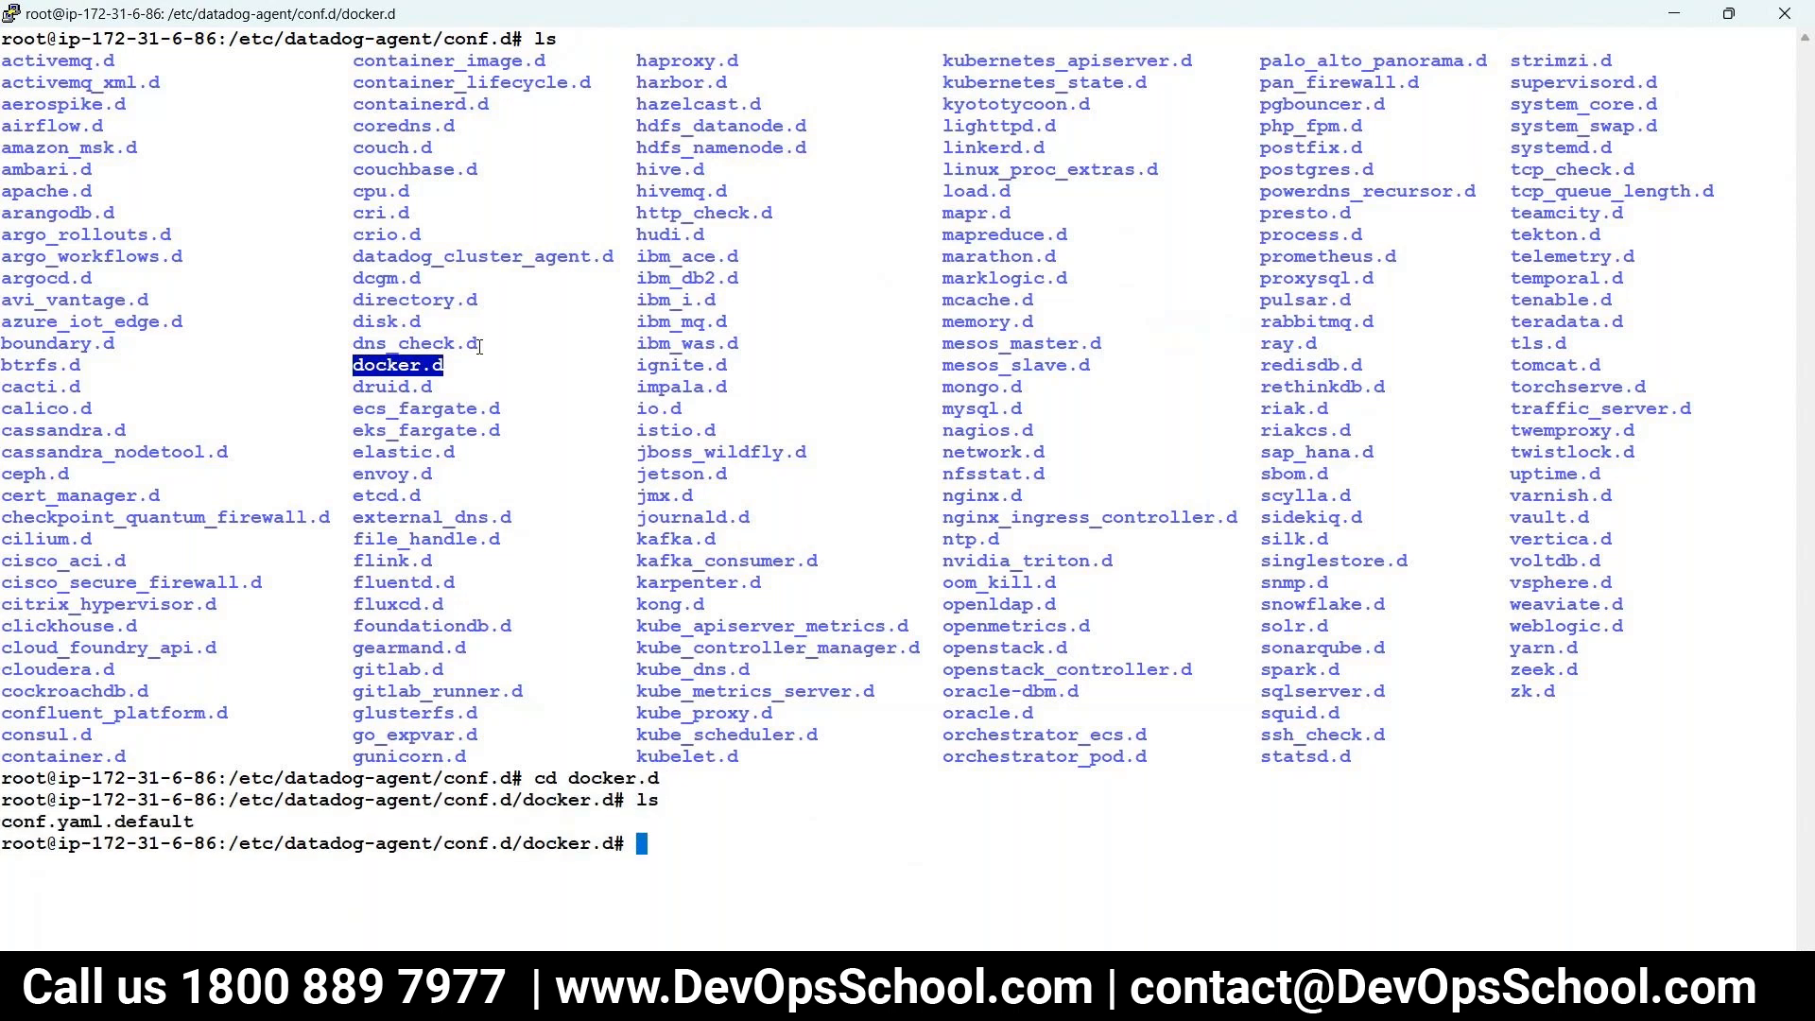
- Copy conf.yaml.default to conf.yaml in docker.d, then clear the terminal and list the folder
drag(2, 822, 194, 823)
text(cp)
right_click(192, 697)
right_click(192, 698)
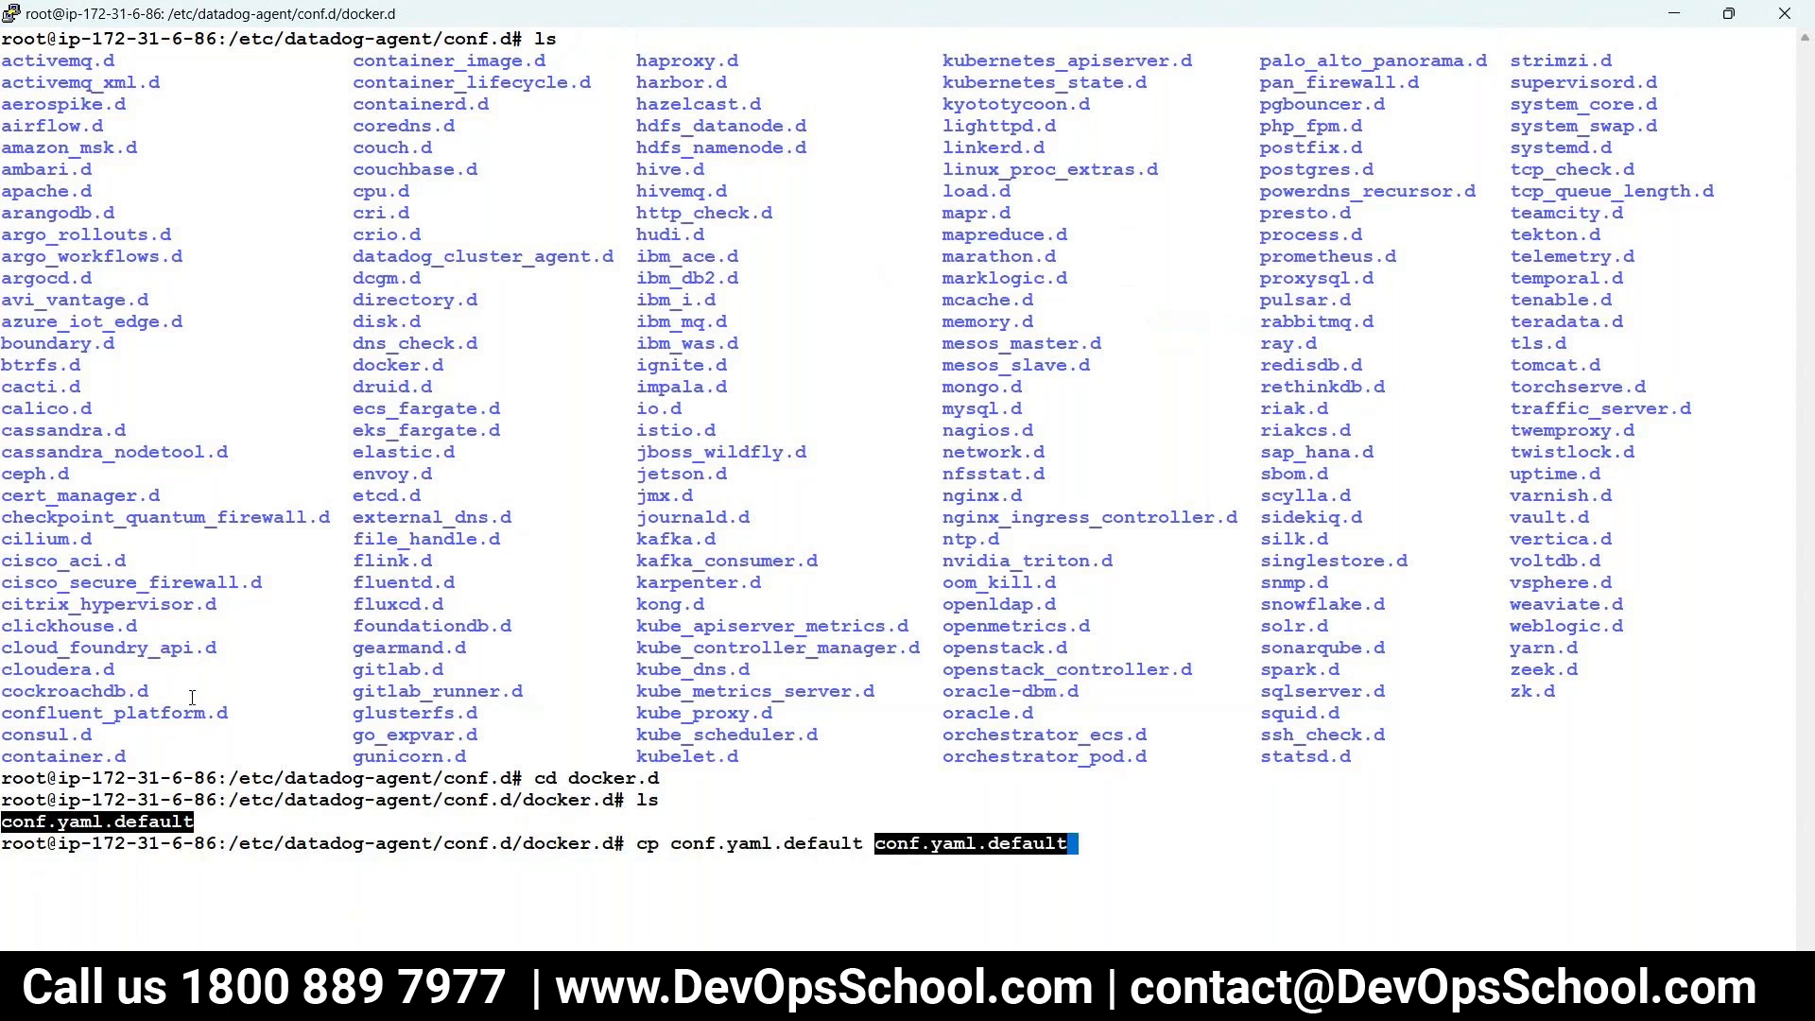
key(BackSpace)
key(BackSpace)
key(BackSpace)
key(BackSpace)
key(BackSpace)
key(BackSpace)
key(BackSpace)
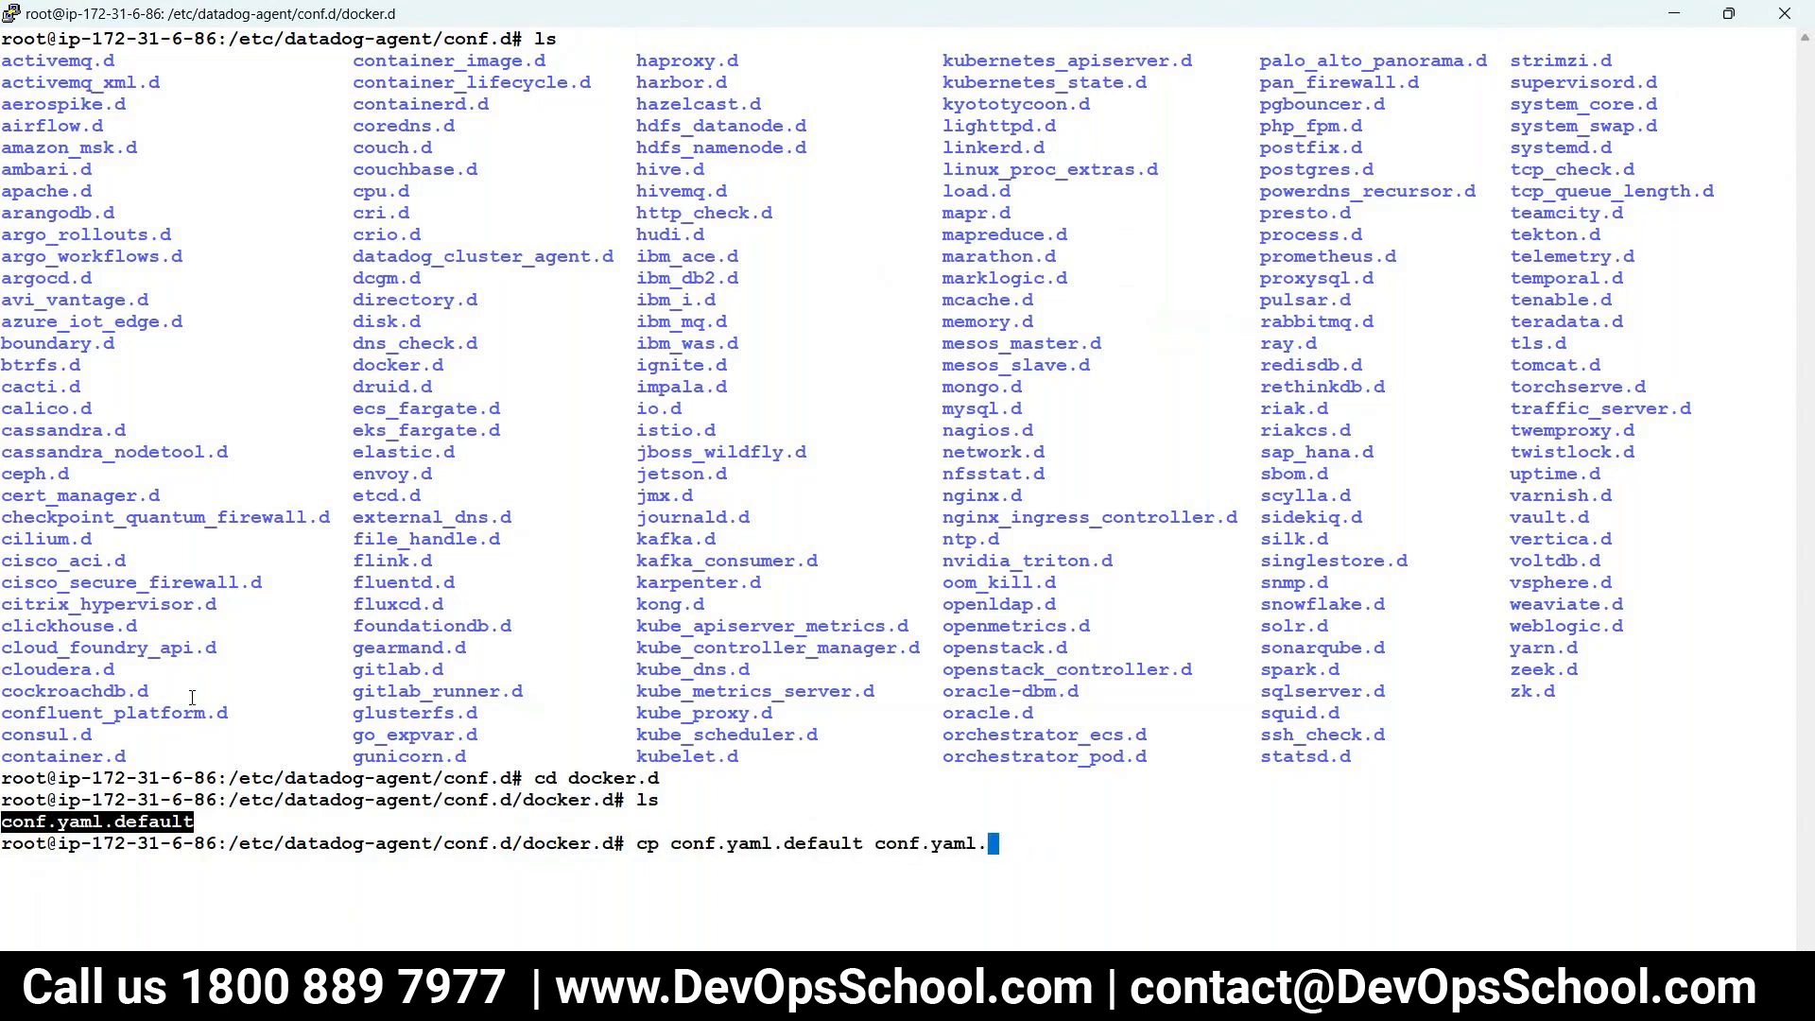
key(BackSpace)
key(Return)
key(ctrl+l)
text(ls)
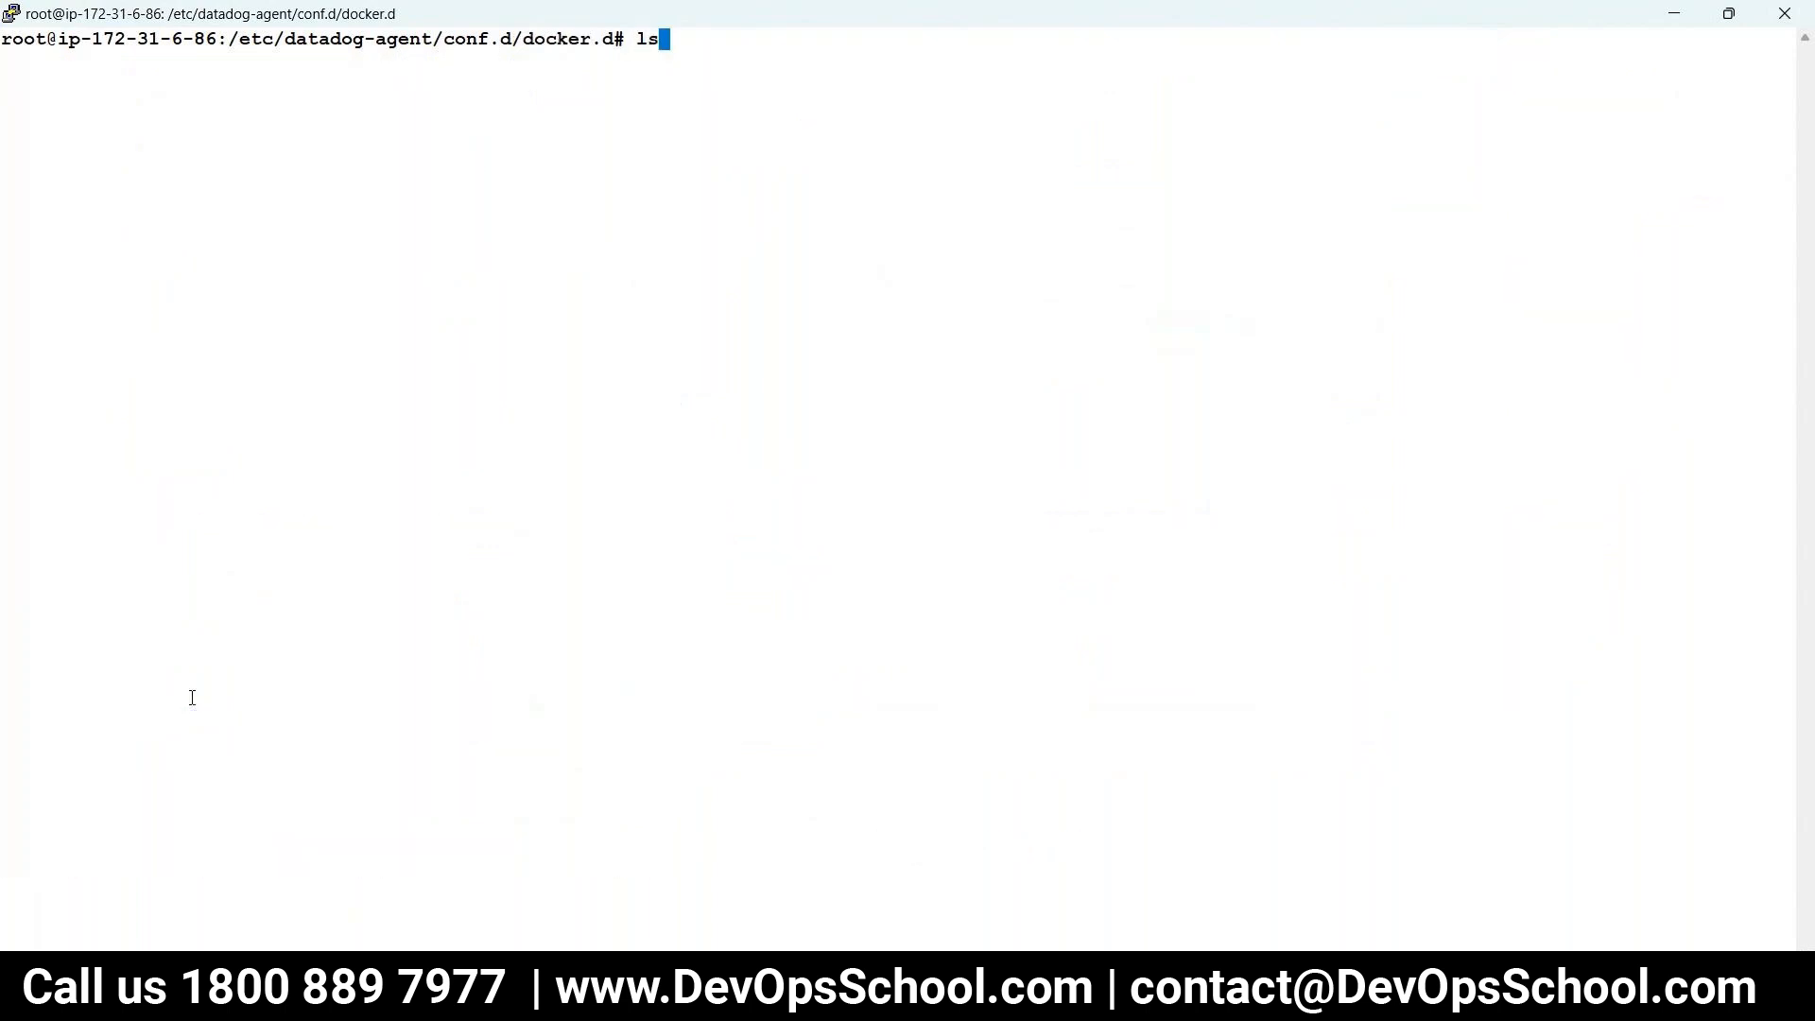
key(Return)
- Open docker.d's conf.yaml in vi
double_click(8, 41)
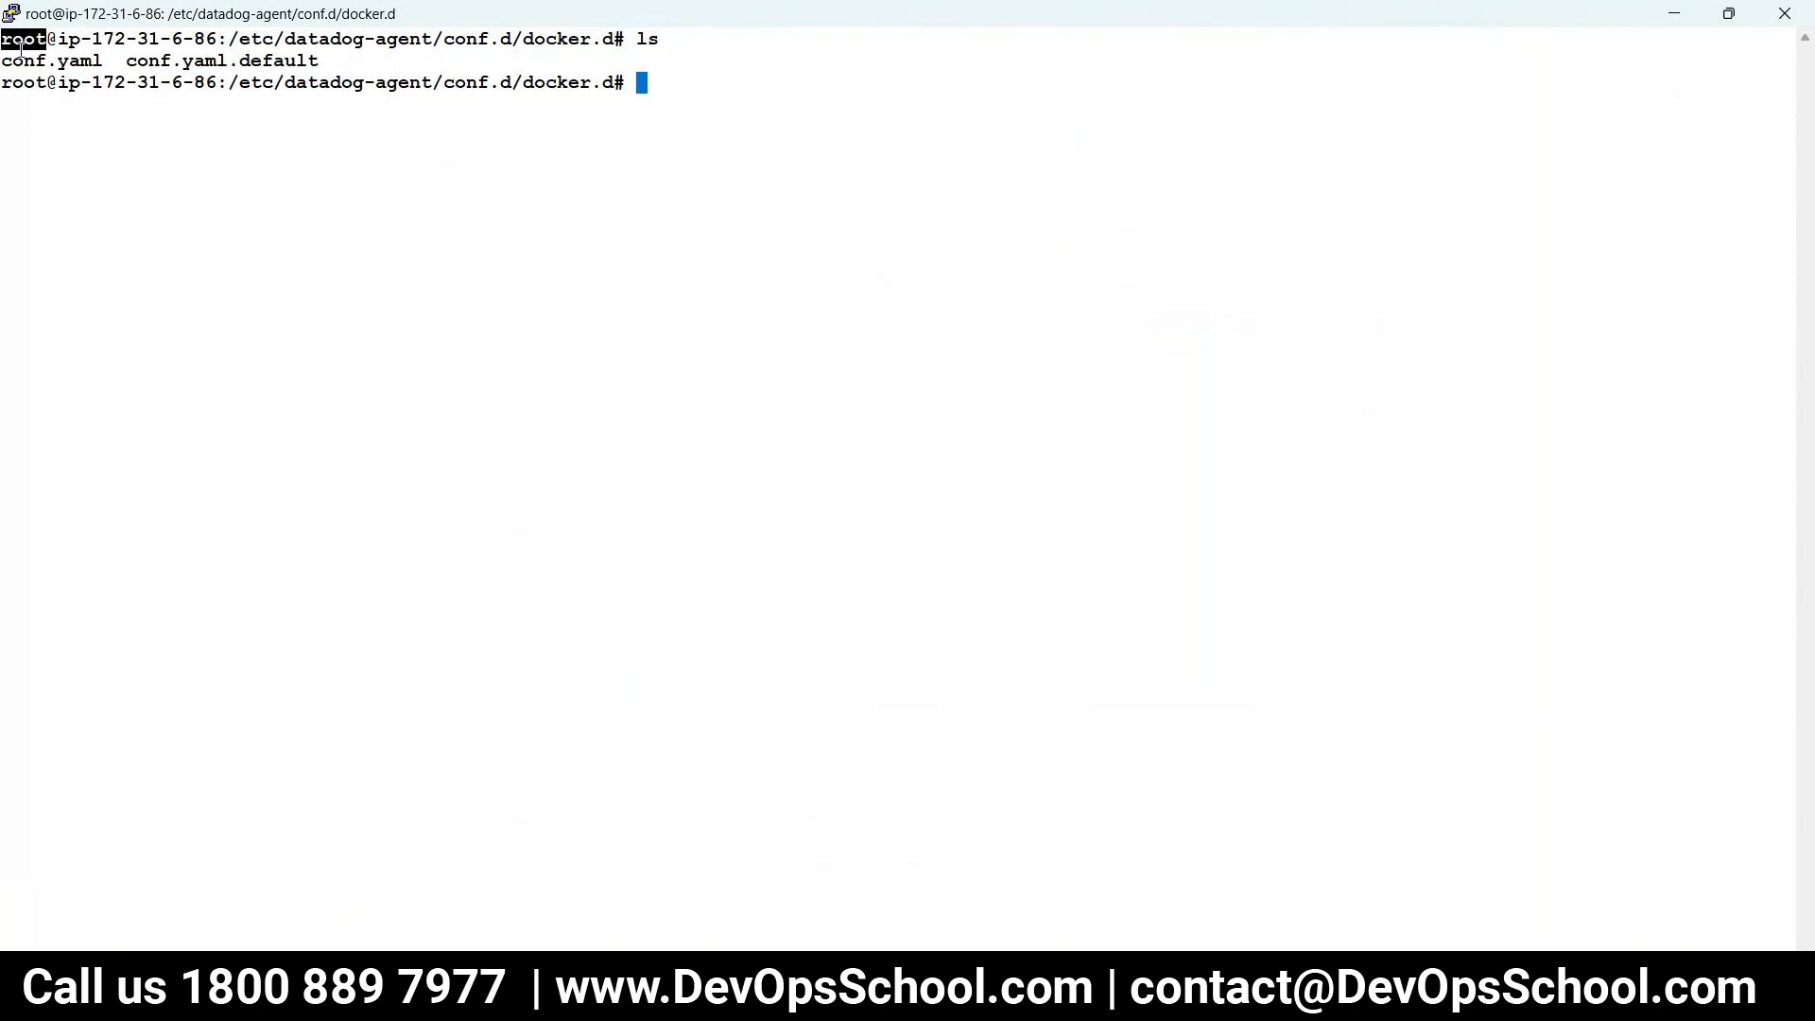
double_click(43, 60)
text(vi)
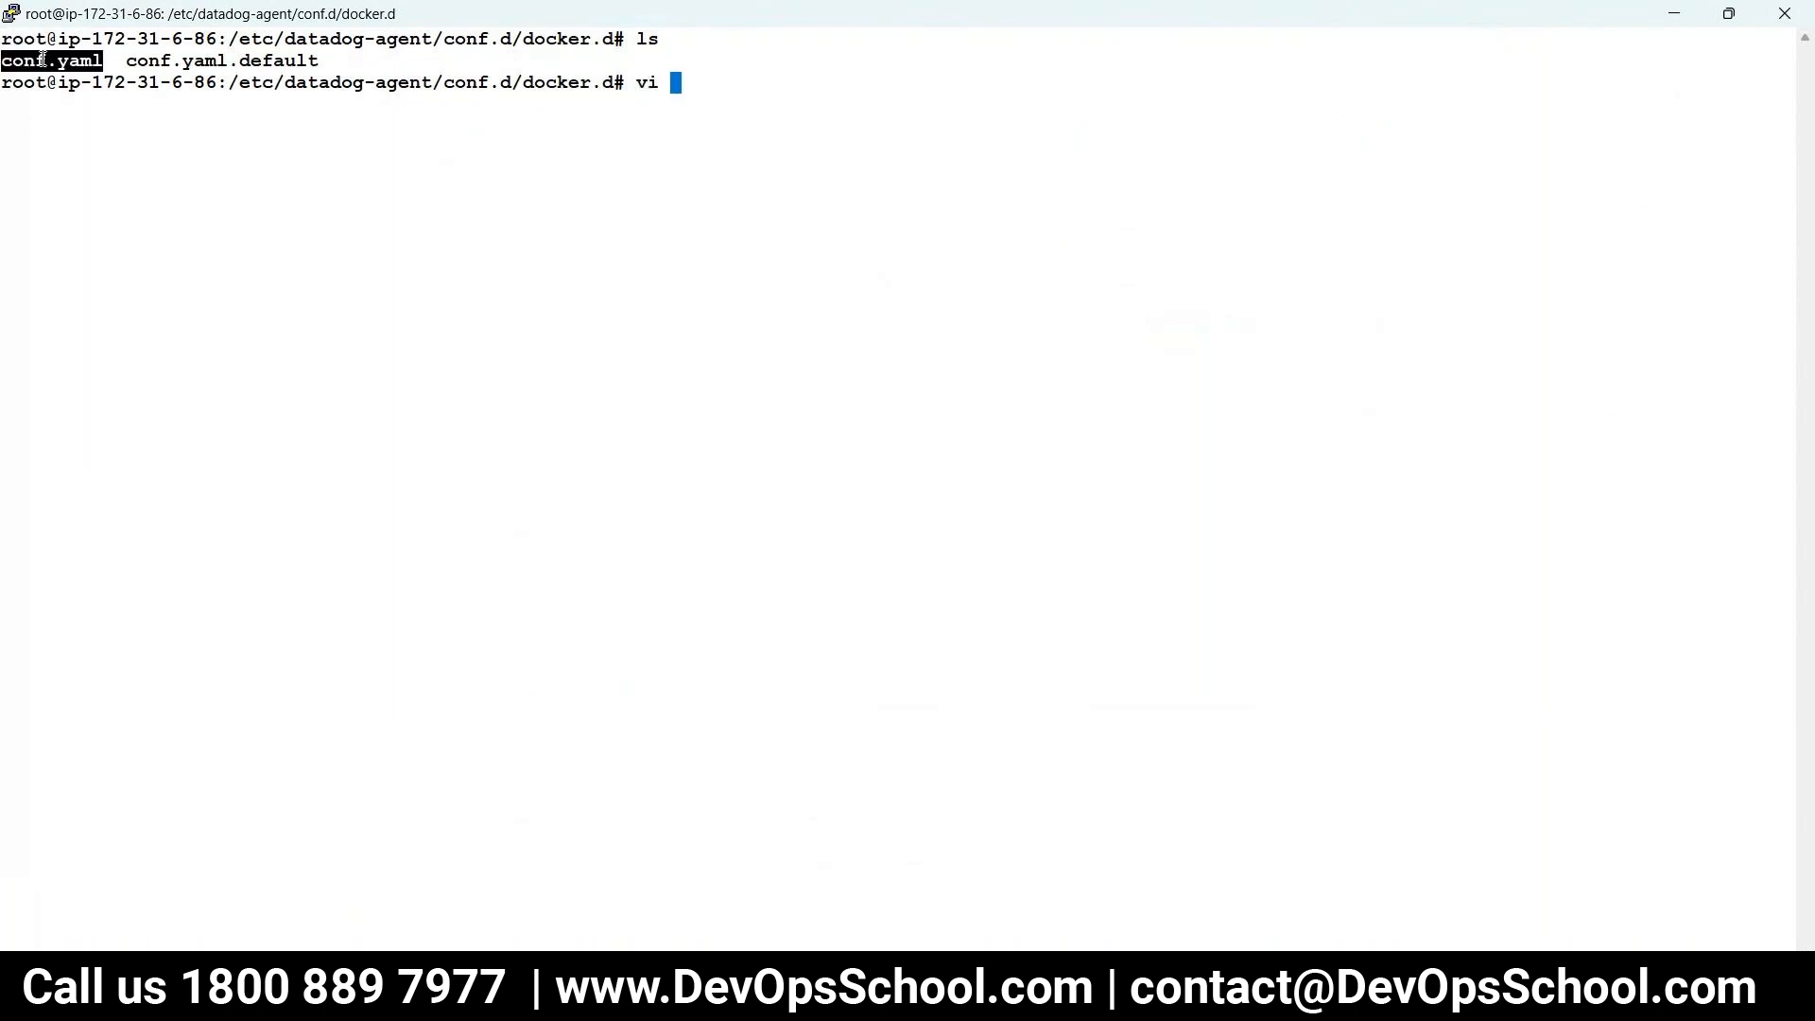
right_click(670, 254)
key(Return)
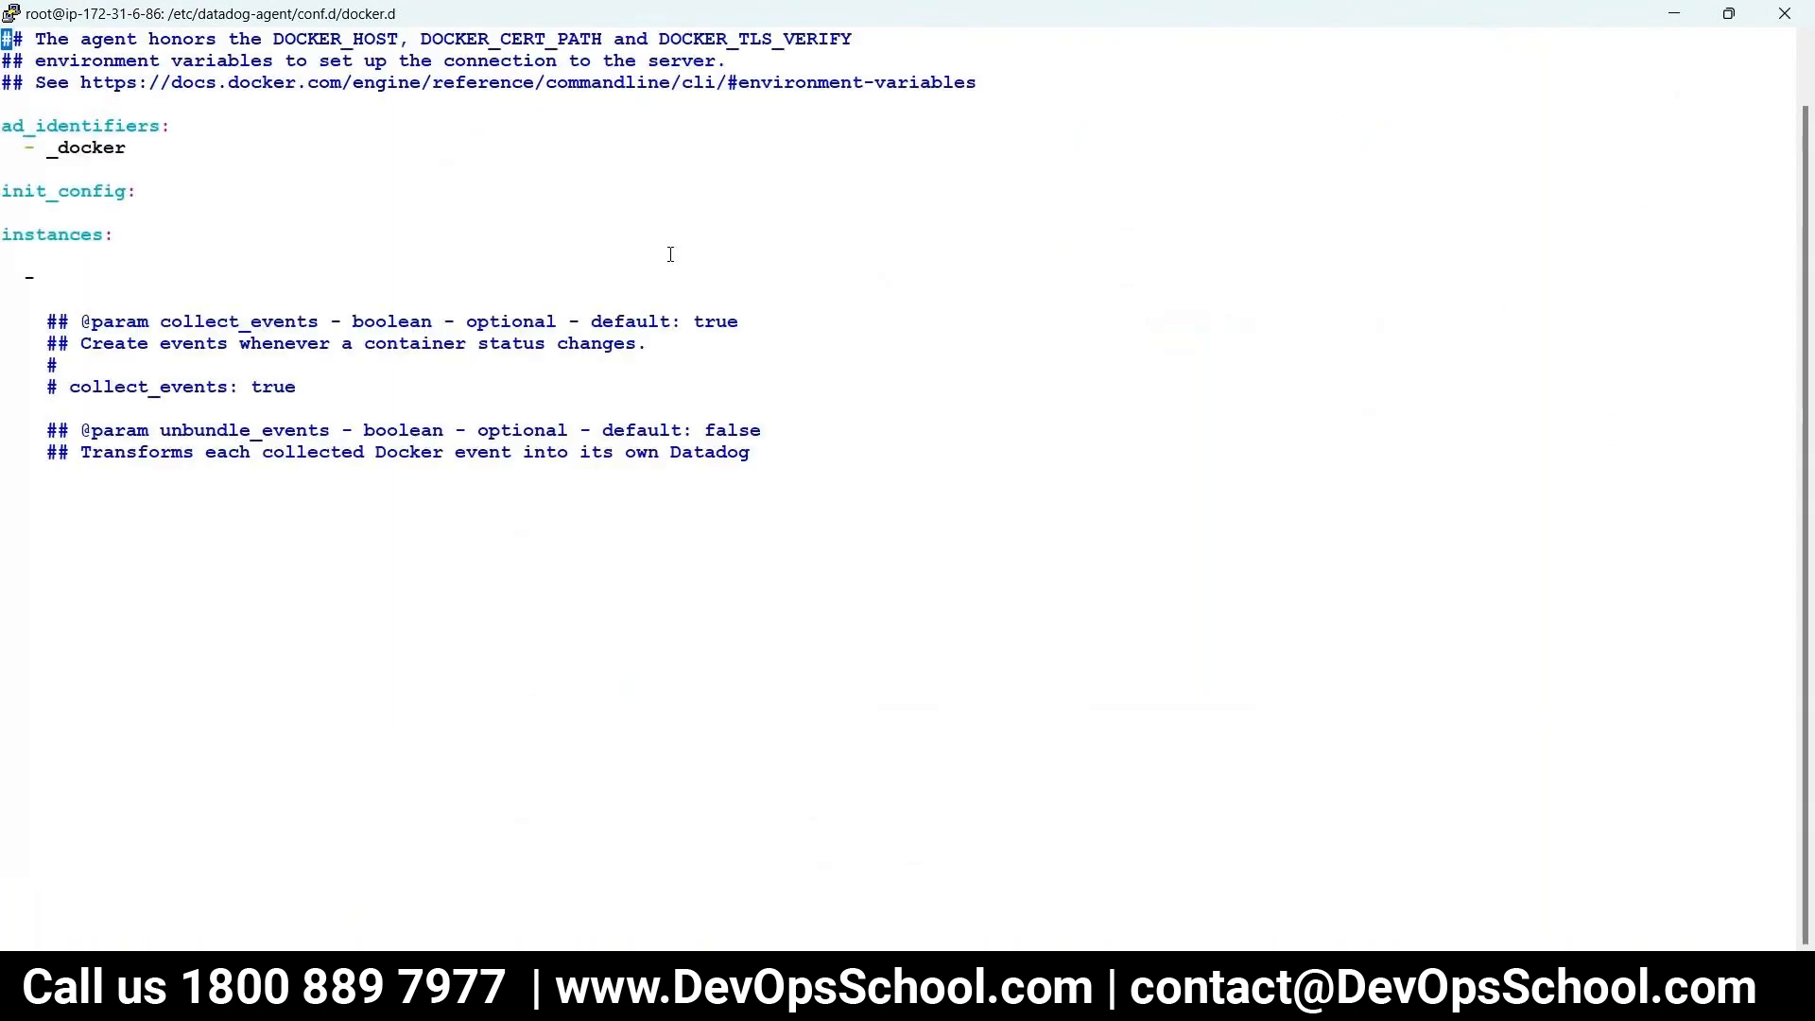
key(Down)
key(Down)
key(Down)
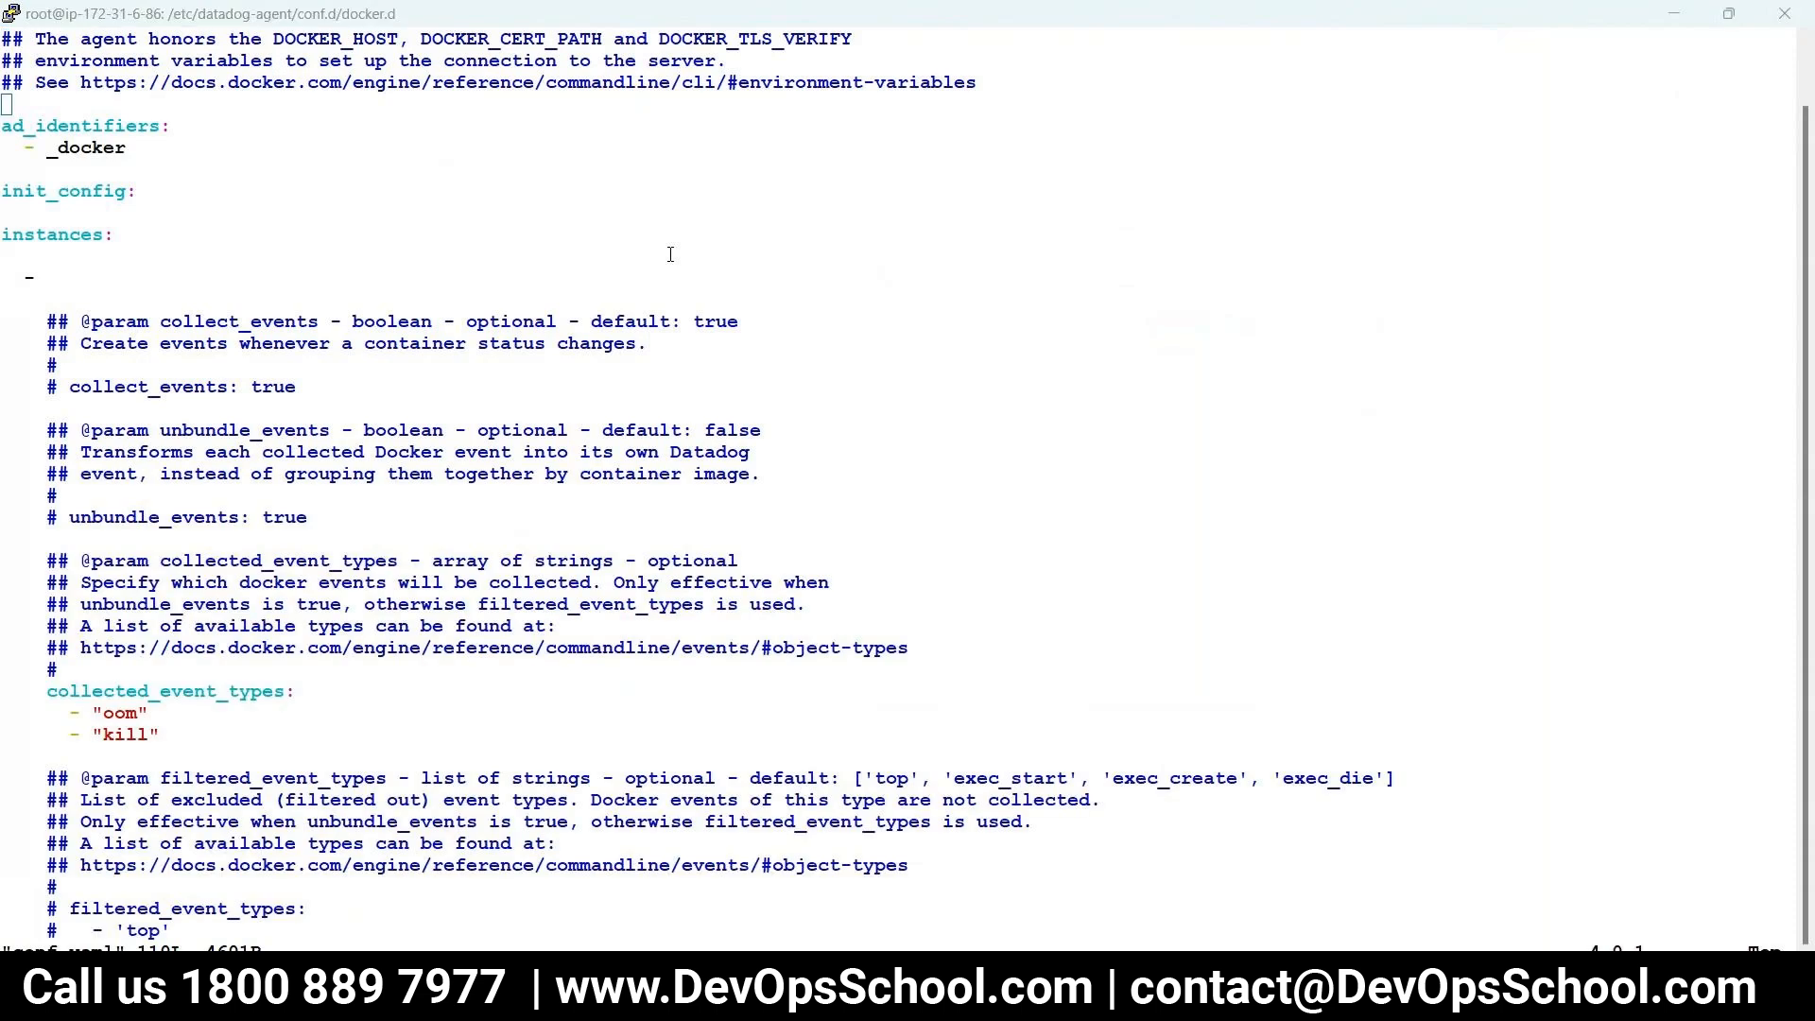
- Copy the url: "unix://var/run/docker.sock" line from Datadog's instructions and paste it at the dash under instances in conf.yaml
key(alt+Tab)
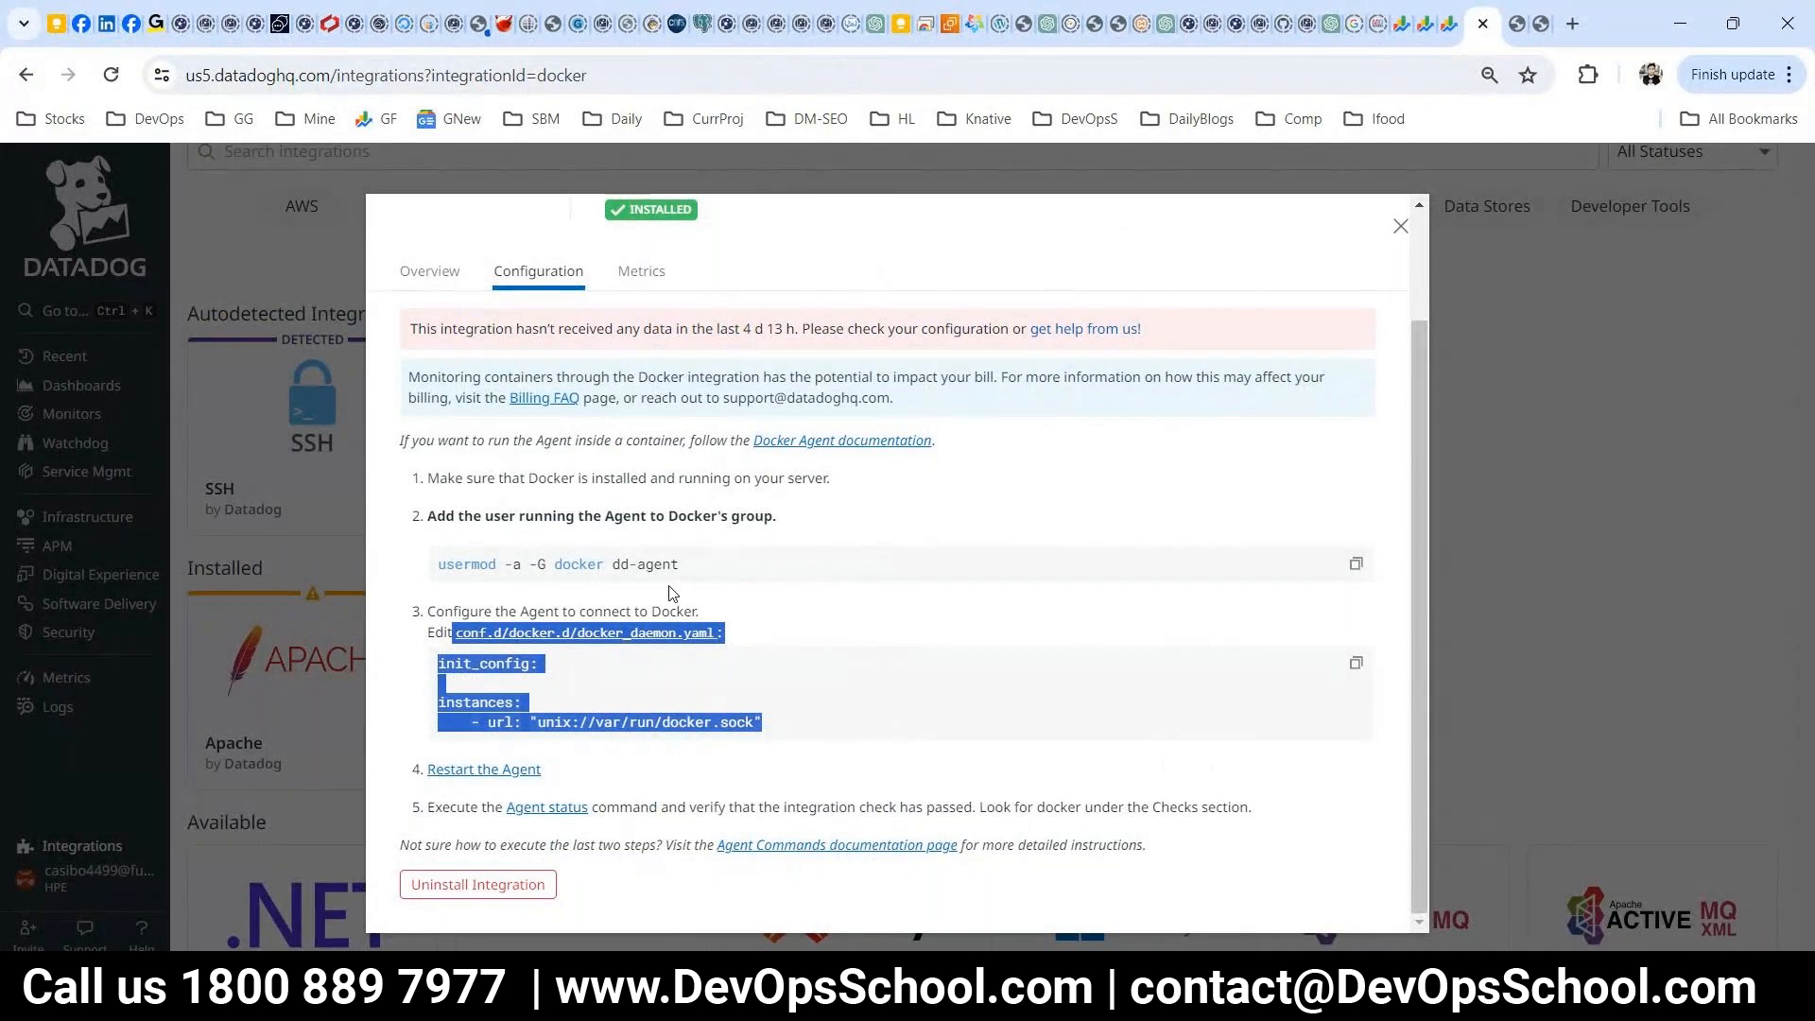
click(802, 750)
drag(790, 749, 472, 730)
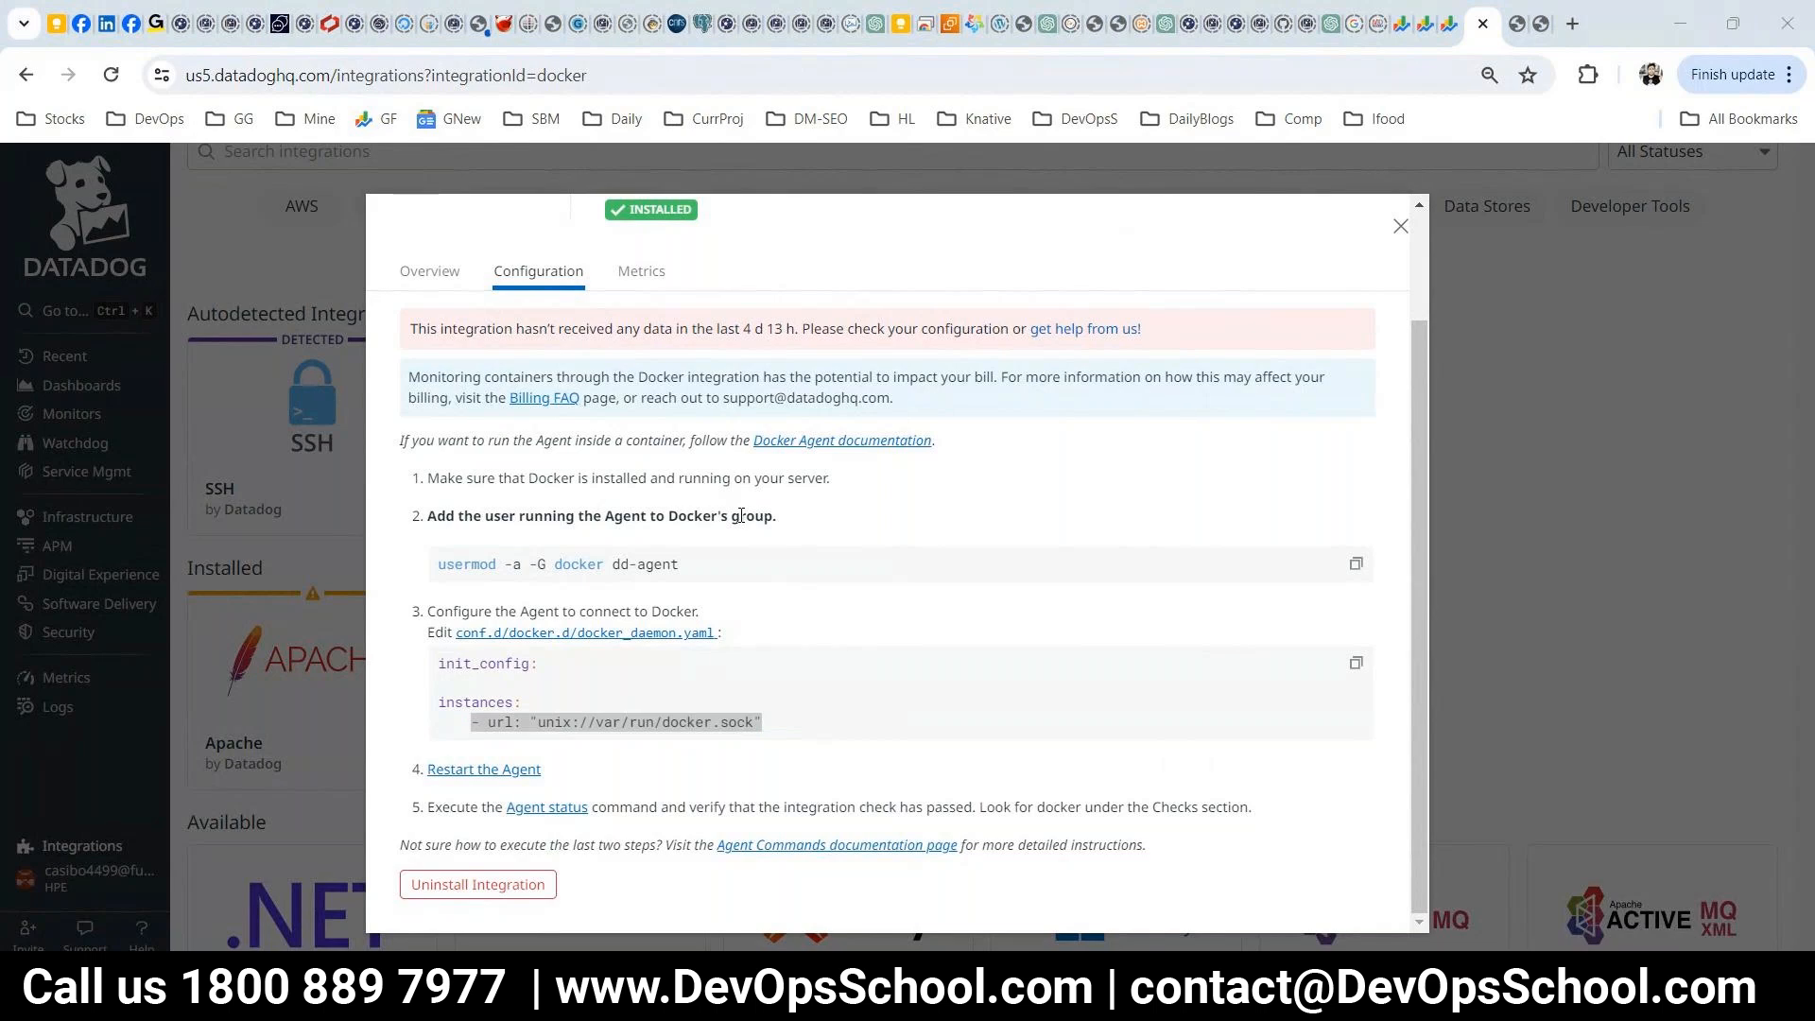
key(alt+Tab)
key(Down)
key(Down)
key(Down)
key(Down)
key(Down)
key(Down)
key(Down)
key(Down)
key(a)
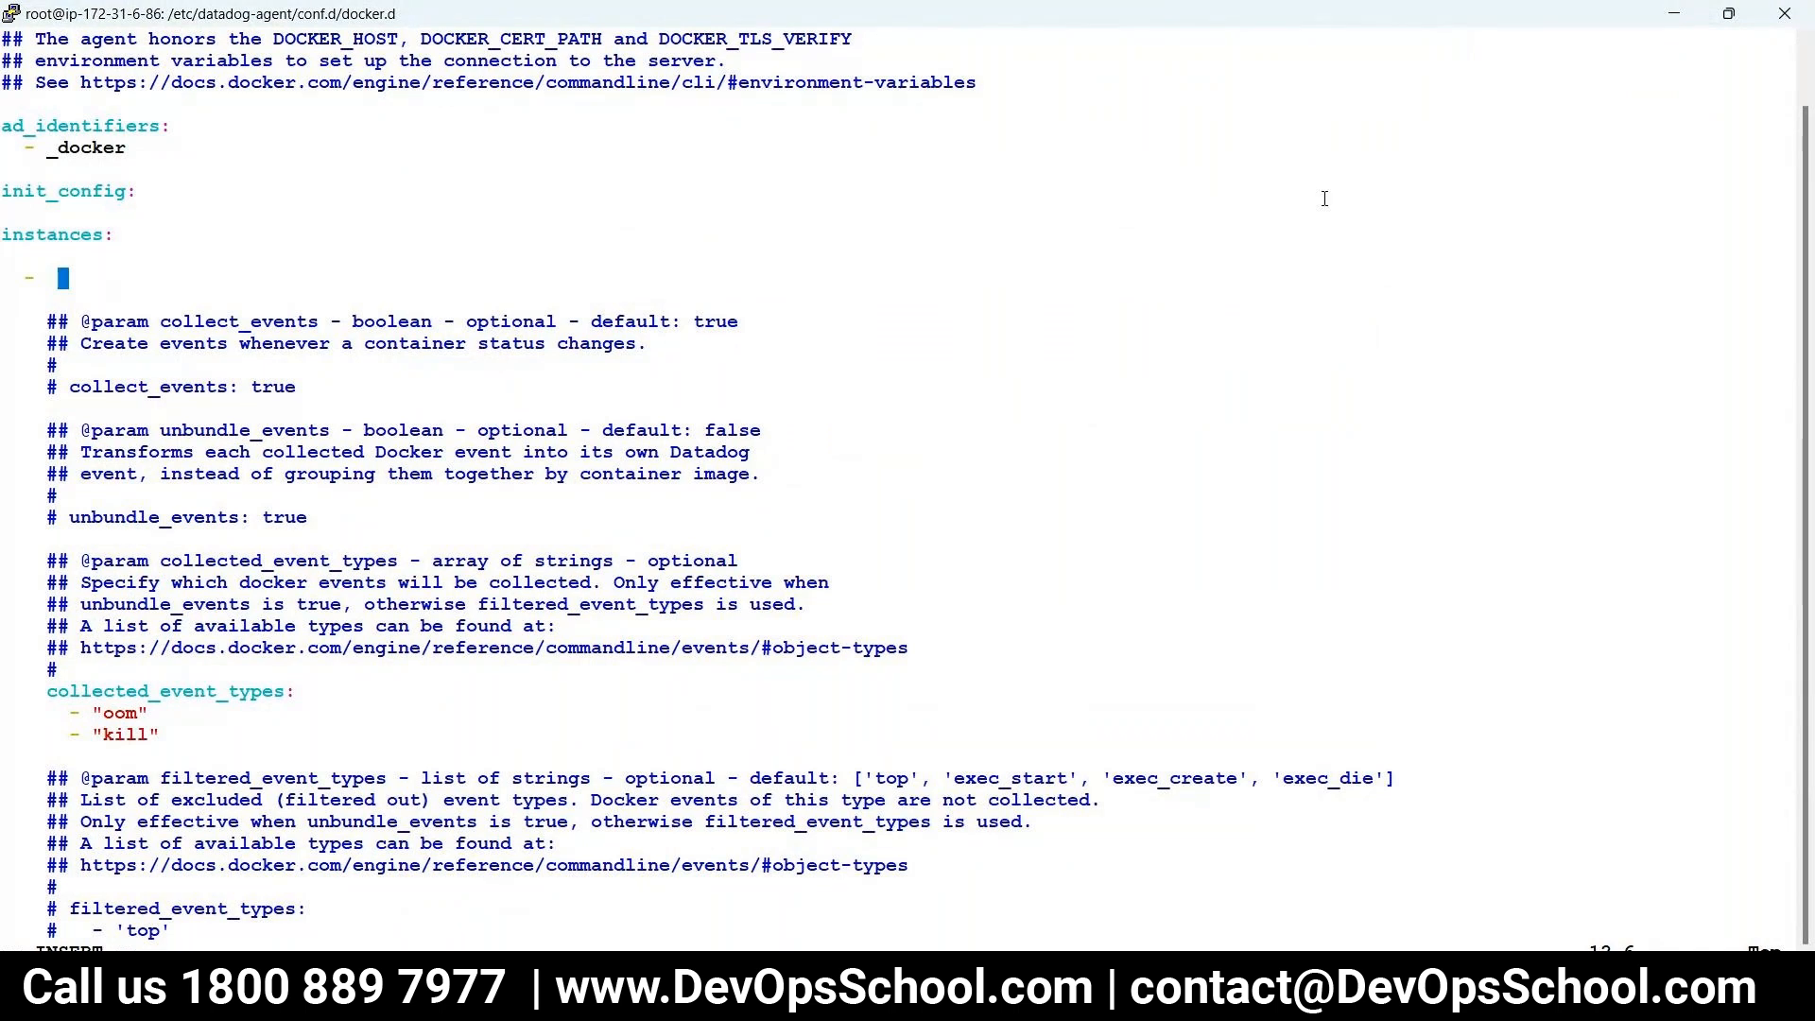
right_click(923, 335)
- Remove the surplus characters before url: on the pasted line, then save conf.yaml and quit vi
key(Left)
key(Left)
key(Left)
key(Left)
key(Left)
key(Left)
key(Left)
key(Left)
key(Left)
key(Left)
key(Left)
key(Left)
key(Left)
key(Left)
key(Left)
key(Left)
key(Left)
key(Left)
key(Left)
key(Left)
key(Left)
key(Left)
key(Left)
key(Left)
key(Left)
text(x)
key(Escape)
key(x)
key(x)
key(x)
key(Left)
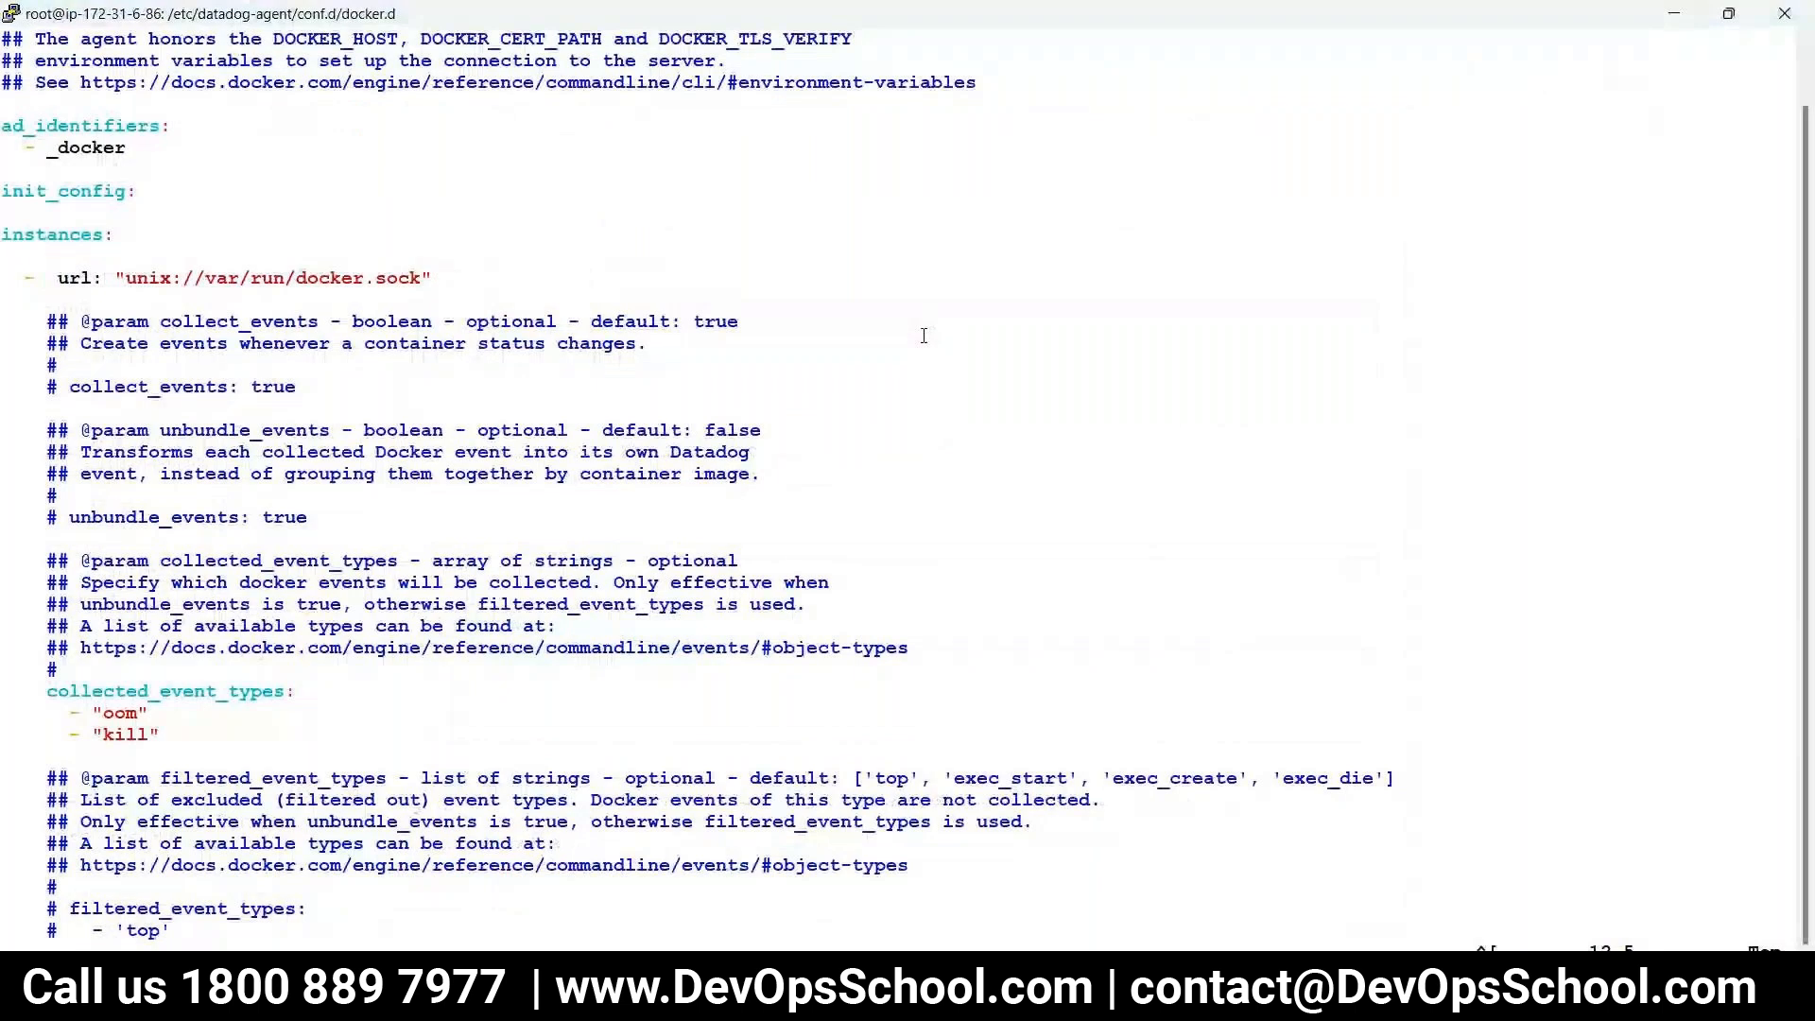
text(:wq)
key(Return)
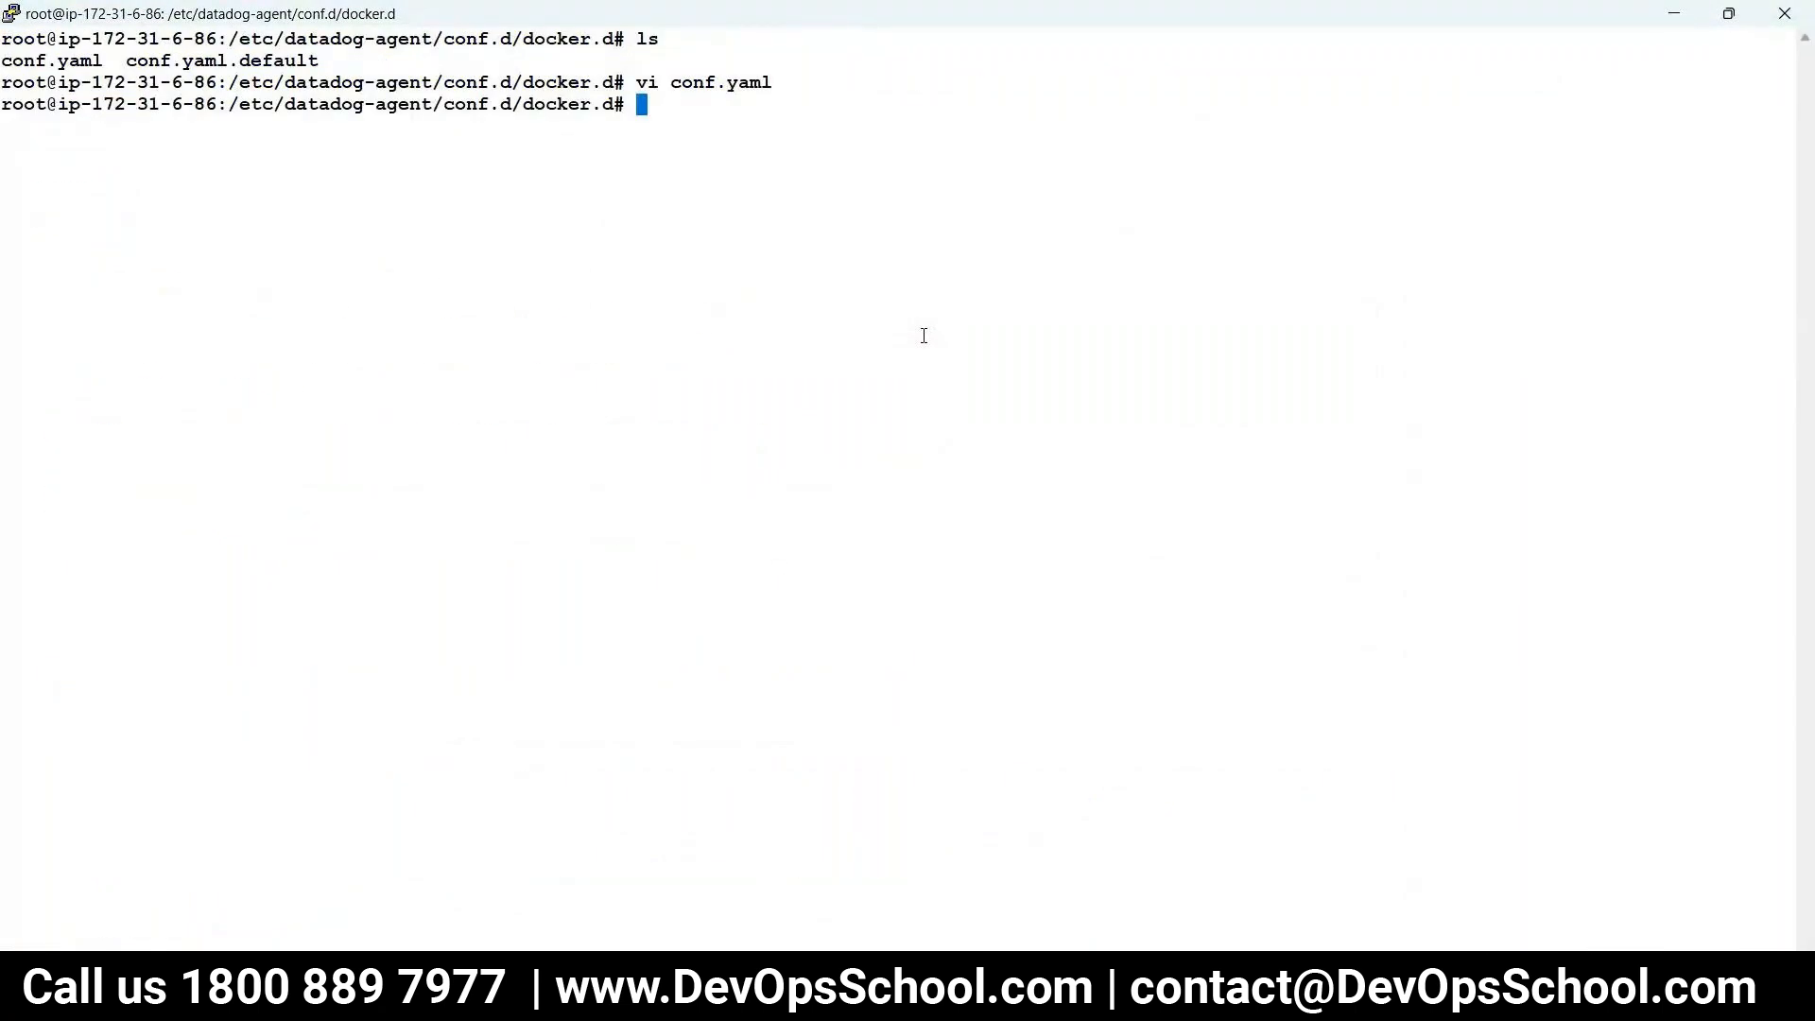
- Go back up to the conf.d directory and list its integration folders
text(cd ..)
key(Return)
text(\l;s)
key(BackSpace)
key(BackSpace)
key(BackSpace)
key(BackSpace)
text(ls)
key(Return)
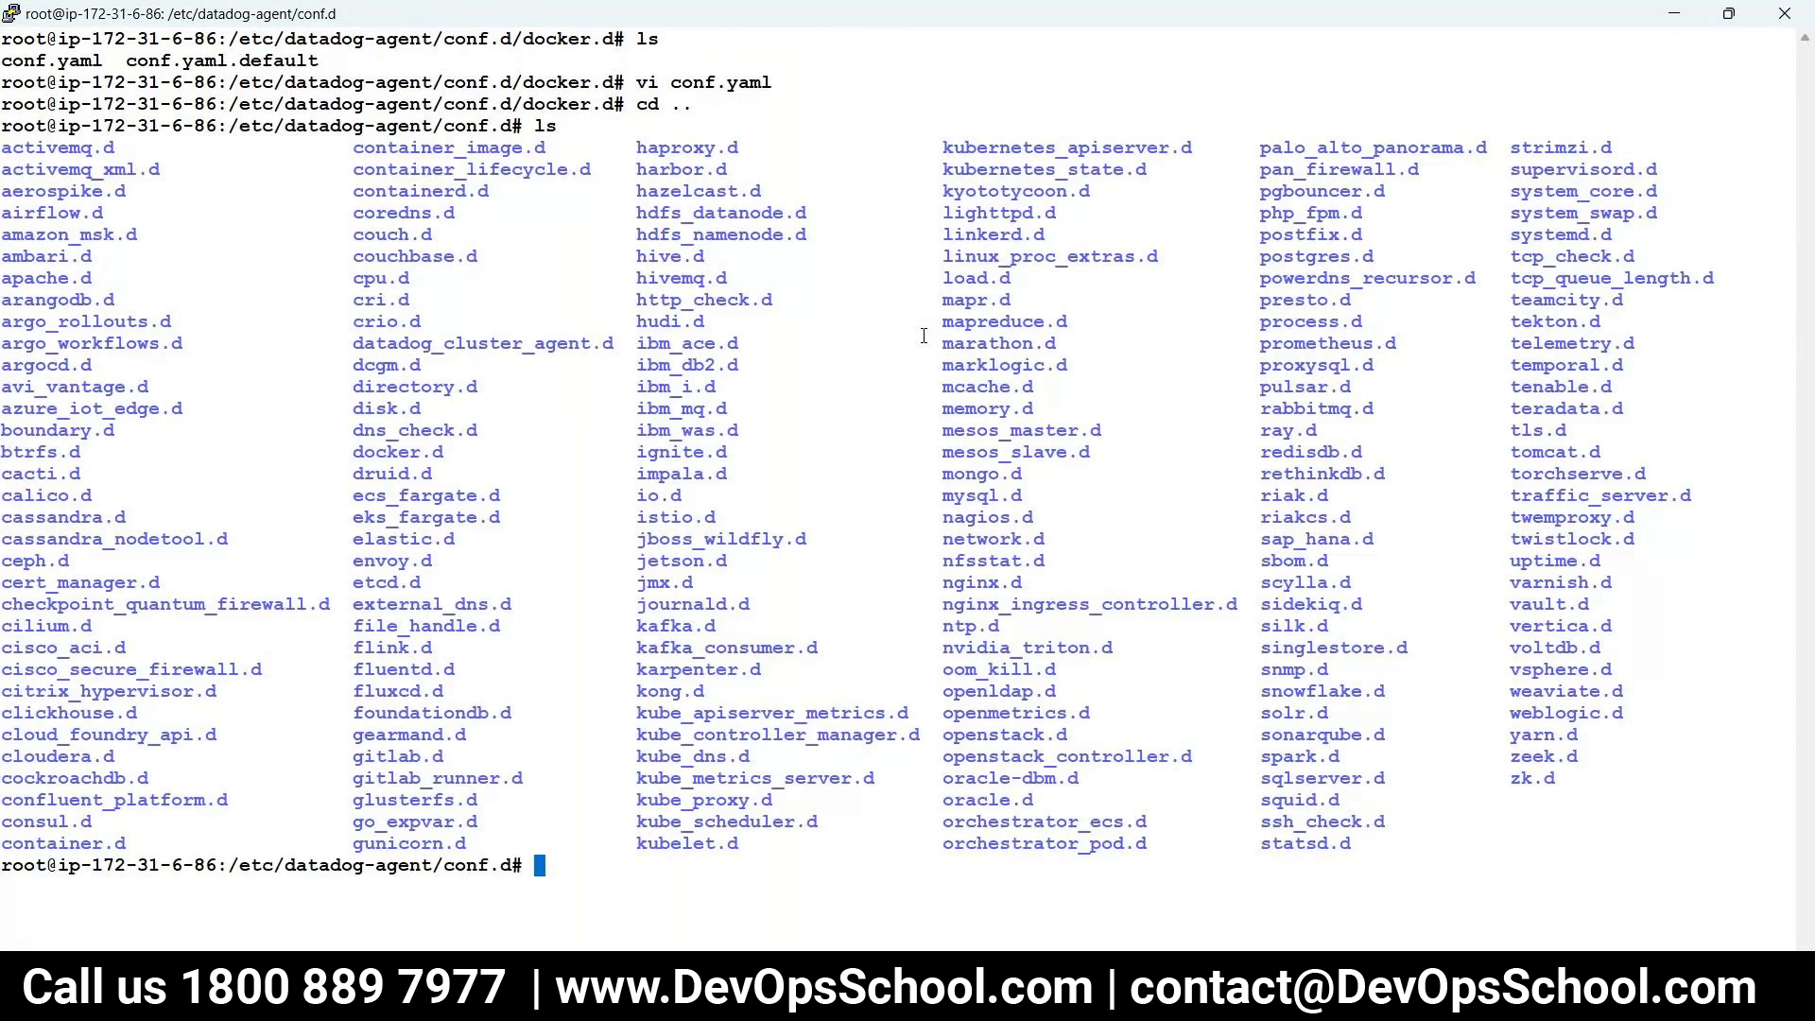
- Look over the available integration folders in the conf.d listing, including tomcat.d
drag(69, 170, 1390, 823)
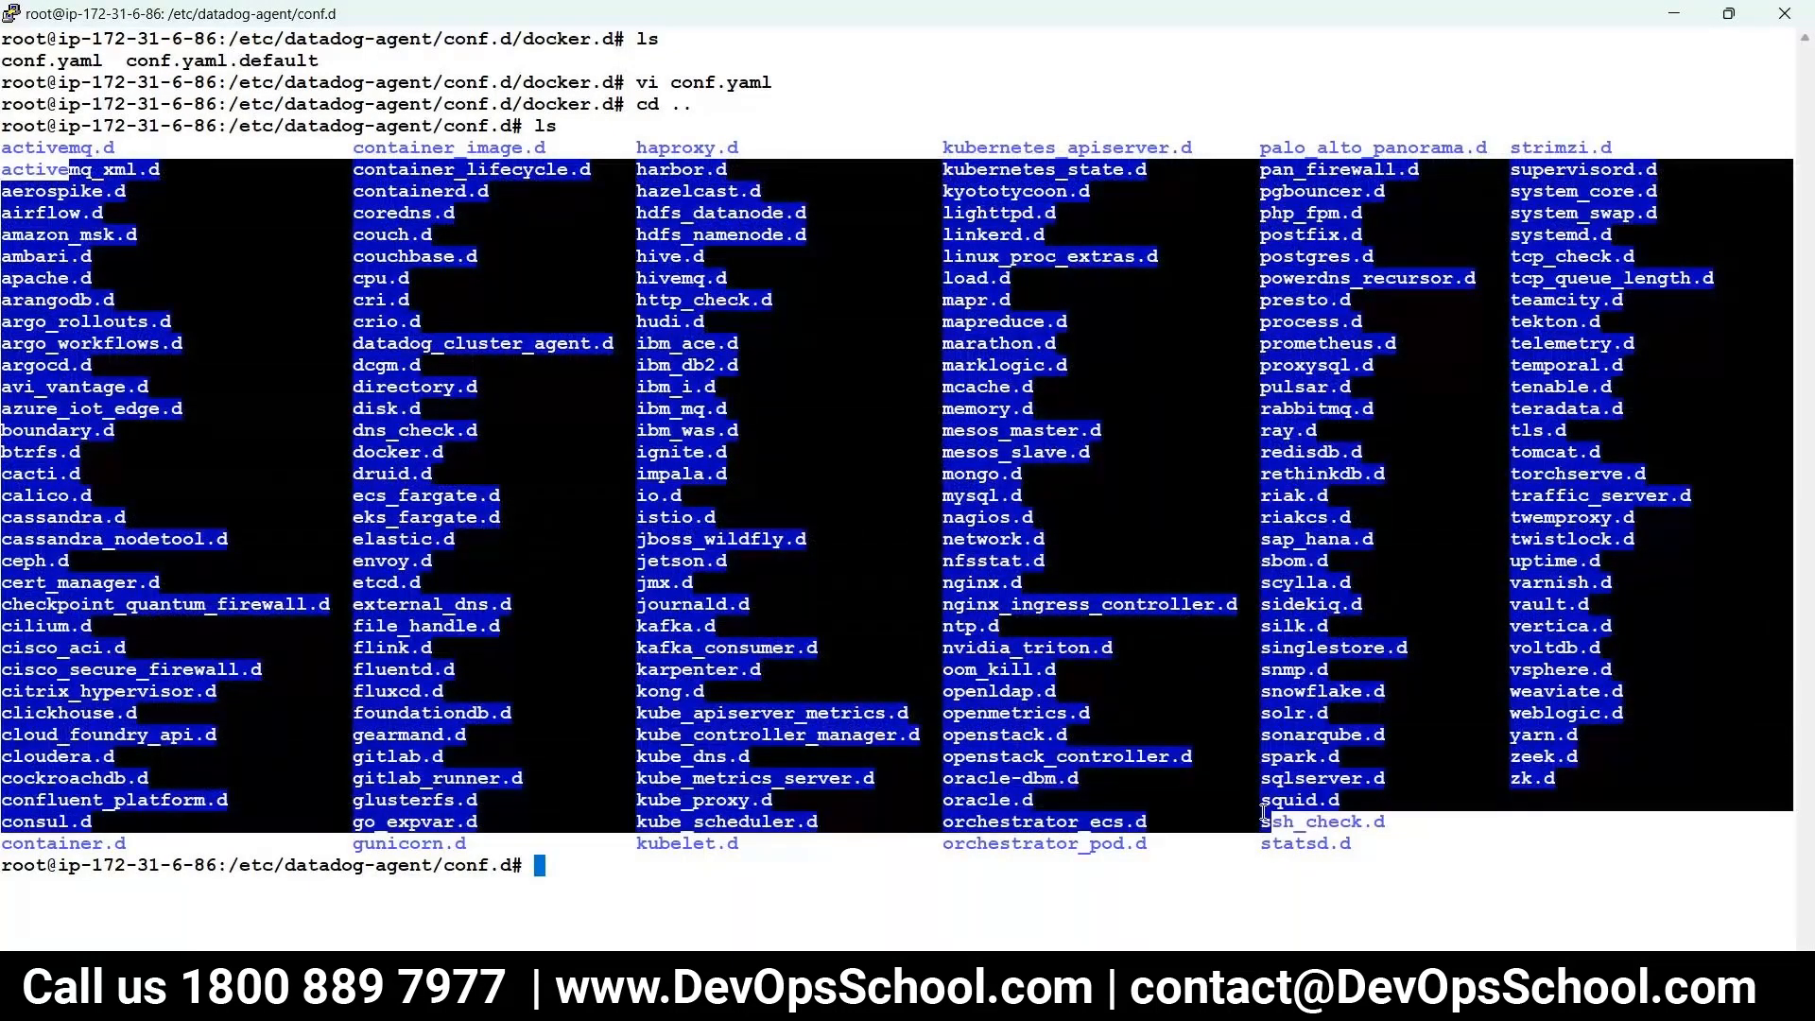
click(1616, 523)
double_click(1556, 451)
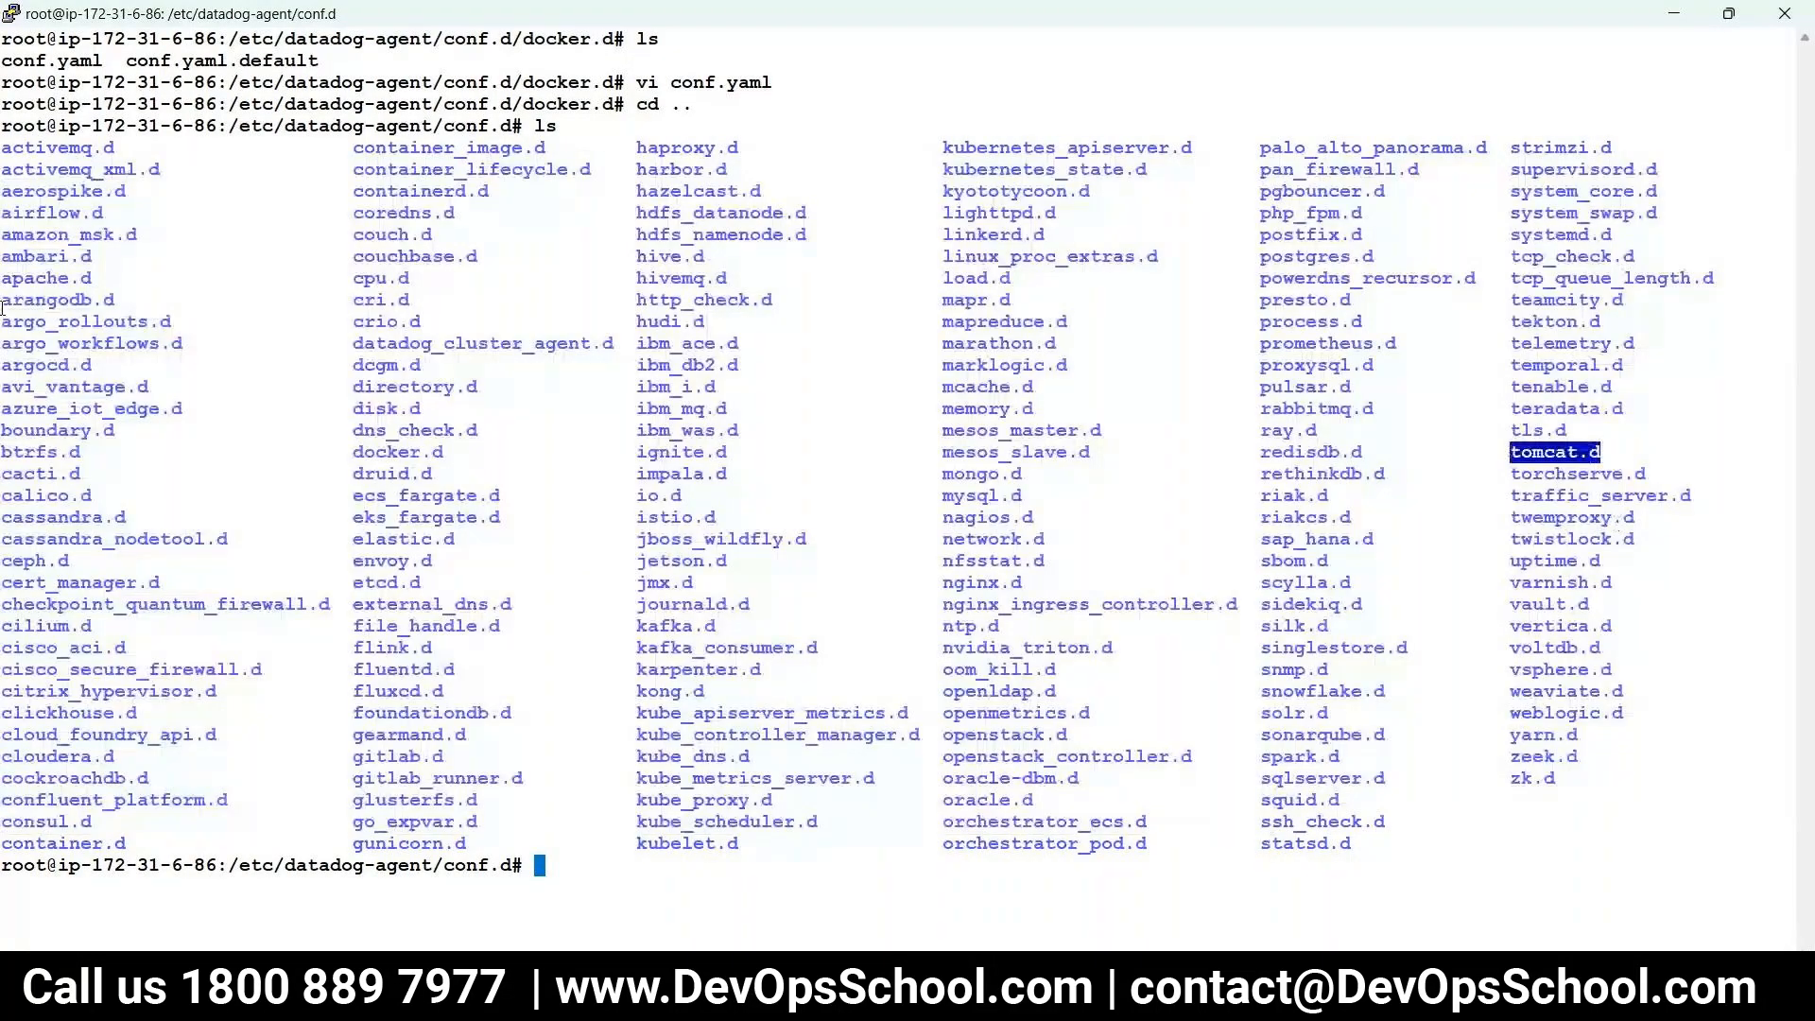
drag(4, 193, 21, 214)
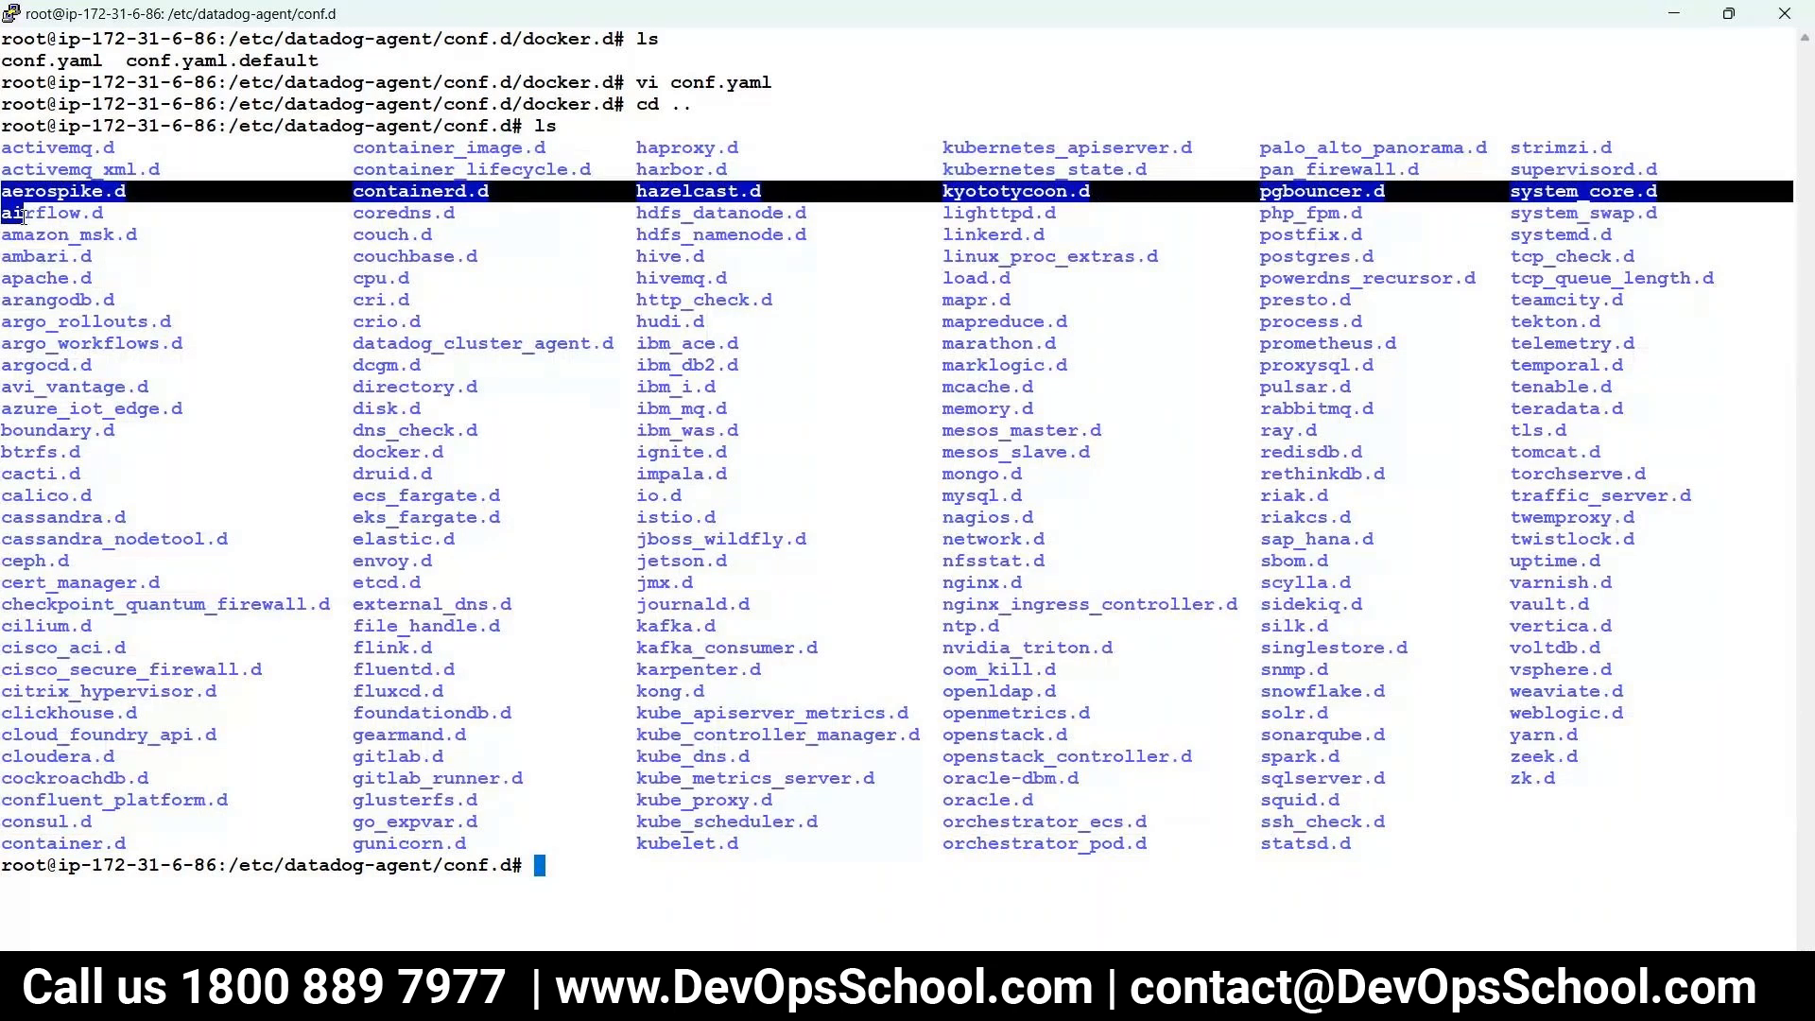
- Examine more integration folders in the conf.d listing, including apache.d, memory.d and mysql.d
click(91, 281)
double_click(90, 281)
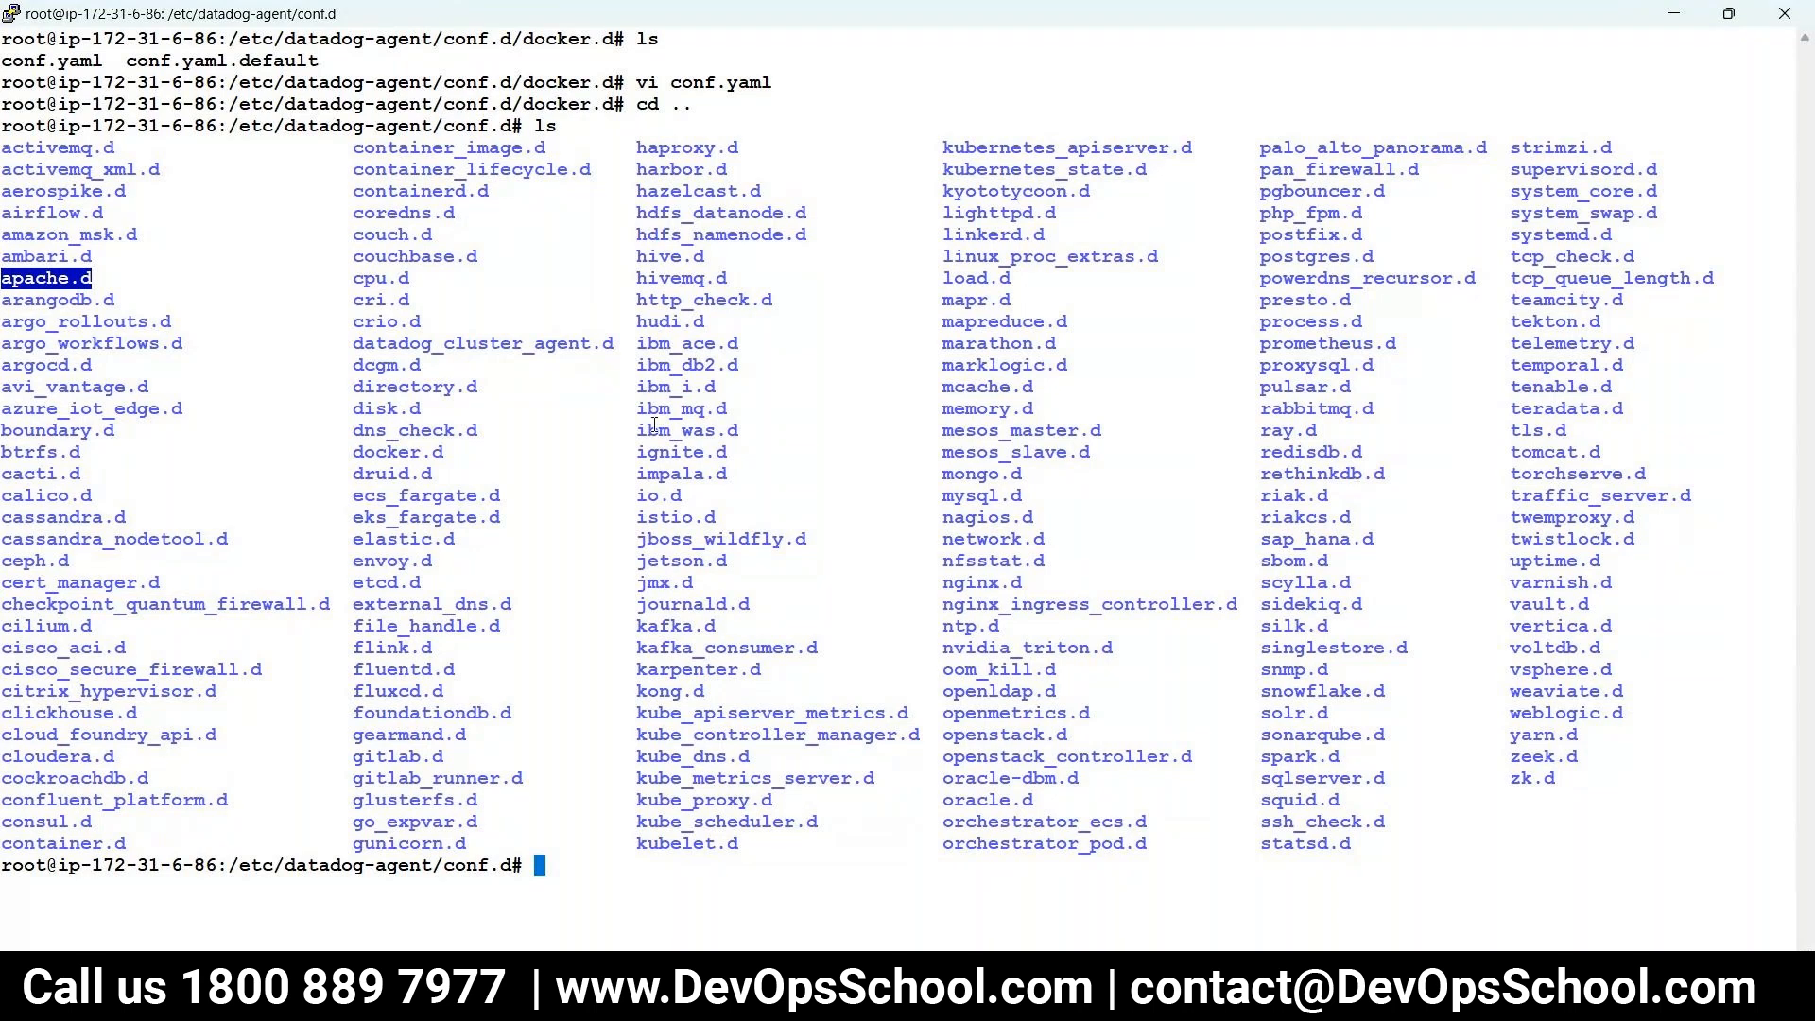
drag(909, 365, 1043, 413)
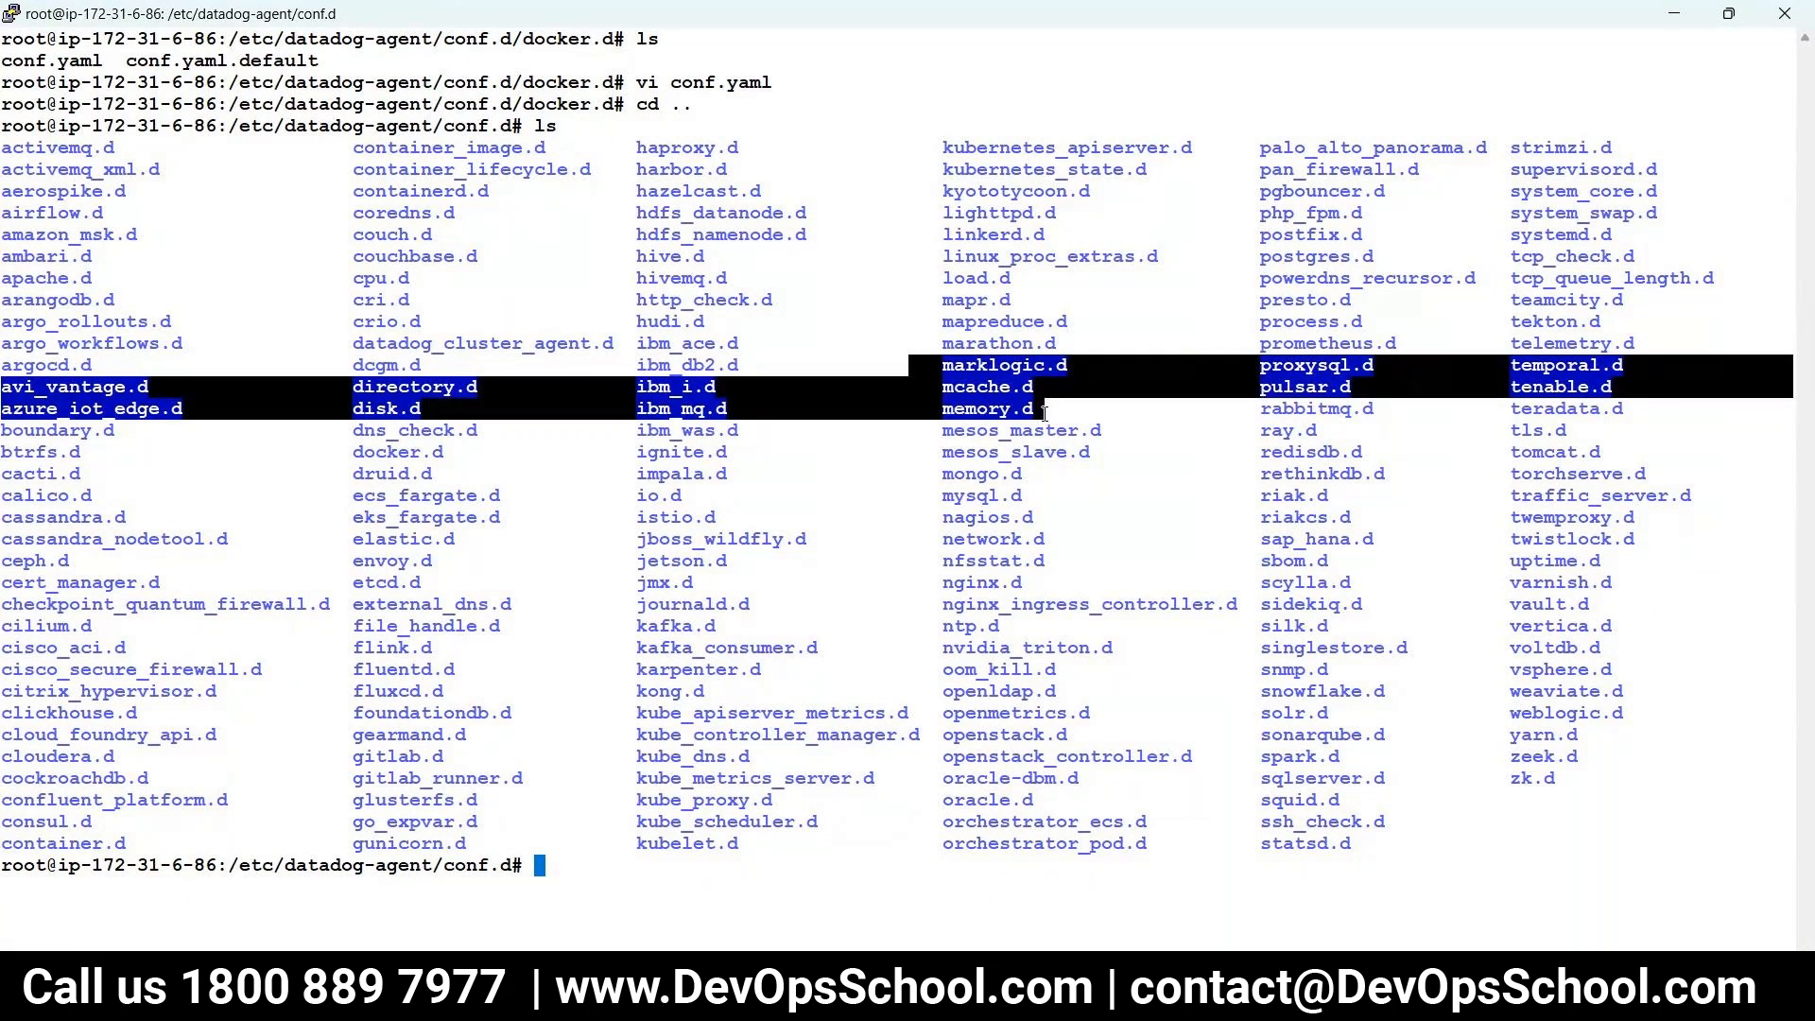
drag(934, 495, 1023, 496)
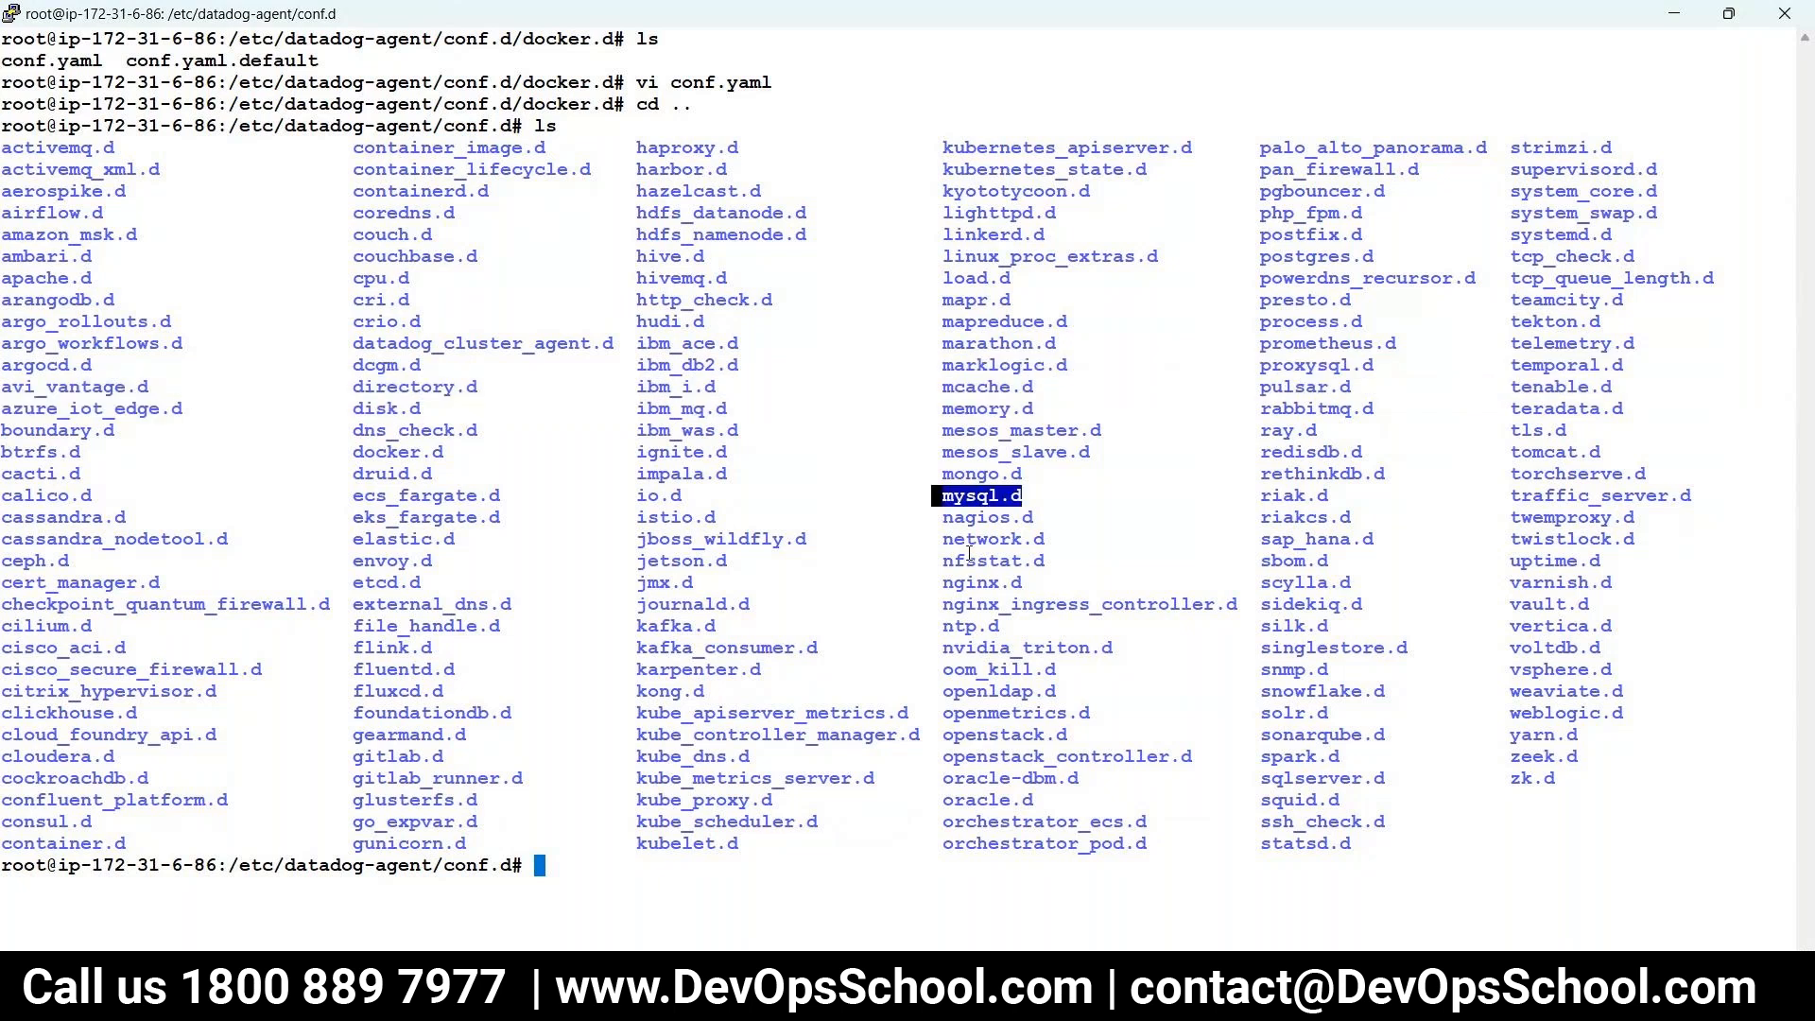
click(150, 207)
drag(150, 207, 1303, 823)
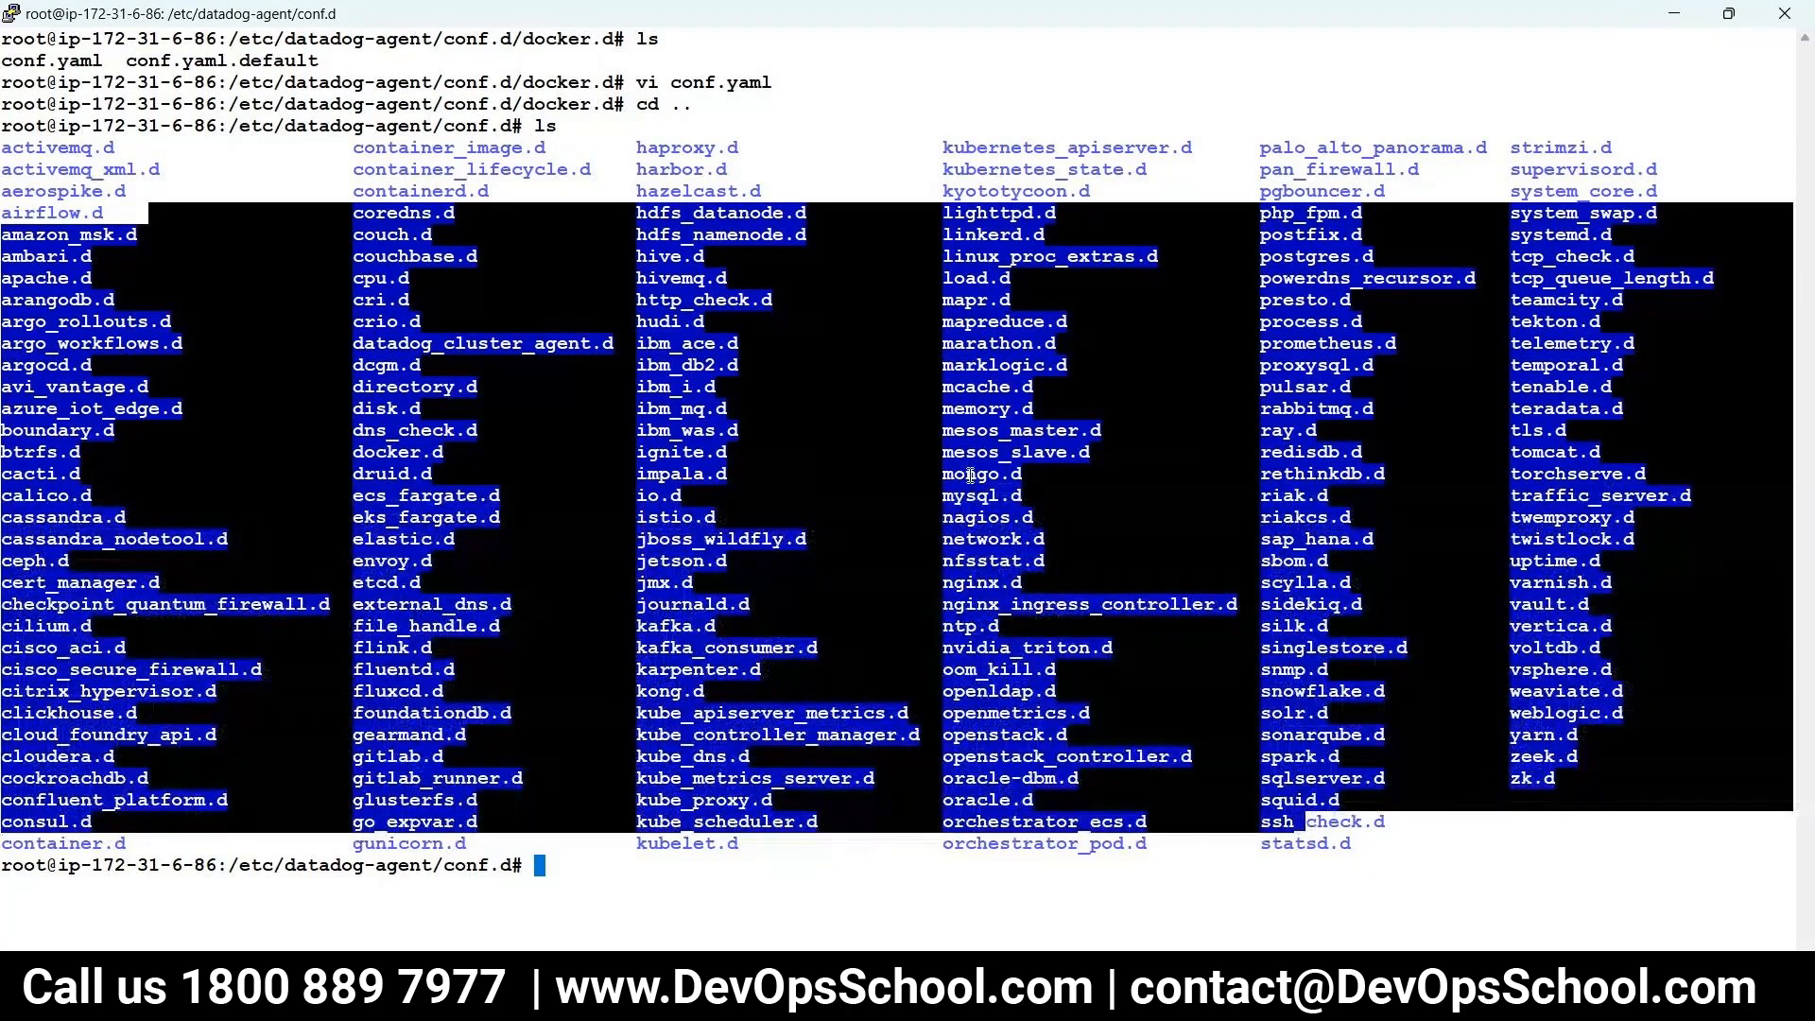
drag(491, 214, 1169, 756)
- Switch to Datadog's integrations page, read through the Apache integration's configuration instructions, and close them
key(alt+Tab)
click(1402, 234)
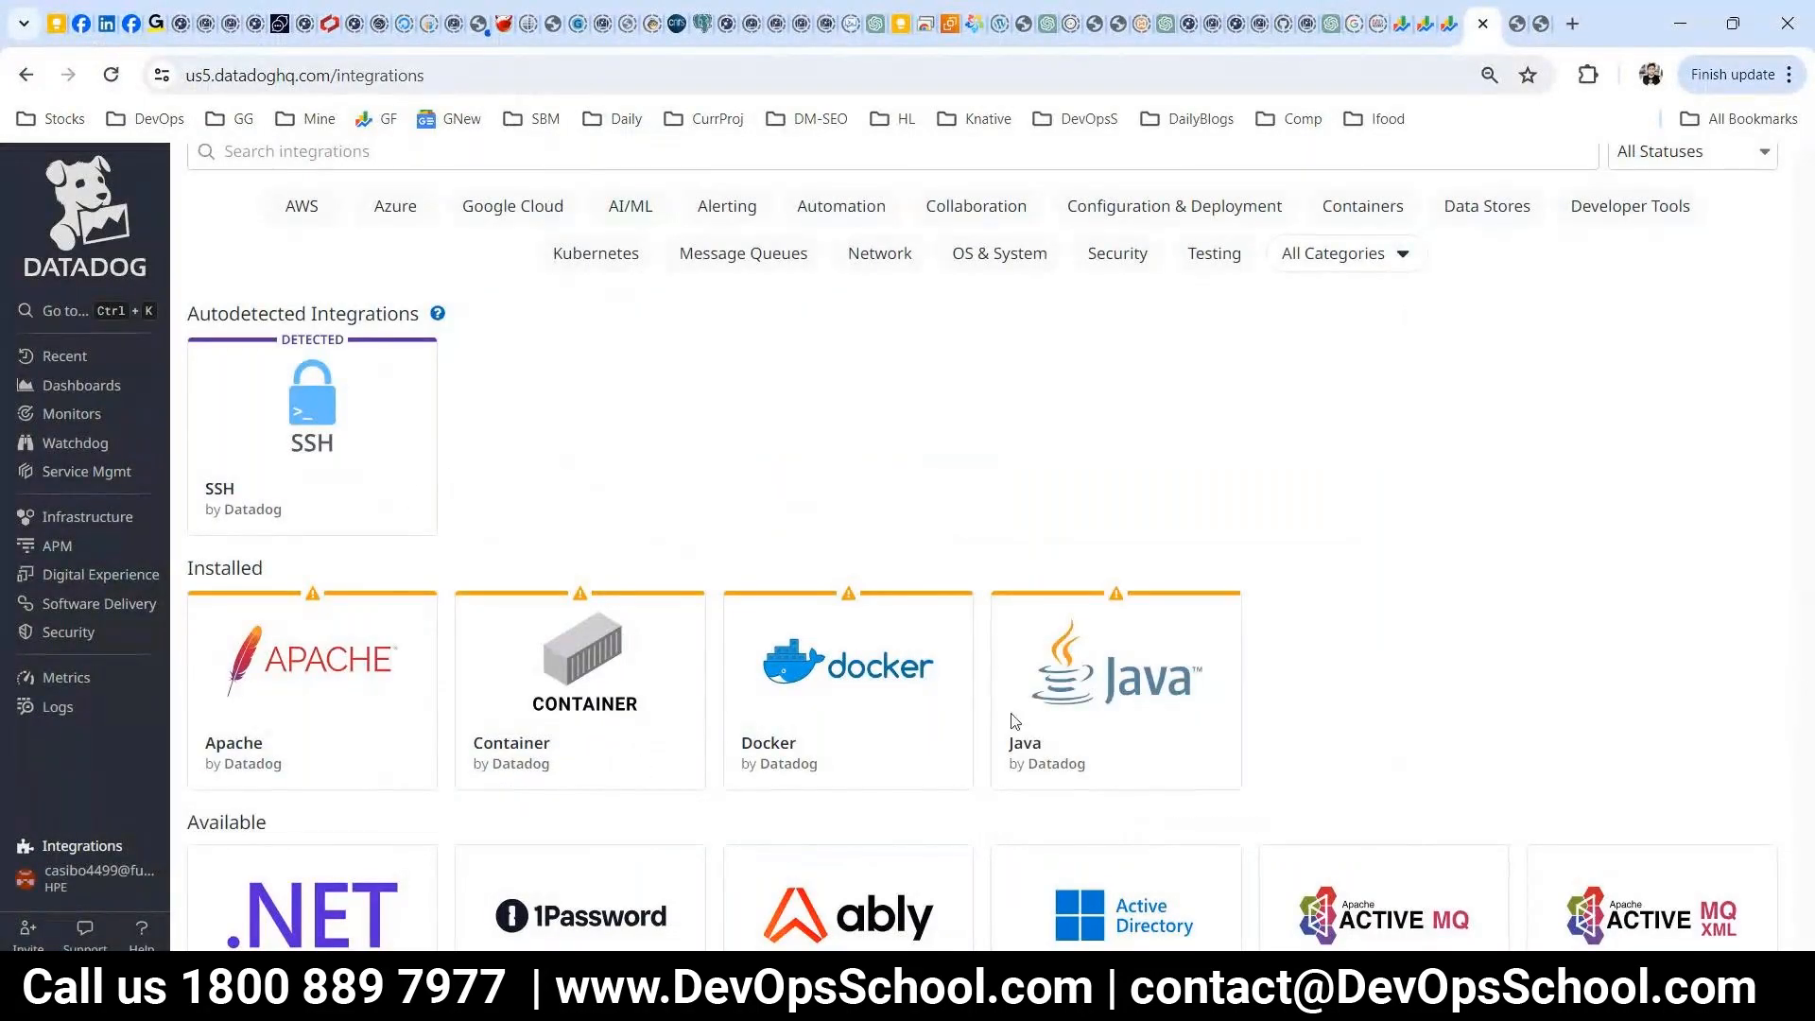
click(280, 659)
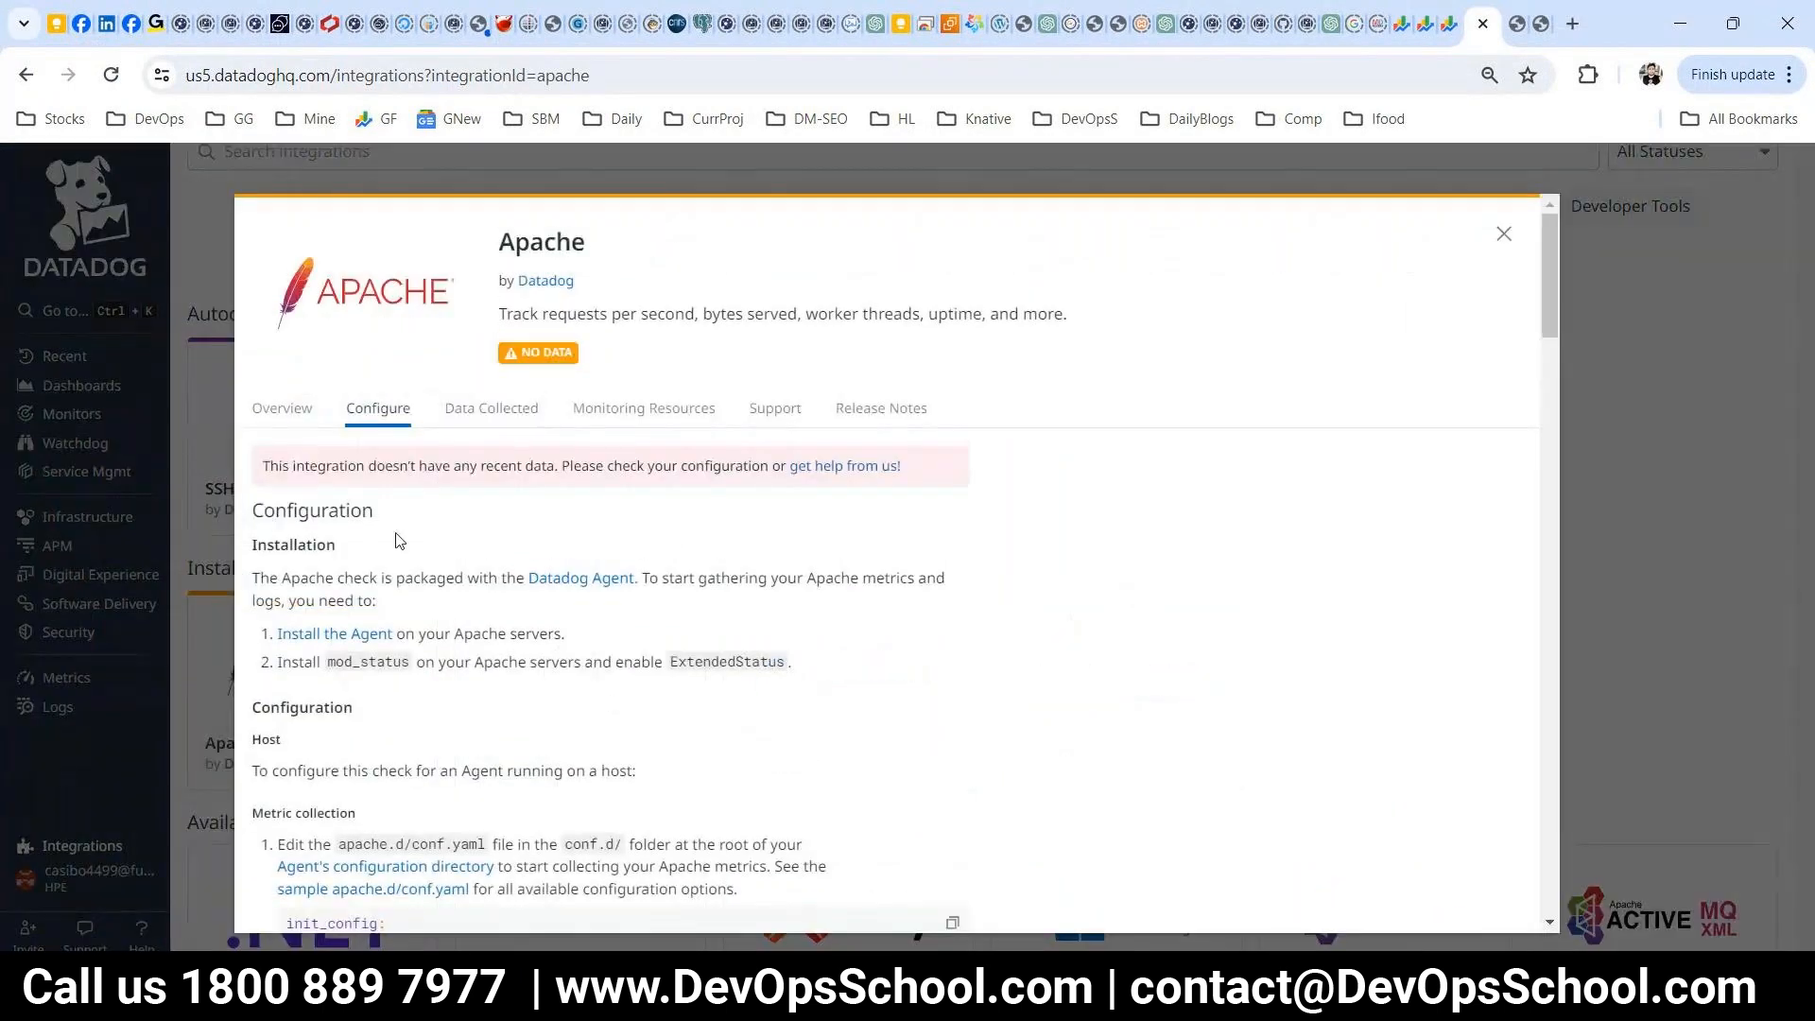
scroll(353, 495, down, 15)
scroll(354, 496, up, 15)
click(1636, 355)
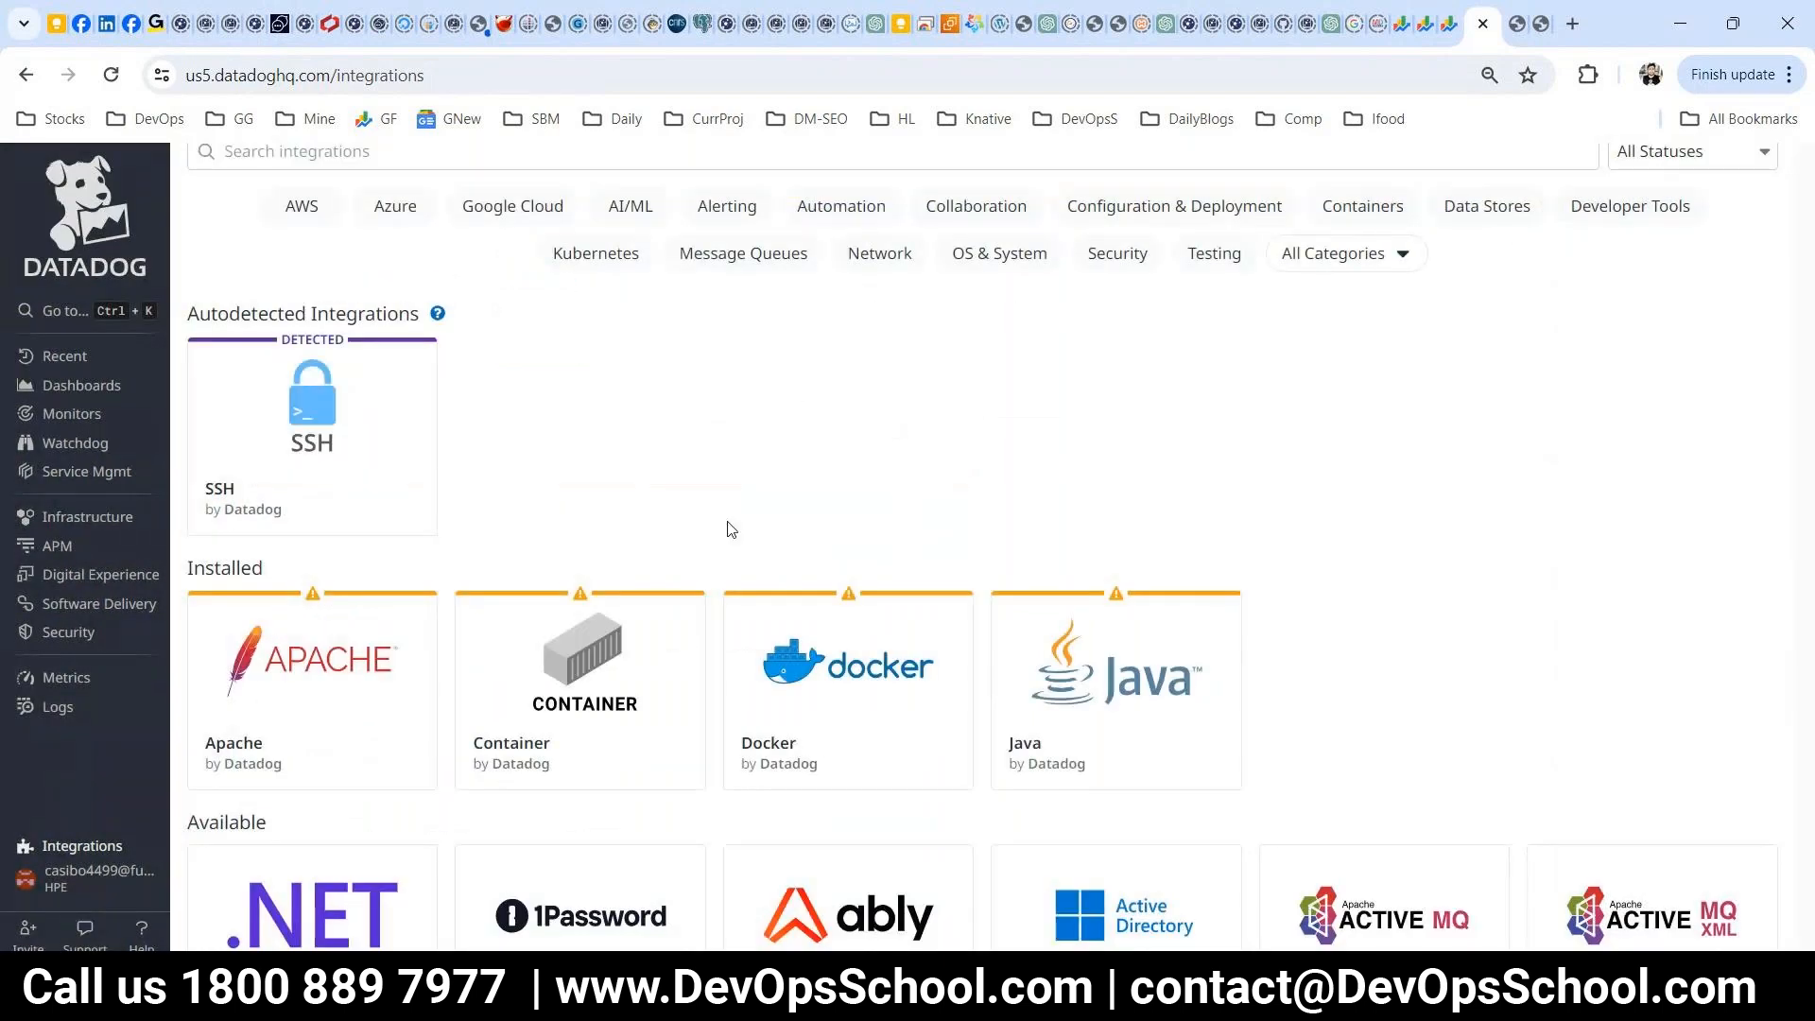
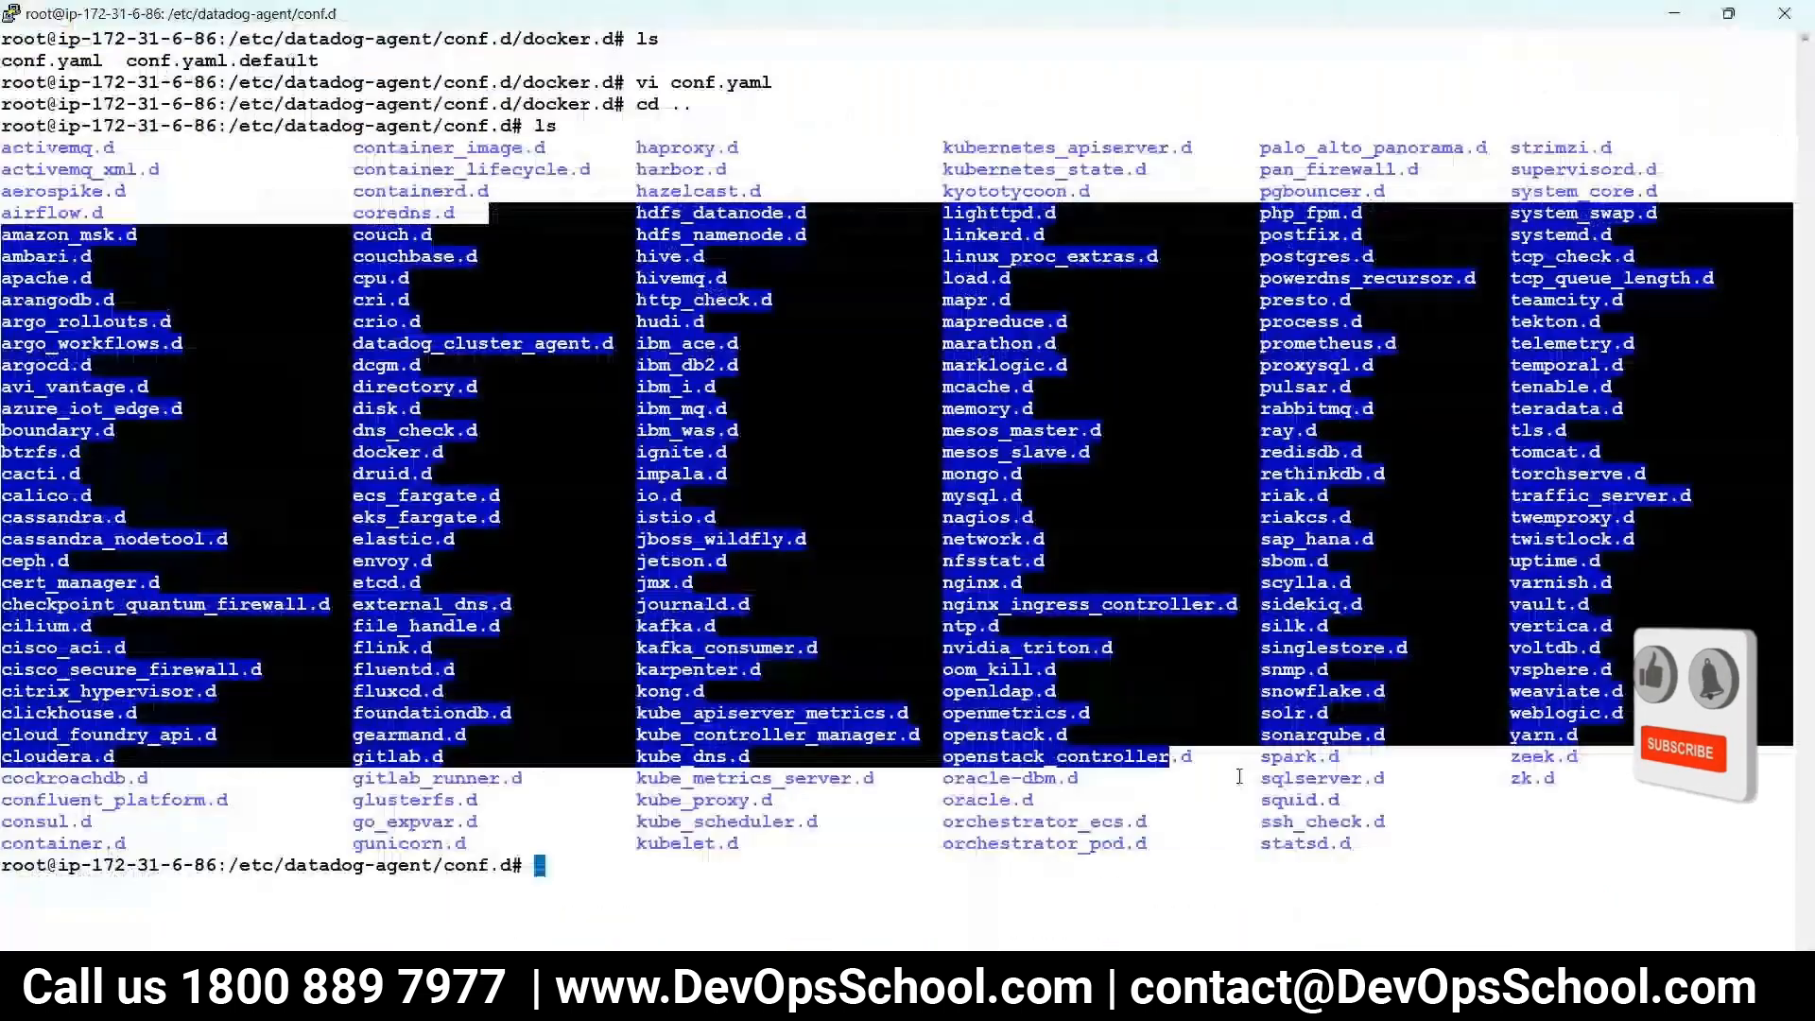
- Clear the terminal and restart the Agent service with systemctl restart datadog-agent
key(ctrl+l)
text(systemctl r)
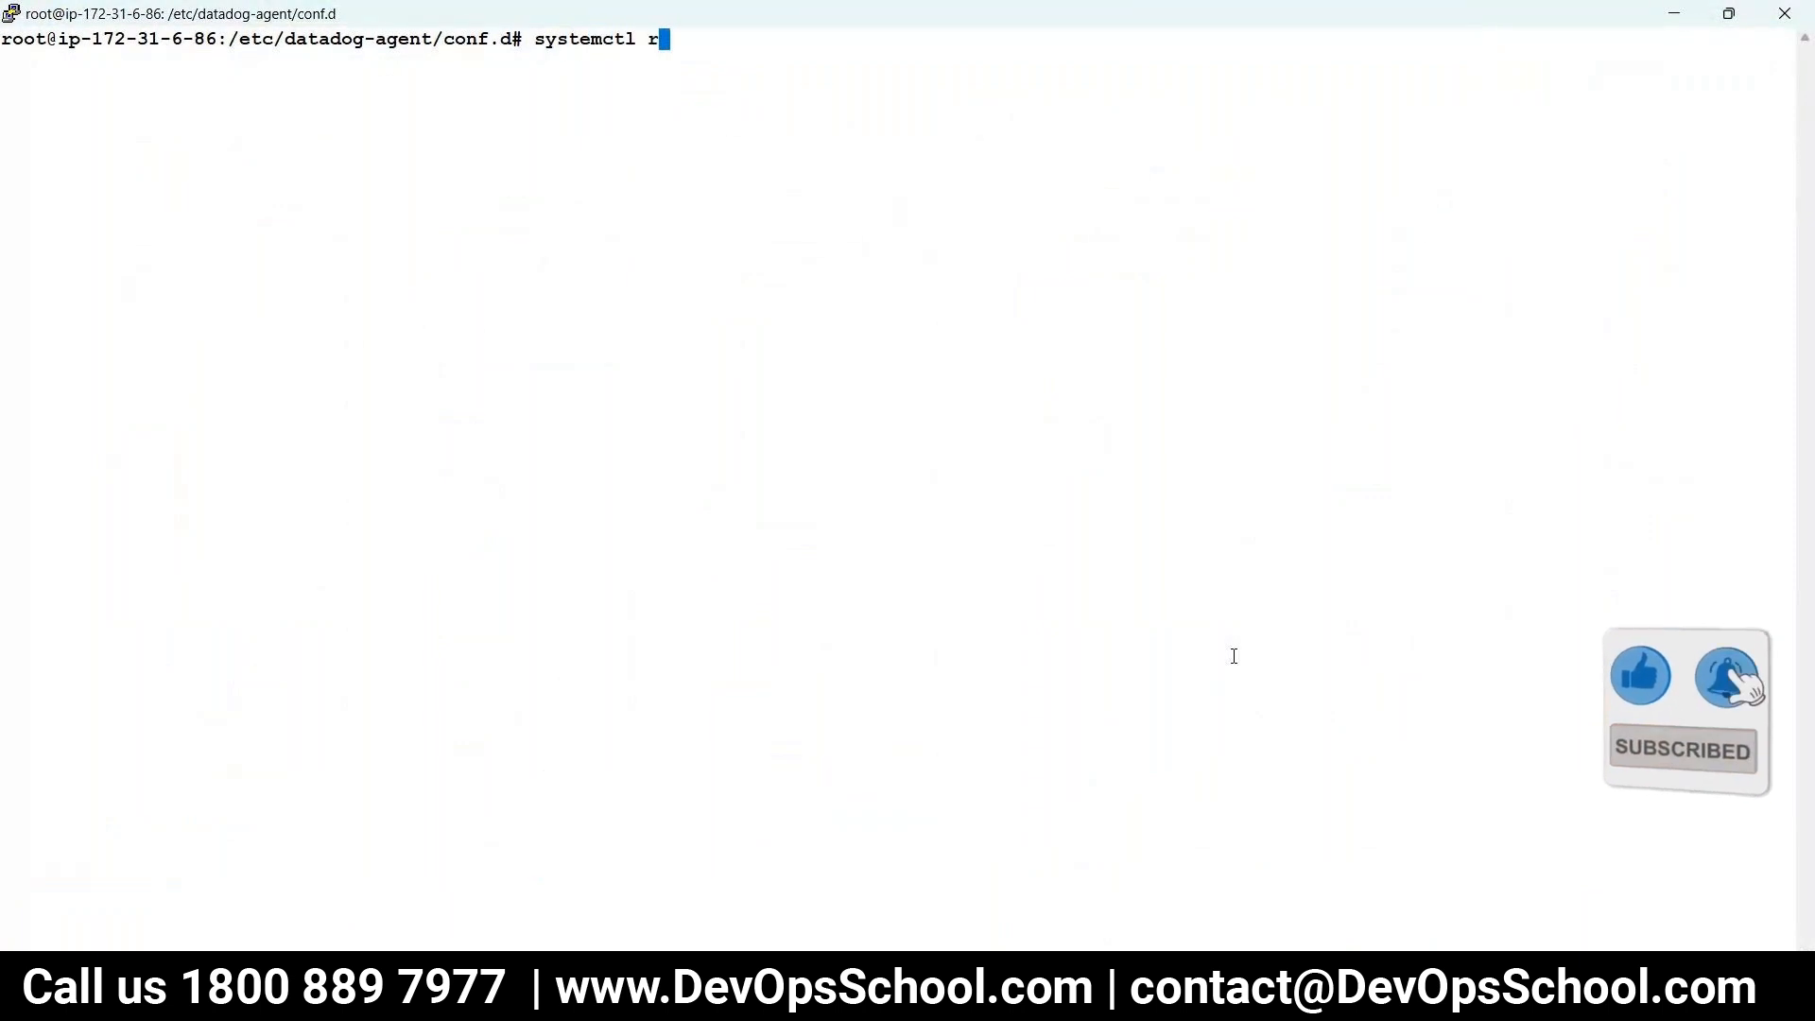
text(estart data-)
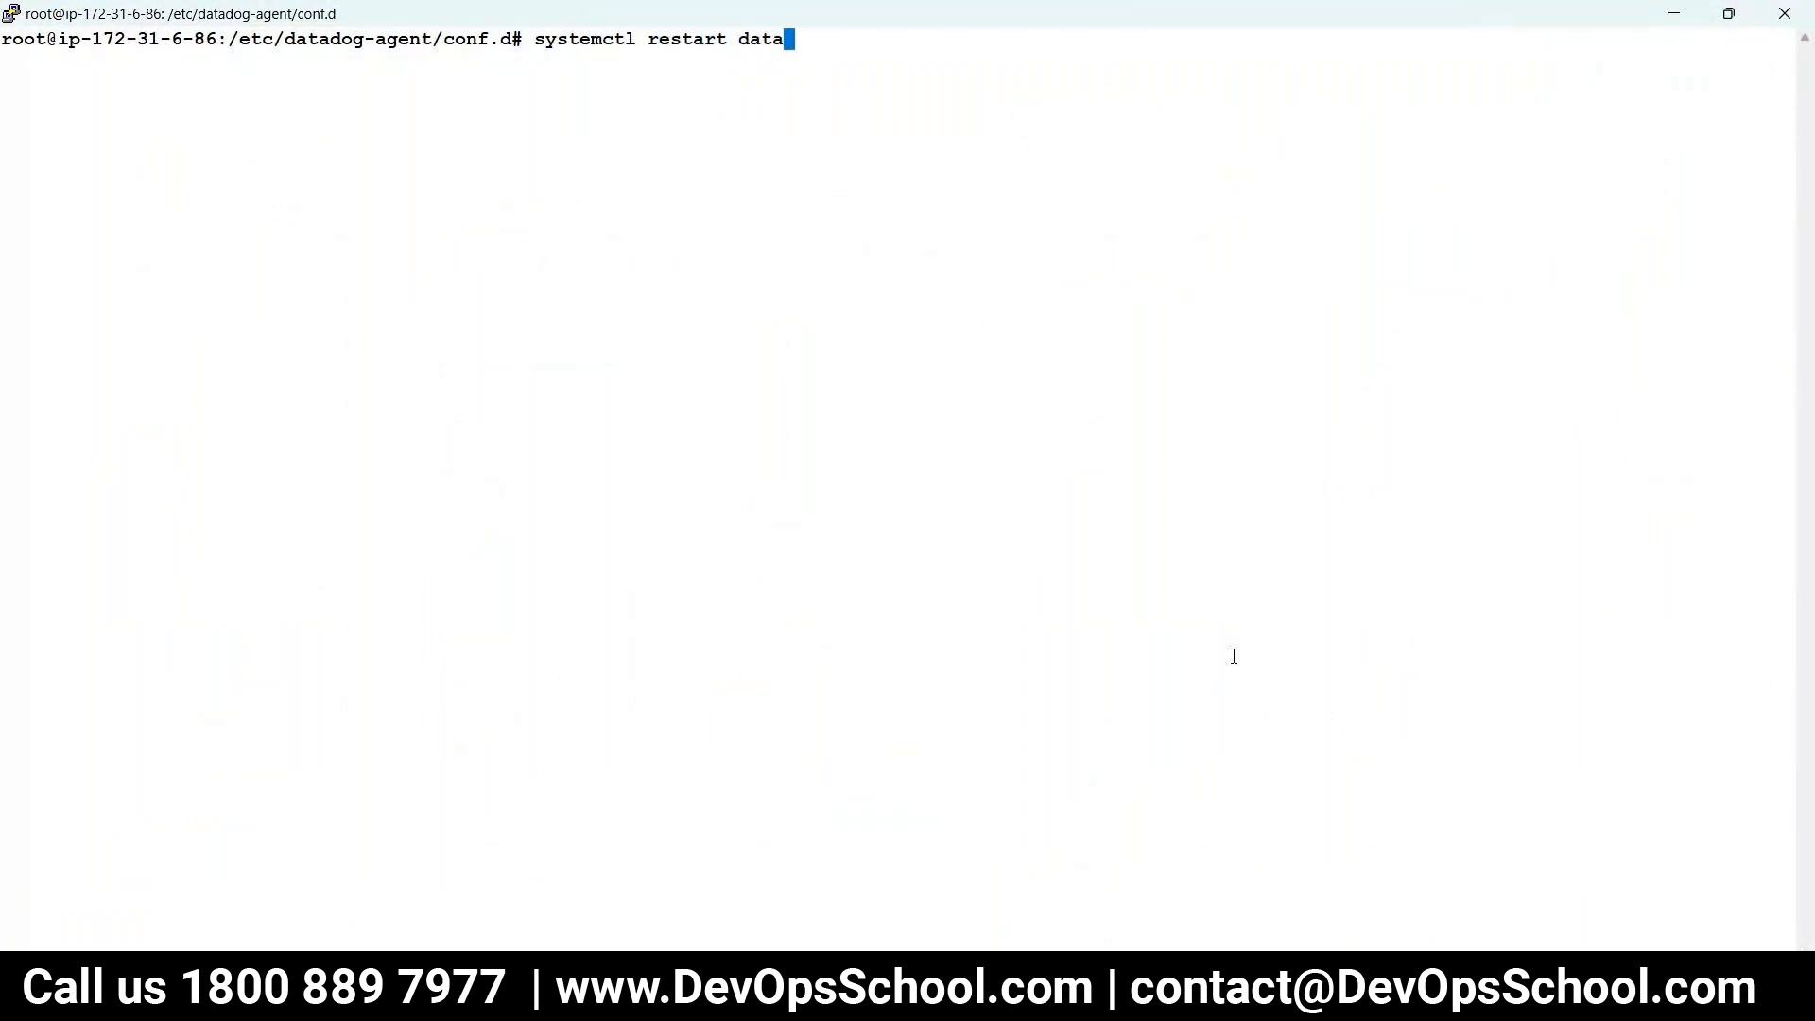
key(BackSpace)
text(dog-agern)
key(BackSpace)
key(BackSpace)
text(n)
key(BackSpace)
text(nt\)
key(BackSpace)
key(Return)
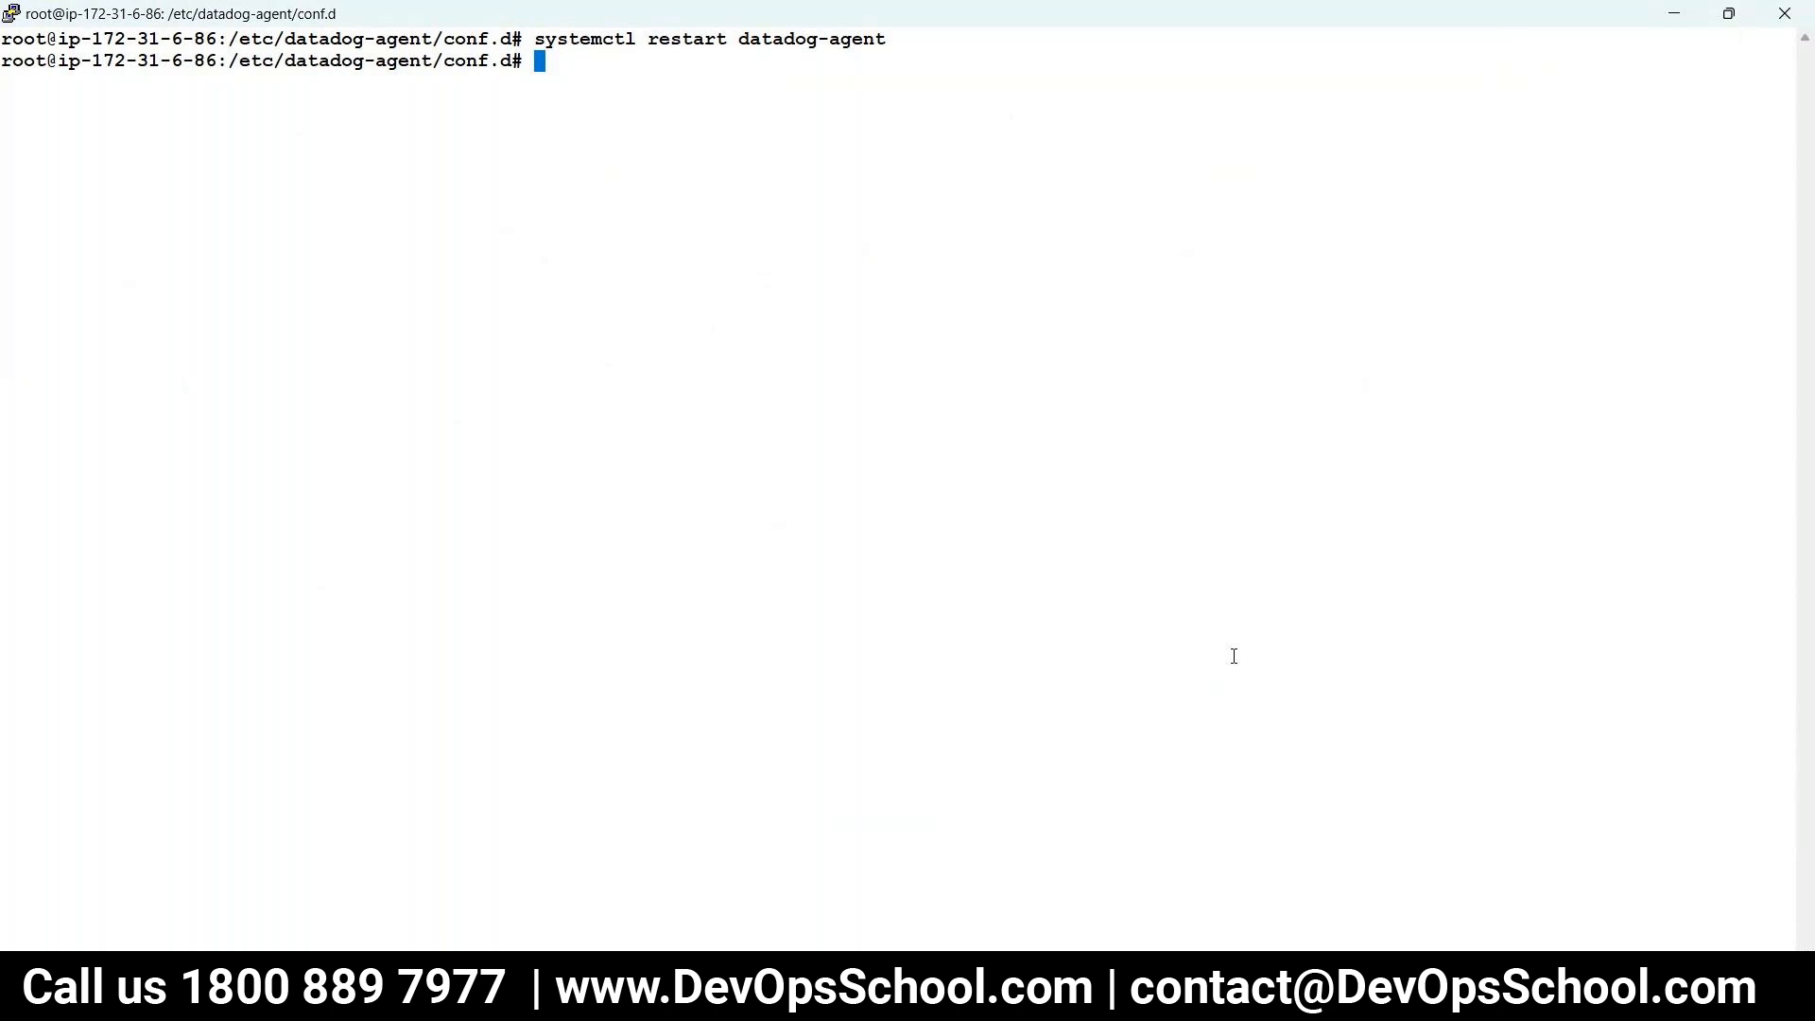
- Open Datadog's Containers page under Infrastructure, dismiss the Container Image Trends banner, and check the container list
key(alt+Tab)
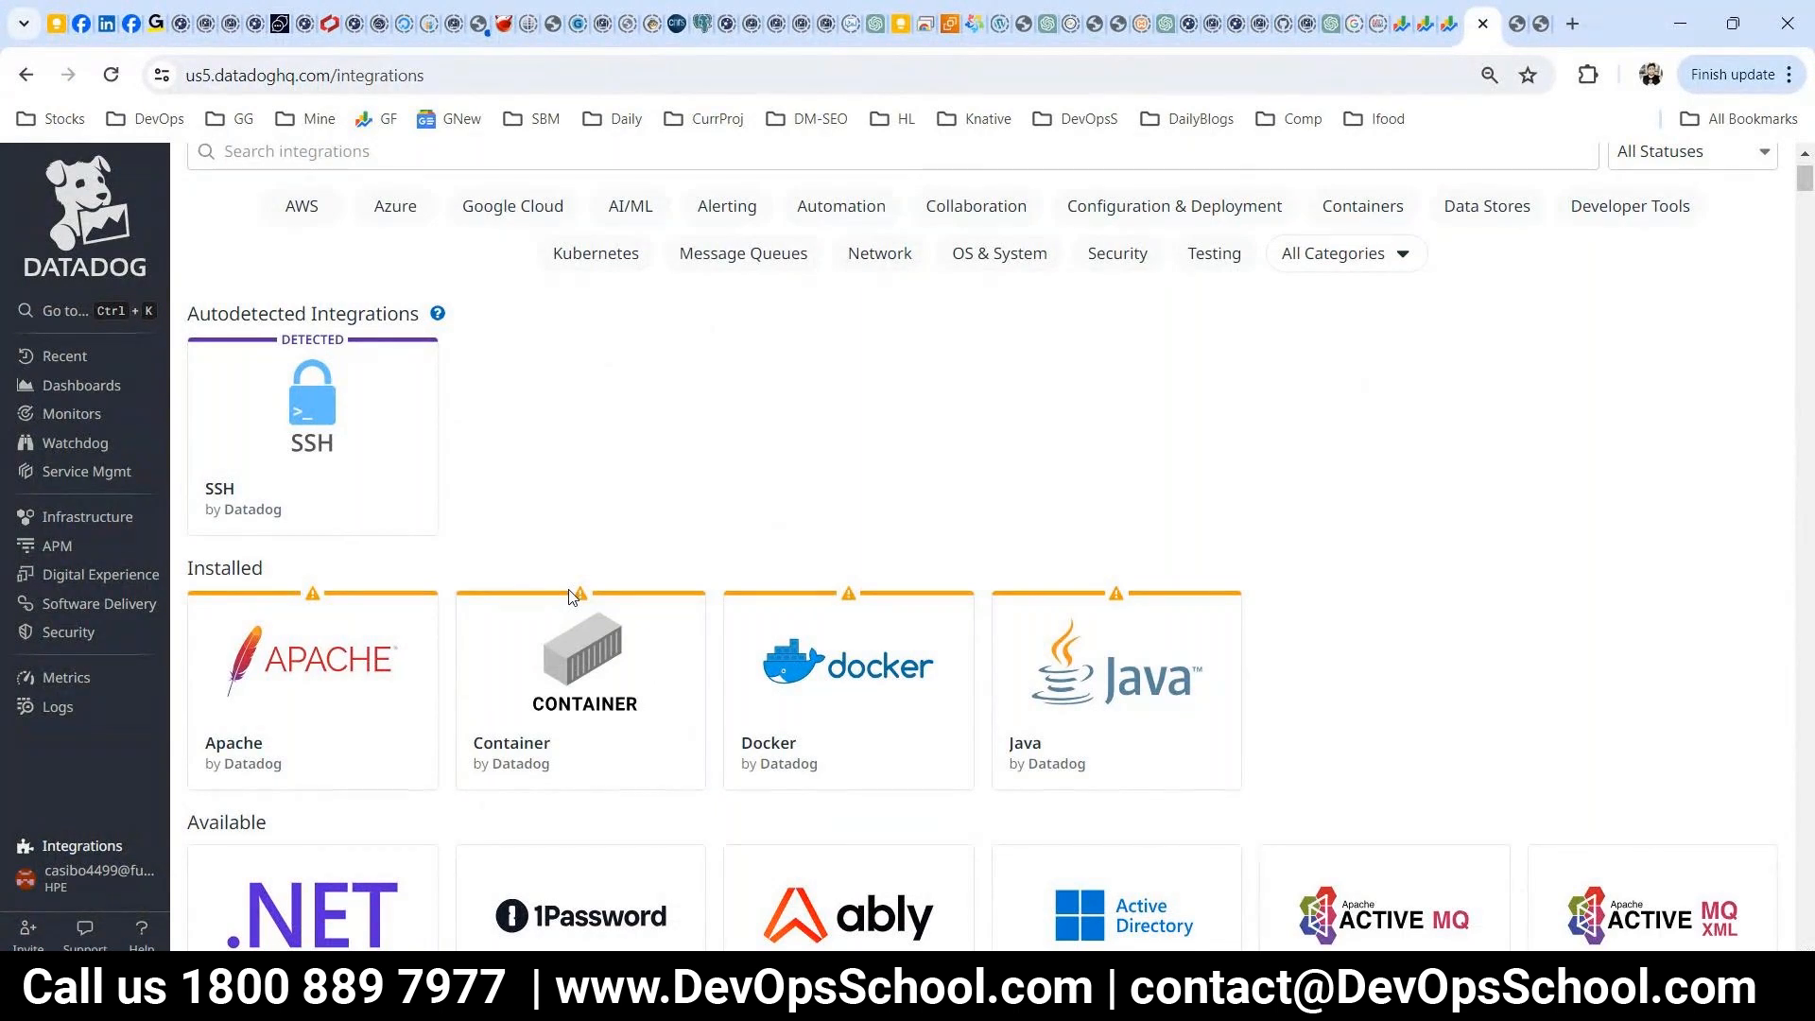
mouse_move(470, 782)
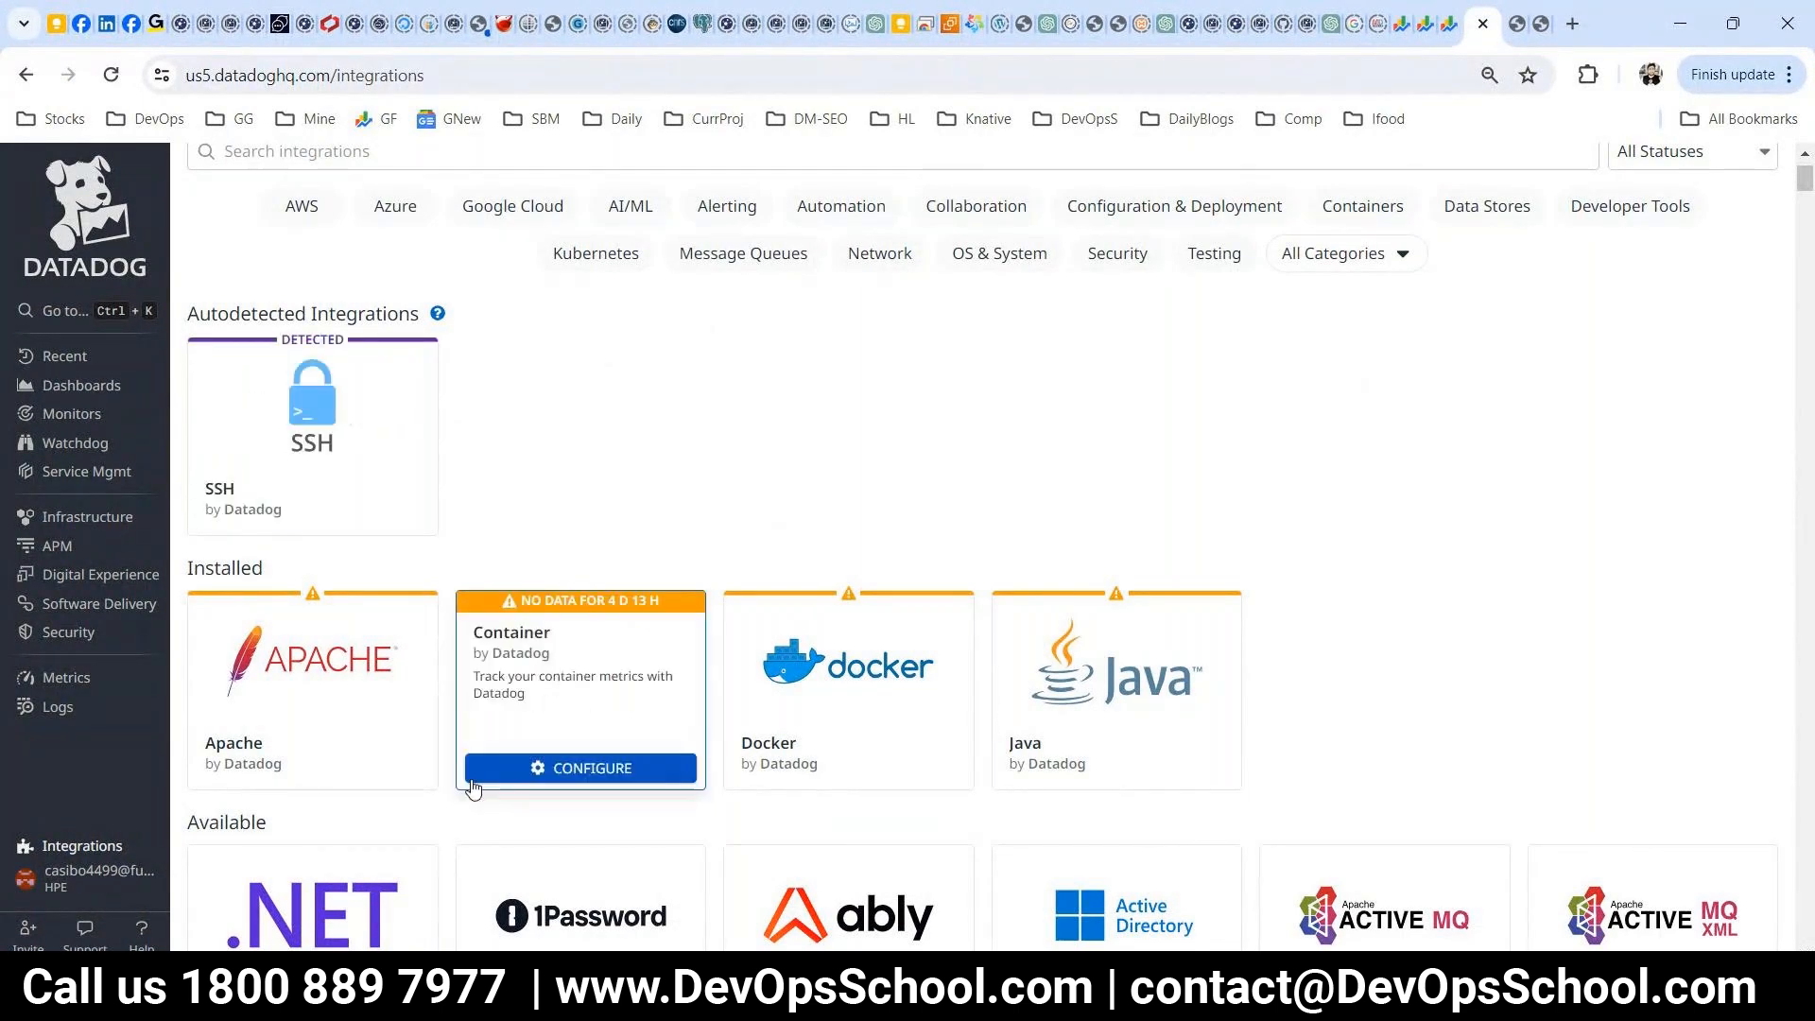
mouse_move(153, 526)
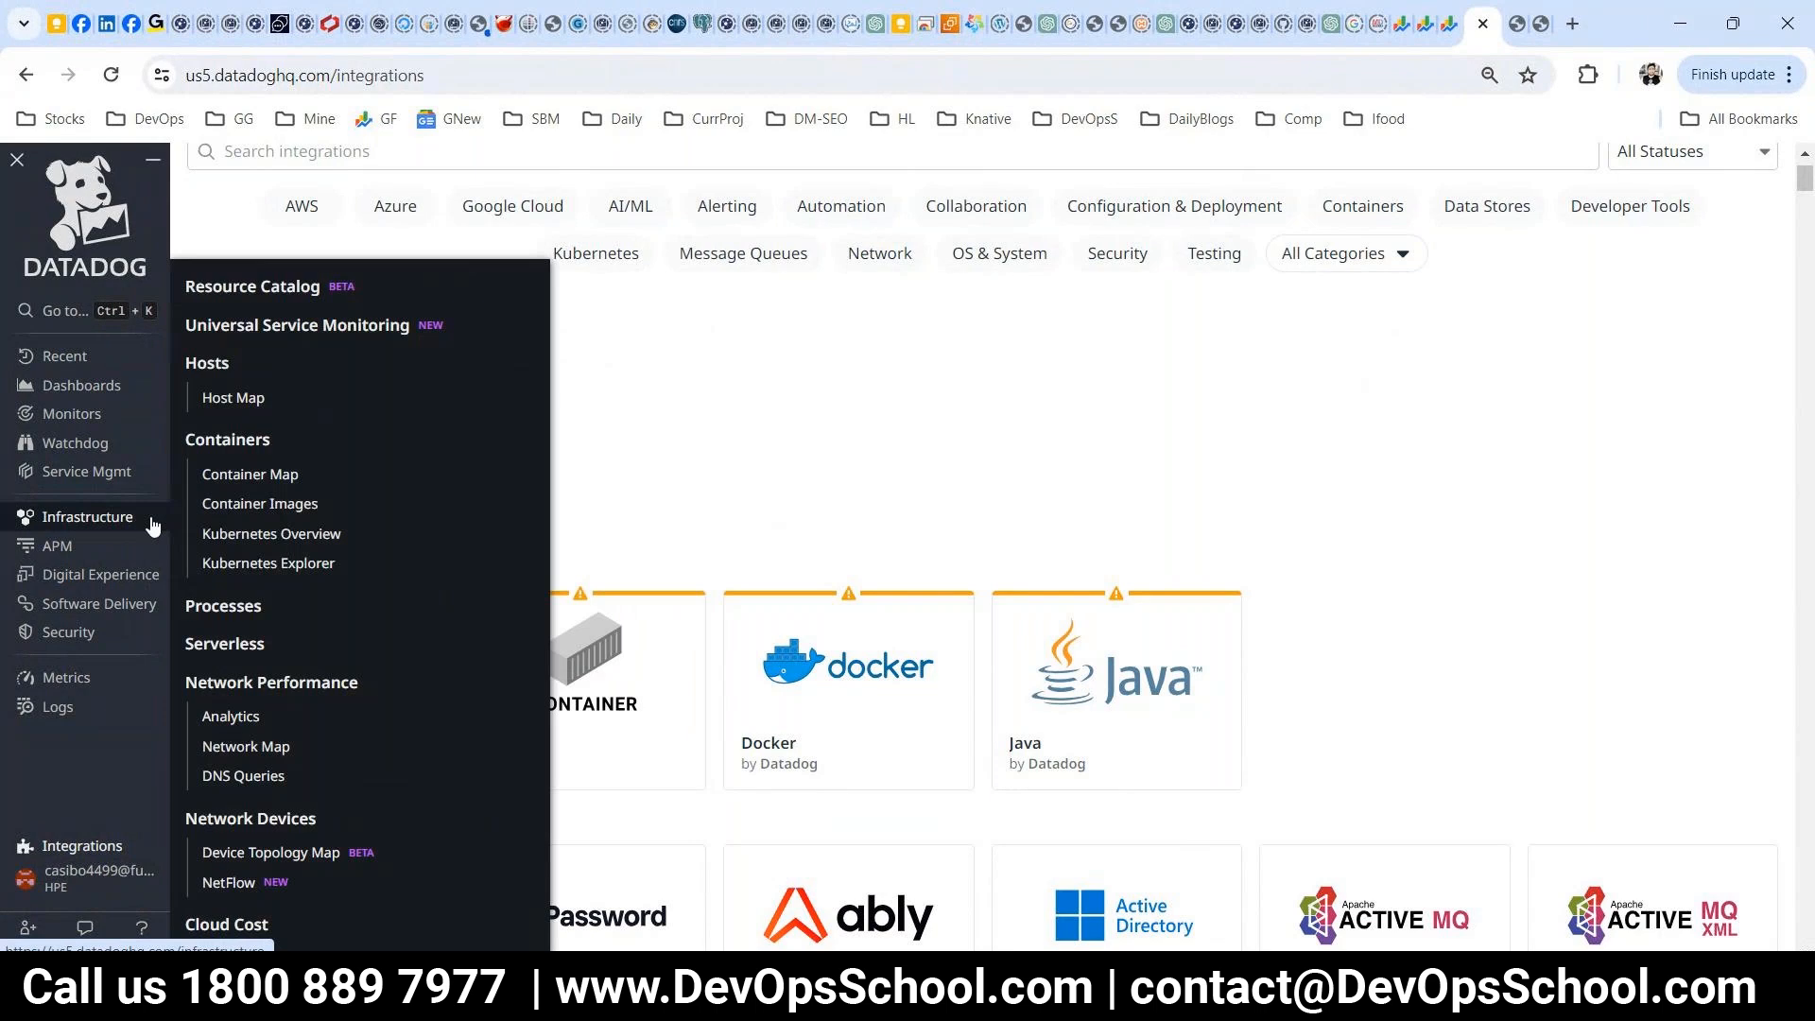
click(227, 441)
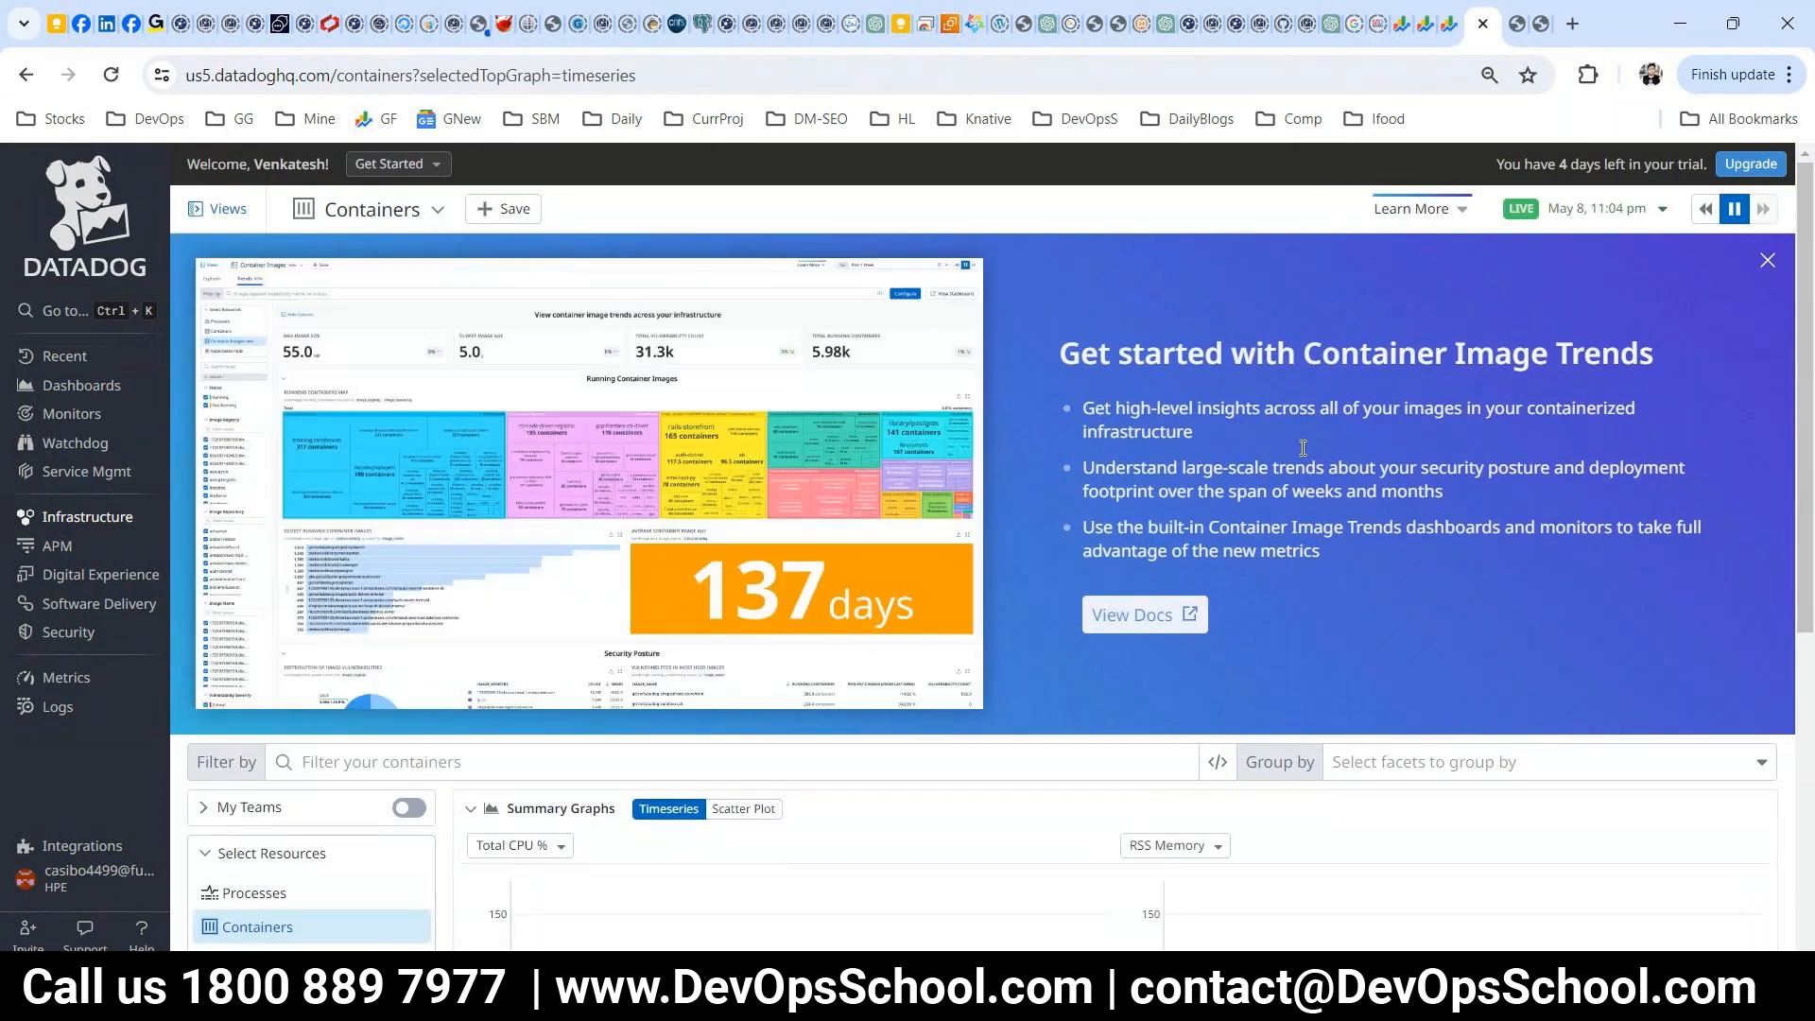
click(1767, 260)
scroll(764, 740, down, 1)
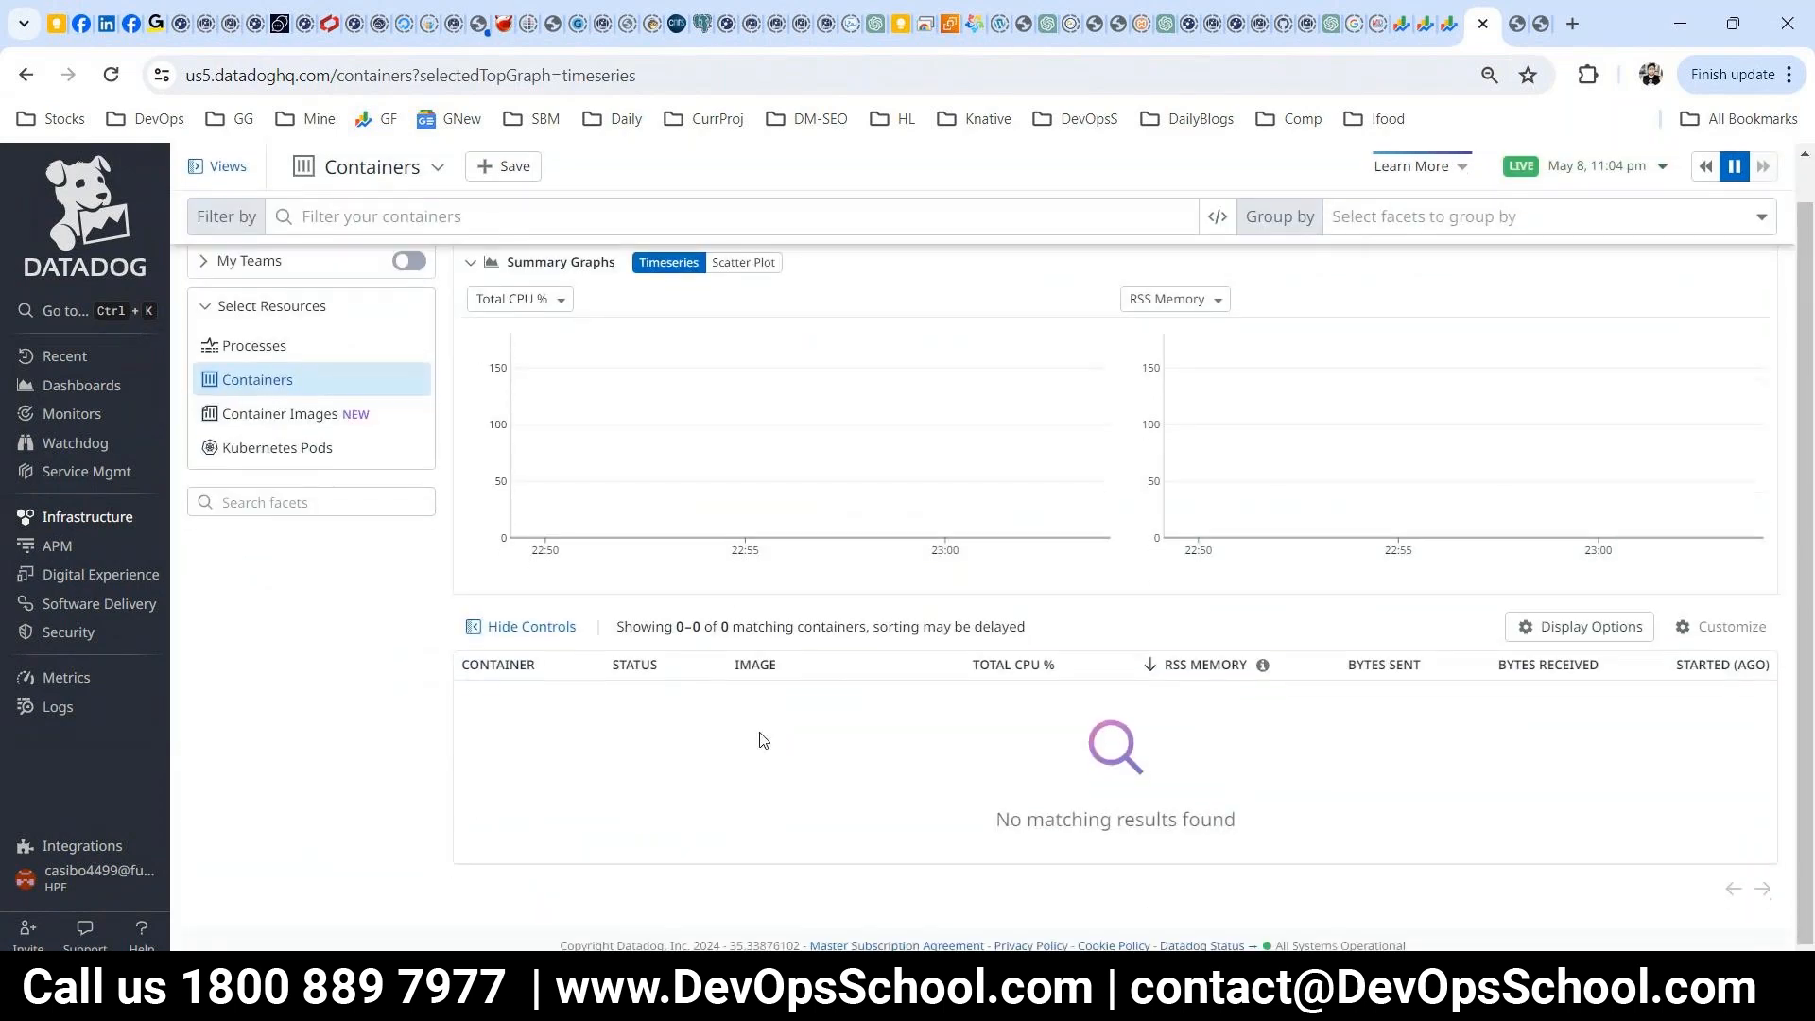
scroll(560, 652, up, 1)
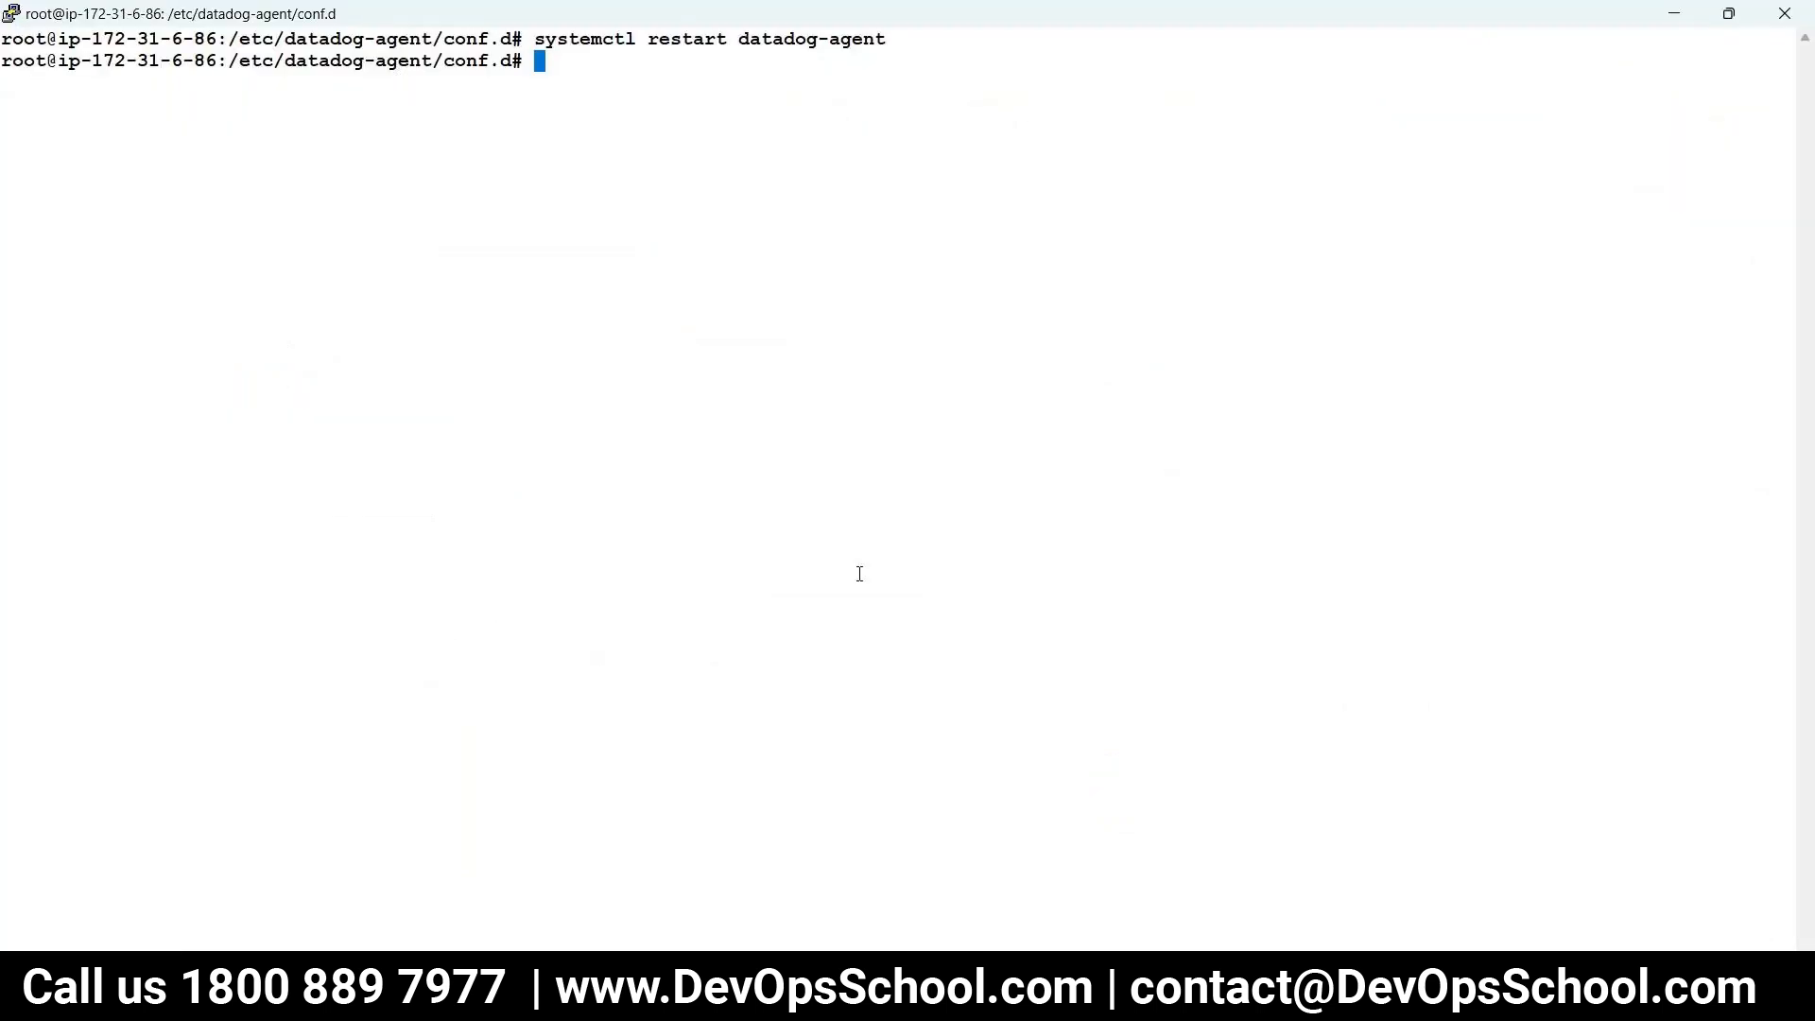
- List the running containers in the terminal with docker ps and compare them with Datadog's container list
text(docker)
key(Return)
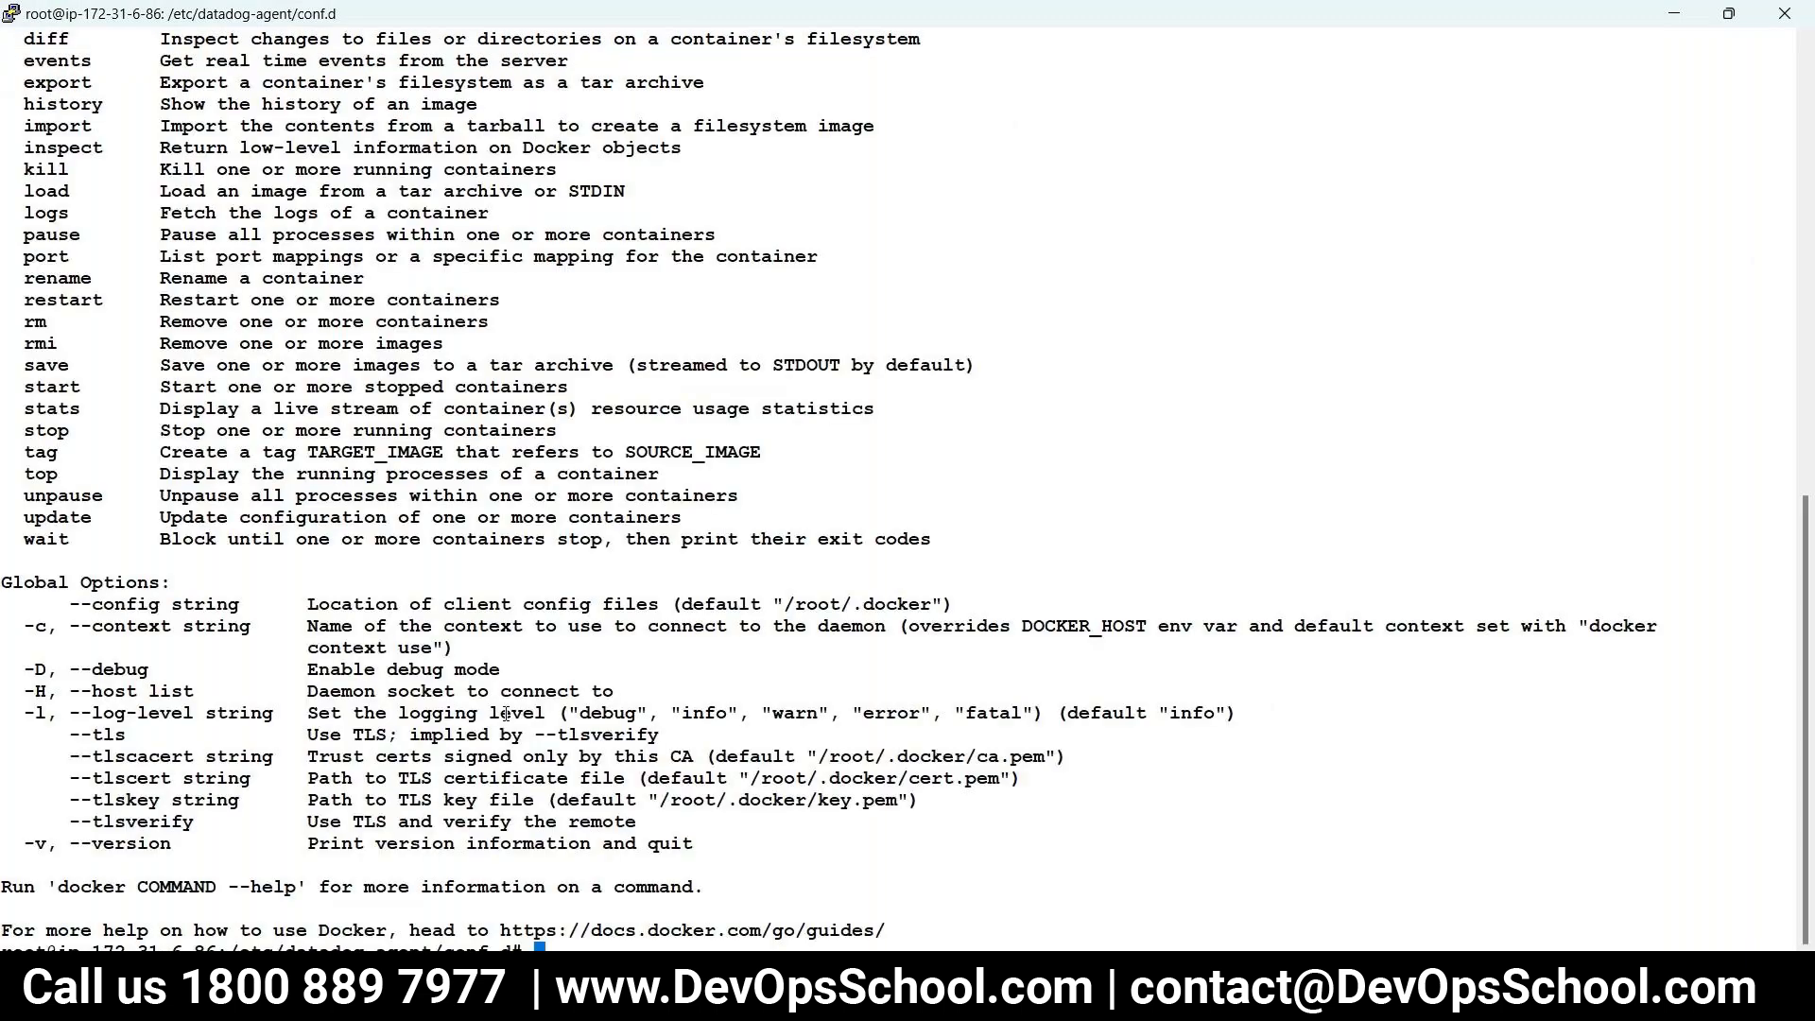
text(docker ps)
key(Return)
drag(1065, 922, 4, 865)
key(alt+Tab)
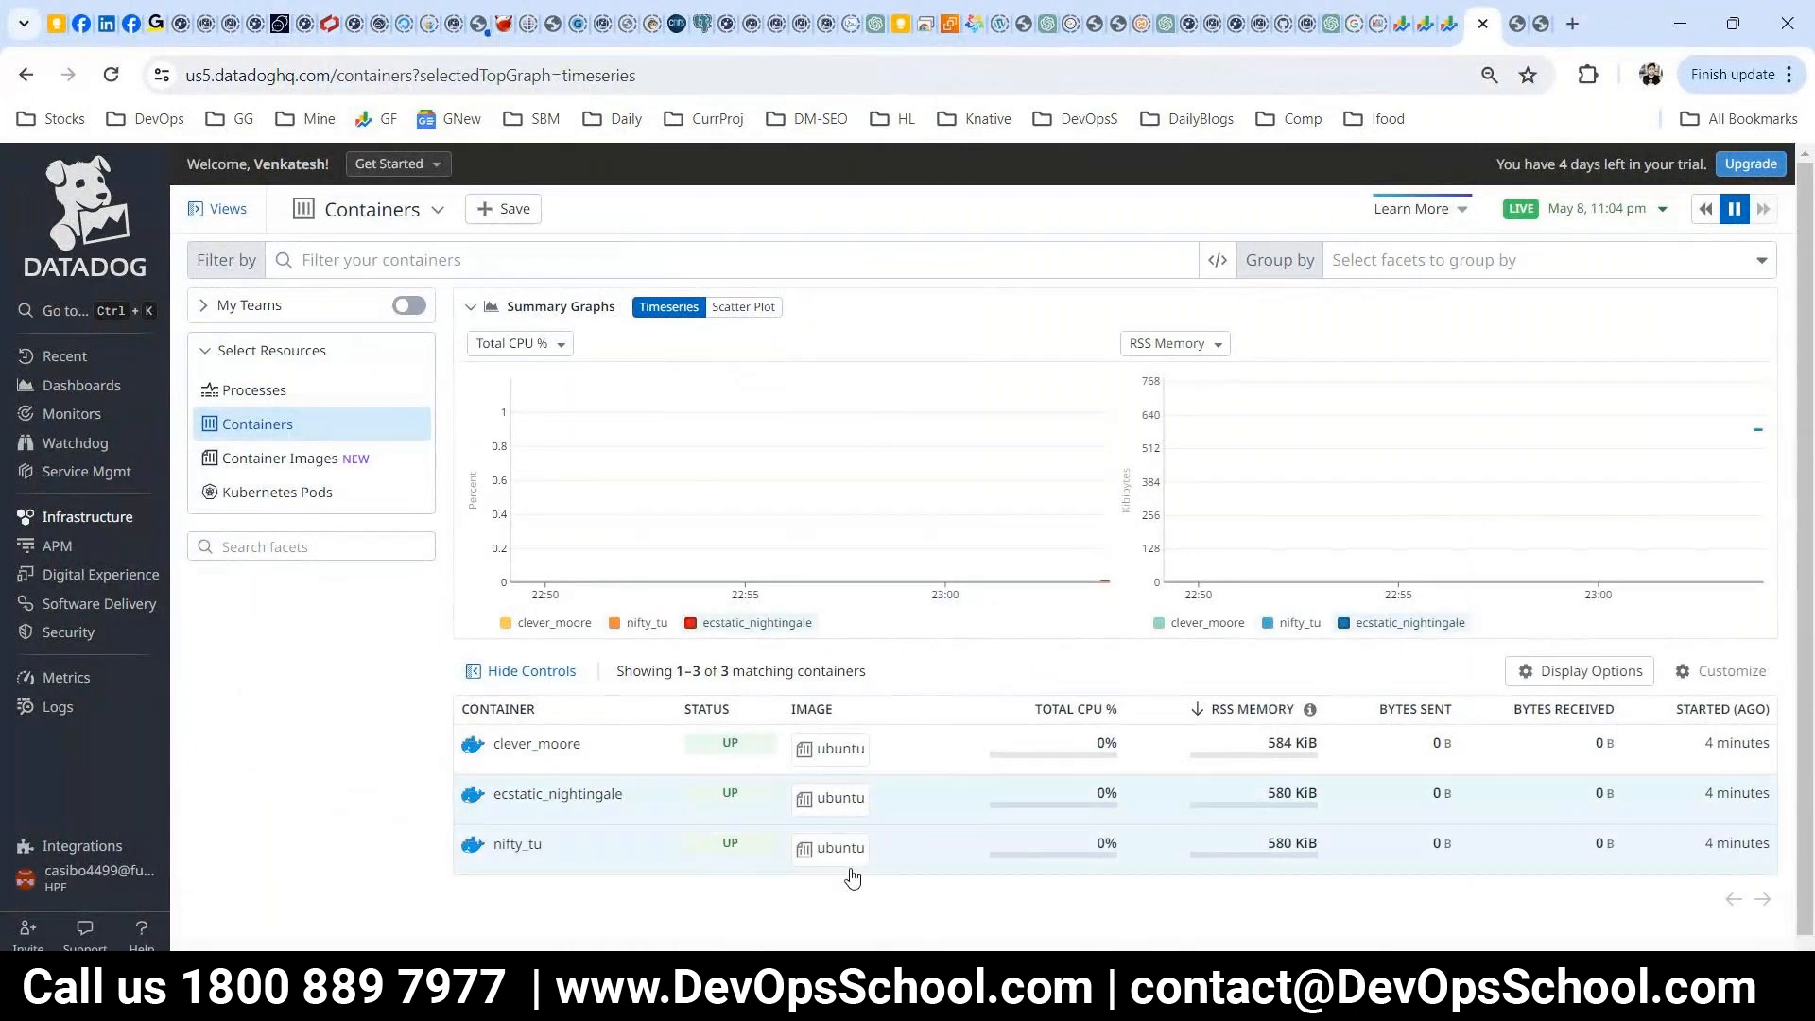
- Open host ip-172-31-6-86 from the Infrastructure List, review its containers, metrics and processes, and close its details
mouse_move(91, 527)
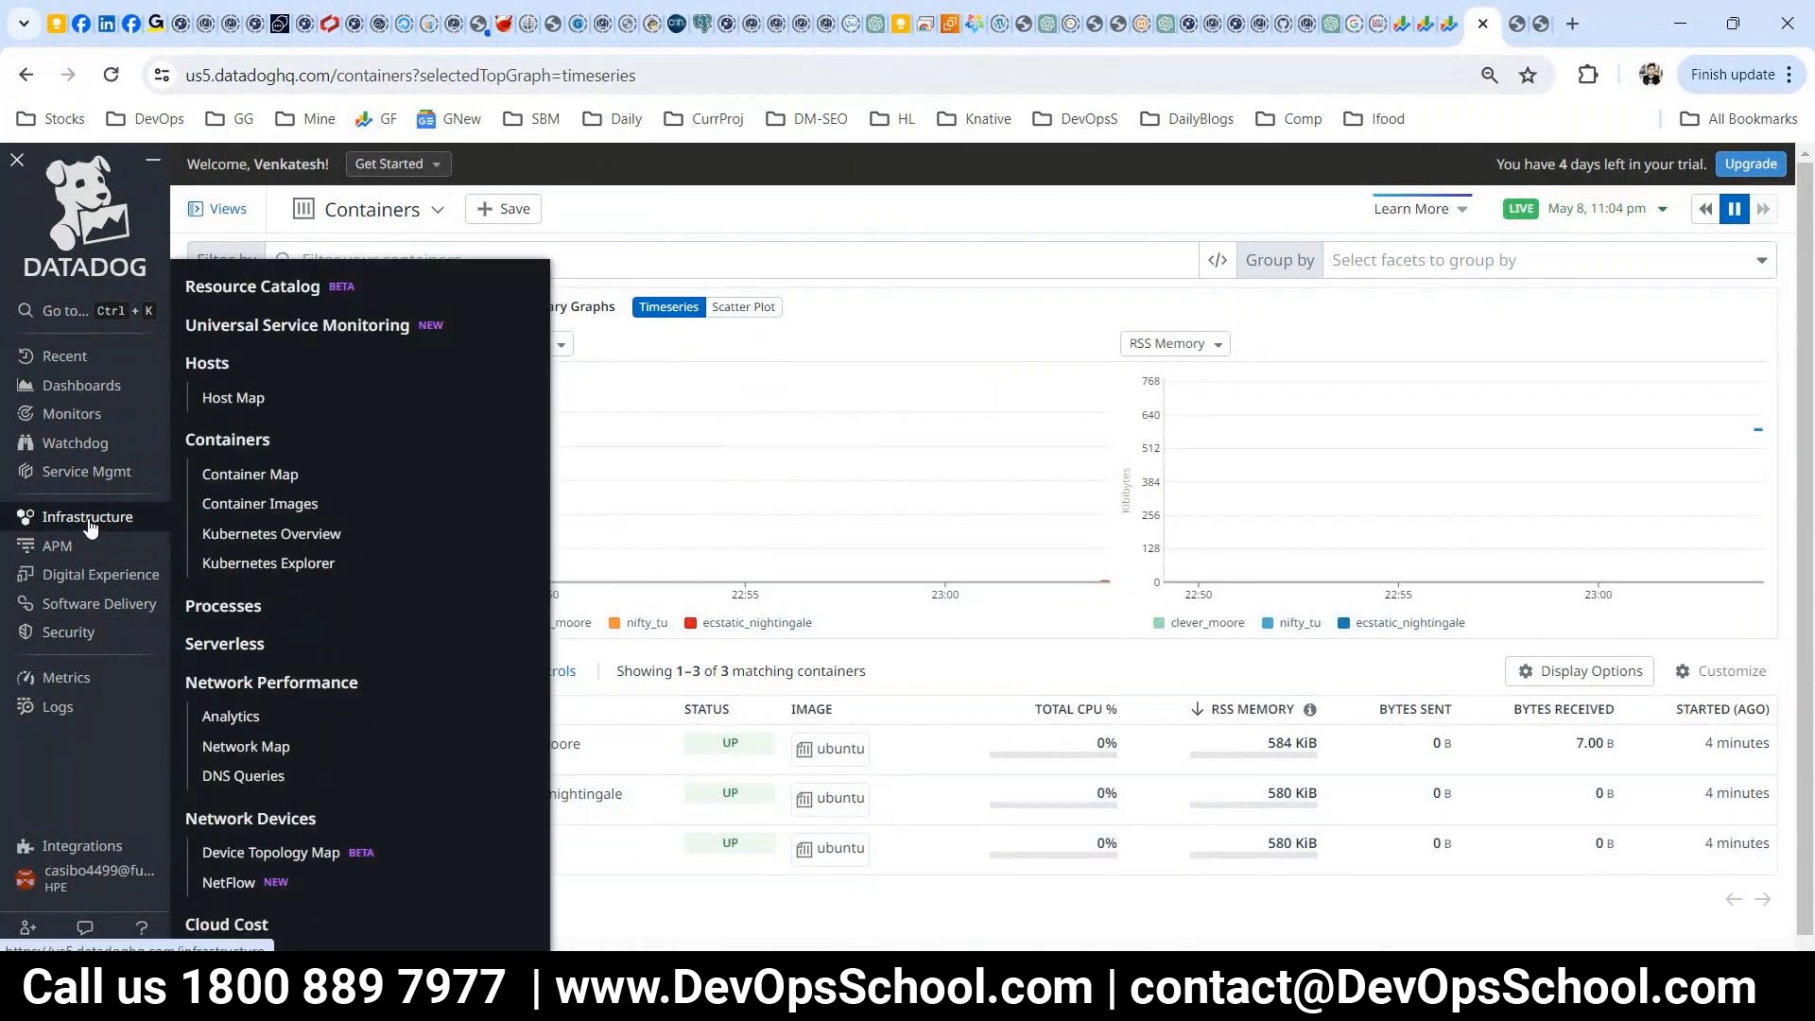
click(210, 363)
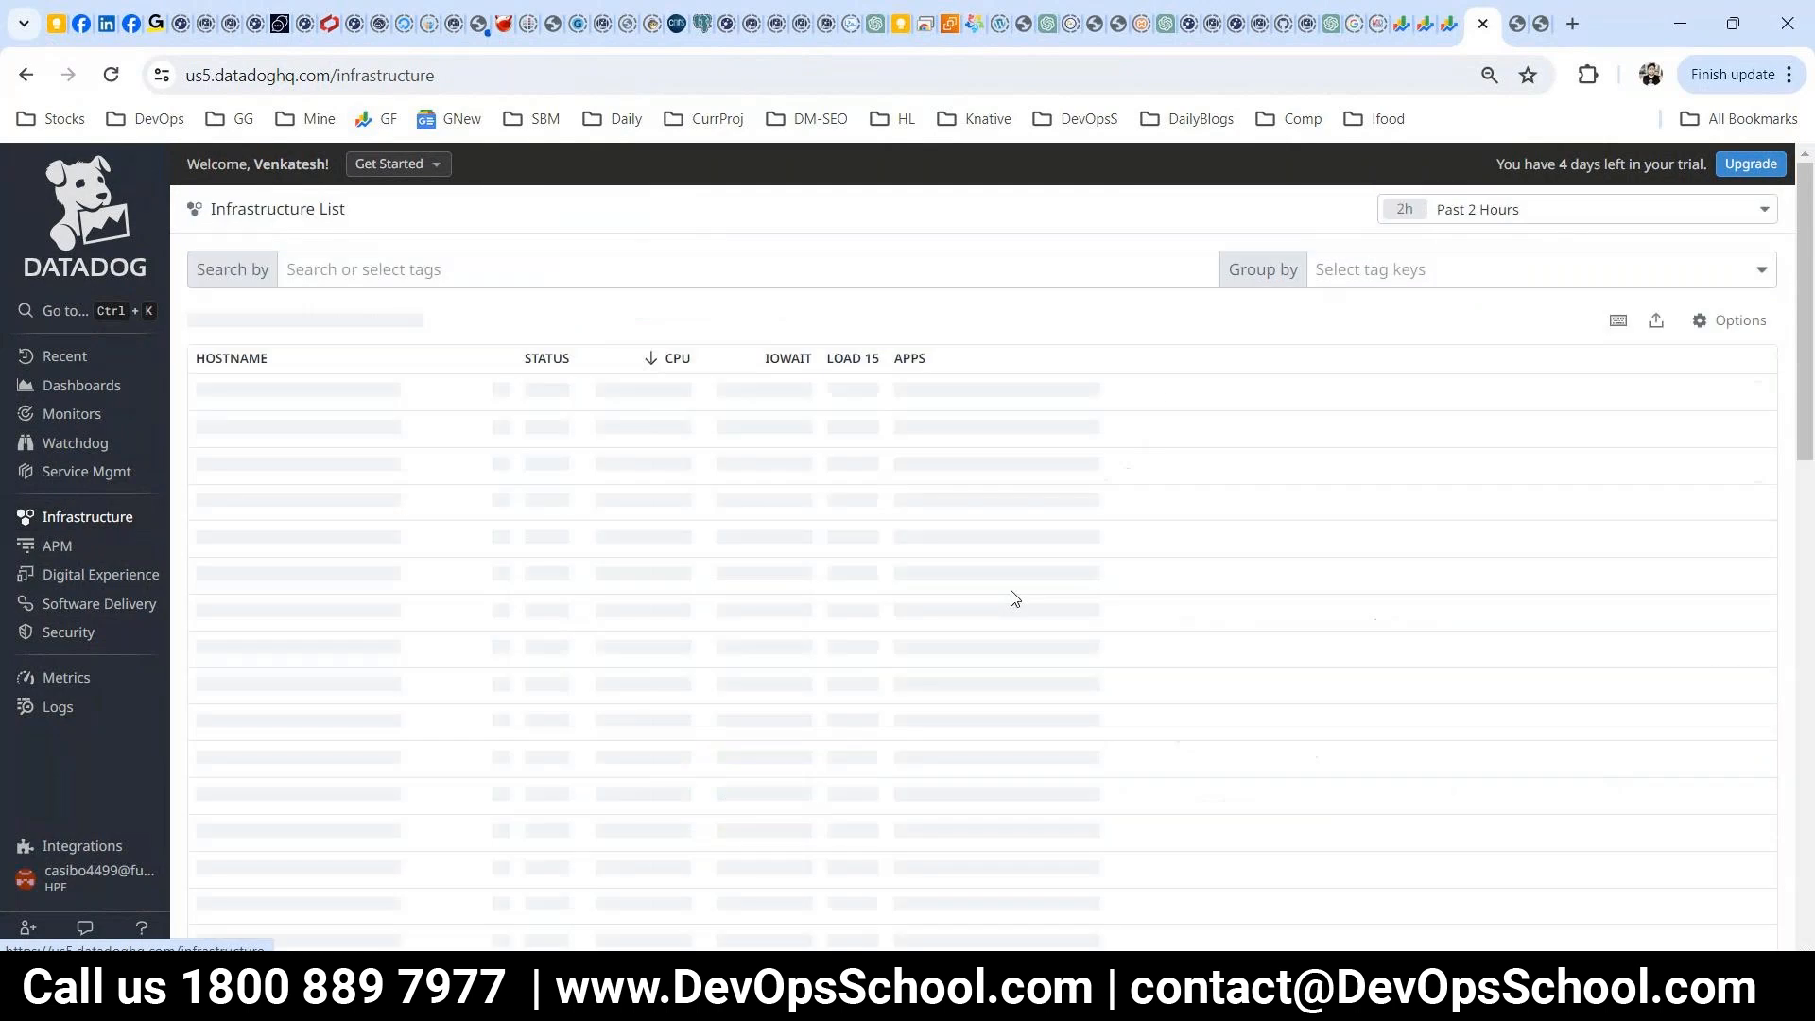
click(241, 397)
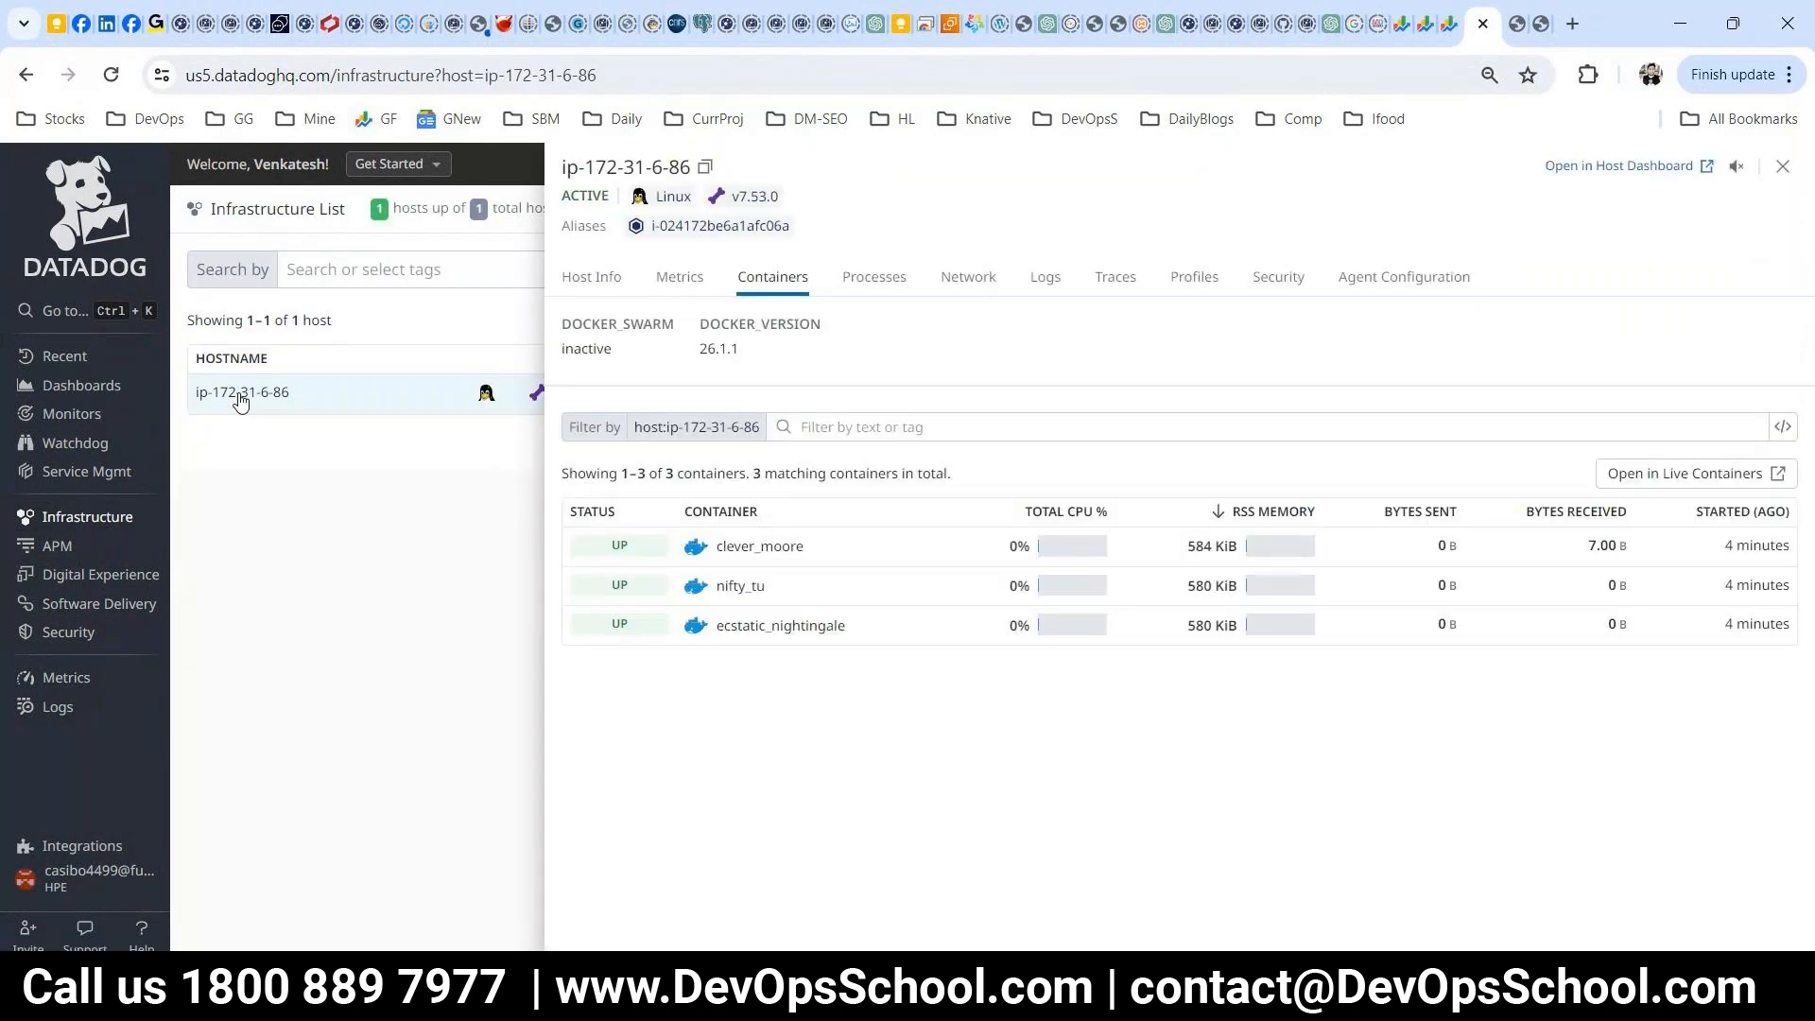
click(680, 277)
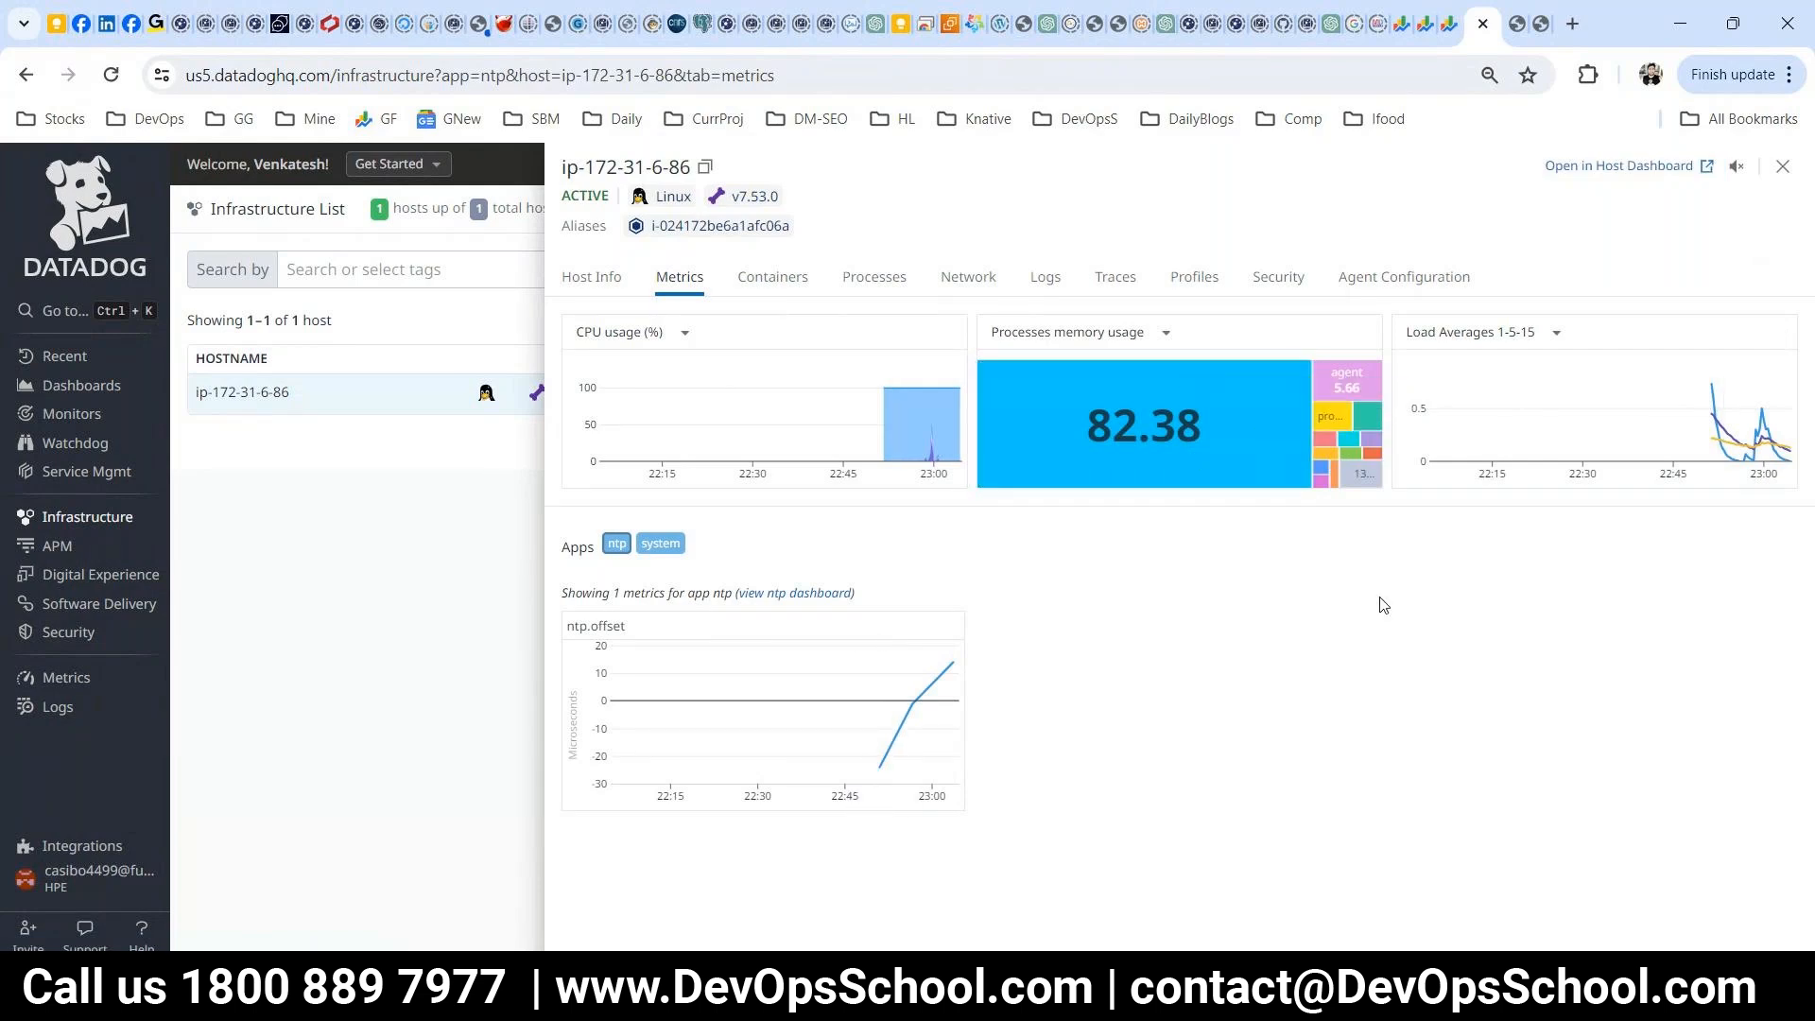
click(771, 279)
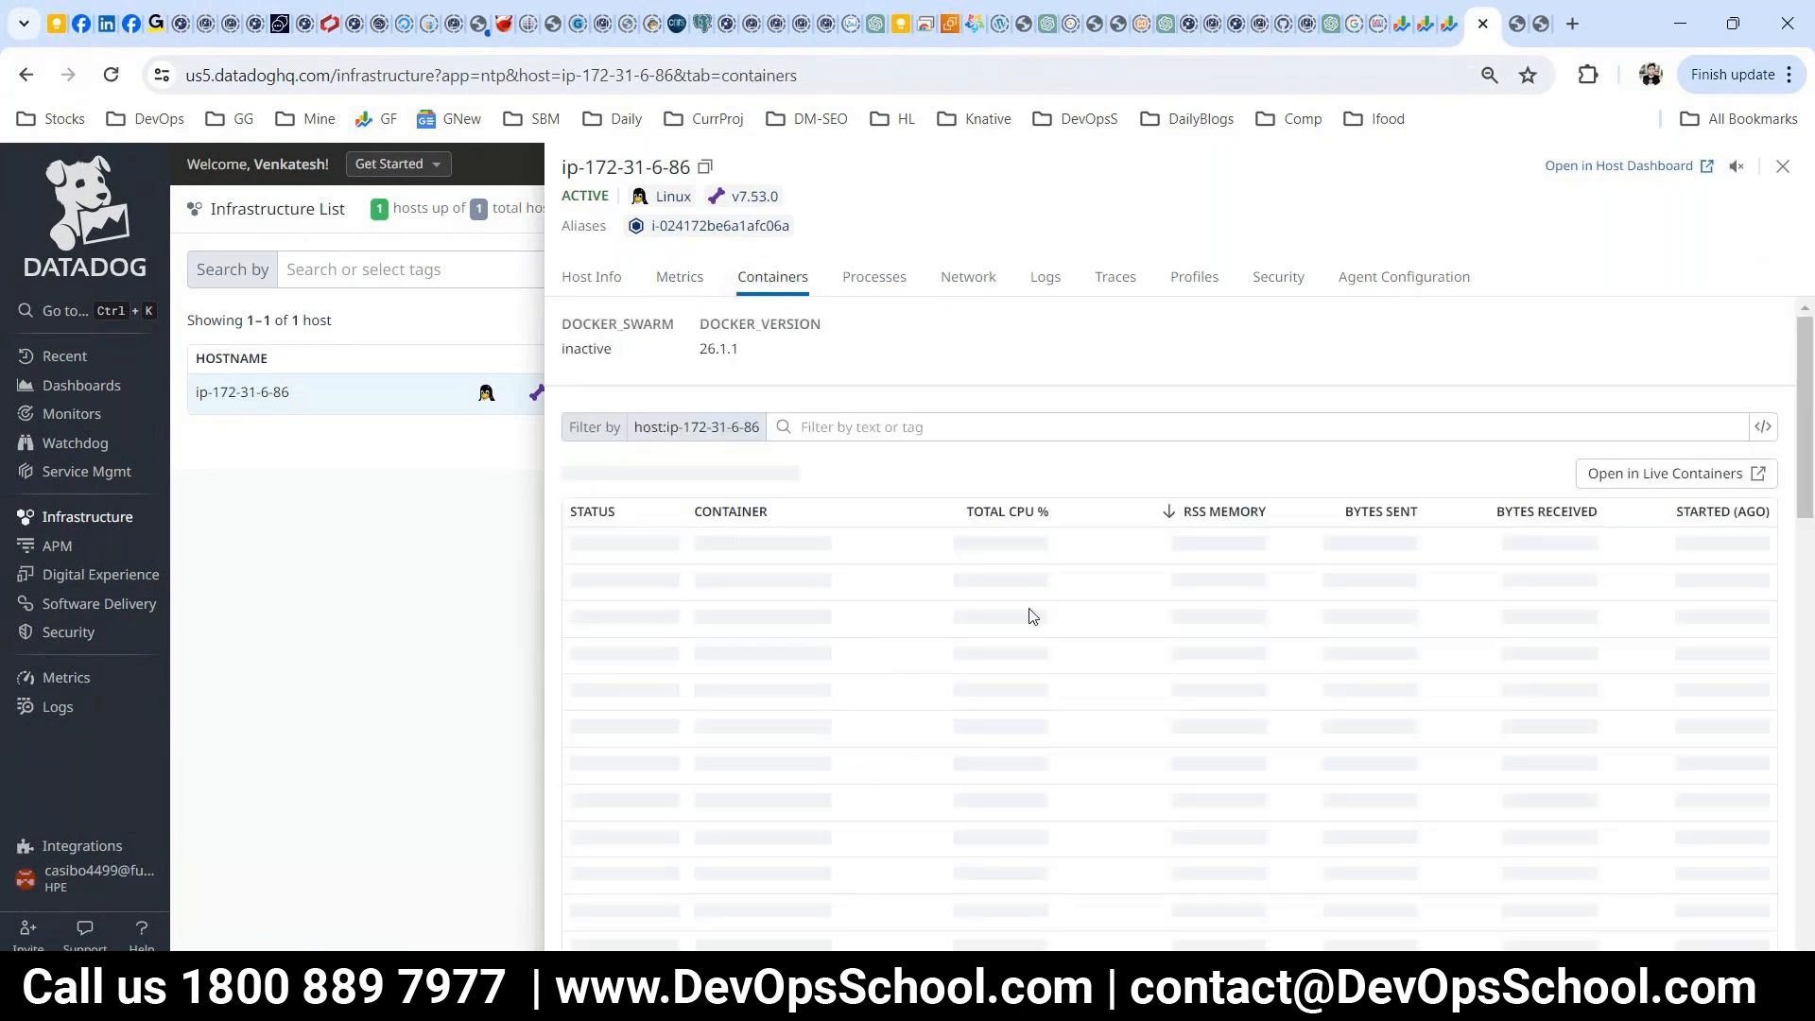
click(873, 277)
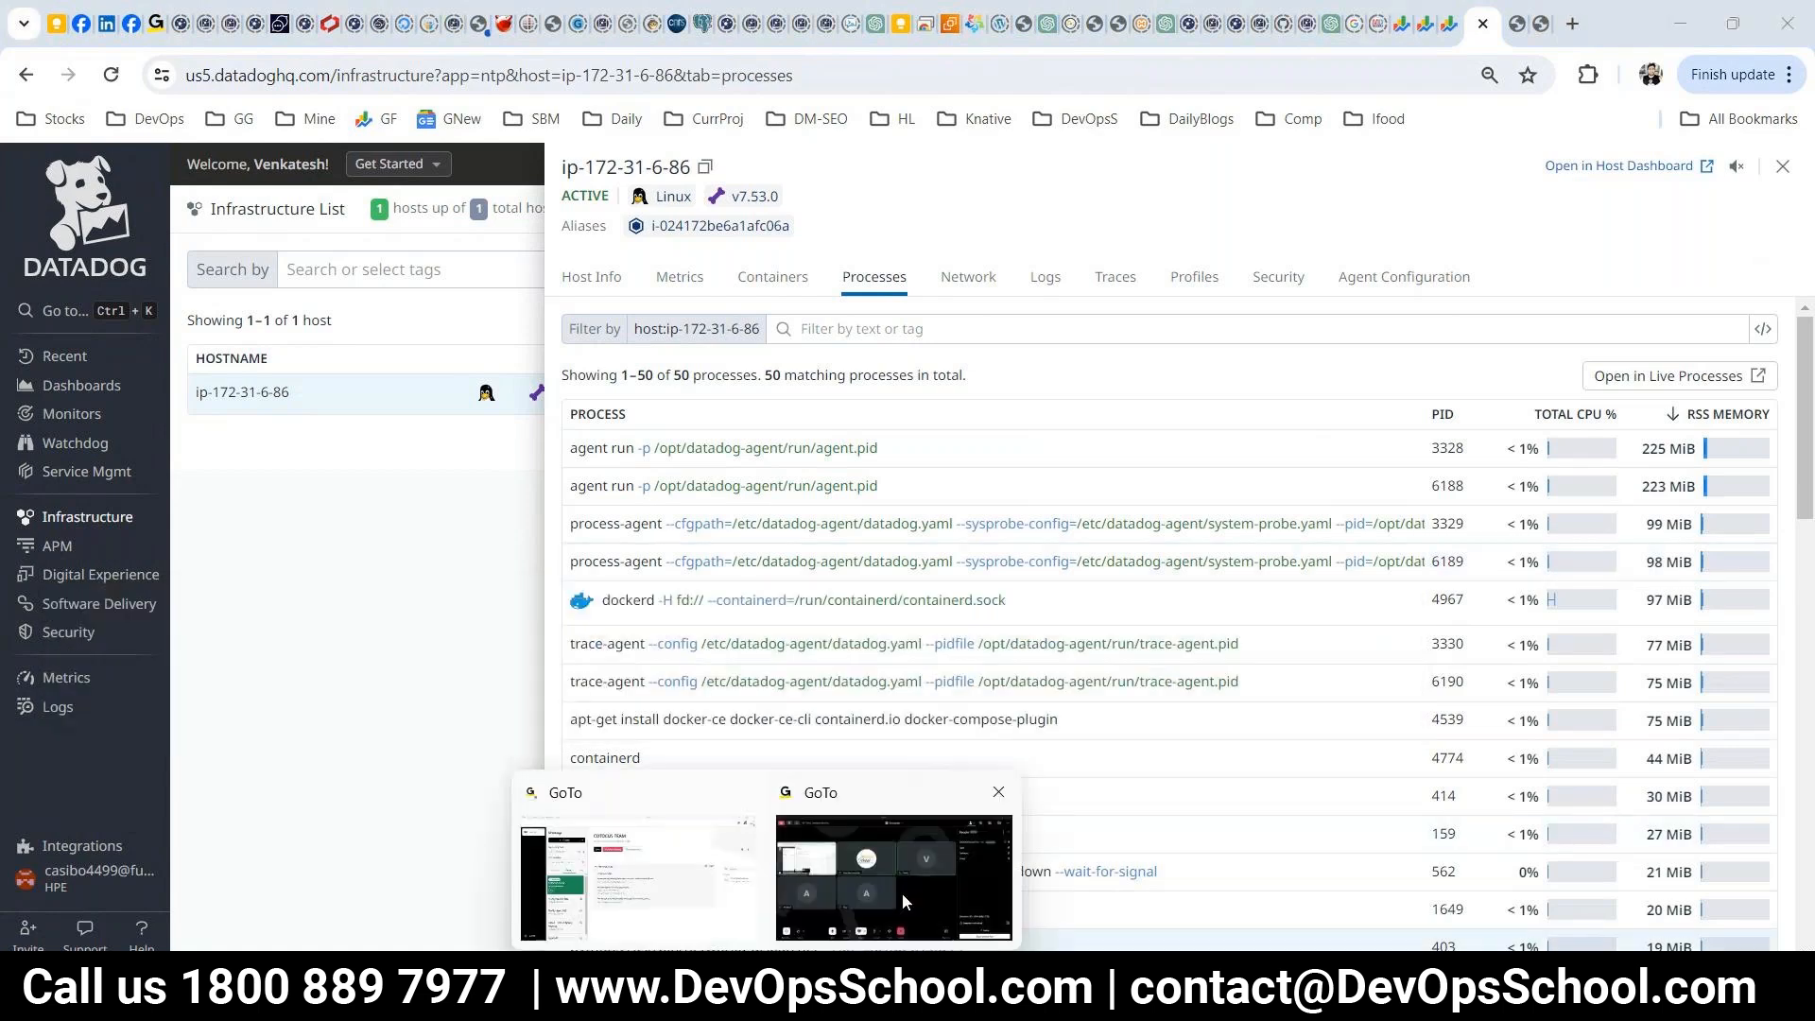
click(902, 893)
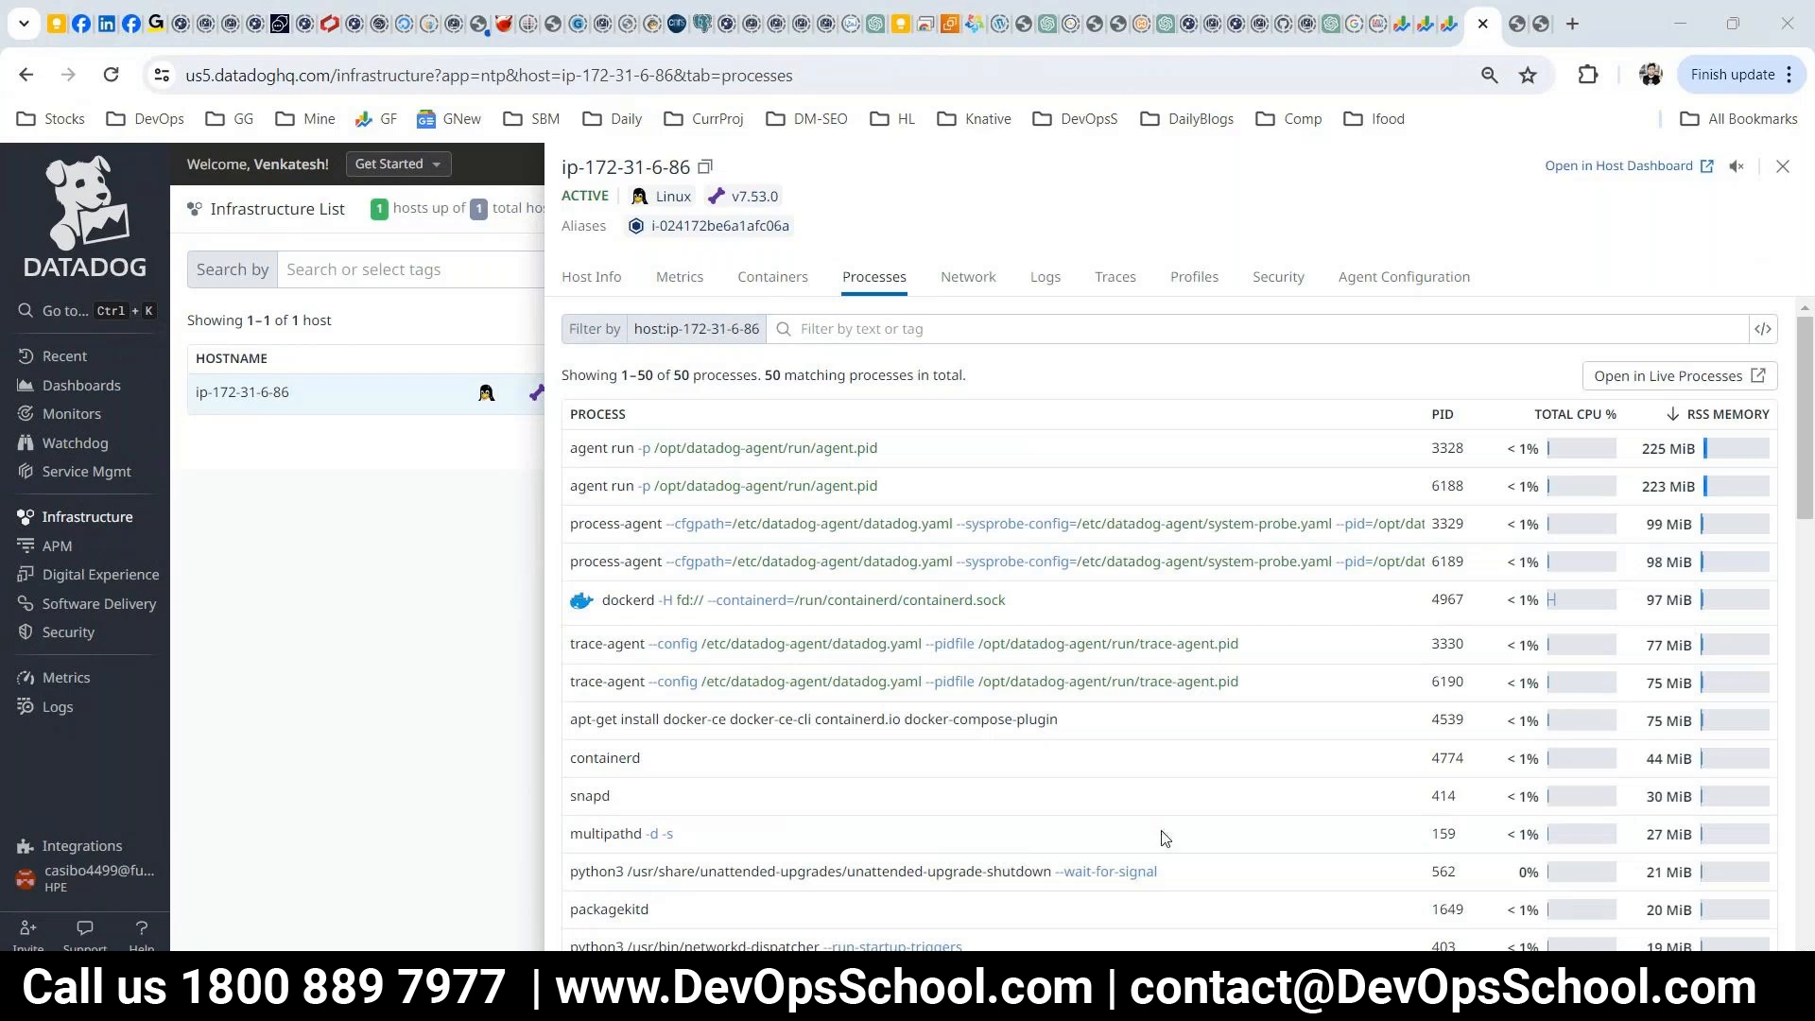
mouse_move(1136, 889)
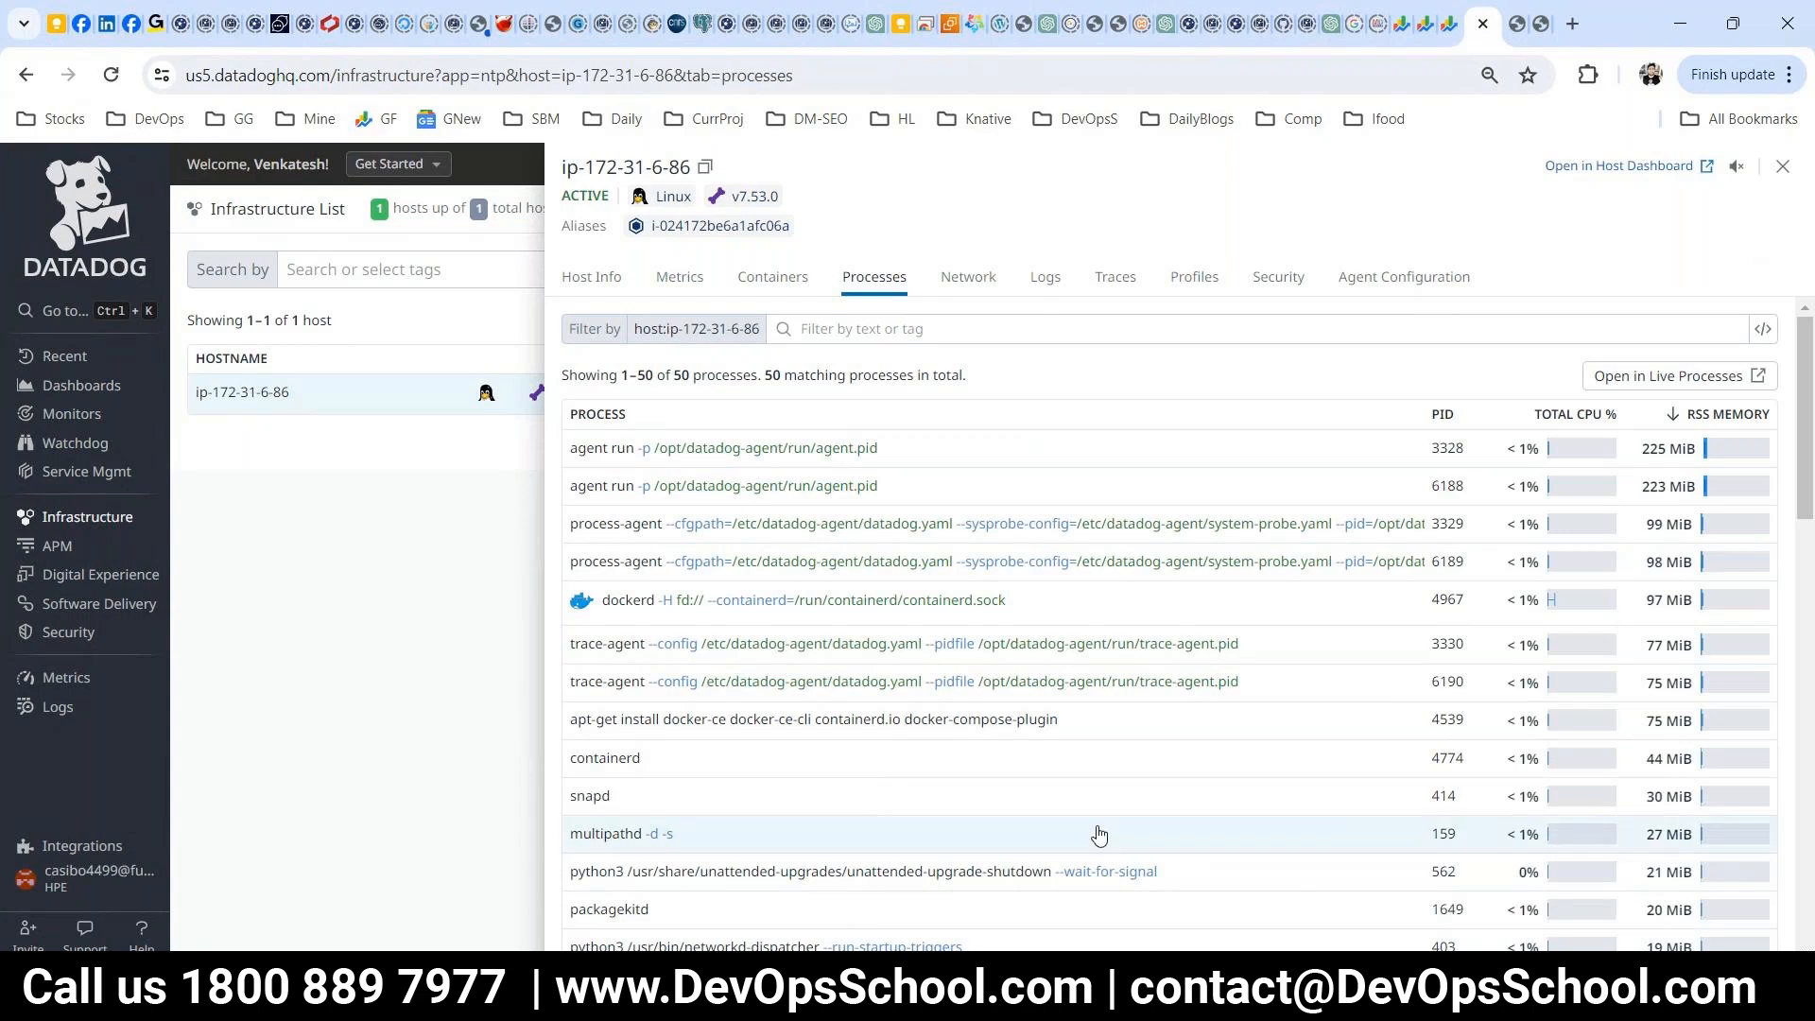
click(535, 700)
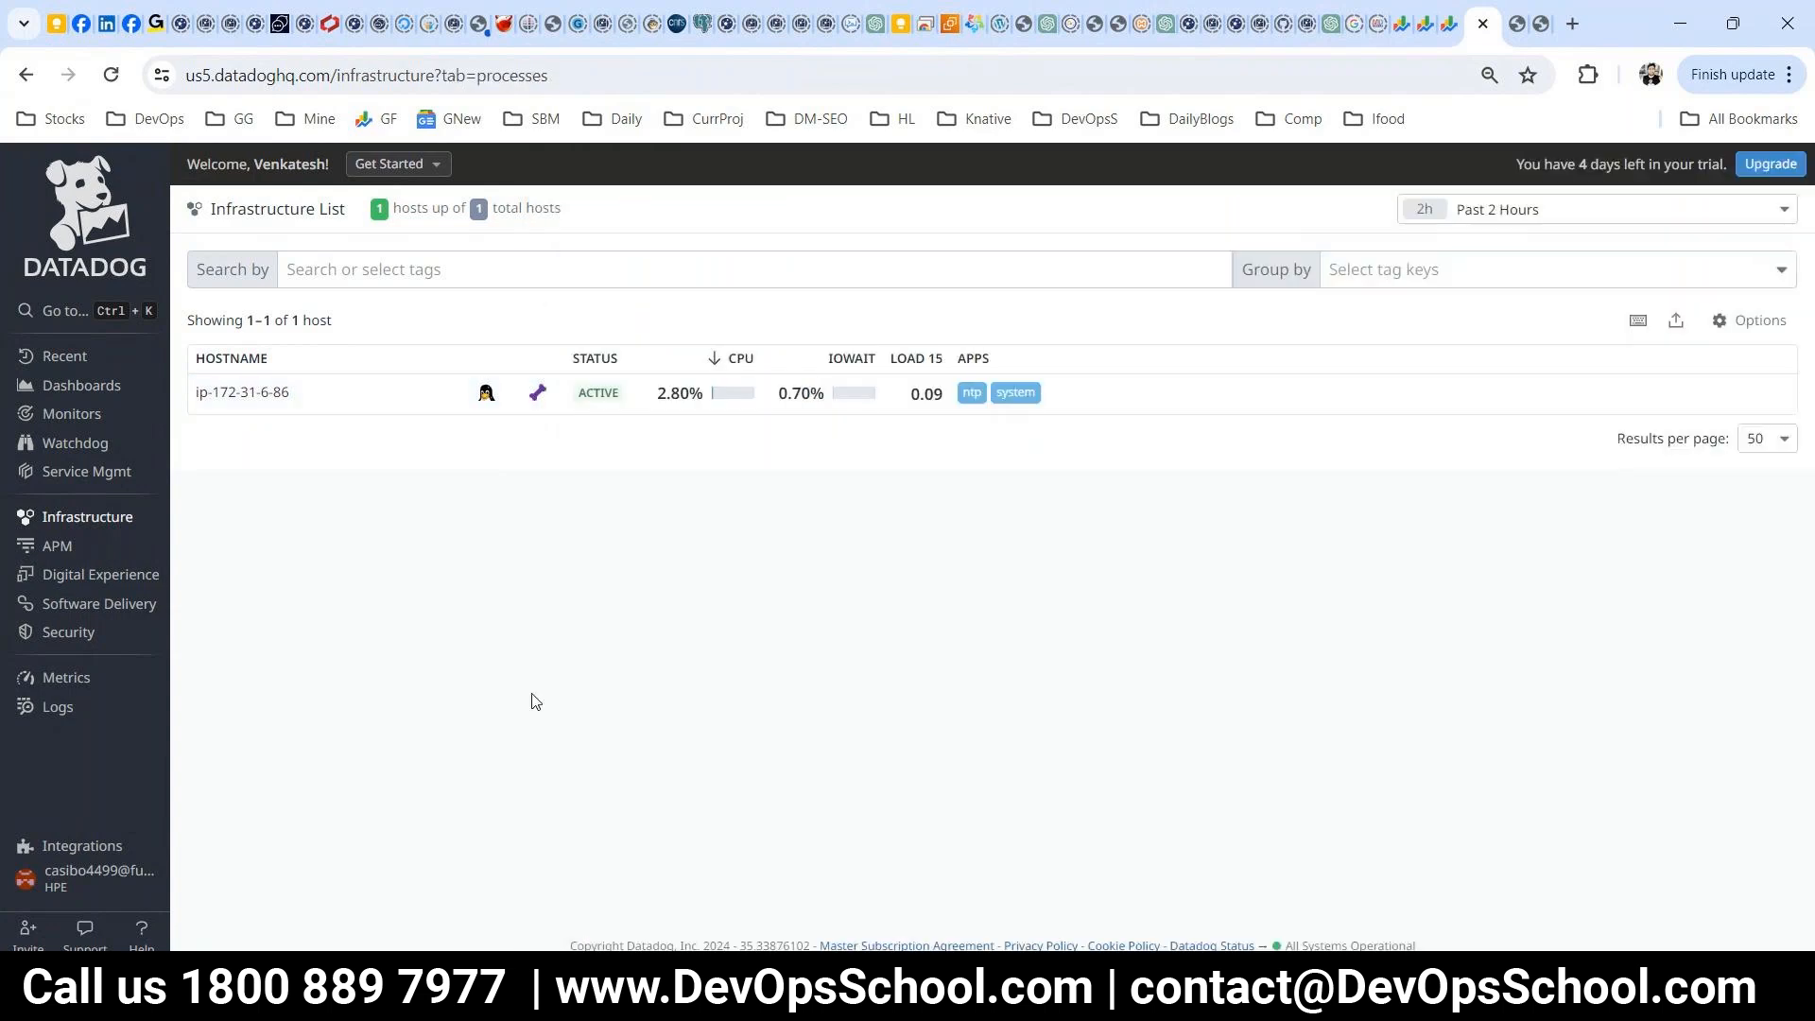
- Switch to Paint, circle the cloud in red, draw a red arrow from it to the server box, and undo the arrow
click(1301, 990)
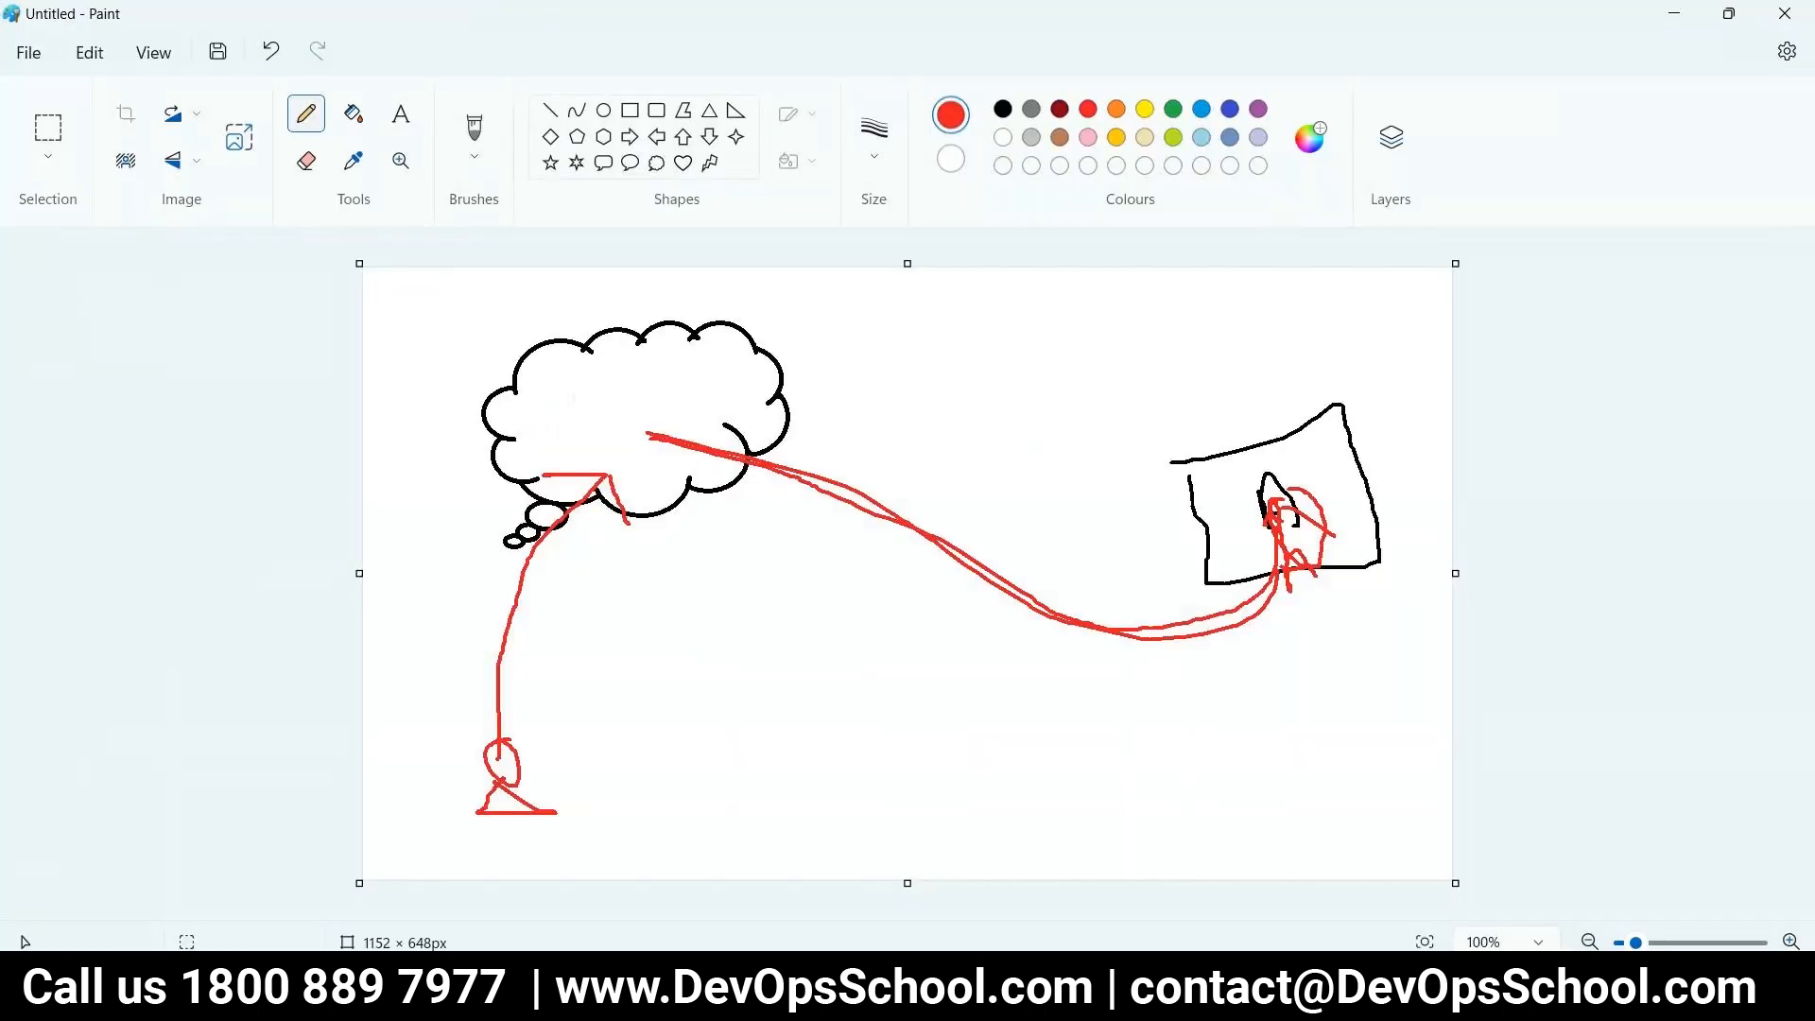
mouse_move(597, 337)
mouse_down()
mouse_move(507, 350)
mouse_move(534, 522)
mouse_move(811, 478)
mouse_move(613, 304)
mouse_up()
mouse_move(641, 437)
mouse_down()
mouse_move(1218, 409)
mouse_move(1291, 452)
mouse_up()
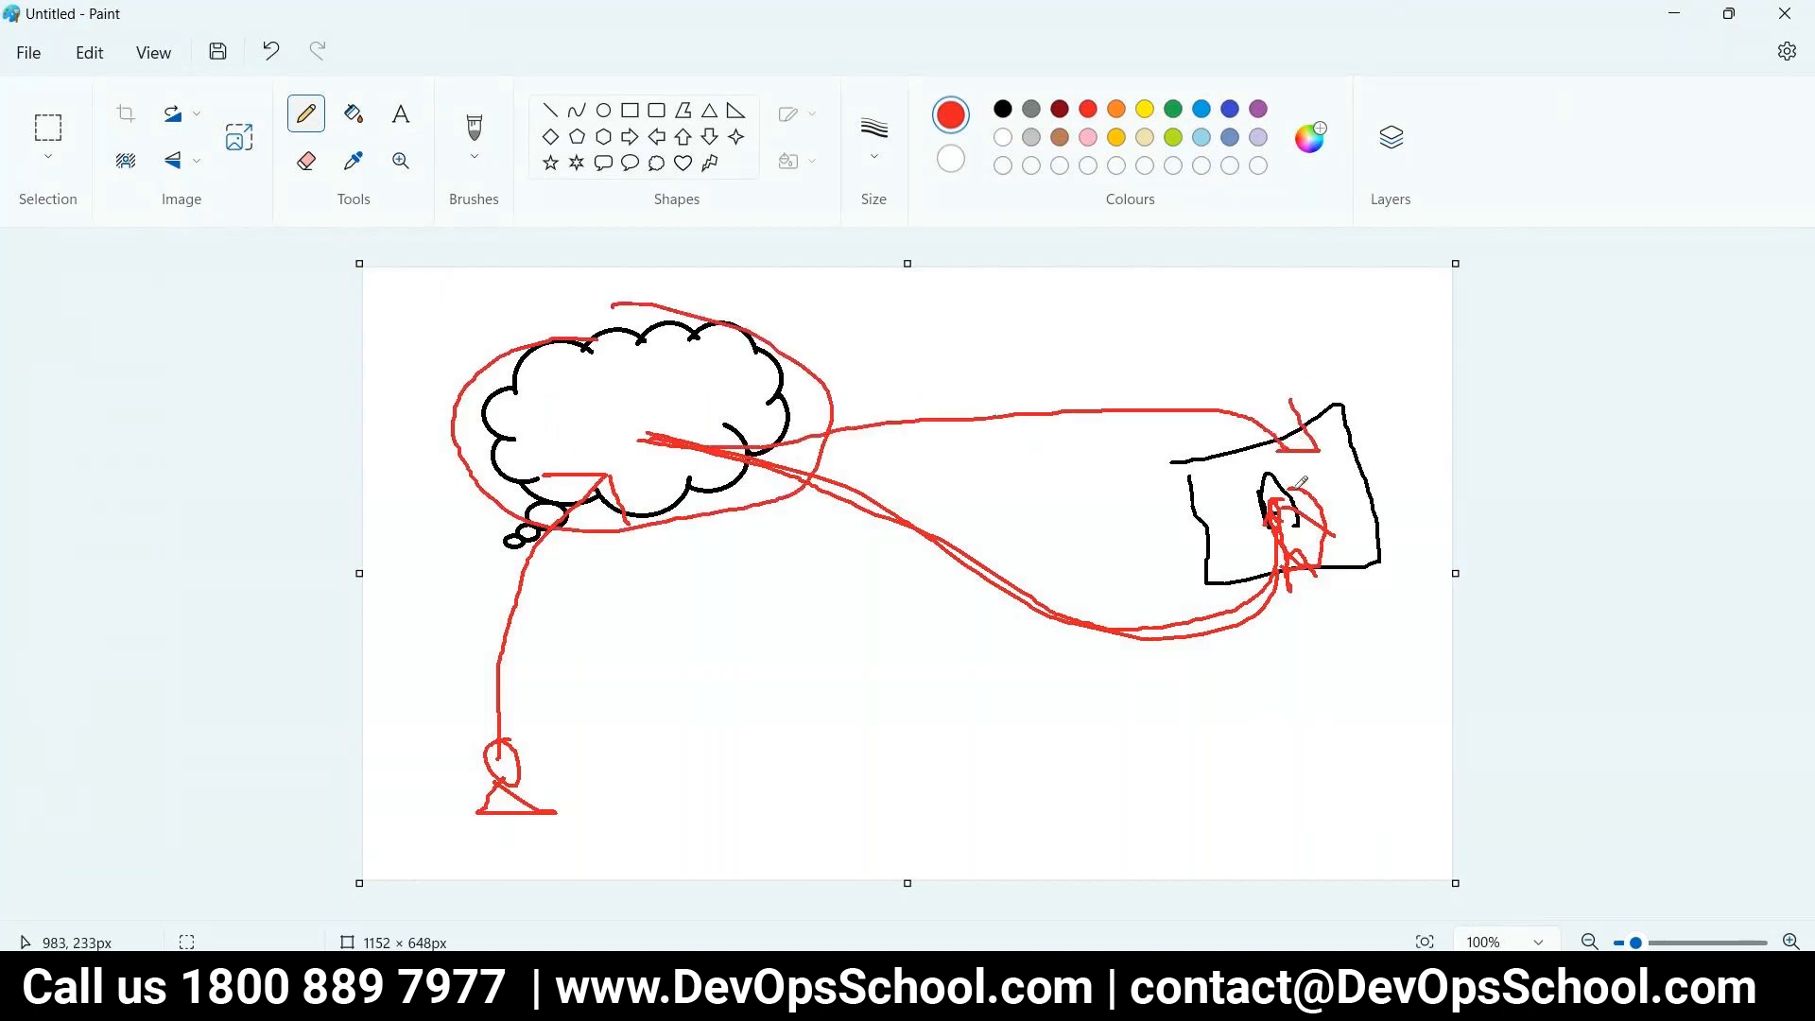
key(ctrl+z)
key(ctrl+z)
- Add red strokes inside the server box, a red arrow to the cloud and circles around the stick figure, and return to Datadog
mouse_move(1279, 544)
mouse_down()
mouse_move(1310, 529)
mouse_move(1291, 567)
mouse_move(1323, 563)
mouse_move(1272, 473)
mouse_move(1329, 483)
mouse_up()
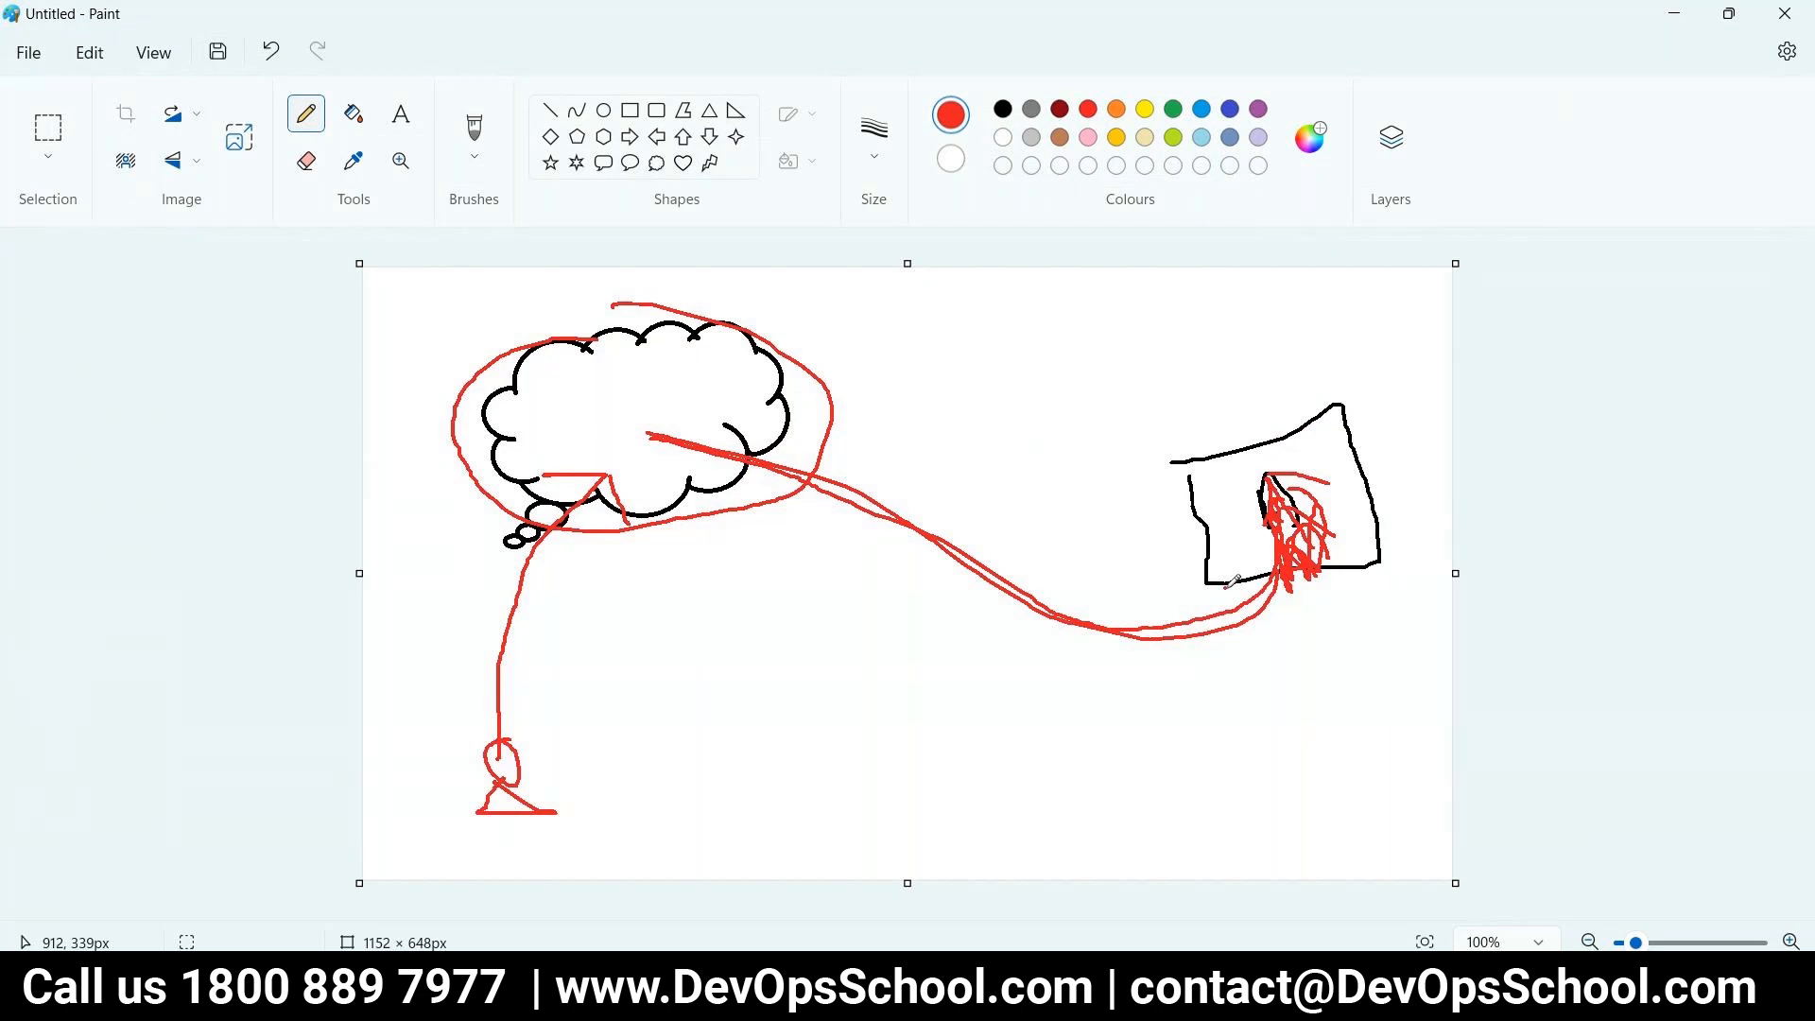
mouse_move(1258, 586)
mouse_down()
mouse_move(1016, 575)
mouse_move(631, 444)
mouse_move(622, 515)
mouse_move(620, 457)
mouse_move(652, 458)
mouse_up()
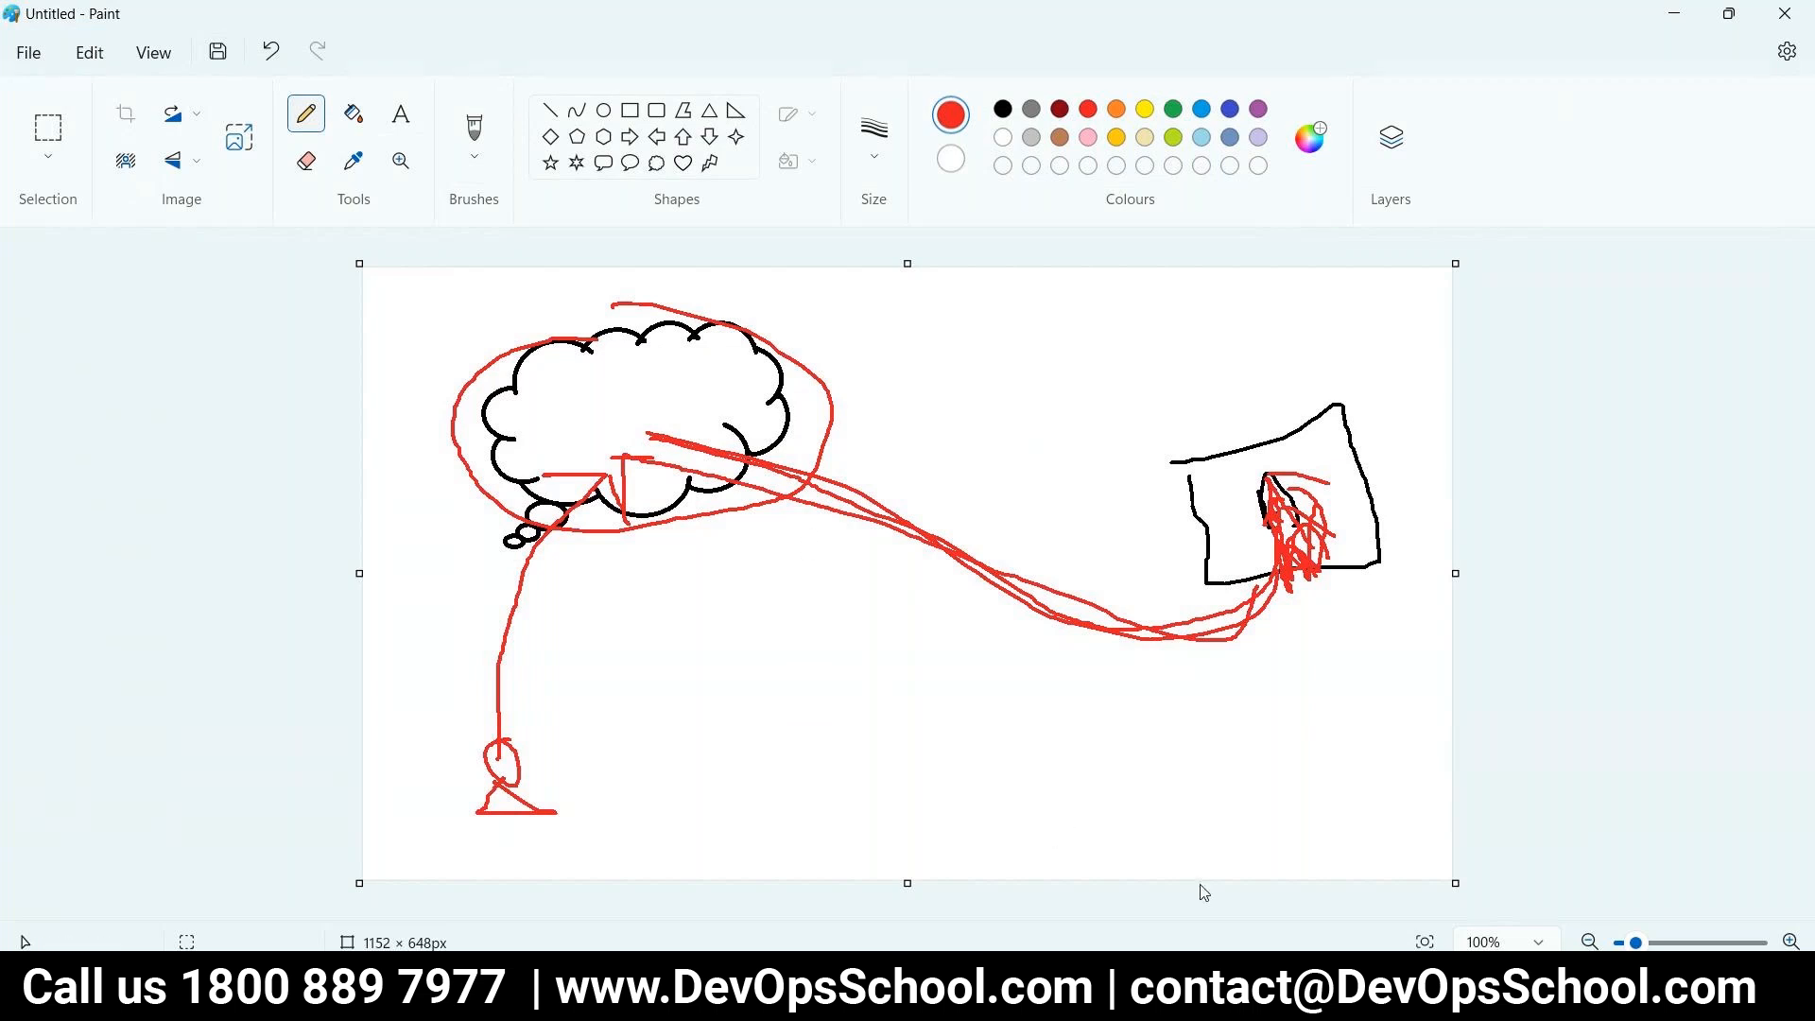
mouse_move(550, 720)
mouse_down()
mouse_move(456, 756)
mouse_move(511, 832)
mouse_move(537, 723)
mouse_up()
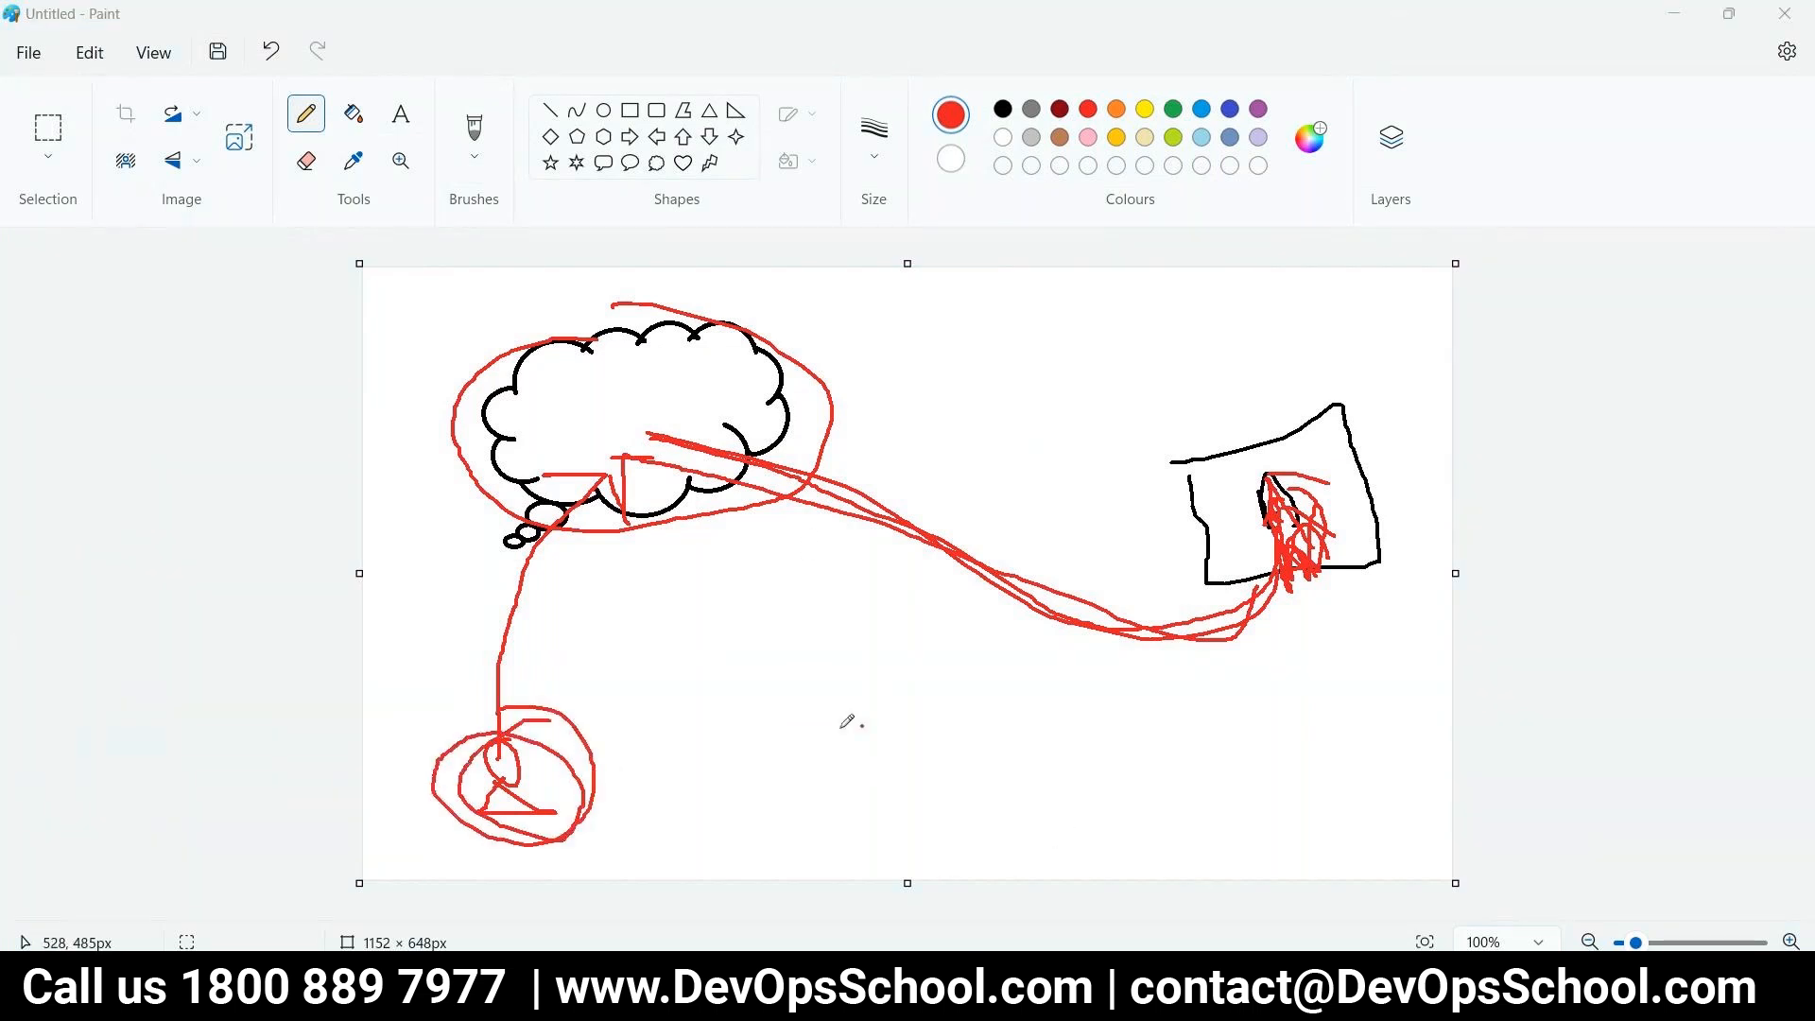
key(alt+Tab)
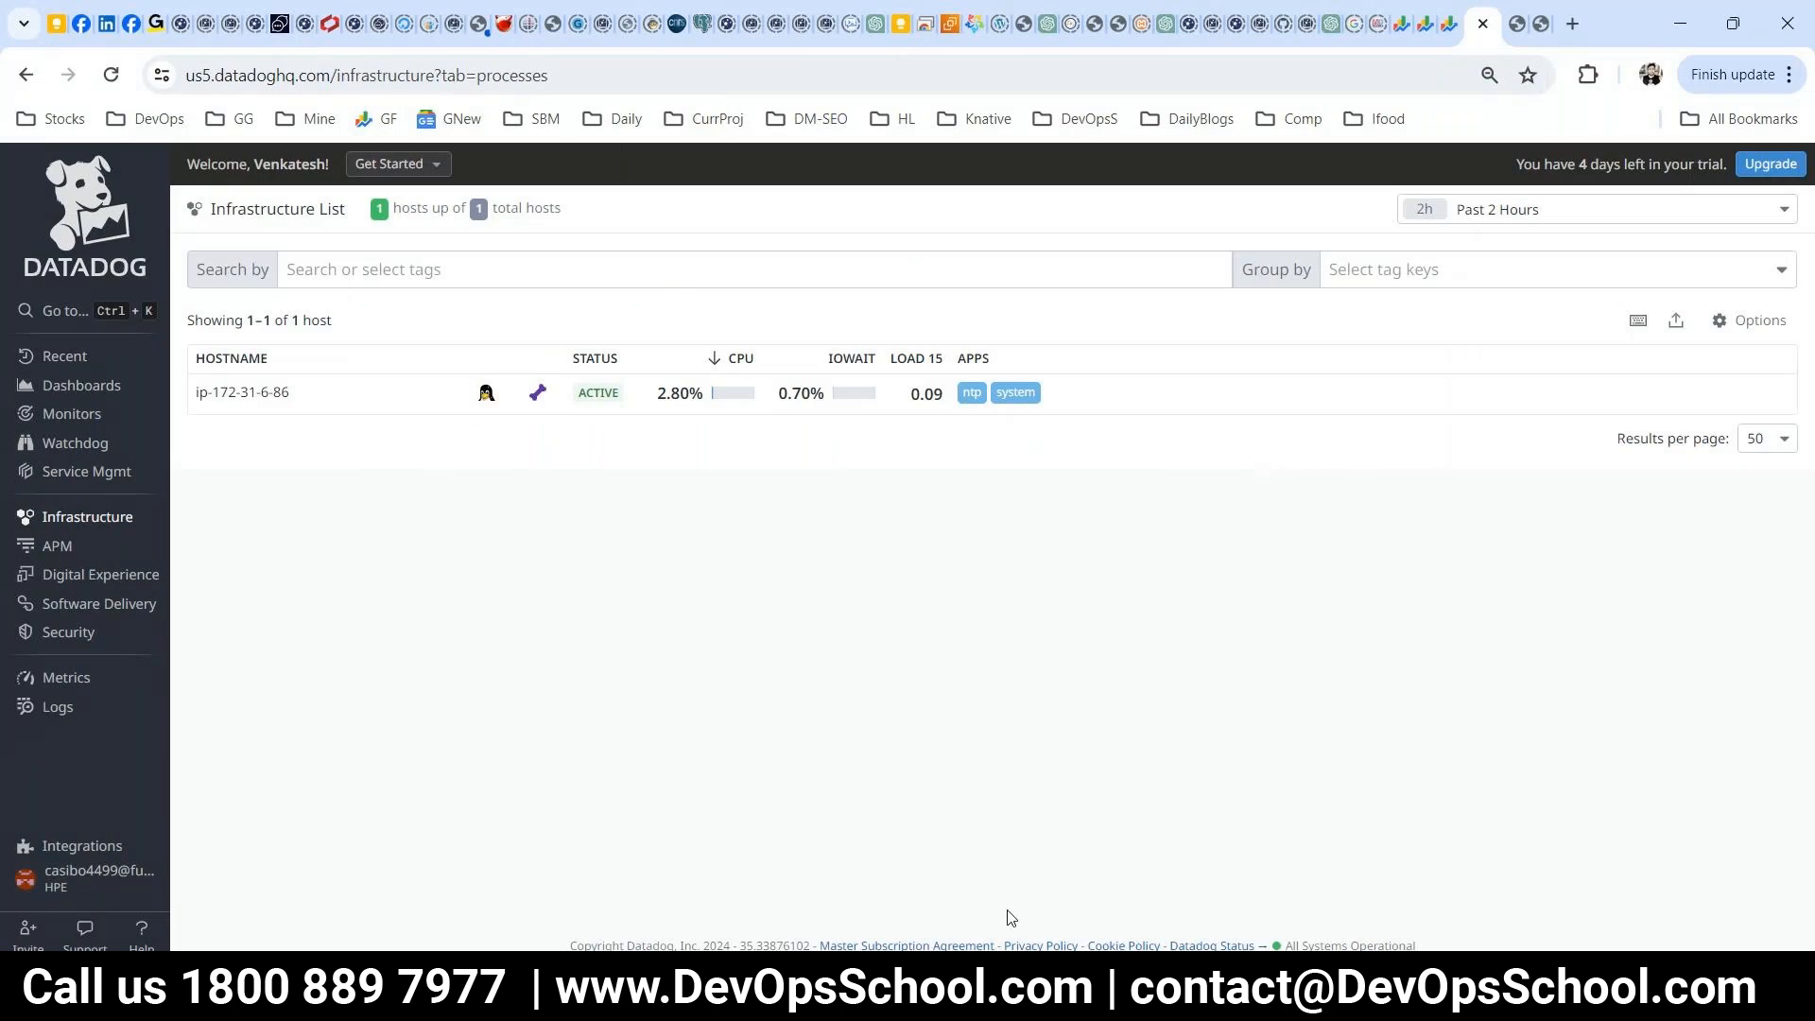
click(770, 988)
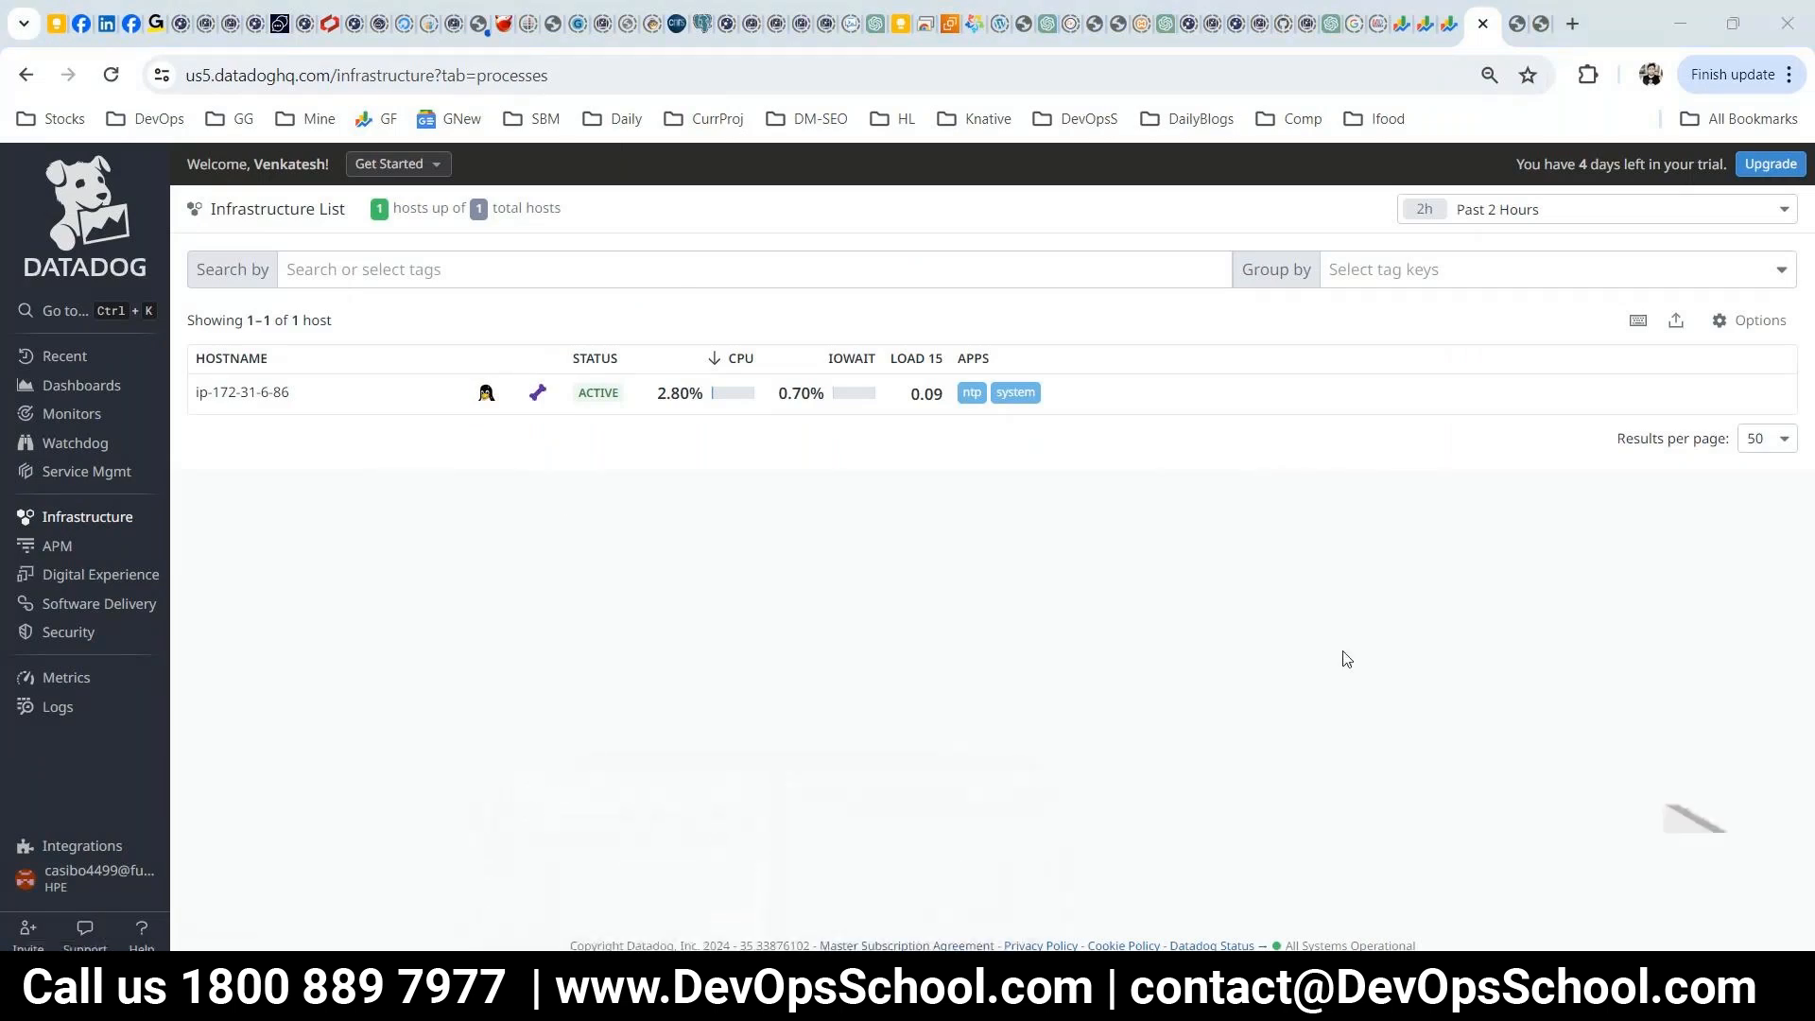
- Switch to the Datadog notes in Notepad and highlight Metrices, followed by Trace, in the observability line
click(672, 498)
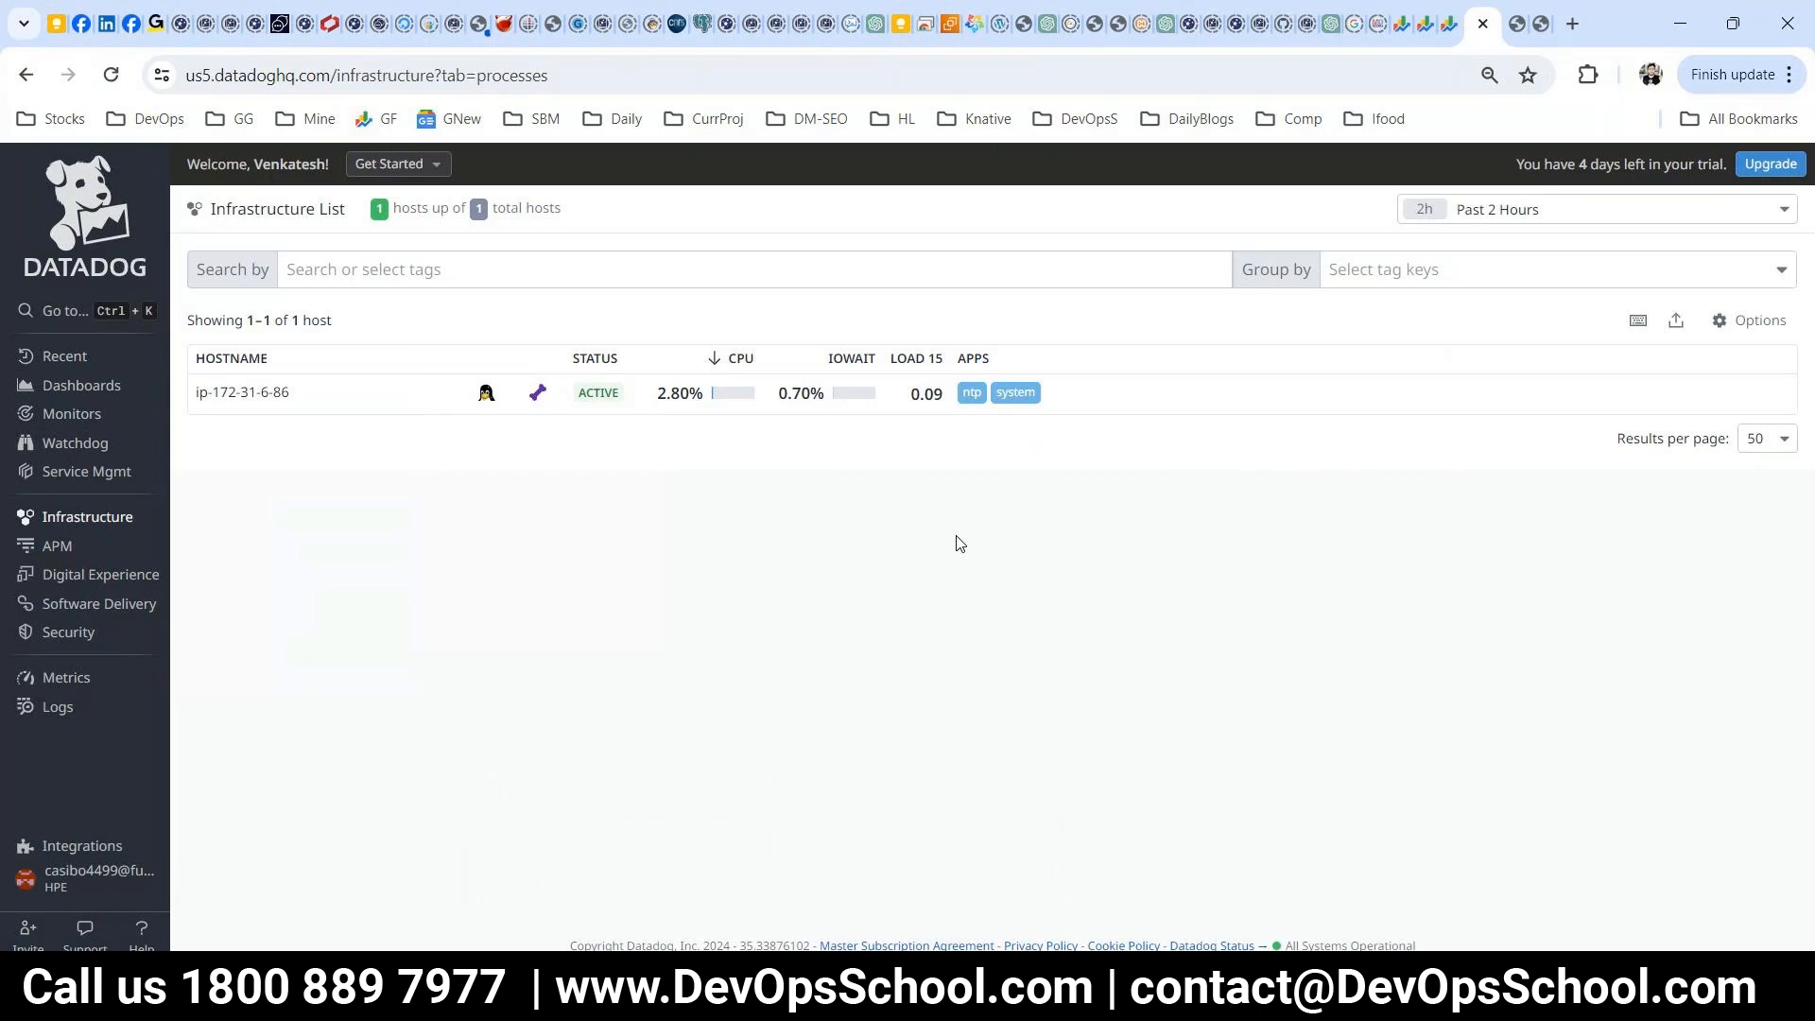
mouse_move(69, 517)
click(610, 988)
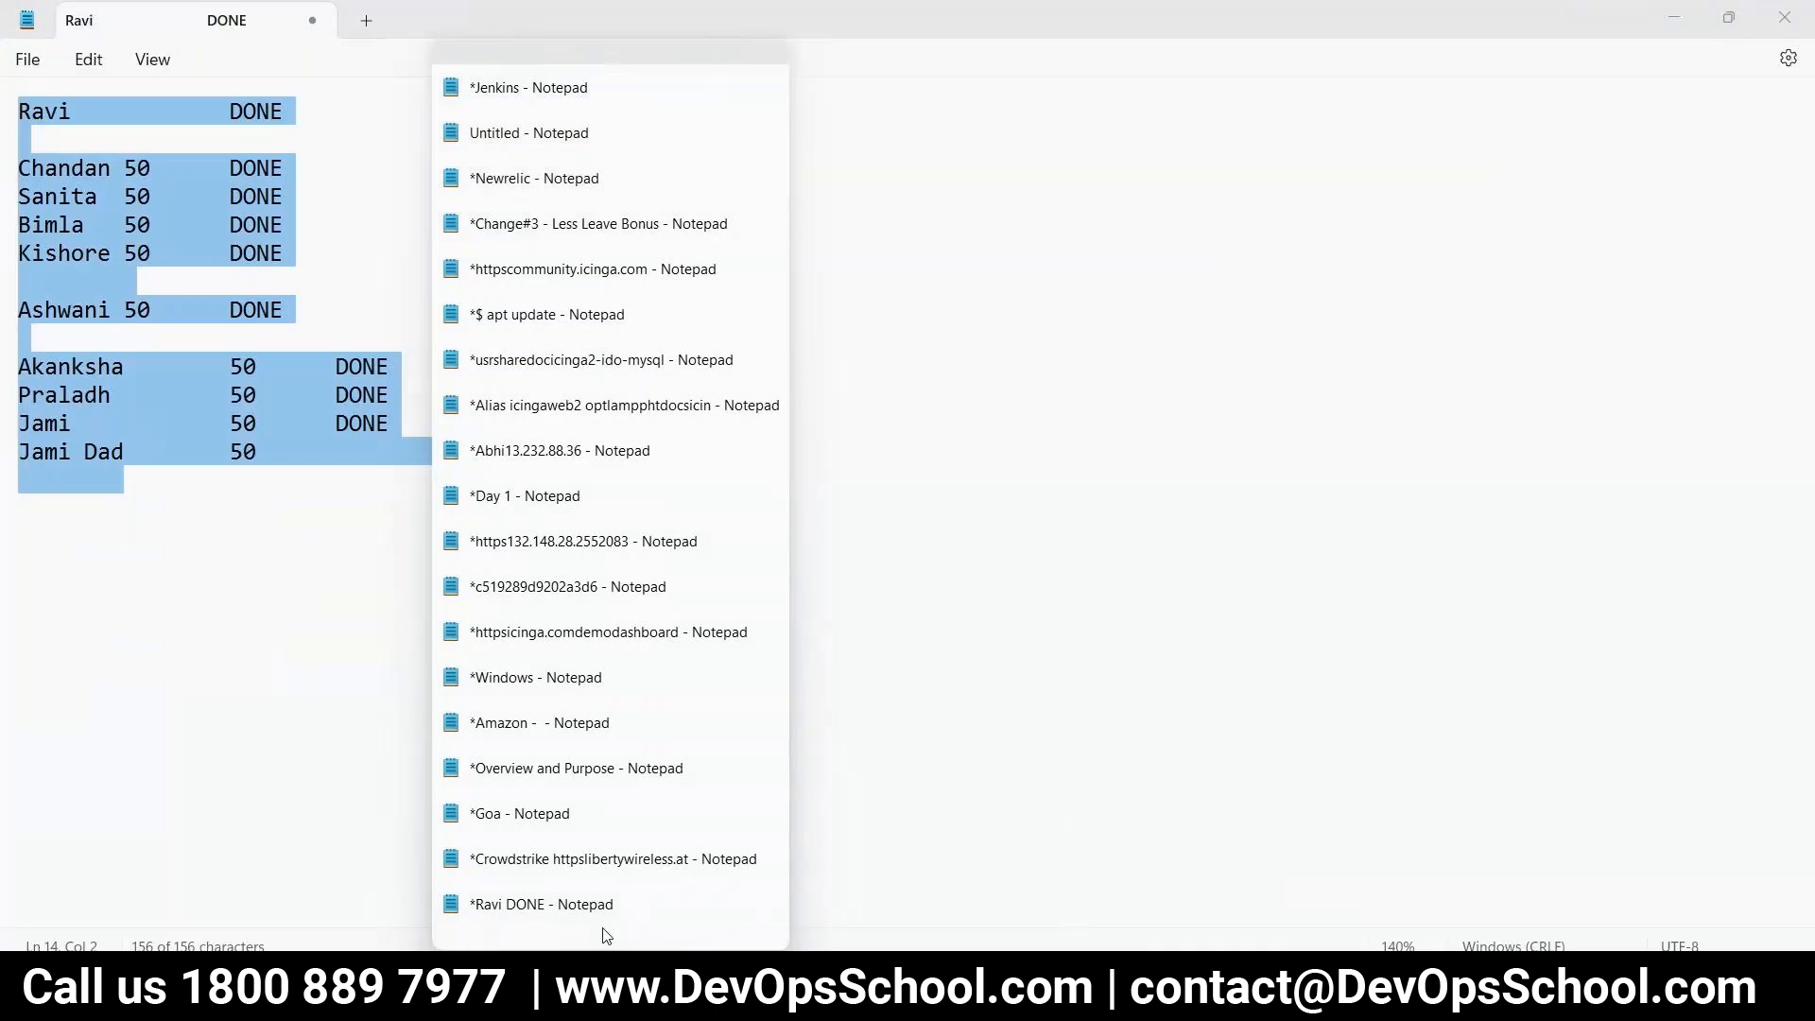
scroll(592, 944, down, 1)
click(563, 920)
click(89, 329)
drag(216, 380, 88, 368)
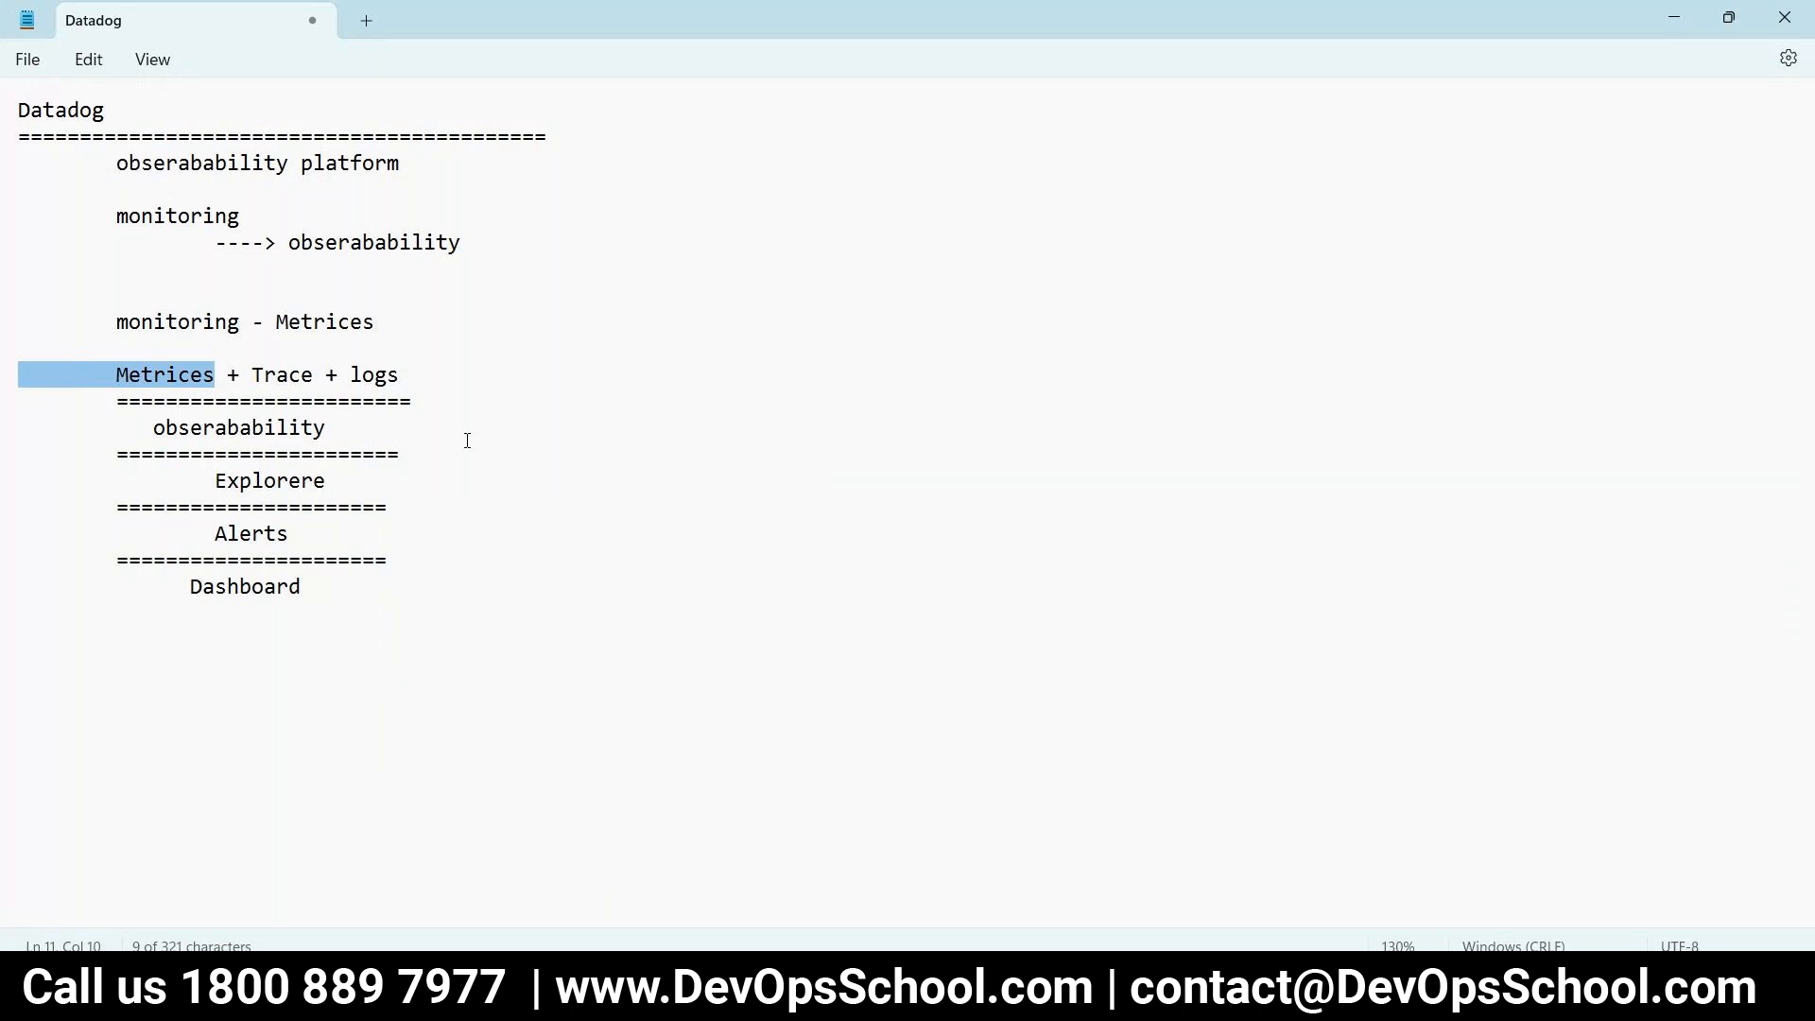
click(244, 376)
double_click(265, 378)
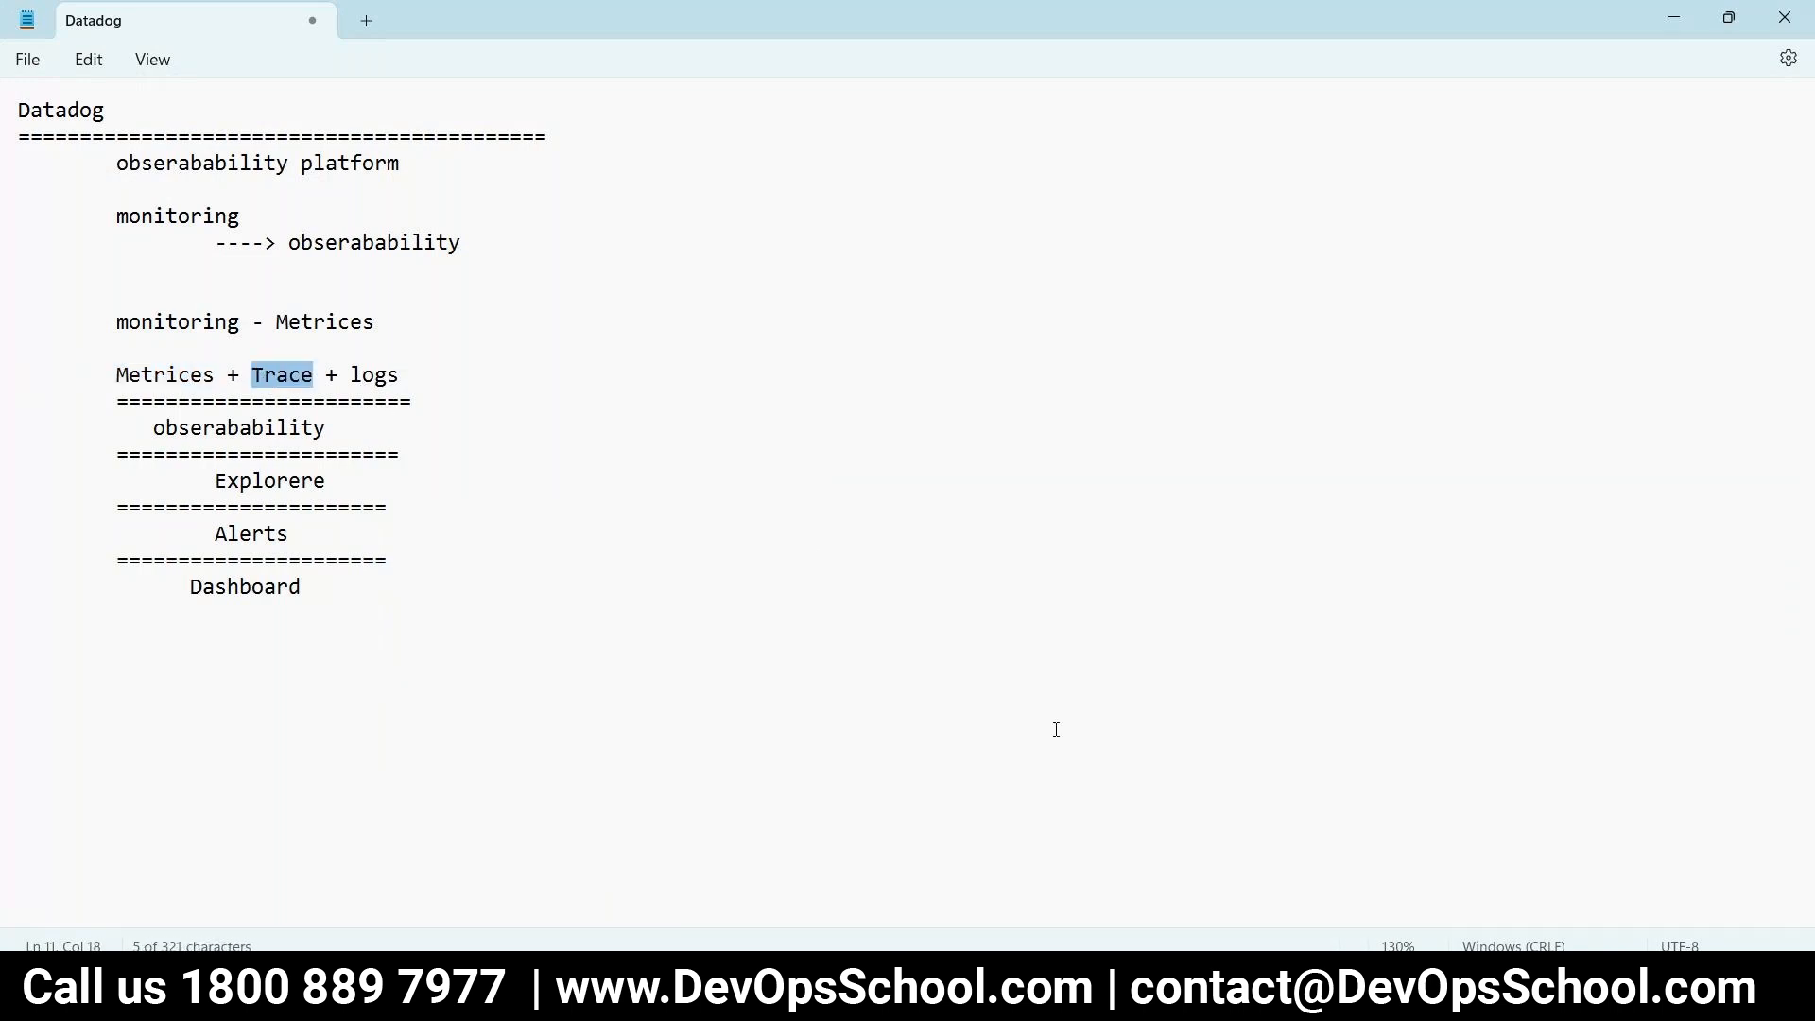
- Open a new Paint canvas and draw a large black rectangle with a red thought cloud about 235 × 199 px beside it
key(super+r)
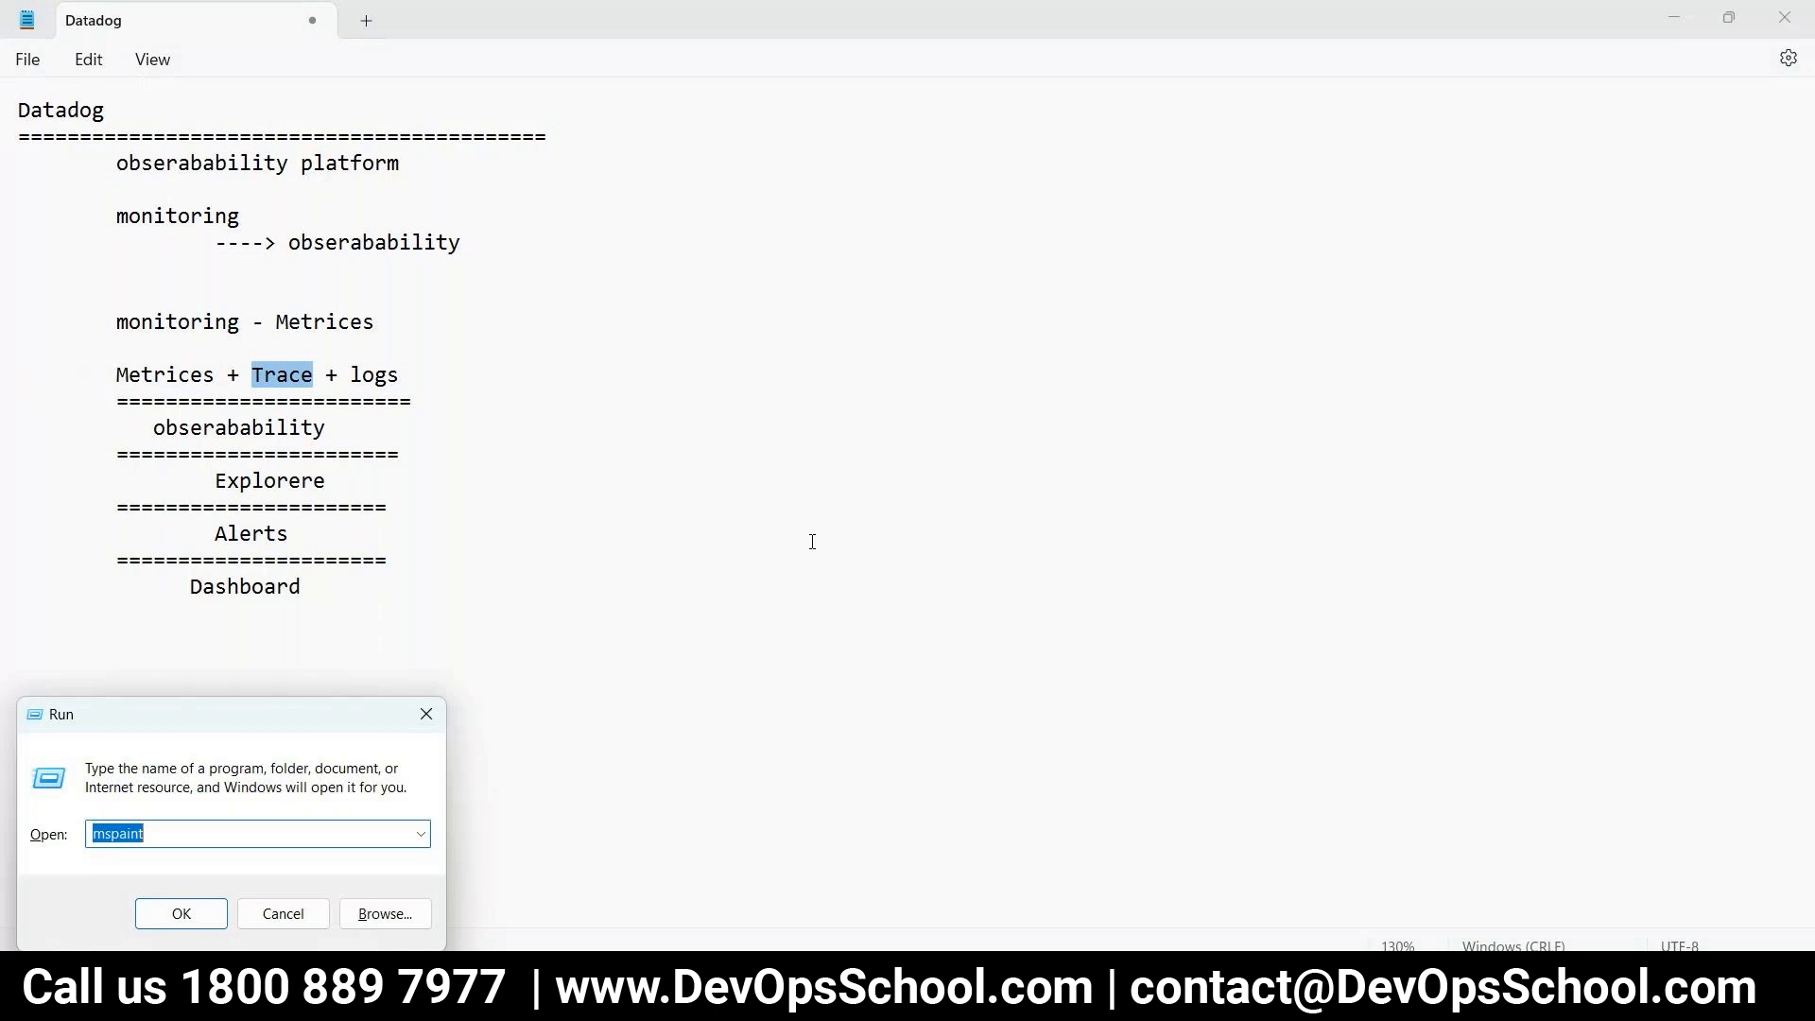
key(Return)
click(630, 111)
drag(747, 326, 1110, 741)
click(656, 163)
drag(376, 321, 601, 510)
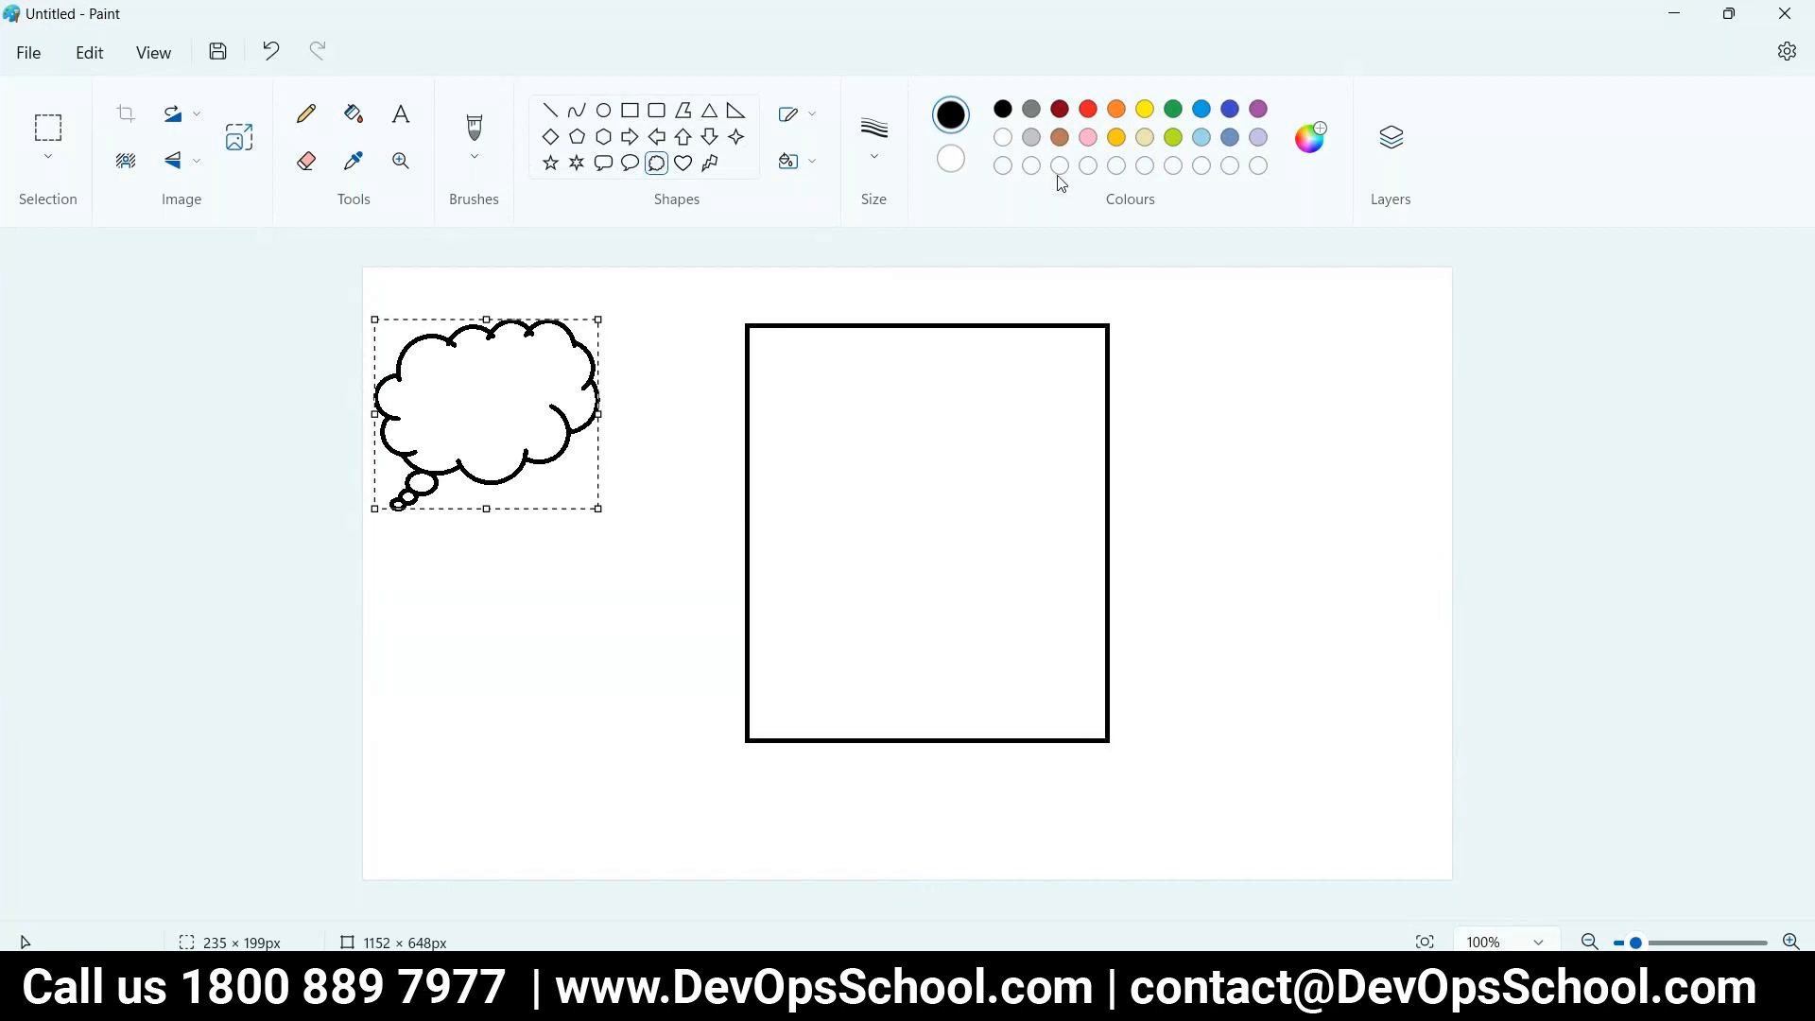
click(1089, 110)
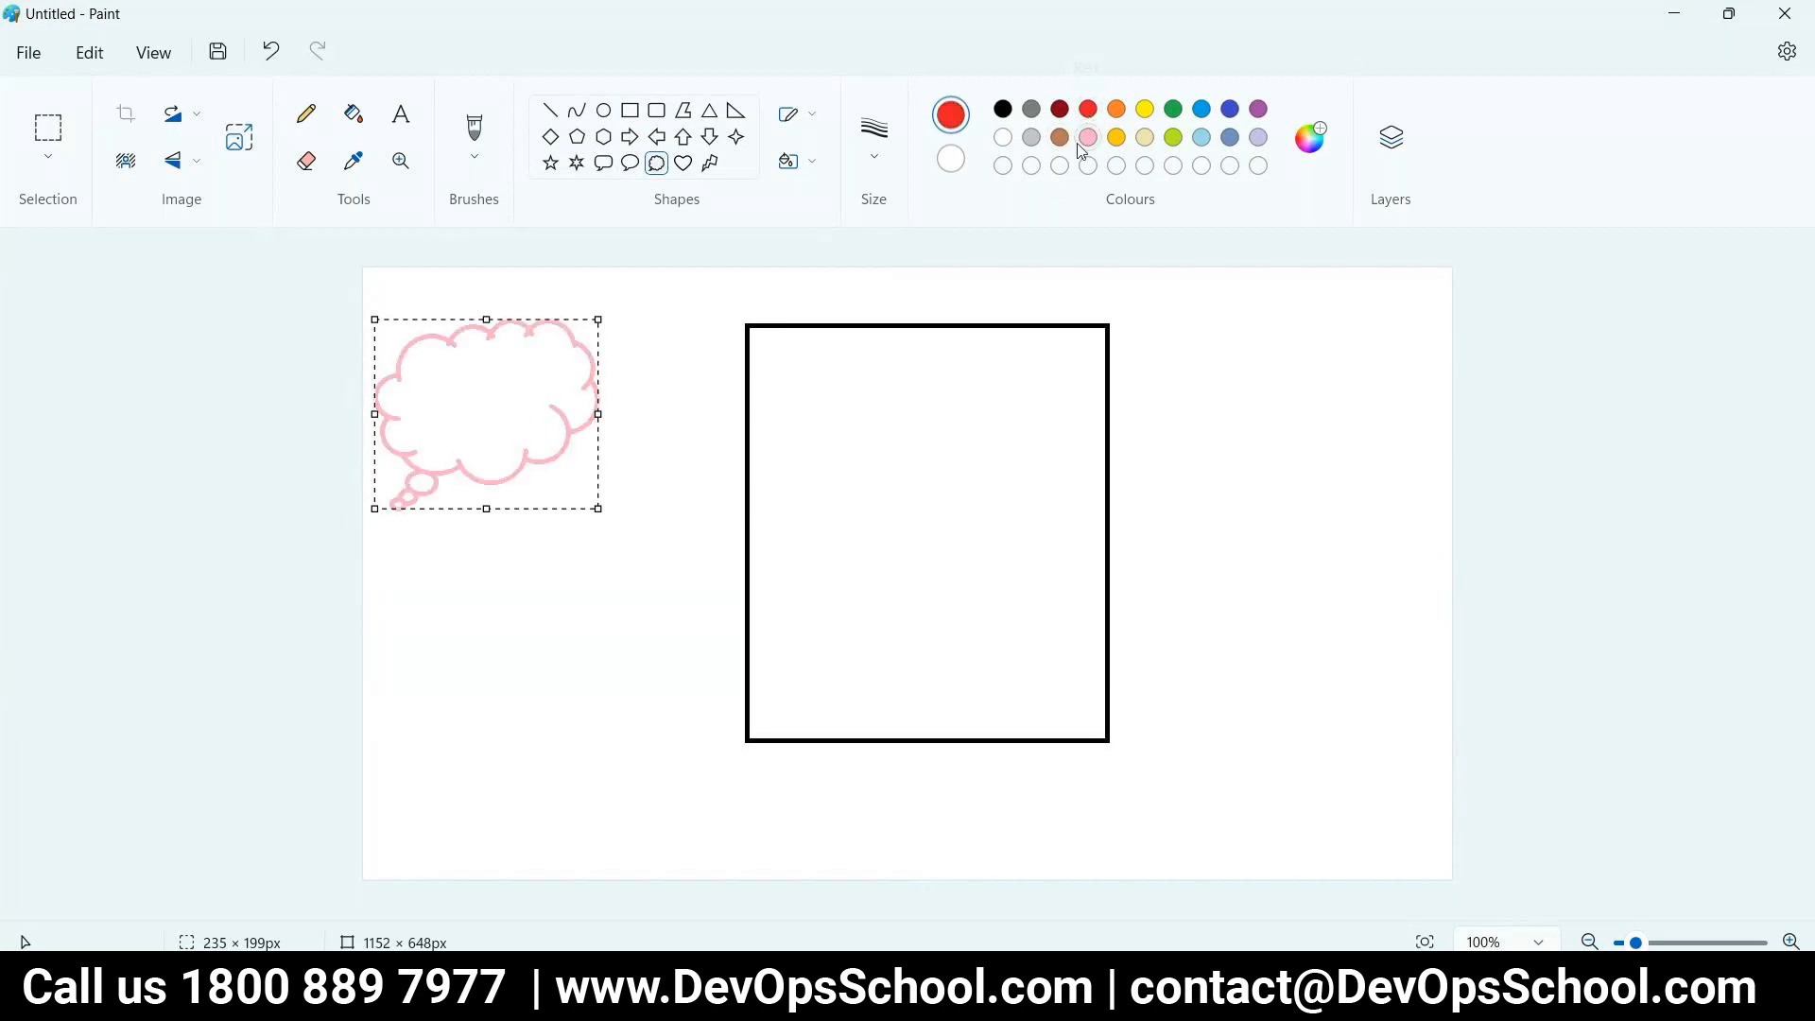
click(535, 579)
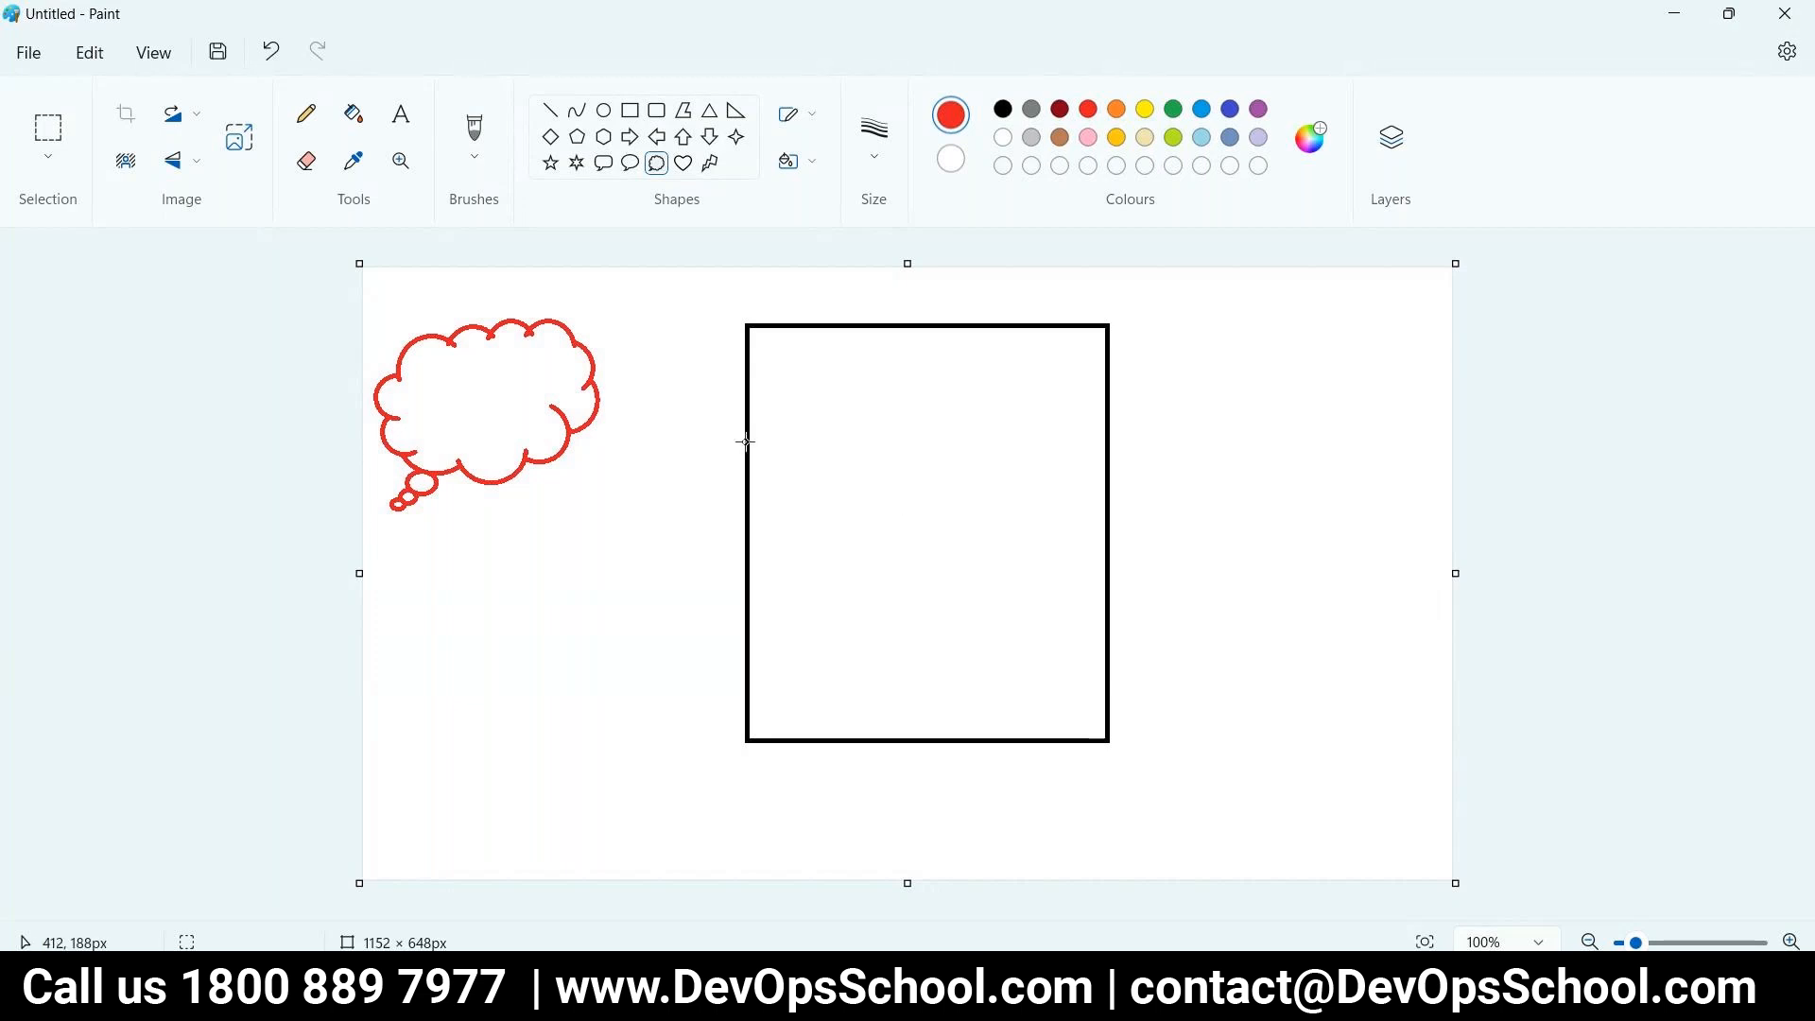
- Handwrite a red letter A on the black box's lower edge and draw a red rectangle about 225 × 255 px inside the box
click(305, 113)
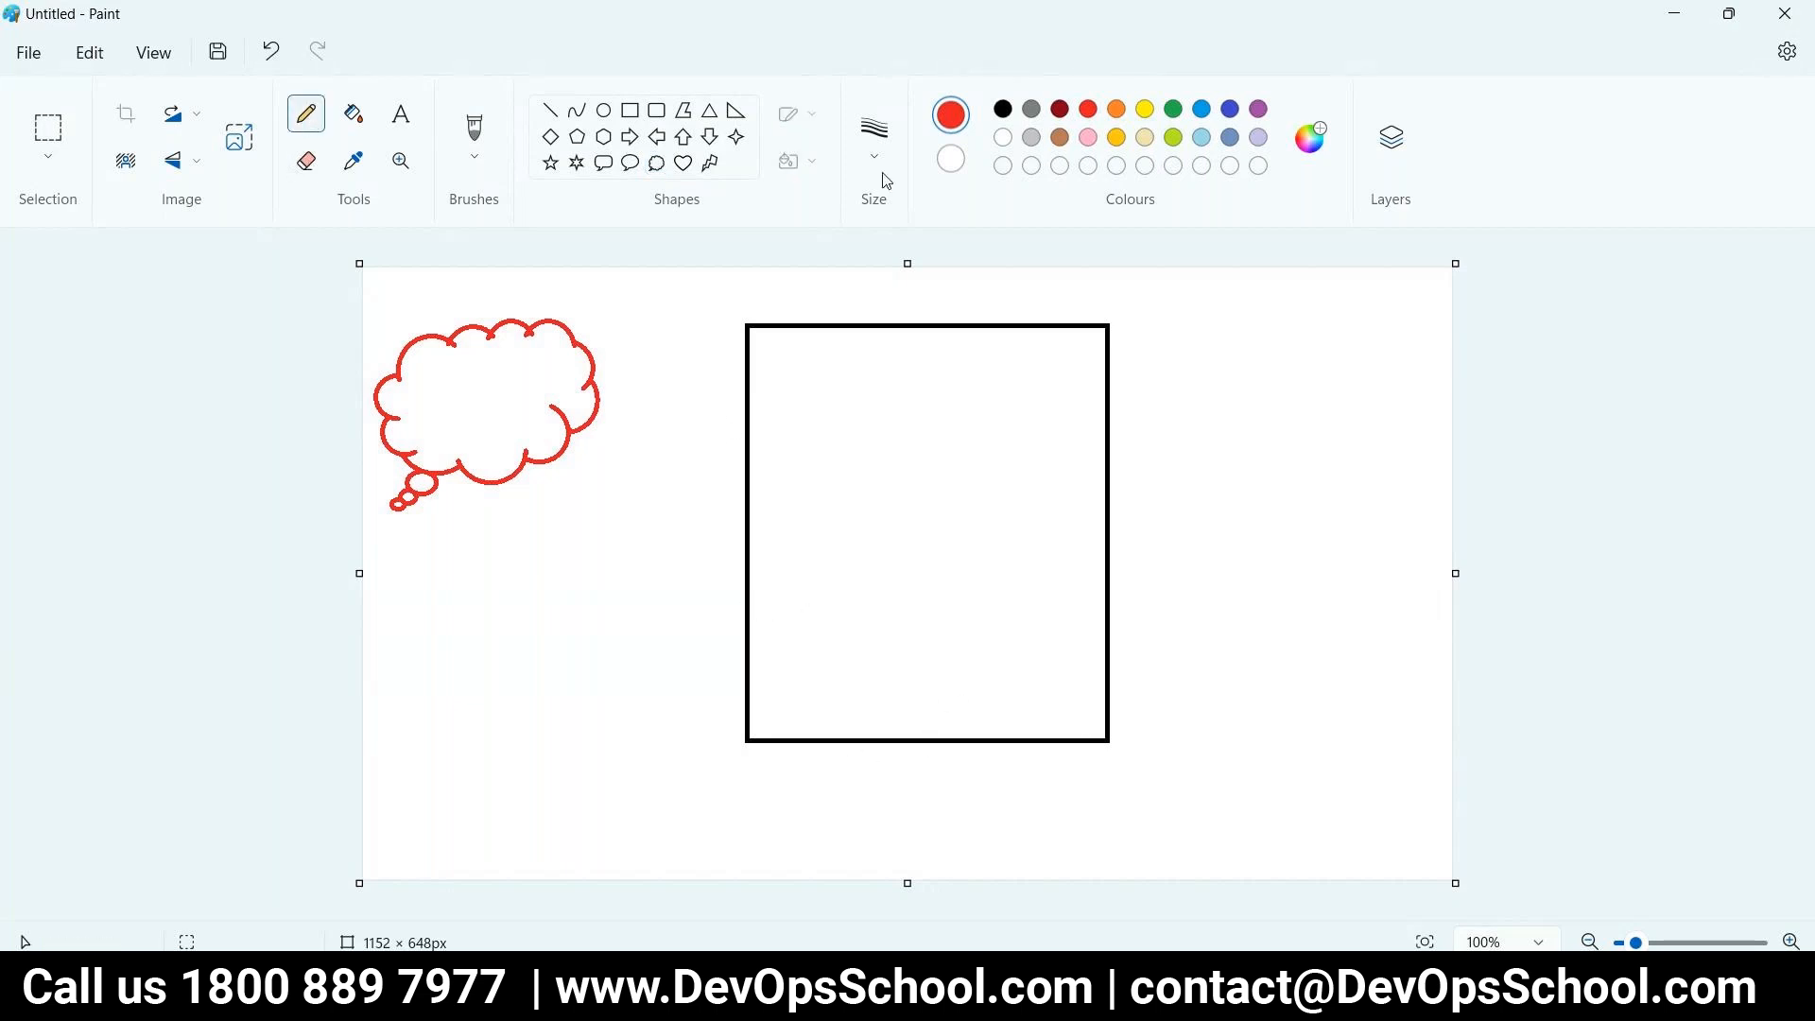
mouse_move(894, 711)
mouse_down()
mouse_move(909, 695)
mouse_move(933, 752)
mouse_move(918, 729)
mouse_up()
click(630, 110)
mouse_move(825, 402)
mouse_down()
mouse_move(879, 539)
mouse_move(1038, 644)
mouse_up()
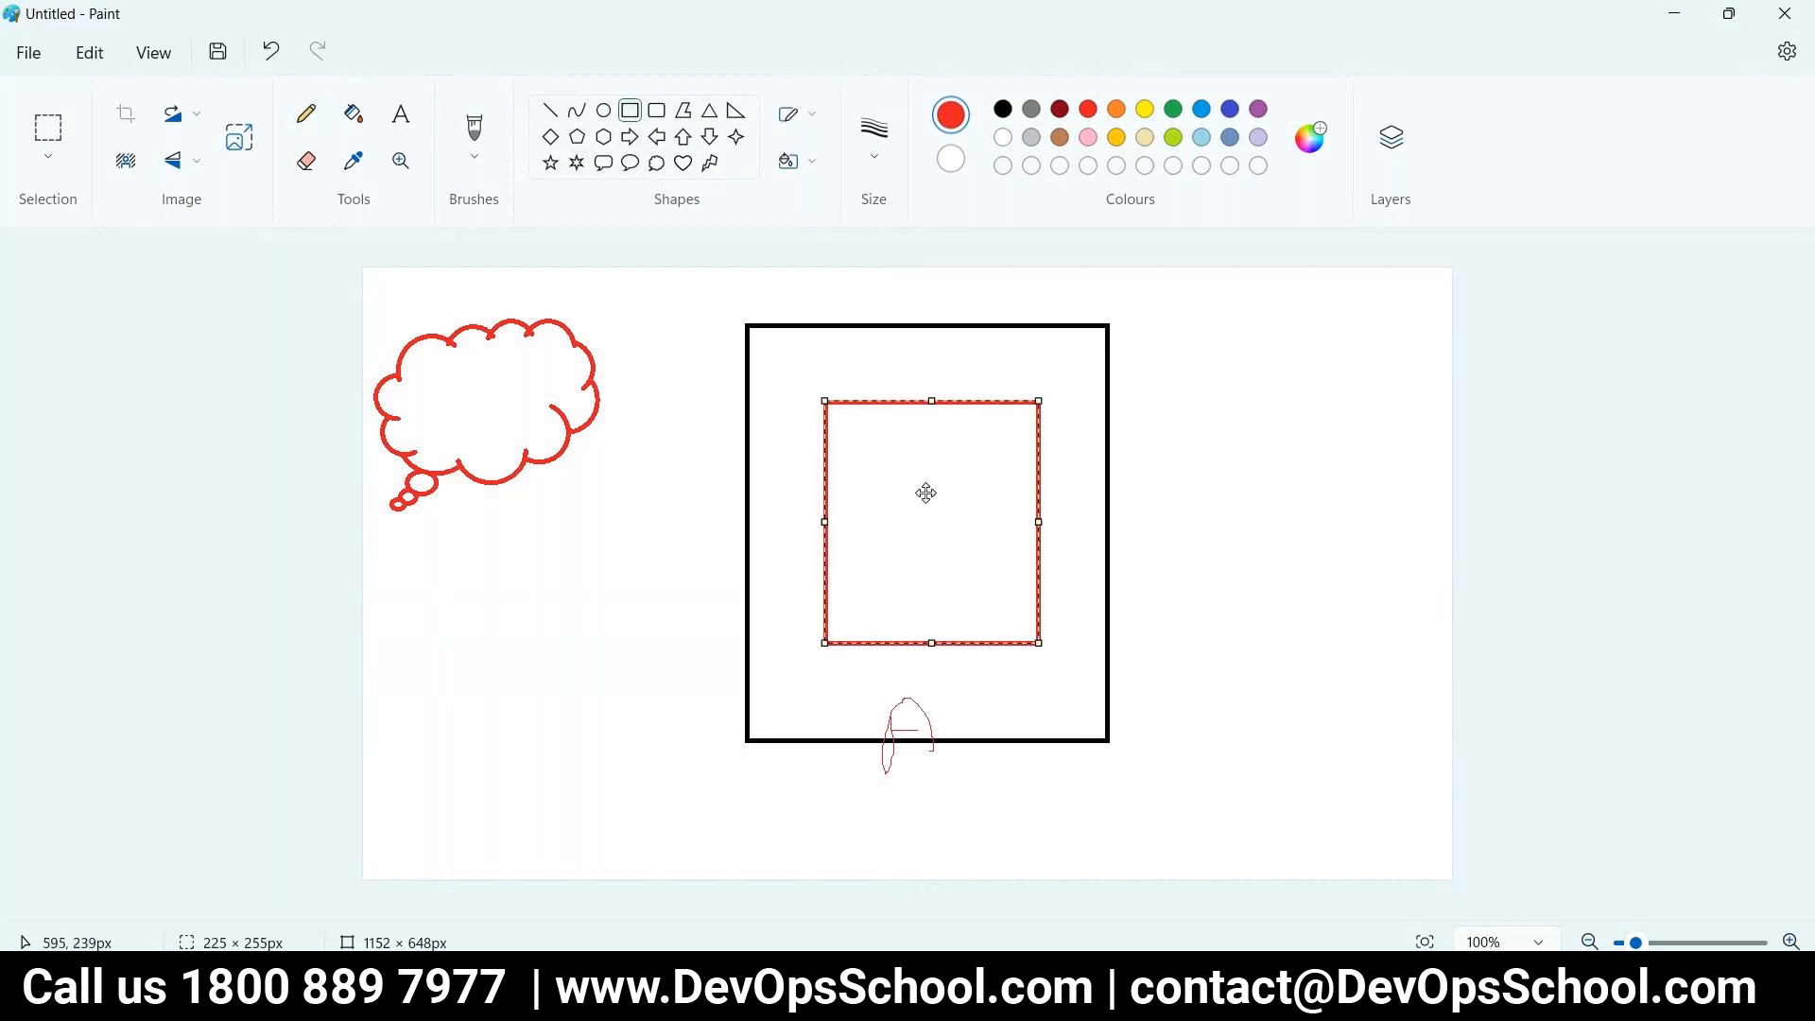
- Draw a red rounded rectangle inside the red rectangle, undo it, and redraw it in dark blue at about 183 × 203 px
drag(854, 442, 999, 587)
click(635, 116)
click(656, 111)
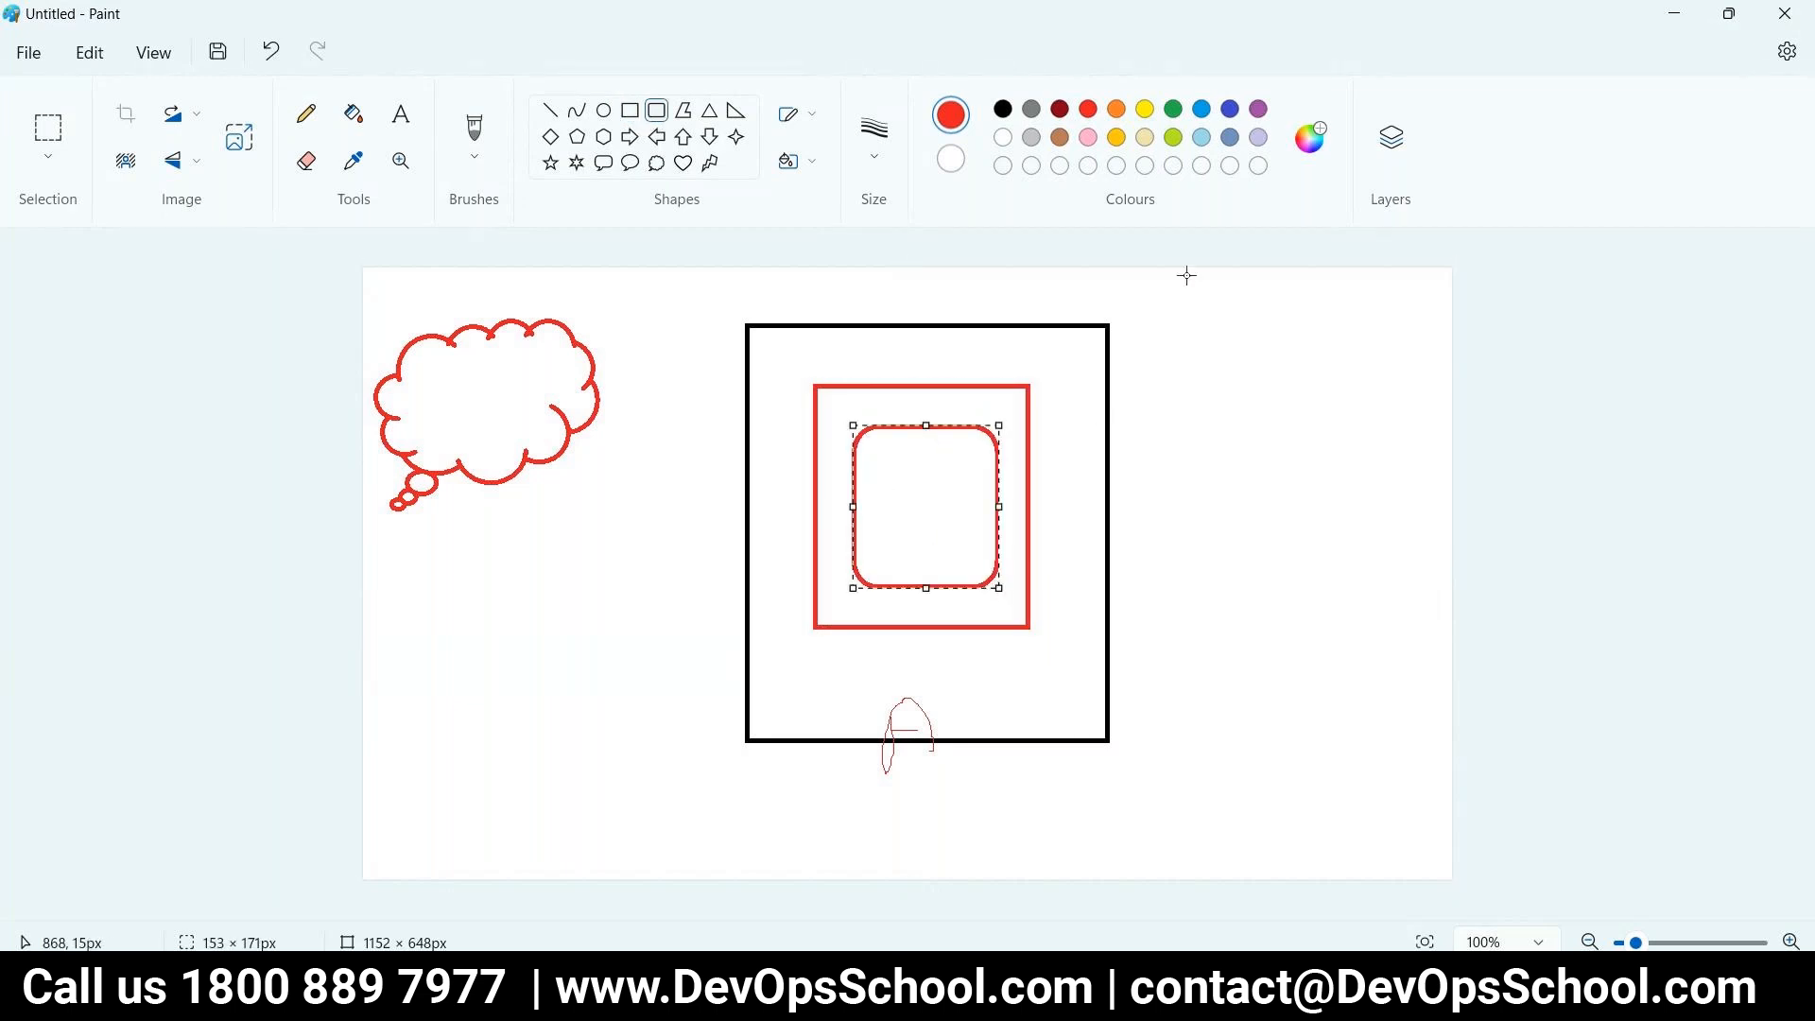
key(ctrl+z)
click(1230, 111)
mouse_move(830, 414)
mouse_down()
mouse_move(961, 604)
mouse_move(1005, 607)
mouse_up()
- Handwrite a dark blue letter A inside the rounded box and draw a long arrow to it from the canvas's upper-right corner
click(306, 113)
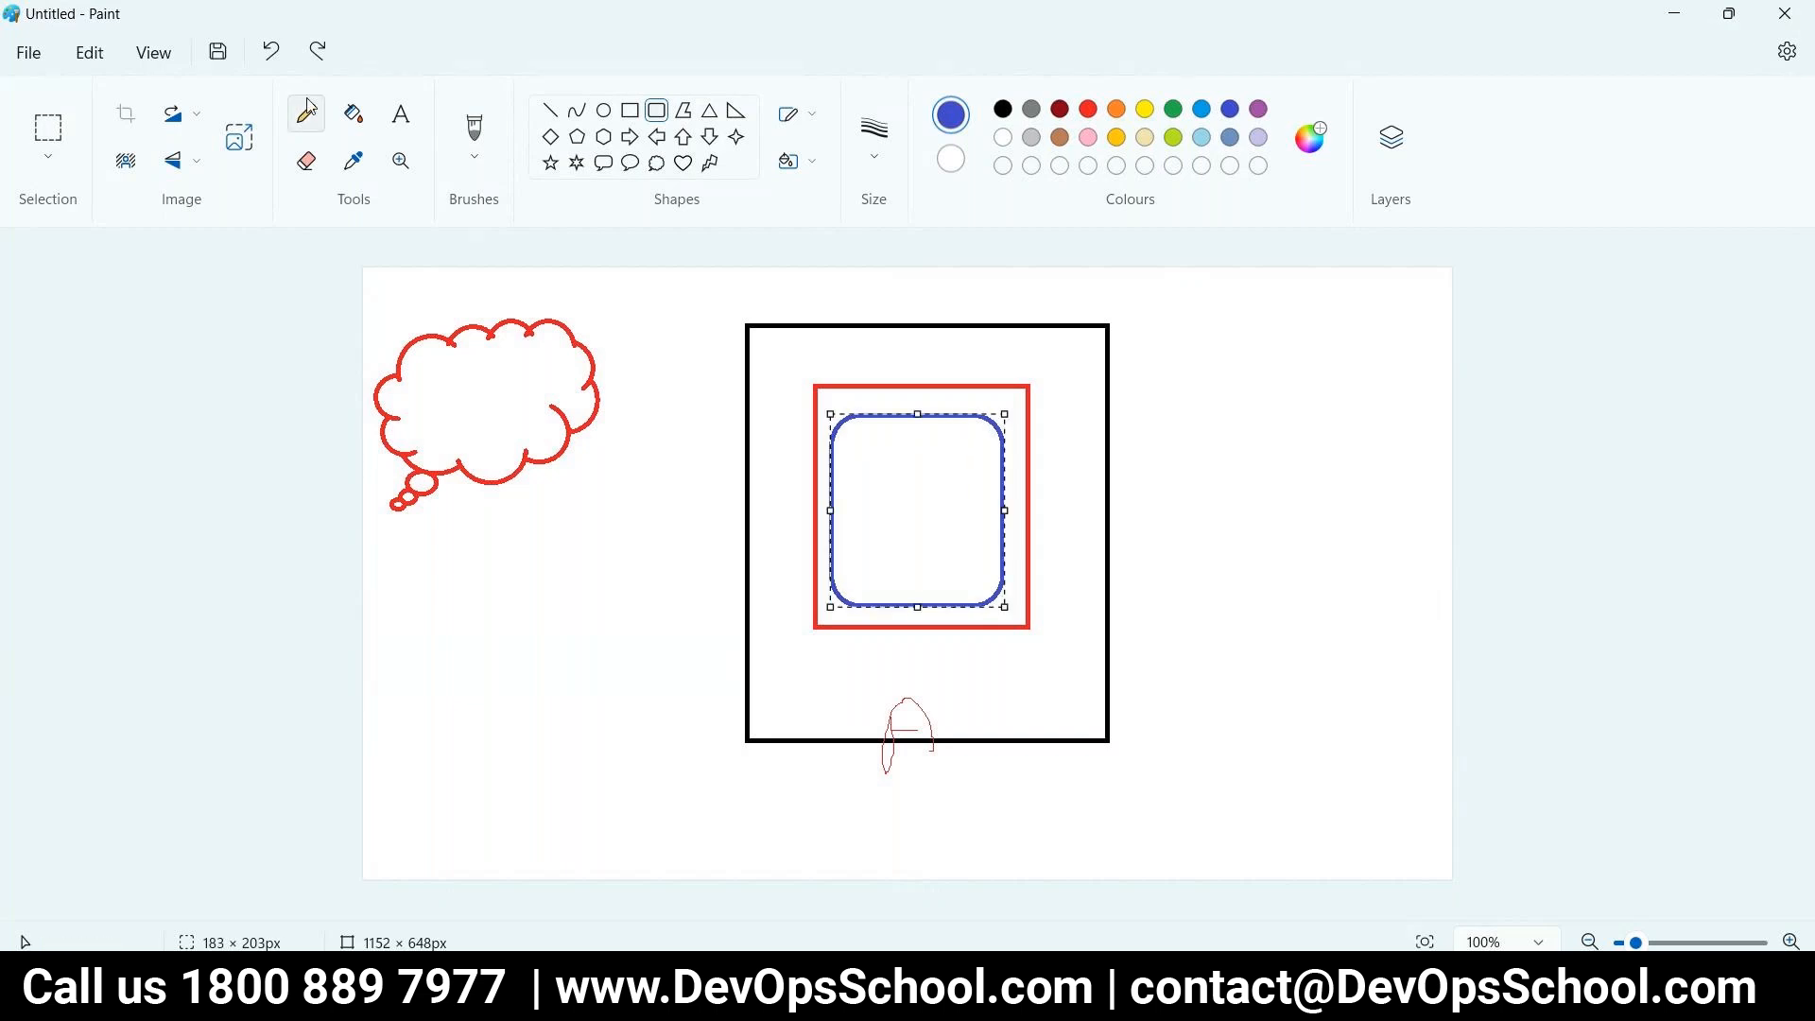
mouse_move(905, 518)
mouse_down()
mouse_move(898, 447)
mouse_move(955, 508)
mouse_move(938, 484)
mouse_up()
mouse_move(1428, 298)
mouse_down()
mouse_move(942, 447)
mouse_move(972, 458)
mouse_up()
drag(919, 526, 935, 520)
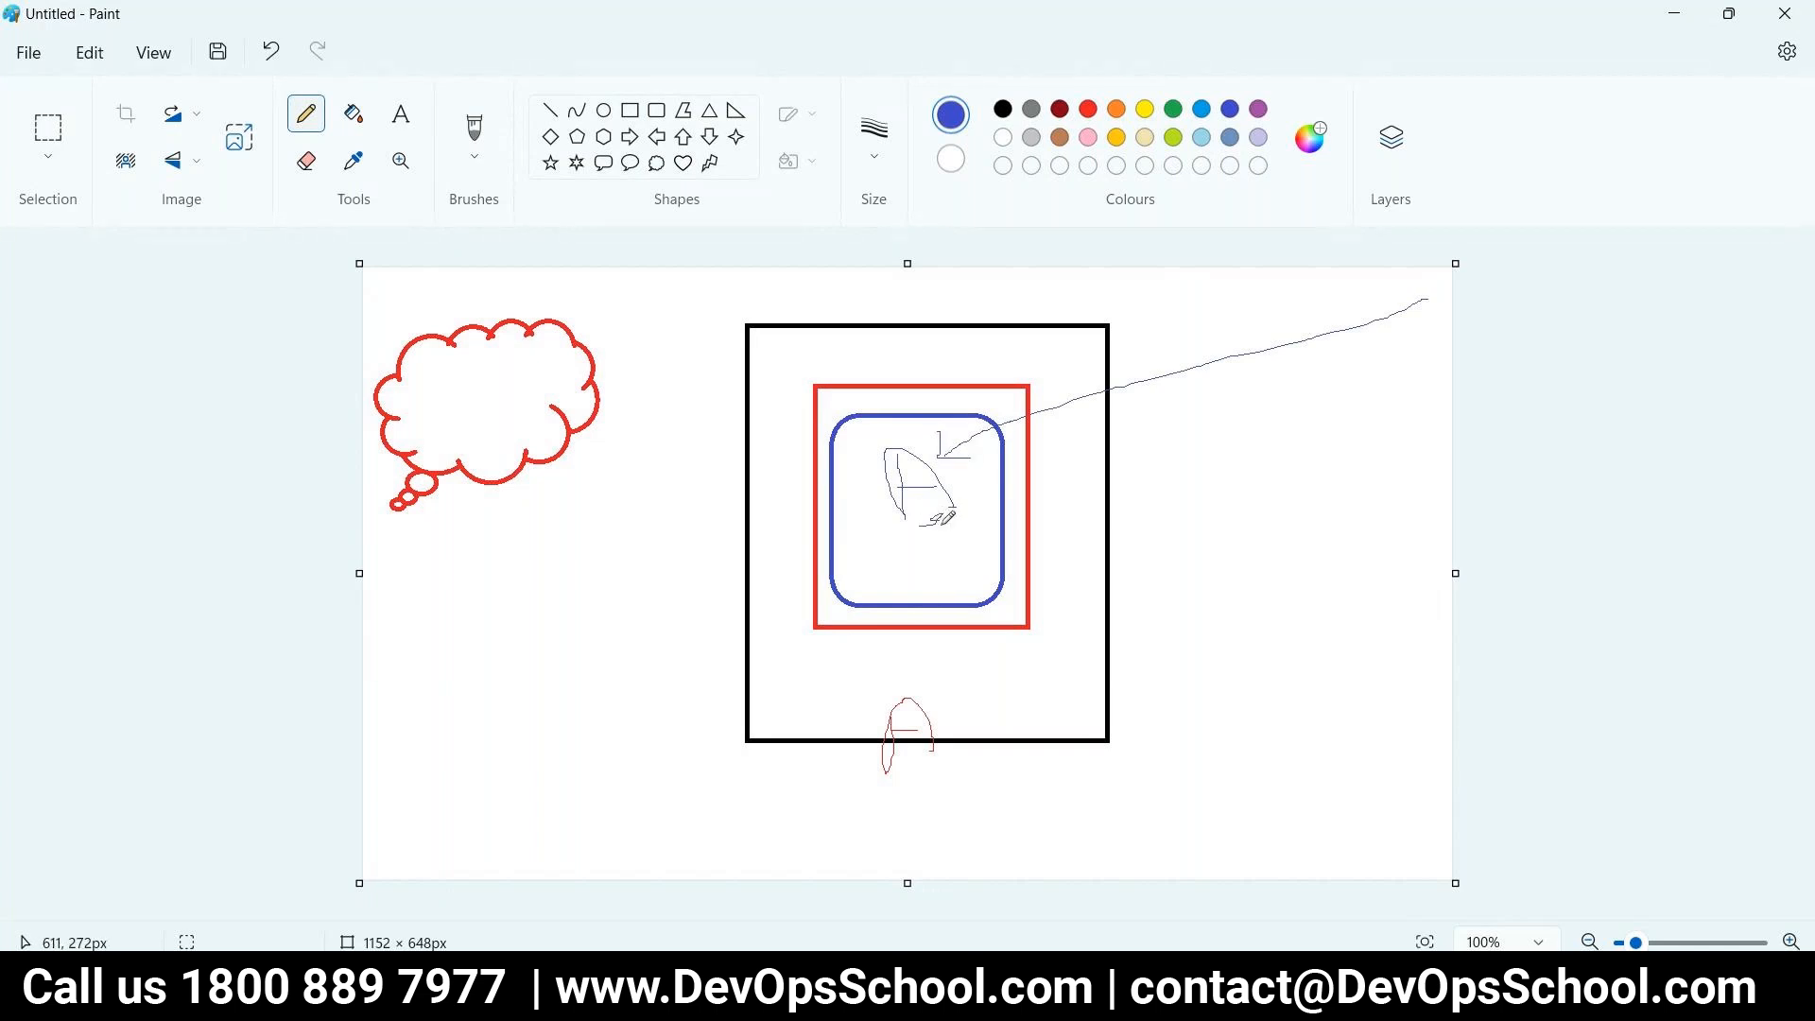
- Handwrite a small red letter A in the rounded box's lower-right corner and choose bright blue as the drawing colour
click(1089, 110)
mouse_move(966, 602)
mouse_down()
mouse_move(958, 559)
mouse_move(998, 596)
mouse_up()
click(1202, 108)
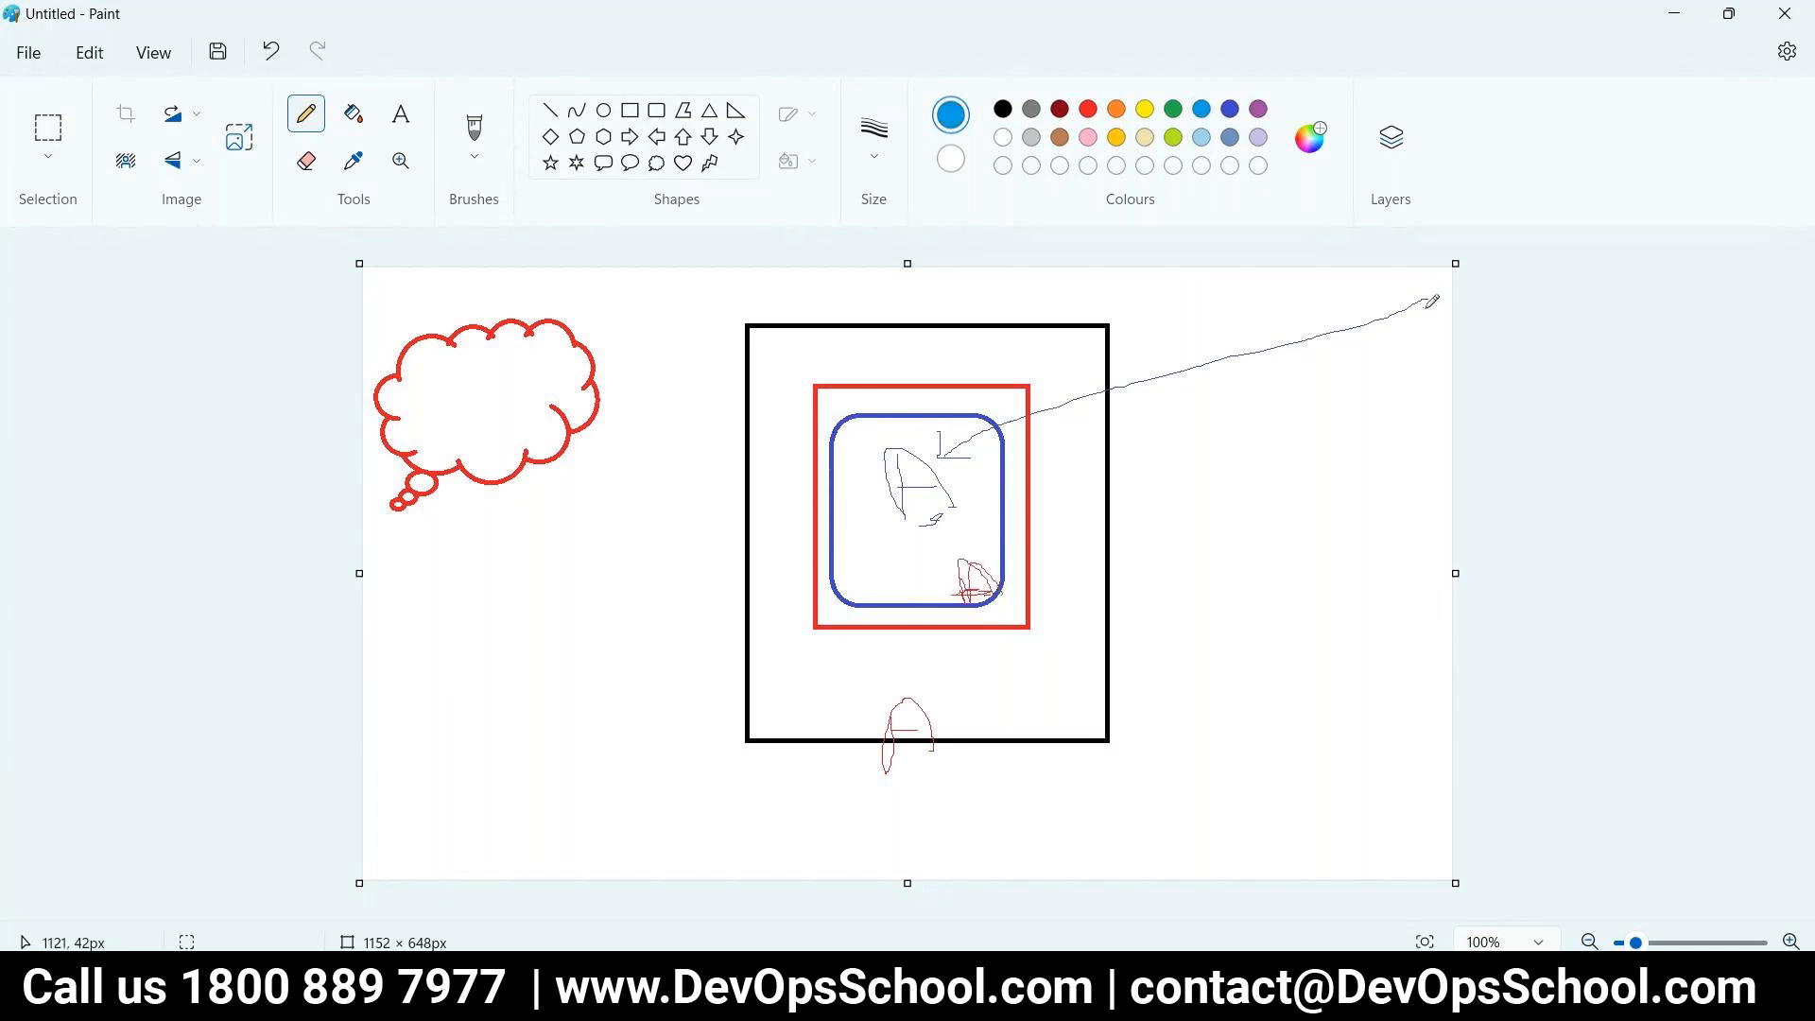
- Sketch blue freehand arrows from outside the boxes through the three A marks to the cloud, plus a circle below the cloud pointing to it
mouse_move(1435, 281)
mouse_down()
mouse_move(955, 437)
mouse_move(939, 423)
mouse_move(927, 461)
mouse_move(971, 461)
mouse_up()
mouse_move(974, 542)
mouse_down()
mouse_move(959, 609)
mouse_move(1014, 619)
mouse_move(991, 550)
mouse_move(946, 571)
mouse_move(909, 704)
mouse_move(936, 700)
mouse_up()
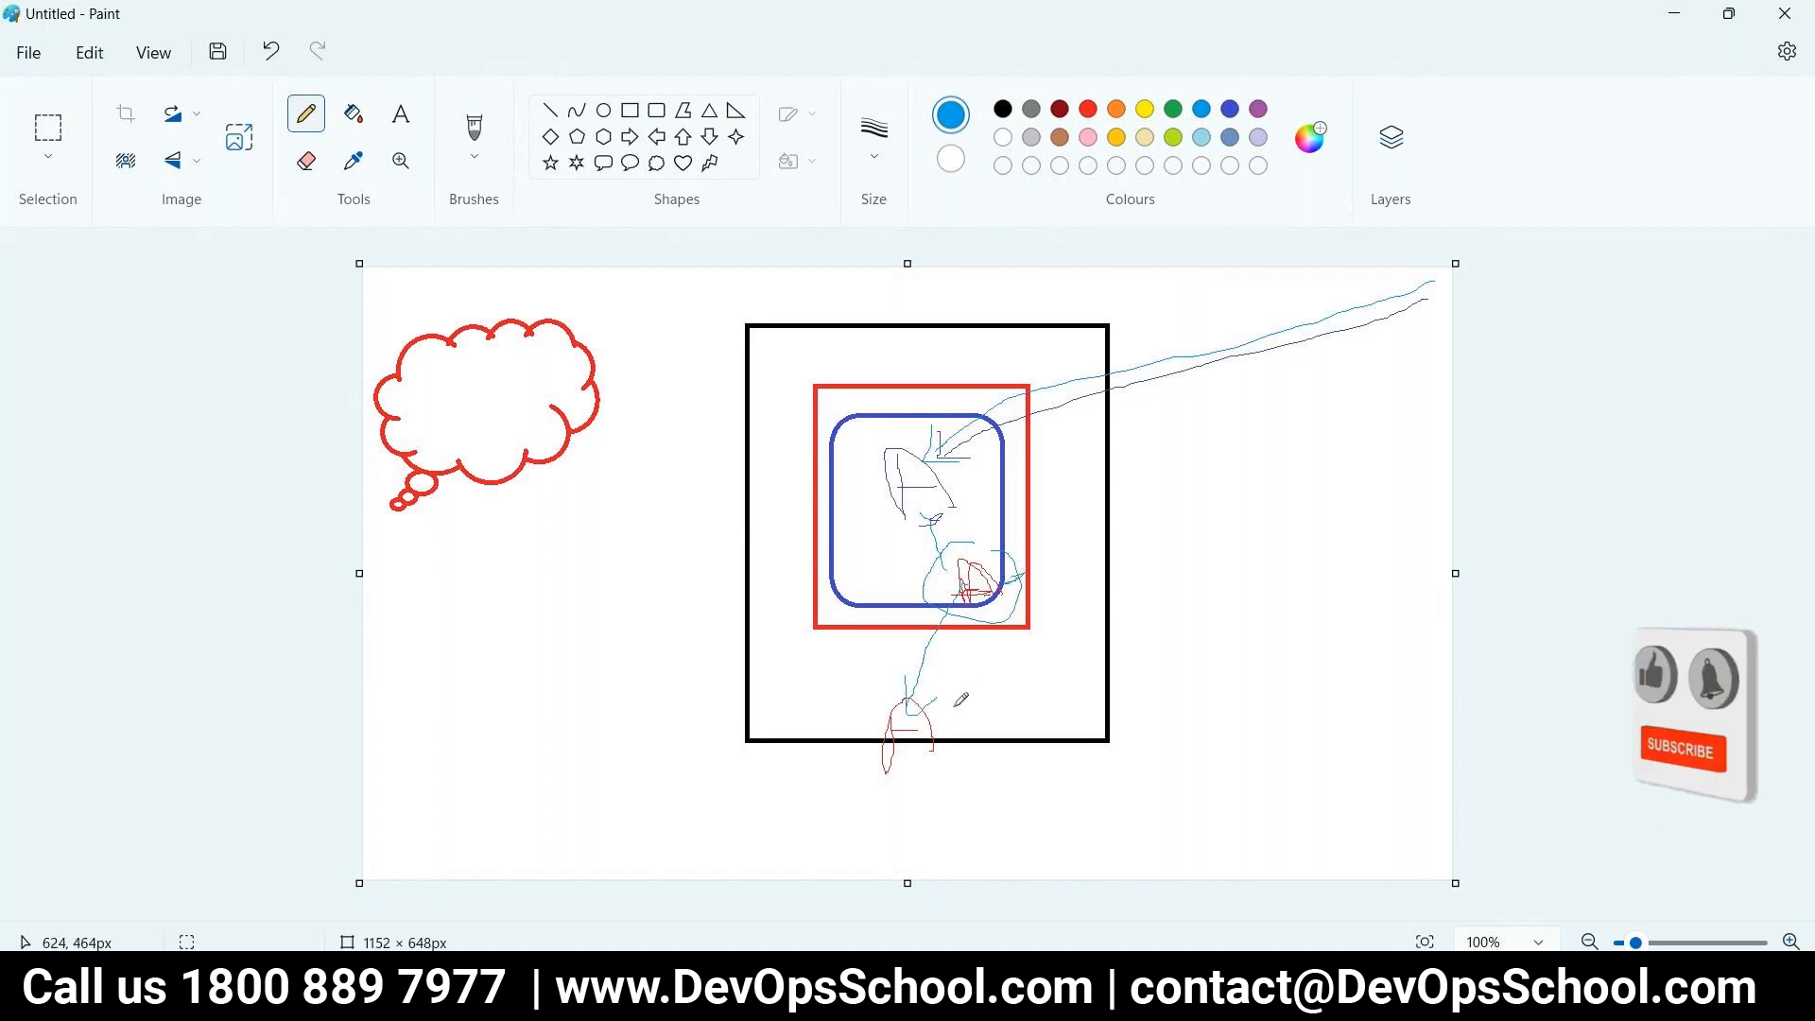
drag(971, 703, 949, 710)
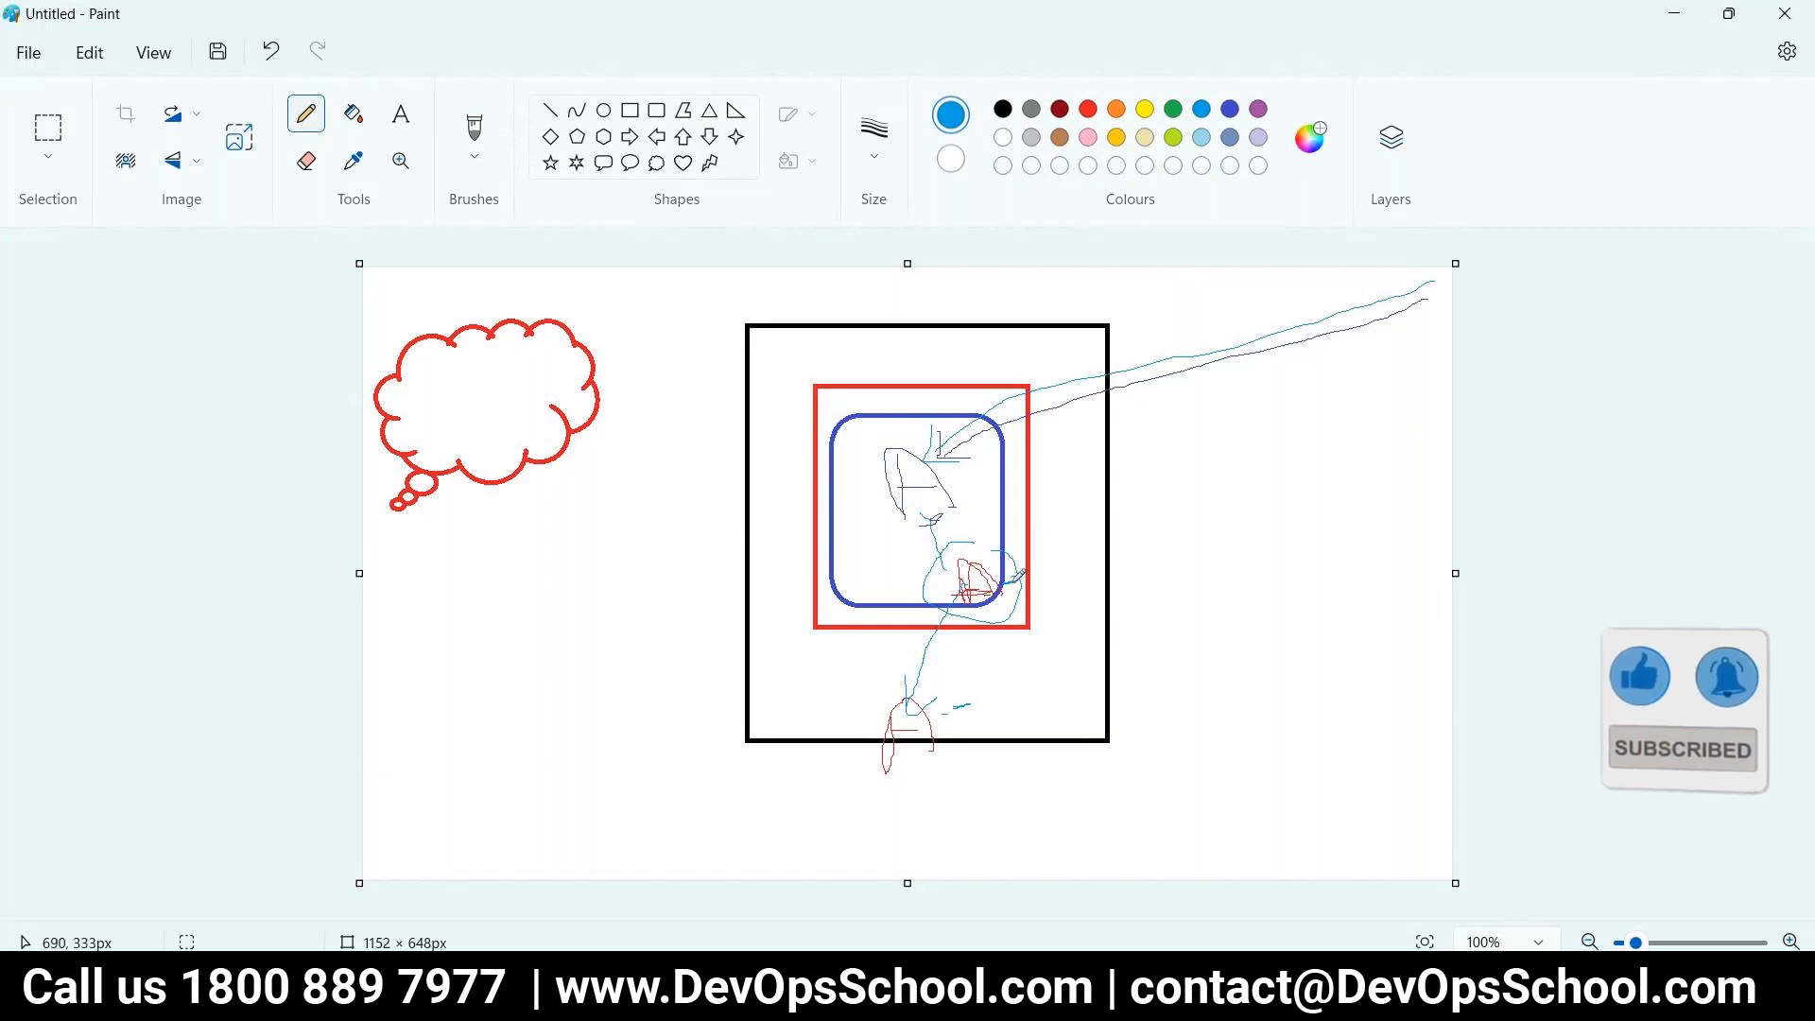
drag(1016, 580, 1018, 585)
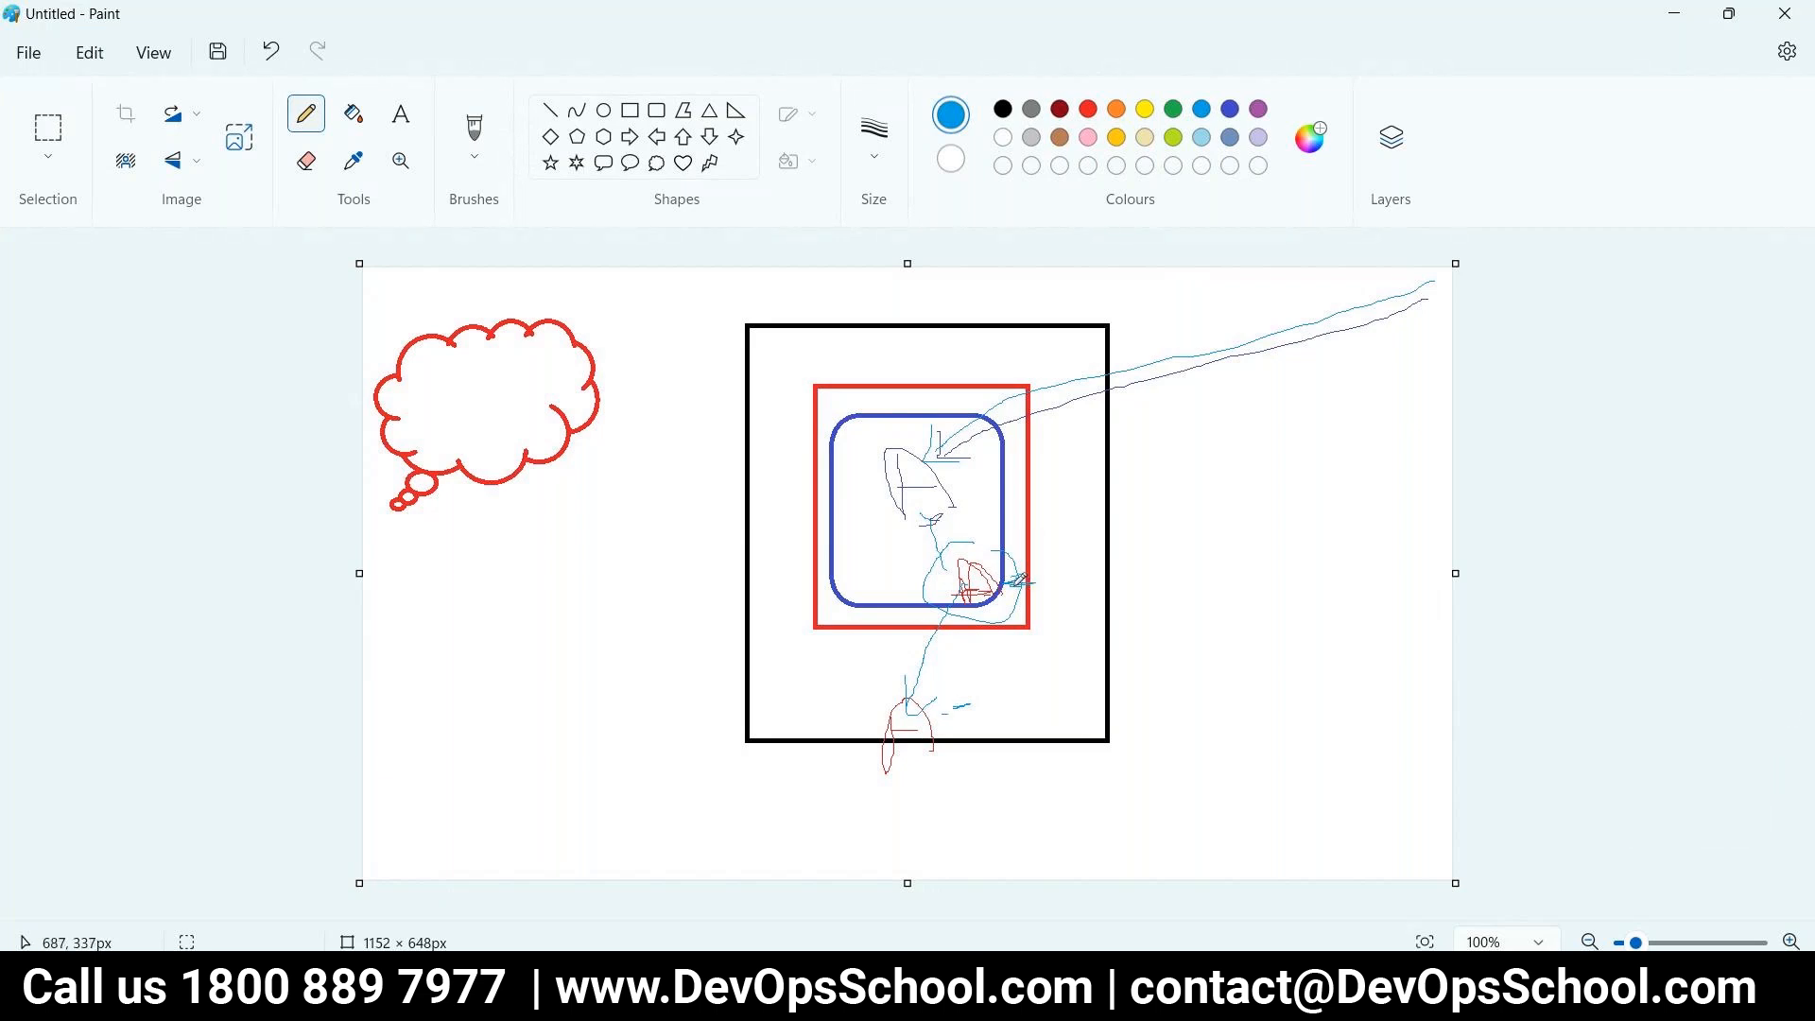
mouse_move(896, 725)
mouse_down()
mouse_move(439, 423)
mouse_move(518, 422)
mouse_up()
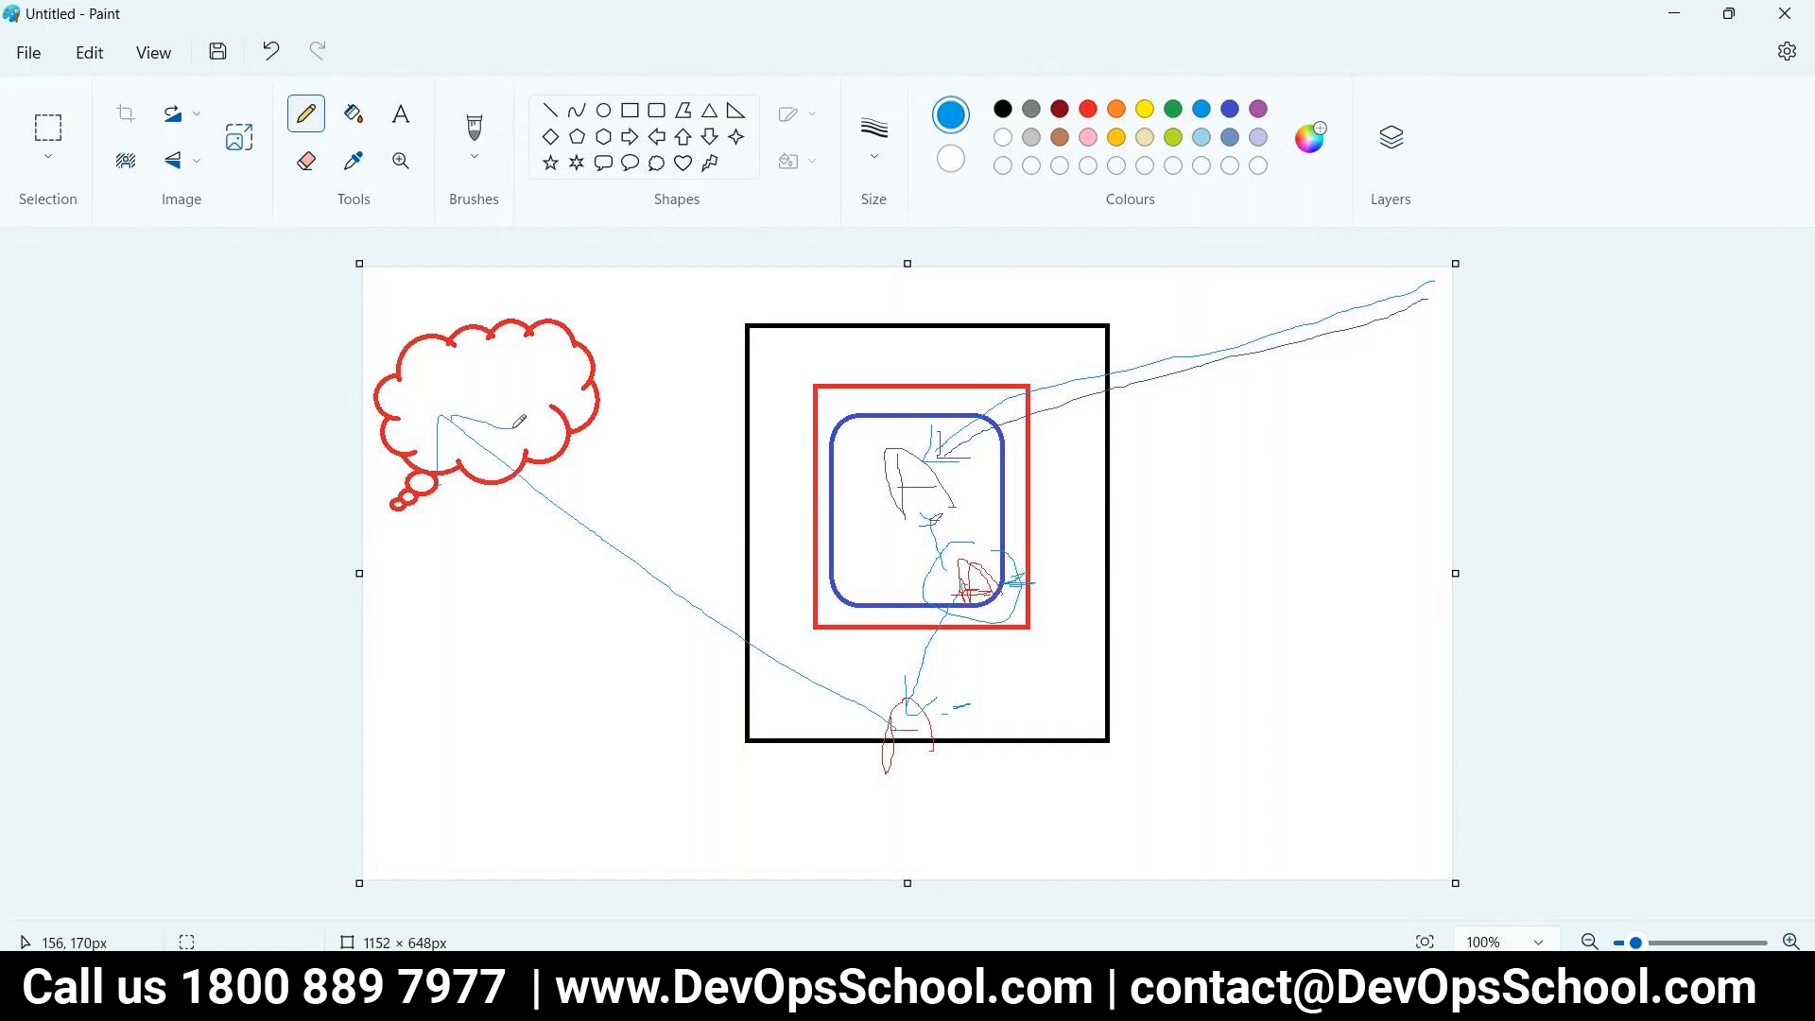
mouse_move(444, 706)
mouse_down()
mouse_move(430, 751)
mouse_move(458, 707)
mouse_move(463, 478)
mouse_move(517, 519)
mouse_up()
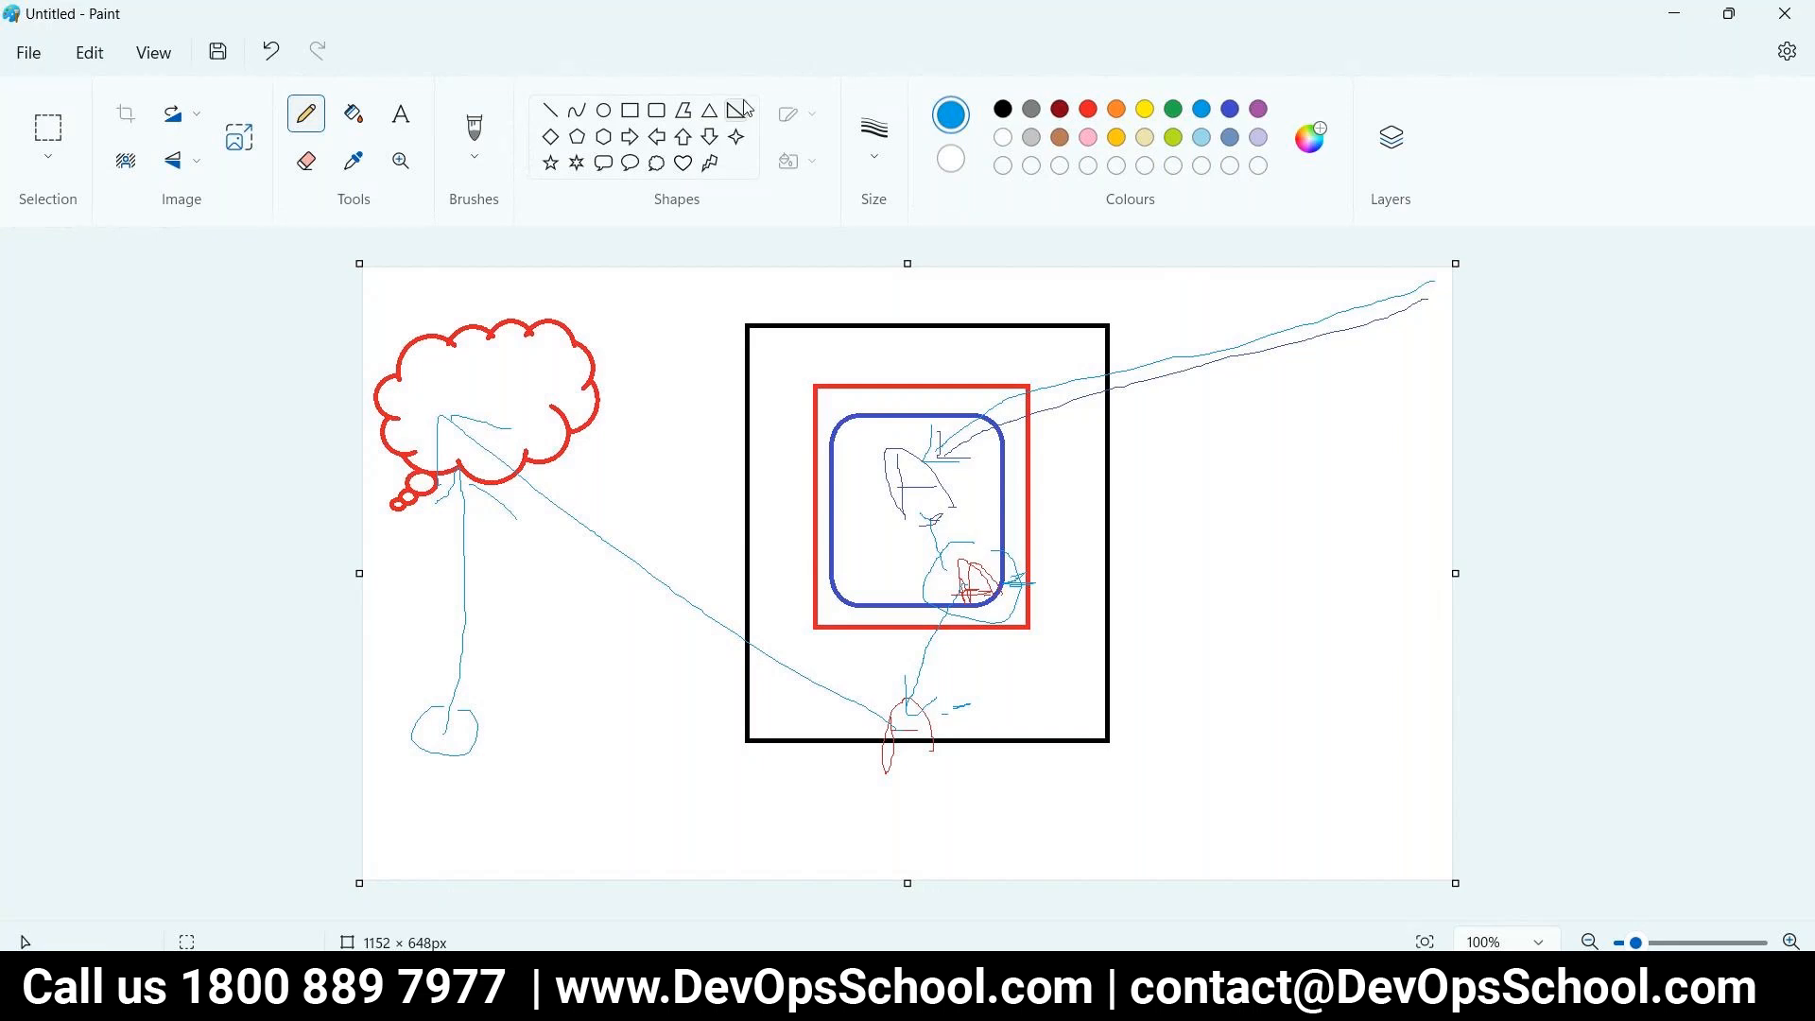
- Draw a thin black check mark beside the black box, then thicker ones beside the A marks and the blue box's edge
click(1003, 109)
mouse_move(1151, 671)
mouse_down()
mouse_move(1173, 700)
mouse_move(1234, 652)
mouse_up()
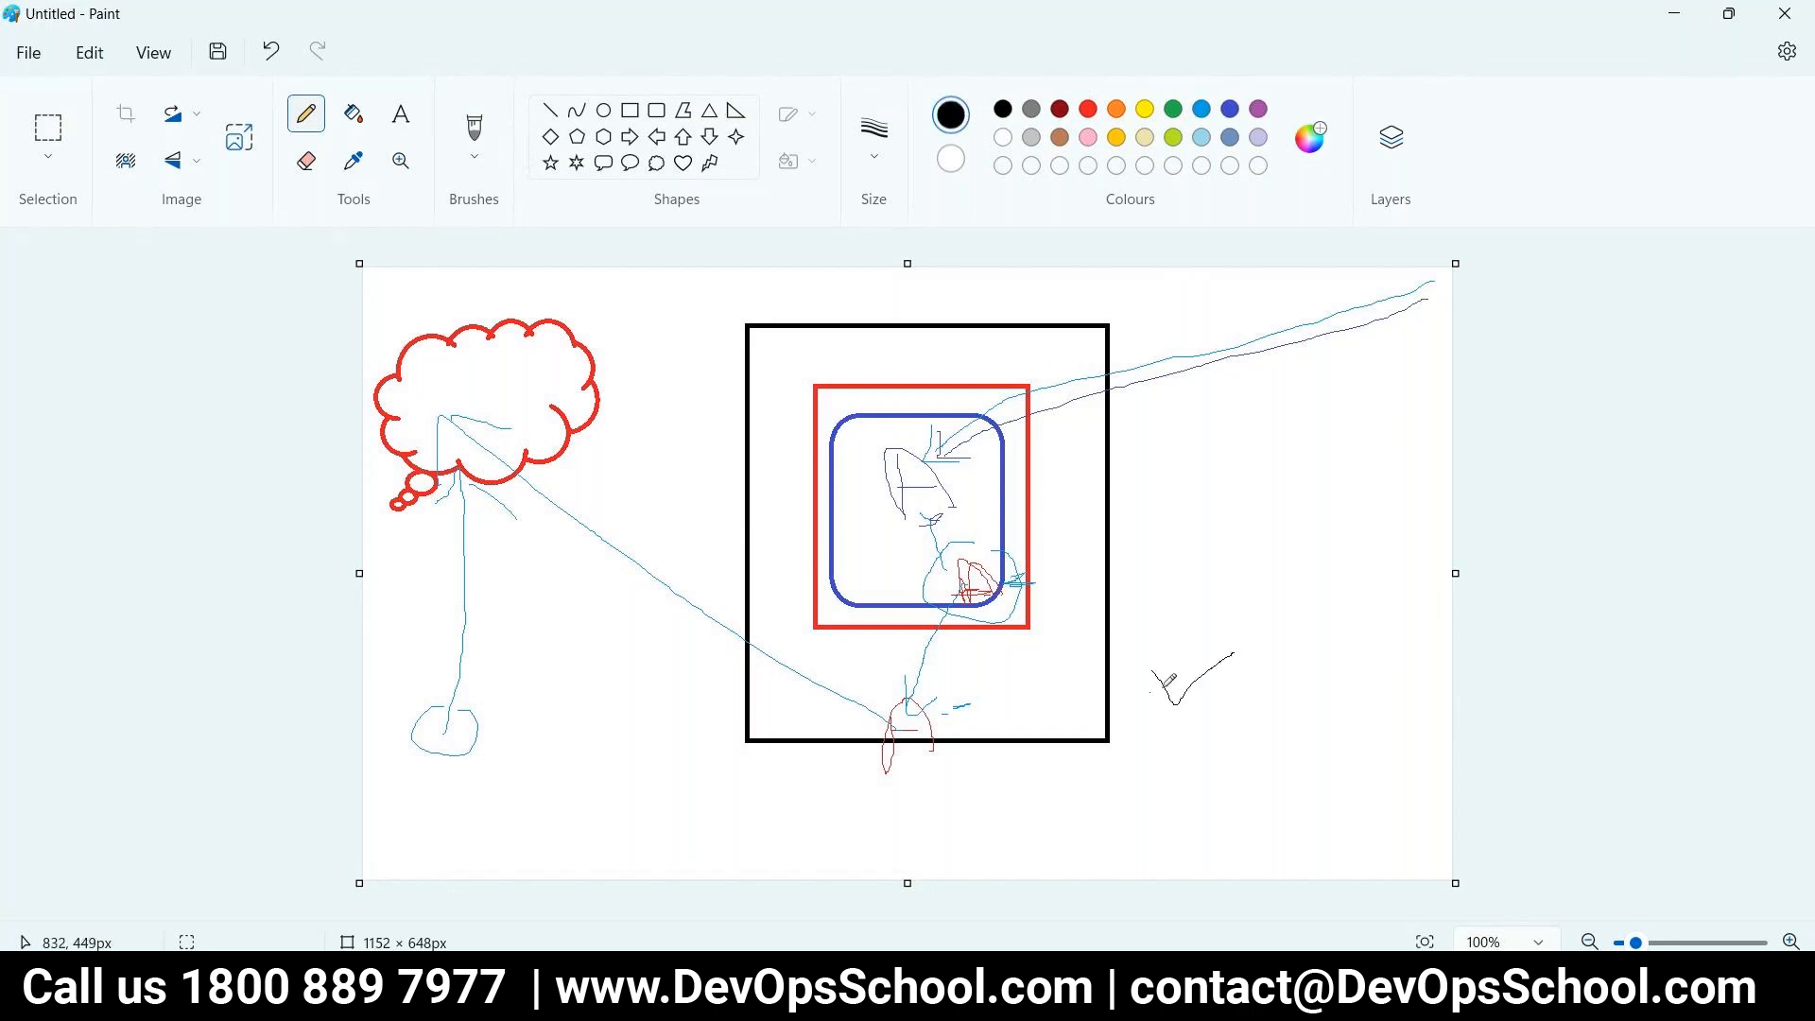
click(873, 137)
click(922, 373)
drag(931, 711, 985, 687)
drag(1044, 564, 1082, 566)
mouse_move(992, 518)
mouse_down()
mouse_move(1021, 516)
mouse_move(956, 476)
mouse_up()
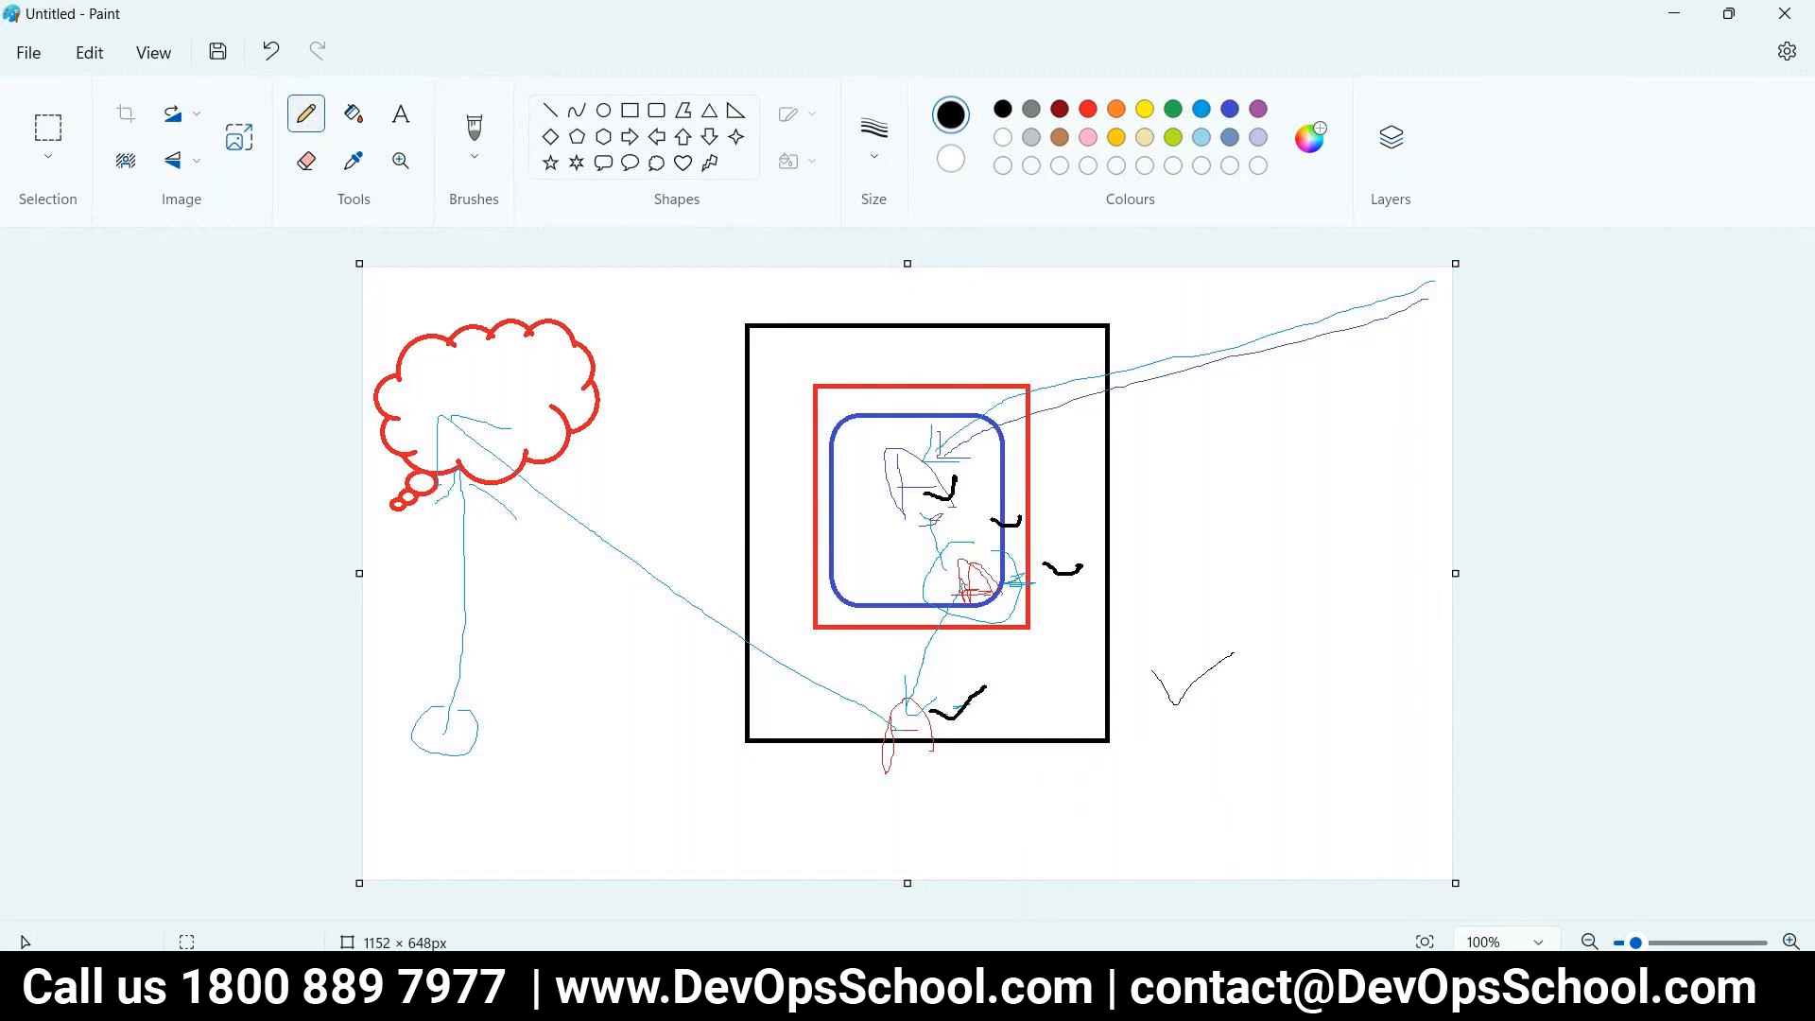
- Switch to the PuTTY terminal, clear its screen and begin a command with "ja"
click(1089, 1001)
click(1085, 532)
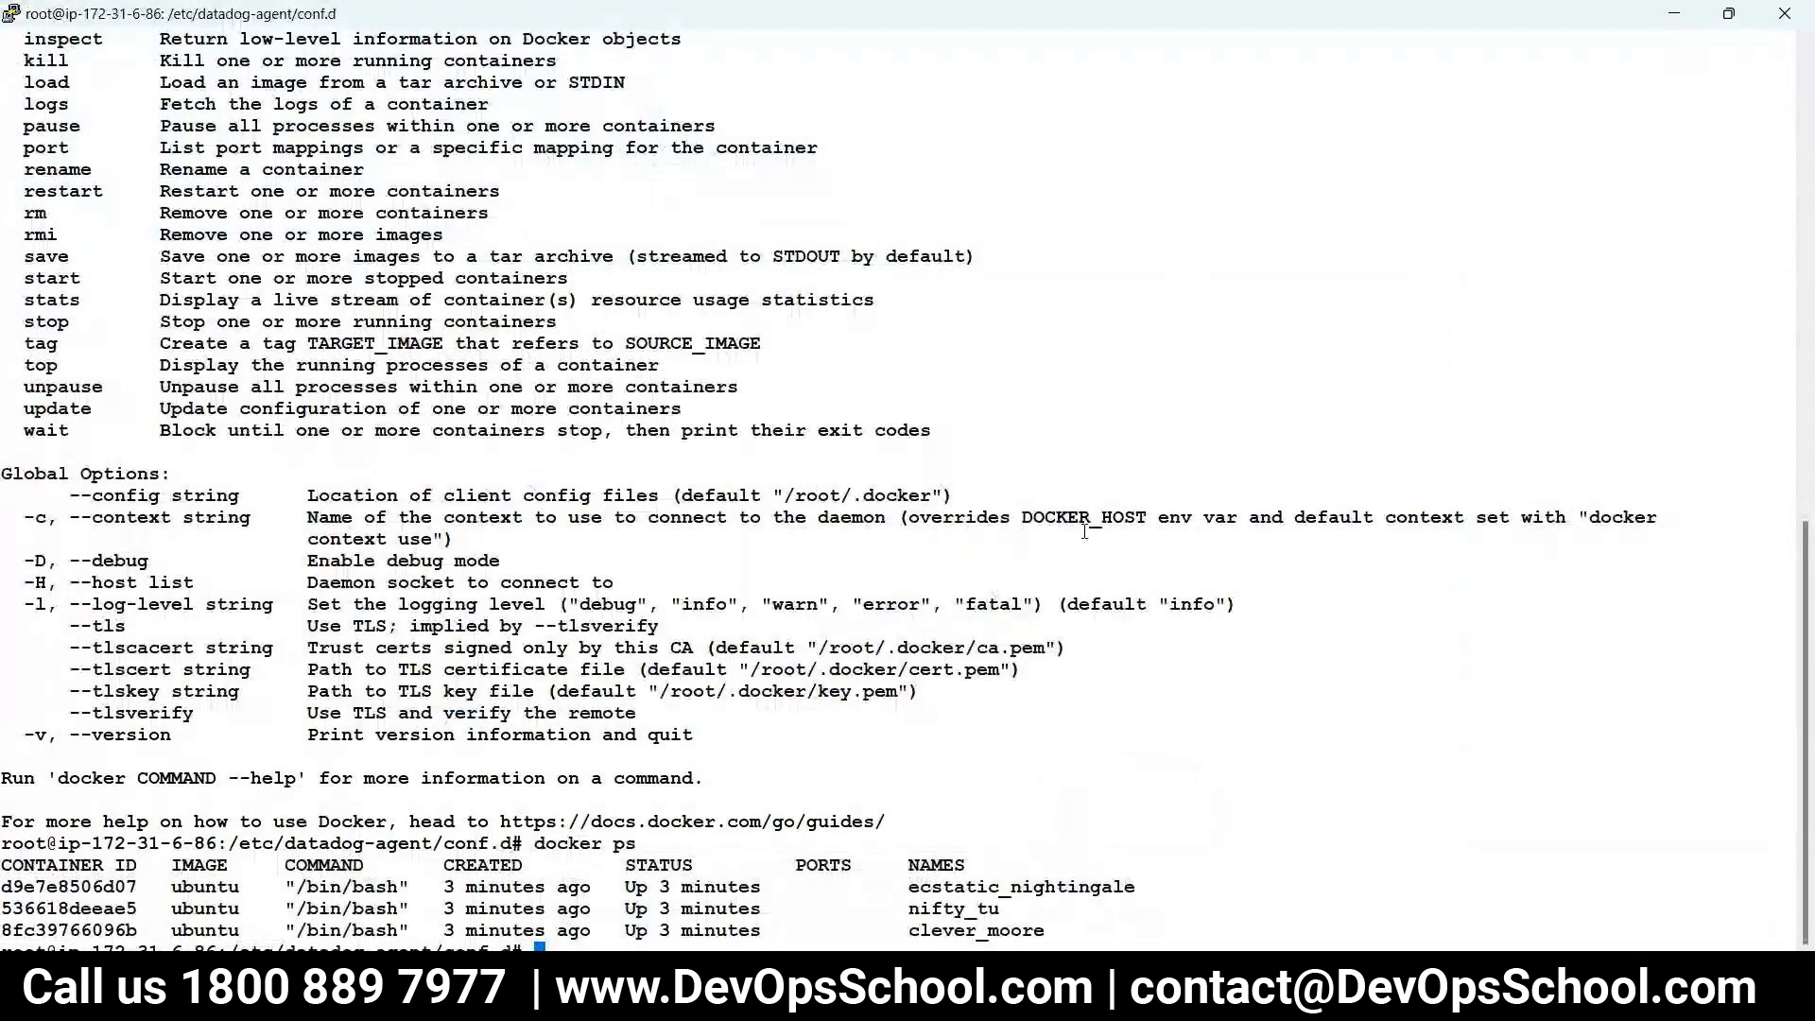
text(catear)
key(Return)
text(ja)
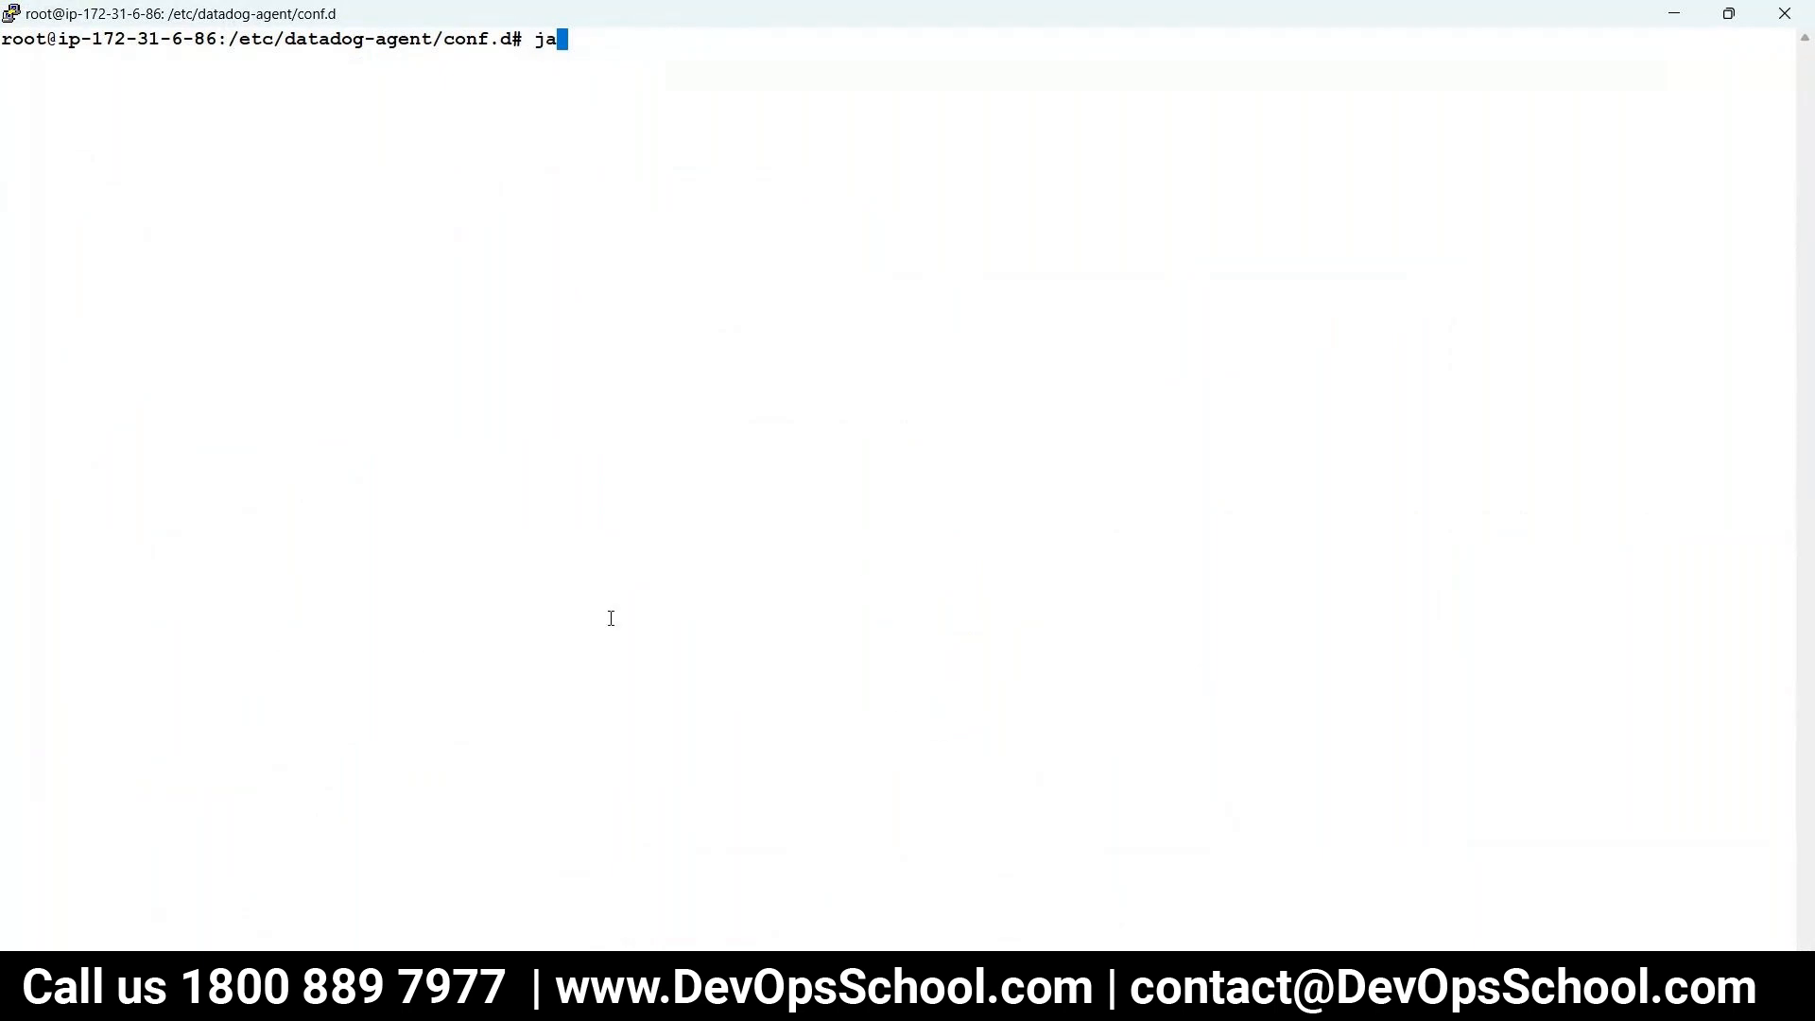
- Switch to Chrome and search for "java install devopsschool" in a new tab
mouse_move(558, 1000)
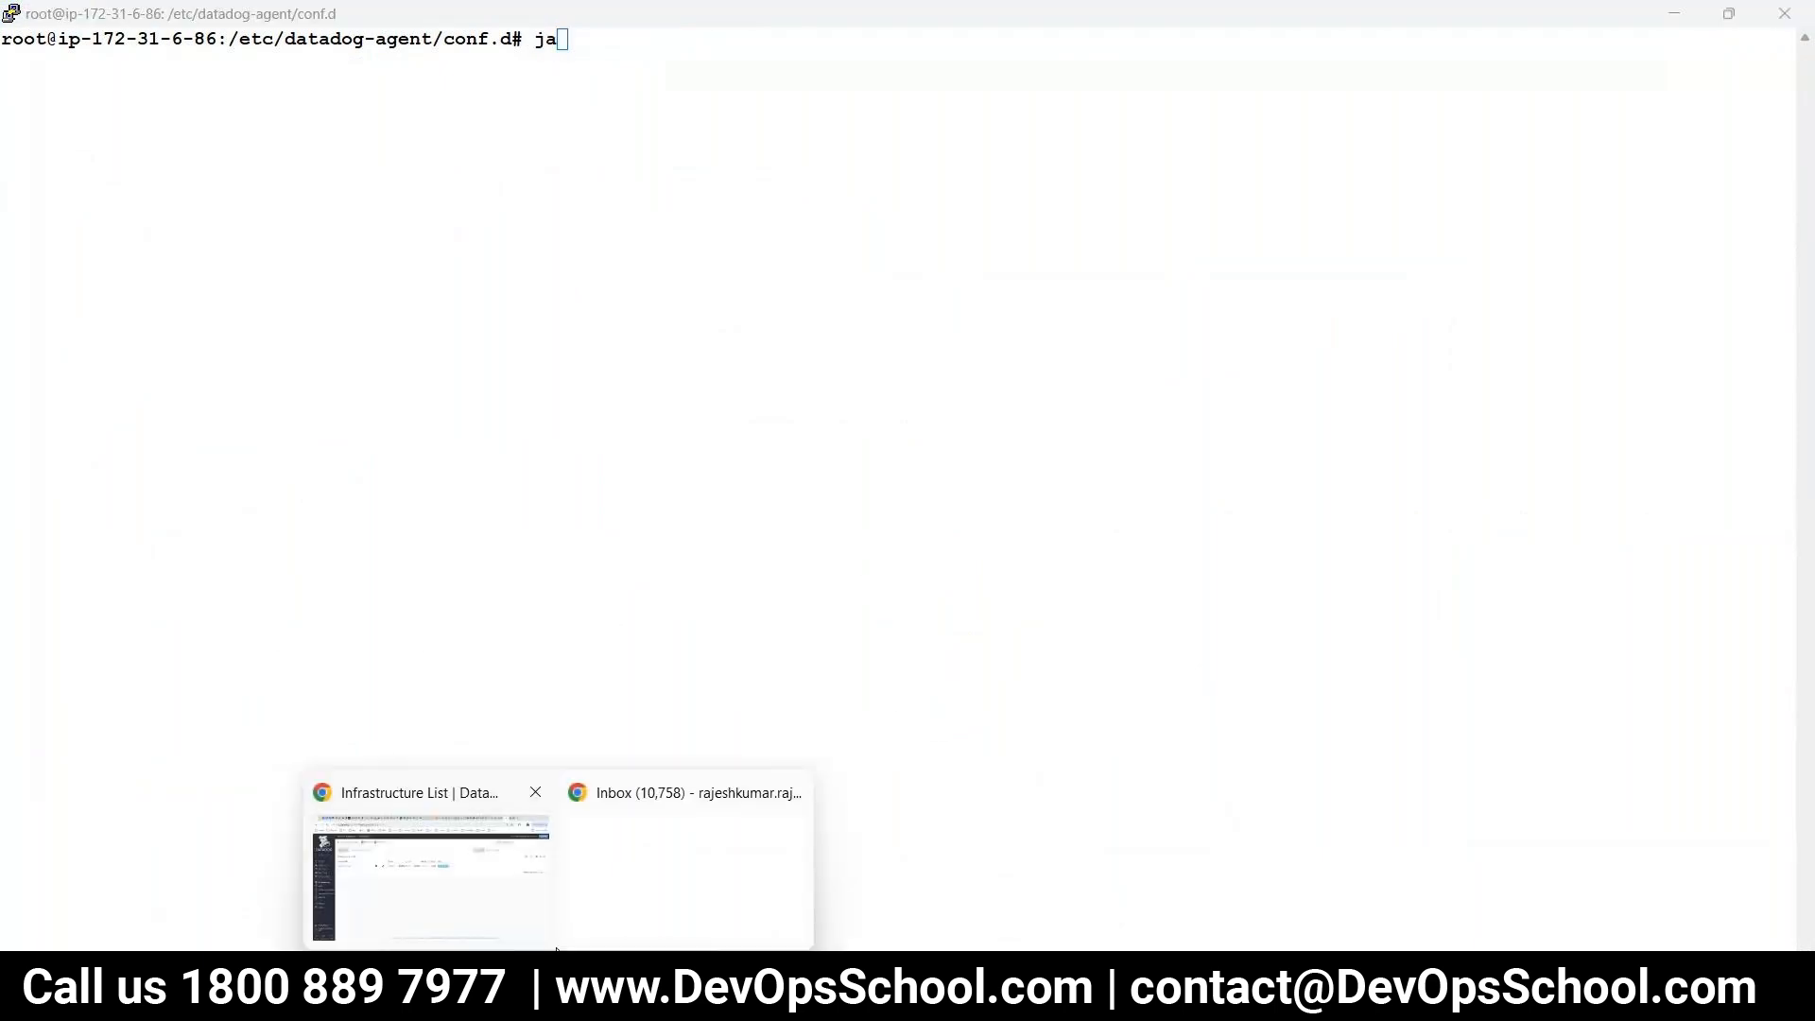
click(438, 856)
click(1572, 24)
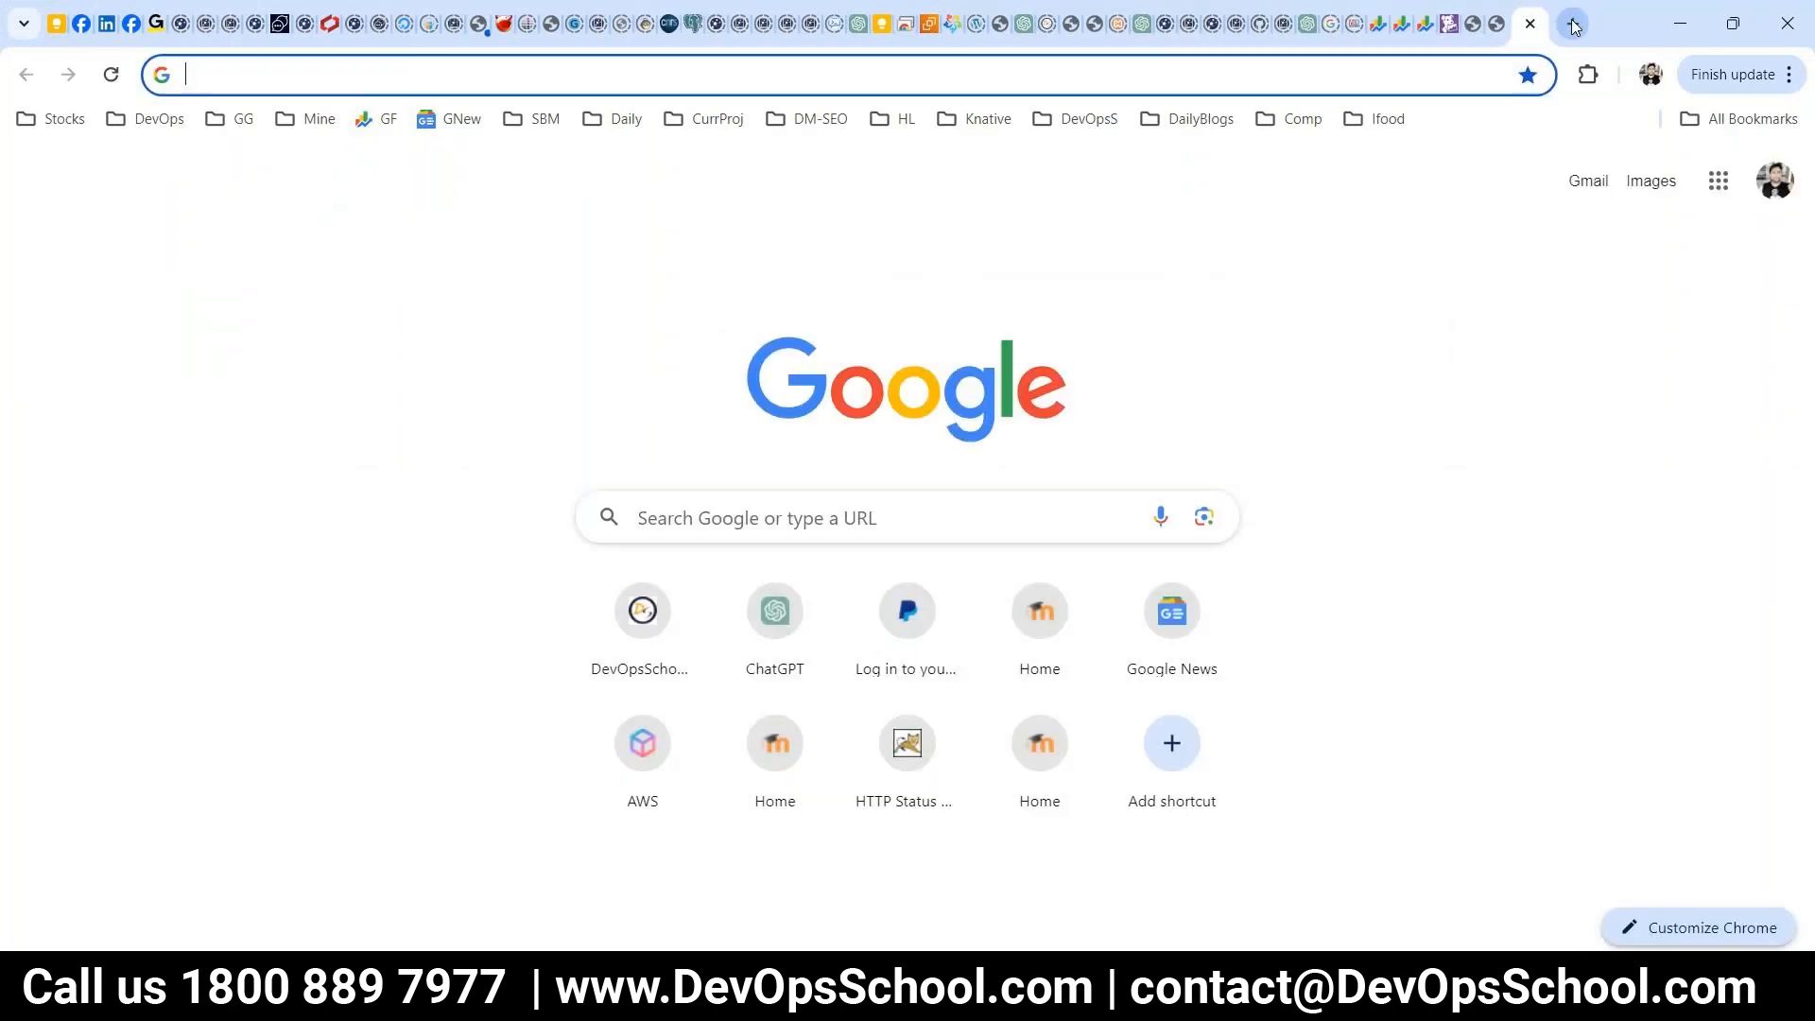
text(java)
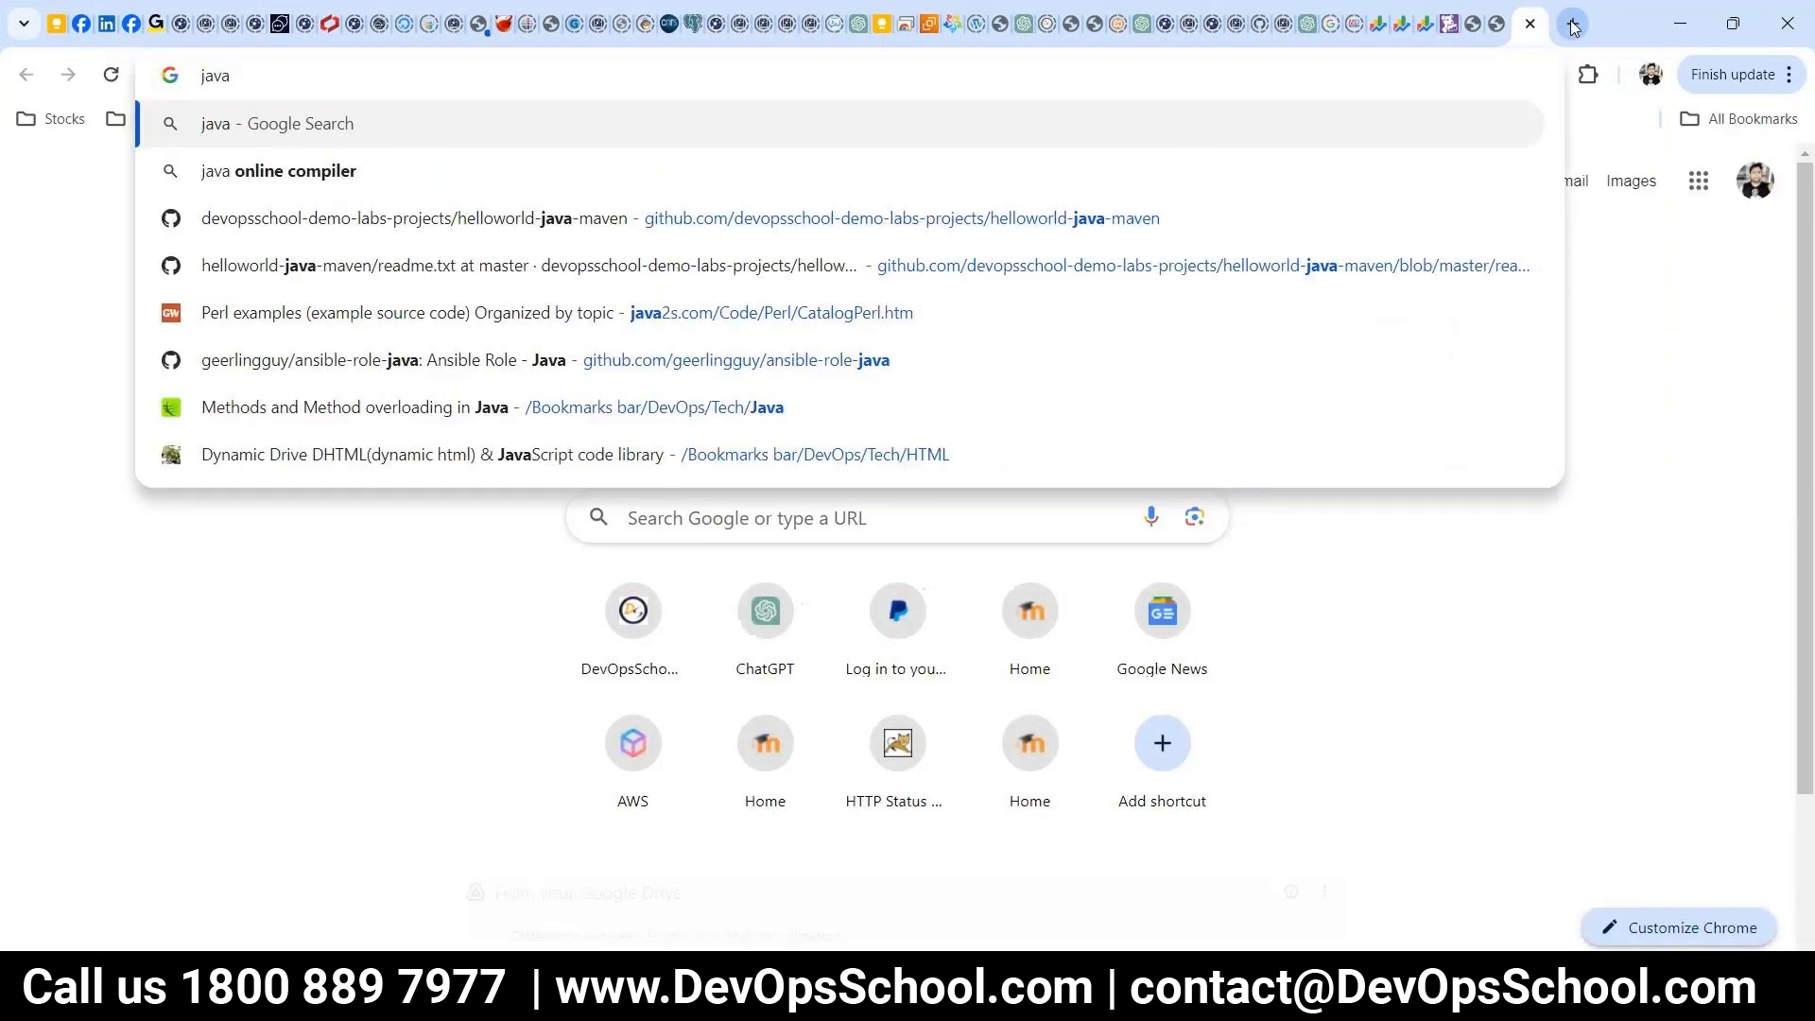
text( inst)
key(Down)
key(Down)
key(Down)
key(Down)
key(Down)
key(Down)
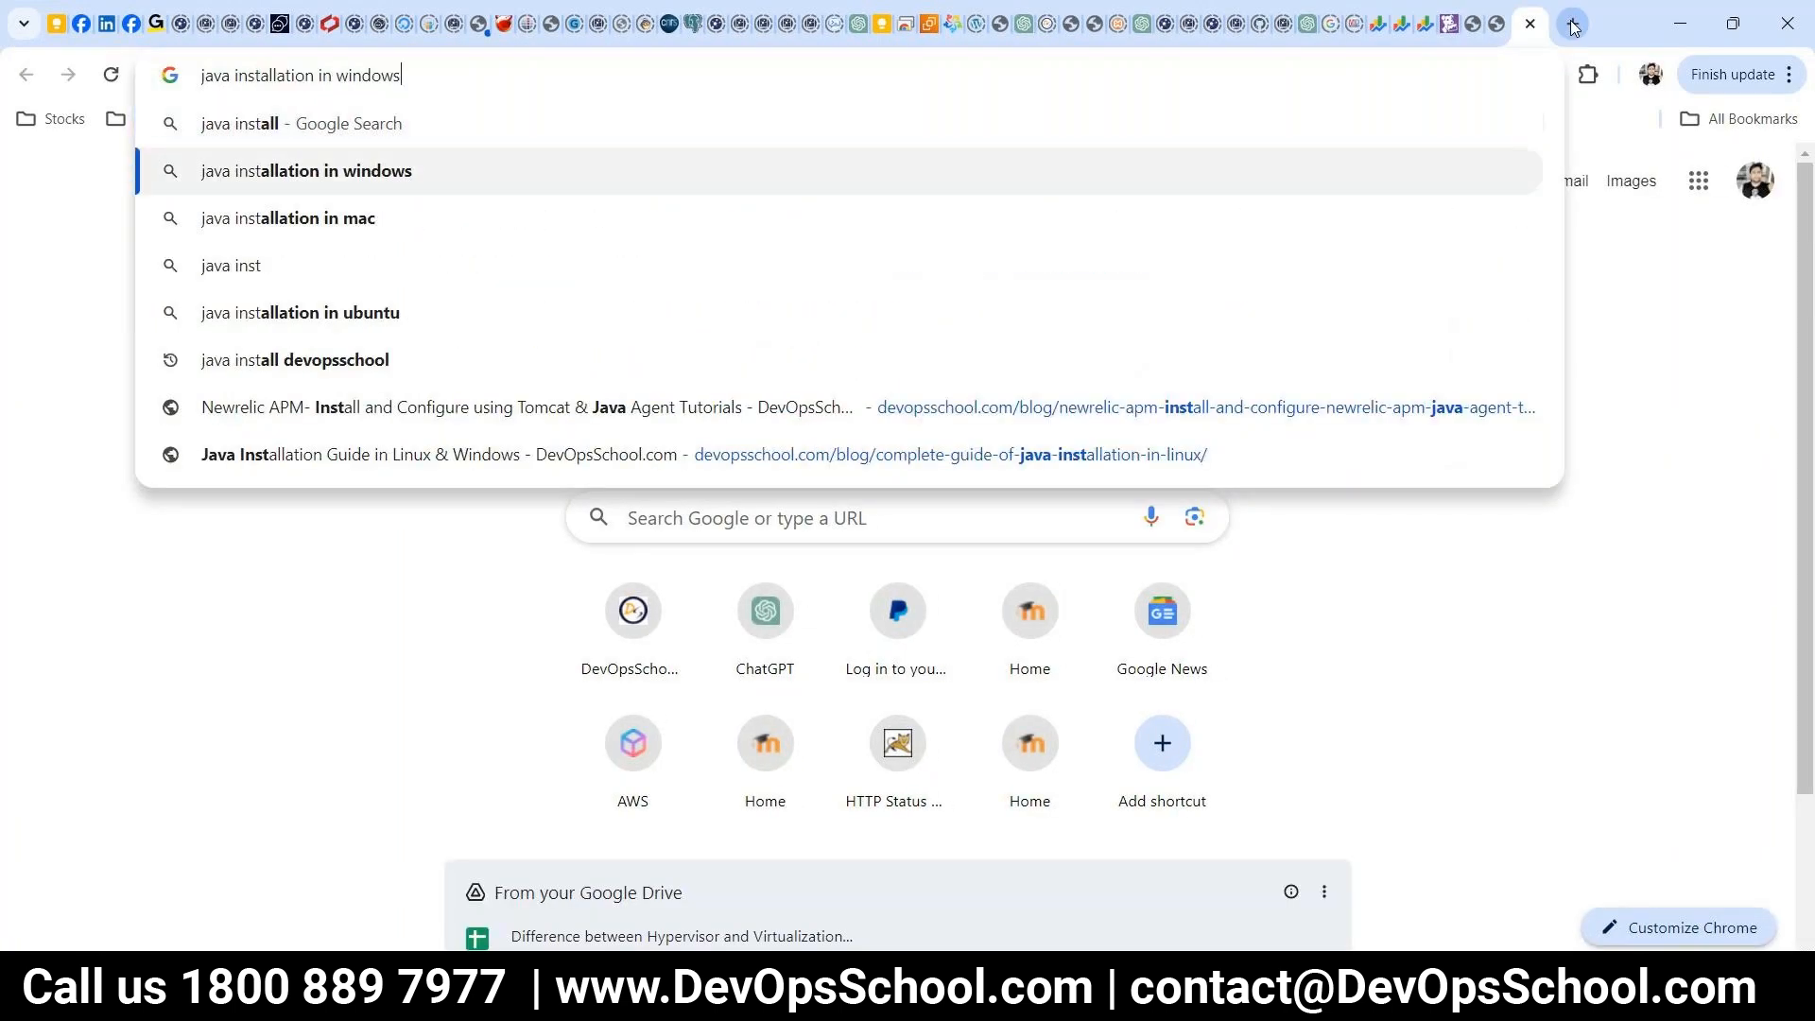
key(Up)
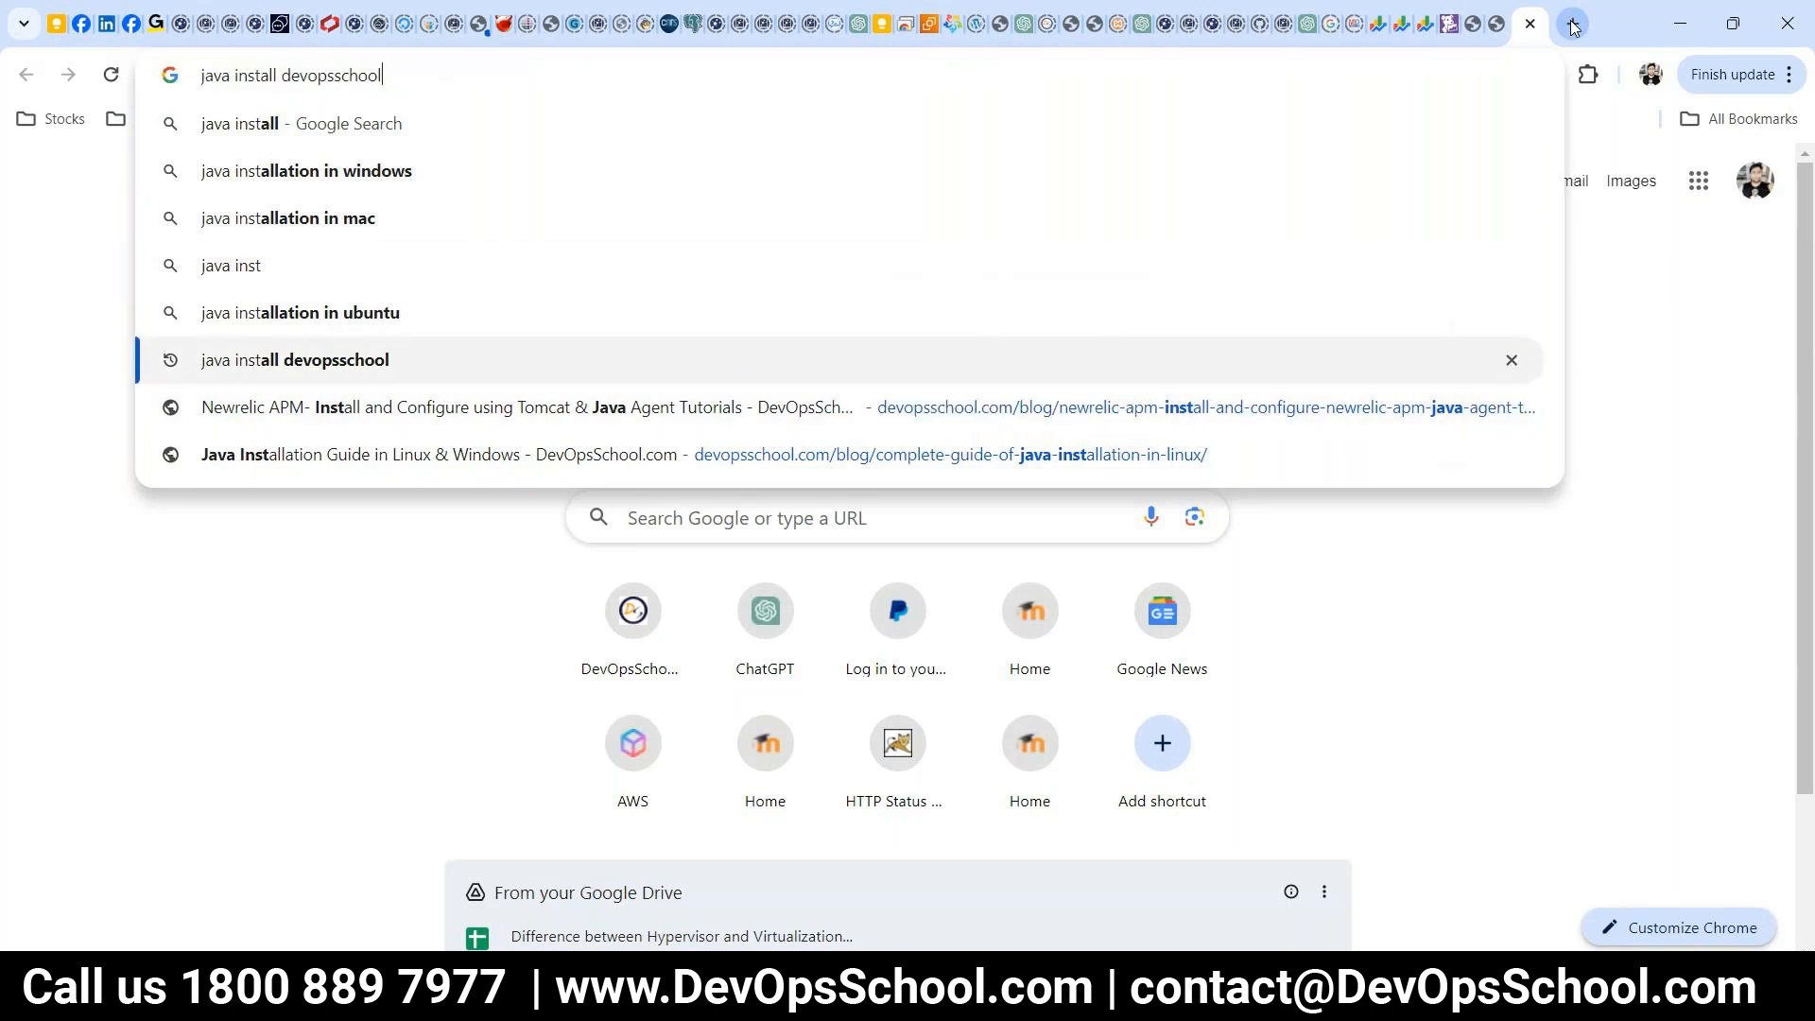
key(Return)
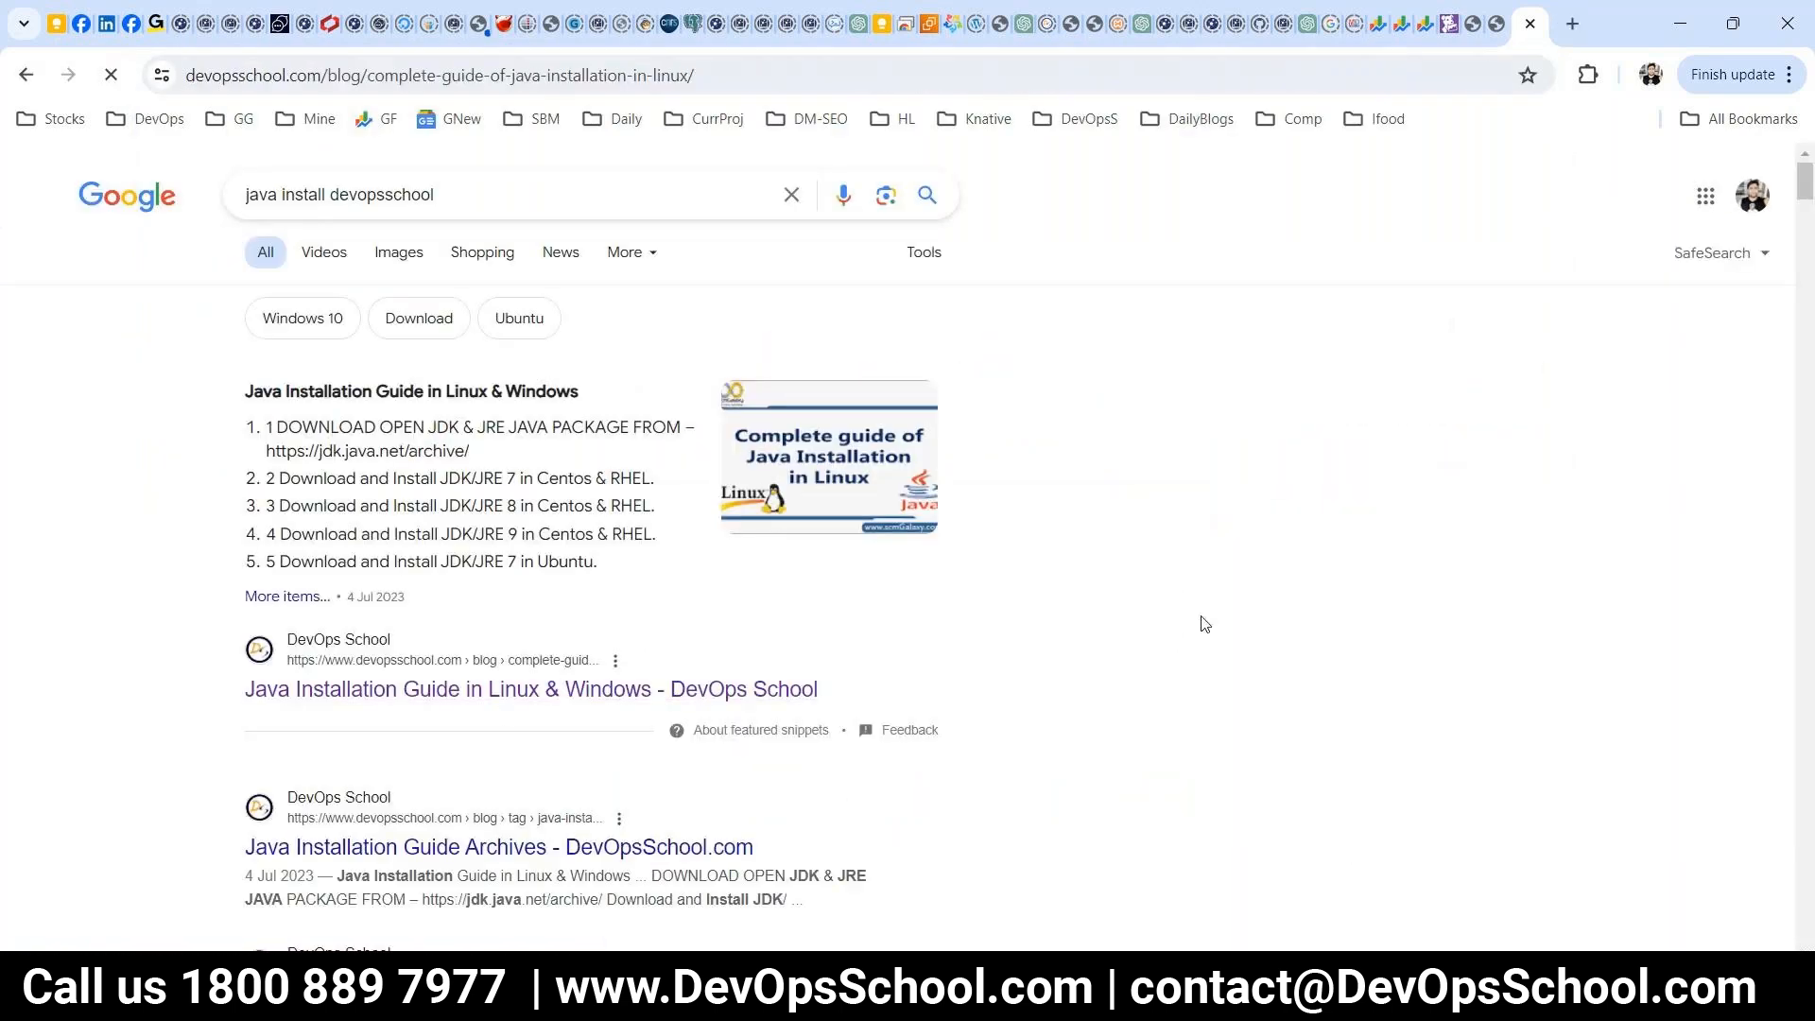
- In the Java Installation Guide, go to the section on installing JDK/JRE 11 in Ubuntu
scroll(900, 502, down, 7)
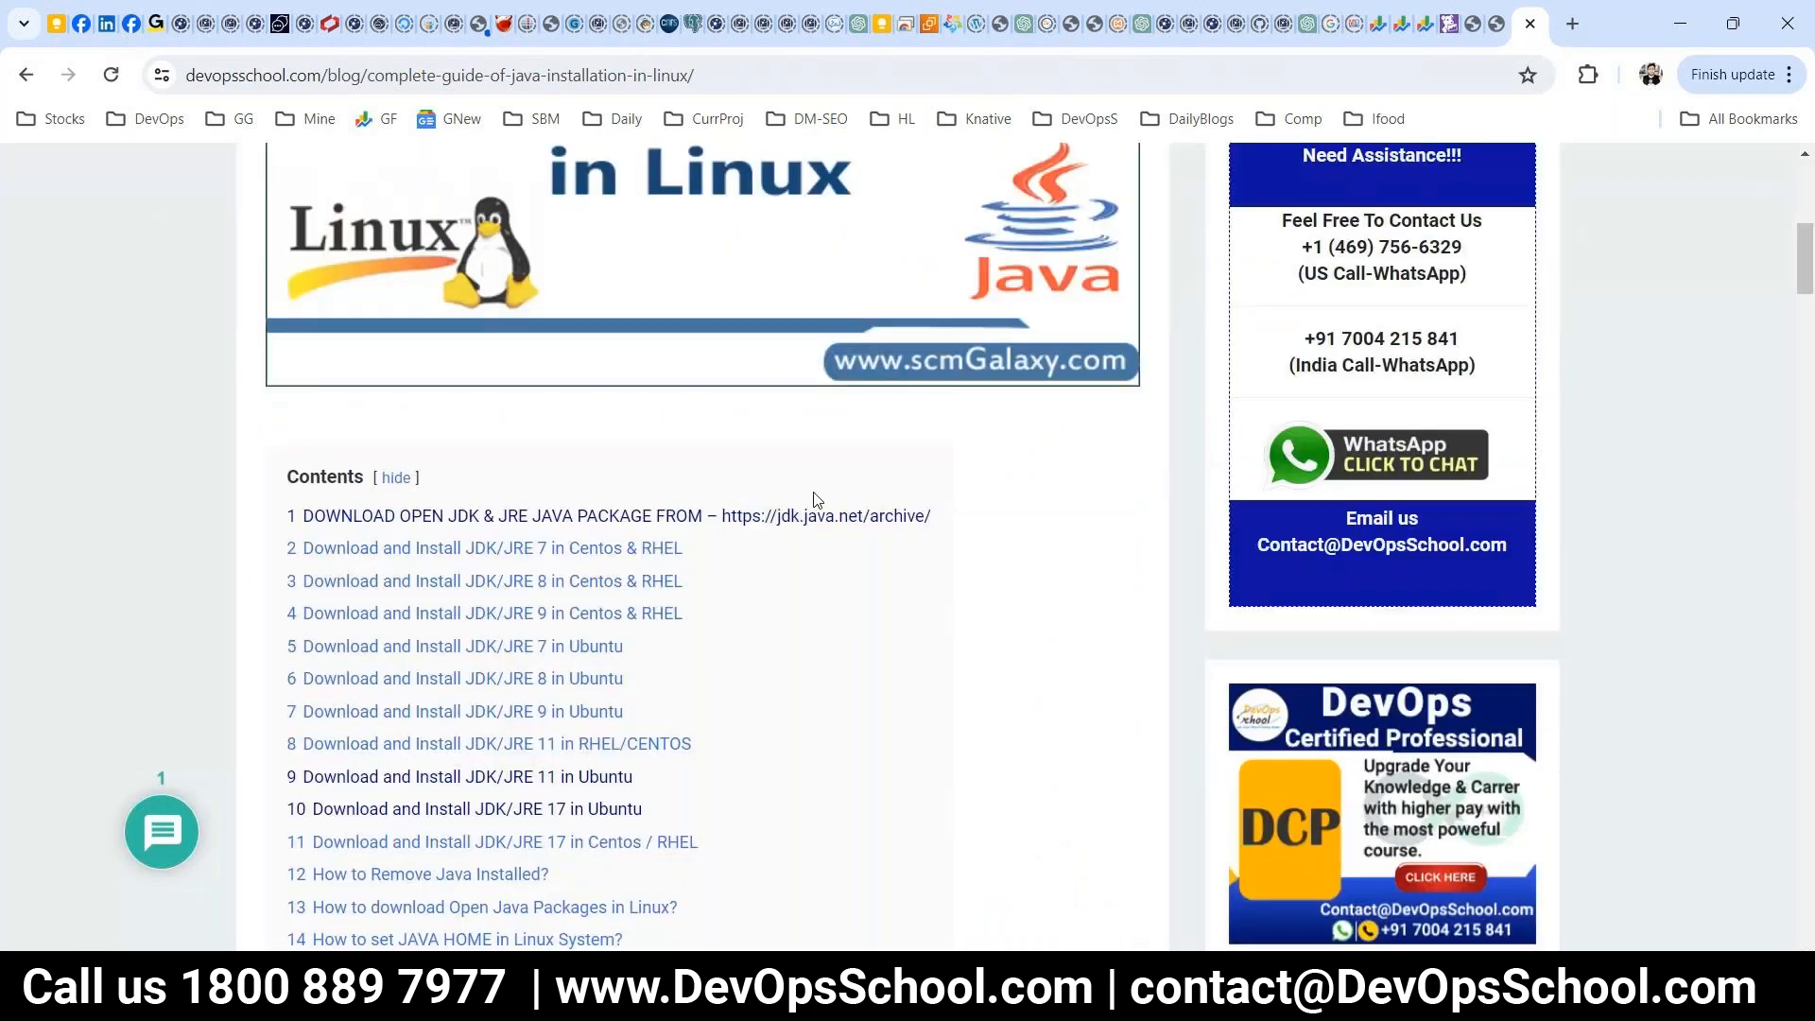
scroll(519, 669, down, 1)
click(515, 659)
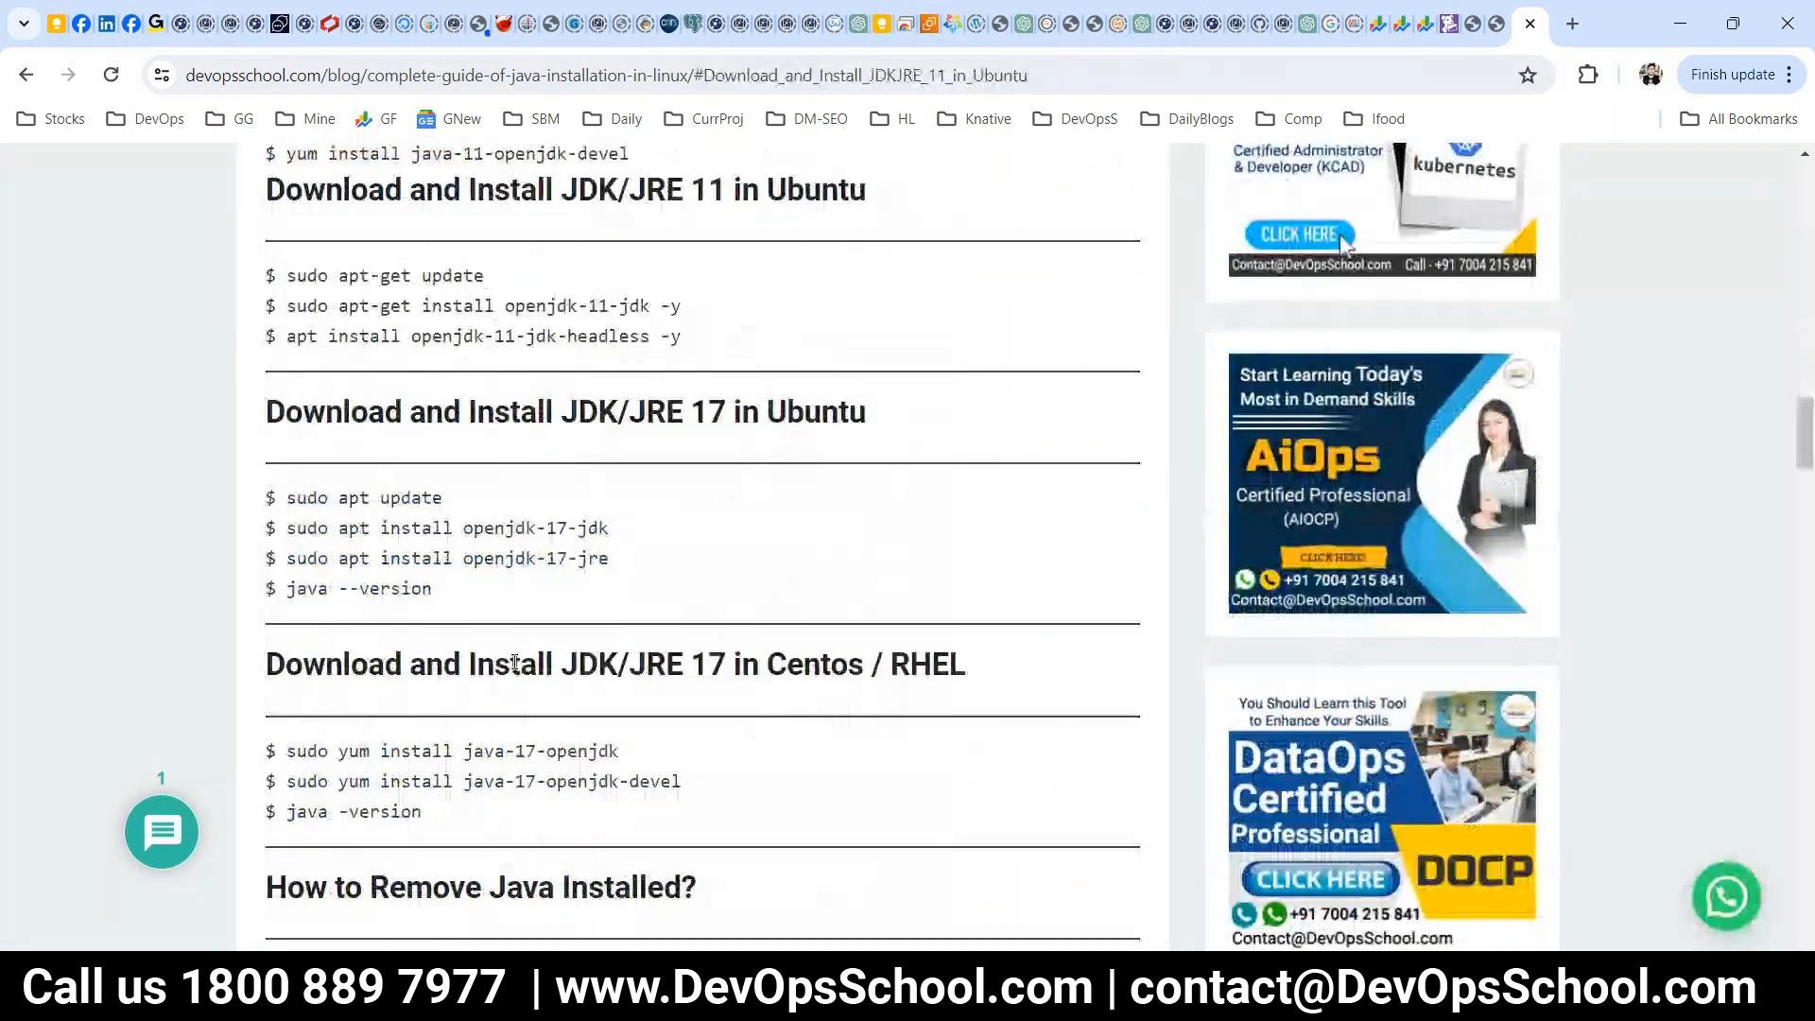
- Copy "sudo apt install openjdk-17-jdk" from the guide, run it in the terminal and accept the package installation
drag(287, 537, 630, 544)
key(super+c)
key(Return)
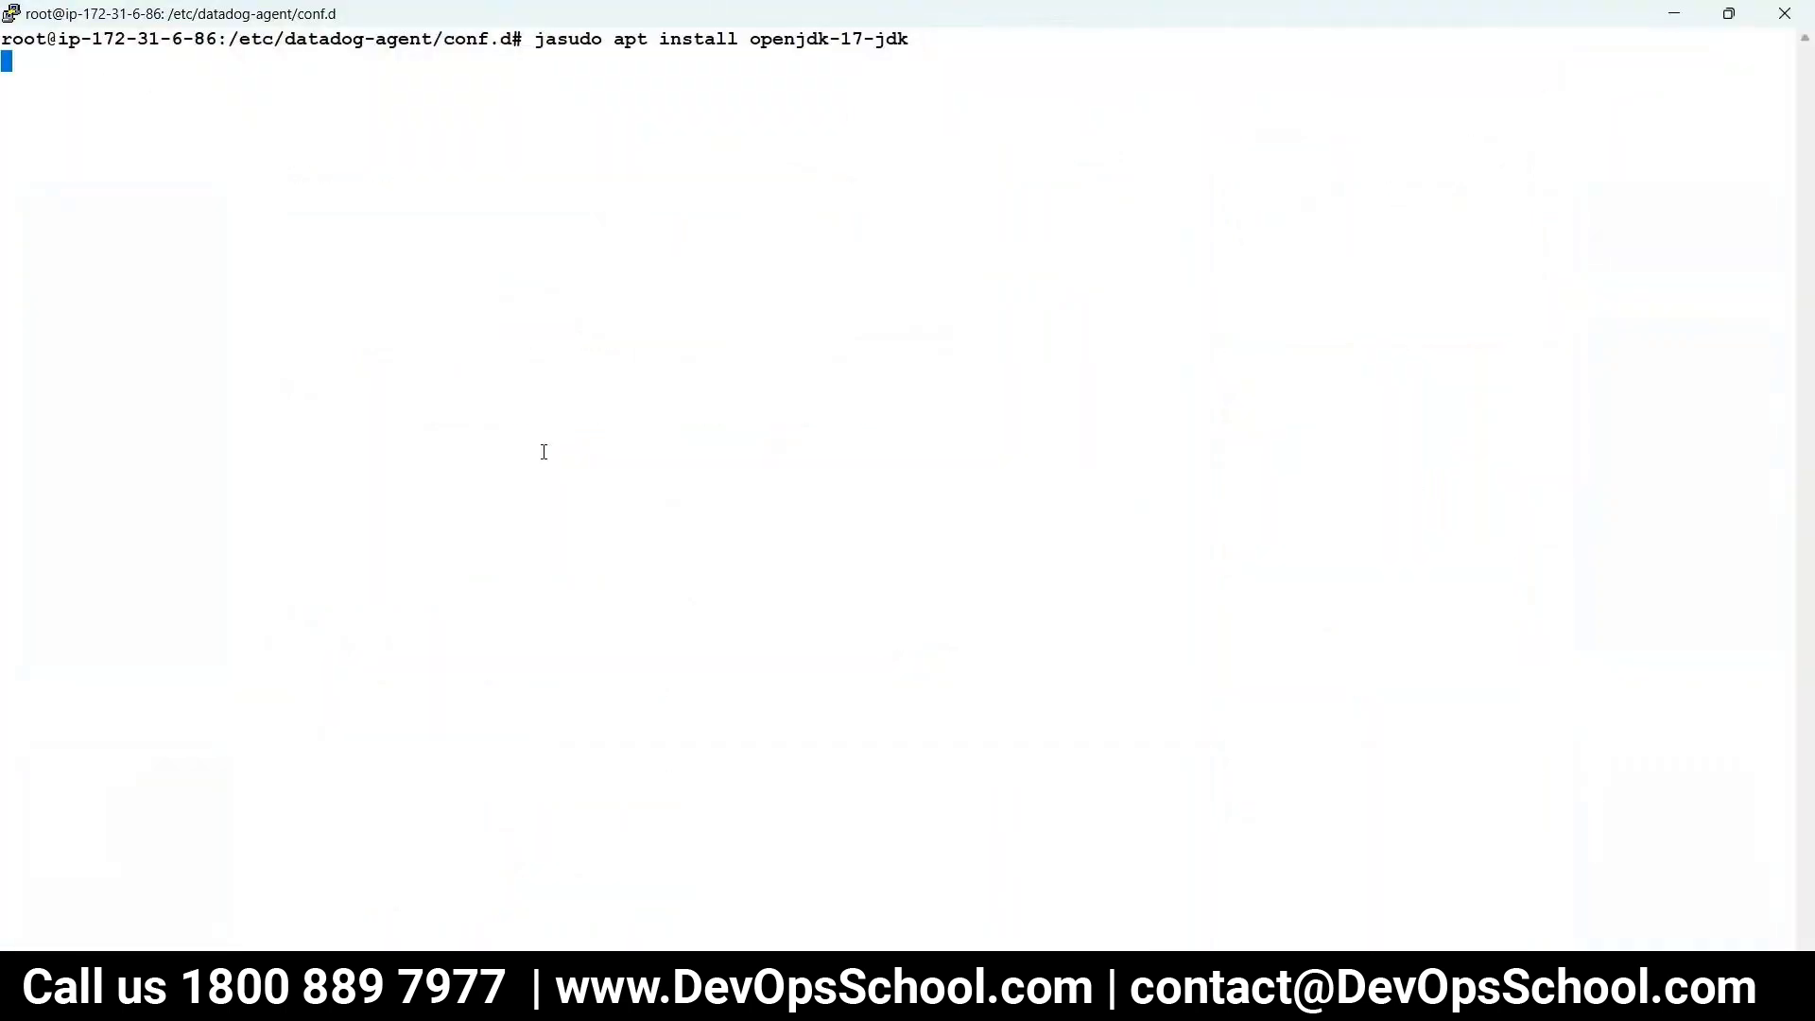
right_click(544, 452)
key(Return)
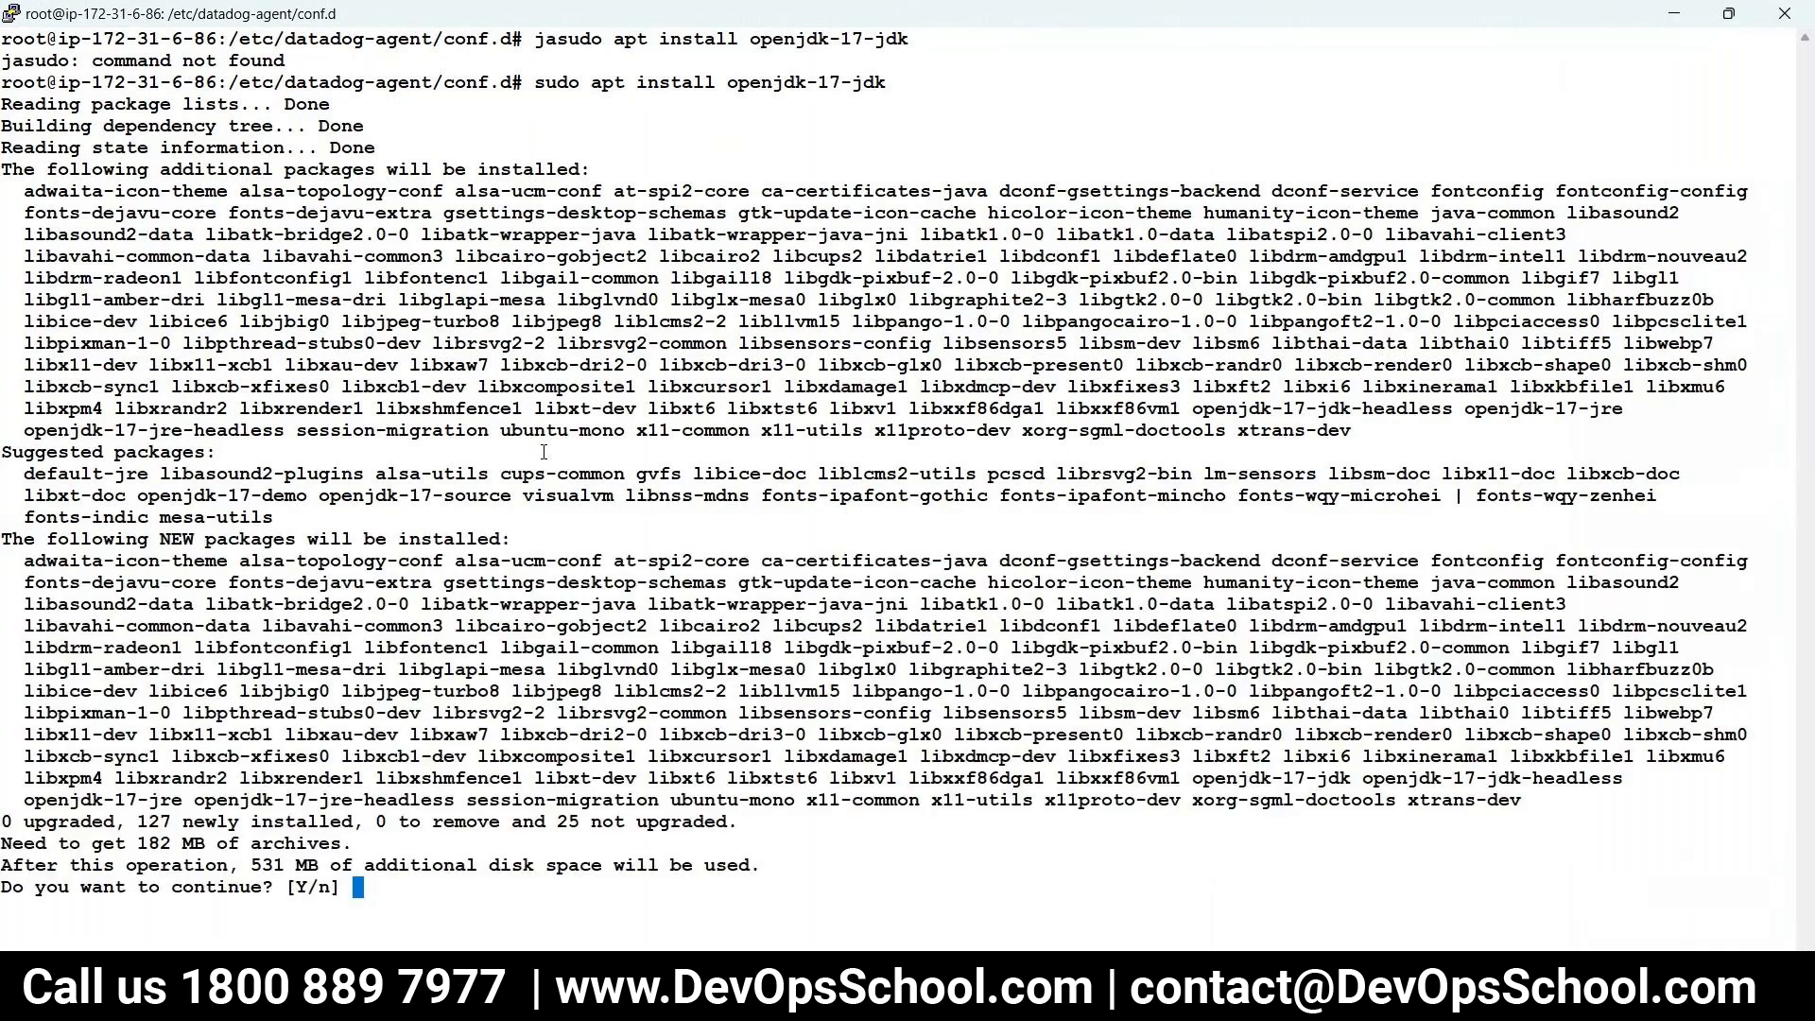
text(Y)
key(Return)
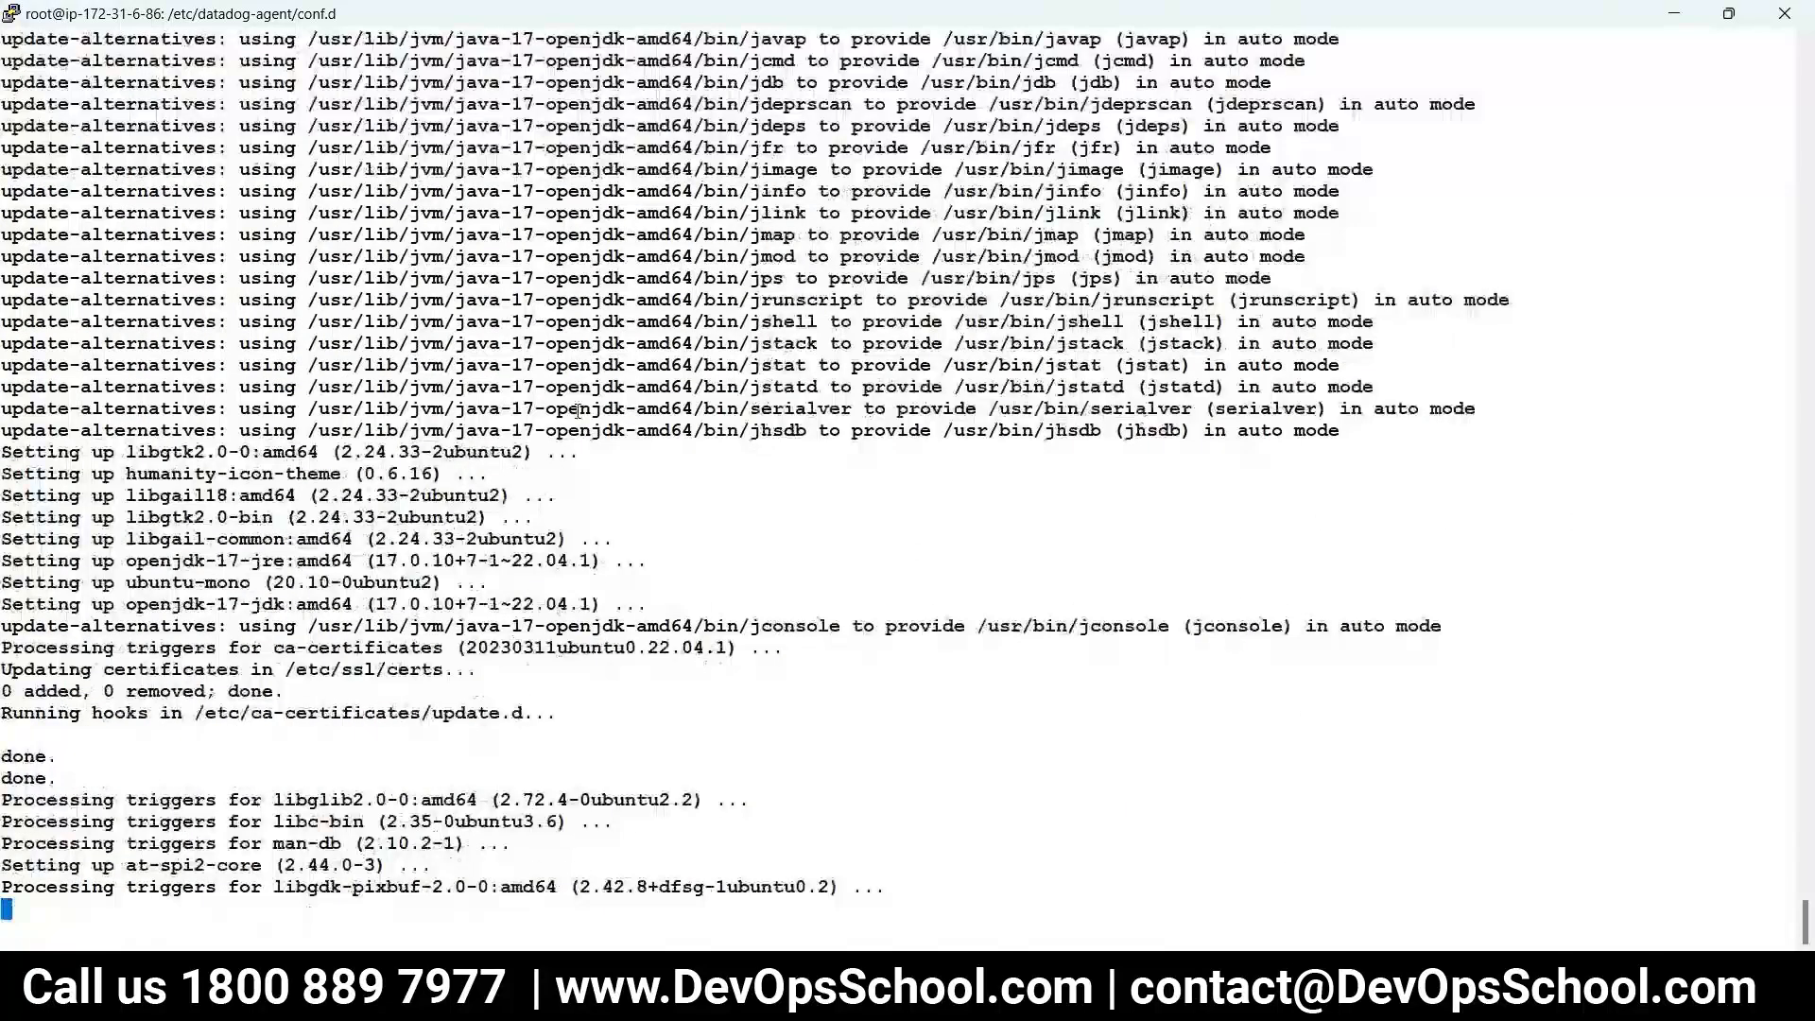
- Return to Chrome, highlight the guide's JDK 17 Ubuntu commands and start a query "datadog apm java deb" in a new tab
key(alt+Tab)
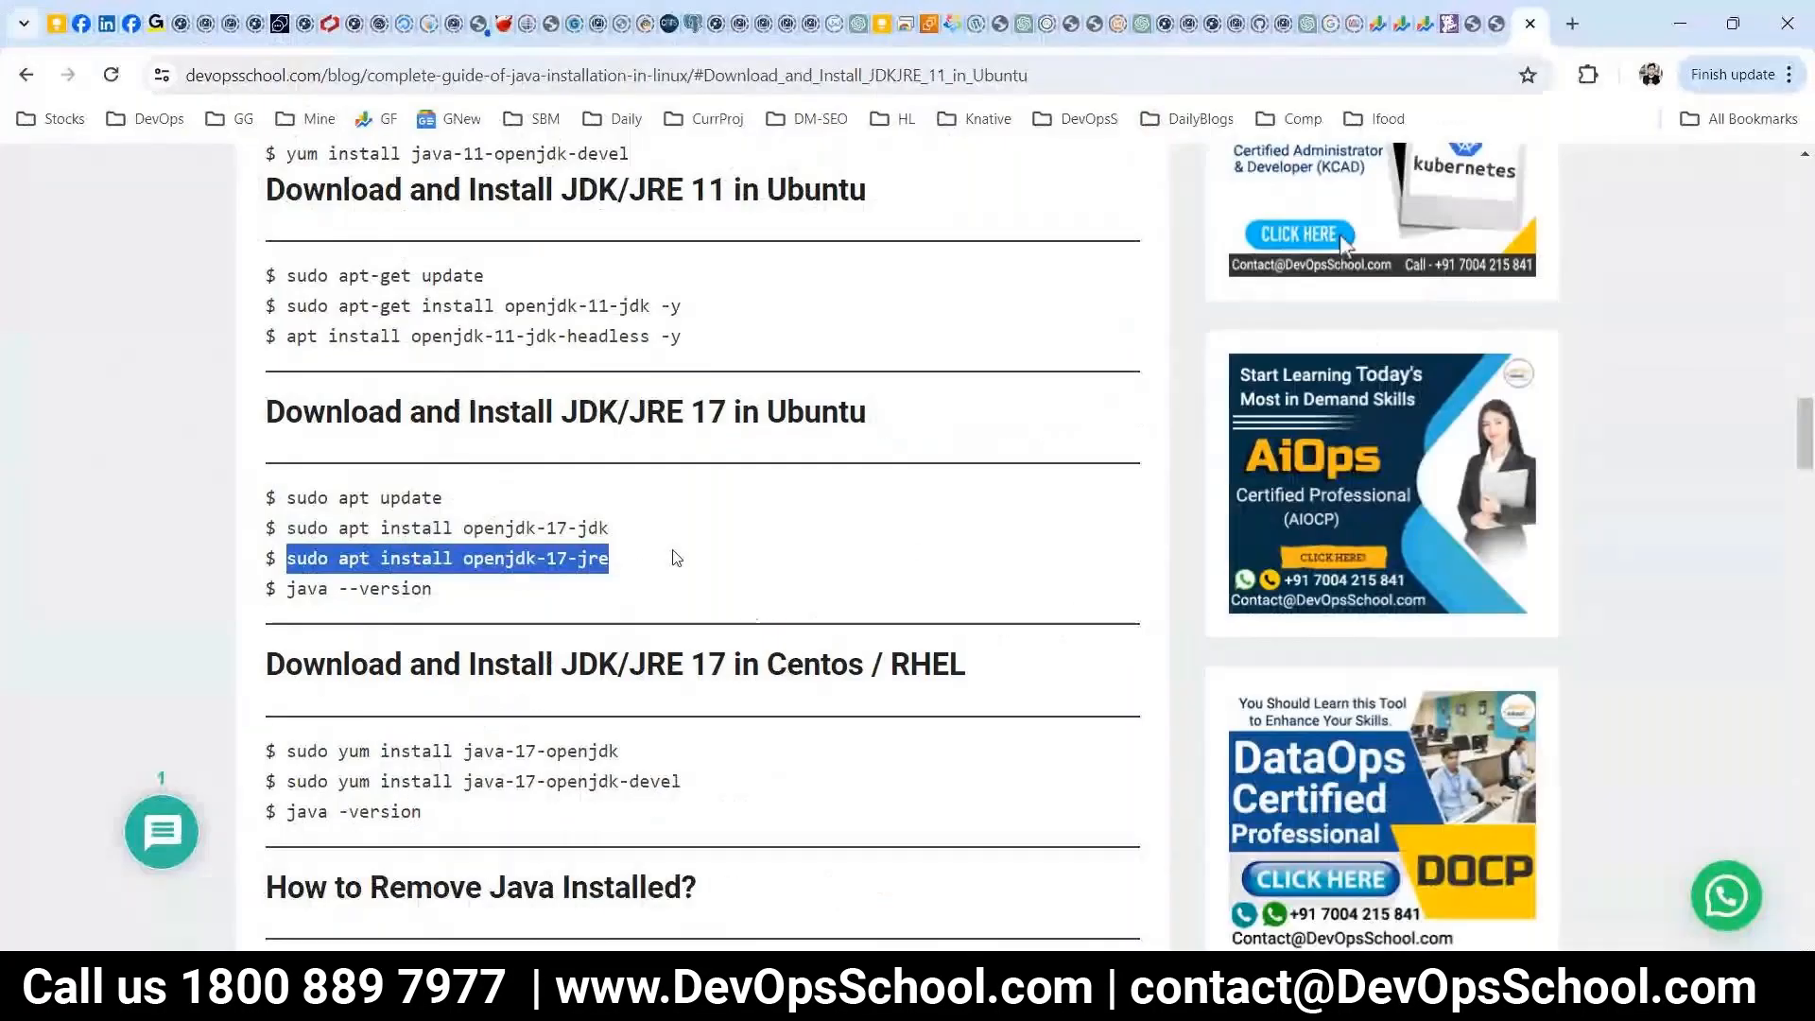
drag(945, 588, 268, 492)
key(ctrl+t)
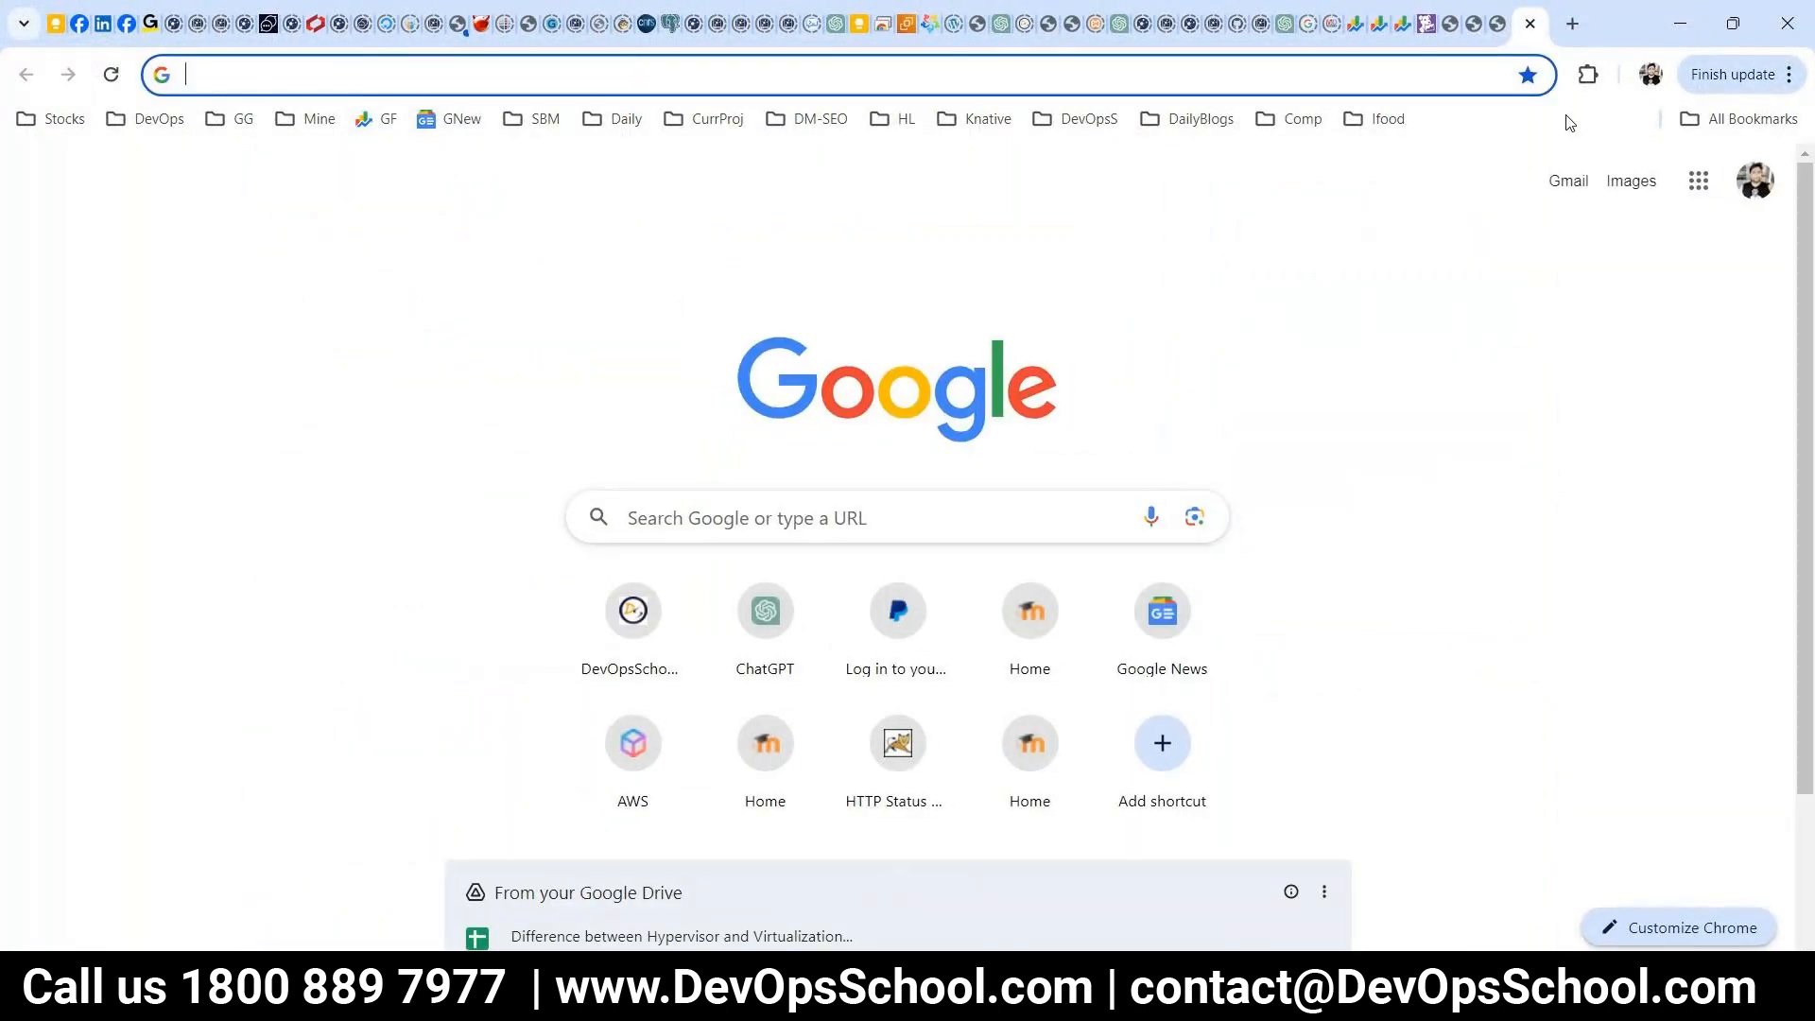
text(data)
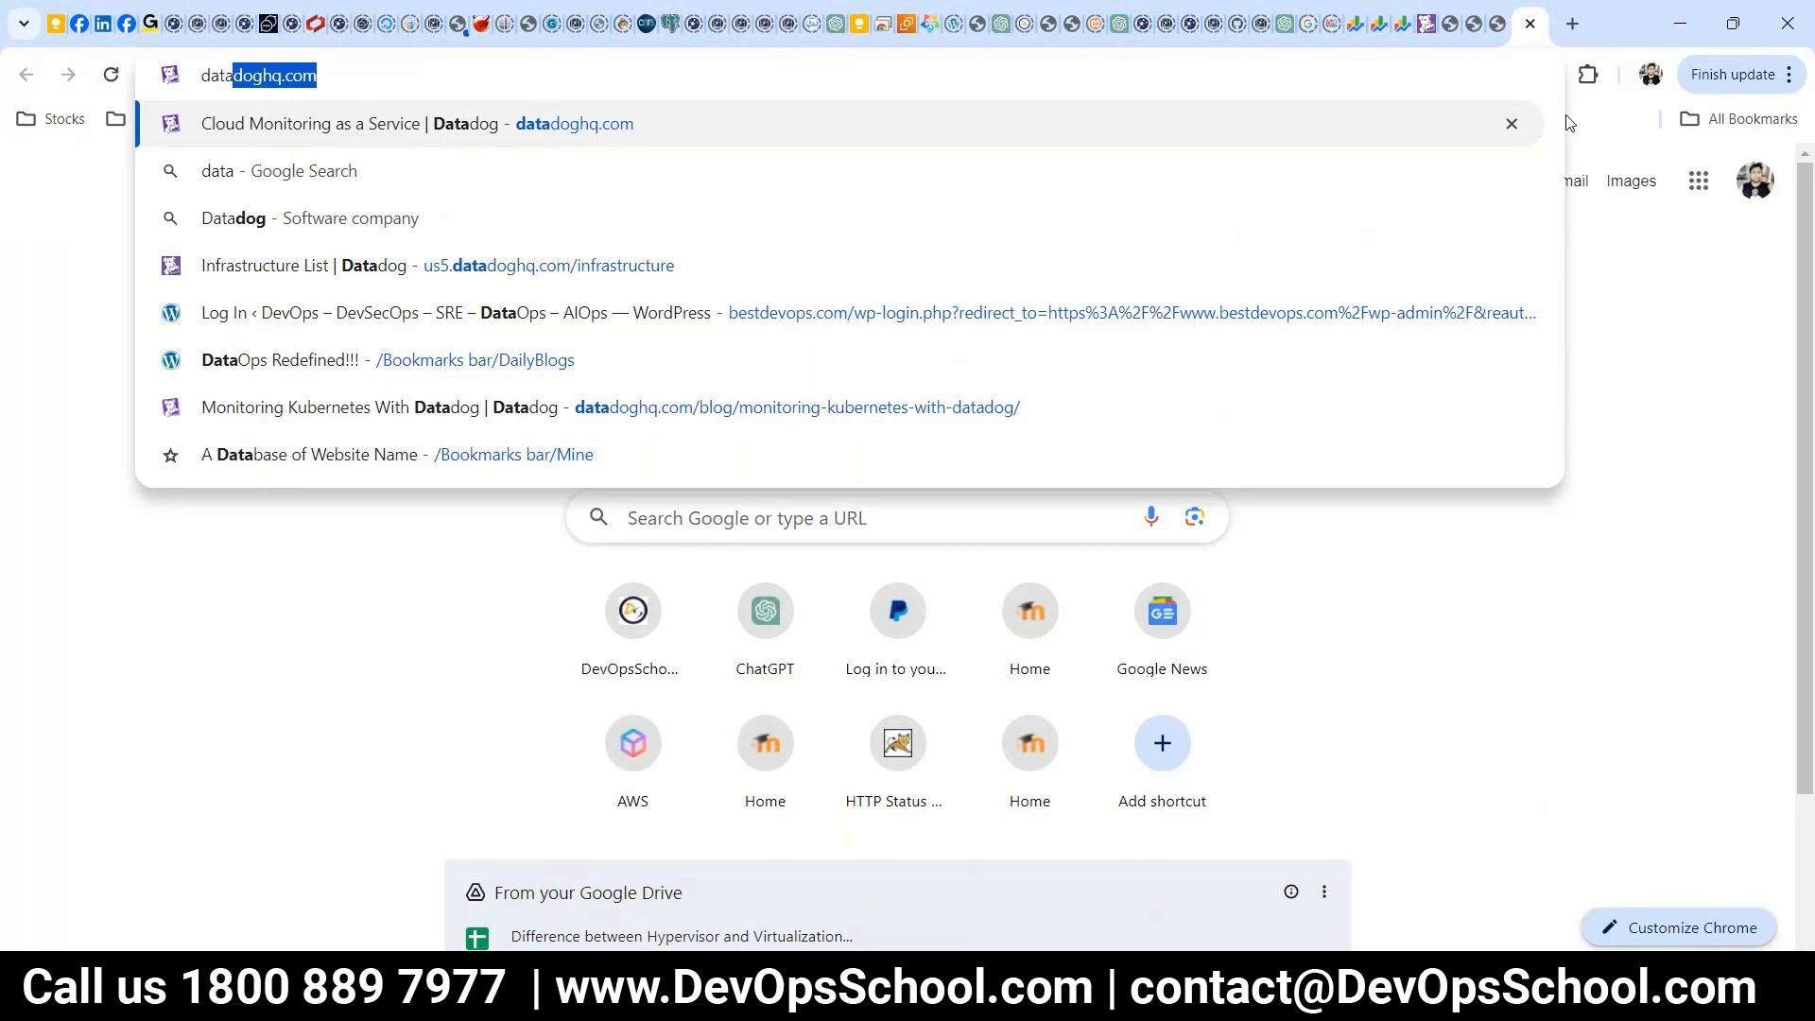
text(dog apm jha)
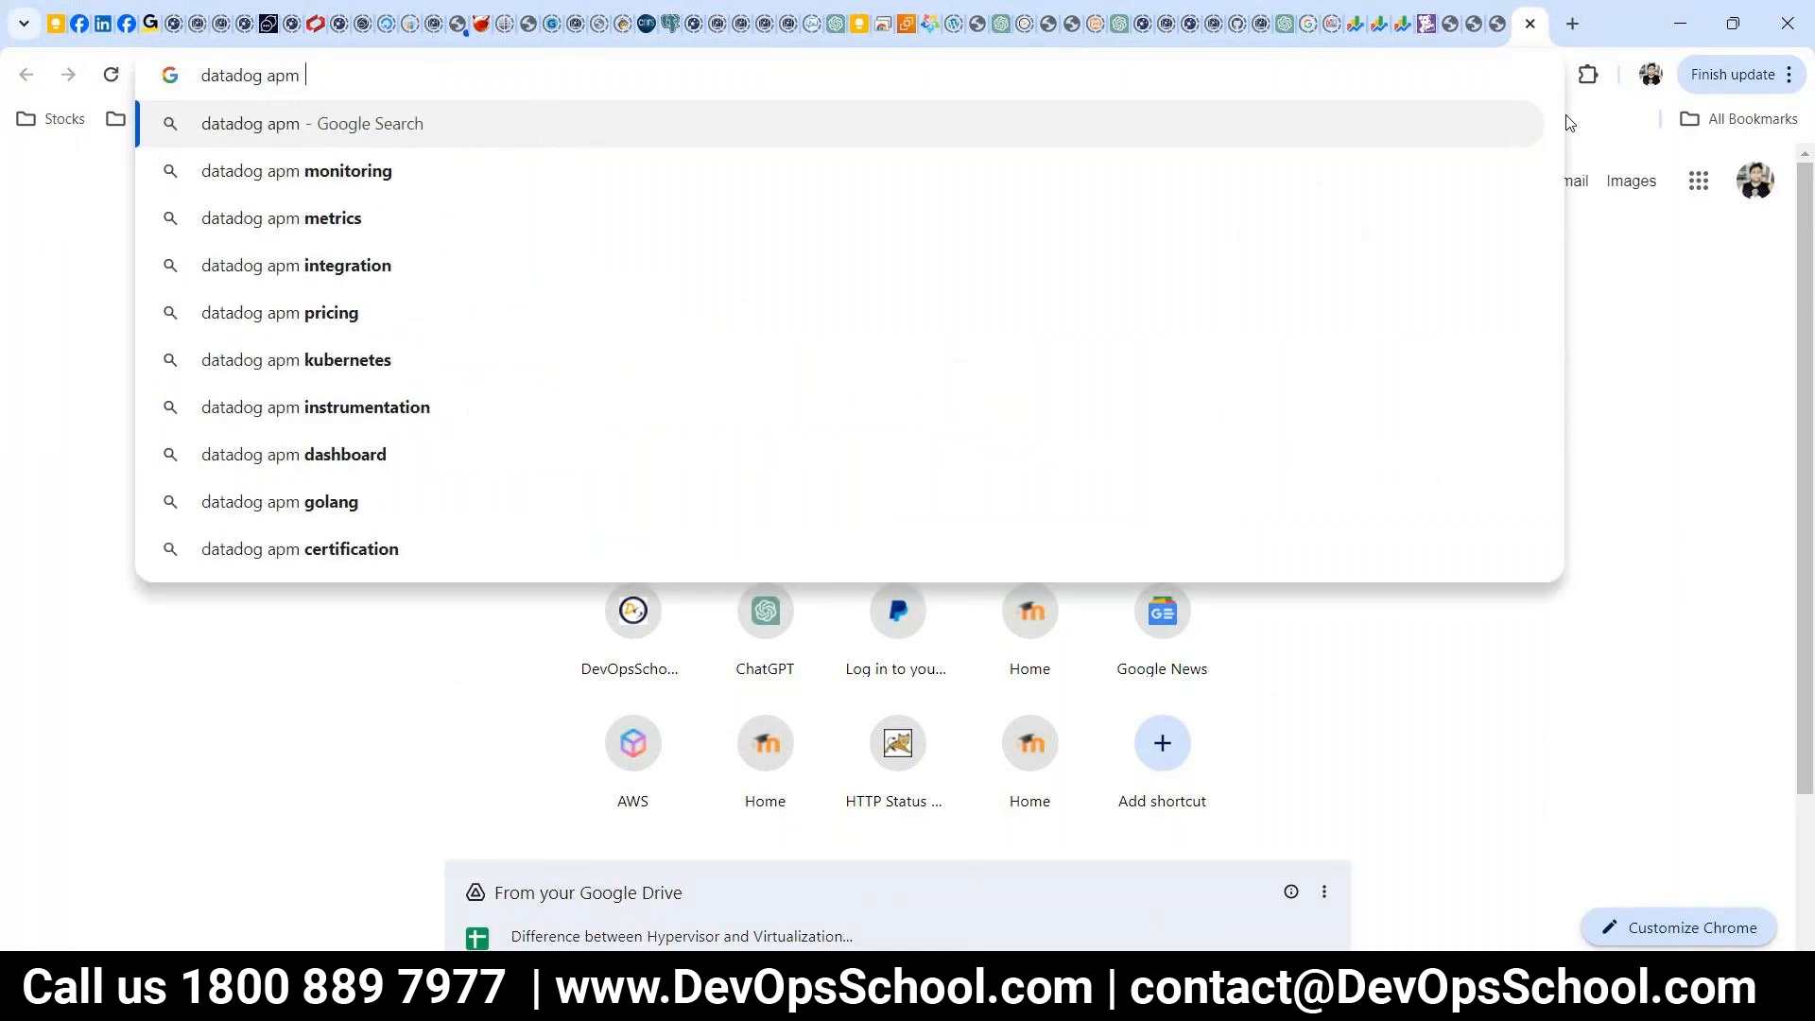
key(BackSpace)
key(BackSpace)
text(ava deb)
key(shift+F10)
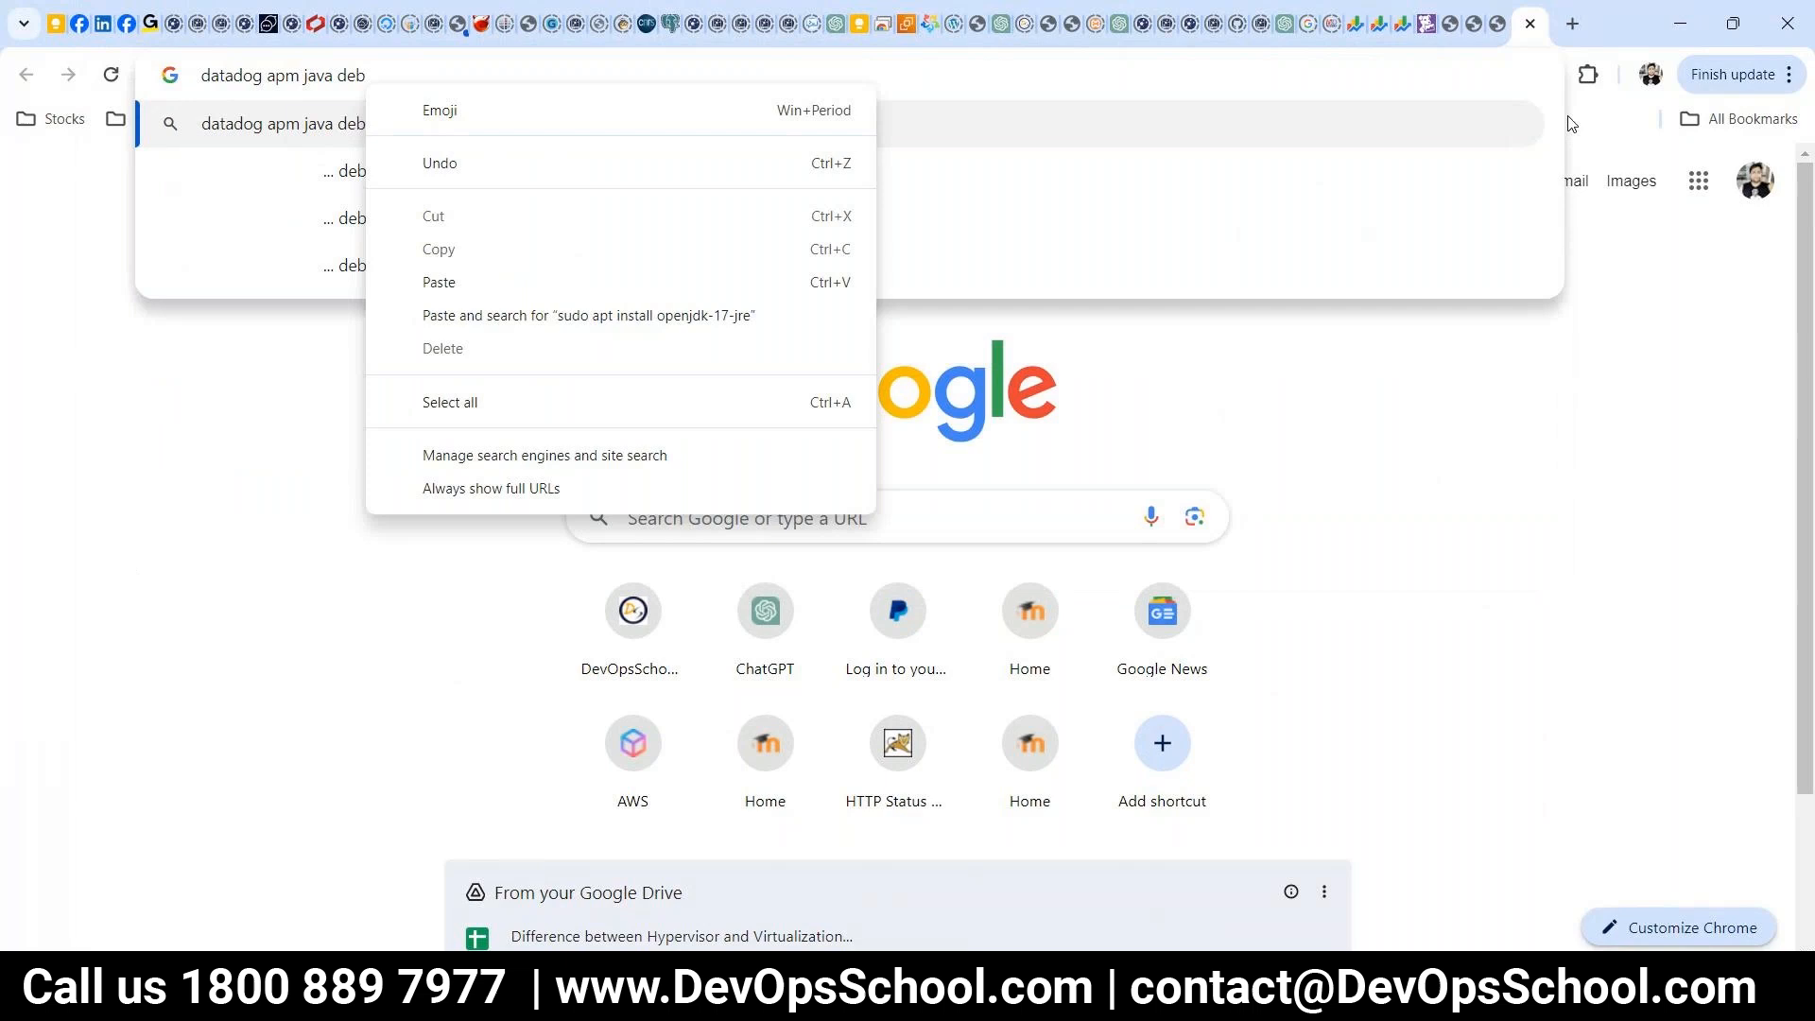
text(sudo apt install openjdk-17-jre)
text(s)
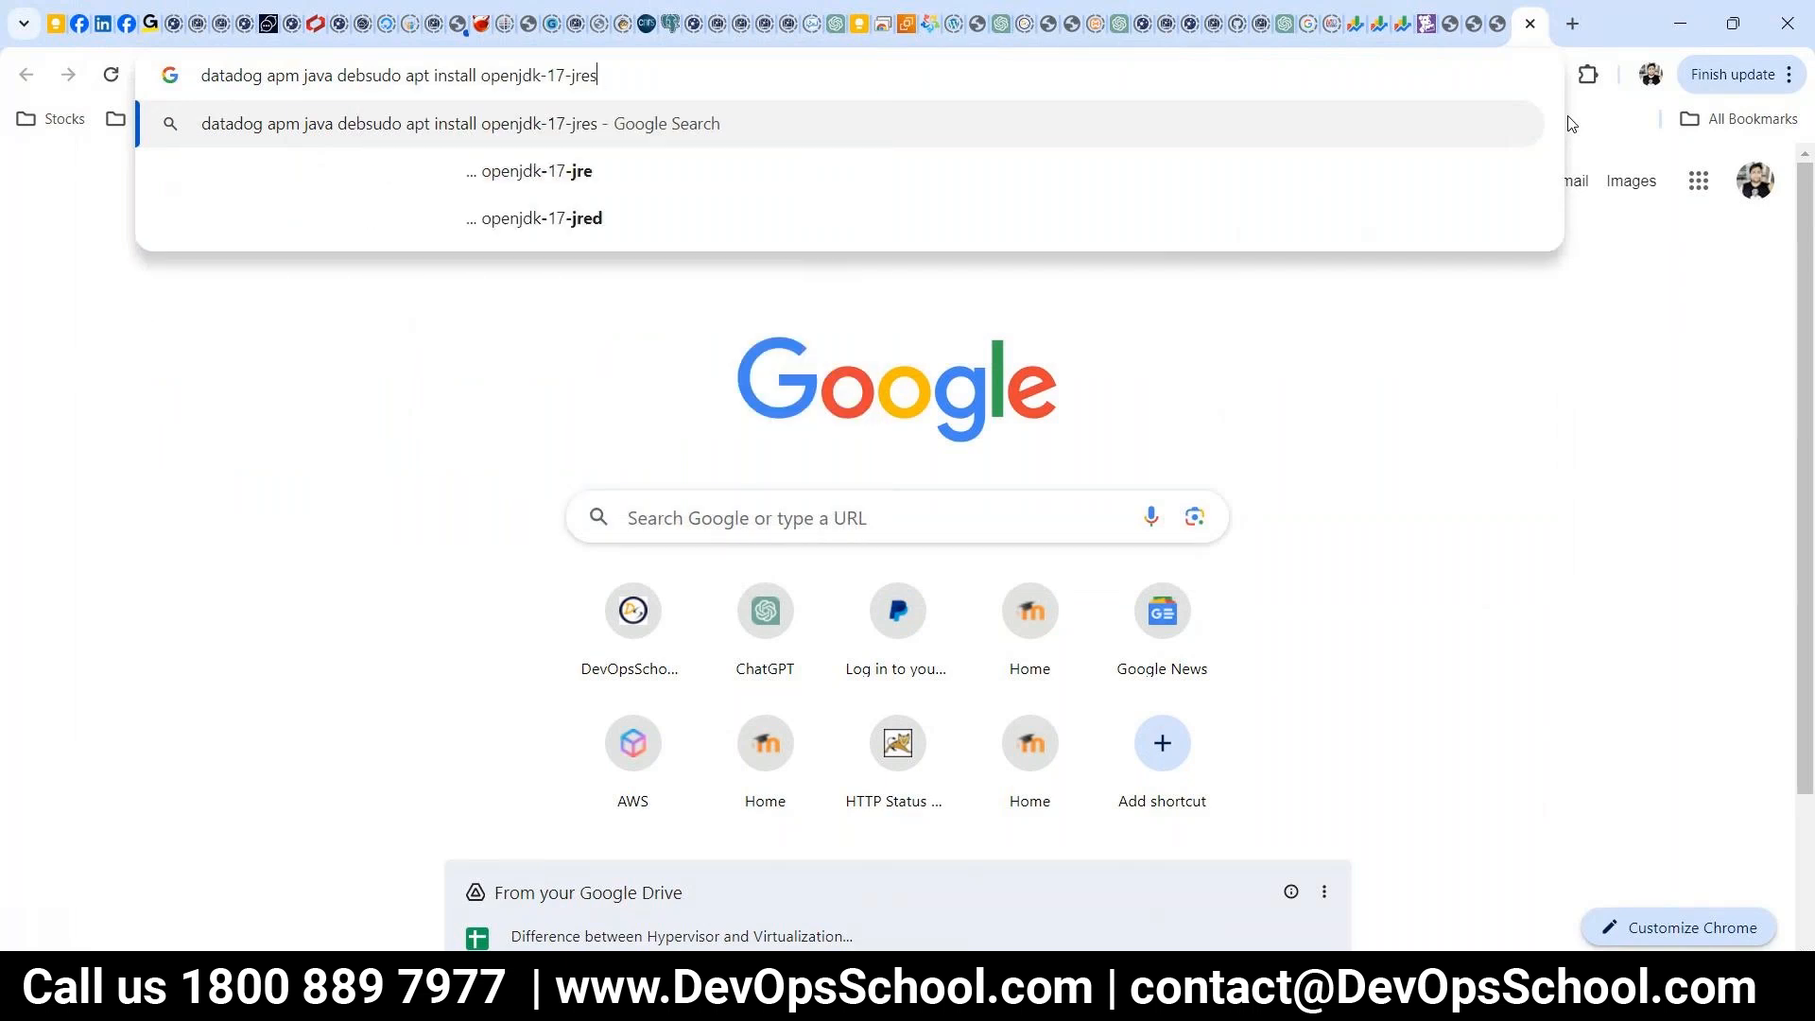
key(BackSpace)
key(BackSpace)
key(BackSpace)
key(BackSpace)
key(BackSpace)
key(BackSpace)
key(BackSpace)
key(BackSpace)
key(BackSpace)
key(BackSpace)
key(BackSpace)
key(BackSpace)
key(BackSpace)
key(BackSpace)
key(BackSpace)
key(BackSpace)
key(BackSpace)
key(BackSpace)
key(BackSpace)
key(BackSpace)
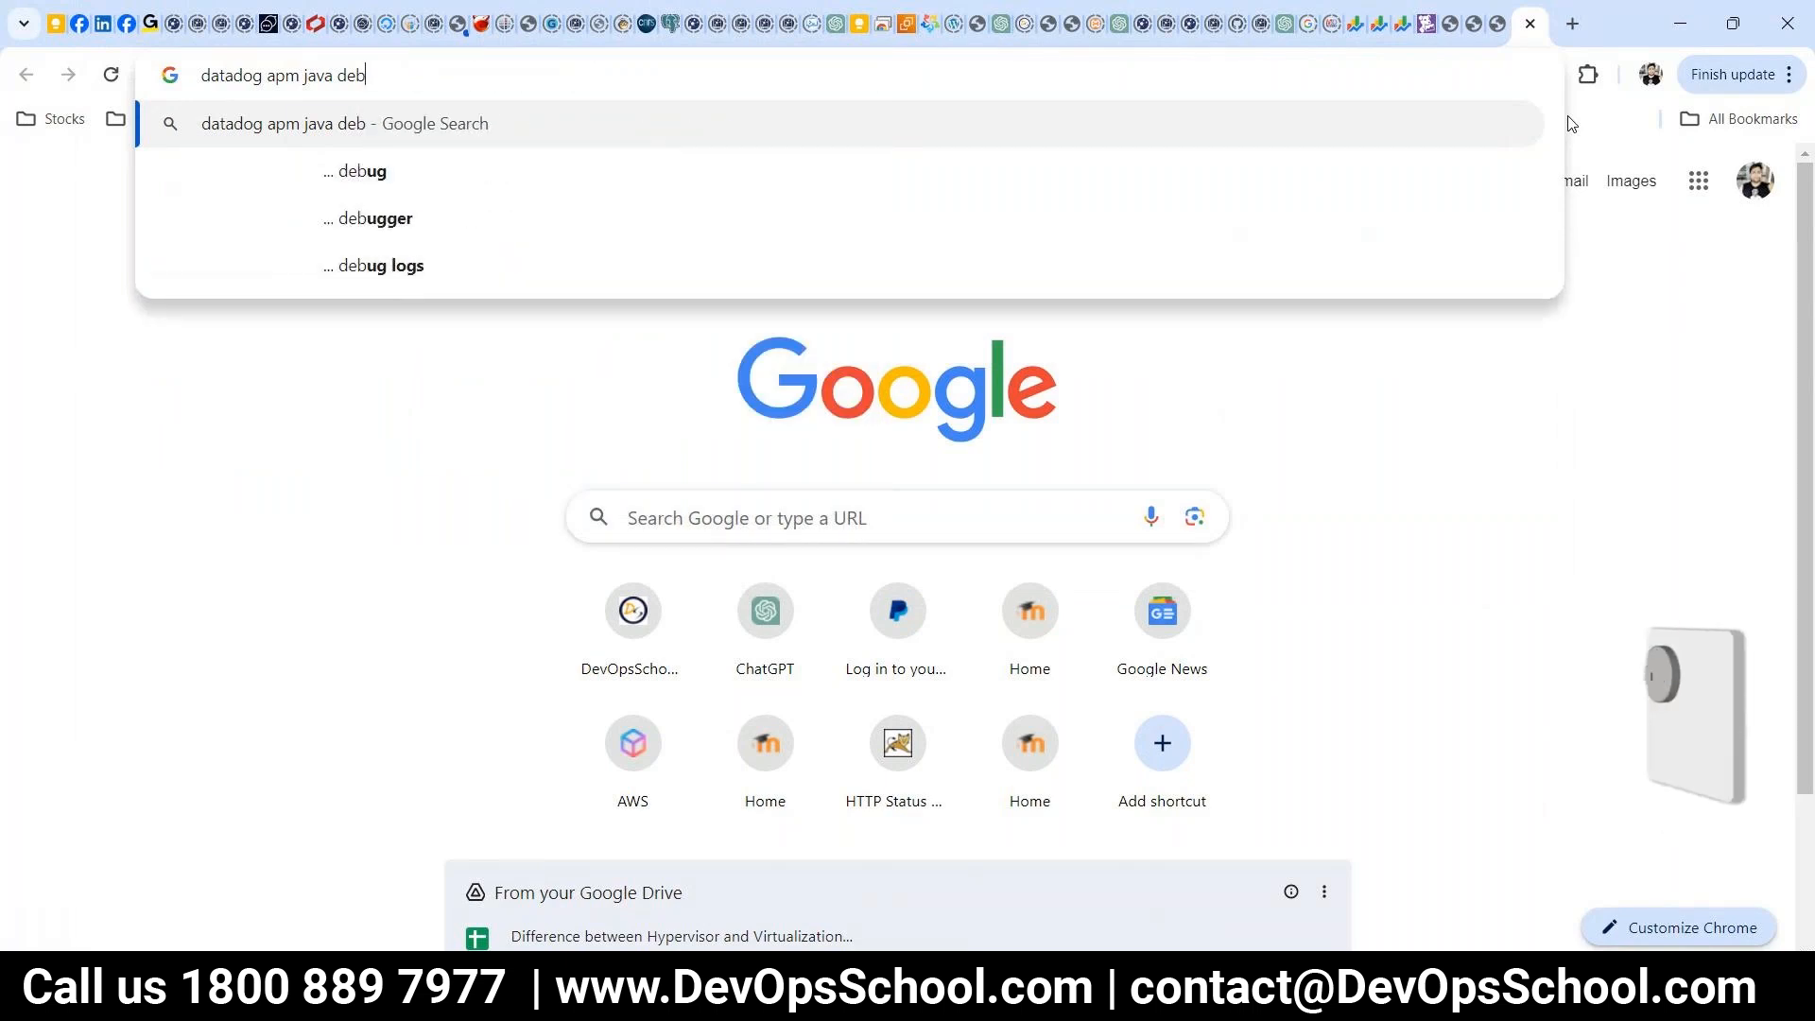
- Correct the query to "datadog apm java devopsschool", run the search and open the Datadog APM tutorial for Java with Tomcat
key(BackSpace)
text(v)
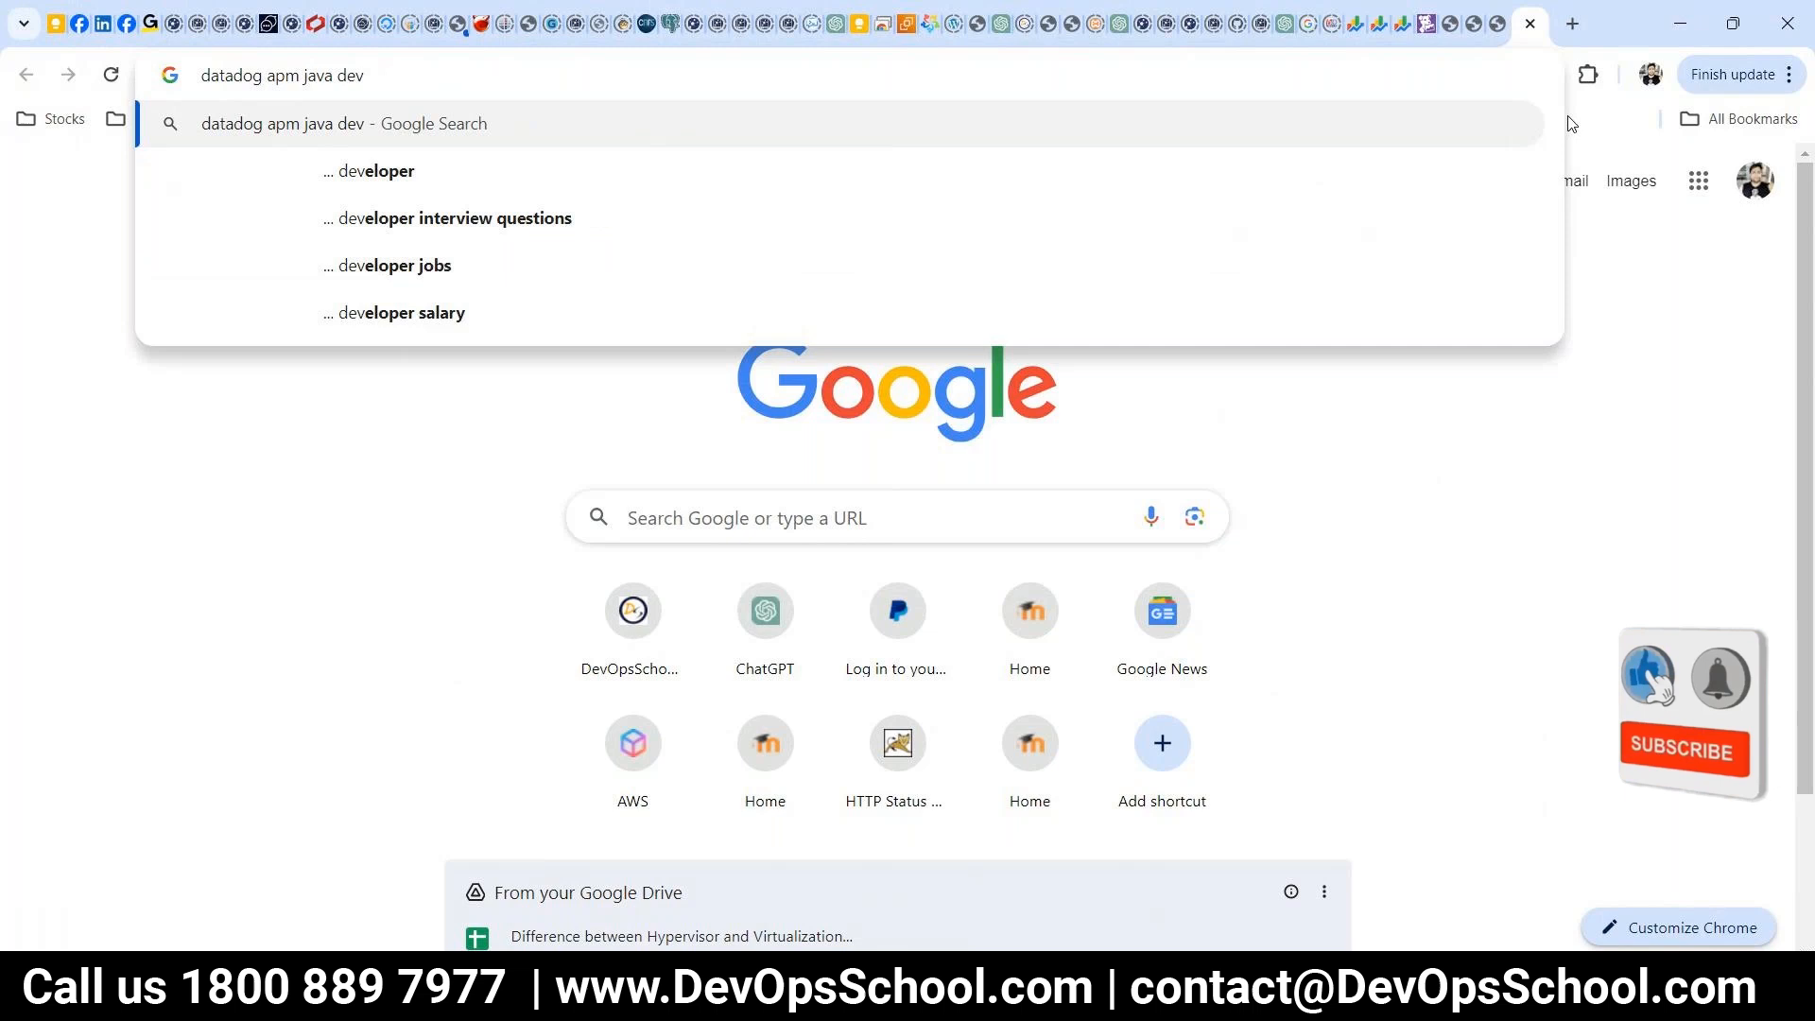
text(opsschool)
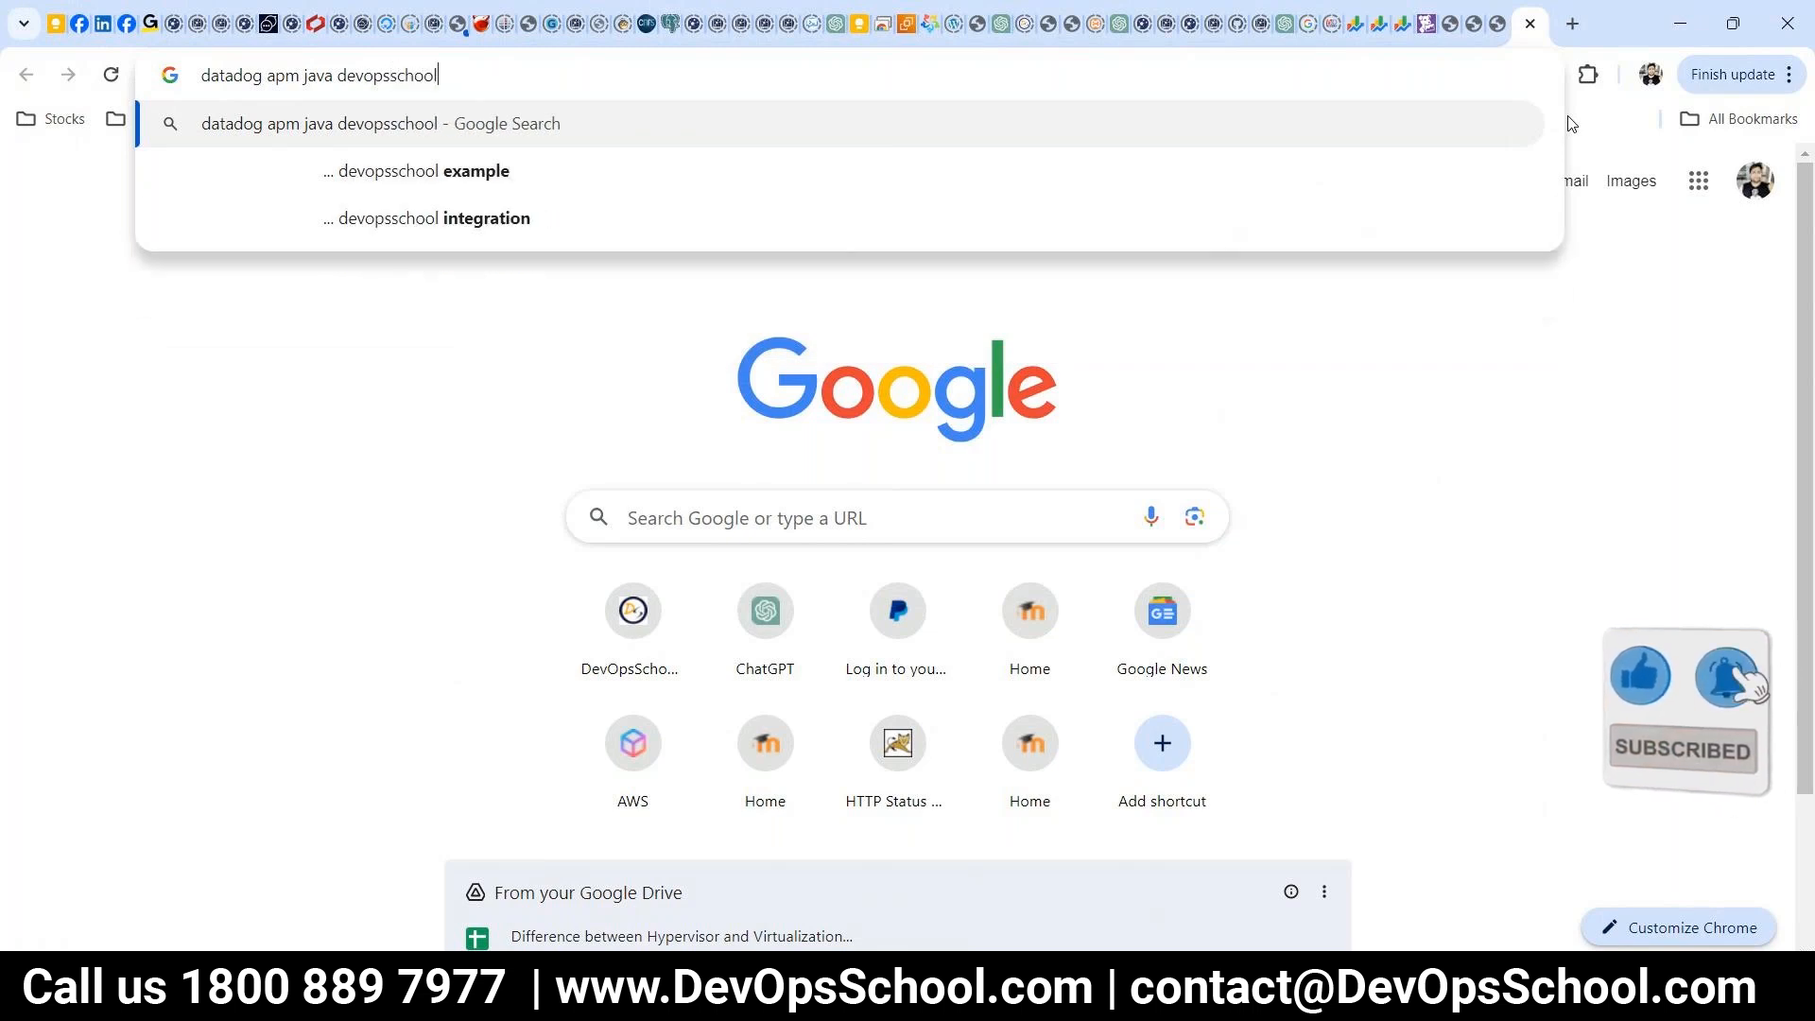
key(Return)
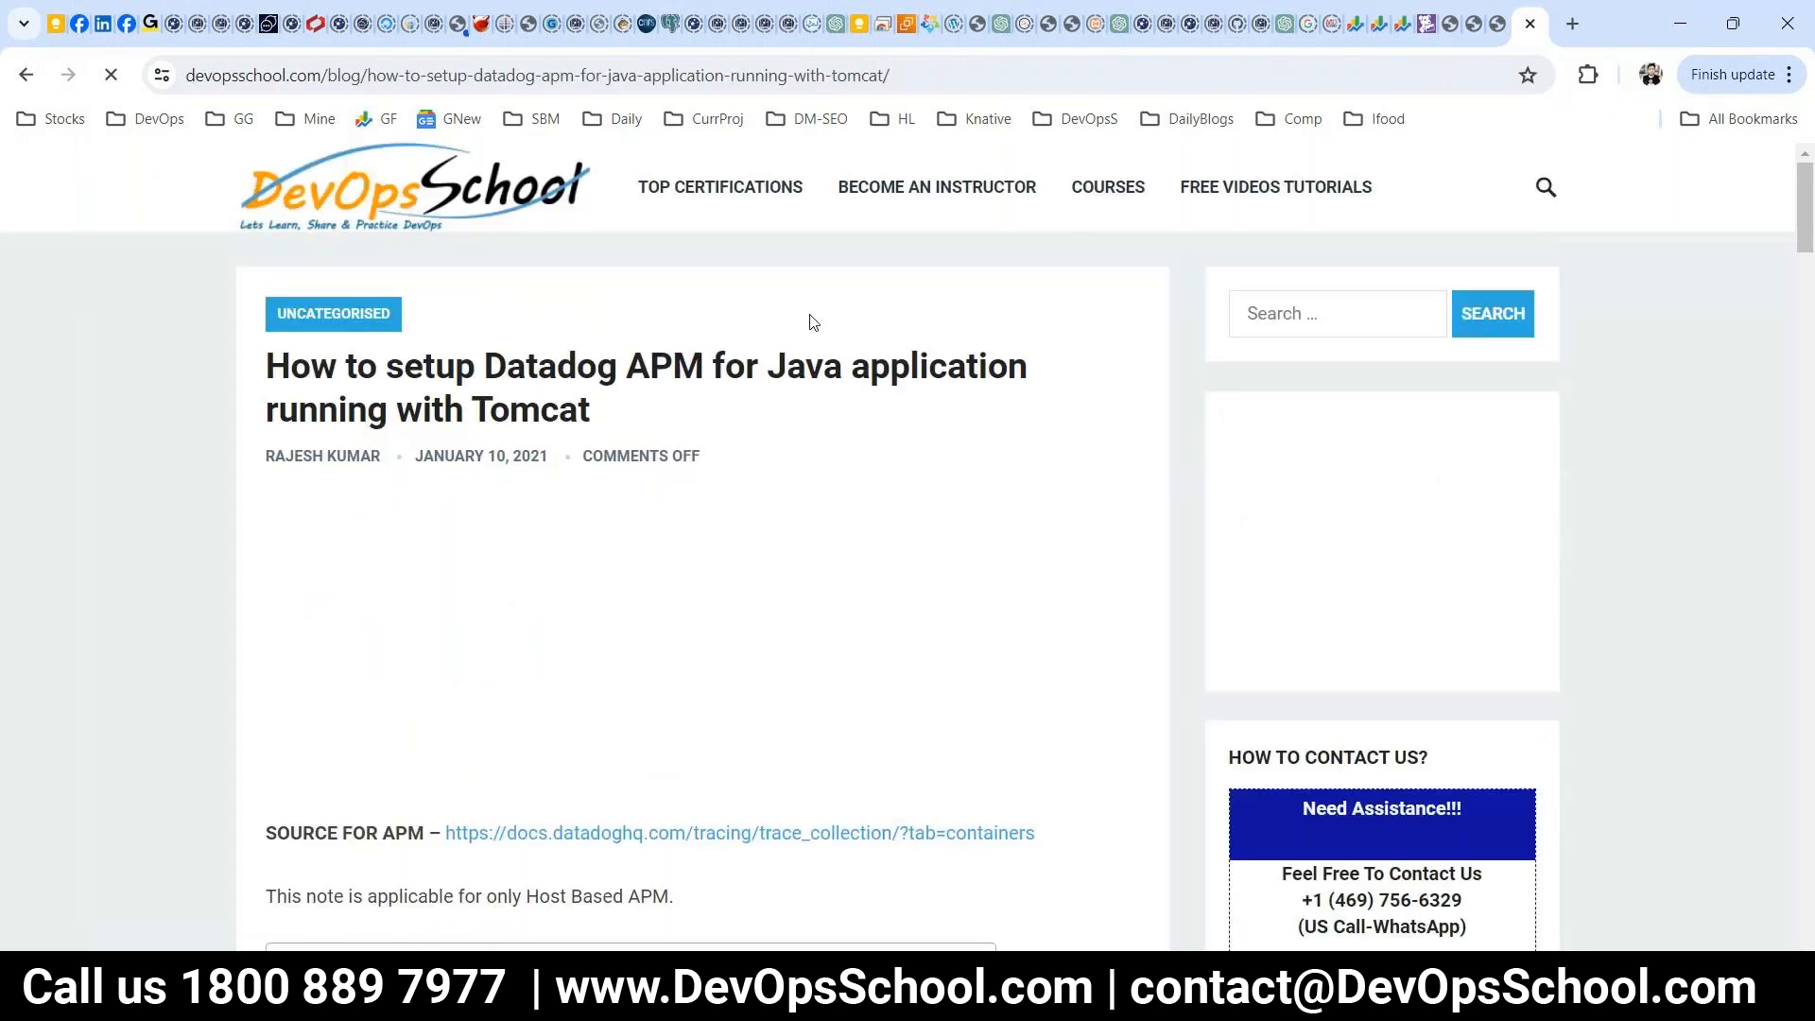
- Review the tutorial's setup steps, from the table of contents to generating traffic with JMeter
scroll(810, 322, down, 10)
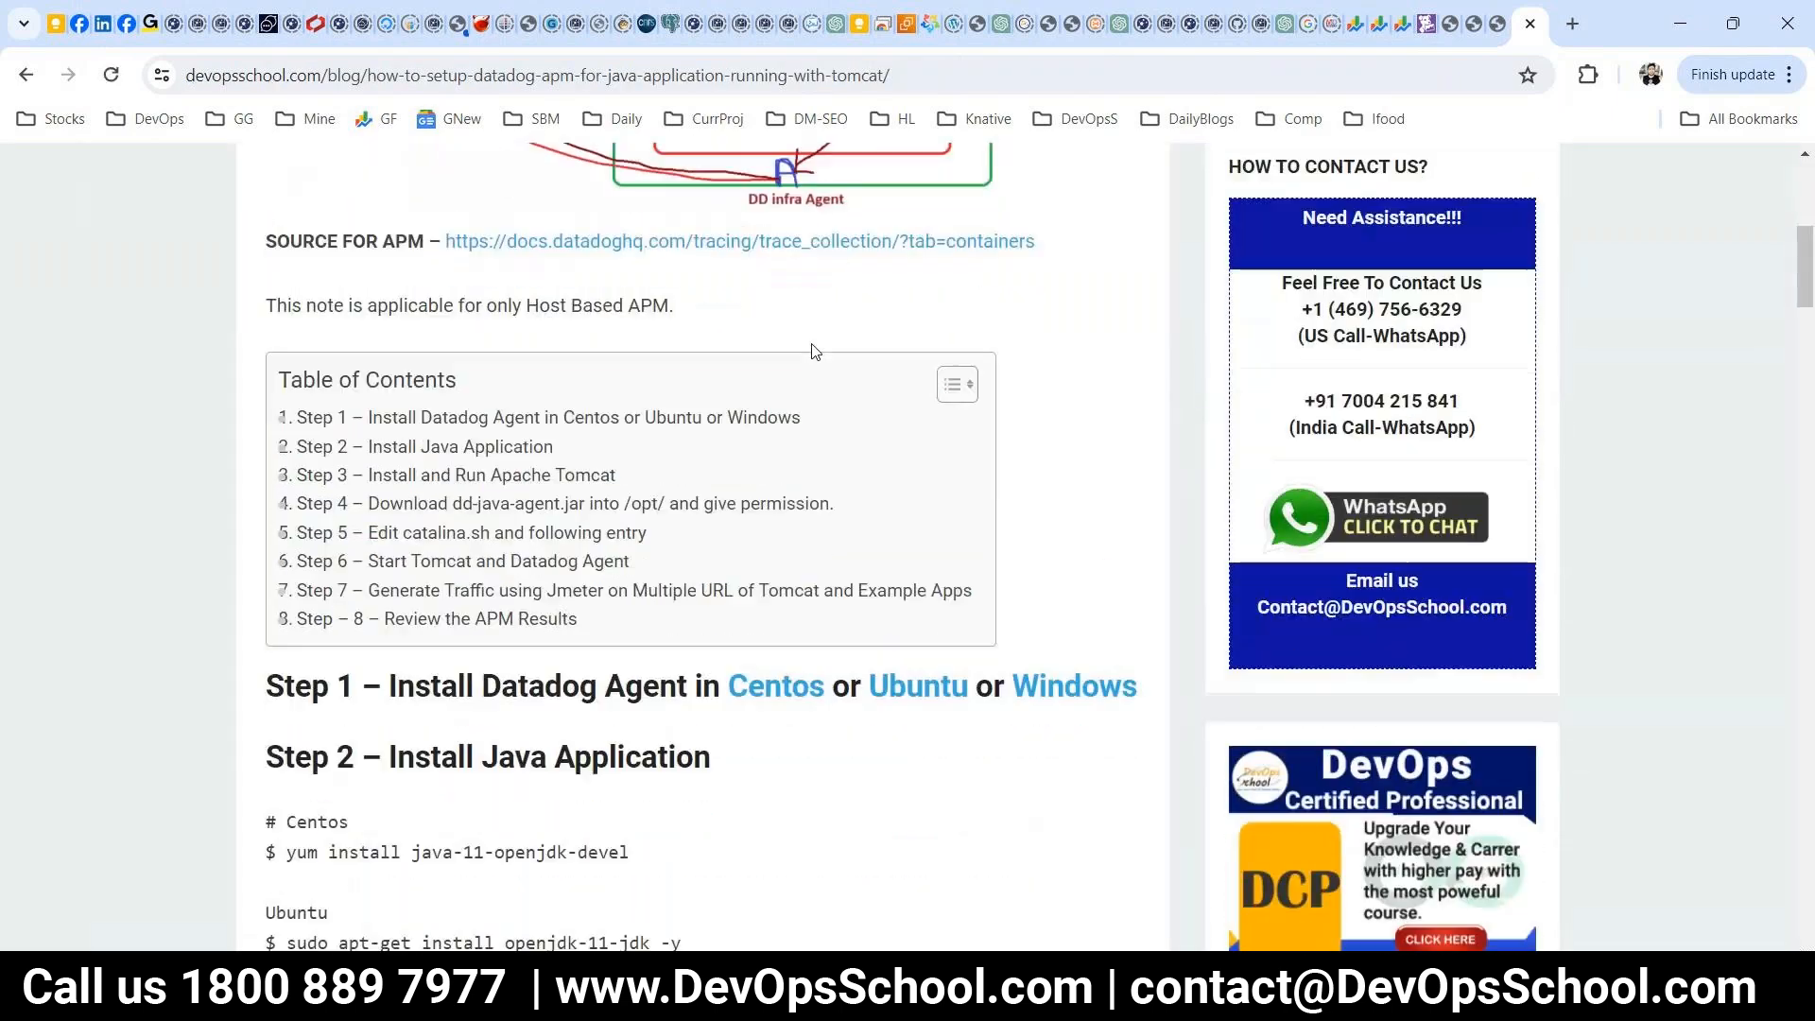
scroll(816, 352, down, 20)
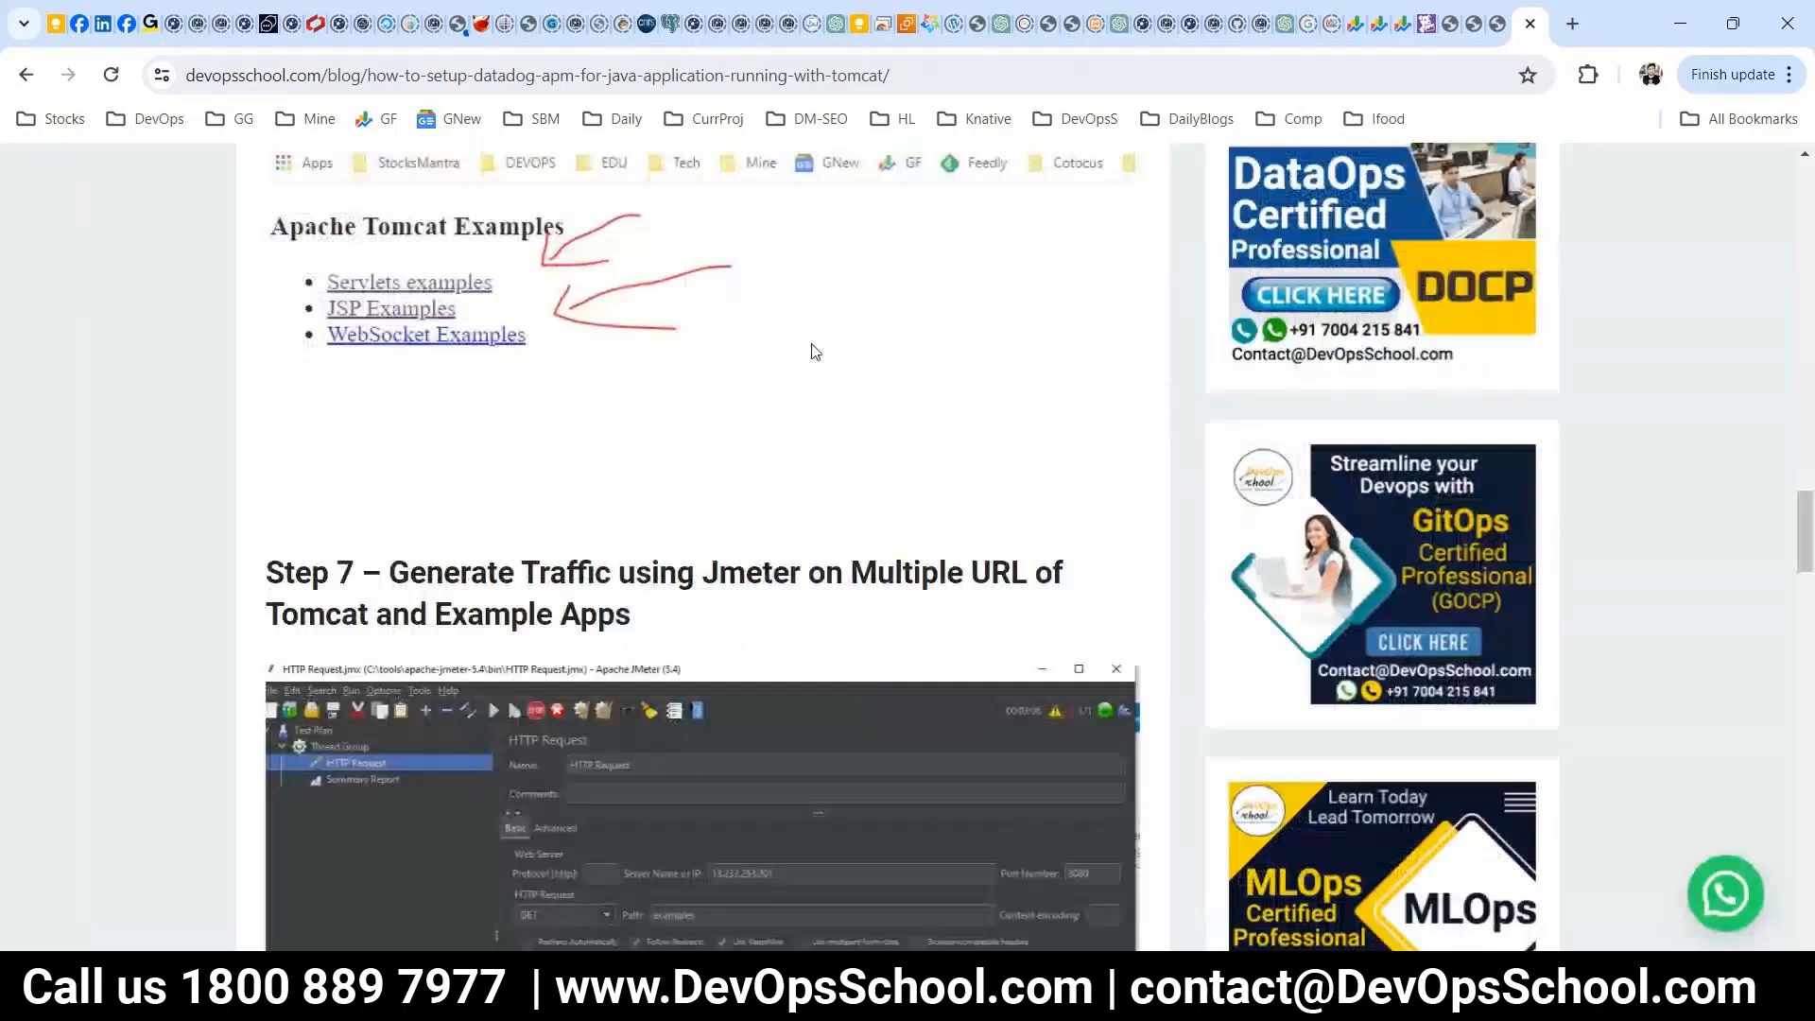
scroll(816, 352, up, 10)
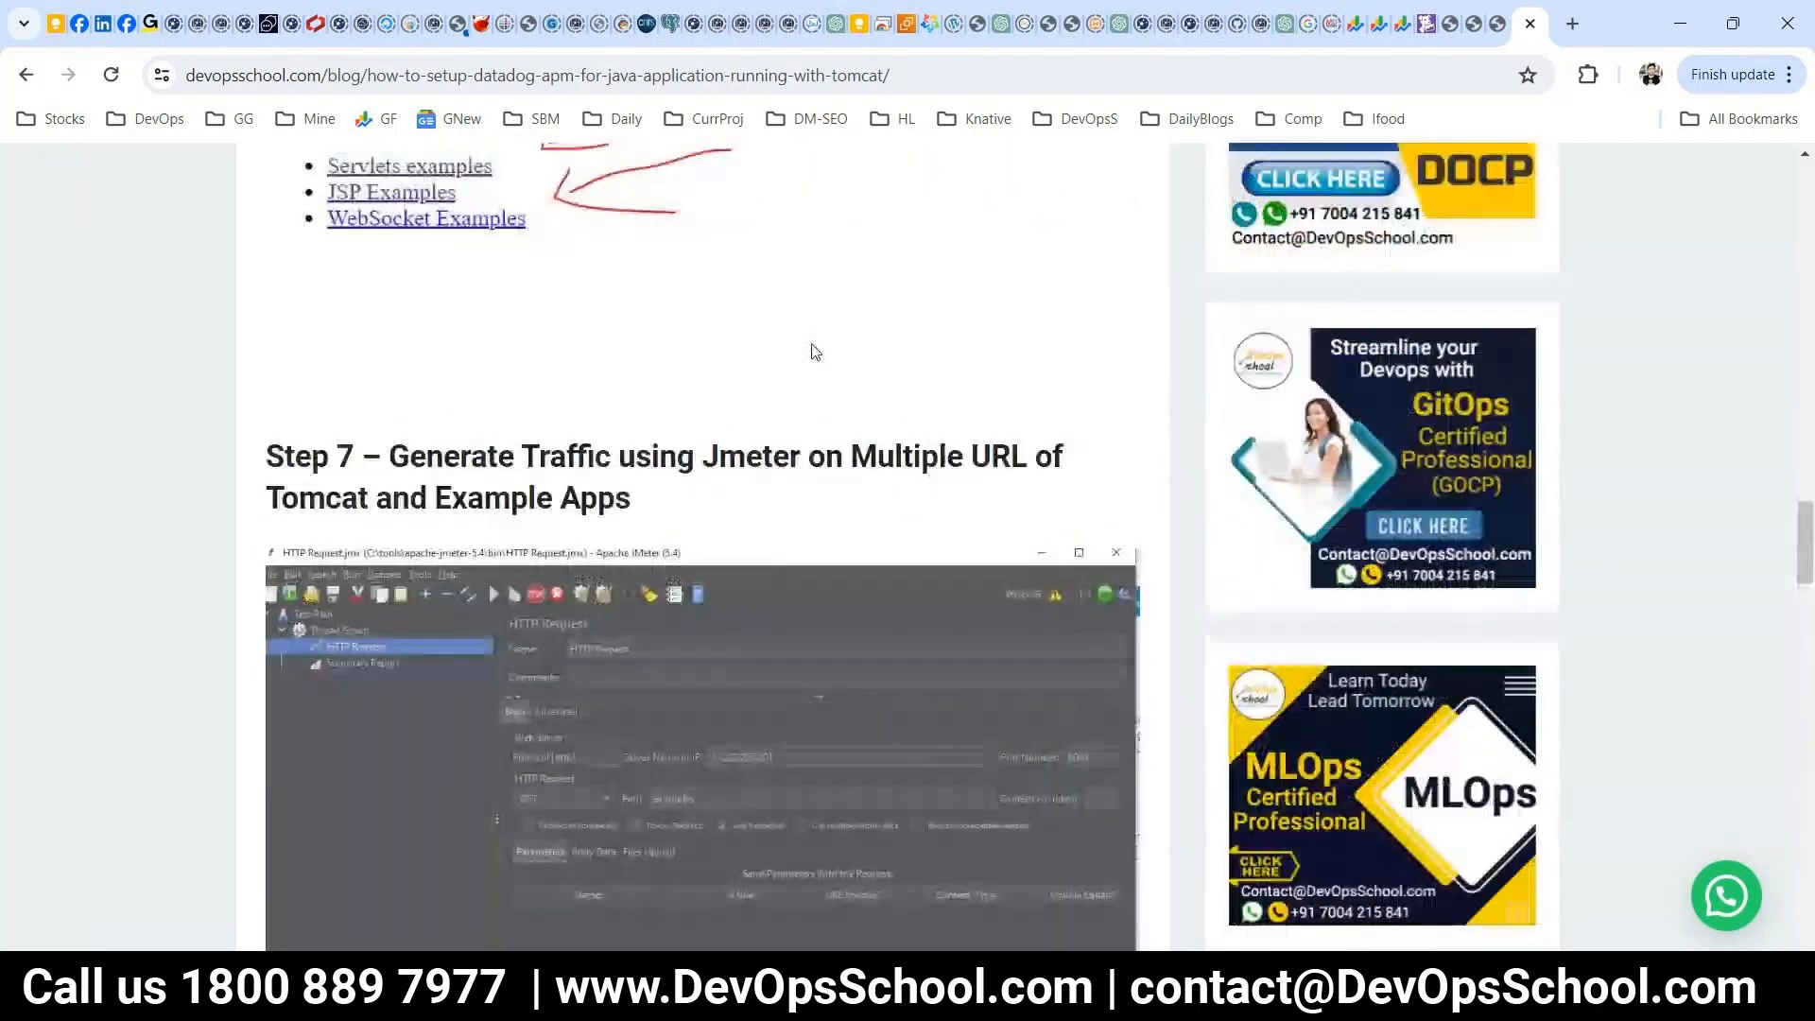
scroll(816, 352, up, 4)
- Search the web for "download tomcat" in a new tab and open the Apache Tomcat 9 Software Downloads page
click(1505, 24)
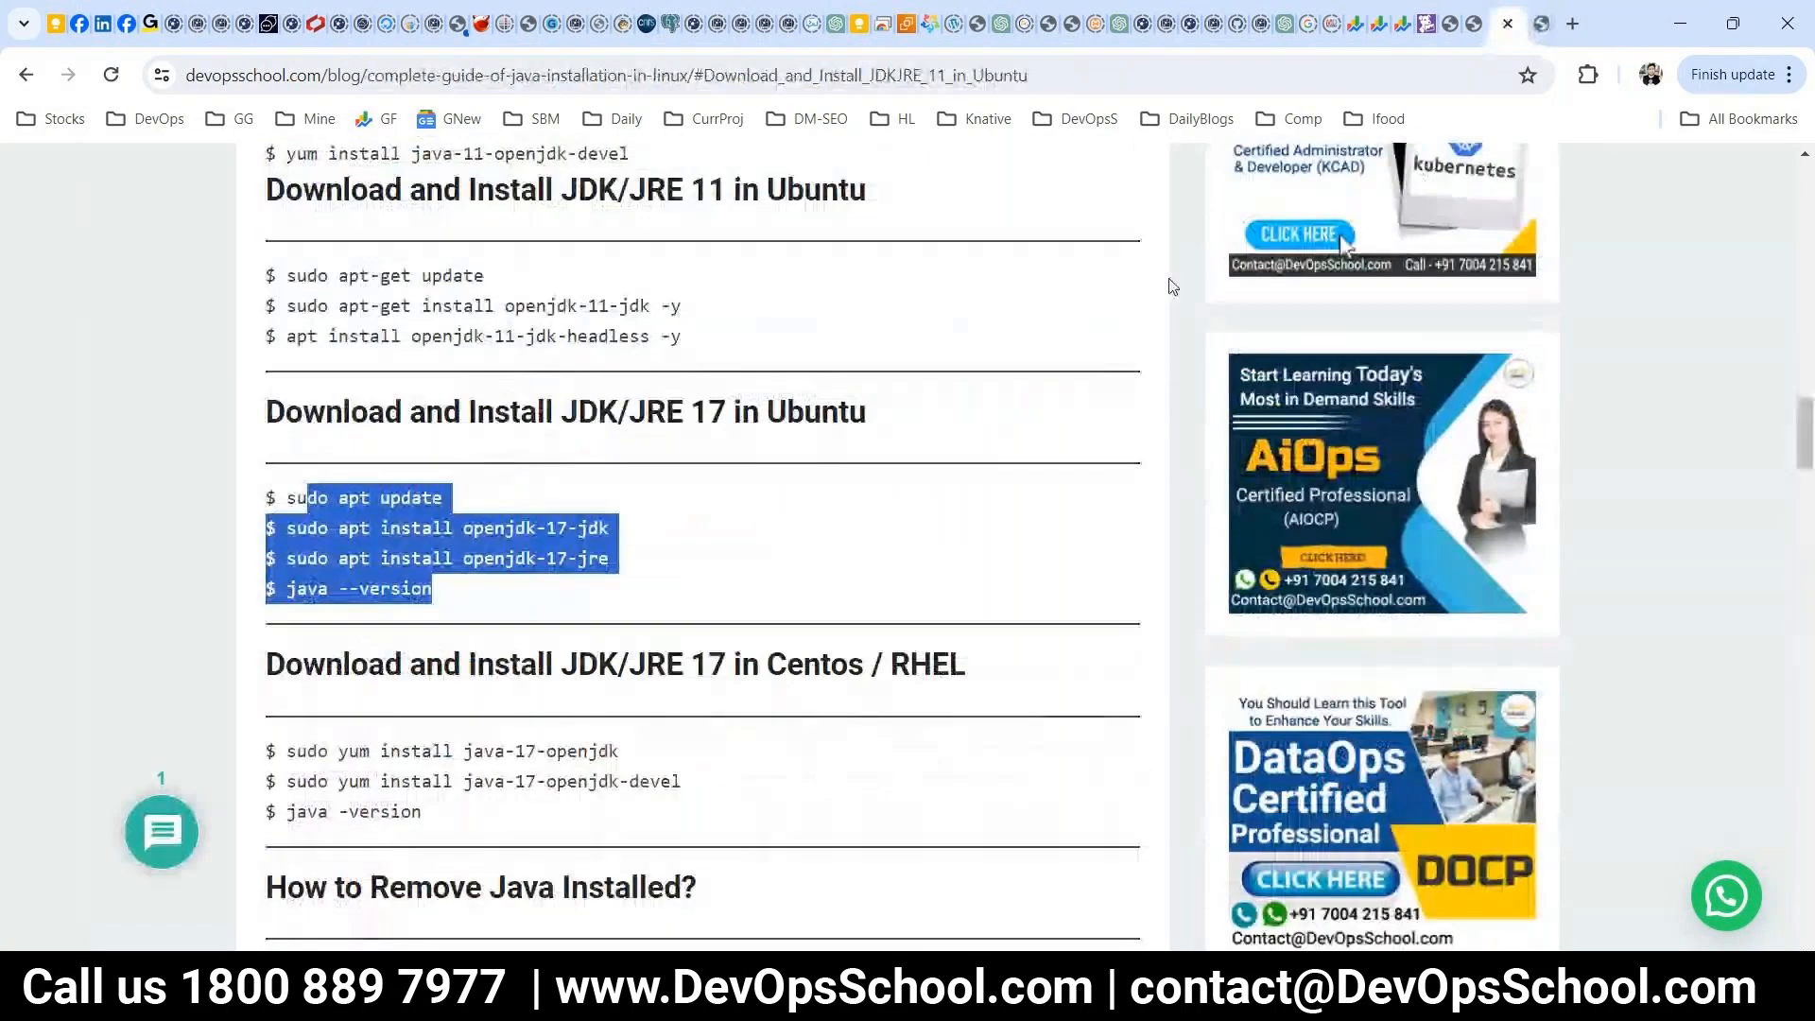
key(ctrl+t)
text(down)
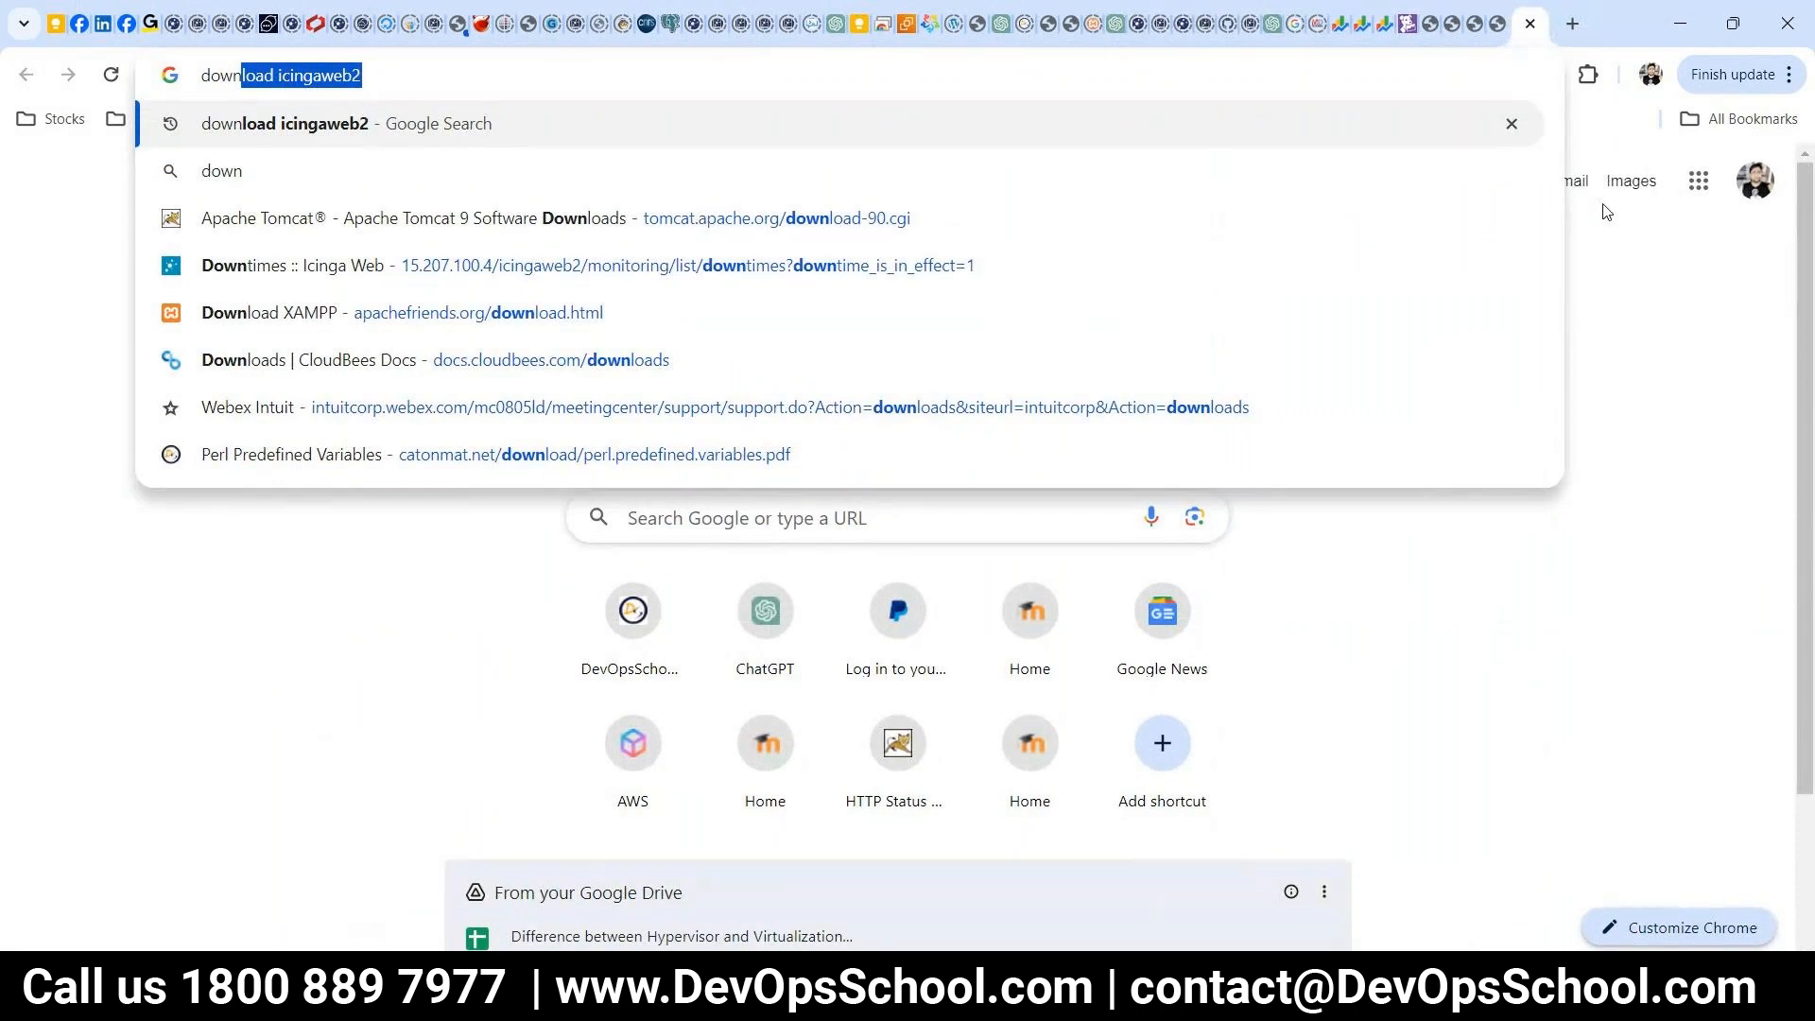
text(load to)
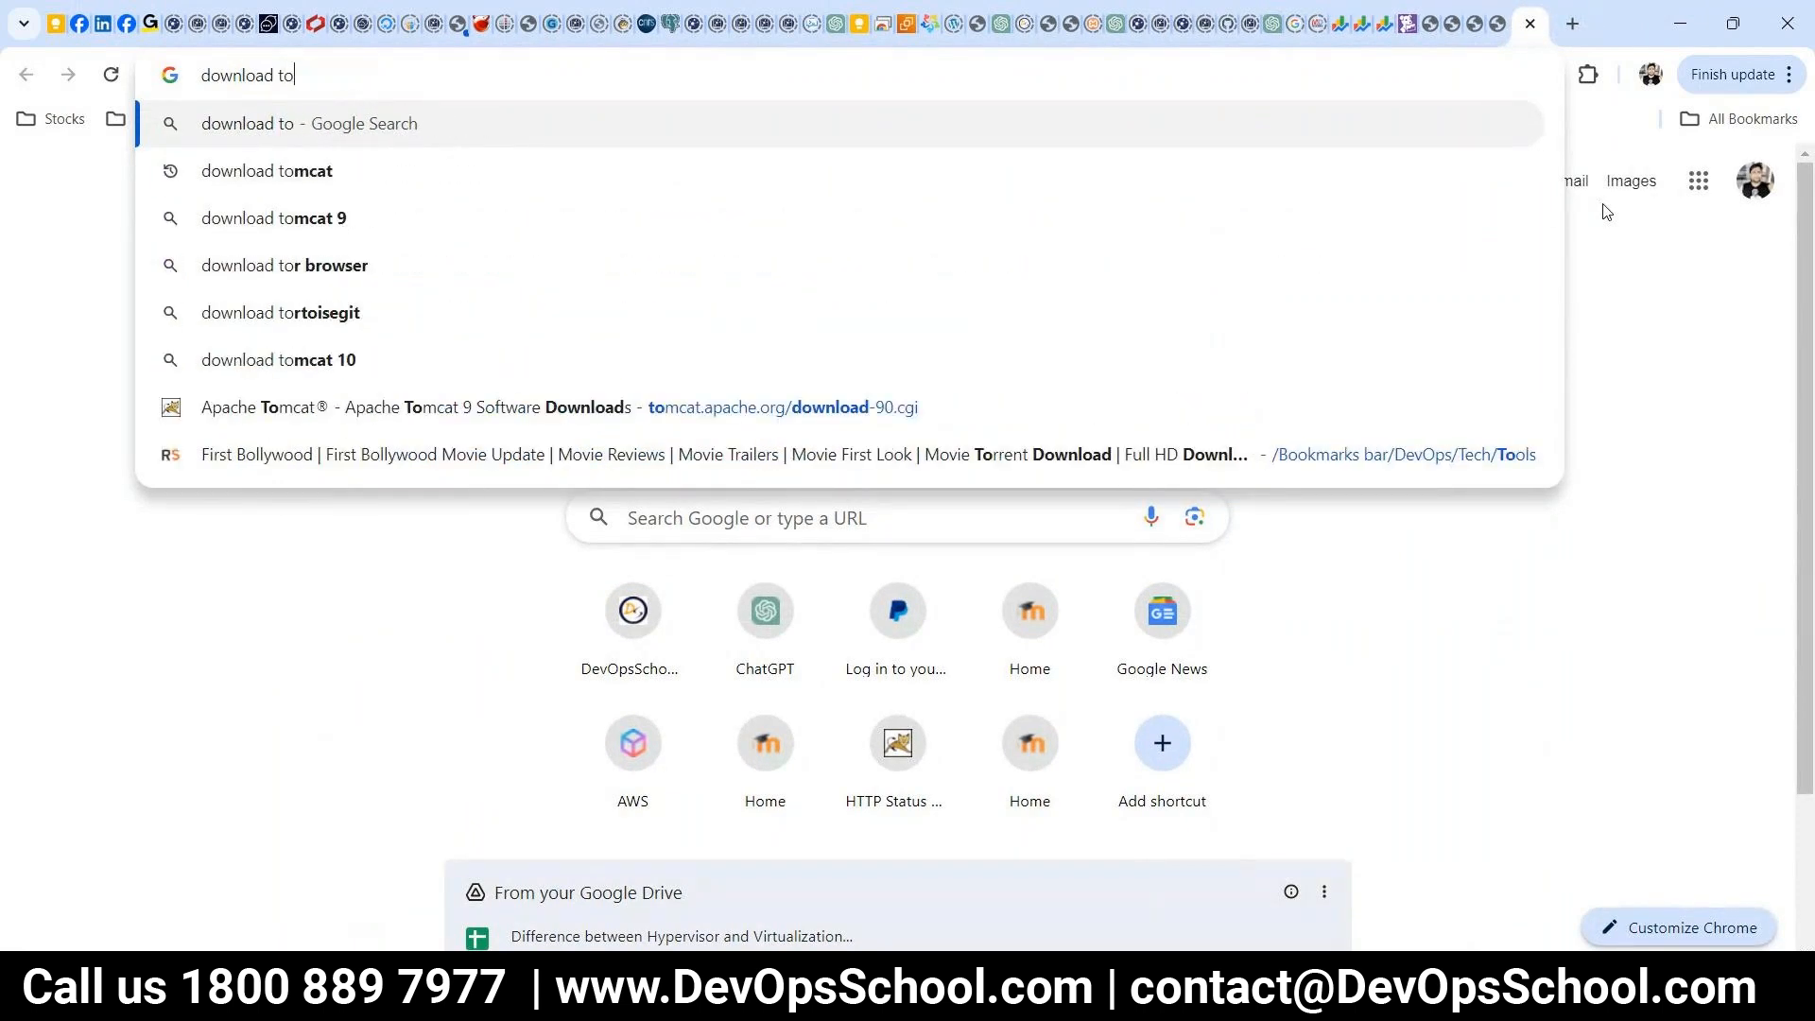
text(mc)
key(Return)
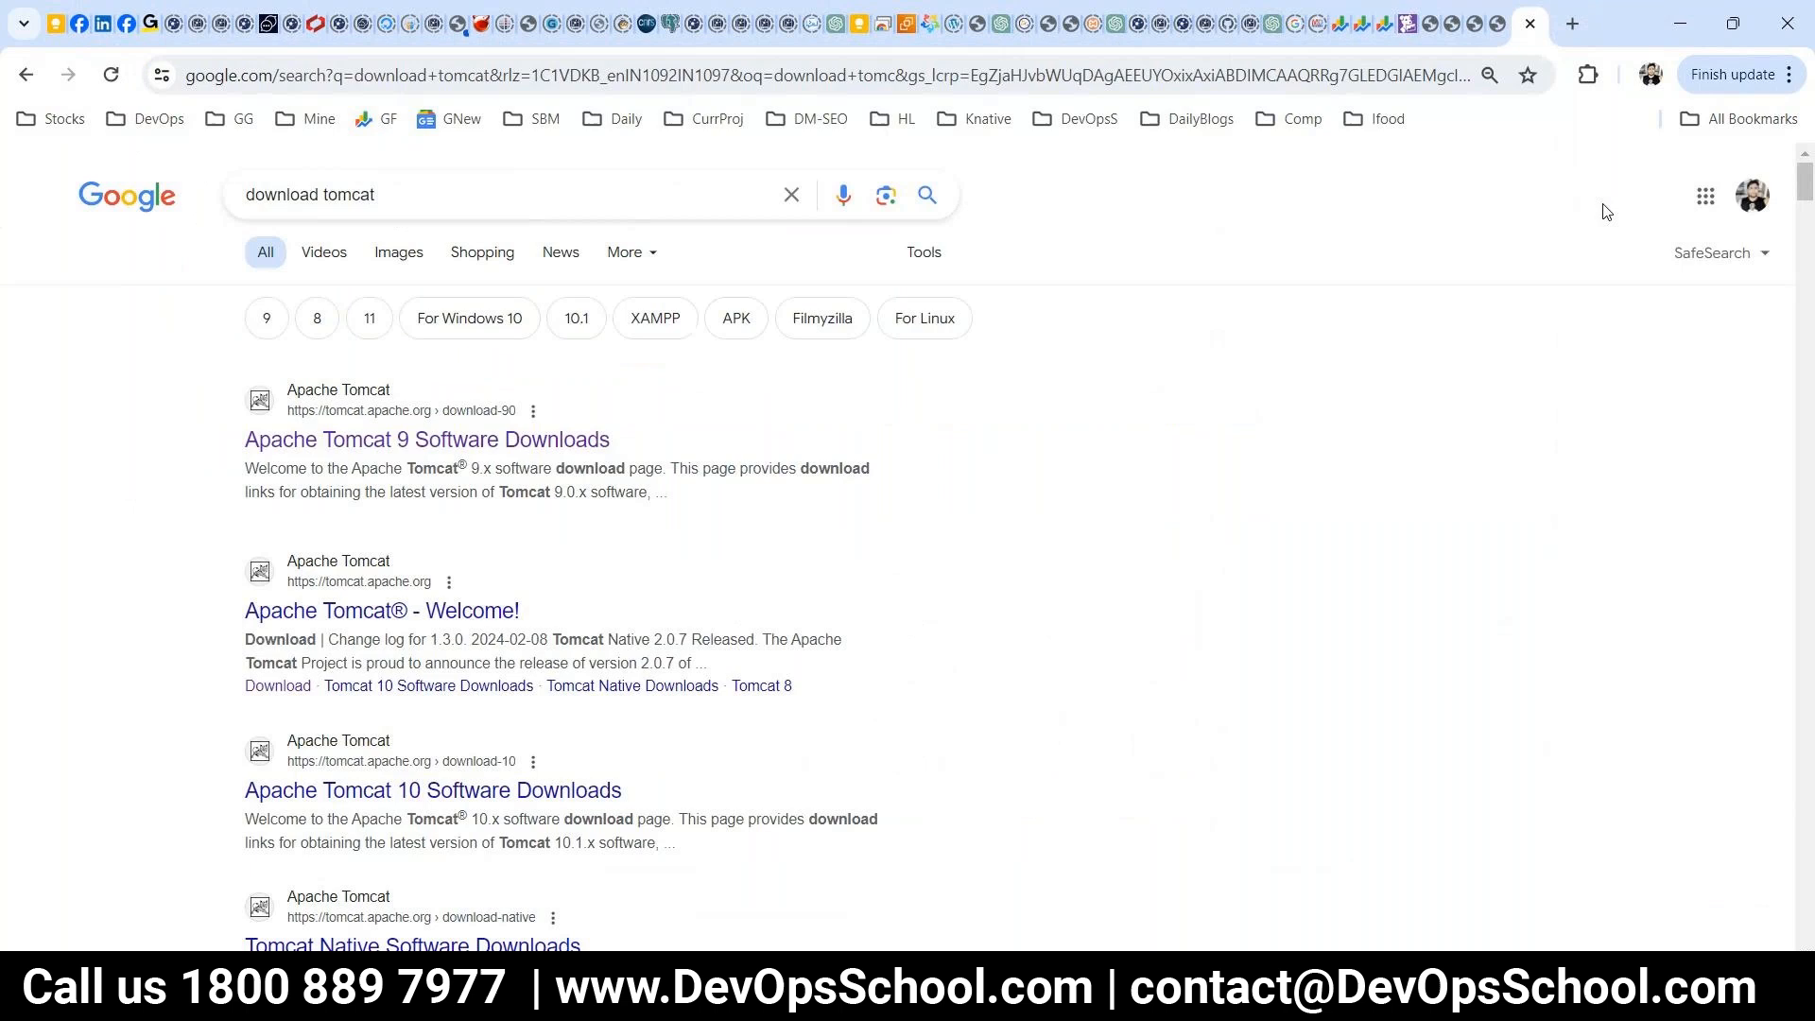
click(536, 436)
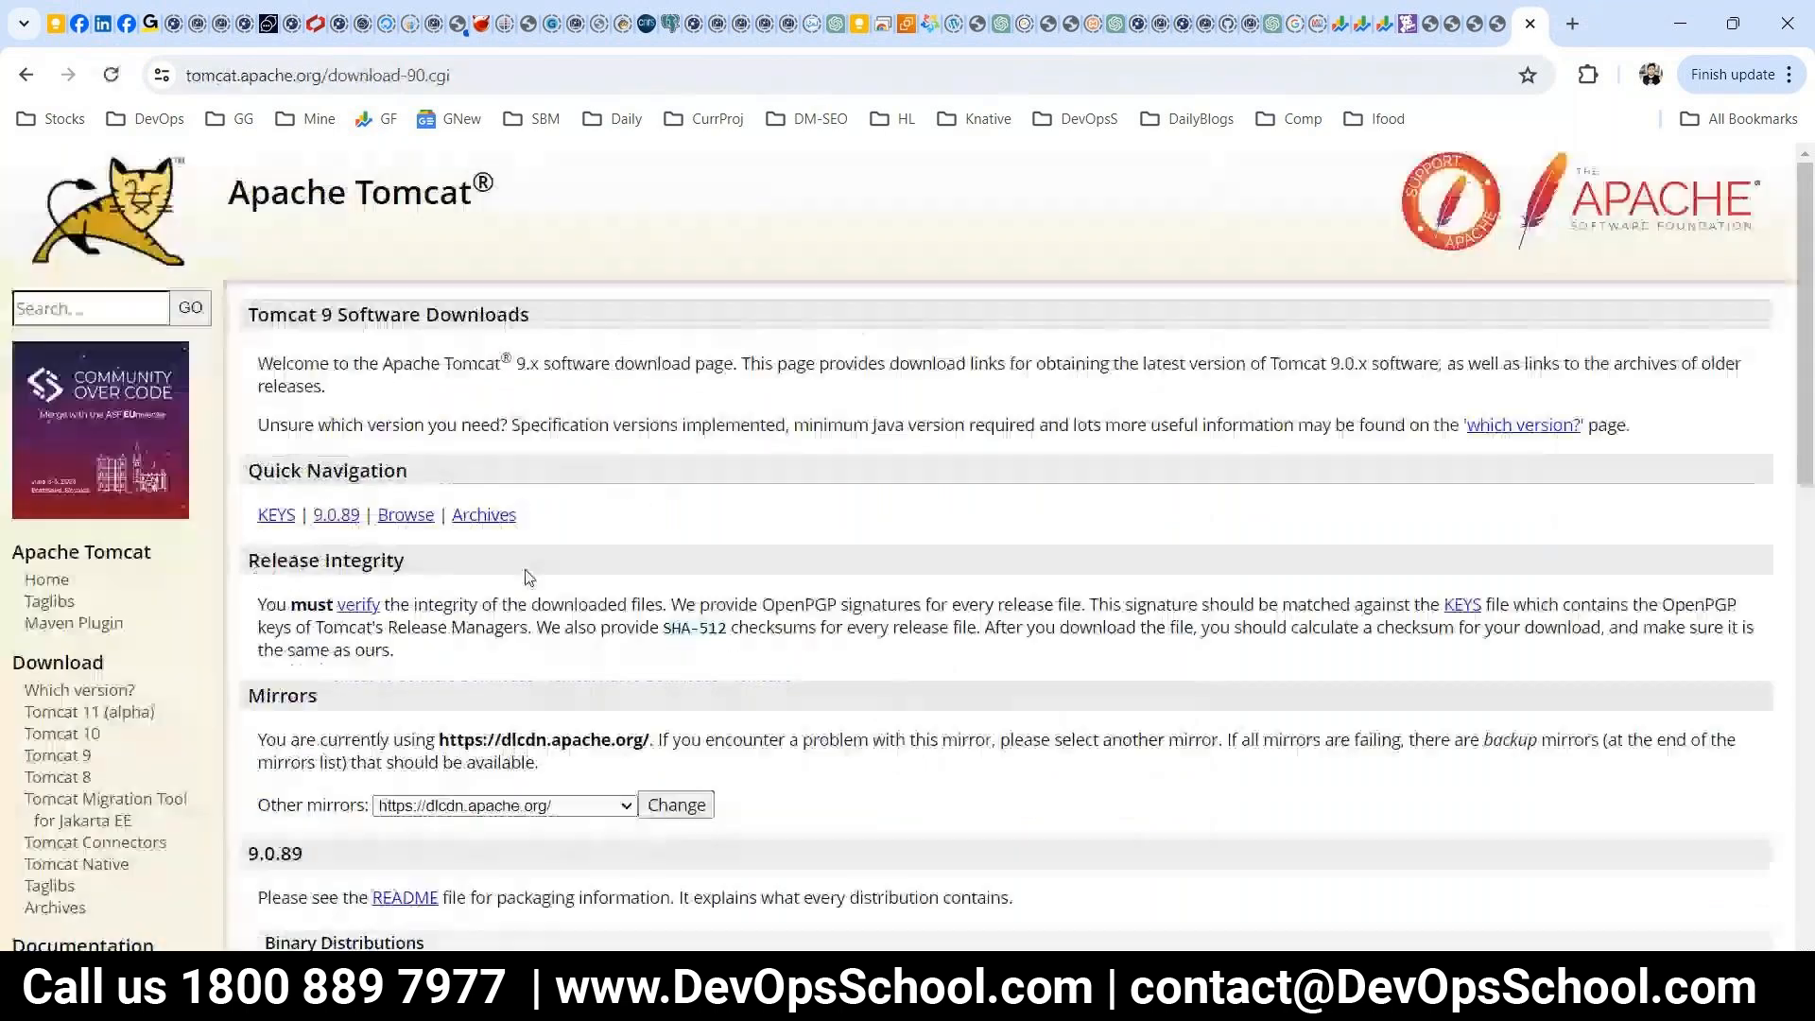
- Copy the link address of the core zip under the 9.0.89 binary distributions
scroll(528, 577, down, 5)
right_click(382, 541)
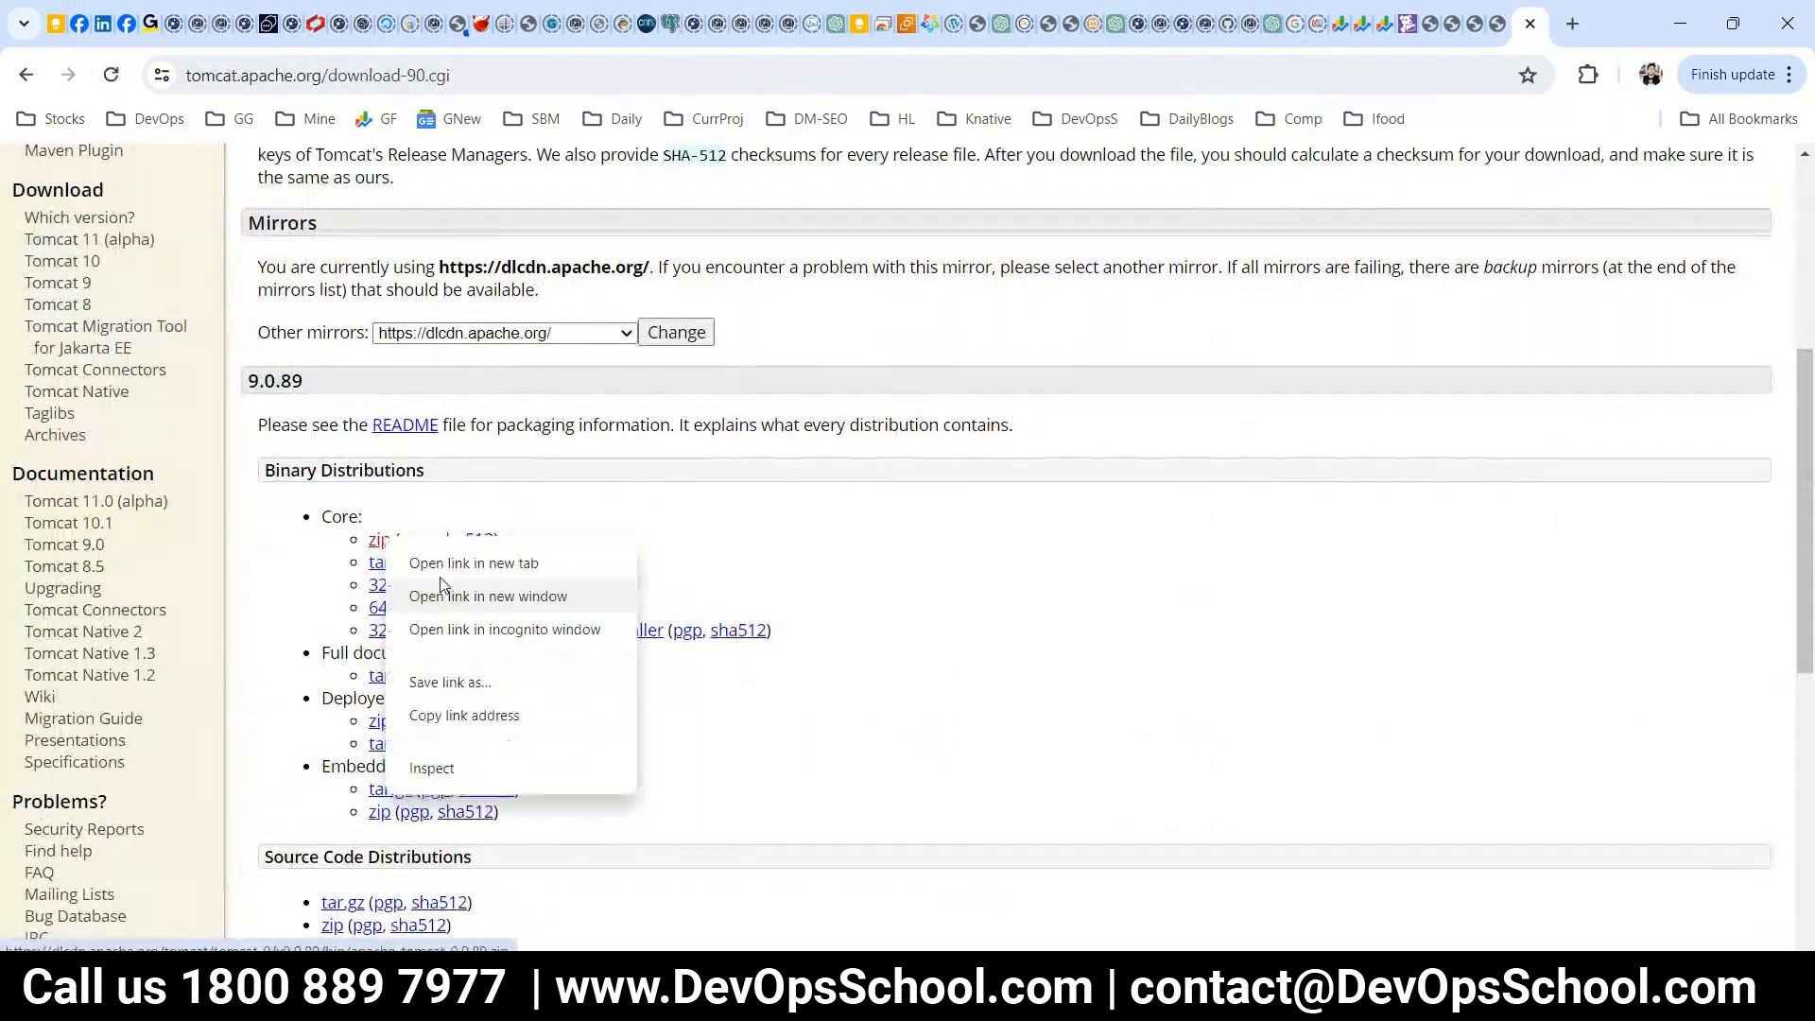
click(464, 715)
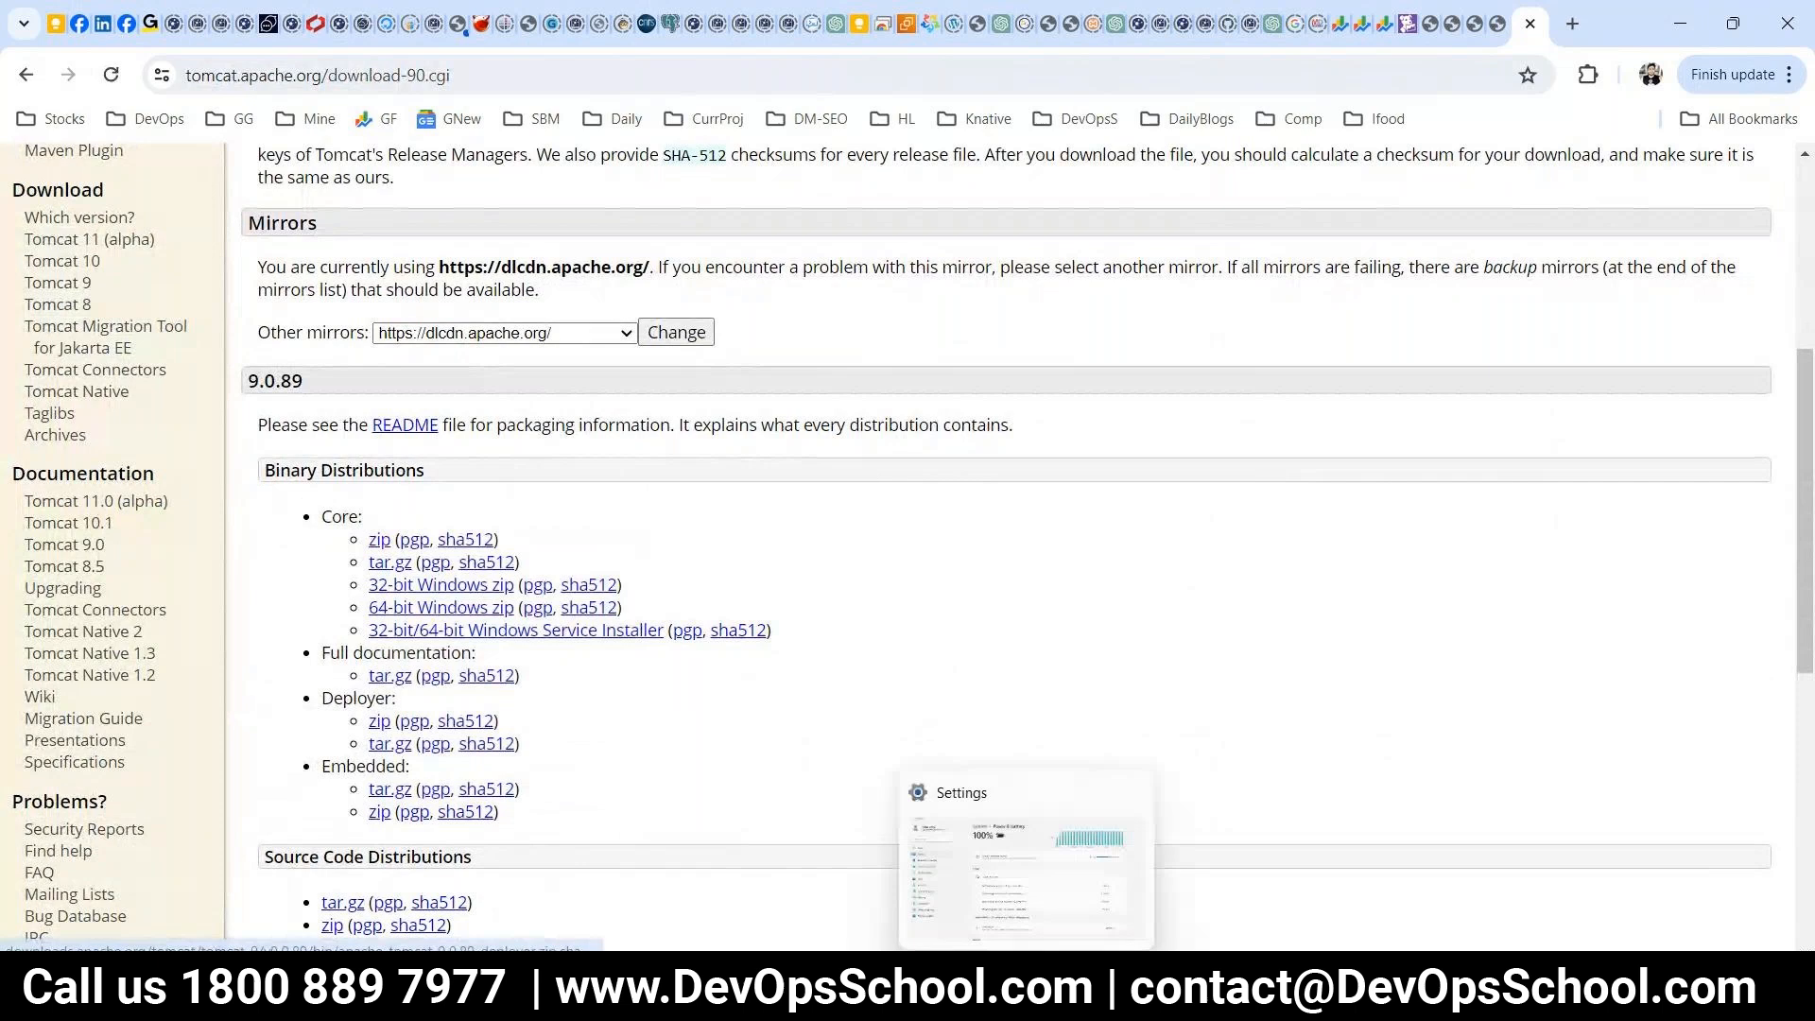
- Switch to the terminal, clear the screen, change to the /opt/ directory and list its contents
click(1027, 988)
text(clear)
key(Return)
text(cd /)
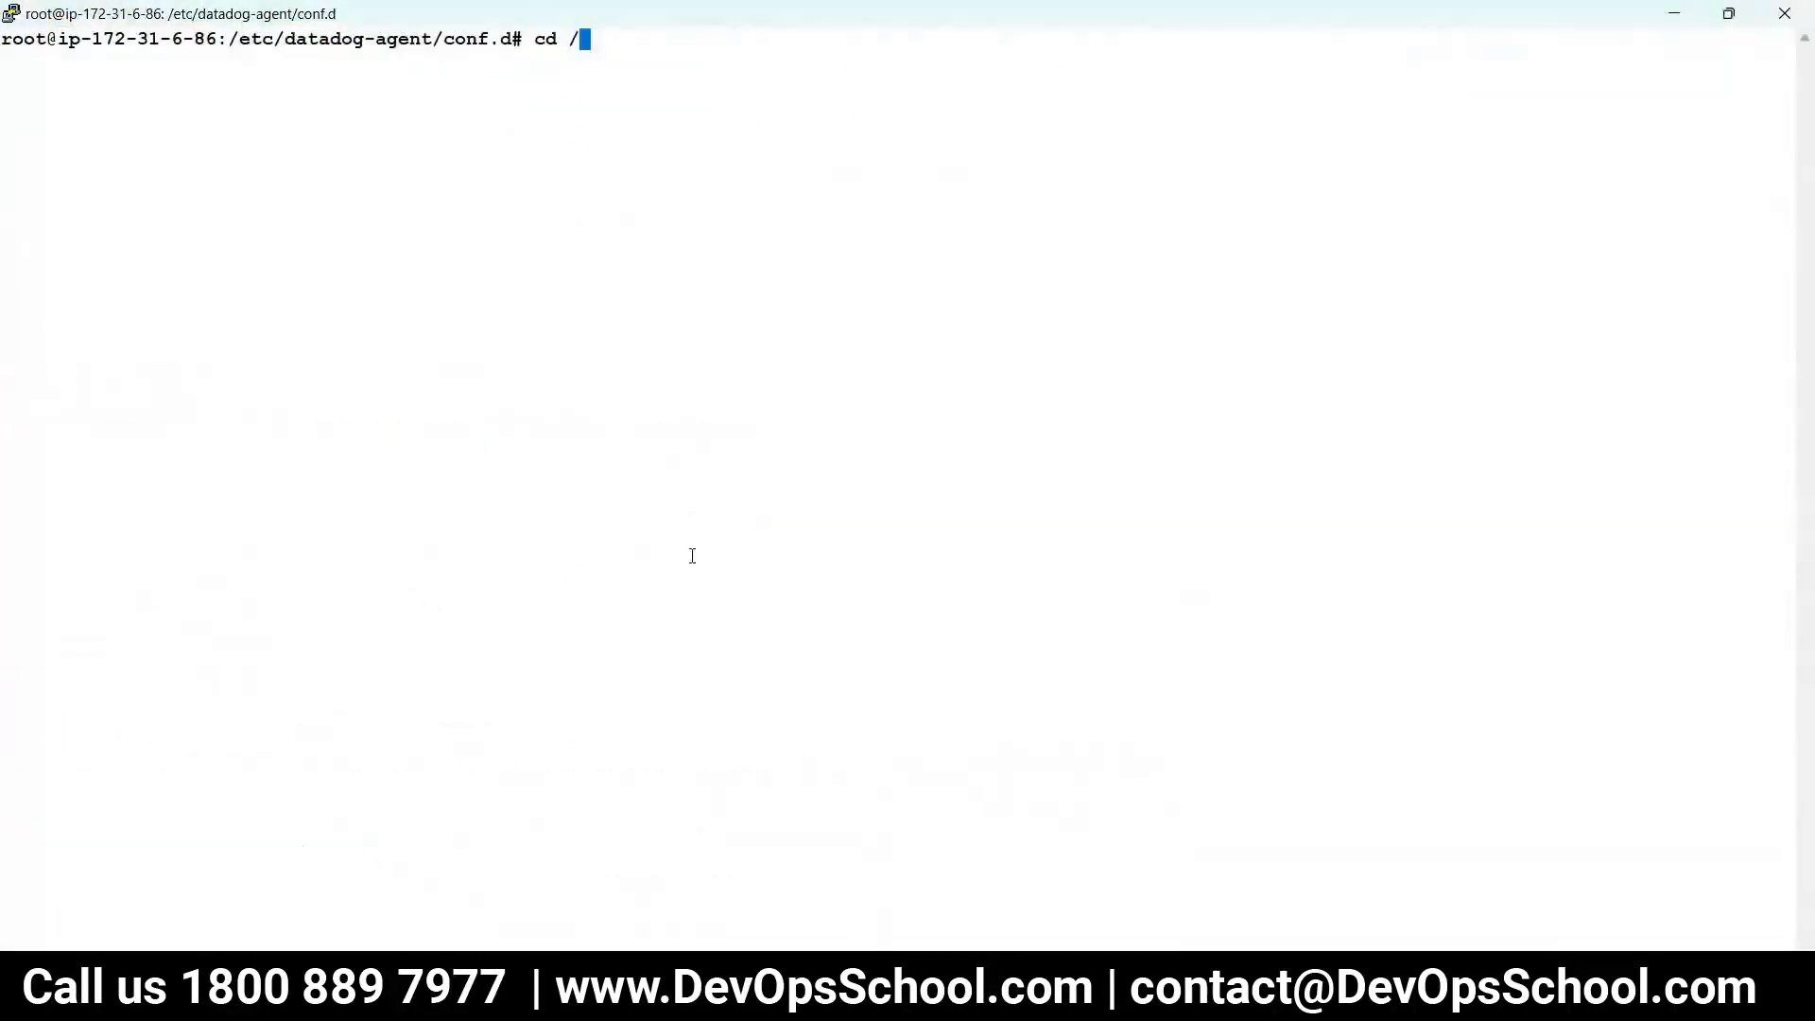
text(opt/)
key(Return)
text(ls)
key(Return)
- Download apache-tomcat-9.0.89.zip into /opt with wget and the copied link, and list the directory
text(wget)
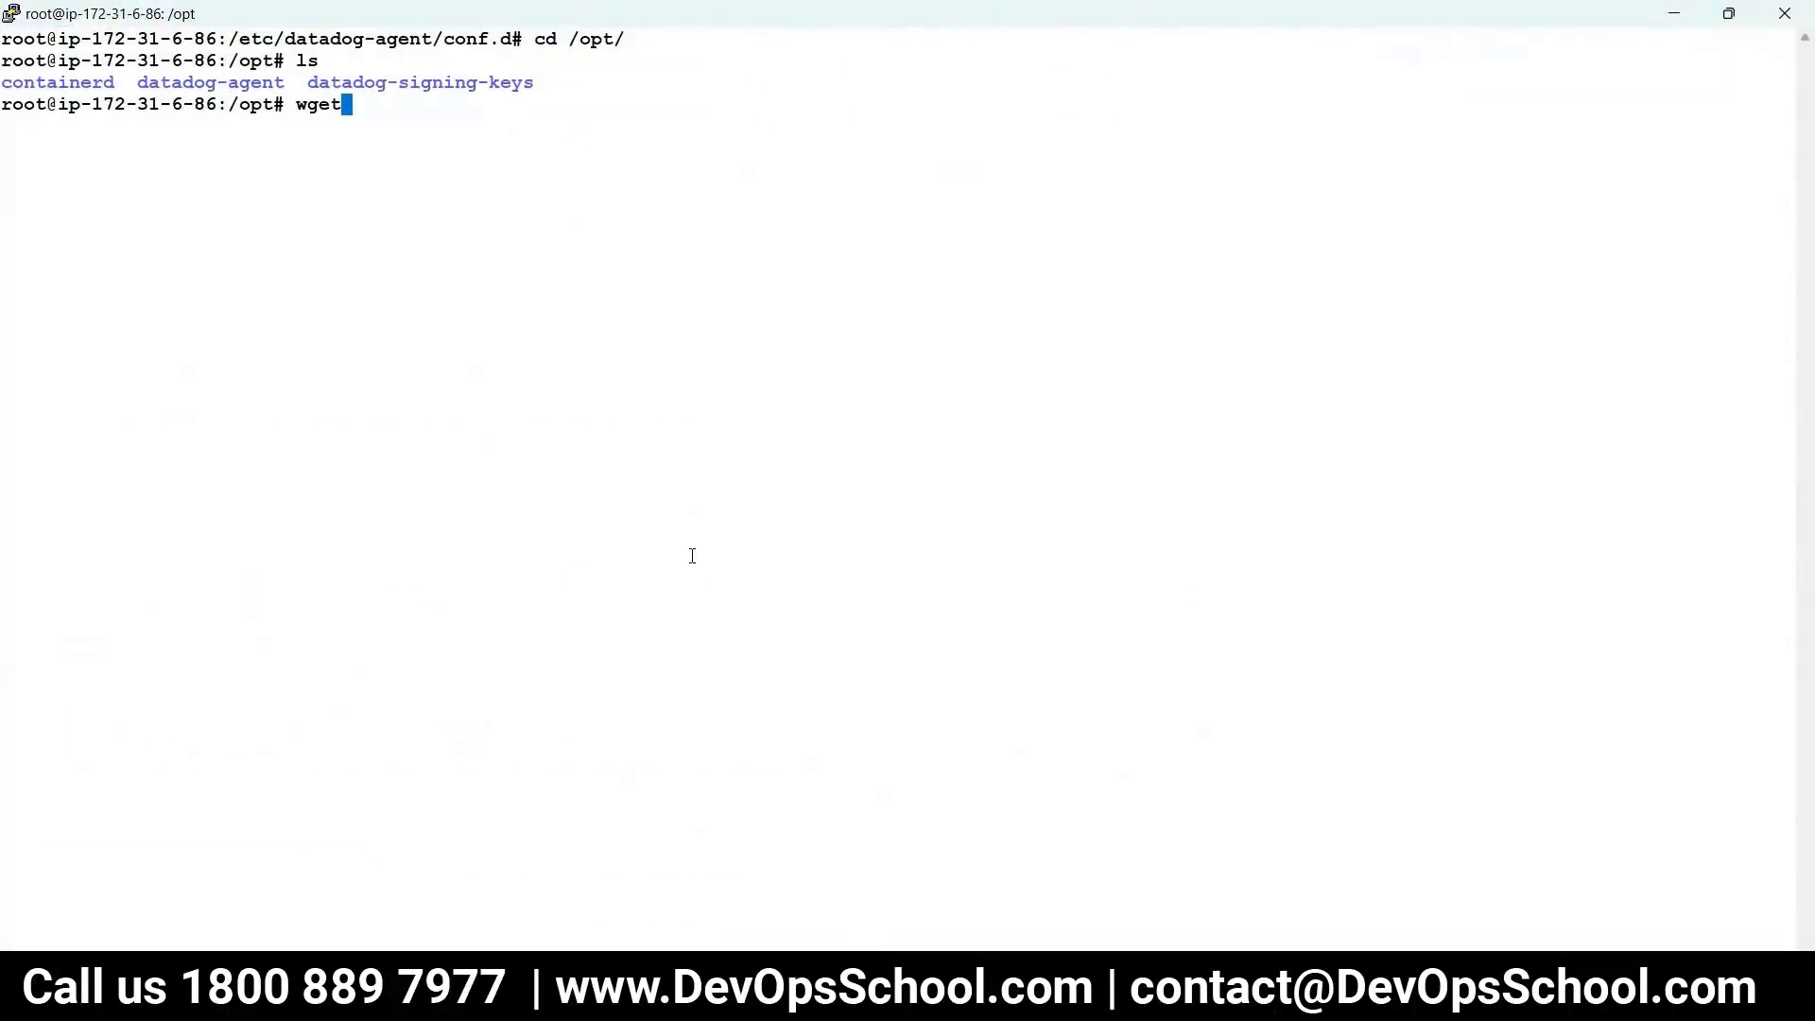
right_click(653, 518)
key(Return)
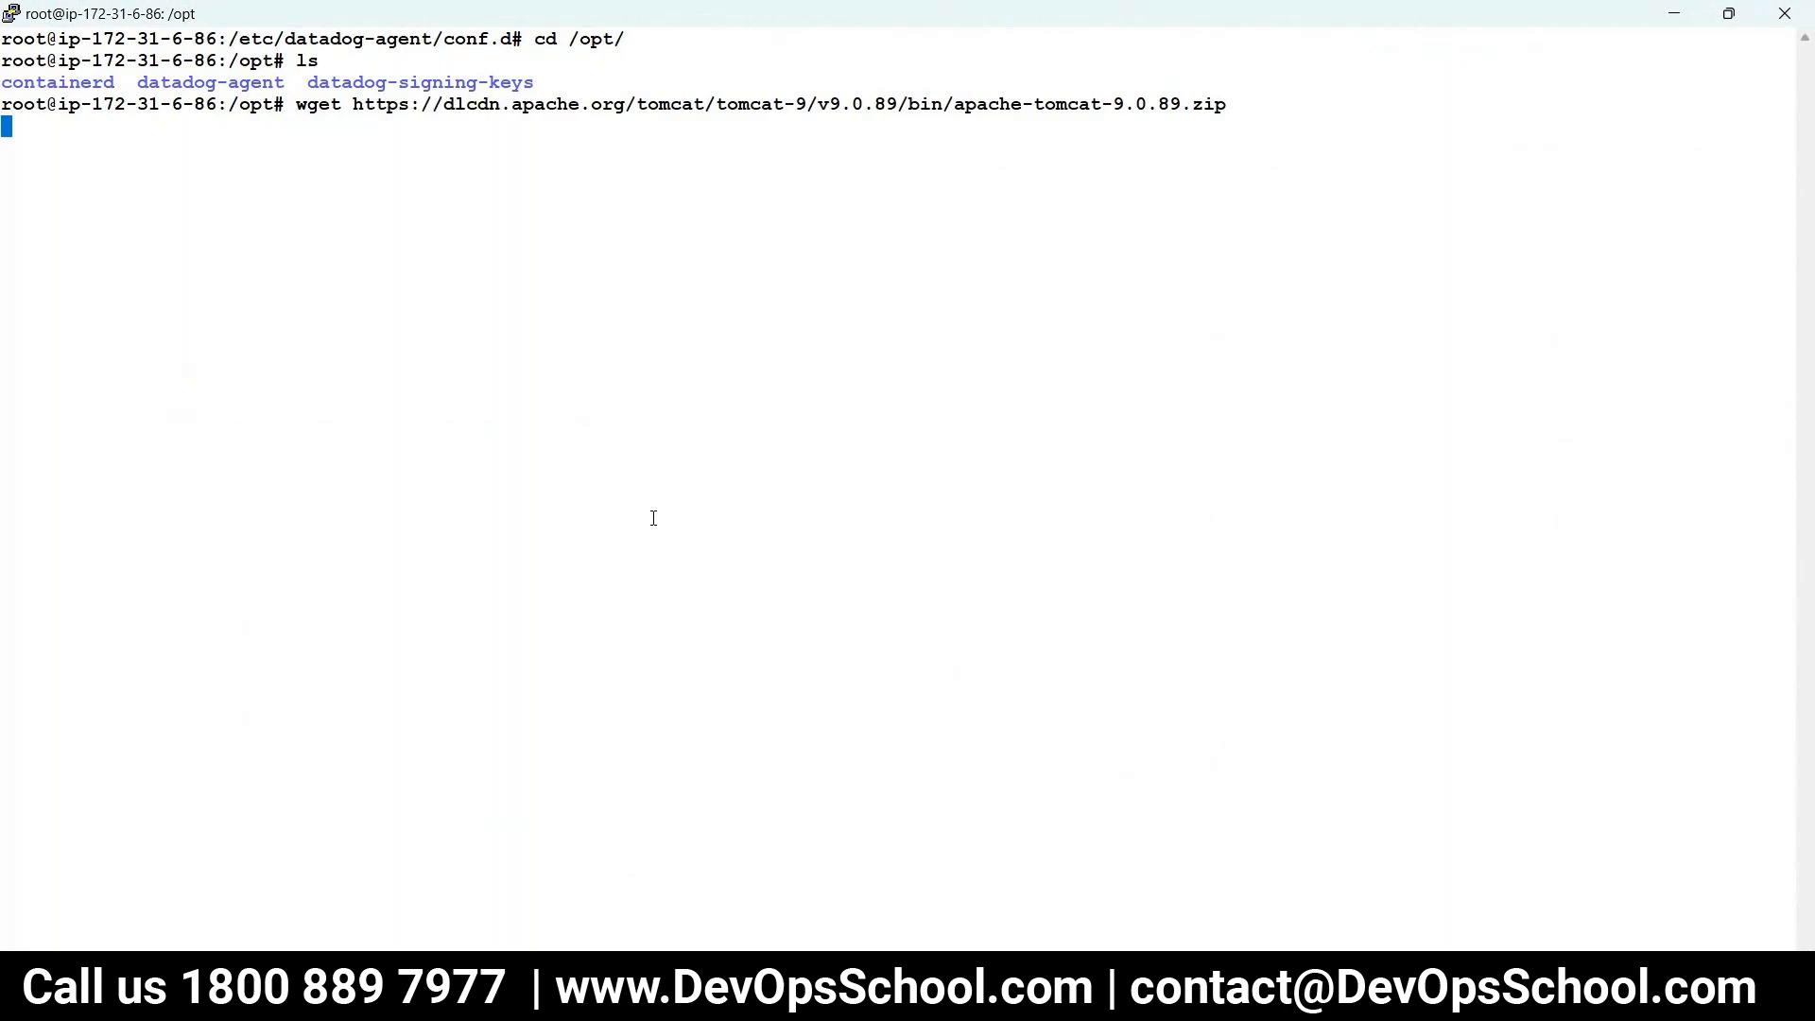
text(ls)
key(Return)
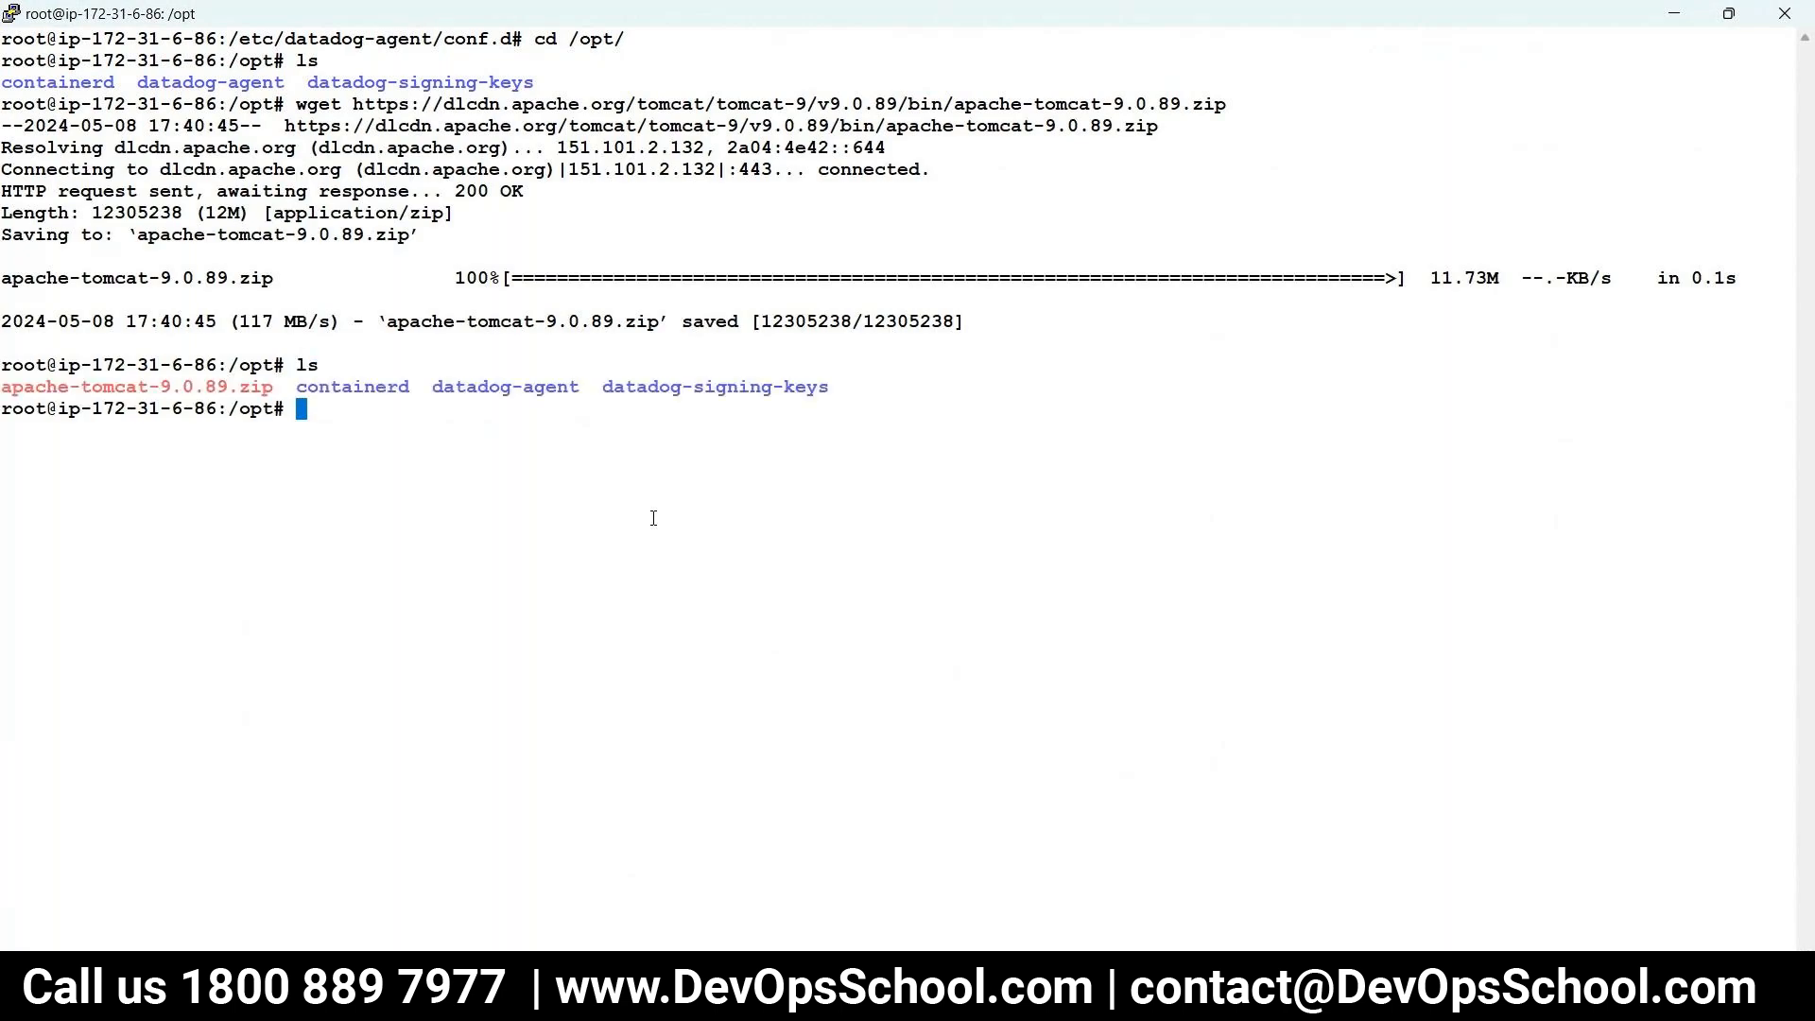
- Install the unzip package with "apt install unzip"
double_click(125, 387)
text(apt-)
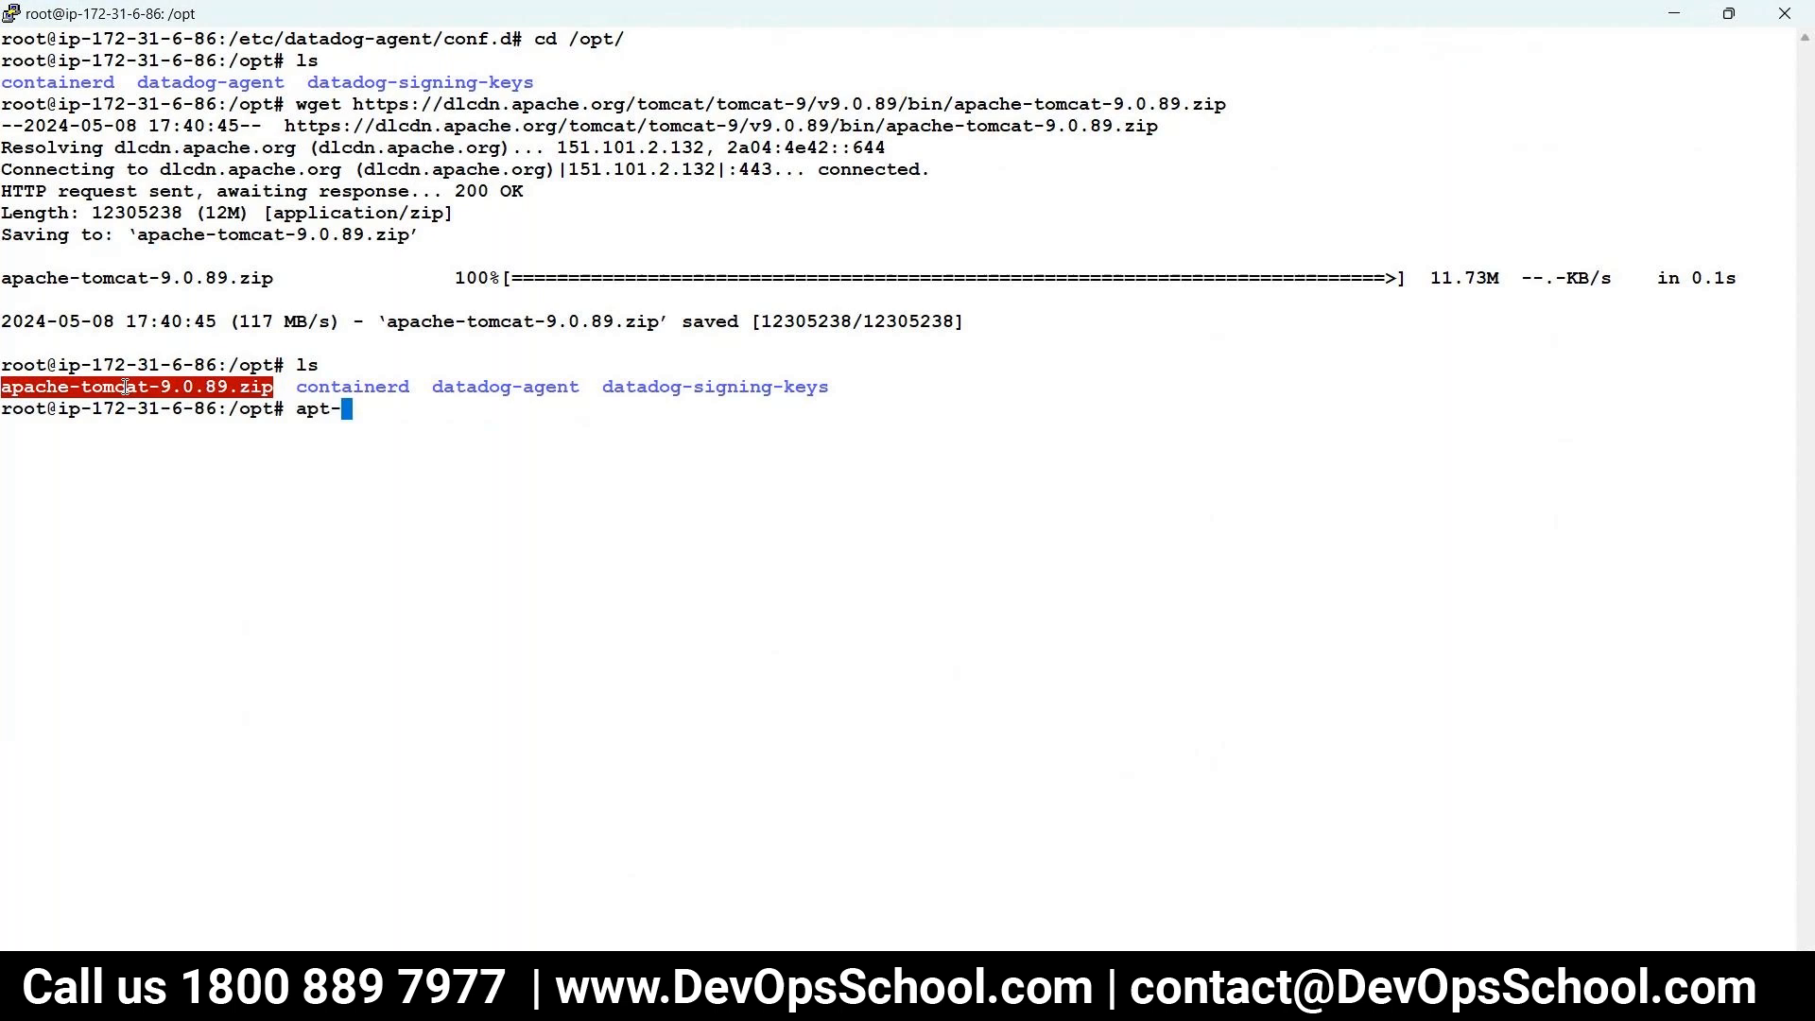
key(BackSpace)
text(insatal)
key(BackSpace)
key(BackSpace)
key(BackSpace)
key(BackSpace)
text(tall unhzip)
key(BackSpace)
key(BackSpace)
key(BackSpace)
key(BackSpace)
text(zip)
key(Return)
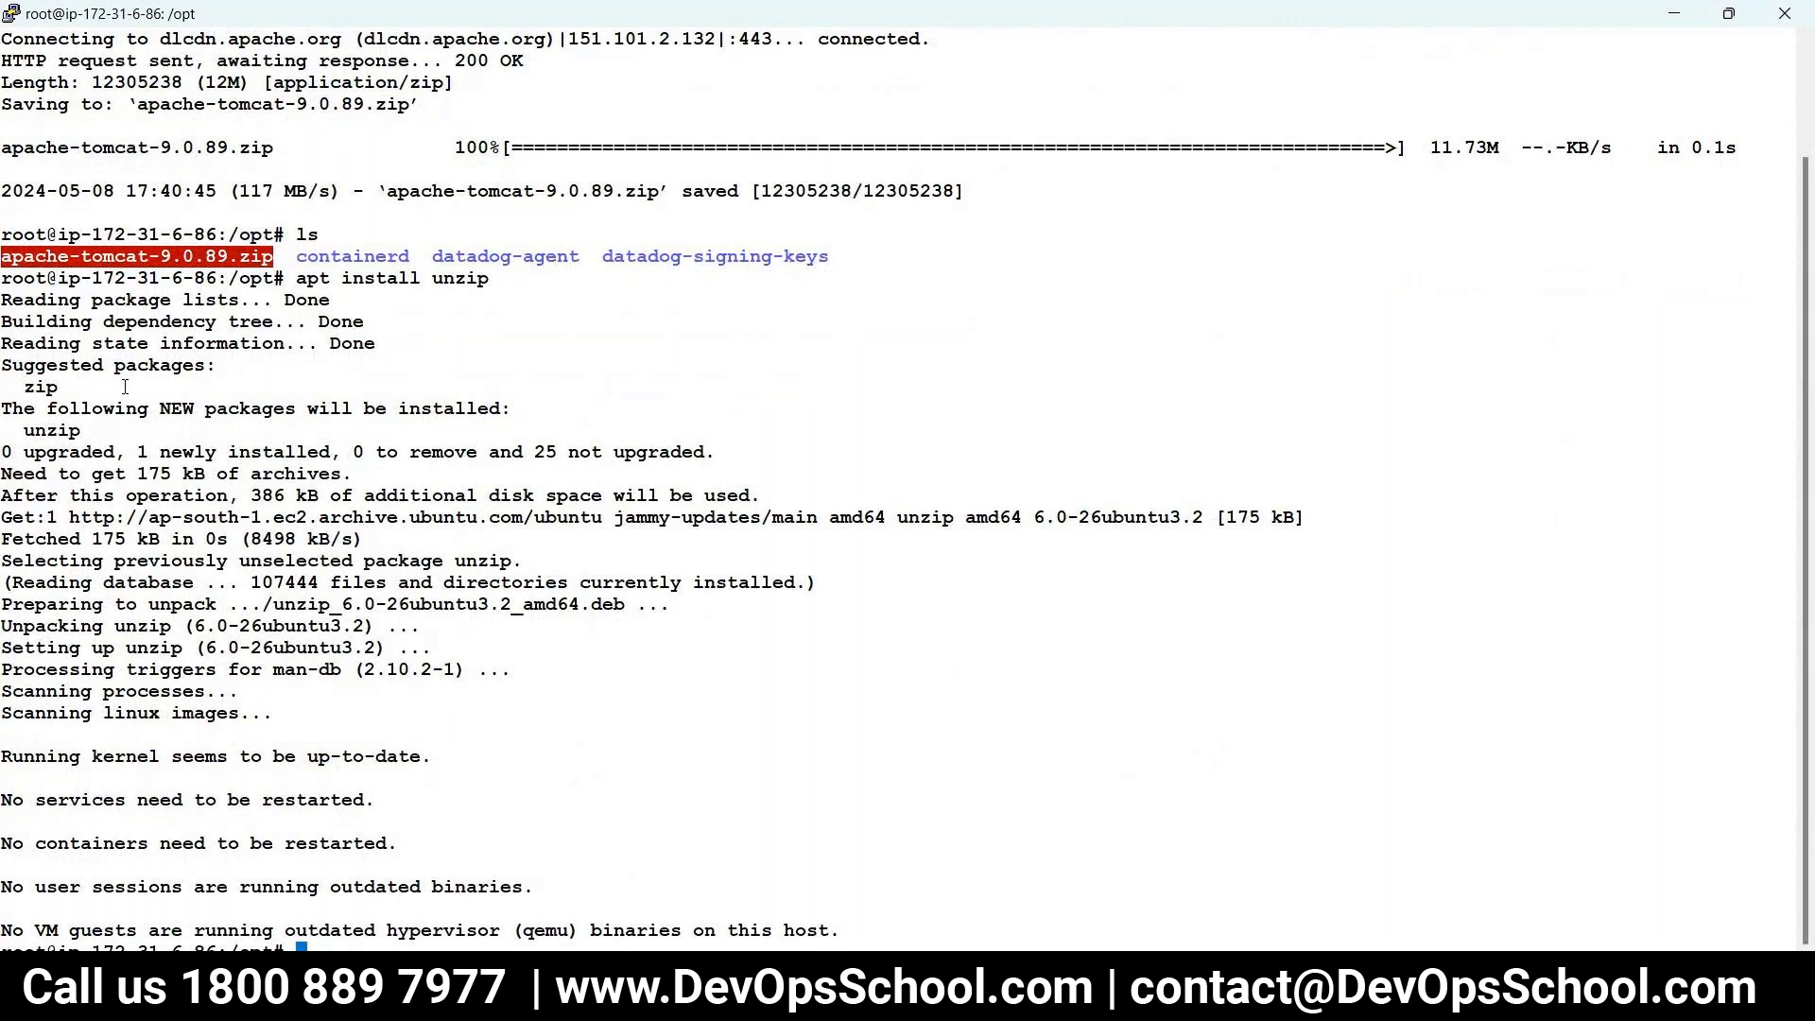
- Clear the terminal and extract apache-tomcat-9.0.89.zip in /opt with unzip
text(clear)
key(Return)
key(Up)
key(ctrl+c)
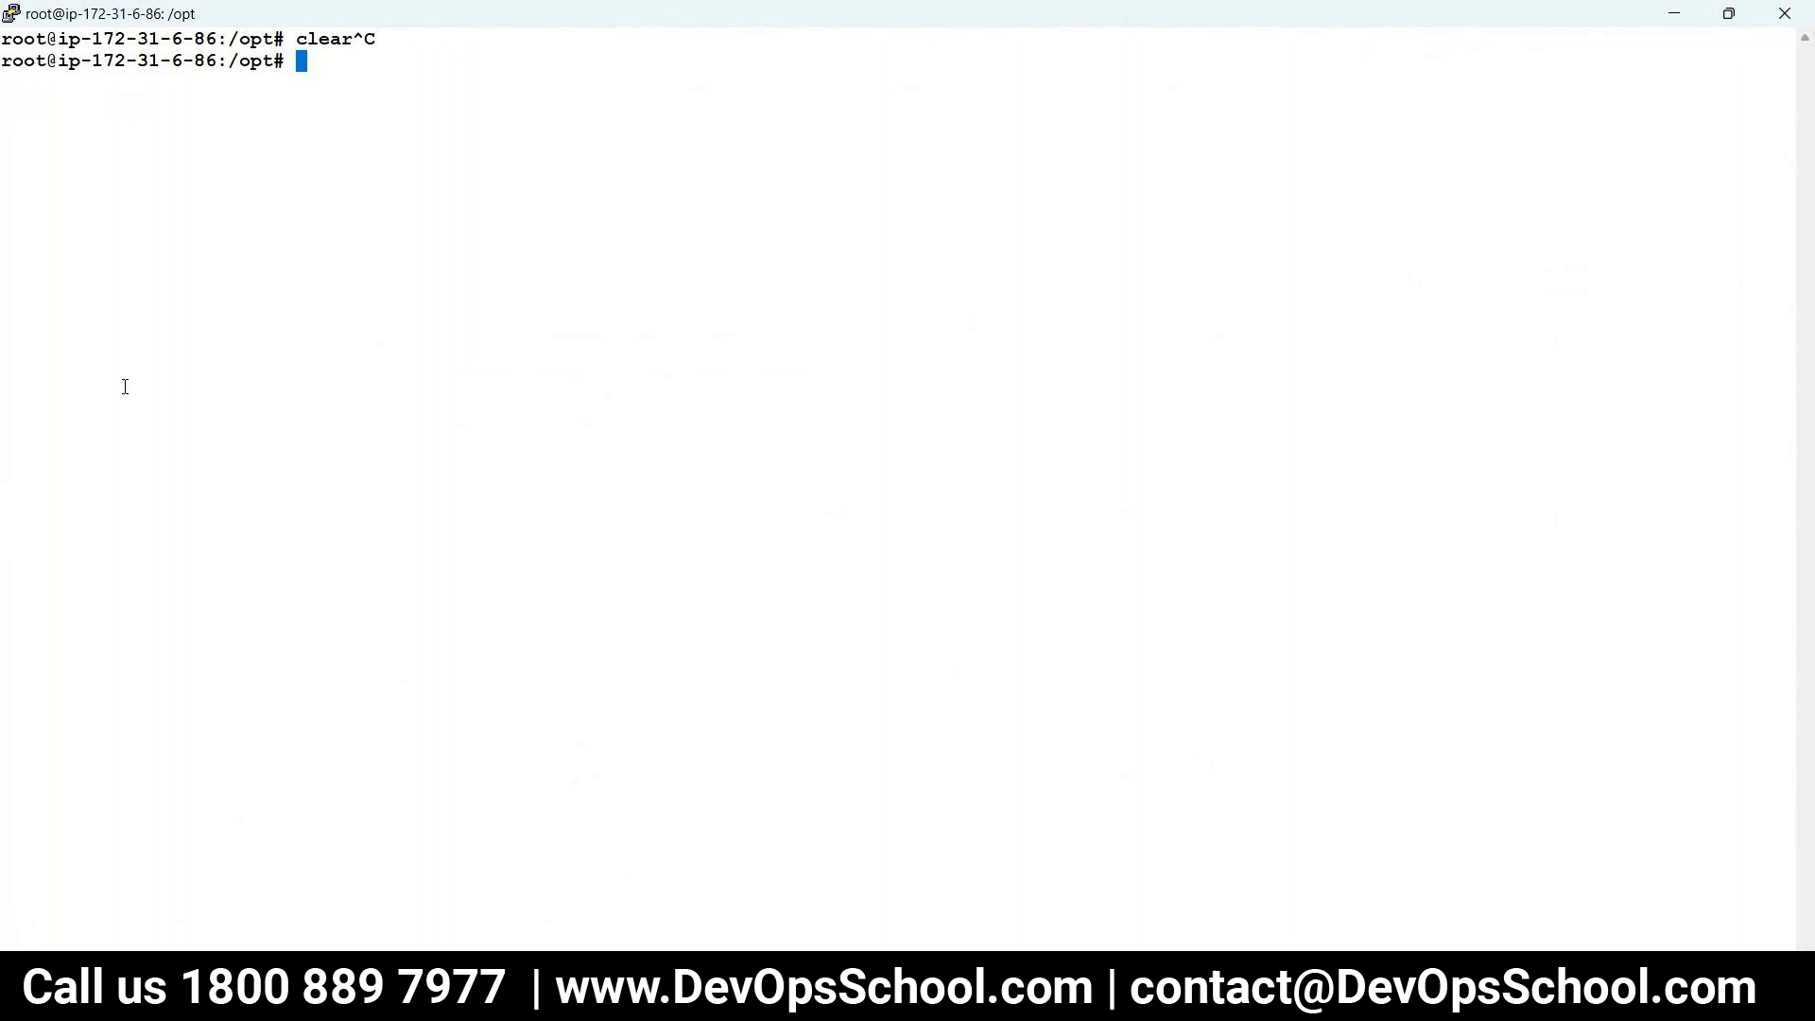
text(unzip)
key(Tab)
key(Tab)
key(Tab)
key(Tab)
text(a)
key(Tab)
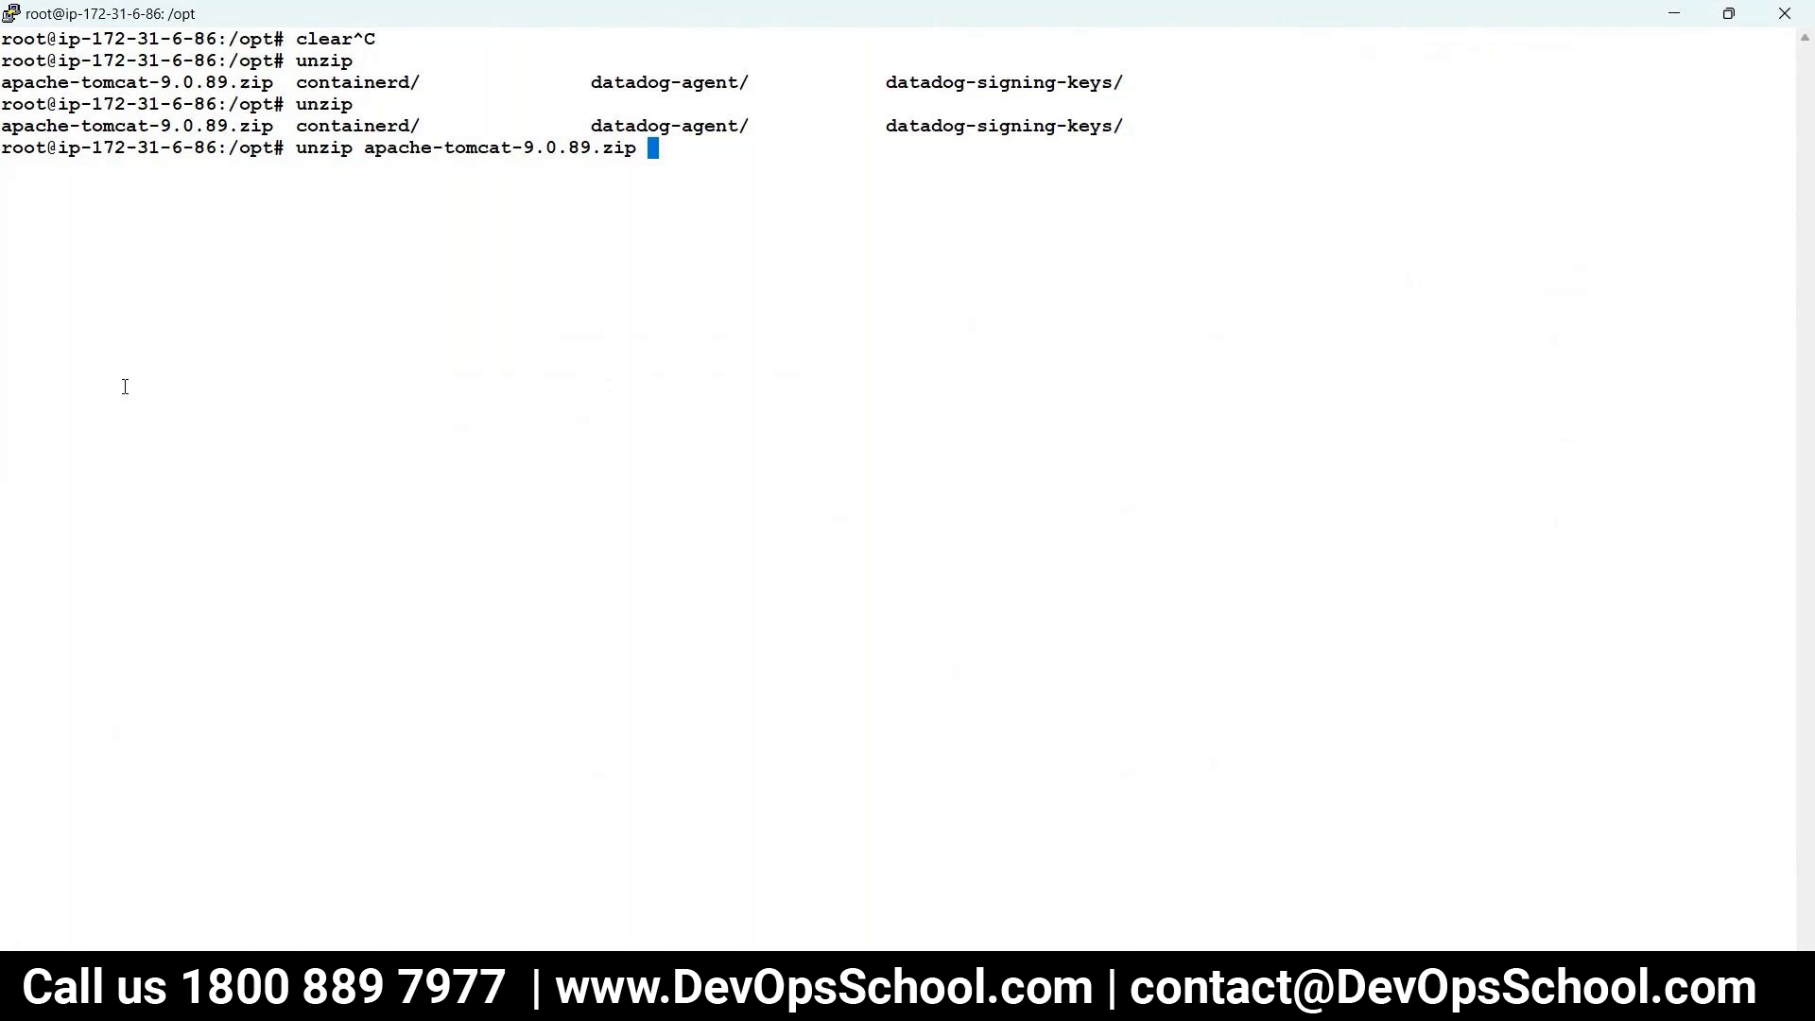
key(Return)
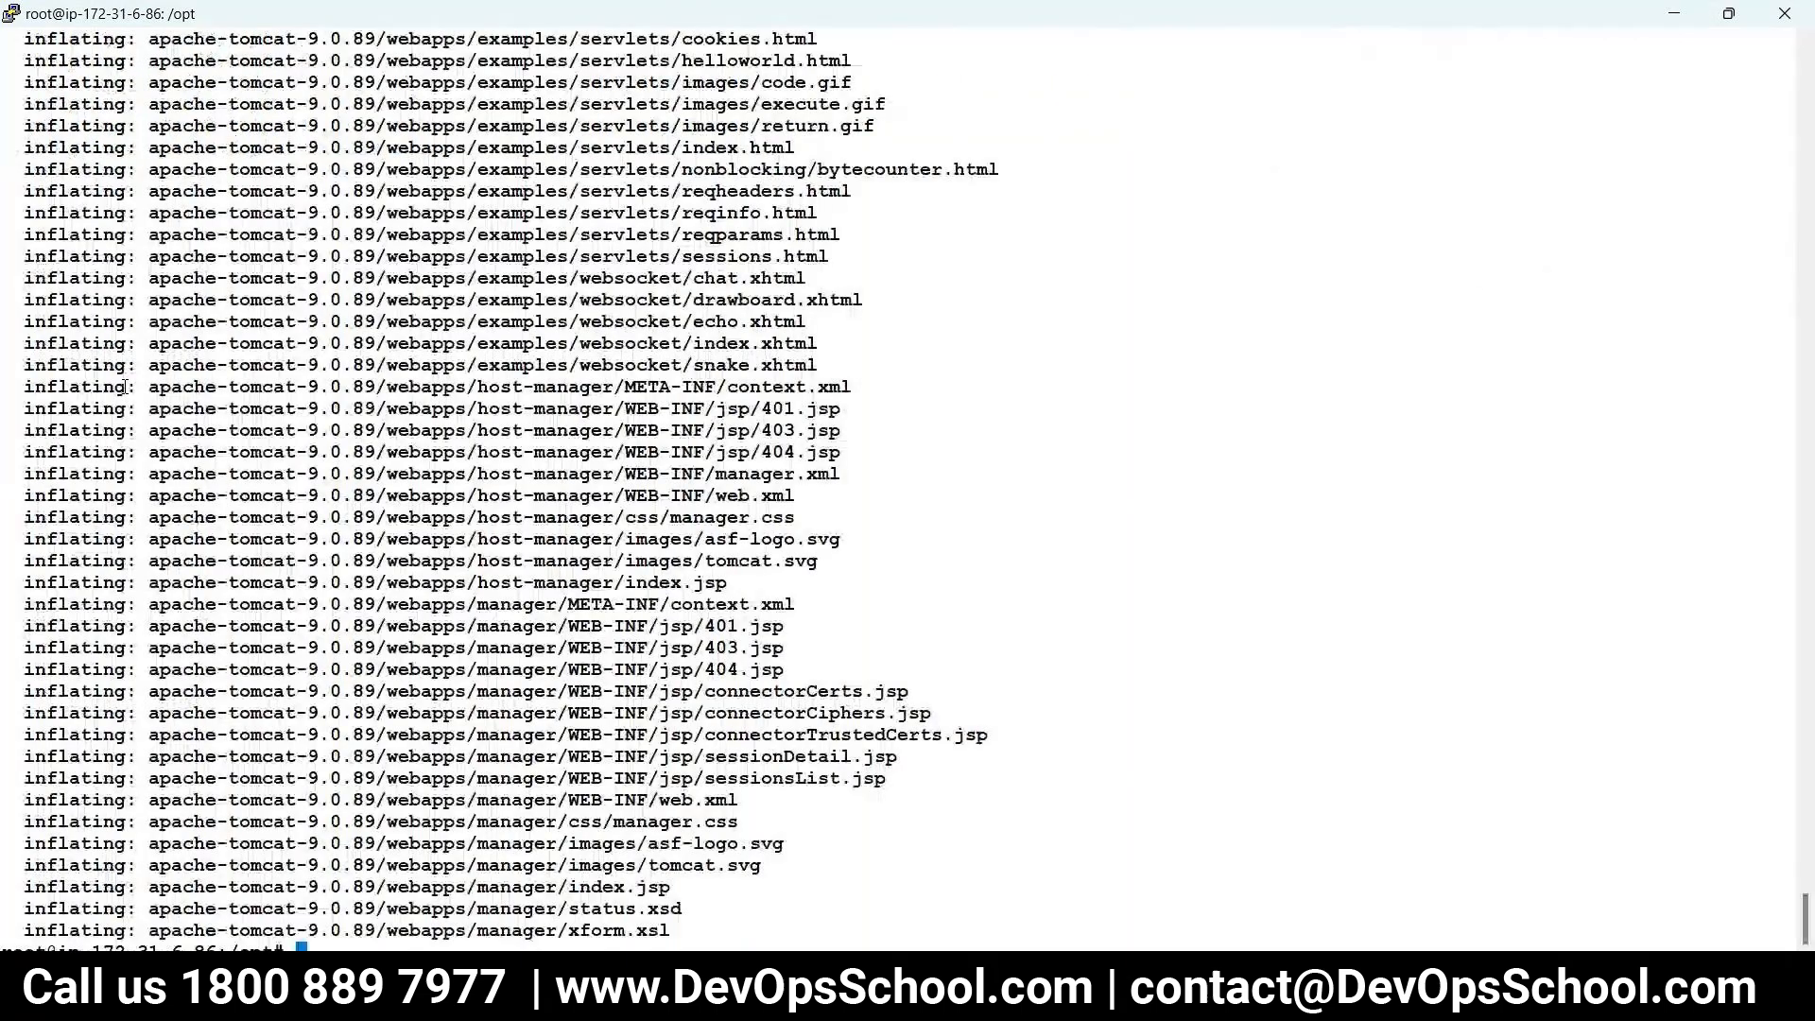
- List /opt, change into apache-tomcat-9.0.89/bin/ and list the files there
text(ls)
key(ctrl+l)
key(Return)
text(cd a)
key(Tab)
text(/bin/)
key(Return)
text(ls)
key(Return)
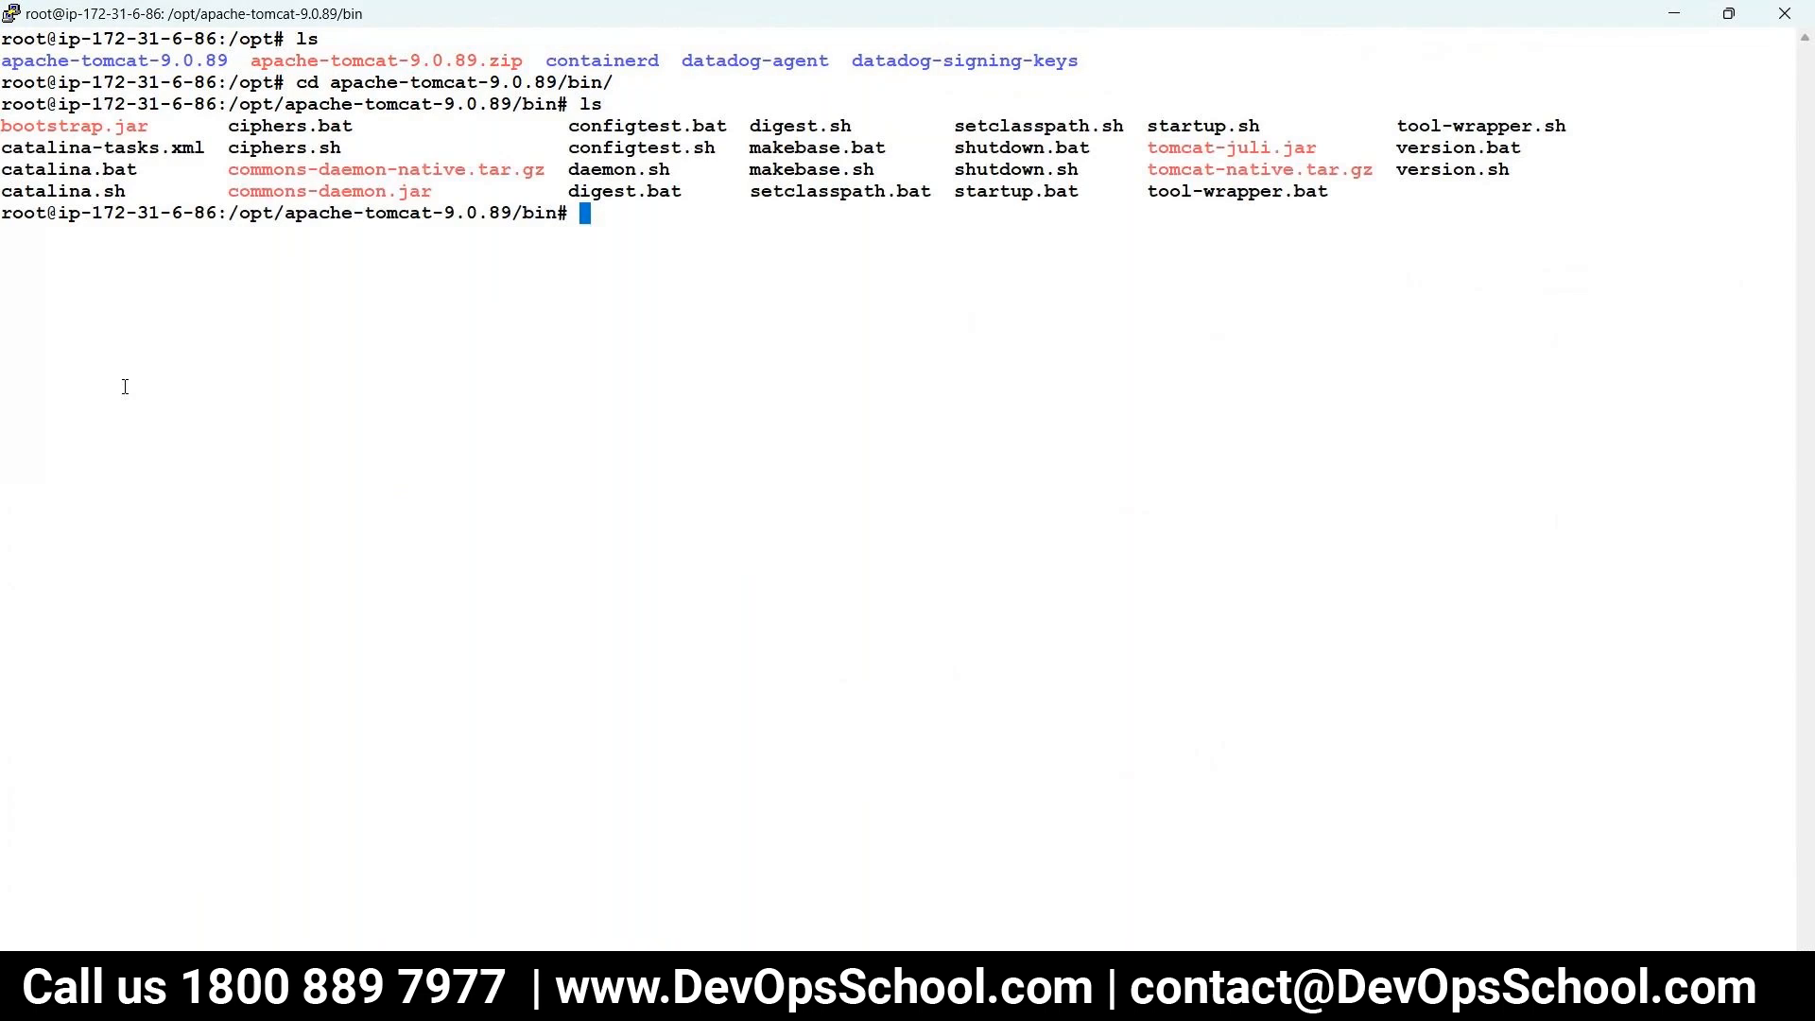
- Set permissions recursively on Tomcat's bin directory with "chmod -R 755 ." and list the files again
text(chmod -R 755 .)
key(Return)
text(ls)
key(Return)
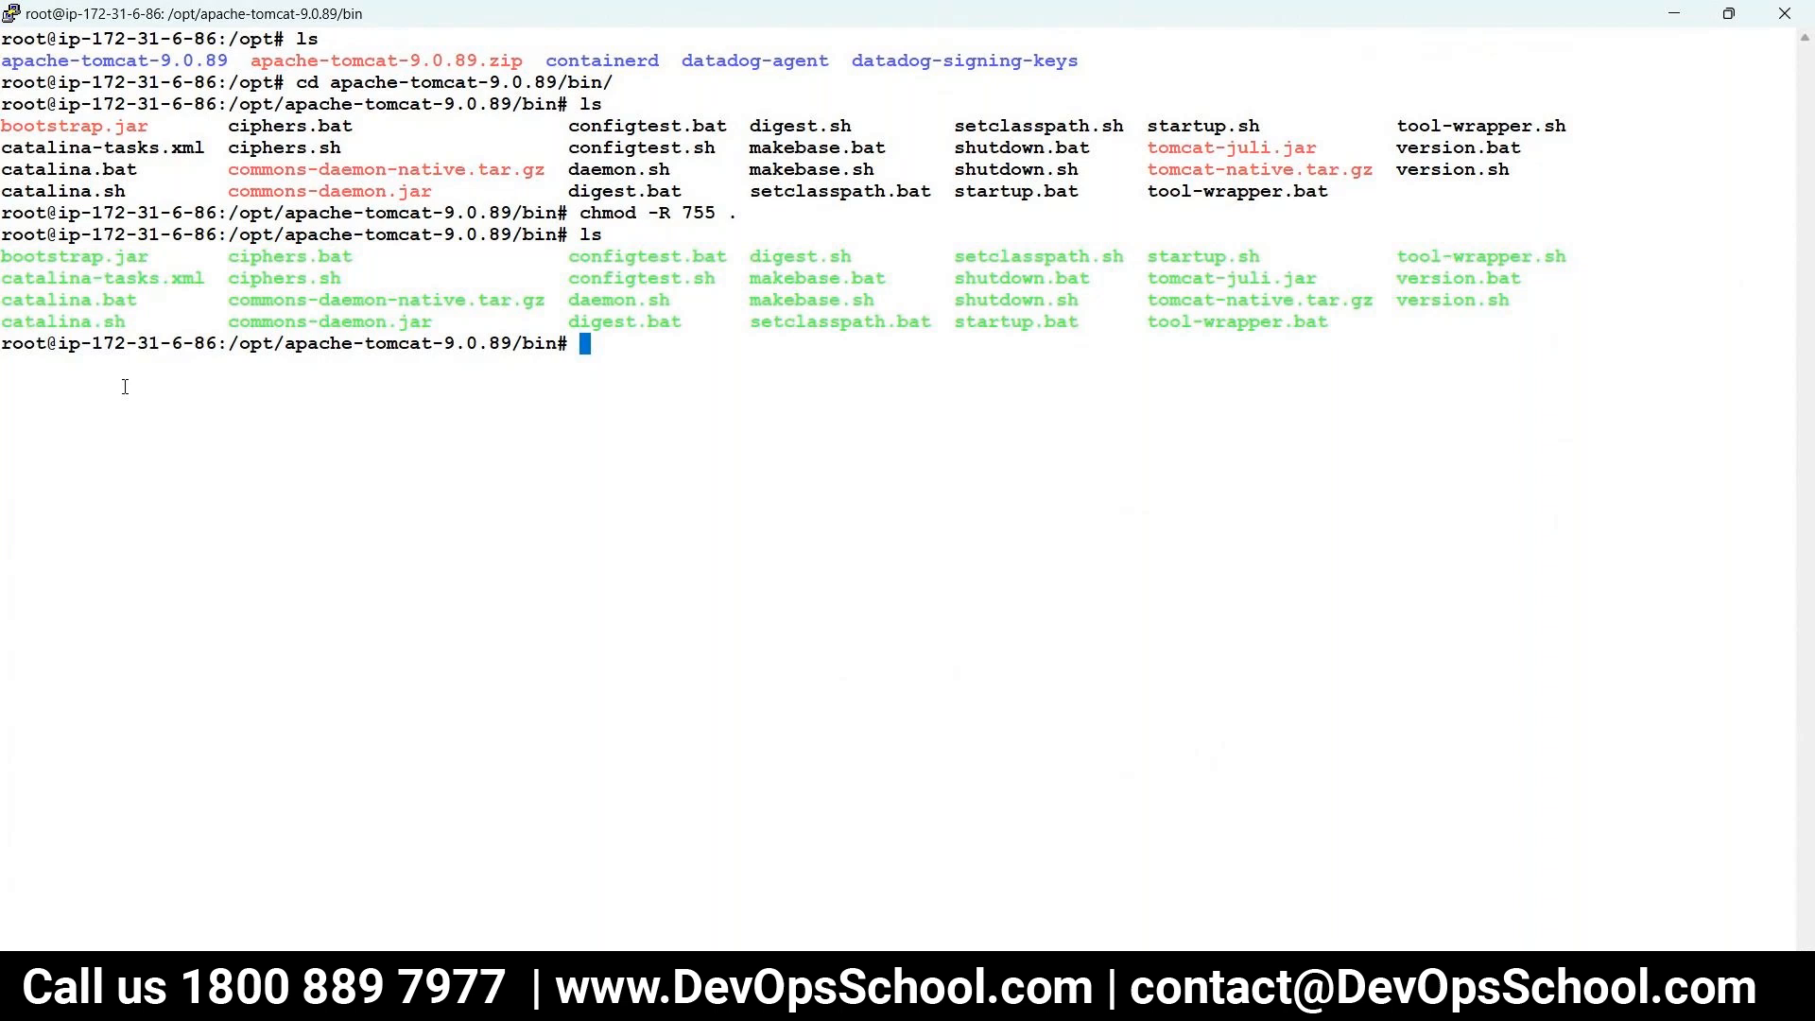
- Switch to the Paint diagram and draw freehand pencil marks beside the host box, the agent and the inner application boxes
key(alt+Tab)
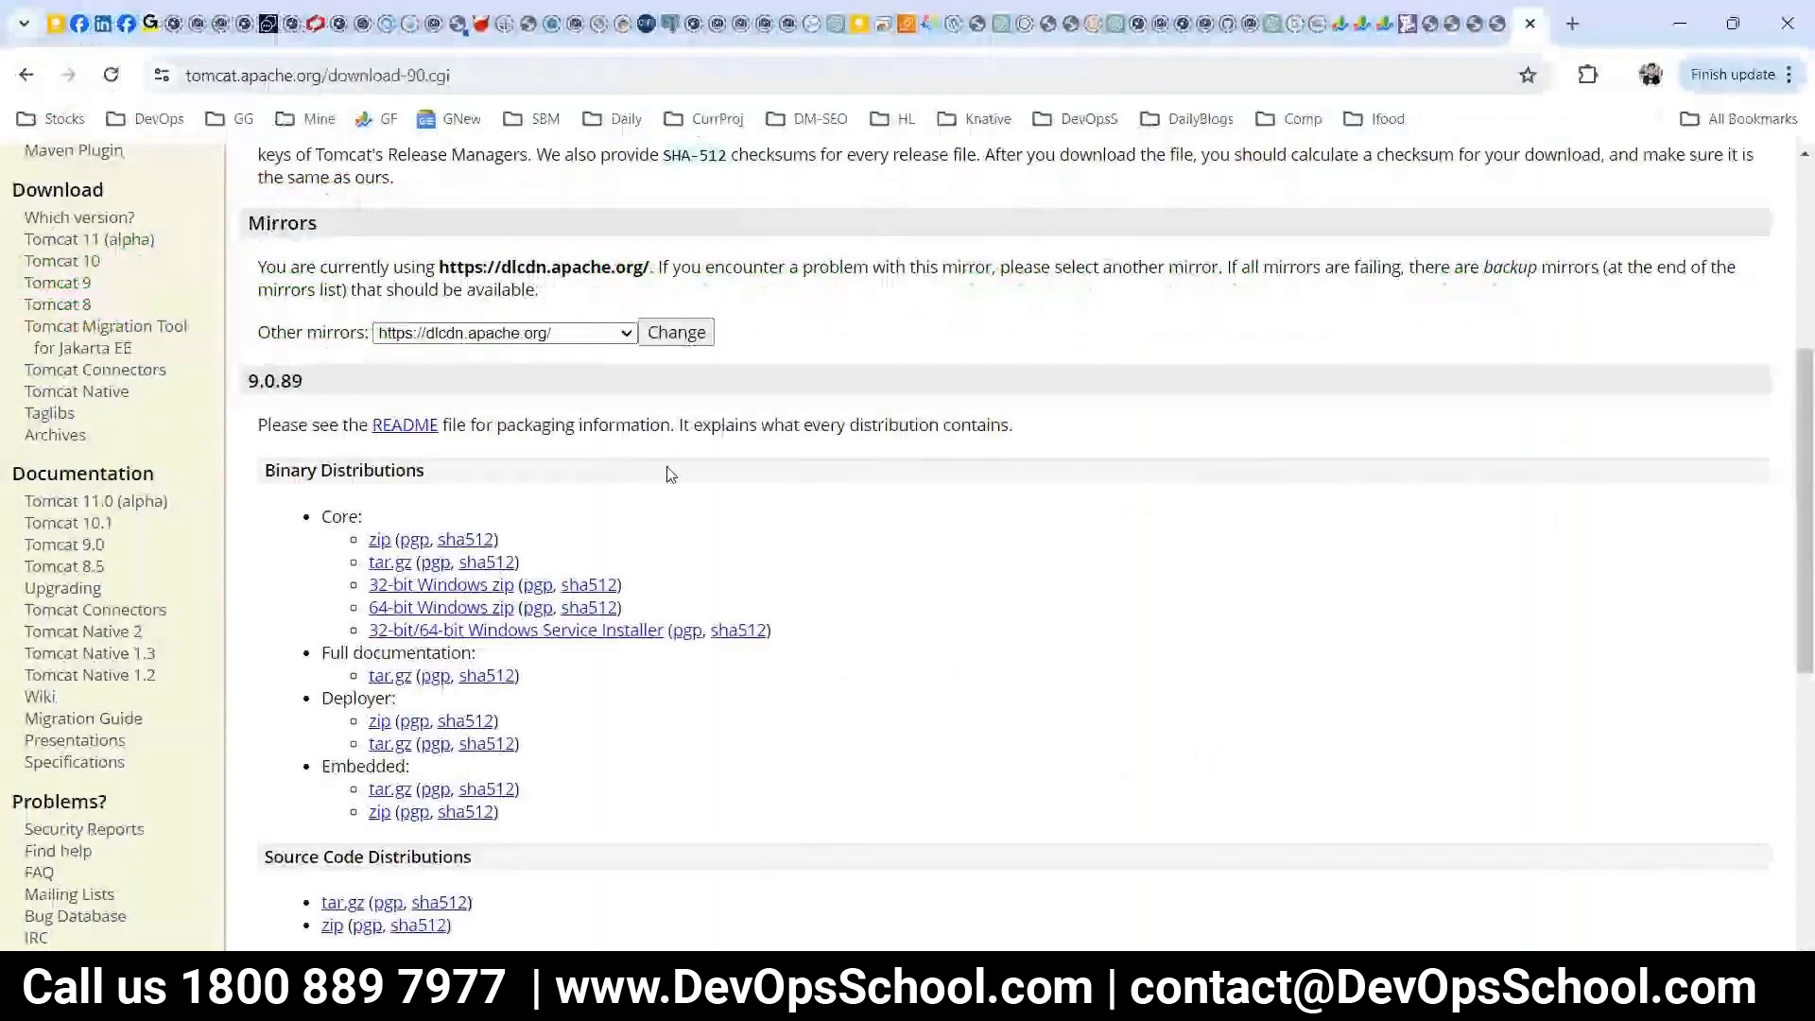
key(alt+Tab)
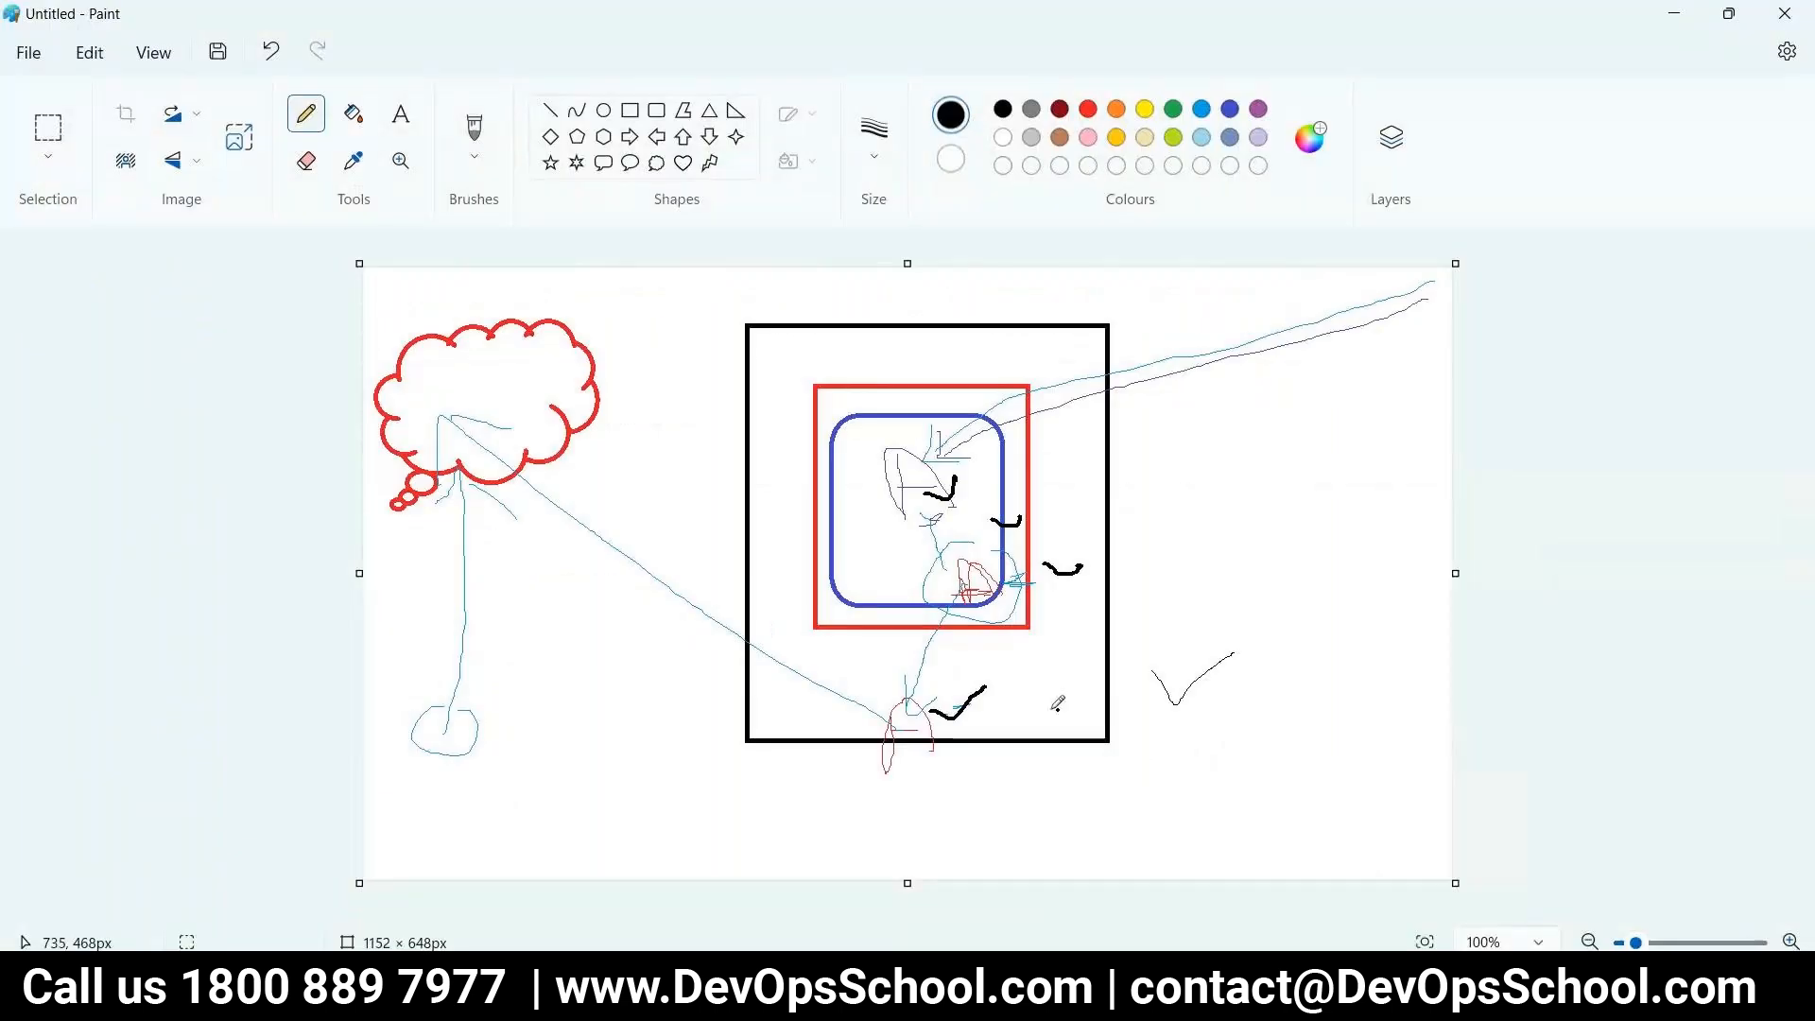
mouse_move(1150, 695)
mouse_down()
mouse_move(1204, 710)
mouse_move(1270, 652)
mouse_up()
mouse_move(932, 711)
mouse_down()
mouse_move(983, 730)
mouse_move(1021, 679)
mouse_up()
mouse_move(1047, 562)
mouse_down()
mouse_move(1078, 587)
mouse_move(1108, 579)
mouse_move(1144, 517)
mouse_up()
drag(1023, 523, 1082, 466)
mouse_move(925, 438)
mouse_down()
mouse_move(868, 456)
mouse_move(988, 518)
mouse_move(899, 441)
mouse_up()
- Return to the terminal and start Tomcat by running ./startup.sh
click(1059, 998)
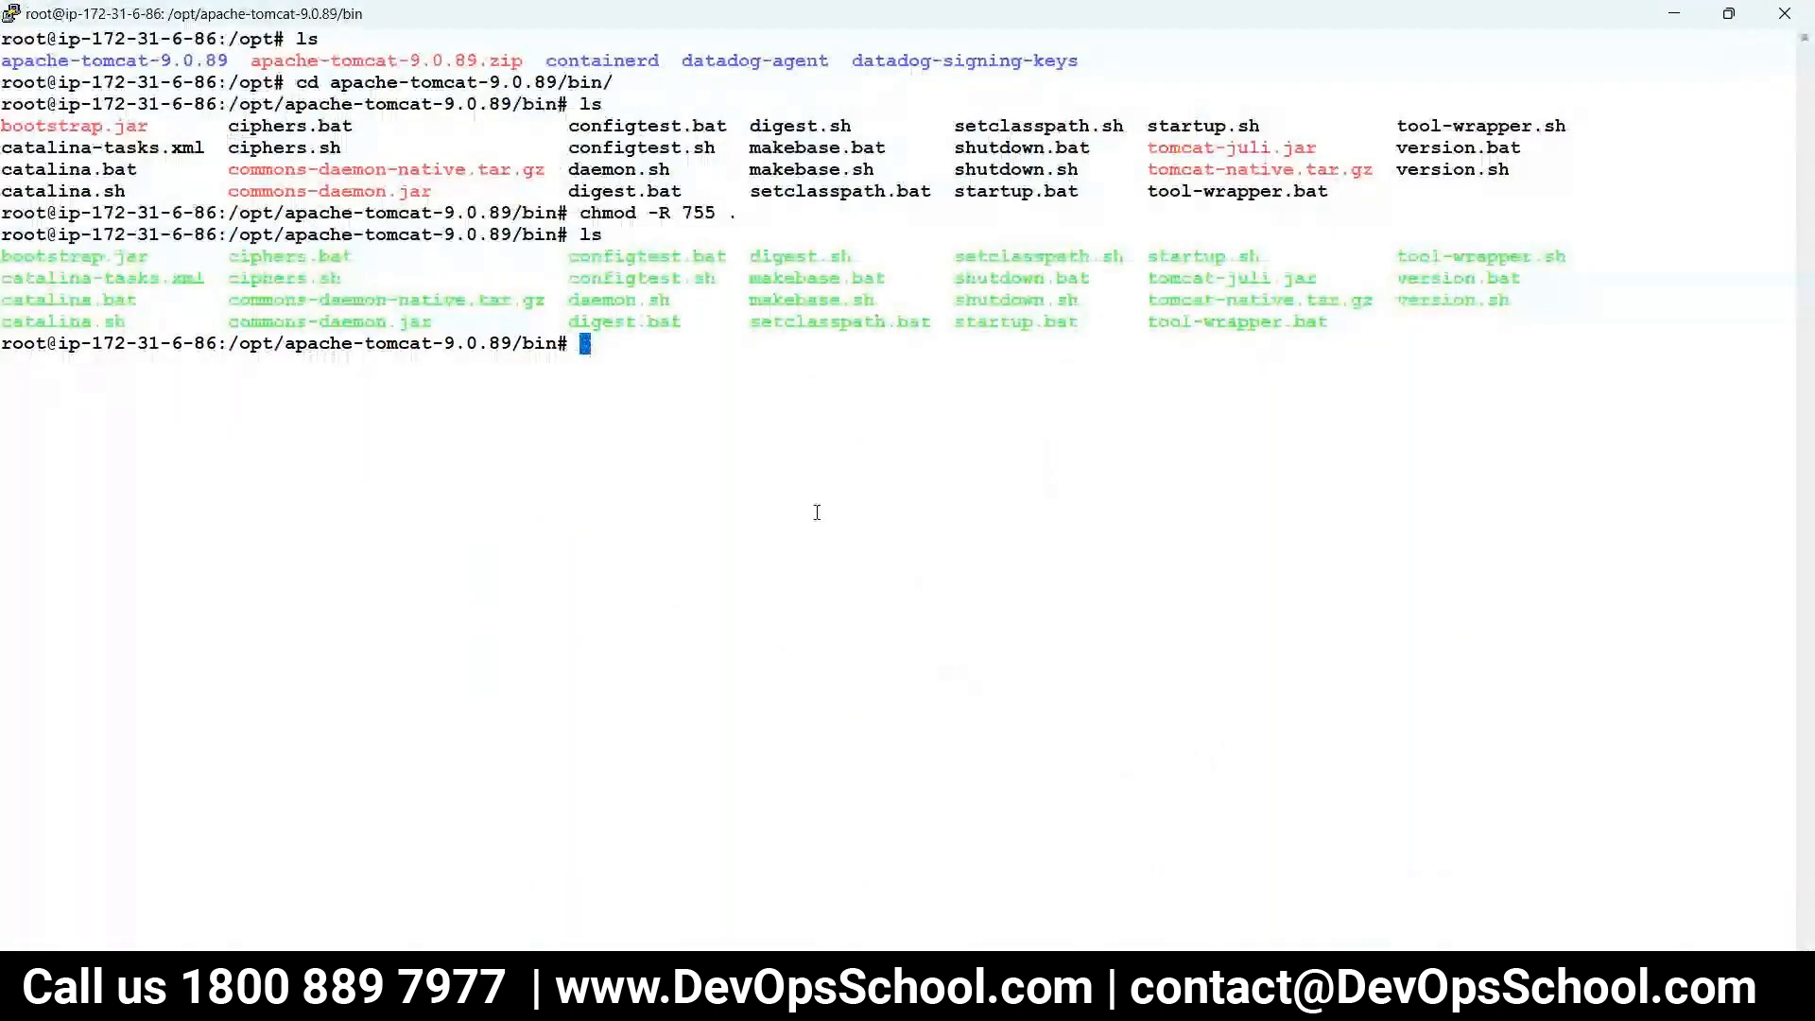
double_click(1202, 252)
text(./)
right_click(1049, 319)
key(Return)
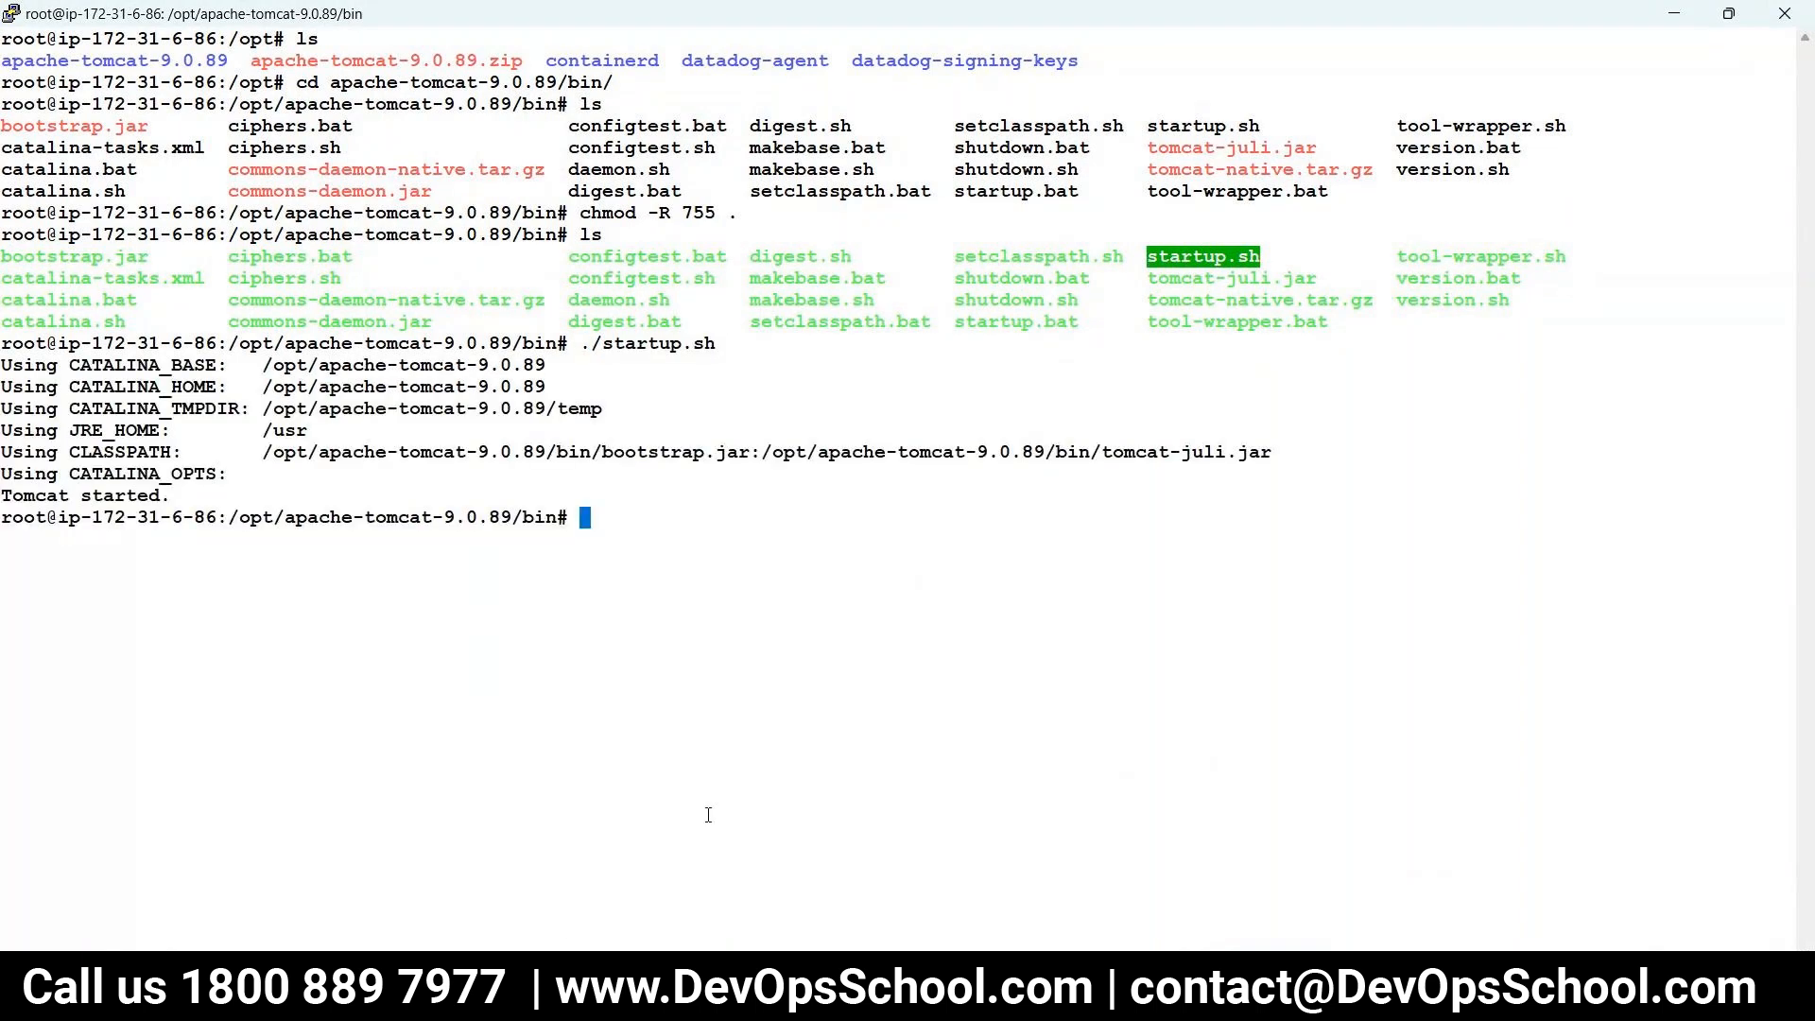
- Copy the datadog instance's public IPv4 address from the EC2 console in Chrome and load it on port 8080 in a new tab
mouse_move(563, 946)
click(605, 917)
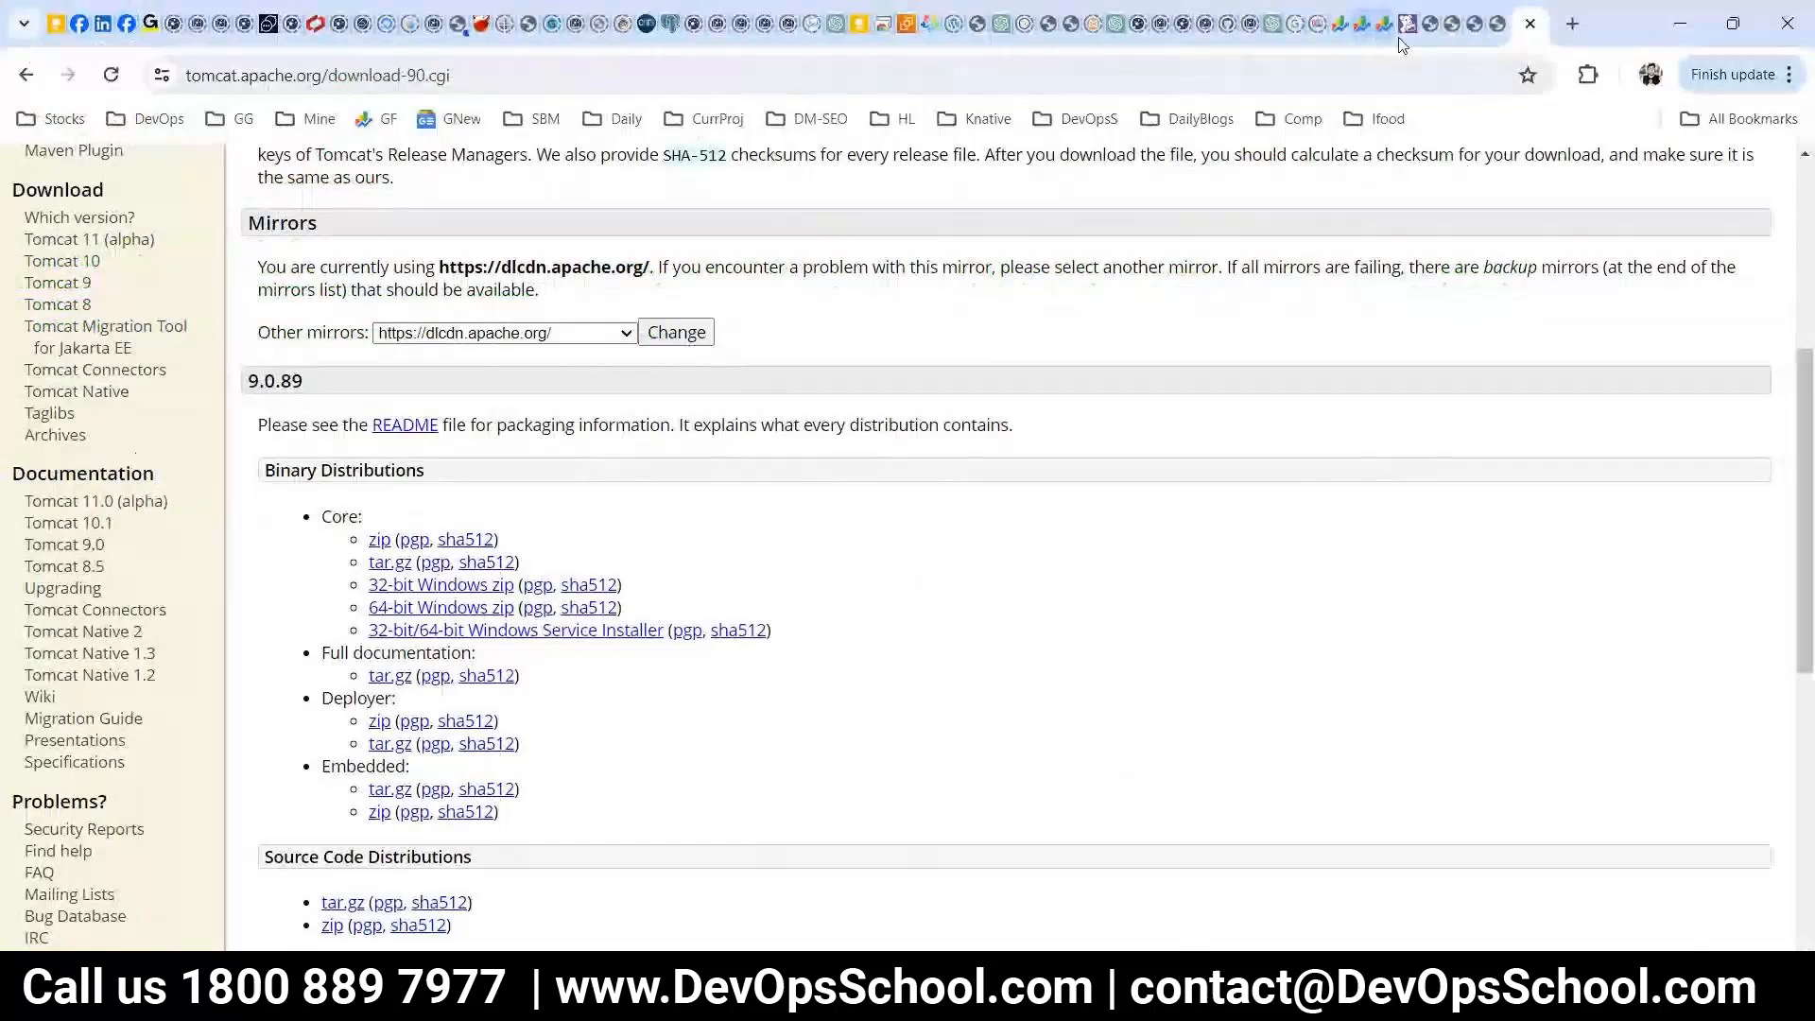
click(905, 33)
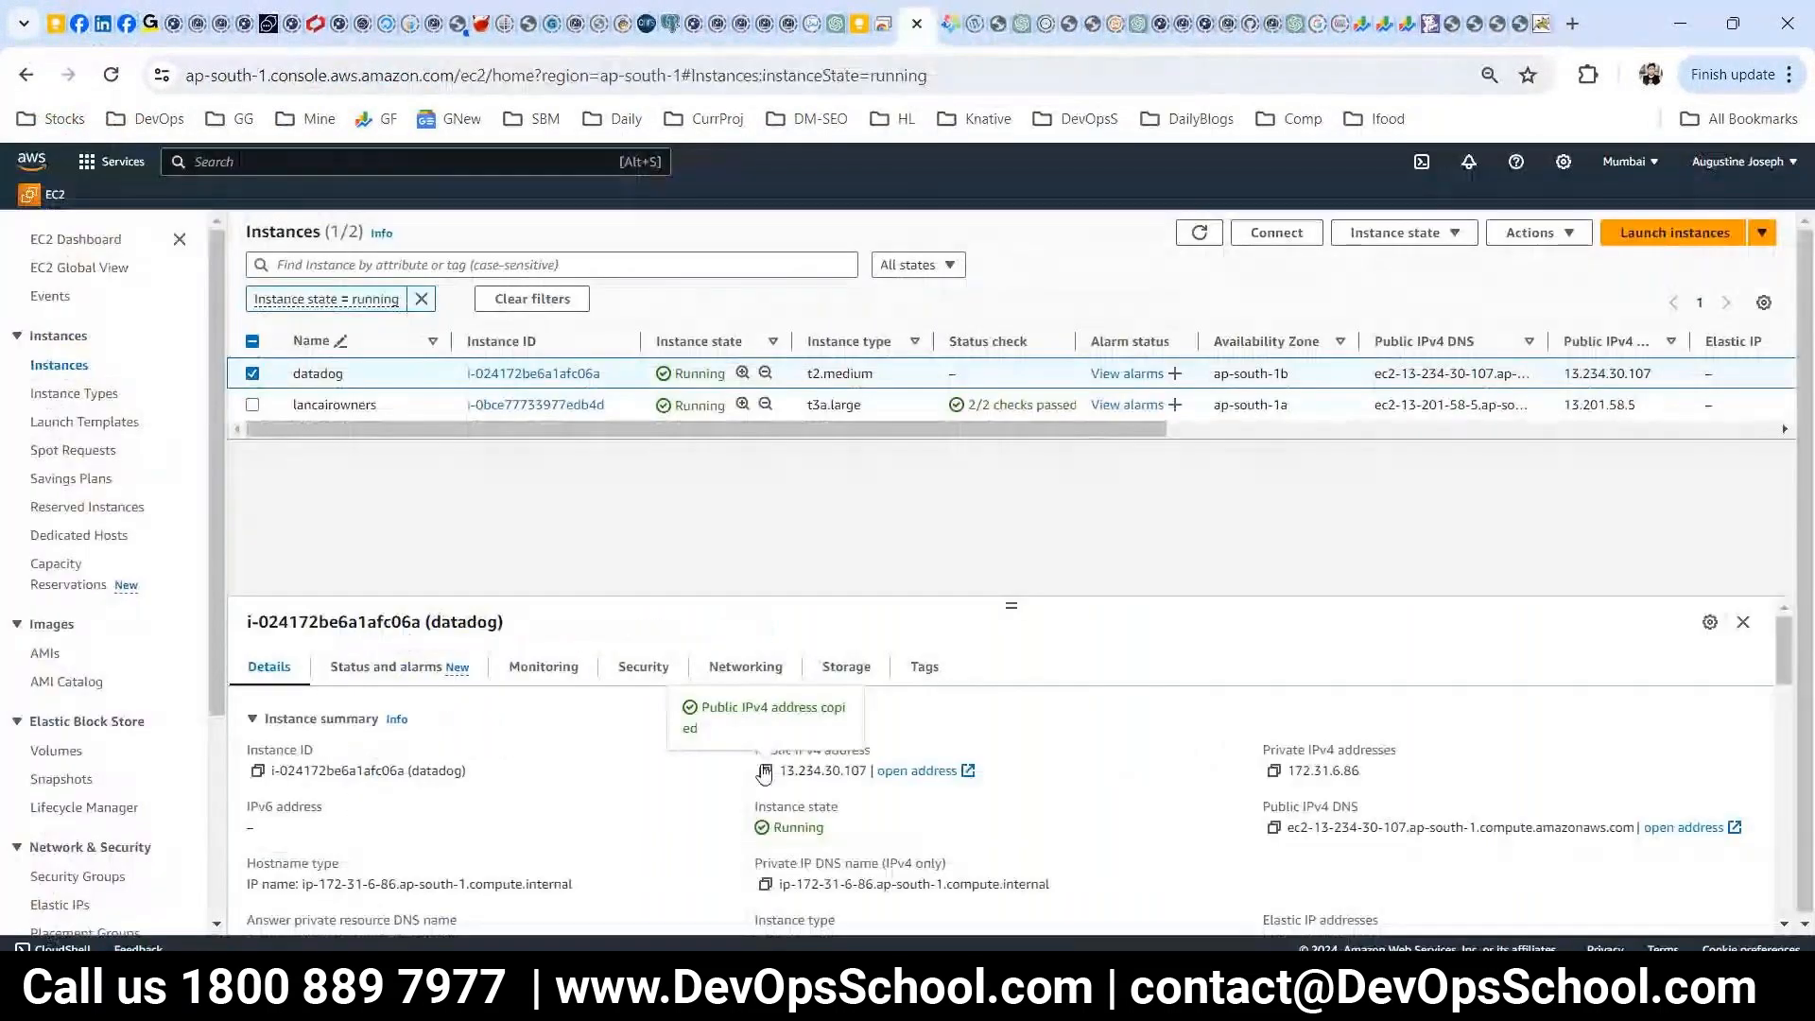
click(1573, 19)
key(ctrl+v)
text(:8080)
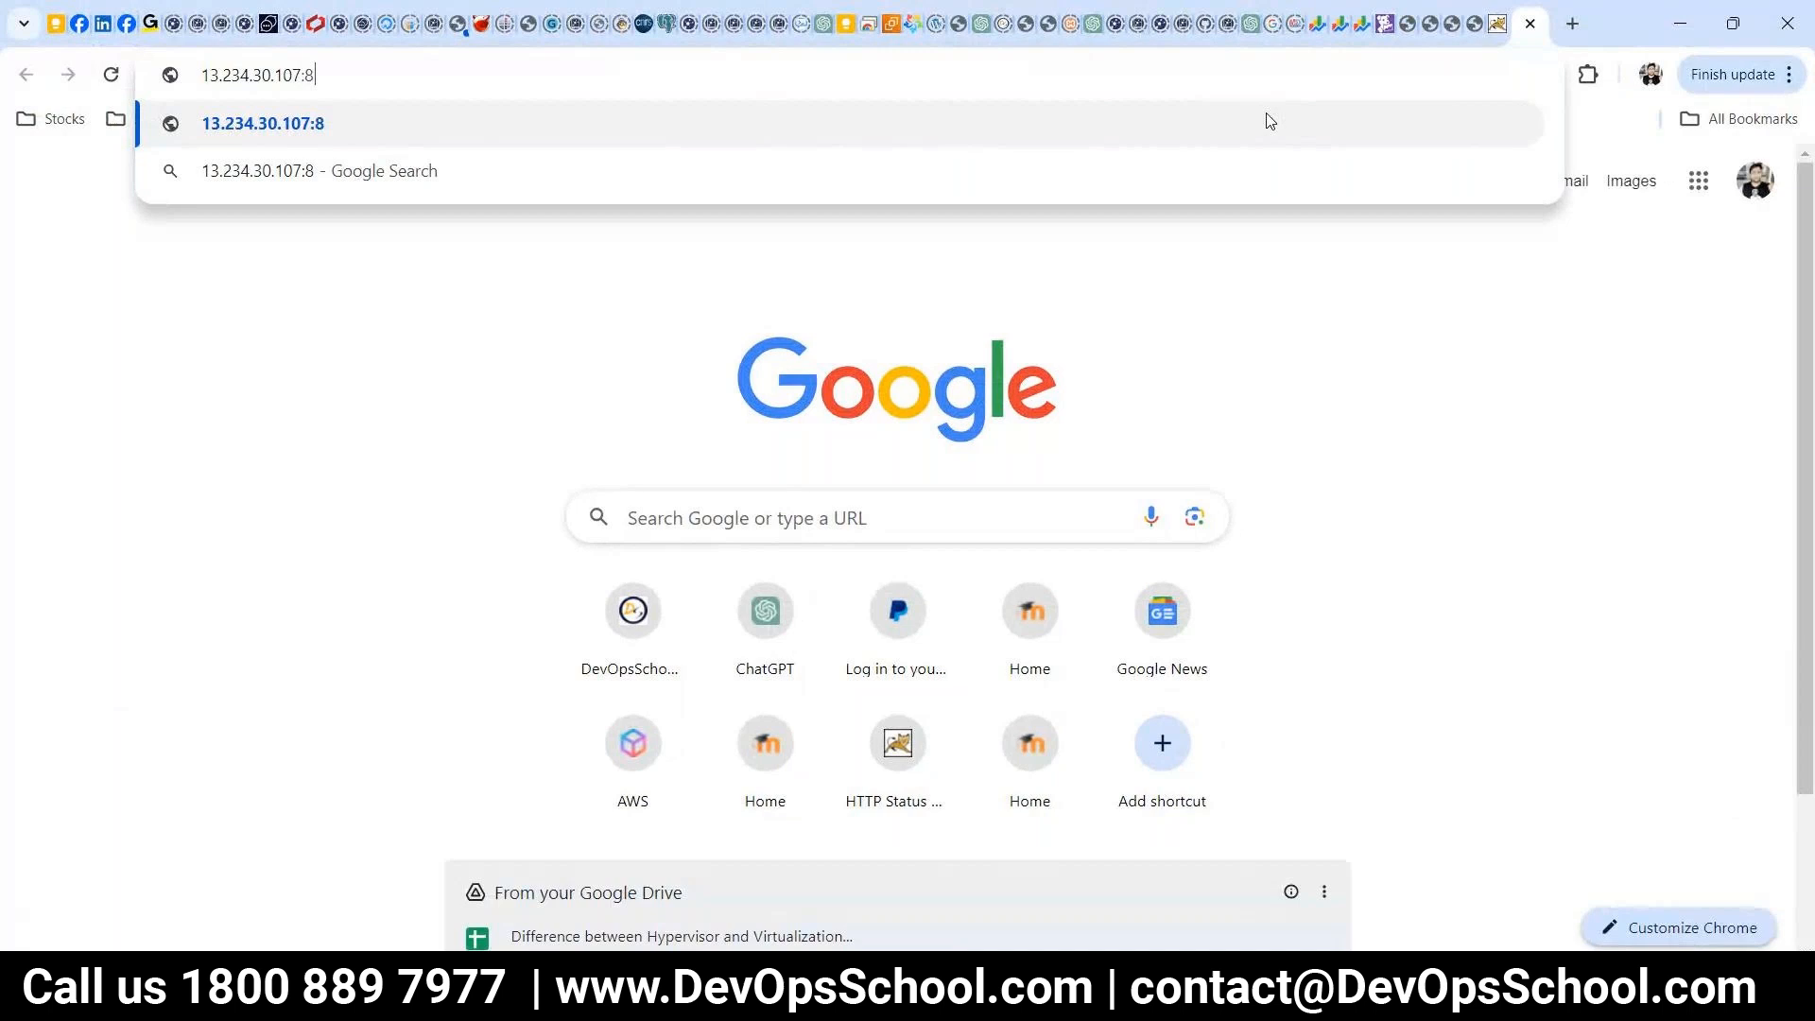
key(Return)
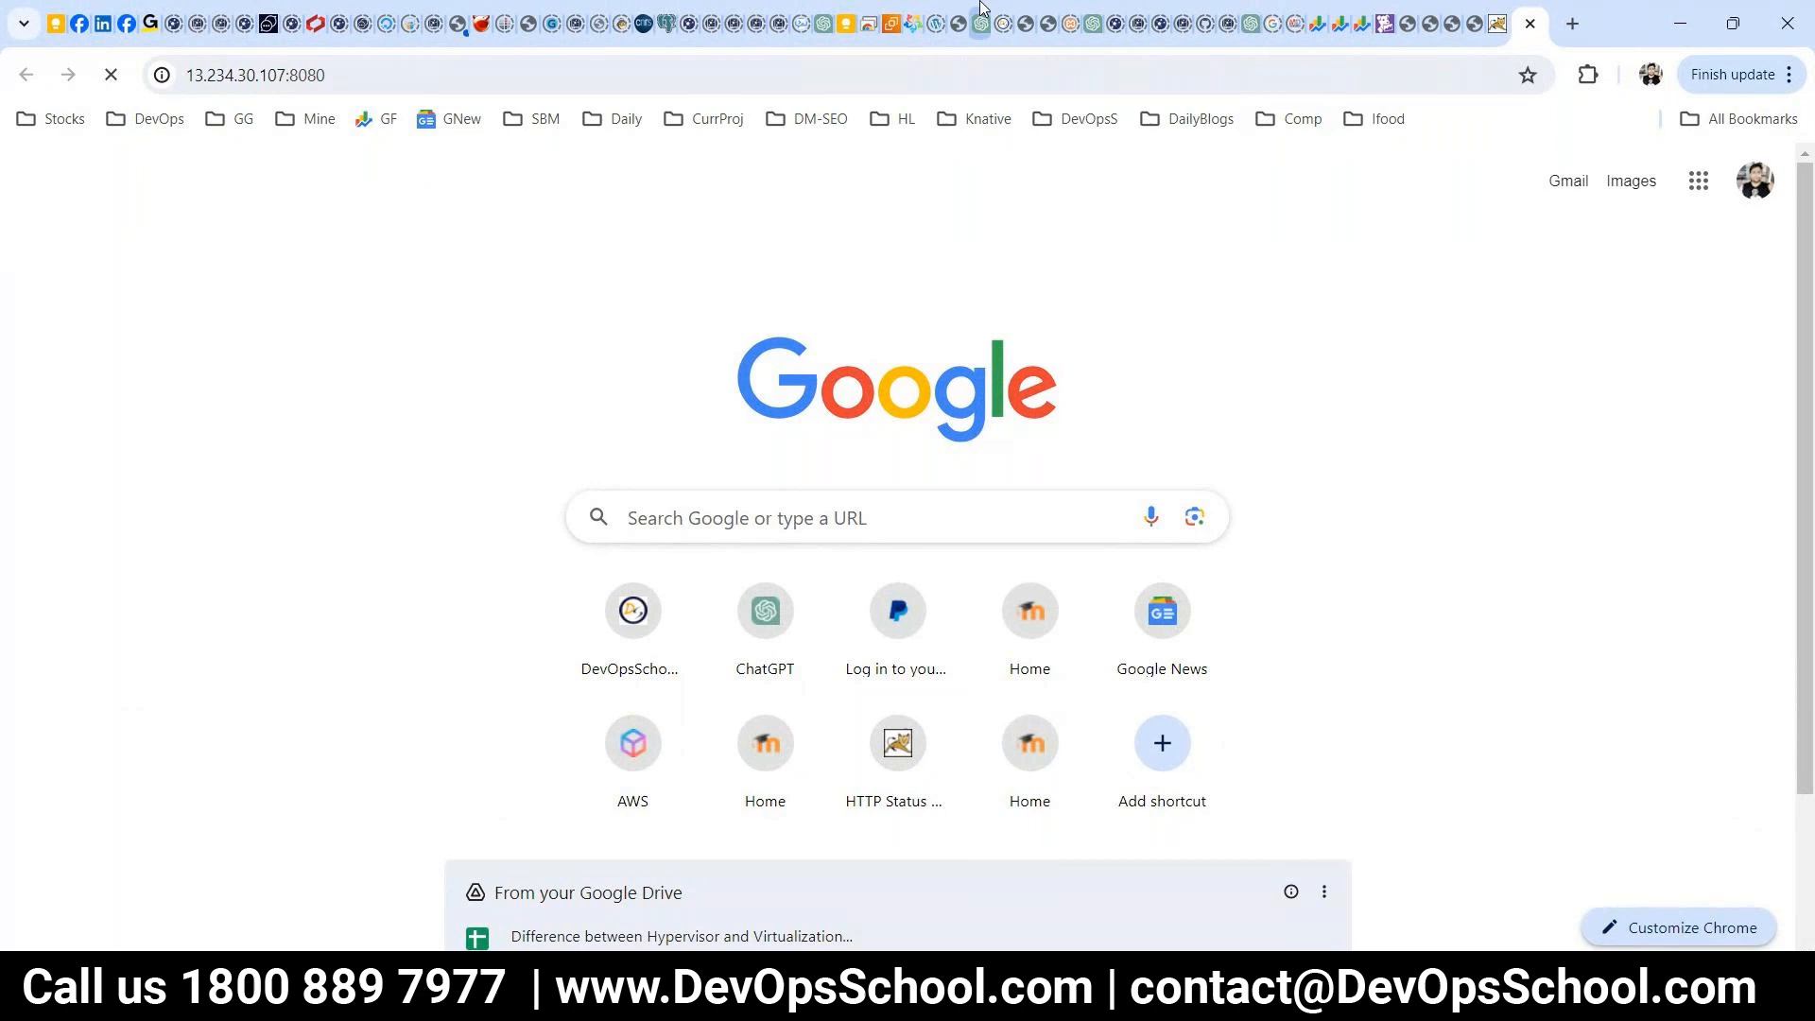
- Open the datadog instance's launch-wizard-4 security group for inbound rule editing and delete all of its existing inbound rules
click(890, 29)
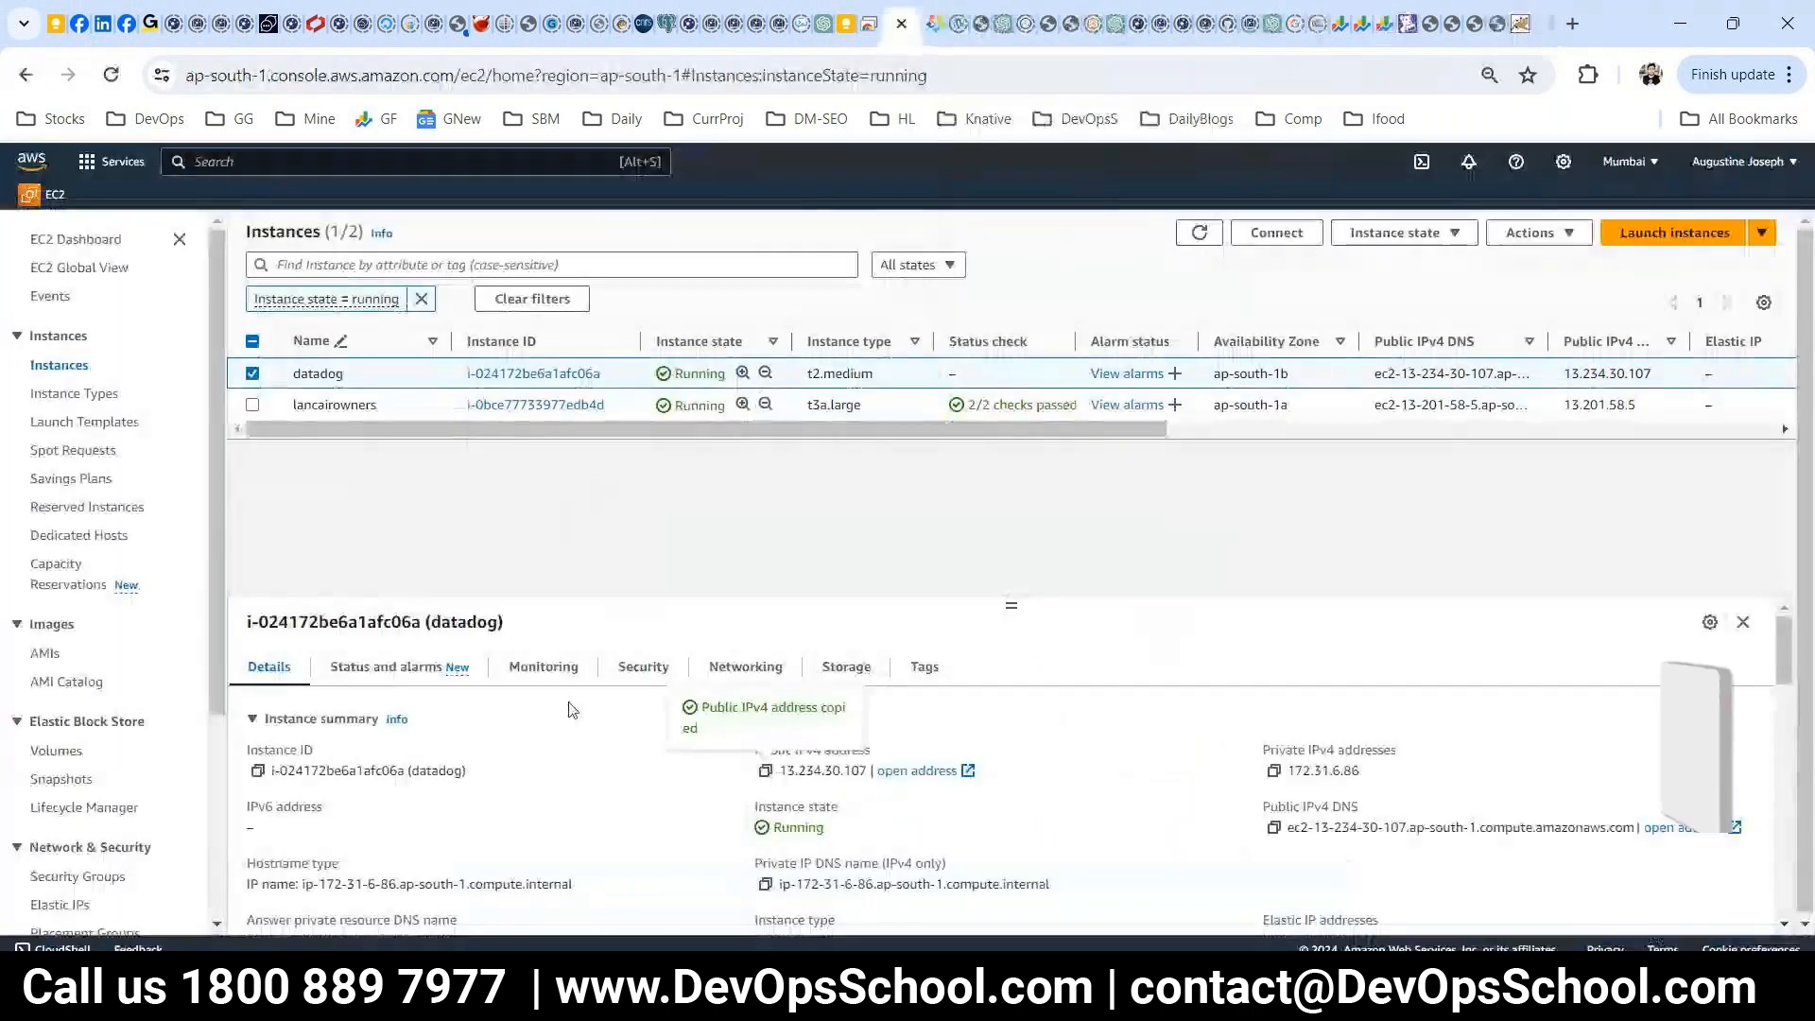
click(643, 667)
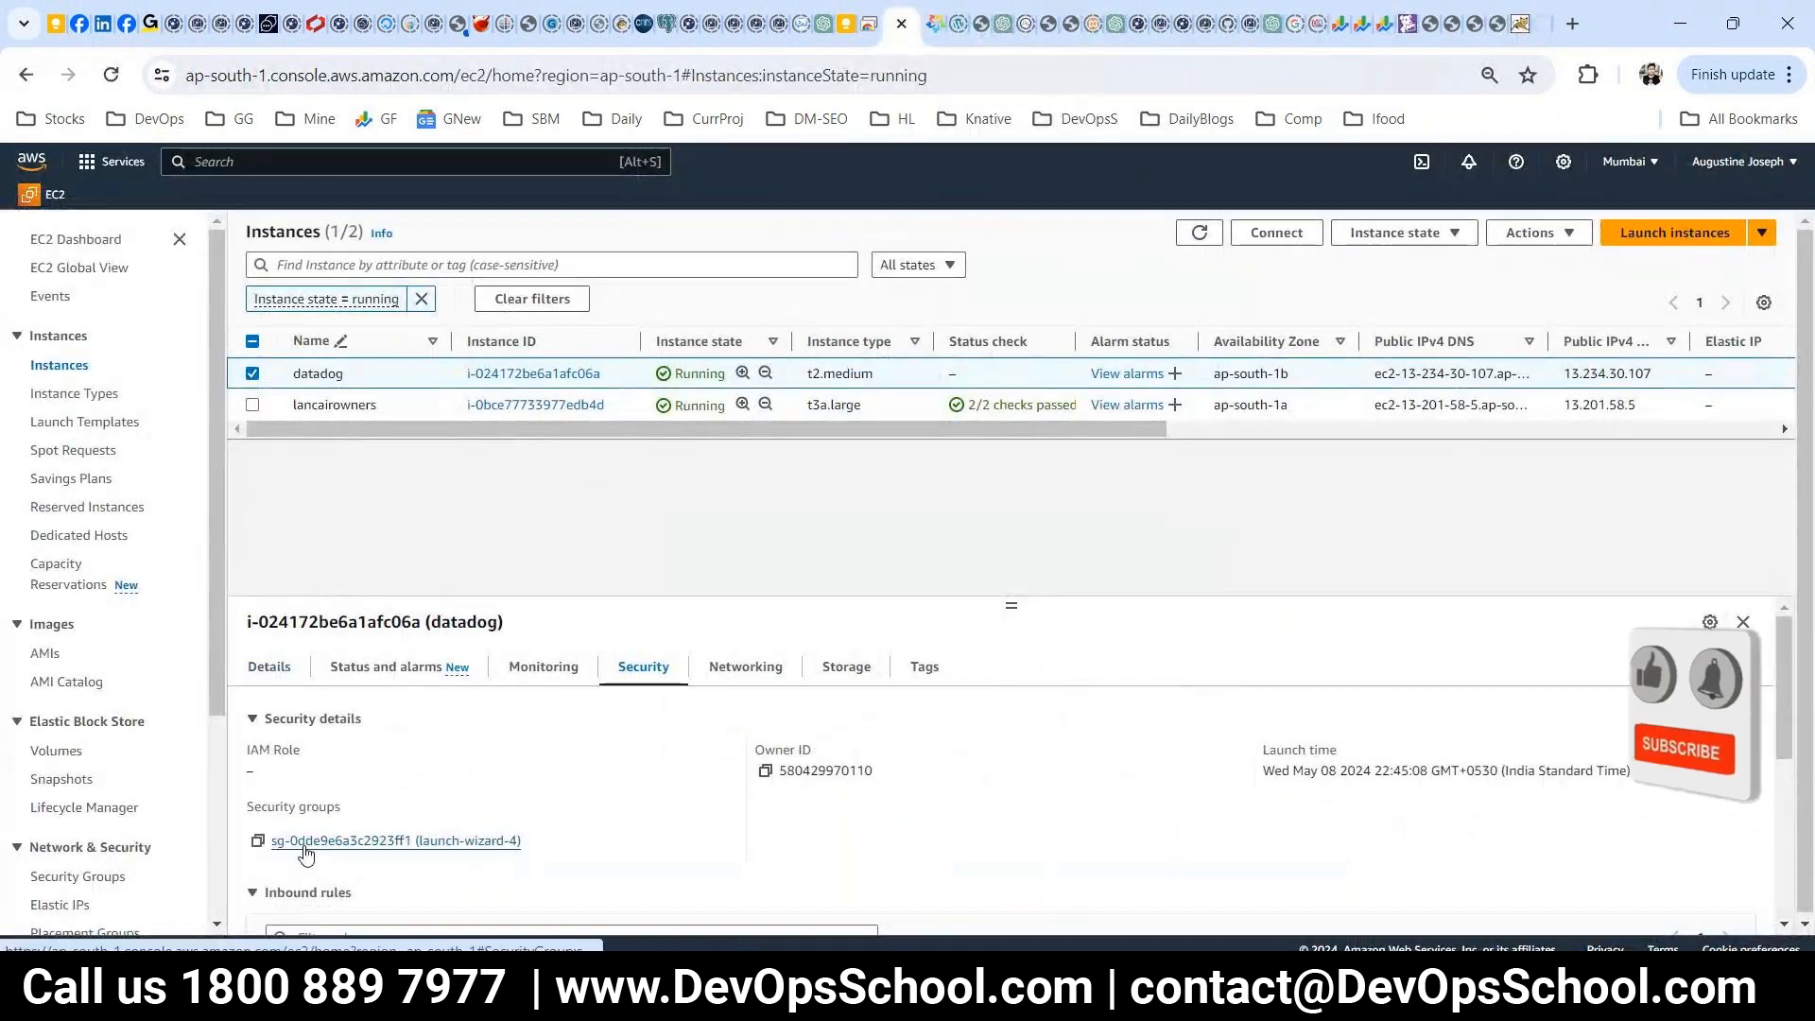
click(340, 840)
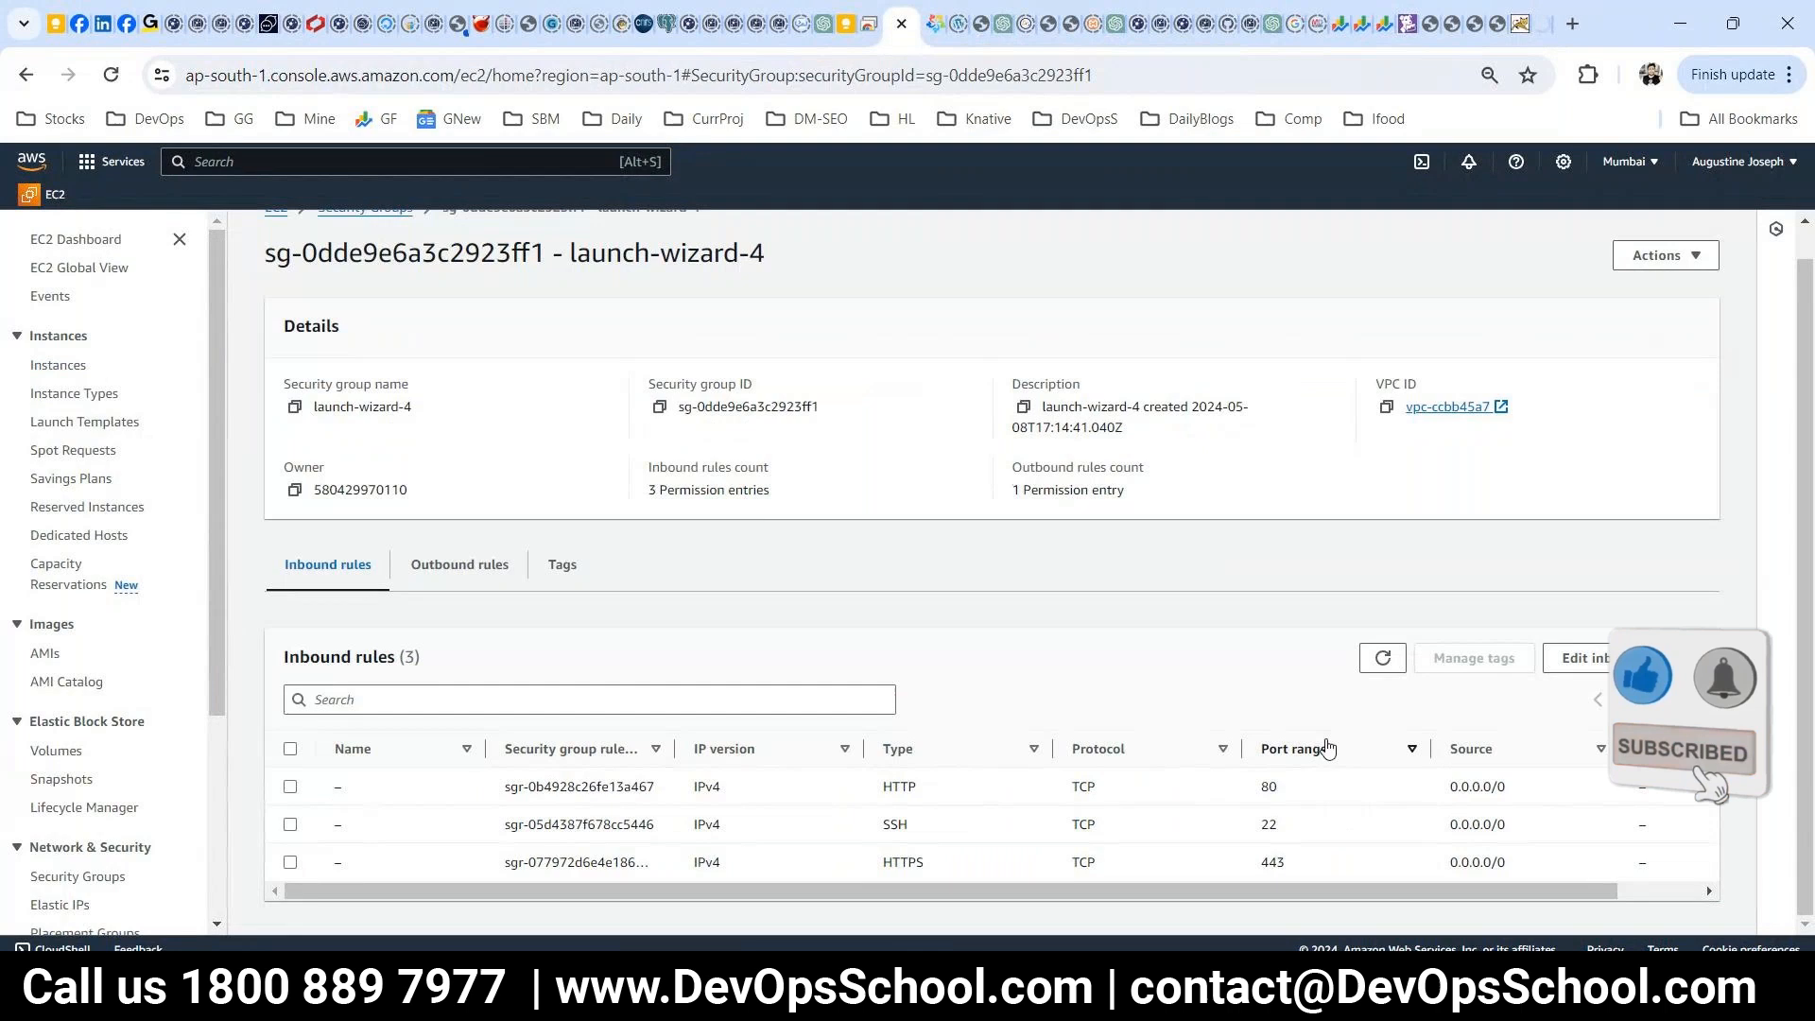
click(1579, 674)
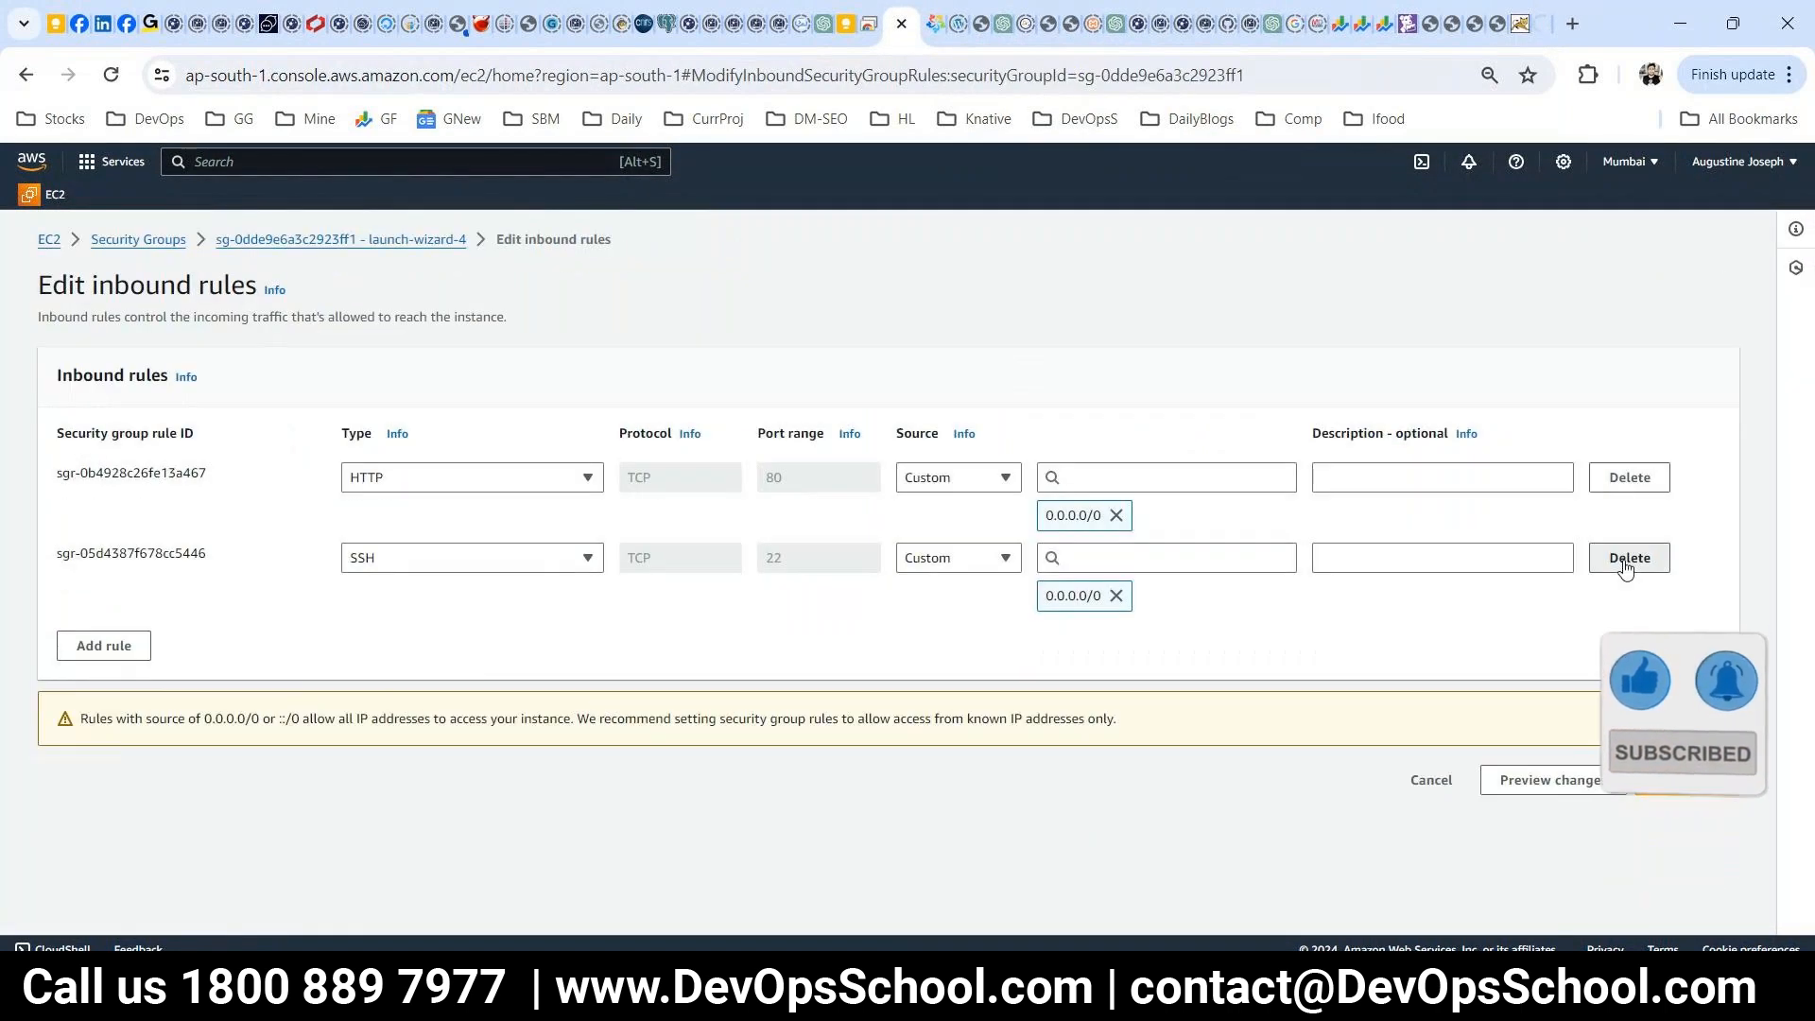
click(1628, 558)
click(1628, 477)
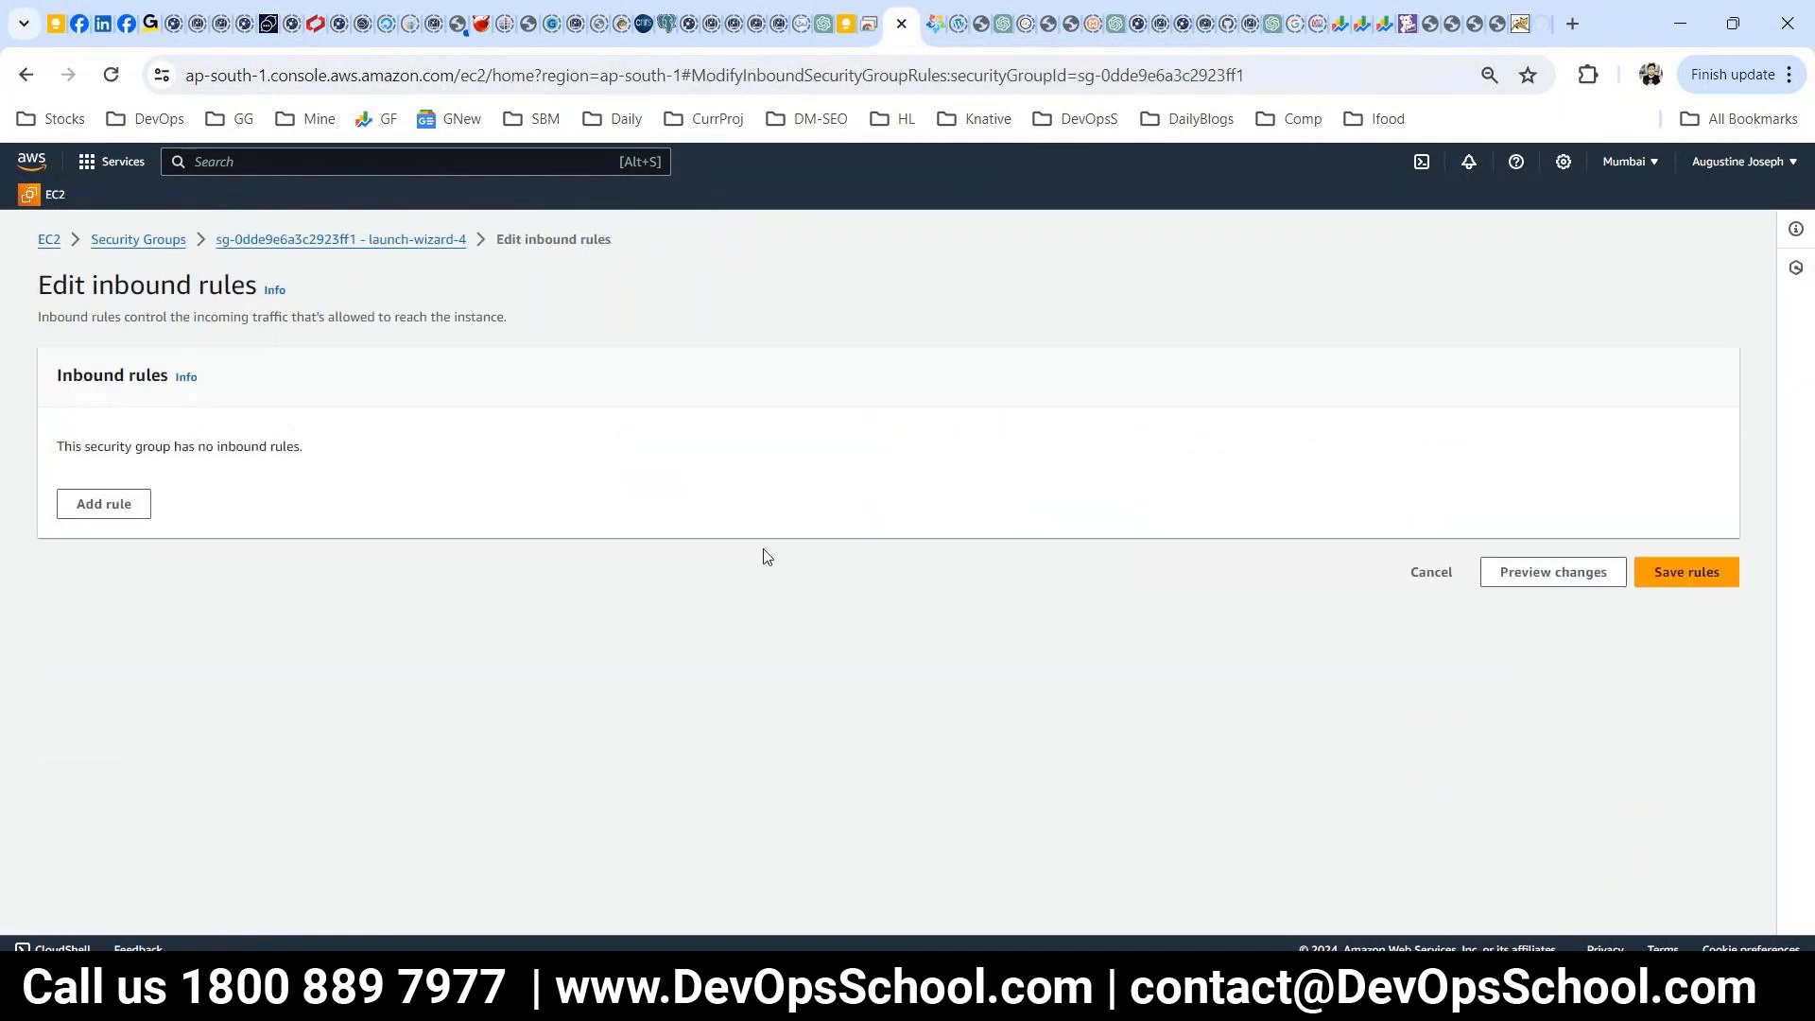
- Add an inbound rule of type All traffic with source 0.0.0.0/0 and save the security group's rules
click(132, 510)
click(442, 477)
scroll(393, 697, down, 6)
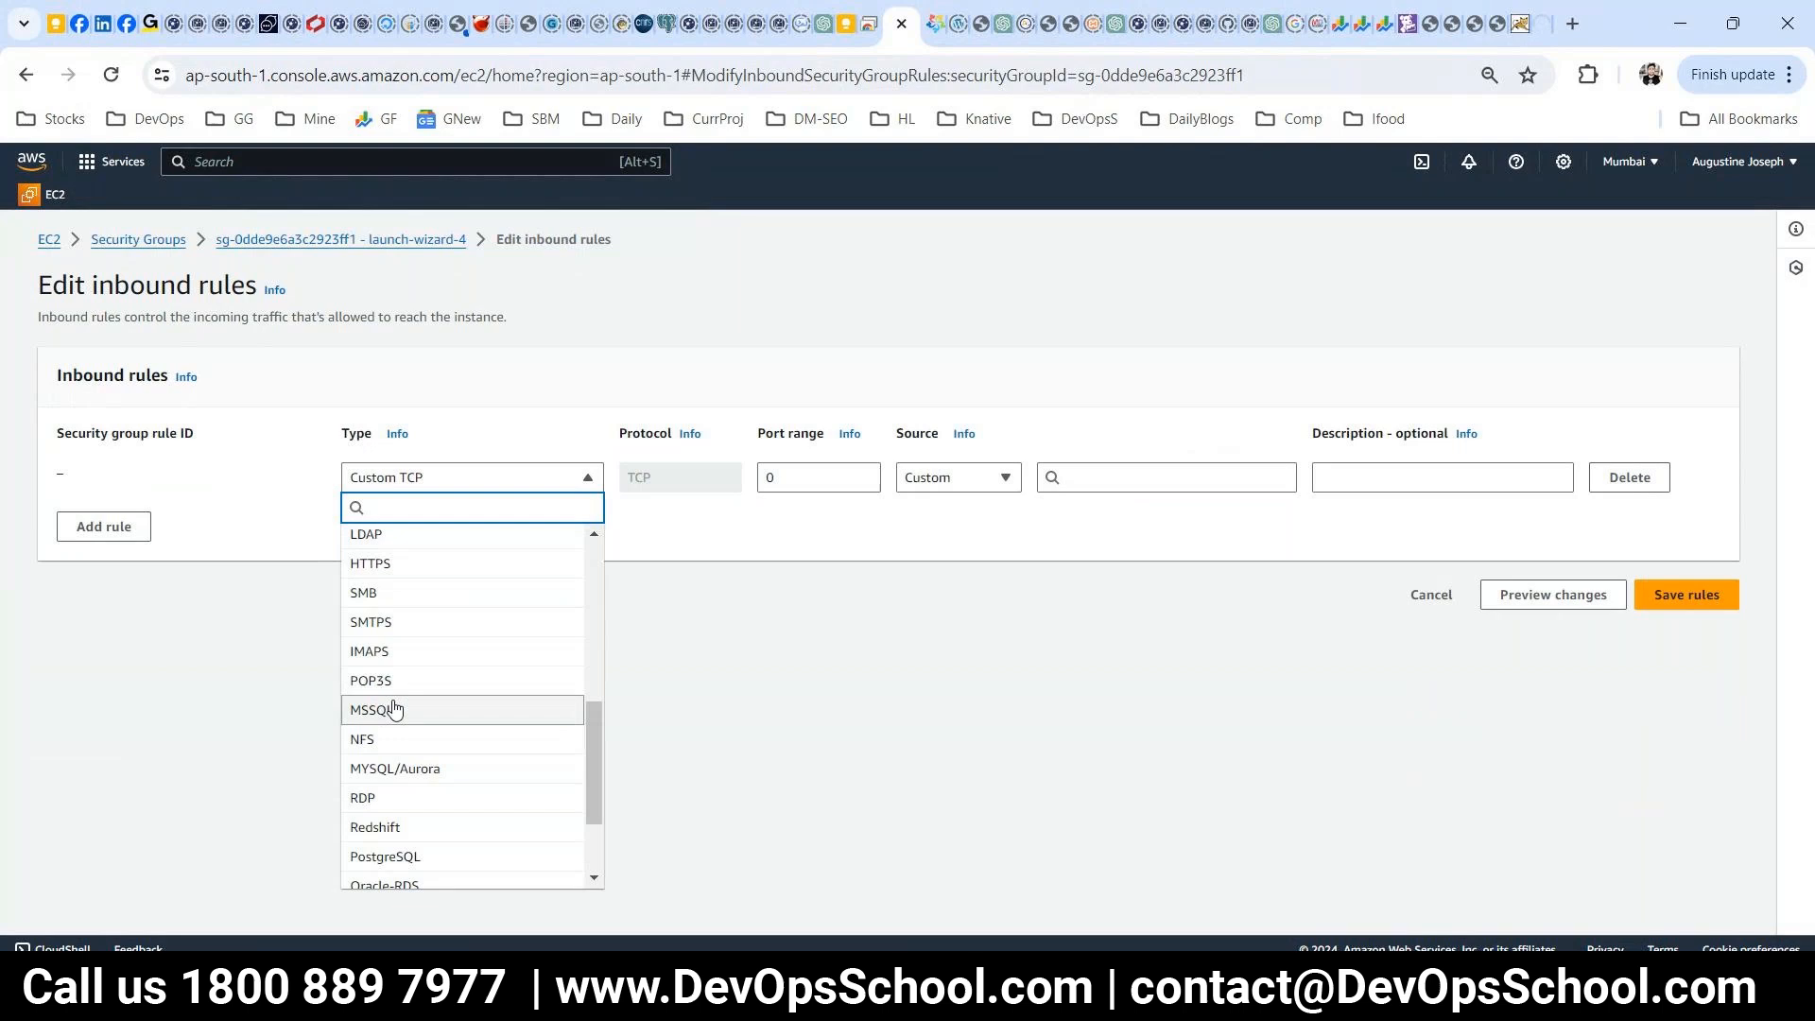
scroll(407, 691, up, 6)
click(381, 770)
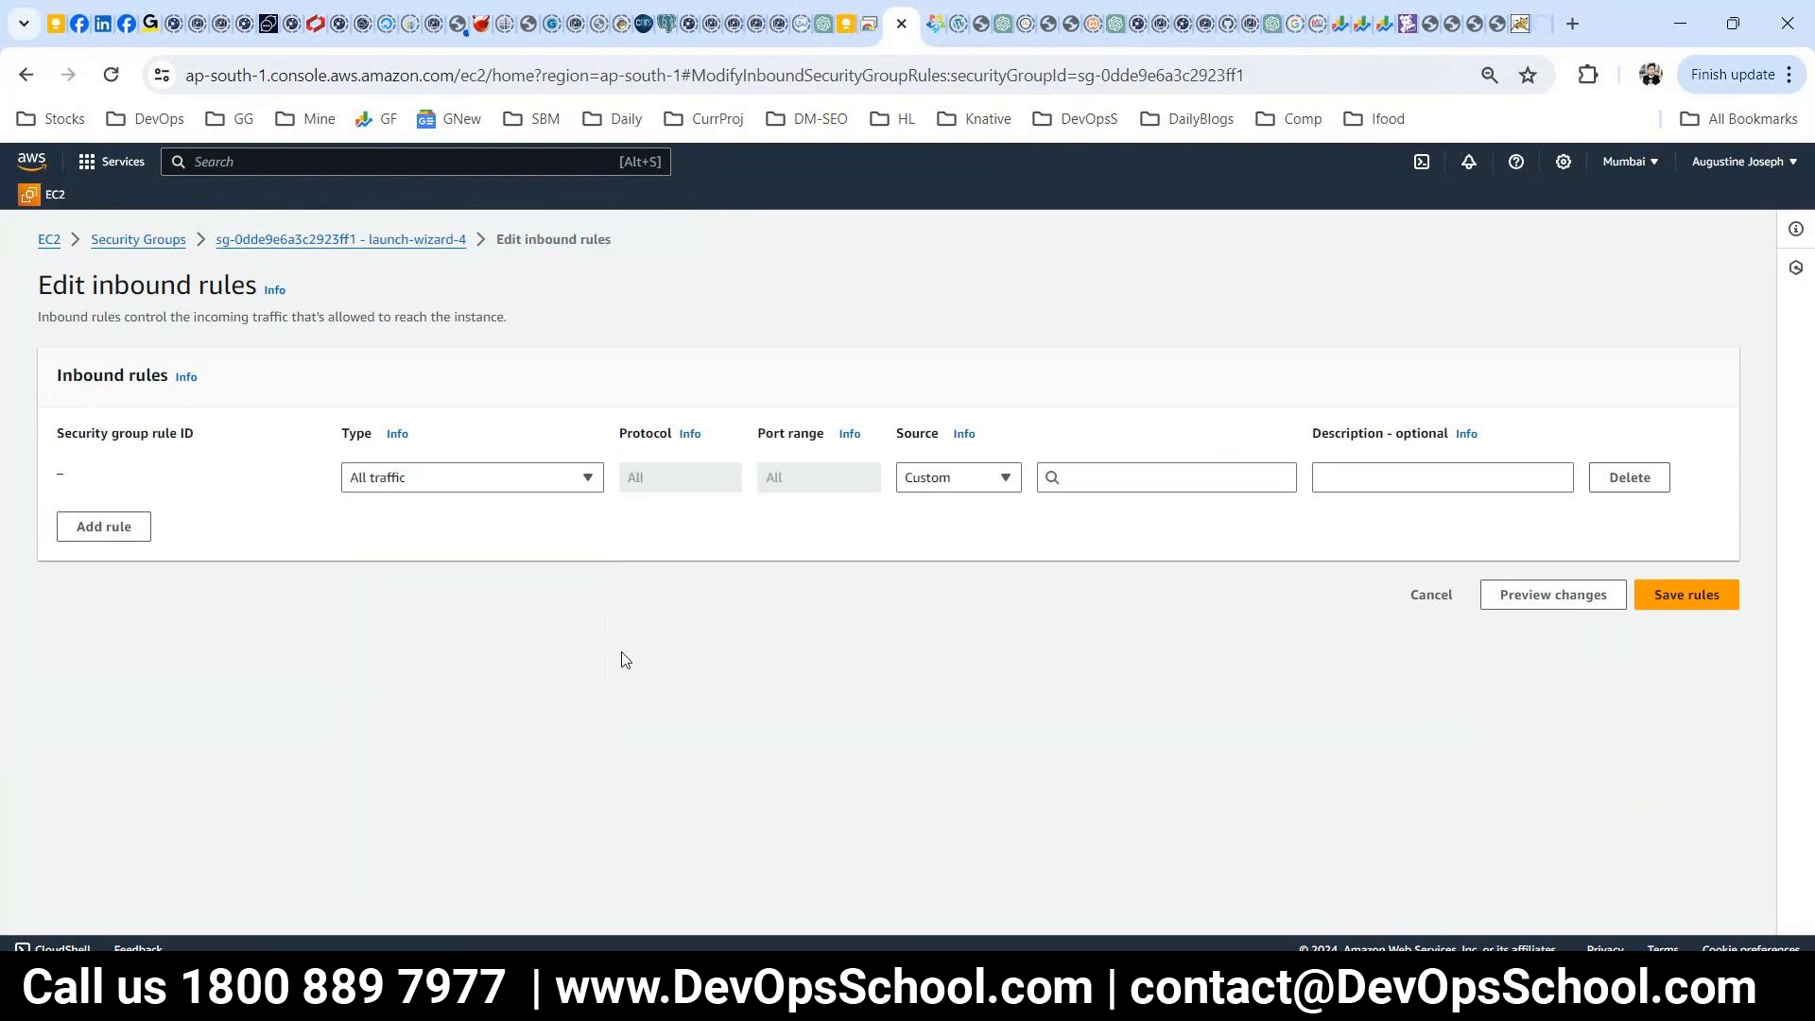
click(1054, 478)
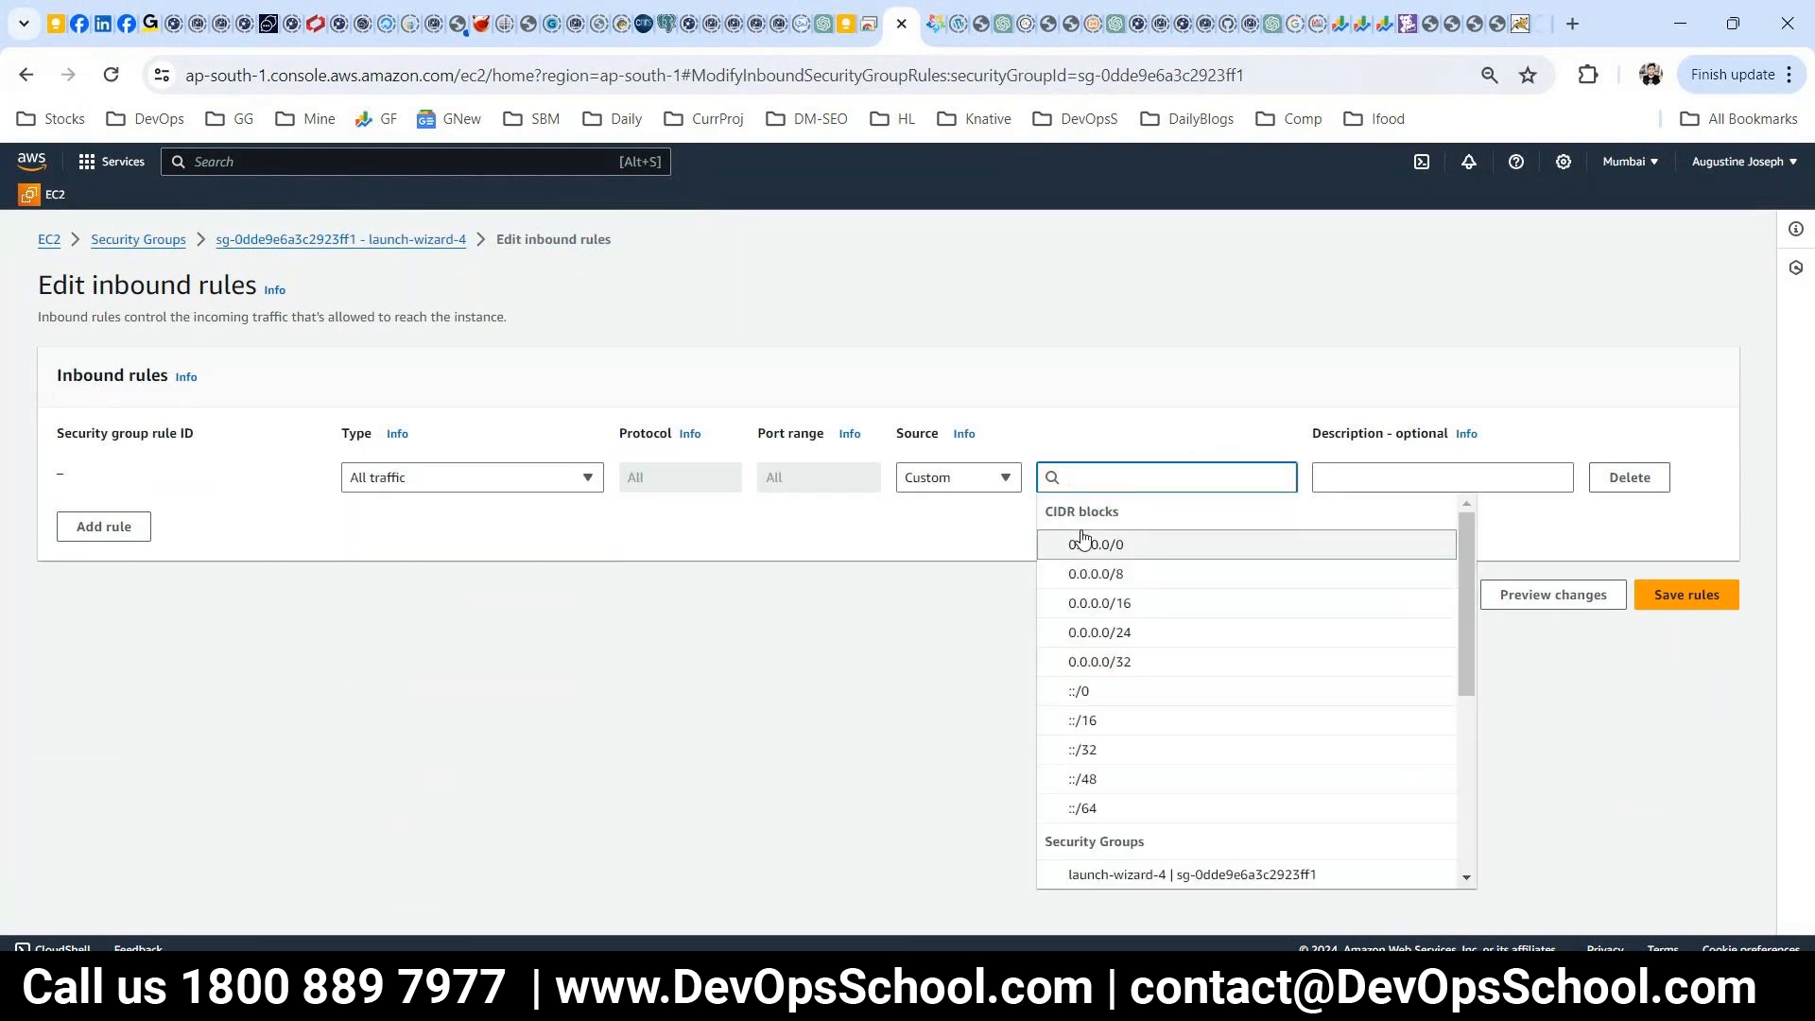
click(1084, 544)
click(1697, 699)
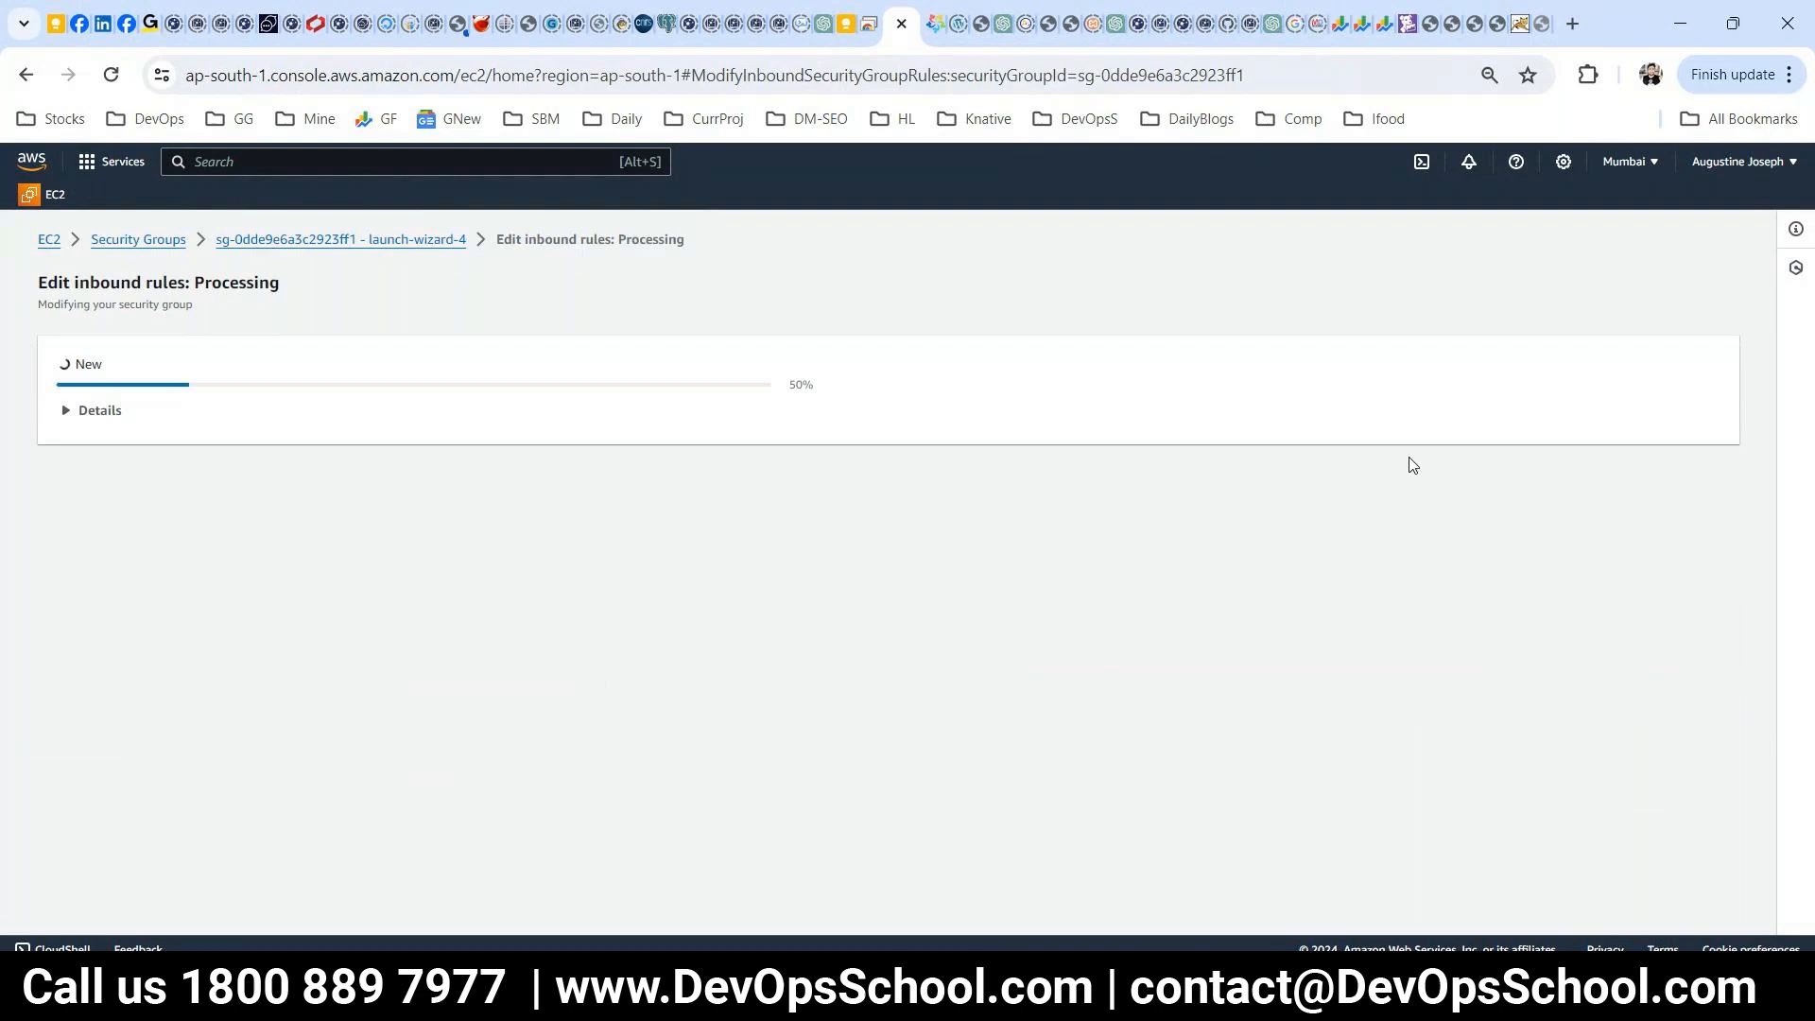
- Return to the Tomcat tab, reload the port 8080 page and open Tomcat's Examples page at a larger zoom
click(1541, 24)
click(111, 74)
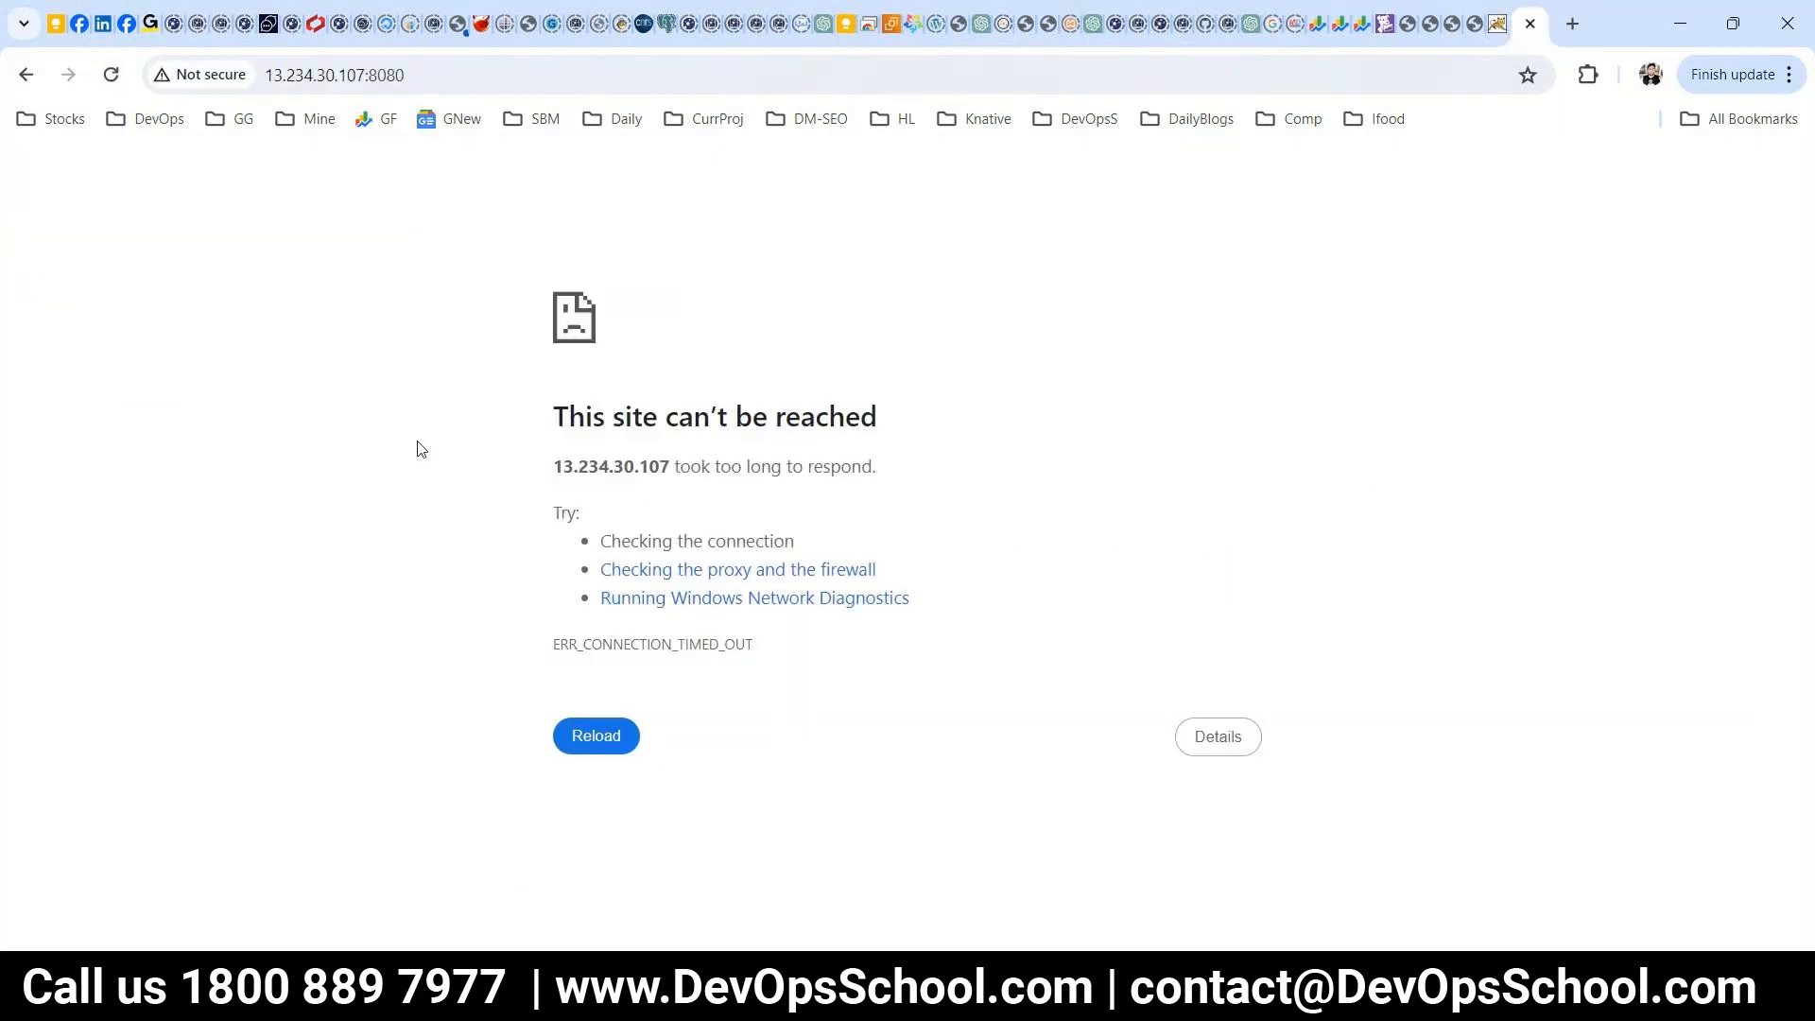
click(111, 75)
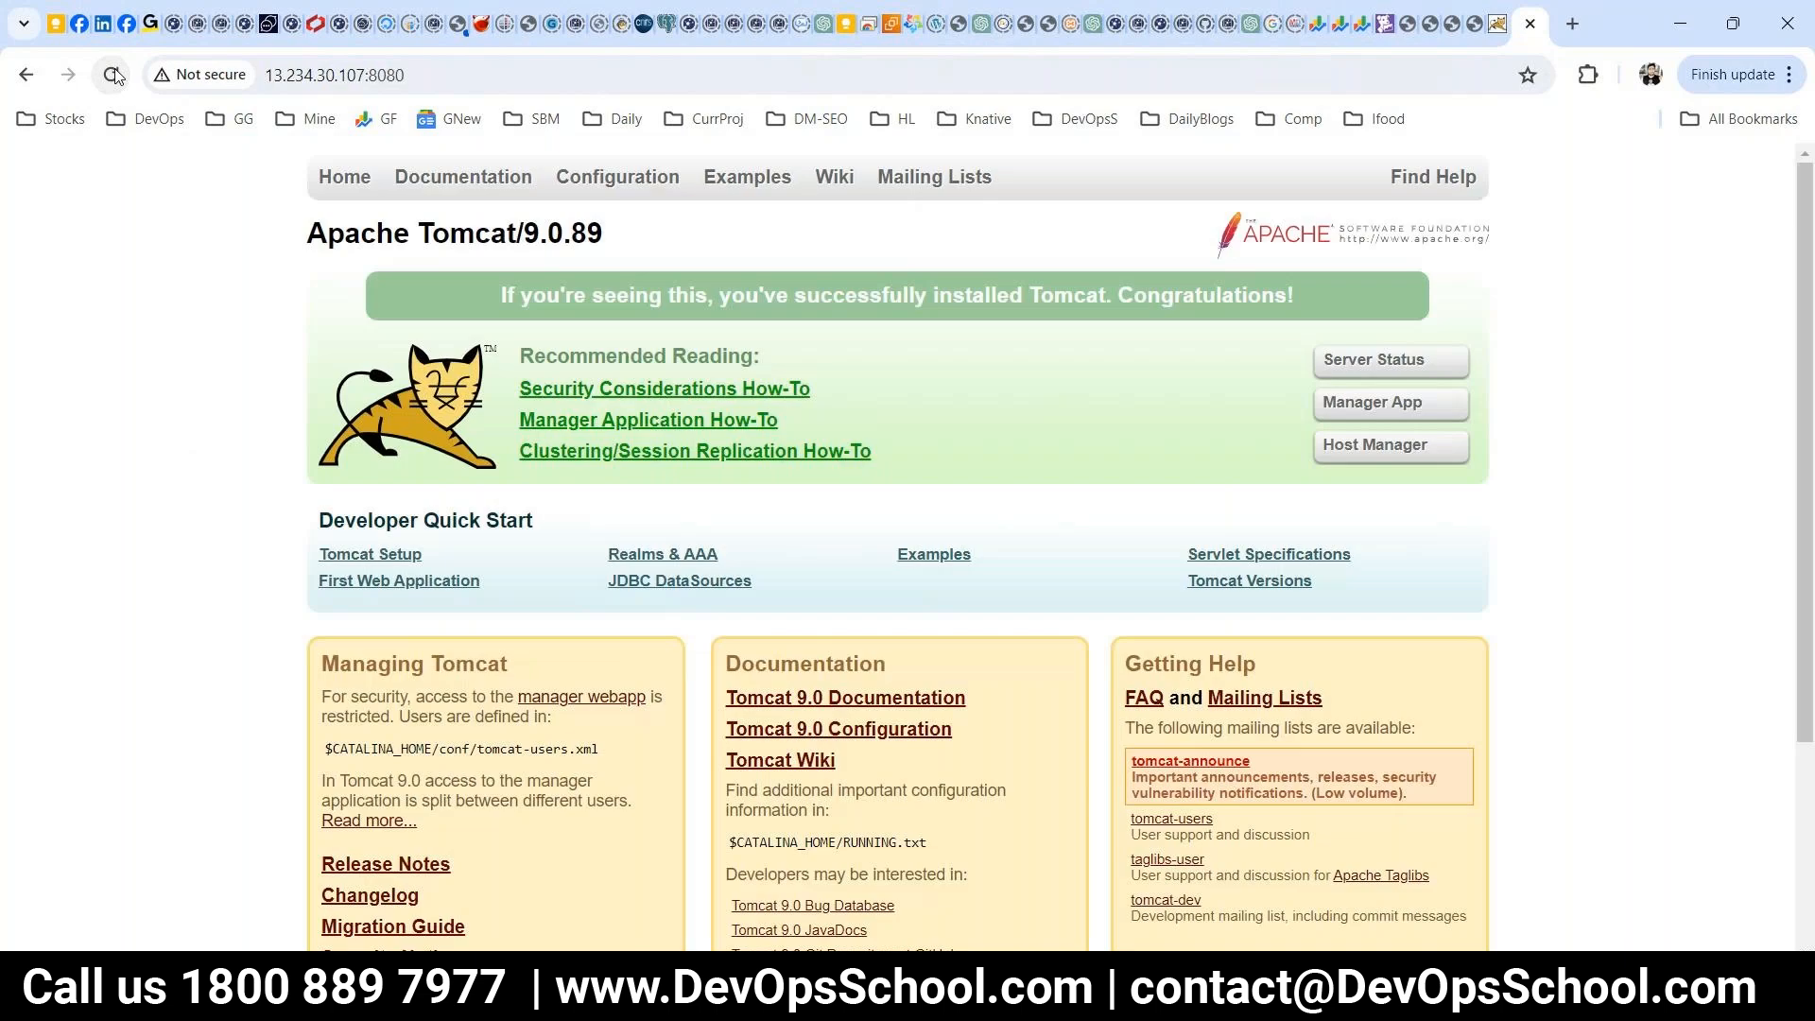
click(716, 188)
key(ctrl+plus)
key(ctrl+plus)
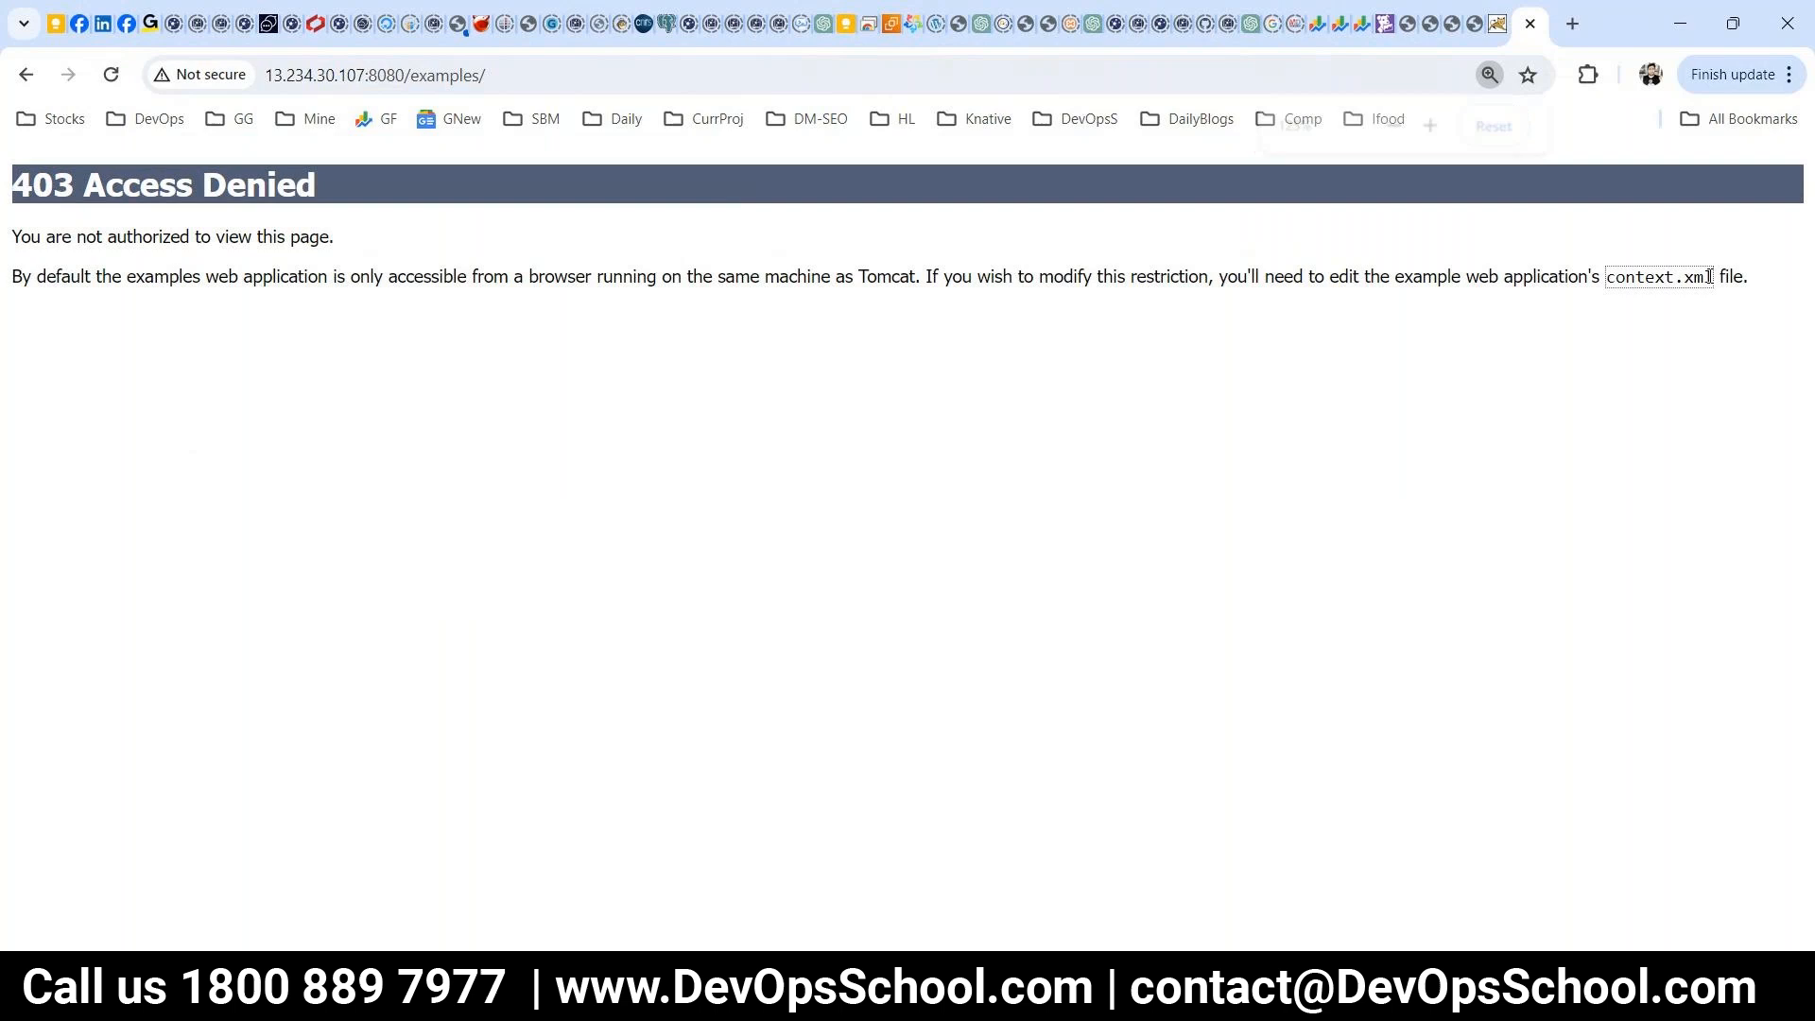
- Copy the file name context.xml from the access message and switch to the terminal
drag(1712, 276, 1607, 280)
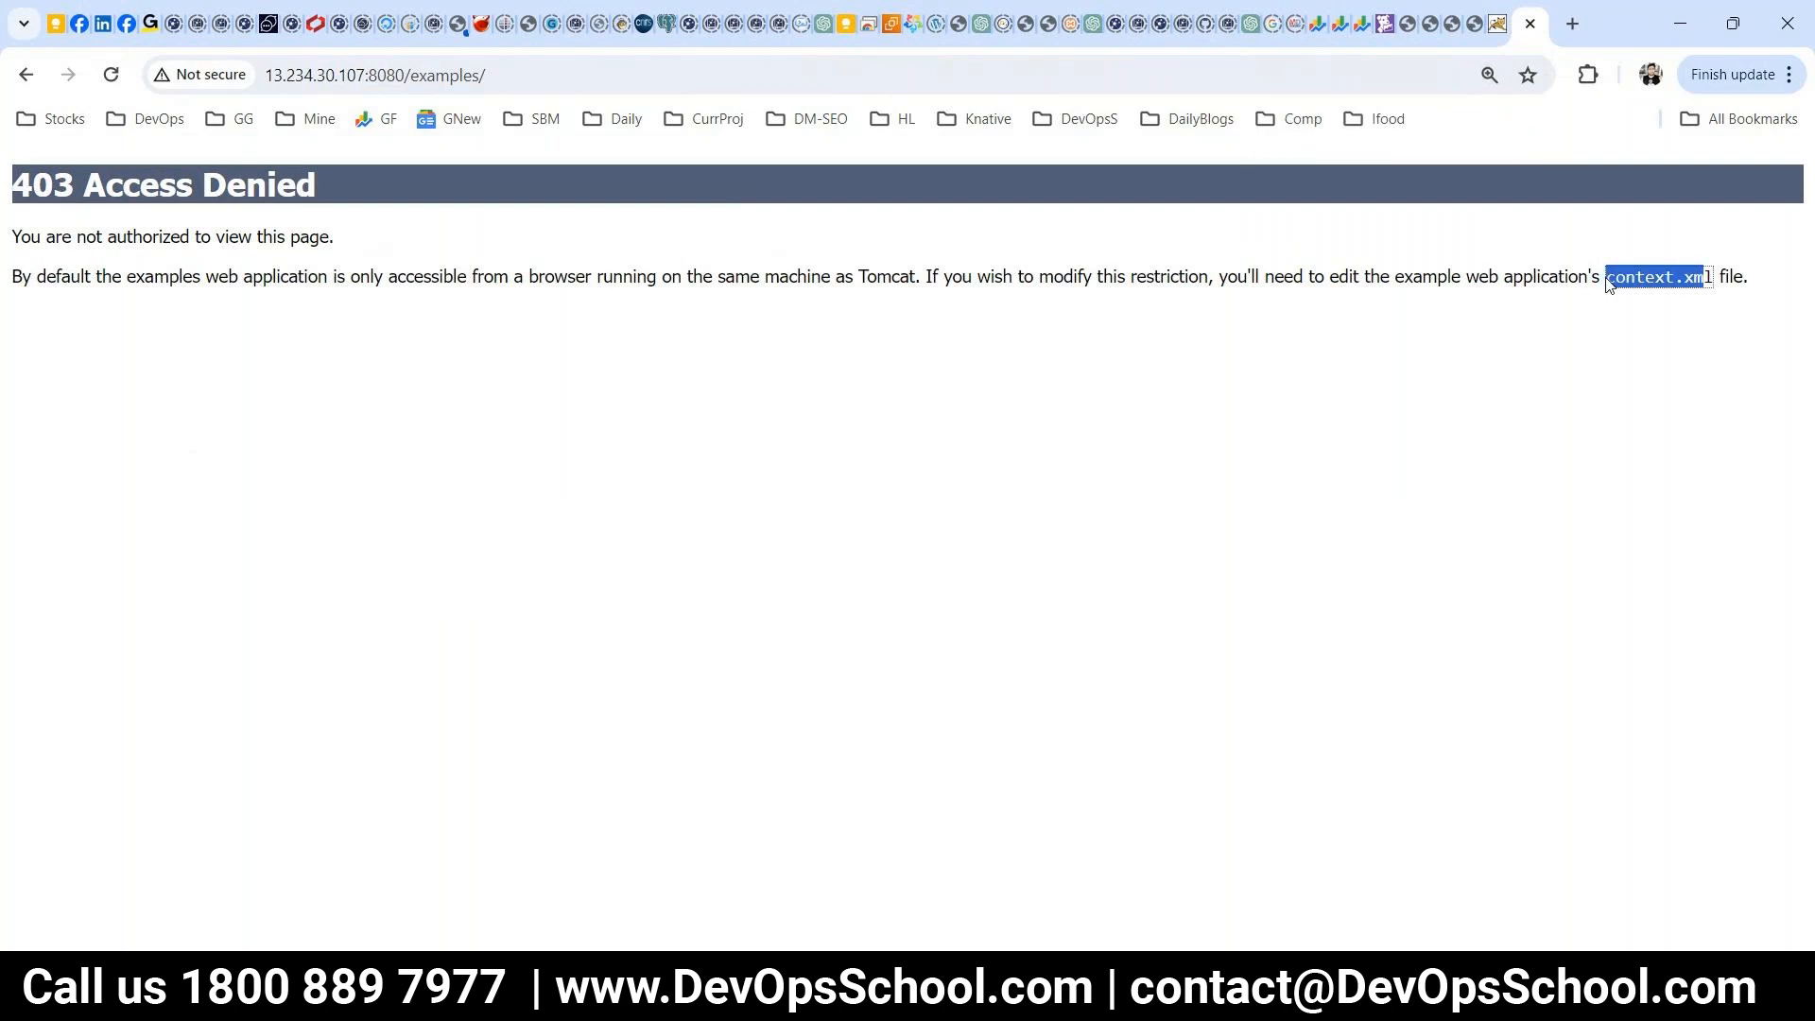
drag(1713, 276, 1607, 278)
key(super+c)
click(1188, 988)
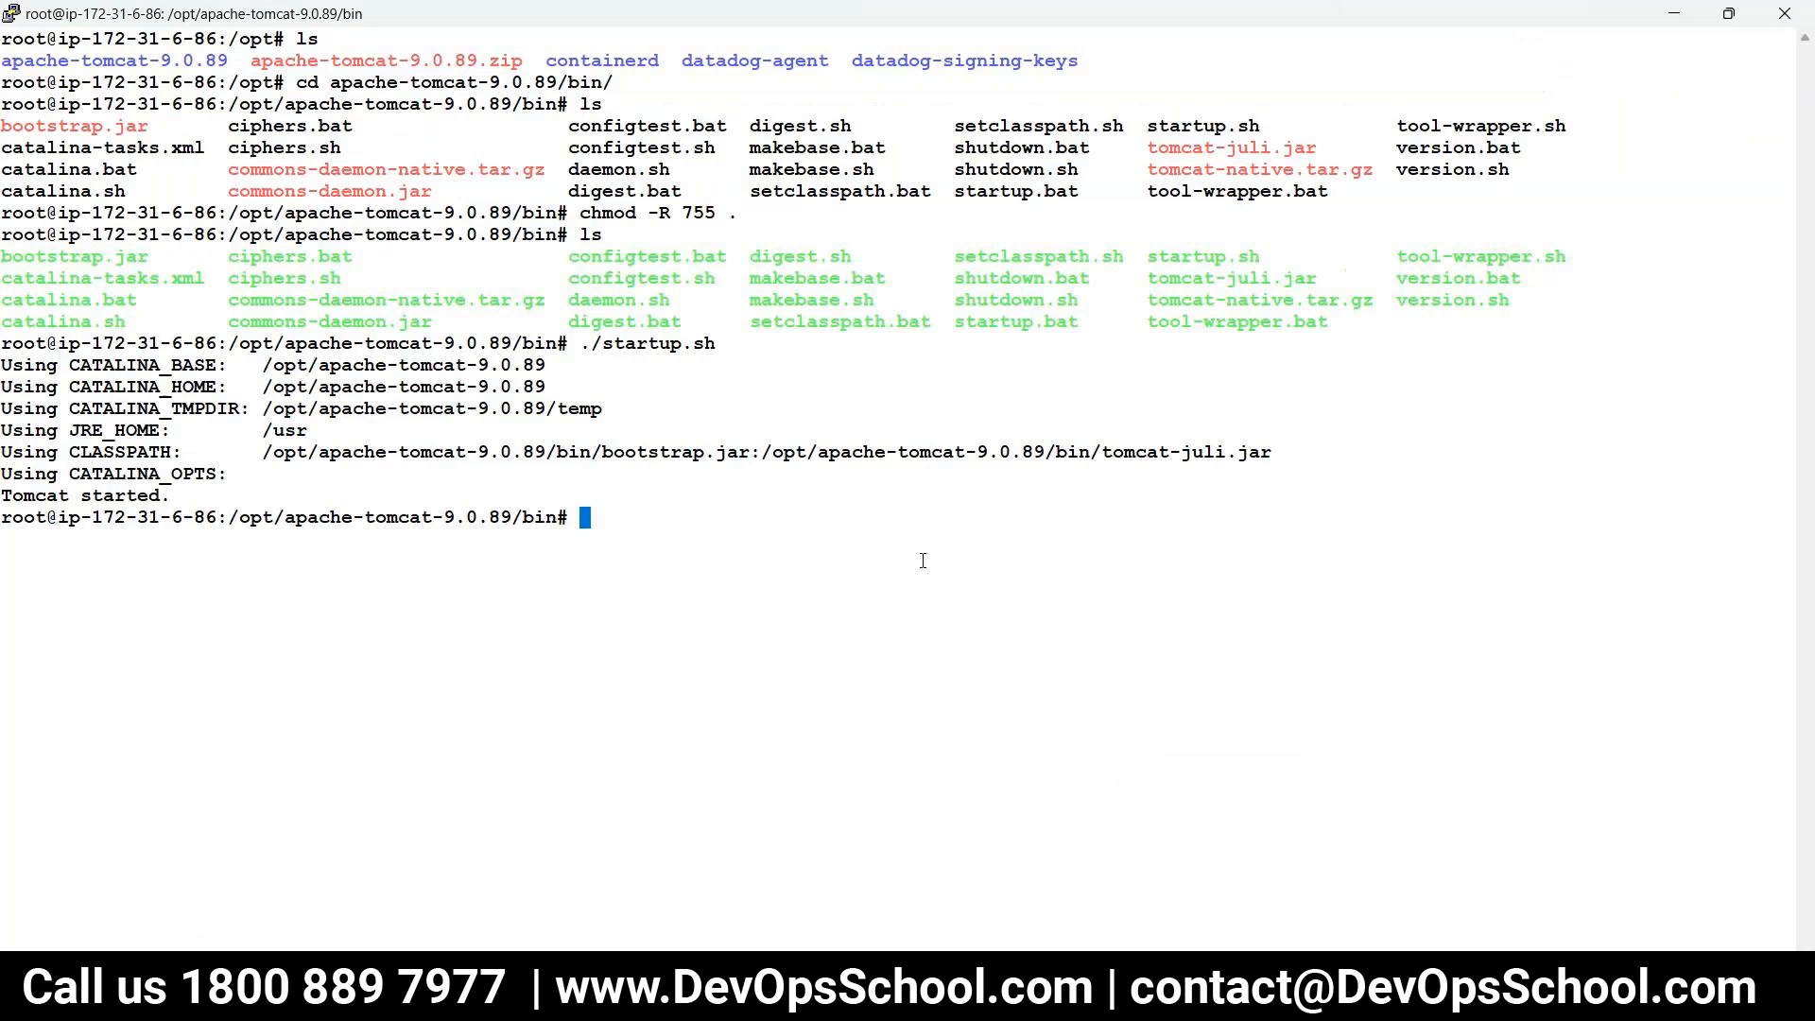
- Go up to the apache-tomcat-9.0.89 directory, list it, change into webapps and list the deployed applications
text(cd ..)
key(Return)
text(ls)
key(Return)
text(cd w)
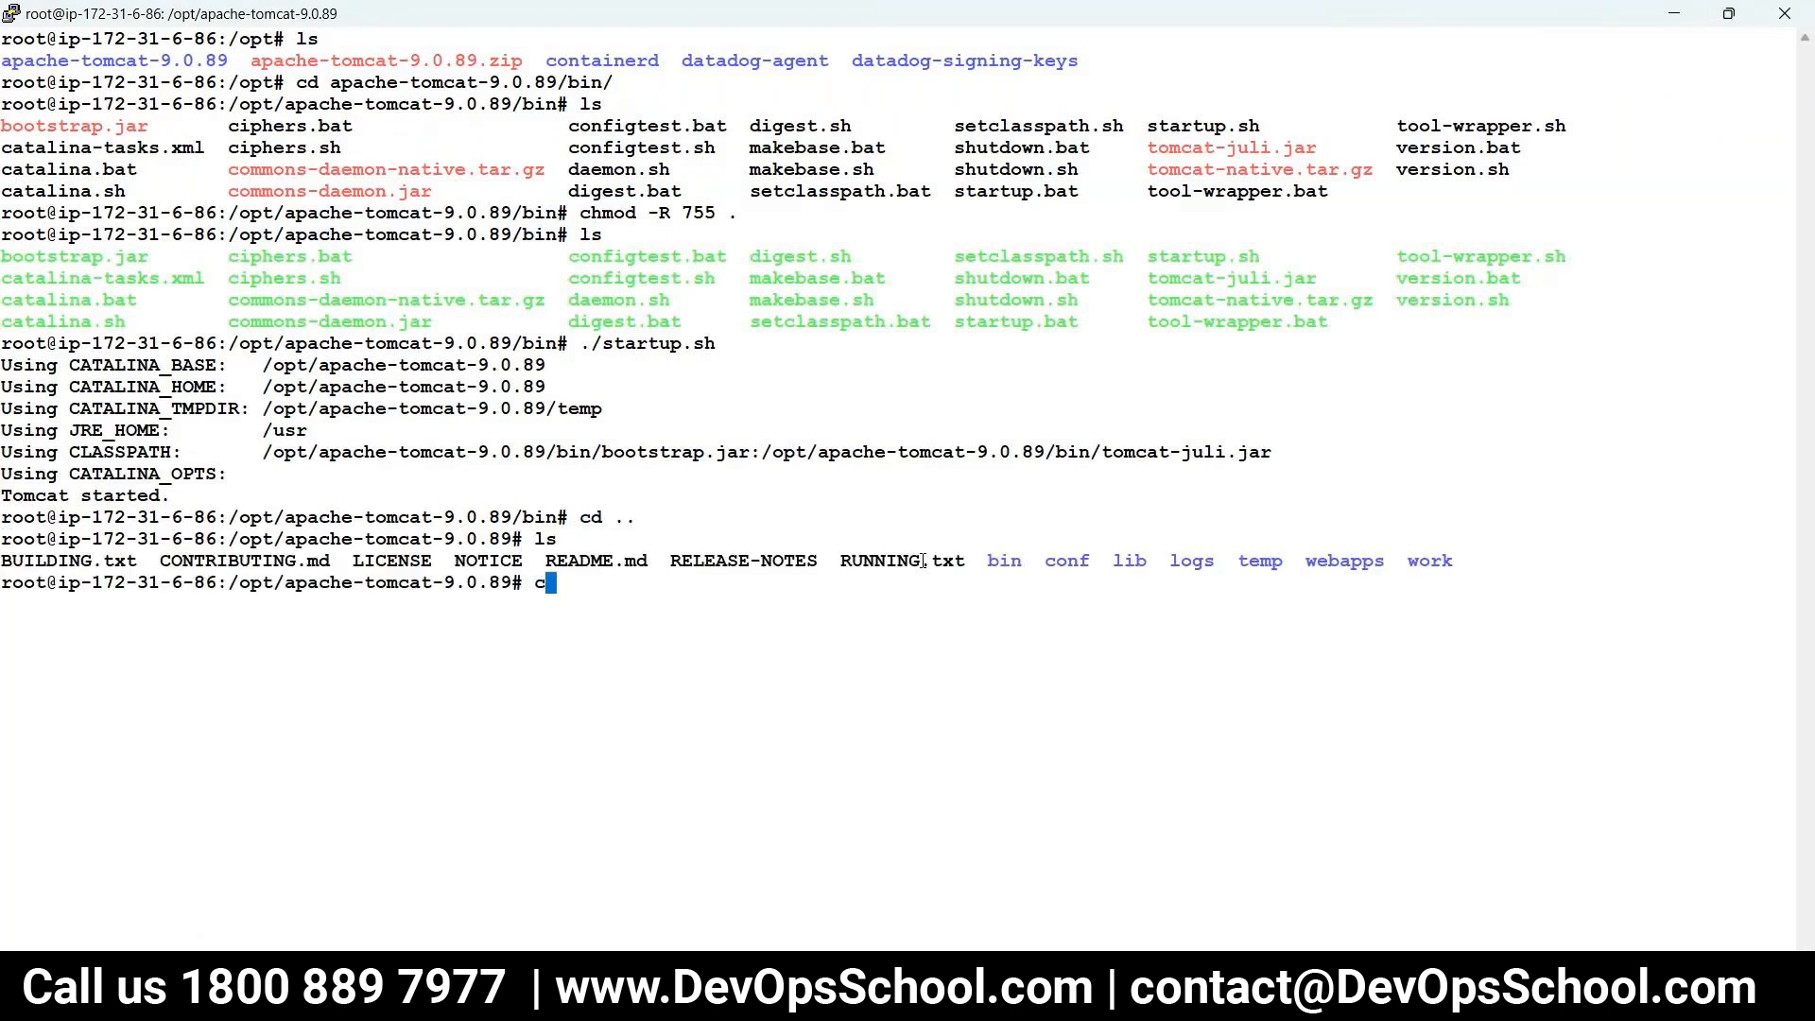
key(Tab)
key(Return)
text(ls)
key(Return)
- Change into the examples directory and list its contents on a cleared terminal screen
text(cd)
text( ex)
key(Tab)
key(Return)
text(ls)
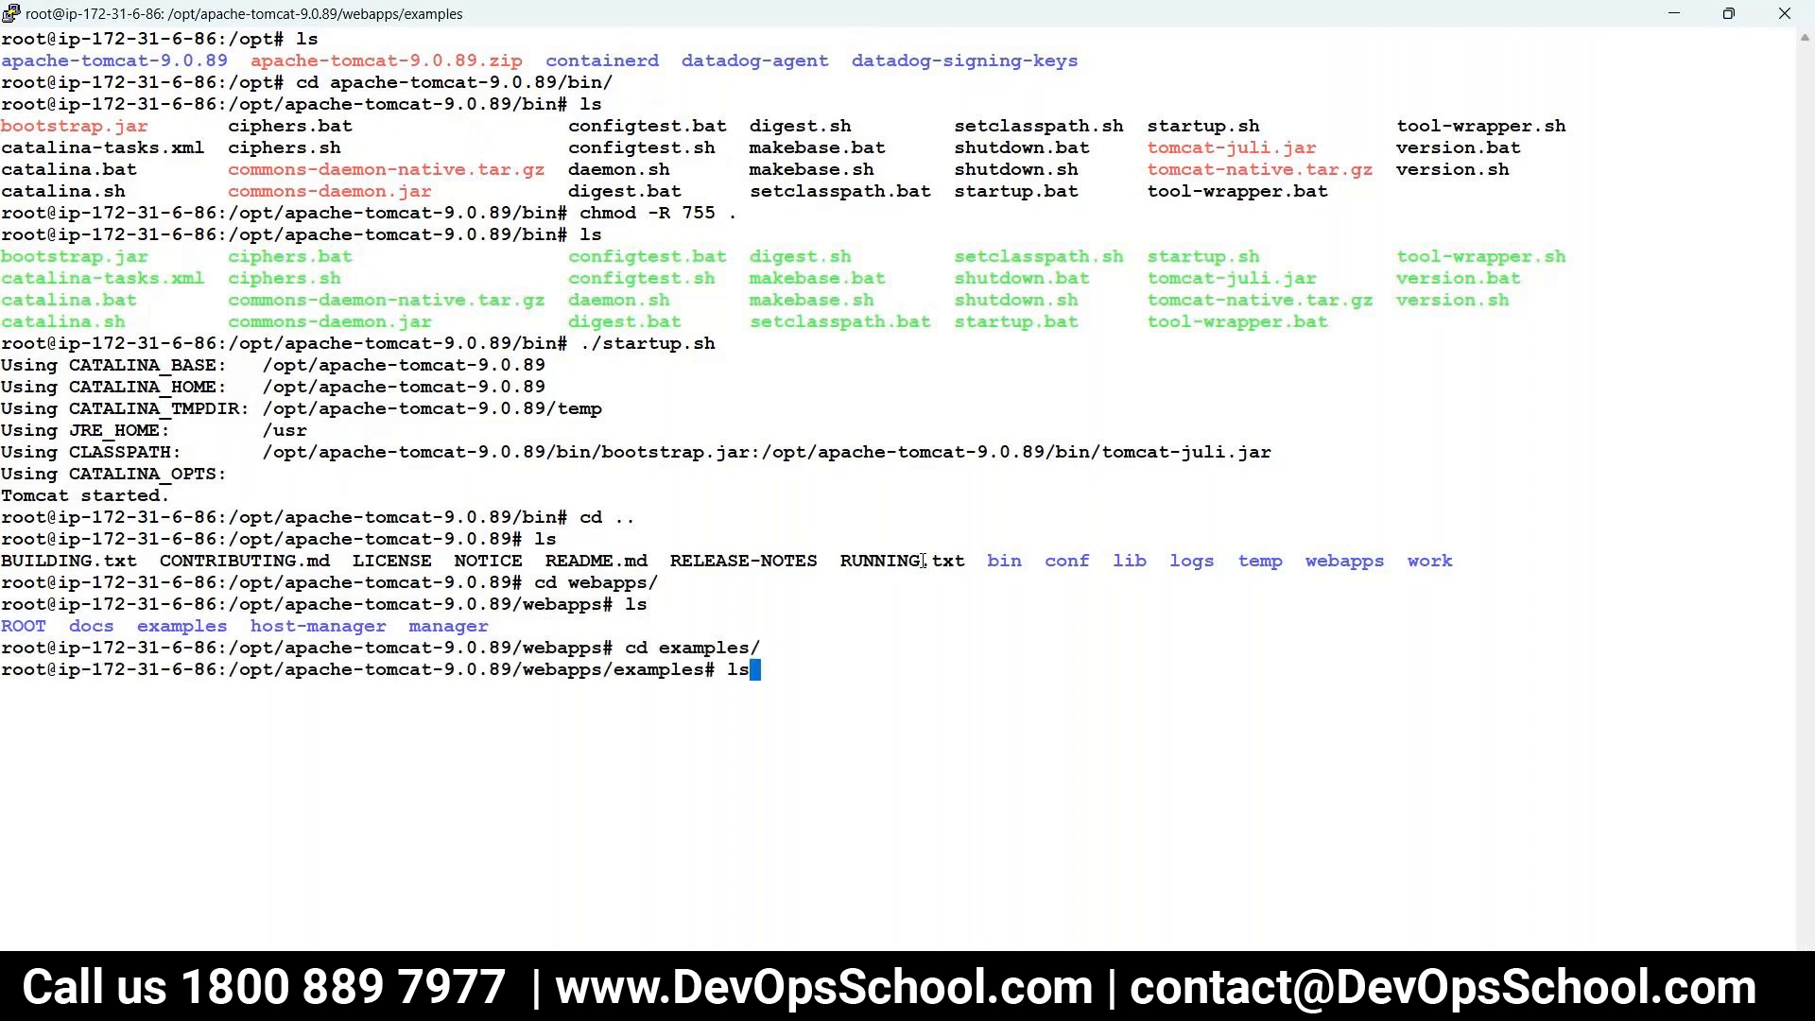
key(ctrl+l)
key(Return)
- Locate the configuration file by running find . -name context.xml in the examples directory
text(fin)
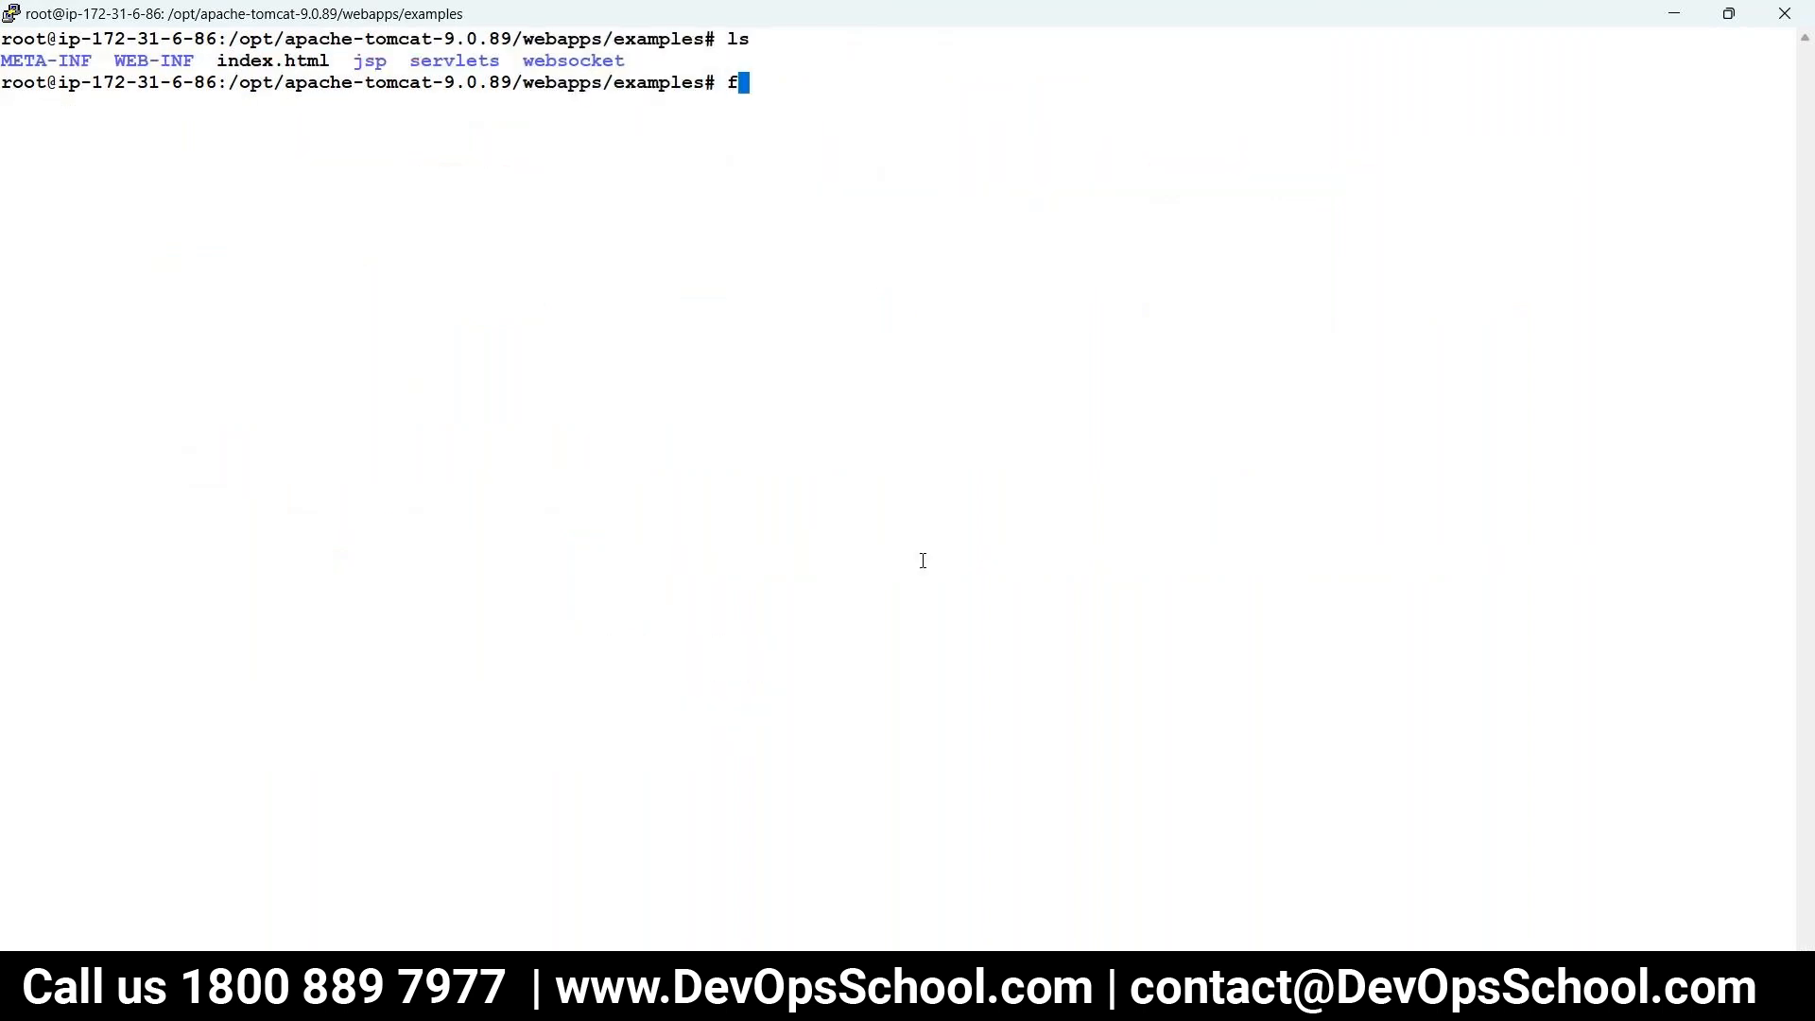
text(d . =)
text(name)
right_click(922, 561)
key(Return)
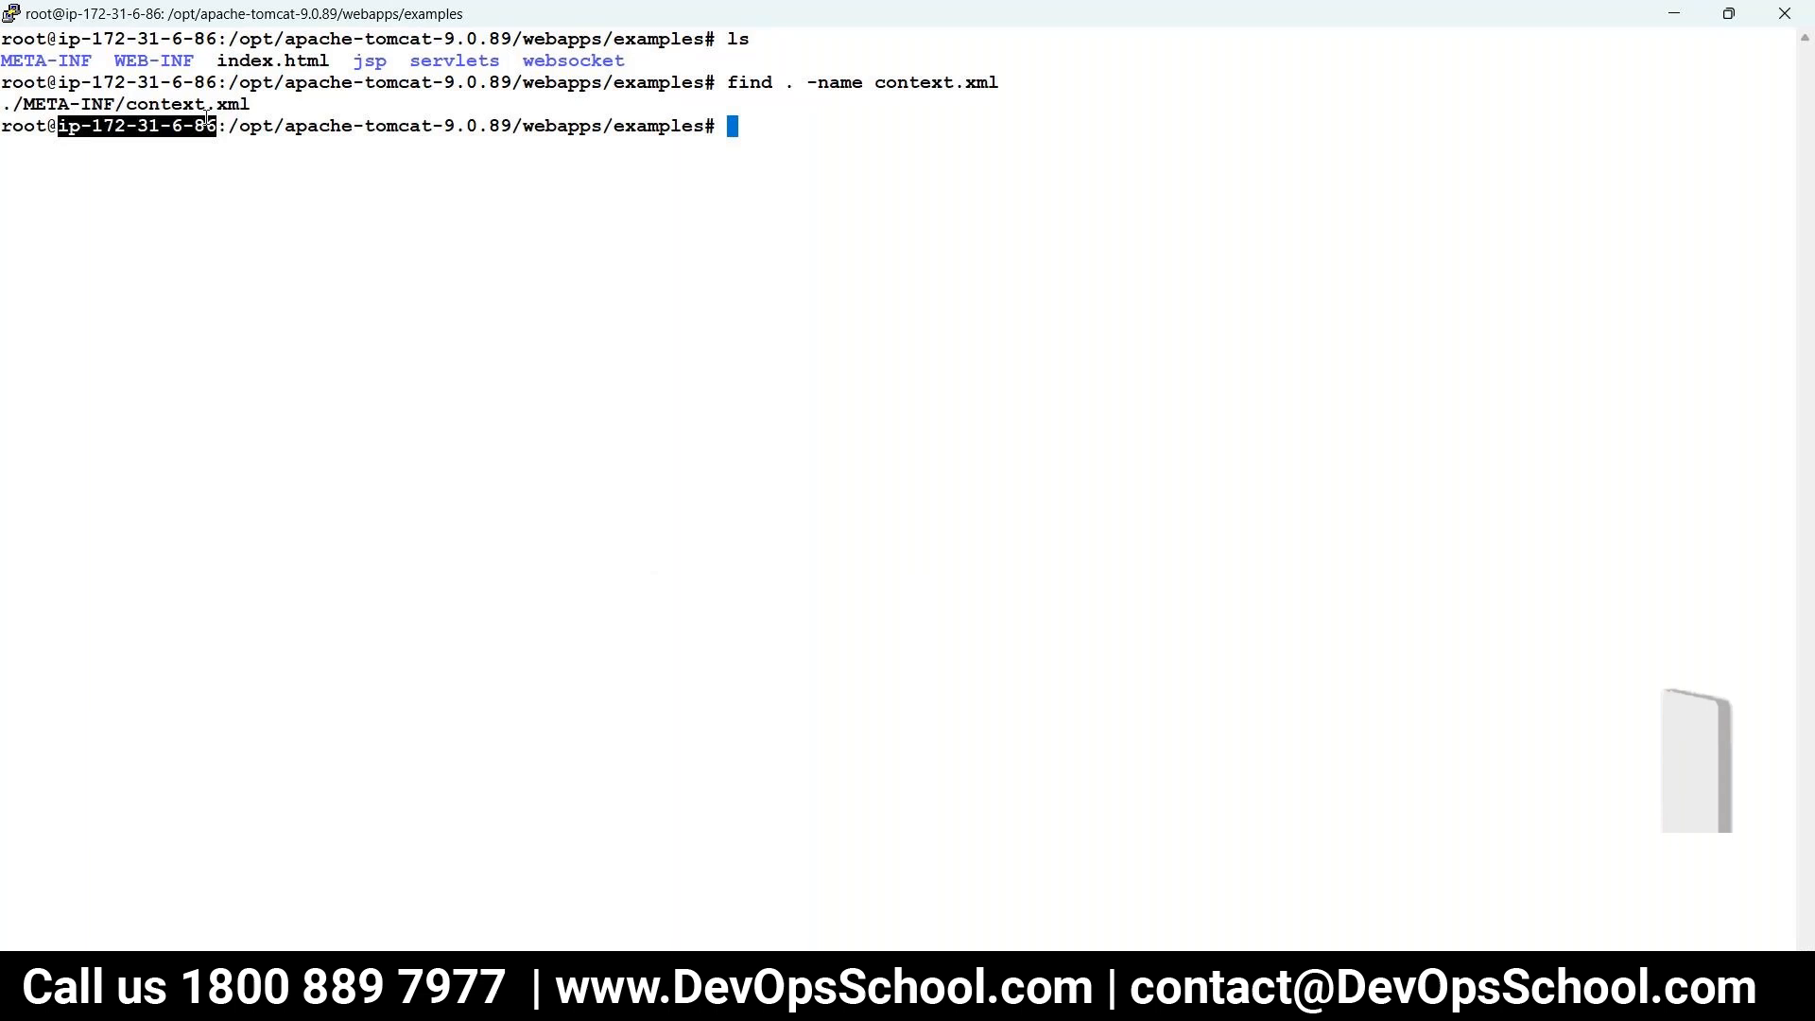
- Copy the found path and open ./META-INF/context.xml in vi
triple_click(170, 104)
double_click(170, 98)
key(super+c)
text(vi)
right_click(251, 146)
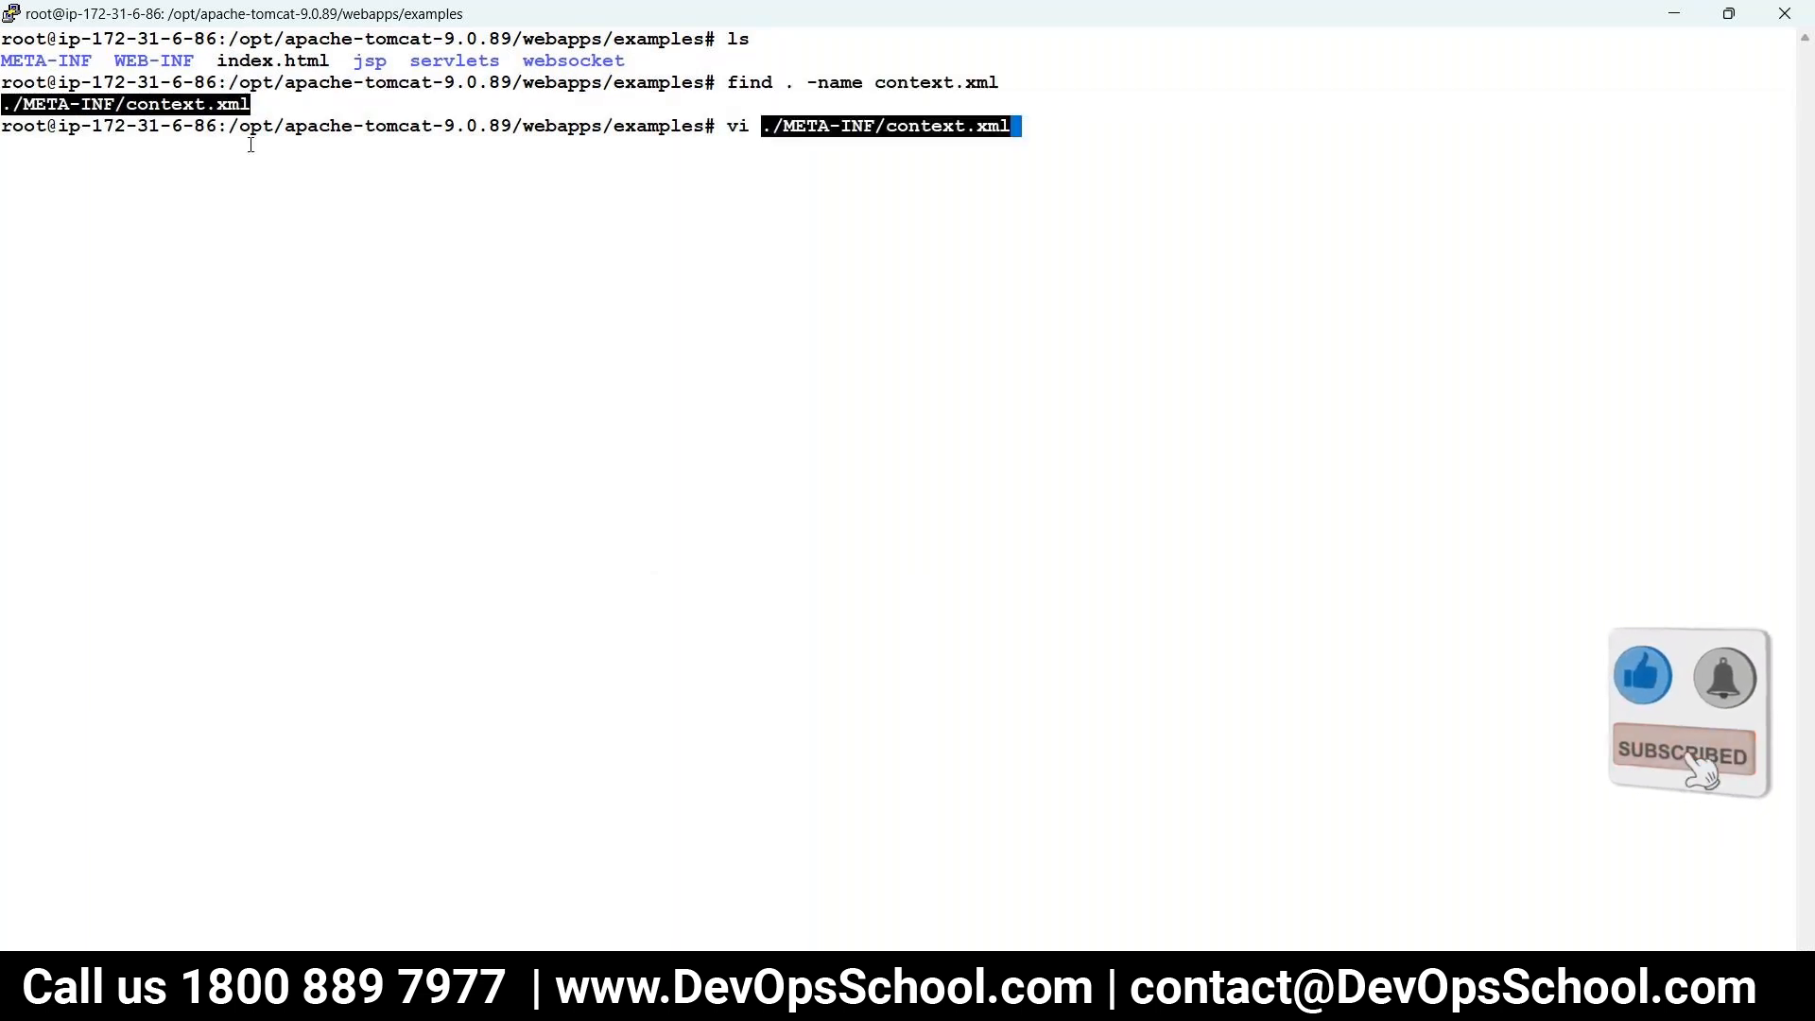
key(Return)
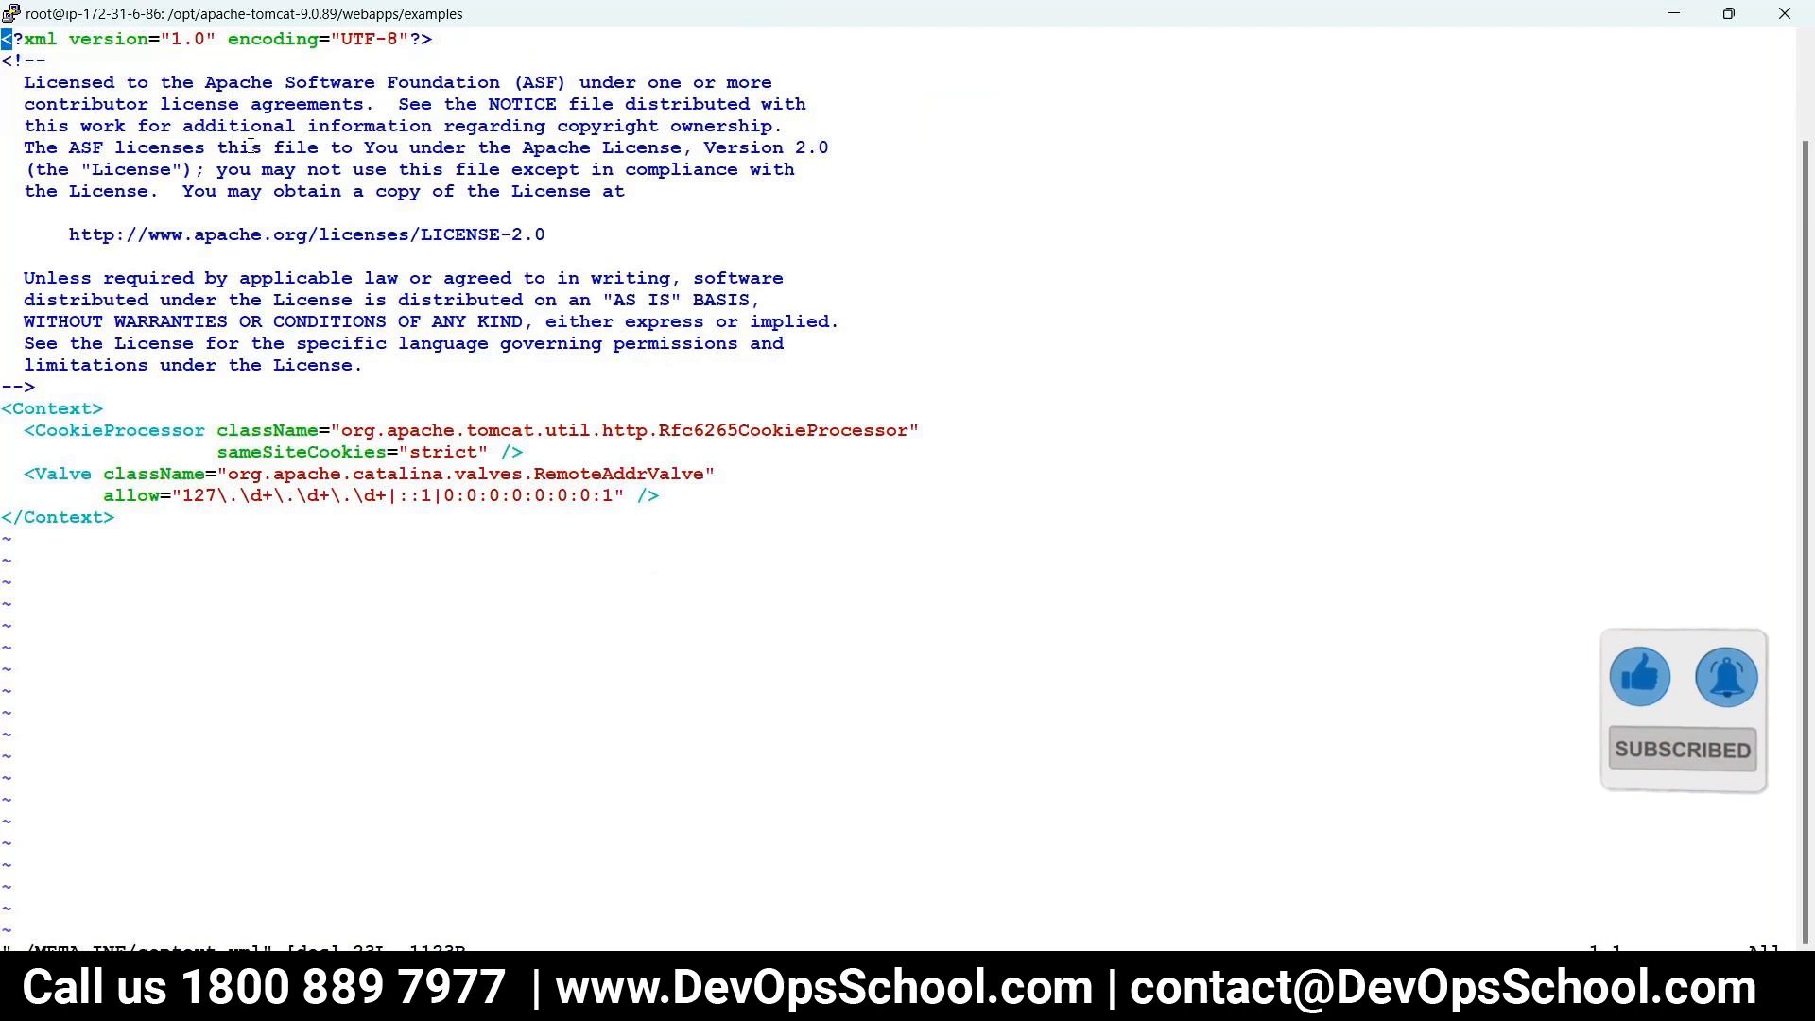
- Delete the two-line RemoteAddrValve element from context.xml, then save the file and quit vi
key(Down)
key(Down)
key(Down)
key(Down)
key(Down)
key(Down)
key(Down)
key(Down)
key(Down)
key(Down)
key(Down)
key(Down)
key(Down)
key(Down)
key(Down)
key(Down)
key(Down)
key(Down)
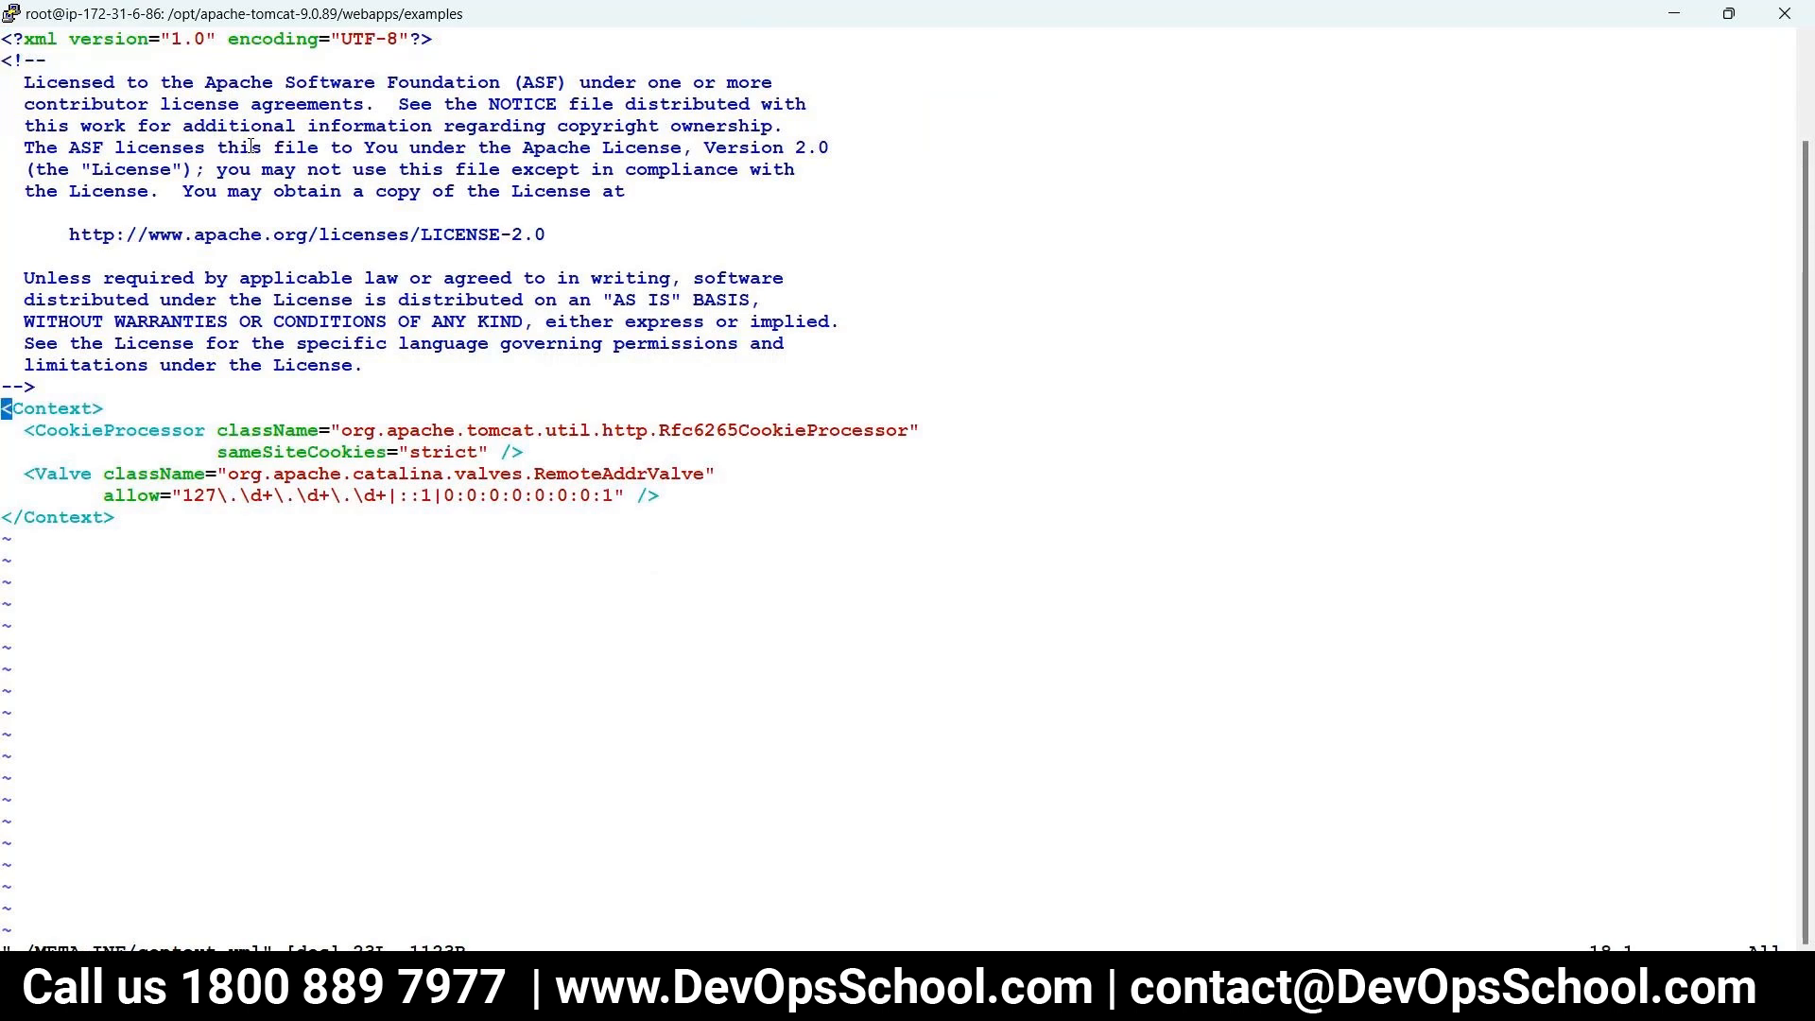
key(Down)
key(d)
key(d)
key(d)
key(d)
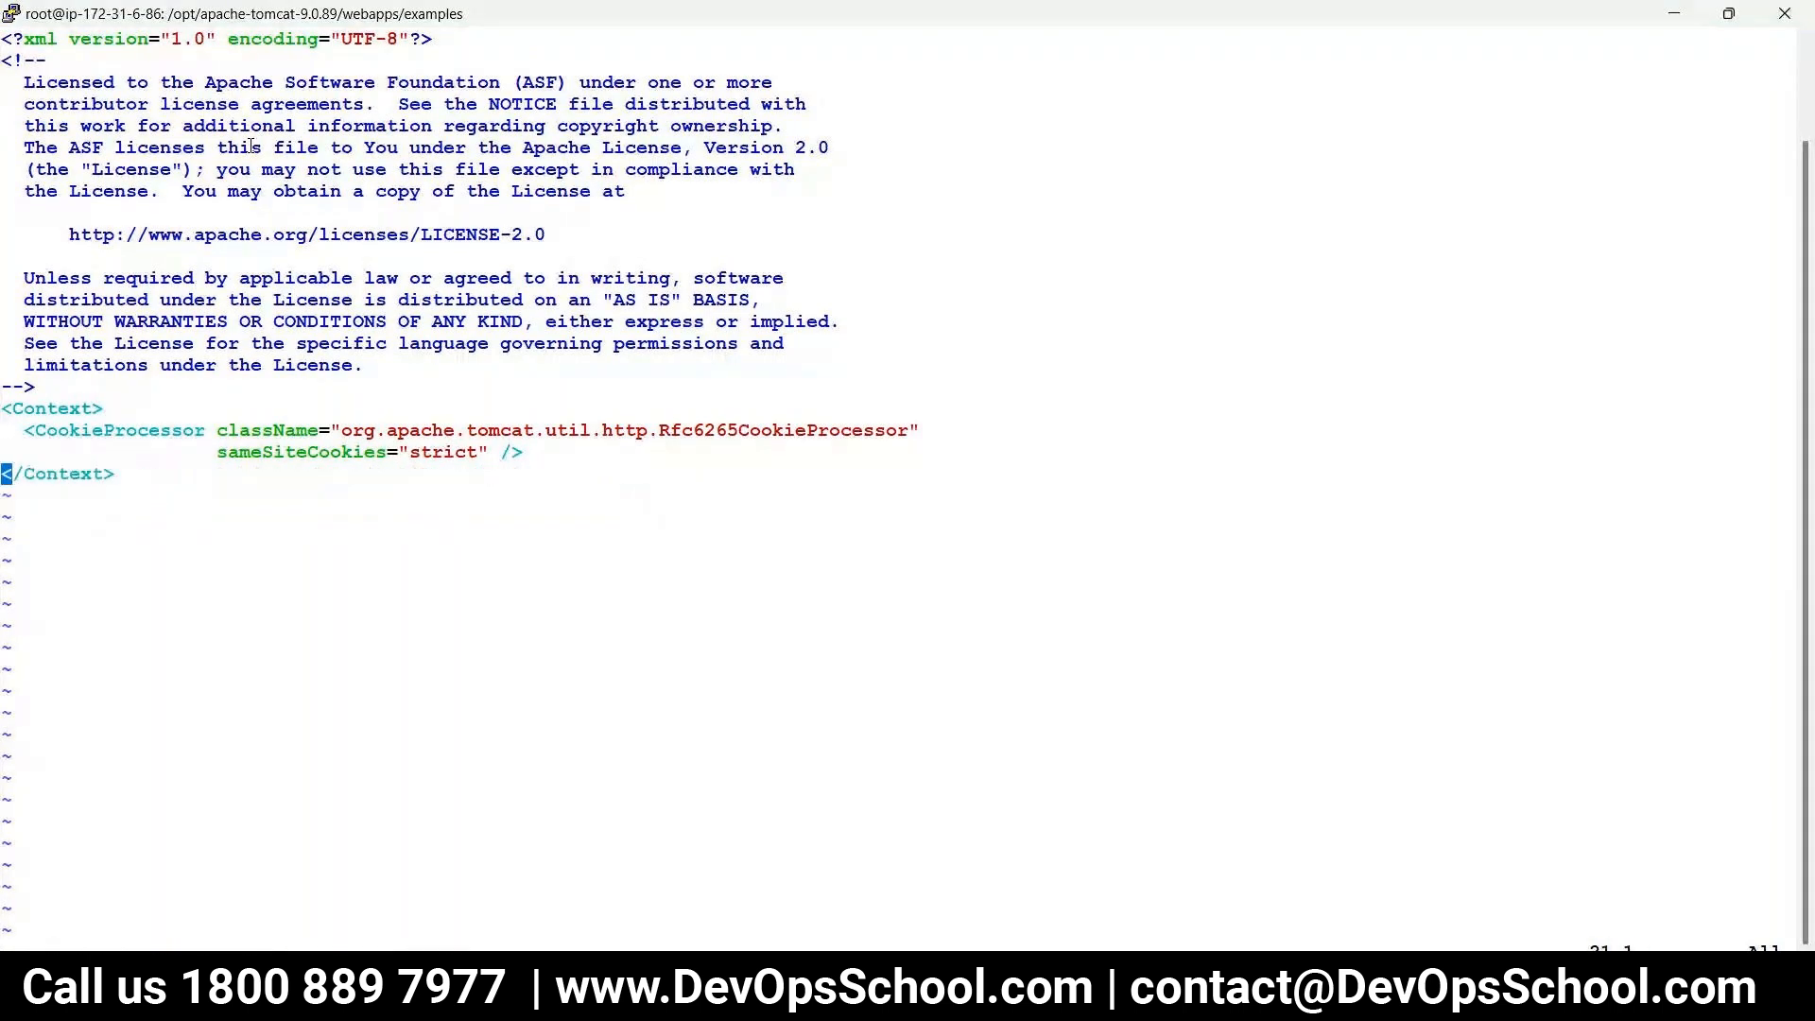
text(:wq)
key(Return)
- Return to Chrome, reload Tomcat's examples page and open the Servlets examples
key(alt+Tab)
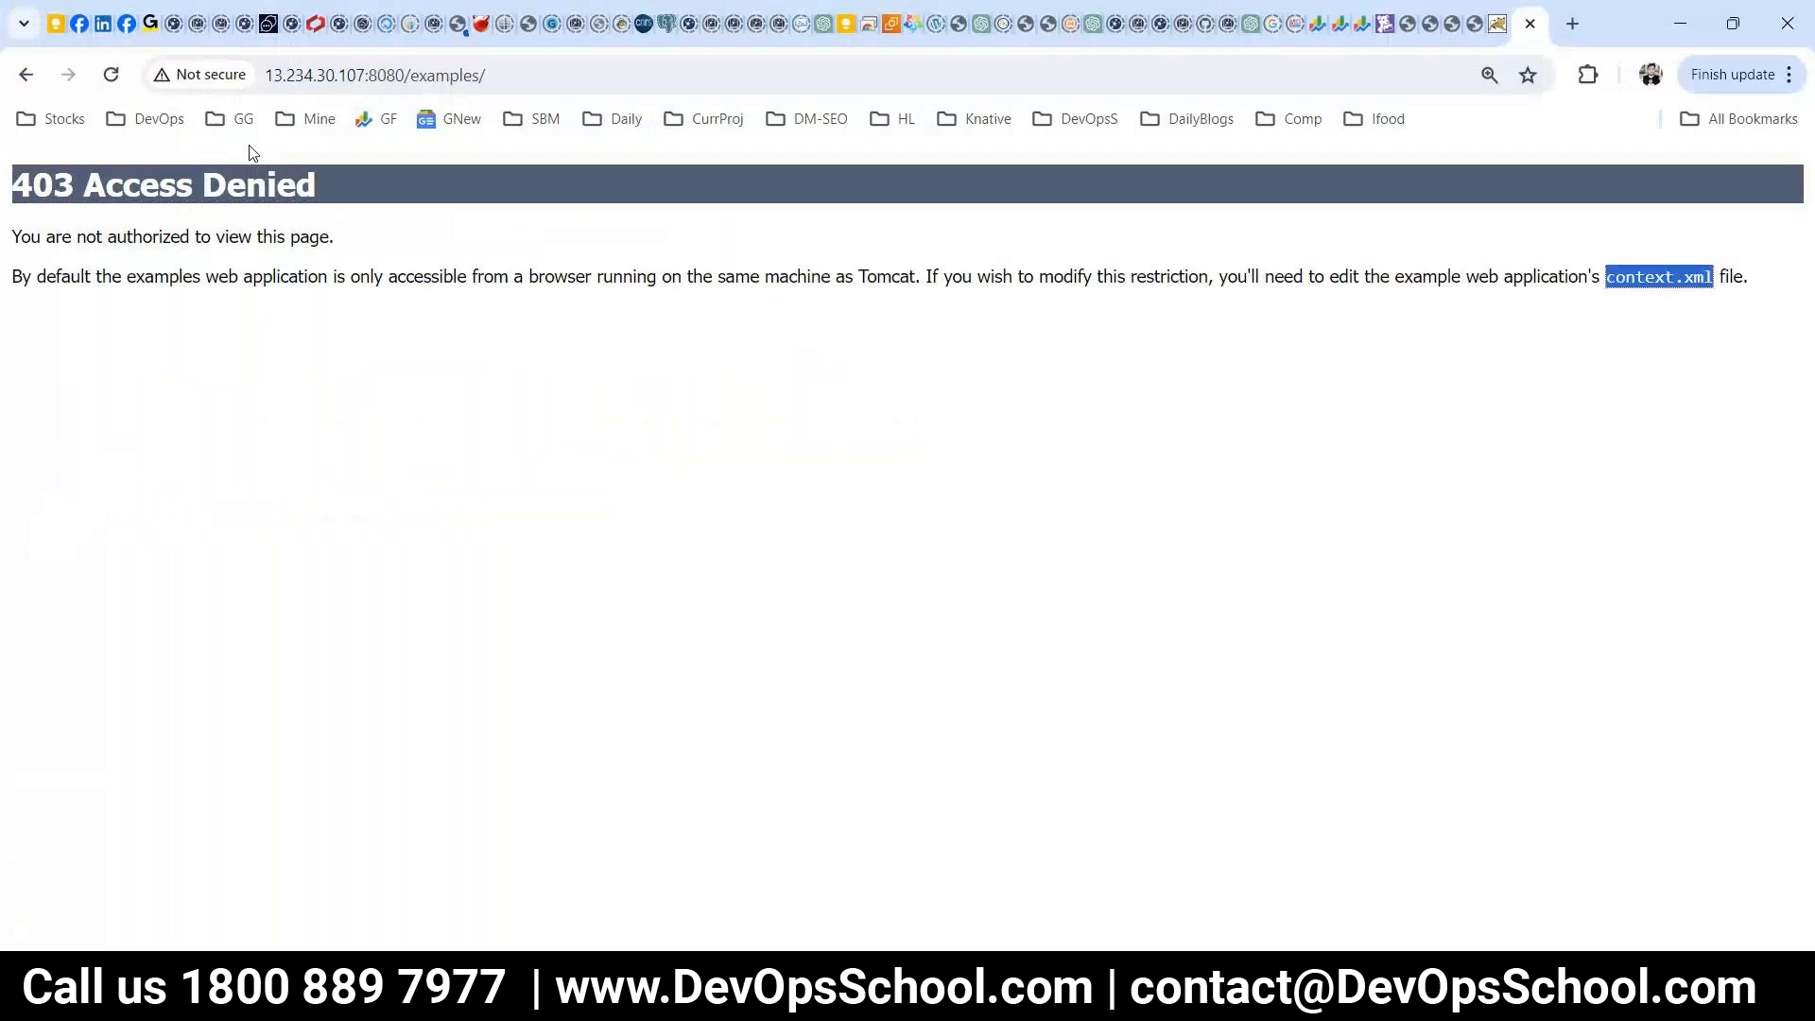
click(111, 75)
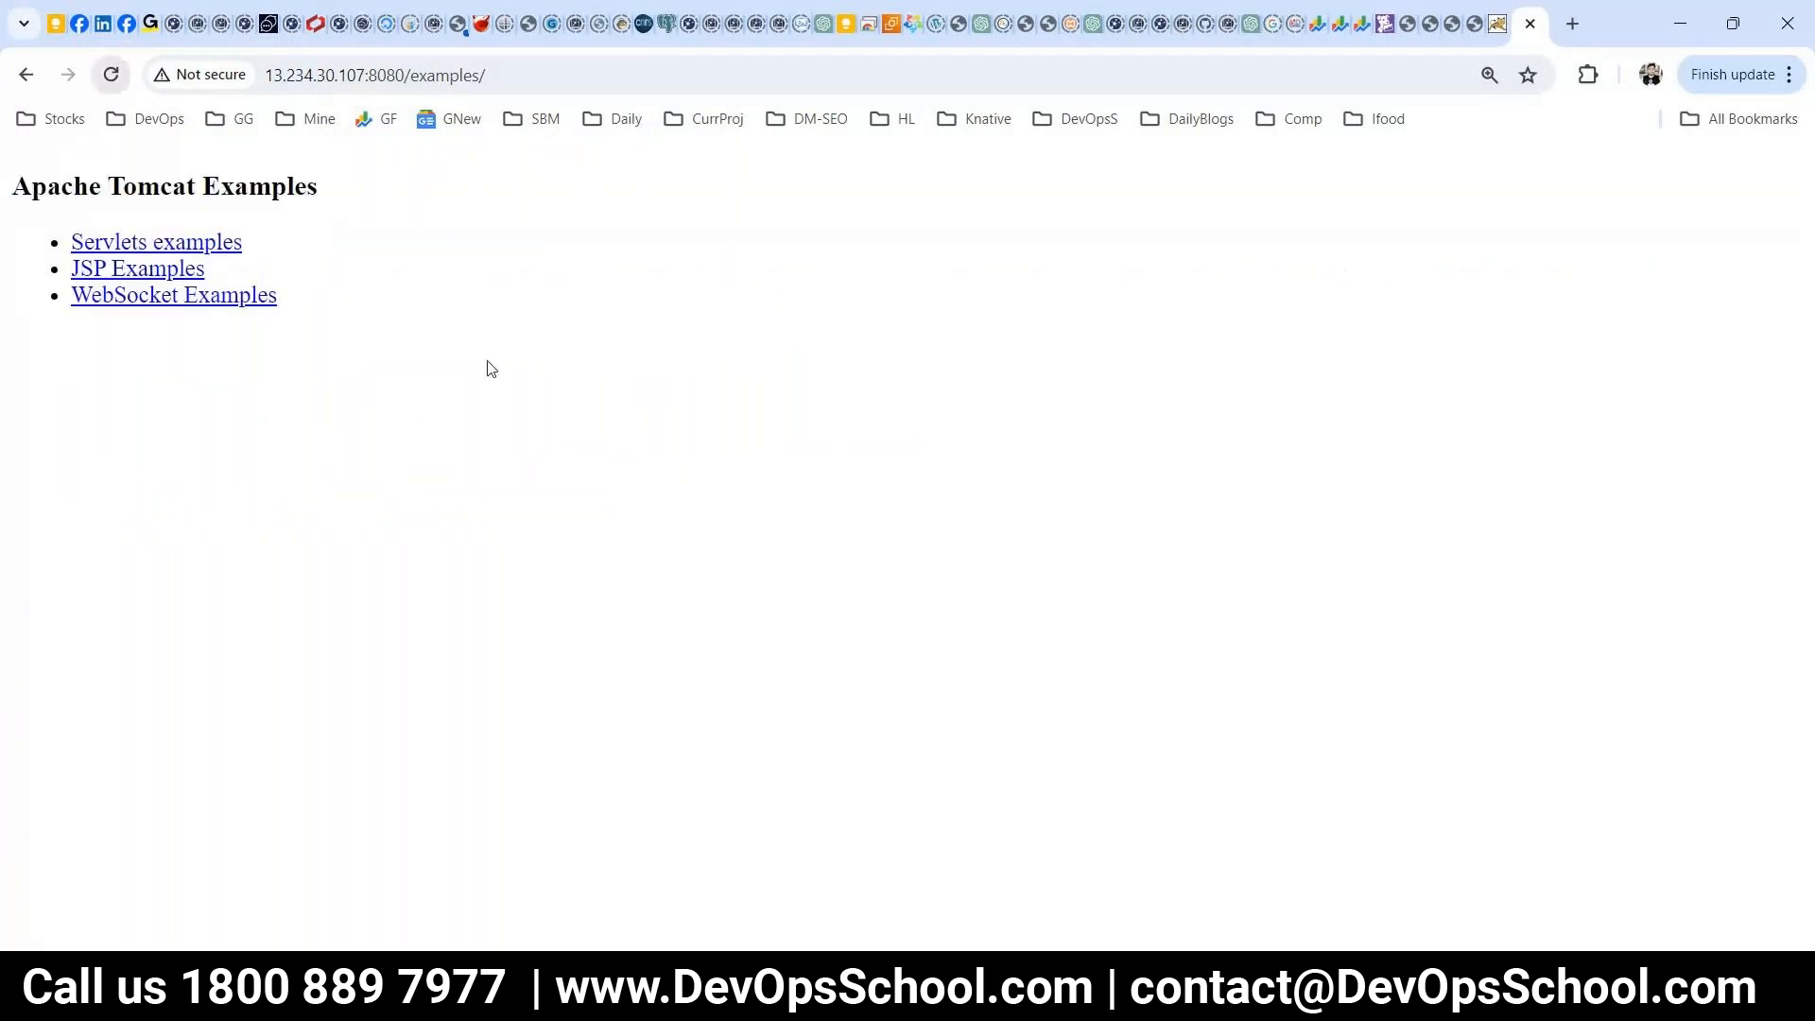
click(165, 248)
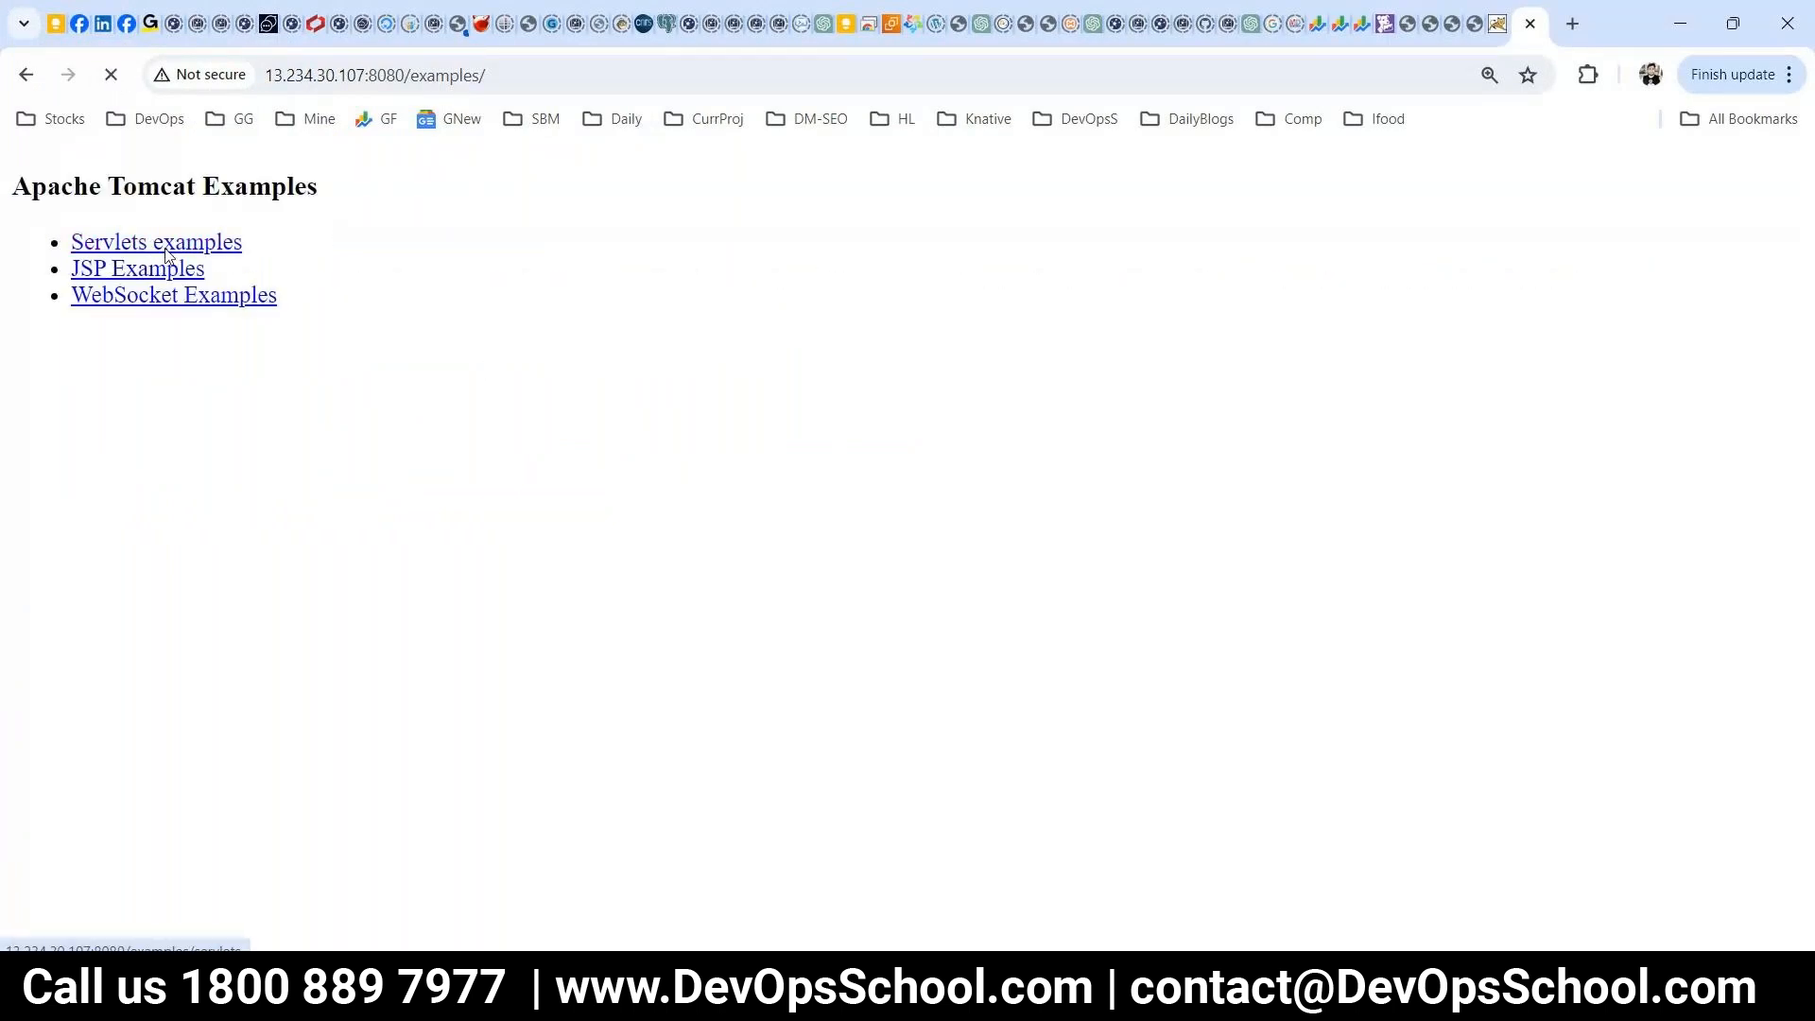
scroll(782, 620, down, 3)
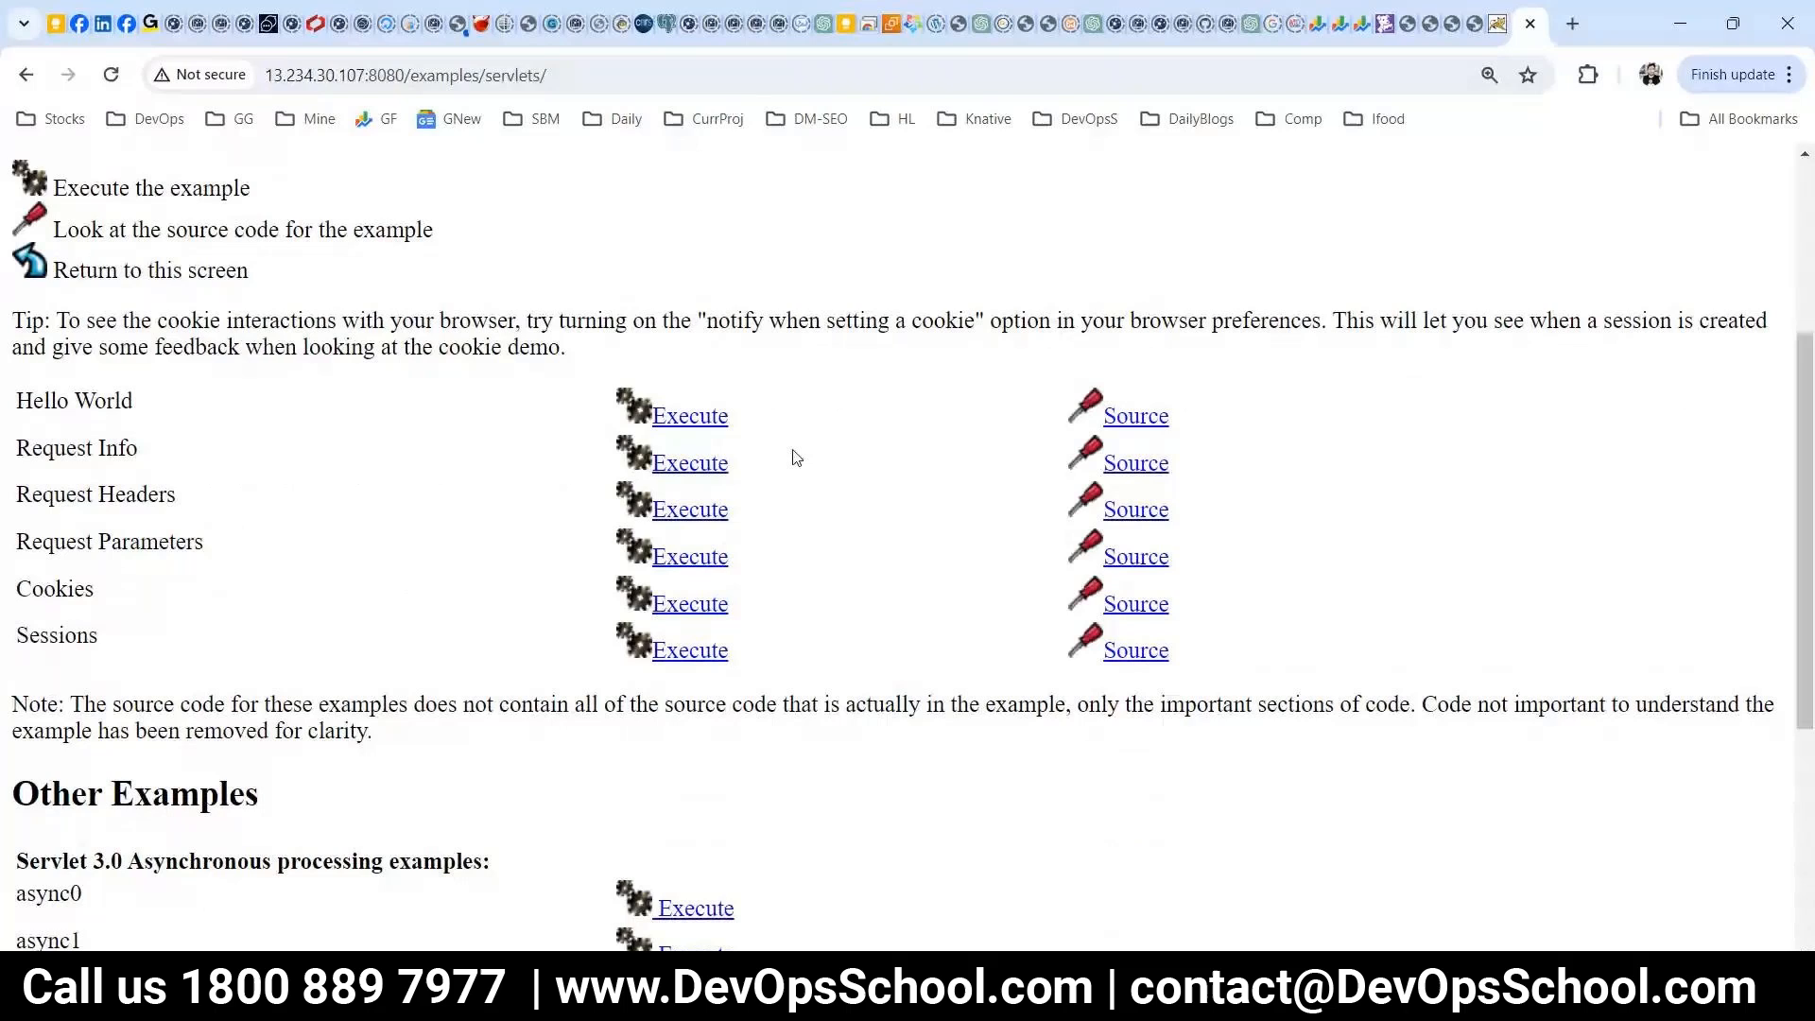
- Switch to the server diagram in Paint and mark its components with black pencil ticks and a circle around the lower inner one
mouse_move(1272, 987)
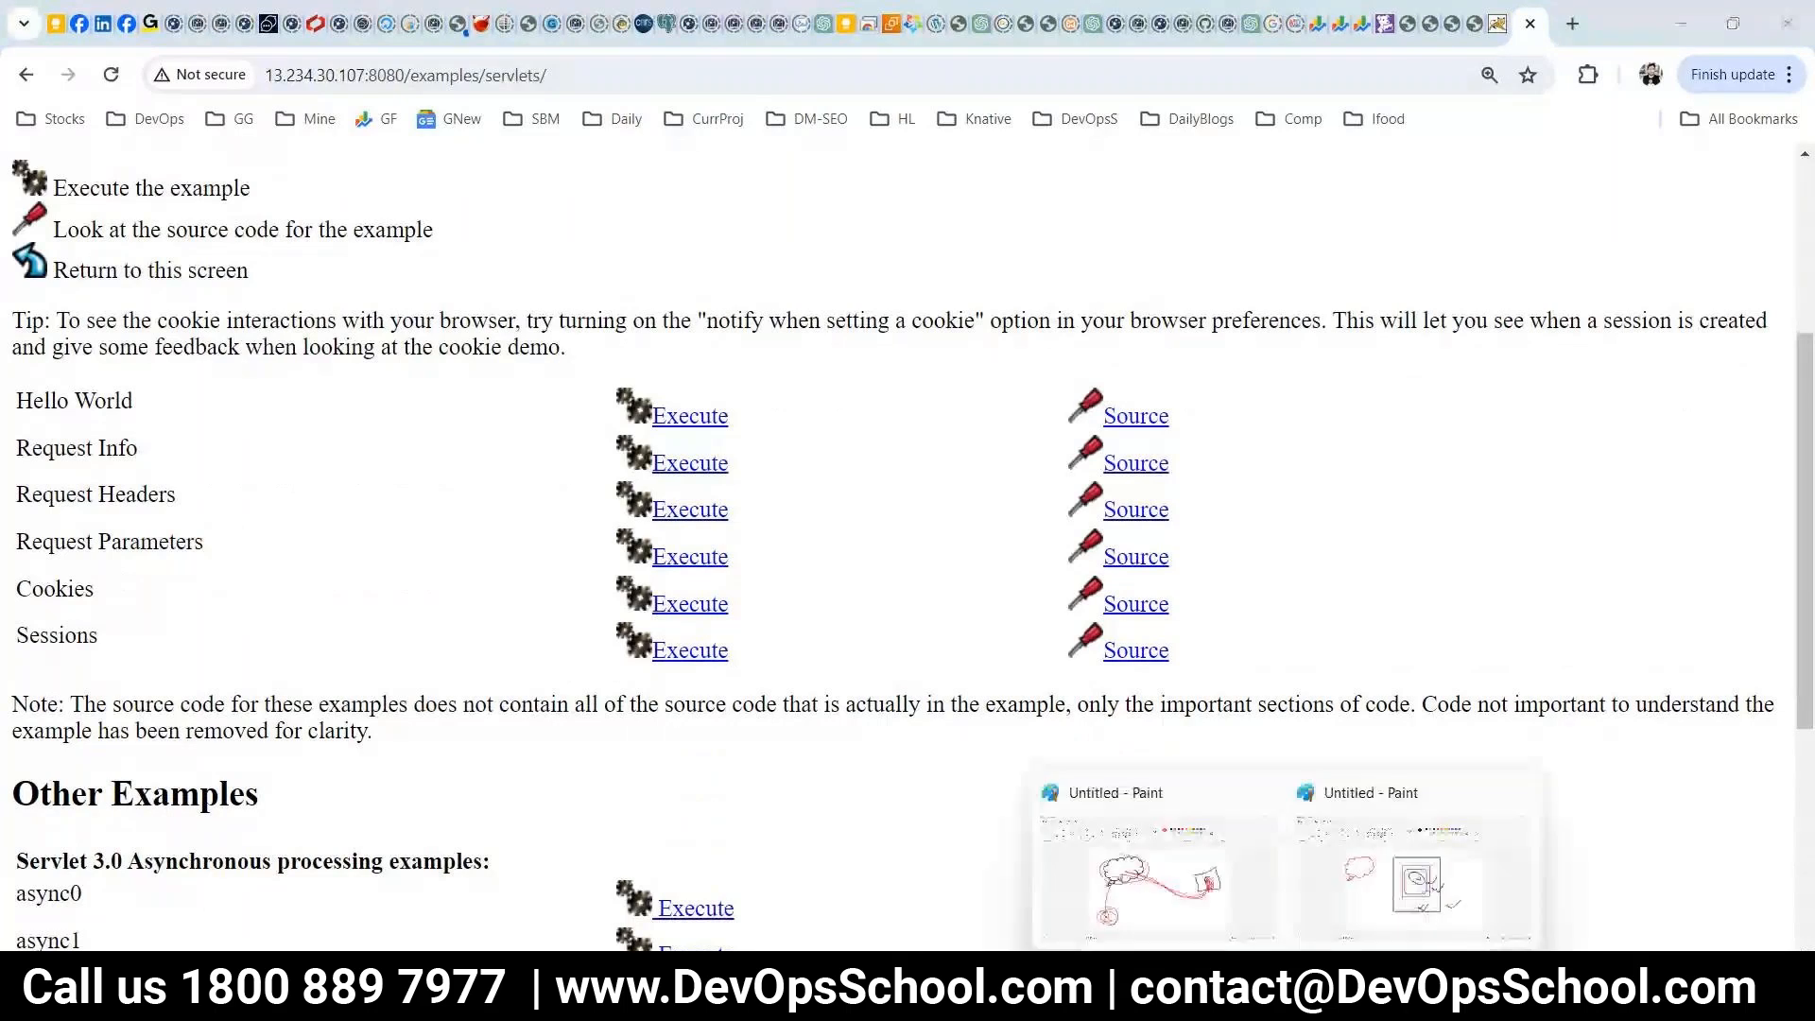
click(1390, 887)
drag(1141, 672, 1311, 666)
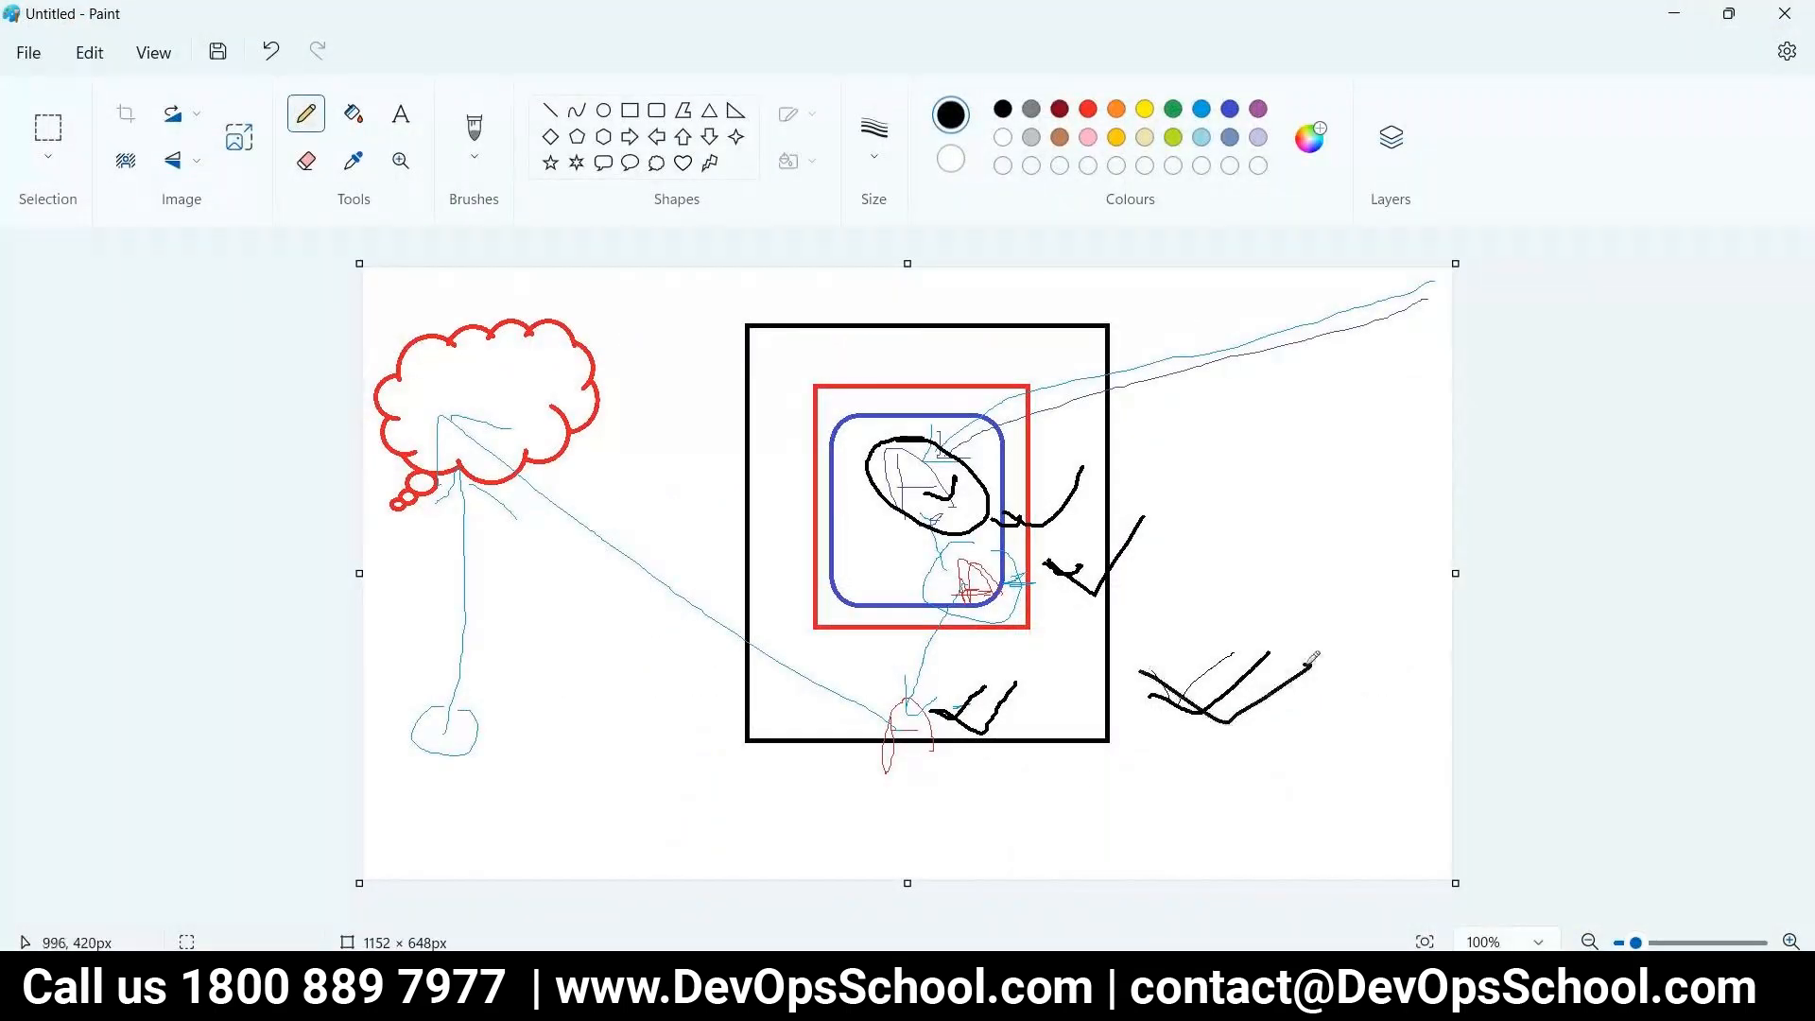
mouse_move(910, 687)
mouse_down()
mouse_move(885, 687)
mouse_move(977, 669)
mouse_up()
mouse_move(1047, 564)
mouse_down()
mouse_move(1144, 533)
mouse_move(1083, 557)
mouse_up()
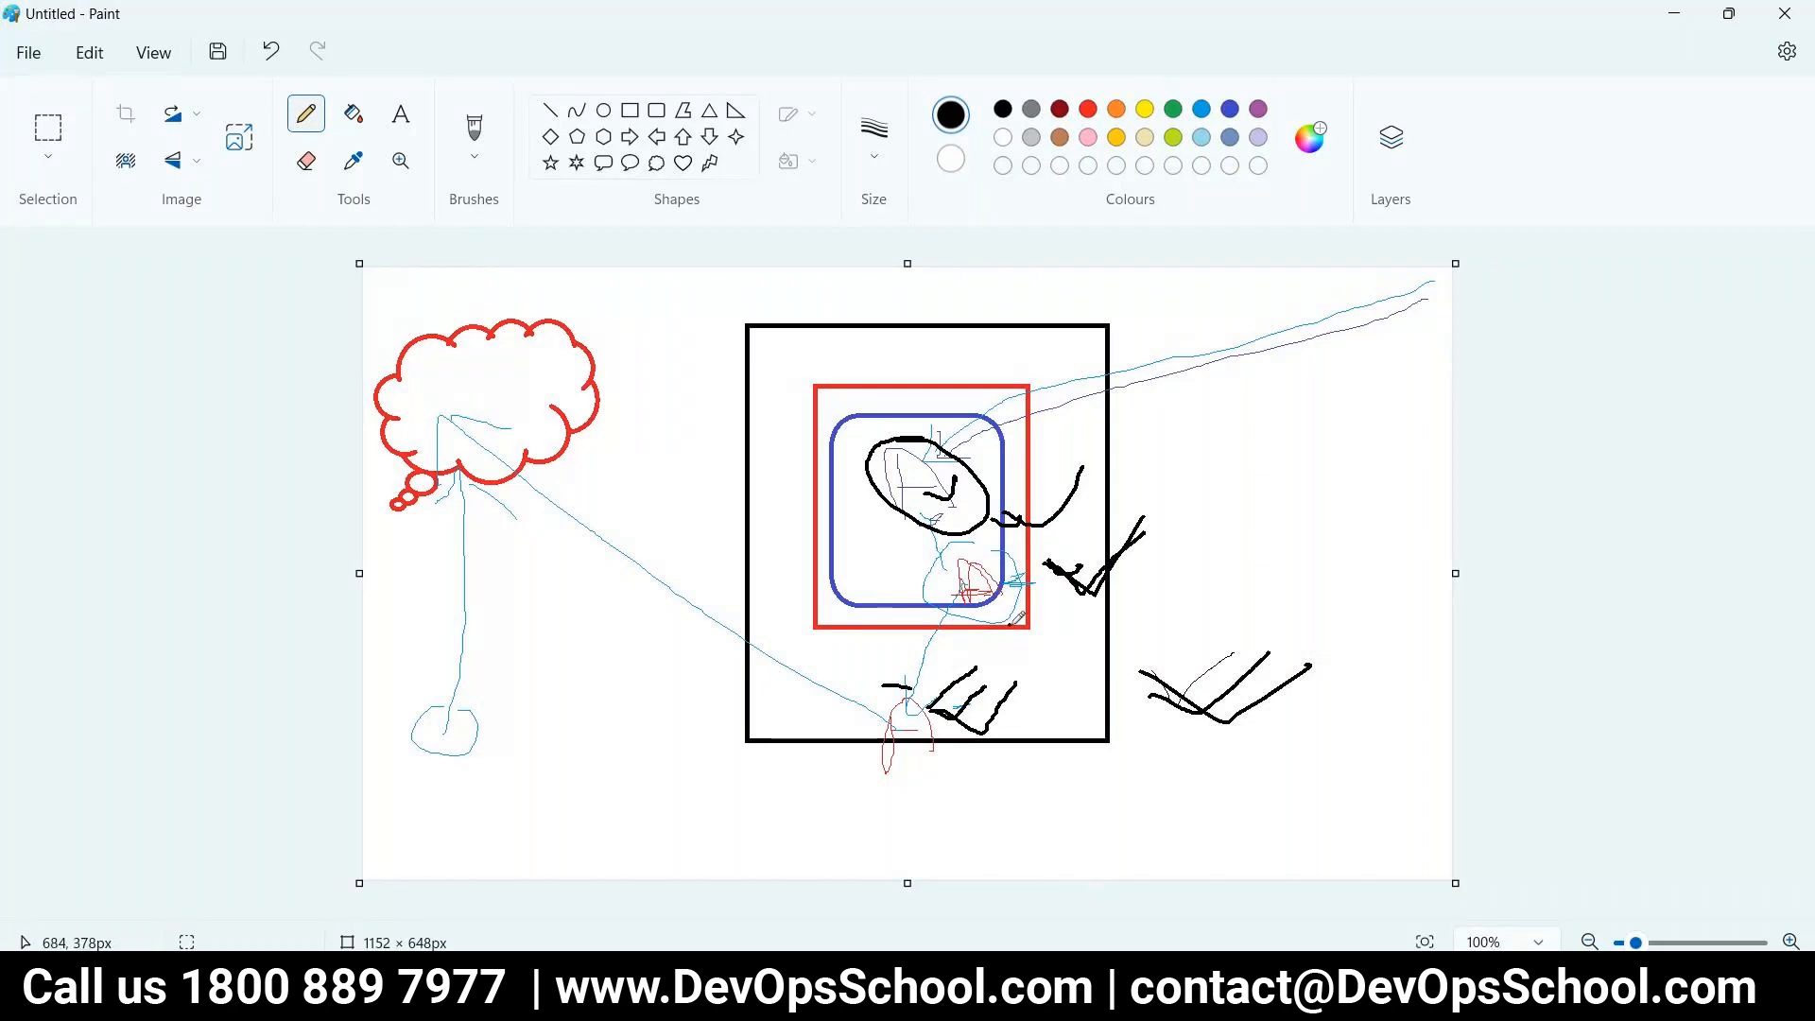
drag(971, 588, 991, 588)
drag(914, 492, 969, 444)
mouse_move(983, 547)
mouse_down()
mouse_move(964, 544)
mouse_move(1028, 610)
mouse_move(990, 554)
mouse_up()
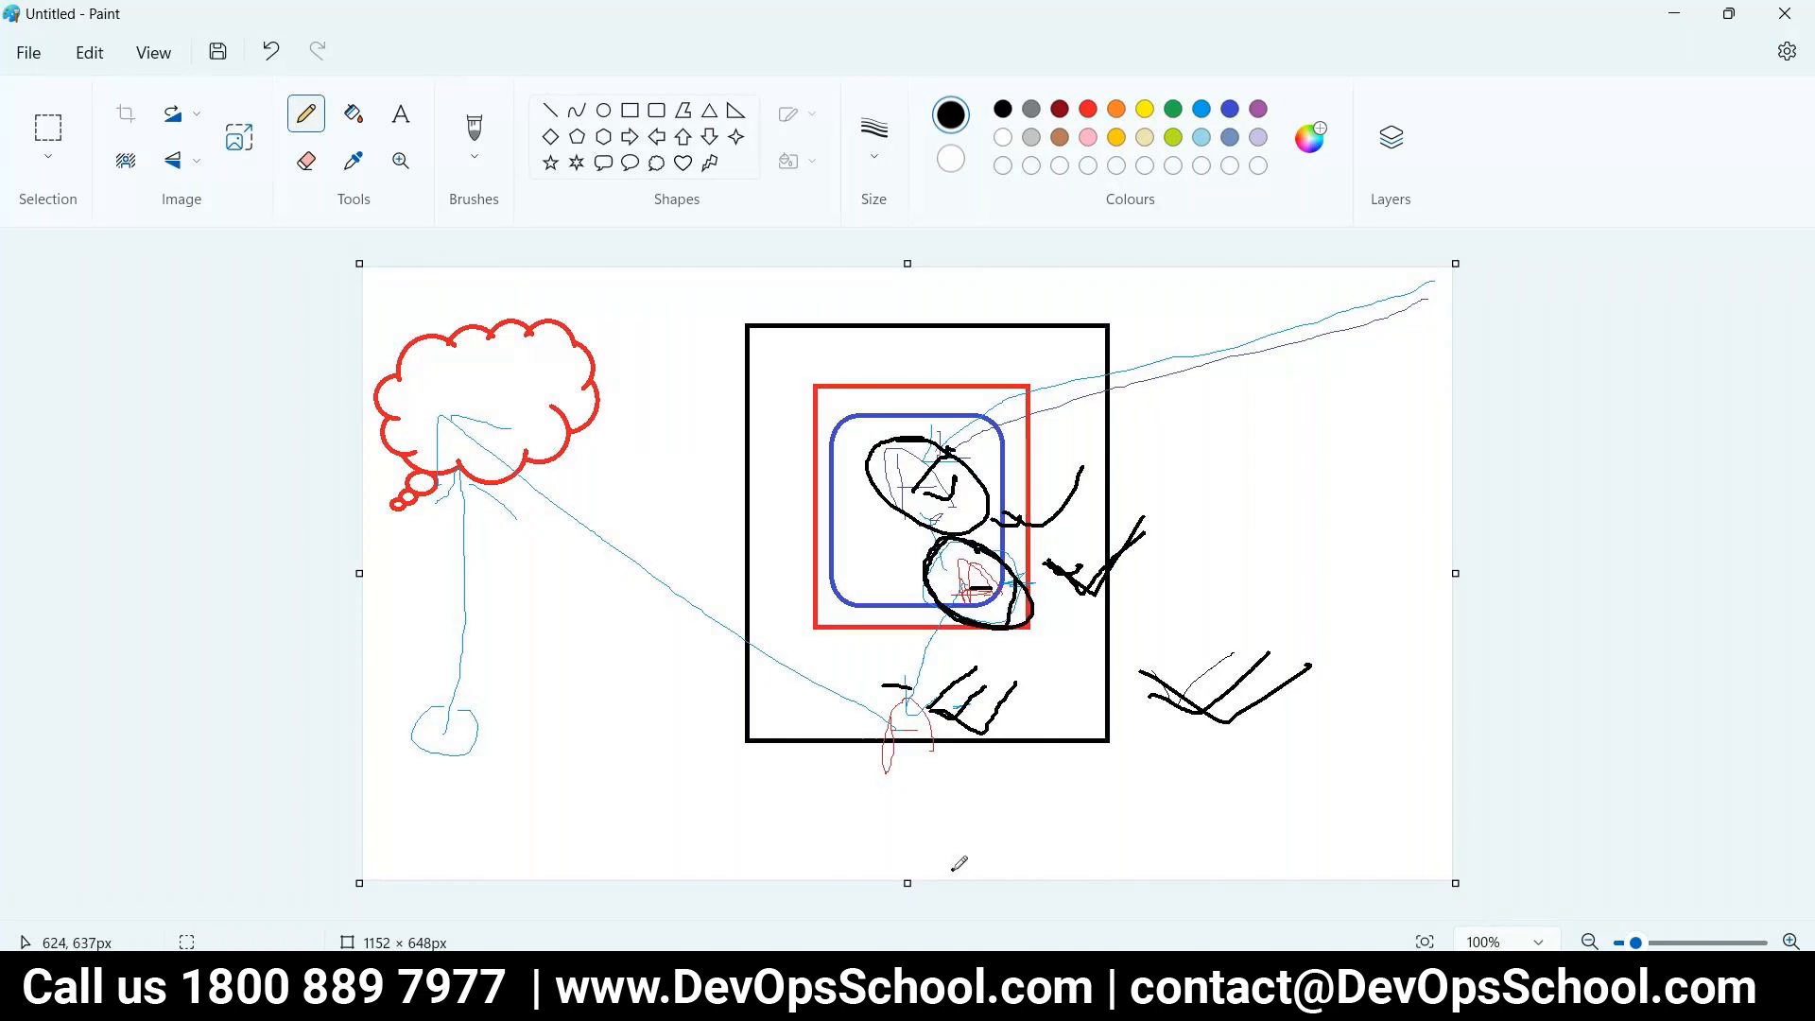
- Return to Chrome, switch to the Datadog tab and open the APM Services page
mouse_move(715, 993)
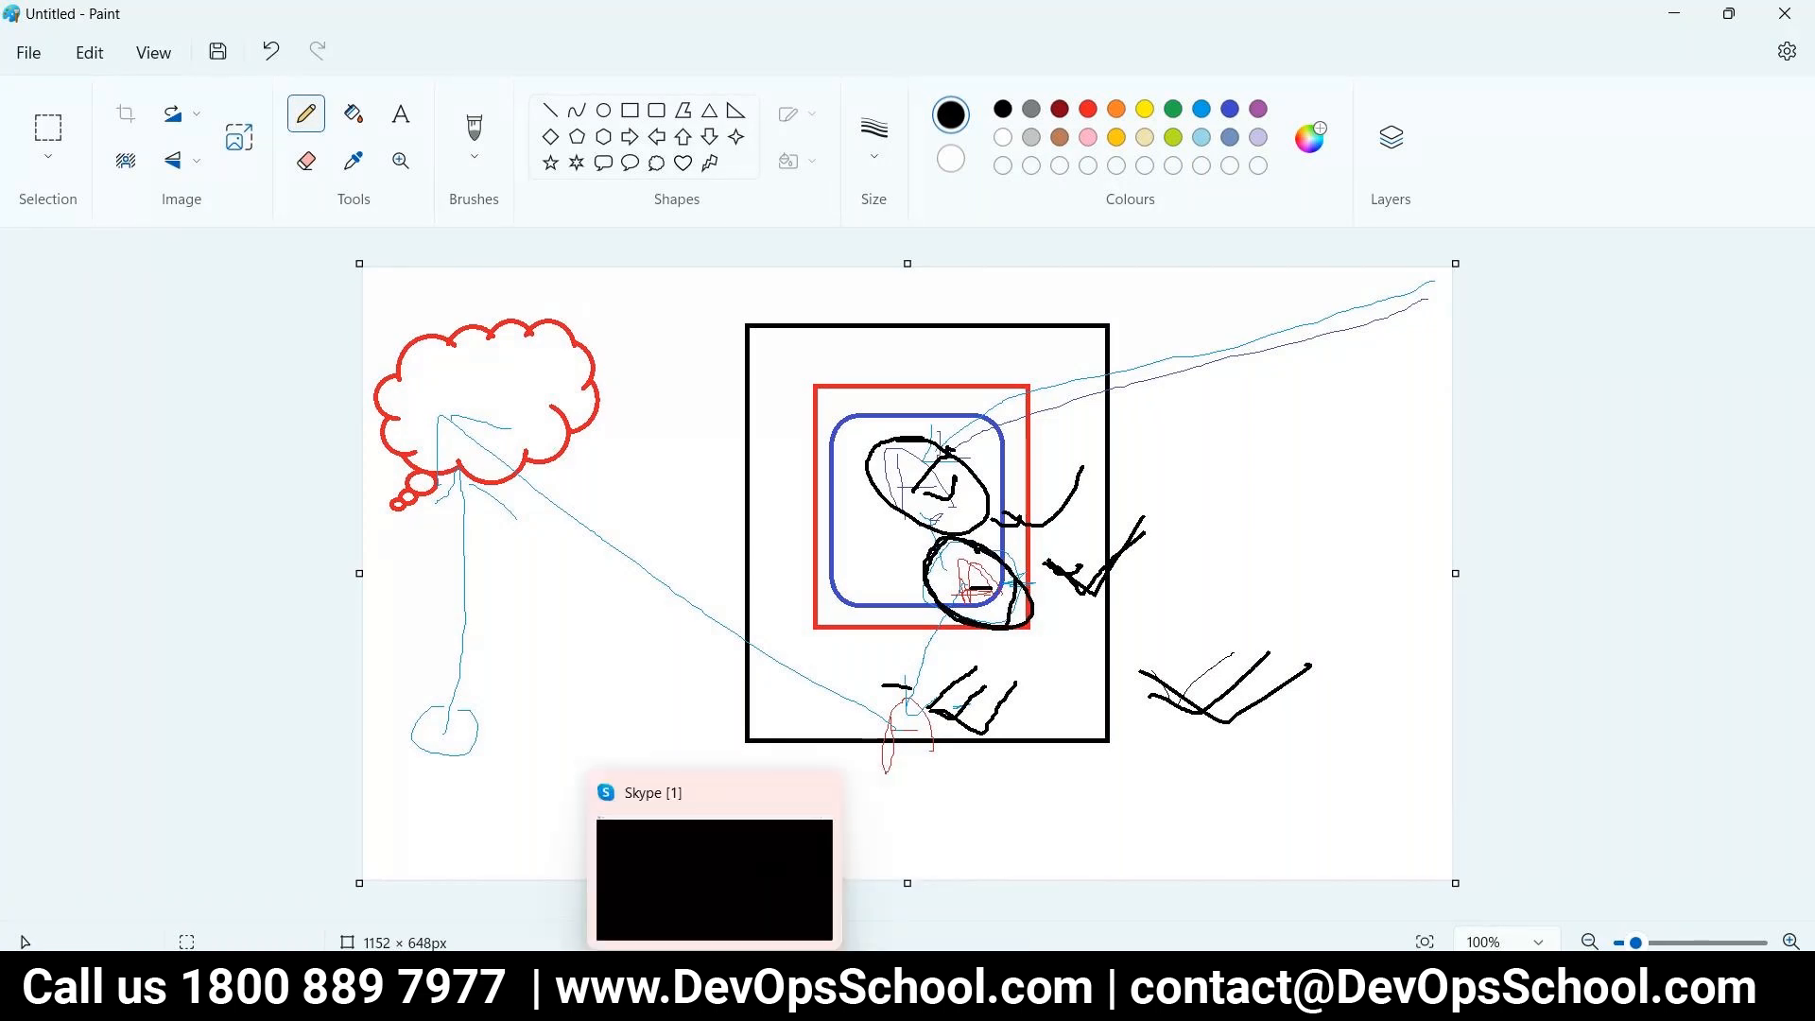
mouse_move(501, 993)
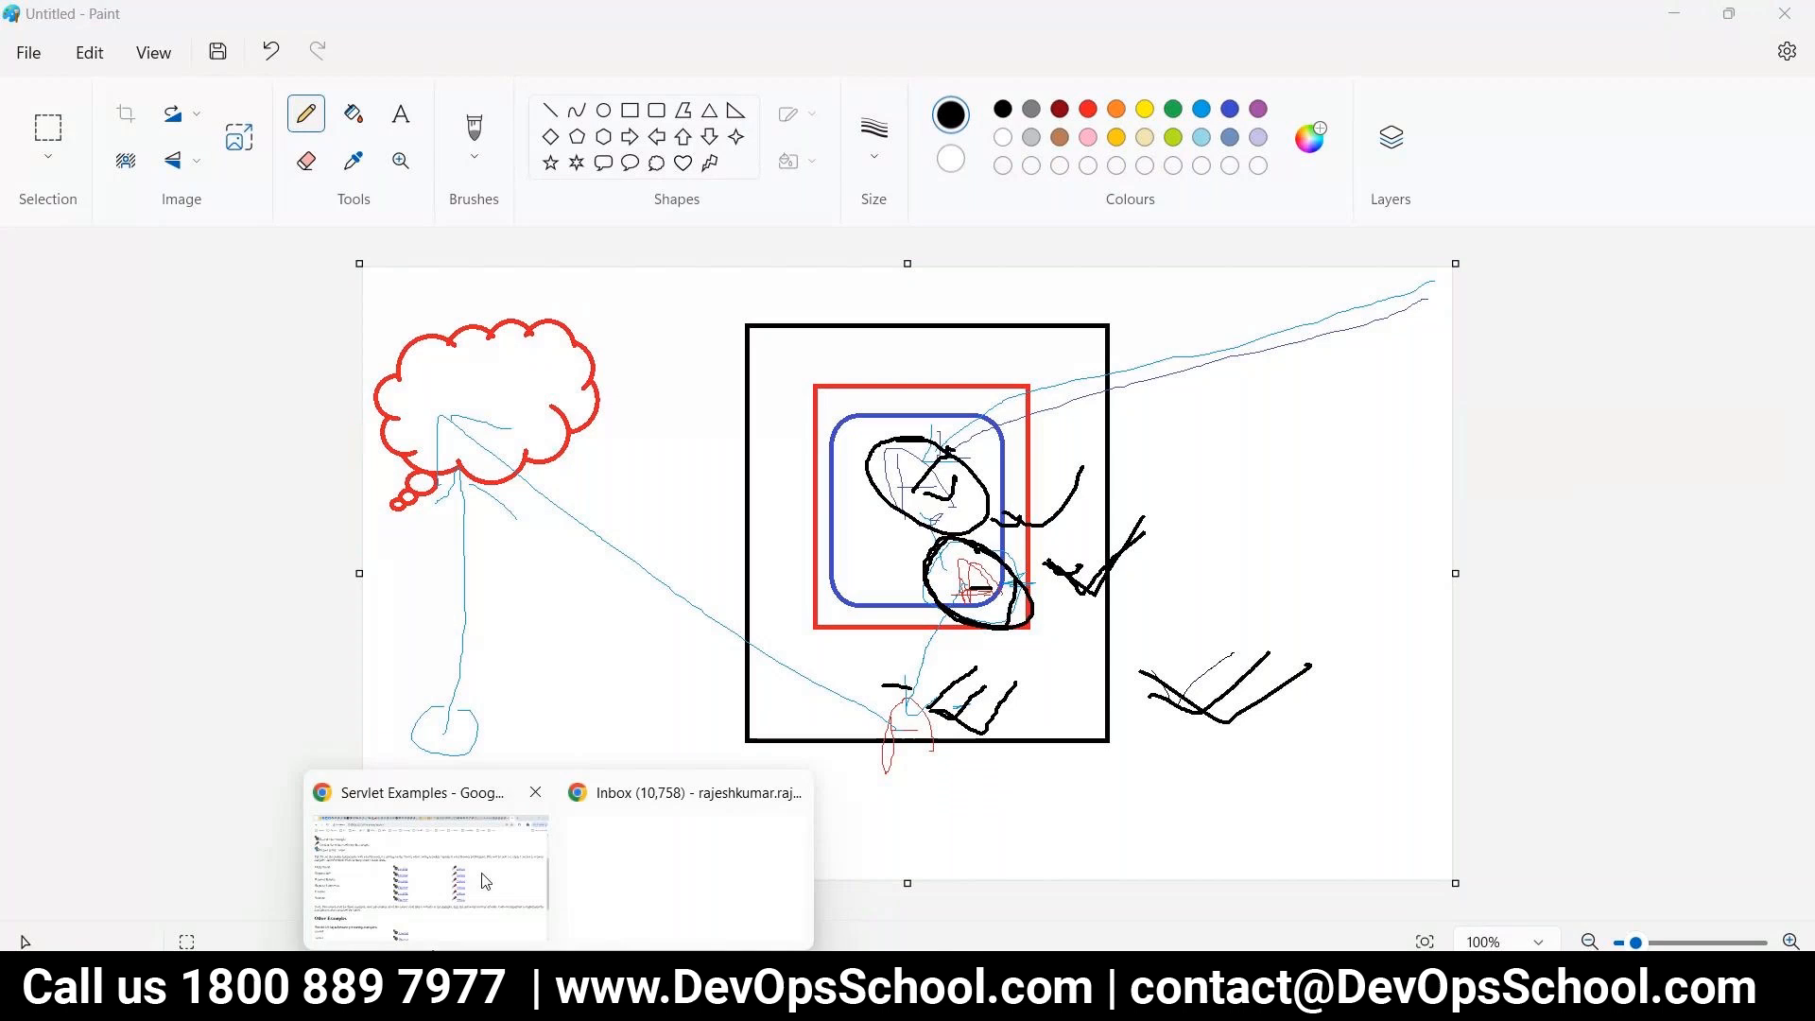
click(485, 882)
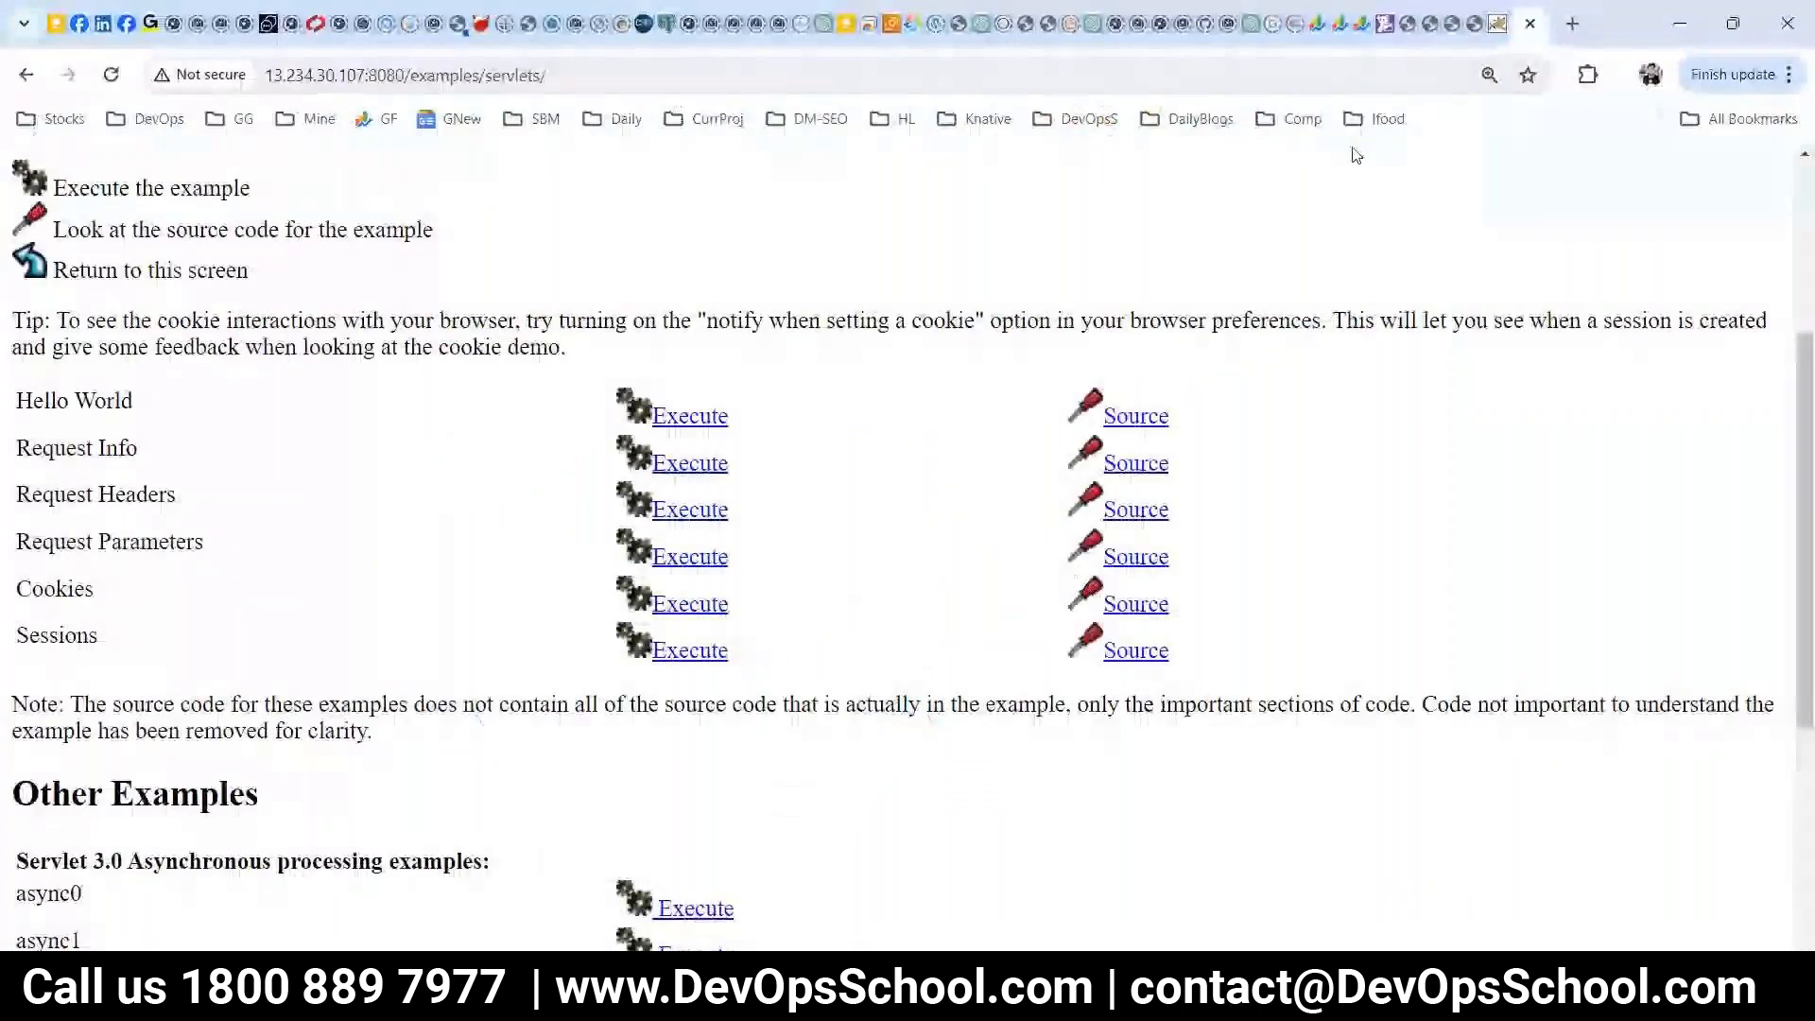
click(1386, 22)
mouse_move(111, 556)
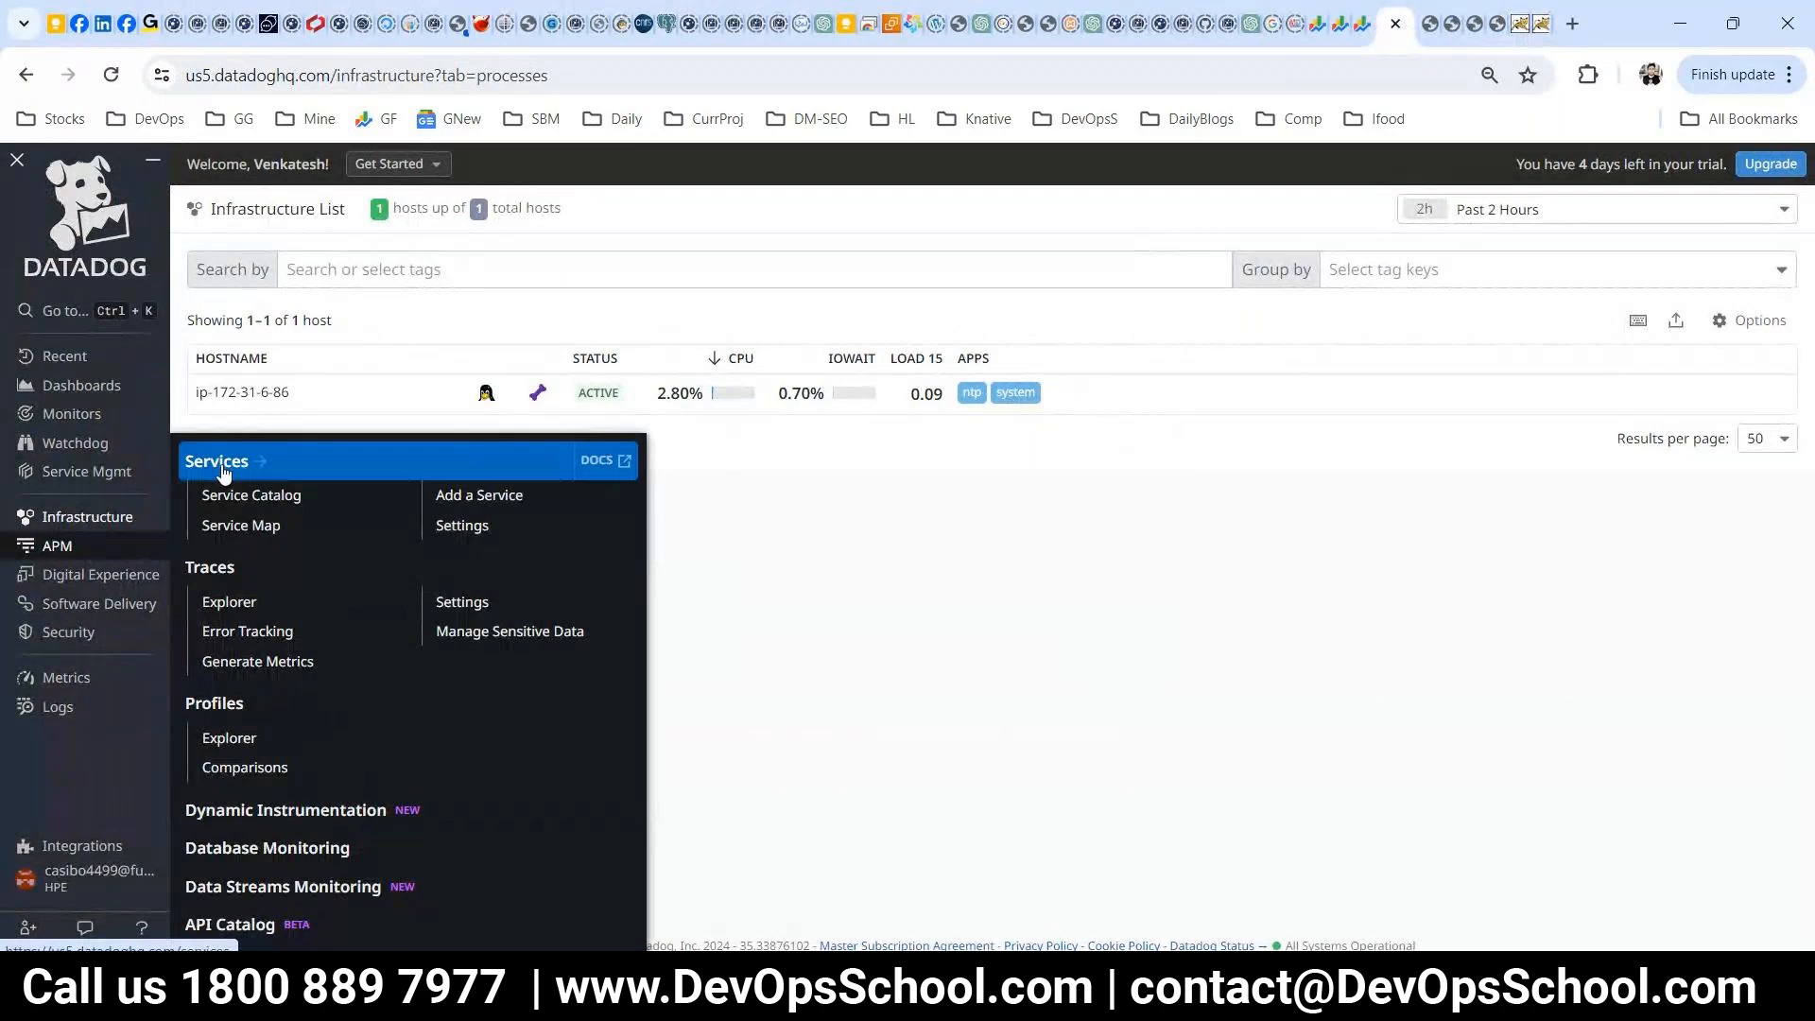
click(216, 461)
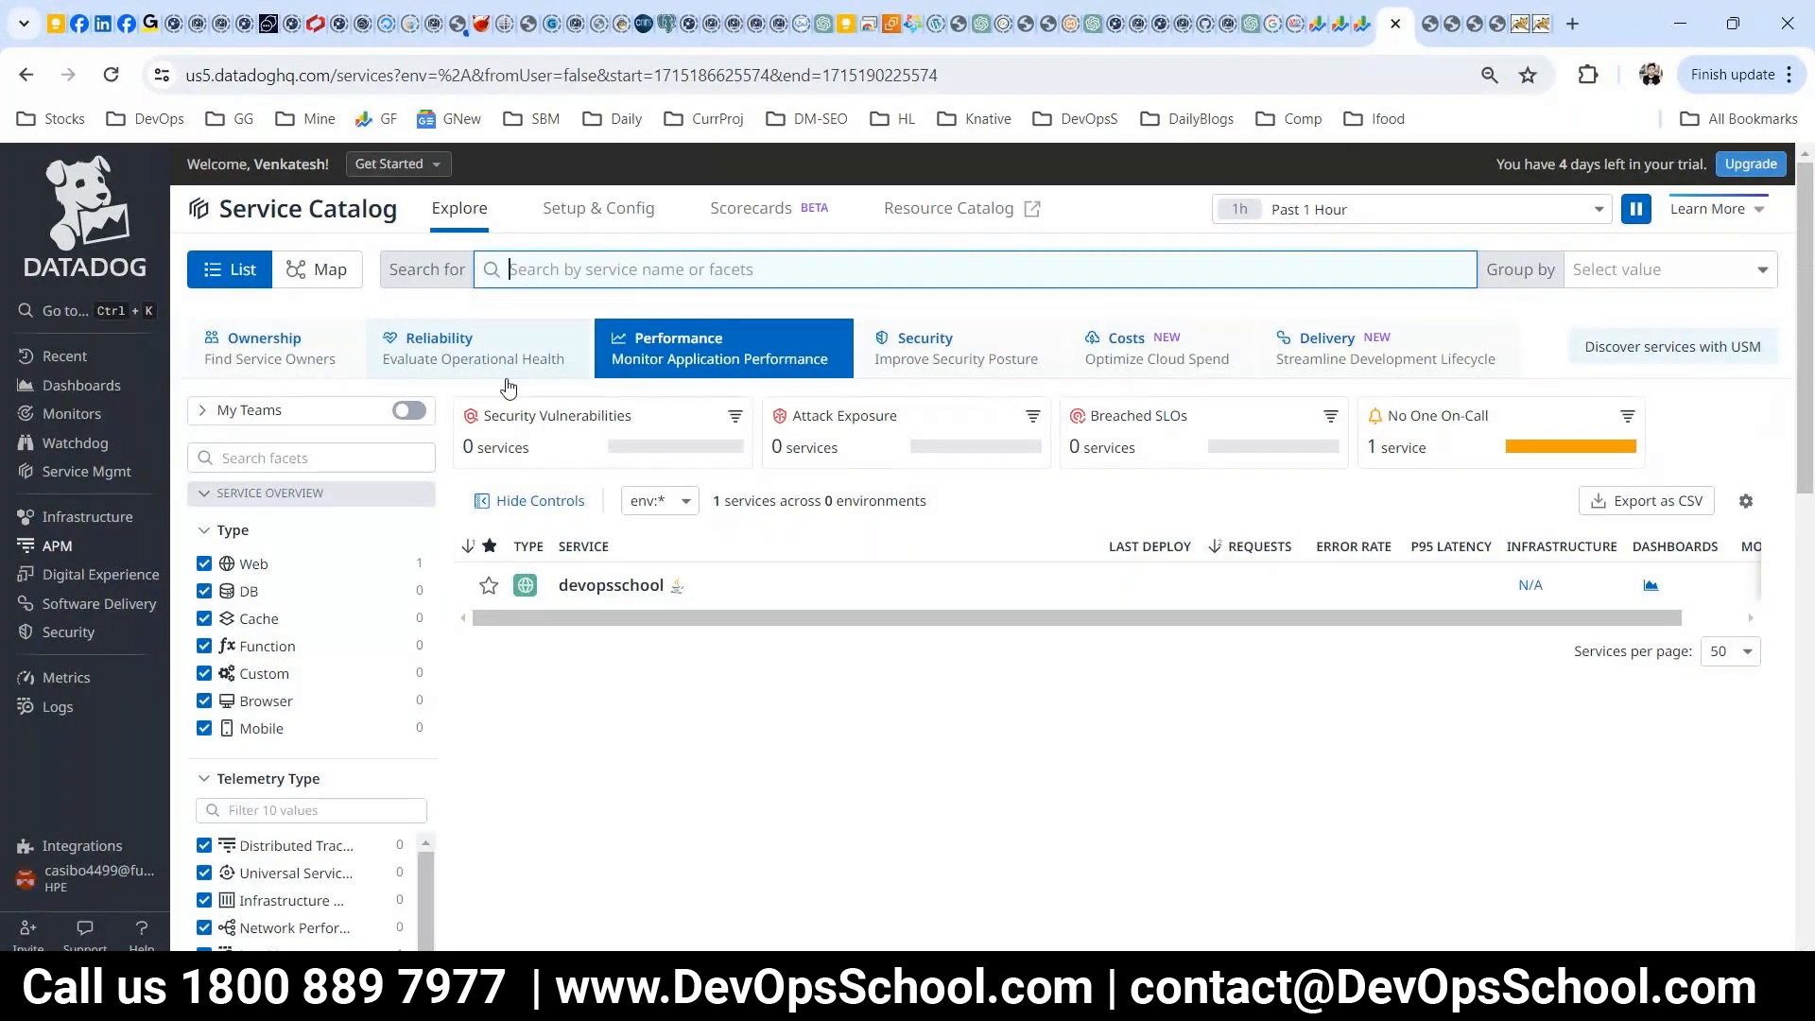
- Review the Service Catalog's Setup & Config page and go back to the Explore list
click(593, 212)
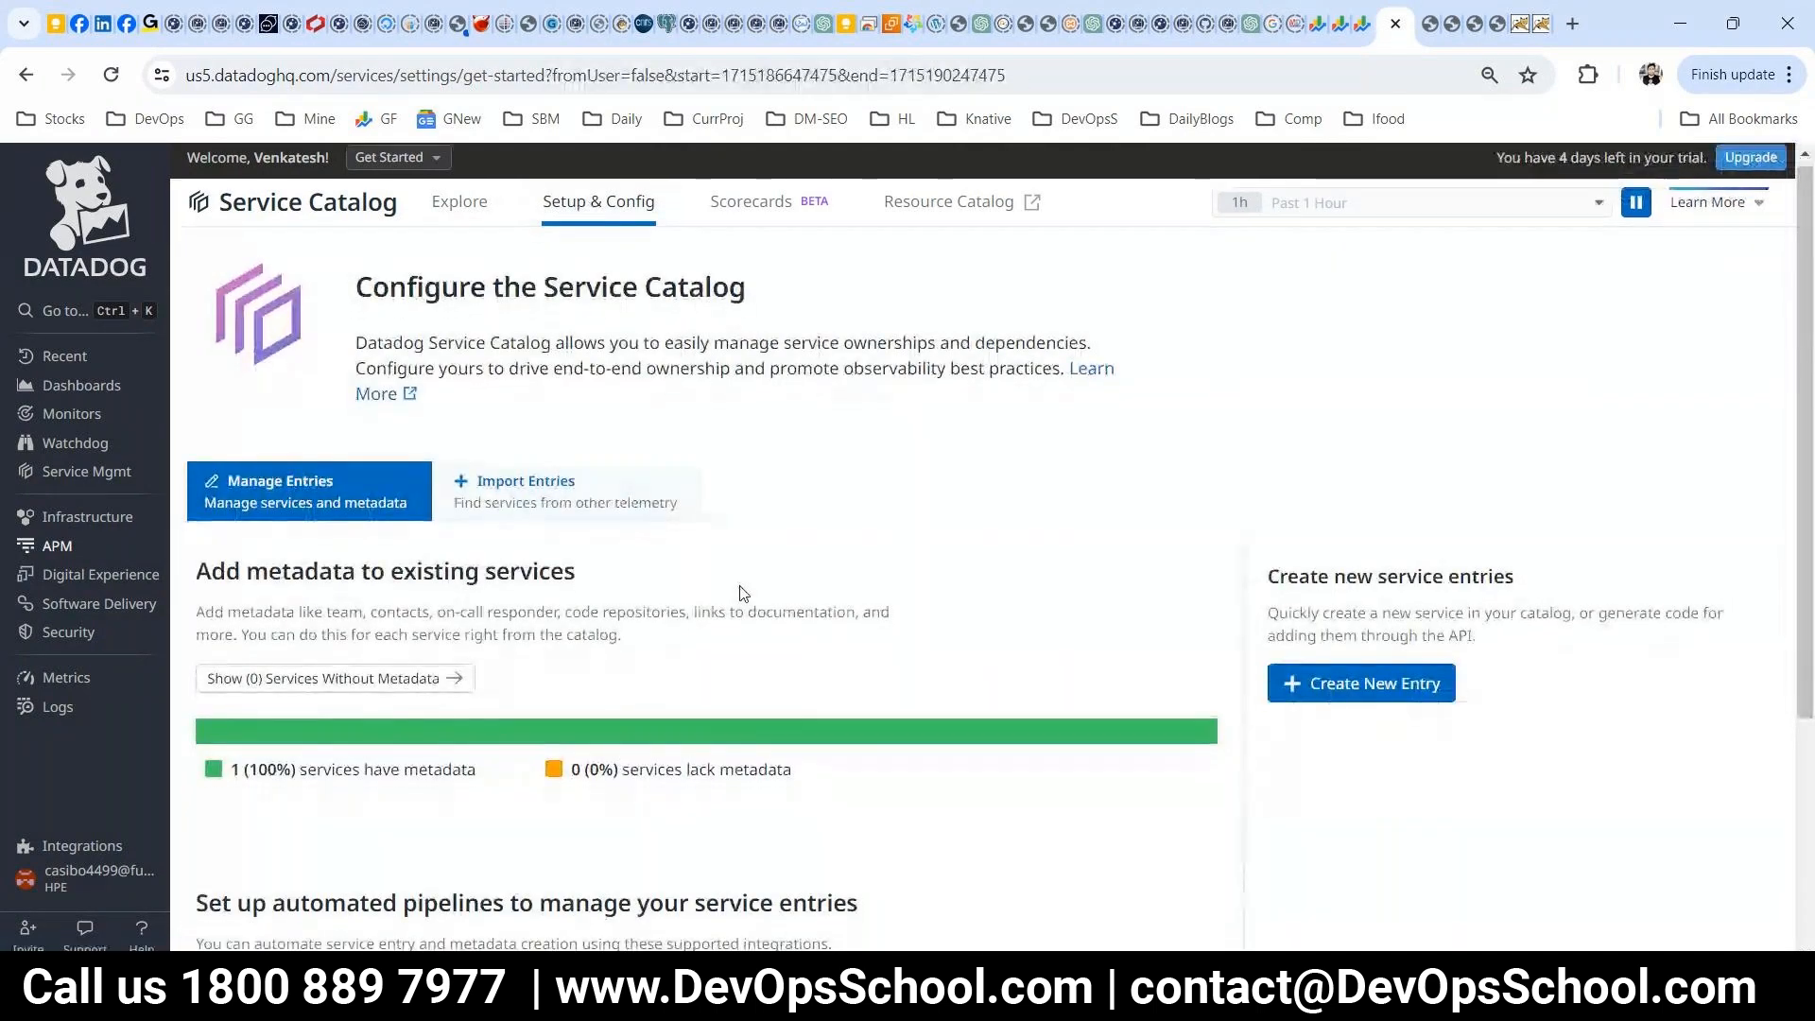
scroll(741, 592, down, 4)
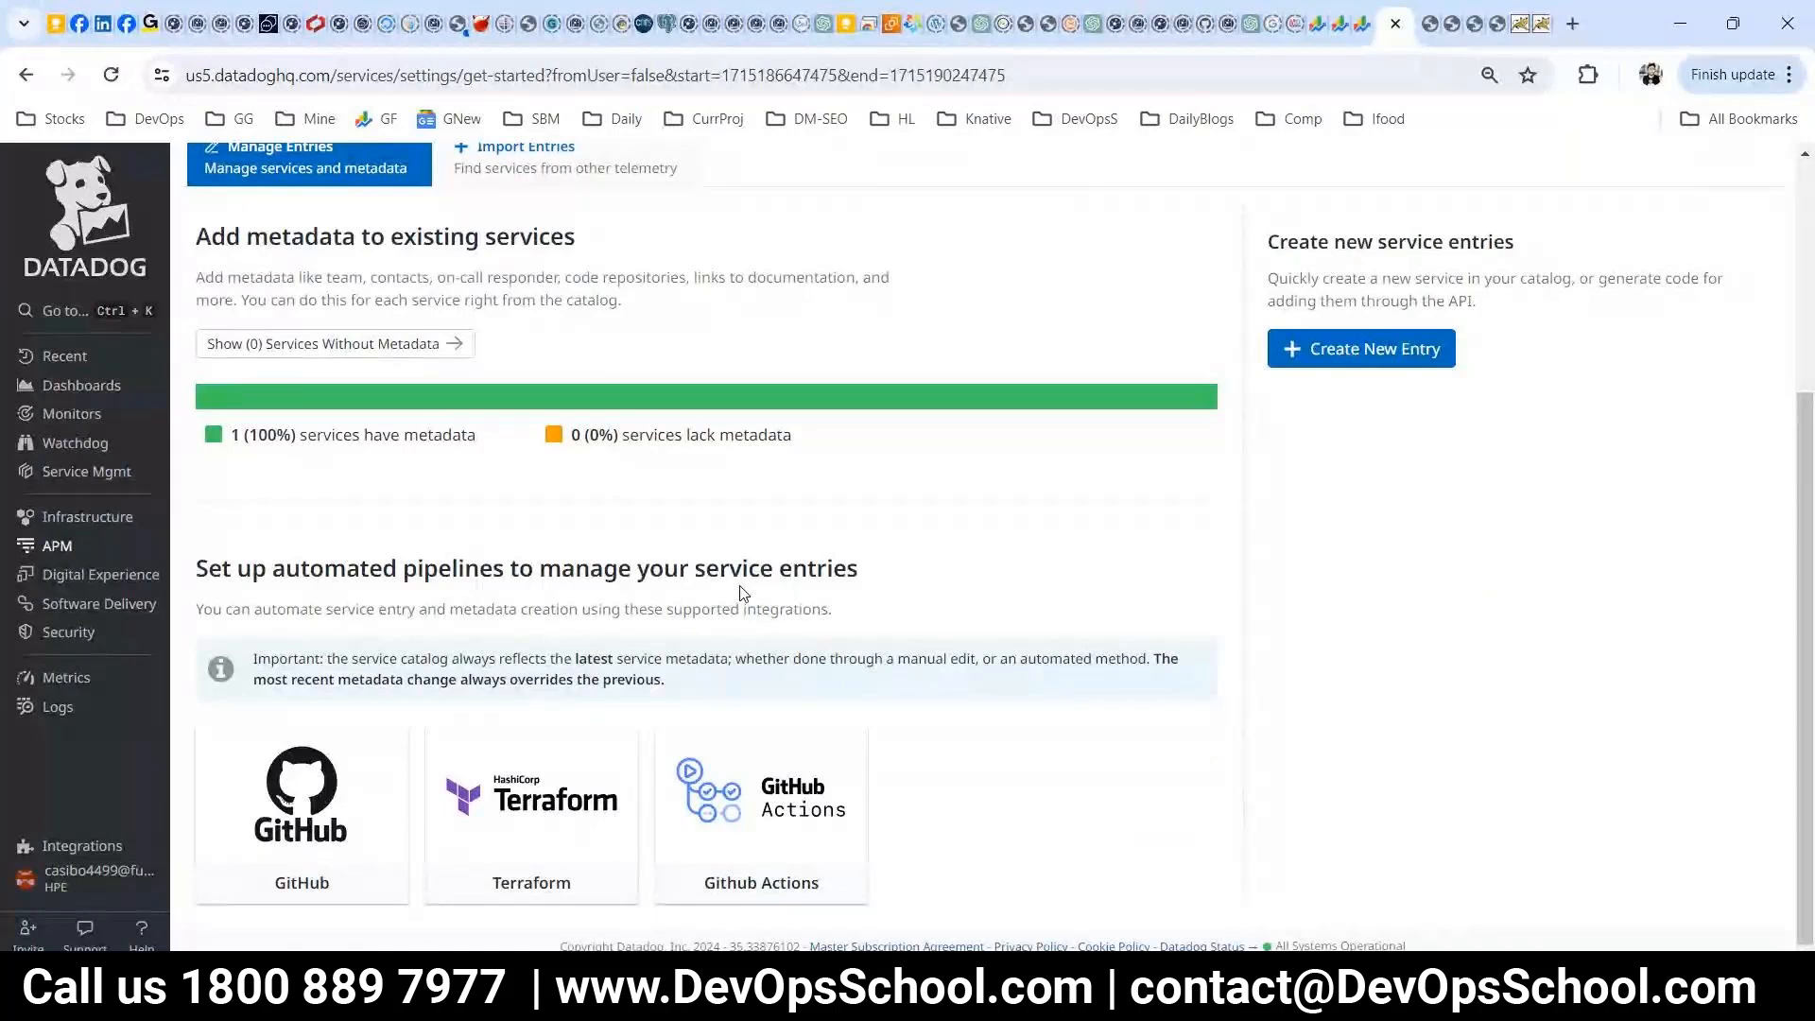
scroll(740, 593, up, 4)
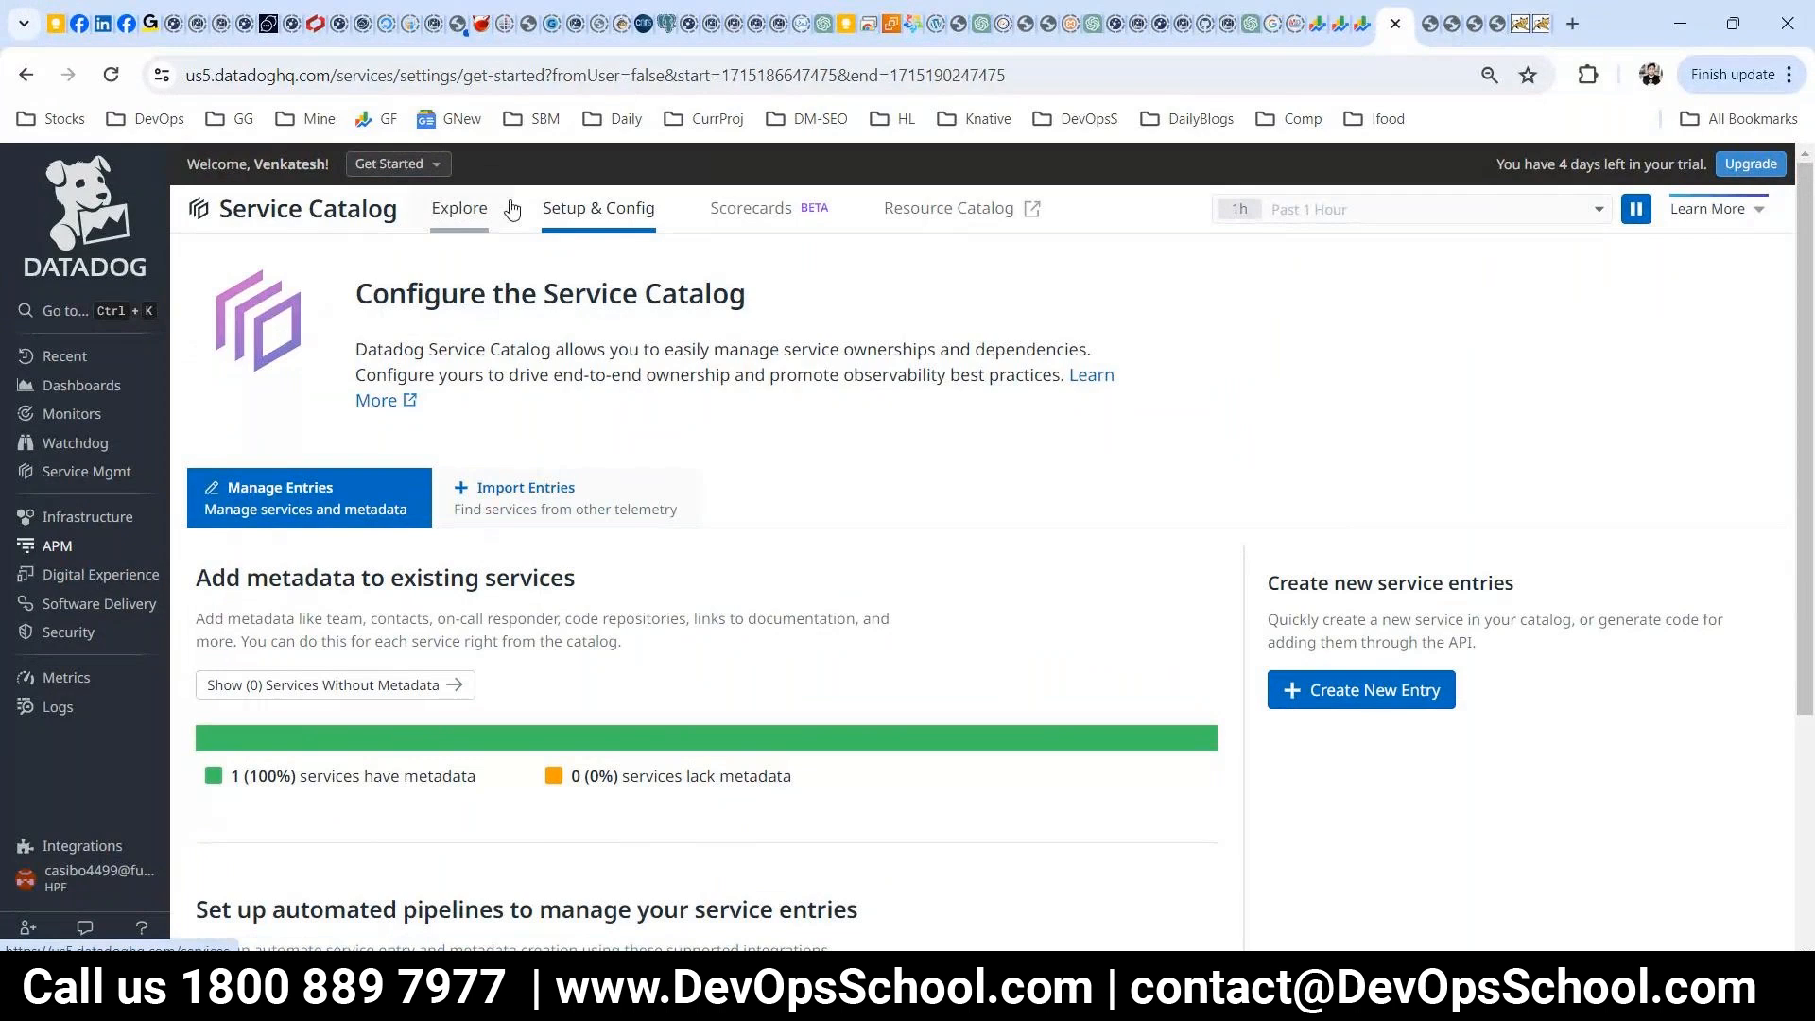
click(480, 214)
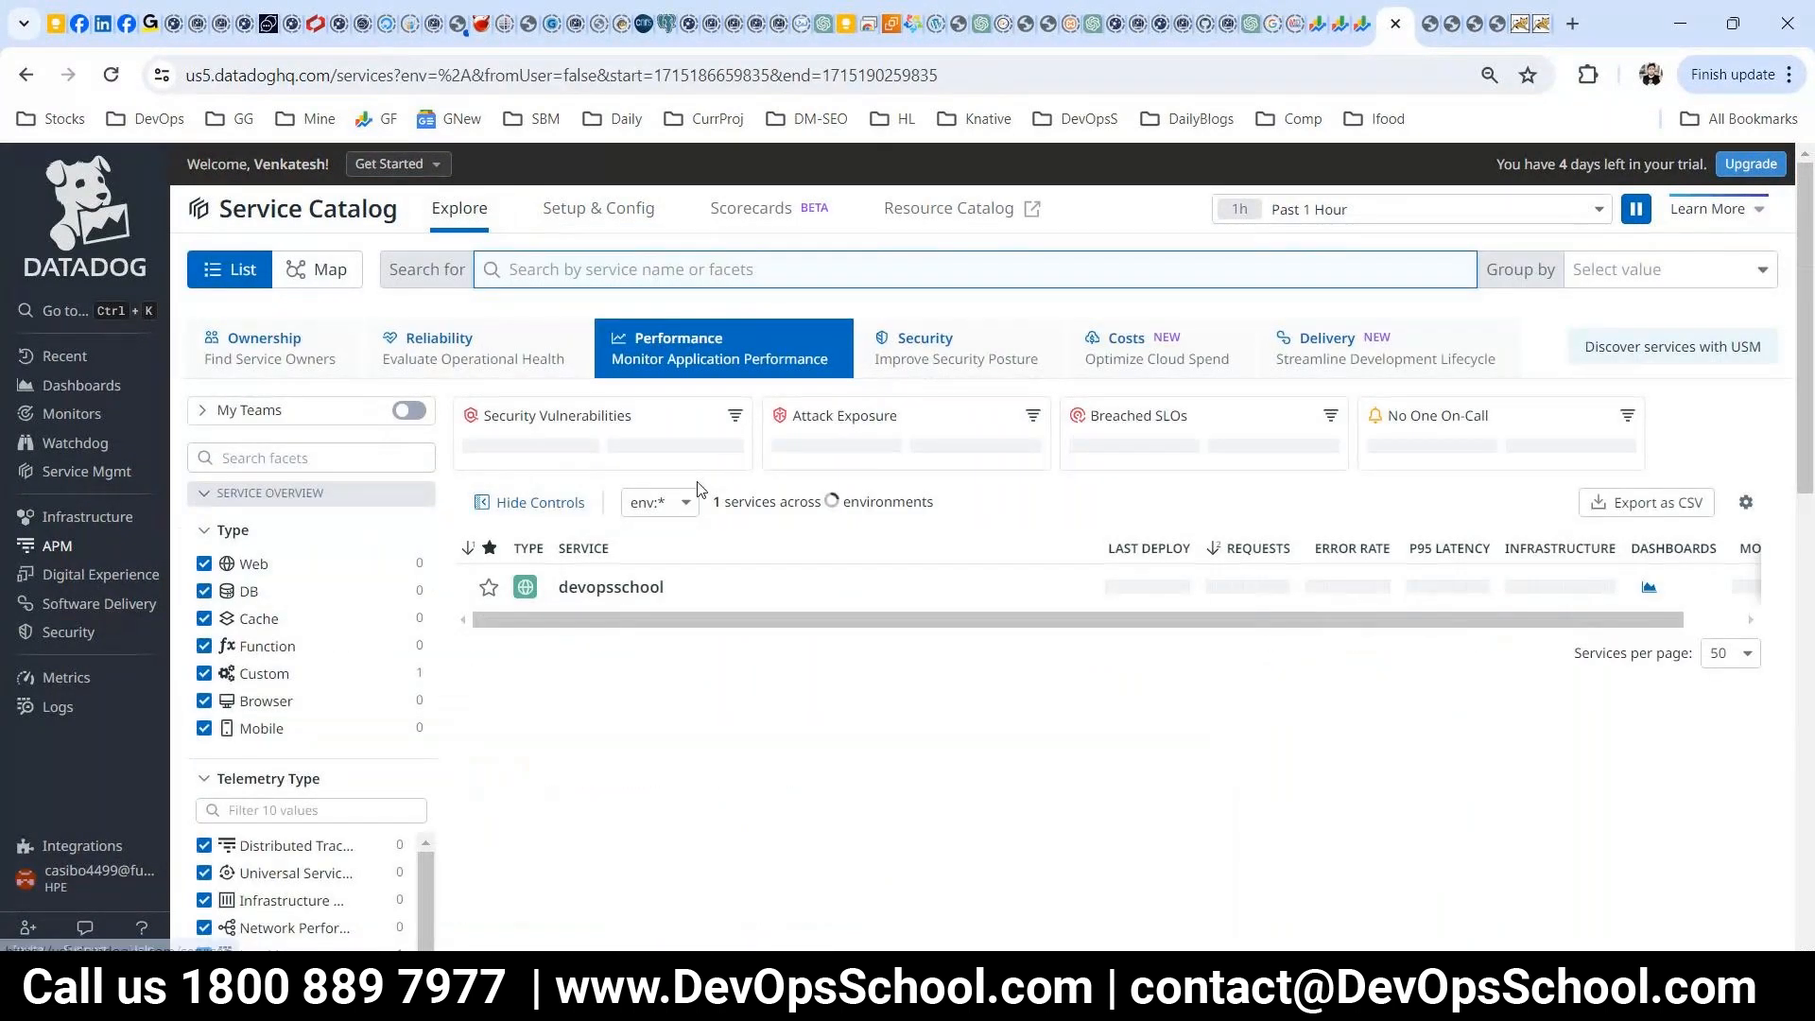
- Open the form for creating a new service entry from the Service Catalog's Setup & Config page
click(603, 212)
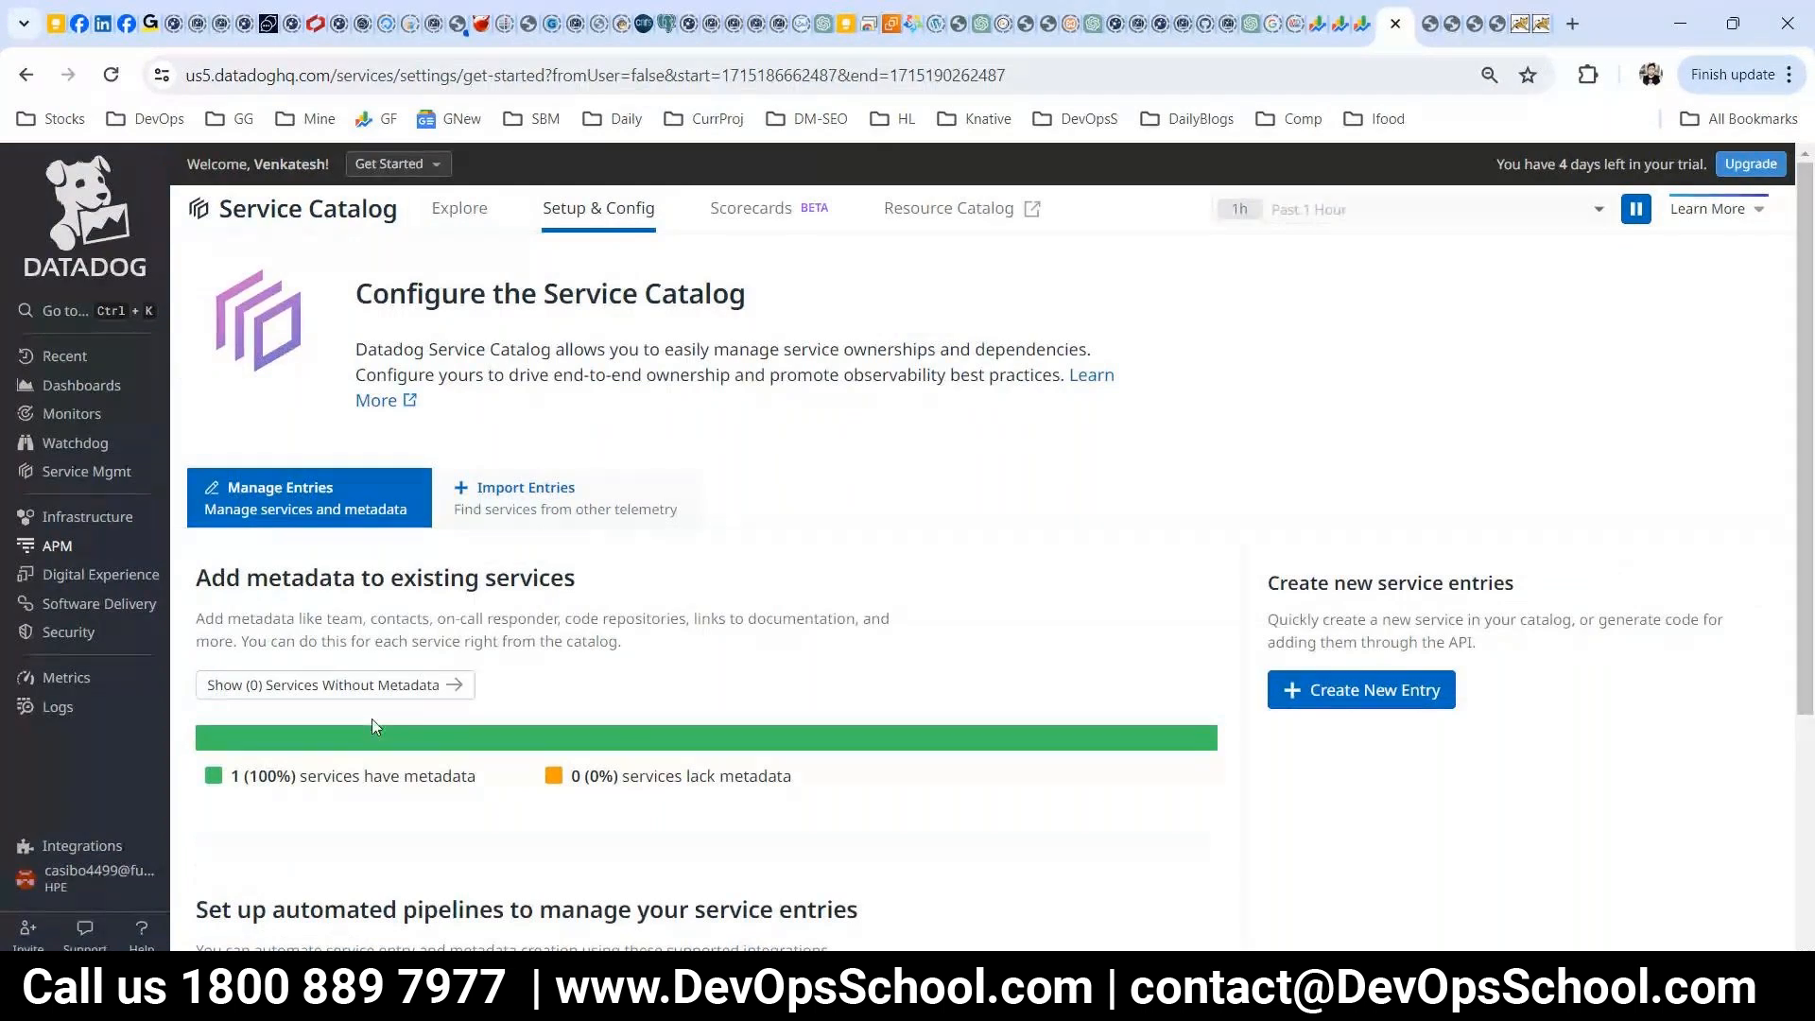
scroll(372, 719, down, 2)
scroll(404, 766, down, 2)
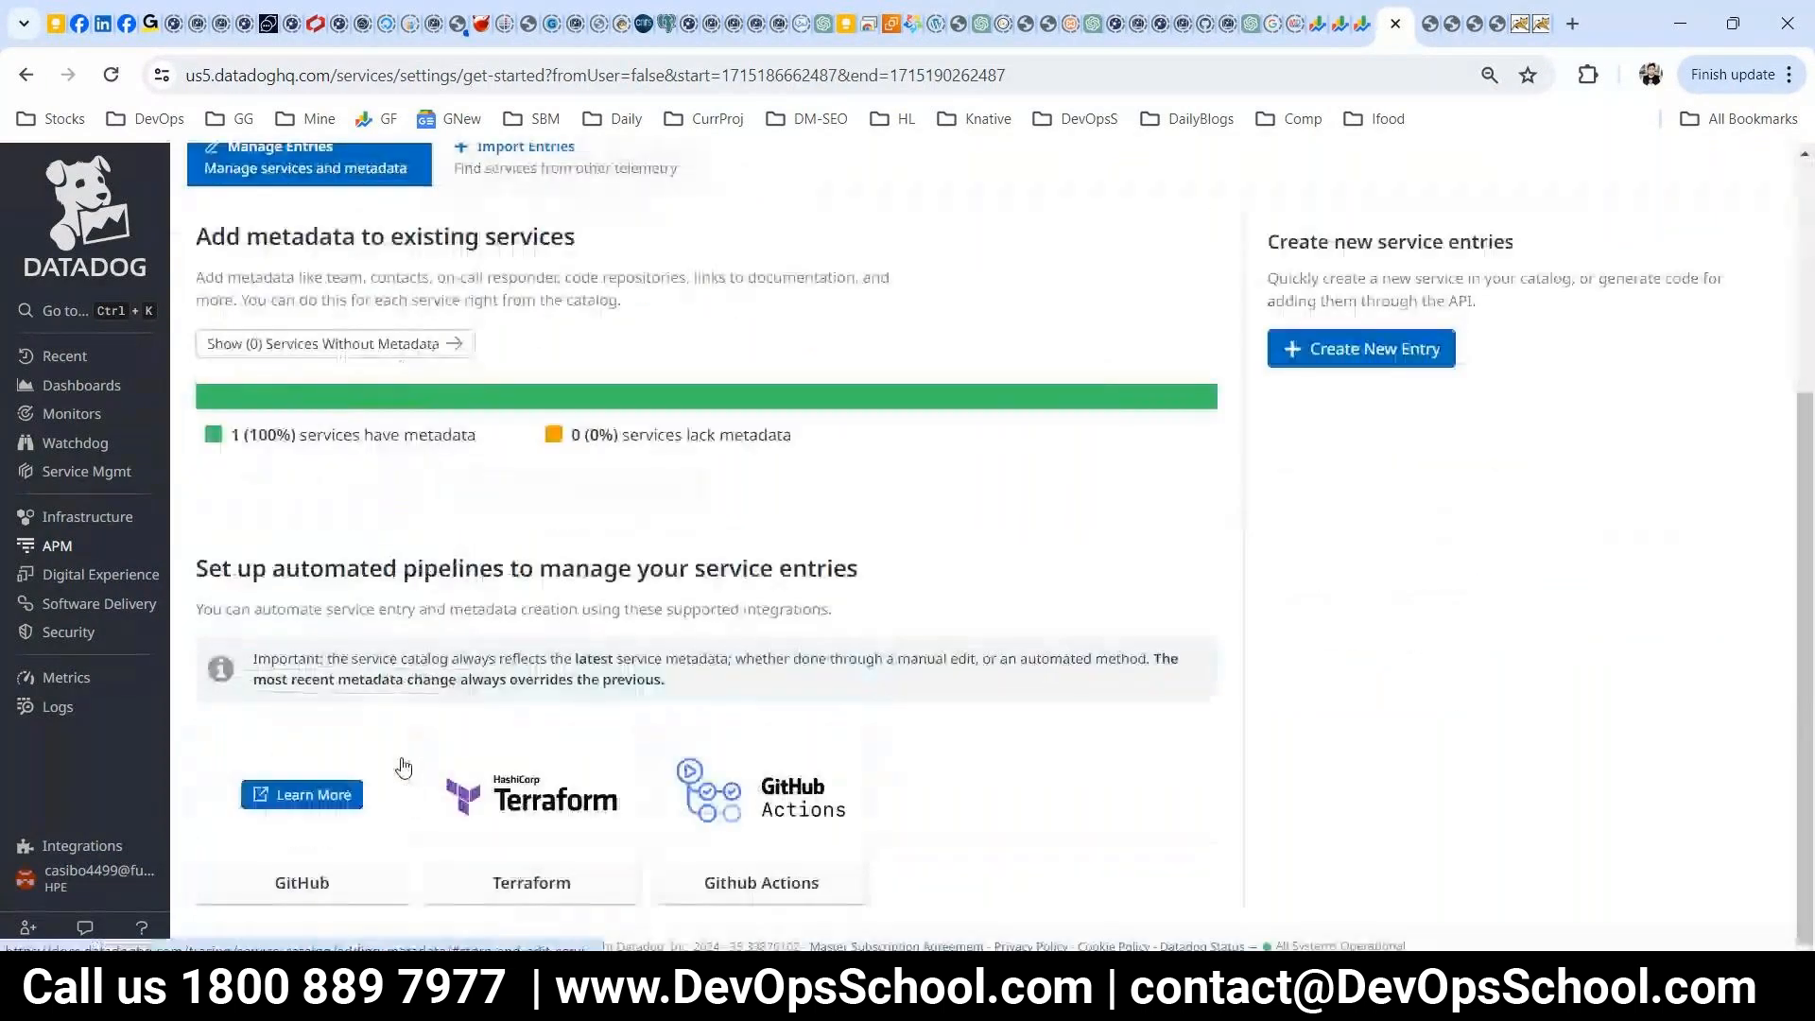
scroll(444, 641, up, 3)
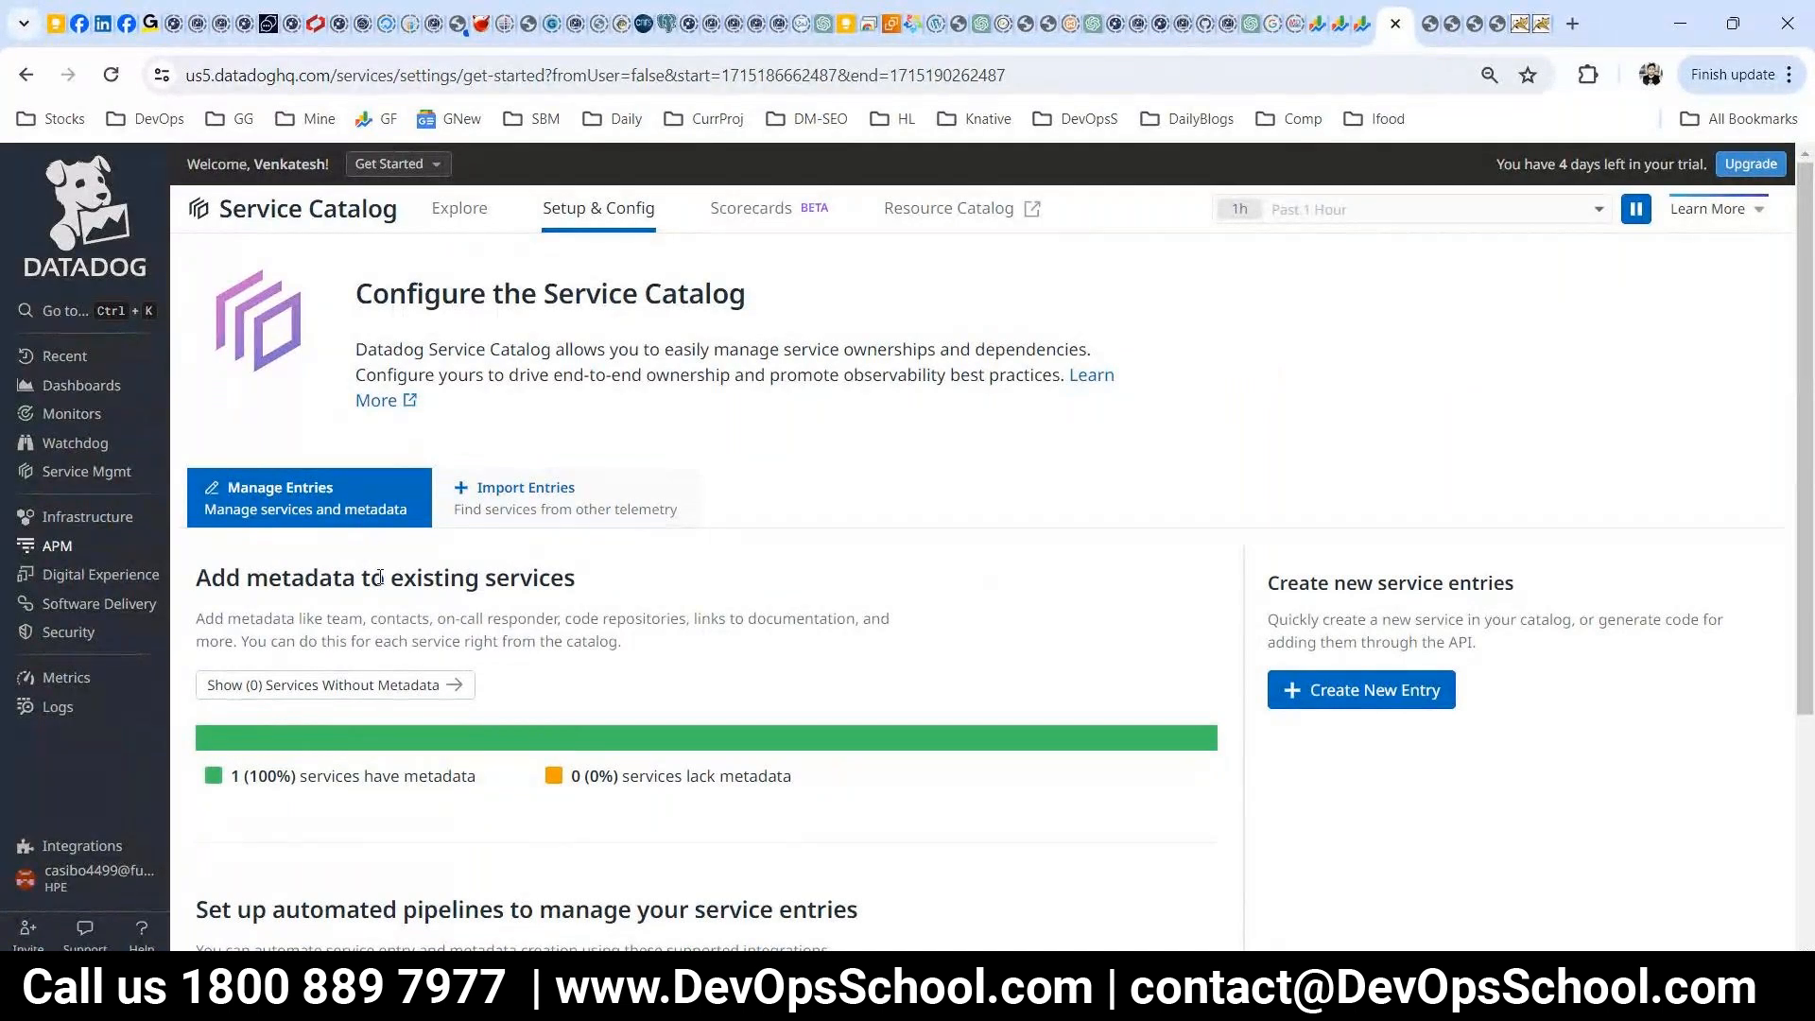
drag(1516, 584, 1318, 689)
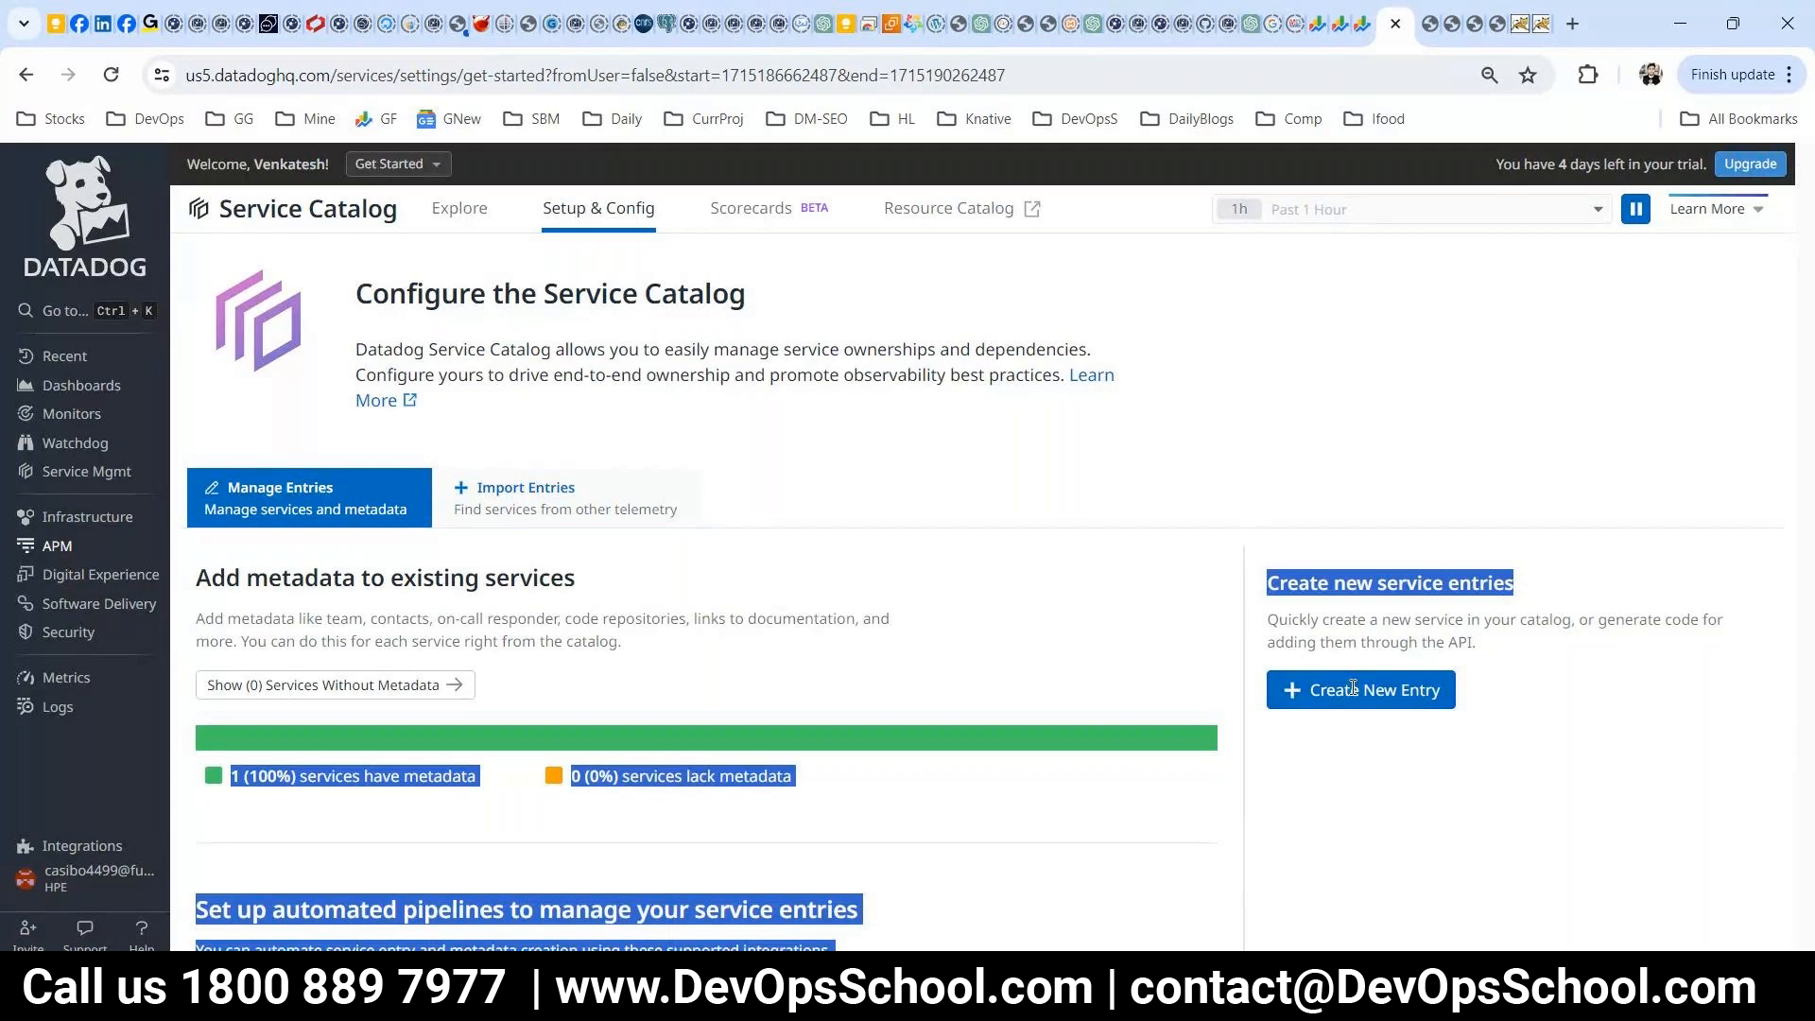
click(1353, 687)
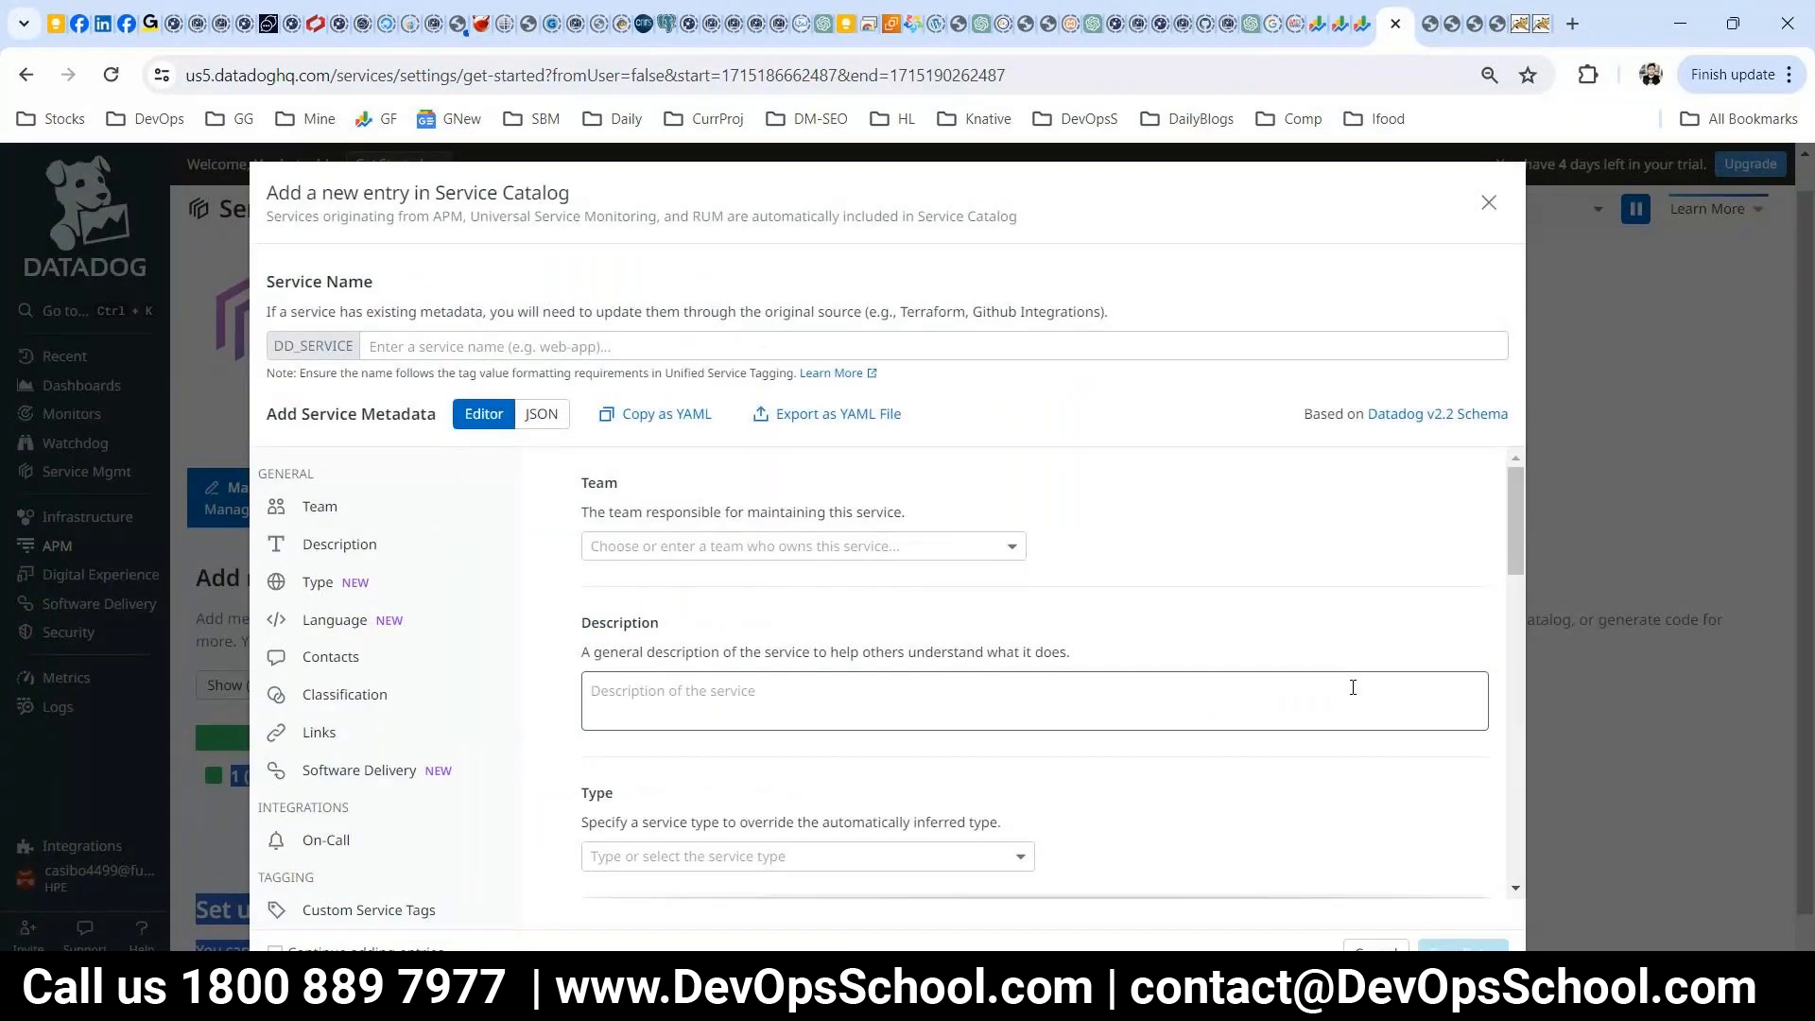
- Close the new service entry form and compare the Service Catalog's Explore list with its Setup & Config page
click(1488, 203)
mouse_move(52, 529)
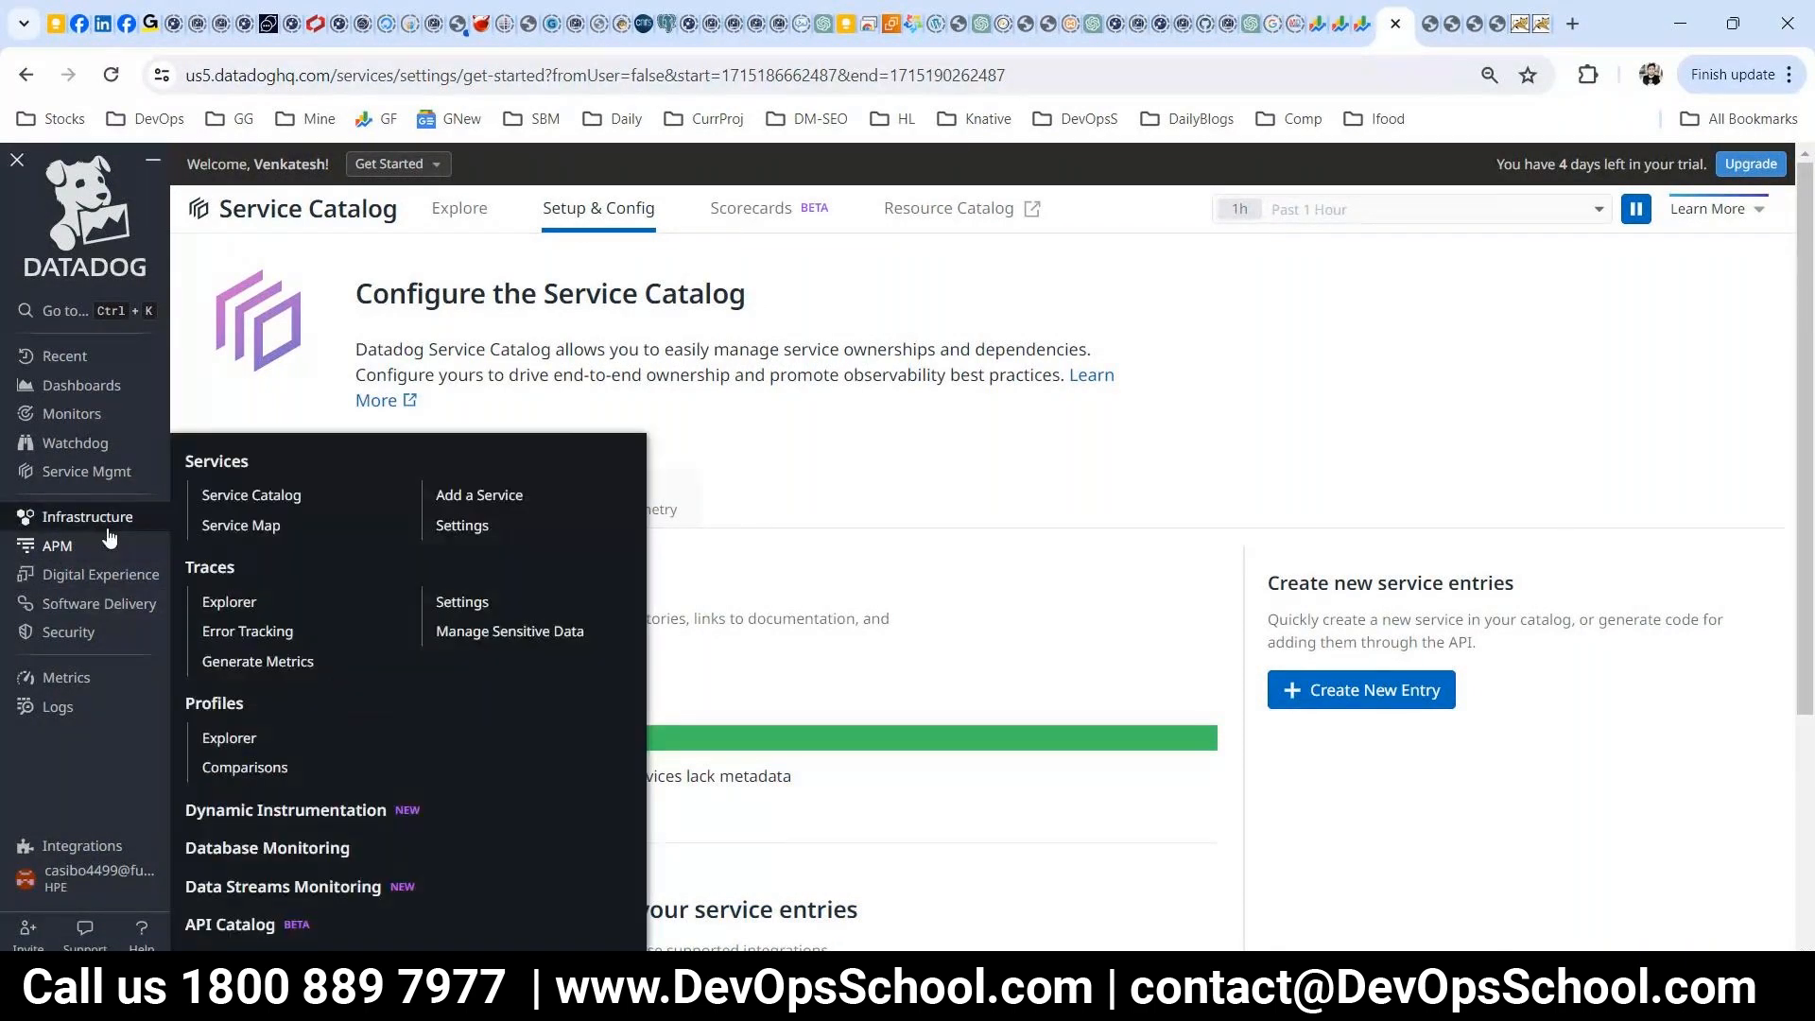
click(459, 208)
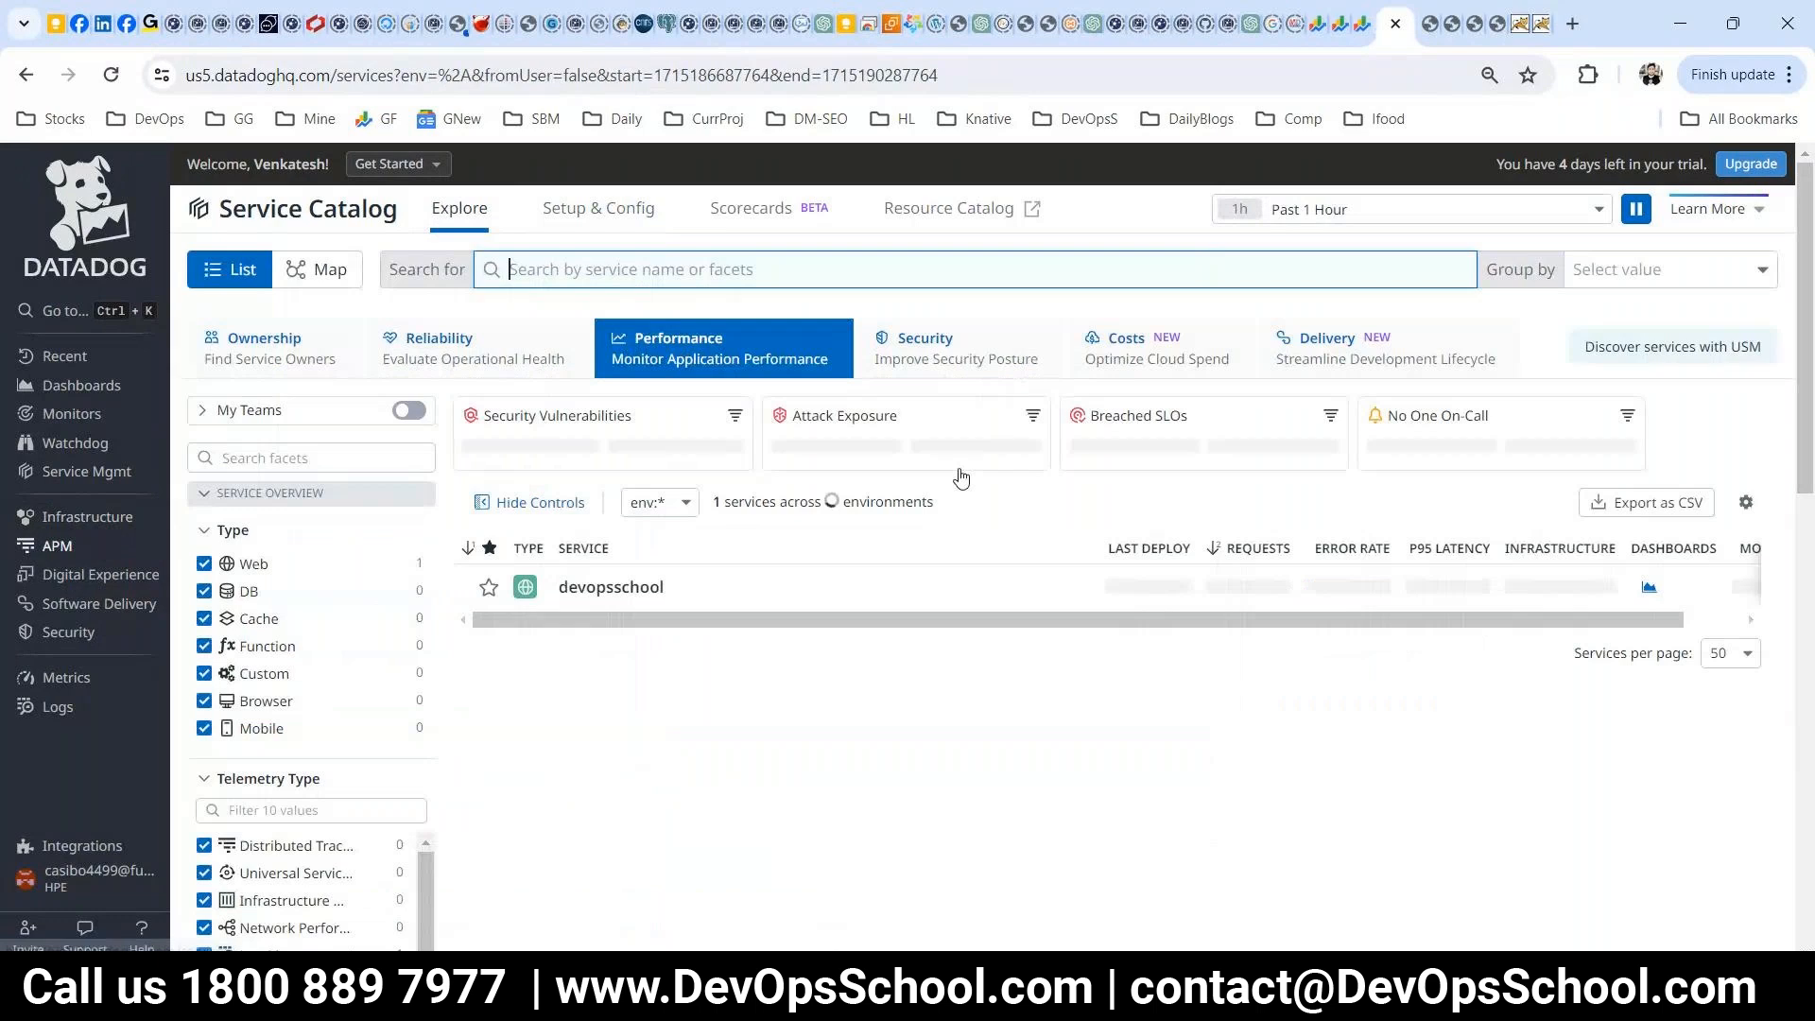
click(581, 209)
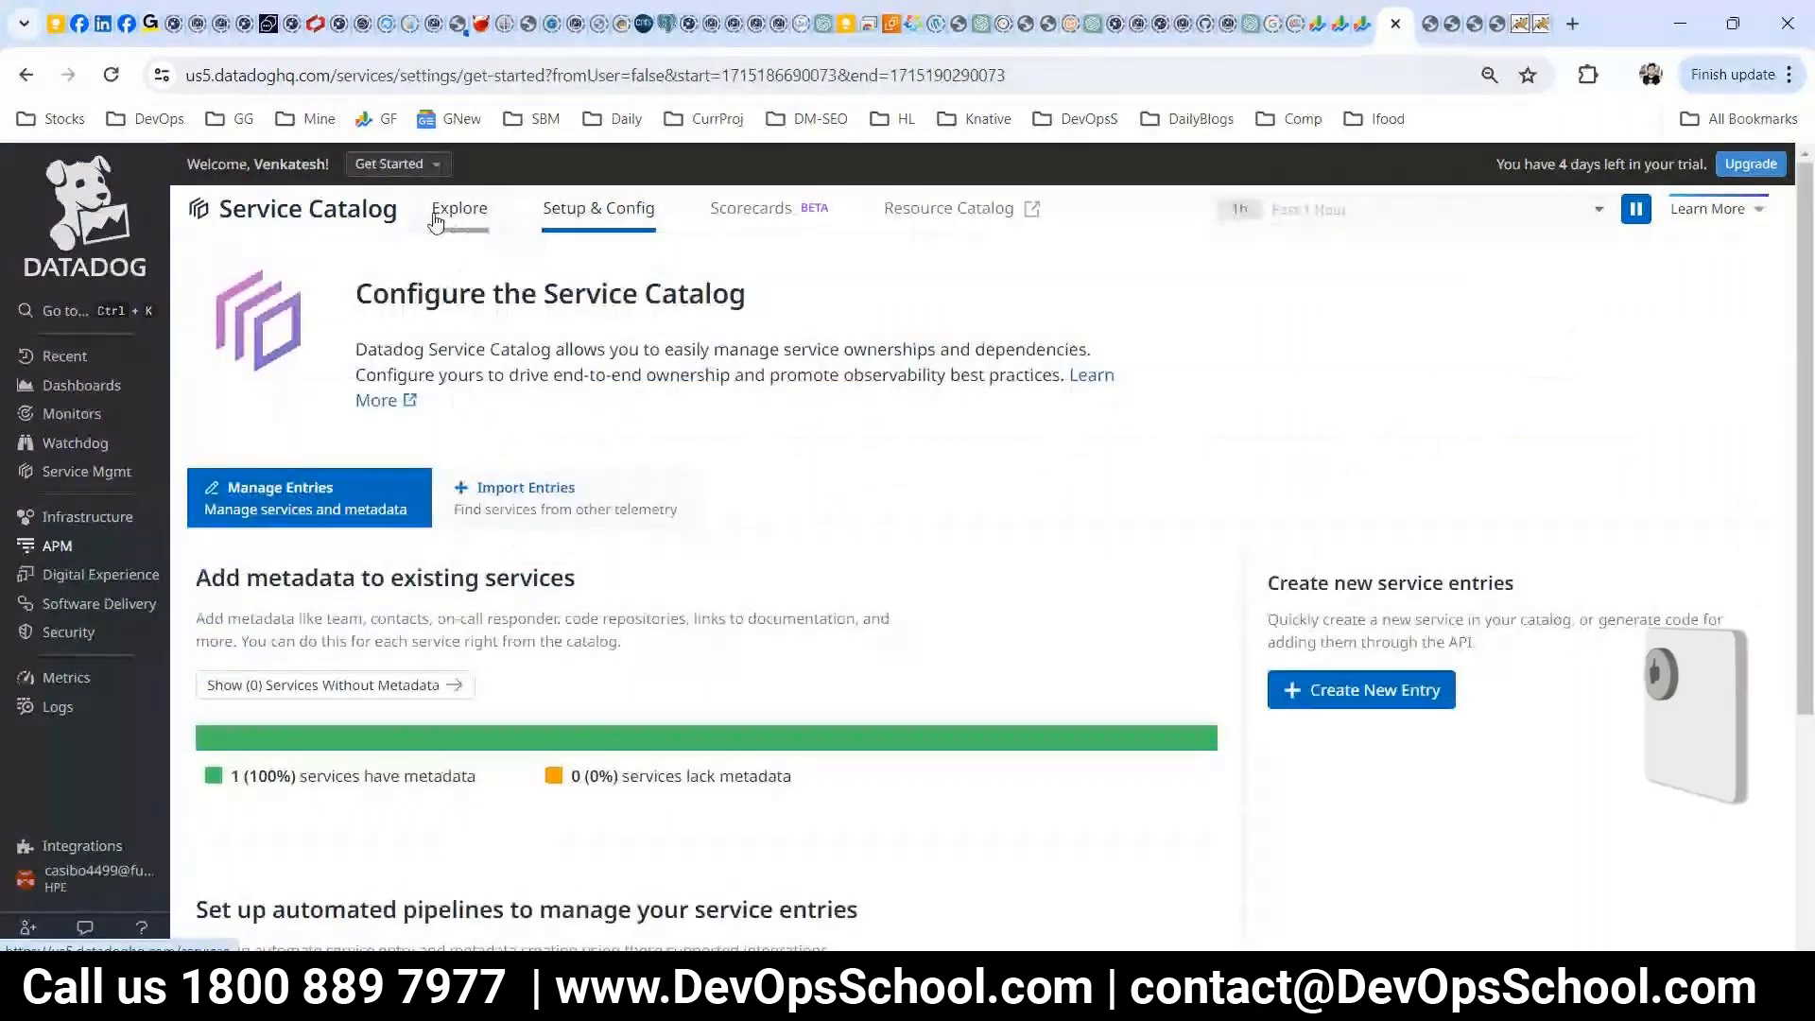
click(435, 217)
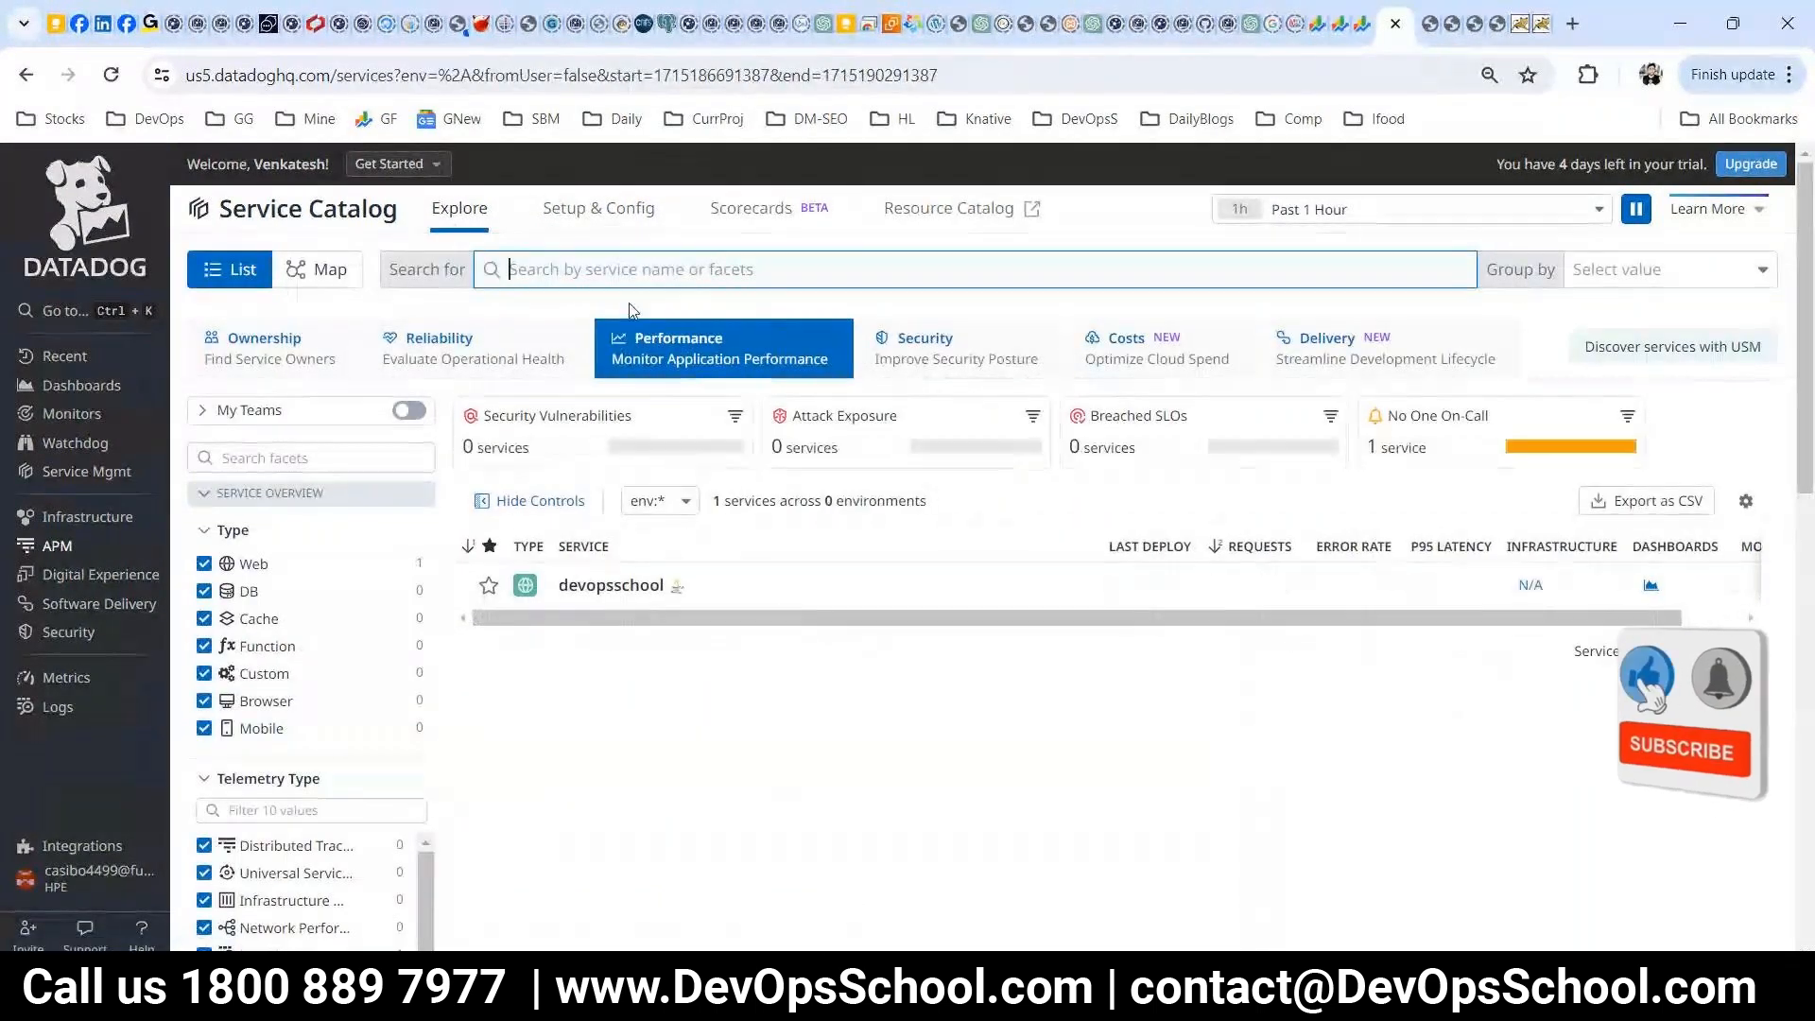
click(626, 212)
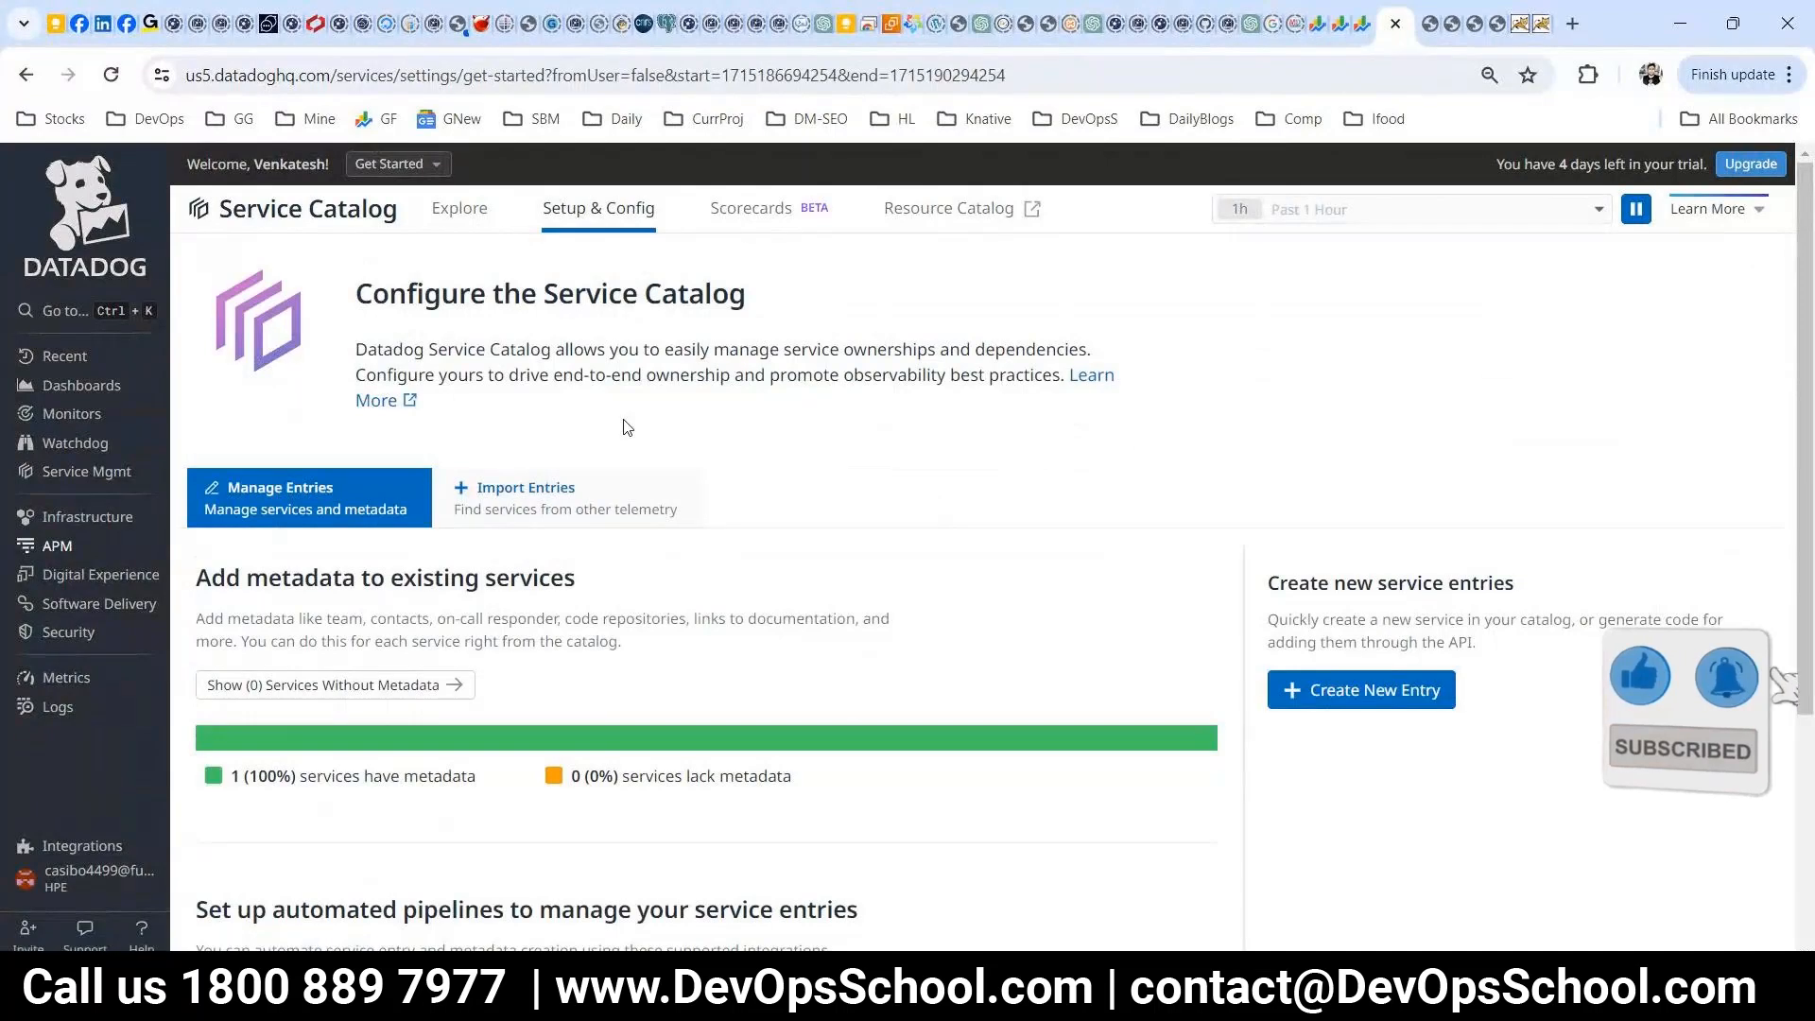
- View the services that have metadata from the Setup & Config page and return to the previous page
scroll(747, 530, down, 4)
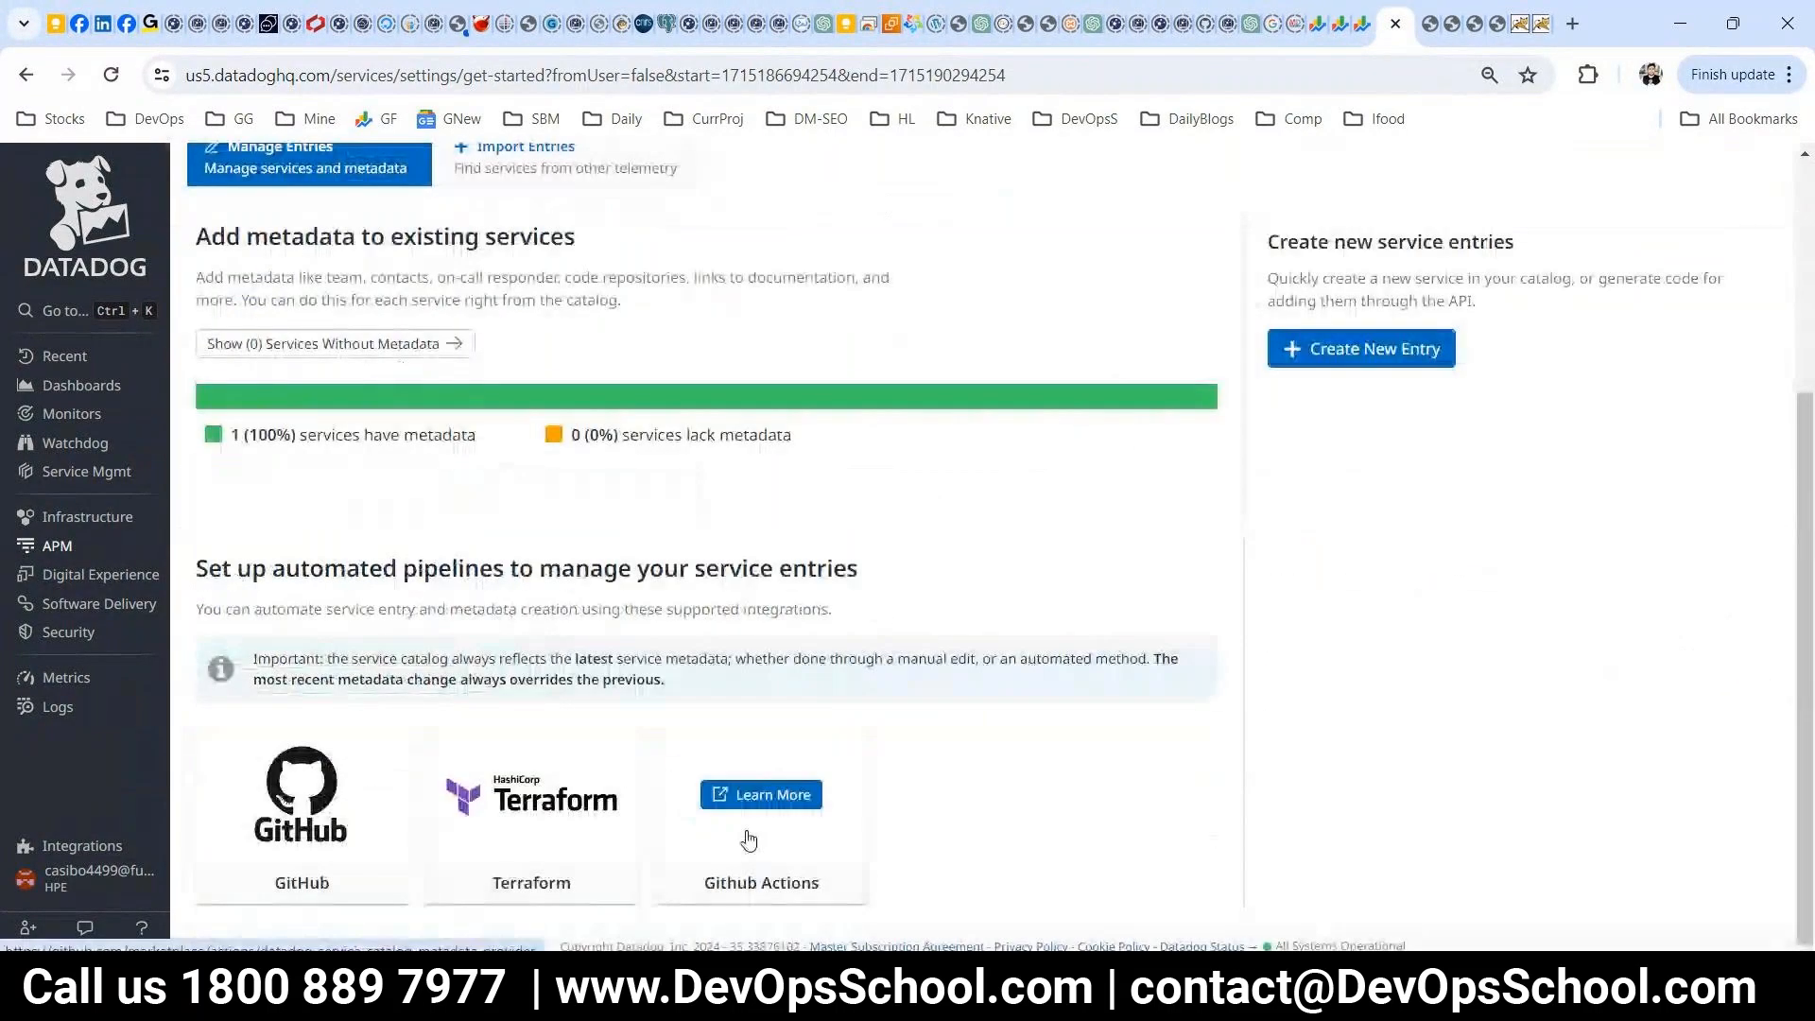
click(325, 437)
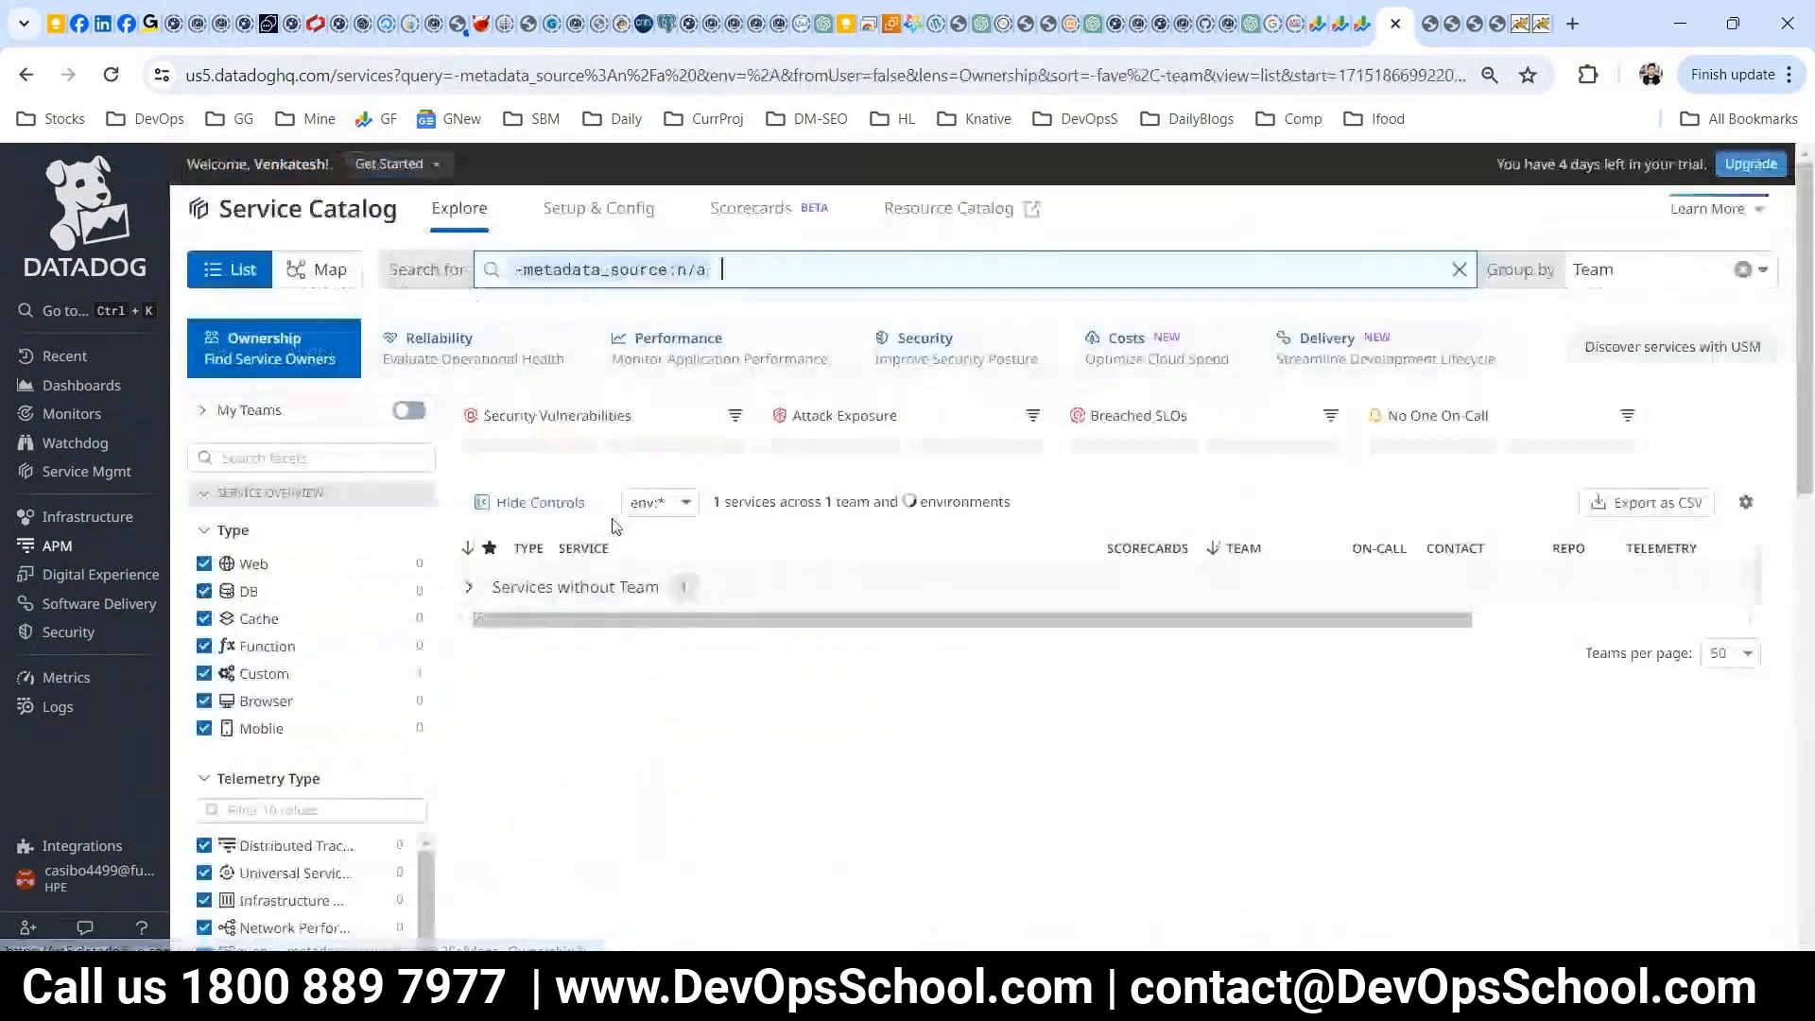
click(26, 74)
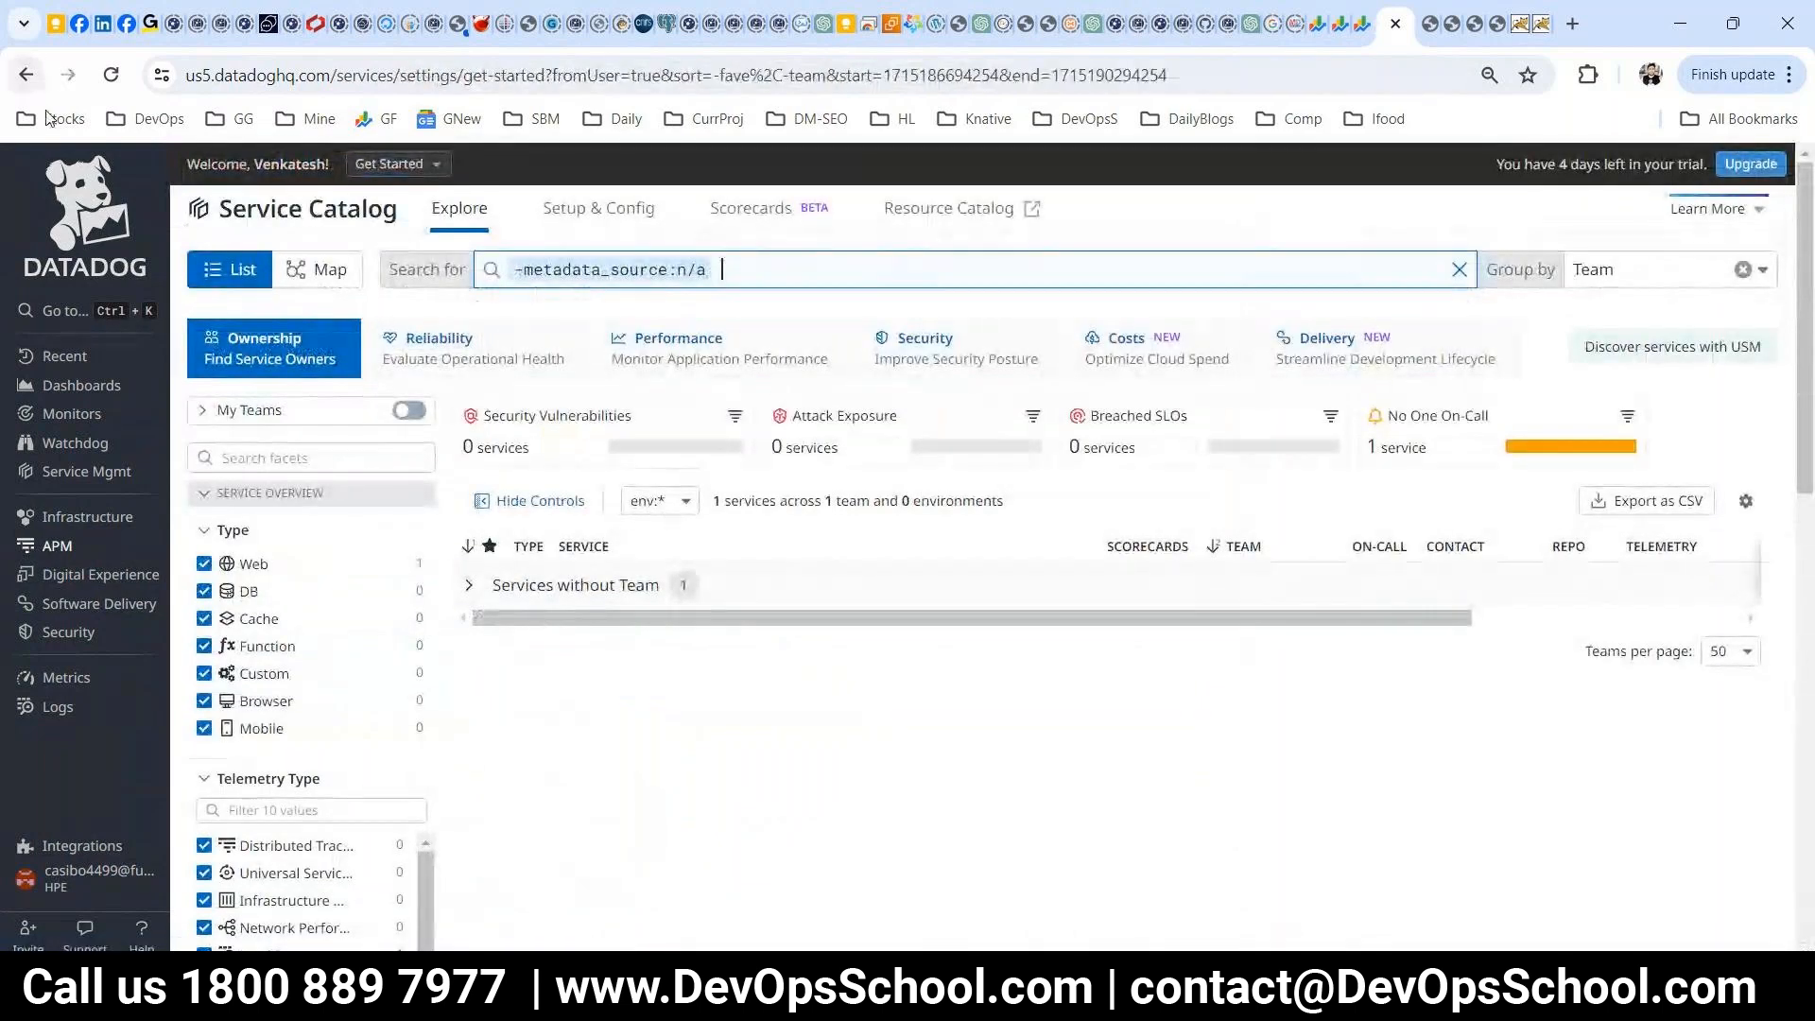
- Review the telemetry sources under Import Entries, return to Manage Entries, and briefly check the Resource Catalog
click(483, 380)
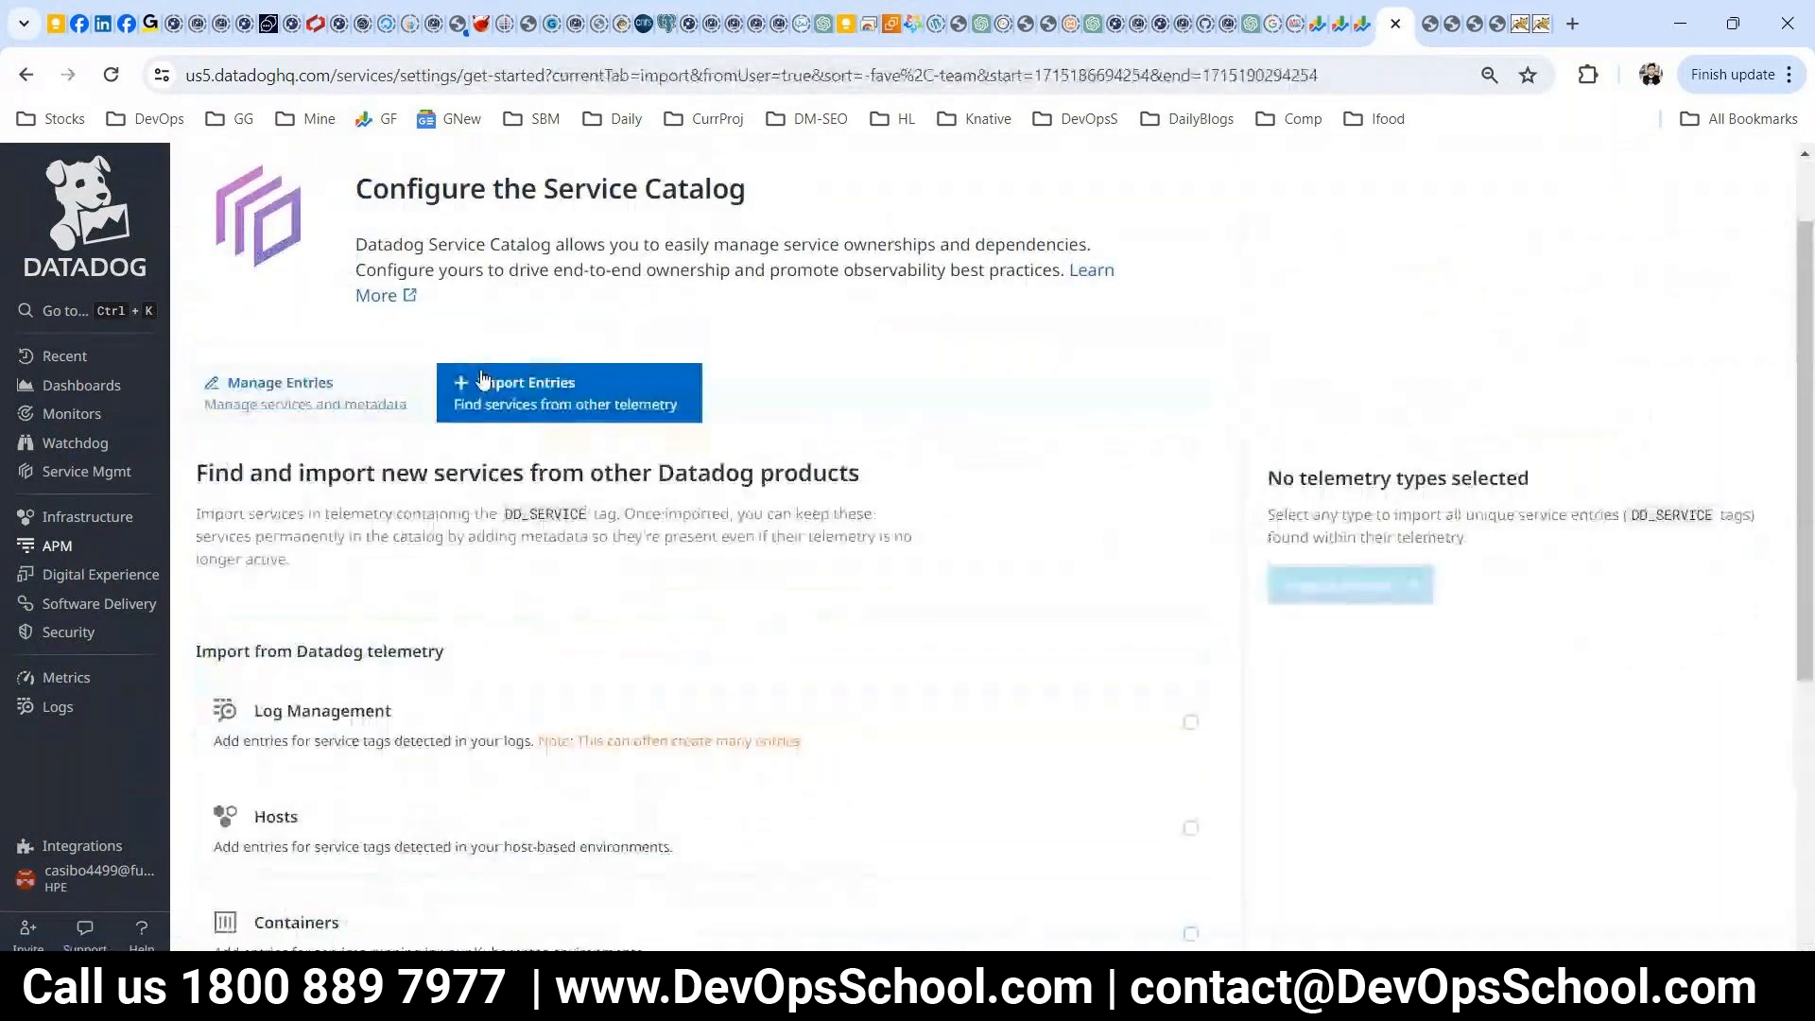
scroll(385, 546, down, 5)
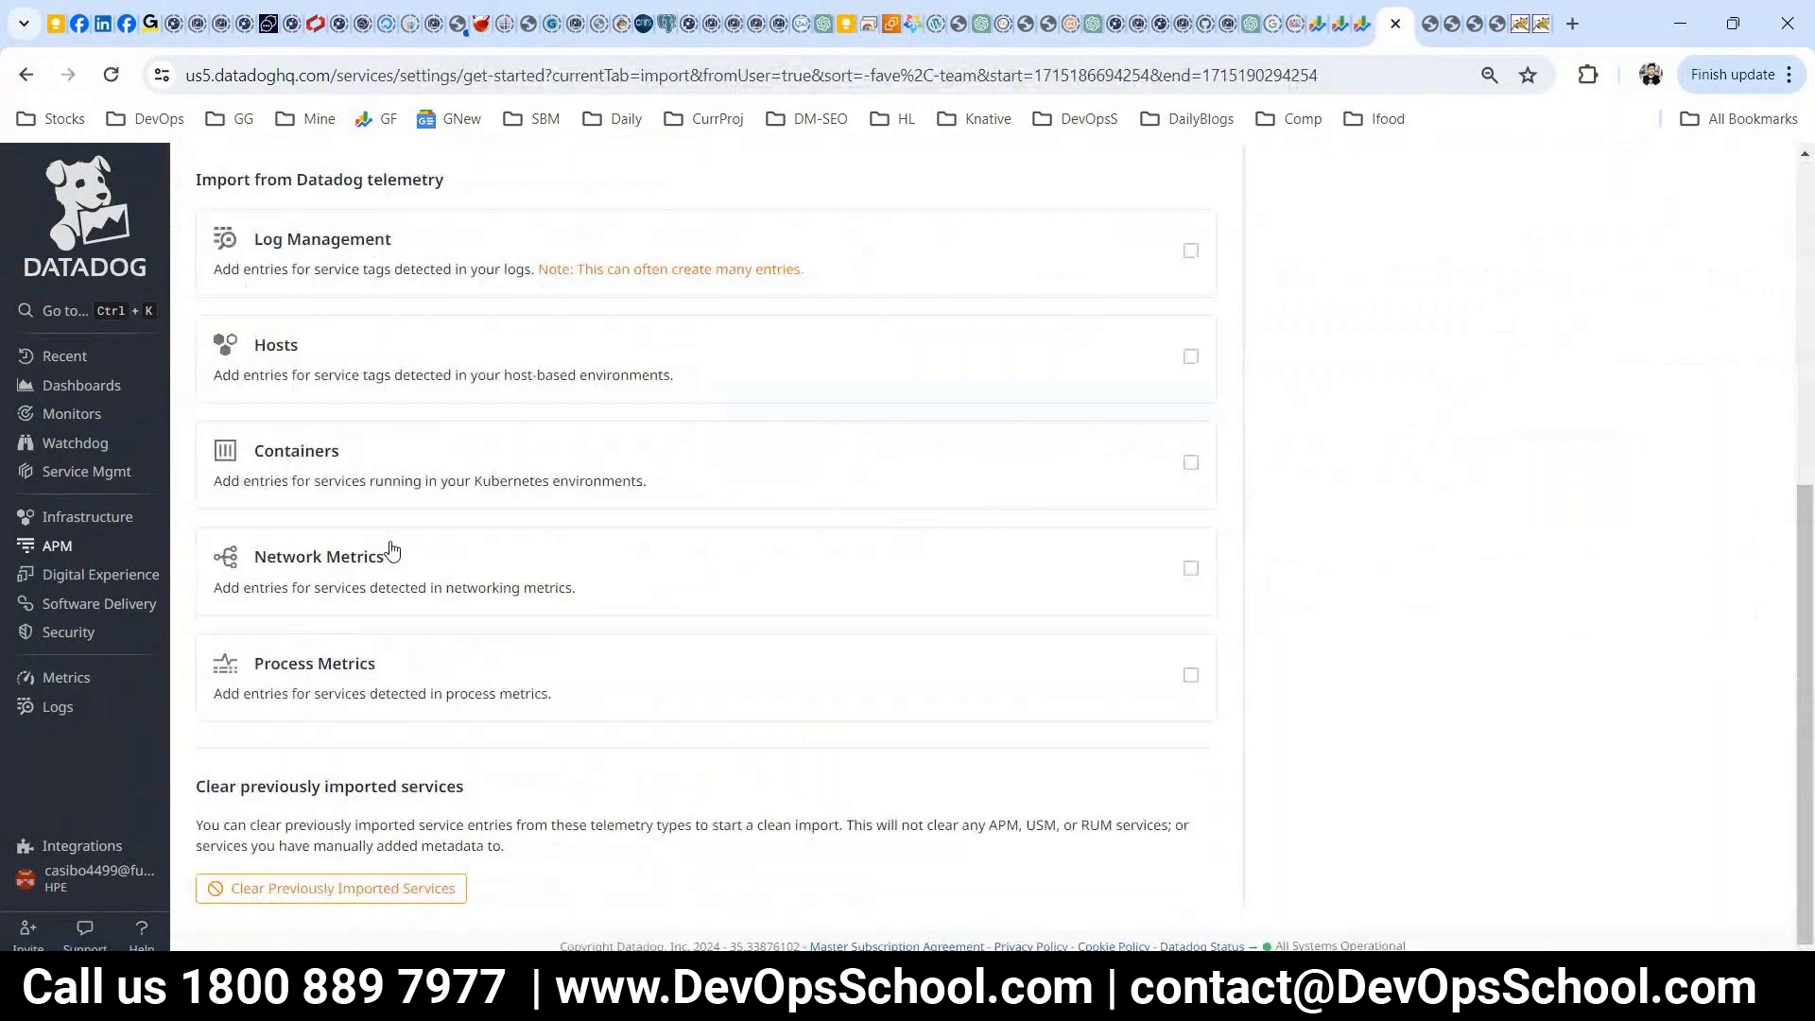
scroll(377, 620, up, 5)
click(303, 497)
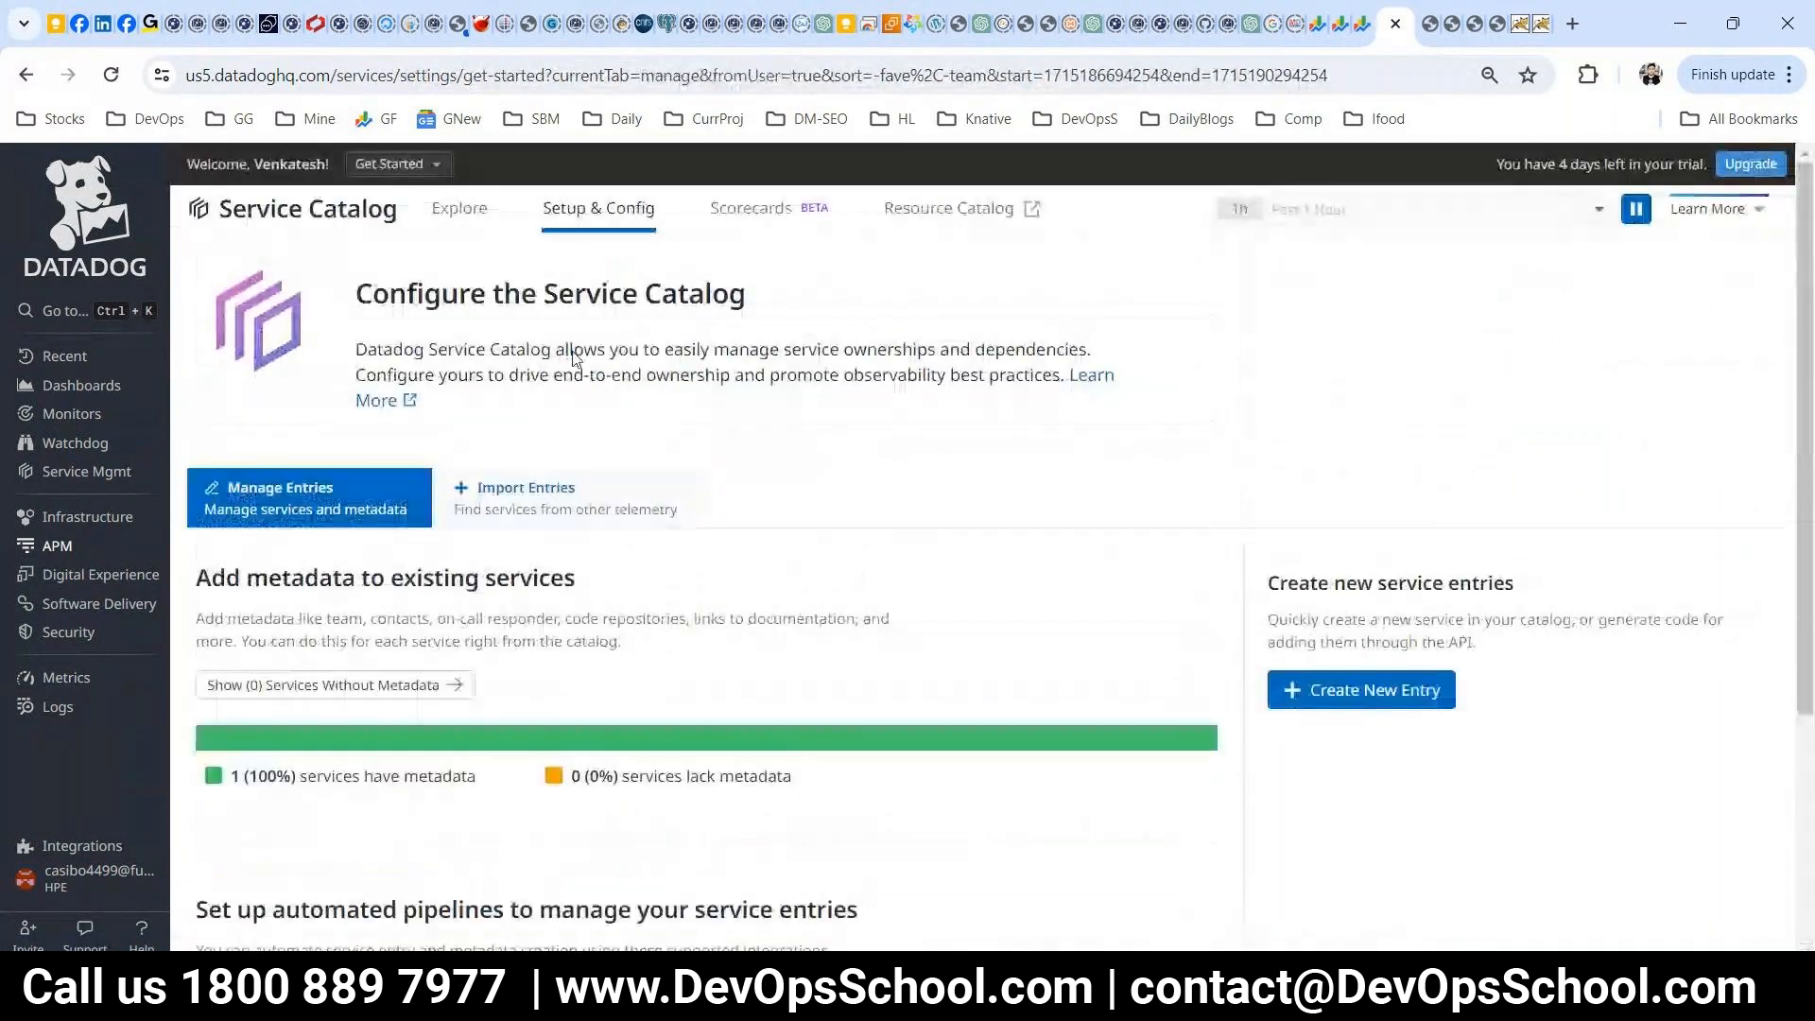
click(912, 219)
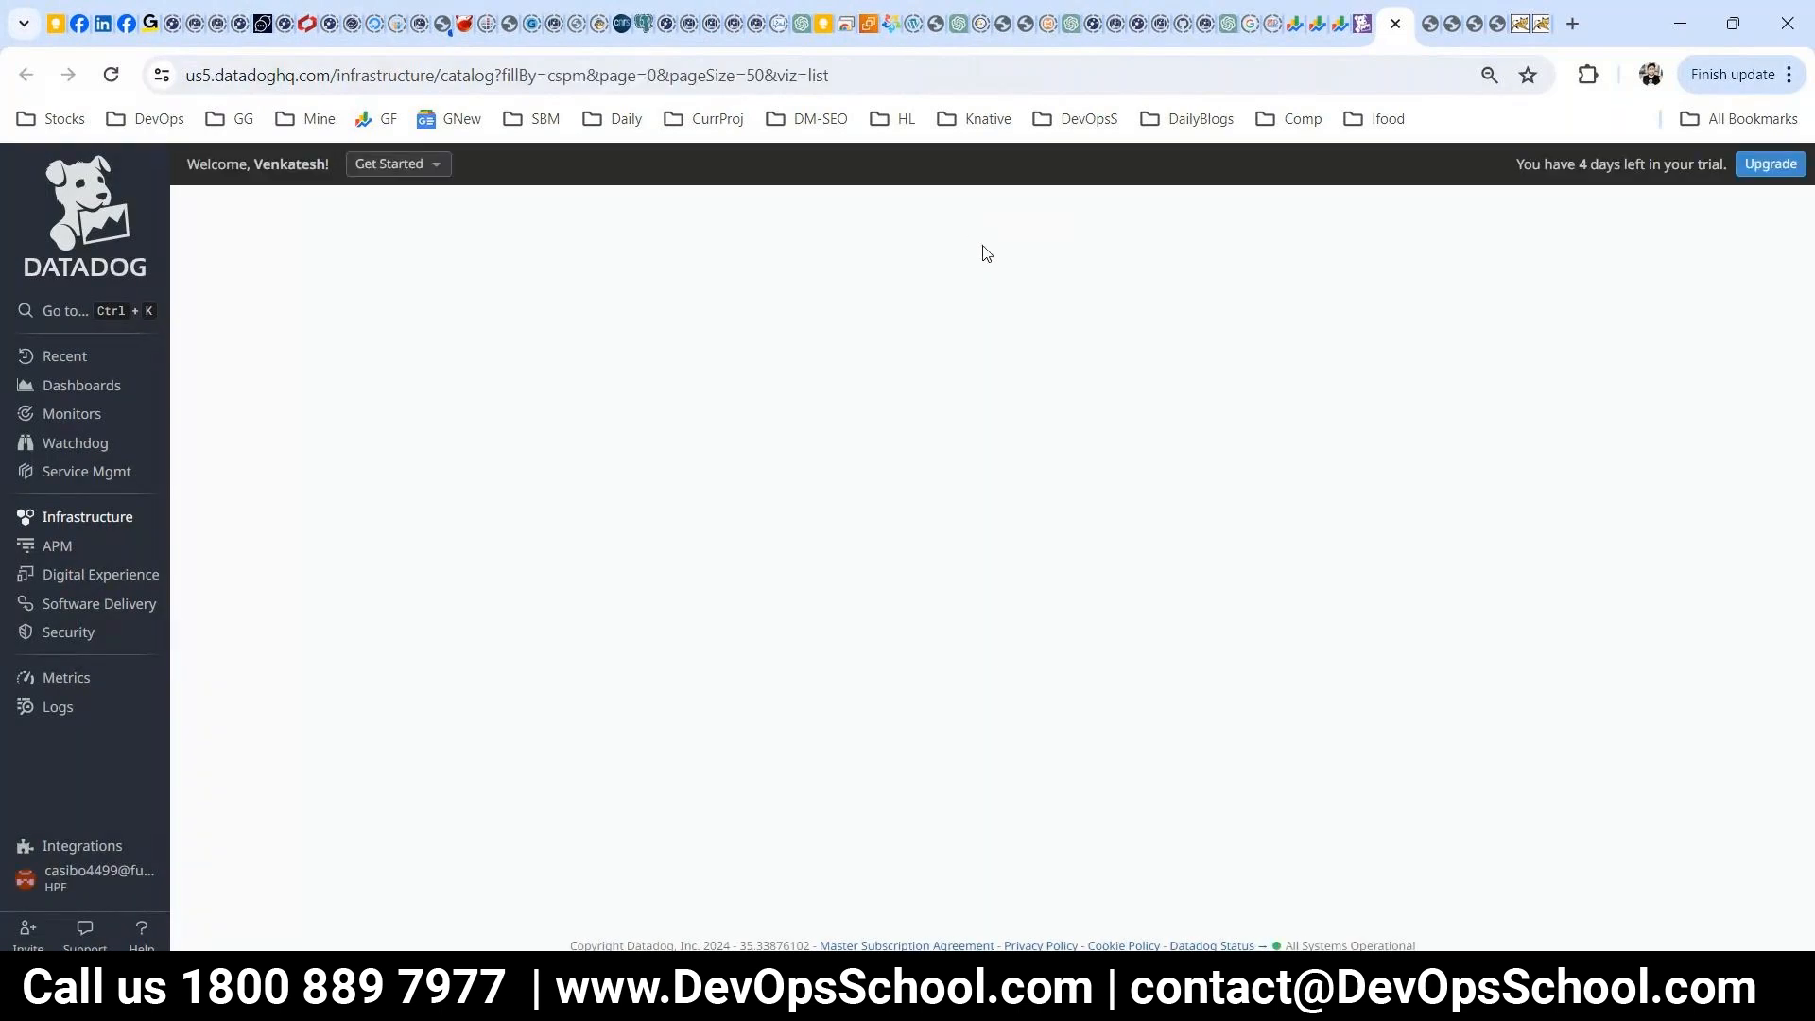
click(1365, 31)
- Review the Manage Entries options, view the services without metadata, and go back to Setup & Config
scroll(536, 625, down, 4)
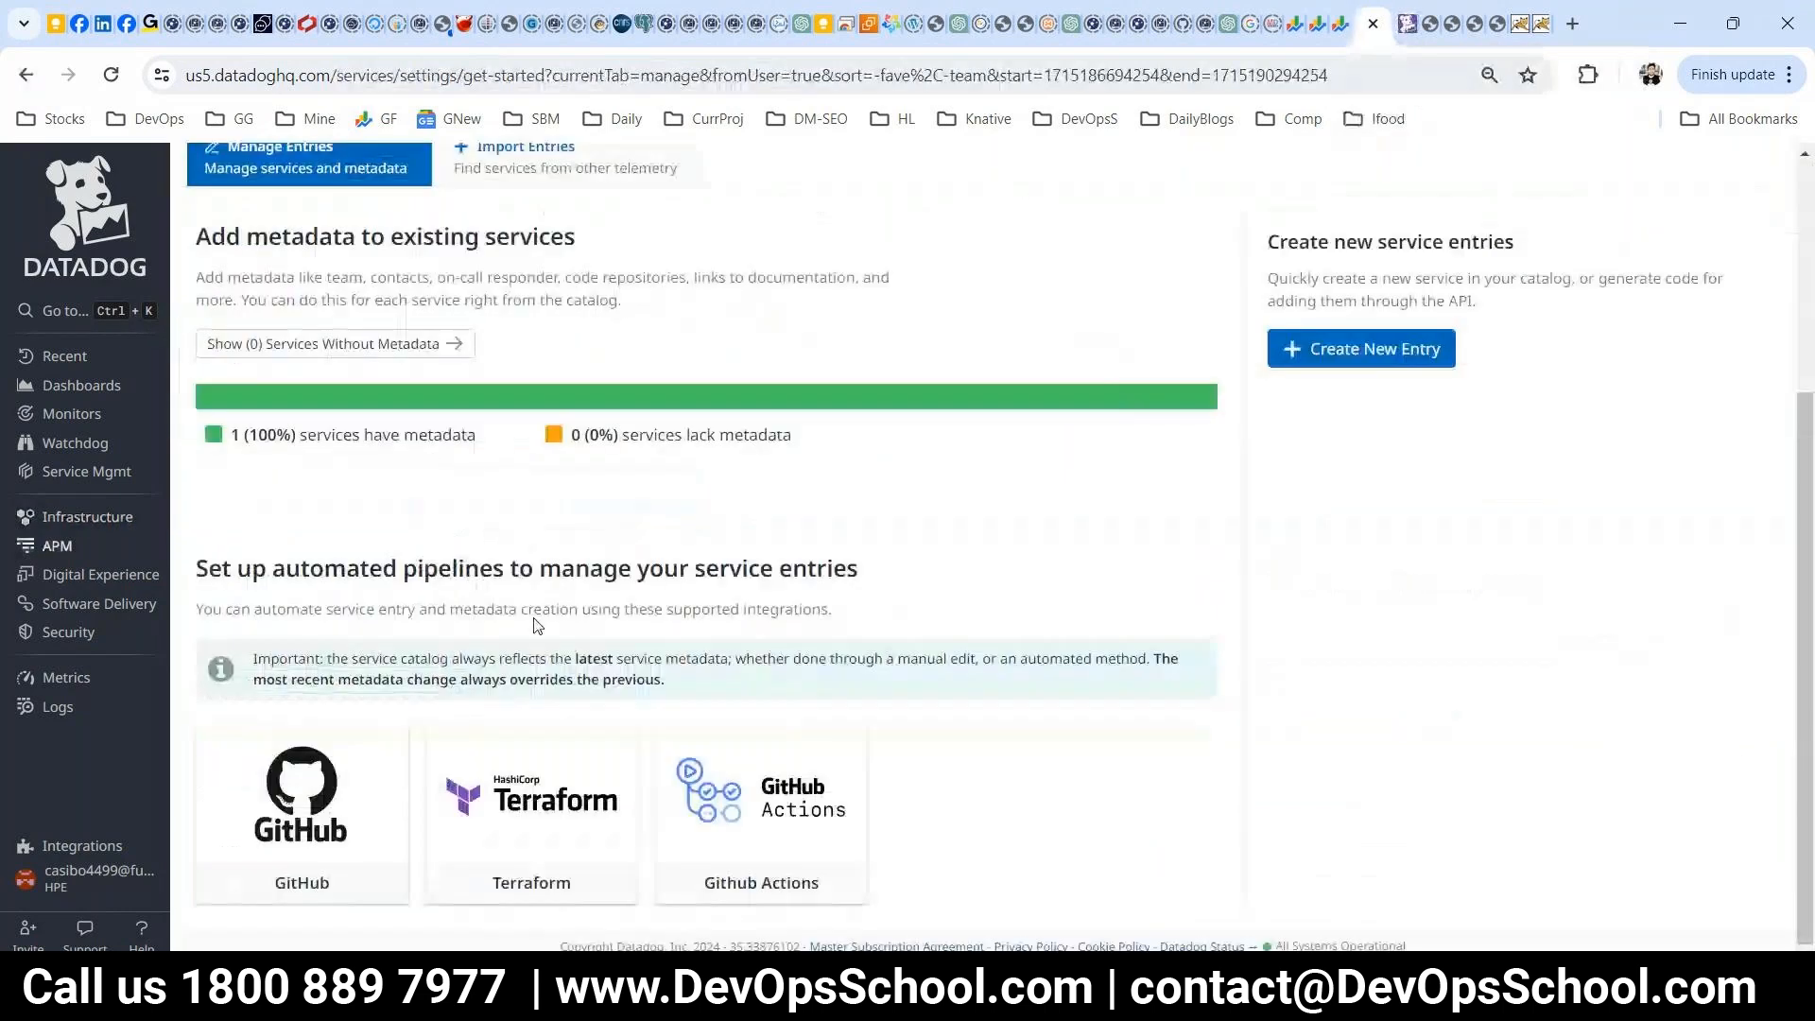
scroll(536, 625, up, 4)
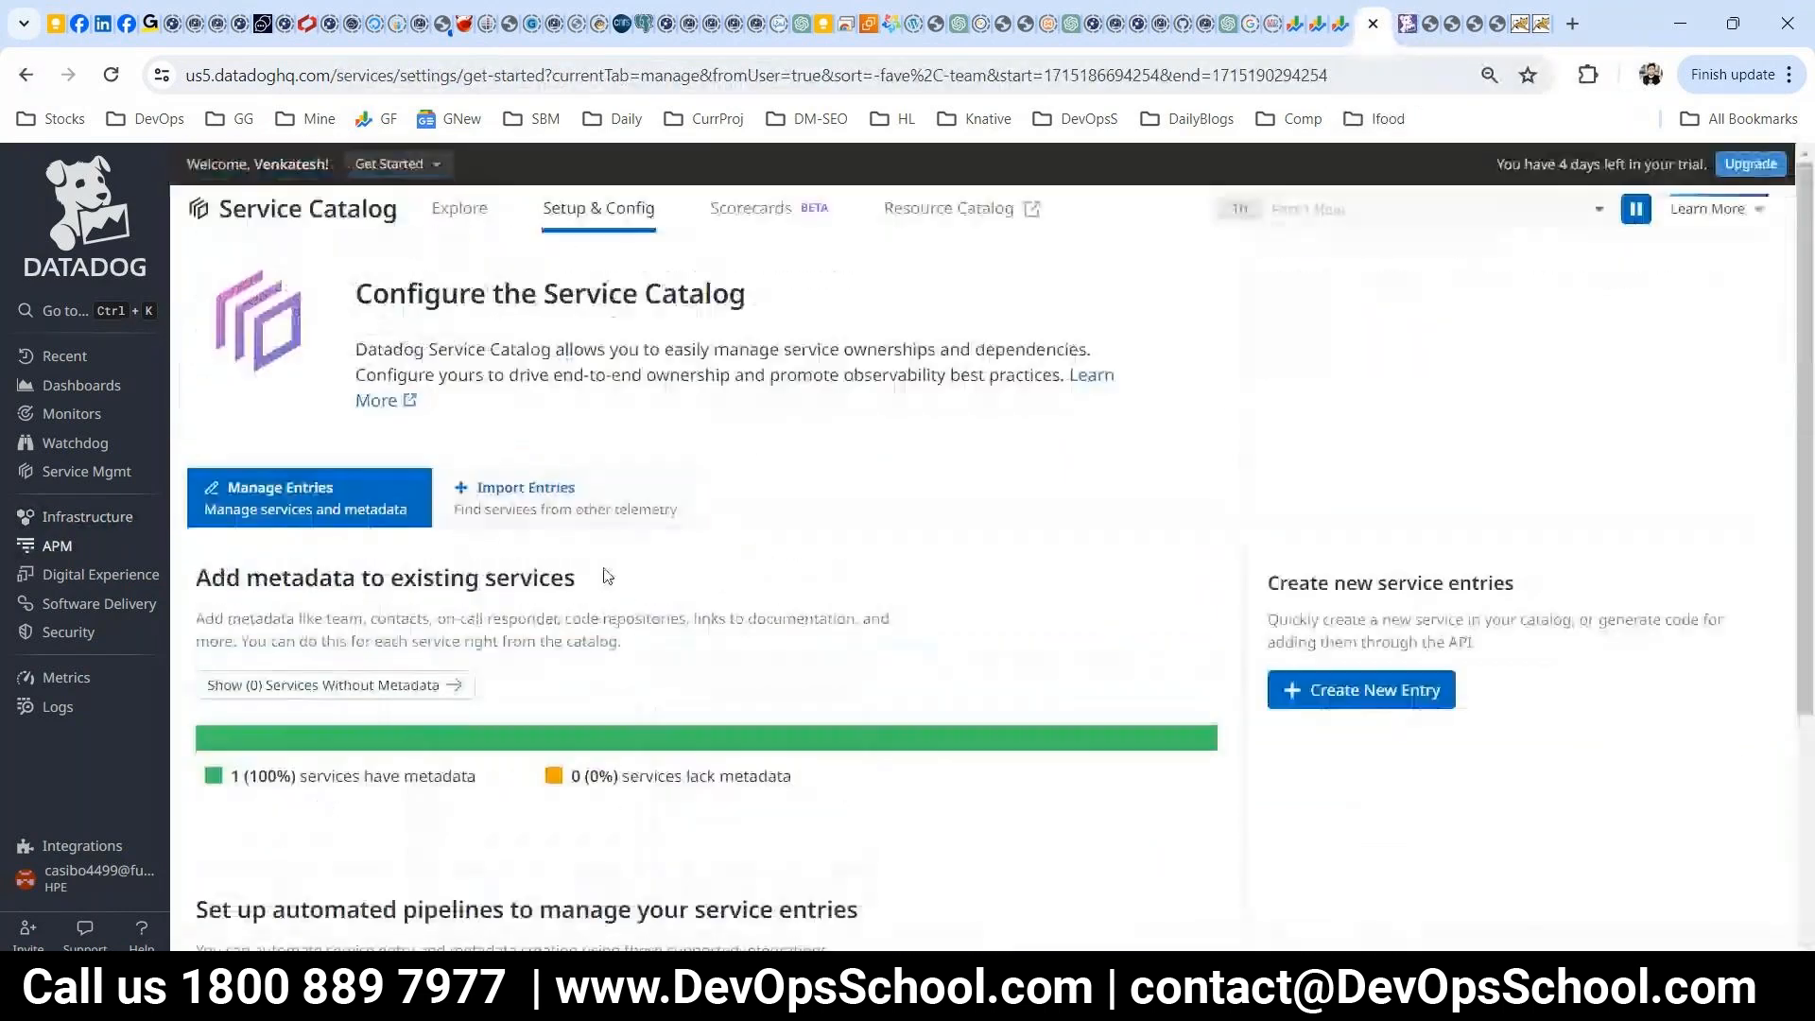
click(334, 687)
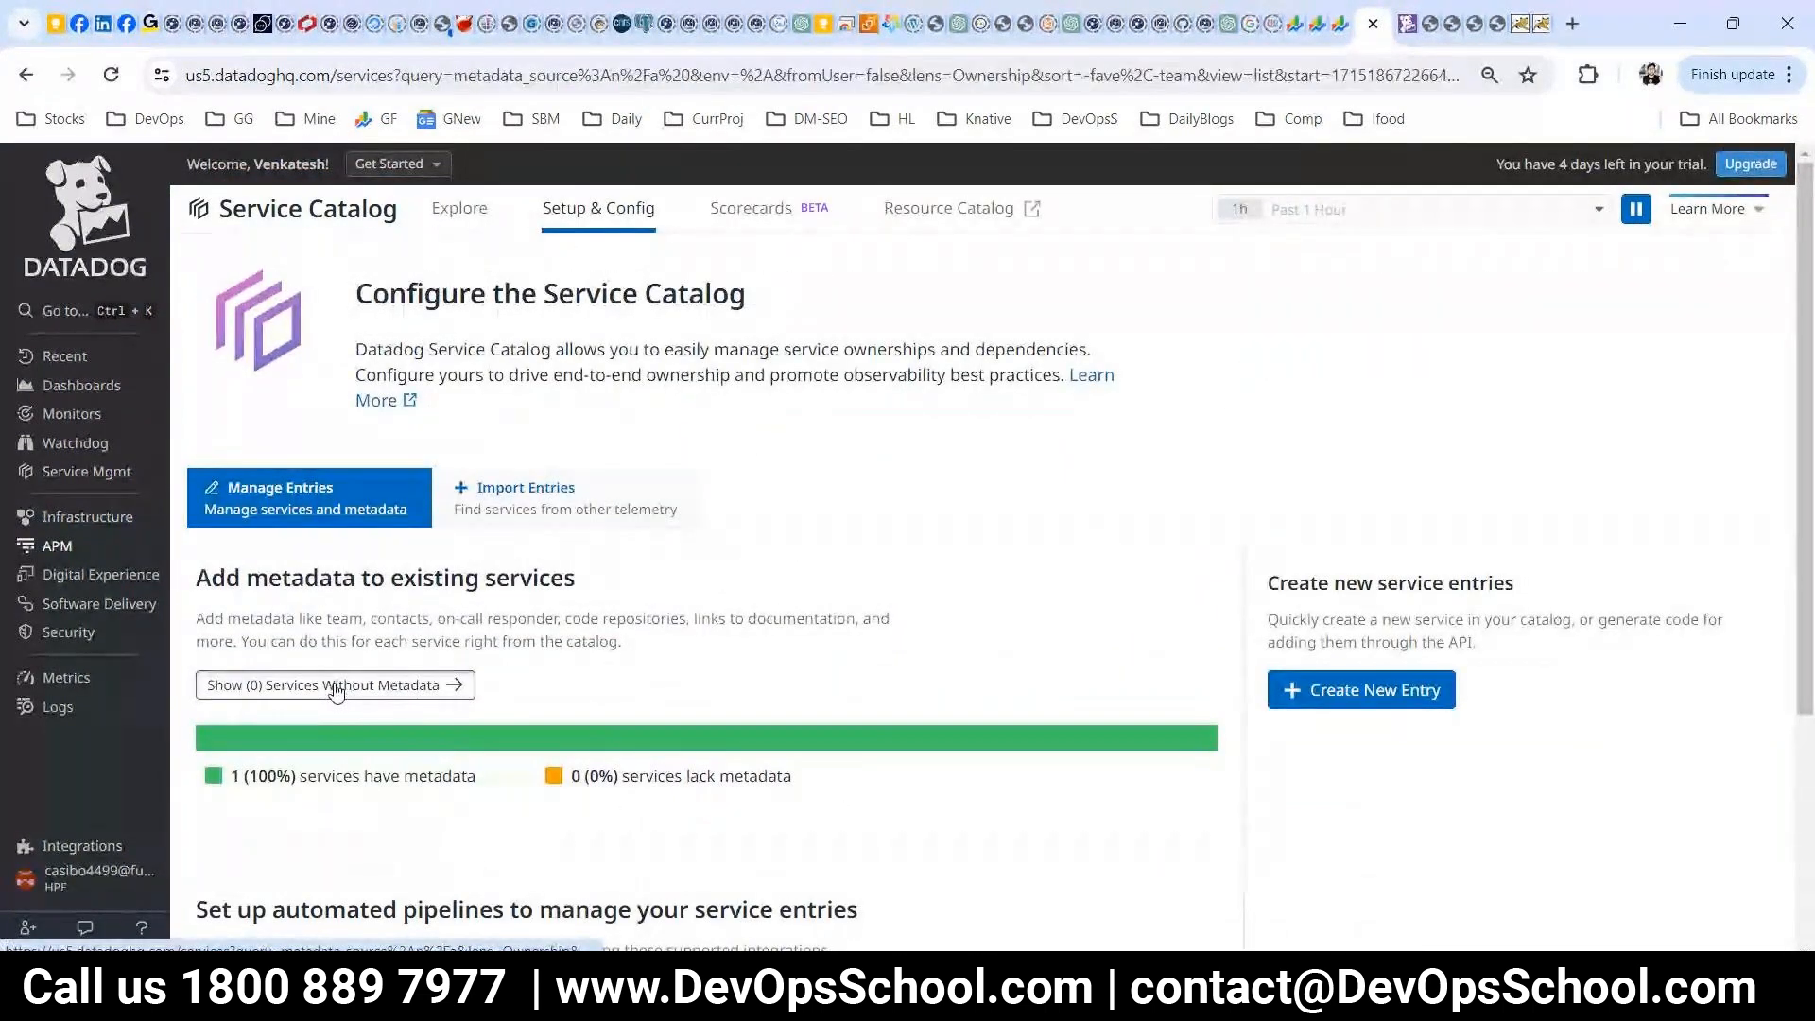
click(24, 79)
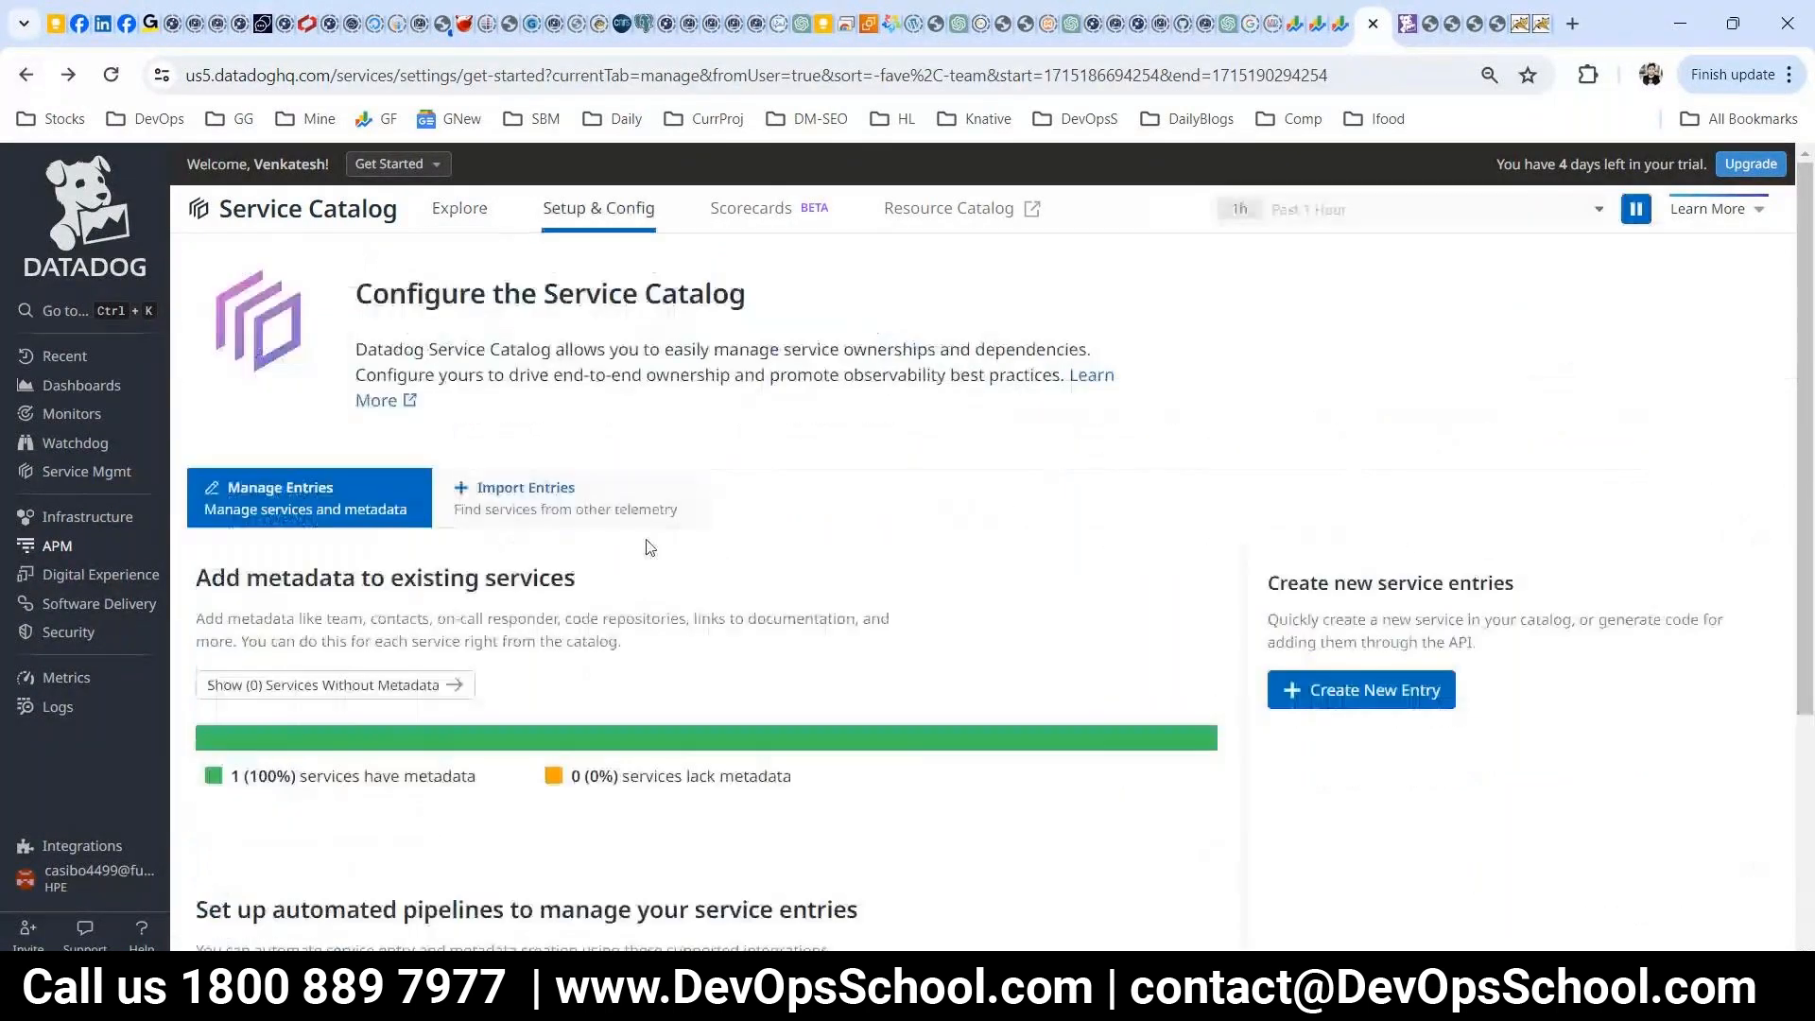
- Reopen the APM Service Catalog at a smaller page zoom and look through it and Setup & Config for a way to add a service
mouse_move(89, 549)
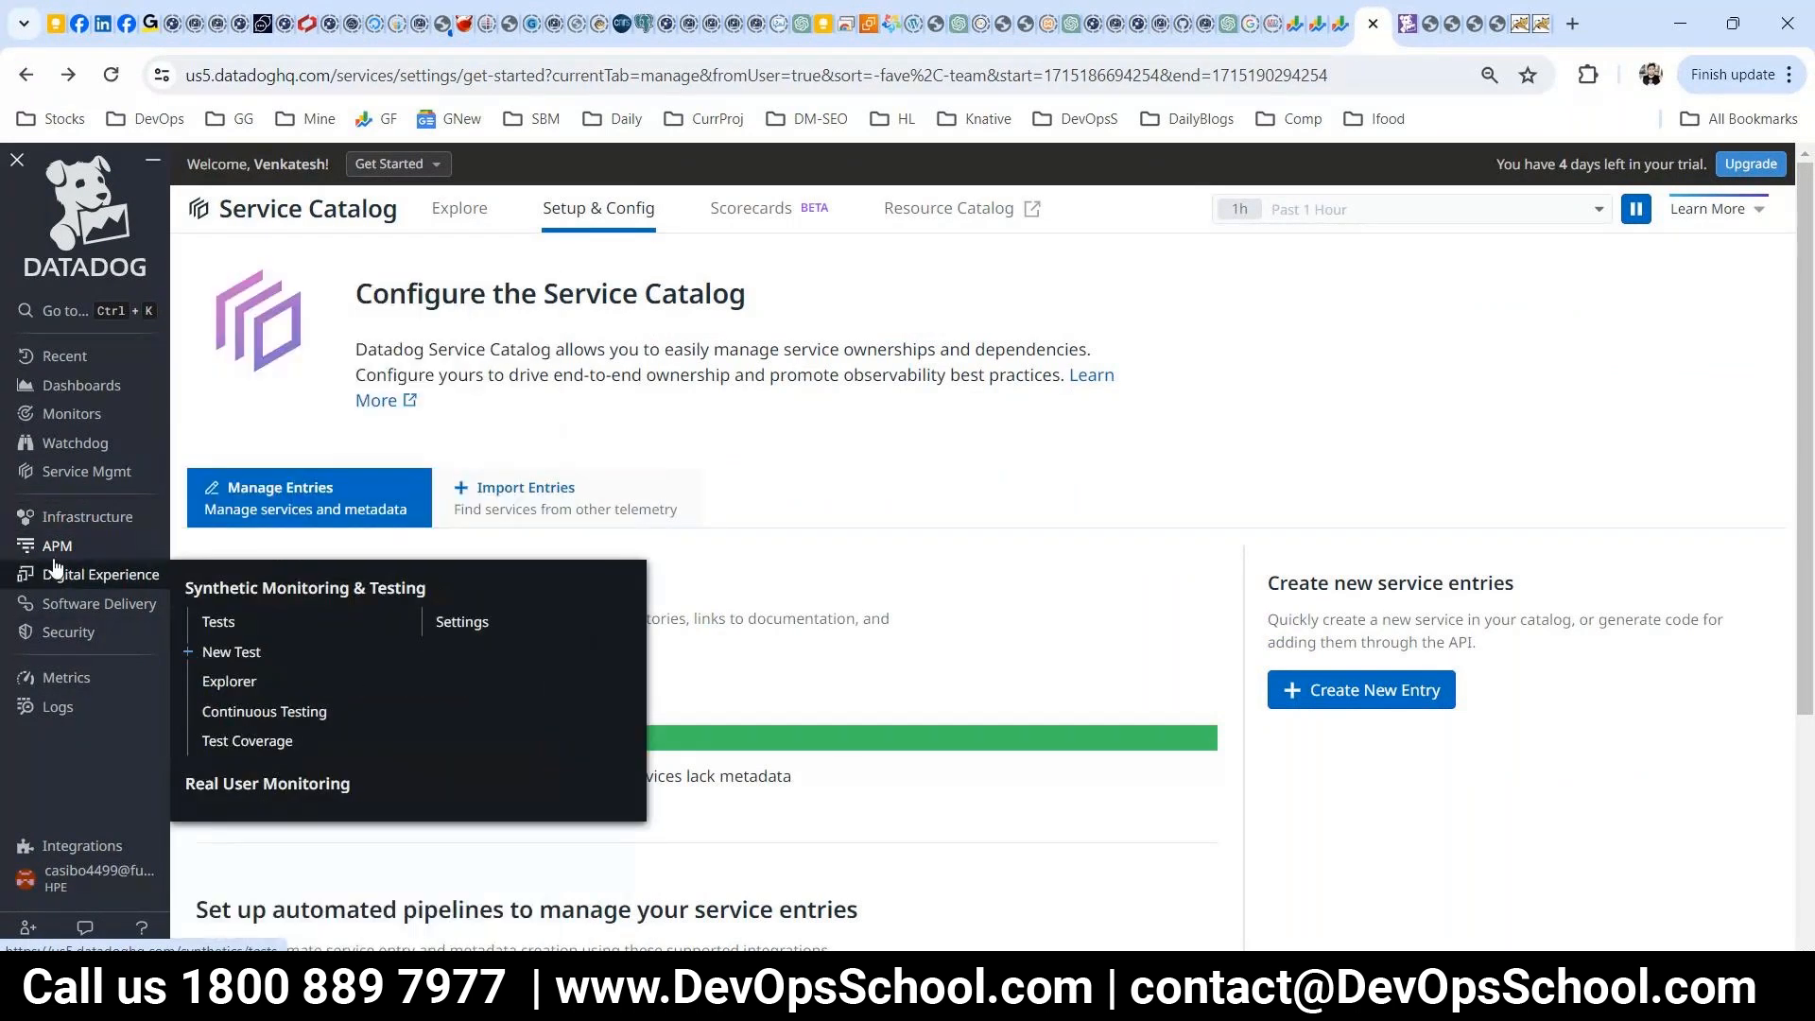
mouse_move(57, 548)
click(217, 504)
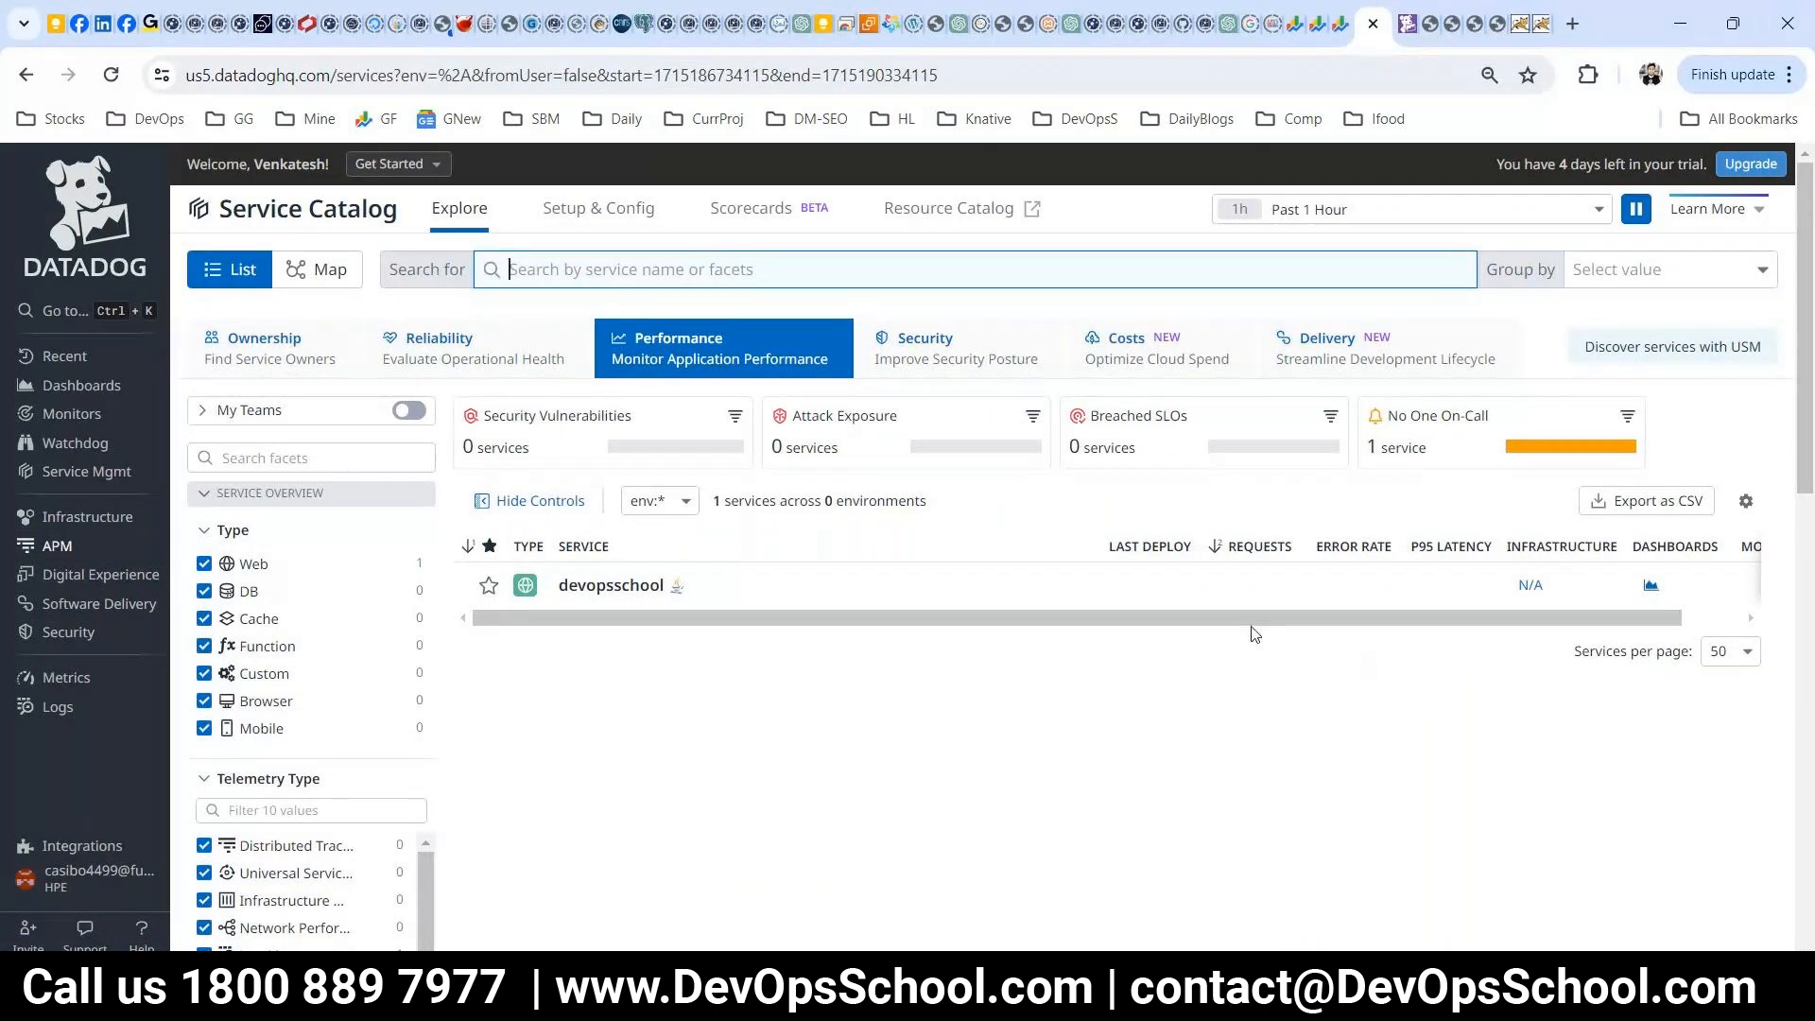
mouse_move(1009, 445)
key(ctrl+minus)
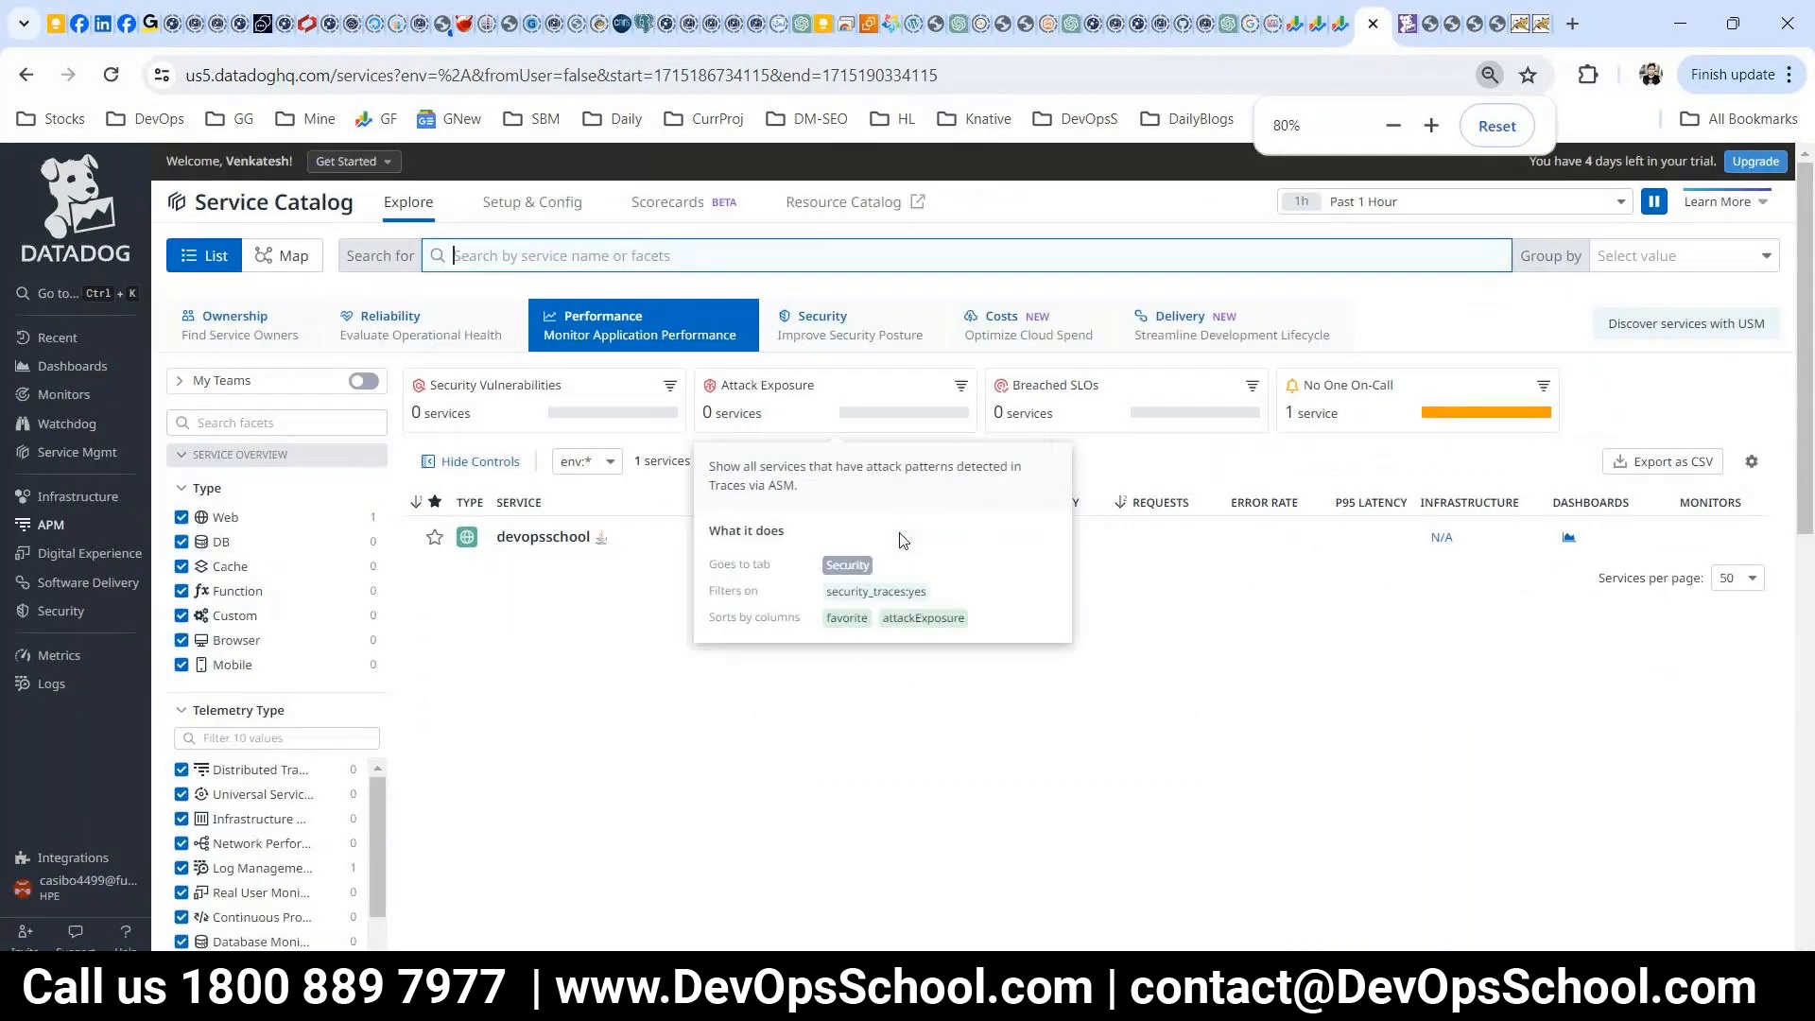
key(ctrl+minus)
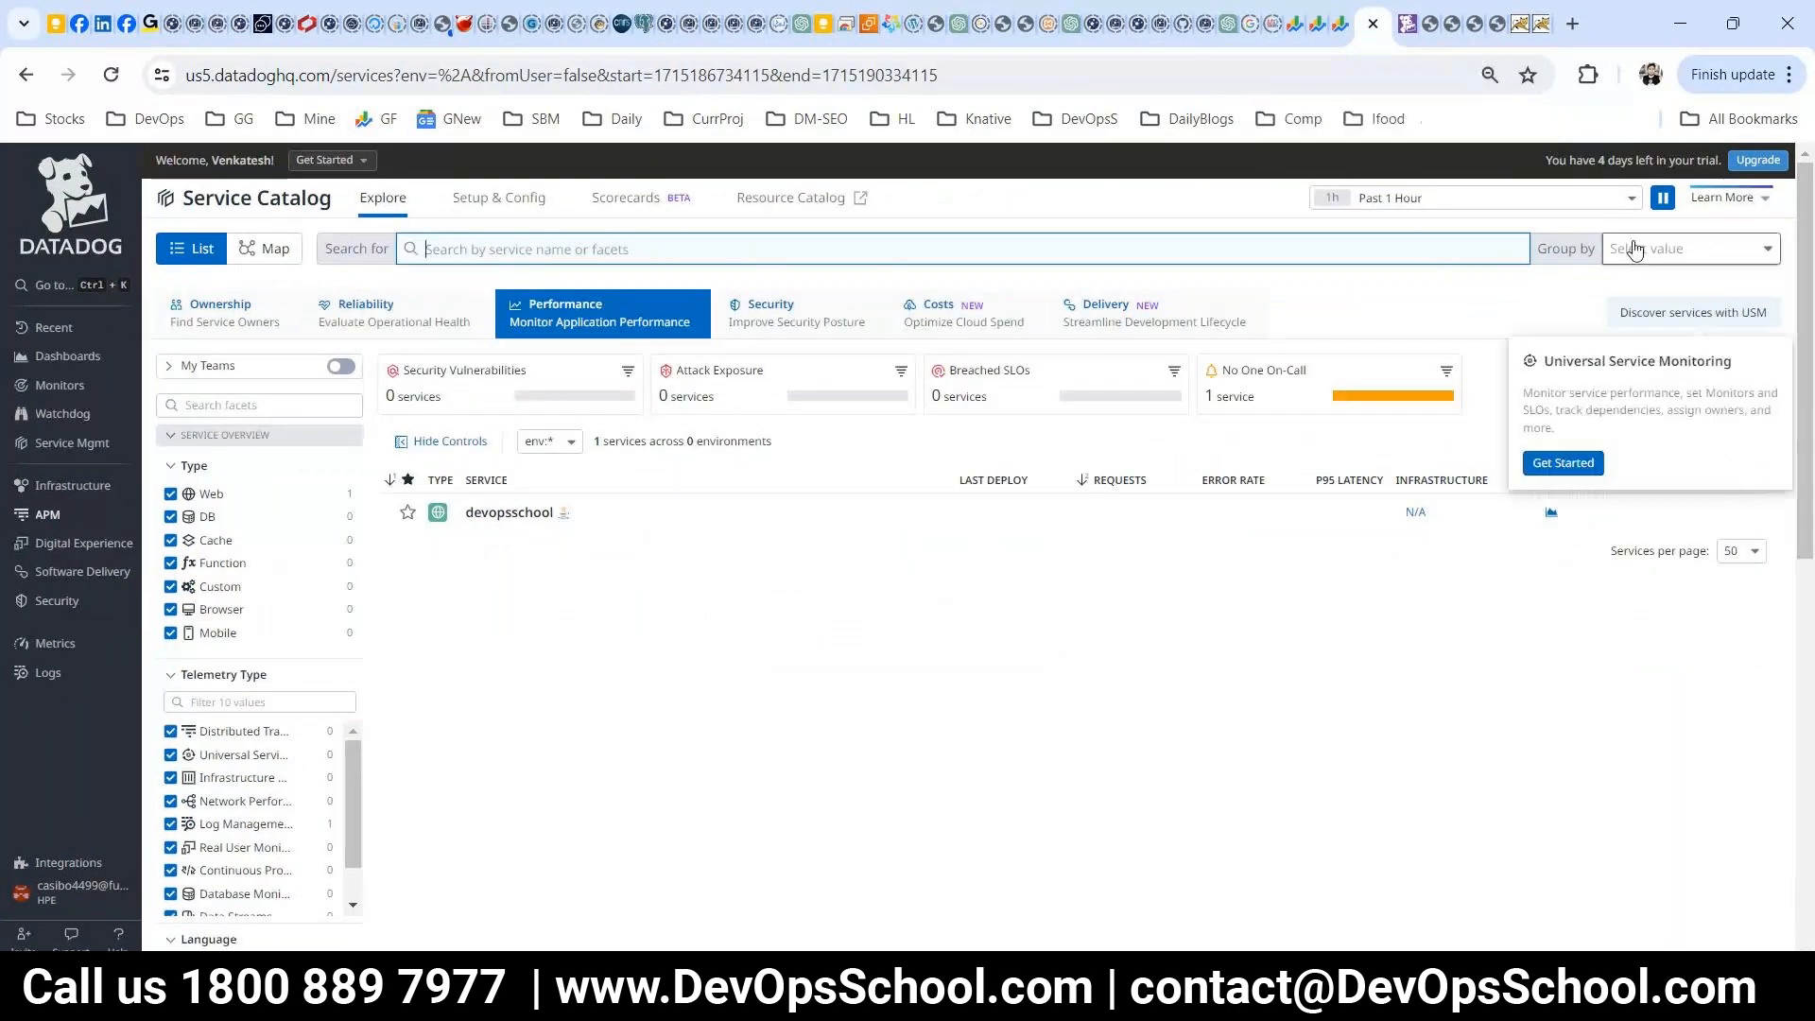
click(518, 201)
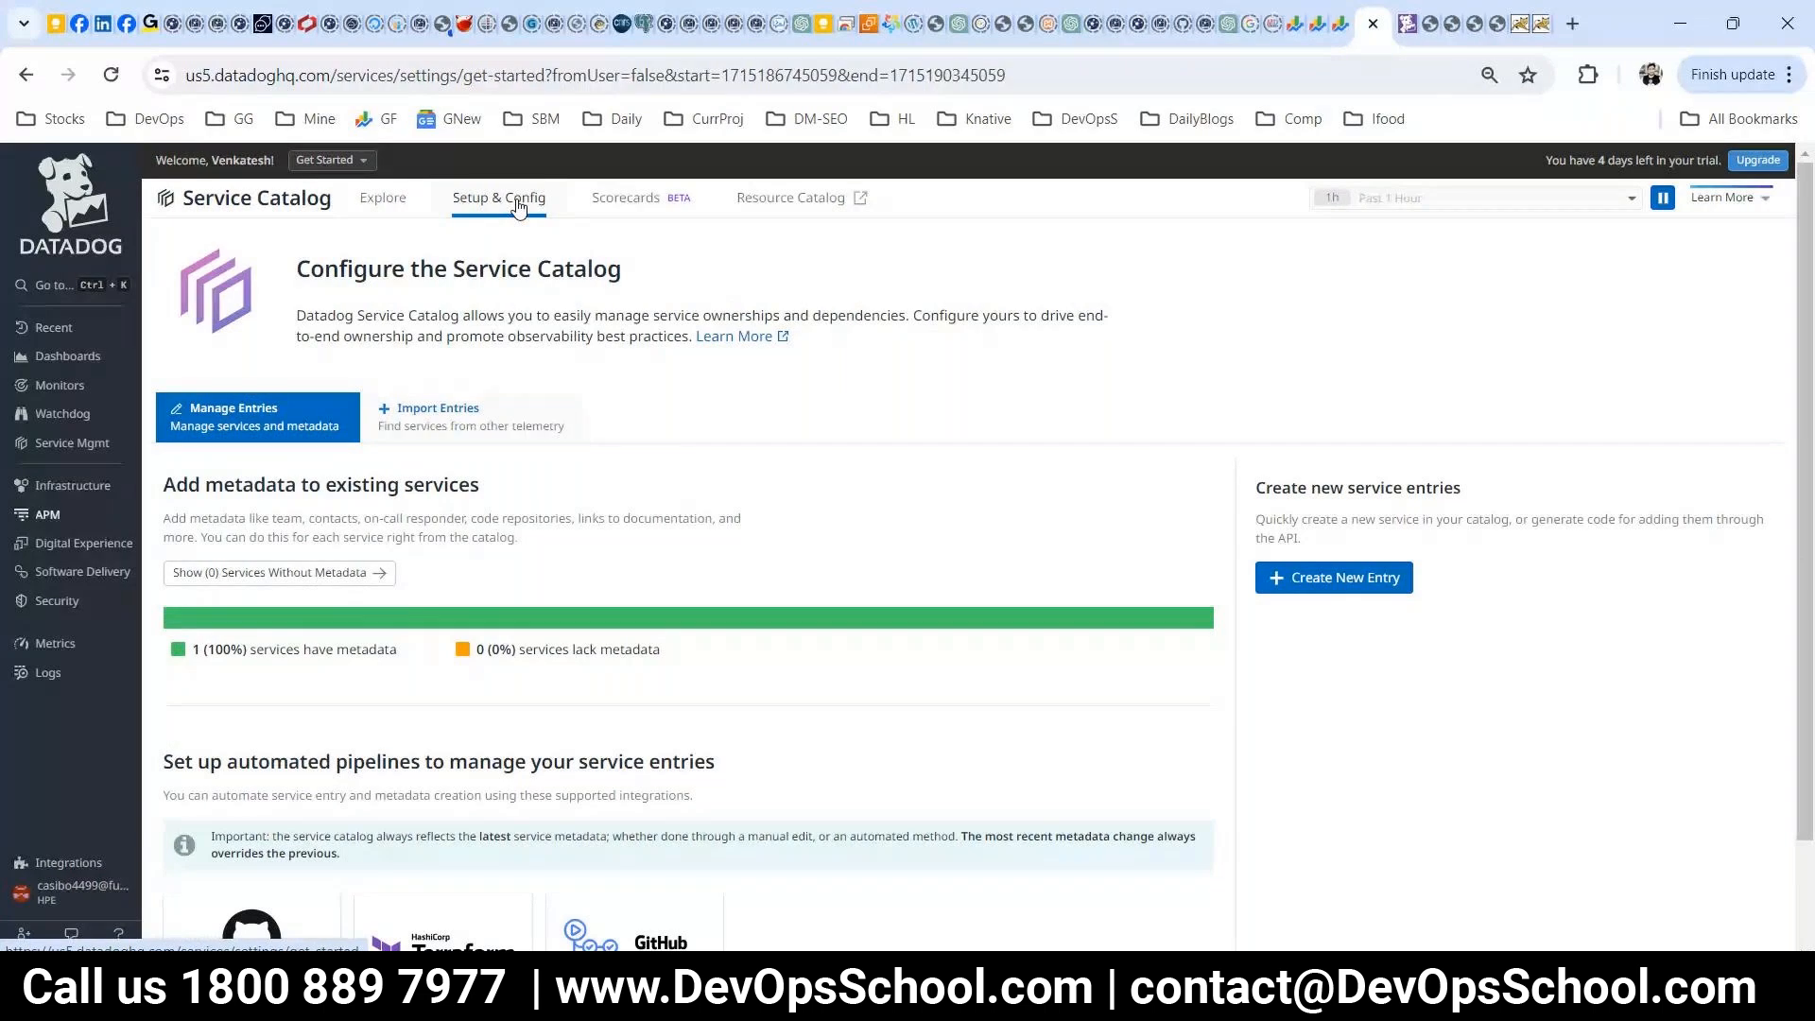
key(alt+Left)
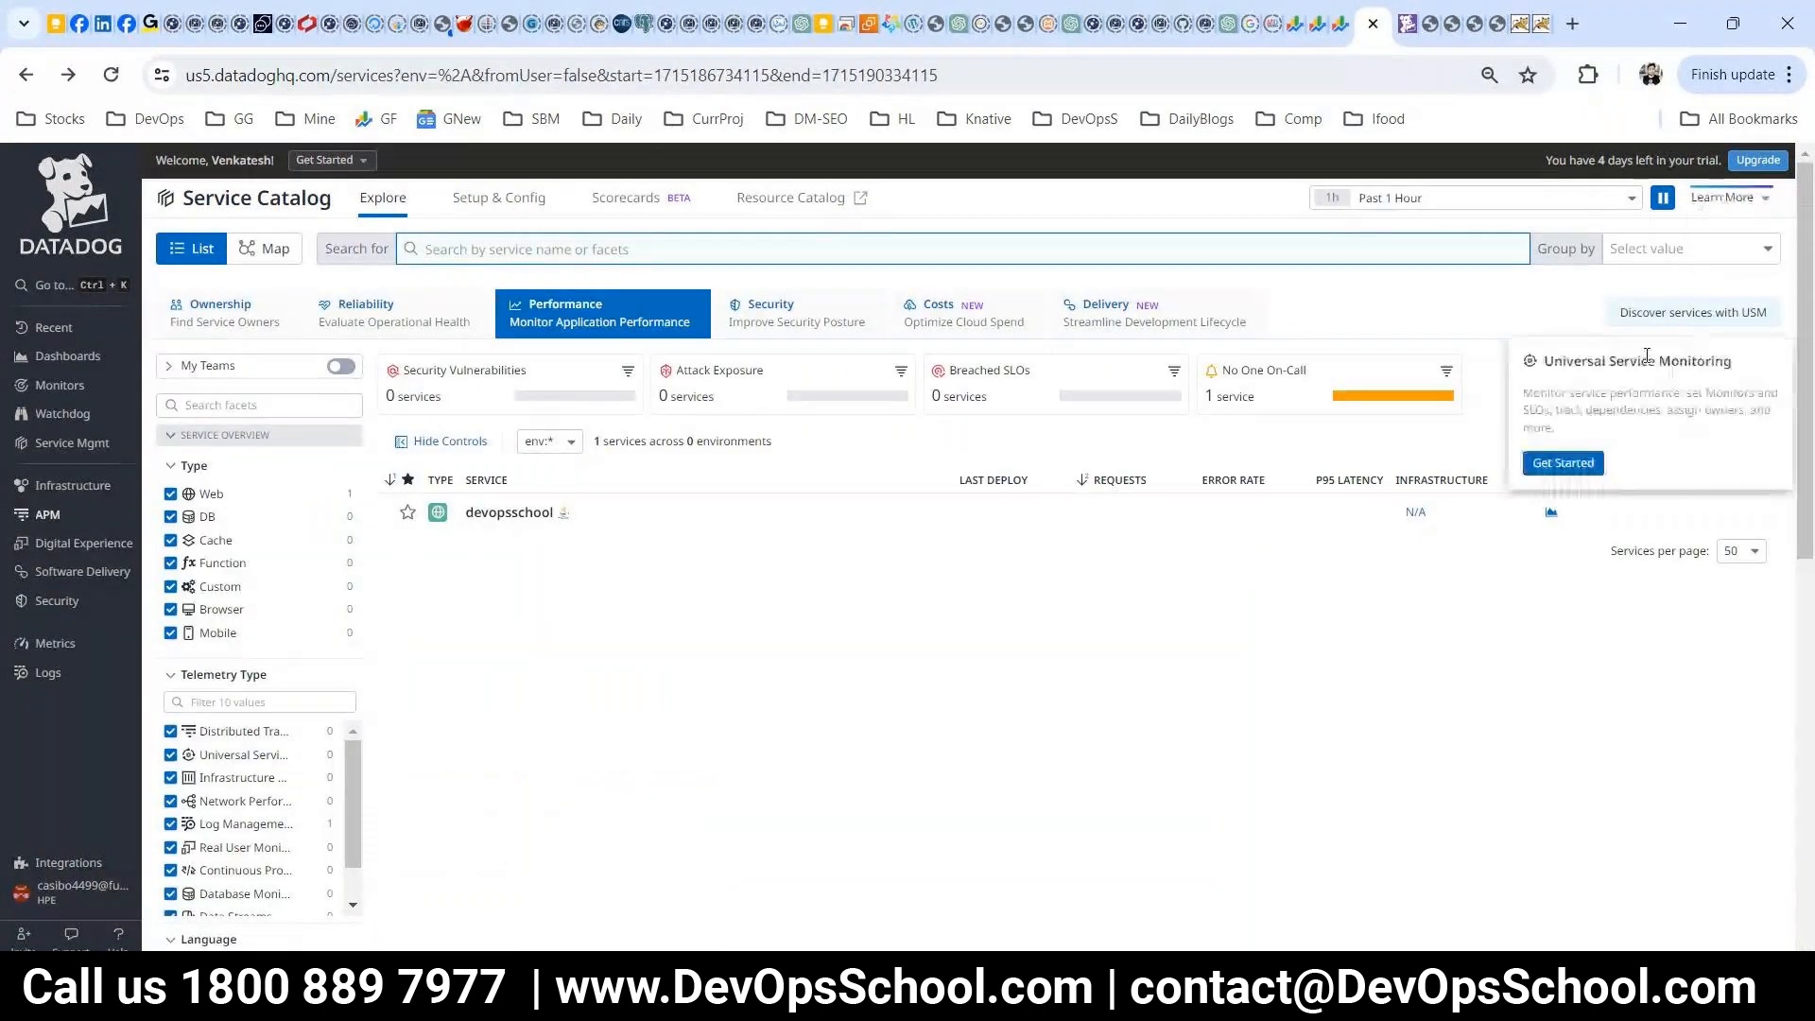
scroll(1291, 675, down, 5)
scroll(1296, 671, up, 5)
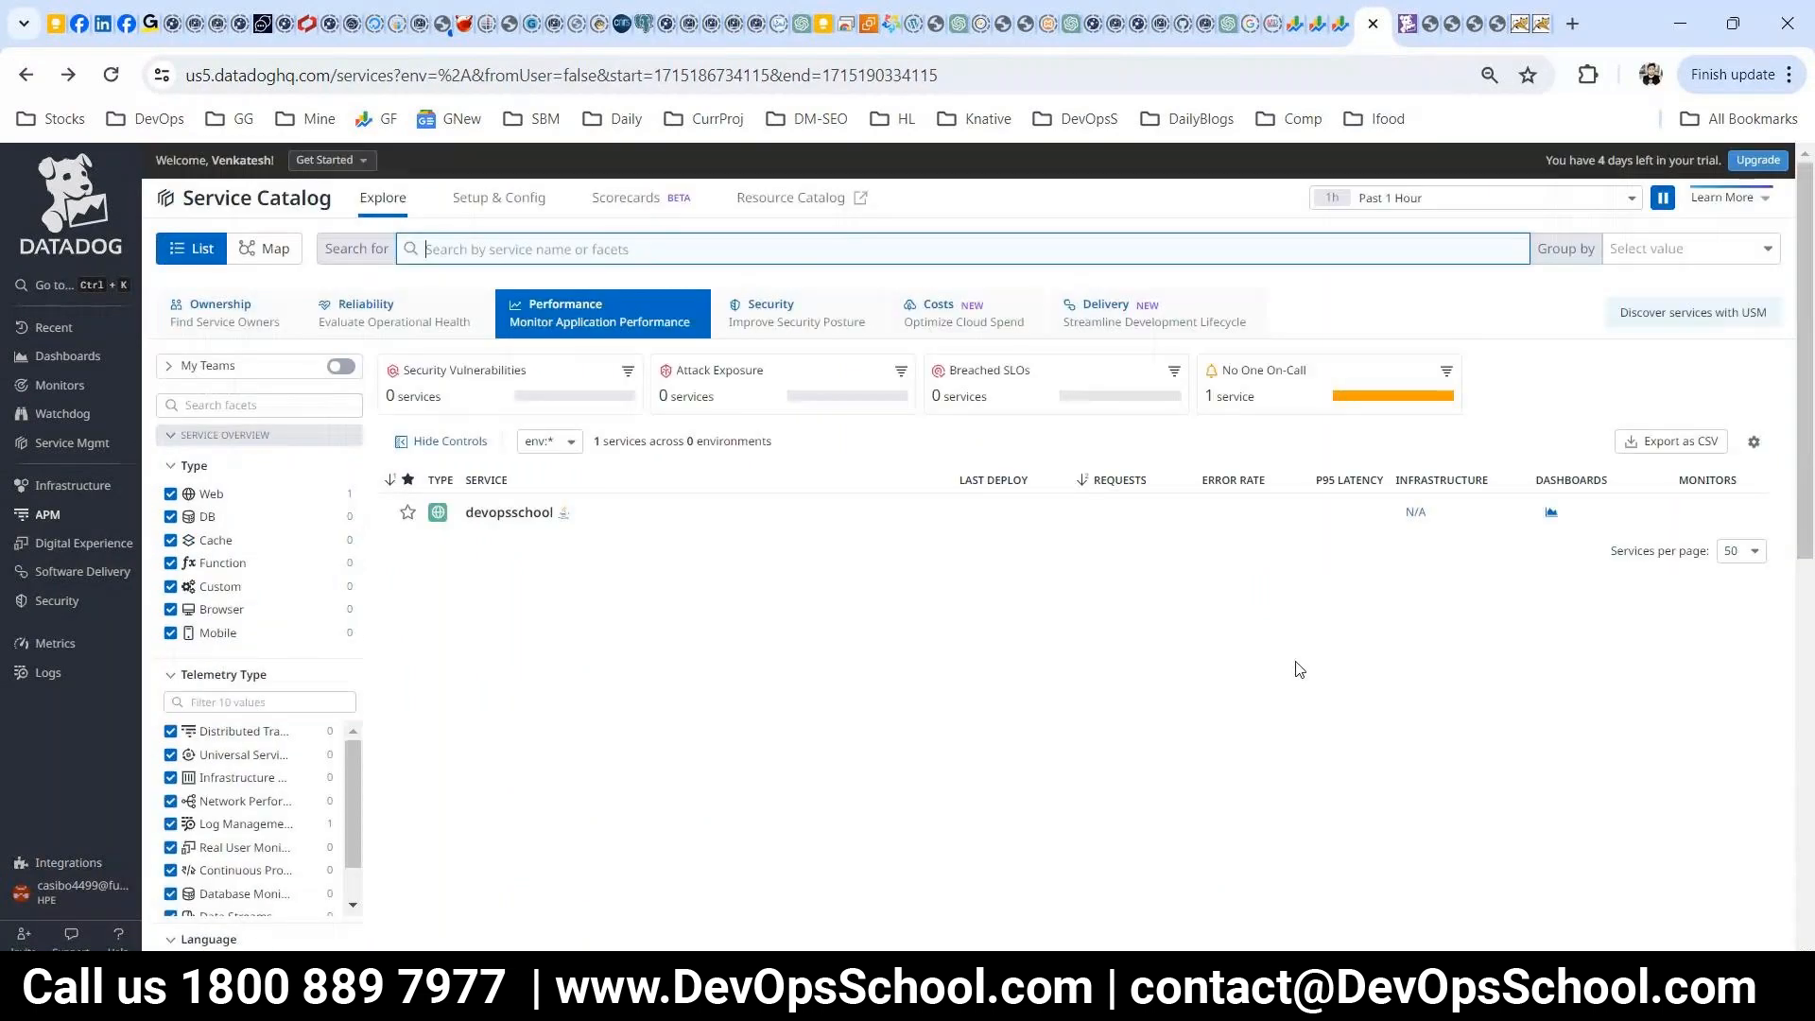
- Open APM's Add a Service page with the setup instructions for collecting traces
mouse_move(116, 516)
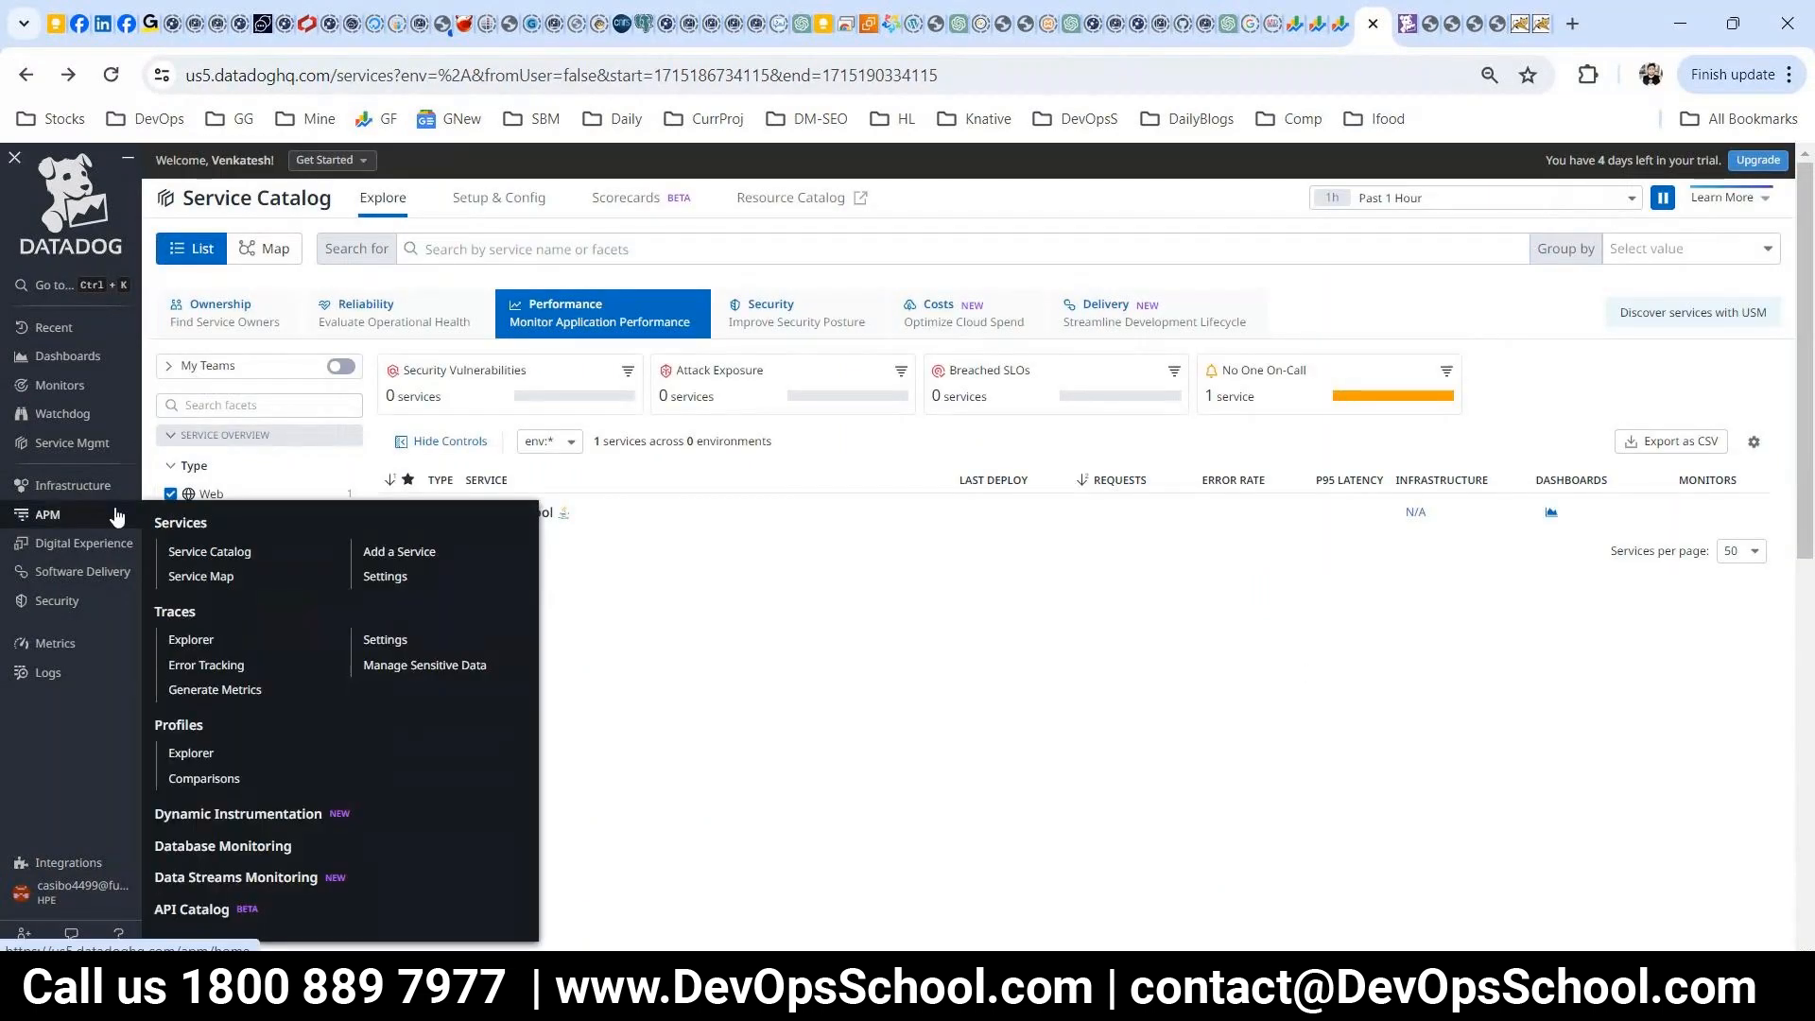
click(414, 559)
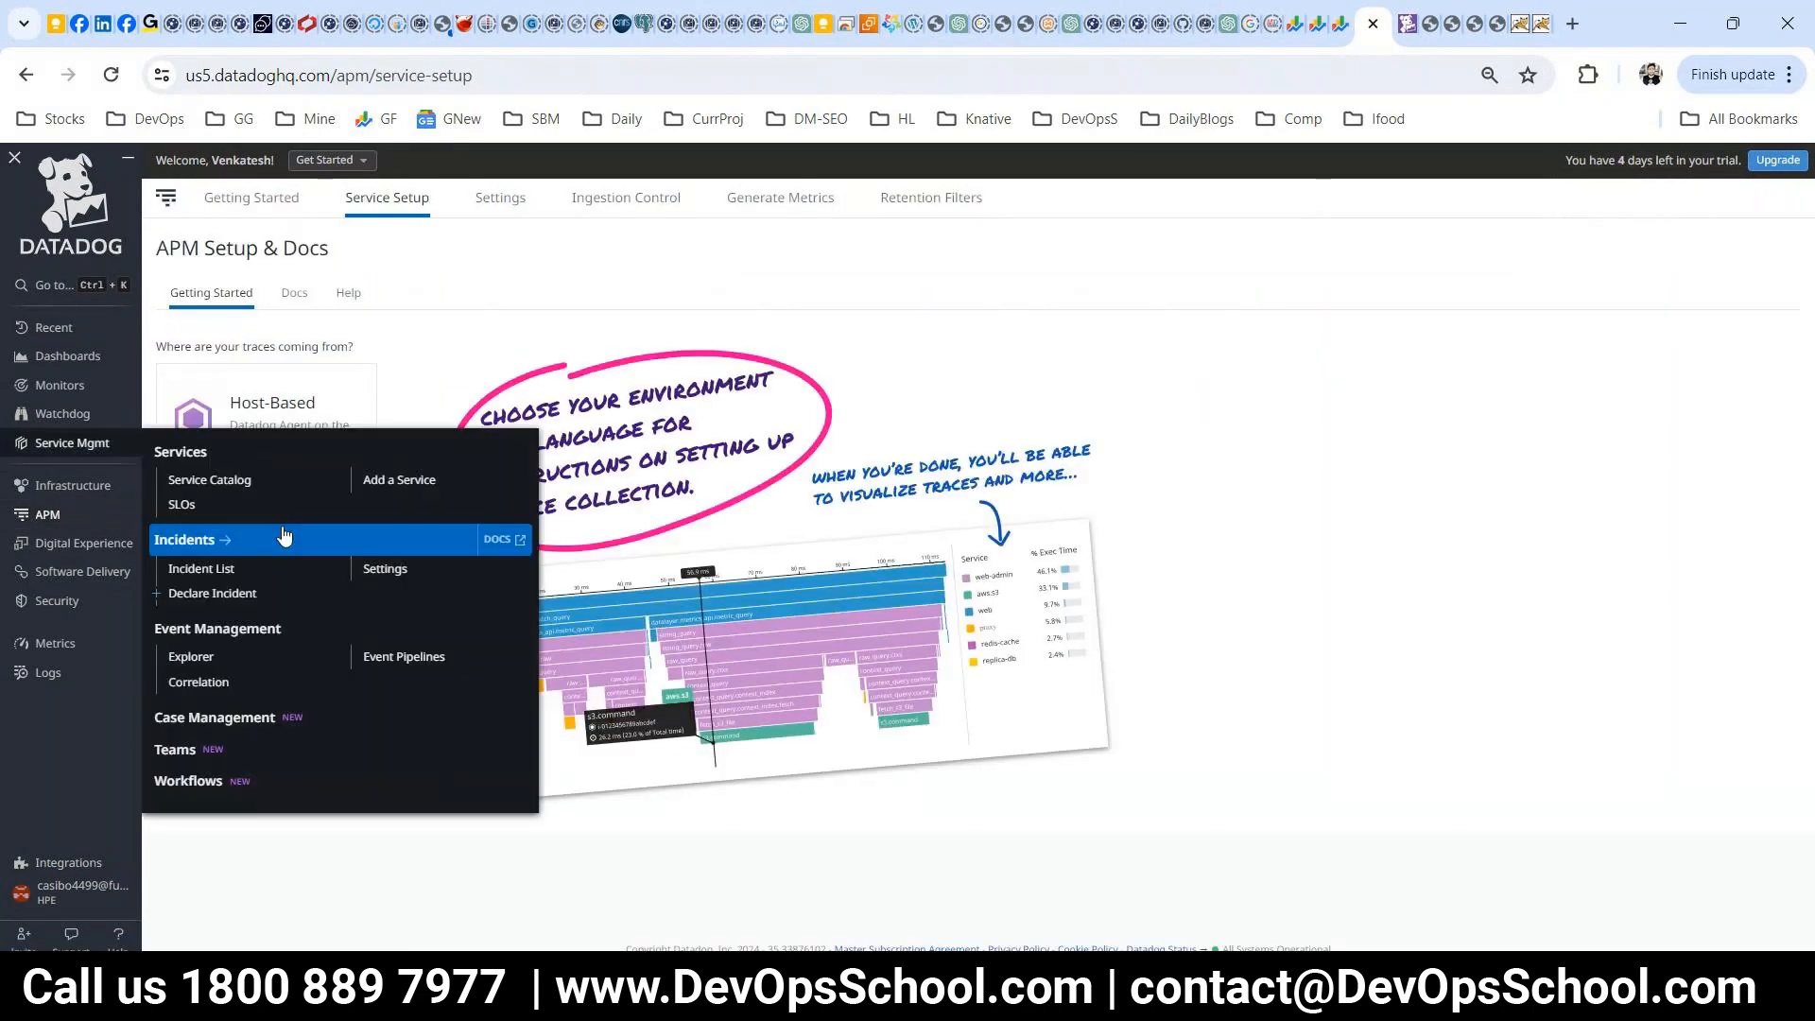
mouse_move(38, 528)
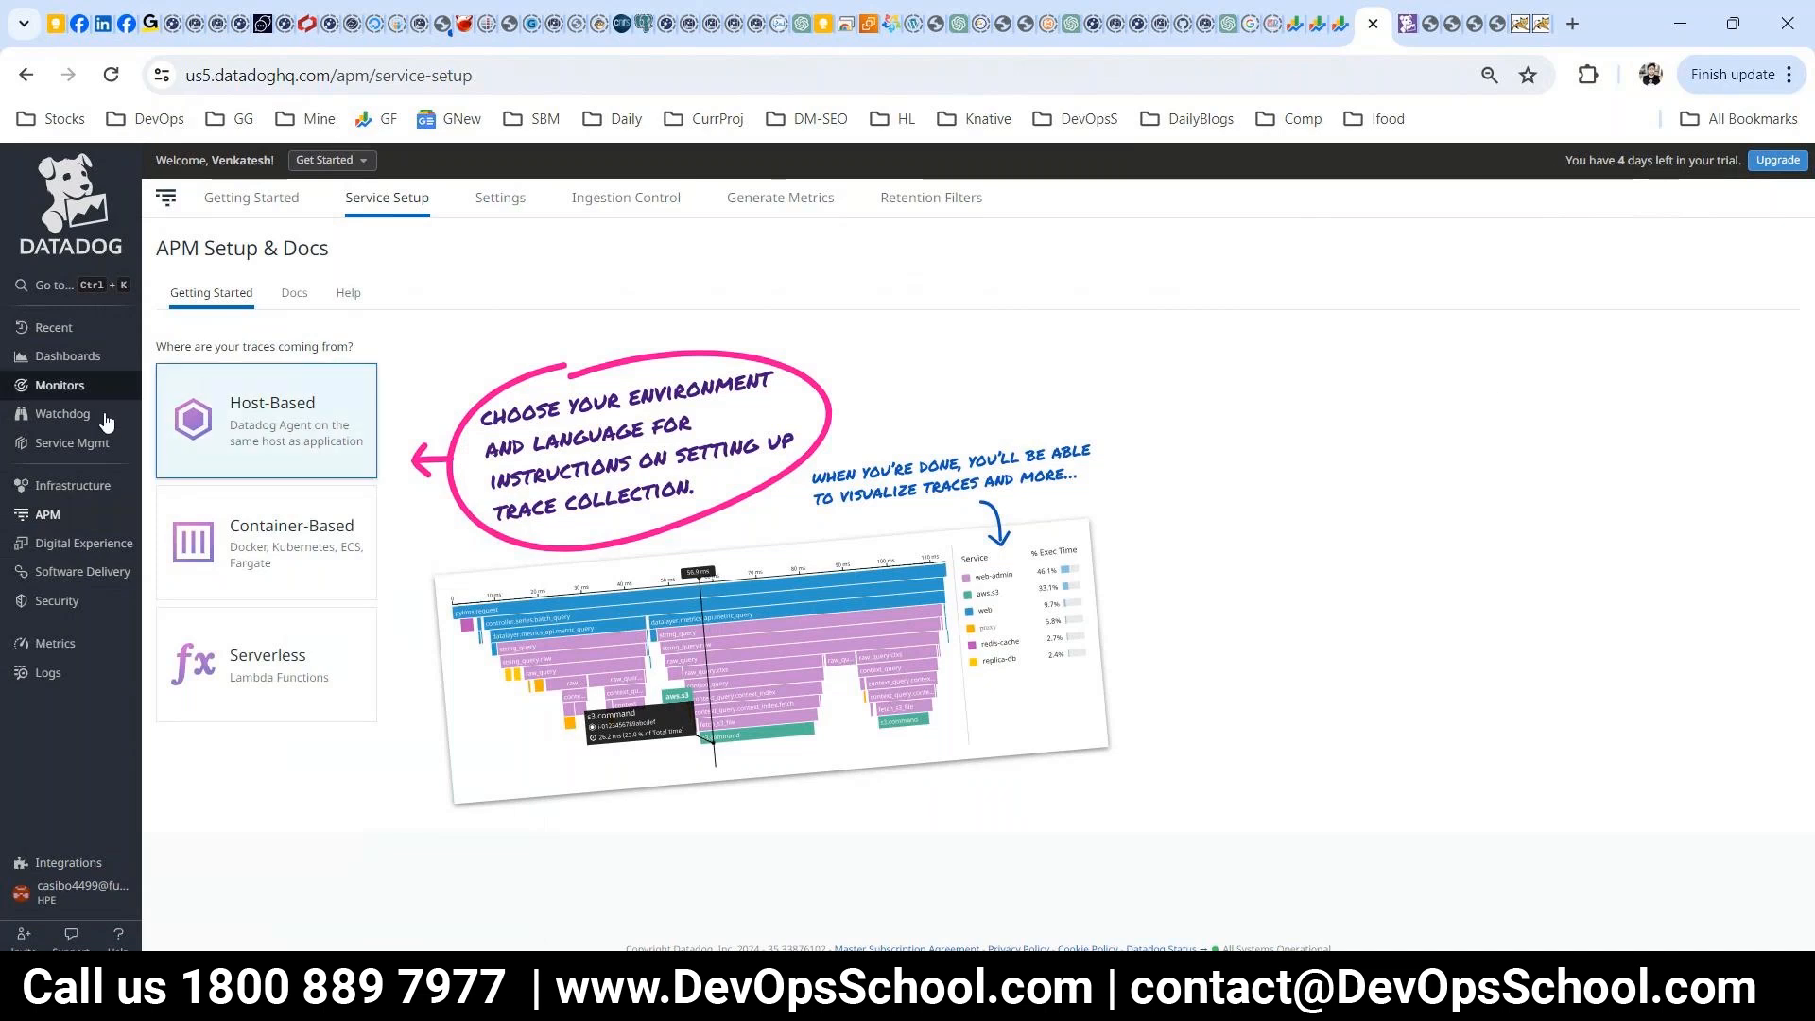
- Compare the Host-Based, Container-Based and Serverless trace sources and choose Host-Based
click(255, 413)
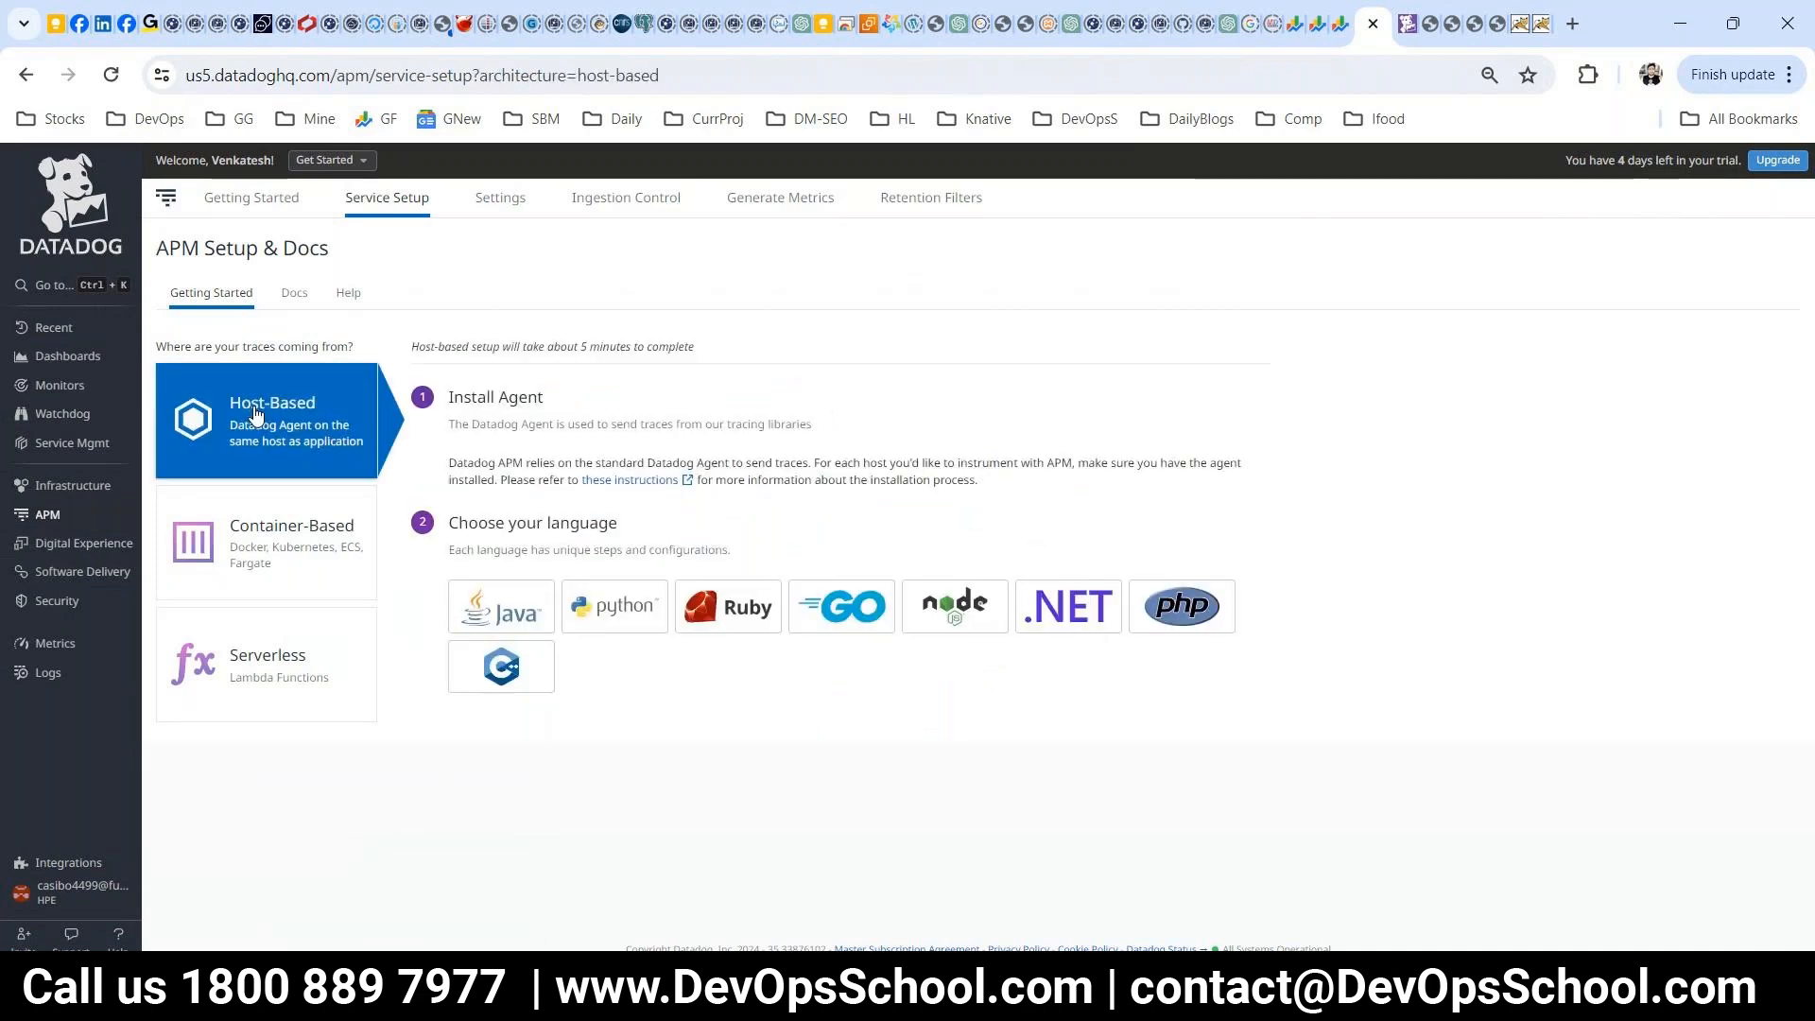
click(328, 573)
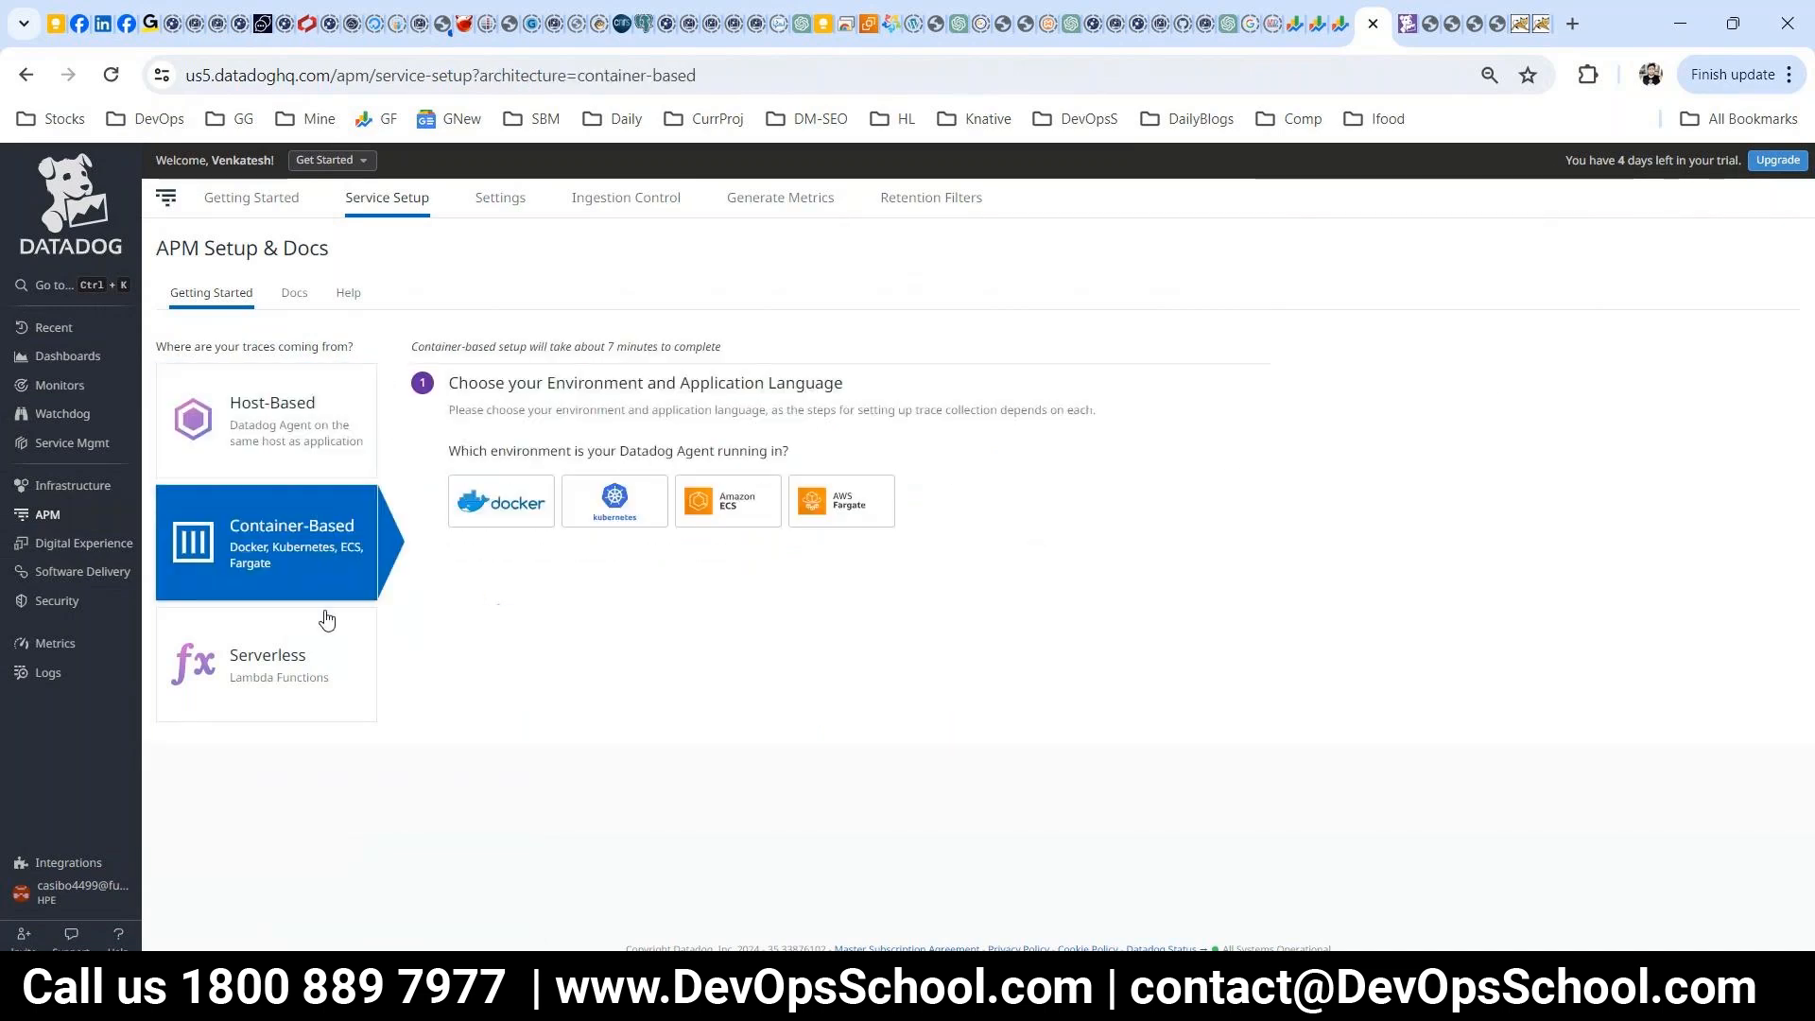
click(302, 662)
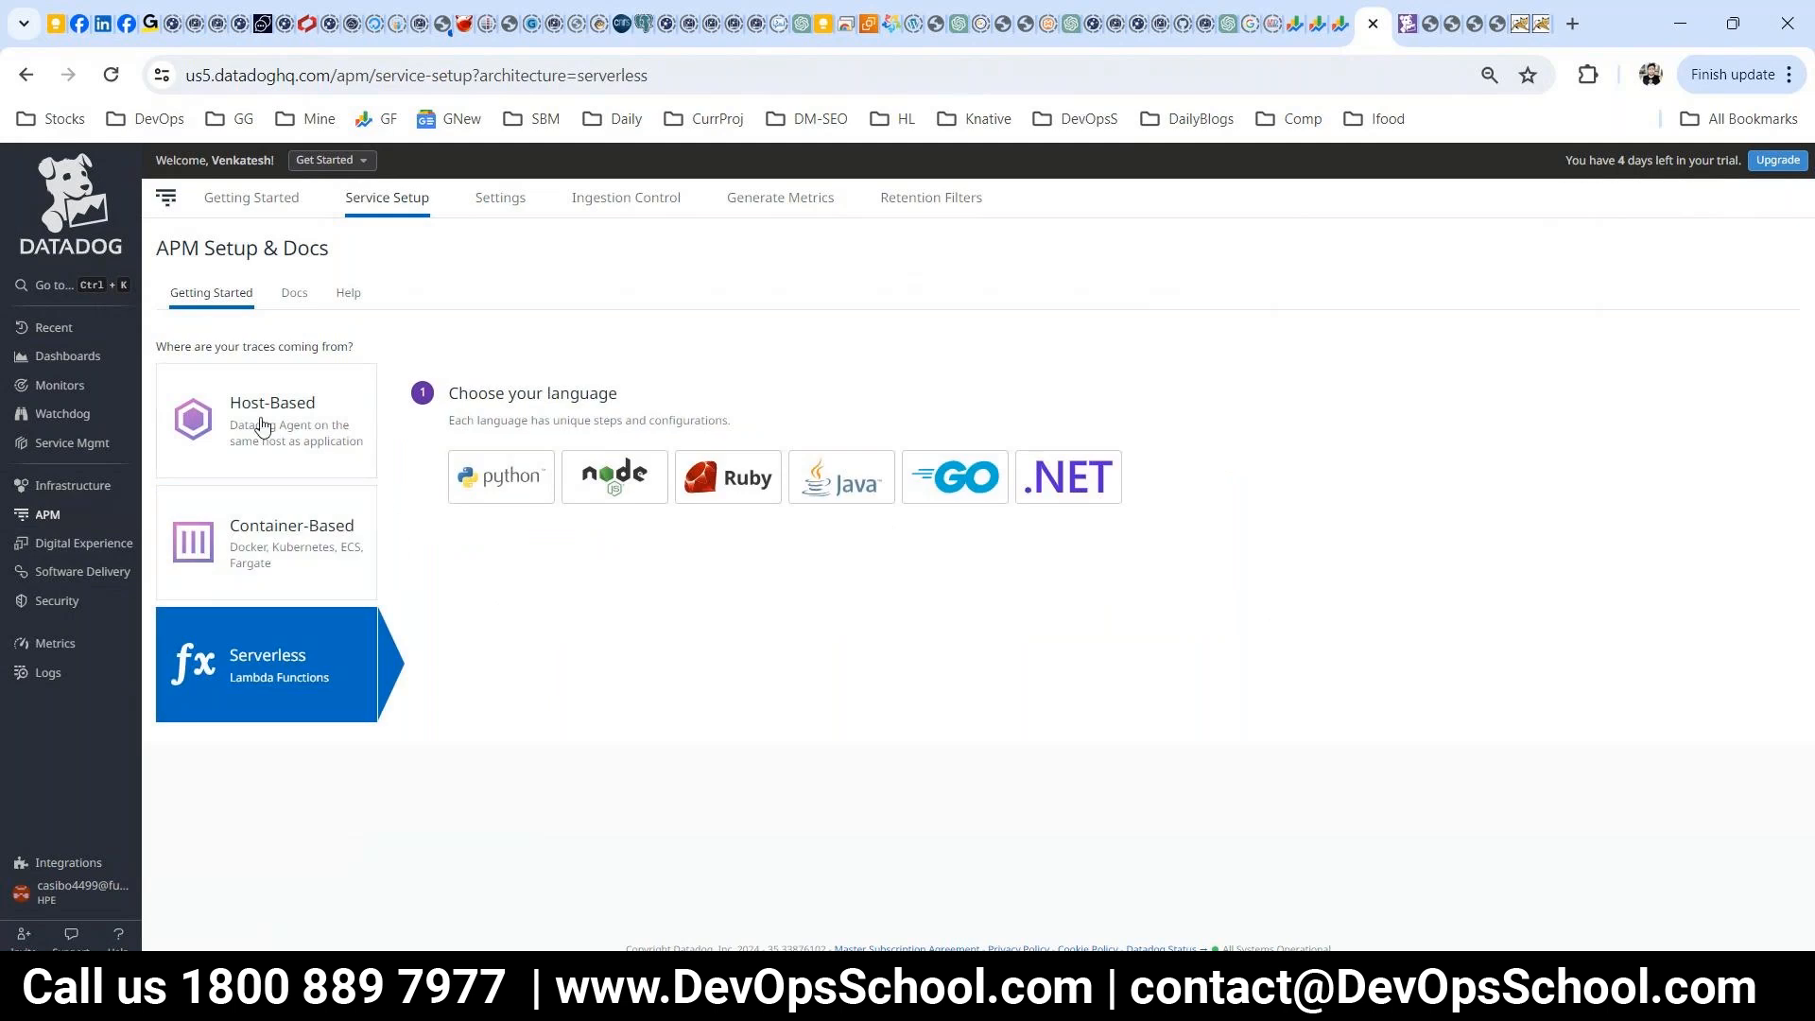
click(261, 425)
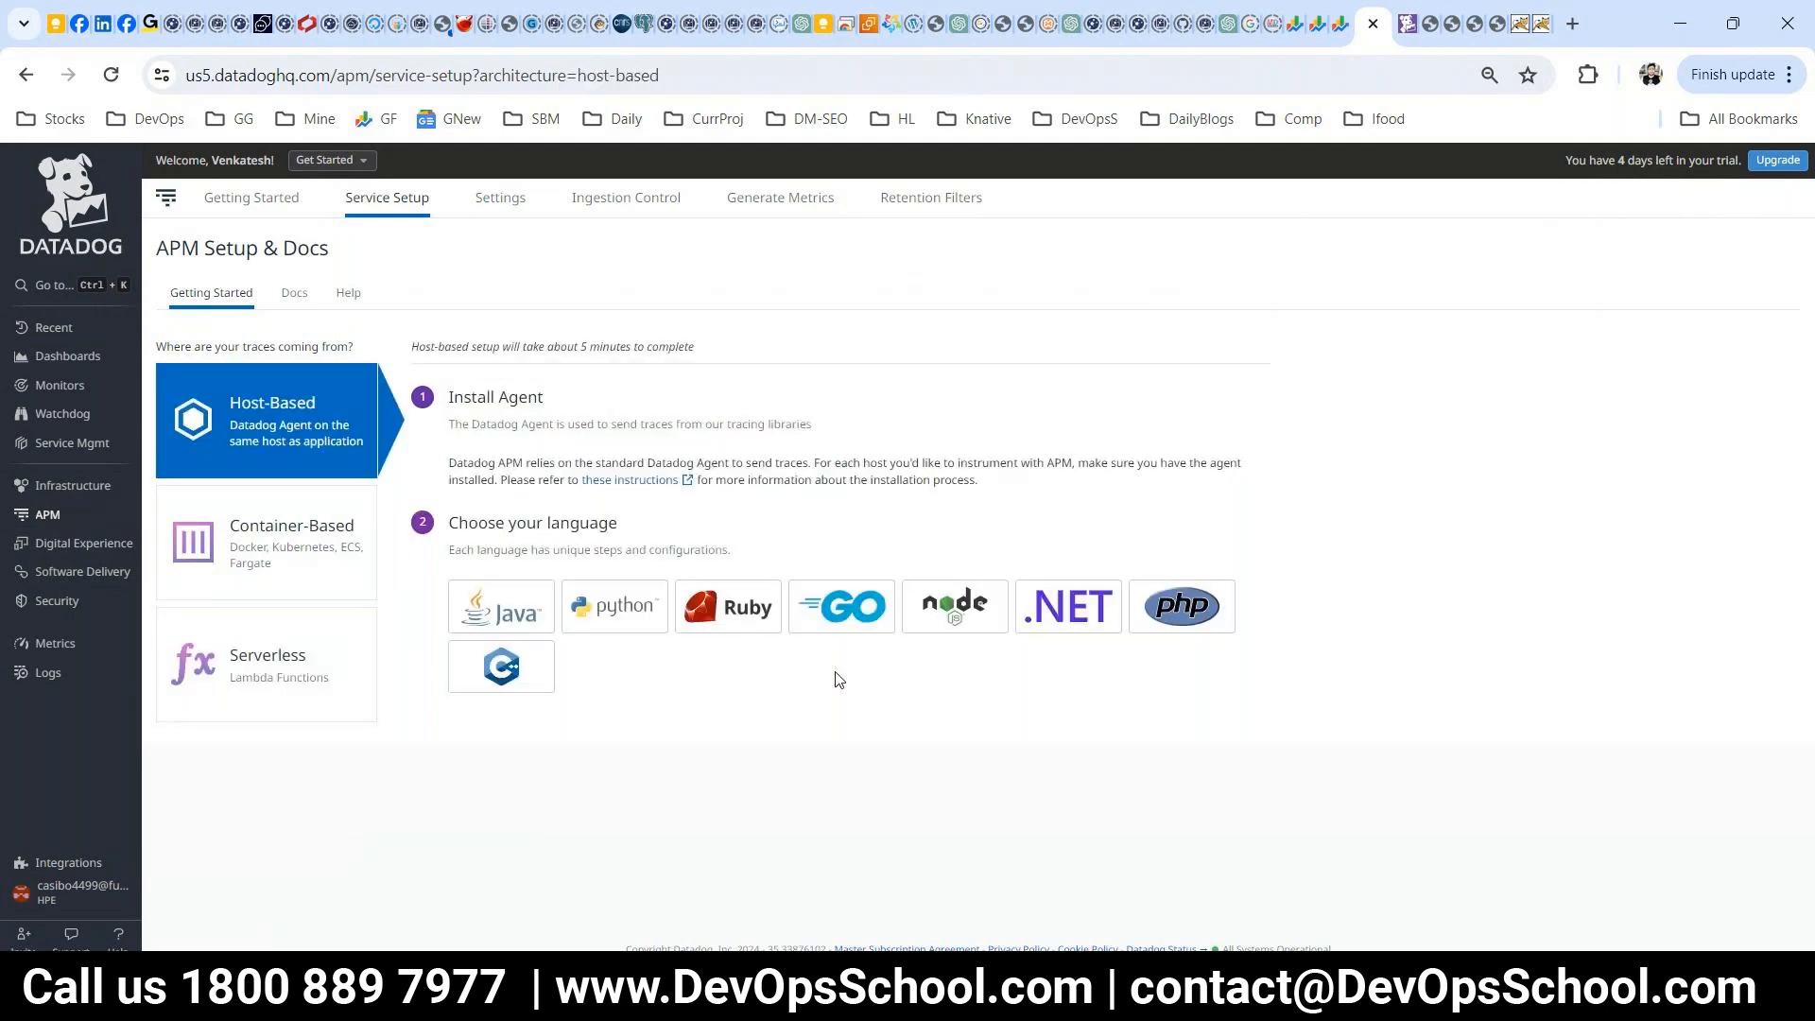
- Look through the available application languages for the host-based setup and choose Java
click(510, 618)
click(614, 606)
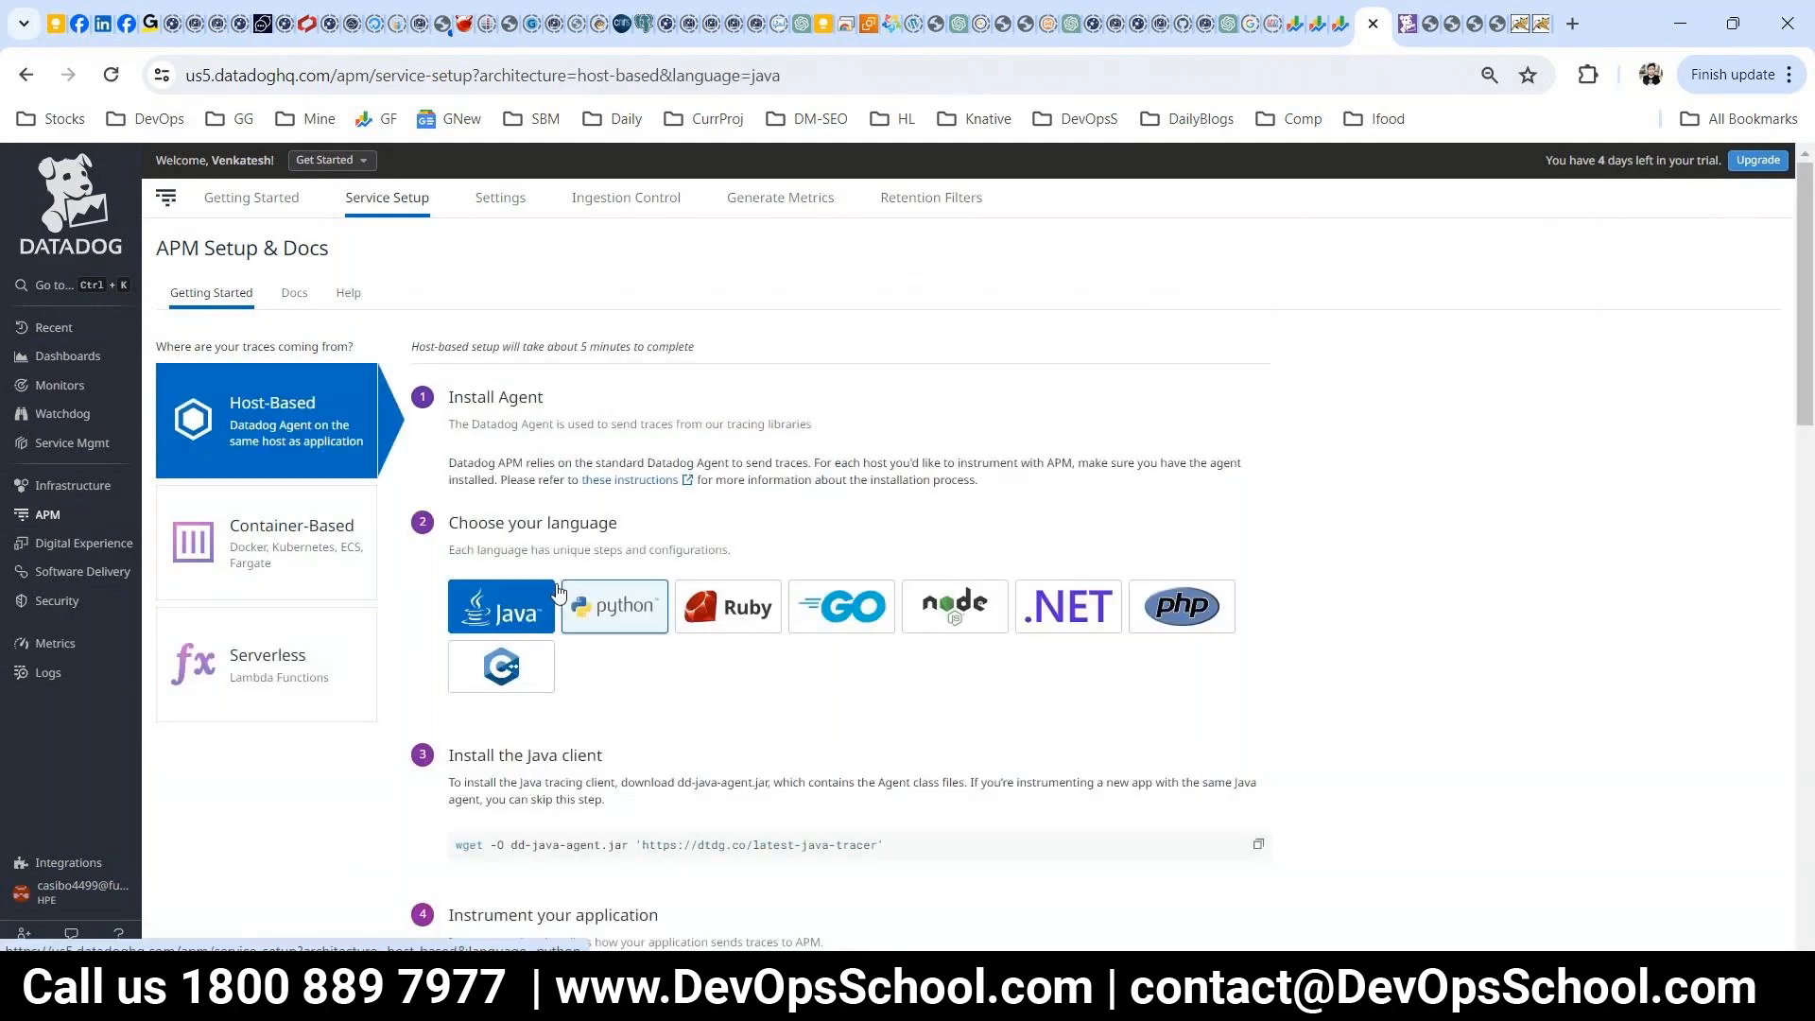
click(734, 611)
click(841, 606)
click(955, 606)
click(502, 606)
- Copy the wget command that downloads dd-java-agent.jar from the Install the Java client section
scroll(1134, 643, down, 4)
drag(454, 492, 907, 488)
key(super+c)
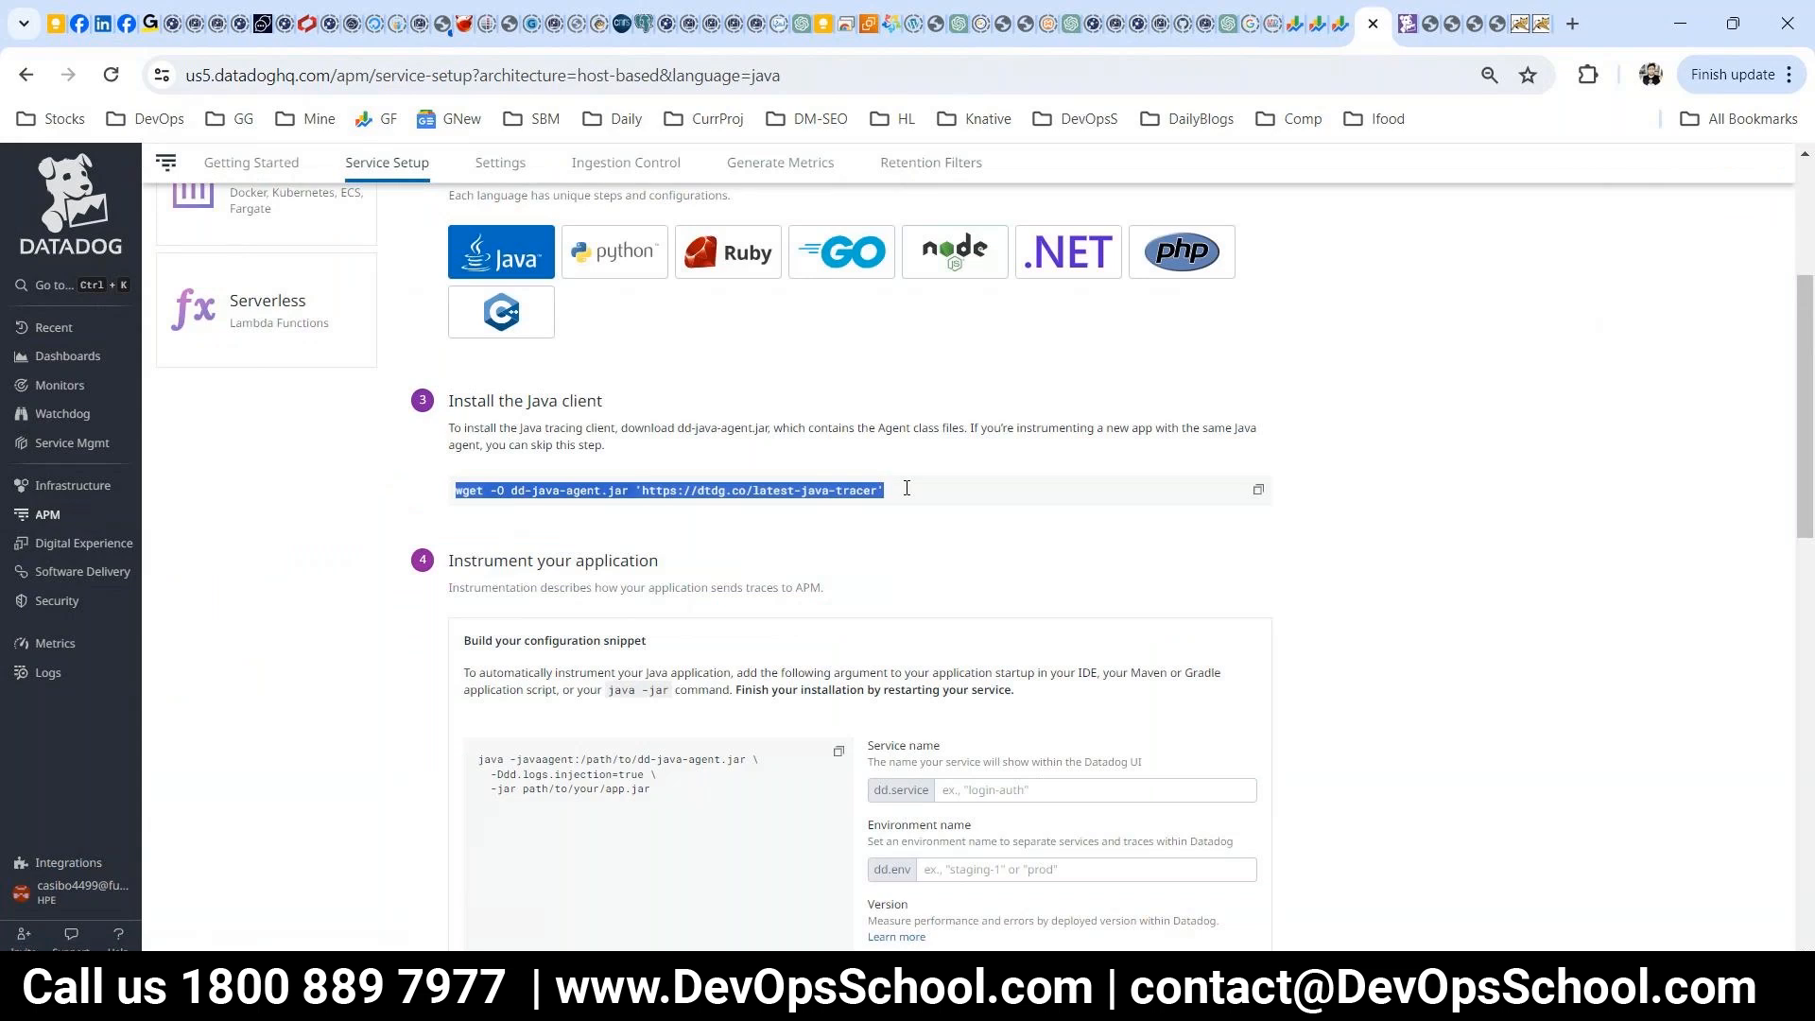
- Switch to the PuTTY terminal, change to the /opt directory and list its contents
key(alt+Tab)
text(cd)
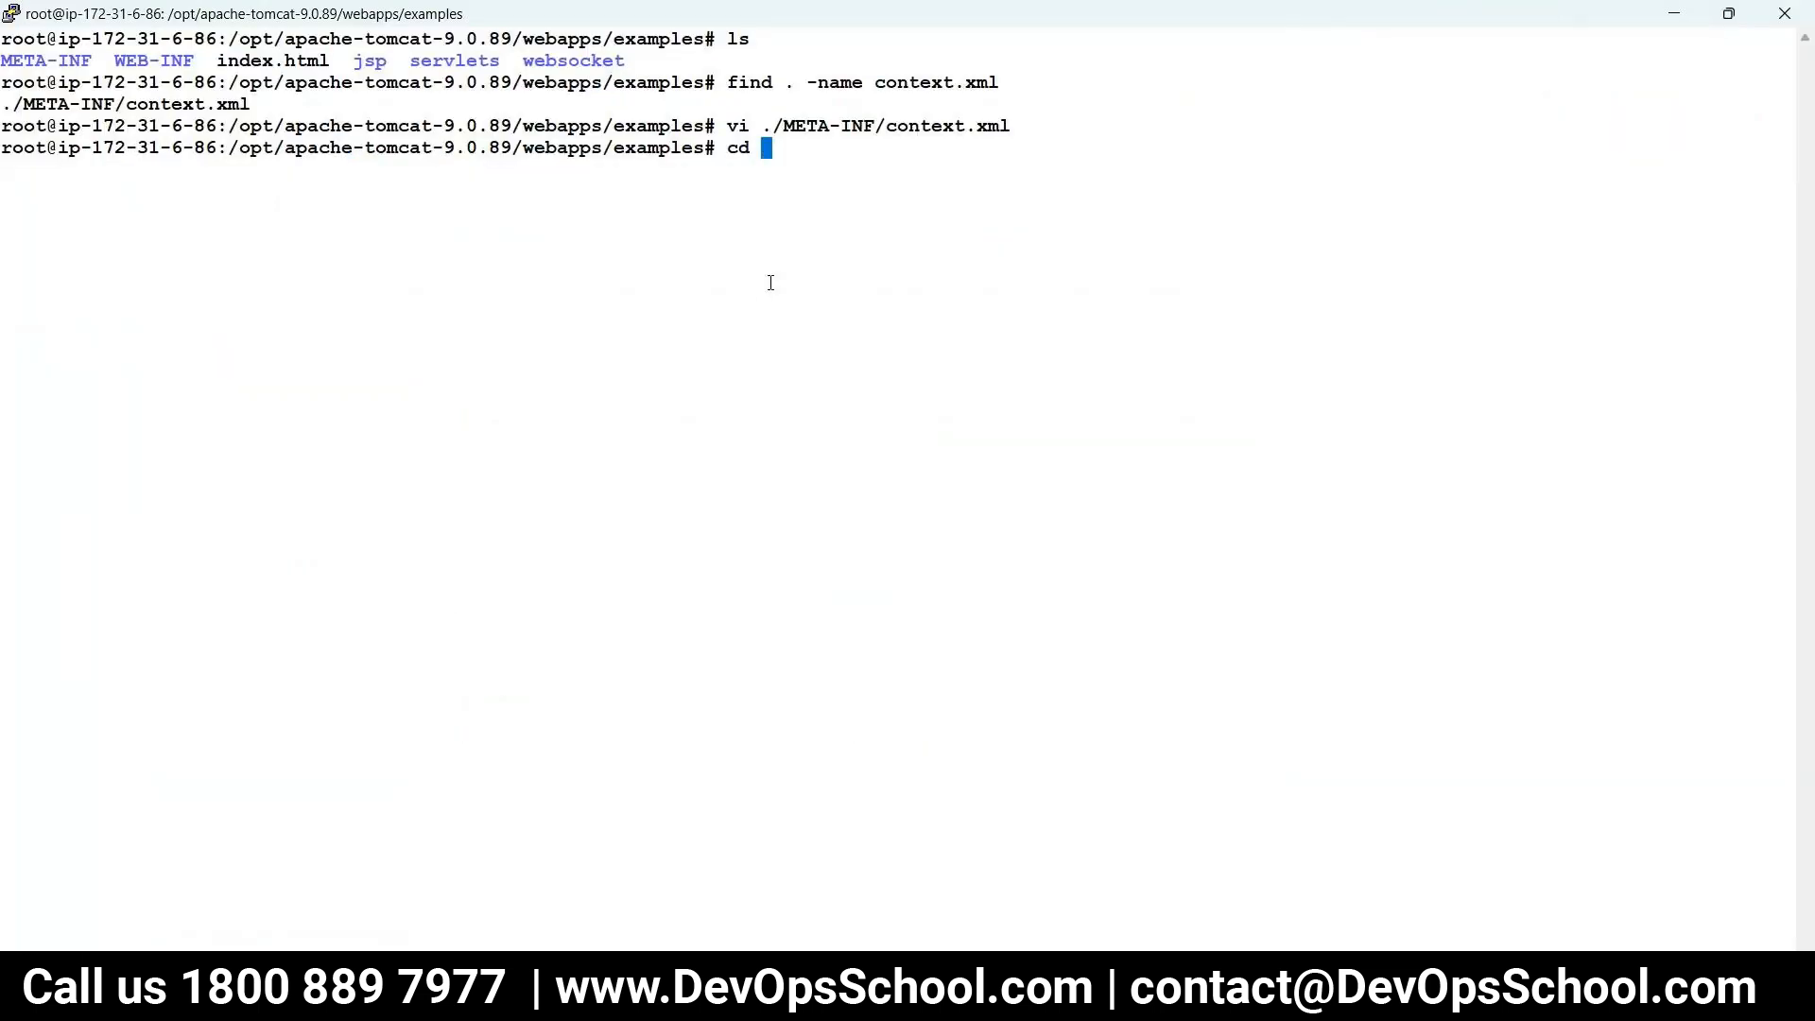
text( /opt/)
key(Return)
text(ls)
key(Return)
- Create a directory named datadog inside /opt
text(mkdir )
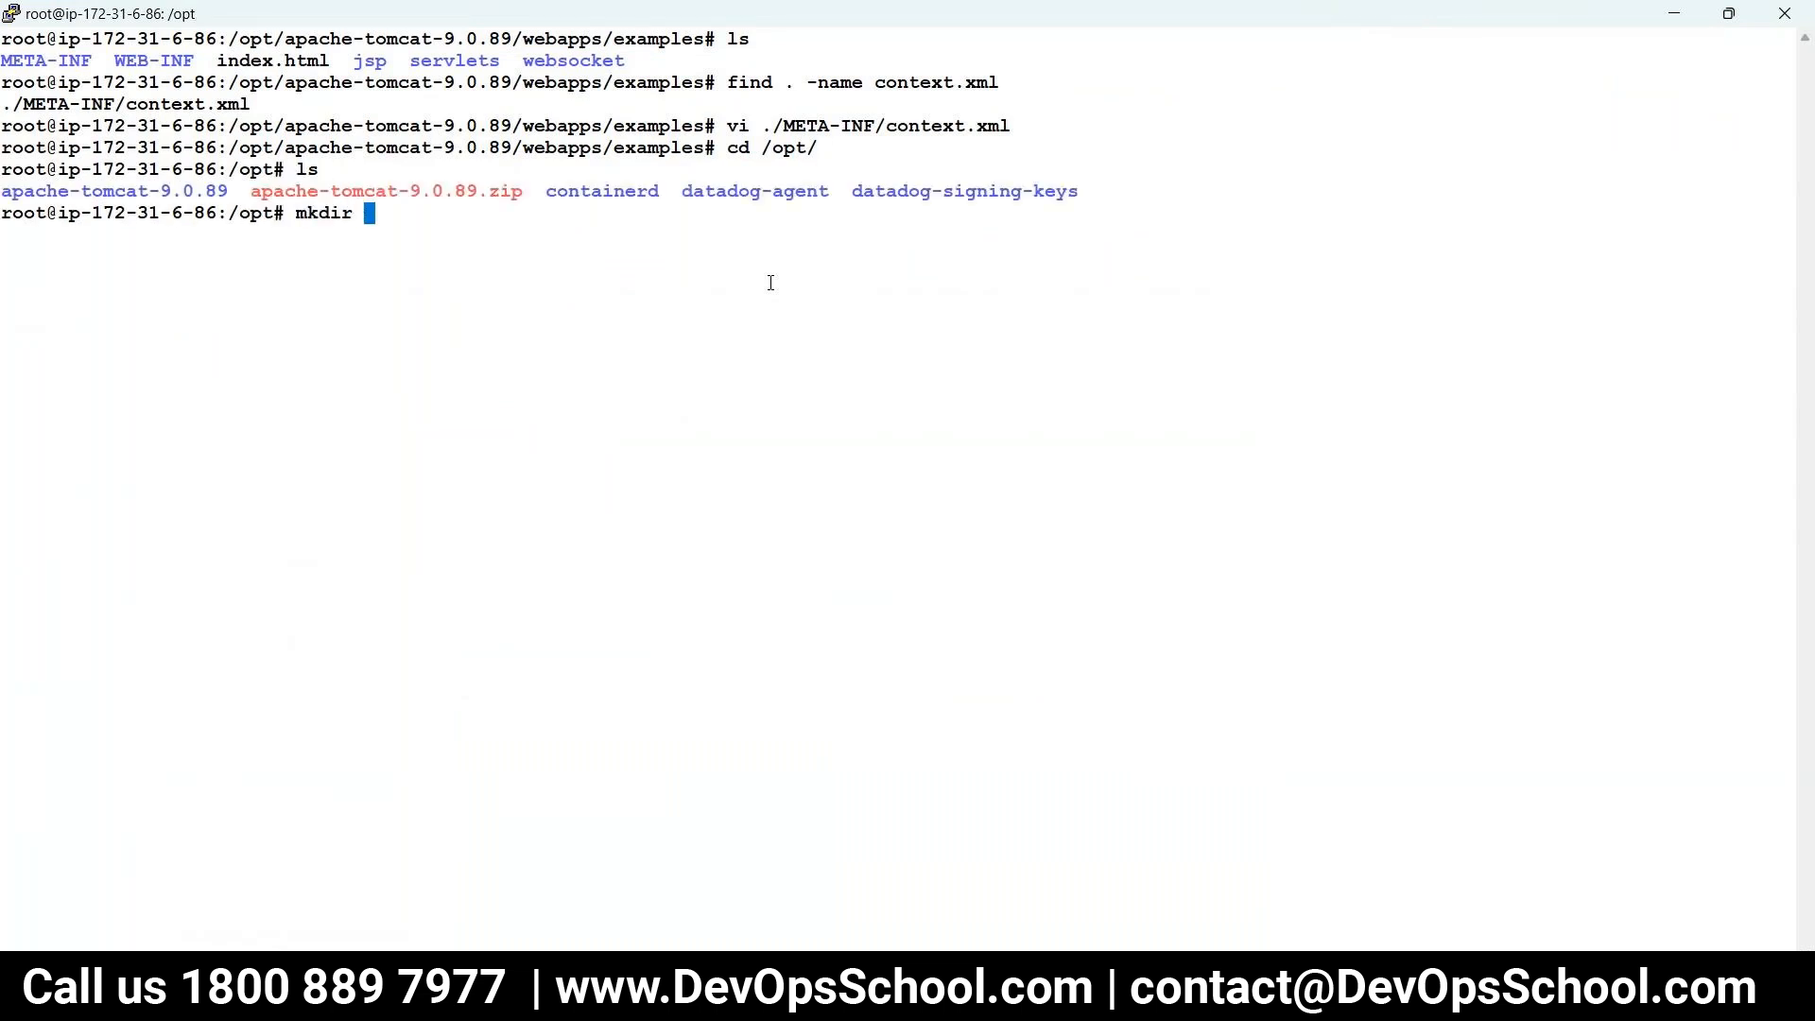
text(datadog)
key(Return)
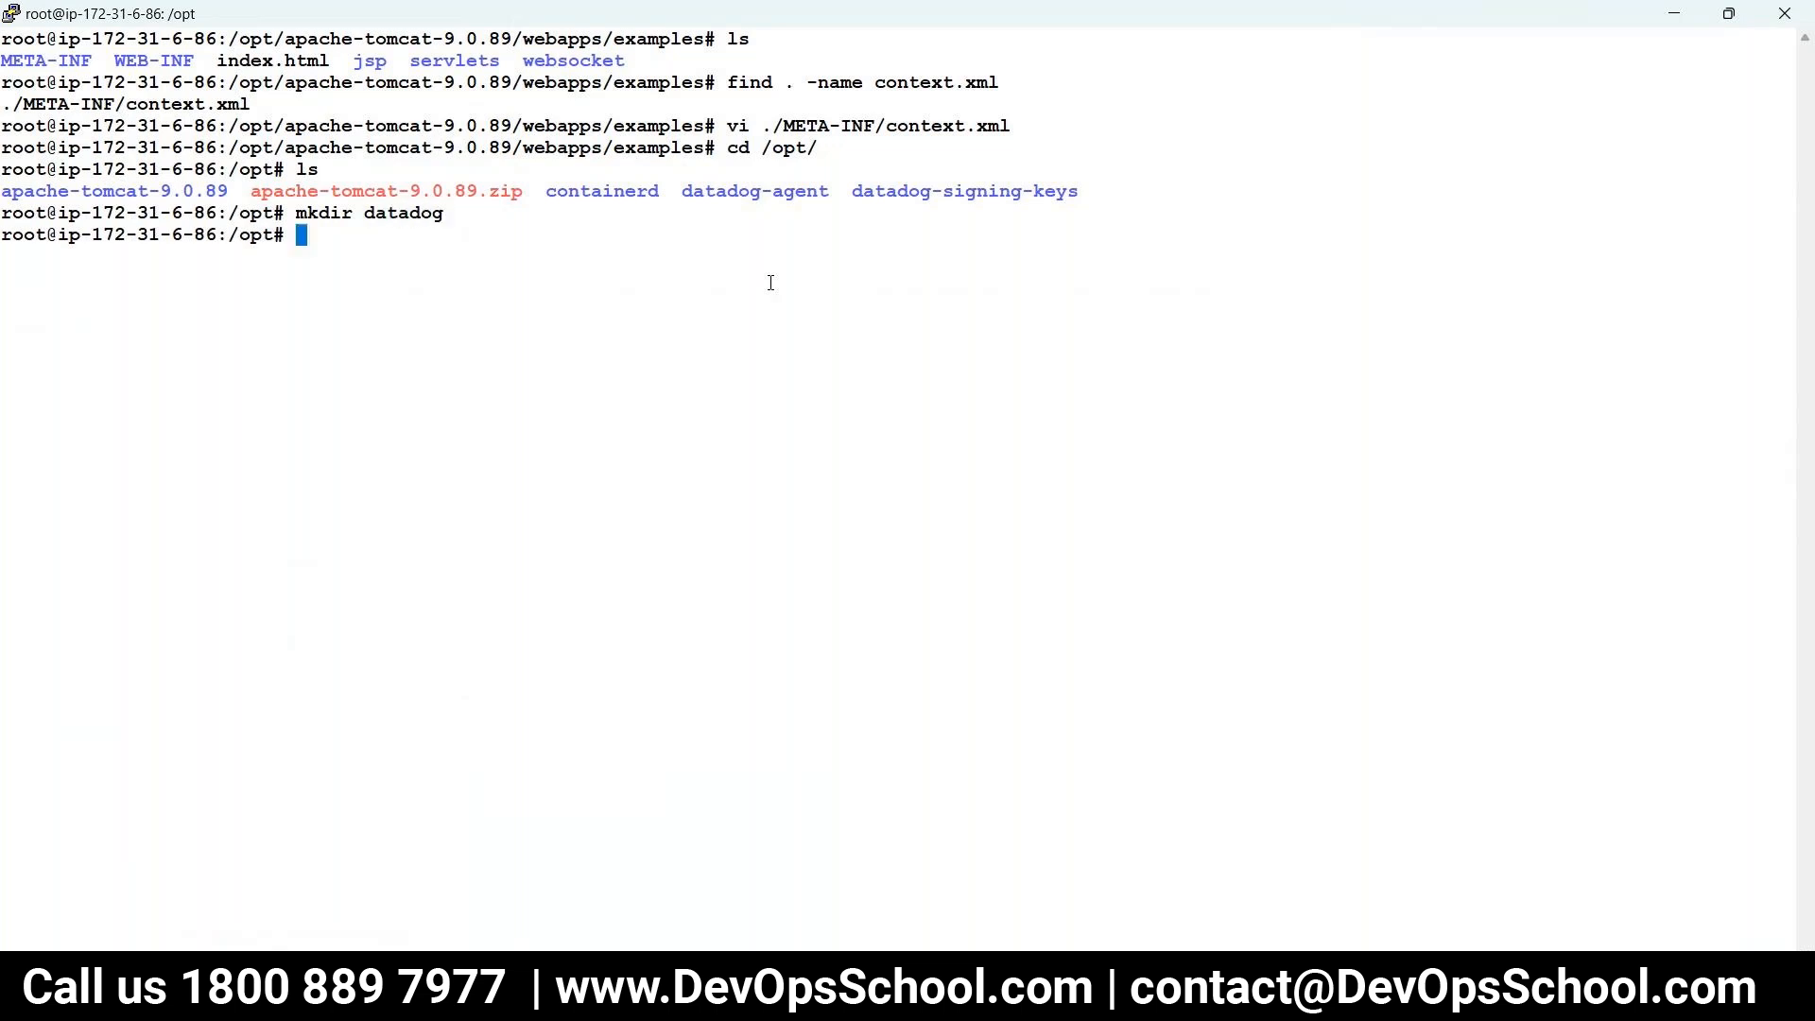
- Change into the new datadog directory and run the copied wget command to download dd-java-agent.jar there
text(cd datadog)
key(Return)
right_click(770, 282)
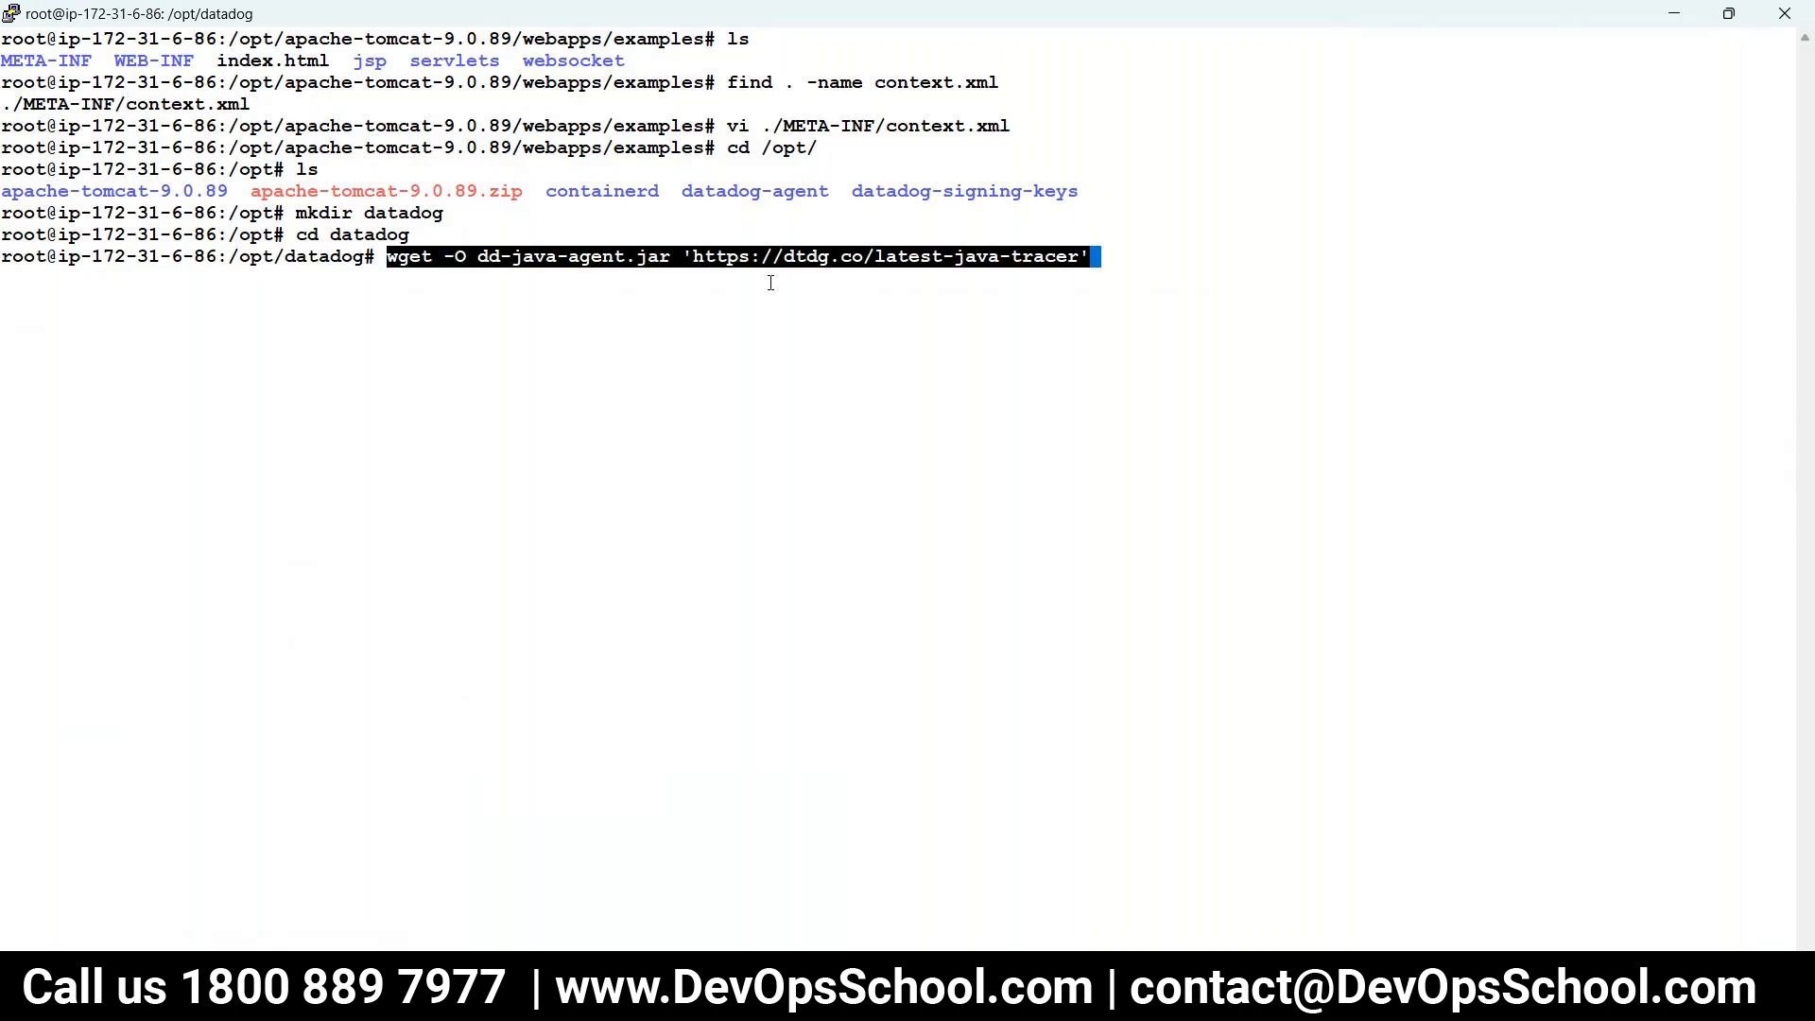
key(Return)
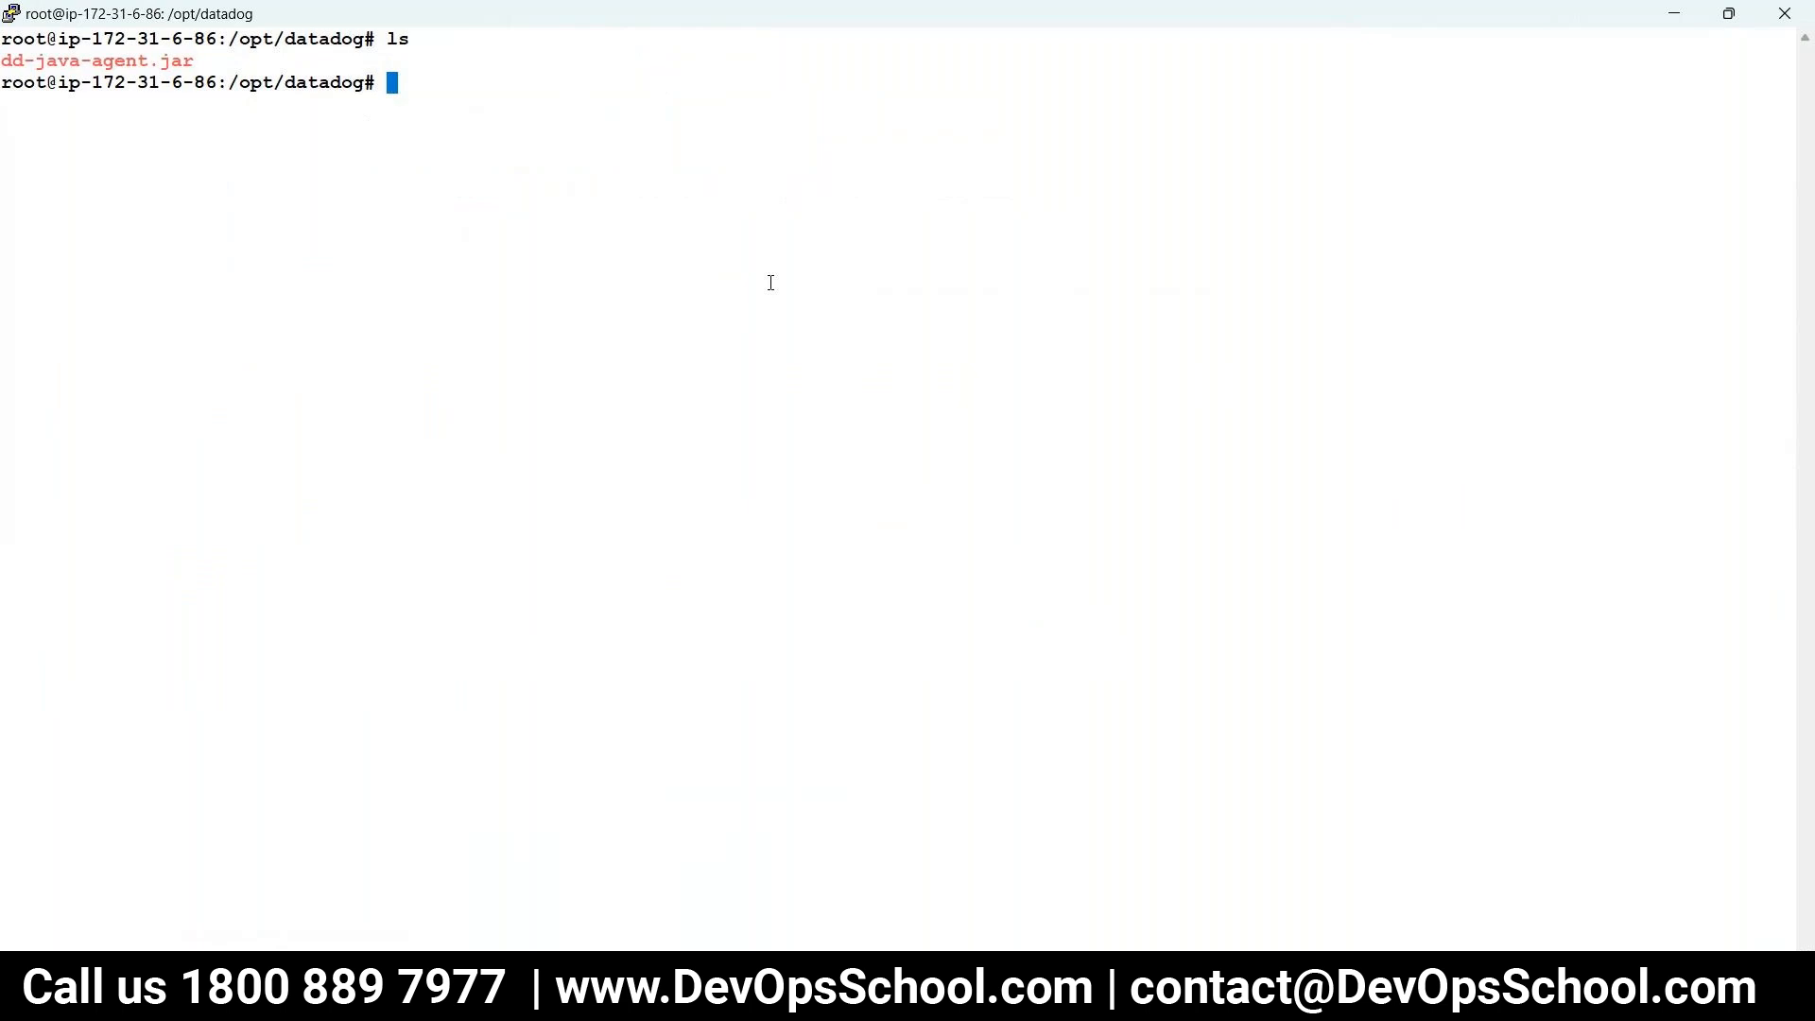
- Set the permissions of dd-java-agent.jar to 755 with chmod
text(chmo)
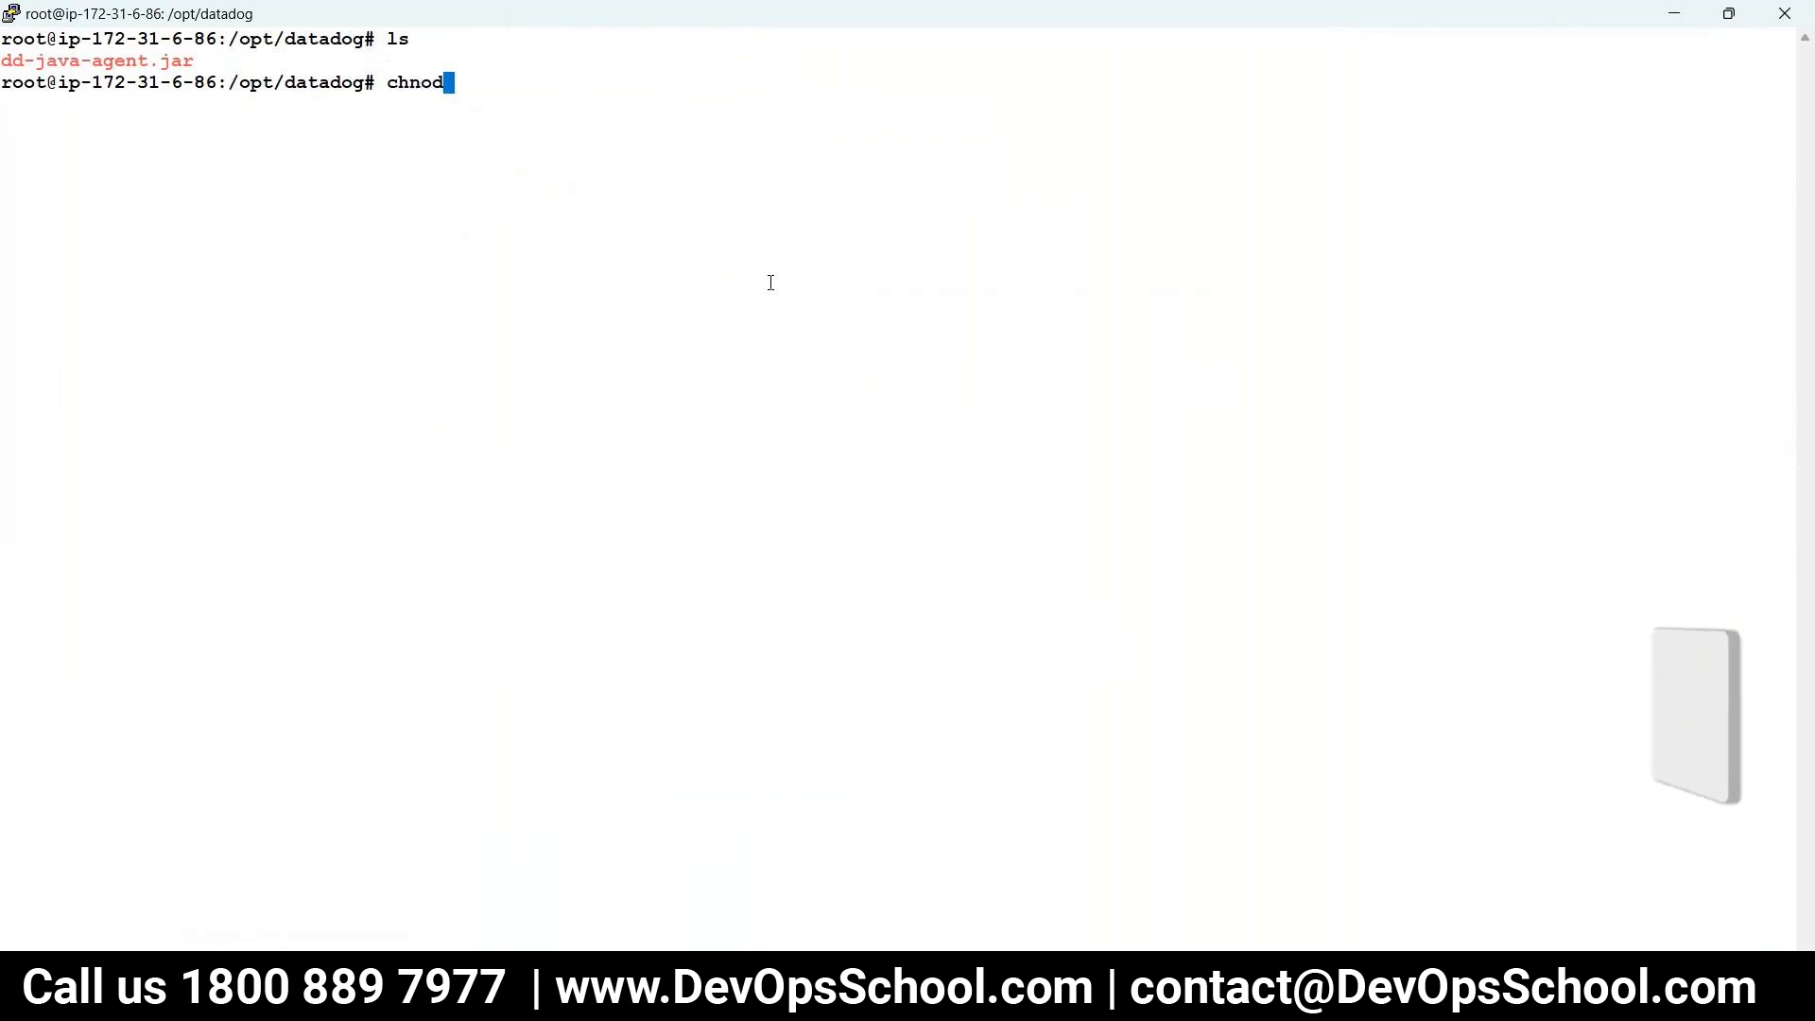
text(d 7)
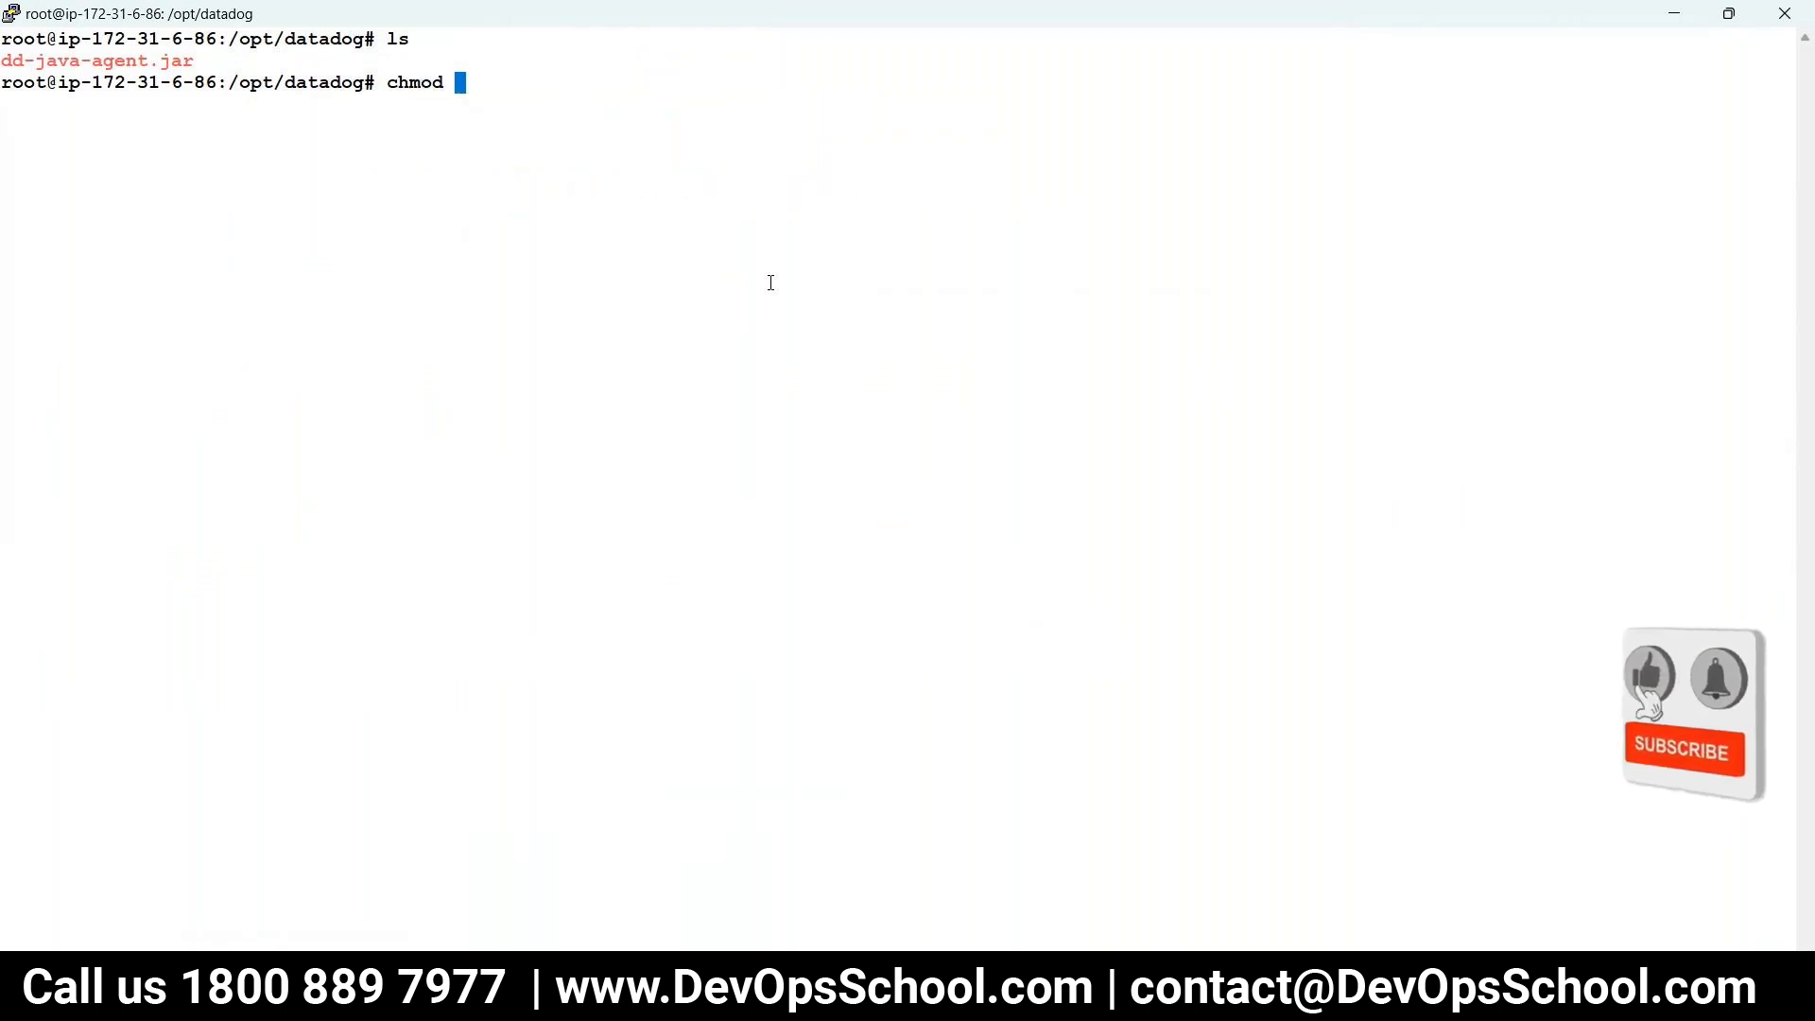
text(55 dd)
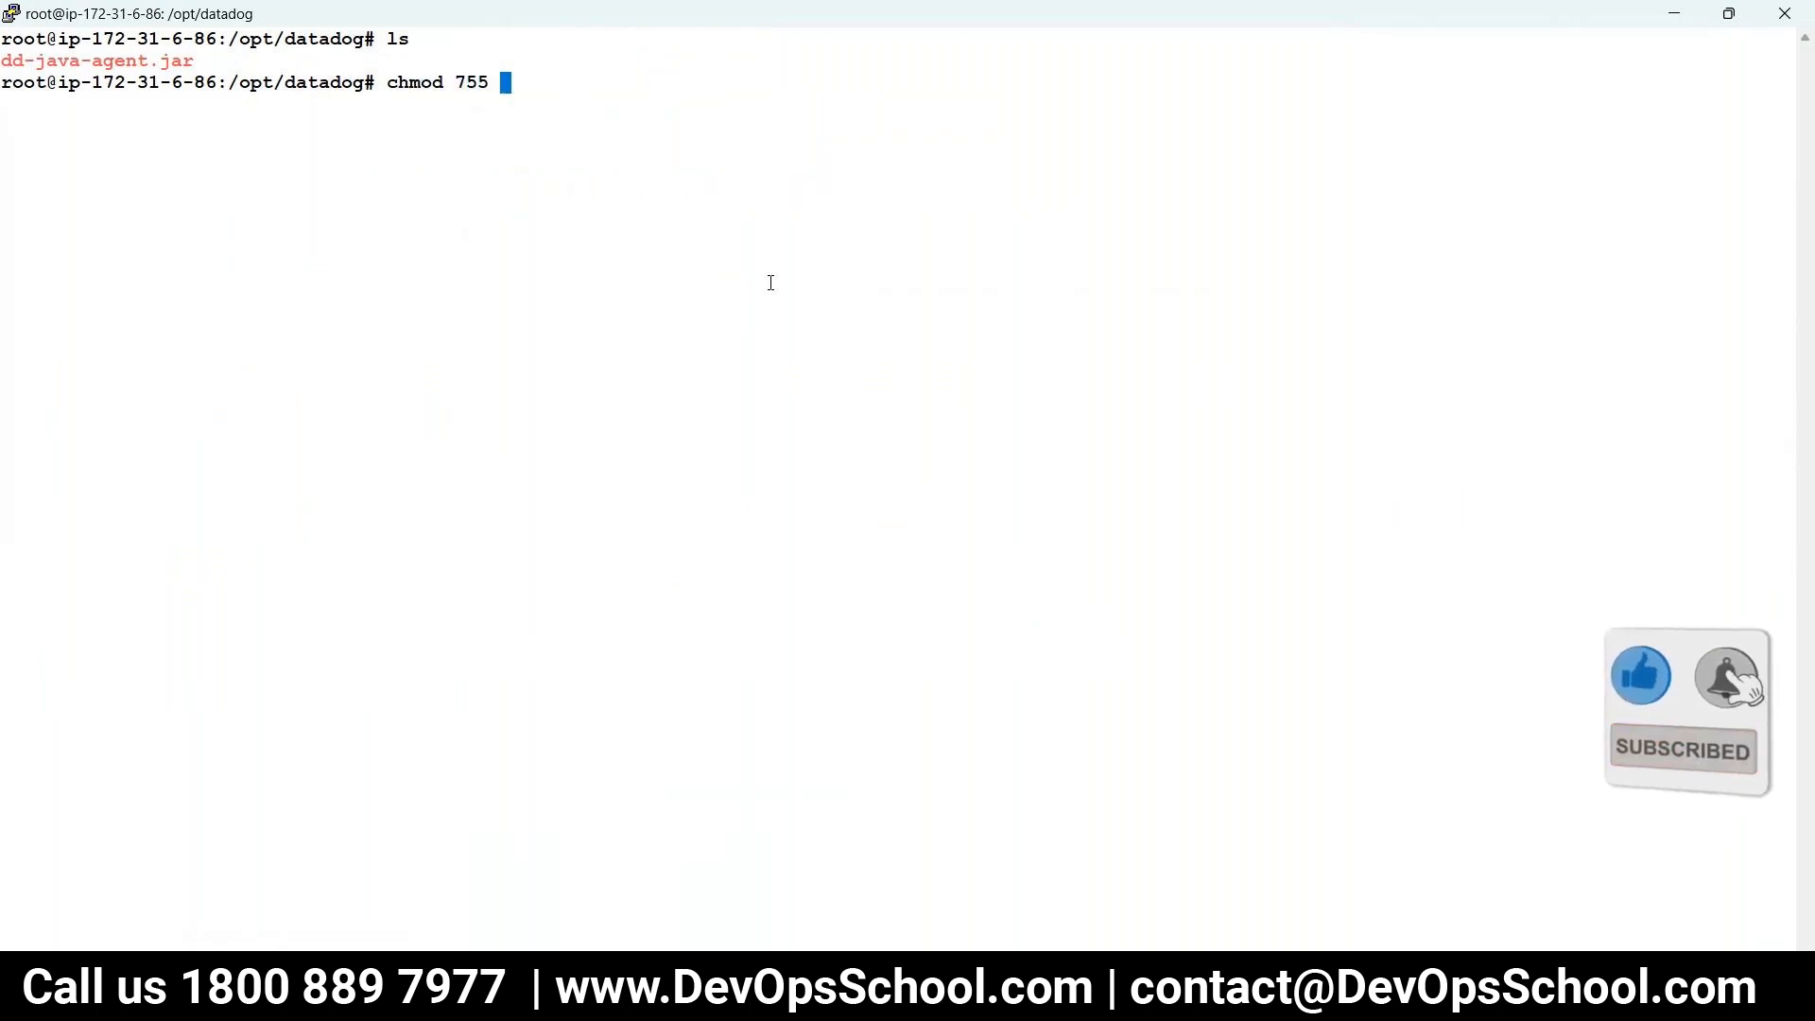
key(Tab)
key(Return)
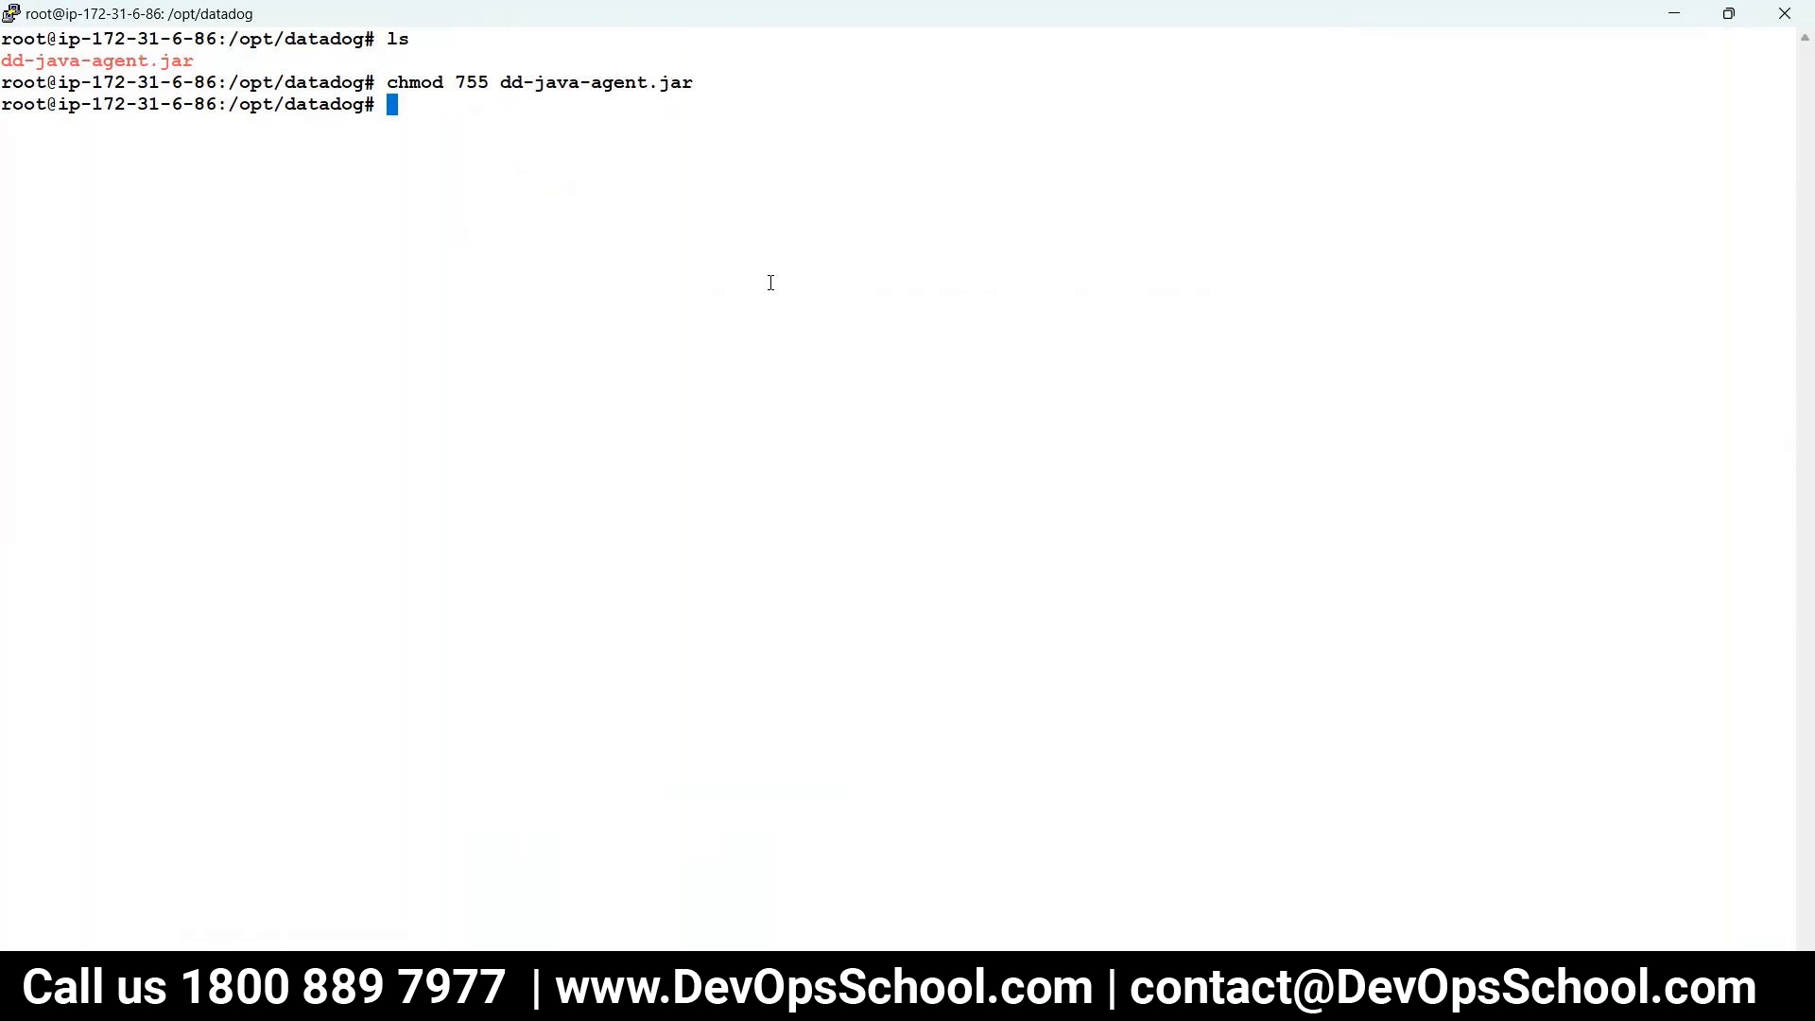
- Switch to the Datadog service setup page in the browser, review the Java instrumentation options and open the full documentation
key(alt+Tab)
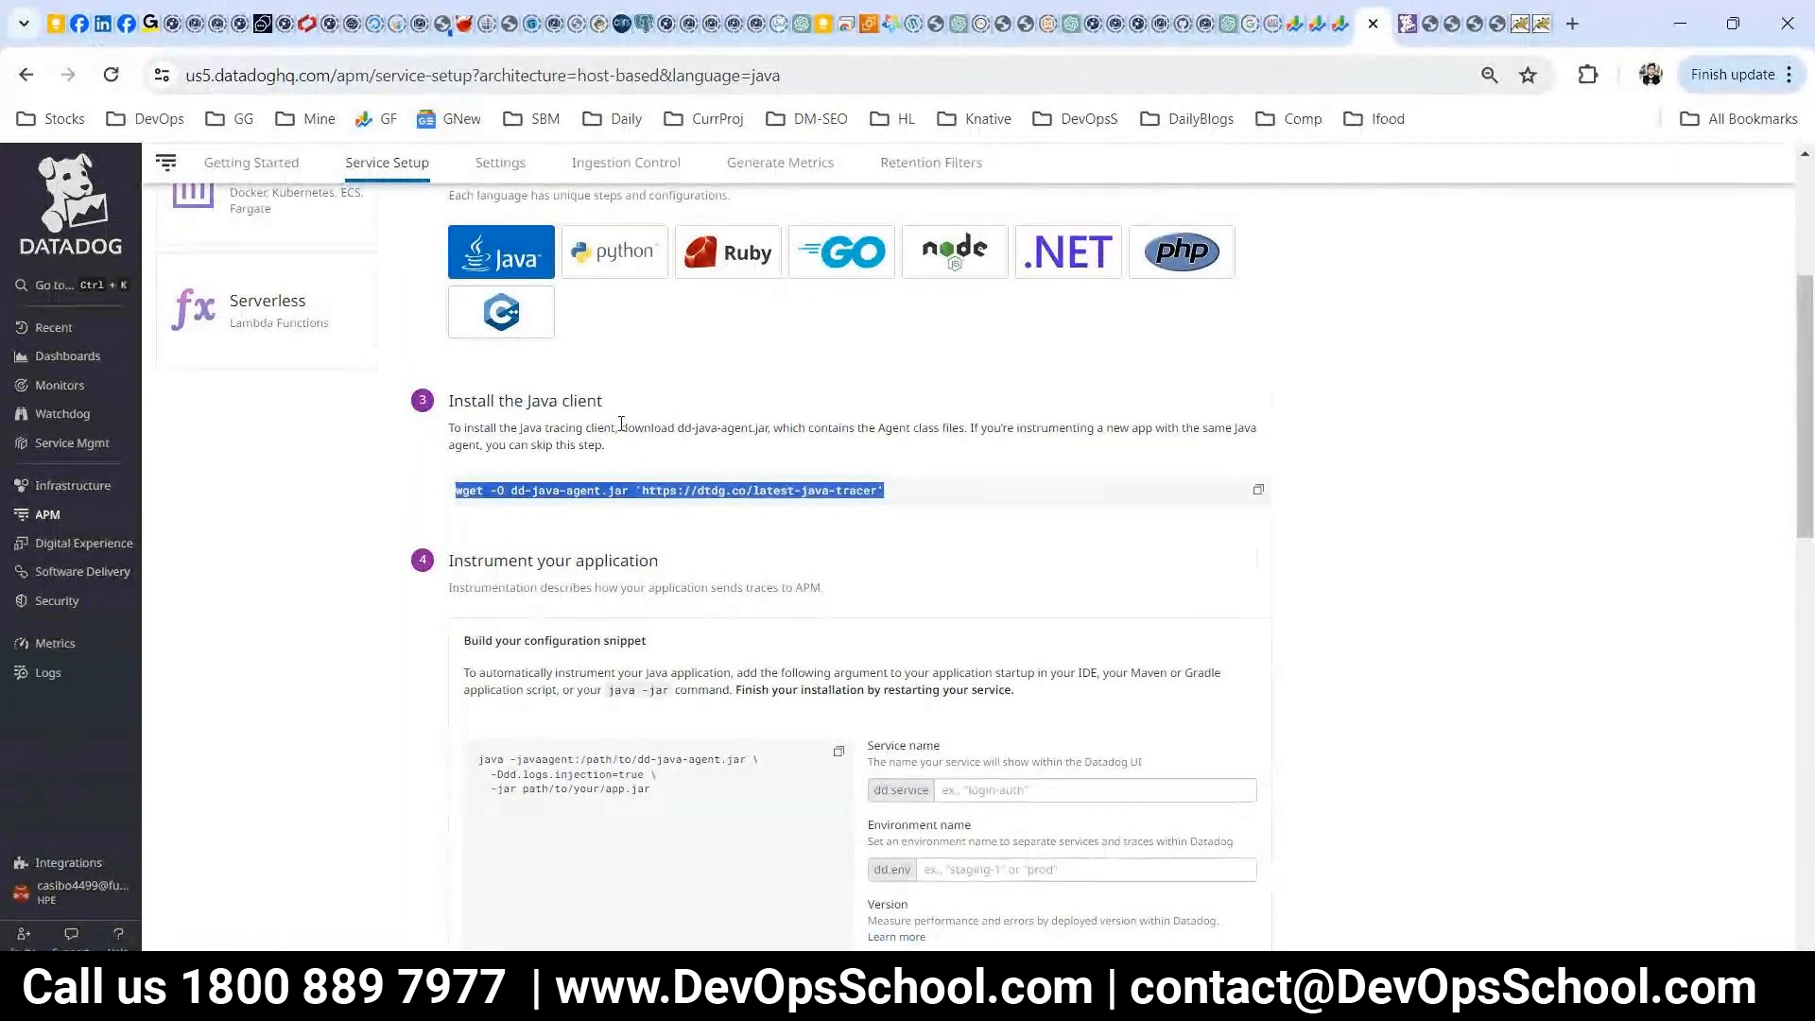
scroll(621, 423, down, 10)
scroll(634, 552, up, 10)
scroll(770, 560, down, 4)
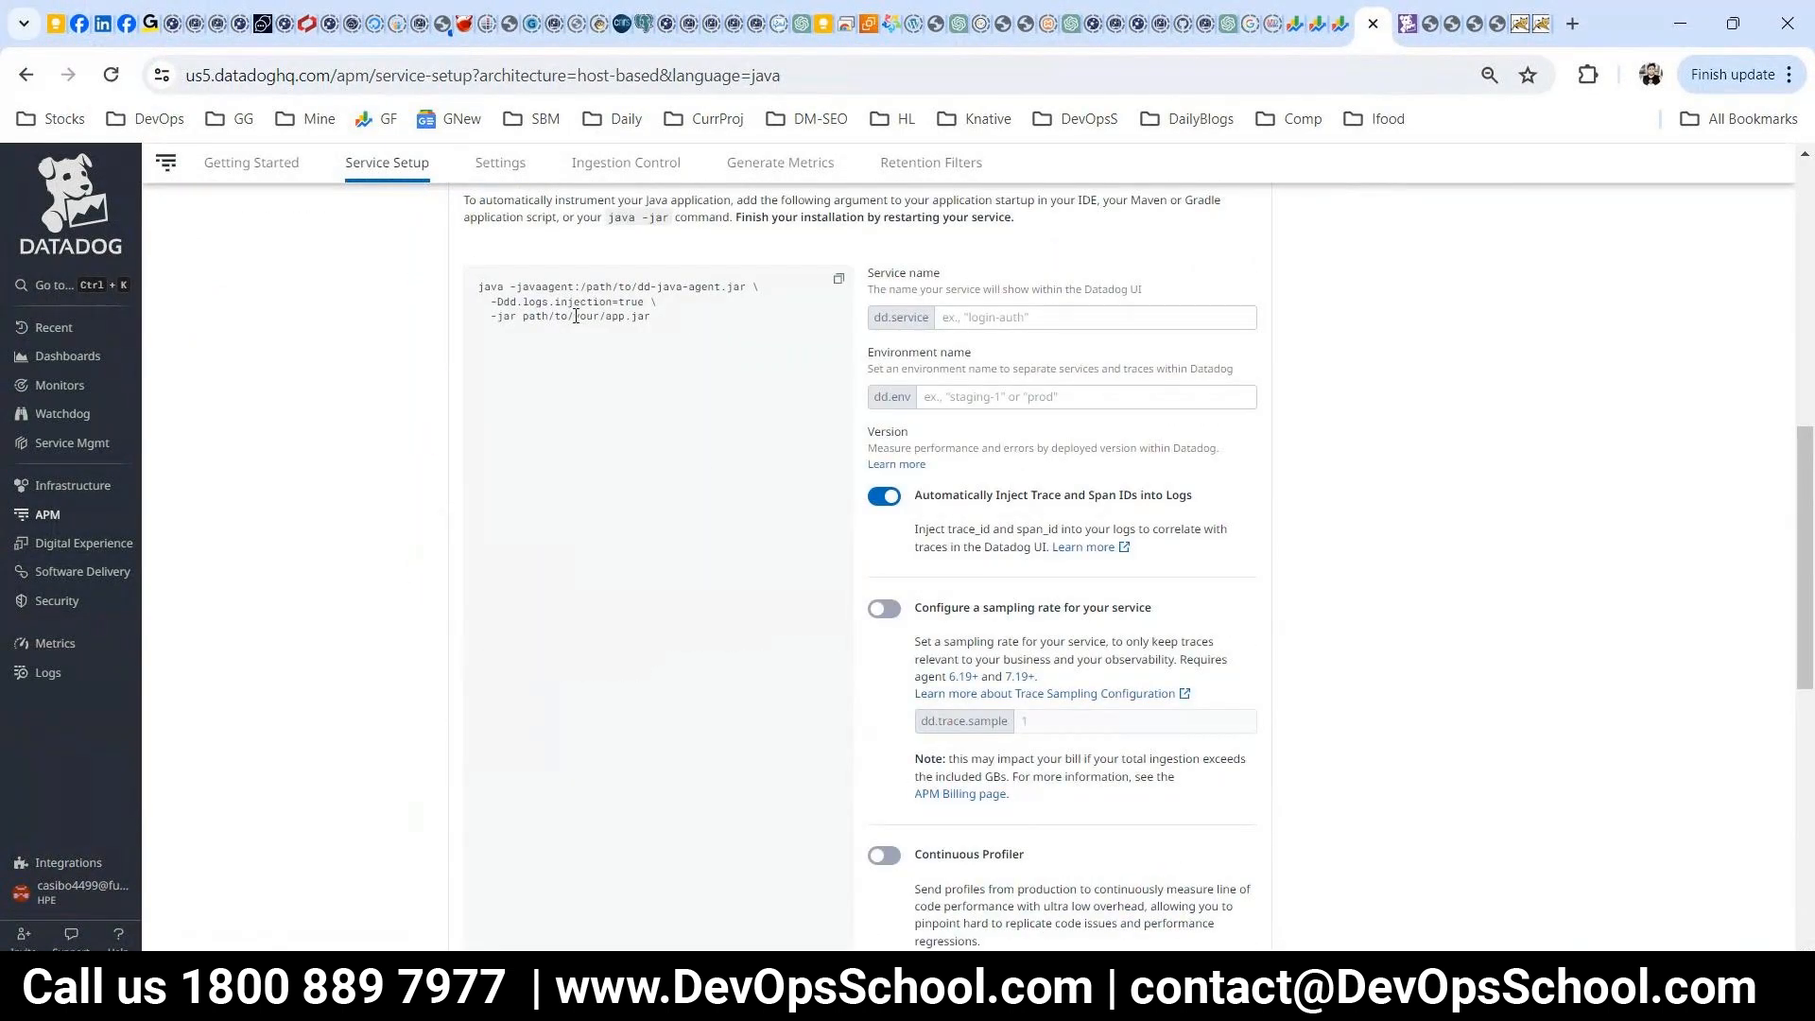
scroll(707, 469, down, 8)
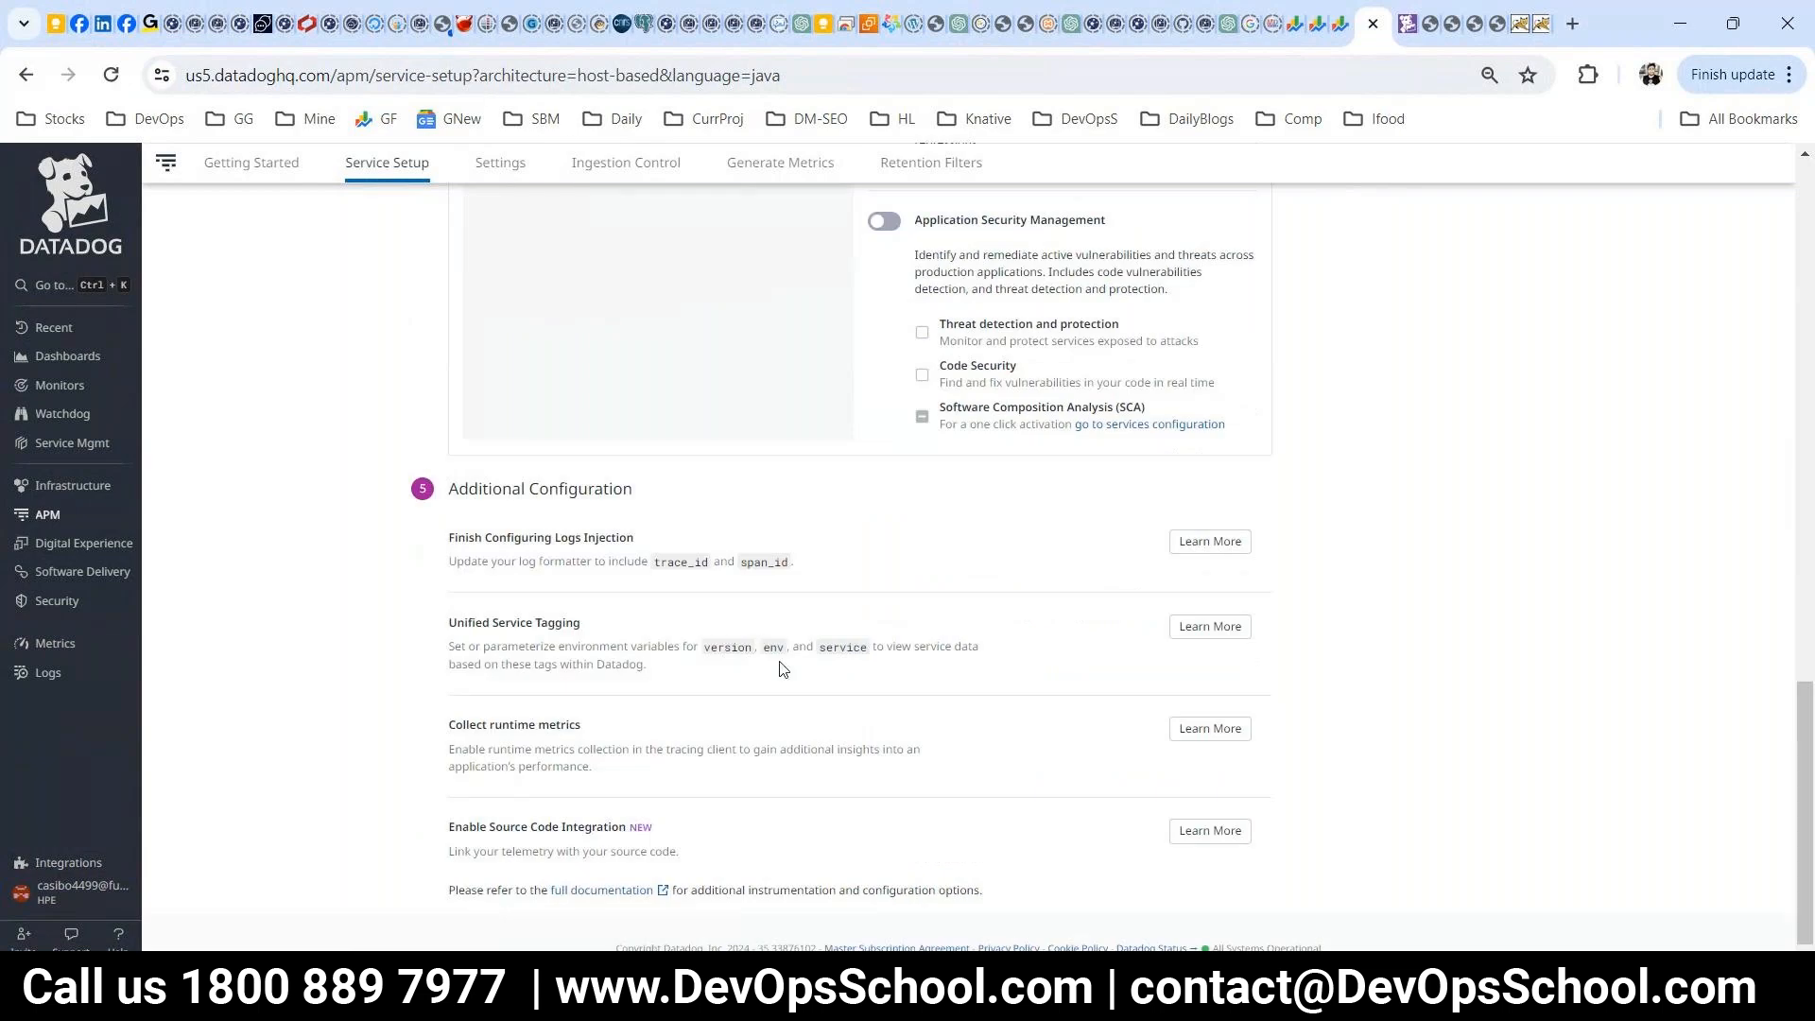
click(616, 892)
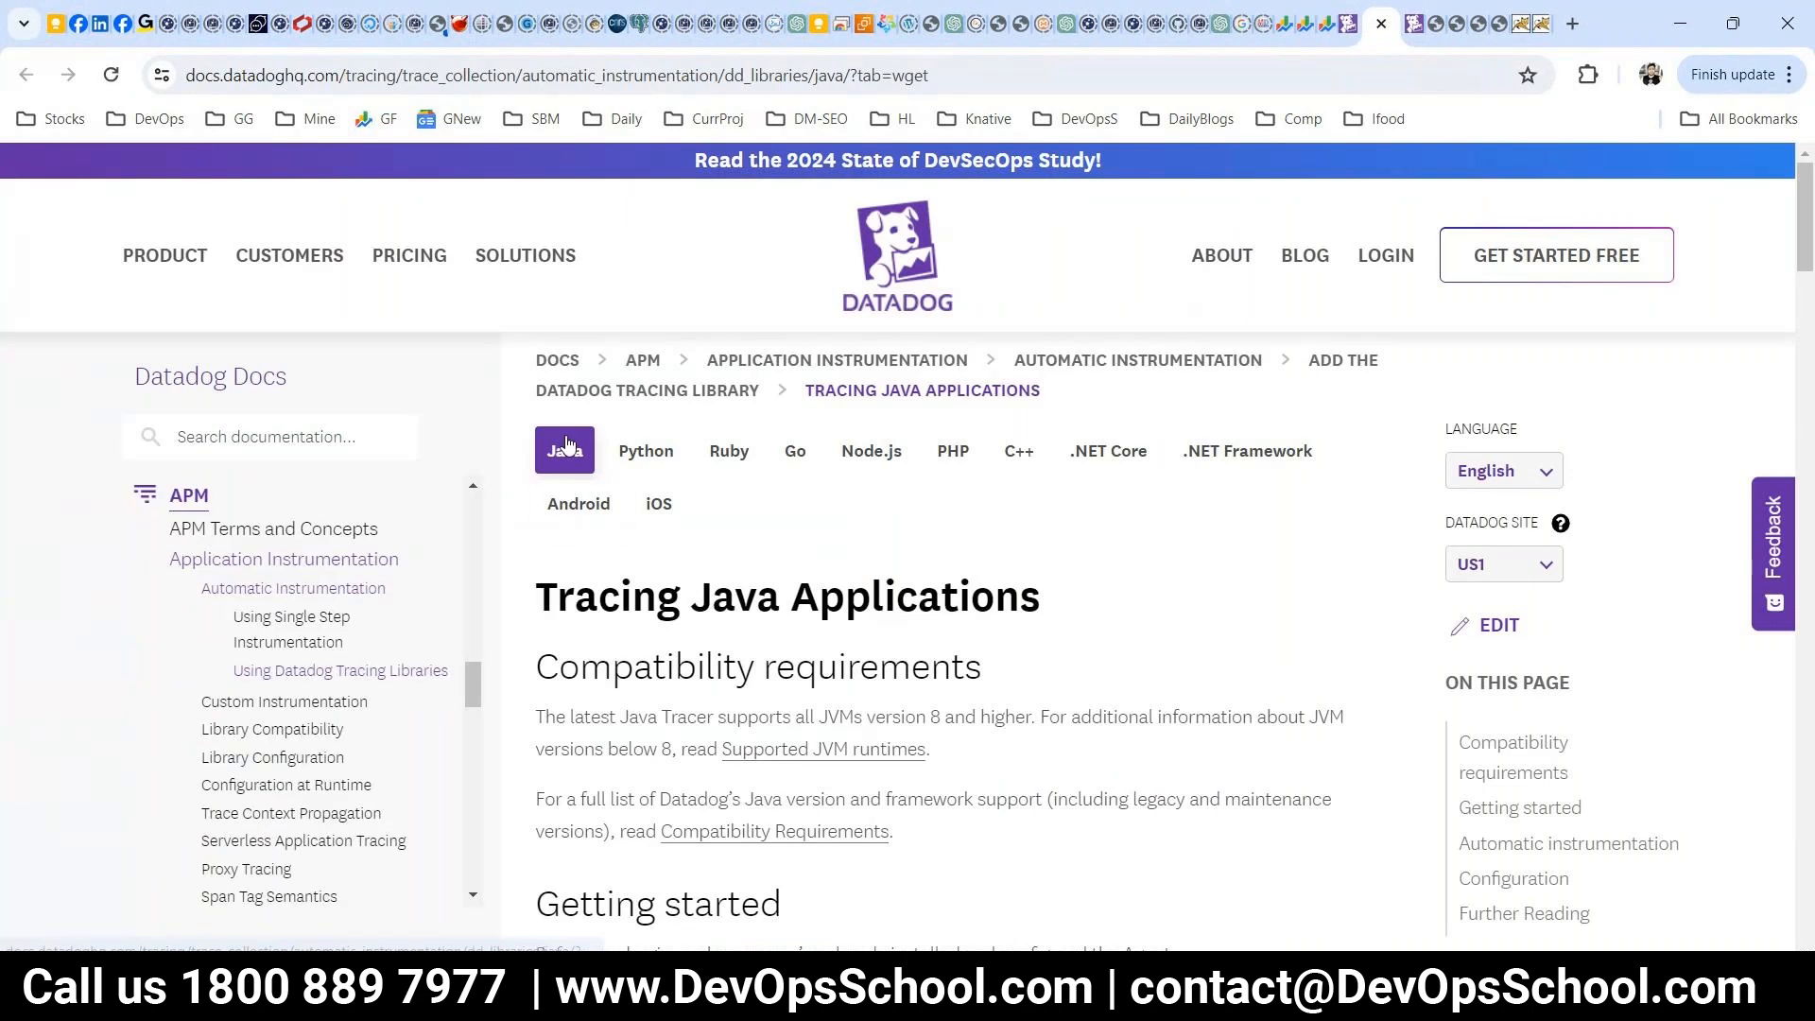
- Find the Add the Java Tracer to the JVM section in the documentation and show its Tomcat instructions
scroll(911, 770, down, 8)
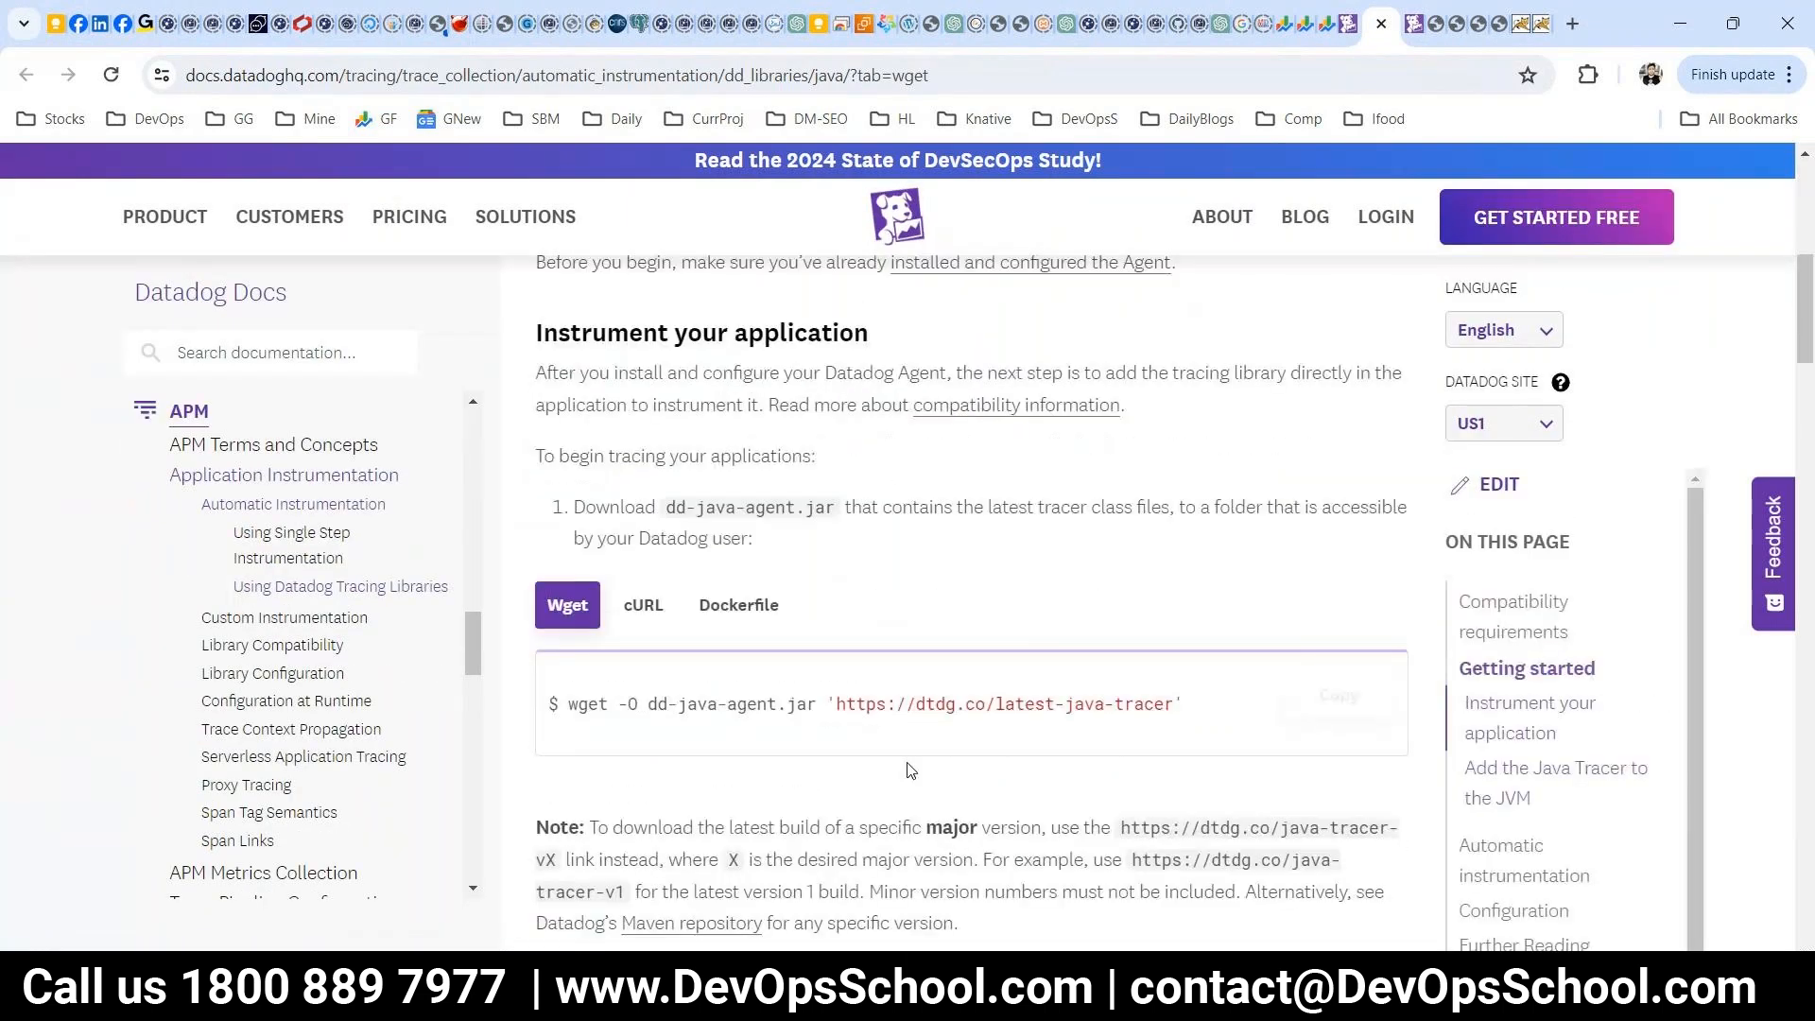
drag(1182, 687, 529, 691)
scroll(801, 780, down, 15)
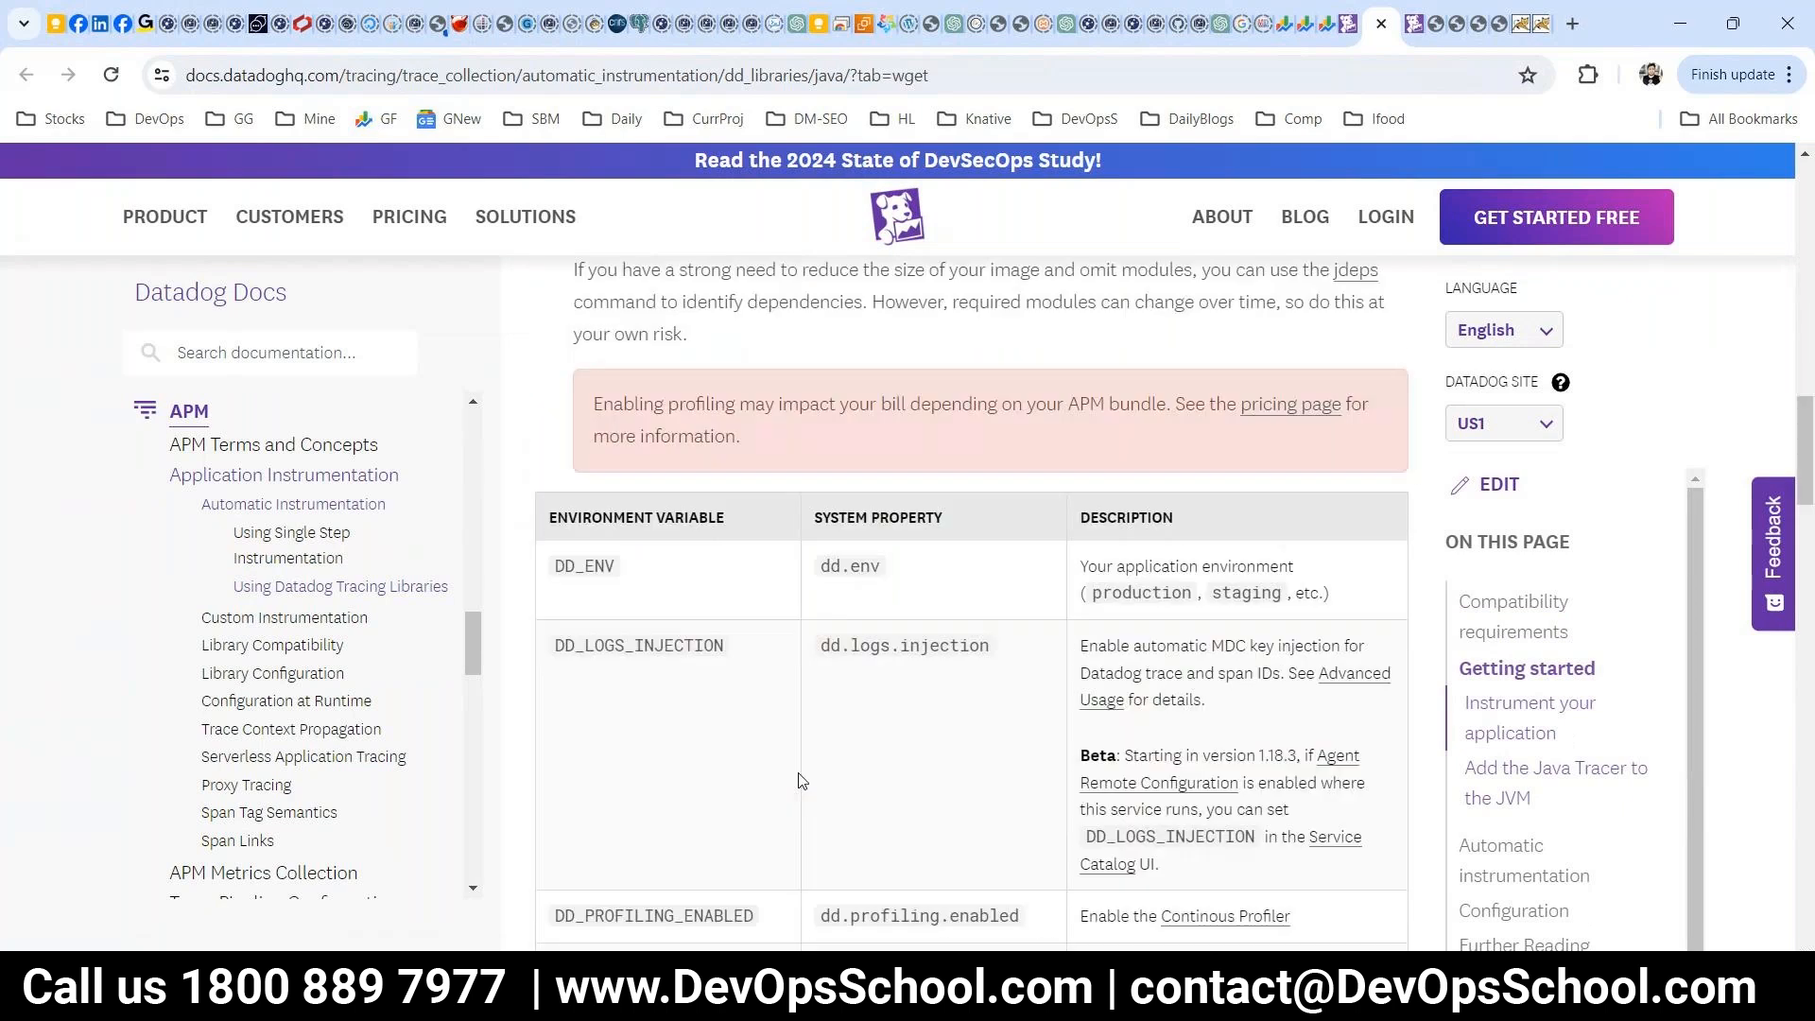
scroll(802, 780, down, 7)
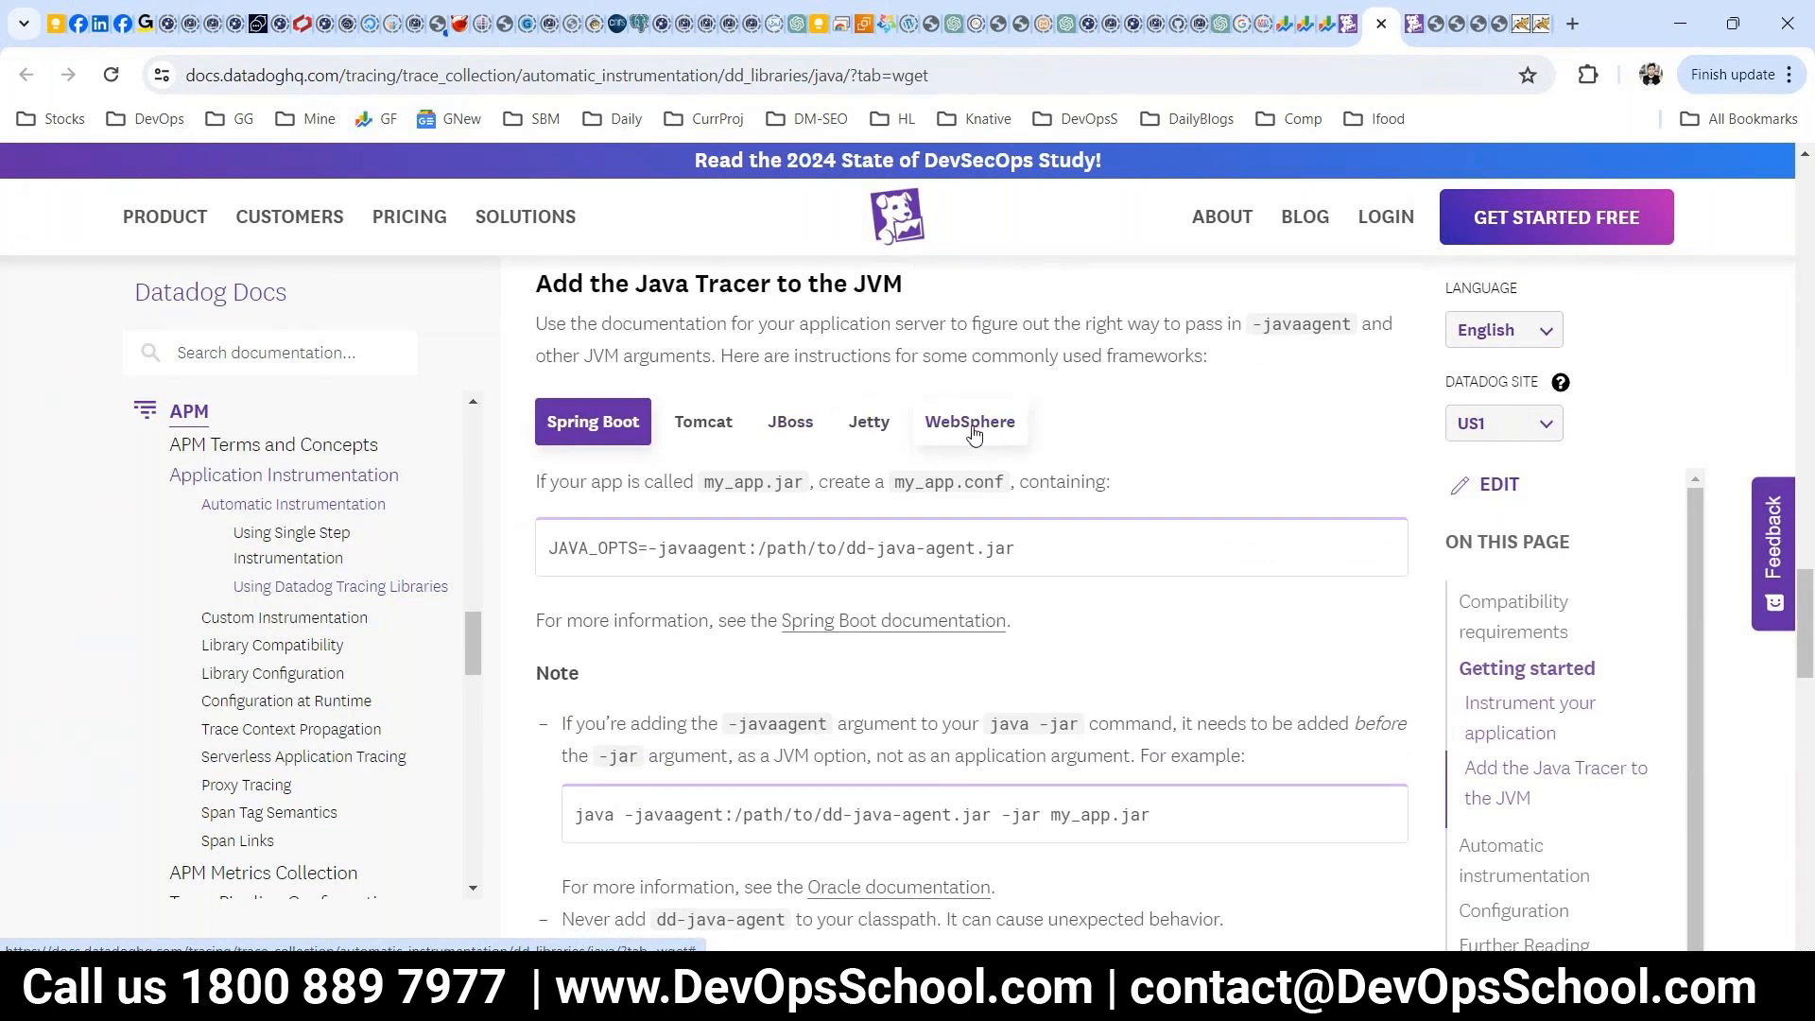
click(703, 419)
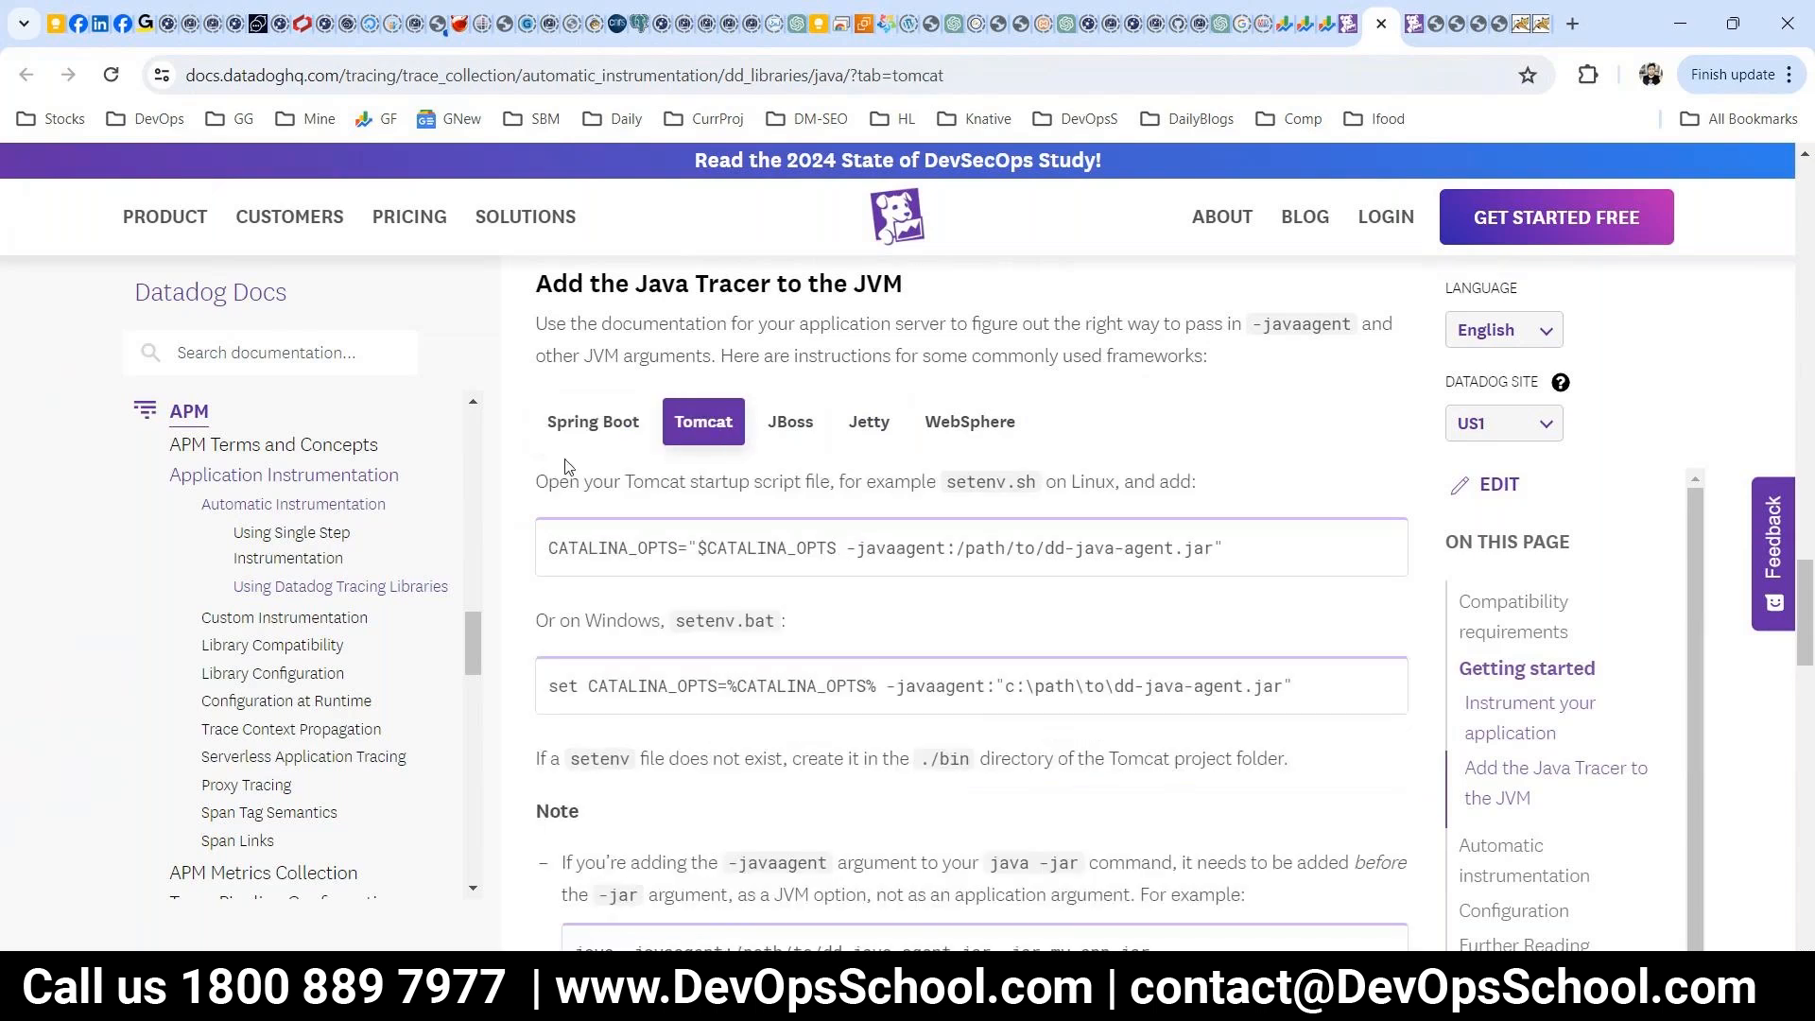
- Read the Tomcat setenv.sh and setenv.bat CATALINA_OPTS instructions, the java -jar note and the automatic instrumentation section
drag(561, 482, 800, 803)
click(794, 643)
scroll(793, 623, down, 2)
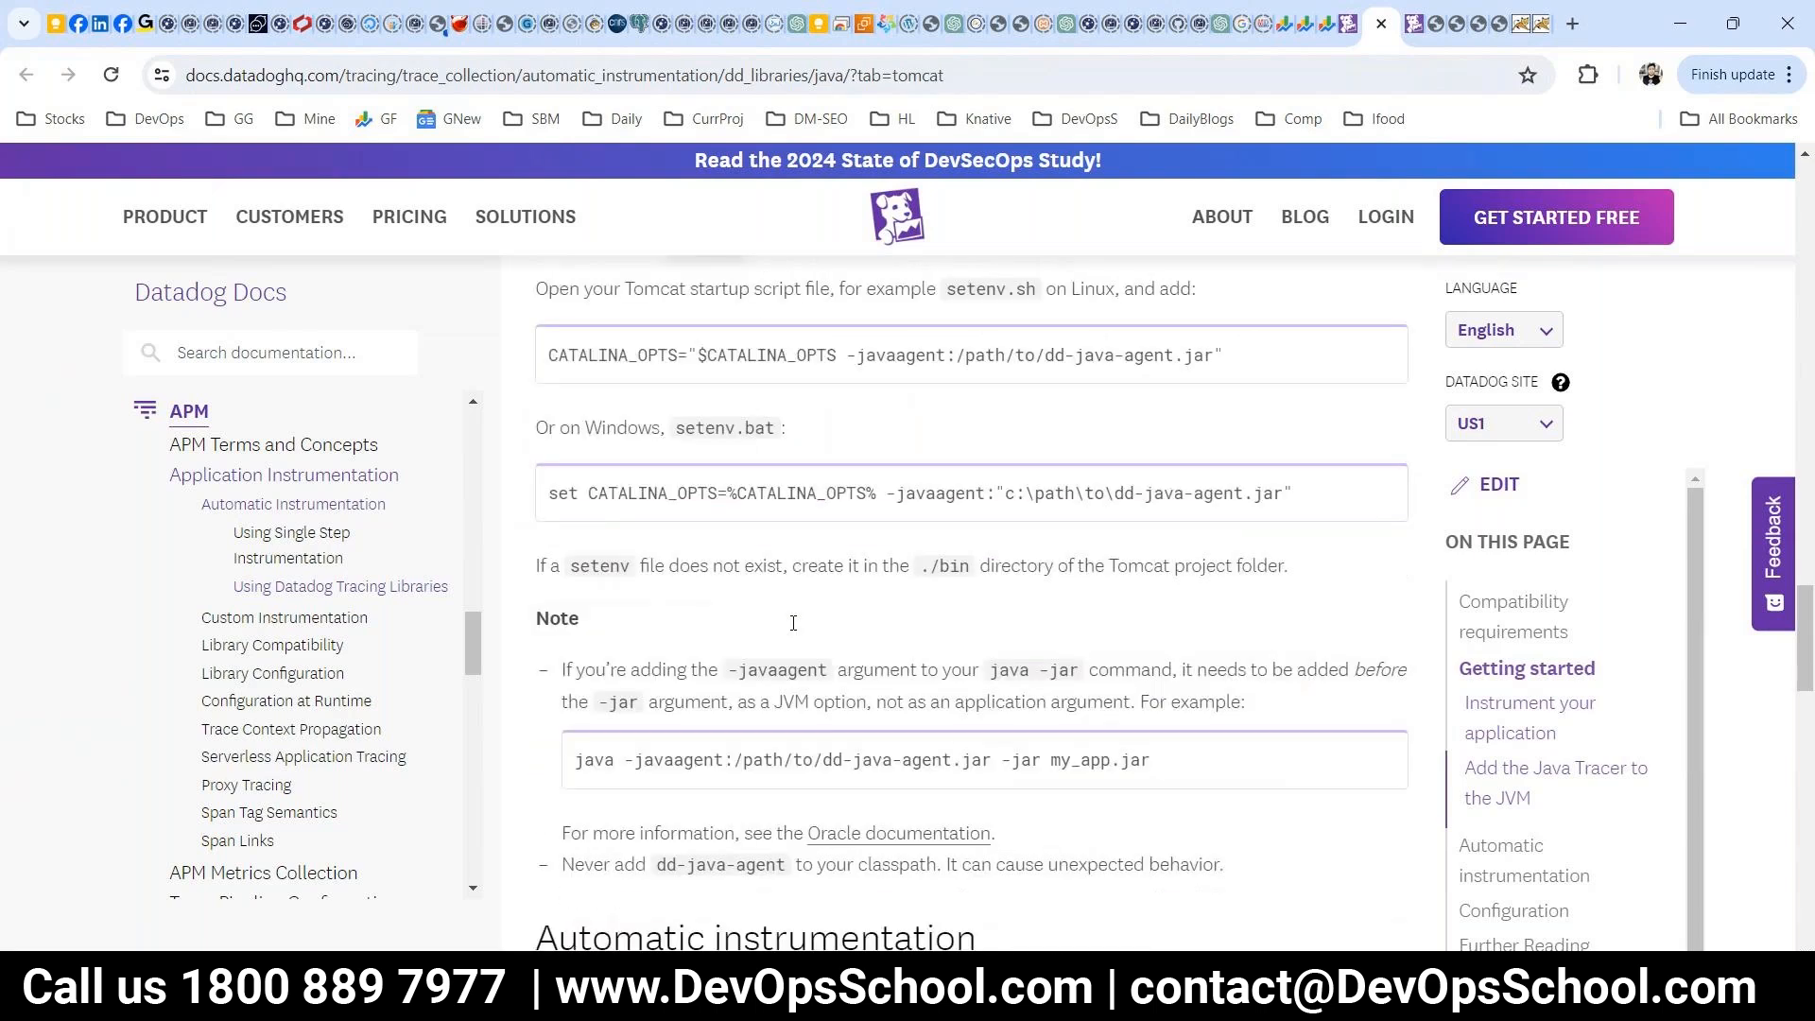
scroll(793, 623, up, 2)
drag(587, 549, 845, 633)
click(811, 610)
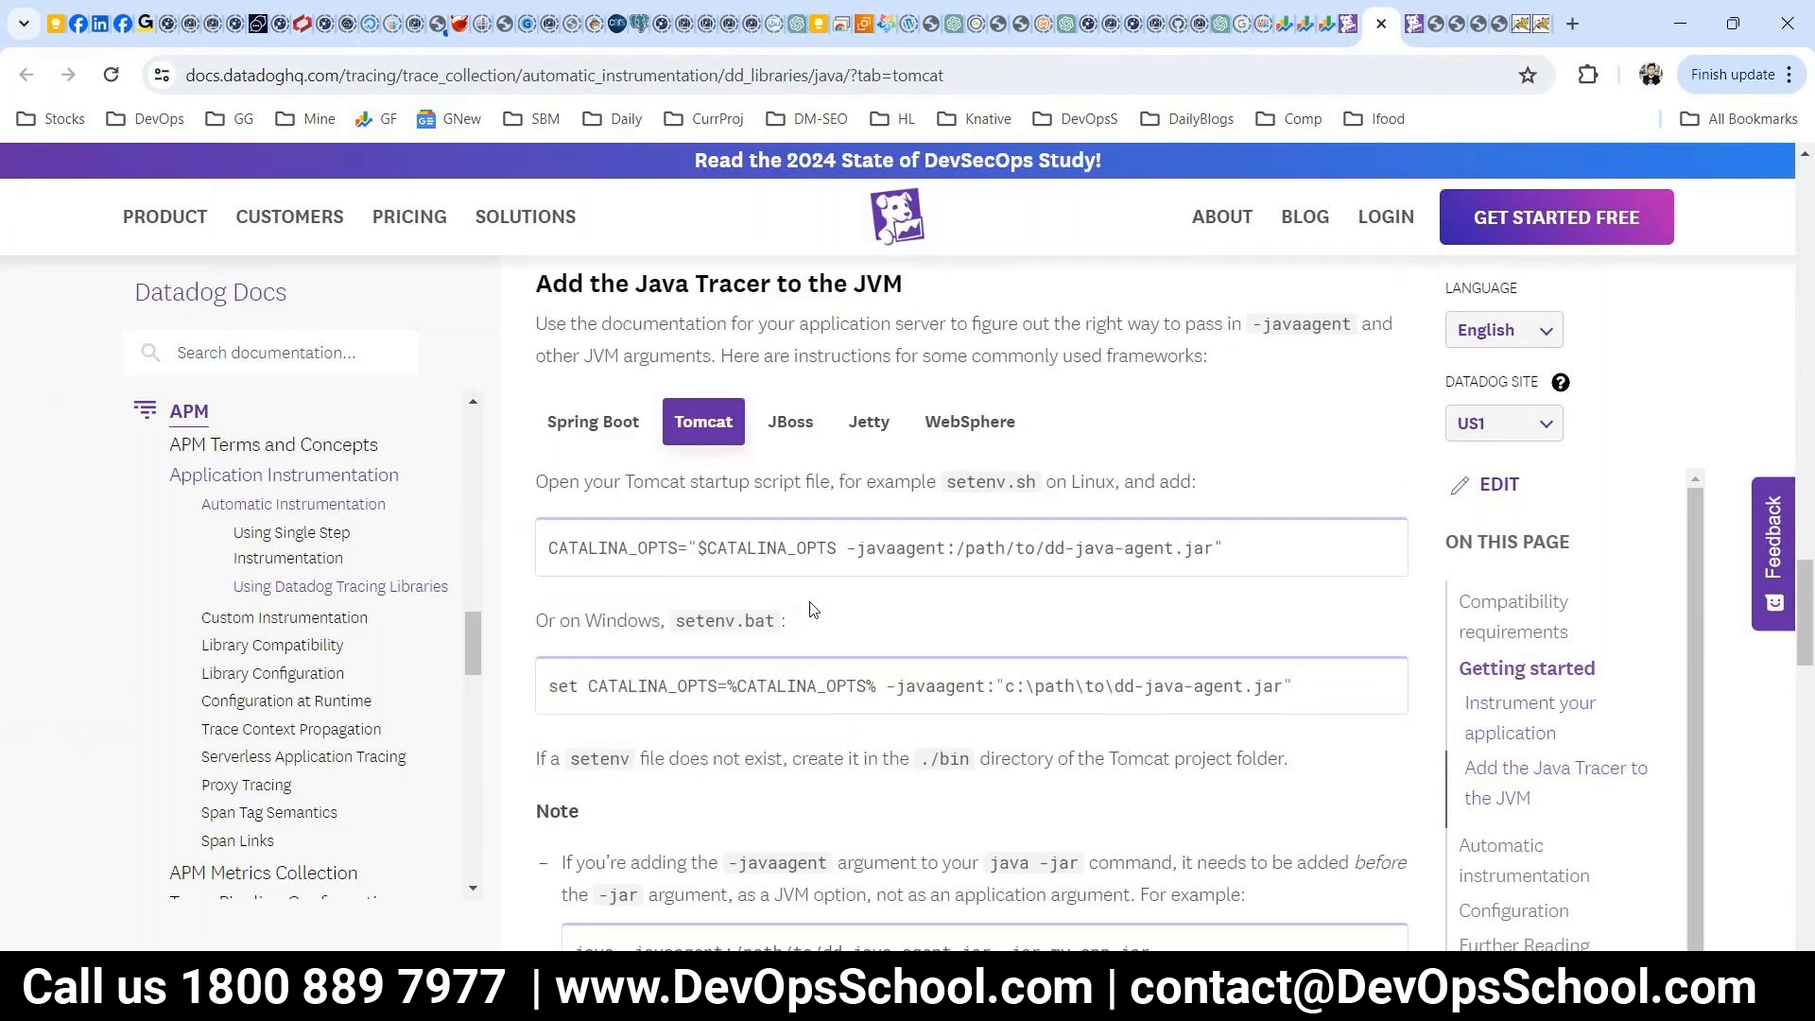
scroll(812, 609, down, 5)
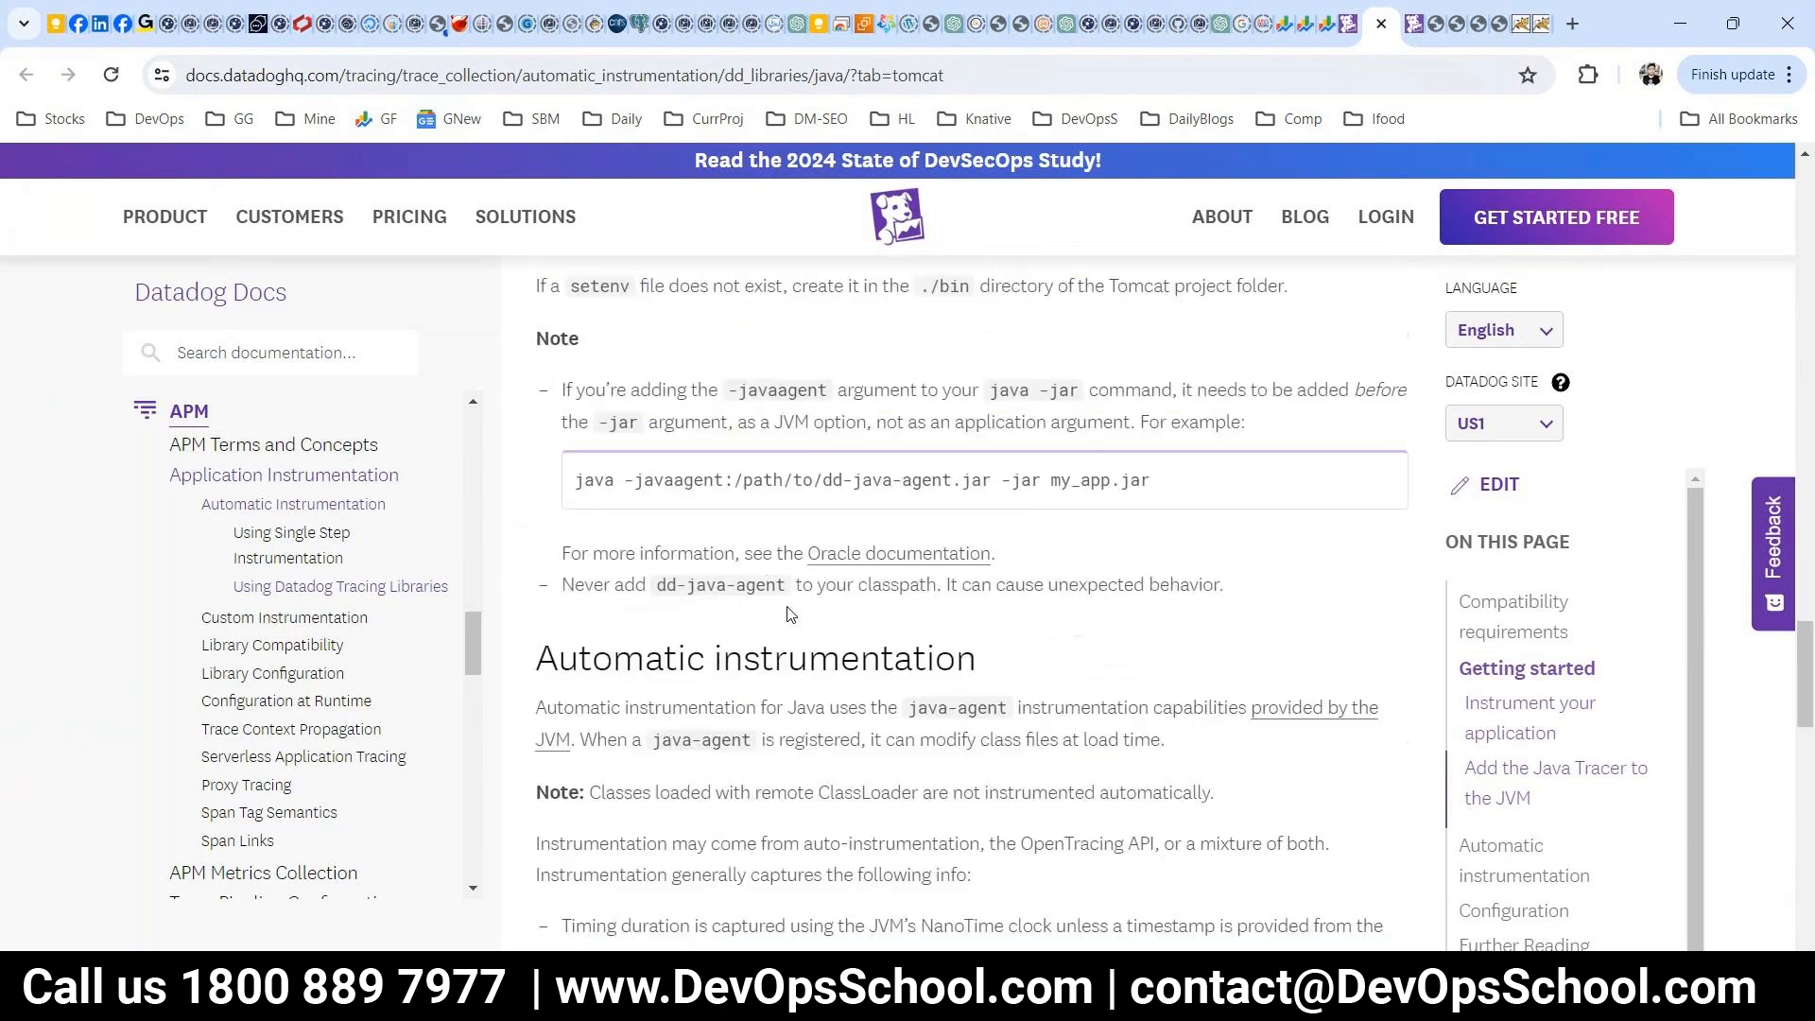
scroll(790, 614, up, 3)
drag(575, 719, 1194, 708)
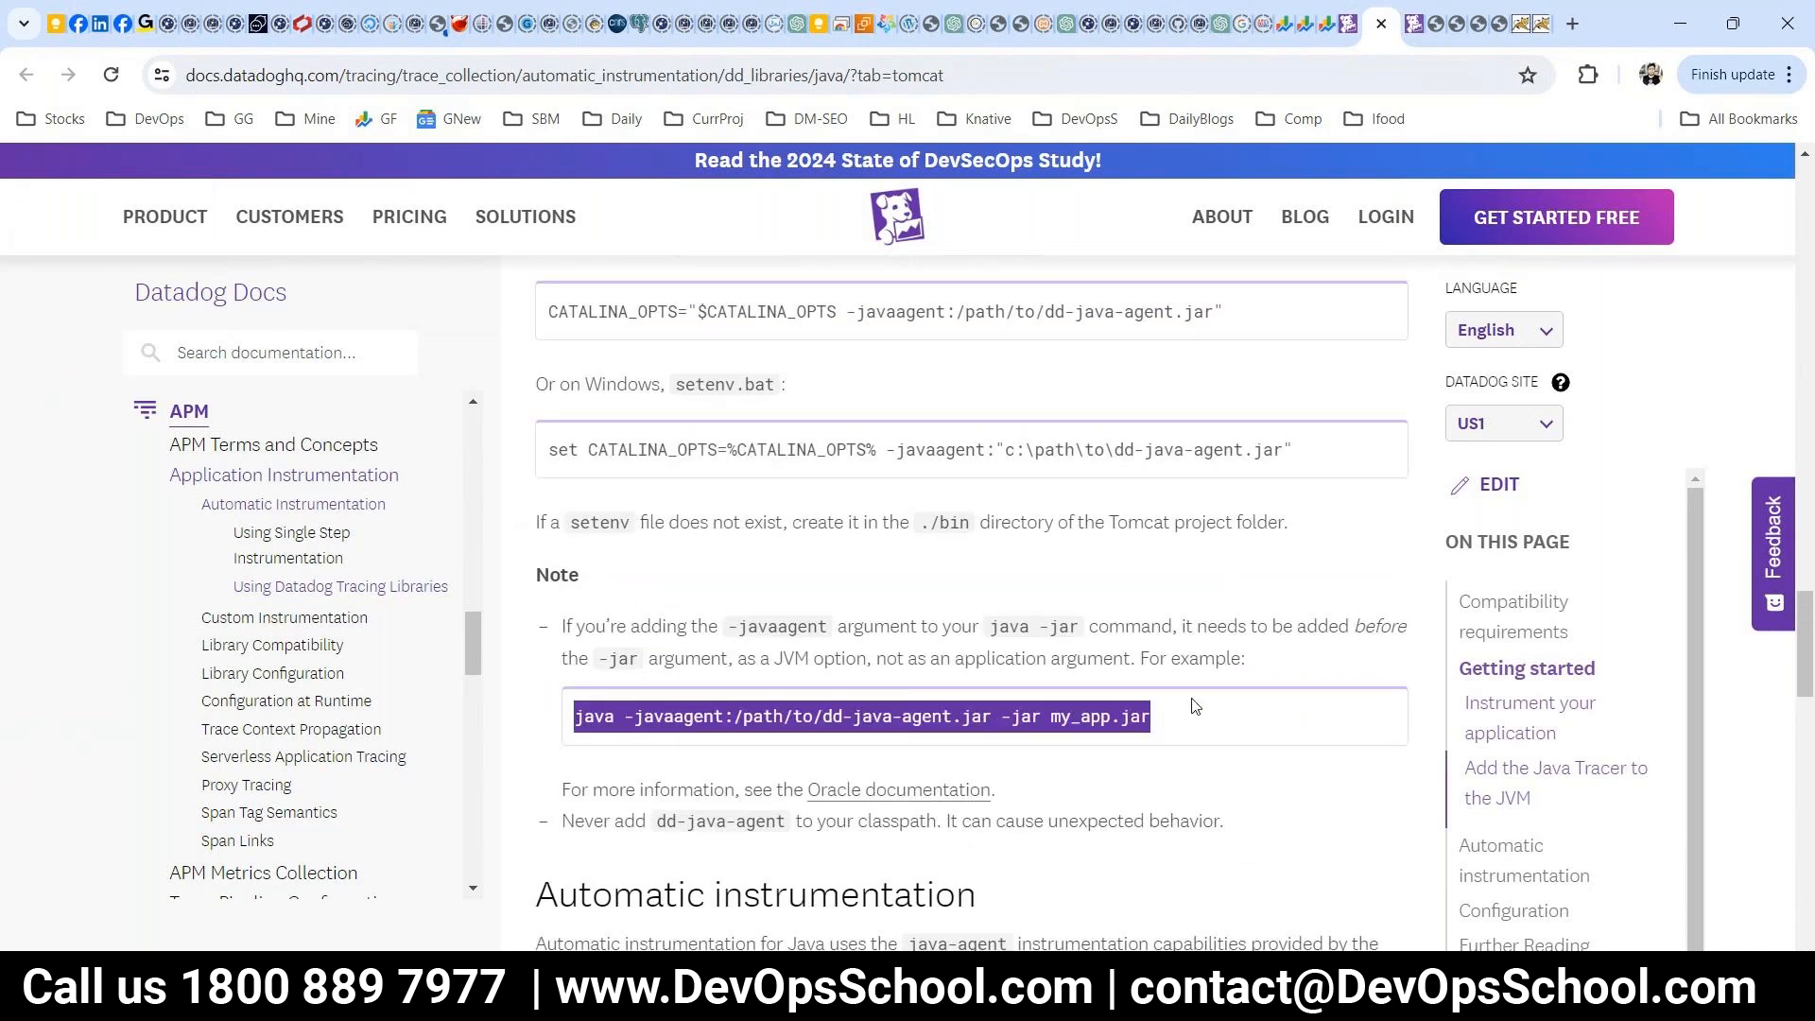
drag(568, 450, 1297, 459)
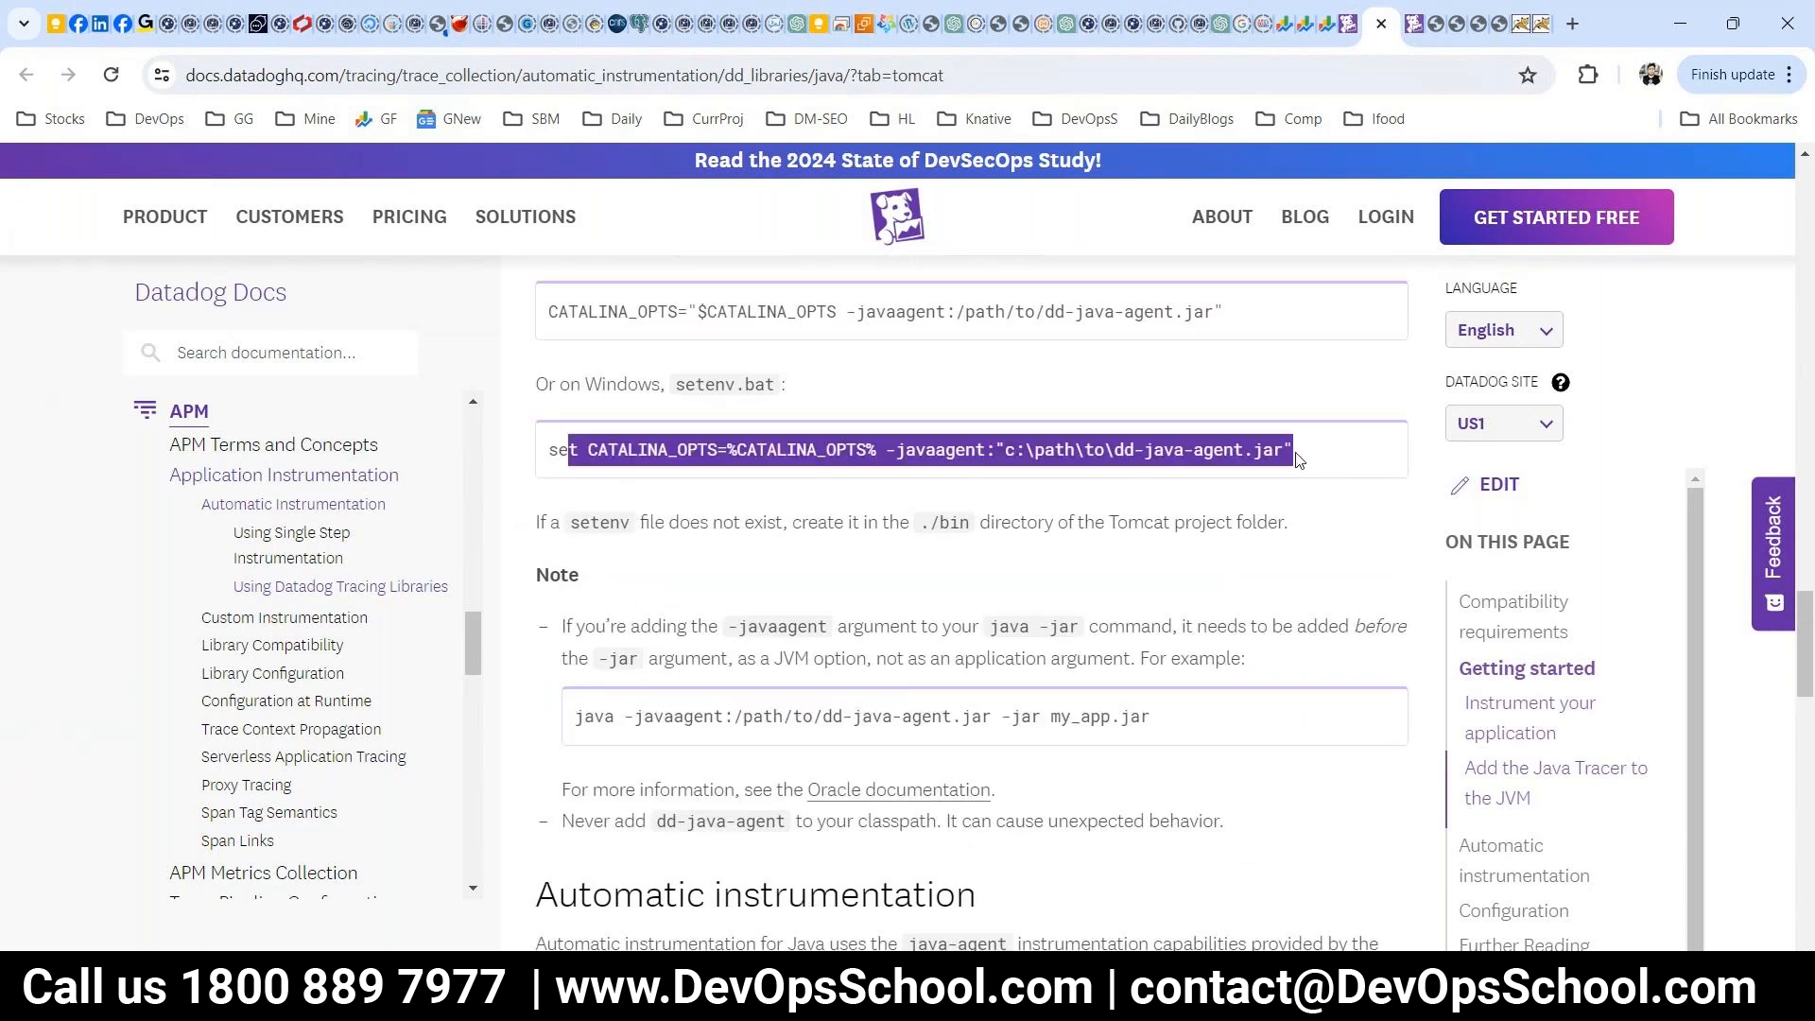
scroll(1297, 459, up, 2)
drag(1040, 371, 955, 369)
drag(1299, 550, 558, 601)
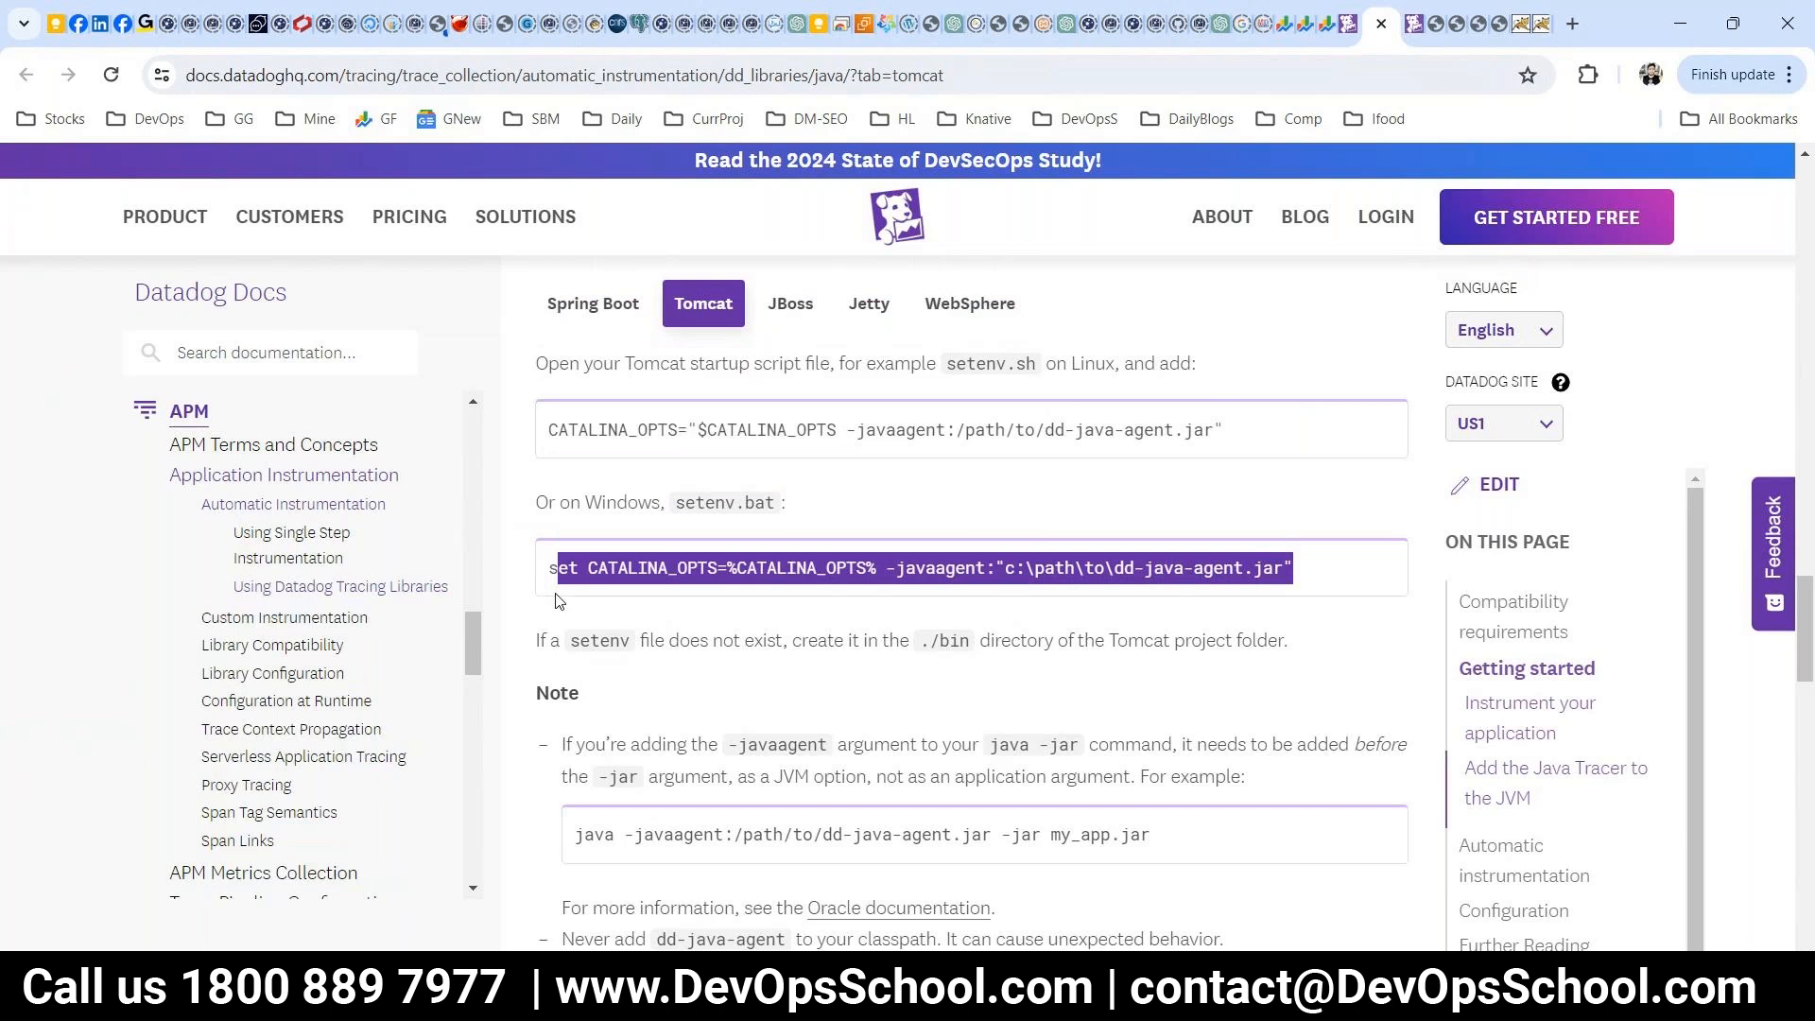
scroll(878, 687, down, 6)
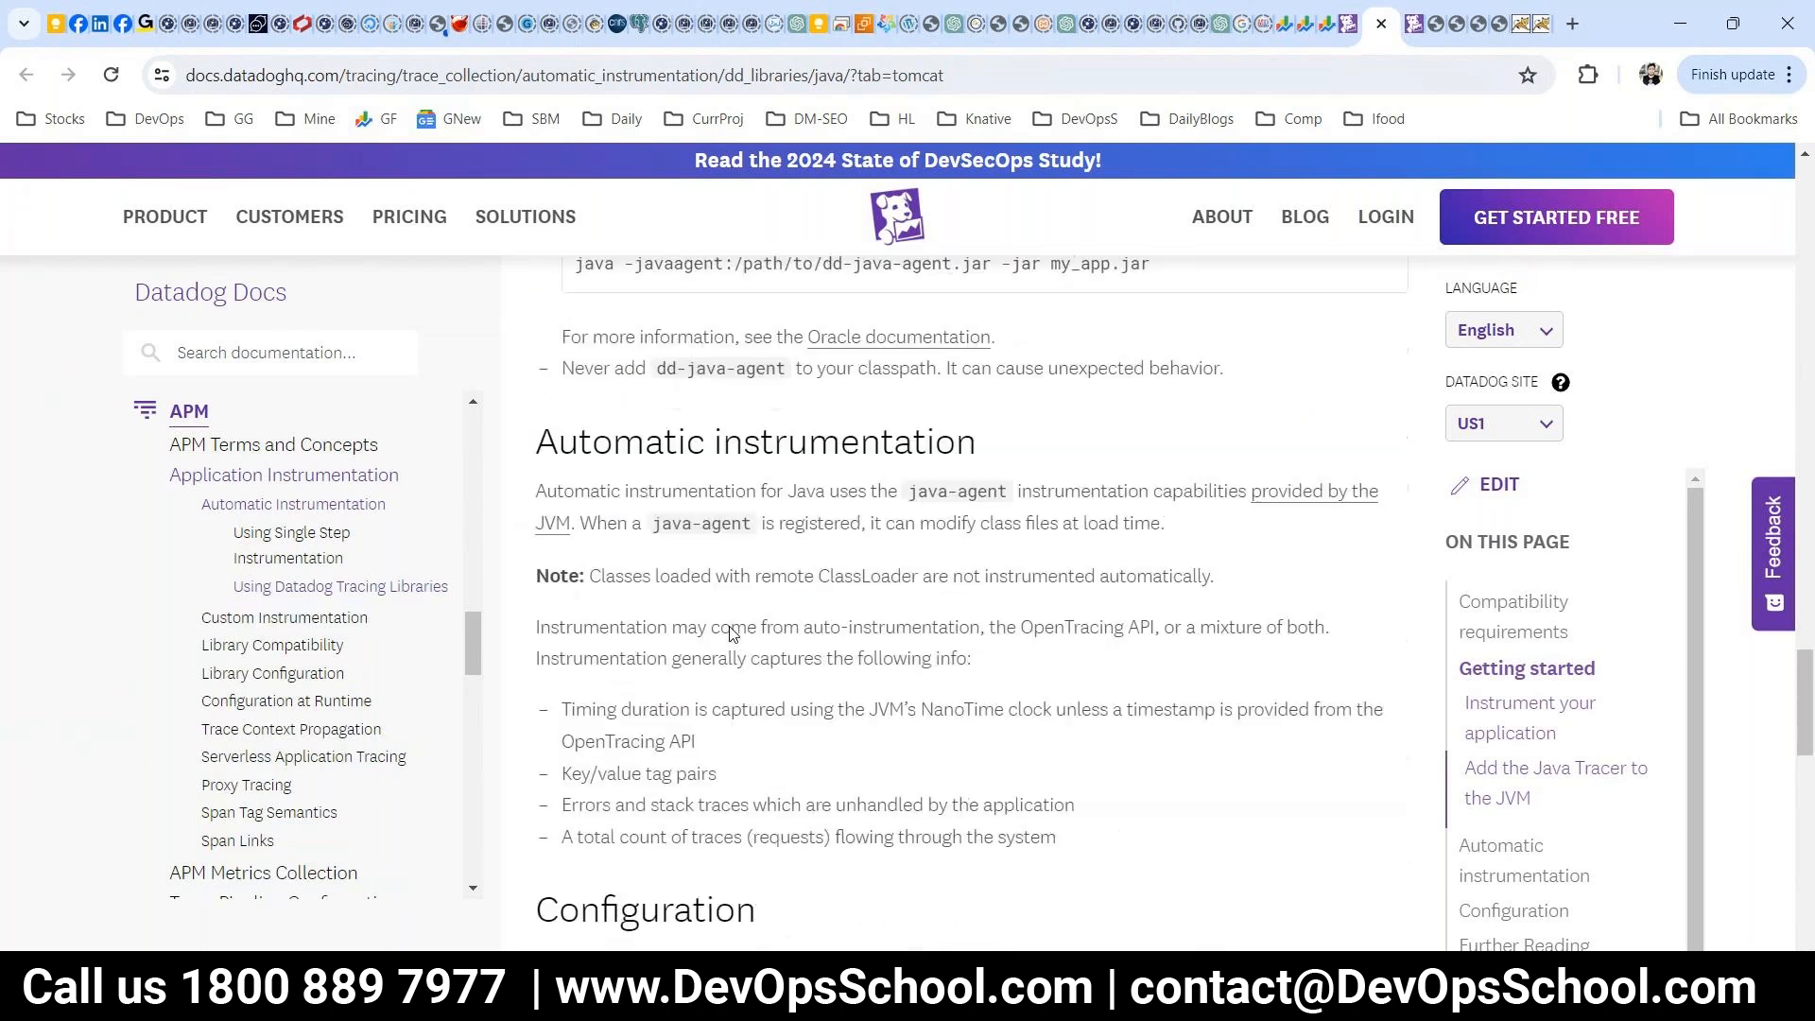
scroll(756, 653, down, 3)
scroll(782, 656, up, 6)
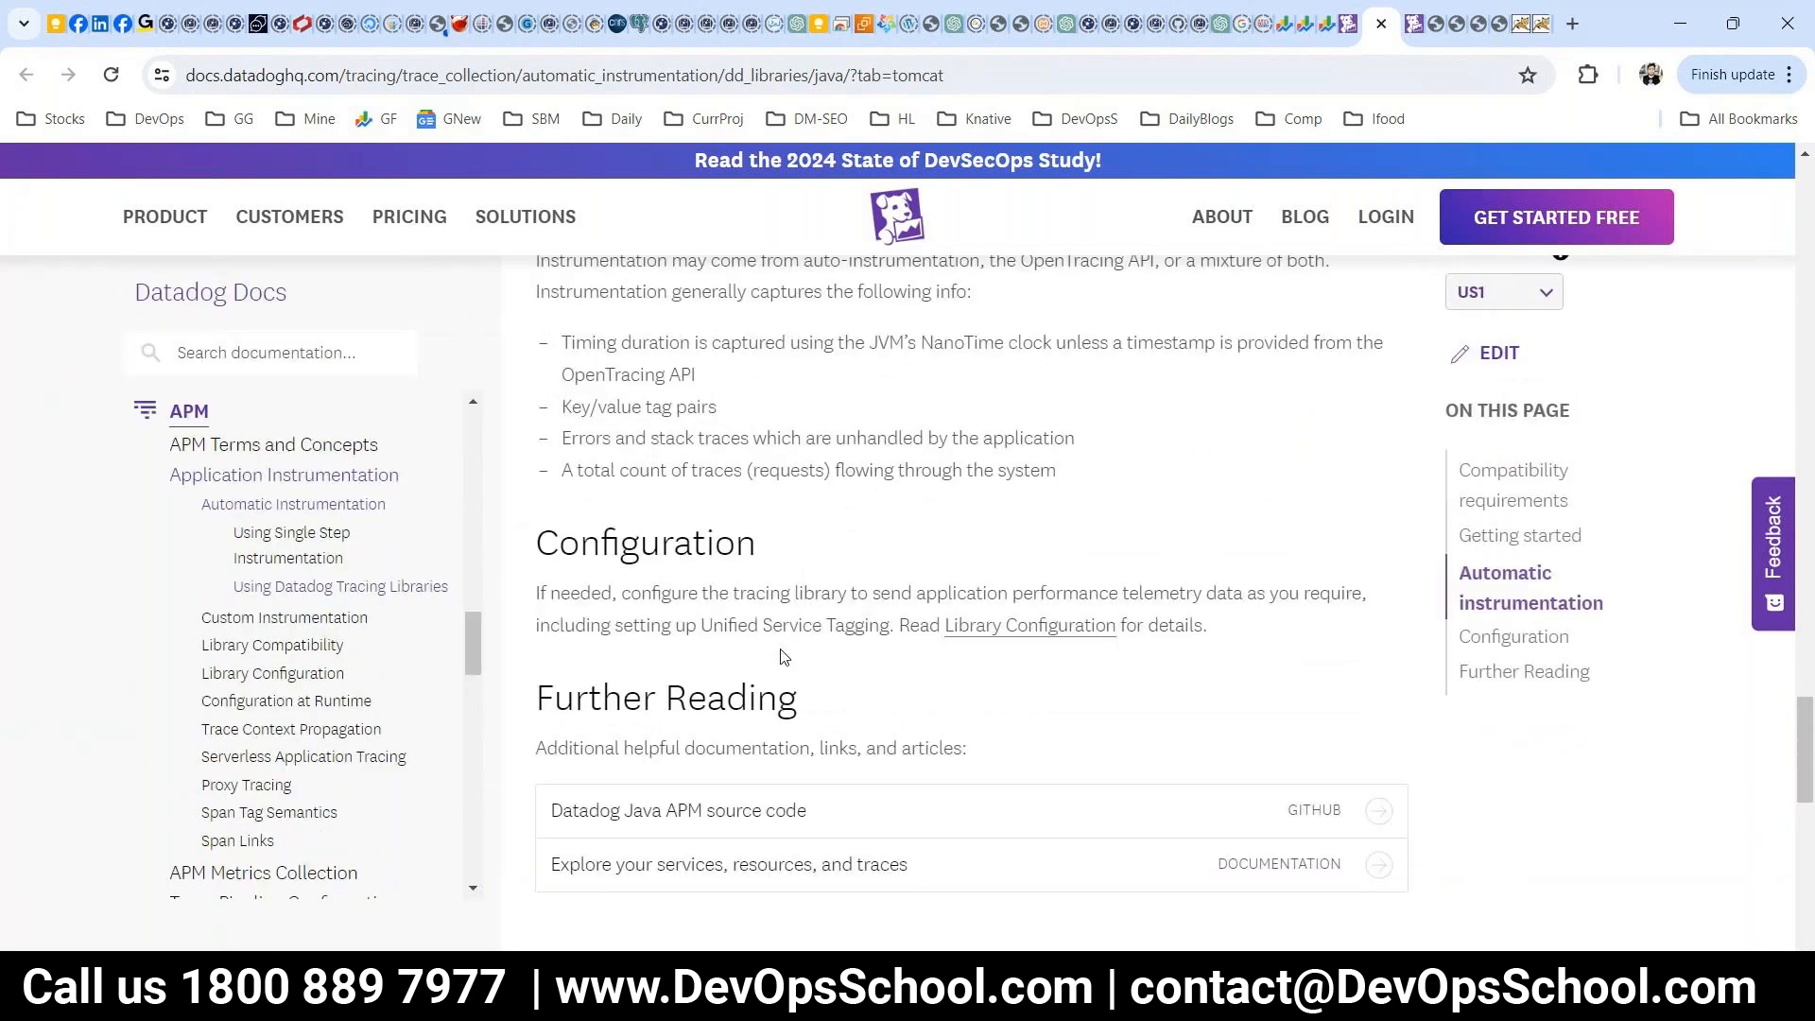
- Return to the Datadog service setup page and set the configuration snippet's service name to delhi and environment name to prod
key(ctrl+shift+Tab)
scroll(843, 620, up, 7)
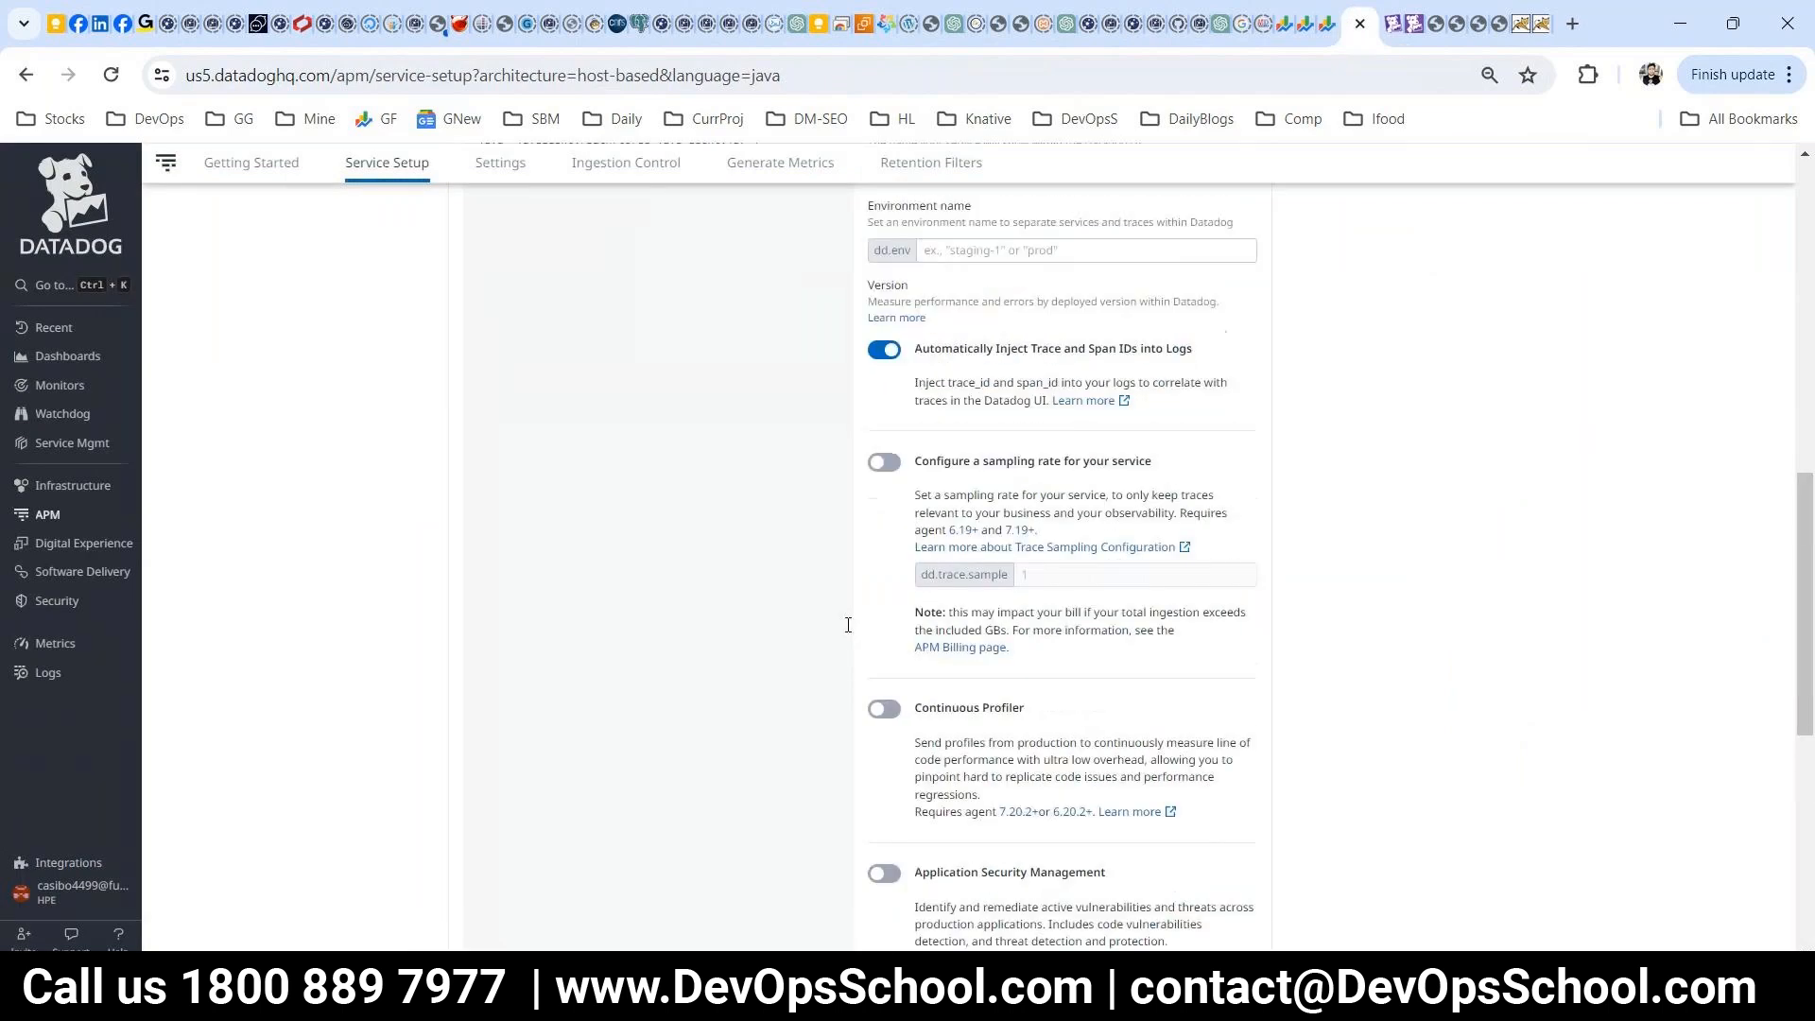
scroll(803, 641, up, 5)
key(ctrl+plus)
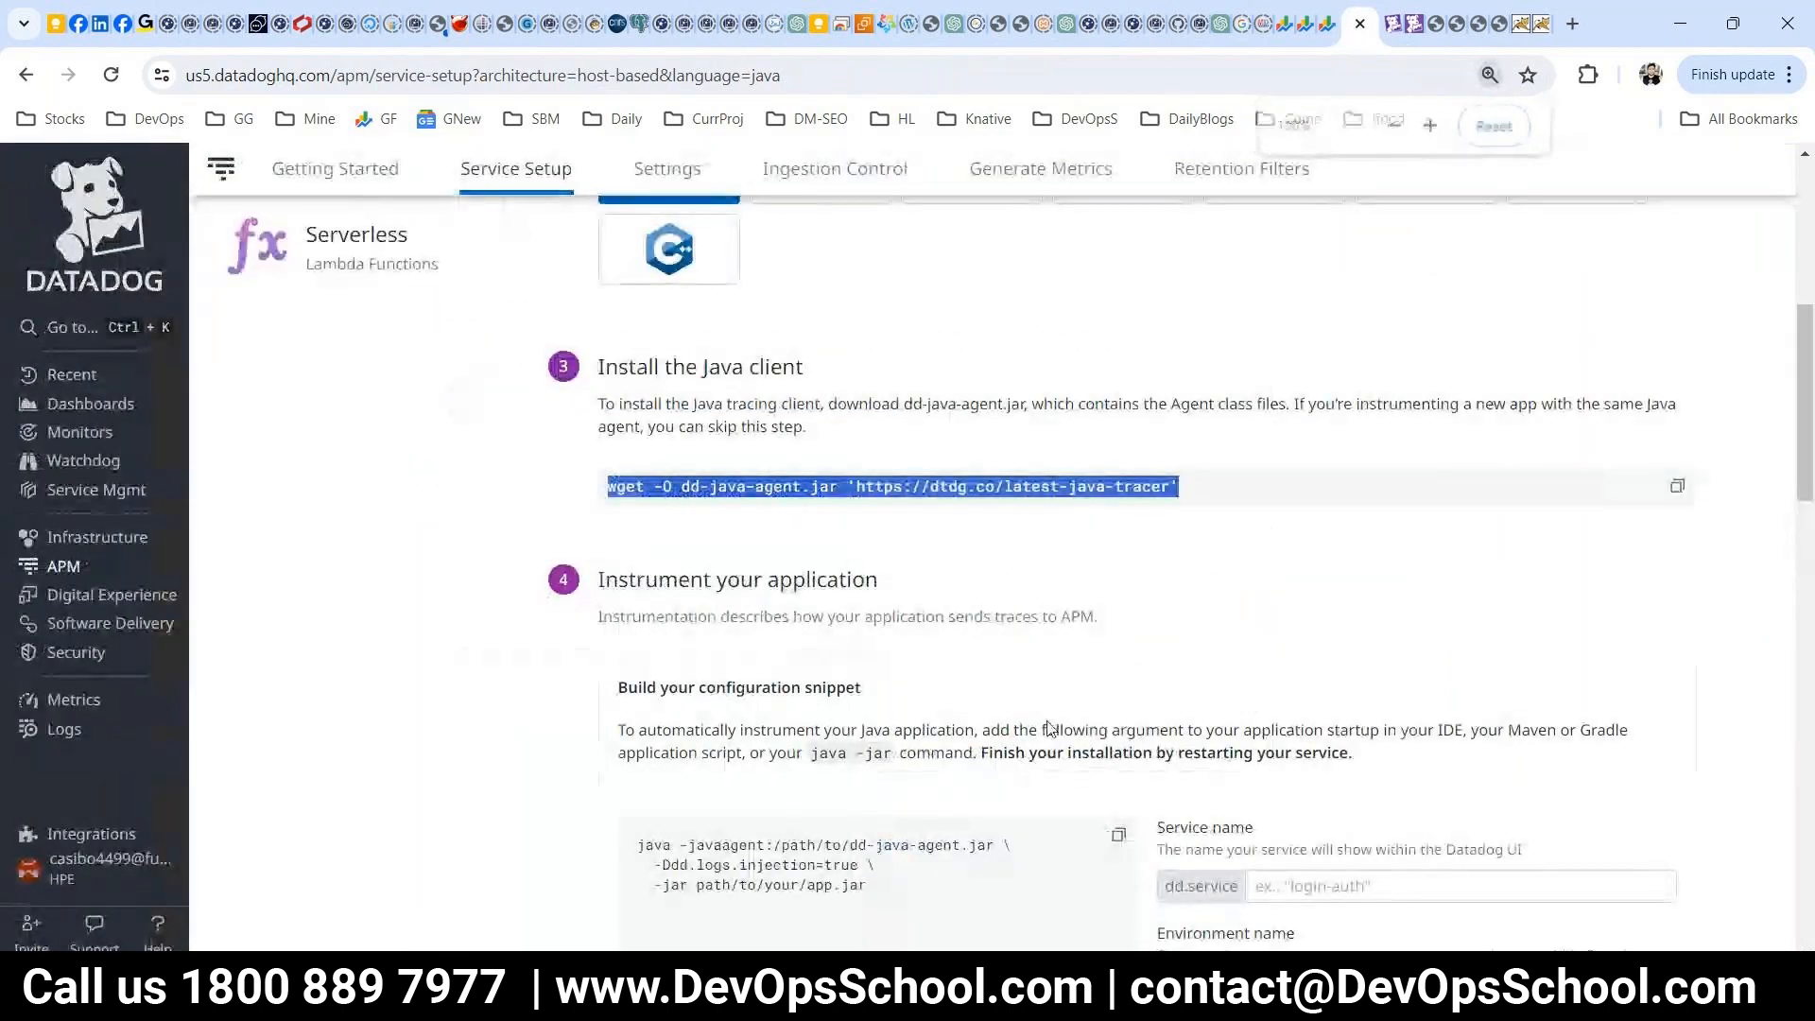
key(ctrl+plus)
key(ctrl+minus)
key(ctrl+minus)
scroll(1049, 728, down, 1)
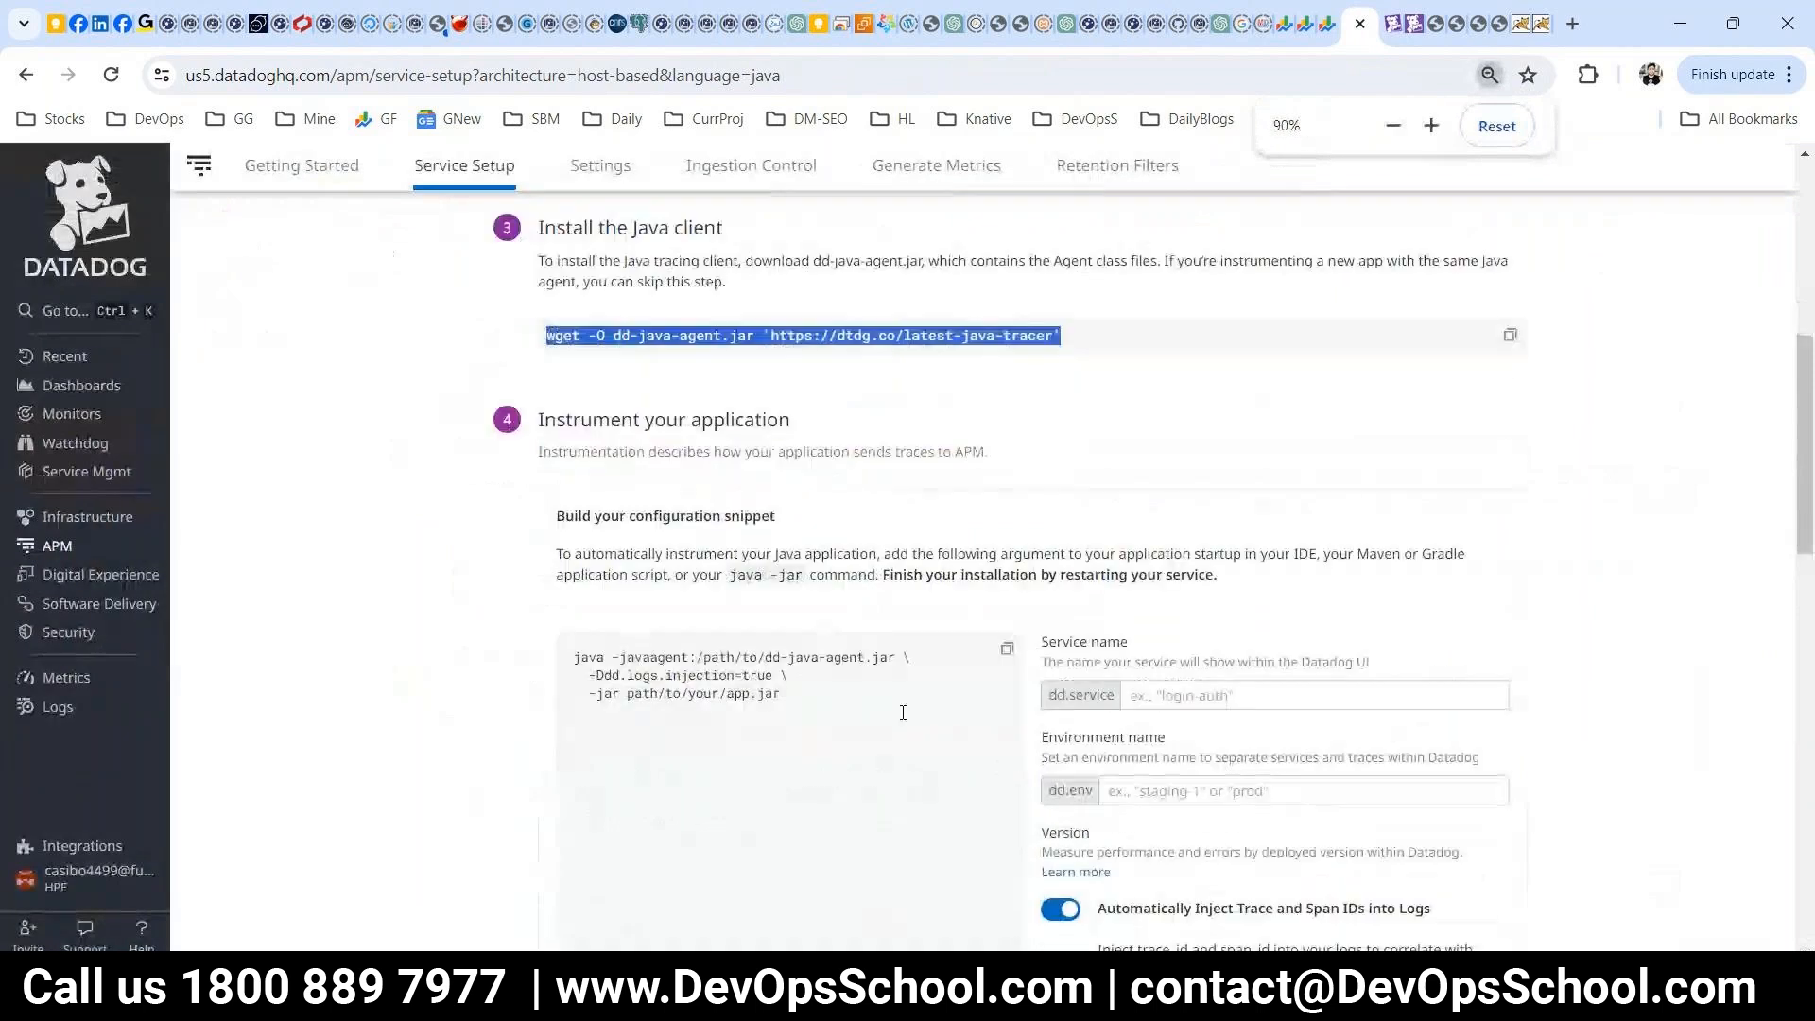
click(1163, 696)
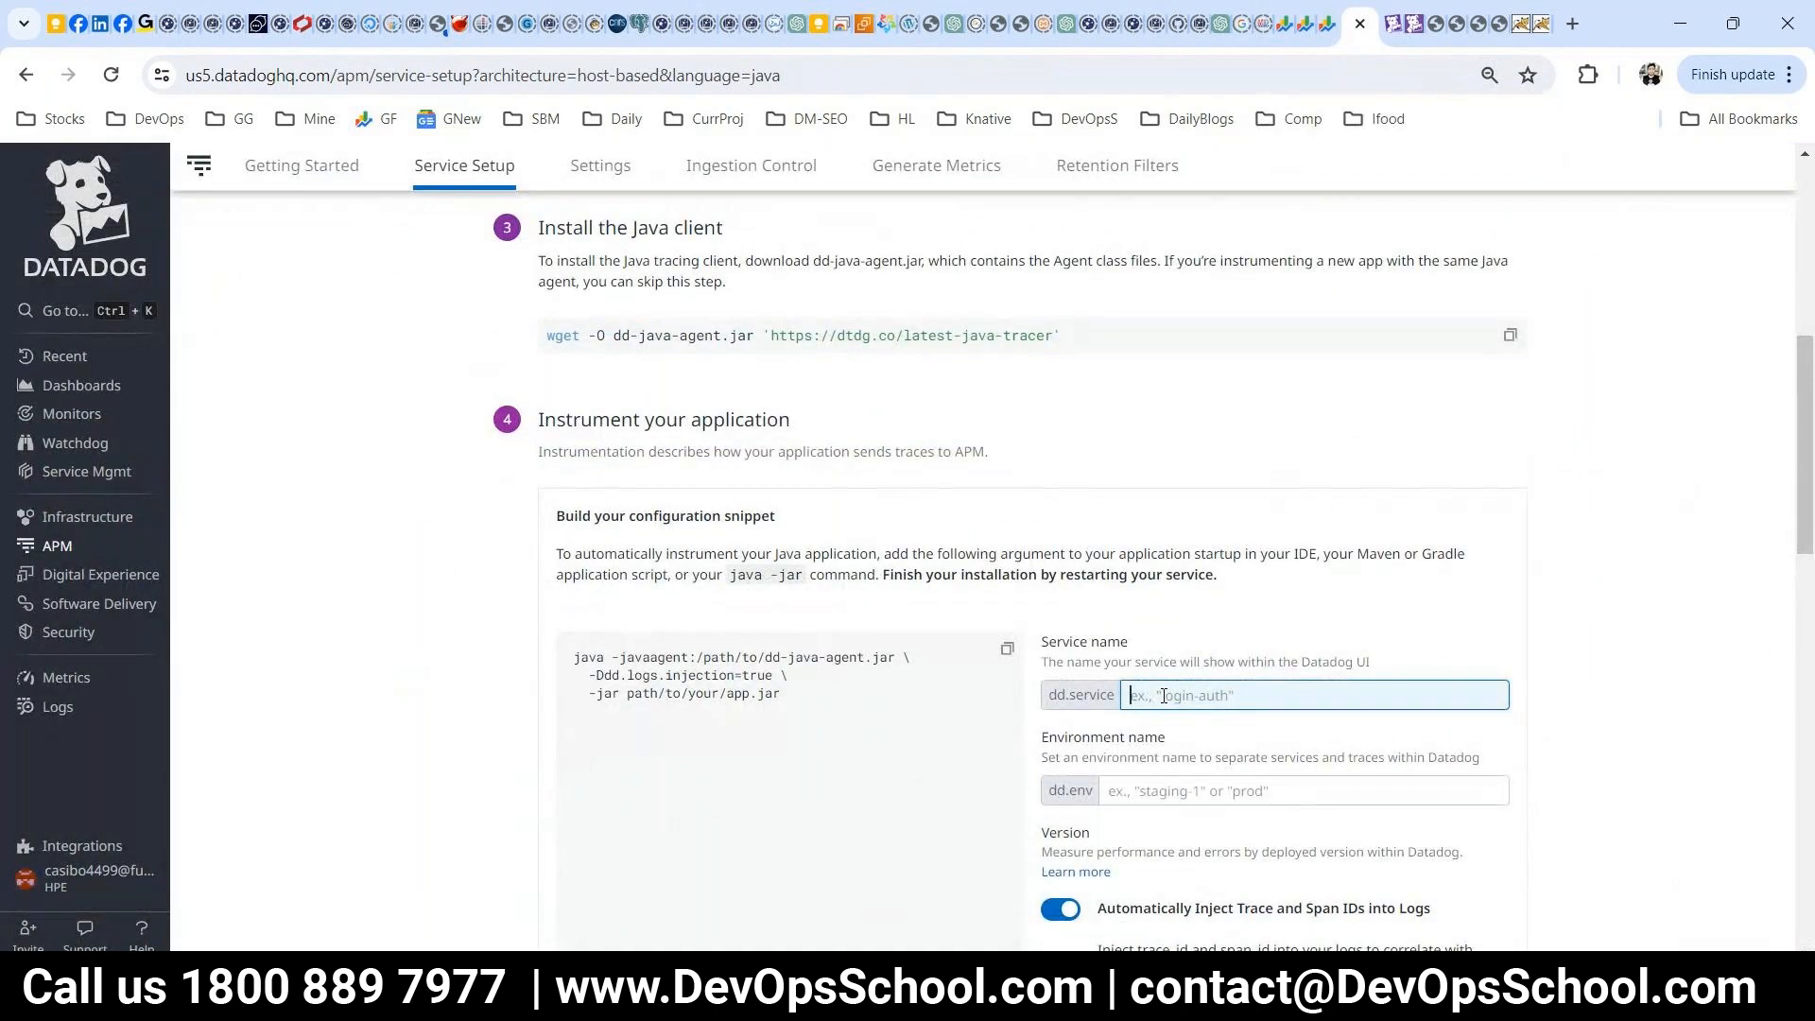
text(del)
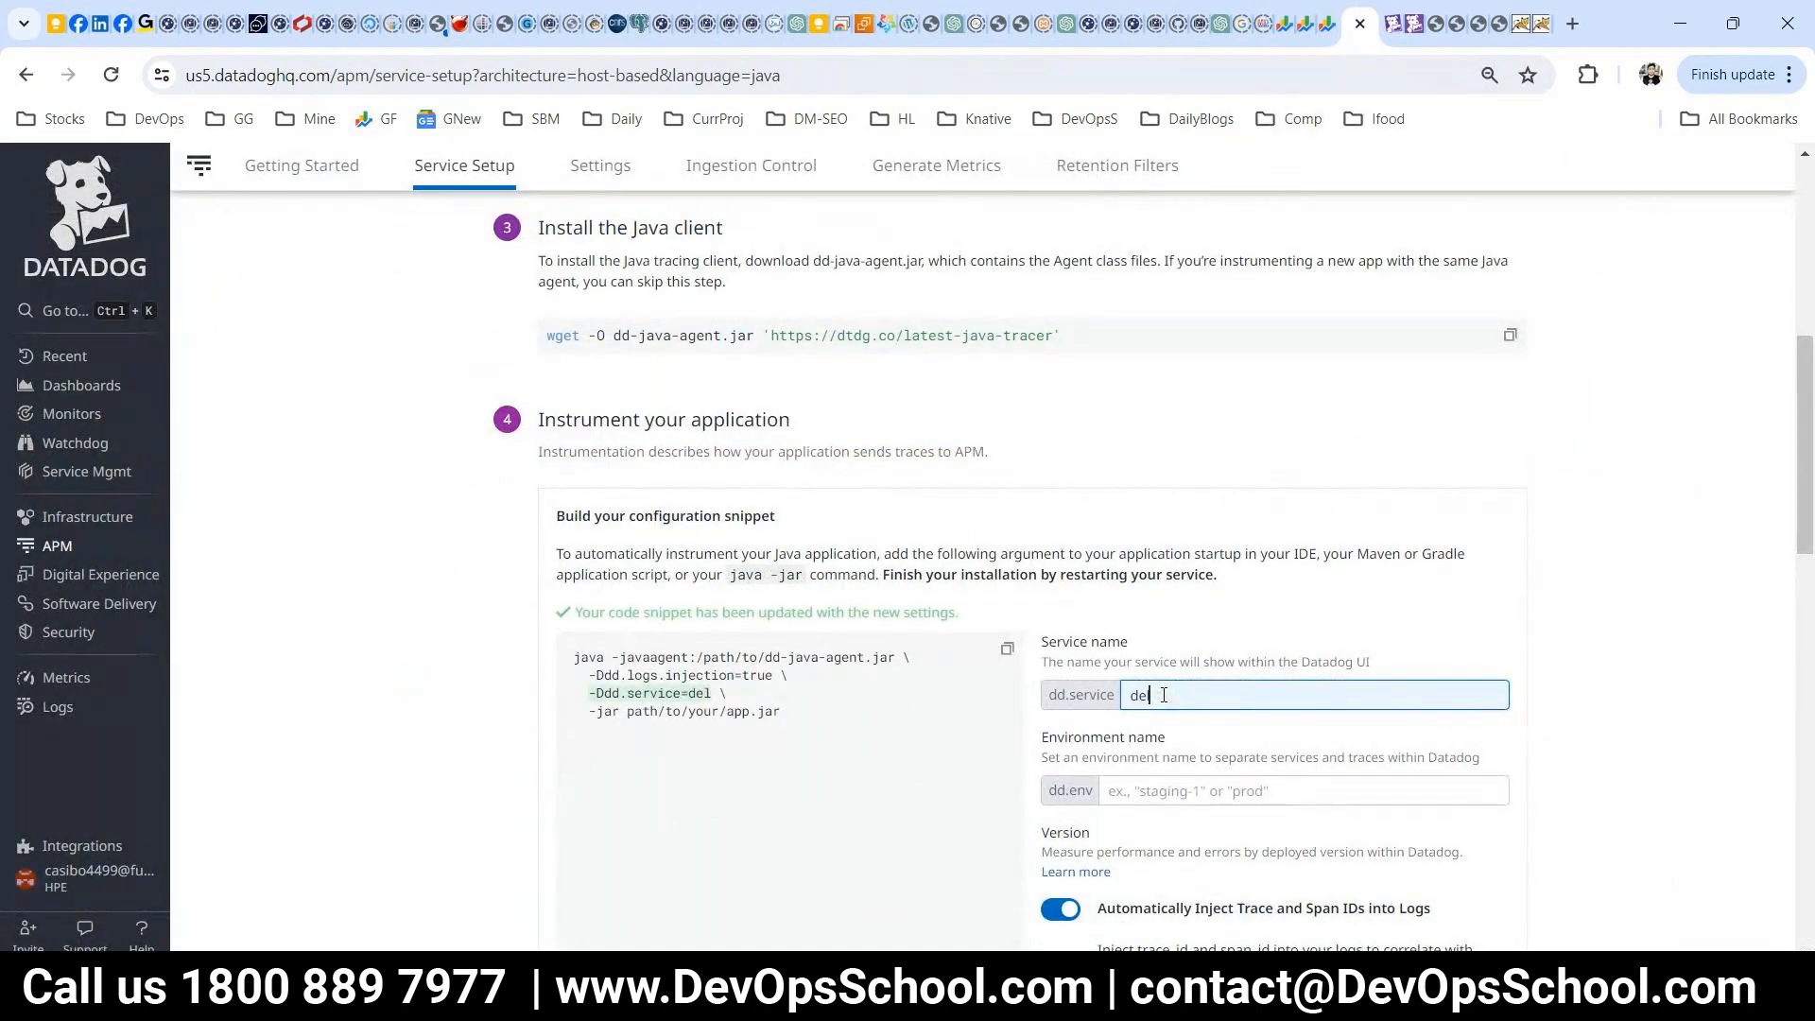
text(hi)
scroll(1190, 740, down, 2)
click(1141, 549)
text(prod)
- Enable the sampling rate with a value of 1, the Continuous Profiler and Code Security for the Java snippet
scroll(1136, 696, down, 1)
click(1136, 695)
scroll(1053, 734, down, 2)
click(1059, 743)
scroll(1140, 771, down, 3)
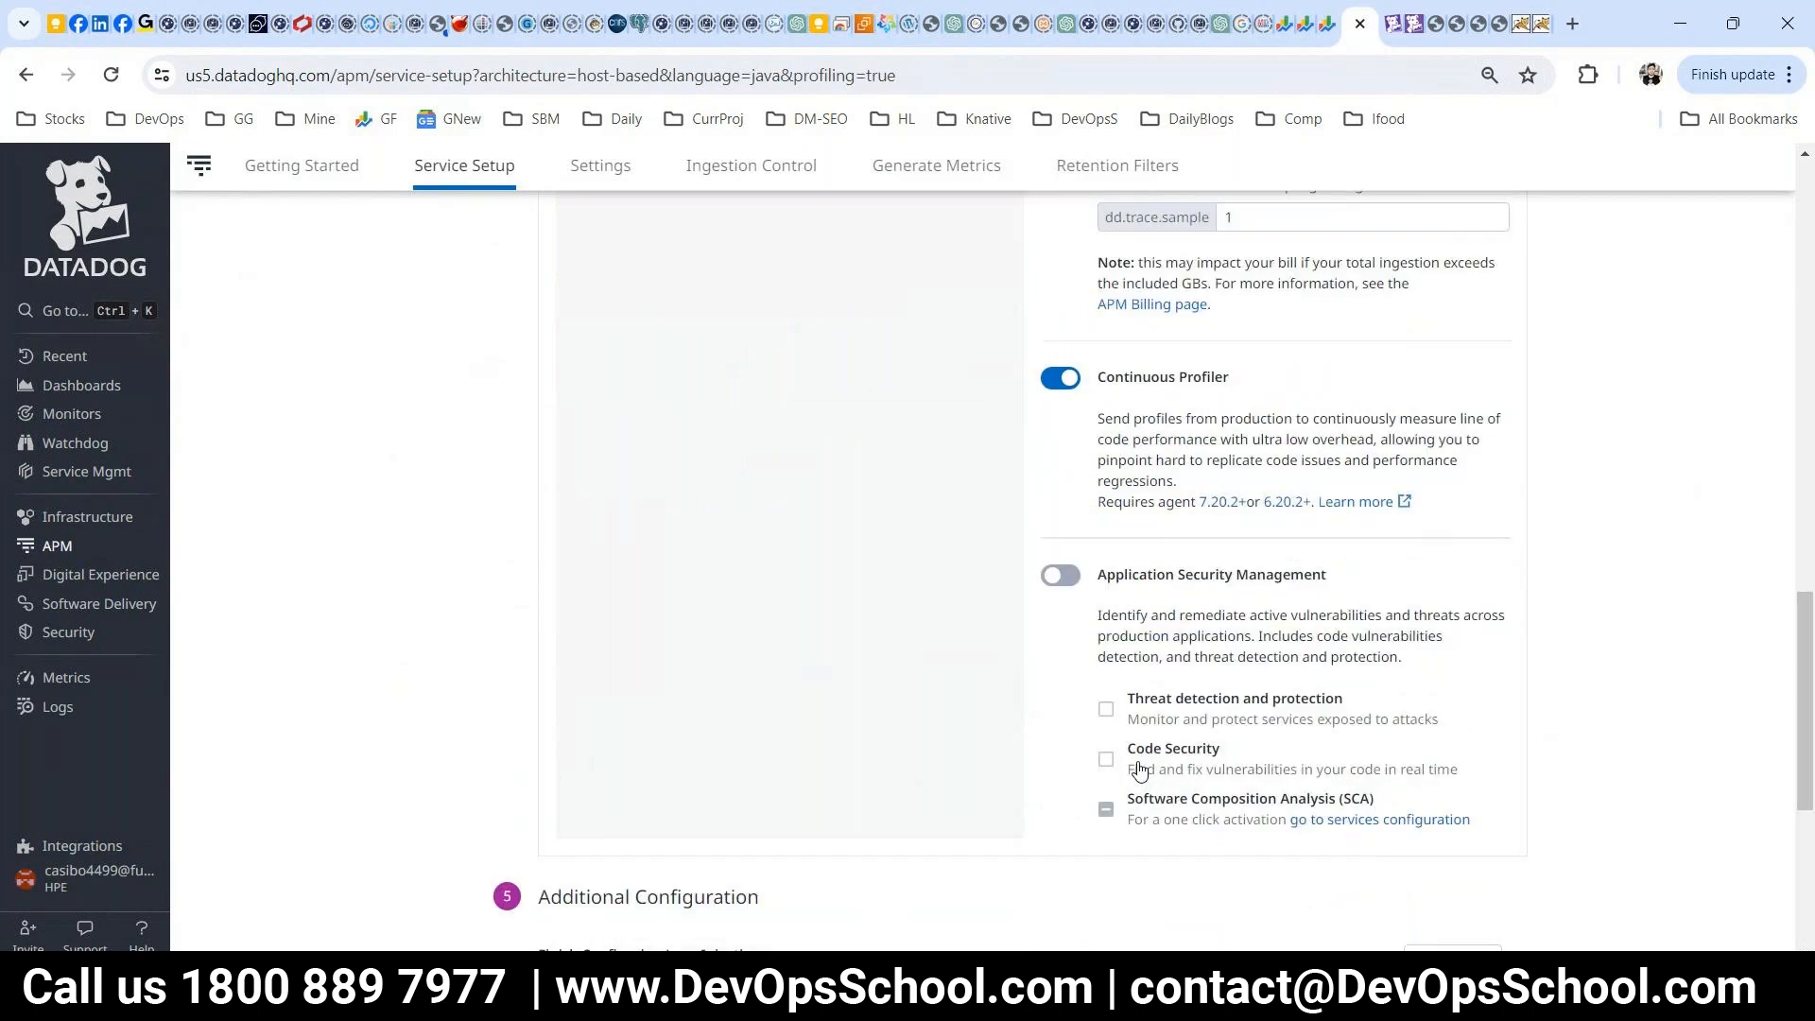
click(1139, 770)
scroll(1139, 771, down, 2)
- Review the generated java command snippet, highlighting the -jar path, the -javaagent and -Ddd arguments, and the whole command
scroll(749, 659, up, 8)
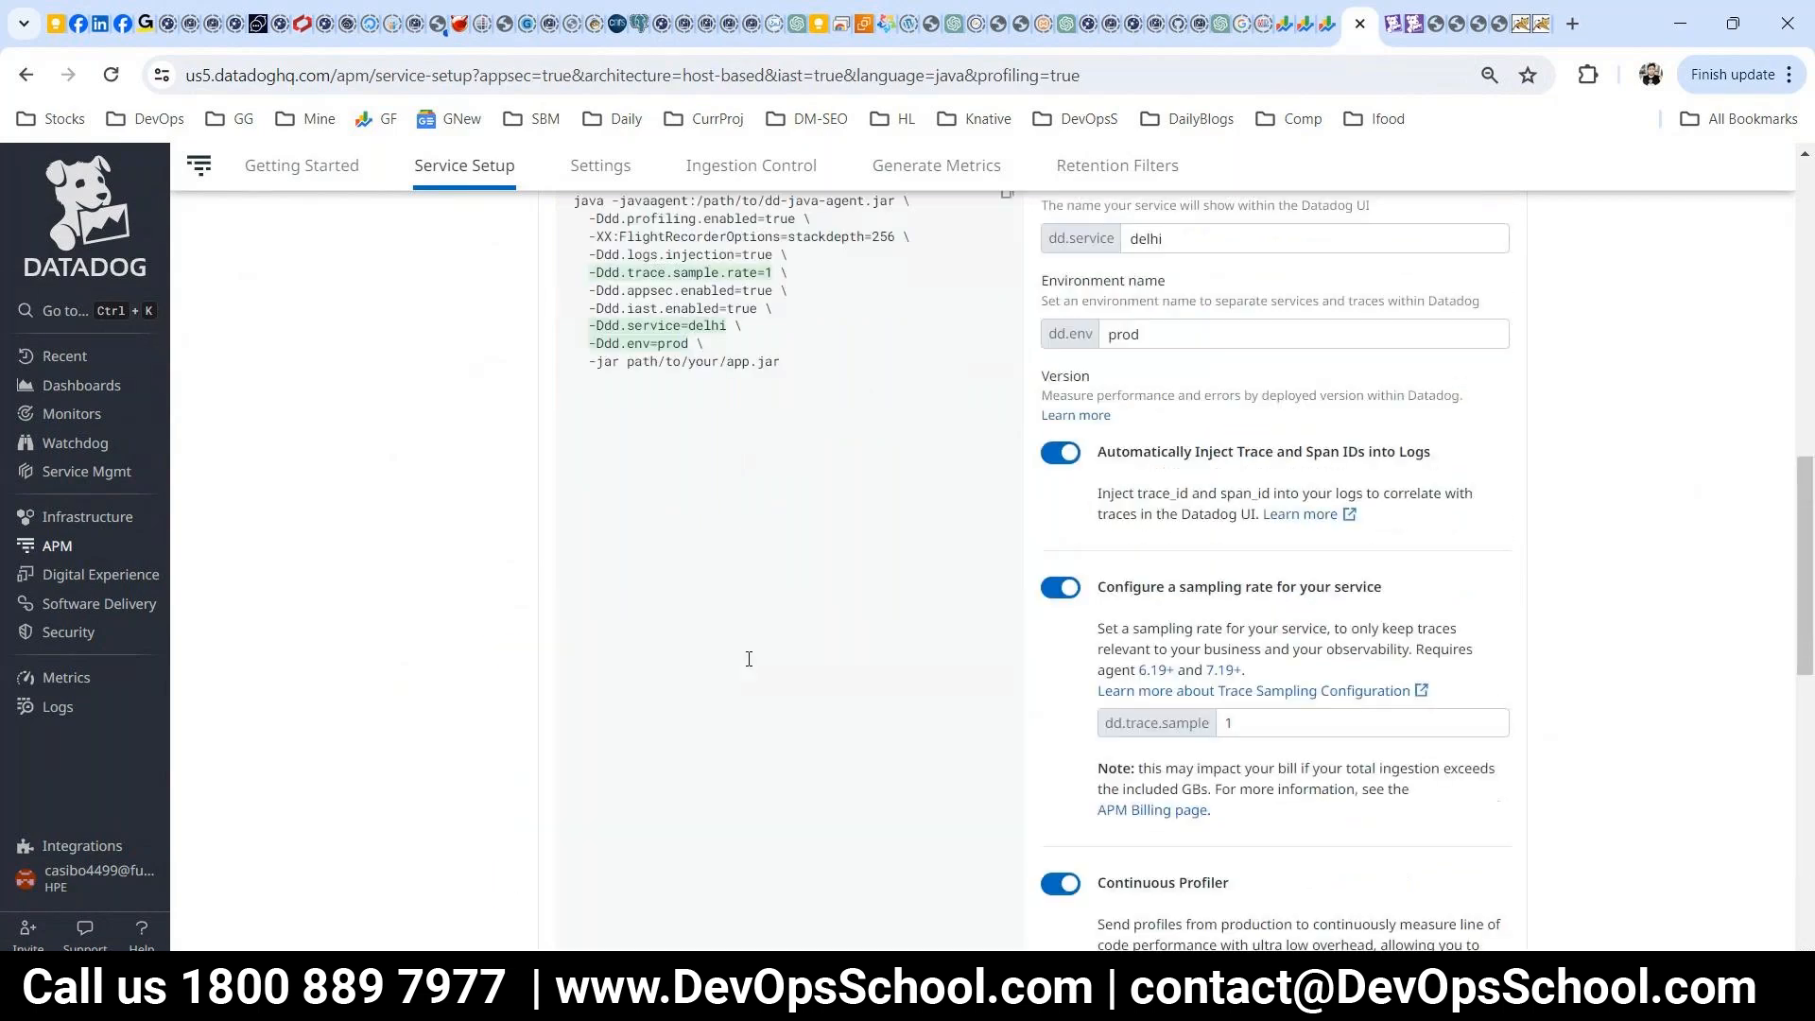
drag(802, 782, 573, 621)
click(809, 787)
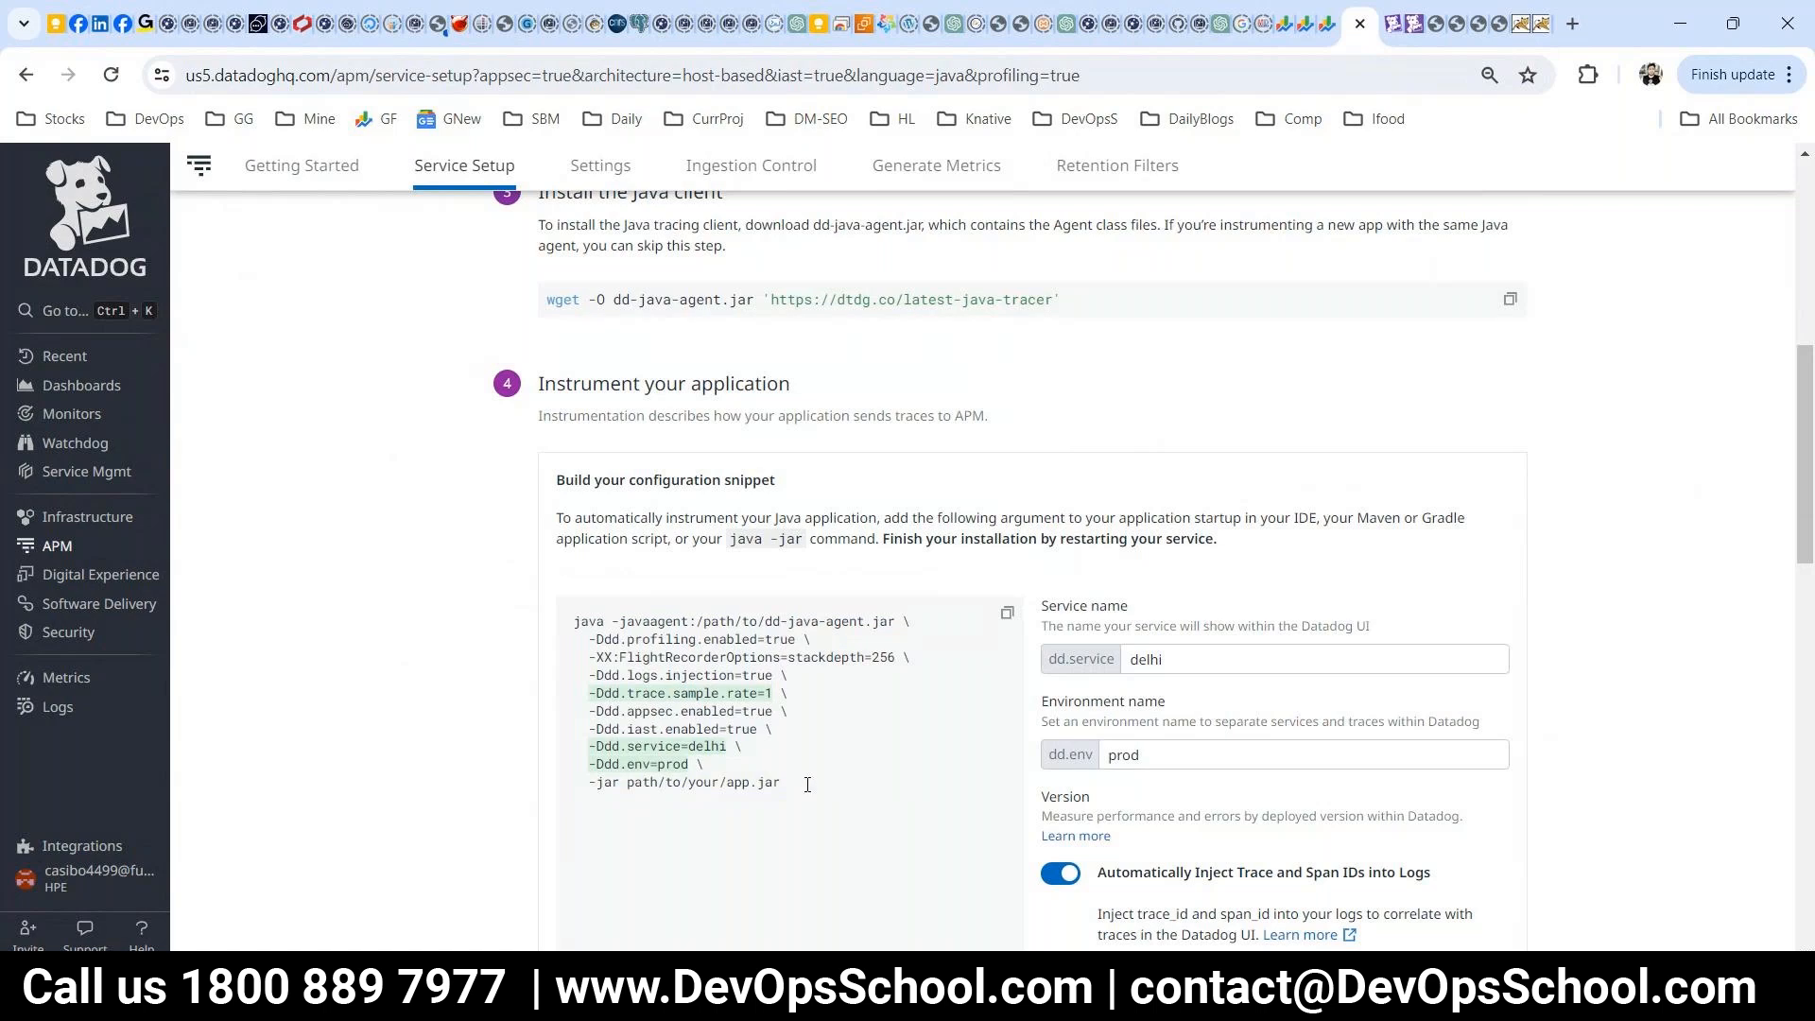
drag(808, 785, 590, 782)
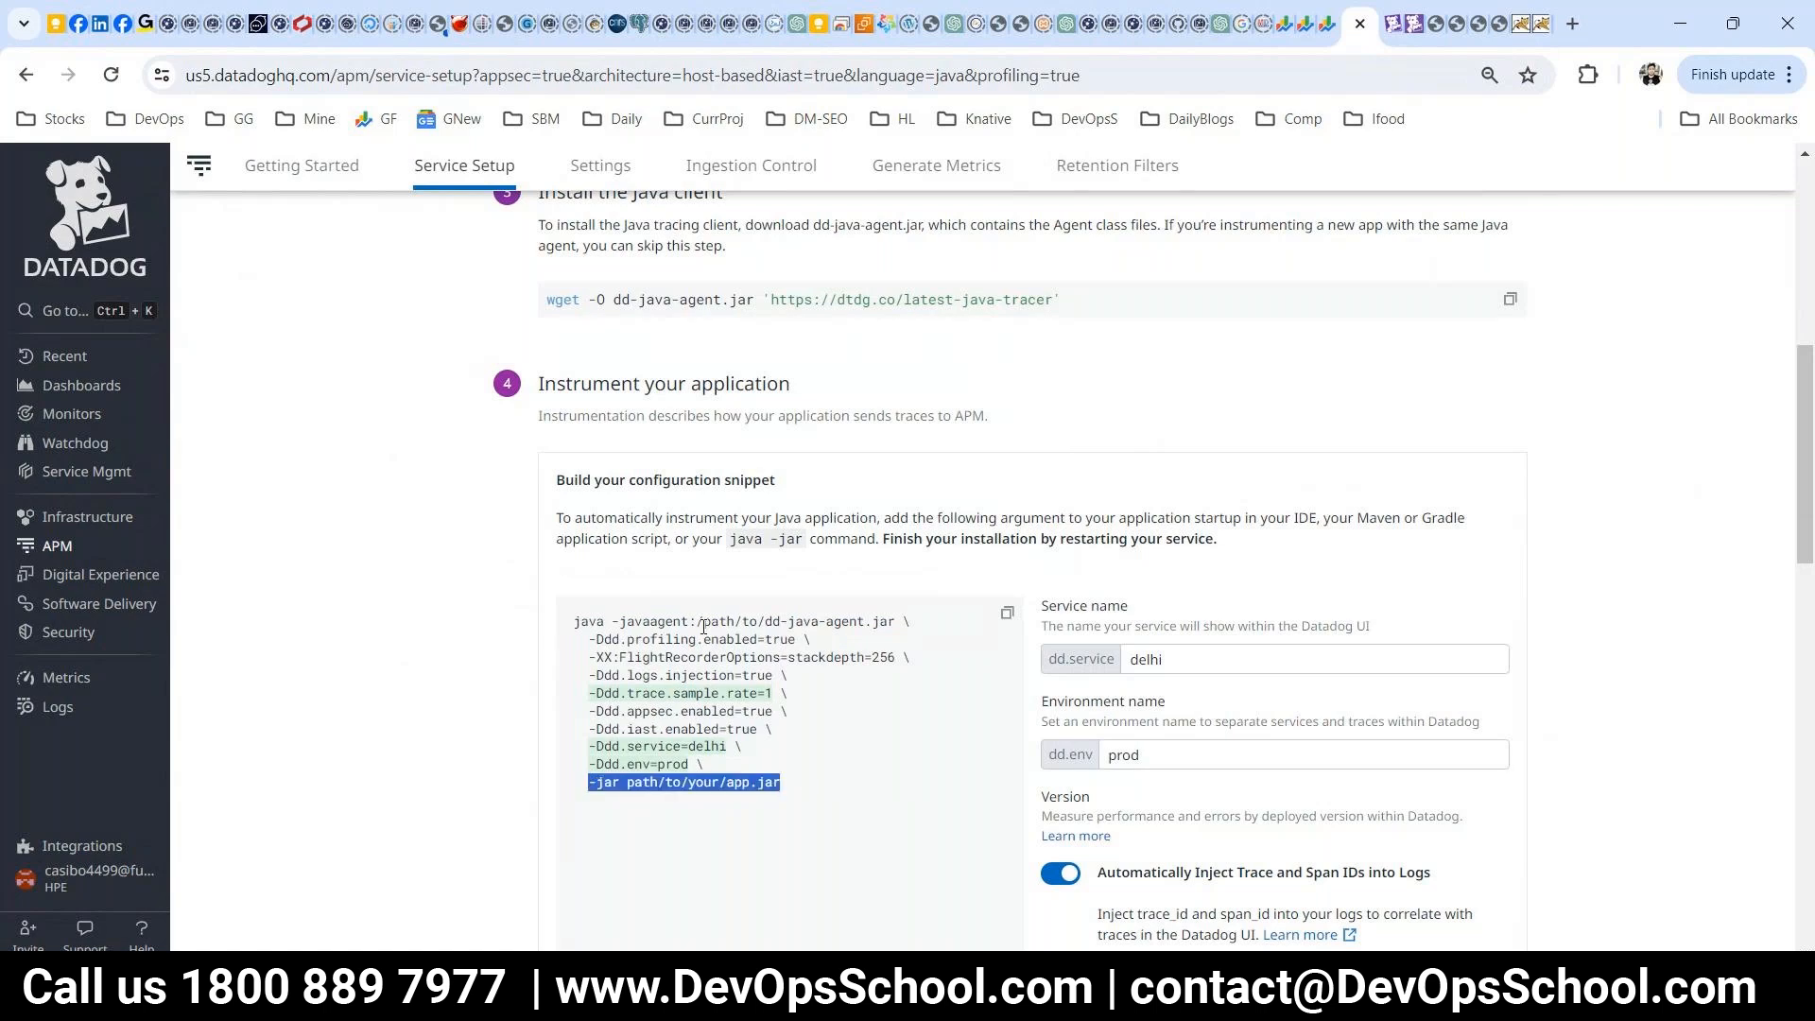
drag(613, 621, 735, 764)
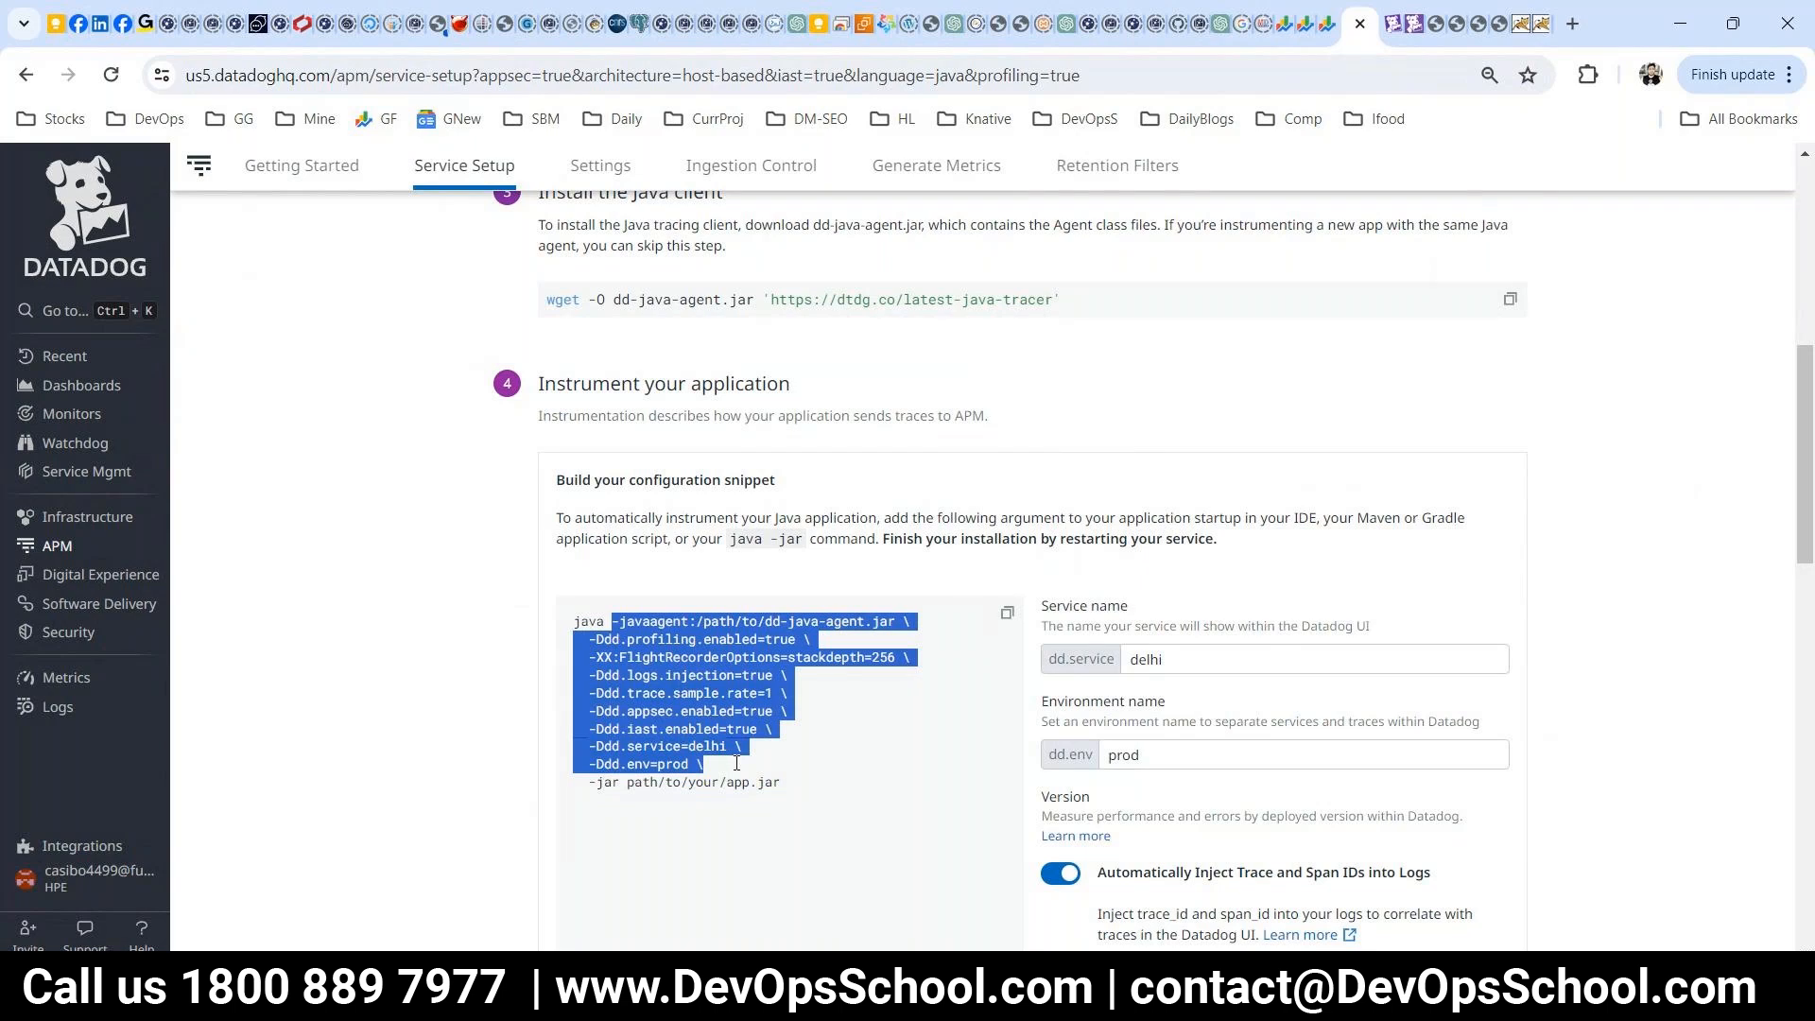
drag(790, 784, 573, 621)
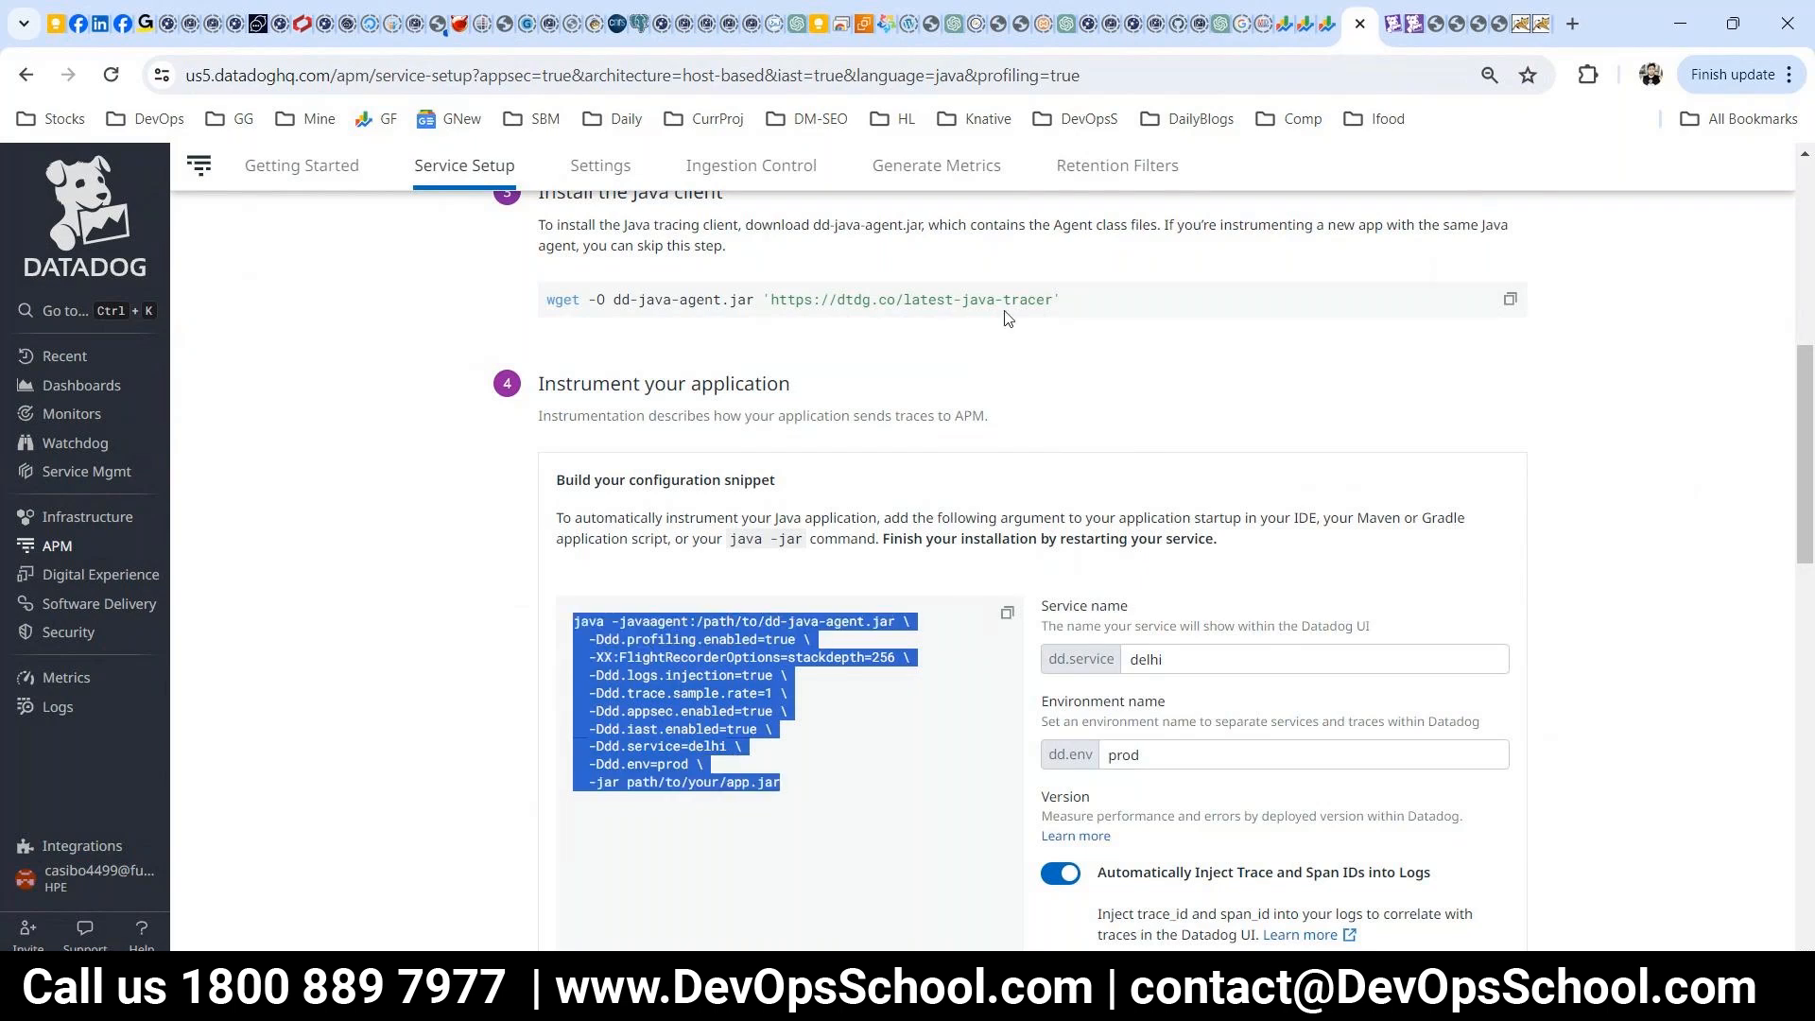
- Return to the DevOpsSchool Tomcat tutorial and read Steps 1 to 6, especially Step 5 on editing catalina.sh
click(1494, 26)
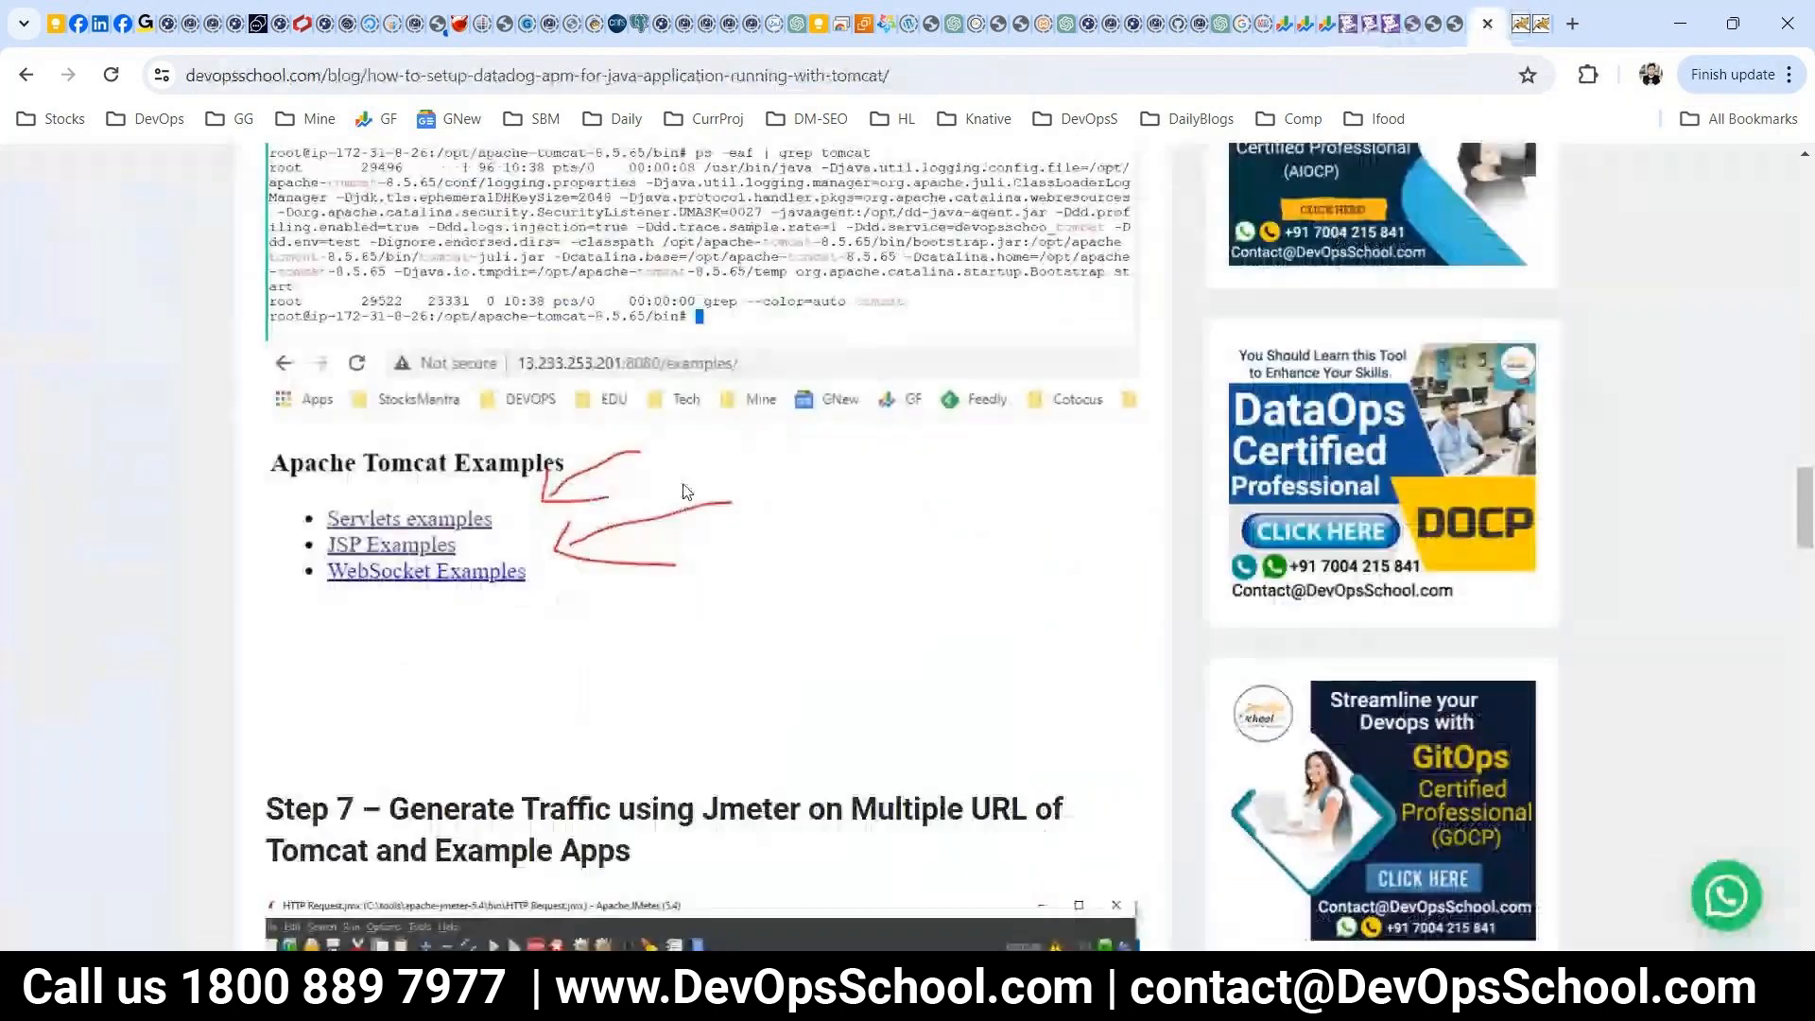
scroll(686, 491, up, 20)
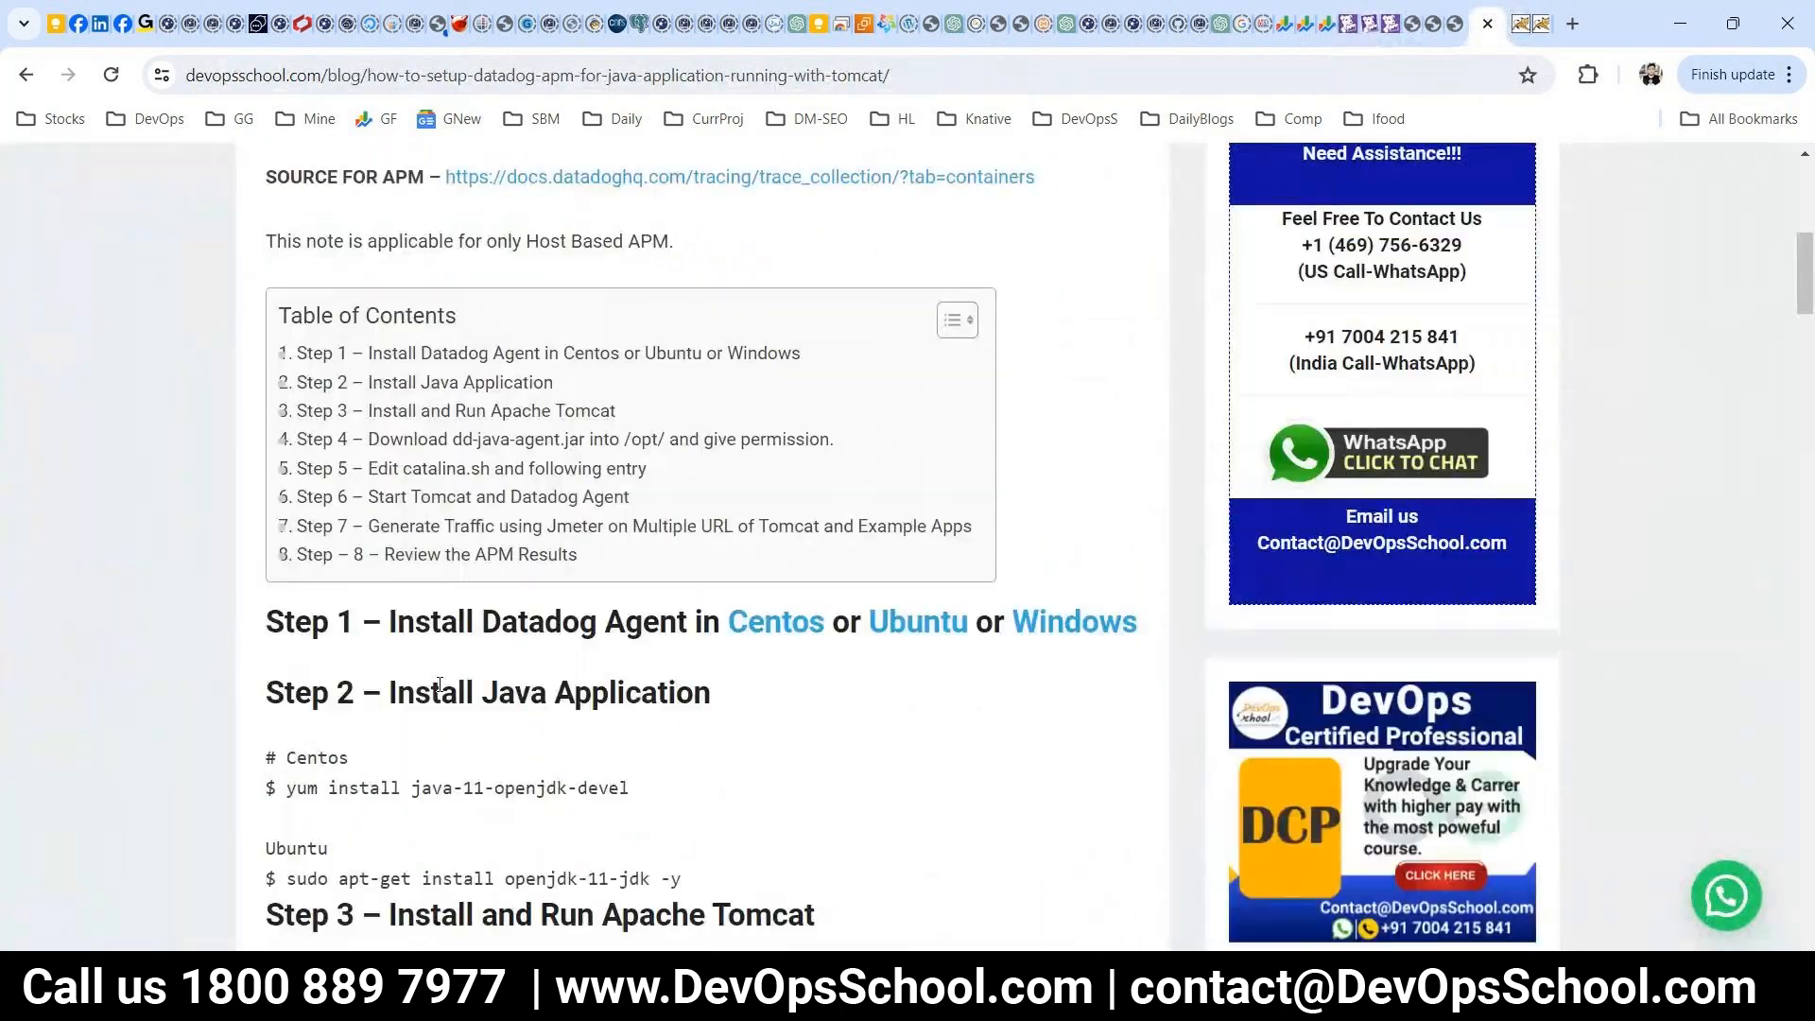
drag(440, 685, 362, 621)
scroll(555, 697, down, 4)
click(326, 565)
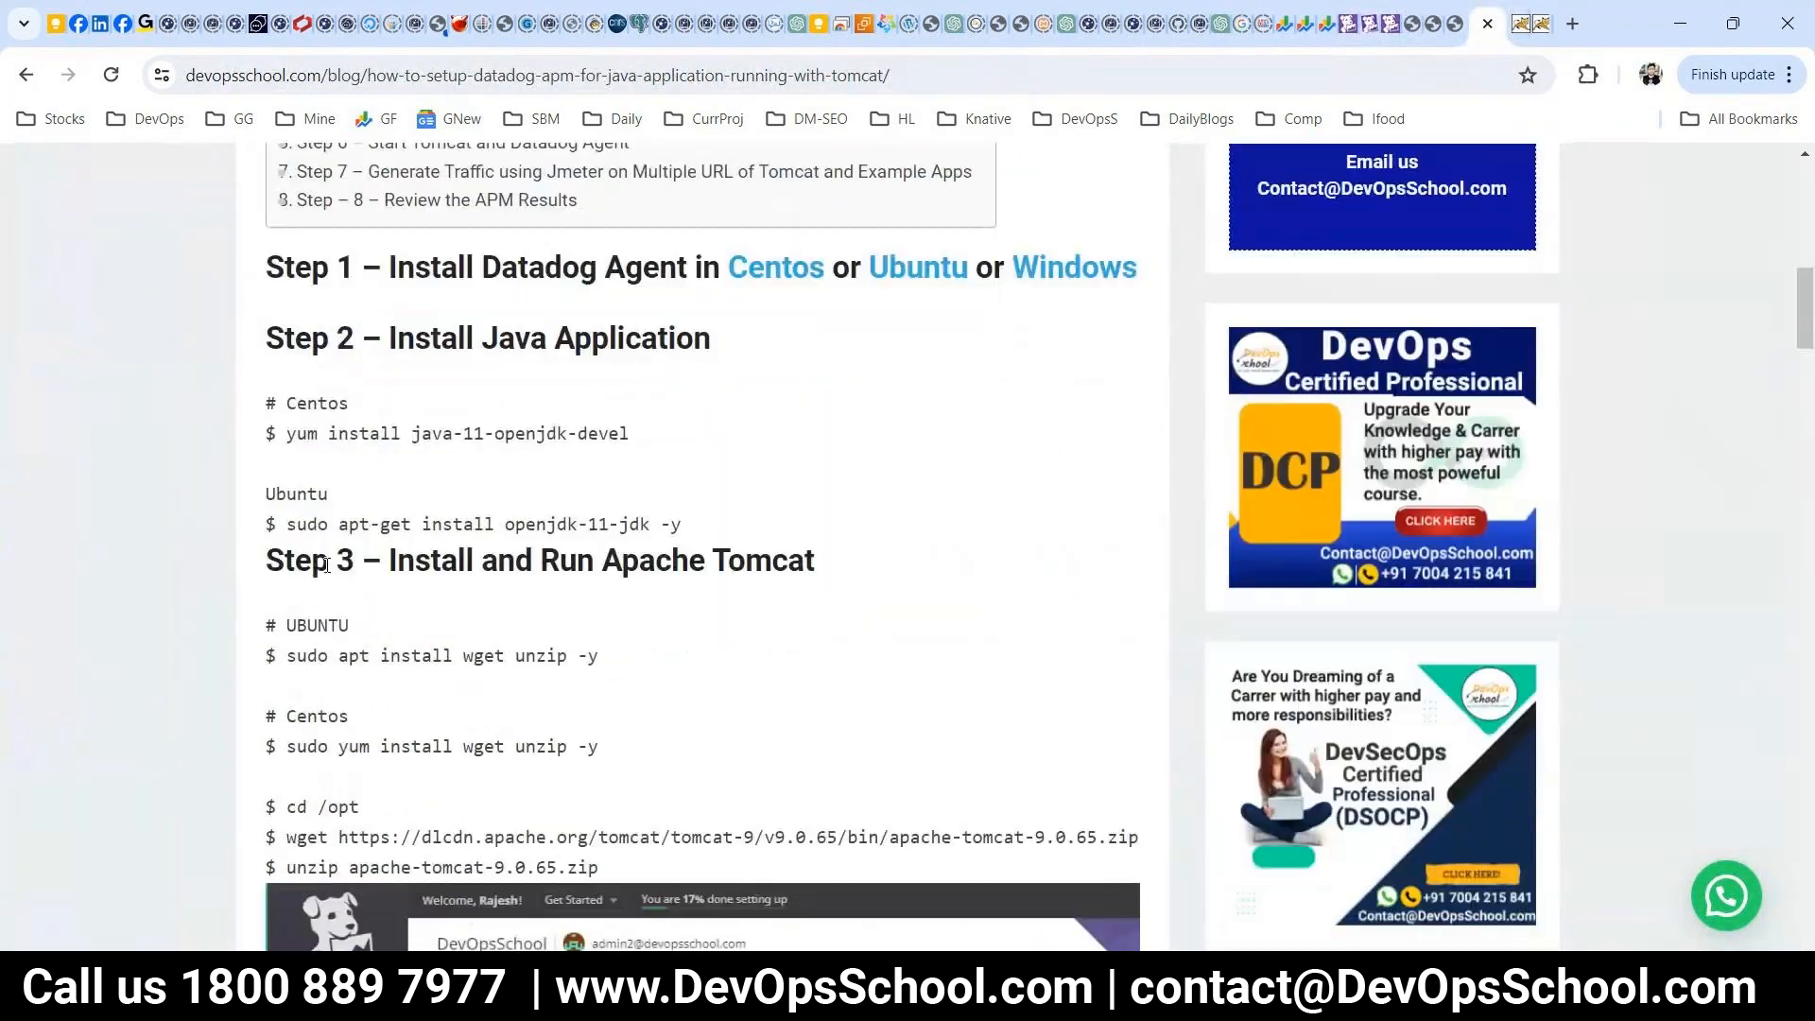
scroll(326, 566, down, 10)
drag(355, 471, 545, 623)
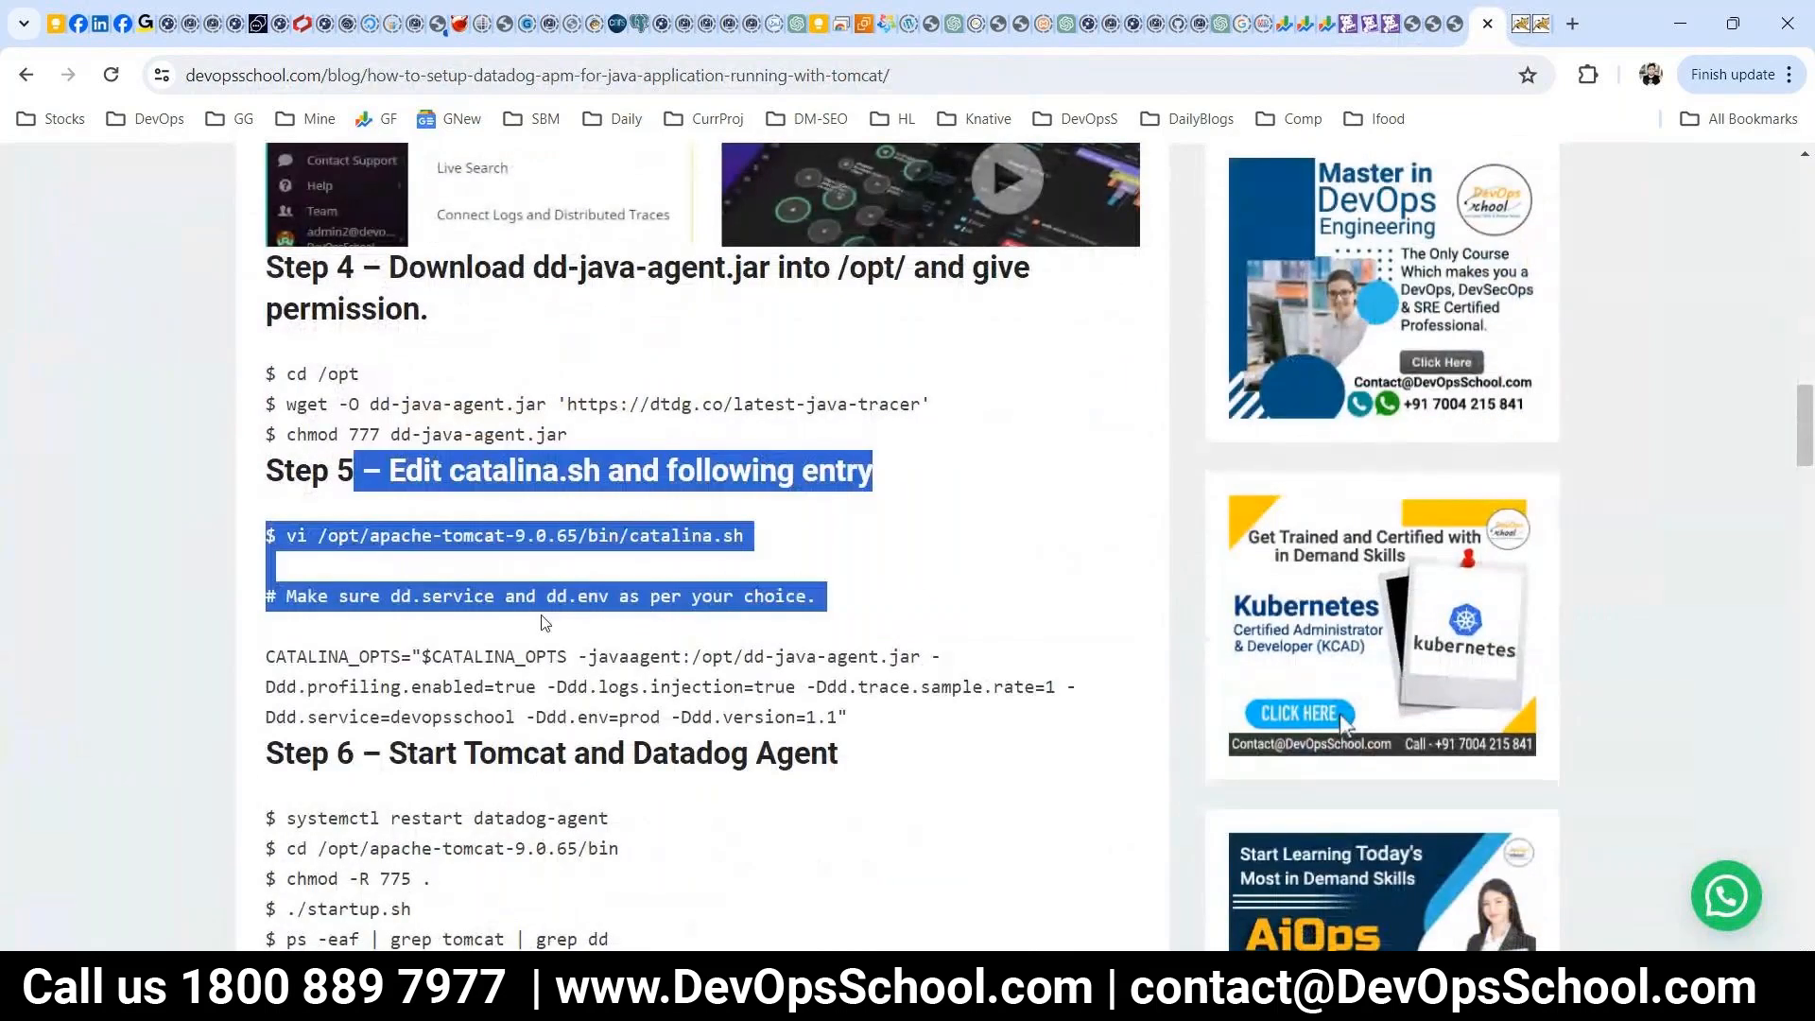
scroll(545, 623, down, 4)
scroll(594, 695, up, 6)
click(594, 695)
scroll(594, 695, down, 4)
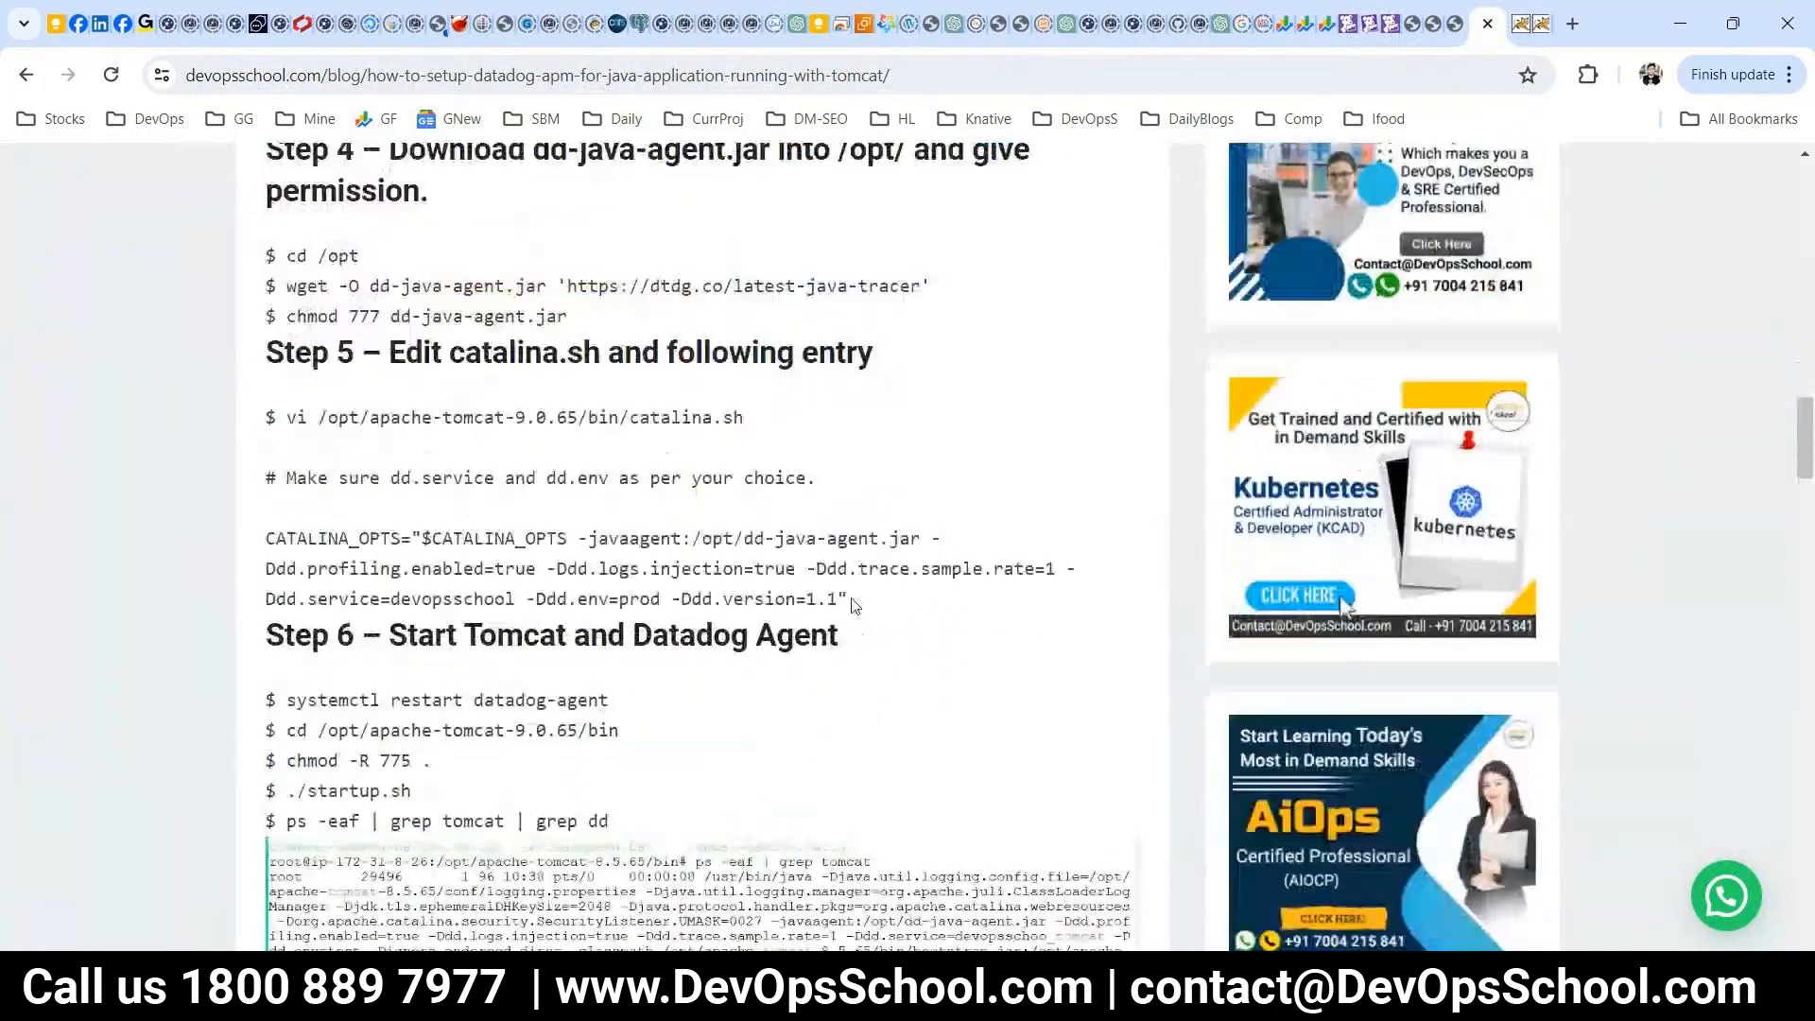
- Copy the CATALINA_OPTS line from Step 5 of the tutorial into the Datadog note in Notepad, below the existing text
drag(851, 600, 536, 568)
drag(416, 586, 266, 537)
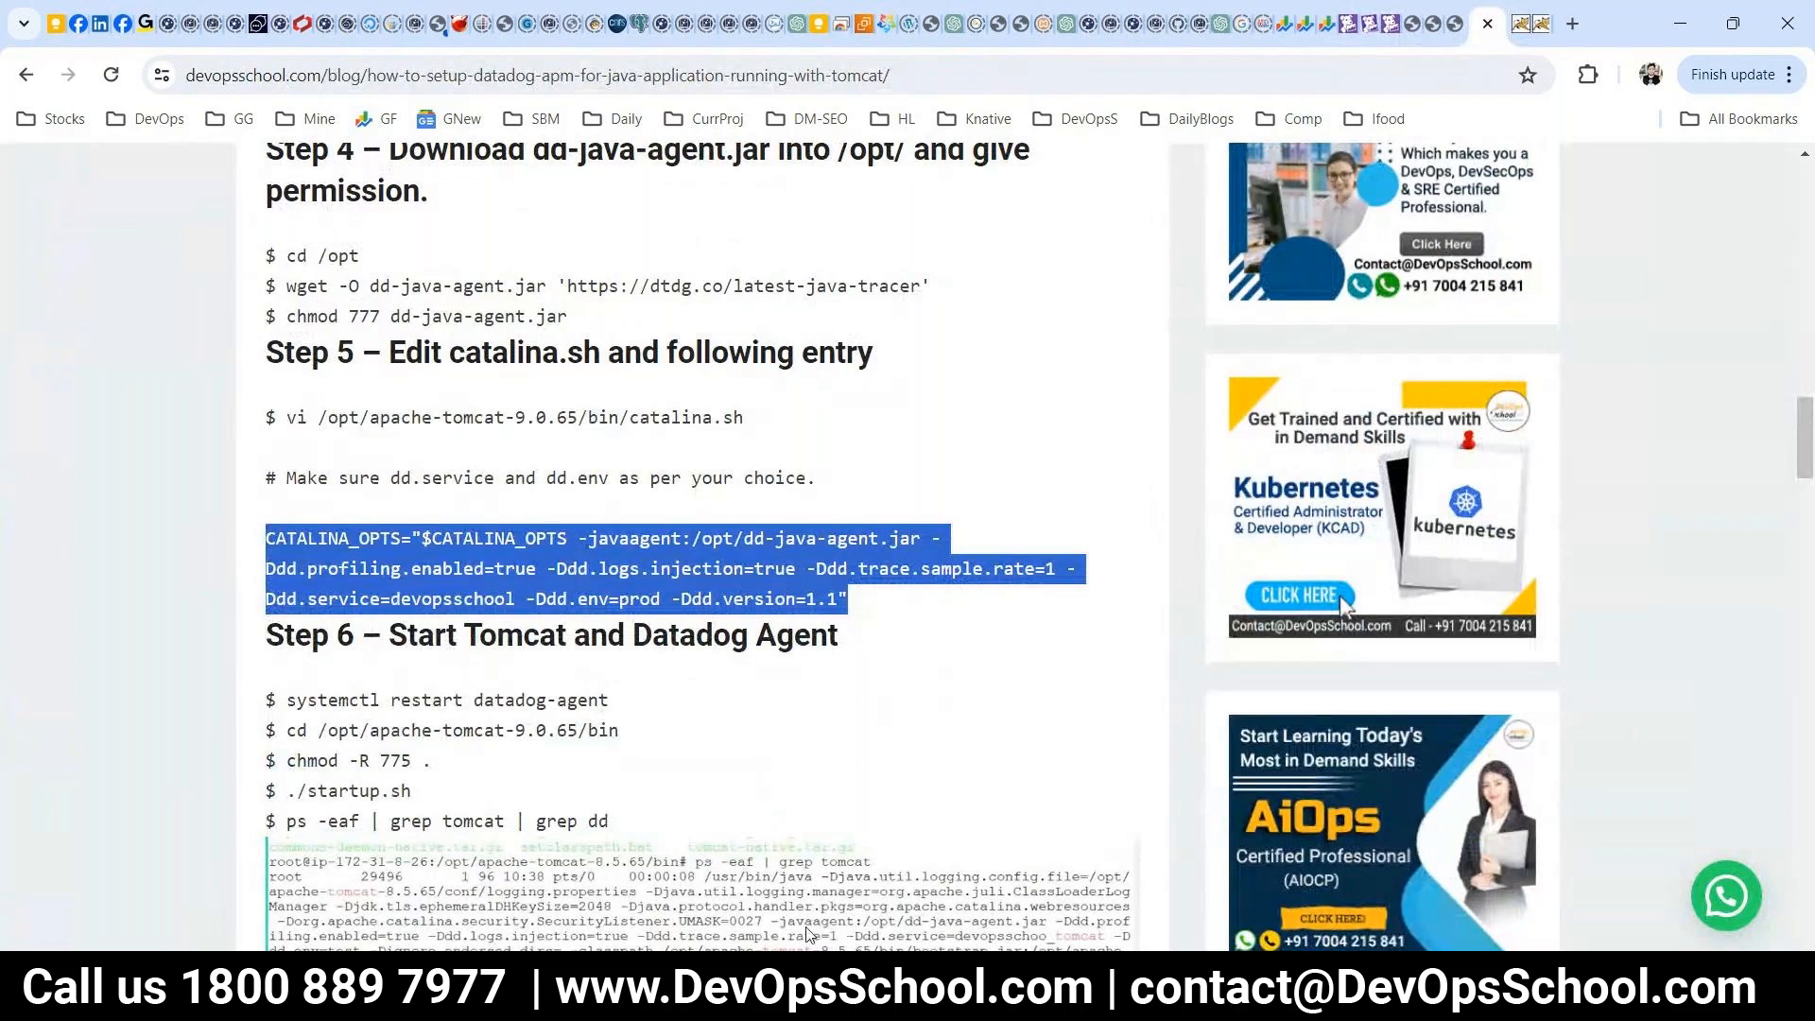
click(614, 988)
scroll(625, 936, down, 2)
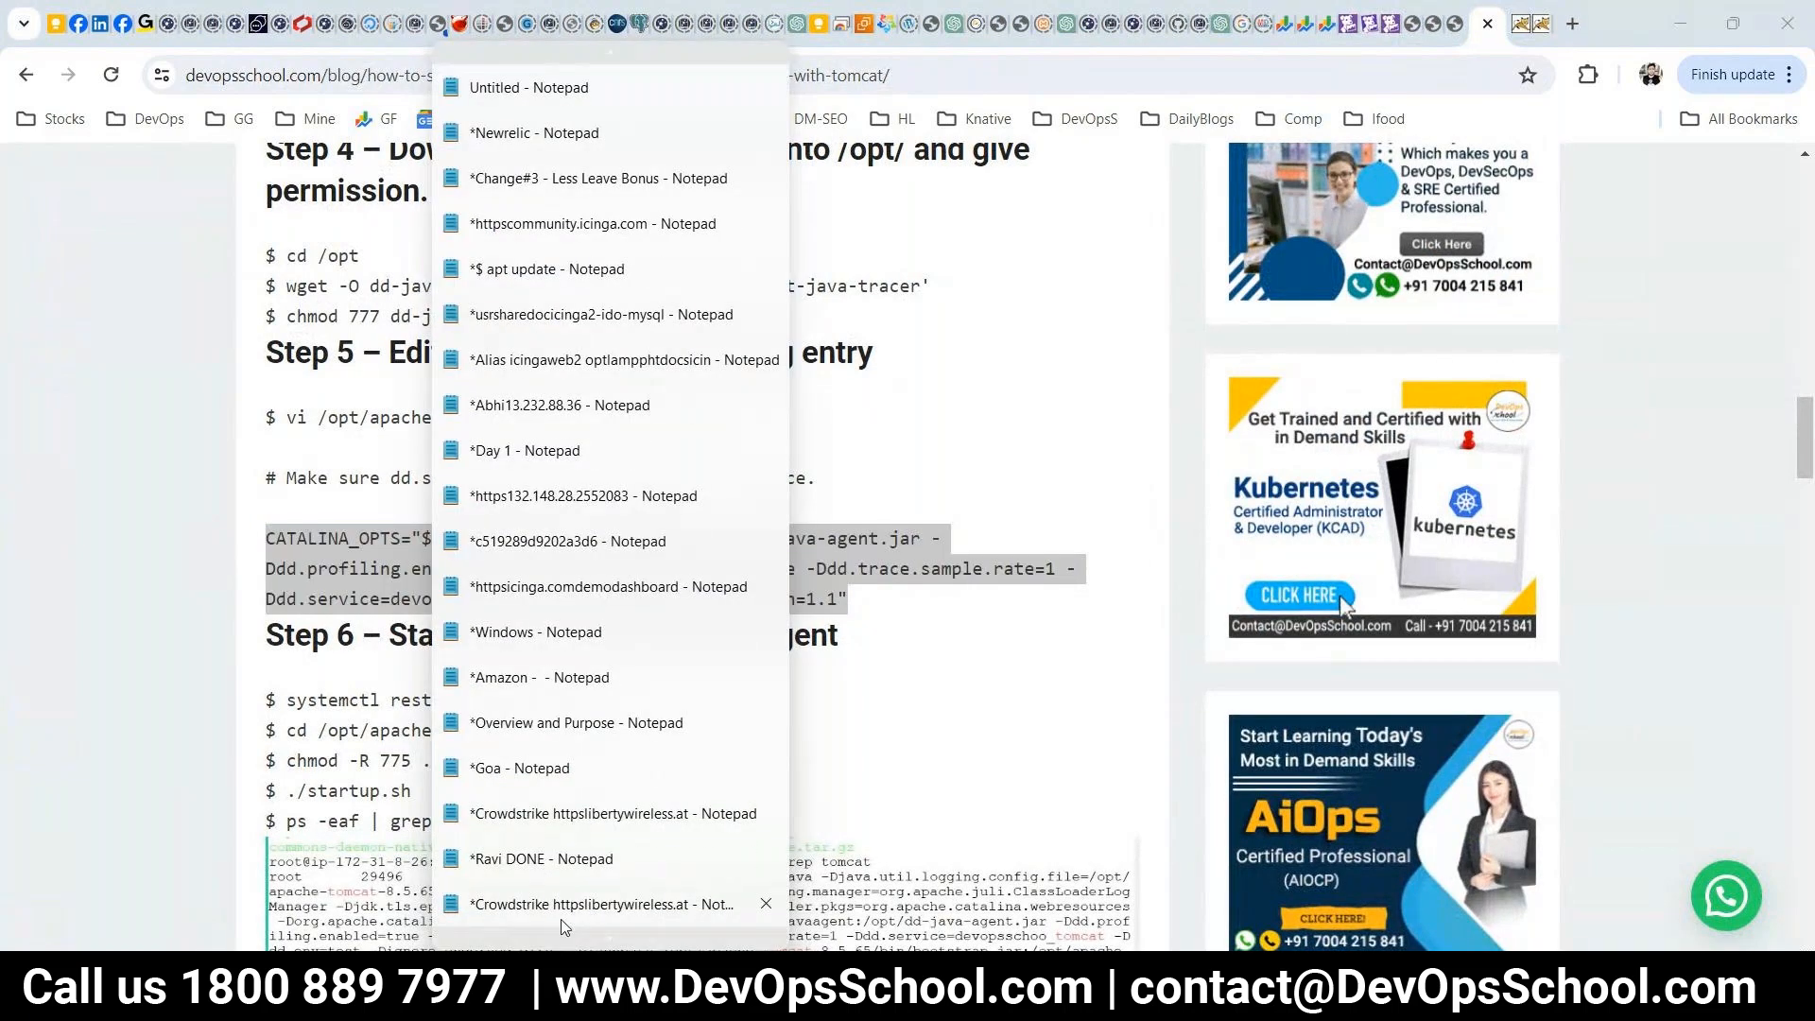
click(586, 905)
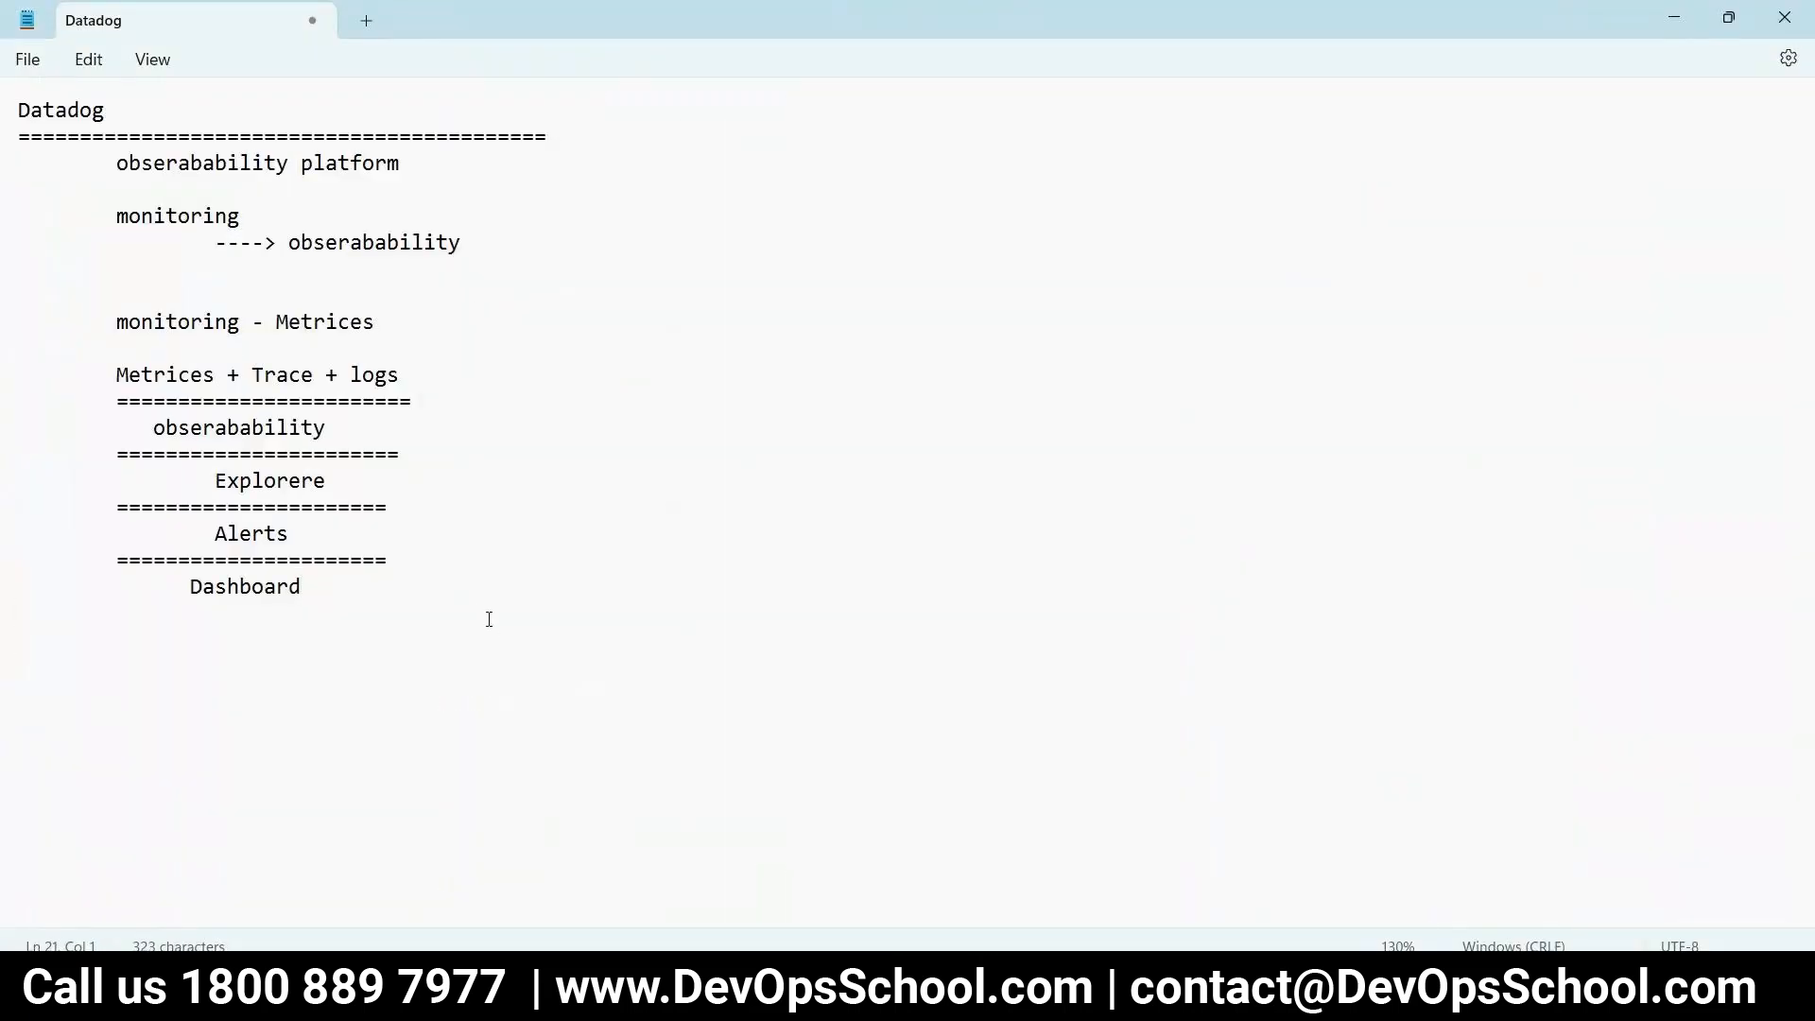
key(Return)
text(CATALINA_OPTS="$CATALINA_OPTS -javaagent:/opt/dd-java-agent.jar -Ddd.profiling.enabled=true -Ddd.logs.injection=true -Ddd.trace.sample.rate=1 -Ddd.service=devopsschool -Ddd.env=prod -Ddd.version=1.1")
- Change the -javaagent path in the note to /opt/datado/dd-java-agent.jar
drag(795, 642, 541, 641)
click(596, 639)
text(datad)
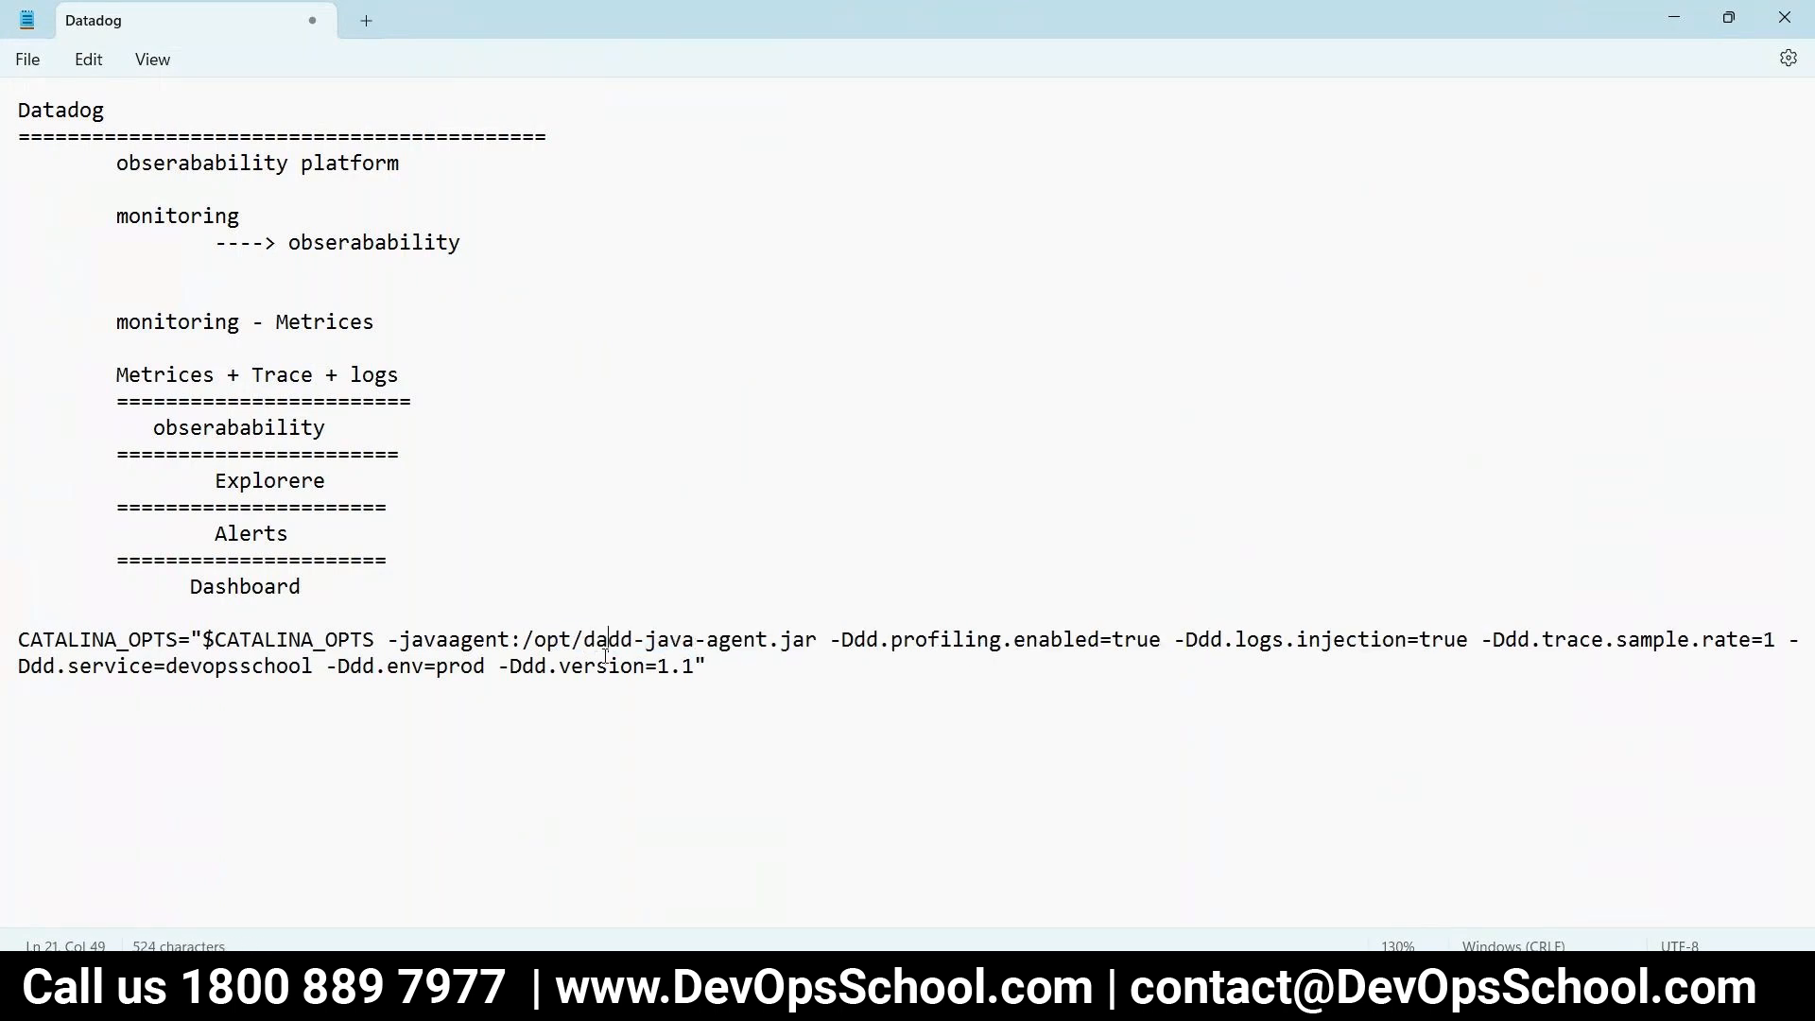
text(o/)
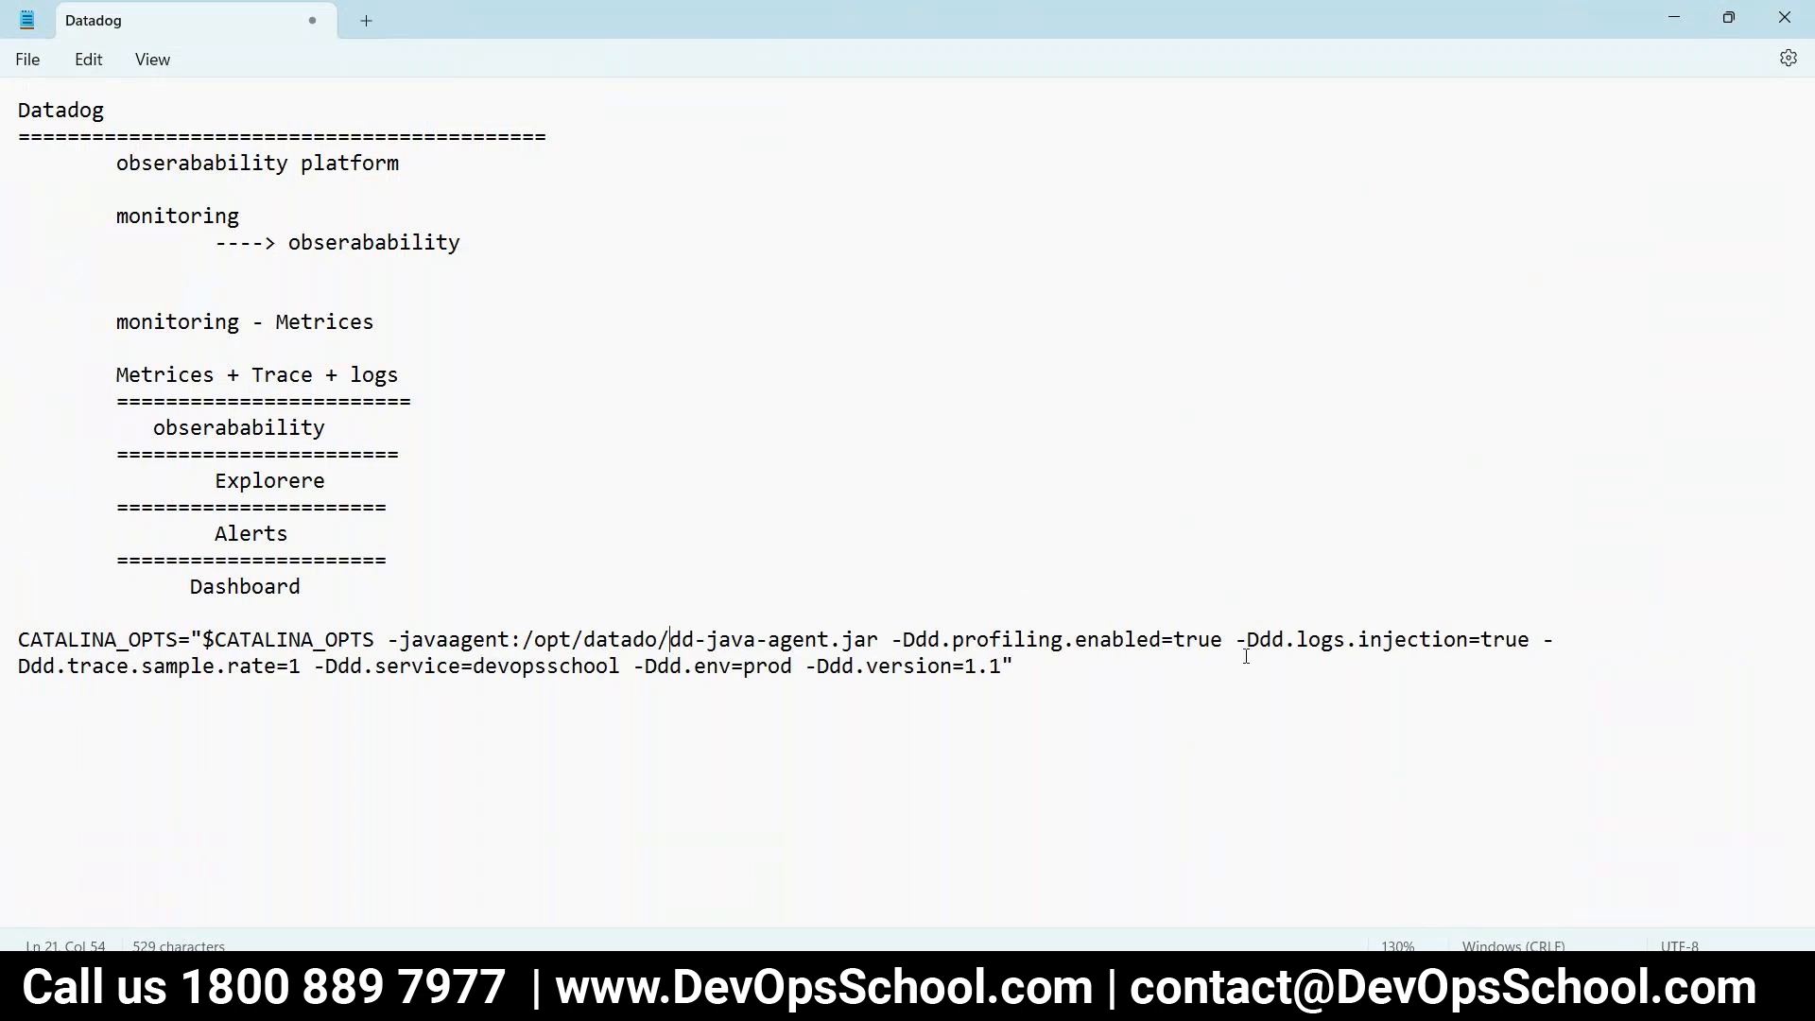
- Set -Ddd.service to delhi in the note's CATALINA_OPTS line and copy the whole line
drag(1223, 644, 1078, 643)
drag(267, 669, 448, 668)
click(609, 671)
drag(621, 668, 478, 665)
text(de;lhi)
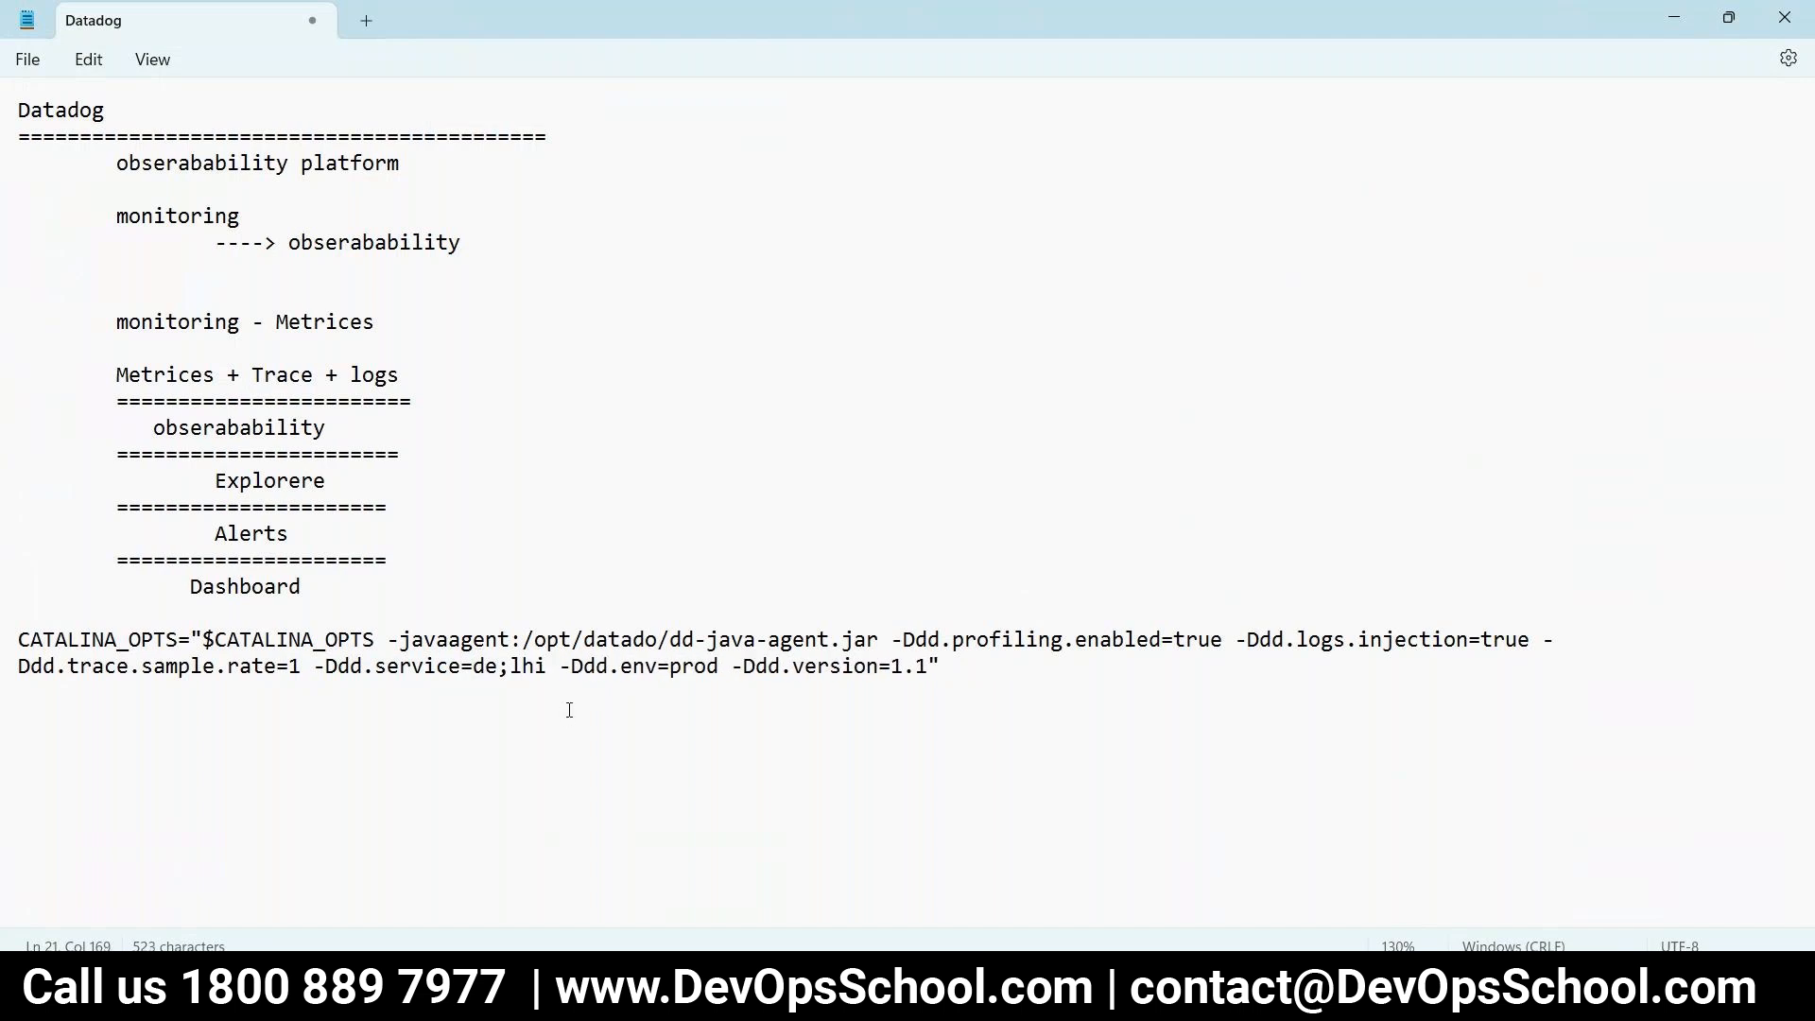
drag(511, 669, 500, 668)
key(BackSpace)
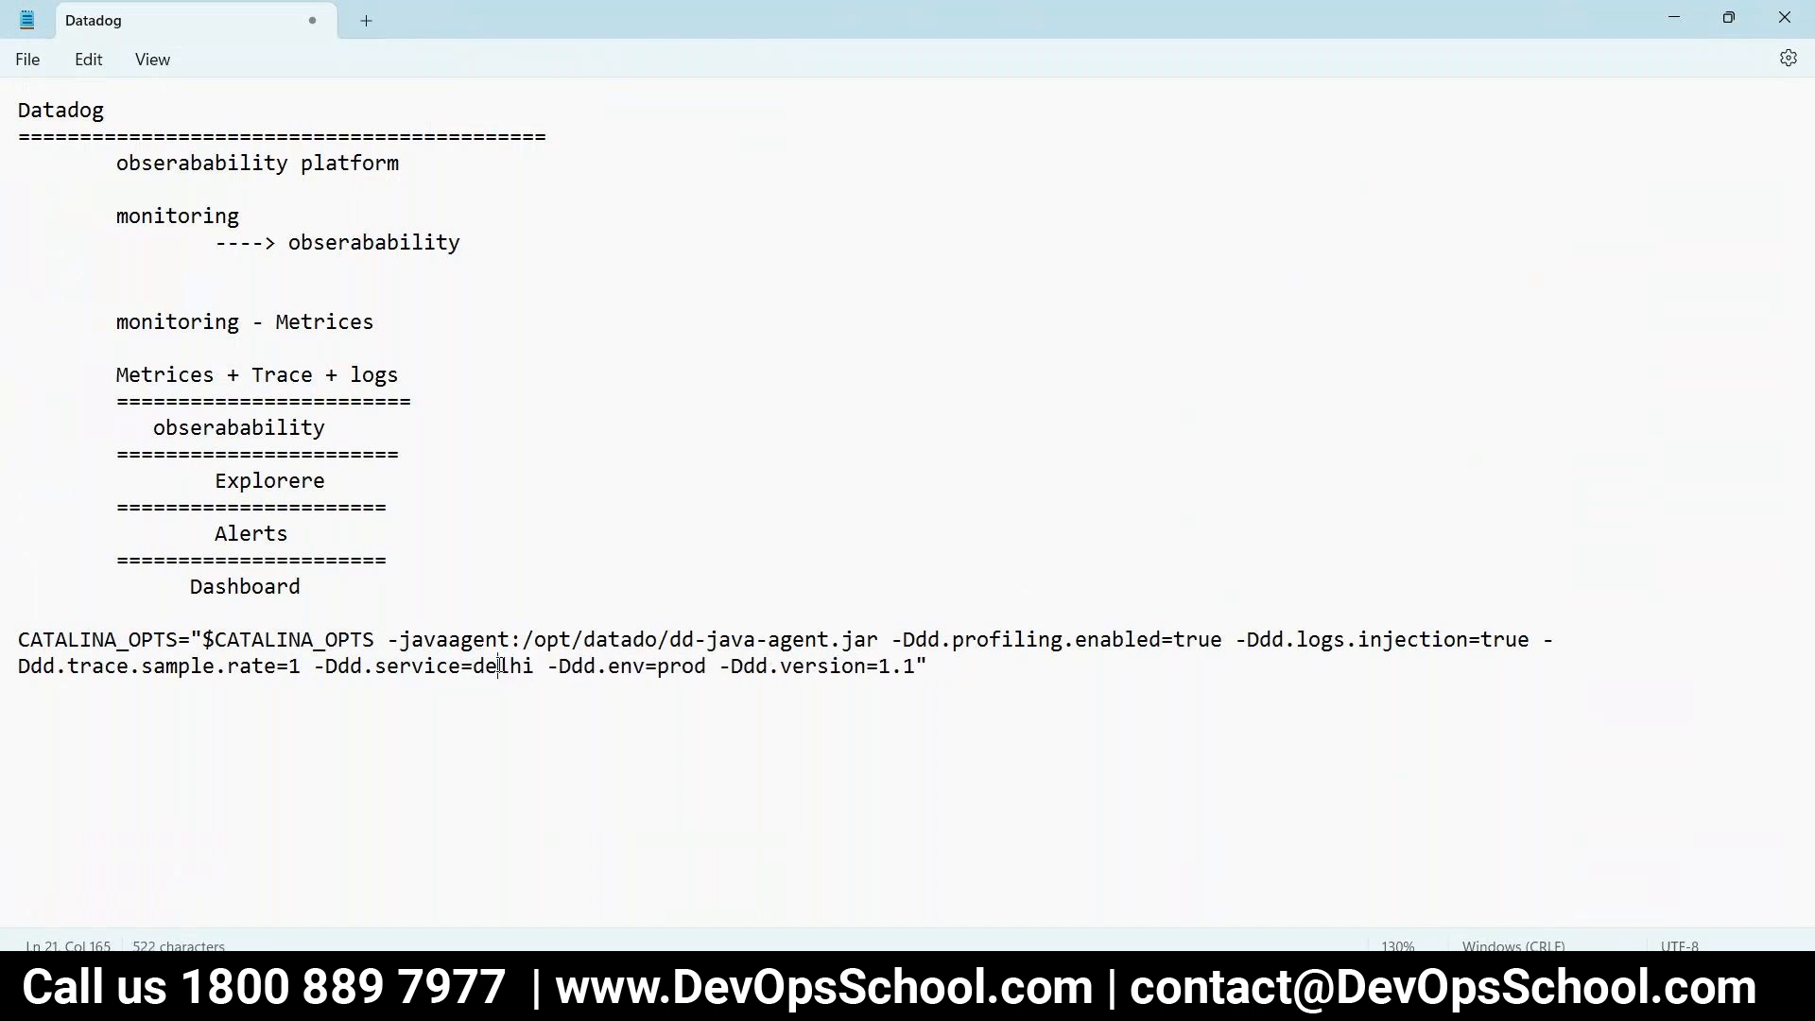
drag(936, 670, 8, 638)
key(super+c)
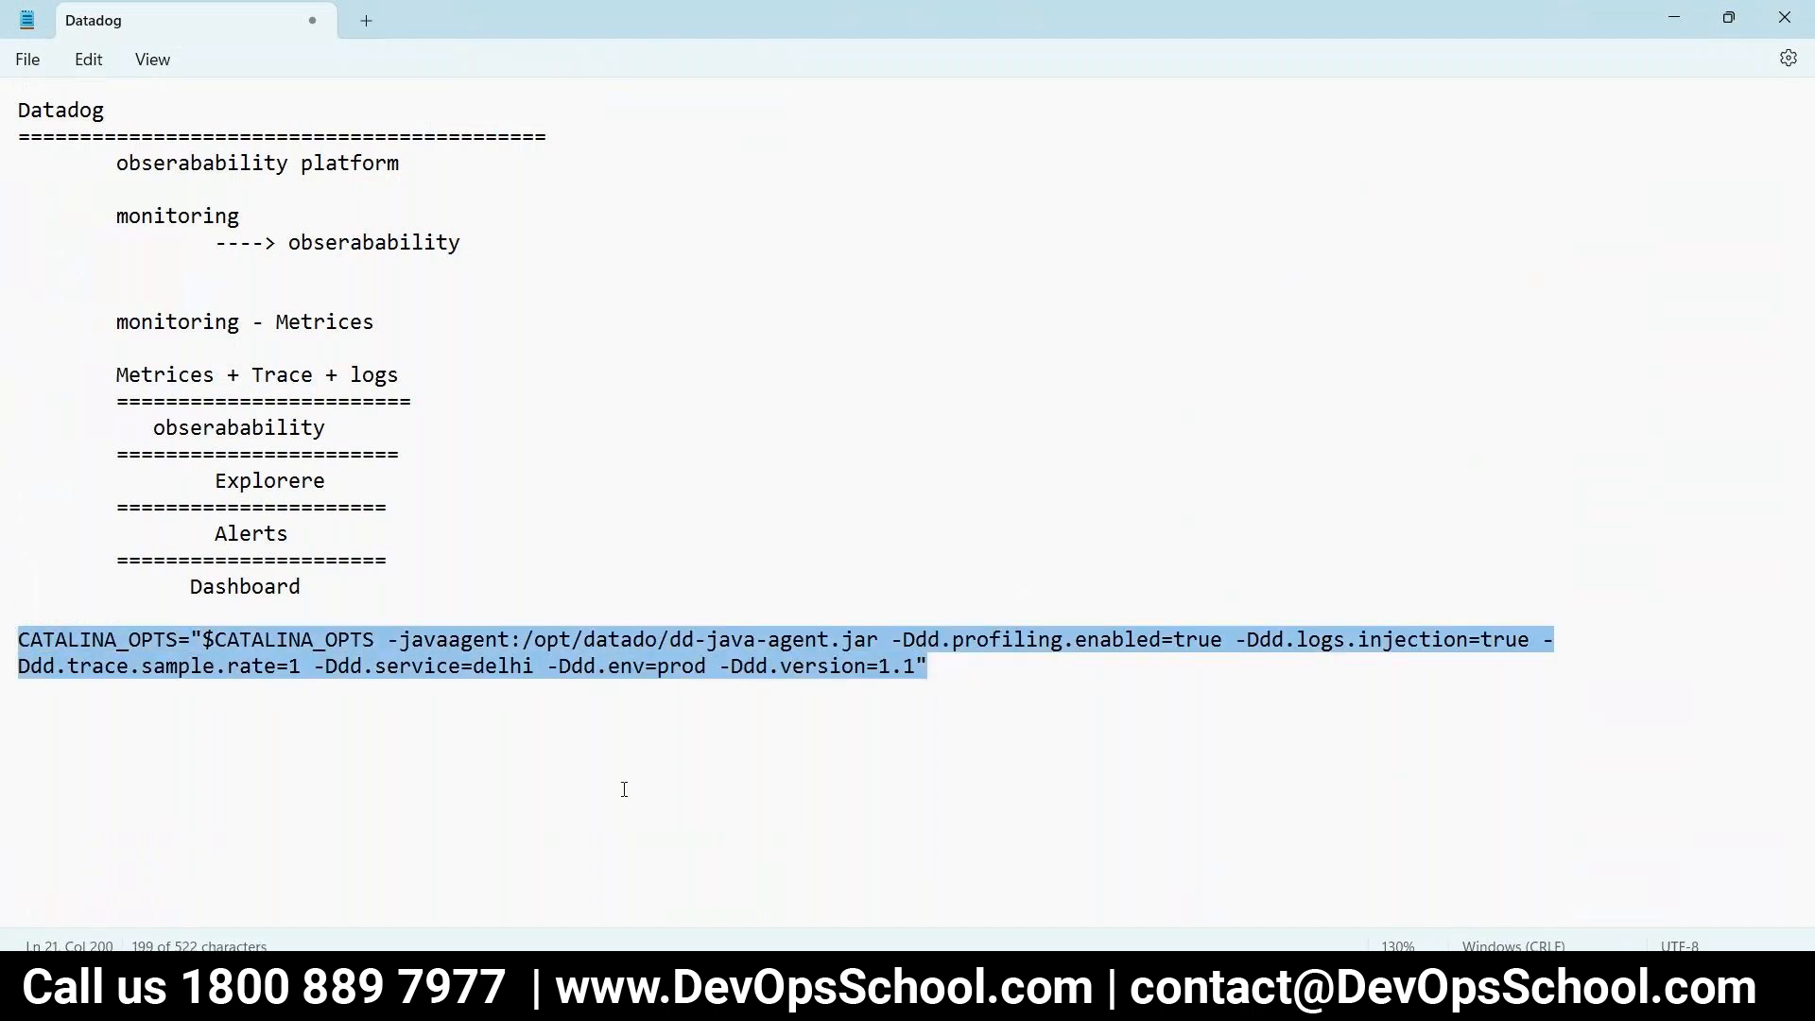
- Switch to the server terminal, go to /opt/apache-tomcat-9.0.89/bin/ and list its files
click(1184, 984)
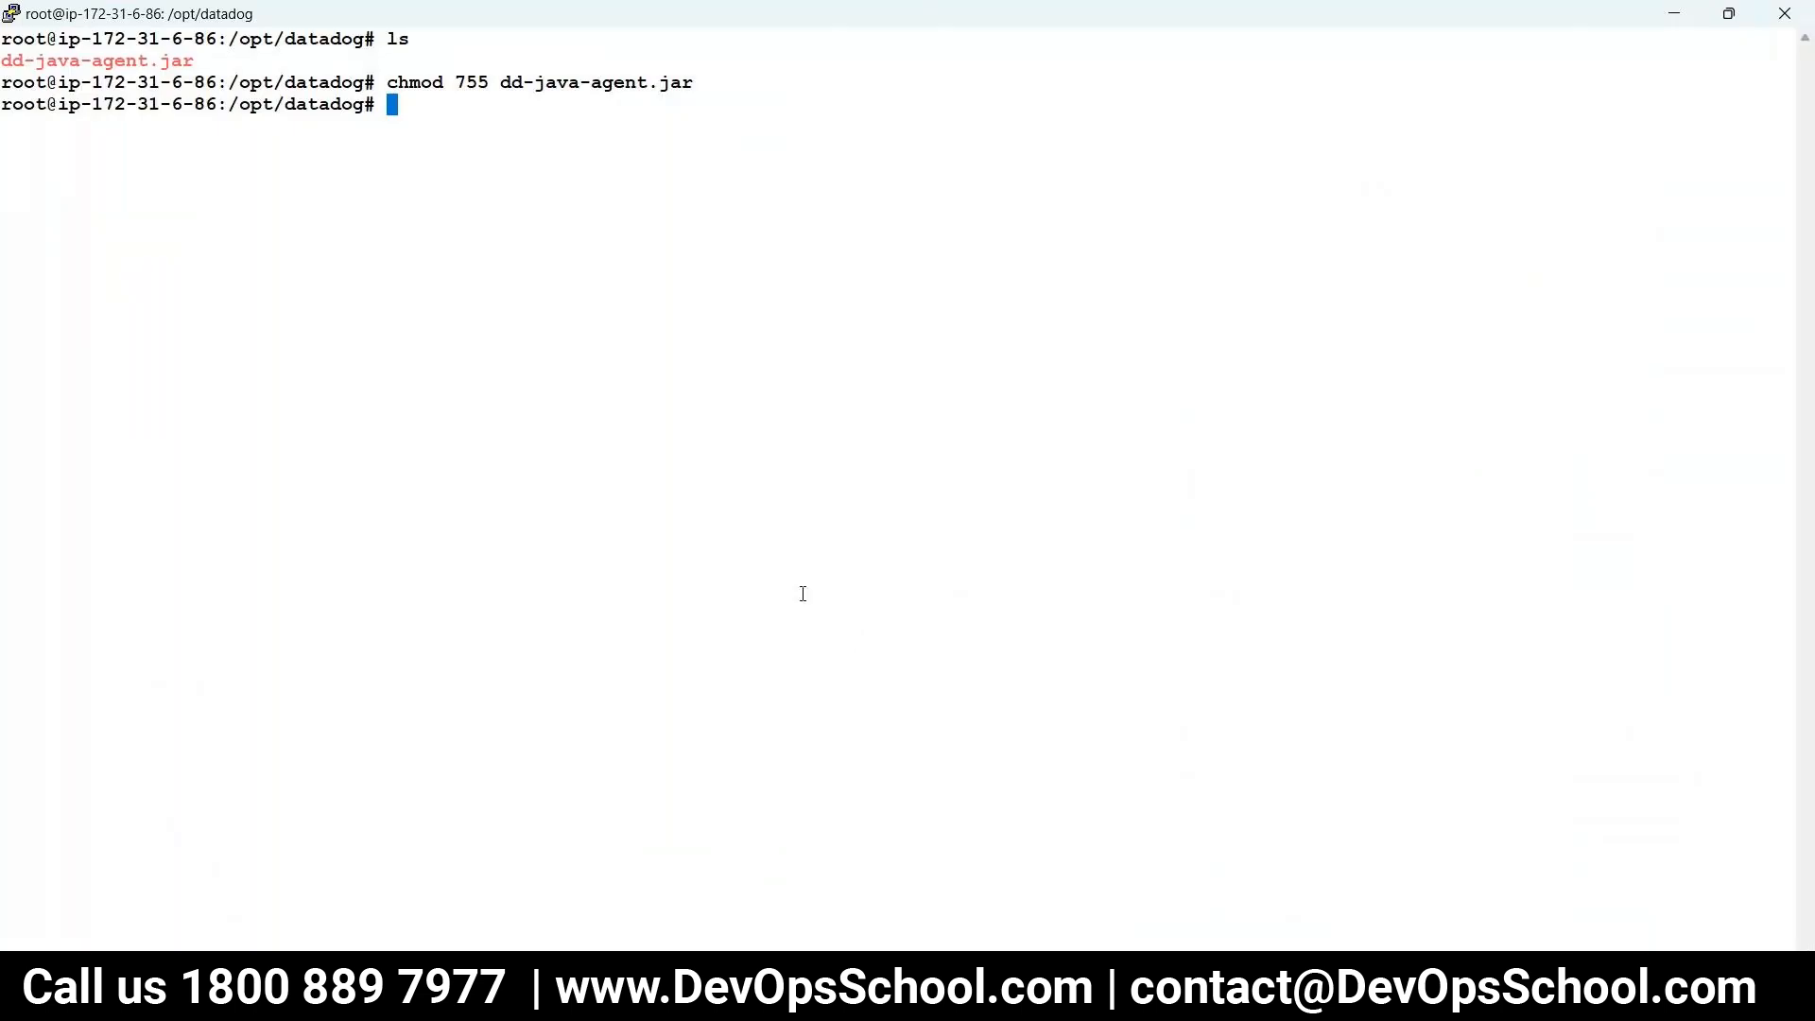
text(cd /opt/ap)
key(Tab)
text(/bin/)
key(Return)
text(ls)
key(Return)
- Create setenv.sh in vi, paste the copied CATALINA_OPTS line into it, then save and quit
text(vi seten)
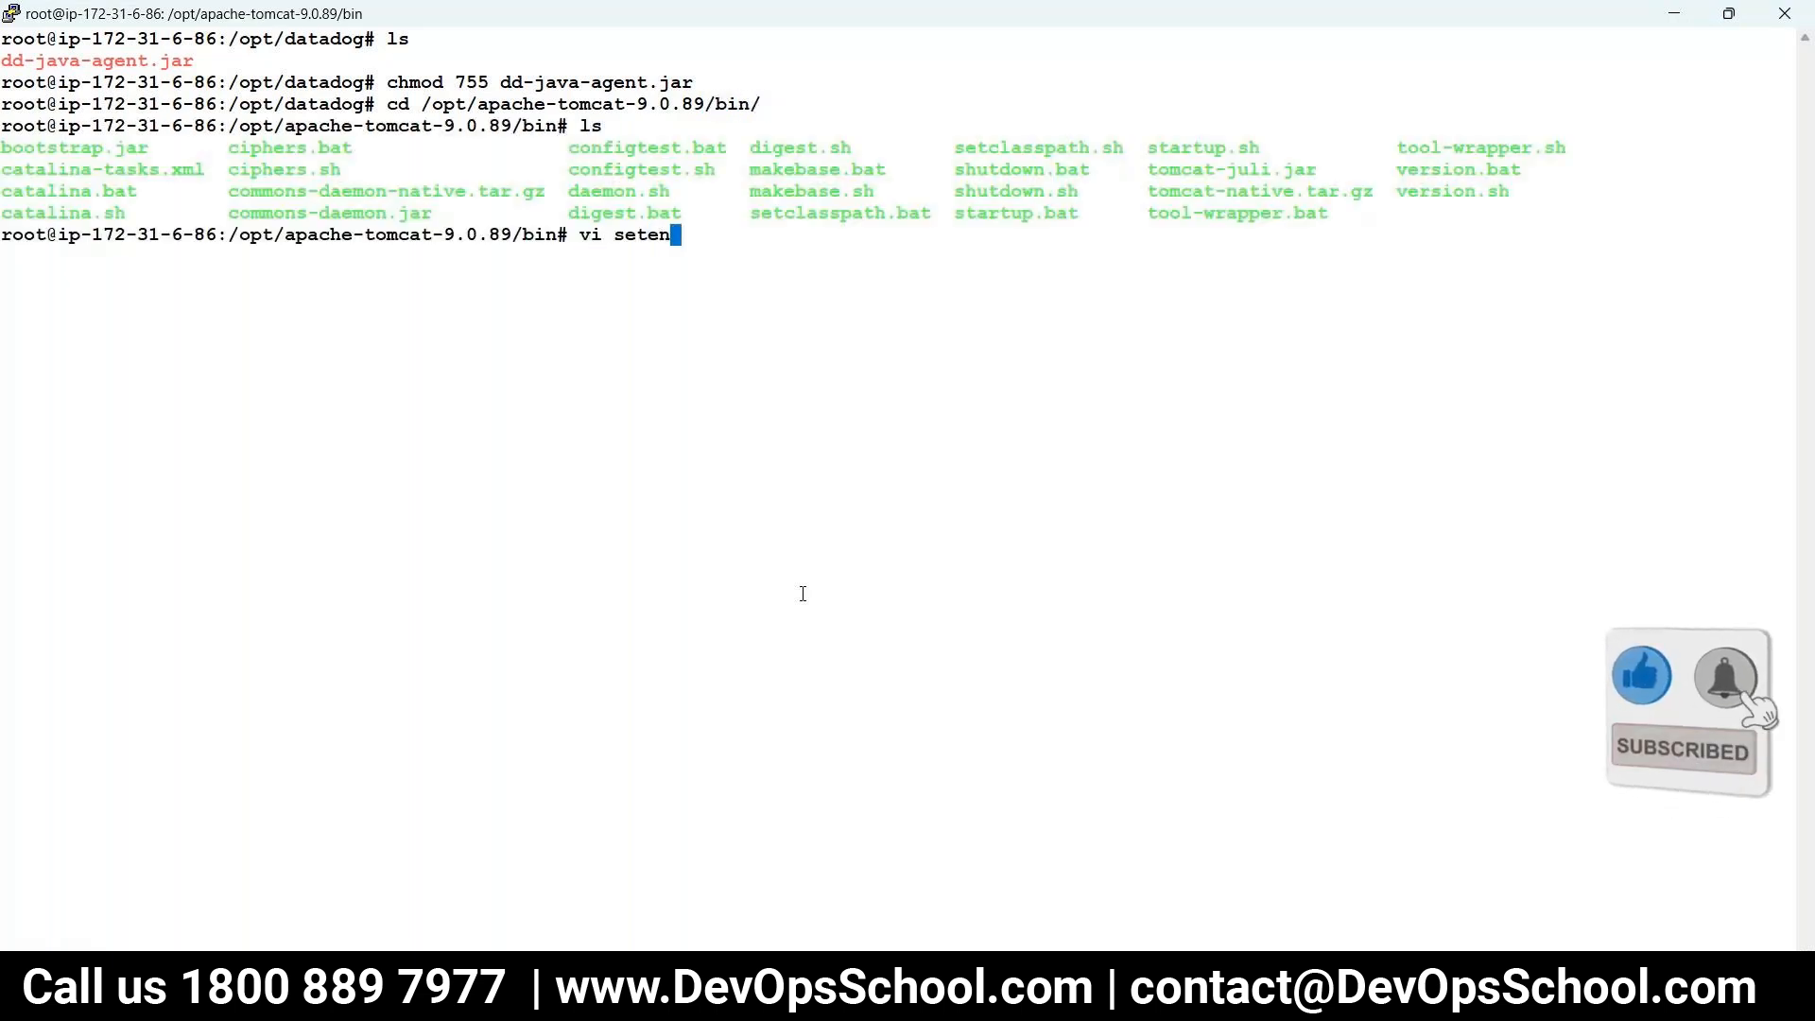
text(v.sh)
key(Return)
key(i)
right_click(689, 359)
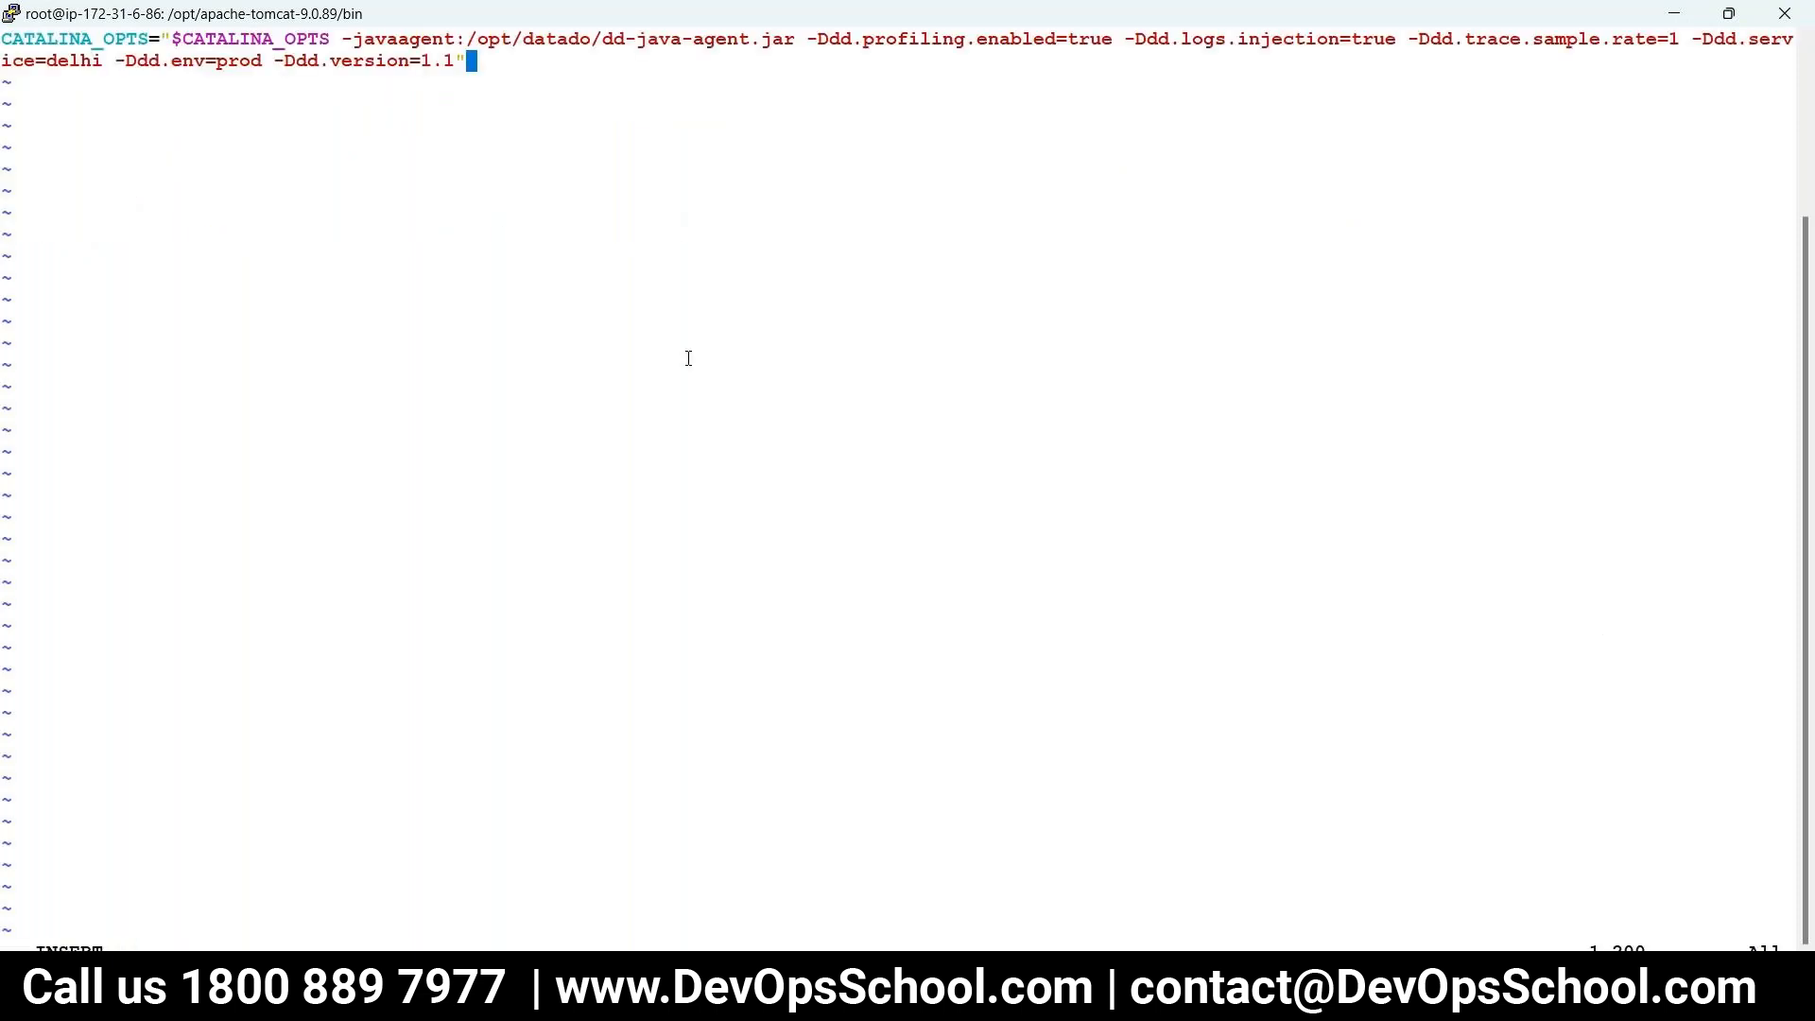
key(Escape)
text(:wq)
key(Return)
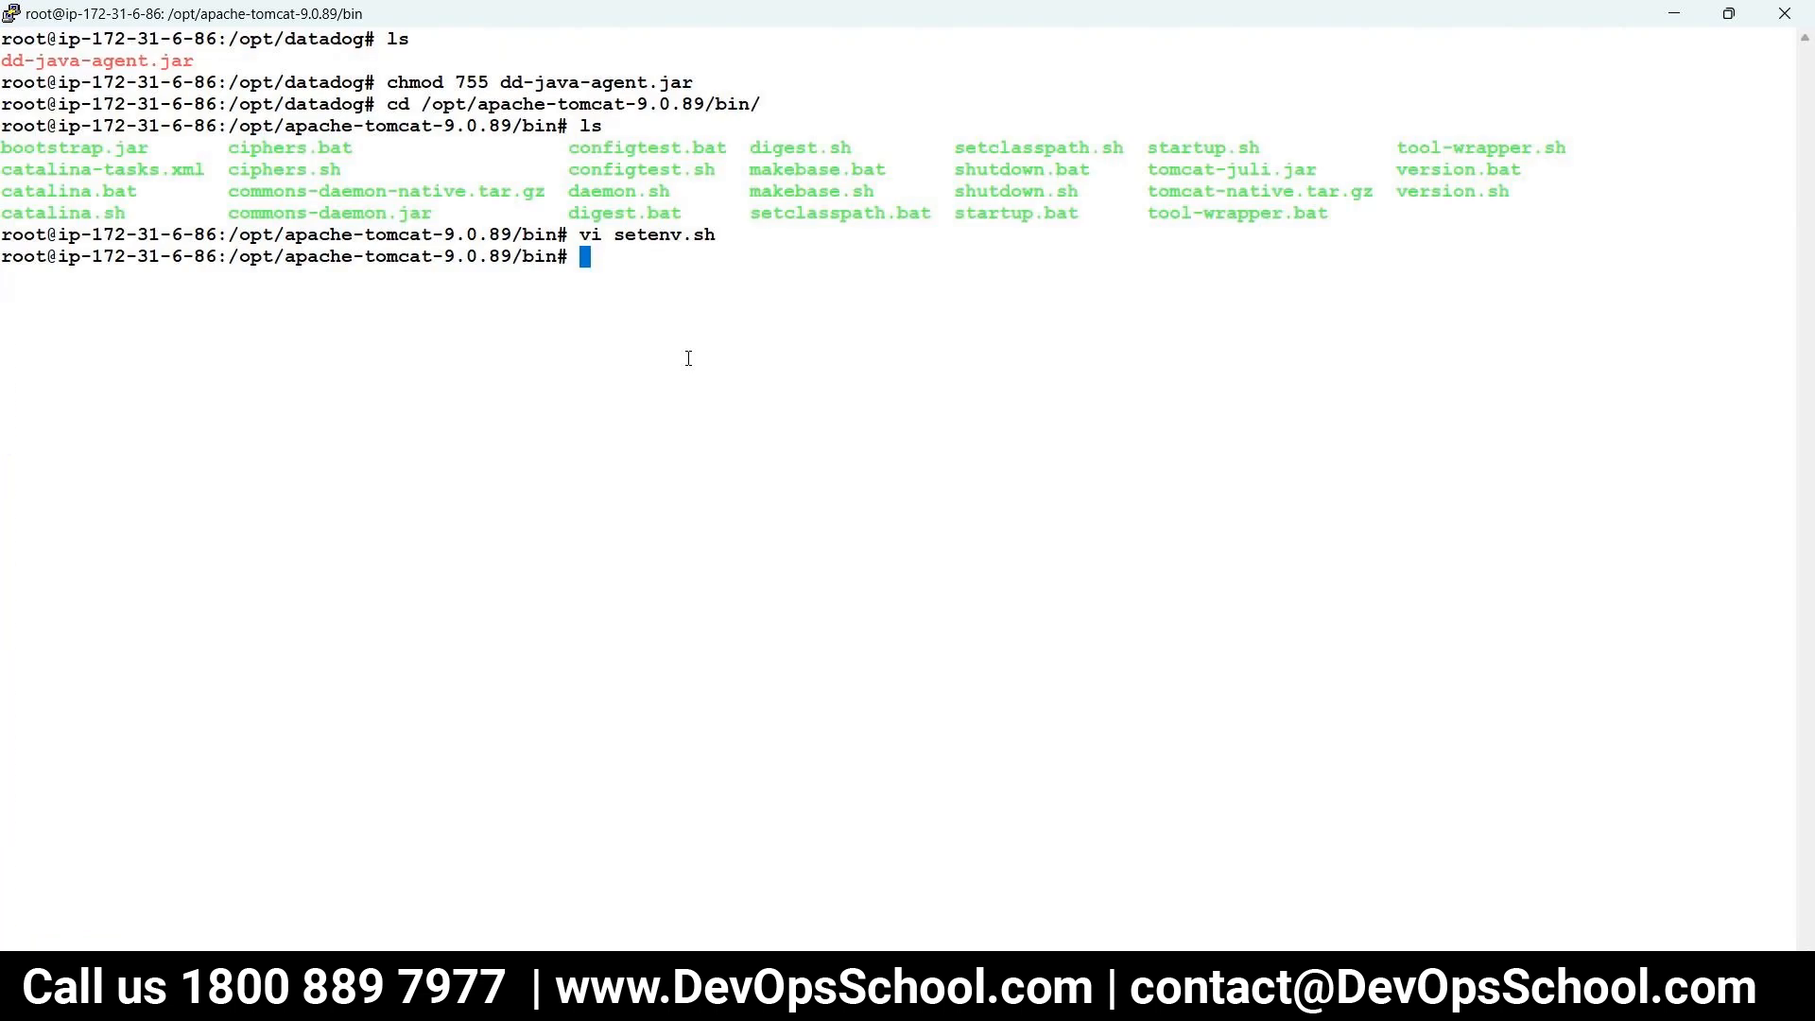
- Check the agent path in the Notepad note, then correct it in setenv.sh to /opt/datadog/dd-java-agent.jar and save the file
key(alt+Tab)
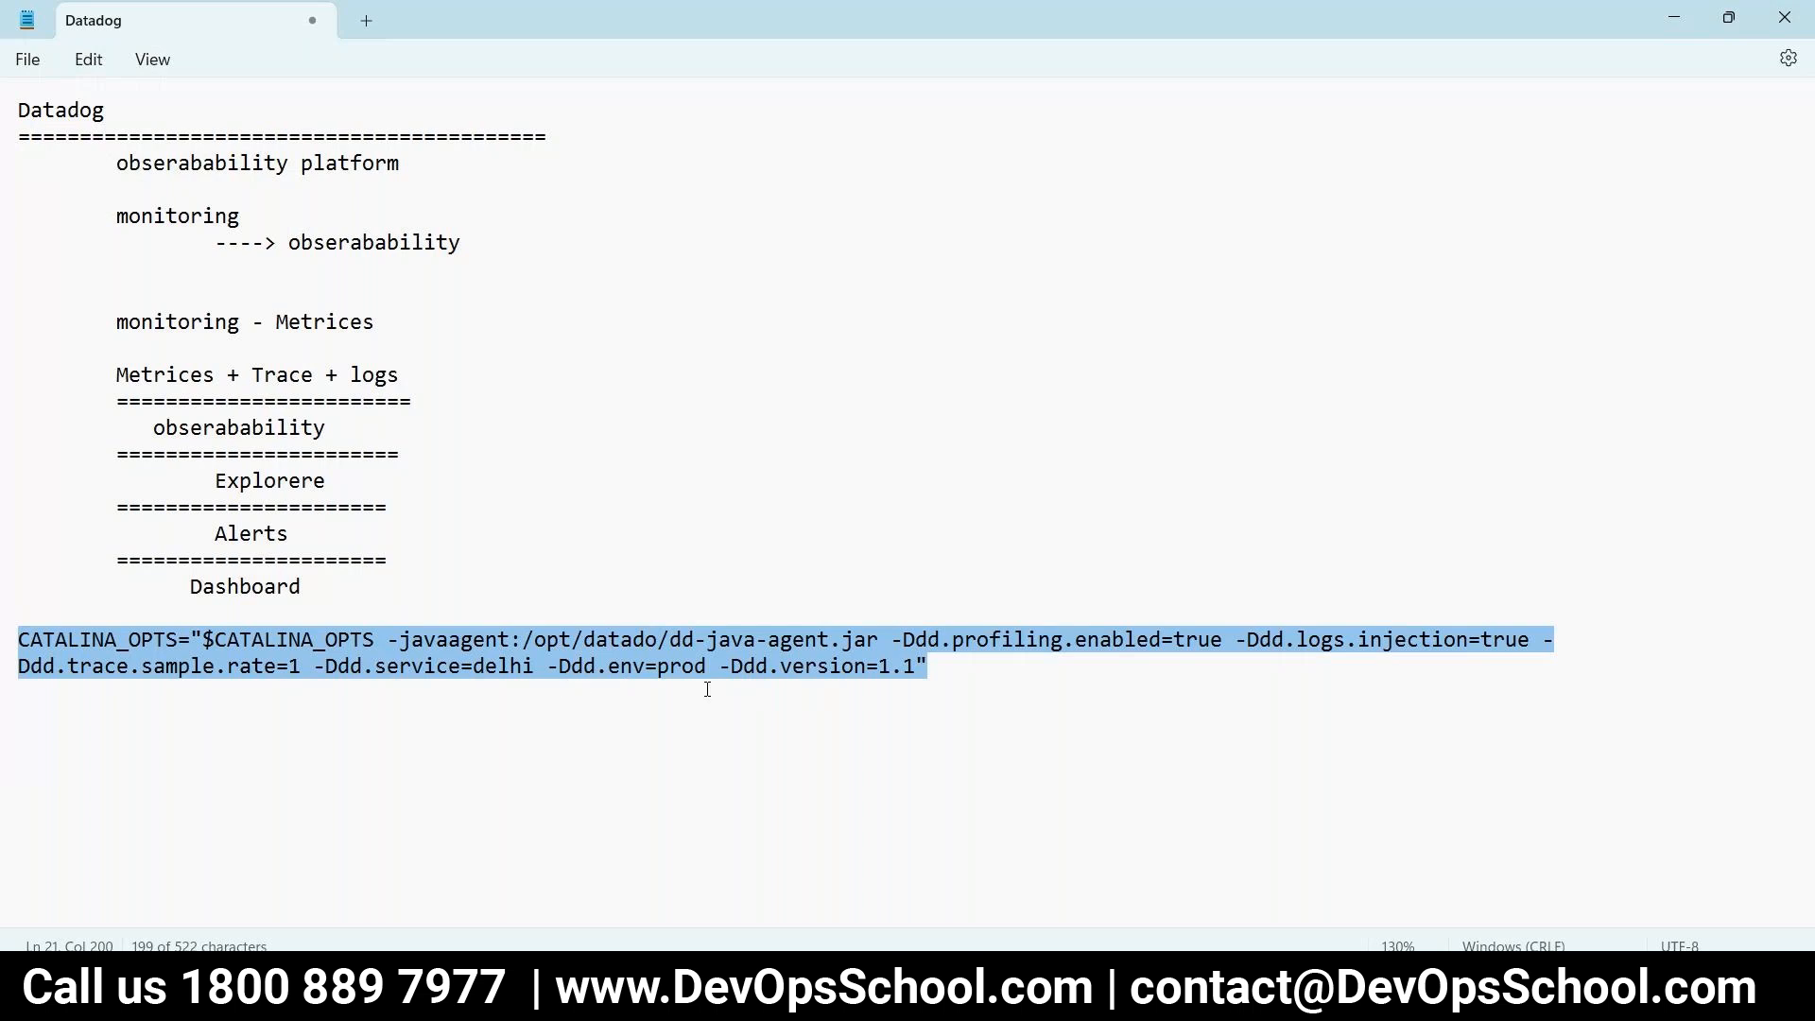
click(242, 665)
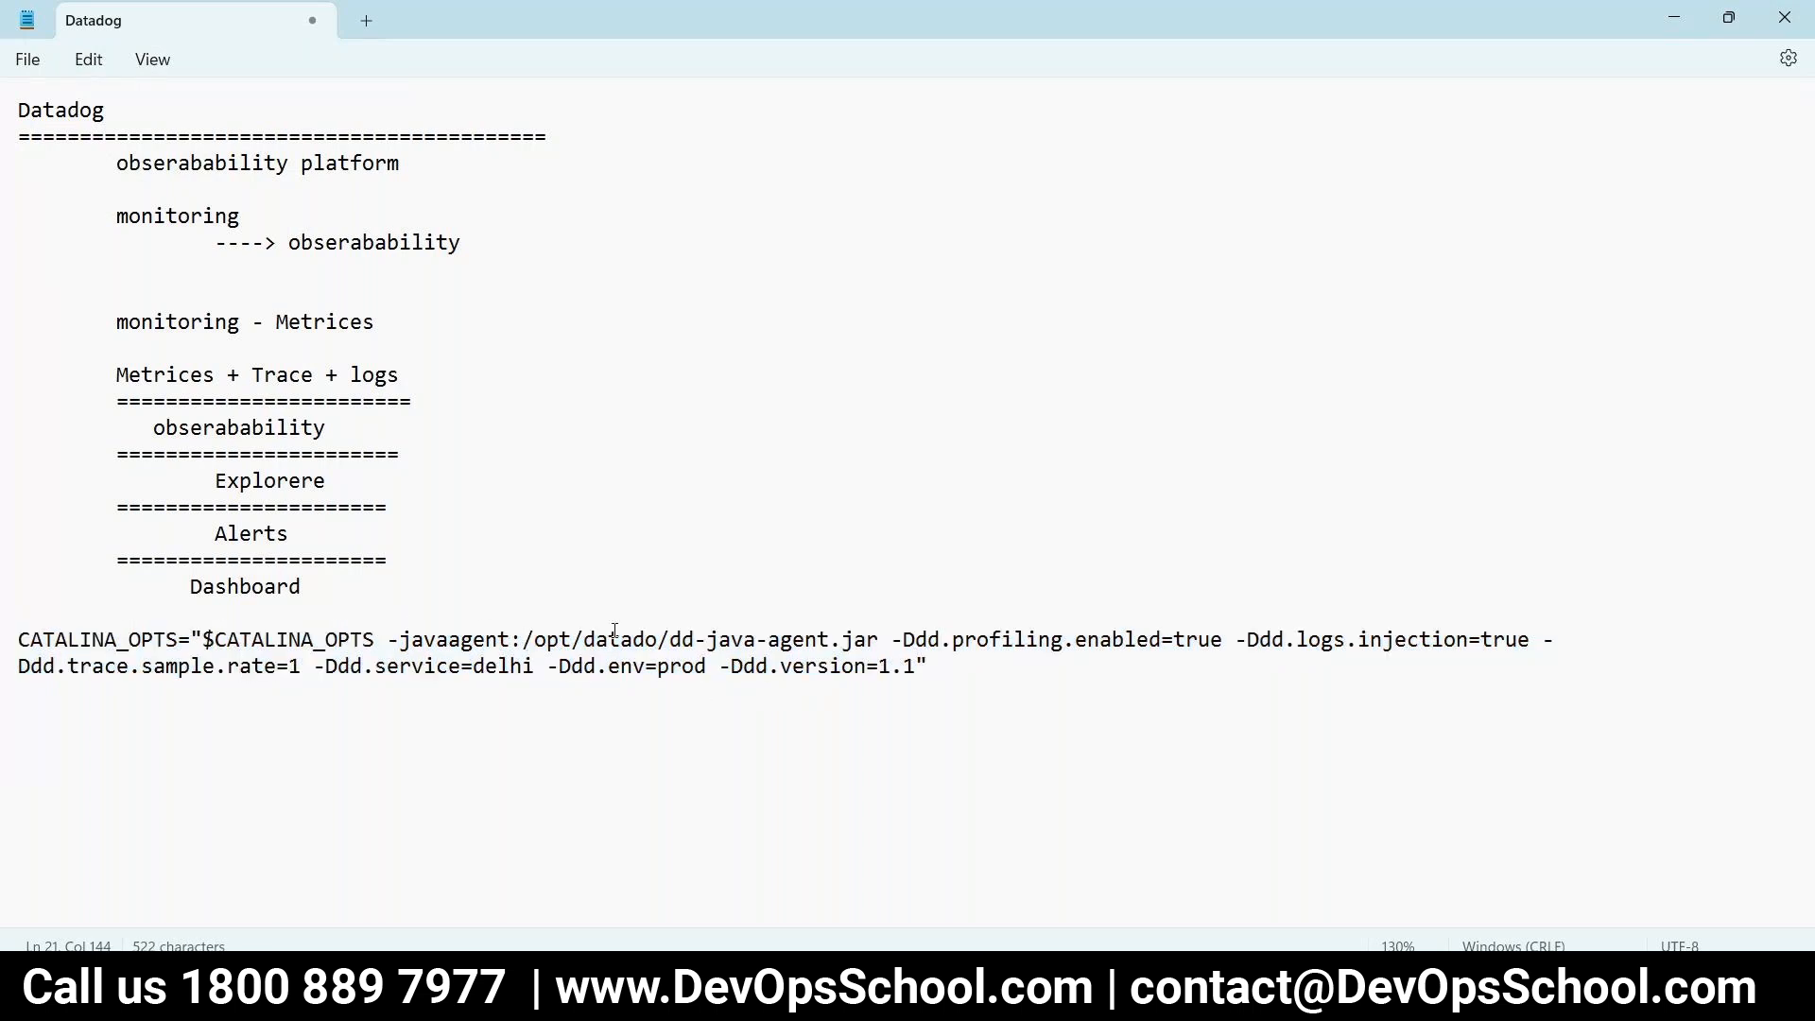
key(alt+Tab)
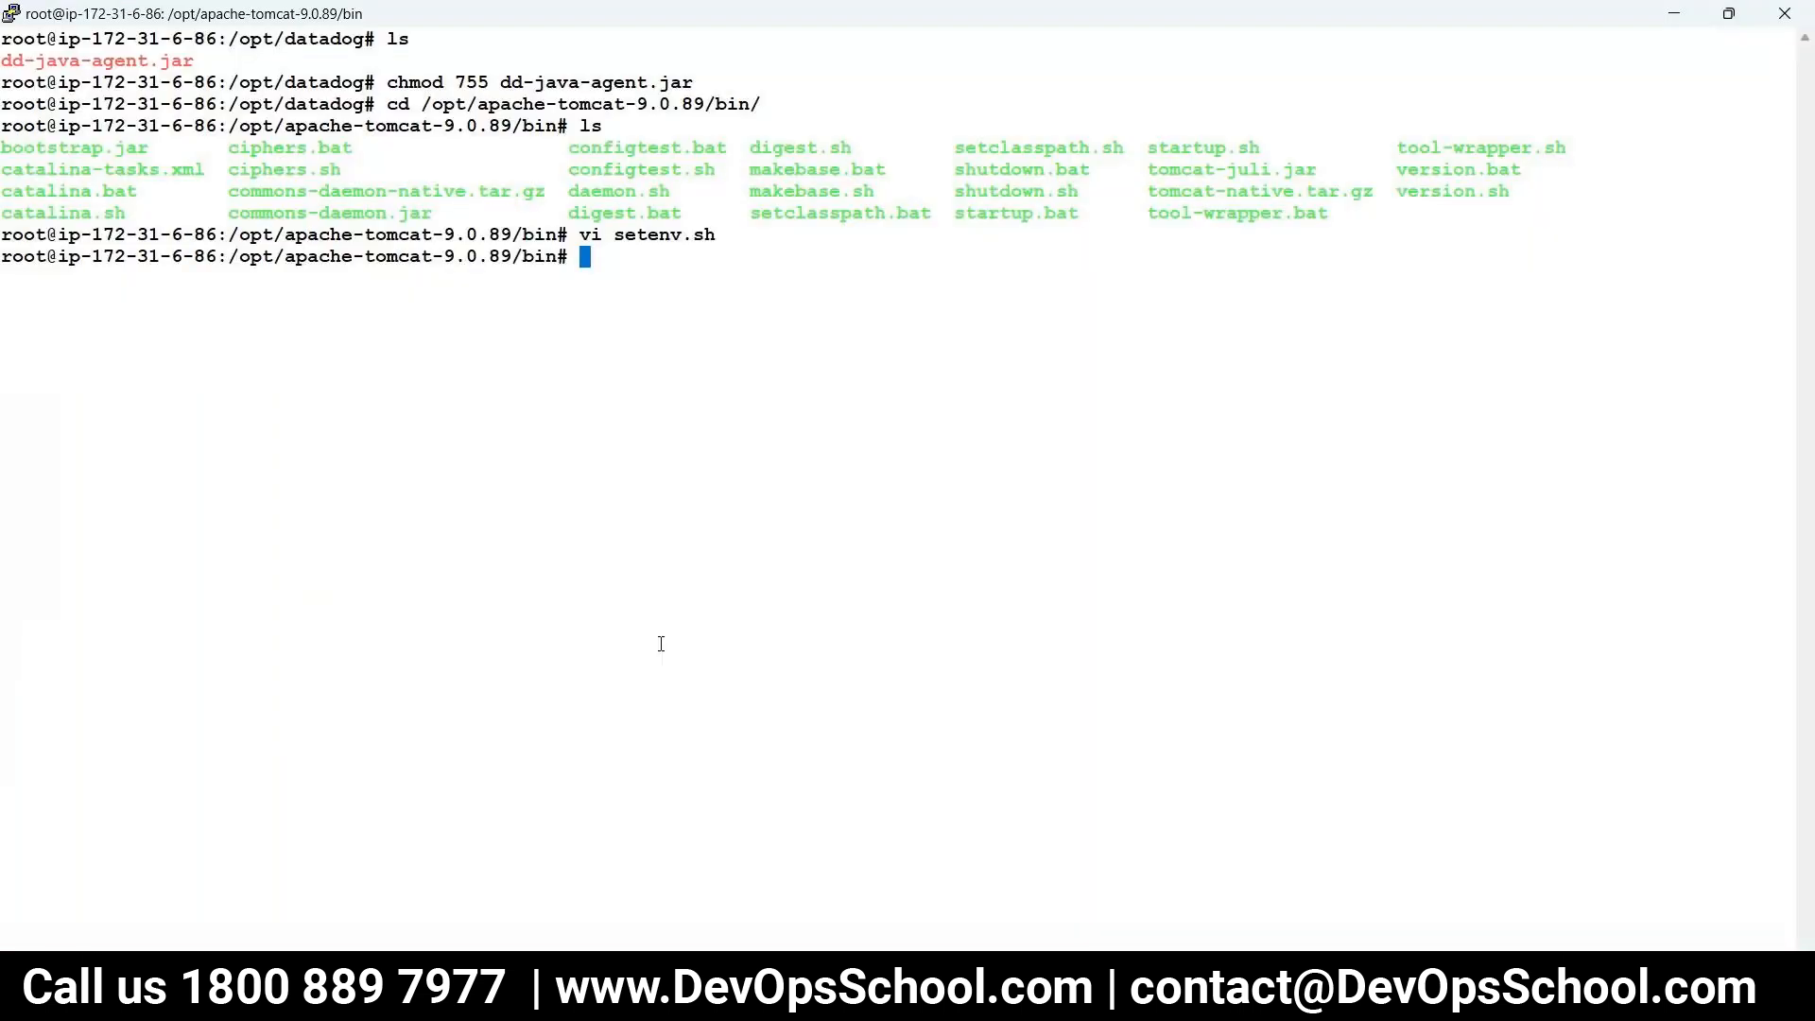
key(Up)
key(Return)
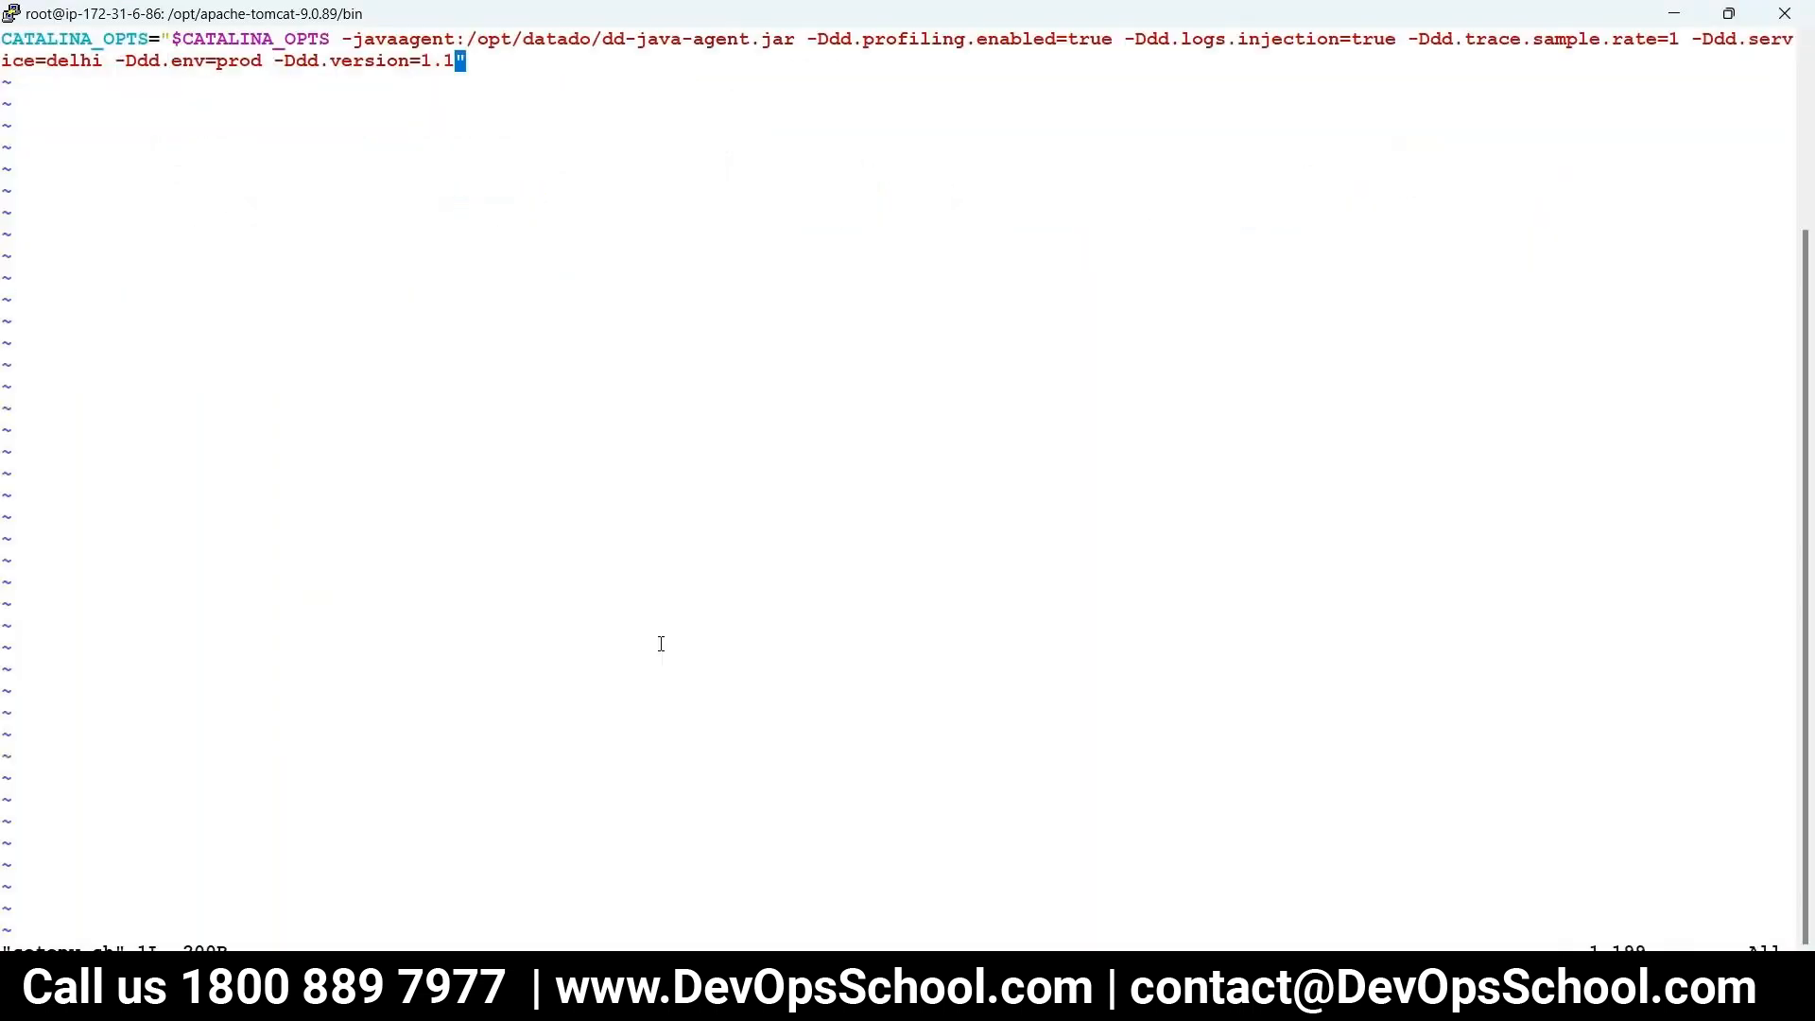
key(i)
key(Left)
key(Left)
key(Left)
key(Left)
key(Left)
key(Left)
key(Left)
key(Left)
key(Left)
key(Left)
key(Left)
key(Left)
key(Left)
key(Left)
key(Left)
key(Left)
key(Left)
key(Left)
key(Left)
key(Left)
key(Left)
key(Left)
key(Left)
key(Left)
key(Left)
key(Left)
key(Left)
key(Left)
key(Left)
key(Left)
key(Left)
key(Left)
key(Left)
key(Left)
key(Left)
key(Left)
key(Left)
key(Left)
key(Left)
key(Left)
key(Left)
key(Left)
key(Left)
key(Left)
key(Left)
key(Left)
key(Left)
key(Left)
key(Left)
key(Left)
key(Left)
key(Left)
key(Left)
key(Left)
key(Left)
key(Left)
key(Left)
key(Left)
key(Left)
key(Left)
text(g)
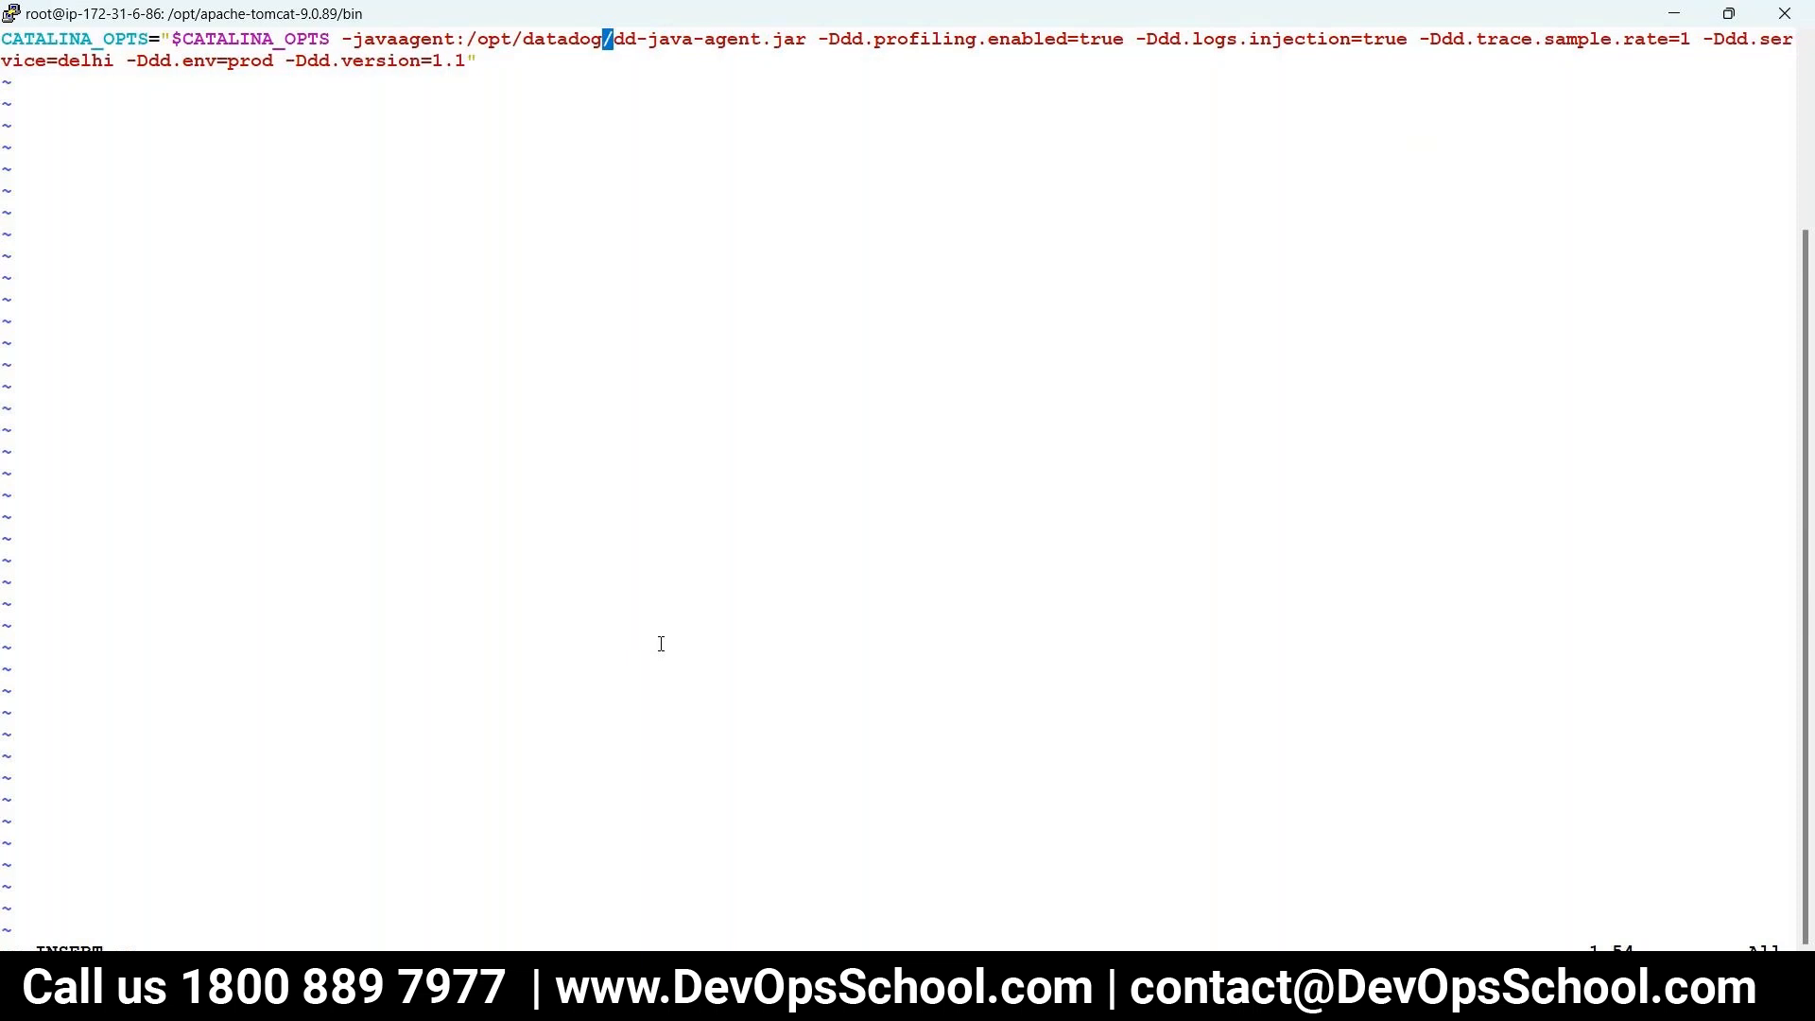
key(Escape)
text(:wq)
key(Return)
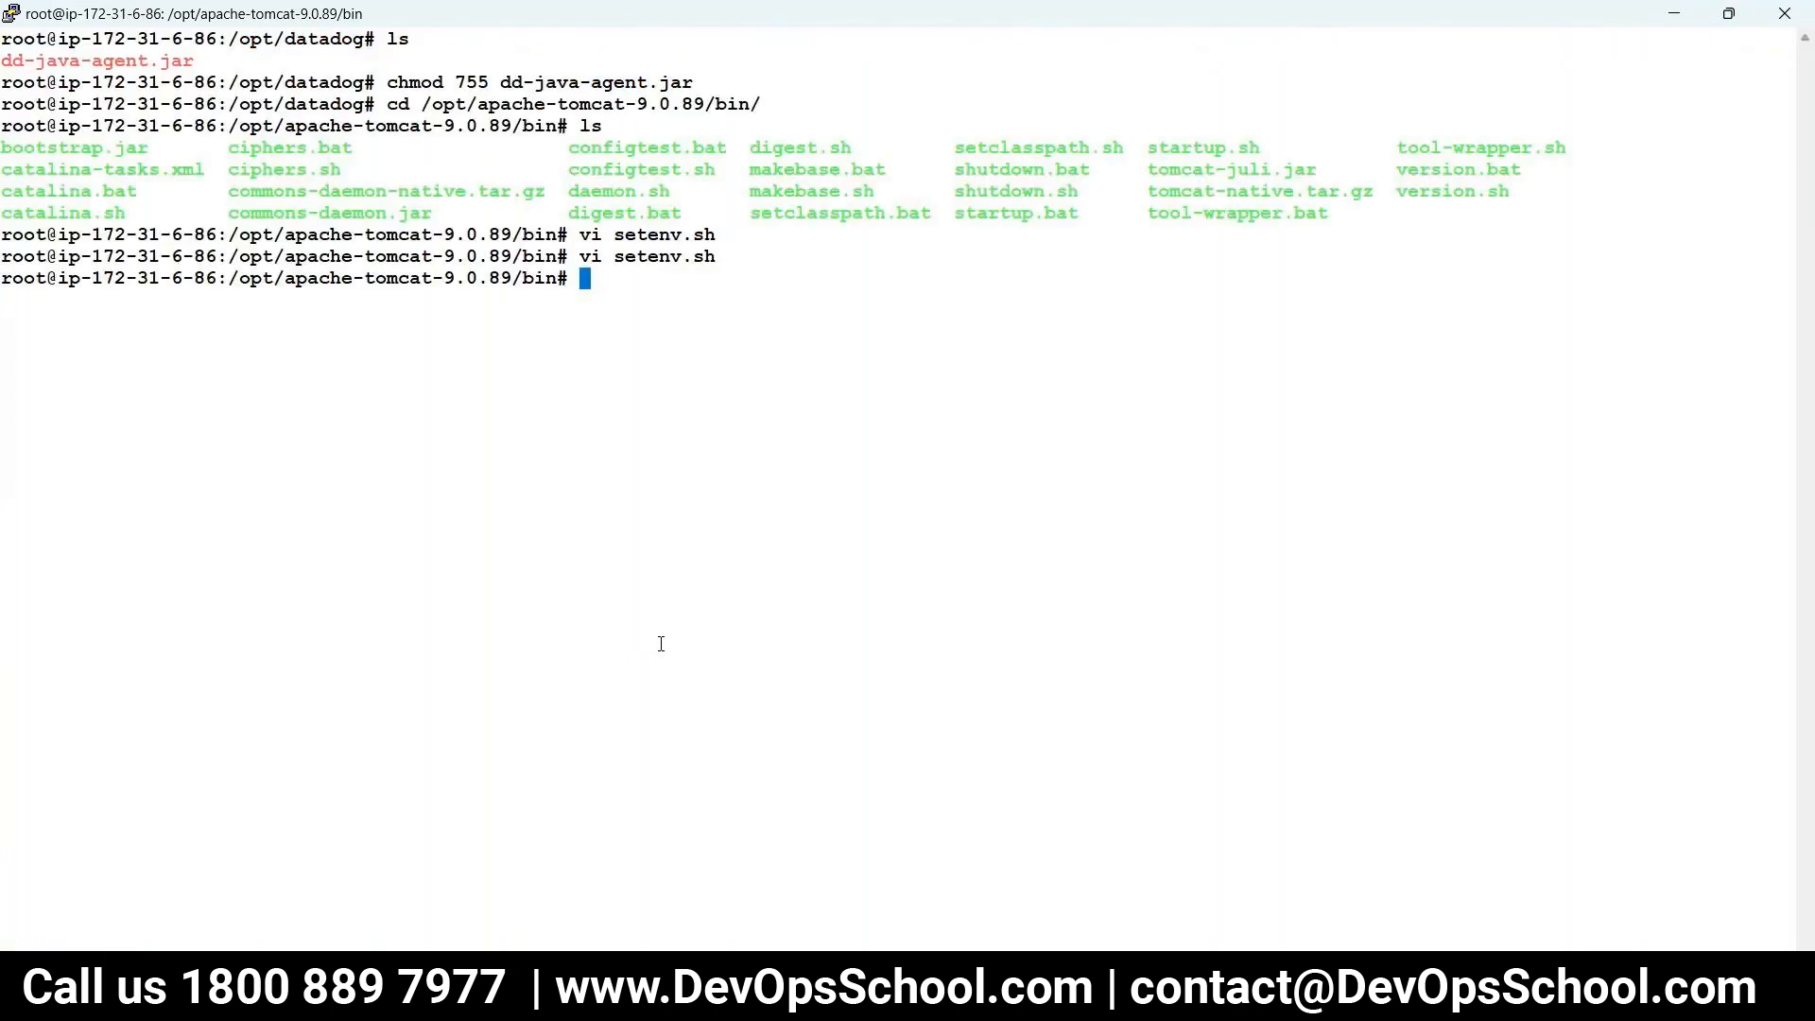
- Shut down Tomcat by running ./shutdown.sh
double_click(962, 198)
key(super+c)
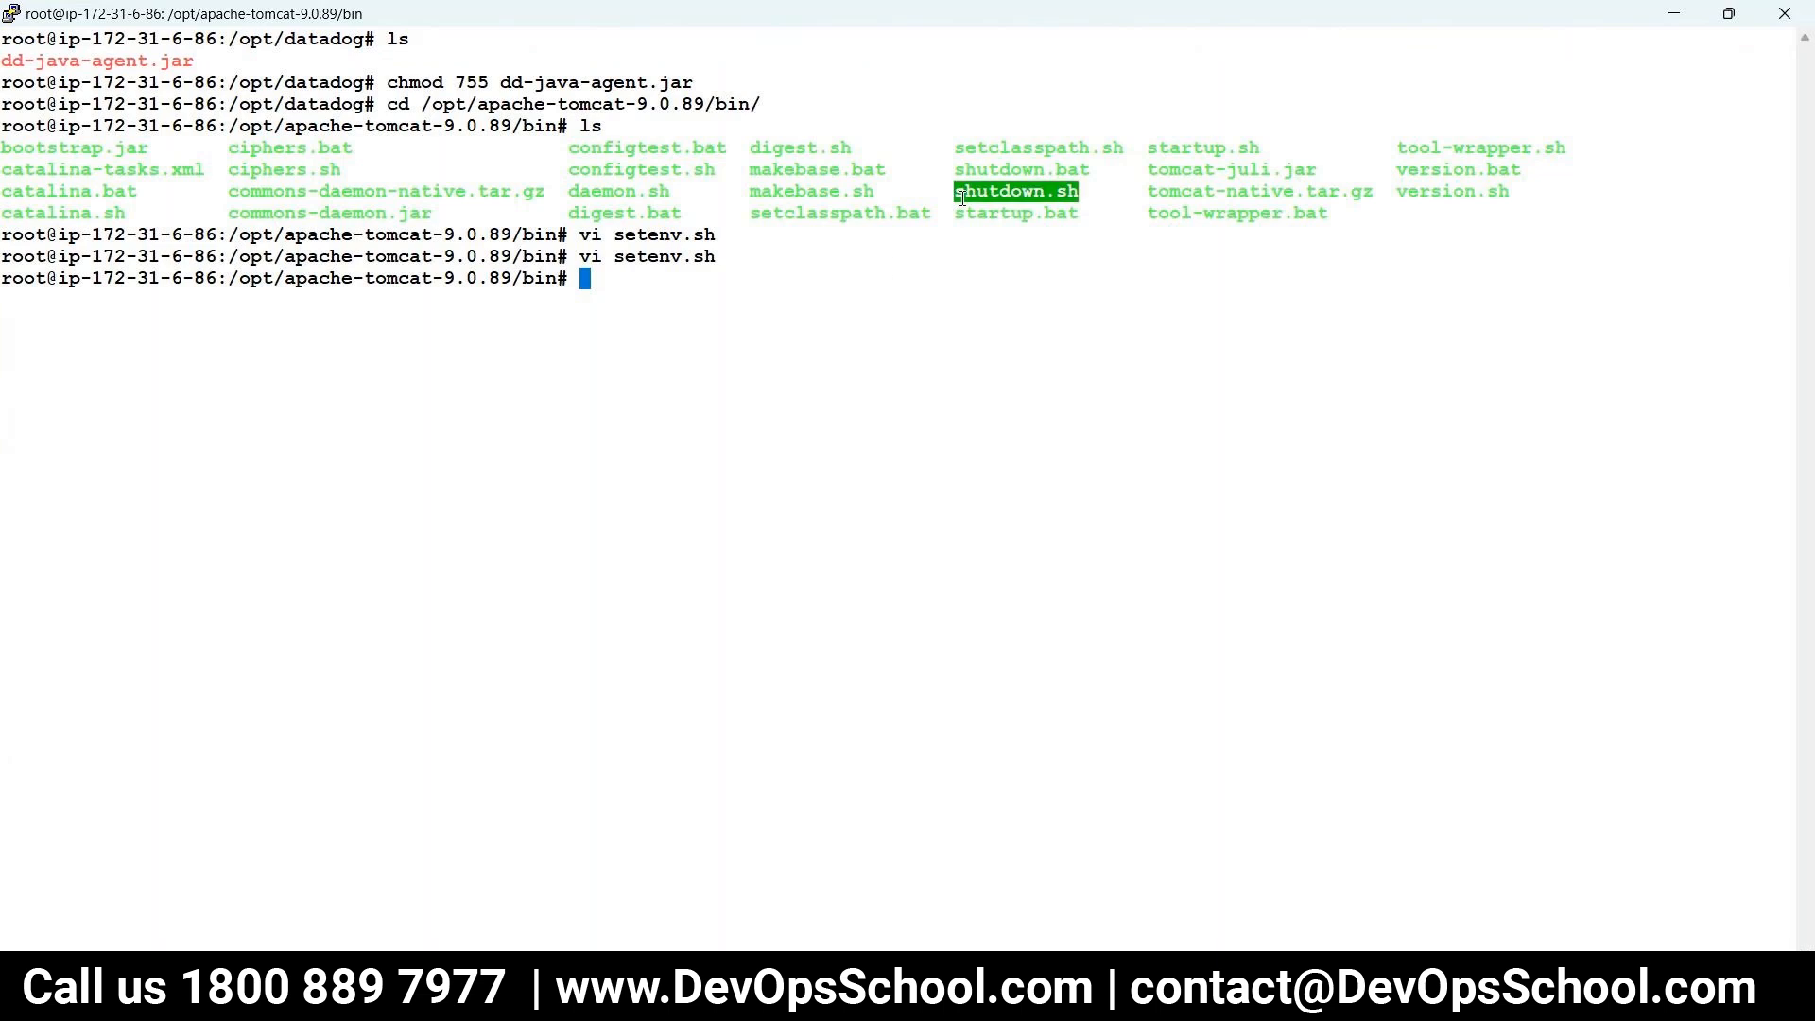
text(./)
right_click(966, 198)
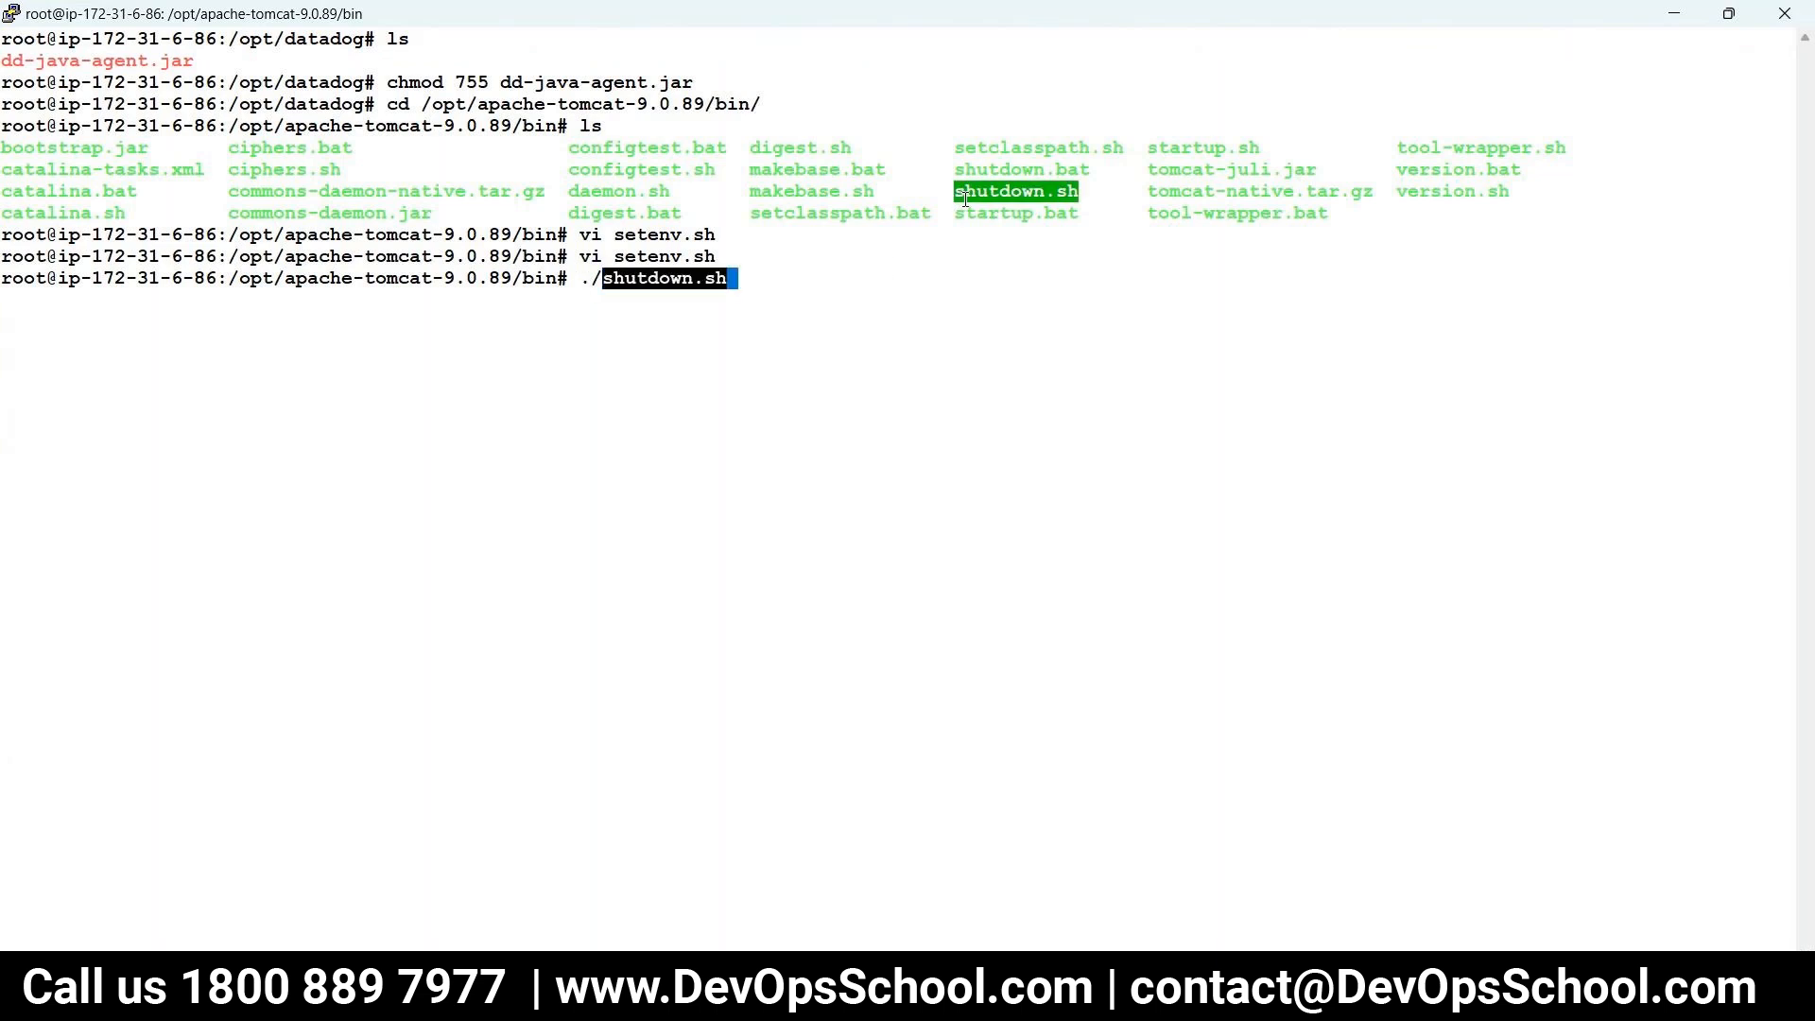
key(Return)
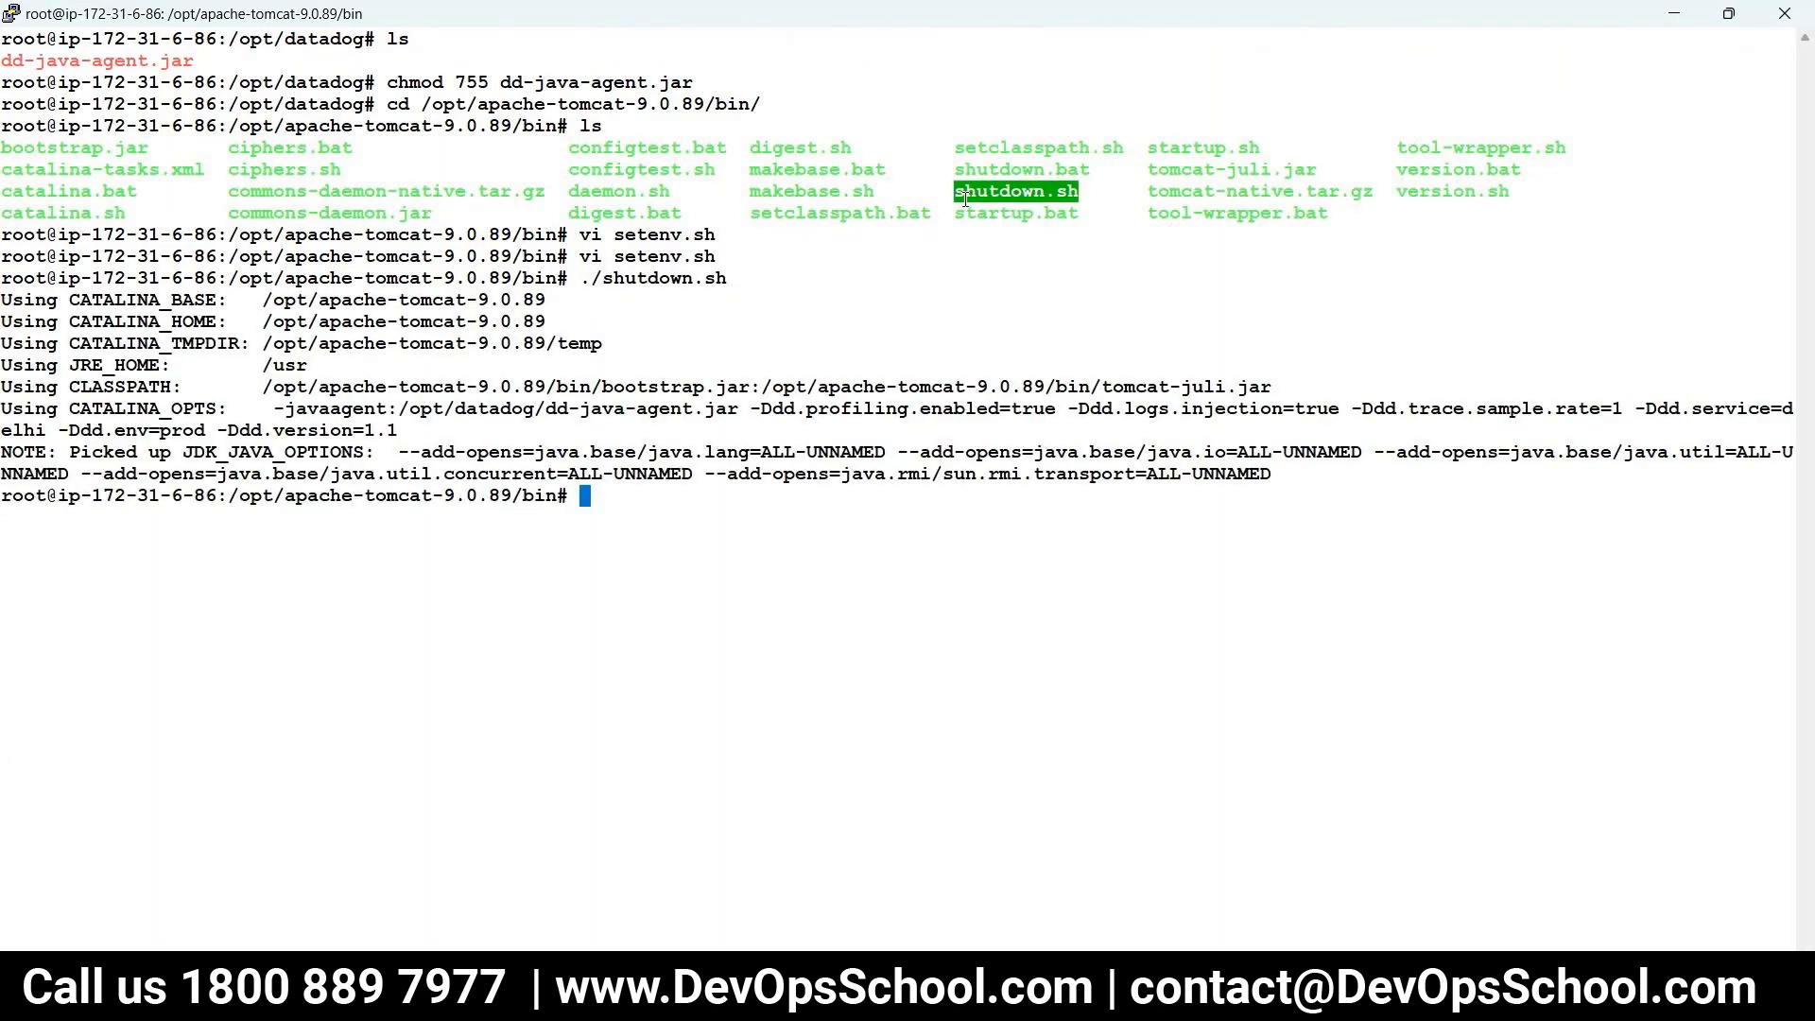
- Start Tomcat again by running startup.sh from the current directory as ./startup.sh
double_click(1204, 147)
right_click(978, 259)
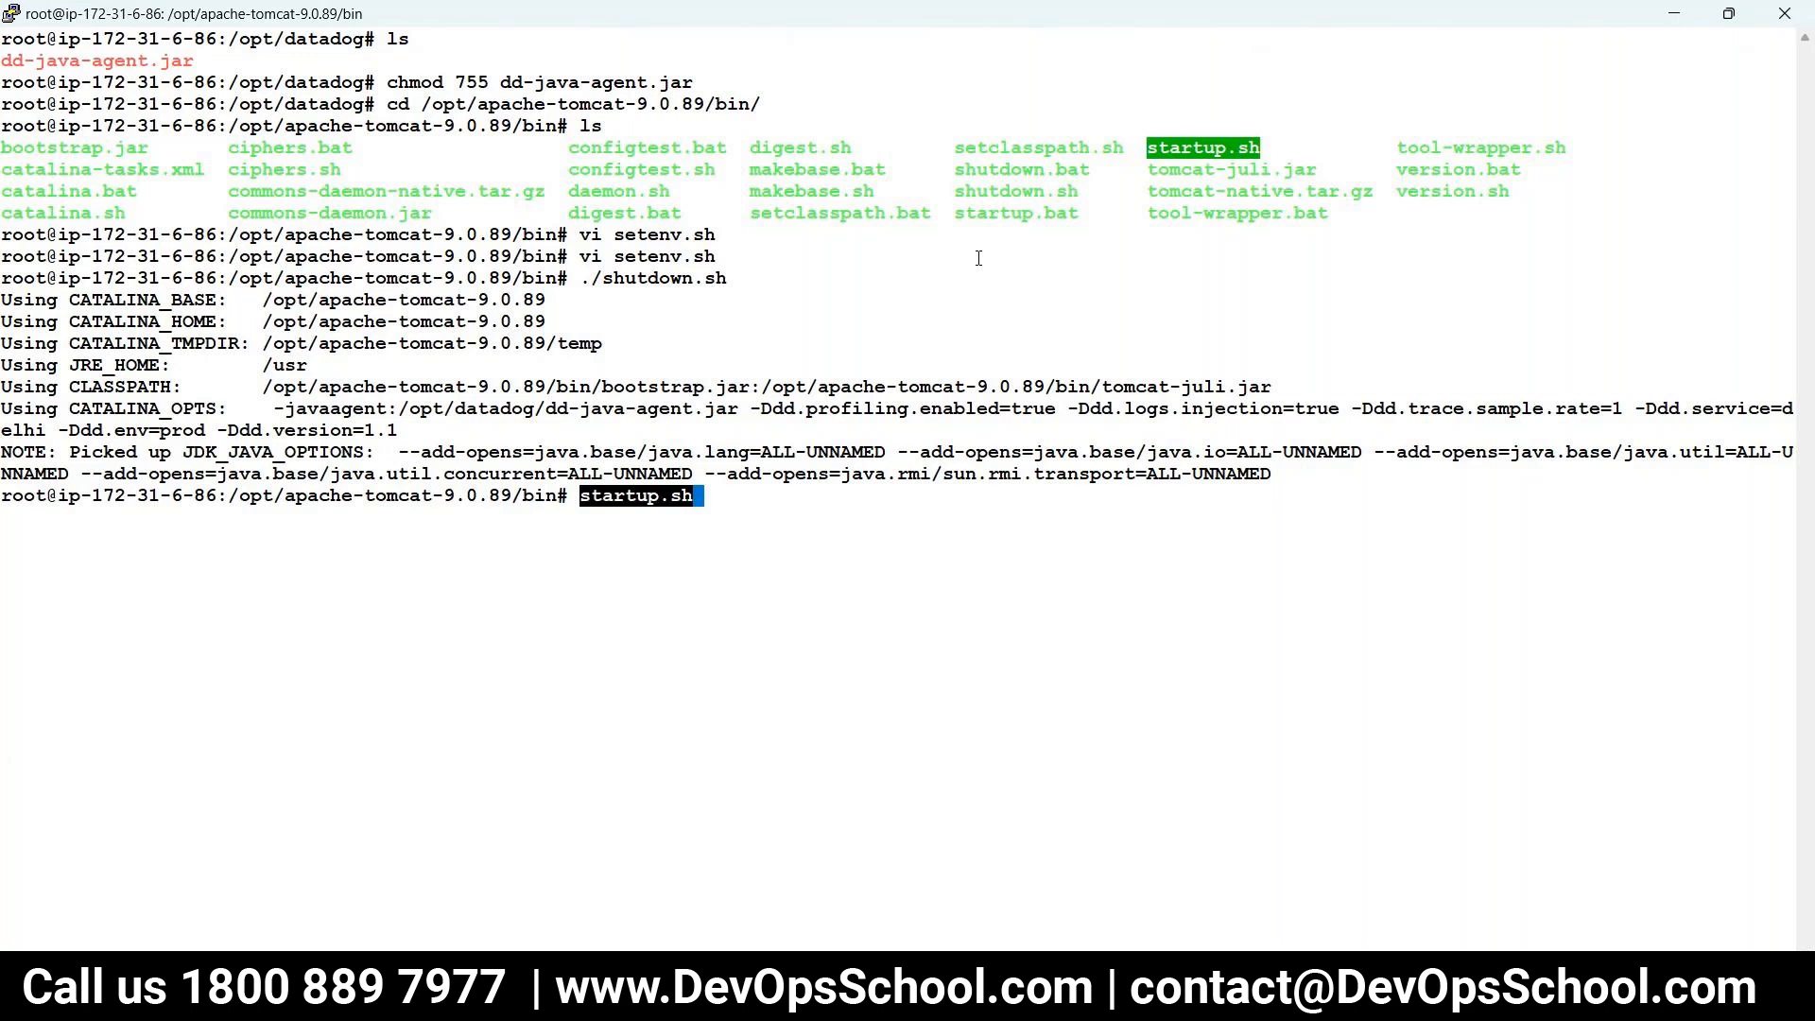
key(Return)
text(c)
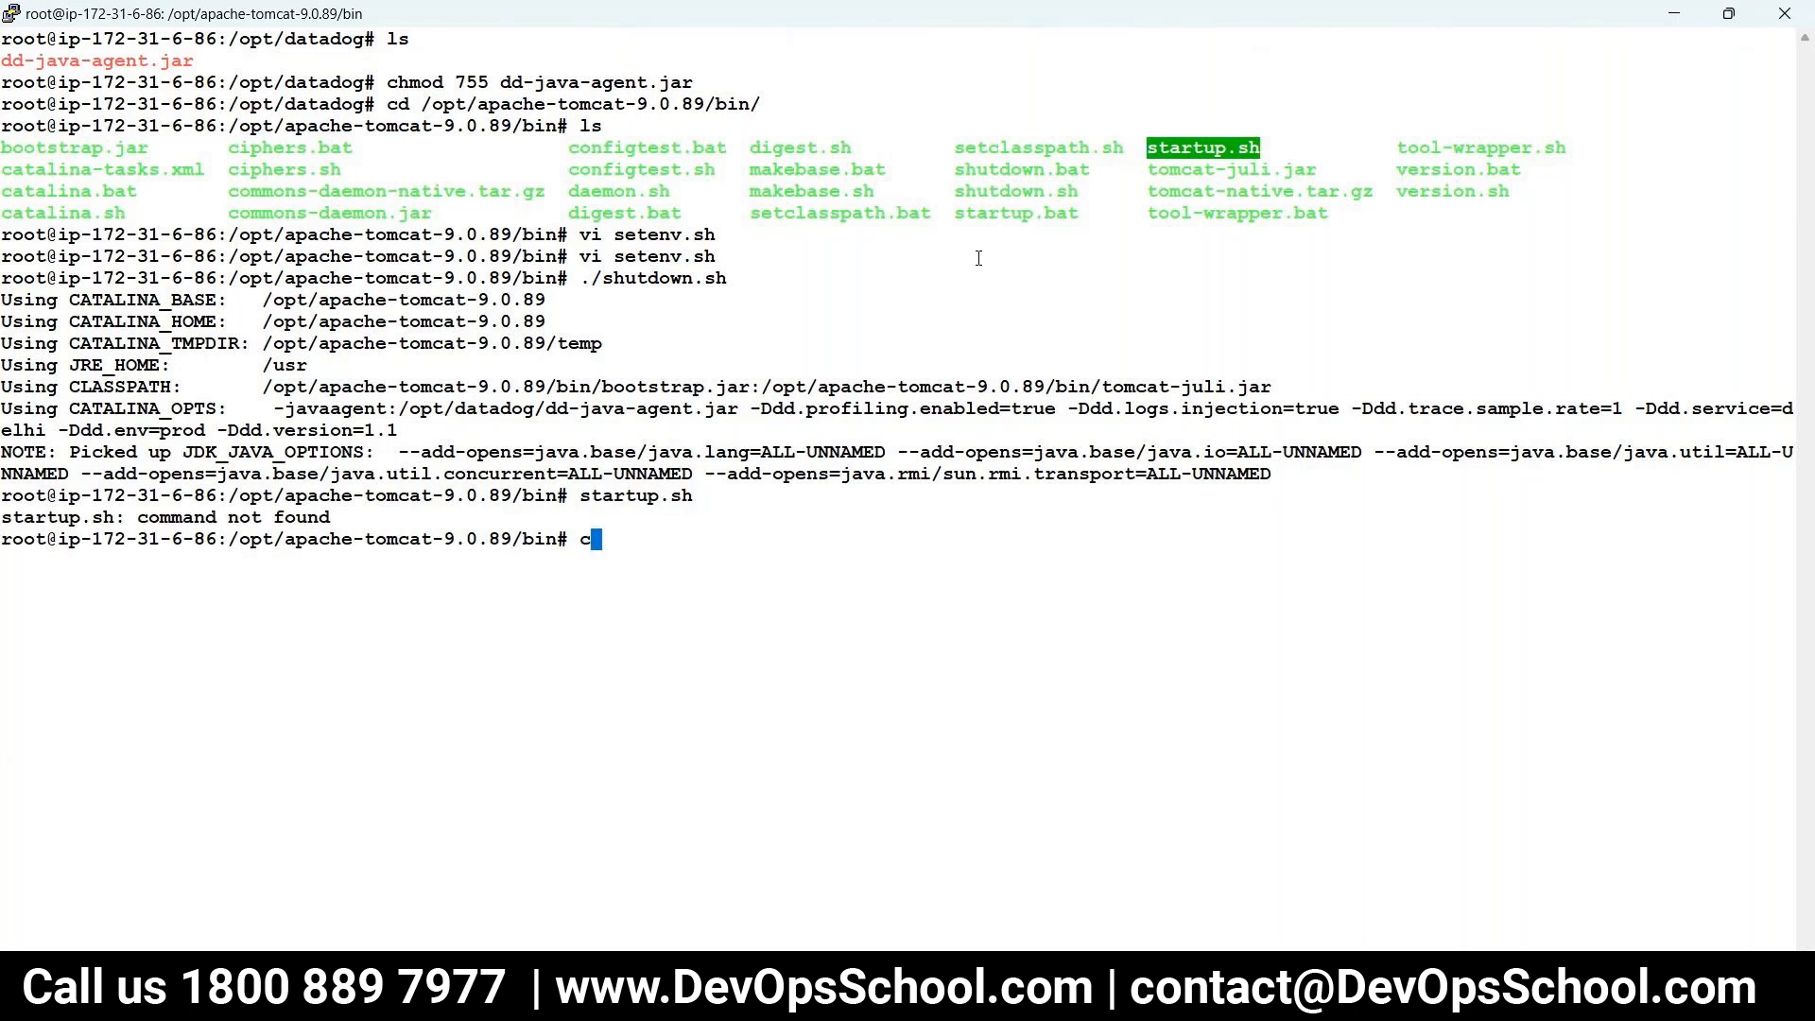
key(BackSpace)
right_click(978, 258)
key(Left)
key(Left)
key(Left)
key(Left)
key(Left)
key(Left)
key(Left)
key(Left)
key(Left)
key(Left)
text(./)
key(Return)
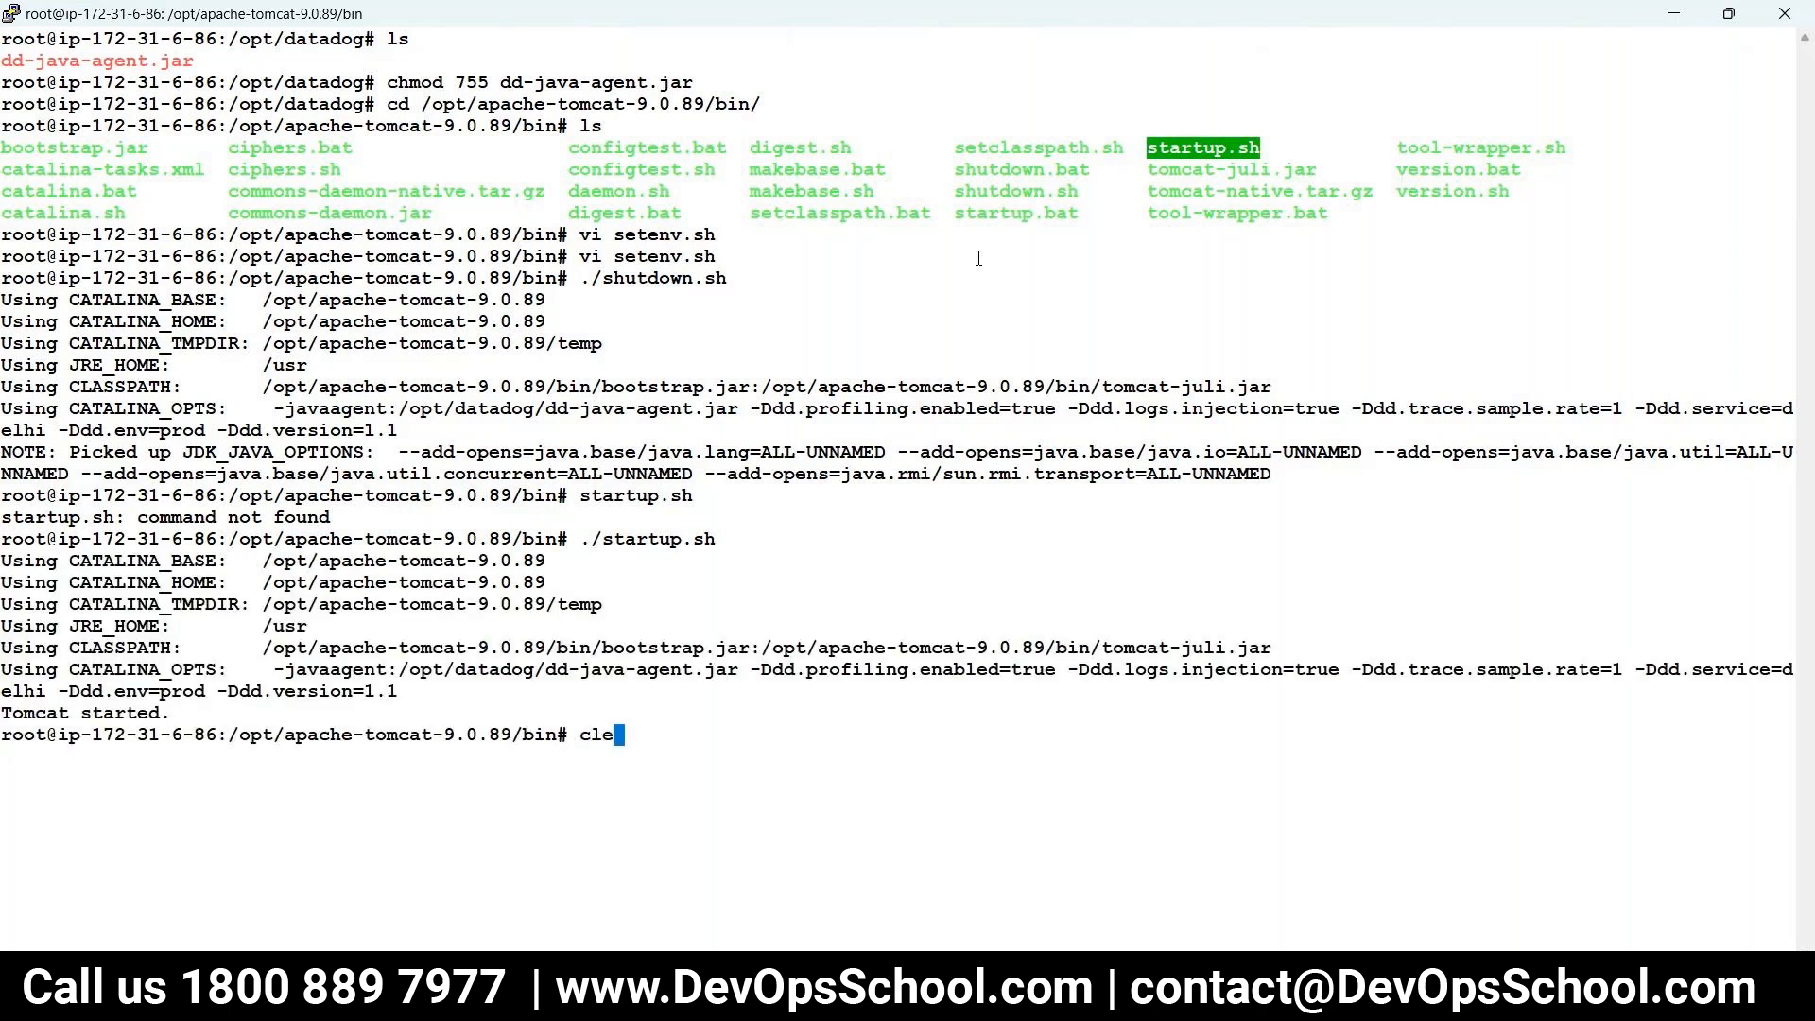
- Clear the terminal and list the contents of Tomcat's bin directory
key(ctrl+l)
text(ls)
key(Return)
- Filter the running processes for dd-java-agent.jar with ps -eaf and grep, and highlight the Tomcat process's -javaagent argument
text(ps -eaf |grep)
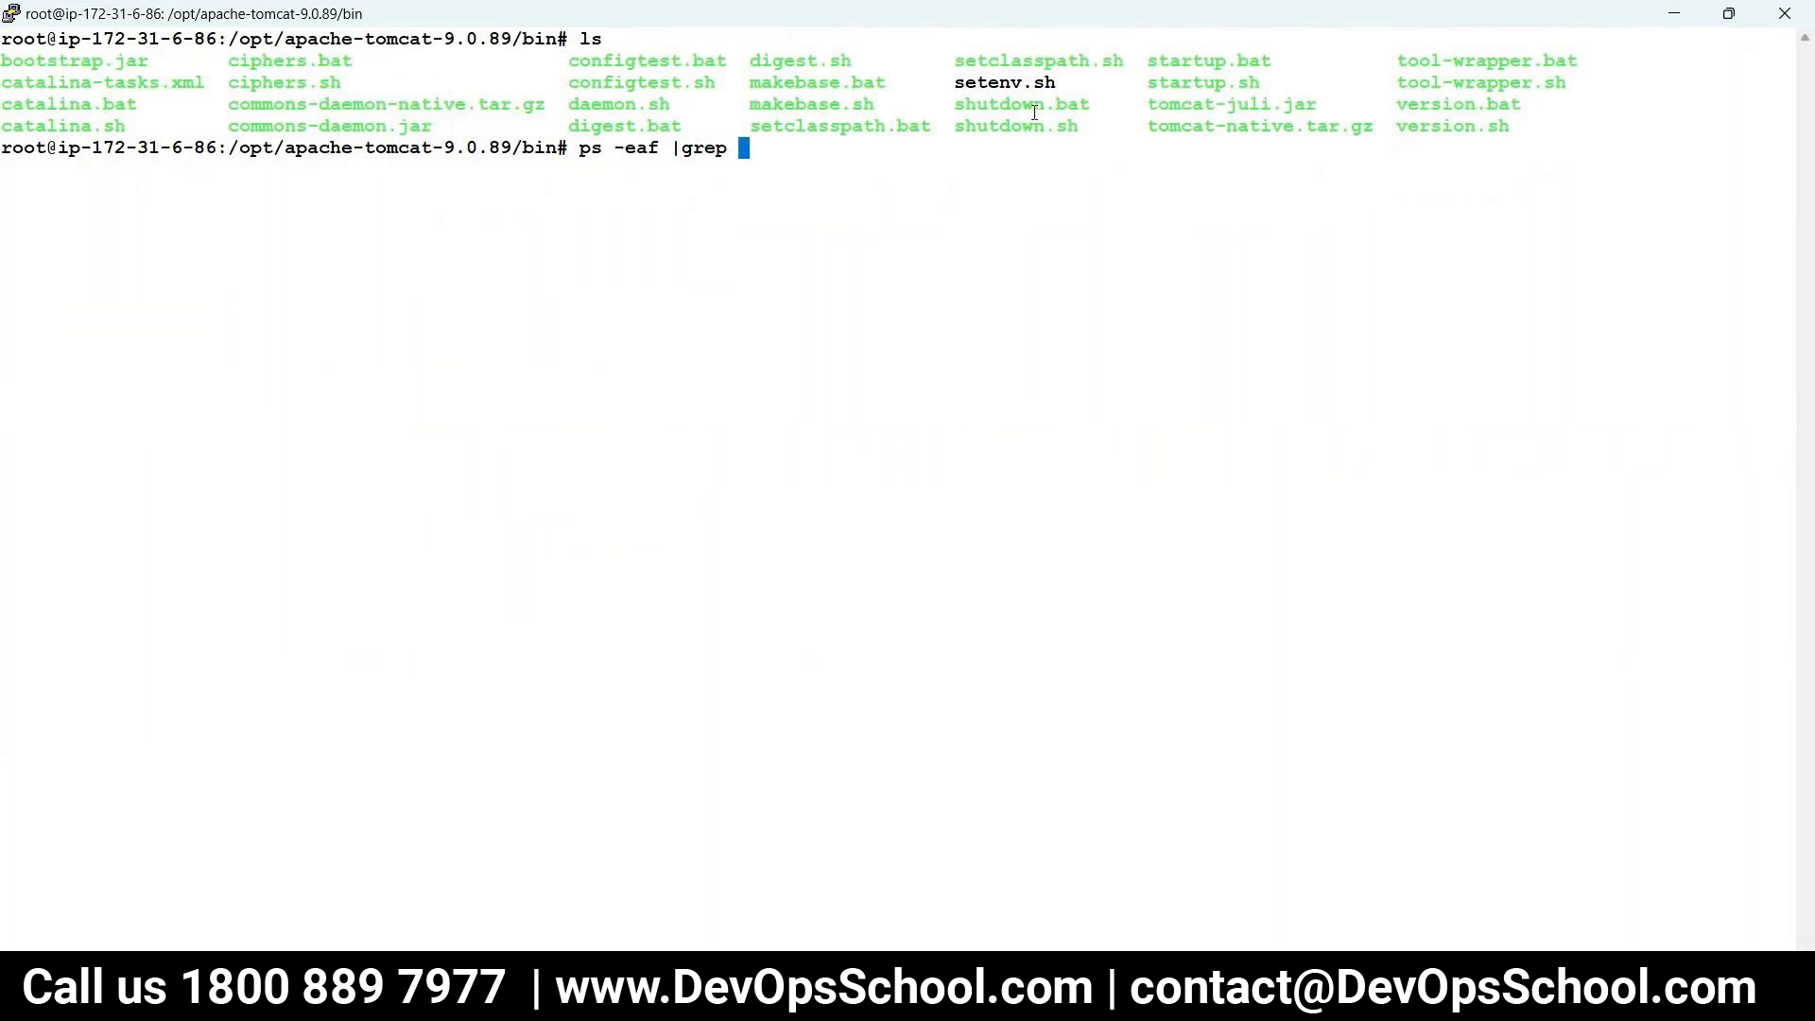
key(alt+Tab)
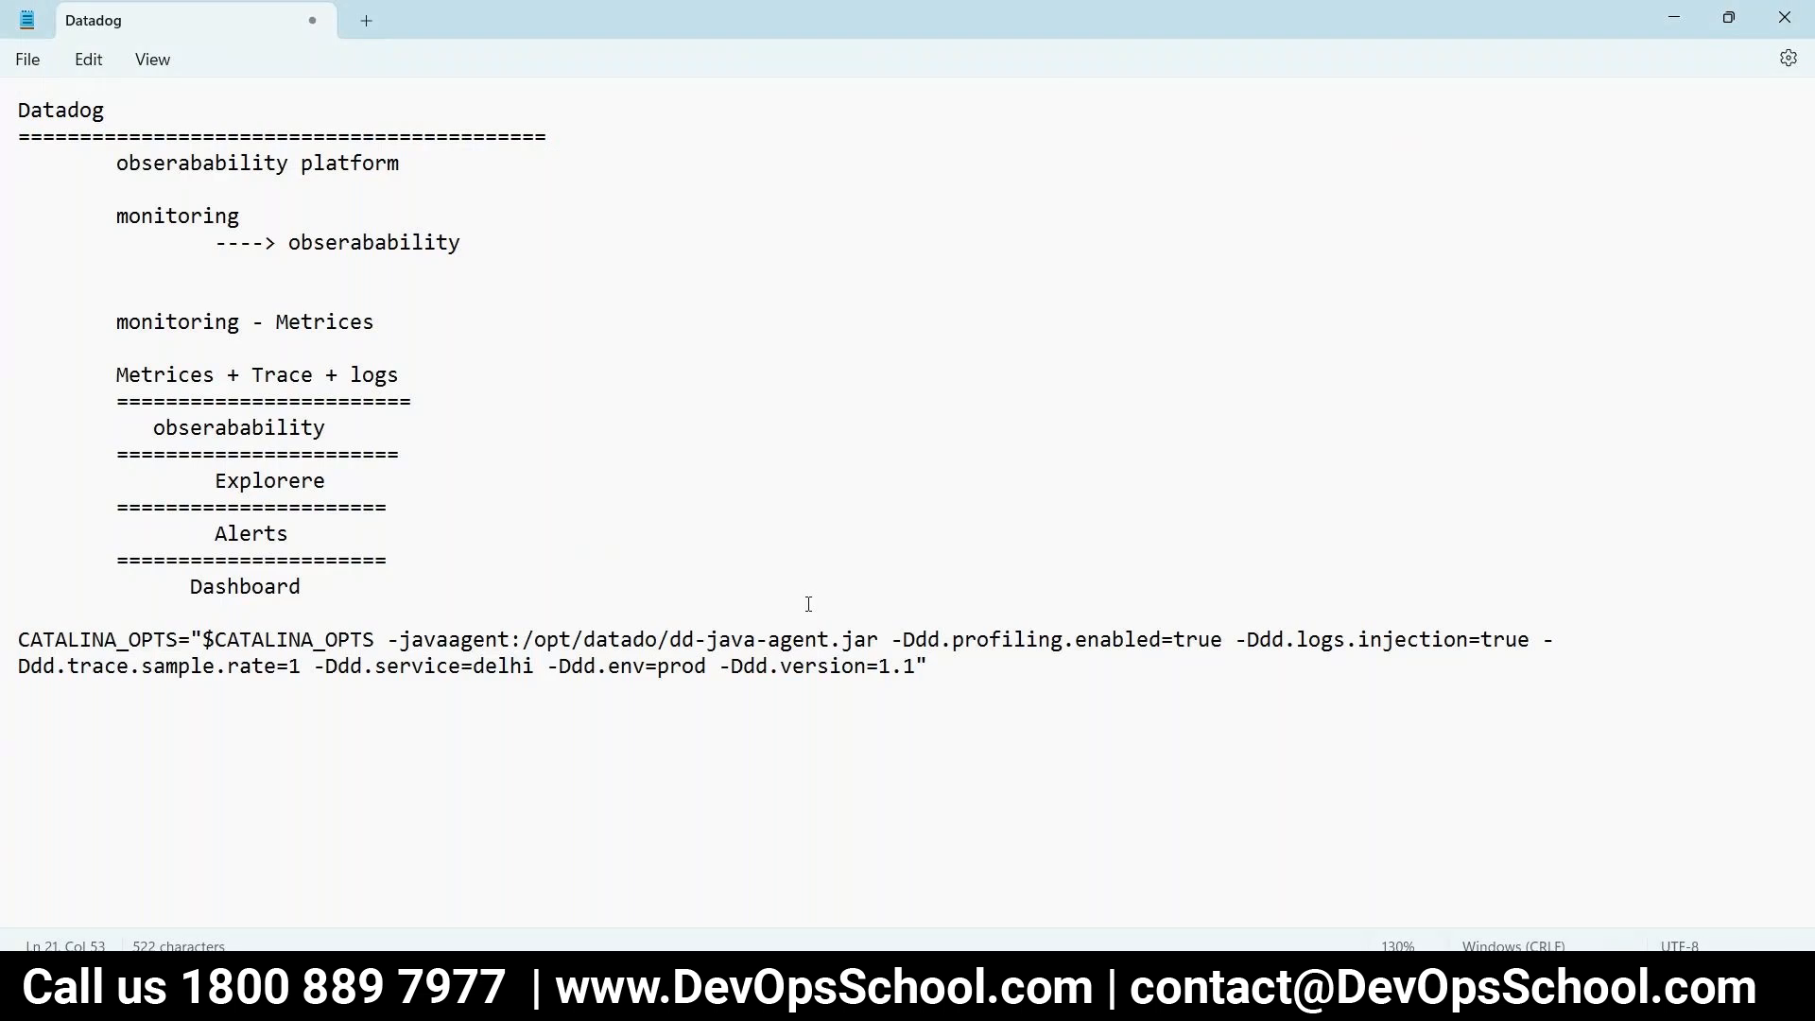
drag(878, 643, 670, 643)
key(ctrl+c)
key(alt+Tab)
right_click(856, 283)
key(Return)
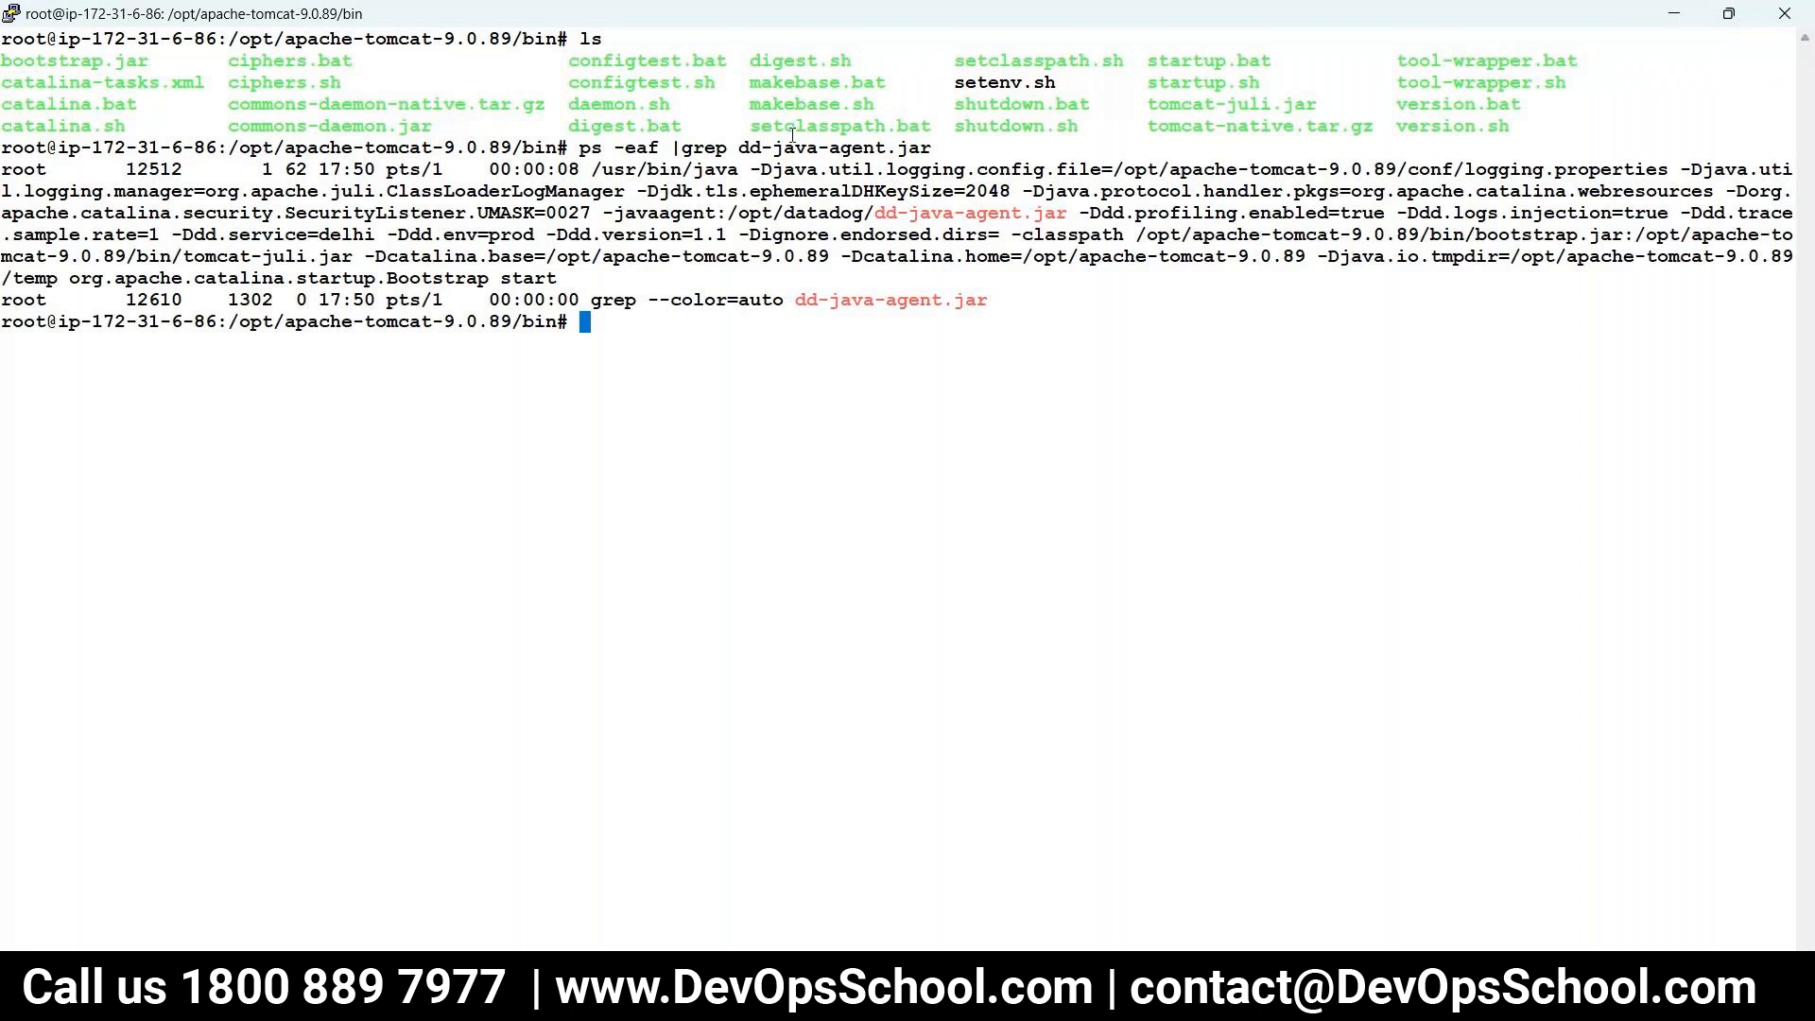
drag(806, 191, 1065, 319)
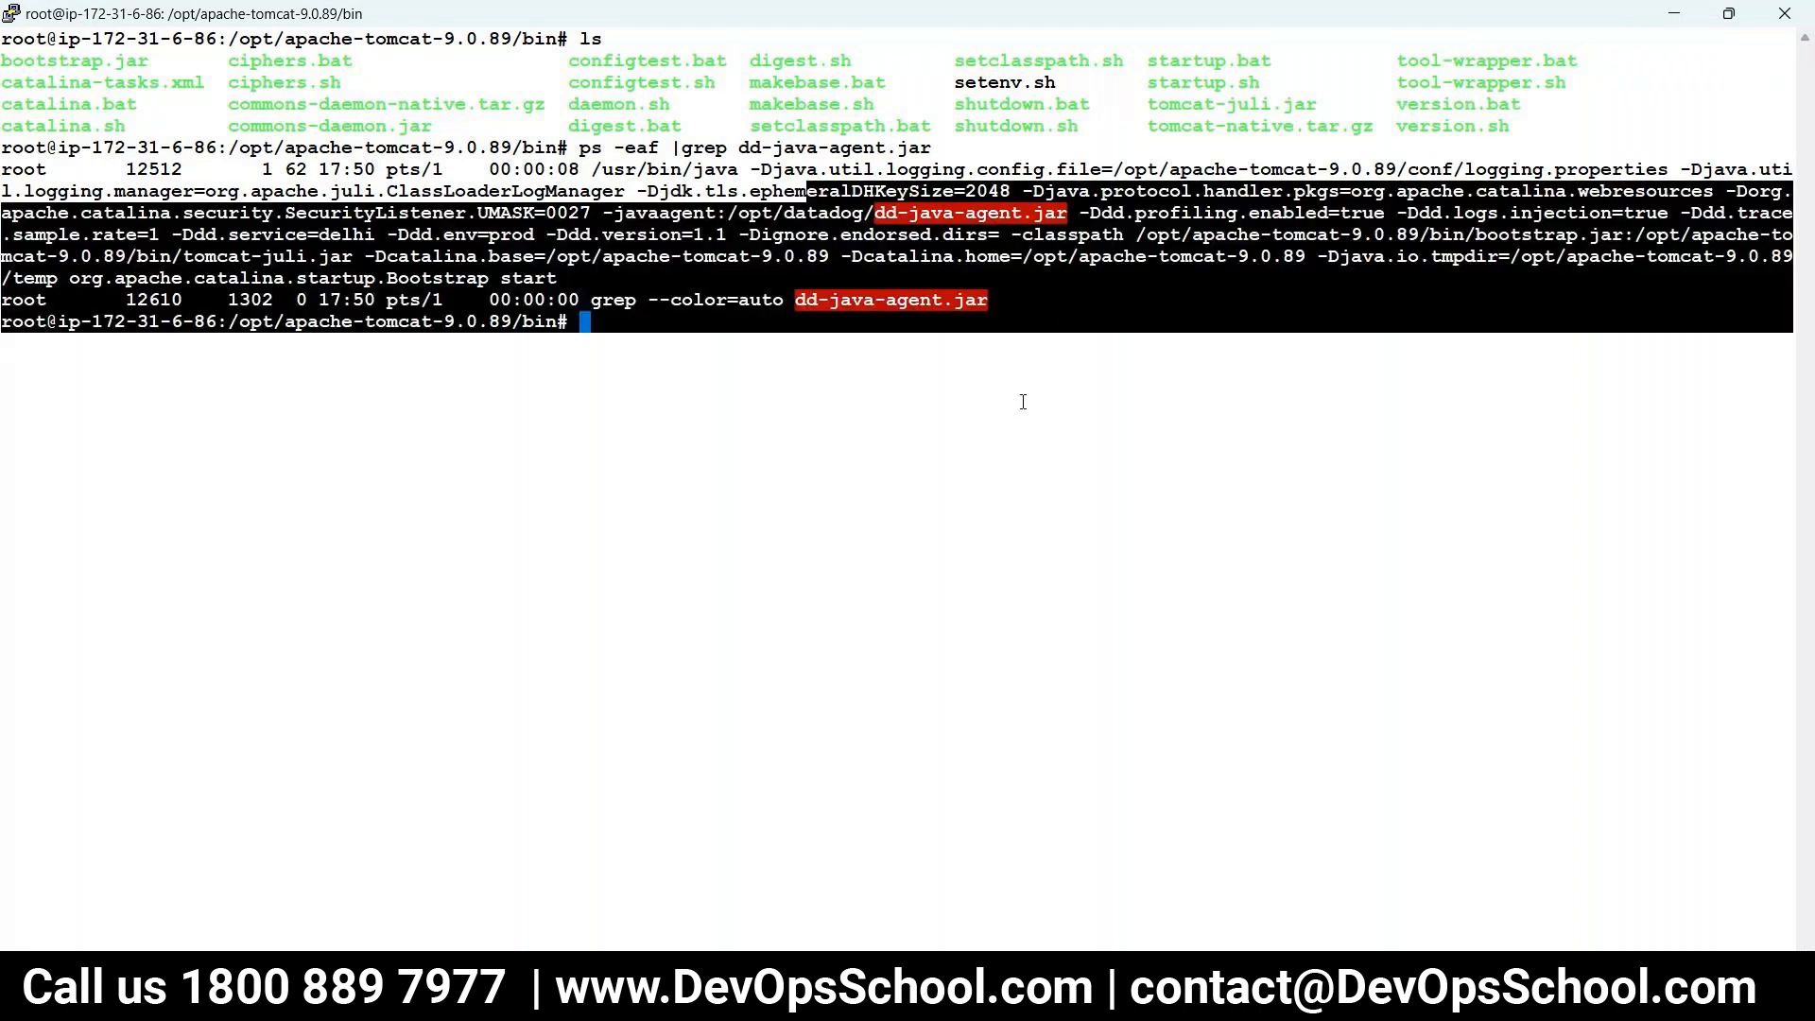
drag(1068, 213, 604, 213)
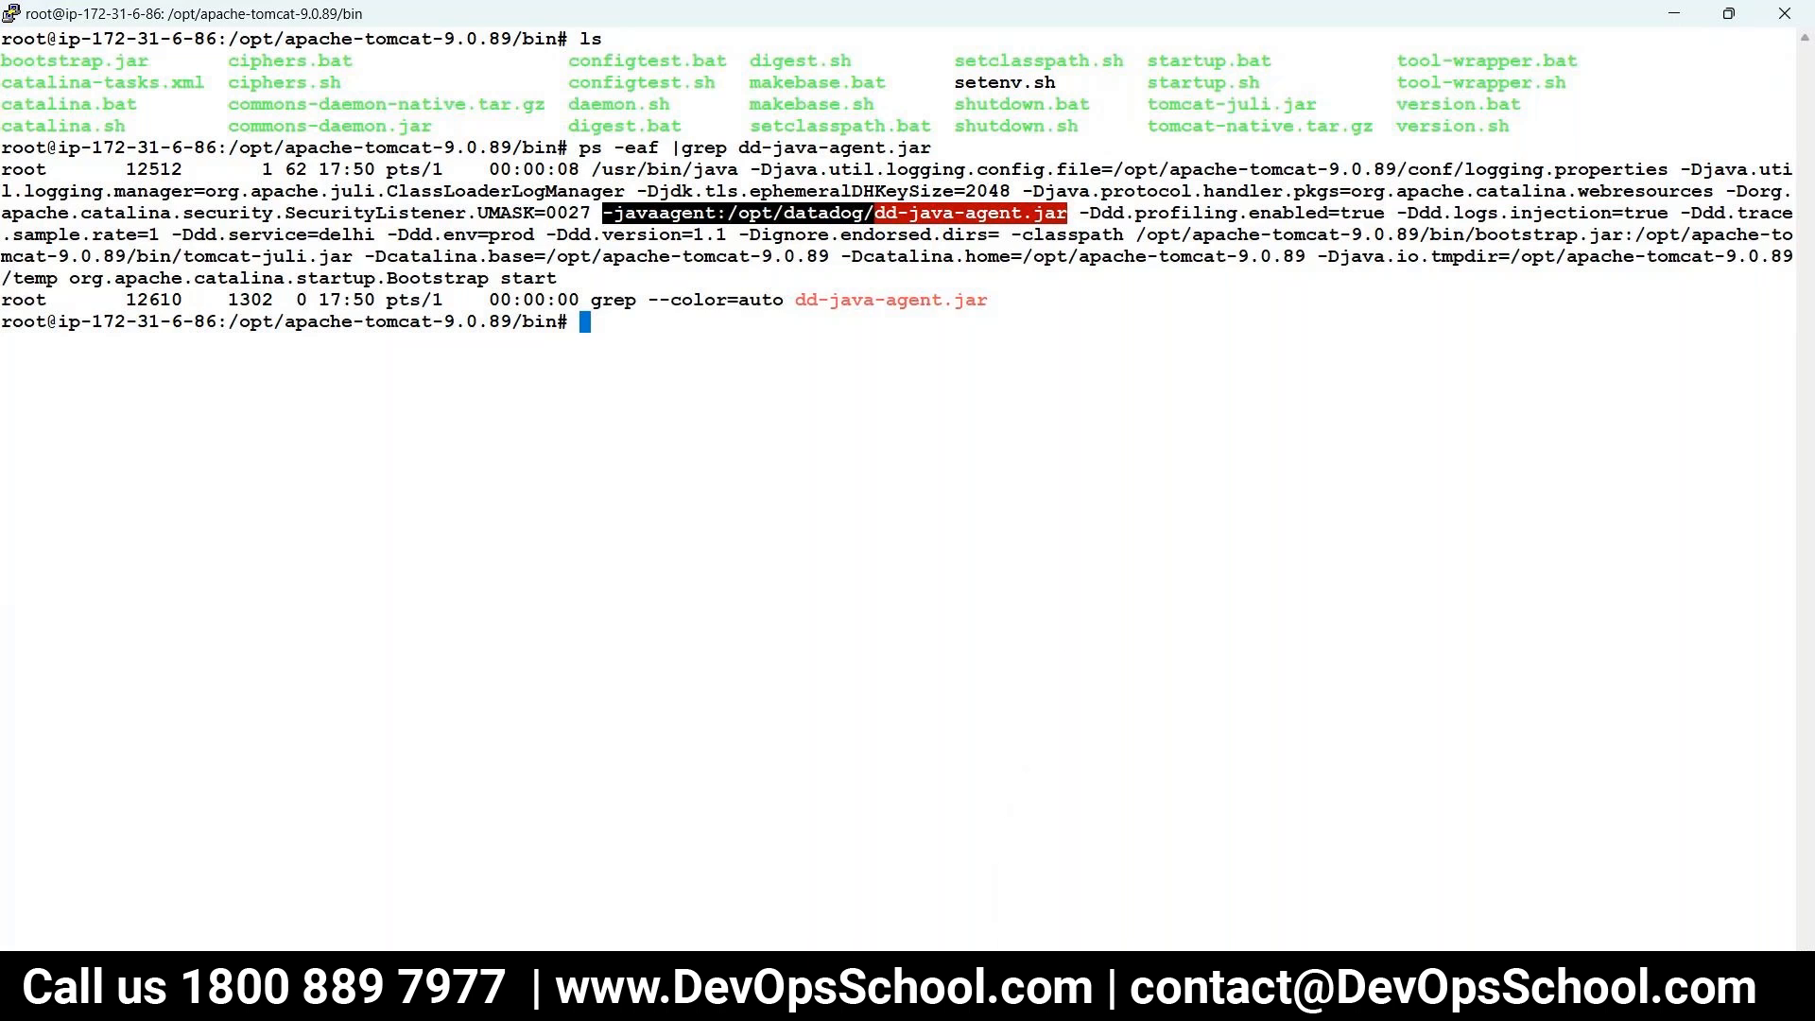
- Switch to Paint and draw black pencil lines from the canvas's upper-right corner to the inner box, and from the lower circle toward the lower-left circle
mouse_move(1286, 988)
click(1385, 832)
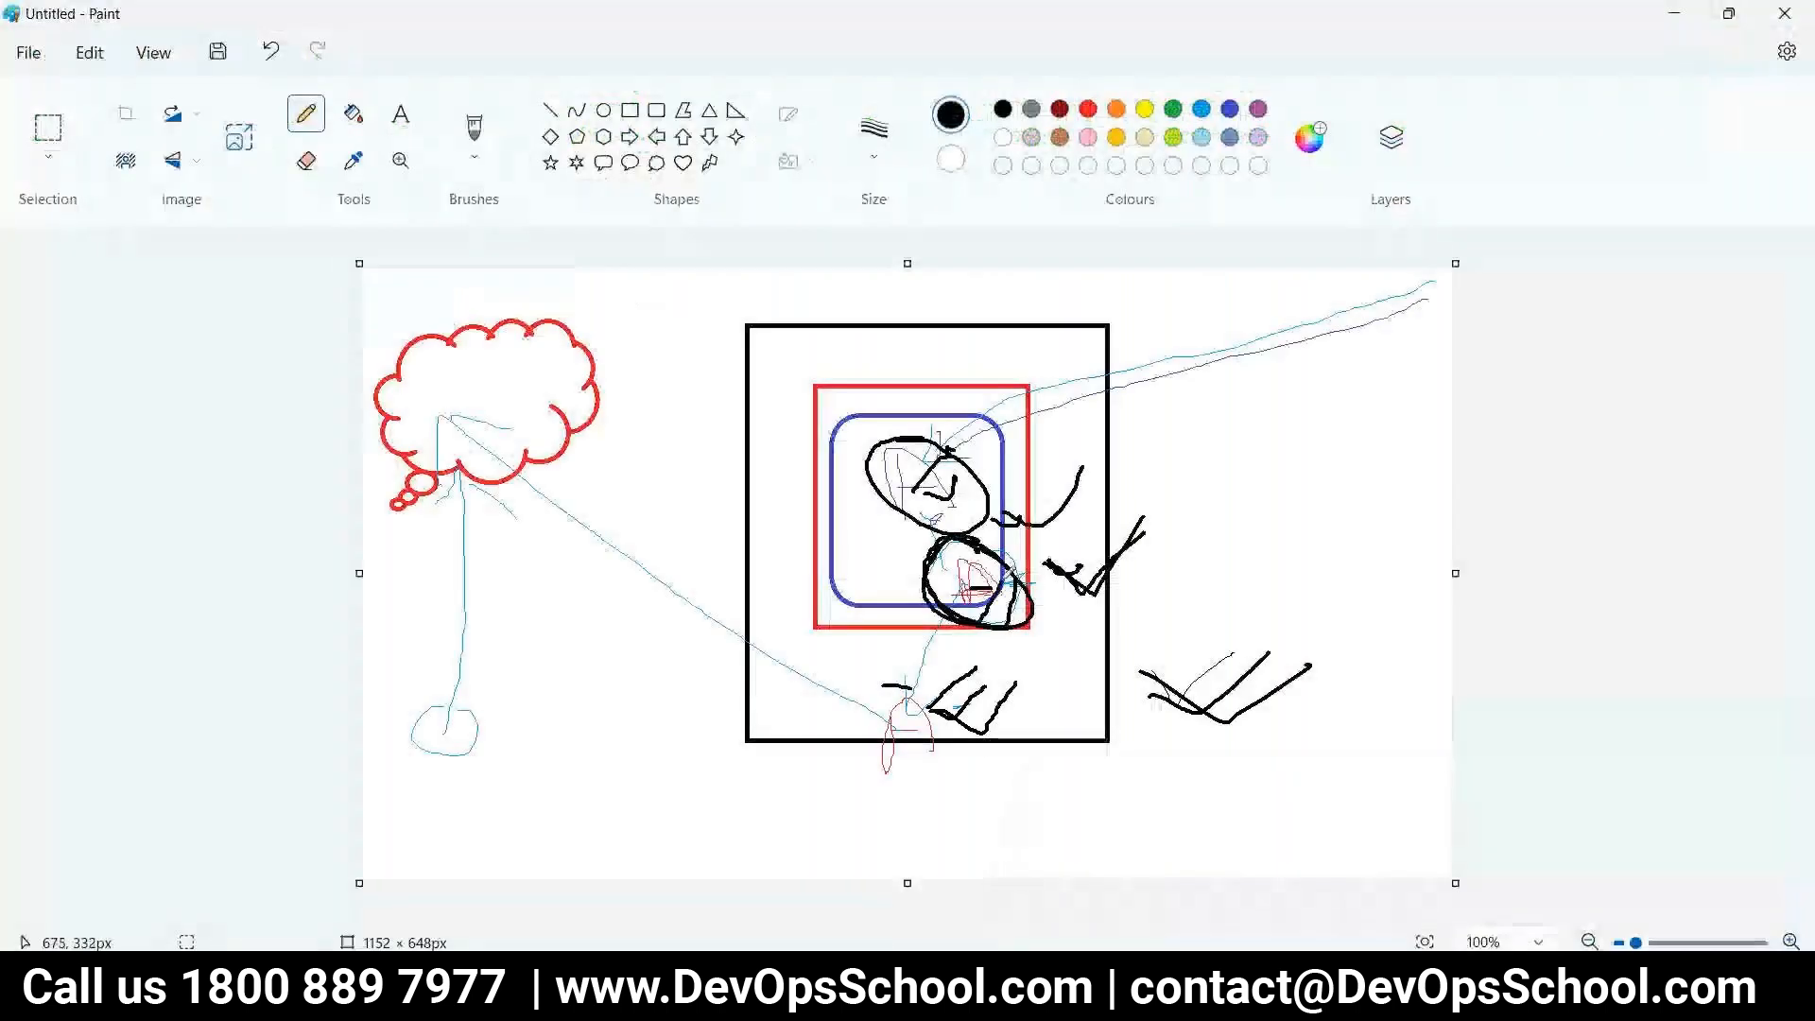
mouse_move(1419, 287)
mouse_down()
mouse_move(936, 408)
mouse_move(955, 397)
mouse_move(993, 441)
mouse_up()
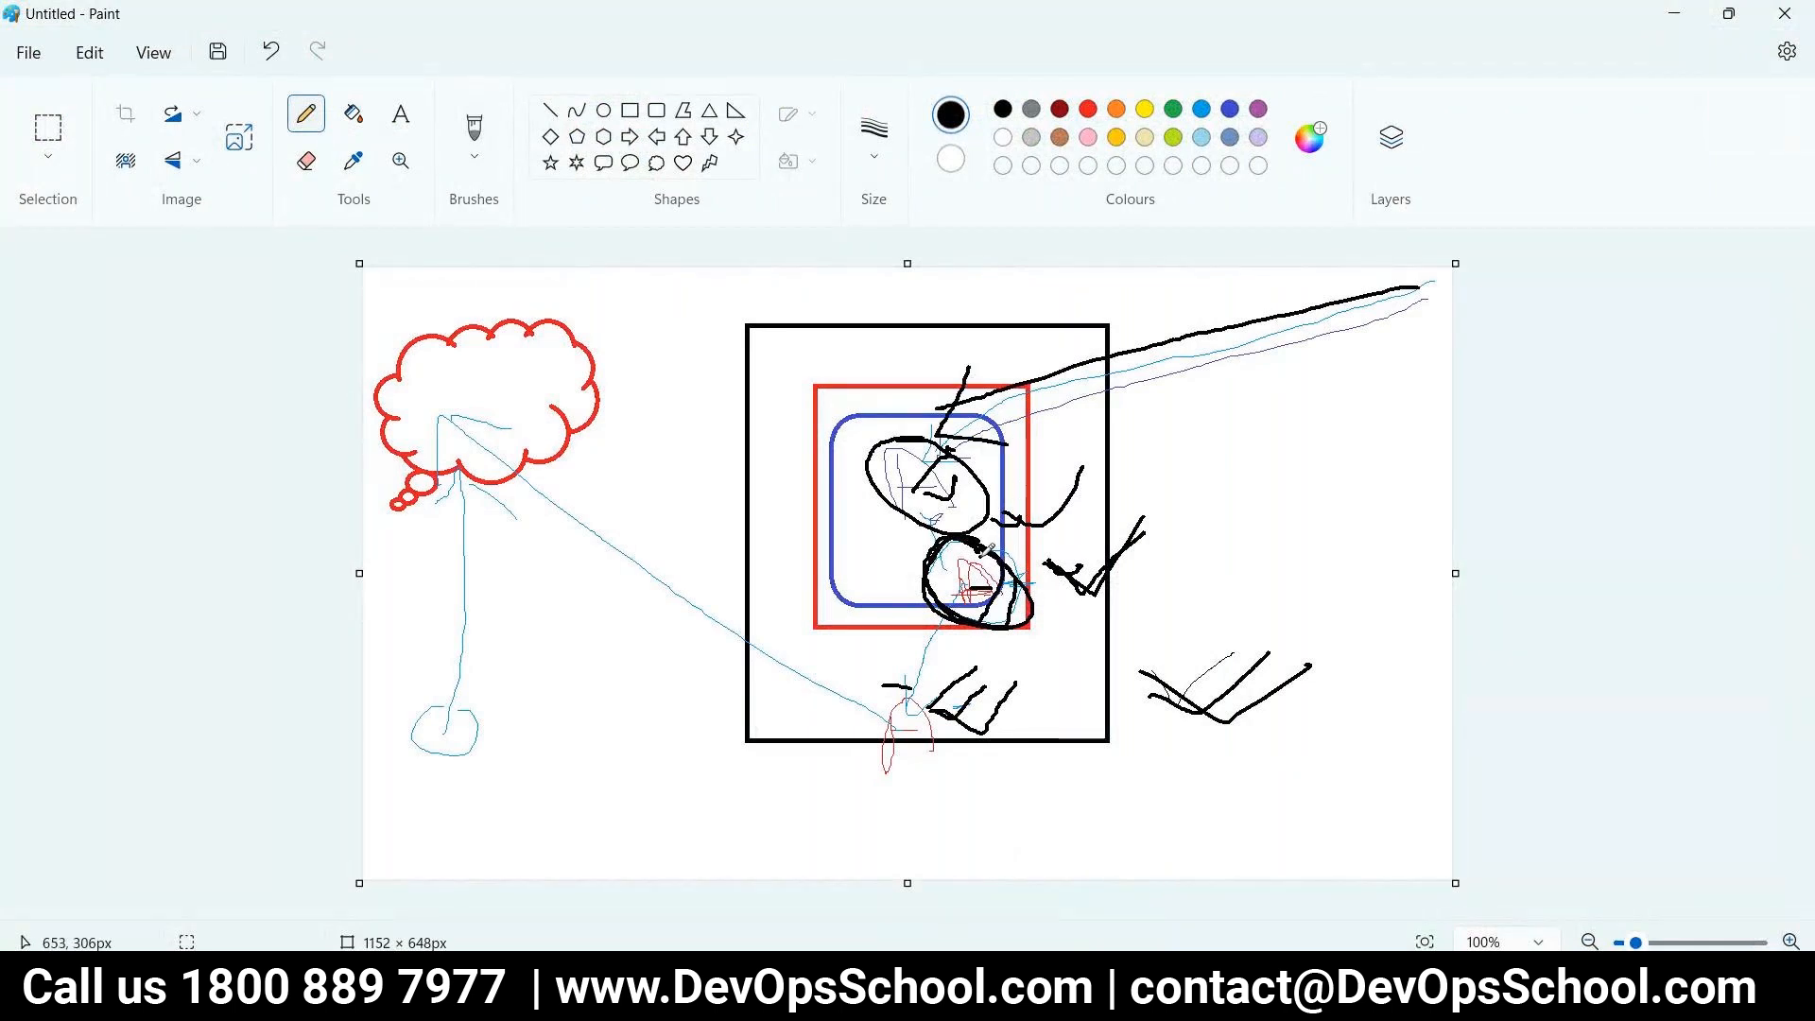
mouse_move(986, 548)
mouse_down()
mouse_move(951, 551)
mouse_move(1002, 619)
mouse_move(963, 553)
mouse_move(922, 717)
mouse_move(856, 723)
mouse_move(898, 720)
mouse_move(832, 783)
mouse_move(452, 405)
mouse_move(419, 754)
mouse_up()
- Switch to Chrome, execute Tomcat's Hello World servlet example and reload its page several times to generate requests
mouse_move(555, 989)
click(446, 870)
click(1547, 24)
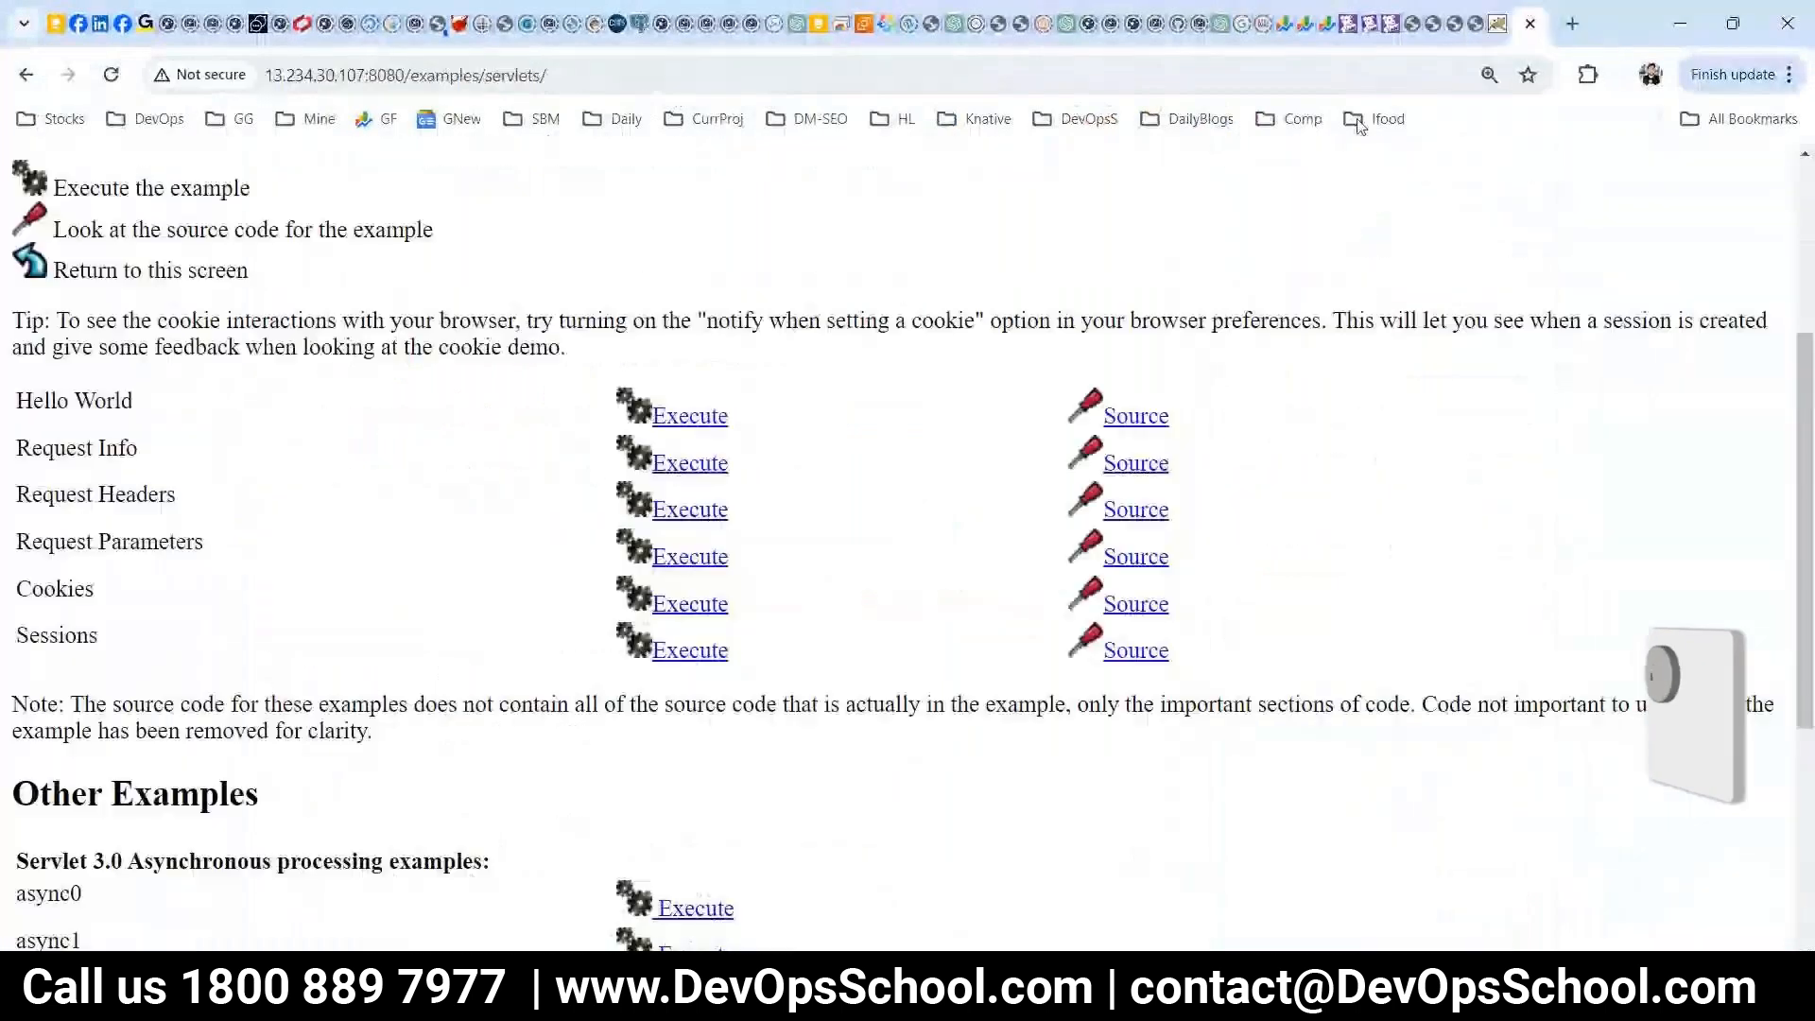
click(690, 413)
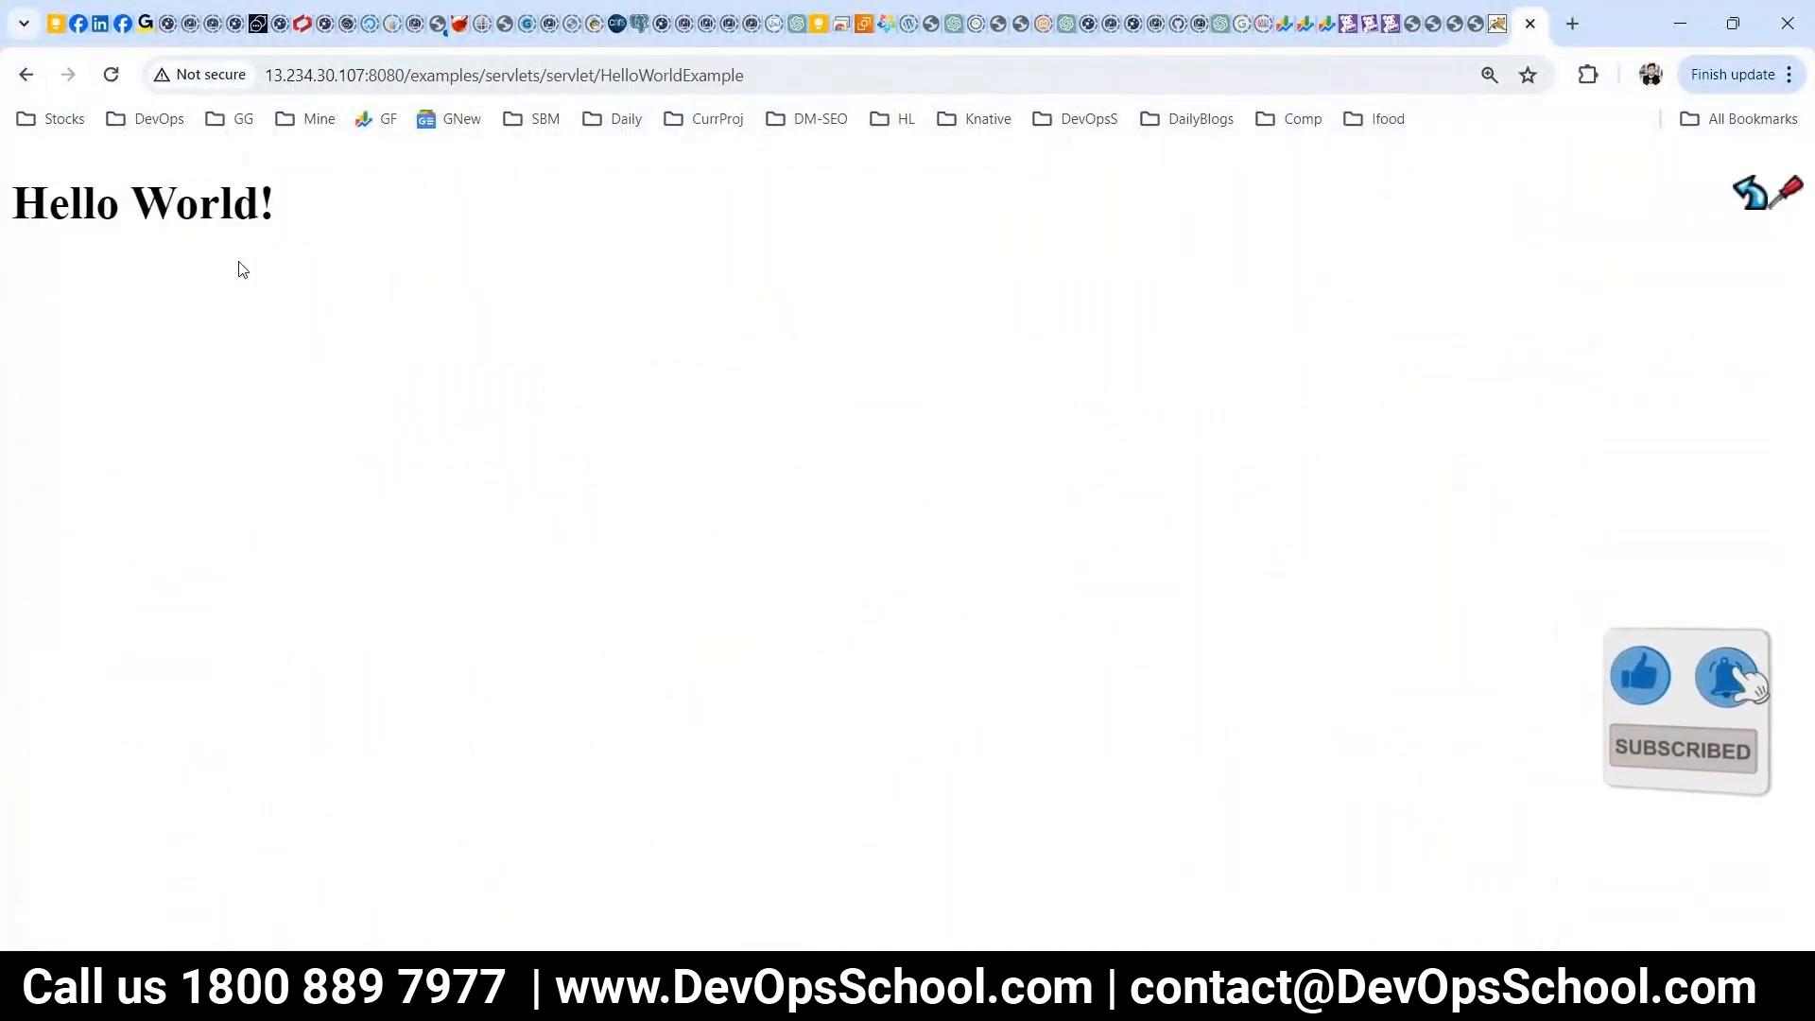
key(F5)
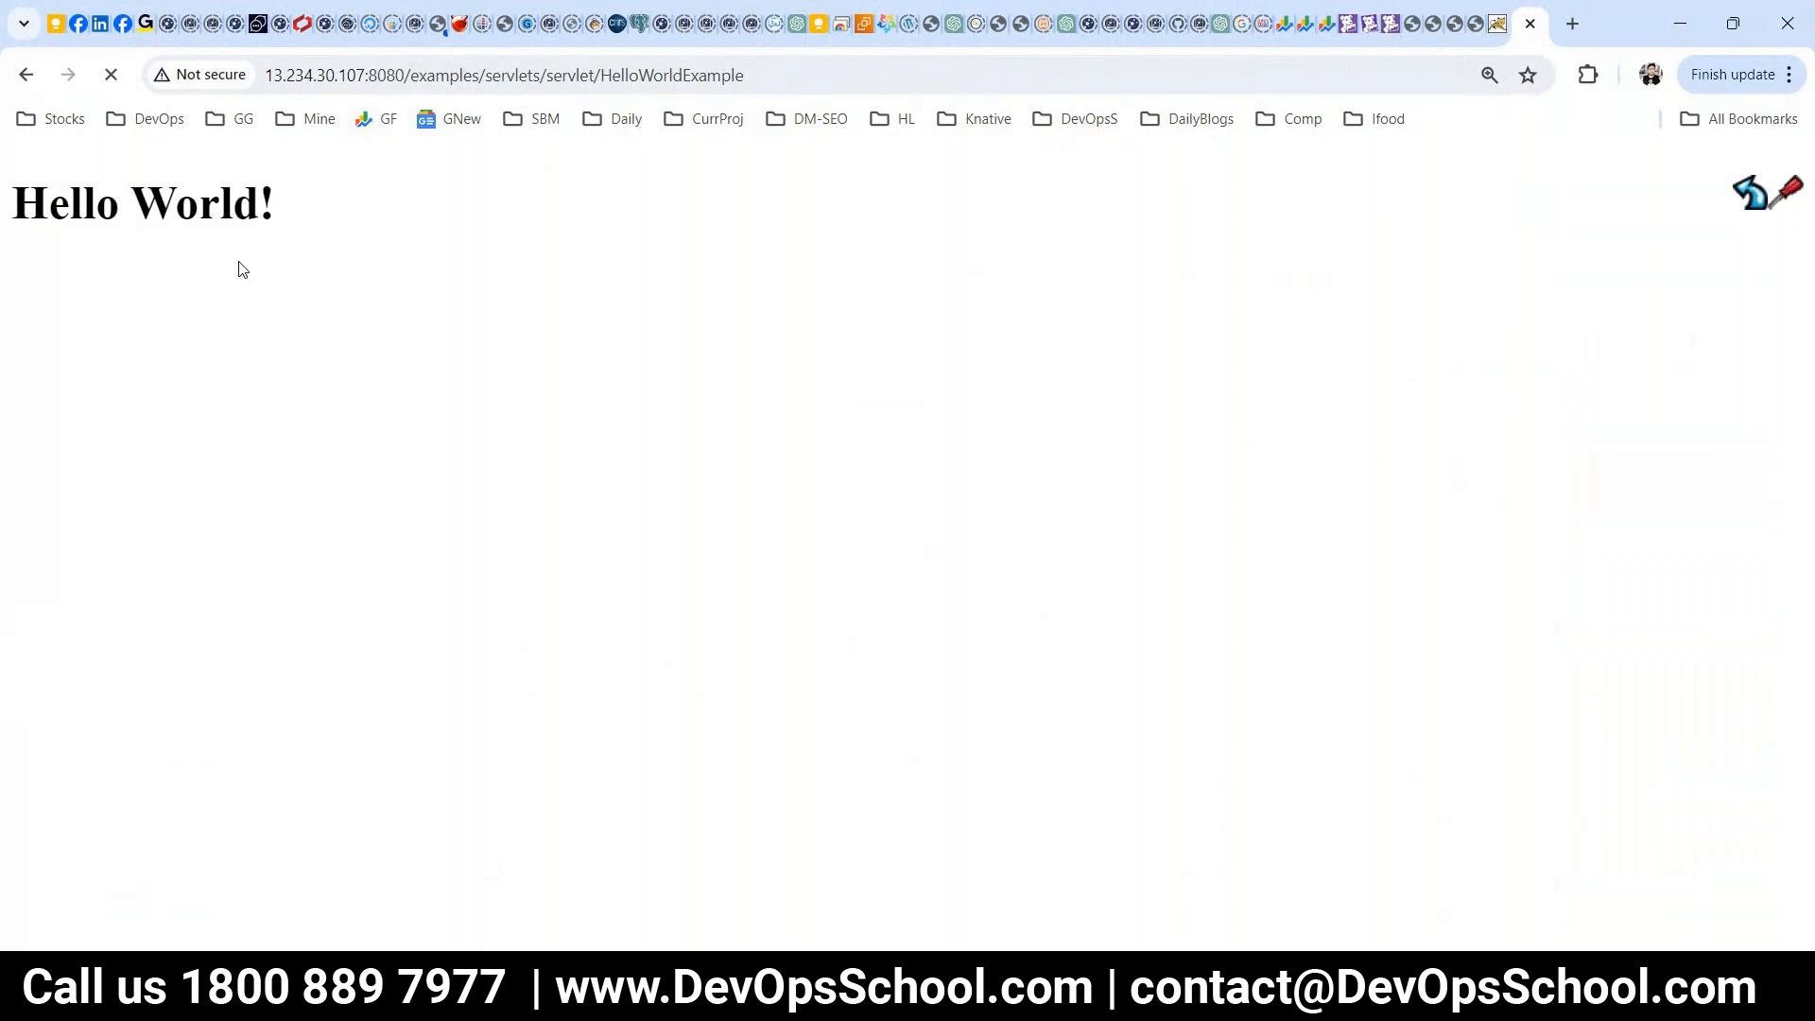
key(F5)
key(F5)
key(F5)
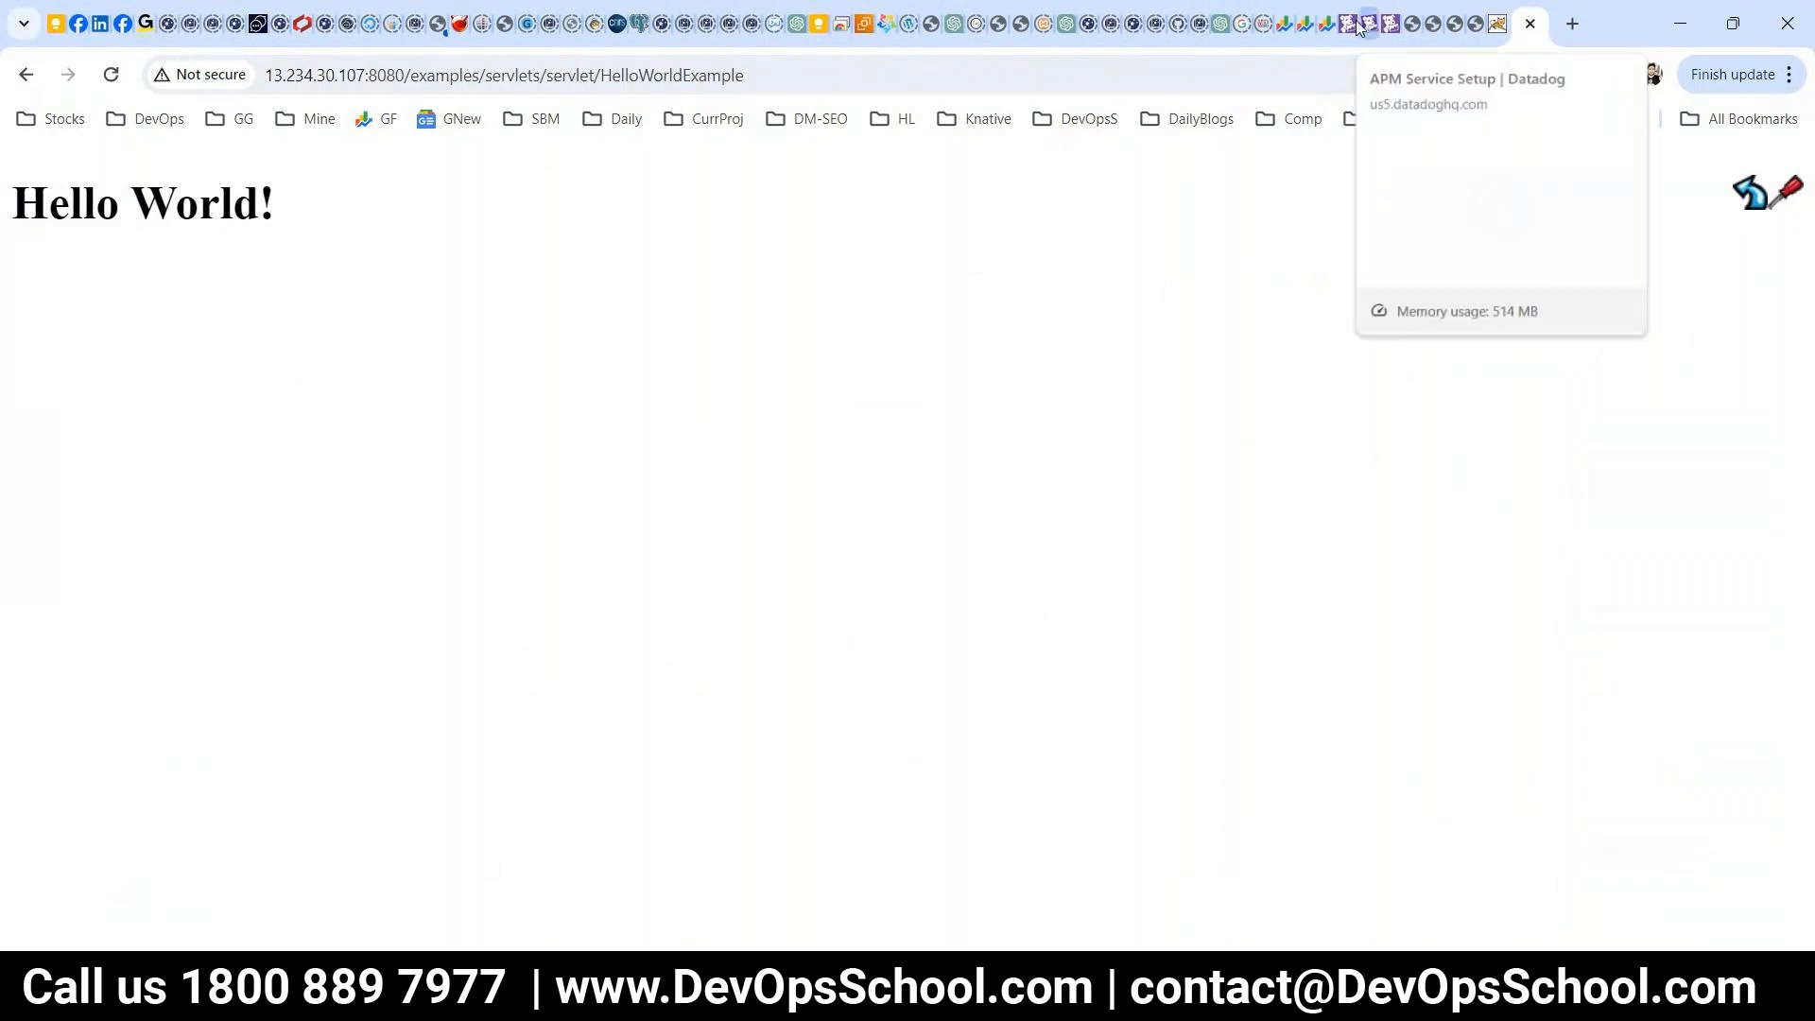
- Open the APM Service Catalog in Datadog and reload it to look for the new service
click(1415, 24)
mouse_move(56, 545)
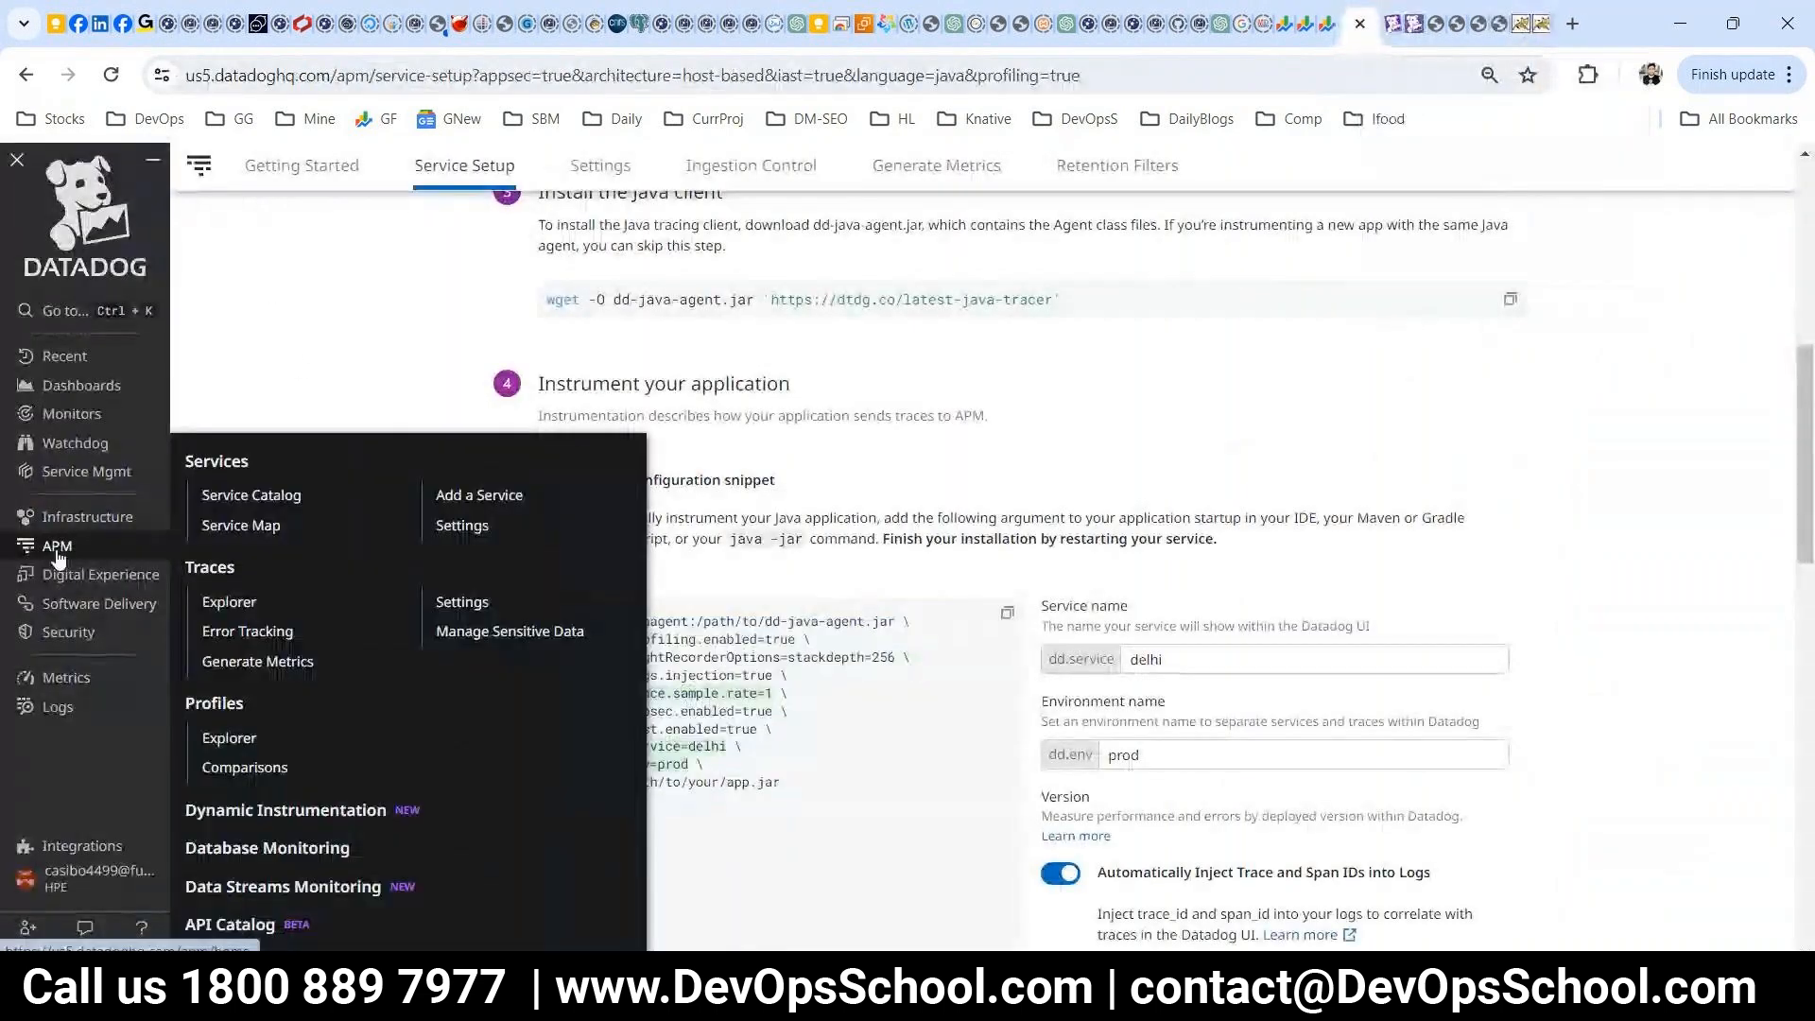
click(216, 463)
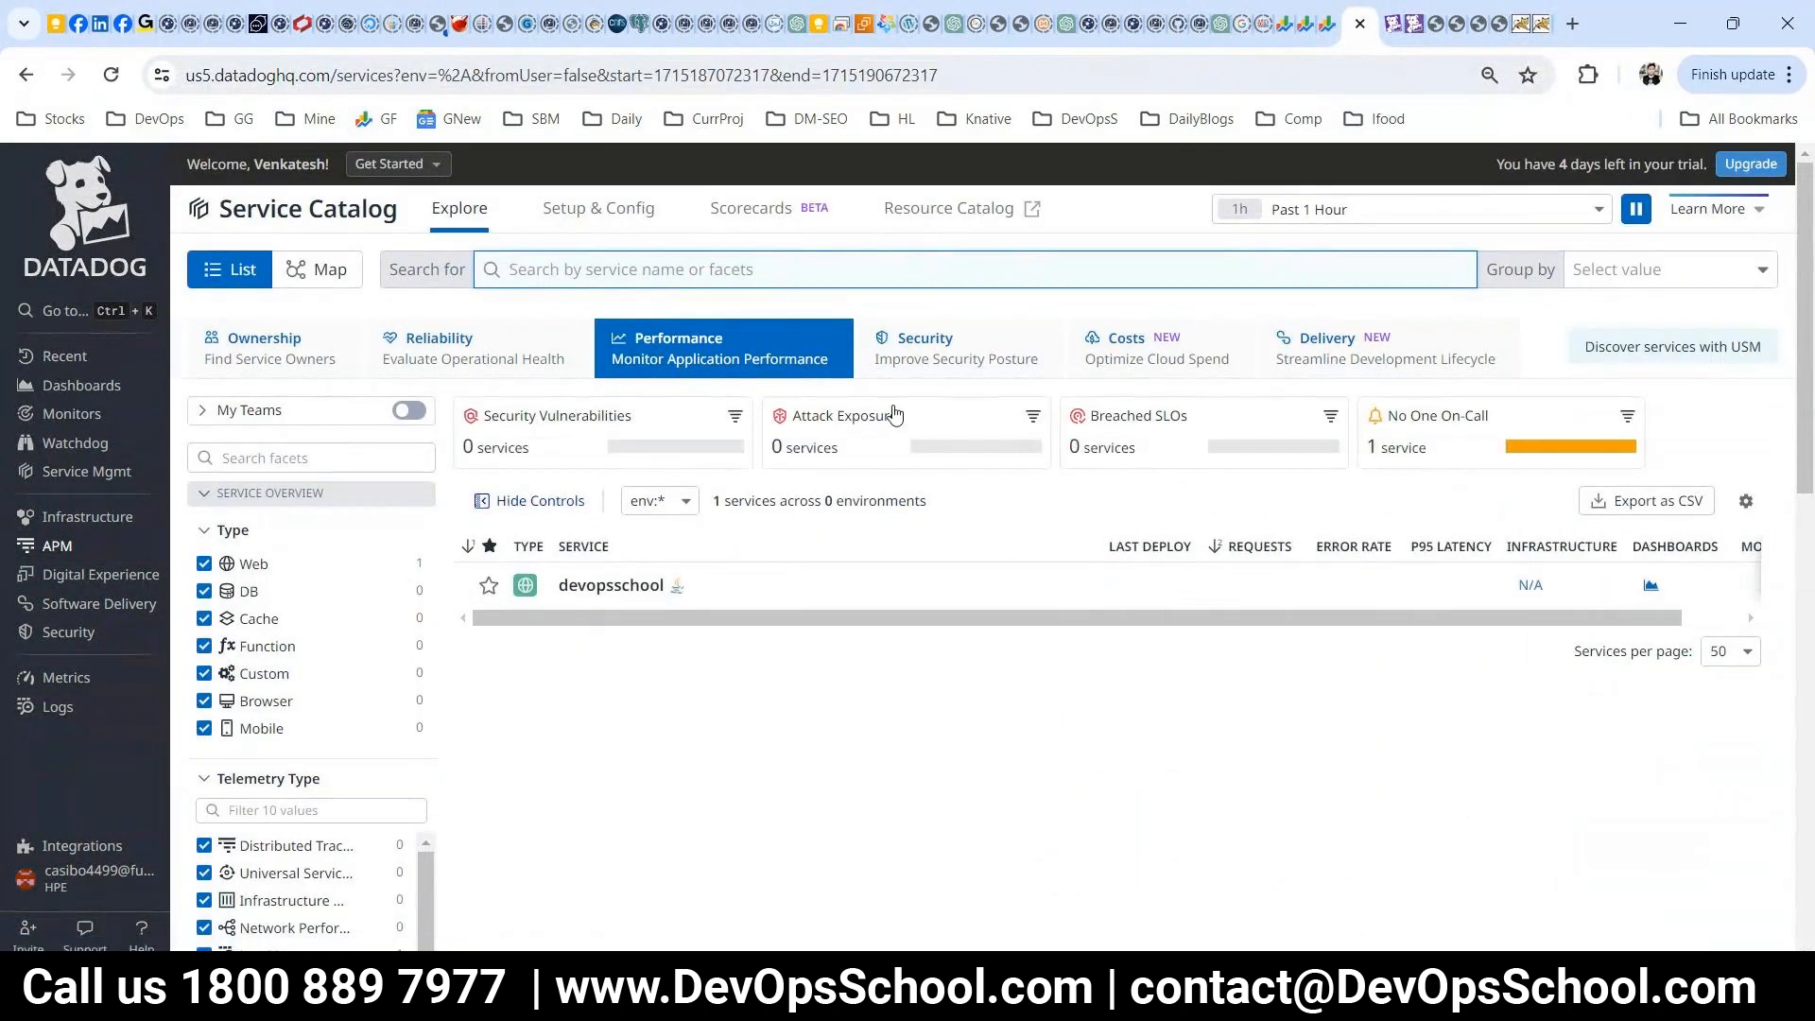
click(111, 74)
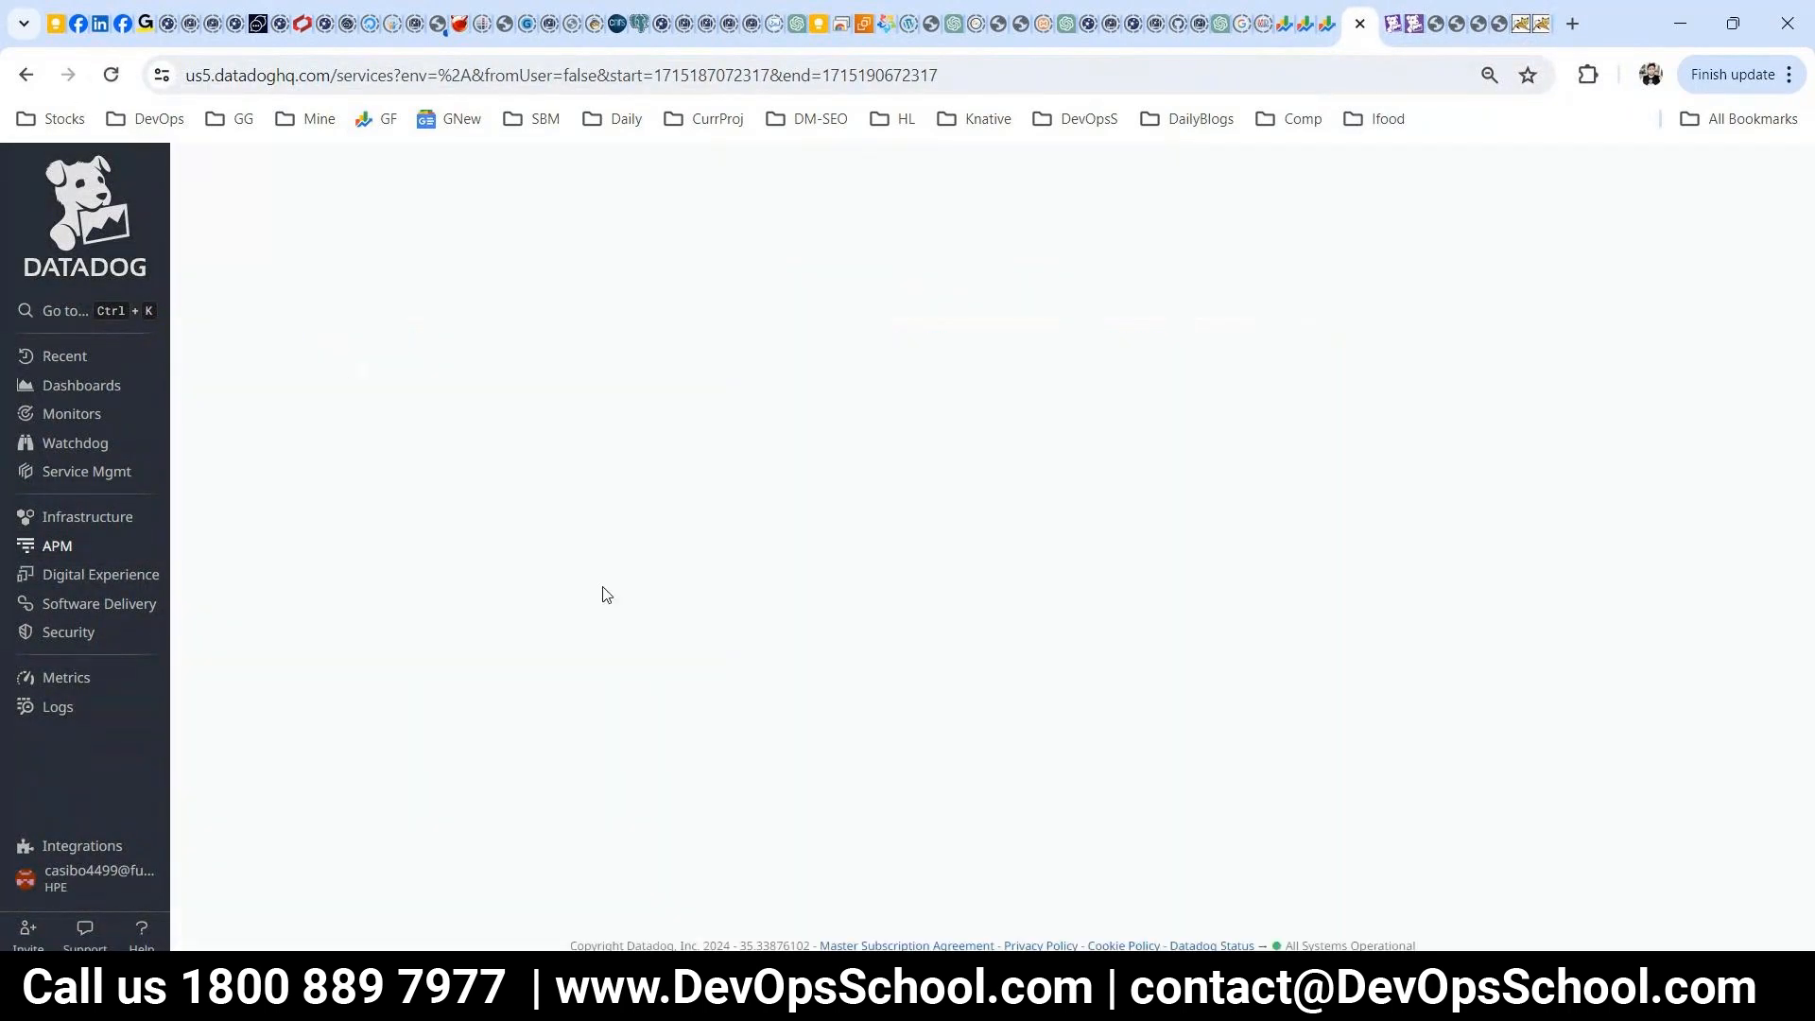
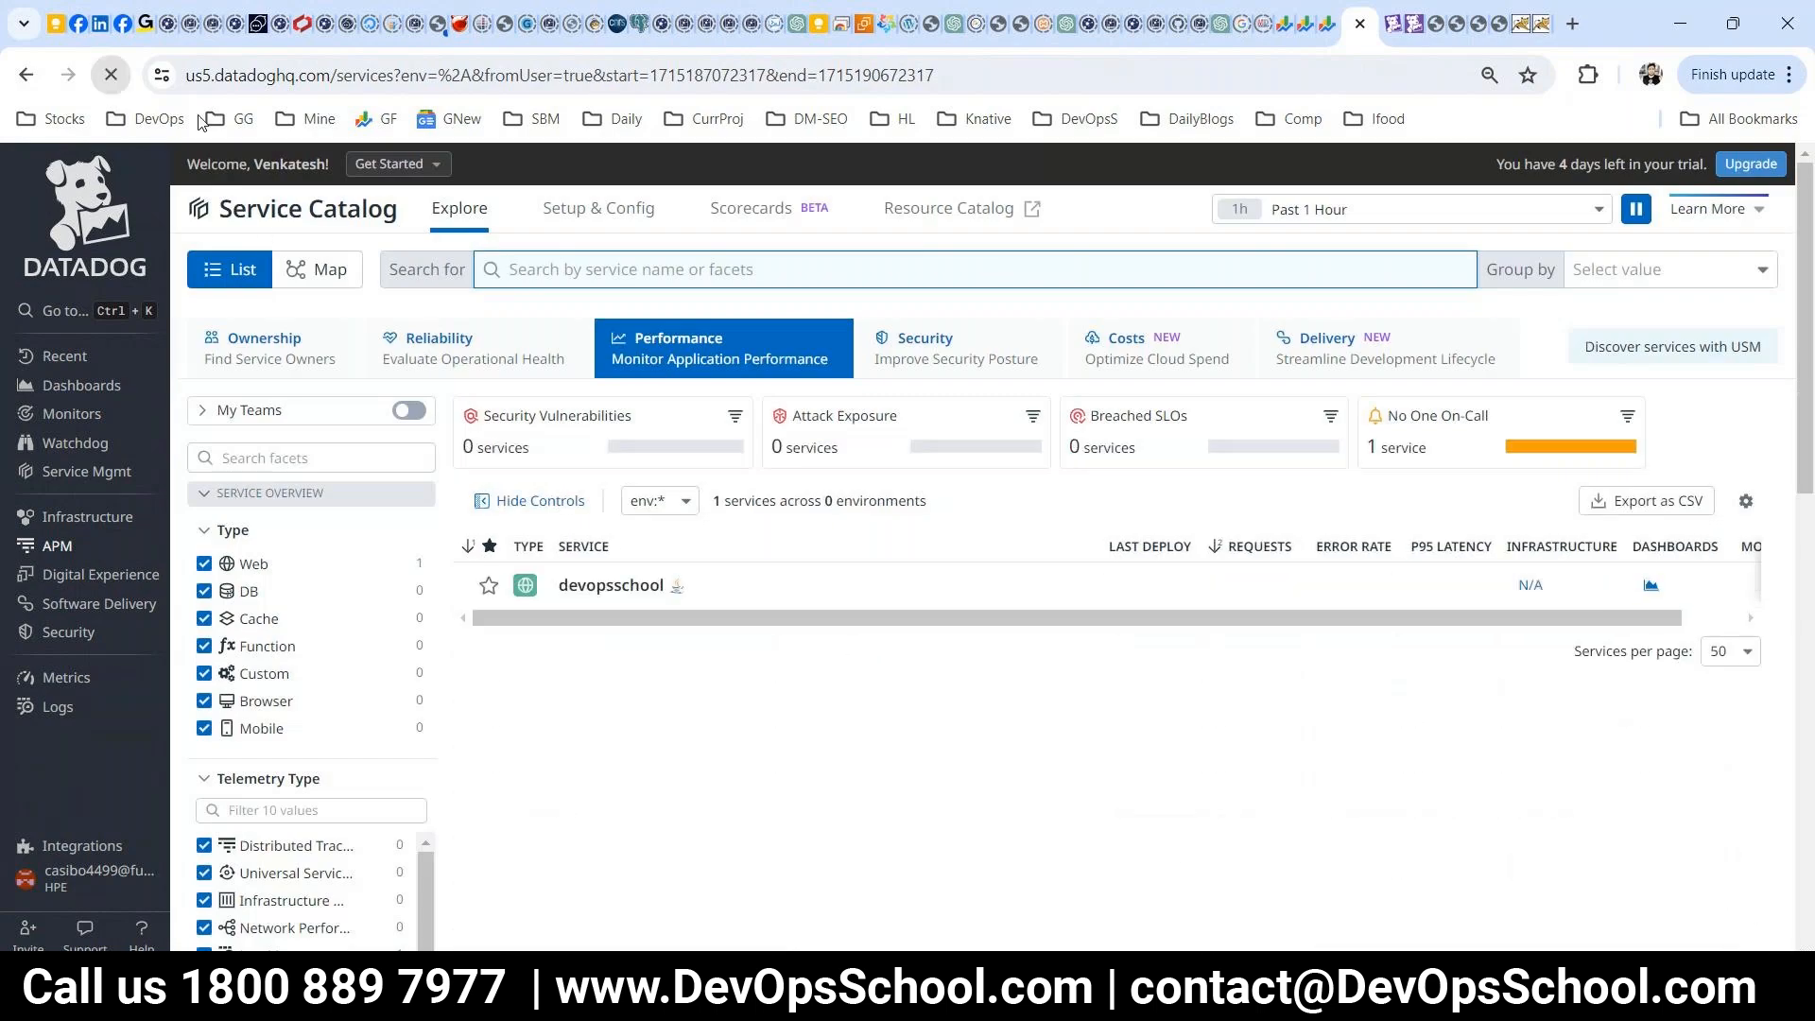
- Reload the HelloWorldExample page several more times and return to Datadog's Service Catalog
click(1542, 25)
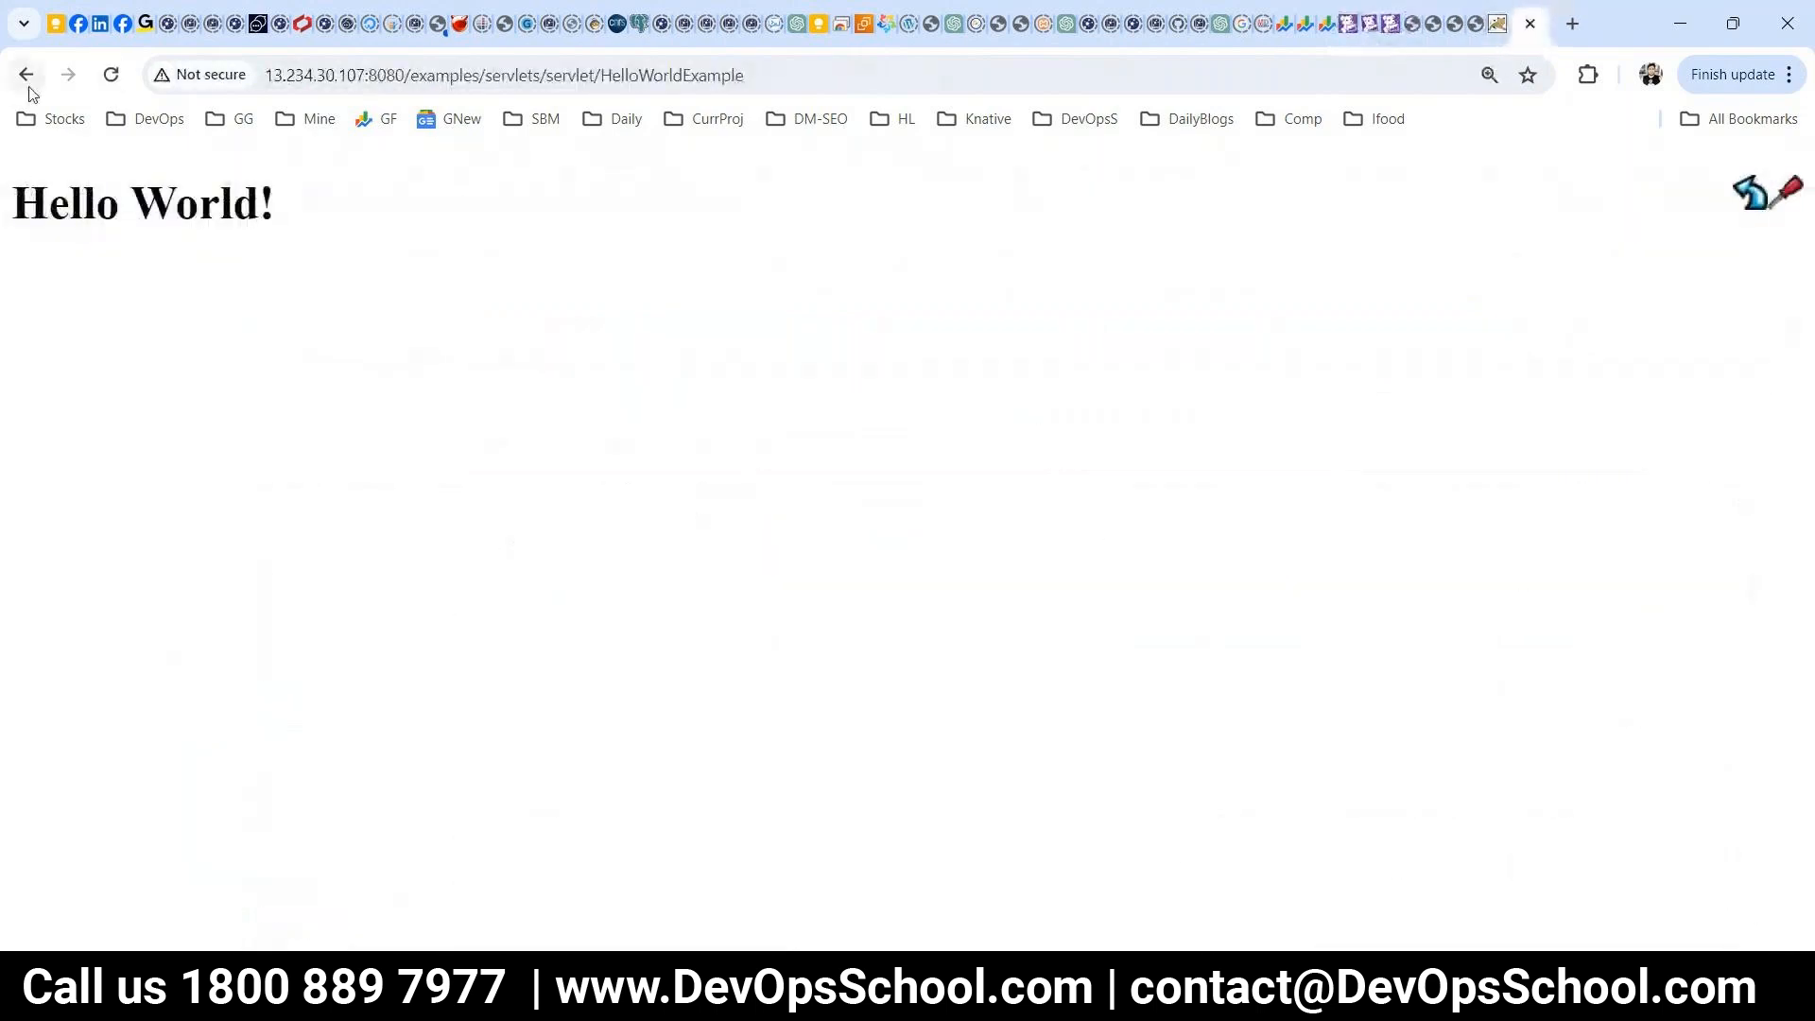
key(F5)
key(F5)
key(F5)
key(F5)
click(1383, 36)
click(1350, 34)
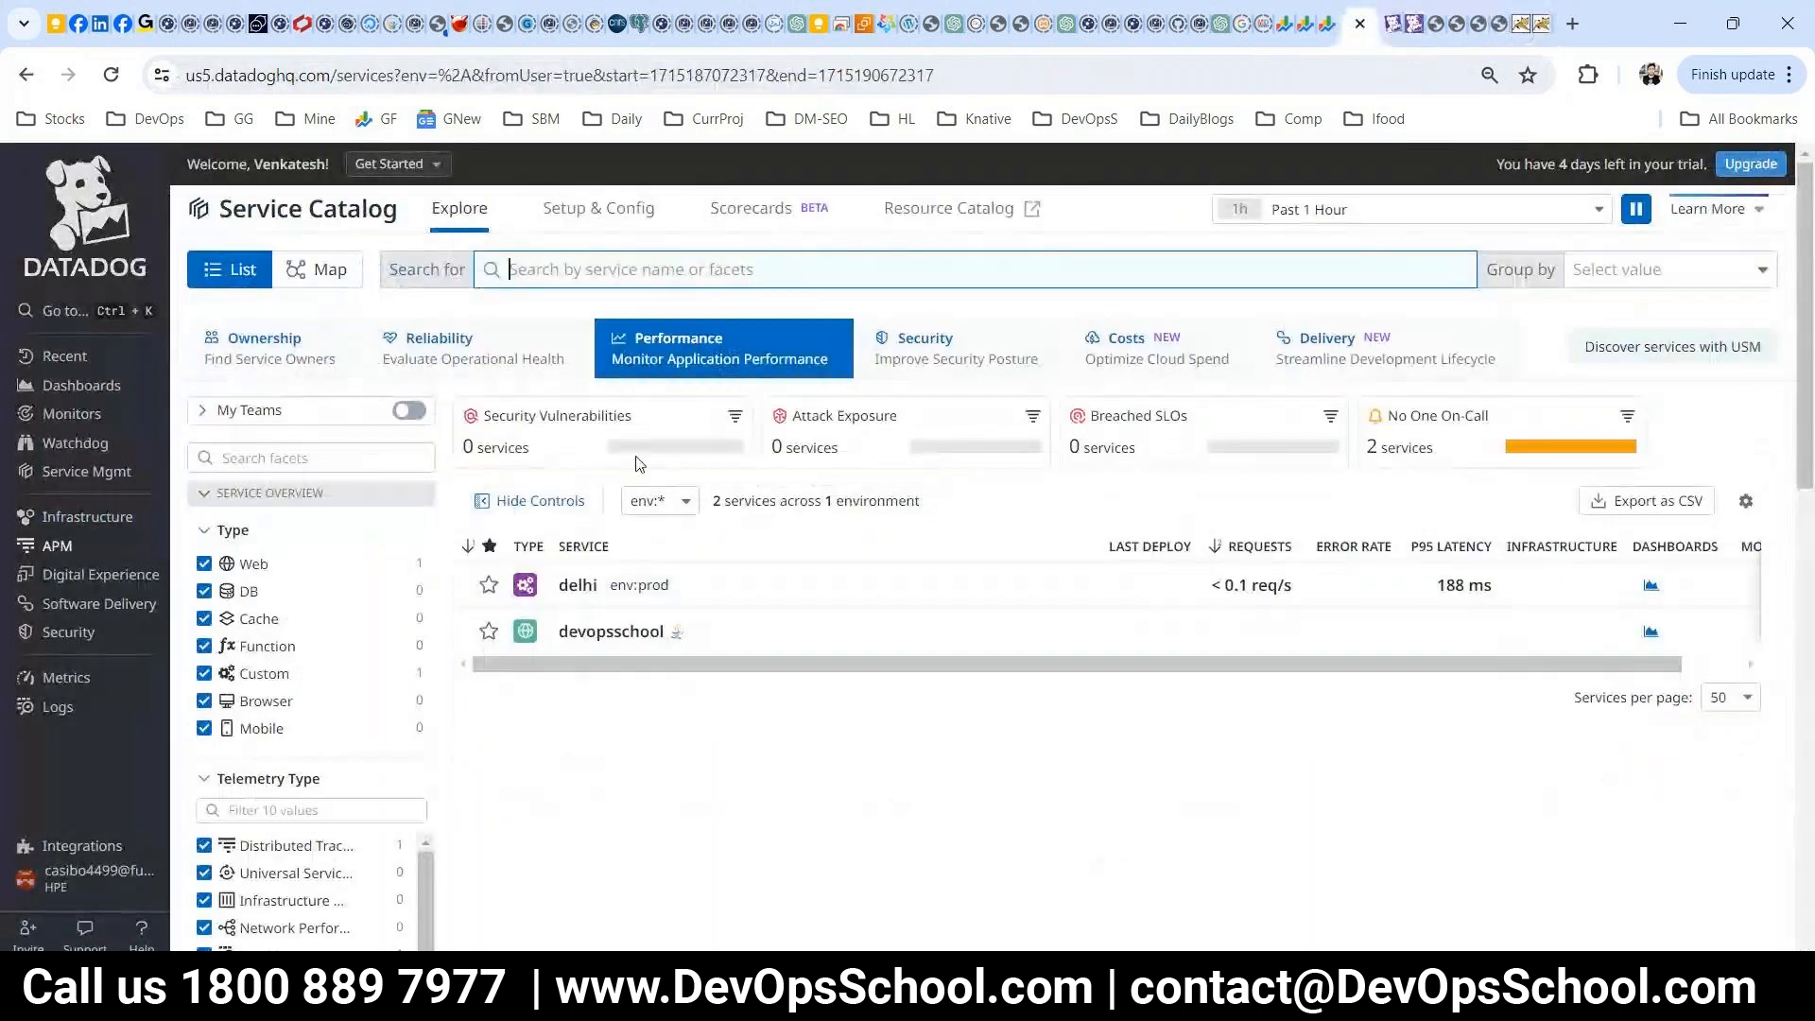
- Open the delhi service's details and review its performance charts and APM instrumentation setup guidance
click(993, 585)
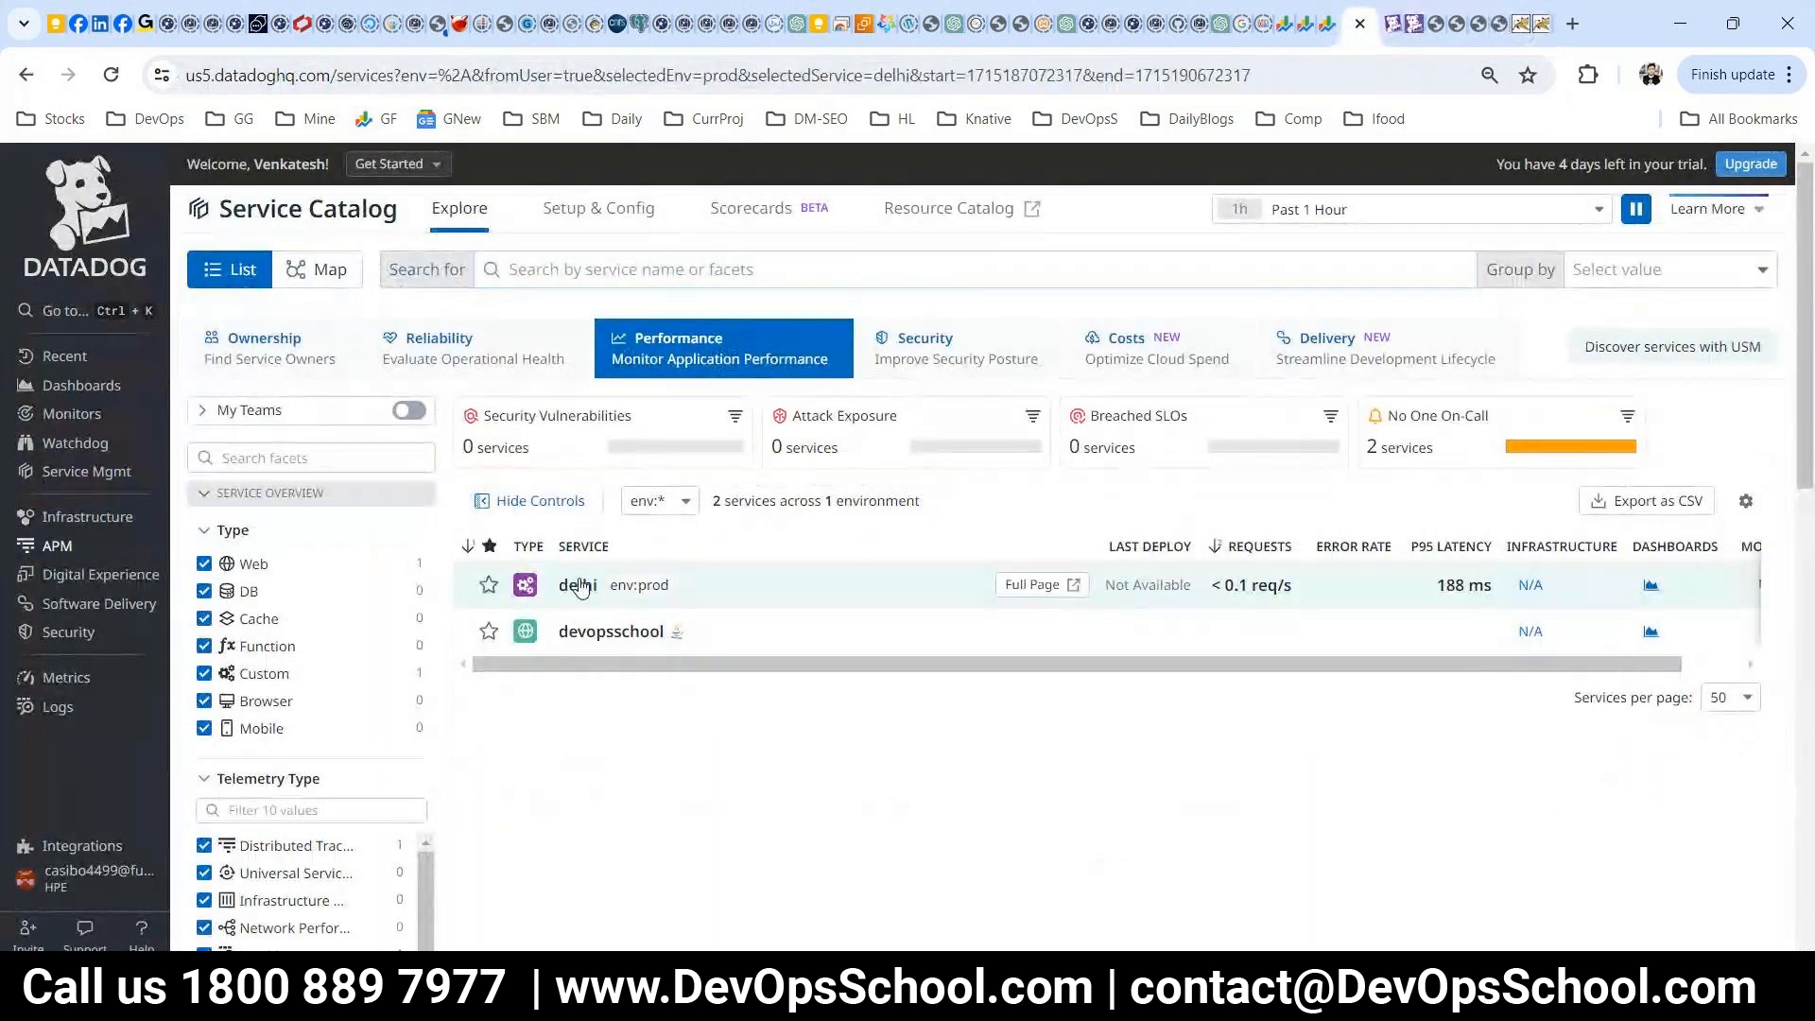
scroll(1037, 633, down, 4)
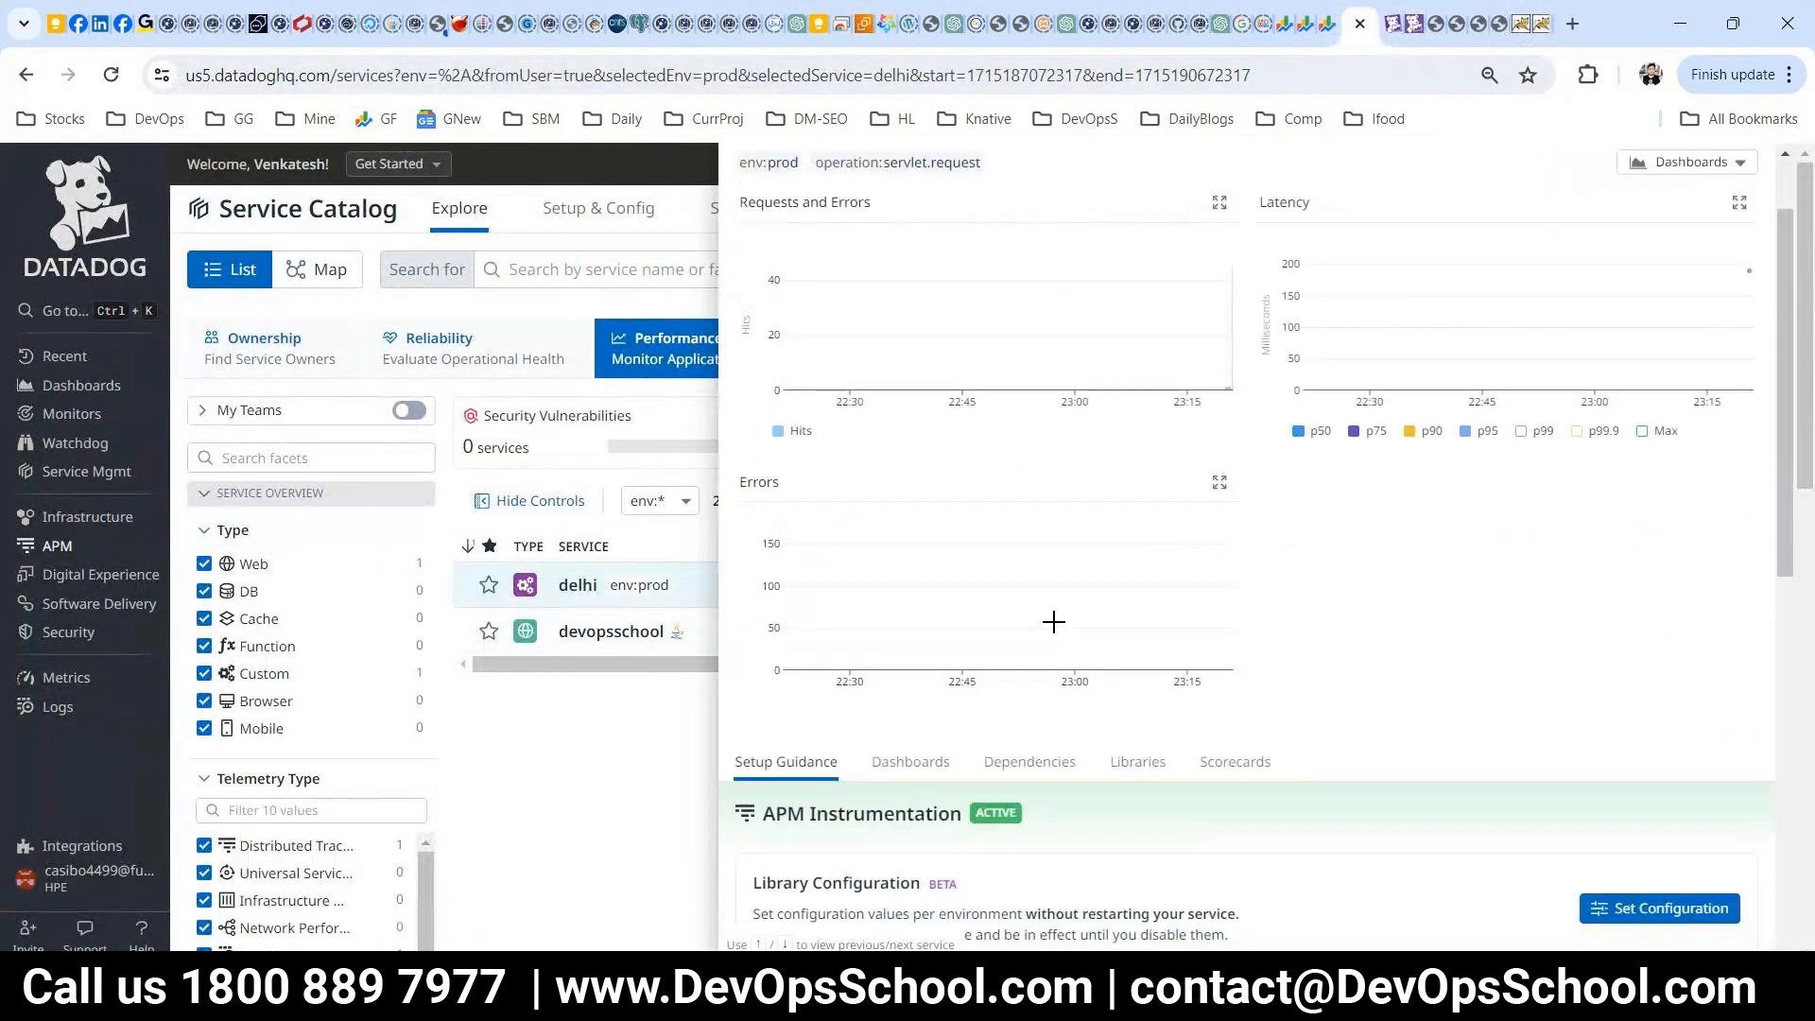
scroll(1037, 636, up, 4)
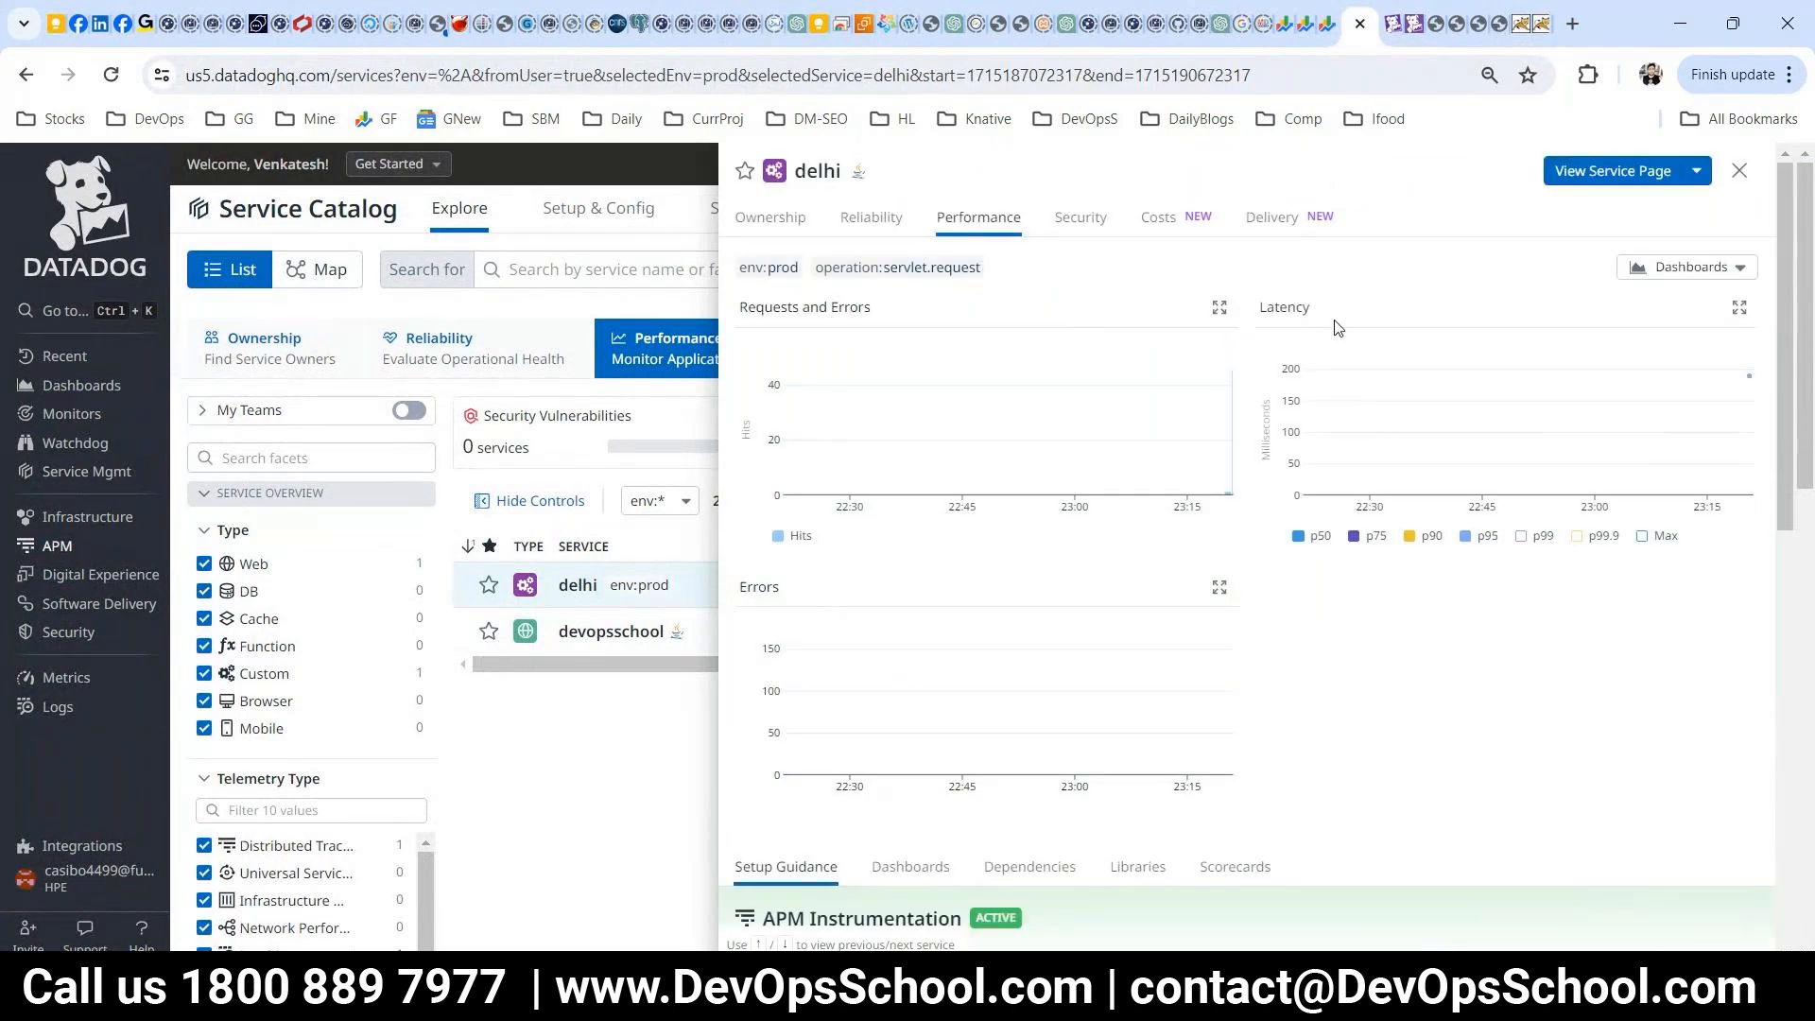
scroll(1147, 474, down, 8)
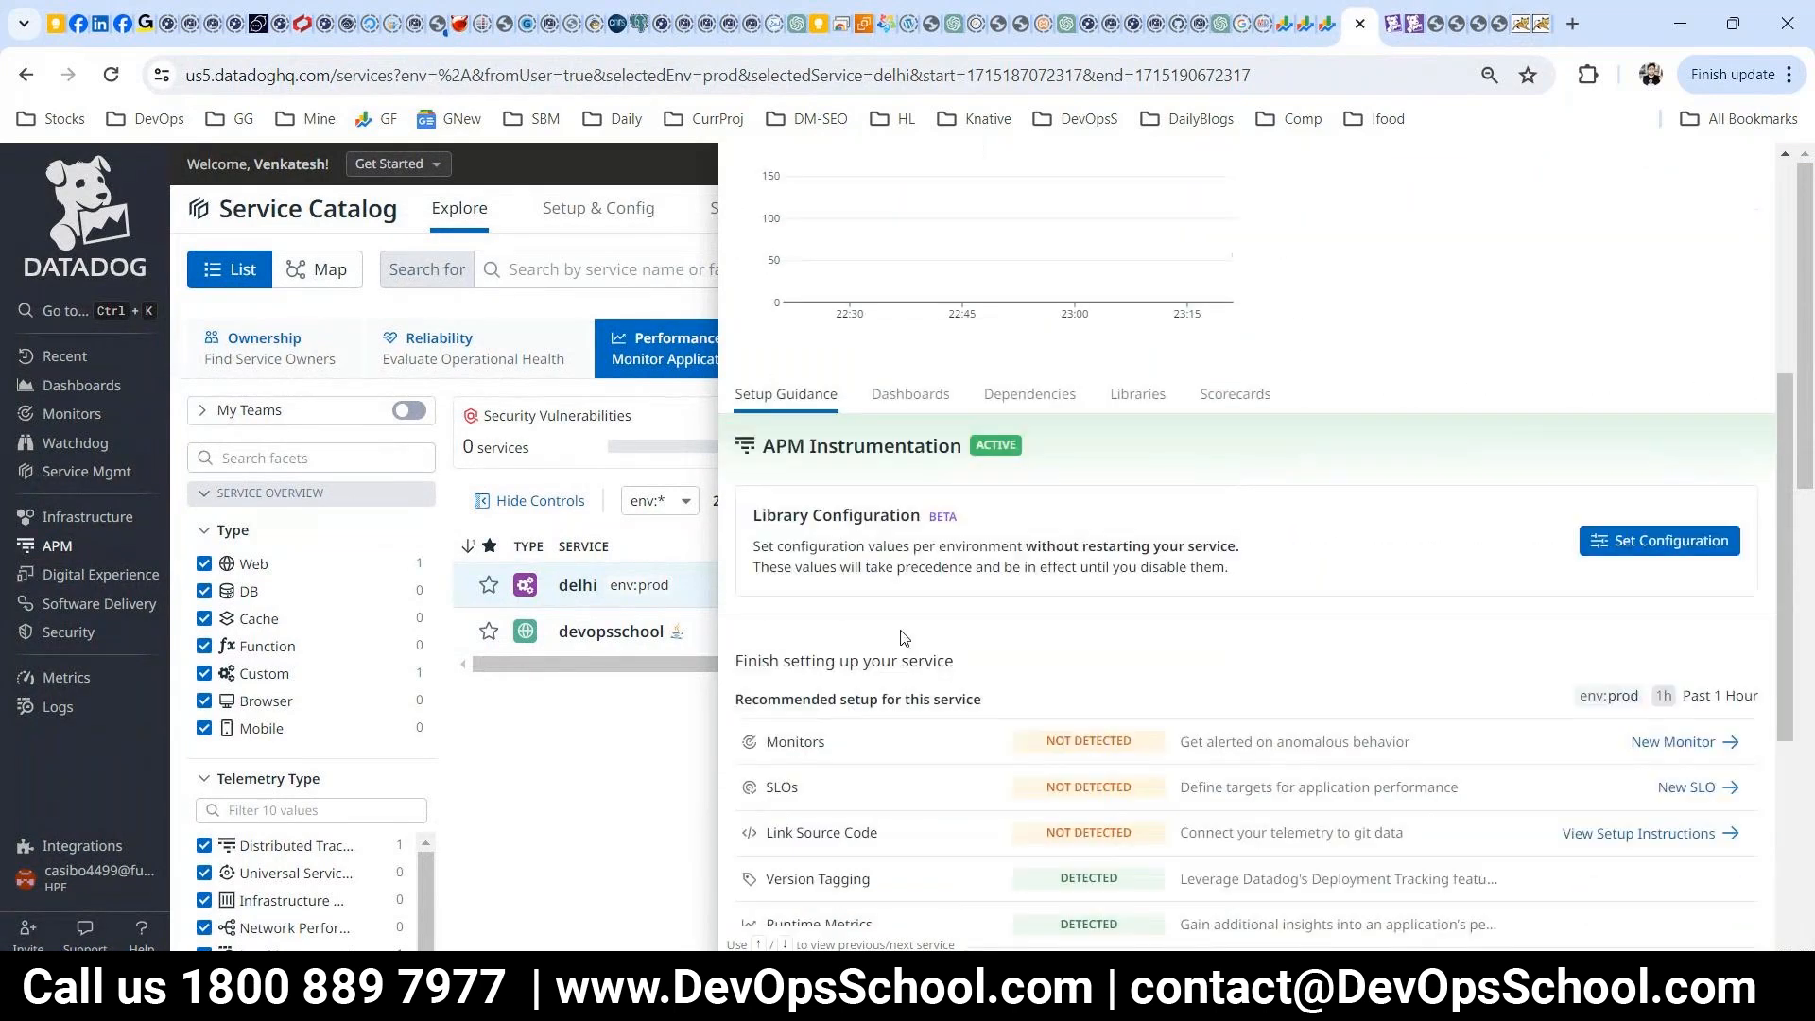
scroll(1024, 730, down, 1)
scroll(831, 389, up, 9)
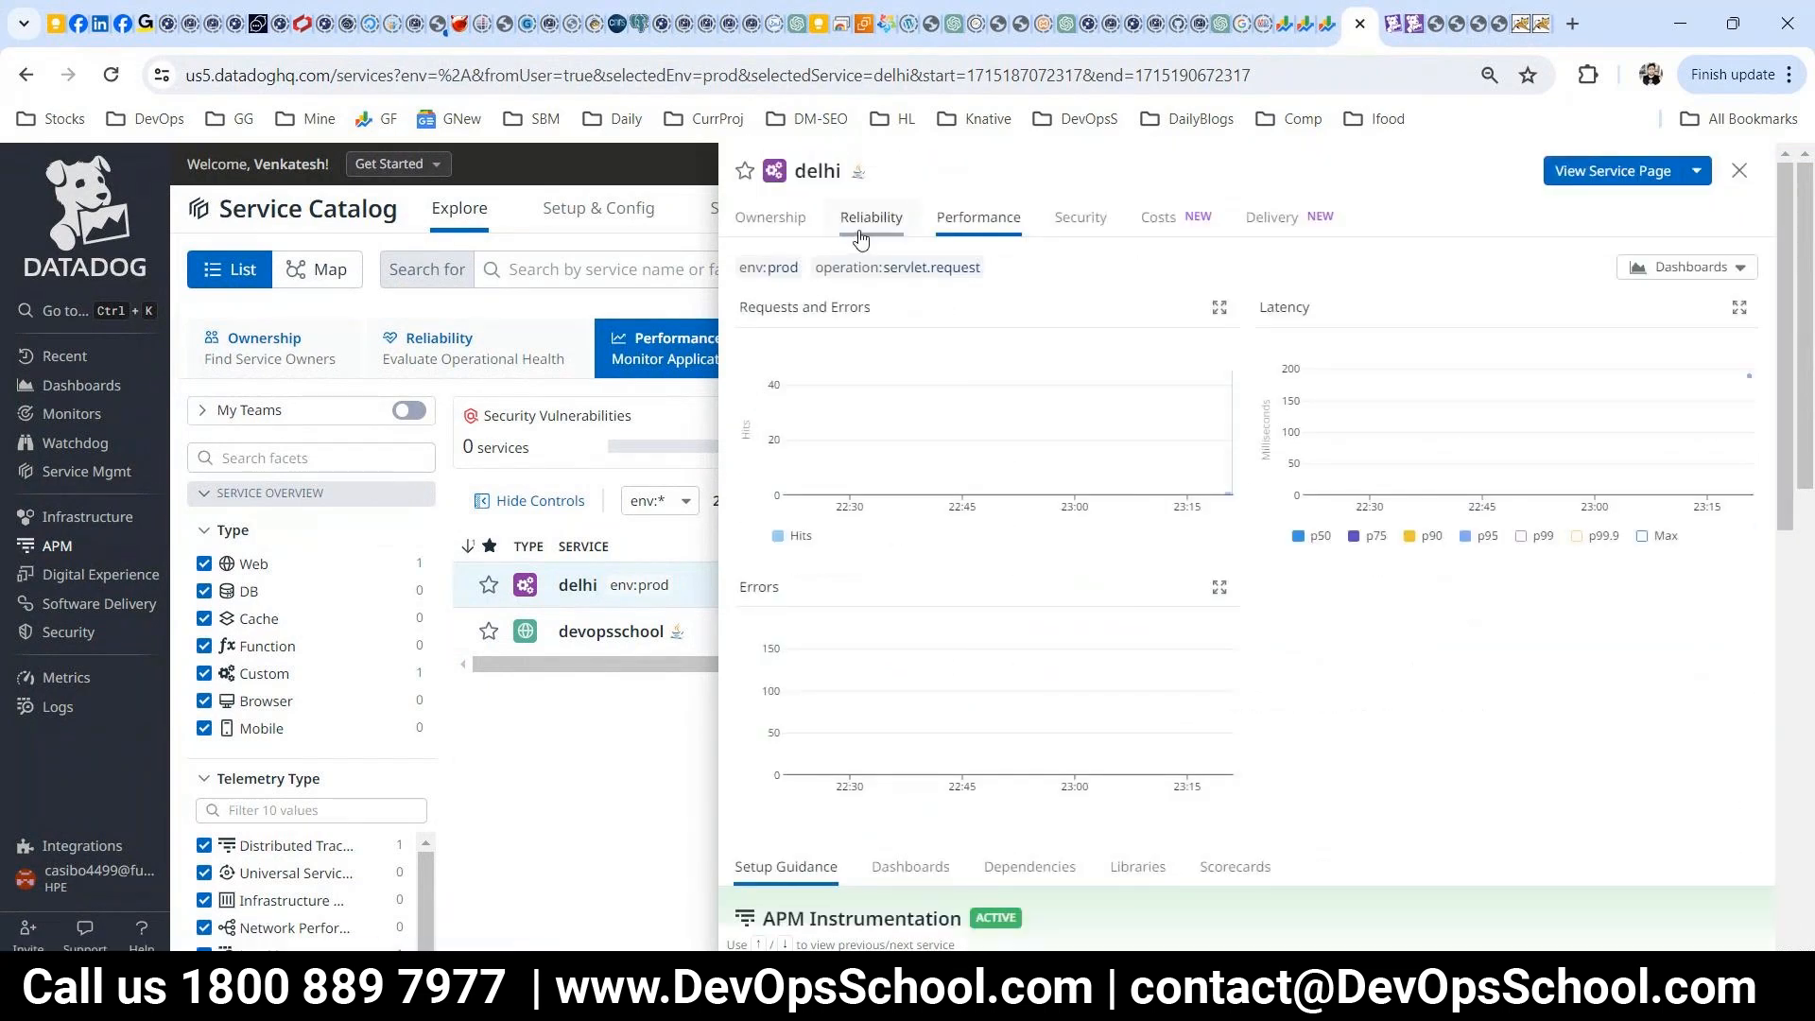
- Examine the delhi service's Reliability, Ownership, Security and Performance details, including the recommended setup and telemetry
click(860, 219)
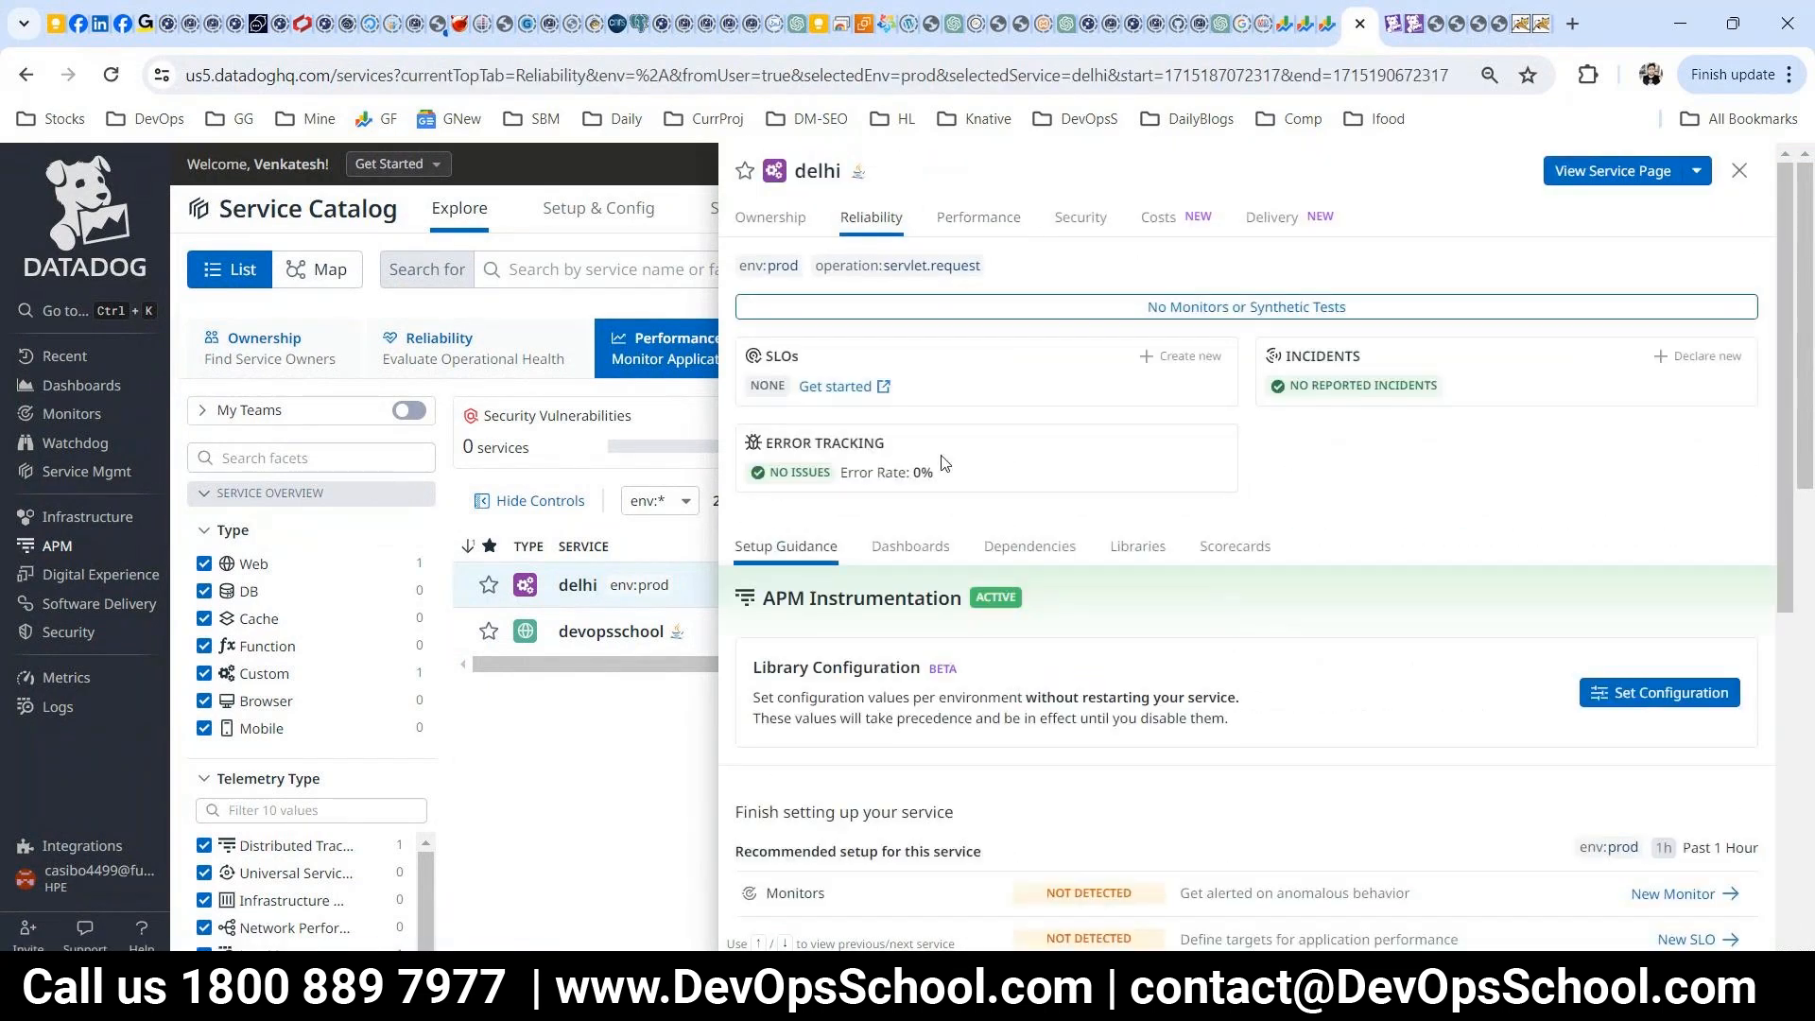
click(799, 219)
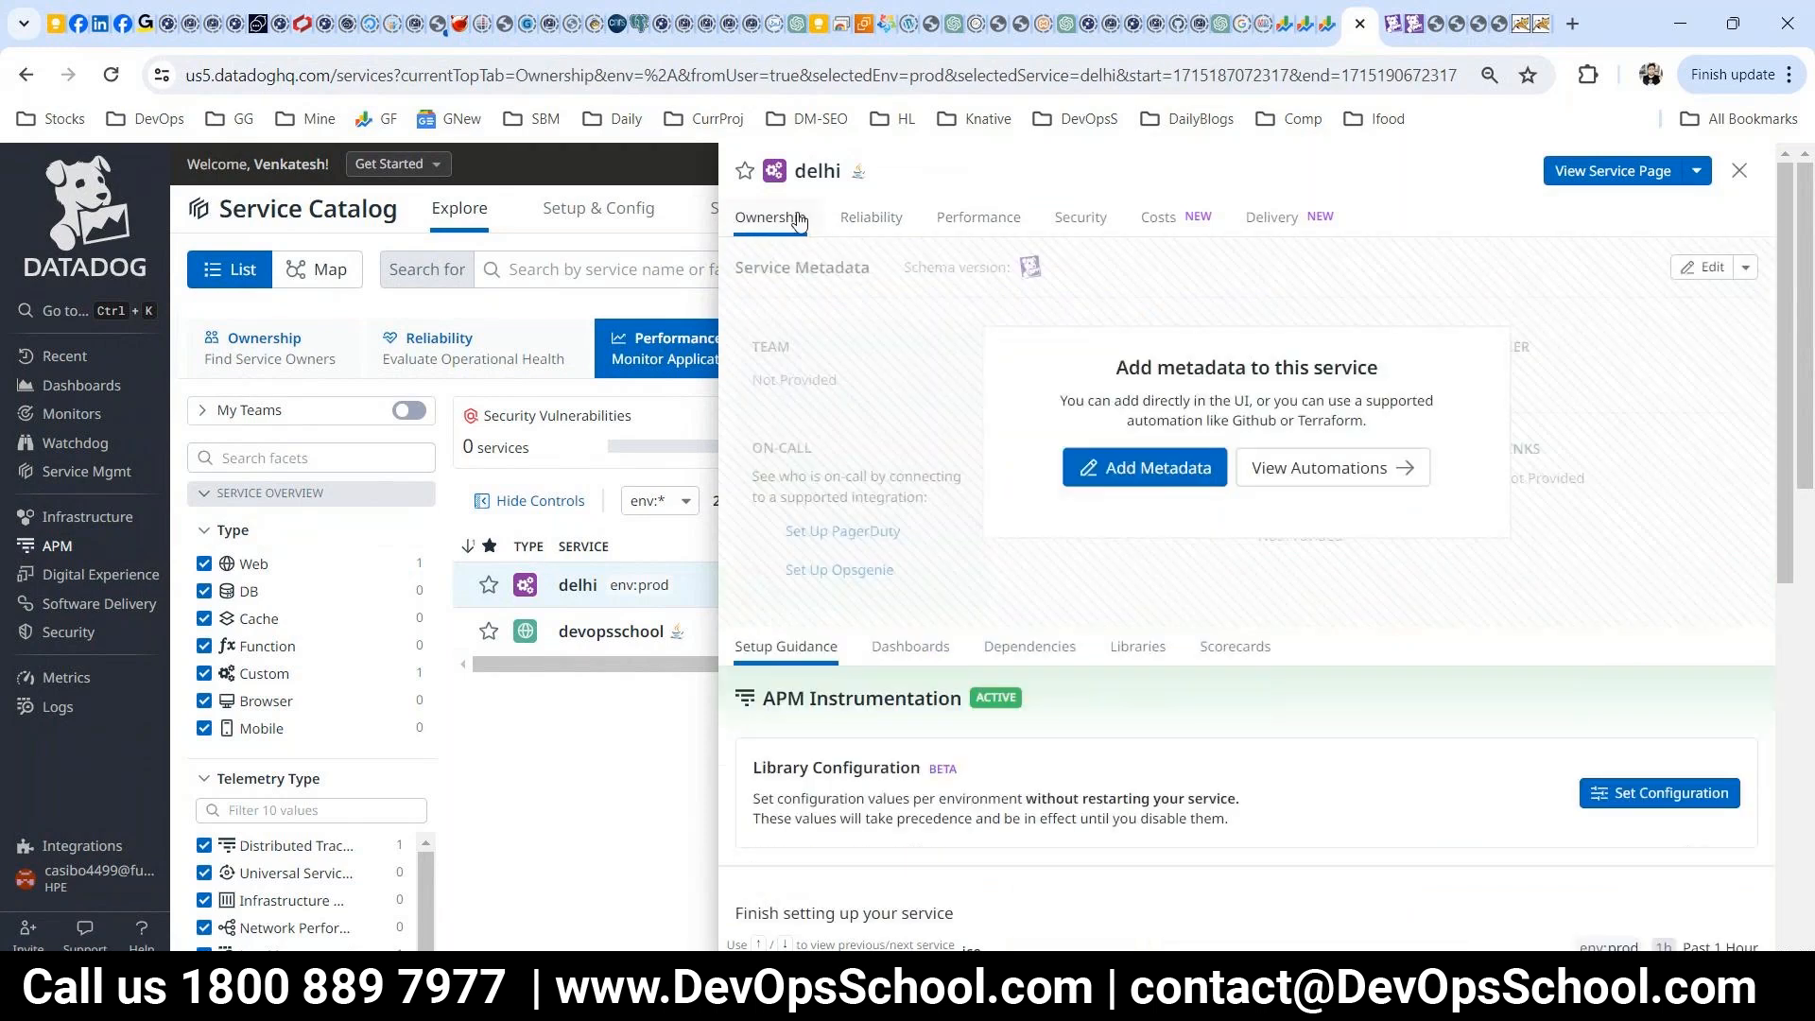
click(1063, 217)
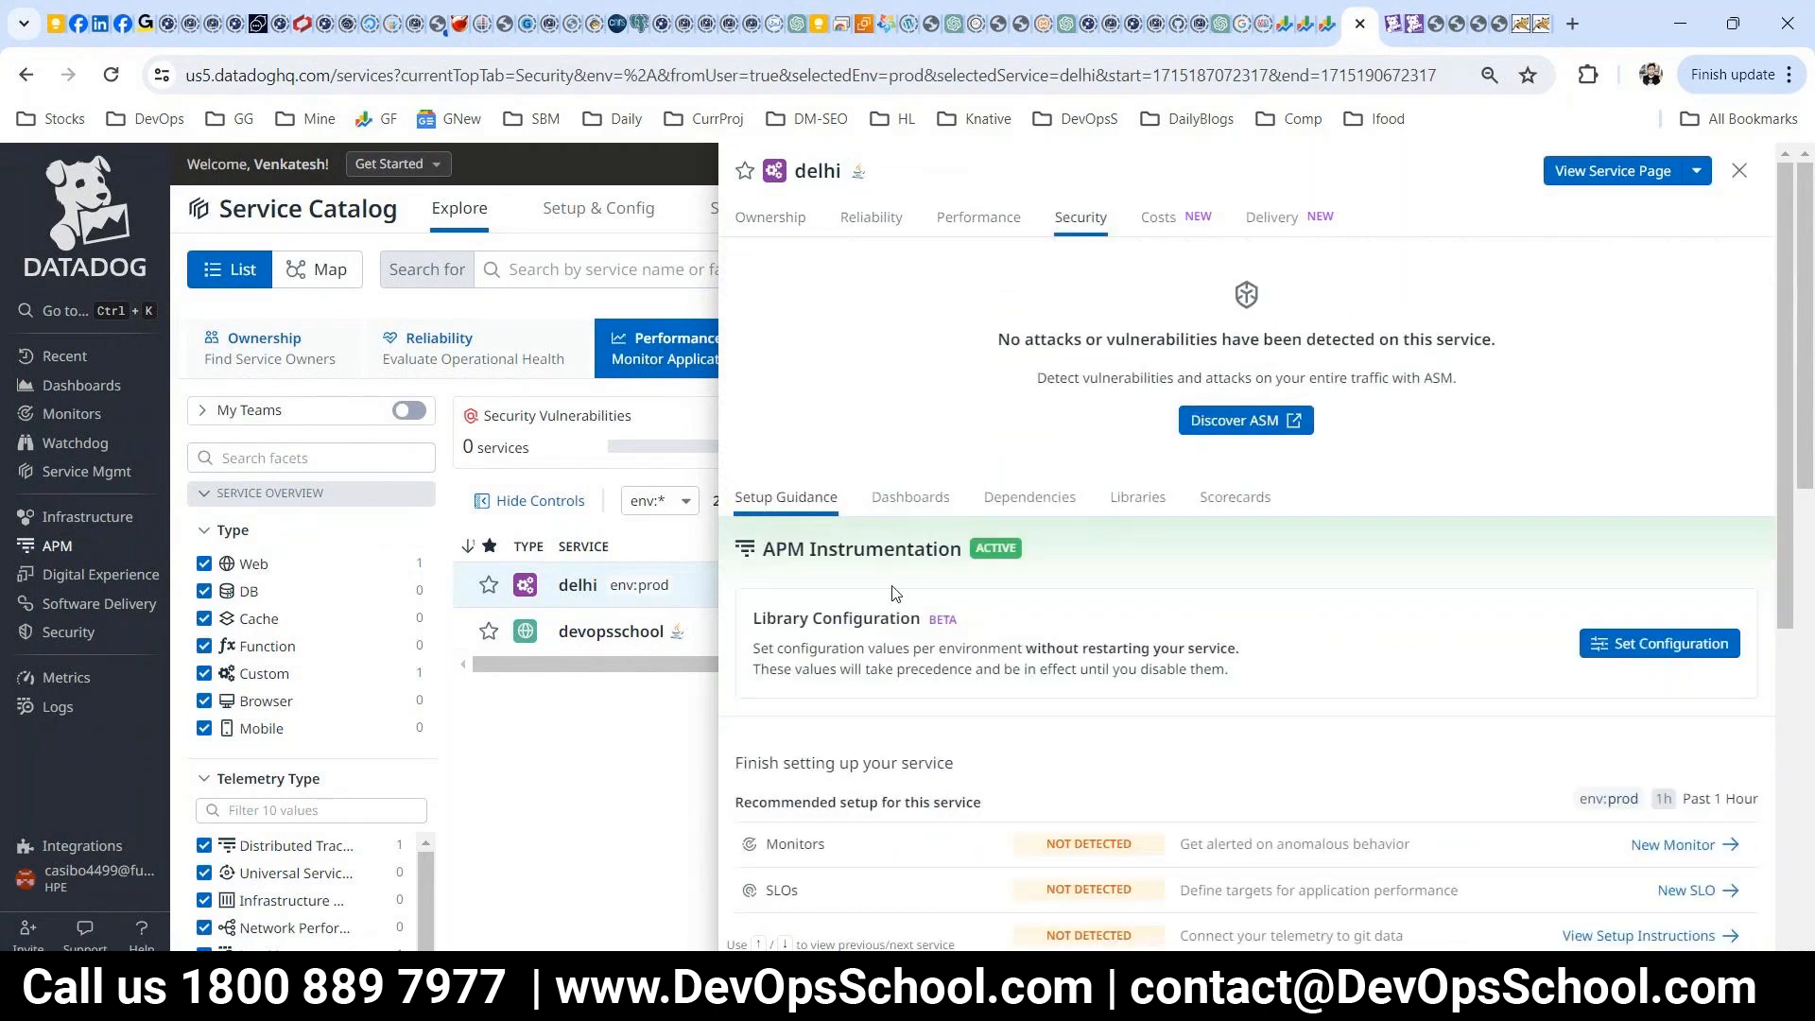
click(851, 227)
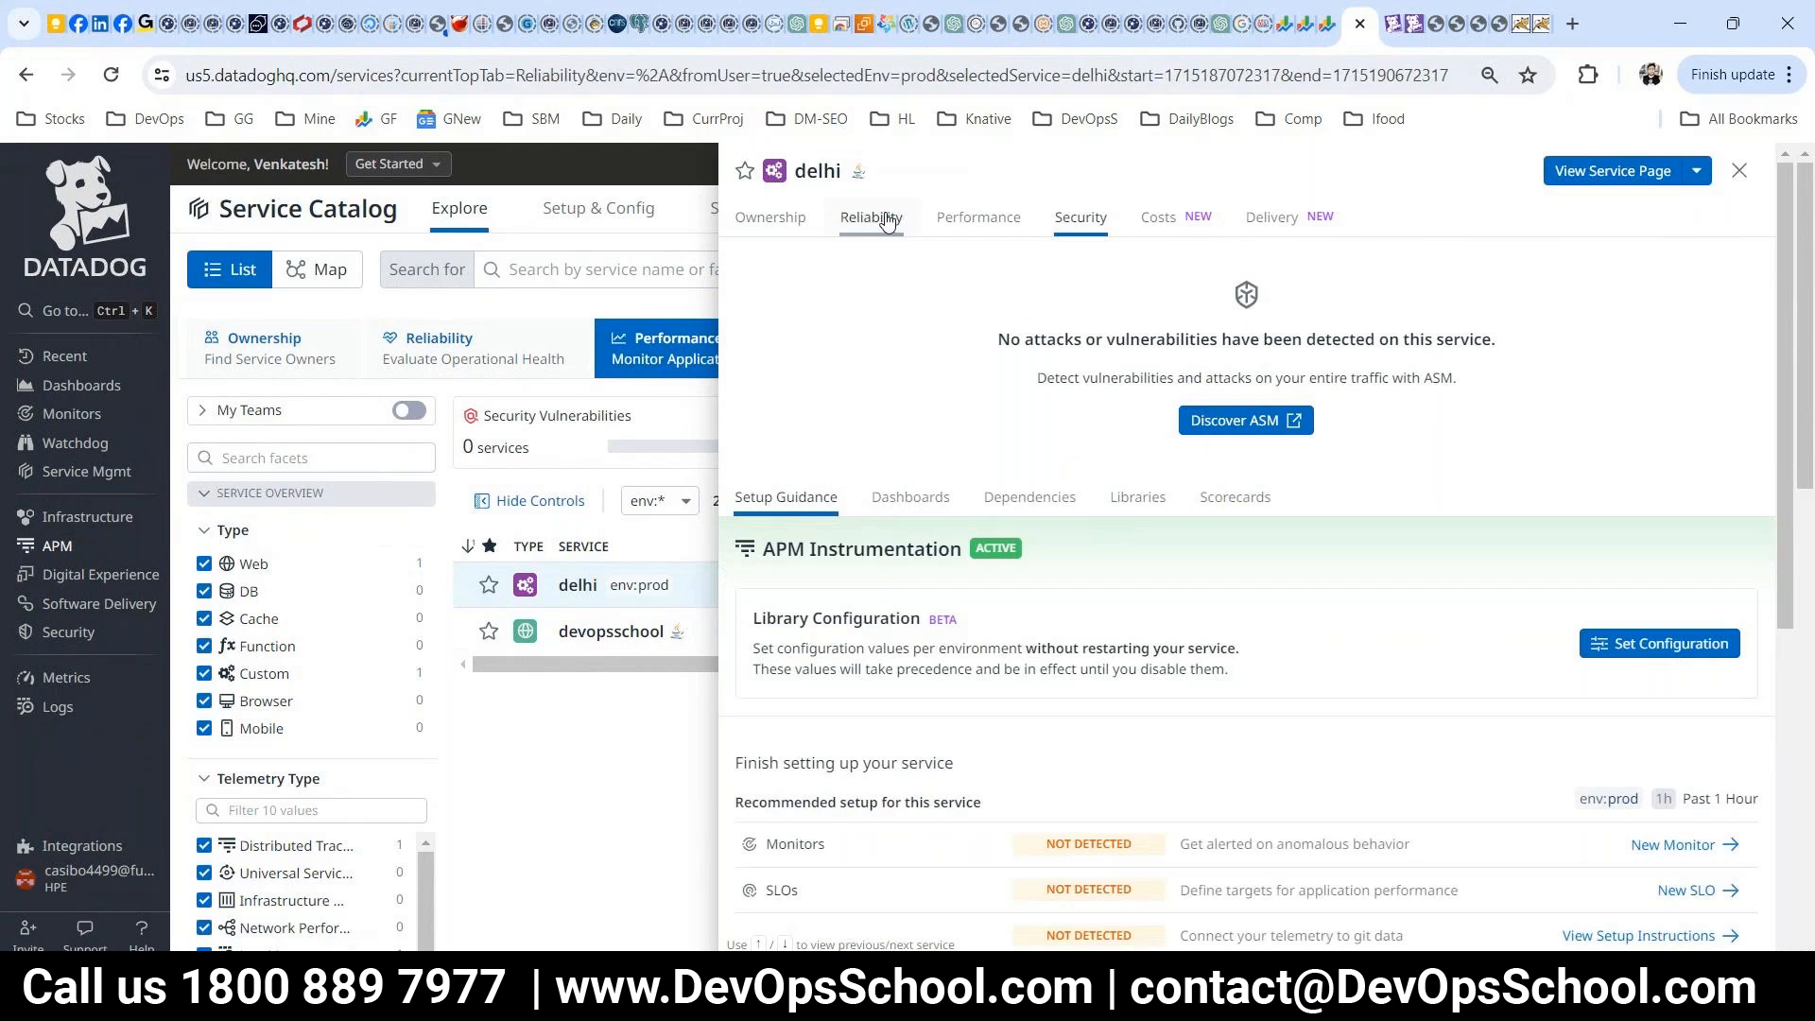
click(794, 227)
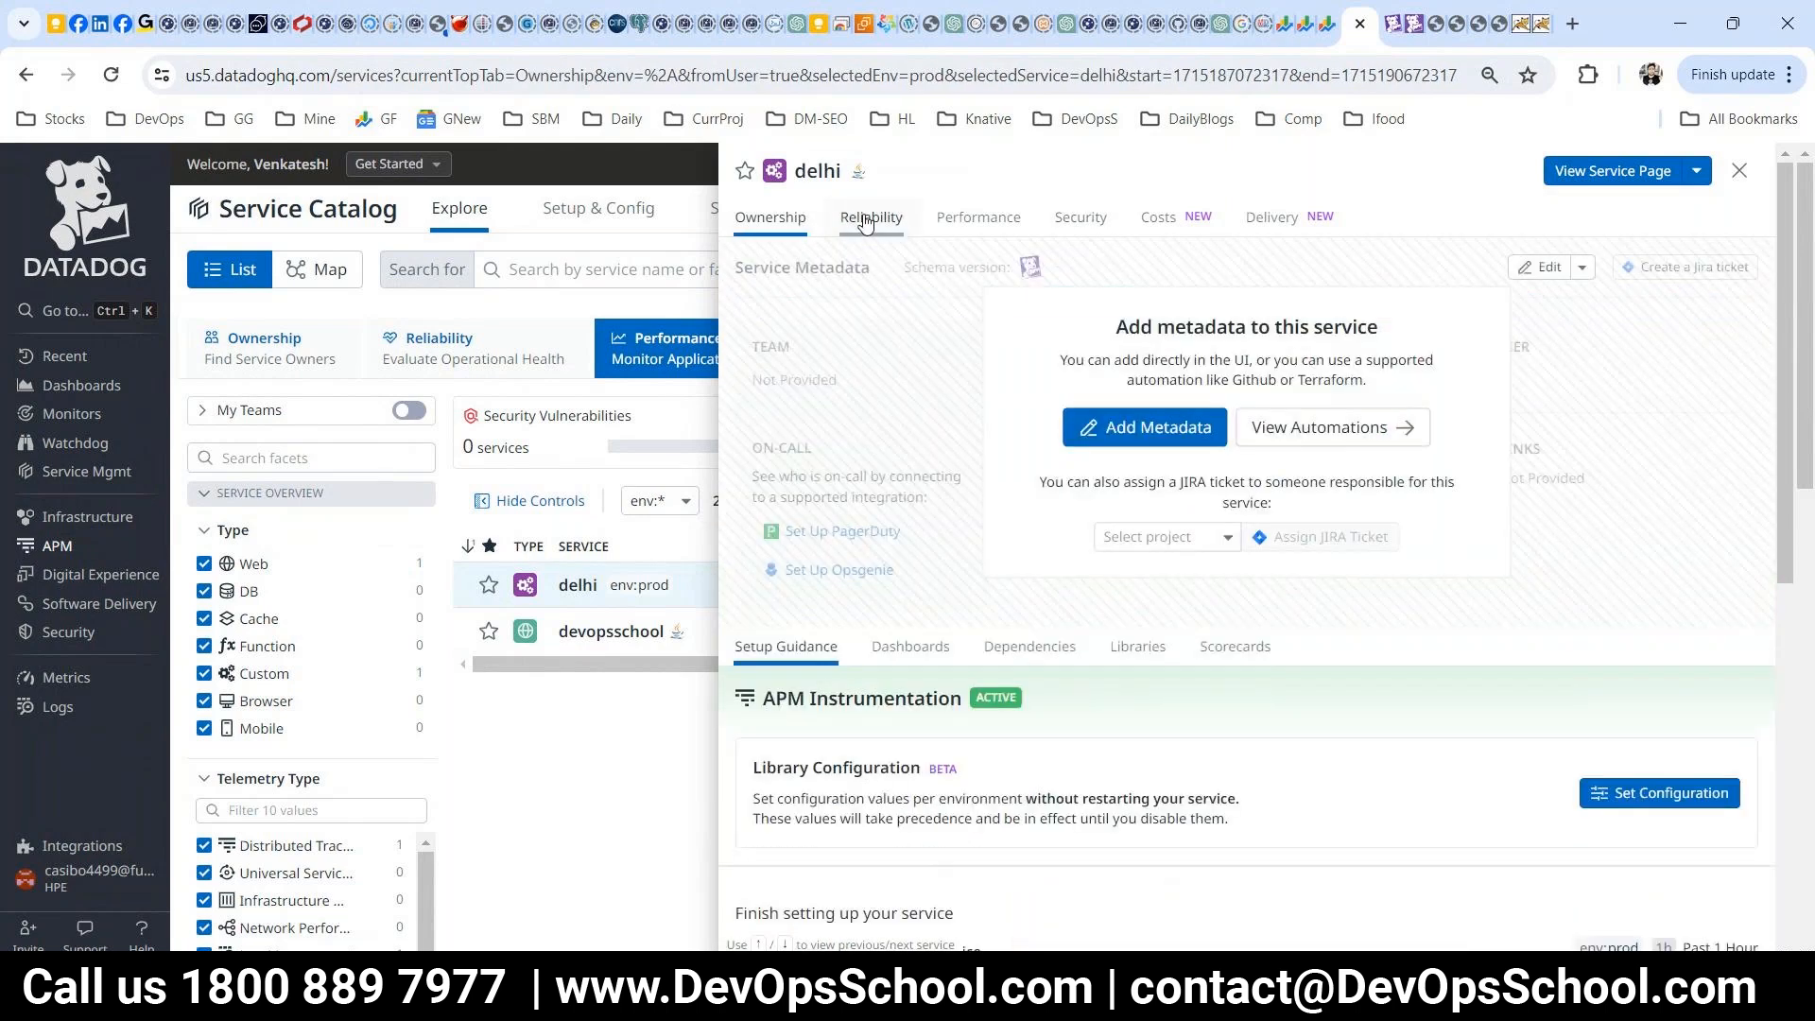
click(865, 222)
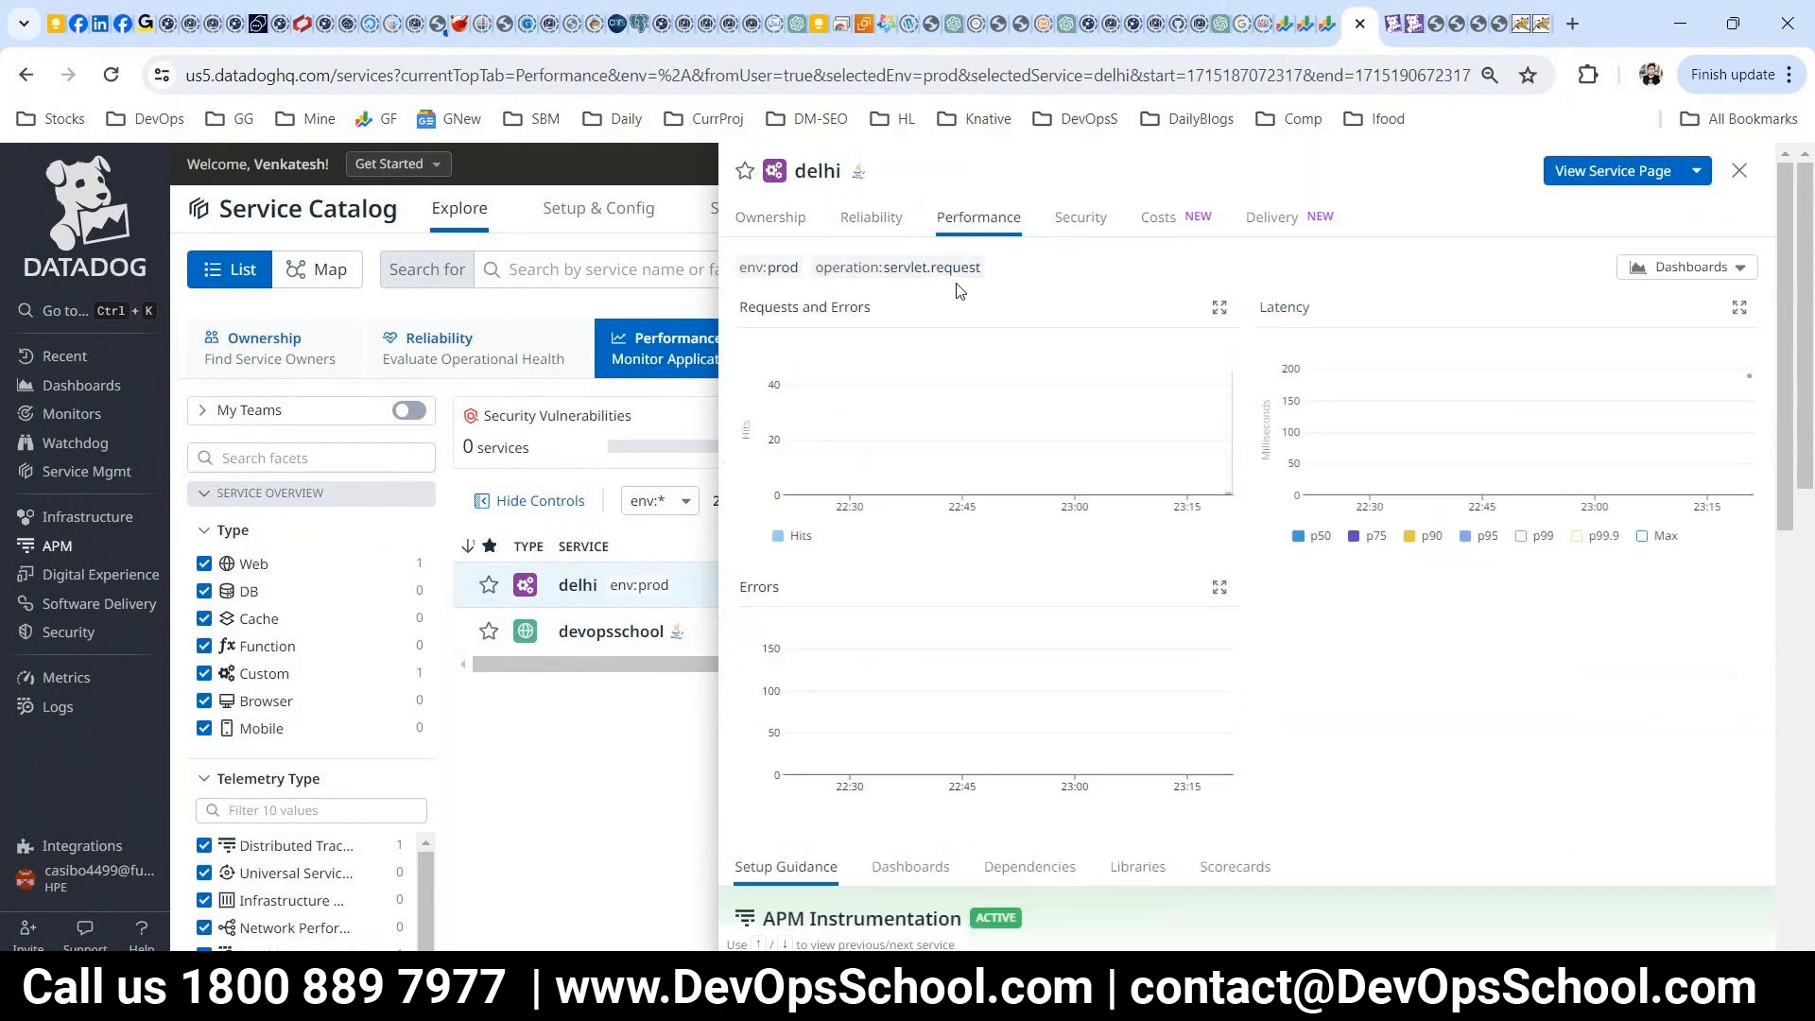
scroll(1135, 567, down, 7)
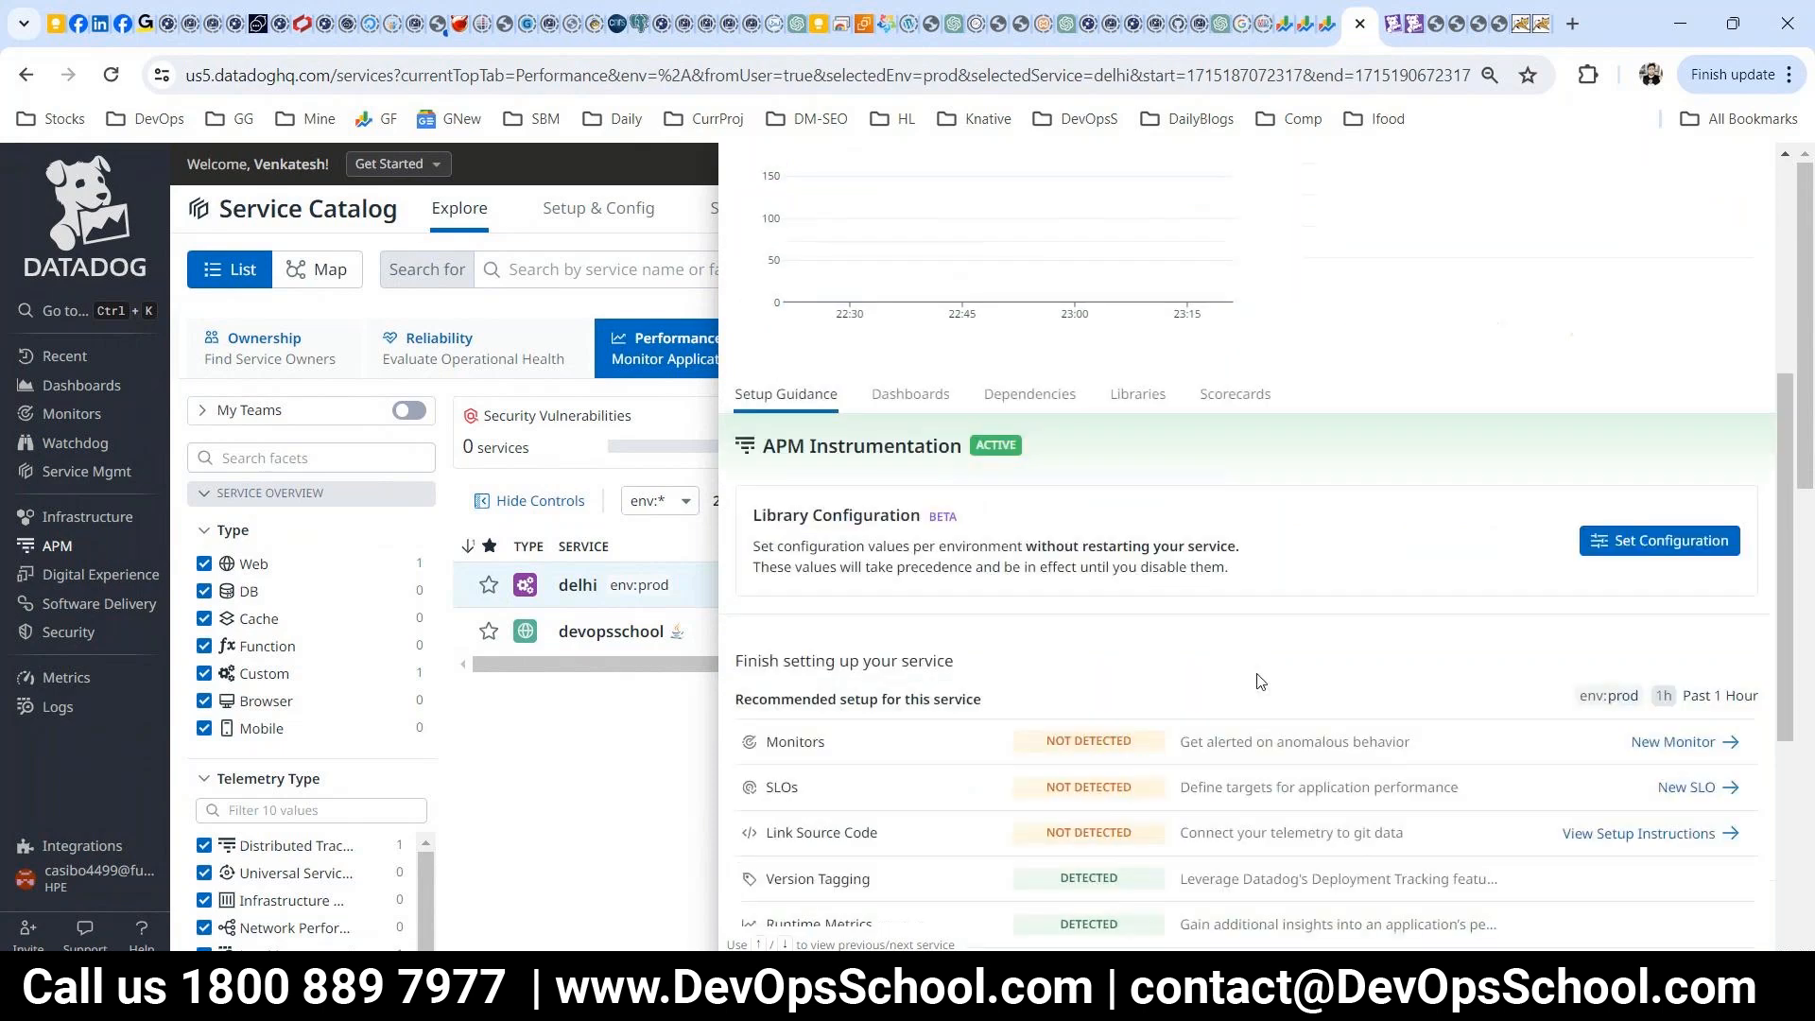
scroll(1249, 843, down, 2)
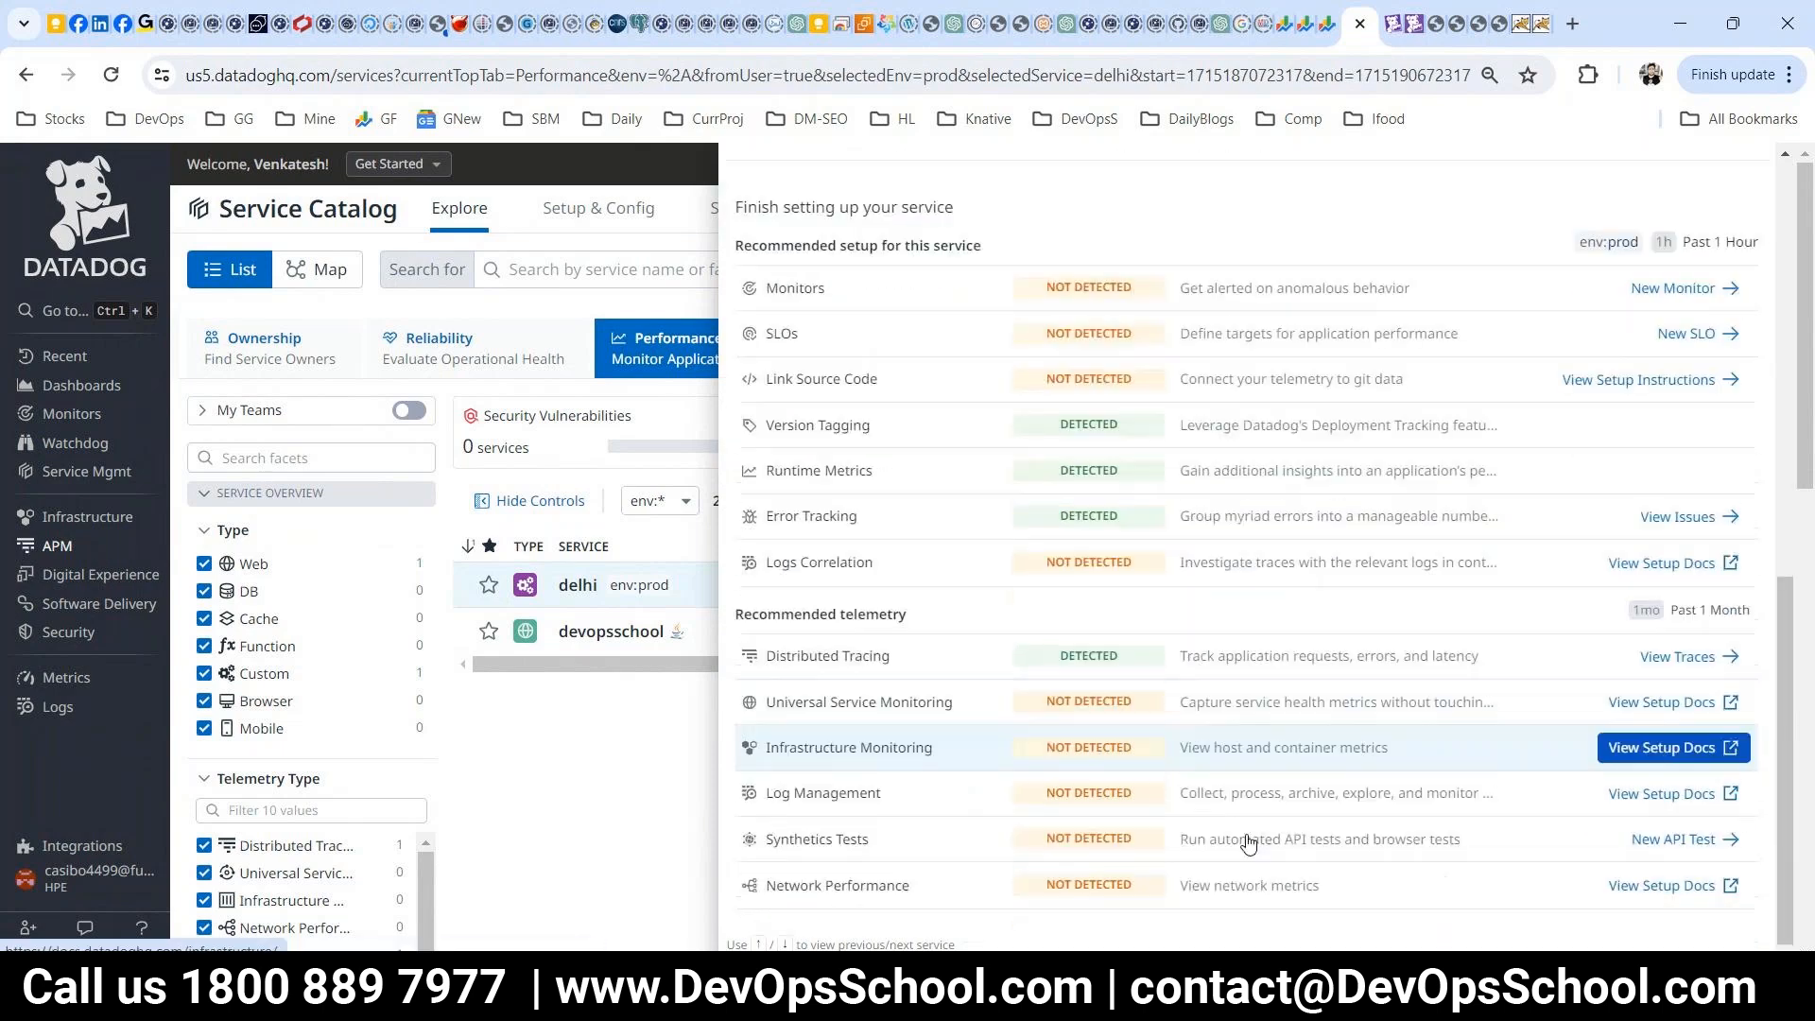
scroll(1249, 843, up, 10)
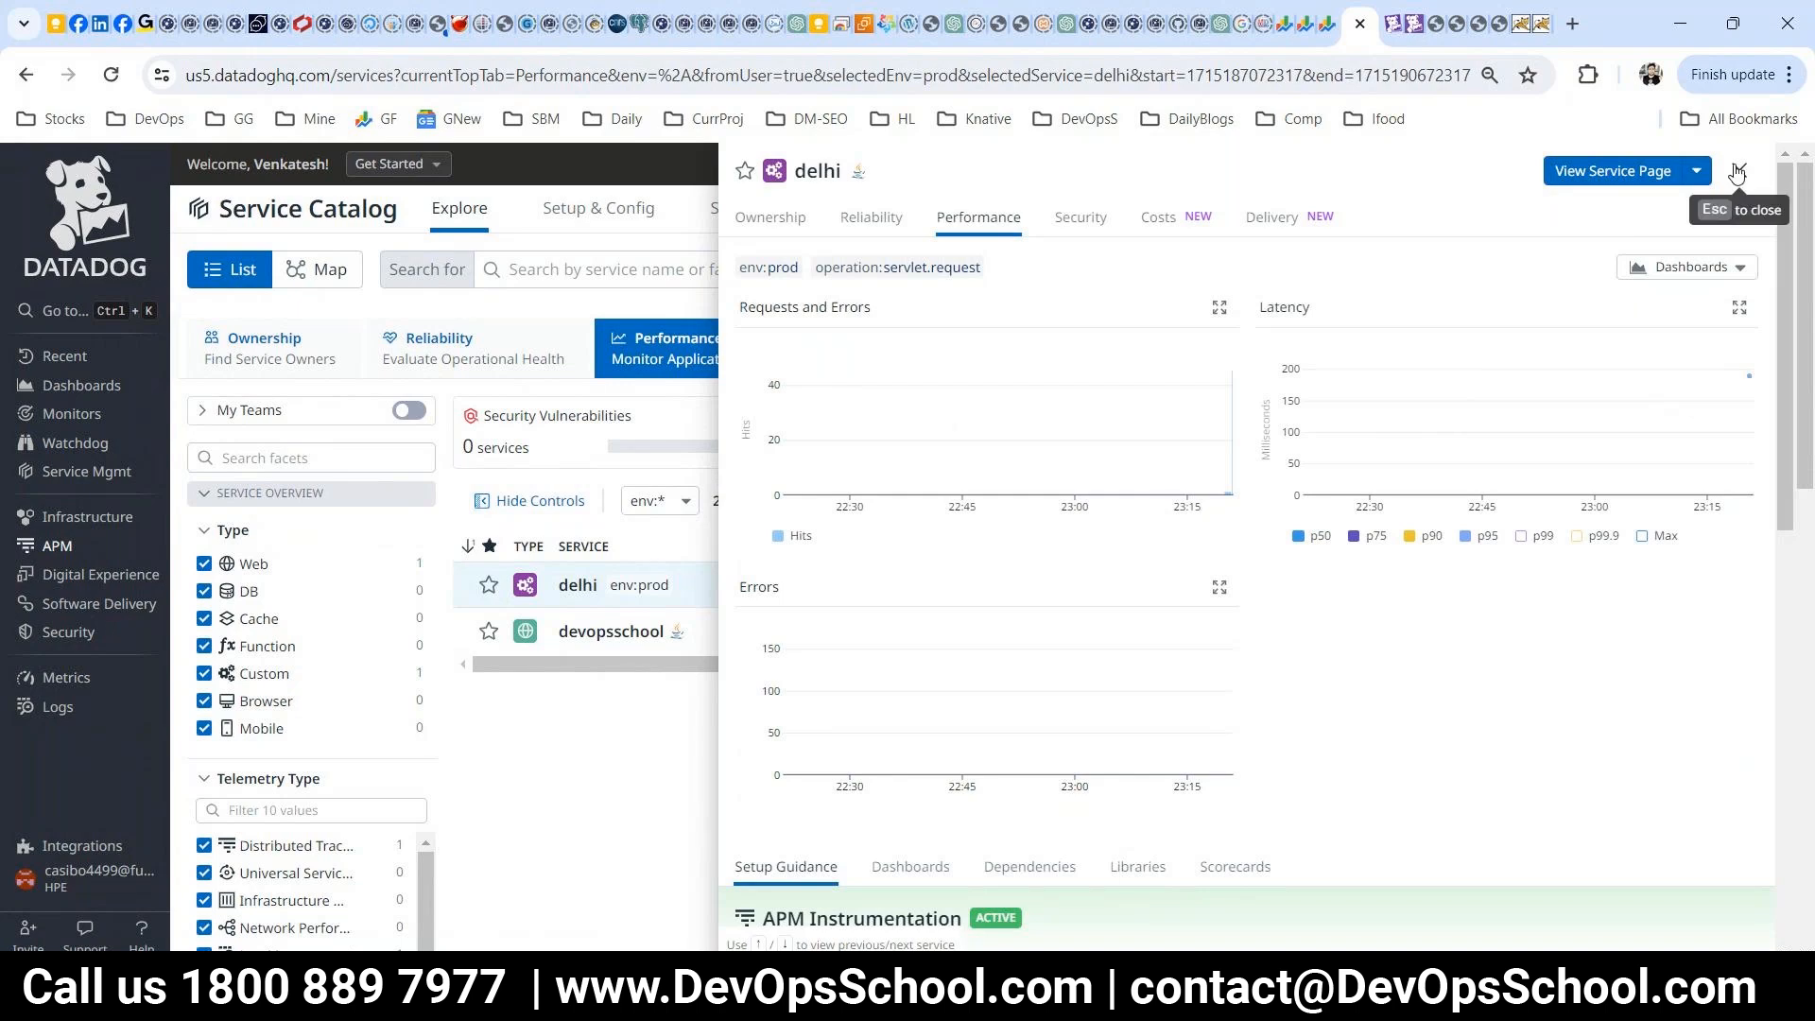
- Open the delhi service's full page and set its time range to Past 15 Minutes
click(1646, 171)
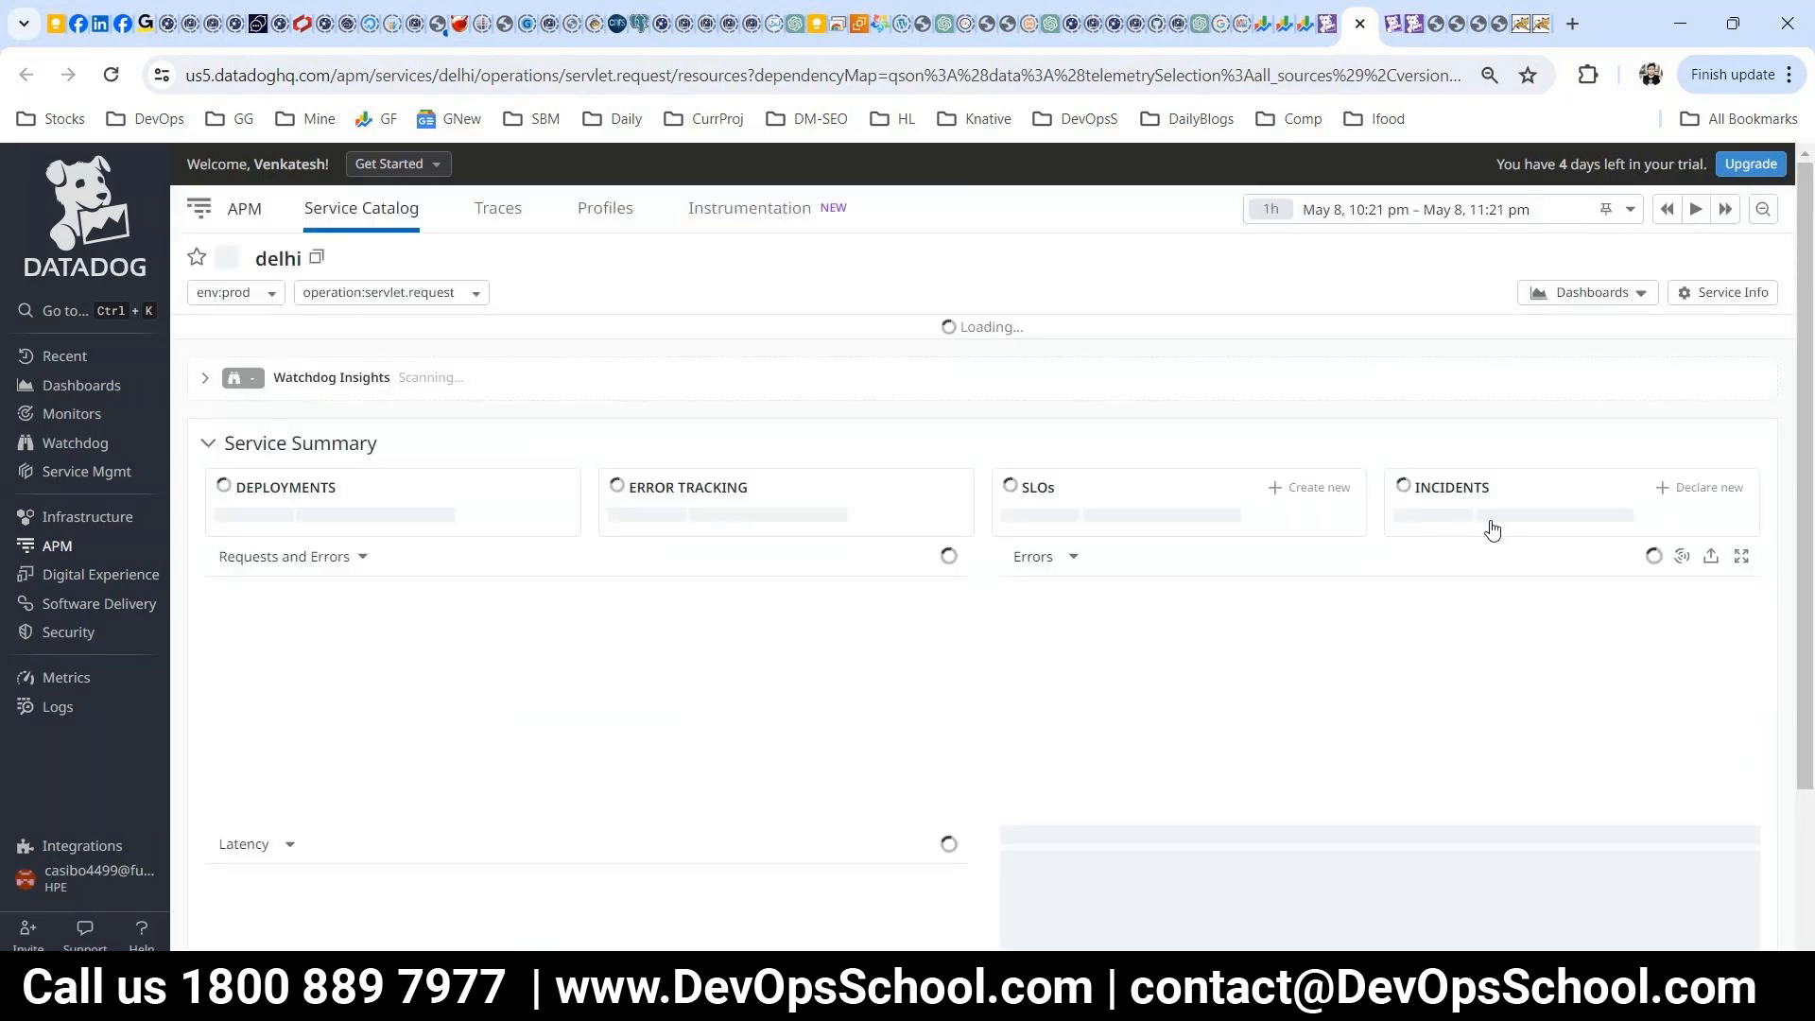
click(1412, 227)
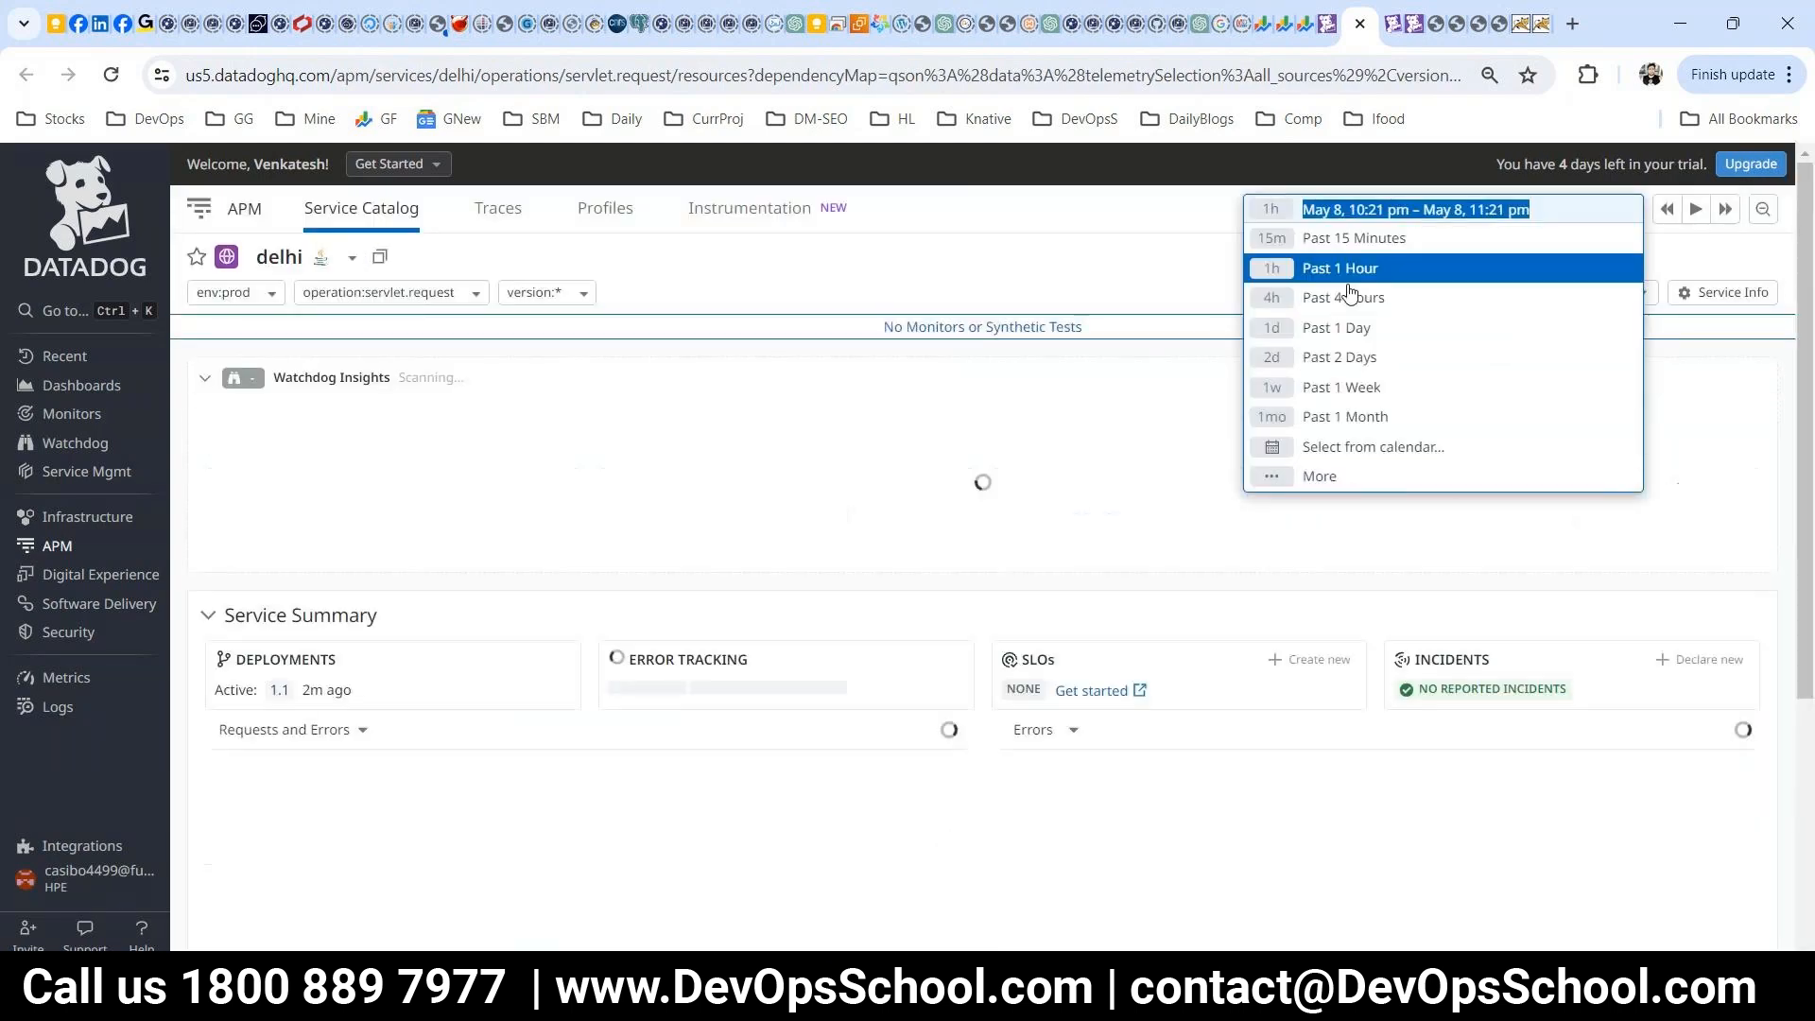
key(Up)
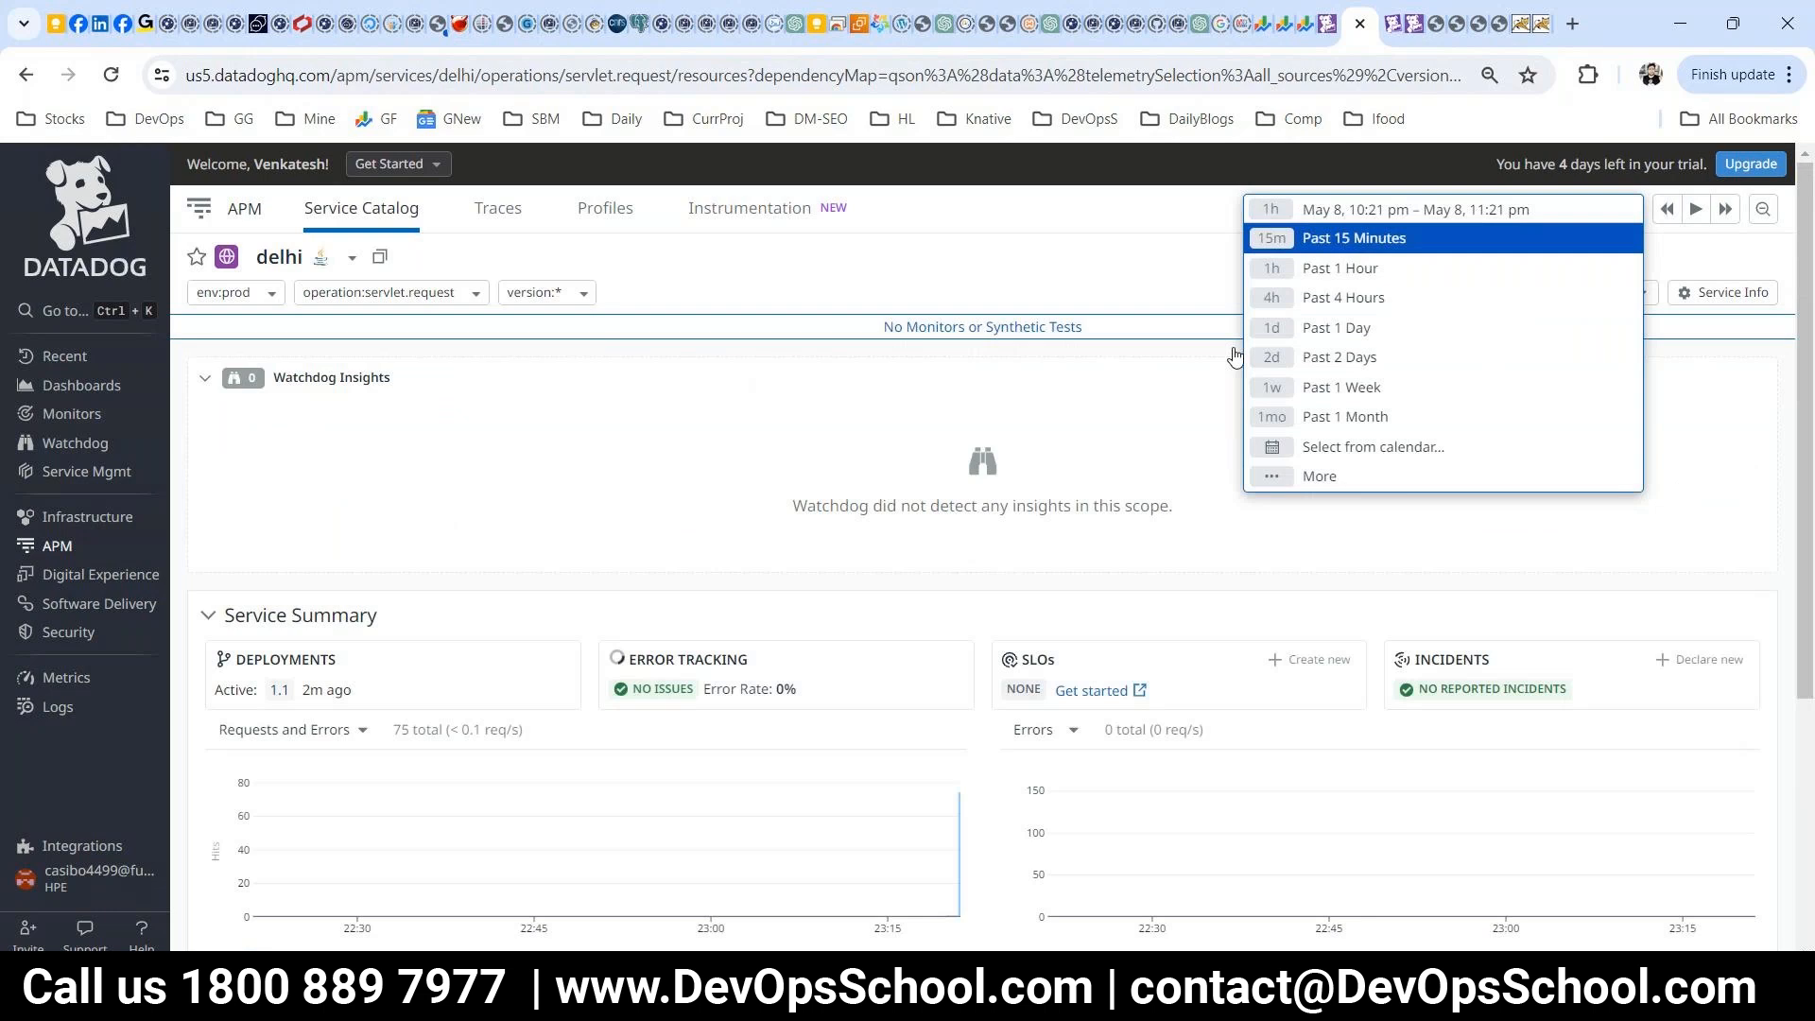
key(Return)
- Examine the delhi service's summary charts for requests, errors and latency, and its list of resources
scroll(927, 870, down, 3)
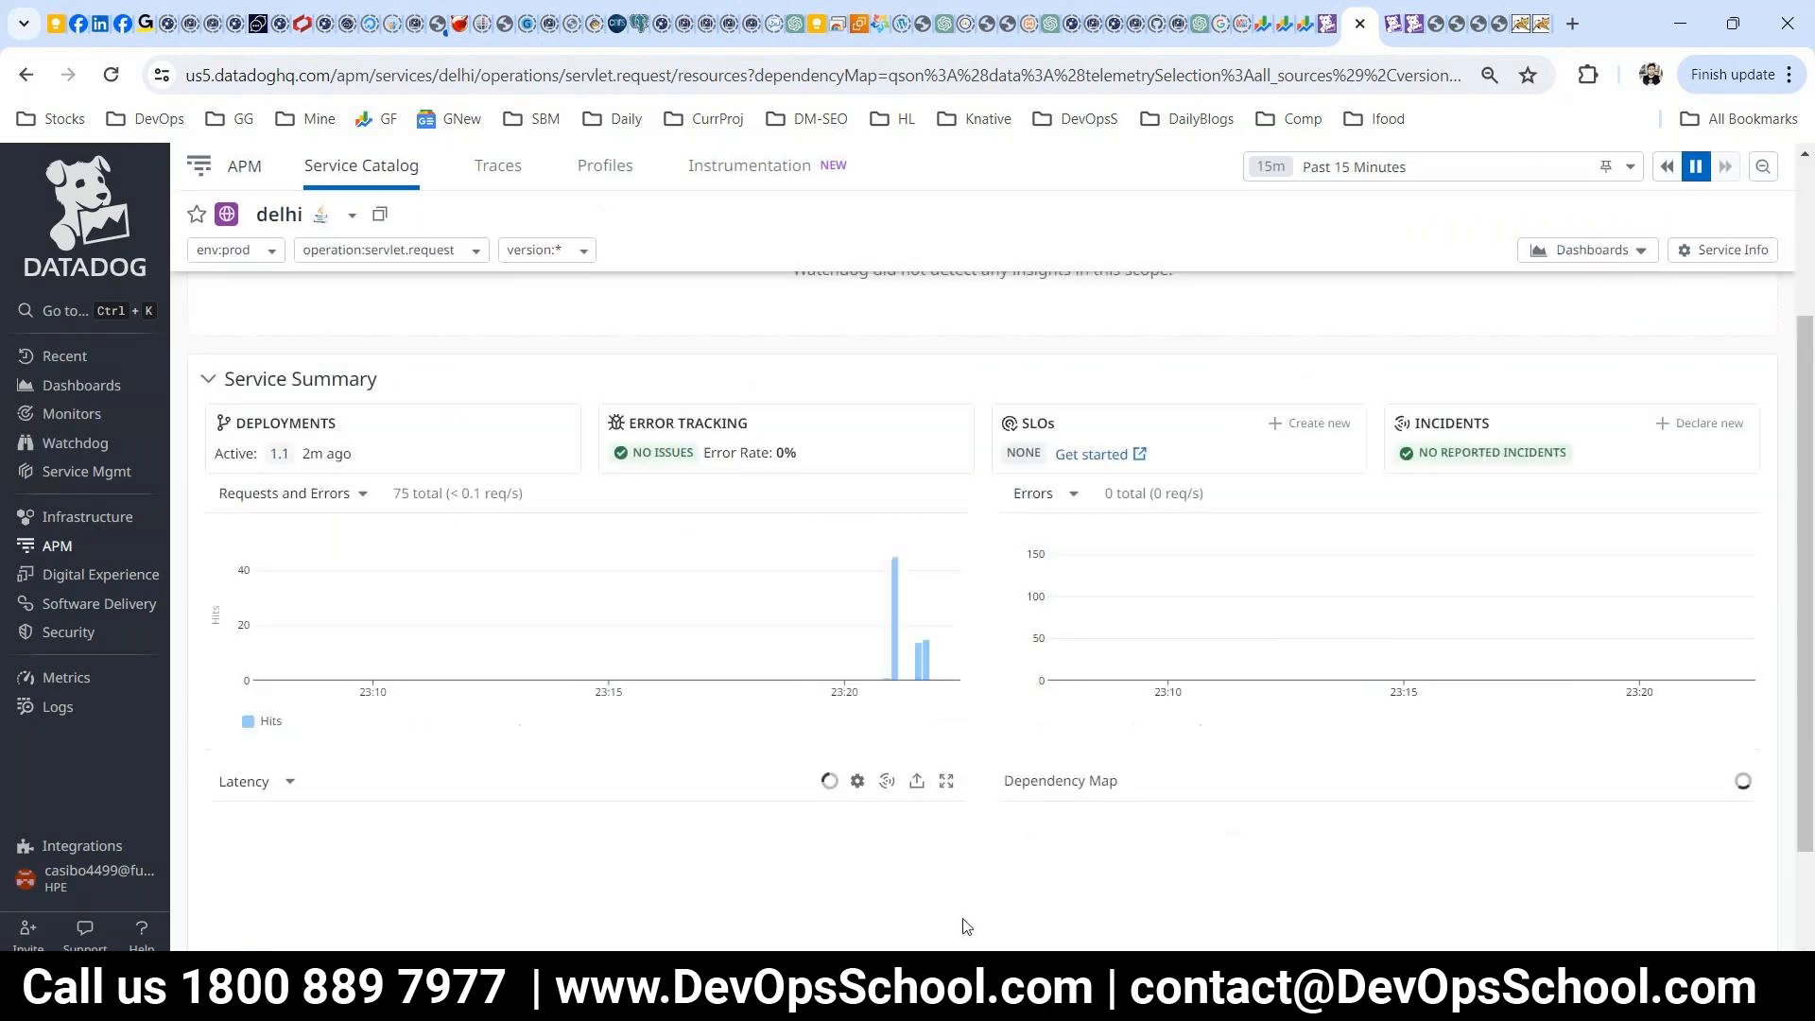
mouse_move(946, 647)
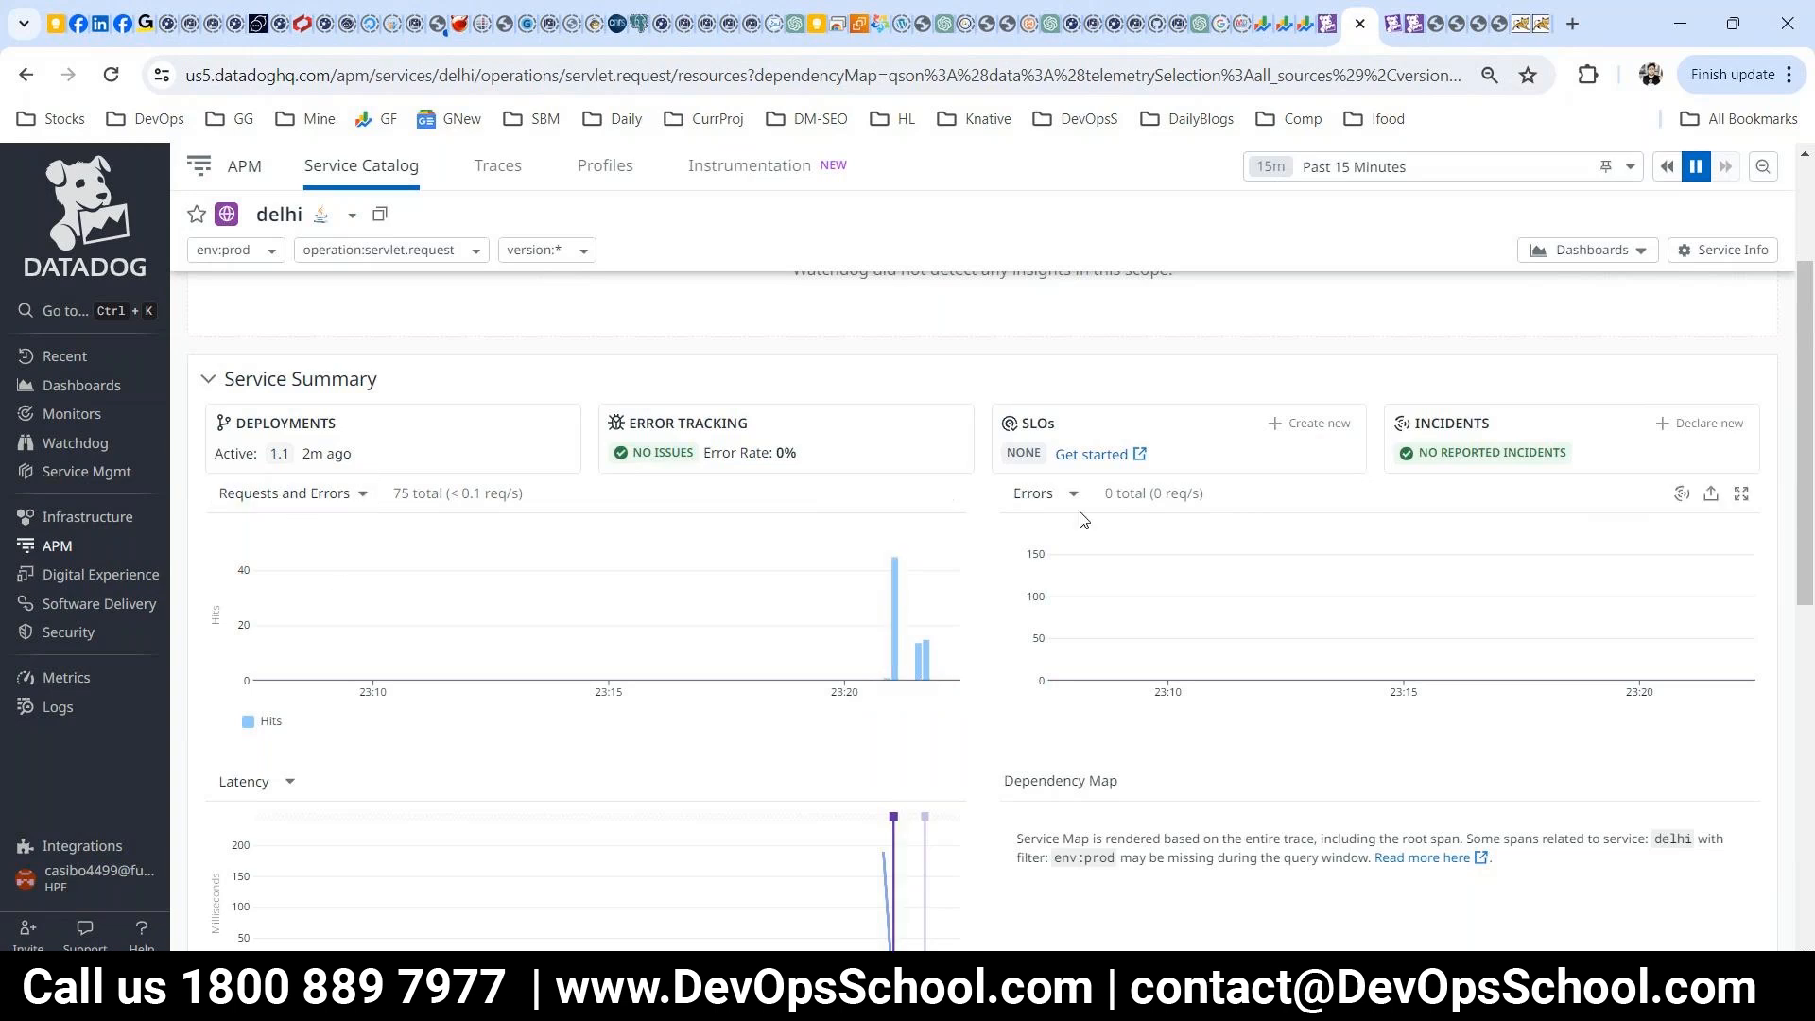
scroll(344, 514, down, 3)
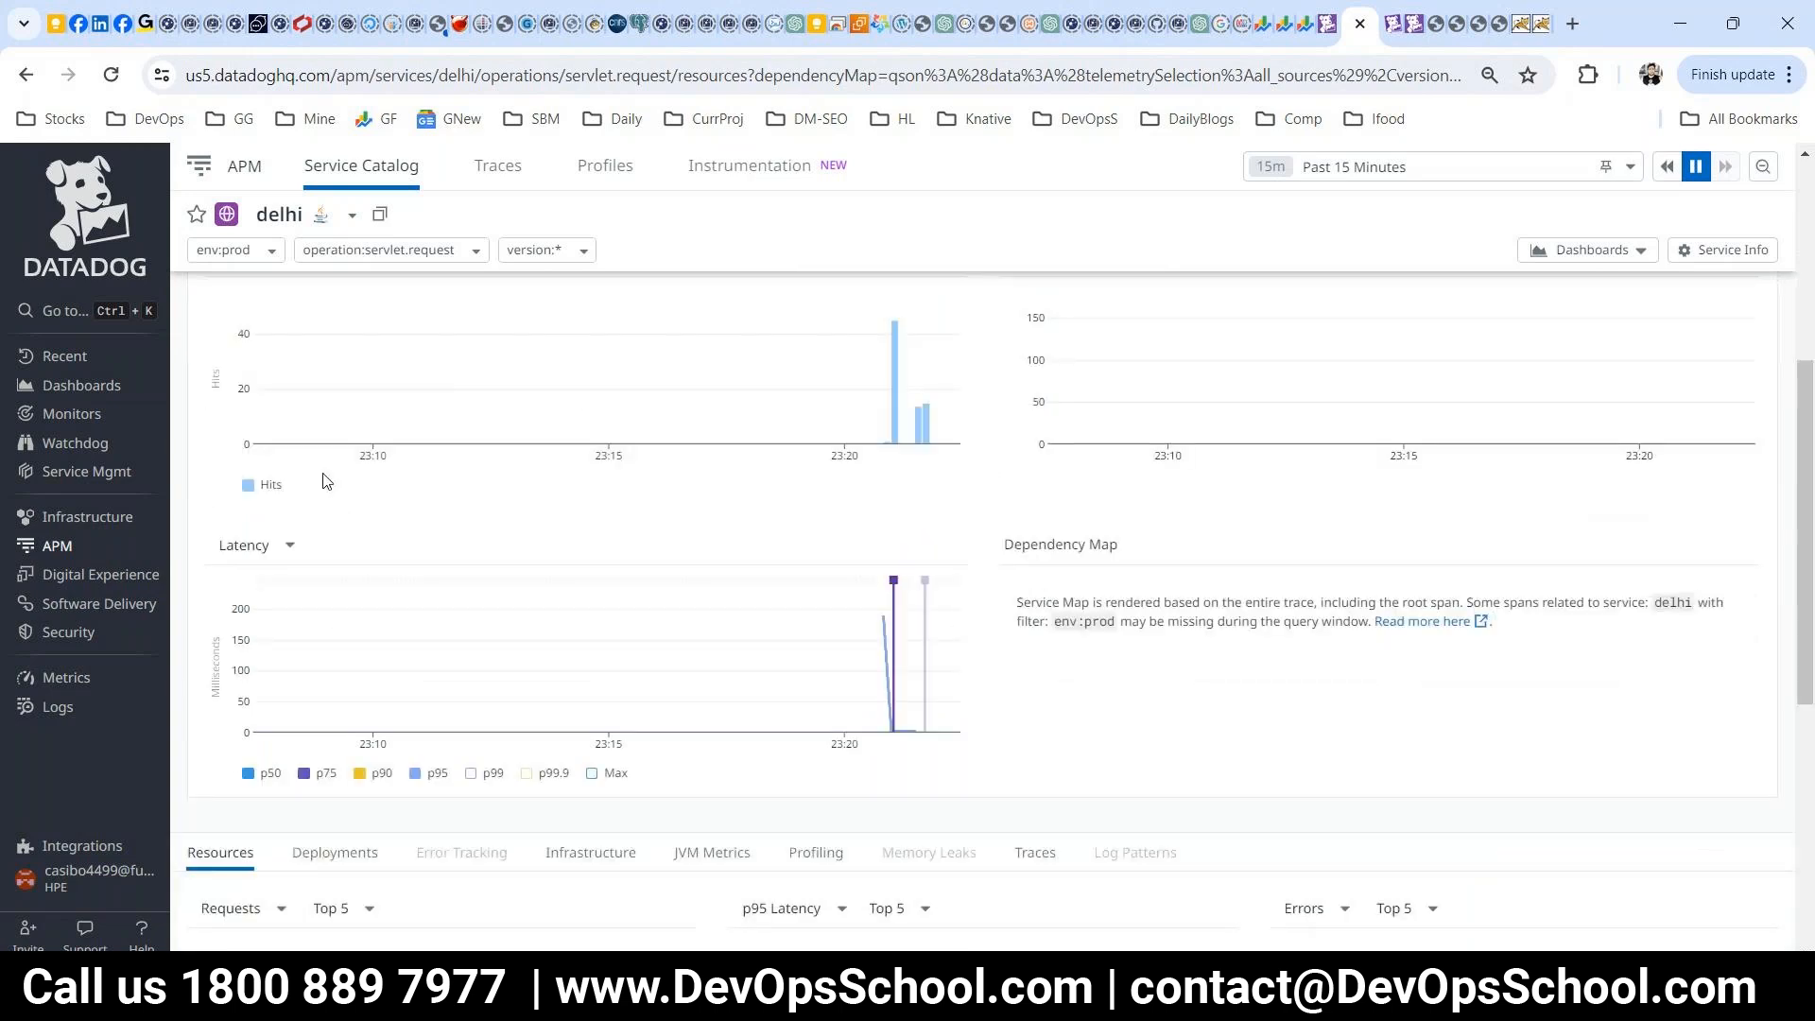
scroll(326, 482, down, 3)
scroll(690, 690, down, 2)
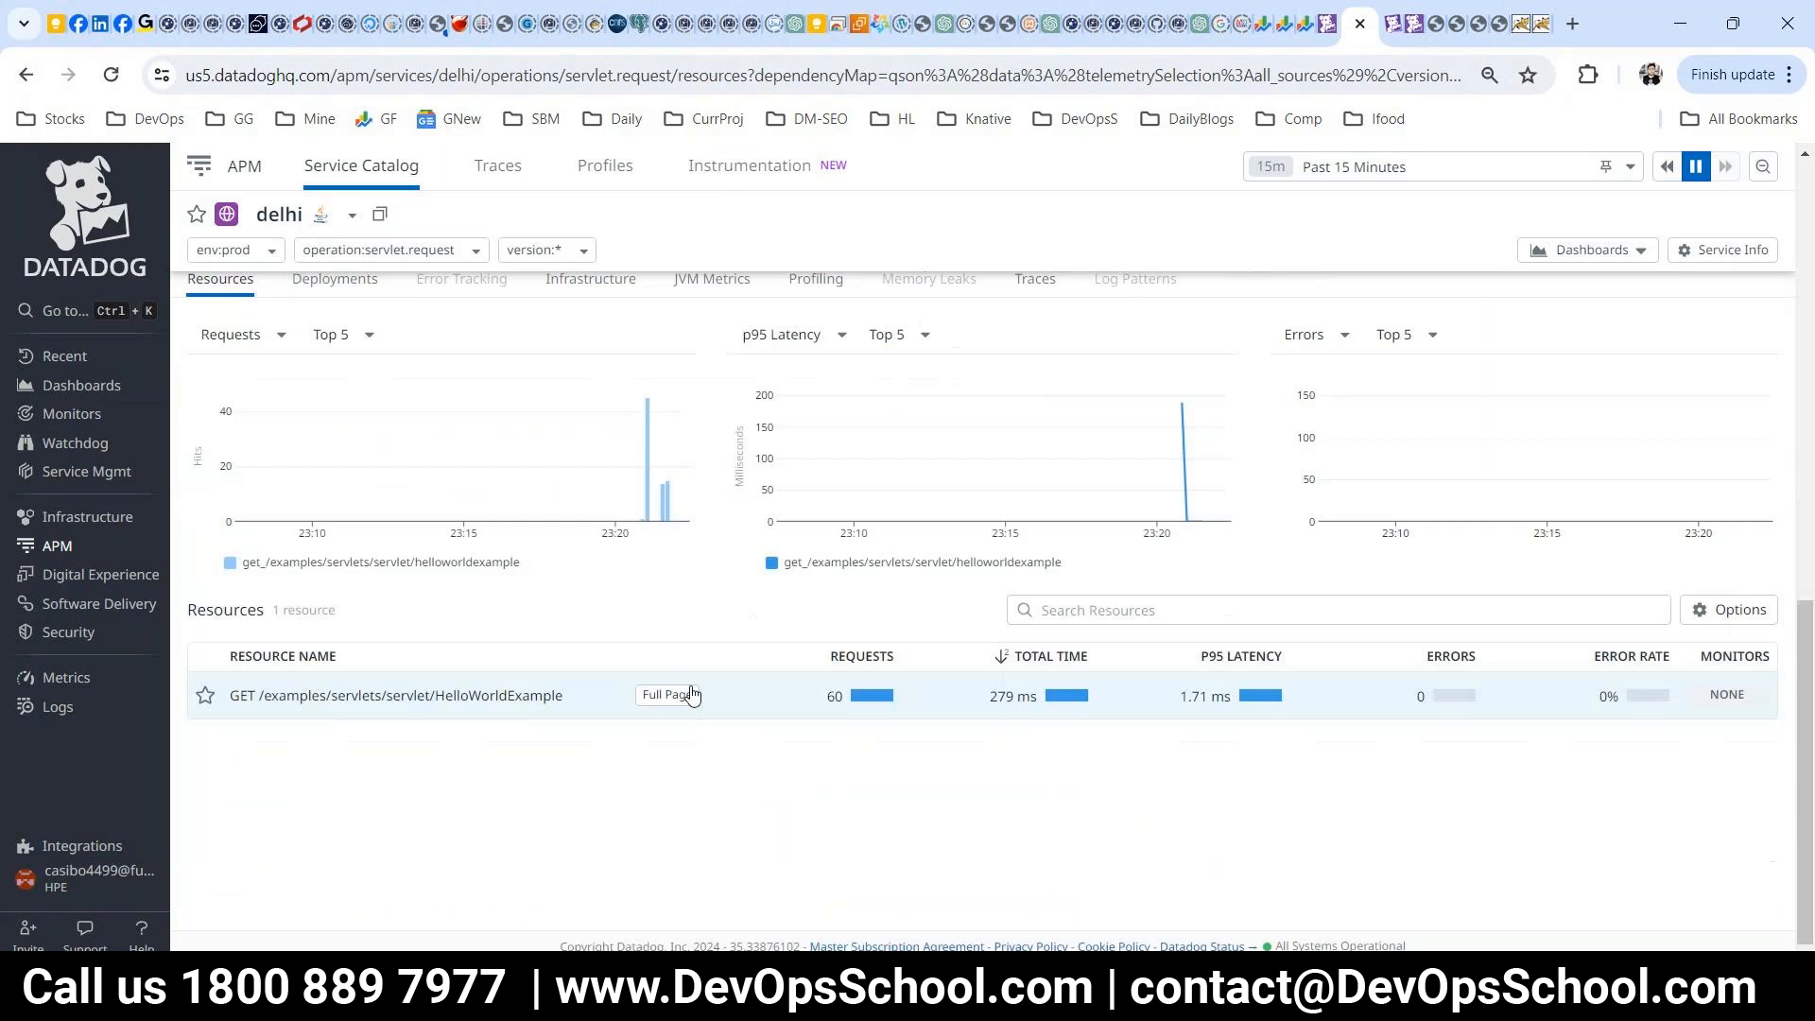
scroll(831, 799, up, 5)
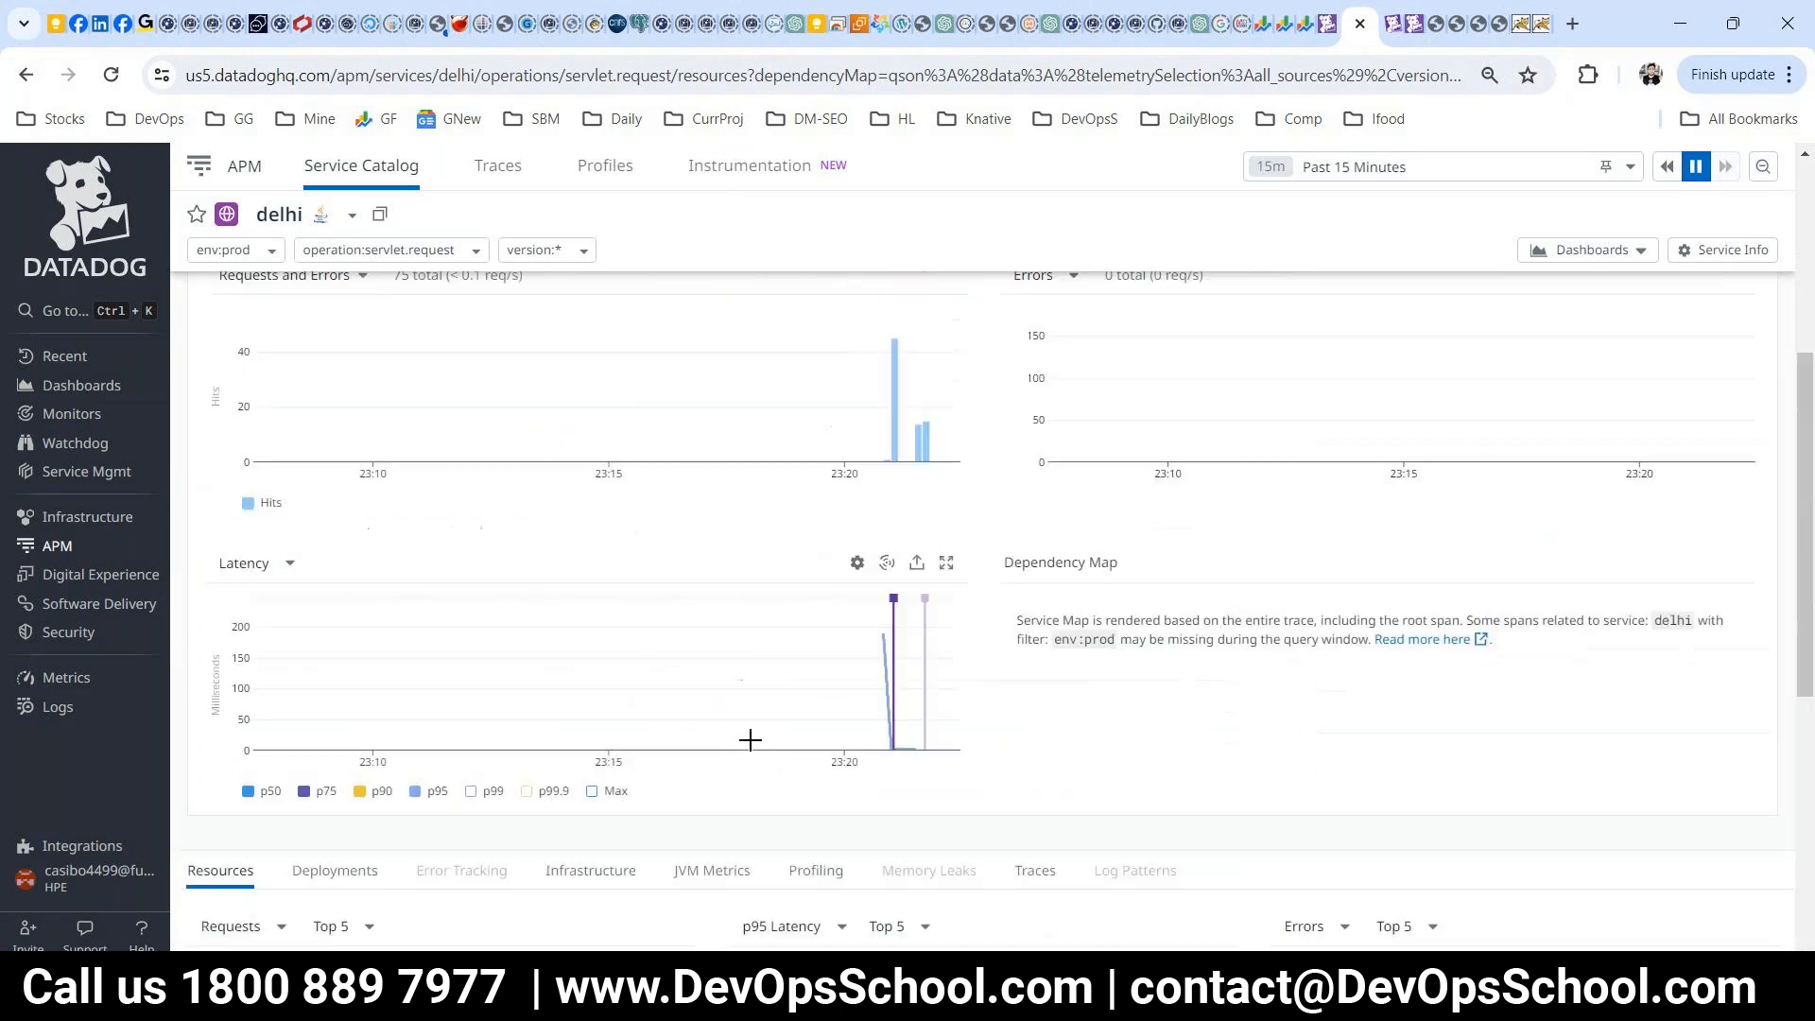
scroll(506, 526, up, 2)
- Open the delhi service's traces and sort the spans by duration, longest first
click(501, 170)
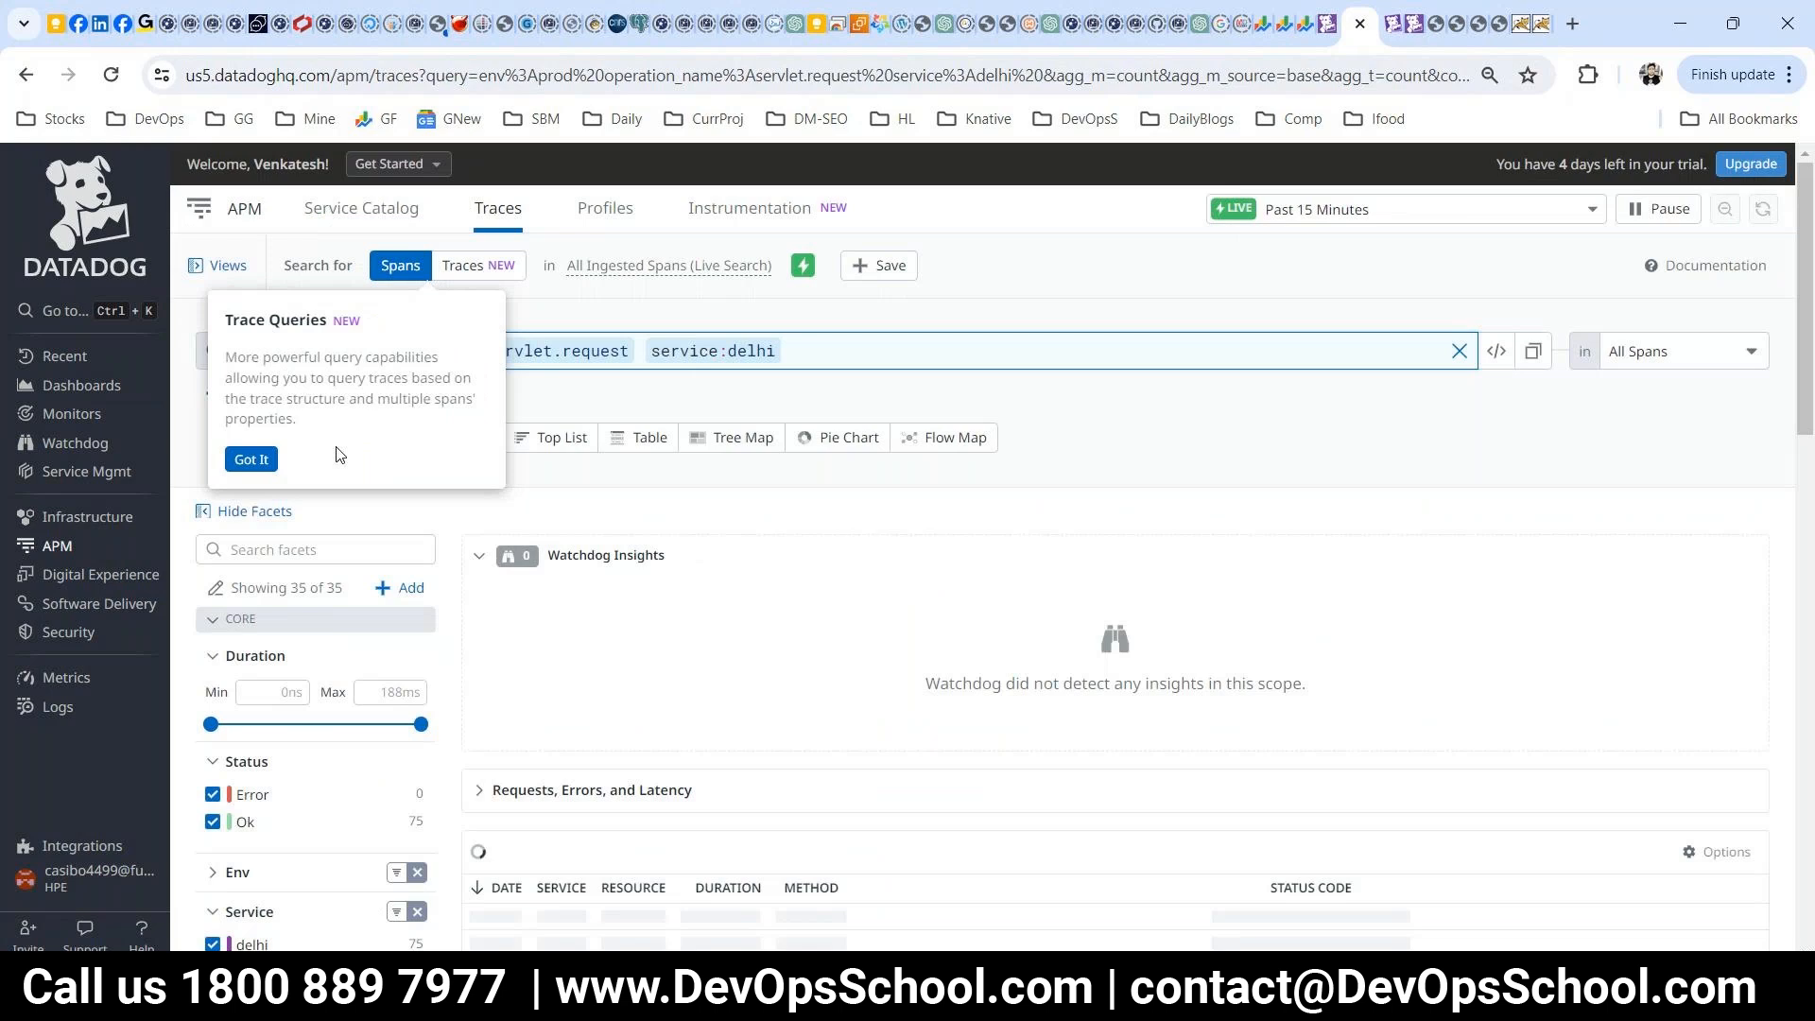
scroll(610, 661, down, 5)
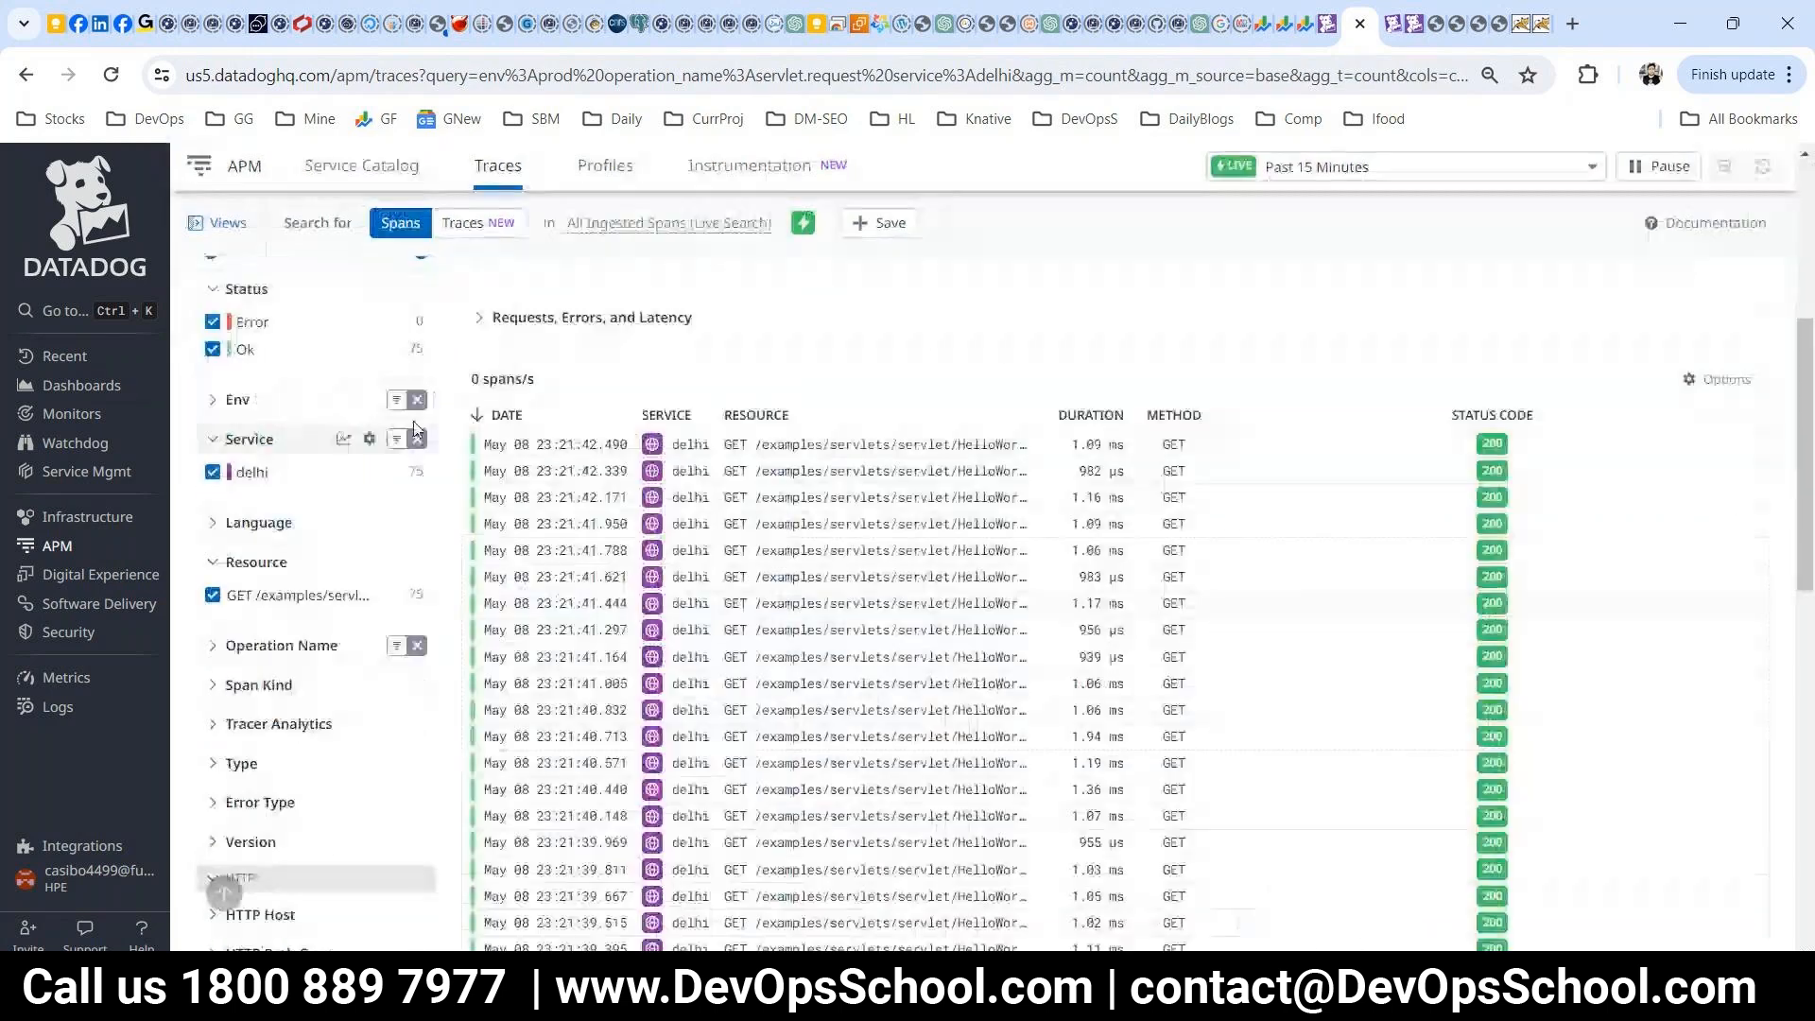
click(1090, 415)
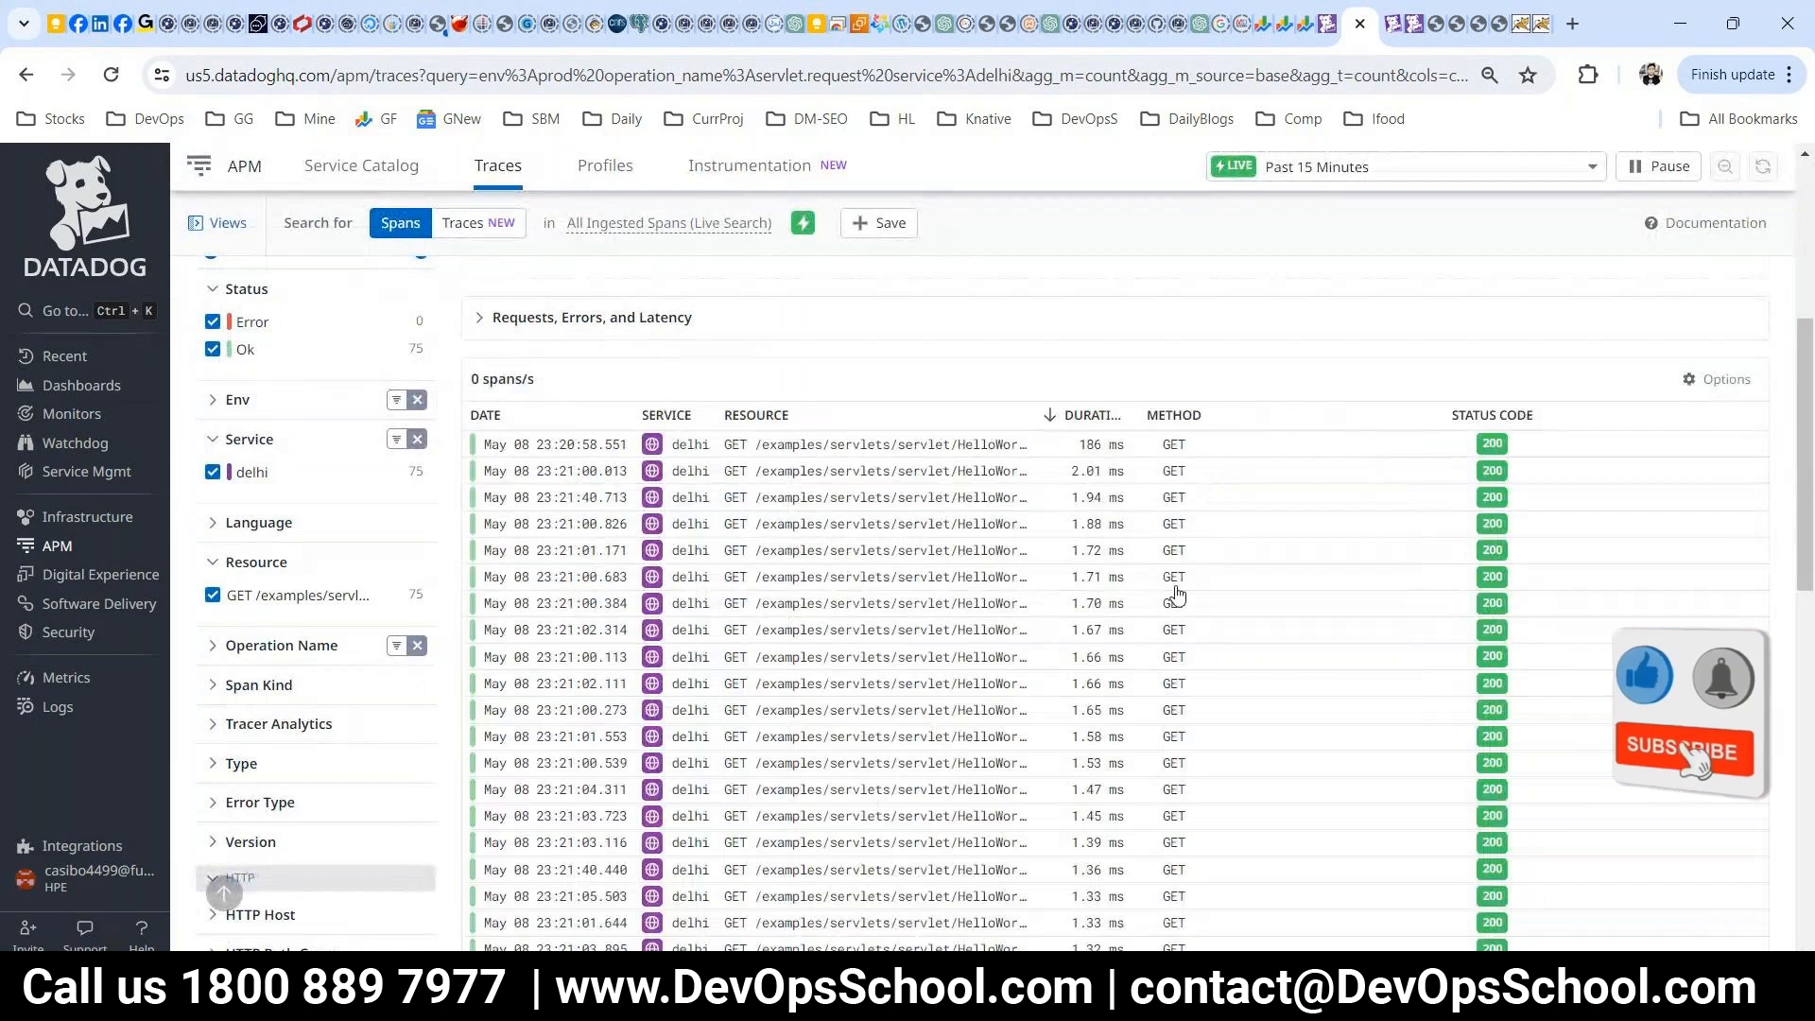
- Open the longest HelloWorldExample span and review its Infrastructure, Metrics and Processes details
click(704, 444)
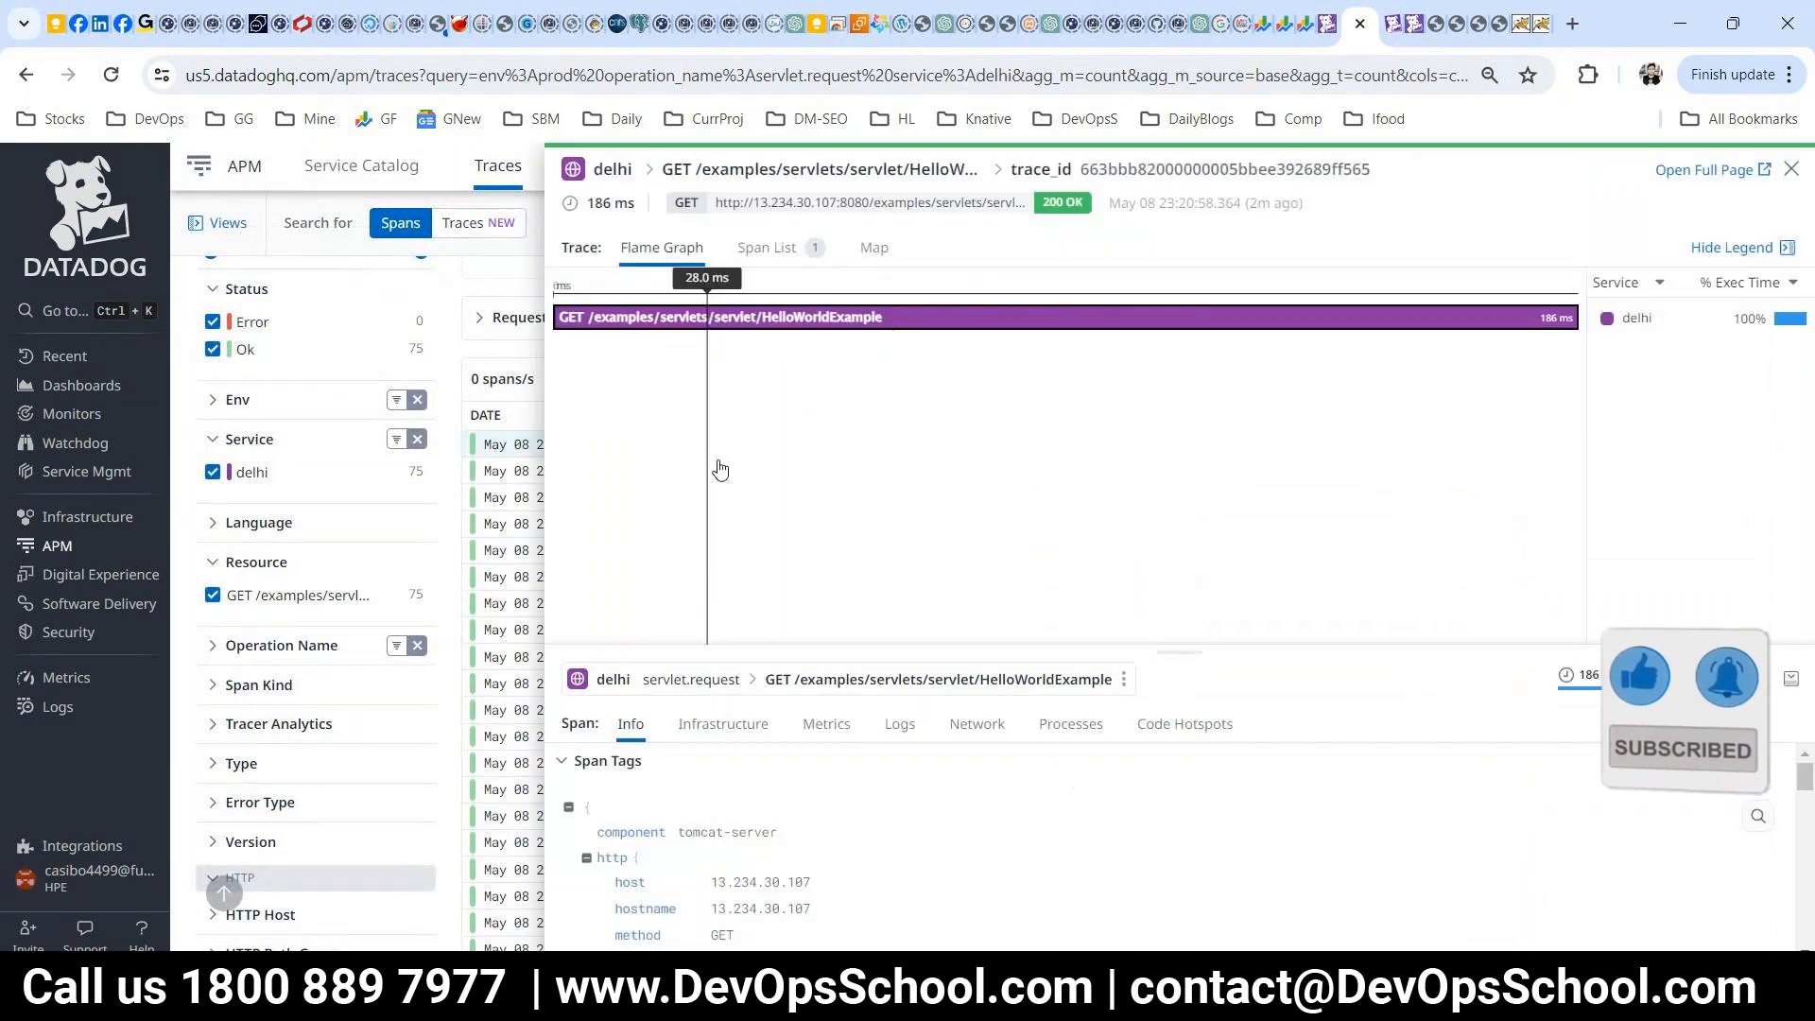
click(753, 730)
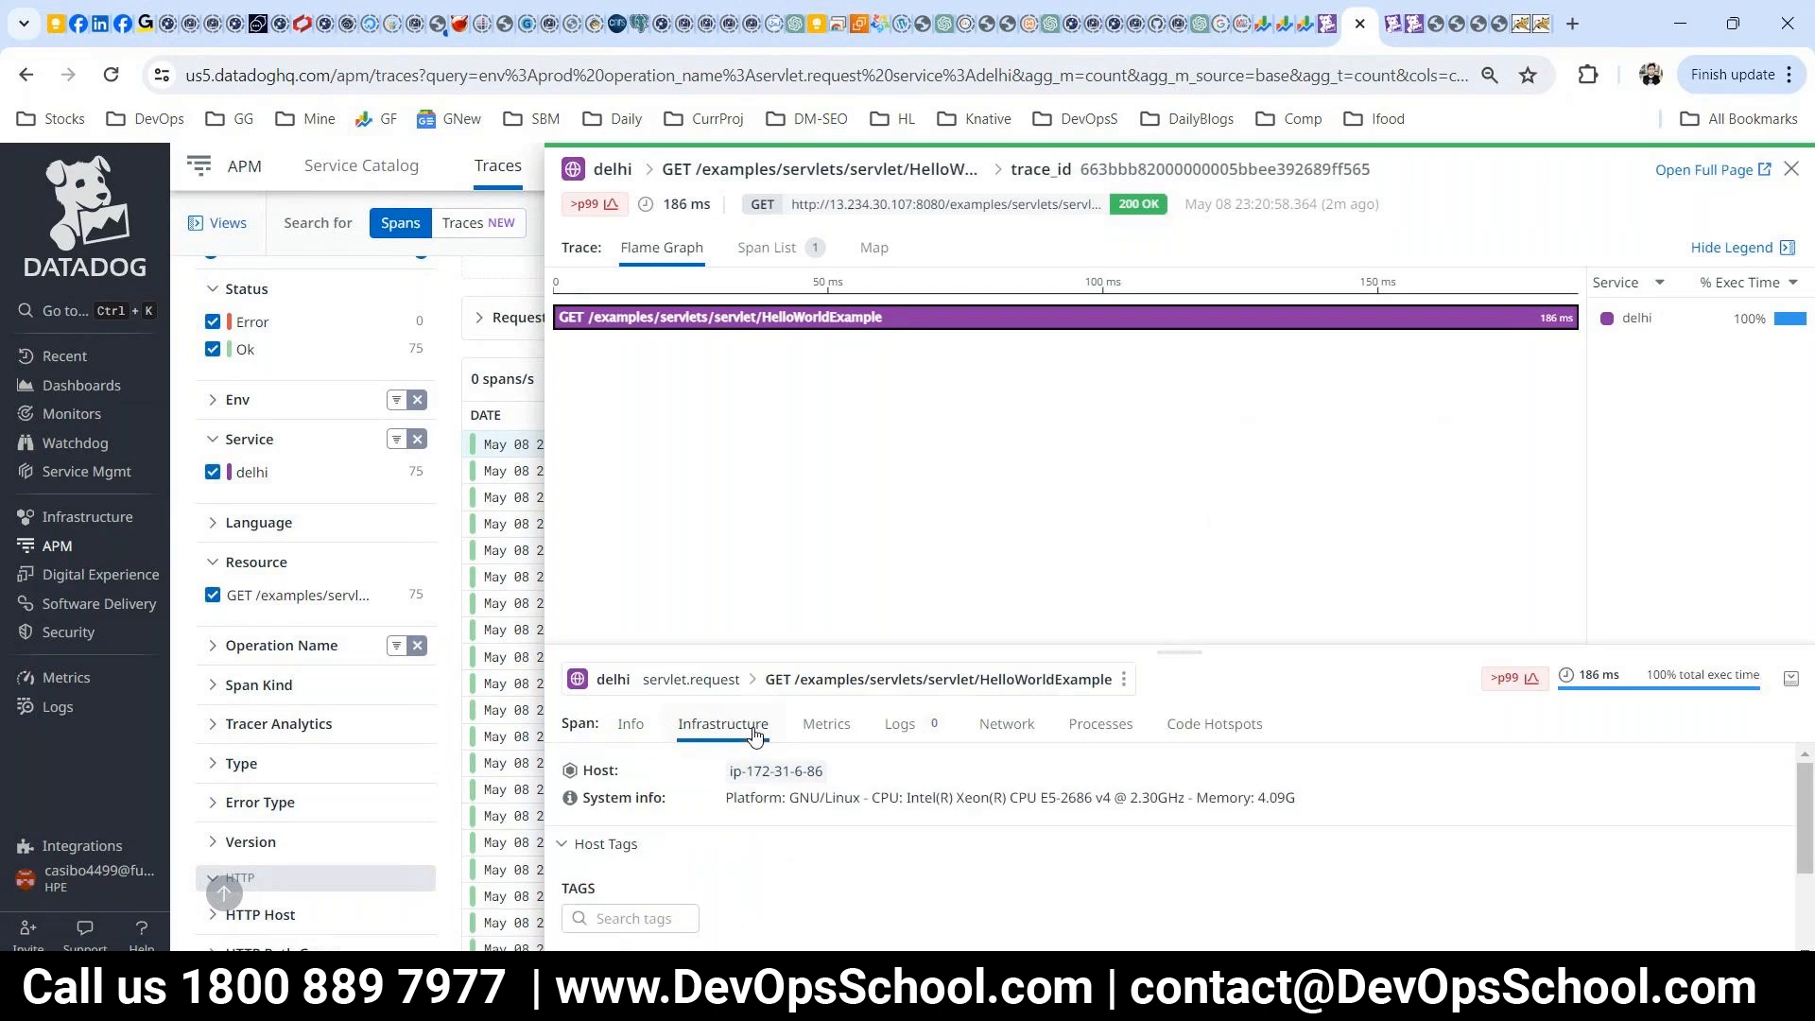
click(828, 728)
click(1113, 726)
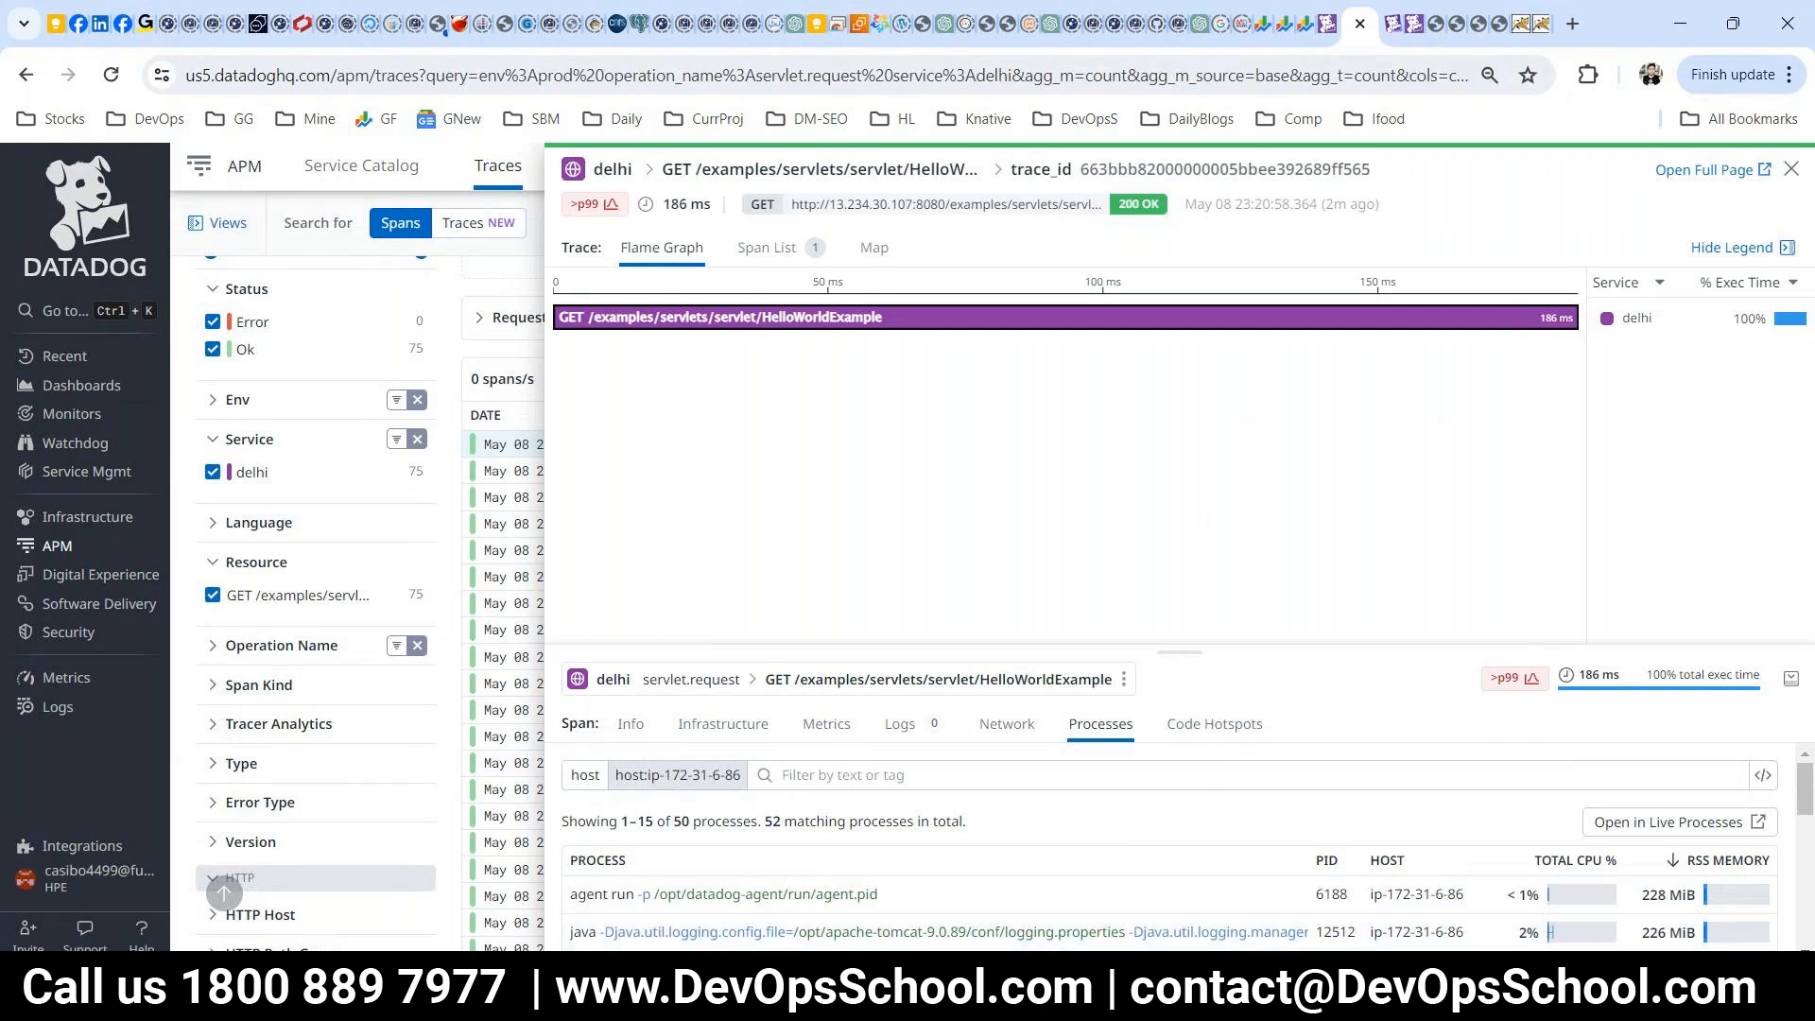
- Switch to the Datadog notes in Notepad and highlight the Metrices, Trace and logs parts of the observability line
mouse_move(608, 991)
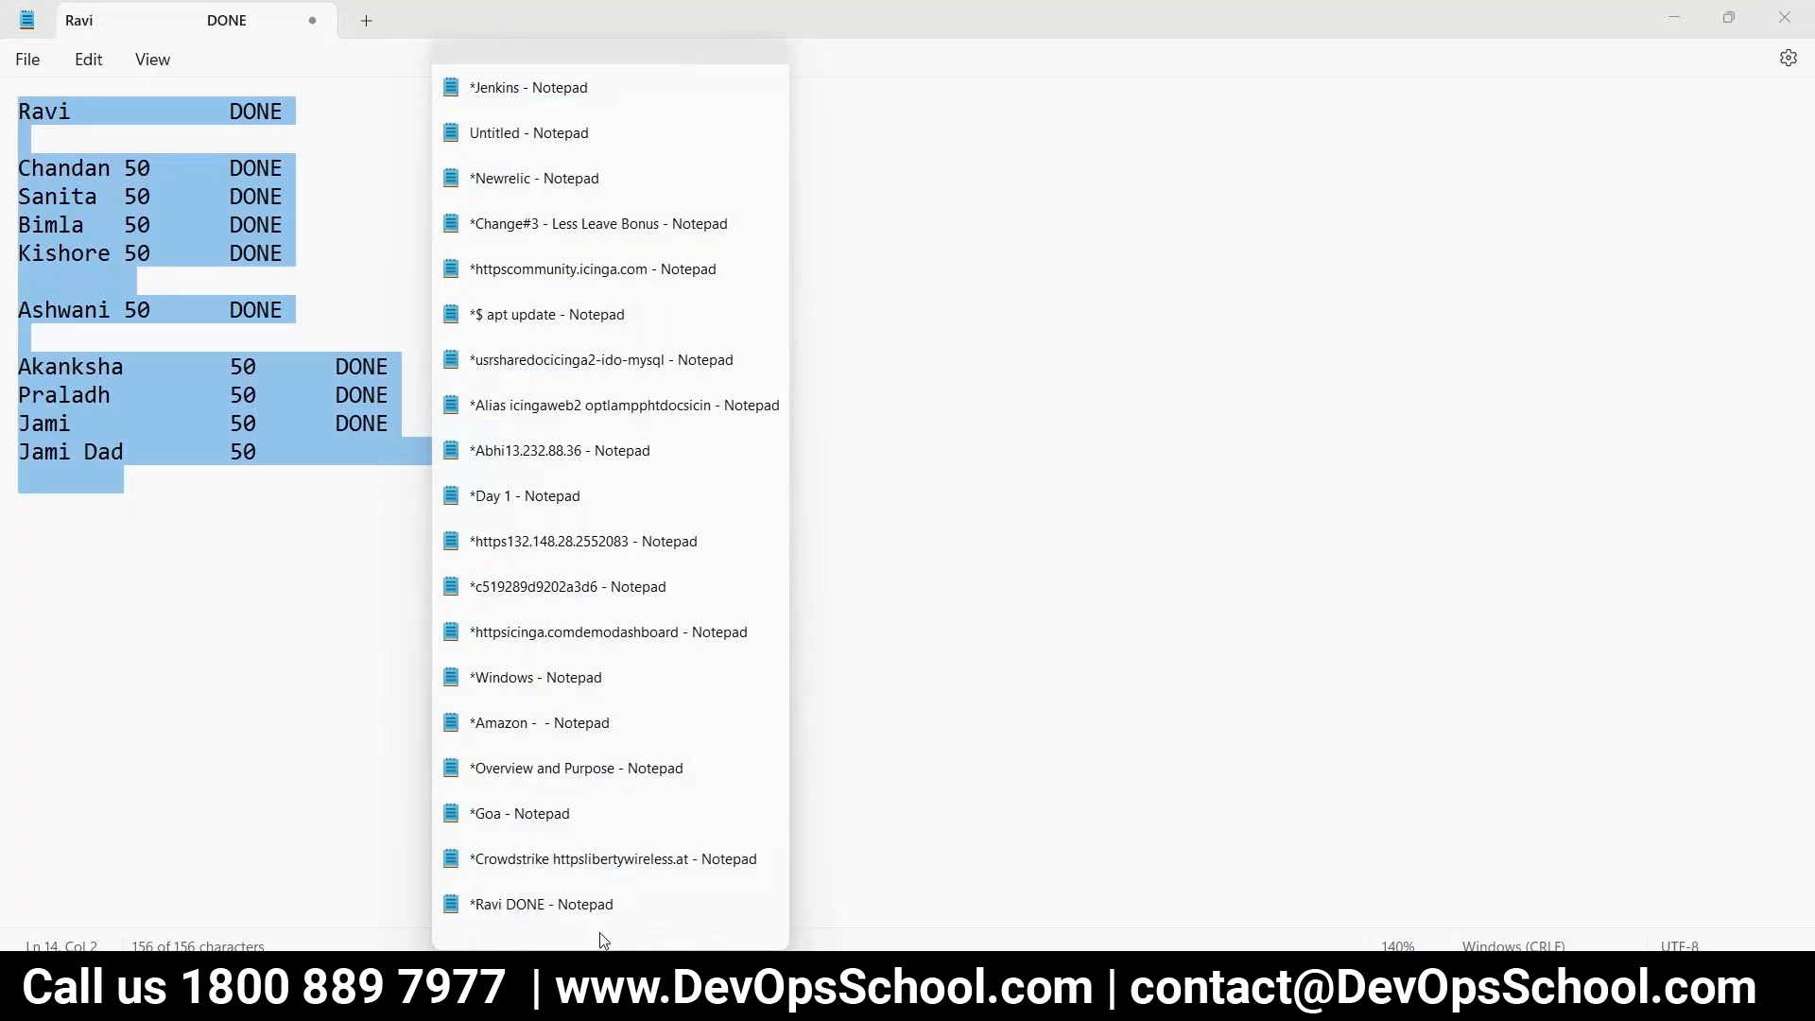
scroll(604, 941, down, 3)
click(605, 906)
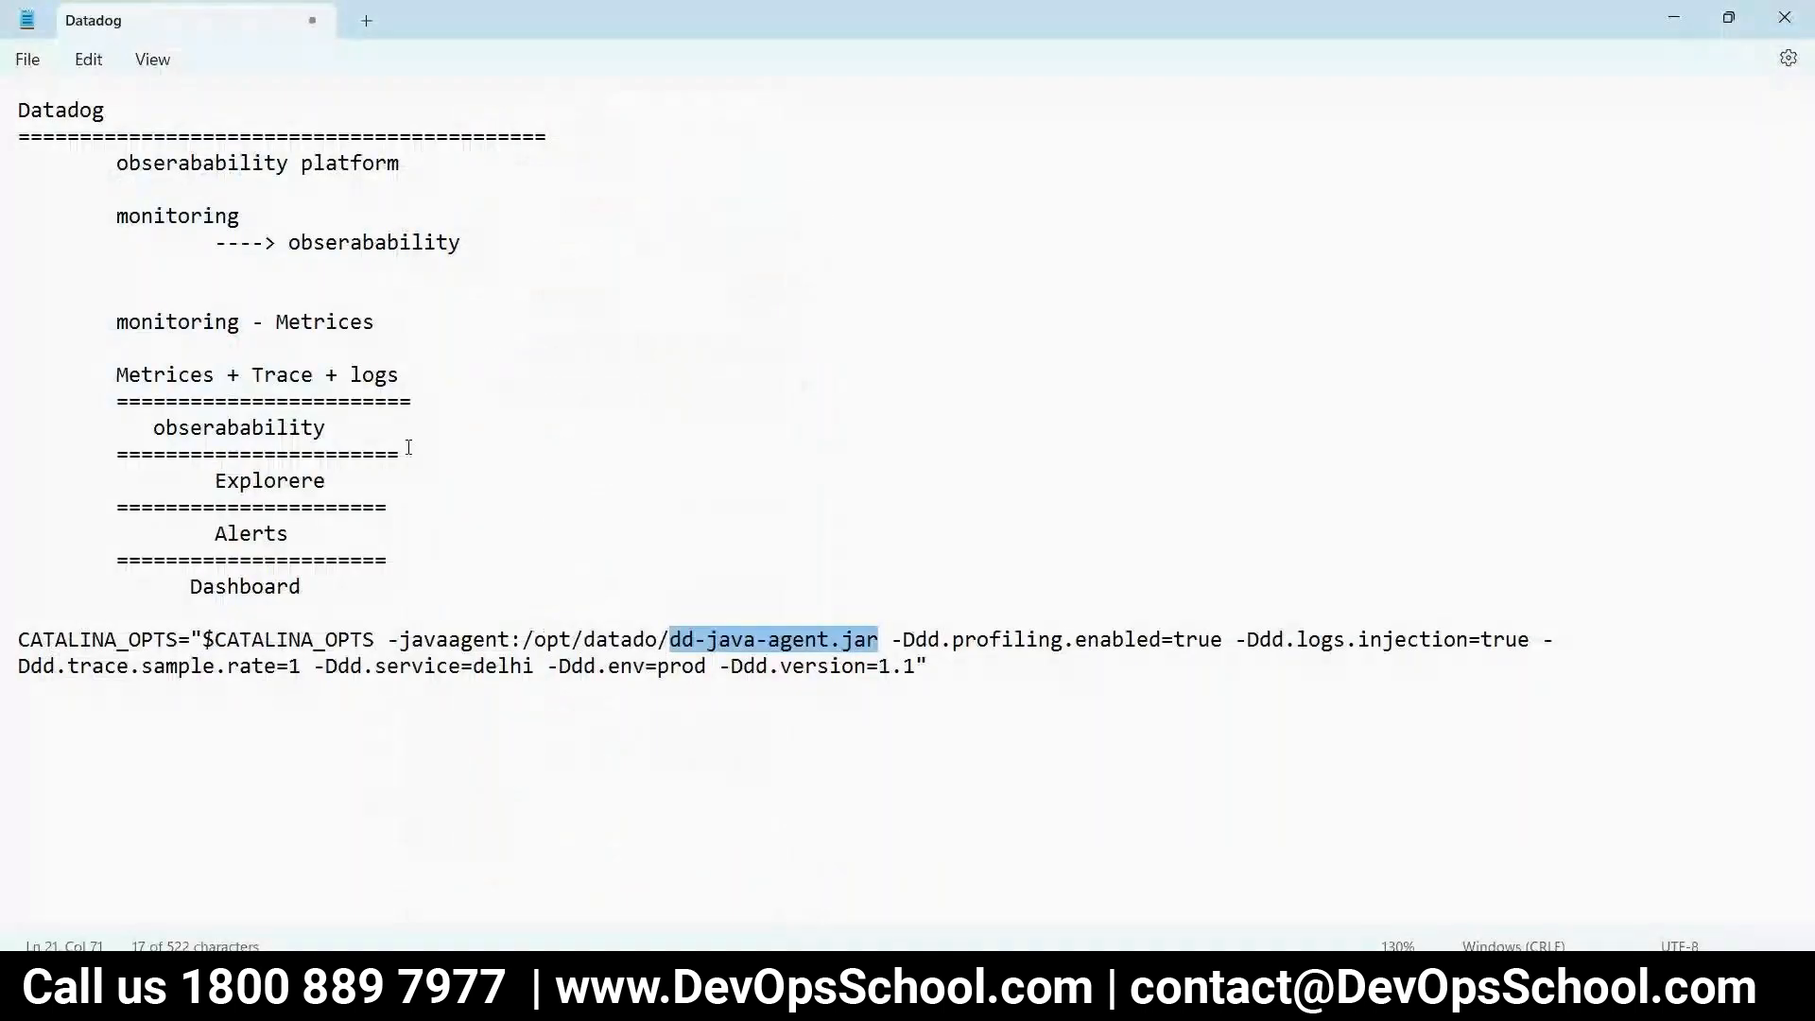
click(315, 373)
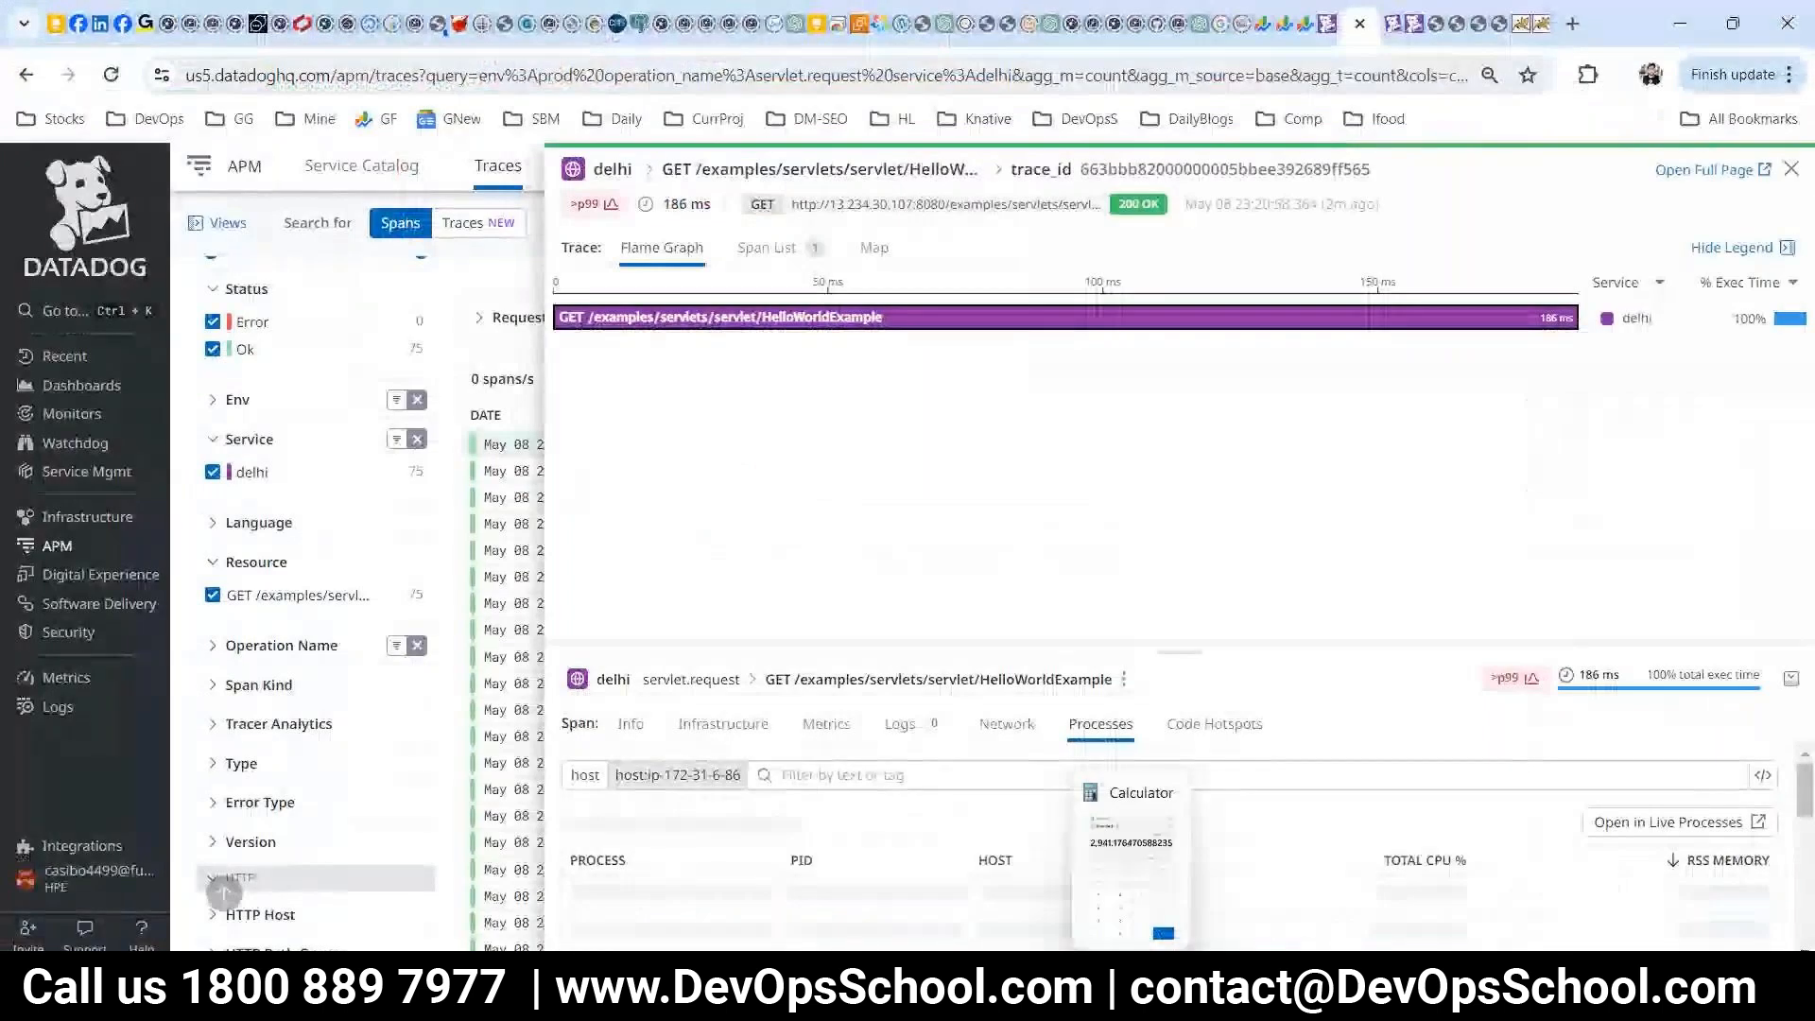
mouse_move(609, 998)
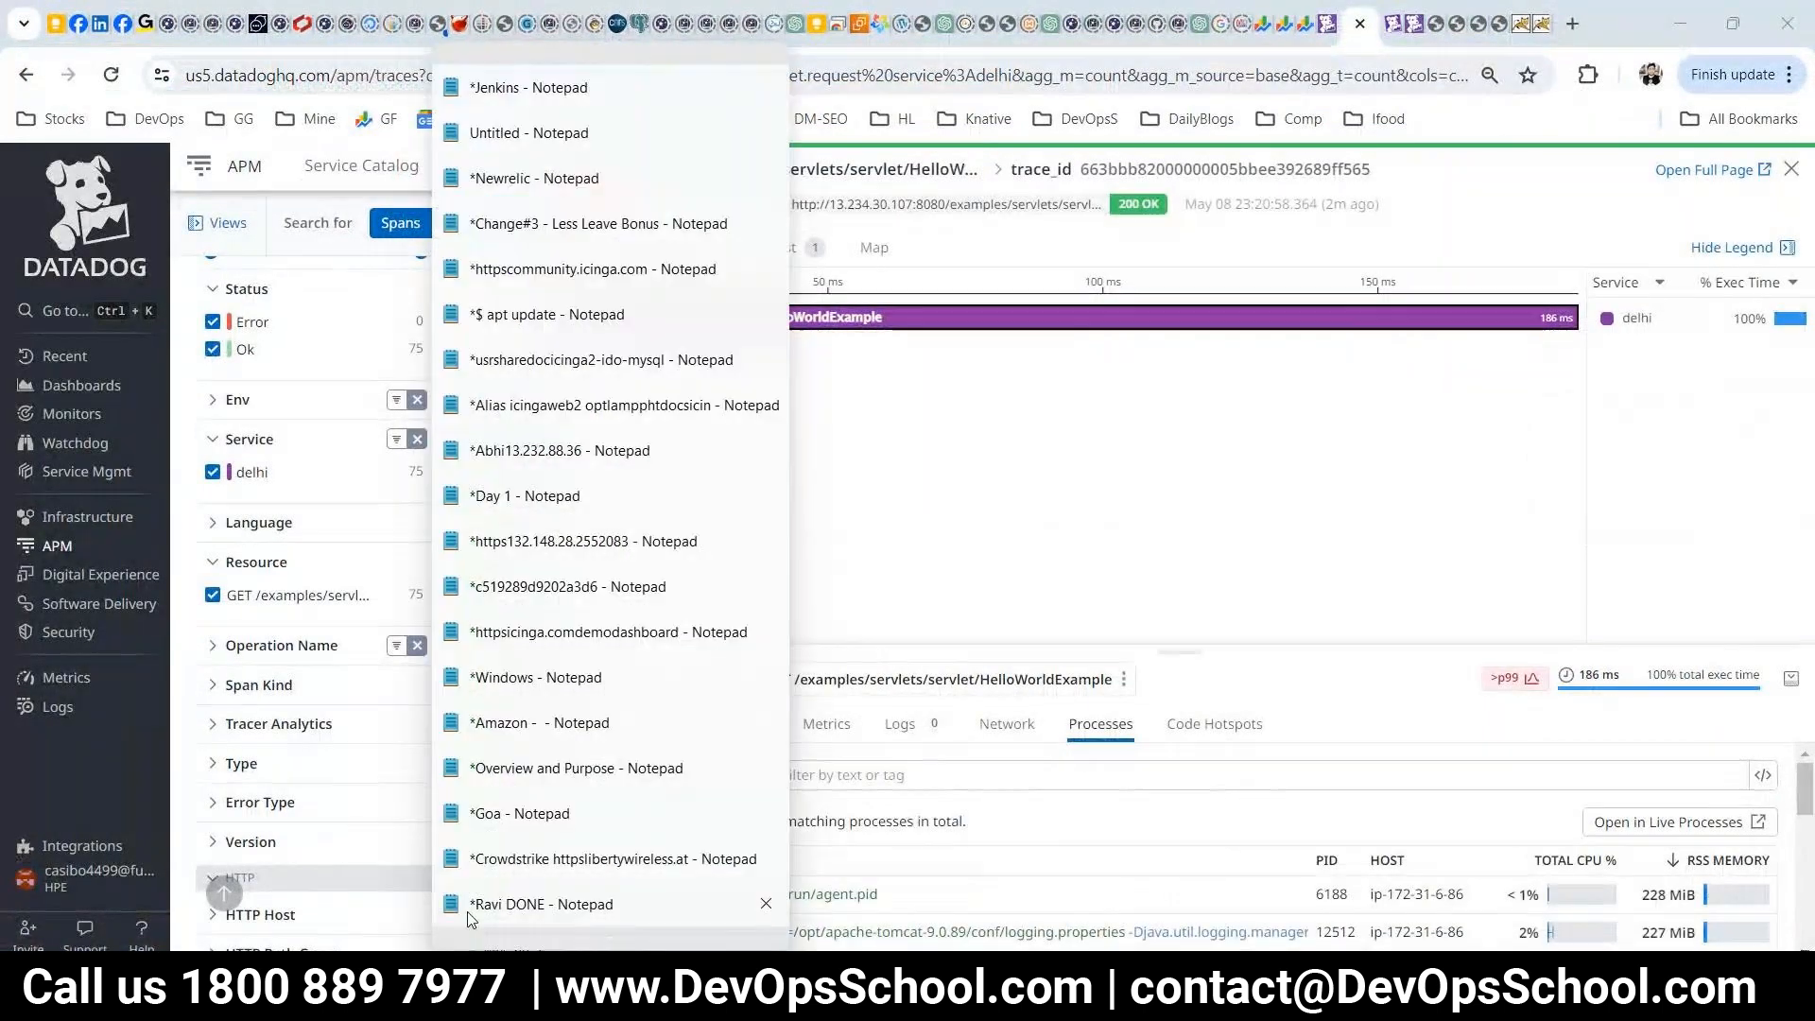
scroll(583, 947, down, 1)
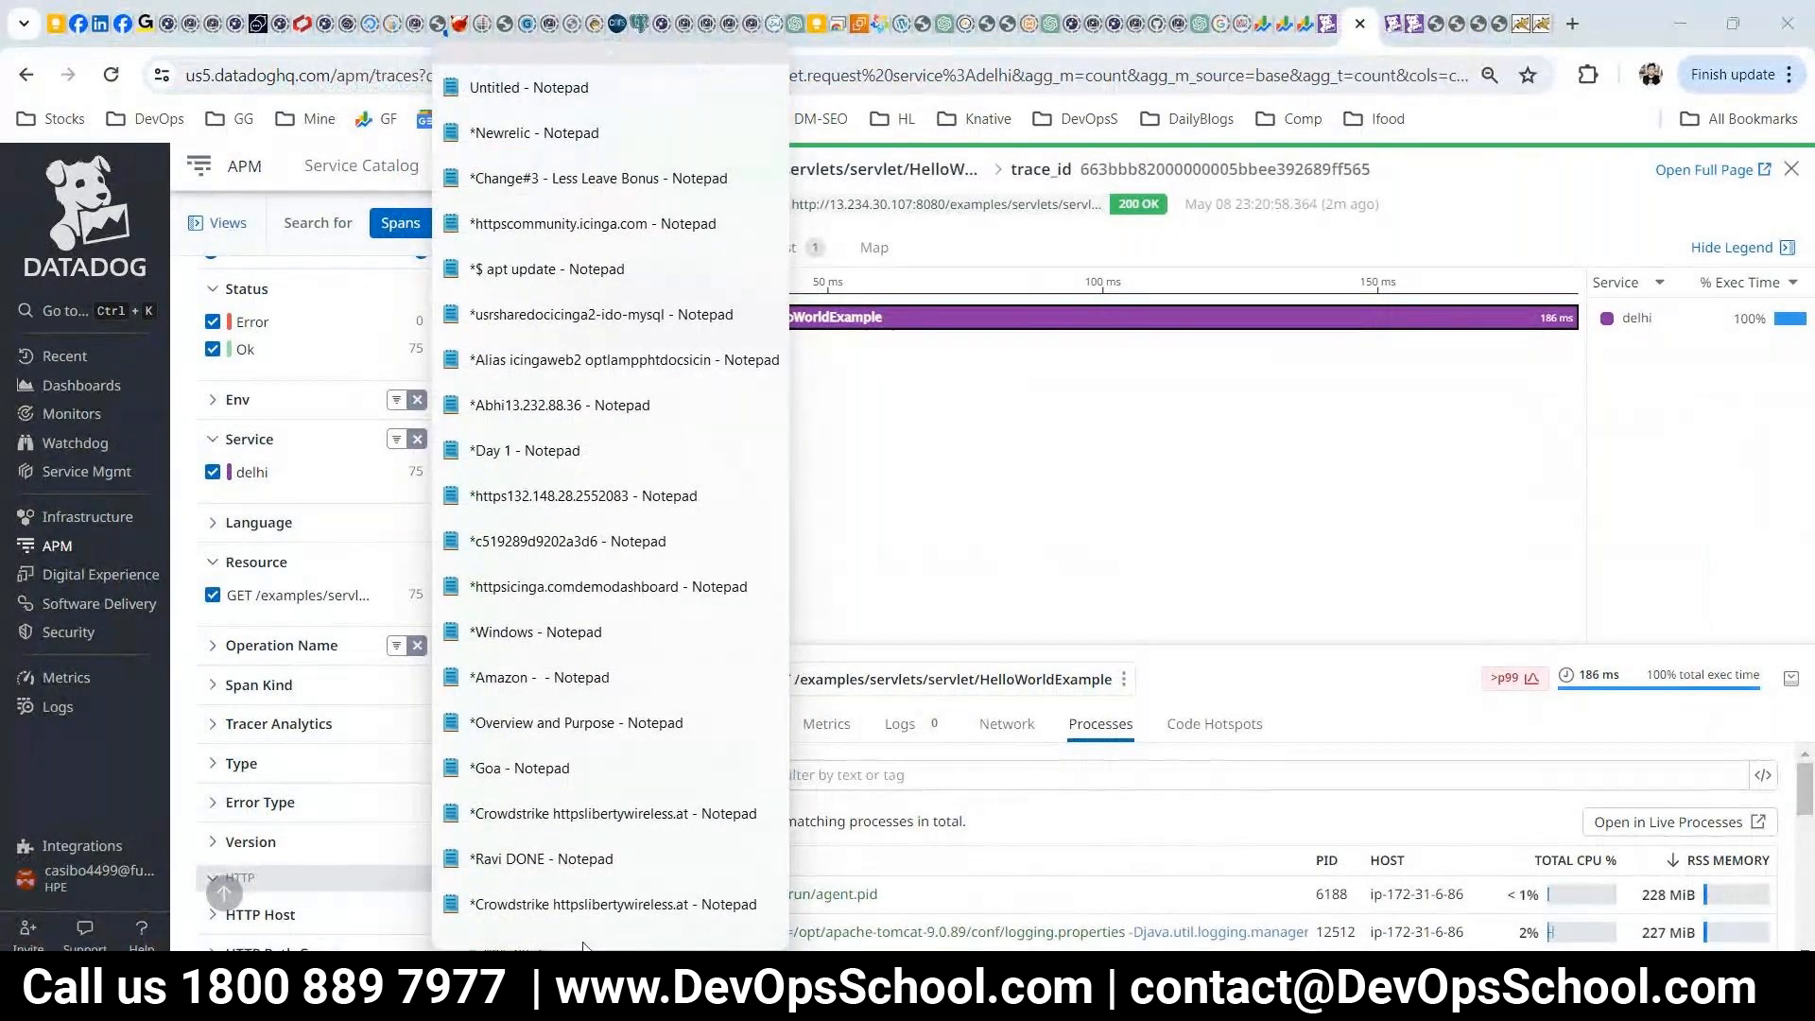
click(584, 946)
click(355, 386)
drag(355, 386, 200, 379)
click(423, 393)
drag(437, 393, 346, 387)
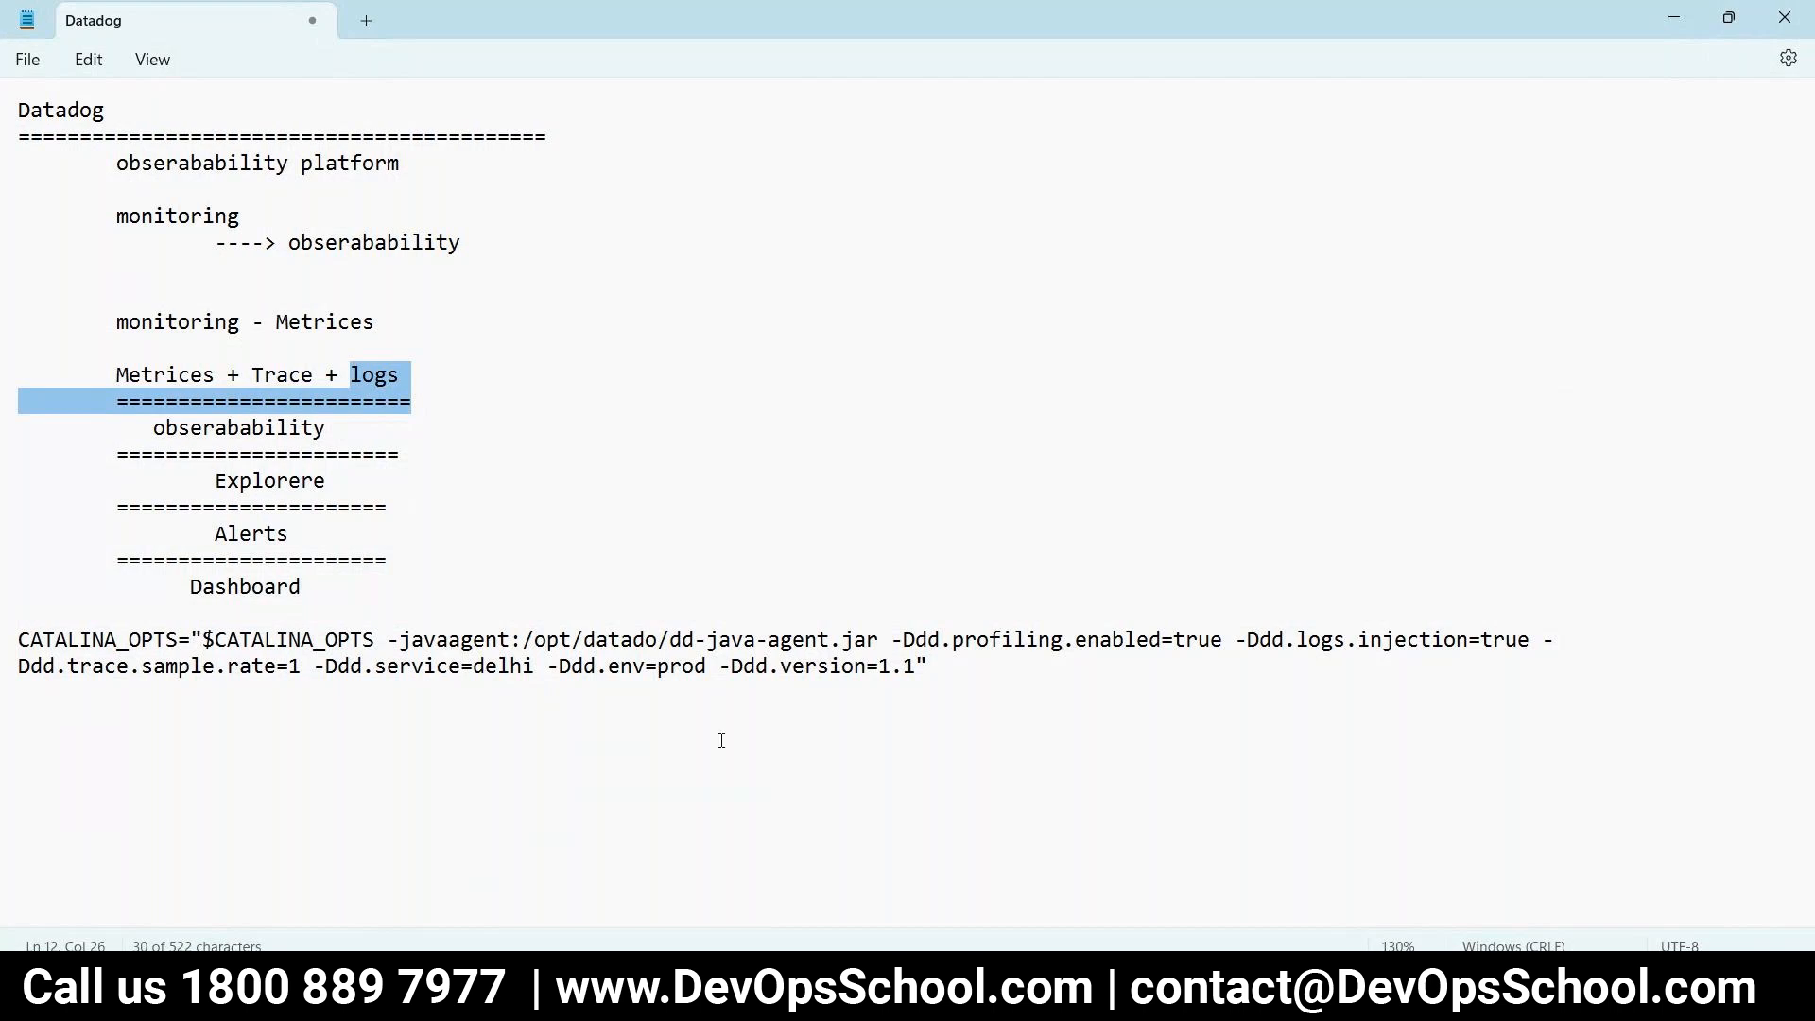
click(673, 571)
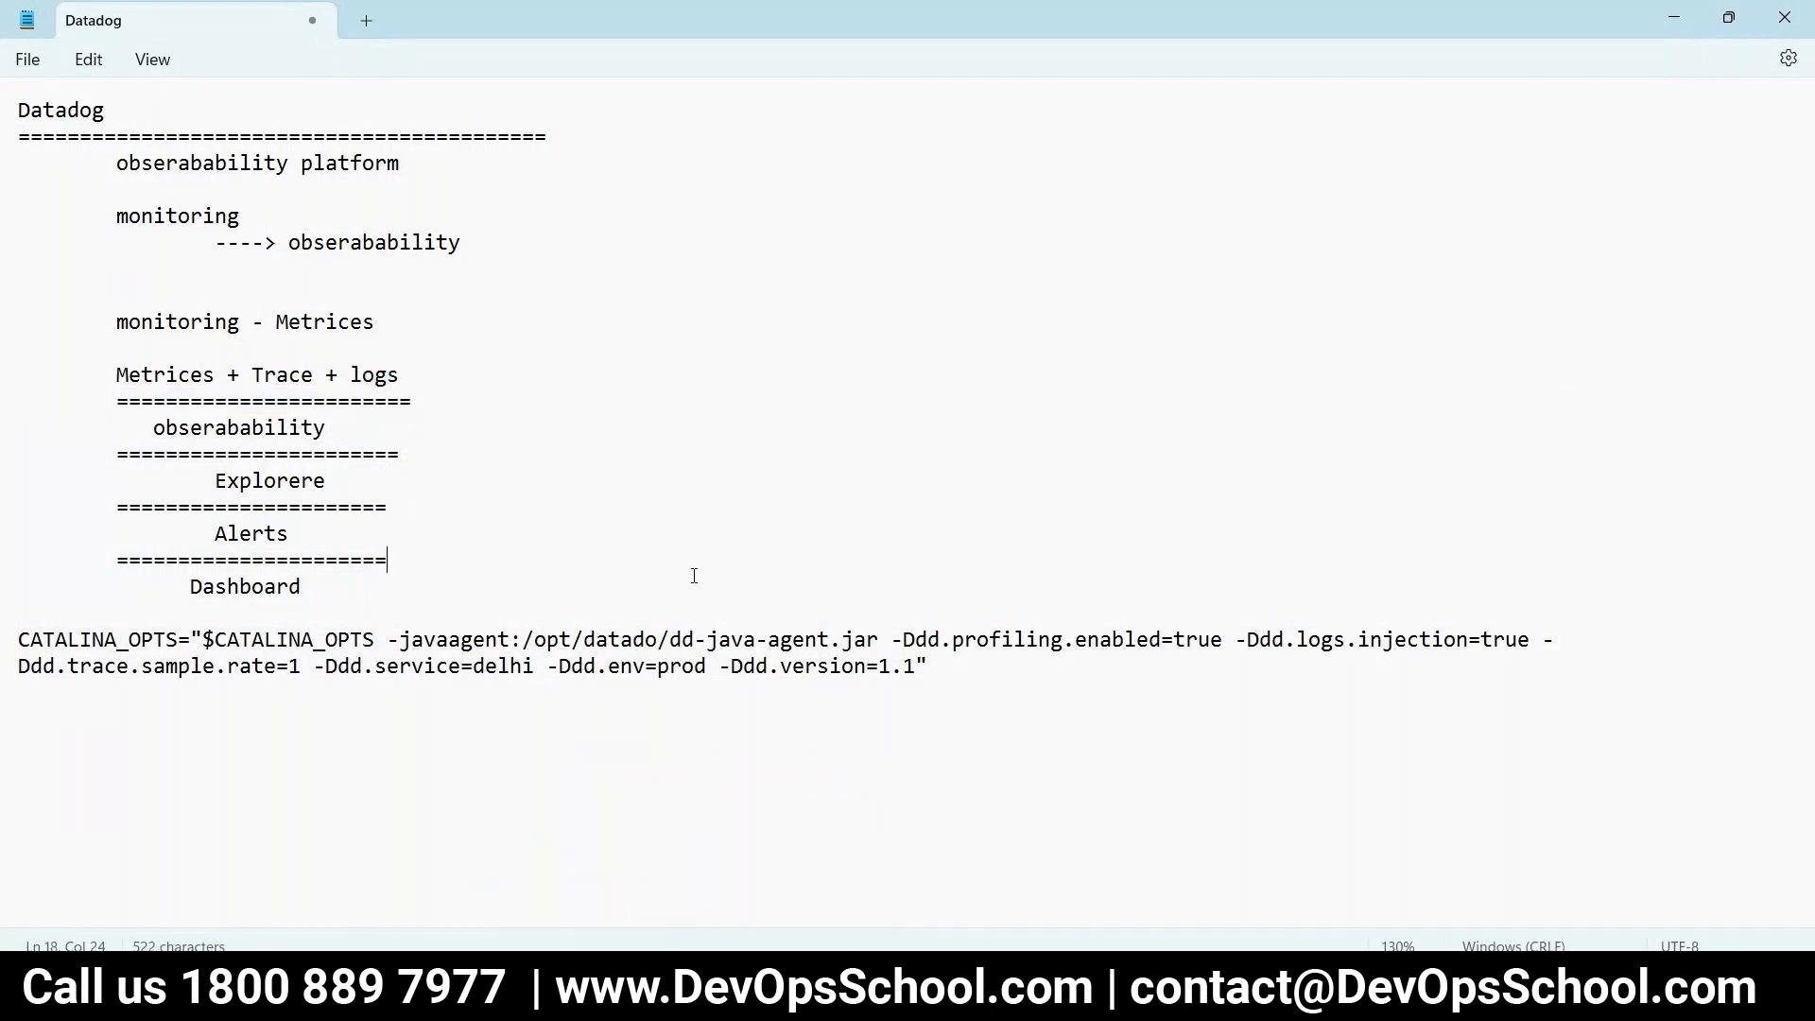
- Switch to the server terminal, change to the /etc/datadog-agent directory and list its contents
click(662, 998)
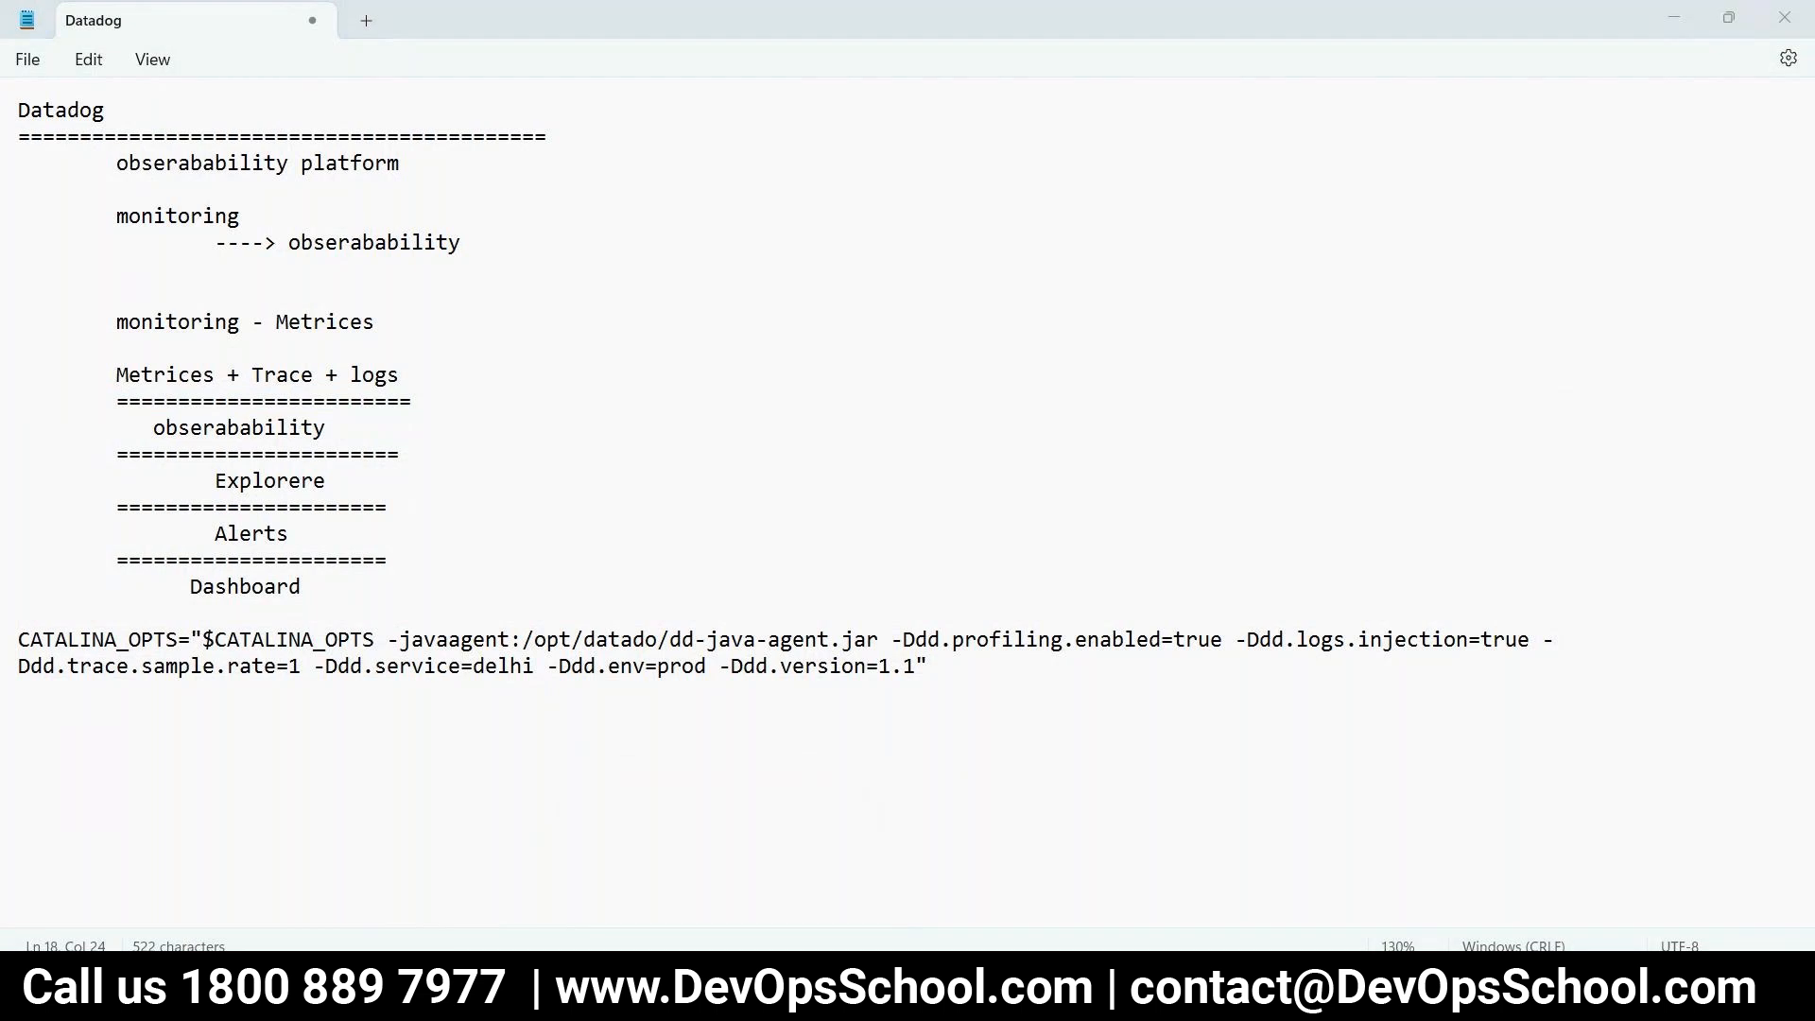
click(617, 573)
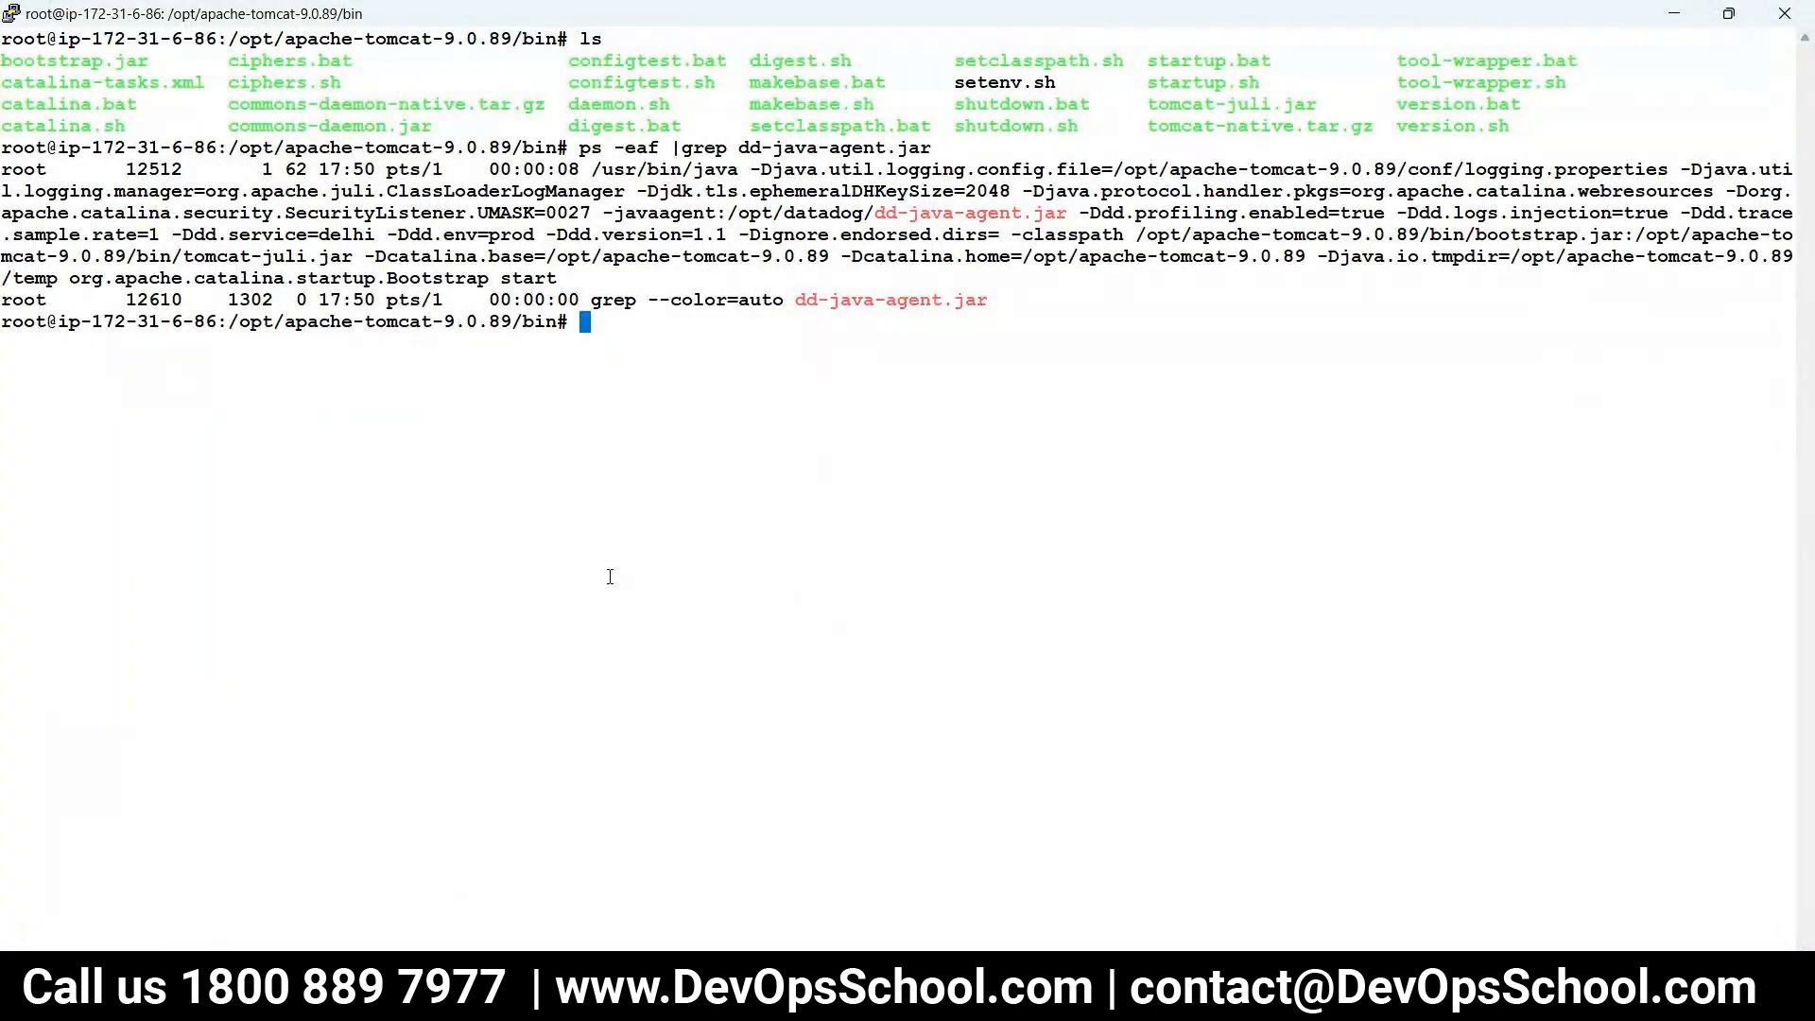
text(cd /etc/da)
key(Tab)
key(Return)
text(ls)
key(Return)
- Change to the conf.d directory, list the agent's integration folders and highlight the whole listing
text(cd con)
key(Tab)
key(Return)
text(ls)
key(Return)
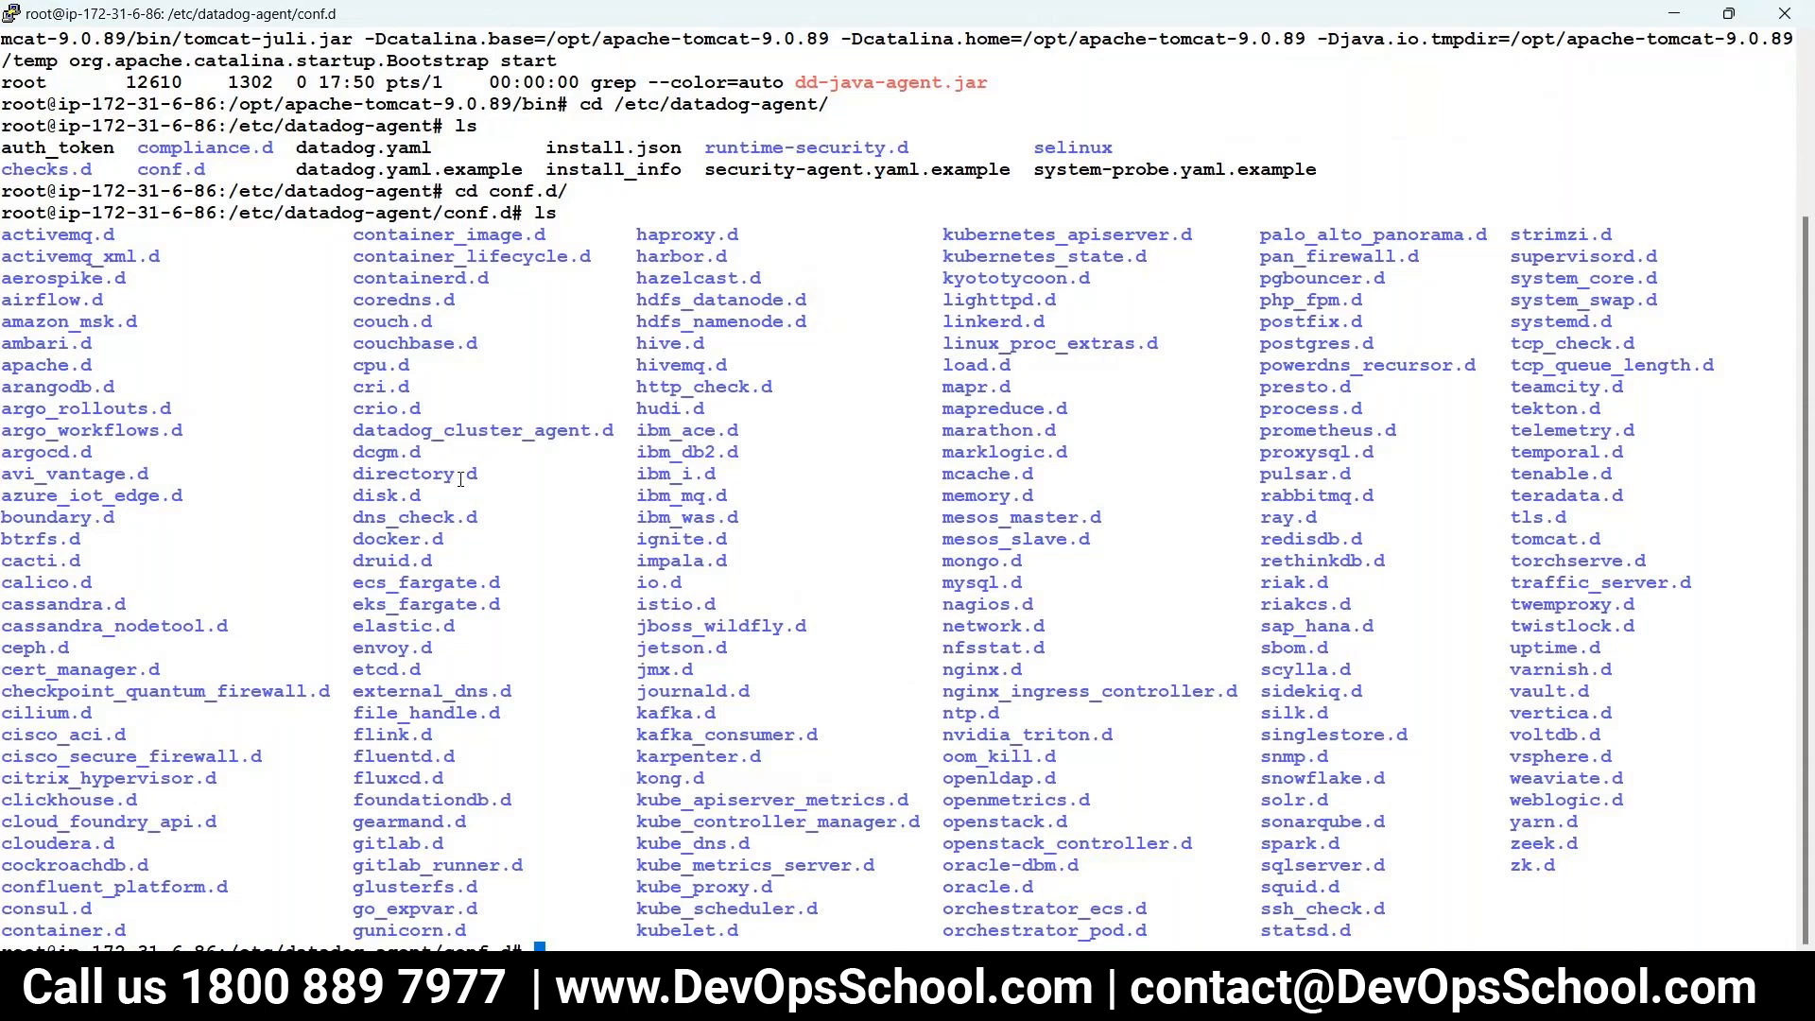
drag(19, 238, 1453, 937)
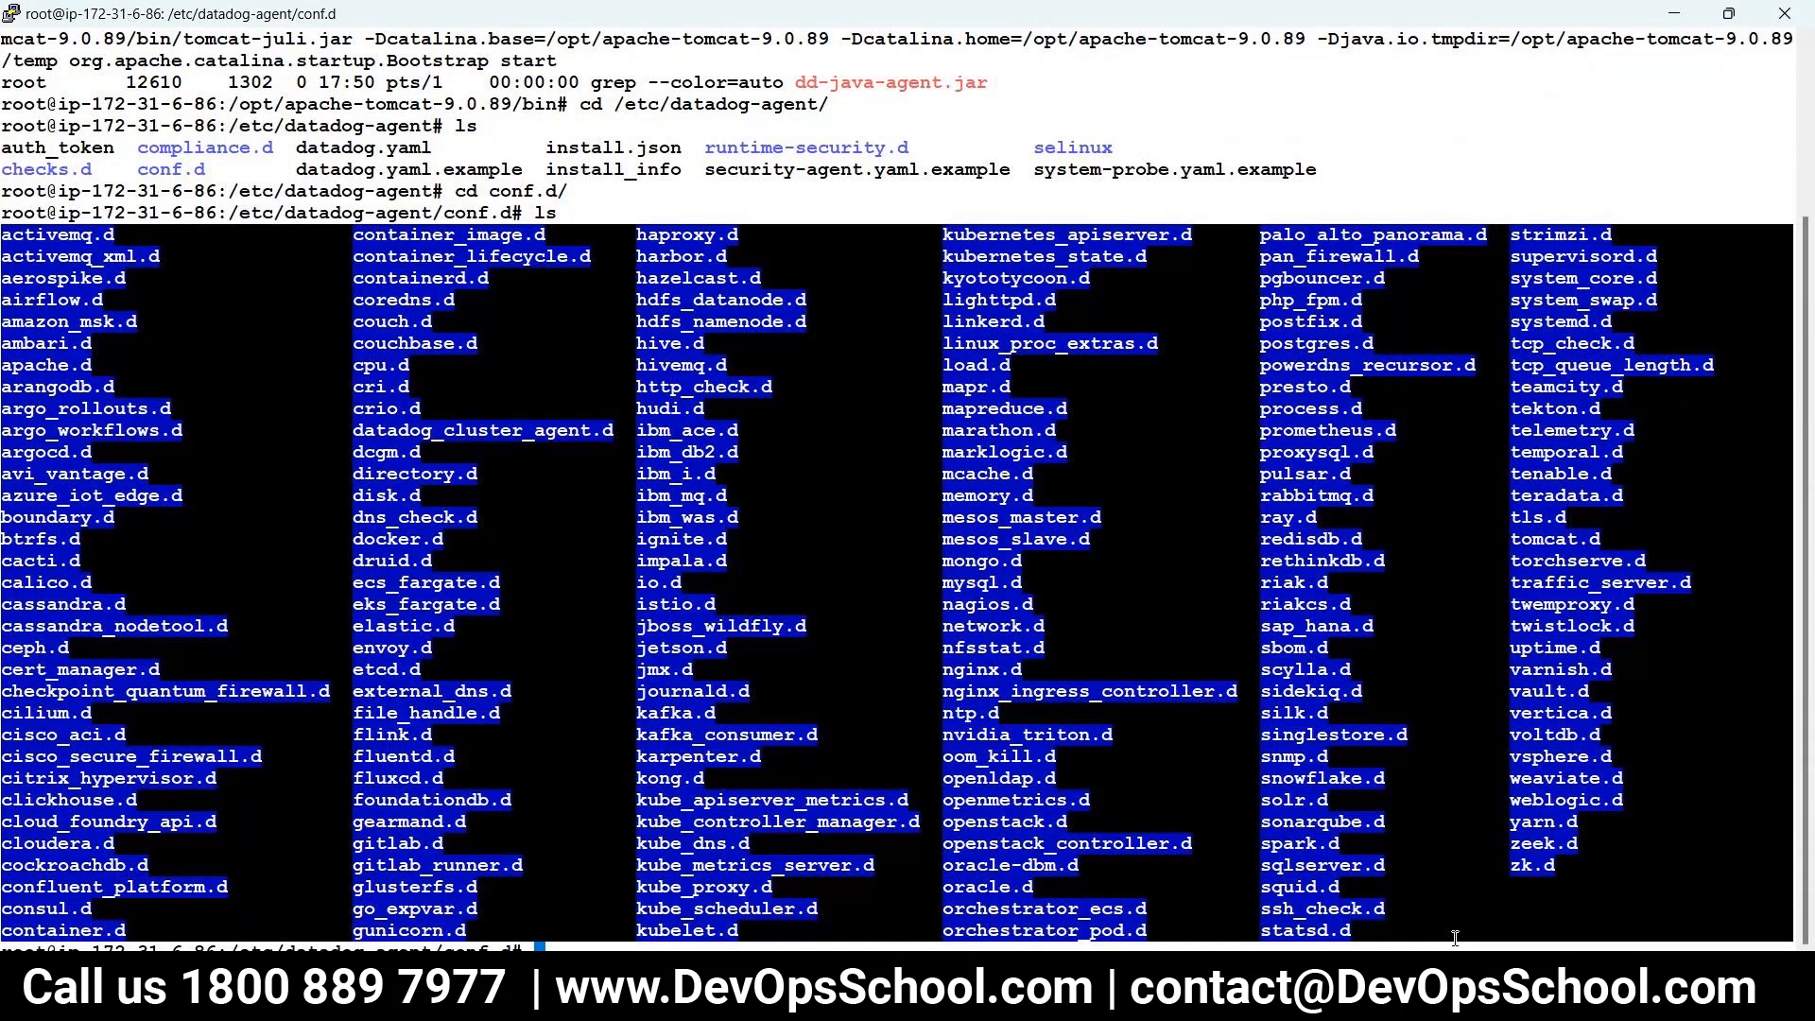
- Display apache.d/conf.yaml.example and read through it to the end, examining the instance, authentication, TLS and log settings
text(core apache.d/conf.yaml.example)
key(Return)
key(Return)
key(Return)
key(Return)
key(Return)
key(Return)
key(Return)
key(Return)
key(Return)
key(Return)
key(Return)
key(Return)
key(Return)
key(Return)
key(Return)
key(Return)
key(Return)
key(Return)
key(Return)
key(Return)
key(Return)
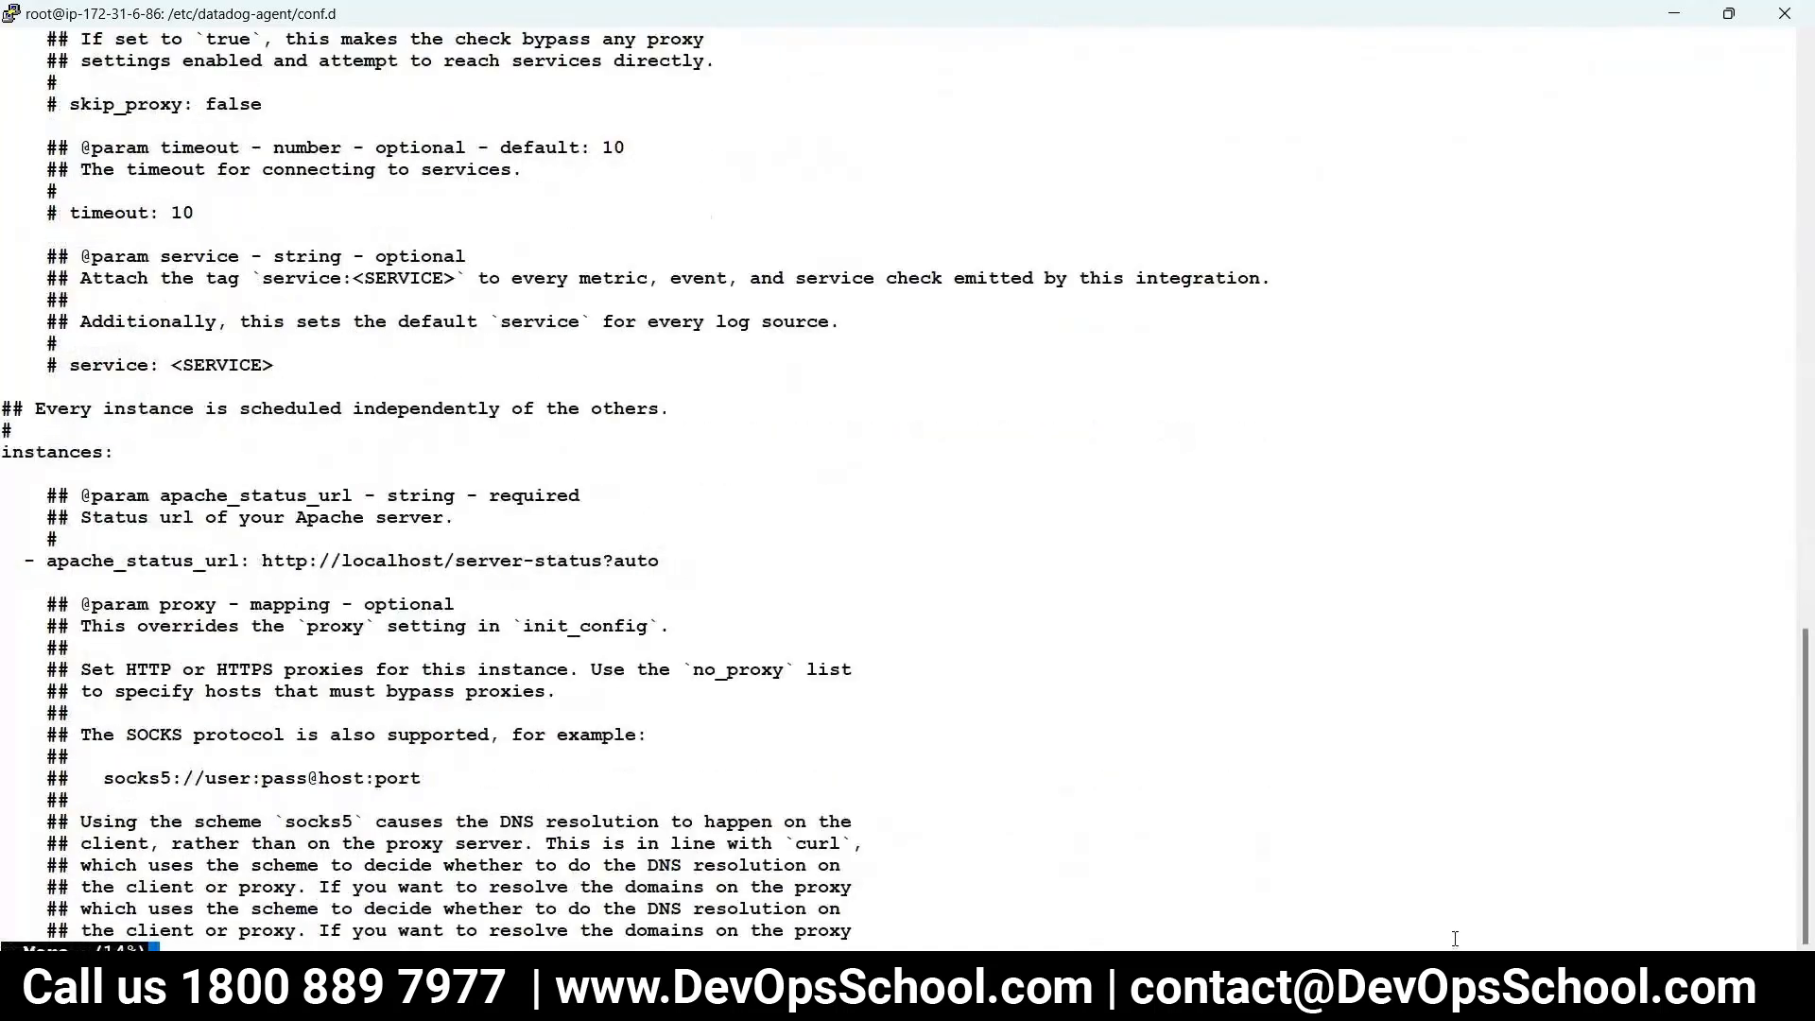
key(Return)
key(Return)
key(Return)
key(Return)
key(Return)
key(Return)
key(Return)
key(Return)
key(Return)
key(Return)
key(Return)
key(Return)
key(Return)
key(Return)
key(Return)
key(Return)
key(Return)
key(Return)
key(Return)
key(Return)
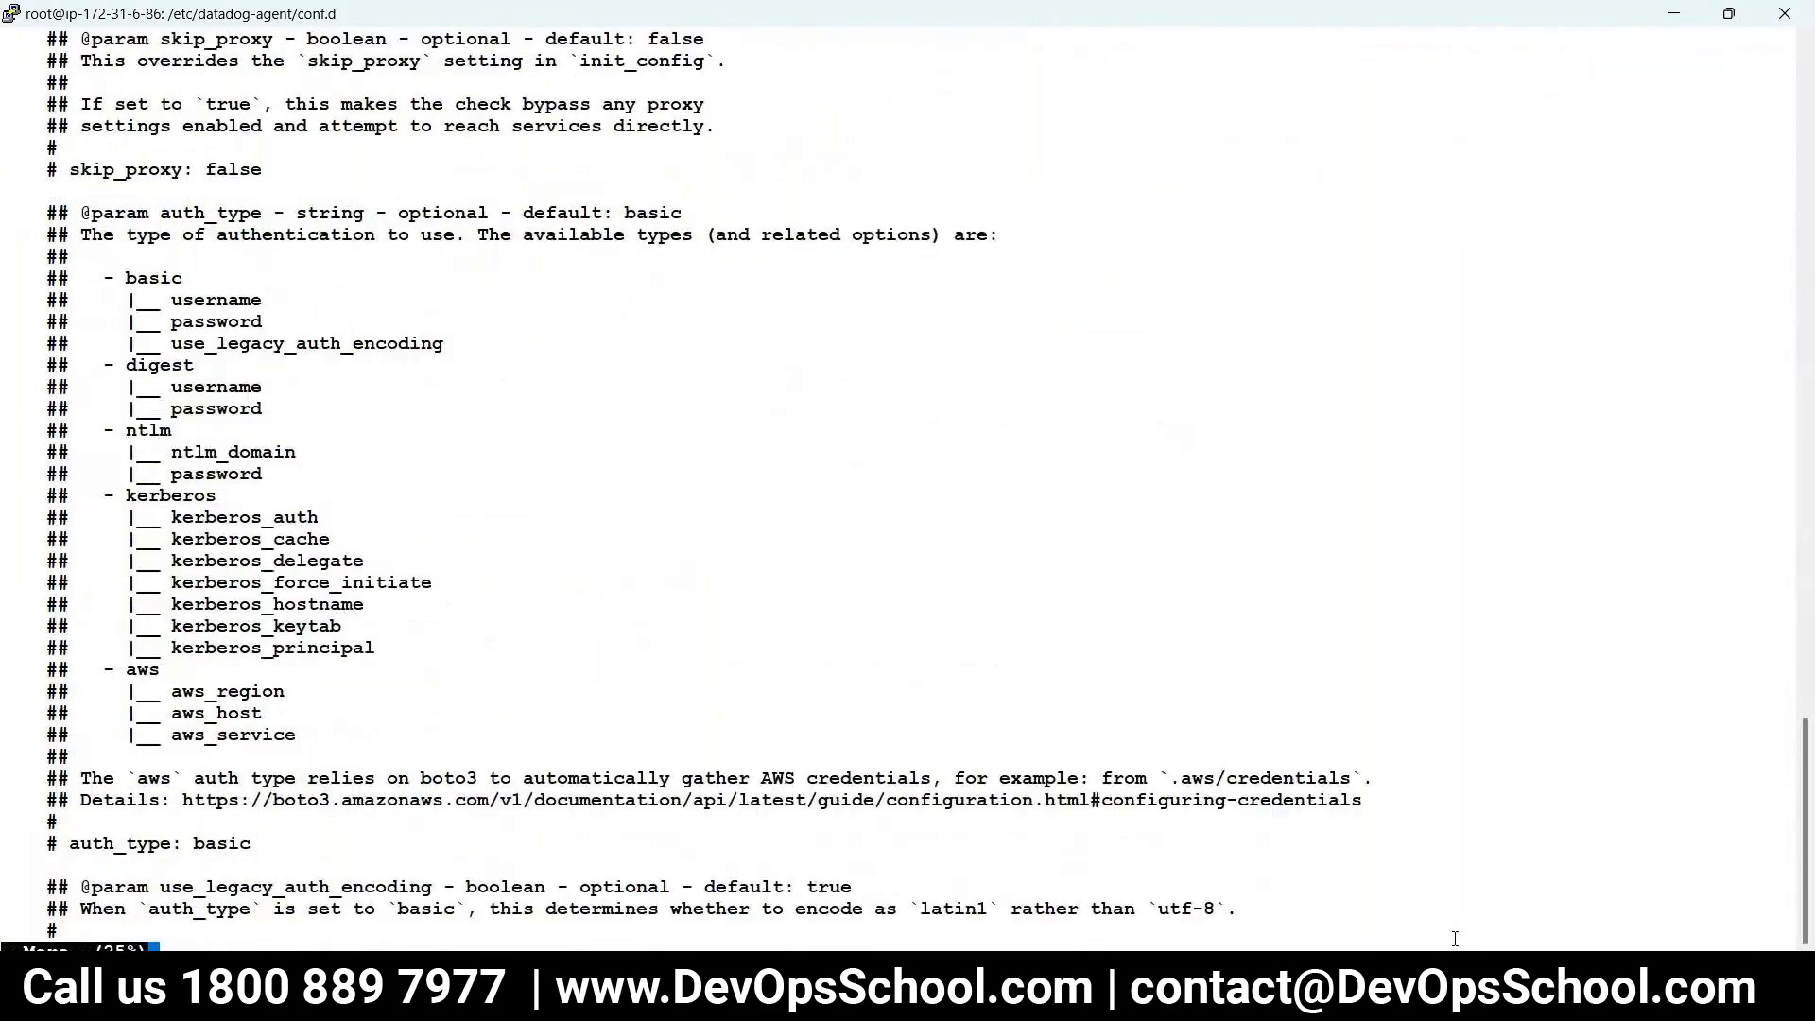
key(Return)
key(Return)
key(Return)
key(Return)
key(Return)
key(Return)
key(Return)
key(Return)
key(Return)
key(Return)
key(Return)
key(Return)
key(Return)
key(Return)
key(Return)
key(Return)
key(Return)
key(Return)
key(Return)
key(Return)
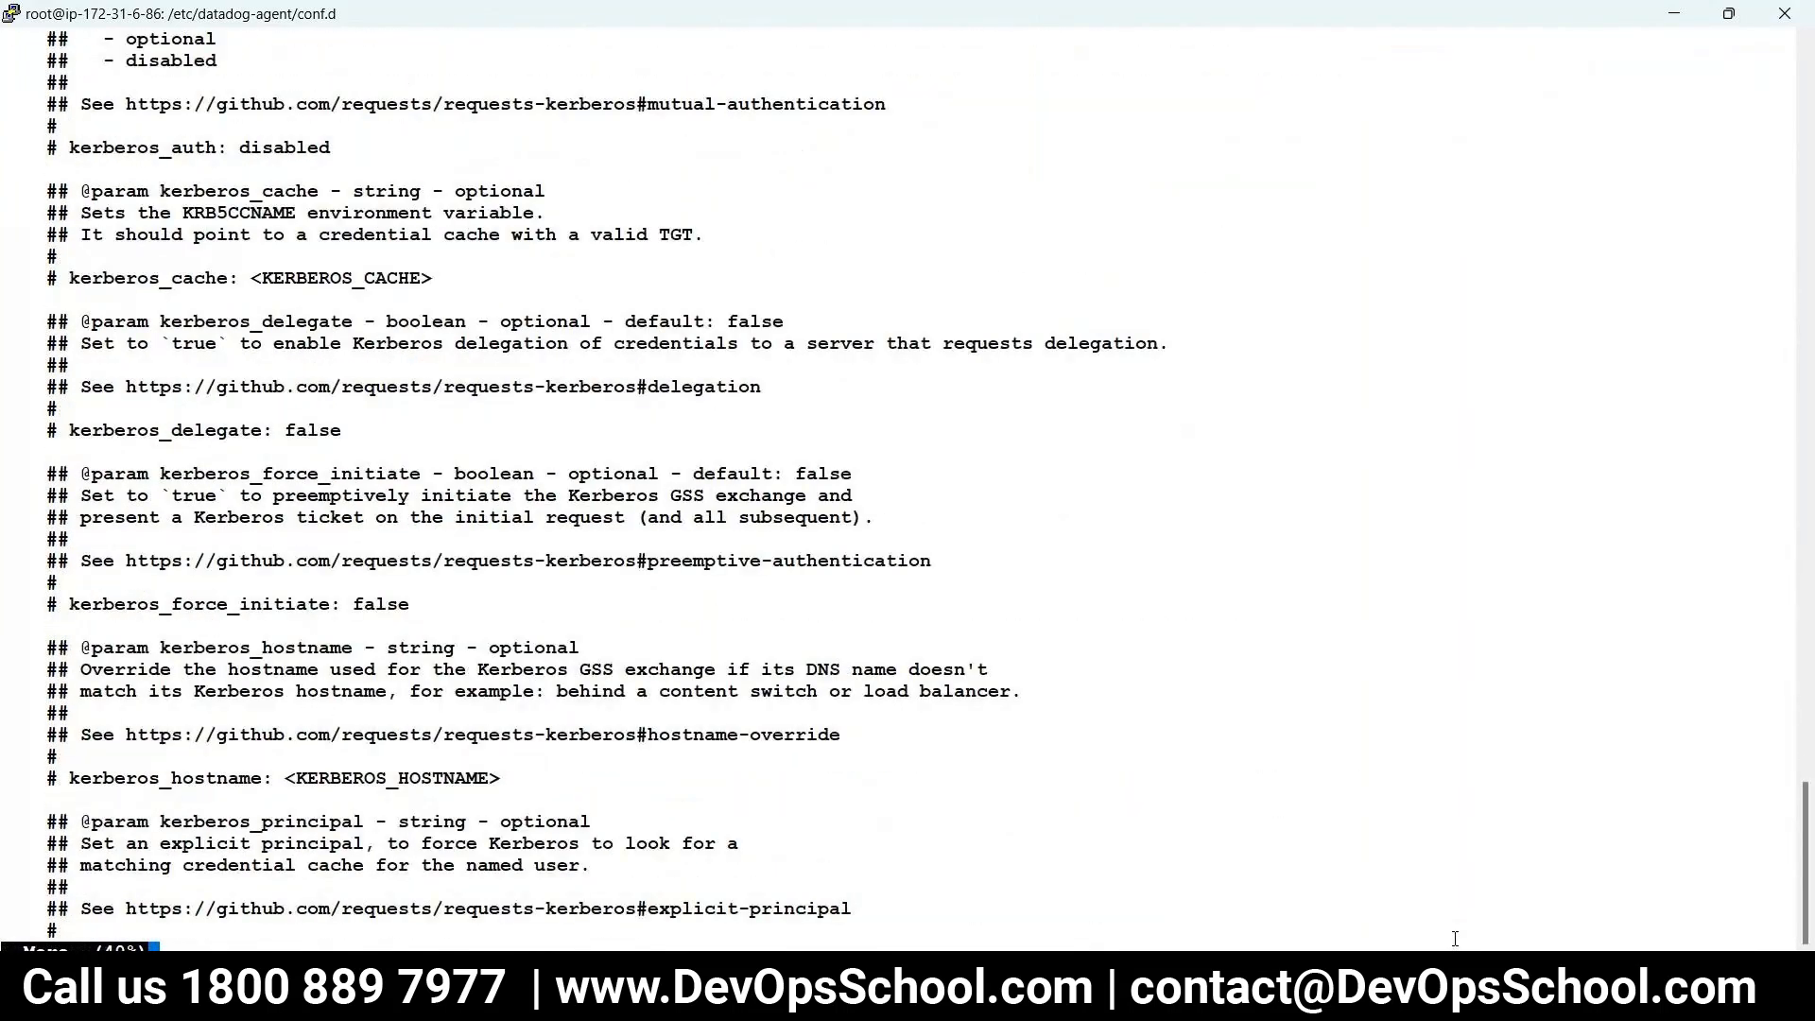
key(Return)
key(Return)
key(Return)
key(Return)
key(Return)
key(Return)
key(Return)
key(Return)
key(Return)
key(Return)
key(Return)
key(Return)
key(Return)
key(Return)
key(Return)
key(Return)
key(Return)
key(Return)
key(Return)
key(Return)
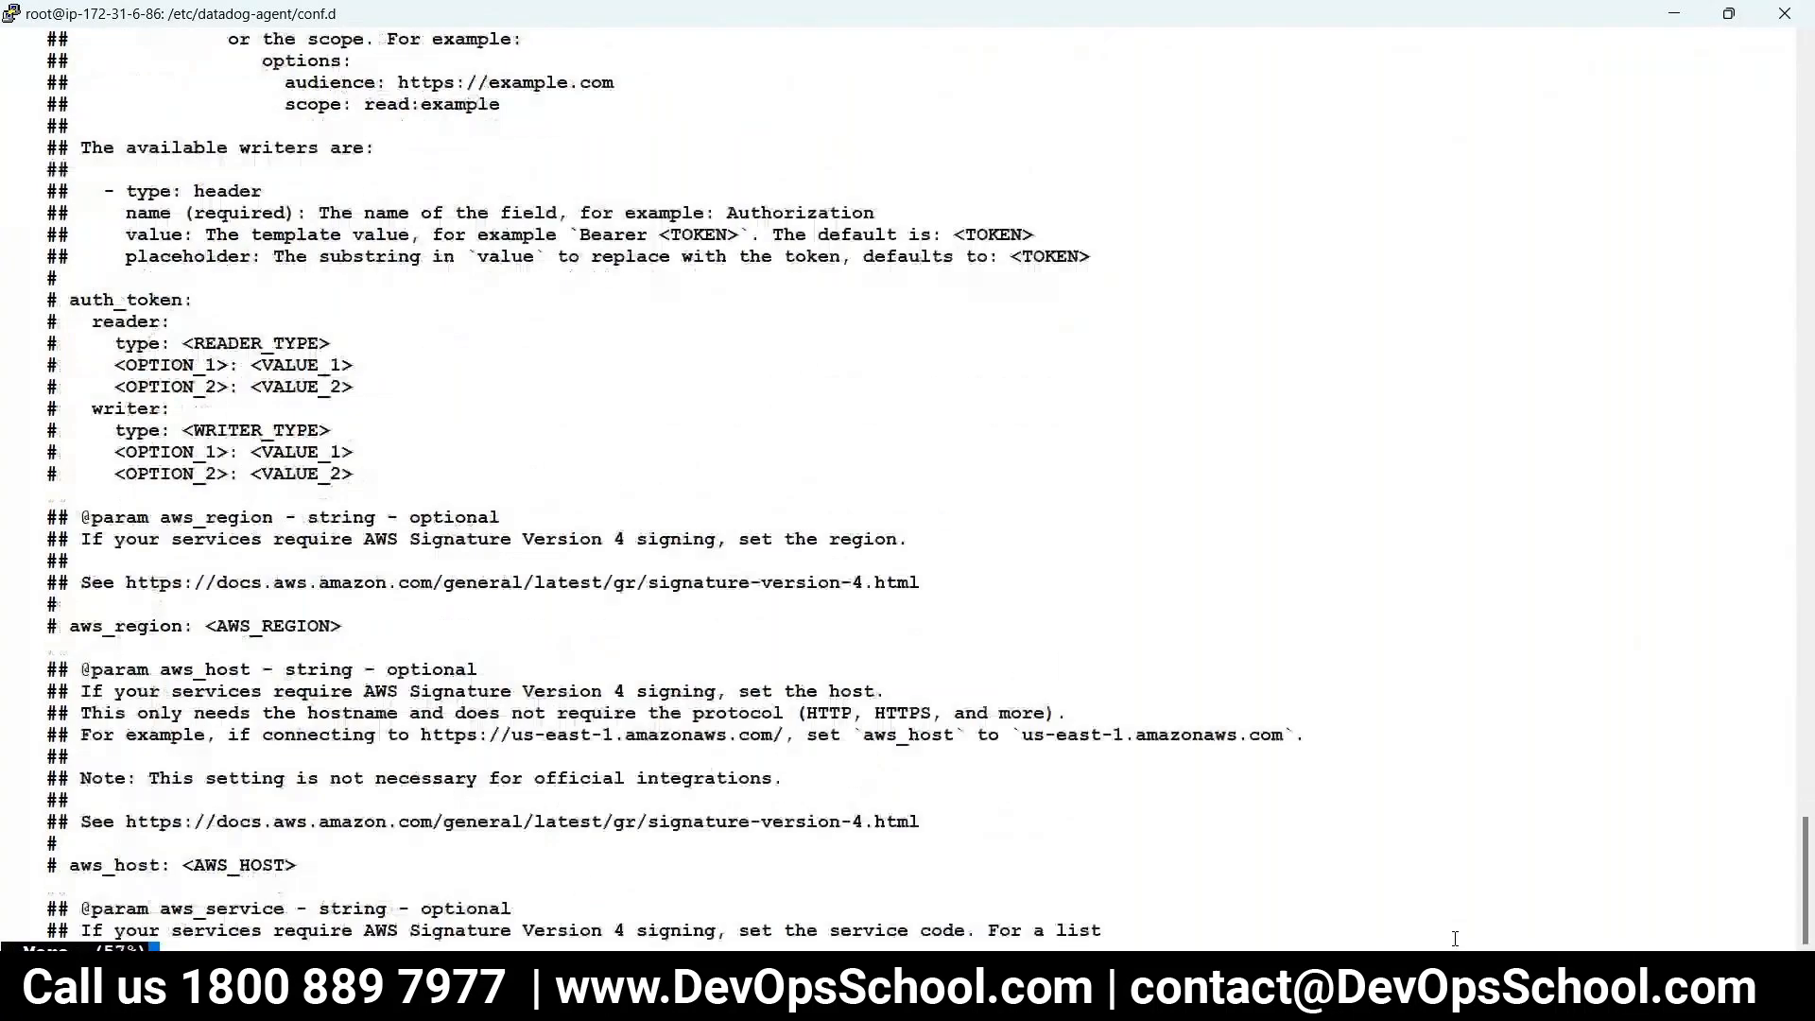
key(Return)
key(Return)
key(Return)
key(Return)
key(Return)
key(Return)
key(Return)
key(Return)
key(Return)
key(Return)
key(Return)
key(Return)
key(Return)
key(Return)
key(Return)
key(Return)
key(Return)
key(Return)
key(Return)
key(Return)
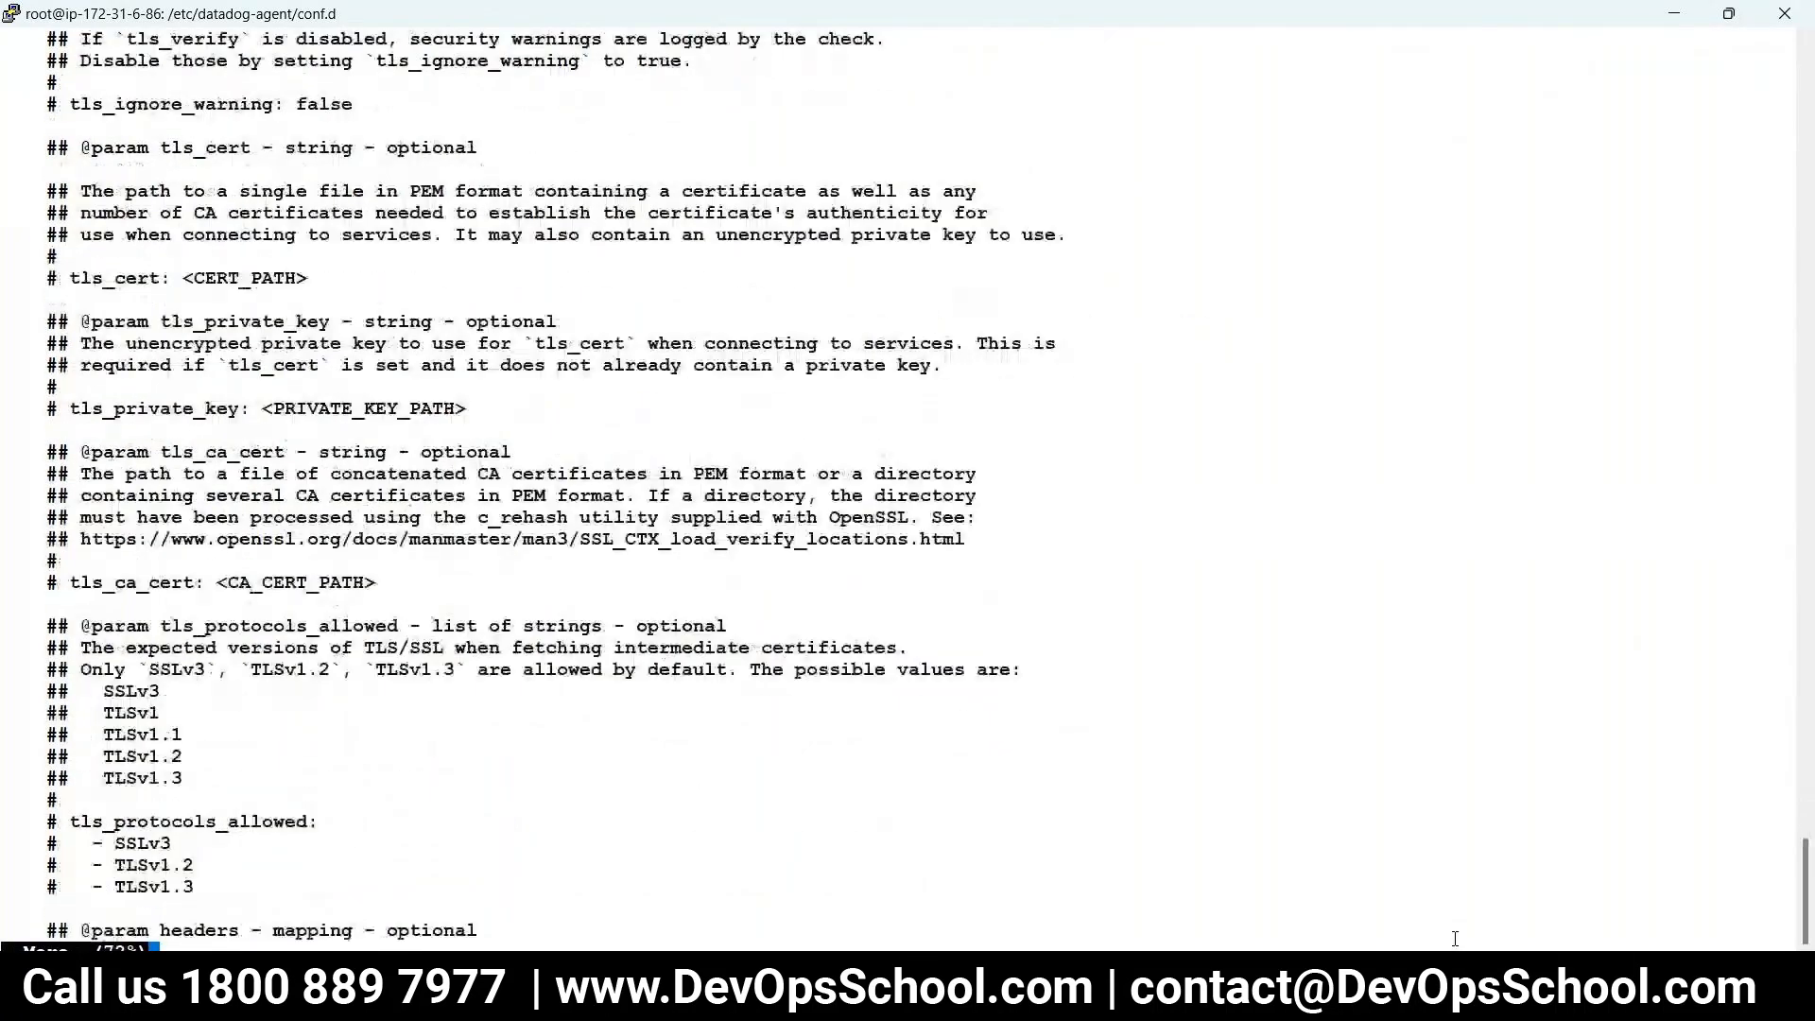
key(Return)
key(Return)
key(Return)
key(Return)
key(Return)
key(Return)
key(Return)
key(Return)
key(Return)
key(Return)
key(Return)
key(Return)
key(Return)
key(Return)
key(Return)
key(Return)
key(Return)
key(Return)
key(Return)
key(Return)
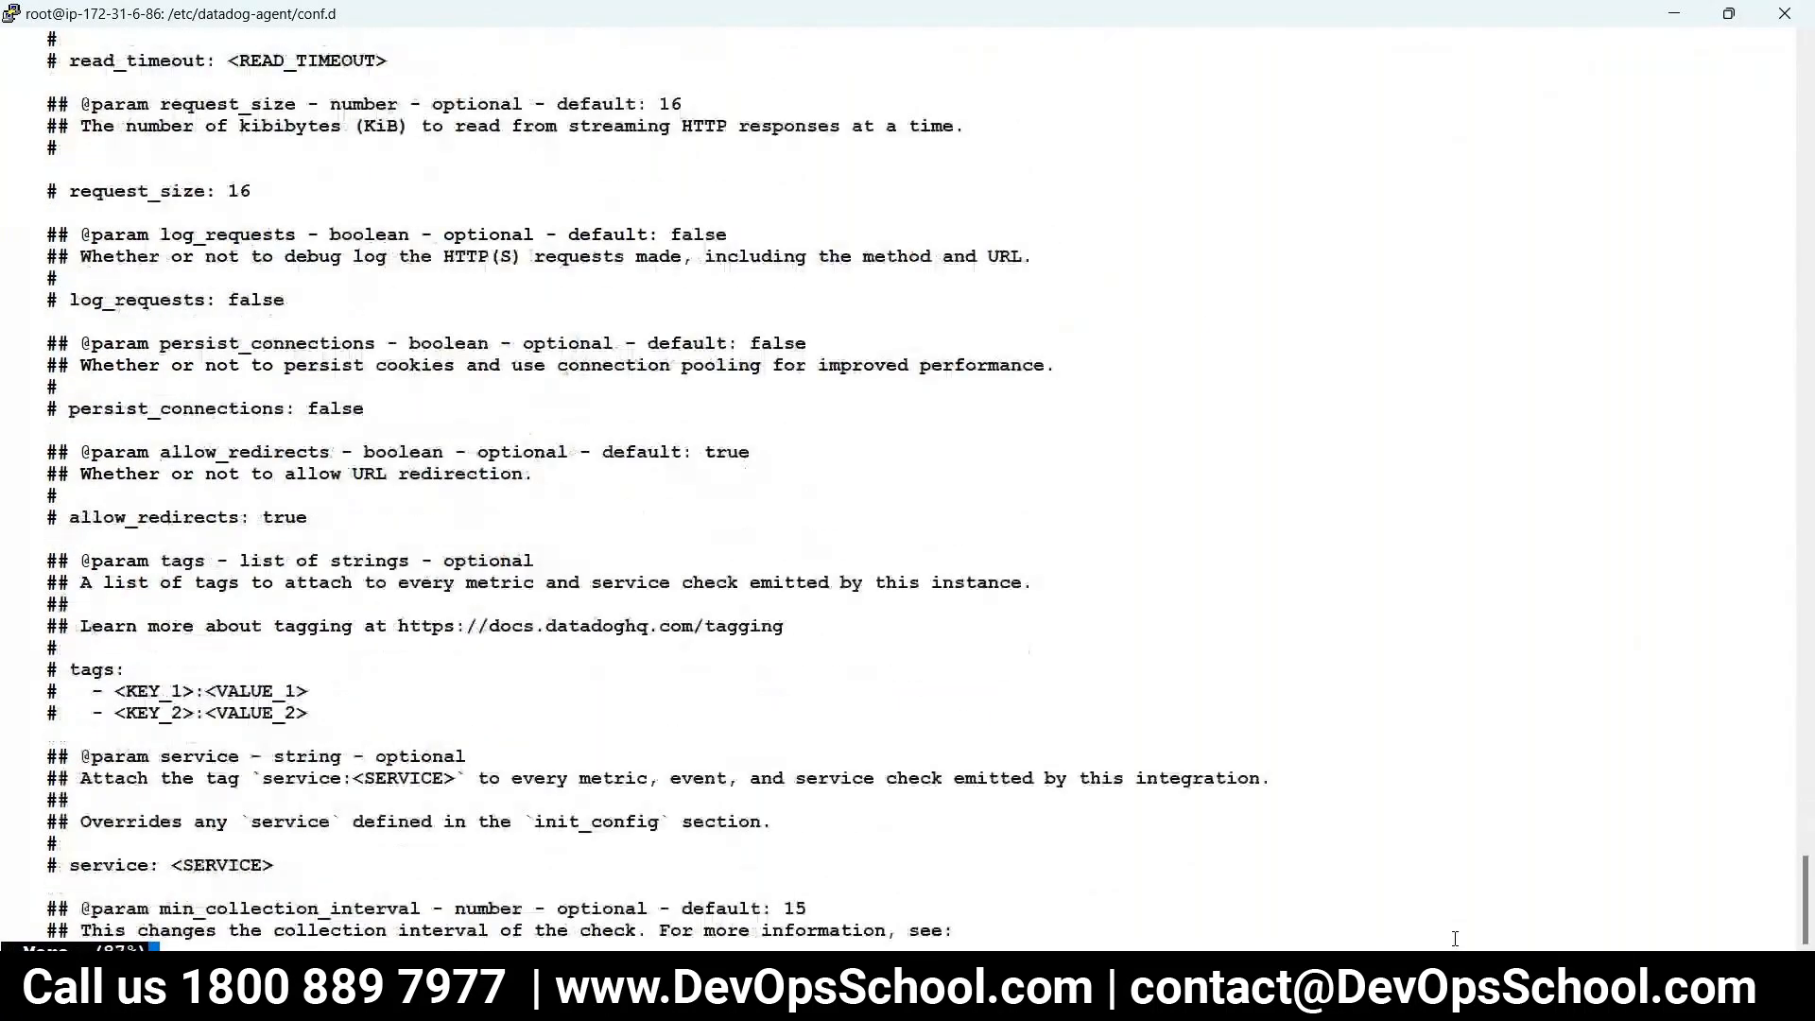
key(Return)
key(Return)
key(Return)
key(Return)
key(Return)
key(Return)
key(Return)
key(Return)
key(Return)
key(Return)
key(Return)
key(Return)
key(Return)
key(Return)
key(Return)
key(Return)
key(Return)
key(Return)
key(Return)
key(Return)
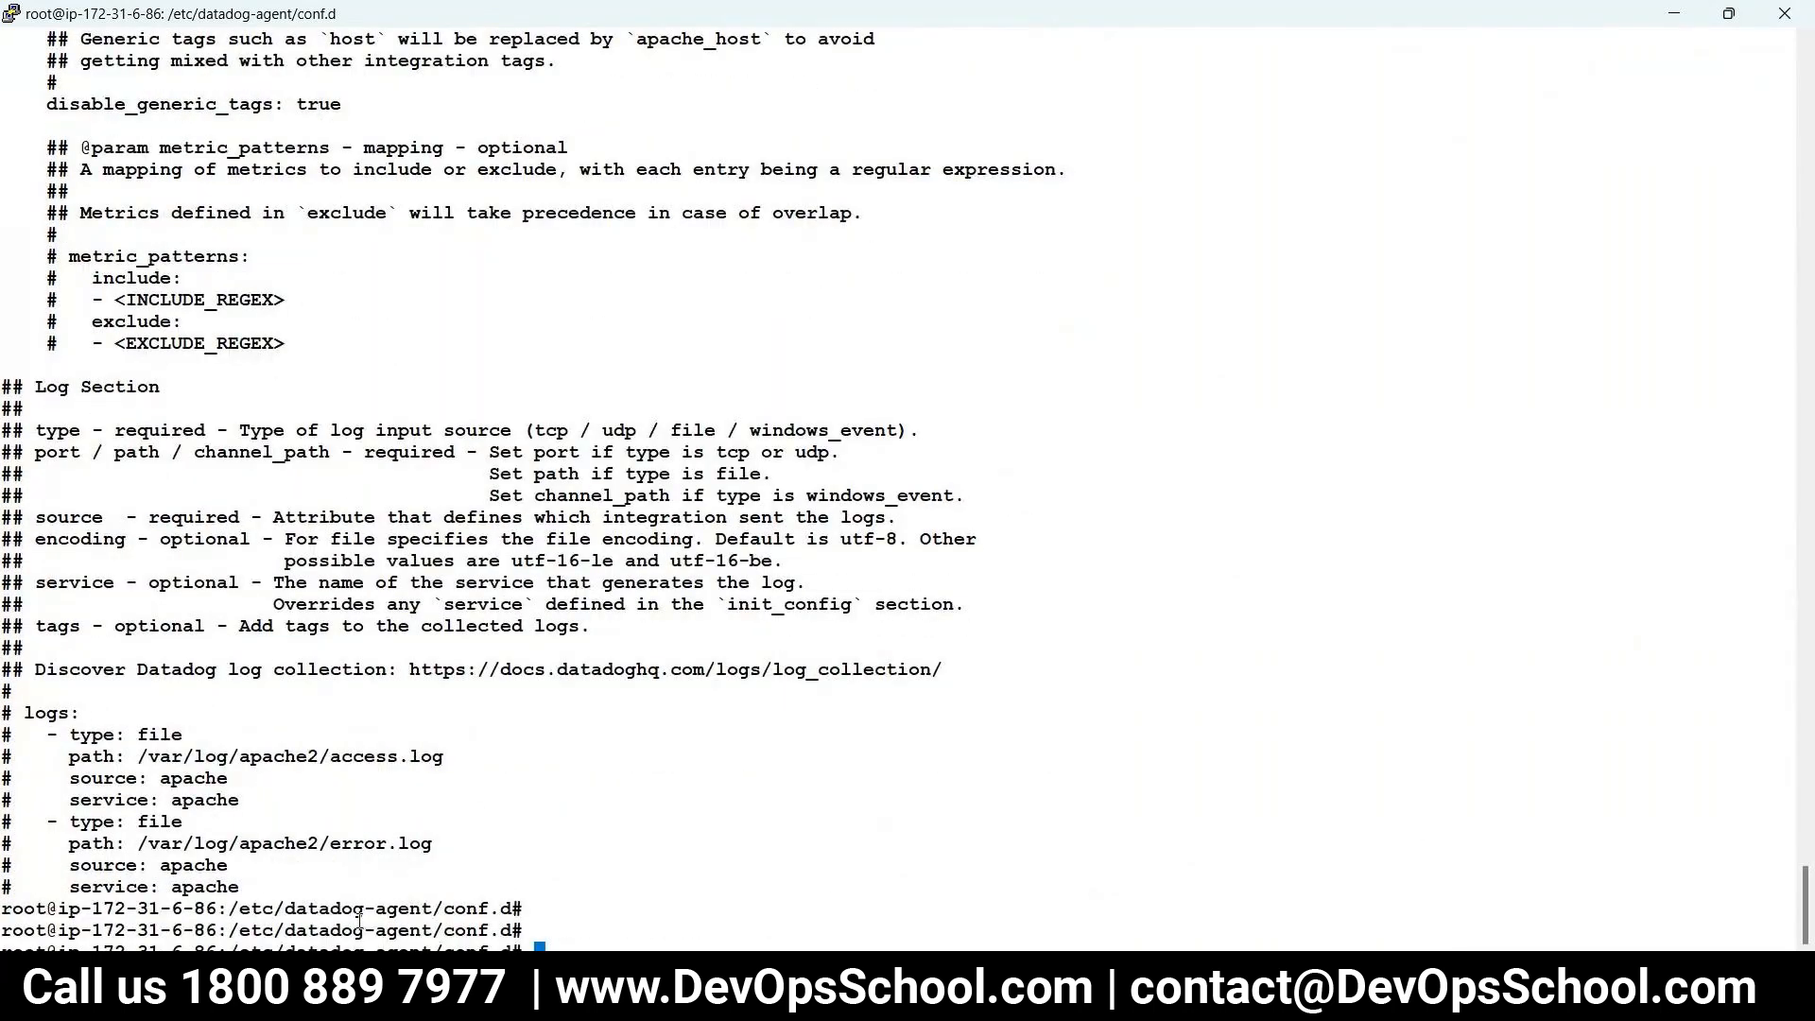
- Highlight the Log Section of the Apache example configuration, and its commented "# logs:" line
drag(234, 887, 5, 409)
click(125, 707)
drag(75, 715, 5, 713)
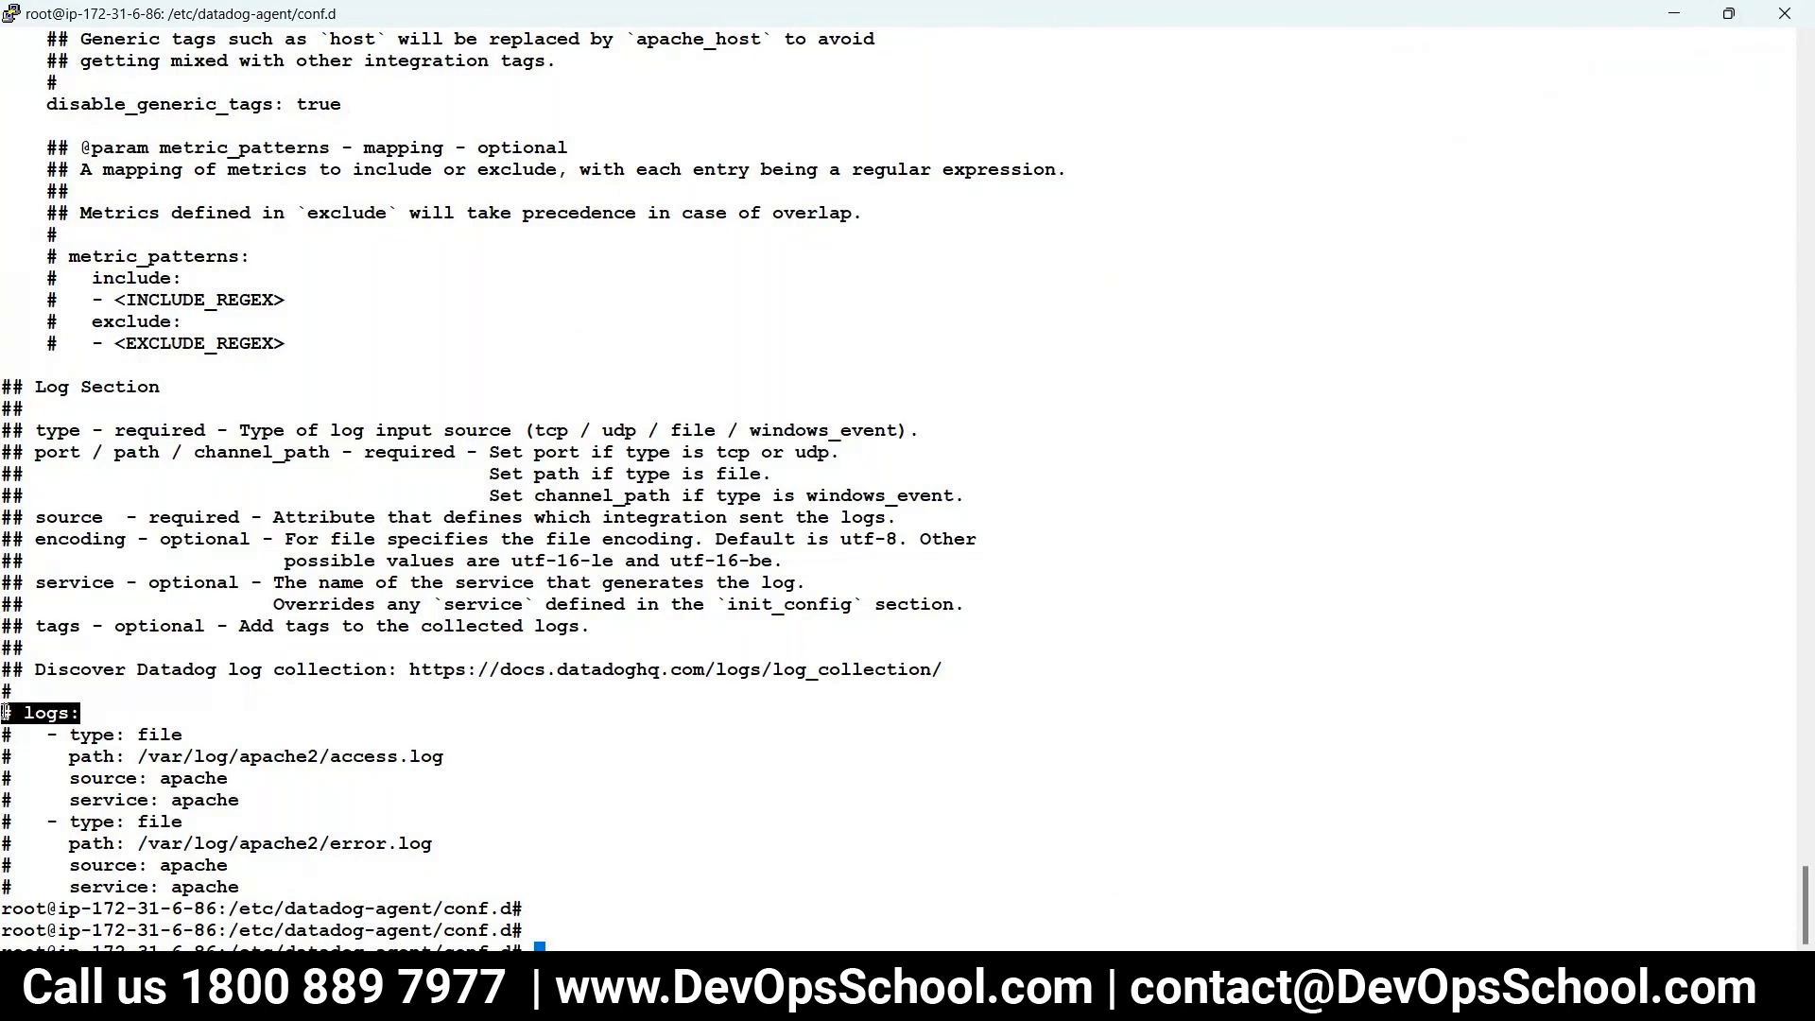
- Clear the terminal and list the integration folders in conf.d again
text(clear)
key(Return)
text(l)
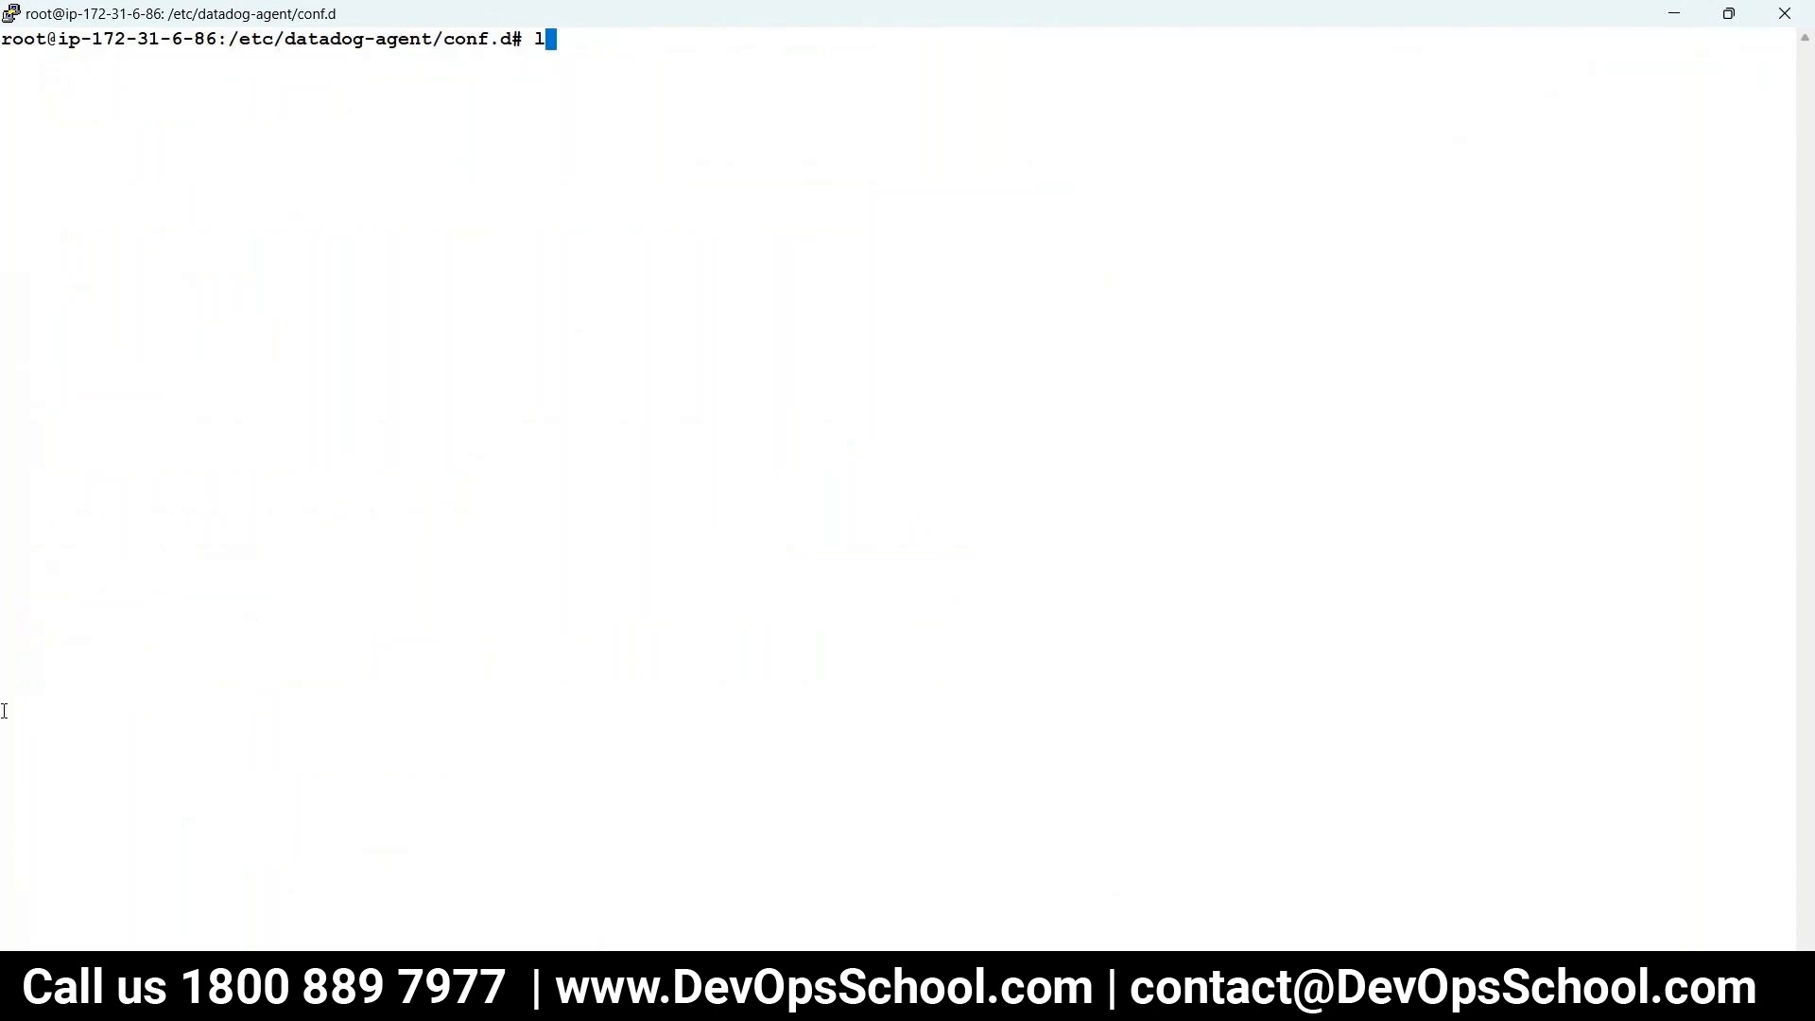
text(s)
key(Return)
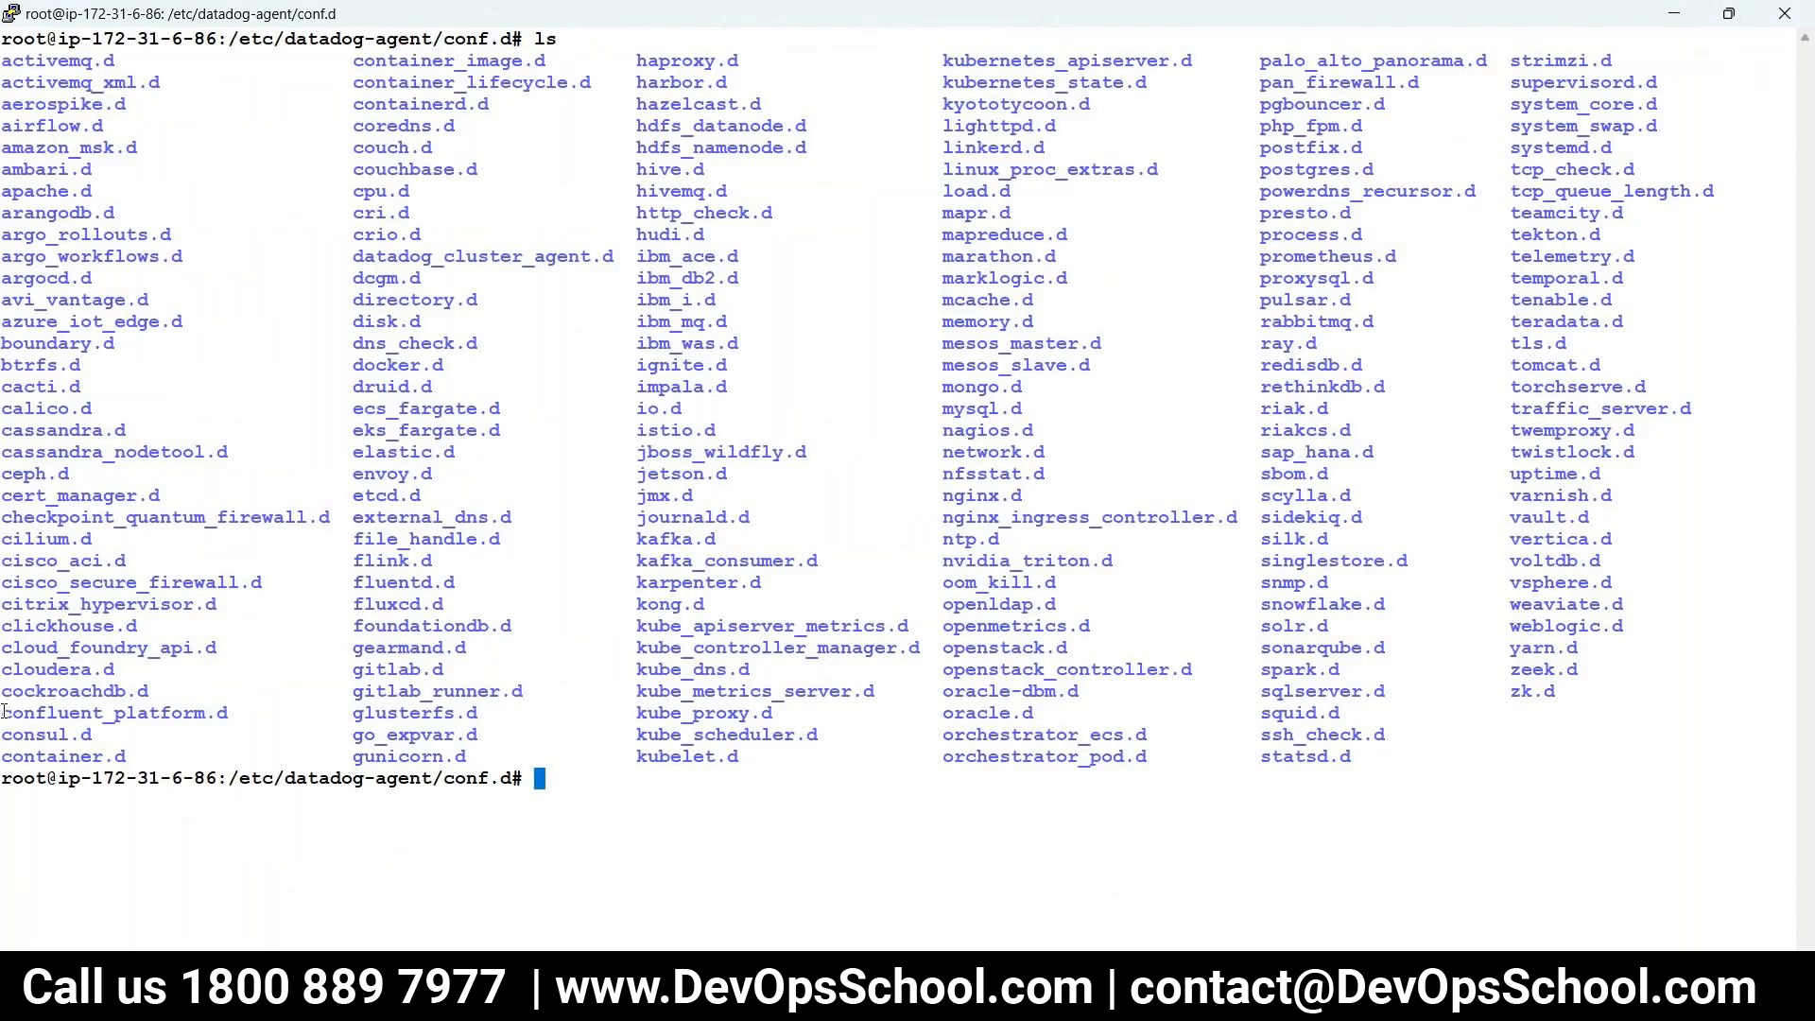
text(ls lo)
key(Tab)
key(Tab)
key(ctrl+c)
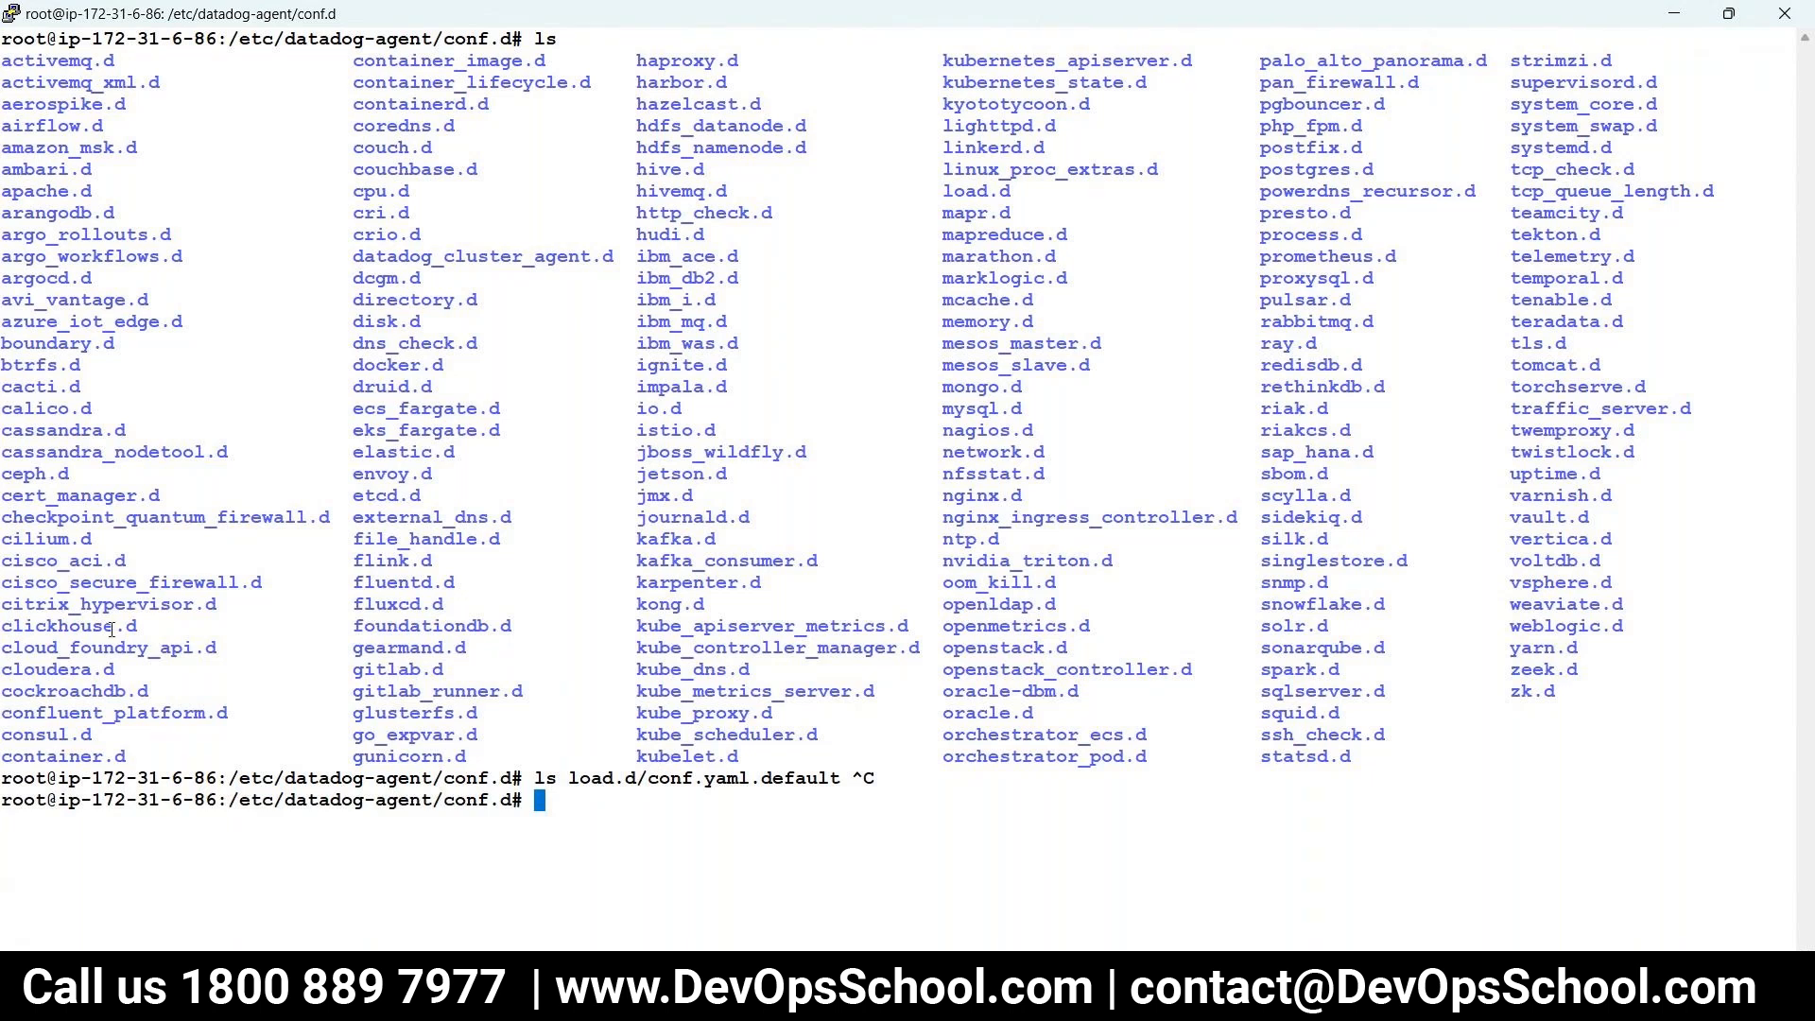
- Change to the file_handle.d integration directory, copying its name from the listing
double_click(439, 541)
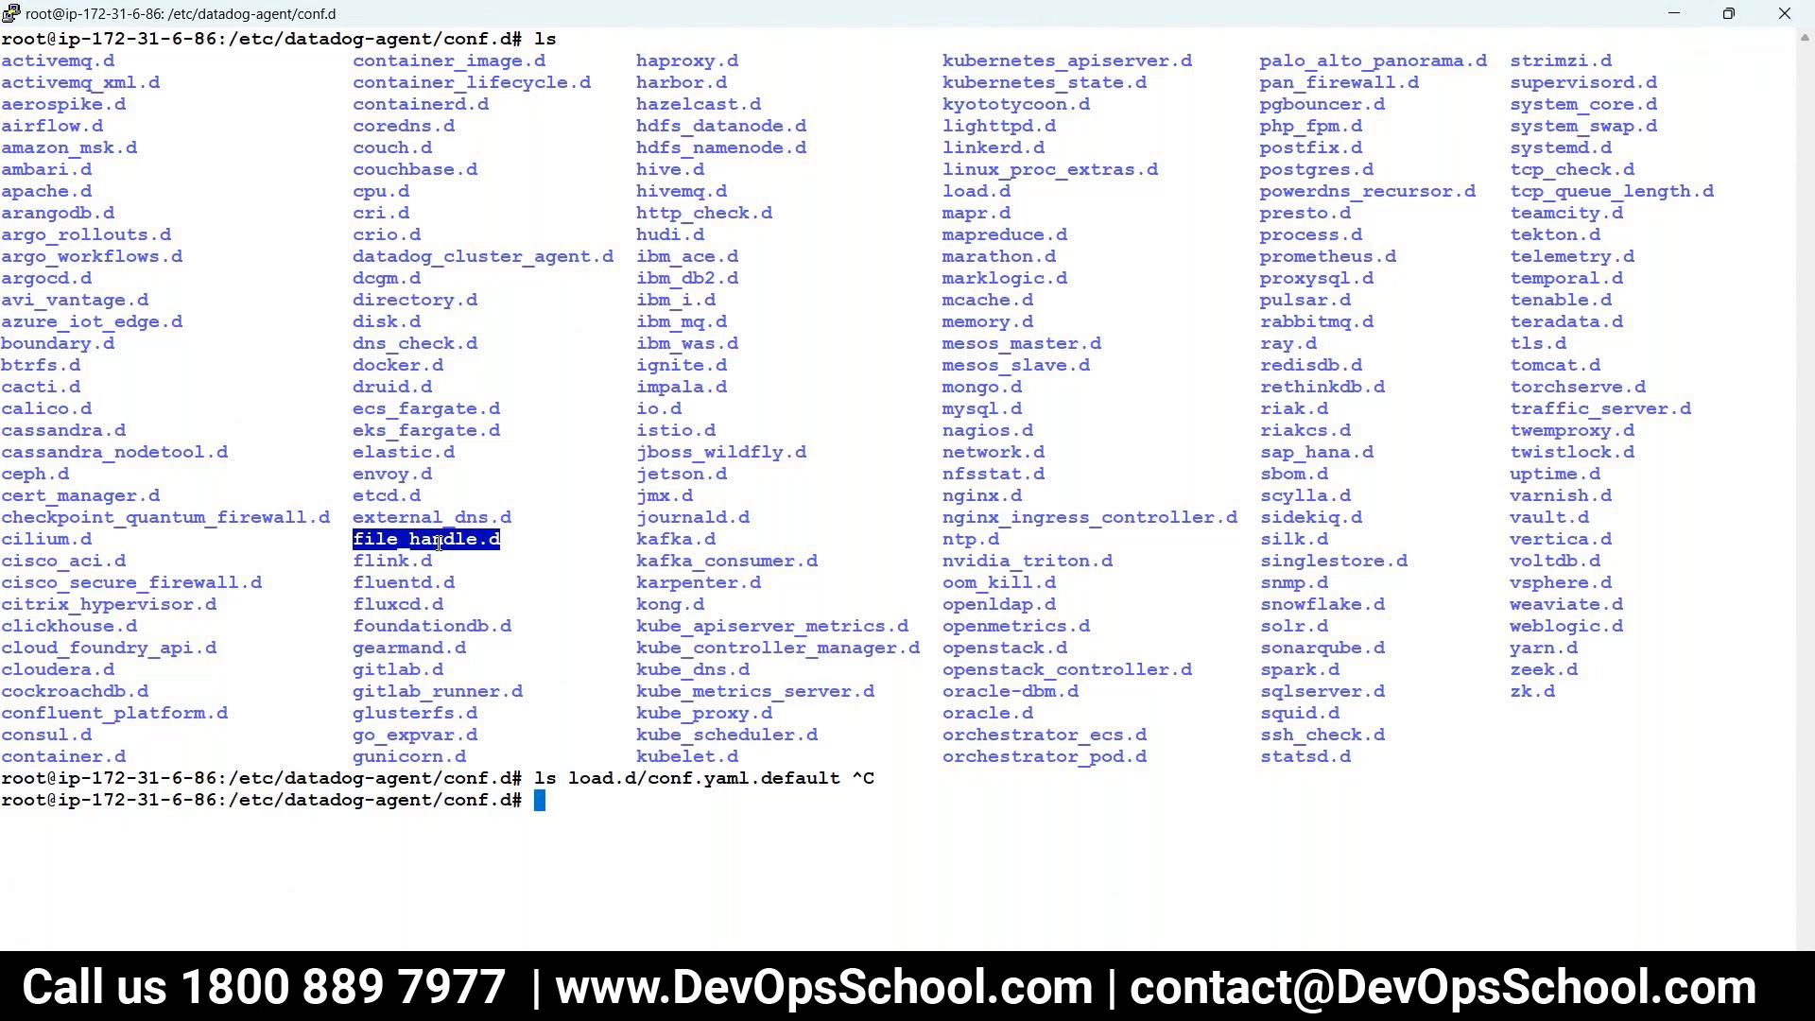
text(morewe)
key(BackSpace)
key(BackSpace)
key(BackSpace)
key(BackSpace)
key(BackSpace)
key(BackSpace)
text(cd)
right_click(438, 541)
key(Return)
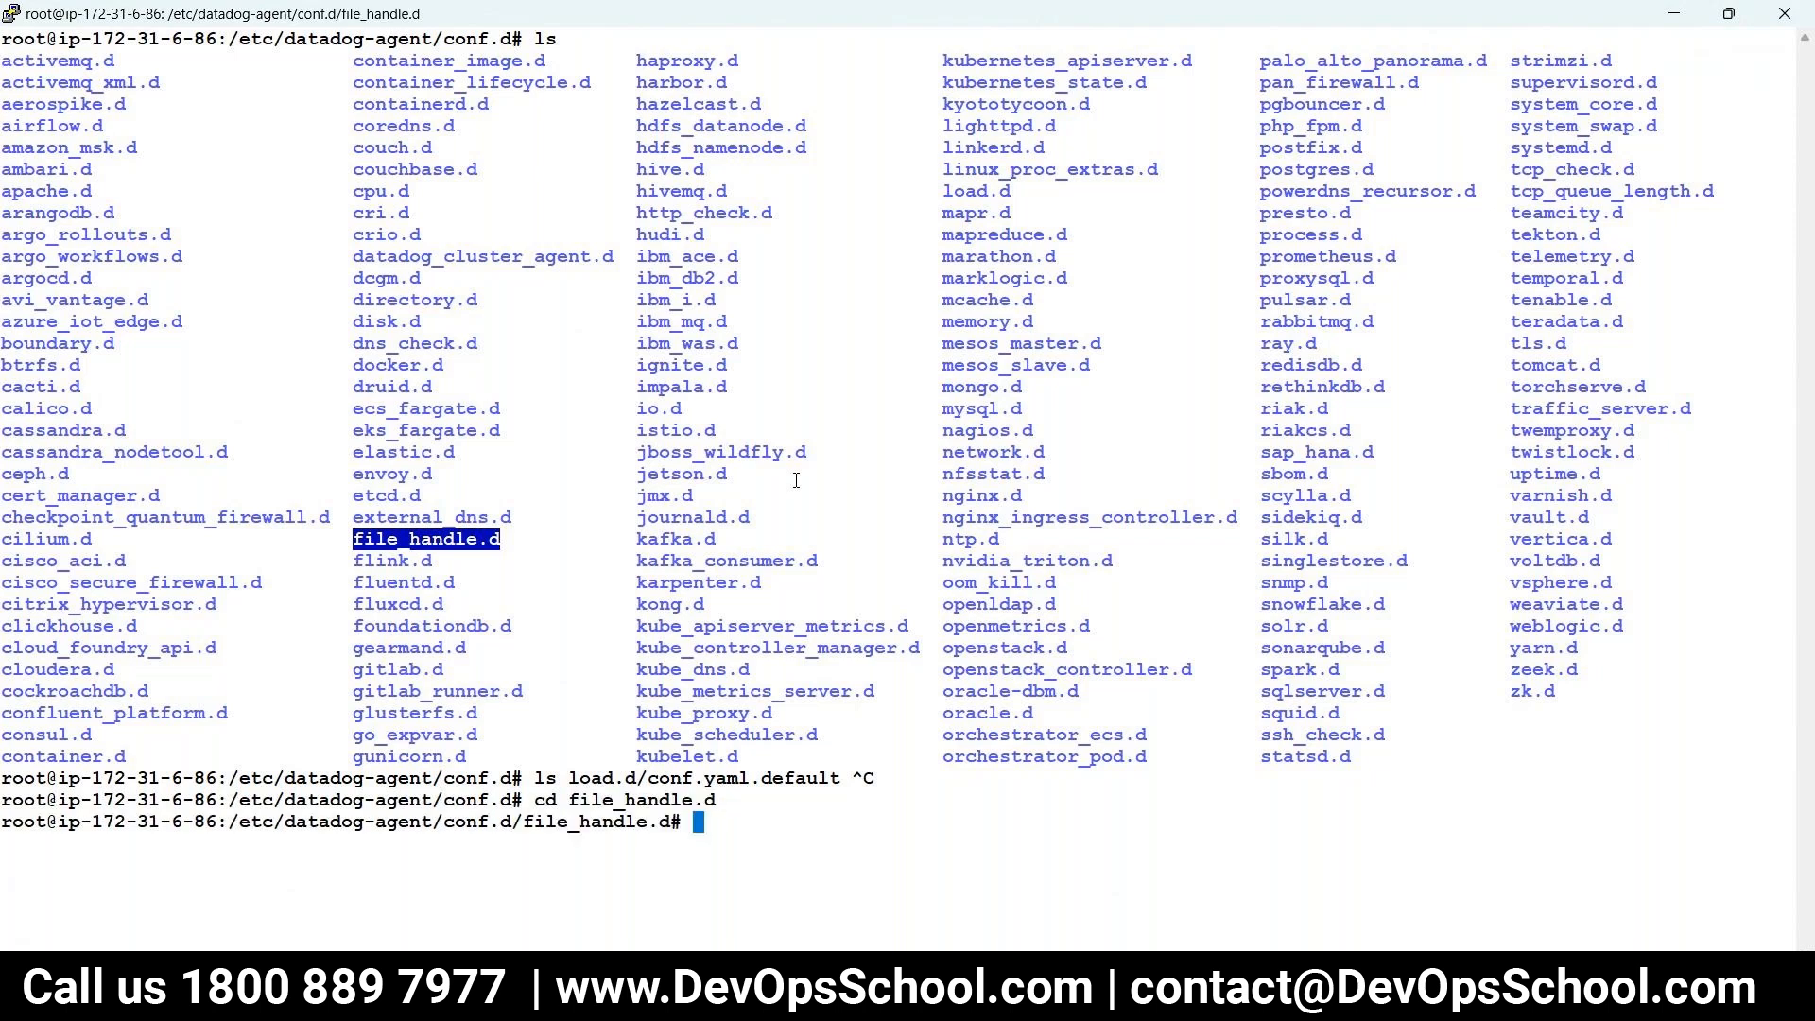
- List the contents of file_handle.d and display its conf.yaml.default file
text(ls)
key(Return)
text(more co)
key(Tab)
key(Return)
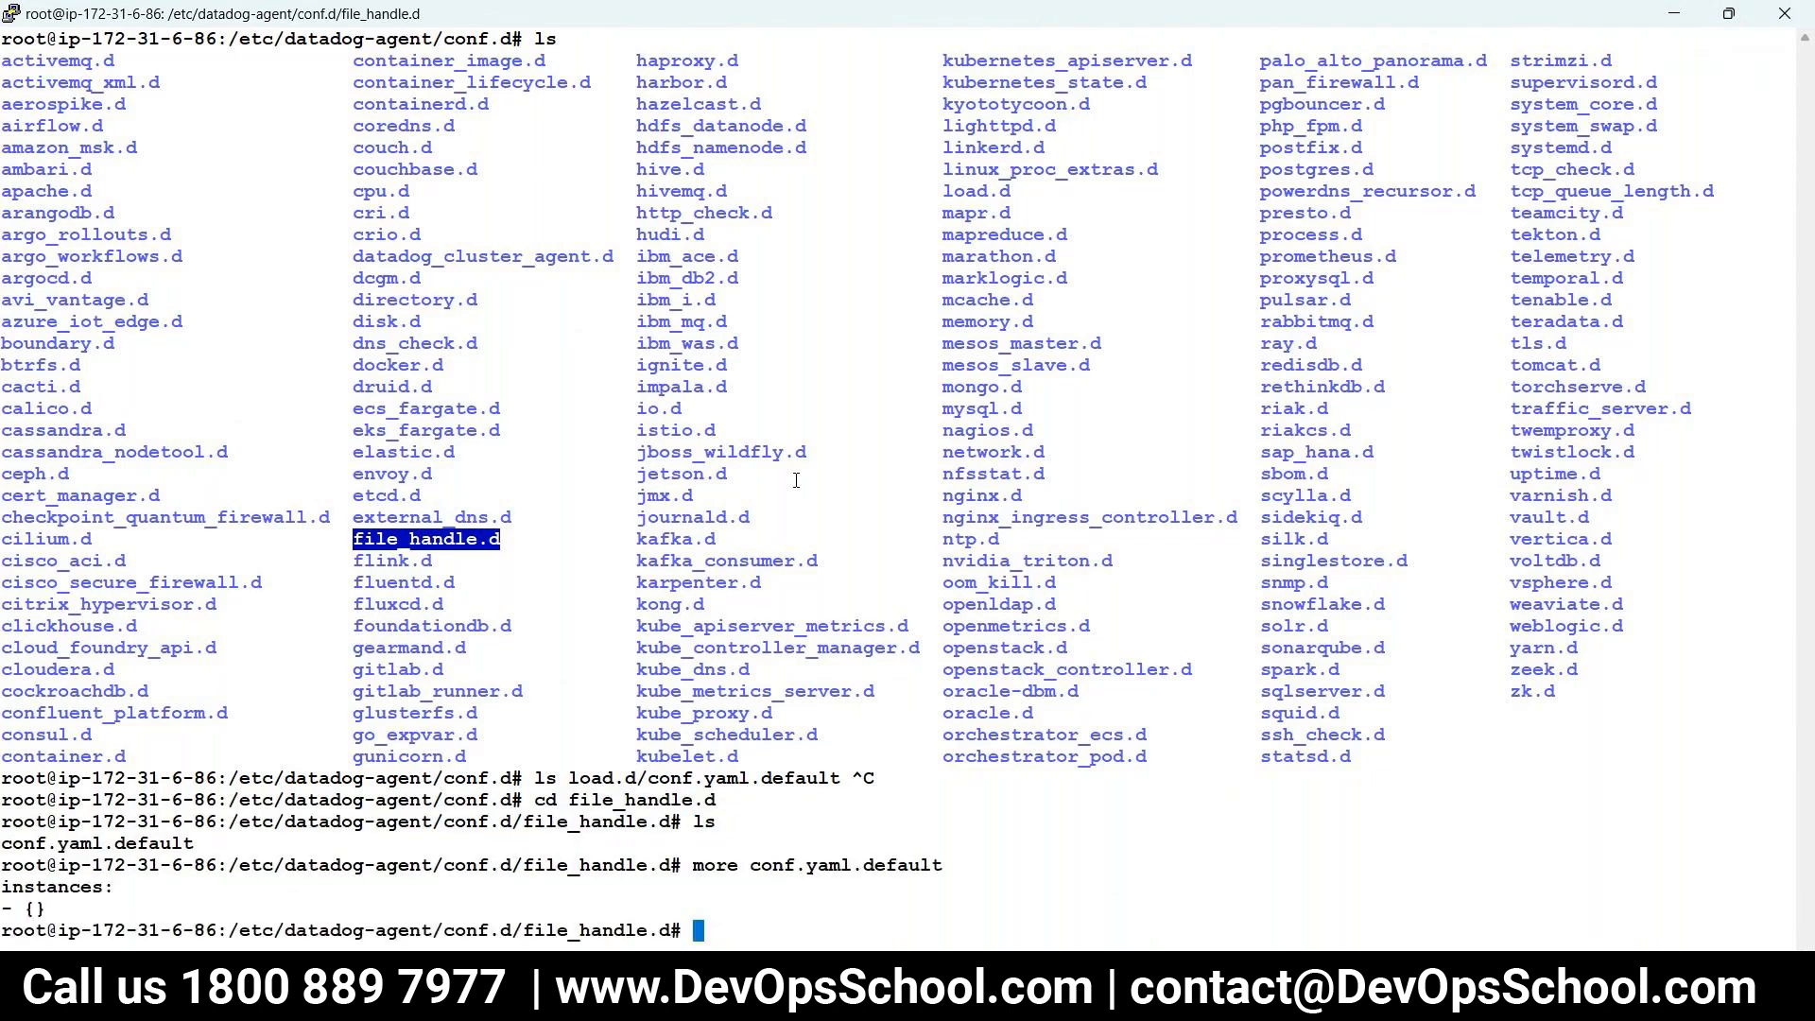
- Go back up to the conf.d directory and list its integration folders on a cleared terminal
text(clear)
key(Return)
text(s)
key(Return)
text(cd ..)
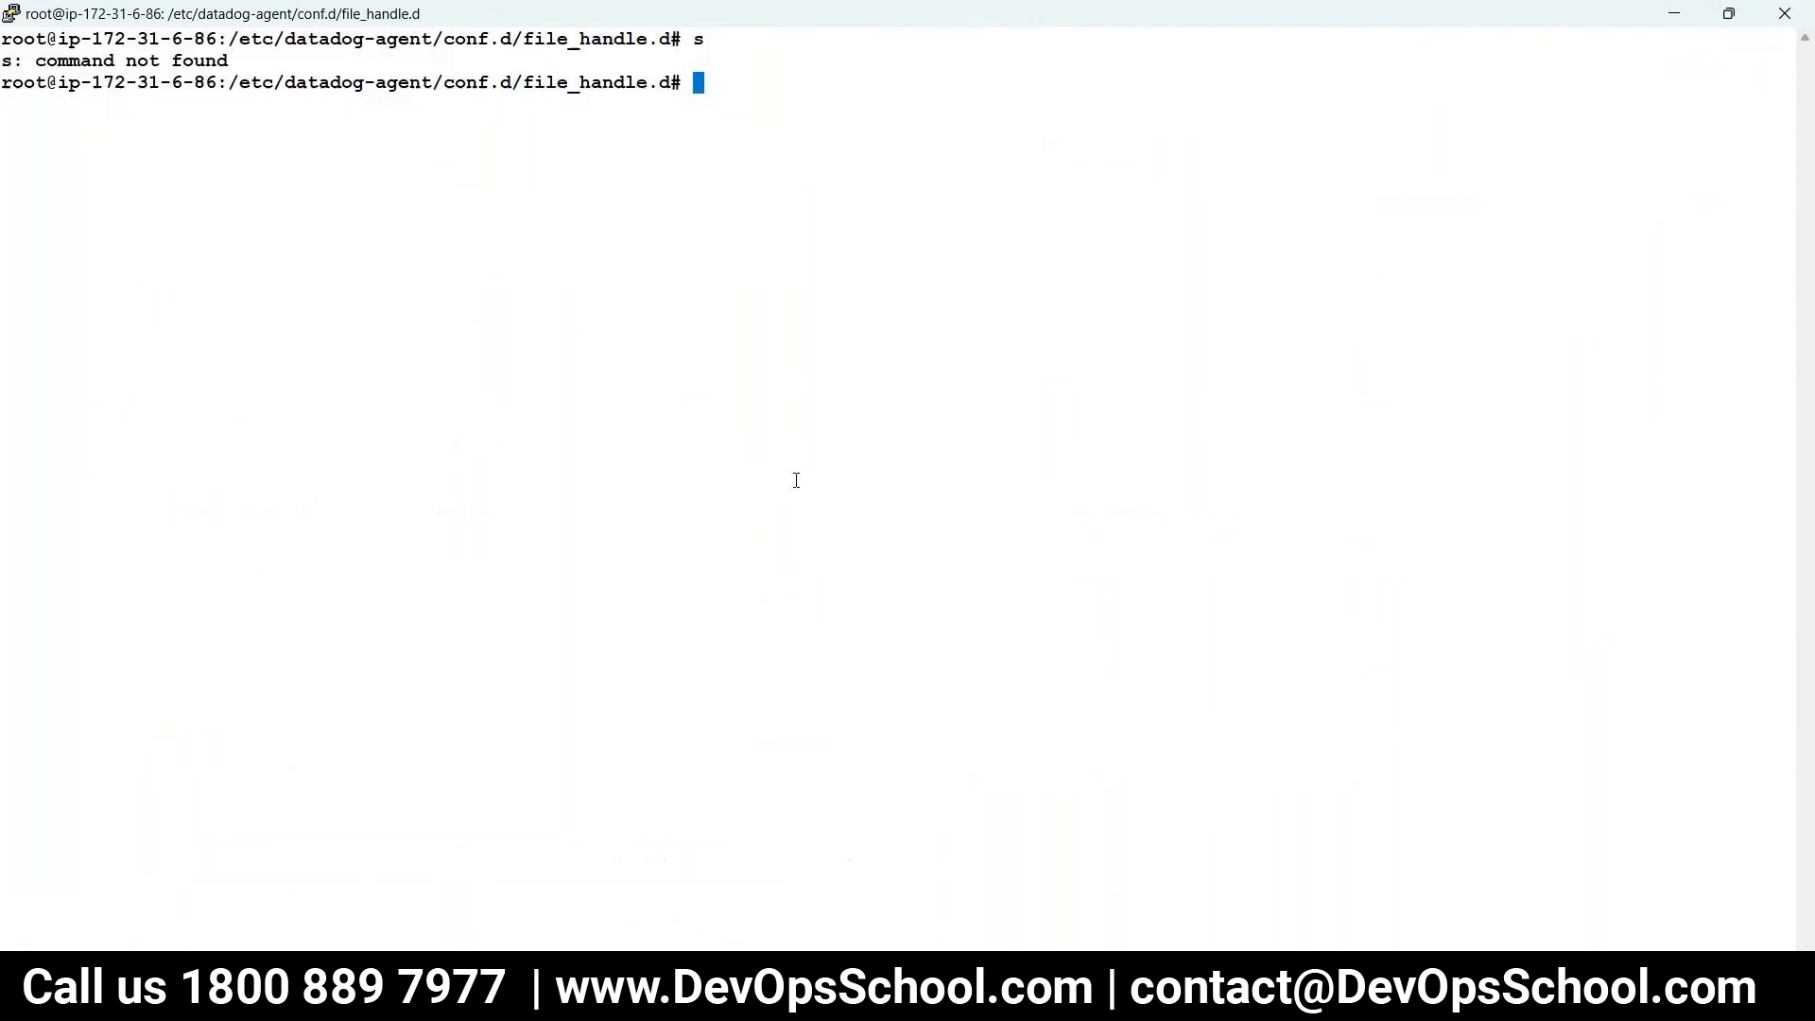
key(Return)
text(ls)
key(Return)
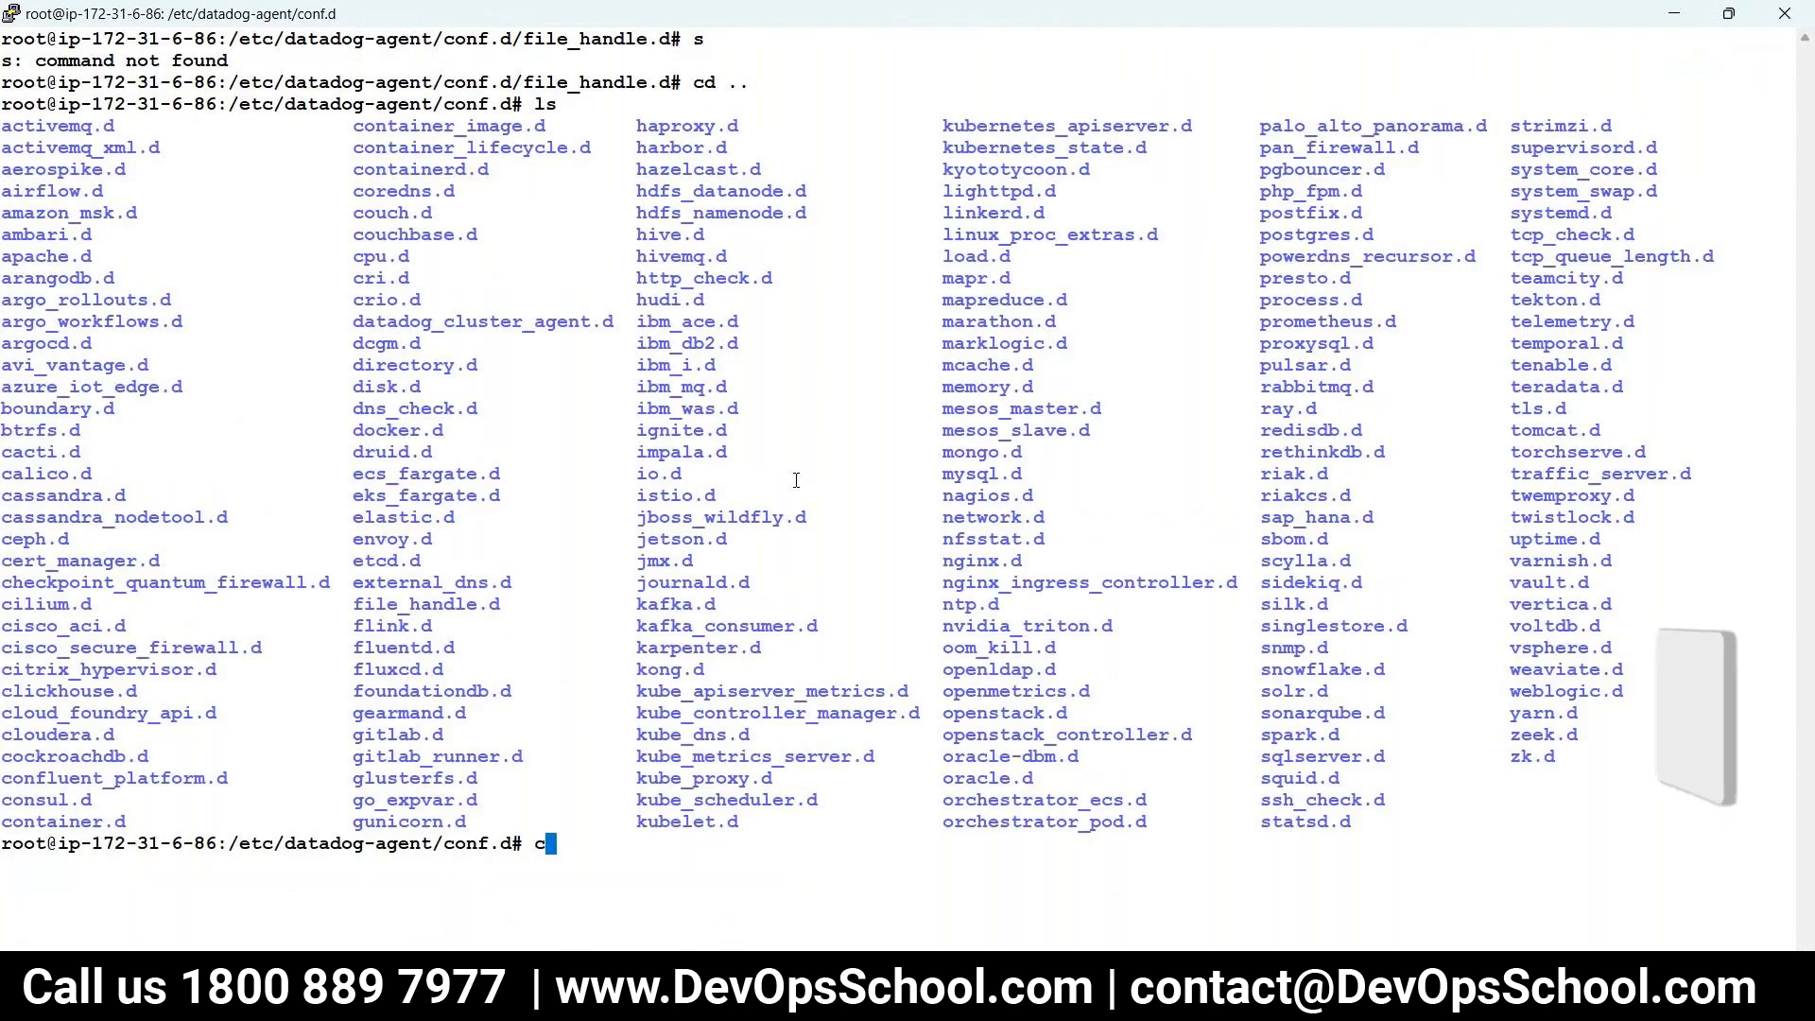
text(clear)
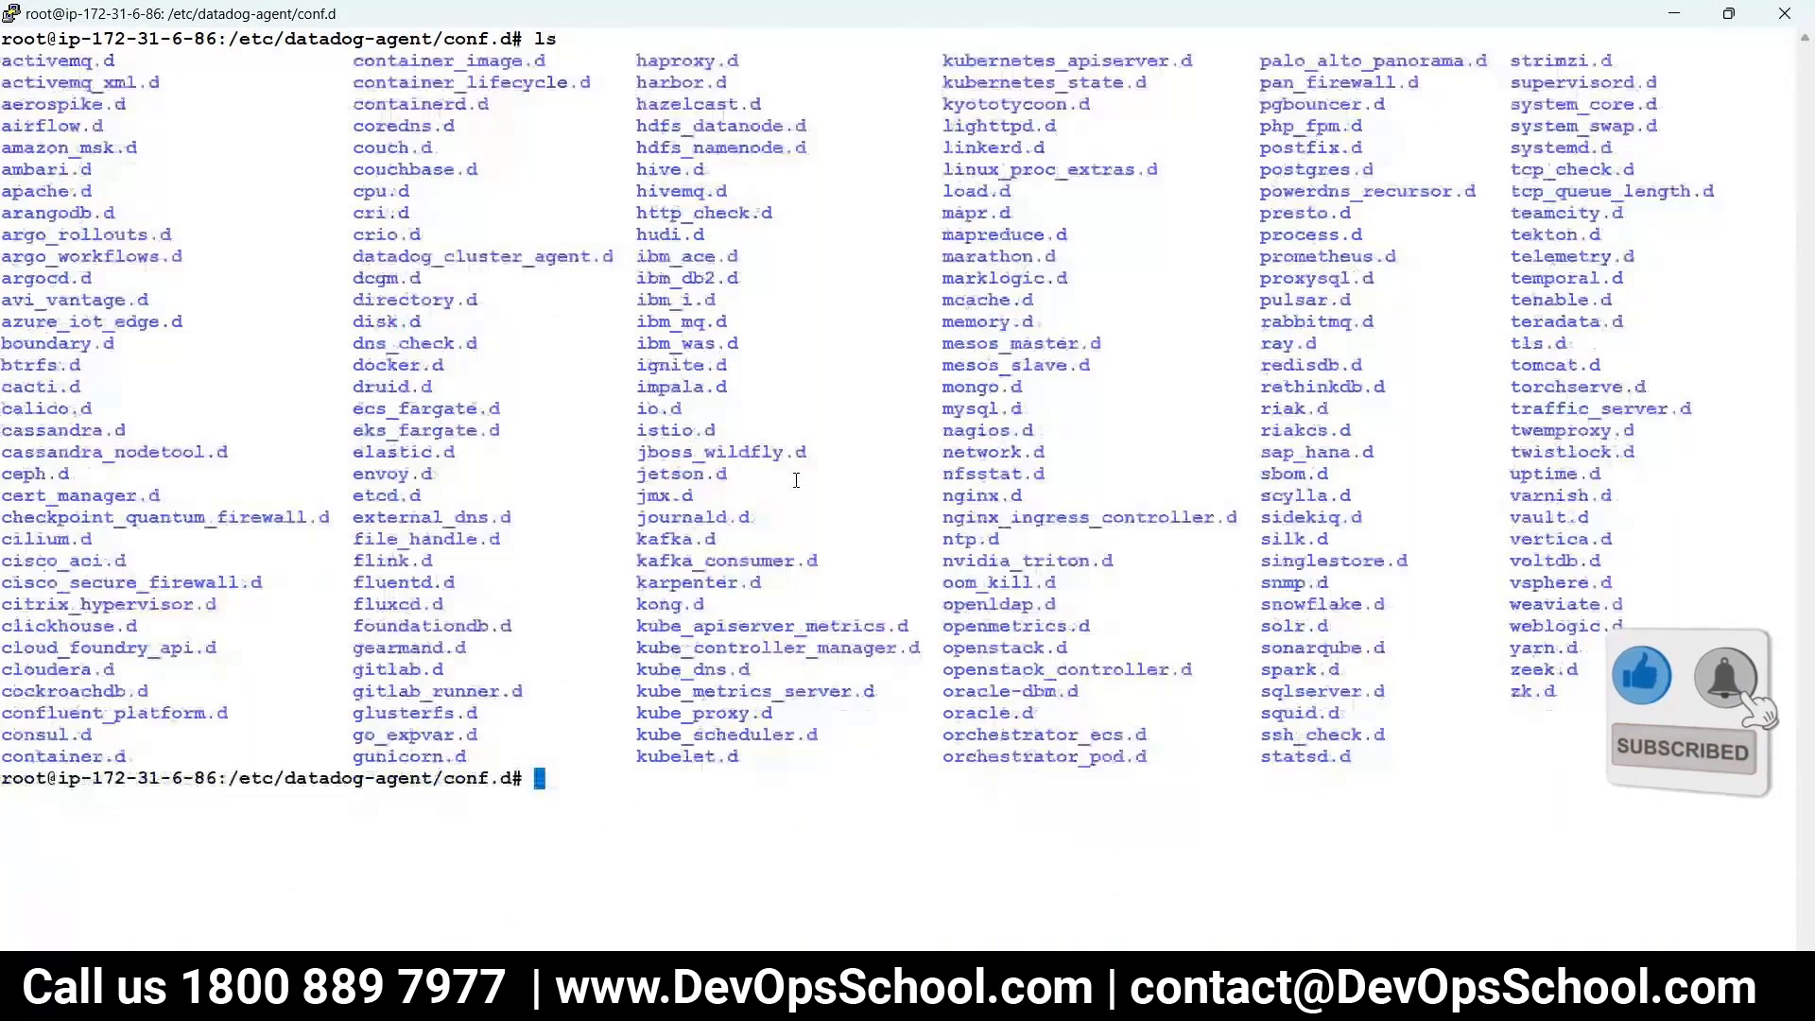
- Create a new directory named file.d inside conf.d
text(mk)
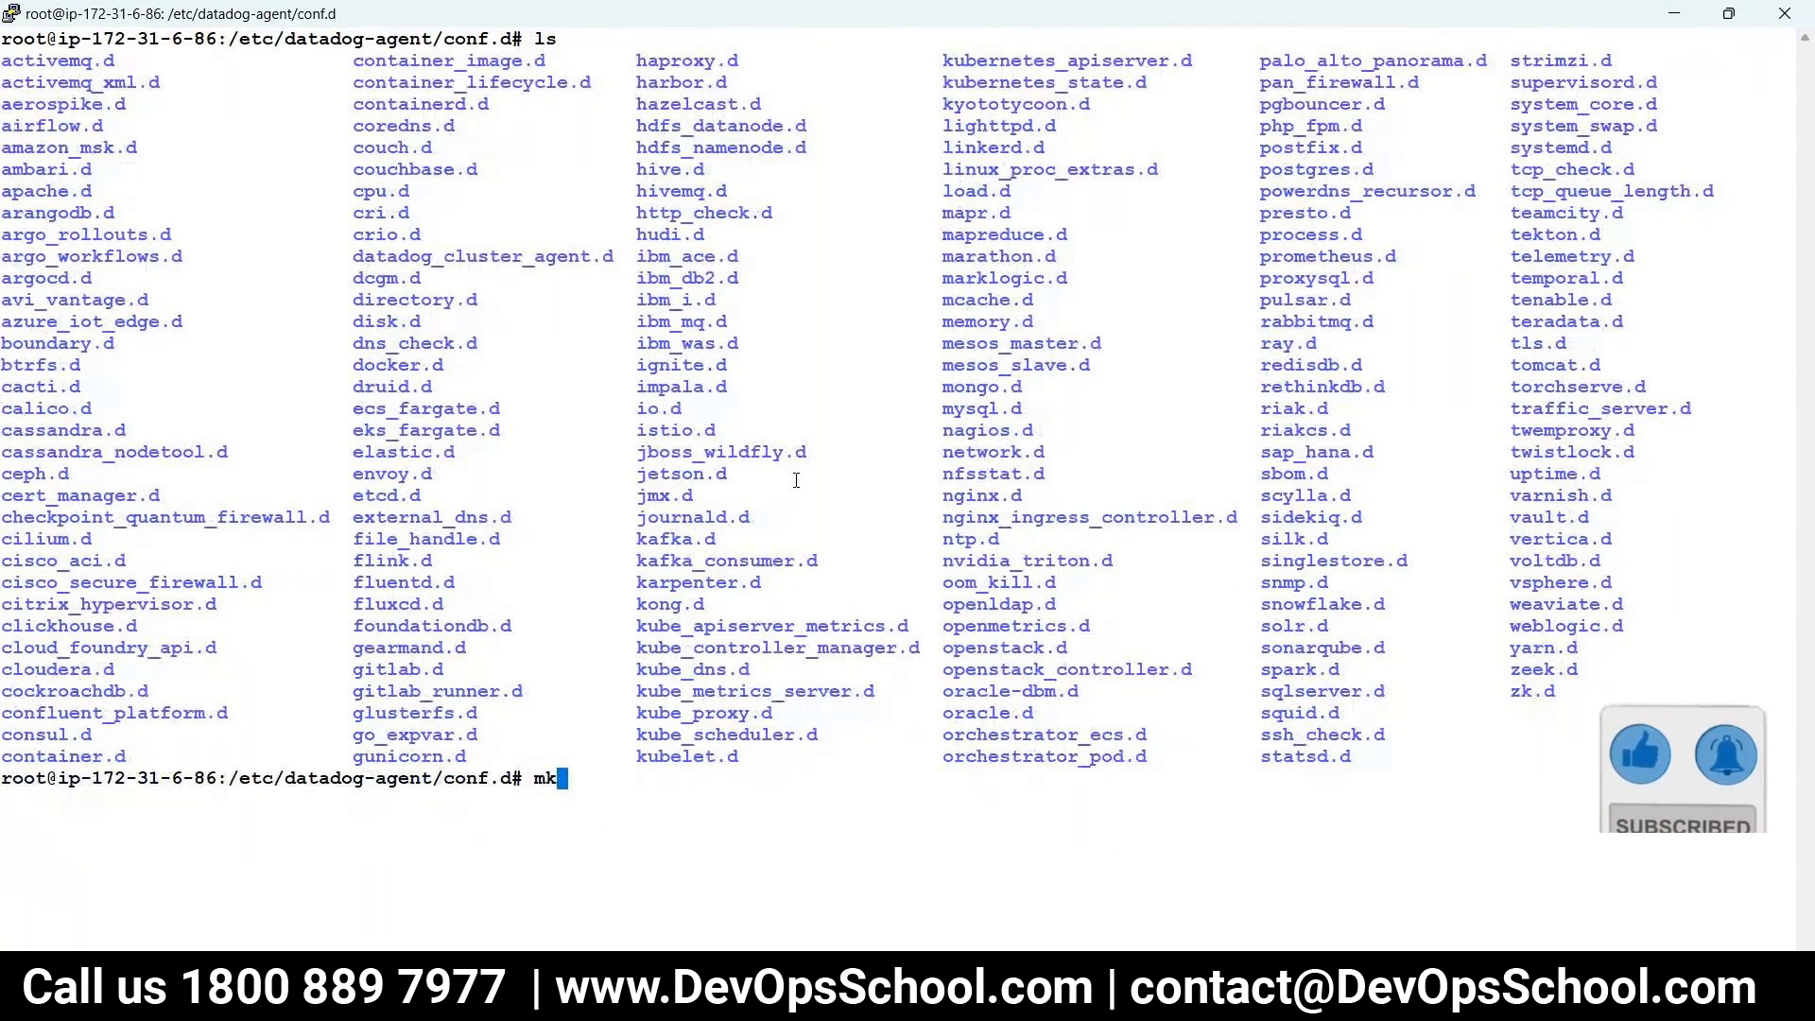
text(dir file.d)
key(Return)
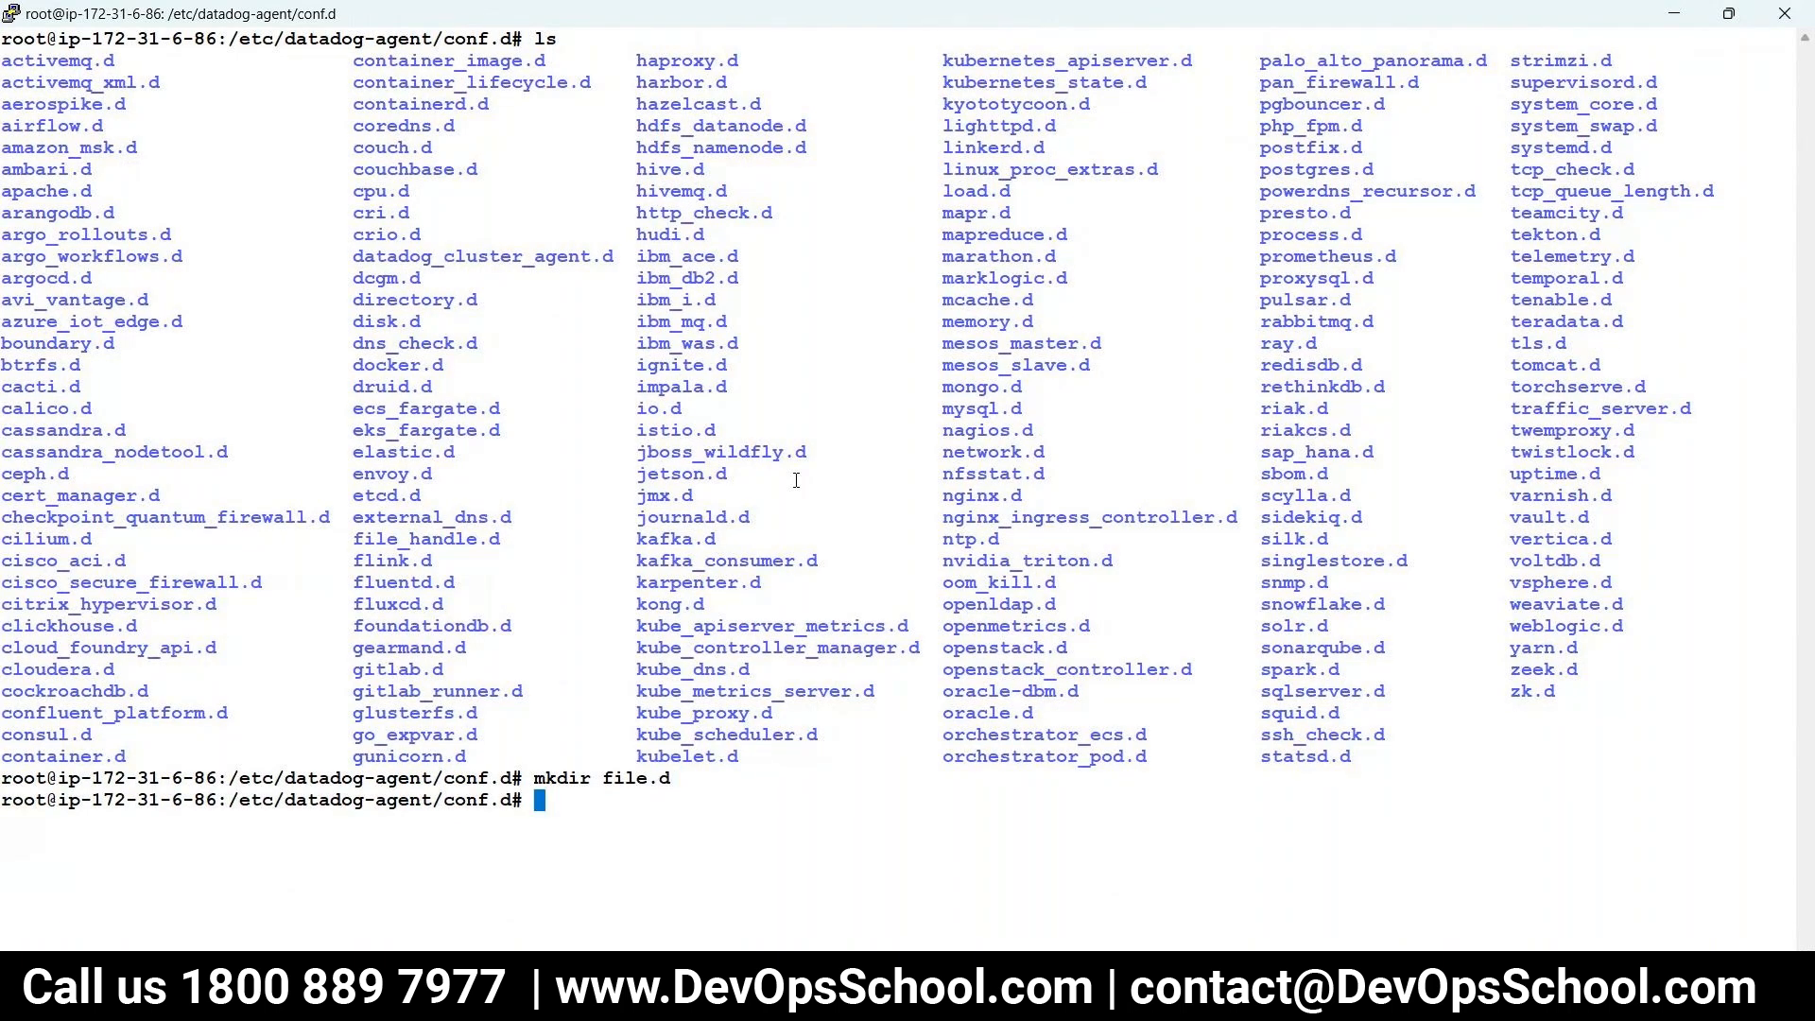
- Try to display conf.yaml.default from the conf.d directory
text(clear)
key(BackSpace)
key(BackSpace)
key(BackSpace)
key(BackSpace)
text(d ..)
key(BackSpace)
key(BackSpace)
key(BackSpace)
key(BackSpace)
key(BackSpace)
text(more conf.yaml.default)
key(Return)
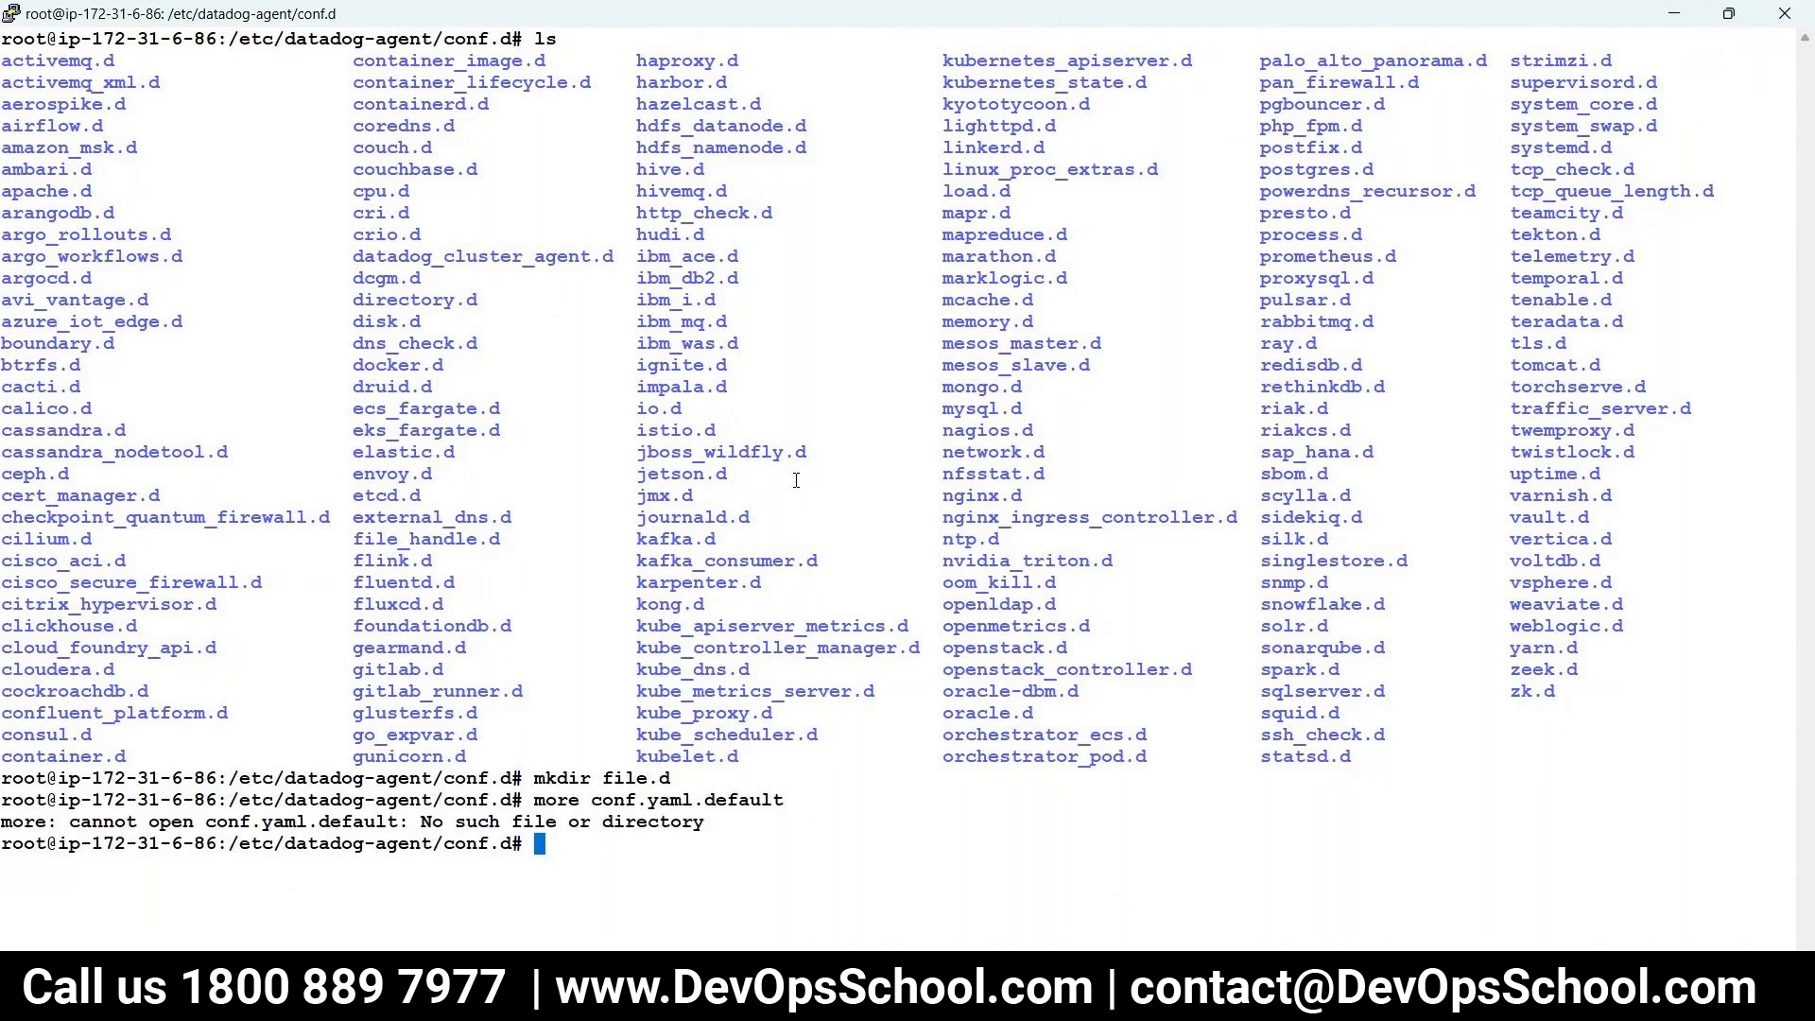
key(Up)
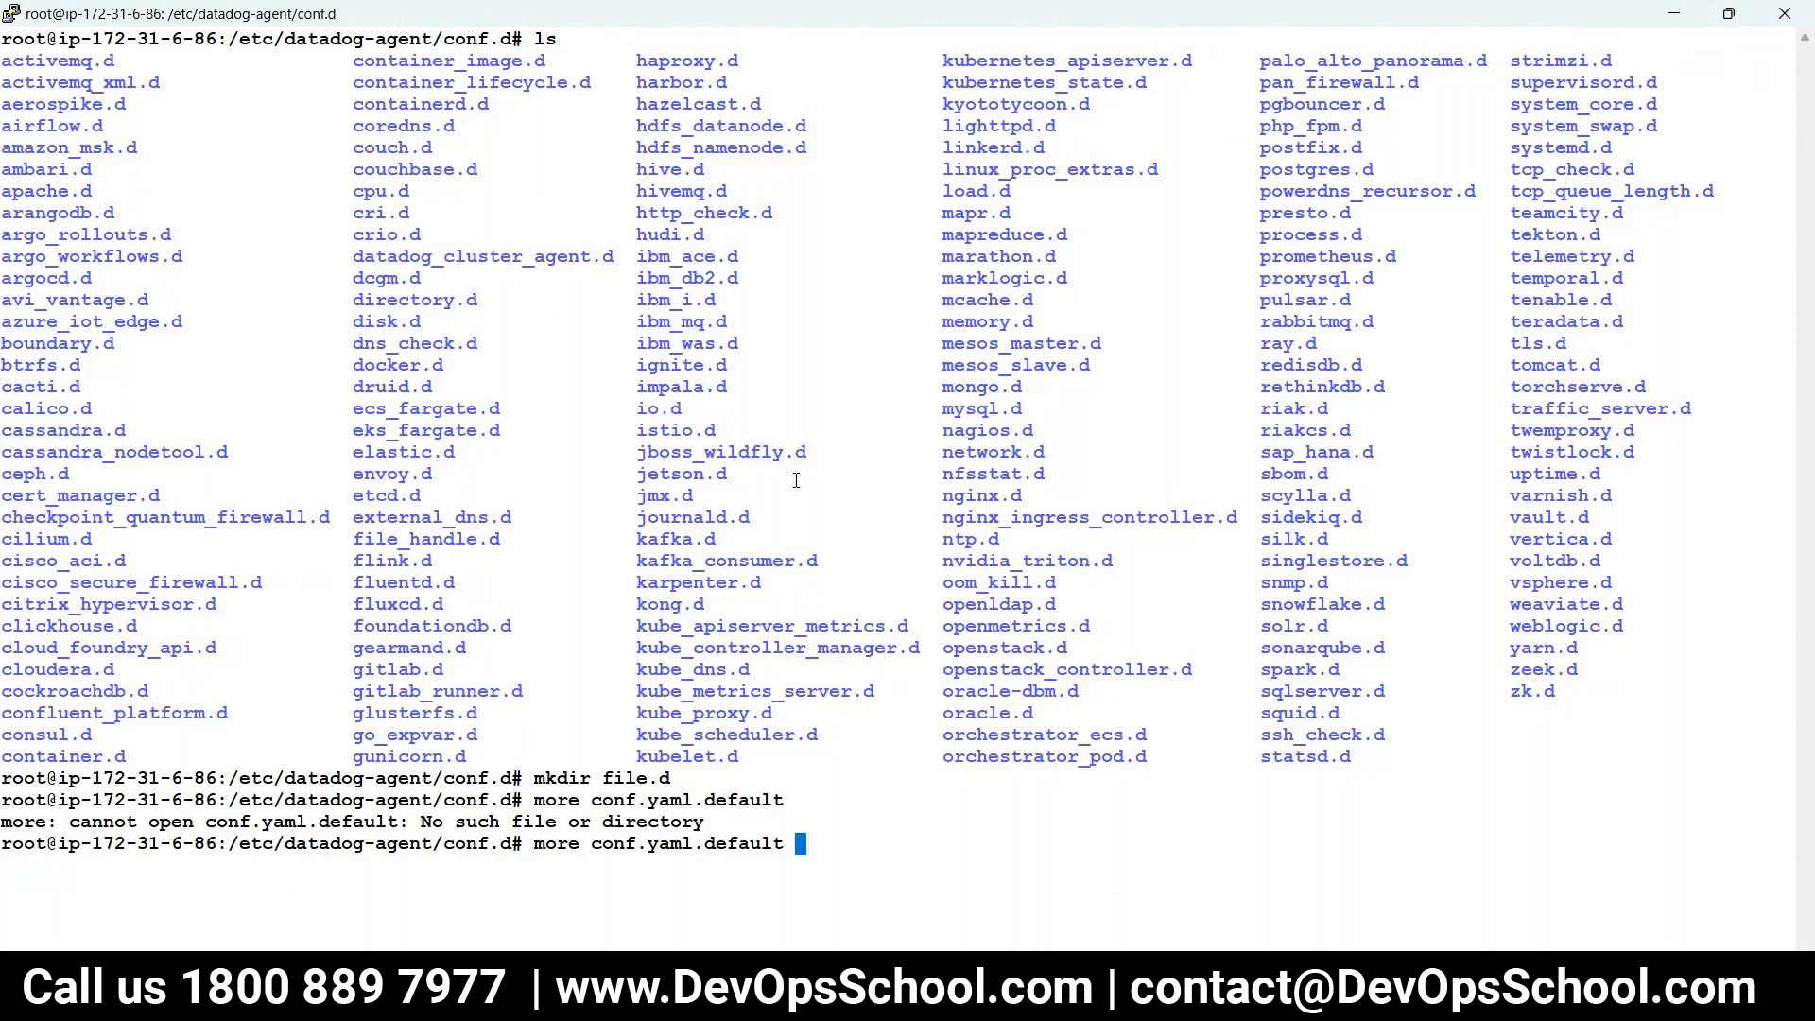
key(ctrl+c)
key(Up)
key(Up)
key(BackSpace)
key(BackSpace)
key(BackSpace)
key(BackSpace)
key(BackSpace)
text(ls)
key(BackSpace)
key(BackSpace)
text(clear)
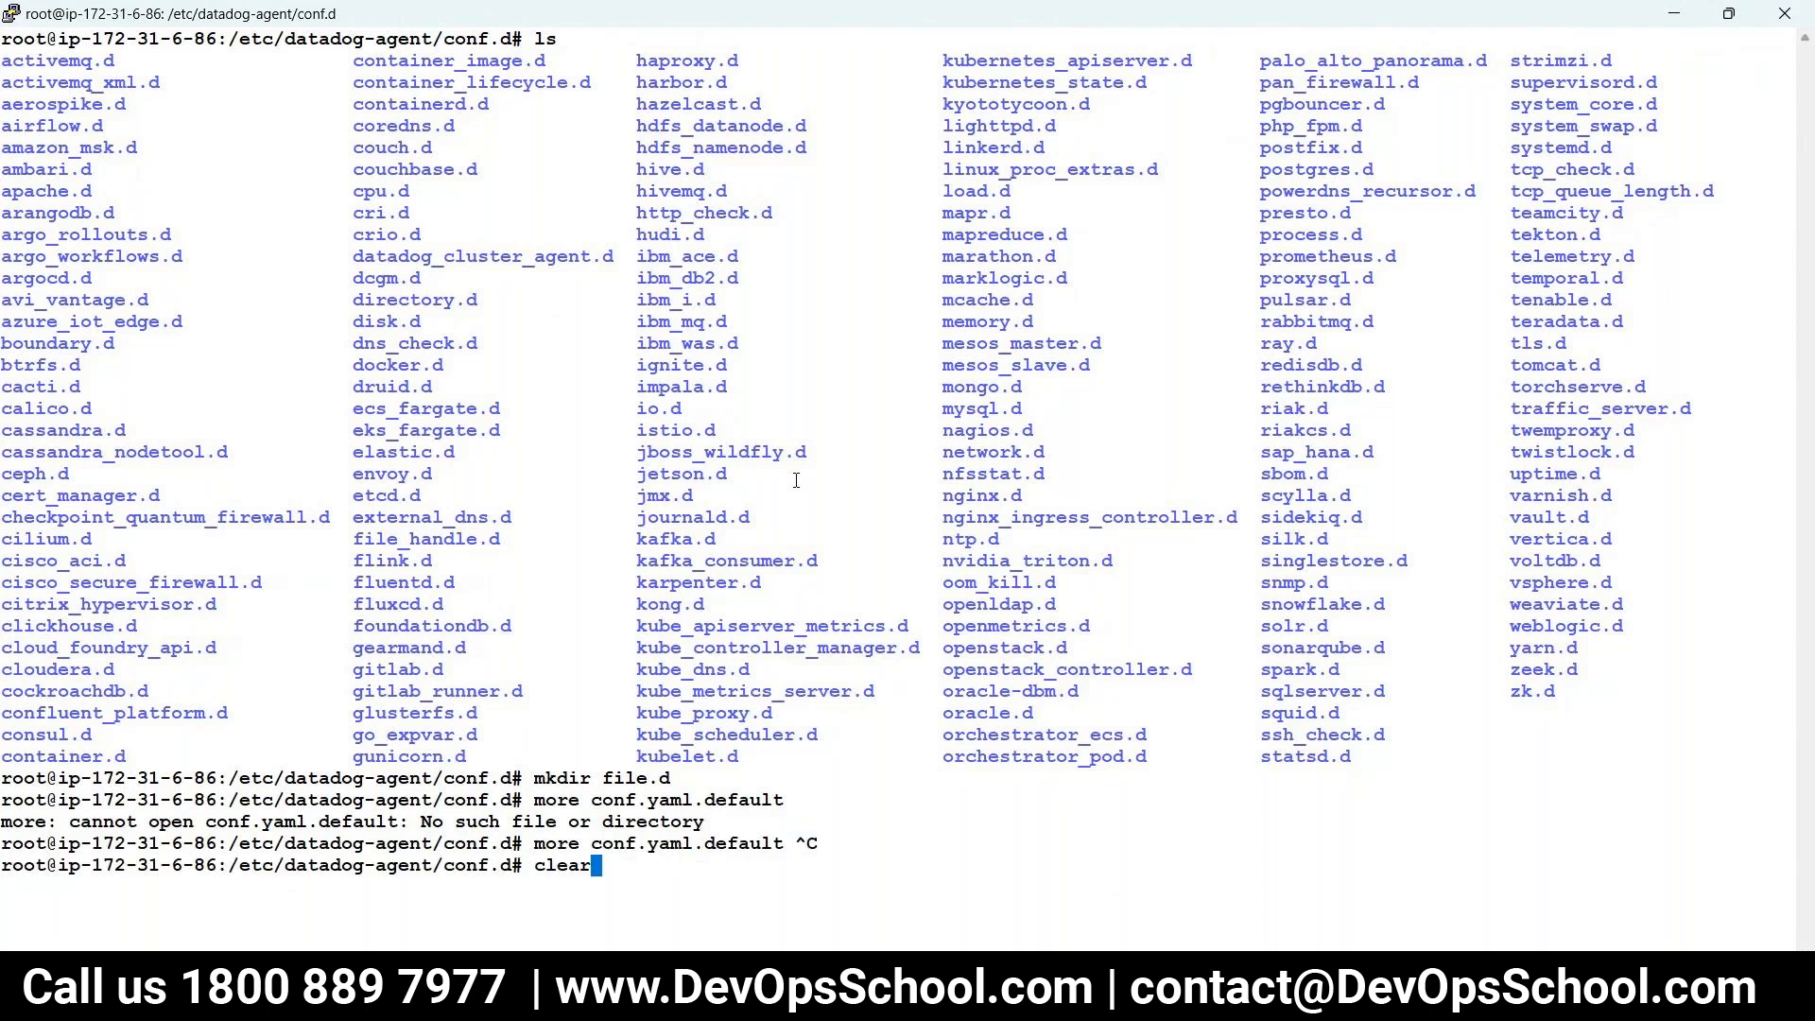
- Reuse the earlier command for apache.d/conf.yaml.example, replacing more with vi, to open the Apache example in the vi editor
key(Up)
key(Left)
key(Left)
key(Left)
key(Left)
key(Left)
key(Left)
key(Left)
key(Left)
key(Left)
key(Left)
key(Left)
key(Left)
key(Left)
key(Left)
key(Left)
key(Left)
key(Left)
key(Left)
key(Left)
key(Left)
key(BackSpace)
key(BackSpace)
key(BackSpace)
key(BackSpace)
key(BackSpace)
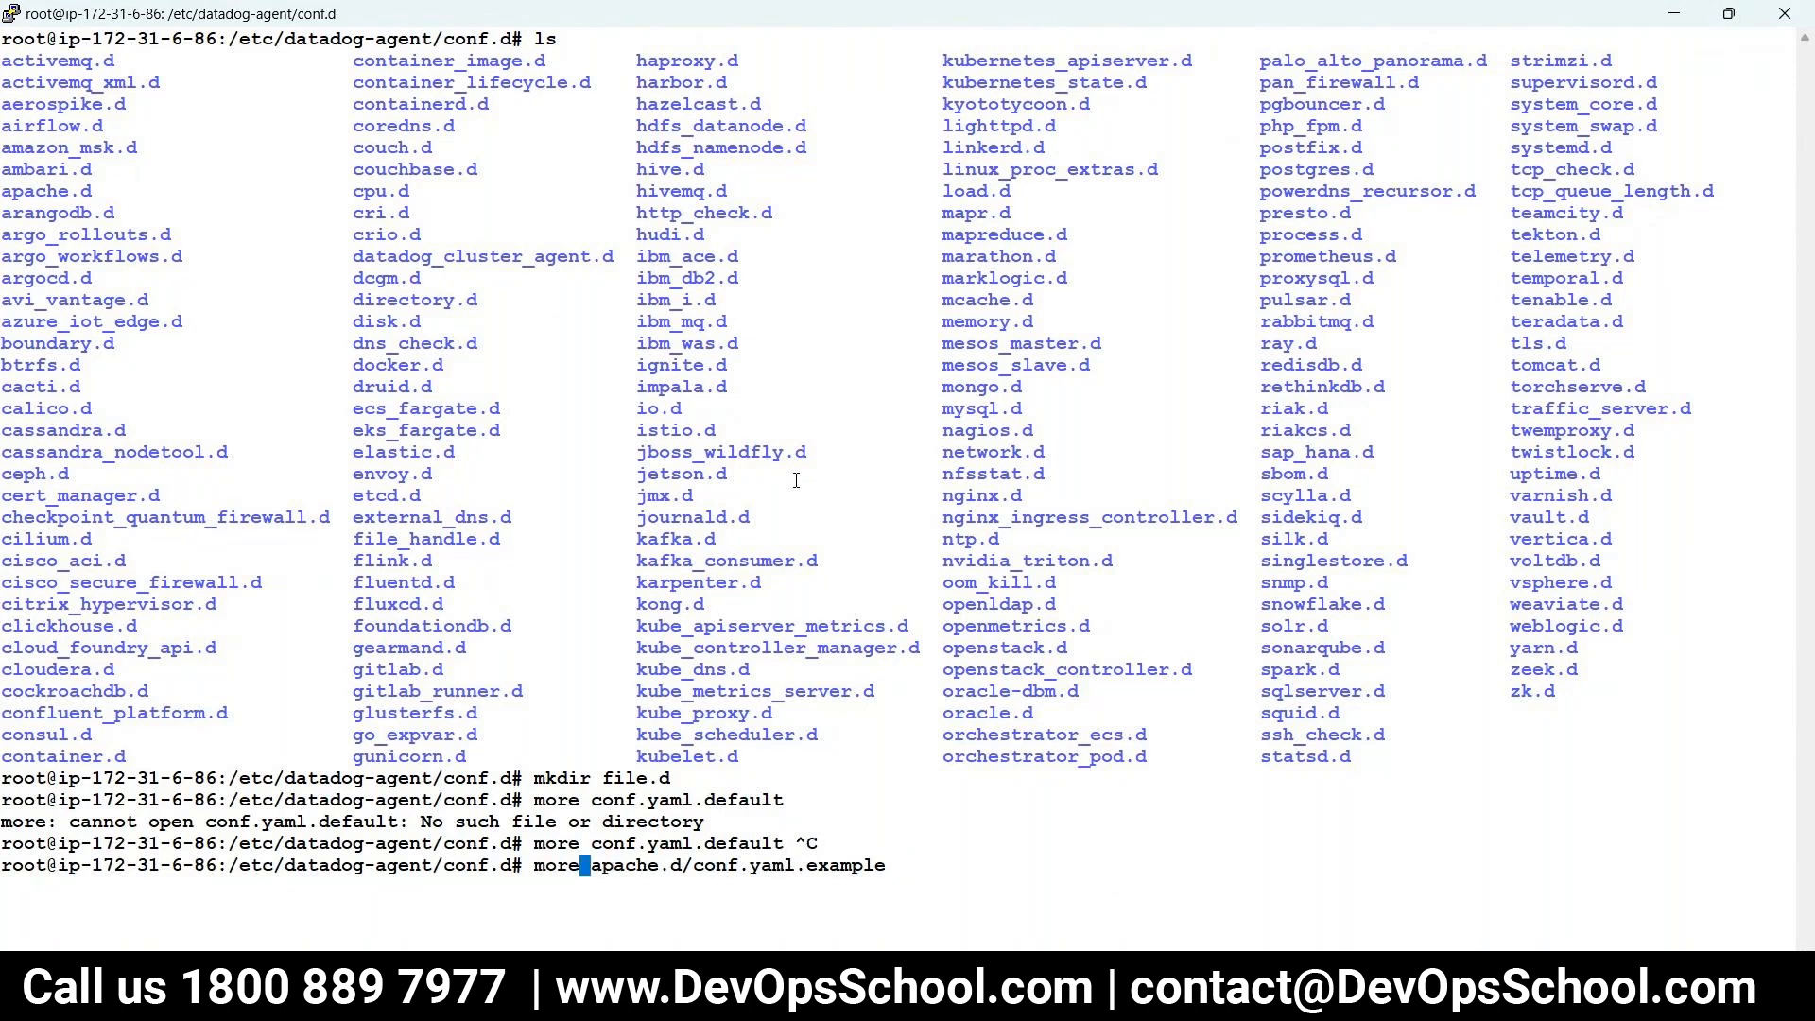
text(i)
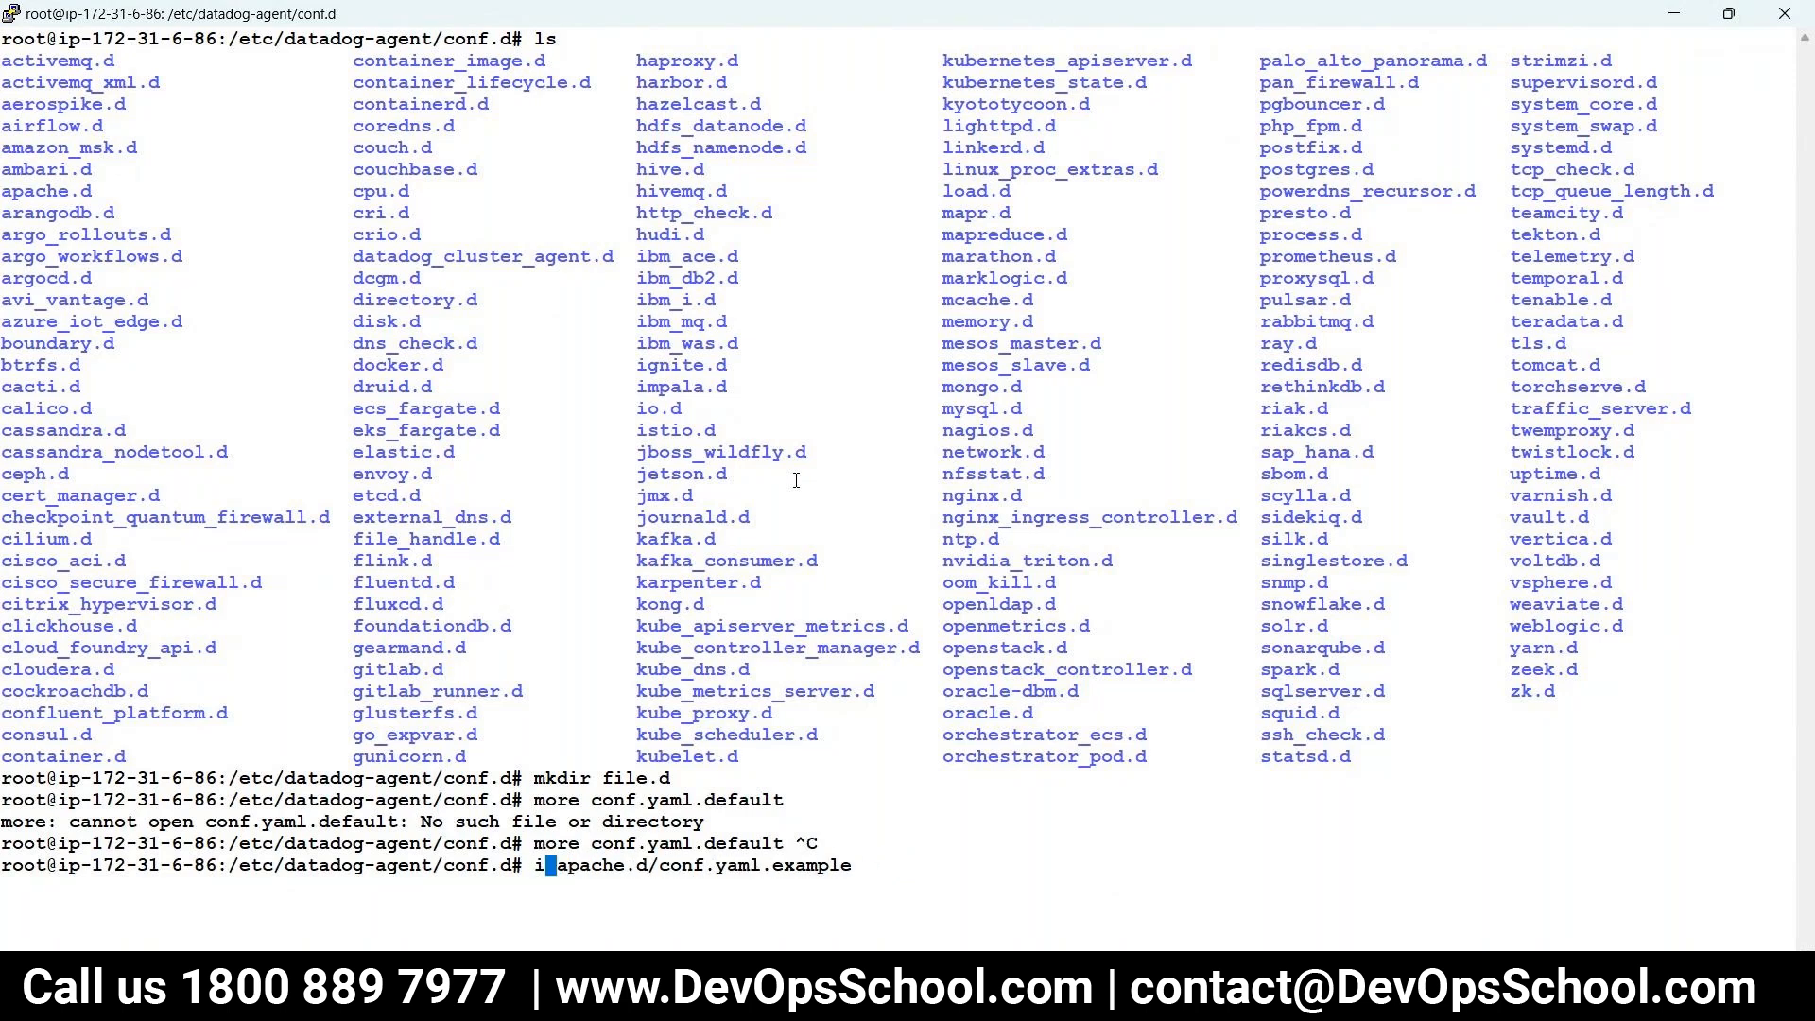
key(BackSpace)
text(vi)
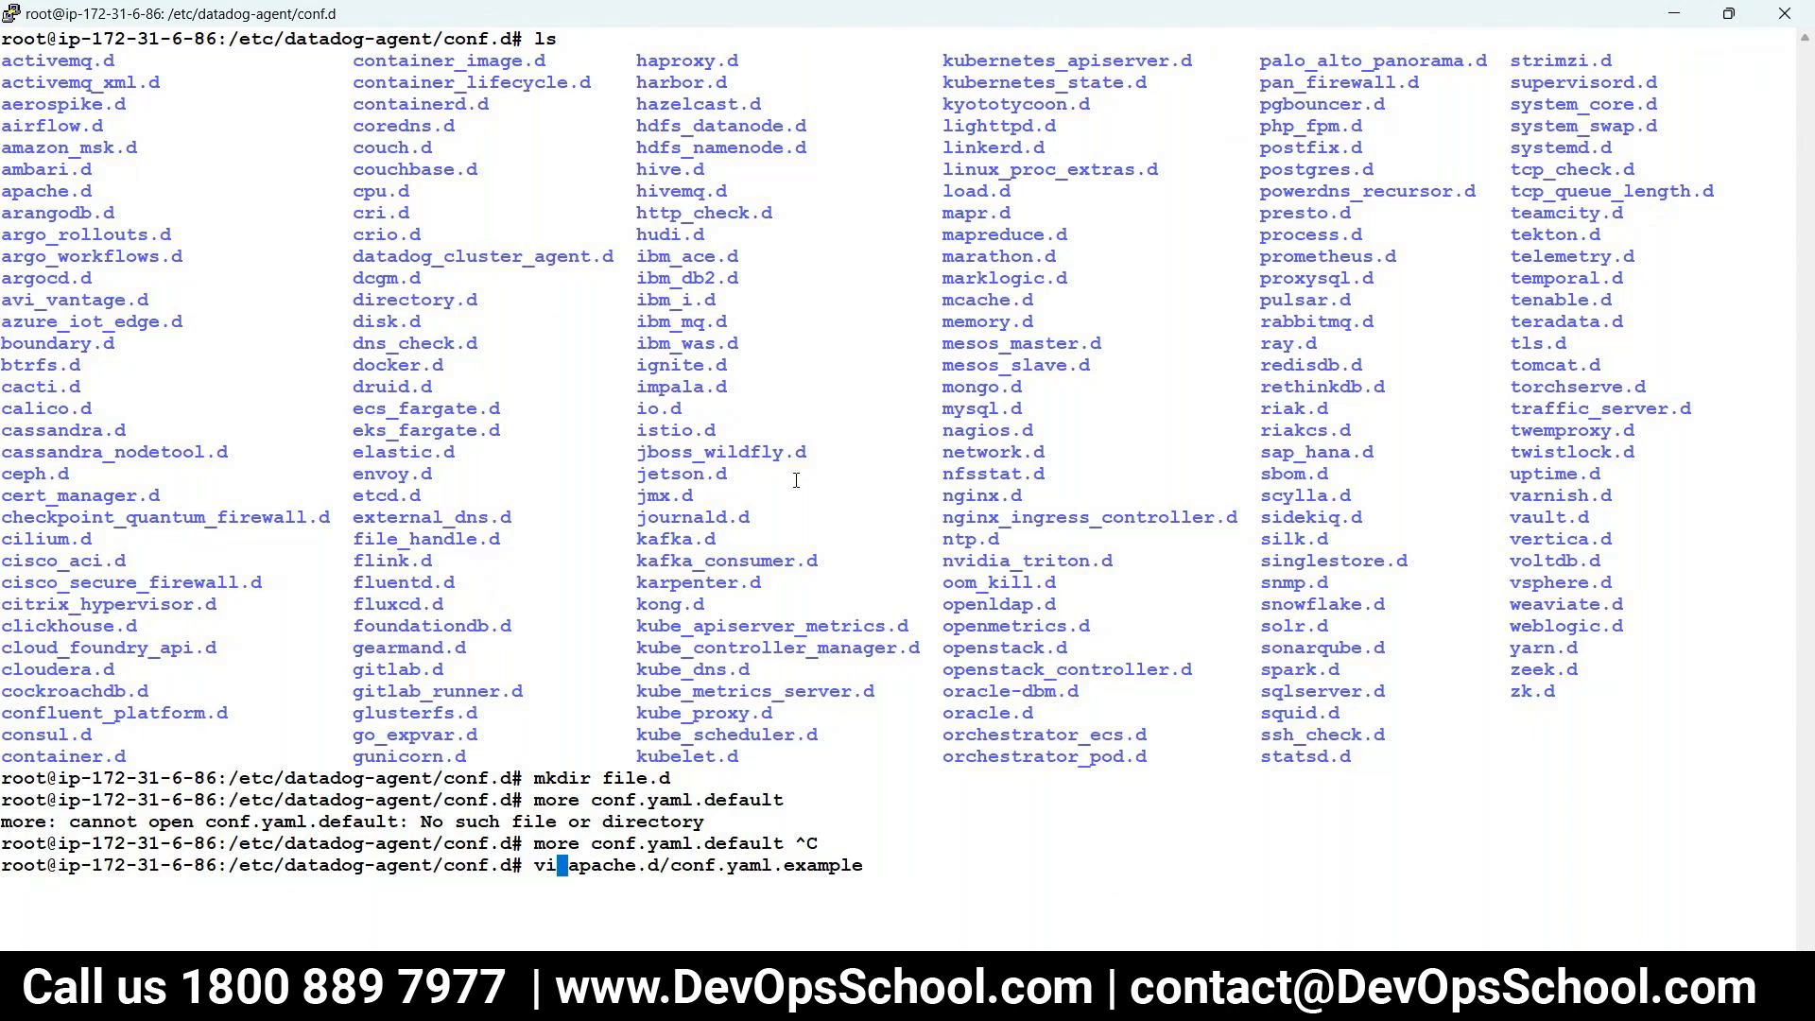
key(Return)
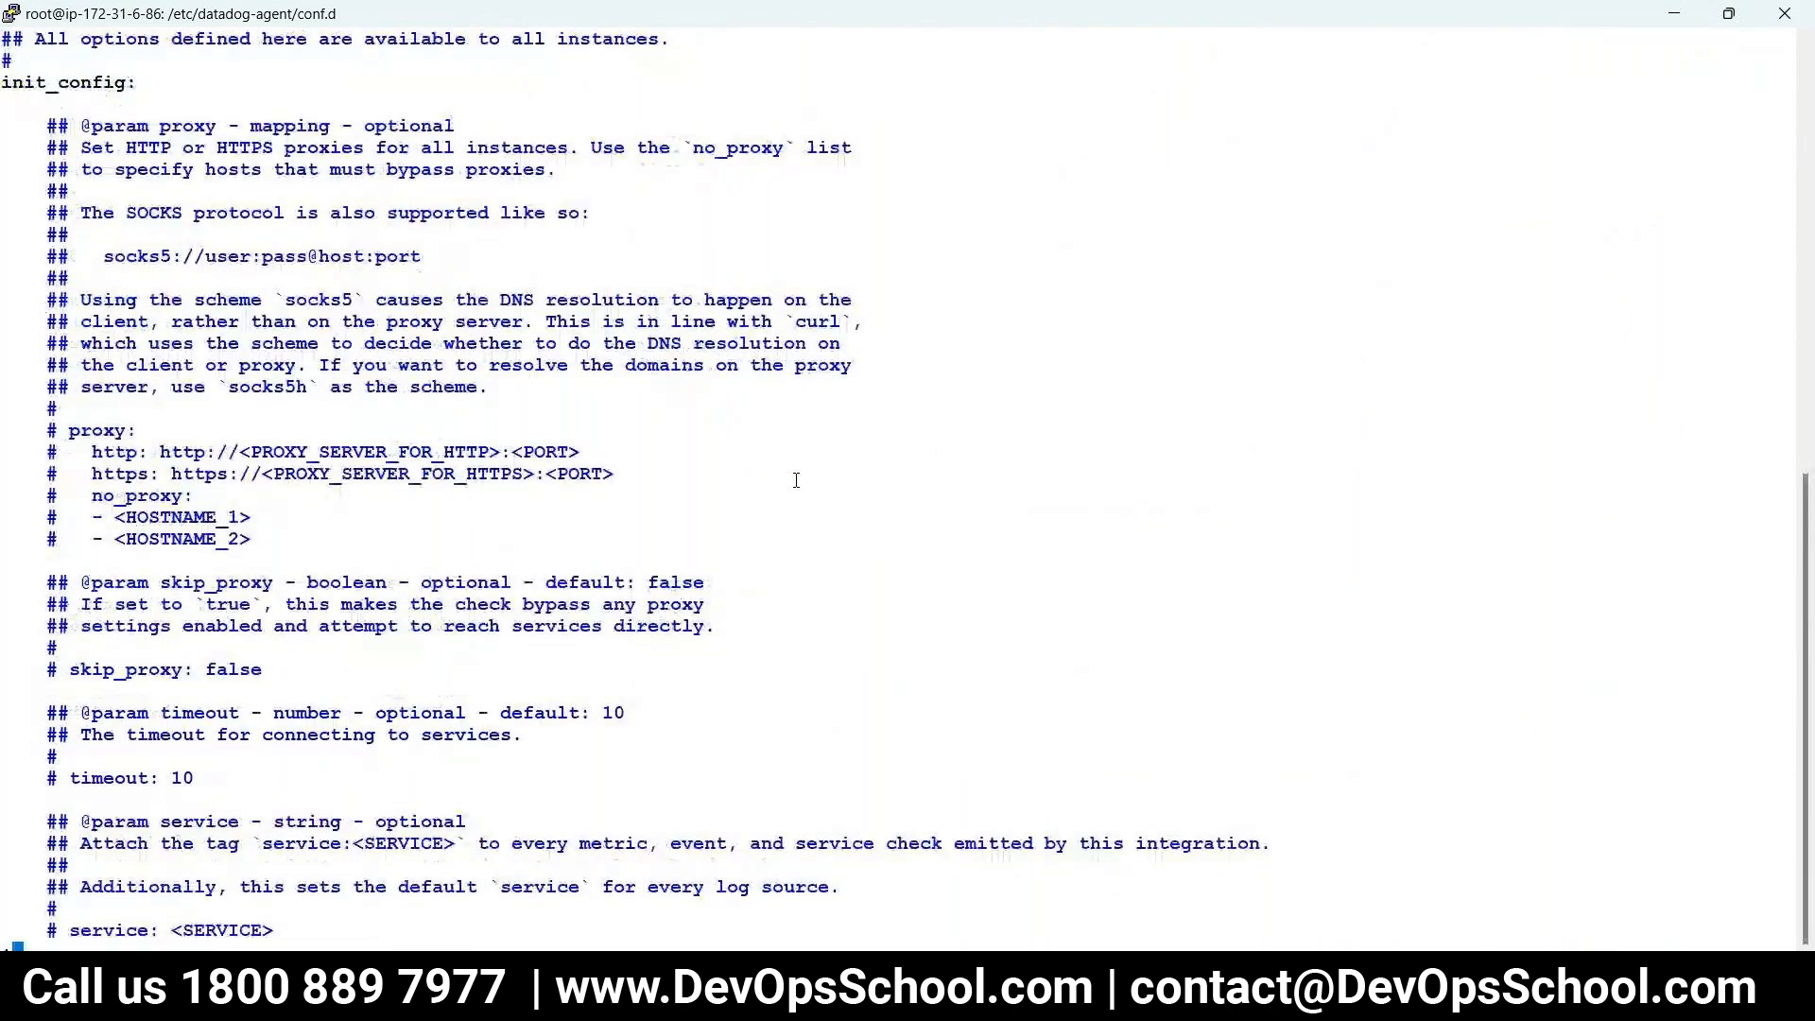
- Copy the commented logs block with the /var/log/apache2/access.log entry at the file's end and quit vi without saving
key(shift+g)
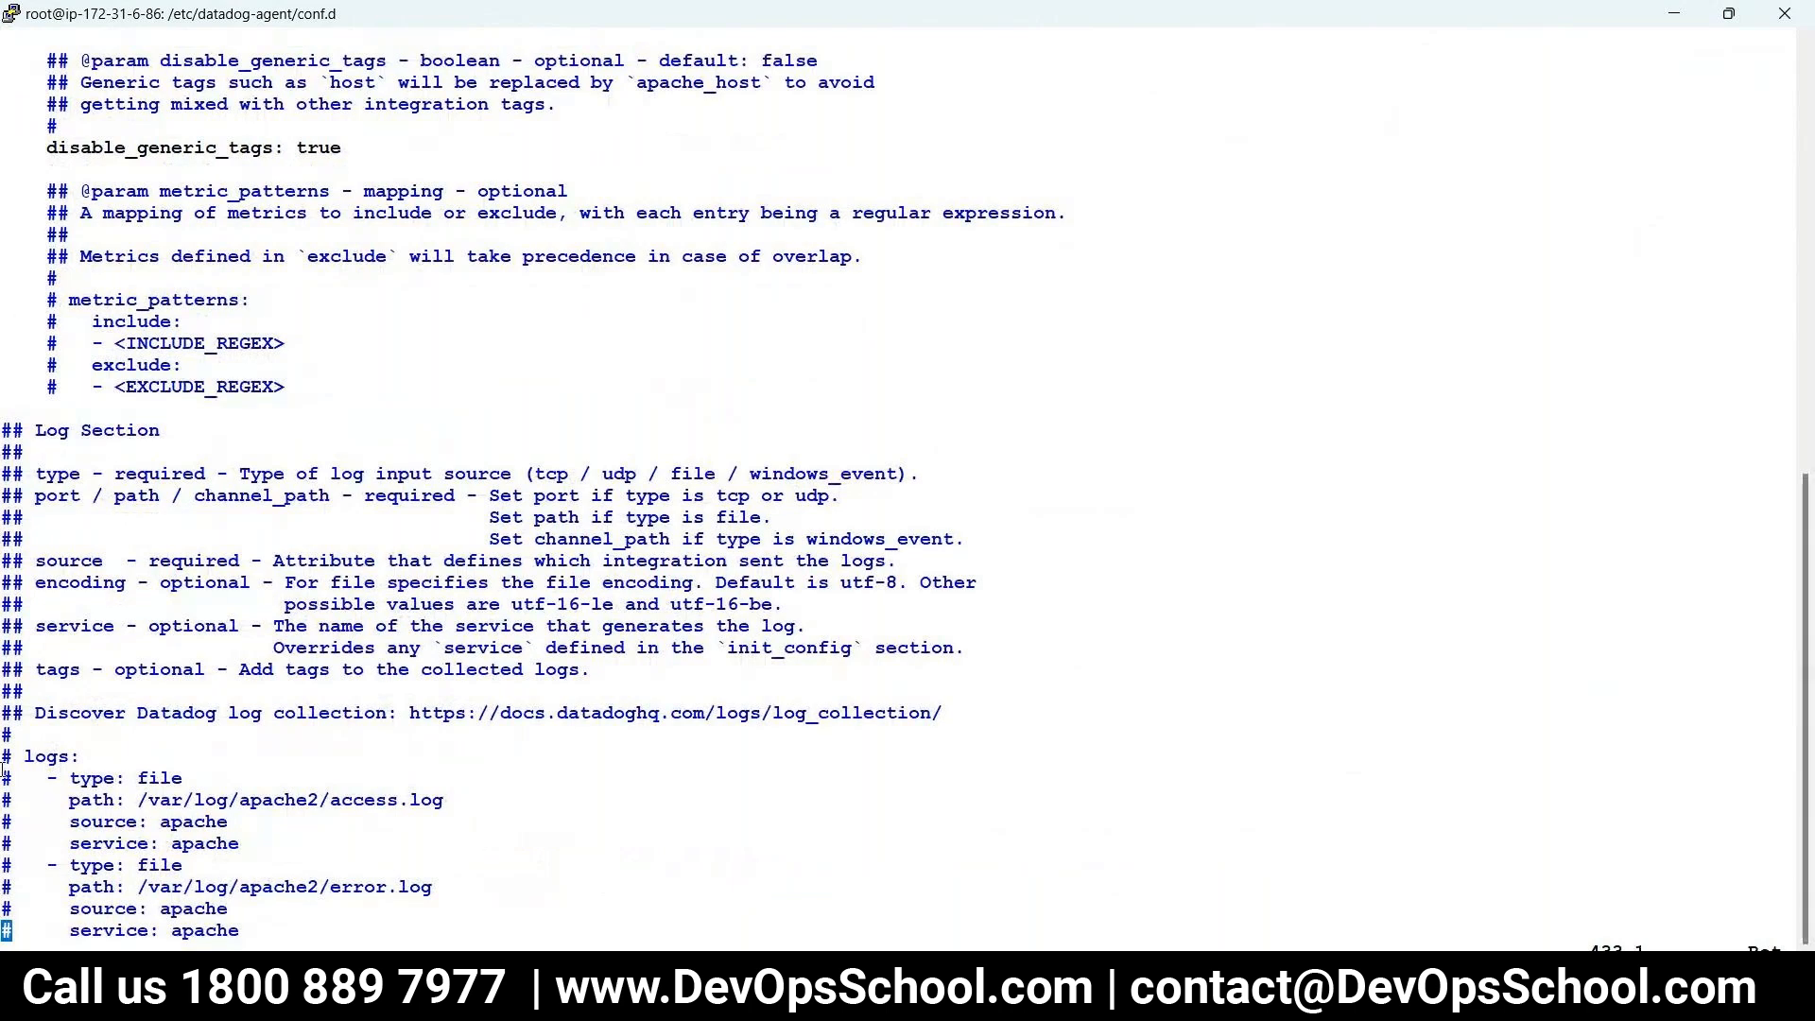
drag(5, 761, 337, 853)
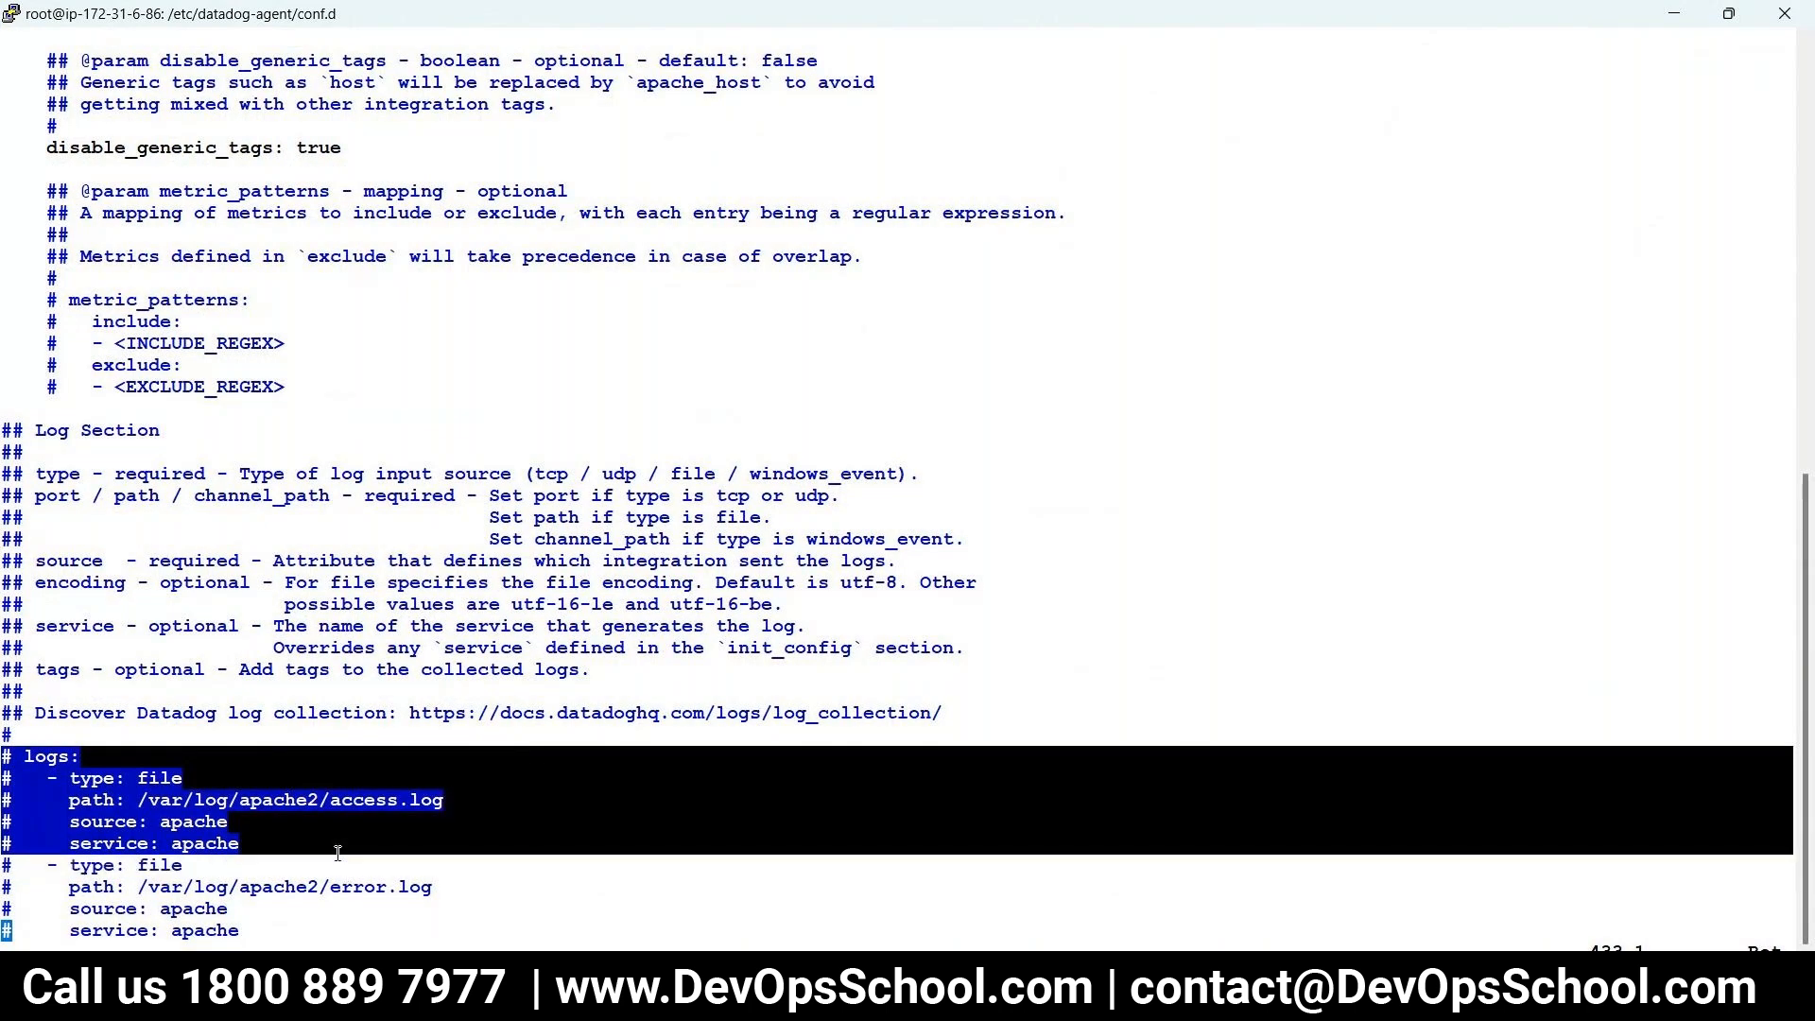
text(:Q!)
key(Return)
text(:q!)
key(Return)
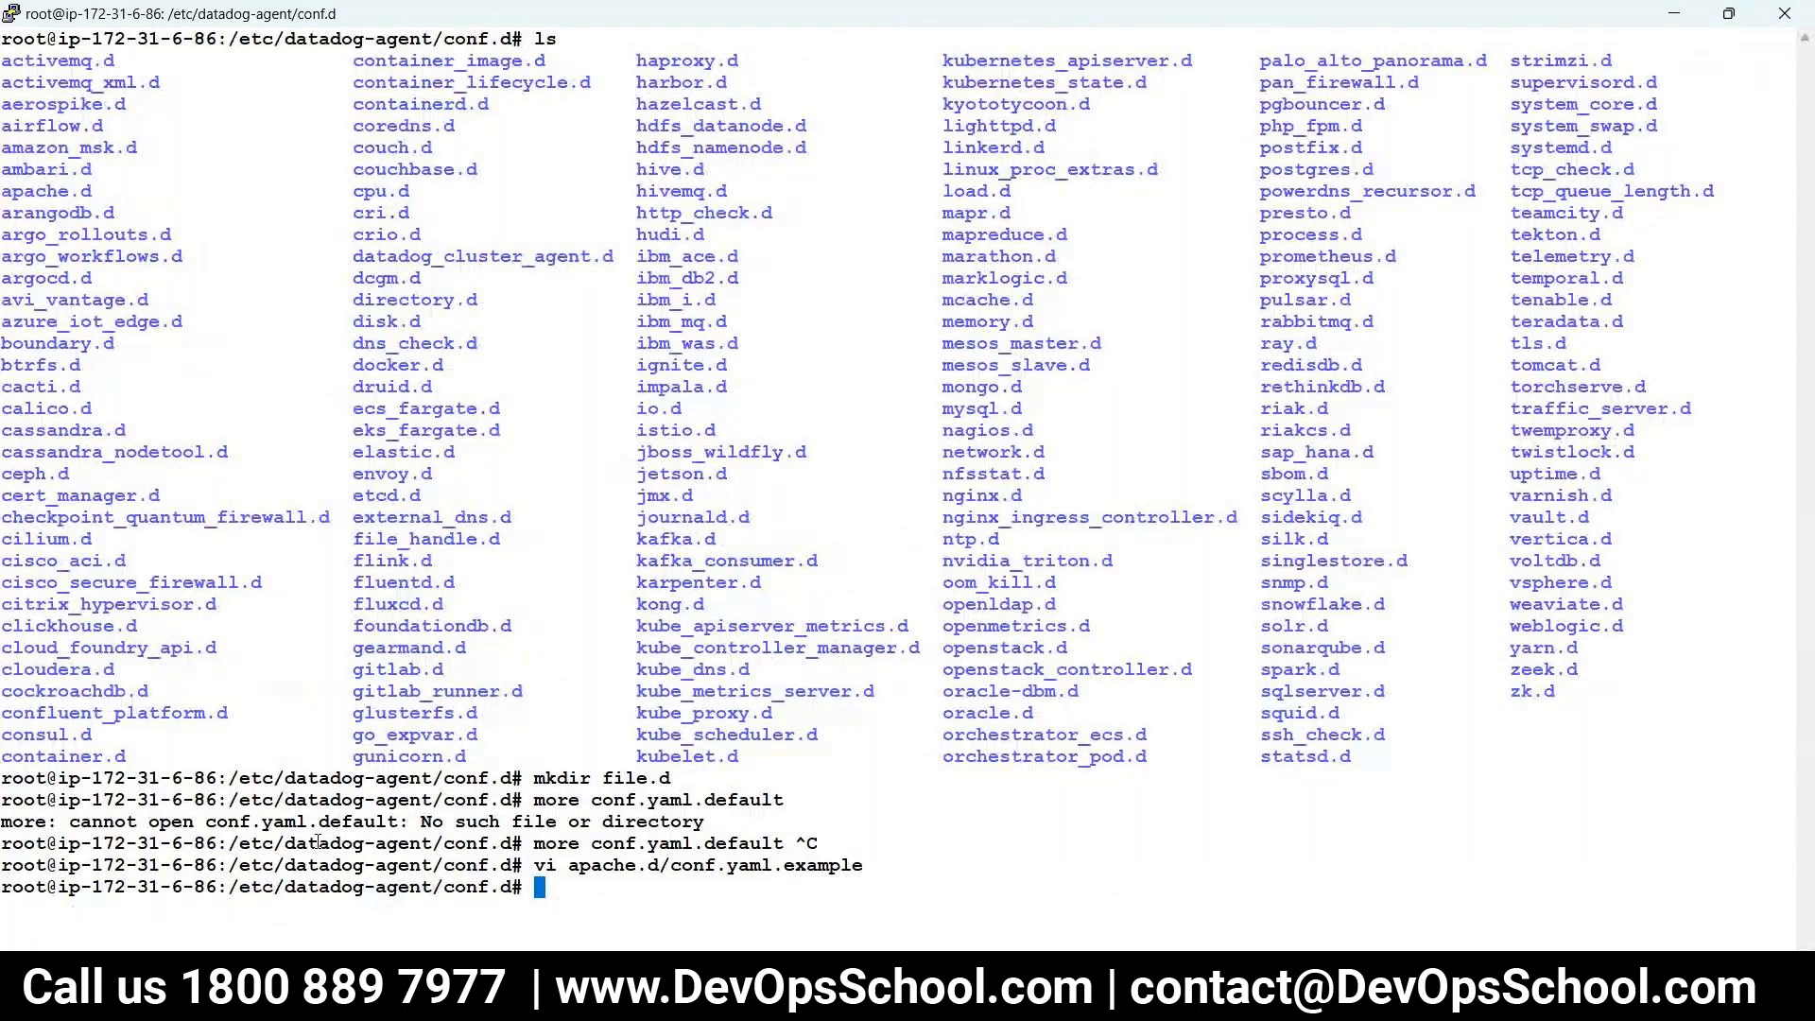
- List the conf.d folders again and change to the file.d directory
text(ls)
key(Return)
text(cd)
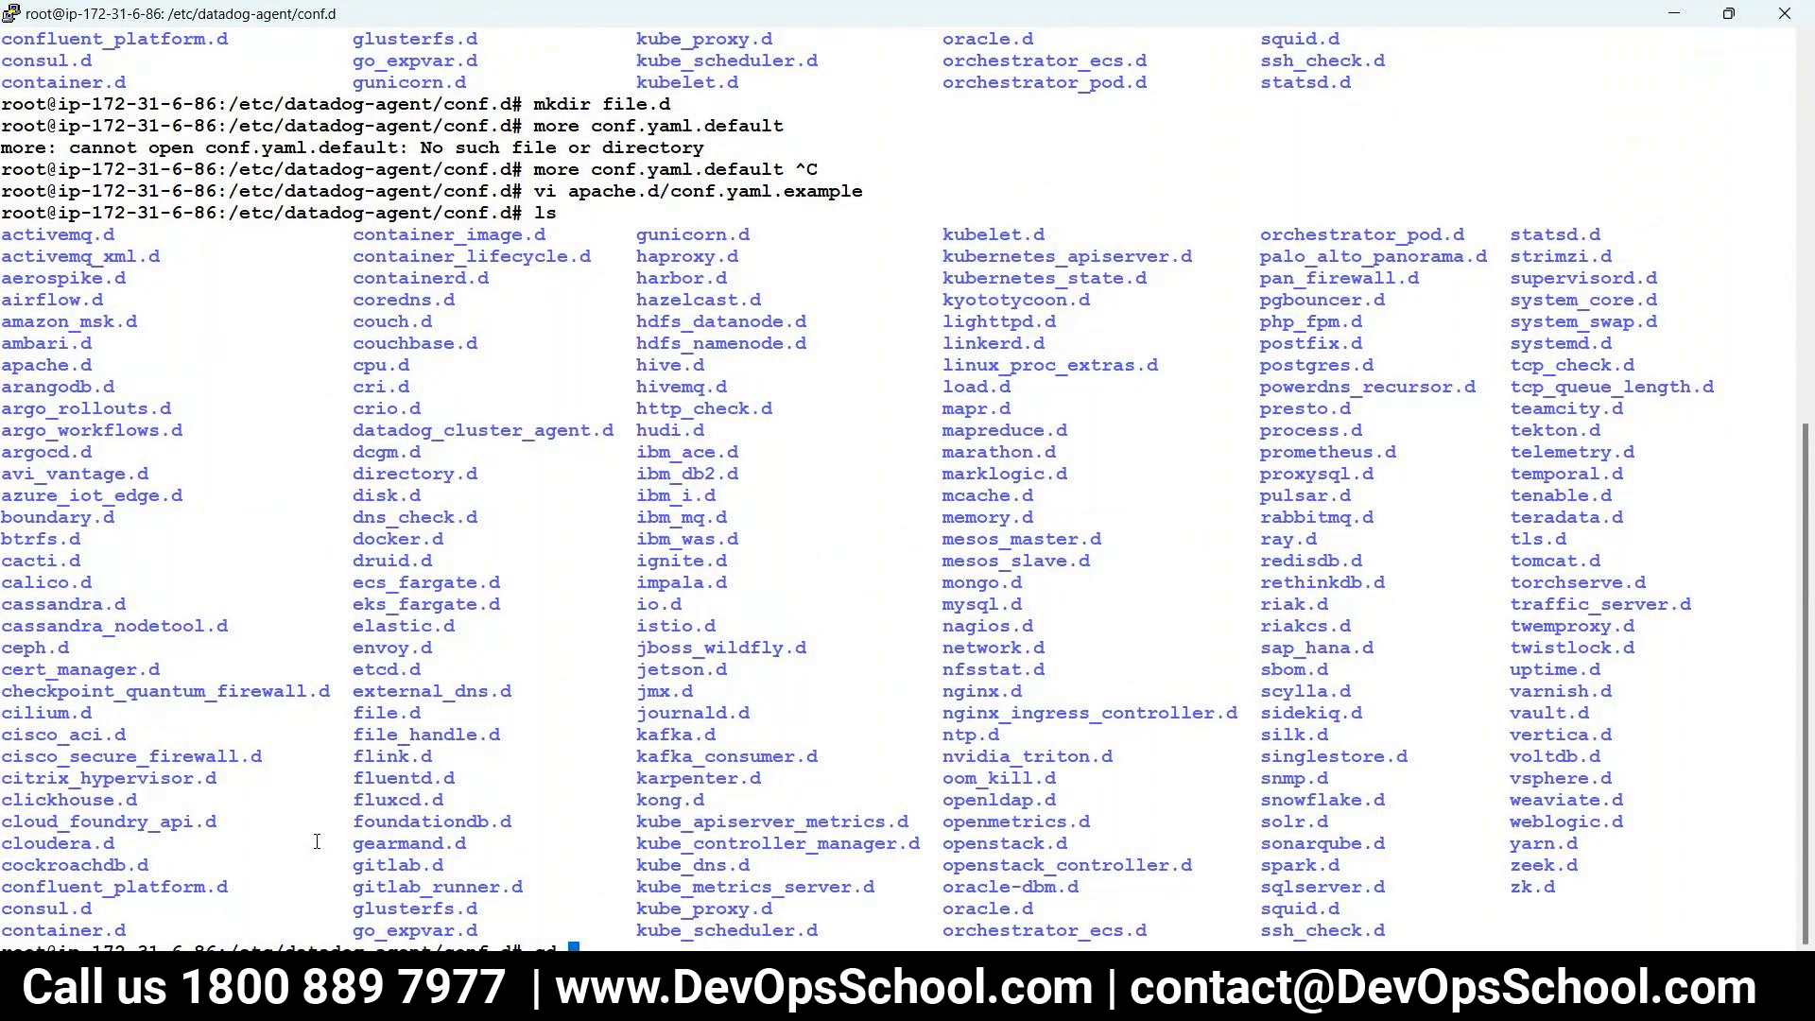
text(file.d/)
key(Return)
- Open a new conf.yaml file in vi inside file.d and start inserting text
text(vi co)
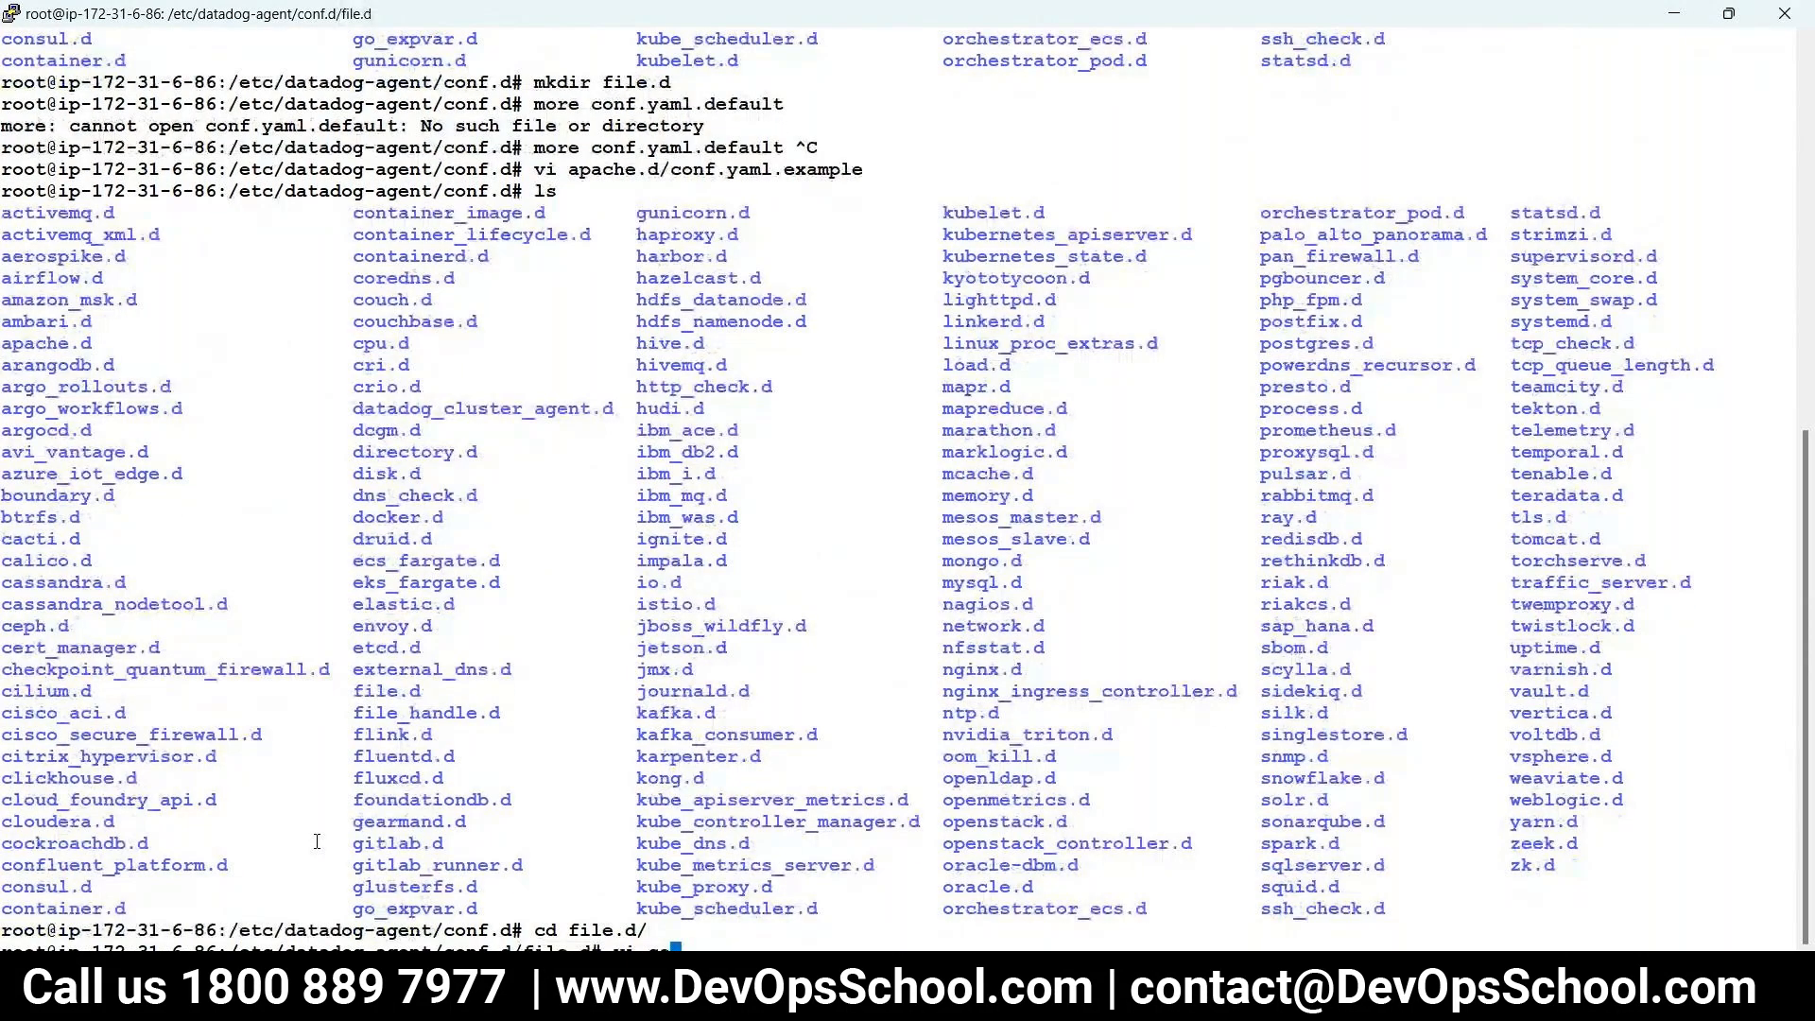
text(nf.)
text(yaml)
key(Return)
key(i)
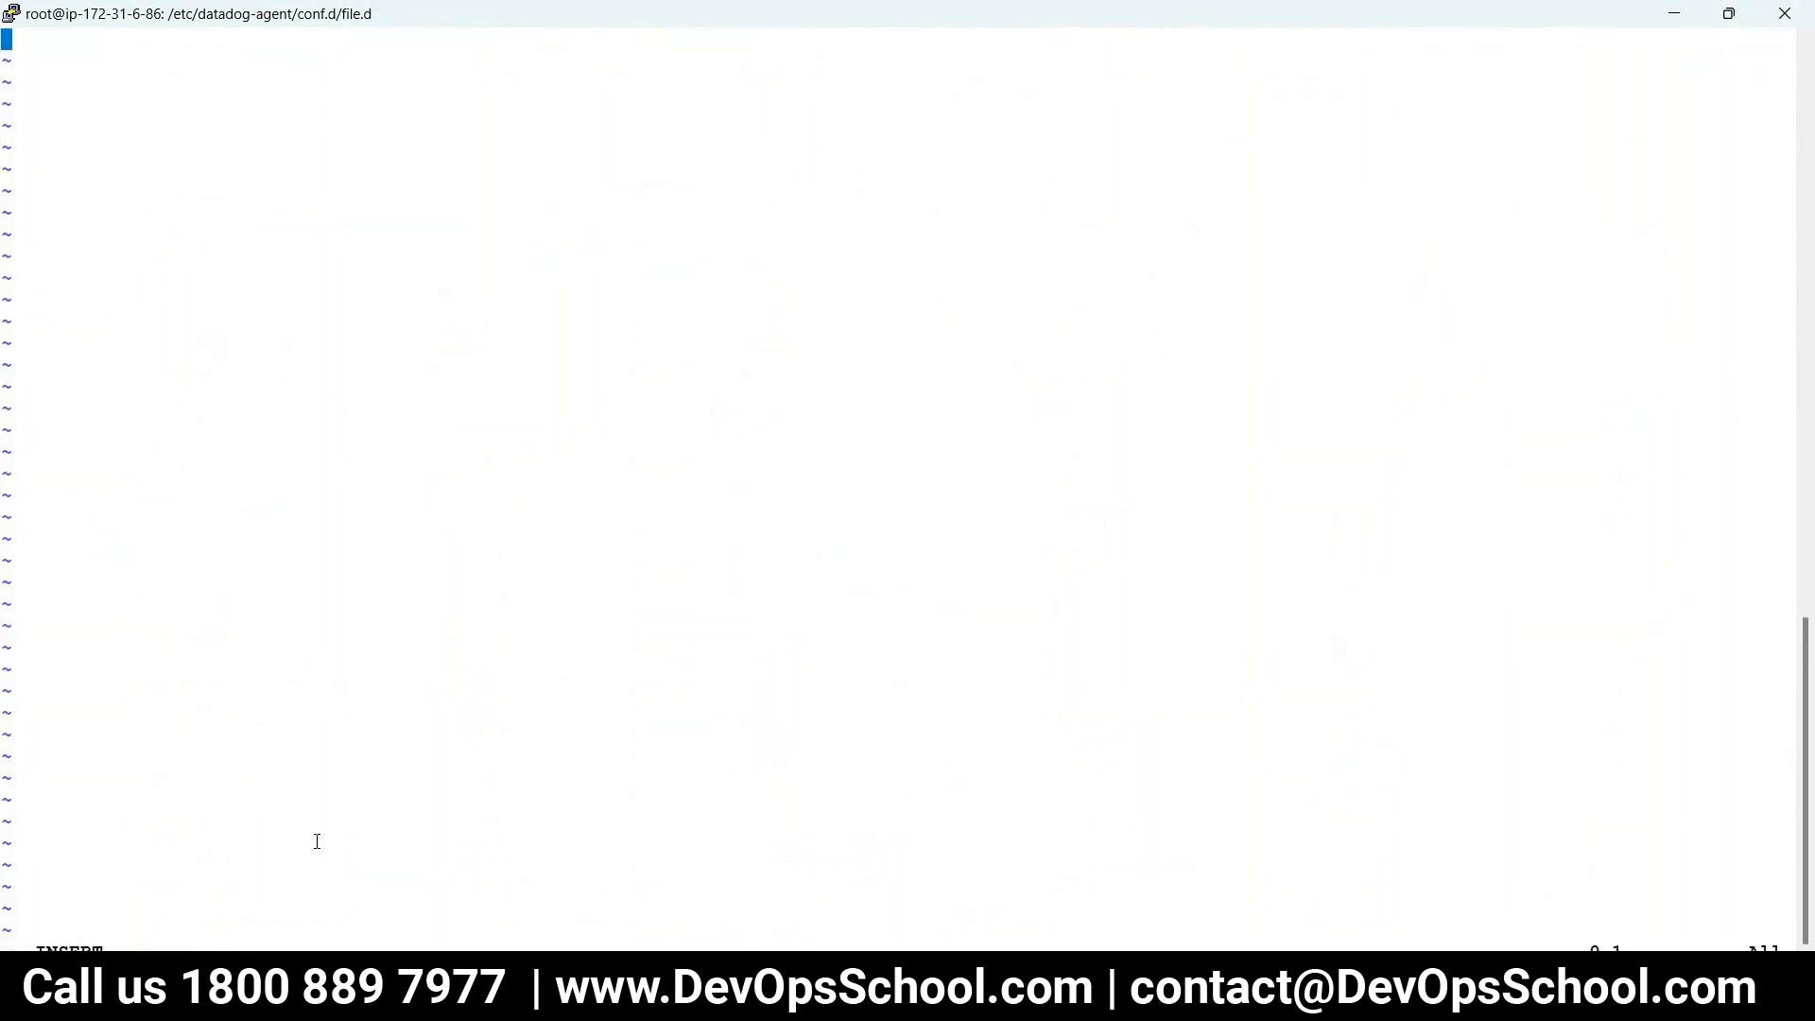
right_click(385, 691)
key(Escape)
key(Up)
key(Up)
key(Up)
key(Up)
key(Up)
key(x)
key(x)
key(Down)
key(x)
key(x)
key(Down)
key(x)
key(x)
key(Down)
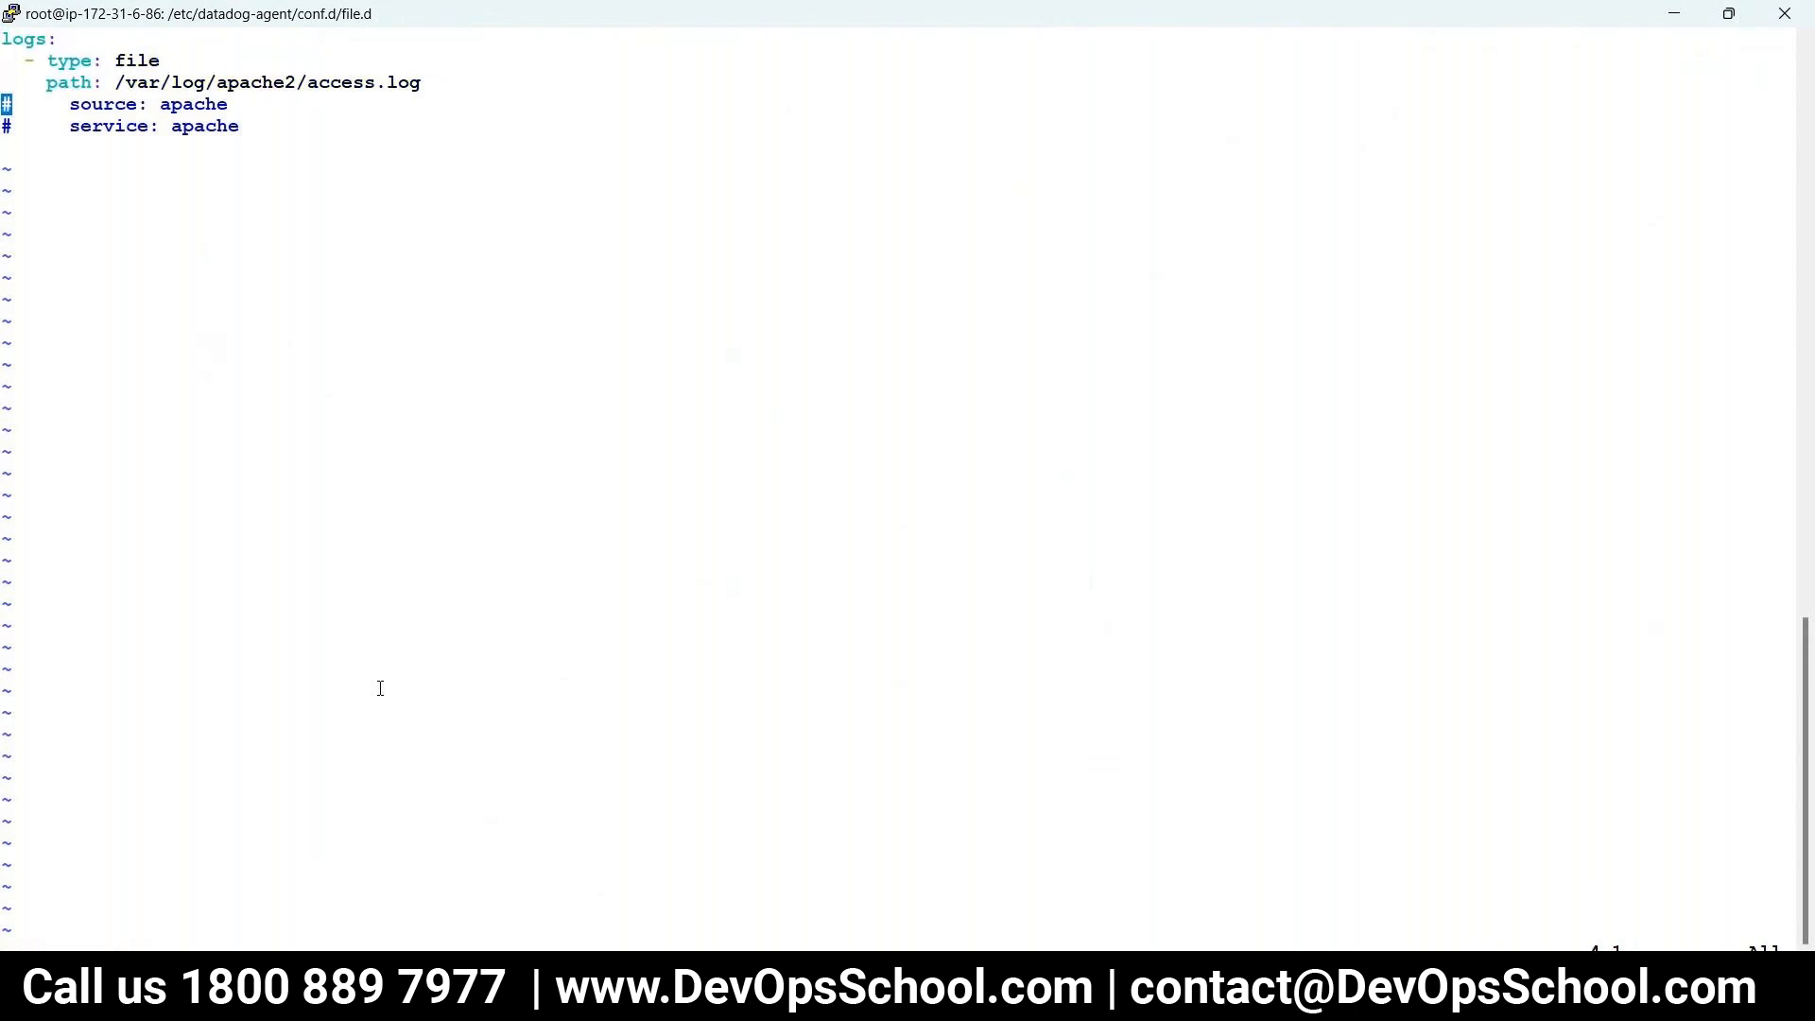
key(x)
key(x)
key(Down)
key(x)
key(x)
key(Up)
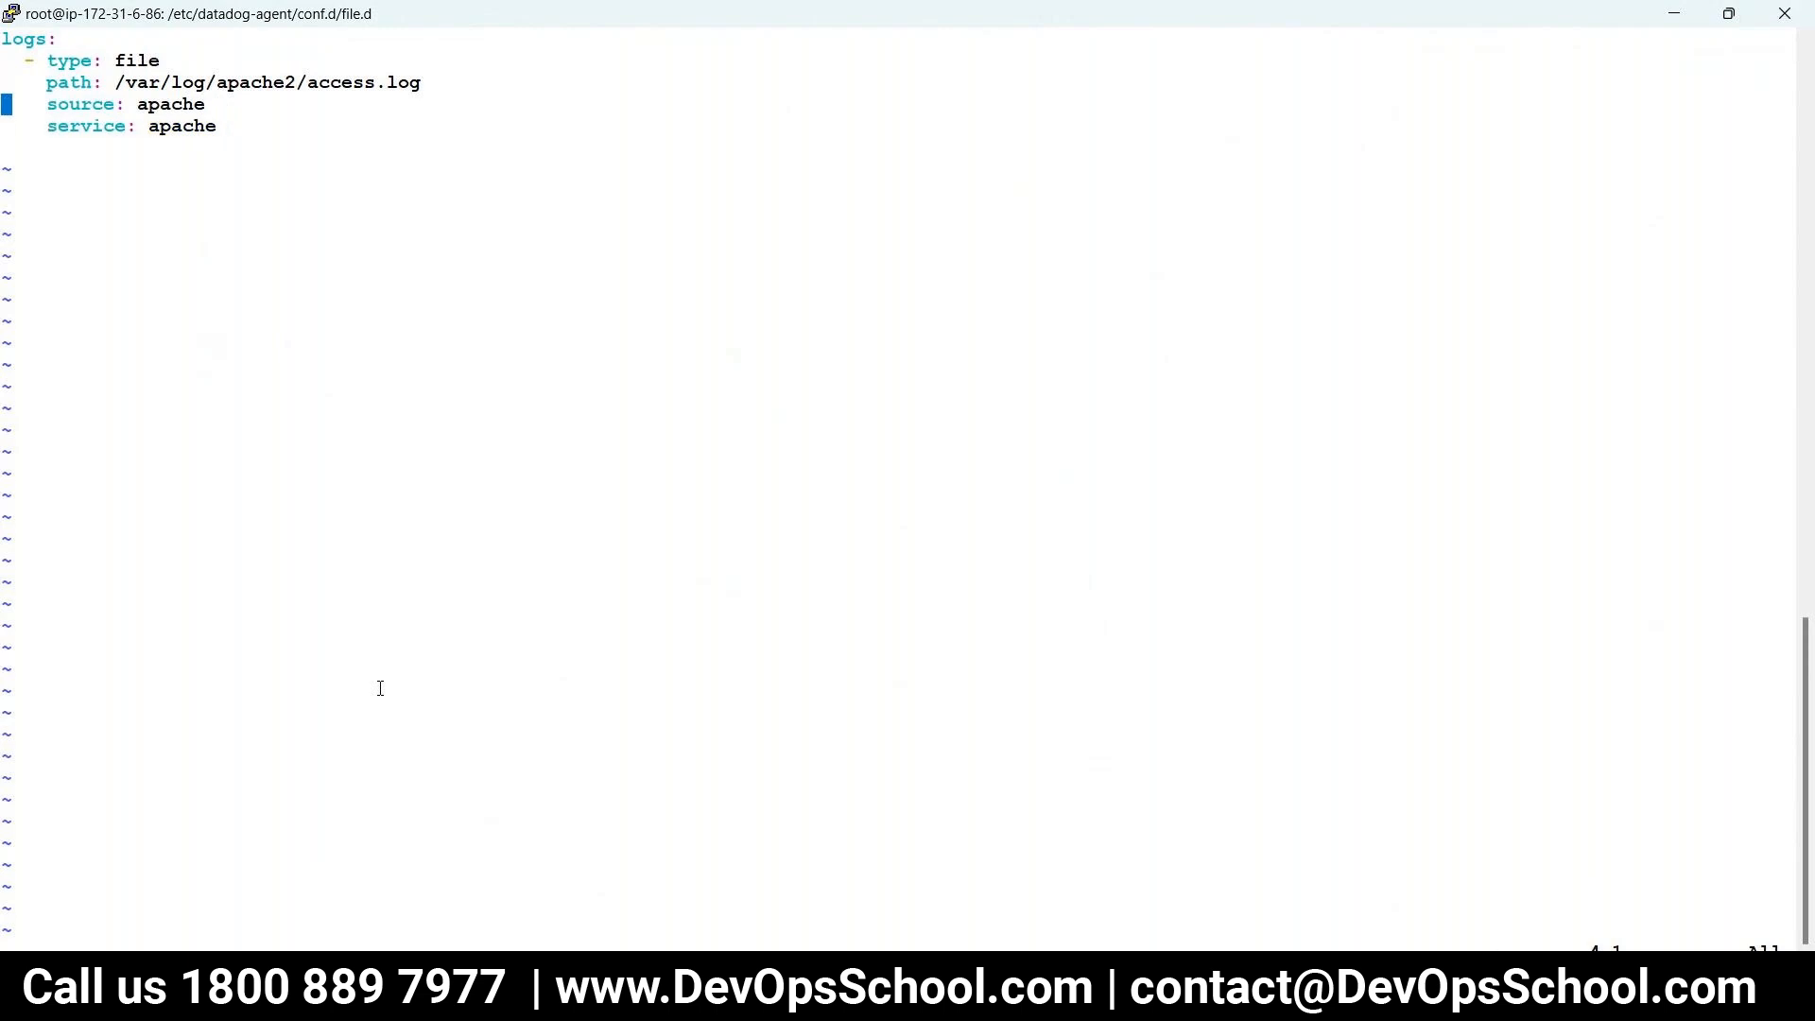
key(Up)
key(Up)
key(Up)
key(Down)
key(Down)
key(o)
key(BackSpace)
key(Escape)
key(BackSpace)
key(Down)
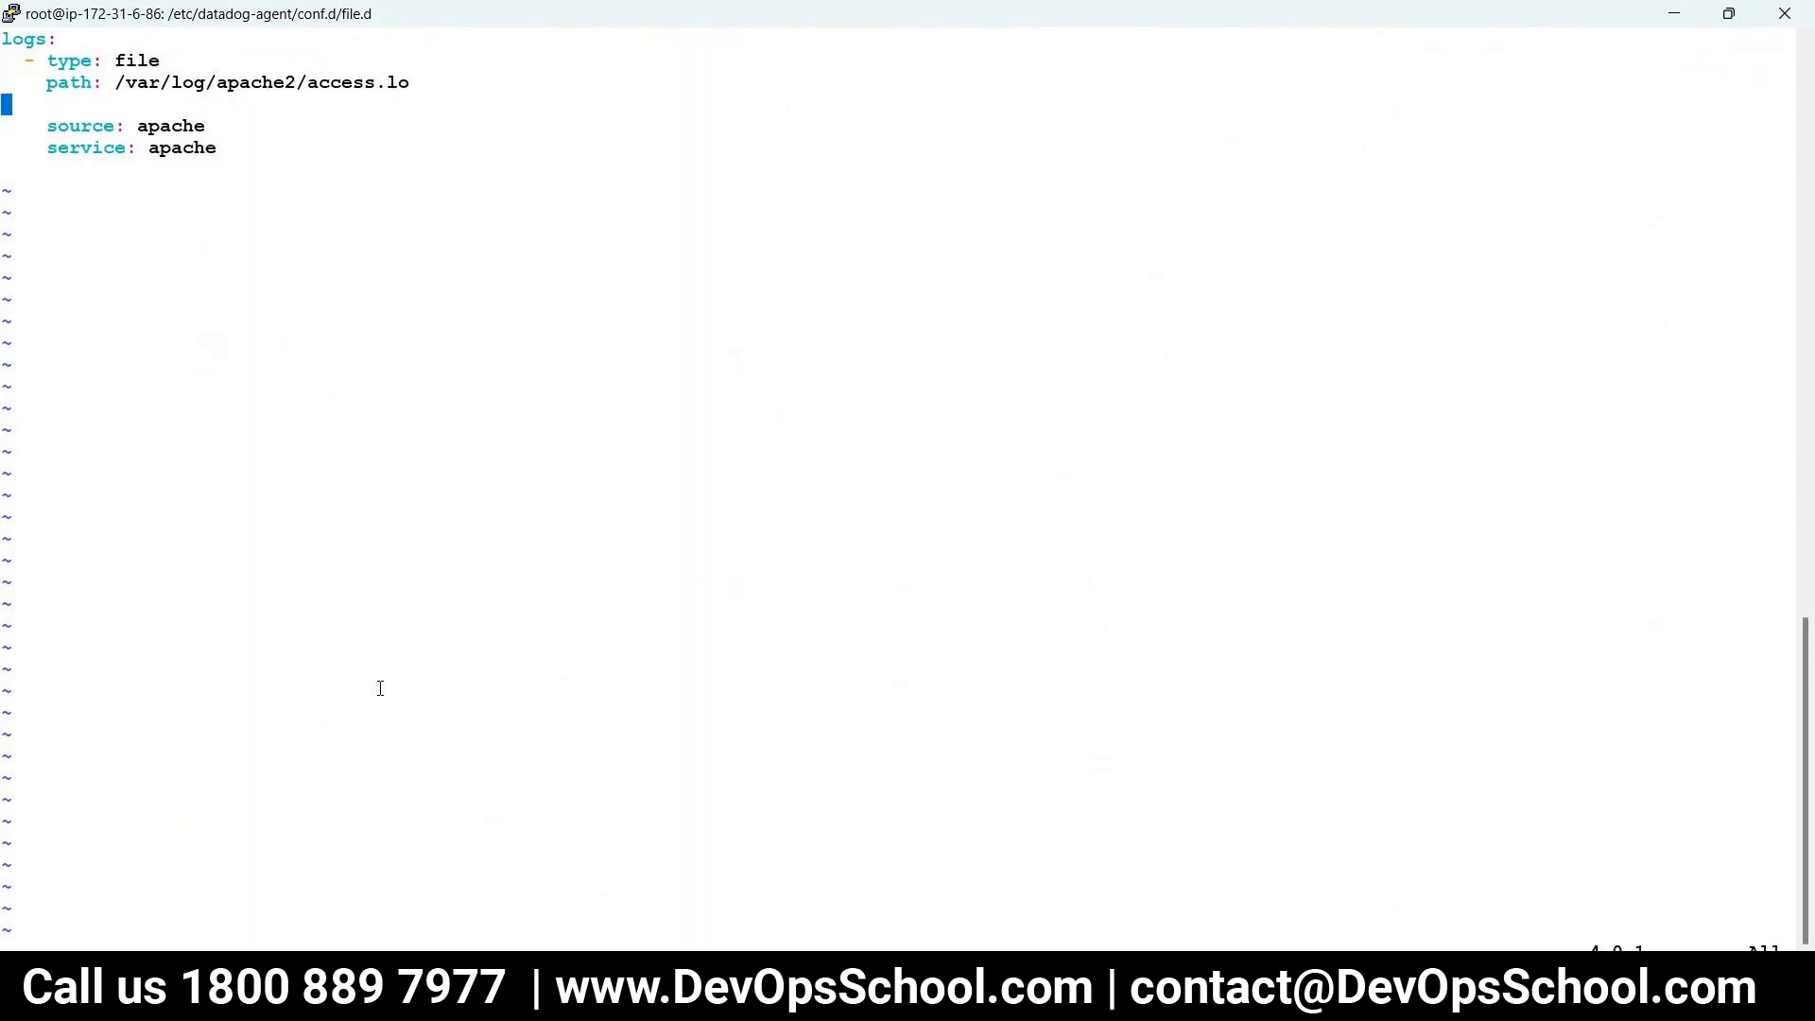
key(d)
key(d)
key(Up)
key(a)
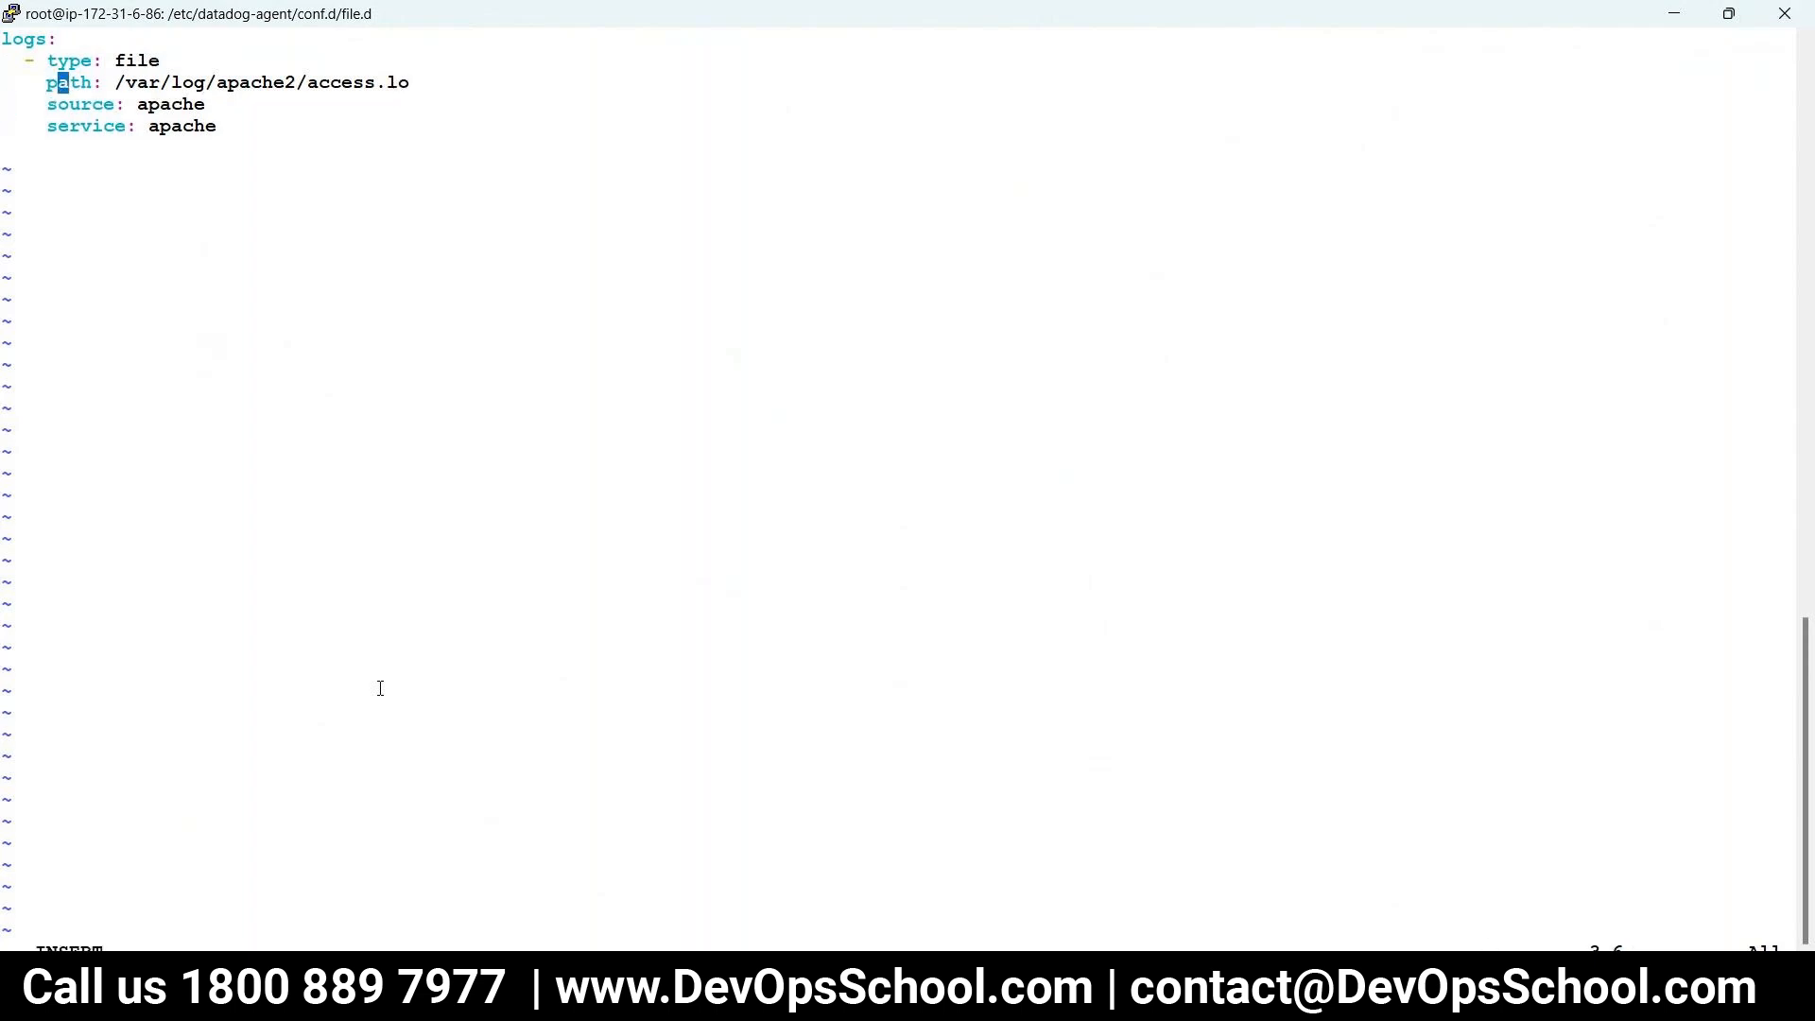
key(Escape)
key(c)
key(c)
key(Escape)
text(:q!)
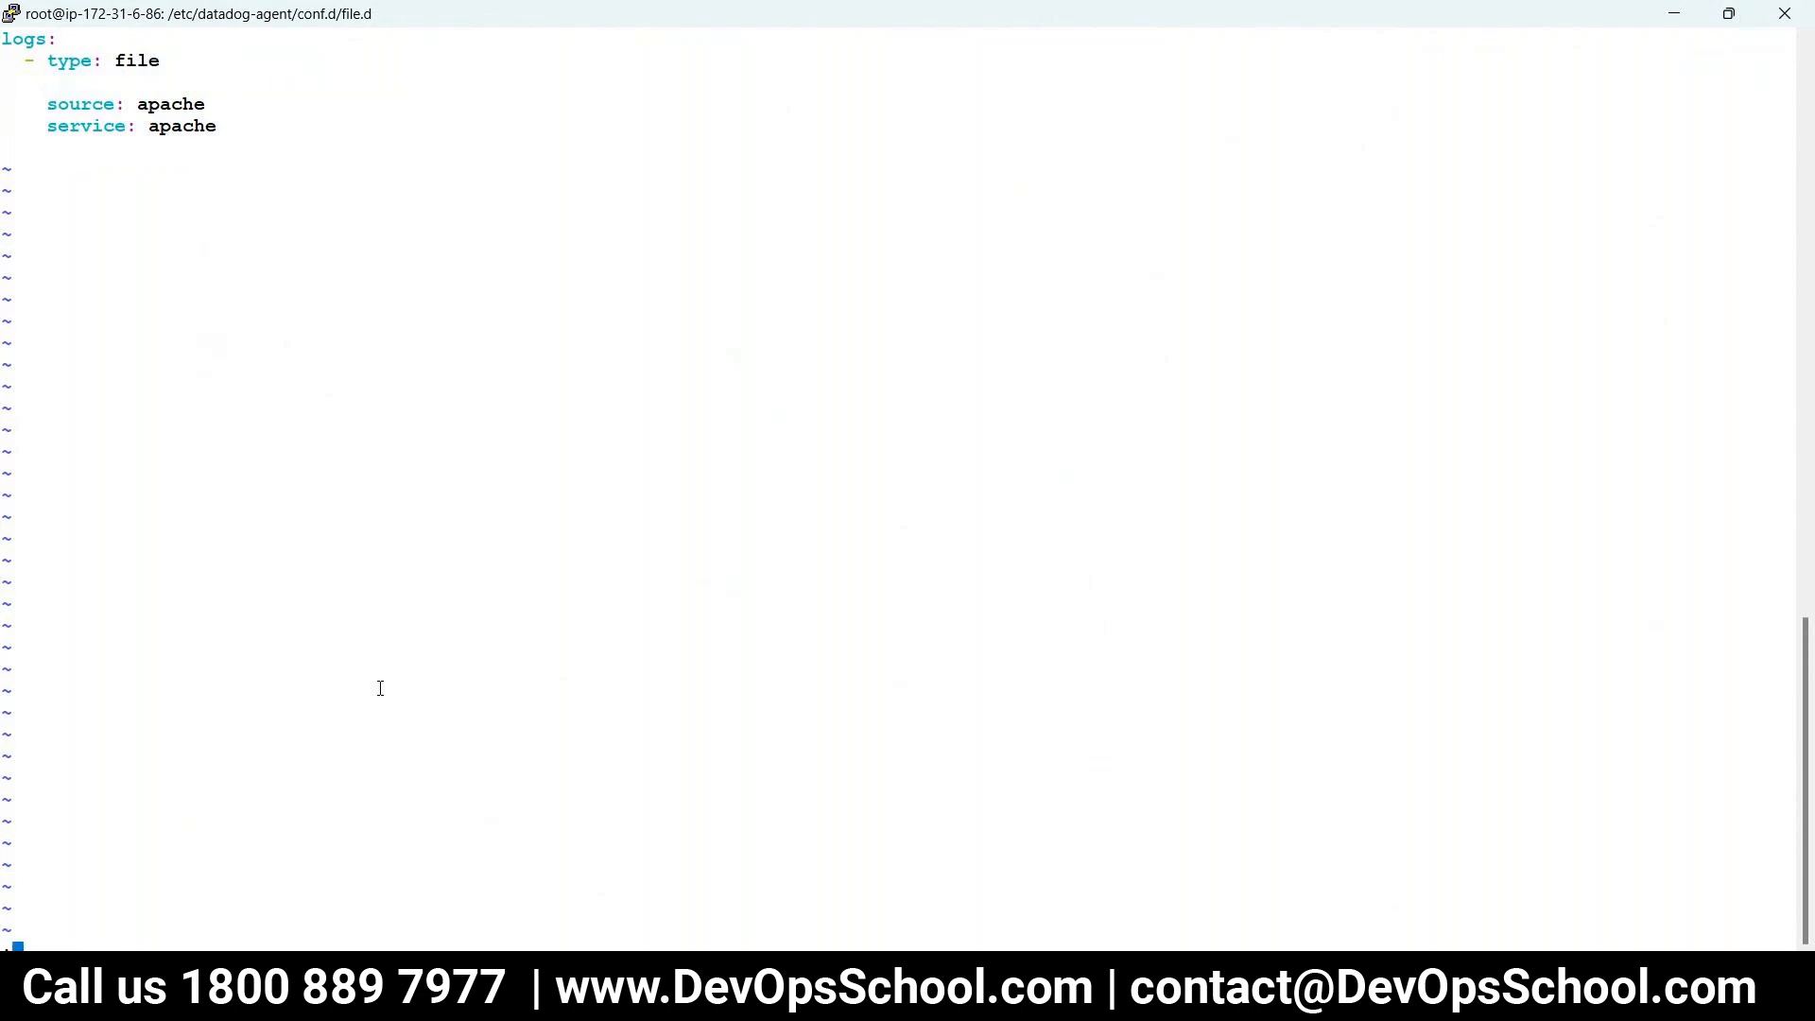
key(Return)
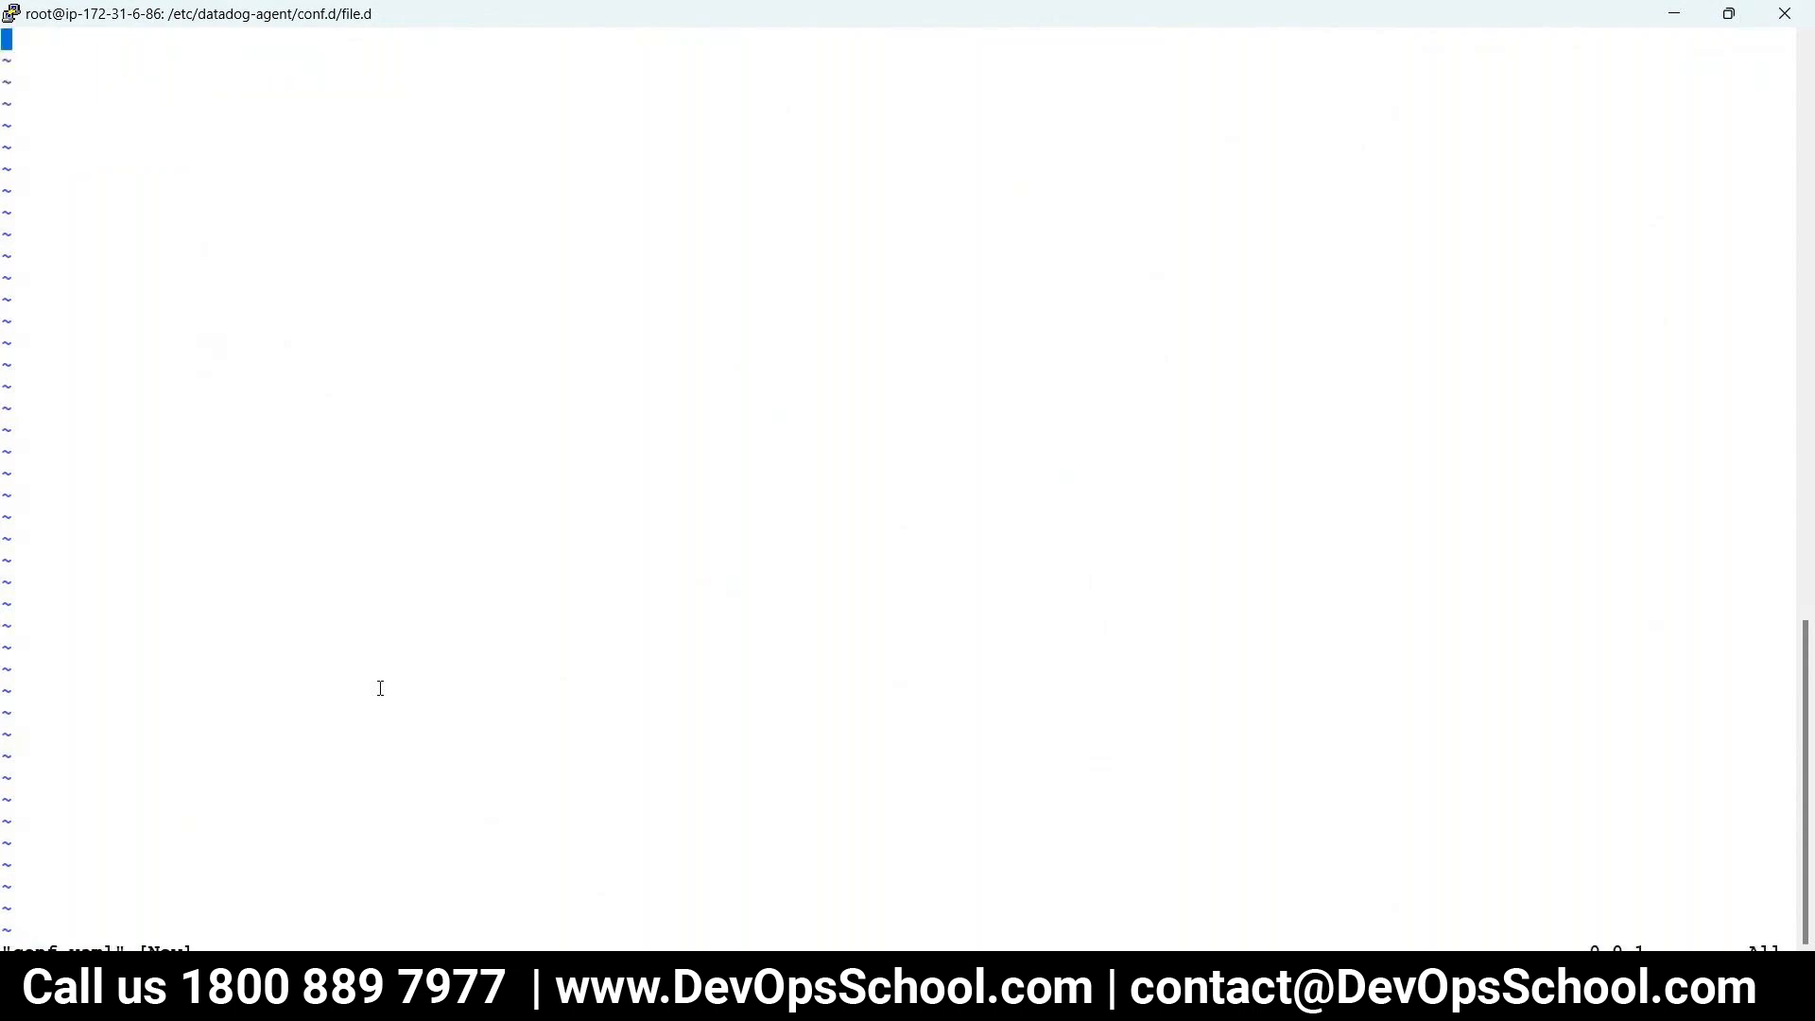
- Paste the commented Apache logs block into the new conf.yaml and uncomment all five of its lines
key(i)
right_click(327, 617)
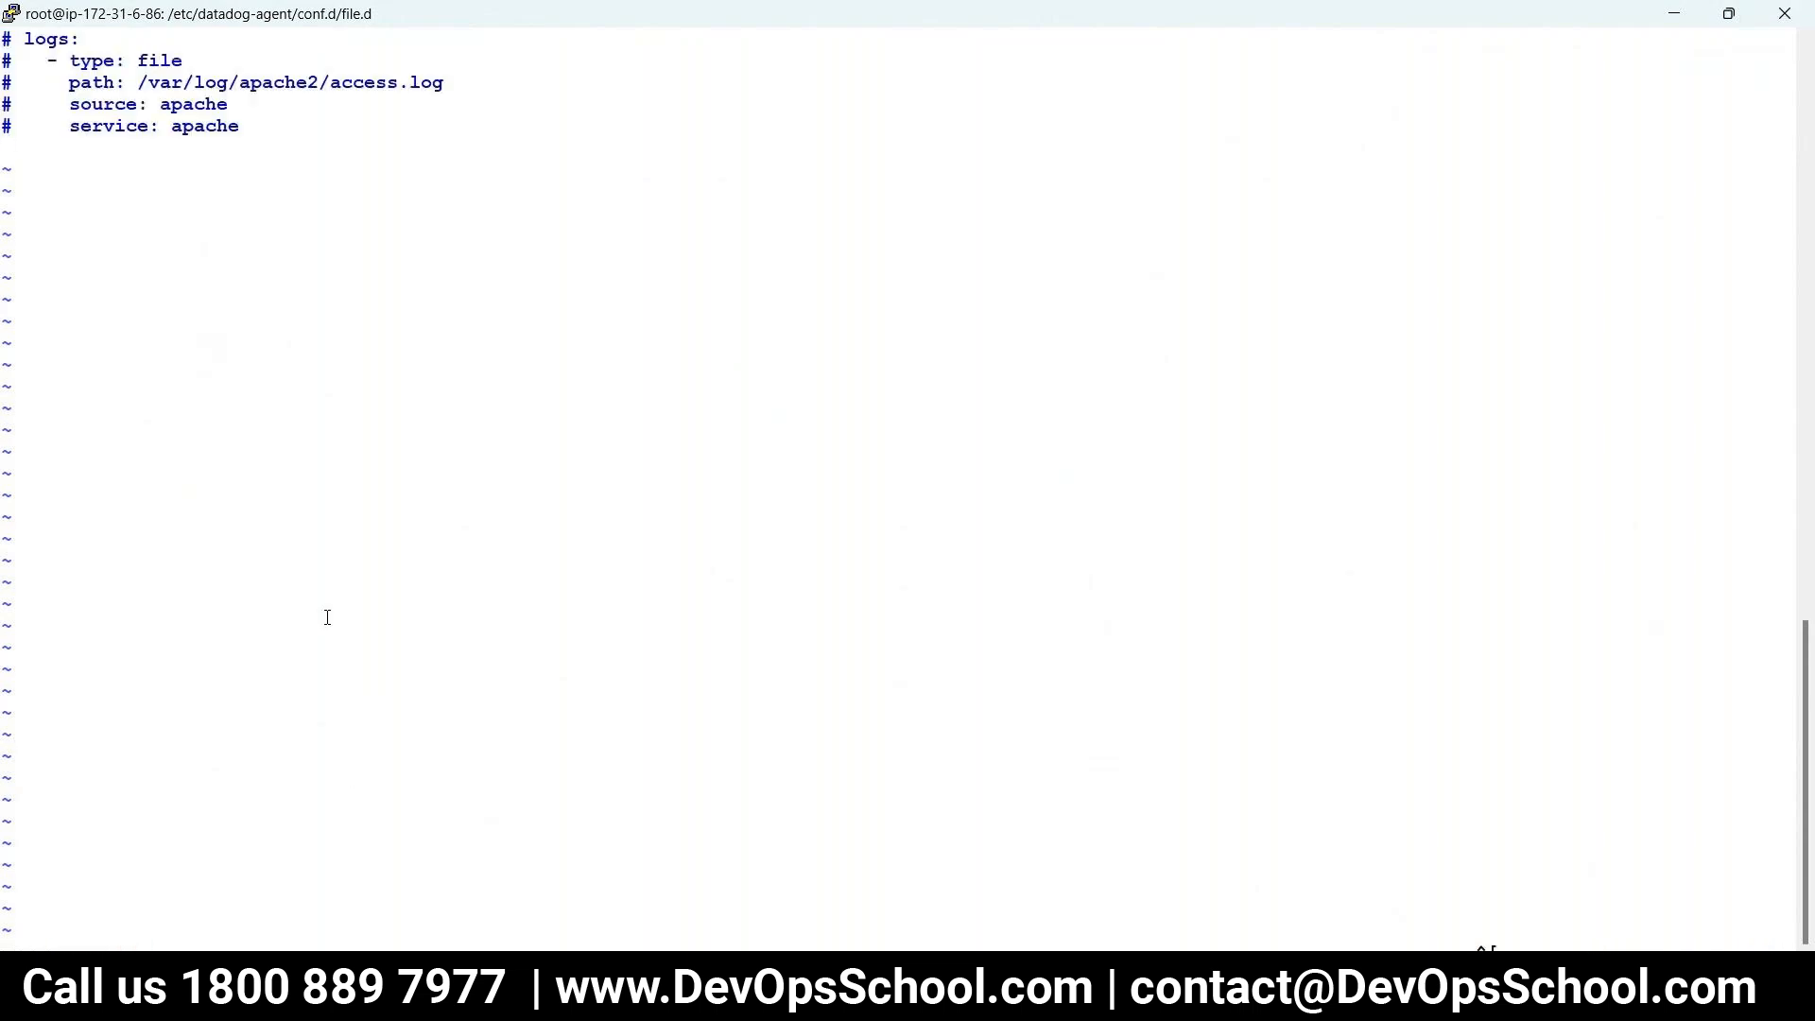
key(x)
key(x)
key(j)
key(x)
key(x)
key(j)
key(x)
key(x)
key(j)
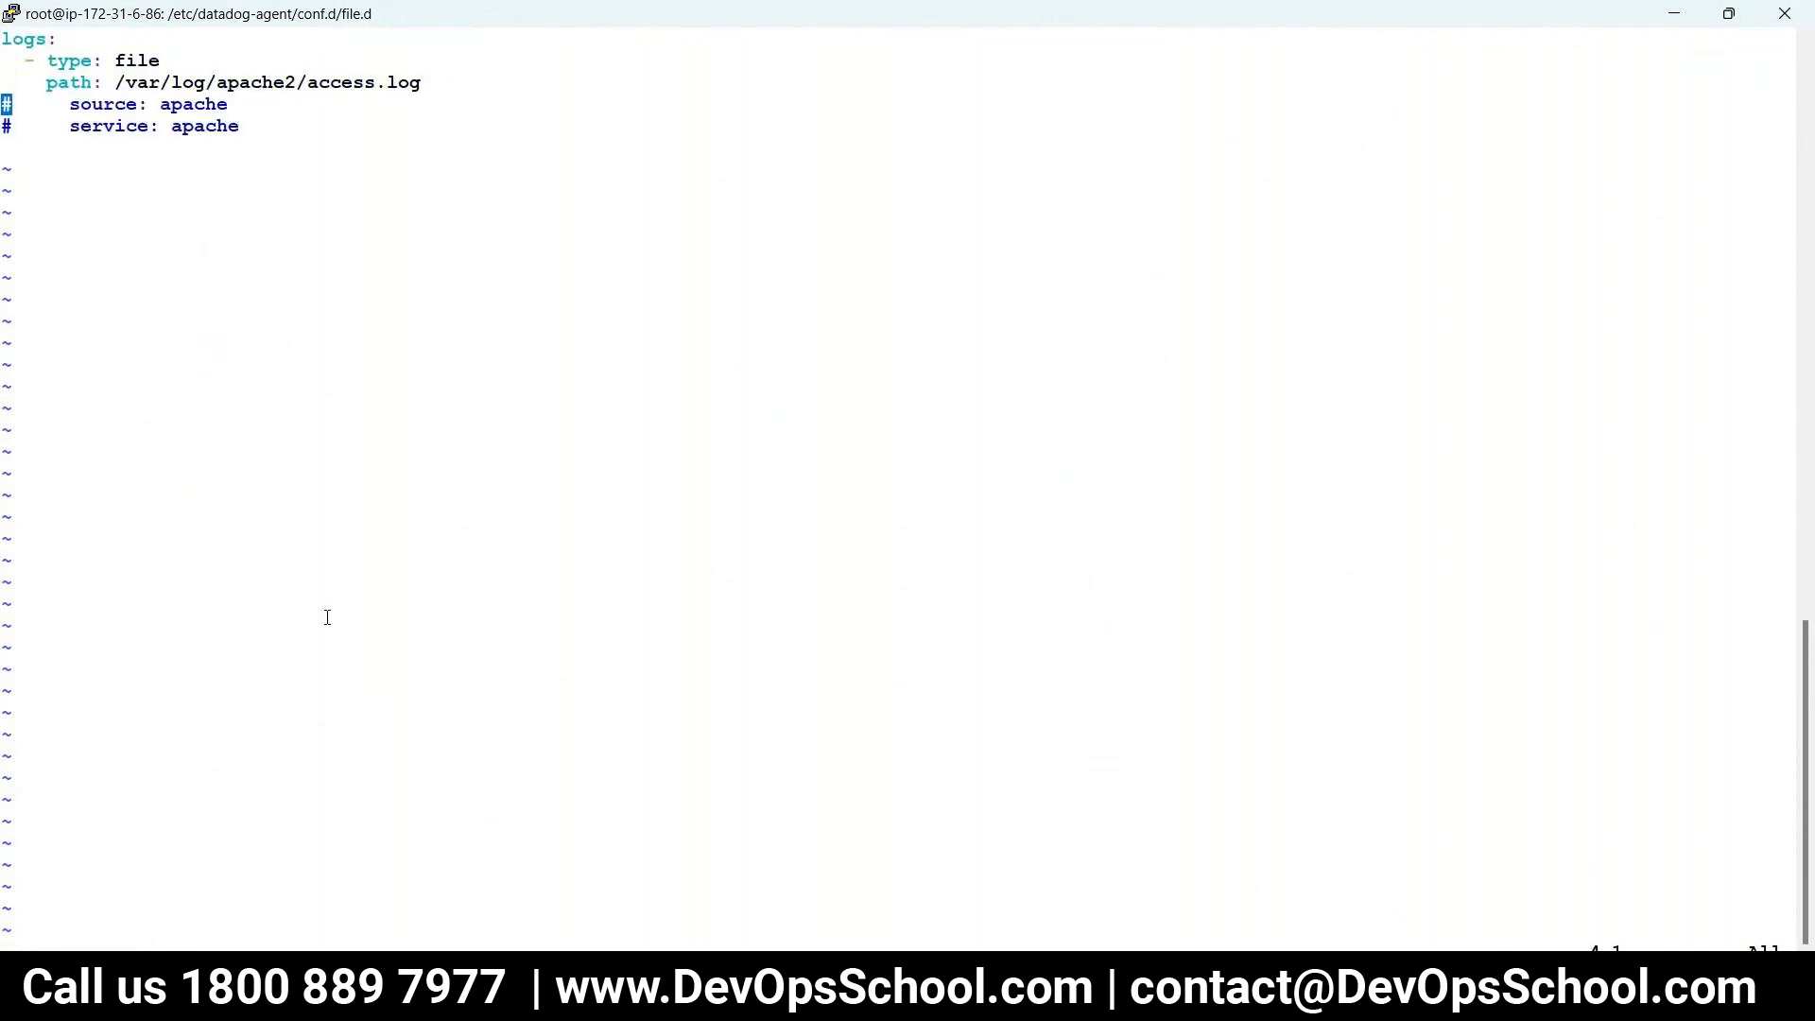
key(x)
key(x)
key(j)
key(x)
key(x)
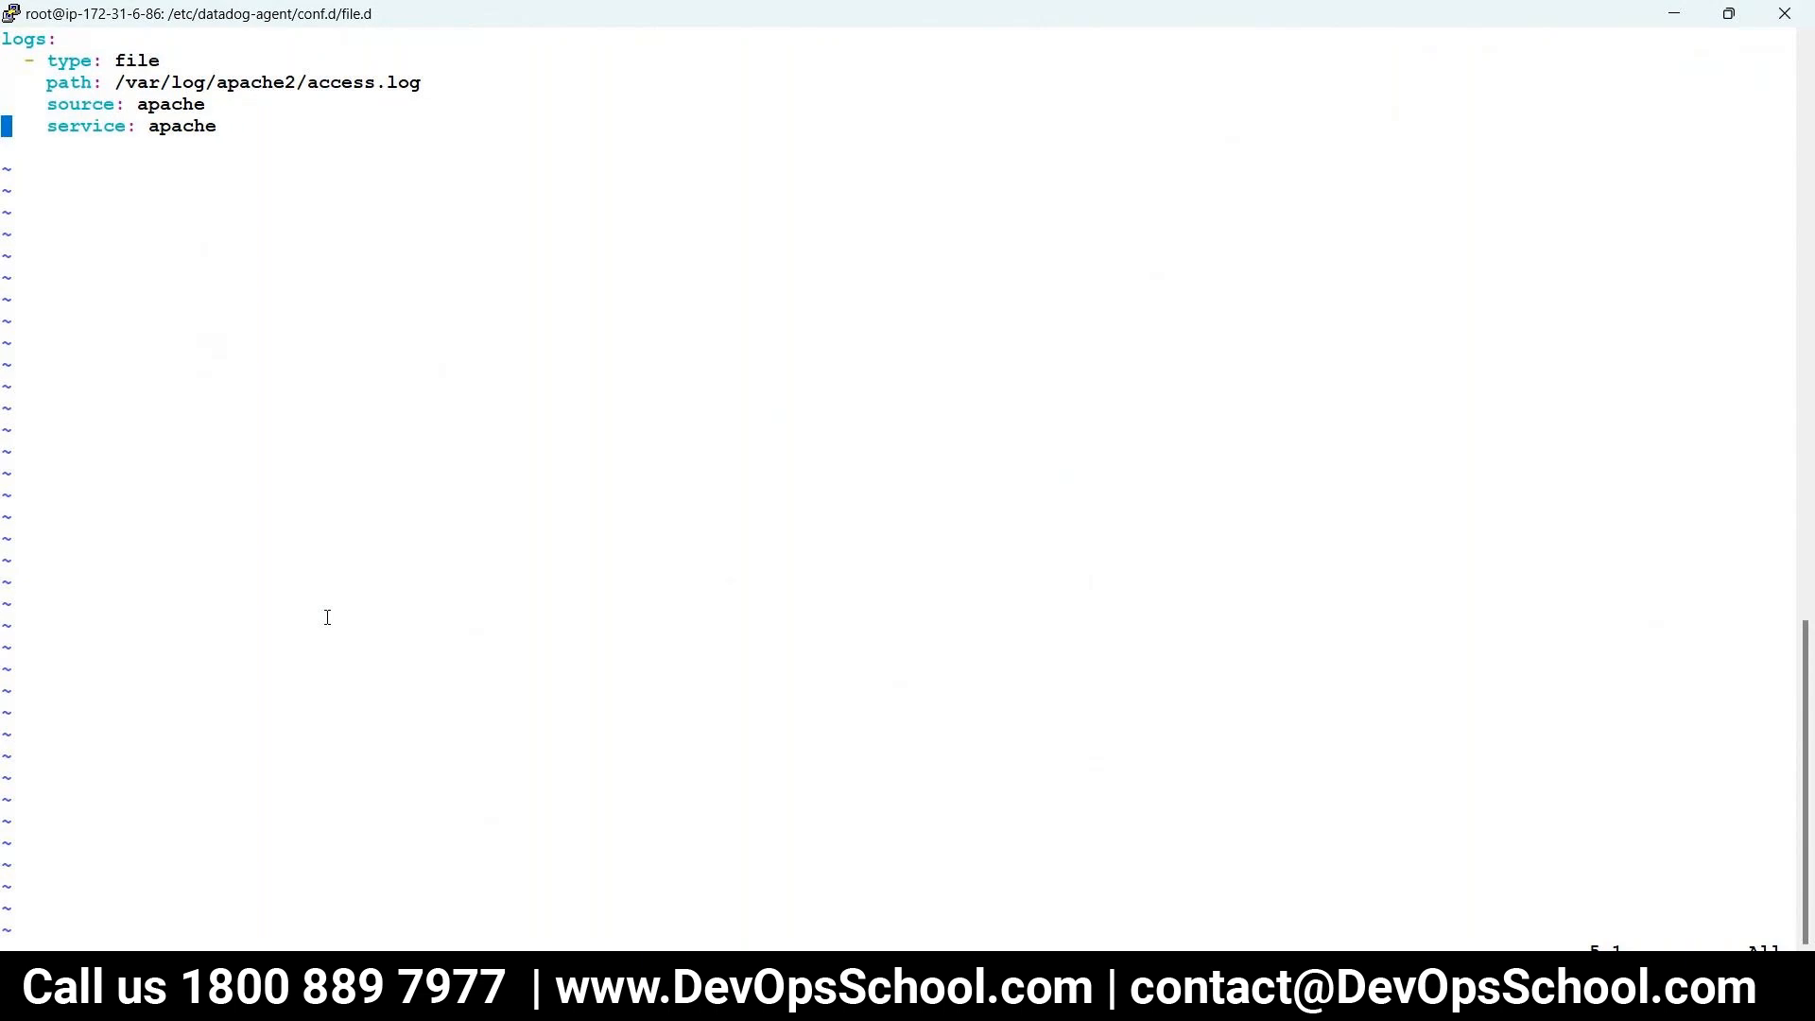
- Change the log path to /var/log/*.log, then save conf.yaml and exit the editor
key(k)
key(k)
key(shift+a)
key(BackSpace)
key(BackSpace)
key(BackSpace)
key(BackSpace)
key(BackSpace)
key(BackSpace)
key(BackSpace)
key(BackSpace)
key(BackSpace)
key(BackSpace)
key(BackSpace)
key(BackSpace)
key(BackSpace)
key(BackSpace)
key(BackSpace)
key(BackSpace)
key(BackSpace)
key(BackSpace)
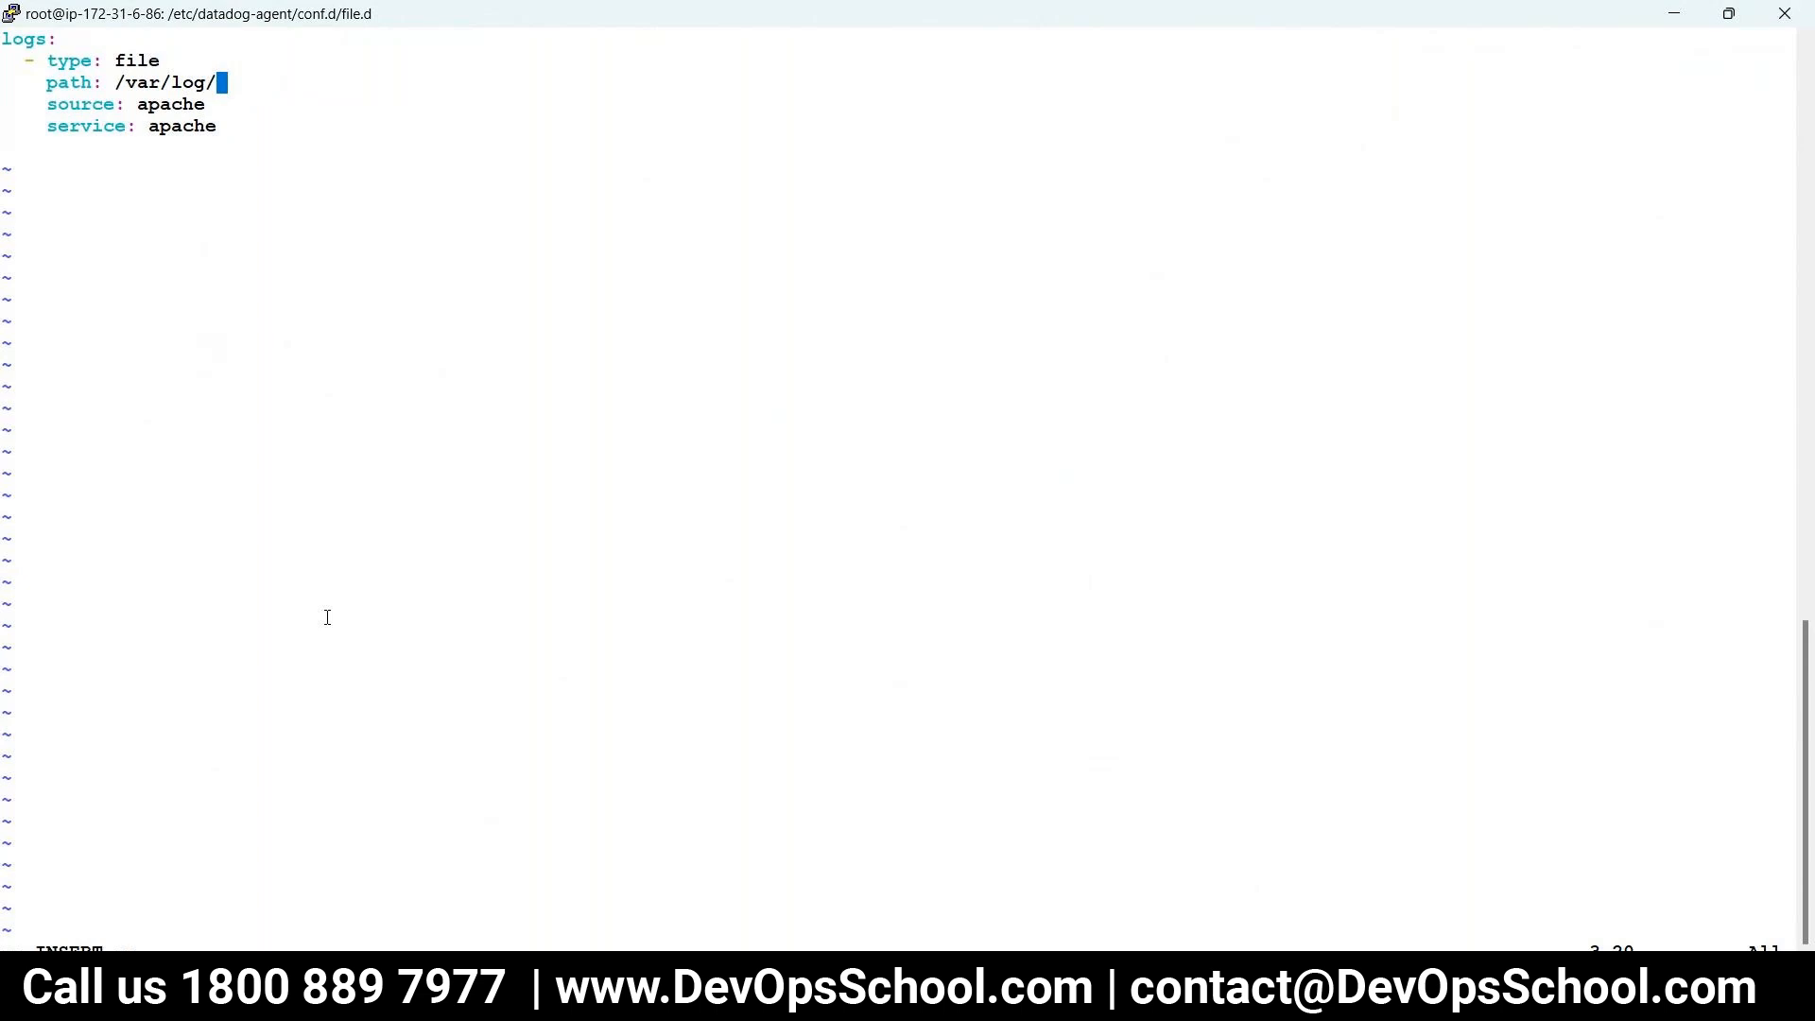
text(*.log)
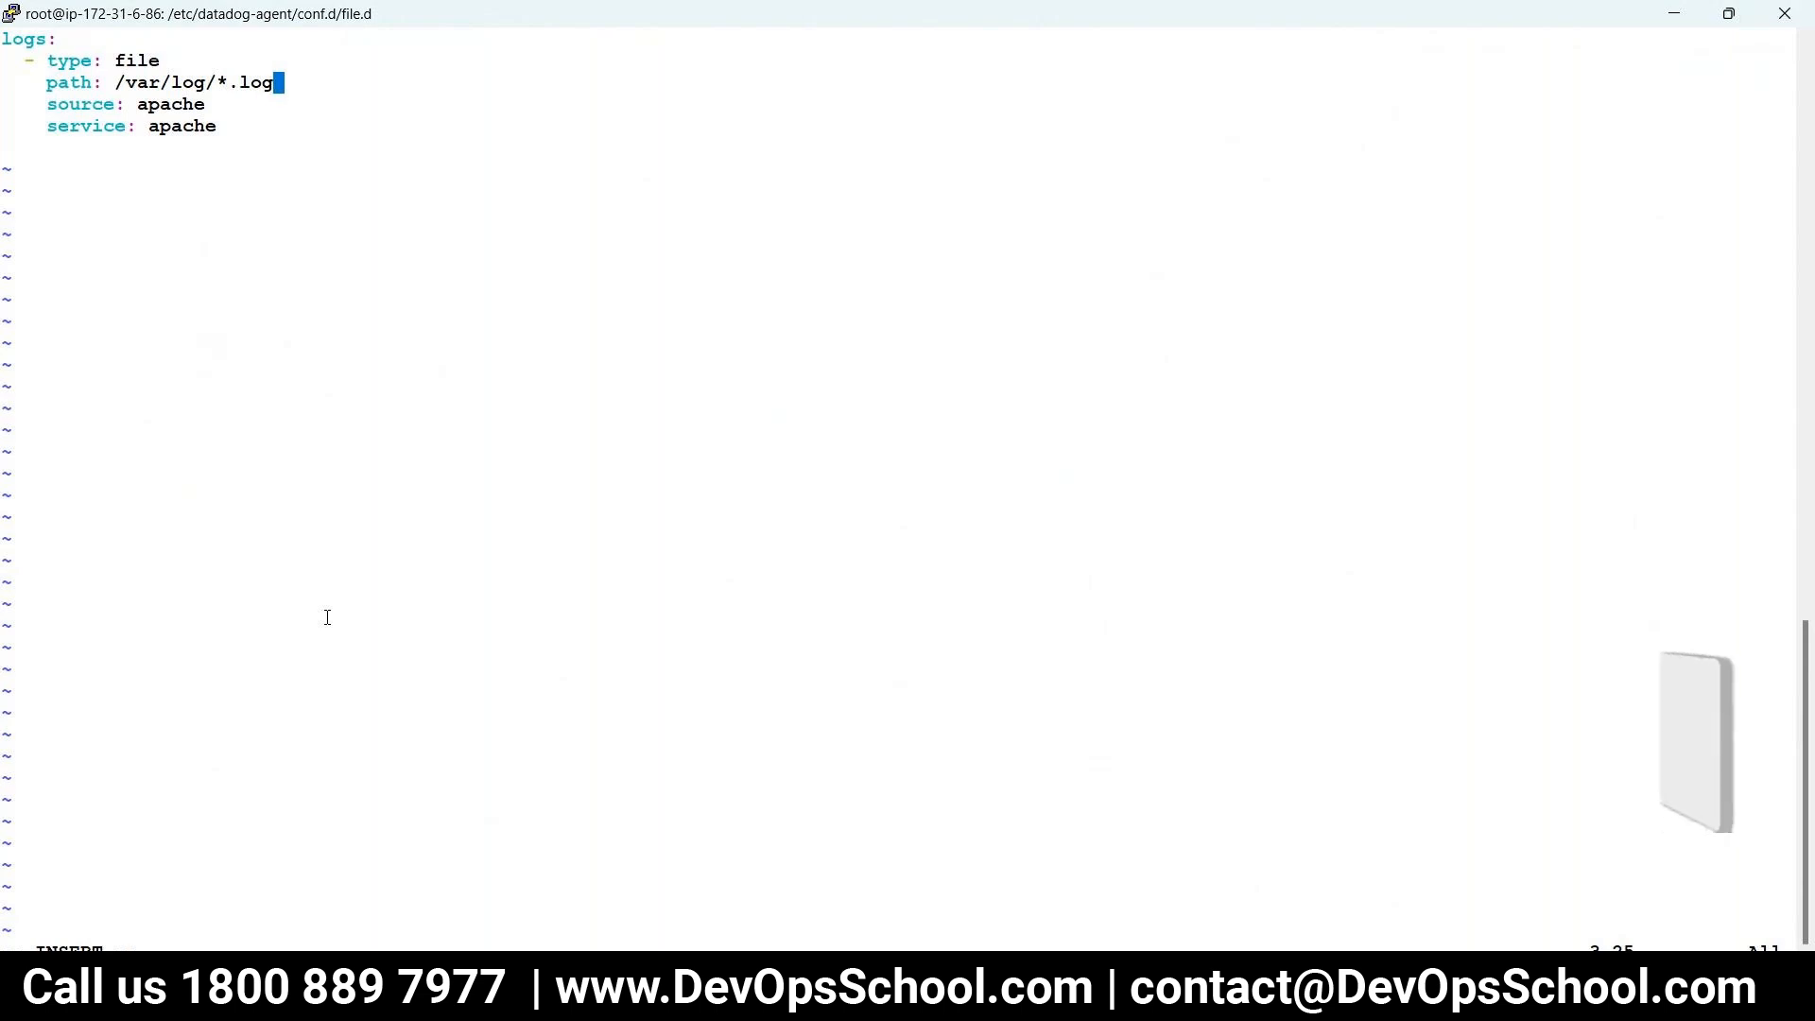
key(Escape)
text(:wq)
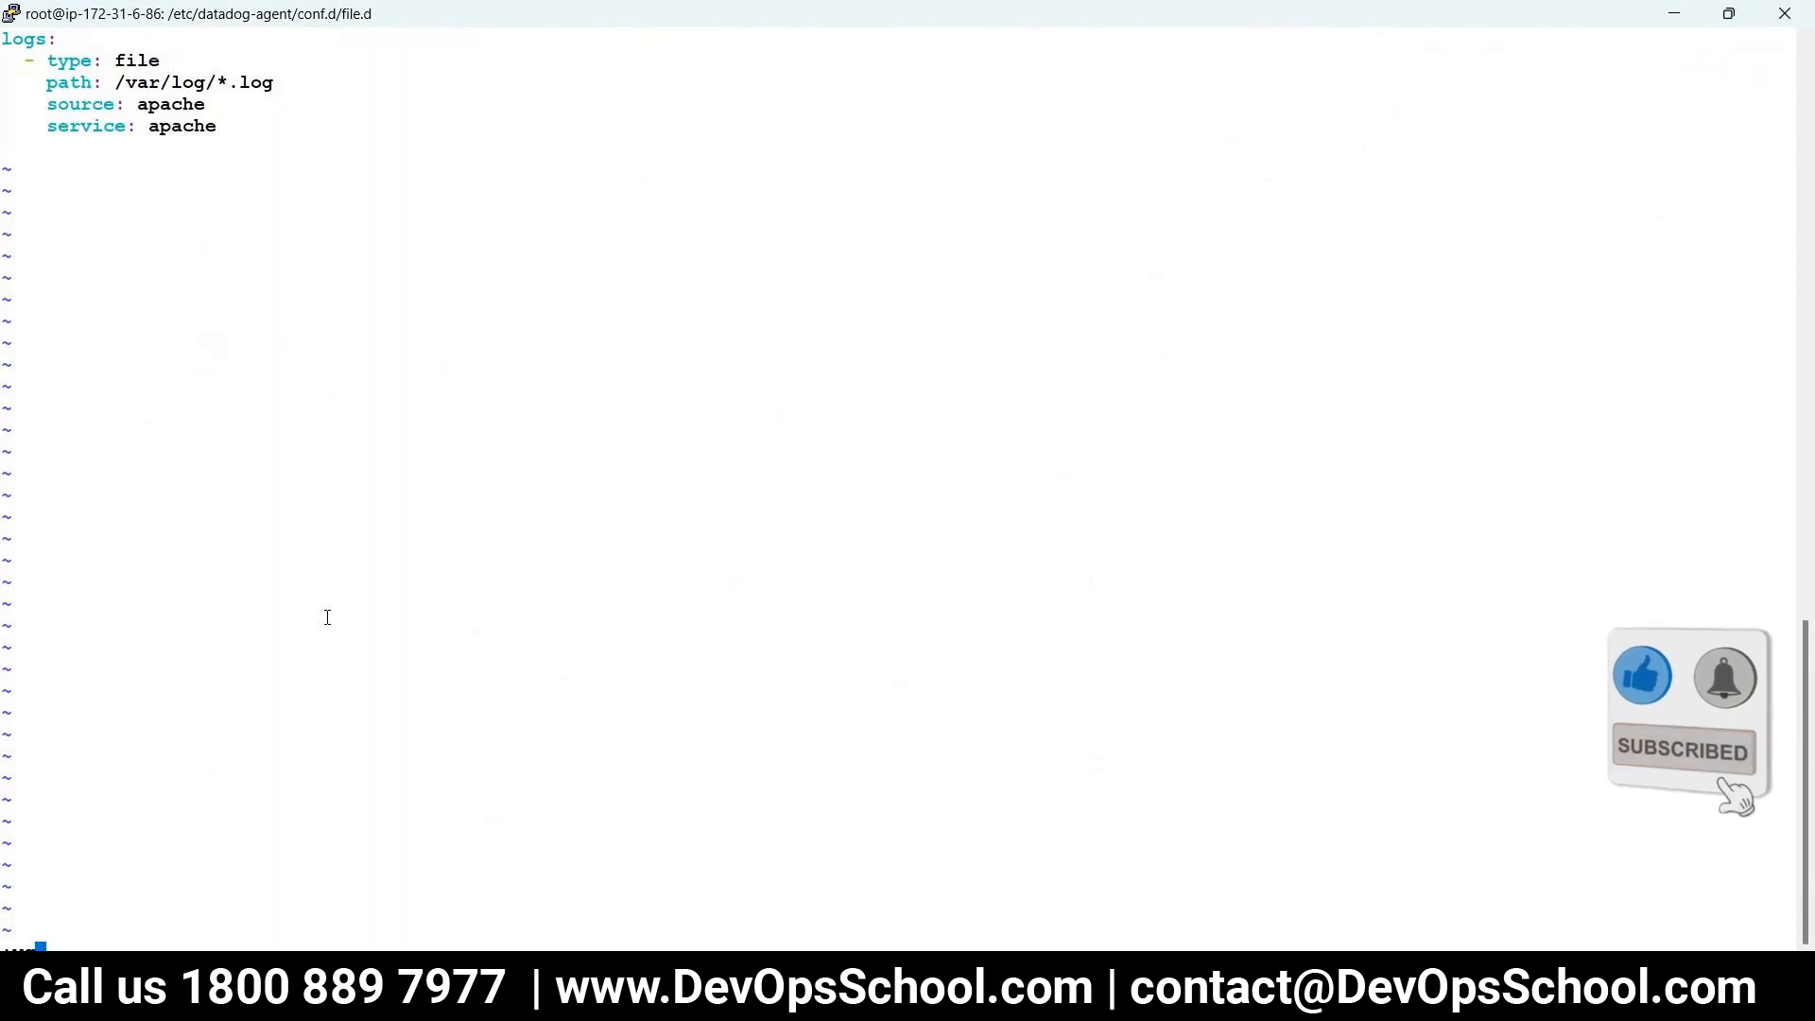
key(Return)
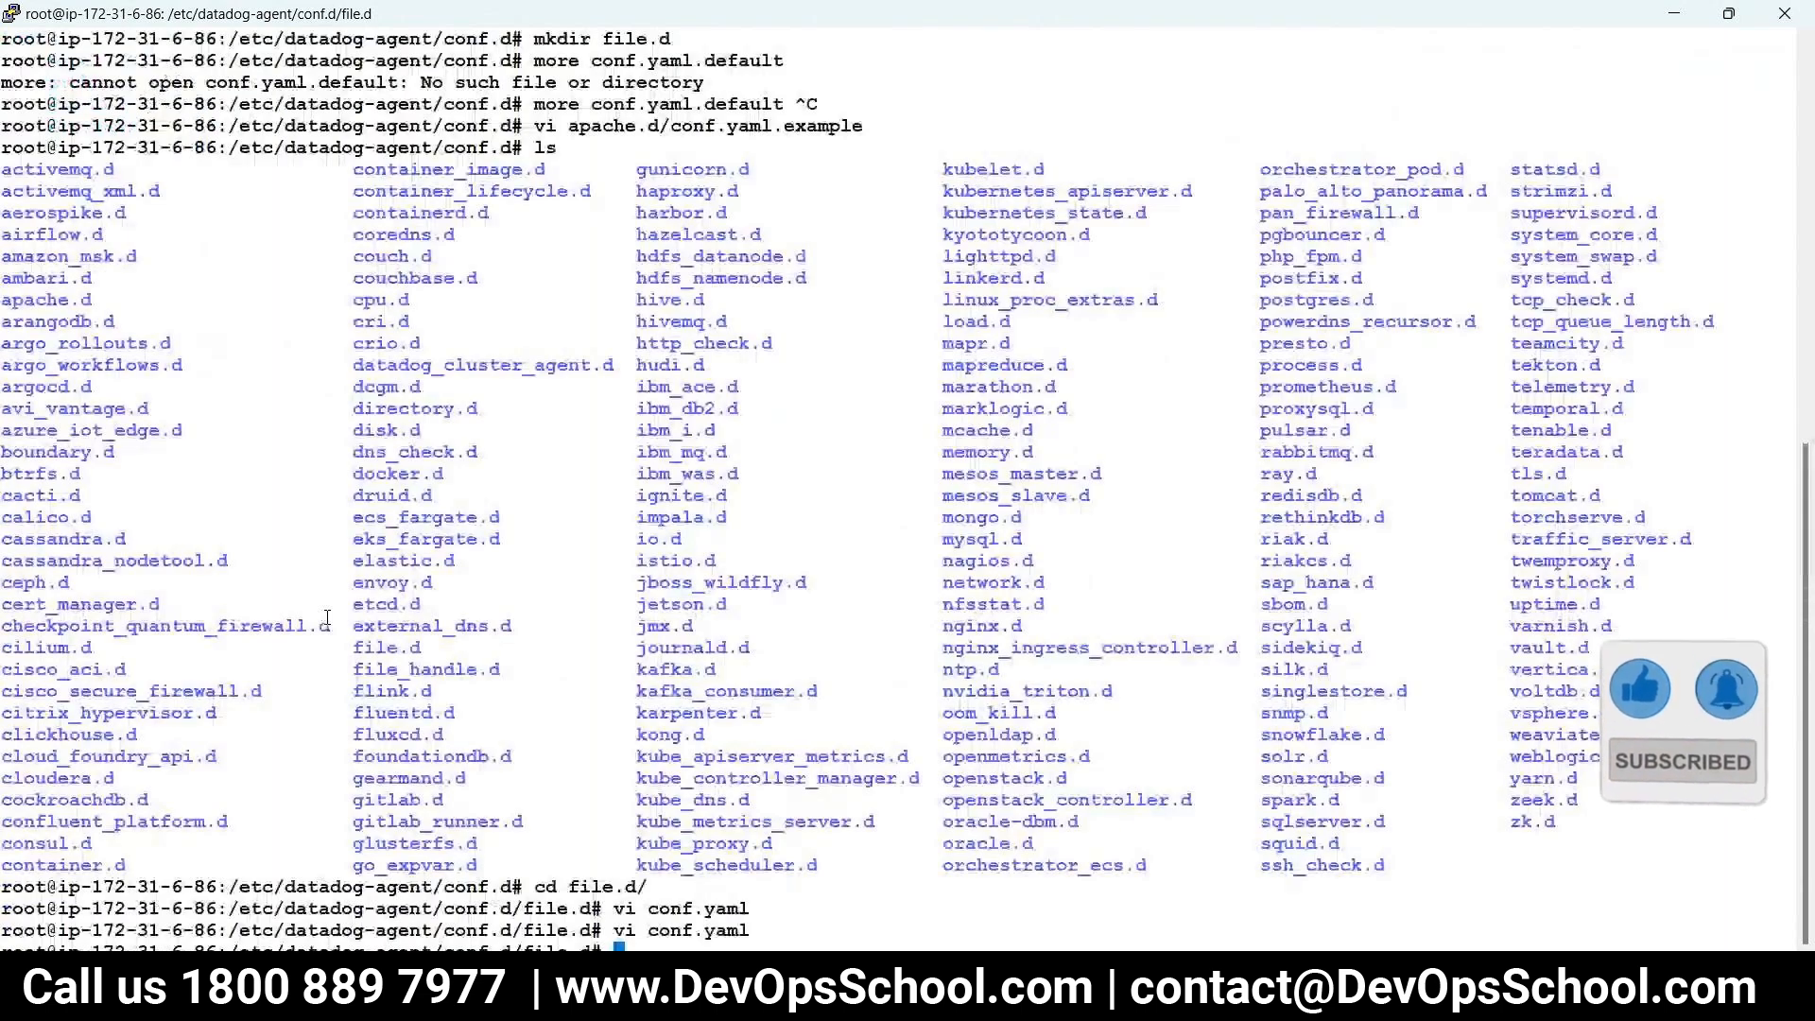
- Restart the datadog-agent service with systemctl
text(systemc)
key(BackSpace)
key(BackSpace)
text(mctl restart d)
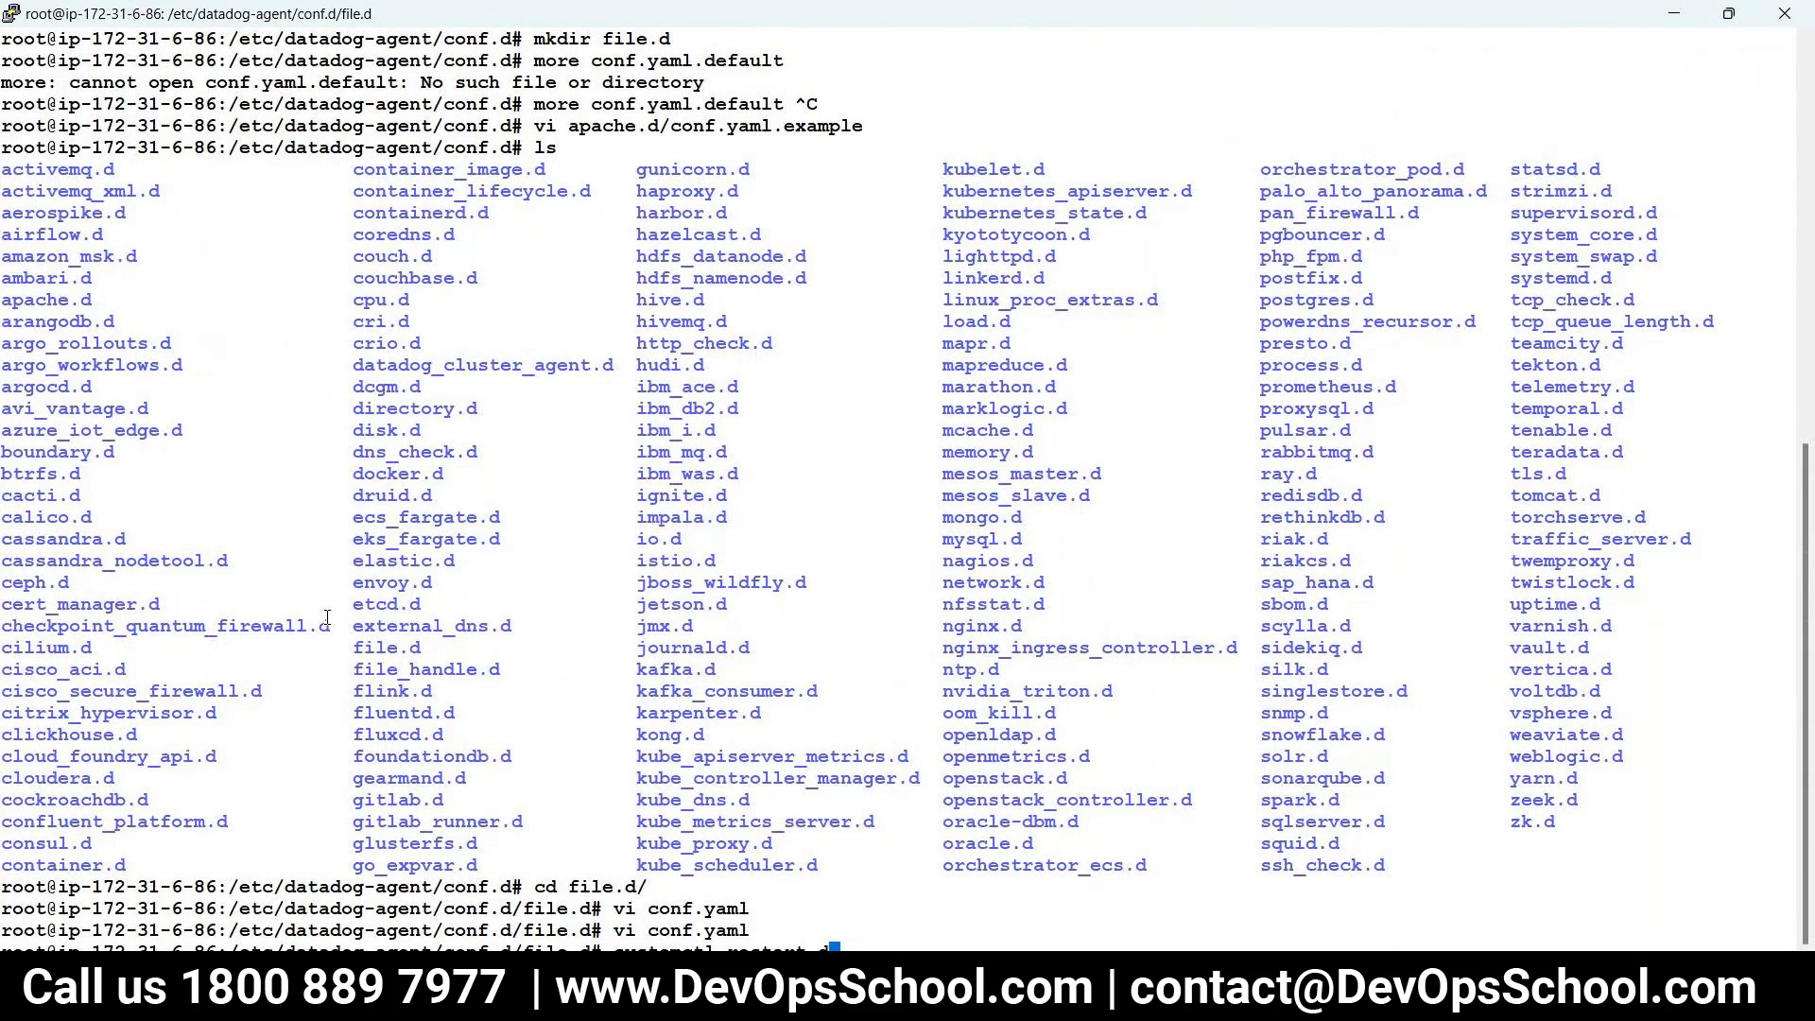
text(atadog-agent)
key(Return)
- Switch to Datadog in the browser, close the open trace details and open the Logs Explorer
key(alt+Tab)
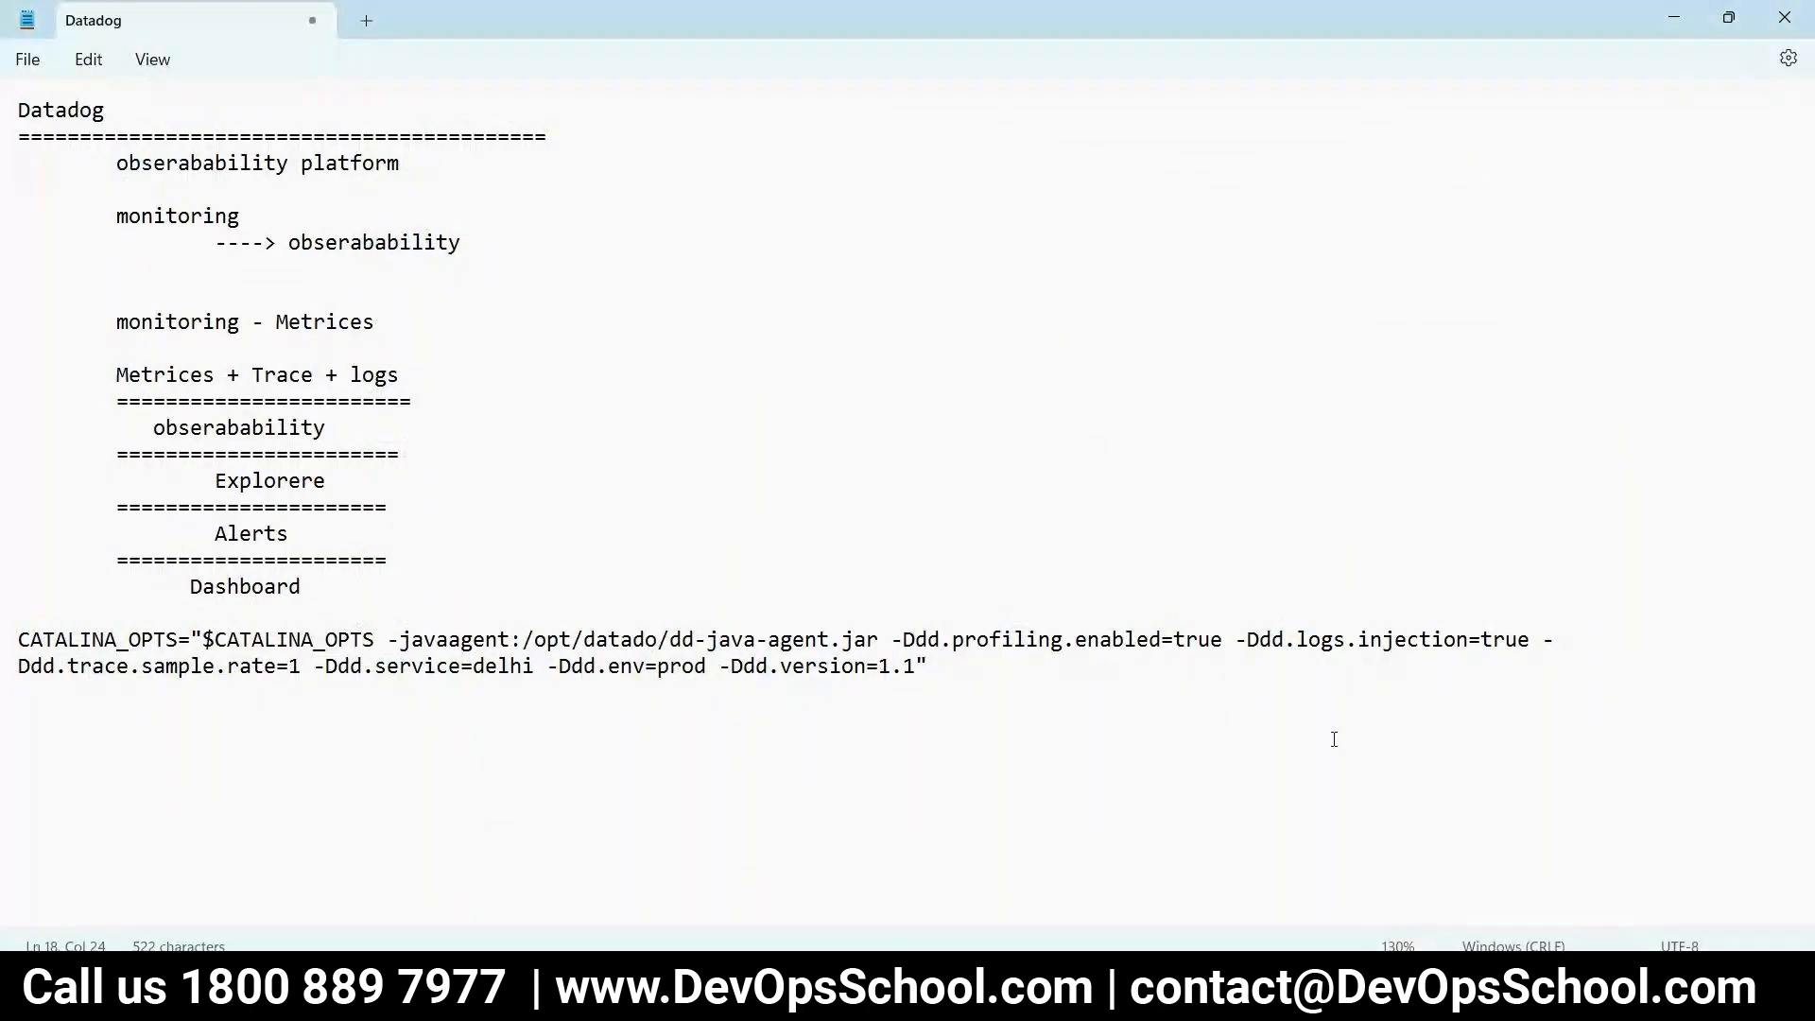
key(alt+Tab)
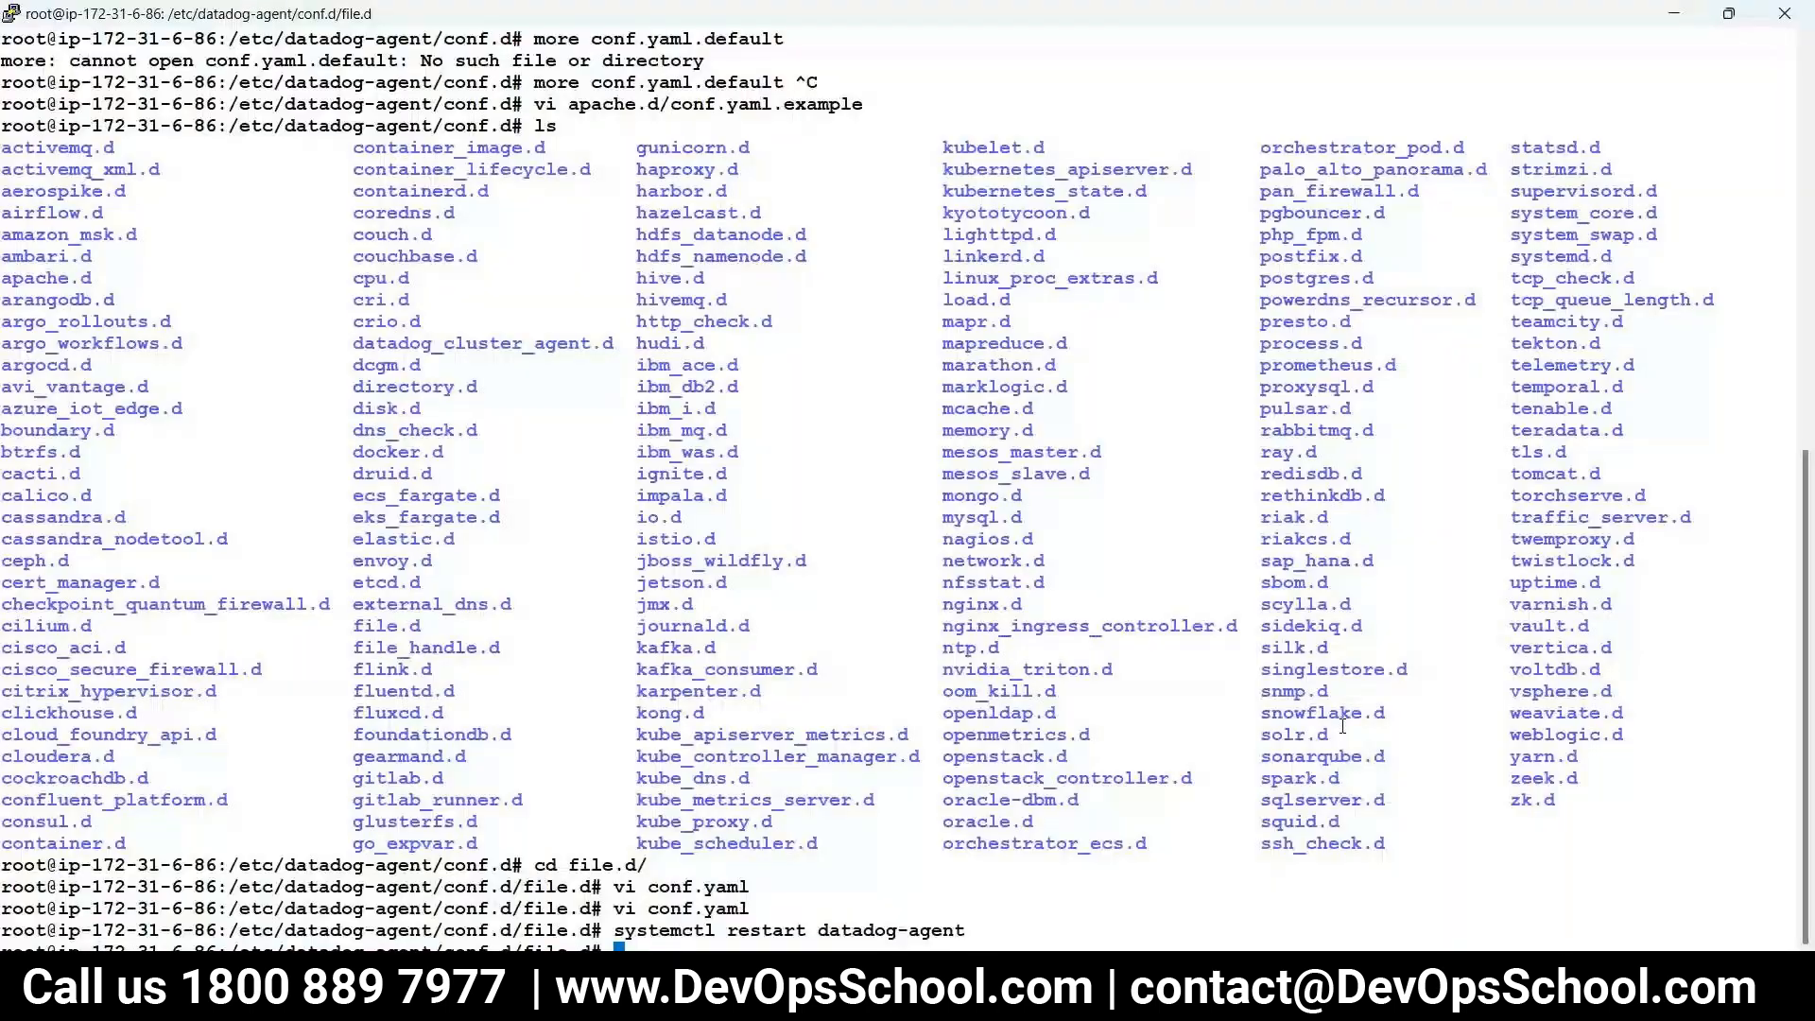
key(alt+Tab)
click(562, 998)
click(435, 879)
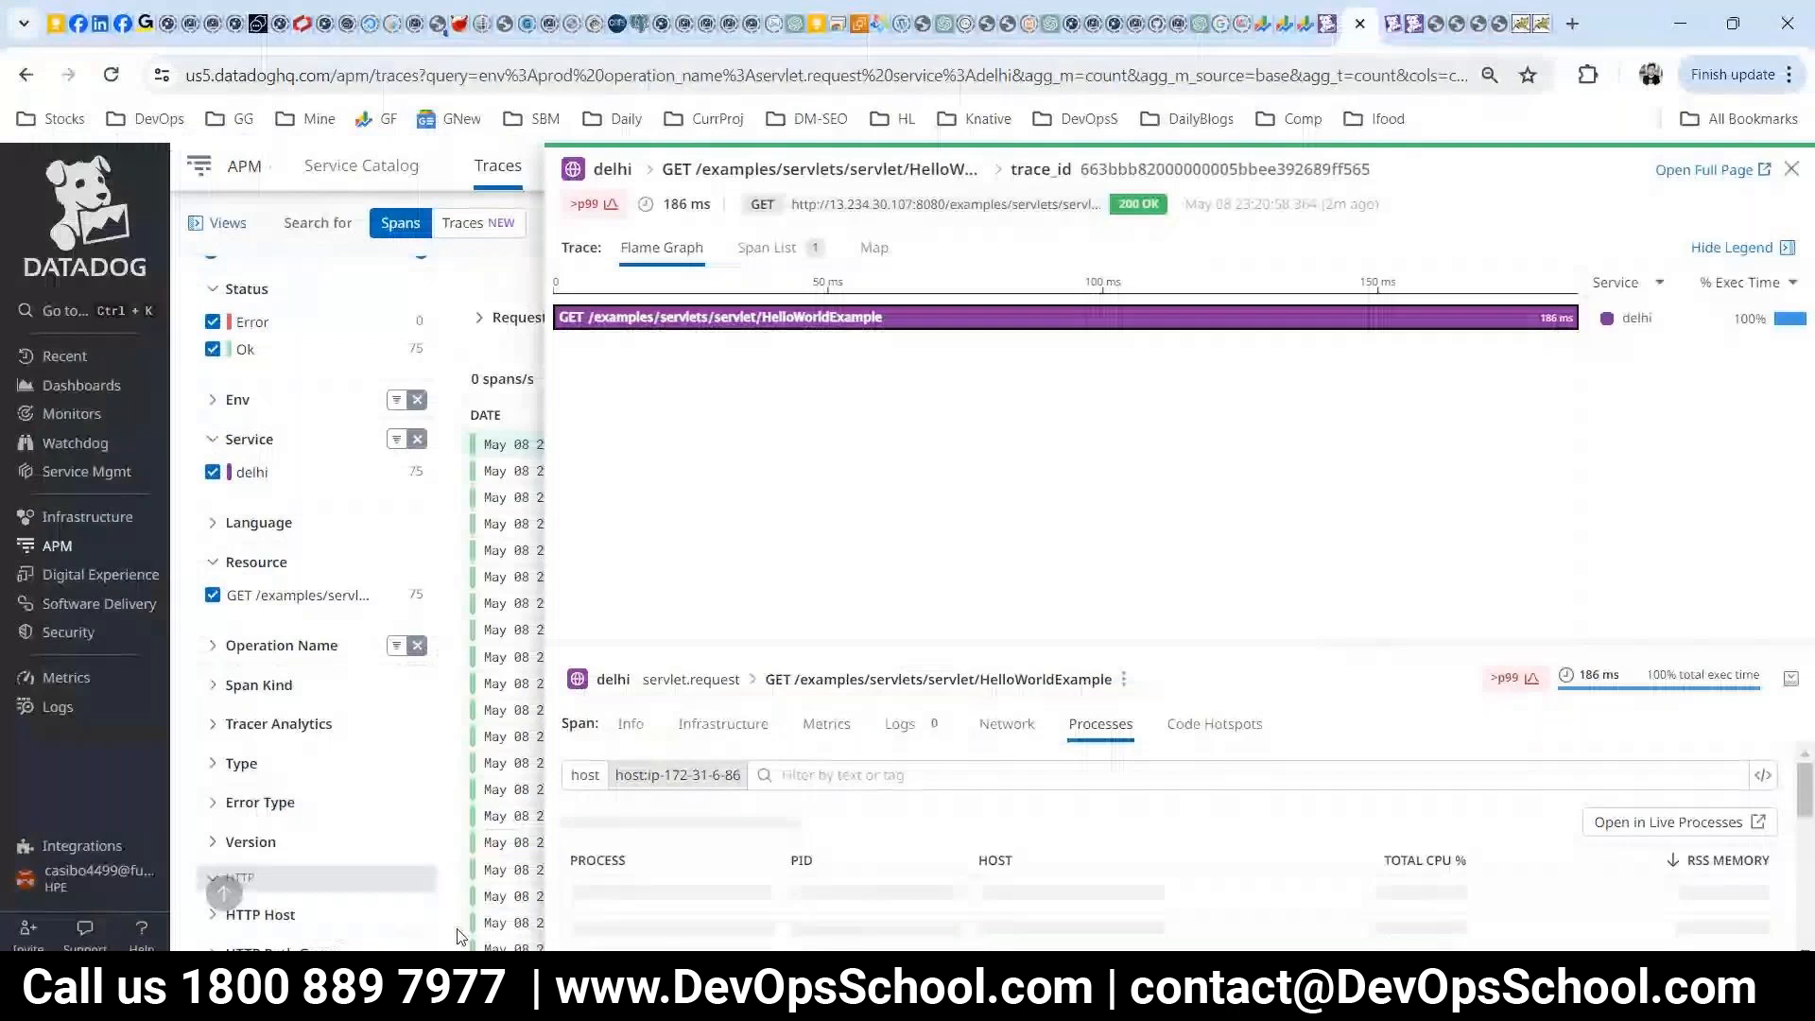
click(1791, 170)
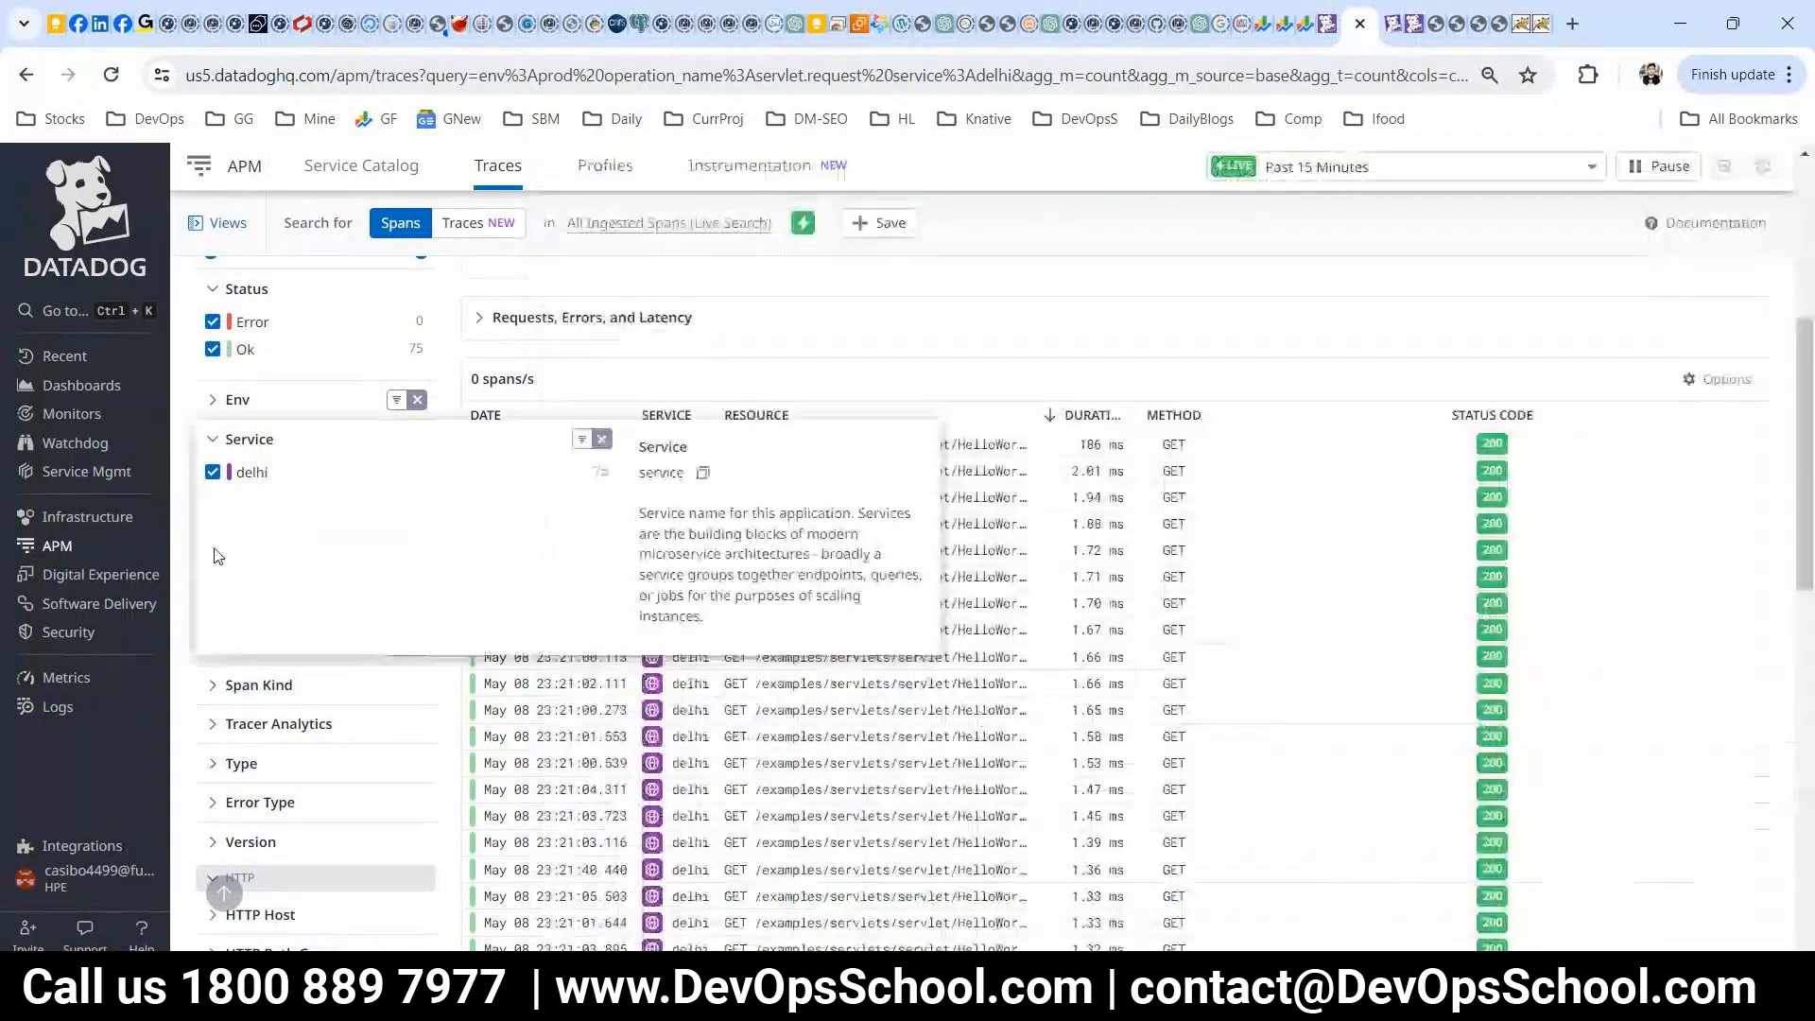
mouse_move(54, 681)
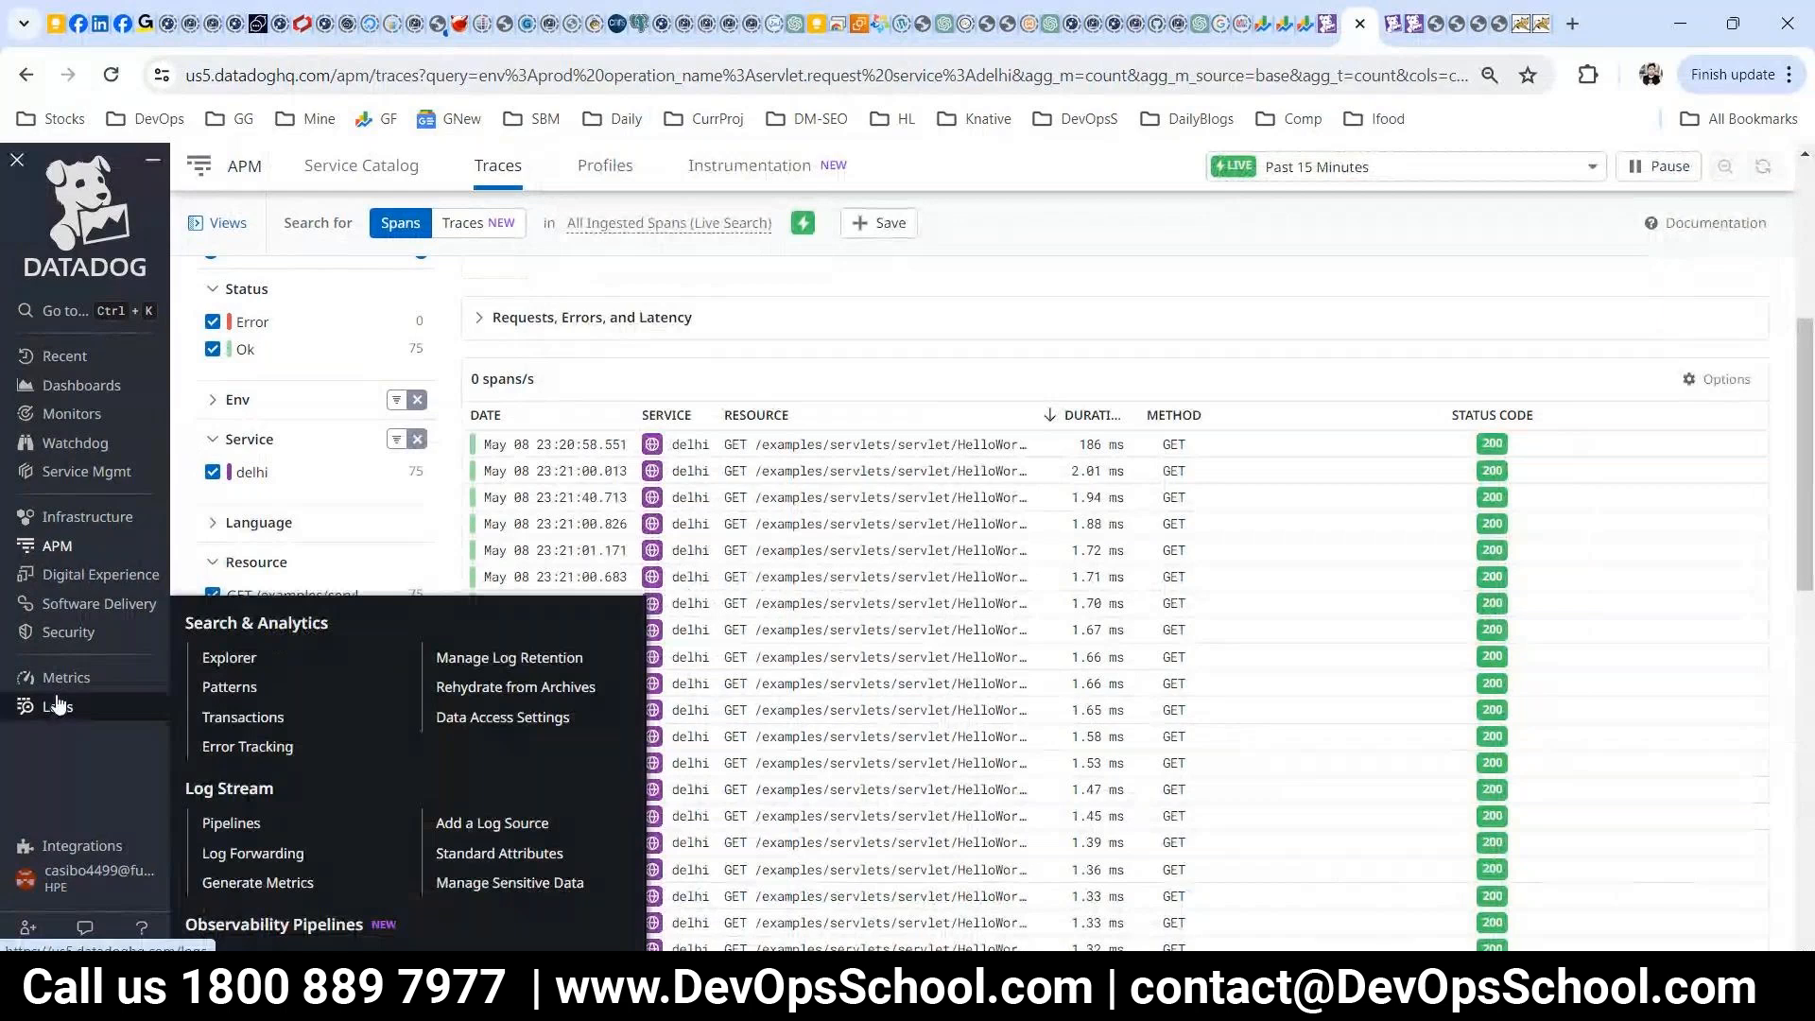
click(225, 646)
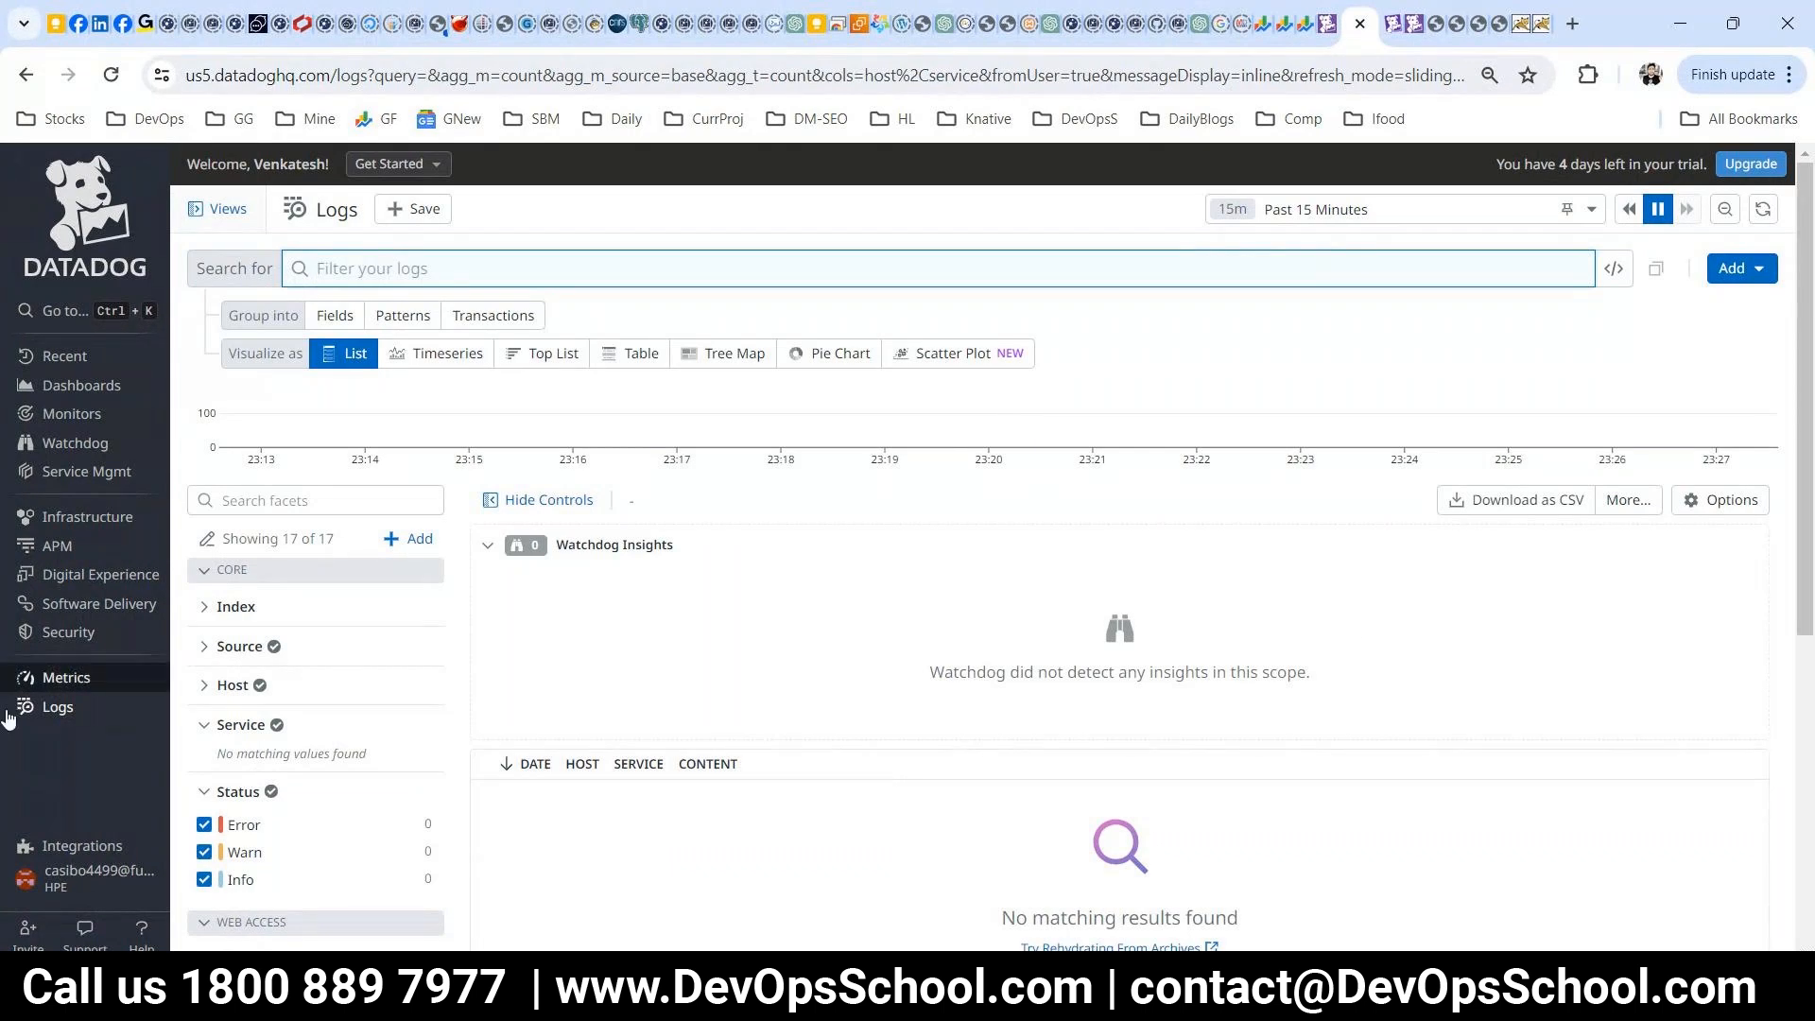
mouse_move(52, 707)
click(227, 659)
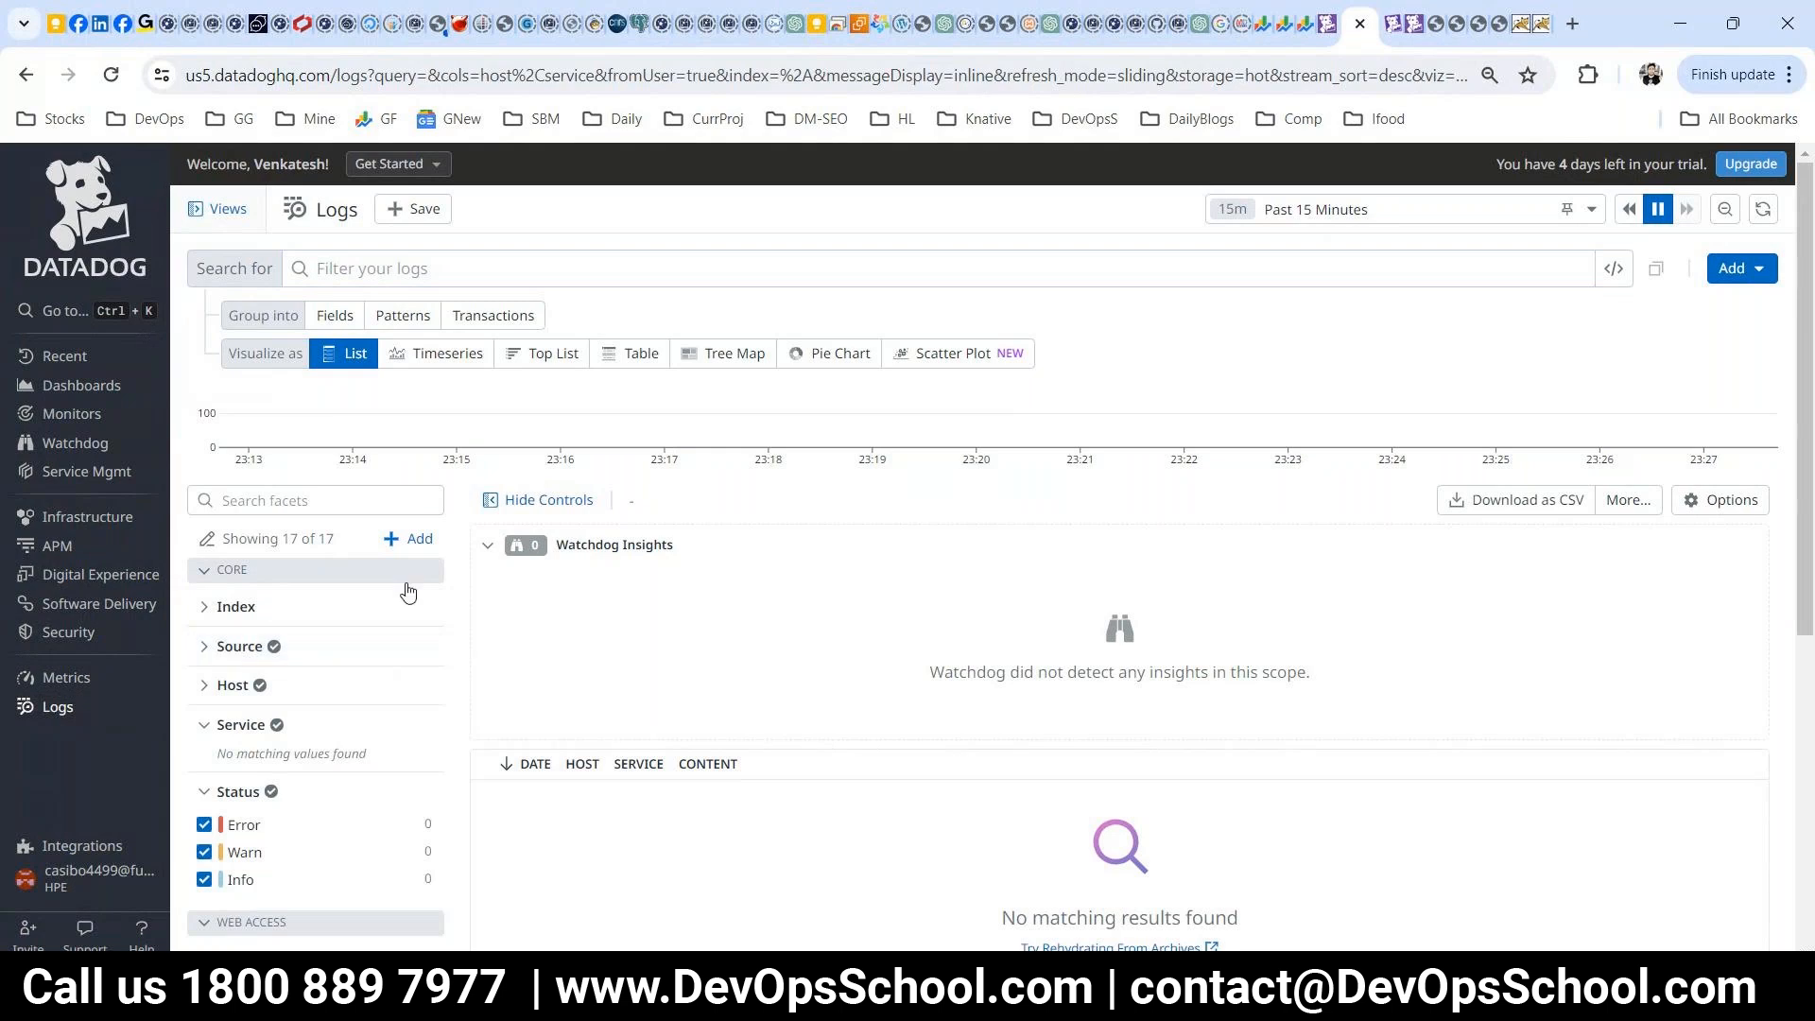
- Search the logs of the past 15 minutes for error
click(396, 268)
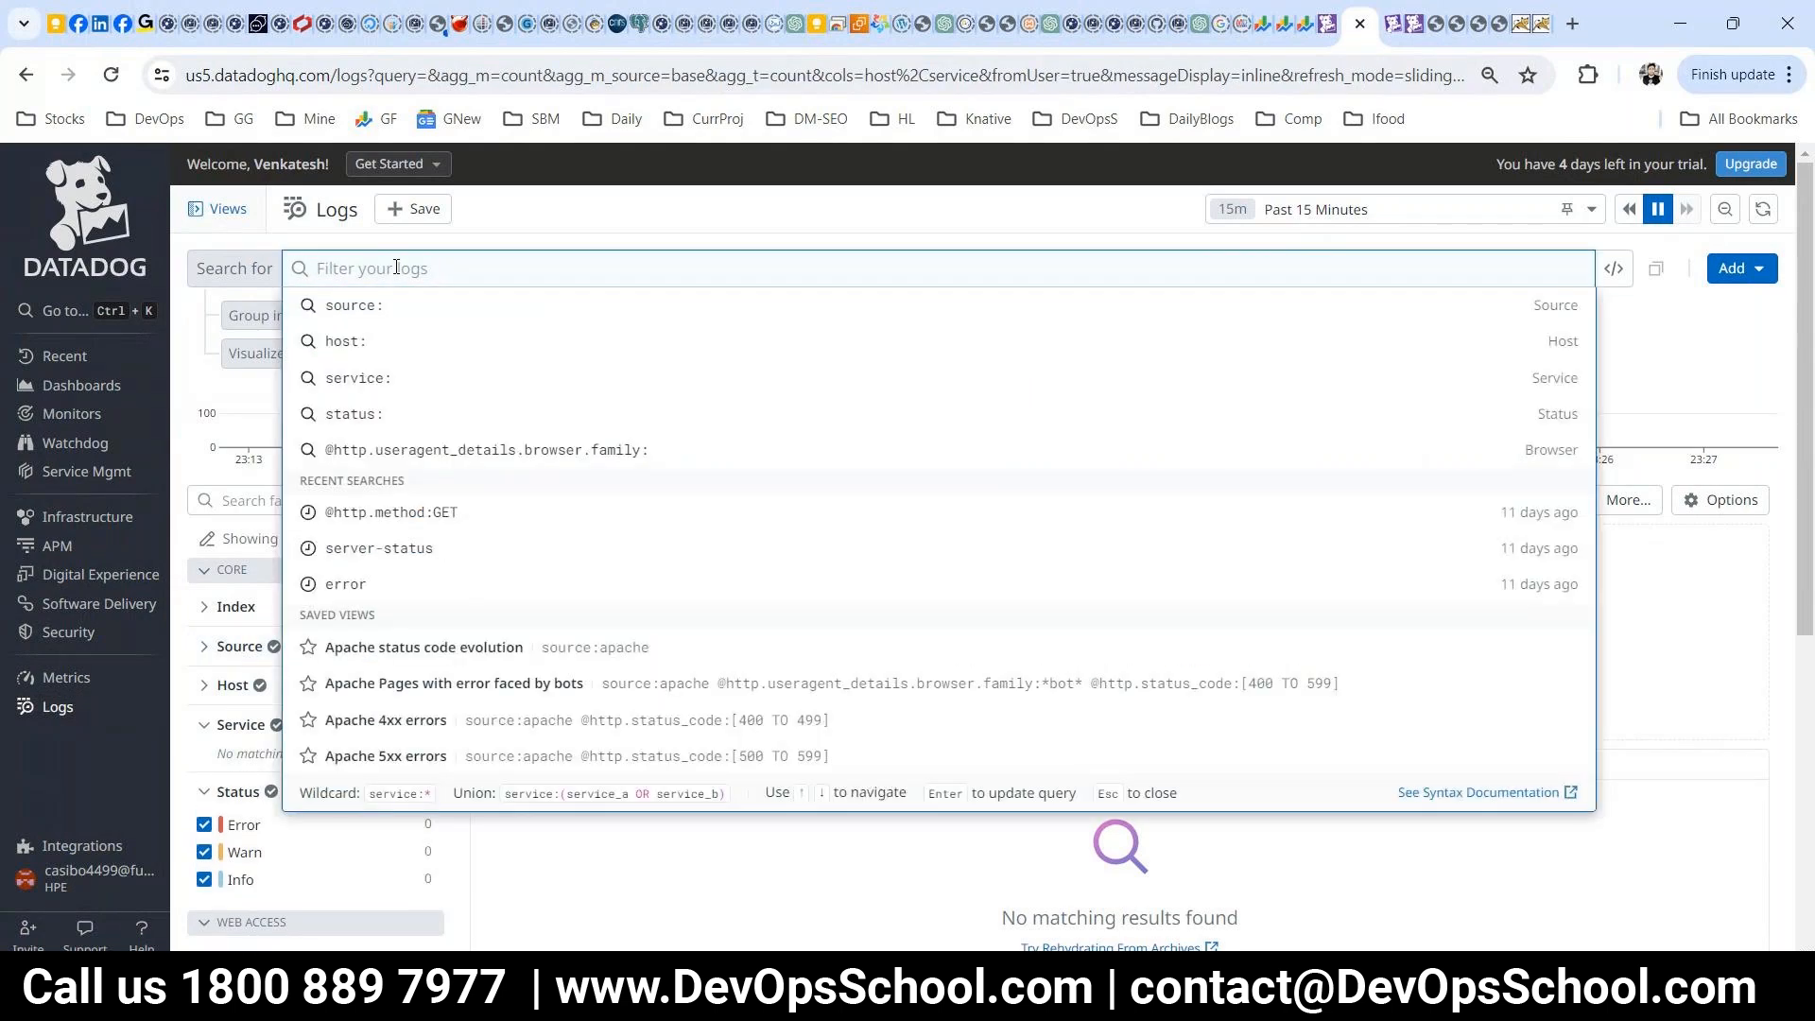
text(err)
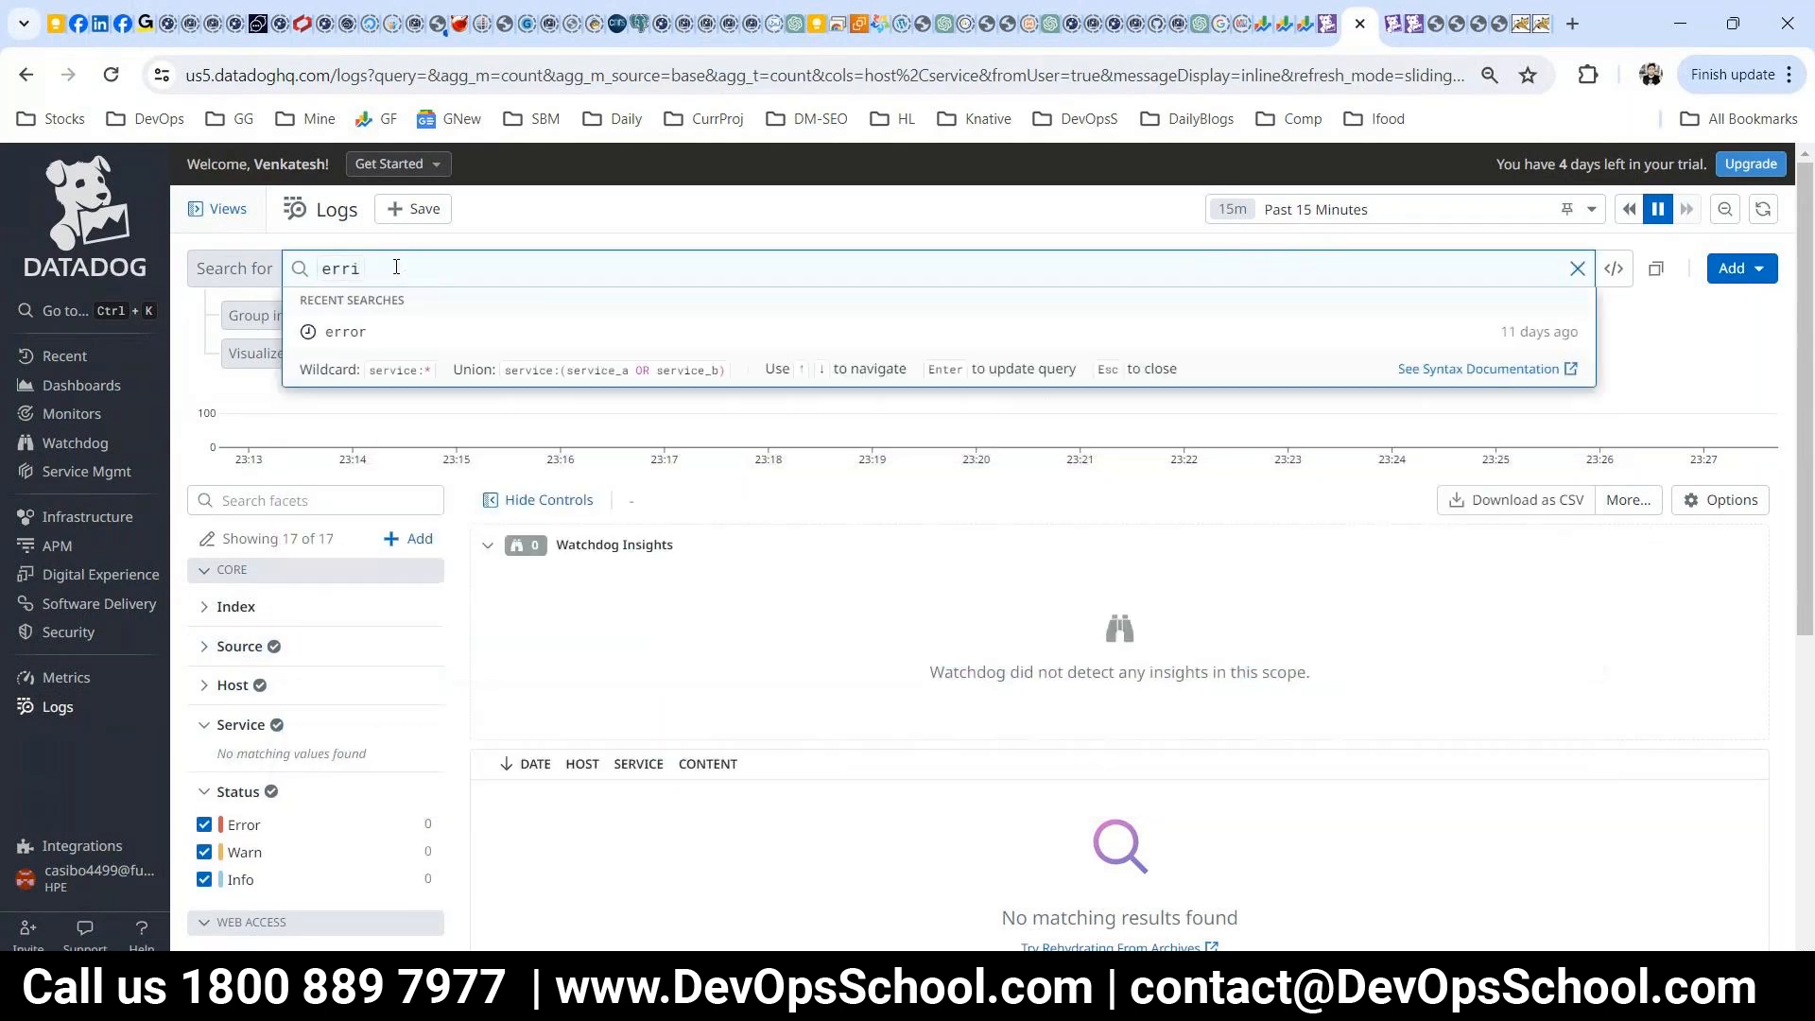
text(or)
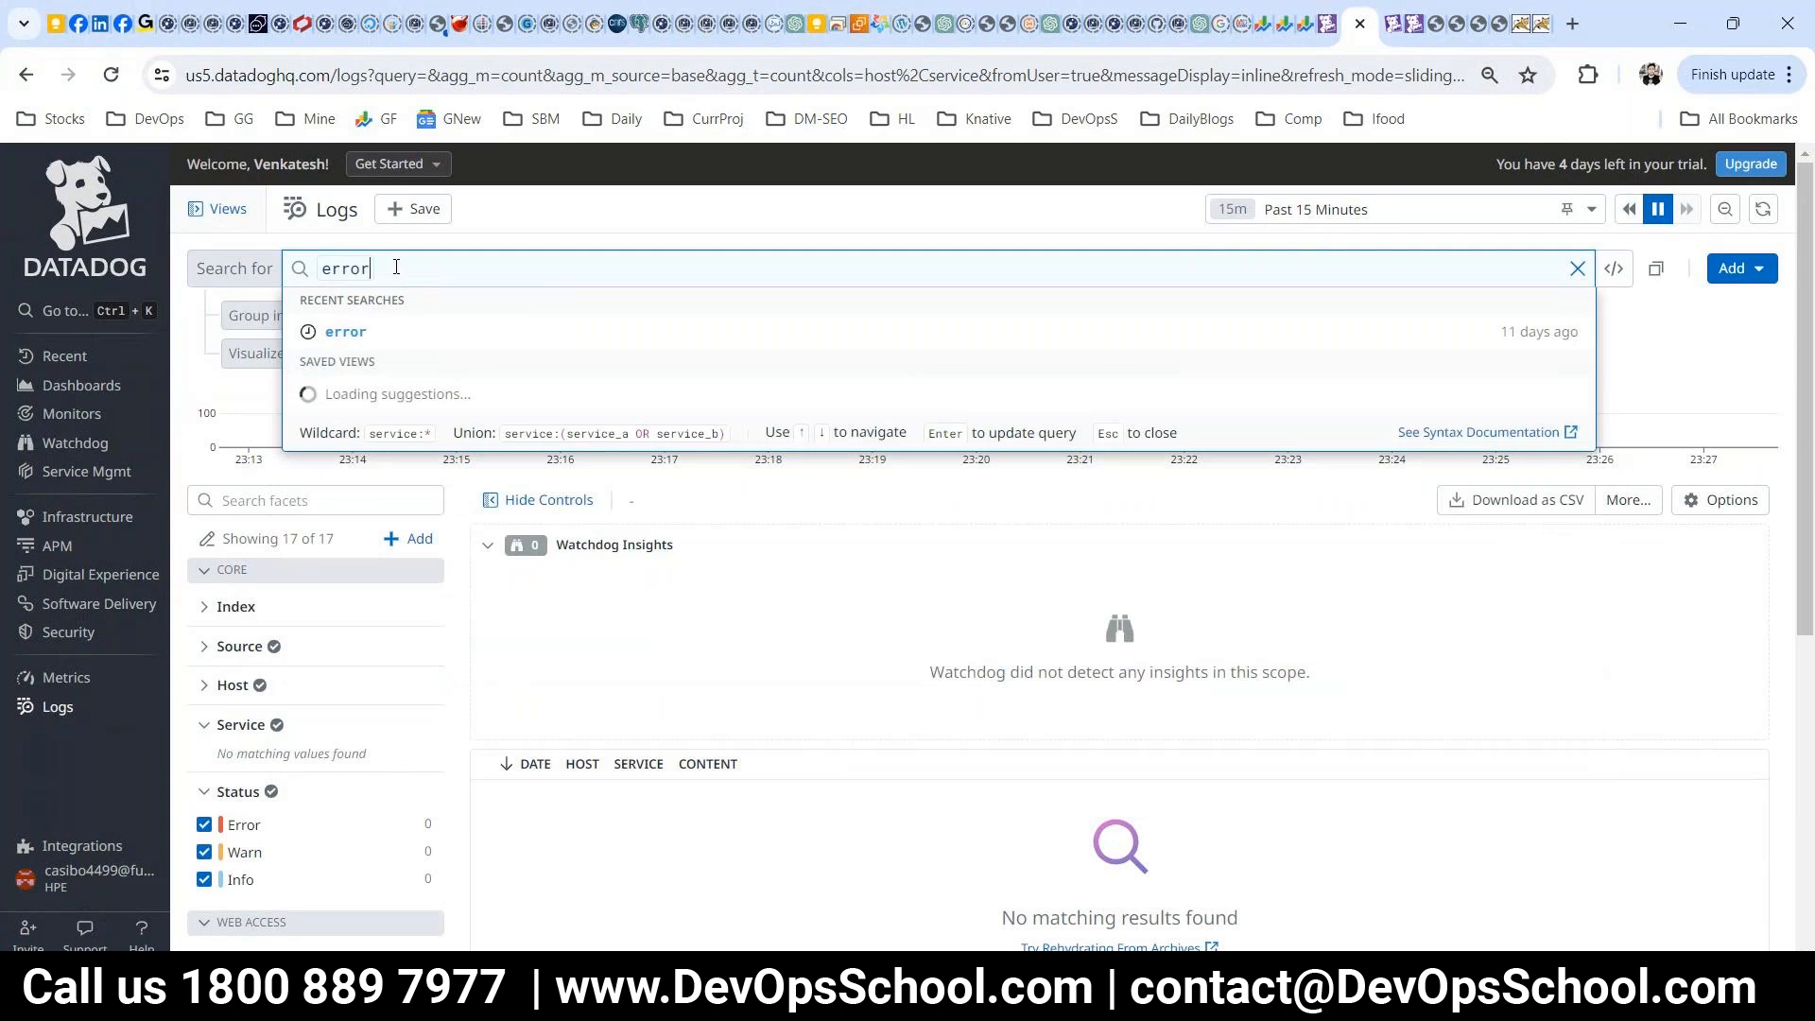
key(Return)
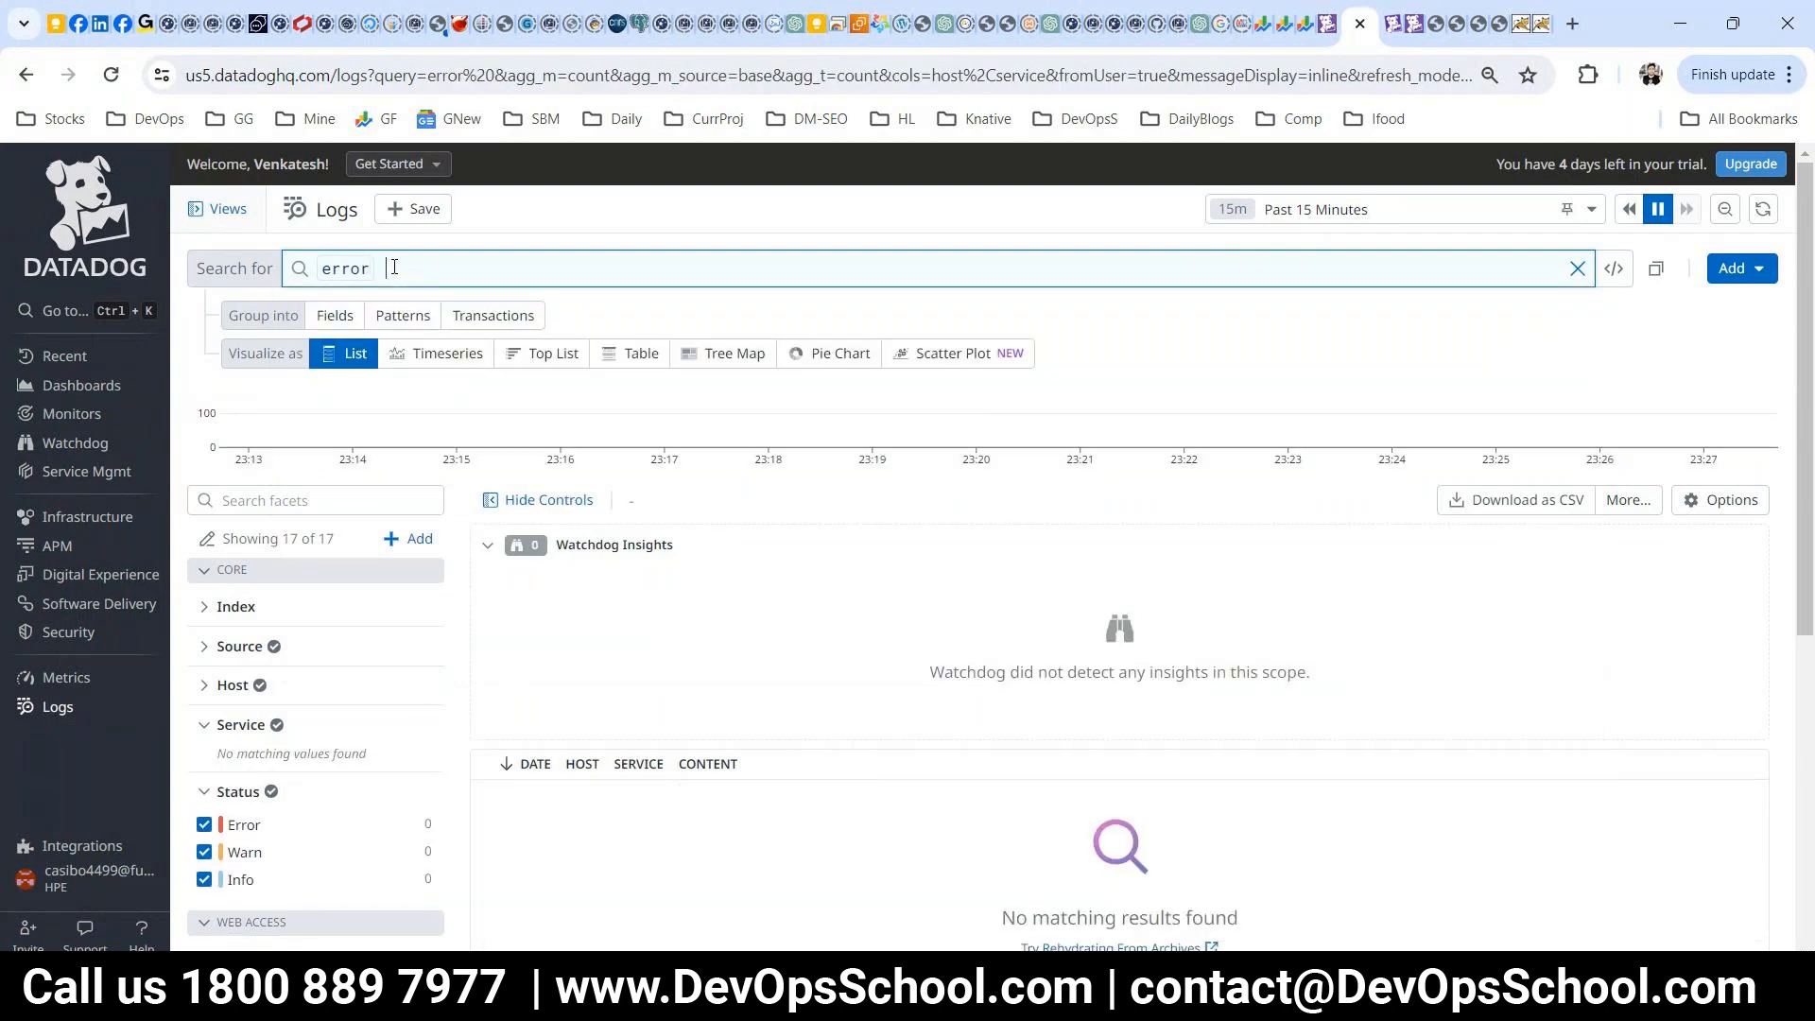
click(196, 273)
key(BackSpace)
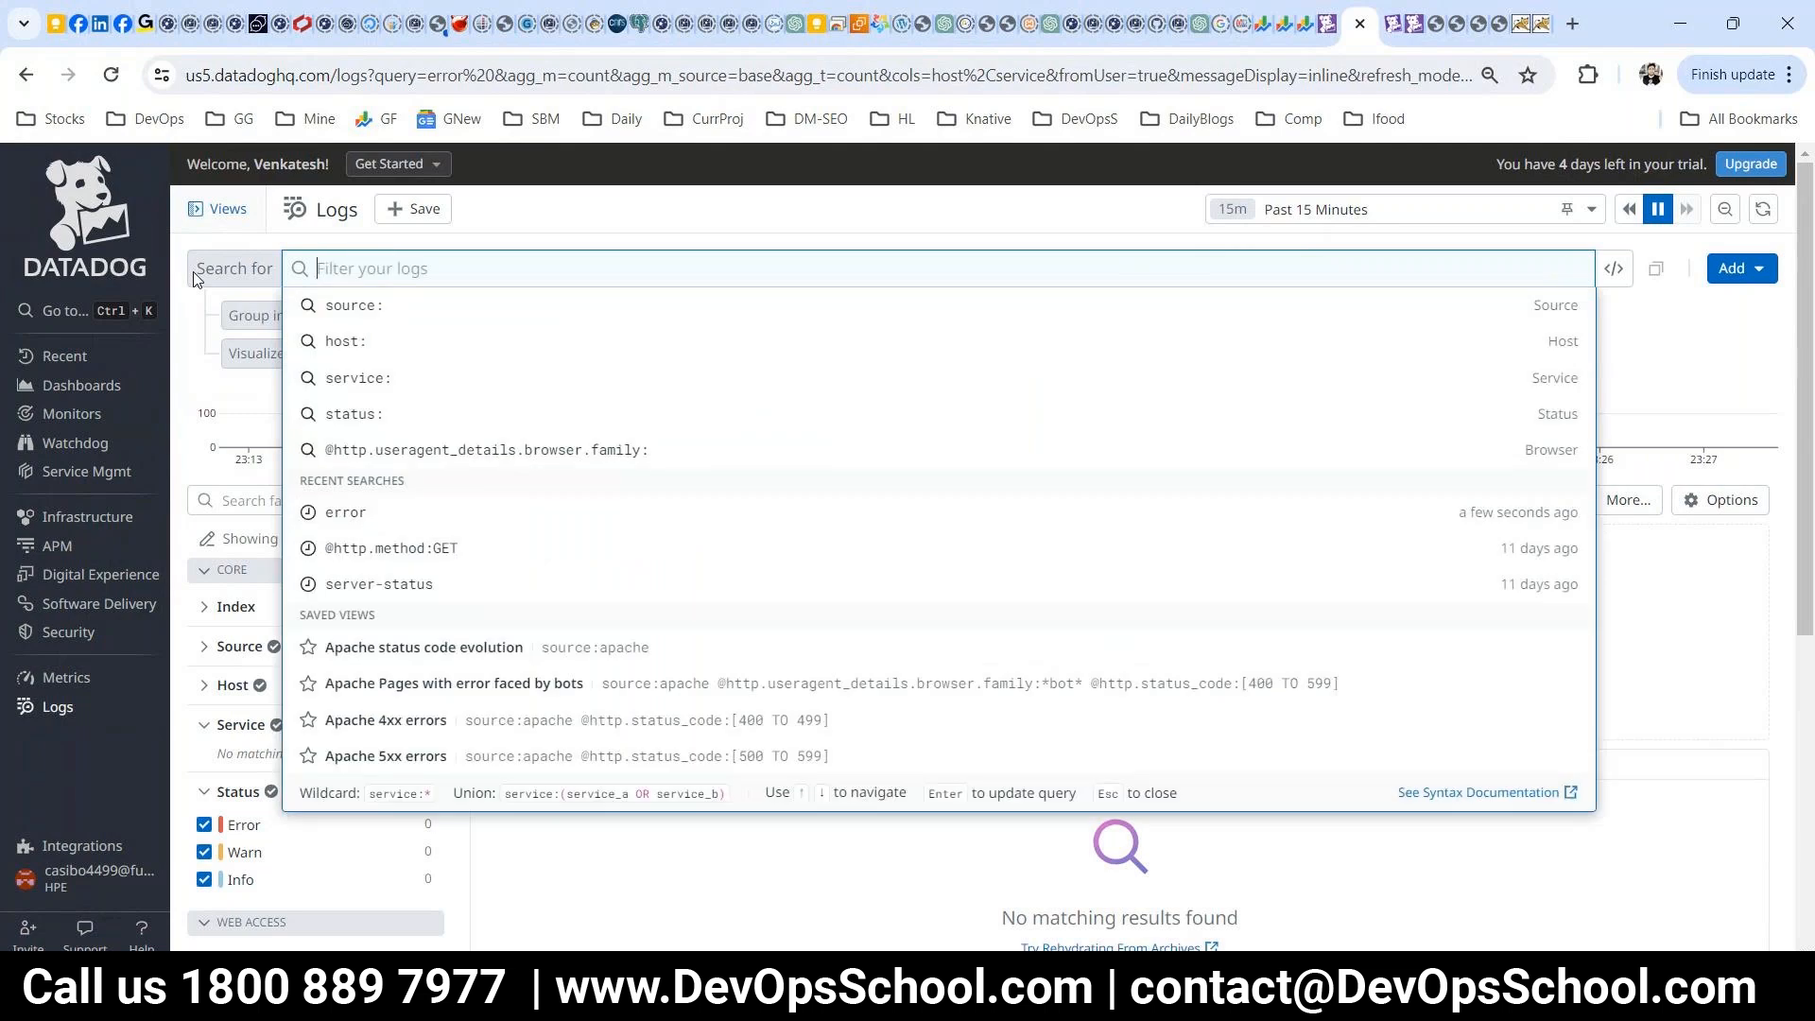
click(661, 516)
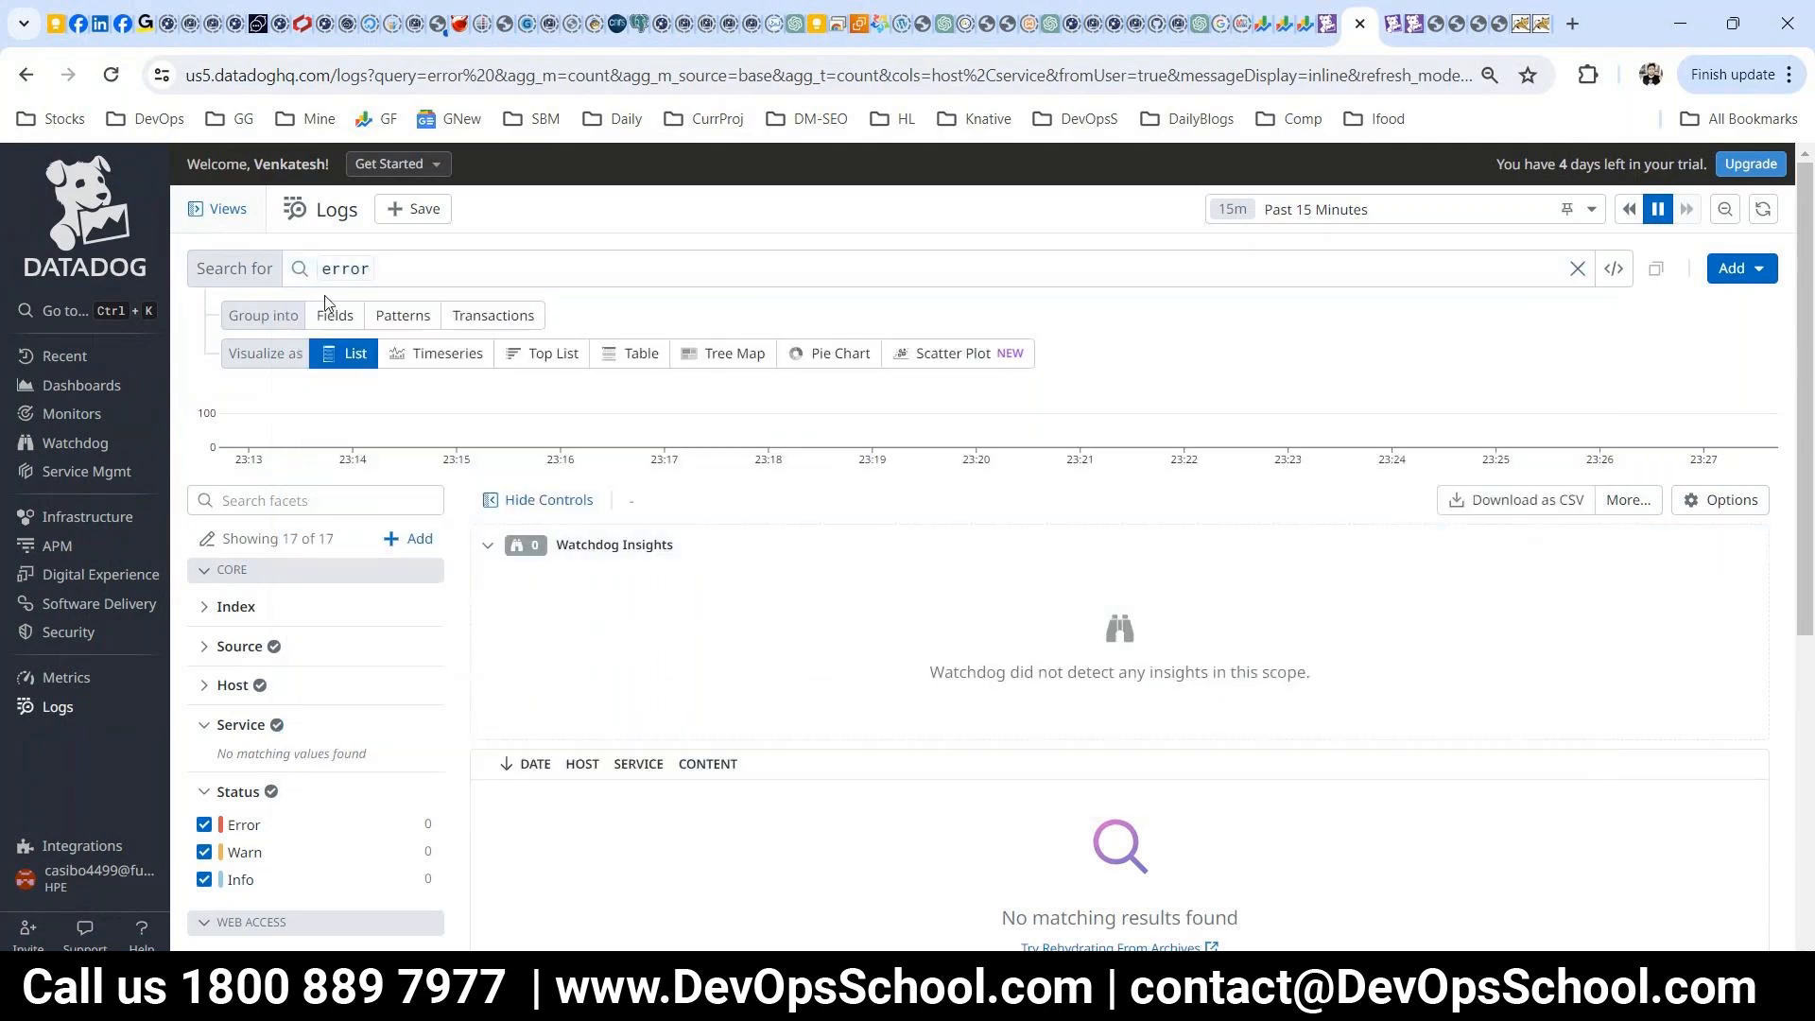
- Clear the error search from the Logs Explorer and reload the page to check for incoming logs
click(429, 272)
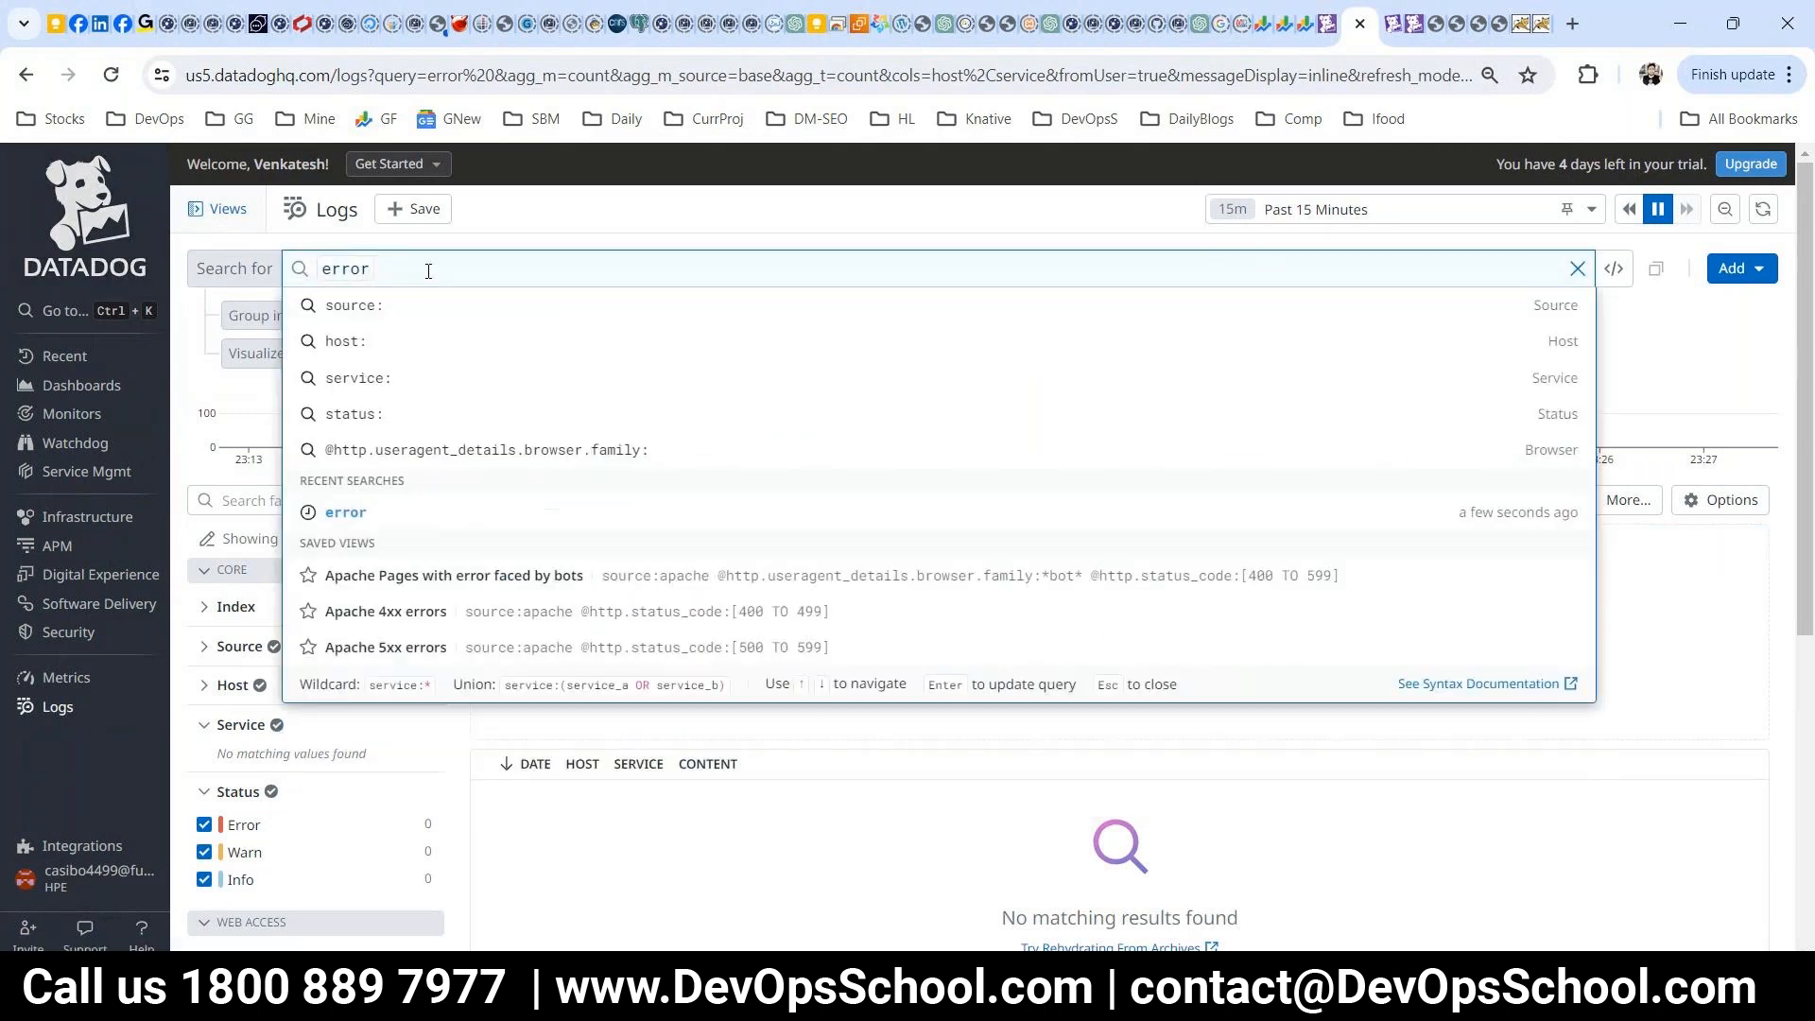
key(BackSpace)
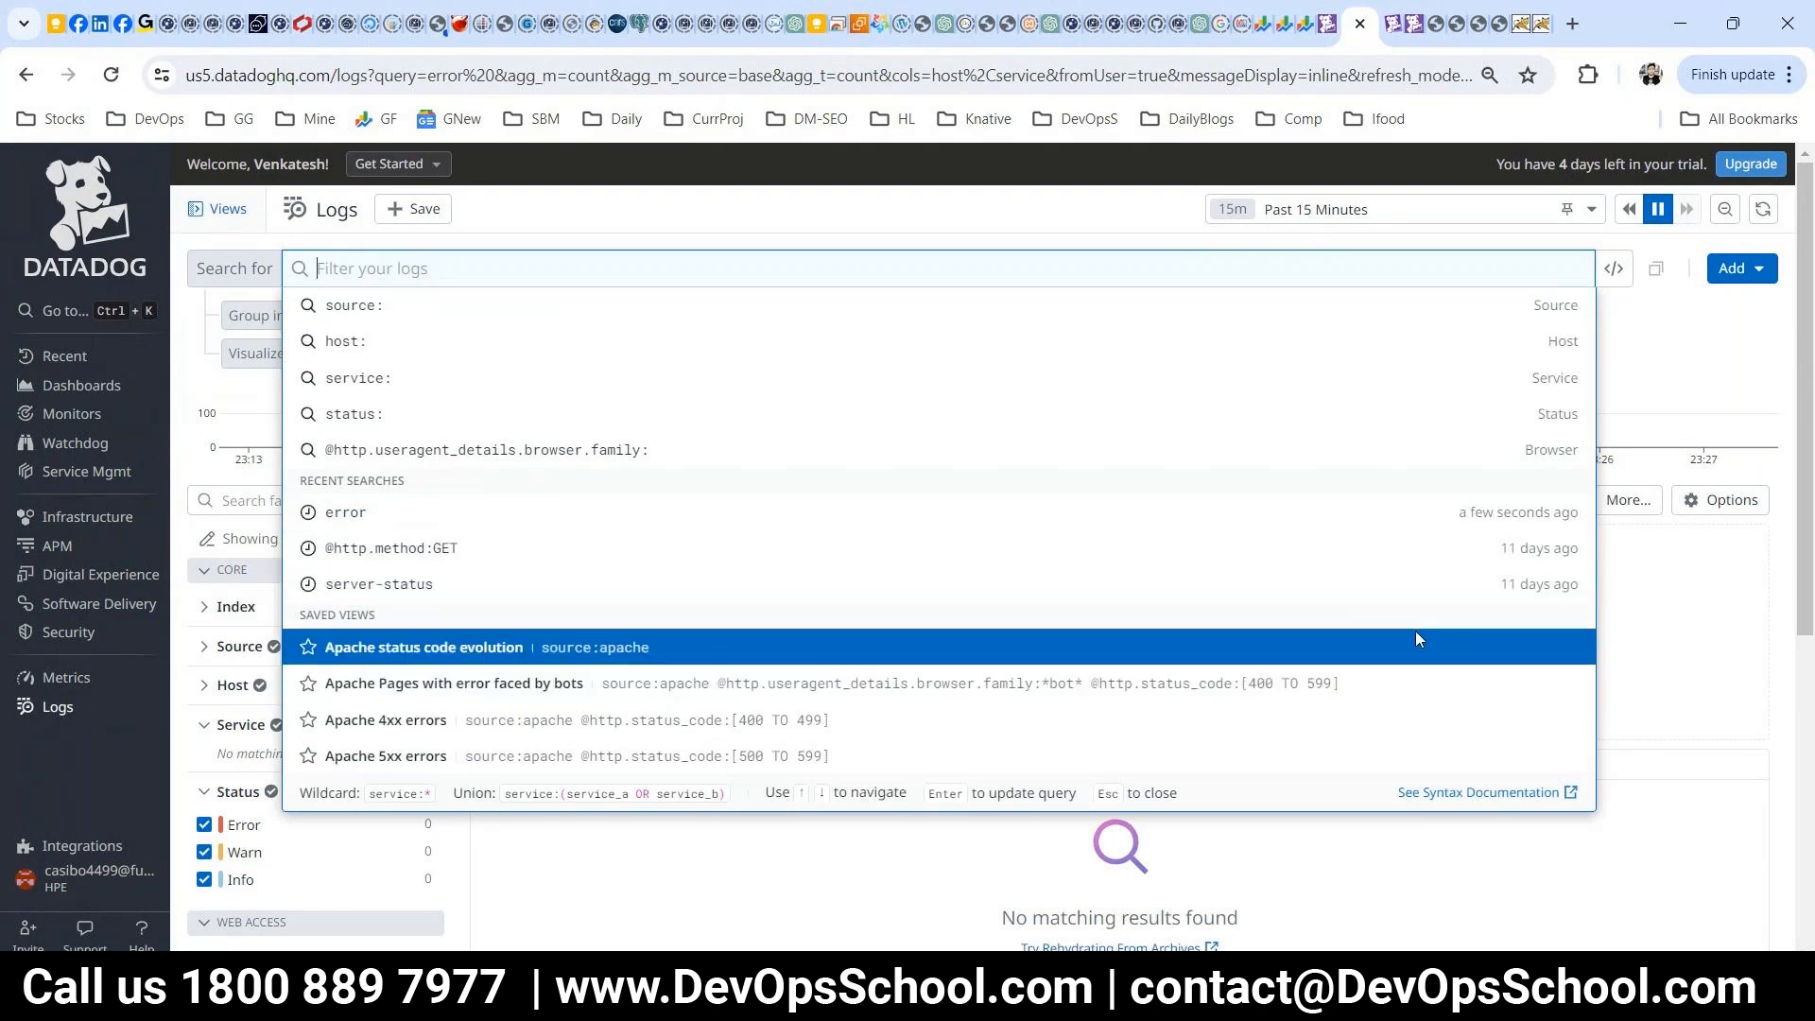
click(1700, 632)
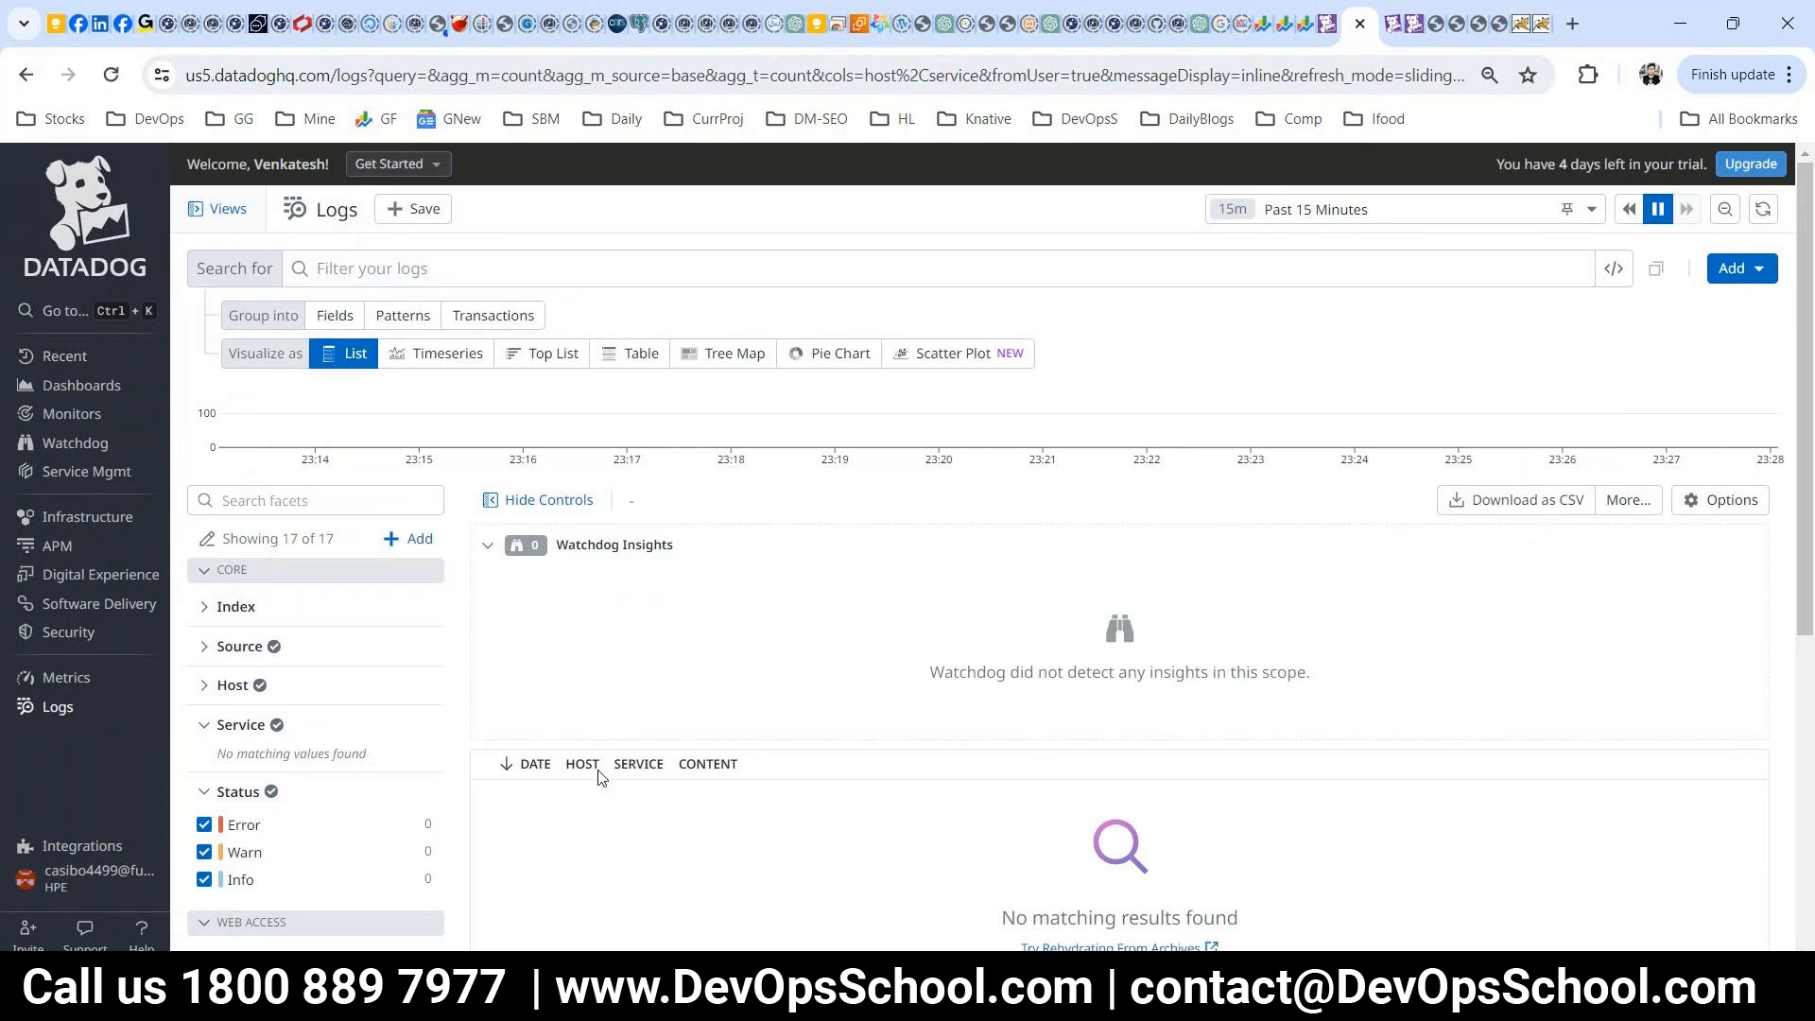
key(F5)
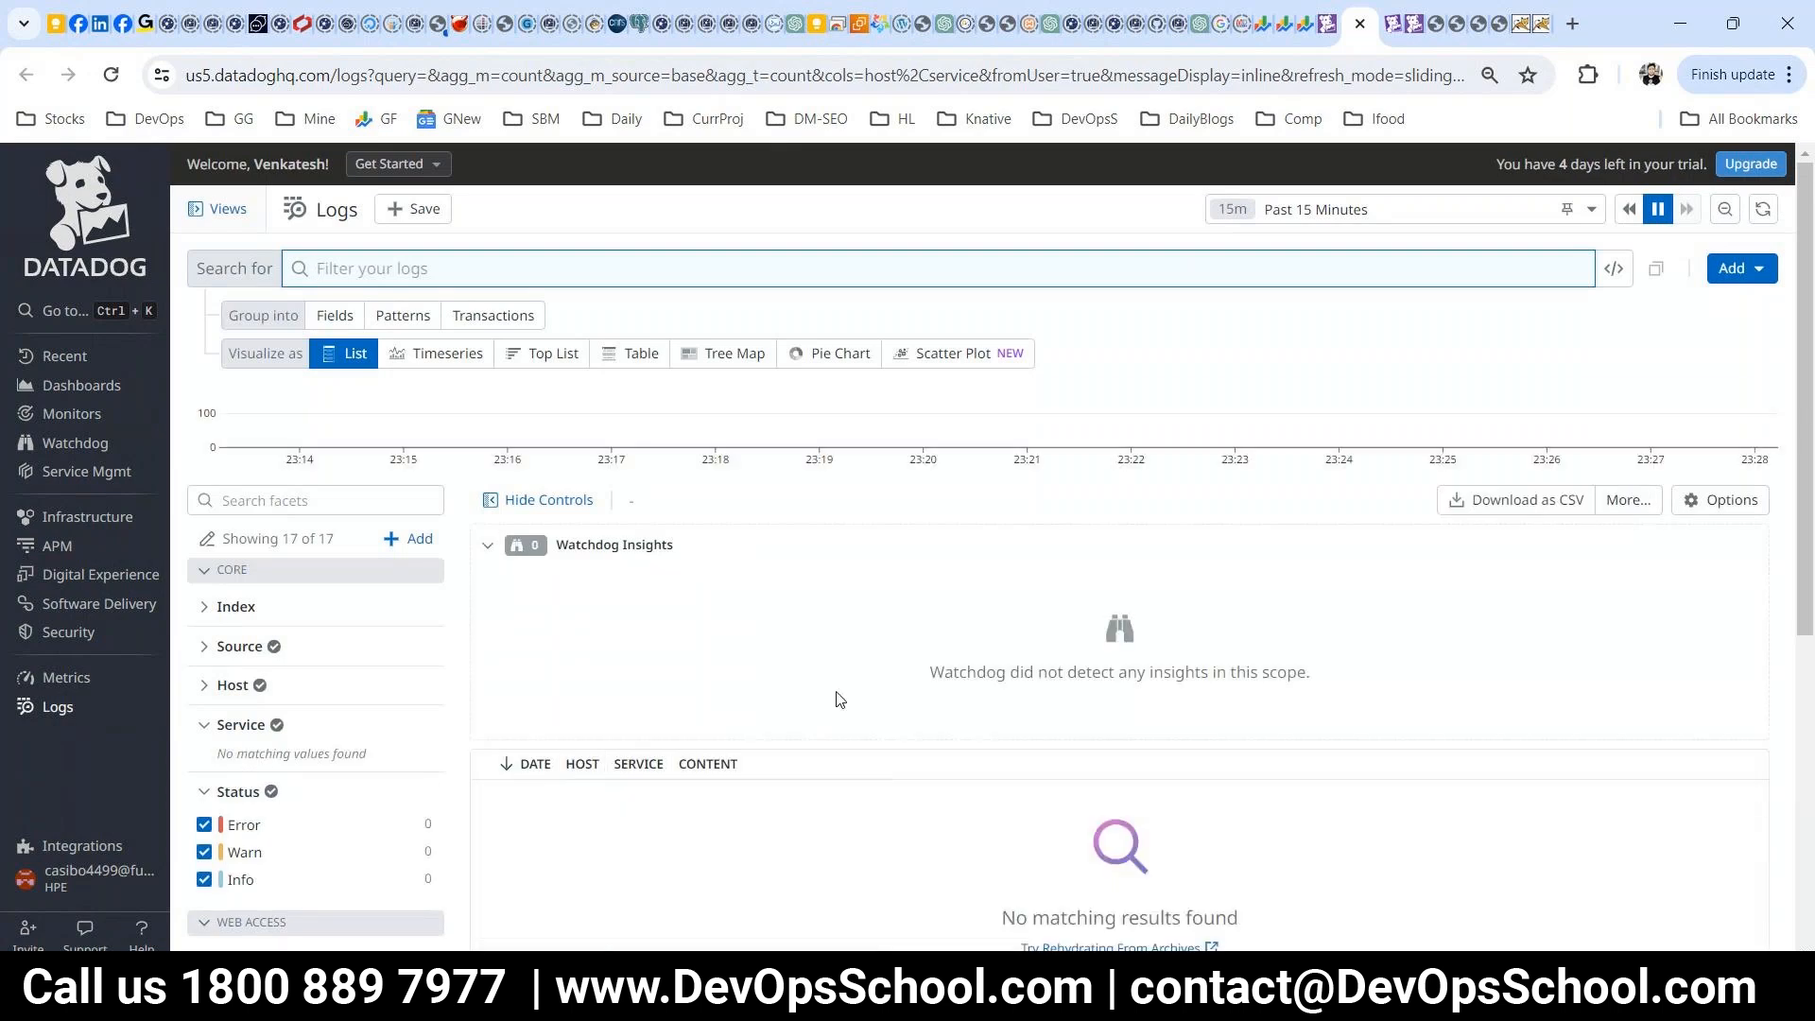
click(111, 76)
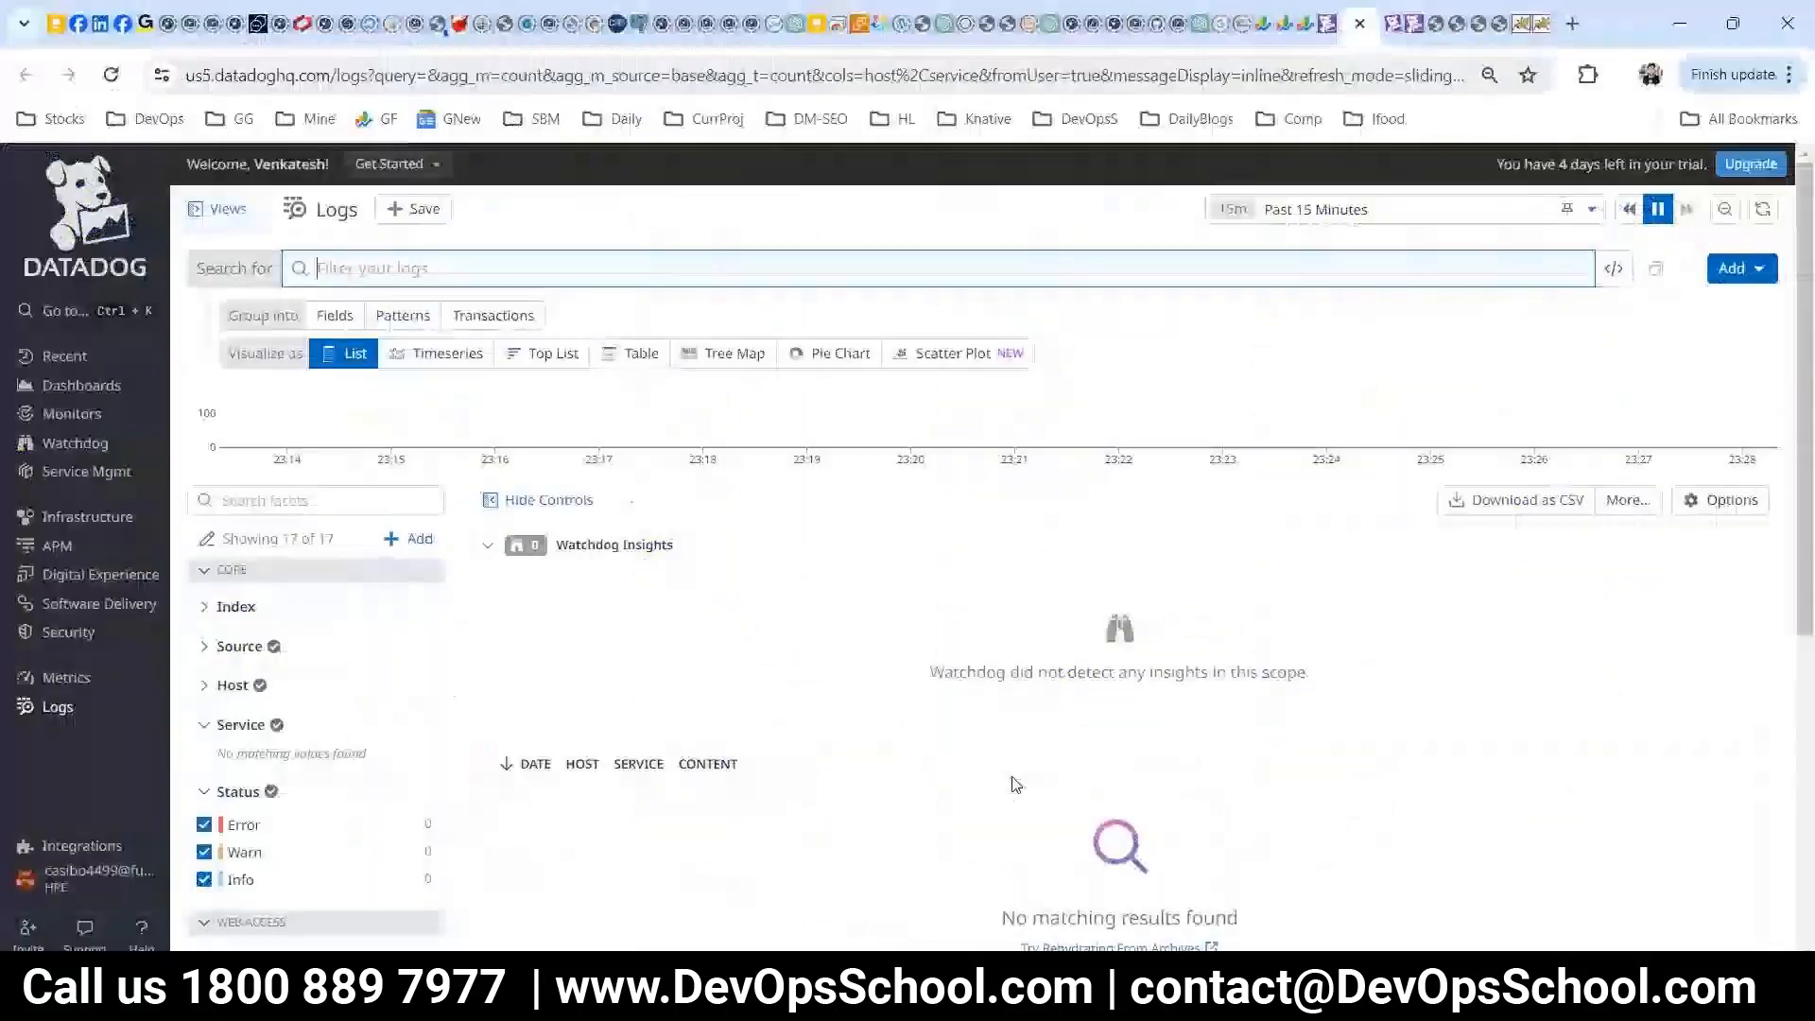
- Switch to the PuTTY terminal and run datadog-agent status to examine the agent's status report
key(alt+Tab)
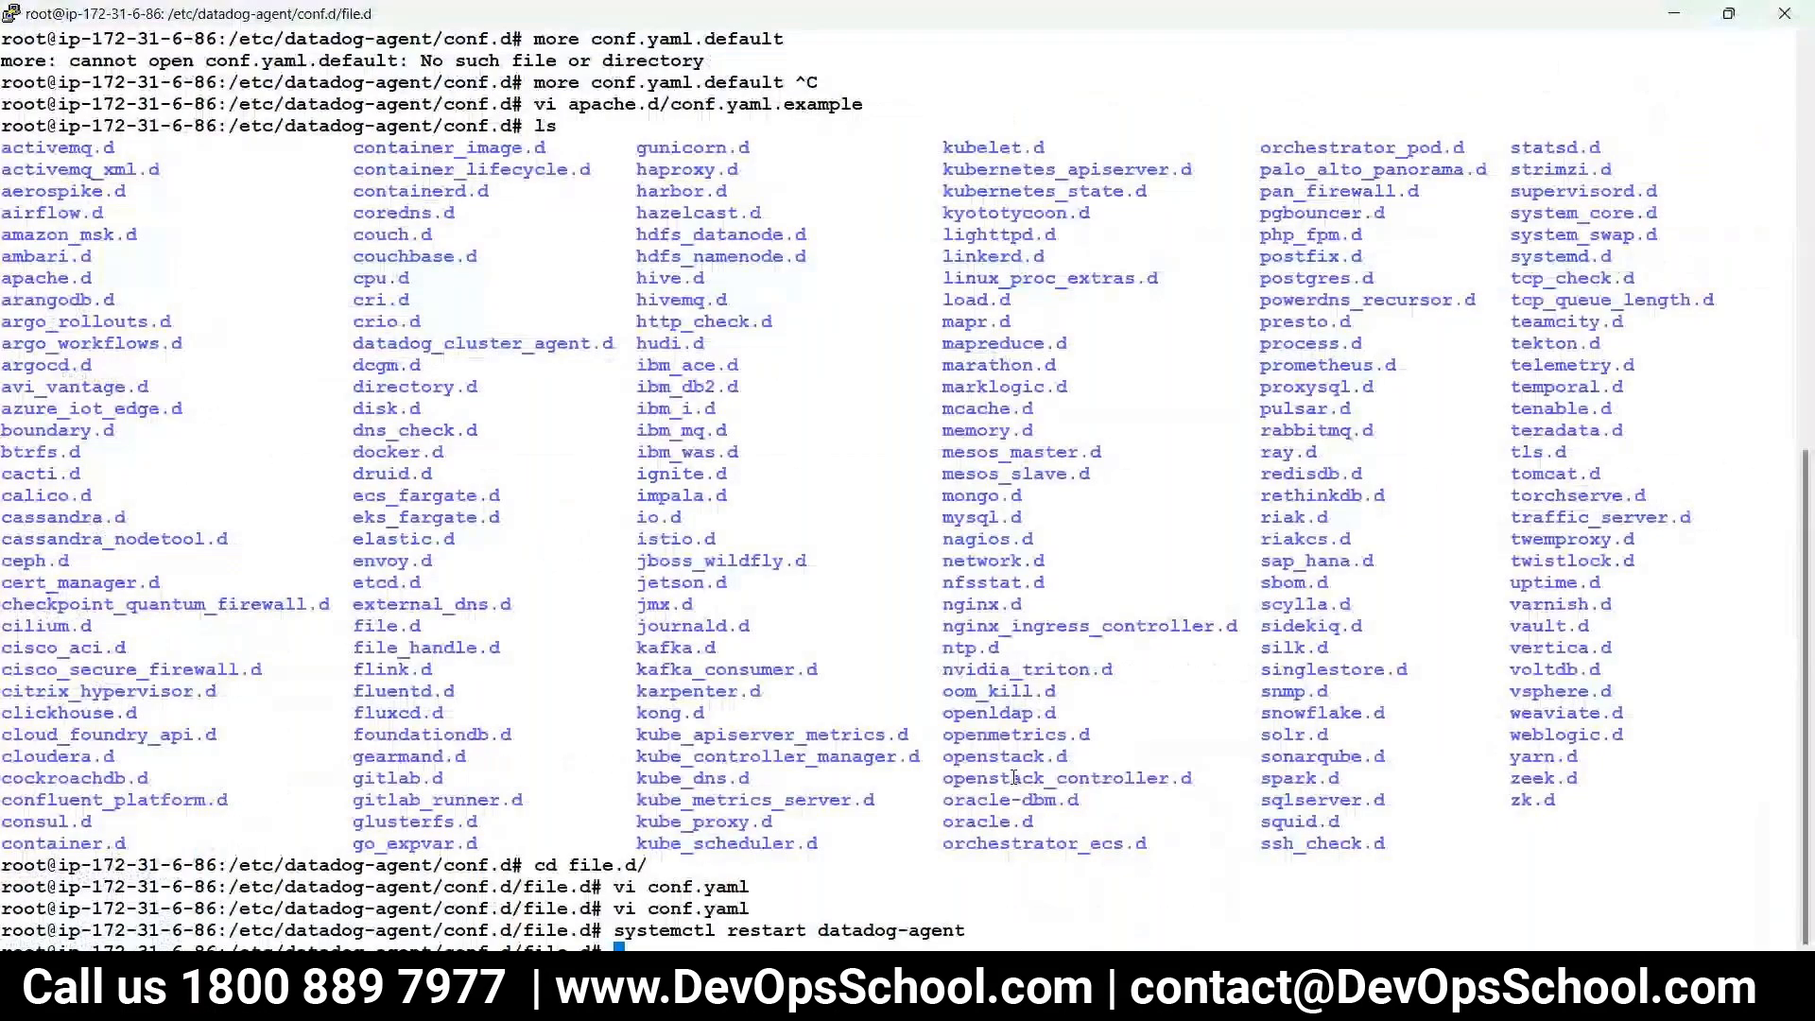
text(datadog-ag)
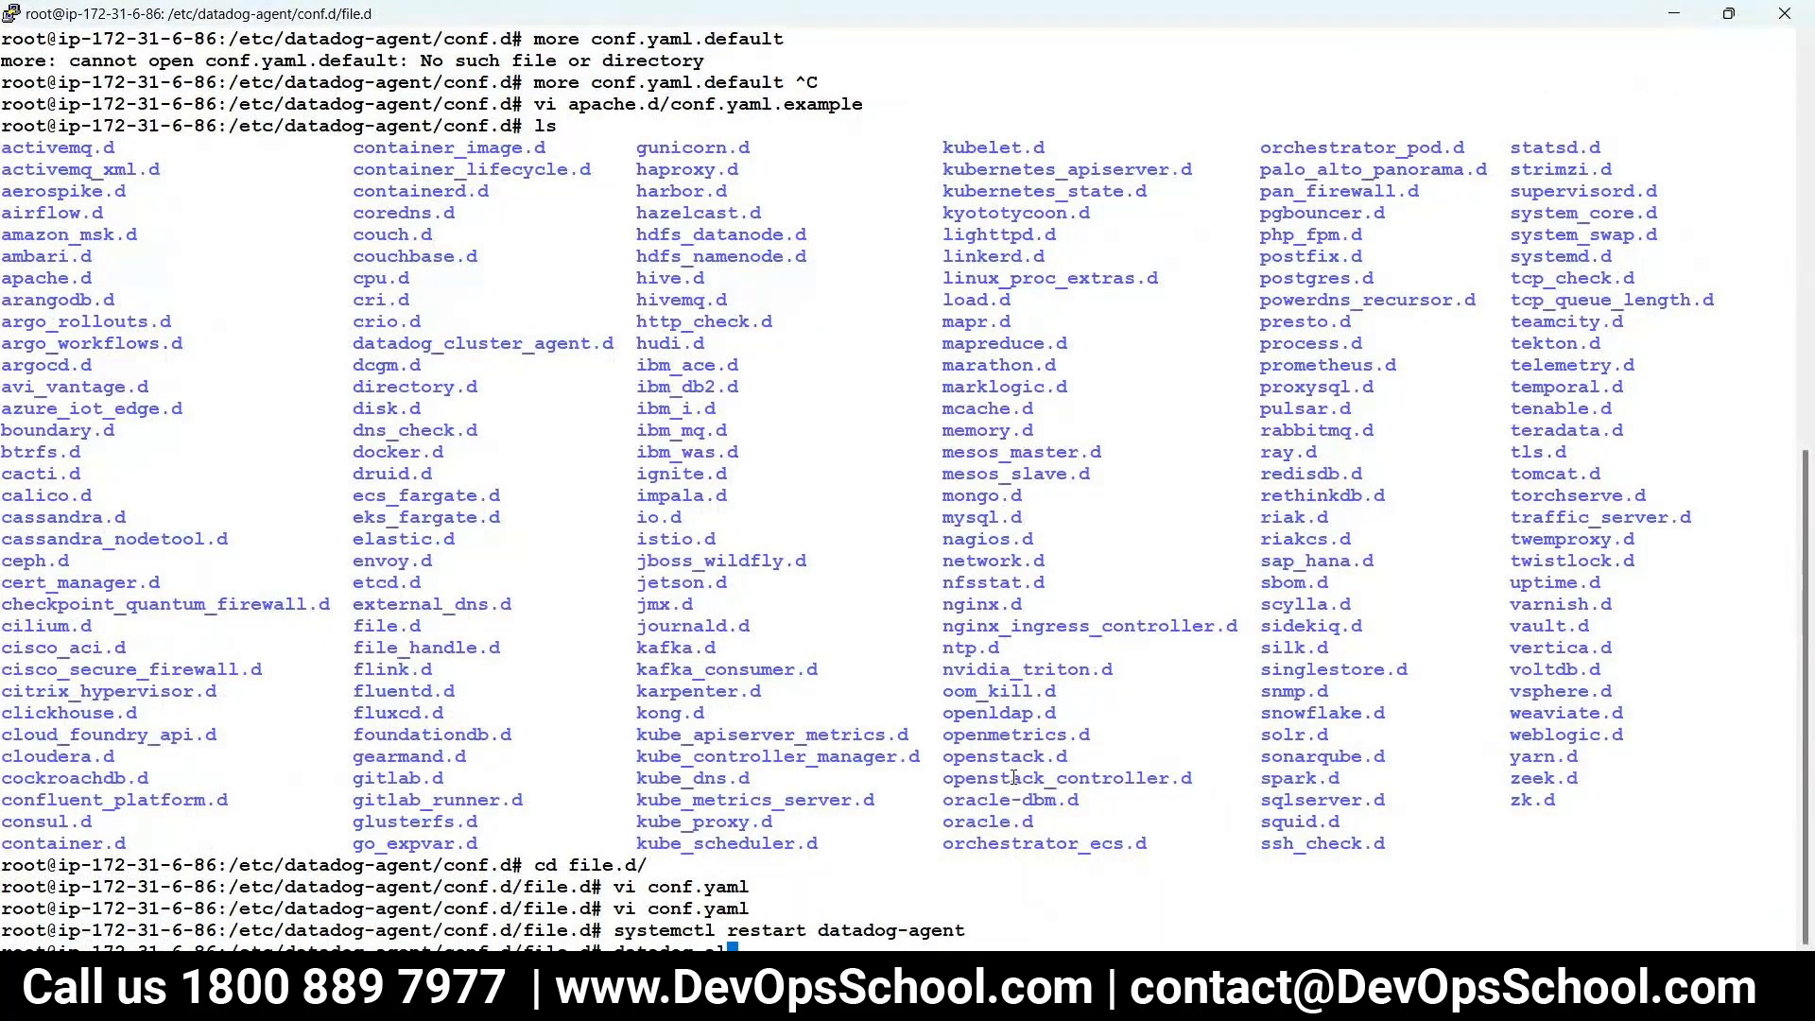
text(ent)
key(BackSpace)
text(t ctatus)
key(Return)
scroll(1013, 775, up, 20)
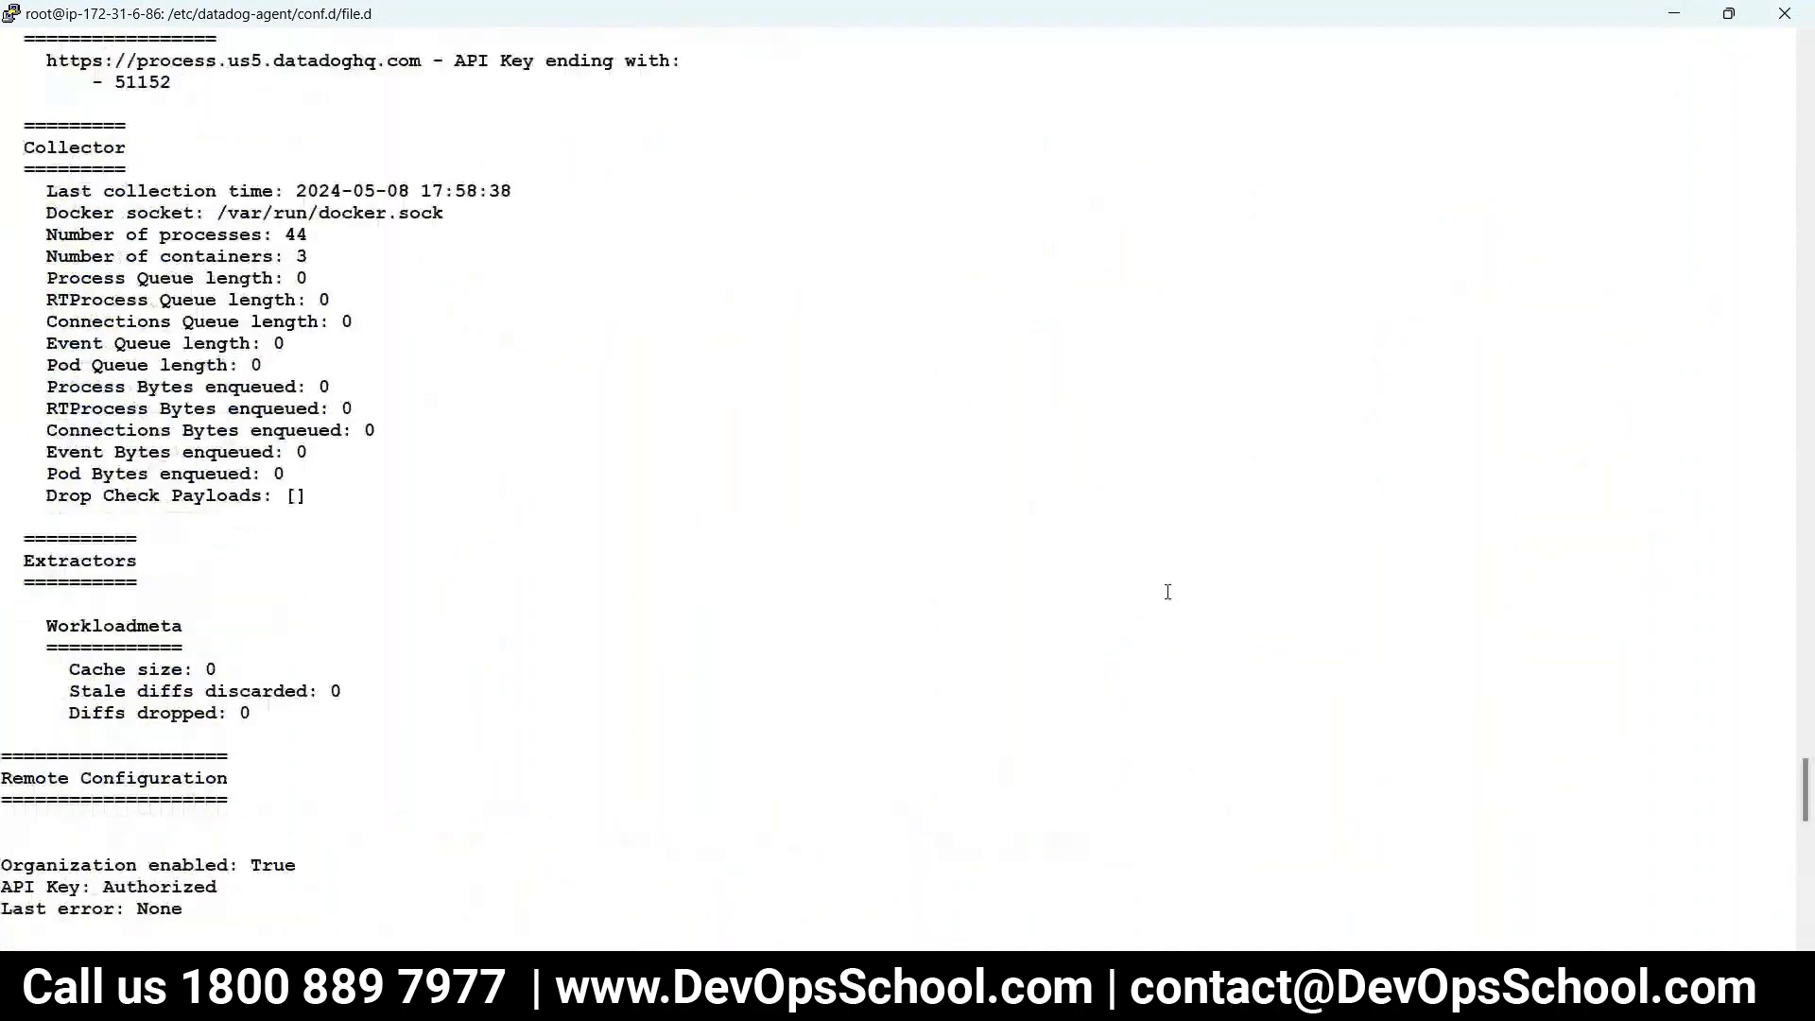
- Examine the APM Agent and Logs Agent sections of the agent's status report
scroll(492, 586, up, 14)
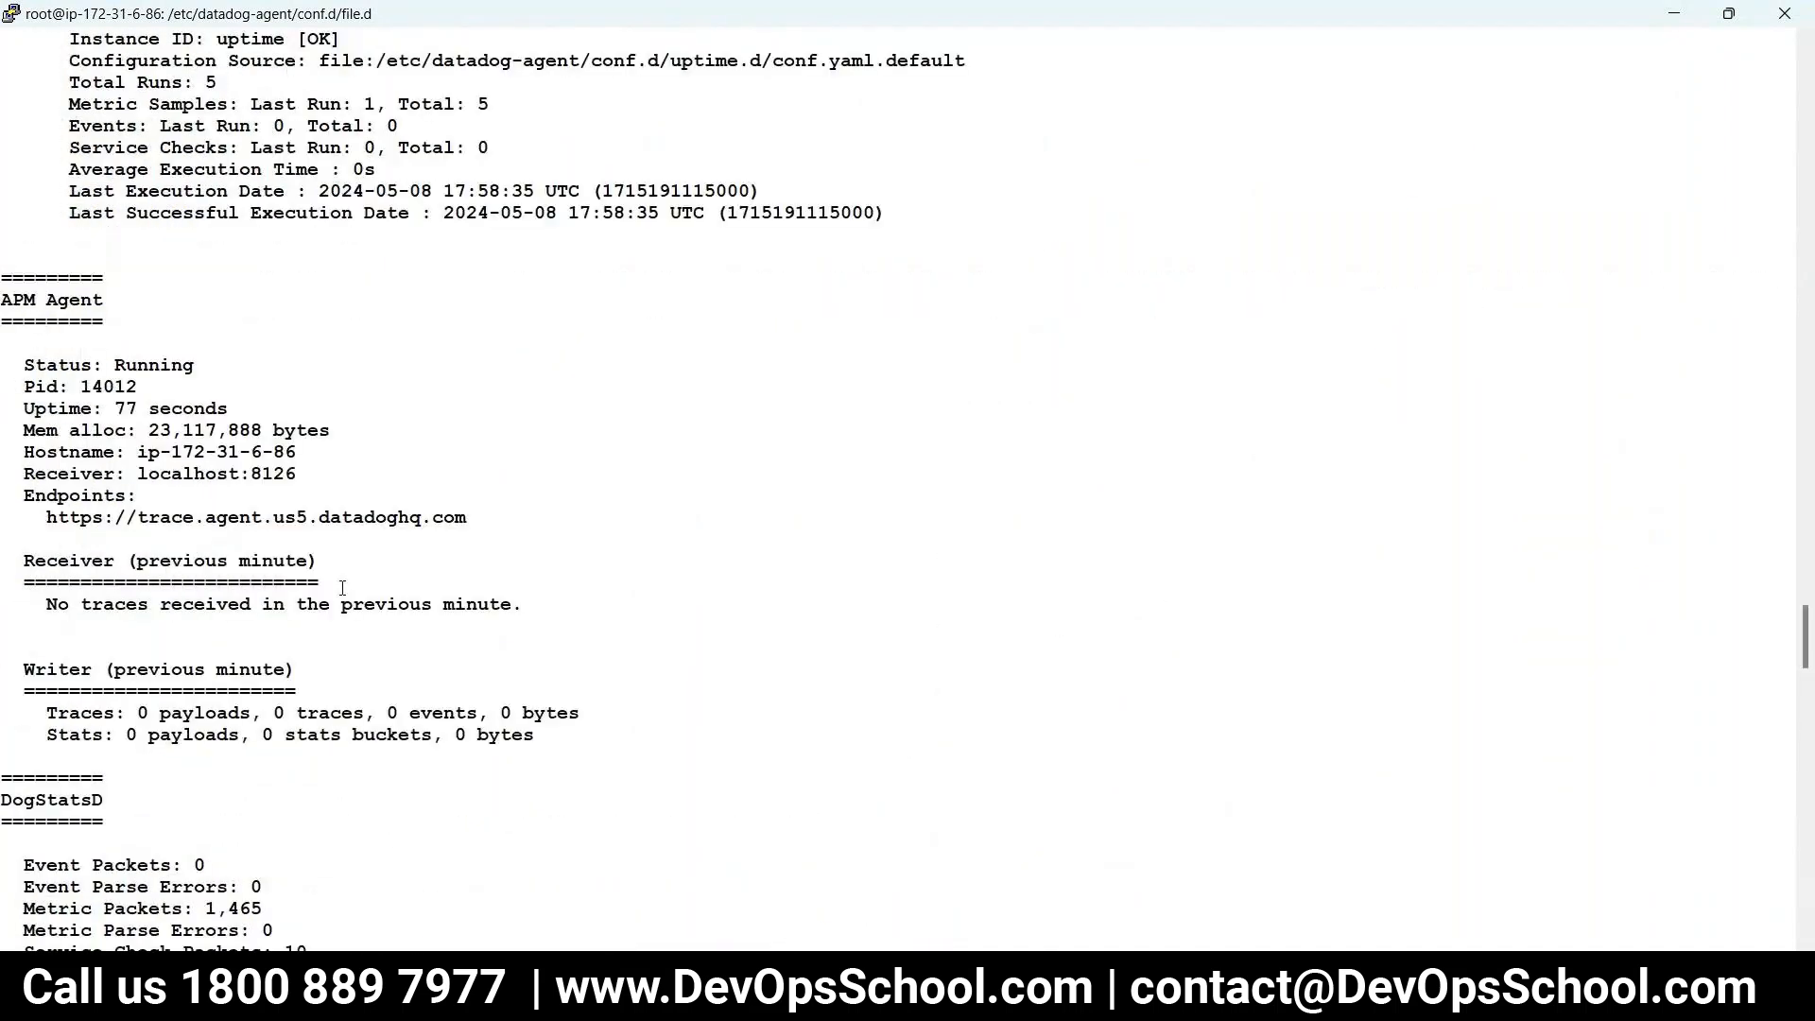
scroll(648, 588, up, 20)
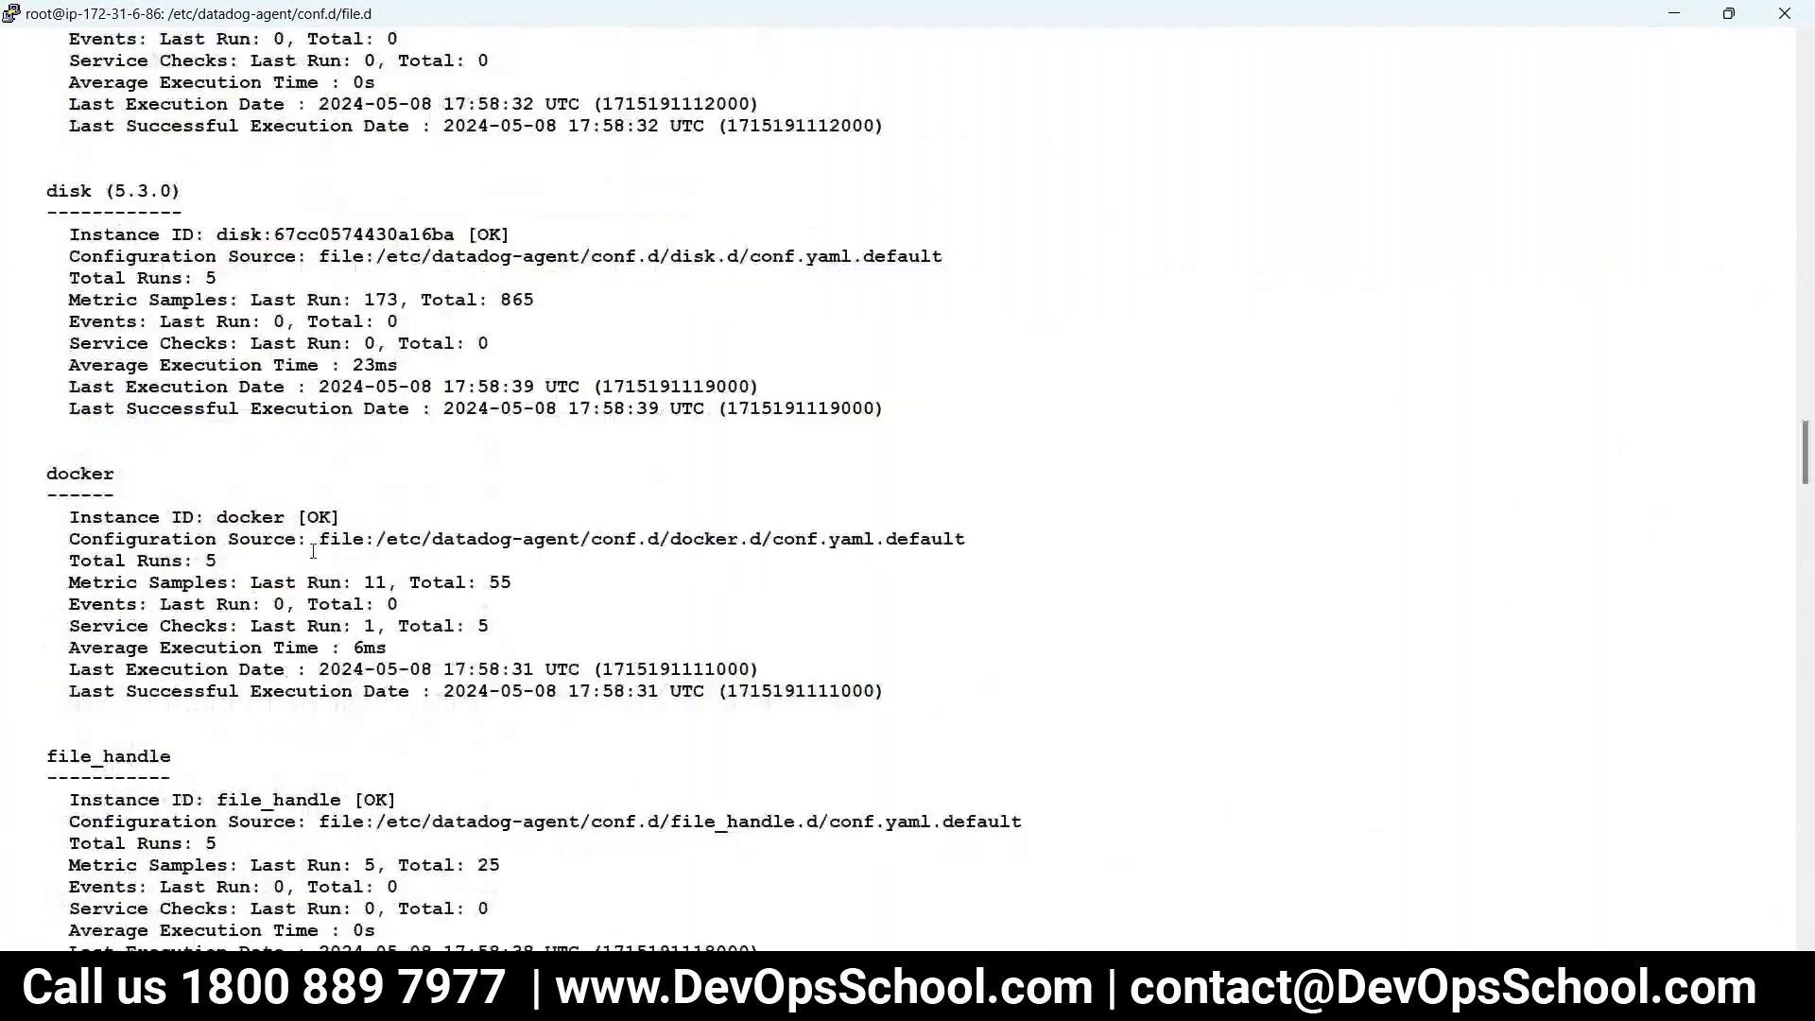
scroll(313, 551, up, 20)
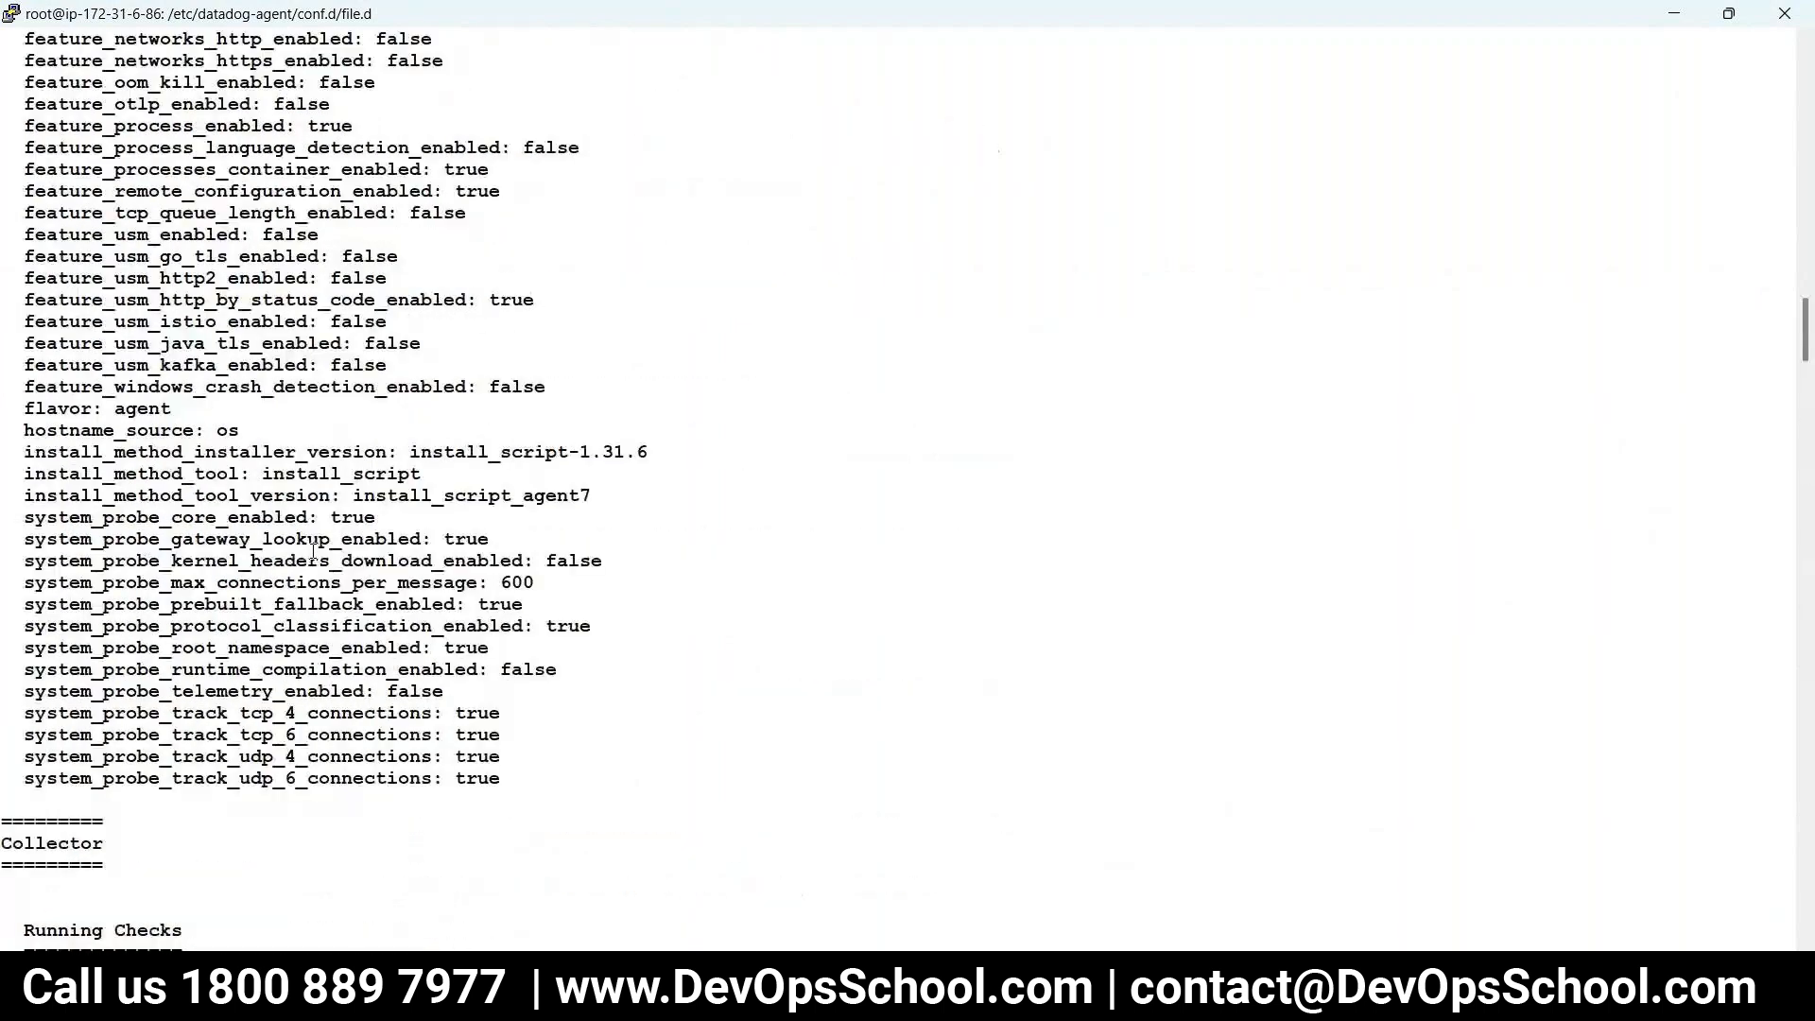
scroll(316, 551, down, 20)
scroll(315, 551, down, 20)
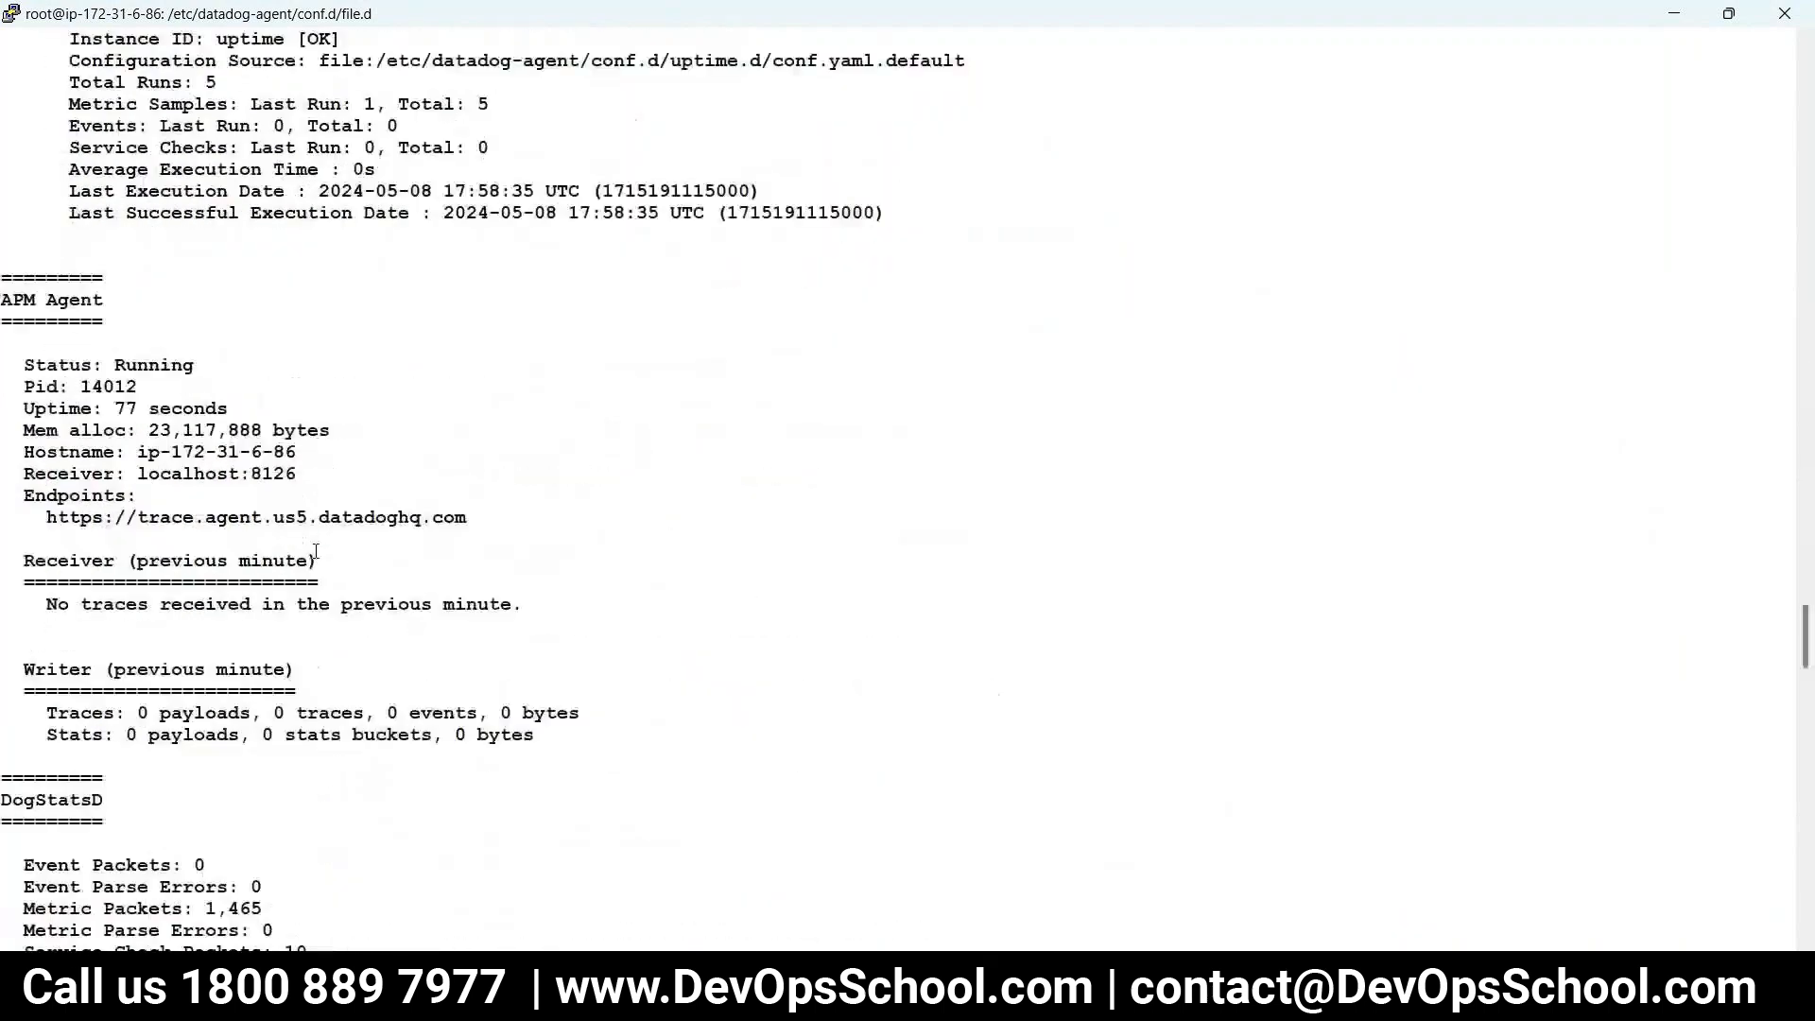
drag(75, 387, 309, 523)
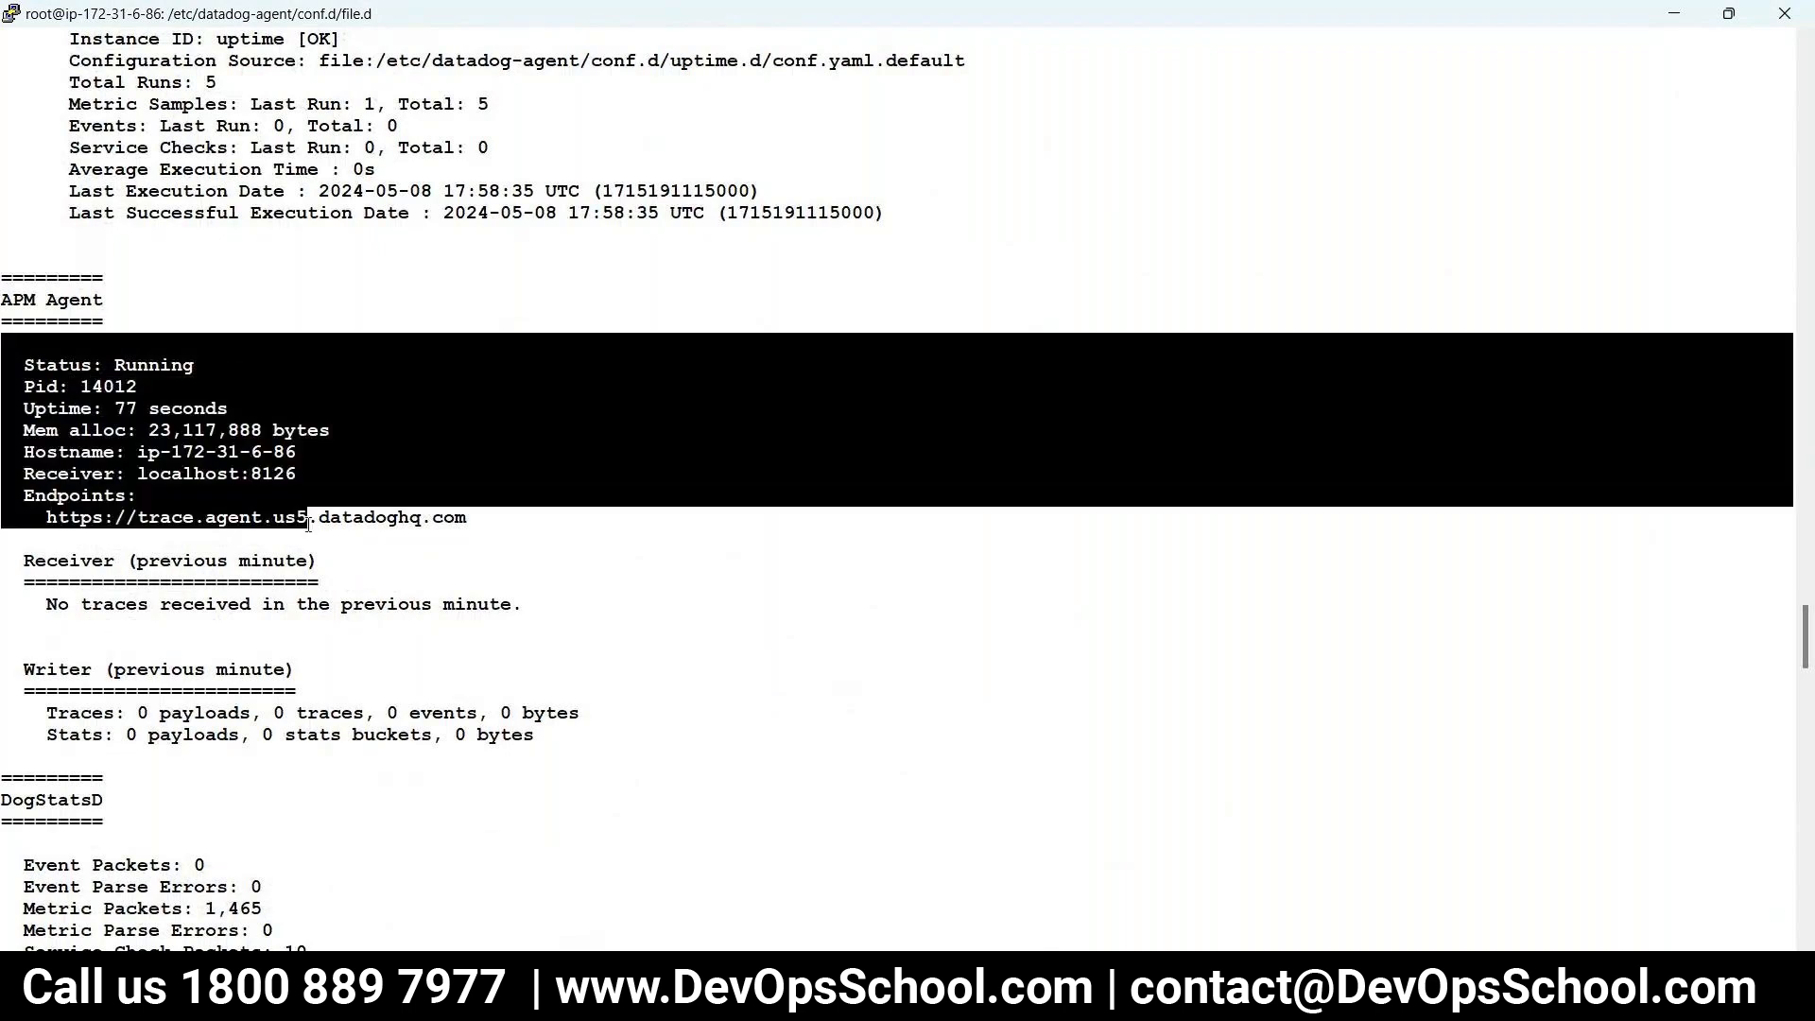
click(69, 565)
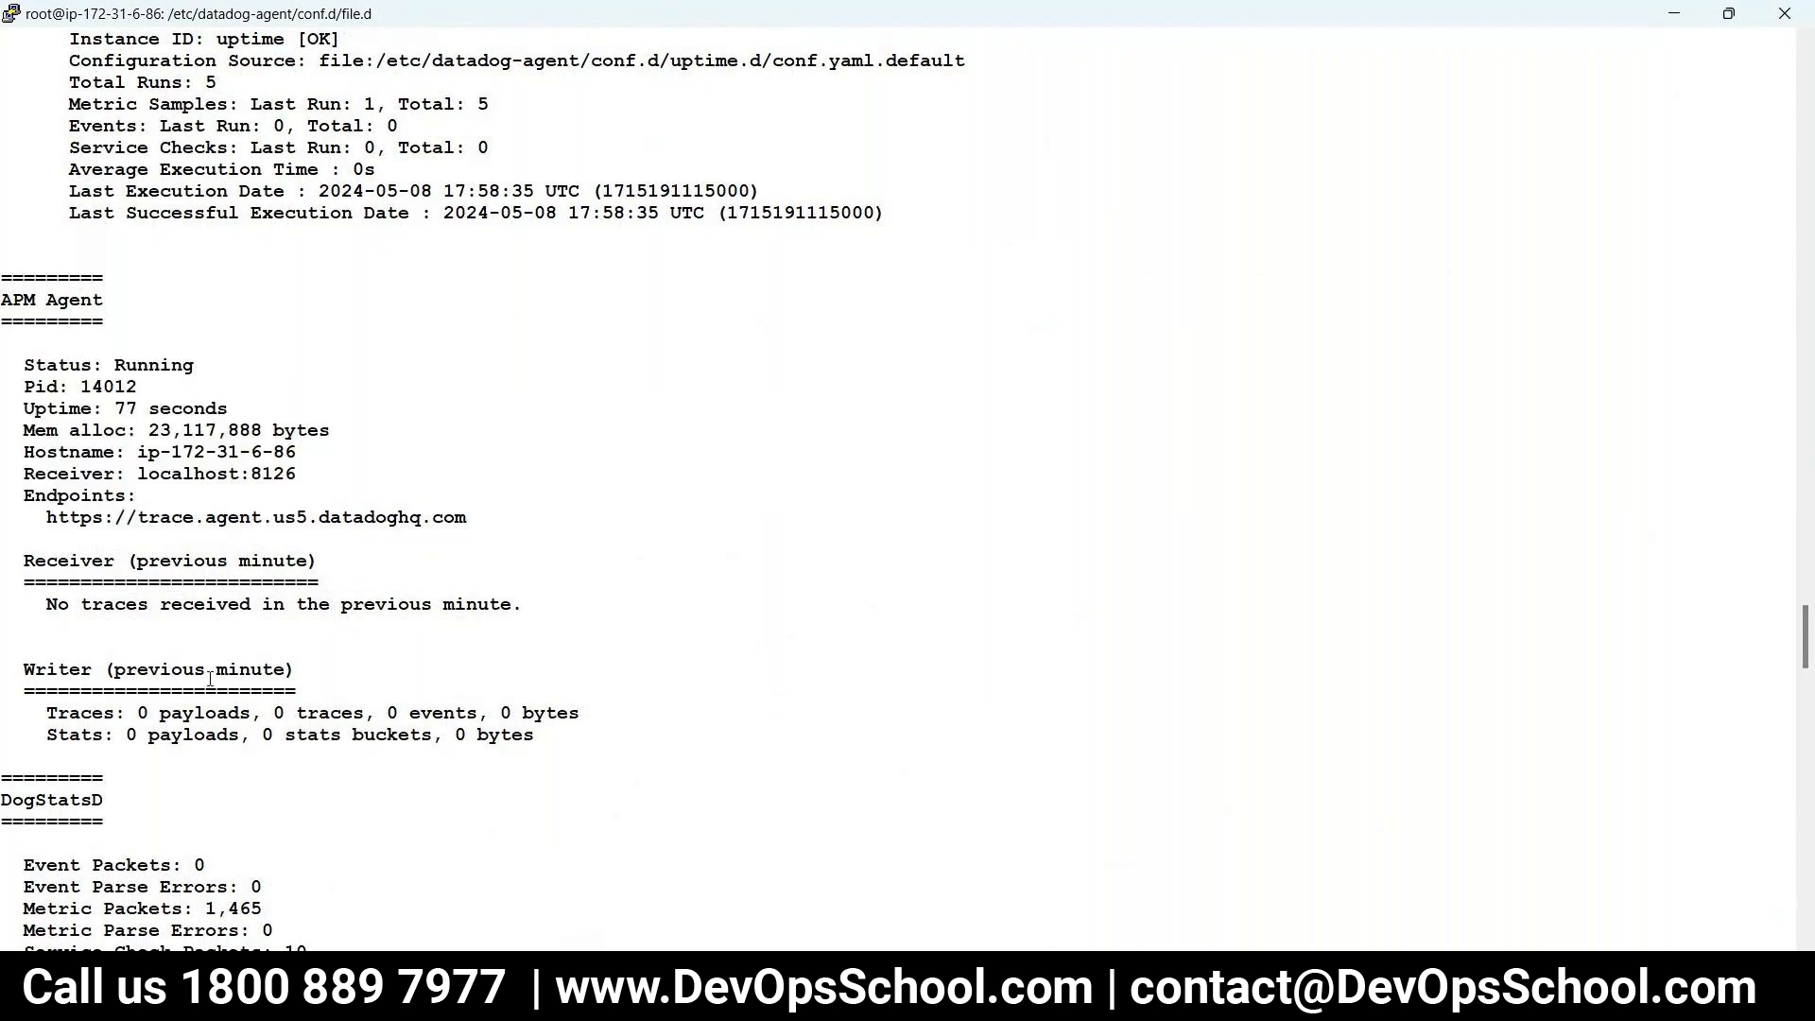
scroll(210, 679, down, 14)
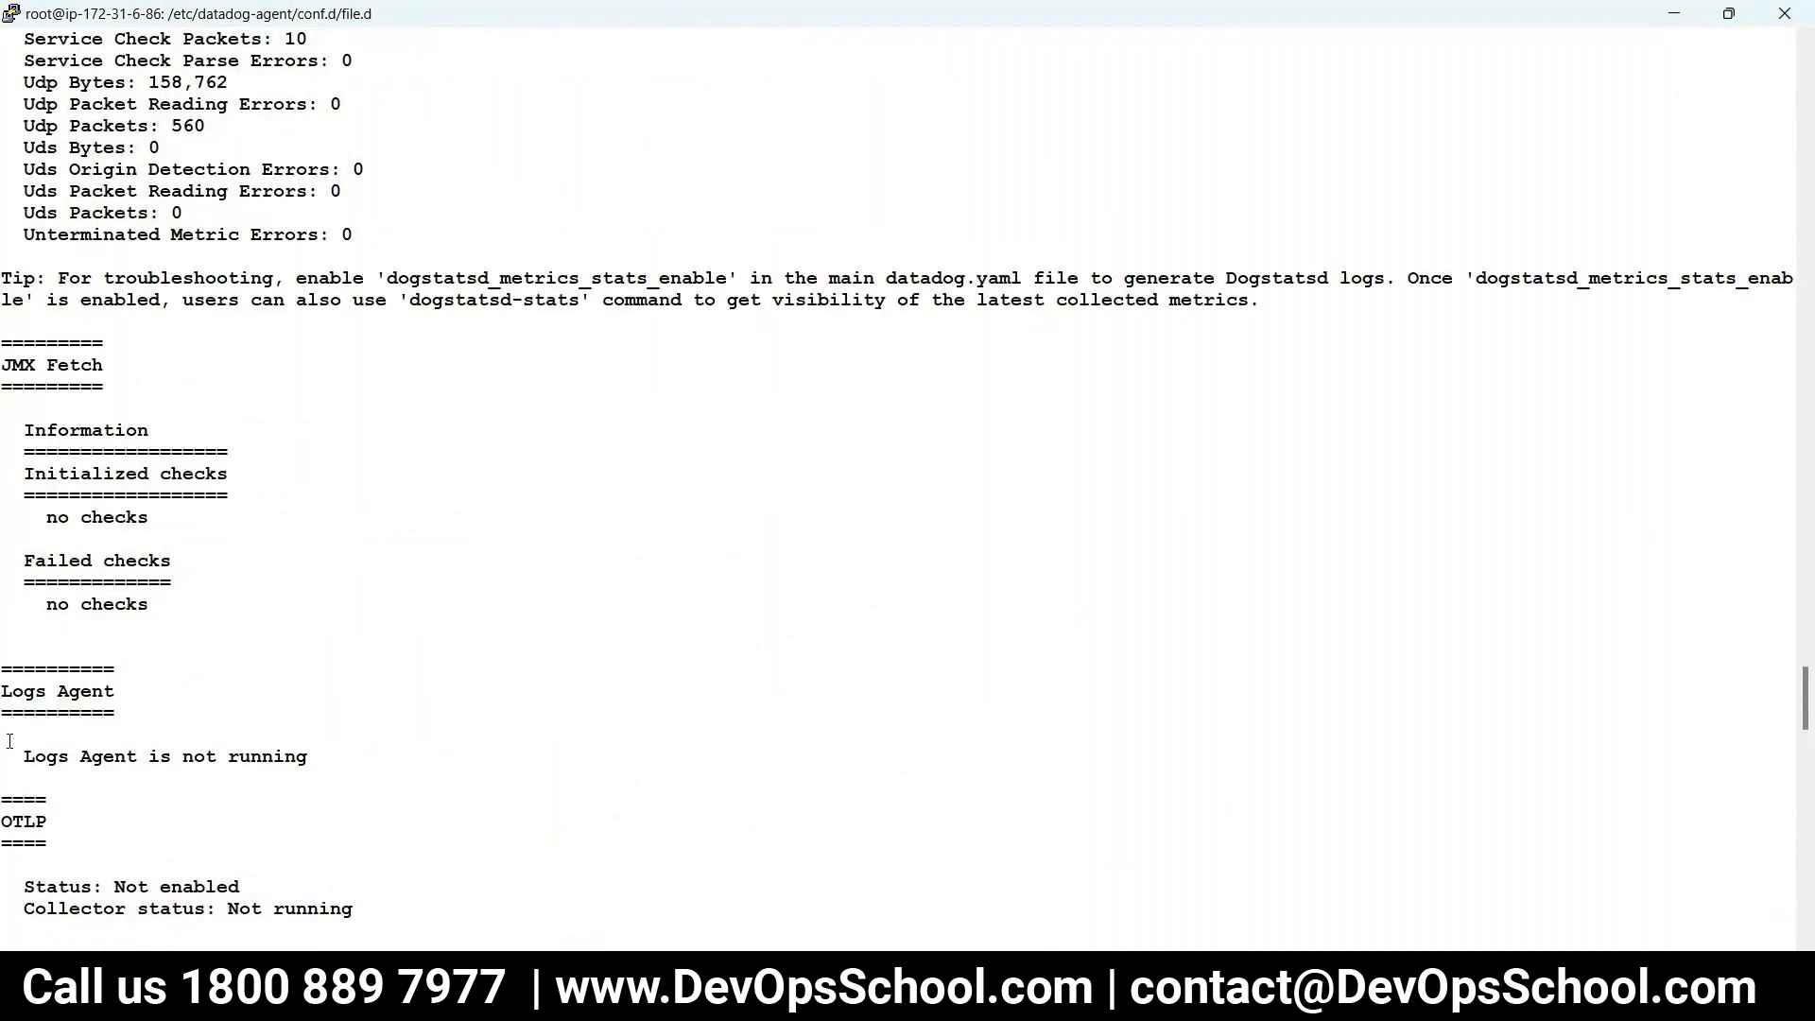
mouse_move(4, 693)
mouse_down()
mouse_move(214, 770)
mouse_move(302, 779)
mouse_move(284, 756)
mouse_move(5, 678)
mouse_up()
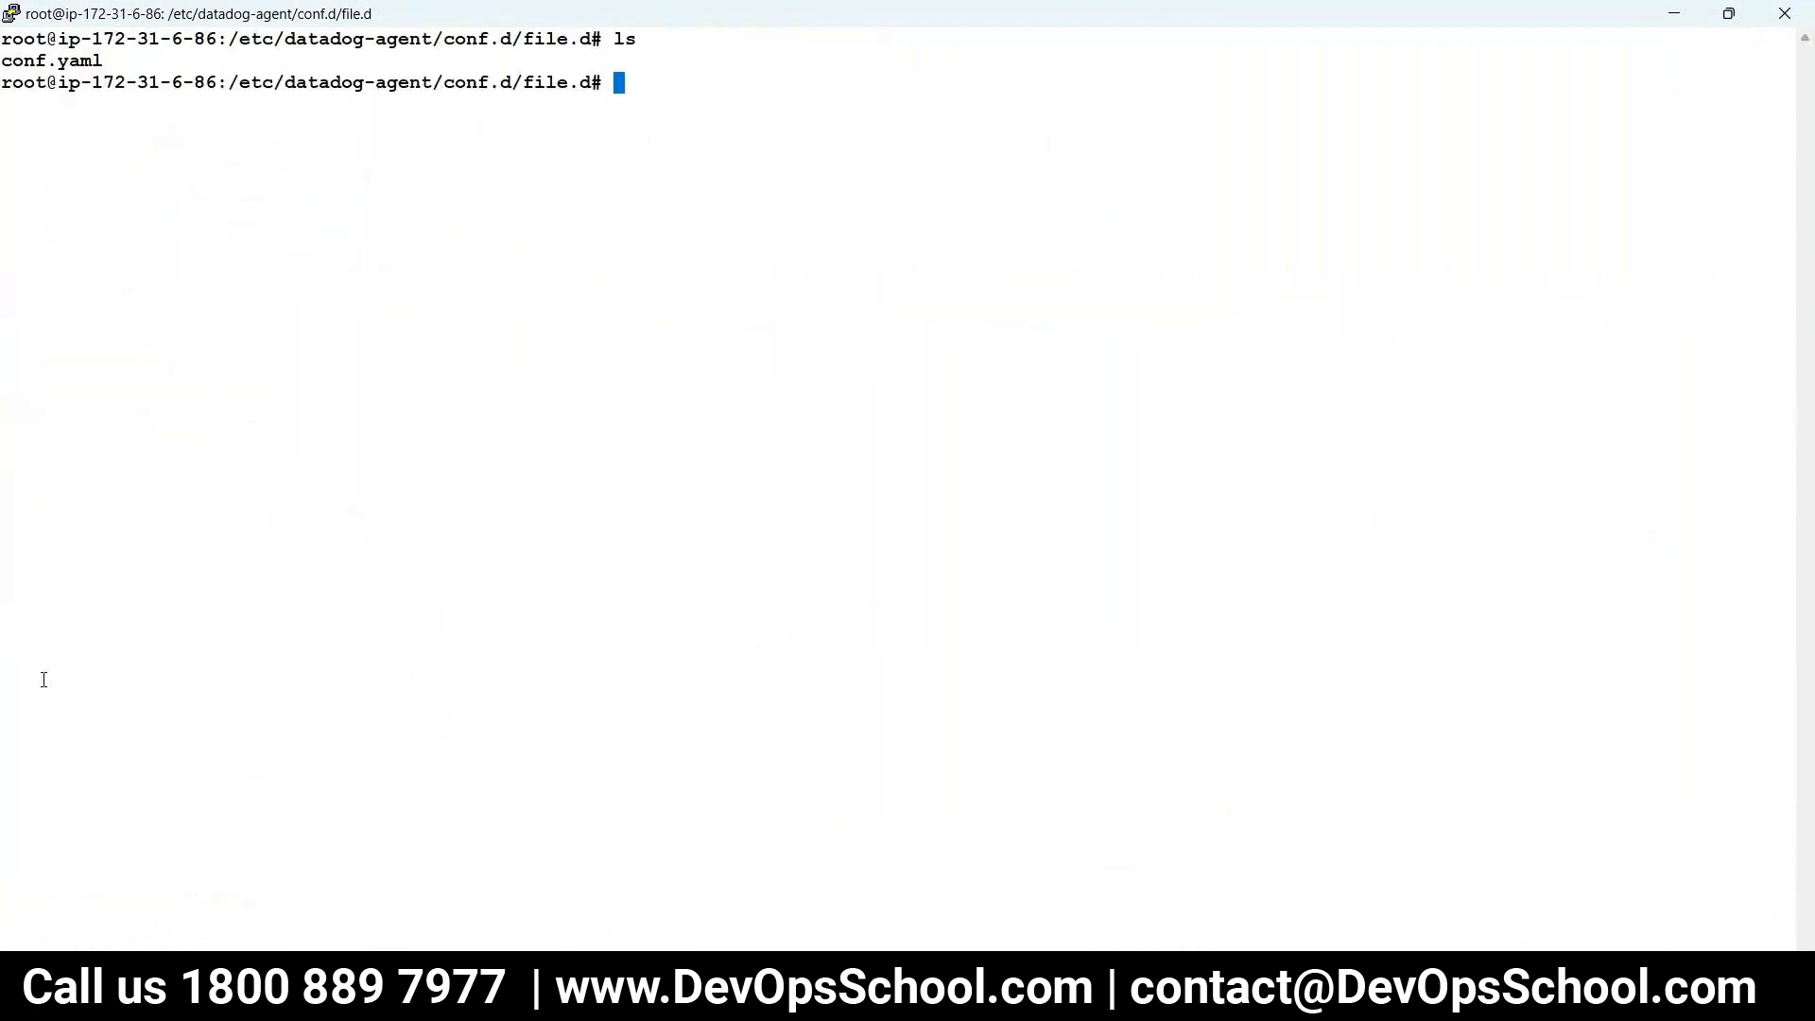
- Open the main agent configuration file /etc/datadog-agent/datadog.yaml in vi
text(vi /ey)
key(BackSpace)
text(w)
key(BackSpace)
text(te)
key(BackSpace)
text(c/dat)
key(Tab)
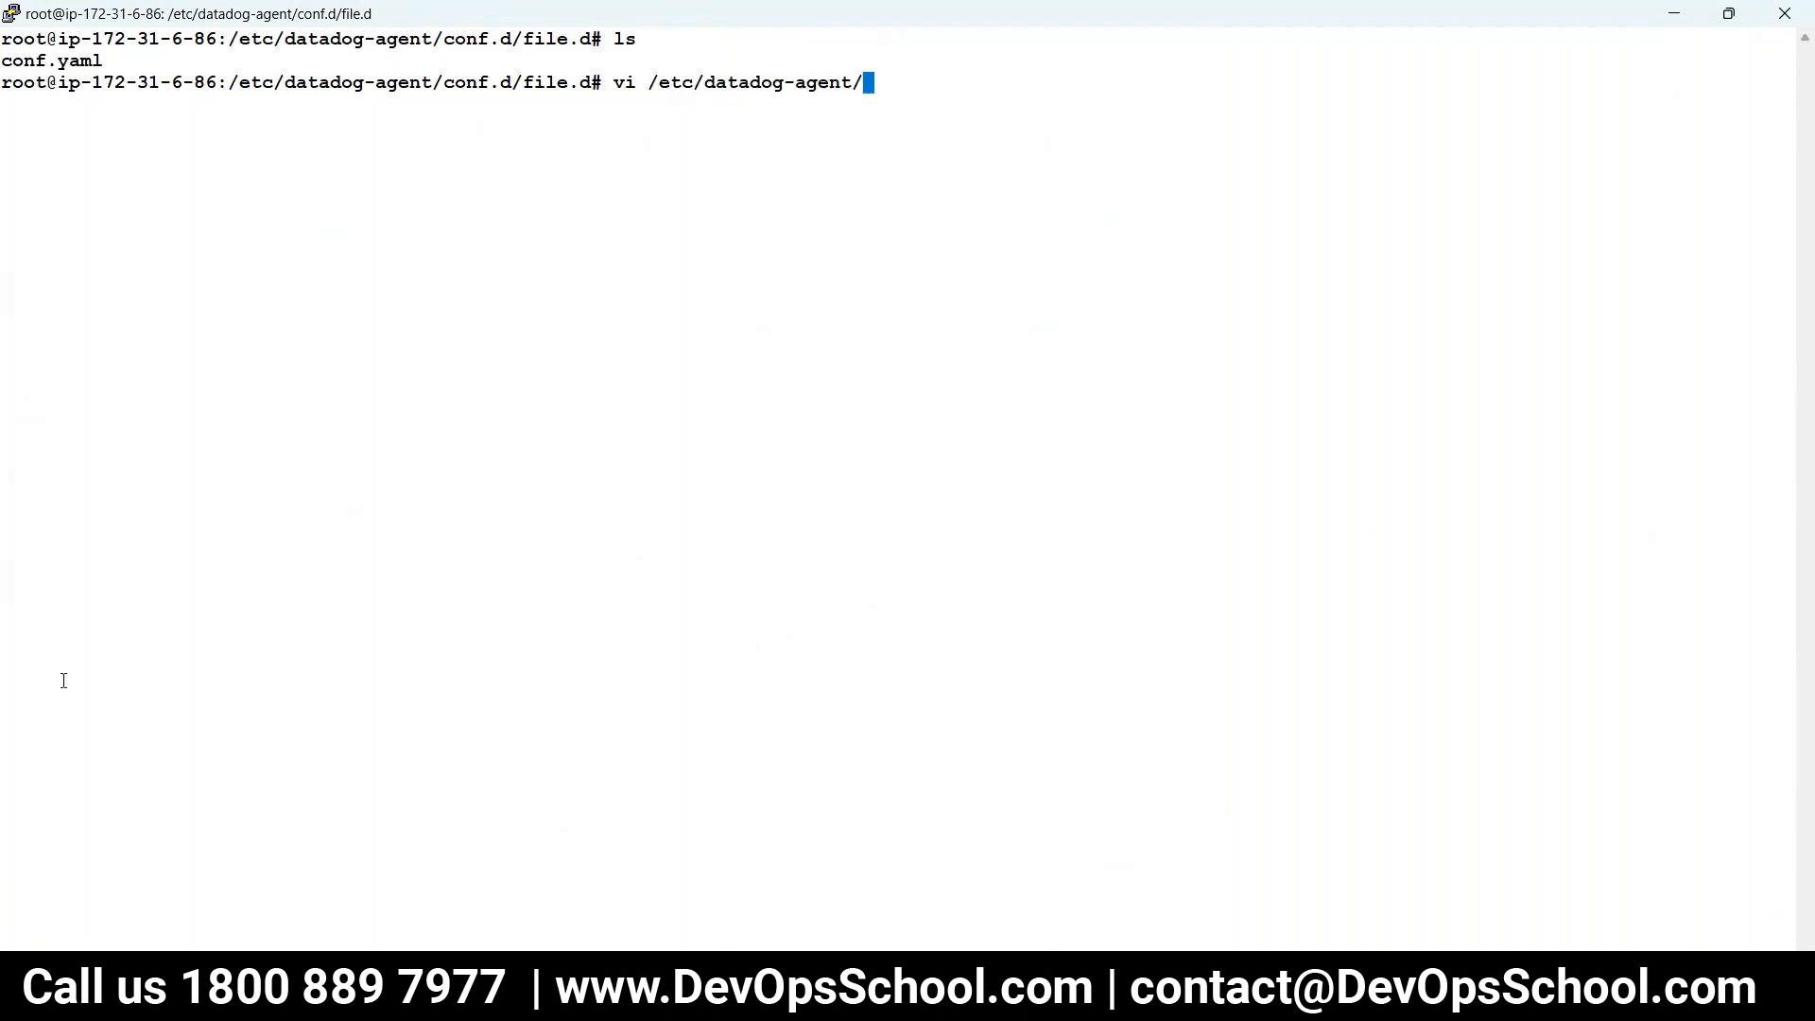
text(data)
key(Tab)
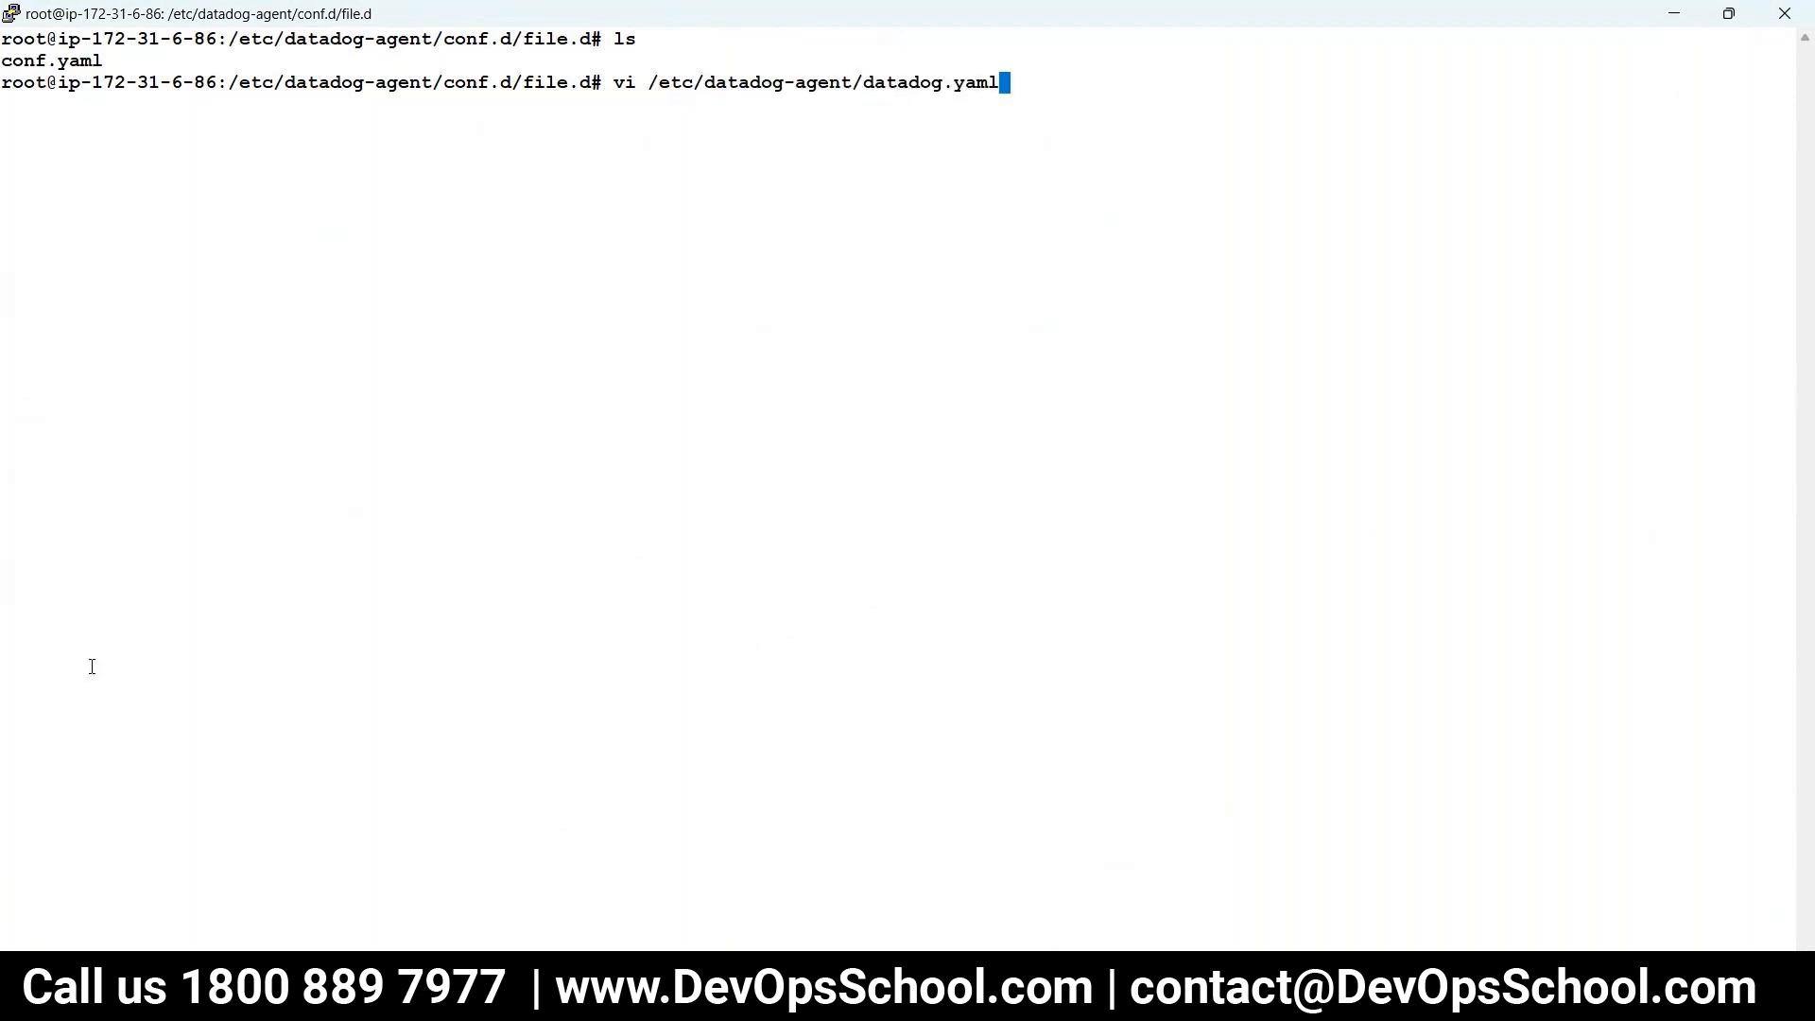
key(Return)
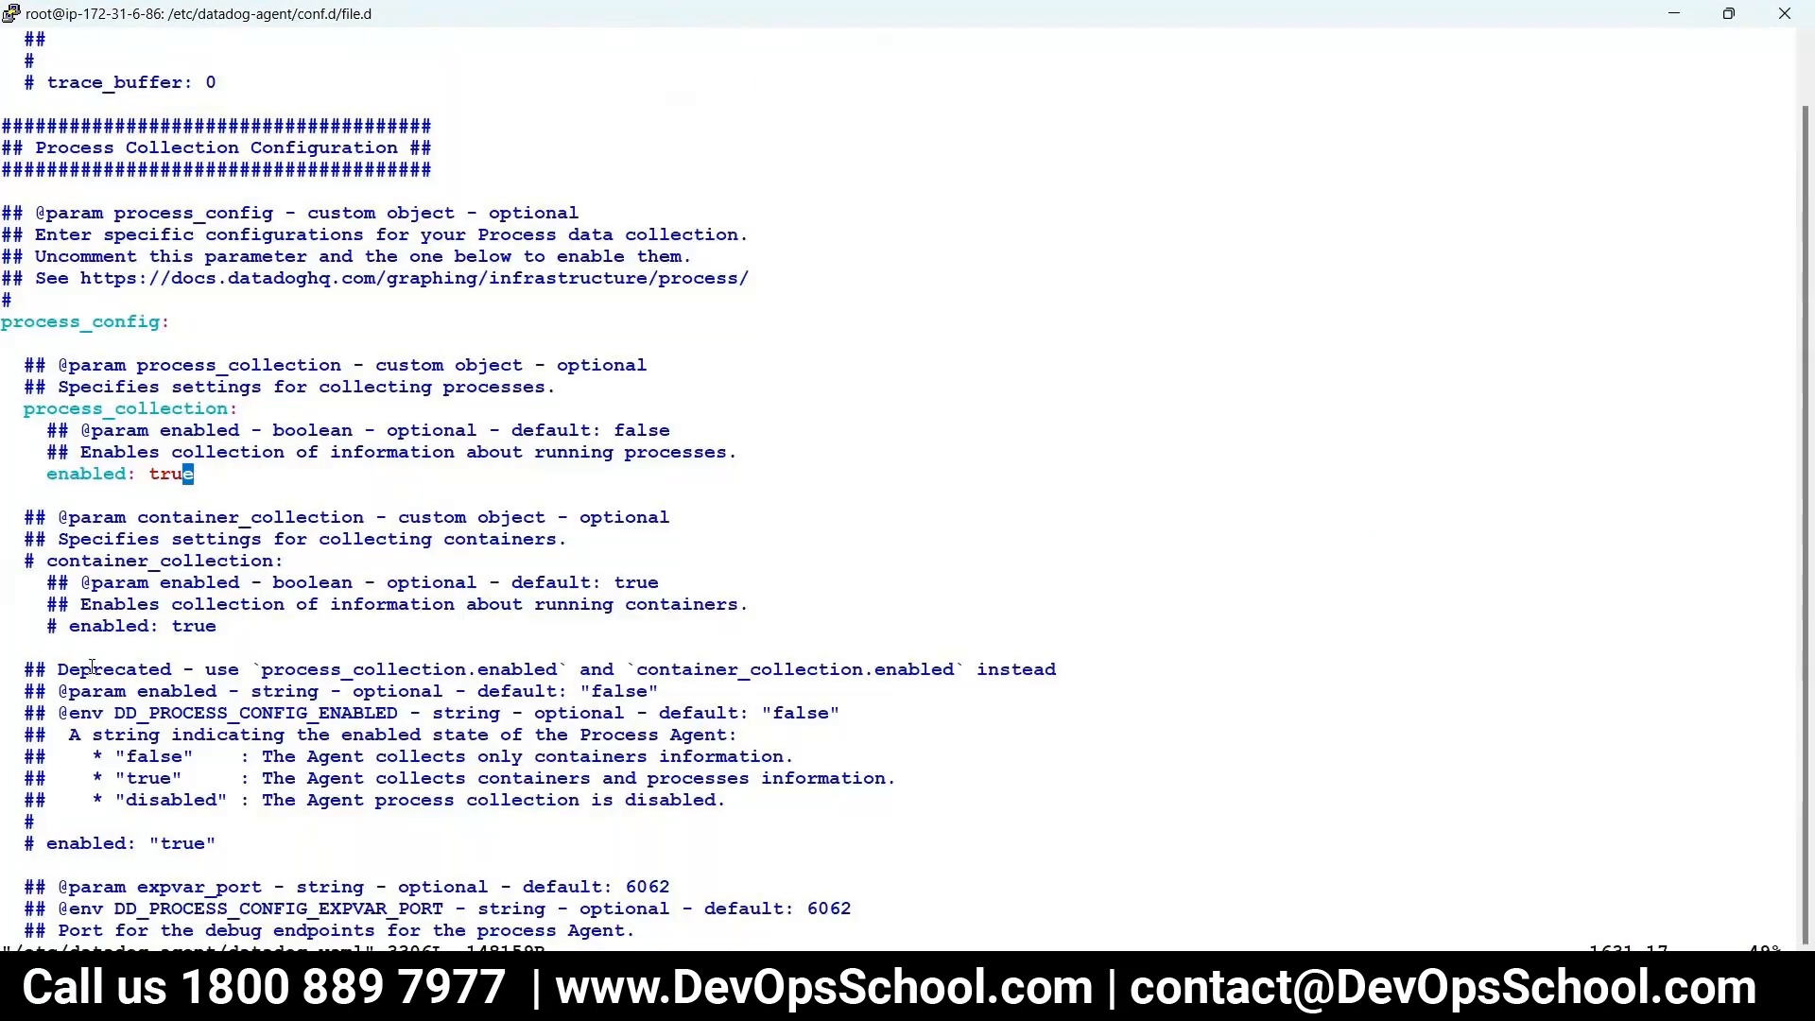
- Try to search datadog.yaml for the log collection settings, starting with log
text(/log)
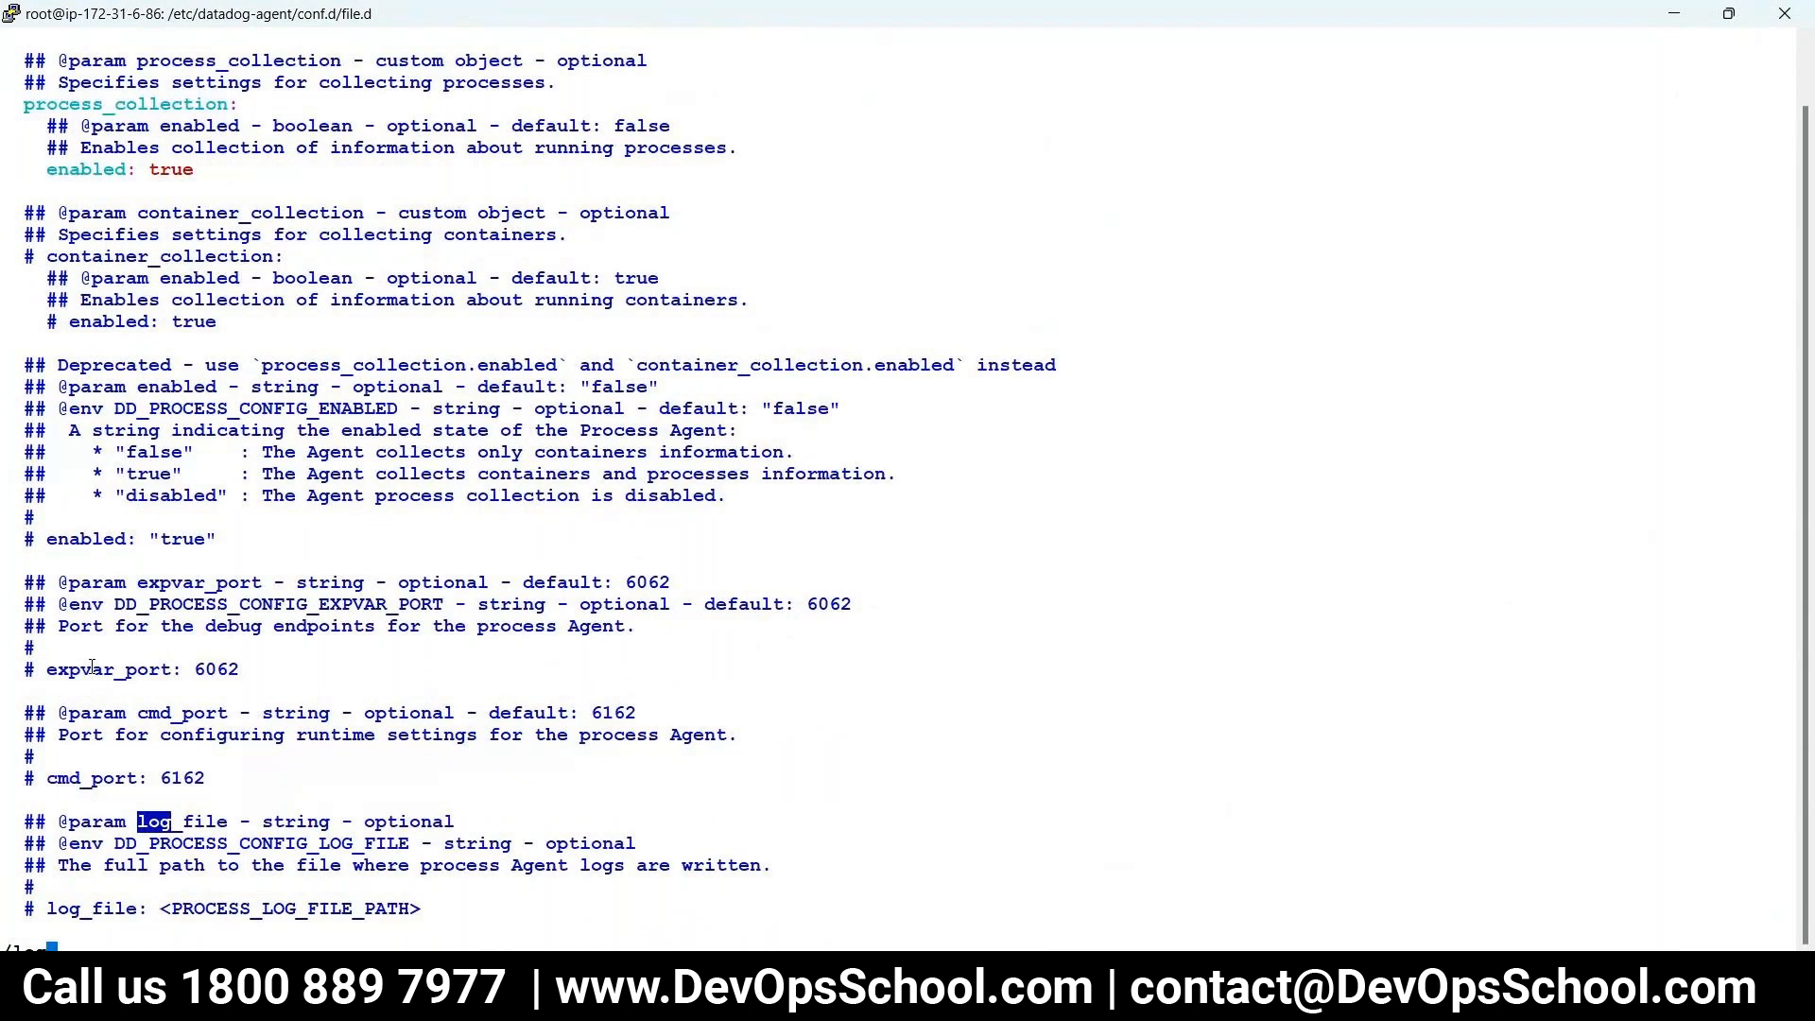
key(Return)
text(Colle)
key(BackSpace)
key(BackSpace)
key(BackSpace)
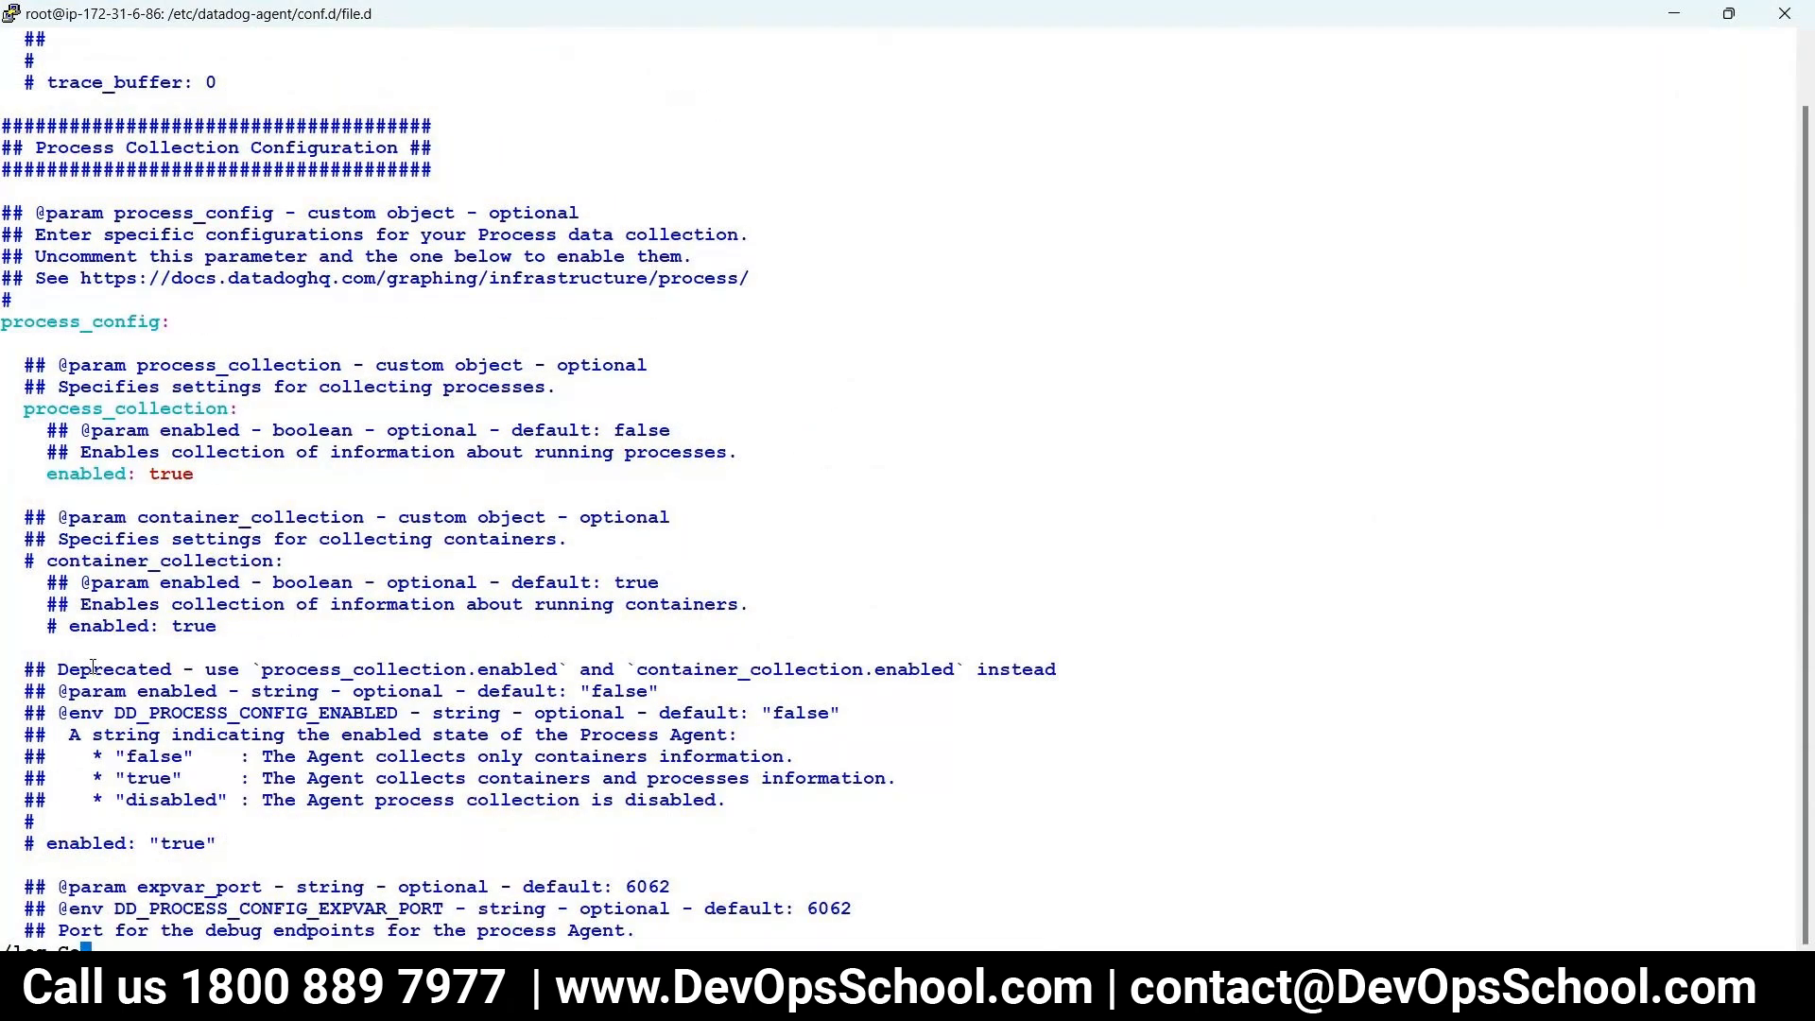
key(BackSpace)
key(BackSpace)
text(ci)
key(Return)
key(Down)
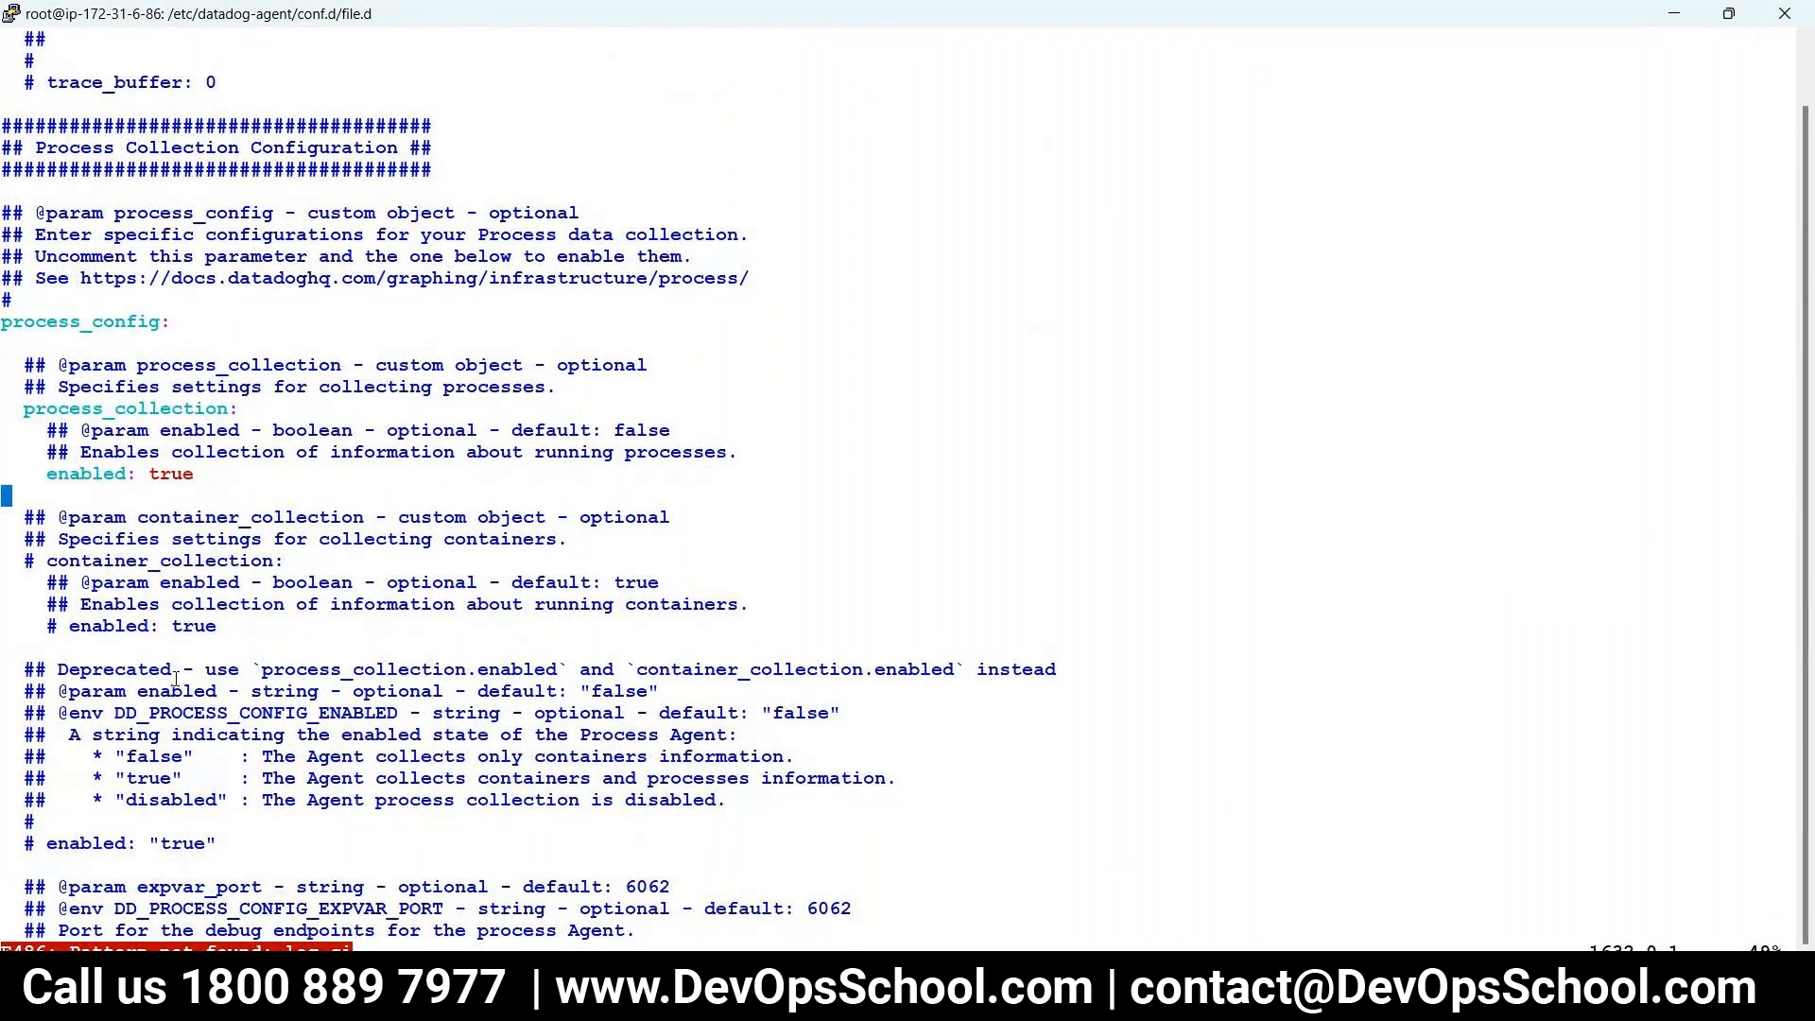
- Search datadog.yaml for Log to reach the Logging Configuration section
text(/Log)
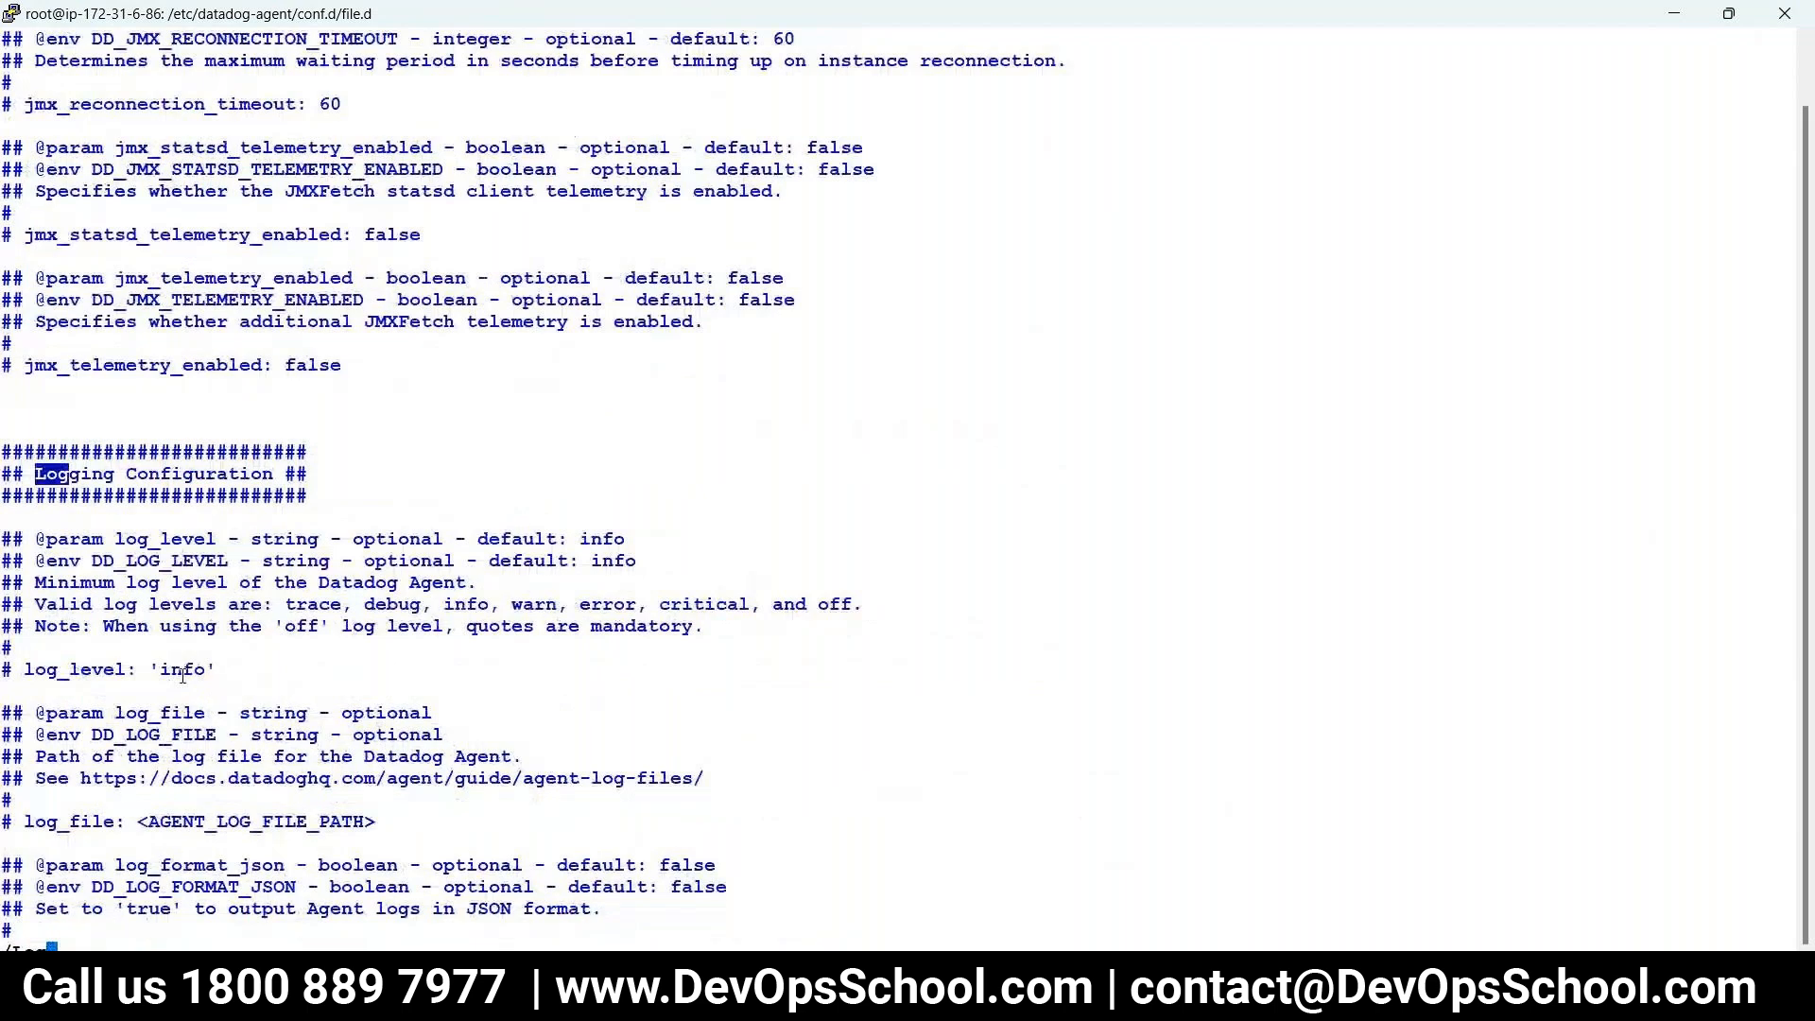
key(Escape)
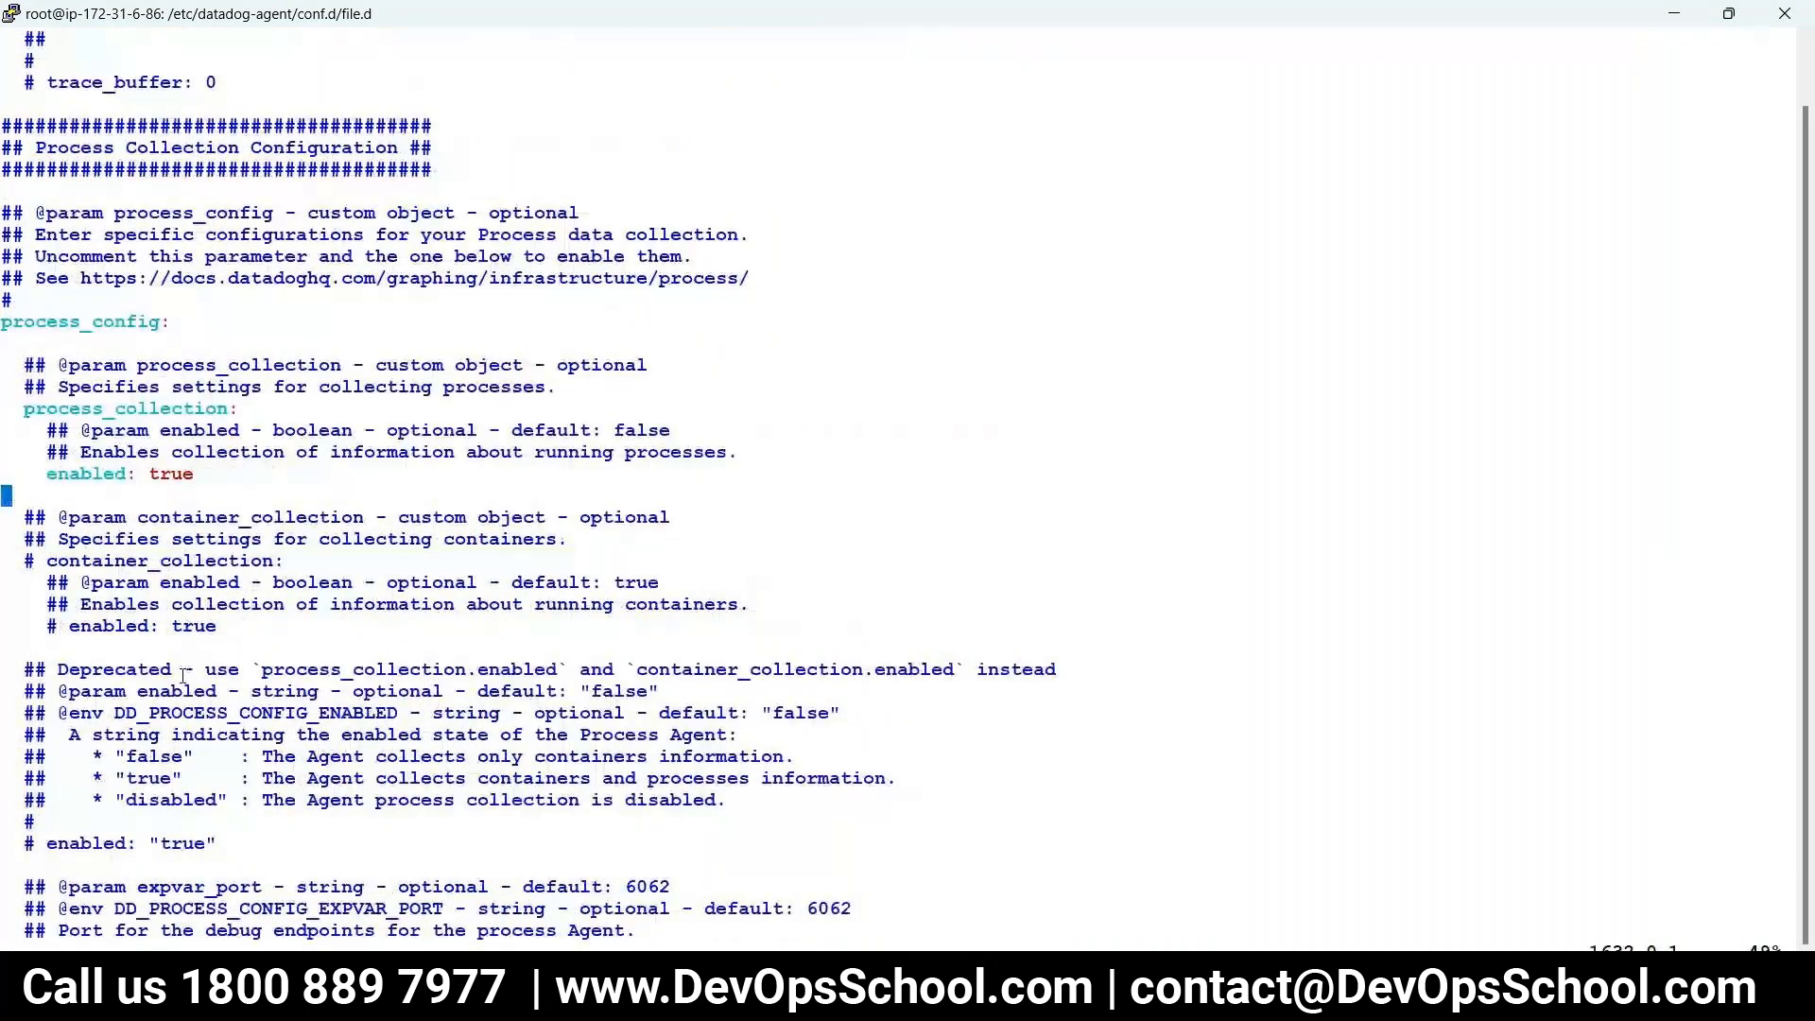
text(/Log)
key(Return)
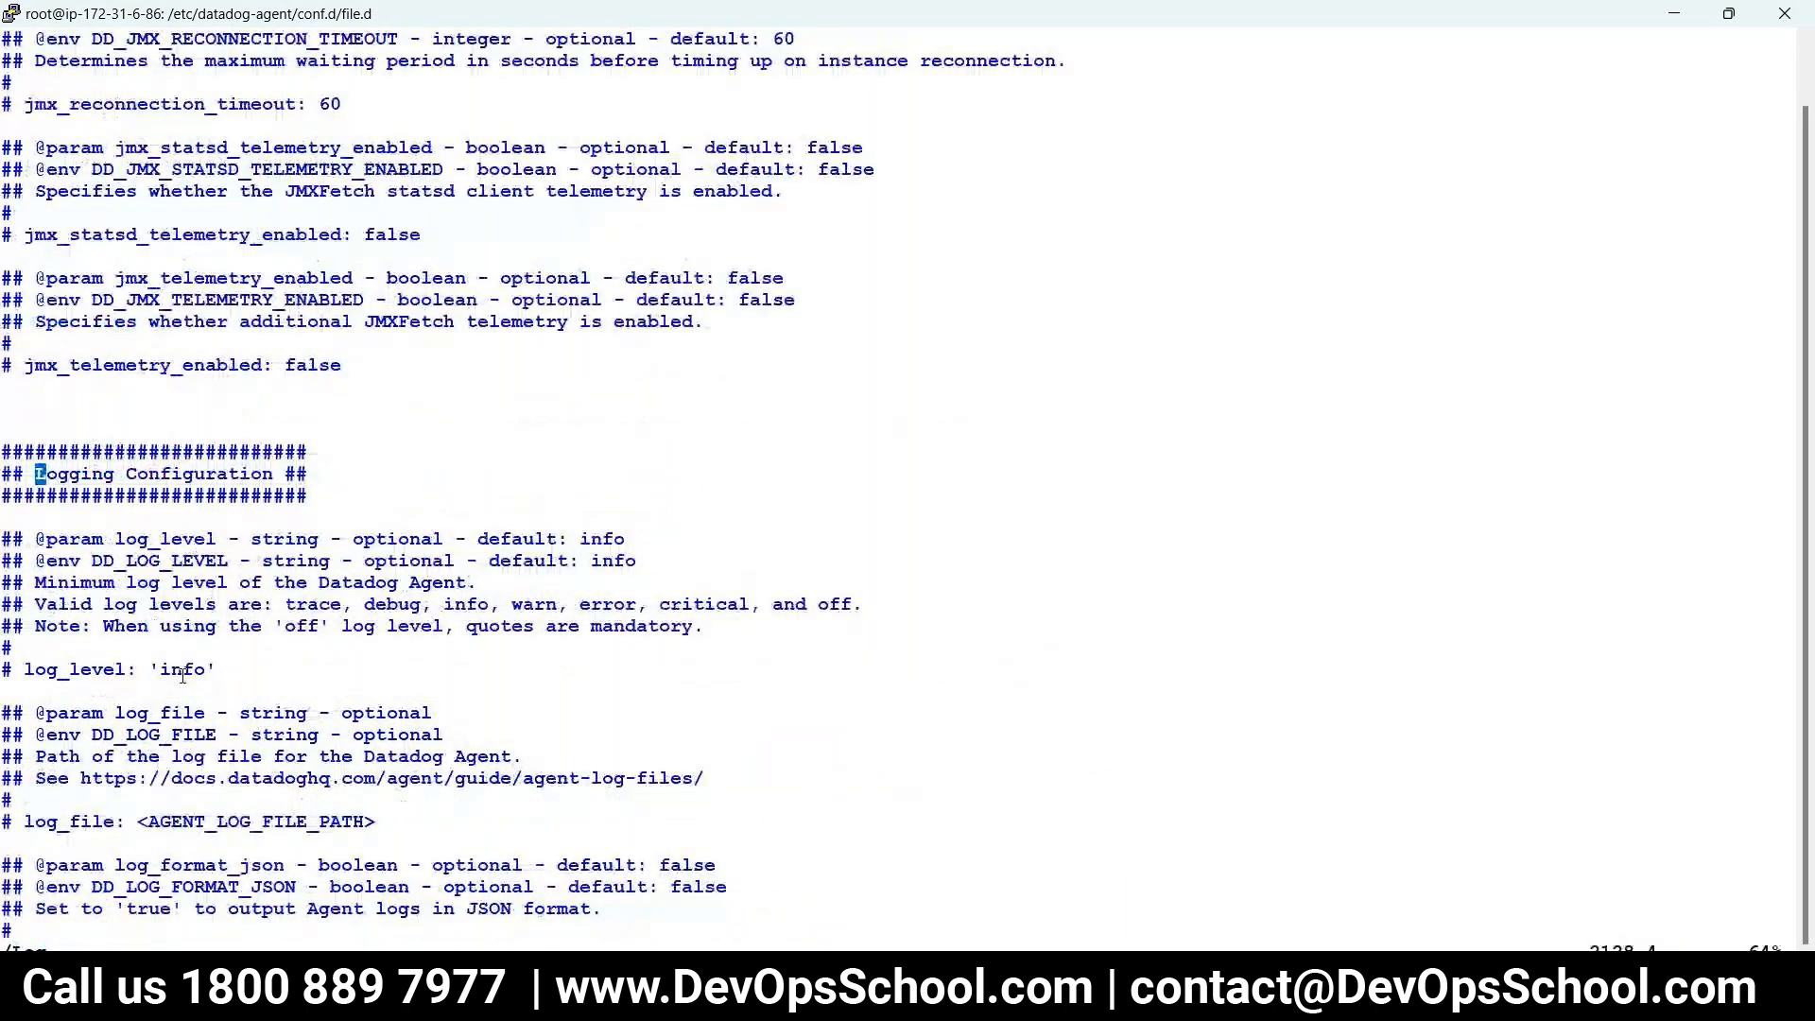
- Examine the parameters in and around the Logging Configuration section for a log collection setting
key(Down)
key(Down)
key(Down)
key(Down)
key(Down)
key(Down)
key(Down)
key(Up)
key(Up)
key(Up)
key(Down)
key(Down)
key(Down)
key(Down)
key(Down)
key(Down)
key(Down)
key(Down)
key(Down)
key(Down)
key(Down)
key(Down)
key(Down)
key(Down)
key(Down)
key(Down)
key(Down)
key(Down)
key(Down)
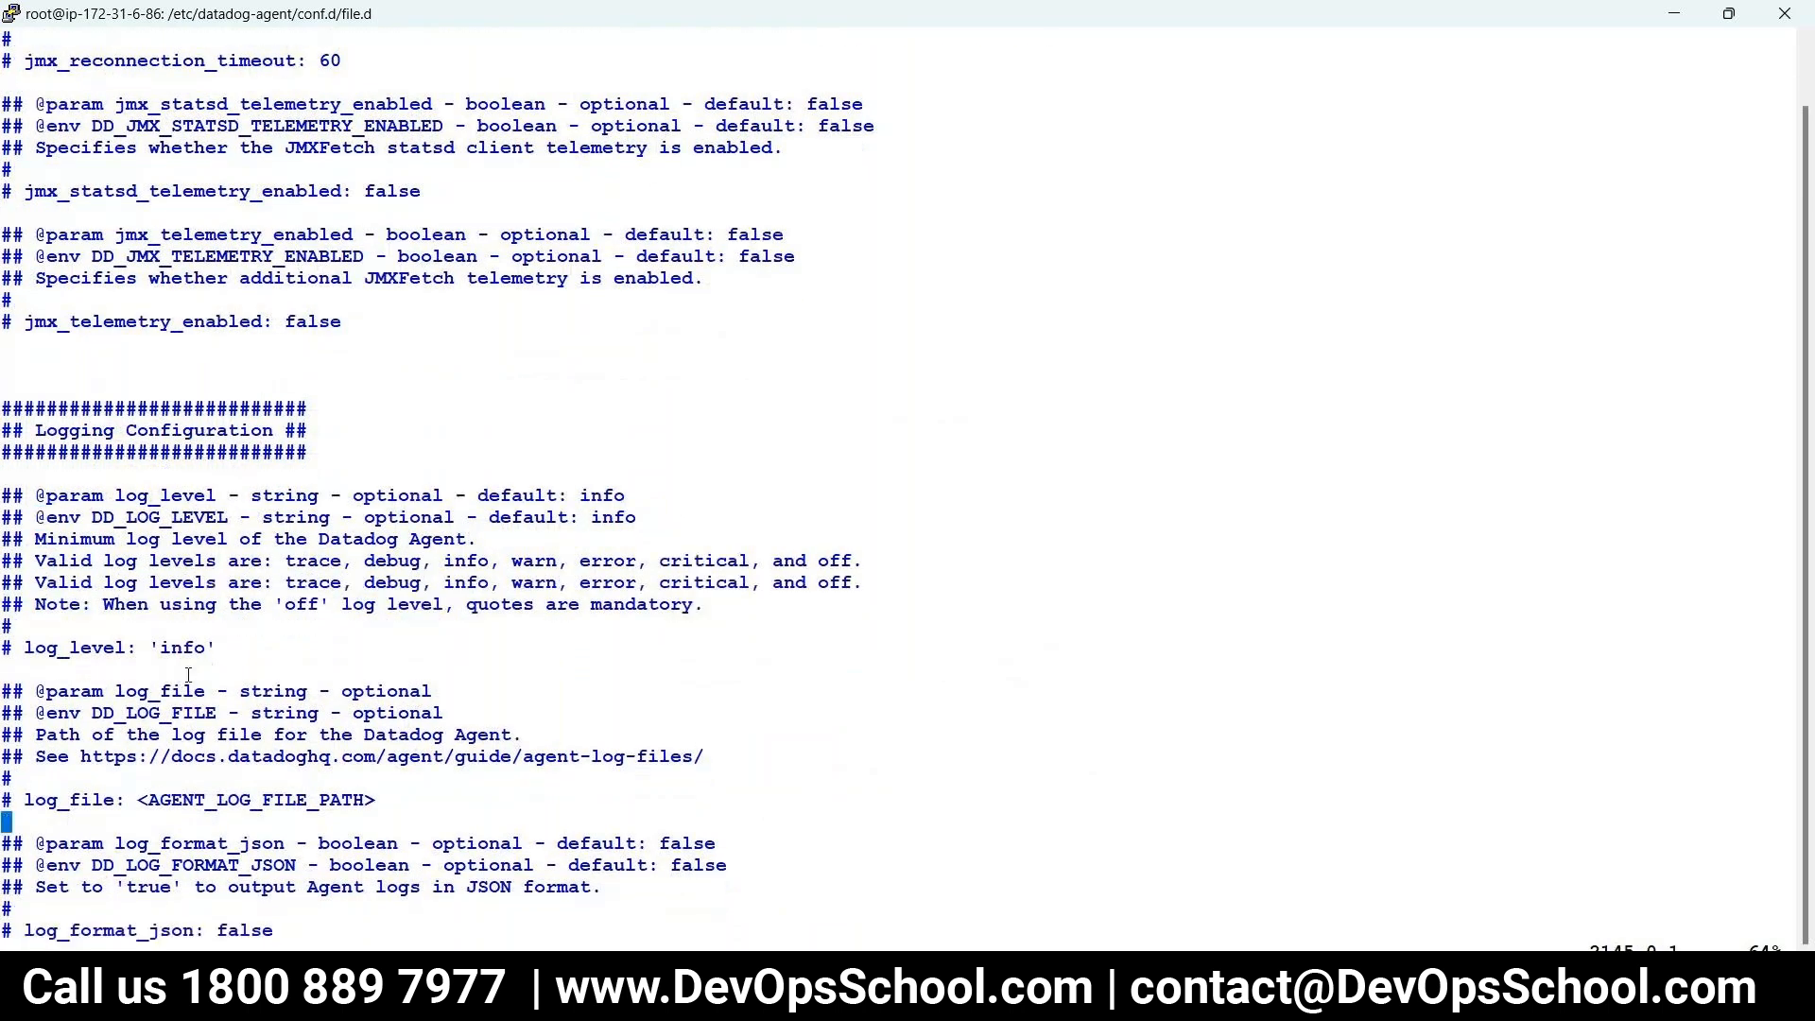
key(Up)
key(Up)
key(Up)
key(Up)
key(Up)
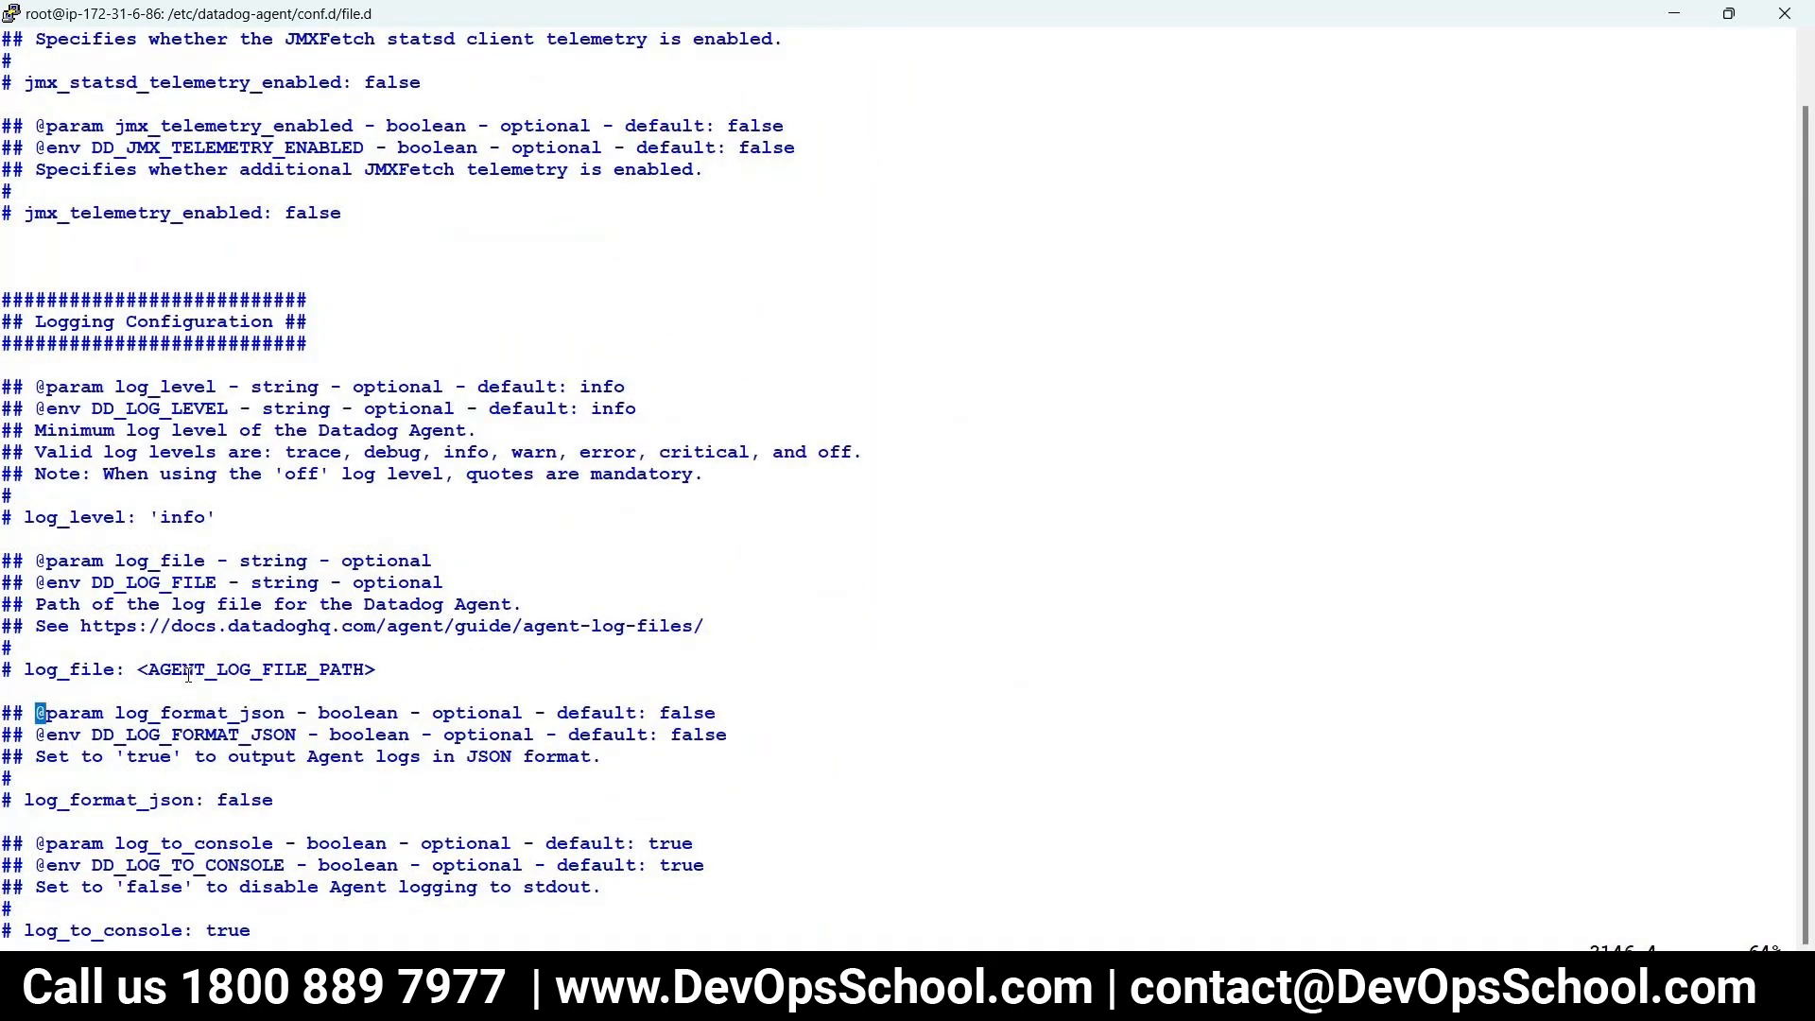
key(Up)
key(Up)
key(Up)
key(Up)
key(Up)
key(Up)
key(Up)
key(Up)
key(Up)
key(Up)
key(Up)
key(Up)
key(Up)
key(Up)
key(Up)
key(Up)
key(Up)
key(Up)
key(Up)
key(Up)
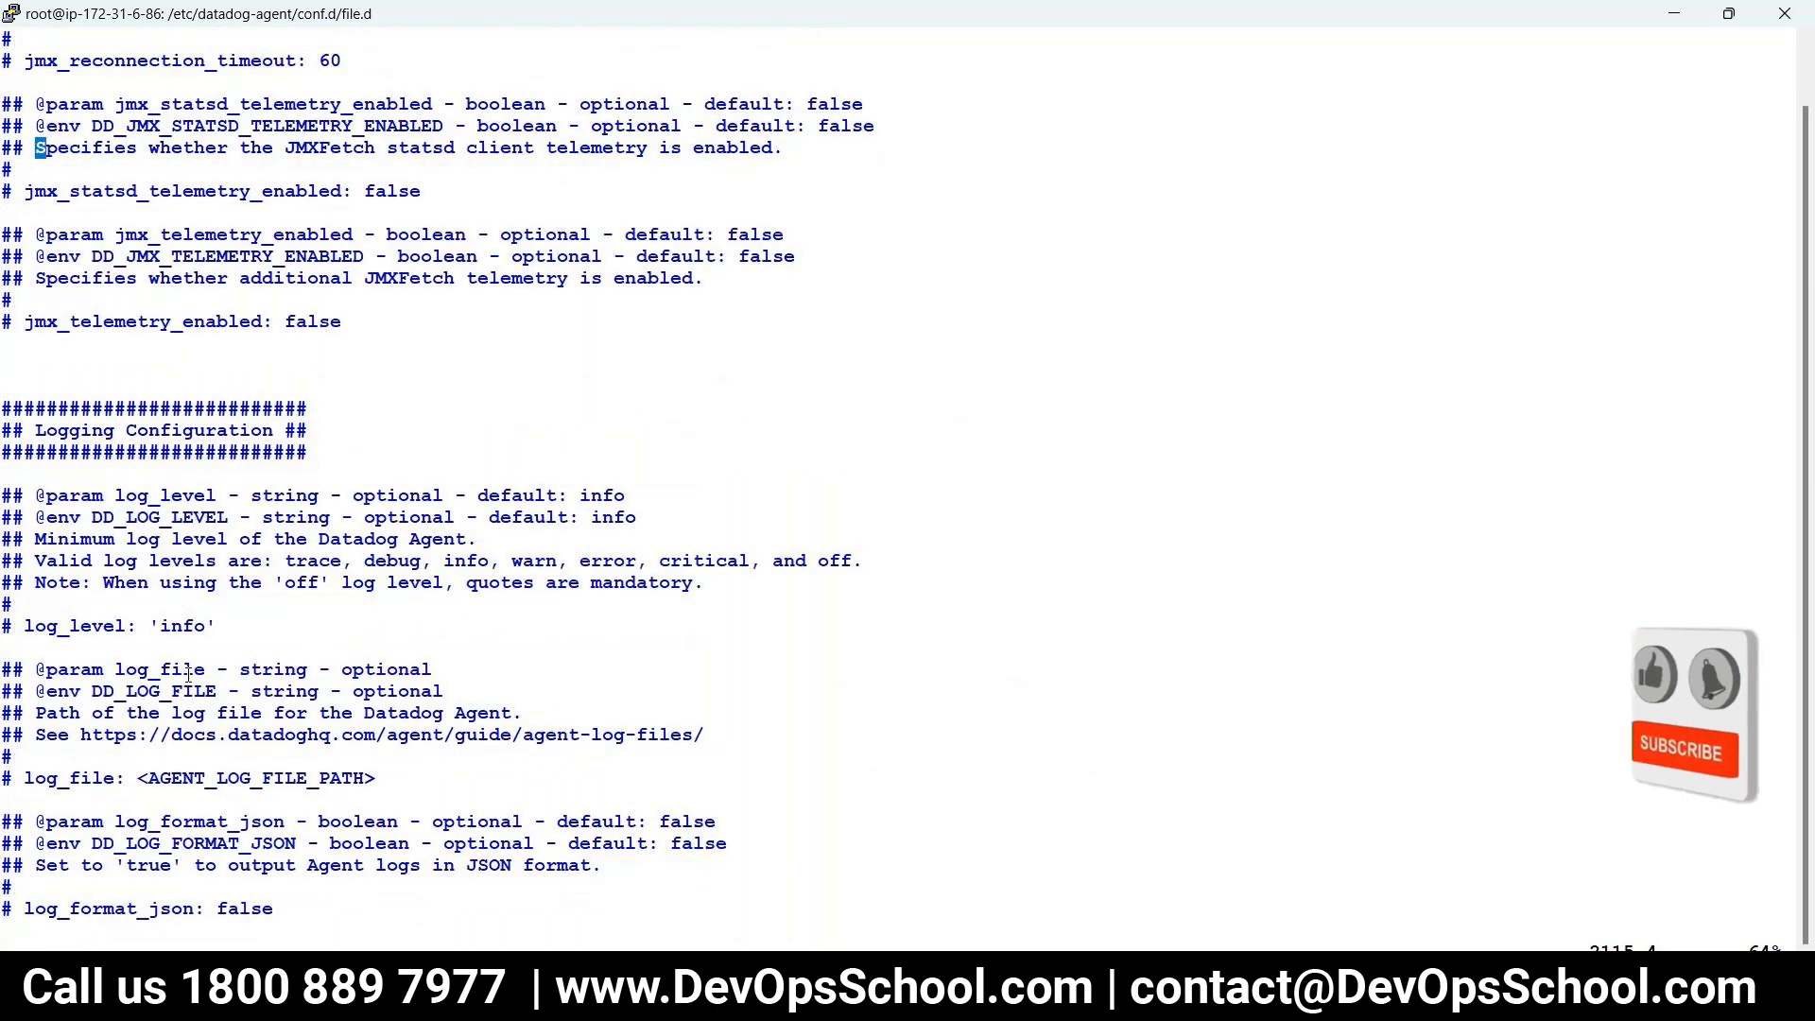
key(Up)
key(Up)
key(Up)
key(Up)
key(Up)
key(Up)
key(Up)
key(Up)
key(Up)
key(Up)
key(Up)
key(Down)
key(Down)
key(Down)
key(Down)
key(Down)
key(Down)
key(Down)
key(Down)
key(Down)
key(Down)
key(Down)
key(Down)
key(Down)
key(Down)
key(Down)
key(Down)
key(Down)
key(Down)
key(Down)
key(Down)
key(Down)
key(Down)
key(Down)
key(Down)
key(Down)
key(Down)
key(Down)
key(Down)
key(Down)
key(Down)
key(Down)
key(Down)
key(Down)
key(Down)
key(Down)
key(Down)
key(Down)
key(Down)
key(Down)
key(Down)
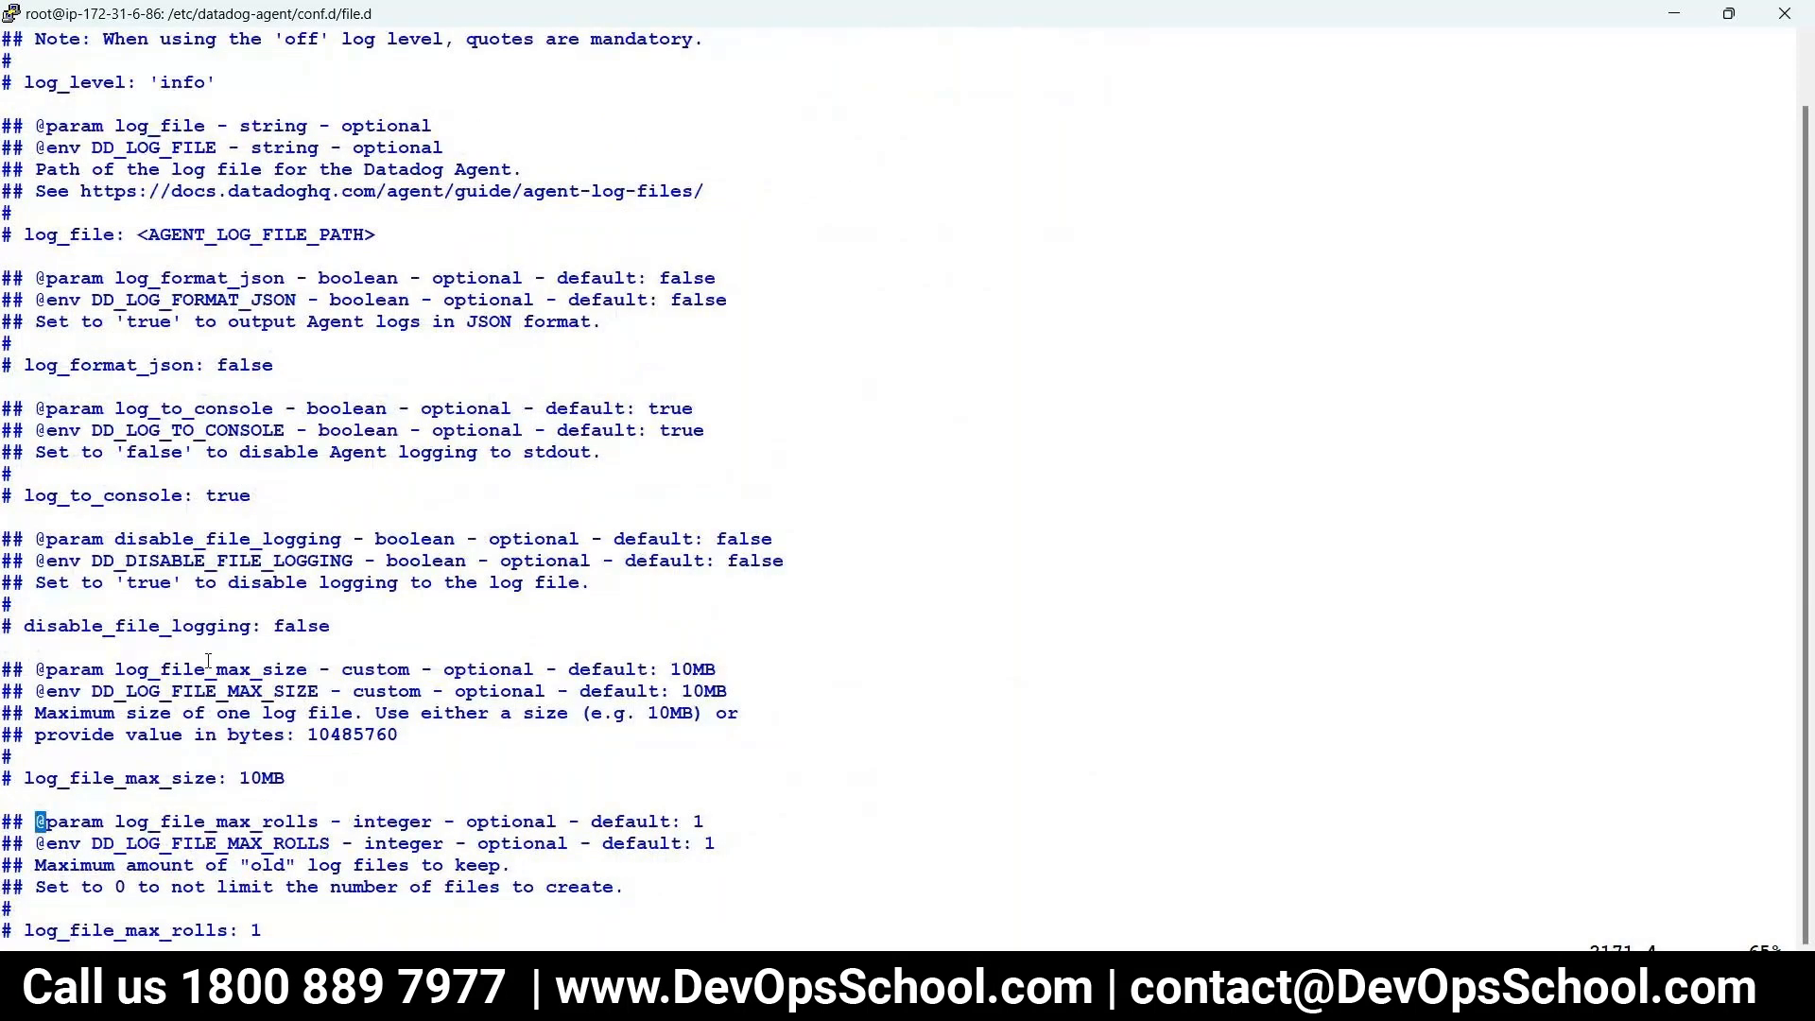
- Search datadog.yaml for log and go through the successive matches
text(/log)
key(Return)
key(Return)
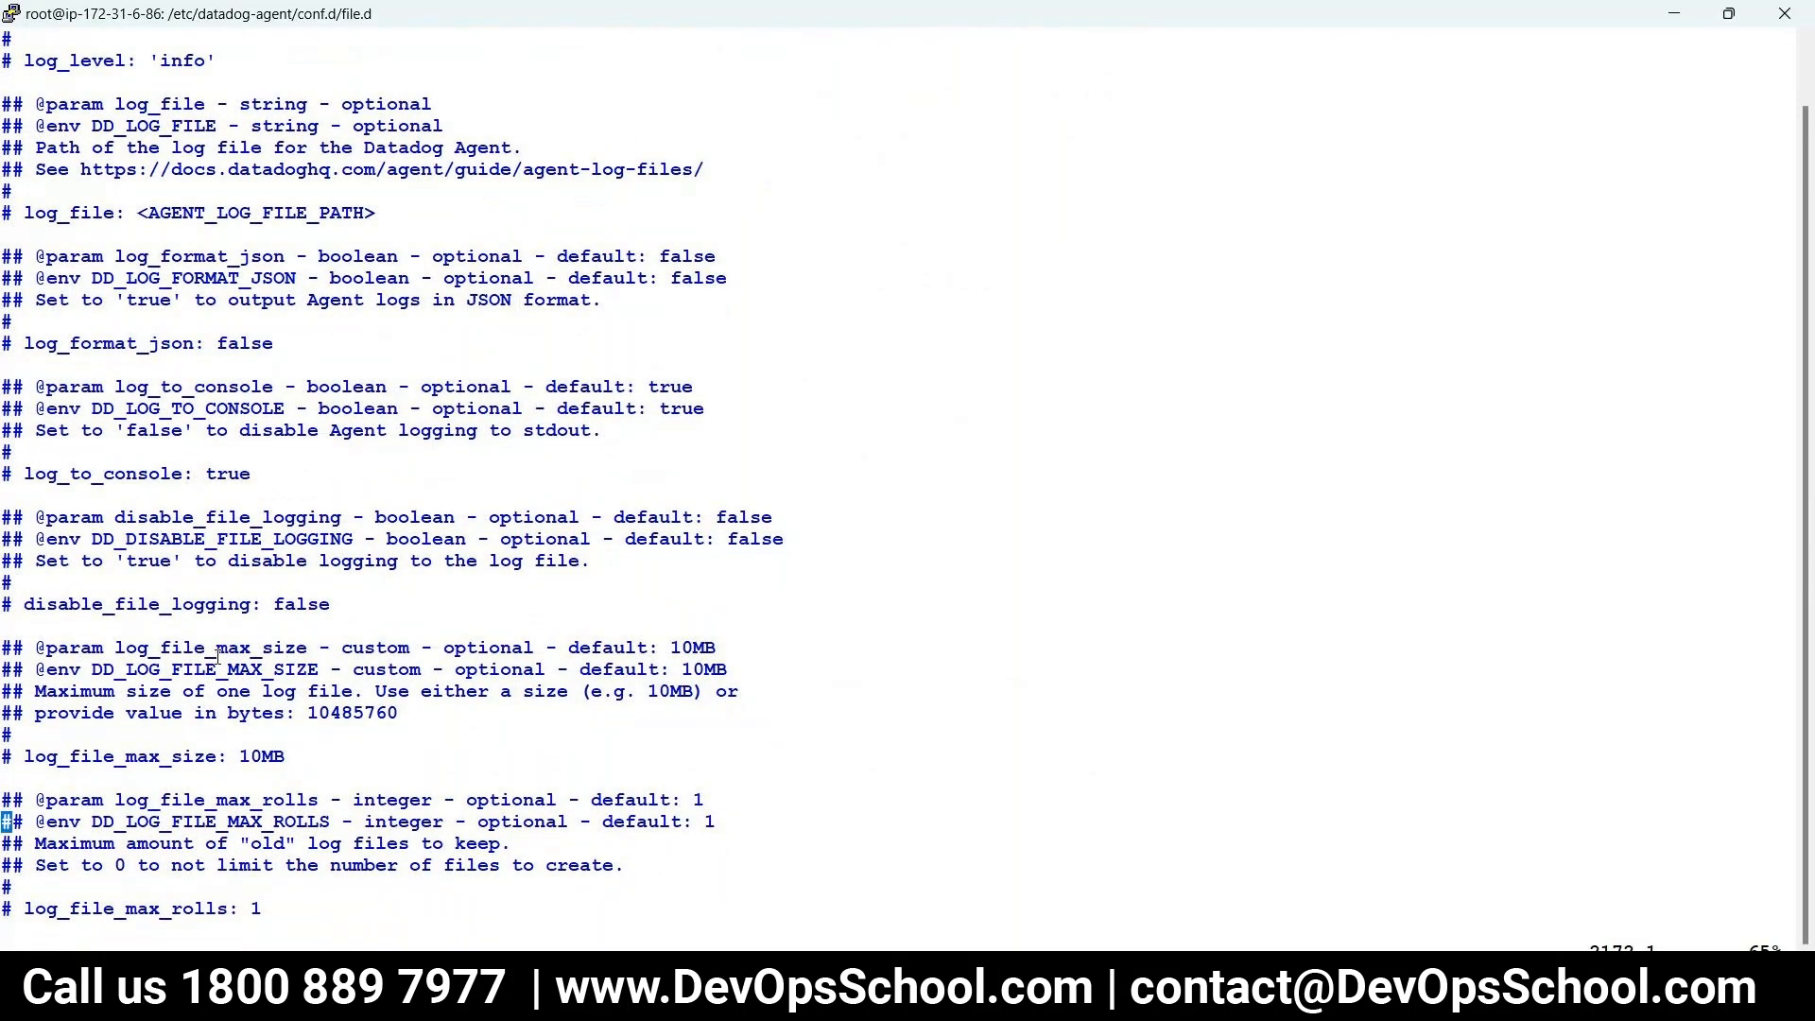
key(n)
key(n)
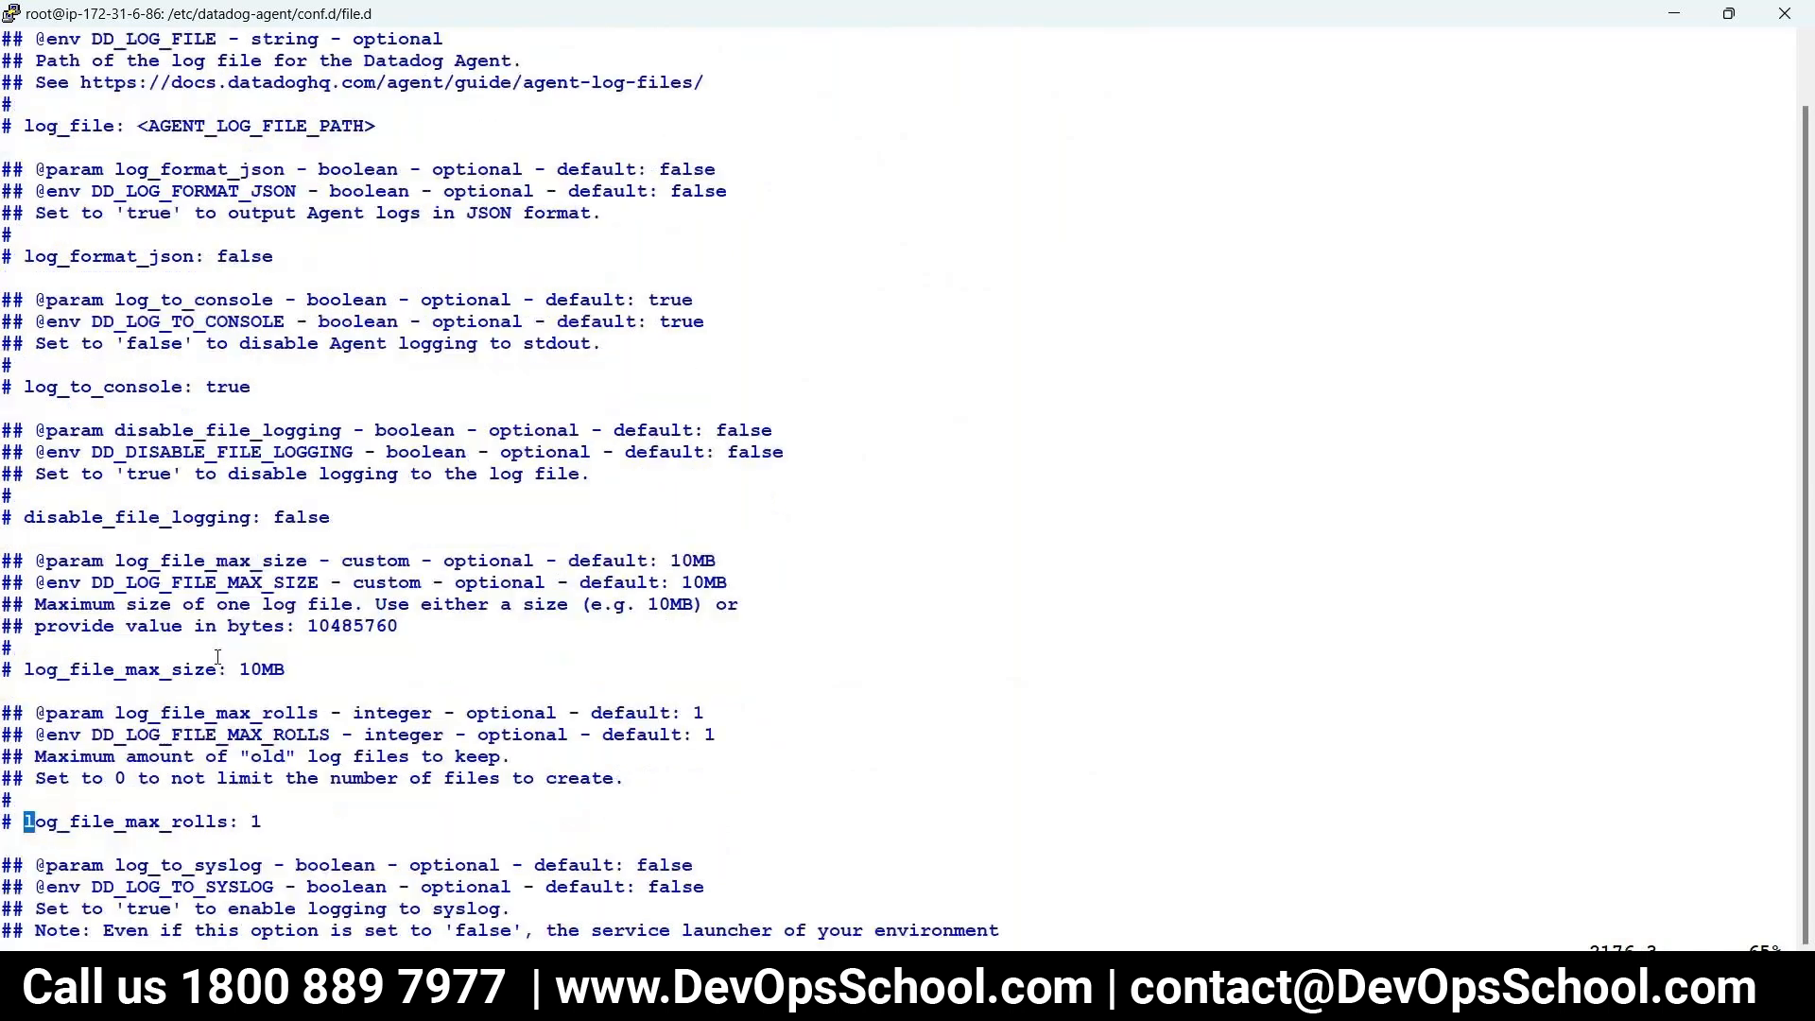
key(n)
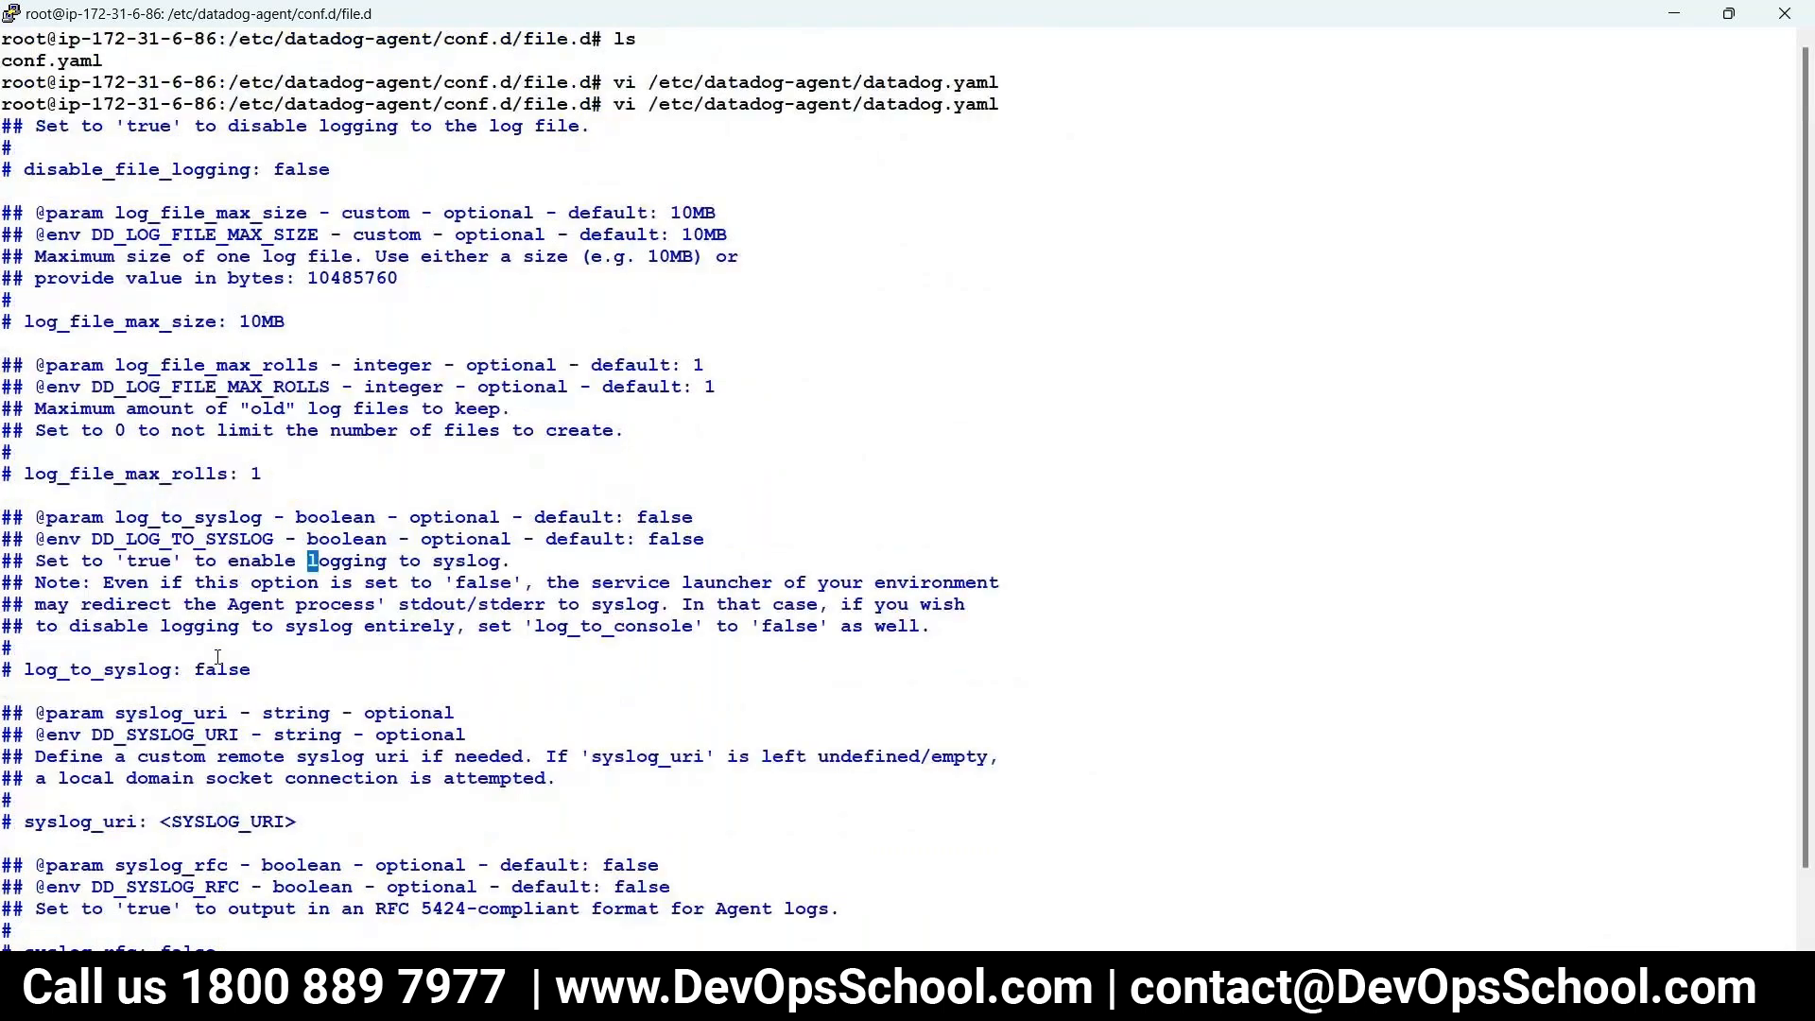
key(n)
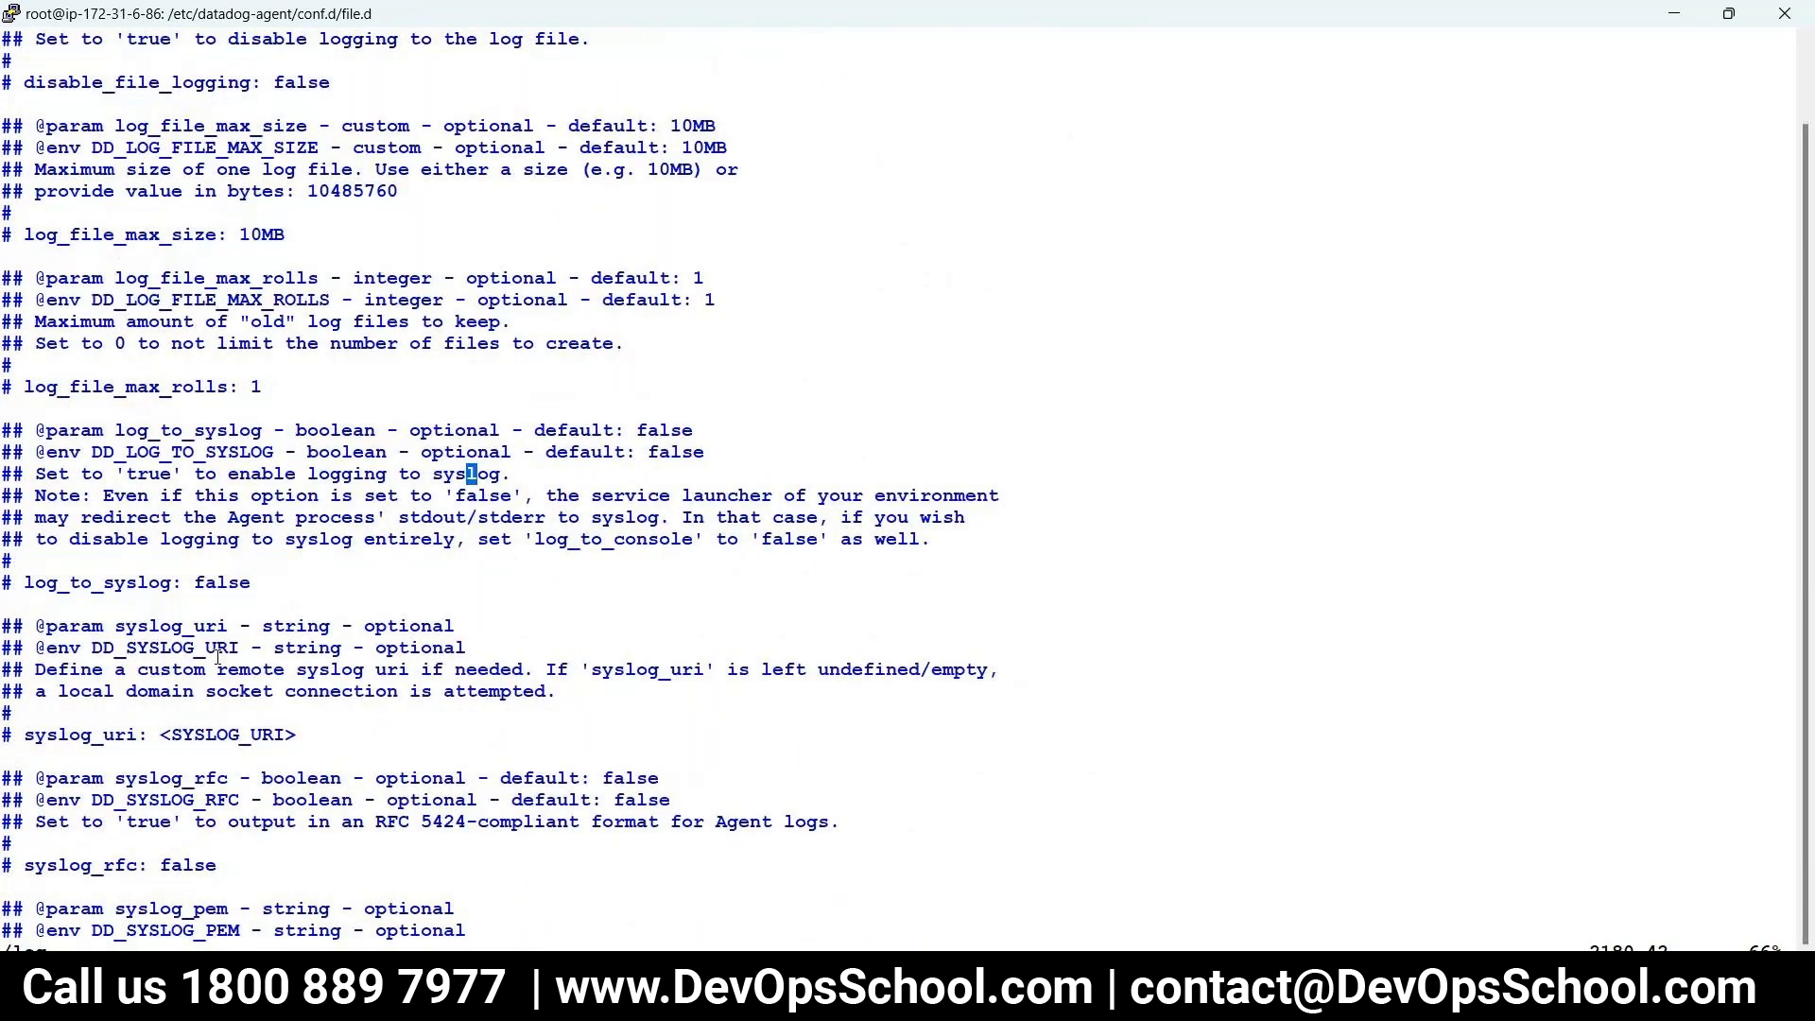
key(shift+c)
text(lo)
key(Escape)
text(:e!)
key(Return)
- Find the logs-specific OTLP configuration in datadog.yaml and uncomment its logs: line, removing all indentation before it
text(/Lo)
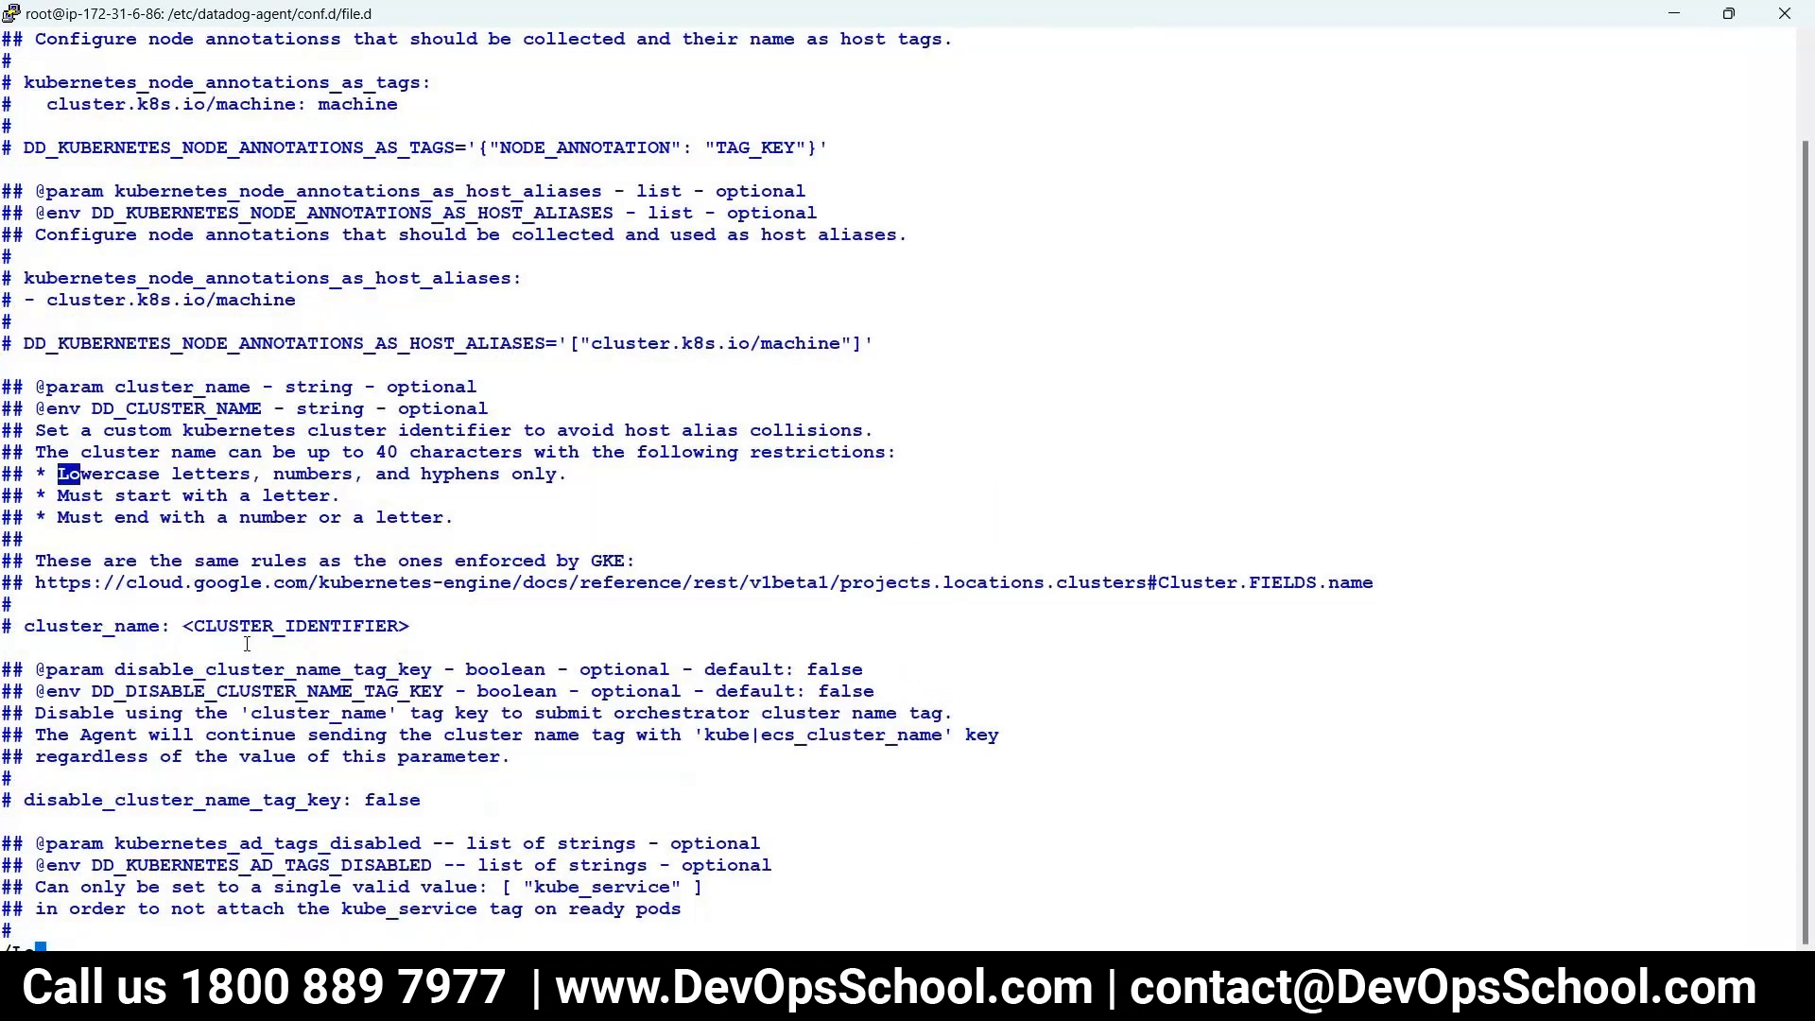
text(g)
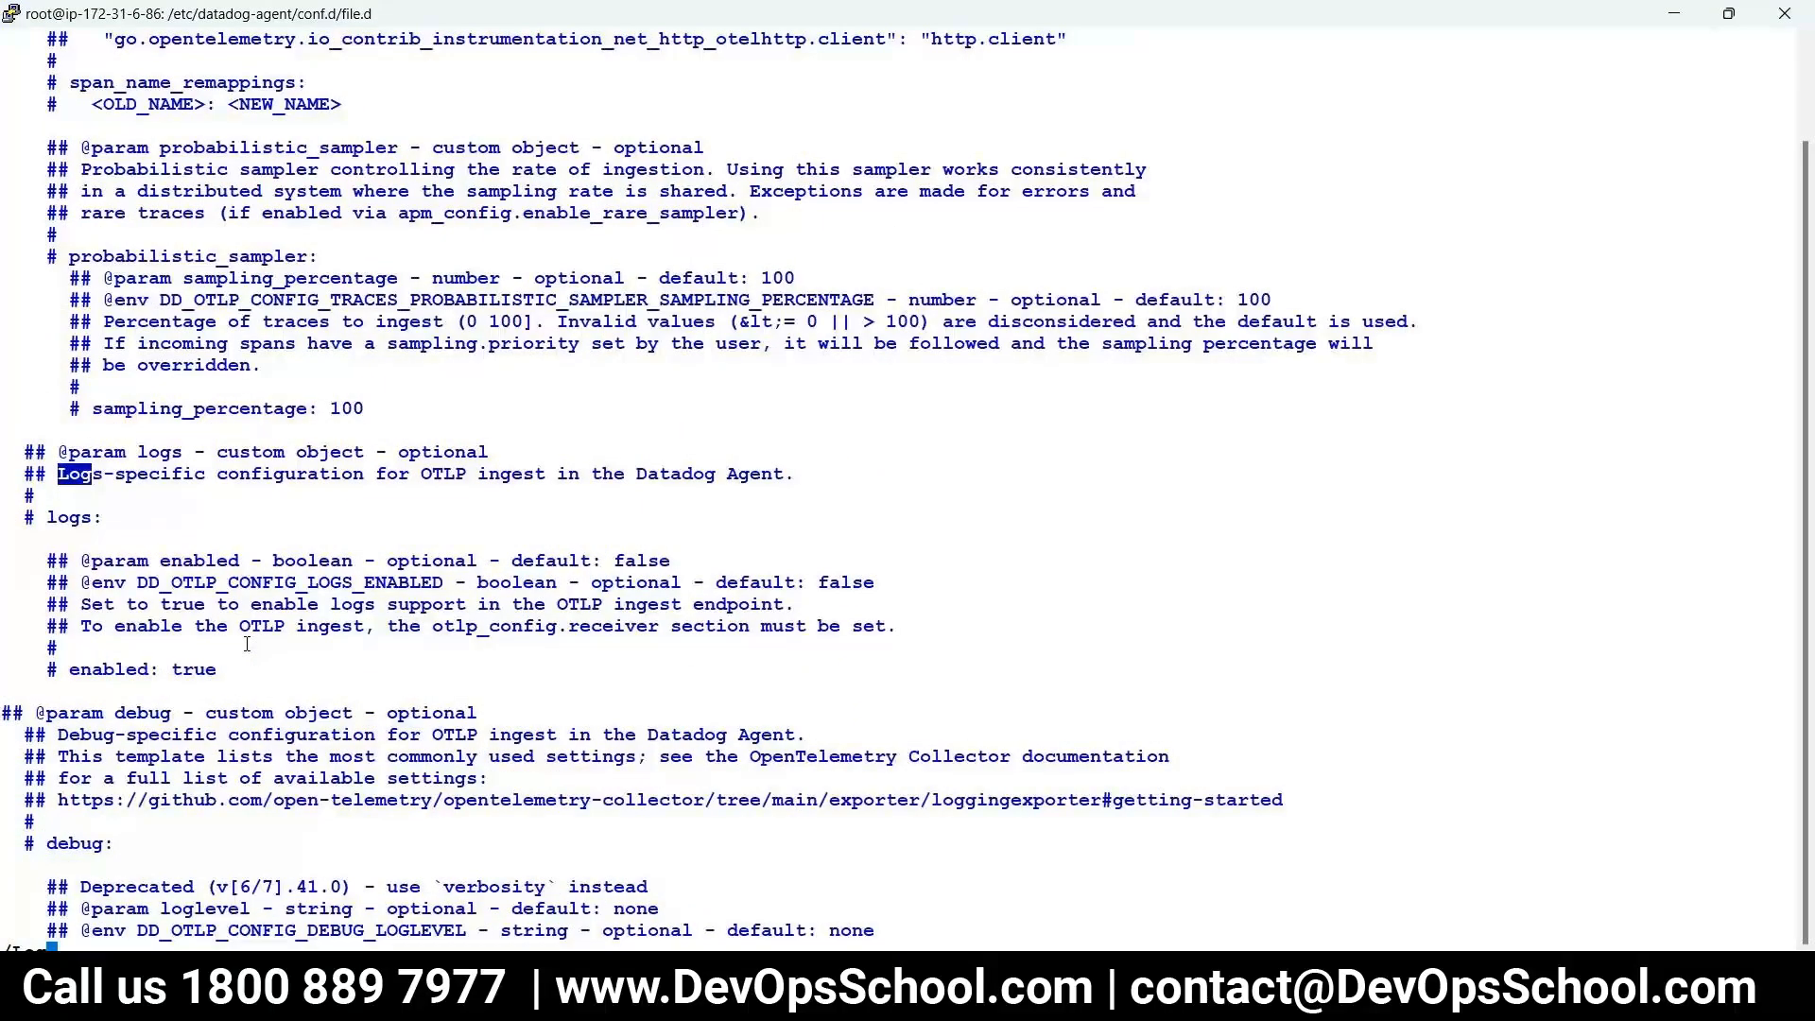
key(Return)
key(Down)
key(Down)
key(Left)
key(Left)
key(Left)
key(Left)
key(Left)
key(x)
key(x)
key(x)
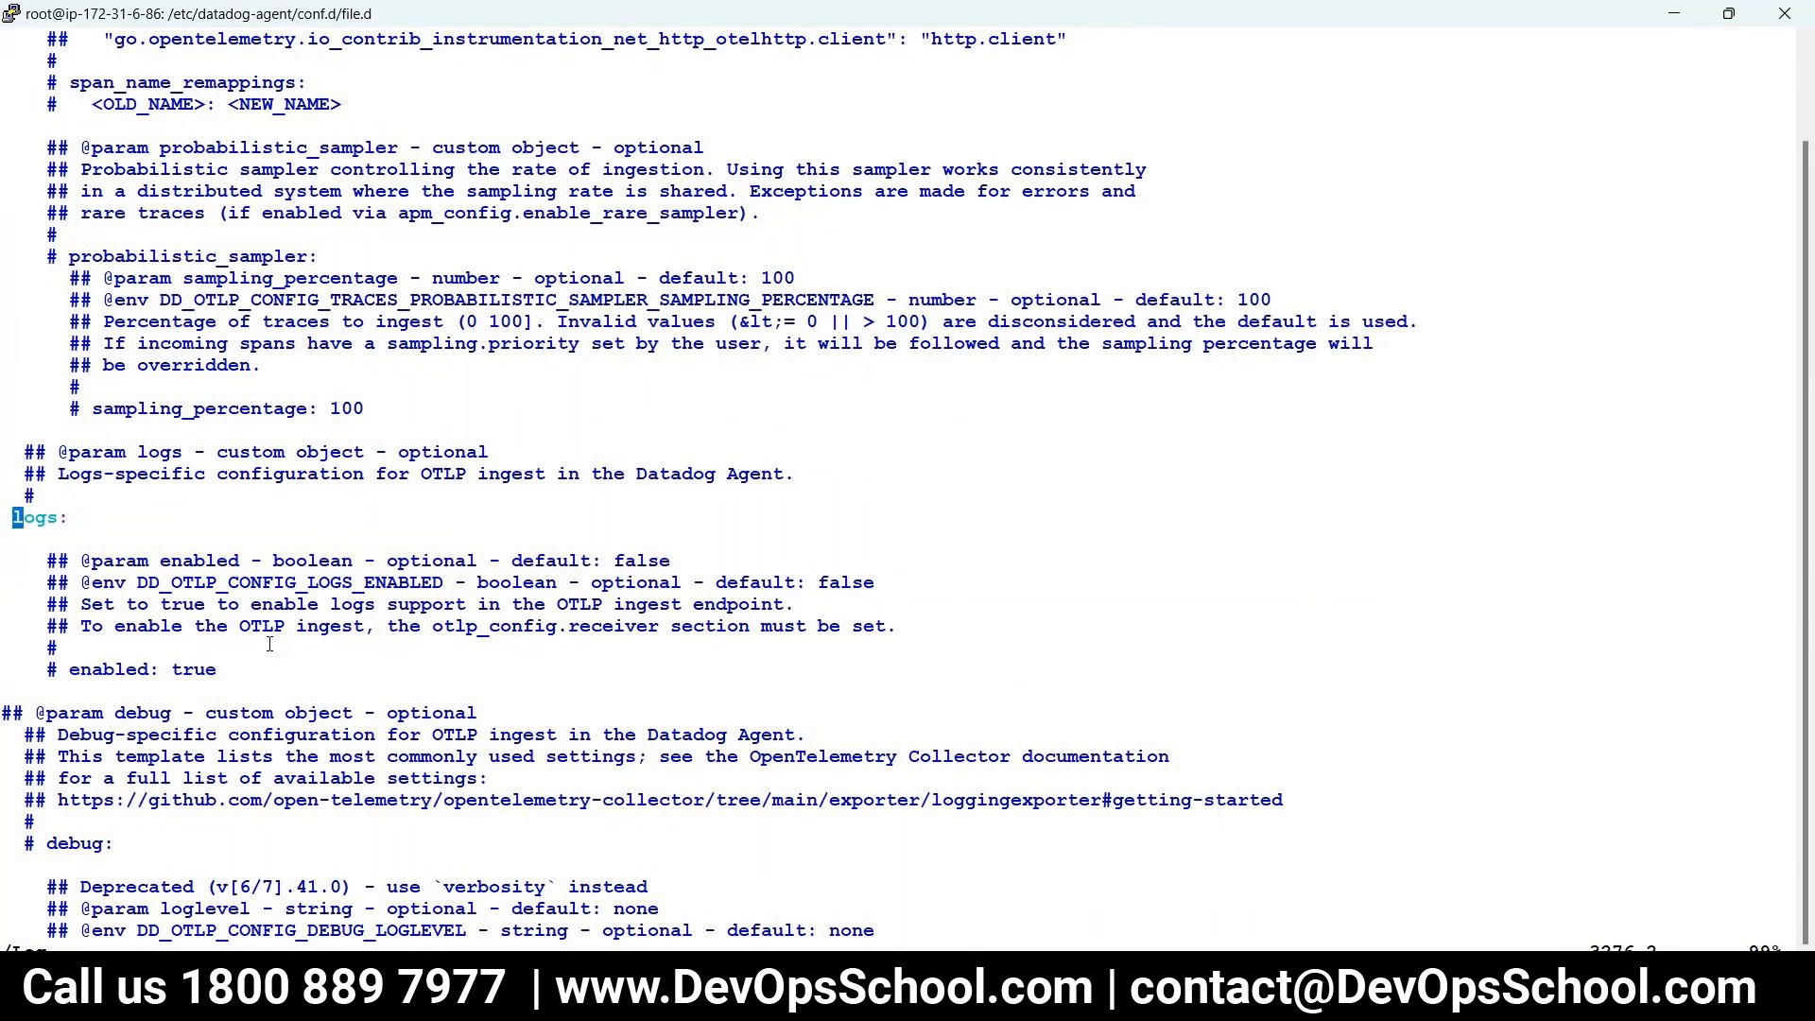
key(x)
- Uncomment enabled: true under logs: with a two-space indent, and save and close datadog.yaml
key(Down)
key(Down)
key(Down)
key(Down)
key(Down)
key(Down)
key(Down)
key(Right)
key(Right)
key(Right)
key(Right)
key(x)
key(x)
key(Left)
key(Left)
key(Left)
key(Left)
key(Right)
key(Right)
key(Right)
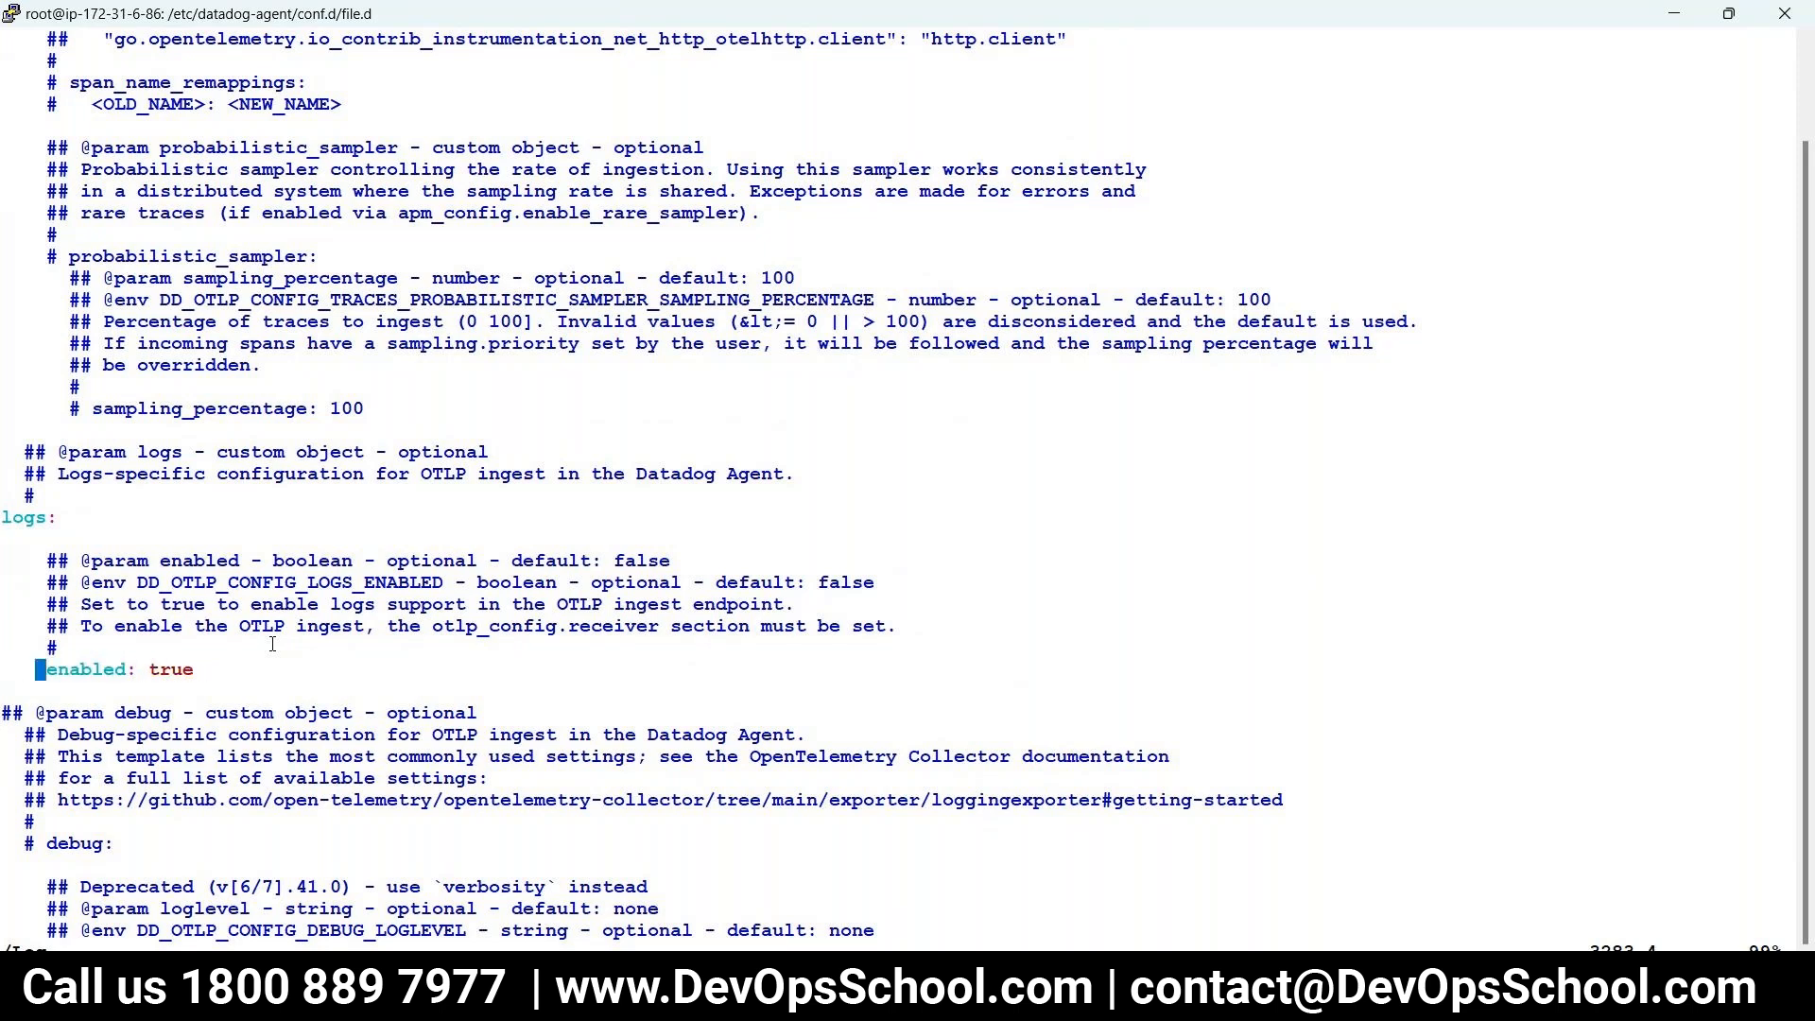
key(Left)
key(Left)
key(x)
text(:wq)
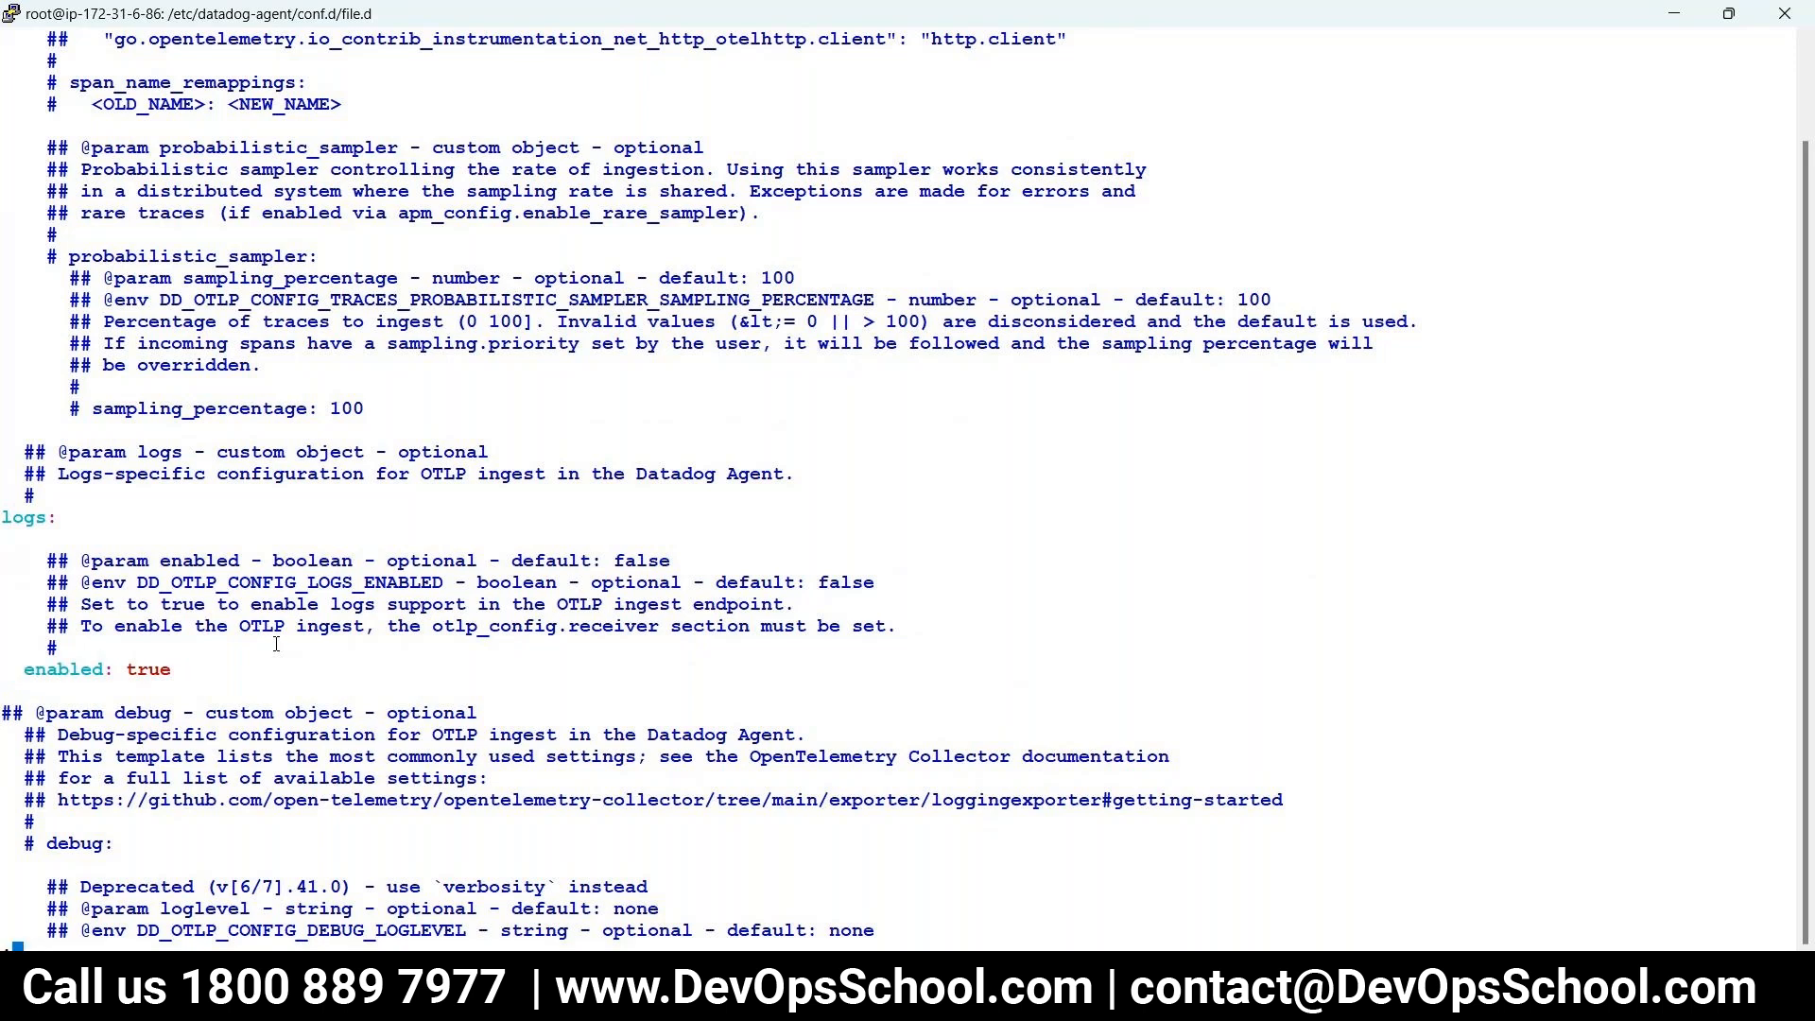
key(Return)
- Switch to the Datadog notes in Notepad and highlight Metrices, Trace, logs and Explorere one after another
key(alt+Tab)
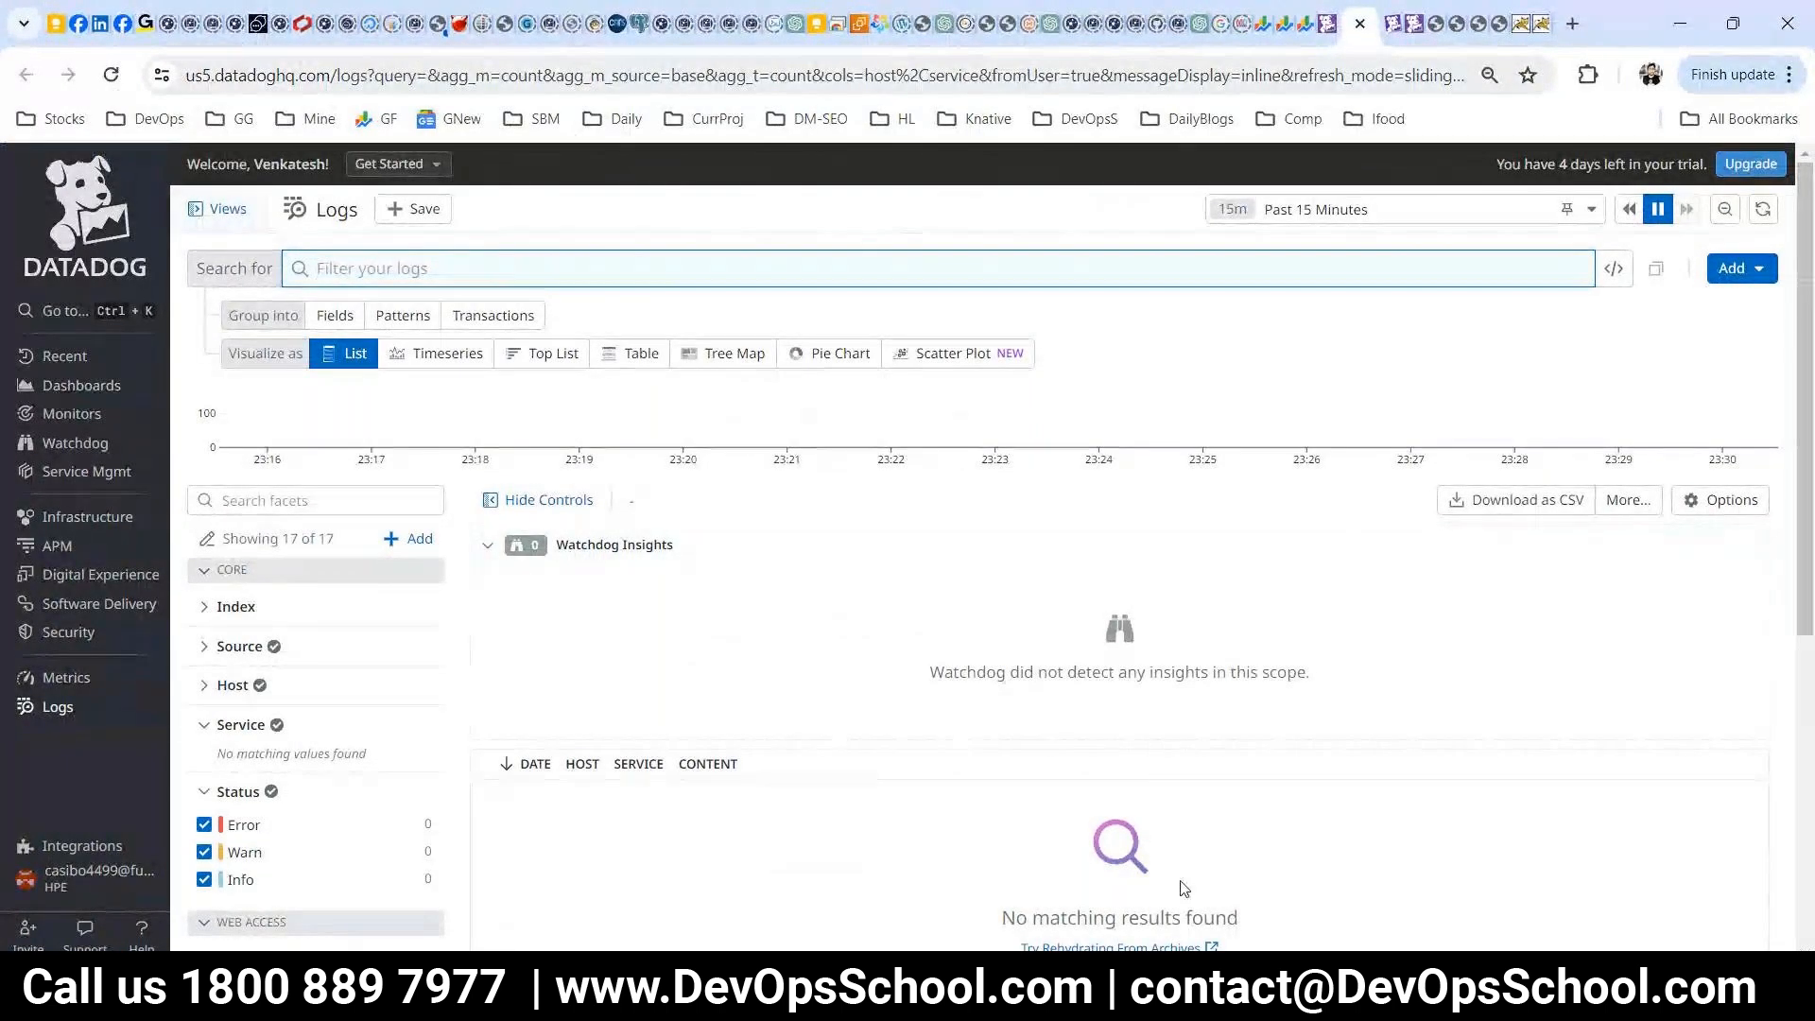
mouse_move(925, 1003)
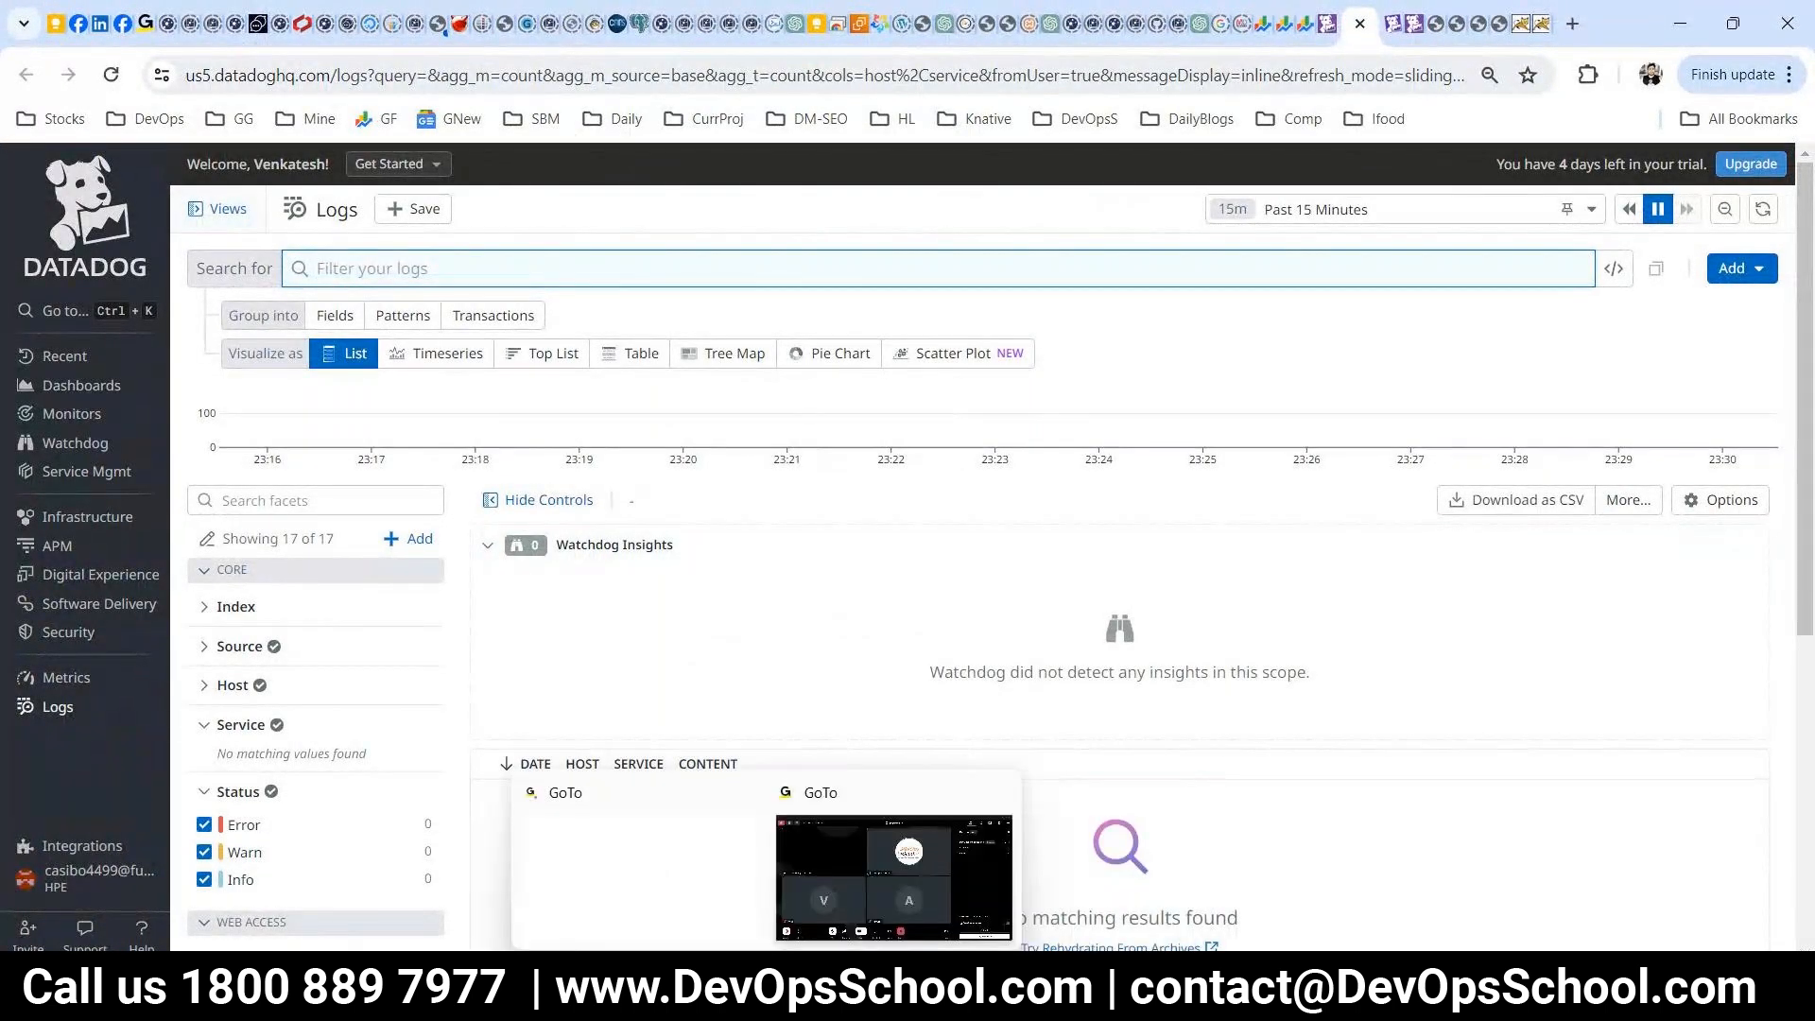
mouse_move(611, 1003)
click(610, 905)
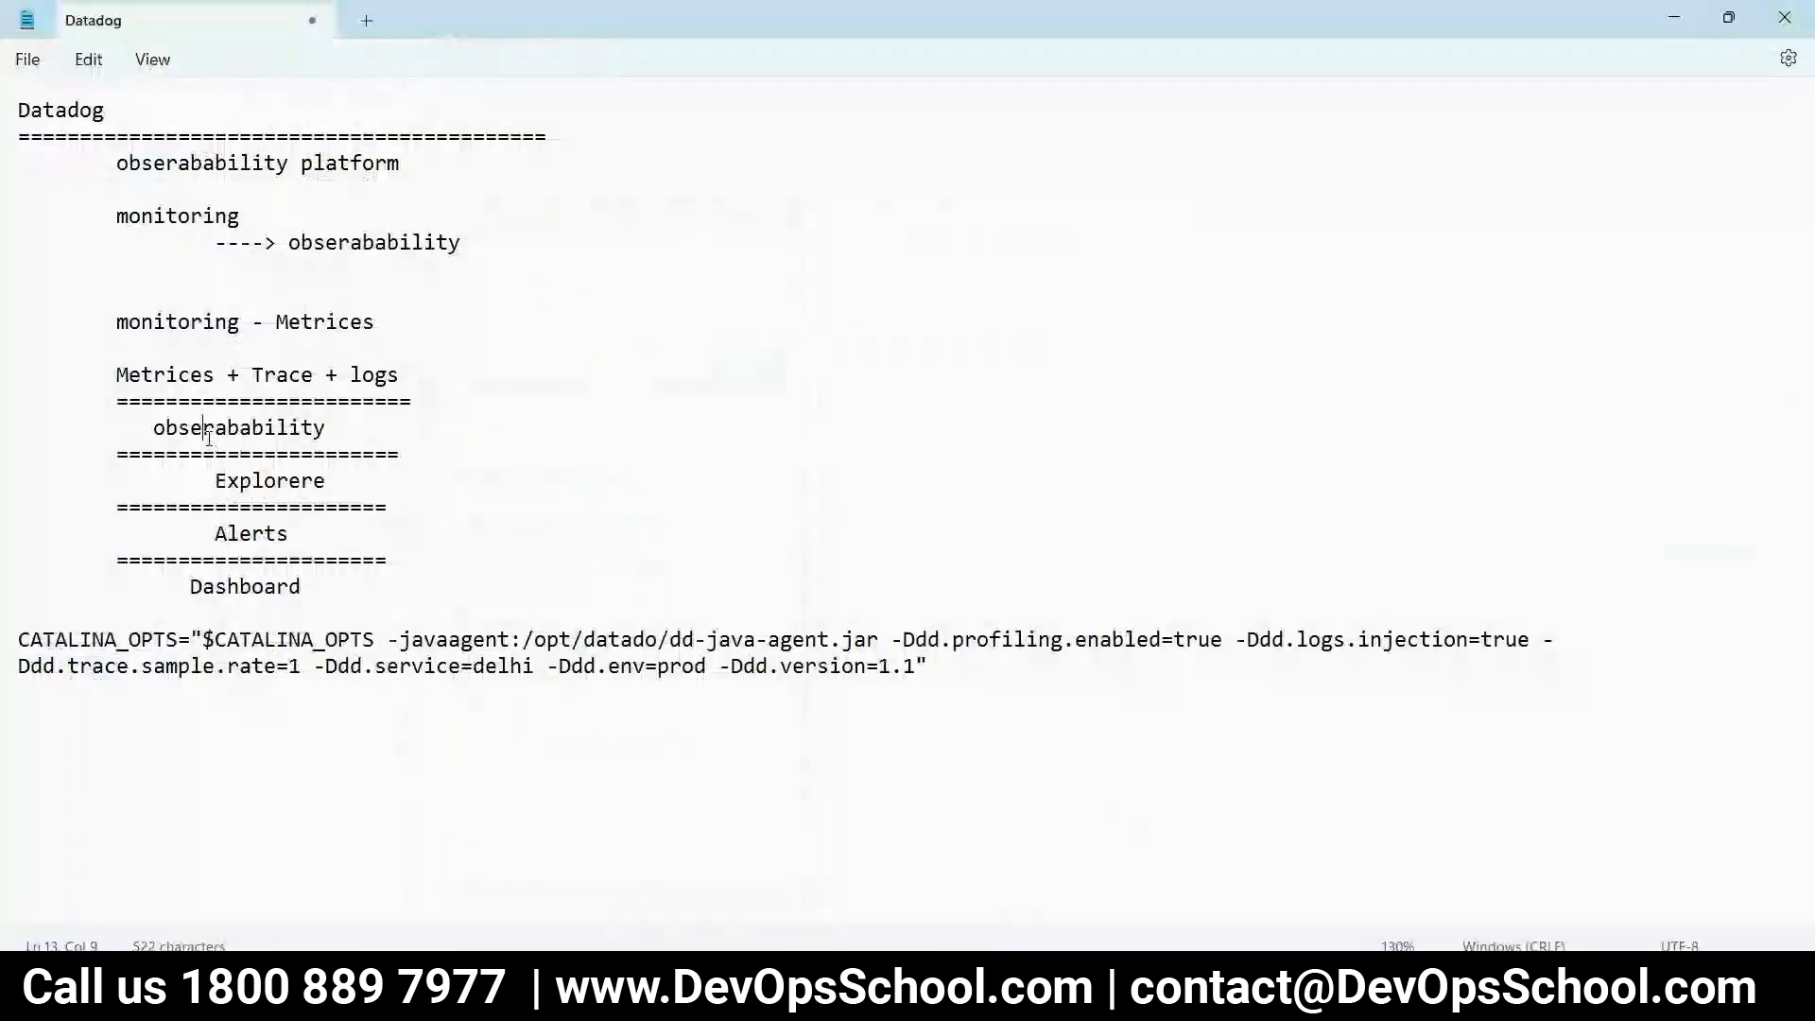
drag(217, 378, 131, 379)
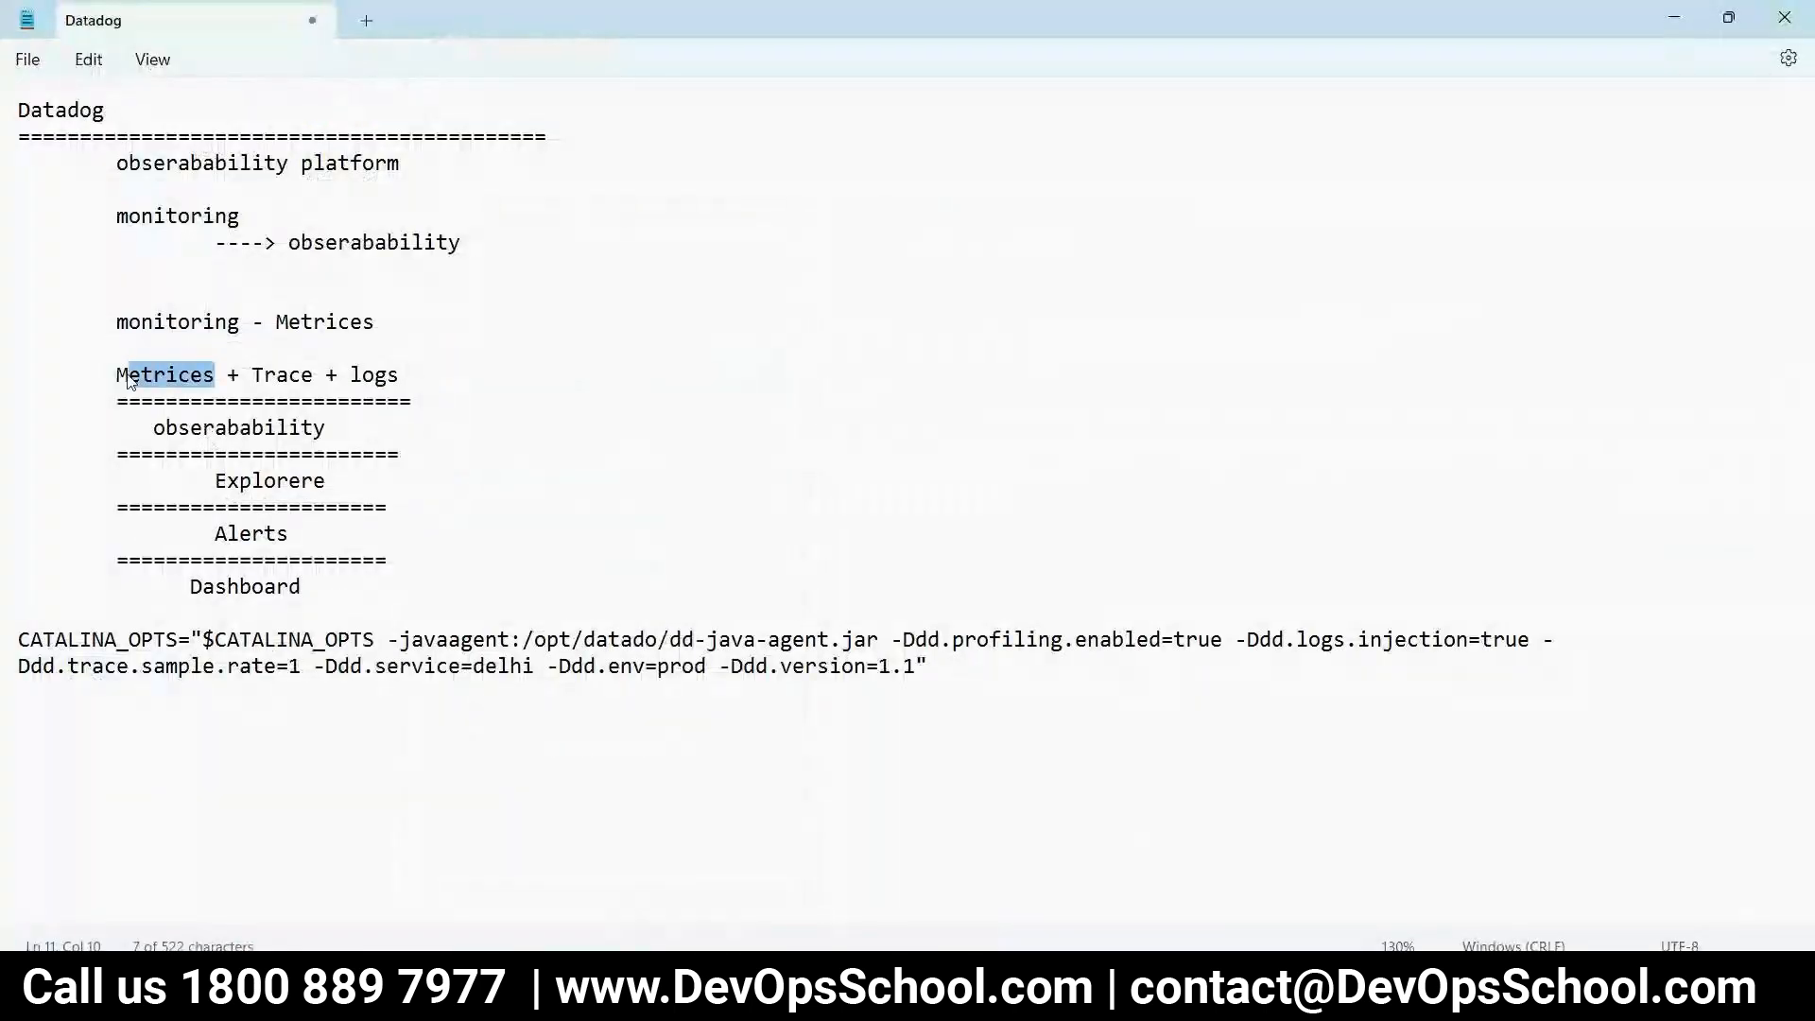
double_click(274, 379)
double_click(385, 379)
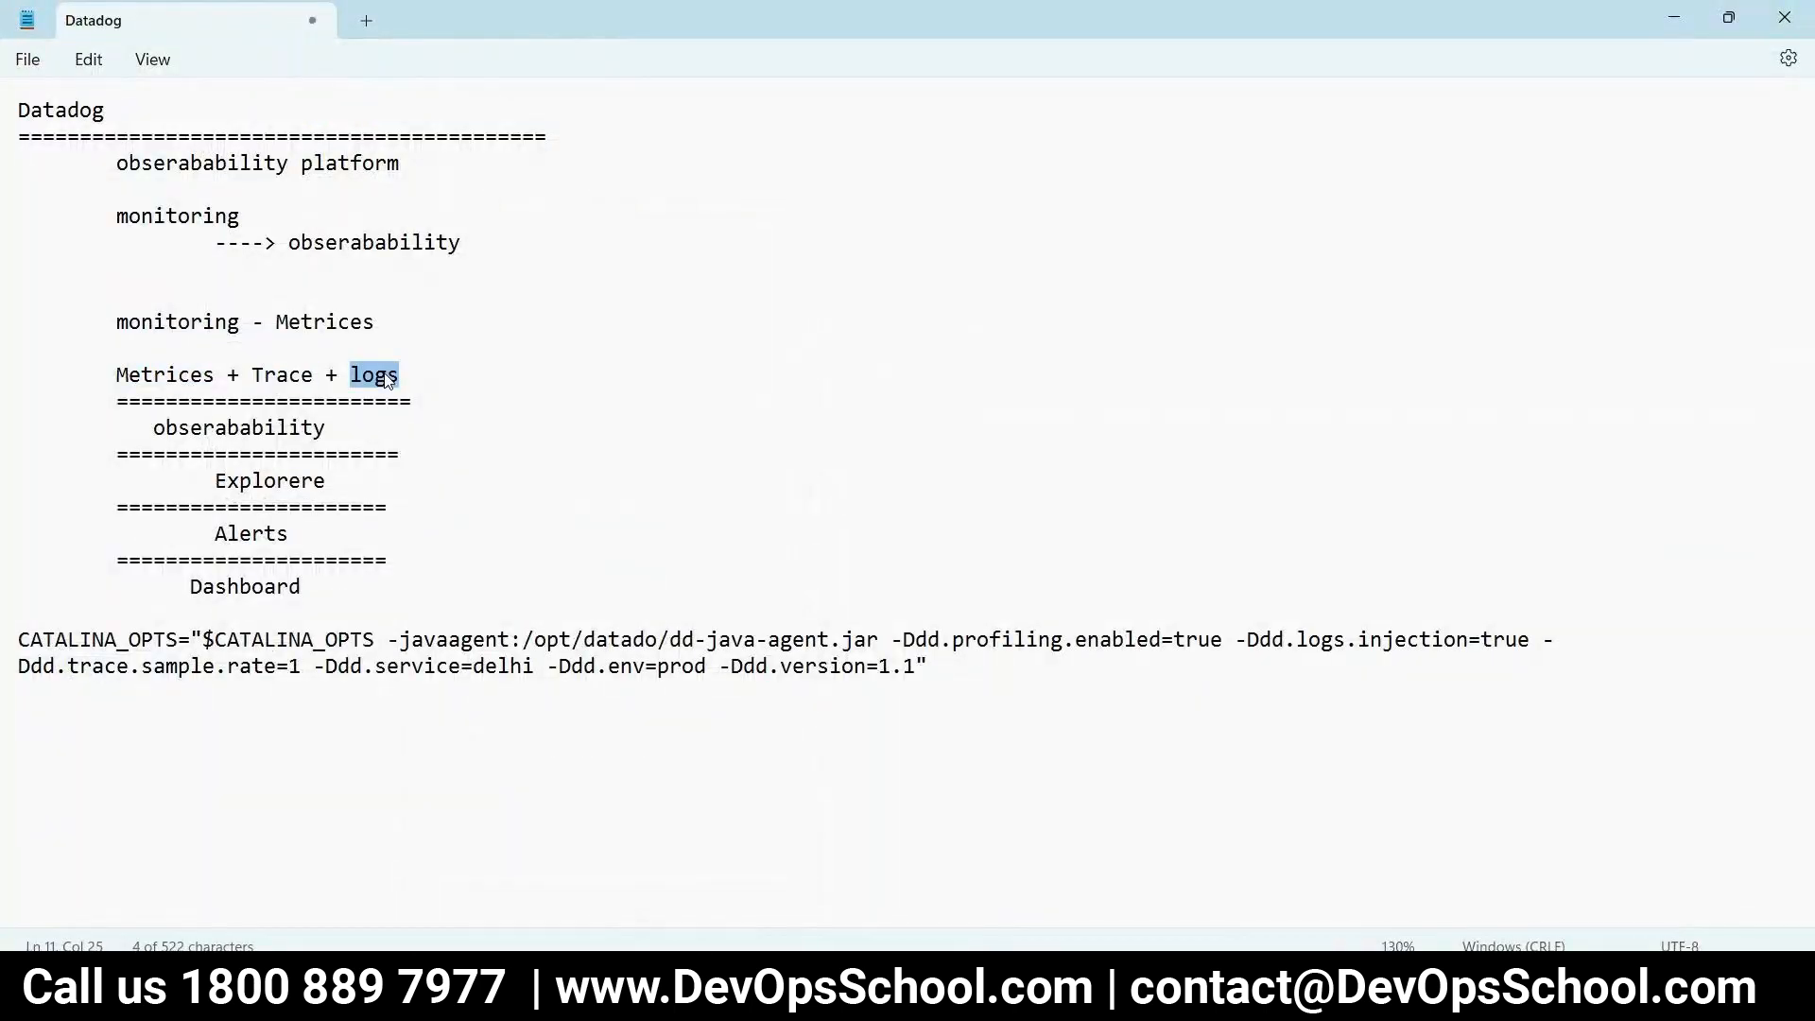
drag(334, 481, 190, 480)
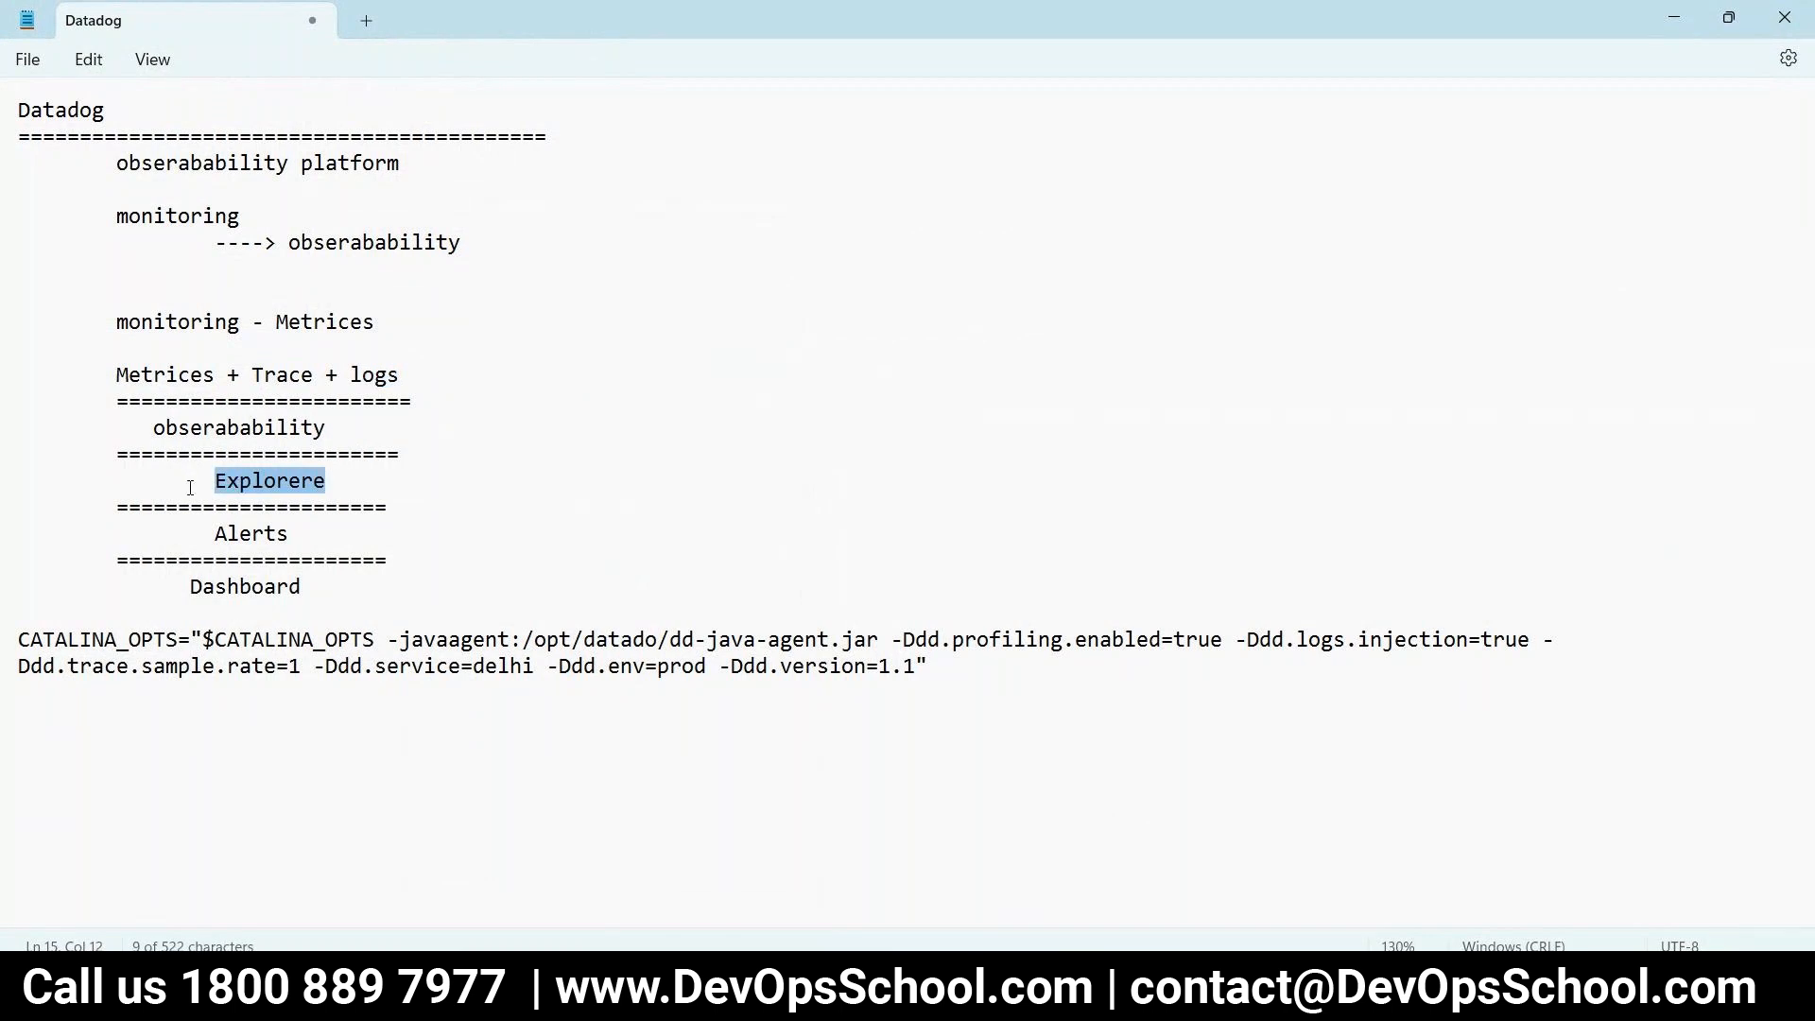
- Switch to Datadog in the browser, open the Metrics Explorer and search the available metrics for mem
key(alt+Tab)
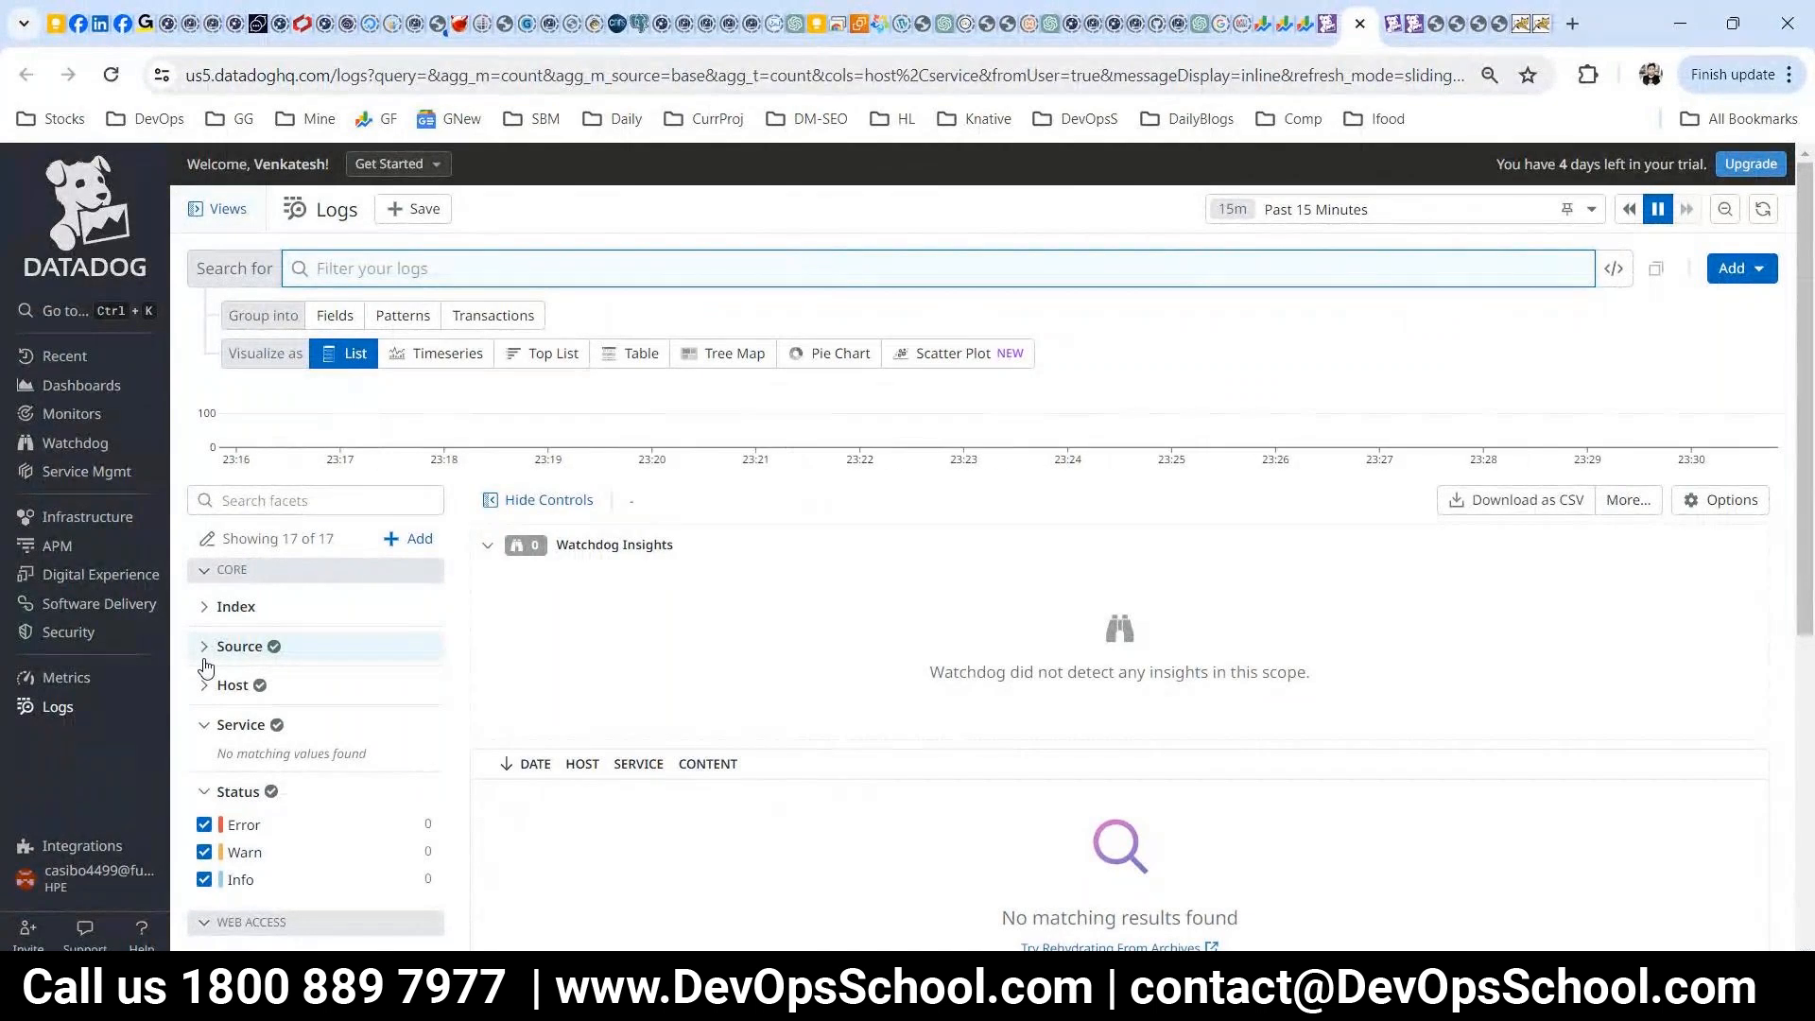
mouse_move(57, 677)
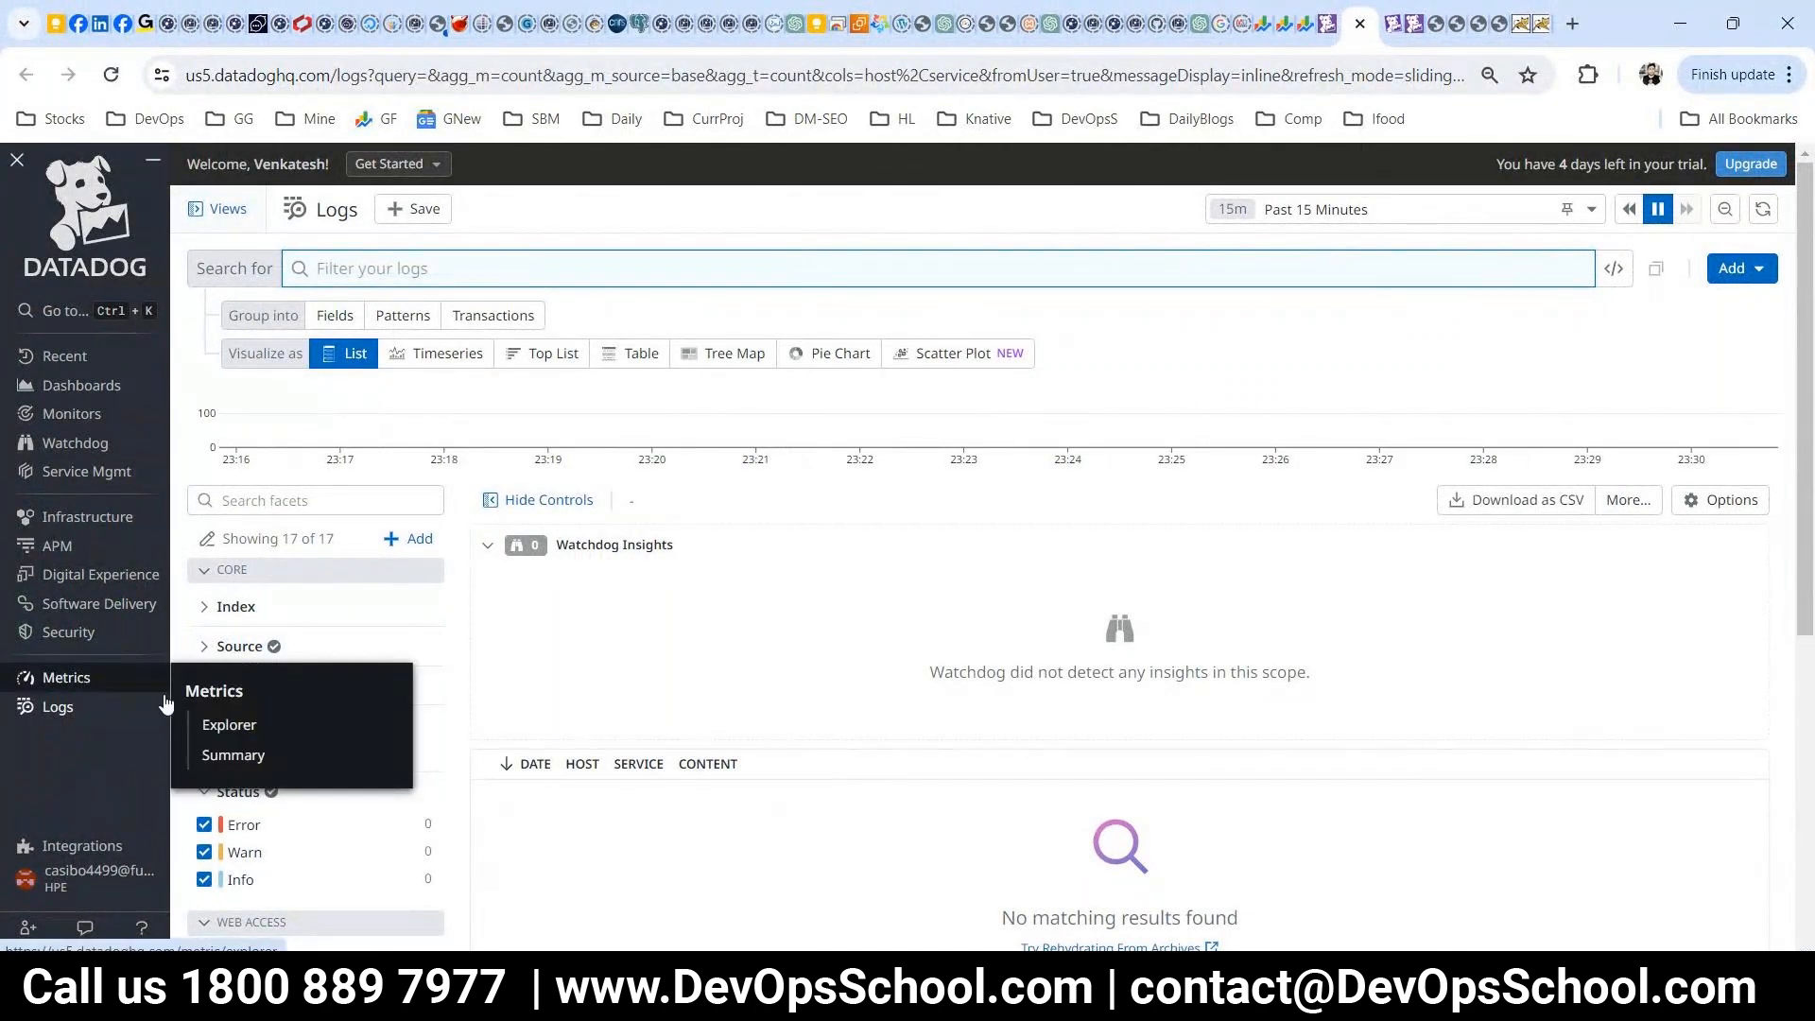
click(227, 725)
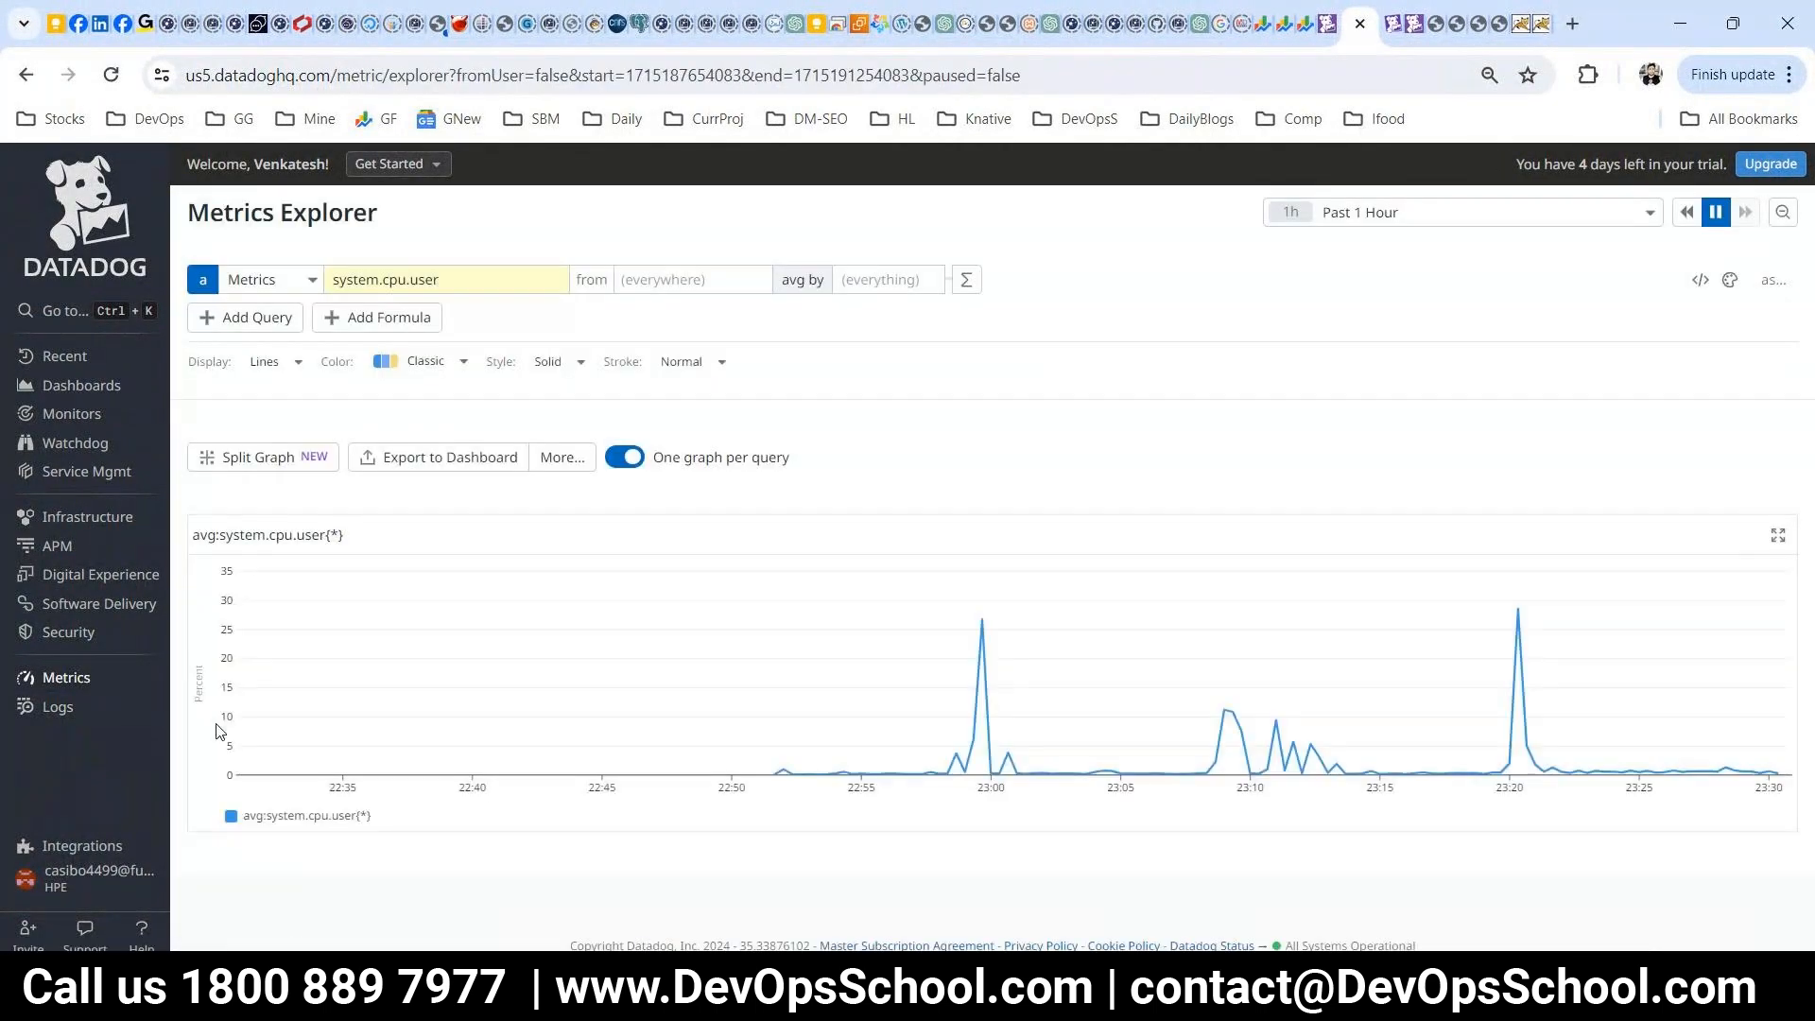
click(345, 280)
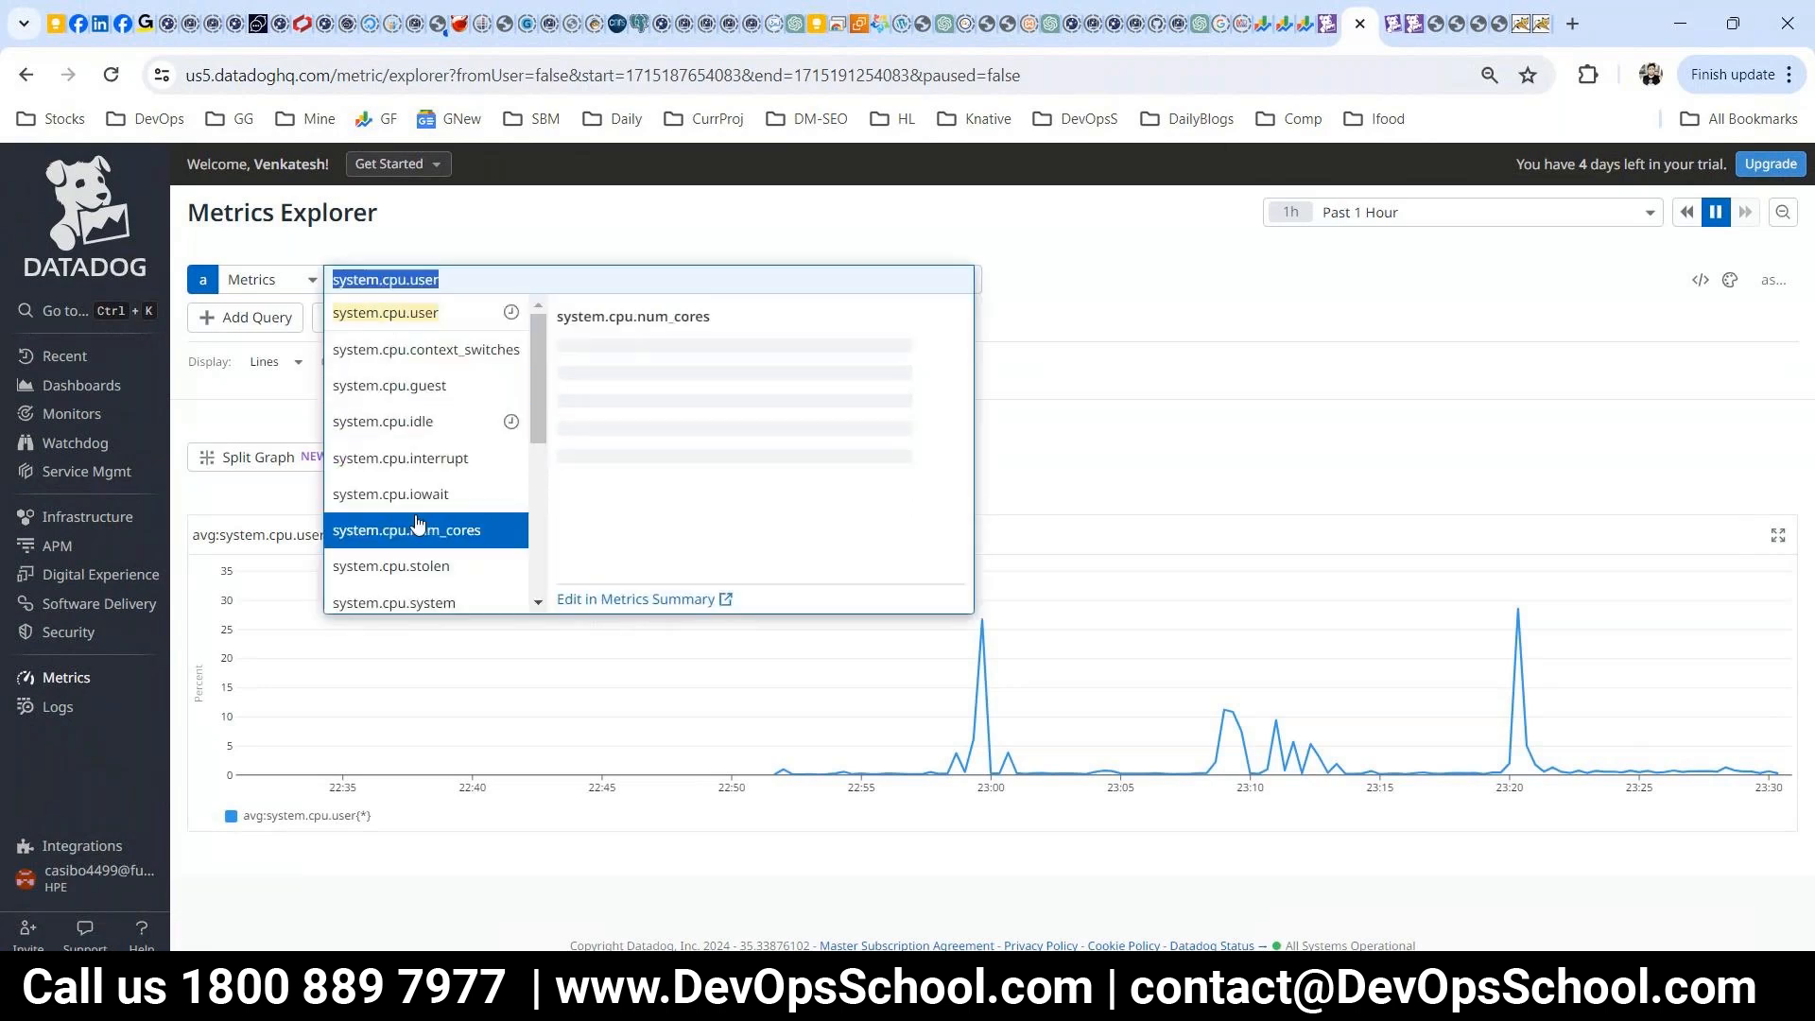
scroll(397, 525, down, 2)
scroll(393, 397, up, 2)
text(mem)
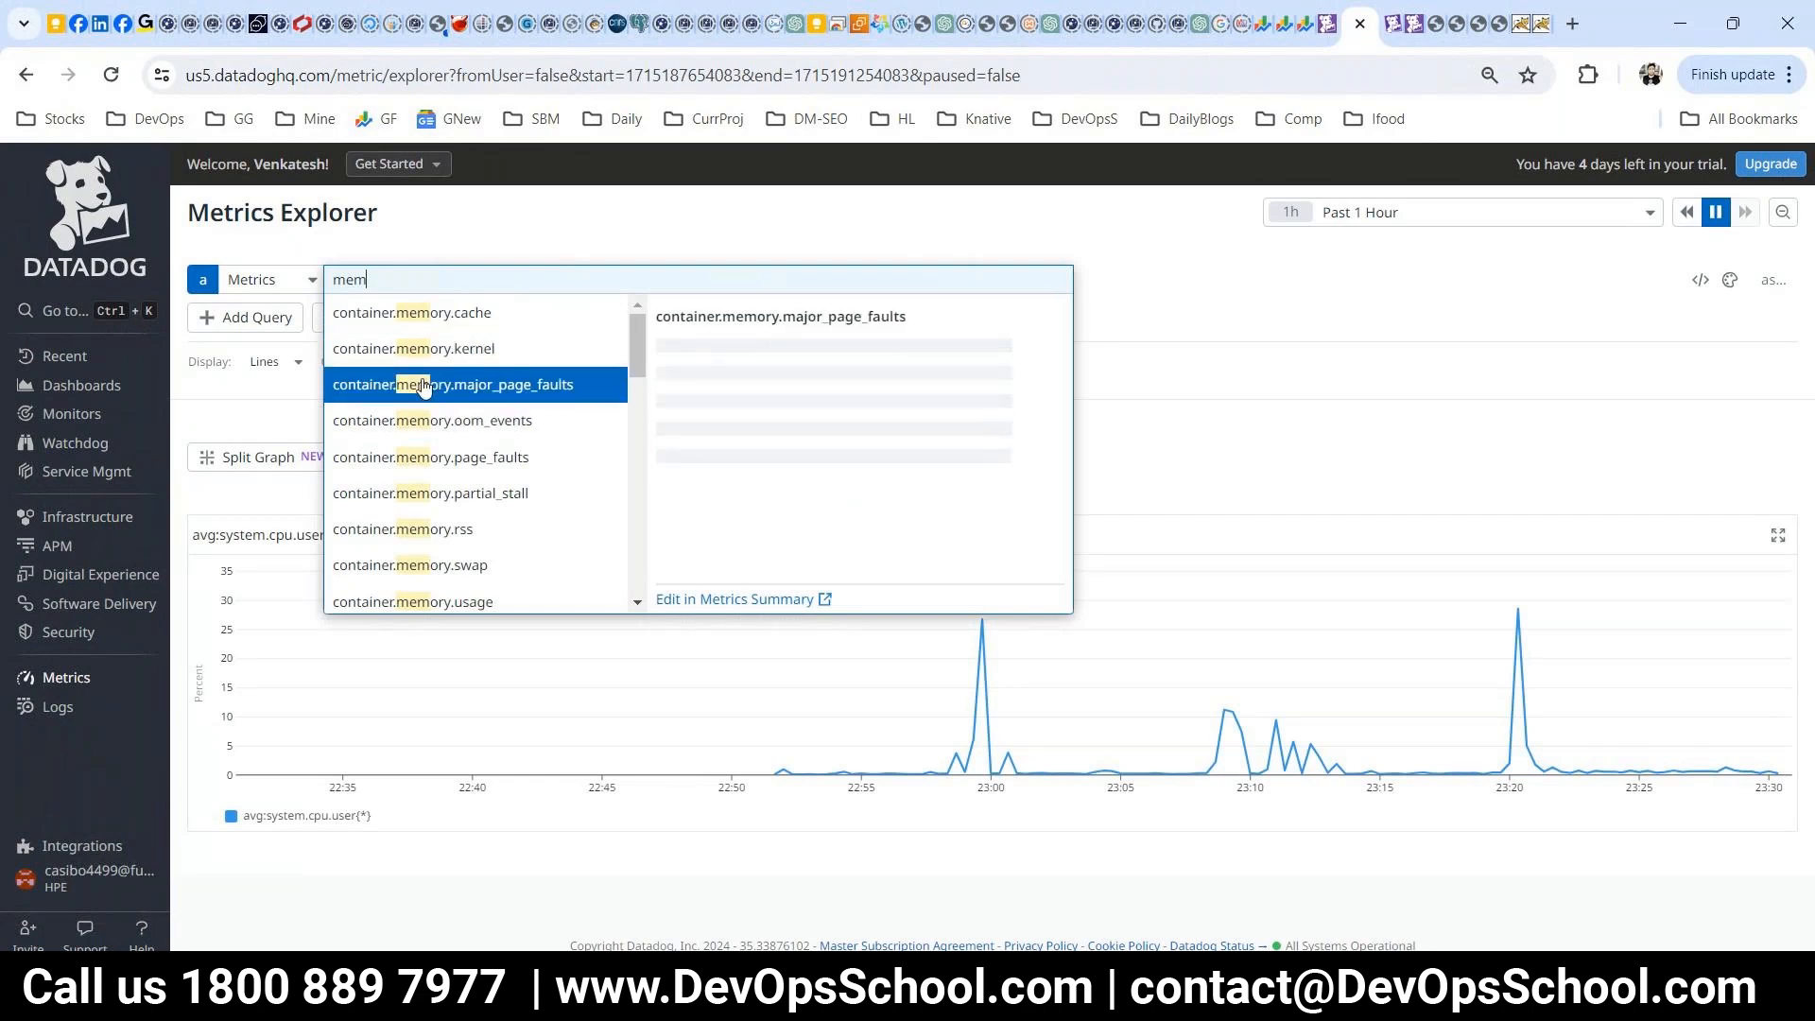
- Search the metrics for disk and graph system.disk.free in the Metrics Explorer
key(ctrl+a)
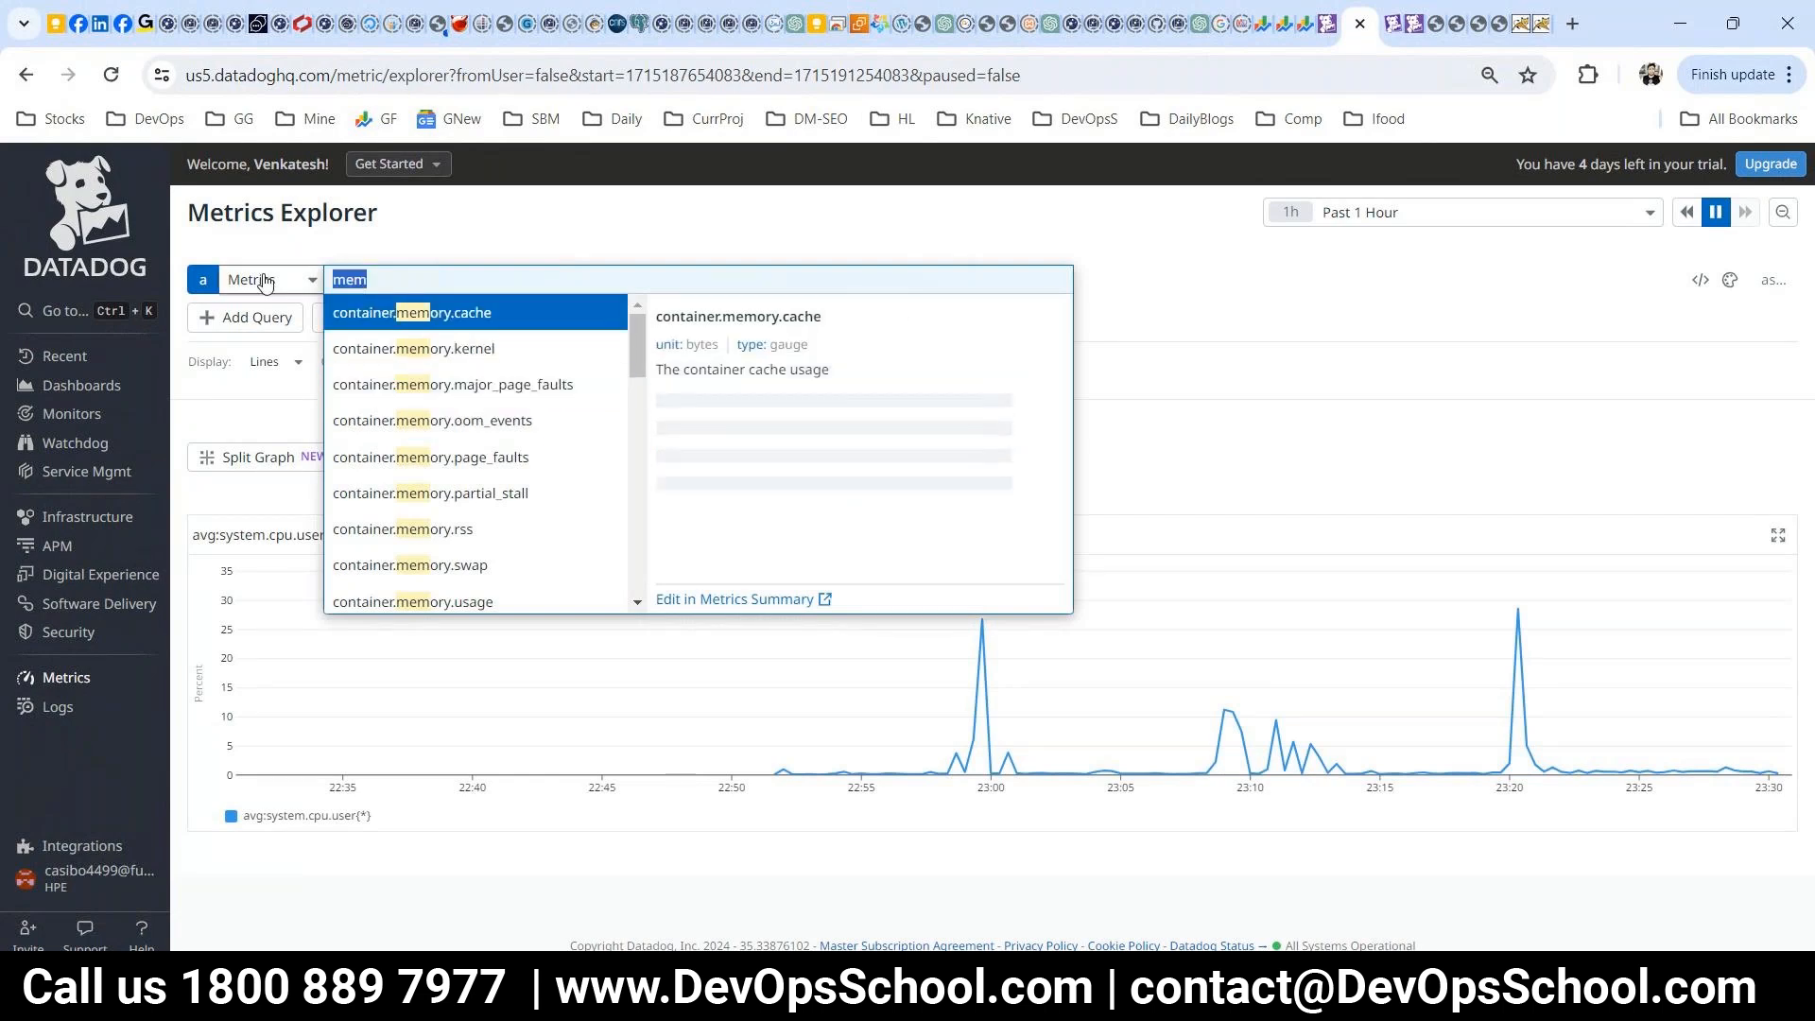
text(ds)
key(BackSpace)
text(i)
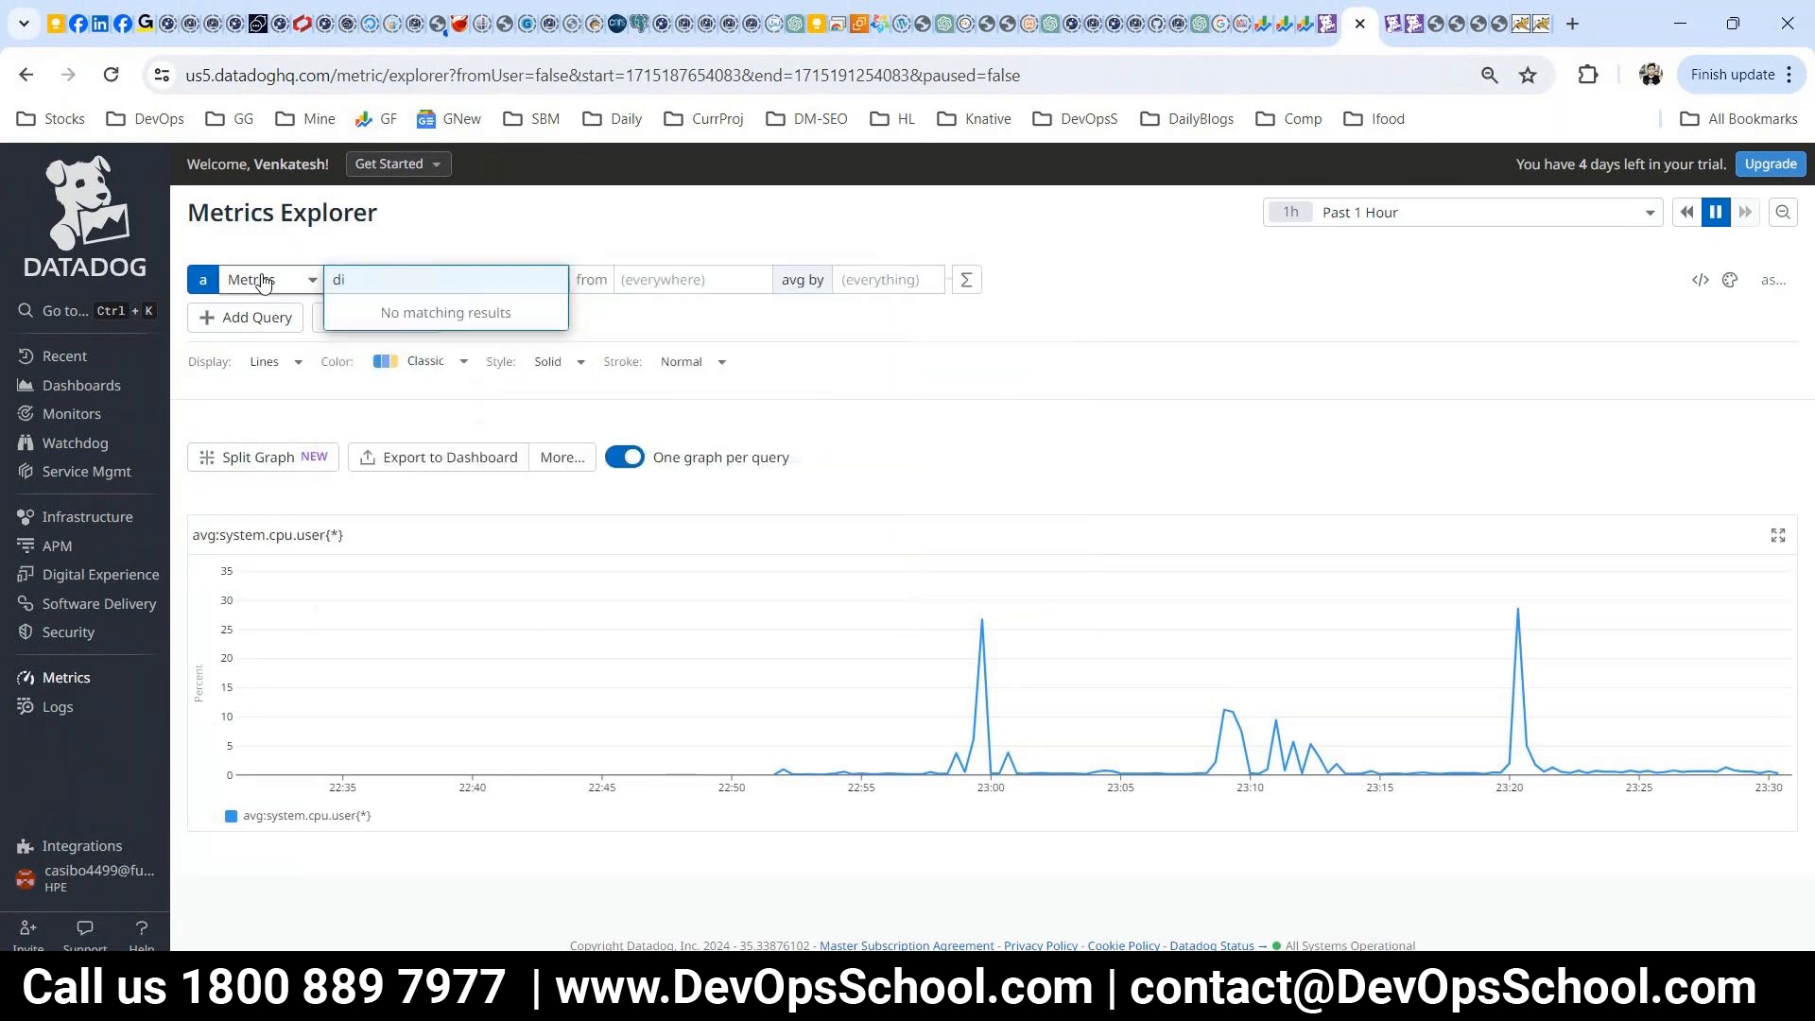
text(sk)
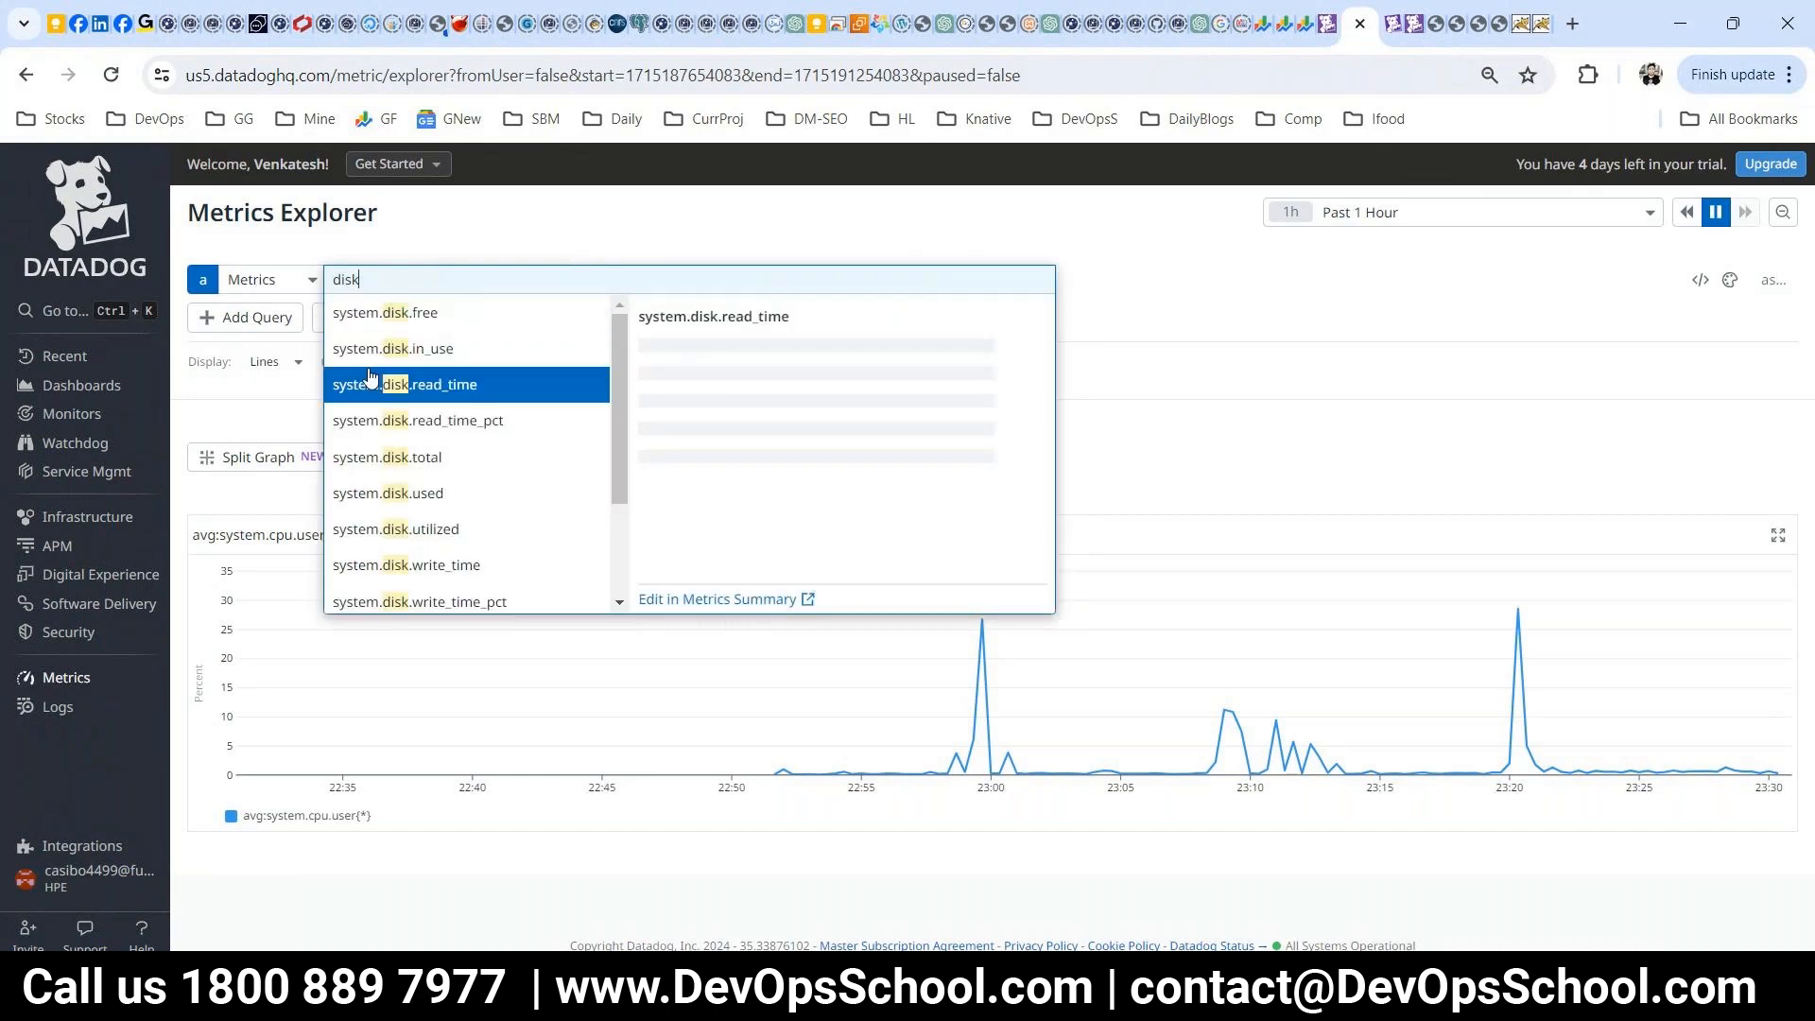
click(383, 313)
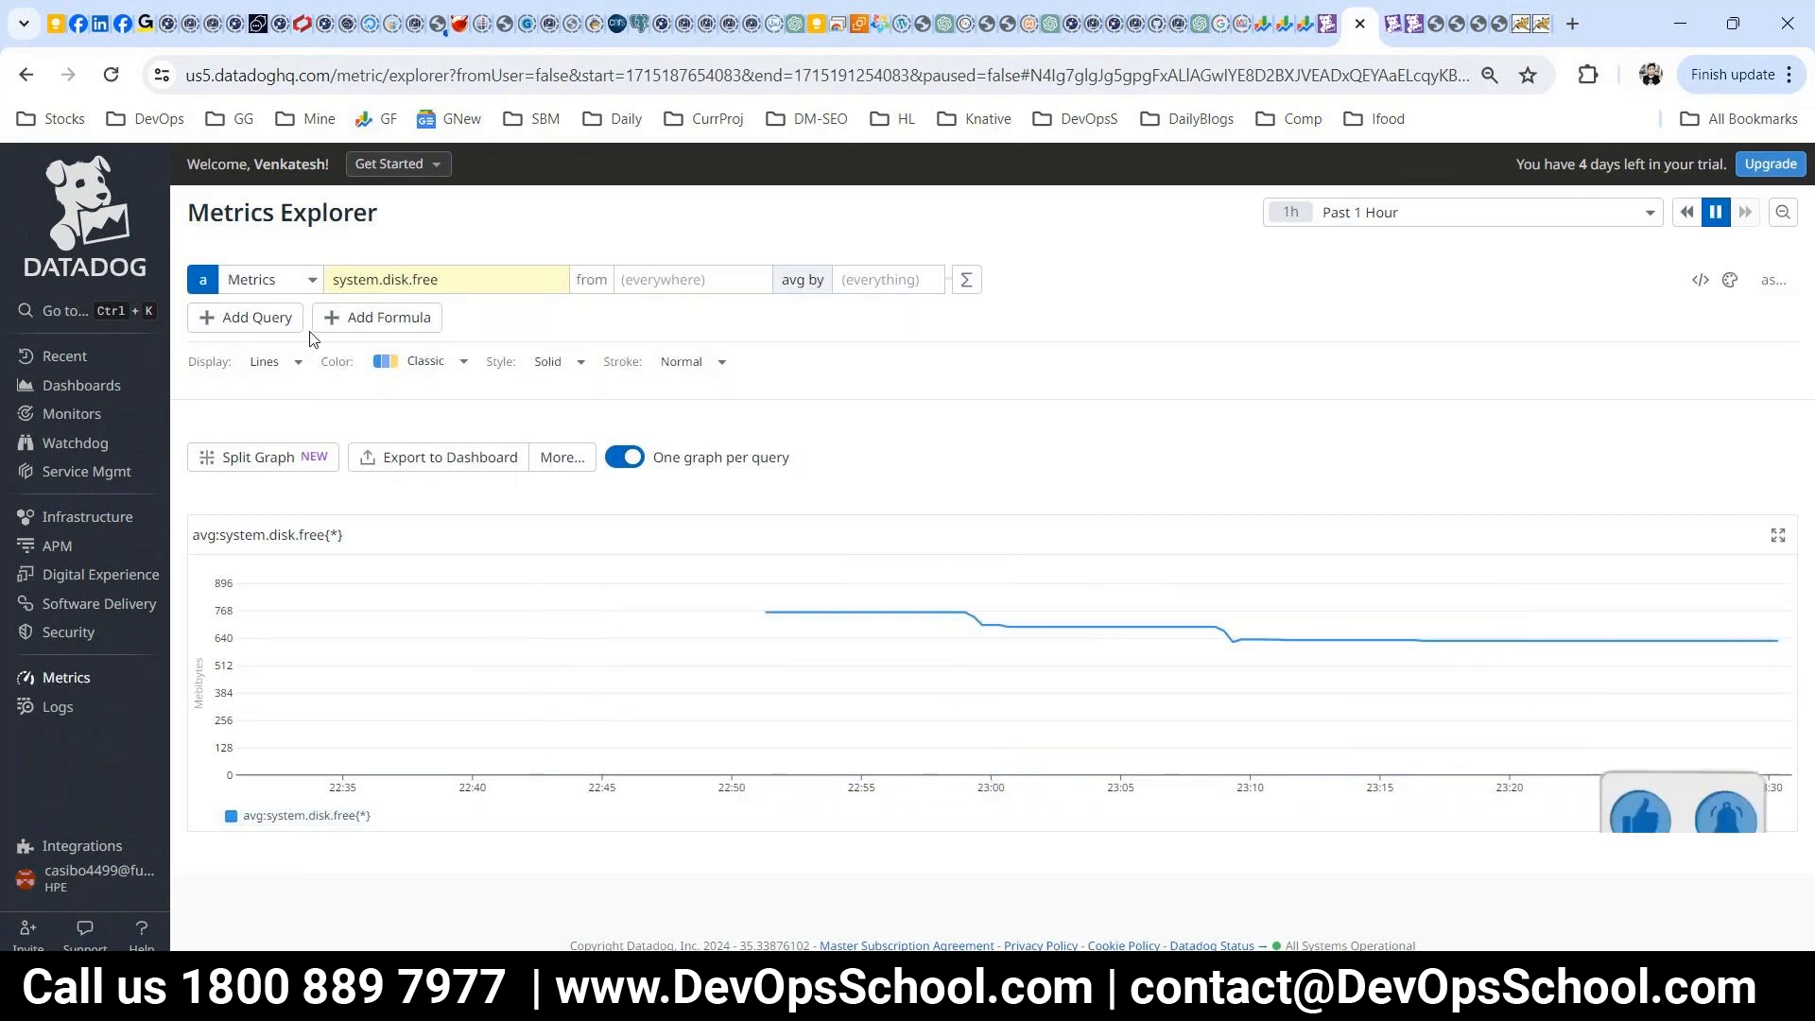
- Switch back to the Datadog notes in Notepad and highlight the Explorere and Alerts entries
key(alt+Tab)
click(156, 480)
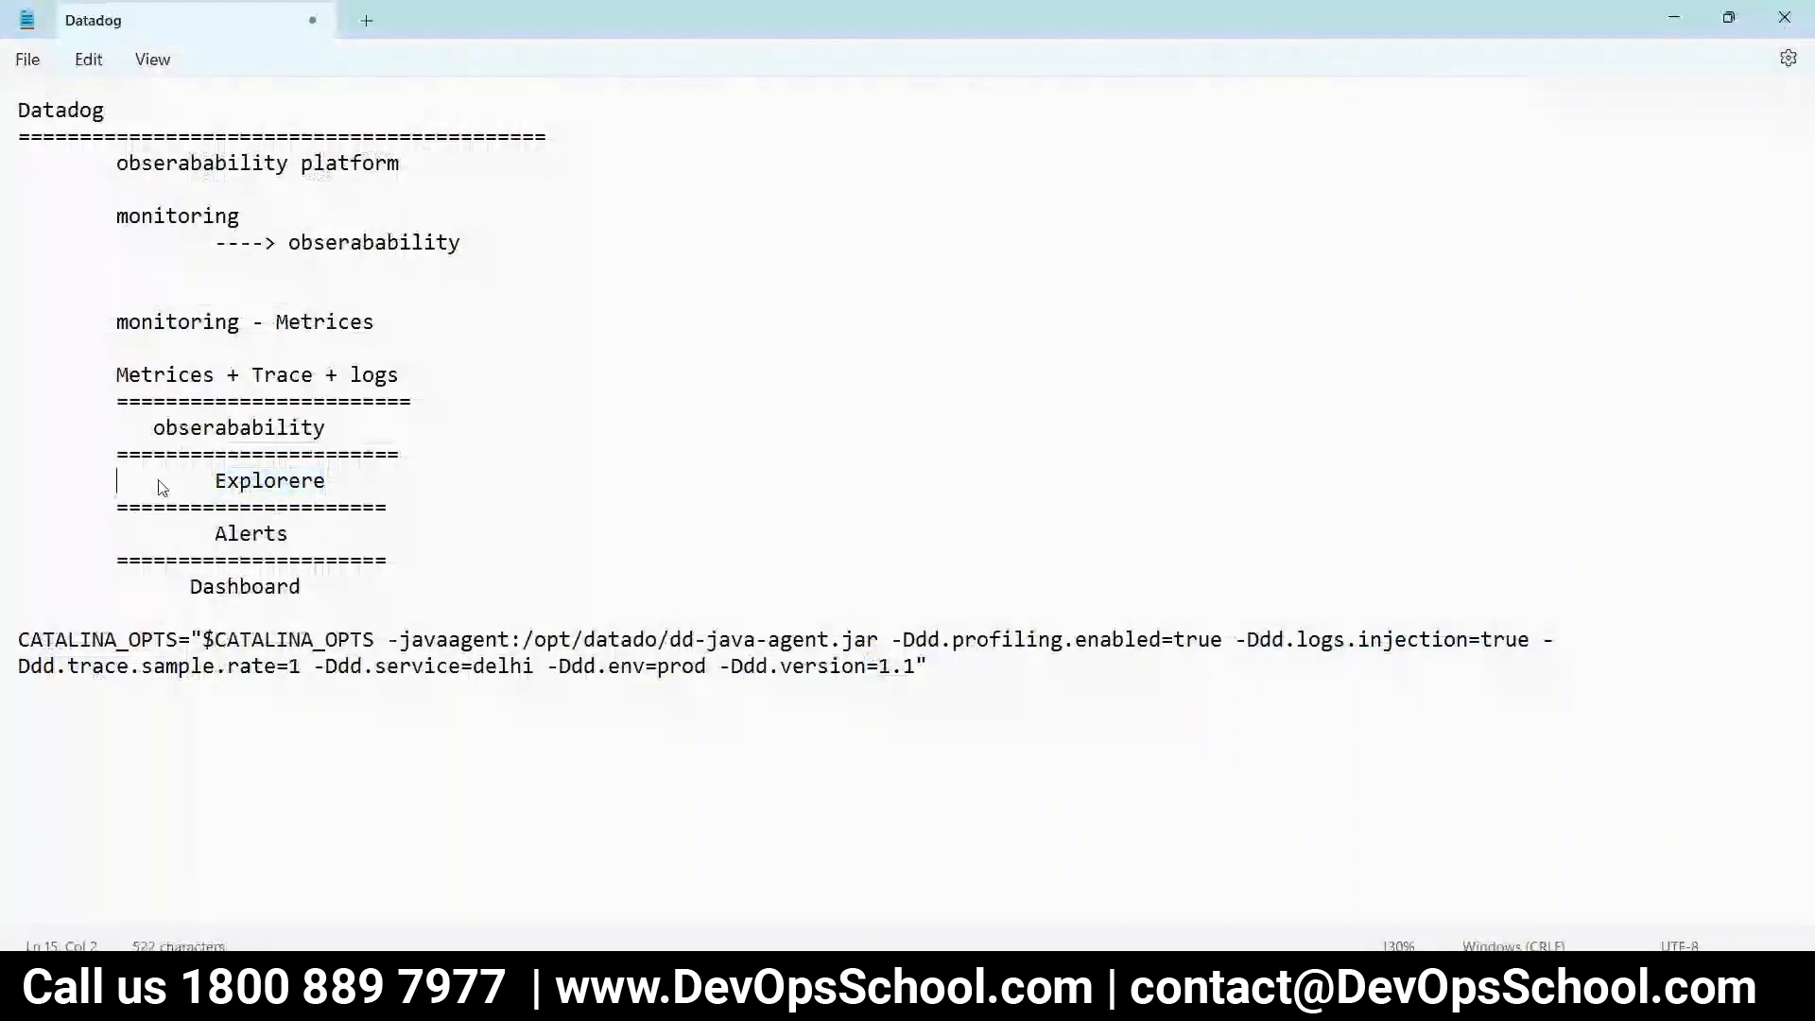
drag(213, 481, 301, 508)
double_click(273, 536)
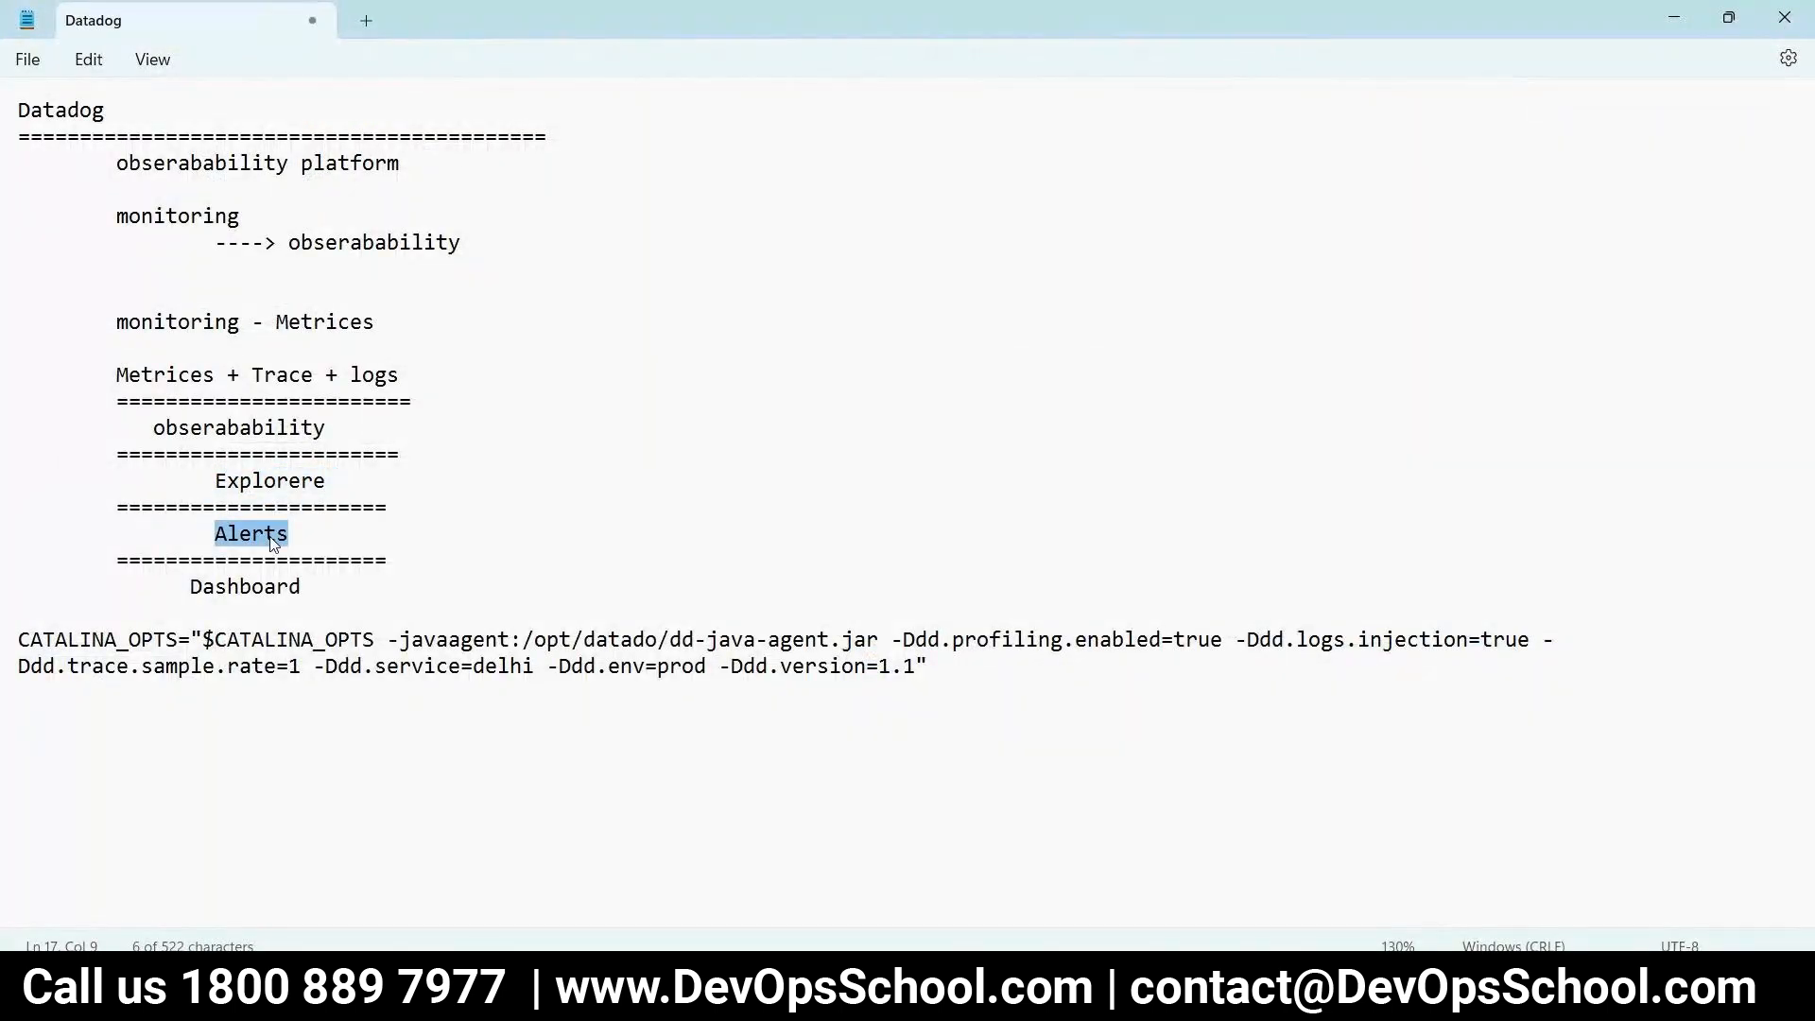
- Switch to Datadog in the browser, open the monitors overview and look through the recommended monitor templates
key(alt+Tab)
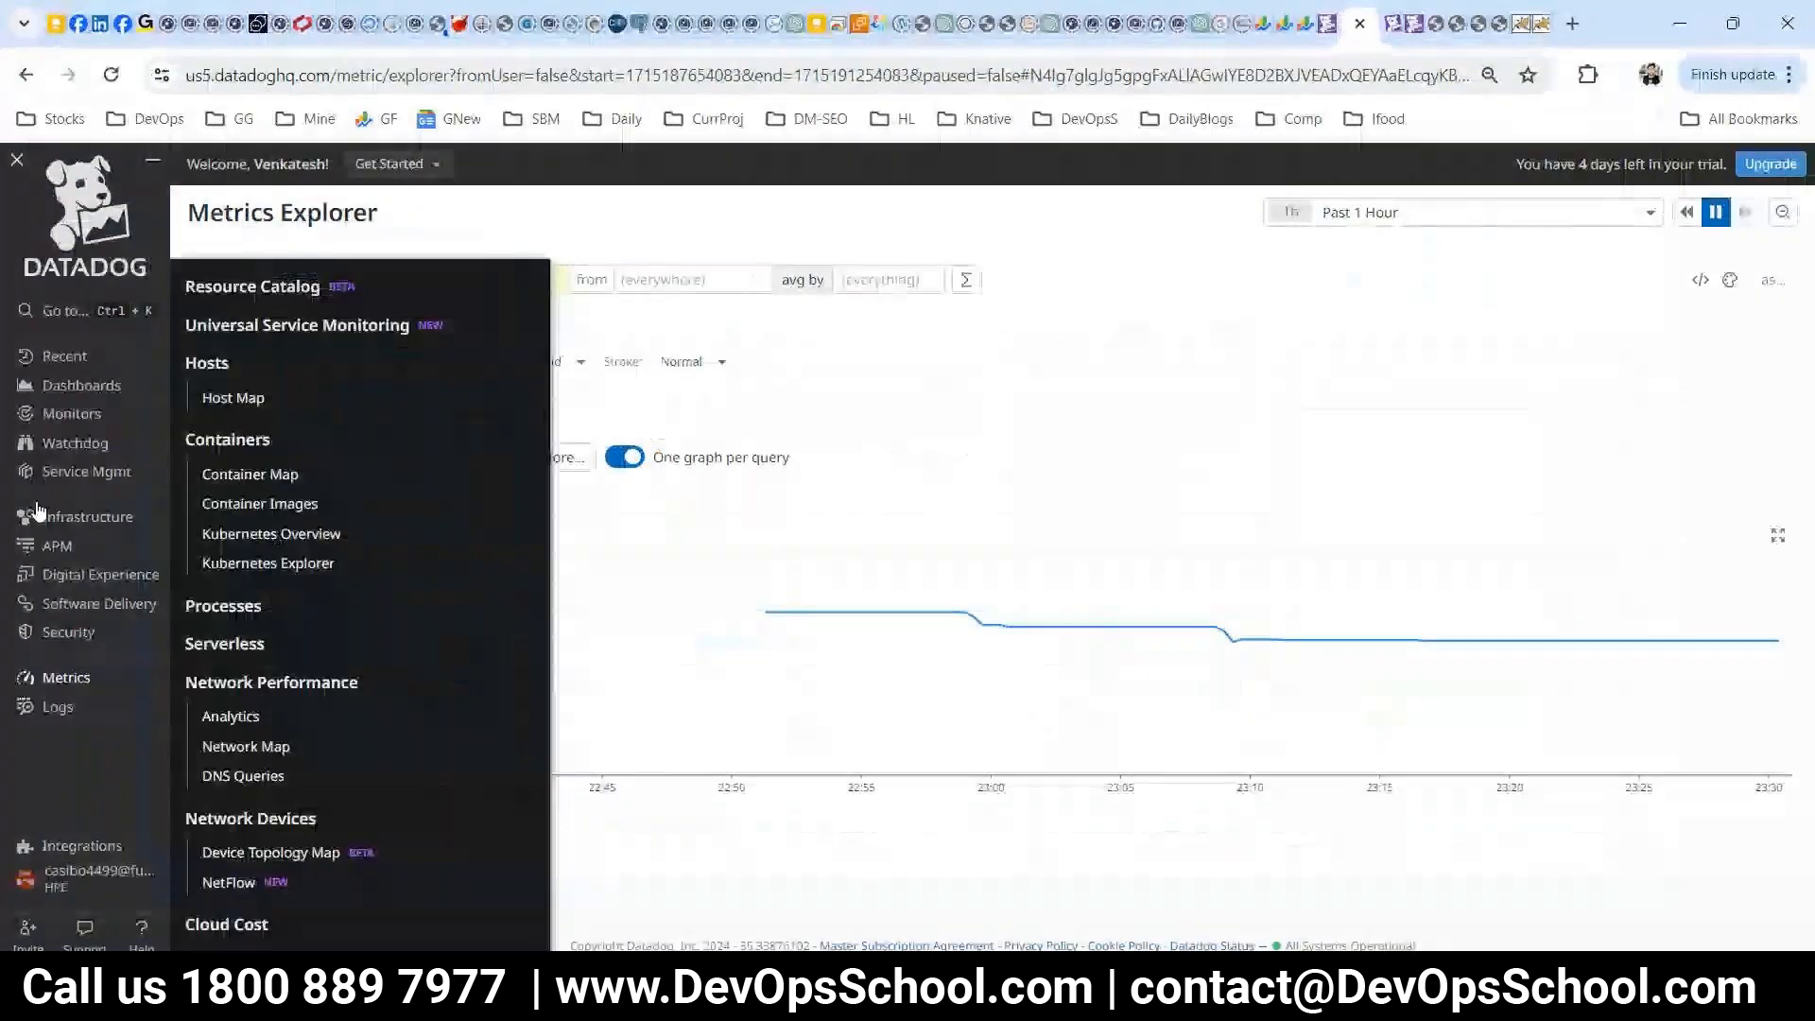
mouse_move(57, 414)
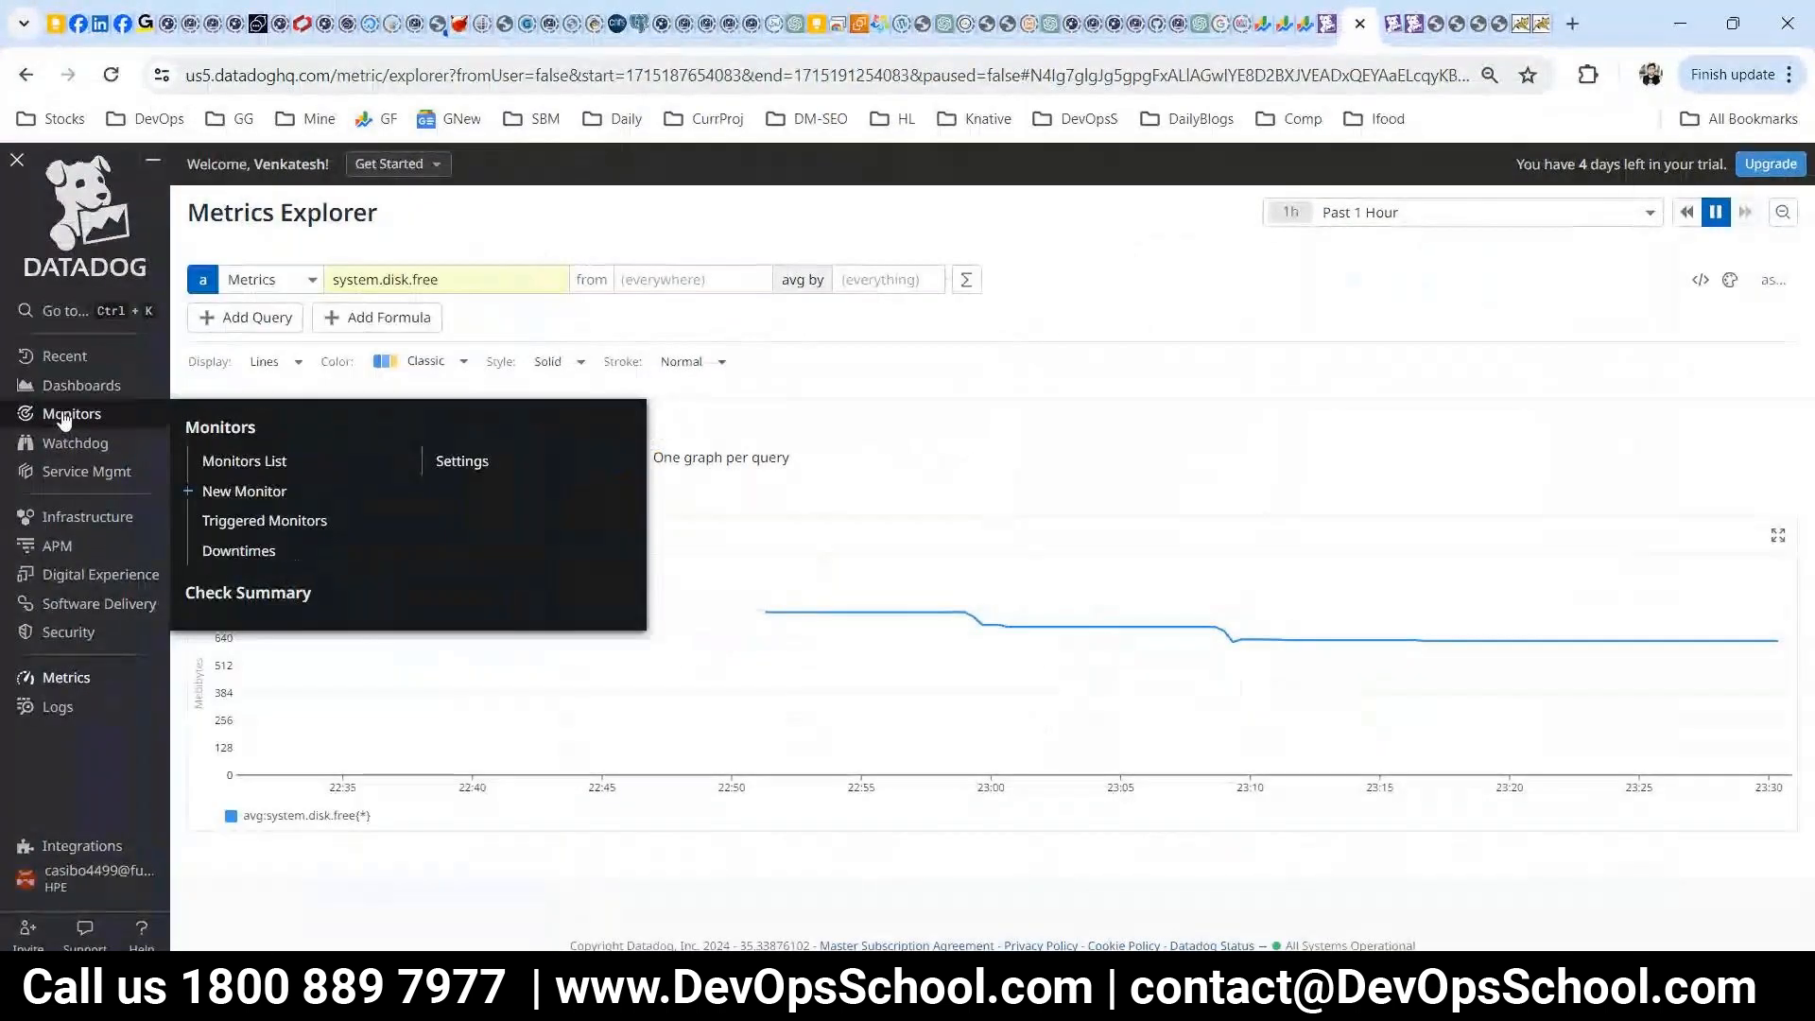
click(250, 442)
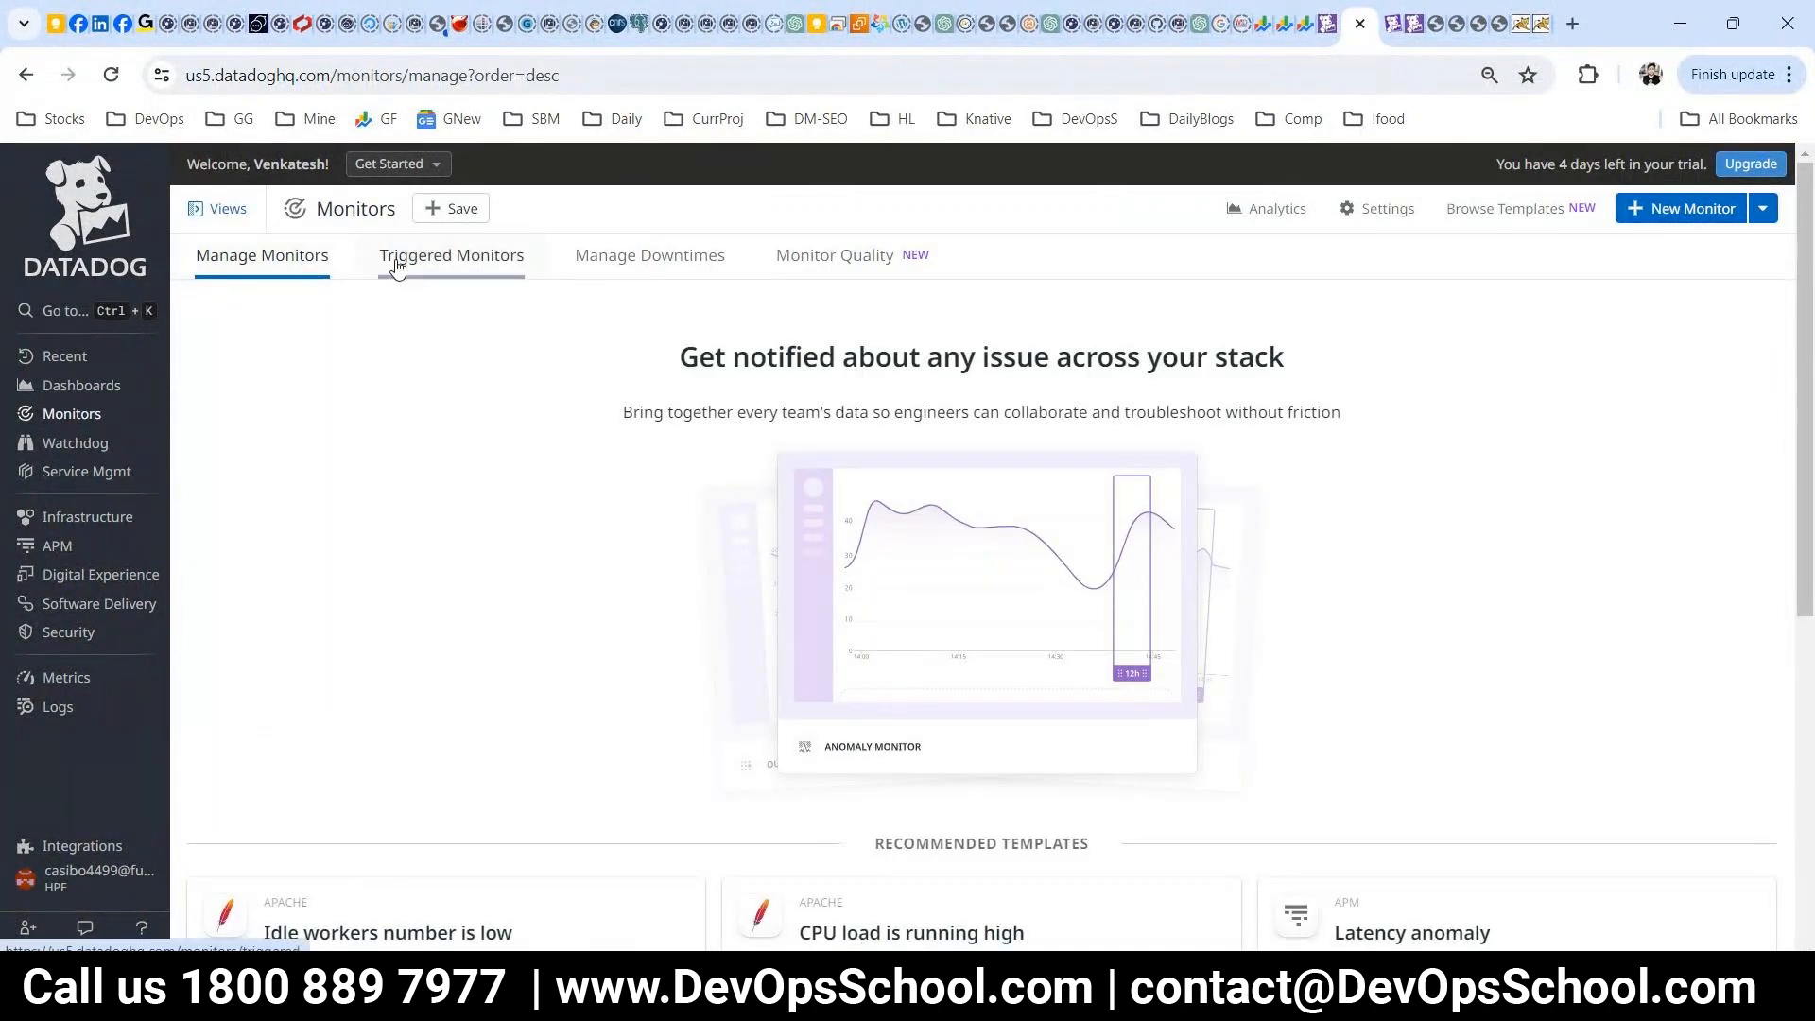
scroll(927, 556, down, 5)
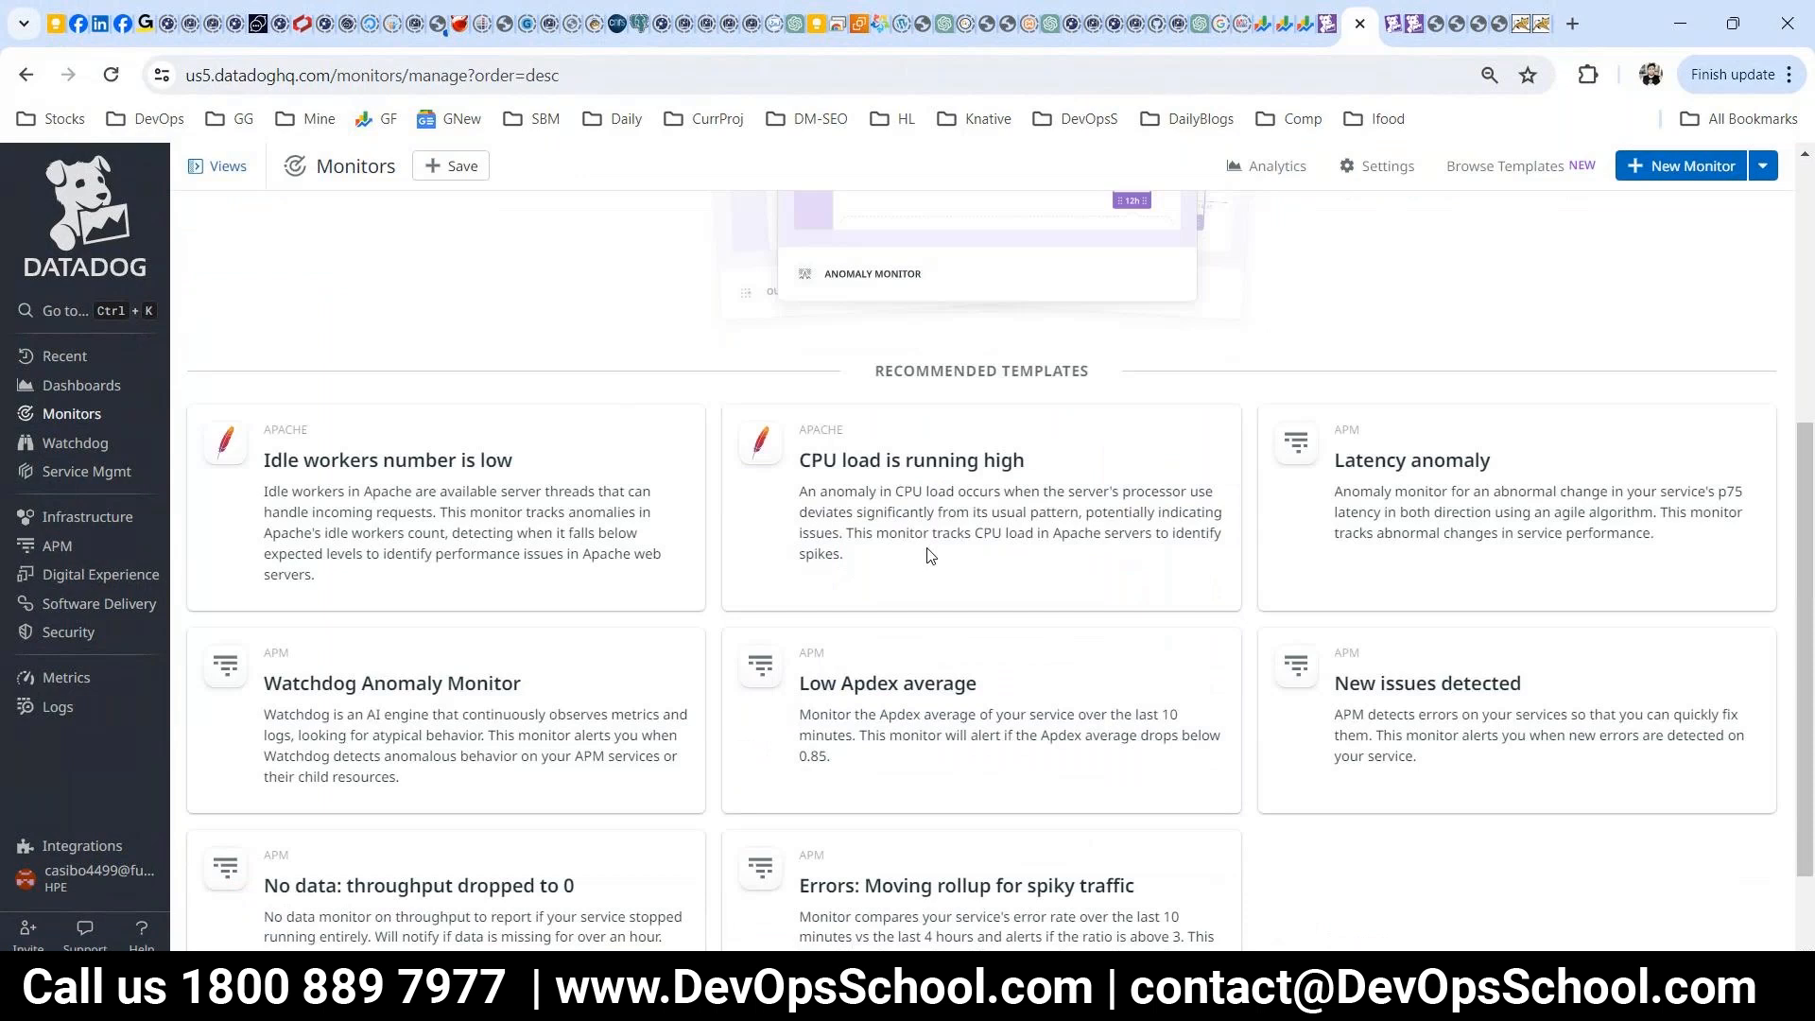
scroll(1410, 377, up, 5)
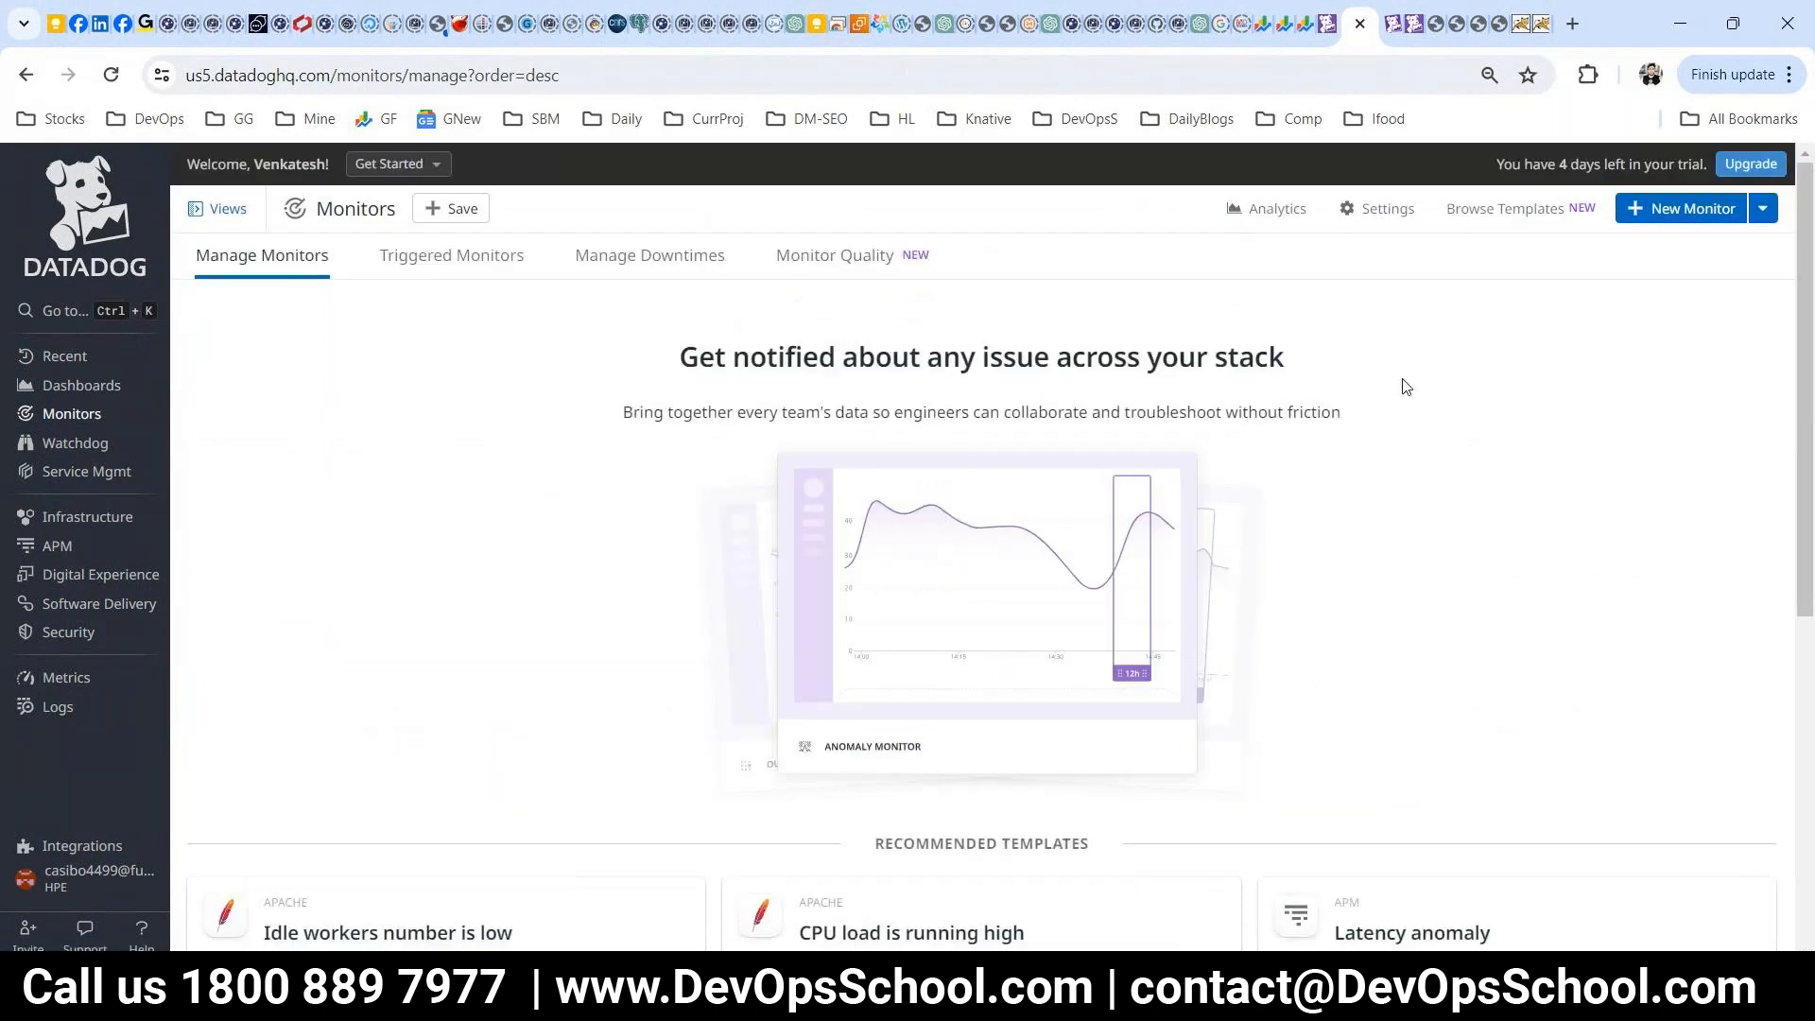
- Start a new monitor of the Metric type
click(1674, 207)
click(414, 378)
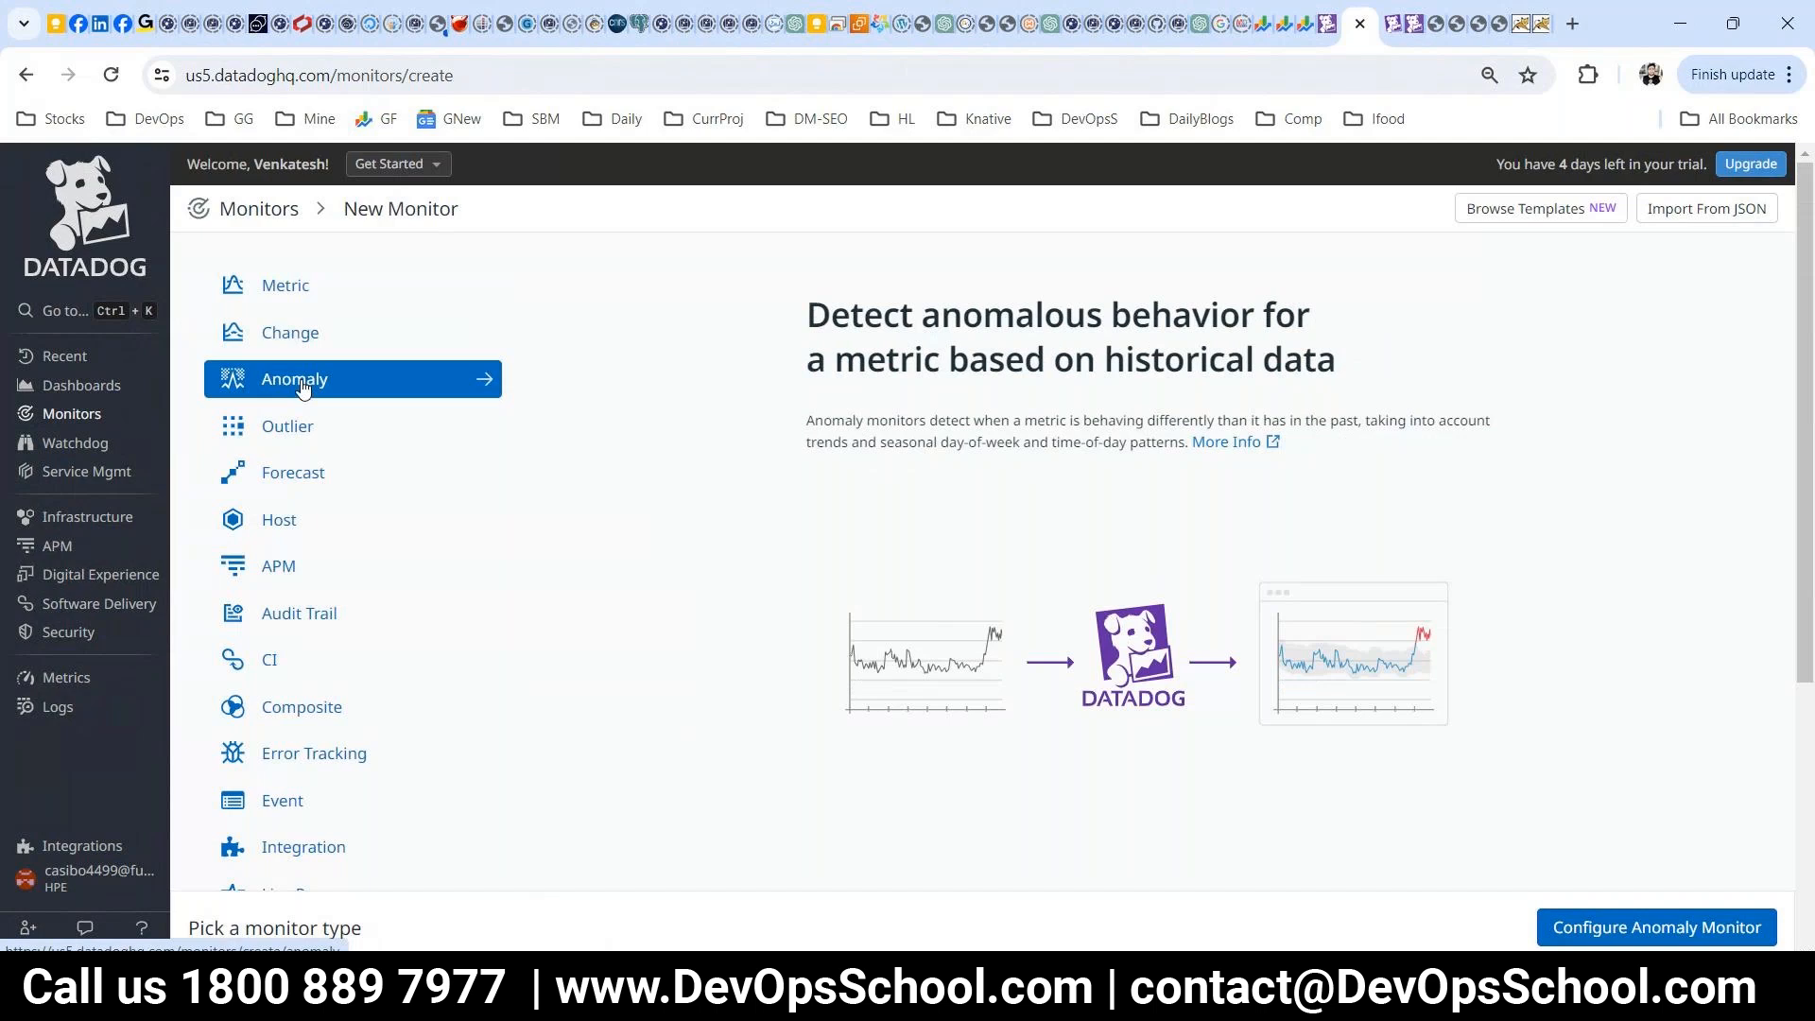
click(318, 297)
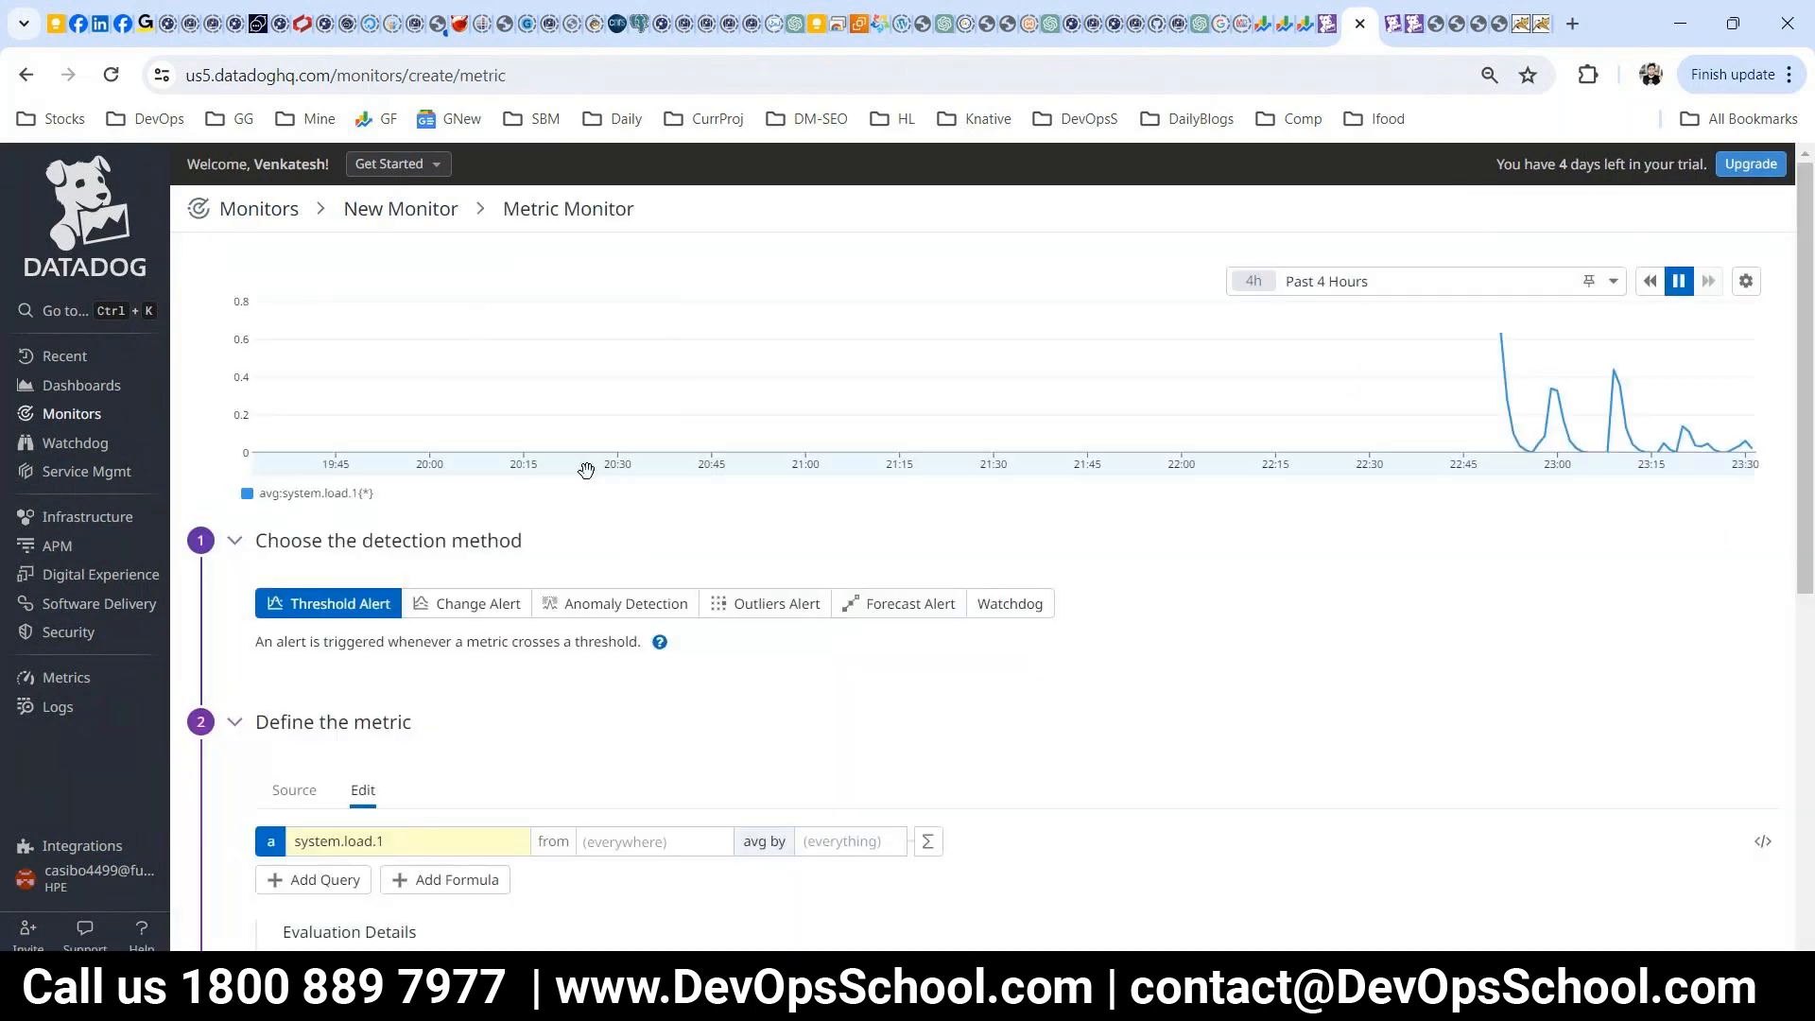
- Set the monitor's metric to system.cpu.idle and check its graph
scroll(568, 605, down, 3)
click(343, 605)
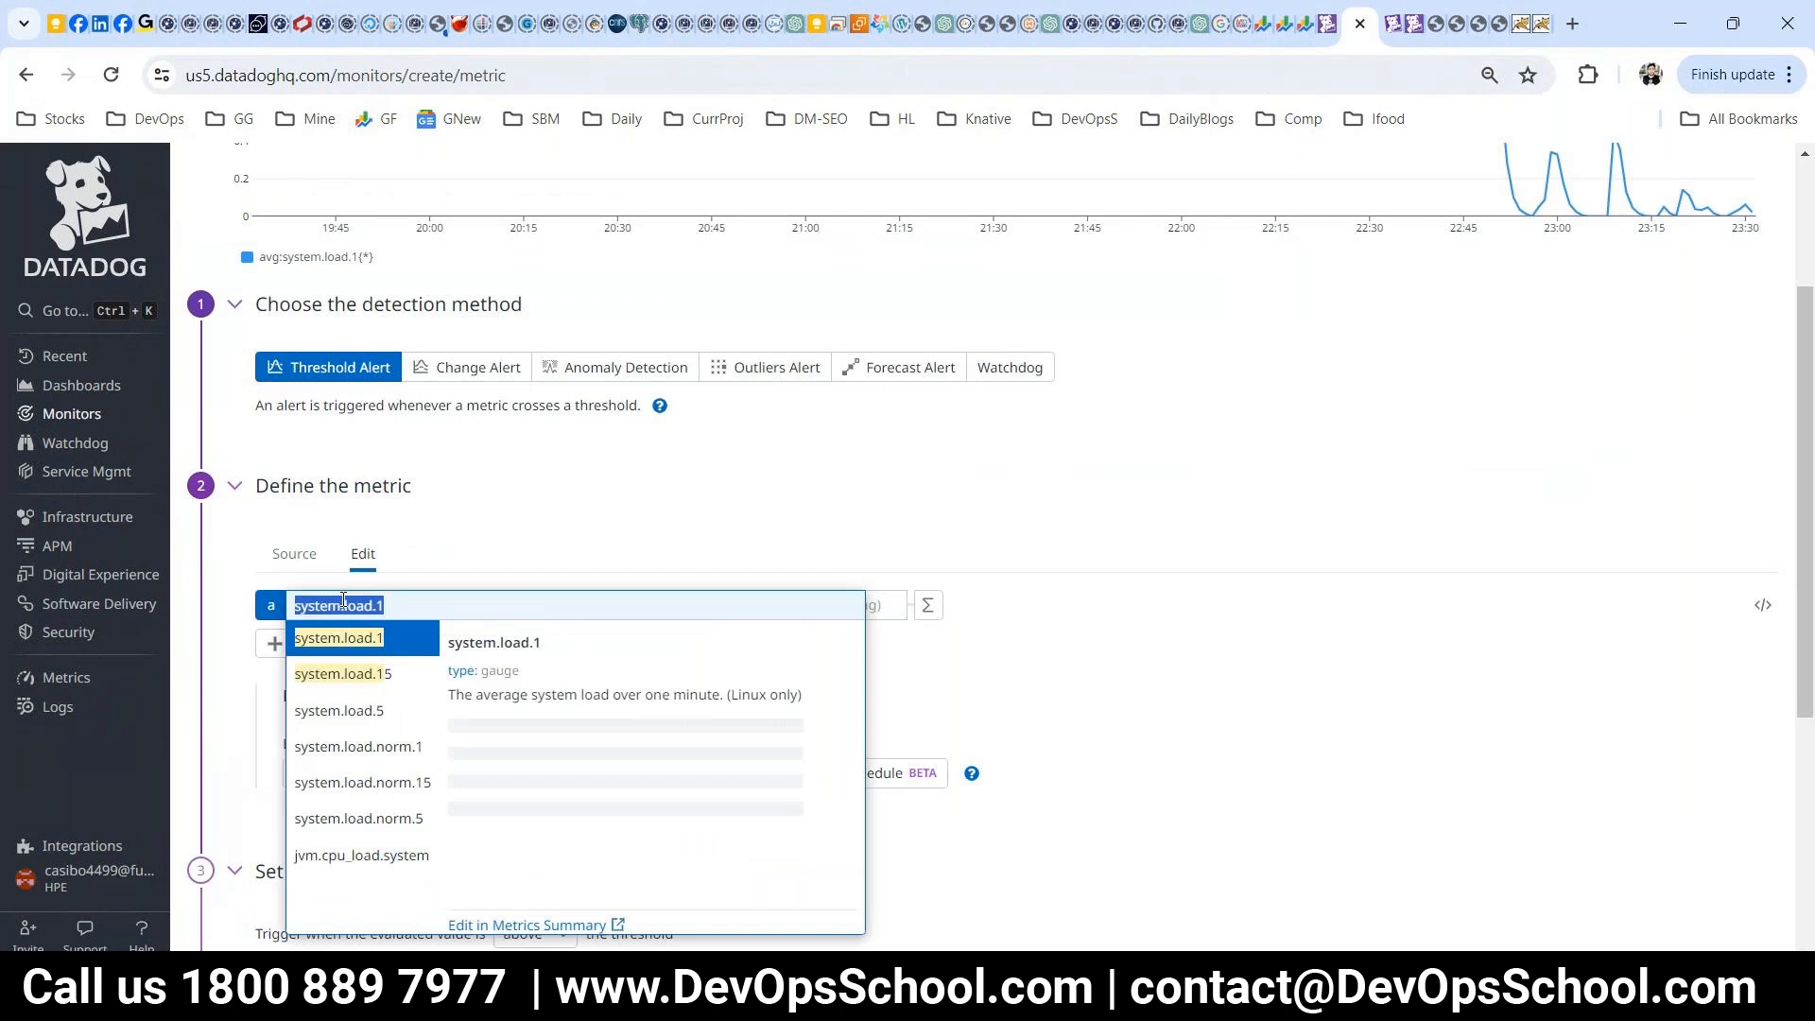
text(cpu)
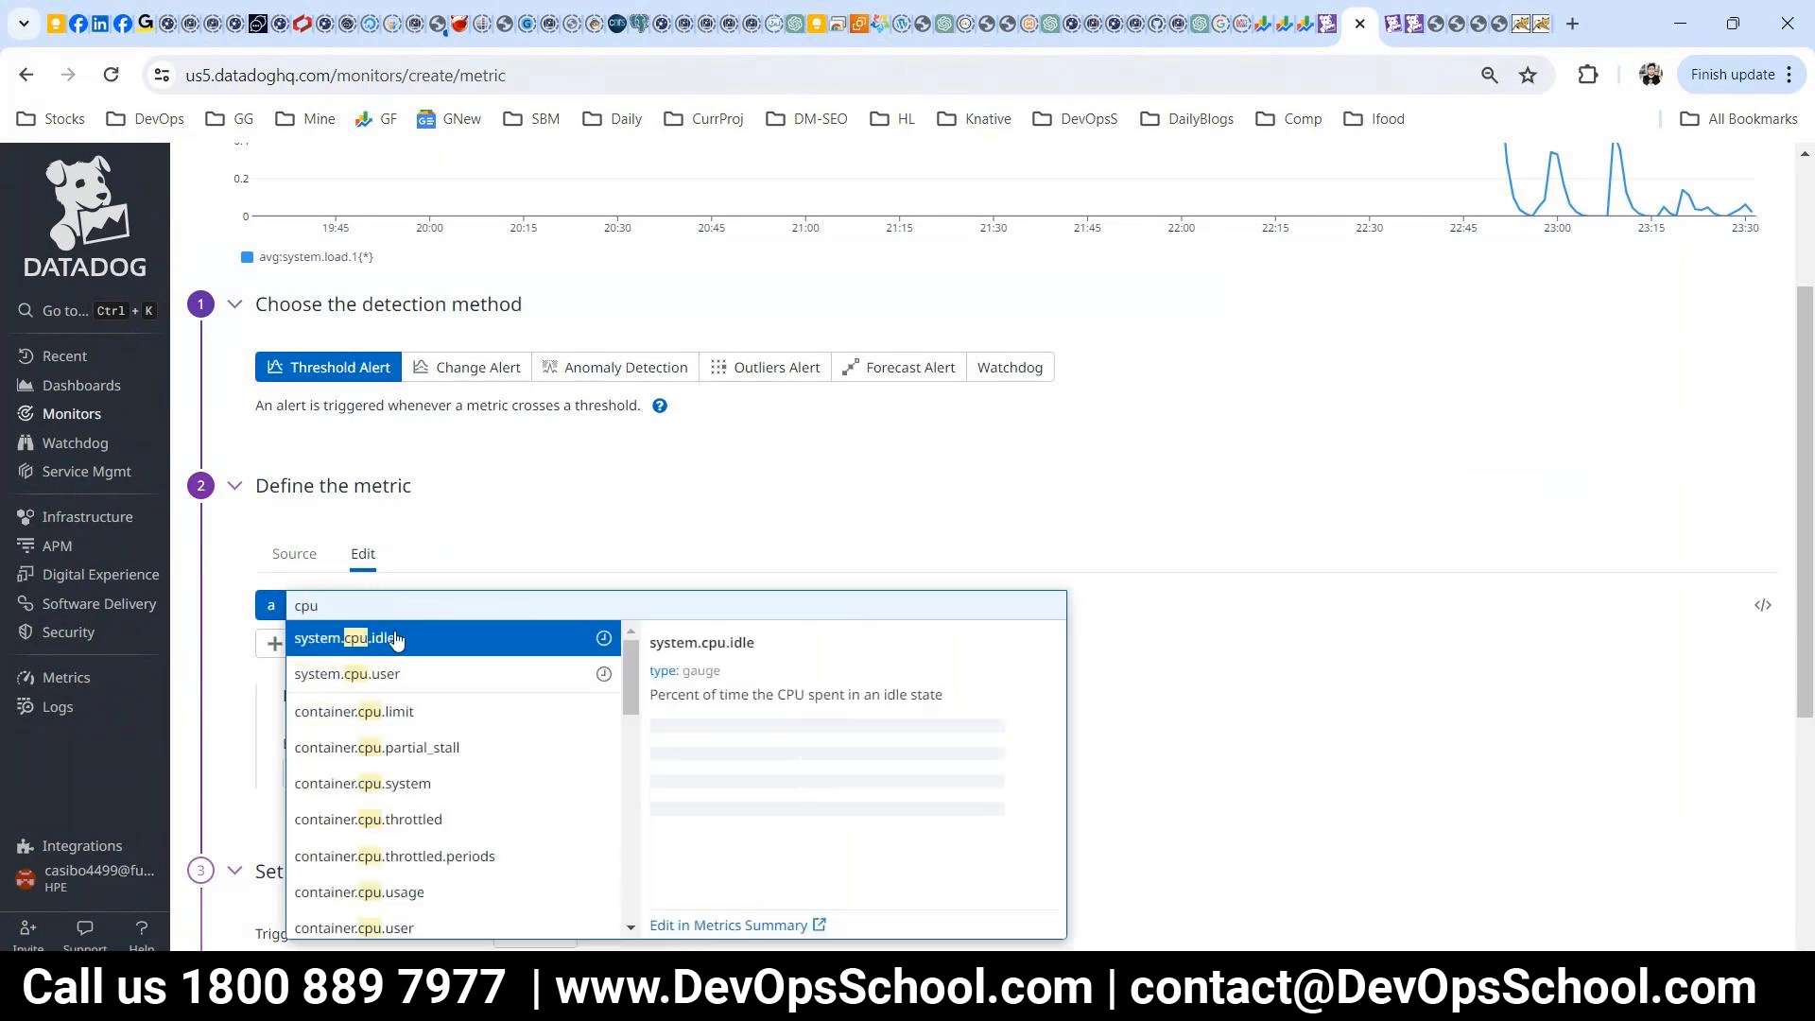
click(355, 638)
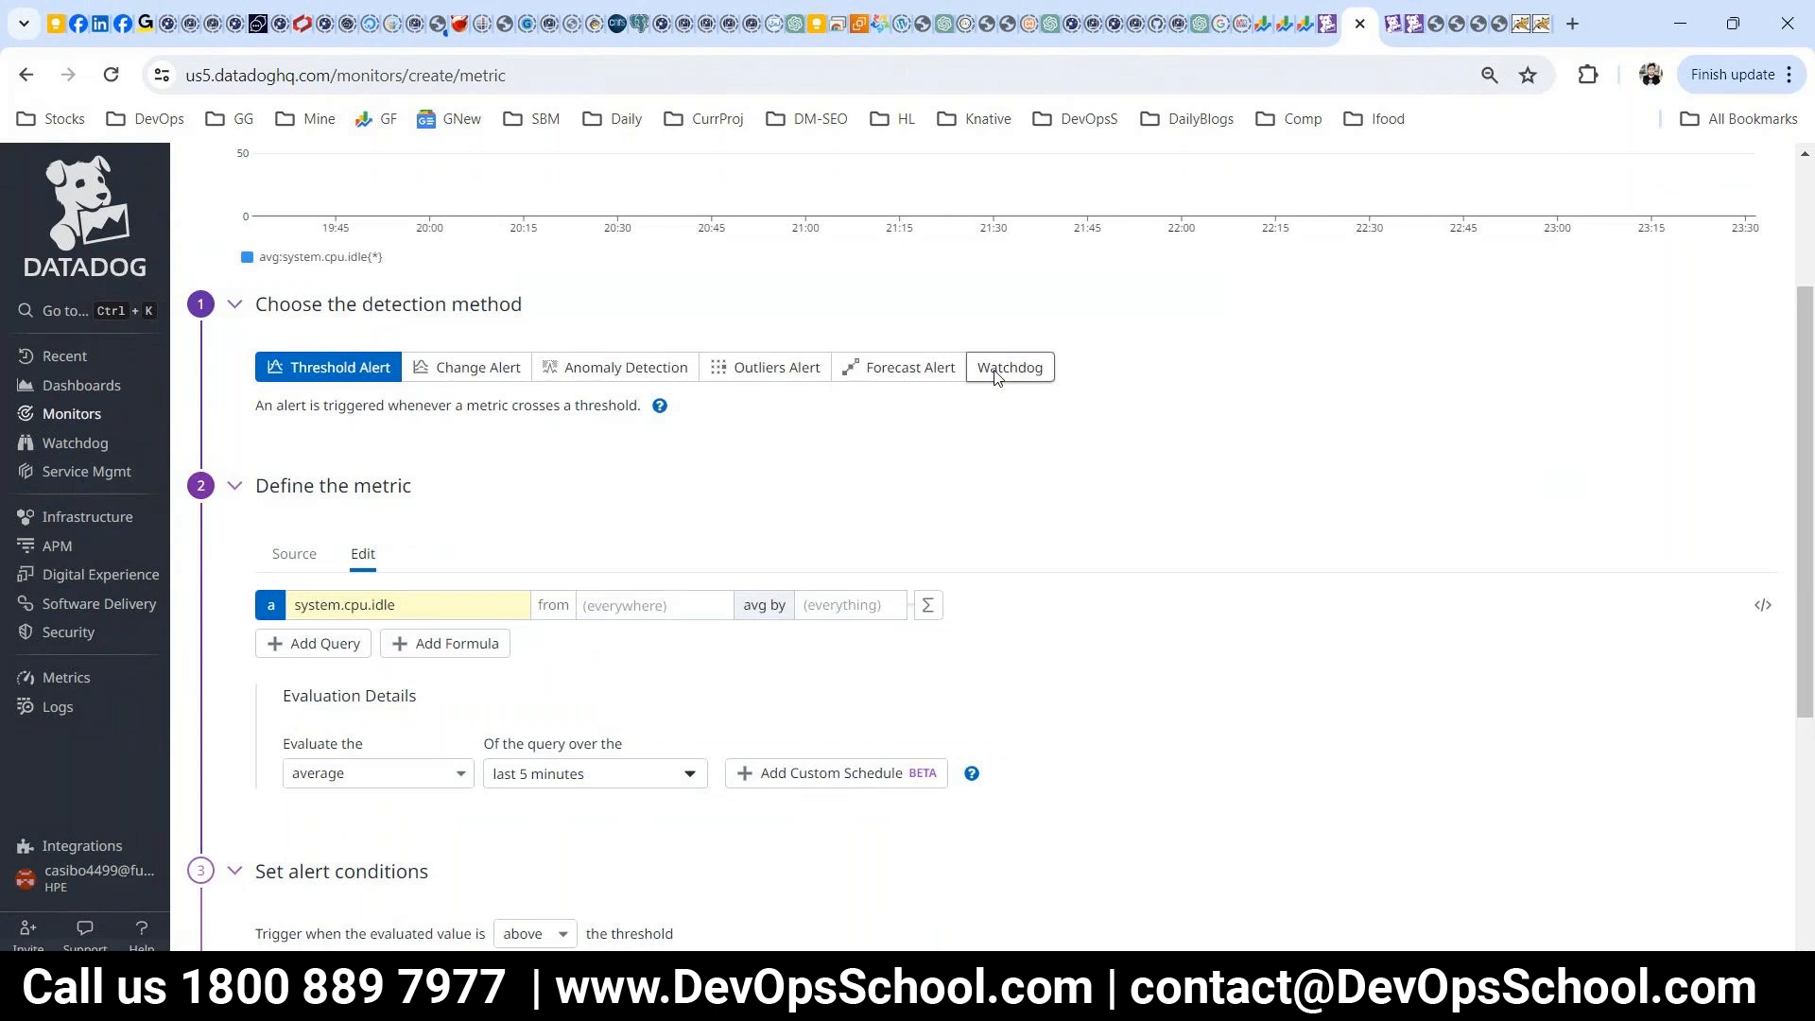
scroll(1513, 472, up, 3)
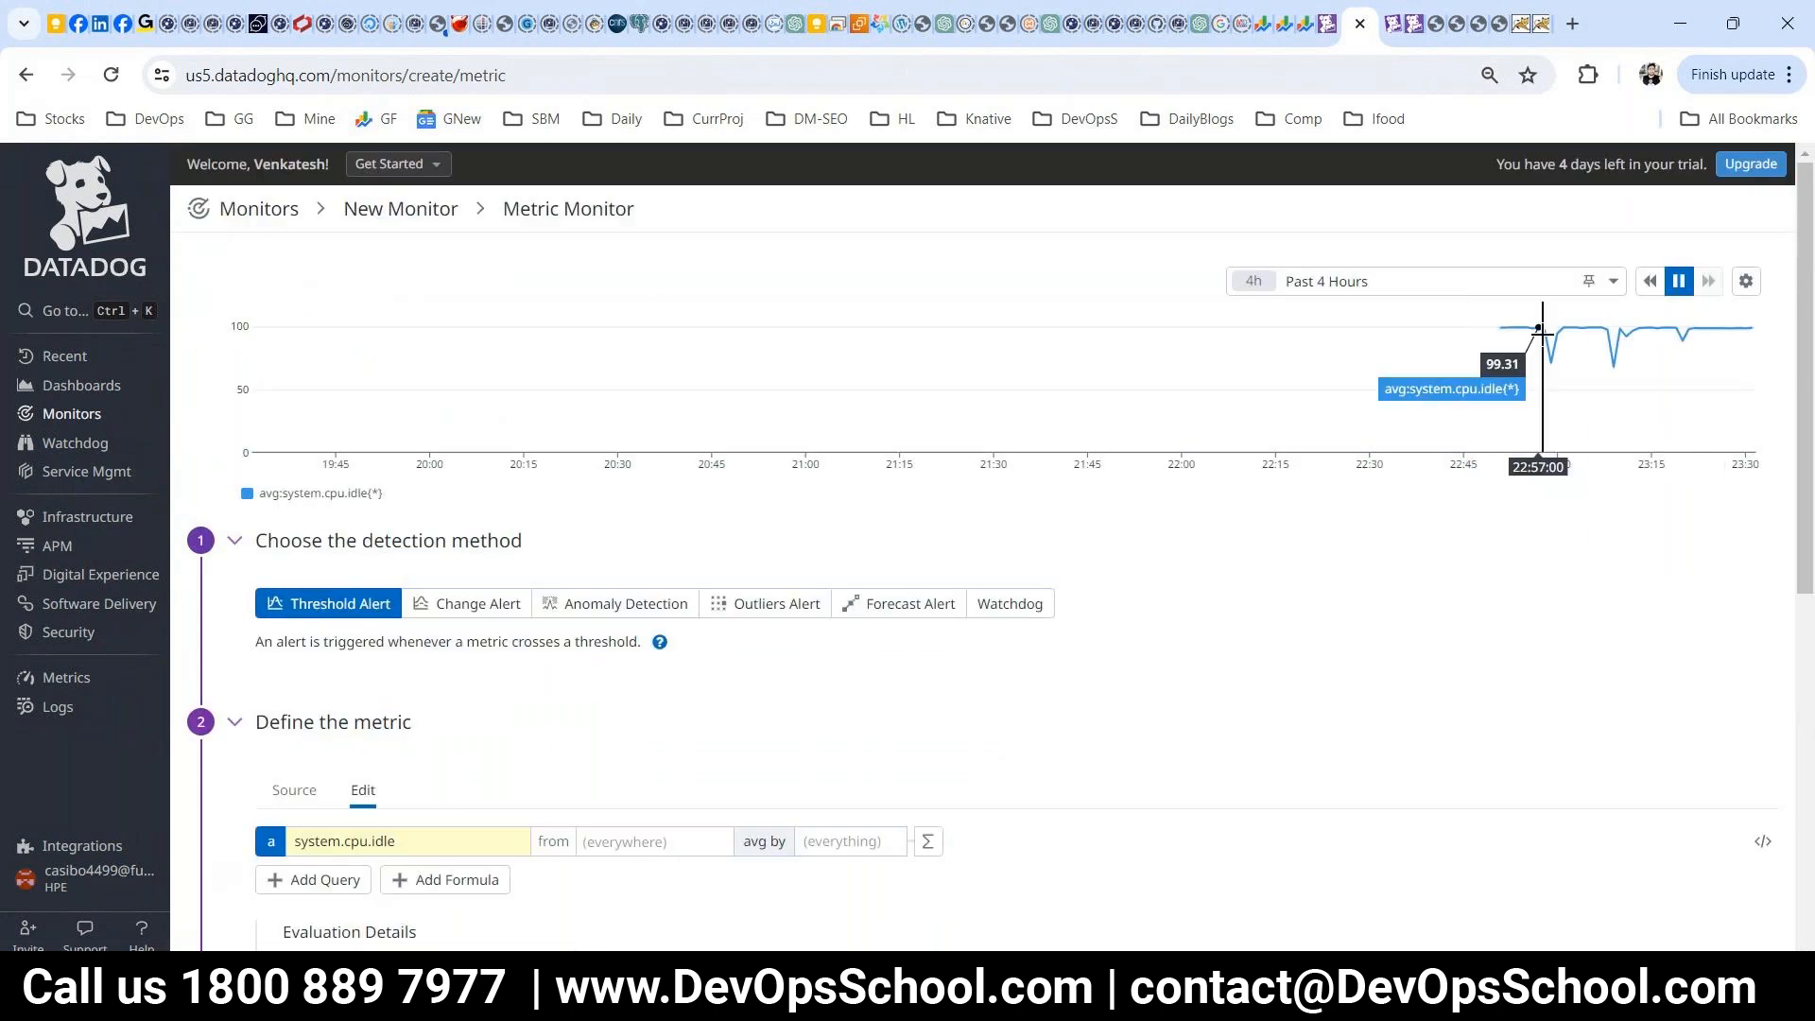
- Set the monitor's alert threshold to 80 and warning threshold to 60, and check both bands on the graph
scroll(851, 505, down, 7)
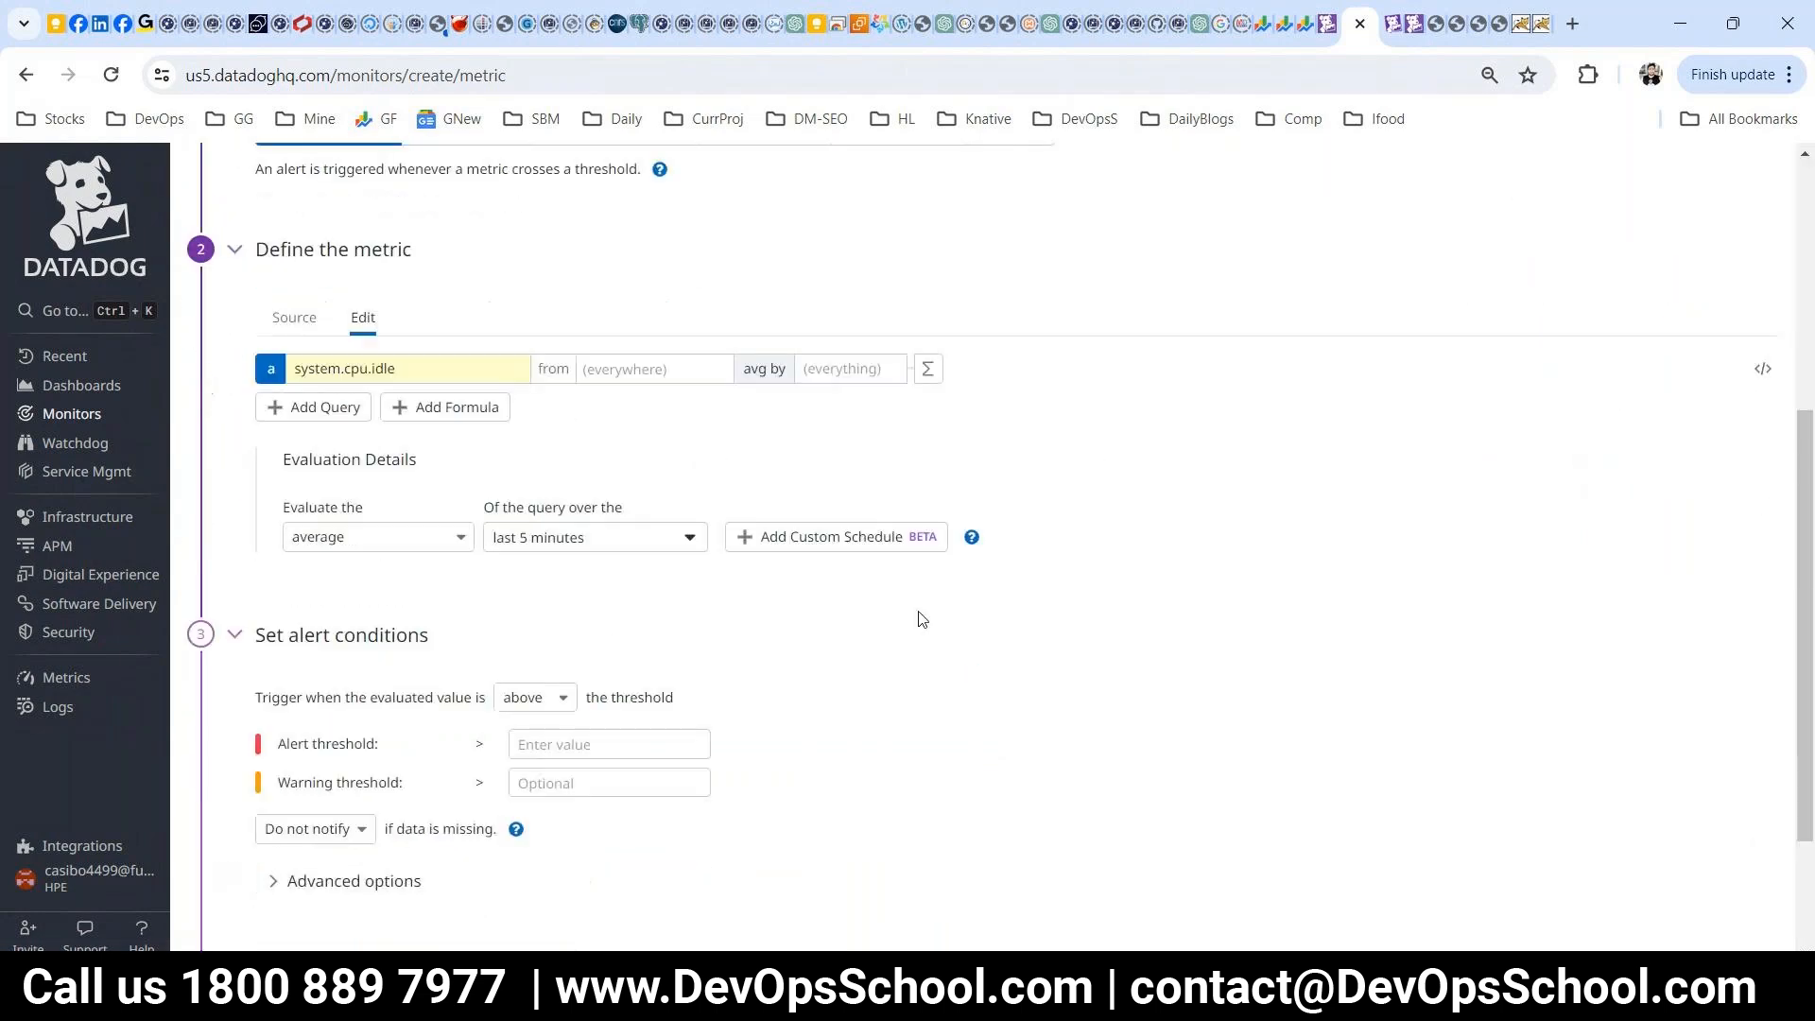
click(572, 548)
text(80)
click(595, 585)
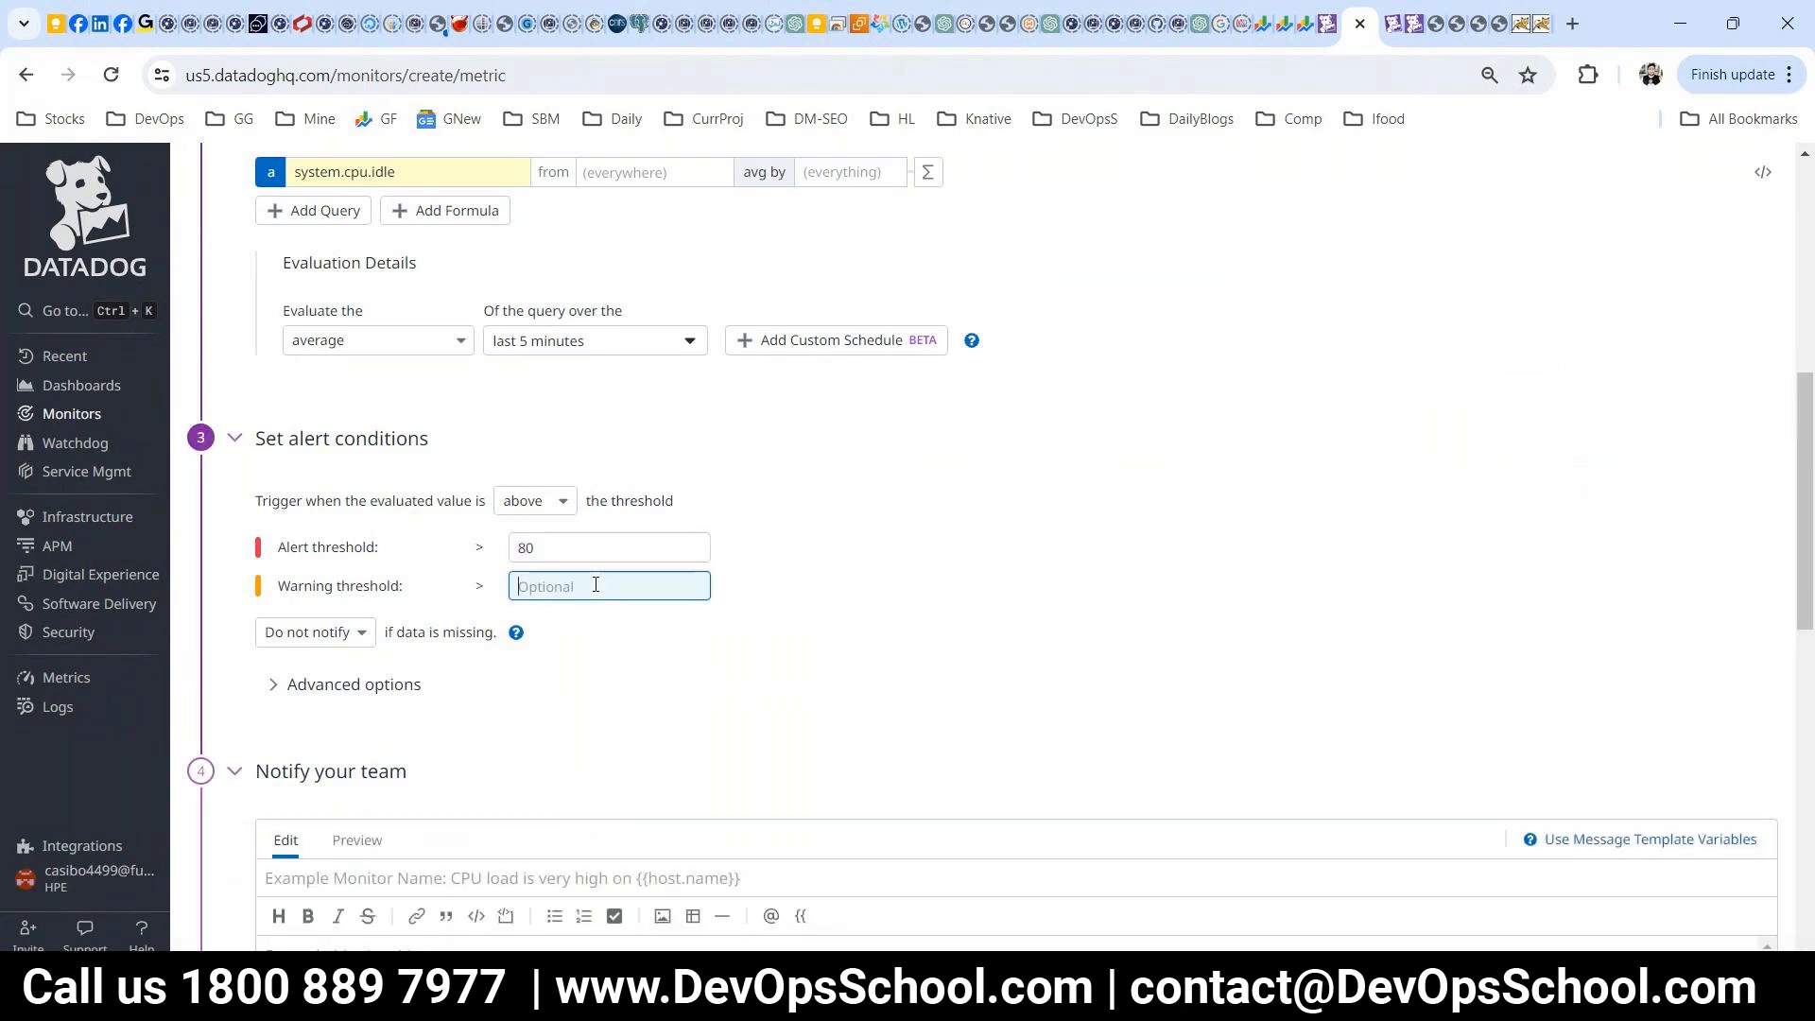
text(60)
drag(288, 548, 445, 596)
click(812, 634)
scroll(815, 634, up, 6)
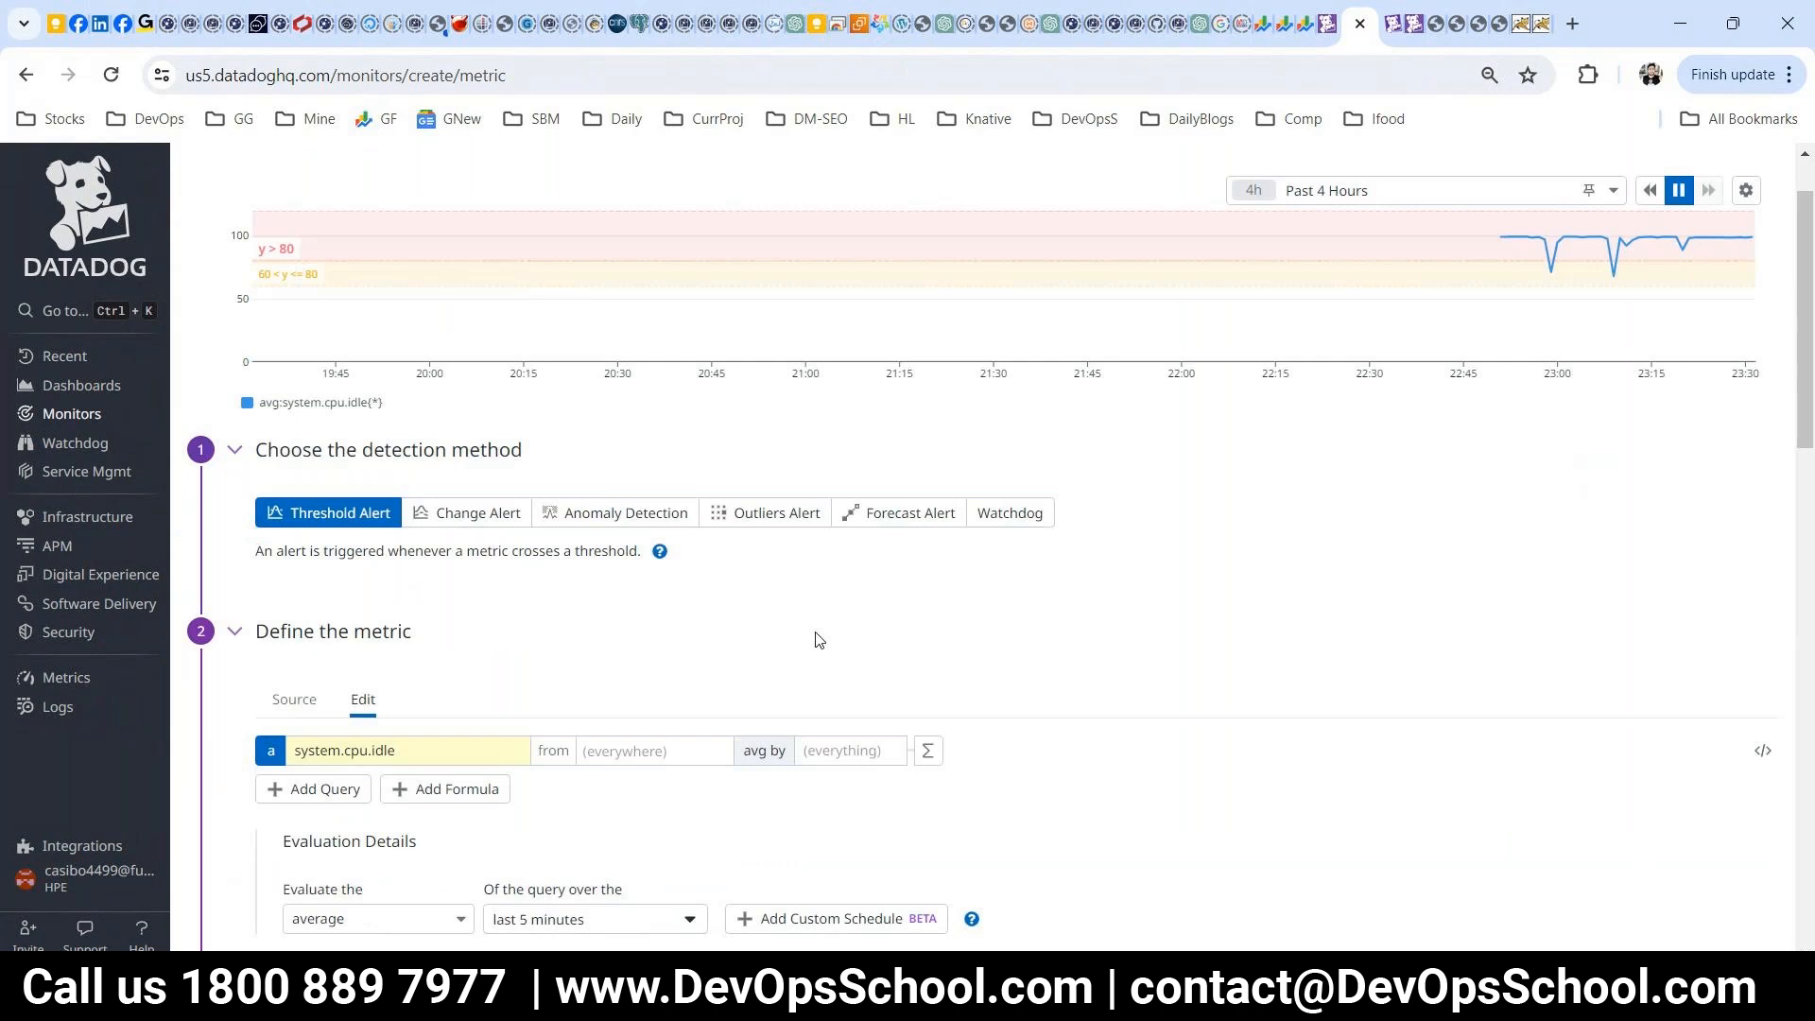
scroll(955, 631, up, 1)
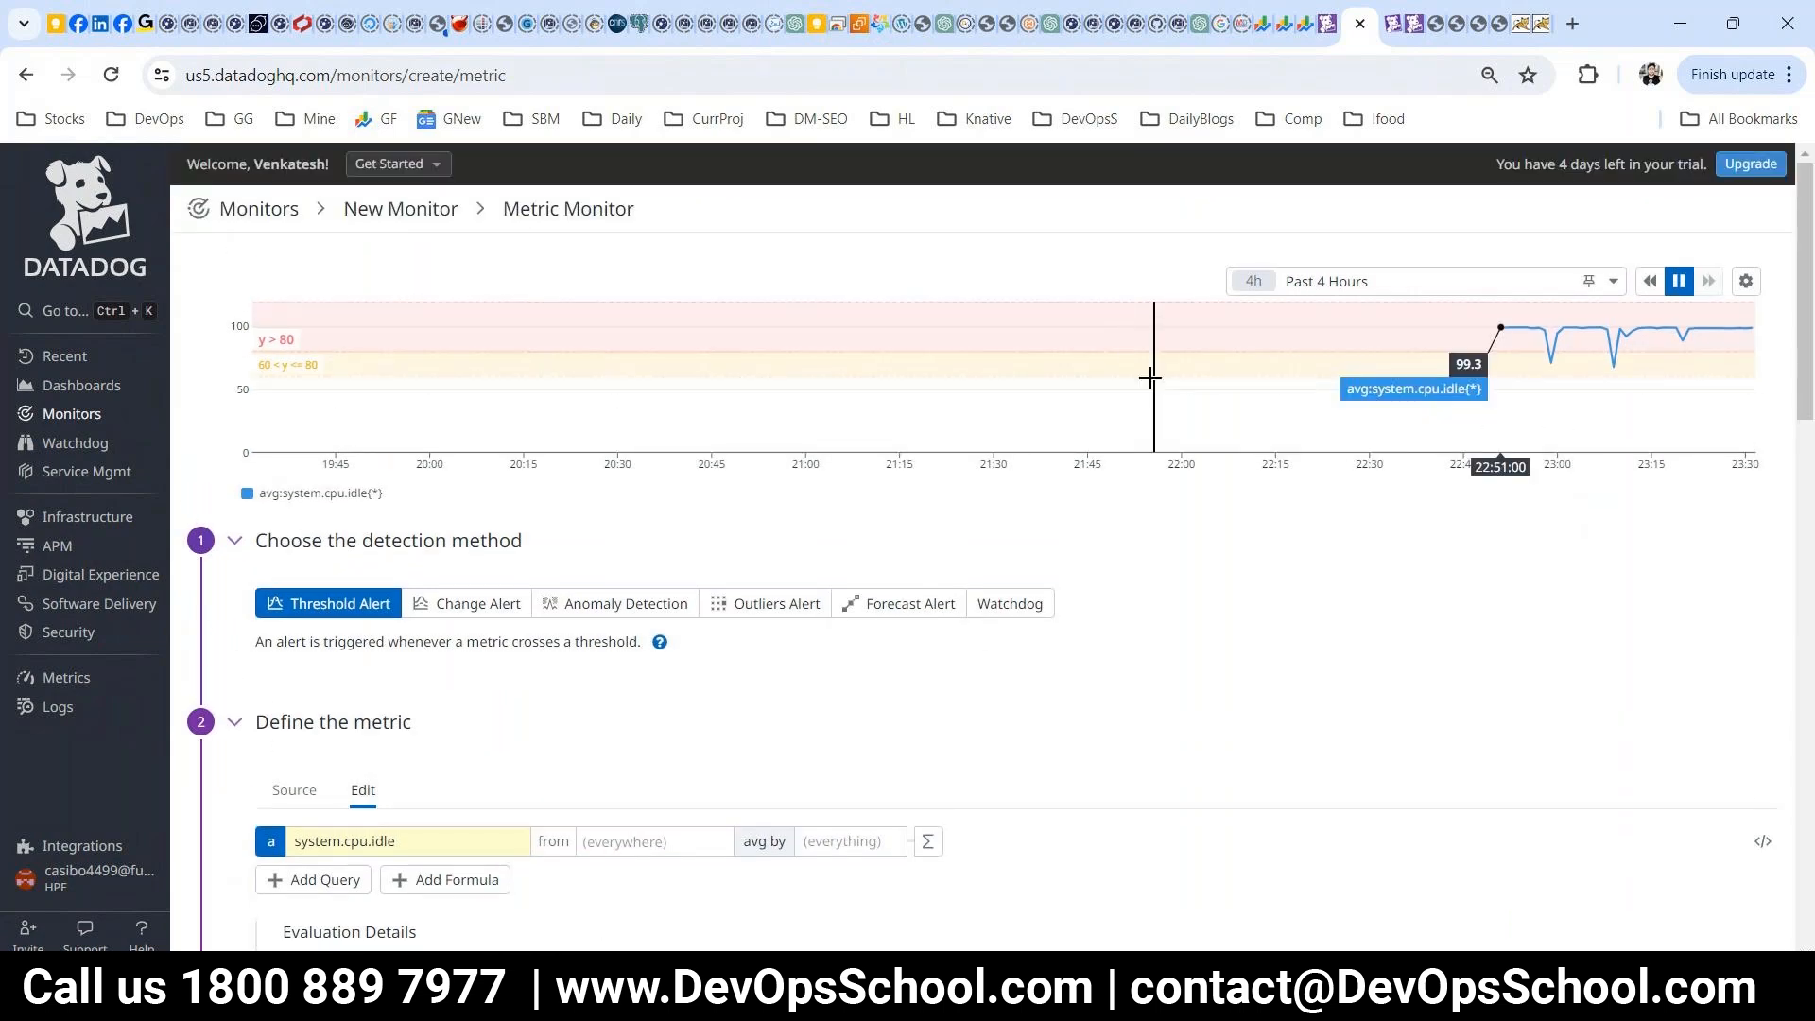
- Name the monitor CPU MONITORING and use the same text as its notification message
scroll(1139, 697, down, 13)
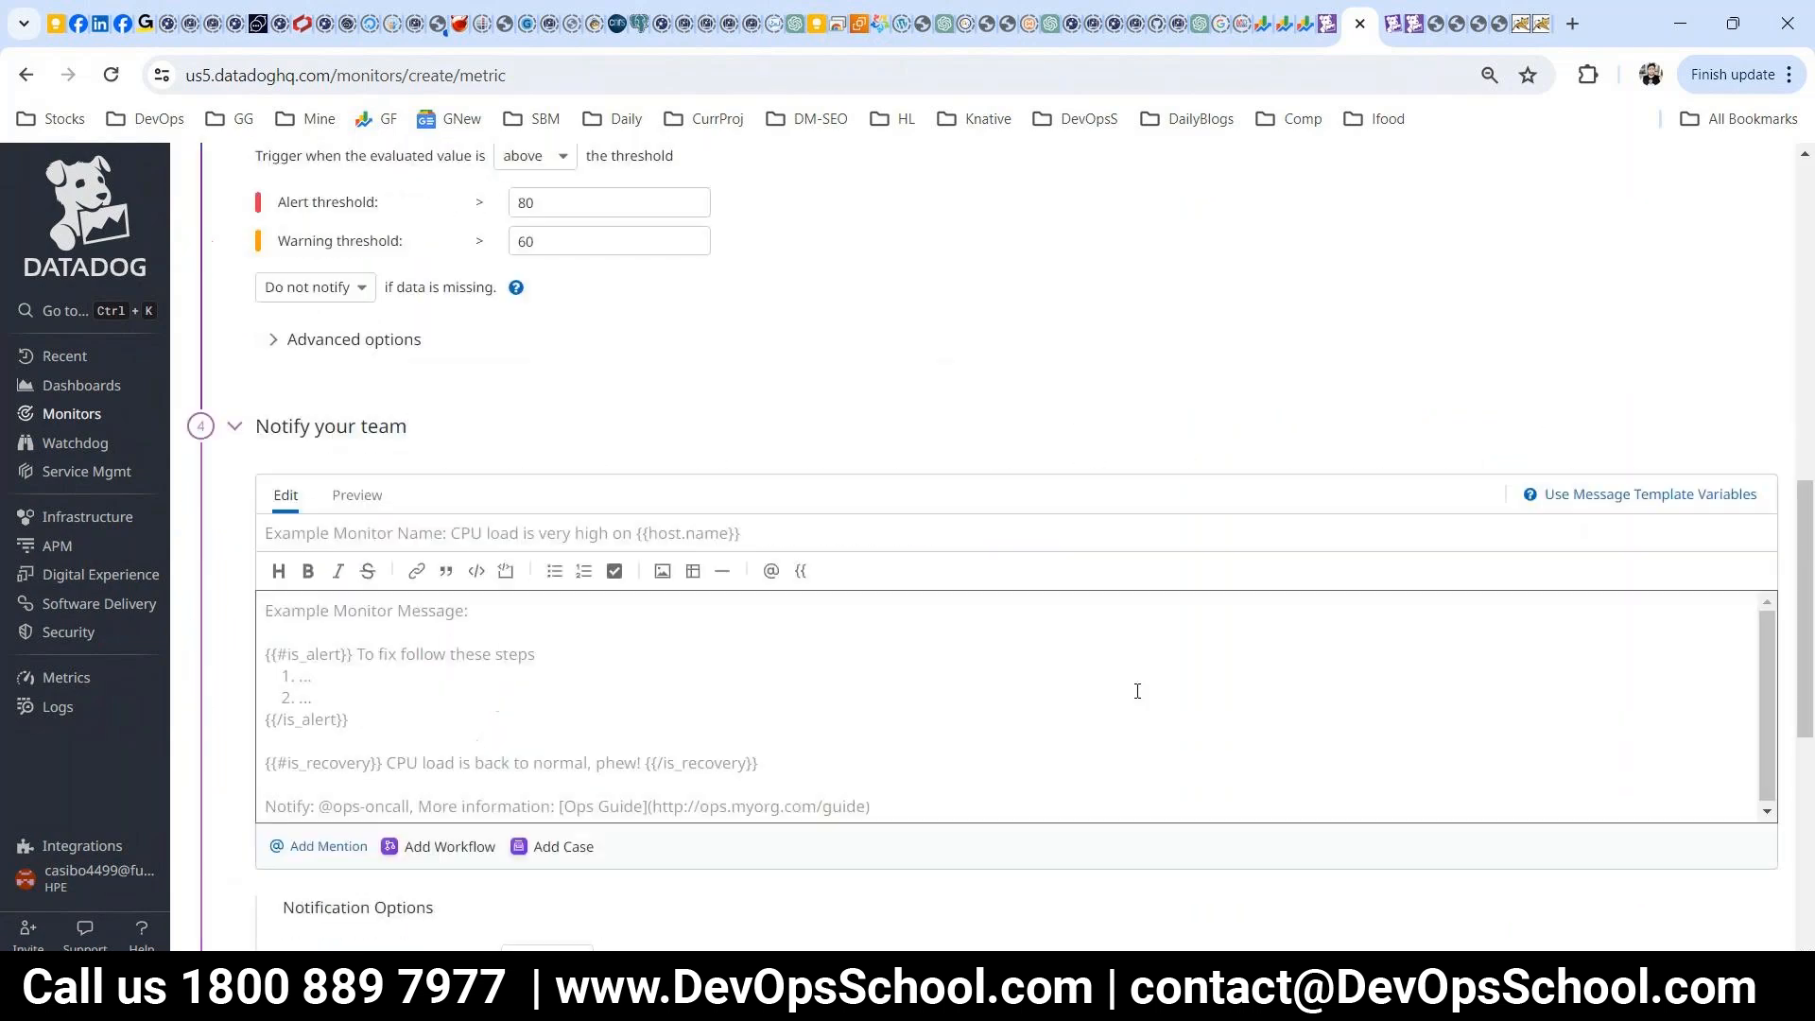
click(304, 255)
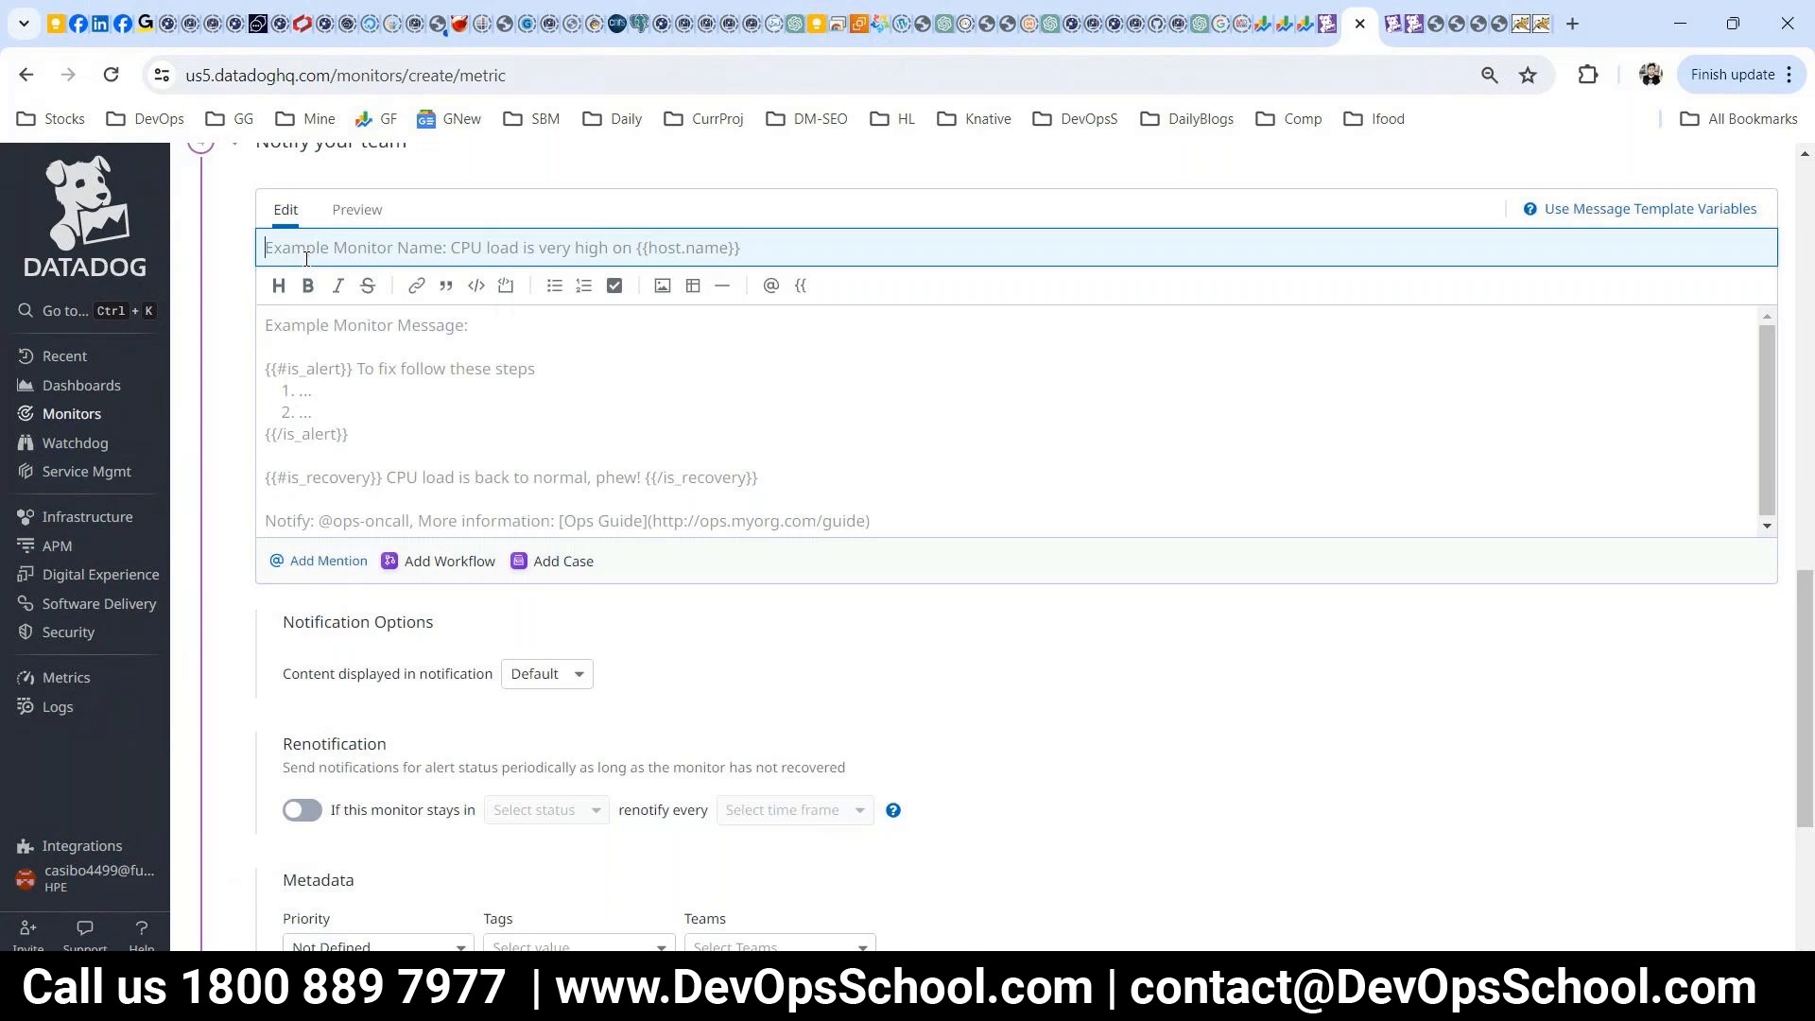
text(CPU)
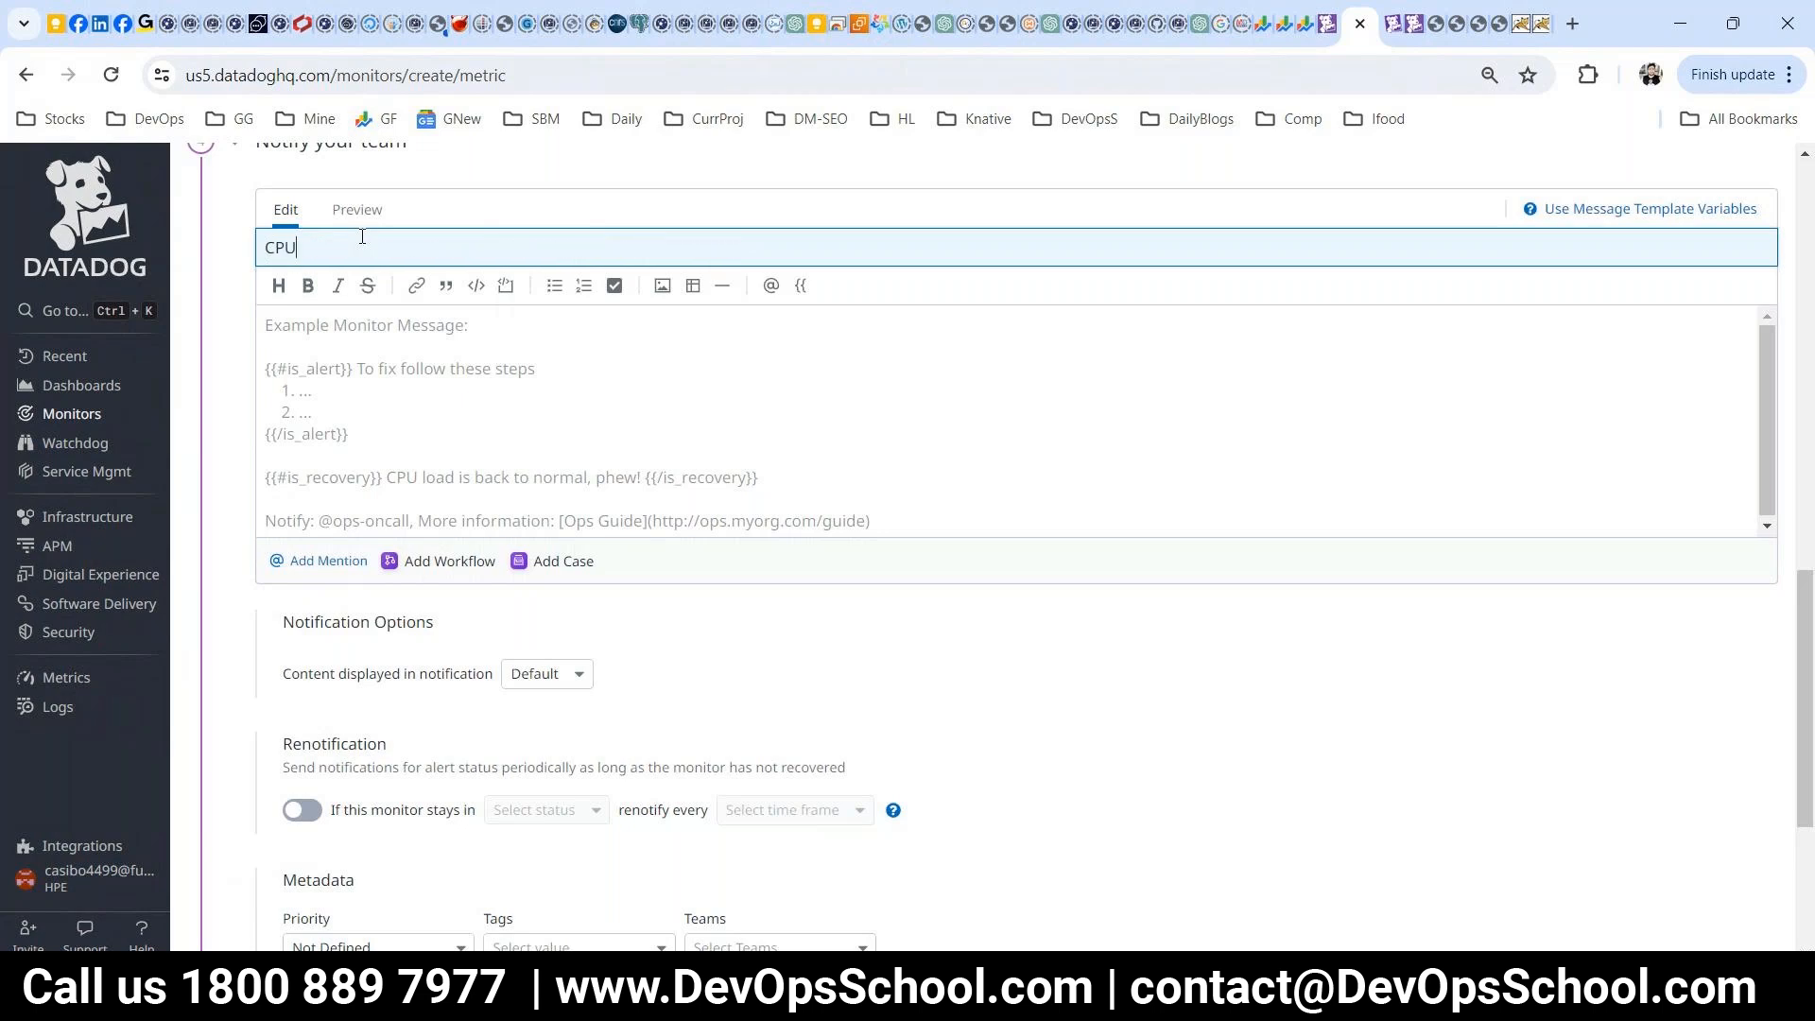
text( MORNING)
key(ctrl+a)
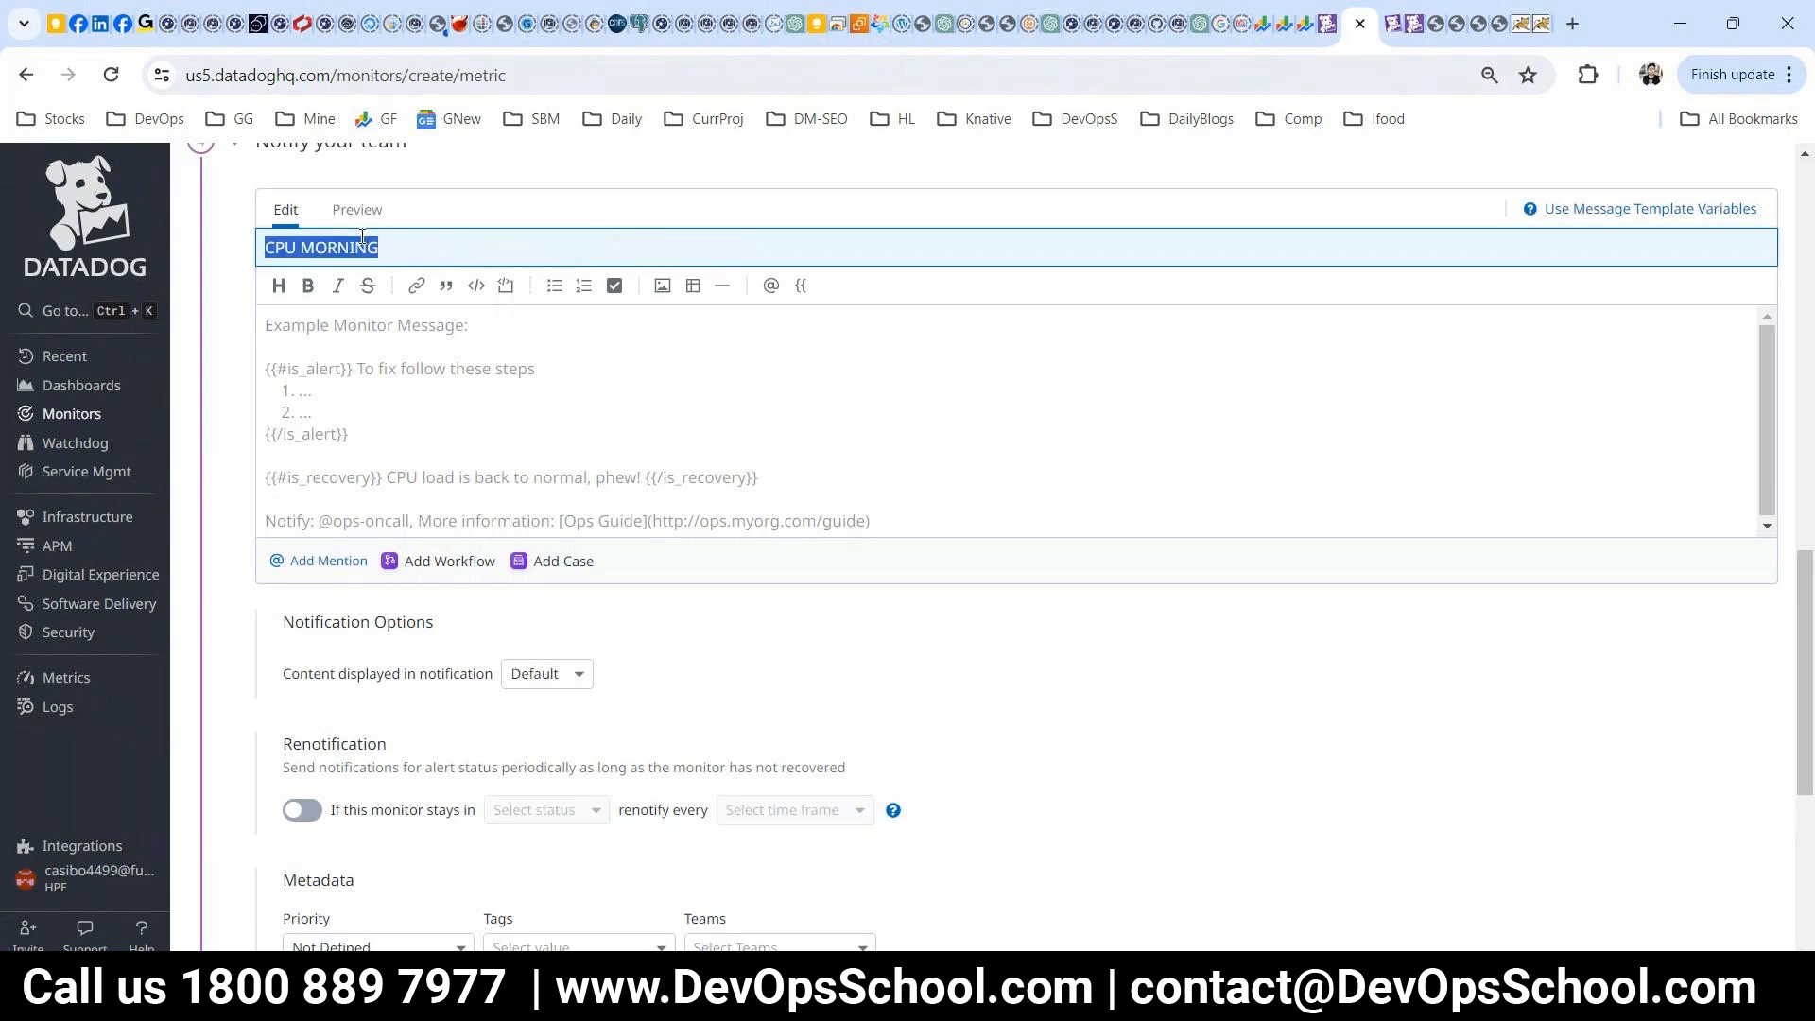
click(490, 247)
key(BackSpace)
key(BackSpace)
key(BackSpace)
key(BackSpace)
key(BackSpace)
text(NITORING)
key(ctrl+a)
key(ctrl+c)
click(490, 388)
key(ctrl+v)
- Create the monitor and check its status in the list of managed monitors
scroll(918, 588, down, 5)
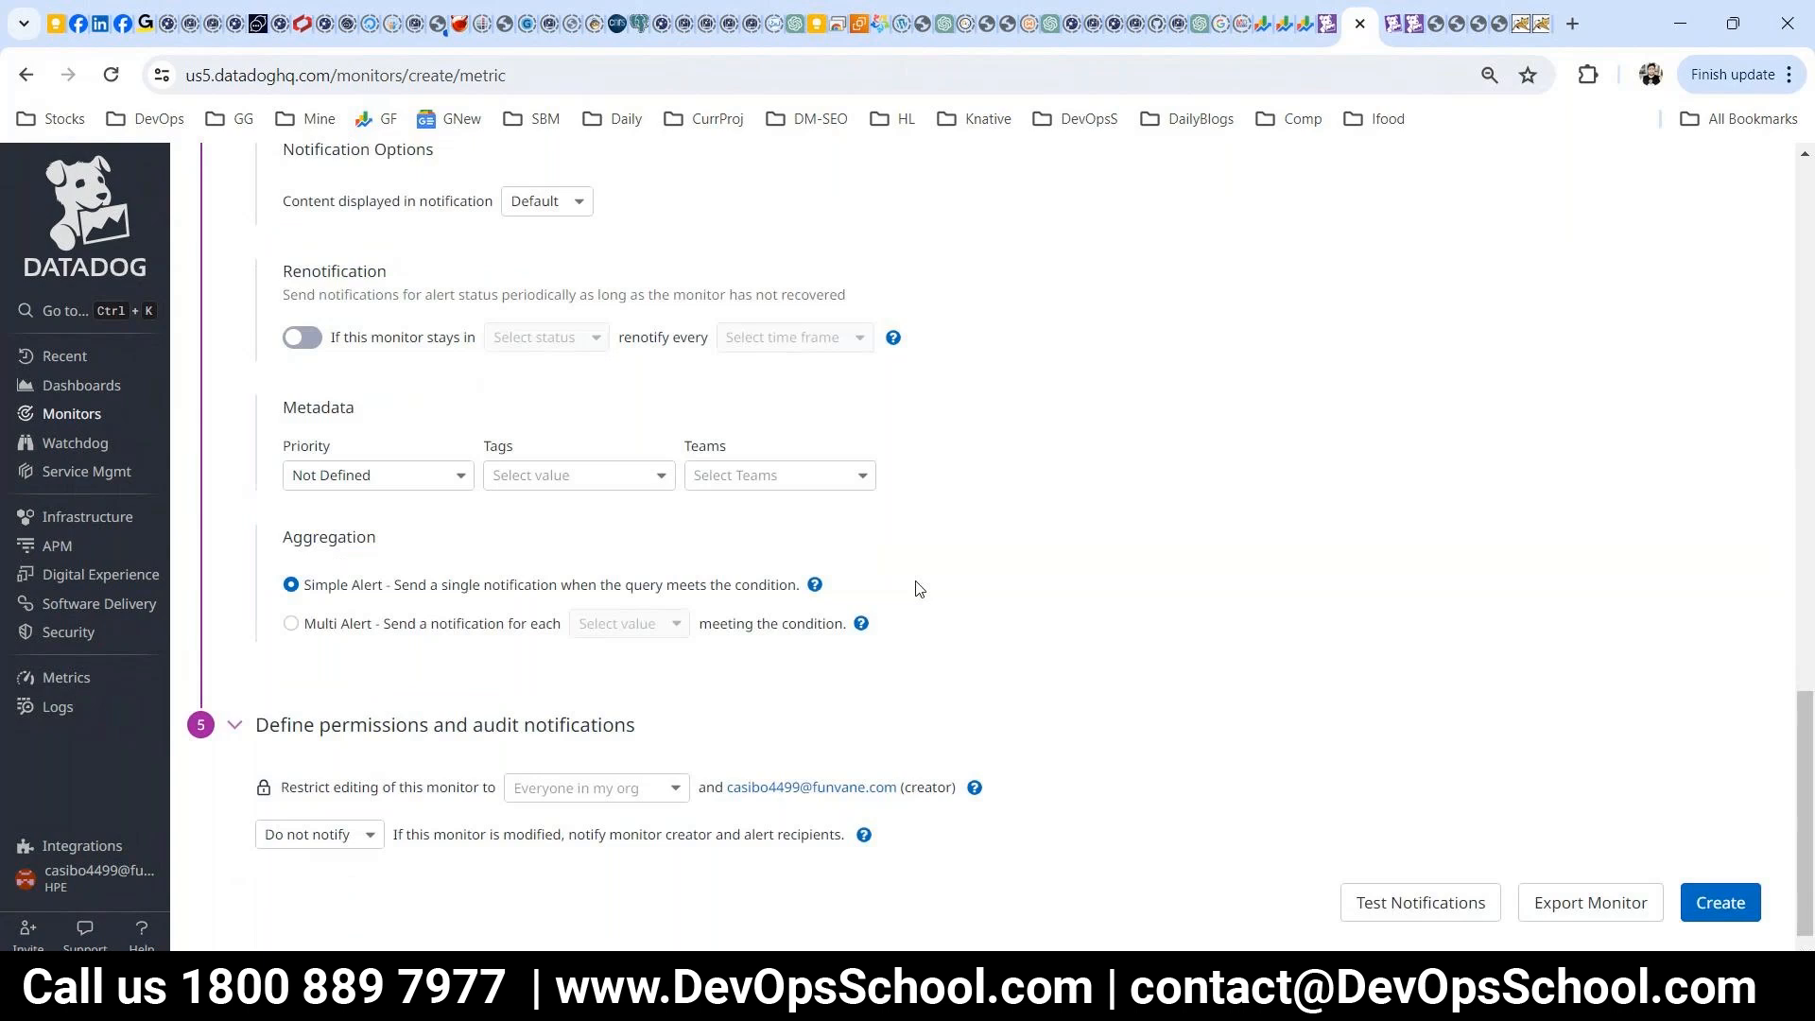
click(1730, 910)
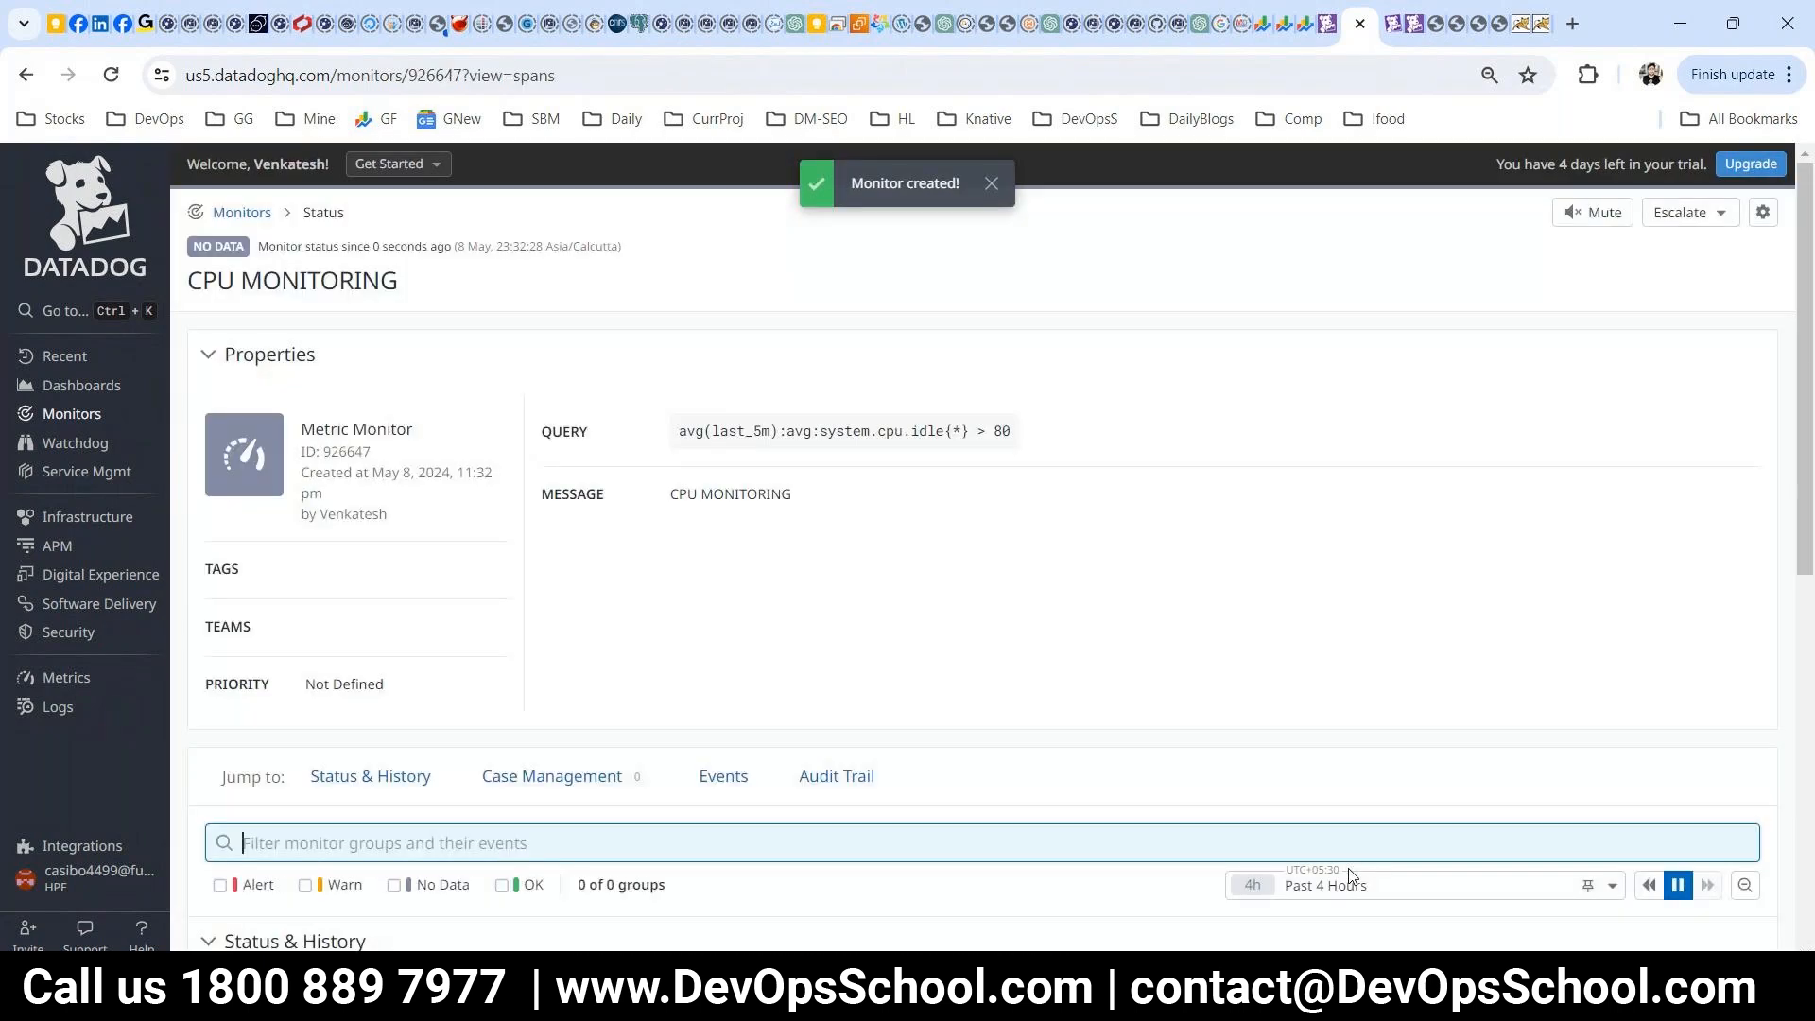
scroll(454, 726, down, 3)
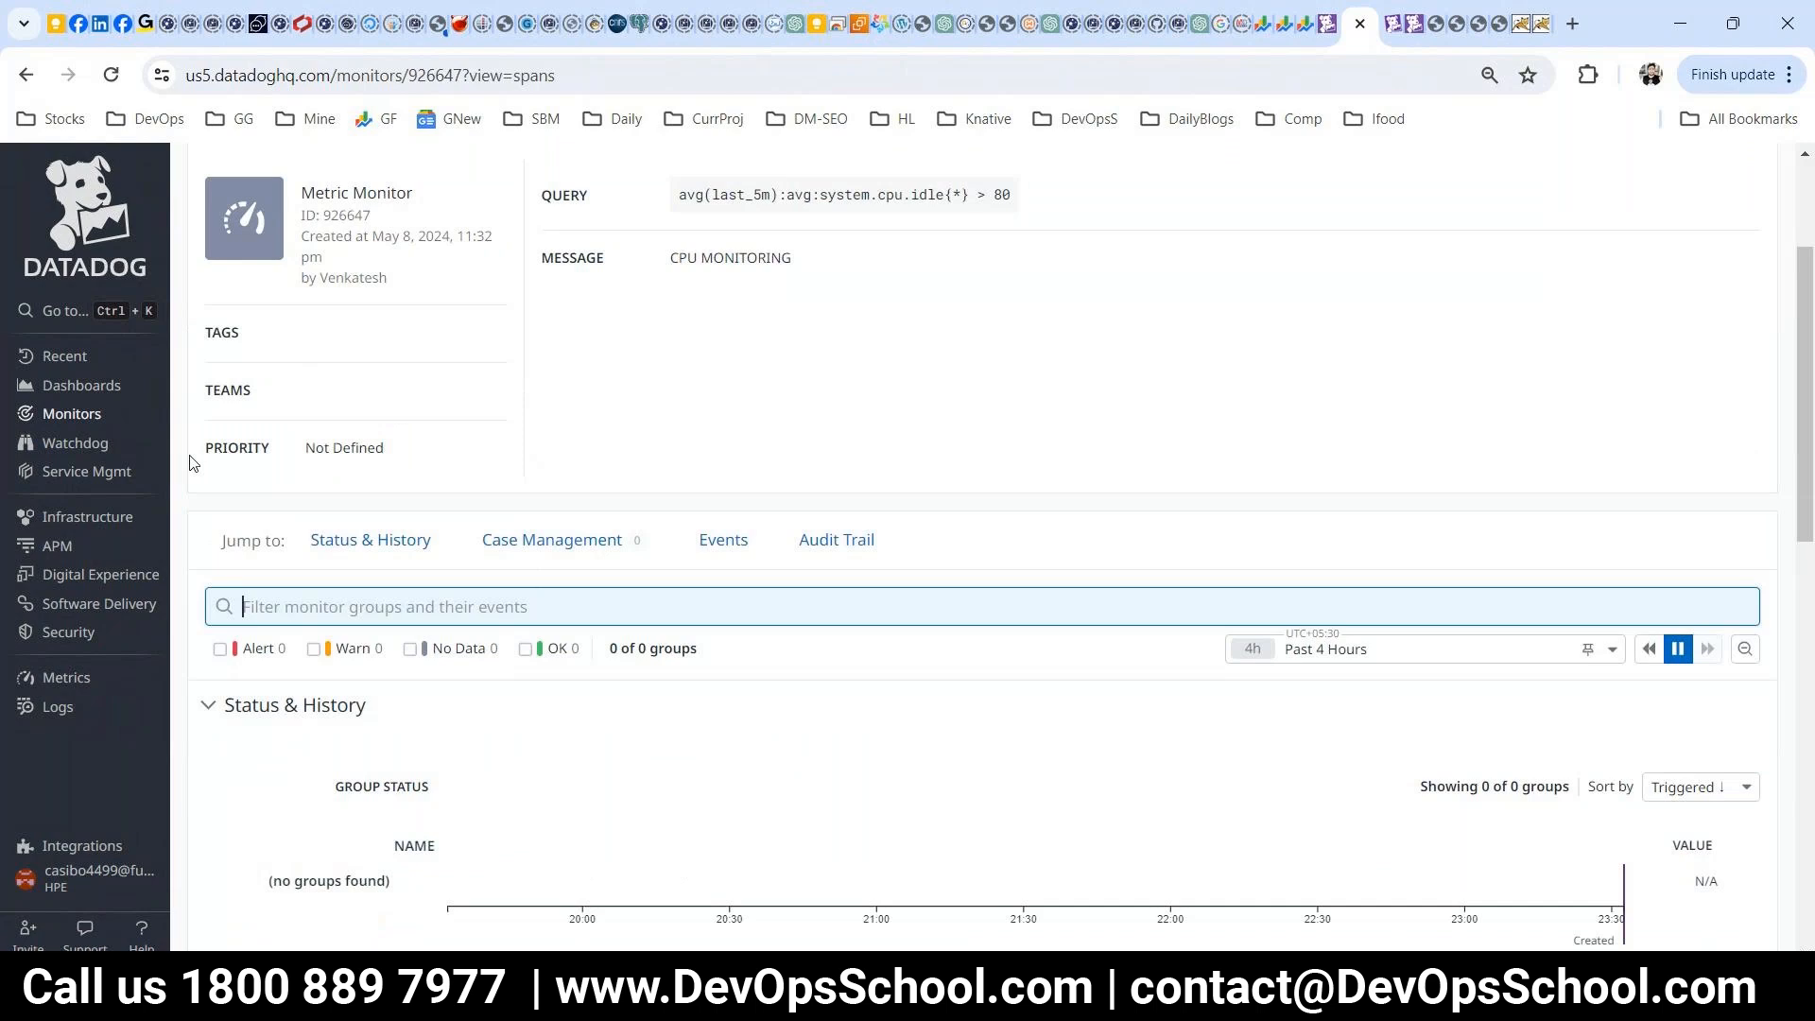
click(237, 429)
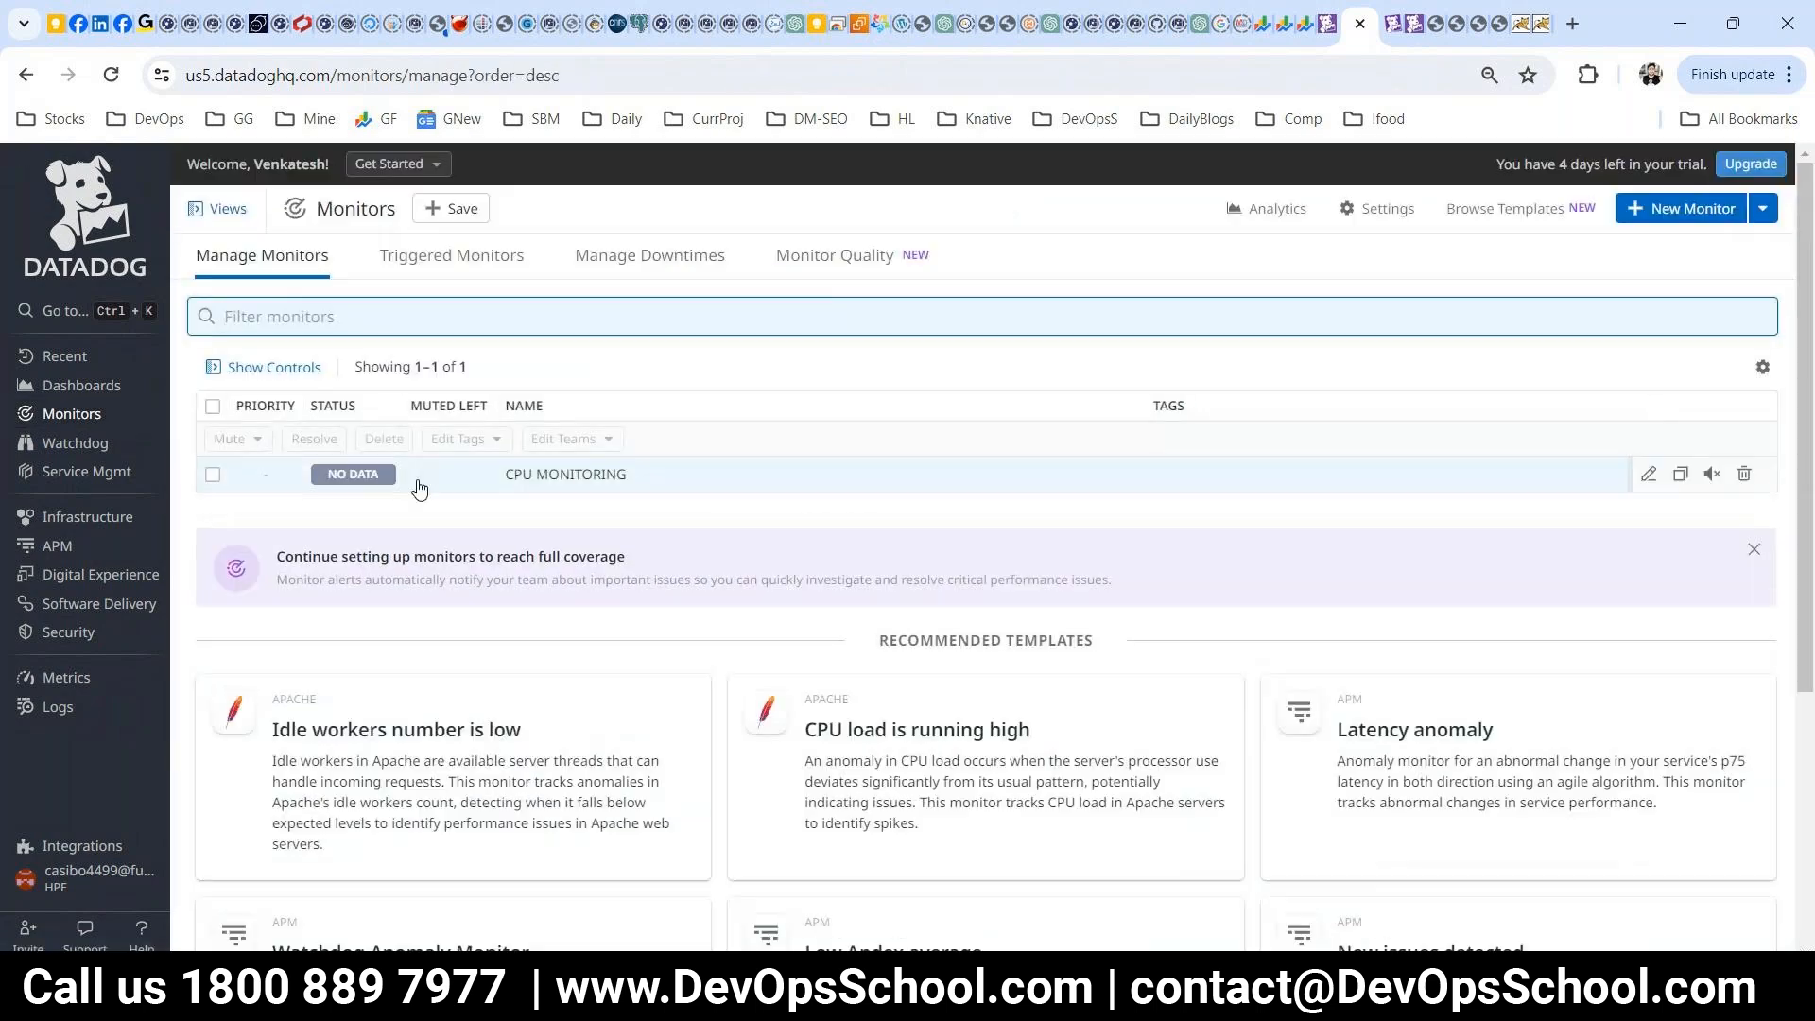
drag(375, 475, 388, 484)
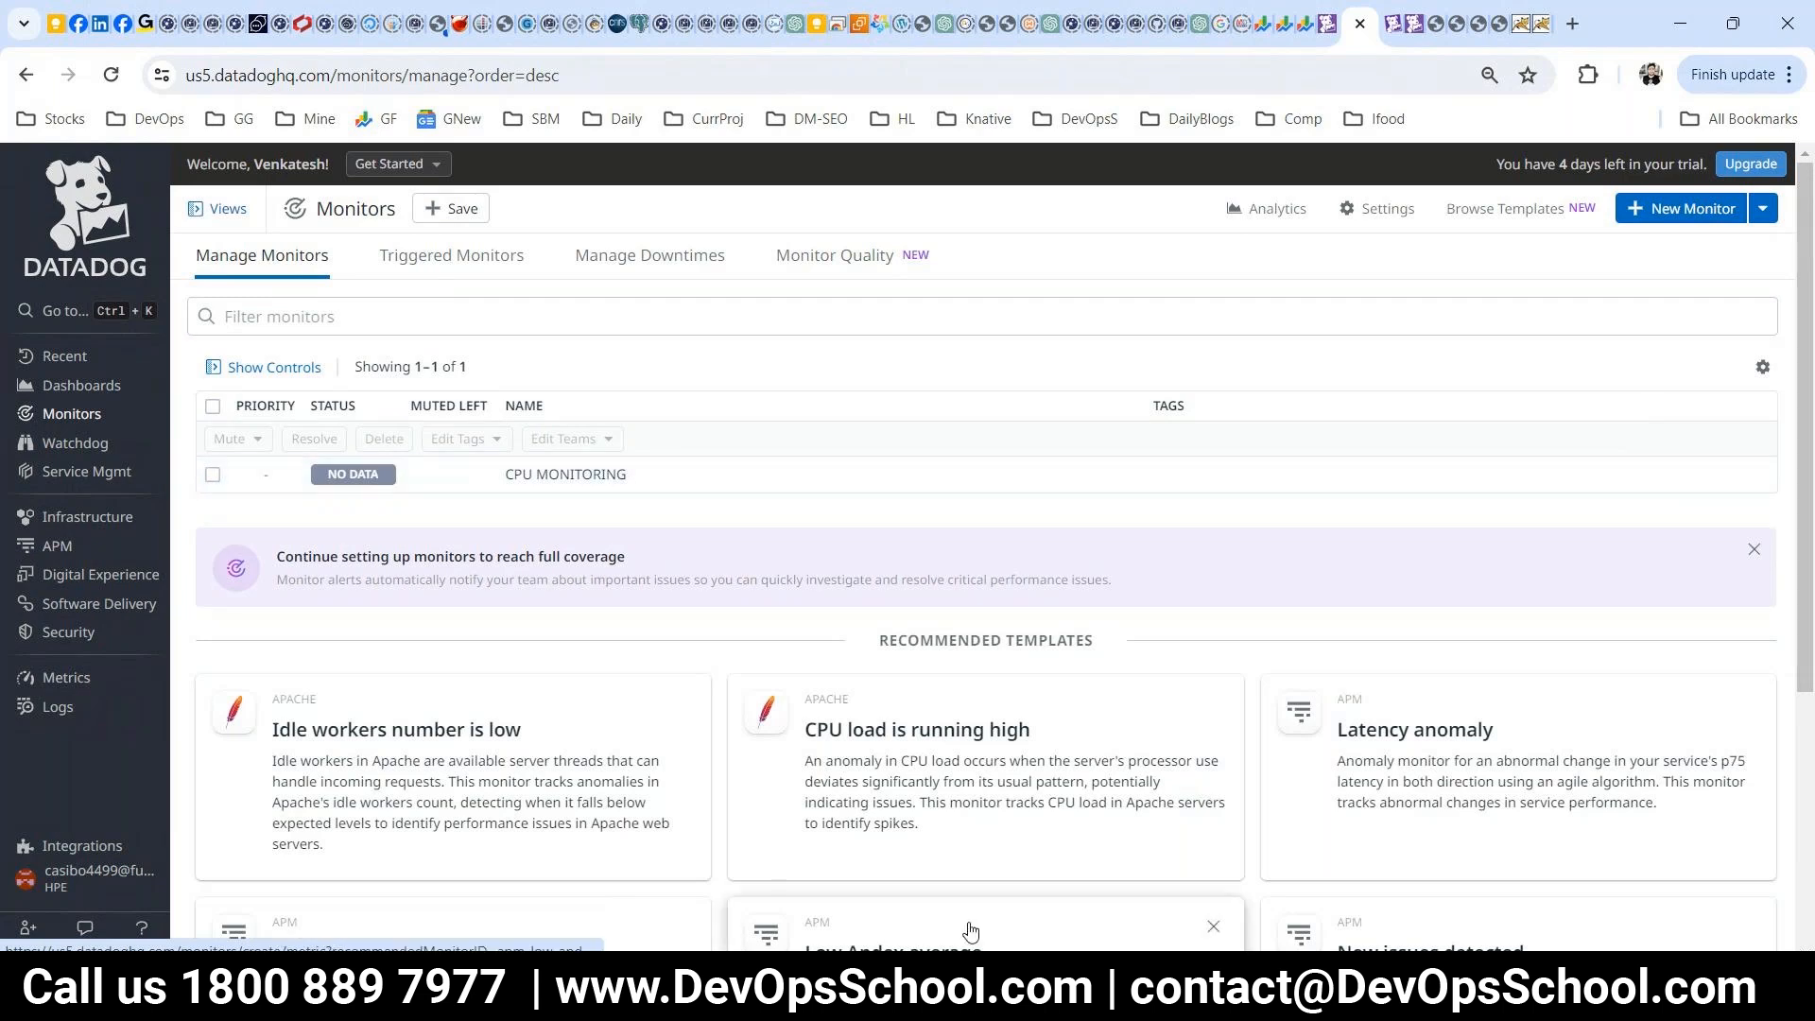
- Open the Logs Explorer to check whether logs have been collected
mouse_move(775, 1001)
click(933, 887)
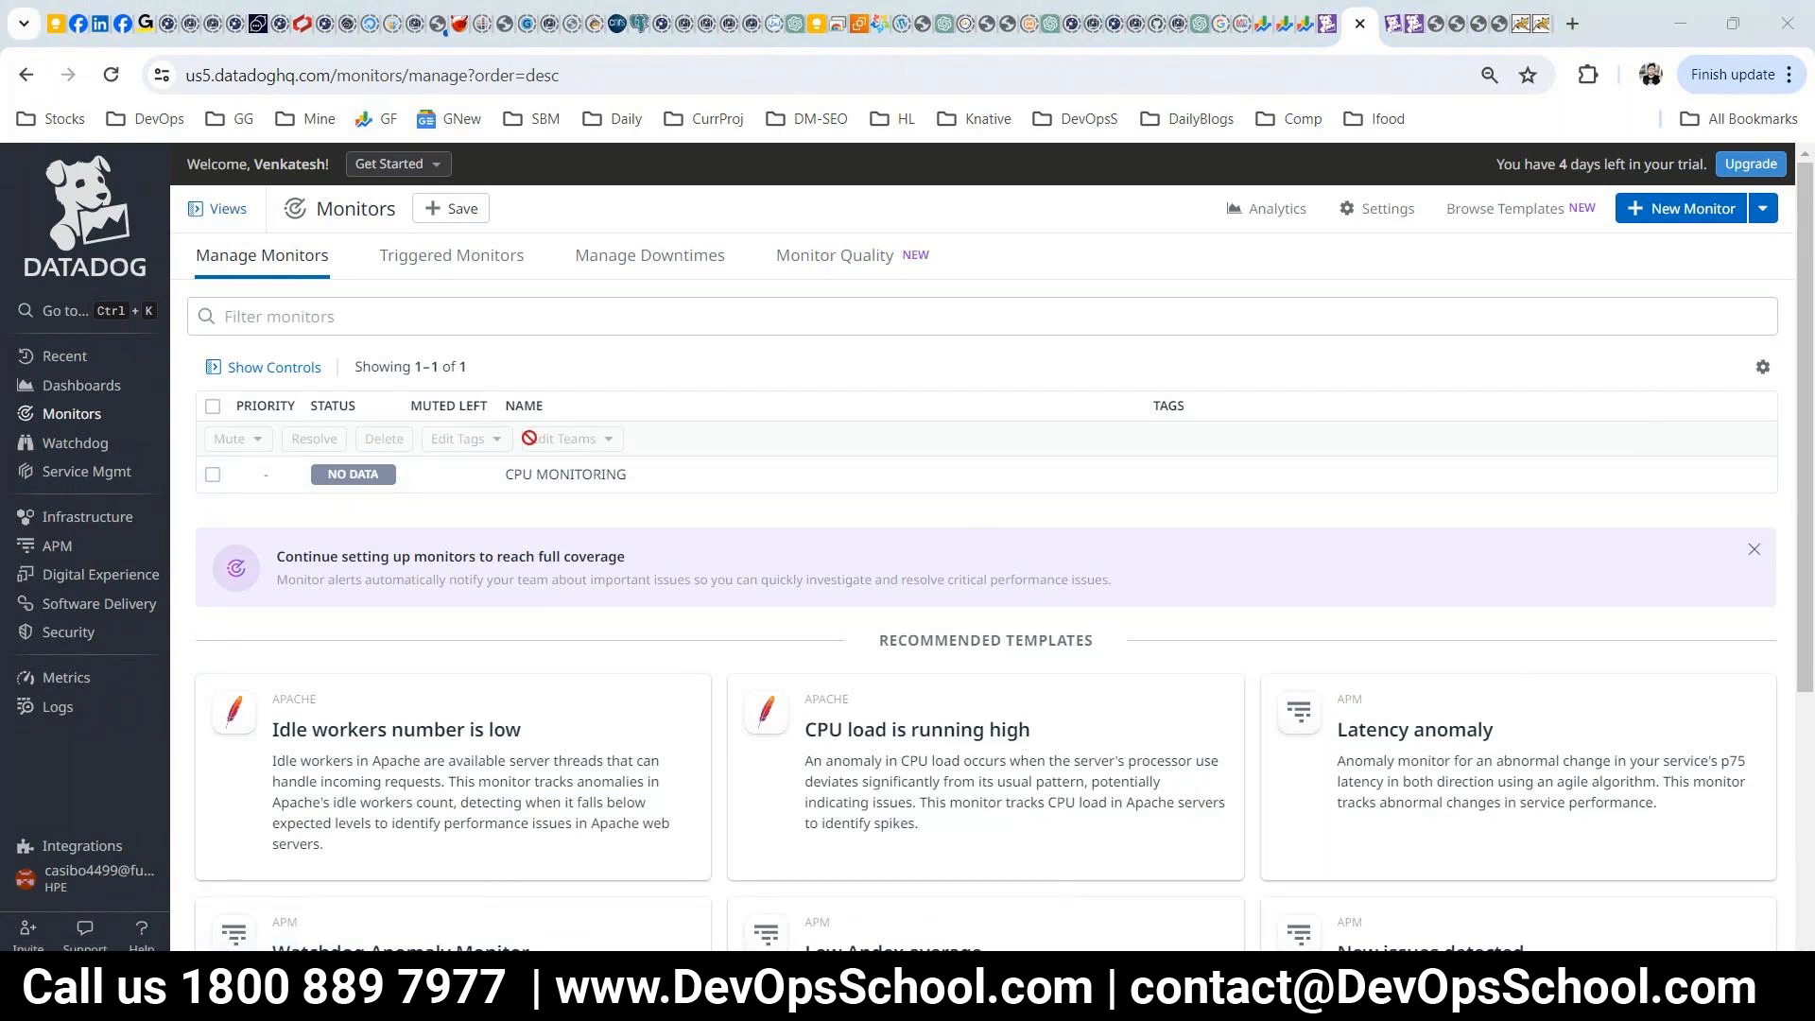
mouse_move(72, 679)
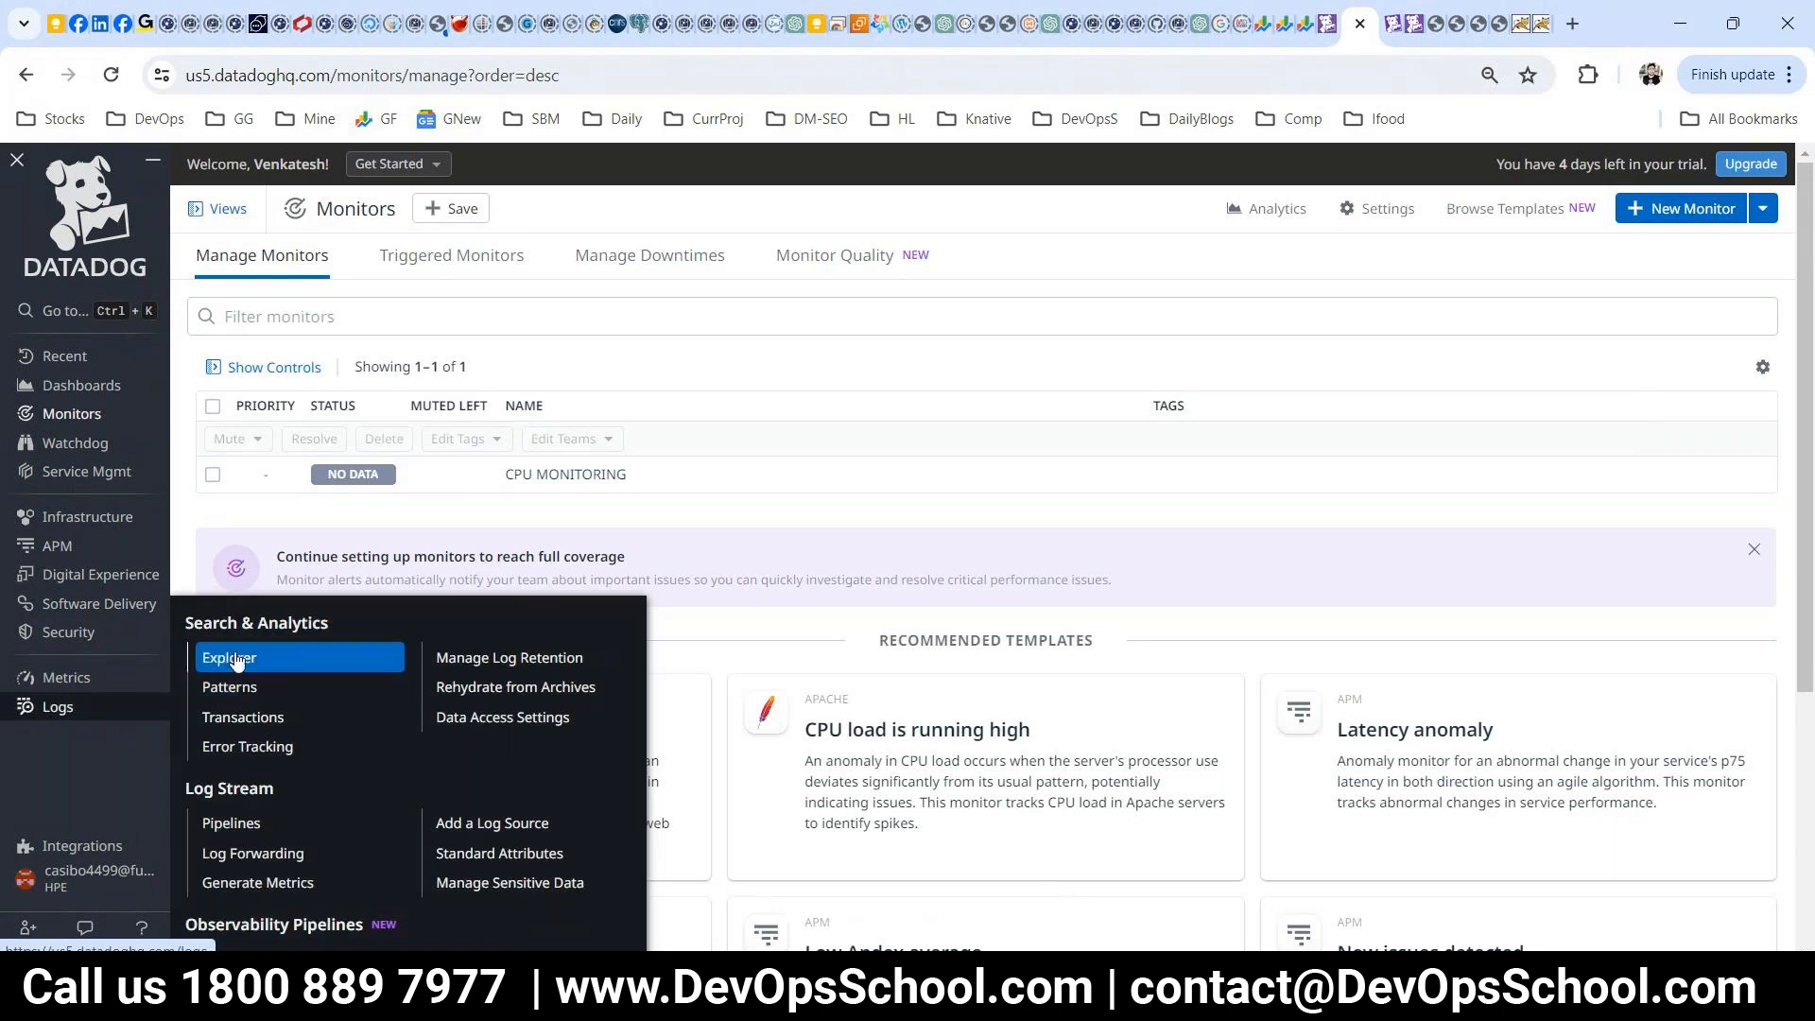
drag(248, 623, 248, 660)
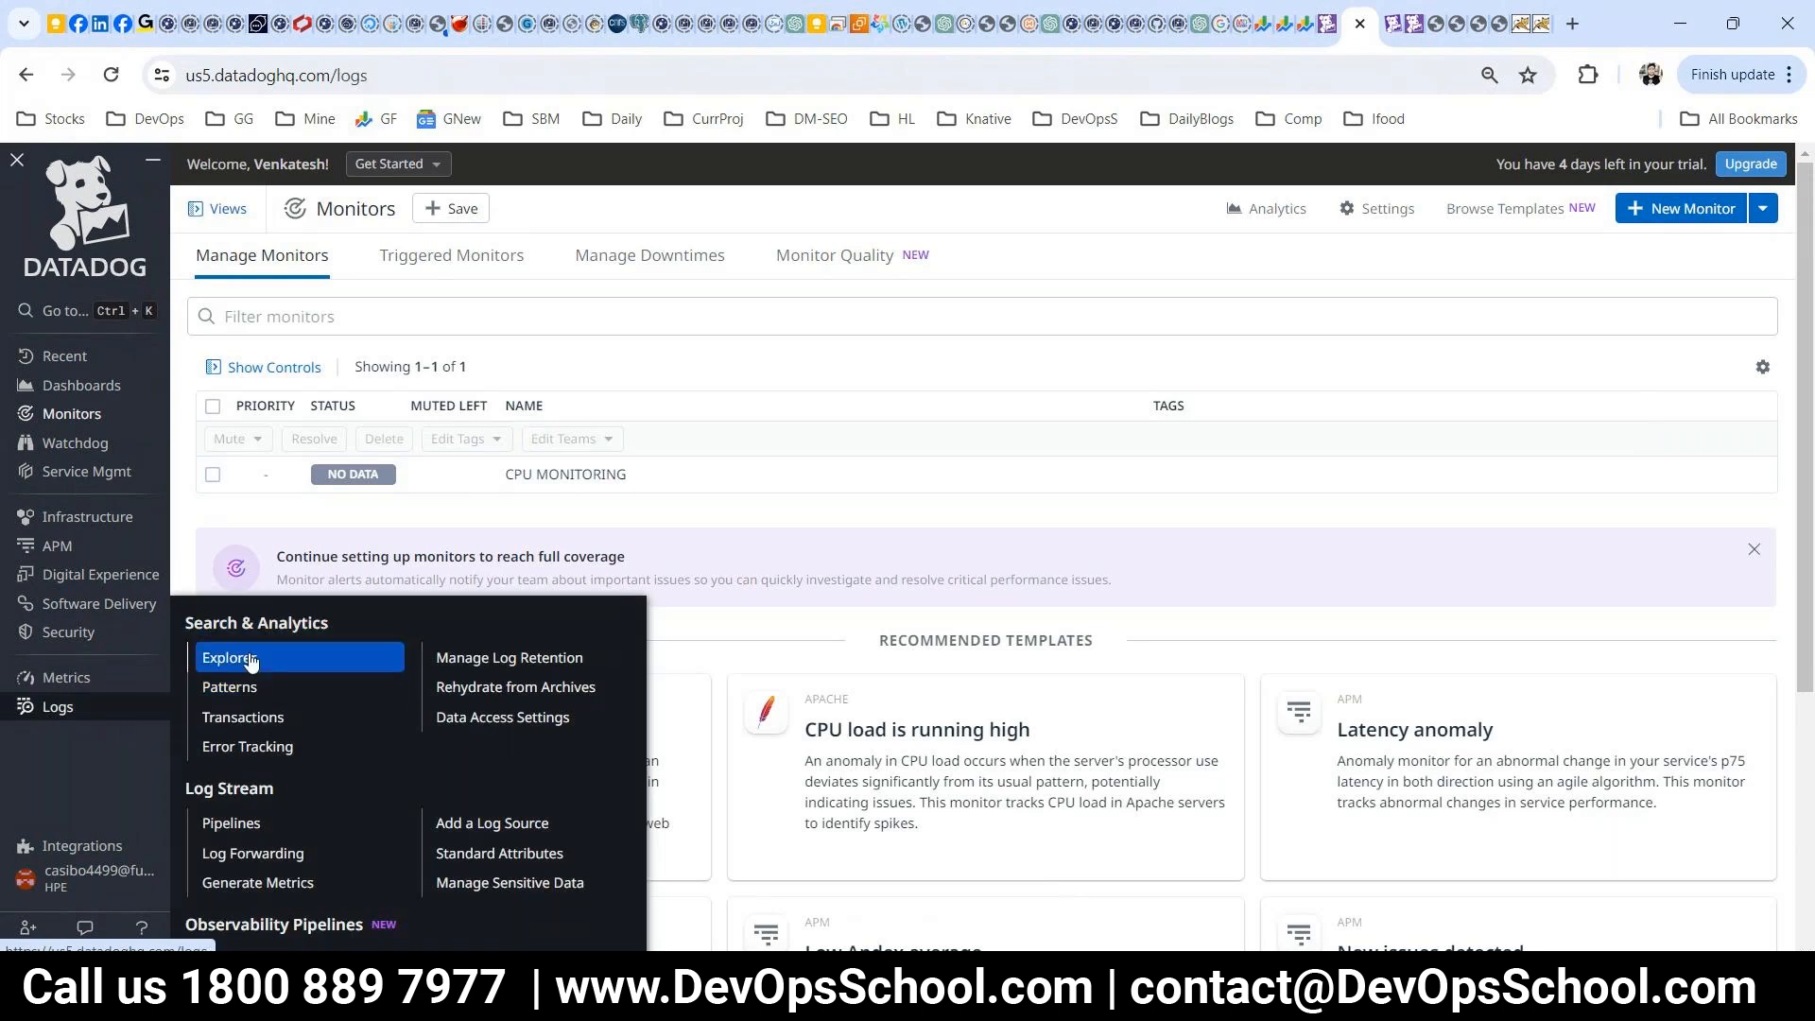
click(241, 658)
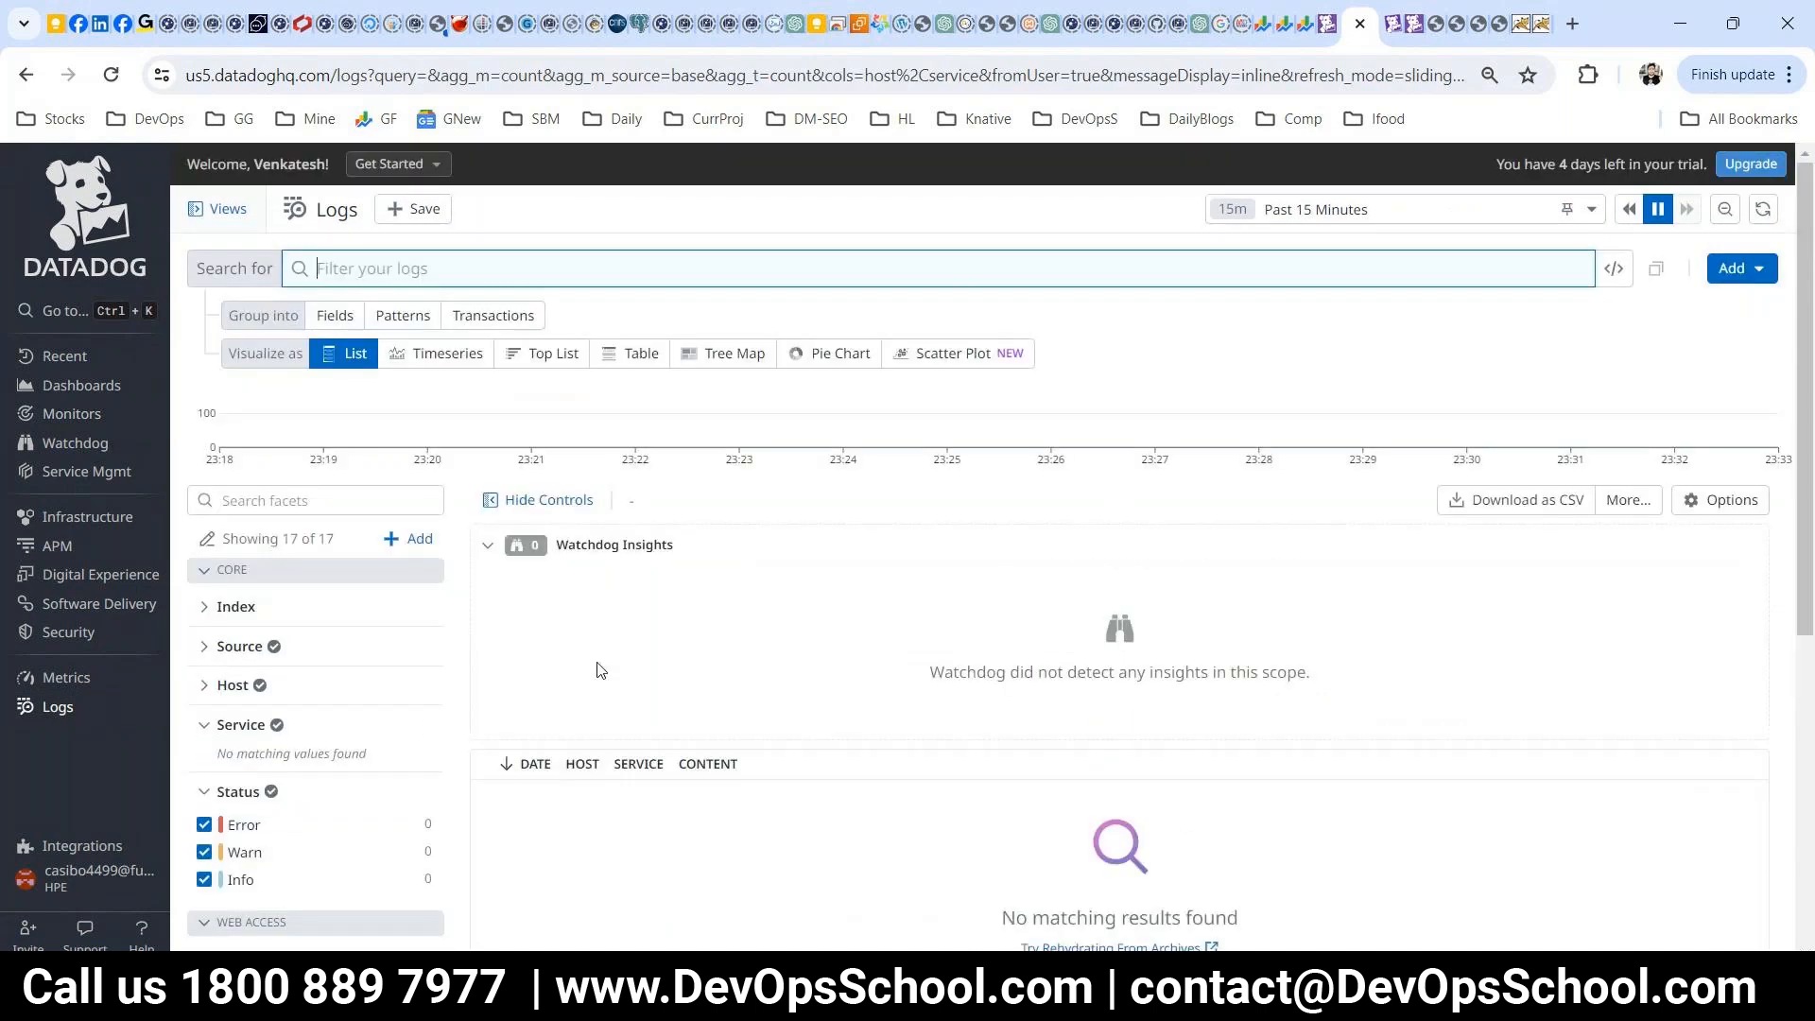
- Switch to the PuTTY terminal, run datadog-agent status and look through the output
click(1075, 818)
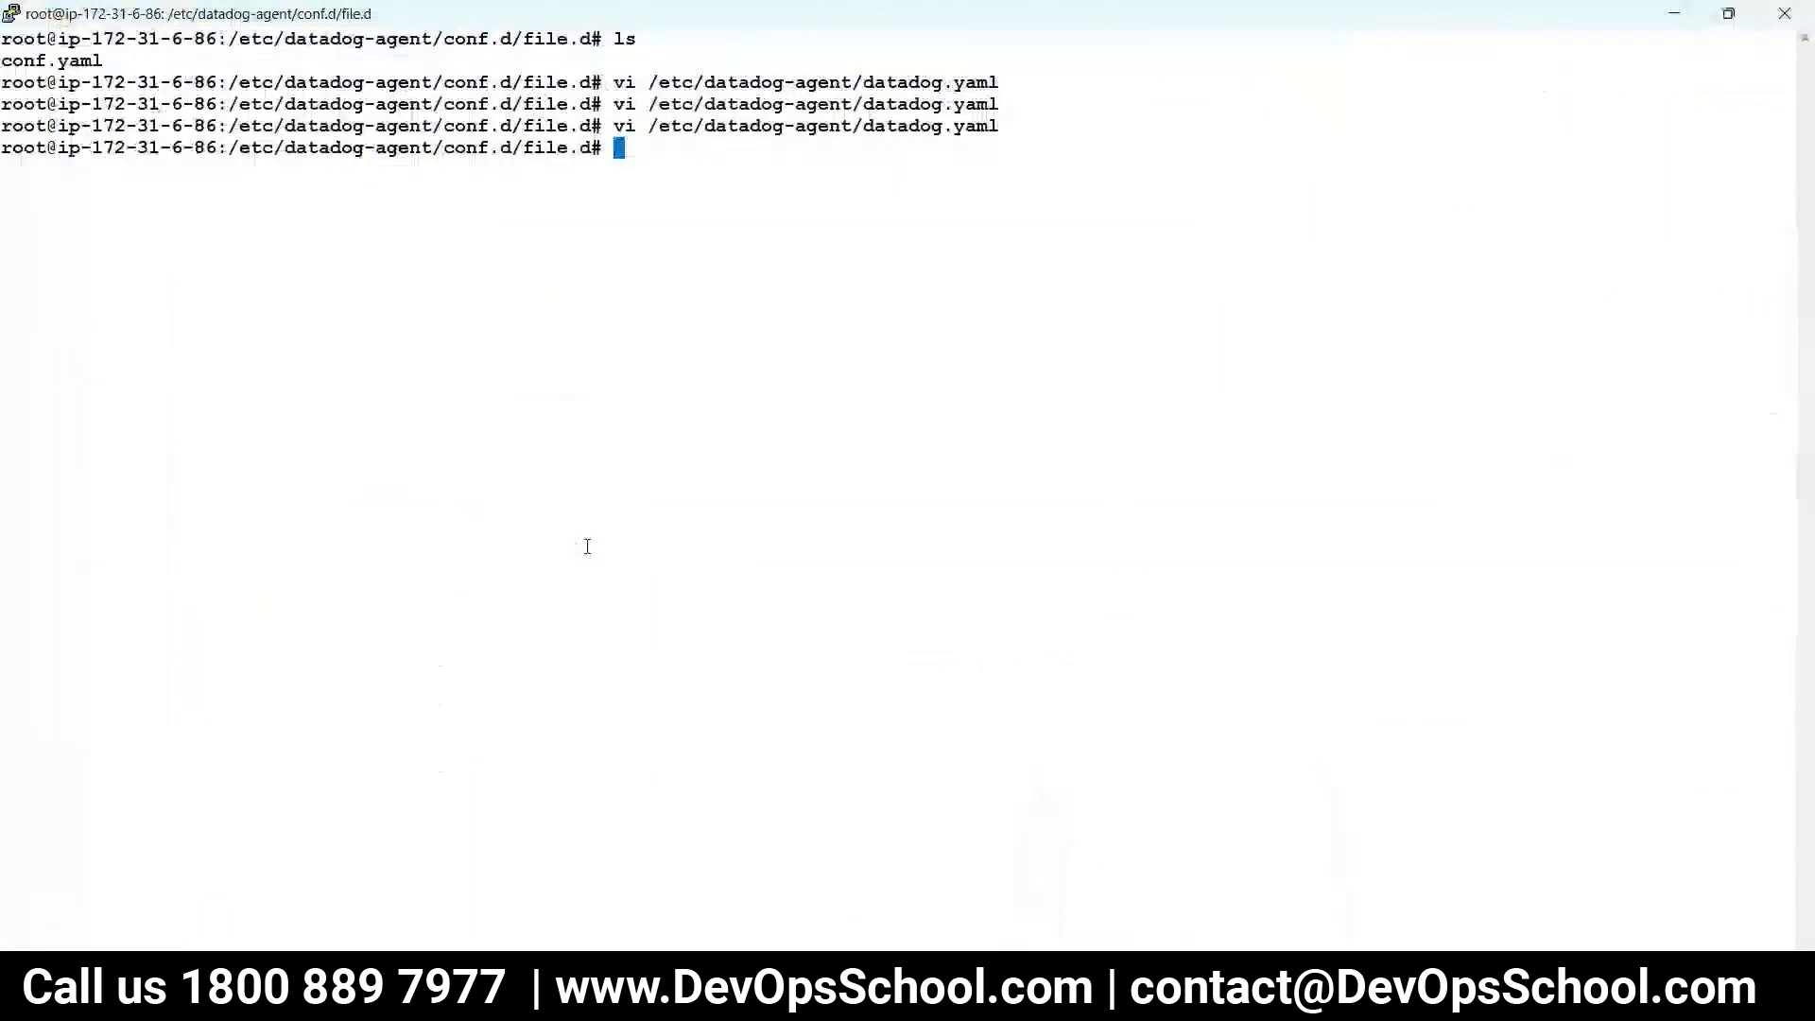
key(Up)
key(ctrl+c)
text(datadog-agent status)
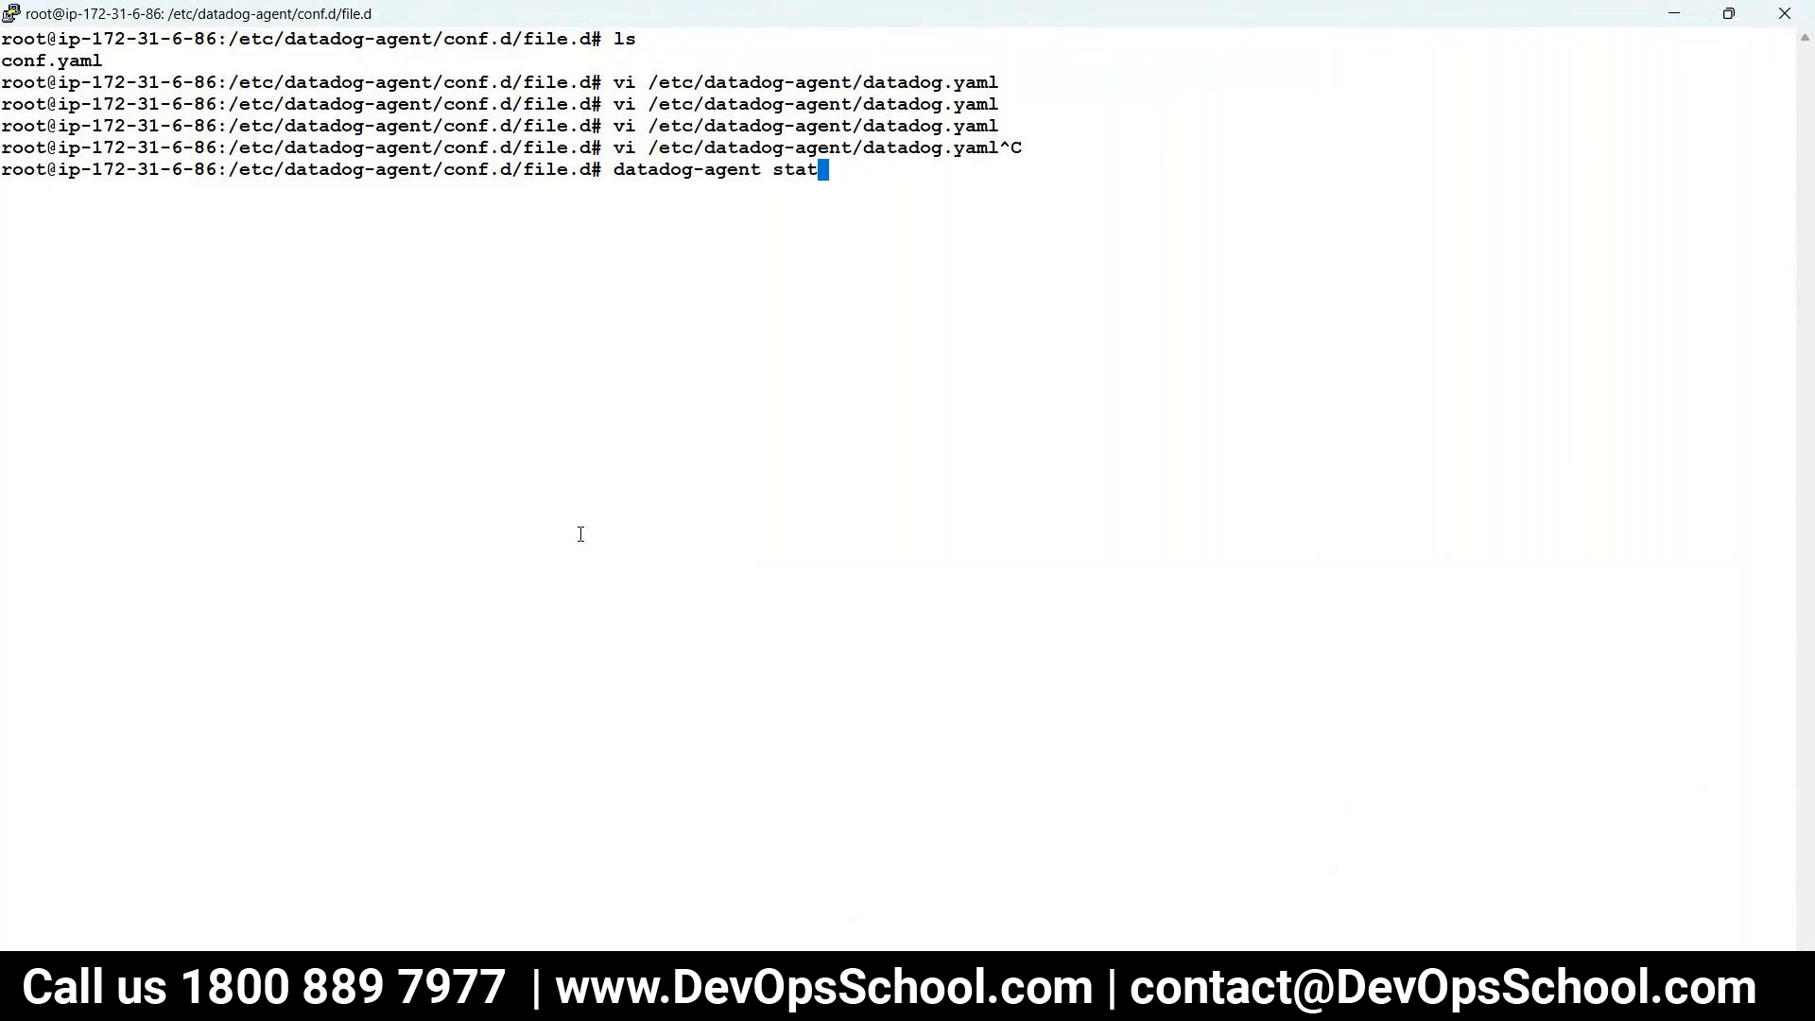
key(Return)
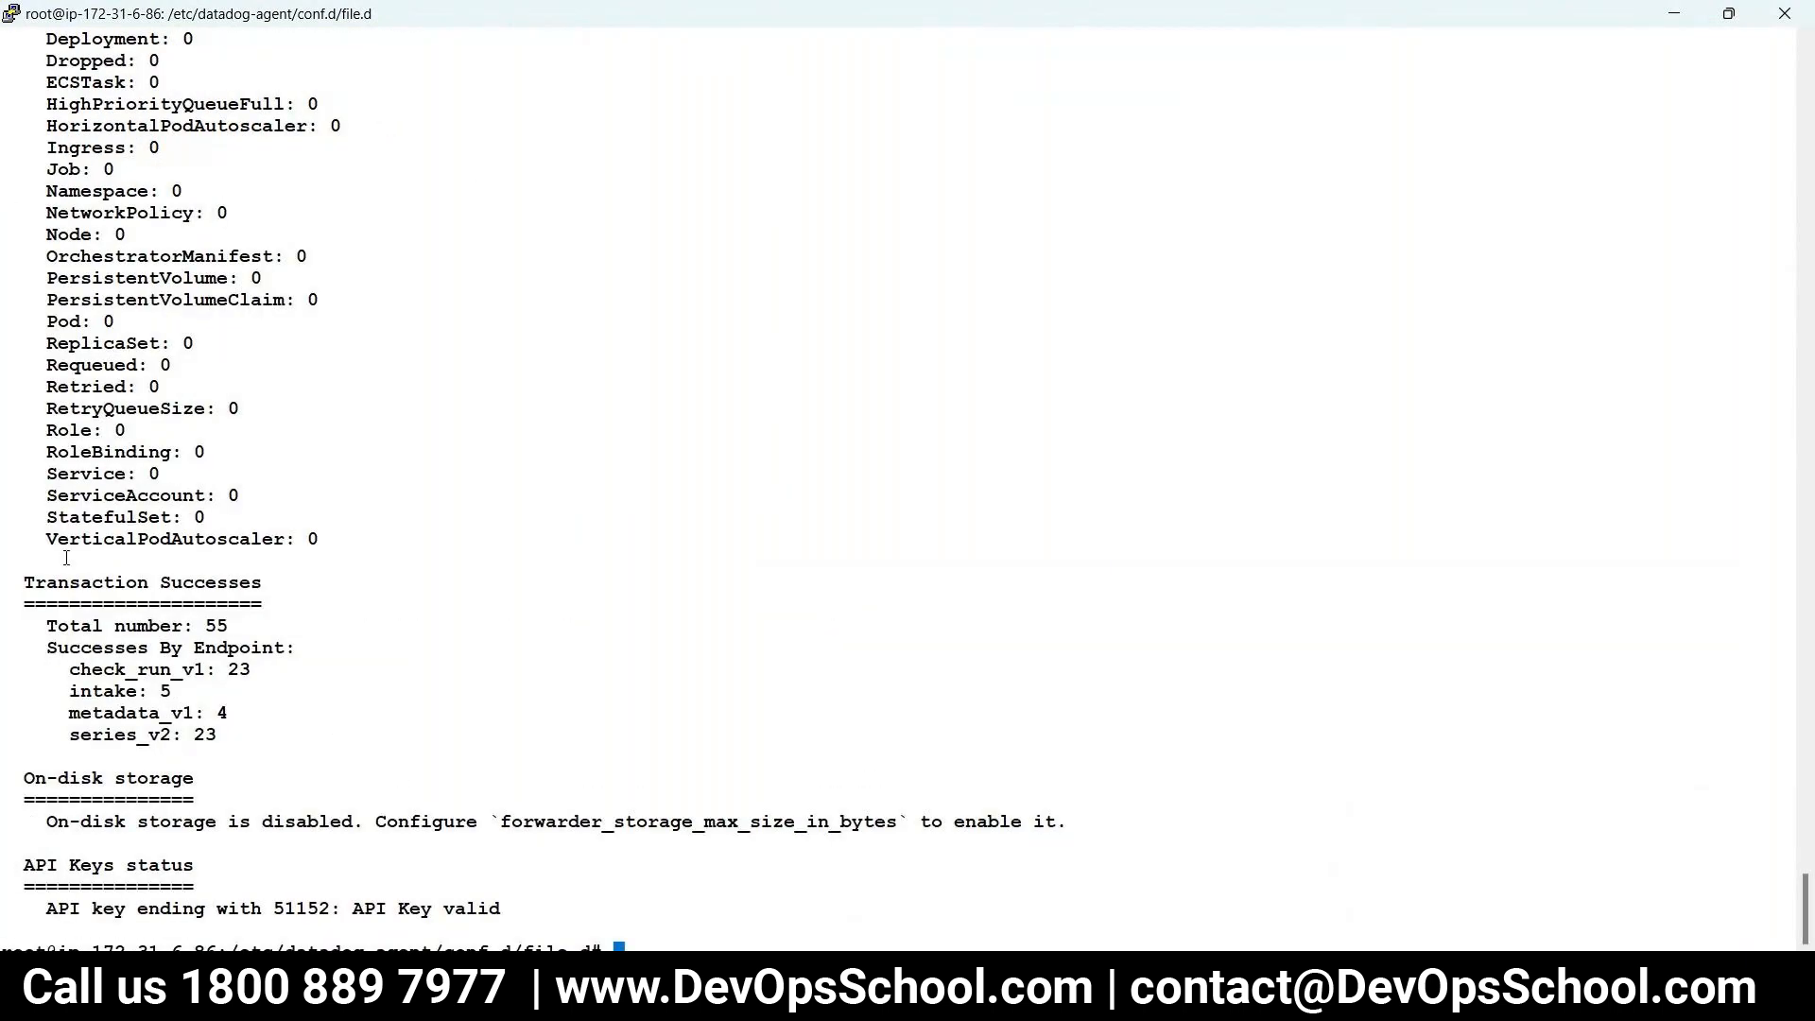
scroll(145, 518, up, 10)
drag(473, 277, 482, 345)
key(Return)
key(Return)
key(Up)
key(Up)
key(Up)
key(Up)
key(Down)
key(Return)
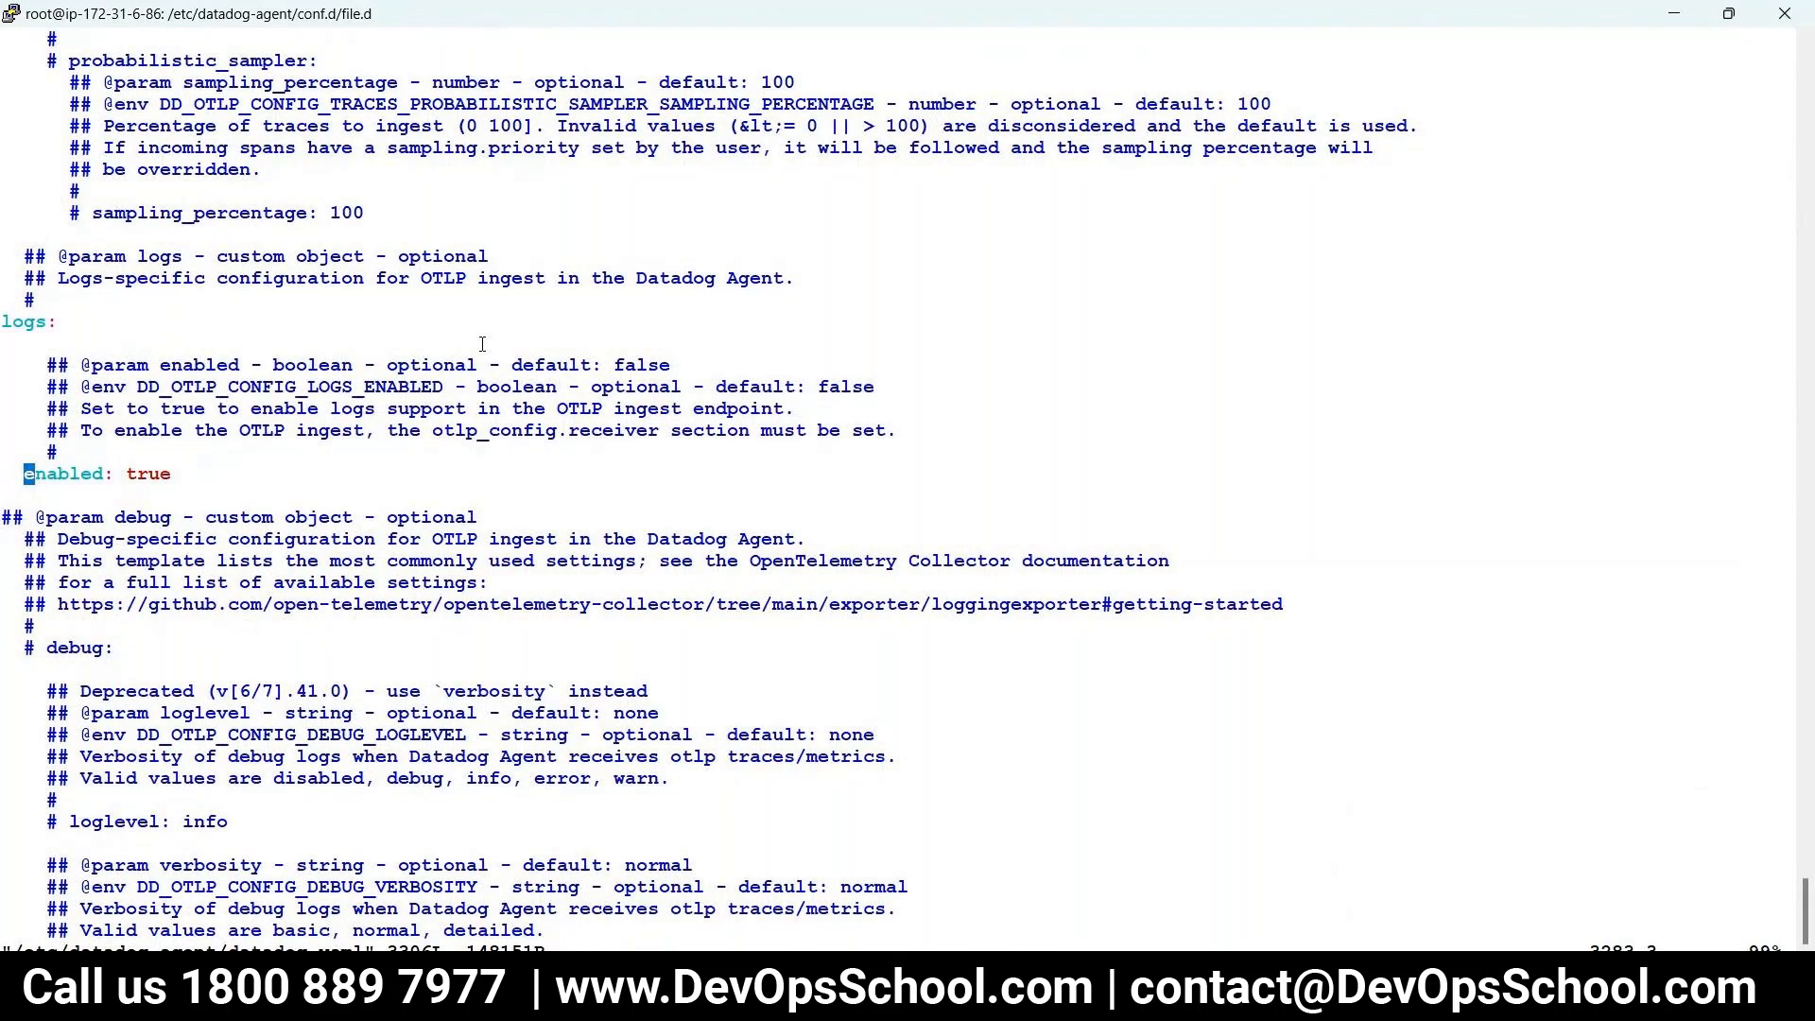
key(slash)
text(Log)
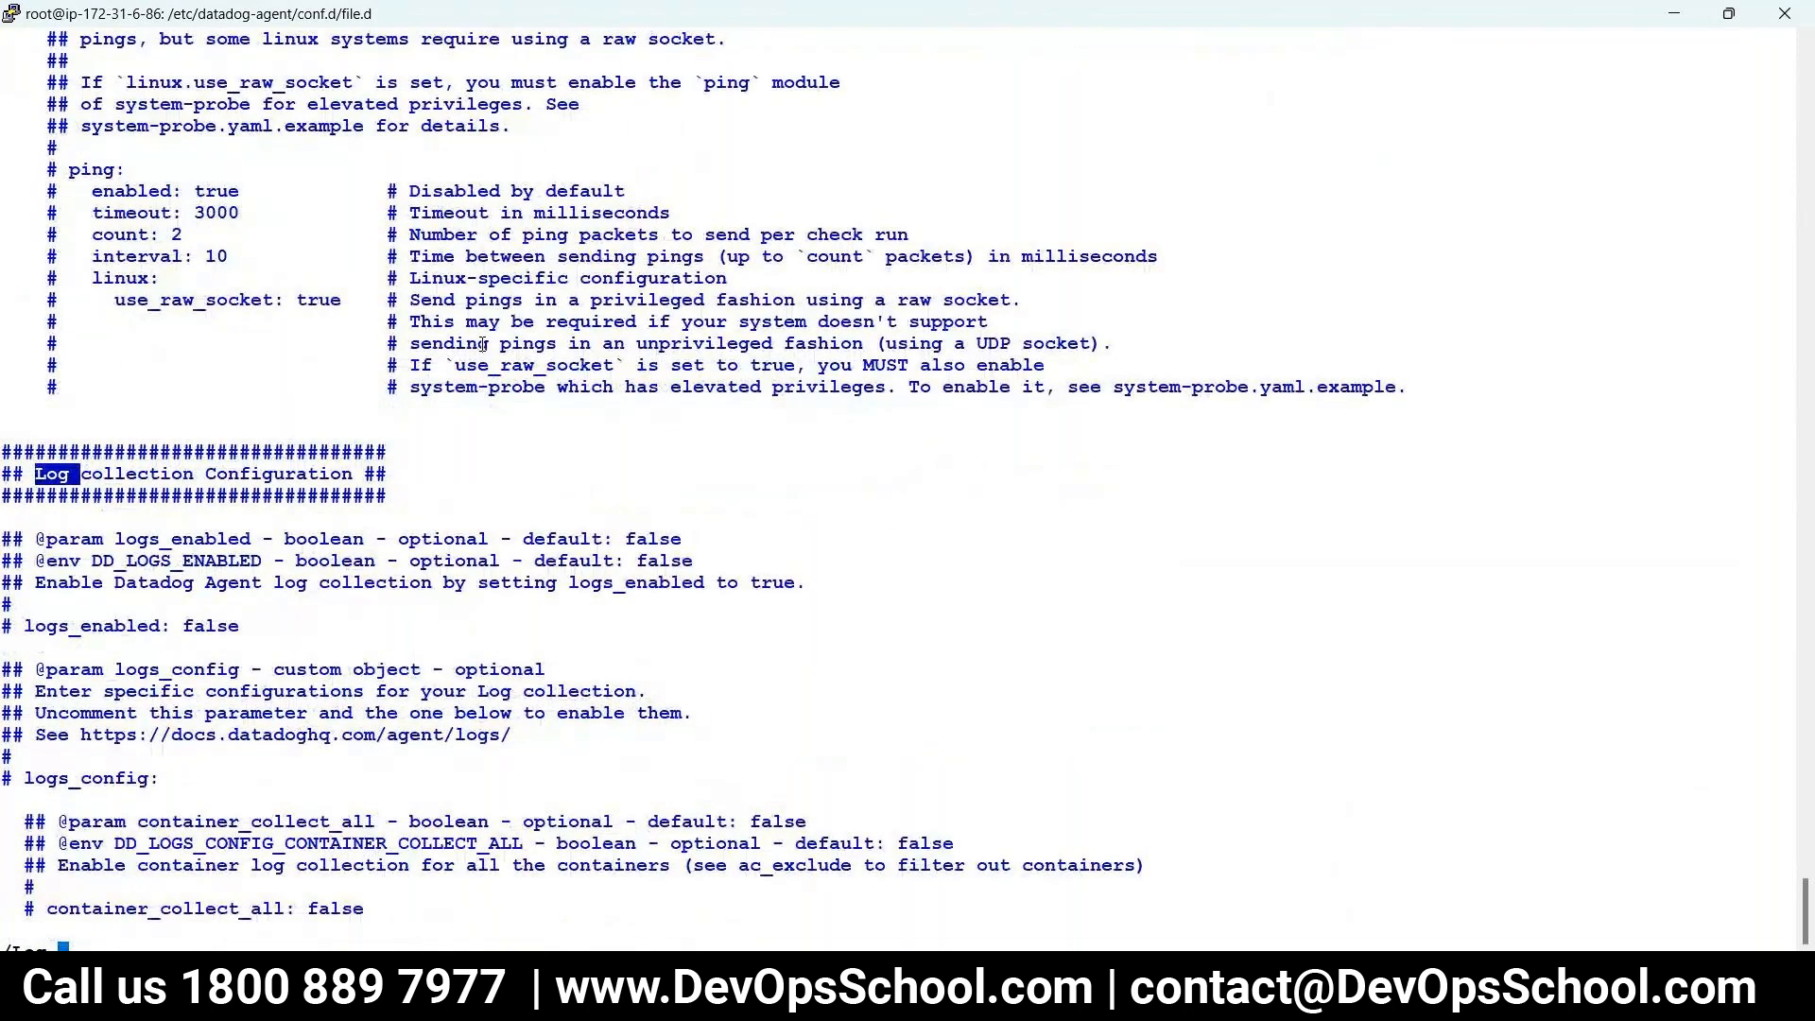
key(Escape)
key(Up)
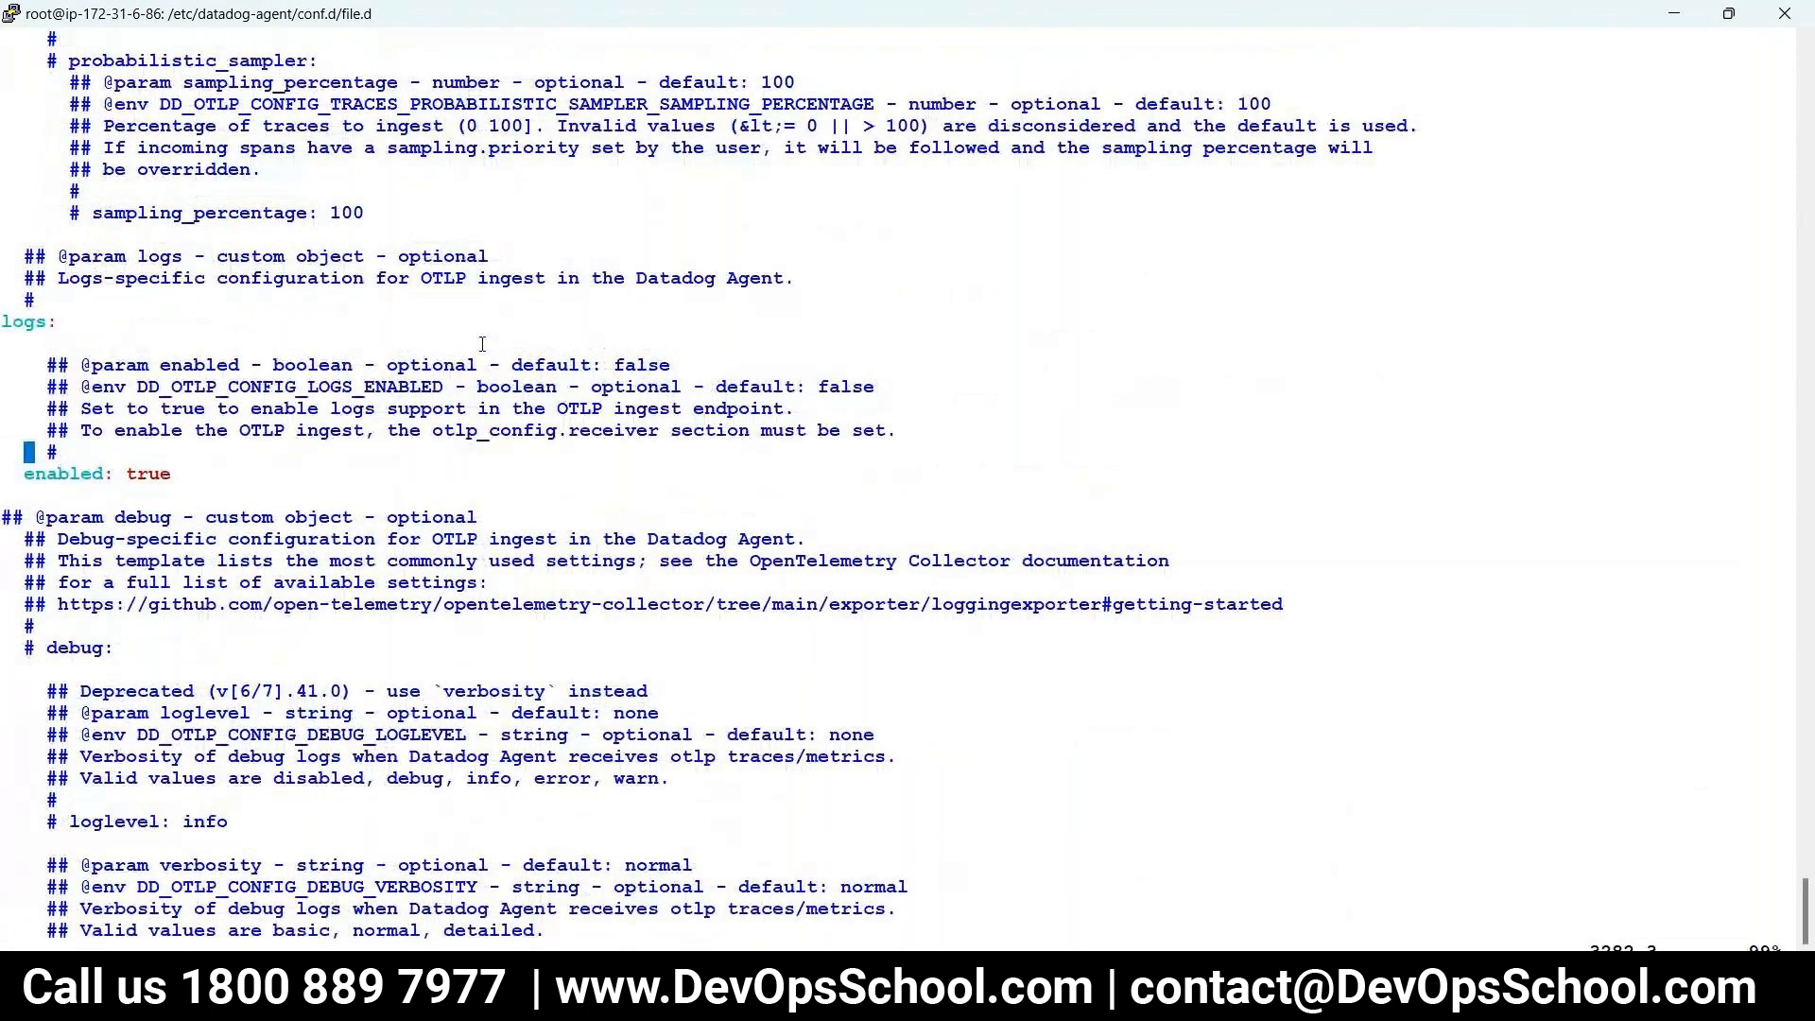
text(:Q!)
key(Return)
text(:q!)
key(Return)
- Open /etc/datadog-agent/datadog.yaml in vi and find the logs_enabled parameter by searching for logs_e
key(Up)
key(Return)
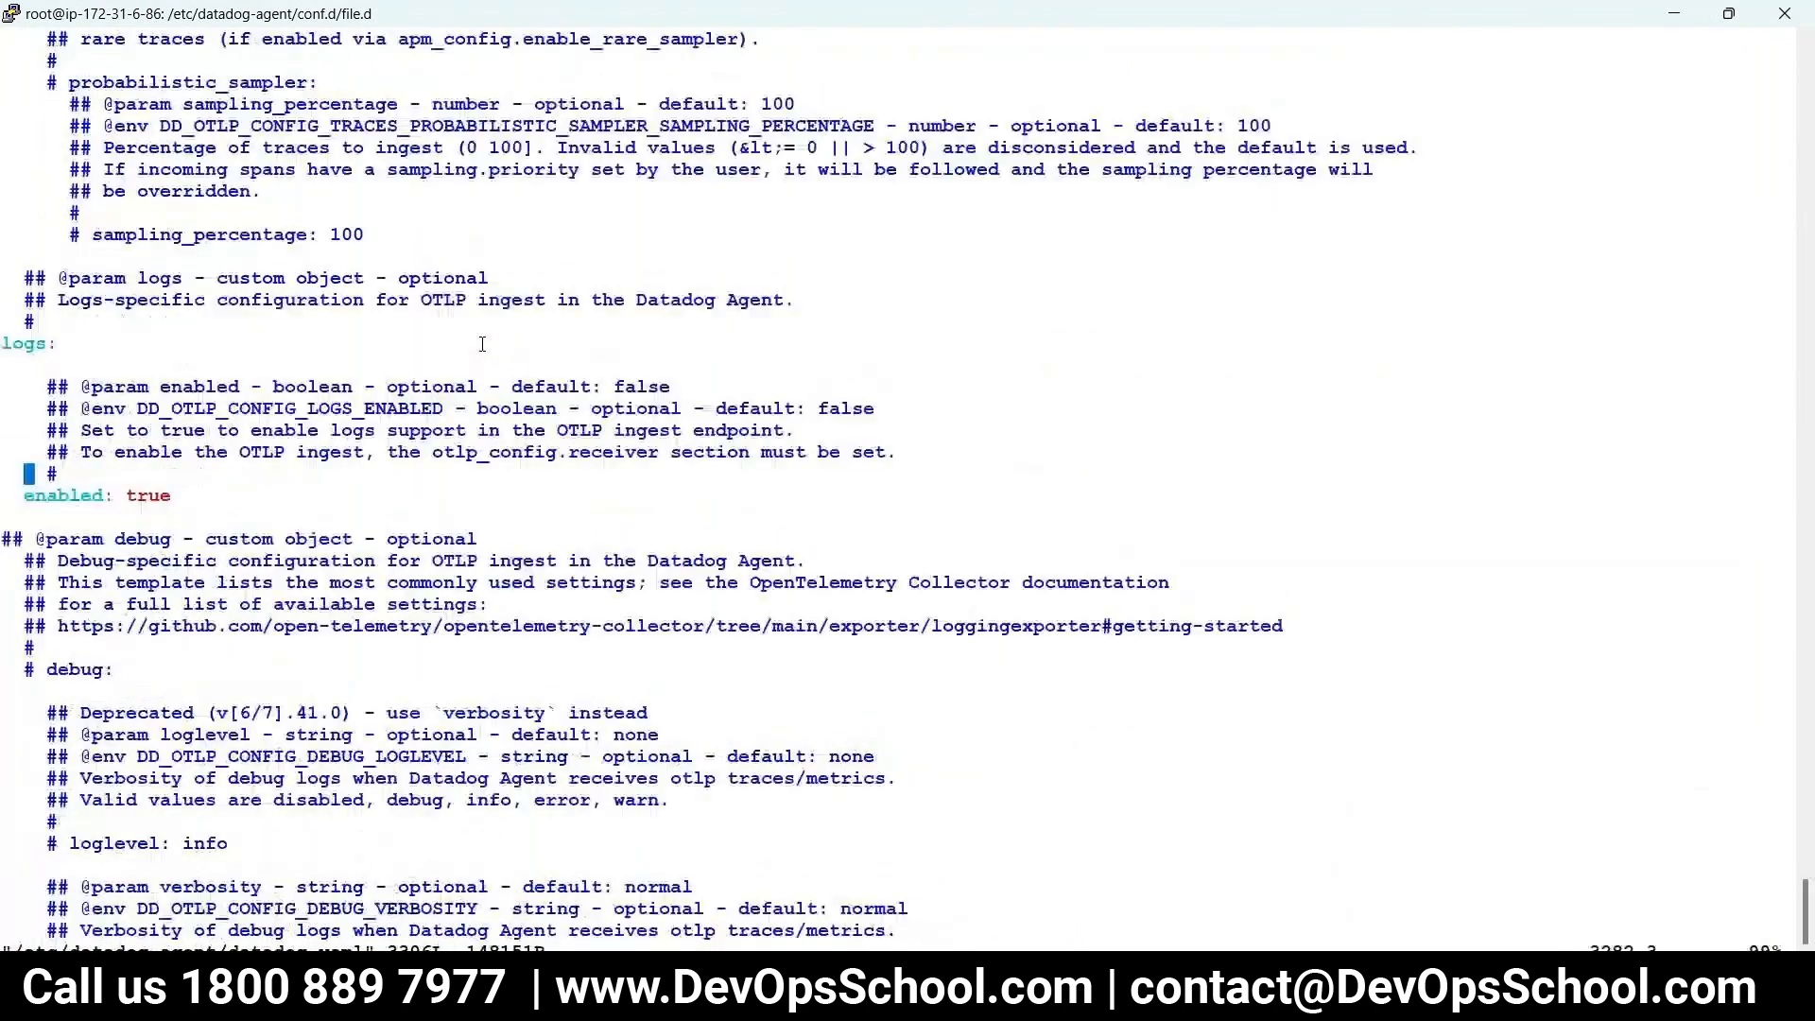
text(/log en)
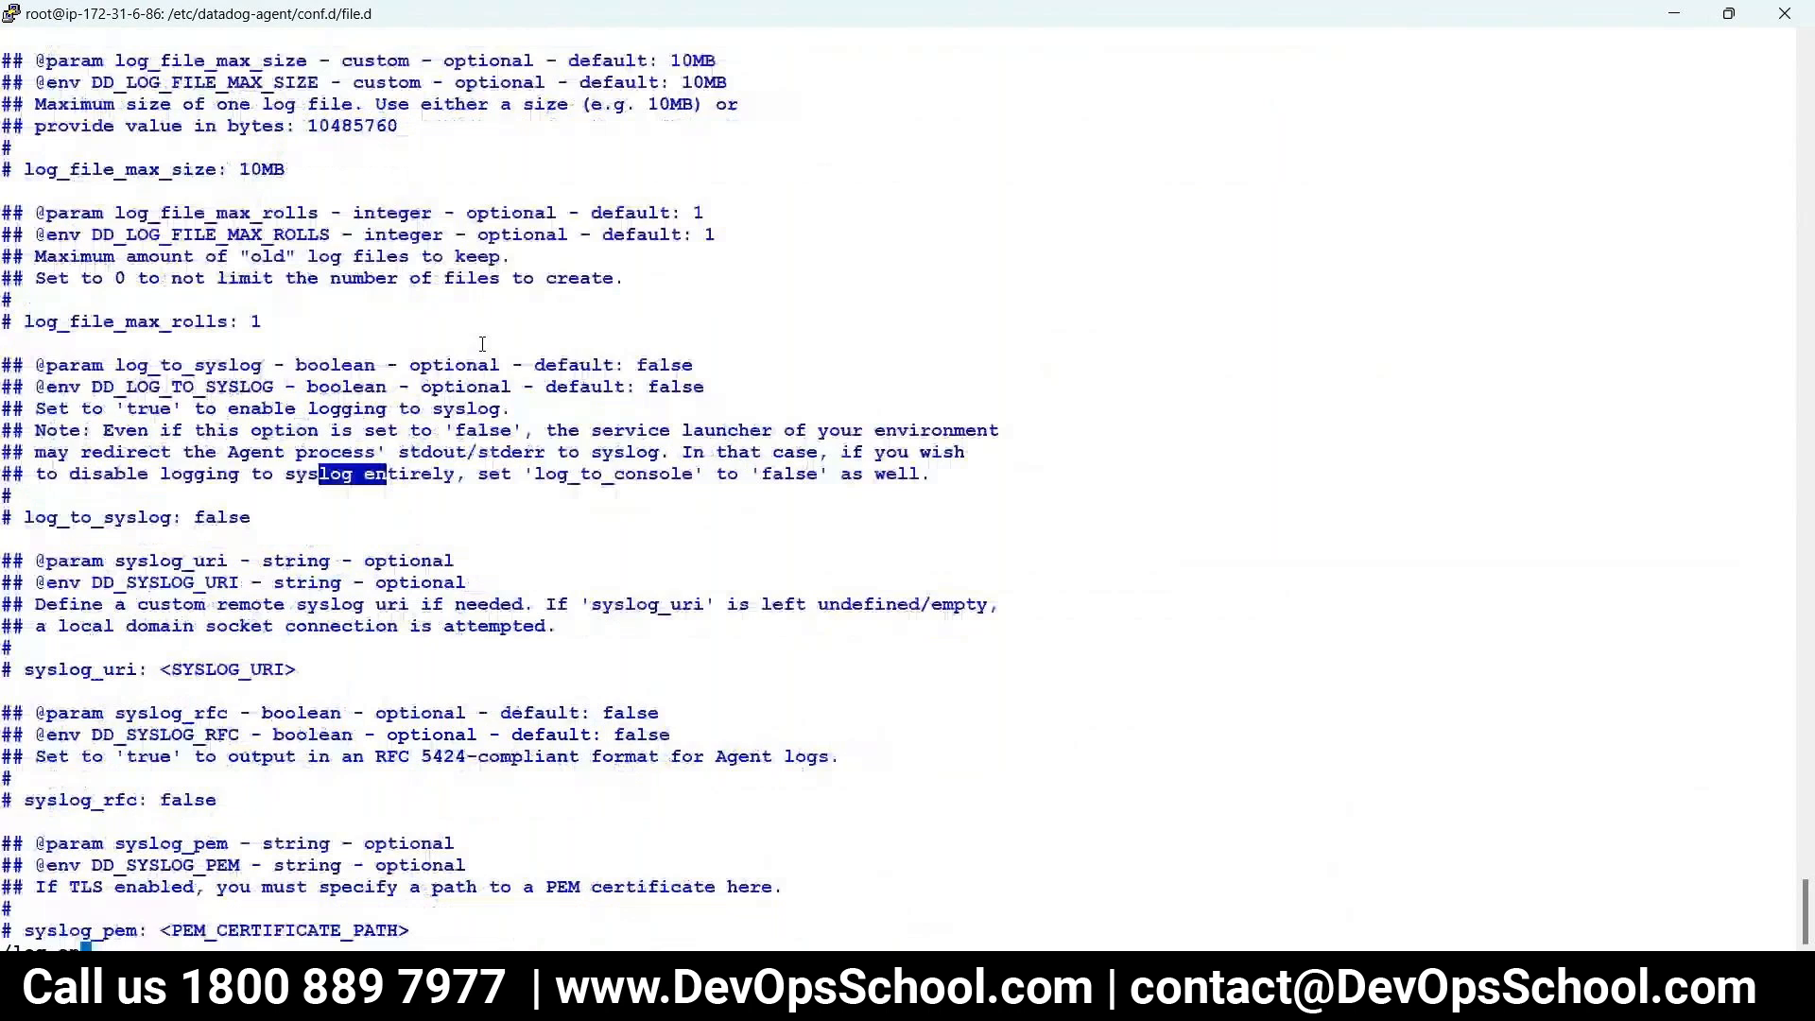
key(BackSpace)
key(BackSpace)
key(BackSpace)
text(s an)
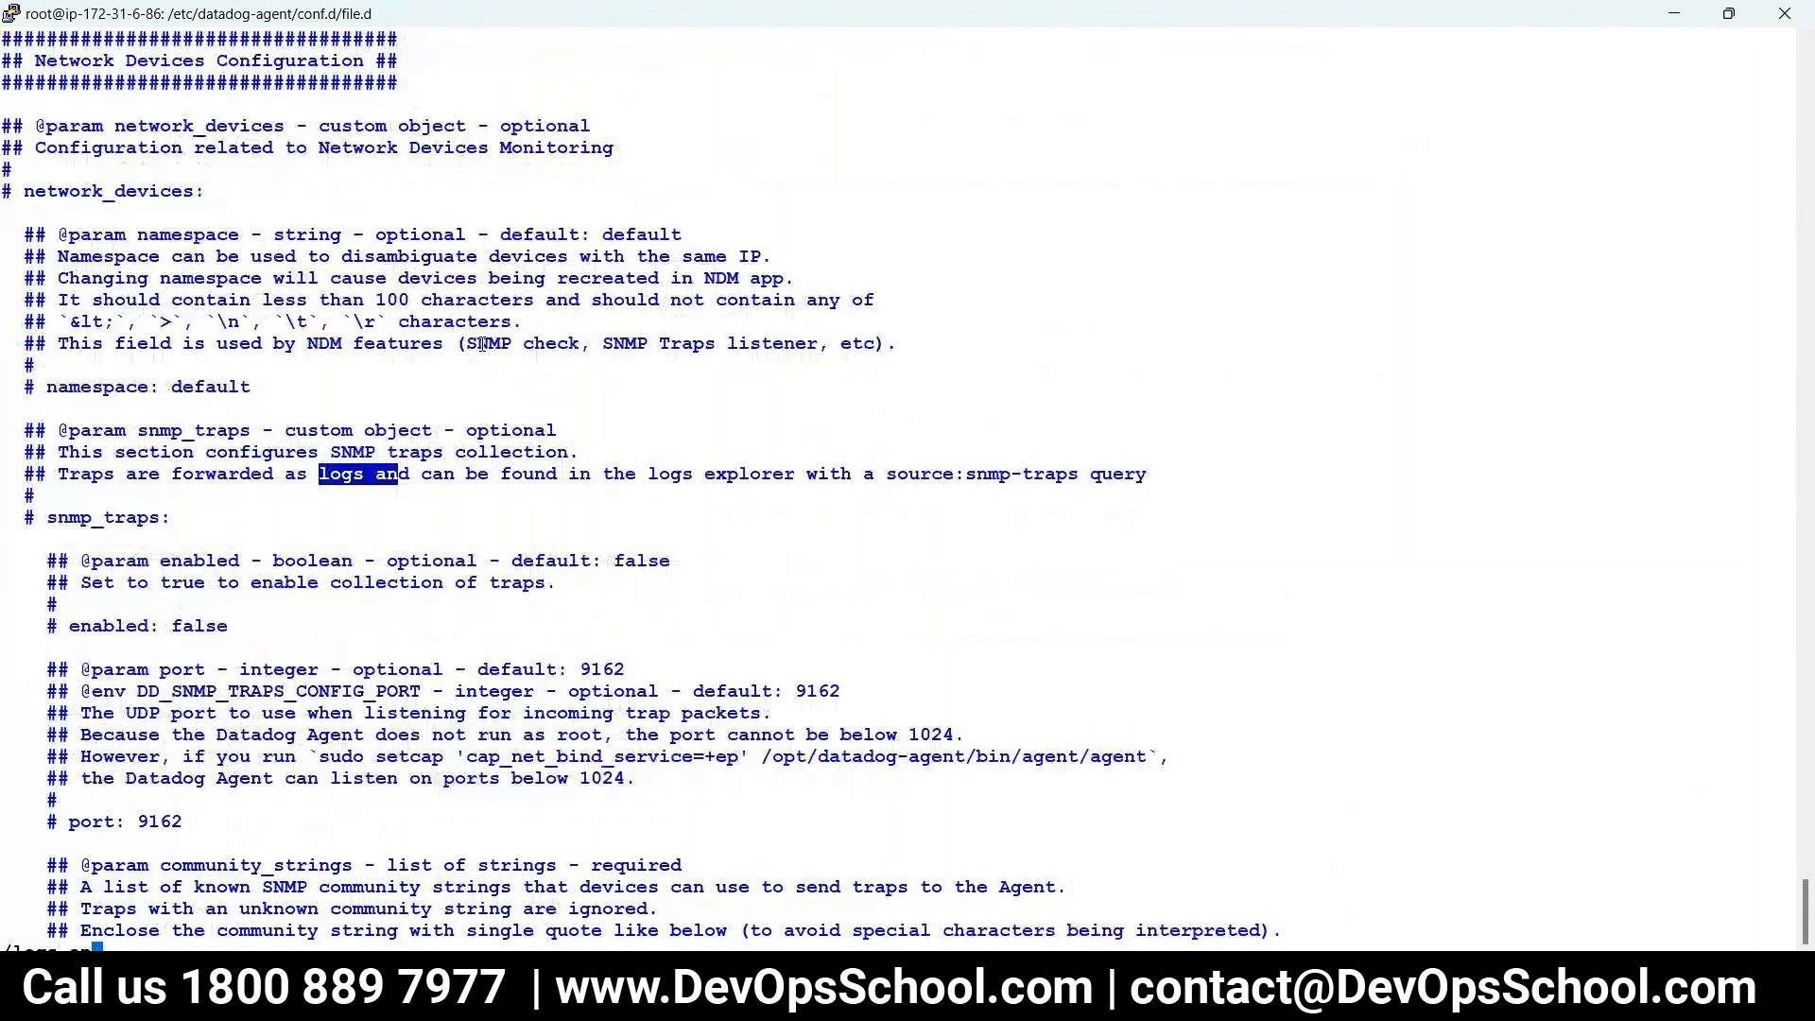
key(BackSpace)
key(BackSpace)
text(en)
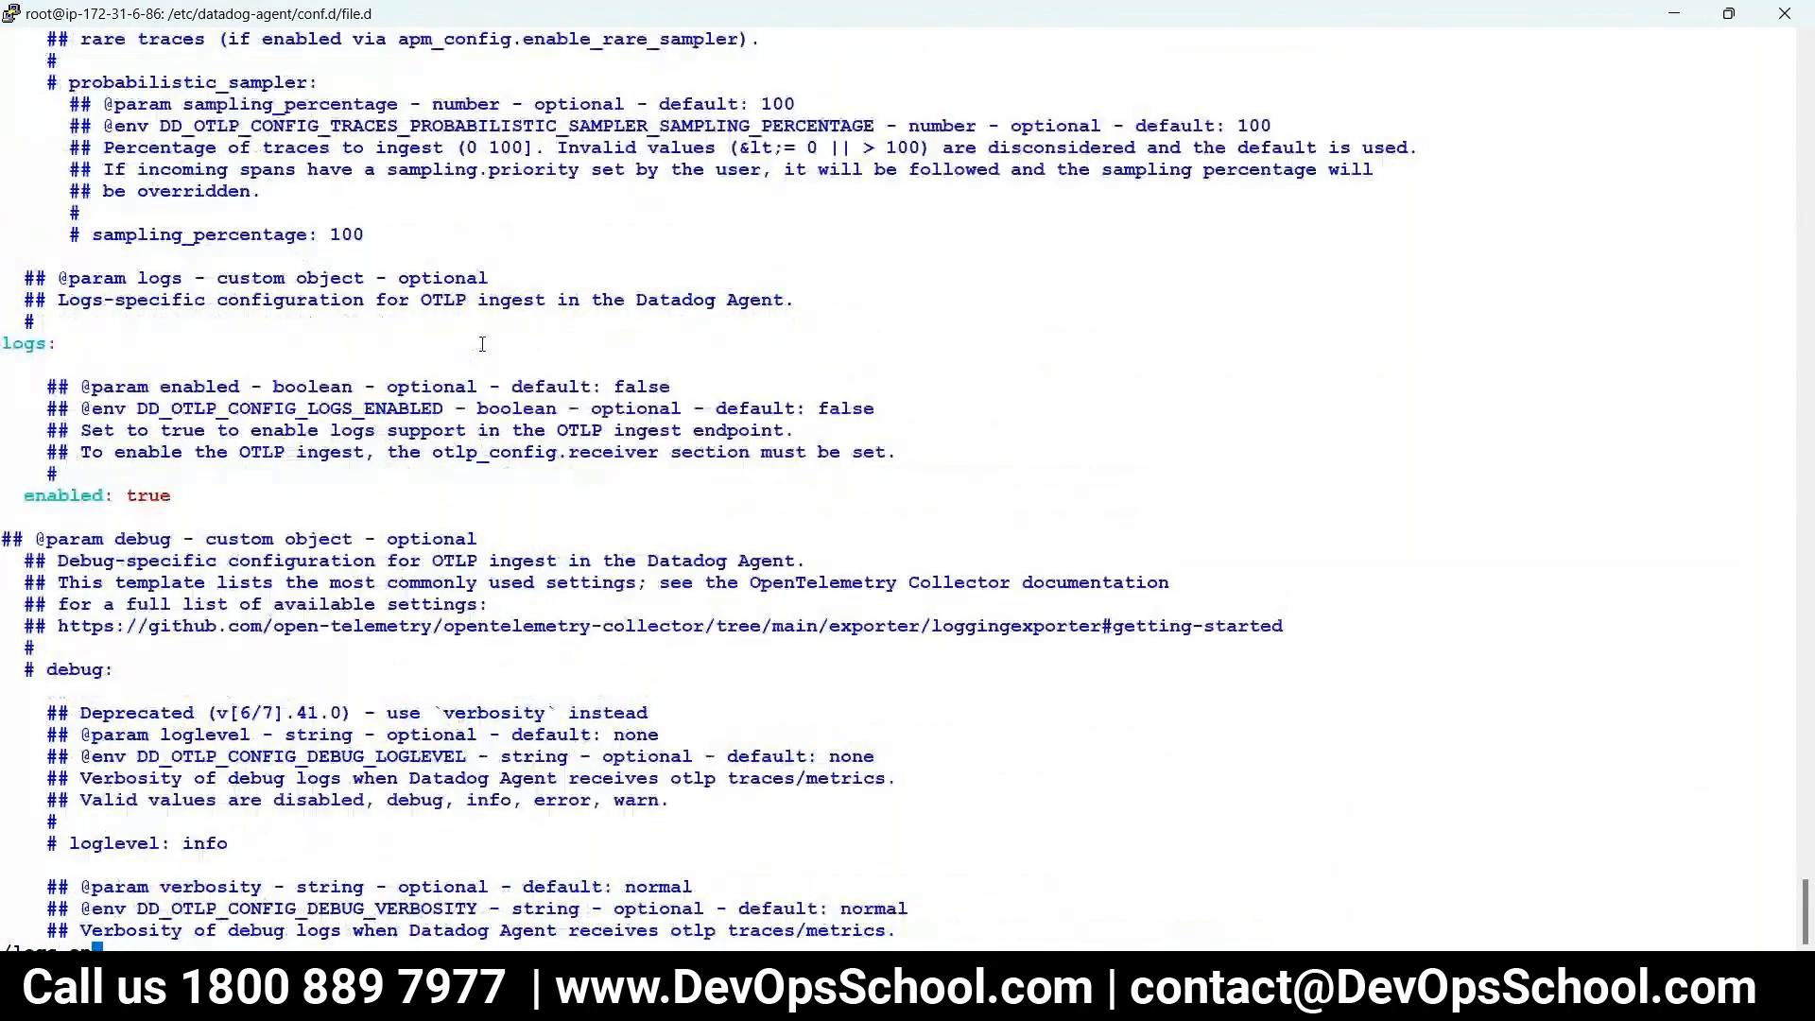
key(Return)
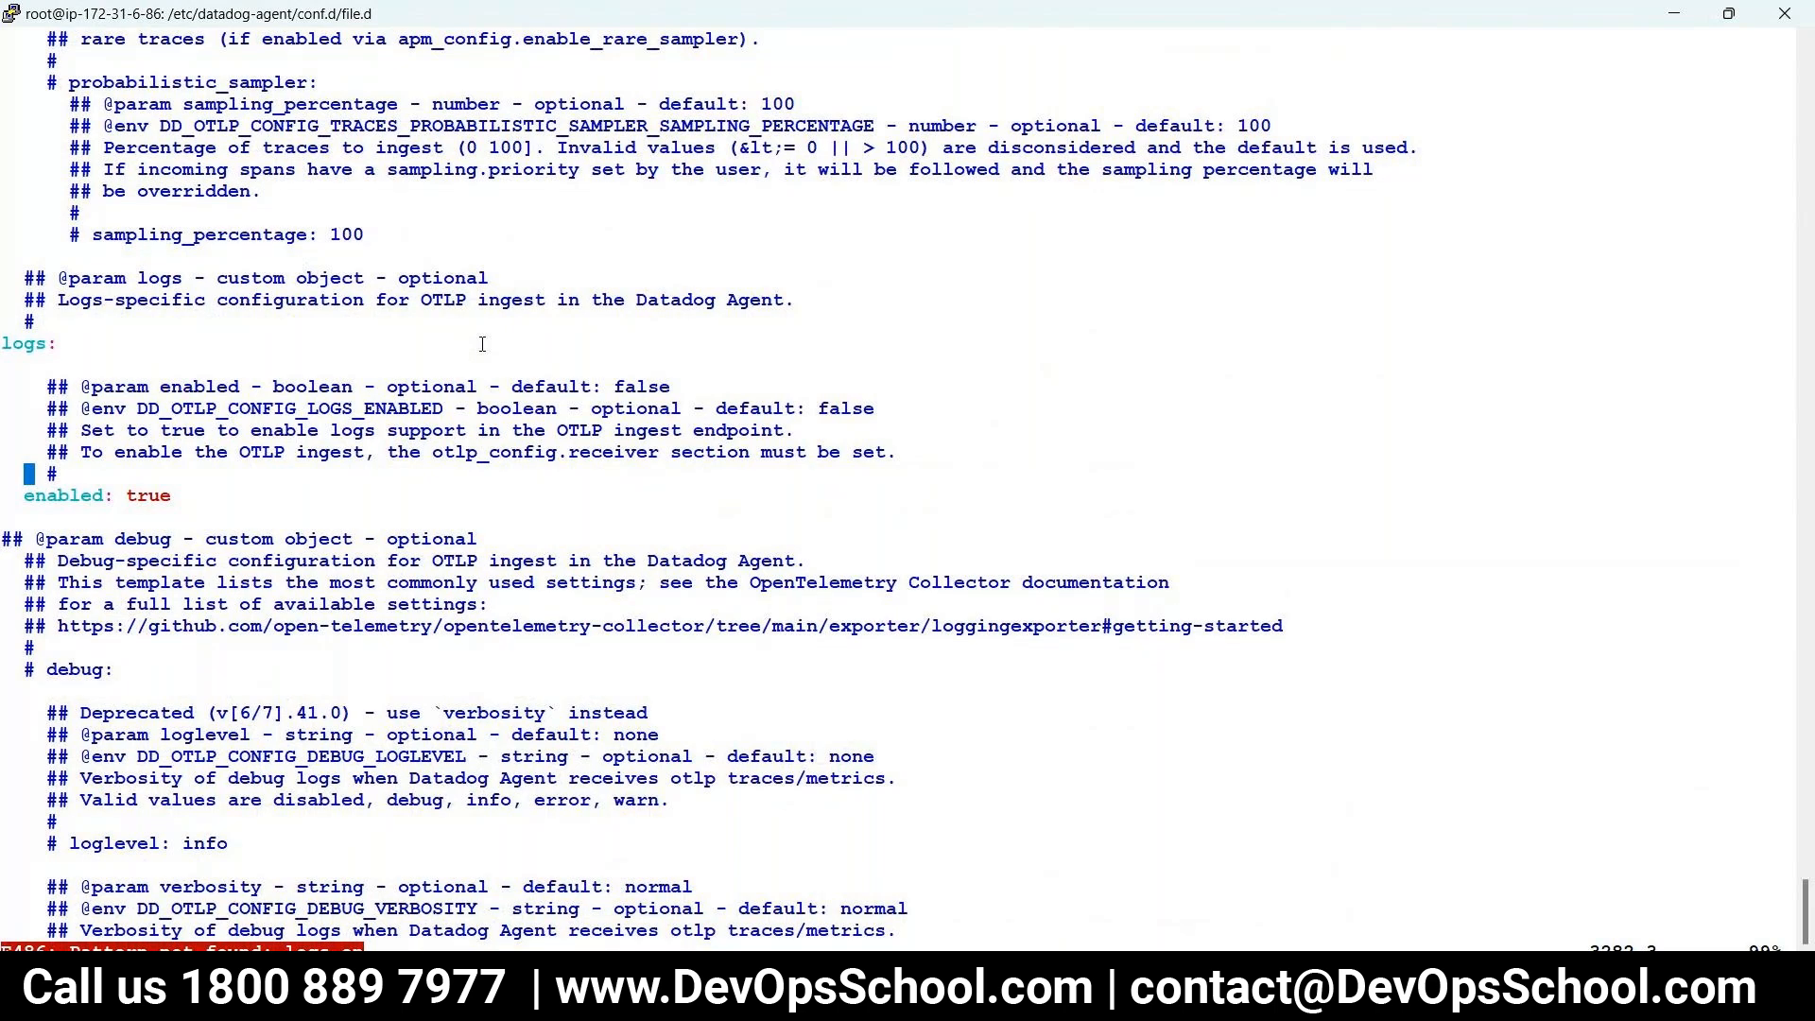
text(/logs)
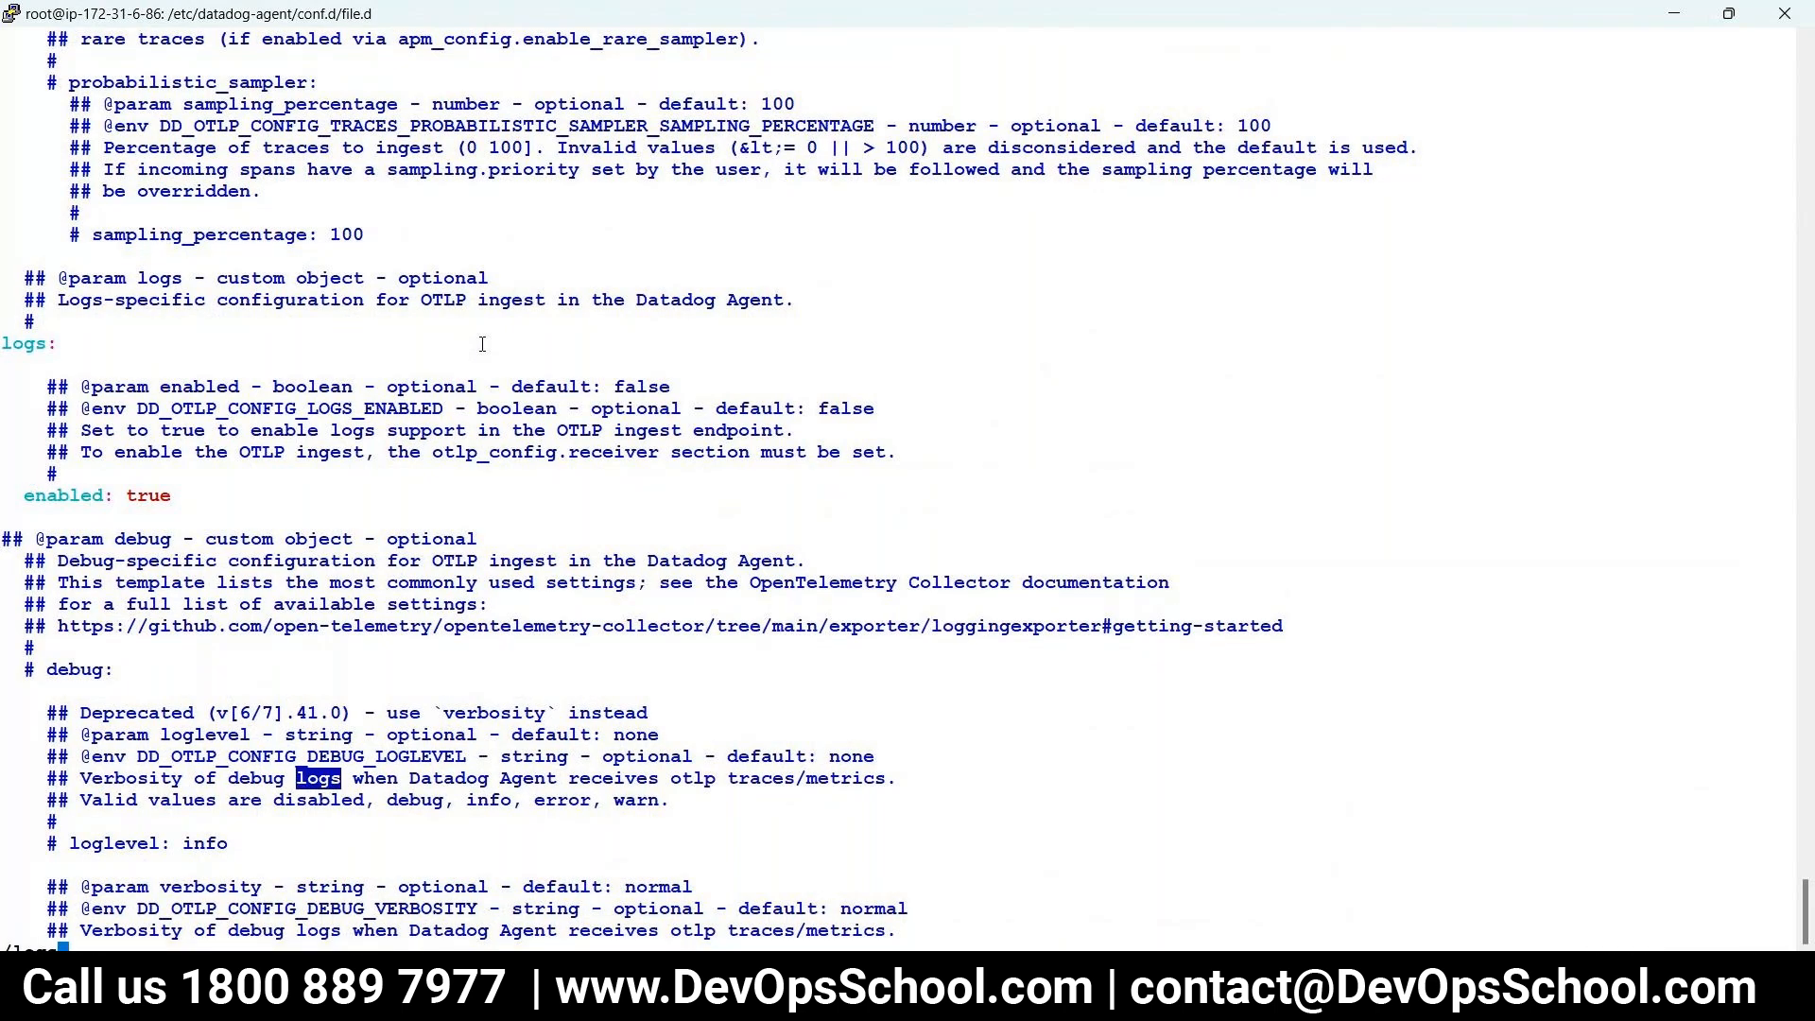
text(_e)
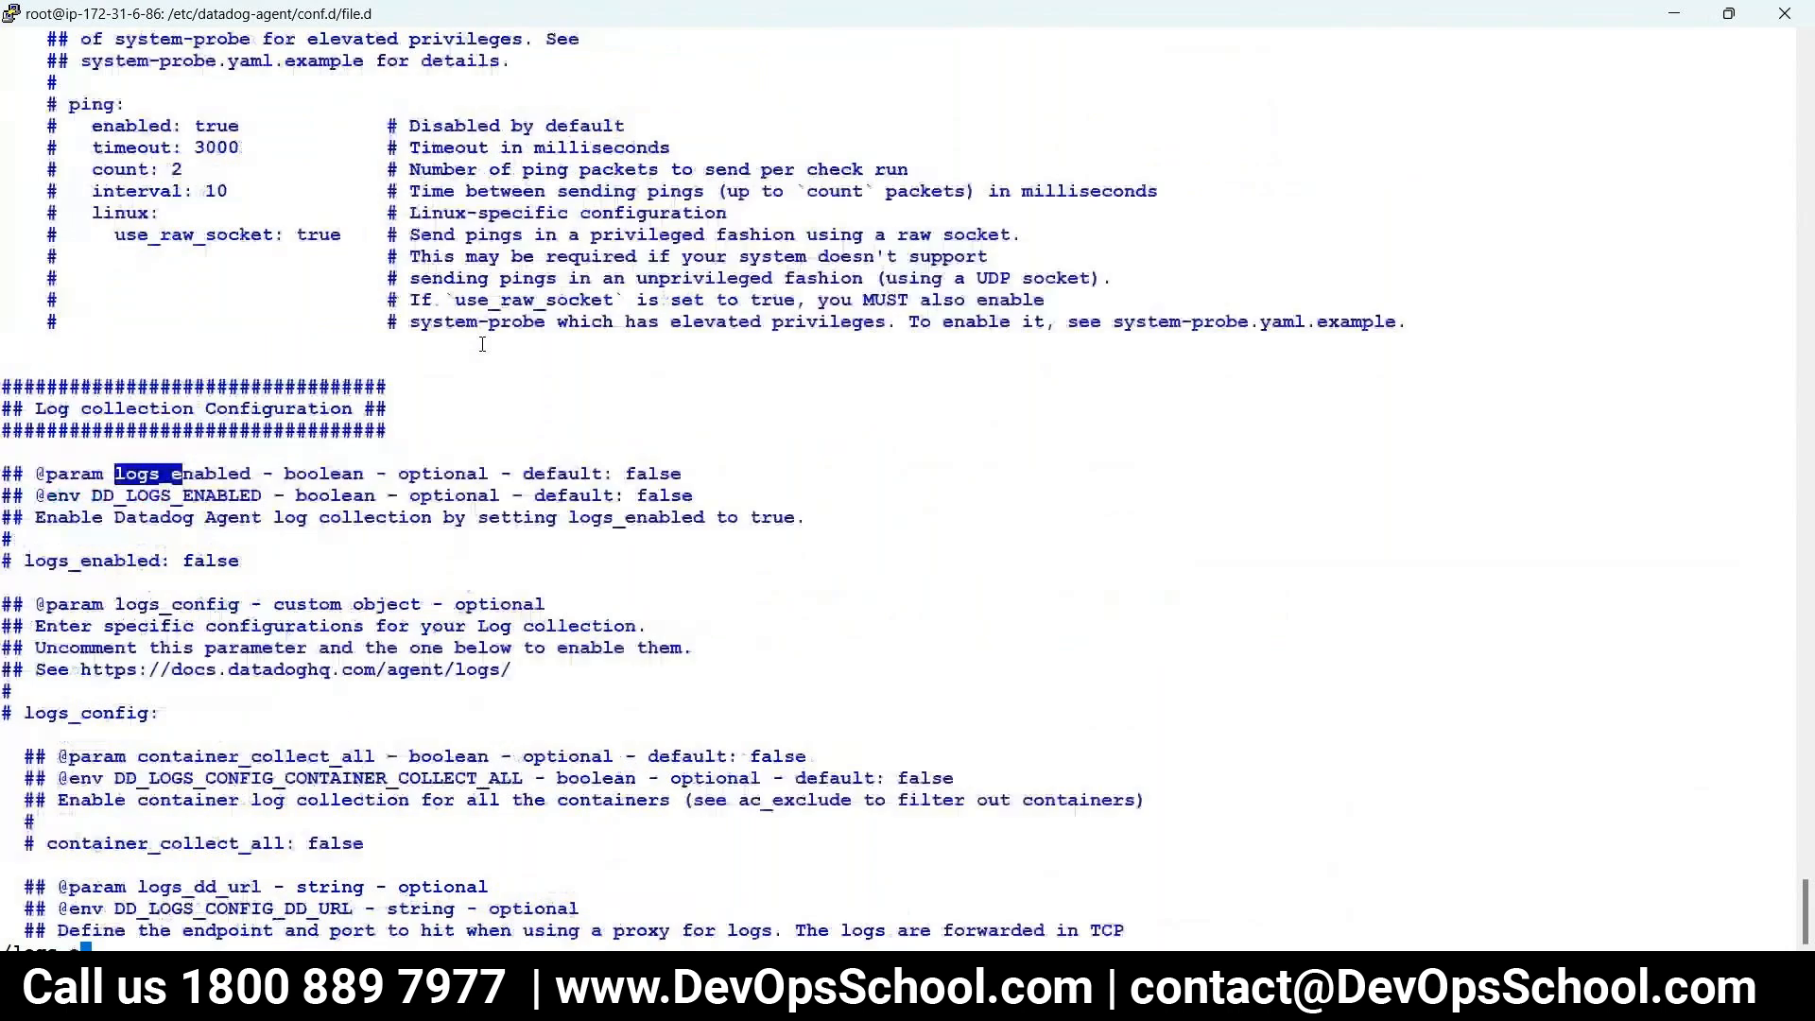
key(Return)
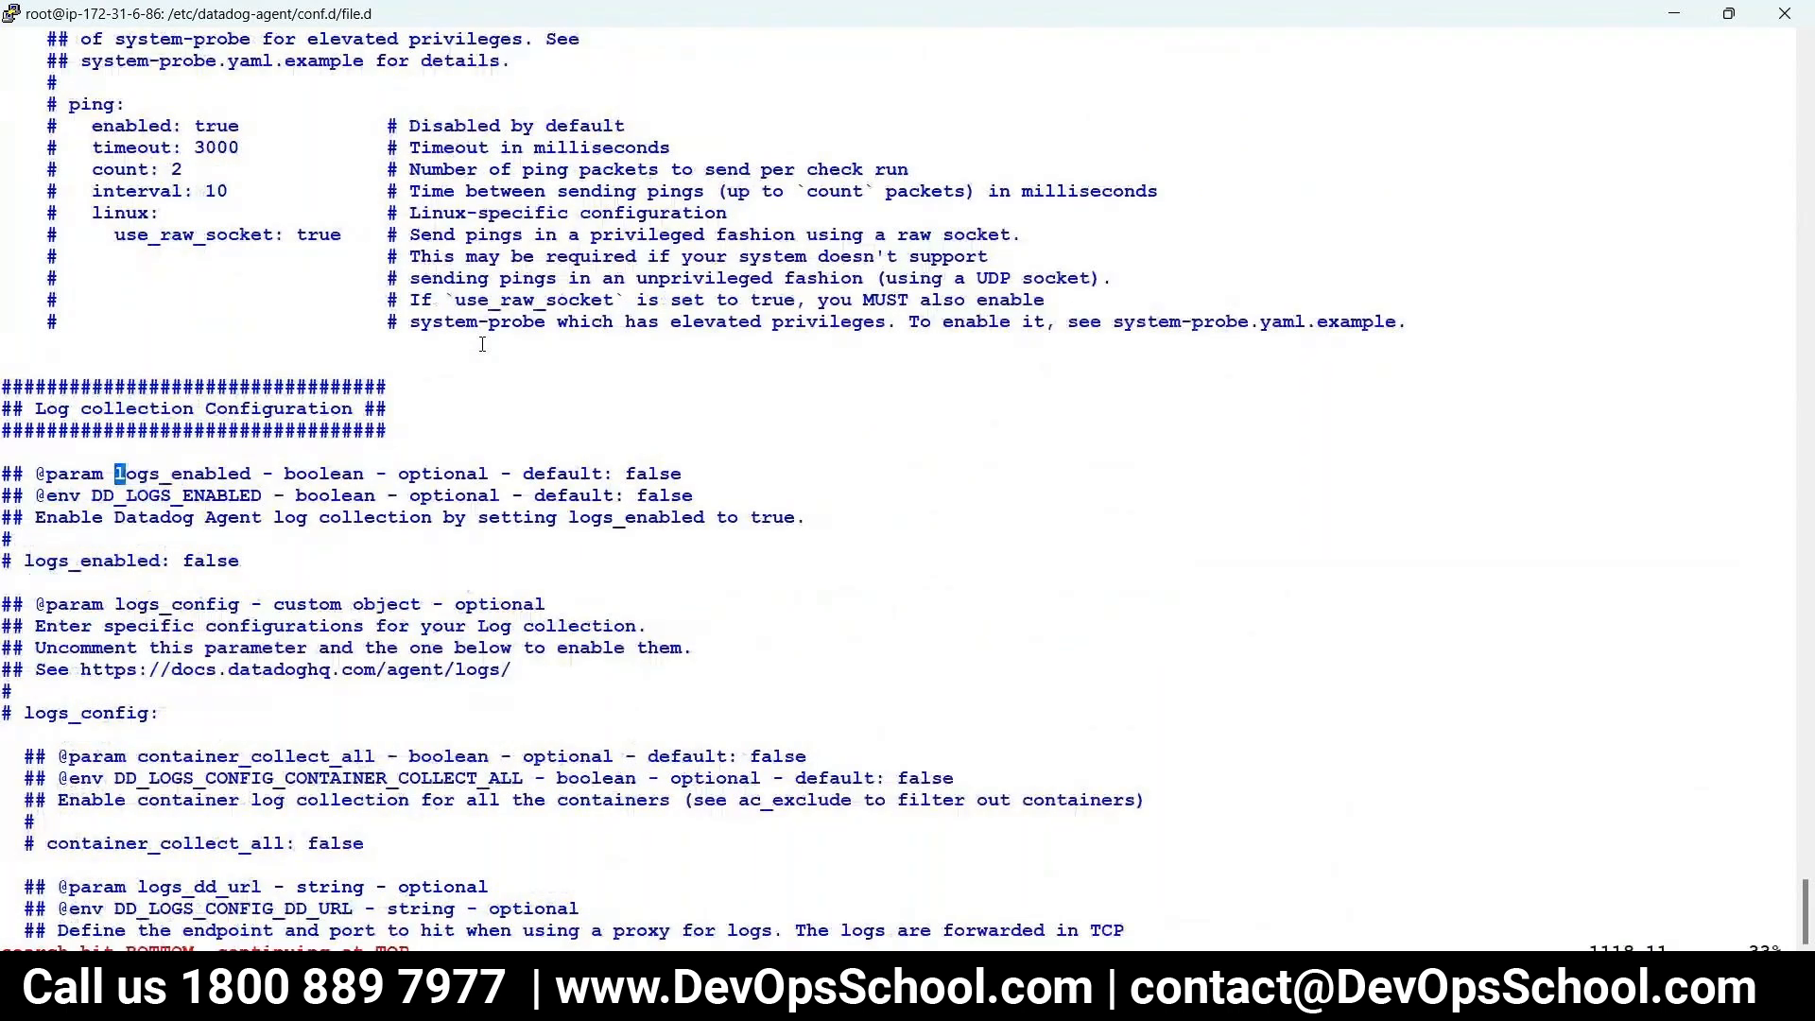
- Uncomment the logs_enabled line in the Log collection Configuration section
key(Down)
key(Down)
key(Down)
key(Down)
key(Left)
key(Left)
key(Left)
key(Left)
key(Left)
key(Left)
key(Left)
key(Left)
key(Left)
key(Left)
key(x)
key(x)
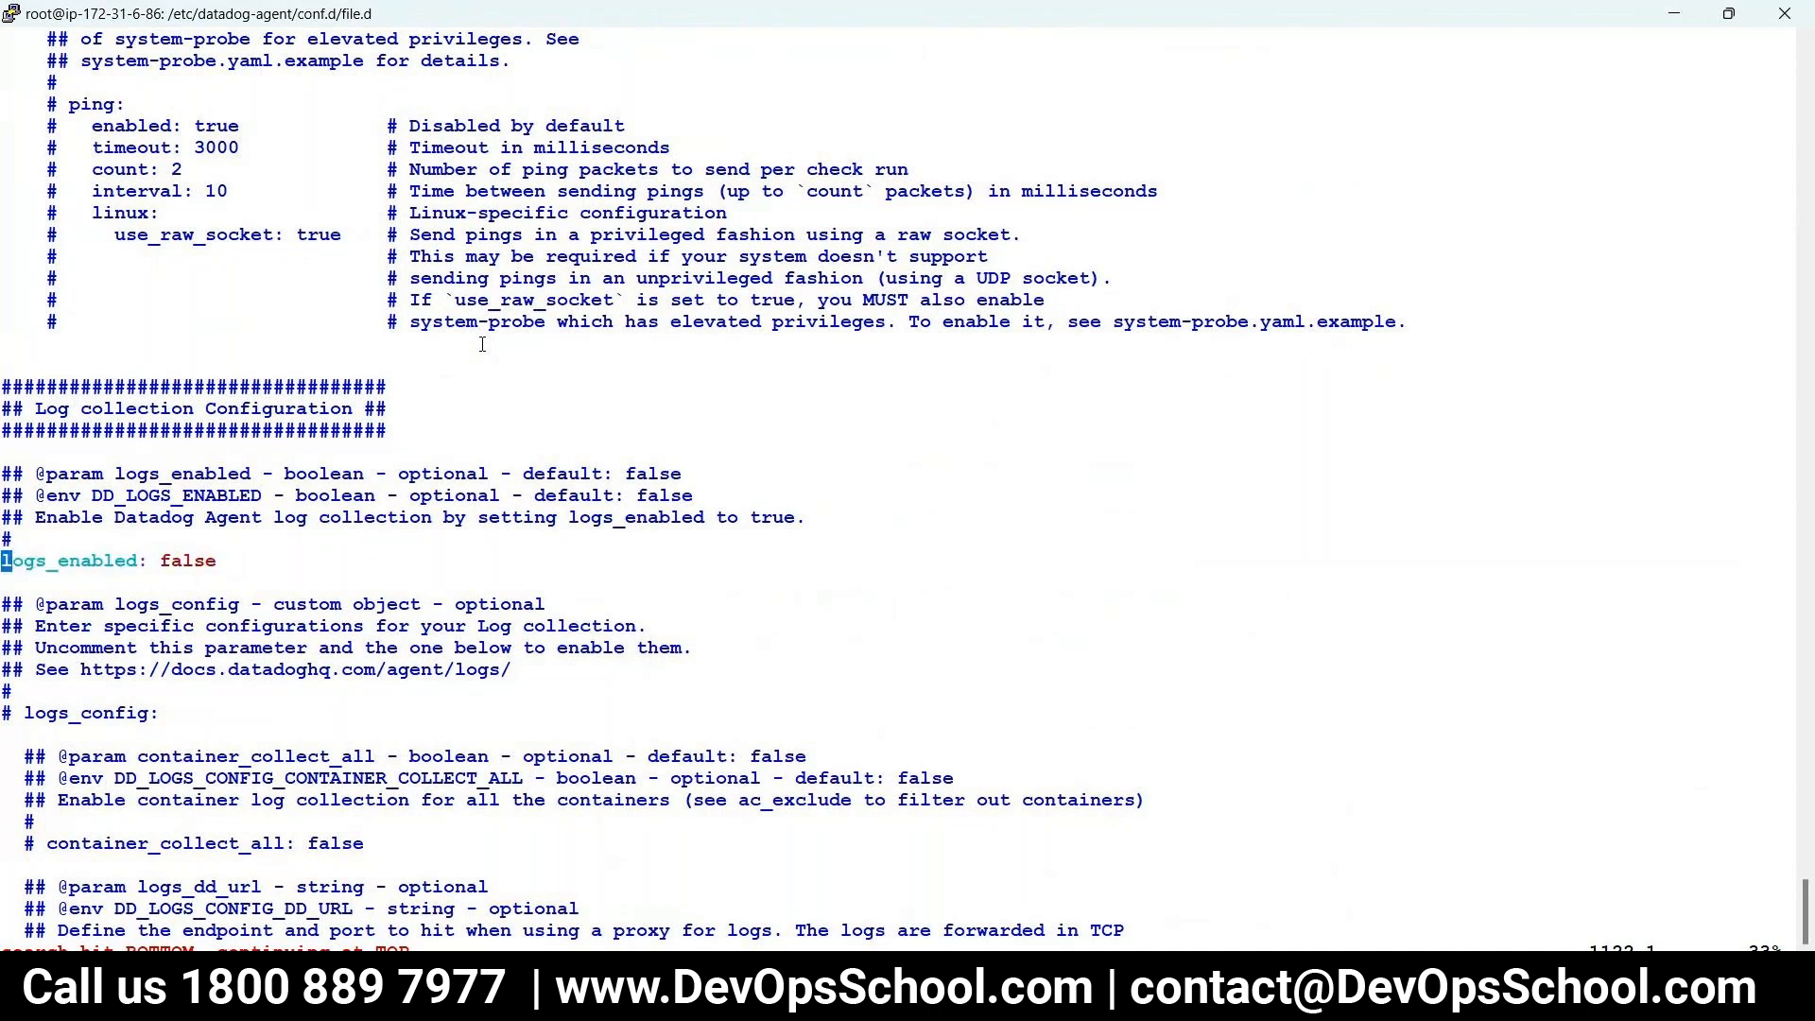
- Set logs_enabled to true, save datadog.yaml and quit vi
key(A)
key(BackSpace)
key(BackSpace)
key(BackSpace)
key(BackSpace)
key(BackSpace)
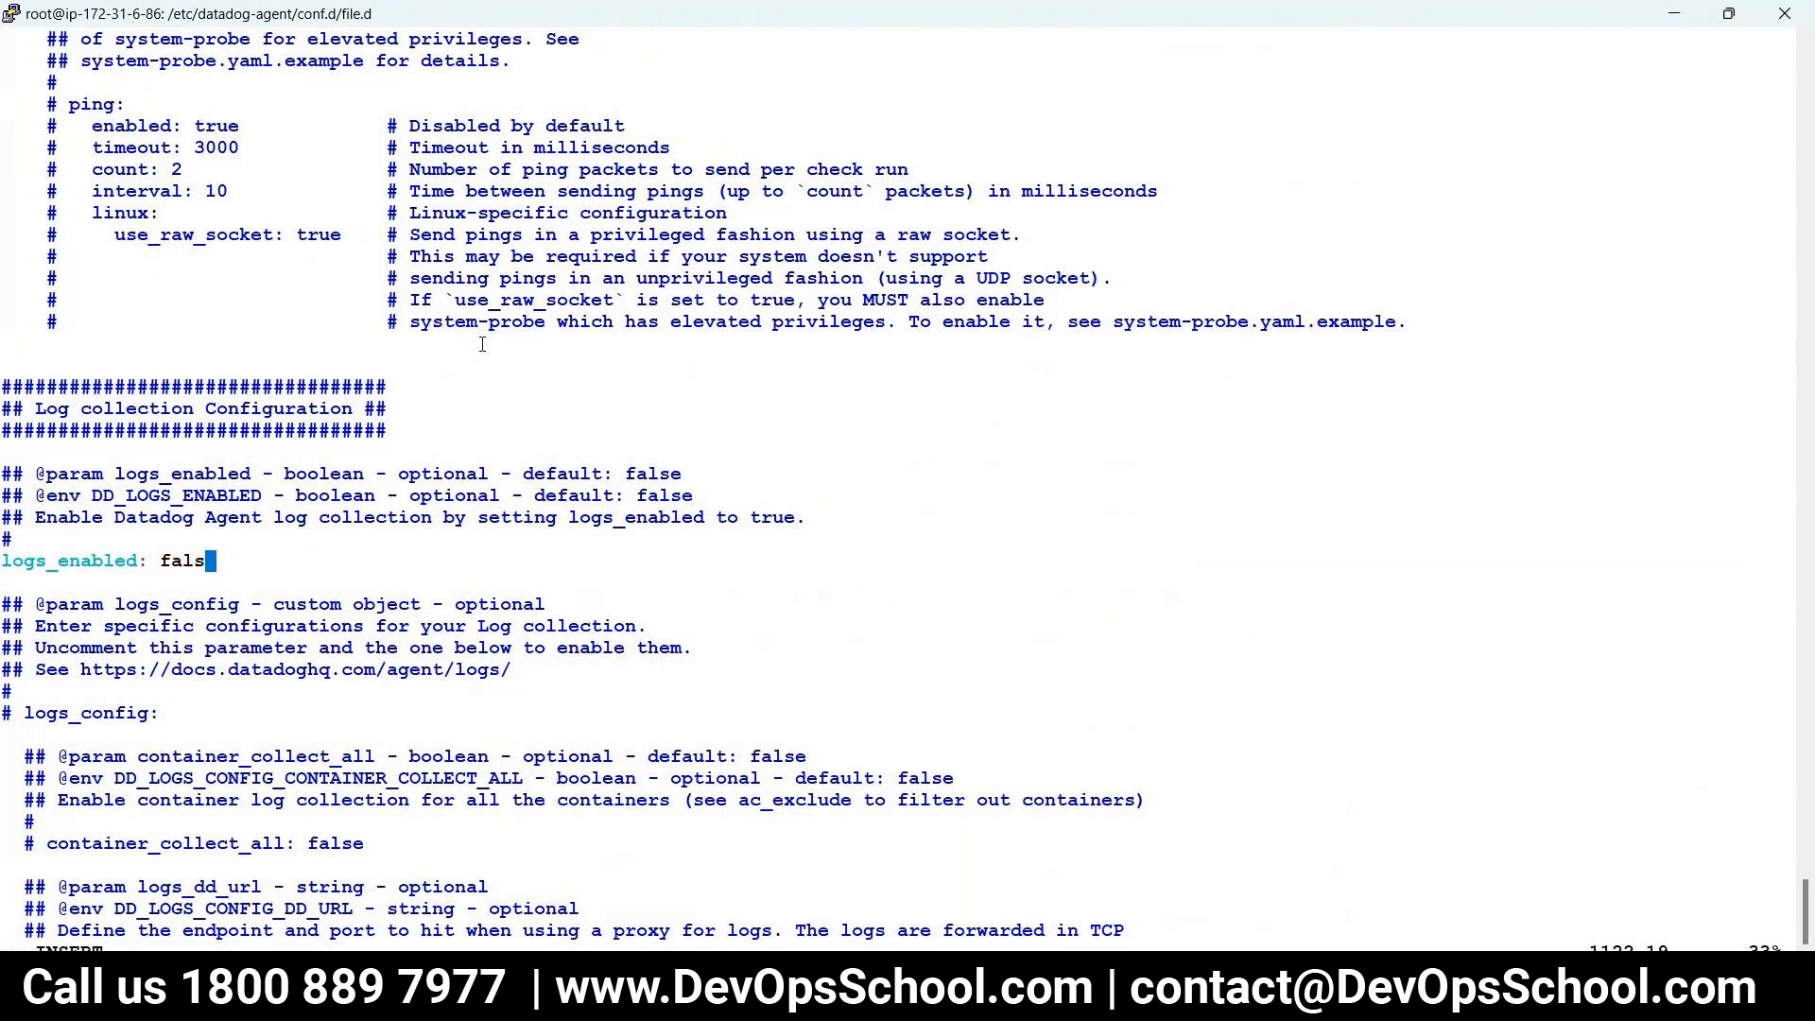
text(true)
key(Escape)
text(:wq)
key(Return)
- Restart the Datadog agent service with systemctl restart datadog-agent
key(Up)
key(Up)
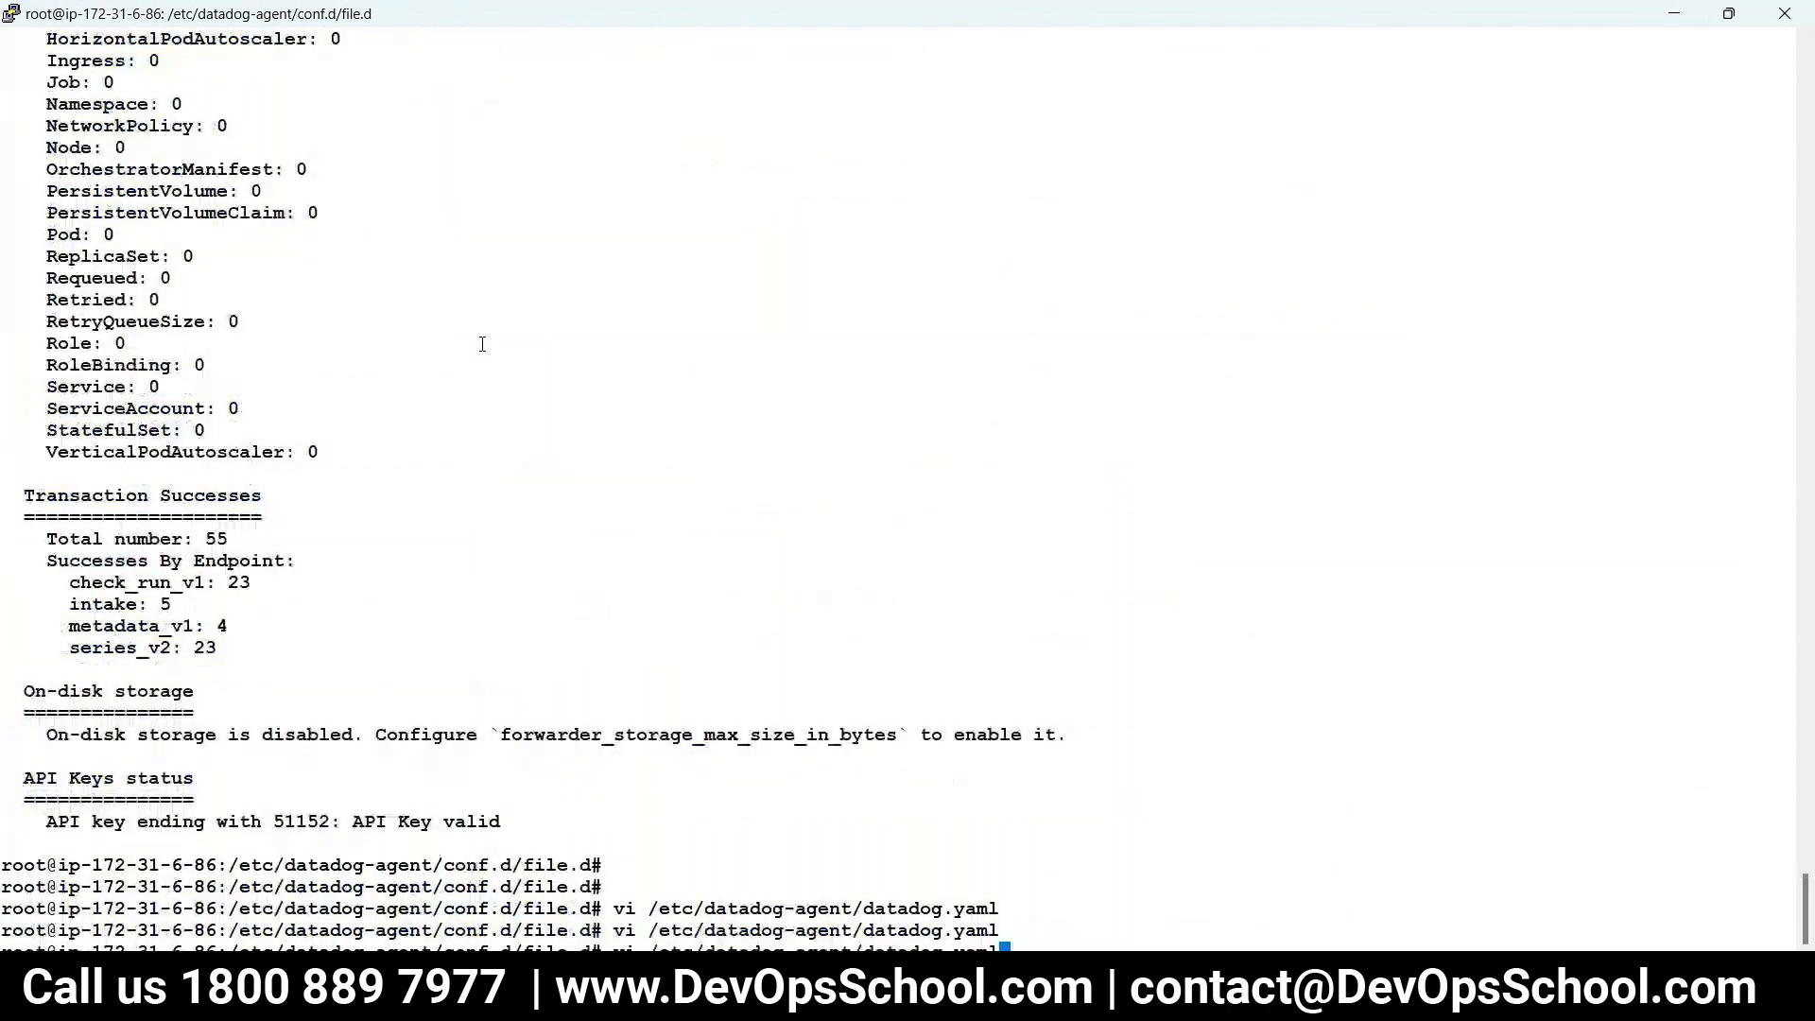
key(Up)
key(Up)
key(Up)
key(Down)
key(Return)
- Run datadog-agent status in the terminal and review the file integration's path, service, source, status and inputs
key(Up)
key(Up)
key(Up)
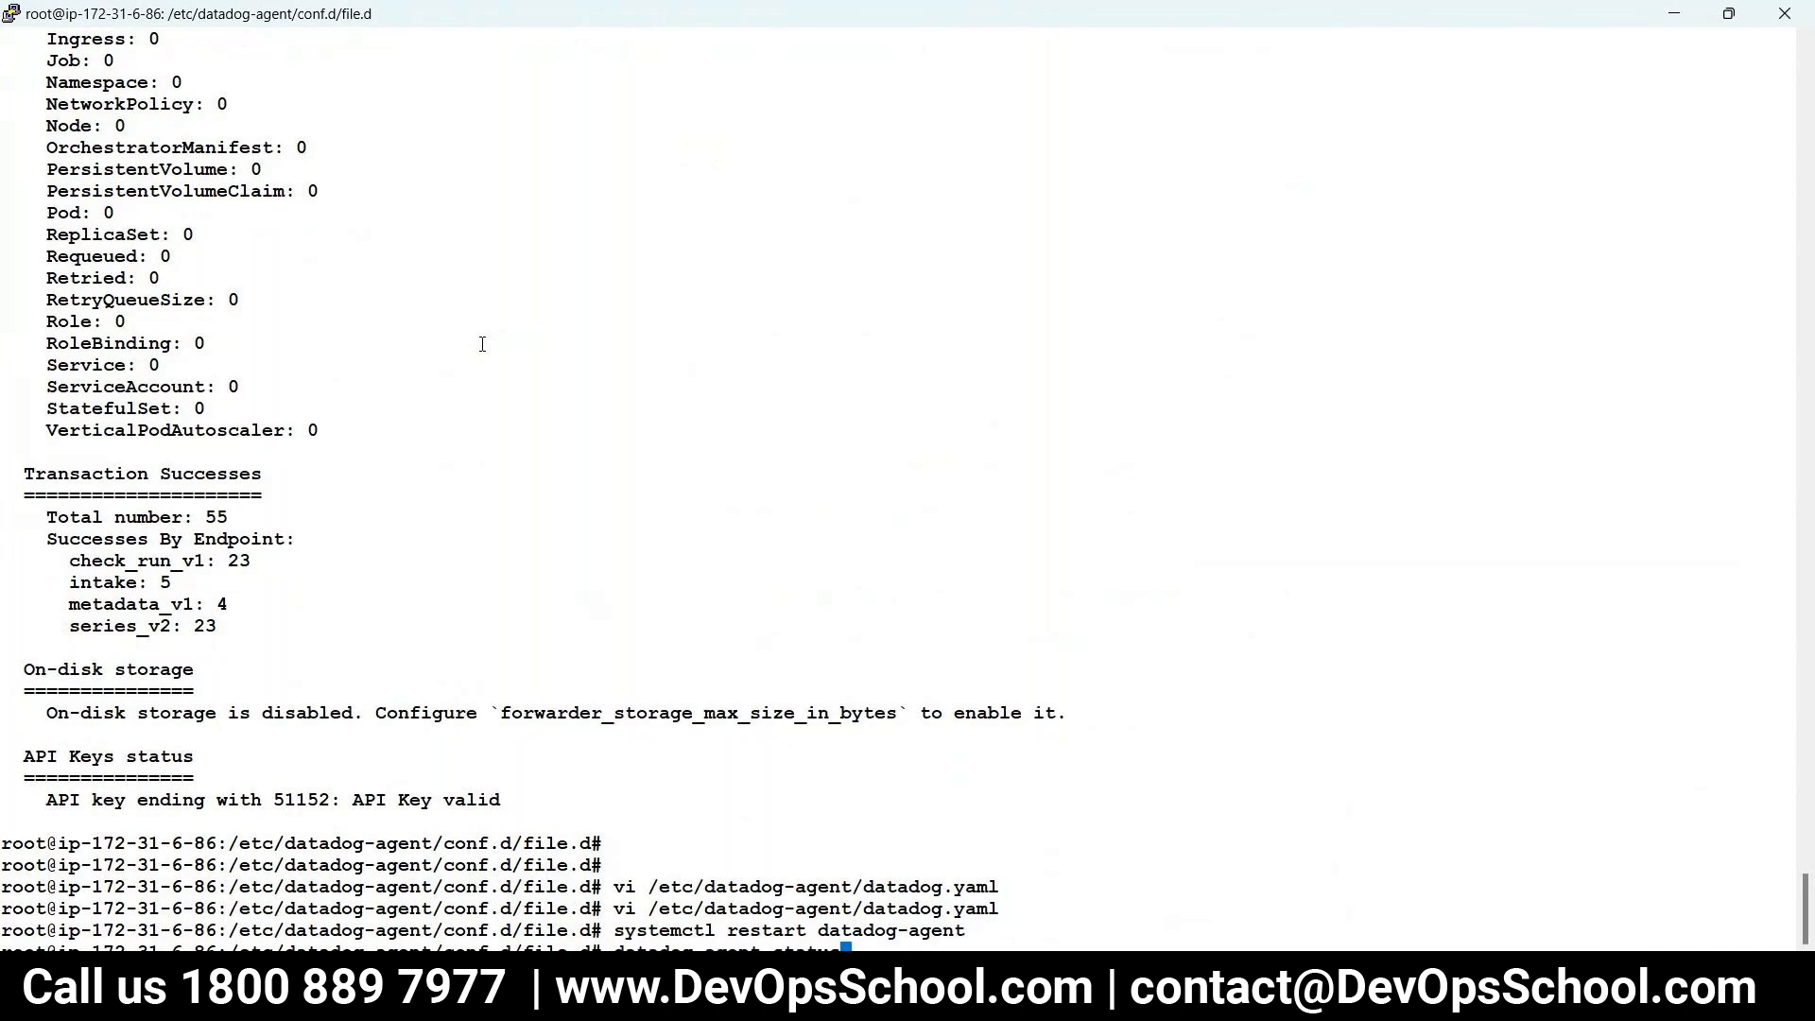
key(Return)
scroll(79, 352, up, 14)
scroll(78, 352, up, 14)
drag(26, 257, 483, 613)
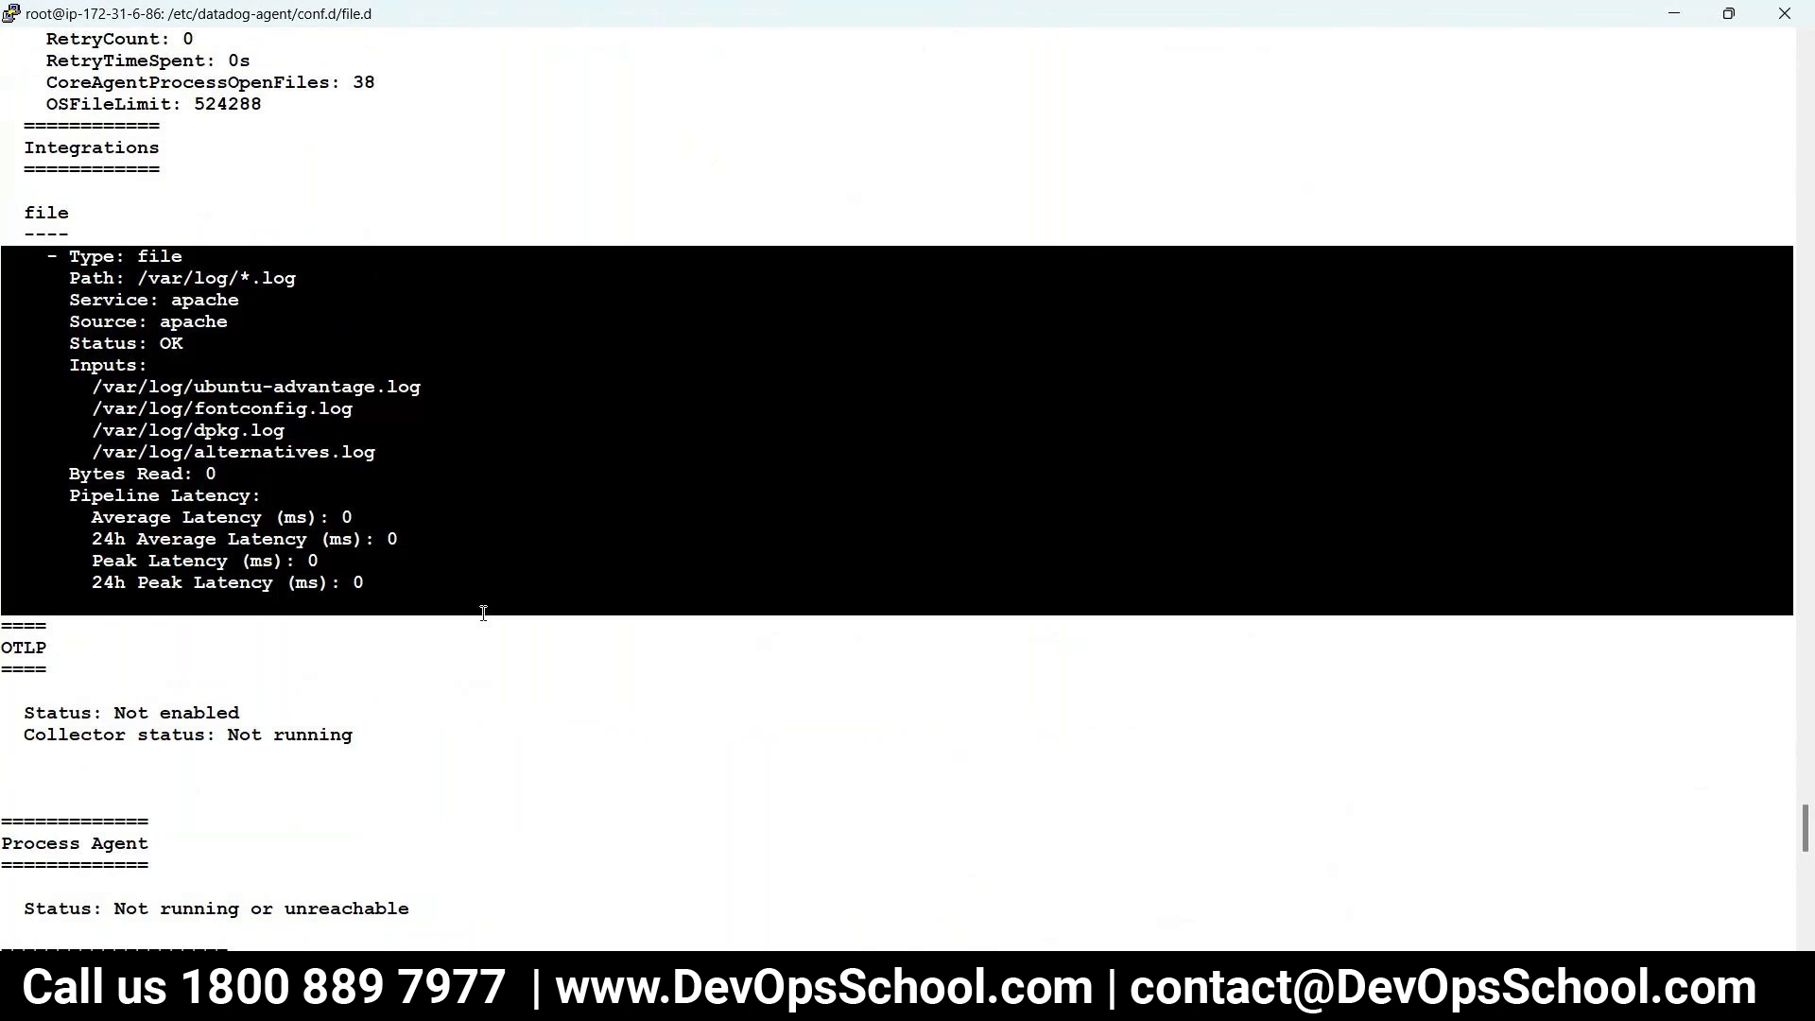
click(483, 613)
drag(210, 344, 97, 340)
drag(16, 216, 420, 595)
- Switch to the Datadog Logs Explorer in the browser and reload it repeatedly, cross-checking the file integration in the terminal's agent status
key(alt+Tab)
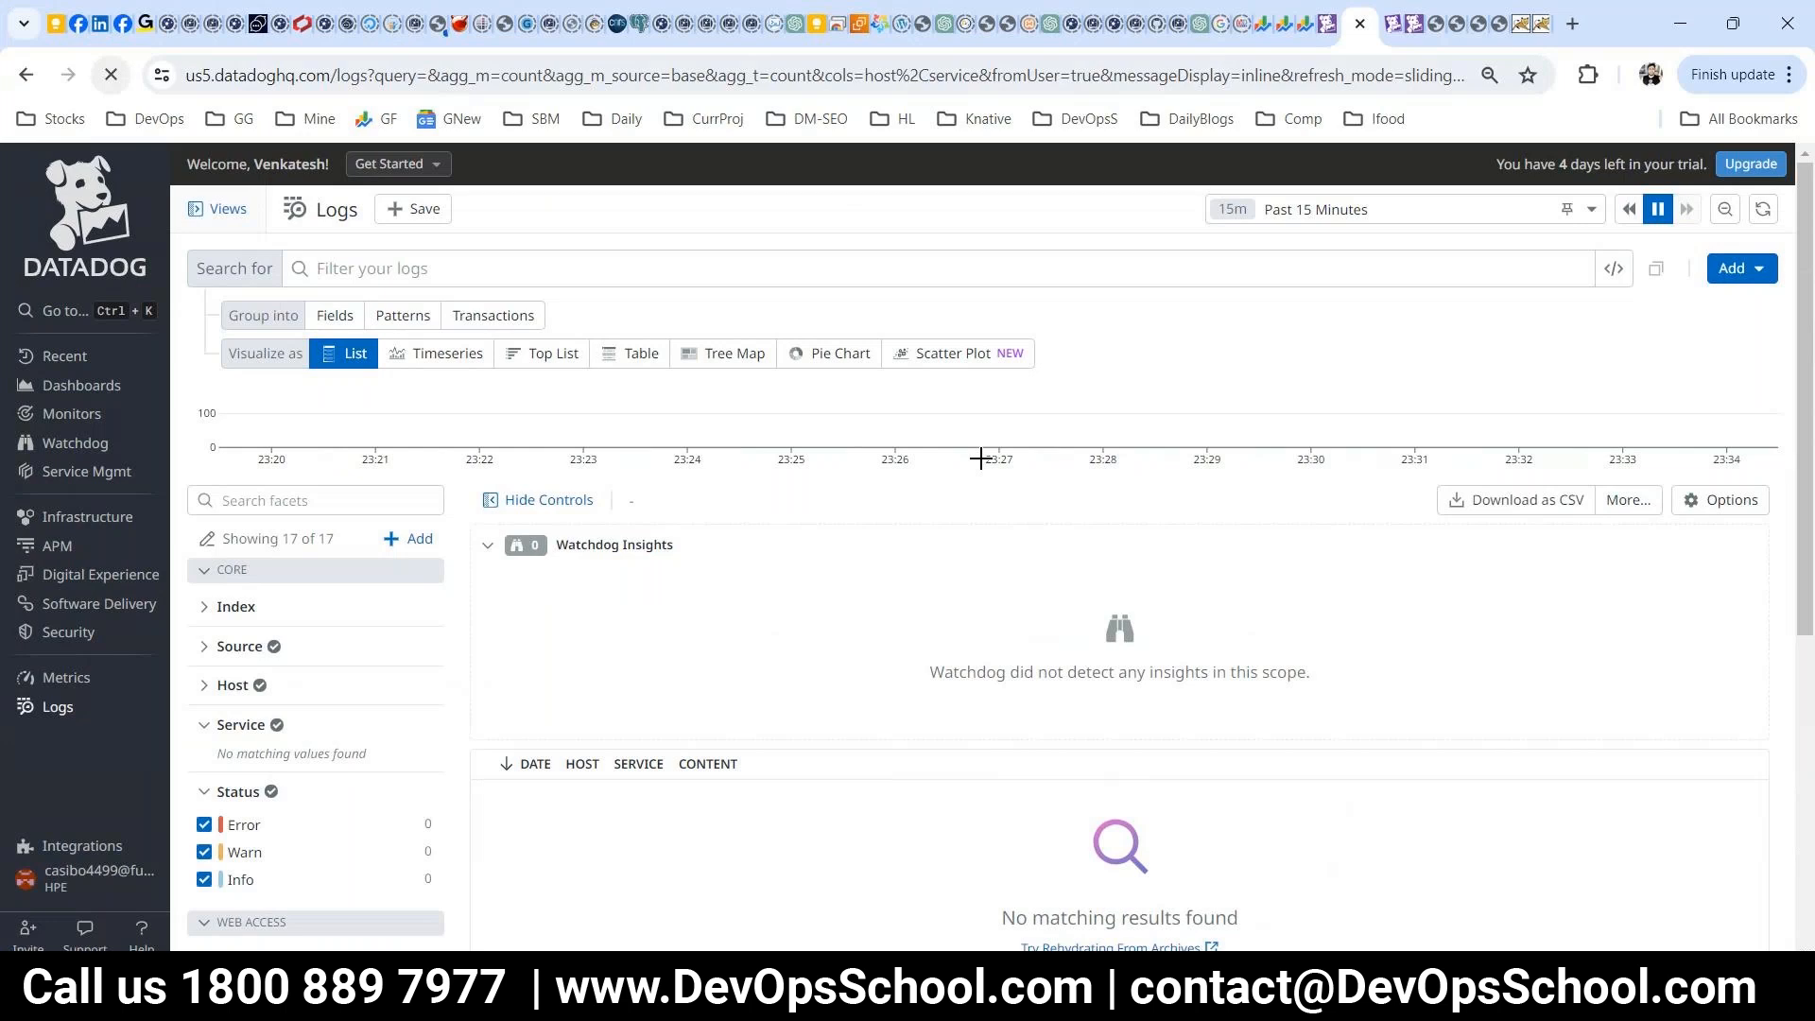
key(F5)
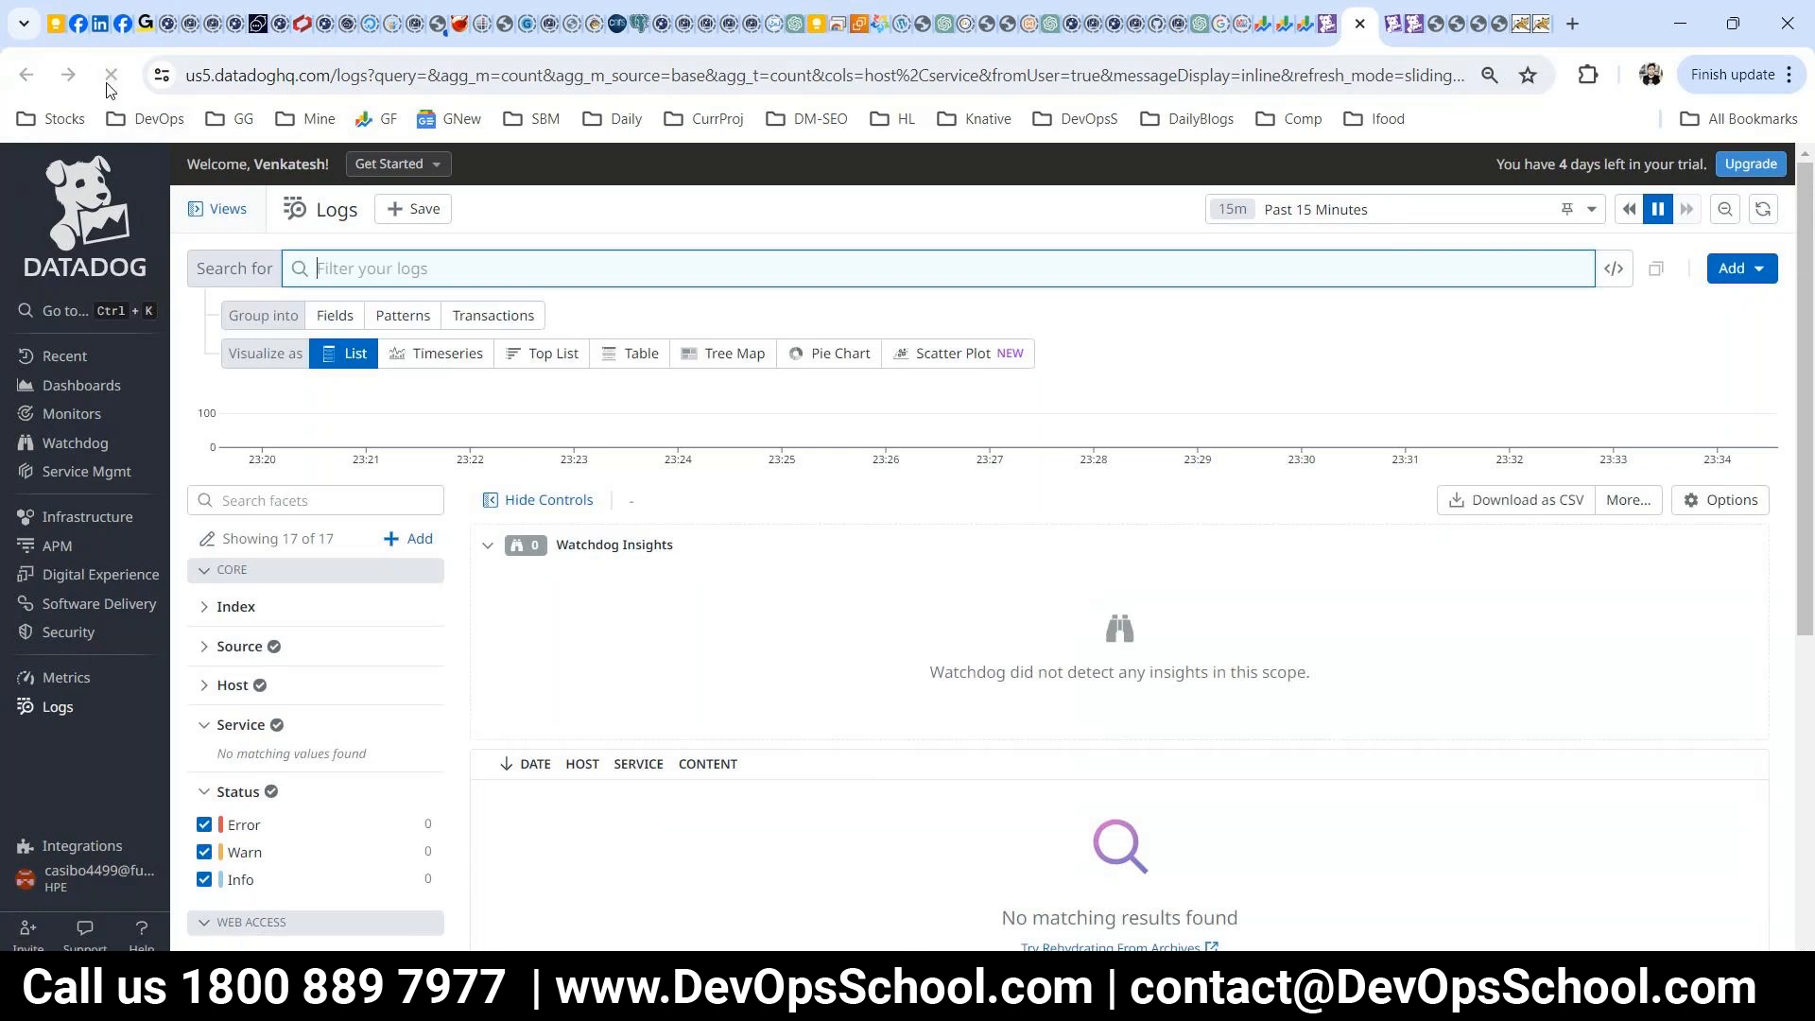
click(111, 87)
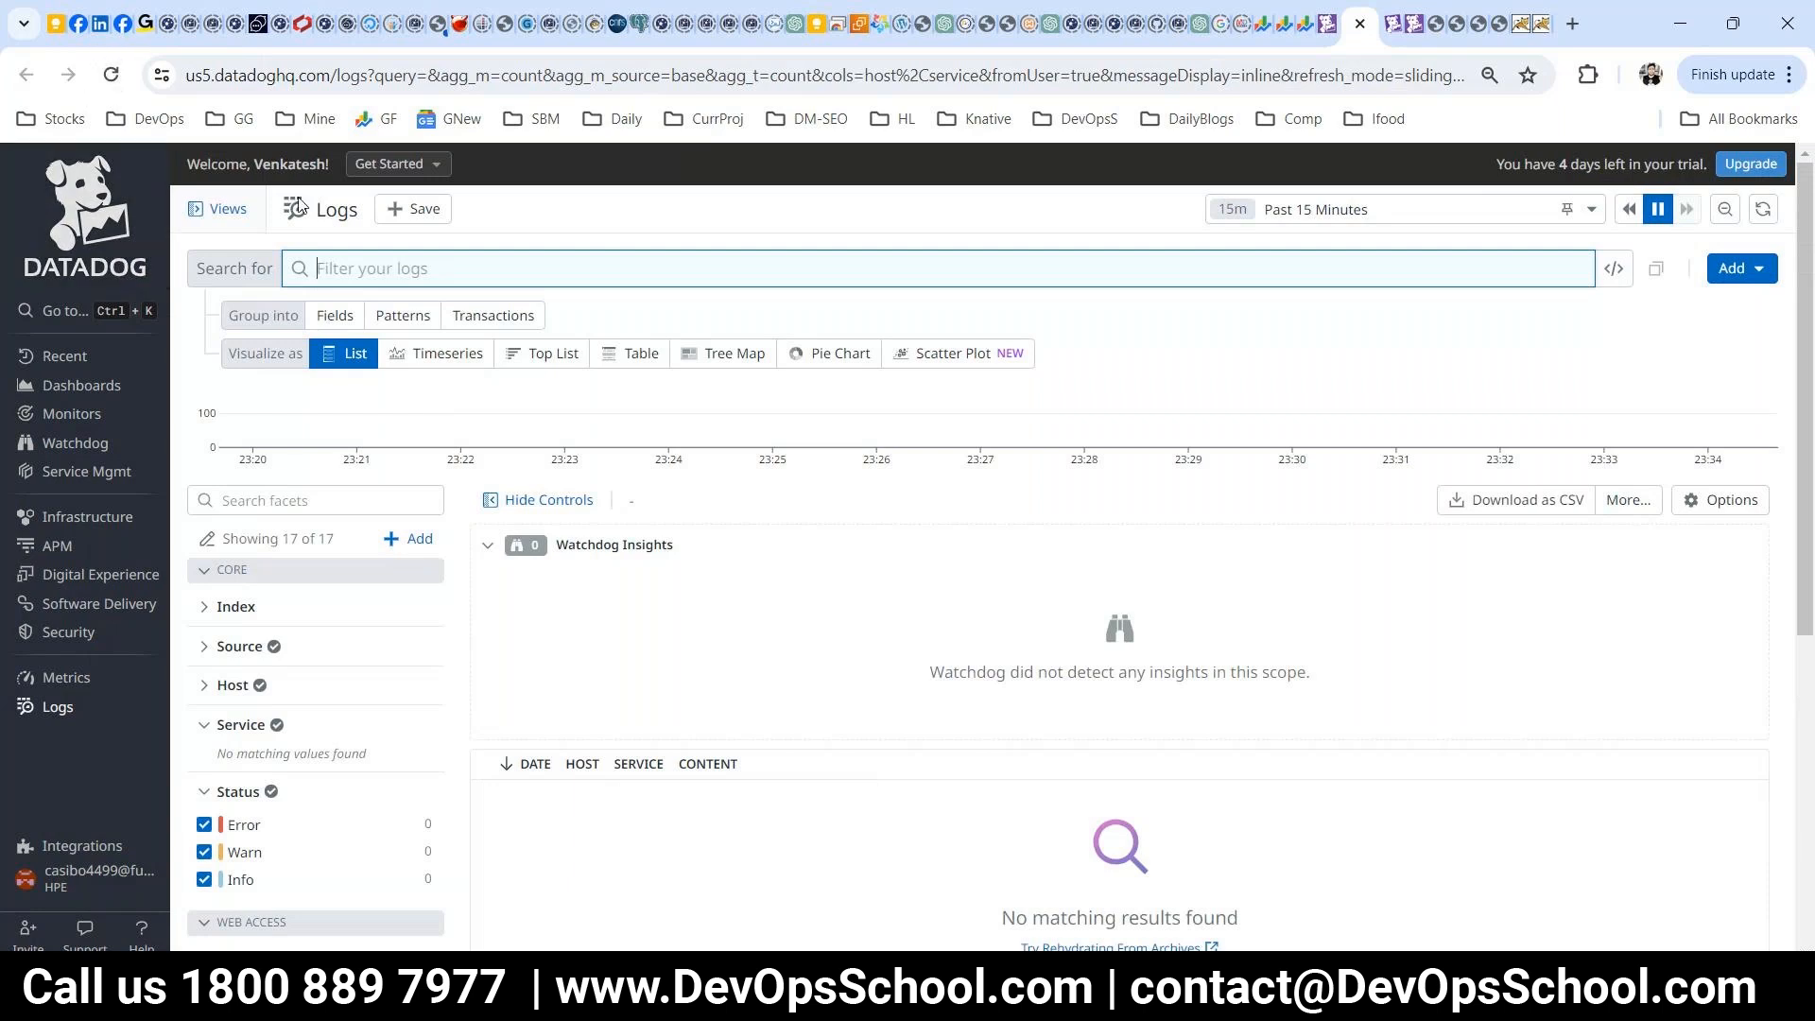
key(F5)
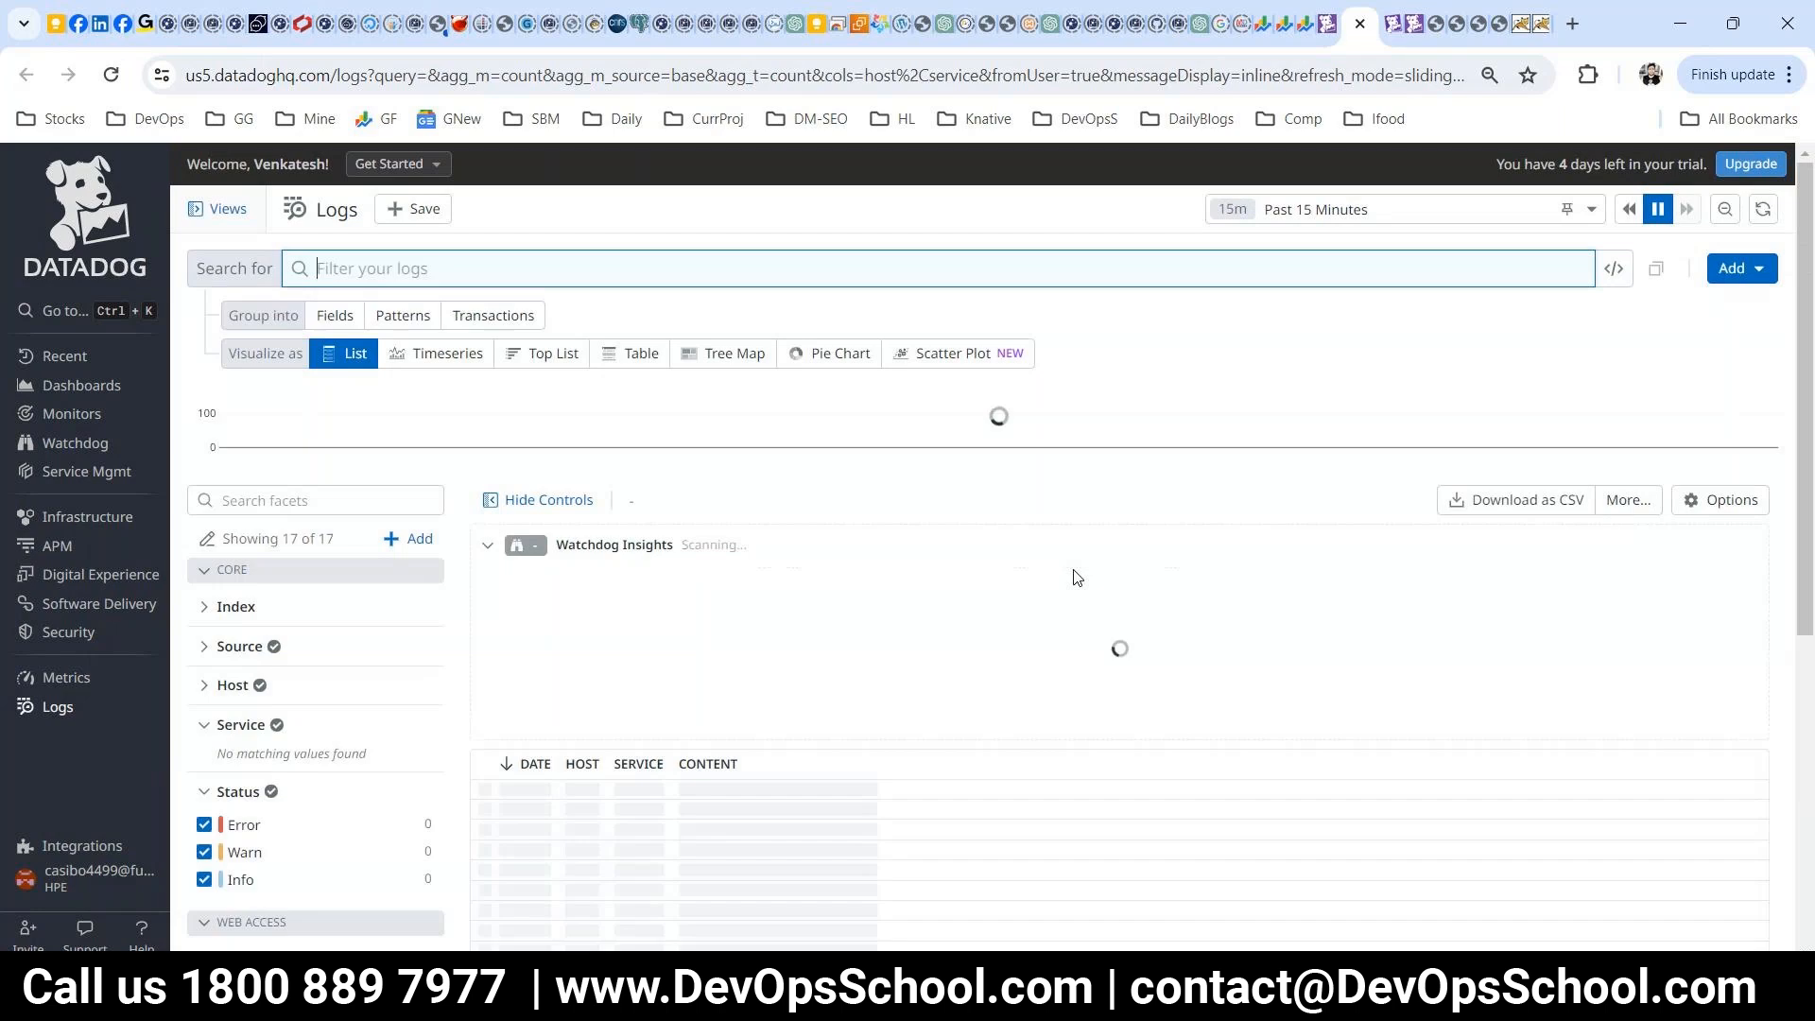
click(111, 76)
click(1067, 991)
drag(3, 256, 443, 577)
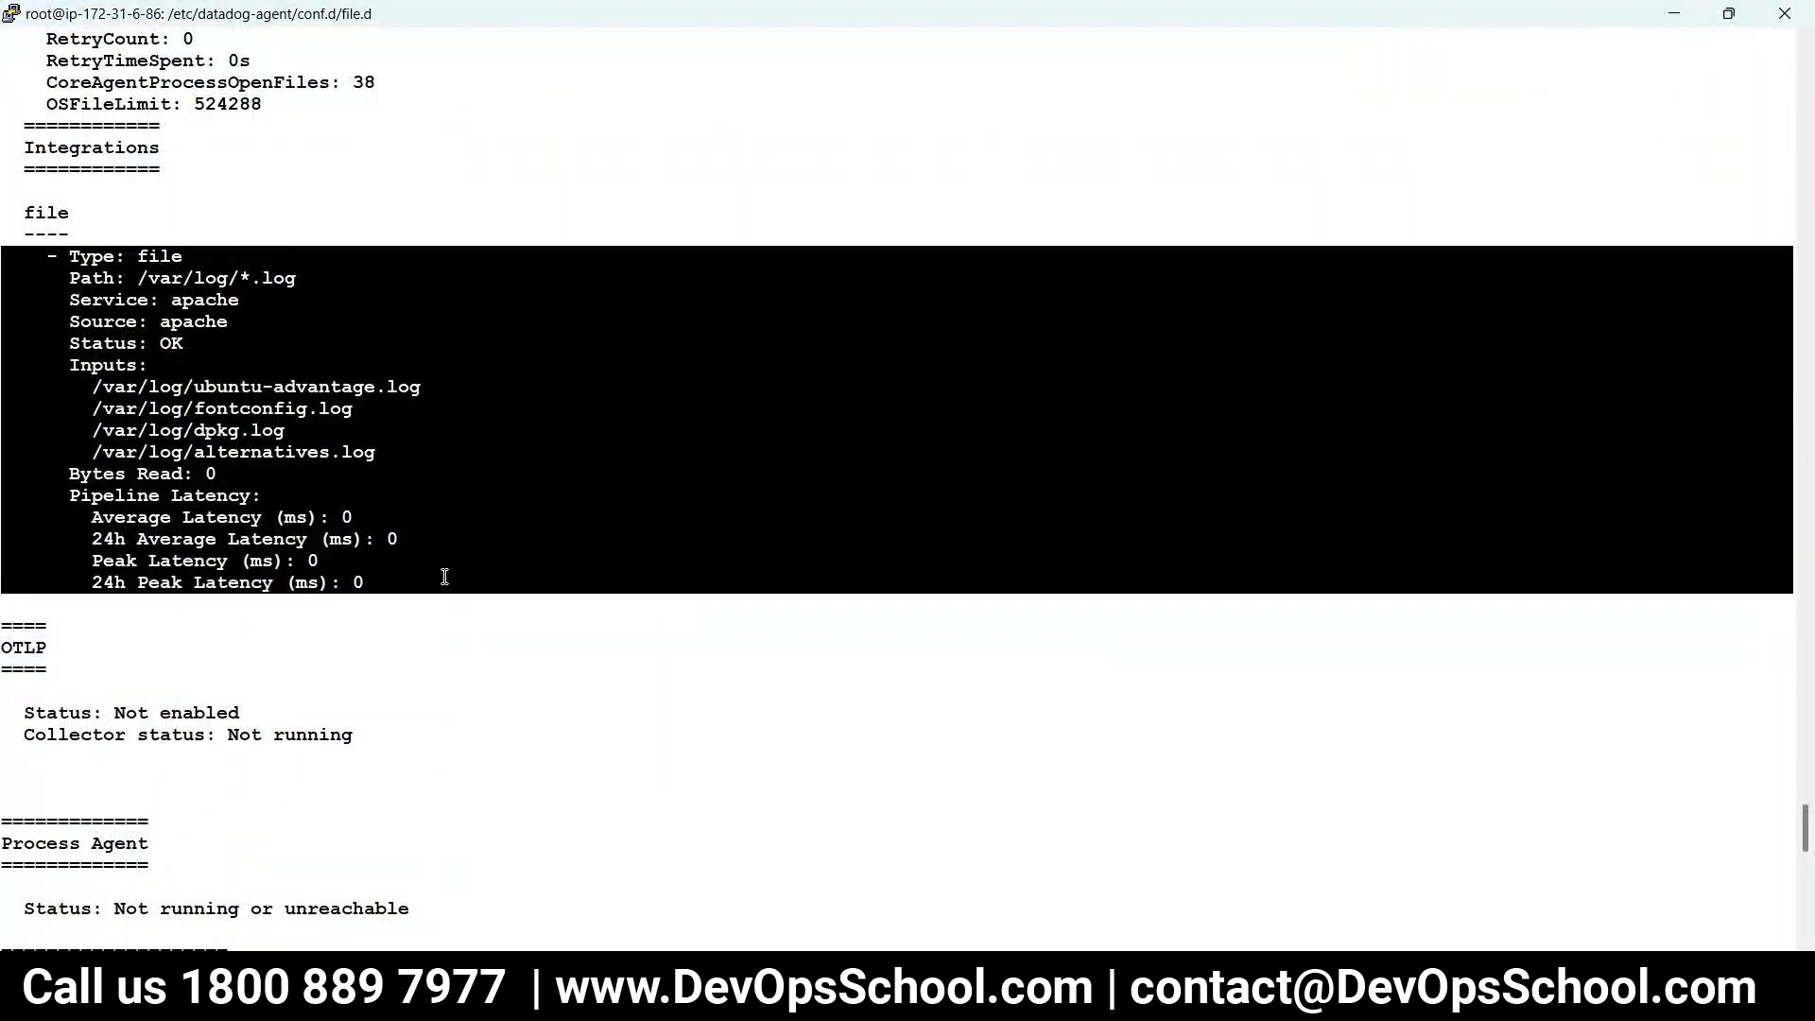
key(alt+Tab)
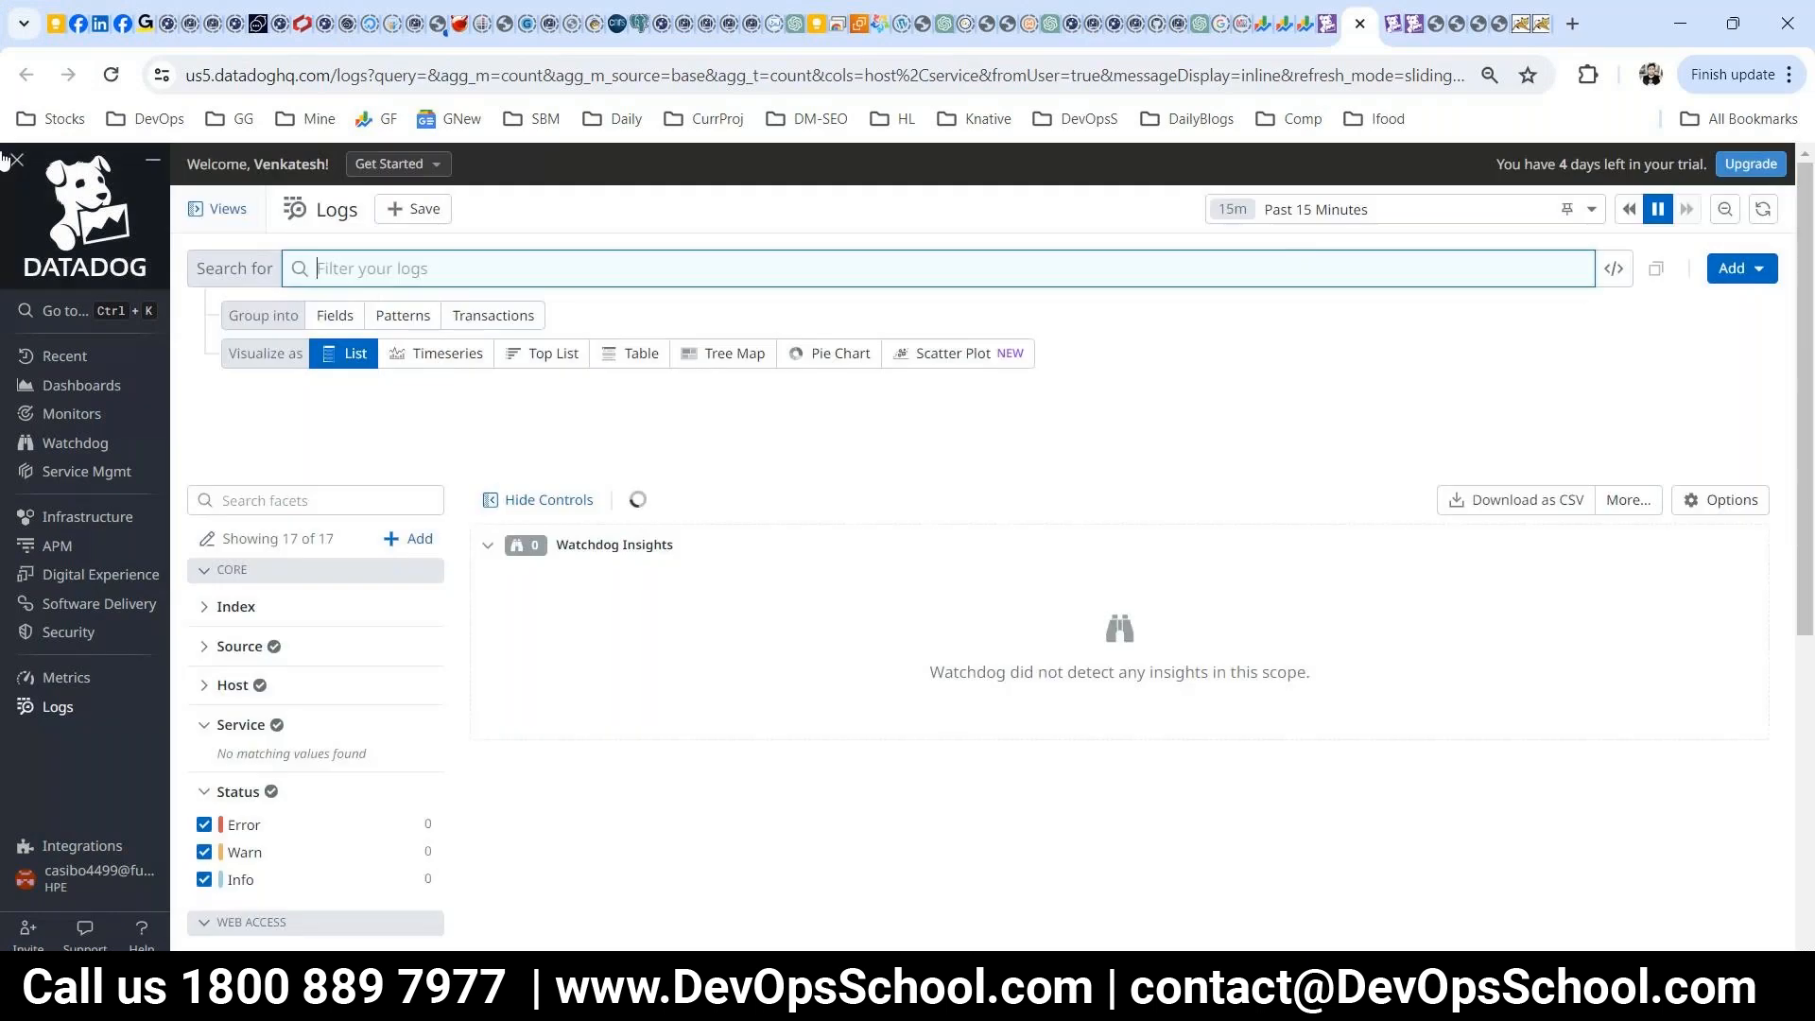
click(110, 73)
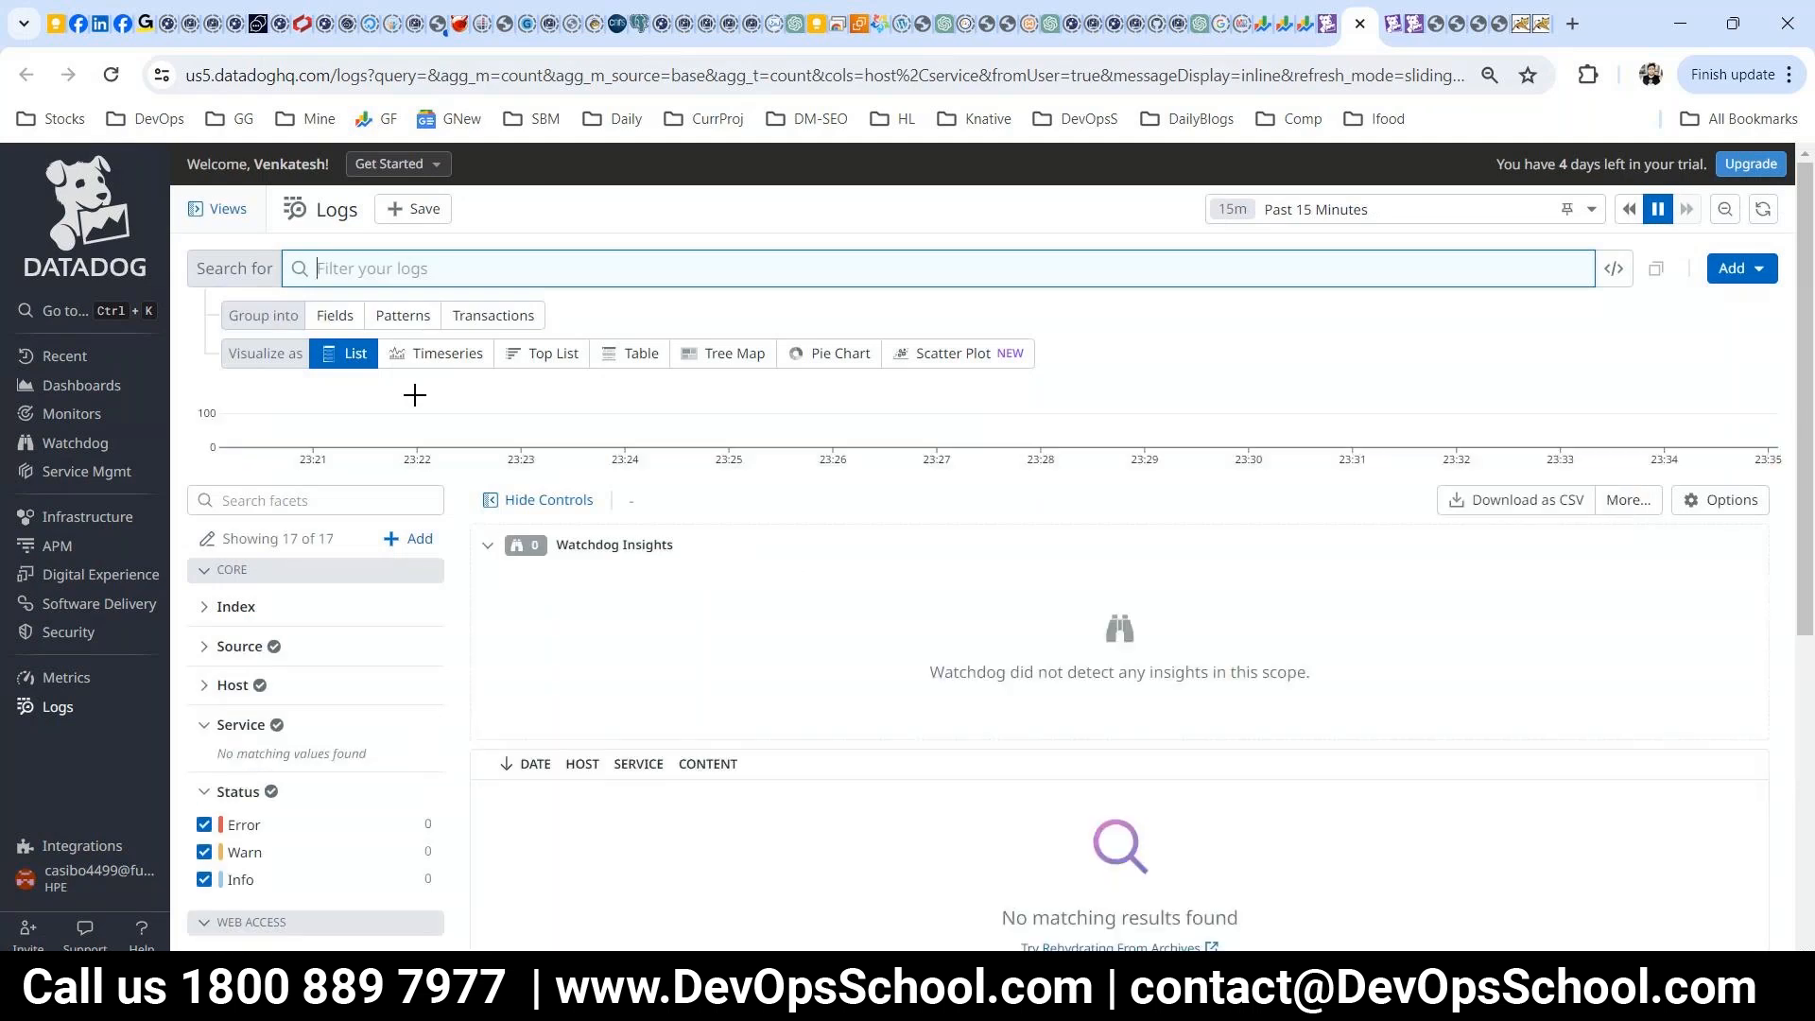
click(112, 75)
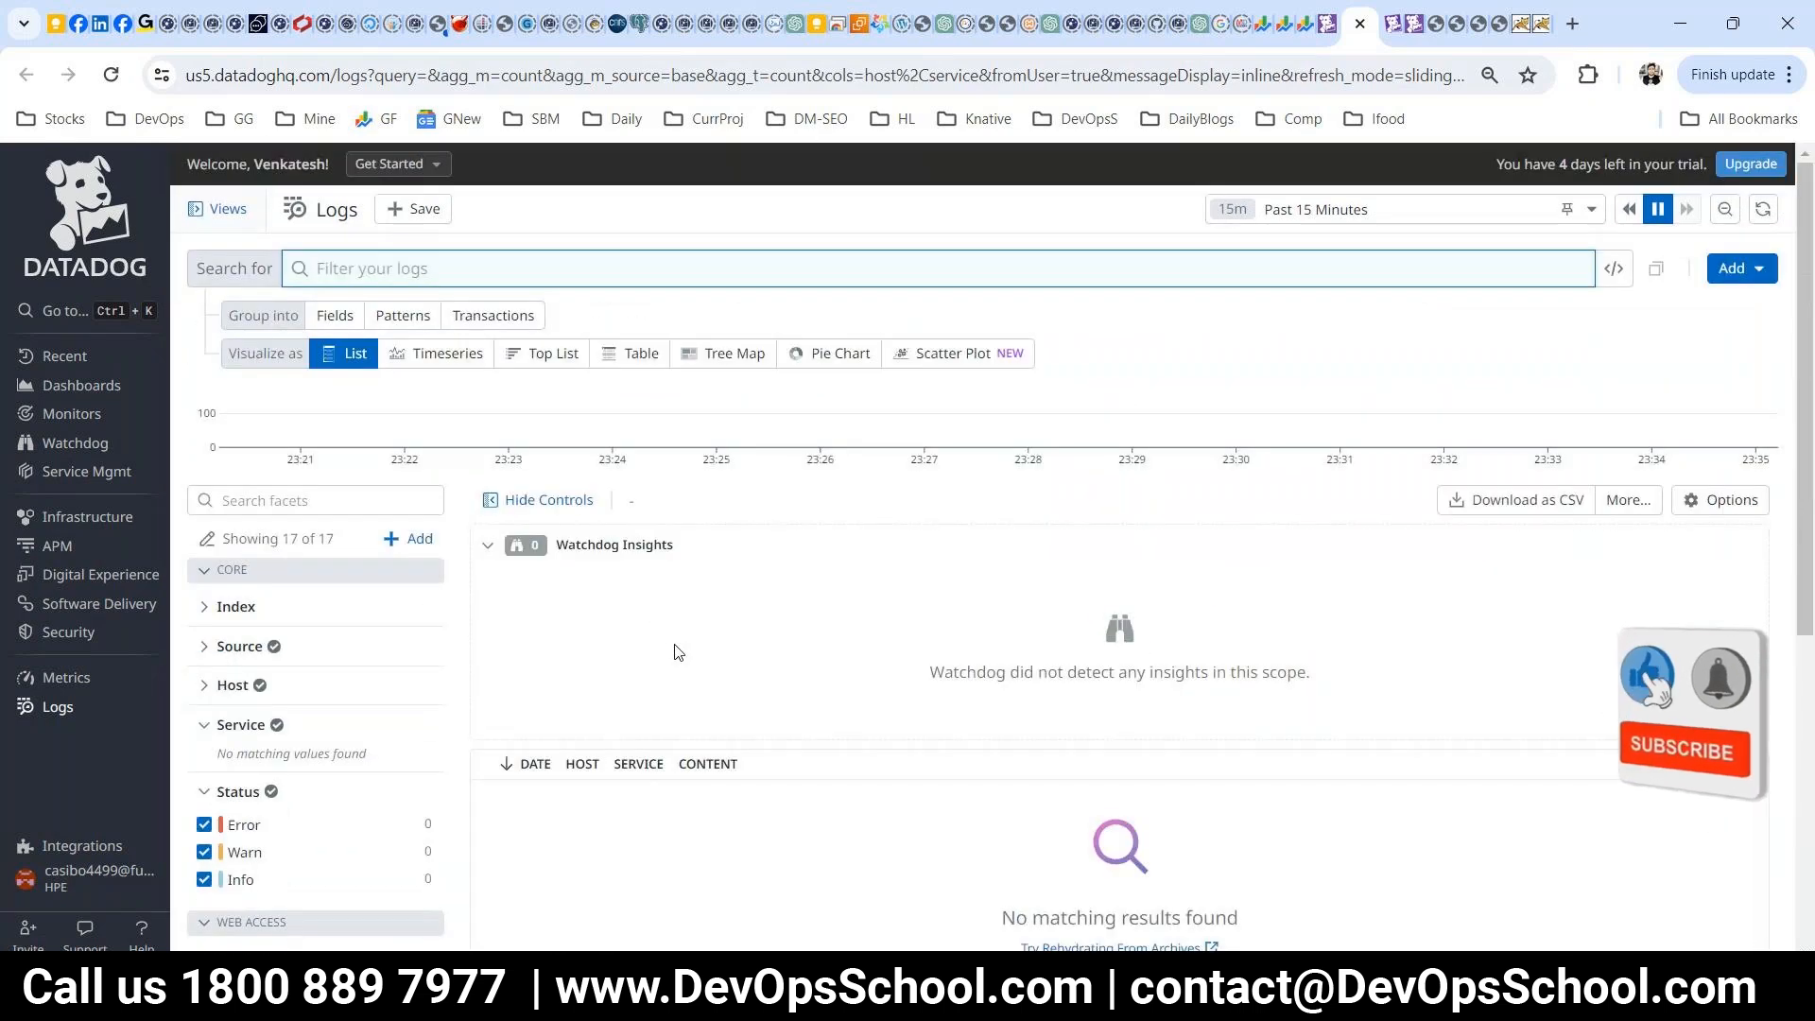
- Return to the terminal and examine the file integration's /var/log/*.log path and its list of input files
click(757, 999)
click(154, 310)
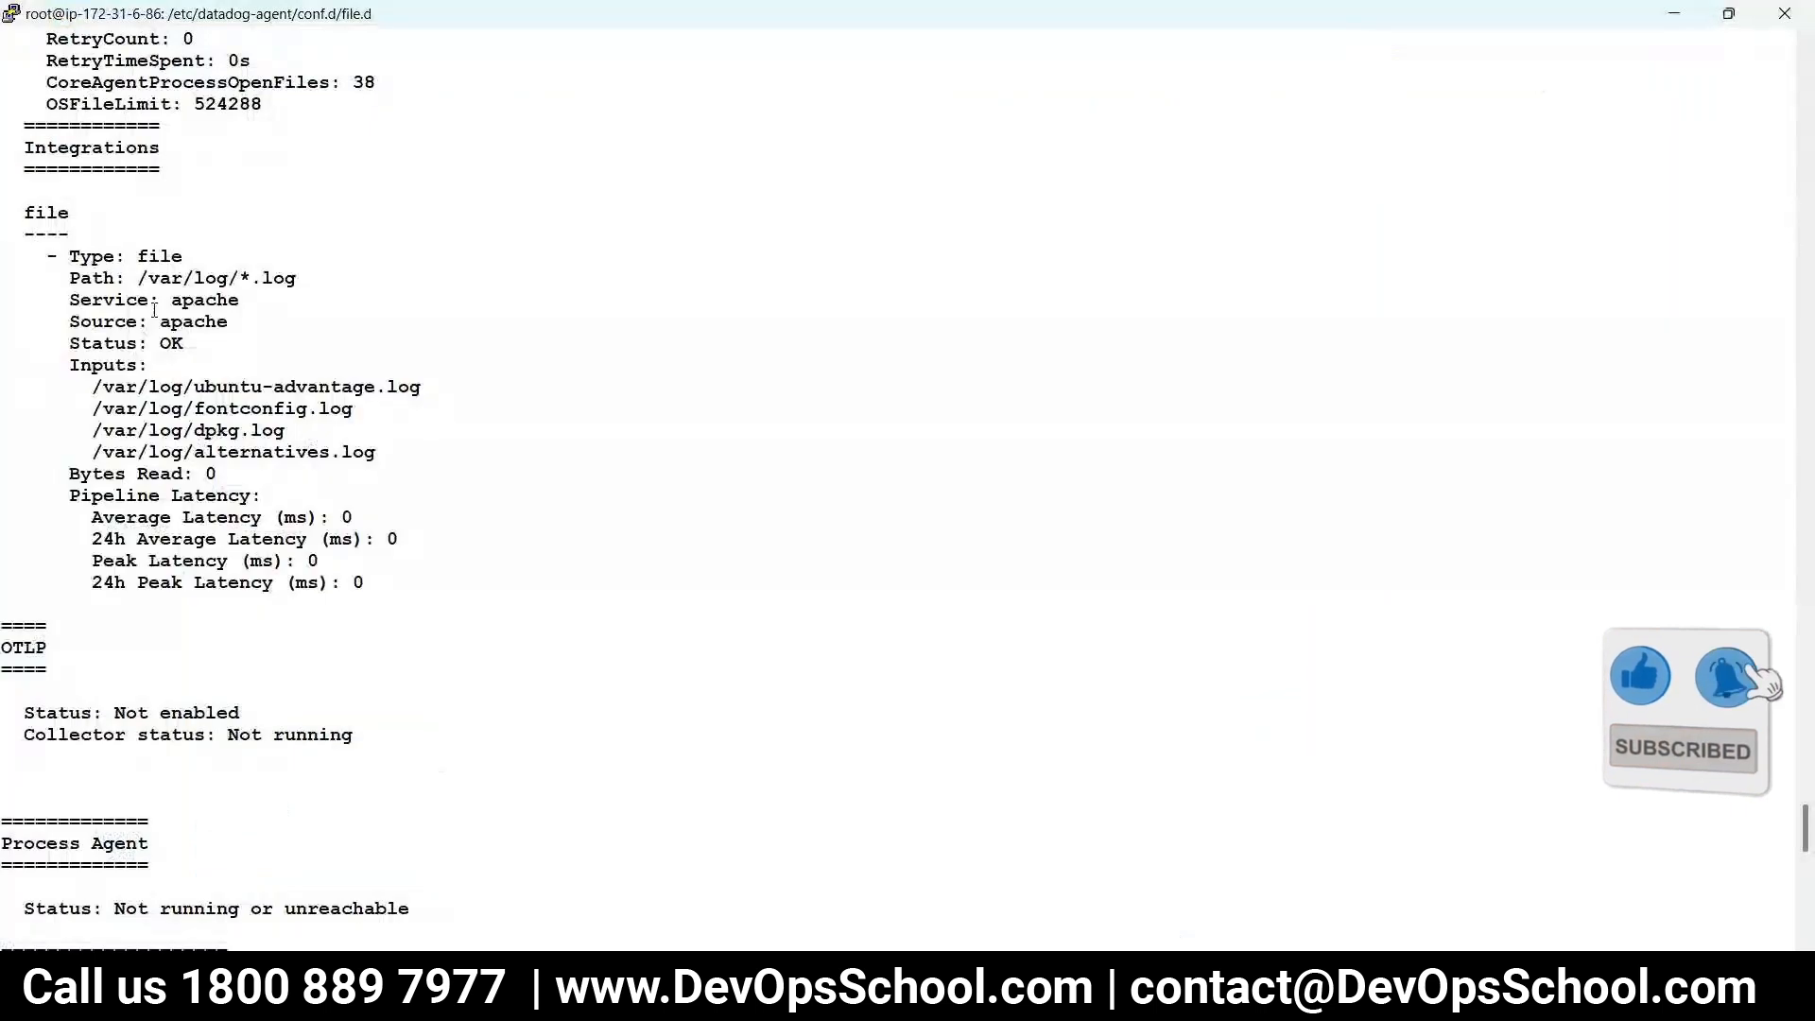
drag(138, 278, 241, 278)
click(272, 276)
double_click(272, 276)
drag(117, 278, 63, 381)
click(394, 454)
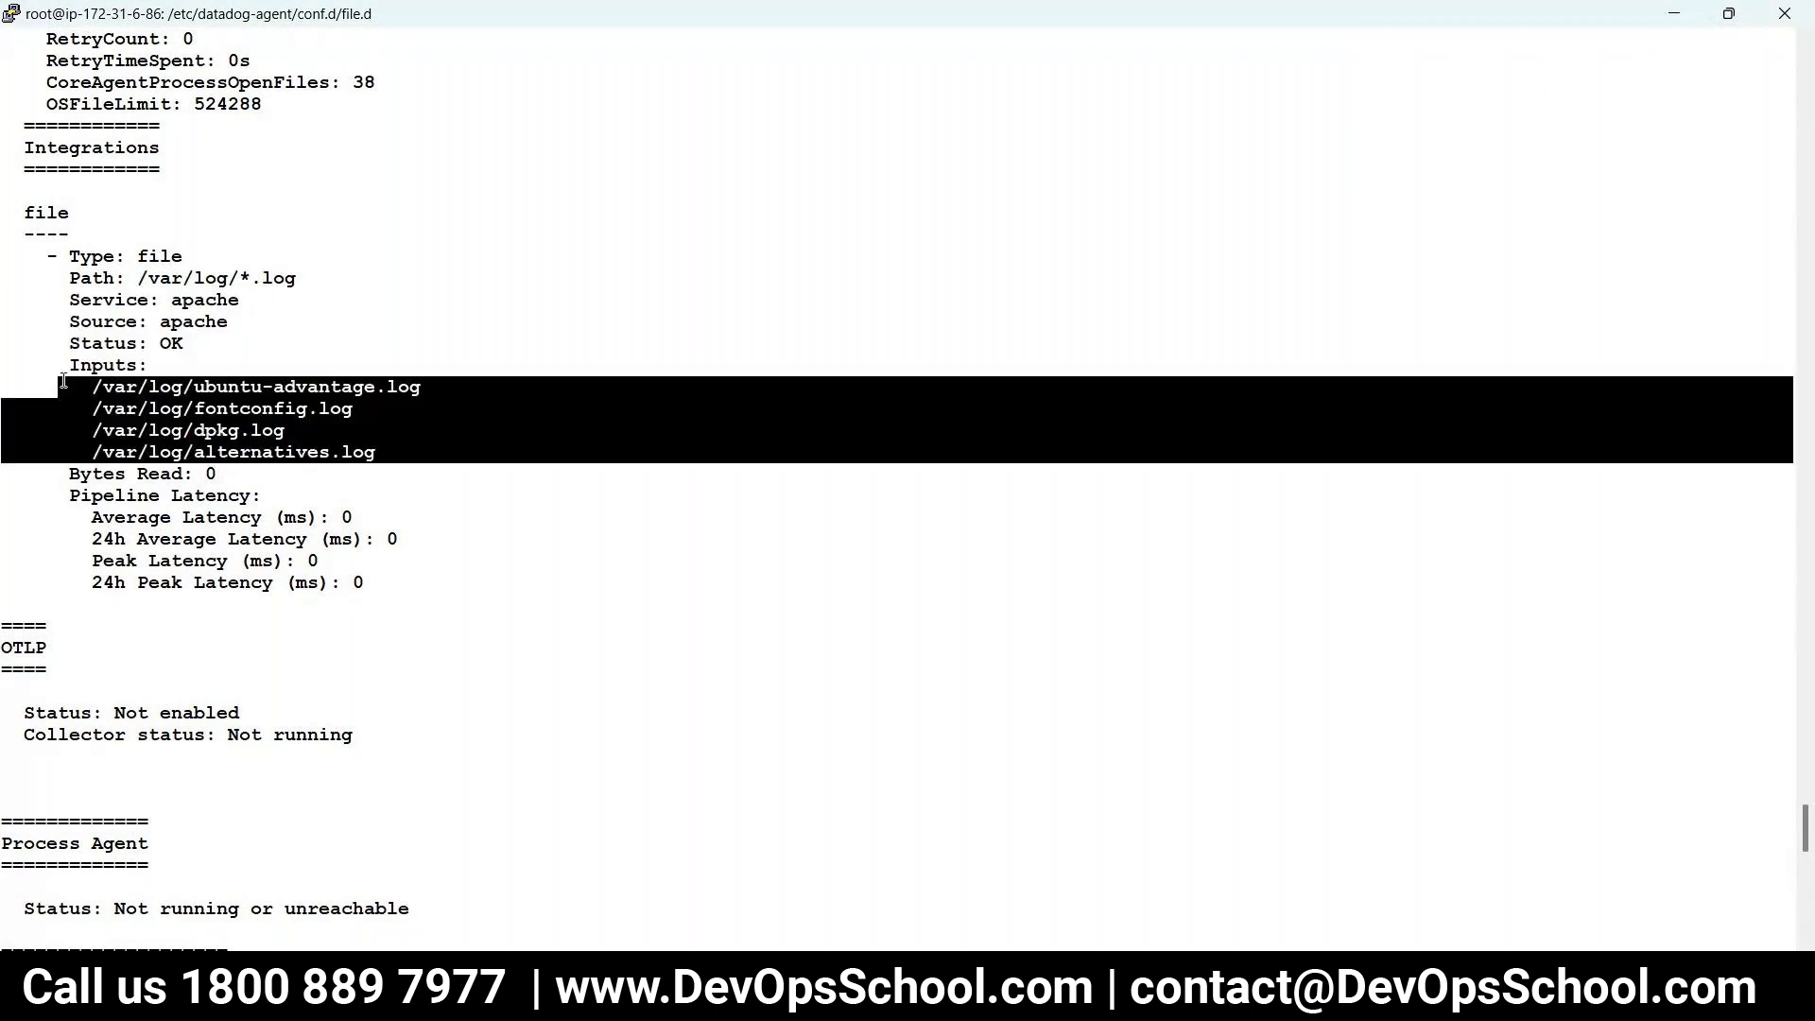
key(alt+Tab)
key(alt+Tab)
double_click(285, 375)
- Copy the /var/log/dpkg.log path from the status output and list that file with ls
double_click(246, 431)
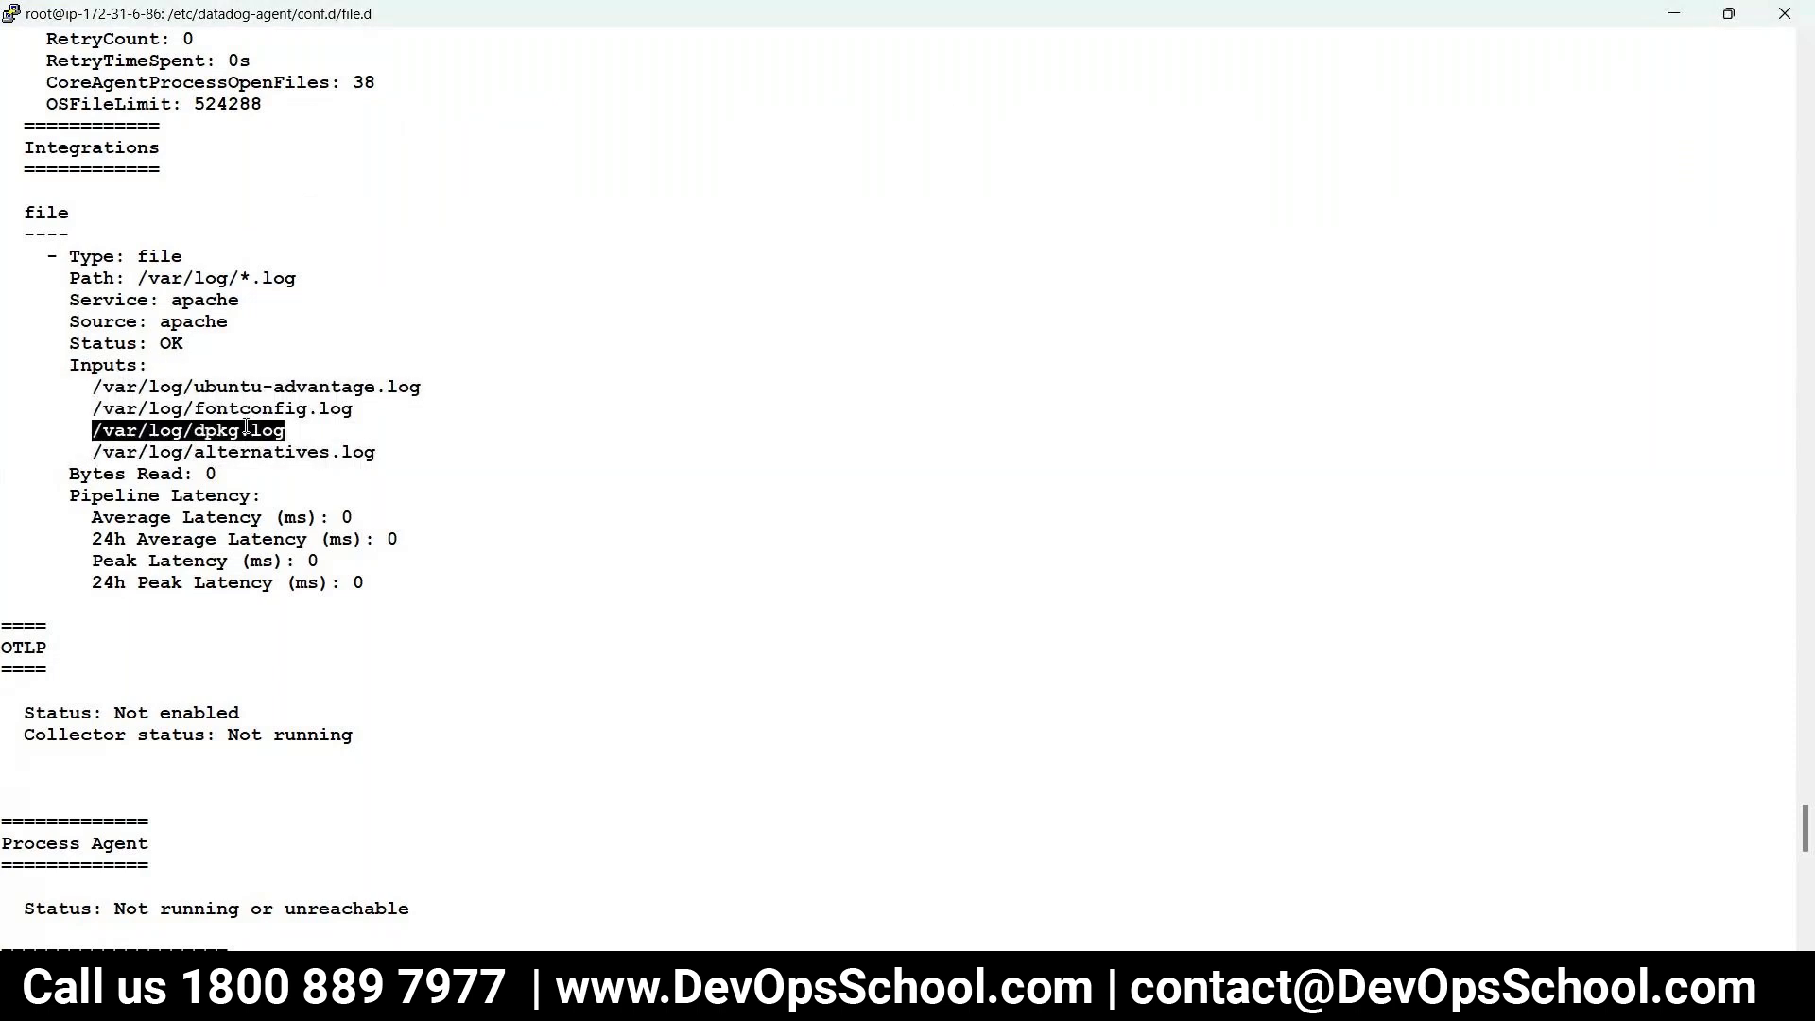
key(ctrl+c)
text(ls)
right_click(246, 426)
key(Return)
- Display the contents of /var/log/dpkg.log with the more command
text(c)
key(BackSpace)
text(ro)
key(BackSpace)
key(BackSpace)
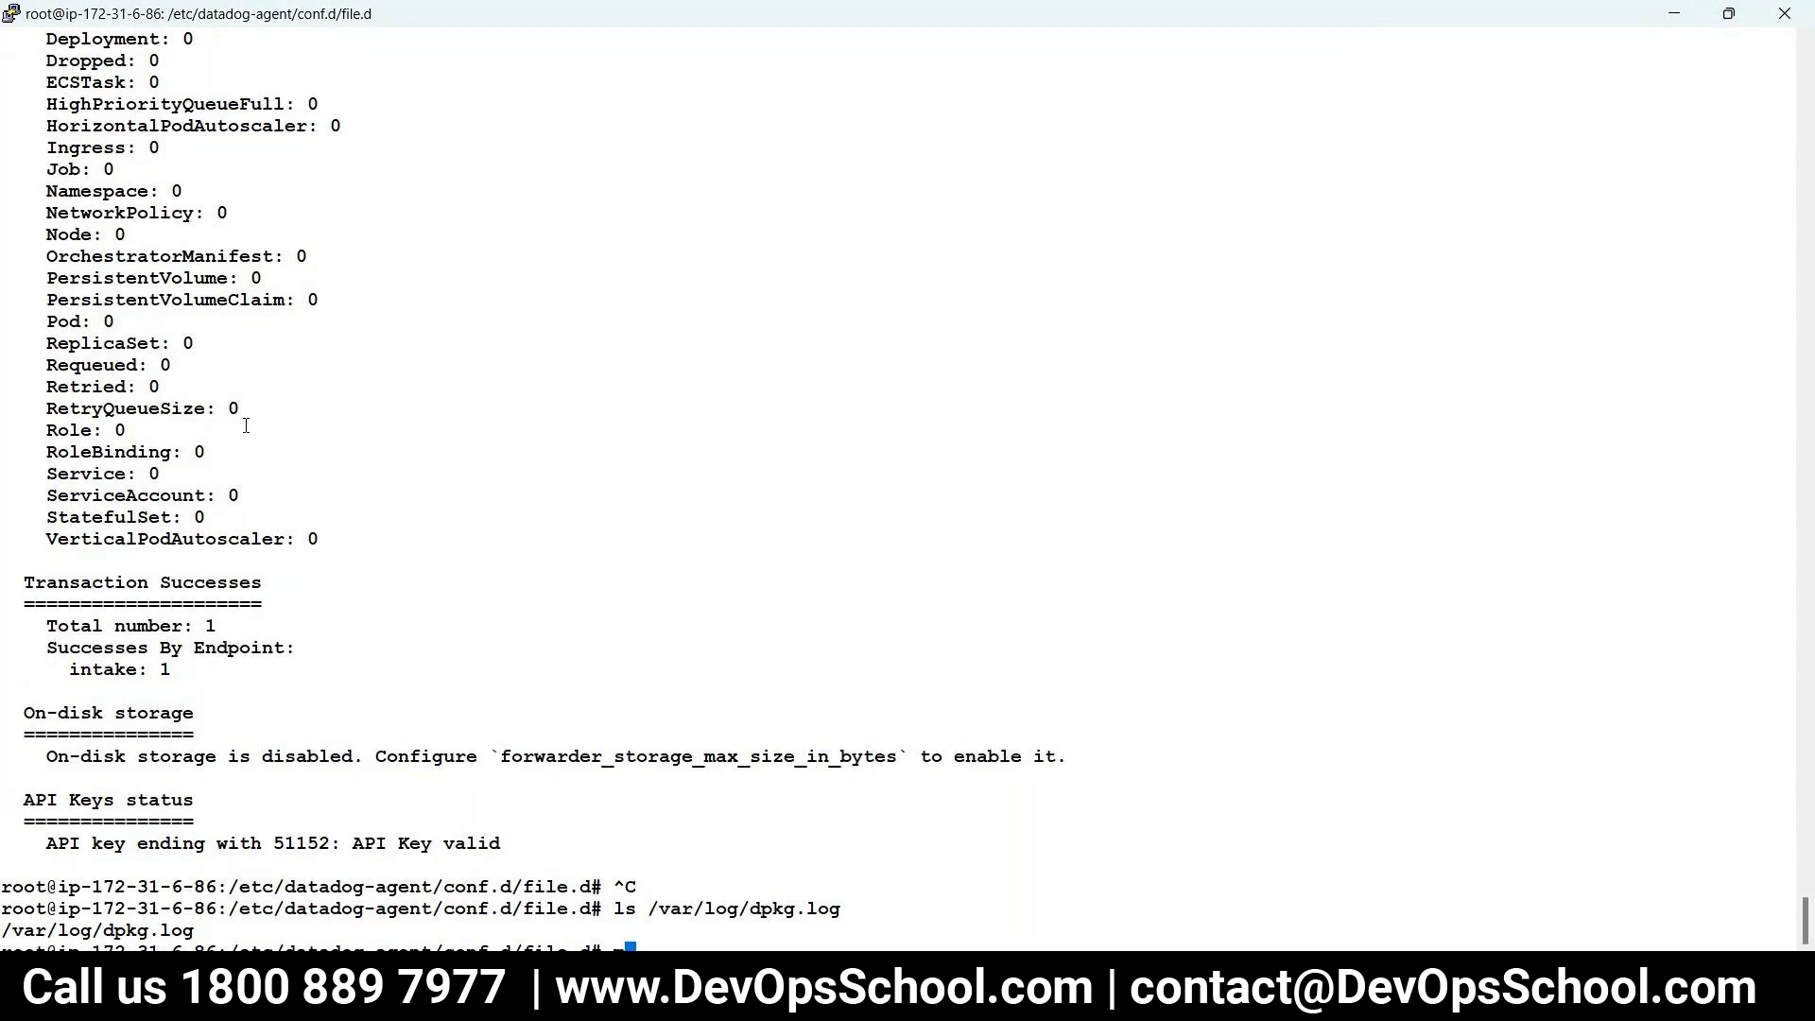
text(ore)
right_click(246, 426)
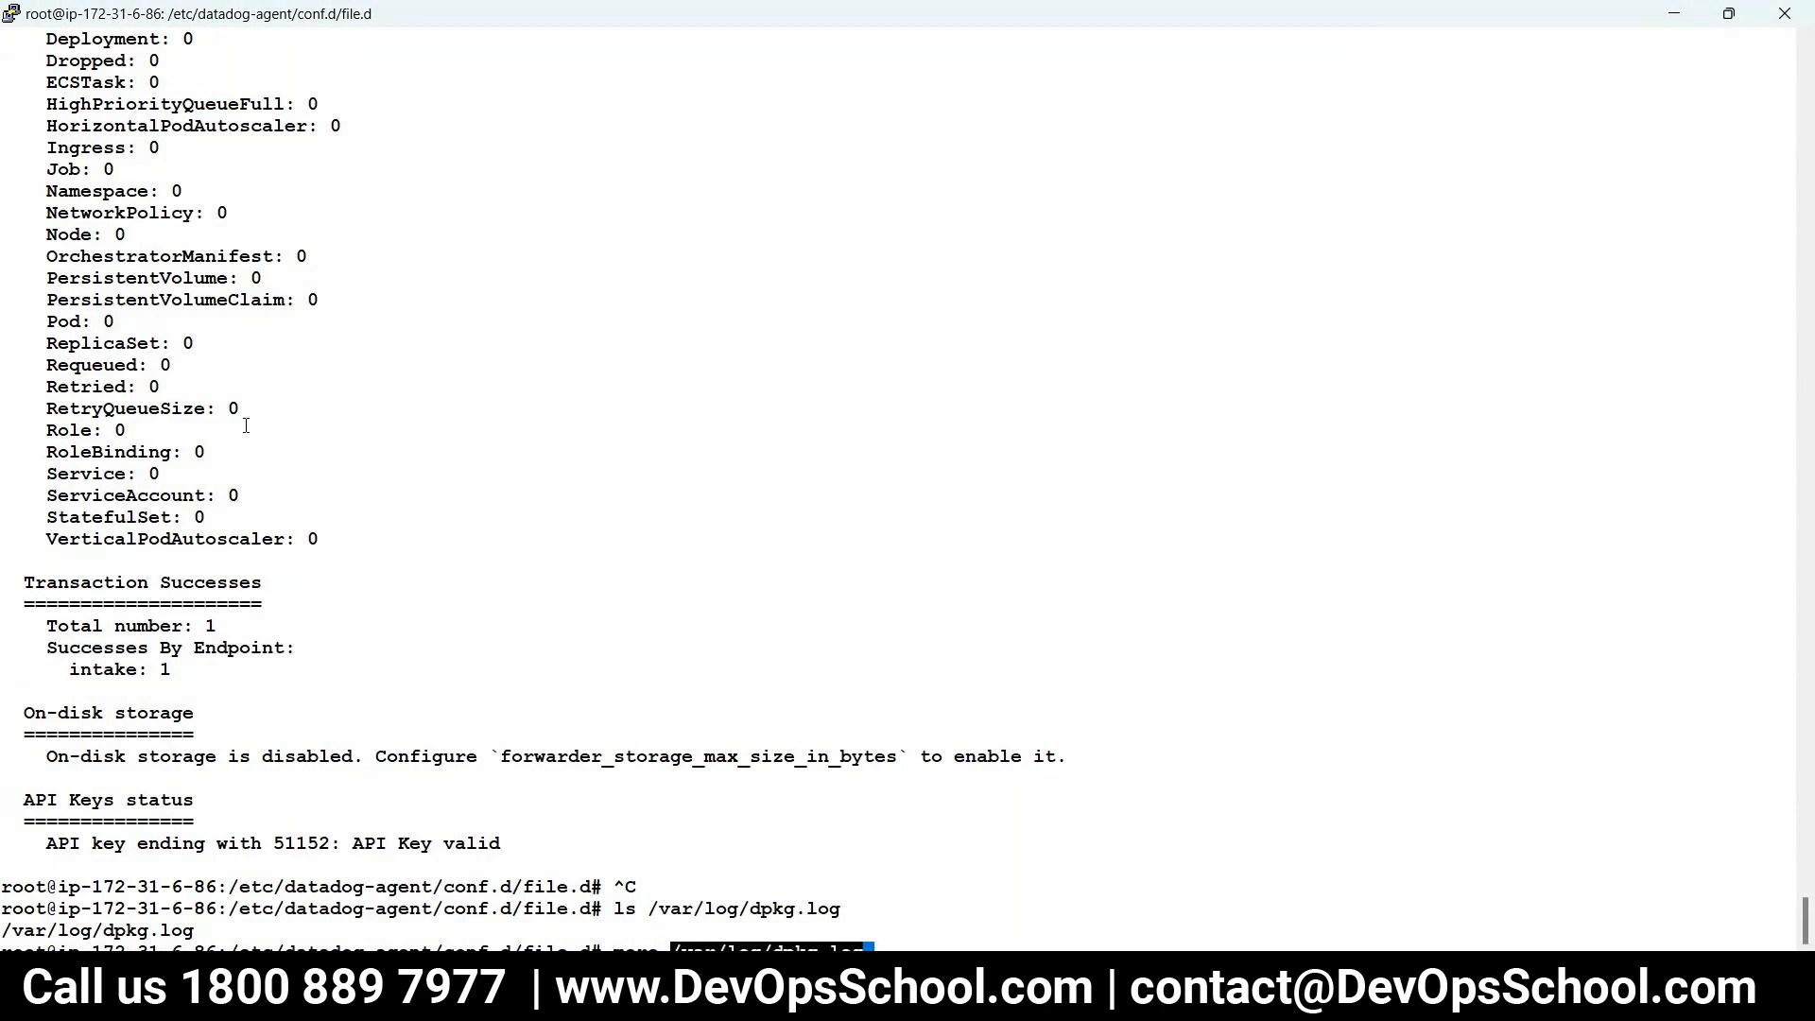
key(Return)
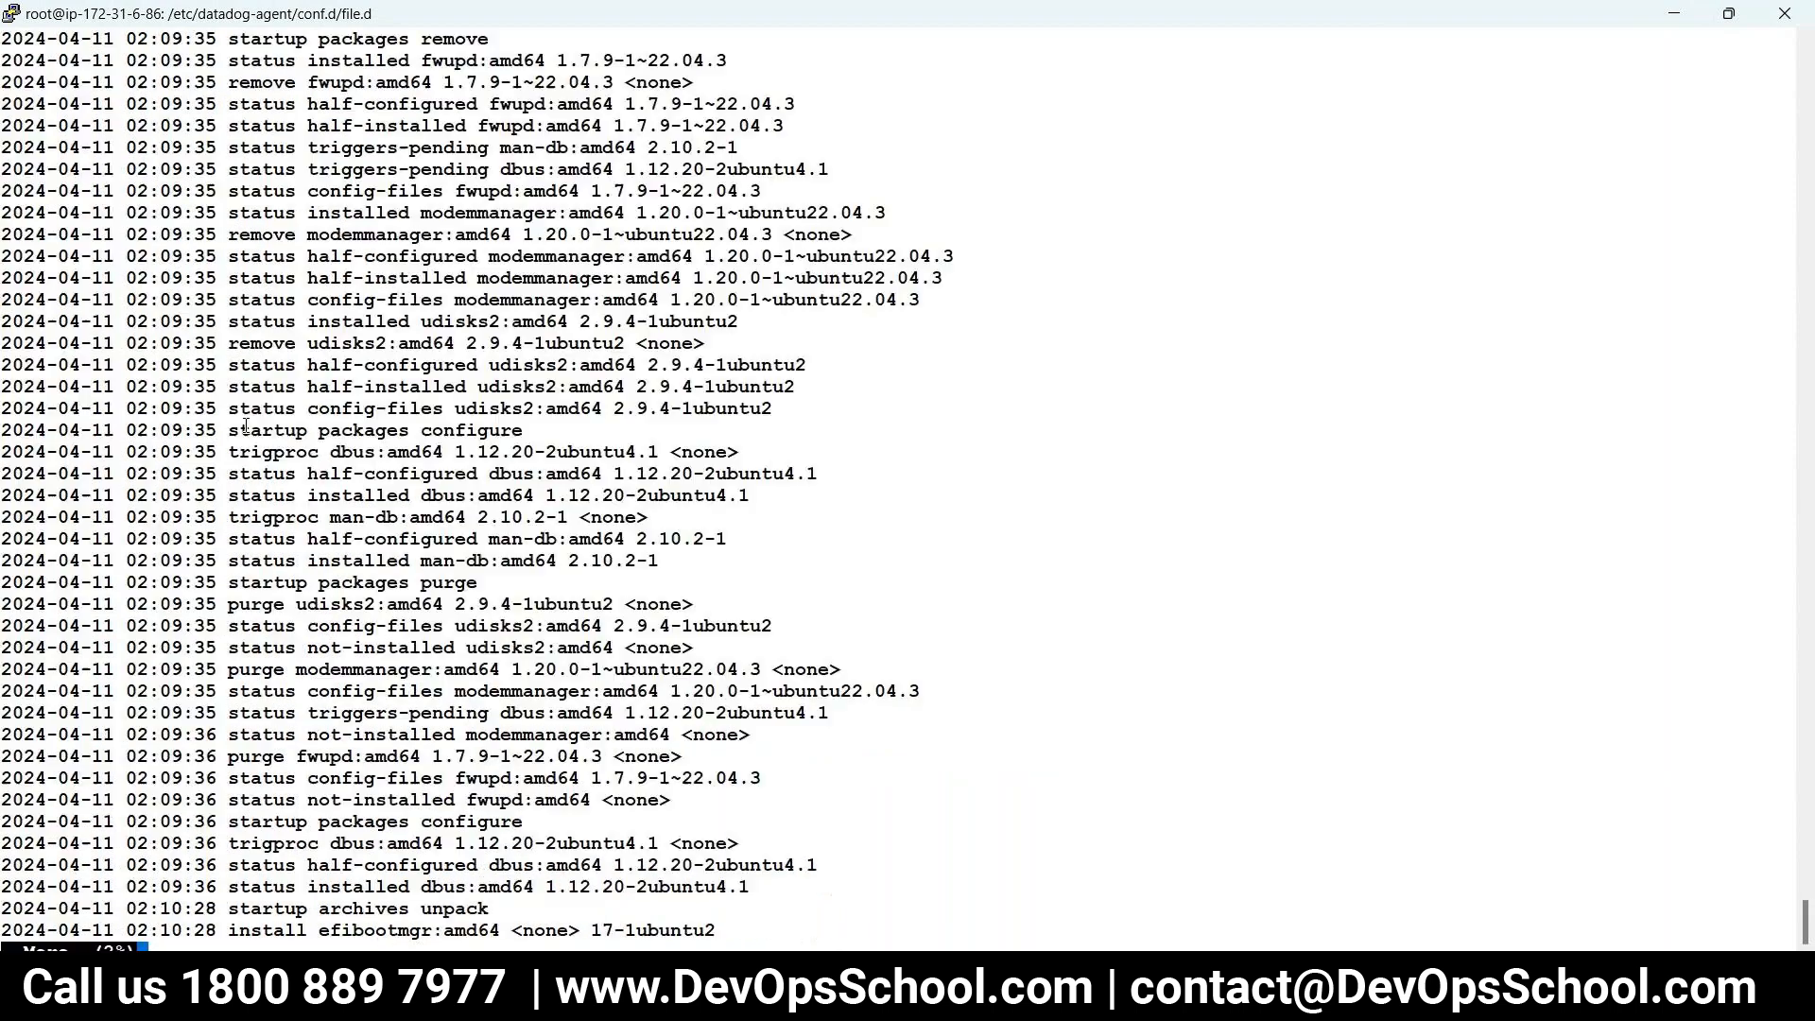
- Switch to the browser's Logs Explorer, check for logs in Live Tail and return the time range to Past 15 Minutes
key(alt+Tab)
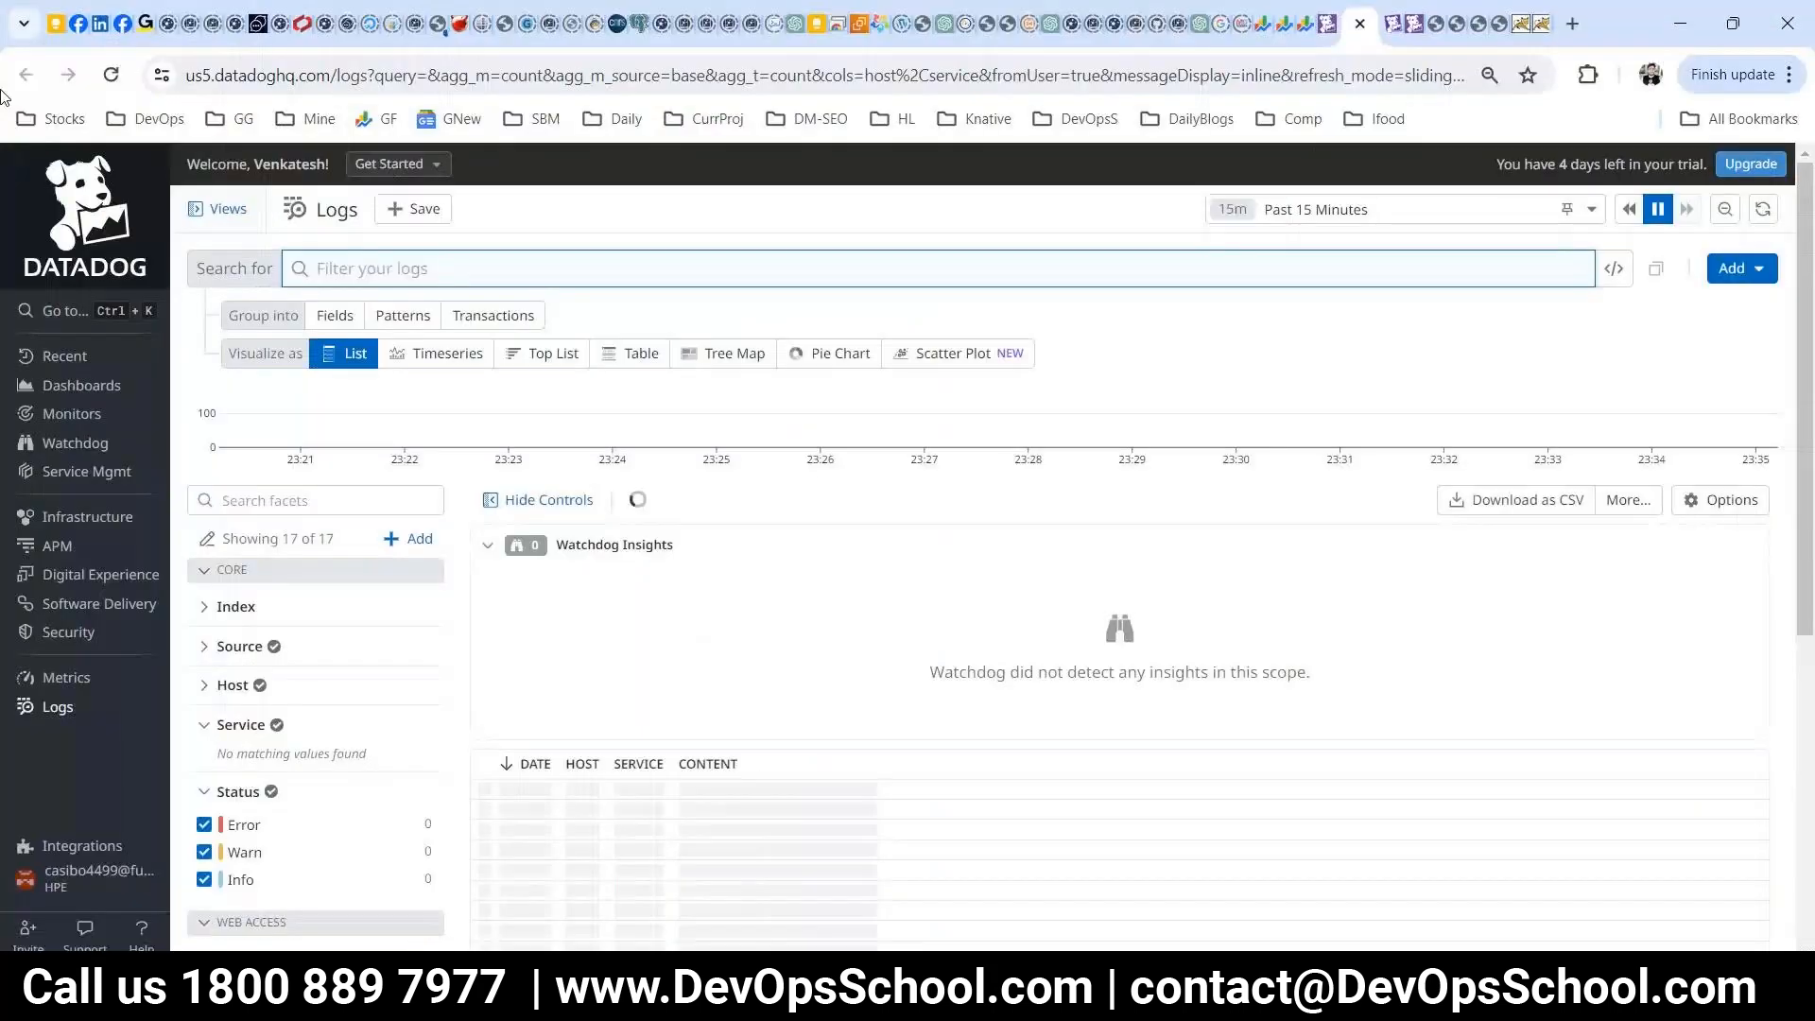
click(111, 80)
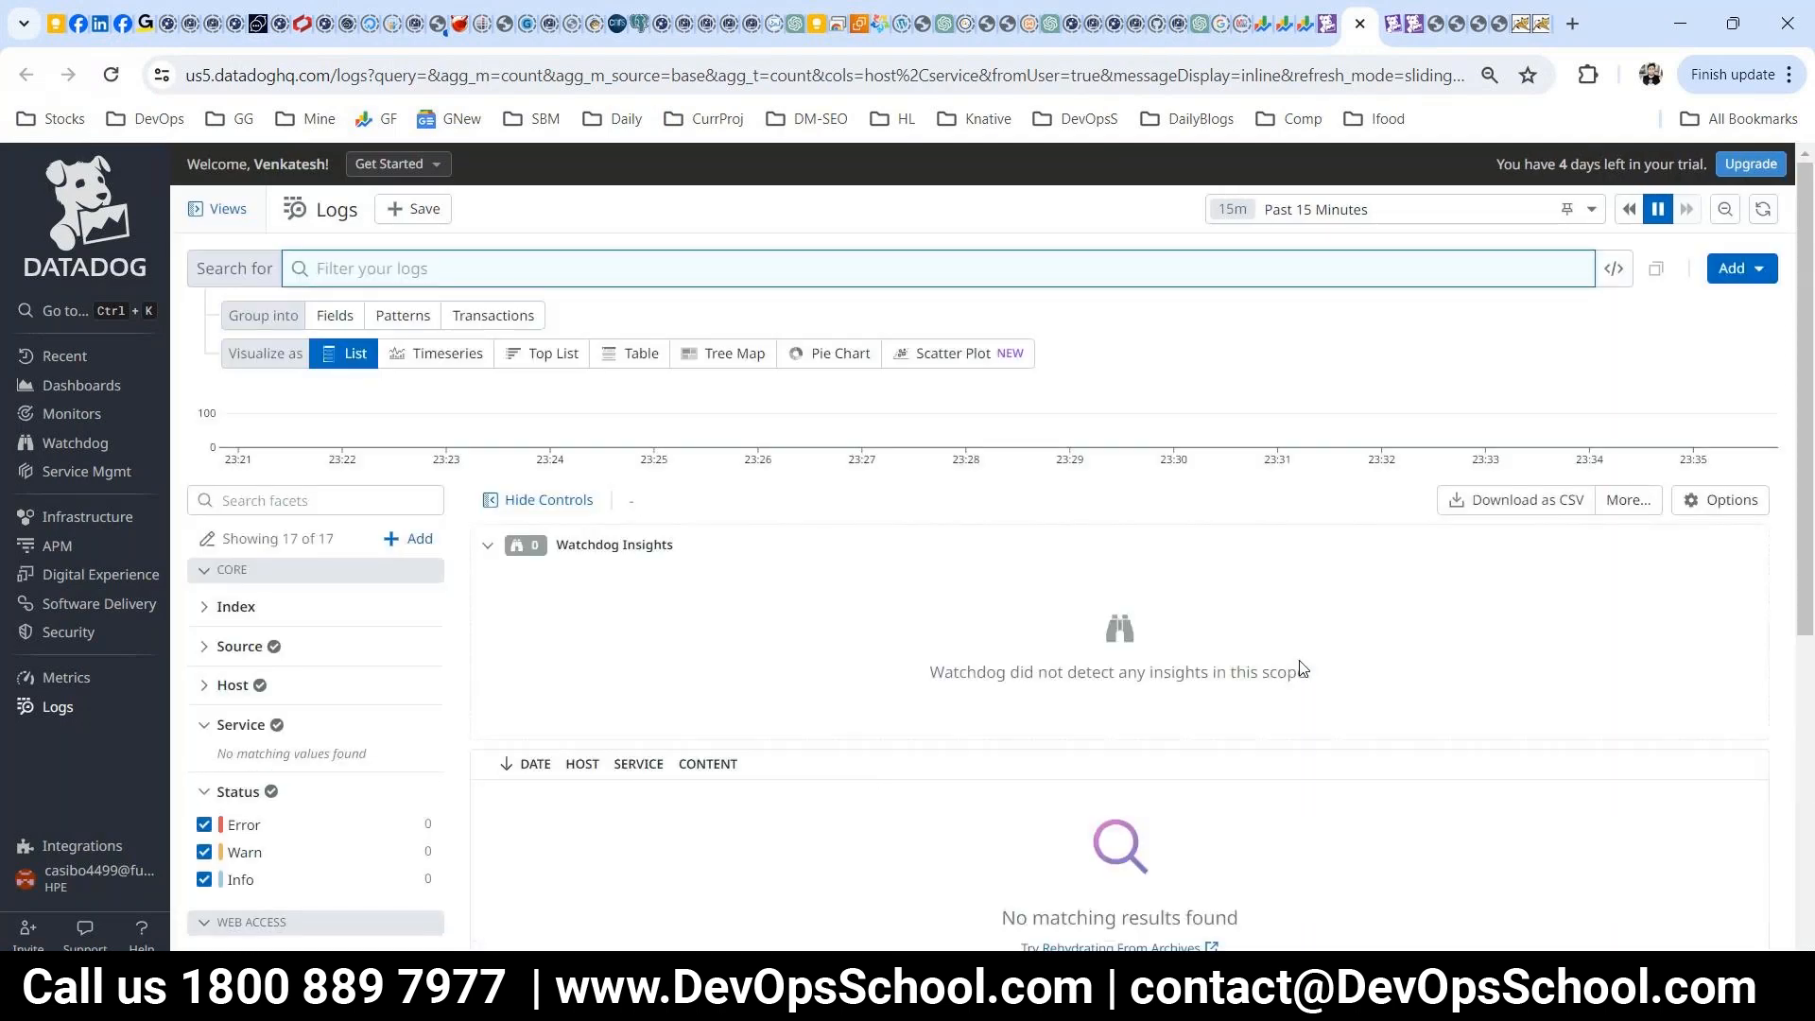
click(1420, 216)
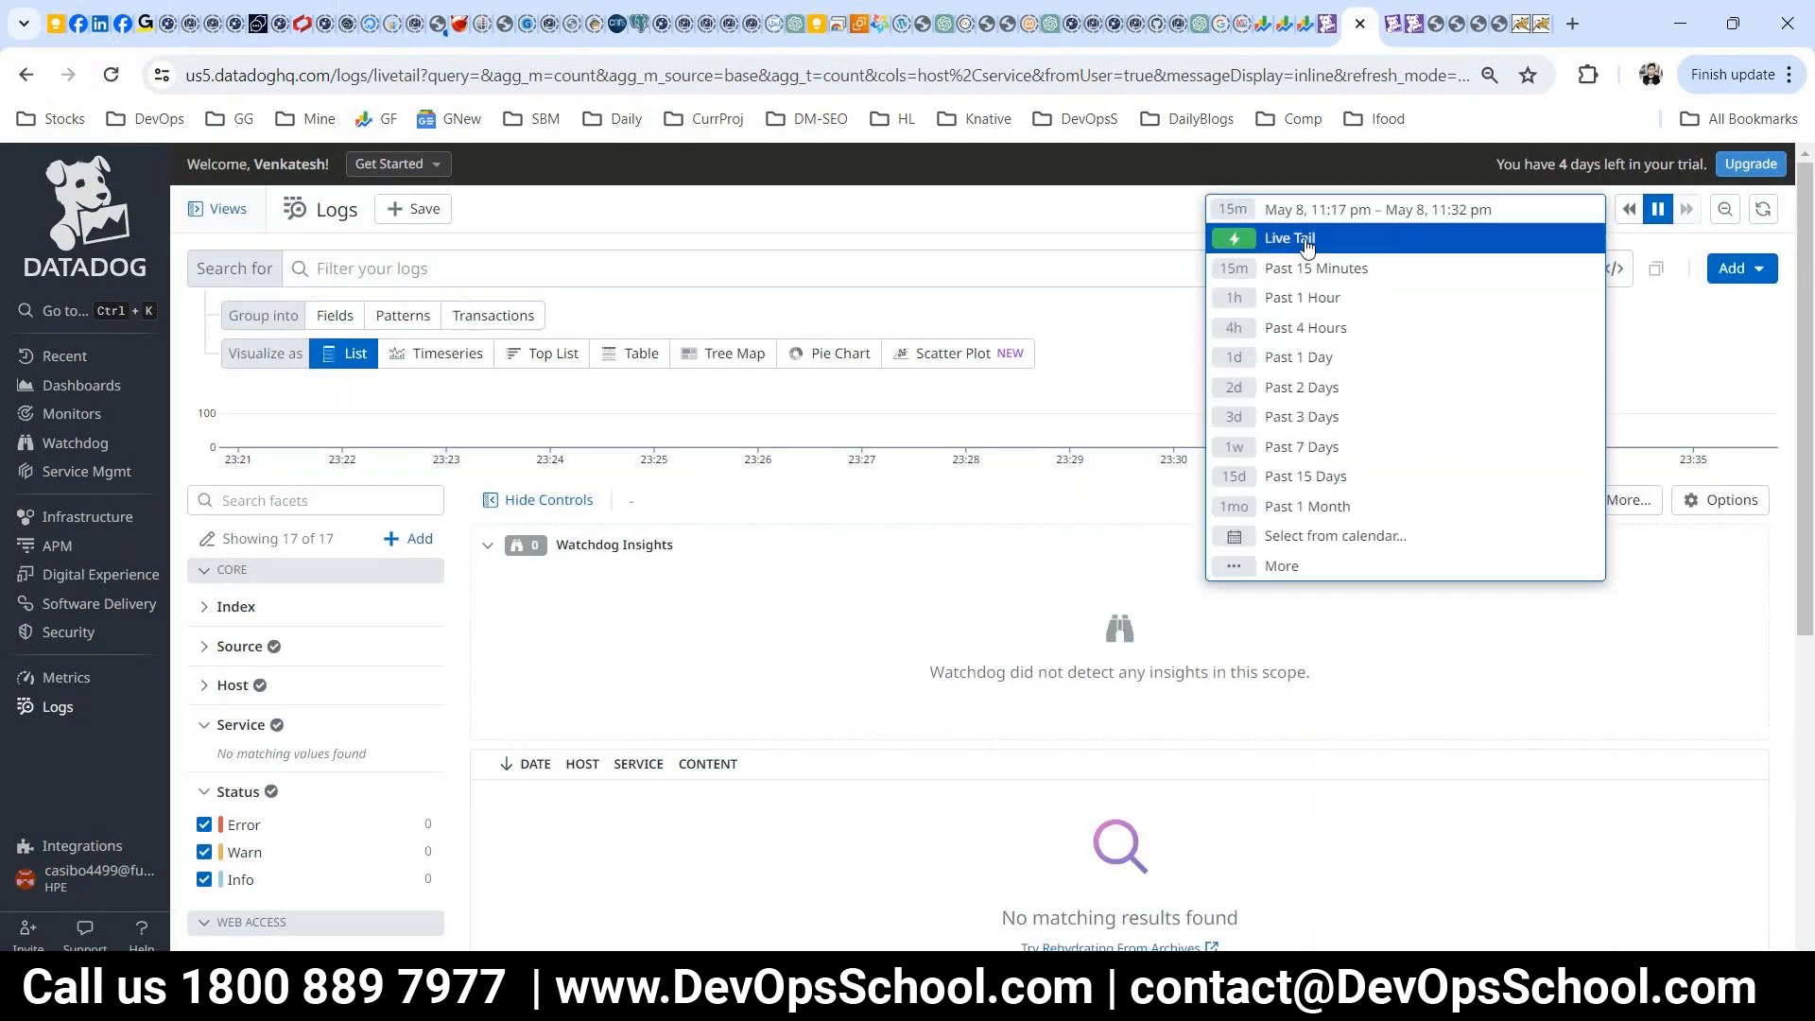
click(1305, 242)
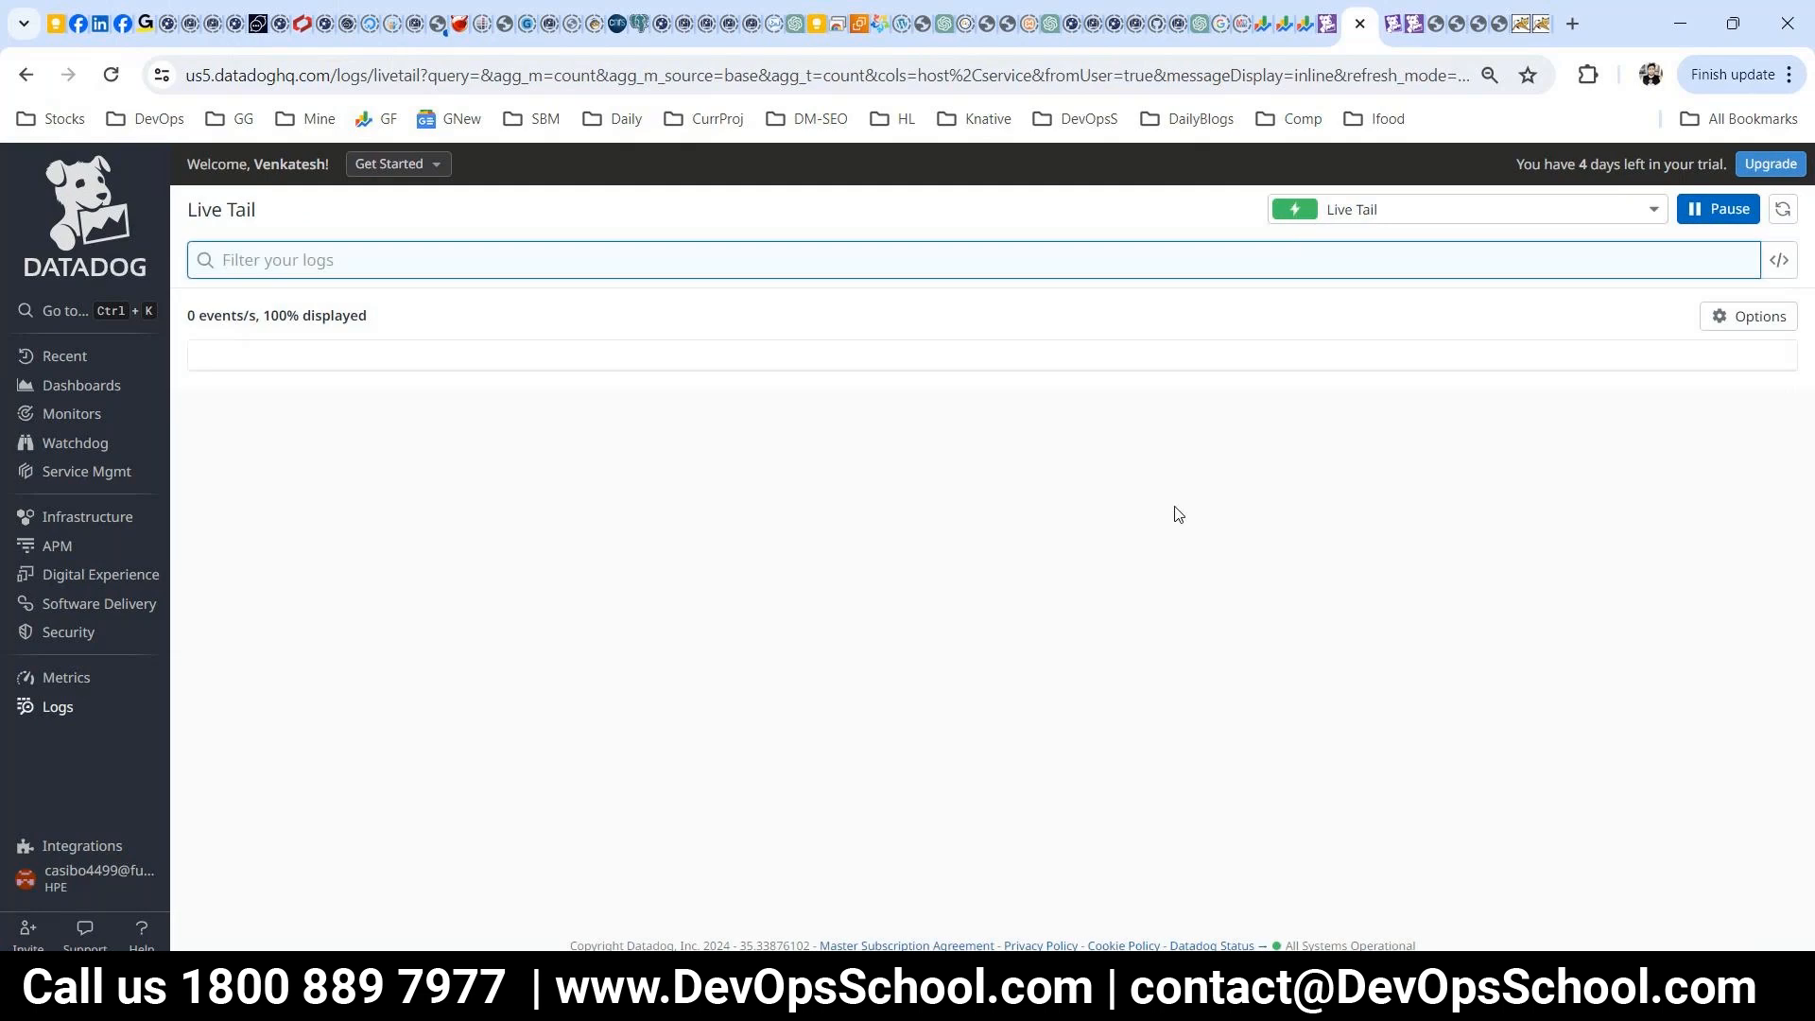
click(1324, 219)
click(1313, 276)
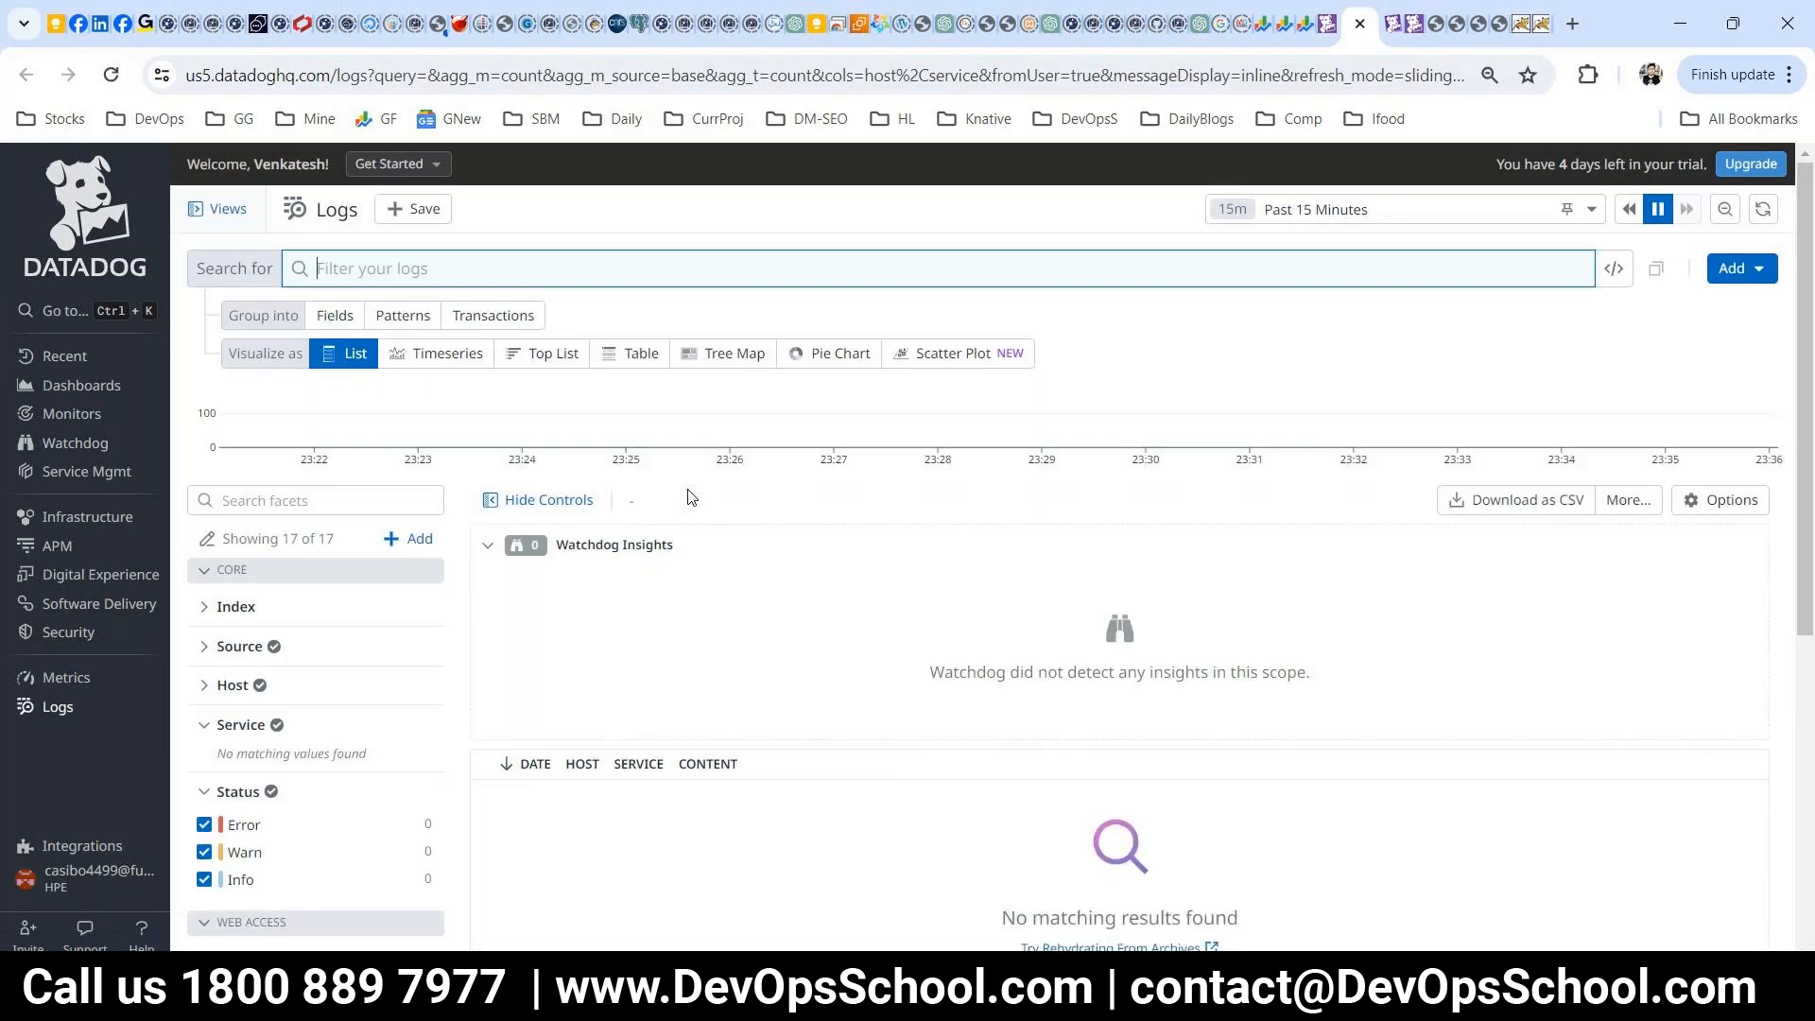
- Return to the terminal, quit the dpkg.log listing and run systemctl restart datadog-agent
click(826, 786)
key(alt+Tab)
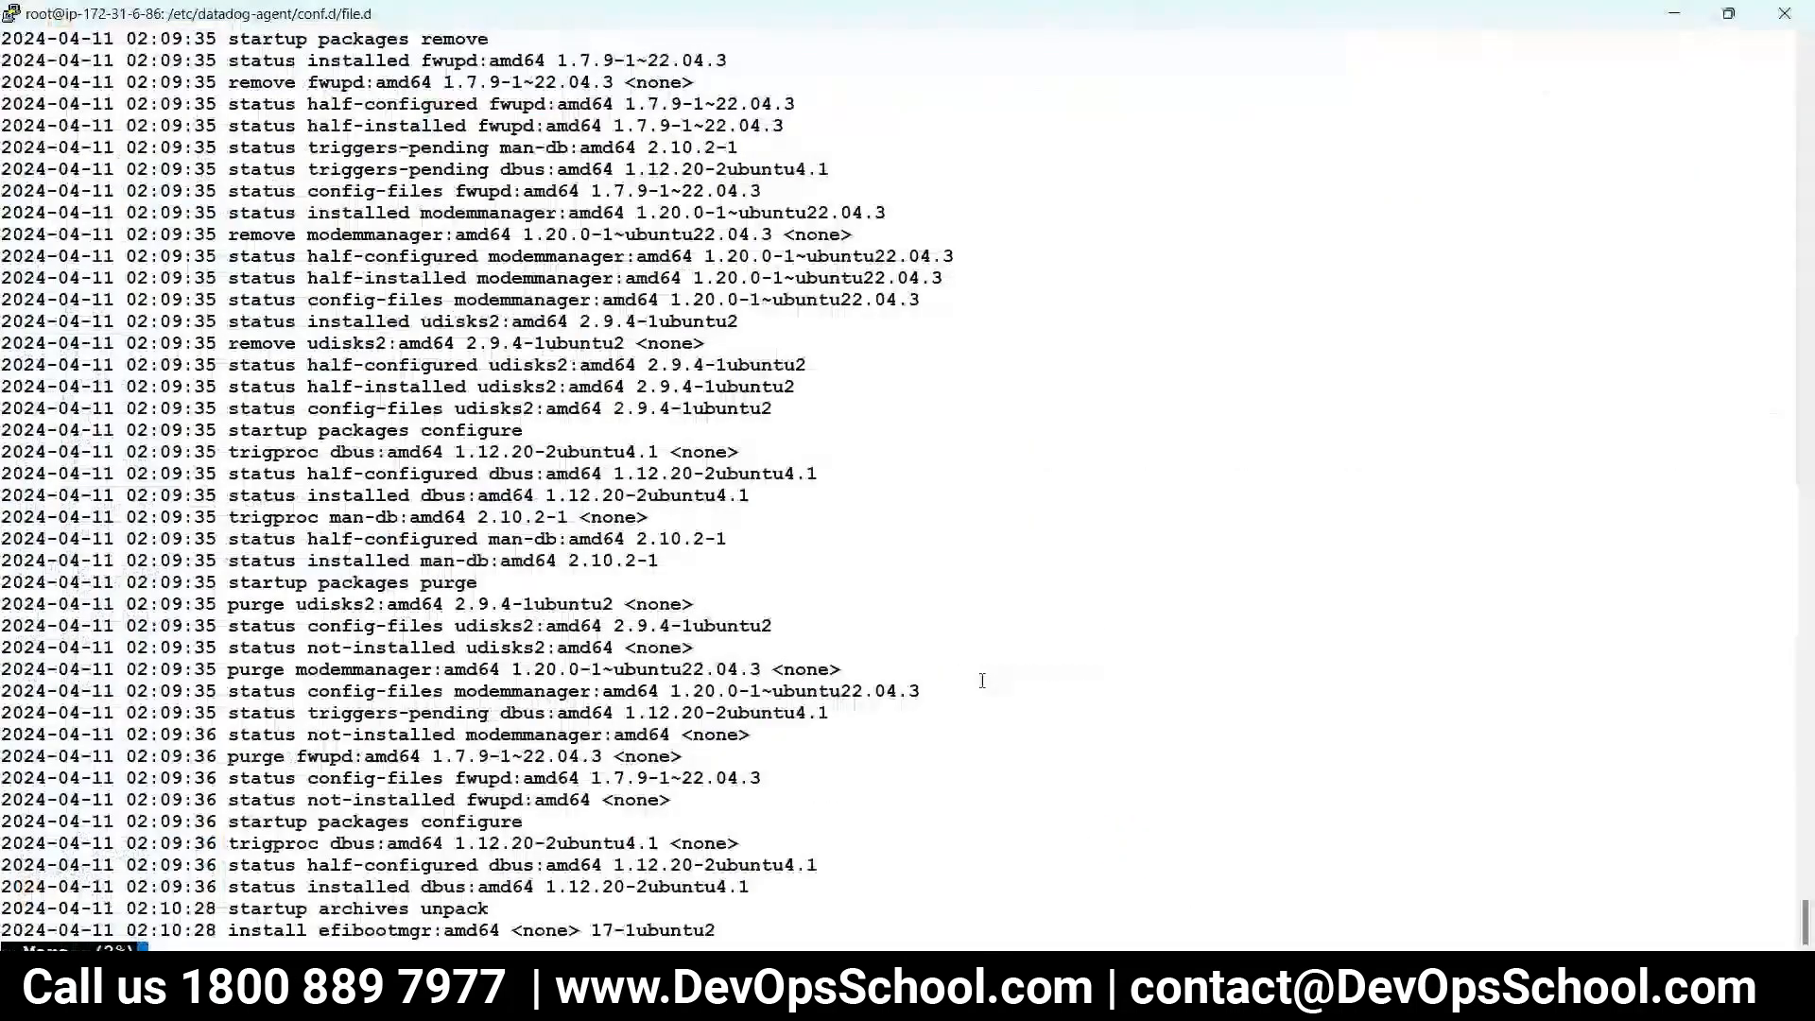
text(q)
text(systemctl restart datadog-agent)
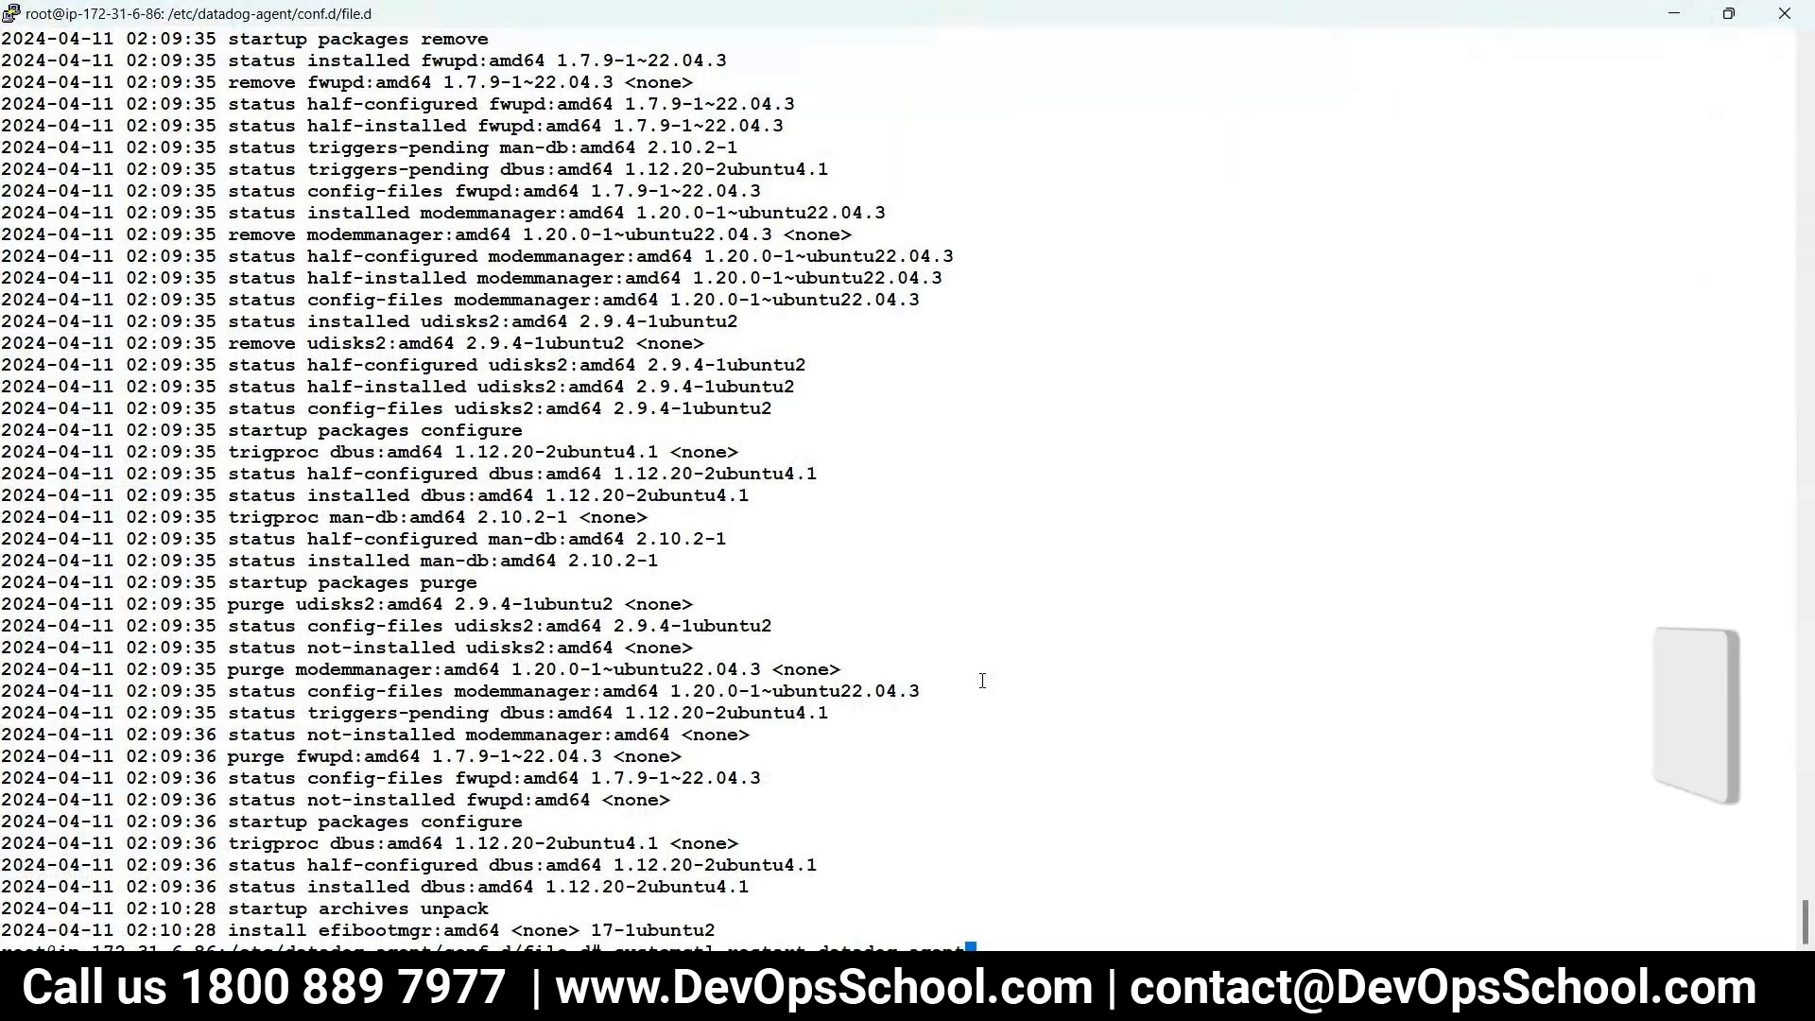
key(Return)
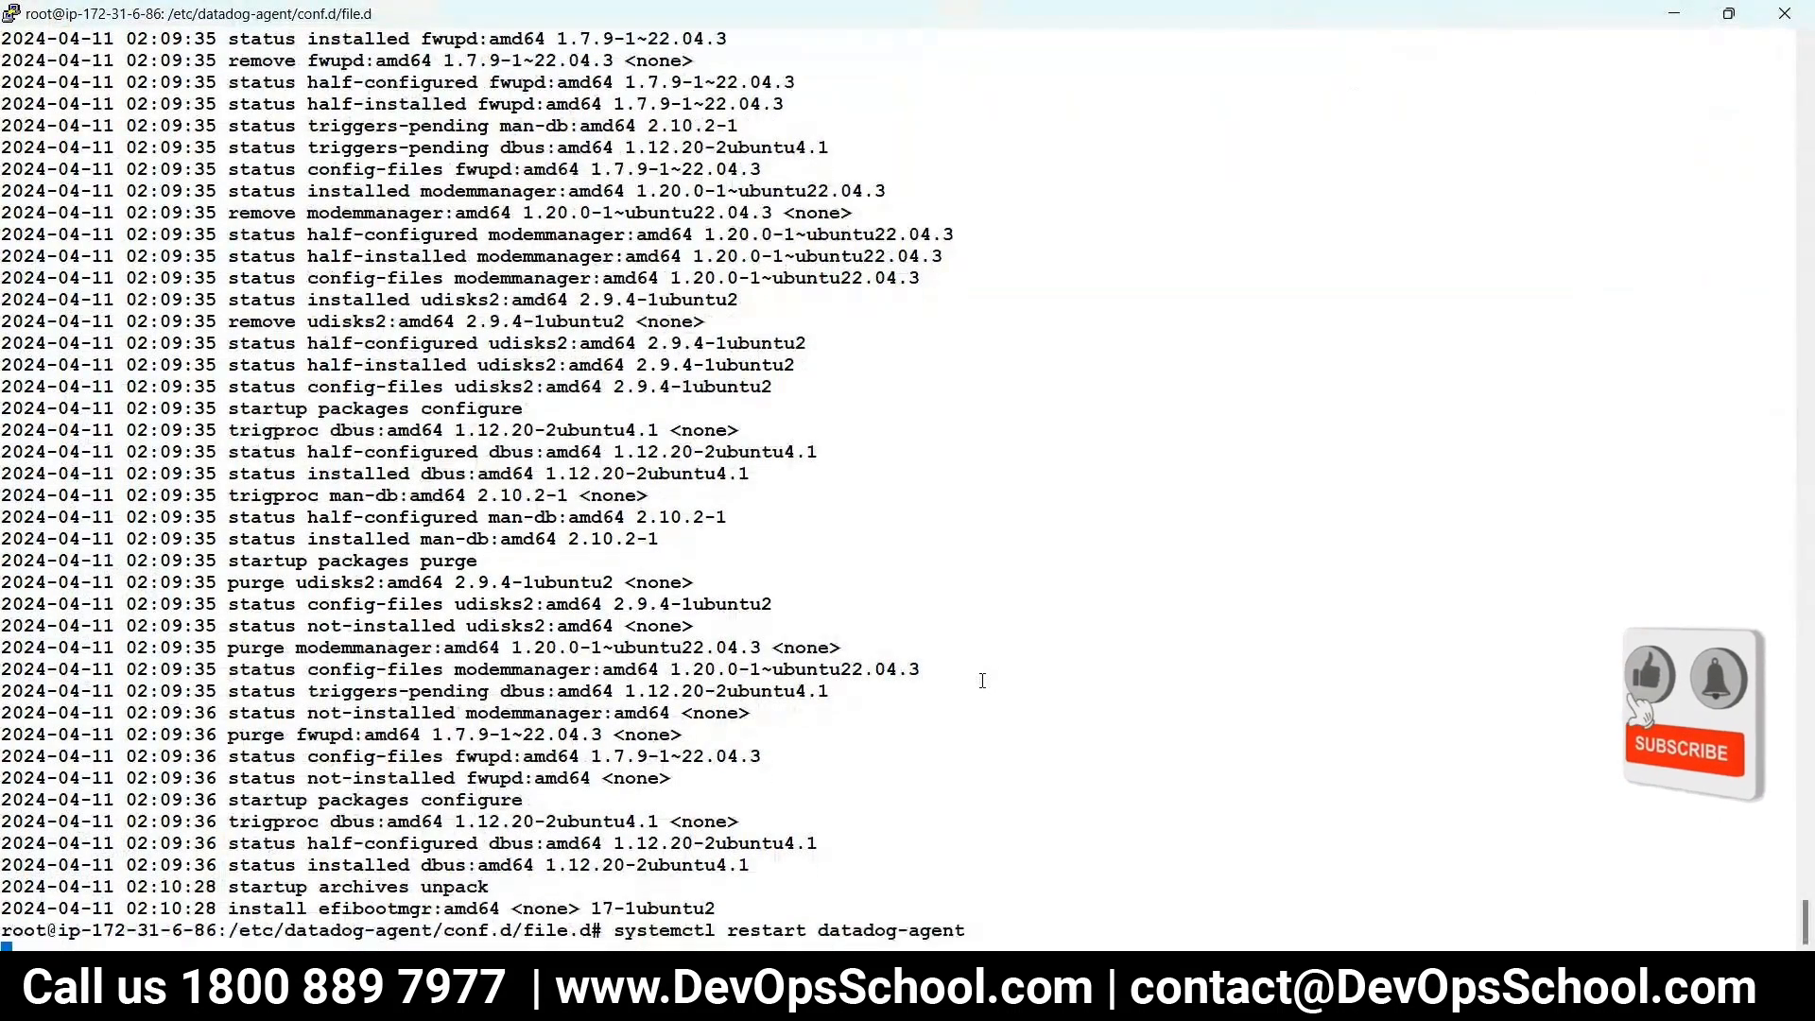
- Run datadog-agent status again and examine the Logs Agent section and the file integration's source and status
key(Up)
key(Up)
key(Up)
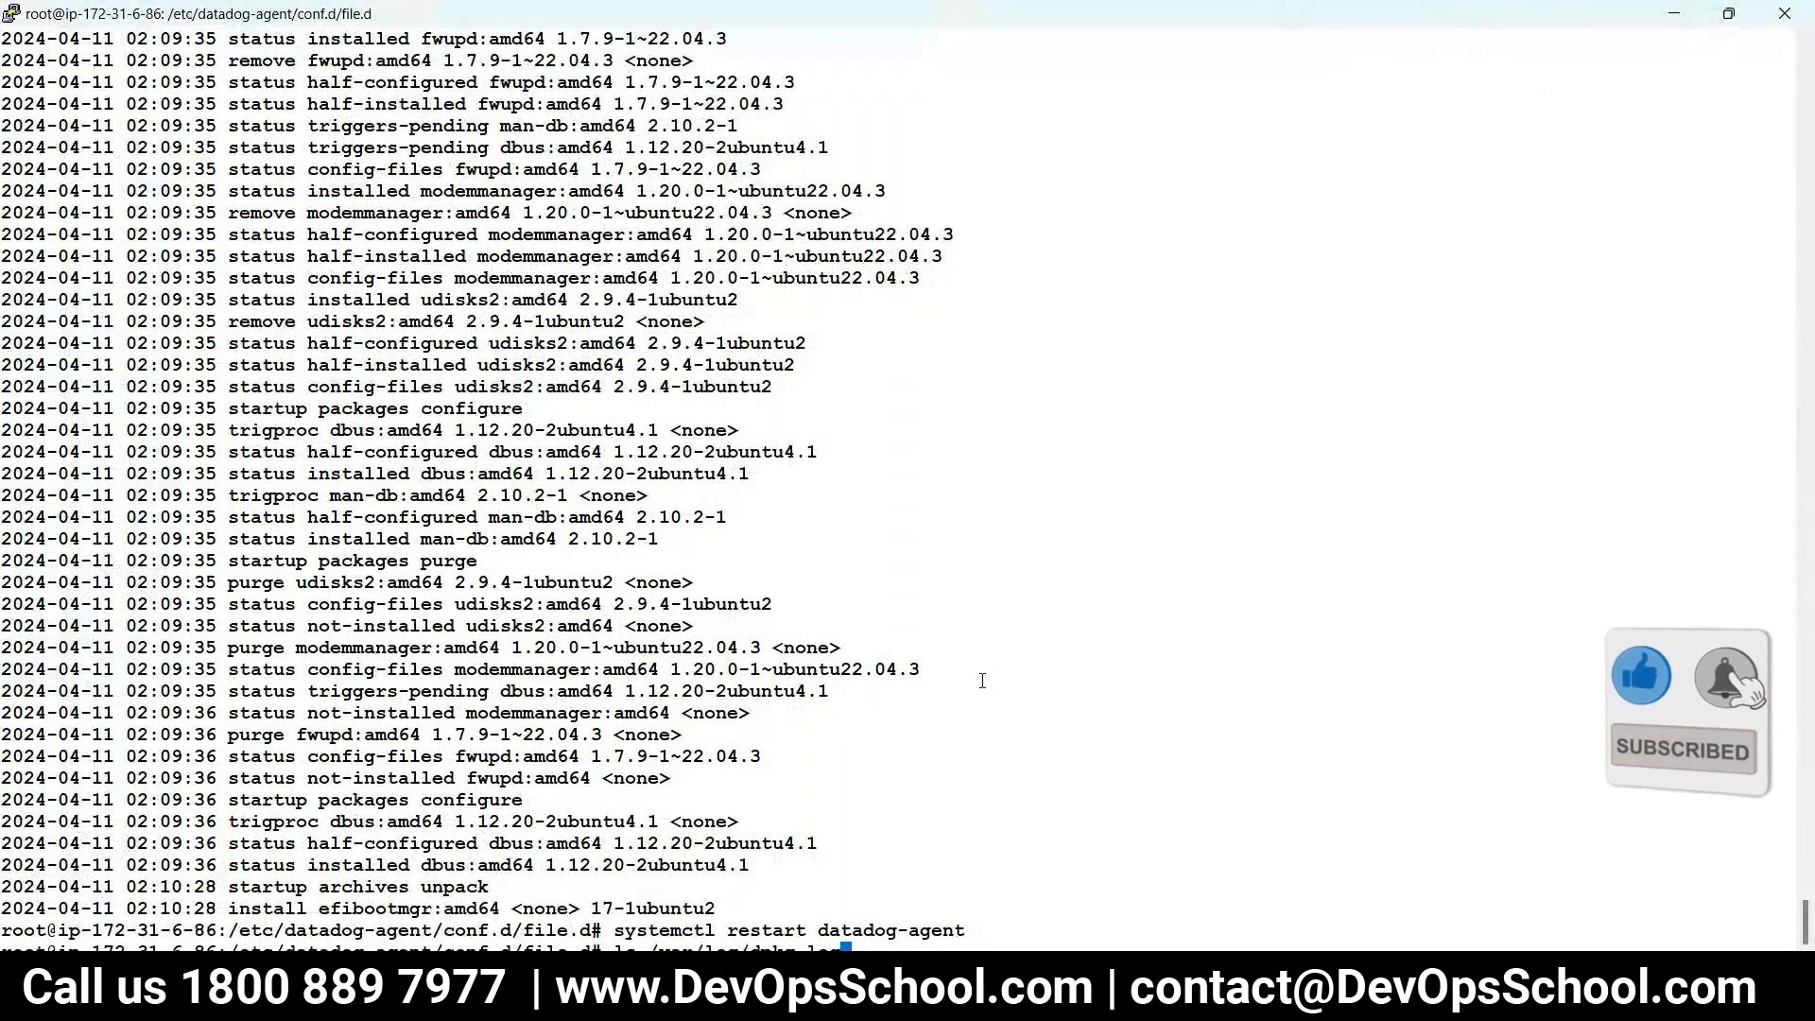
key(Return)
scroll(693, 409, up, 20)
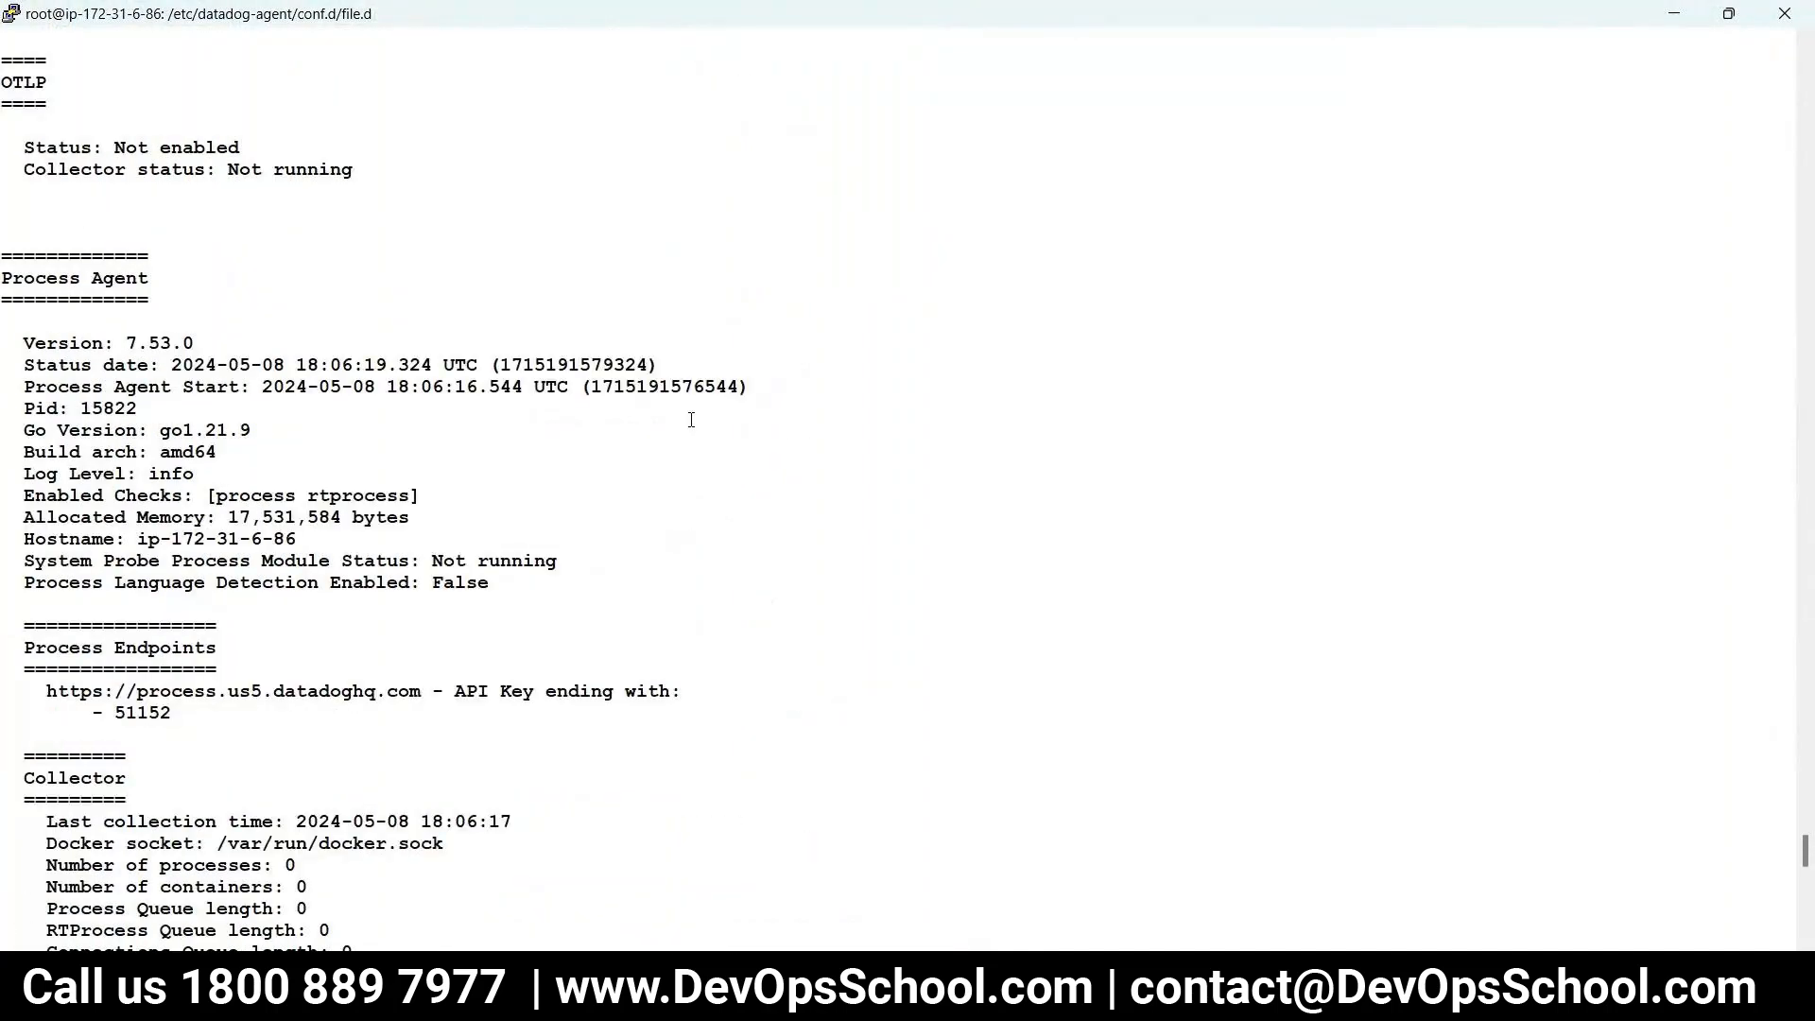
scroll(511, 542, up, 7)
scroll(763, 525, down, 14)
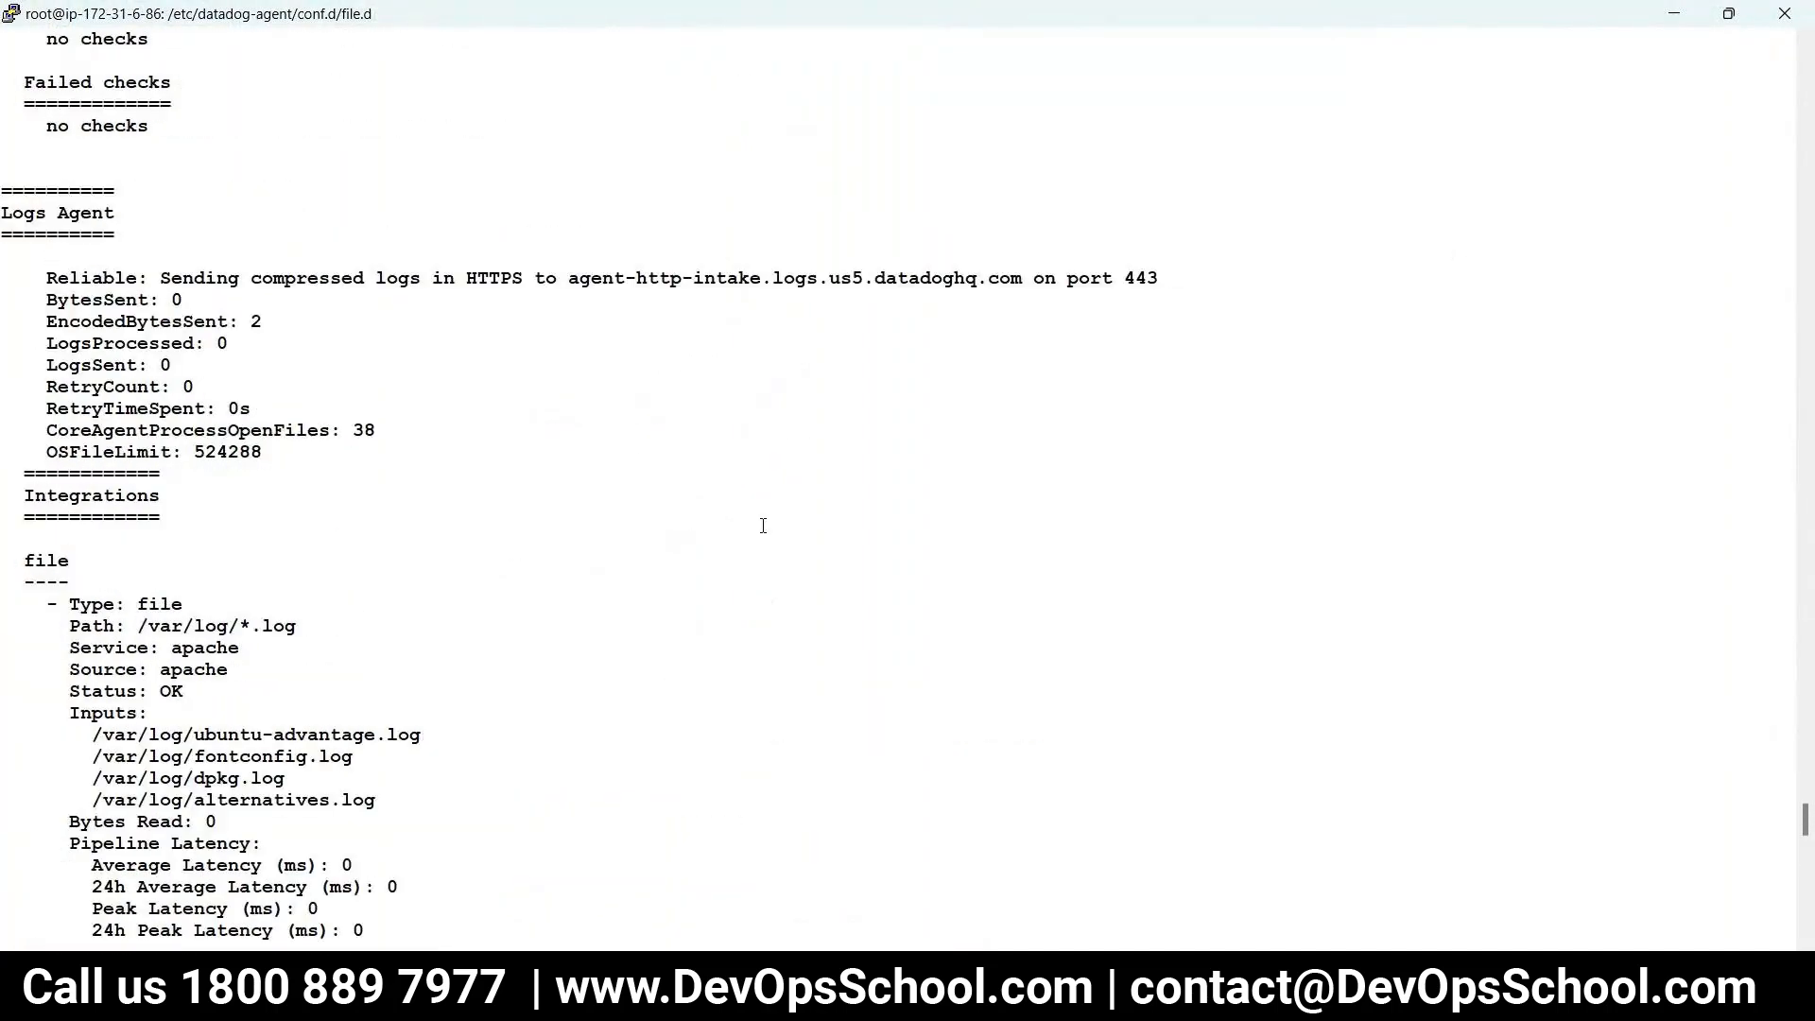
drag(3, 278, 336, 539)
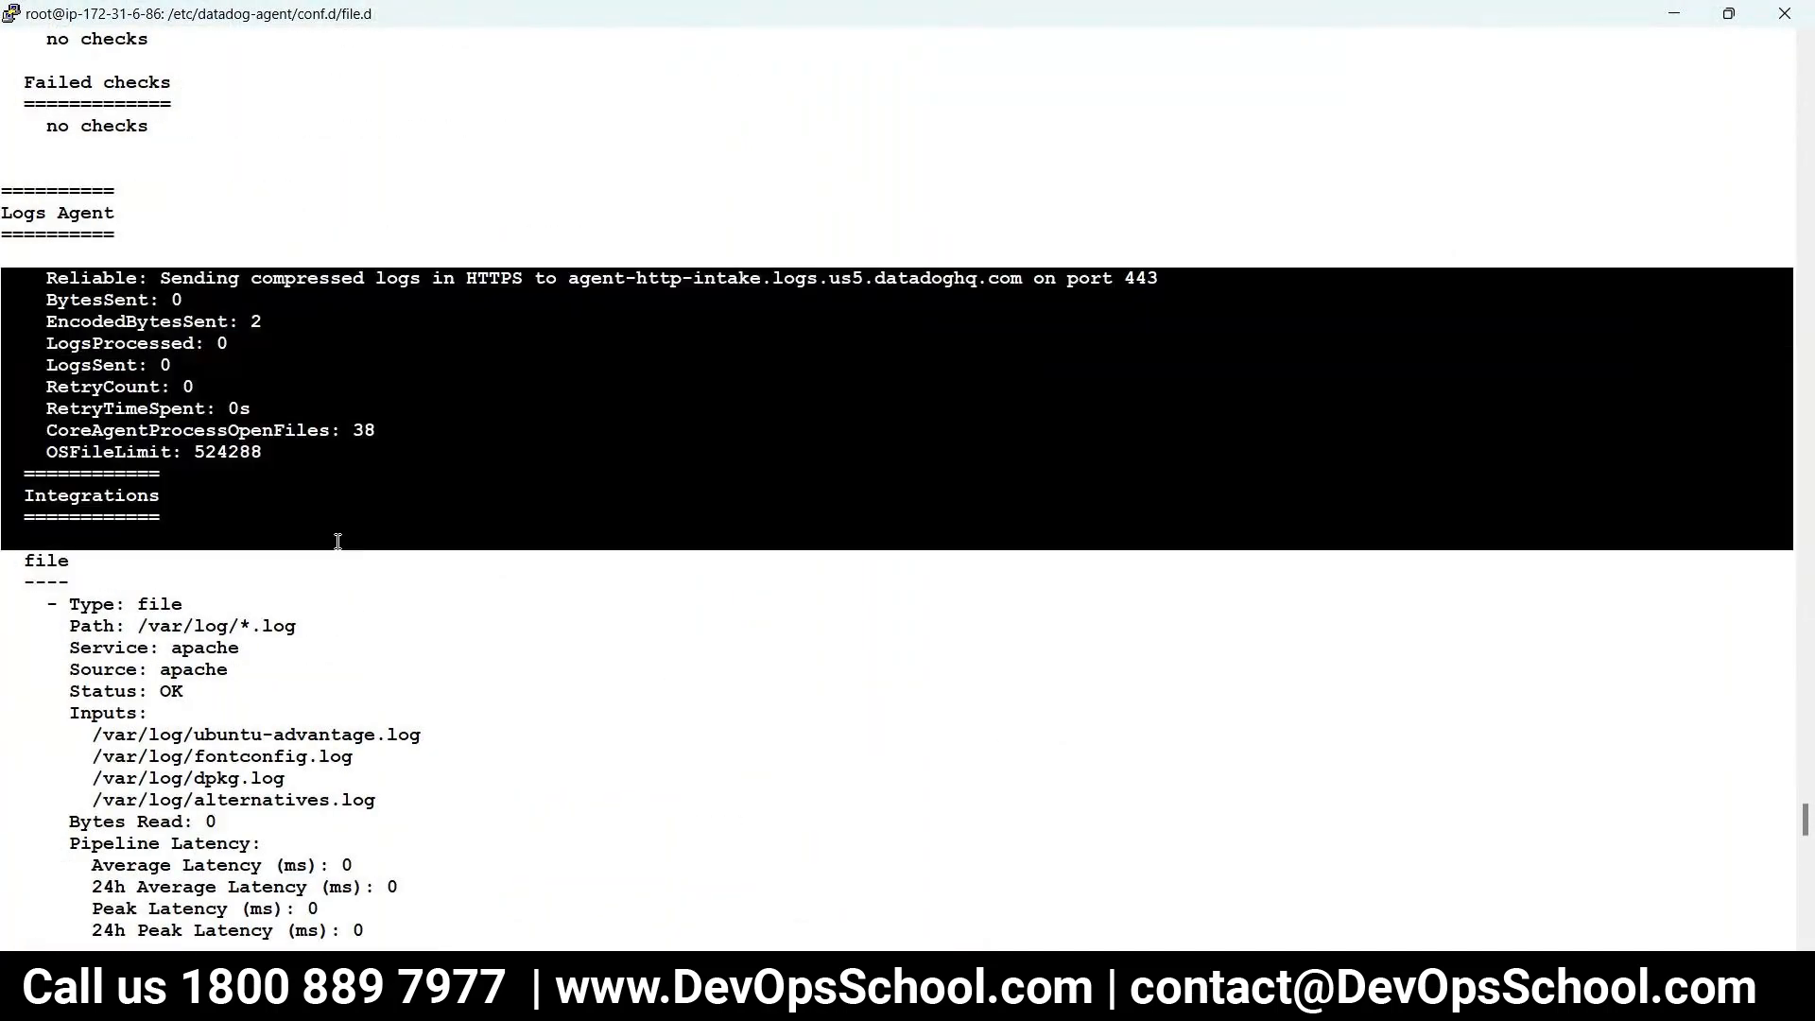
scroll(321, 541, down, 13)
scroll(425, 539, up, 14)
drag(284, 691, 69, 677)
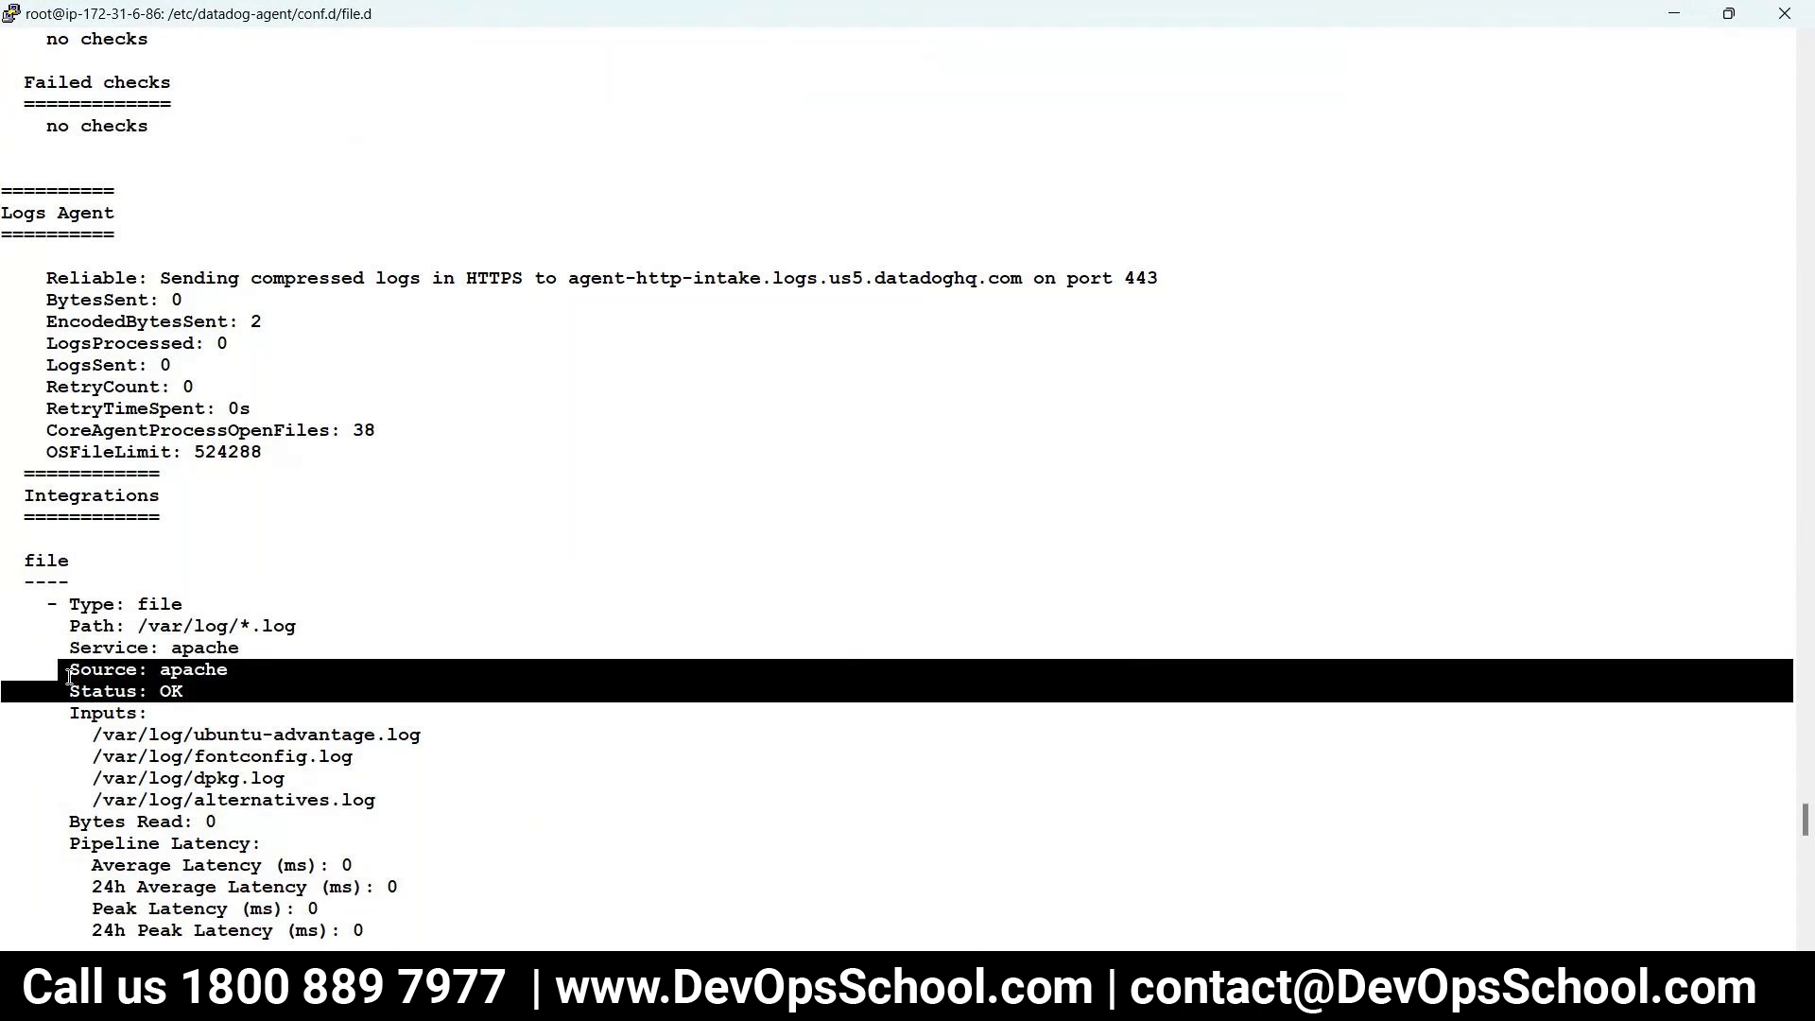
- Switch to the browser and reload the Logs Explorer, keeping the List visualization, to check for incoming logs
key(alt+Tab)
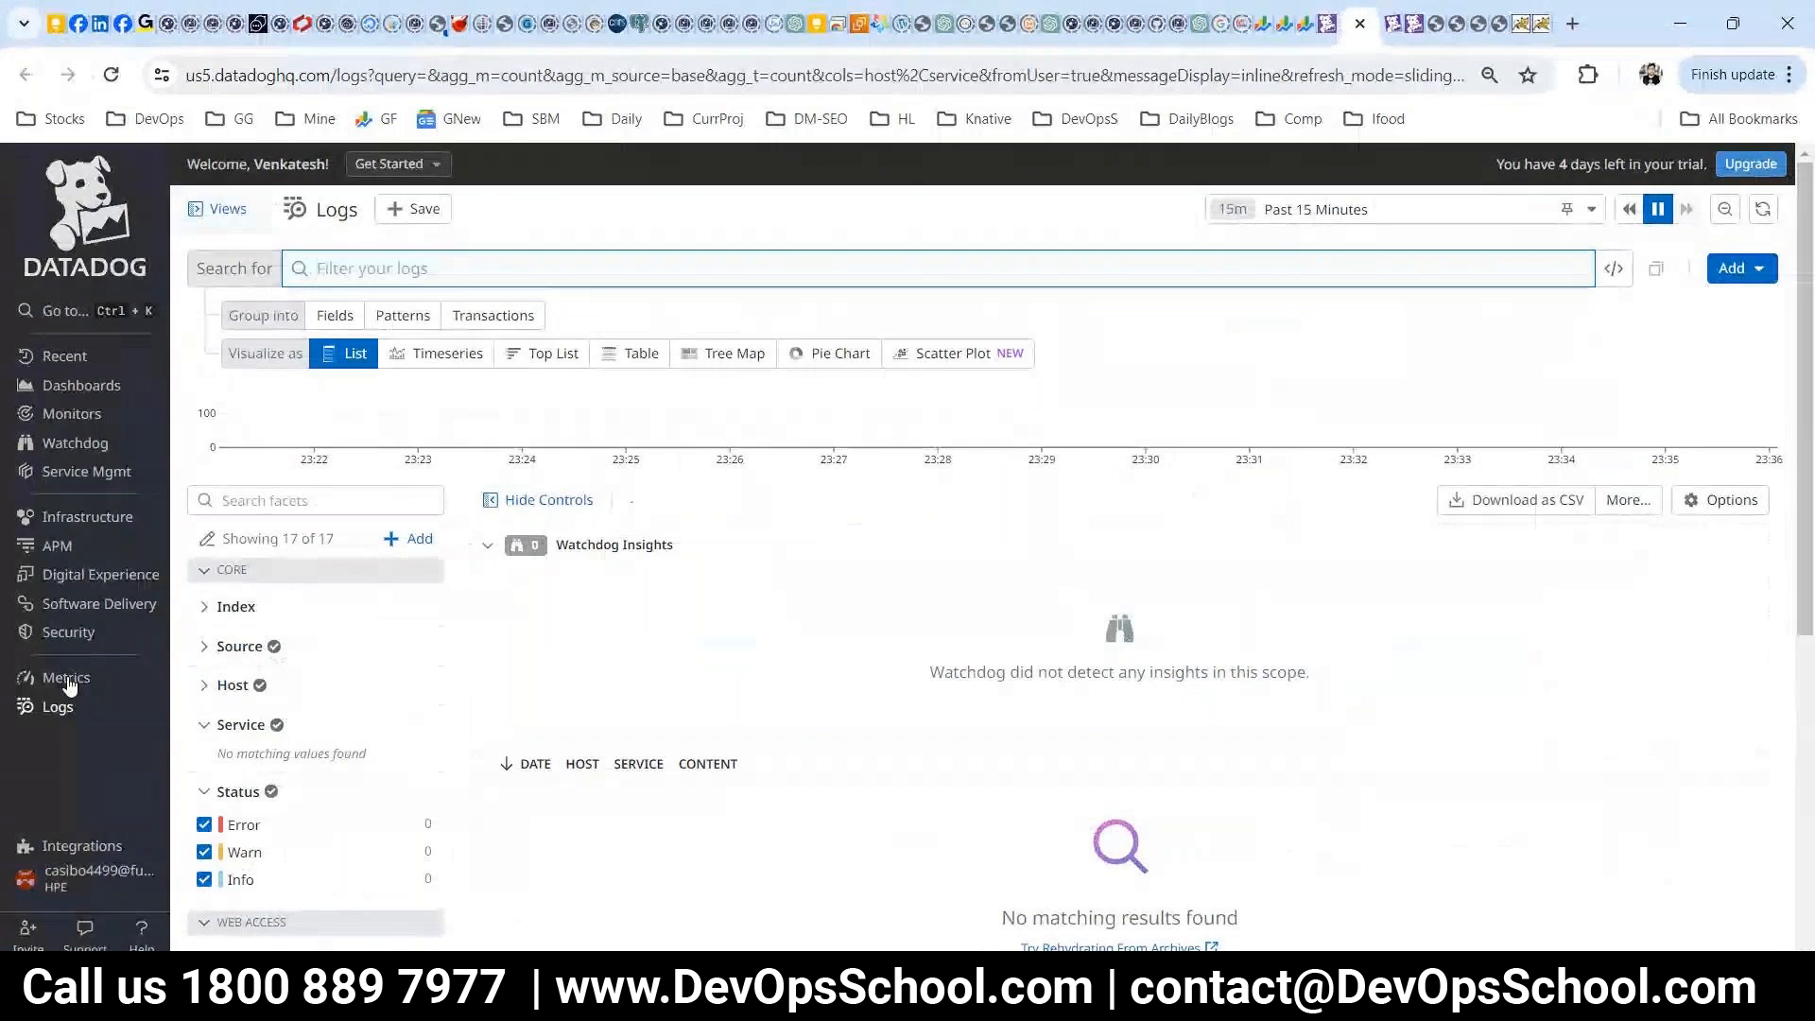
click(157, 255)
click(111, 76)
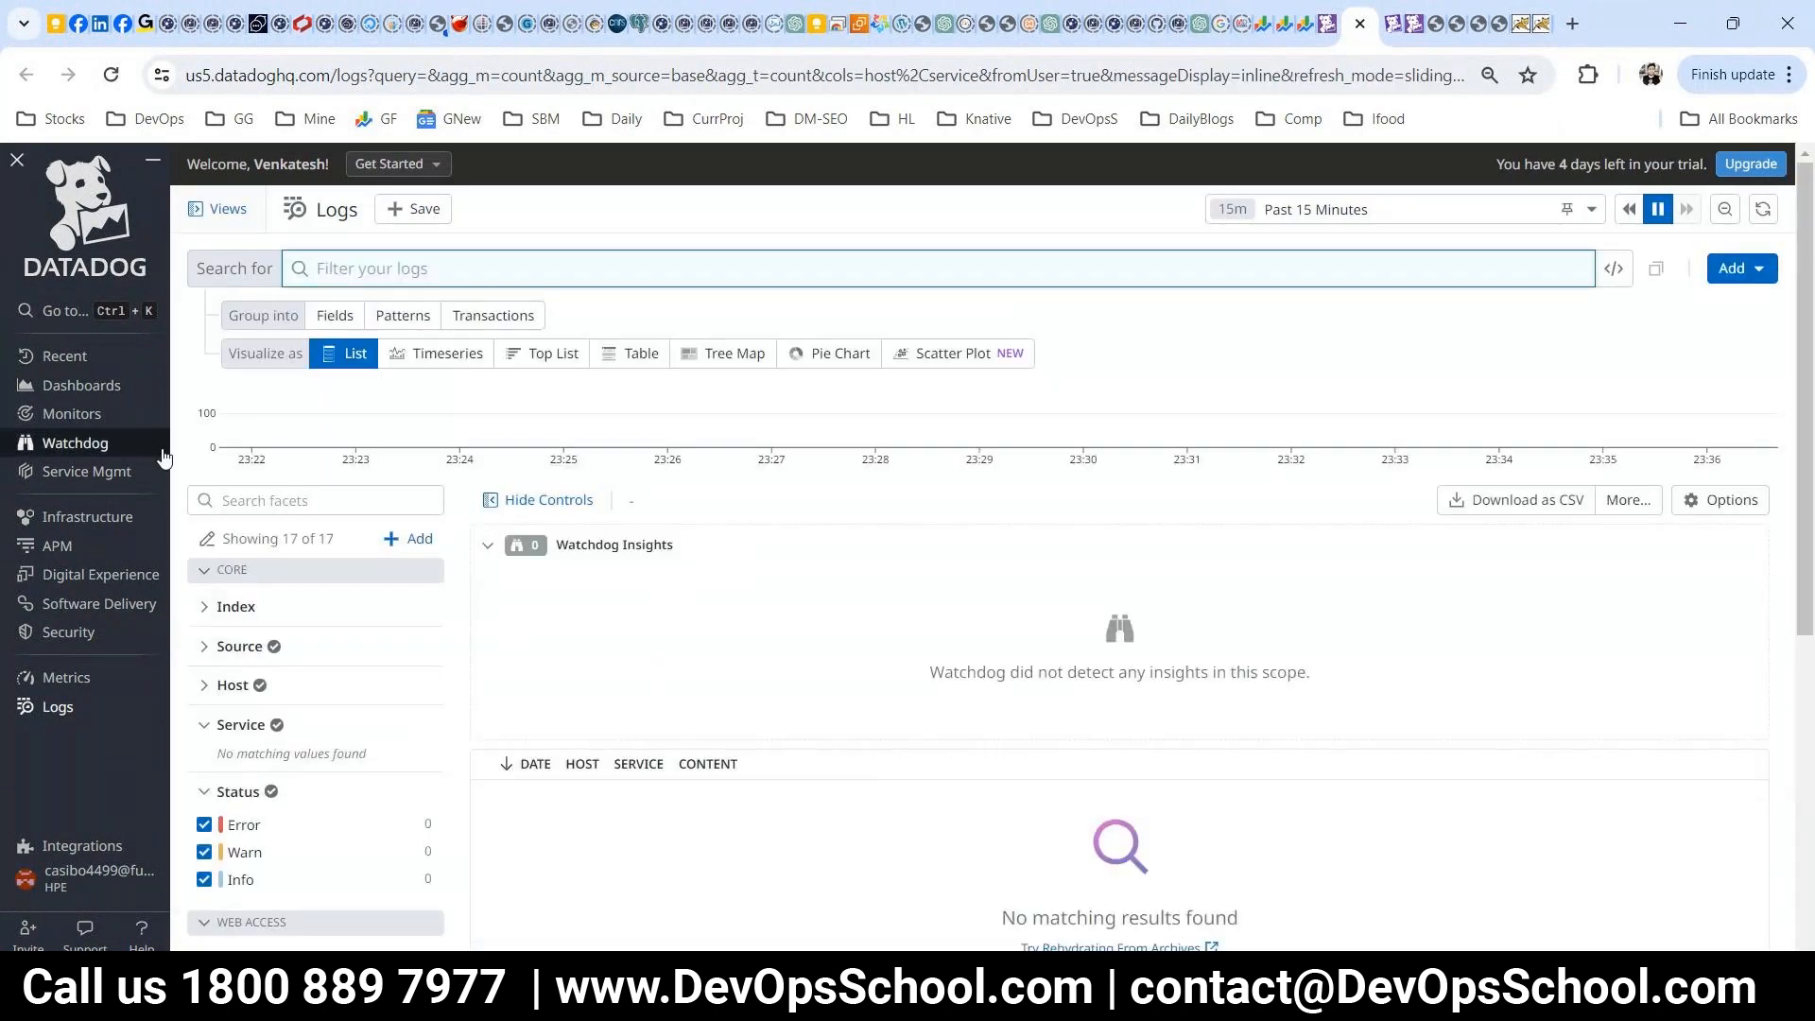
click(400, 364)
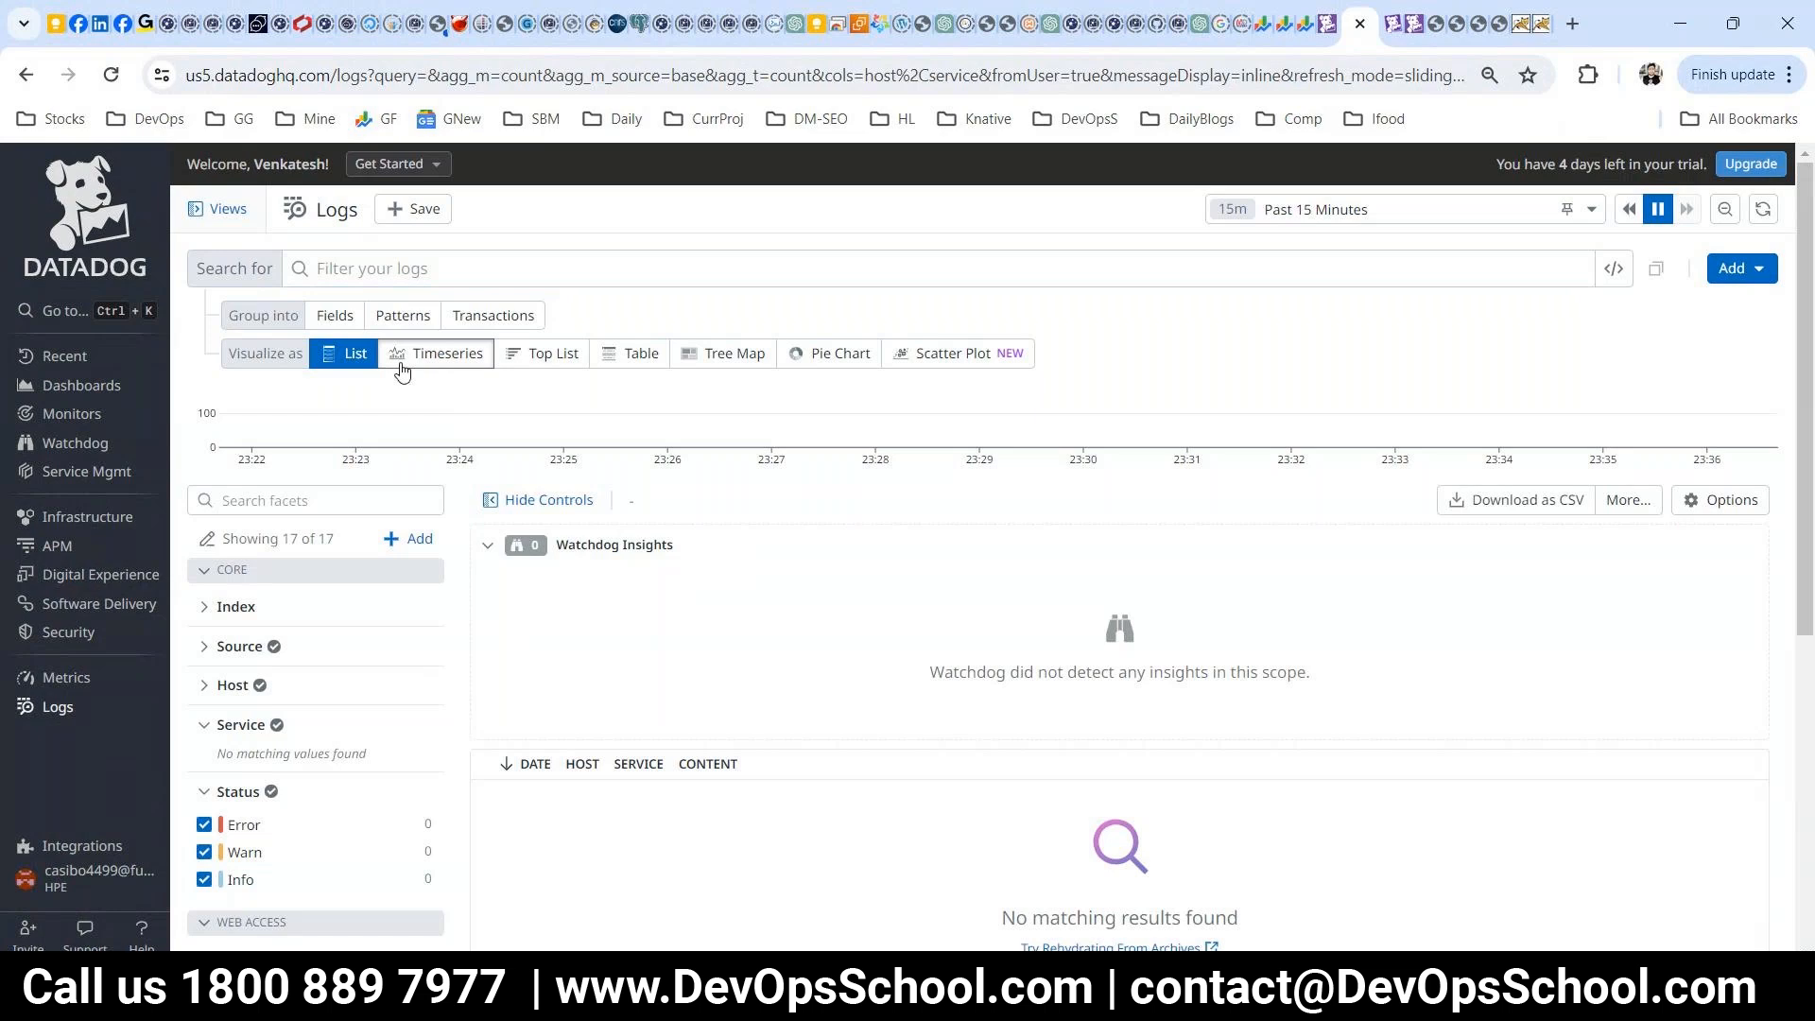
click(328, 354)
- Switch to the Datadog notes in Notepad and highlight the Alerts and Dashboard topics
click(611, 986)
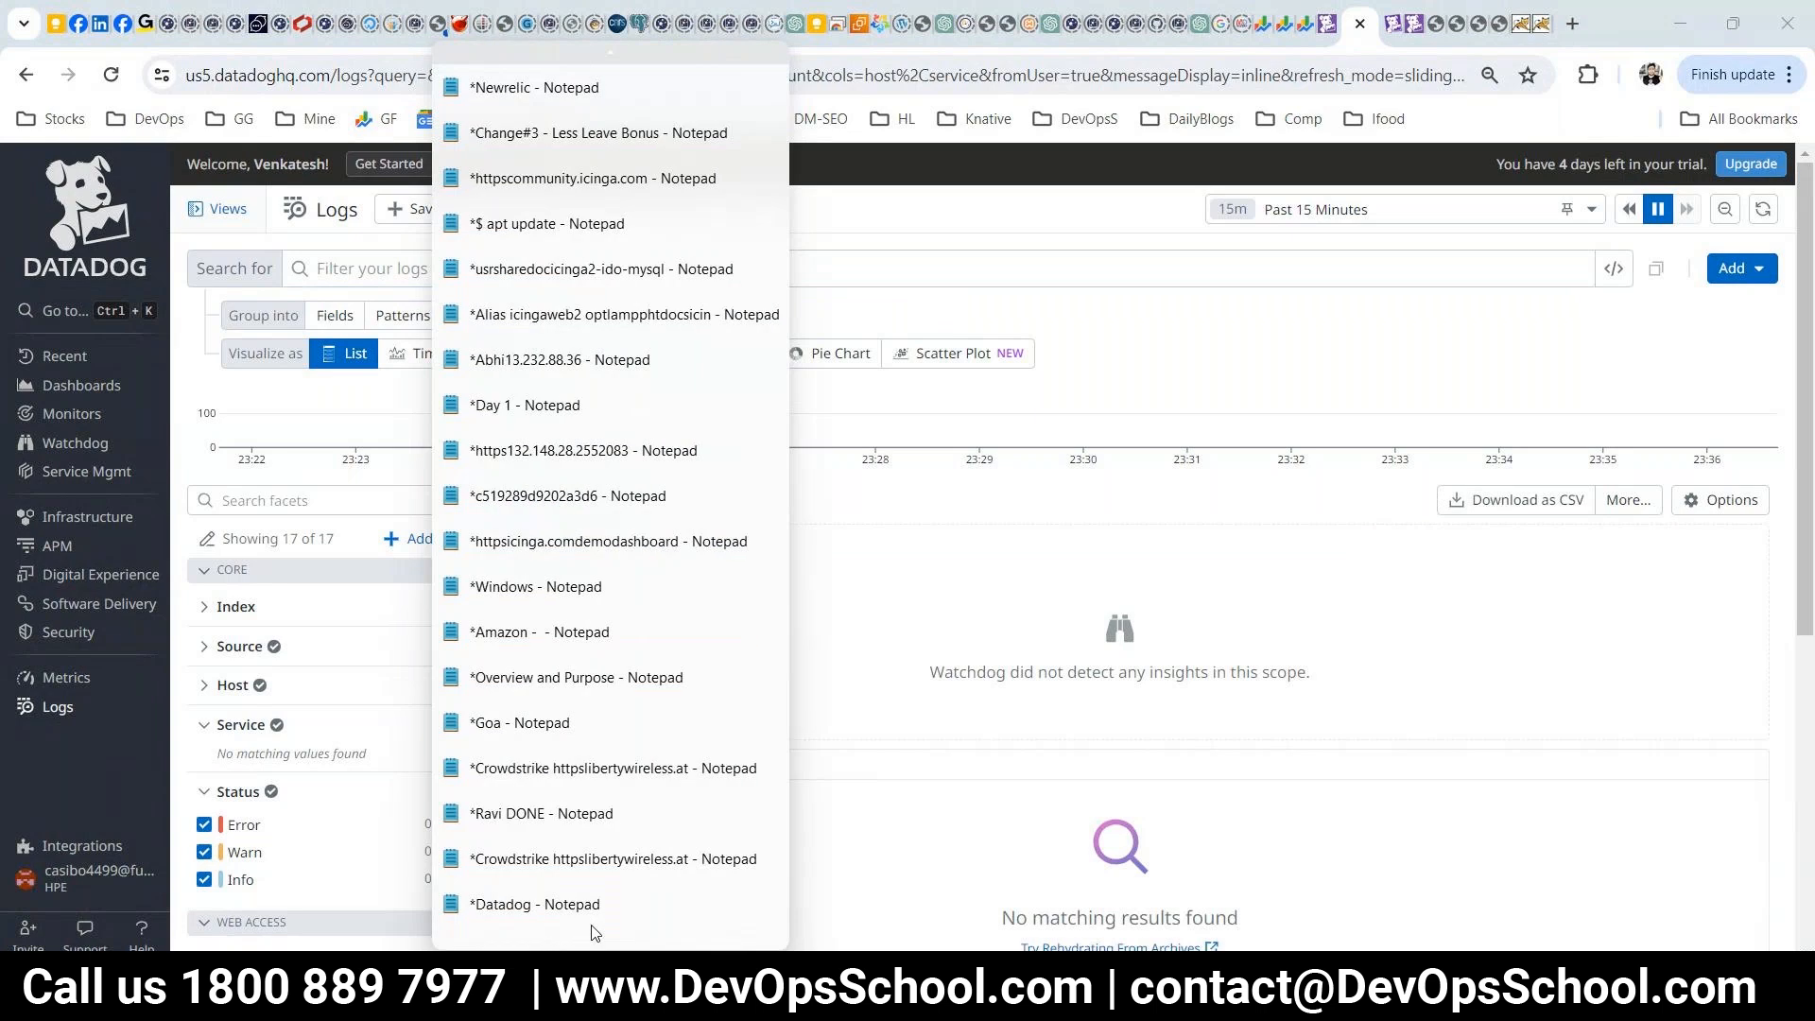
click(598, 934)
drag(277, 535, 220, 534)
double_click(198, 590)
double_click(215, 538)
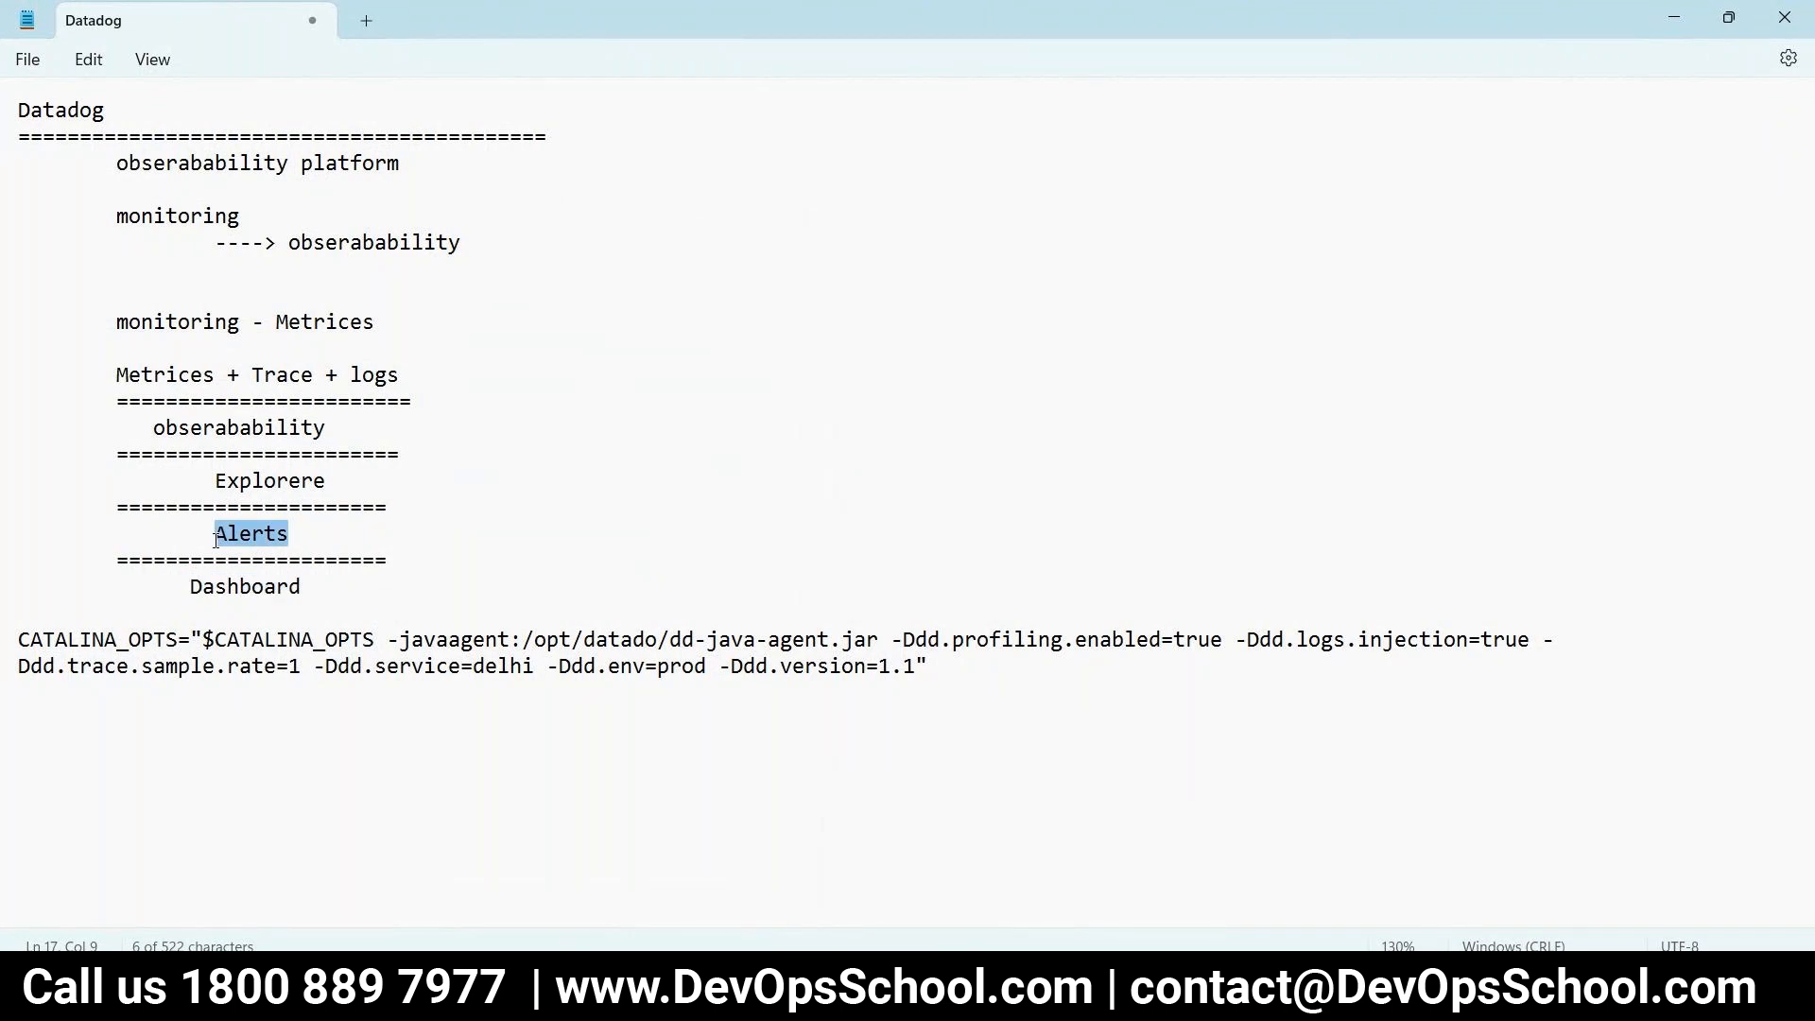
double_click(243, 589)
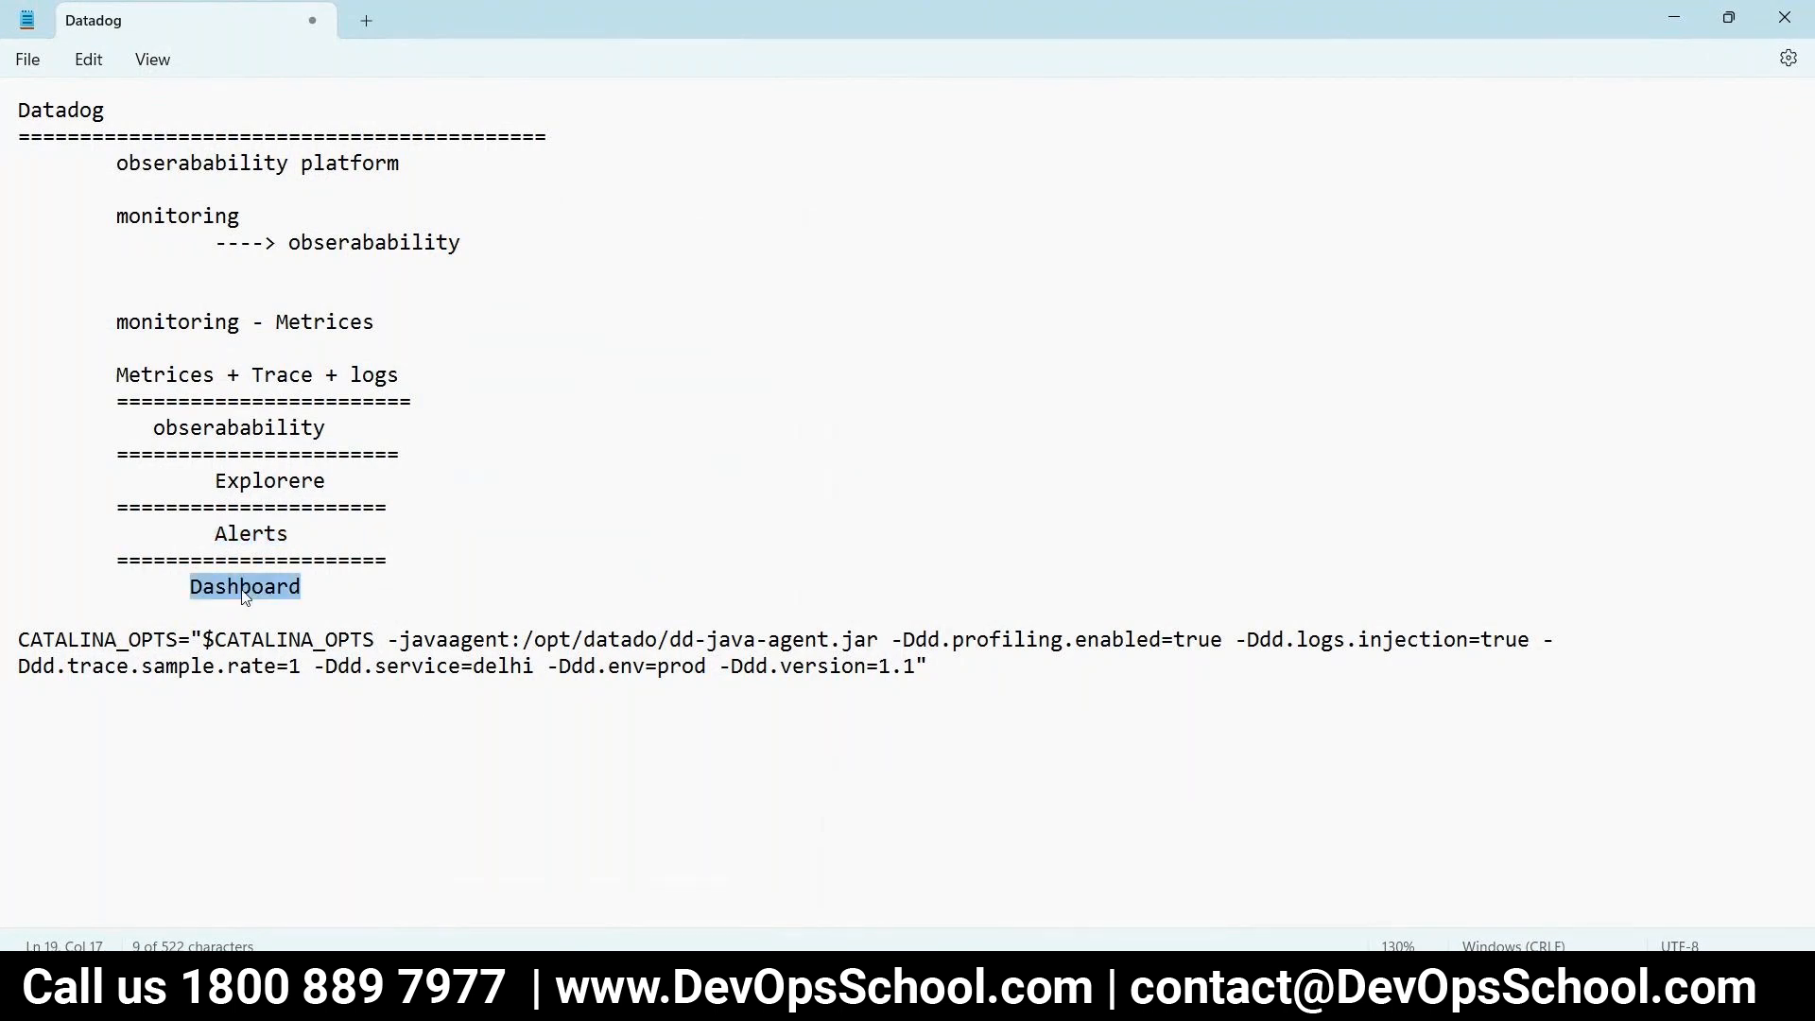
- Switch to Datadog in the browser, open the CPU MONITORING monitor and examine its properties, evaluation graph, events and audit trail
mouse_move(714, 998)
click(559, 997)
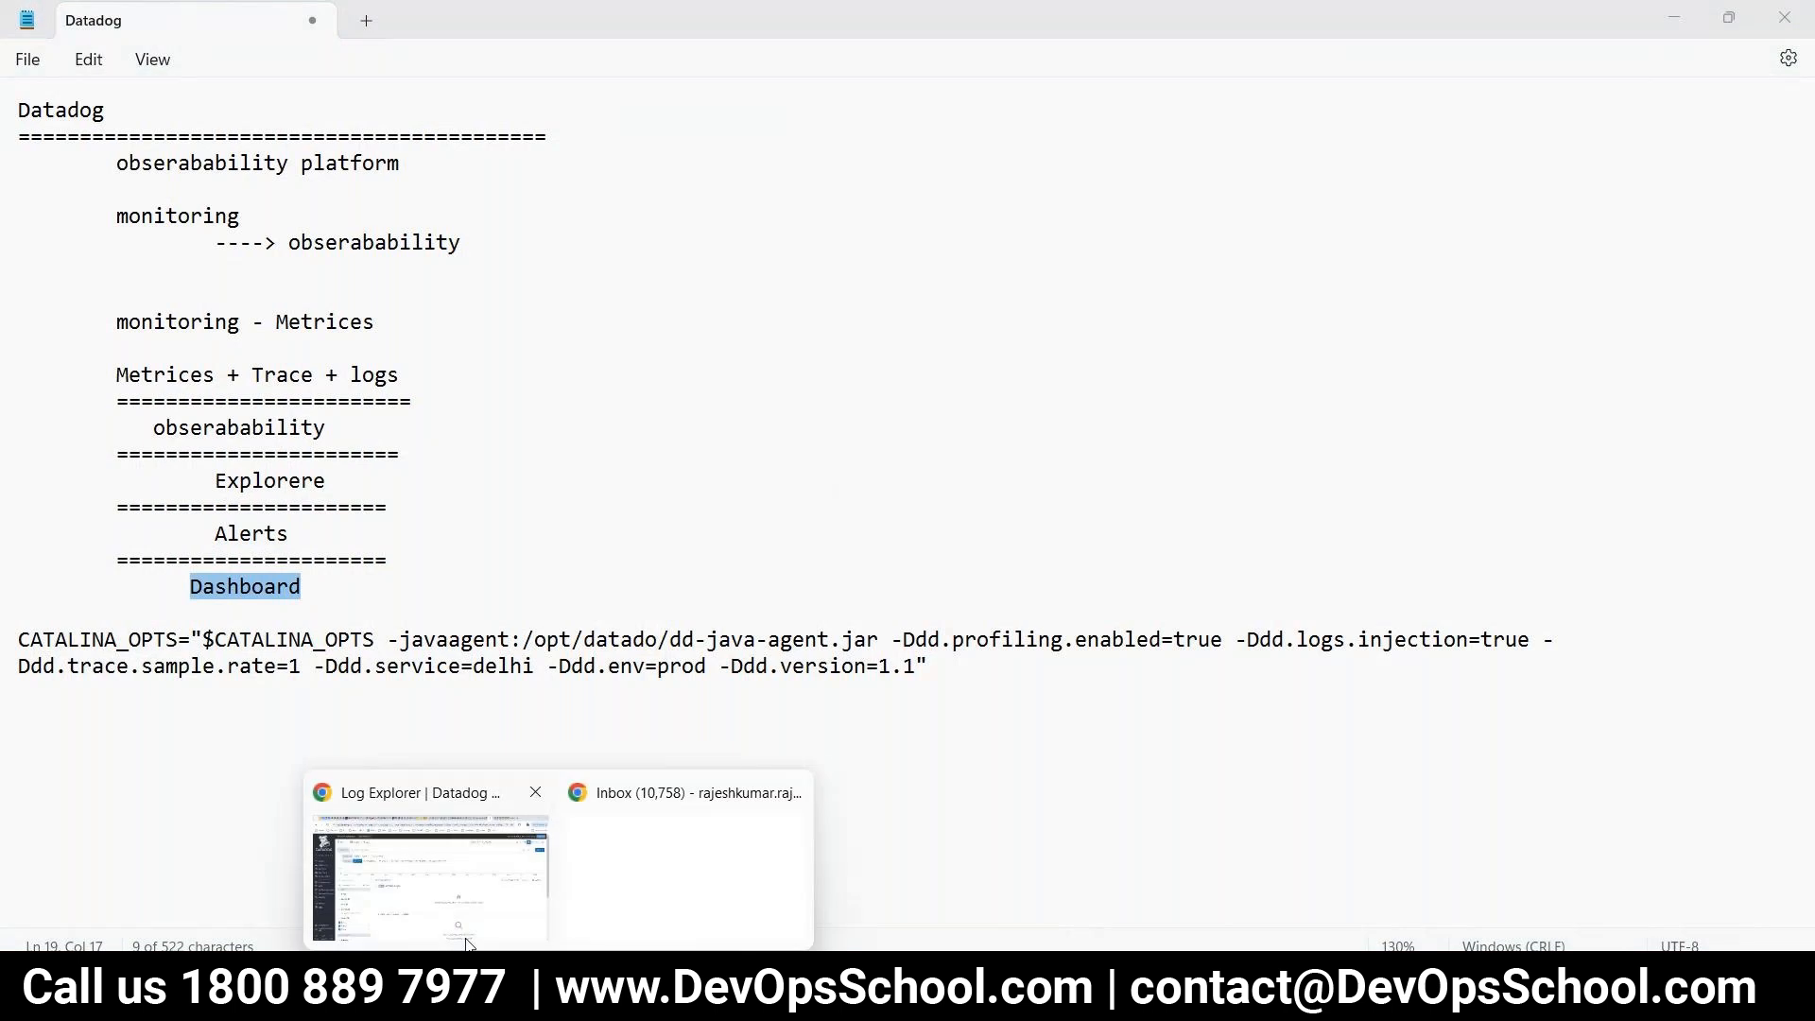
click(469, 943)
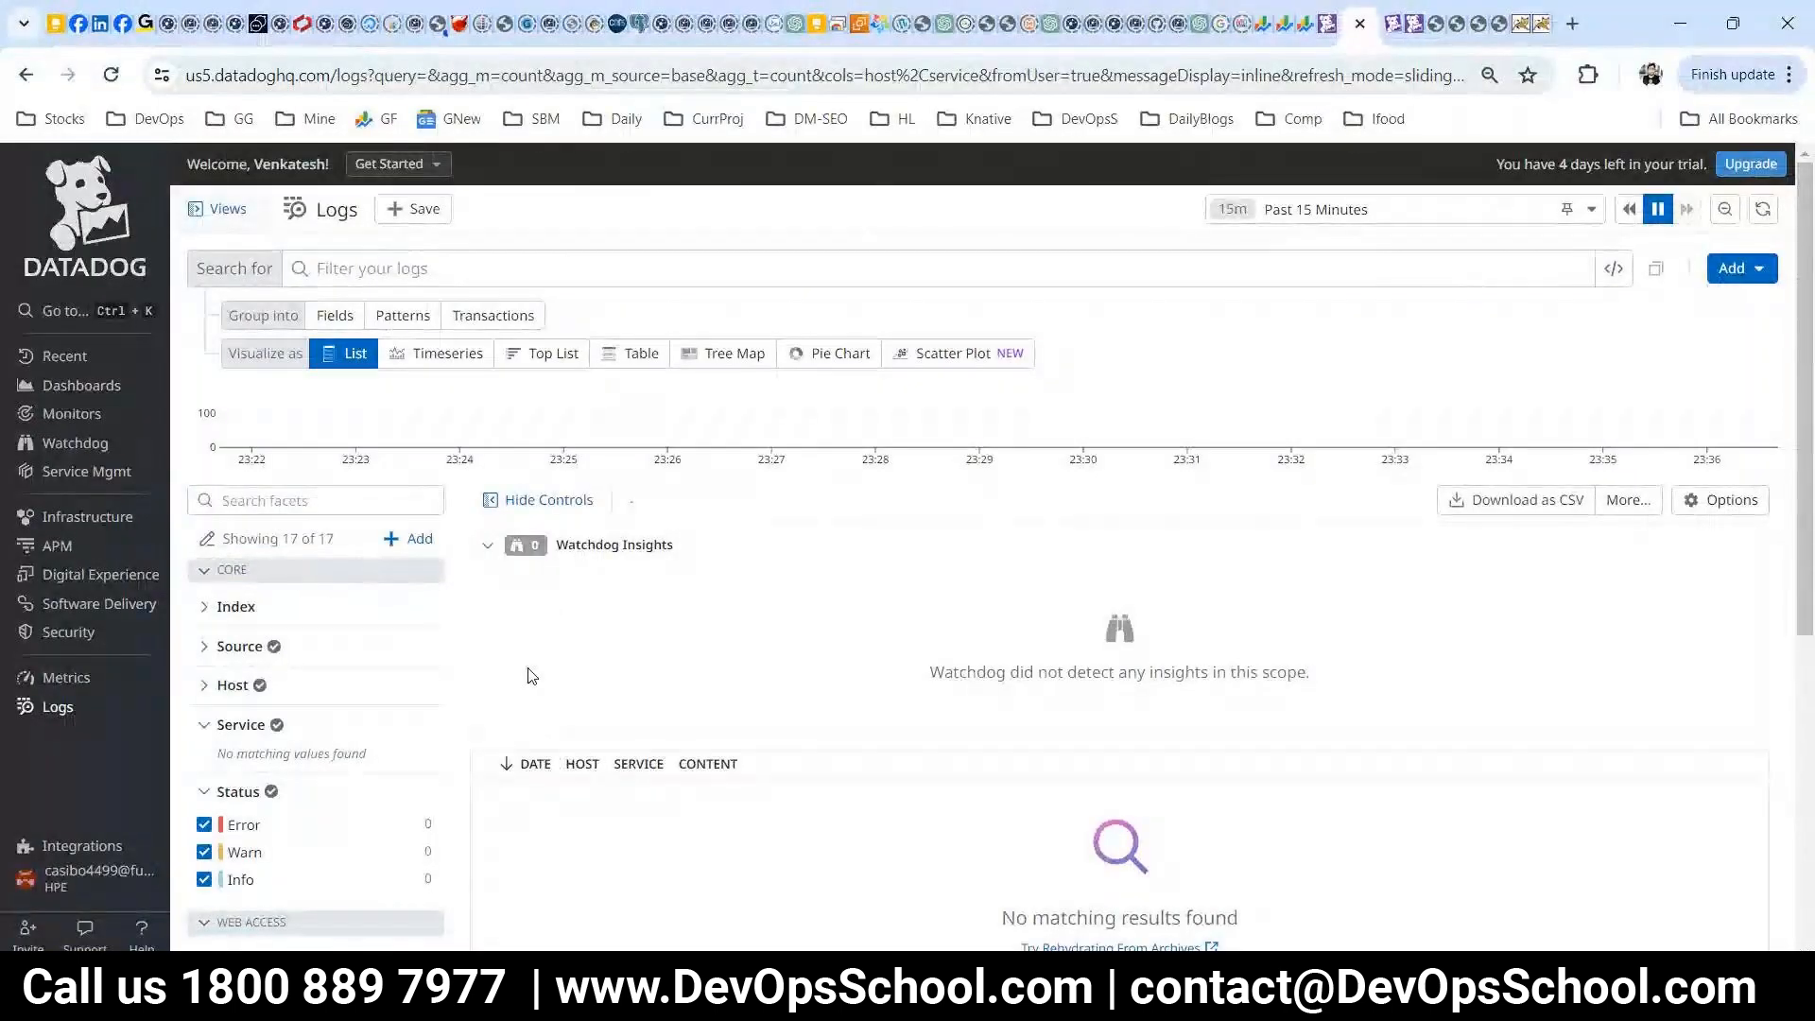
click(64, 415)
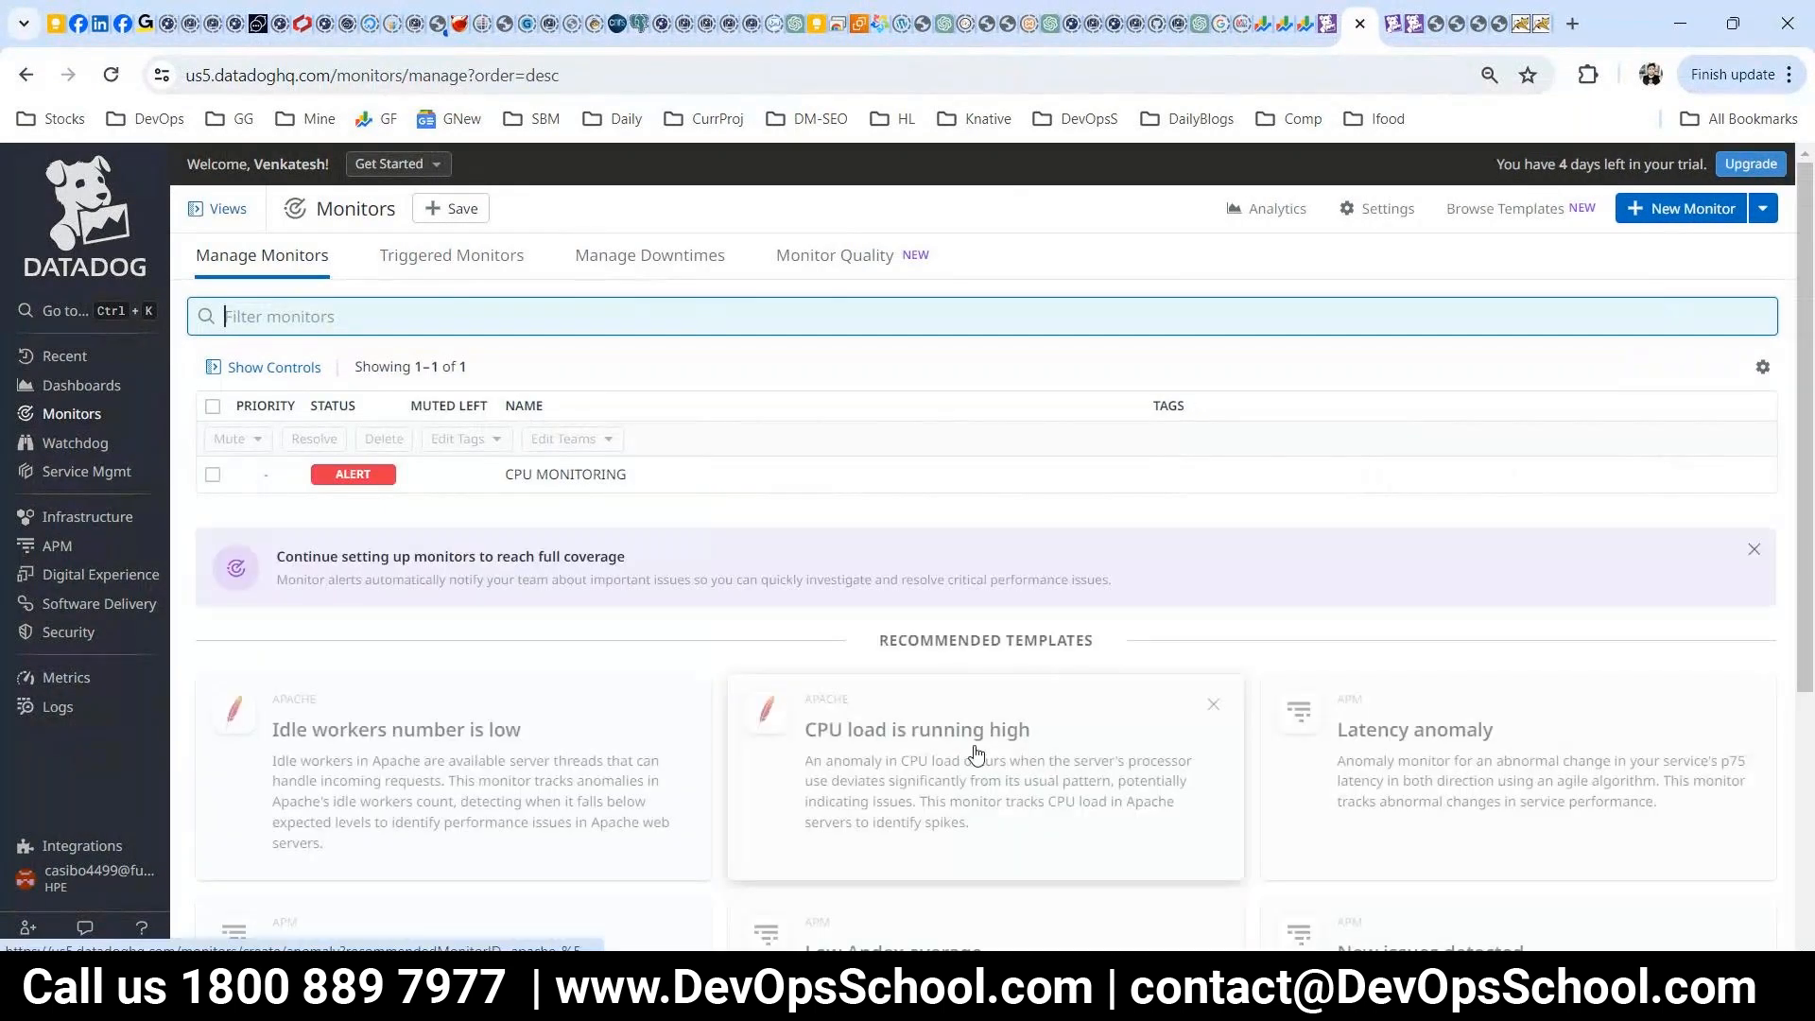
click(366, 478)
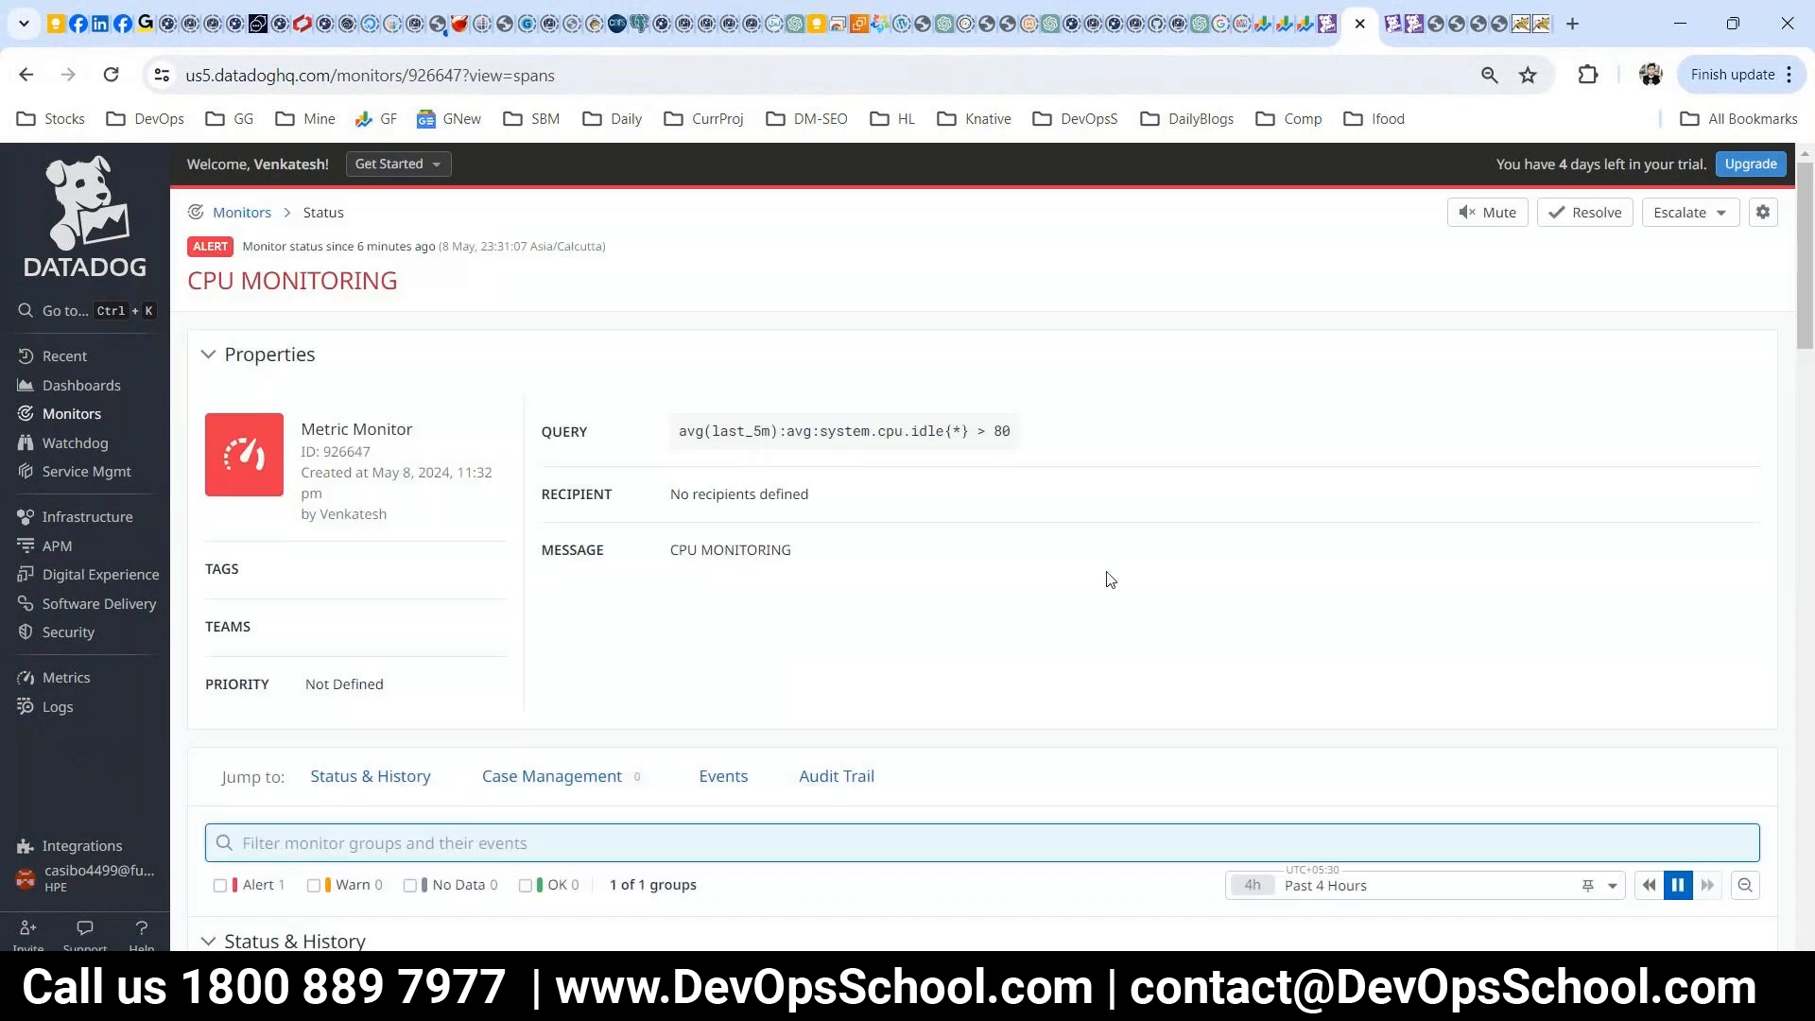
mouse_move(80, 898)
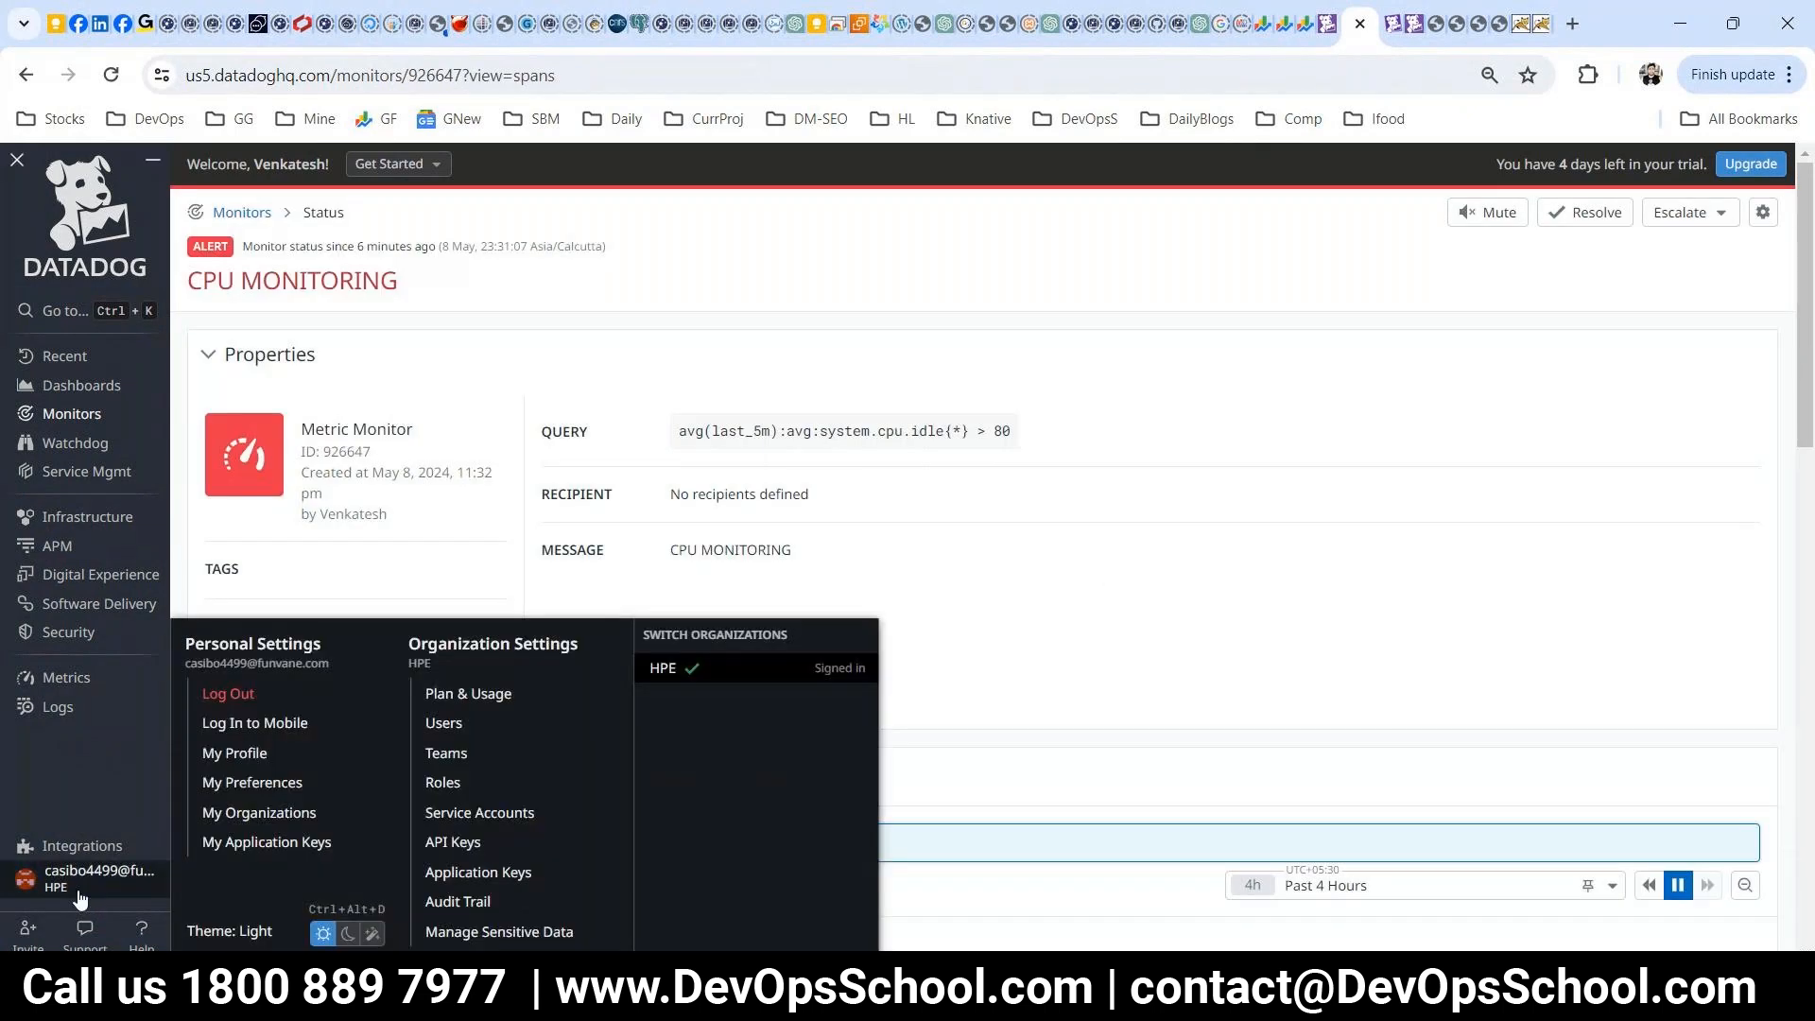
scroll(747, 601, down, 4)
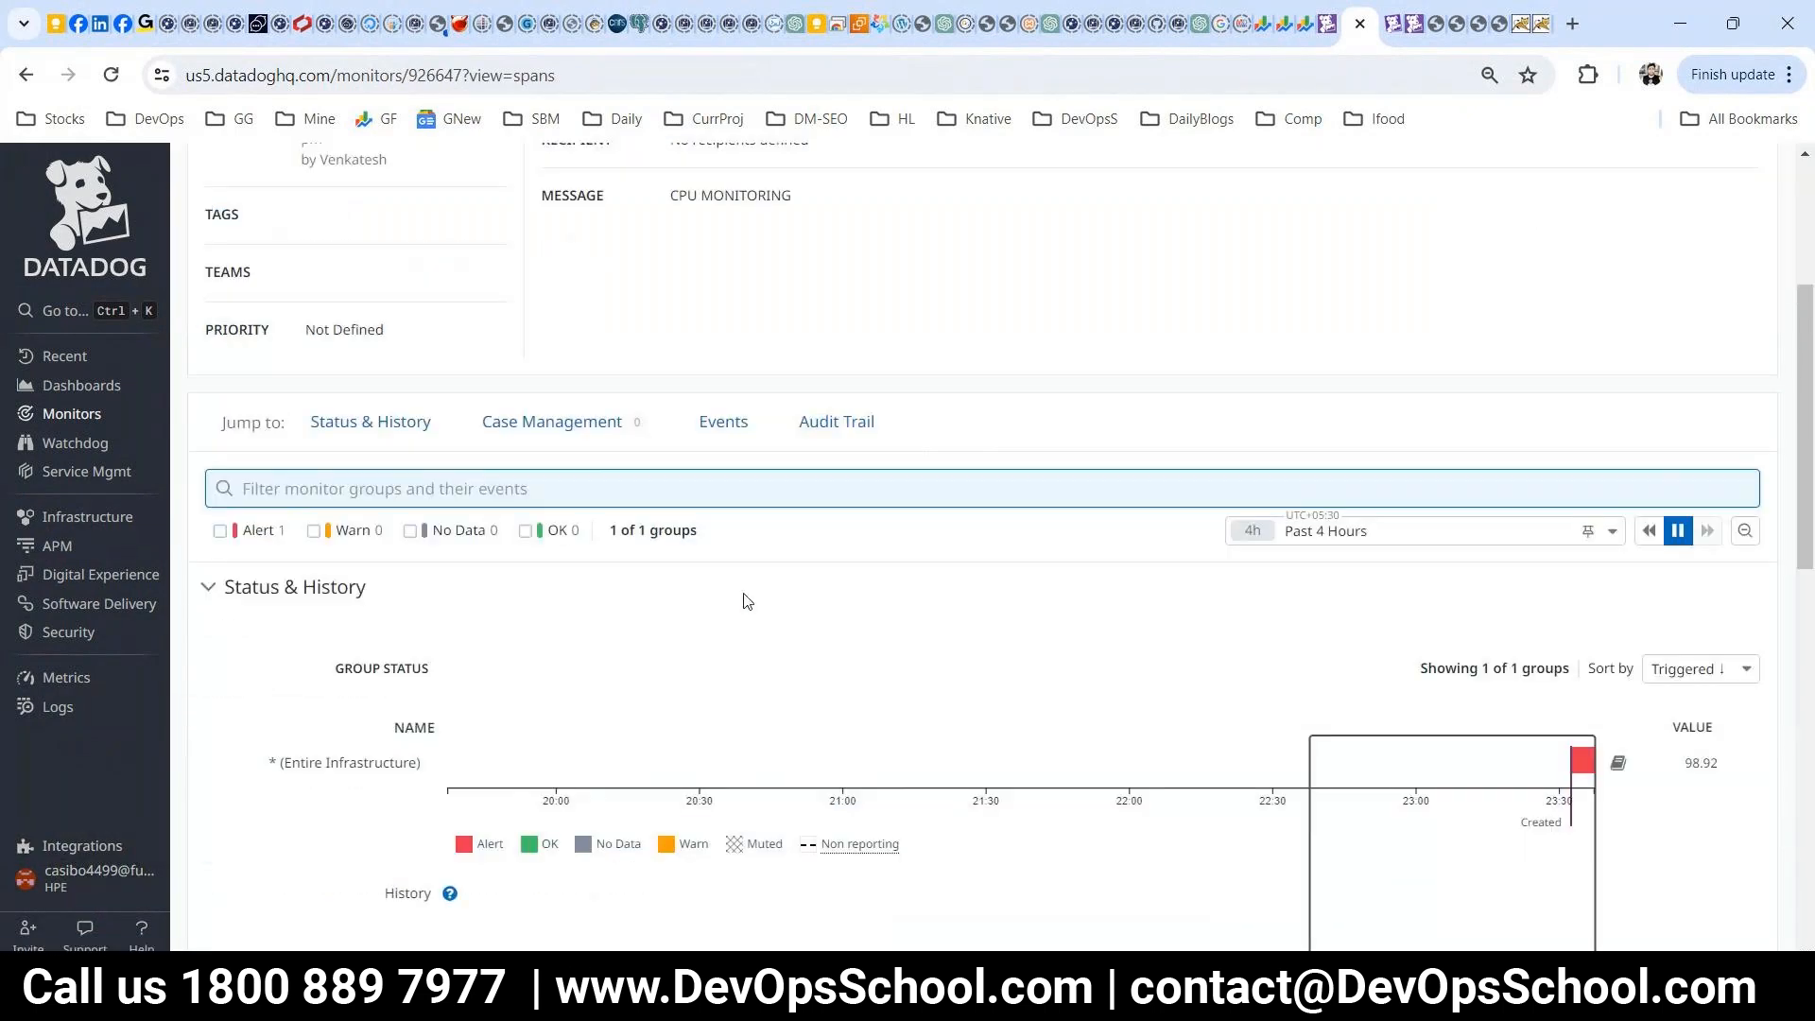
scroll(747, 601, down, 10)
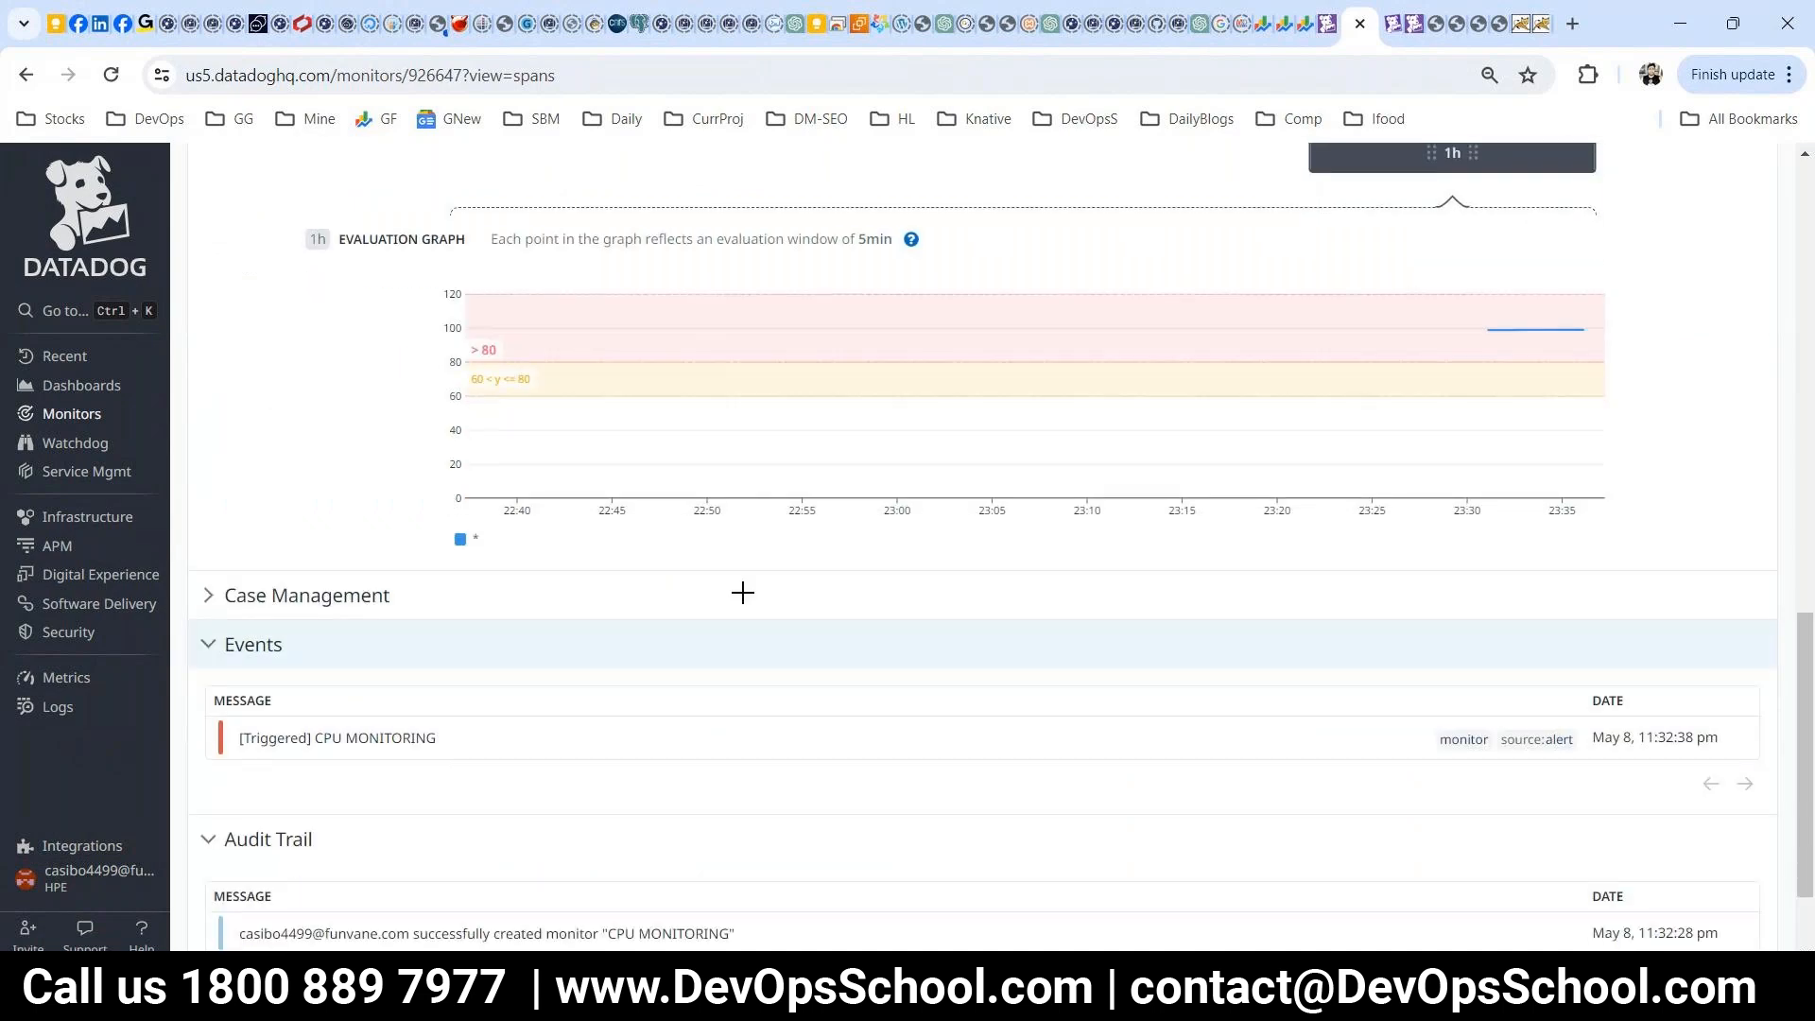
scroll(743, 593, up, 14)
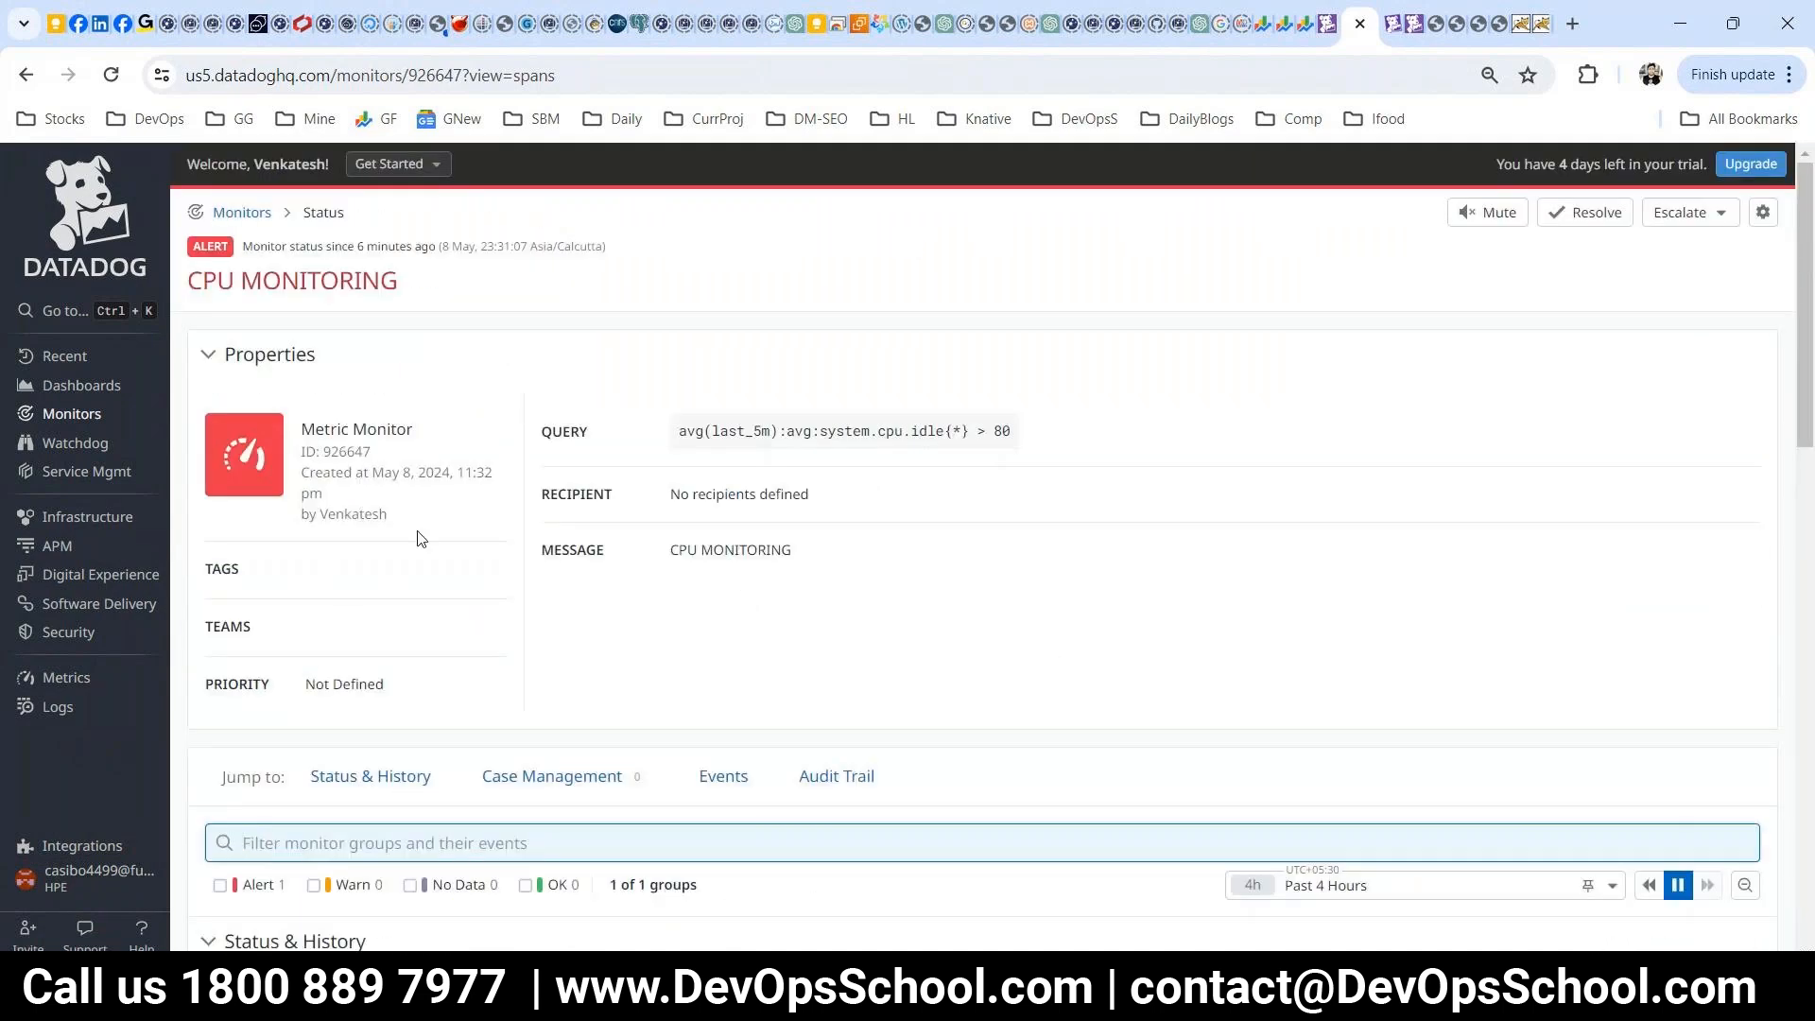
- Open the list of all dashboards and look through the preset and custom dashboards available
mouse_move(82, 568)
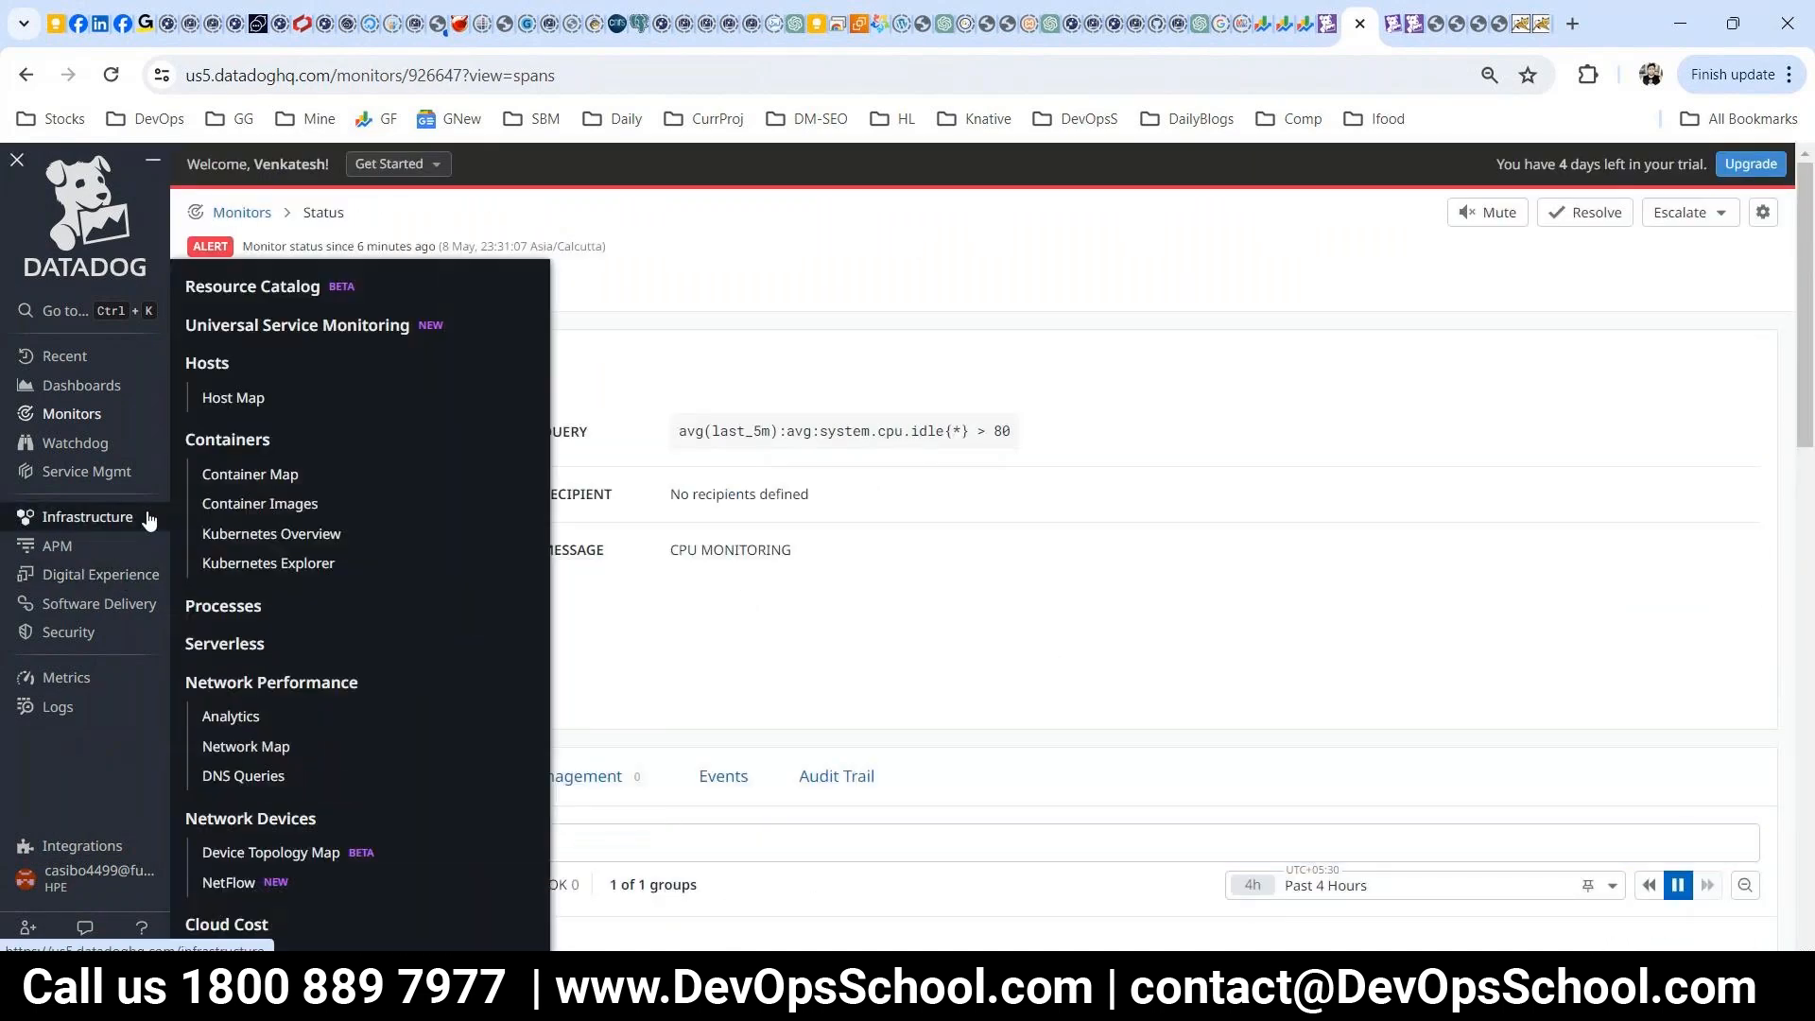
click(80, 395)
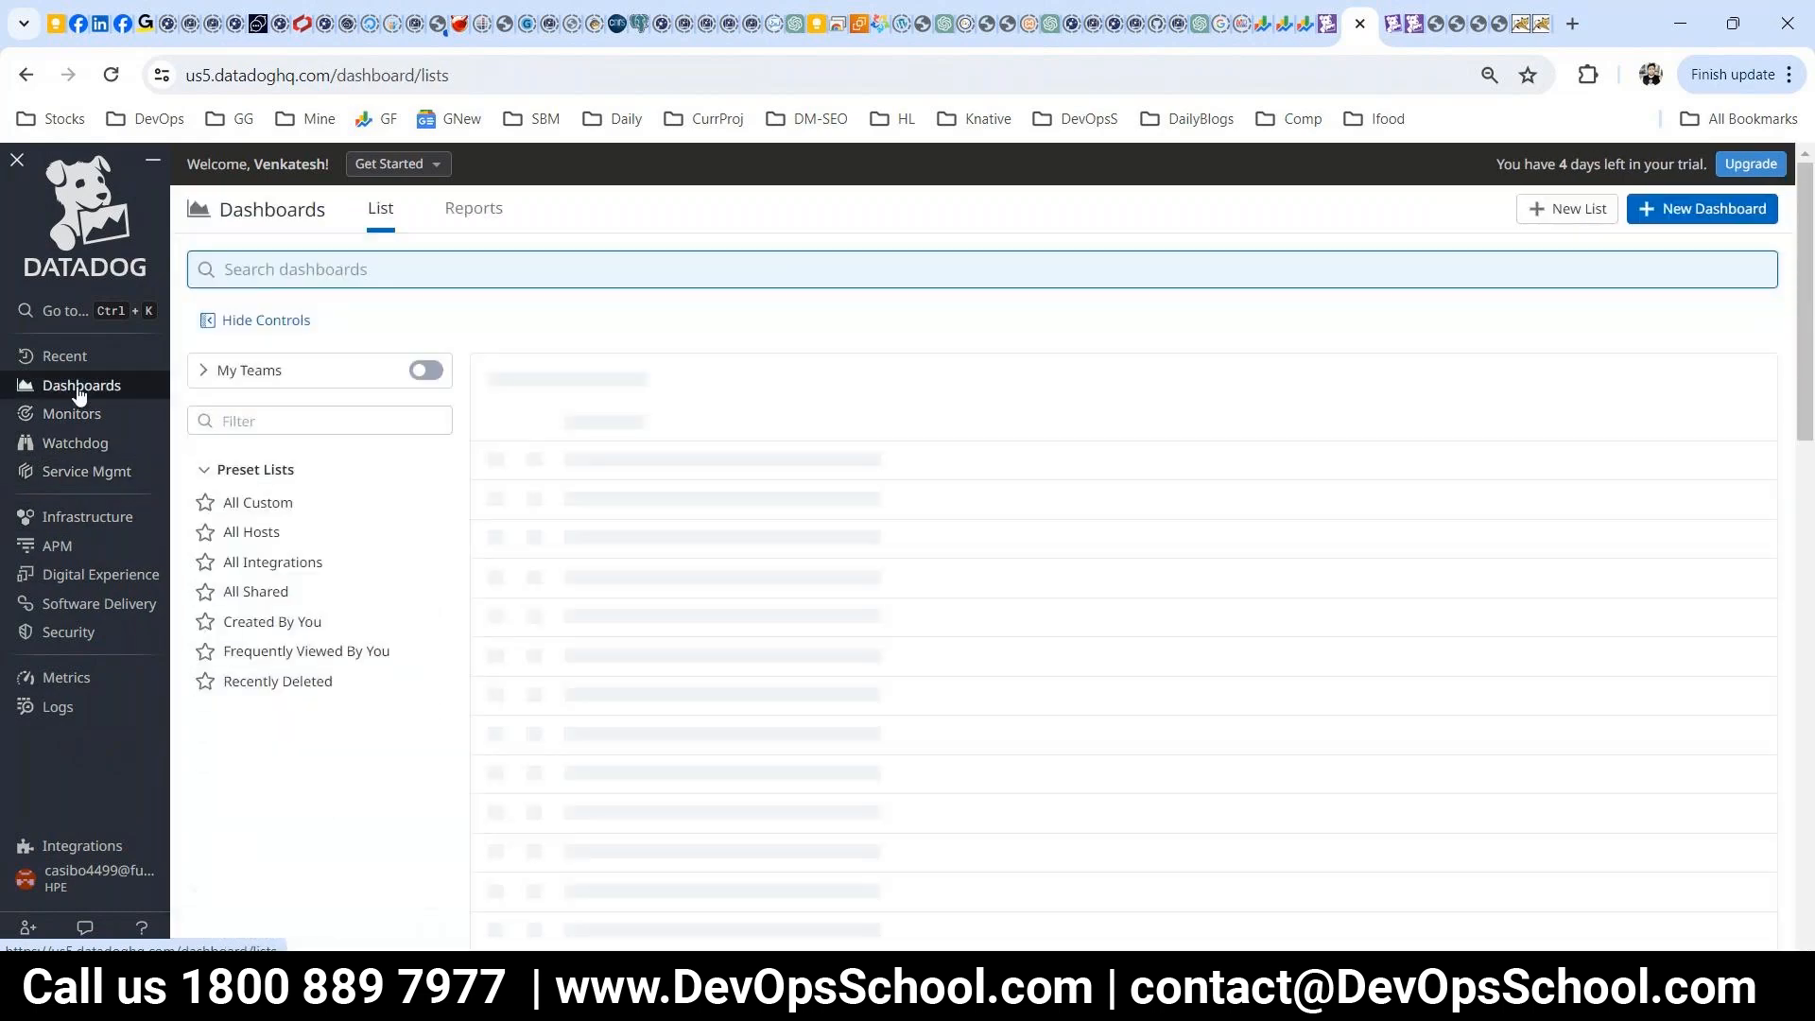
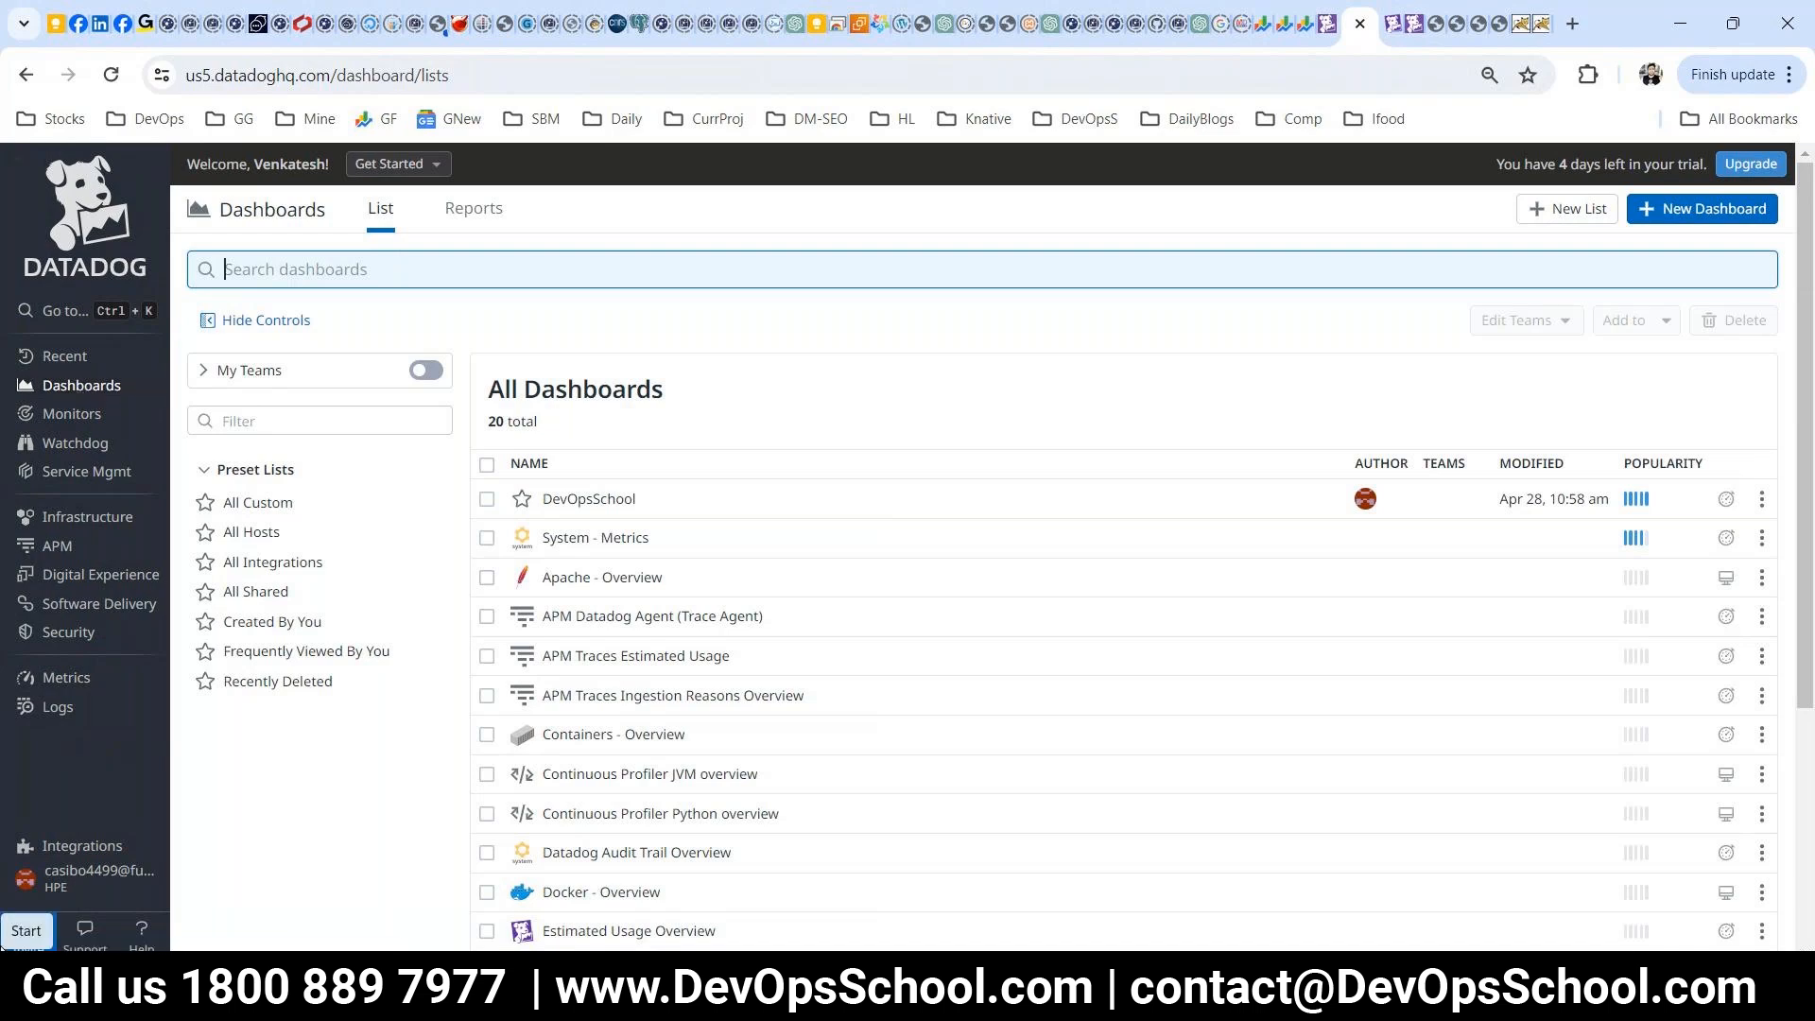
scroll(756, 799, down, 4)
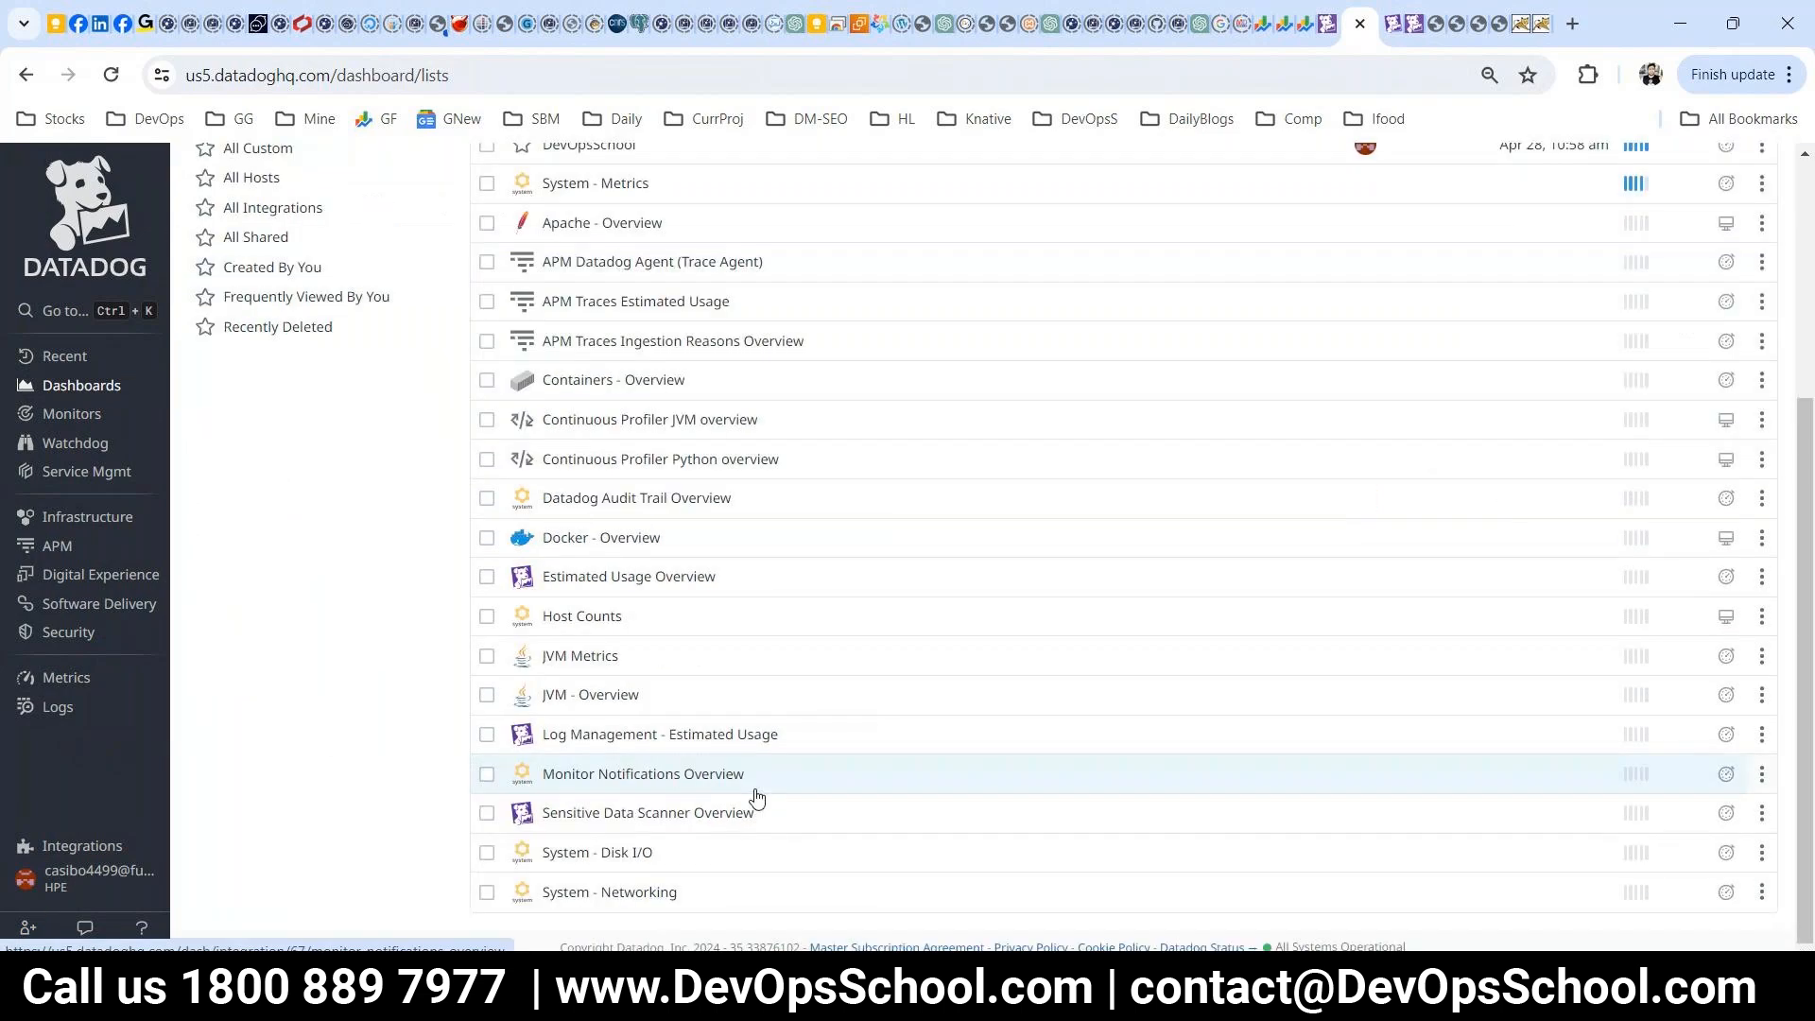
scroll(756, 799, up, 2)
scroll(757, 799, up, 1)
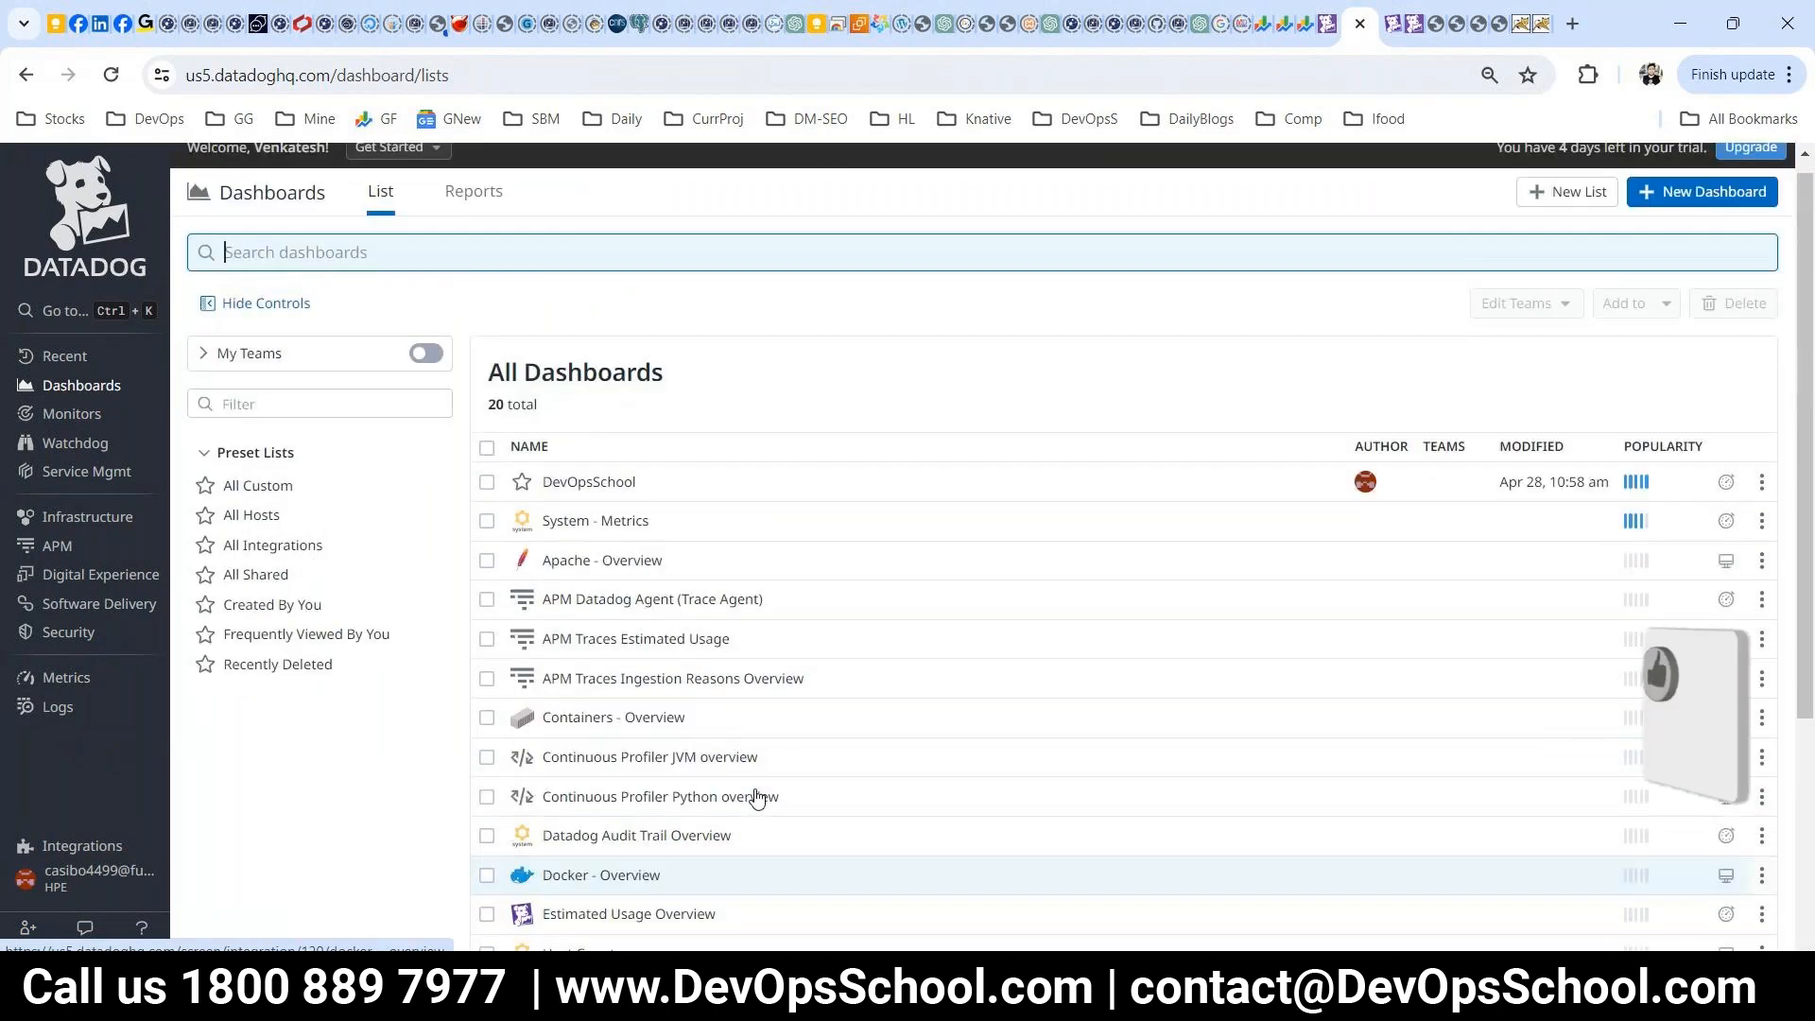
scroll(757, 799, down, 3)
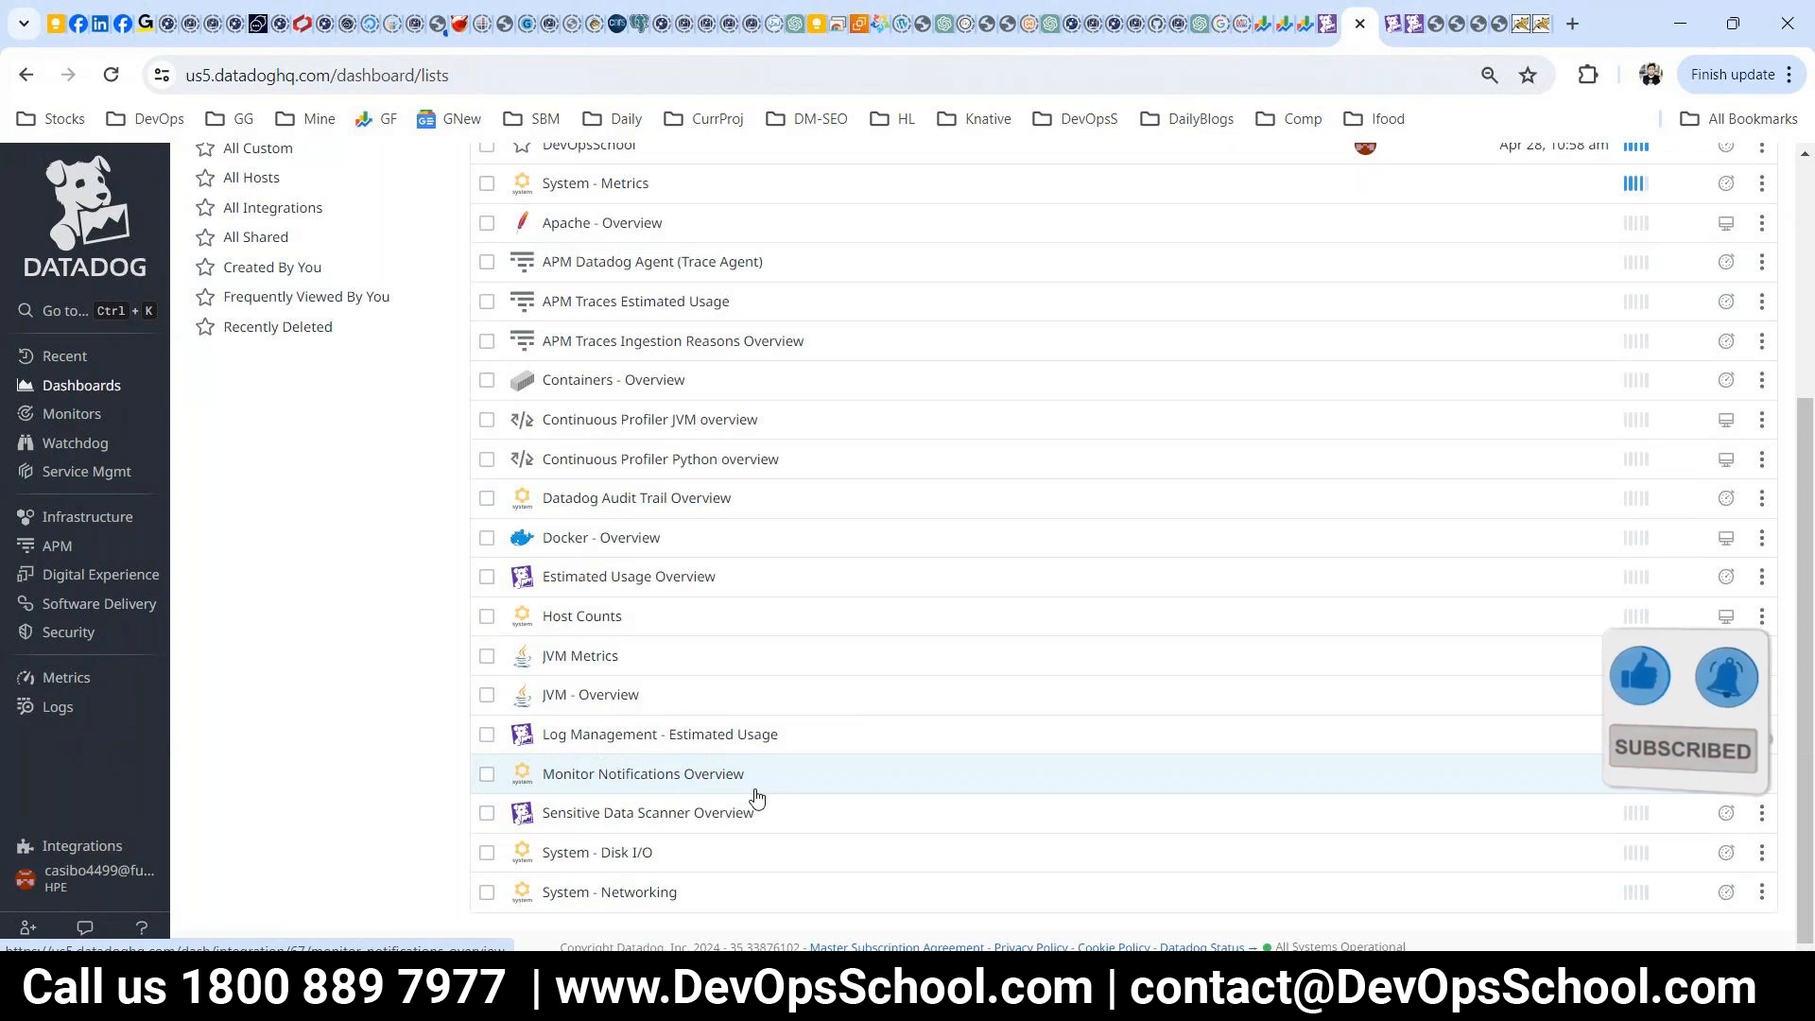
scroll(757, 799, up, 4)
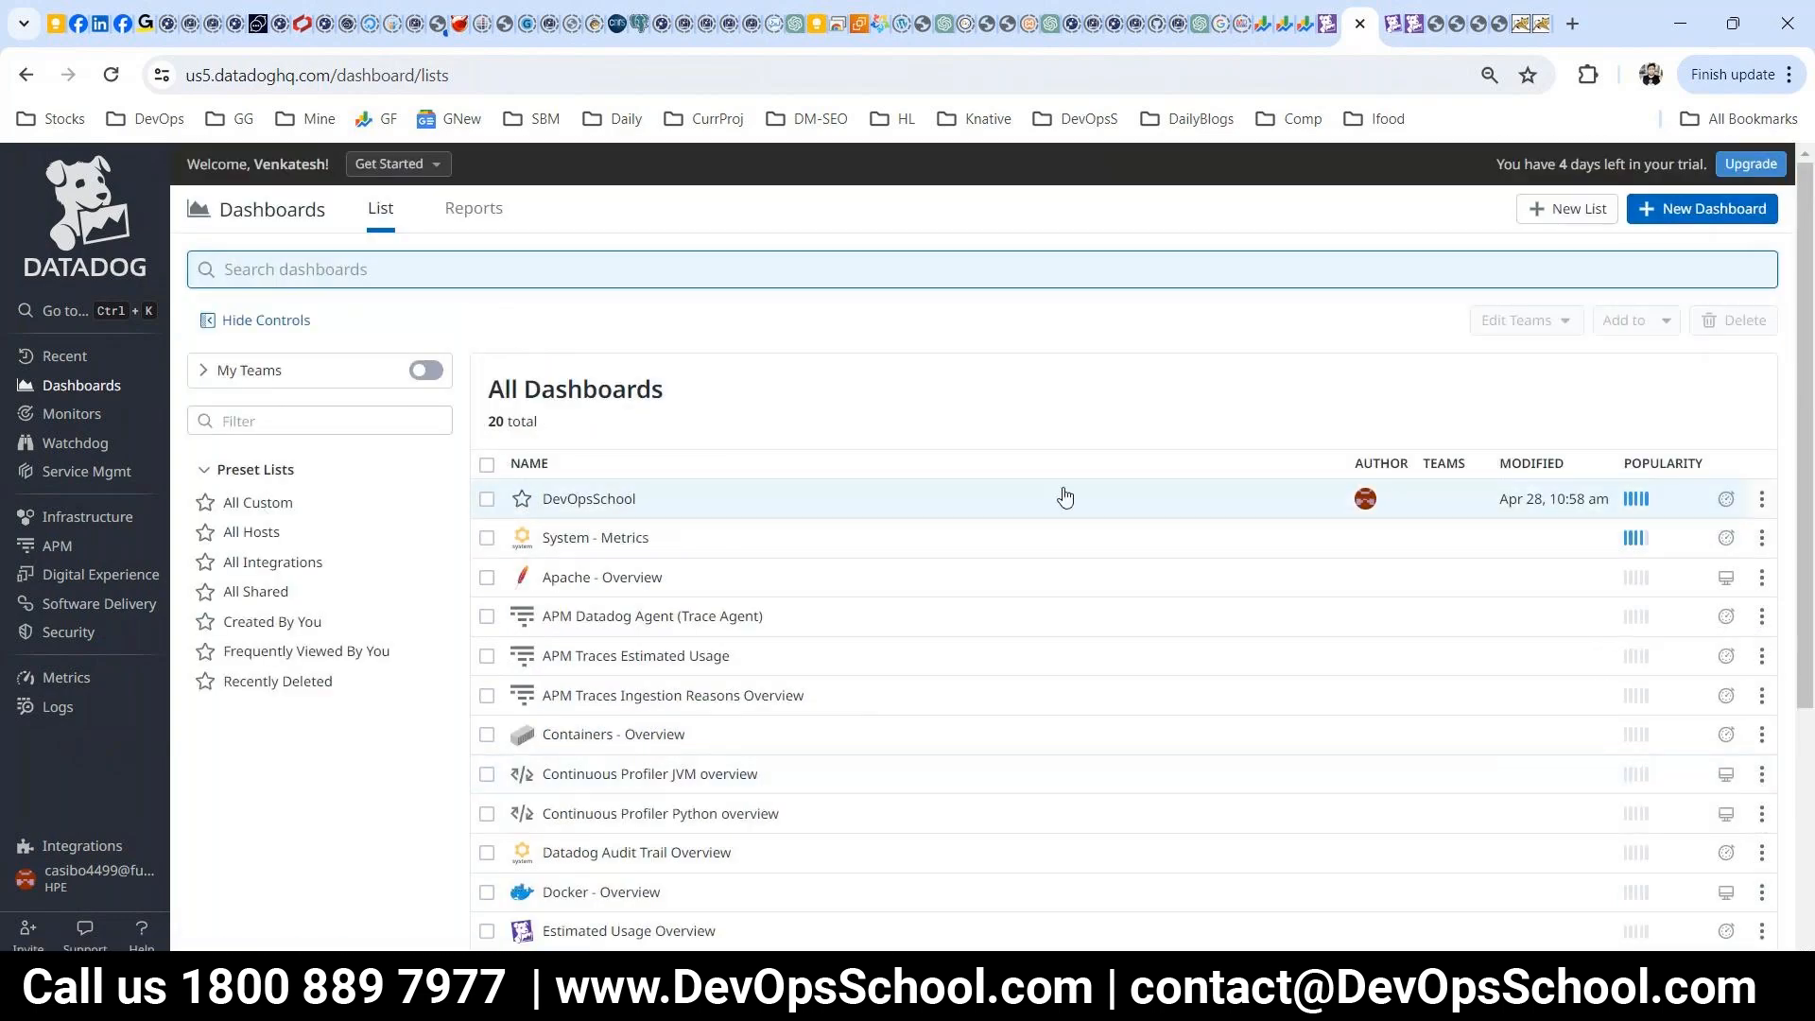
- Create a new grid-layout dashboard named wizbrand
click(1726, 204)
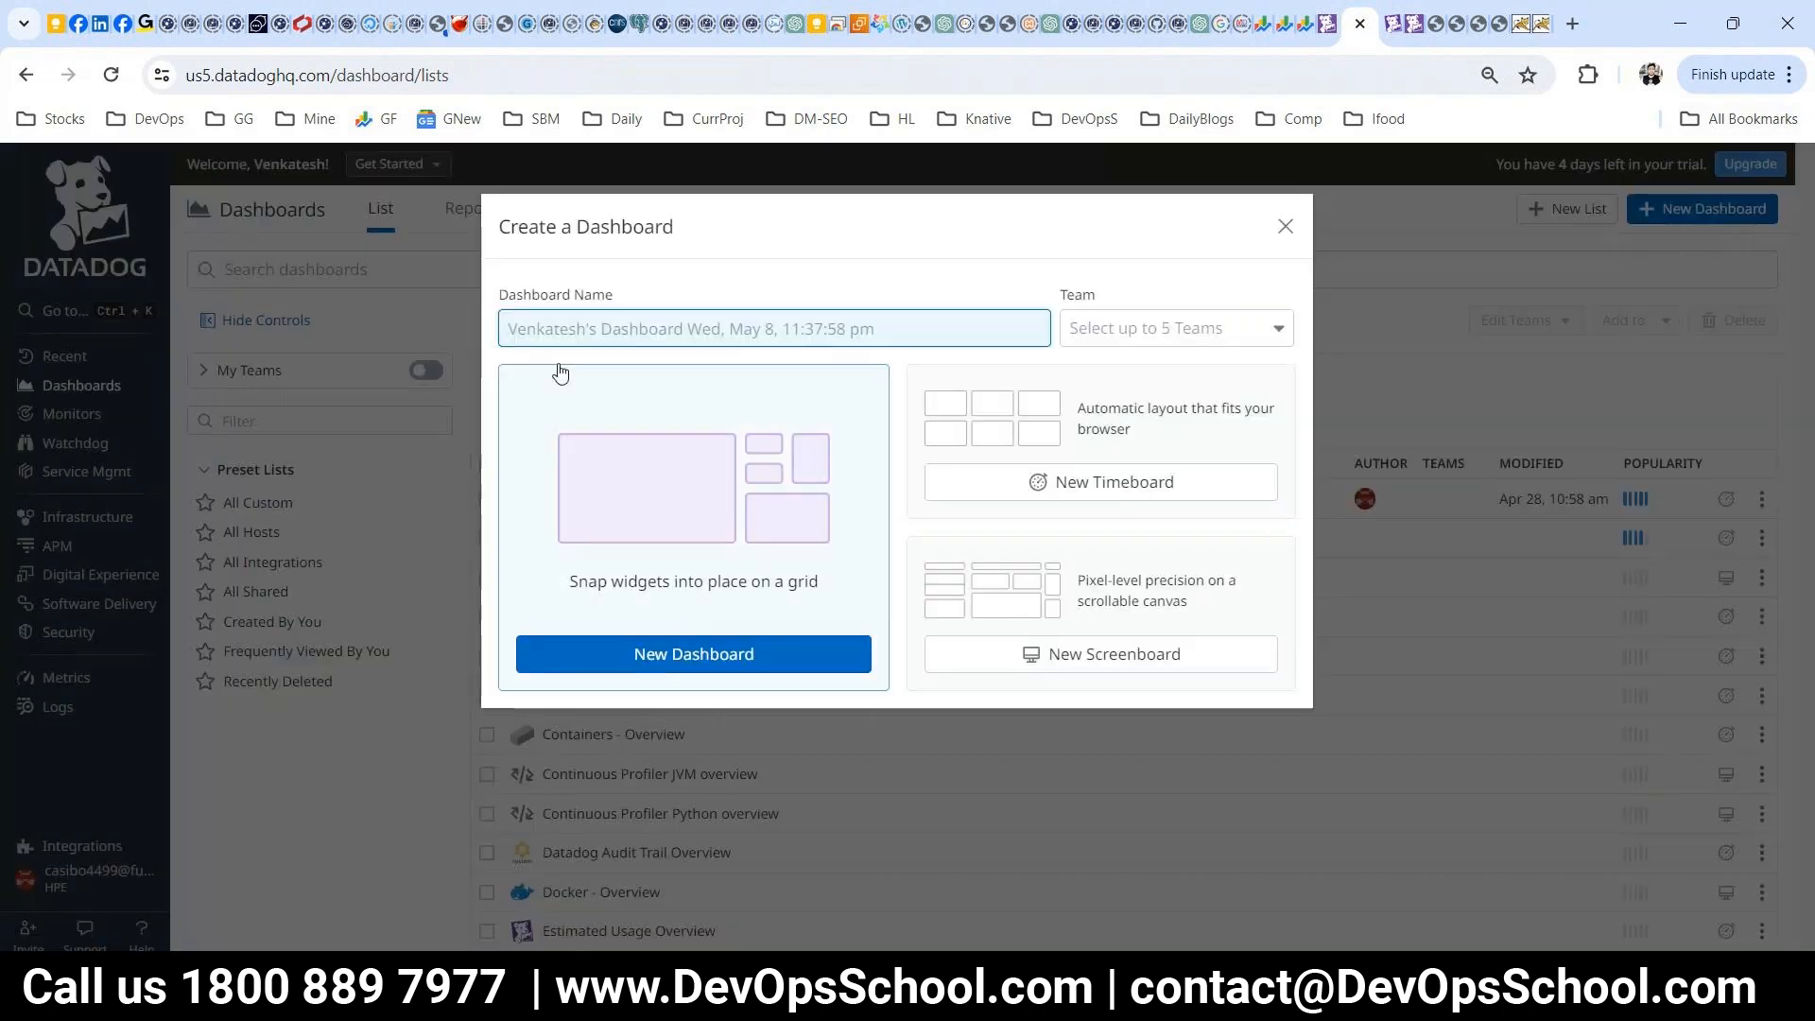
text(w)
key(BackSpace)
text(wizbrand)
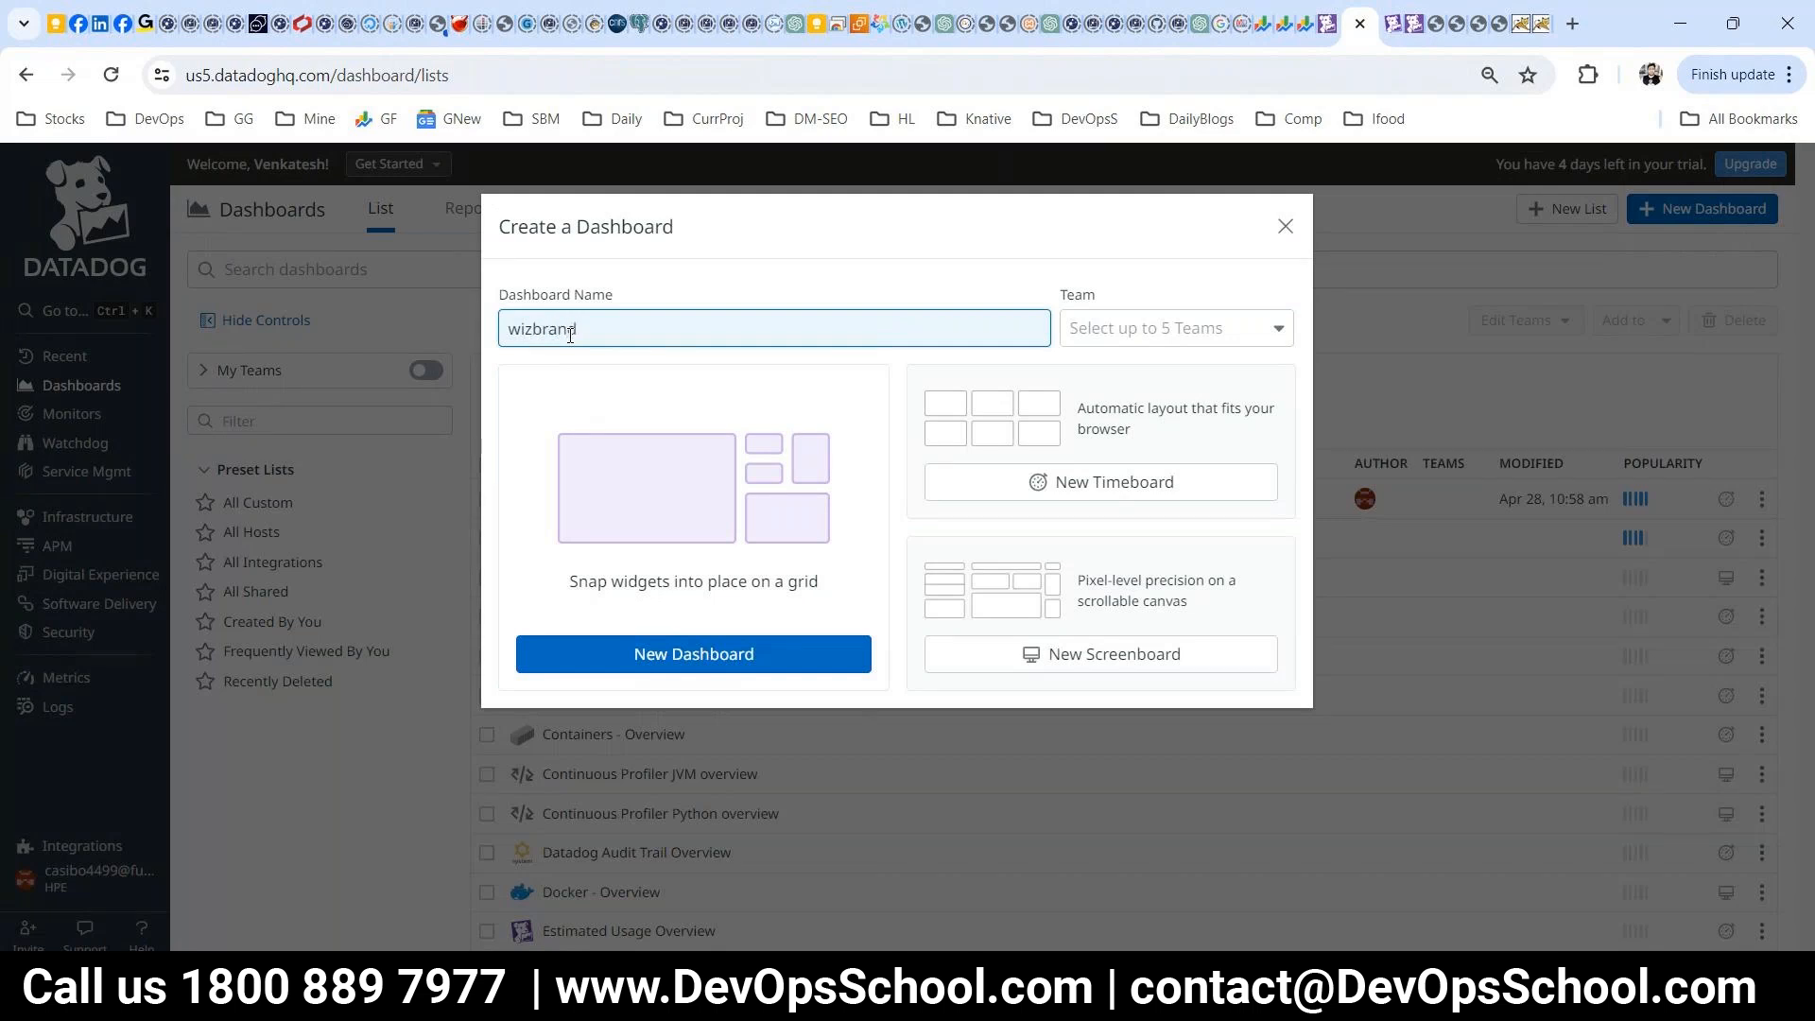
click(761, 668)
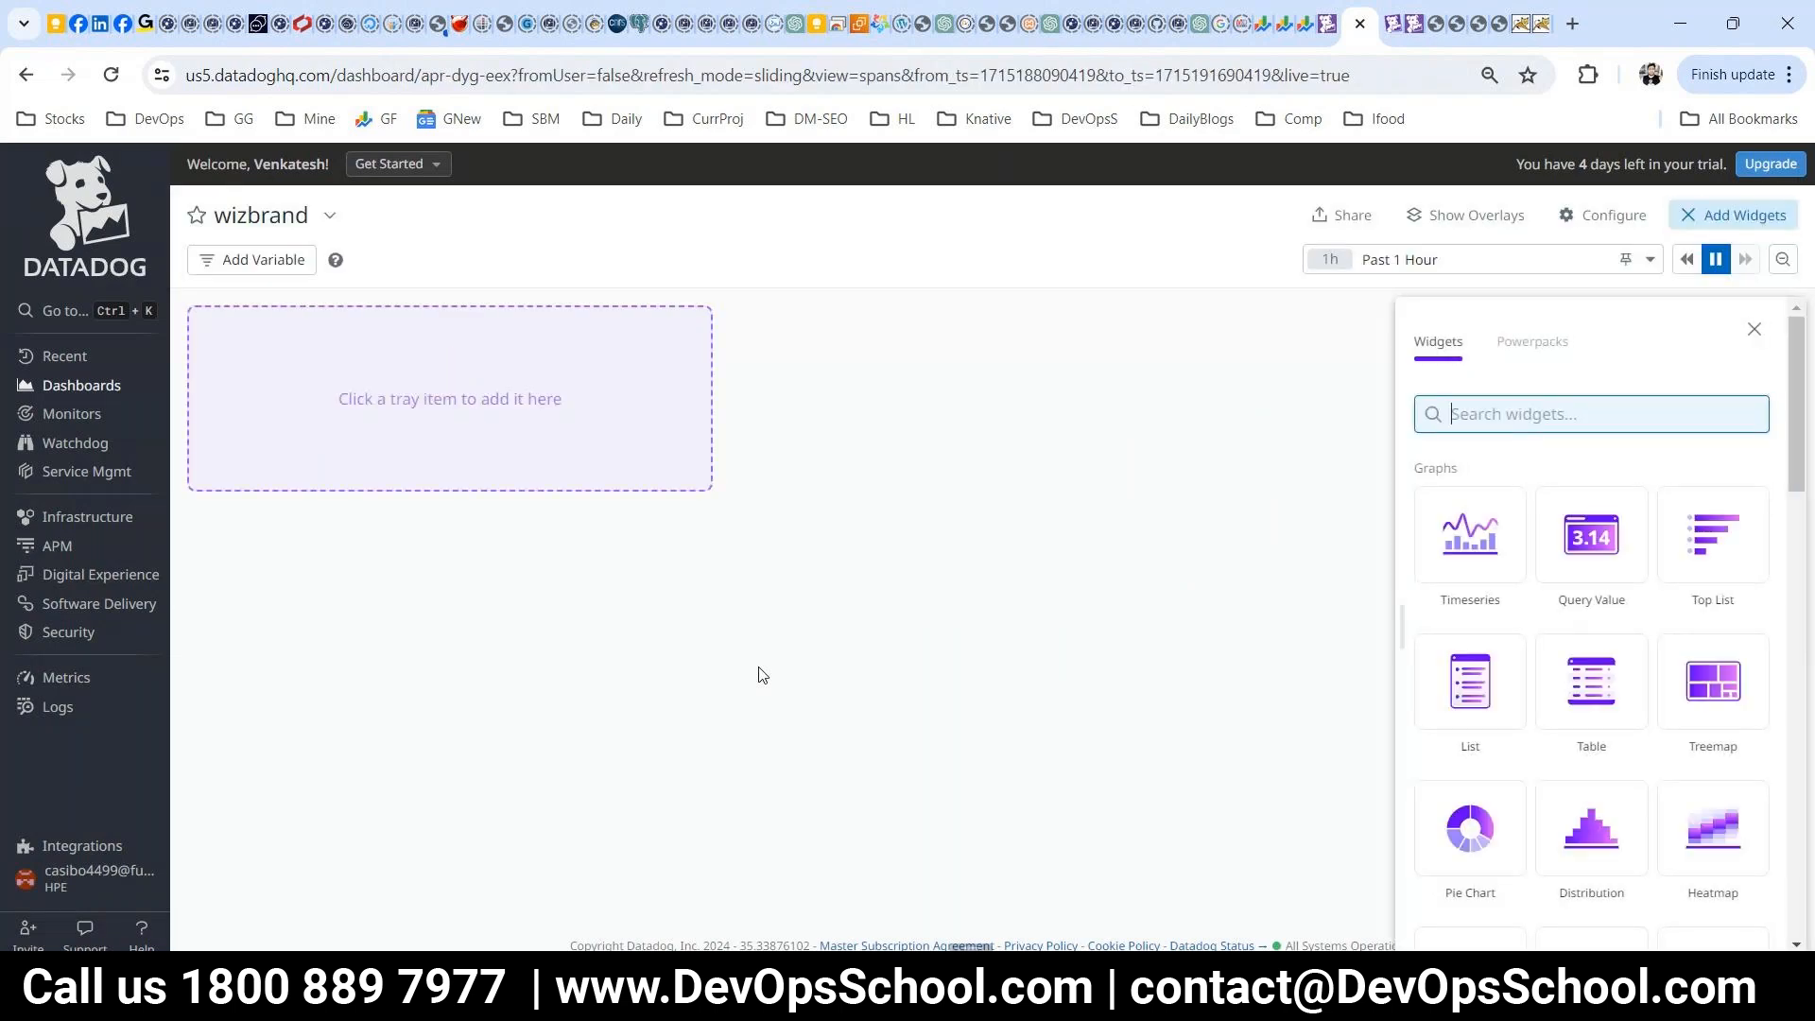
- Open host ip-172-31-6-86 from the Infrastructure List, view its metrics and open its host dashboard
mouse_move(68, 636)
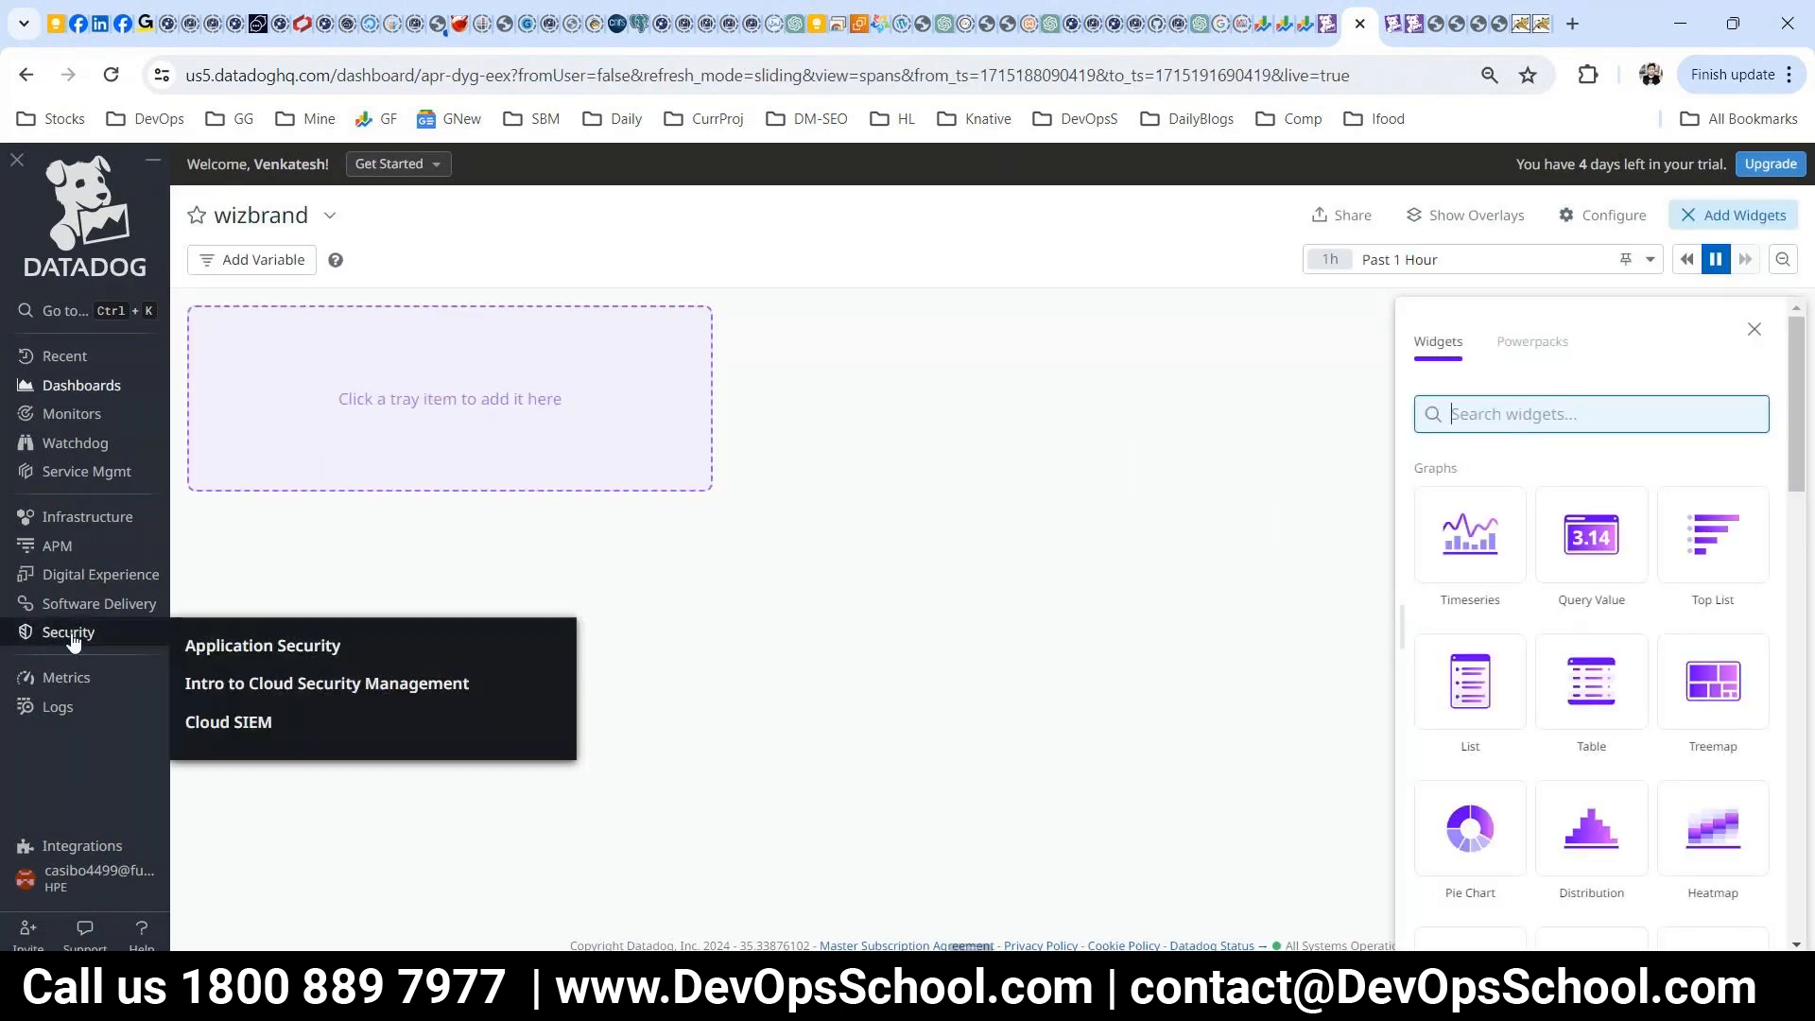
click(123, 516)
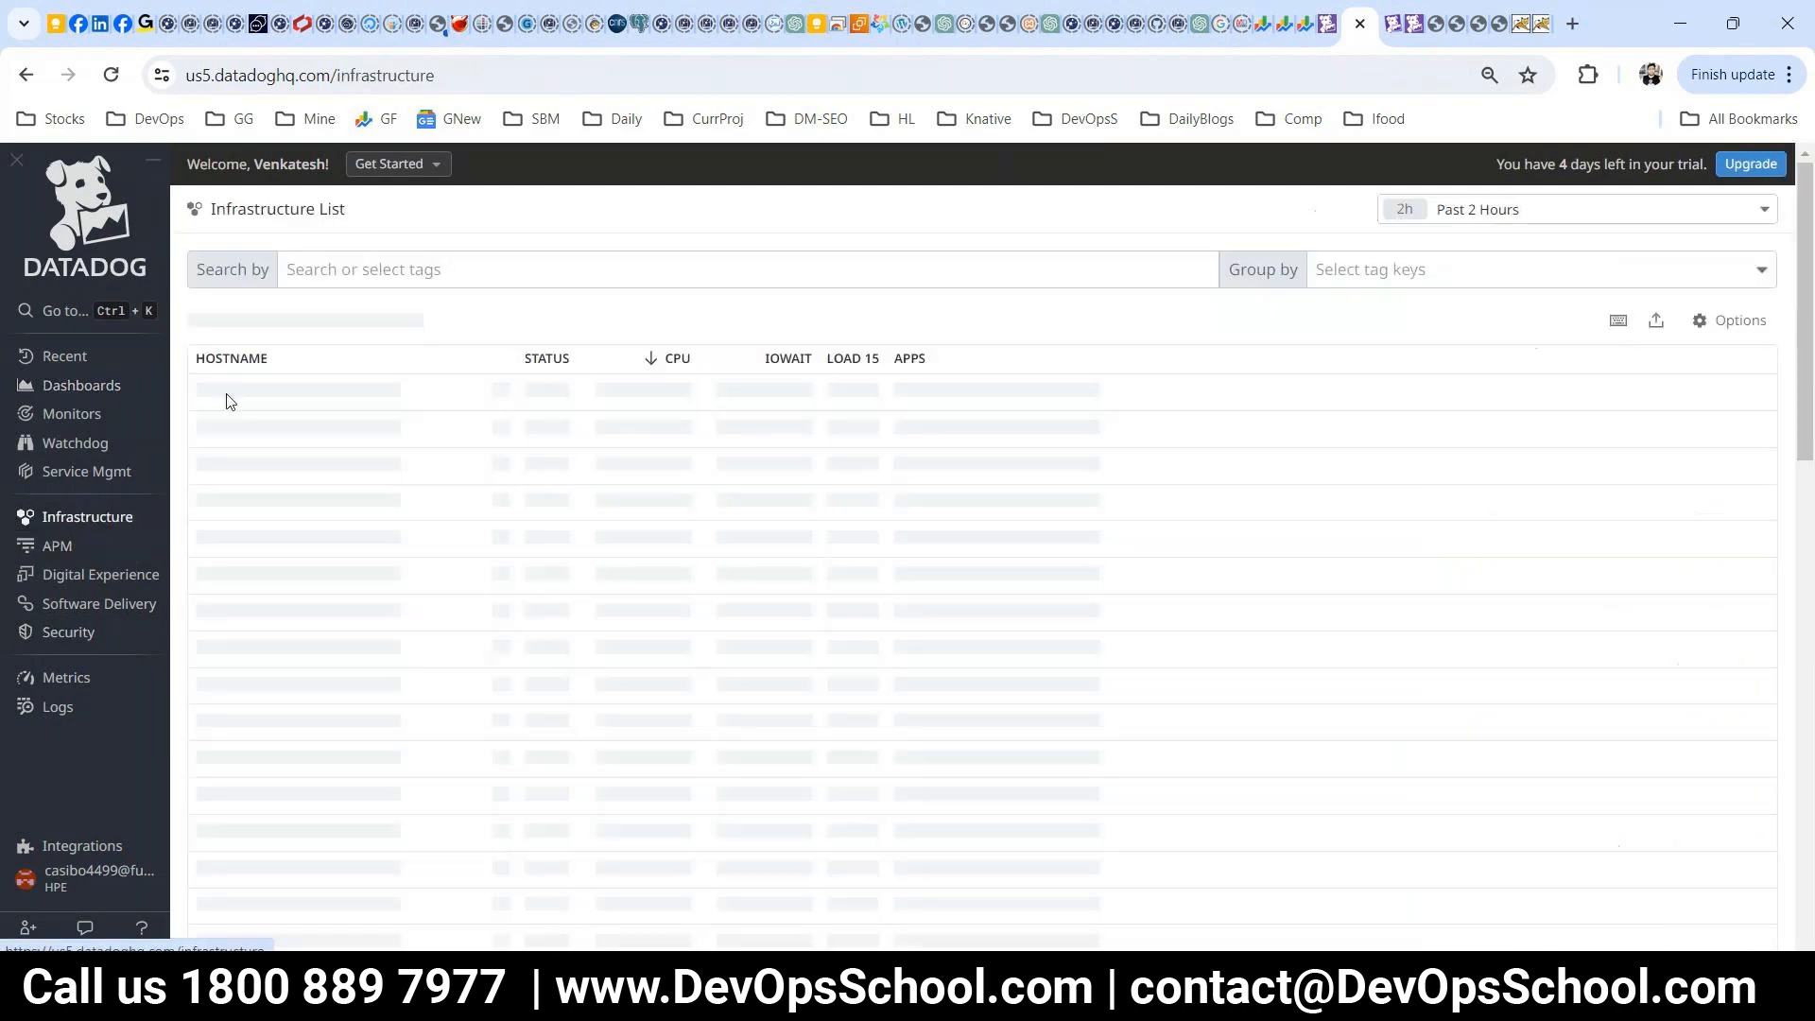
click(237, 392)
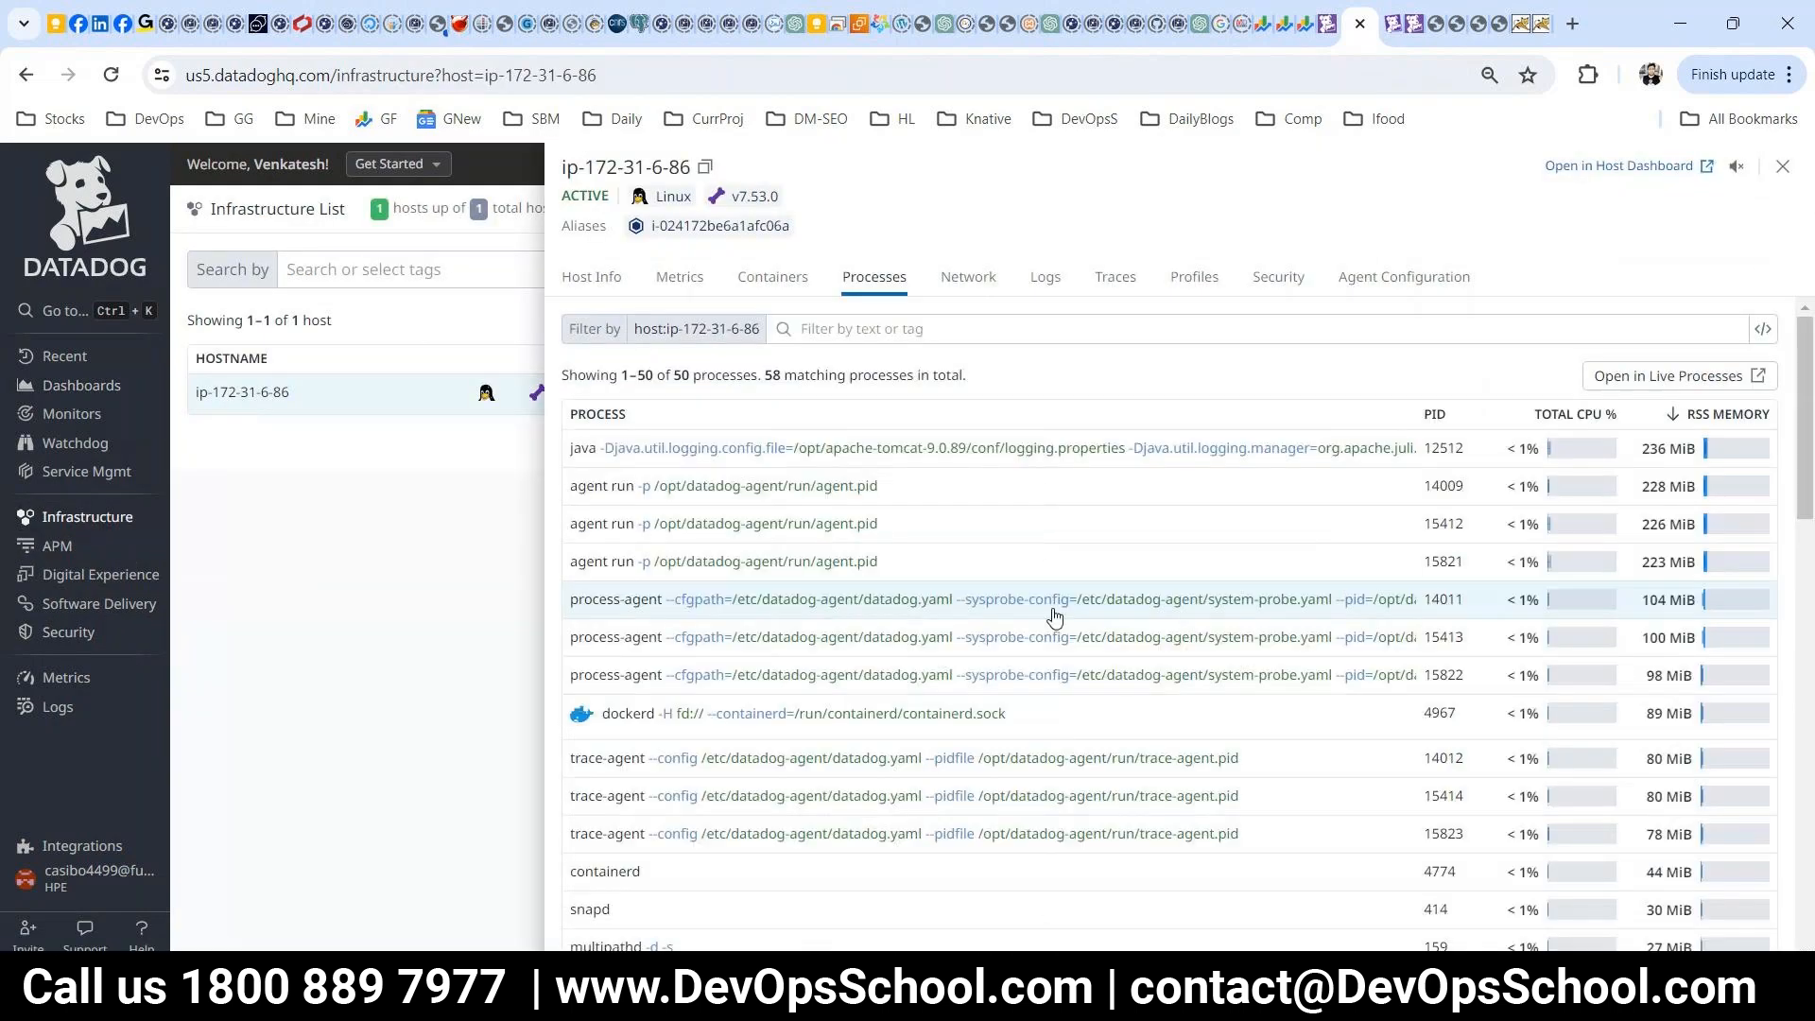
click(678, 277)
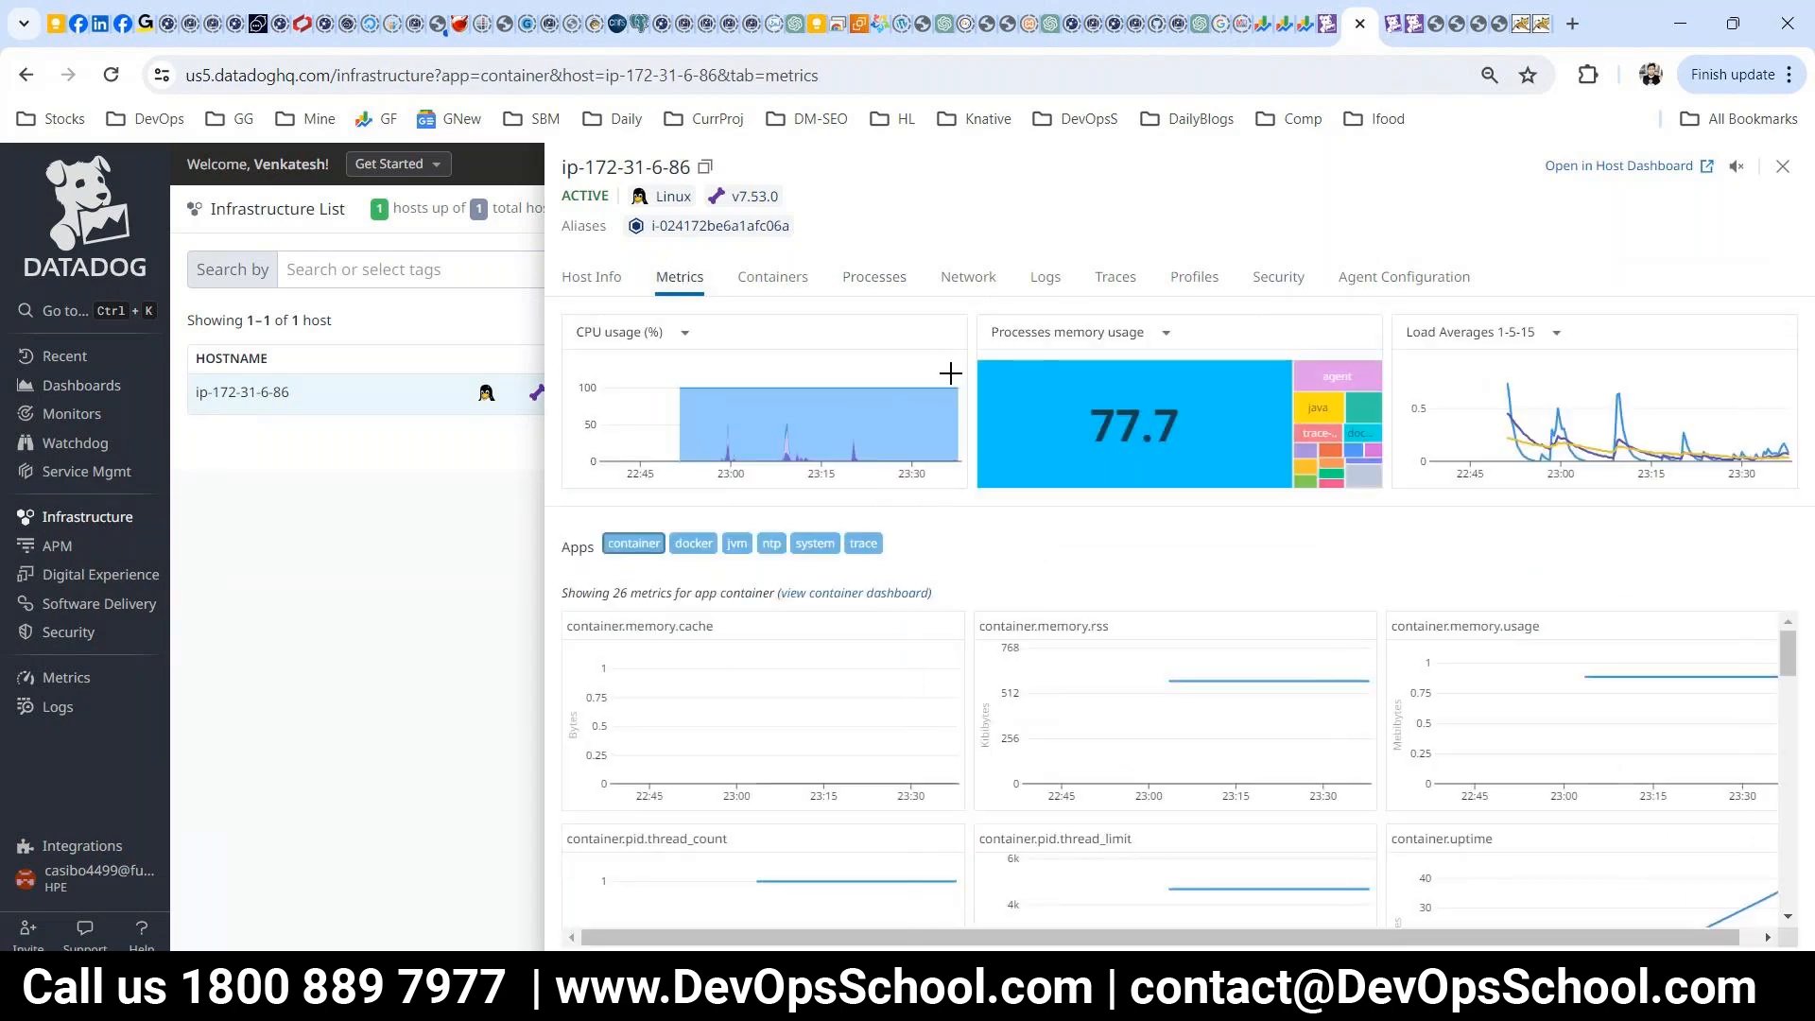
scroll(1017, 652, down, 3)
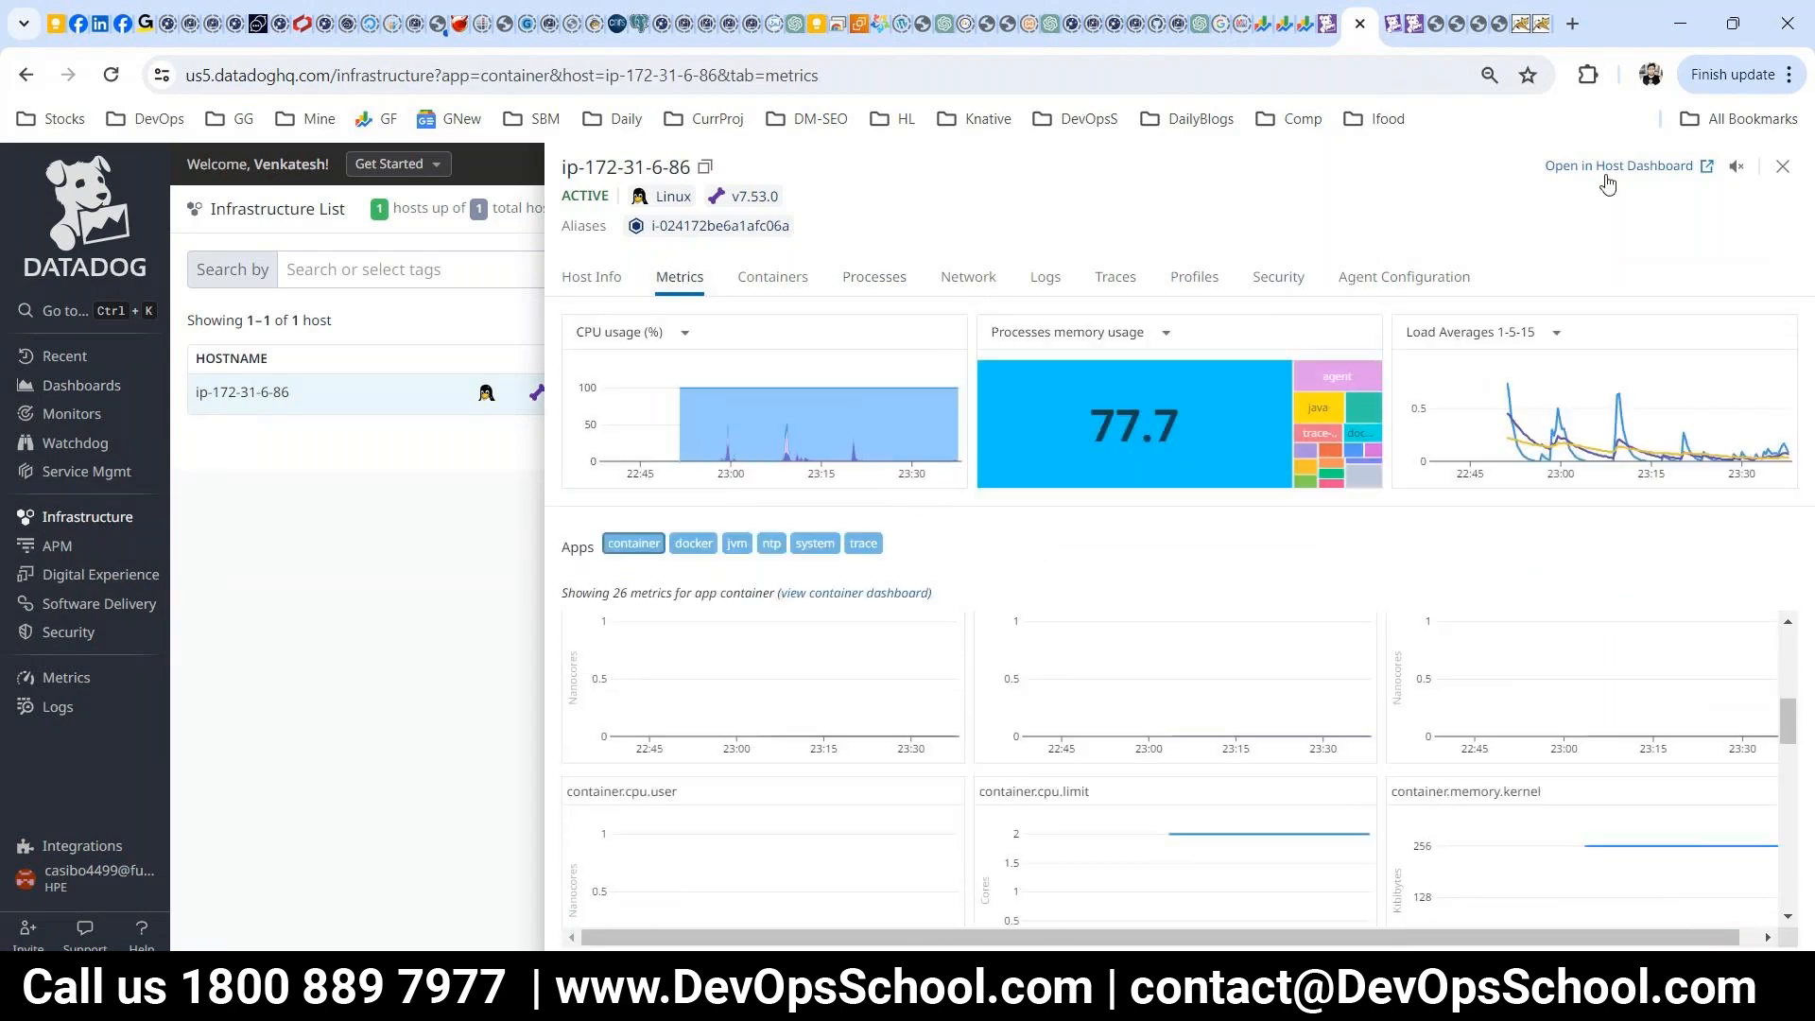
click(1619, 167)
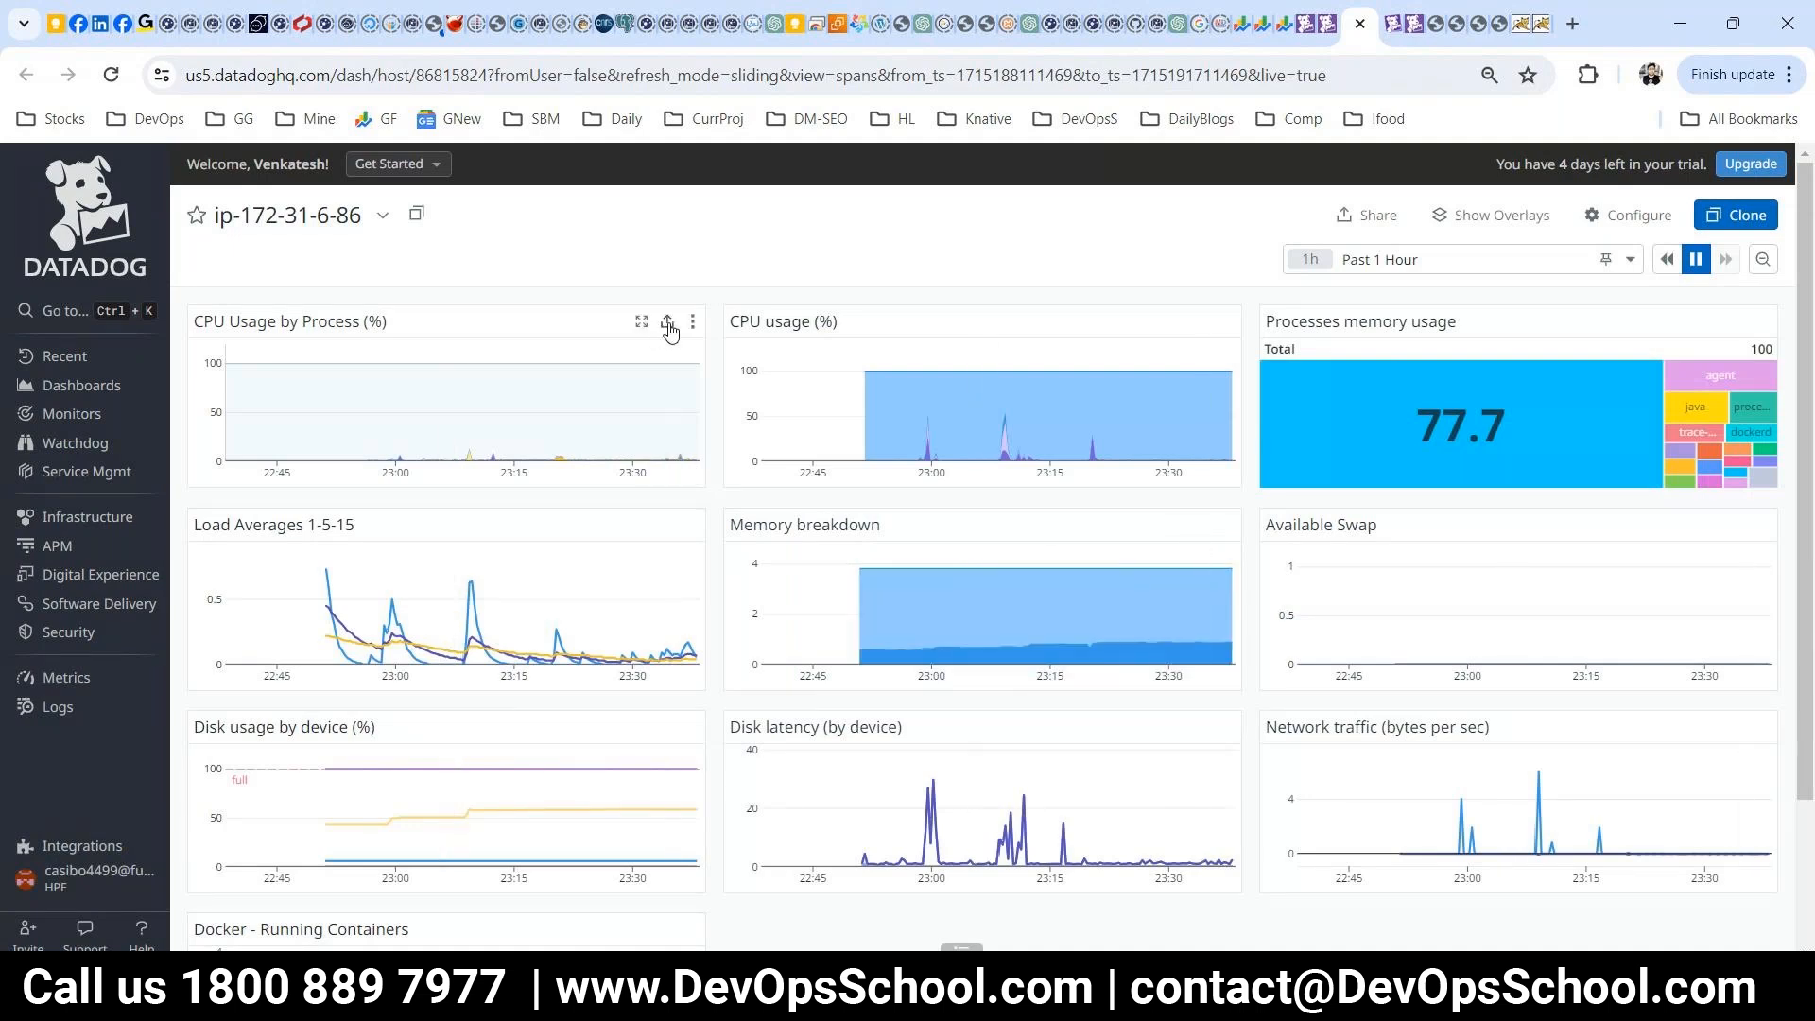
- Copy the CPU Usage by Process (%) widget from the host dashboard and paste it into the wizbrand dashboard
click(668, 324)
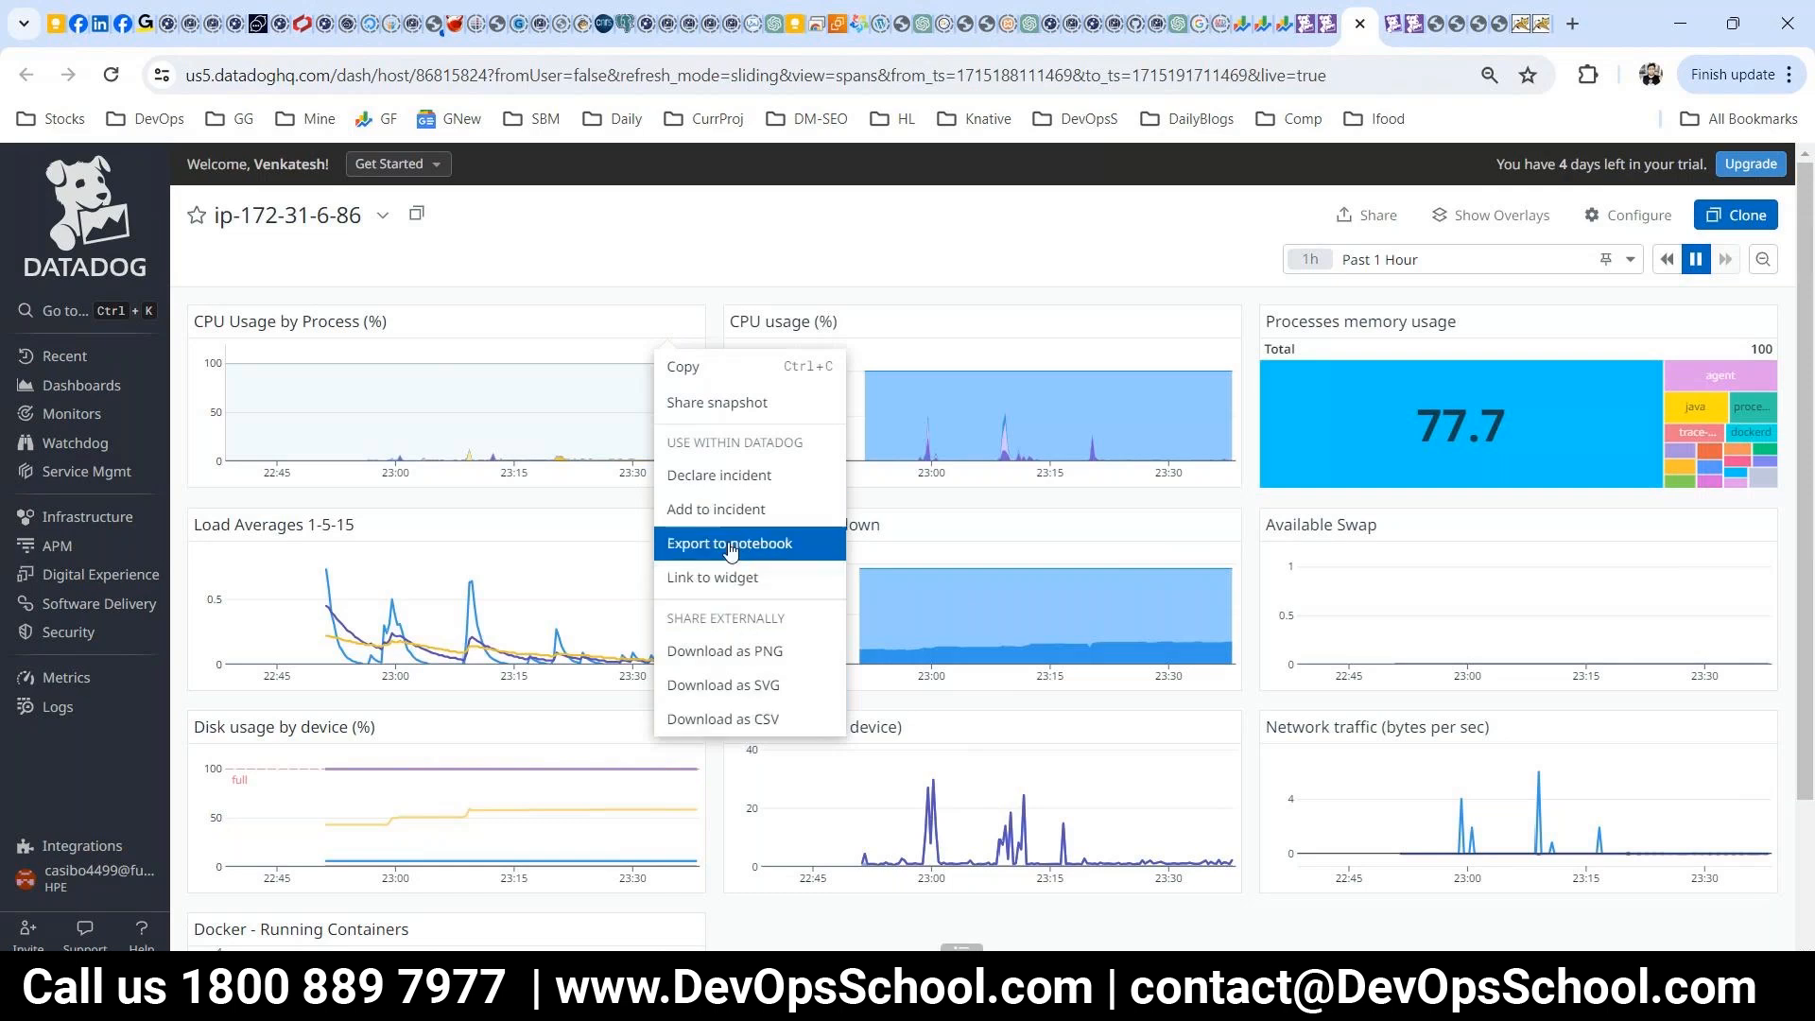
click(677, 368)
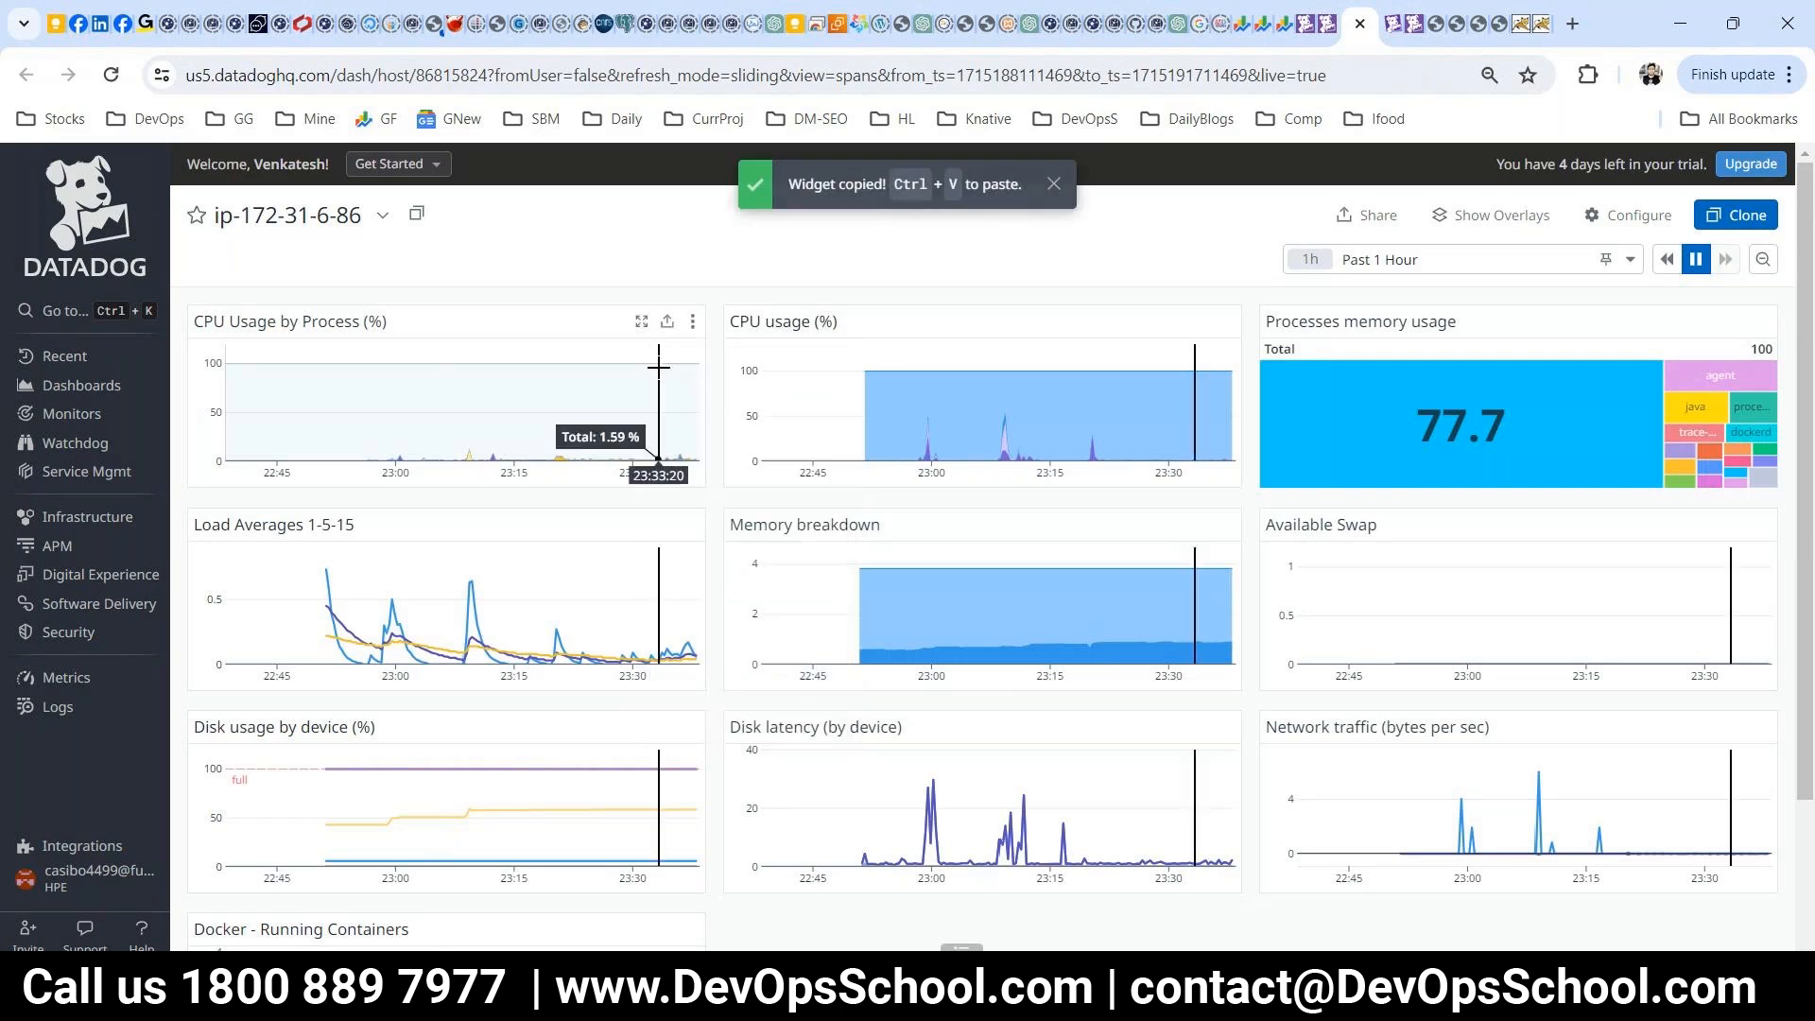
click(1325, 36)
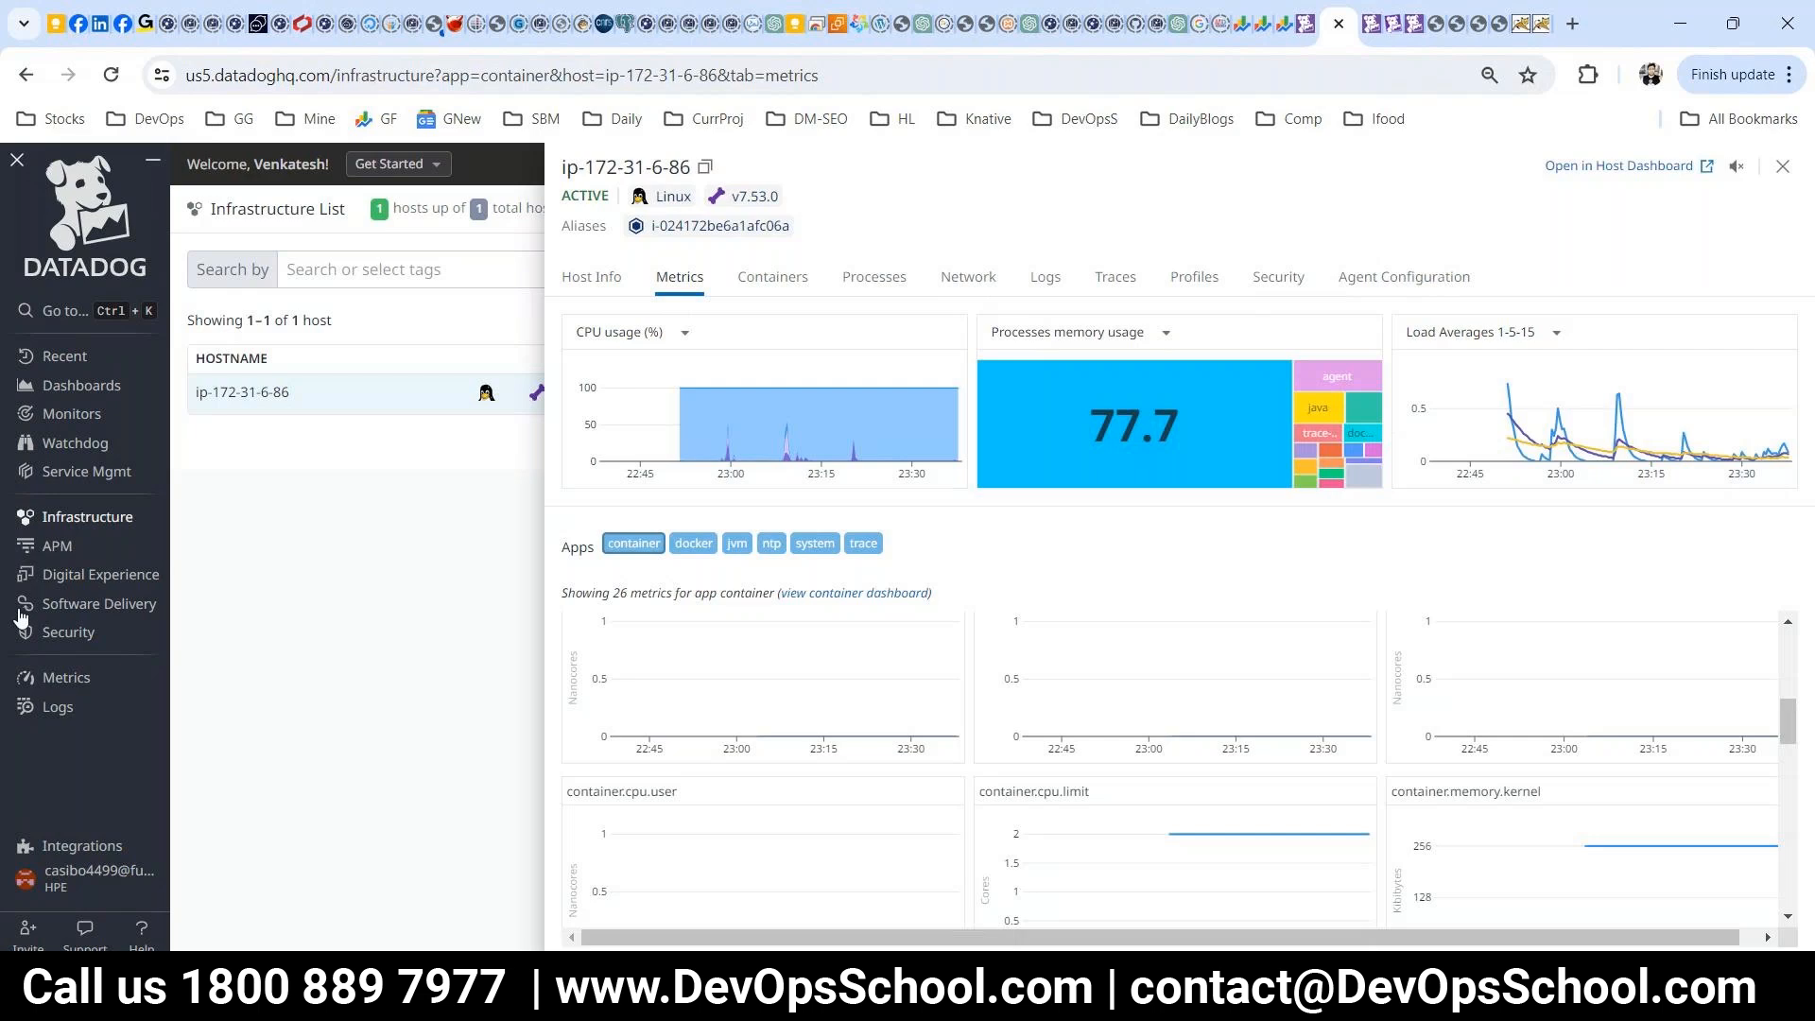
click(269, 389)
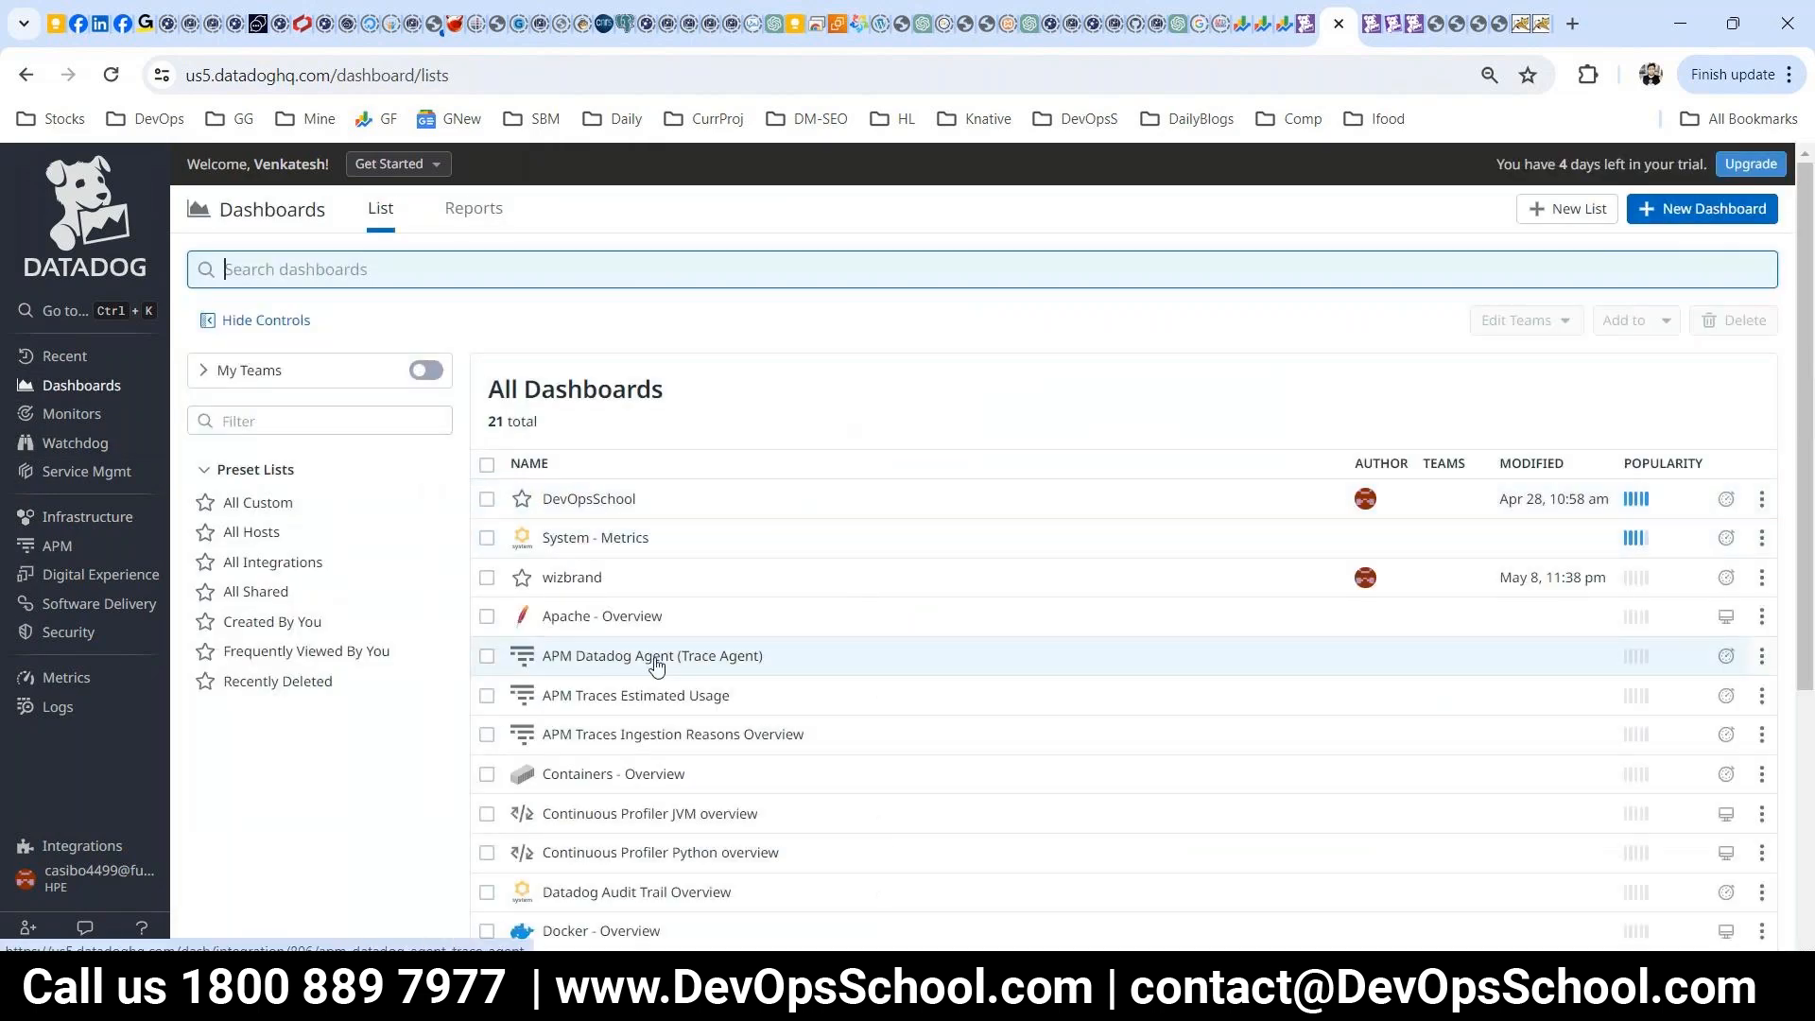
click(571, 584)
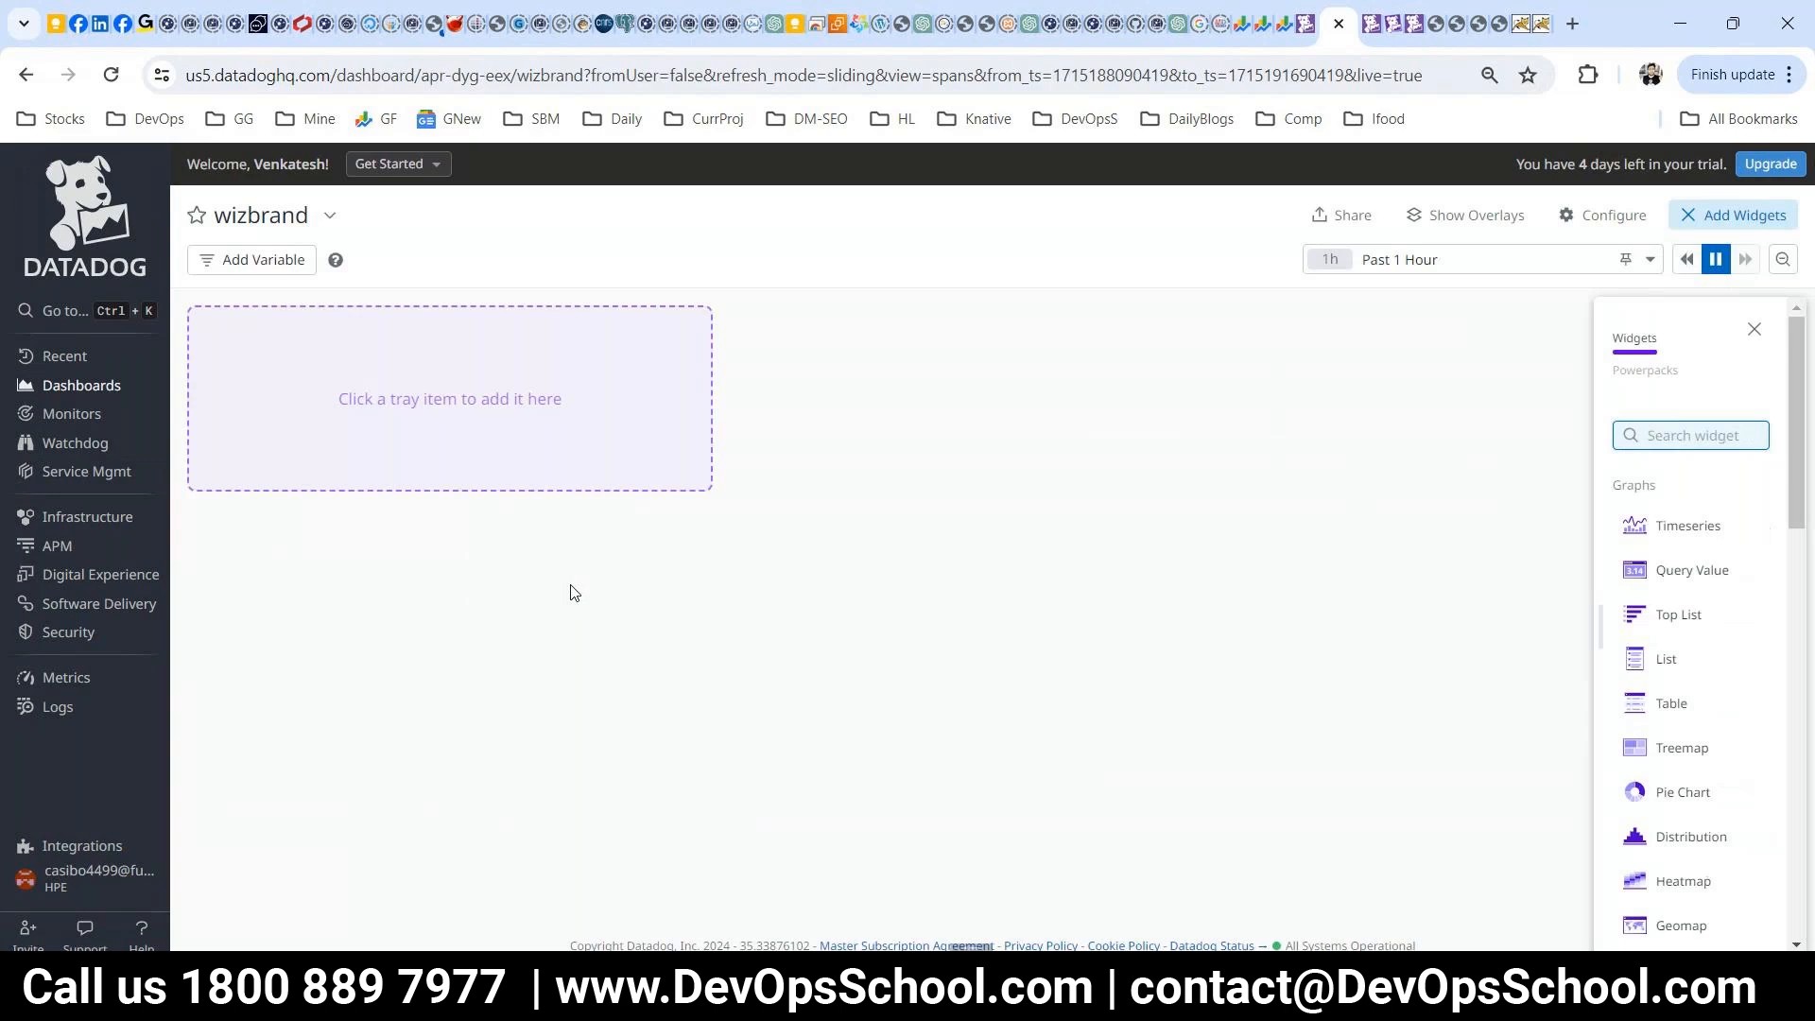
click(571, 587)
right_click(571, 551)
click(615, 586)
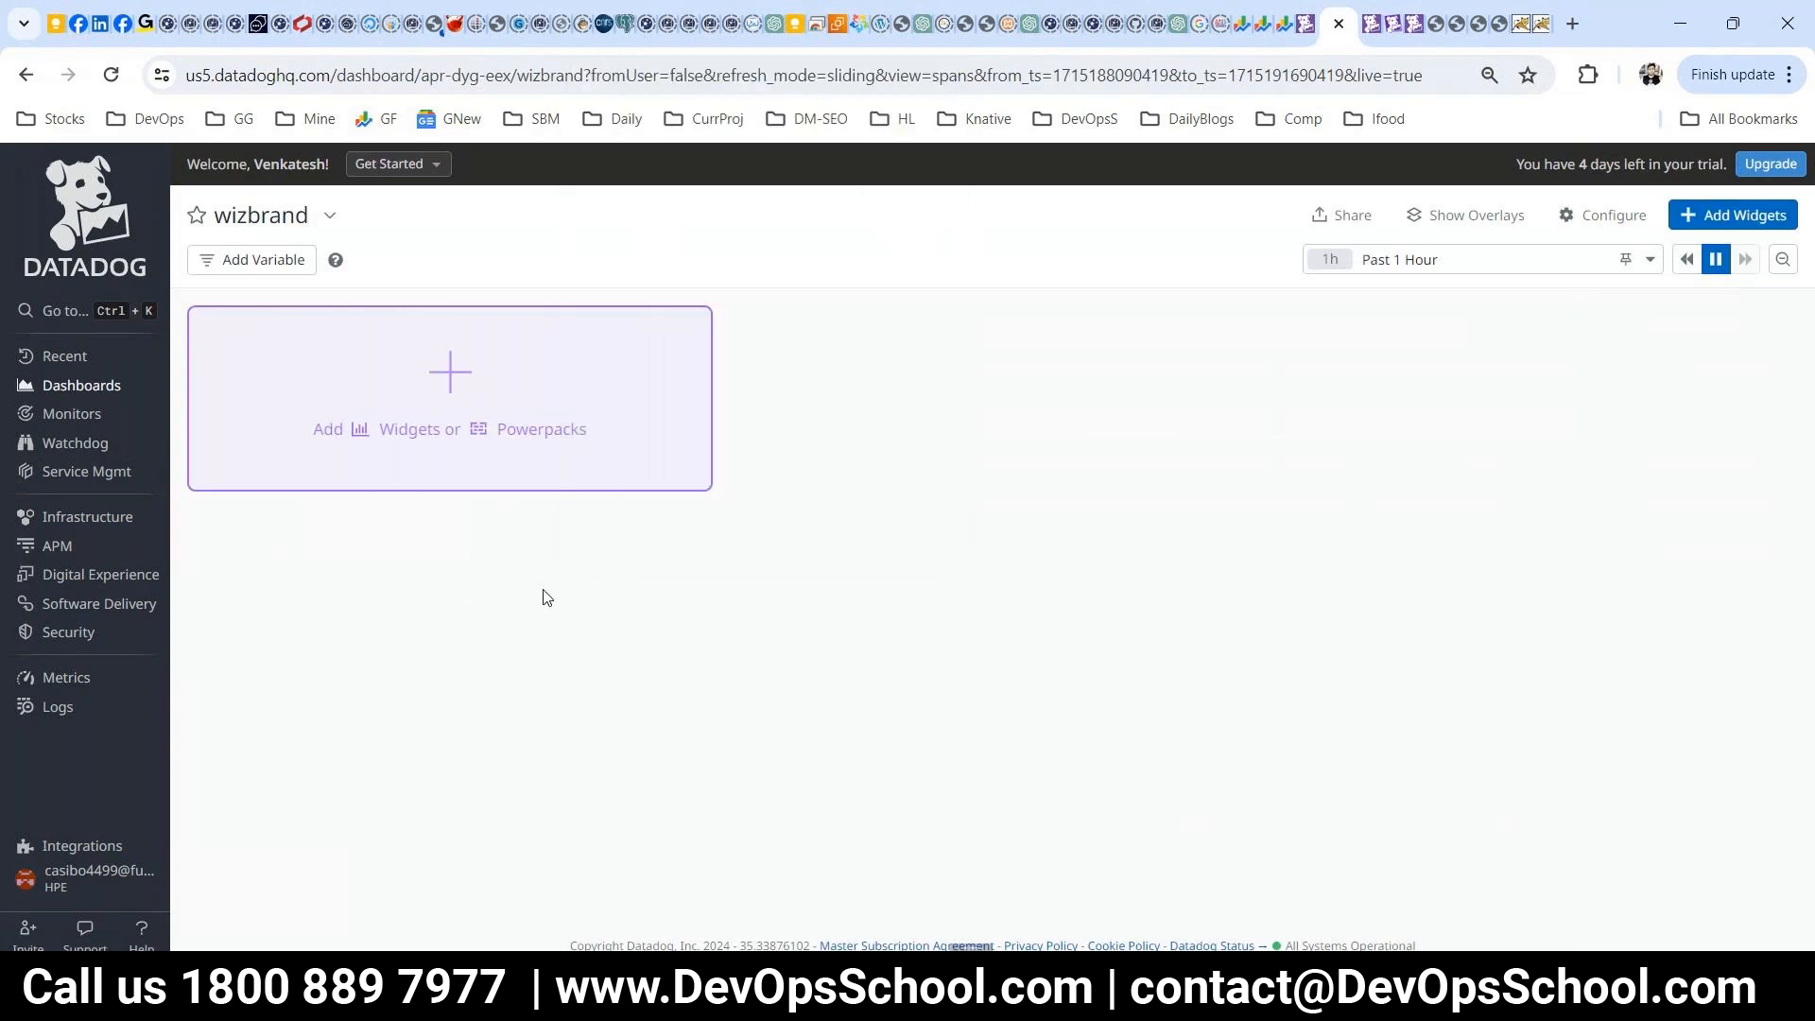
key(ctrl+v)
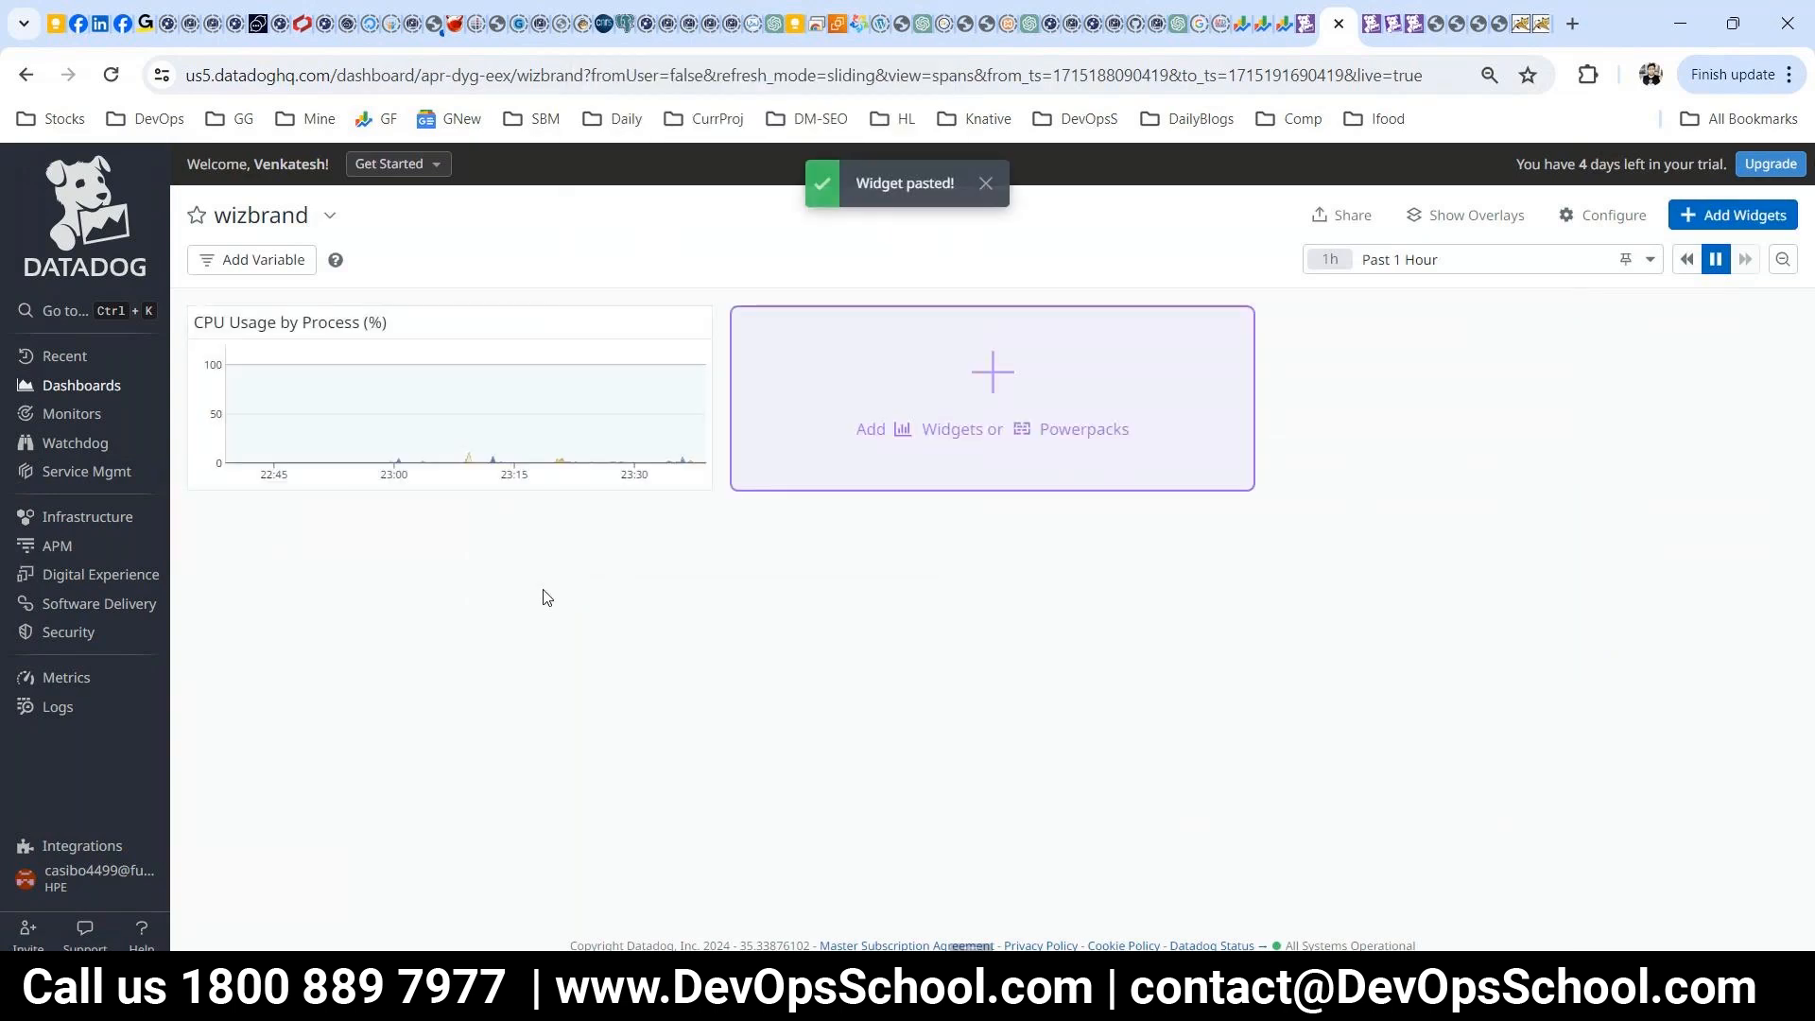
- Open the delhi service from the APM Service Catalog and examine its performance graphs and setup guidance
click(1376, 21)
mouse_move(101, 565)
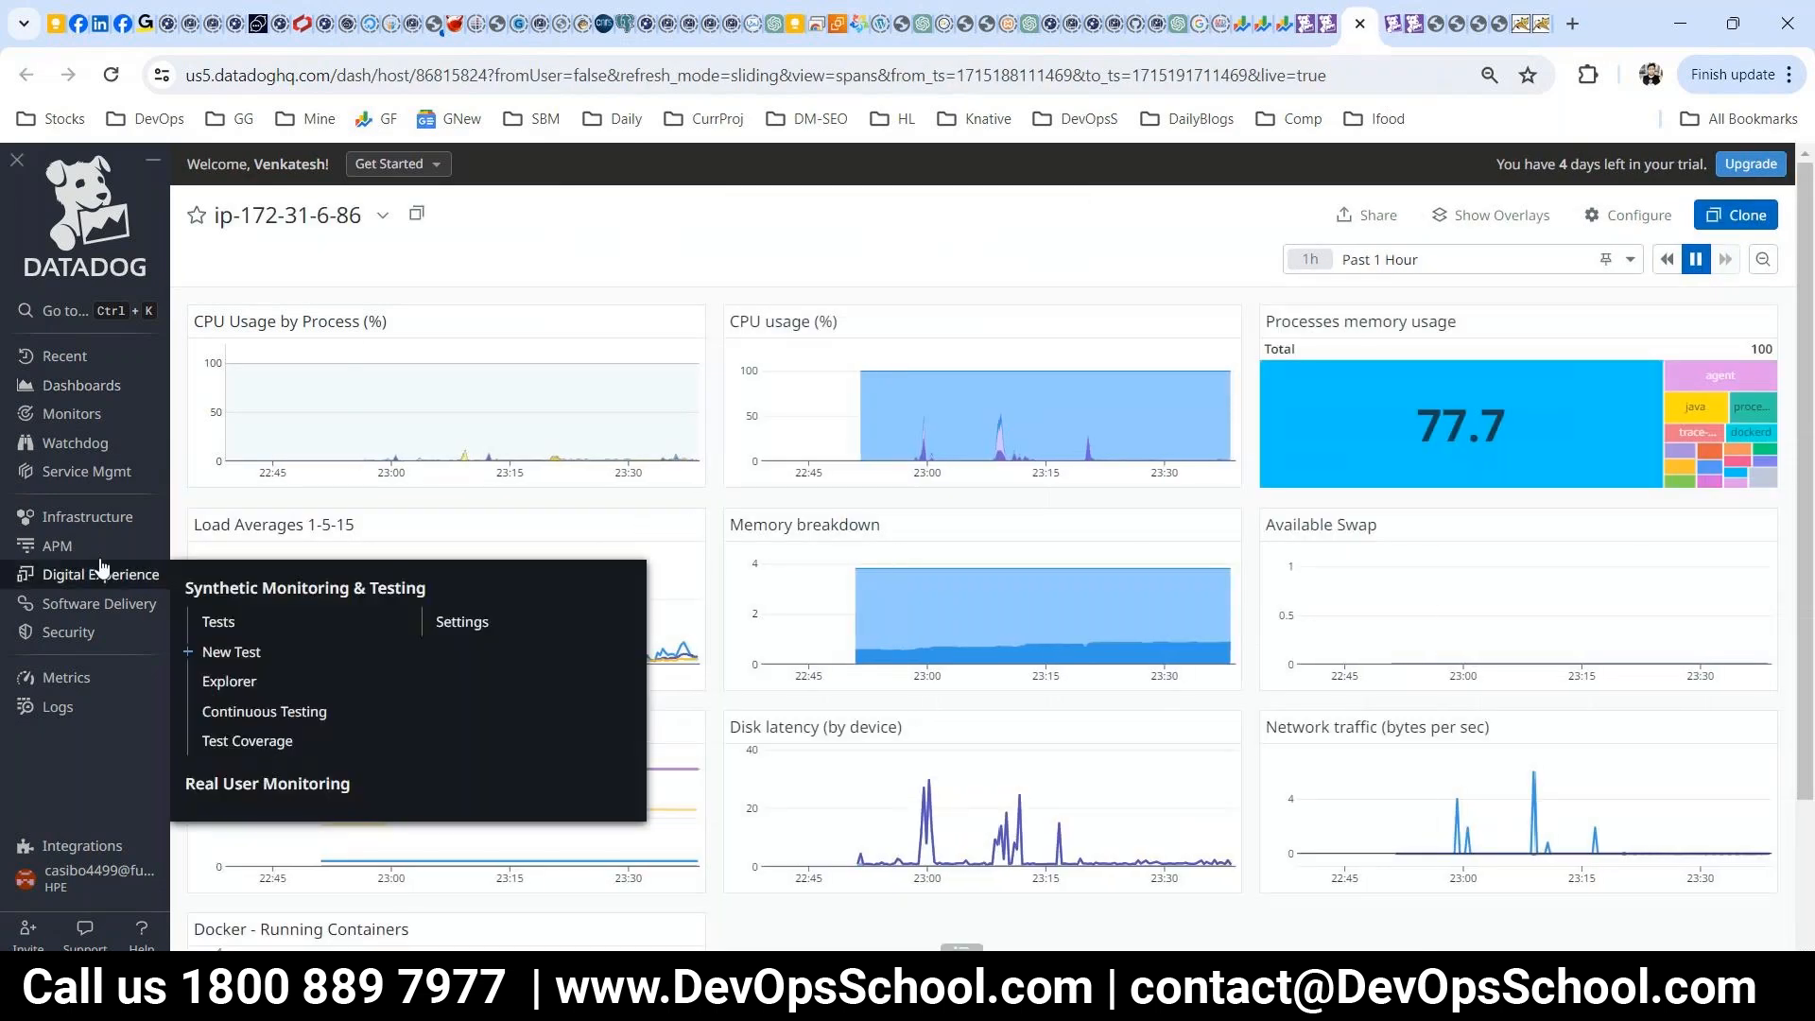
click(215, 464)
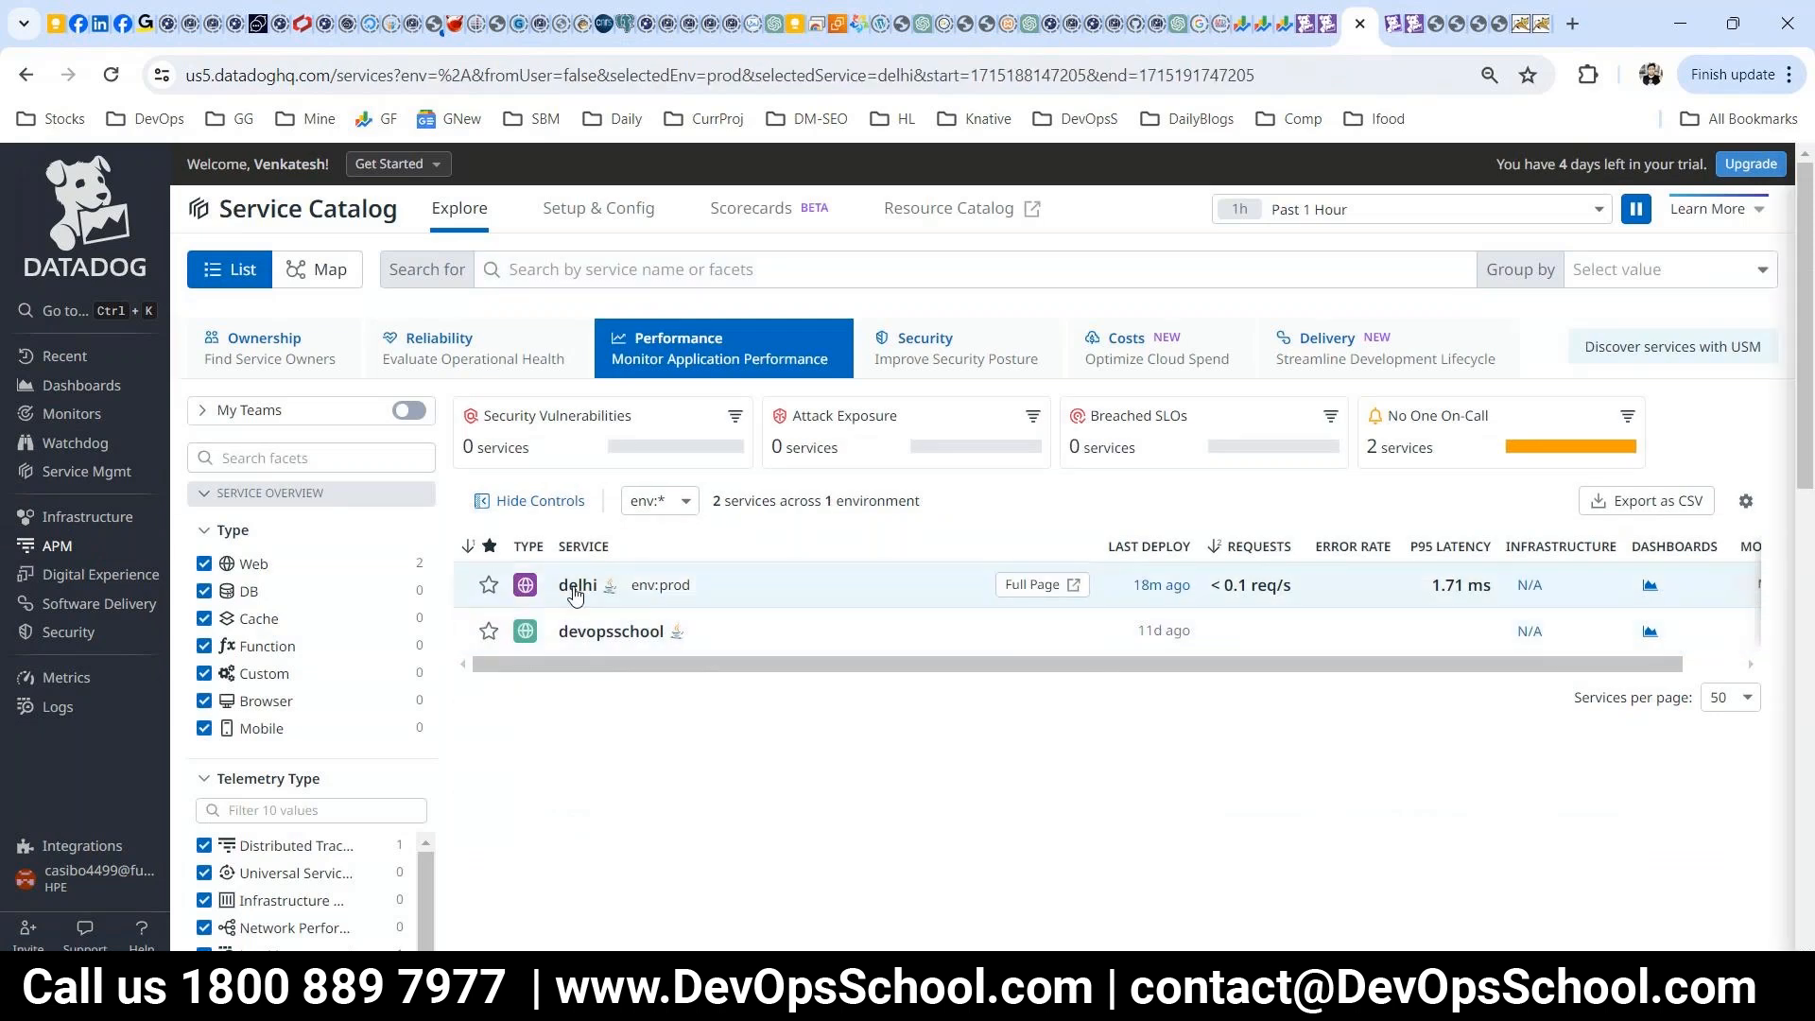
click(576, 585)
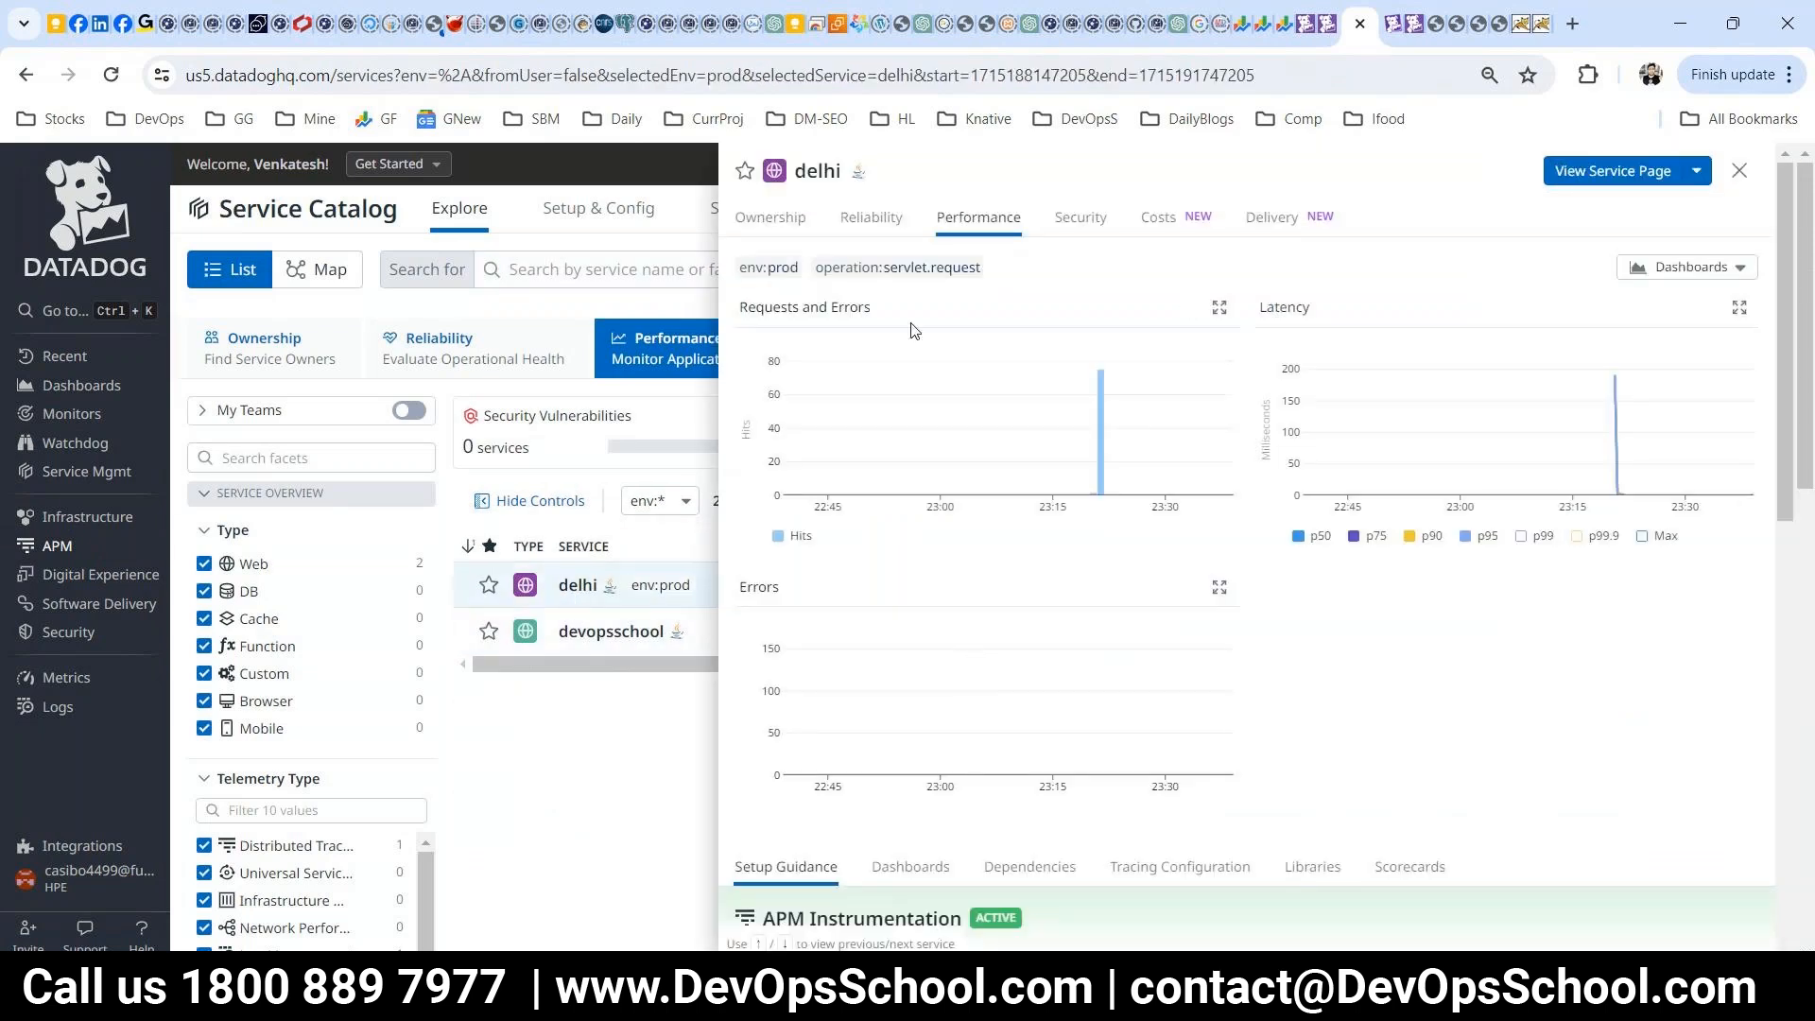
scroll(980, 674, down, 3)
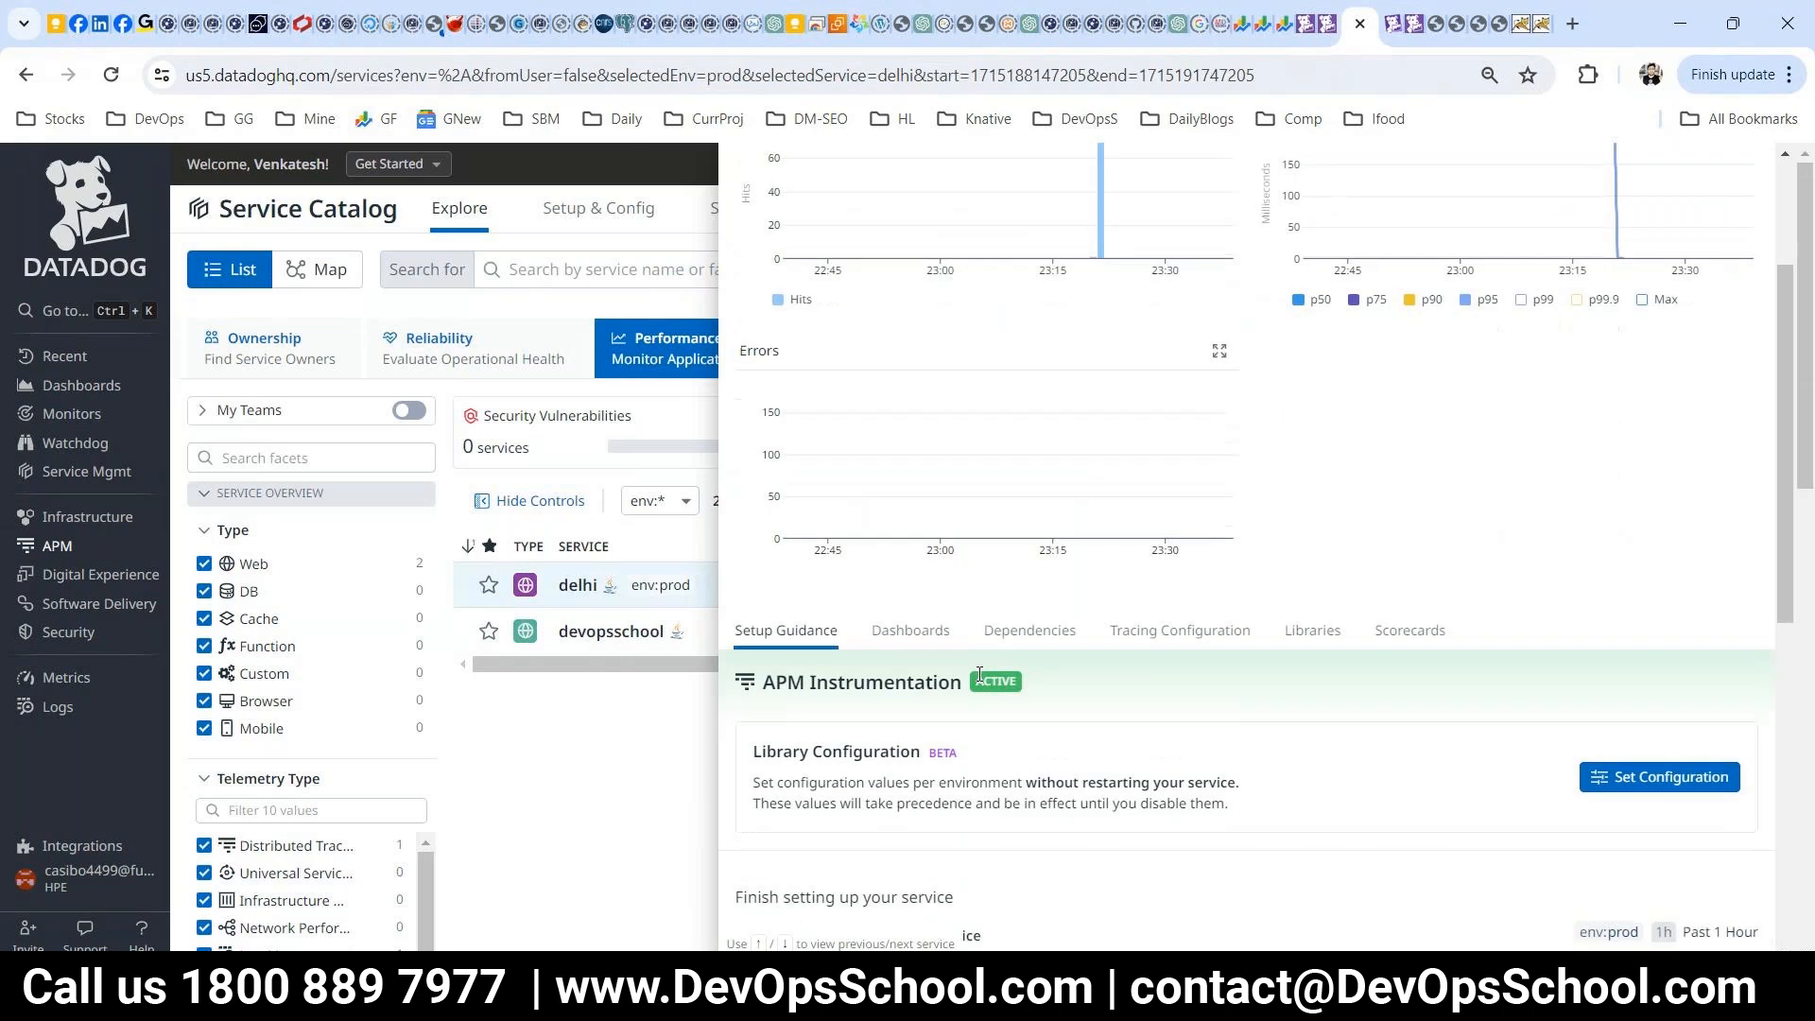
- Review the delhi service's reliability details, performance graphs and linked dashboards
scroll(980, 675, up, 3)
click(837, 234)
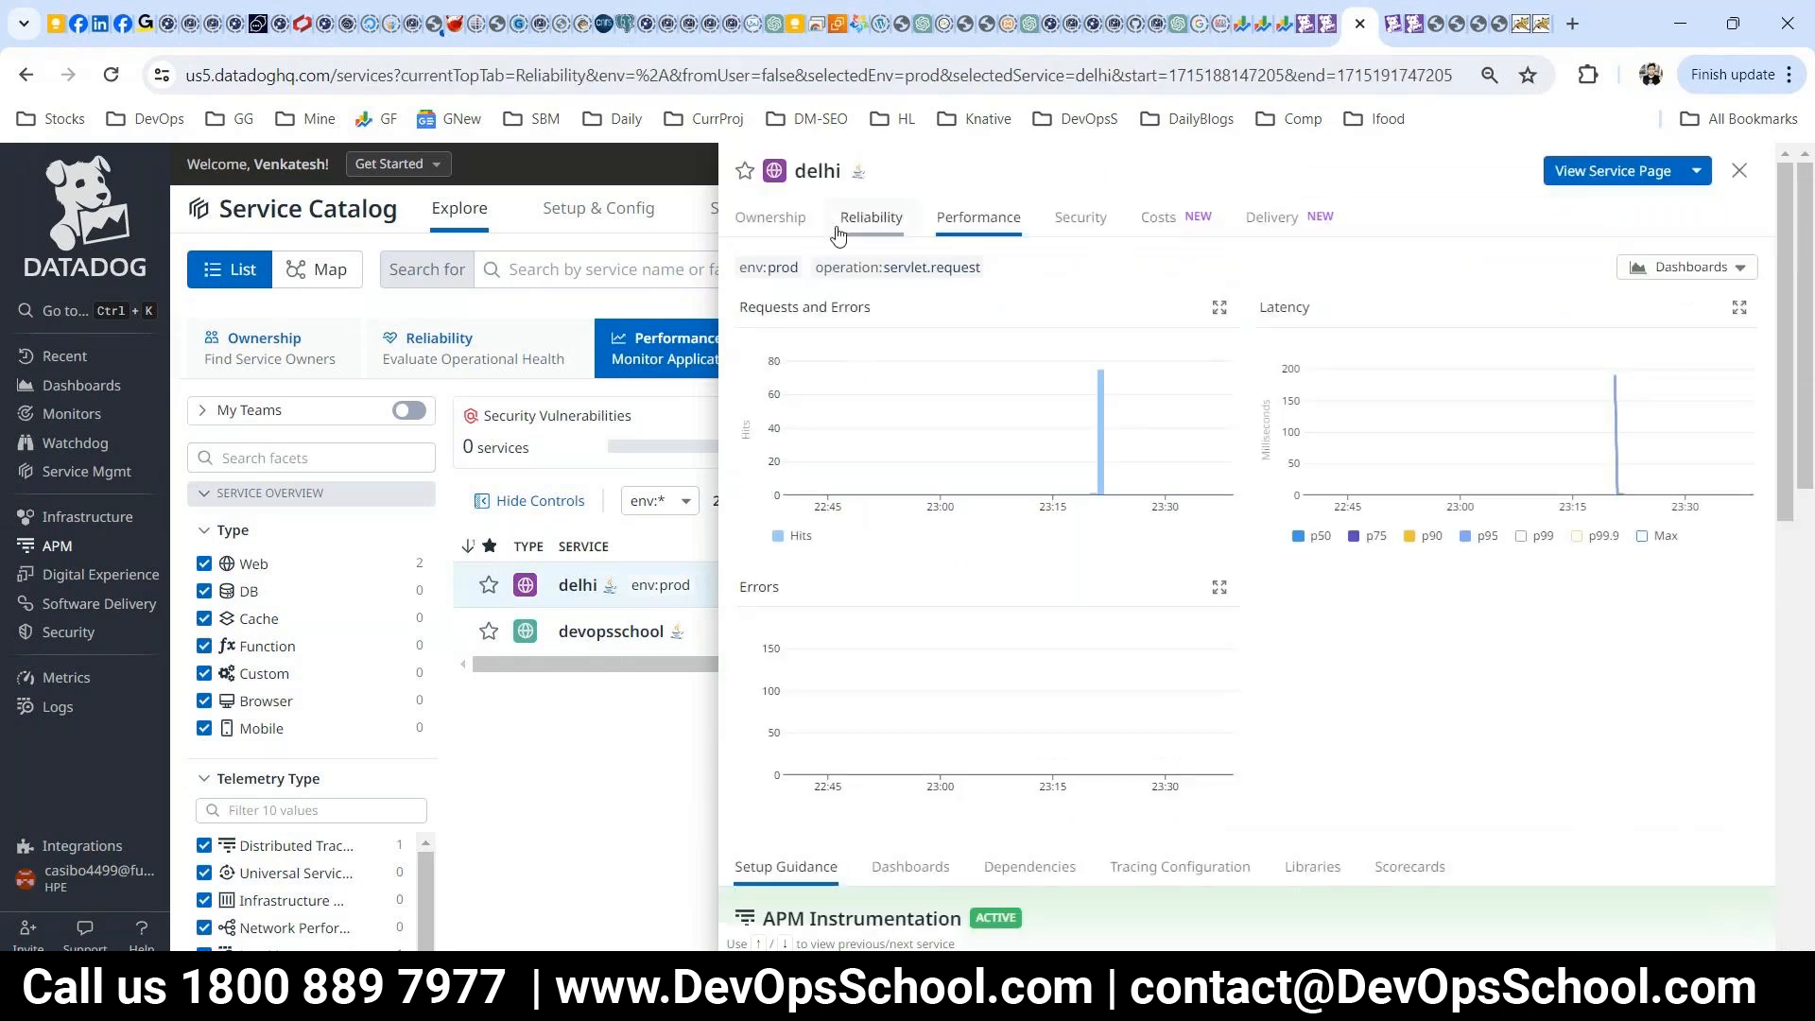
scroll(1112, 618, down, 1)
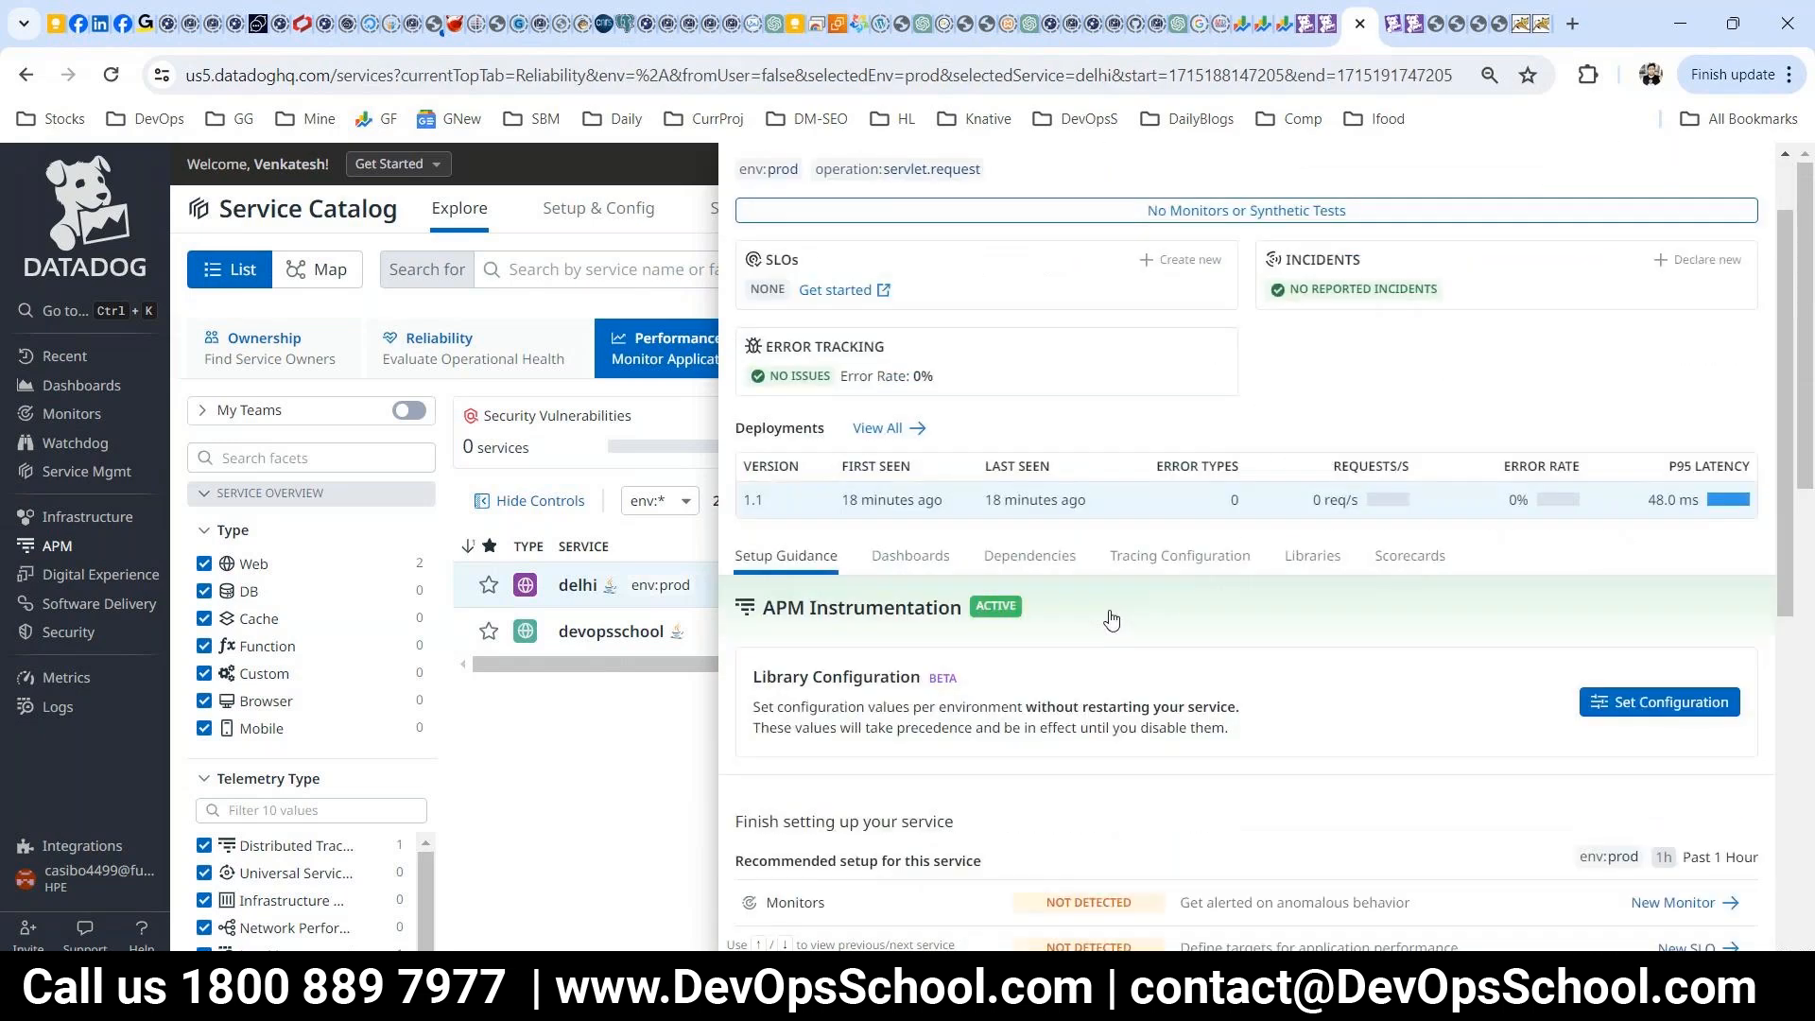
scroll(1112, 619, up, 2)
click(978, 214)
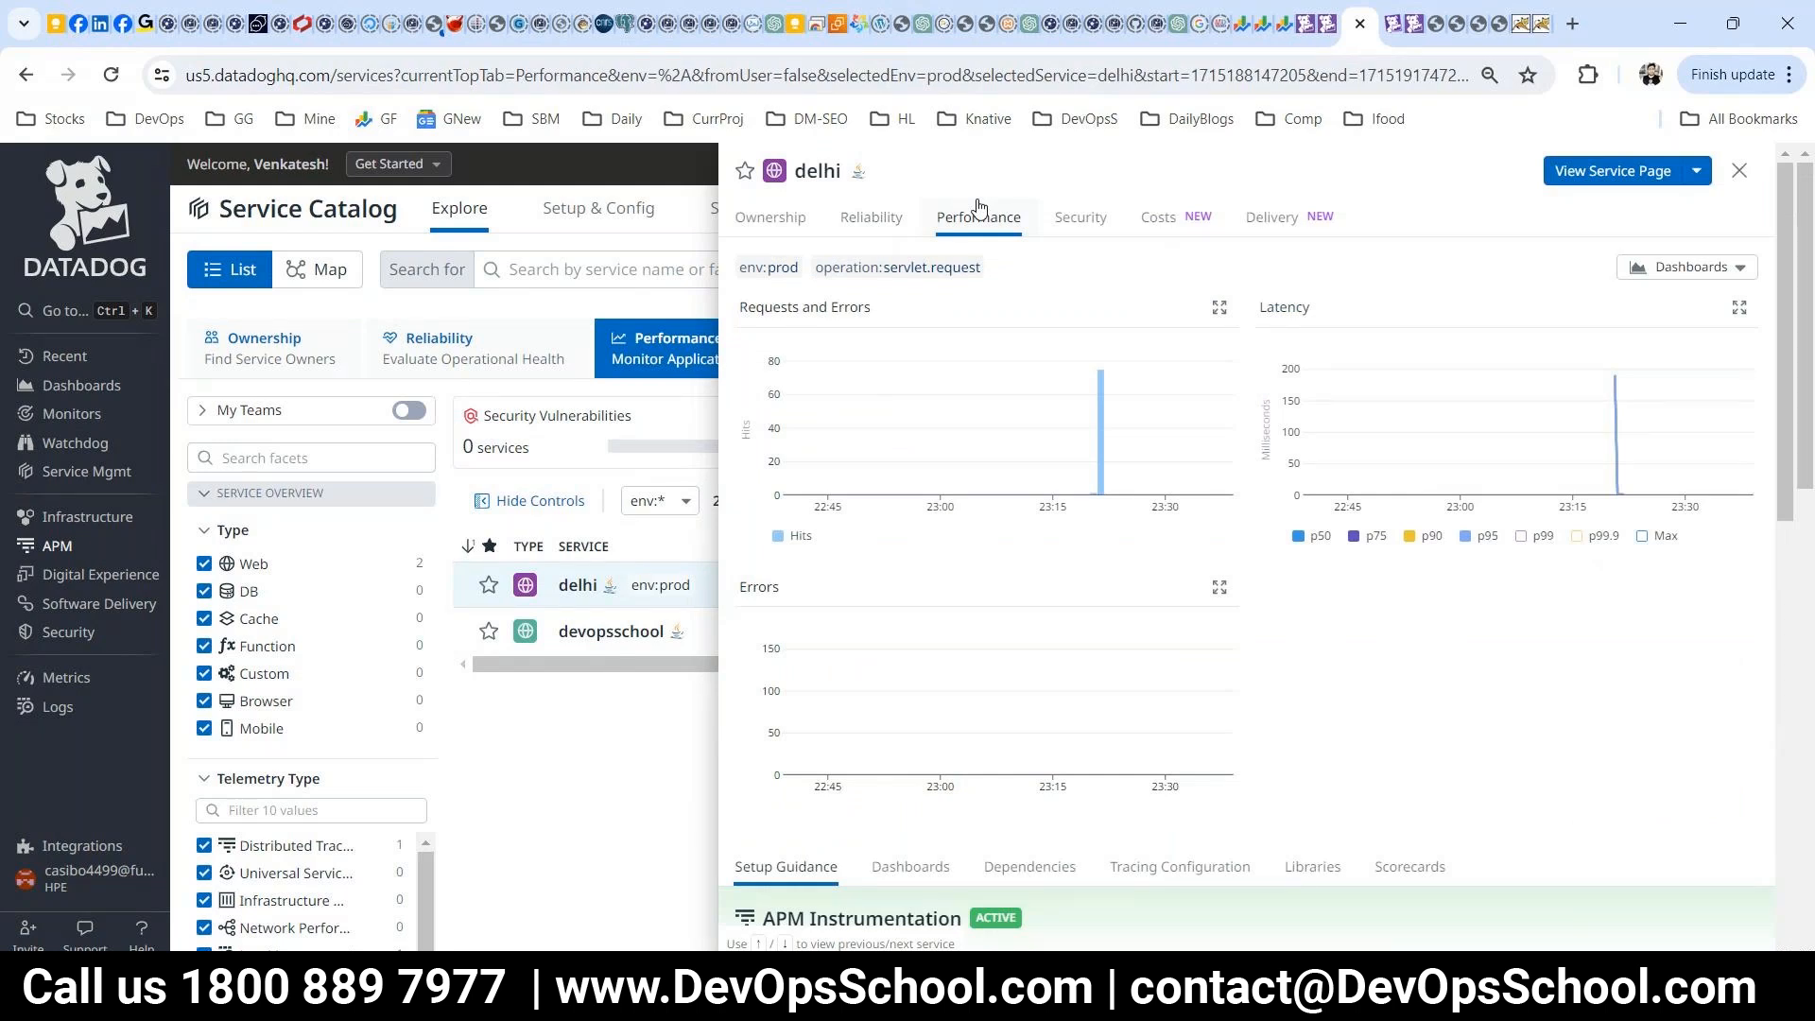
click(1674, 269)
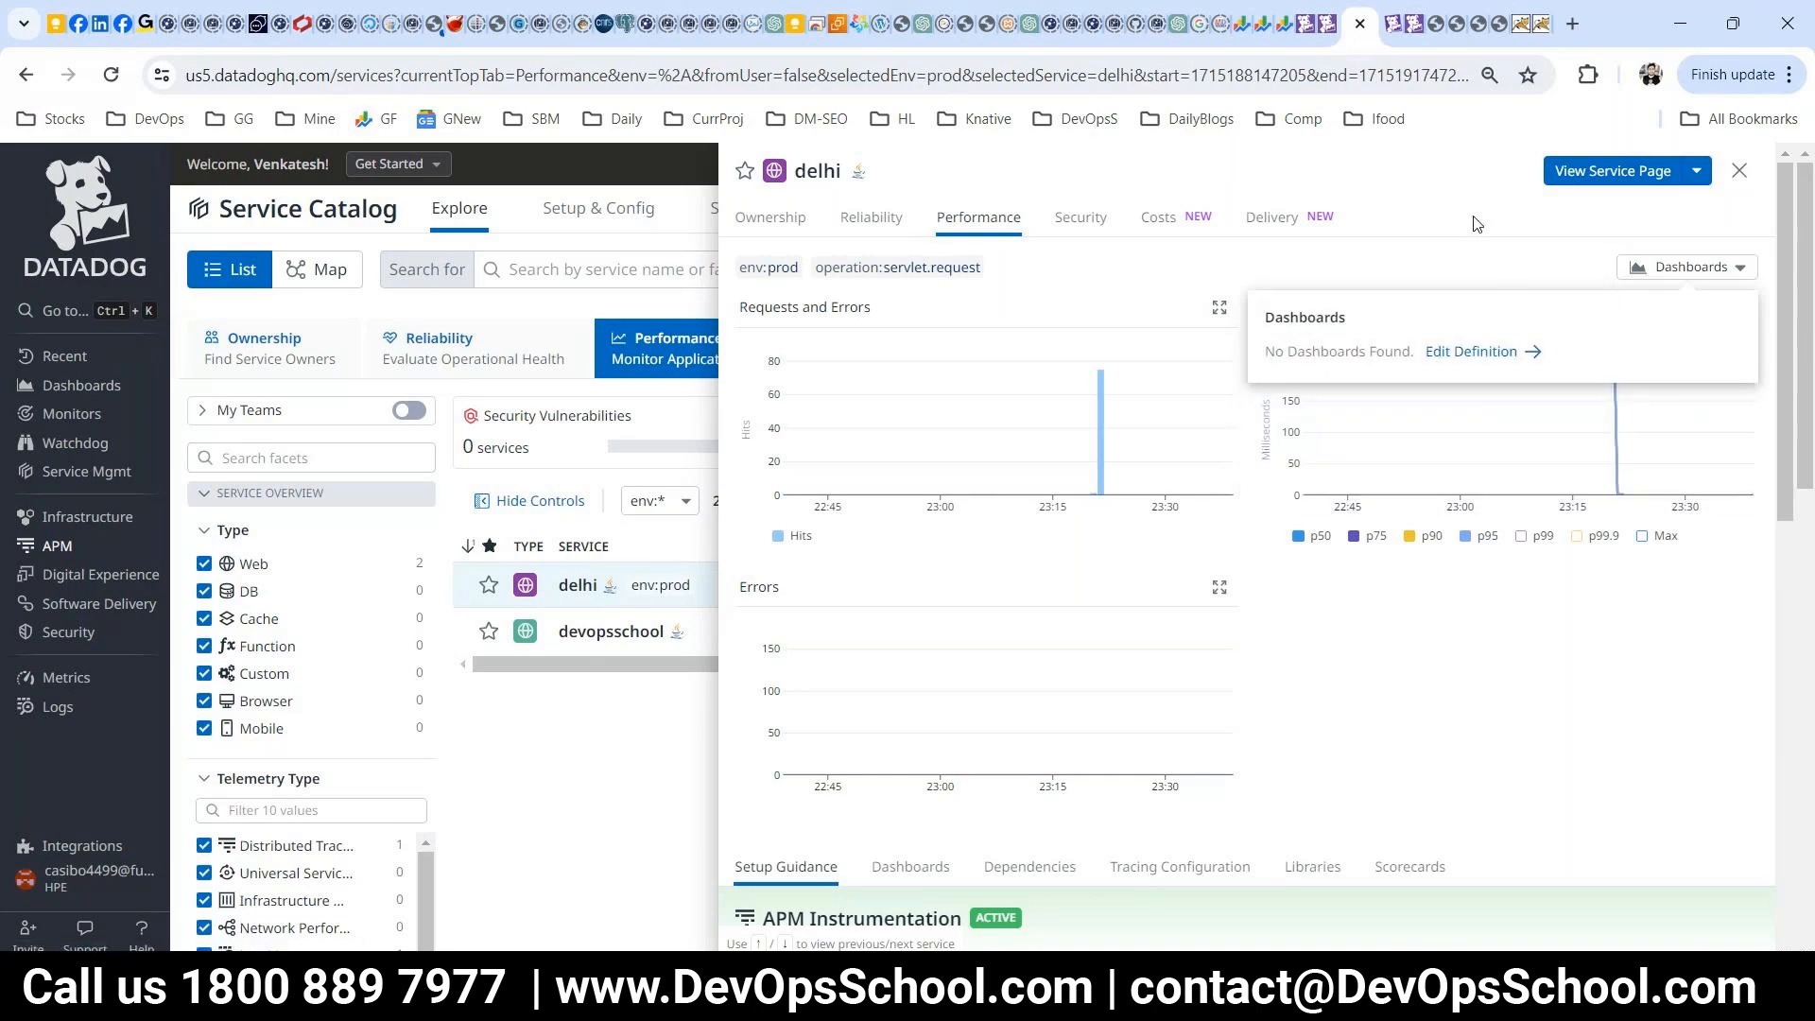
- Open the delhi service's full page and export its Latency graph to the wizbrand dashboard
click(1594, 174)
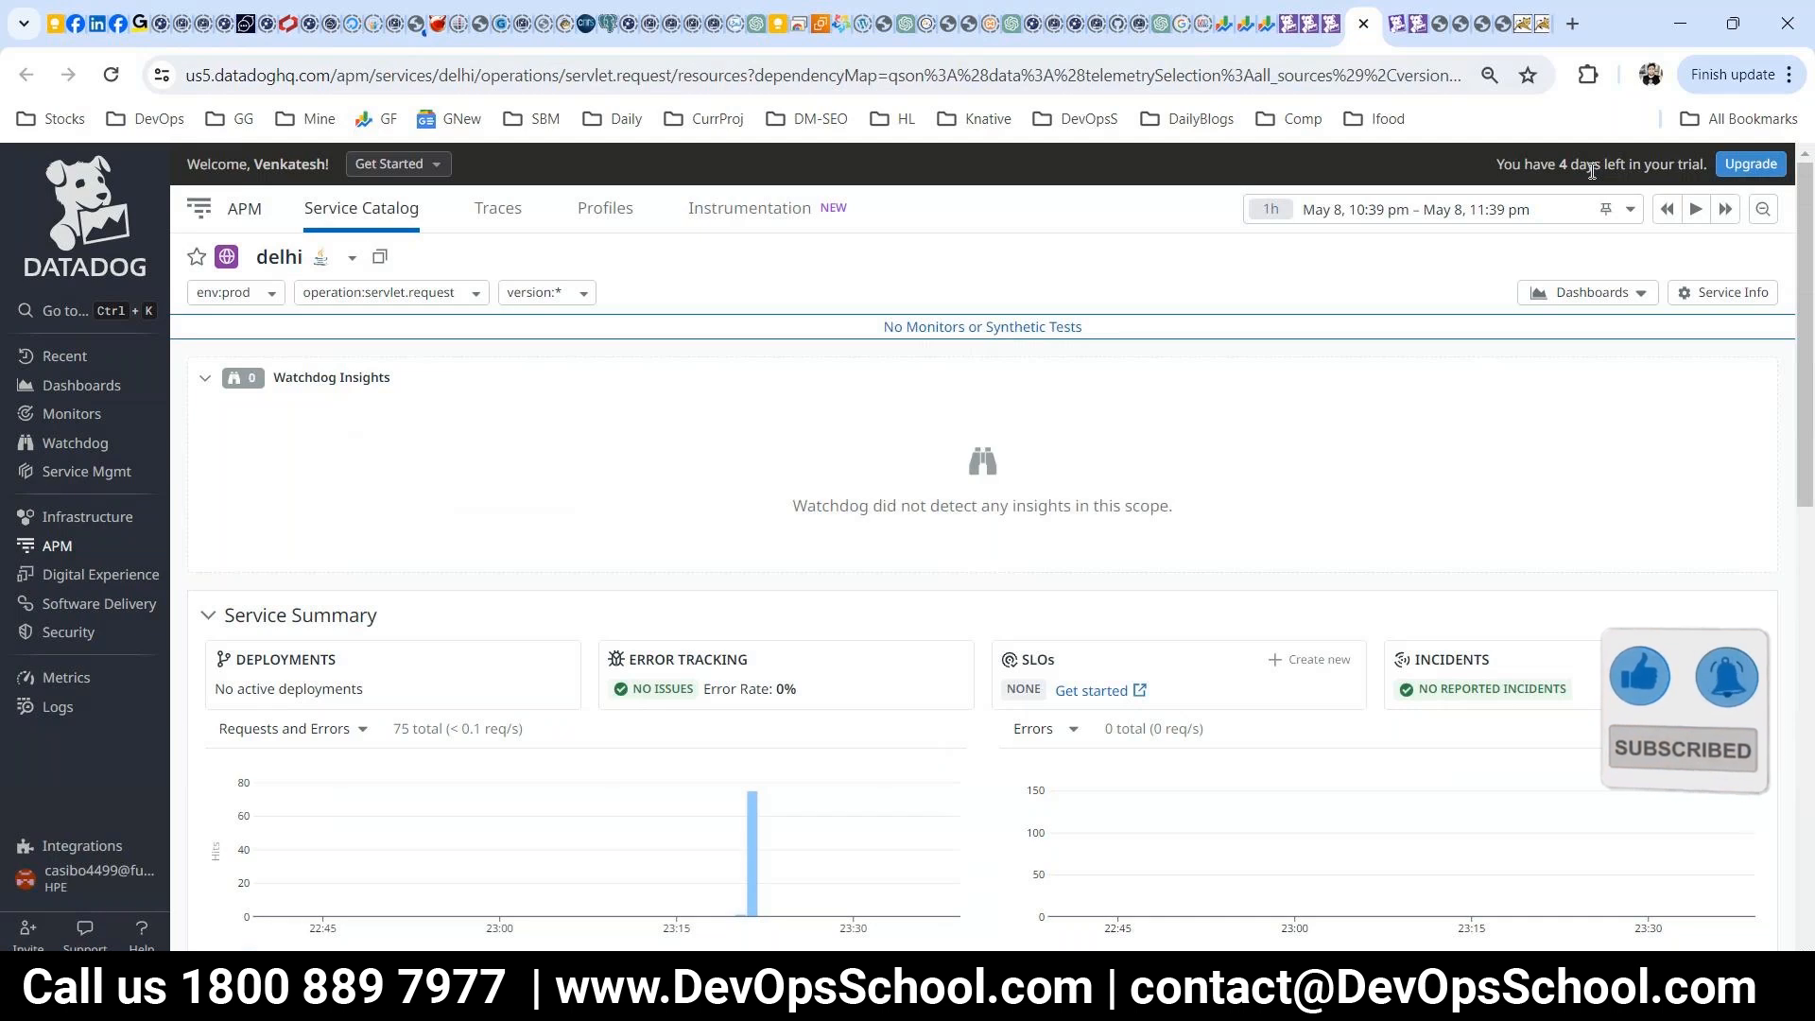
scroll(1382, 620, down, 5)
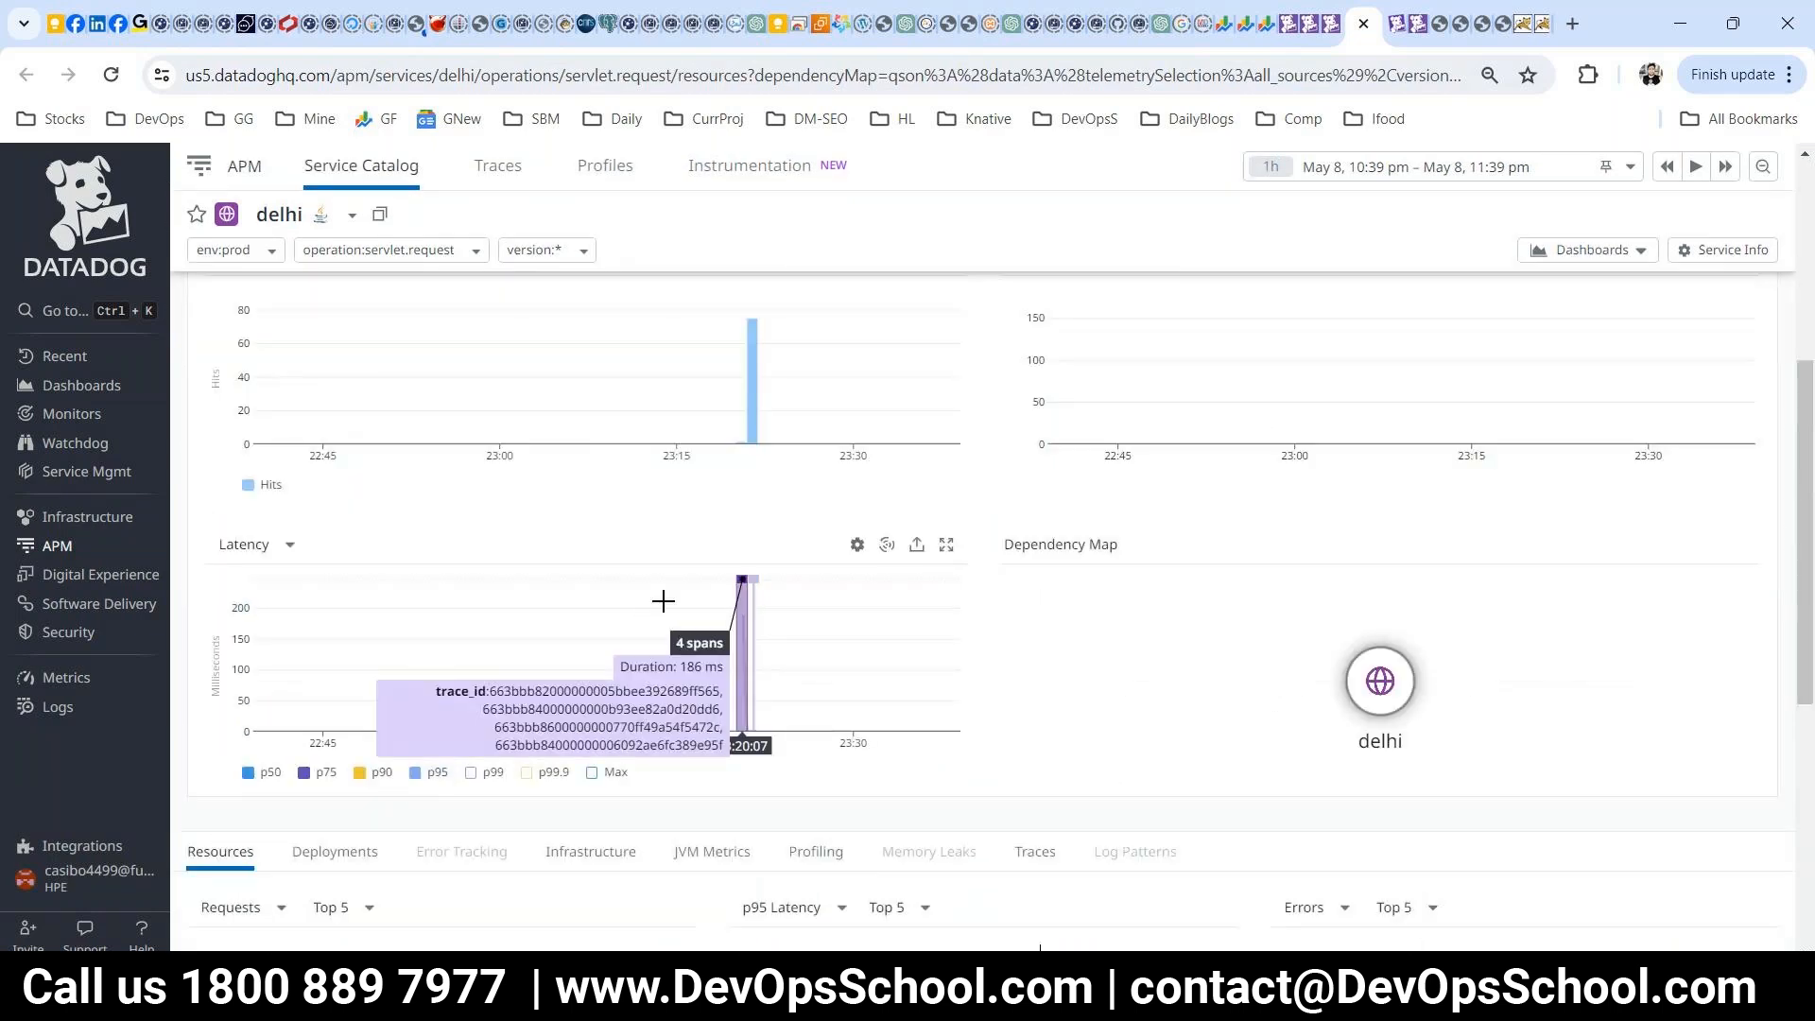
click(917, 546)
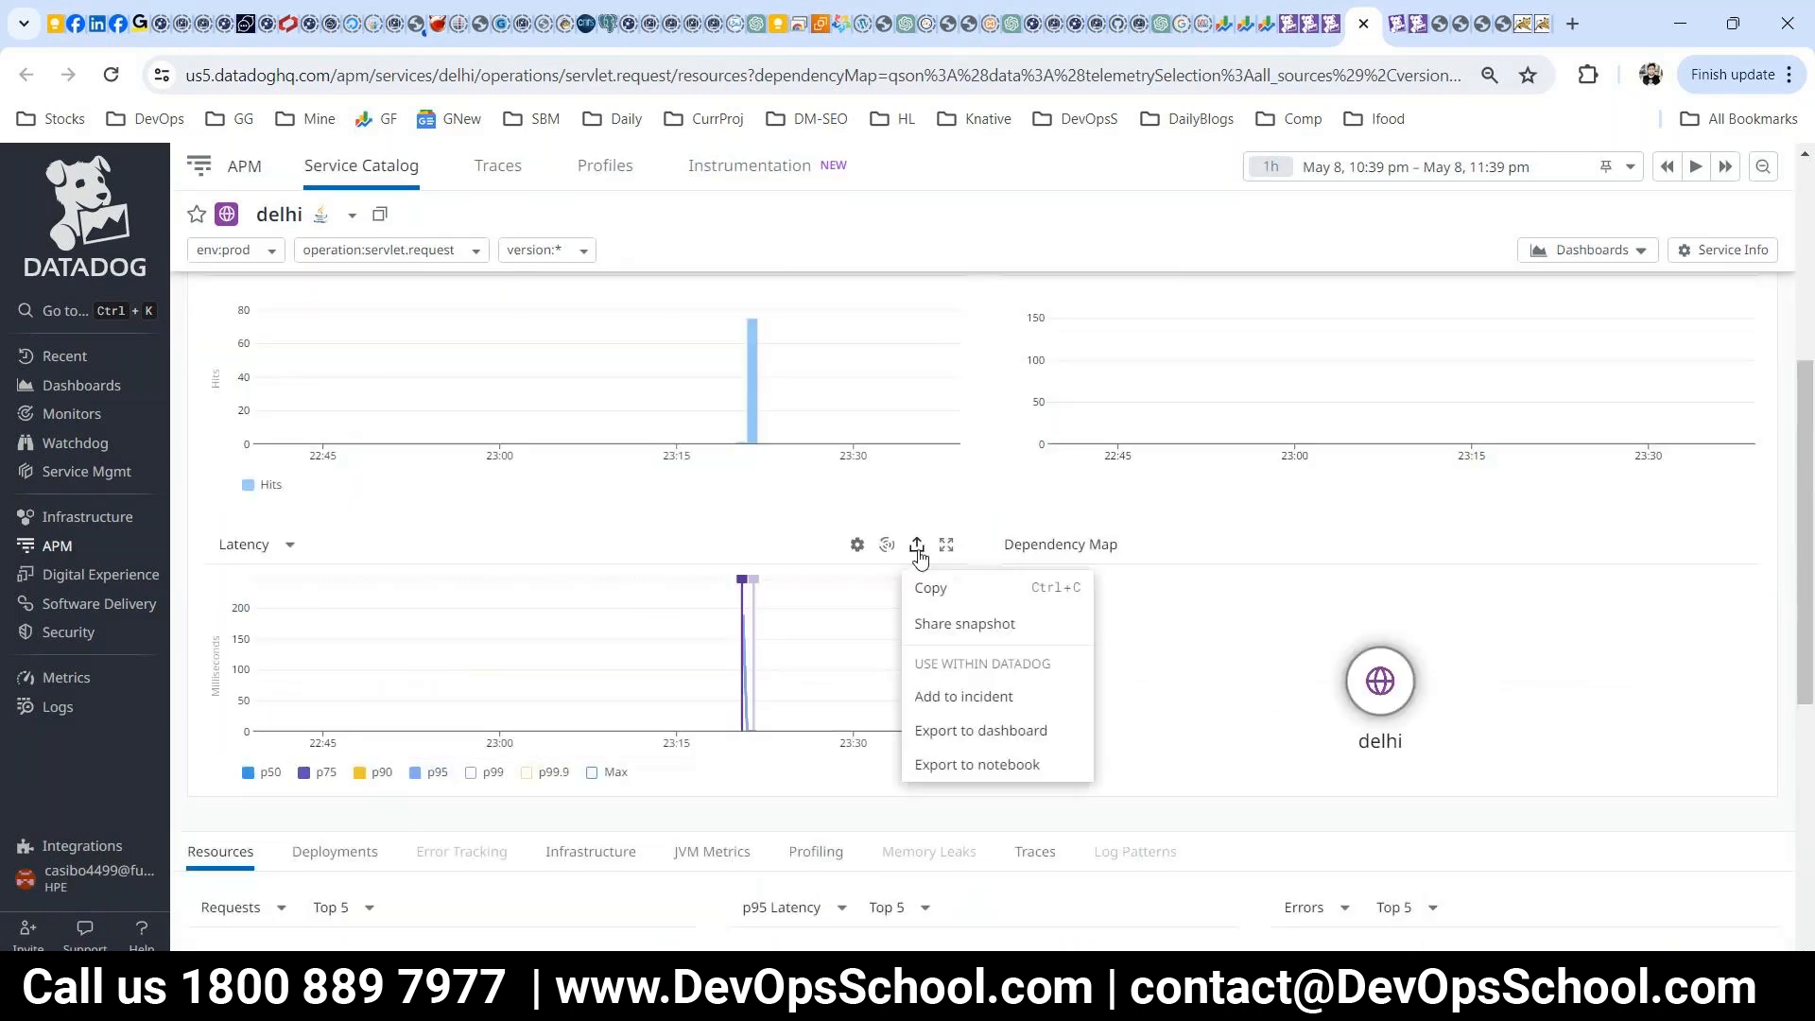
click(988, 731)
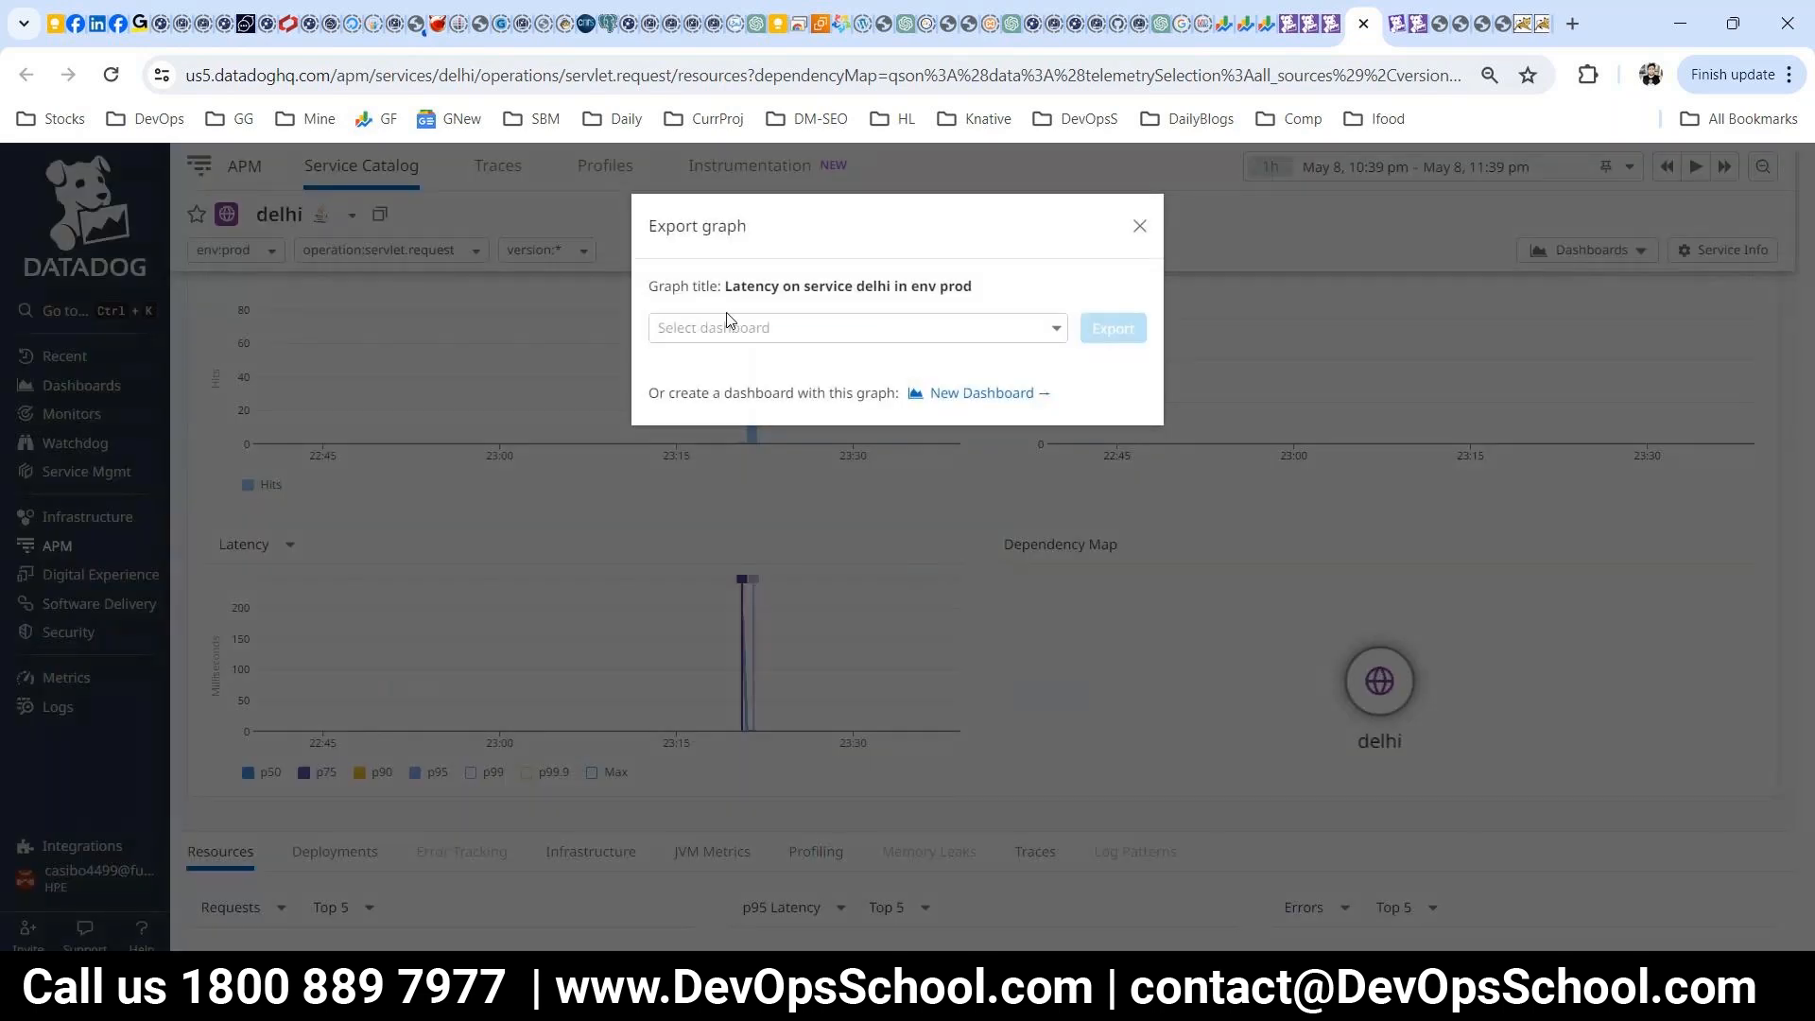
click(734, 327)
click(731, 374)
click(730, 332)
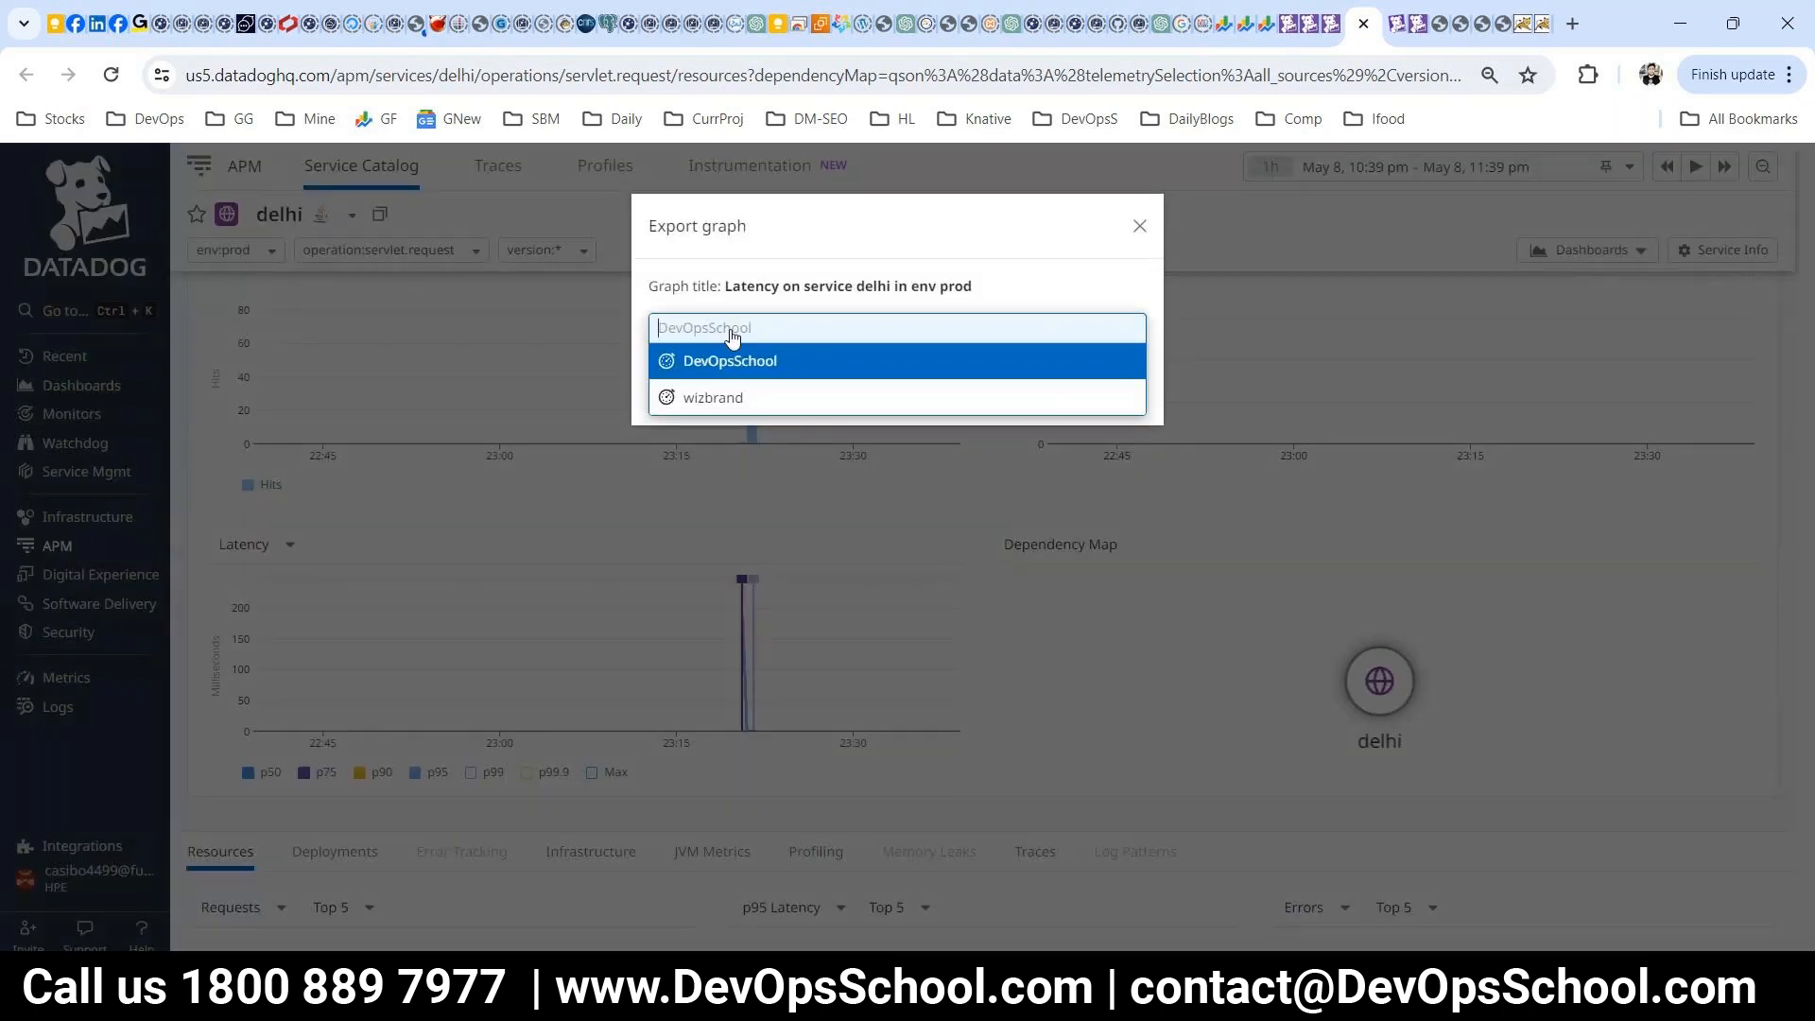
click(728, 391)
click(1133, 328)
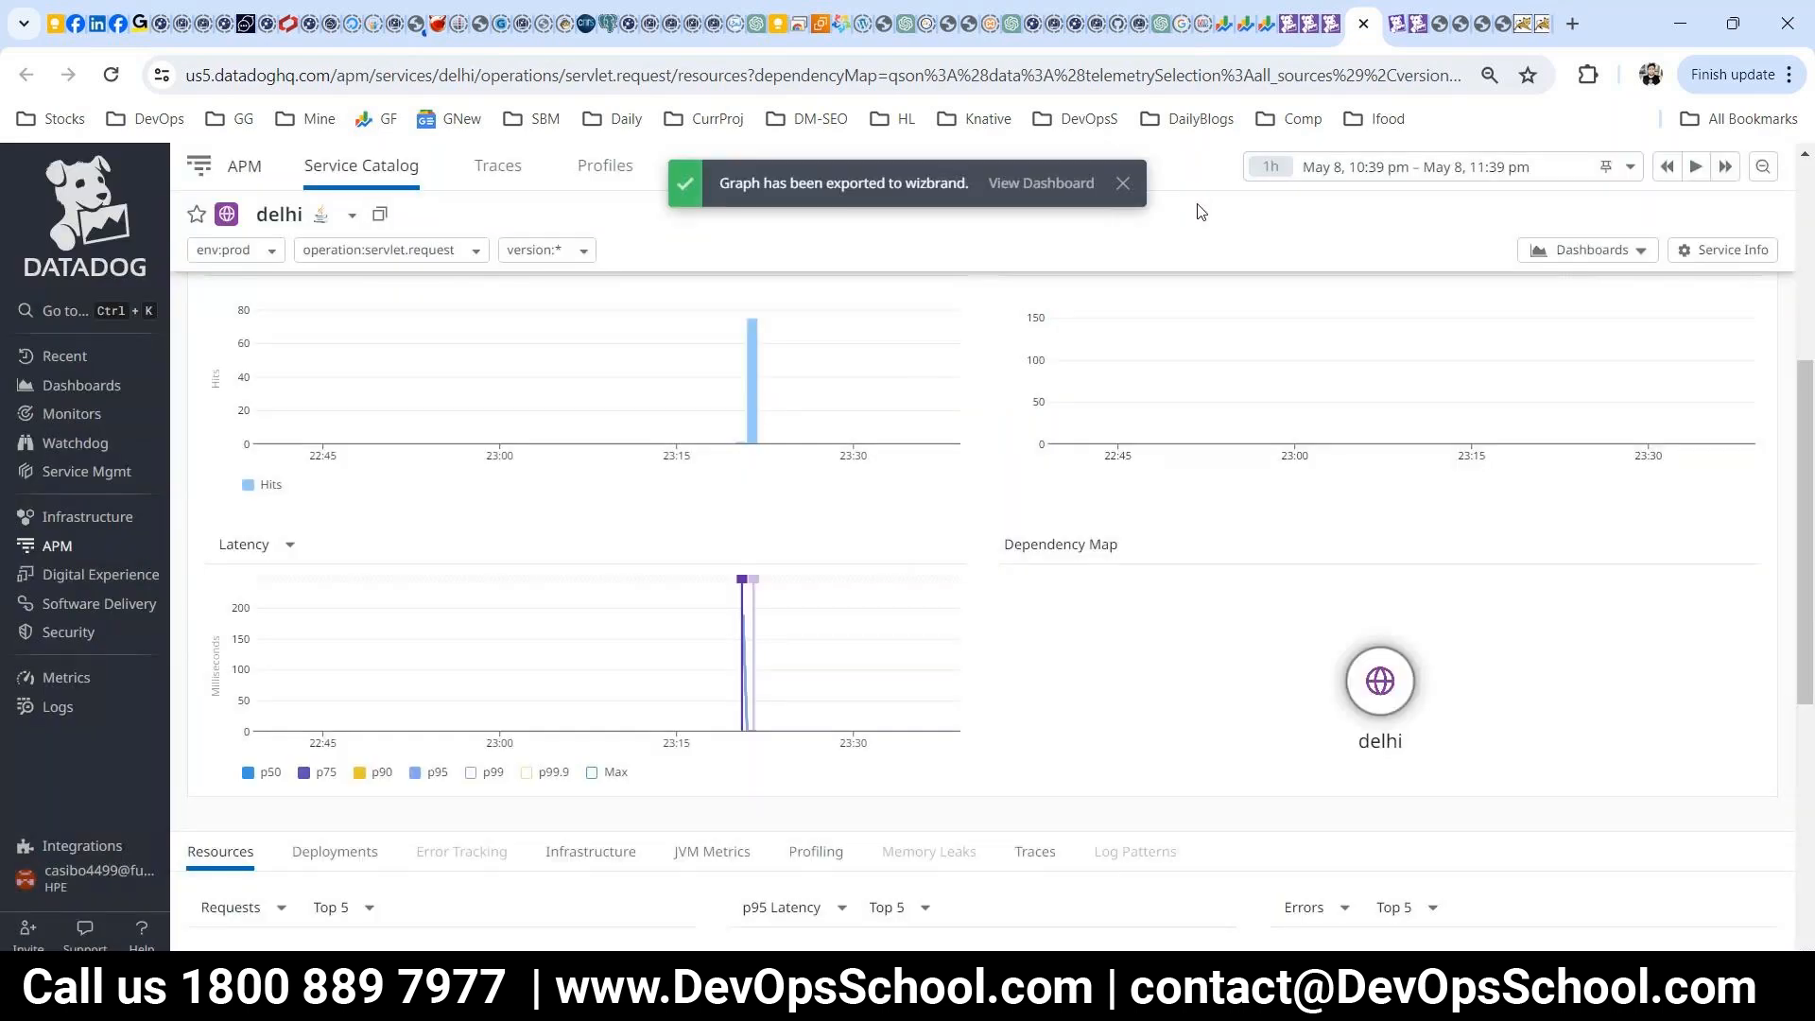
- Return to the Service Catalog browser tab and open the wizbrand dashboard from the dashboard list to check its widgets
click(1341, 45)
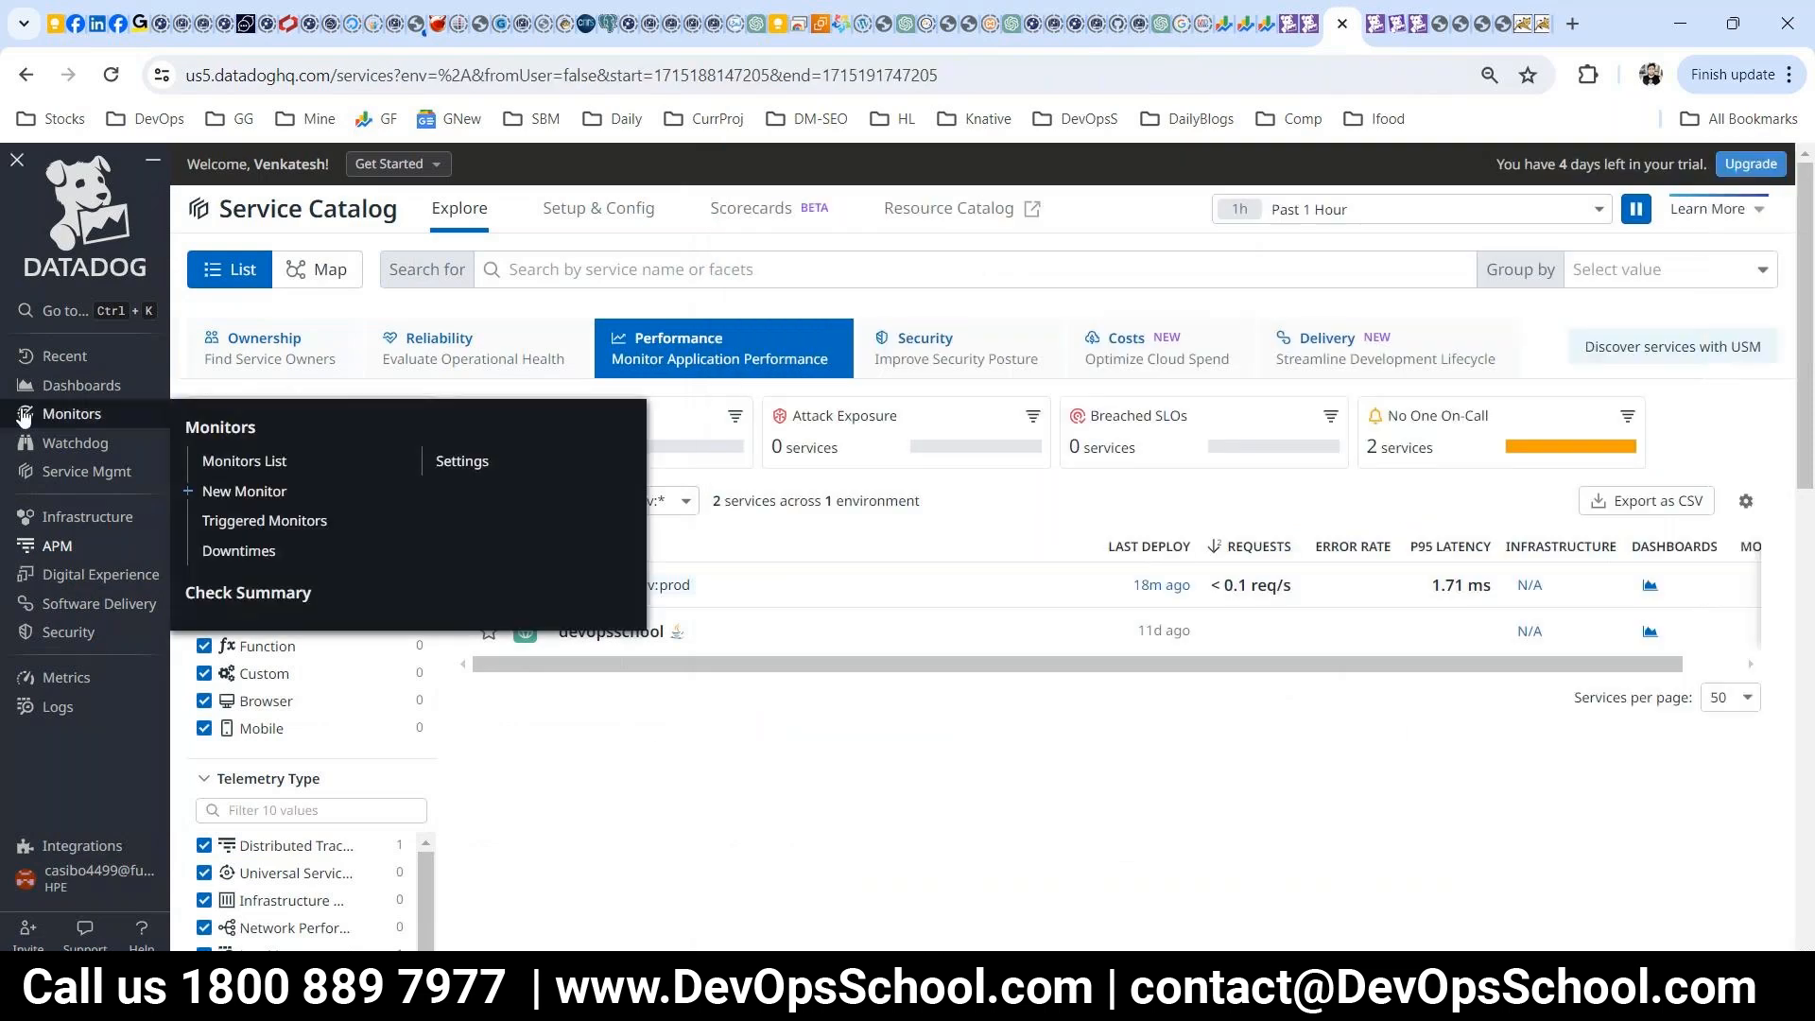
mouse_move(85, 384)
click(254, 403)
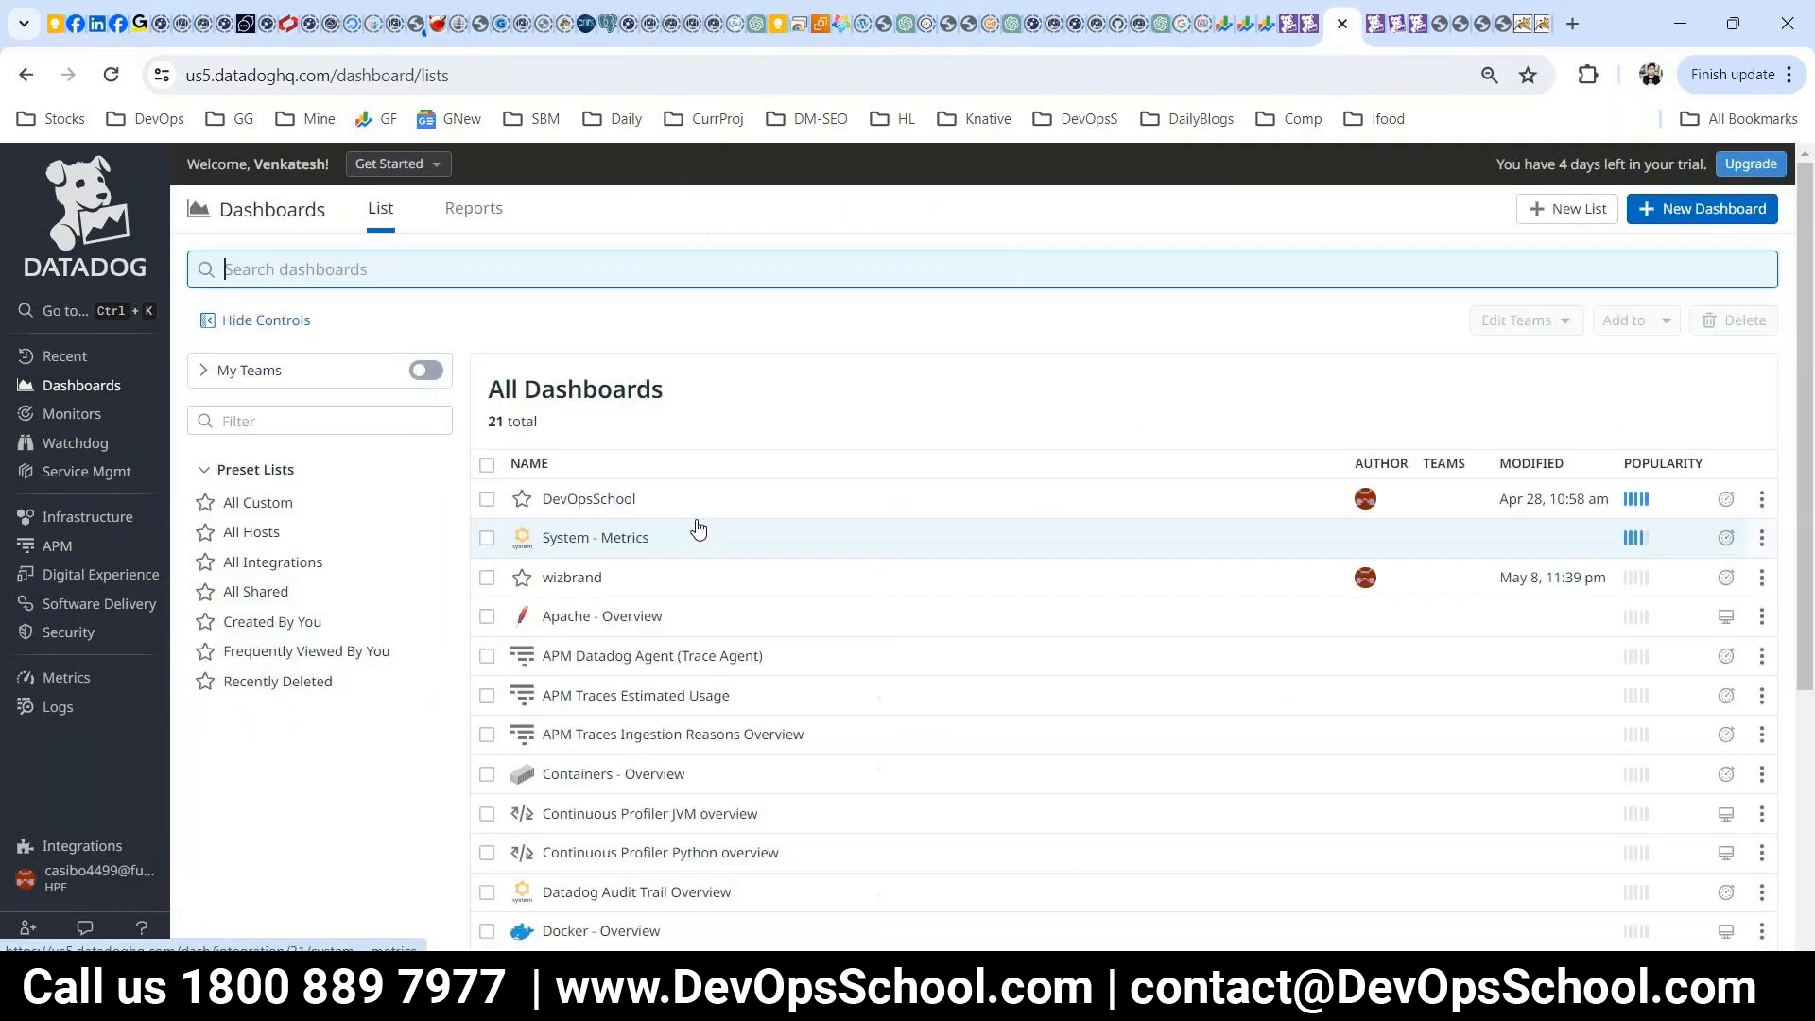
click(592, 579)
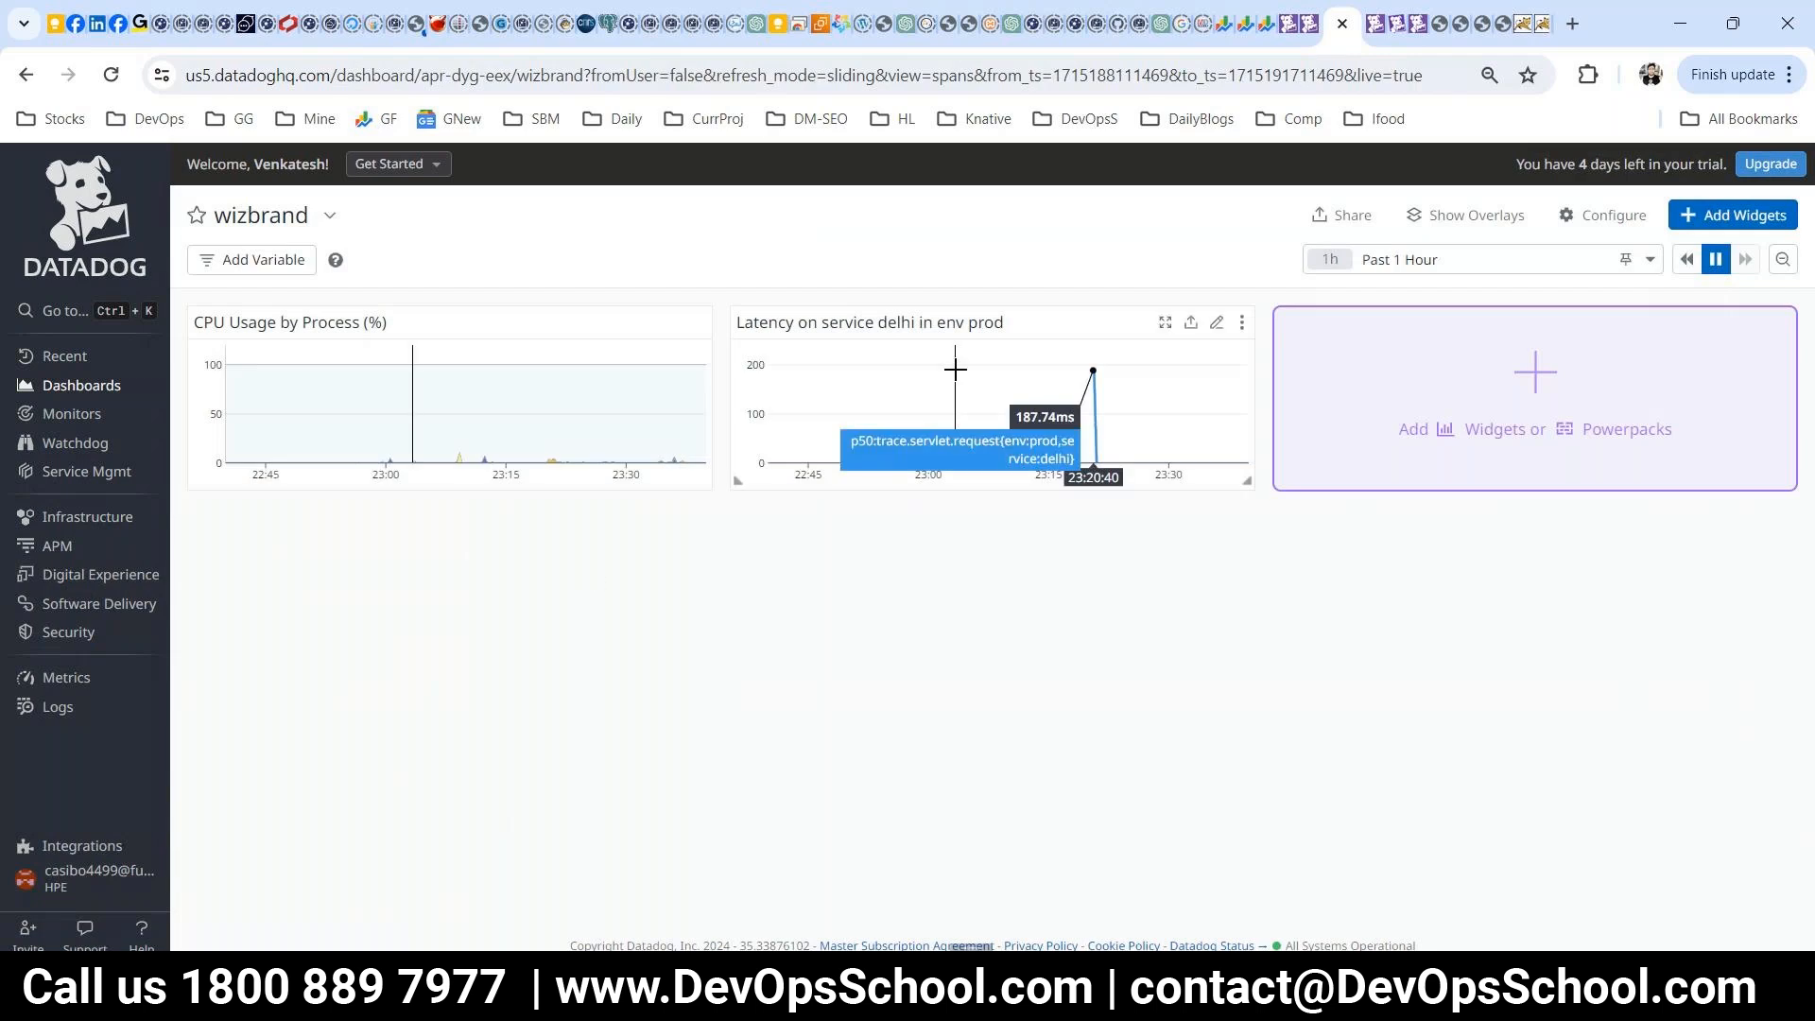
- Open the Log Explorer and look through it for collected logs
mouse_move(59, 571)
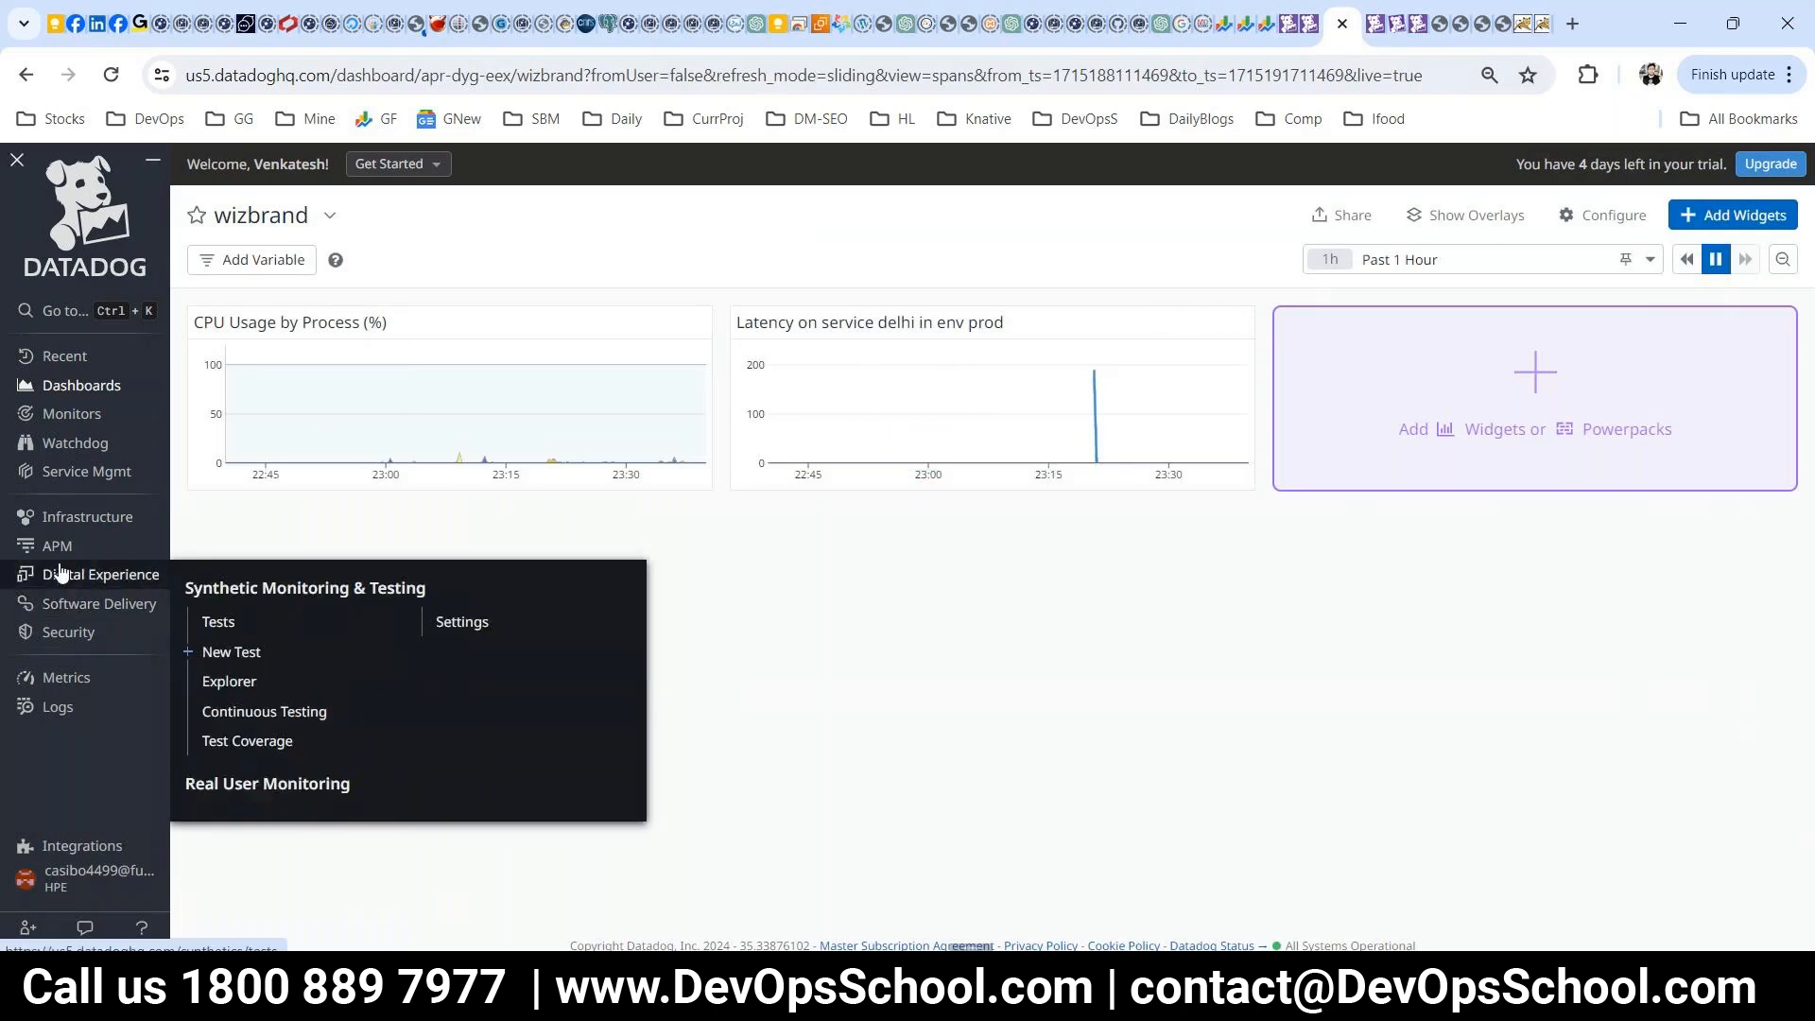
click(75, 714)
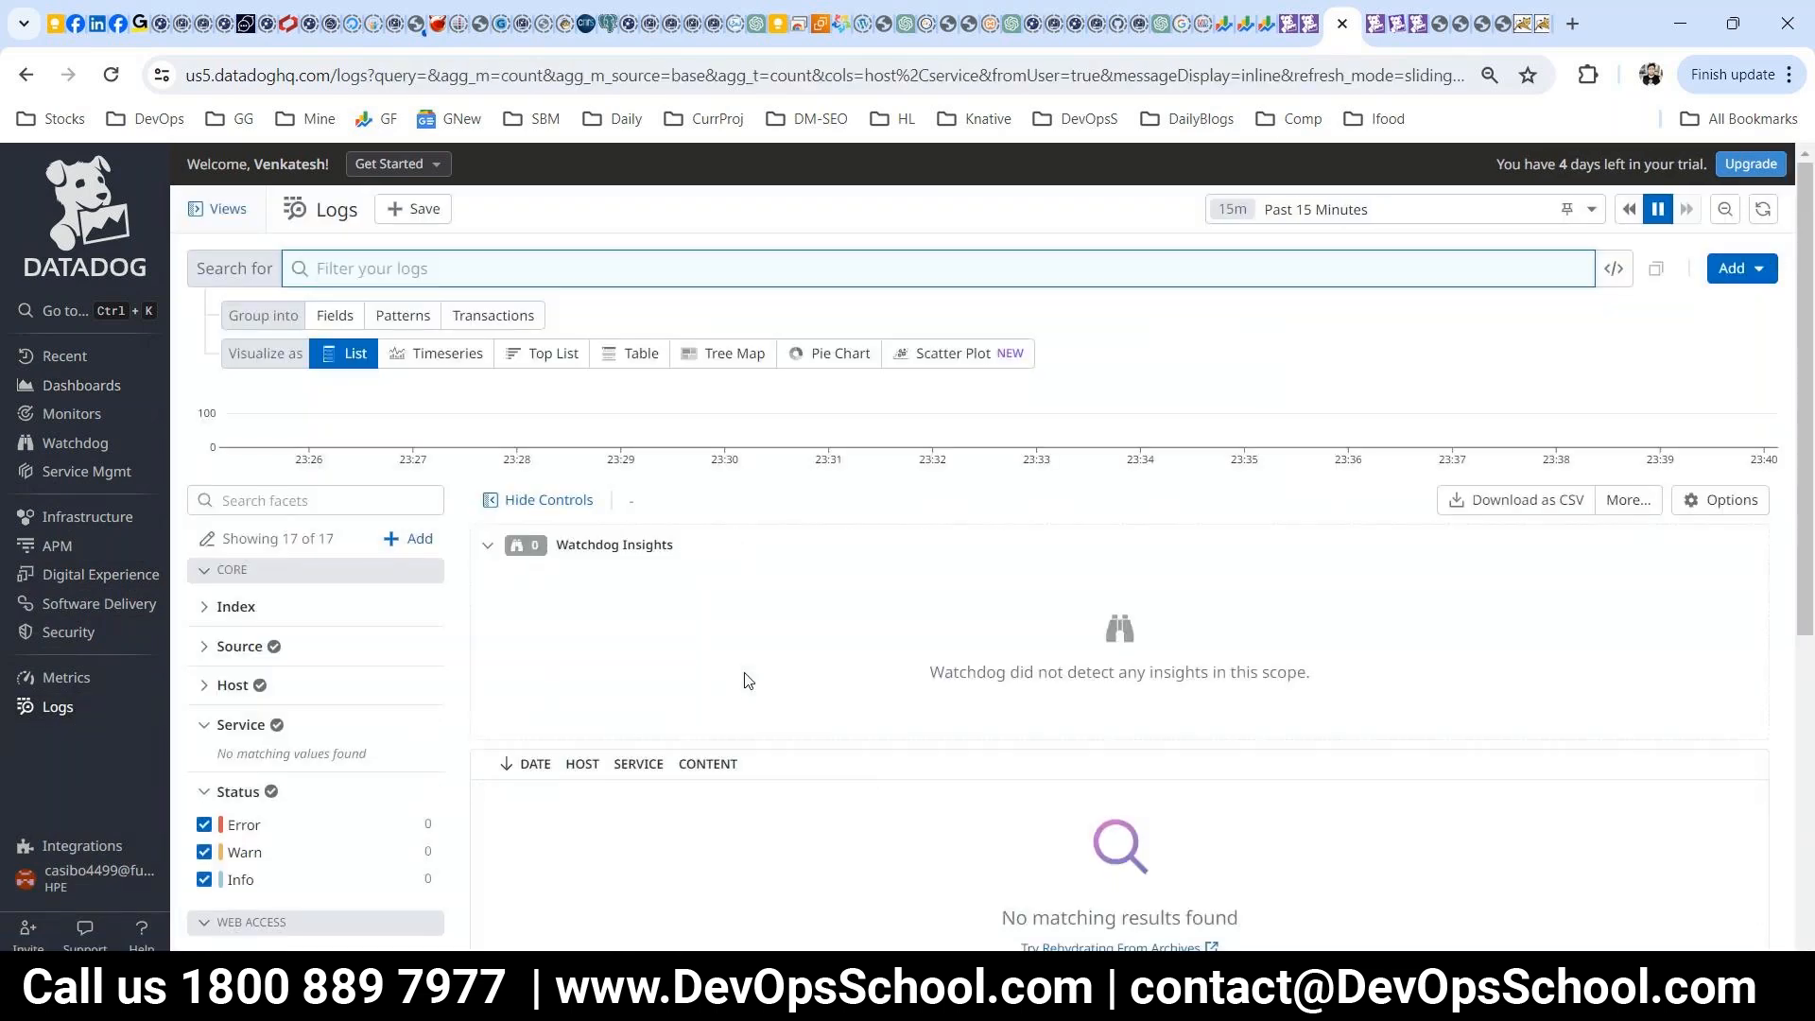
scroll(851, 641, down, 5)
scroll(854, 644, up, 5)
- Switch to the PuTTY terminal and examine the Logs Agent and file integration sections of the agent status output
key(alt+Tab)
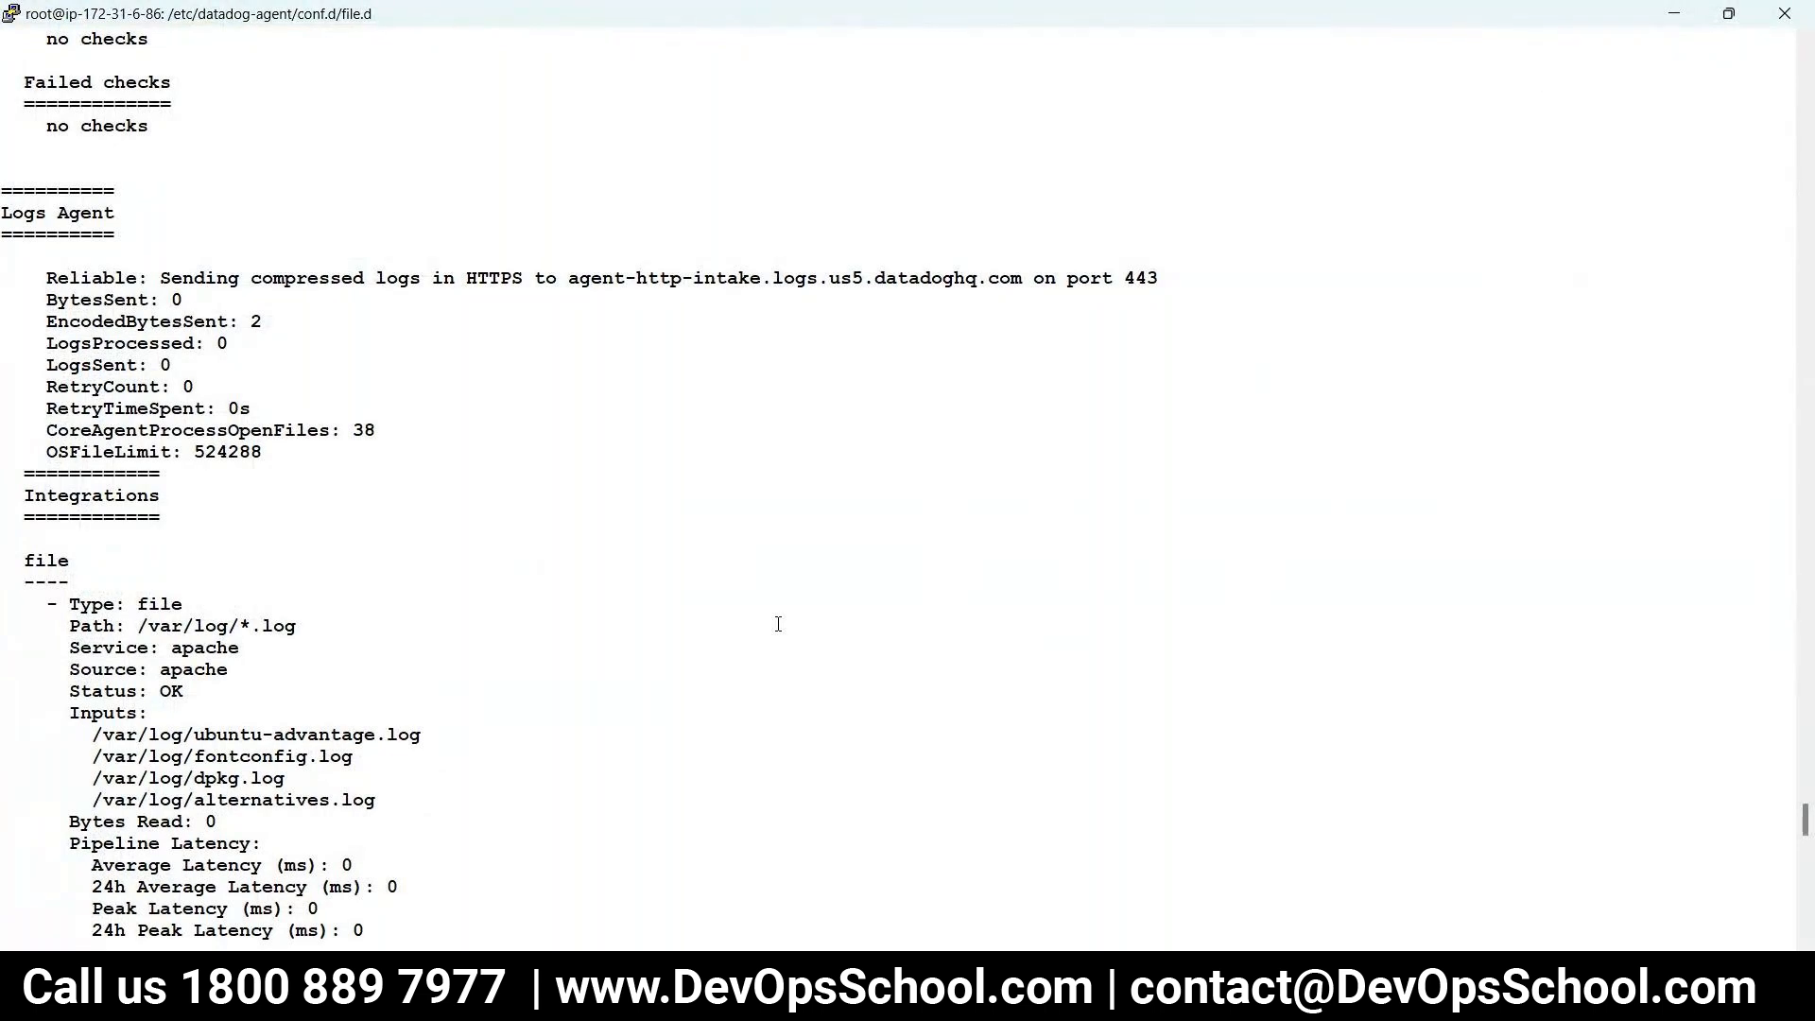
scroll(212, 817, down, 10)
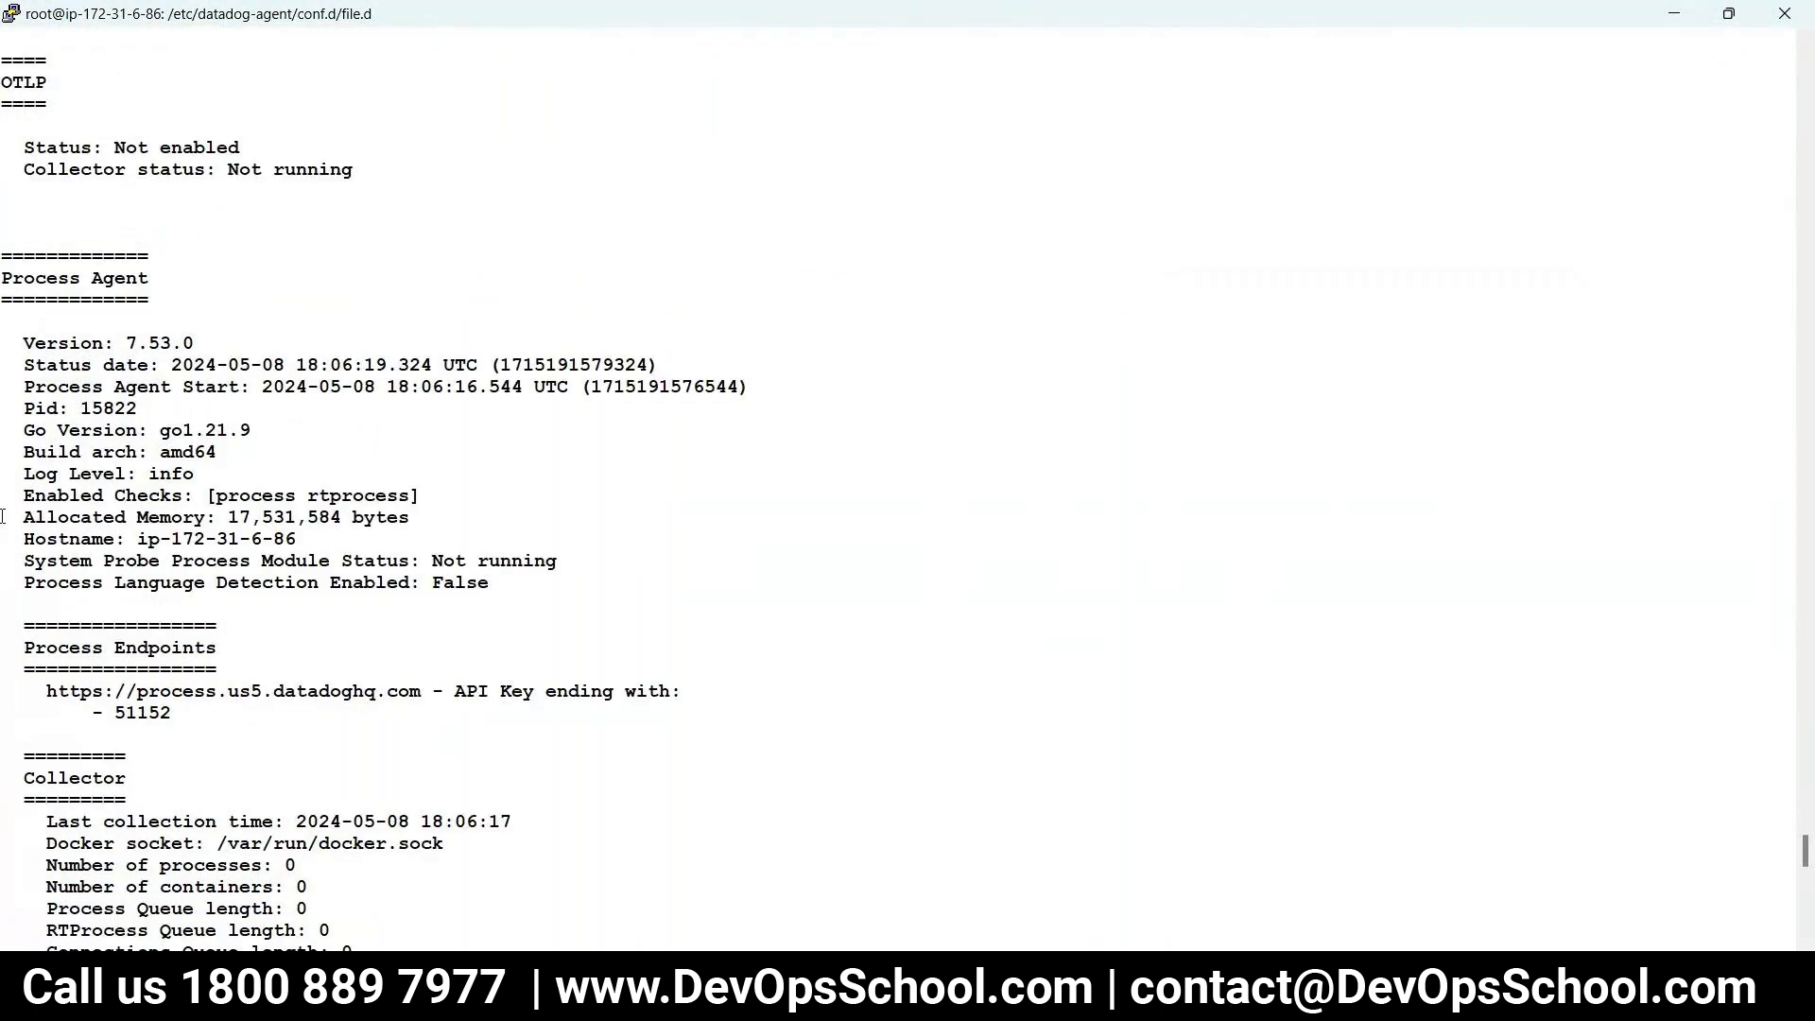
scroll(132, 595, up, 7)
drag(38, 126, 678, 472)
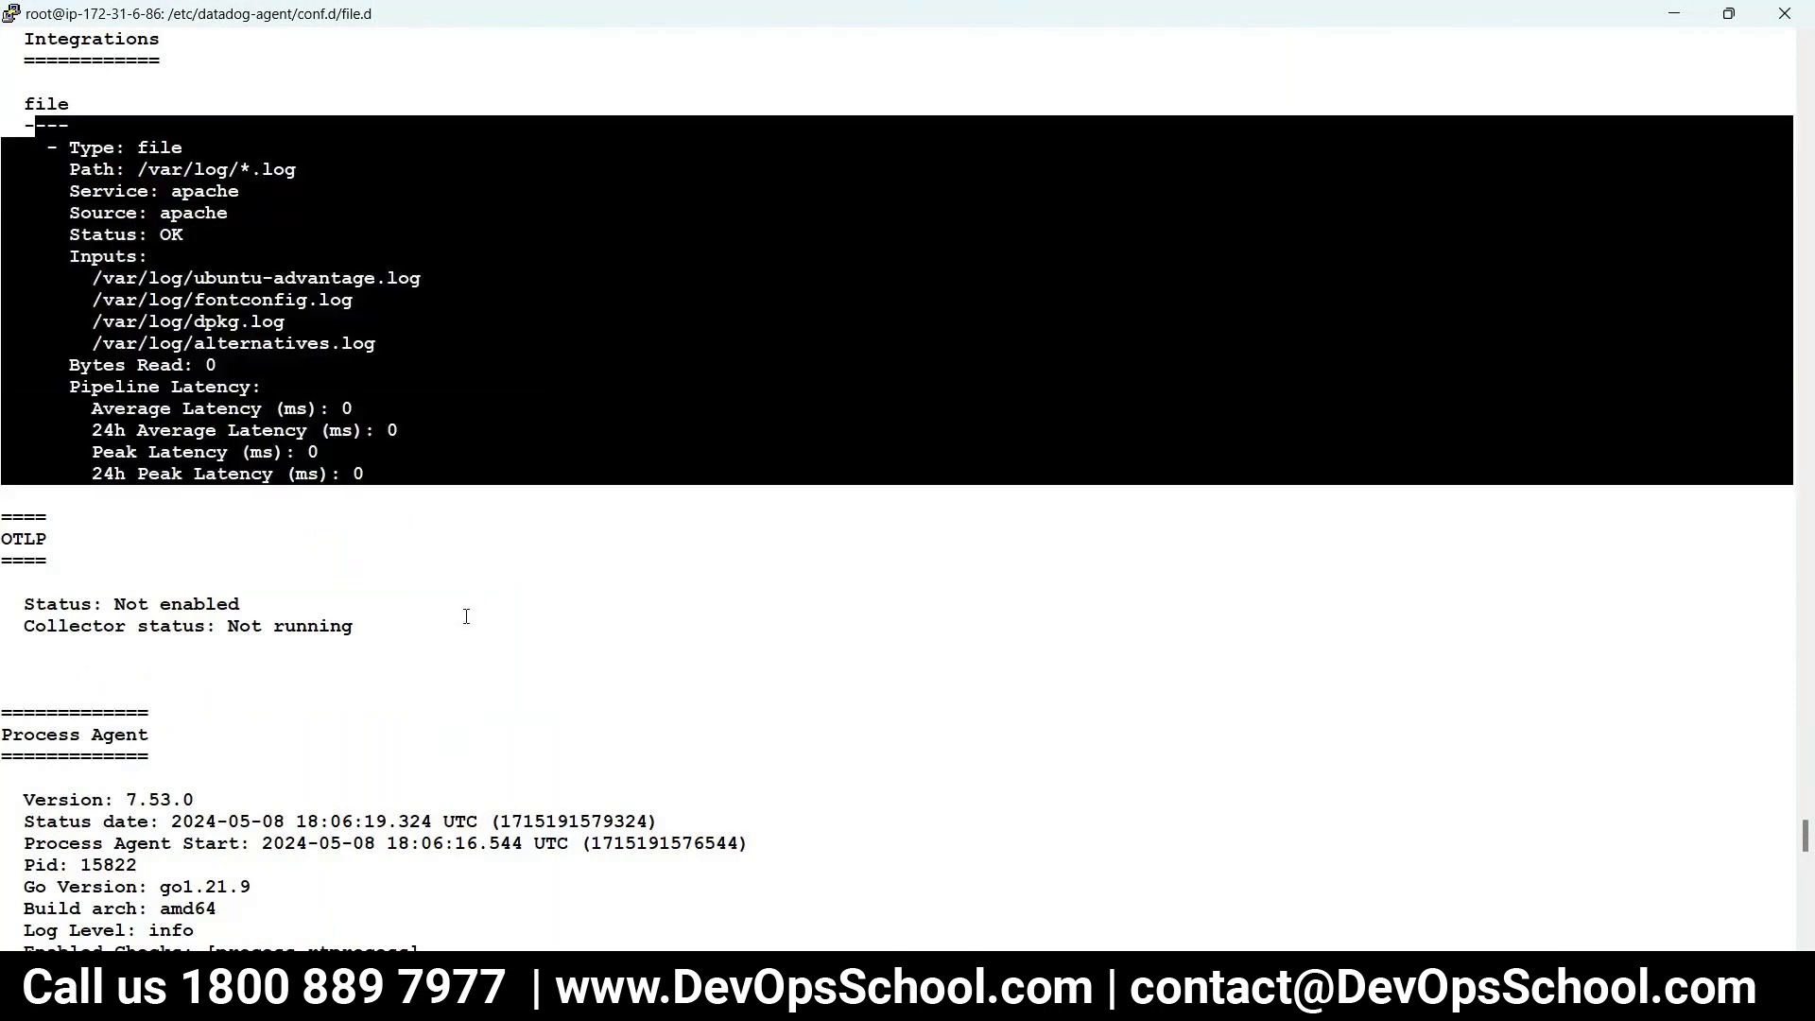
scroll(459, 634, up, 7)
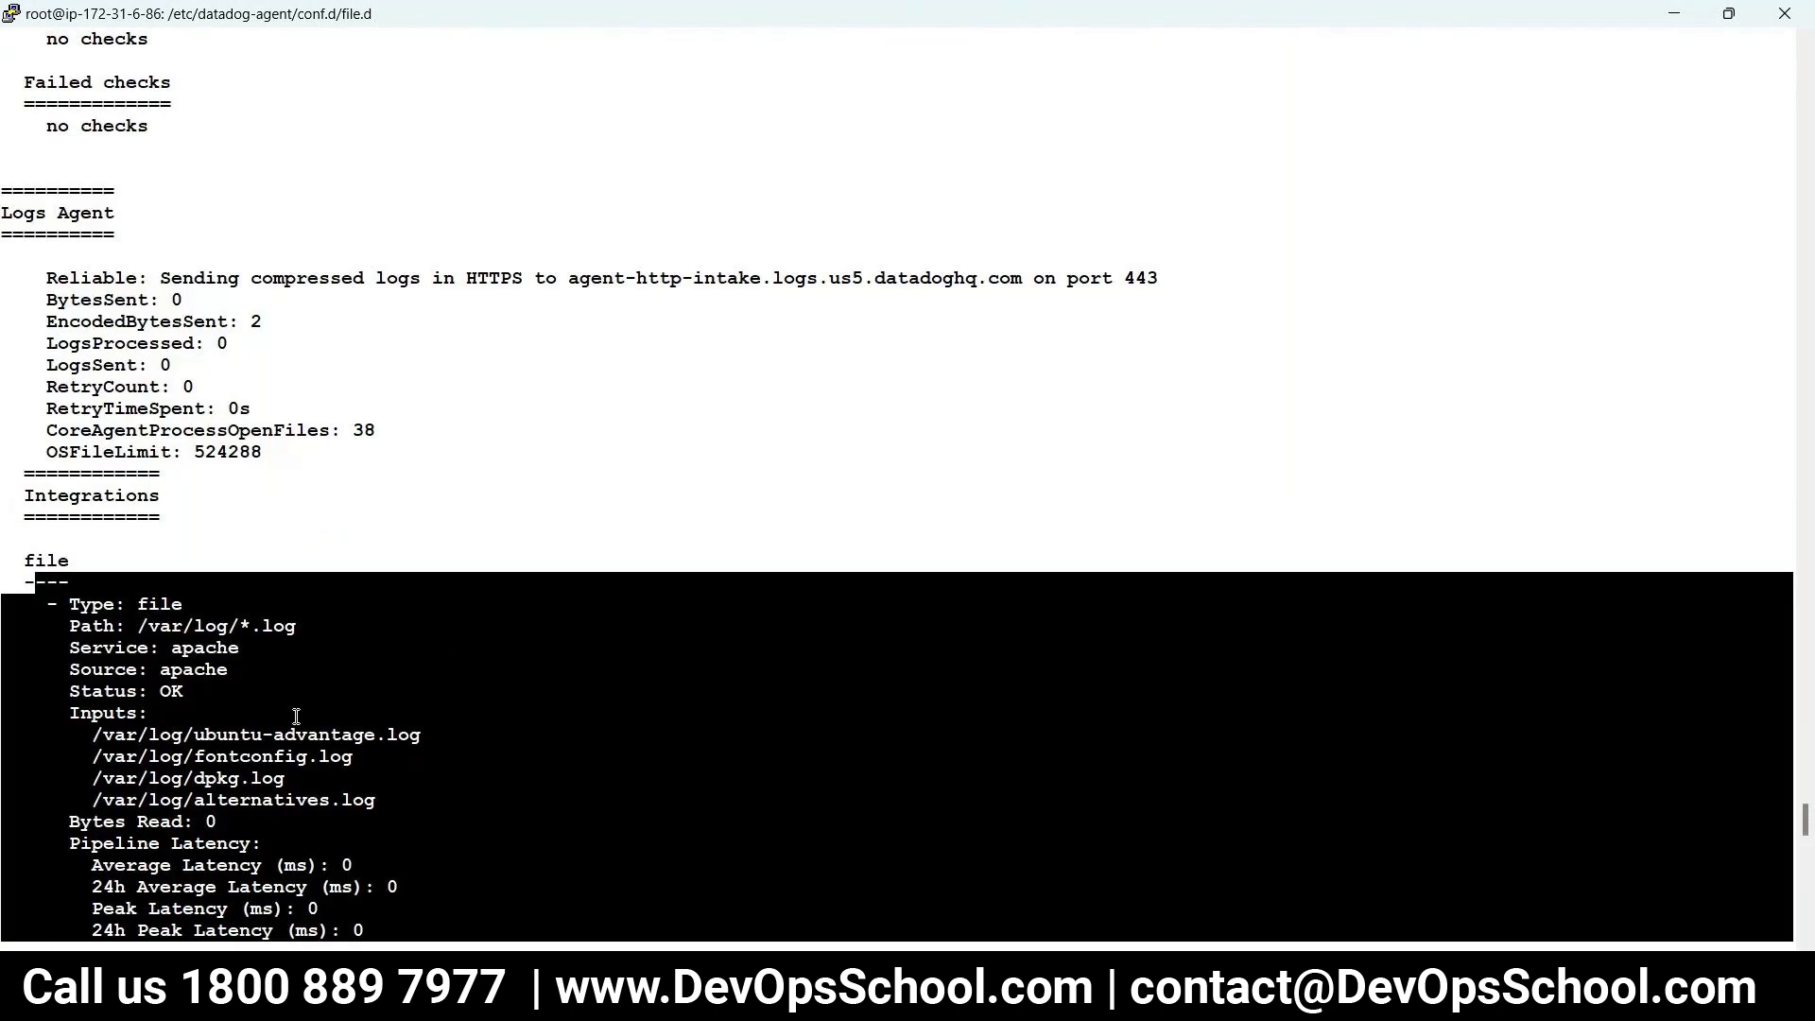
drag(40, 213, 291, 468)
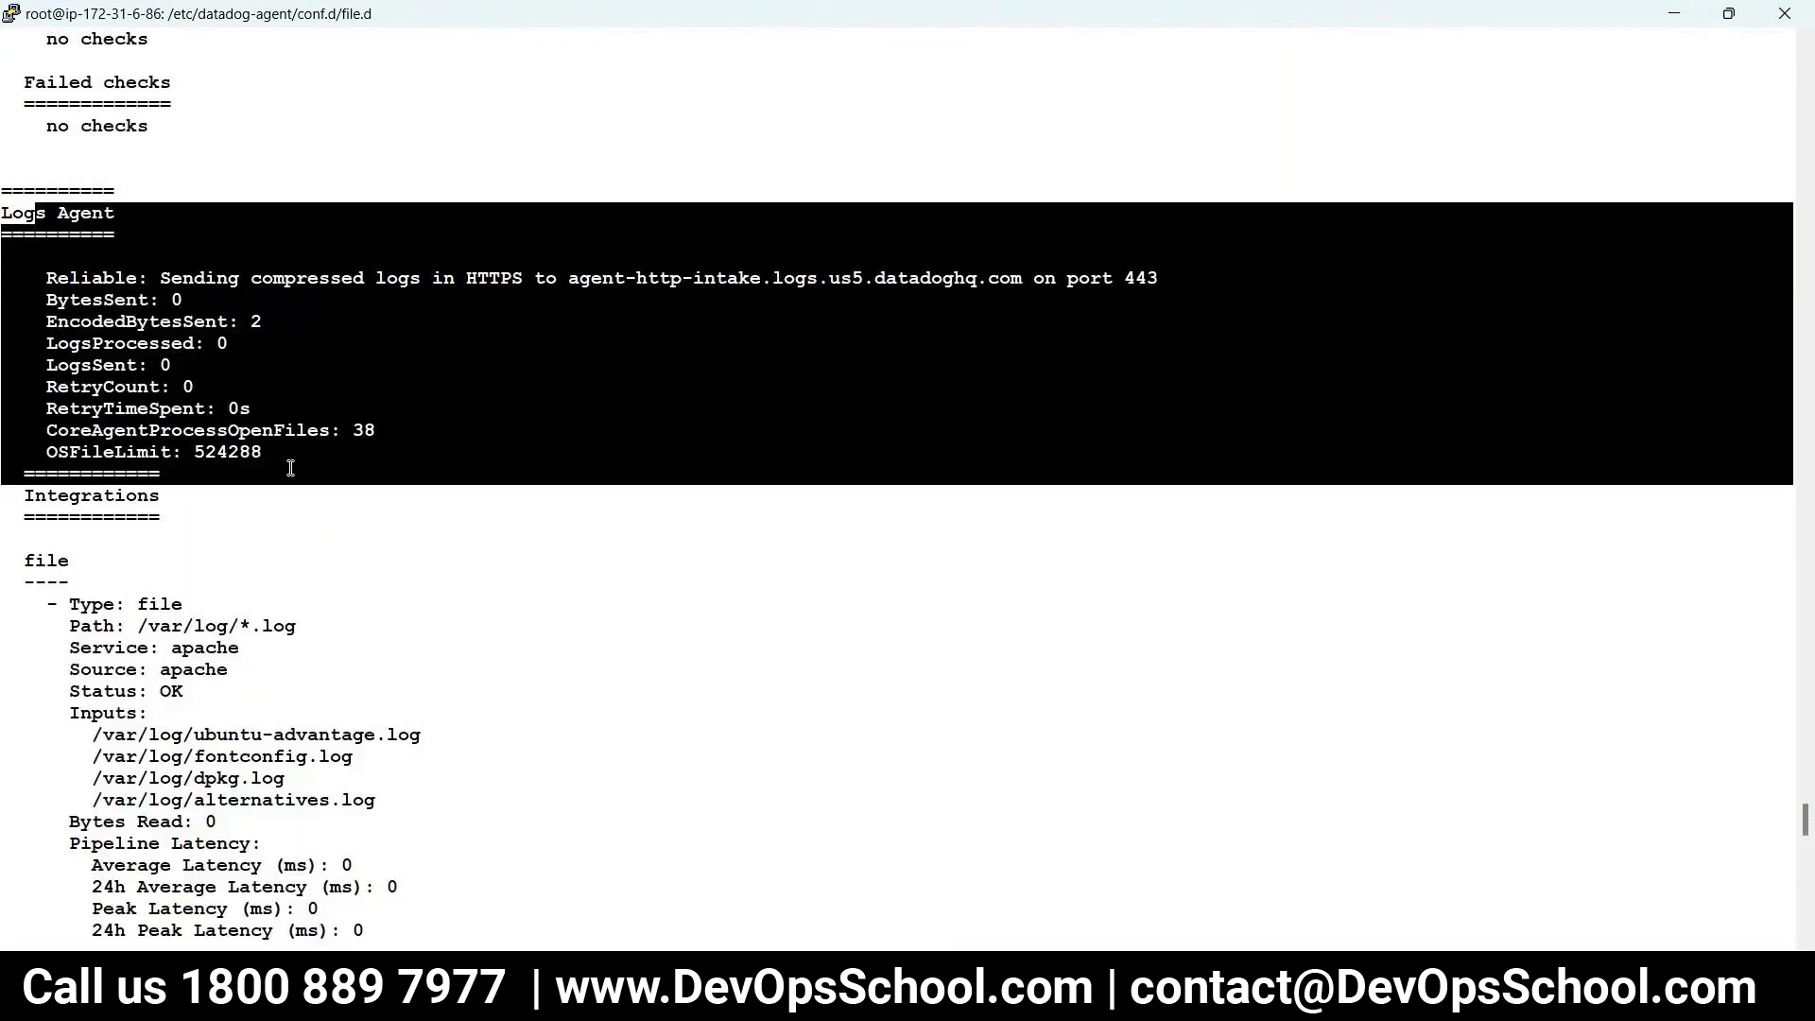
scroll(340, 640, down, 7)
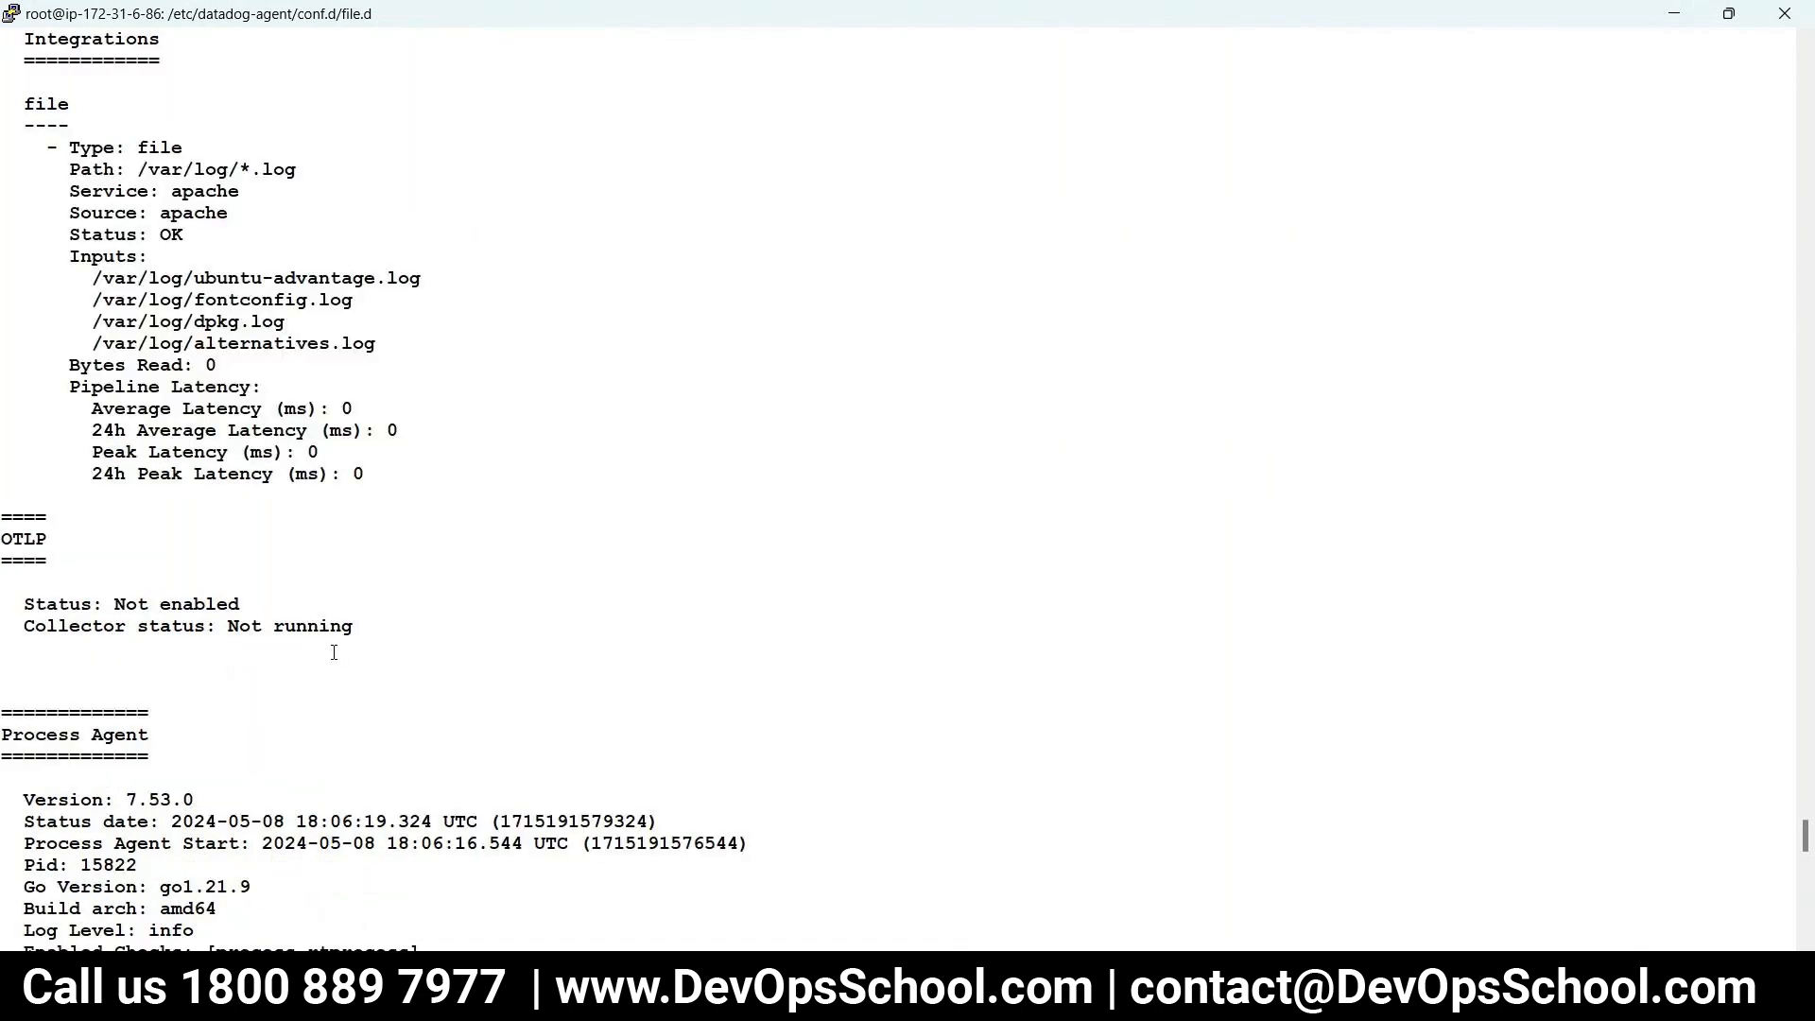
scroll(338, 653, up, 7)
drag(5, 232, 443, 561)
scroll(419, 681, down, 3)
scroll(418, 681, up, 2)
- Switch to the Log Explorer in Chrome and reload the page to check for incoming logs
mouse_move(557, 1002)
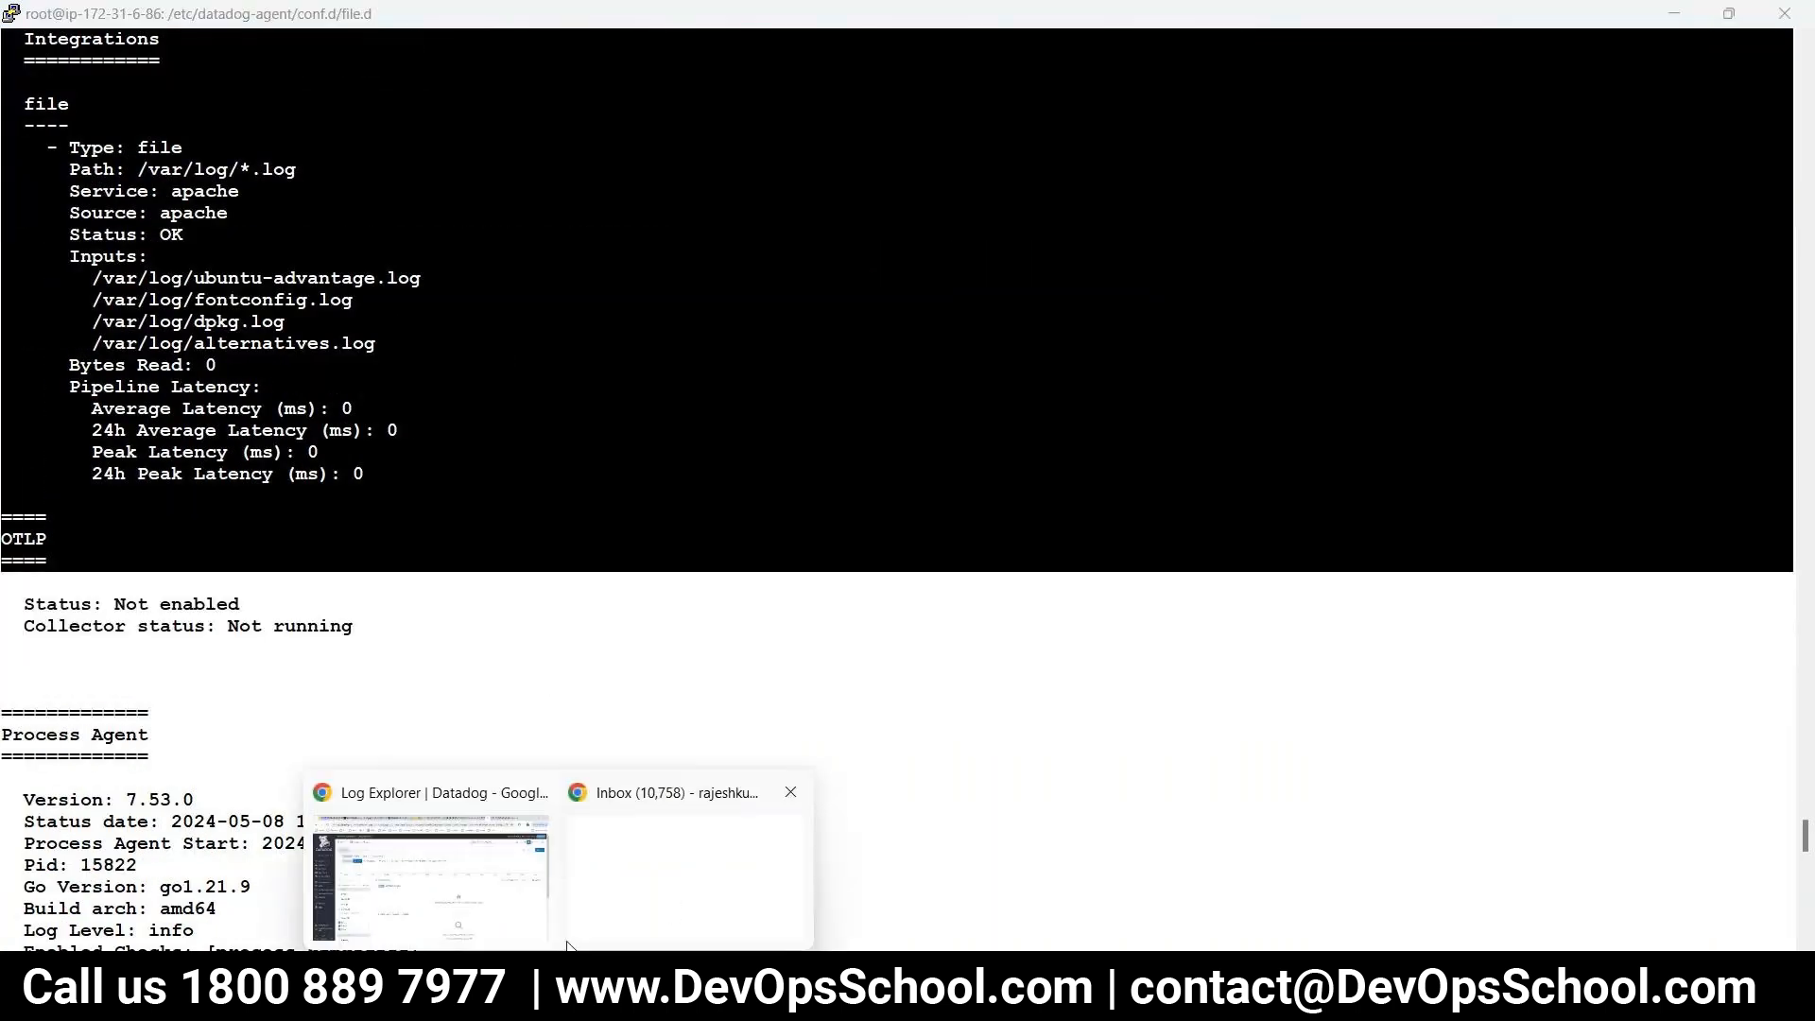
click(482, 851)
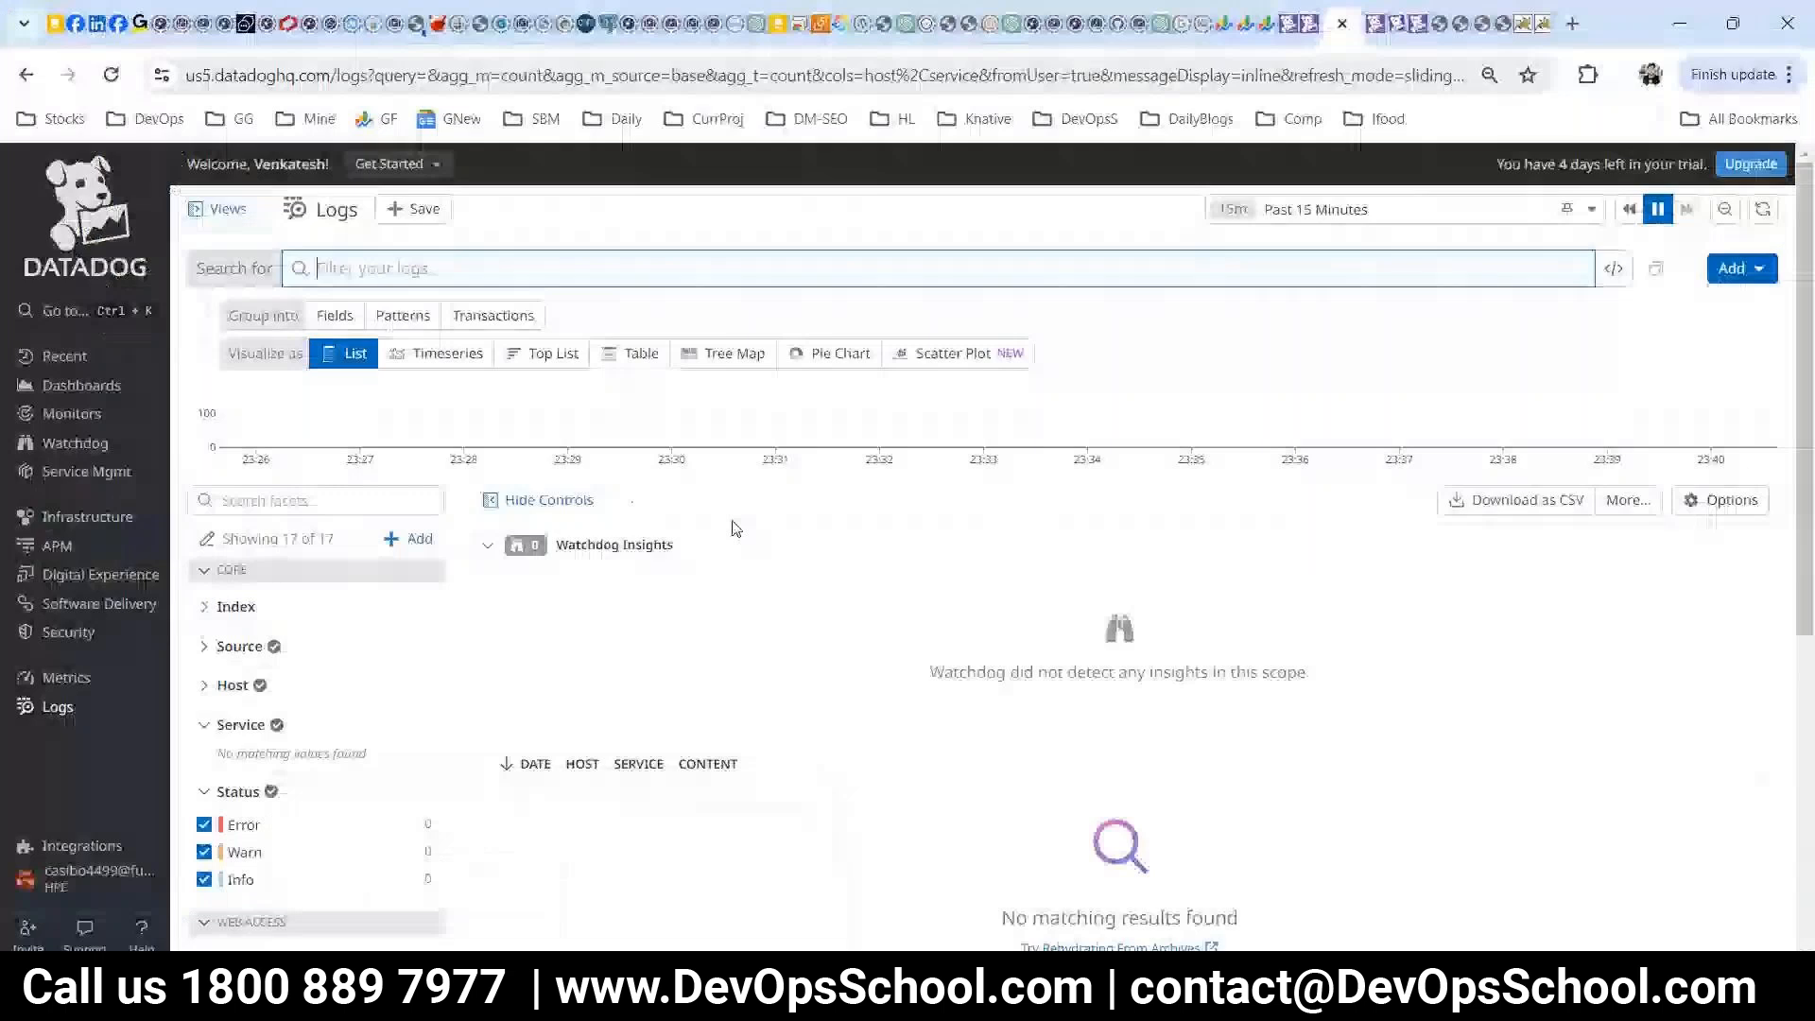
click(111, 74)
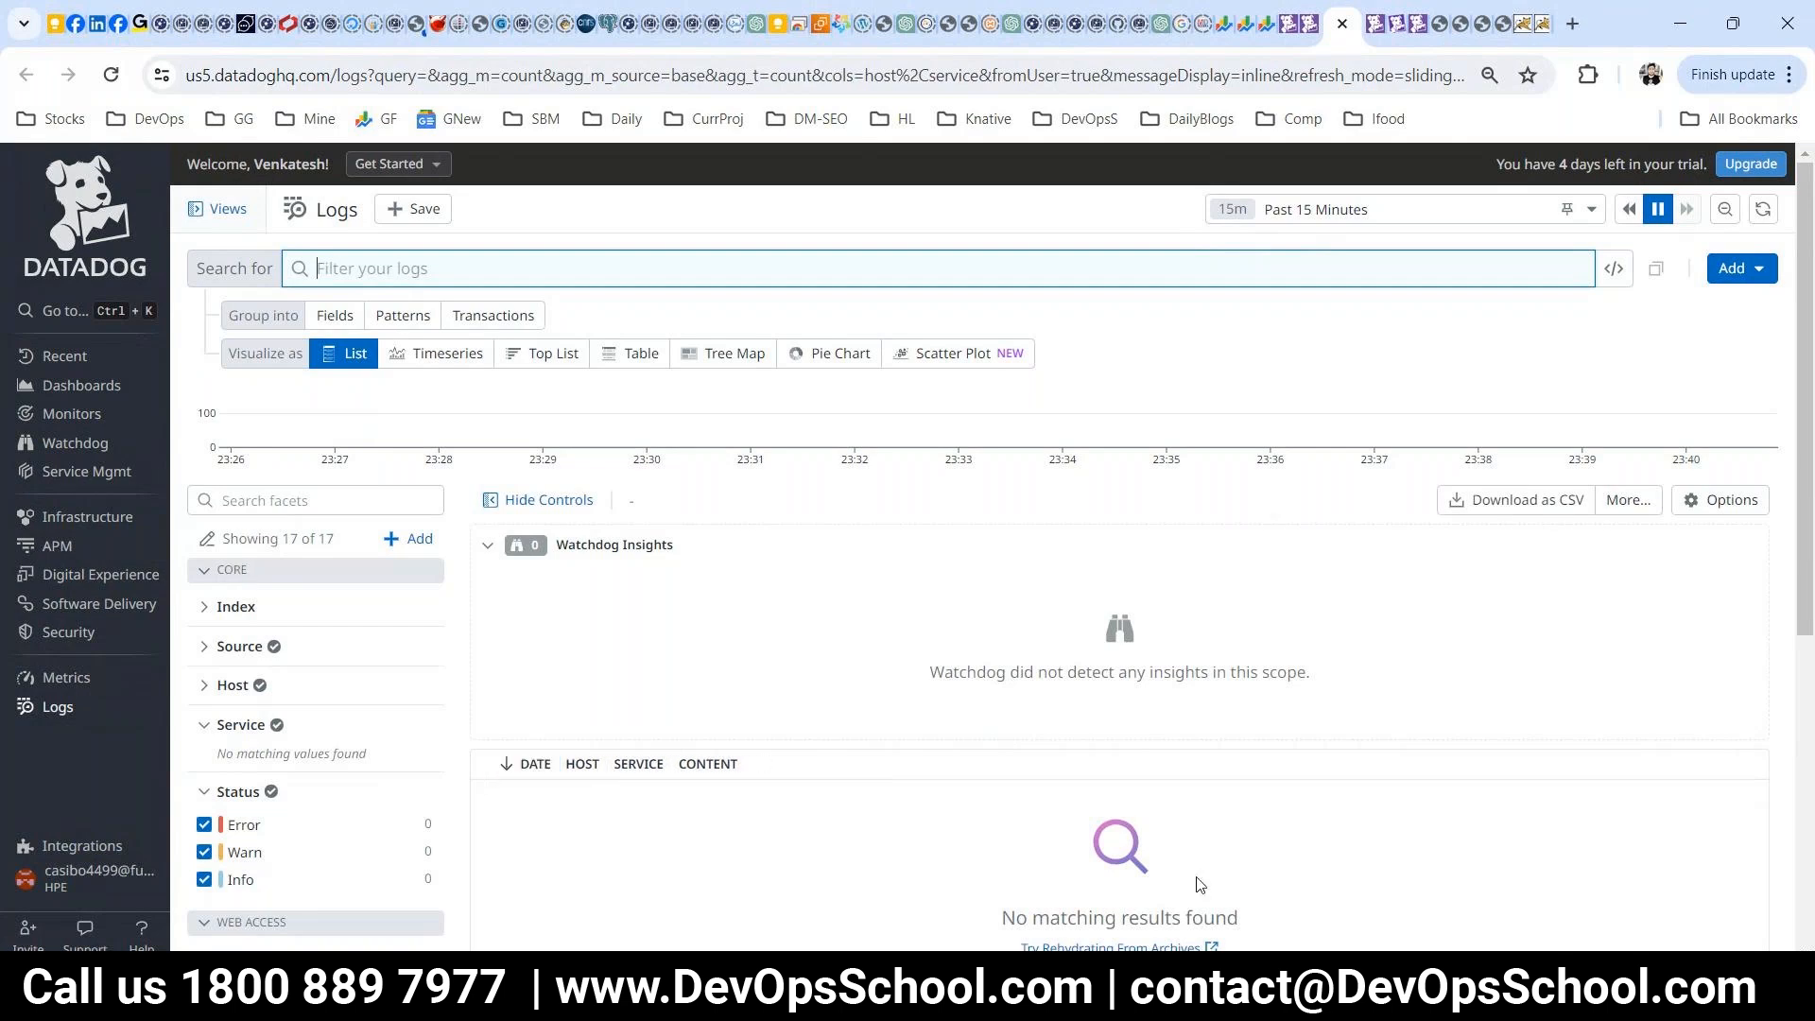
- Switch to the PuTTY terminal and highlight the /var/log input files listed under the file integration
click(1193, 998)
click(292, 550)
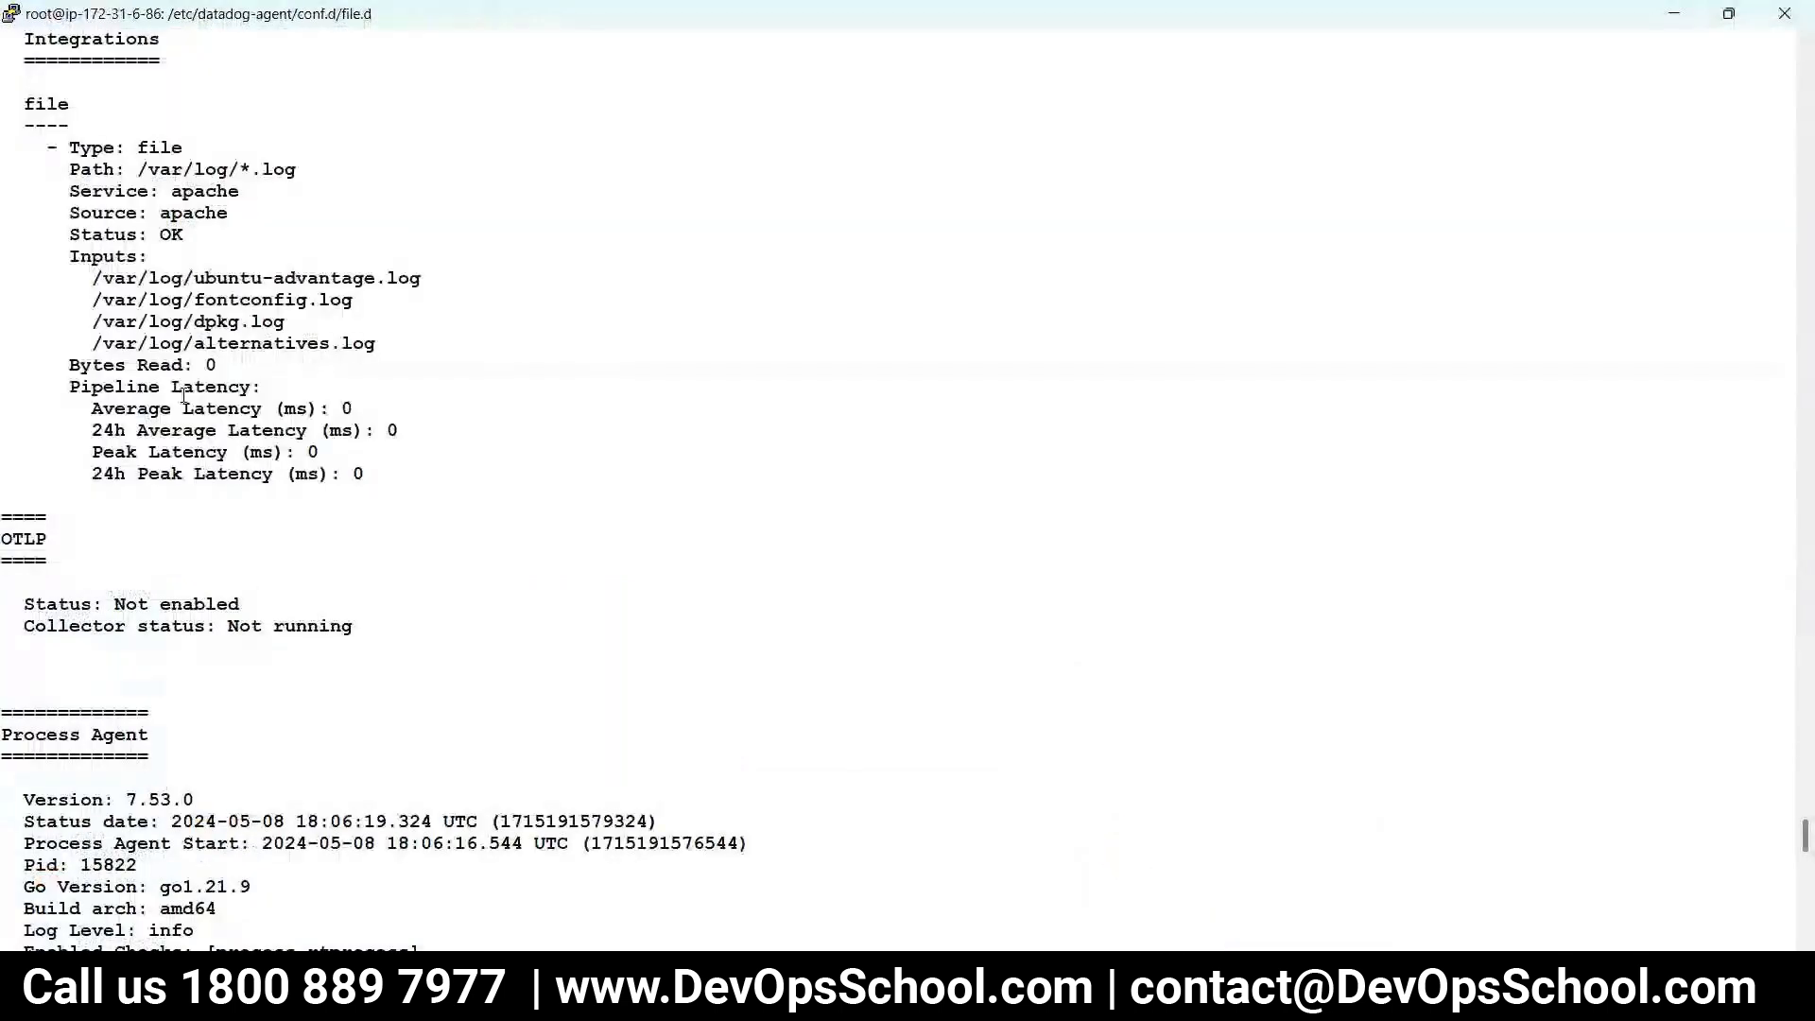
drag(95, 280, 352, 346)
- Return to the Log Explorer in Chrome, refresh the log results and collapse the Core and Web Access facet groups
mouse_move(567, 1000)
click(435, 865)
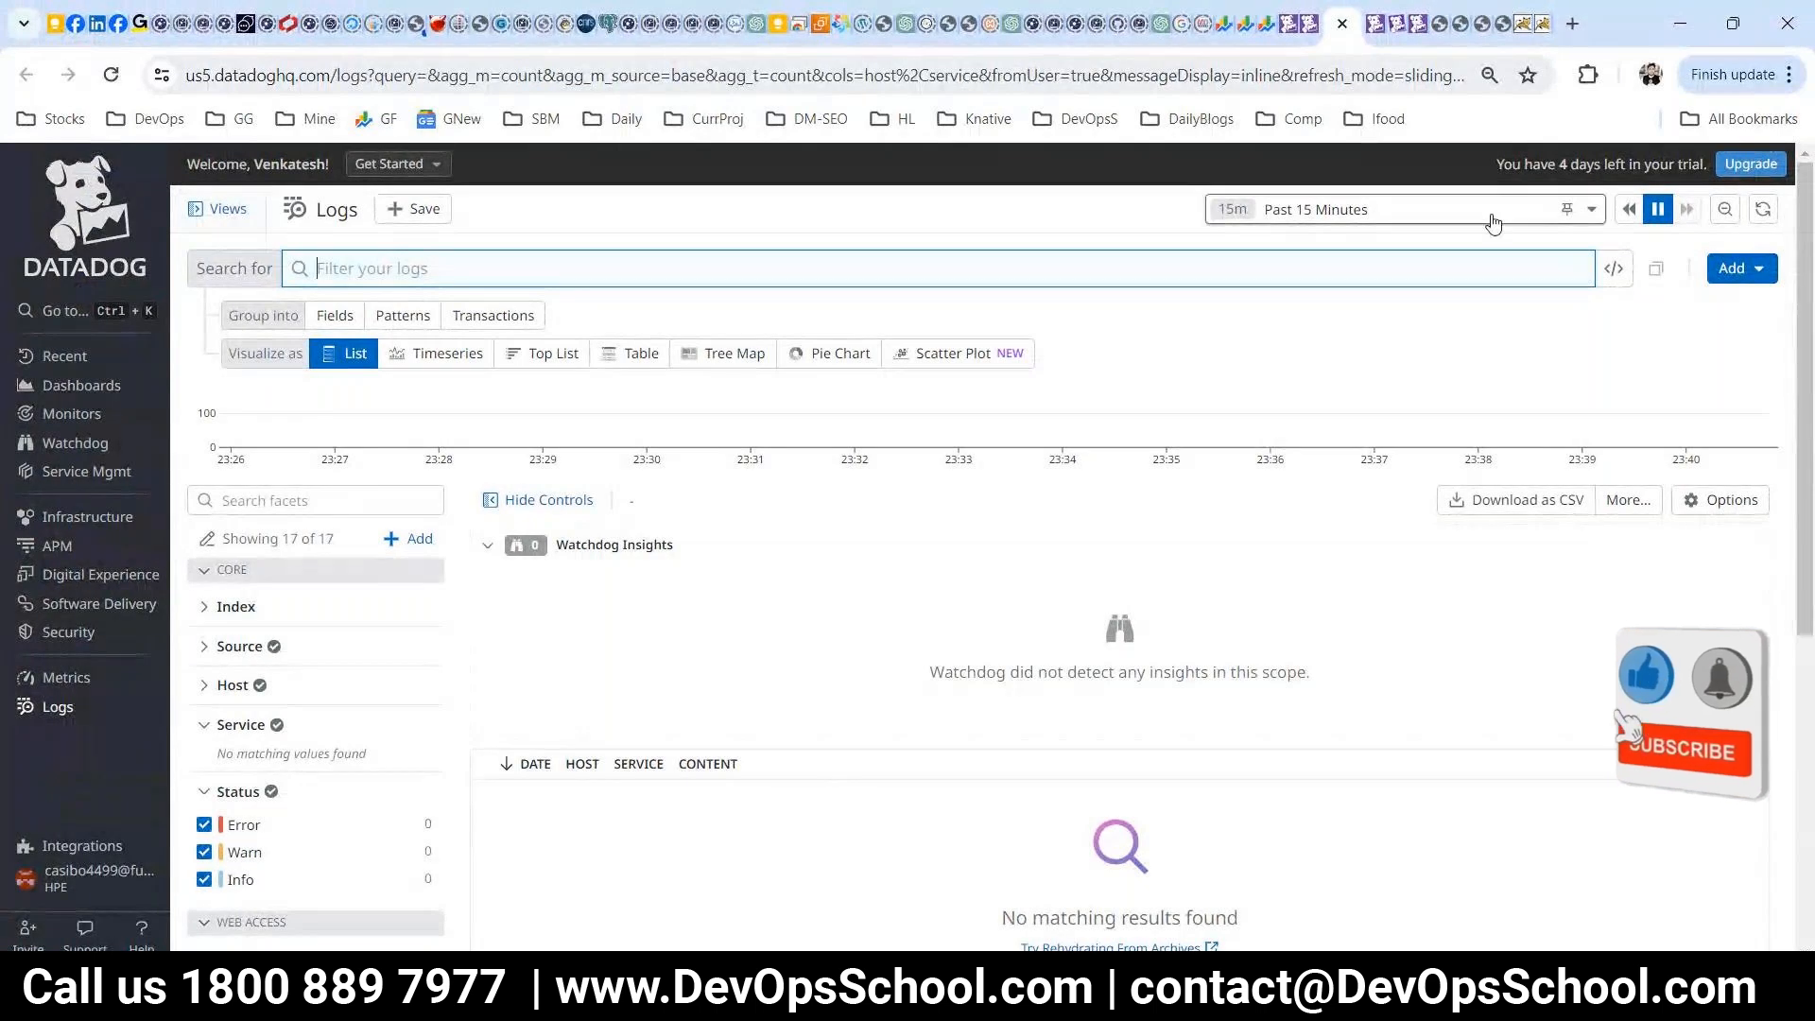
click(1765, 210)
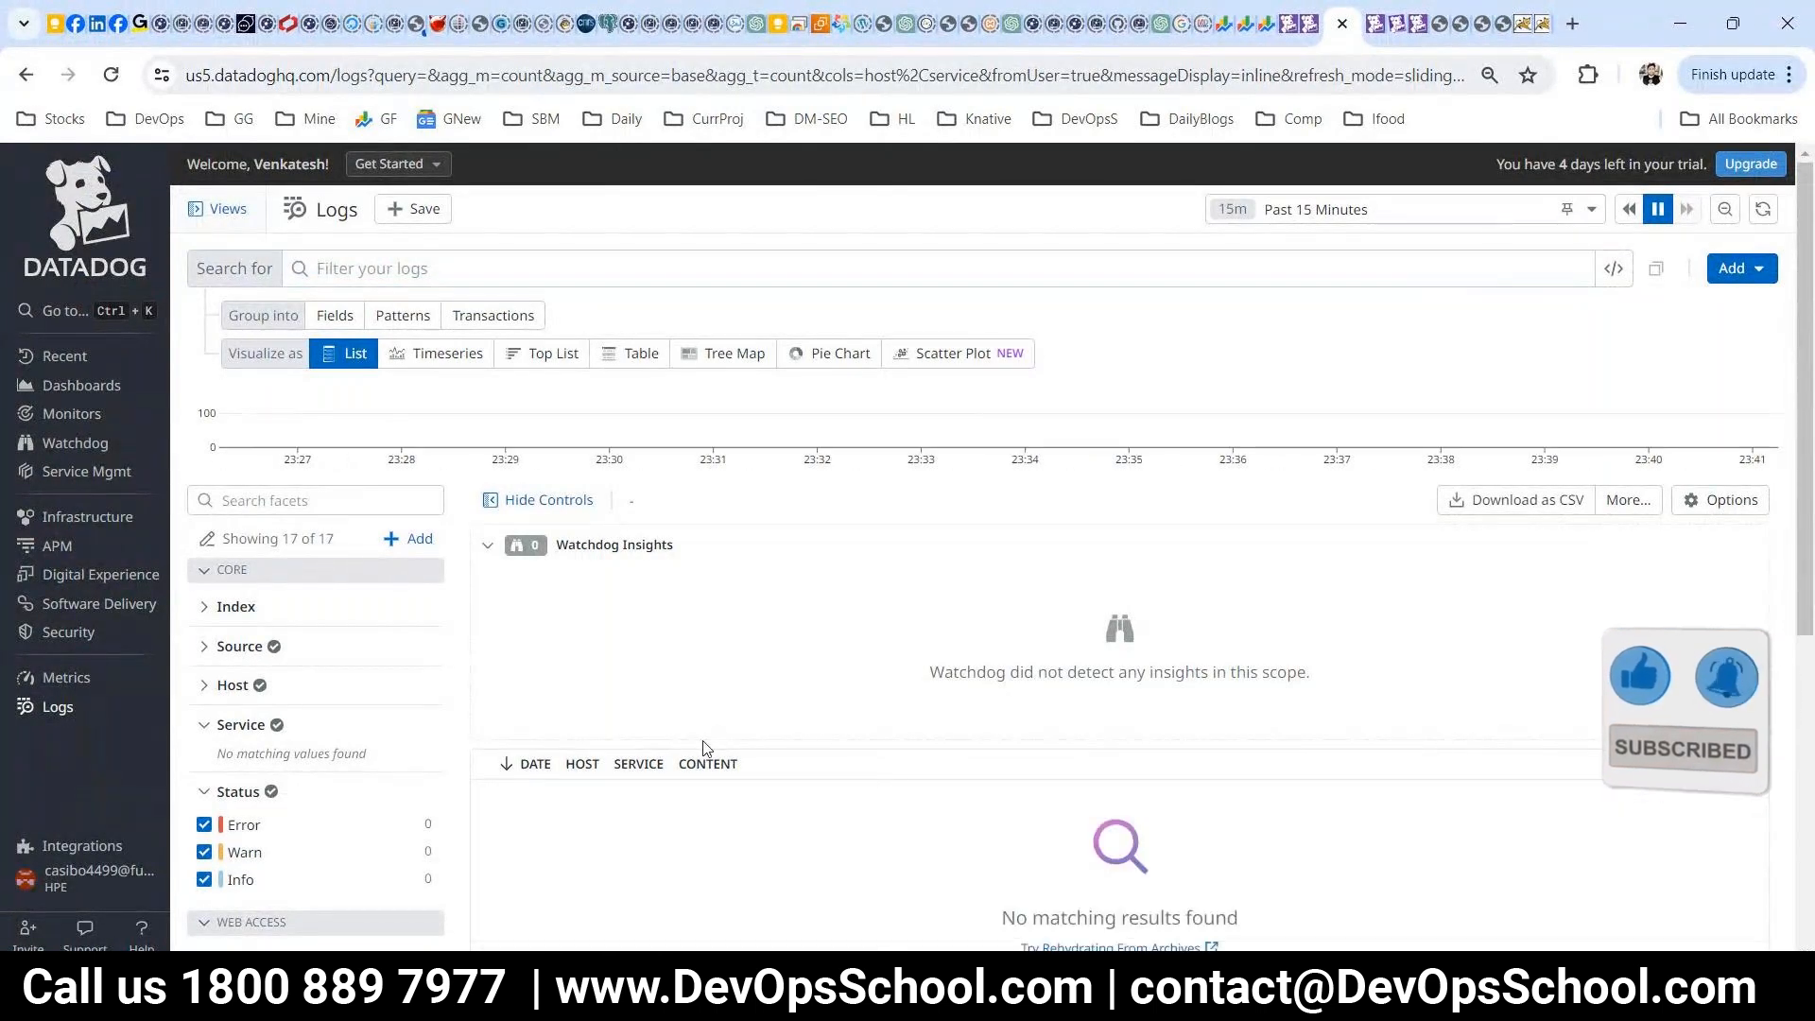
click(227, 607)
click(237, 572)
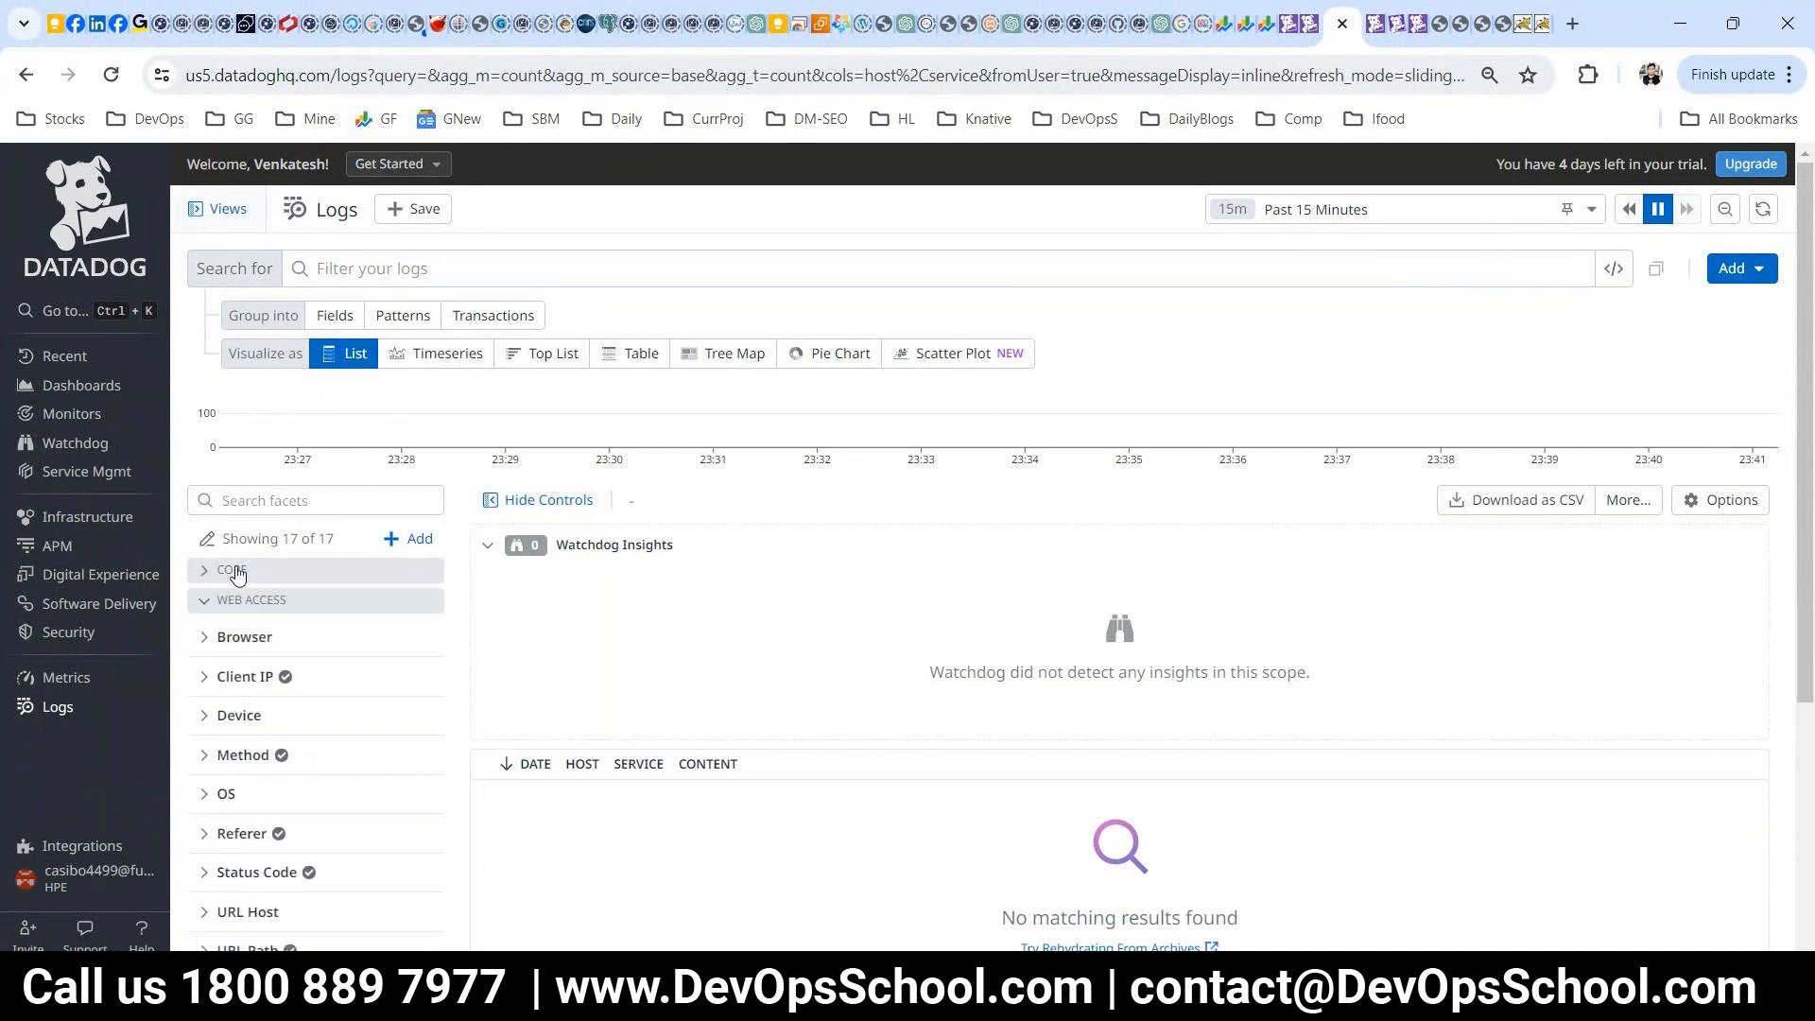
click(247, 606)
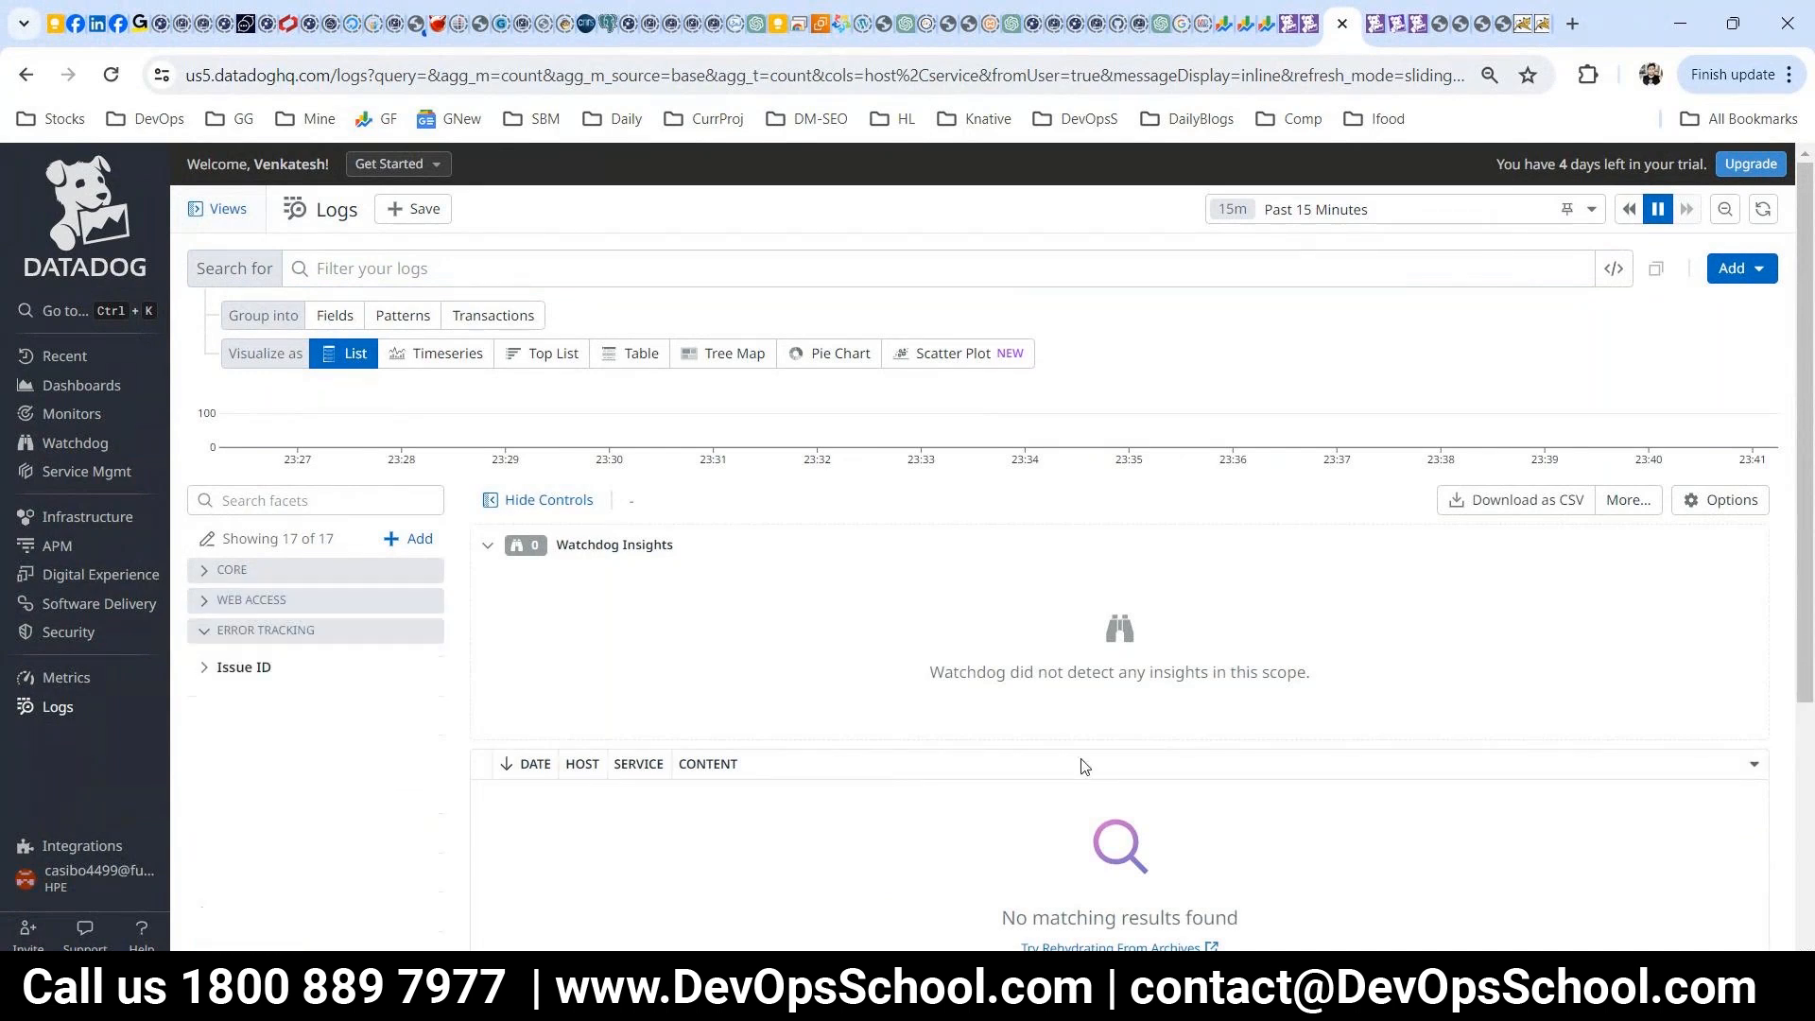
- Switch to the PuTTY terminal and recheck the file integration's status and the surrounding agent status sections
click(1180, 993)
scroll(395, 581, up, 7)
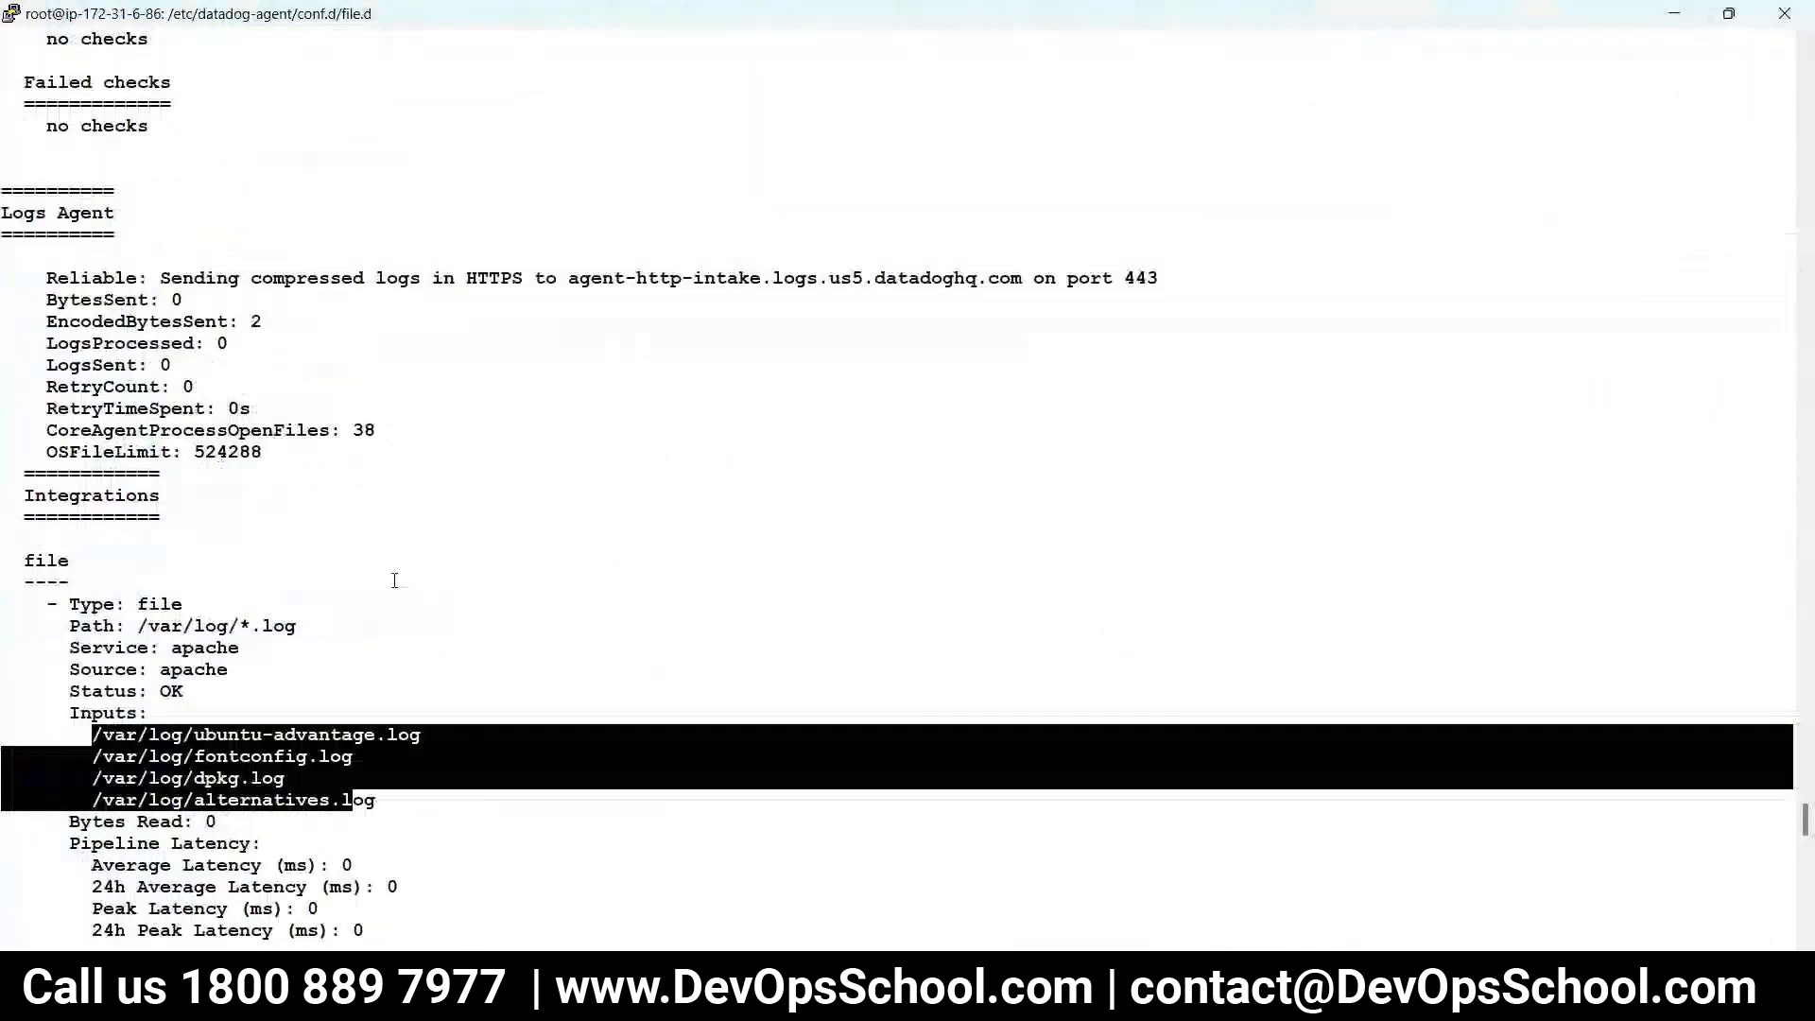
scroll(383, 635, down, 7)
drag(397, 475, 249, 241)
click(52, 231)
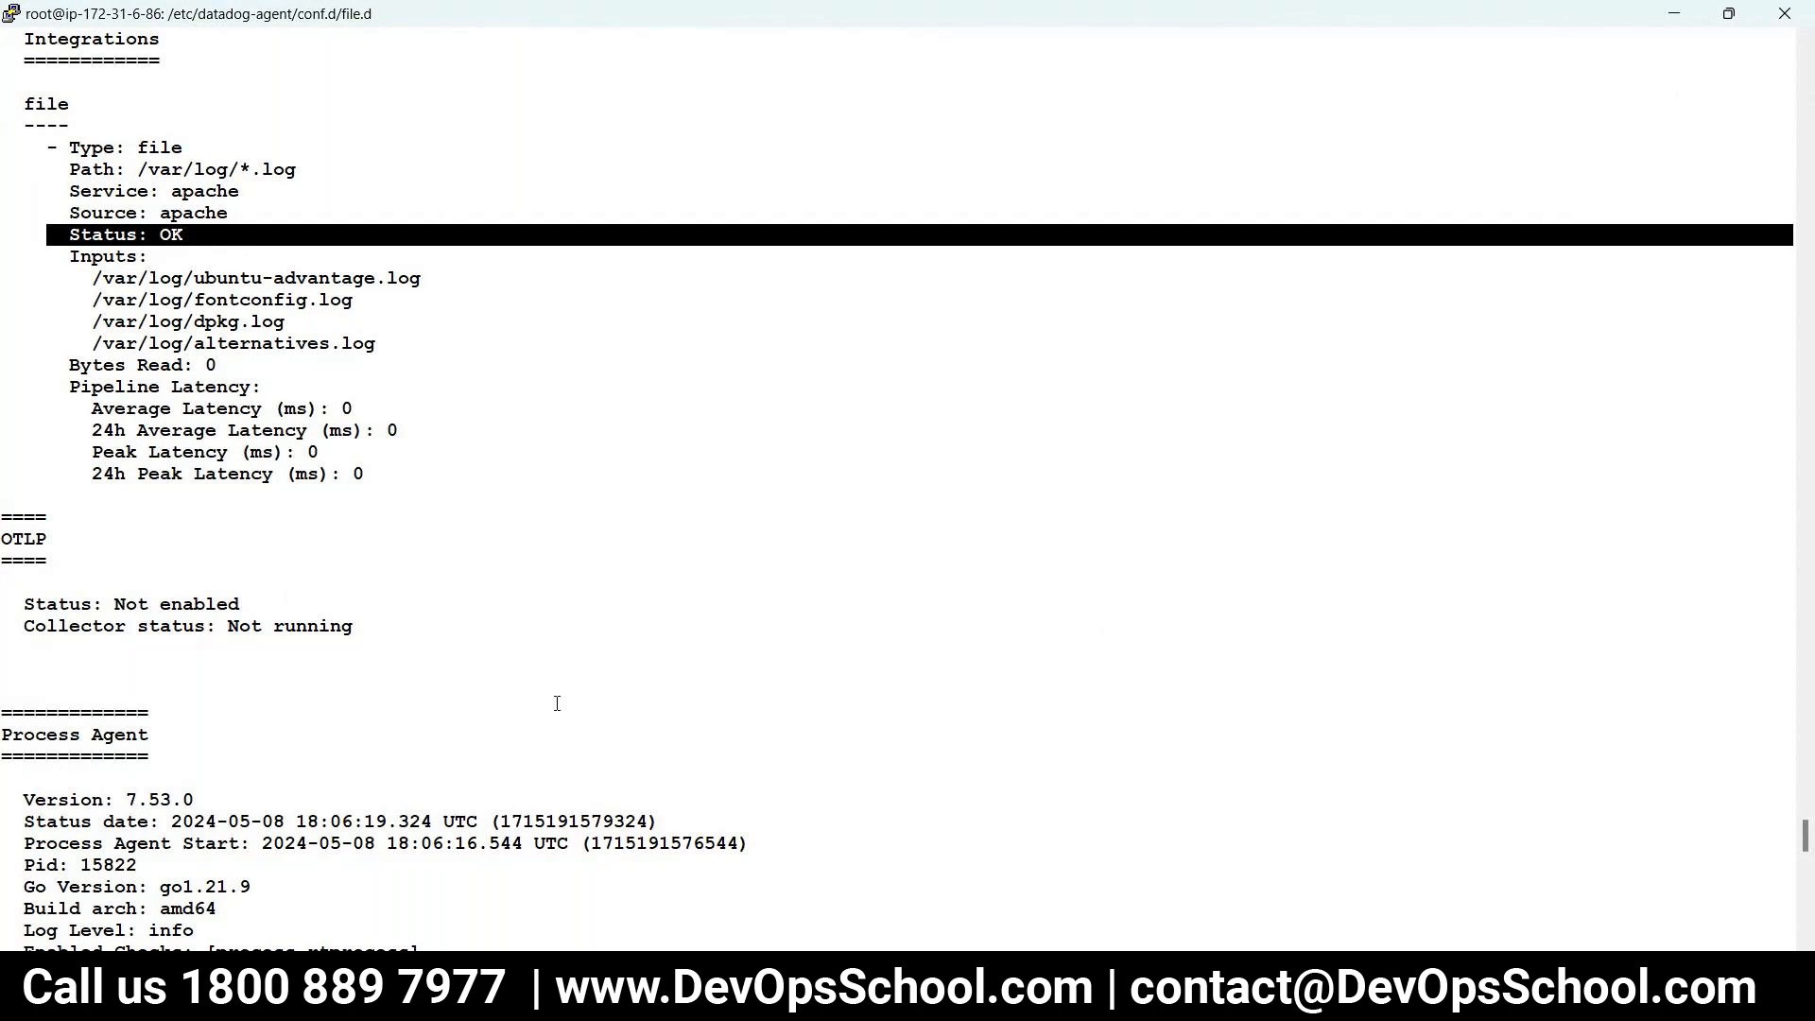
scroll(557, 704, up, 14)
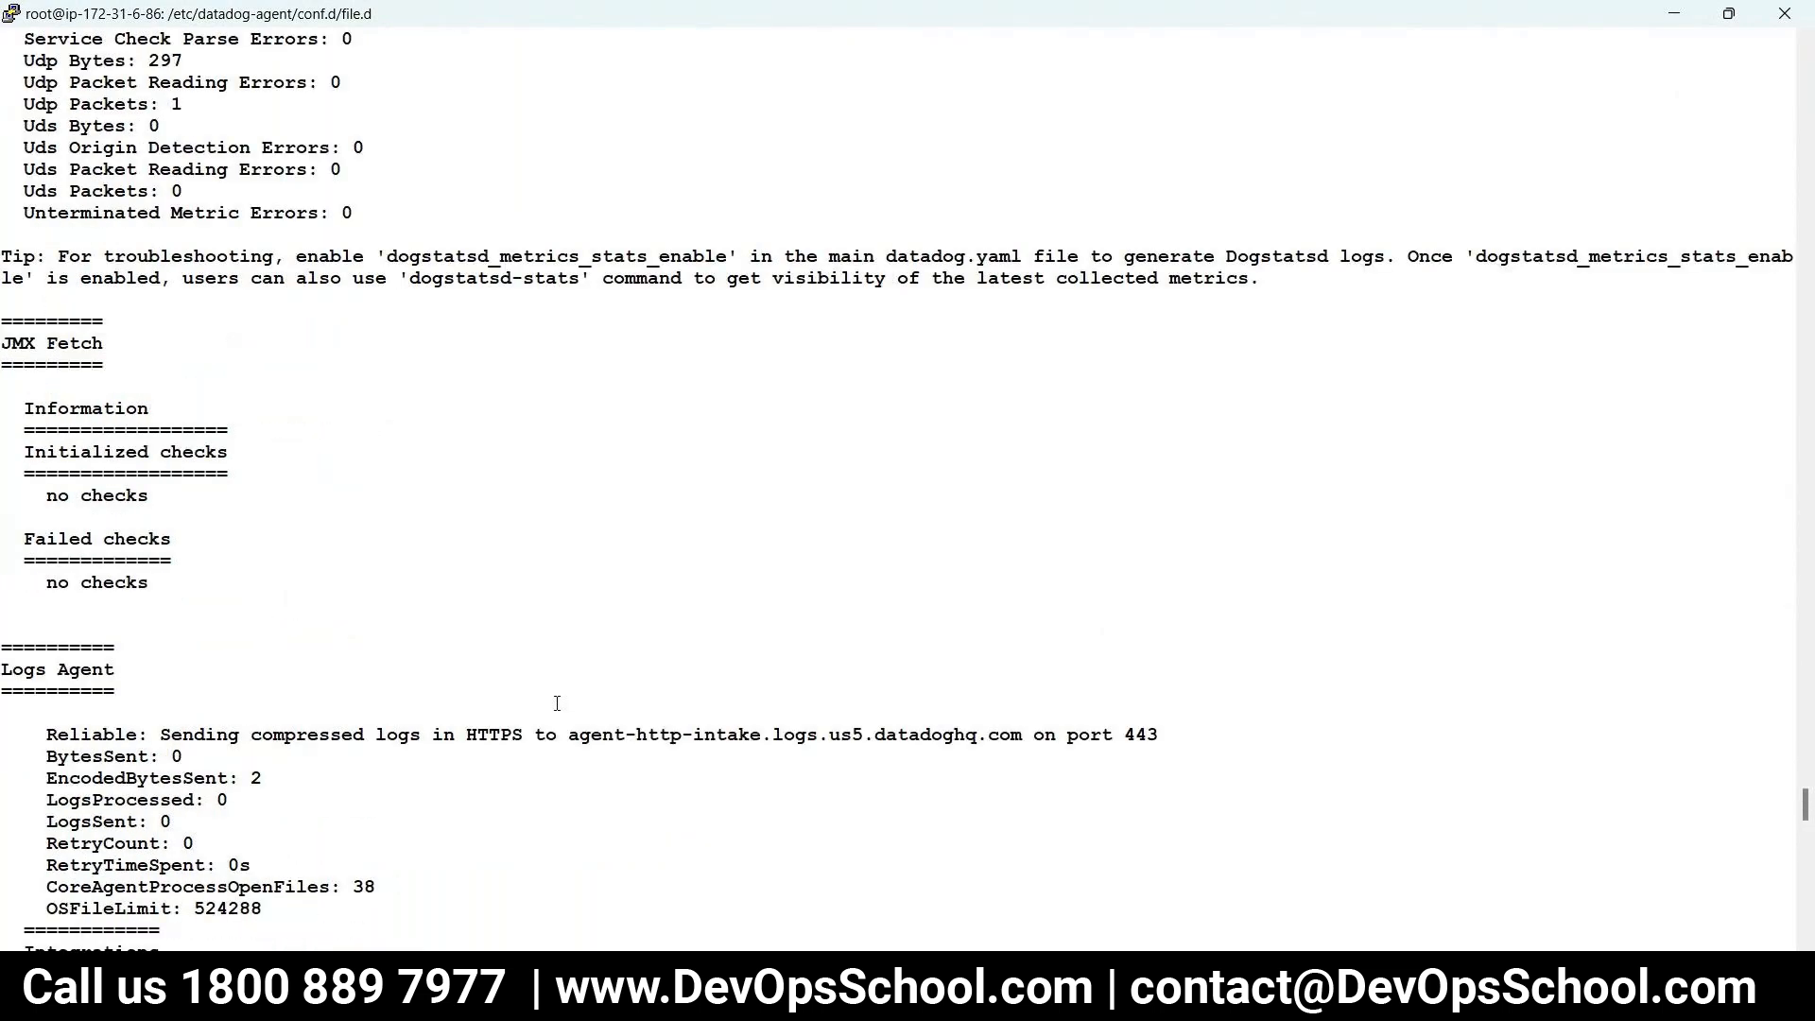
scroll(557, 703, up, 6)
scroll(557, 704, down, 6)
scroll(557, 703, down, 20)
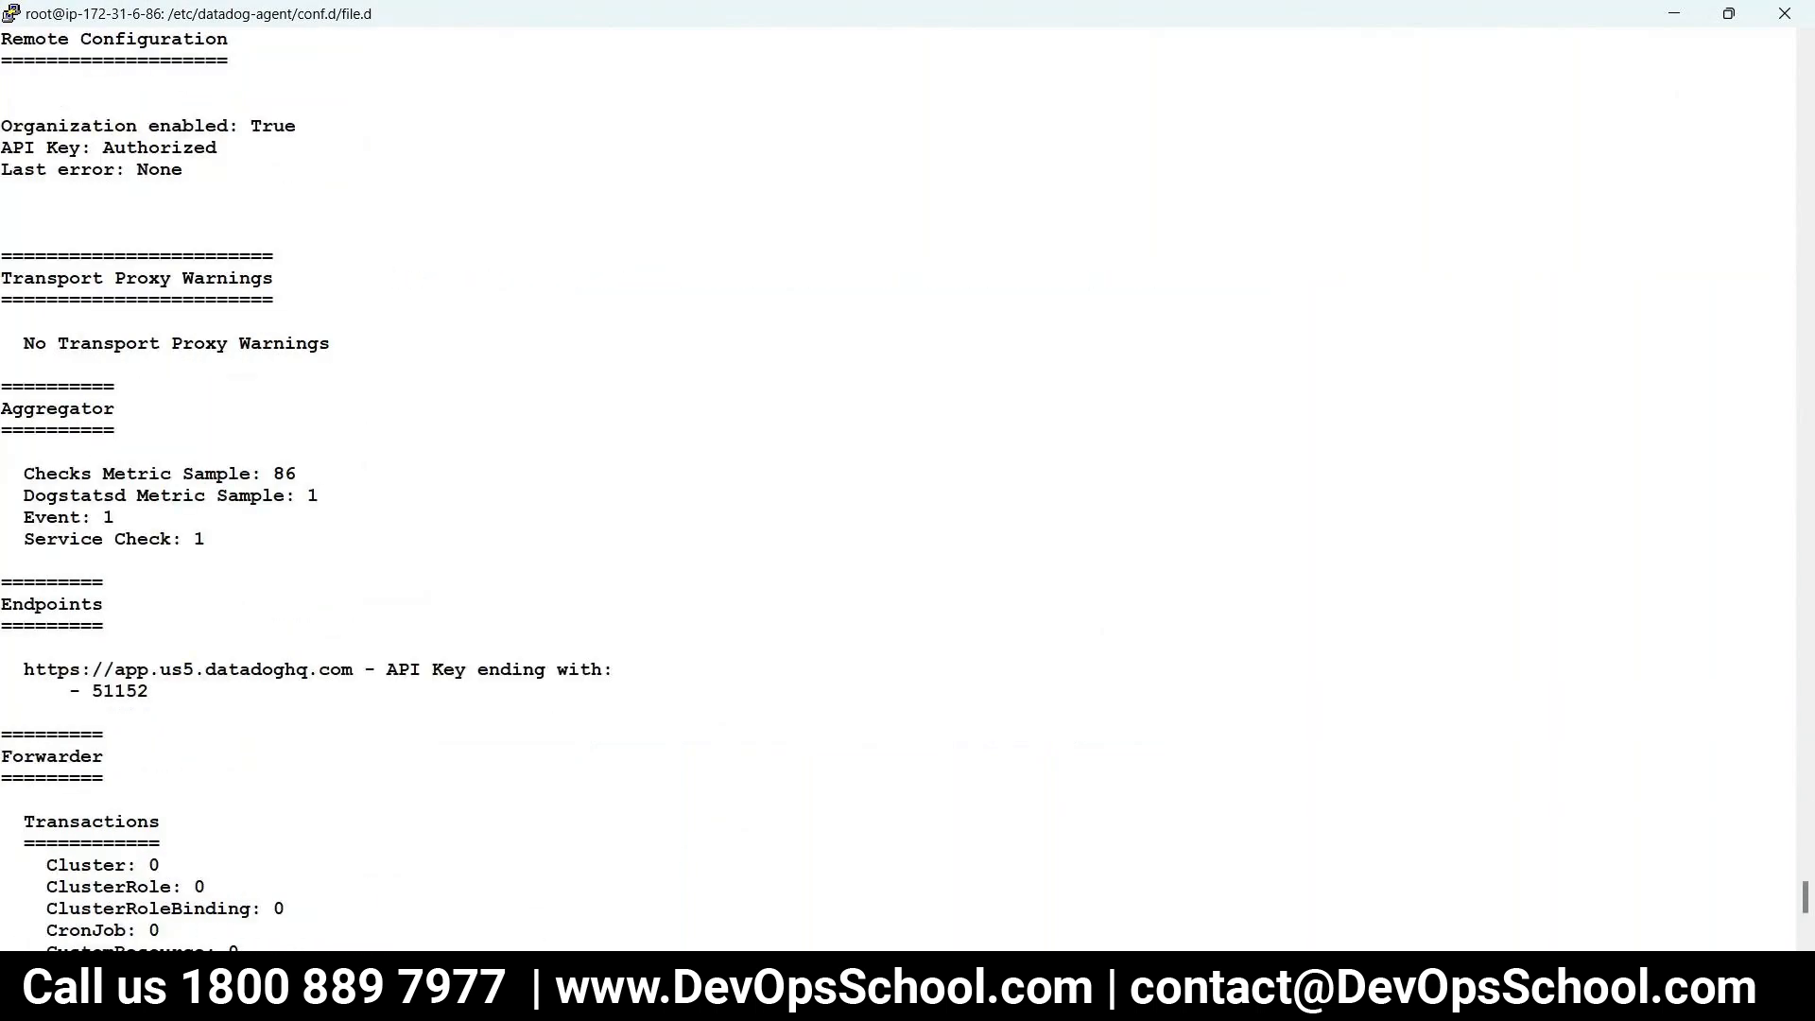
- Go back to the Log Explorer in Chrome and reload it to look for new log entries
mouse_move(662, 993)
click(461, 894)
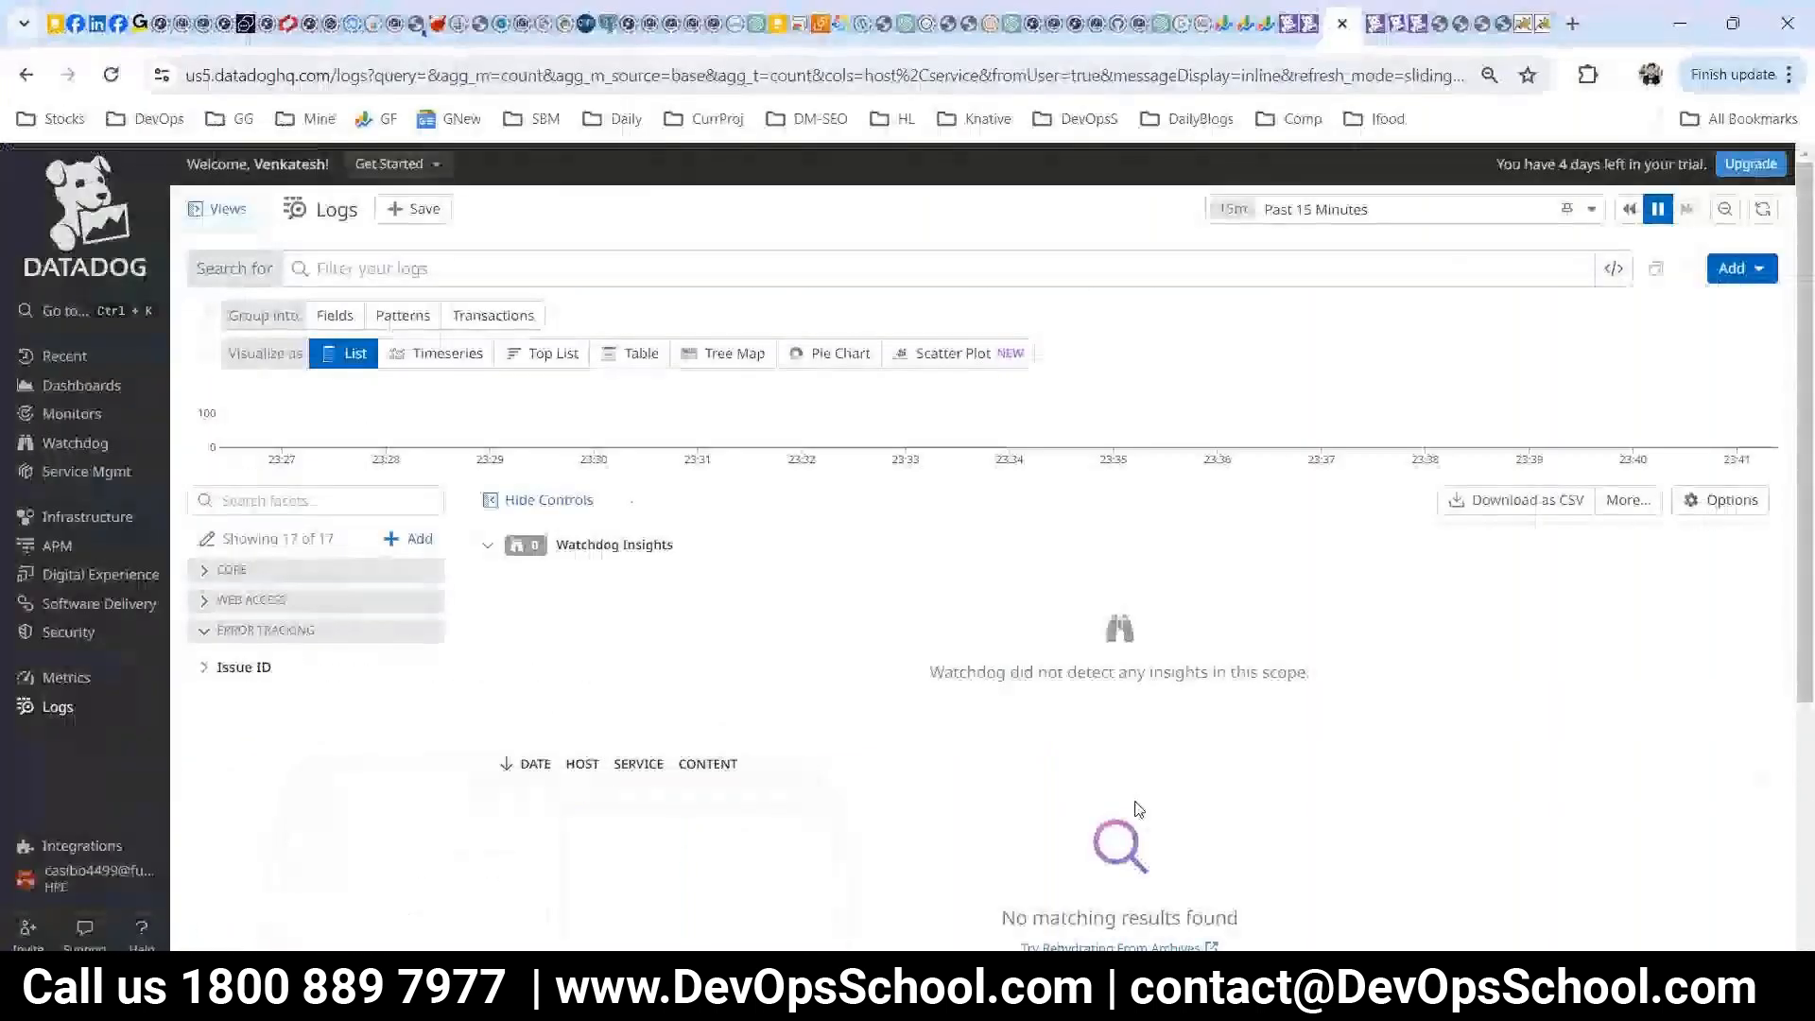
click(106, 77)
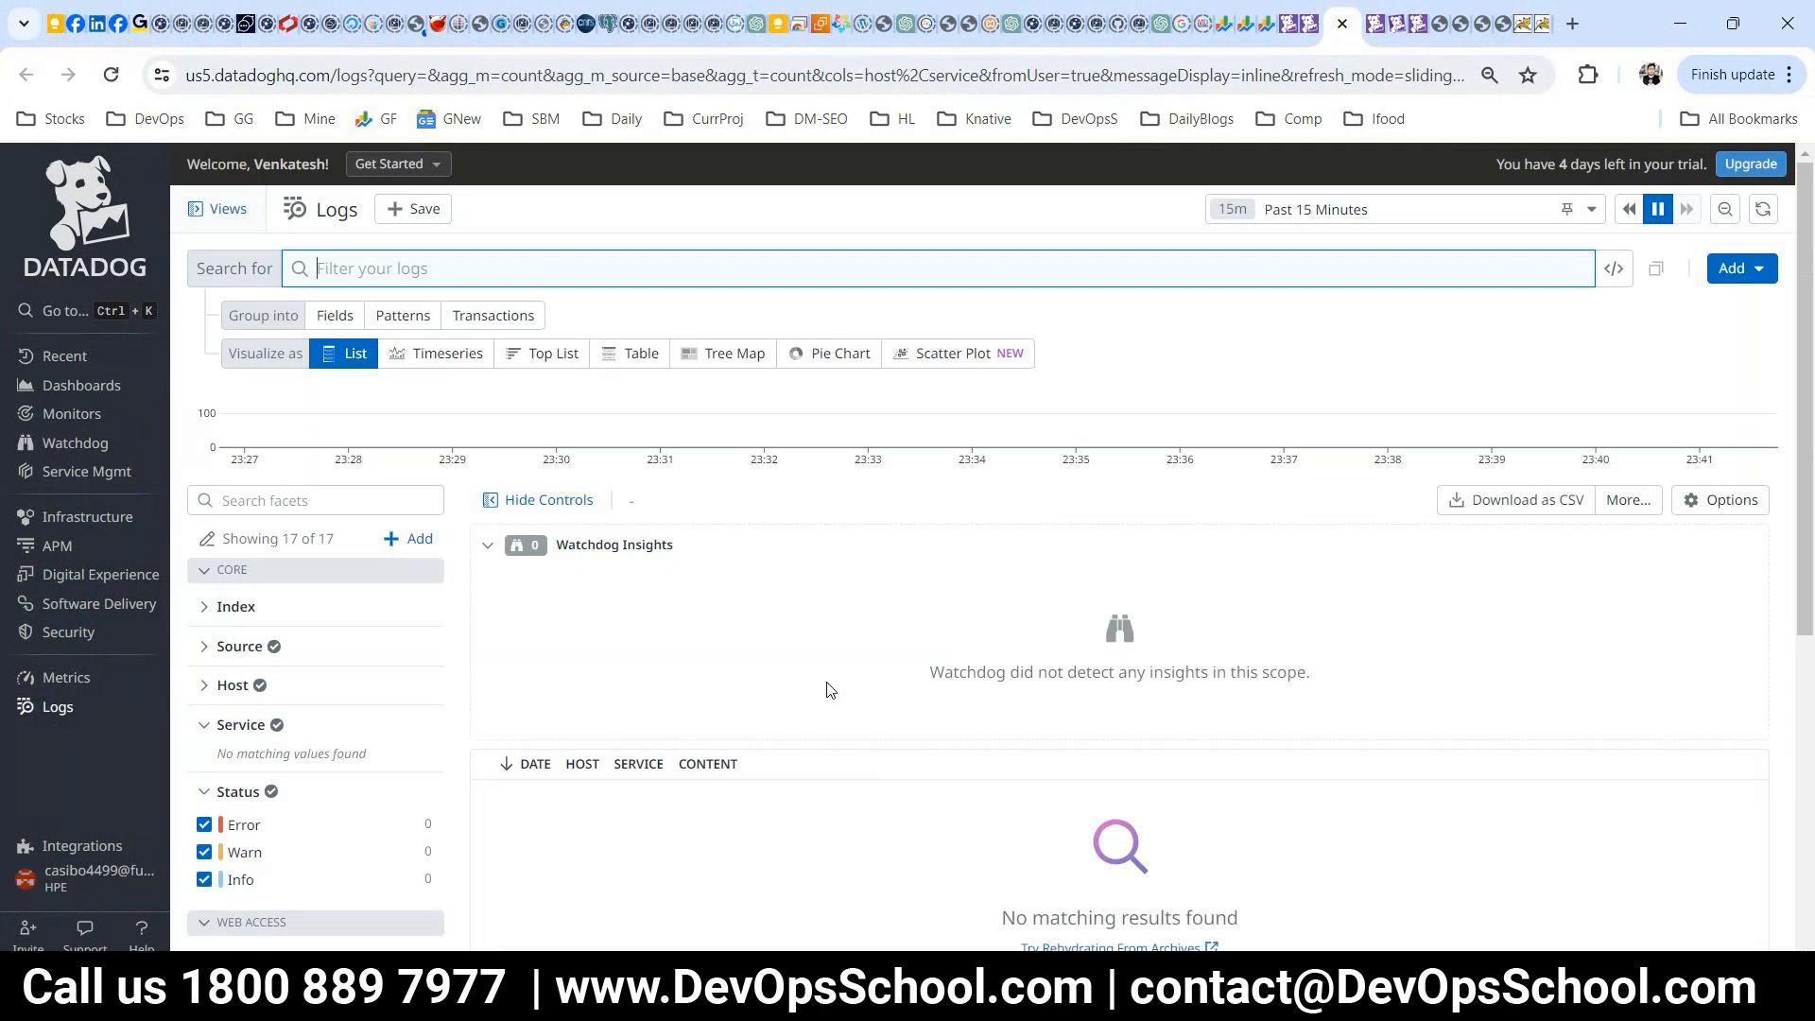
- Switch to the PuTTY terminal and review the file integration's inputs and pipeline latency in the agent status output
click(250, 660)
click(250, 660)
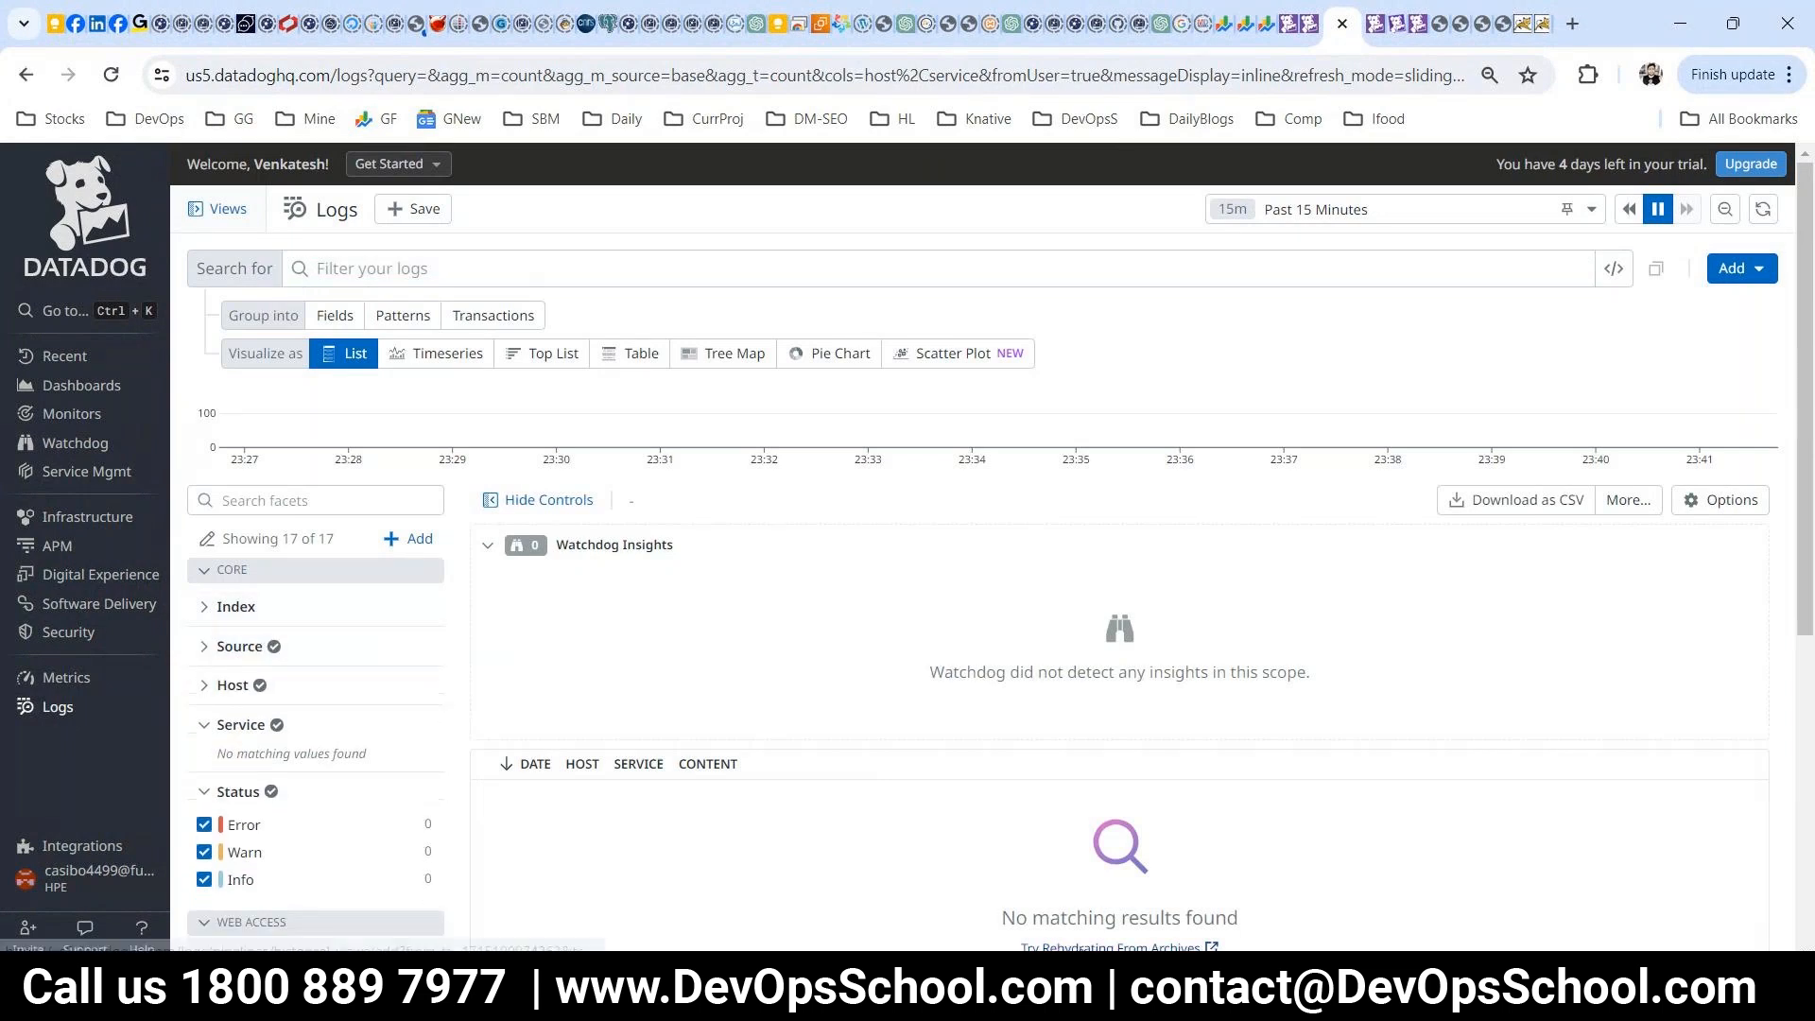
click(1181, 994)
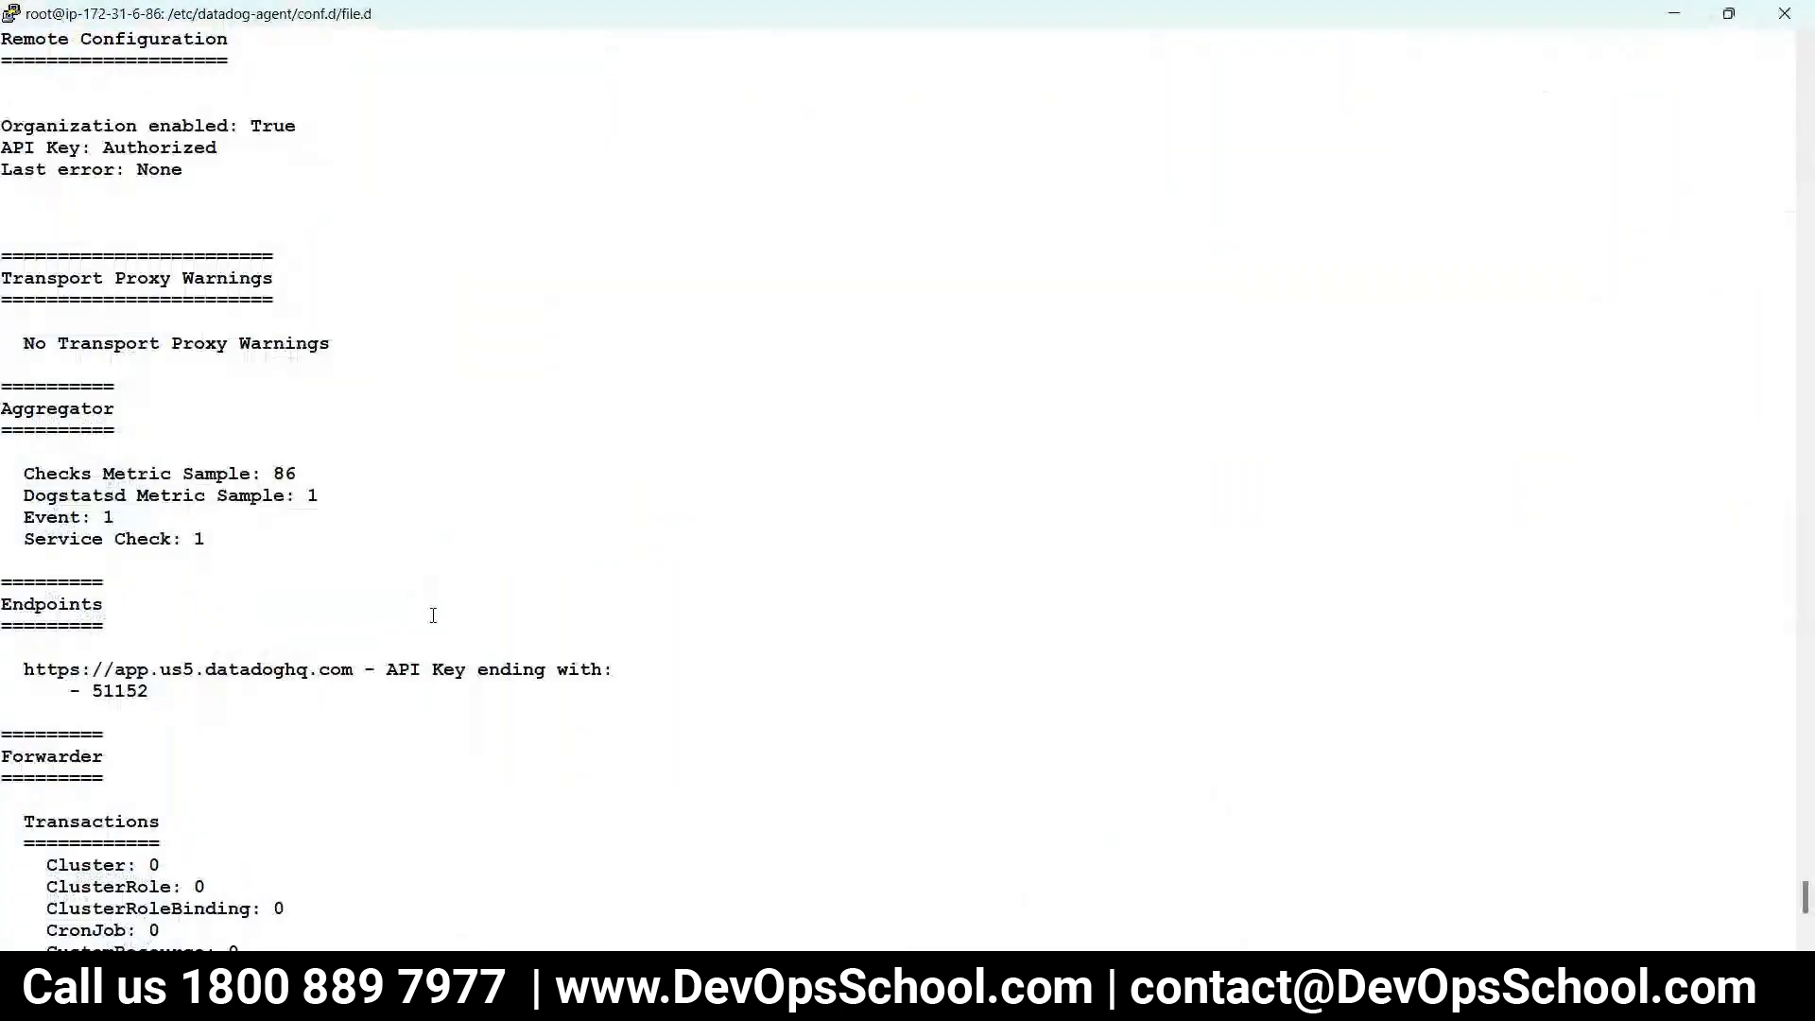
scroll(433, 616, up, 10)
scroll(421, 619, down, 7)
drag(23, 342, 474, 672)
scroll(494, 636, up, 14)
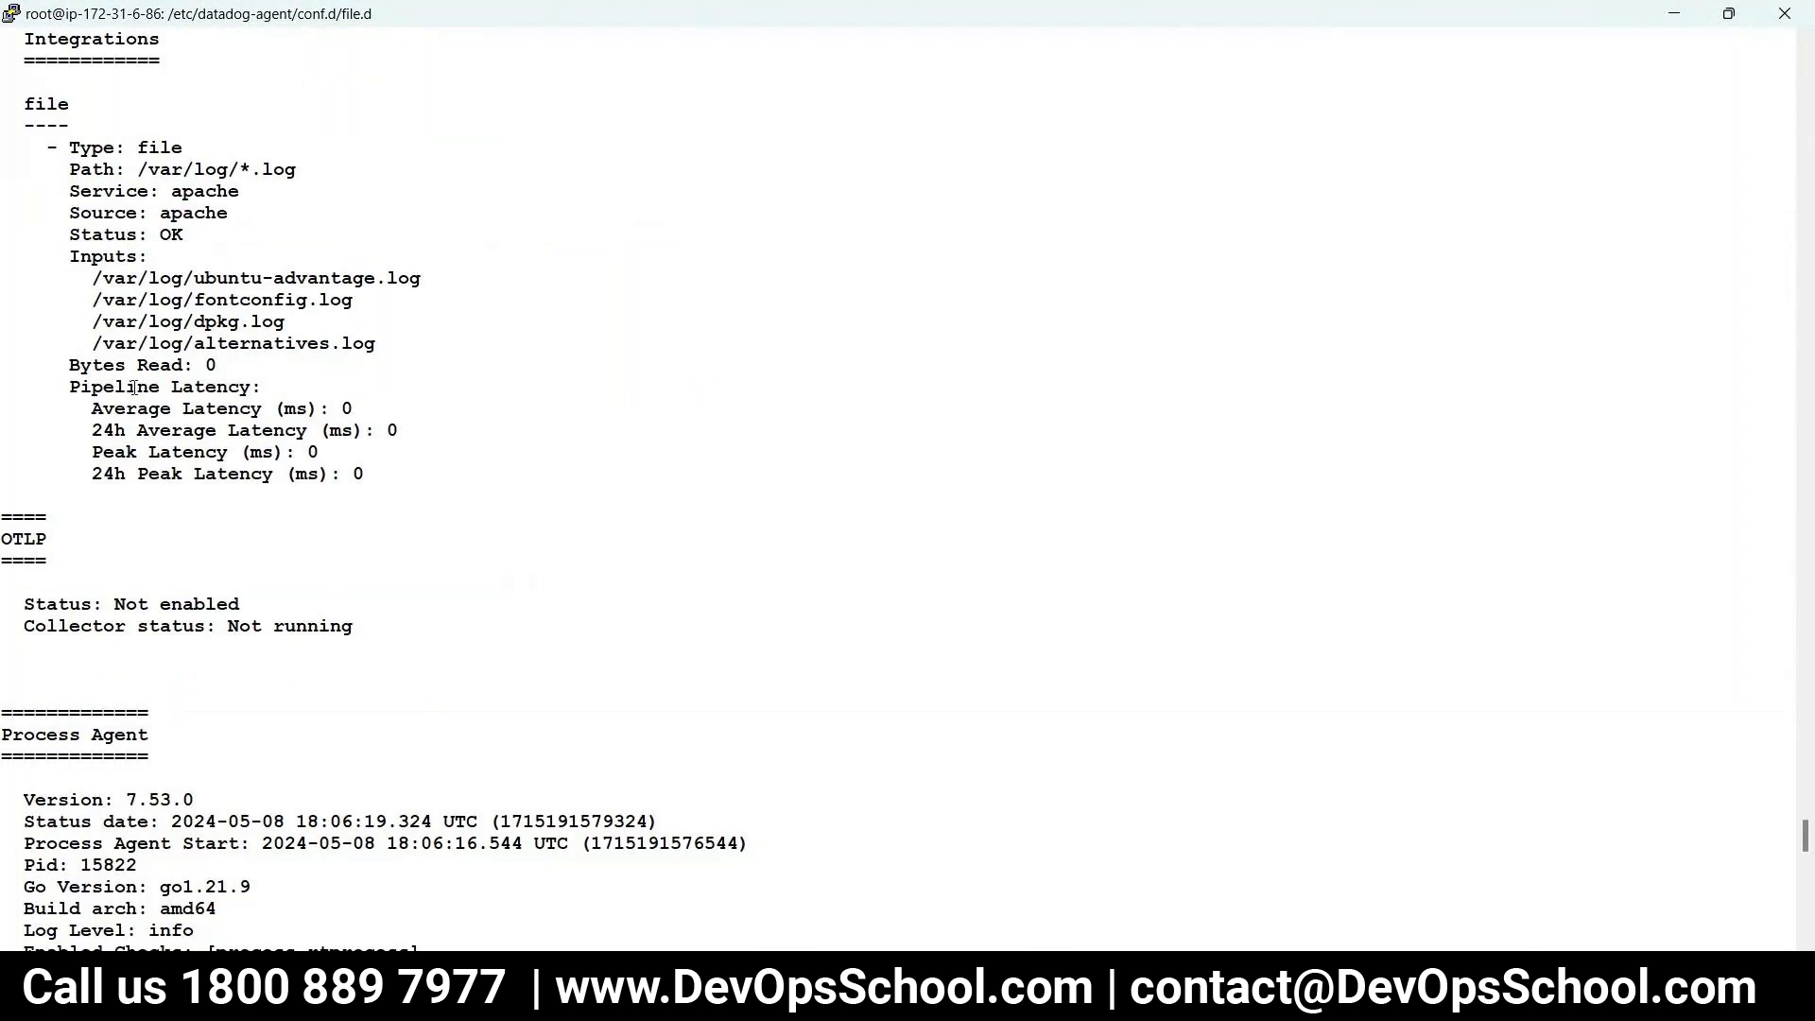
drag(348, 342, 104, 278)
drag(171, 408, 5, 345)
- Rerun datadog-agent status and inspect the file integration section, highlighting the /var/log/dpkg.log input
key(Up)
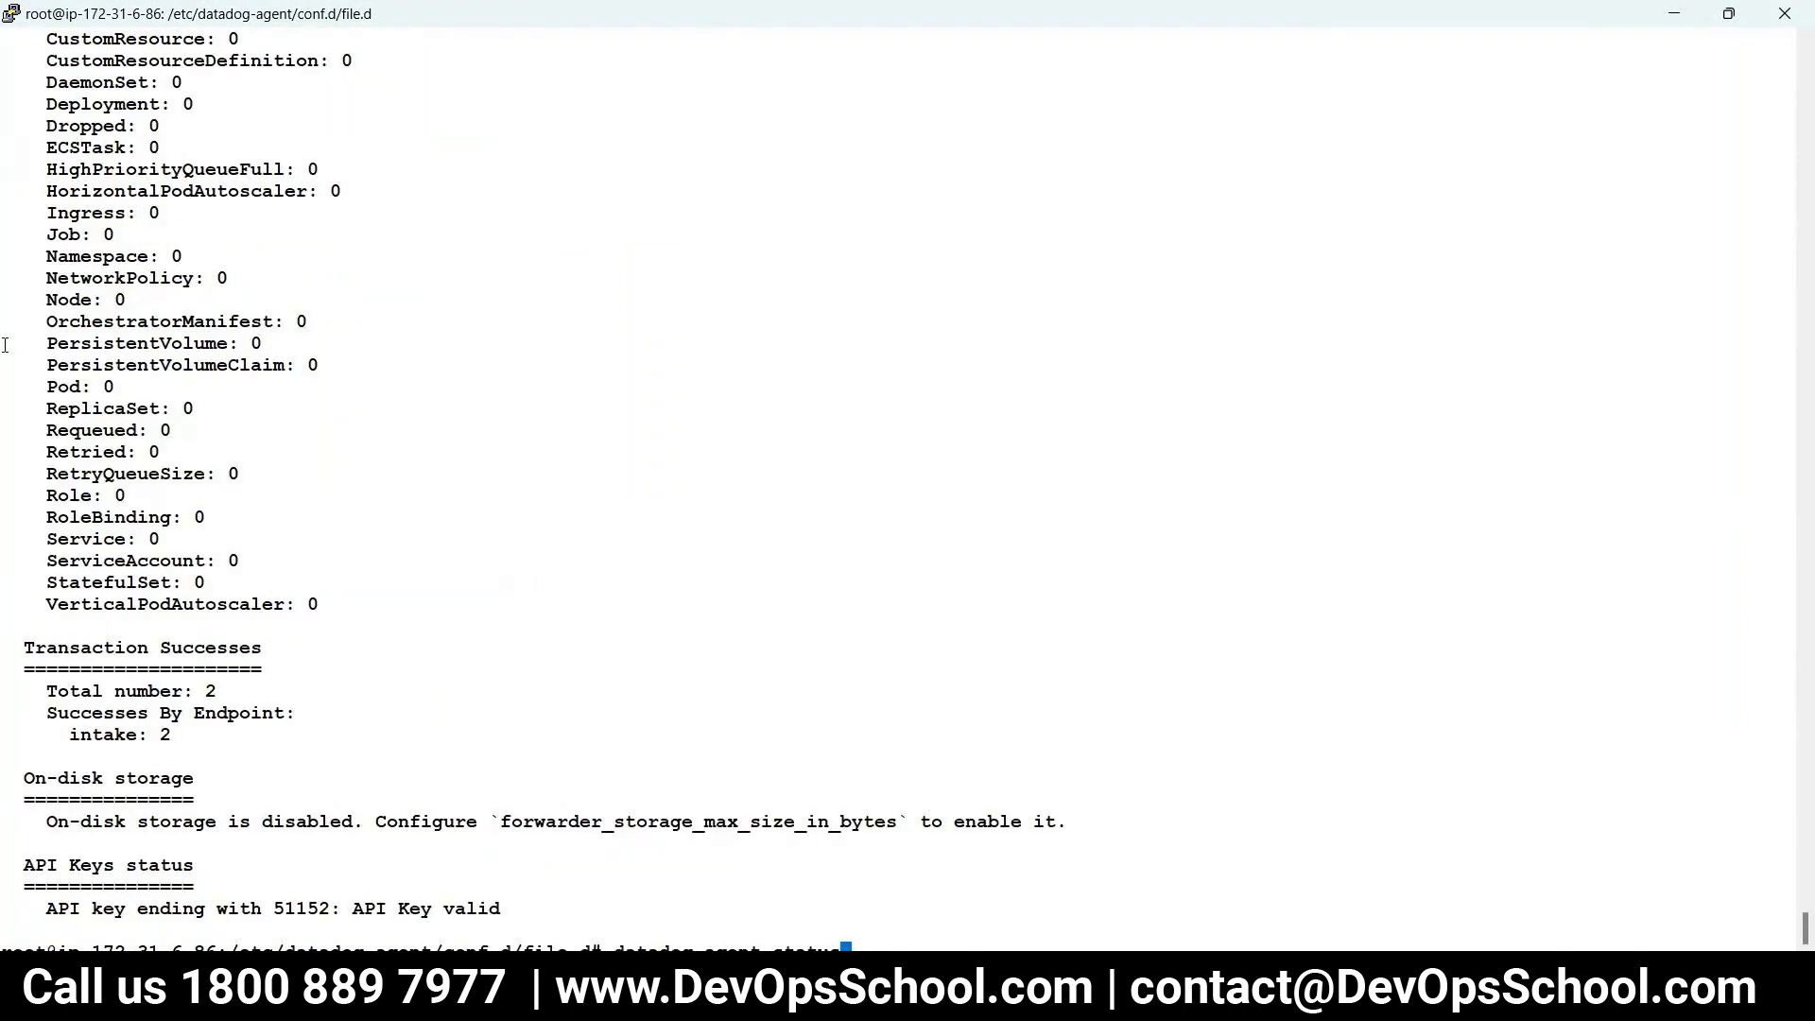
key(Return)
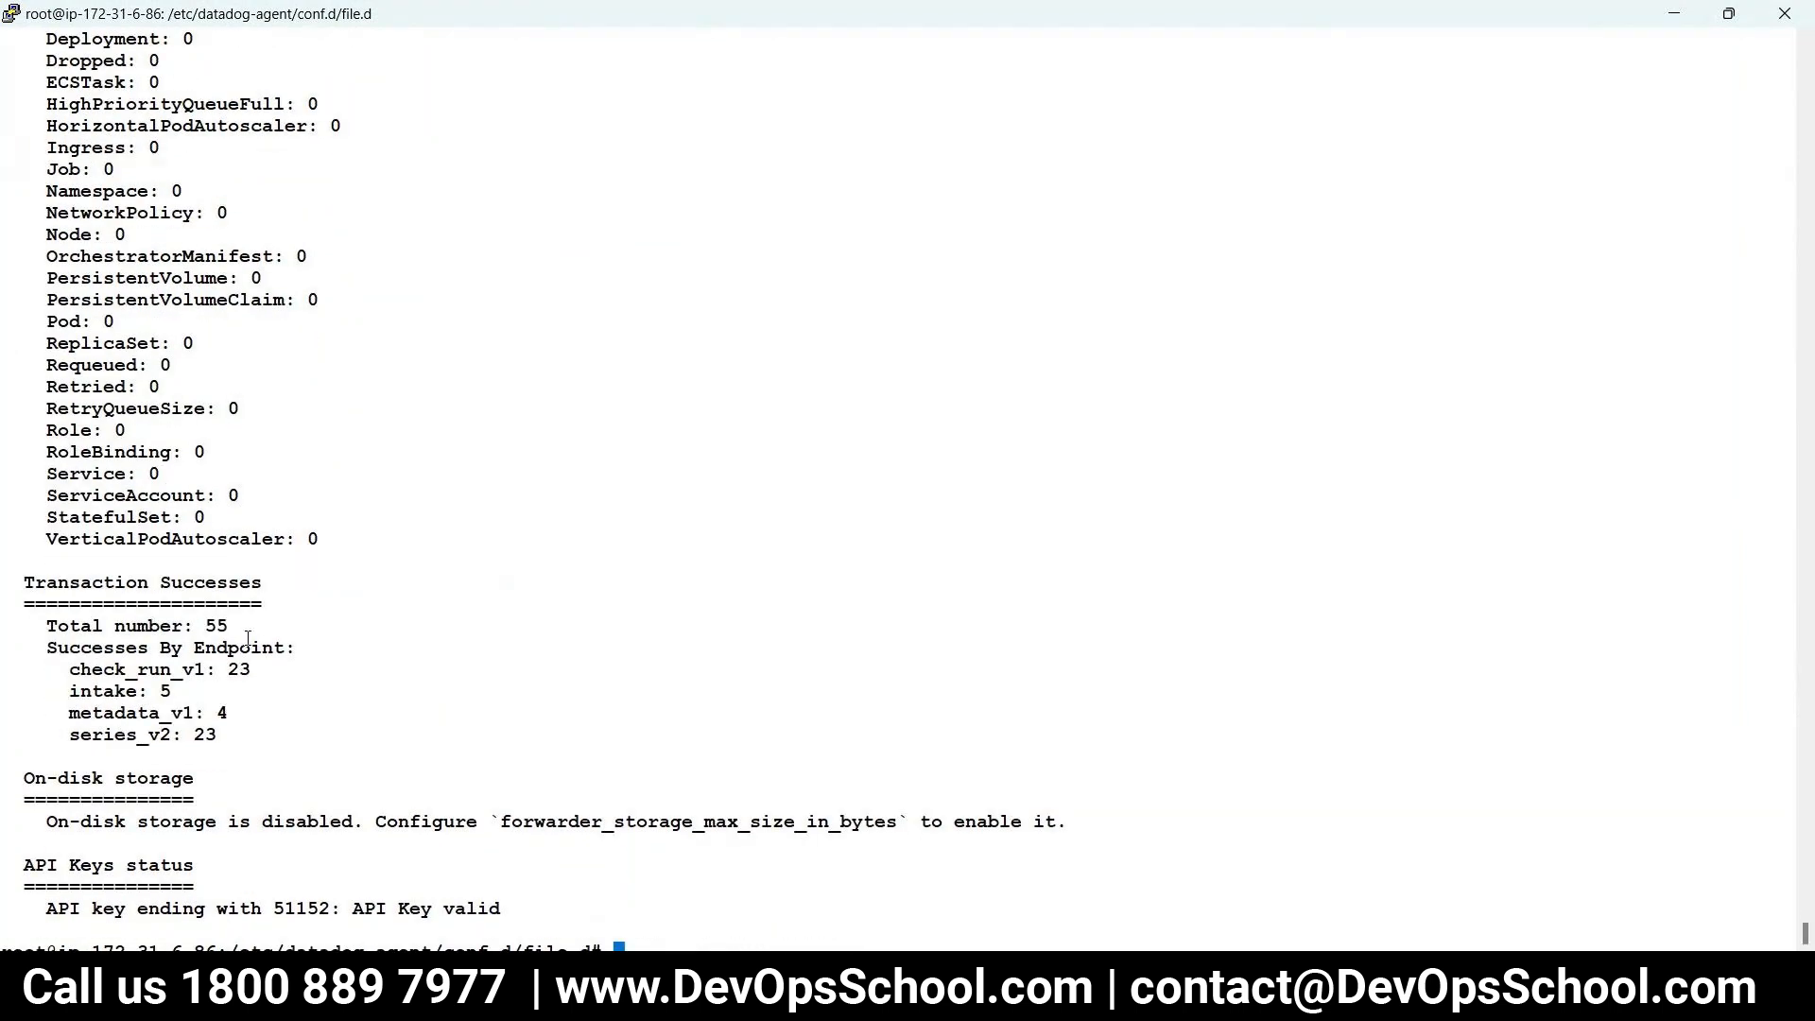
scroll(353, 725, up, 10)
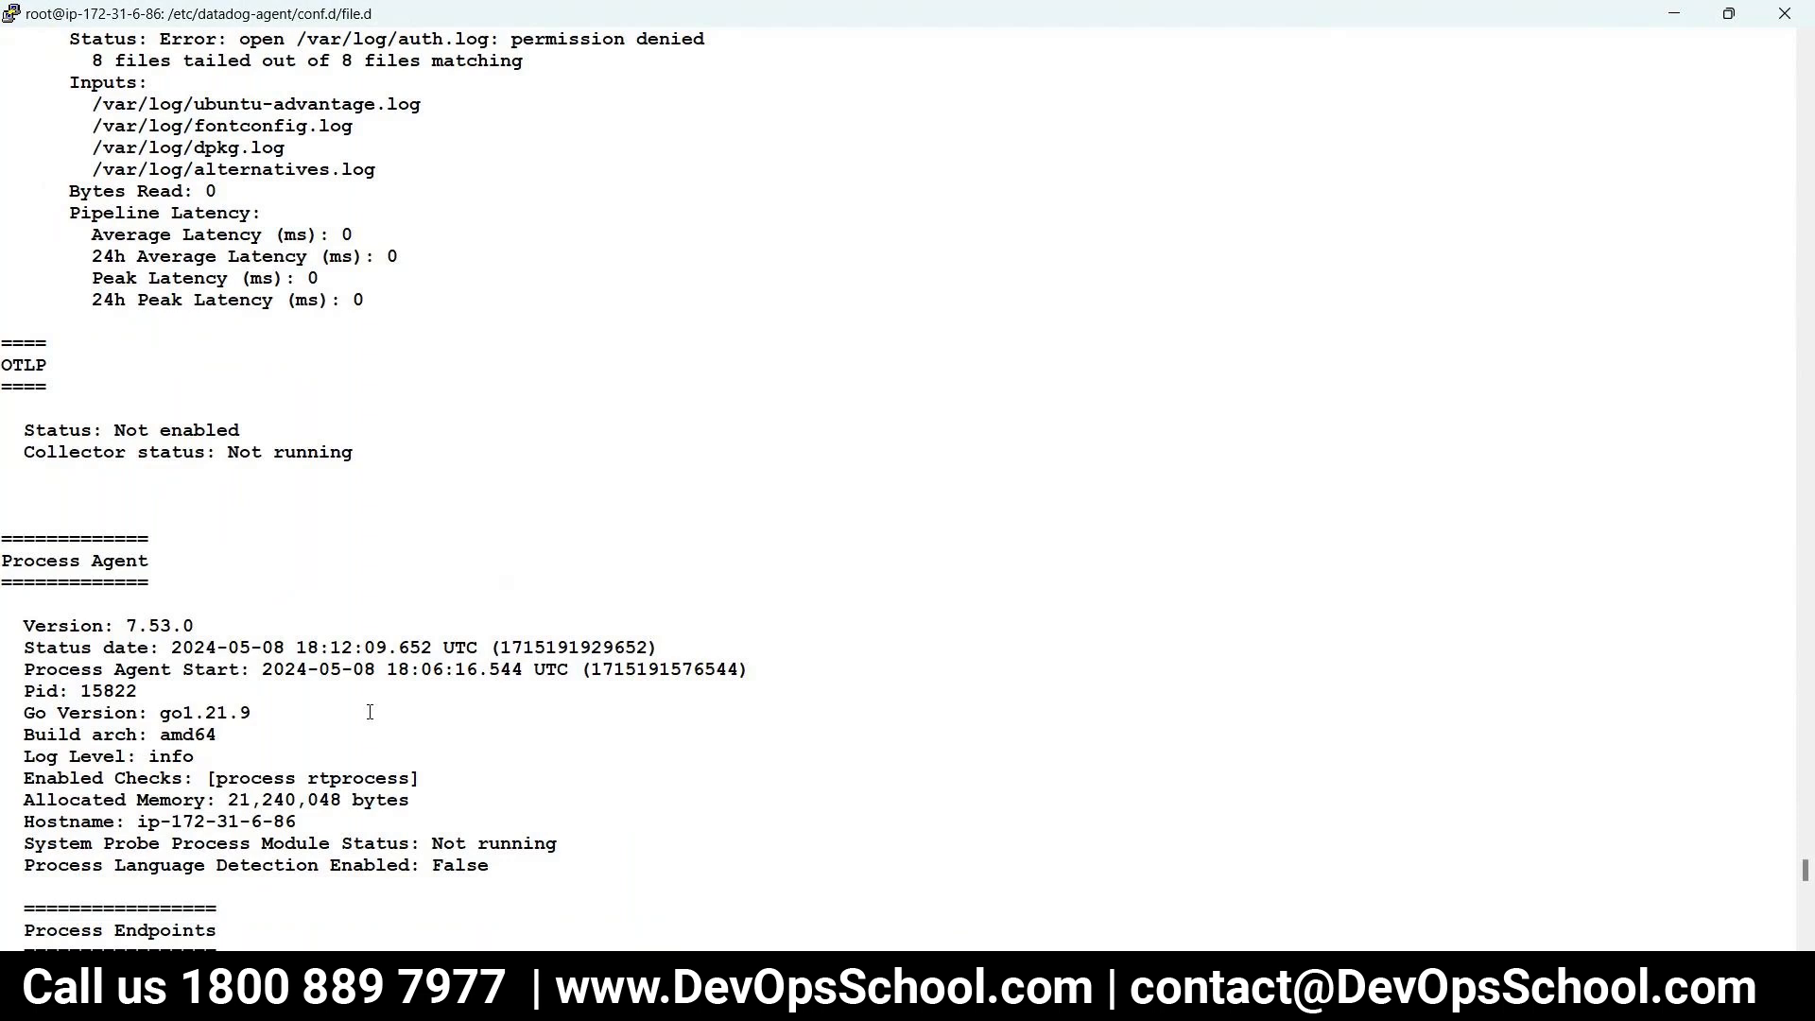
scroll(369, 718, down, 10)
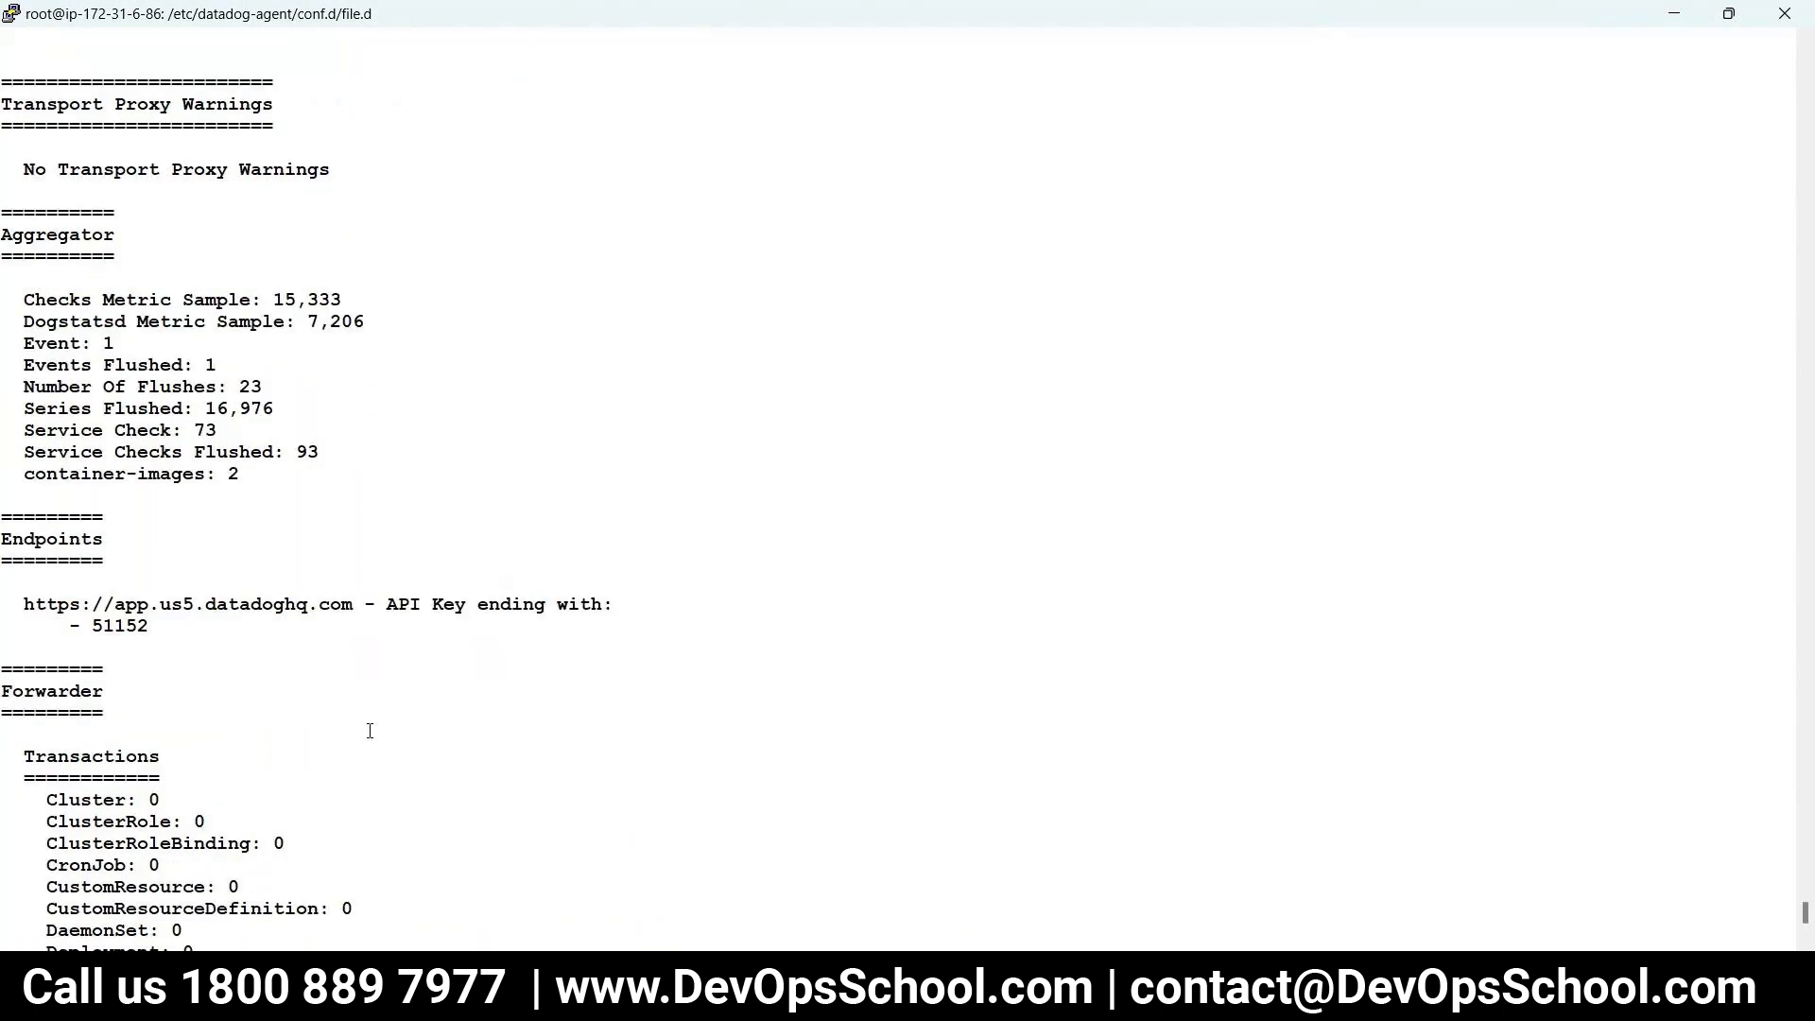
scroll(370, 730, down, 5)
scroll(371, 730, up, 15)
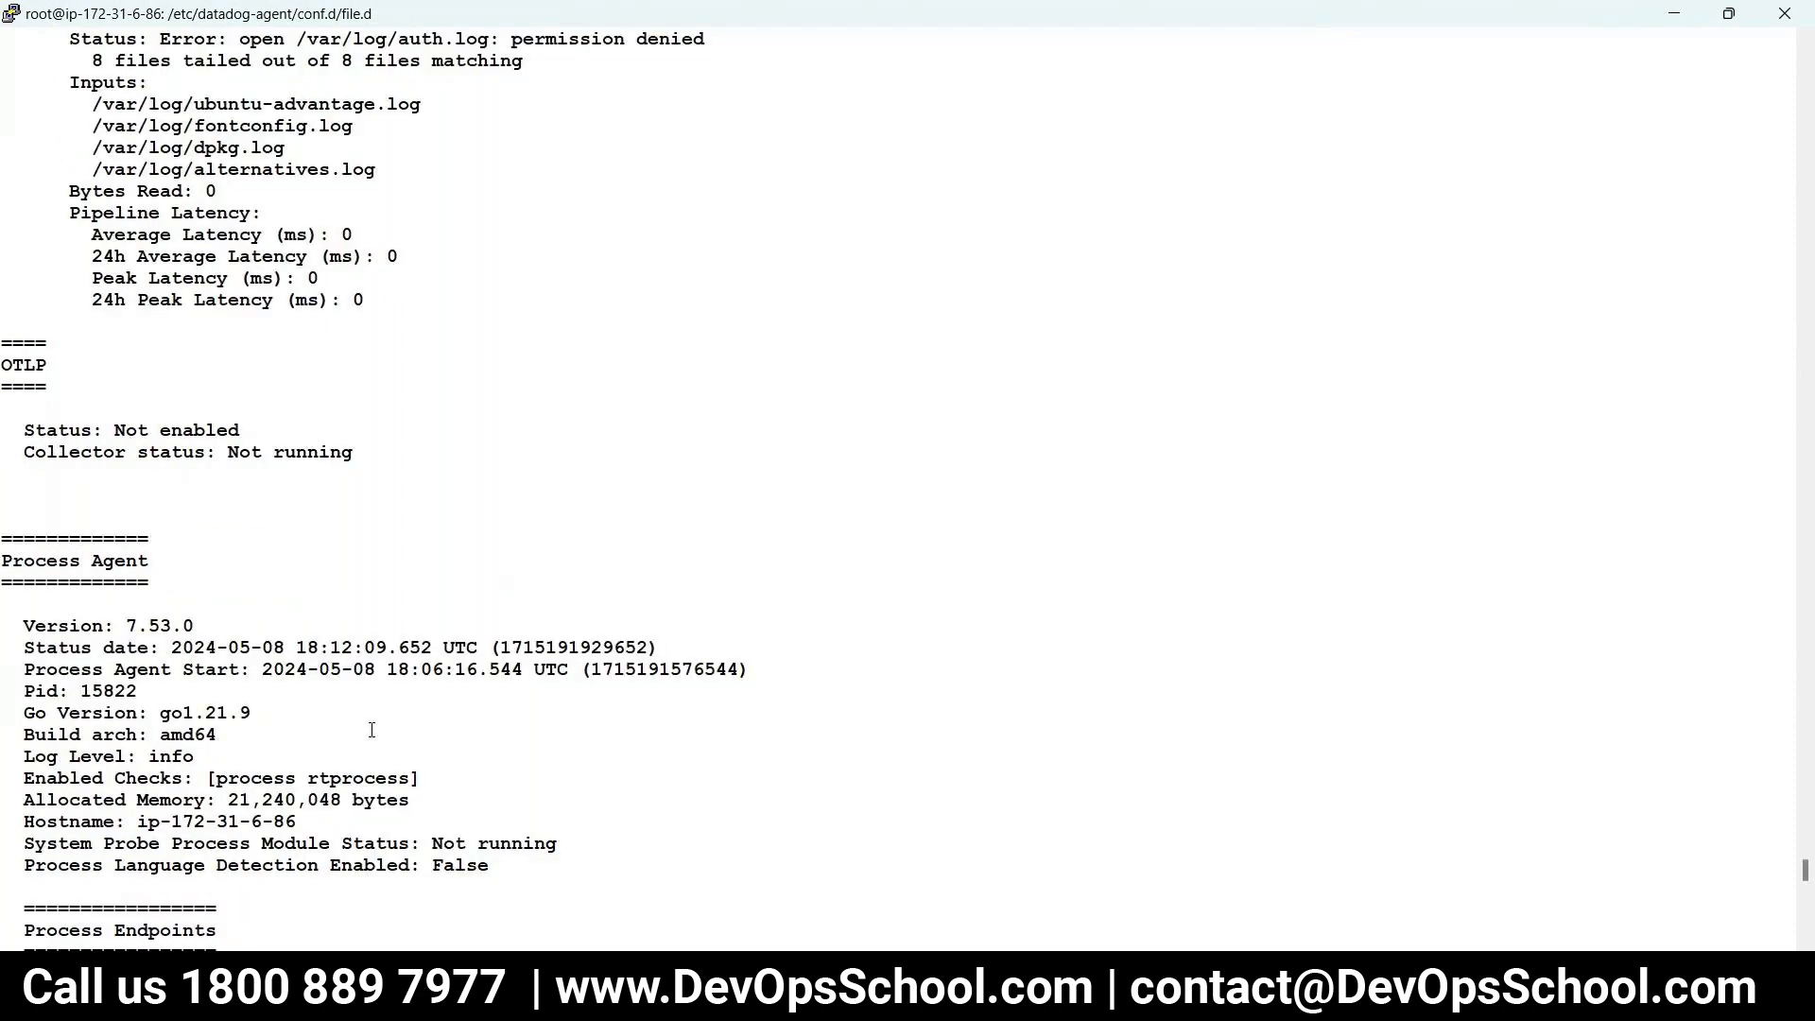
scroll(372, 730, up, 7)
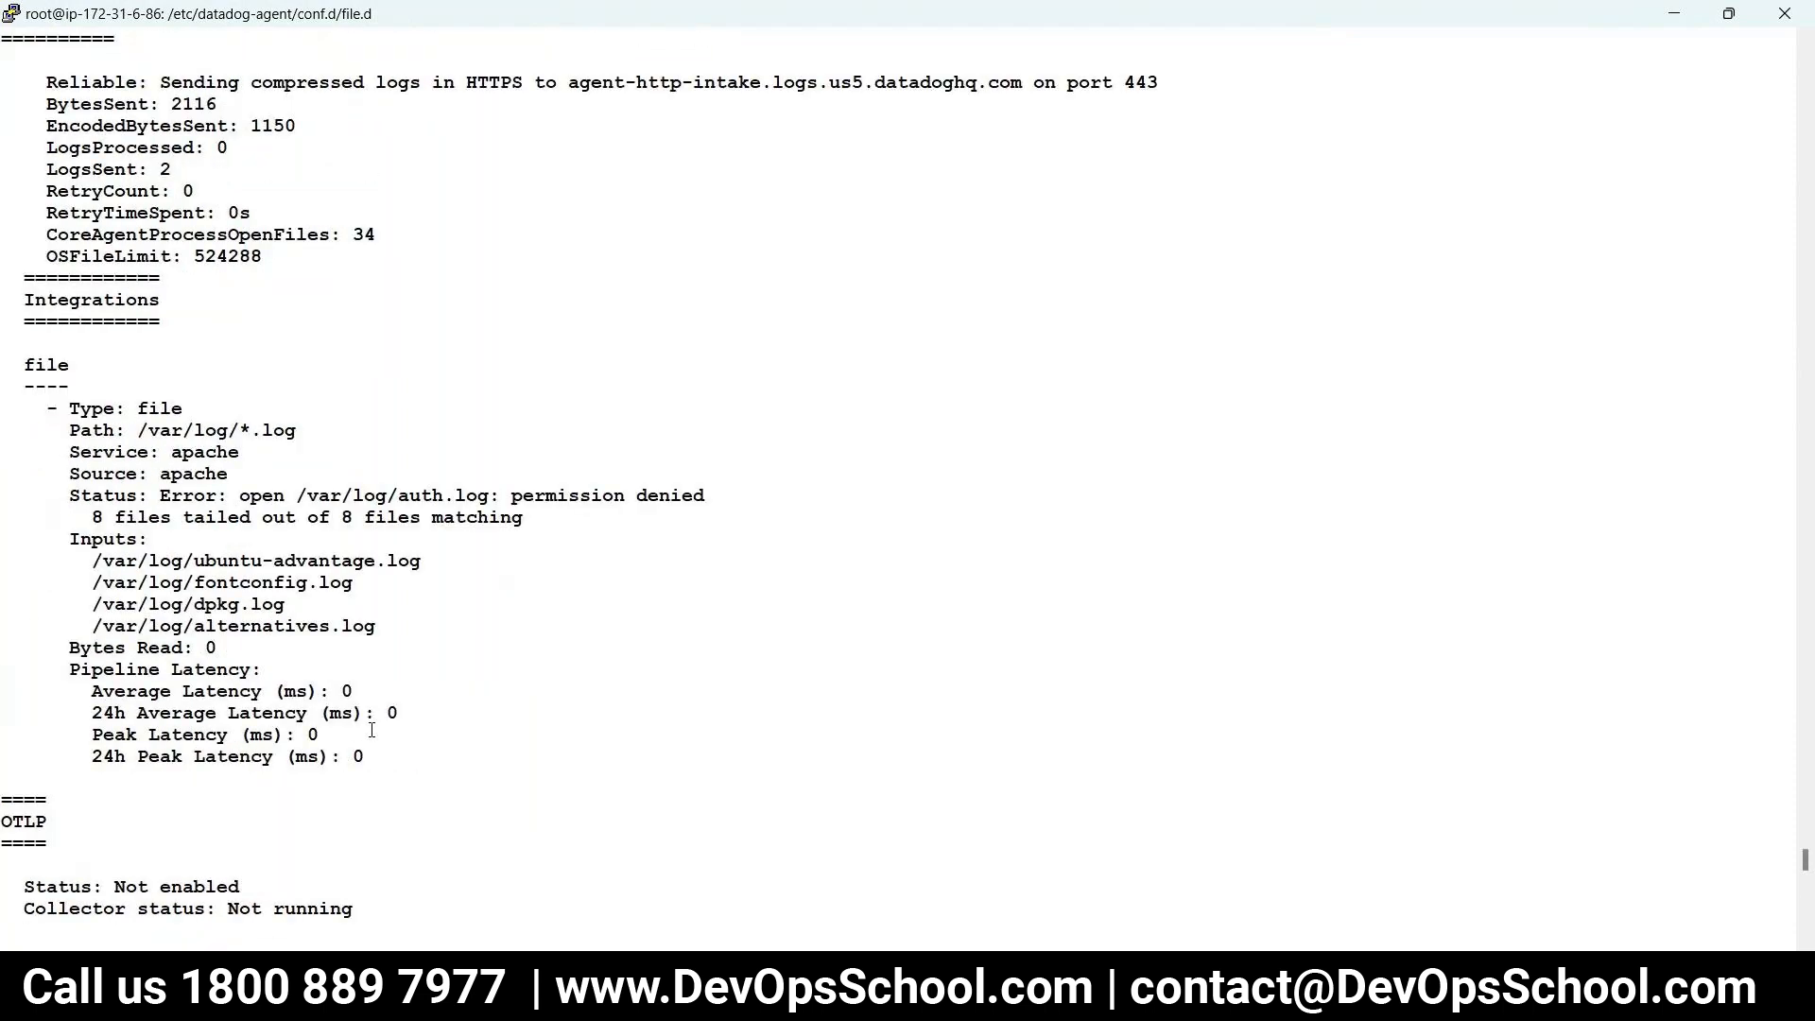
double_click(213, 602)
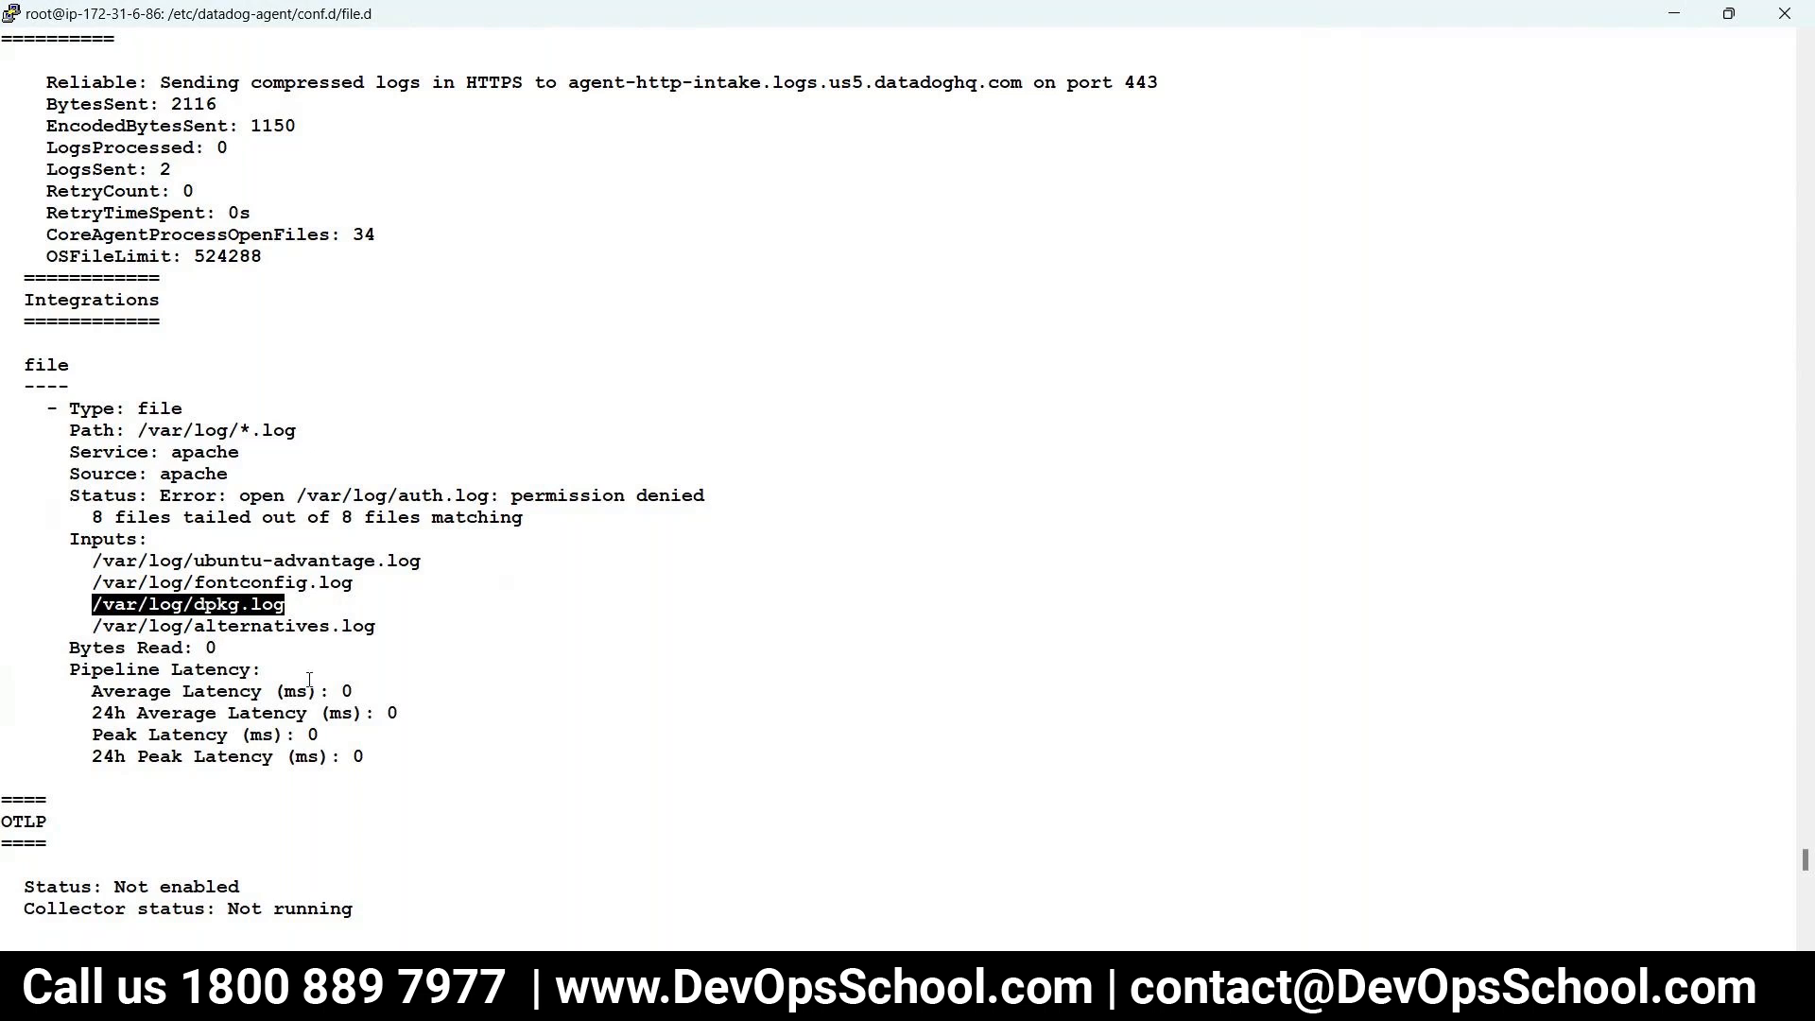
drag(373, 761, 374, 649)
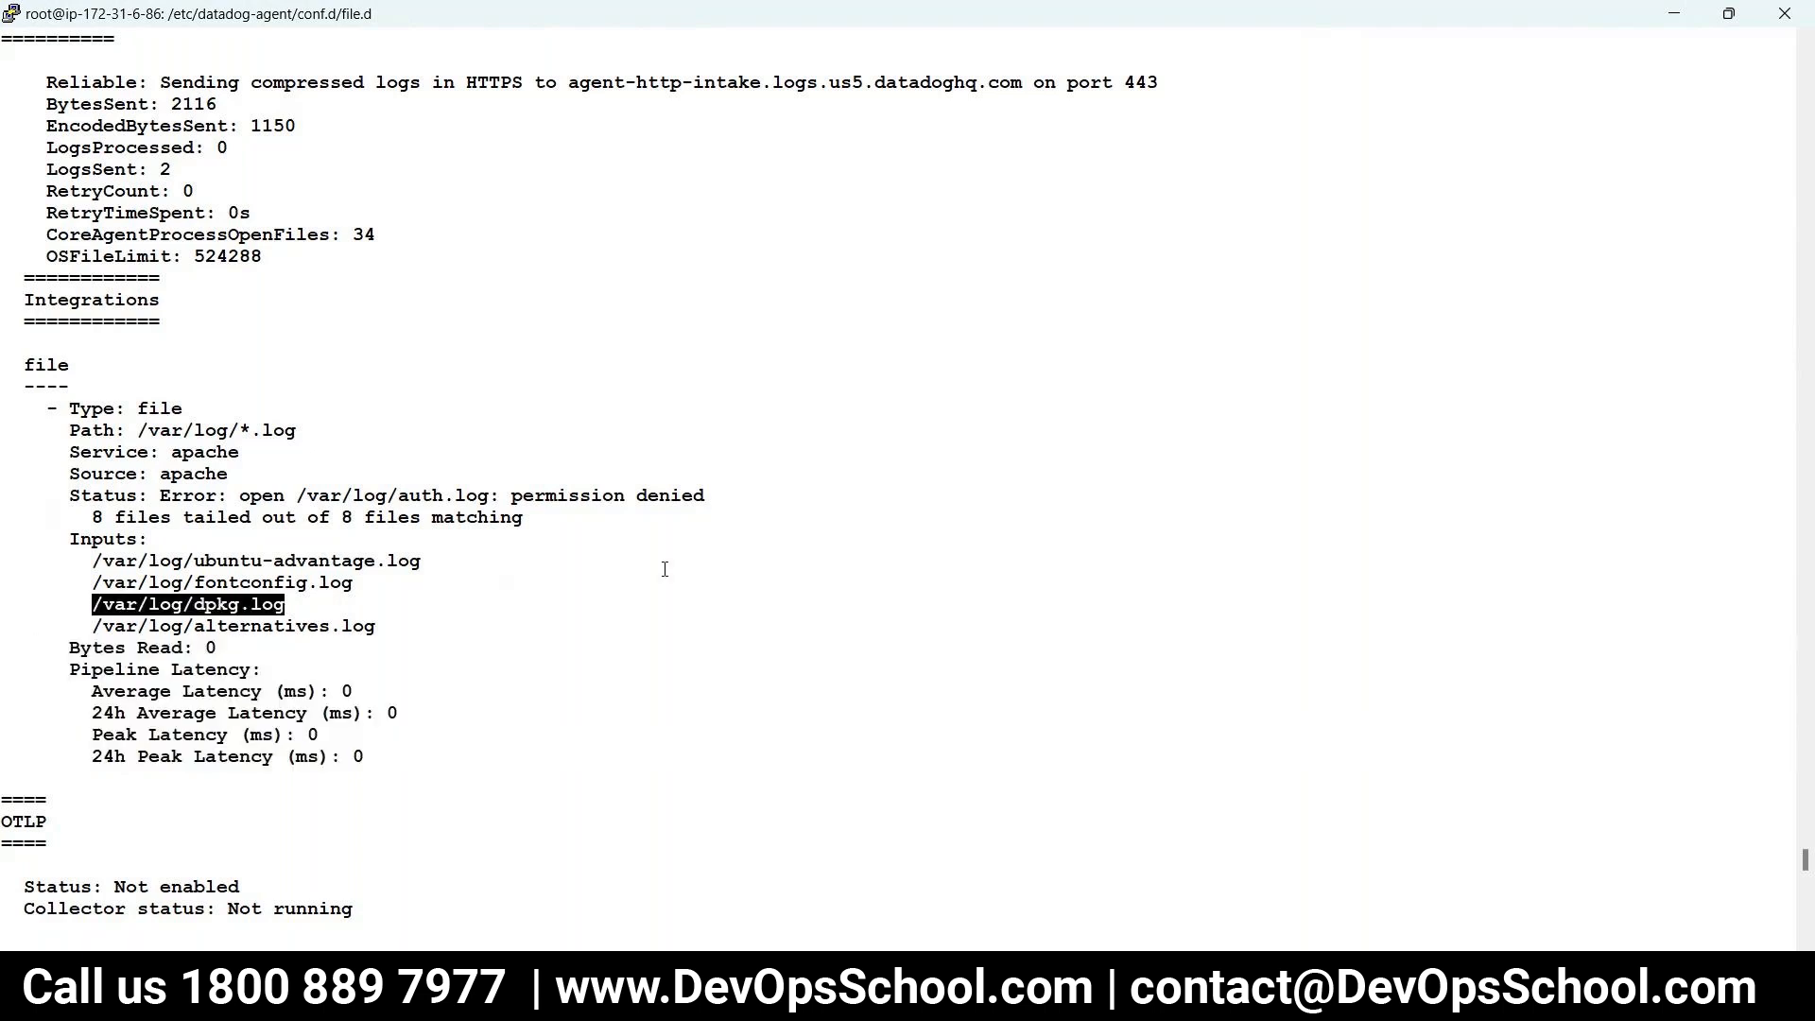
- Run apt install git -y to generate package log activity
triple_click(665, 569)
text(apt in)
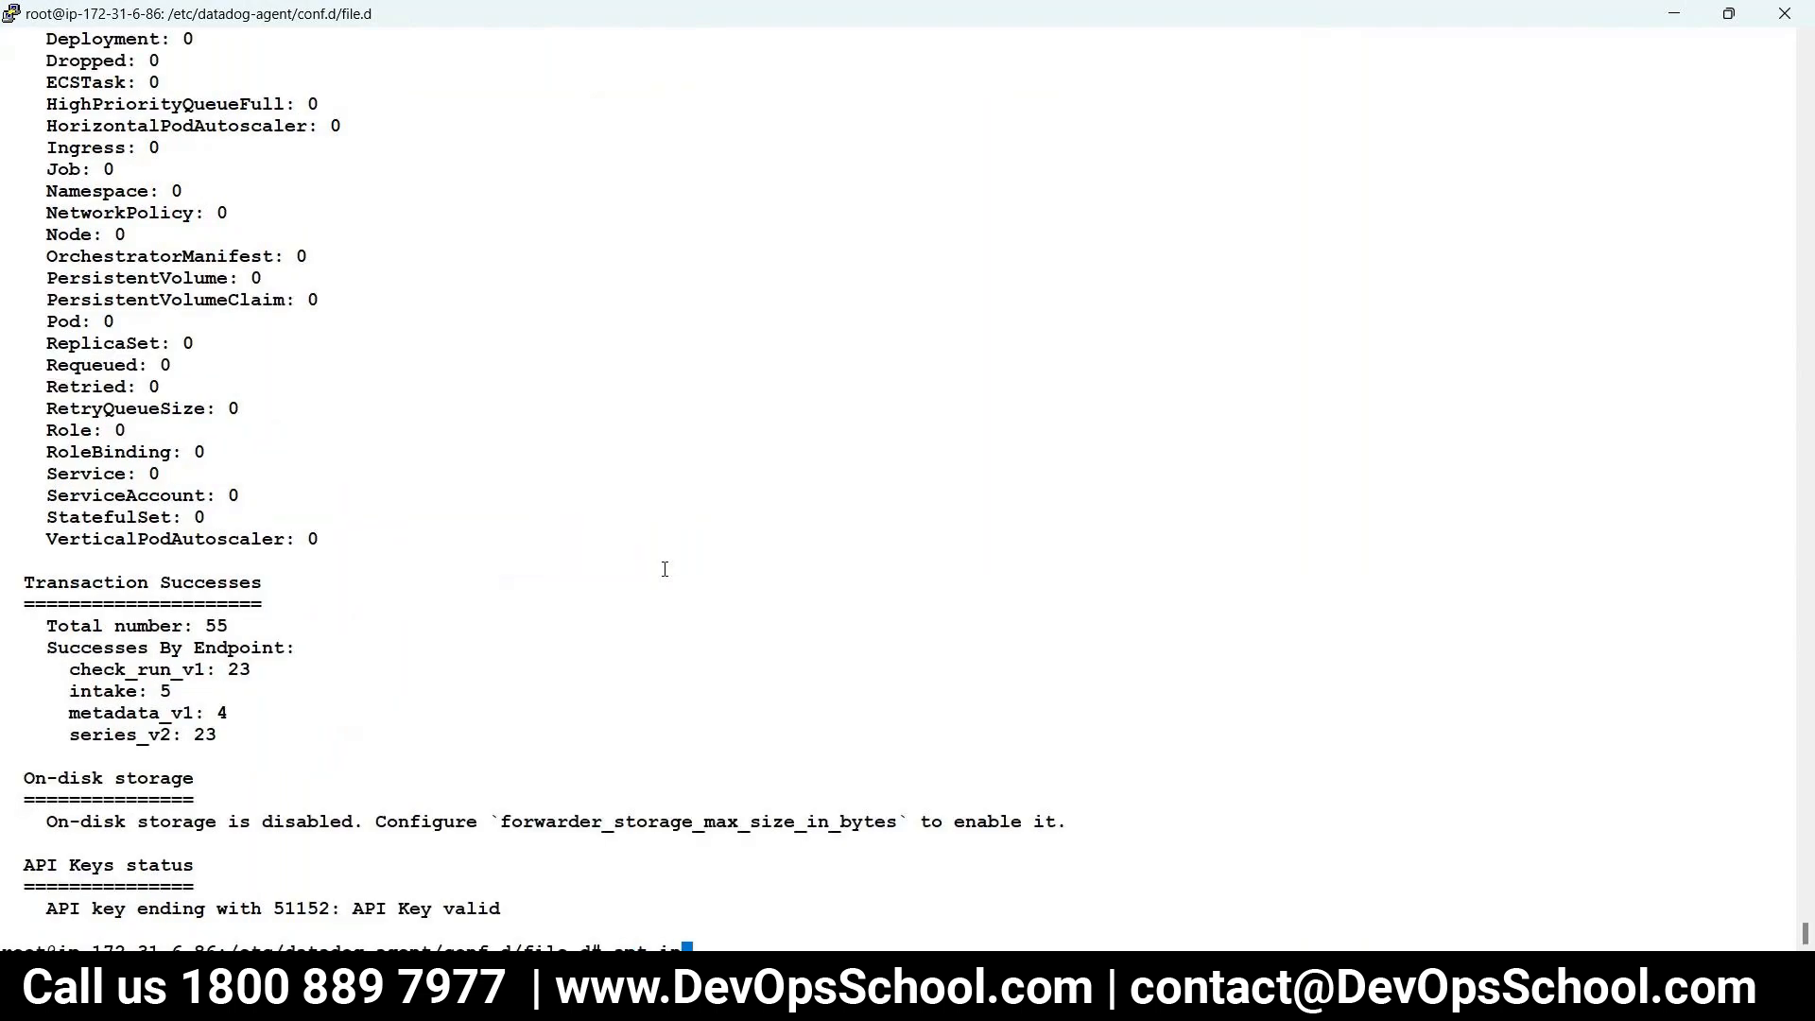
text(stall git -y)
key(Return)
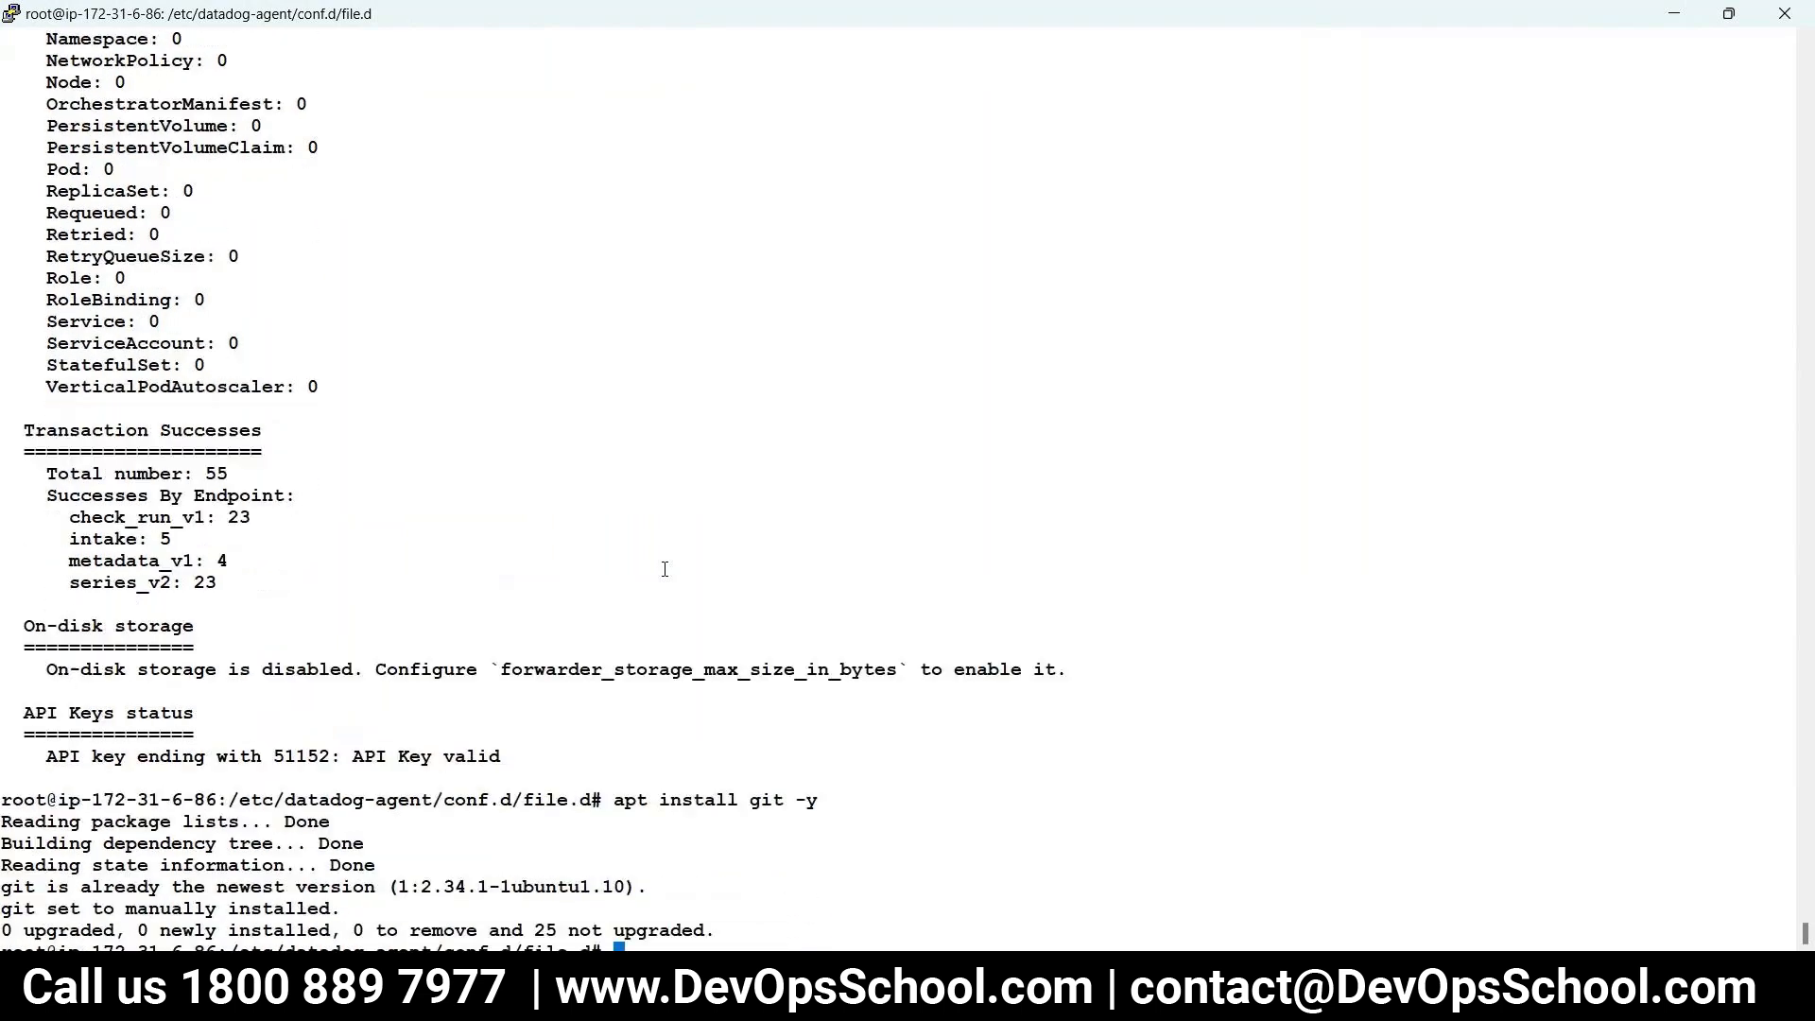
- Uninstall git with apt remove git, answering y to the confirmation
key(Up)
key(Left)
key(Left)
key(Left)
key(Left)
key(Left)
key(Left)
key(Right)
key(Right)
key(Right)
key(Right)
key(Right)
key(BackSpace)
key(BackSpace)
key(Left)
key(Left)
key(Left)
key(Left)
key(Left)
key(BackSpace)
key(BackSpace)
key(BackSpace)
key(BackSpace)
key(BackSpace)
key(BackSpace)
key(BackSpace)
text(remove)
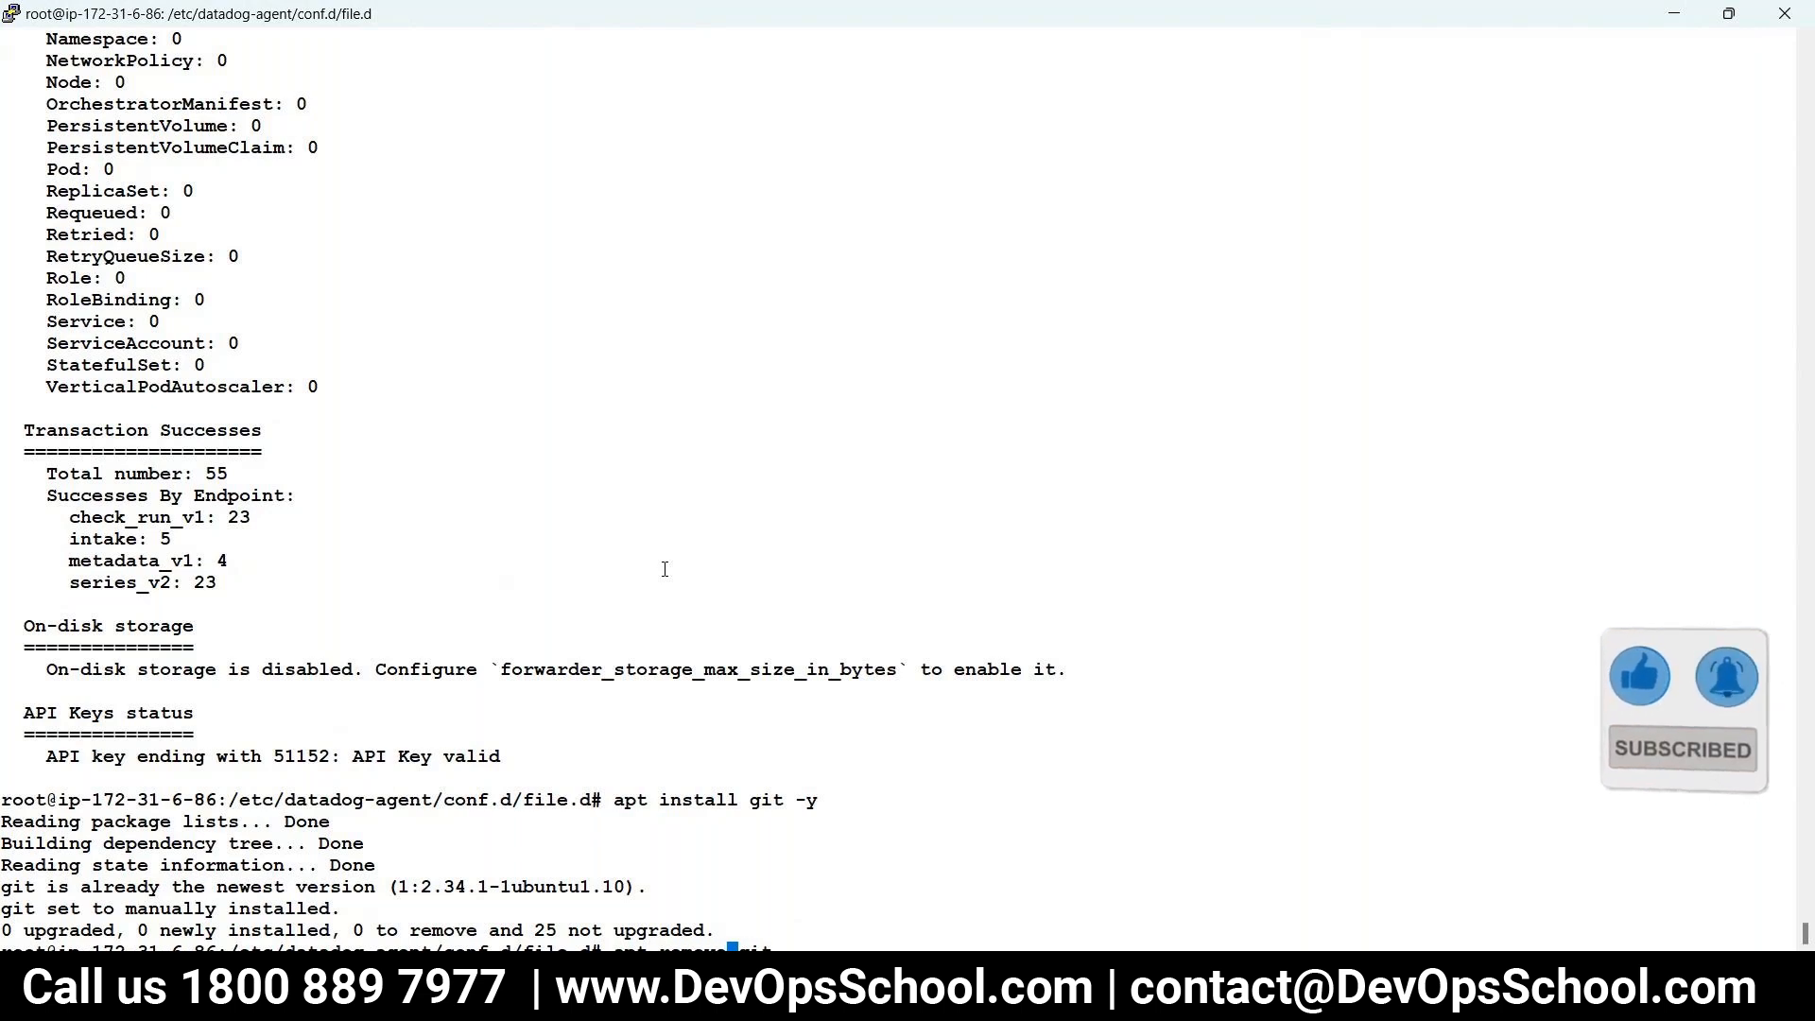
key(Return)
text(y)
key(Return)
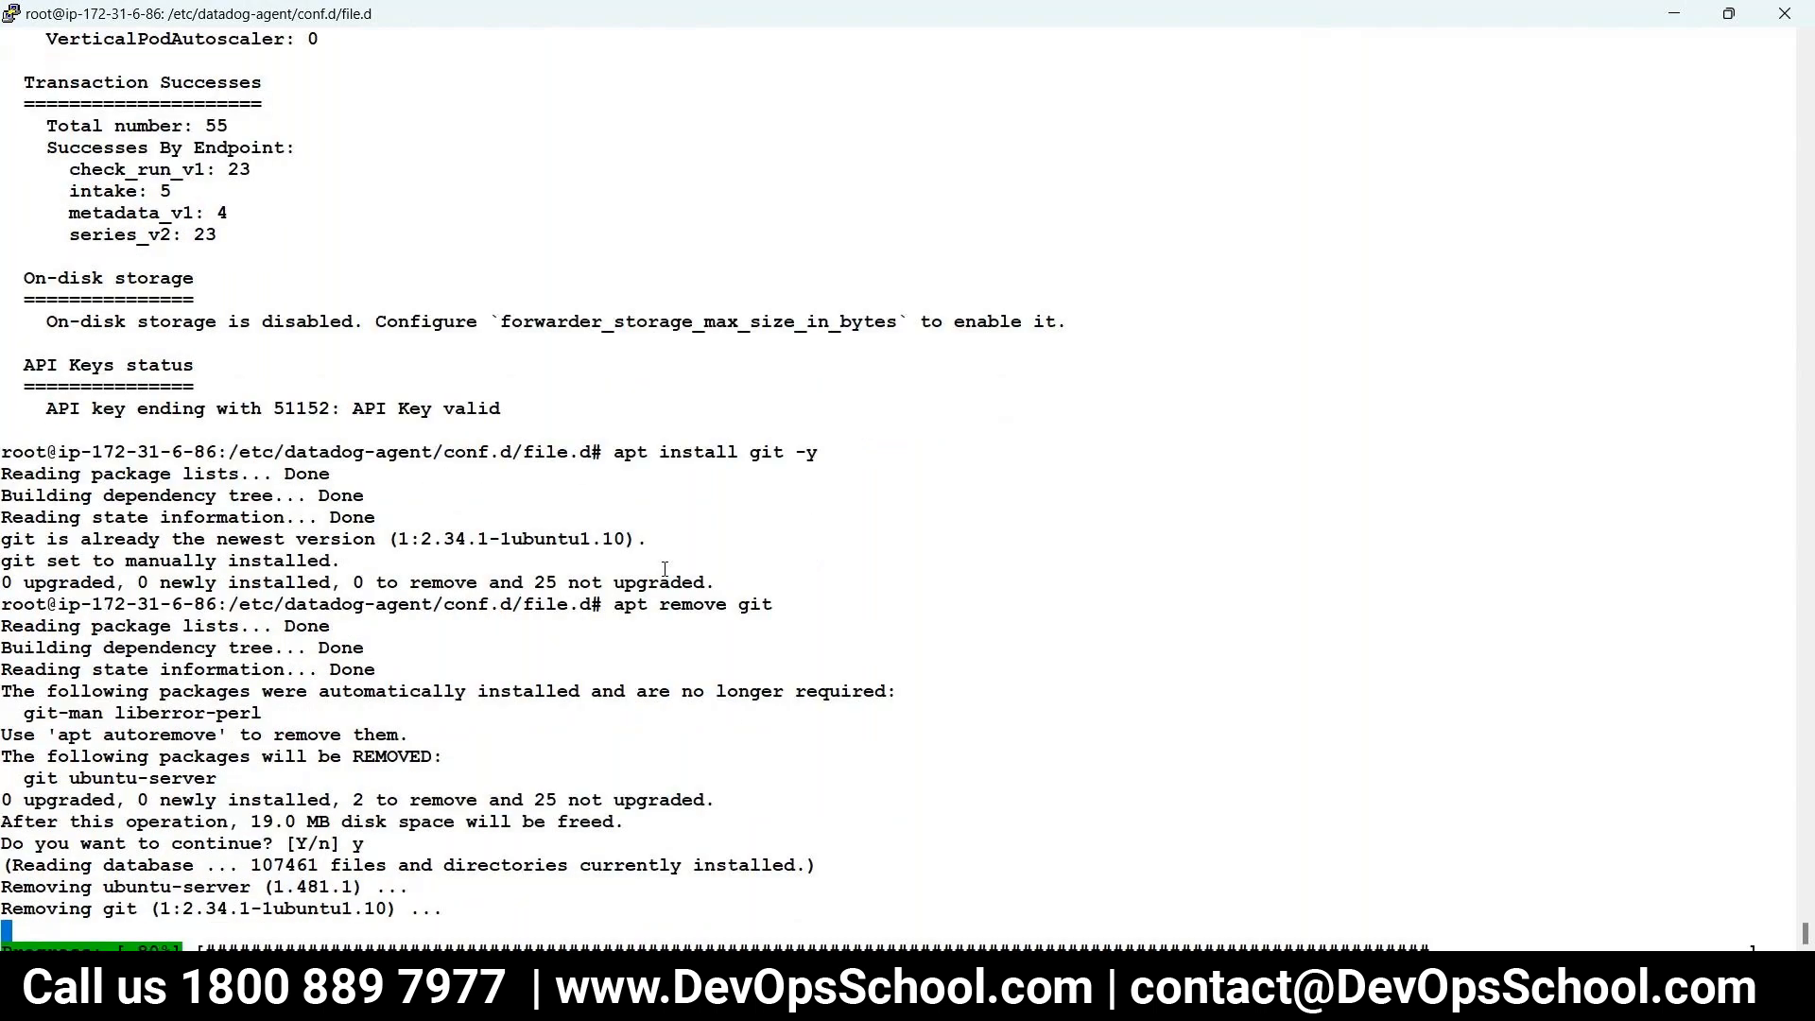
- Reinstall git by rerunning apt install git -y from the command history
key(Up)
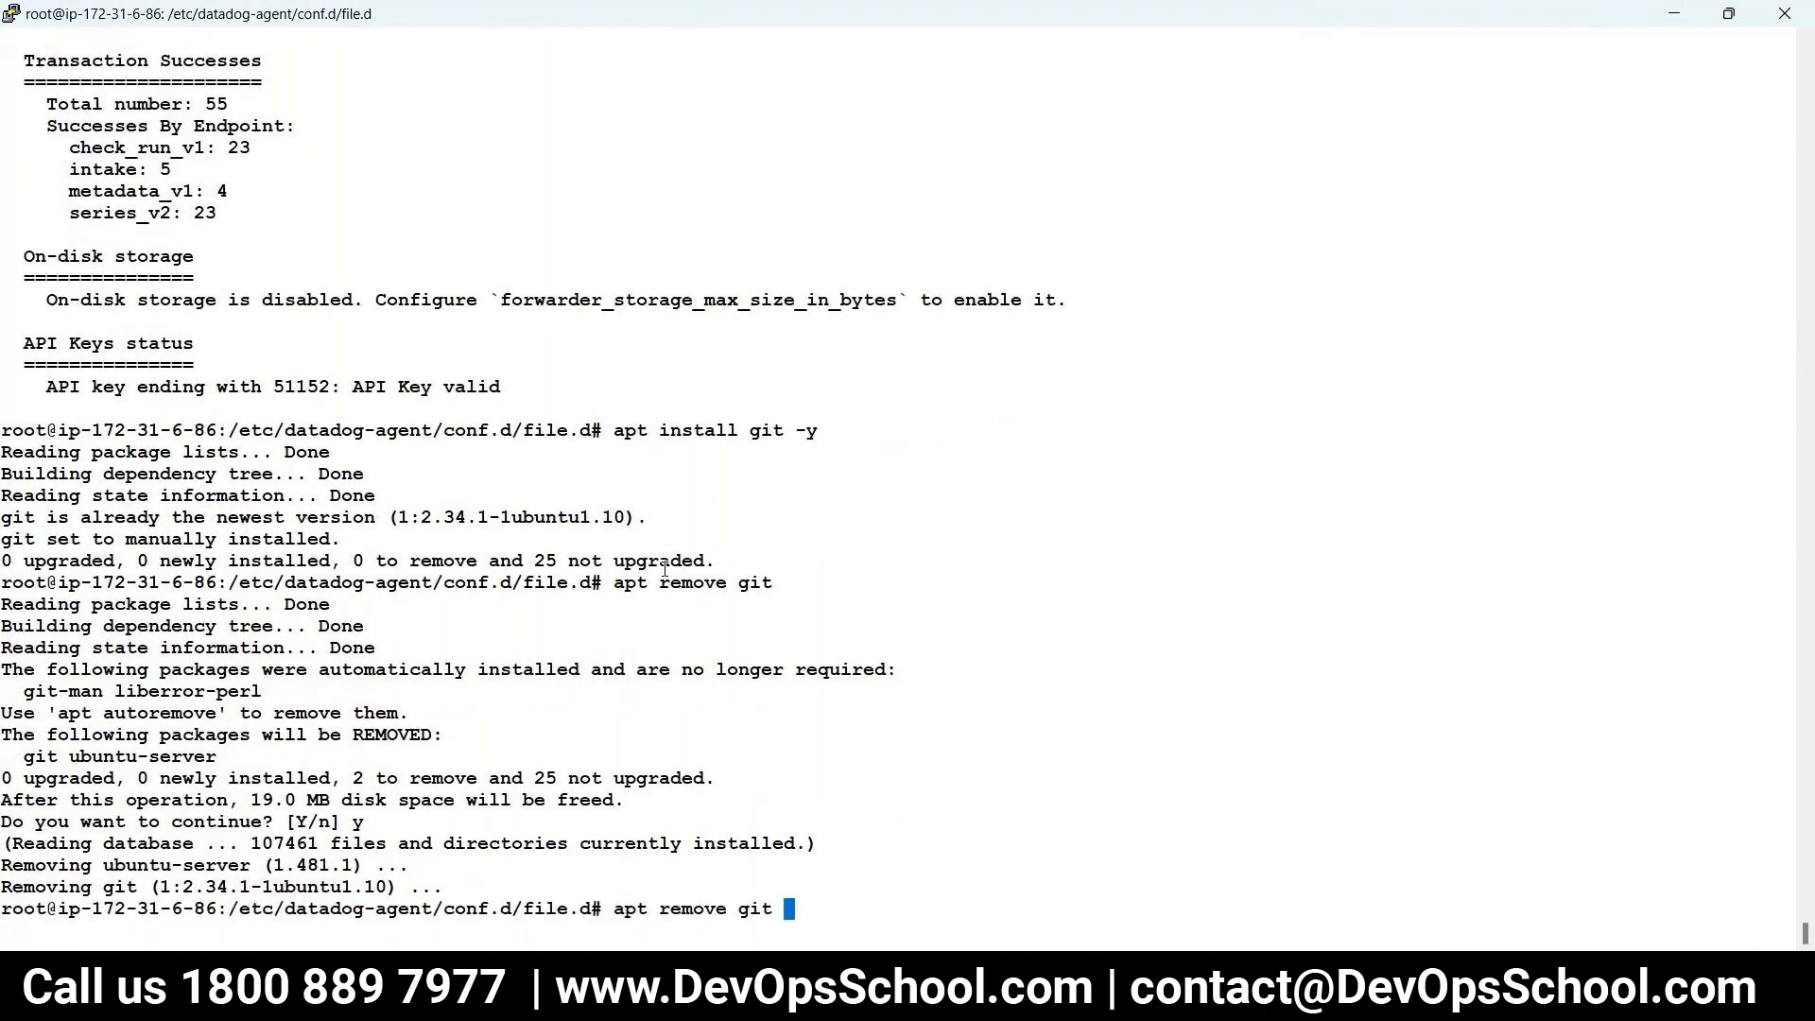
key(Up)
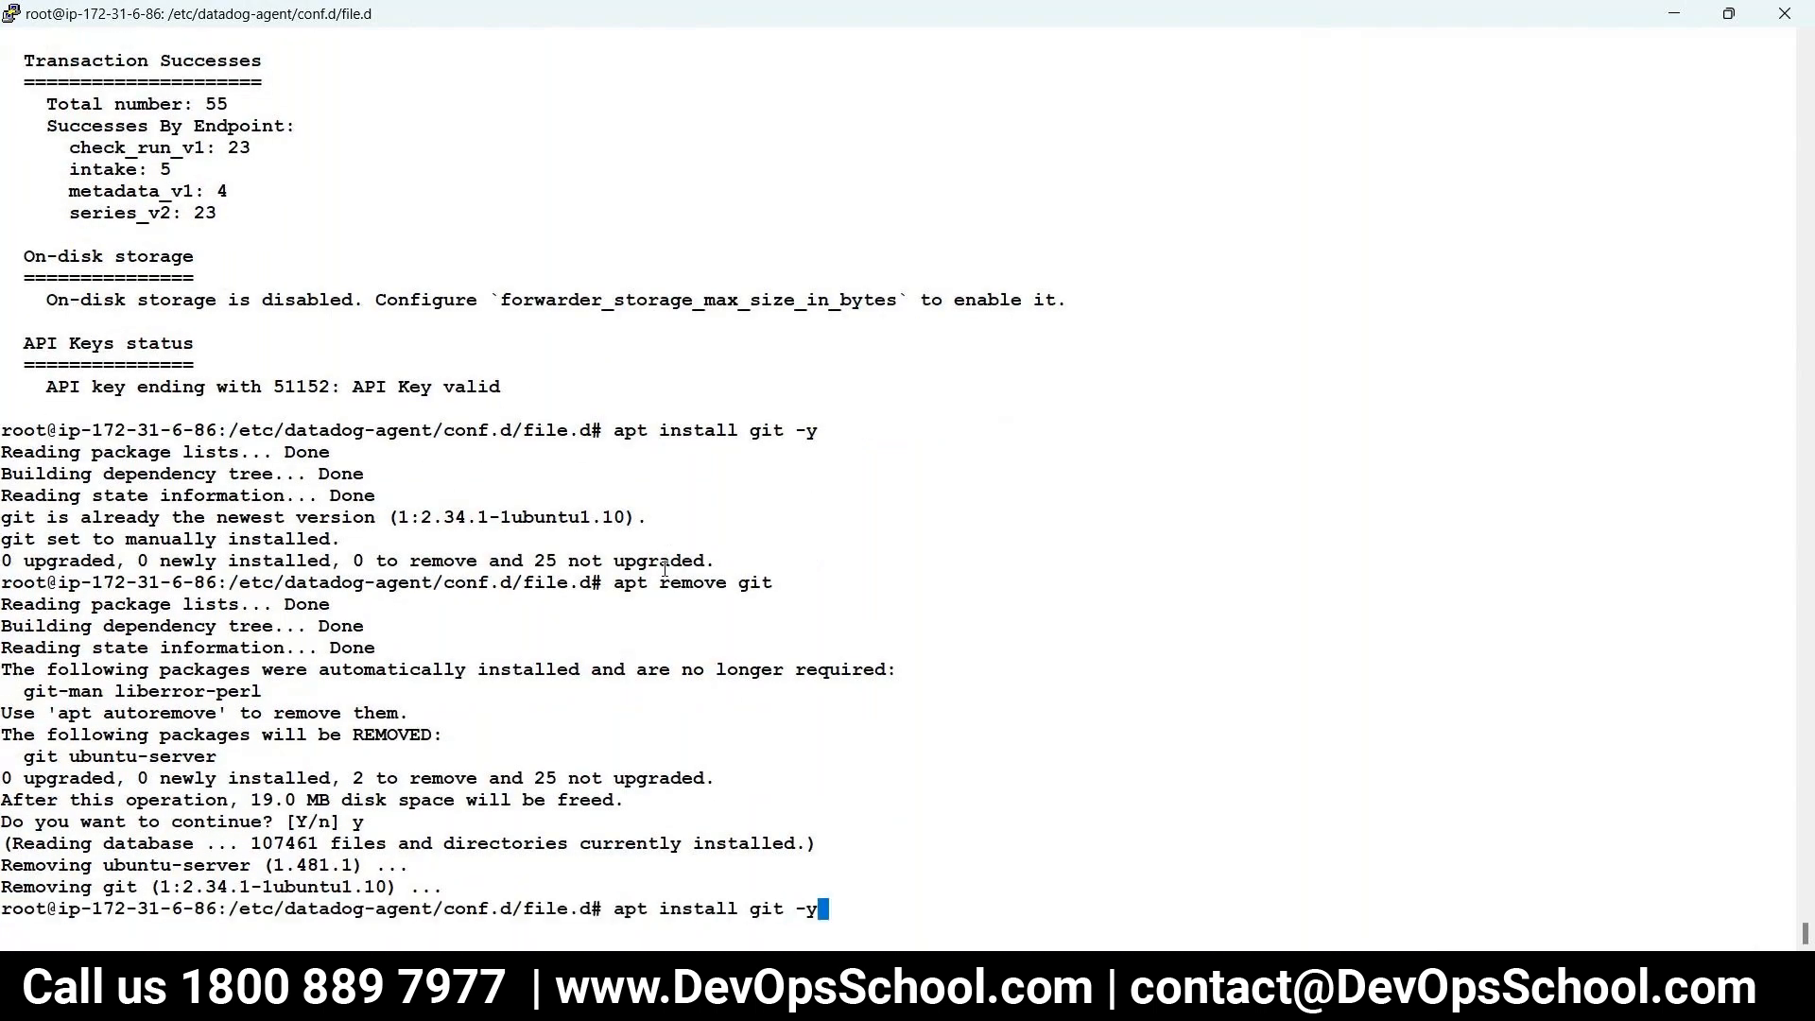
key(Return)
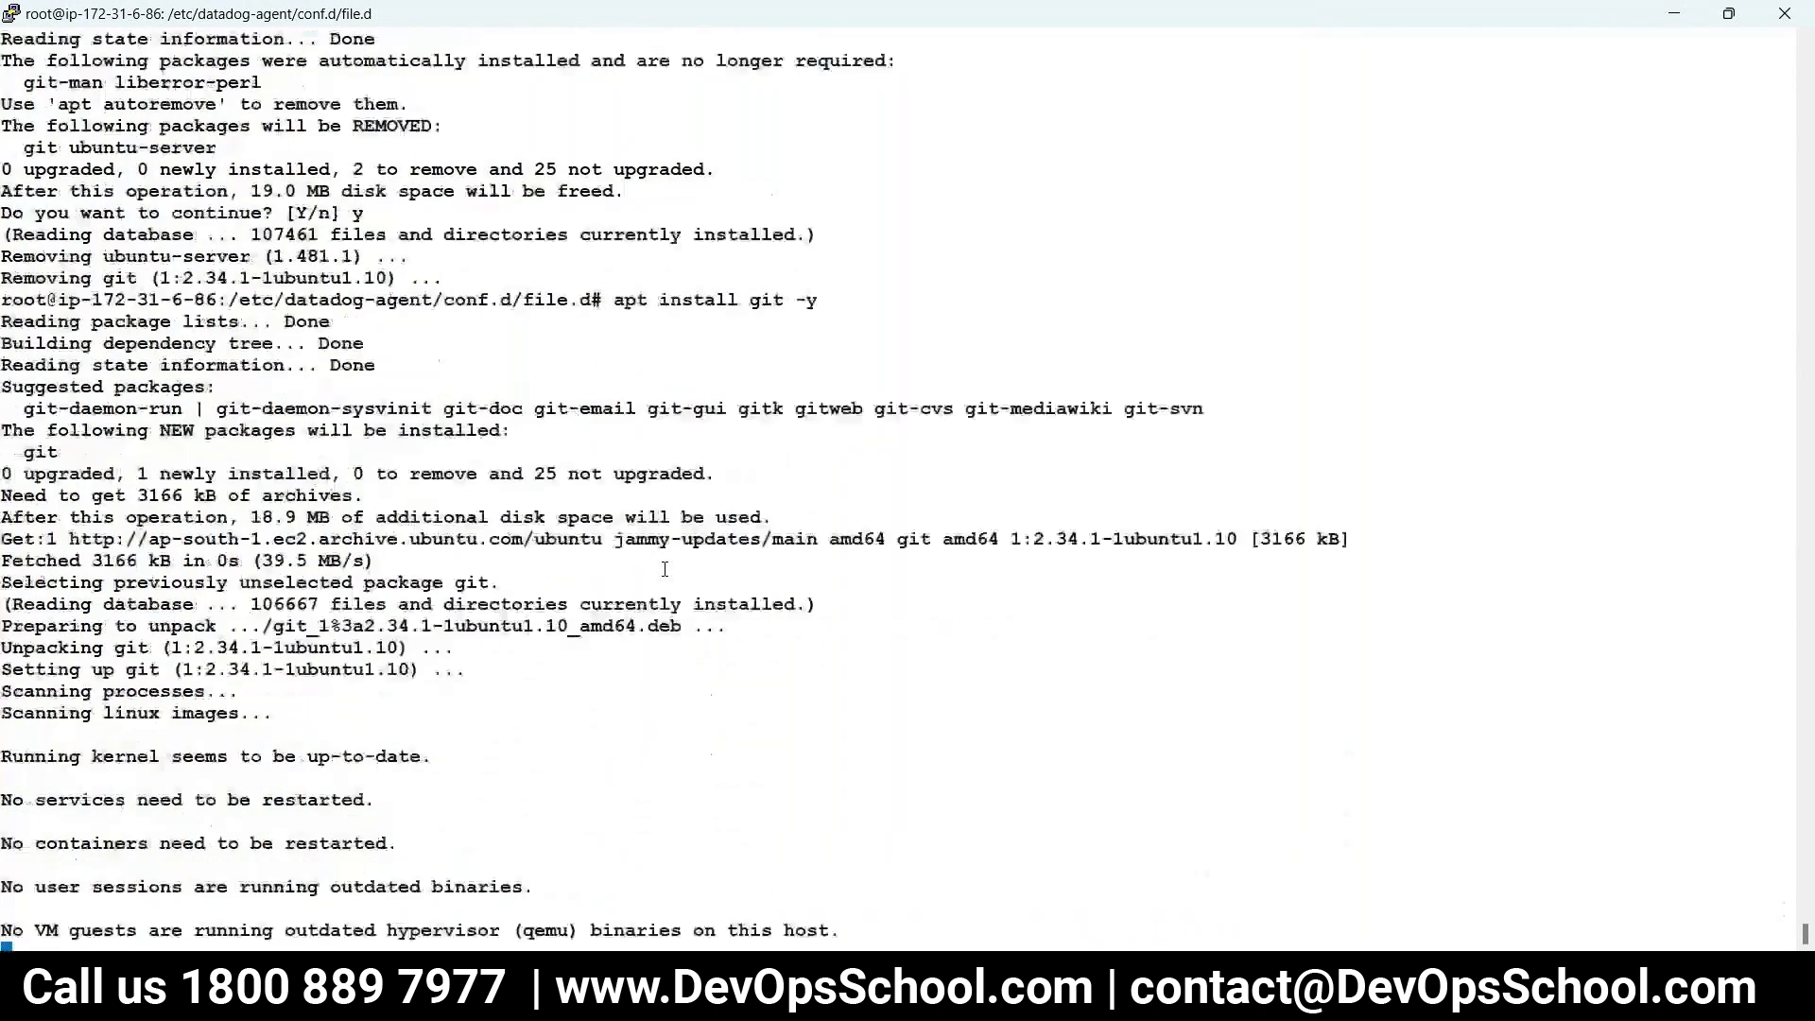
- Rerun datadog-agent status and check the bytes read and pipeline latency of the file integration
key(Up)
key(Up)
key(Up)
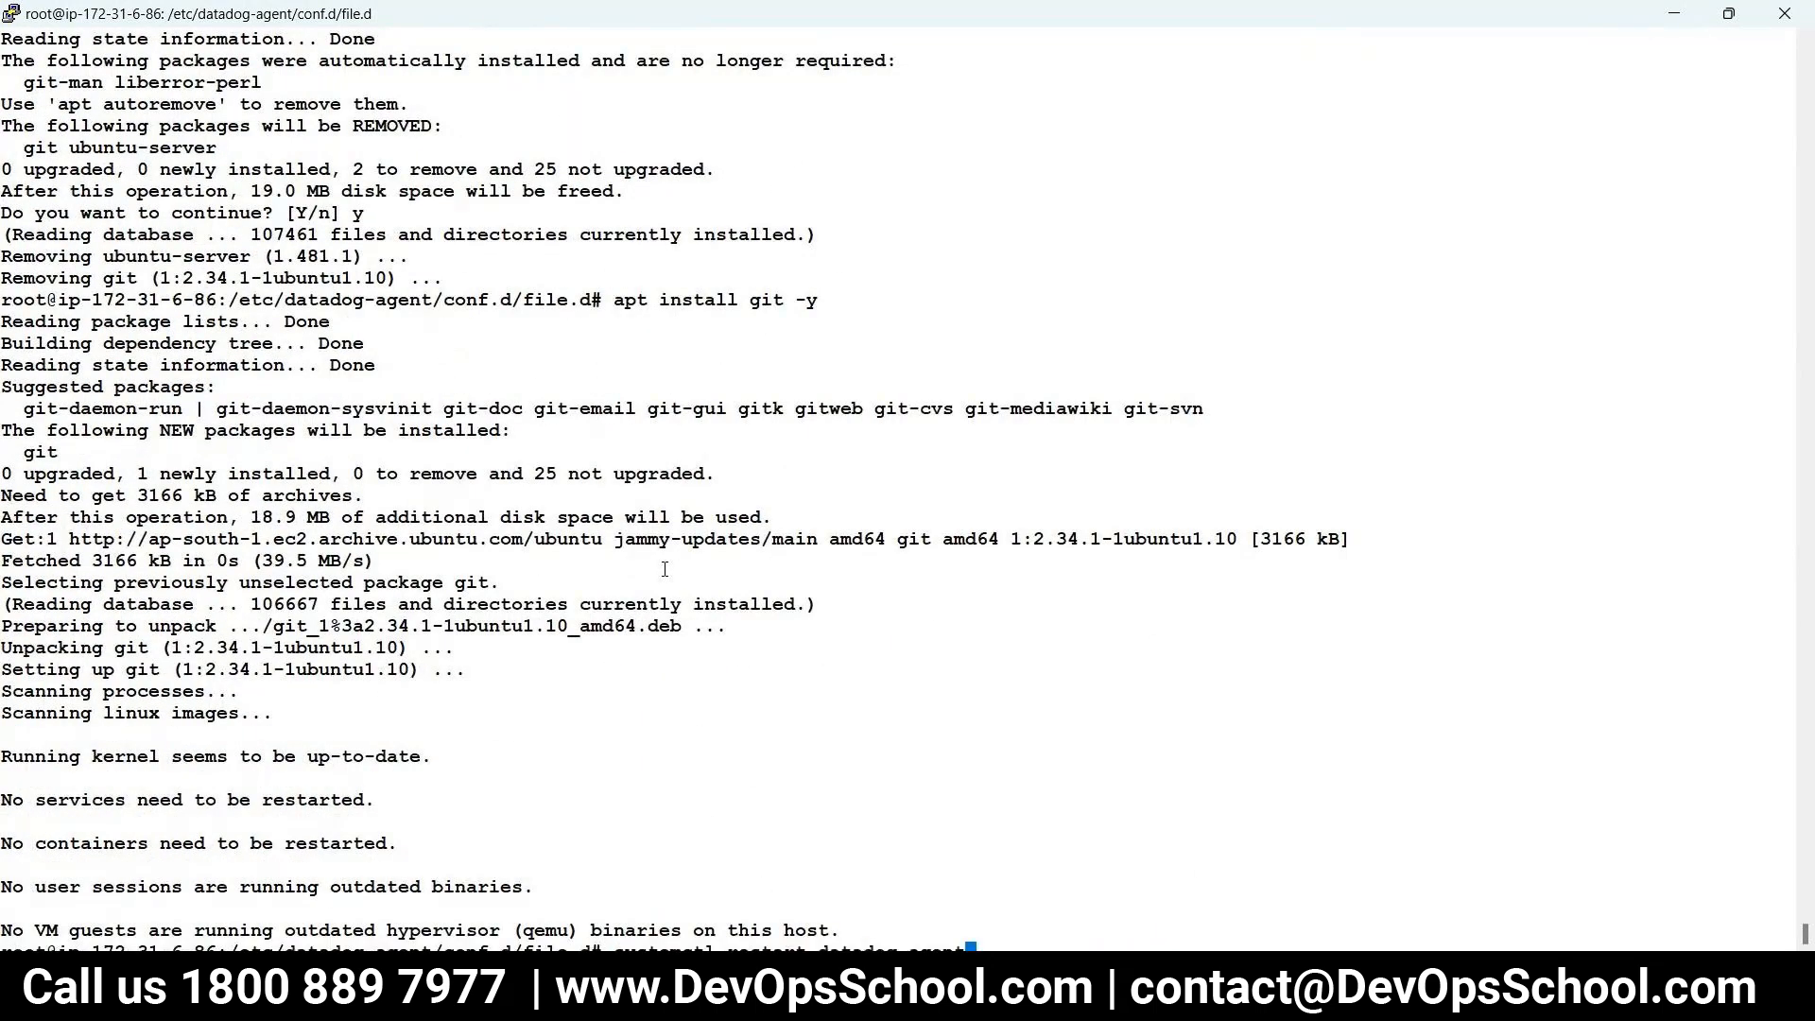
key(Down)
key(Return)
scroll(558, 548, up, 5)
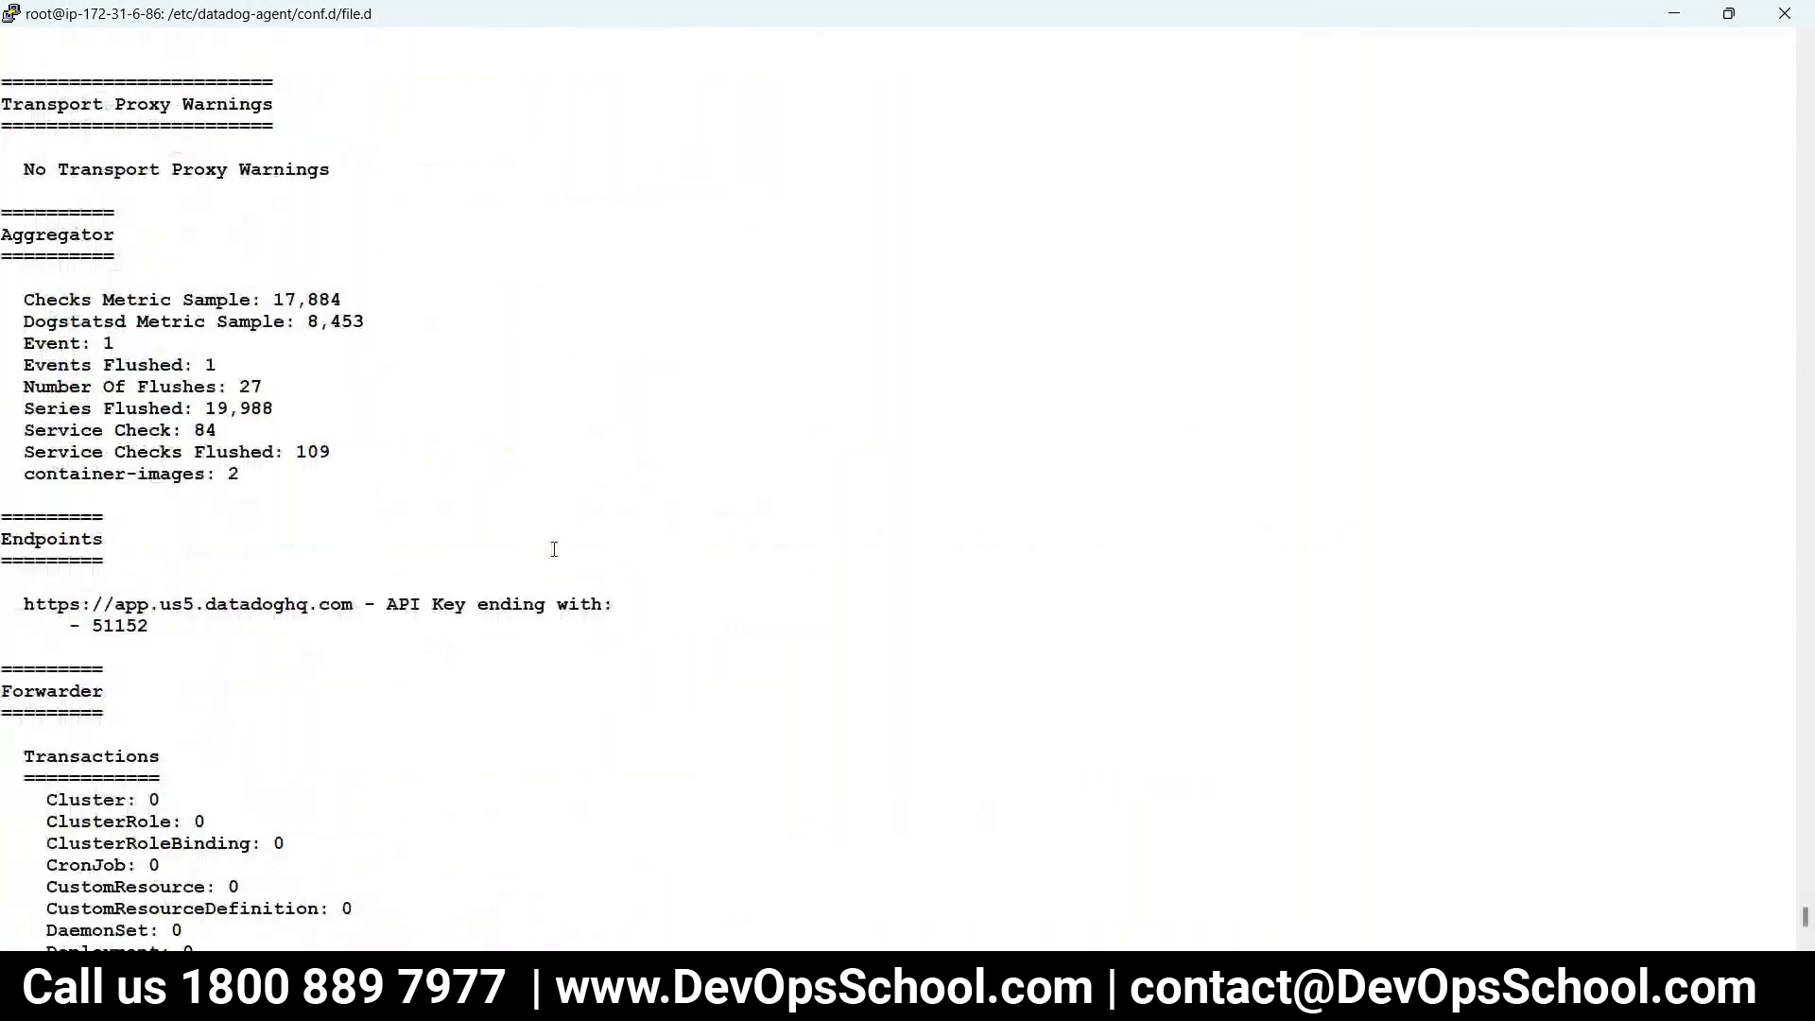
scroll(416, 662, down, 7)
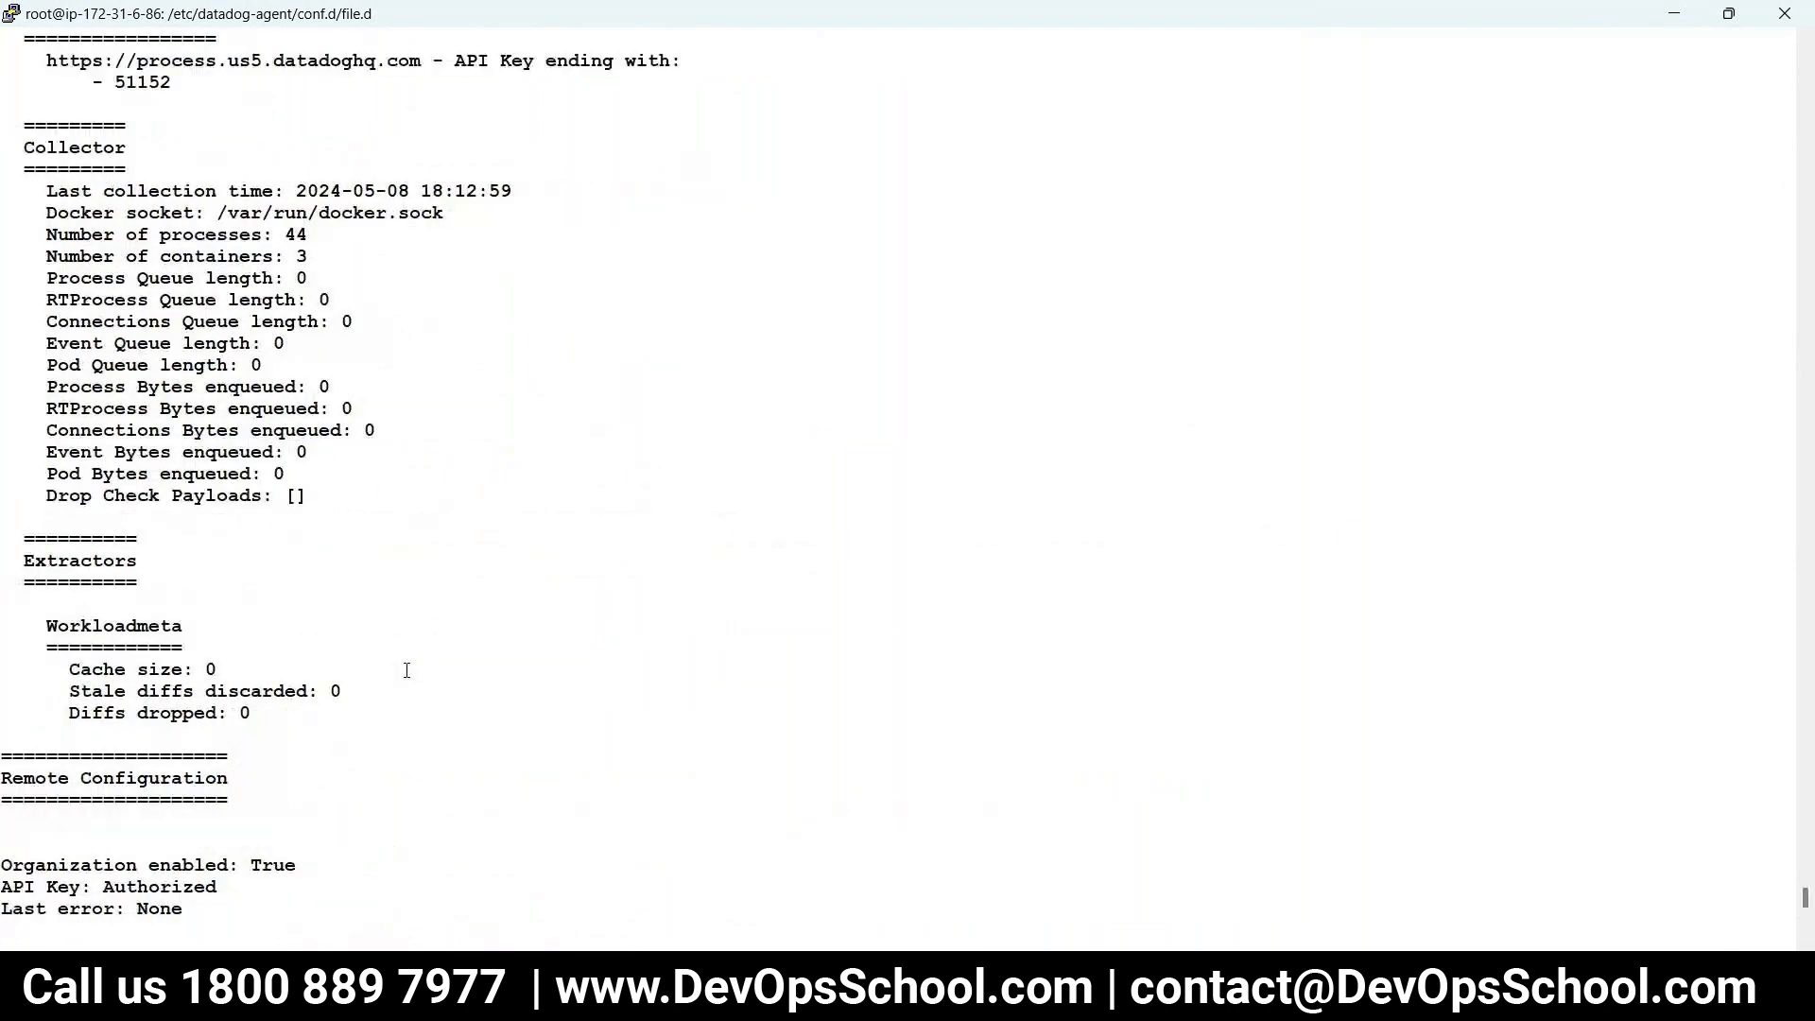
scroll(378, 677, up, 15)
scroll(367, 677, up, 7)
drag(375, 754, 311, 664)
click(194, 736)
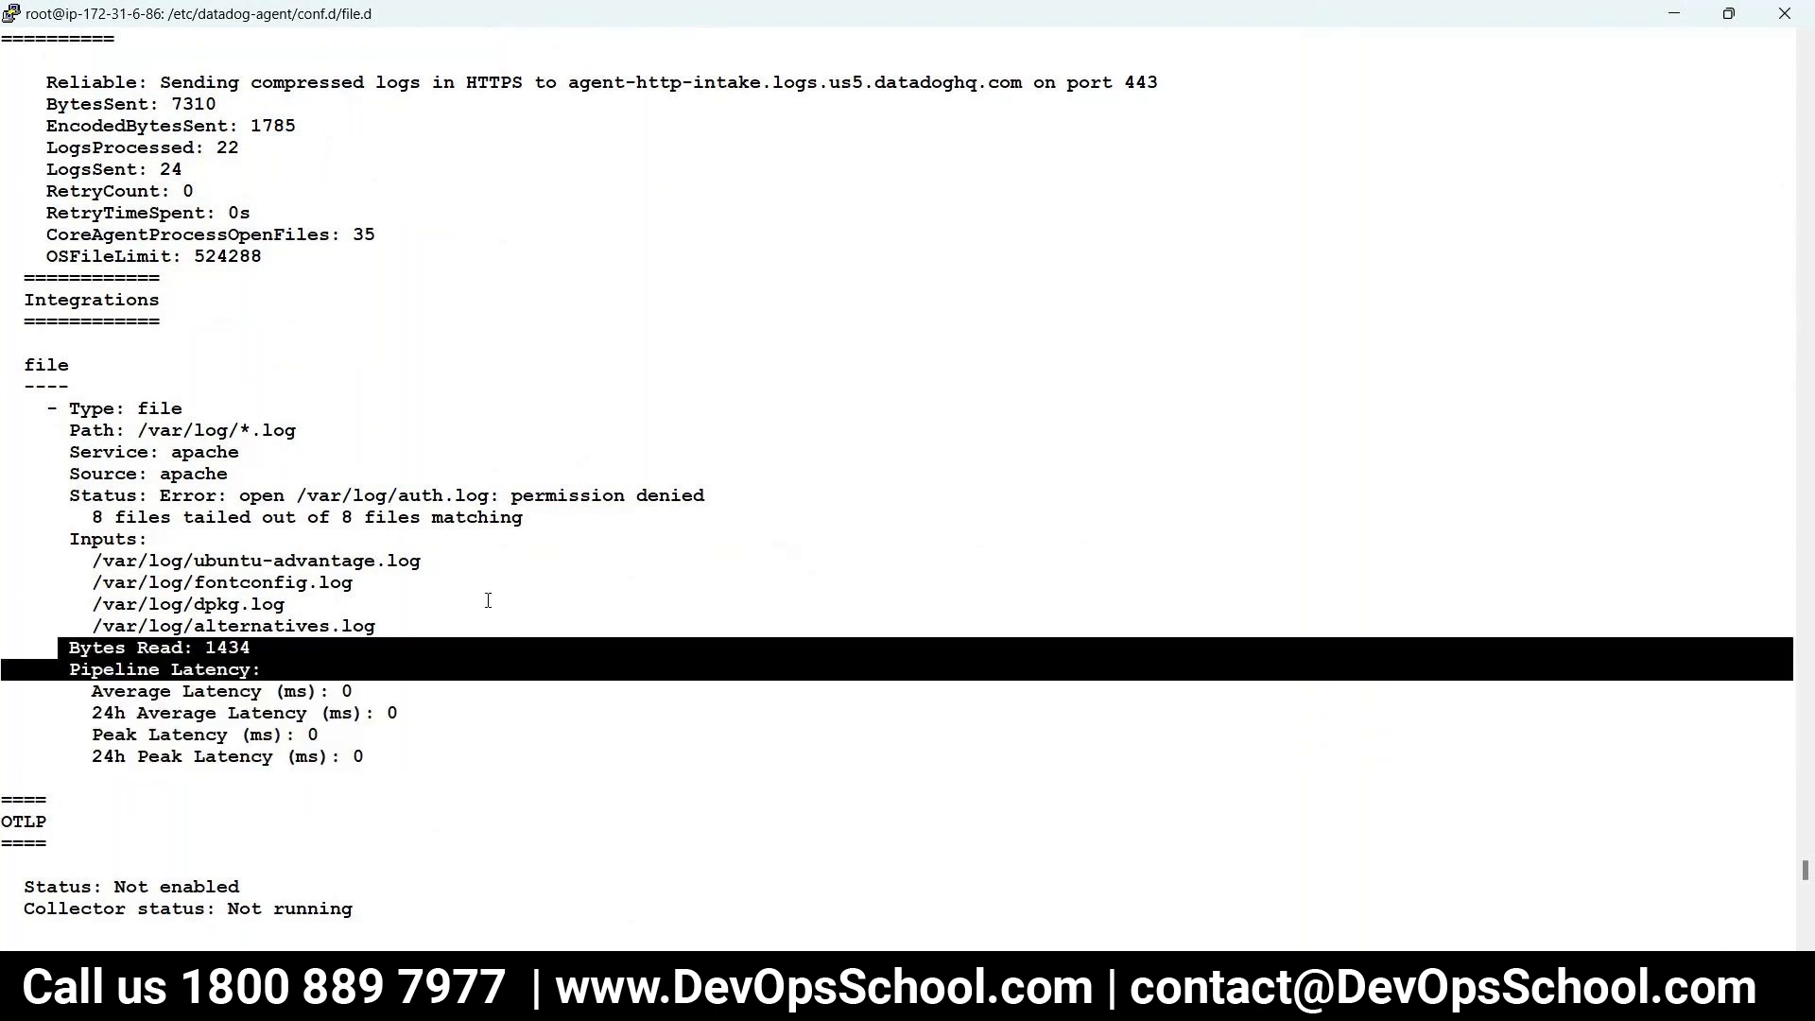
- Highlight the file integration's inputs, its status error line and the /var/log/auth.log path
click(297, 597)
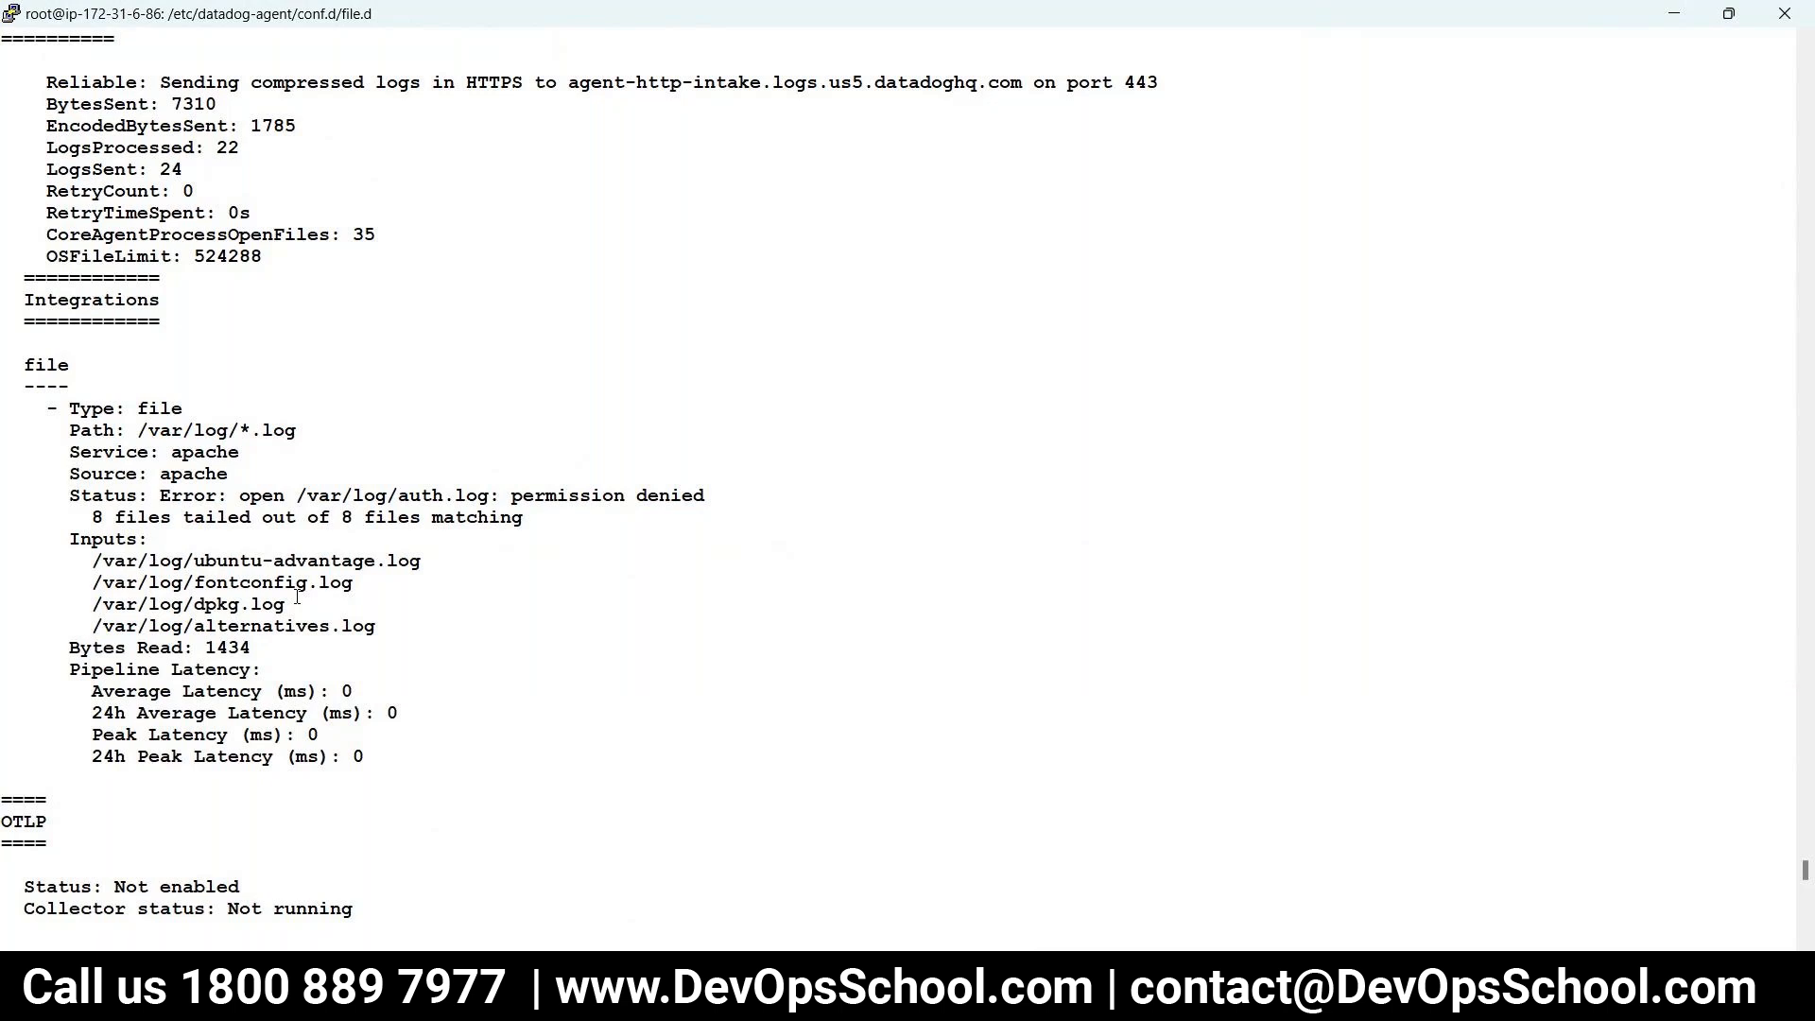
drag(61, 539, 451, 646)
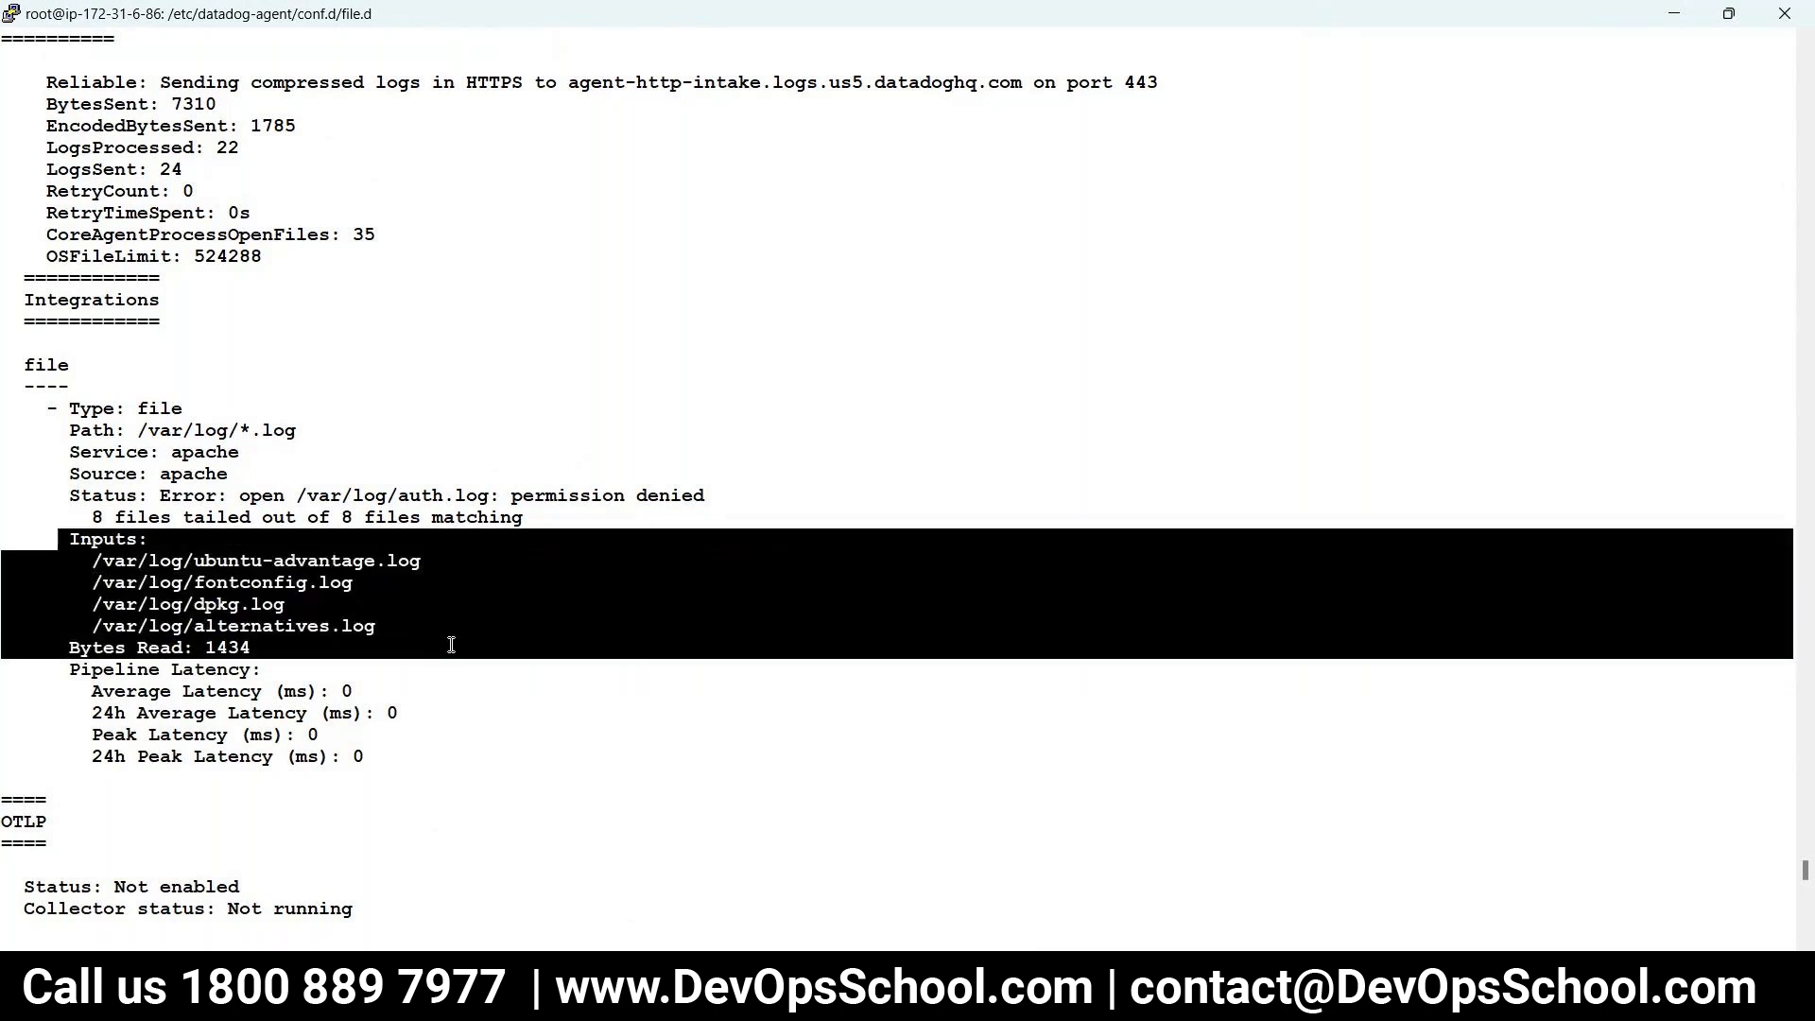
drag(646, 498, 160, 496)
double_click(463, 496)
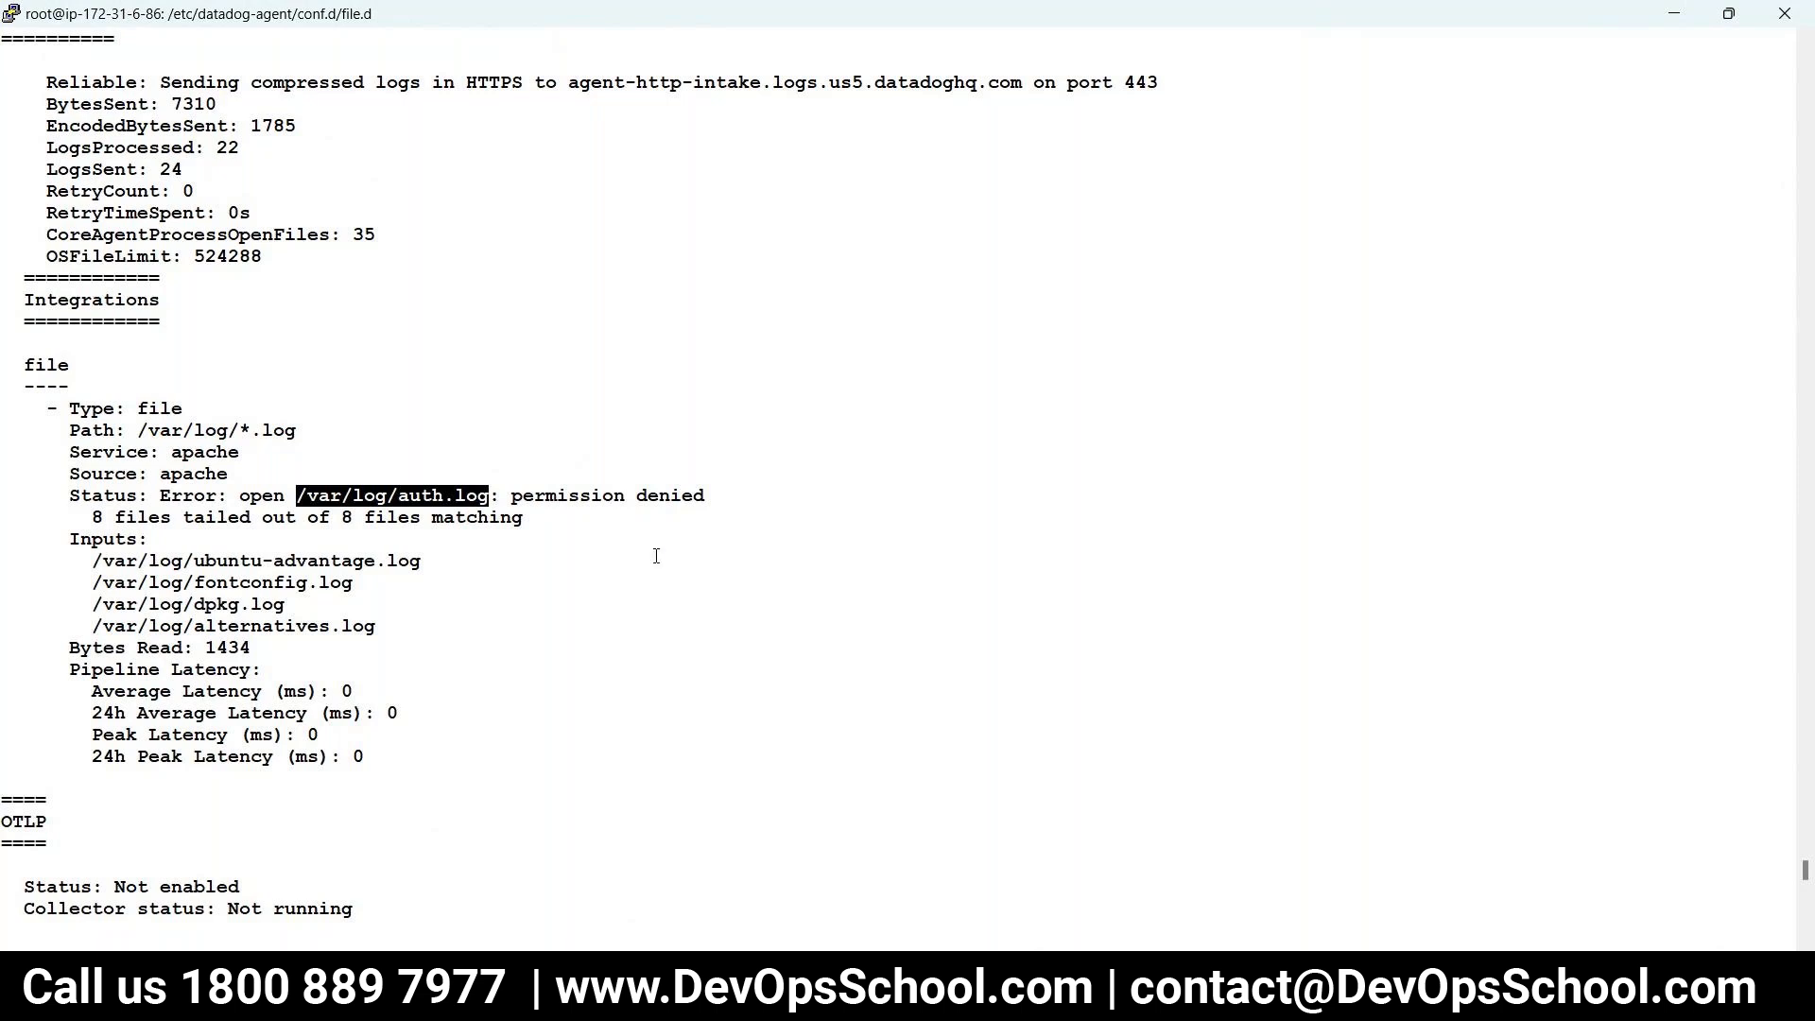
- Set permissions on /var/log recursively to 755 with chmod -R 755 /var/log
scroll(657, 556, down, 15)
scroll(657, 557, down, 14)
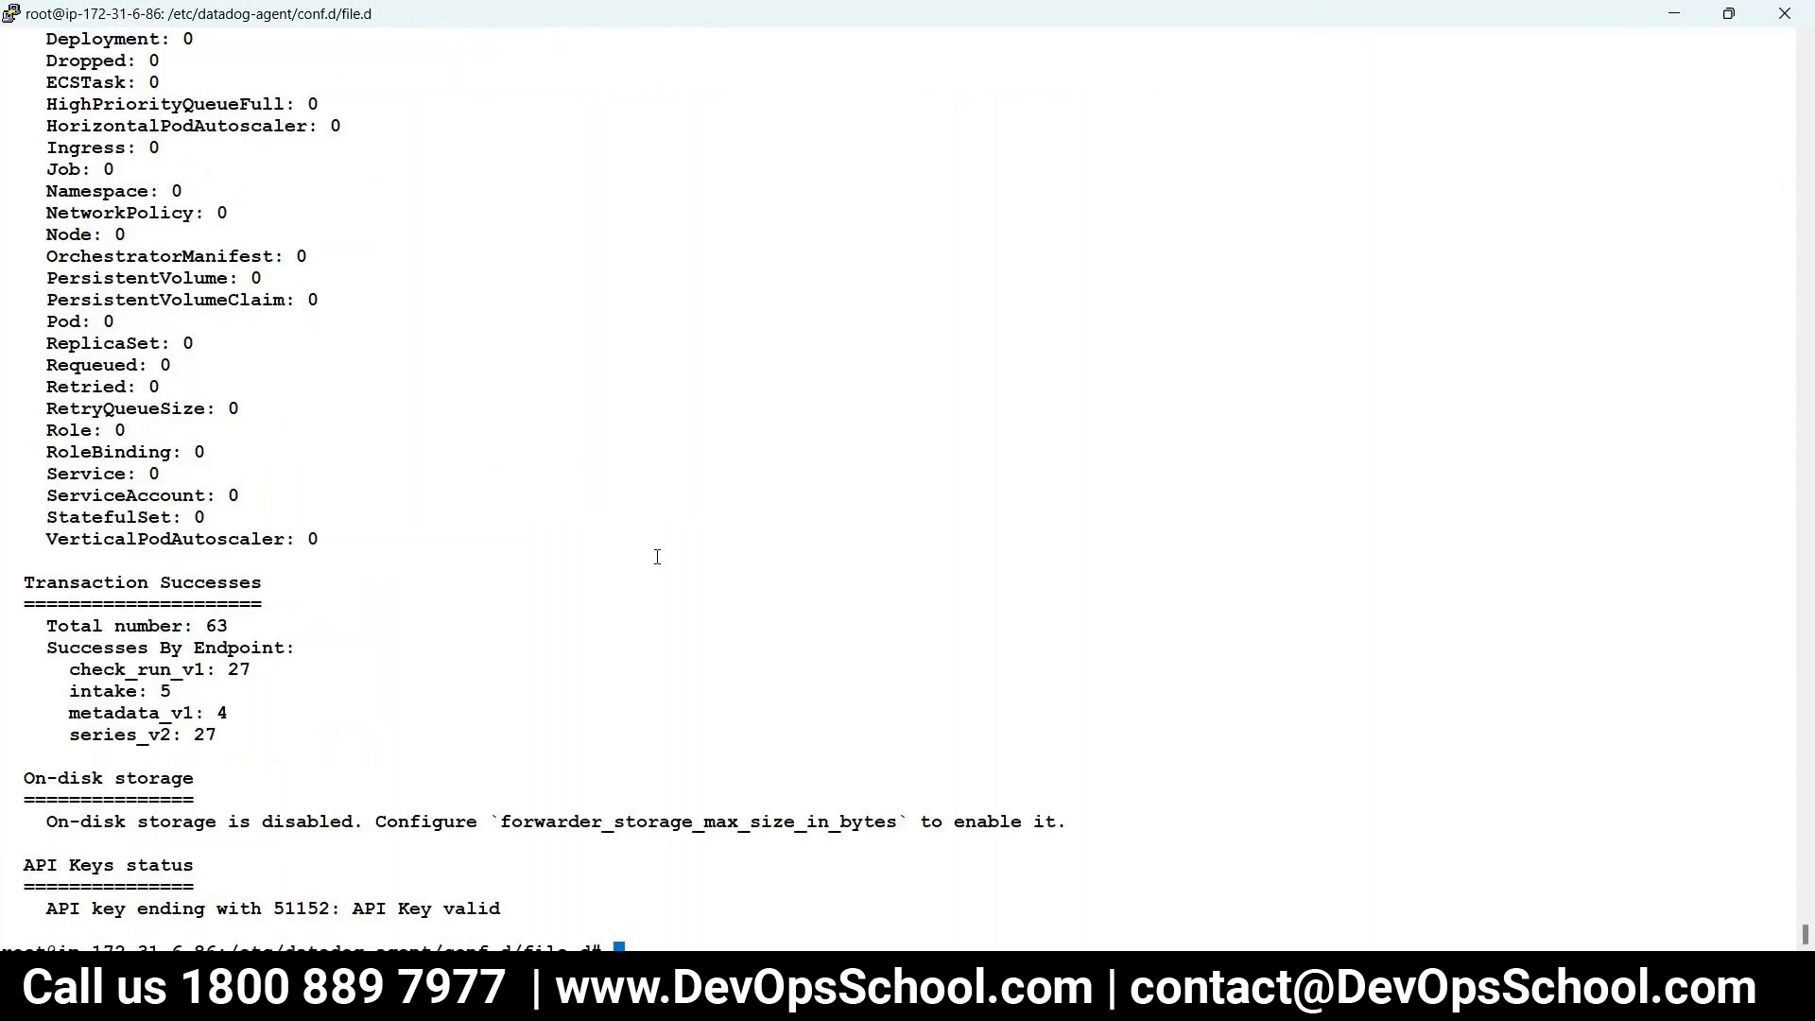
text(ch)
text(mod )
text(=)
key(BackSpace)
text(-ER)
key(BackSpace)
key(BackSpace)
text(R /)
key(BackSpace)
text(755 /var/log)
key(Return)
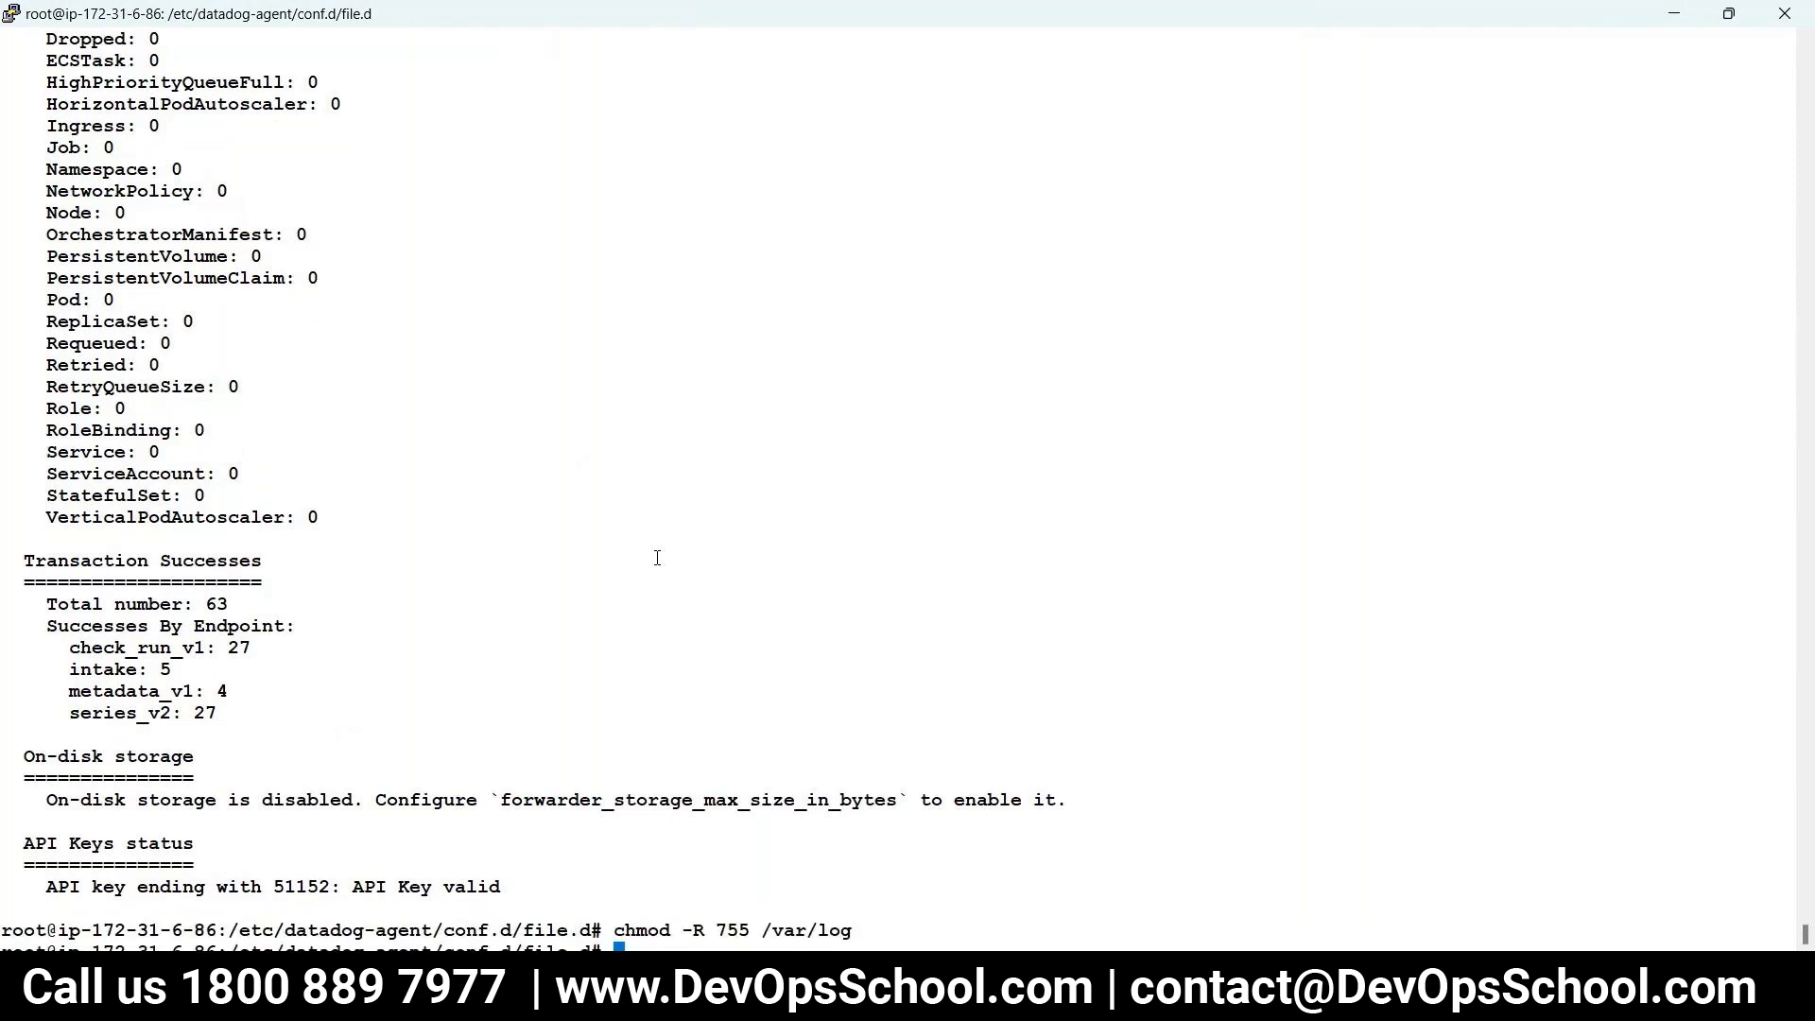
- Rerun datadog-agent status and verify the file integration's status, tailed inputs, bytes read and peak latency
key(Up)
key(Up)
key(Return)
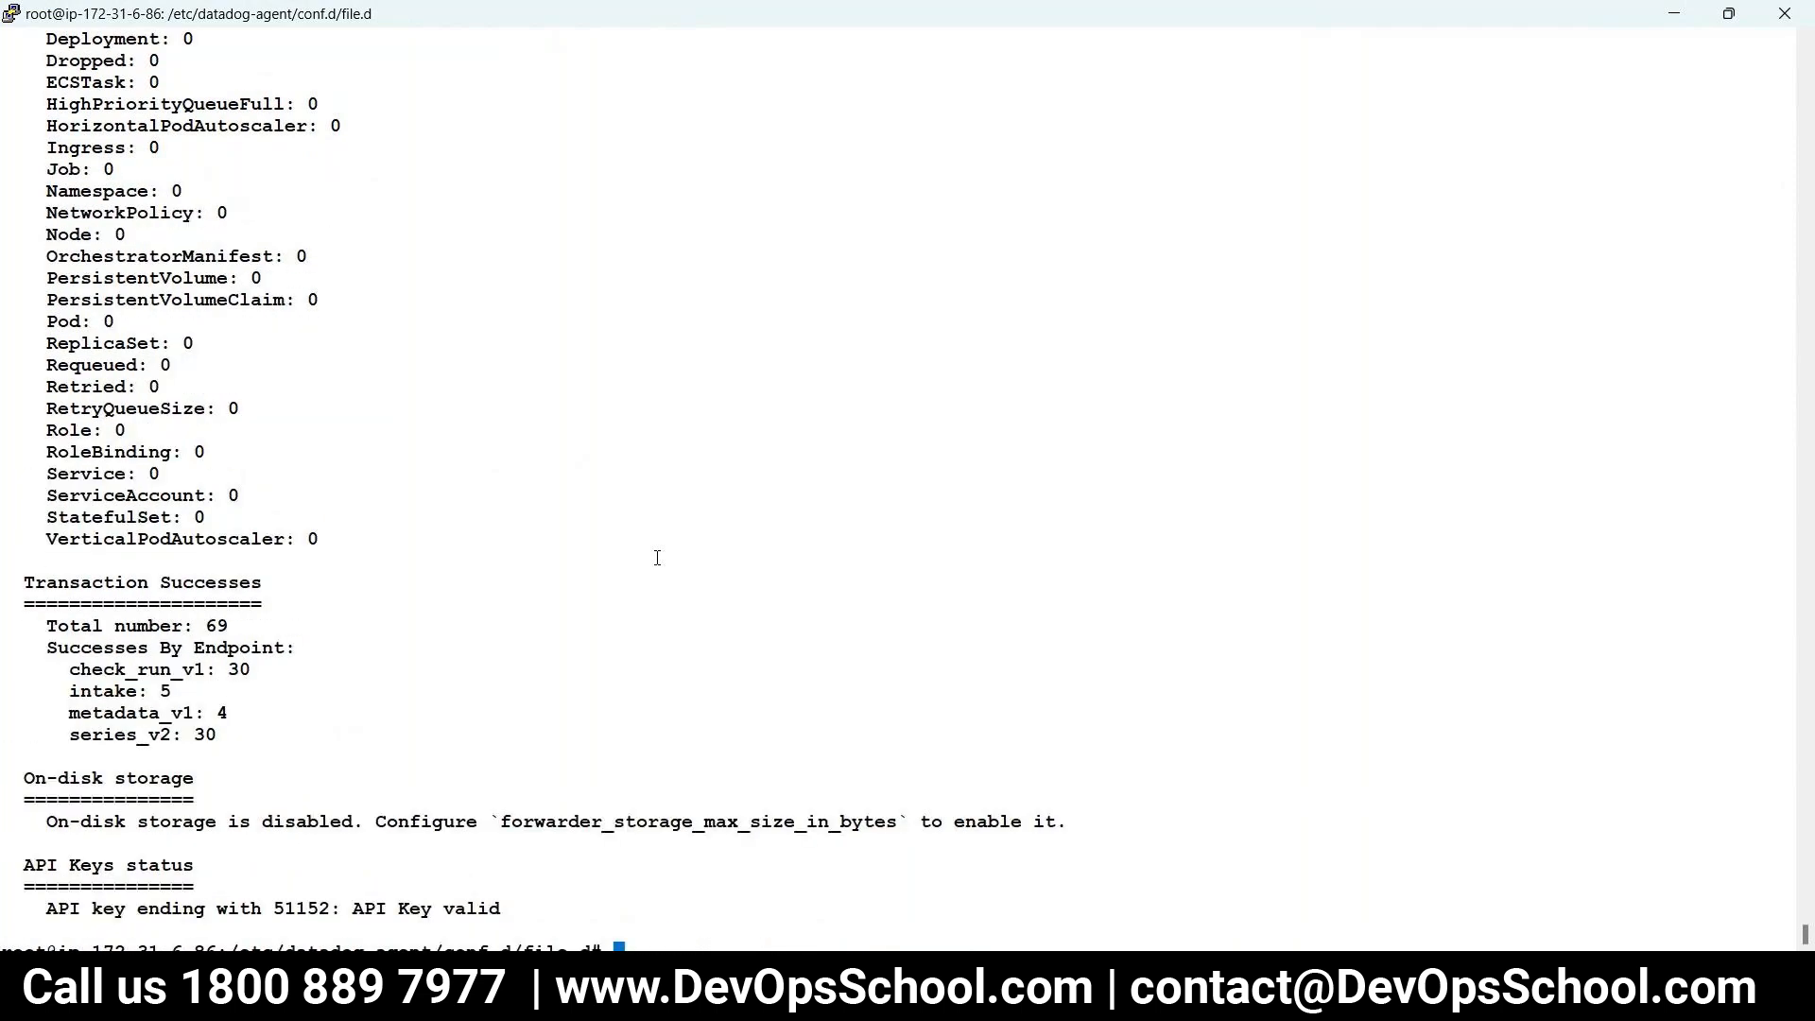
scroll(615, 546, up, 15)
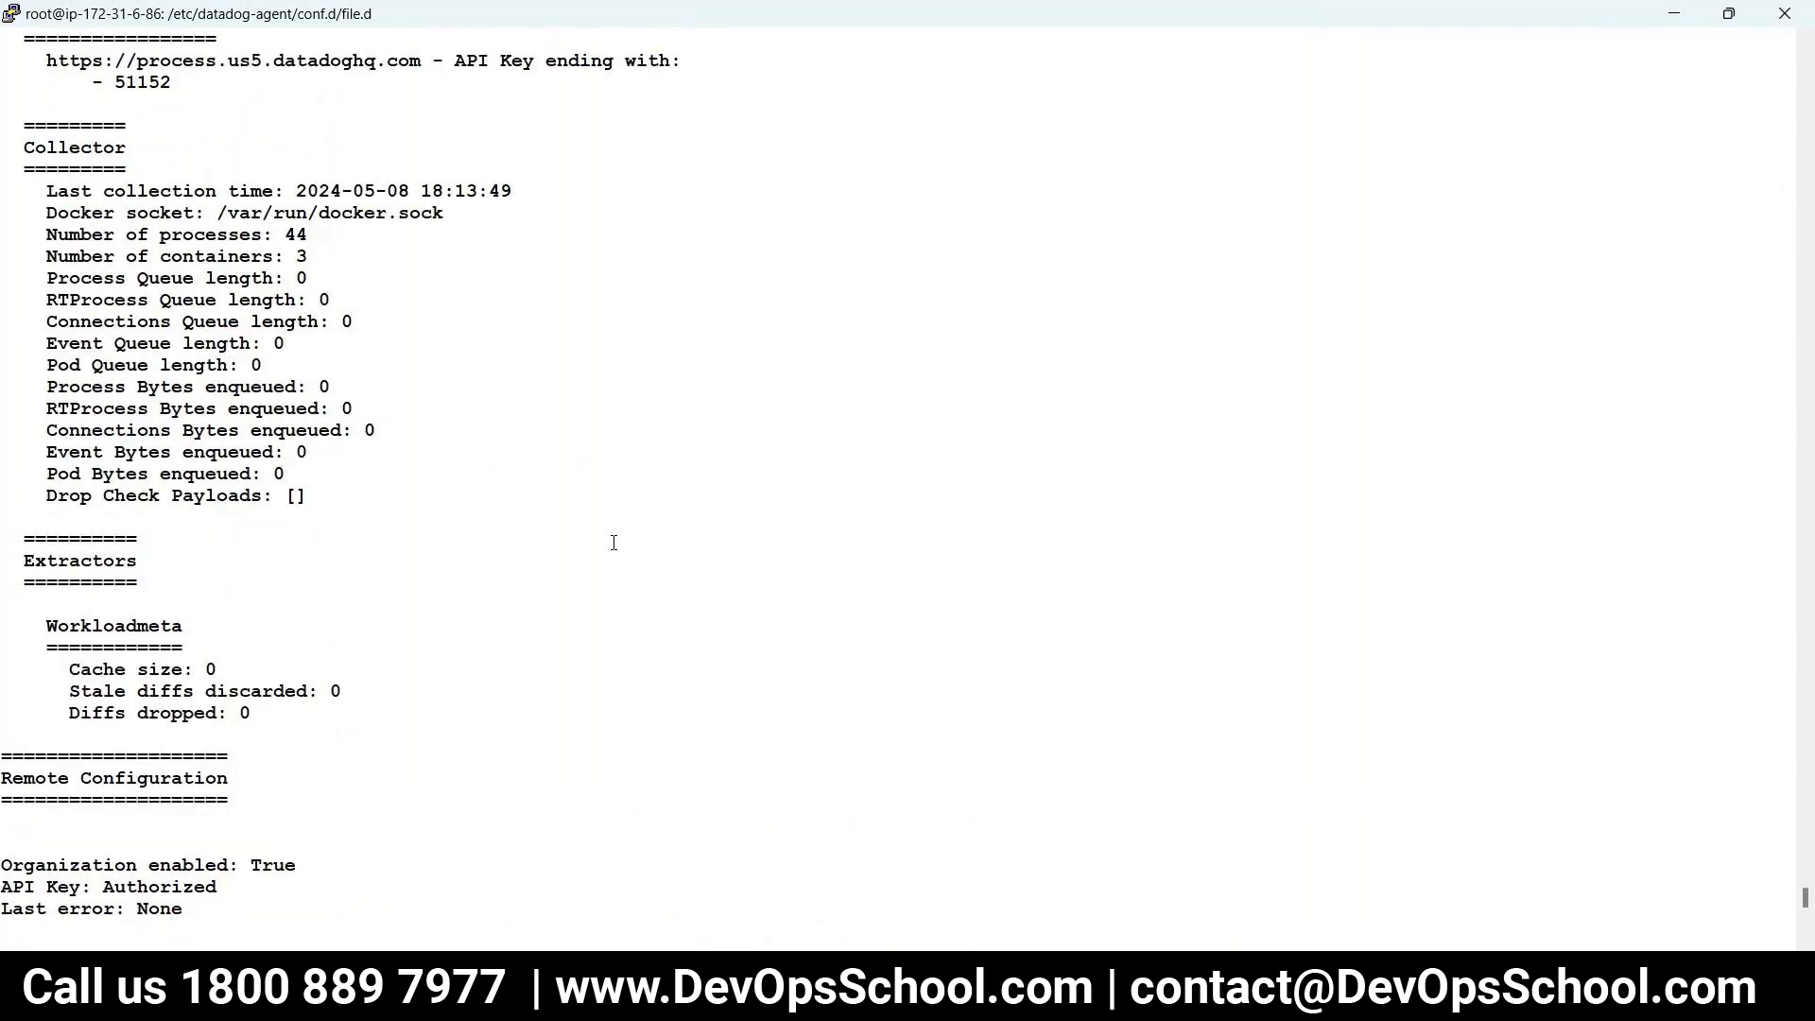
scroll(586, 543, up, 10)
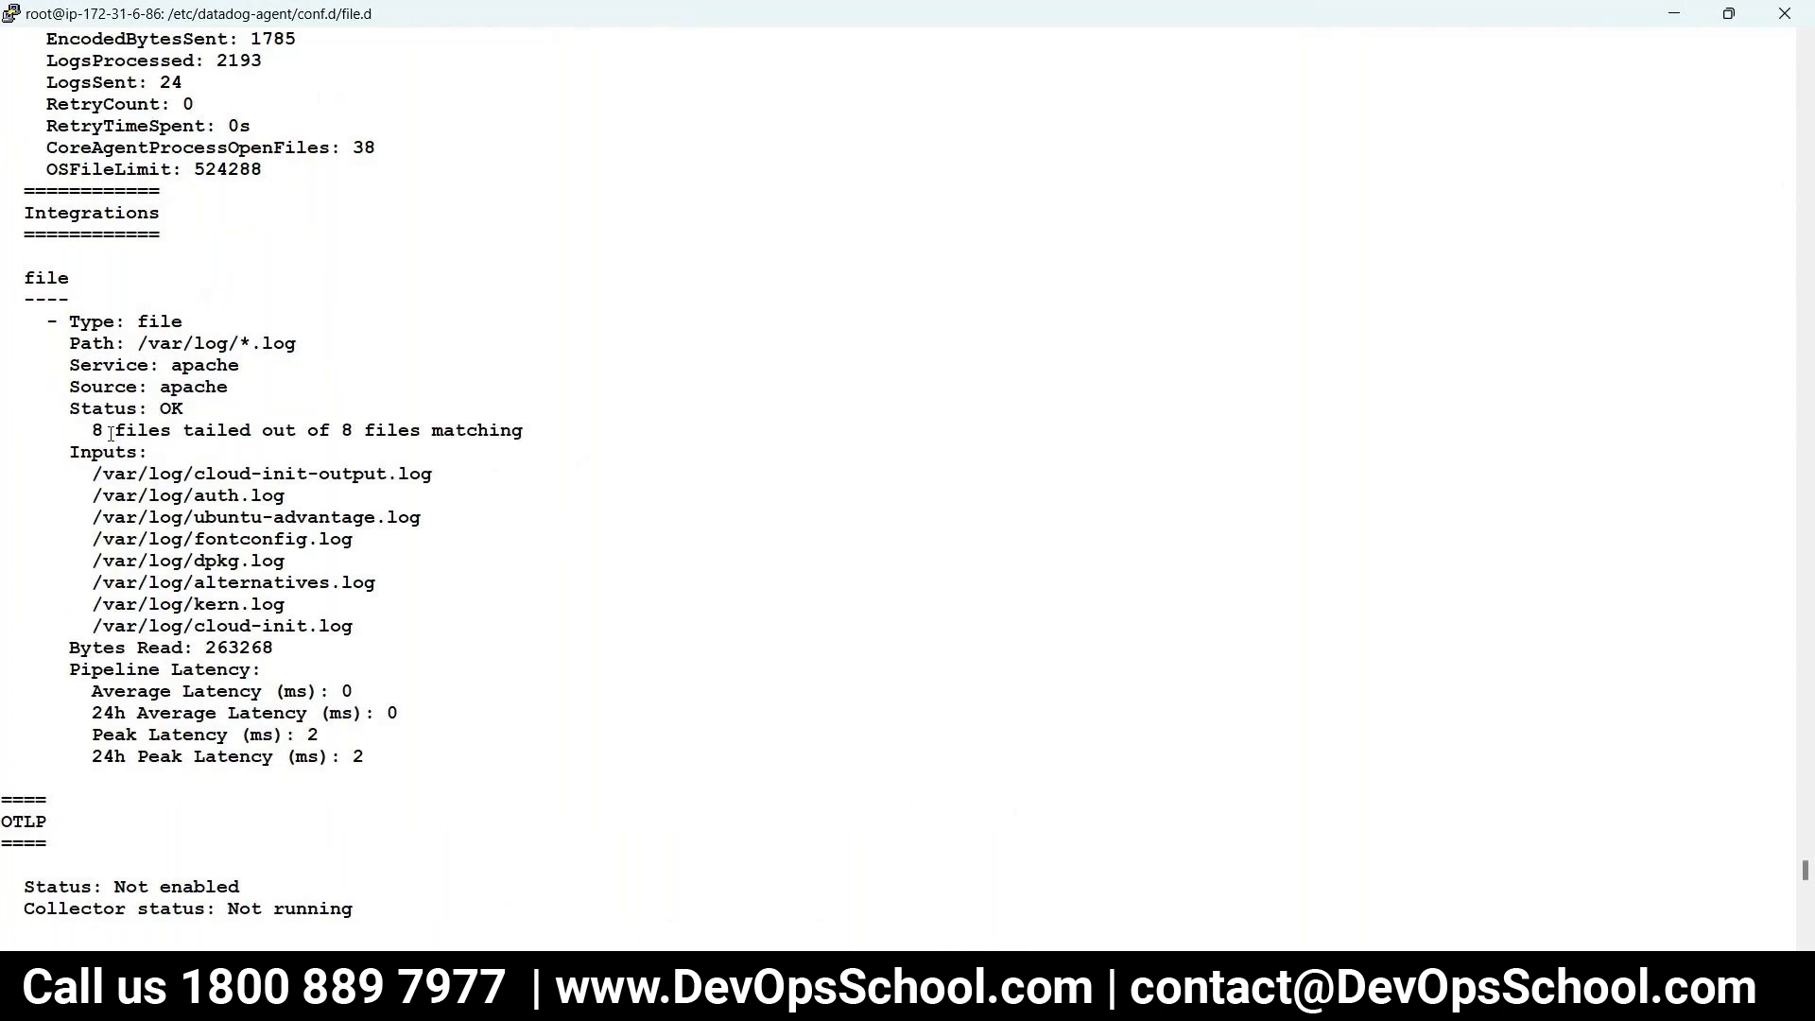
drag(110, 367, 510, 514)
click(187, 450)
drag(350, 649, 83, 432)
triple_click(239, 647)
double_click(238, 646)
drag(92, 734, 740, 761)
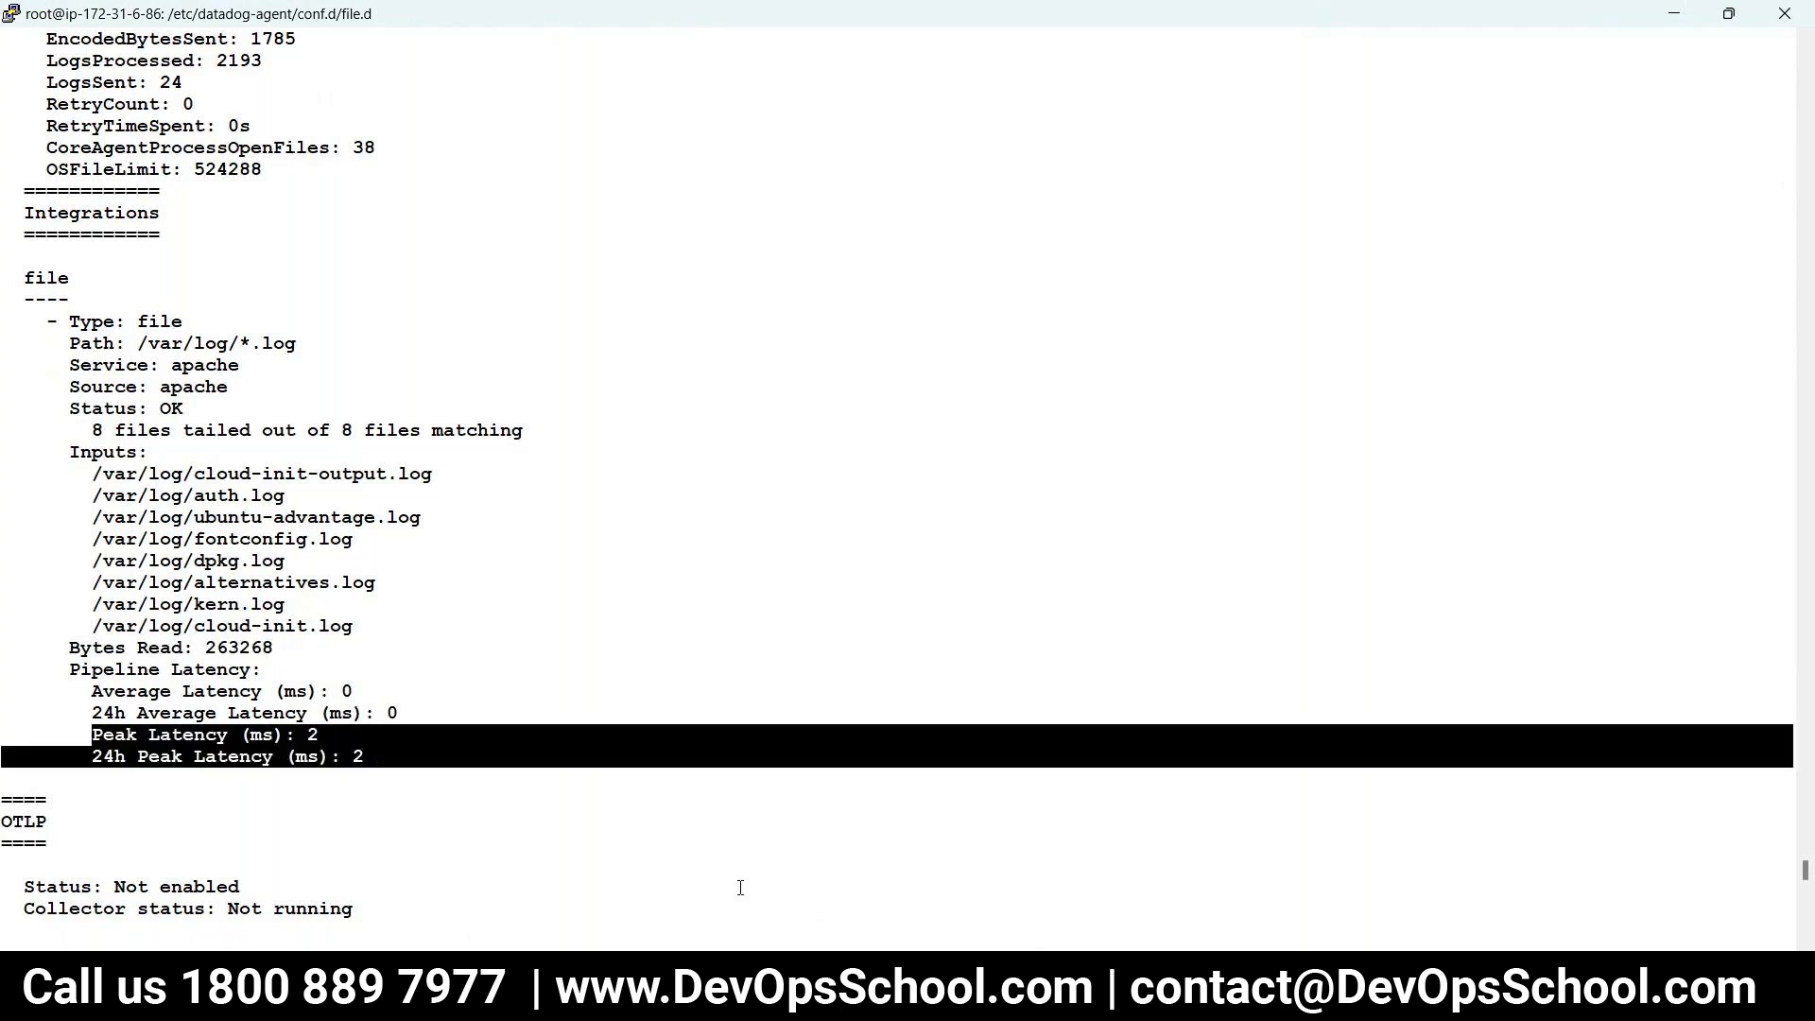
- Switch to the Log Explorer in Chrome and review the incoming log entries
key(alt+Tab)
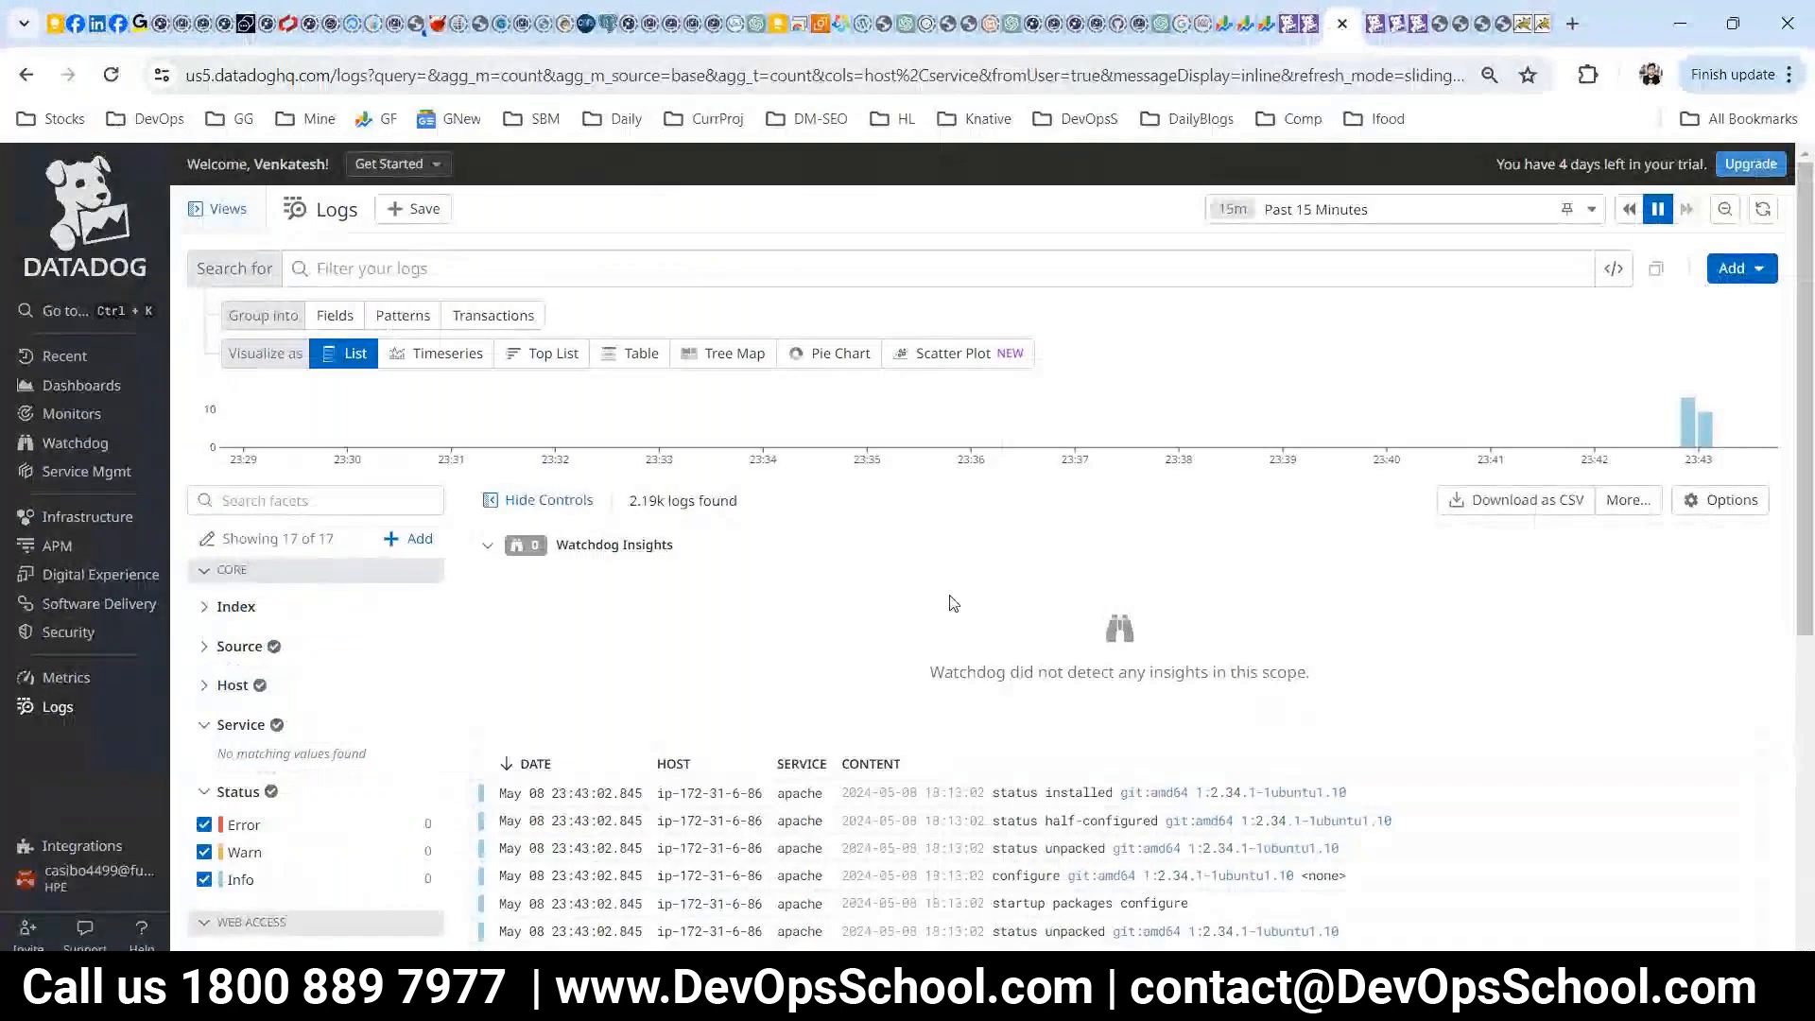
scroll(953, 603, down, 5)
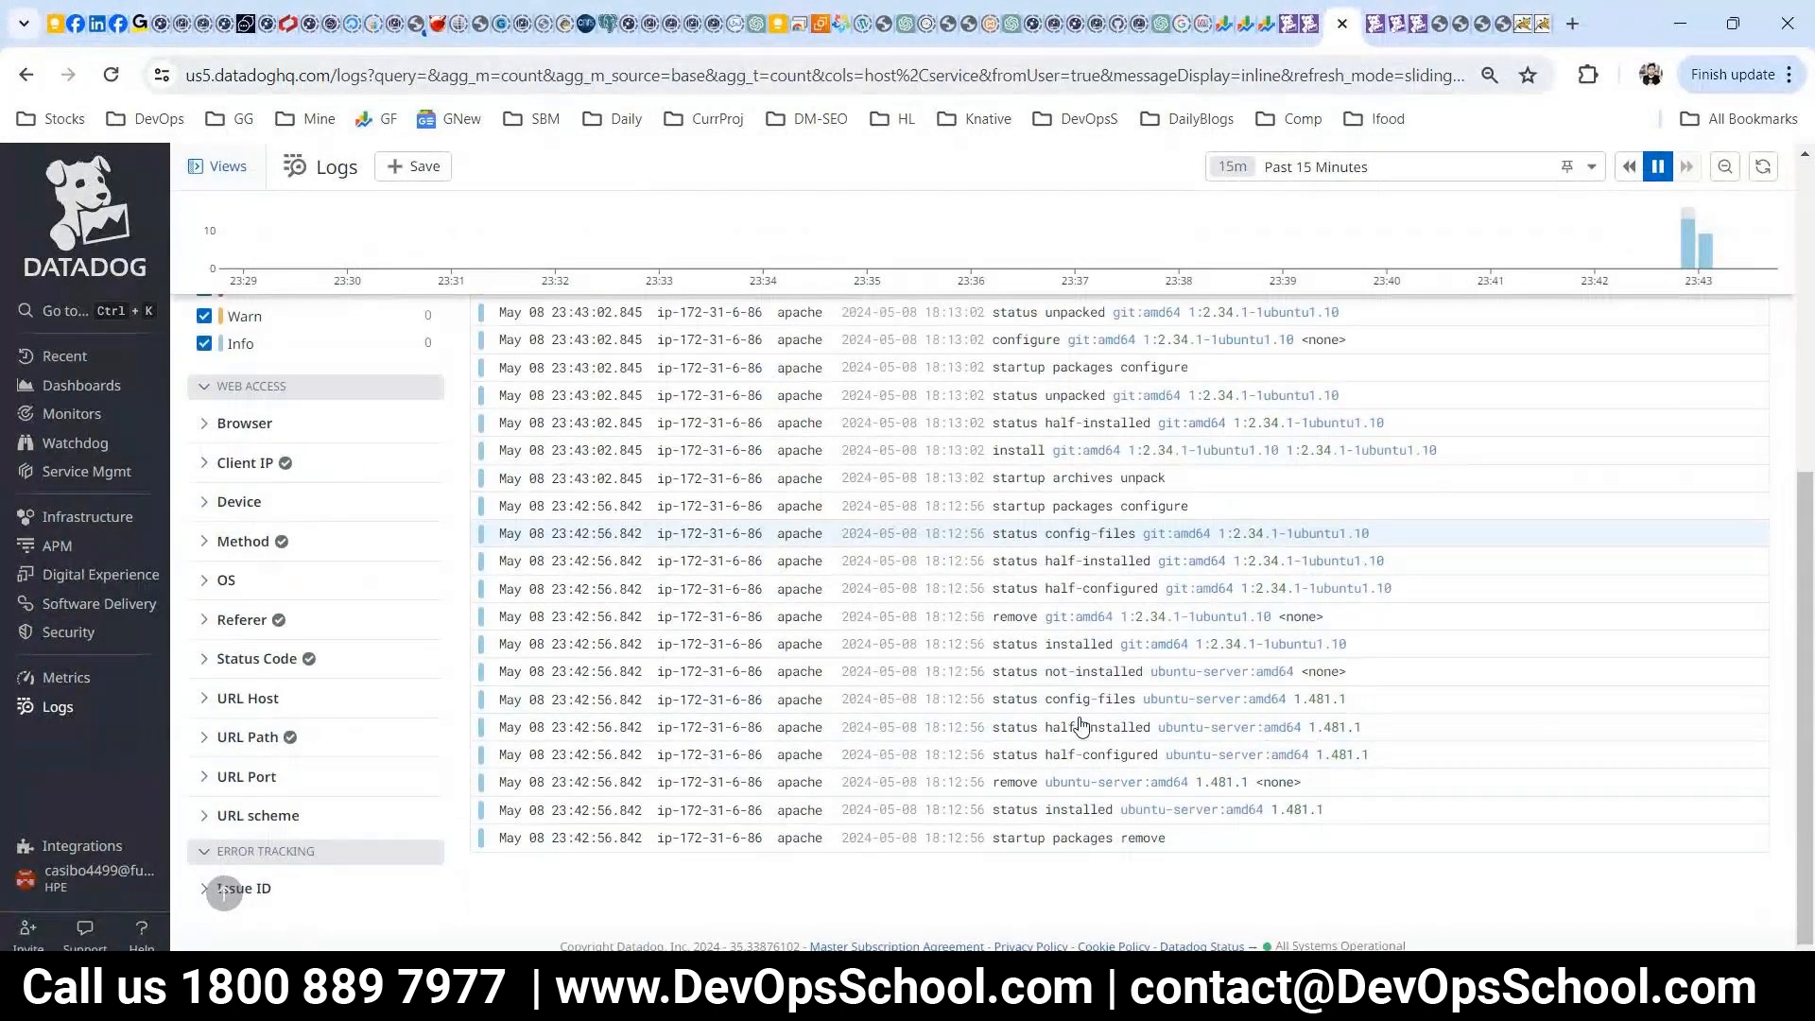
scroll(1080, 726, up, 5)
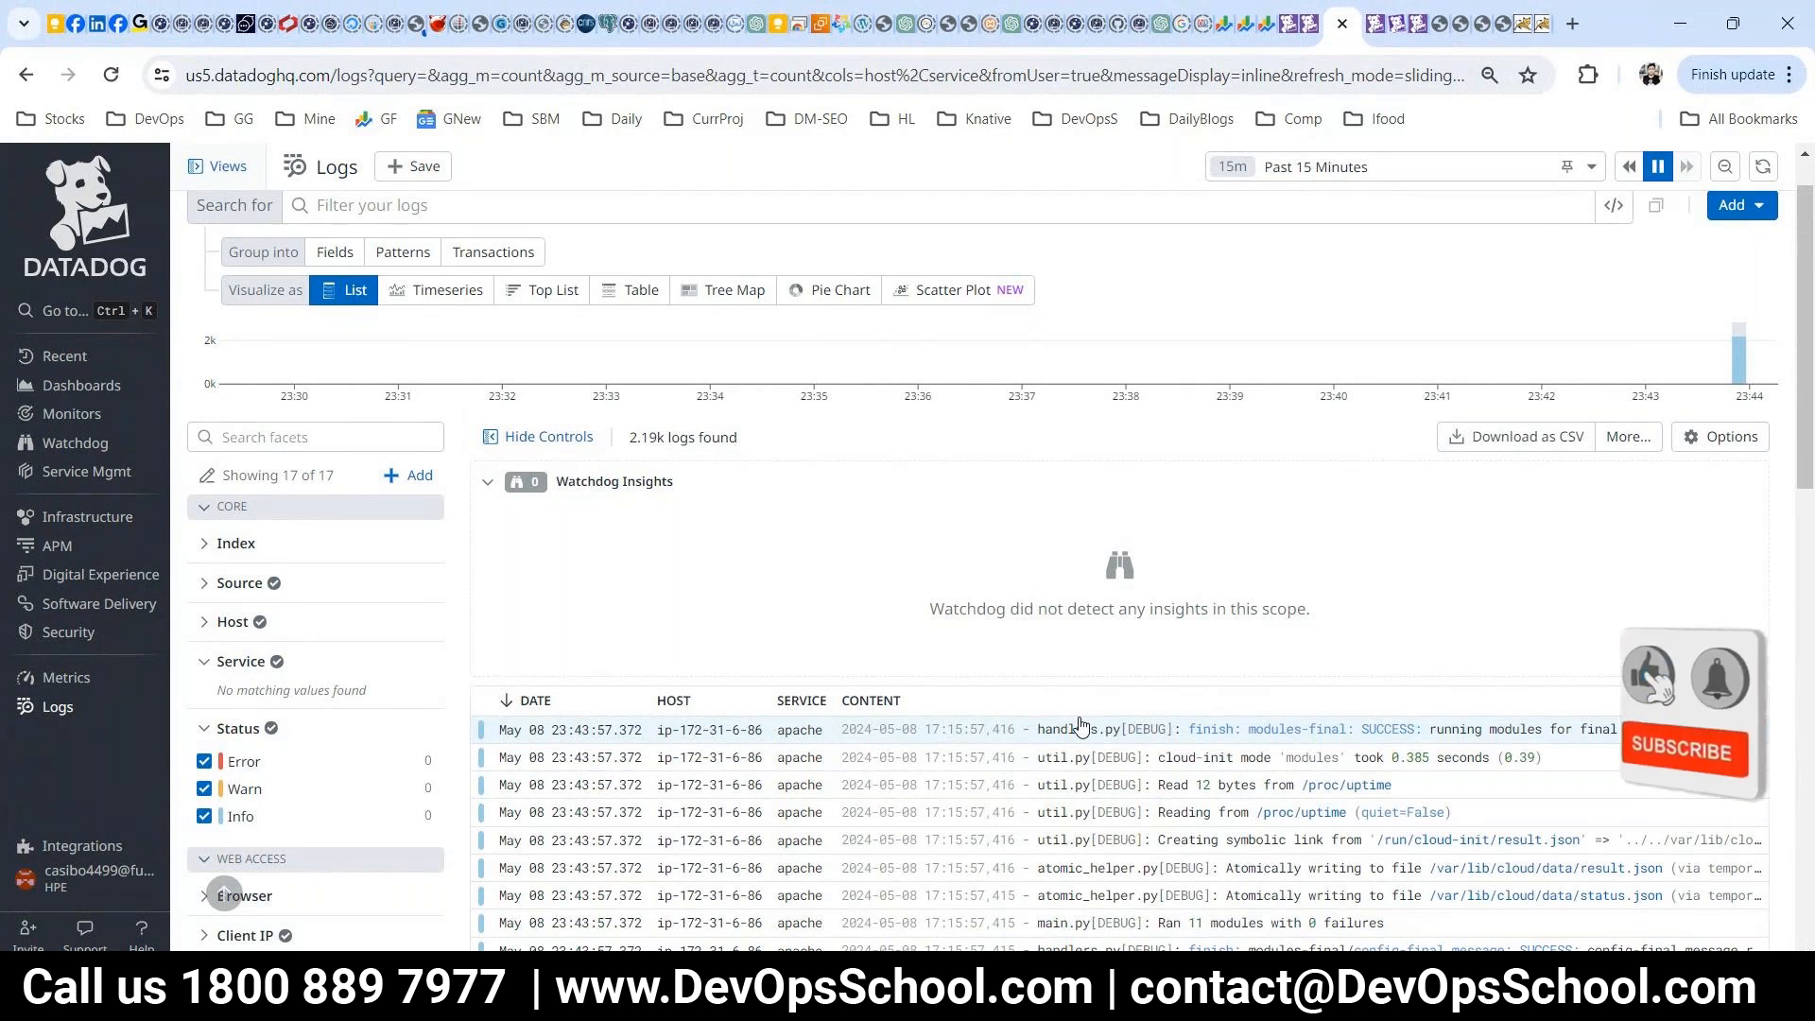
- Search the logs from the past 15 minutes for error
click(645, 198)
text(e)
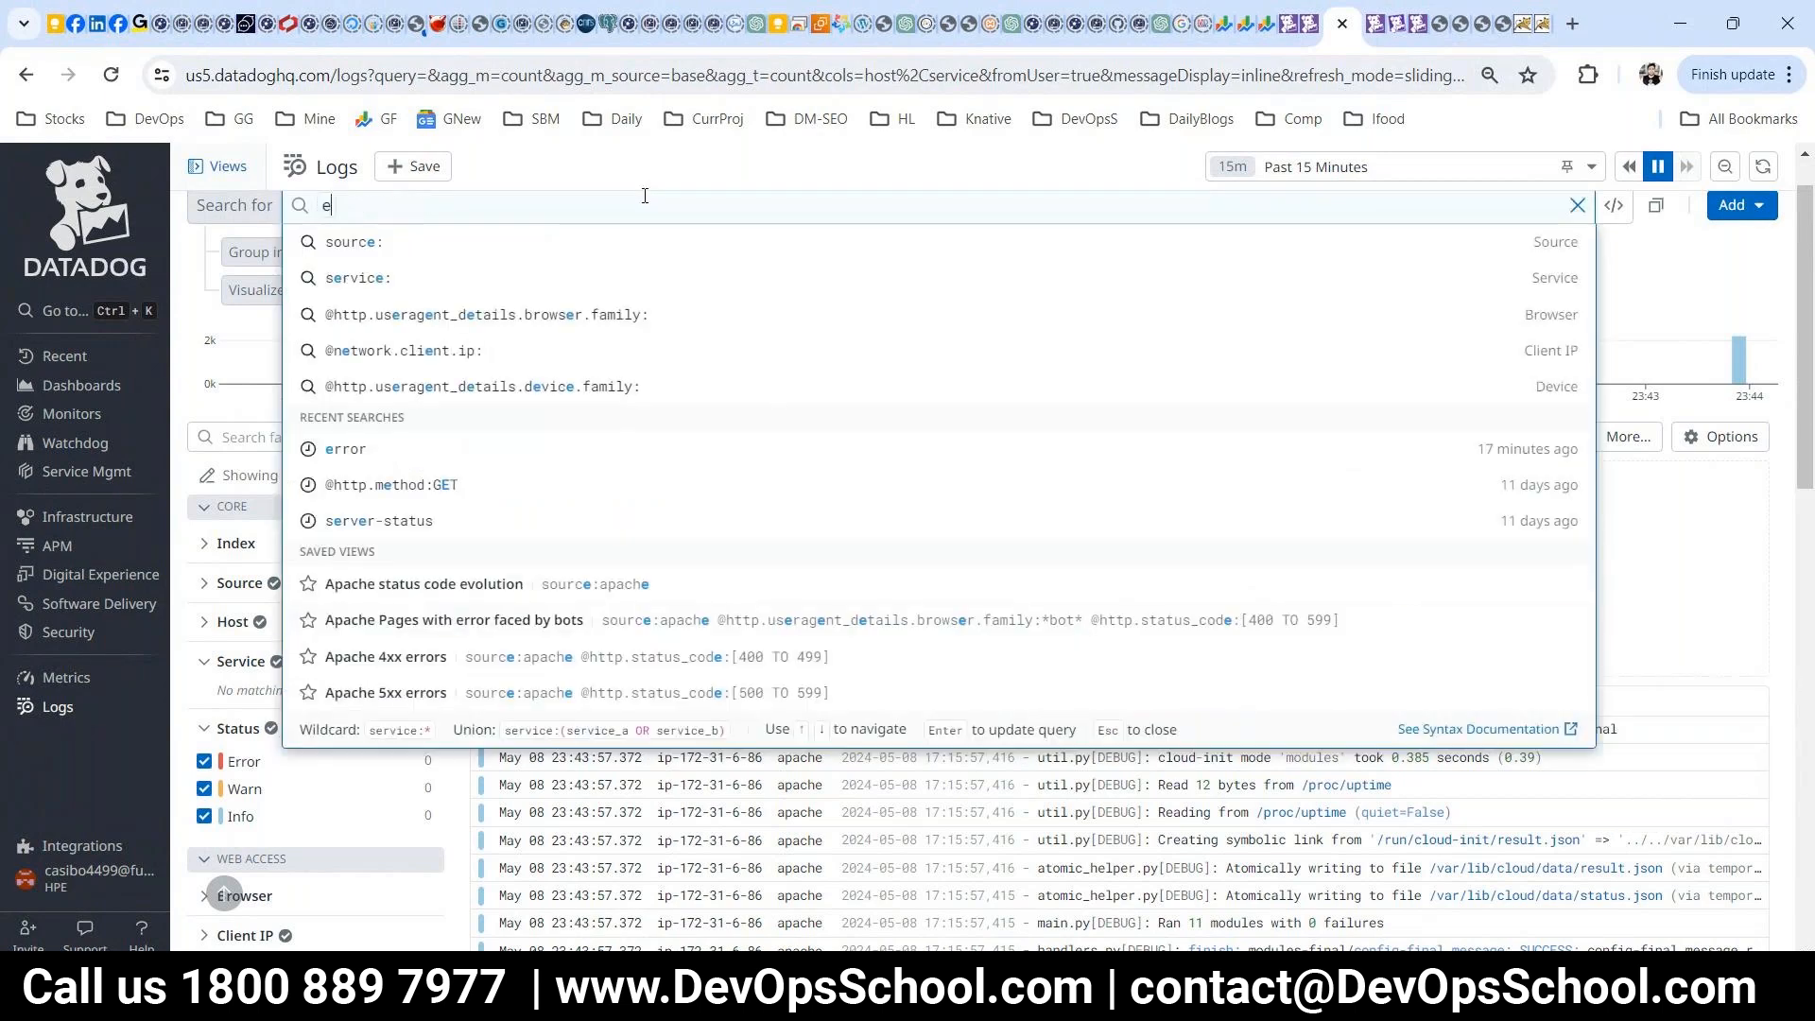
text(rror)
key(Return)
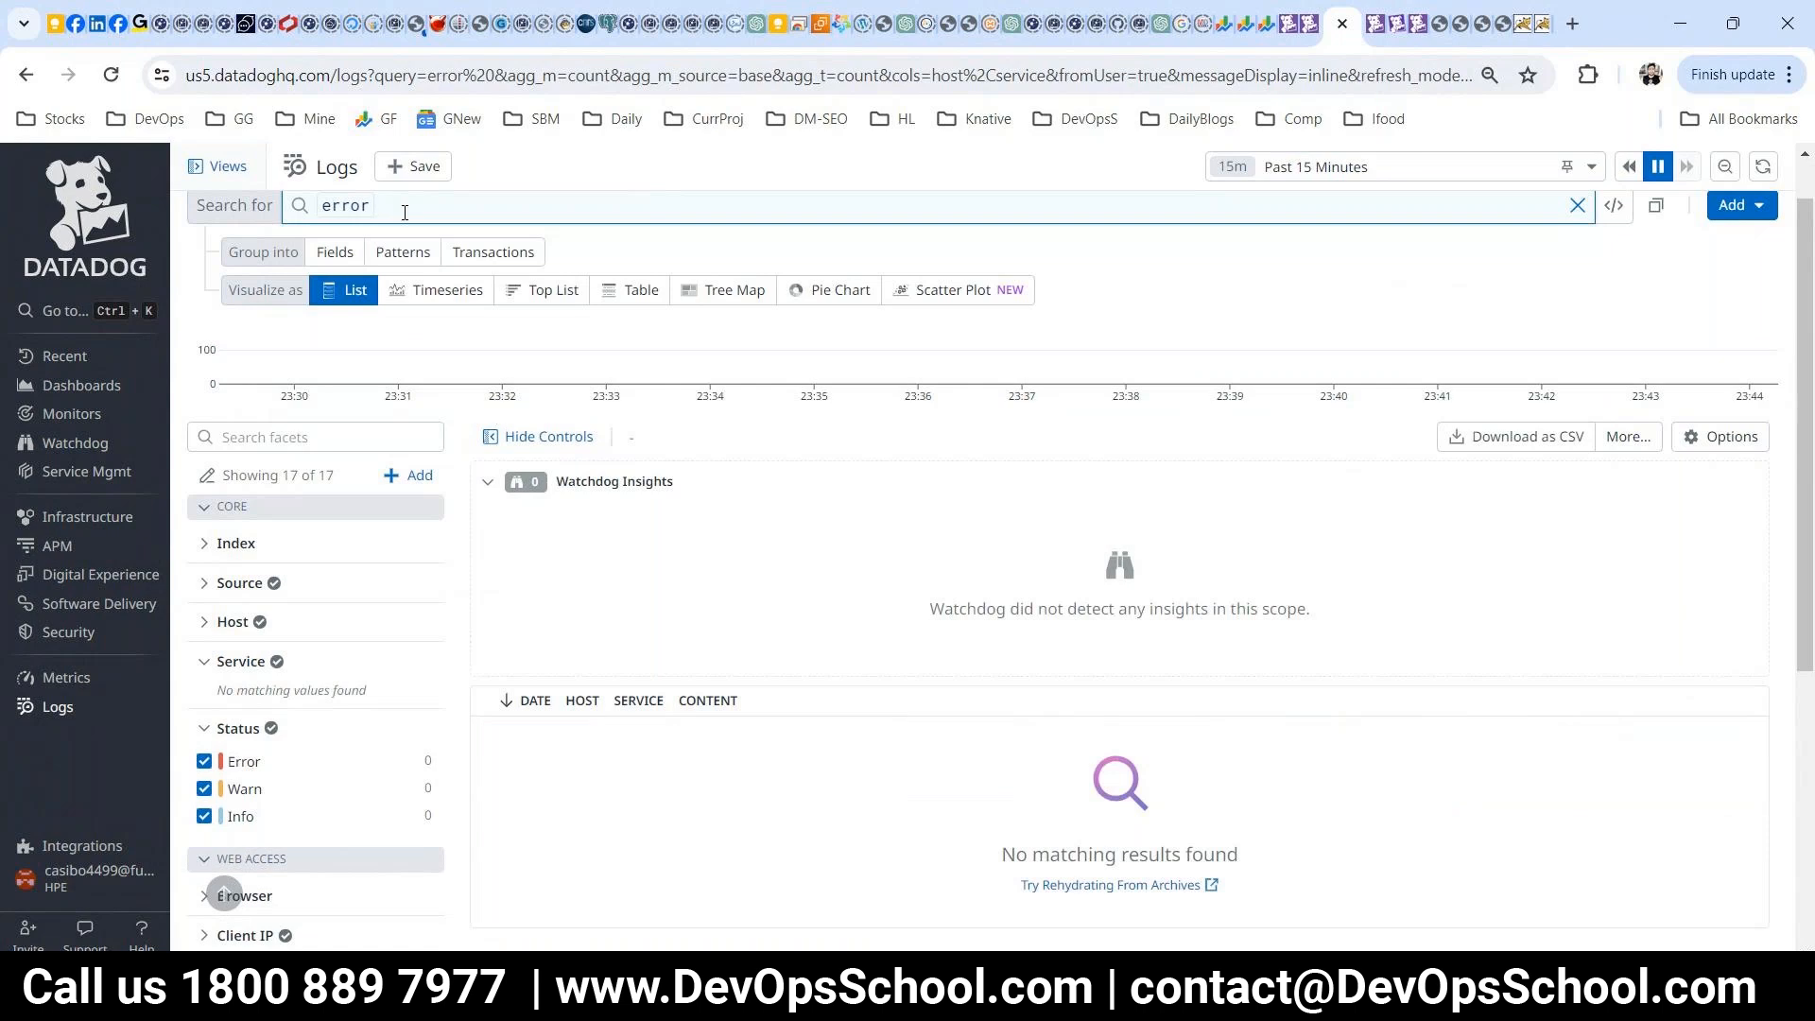
click(255, 210)
key(BackSpace)
text(a)
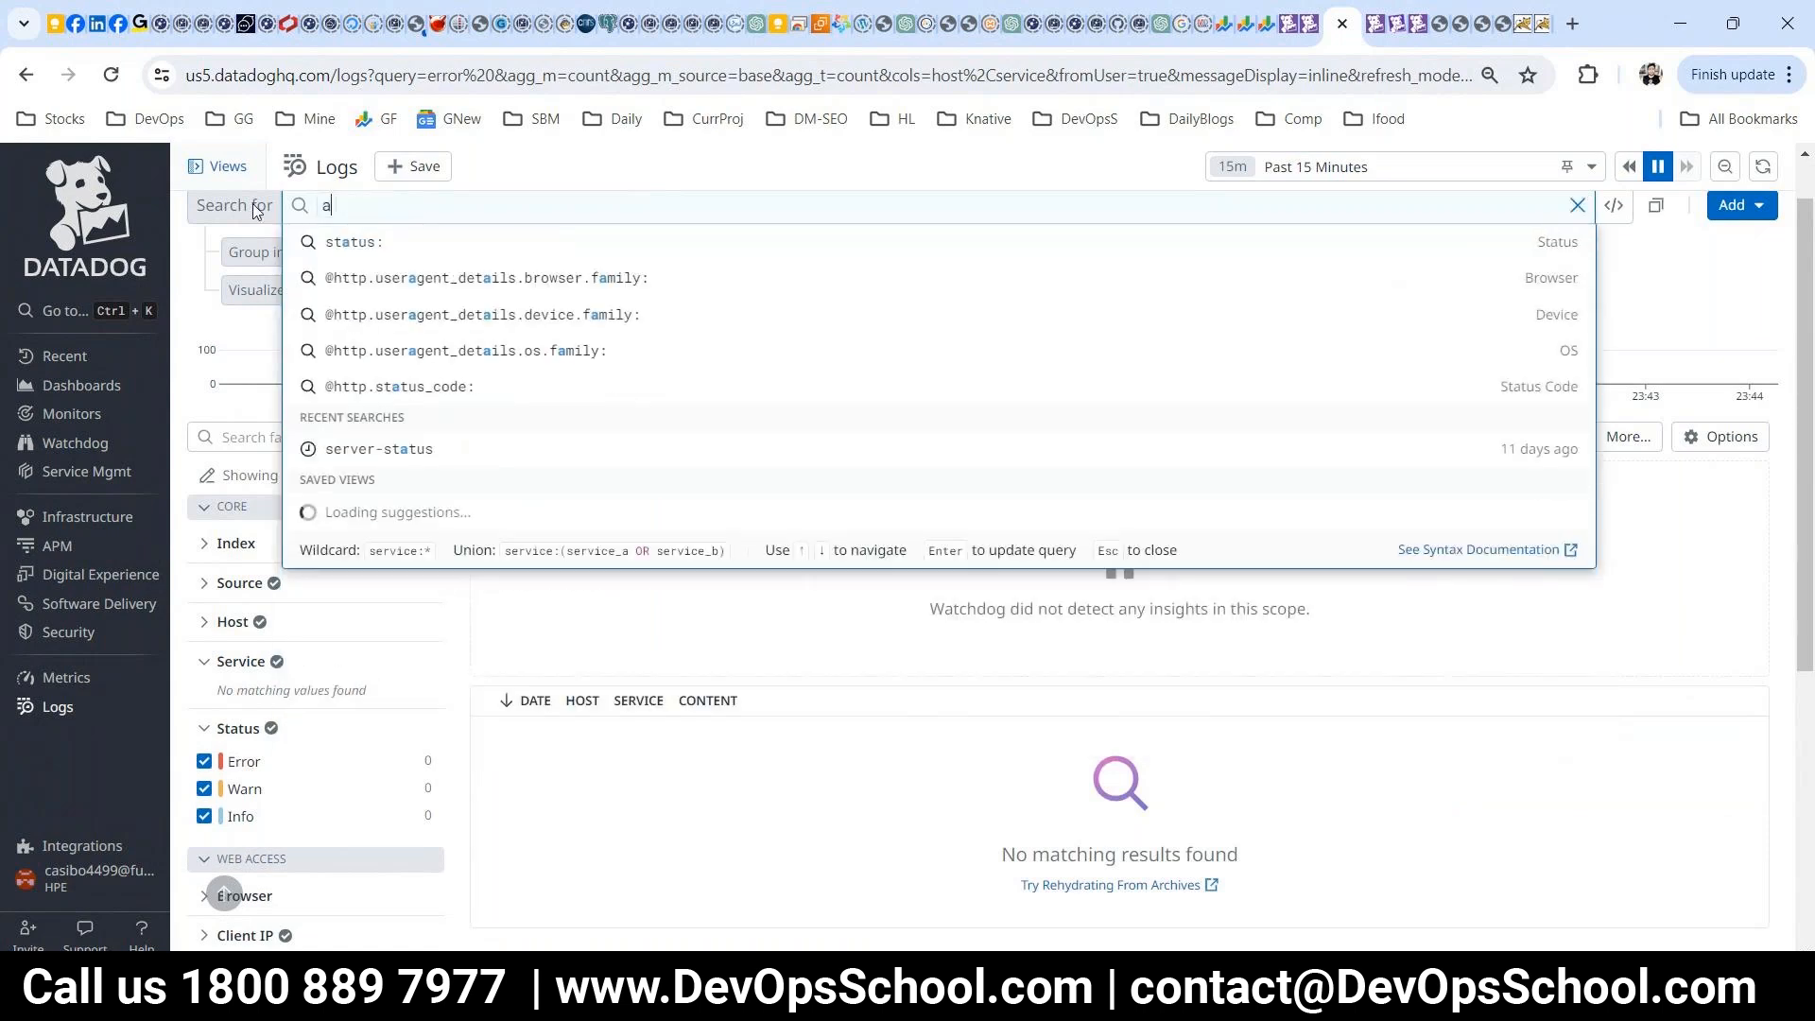
text(herr)
key(BackSpace)
key(BackSpace)
key(BackSpace)
key(BackSpace)
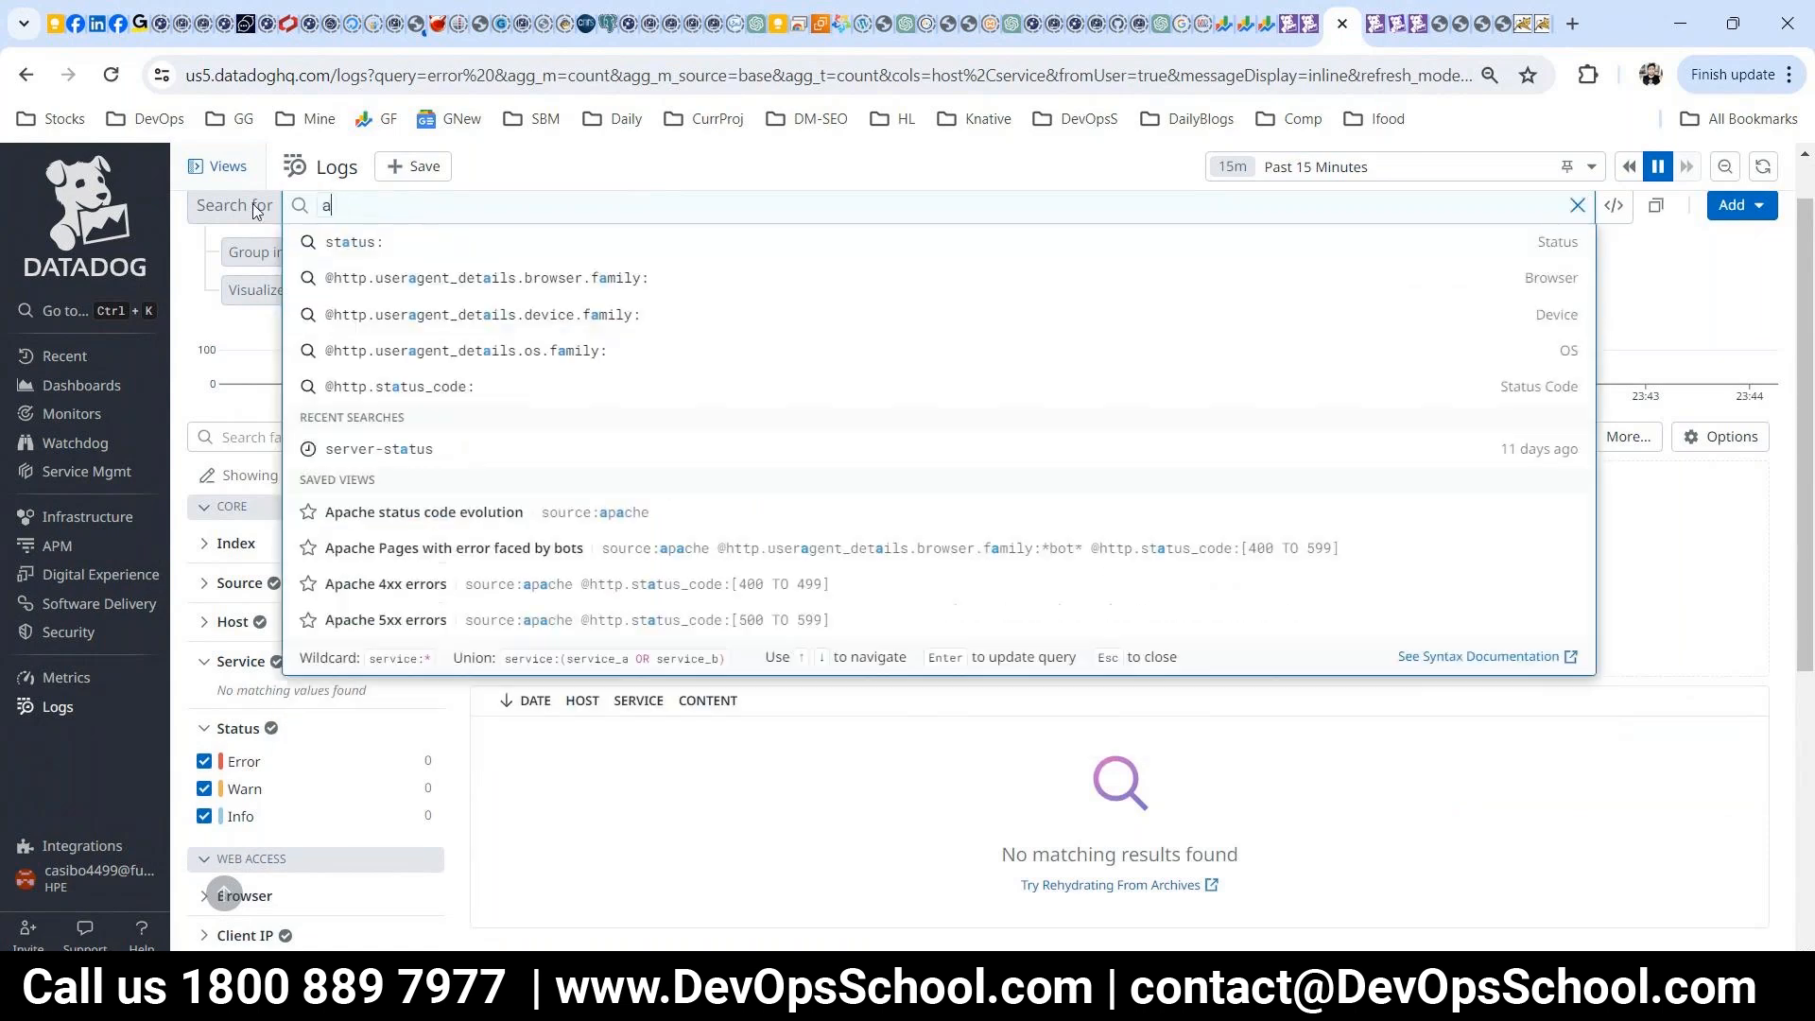
text(gemt)
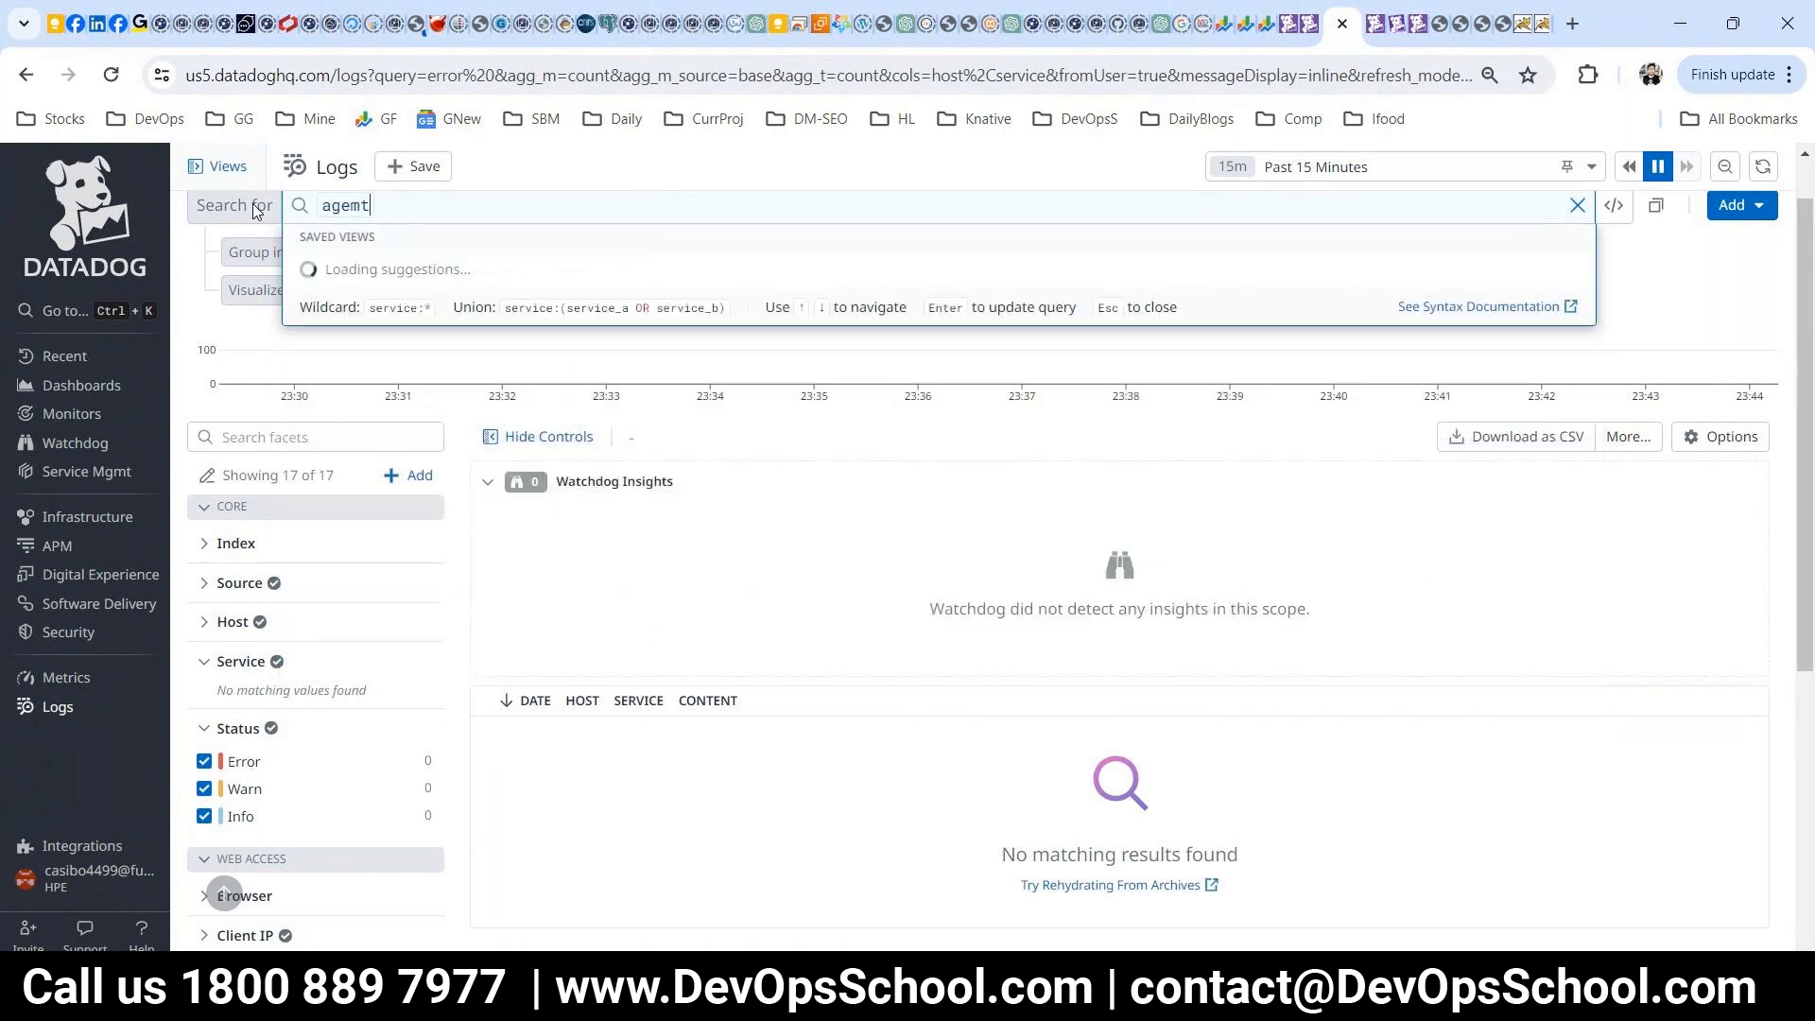
key(Return)
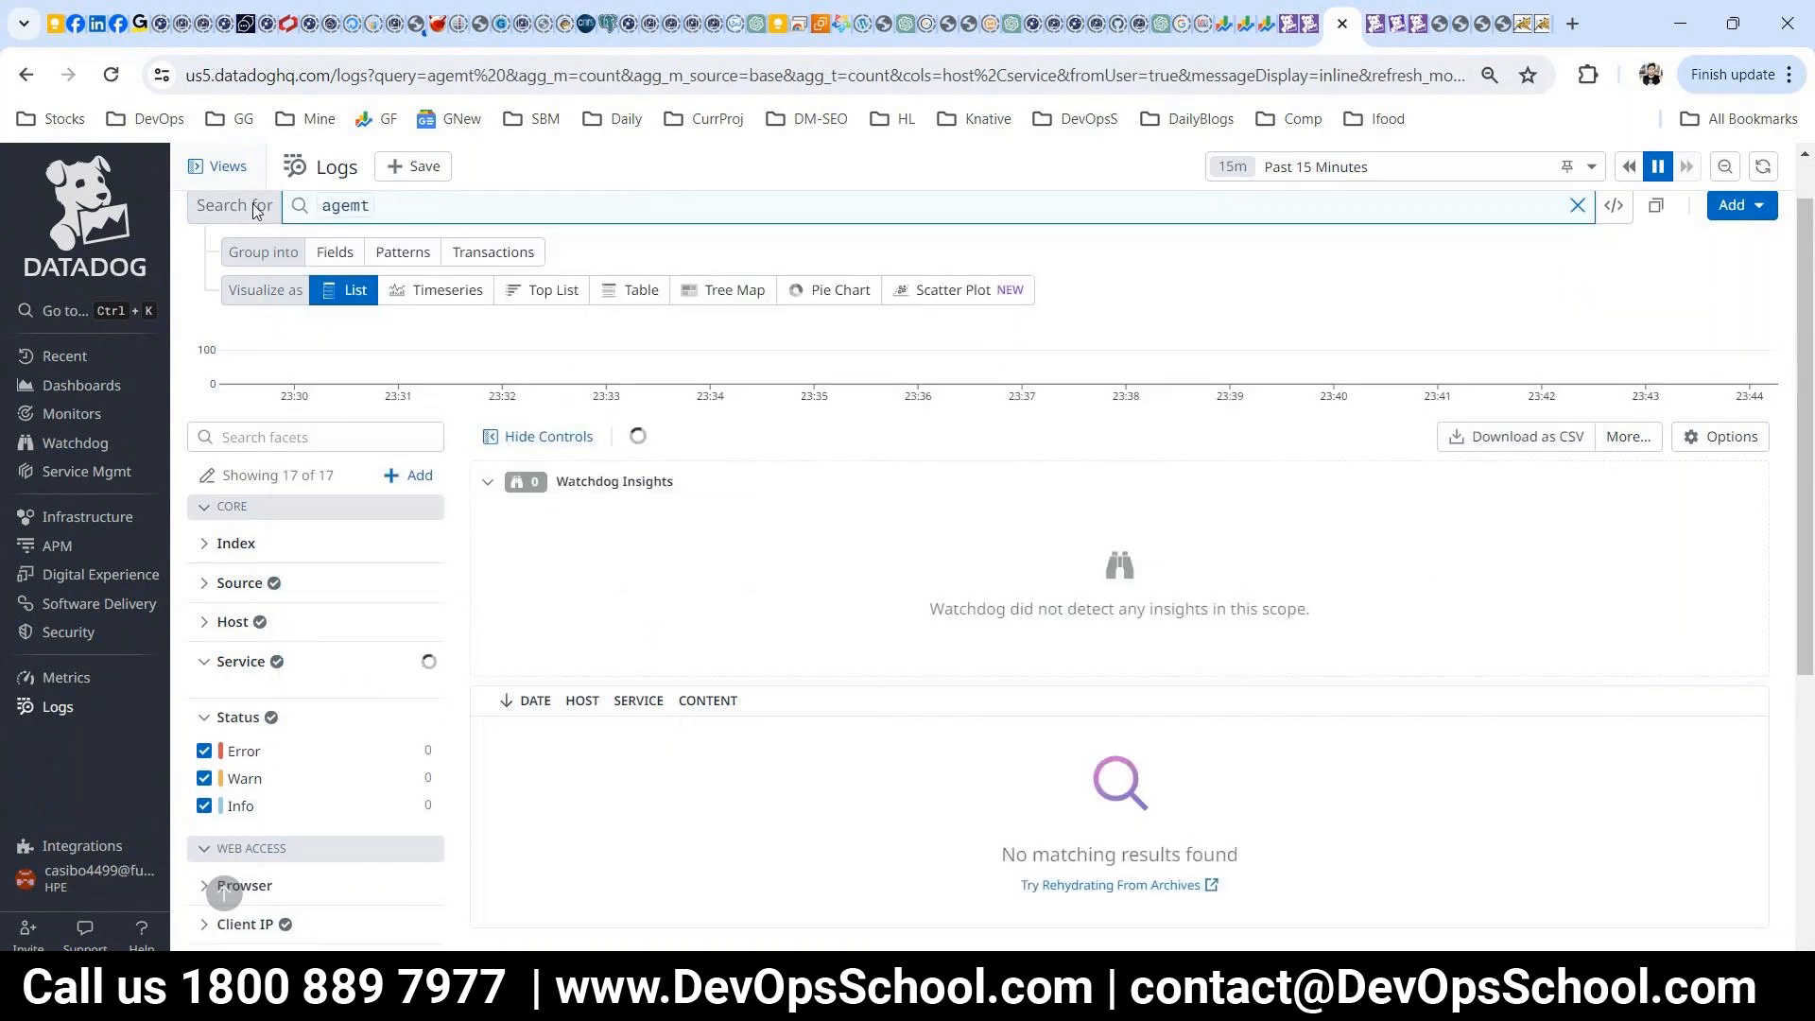
- Search the logs for agent and review the matching entries
key(BackSpace)
key(BackSpace)
key(BackSpace)
key(BackSpace)
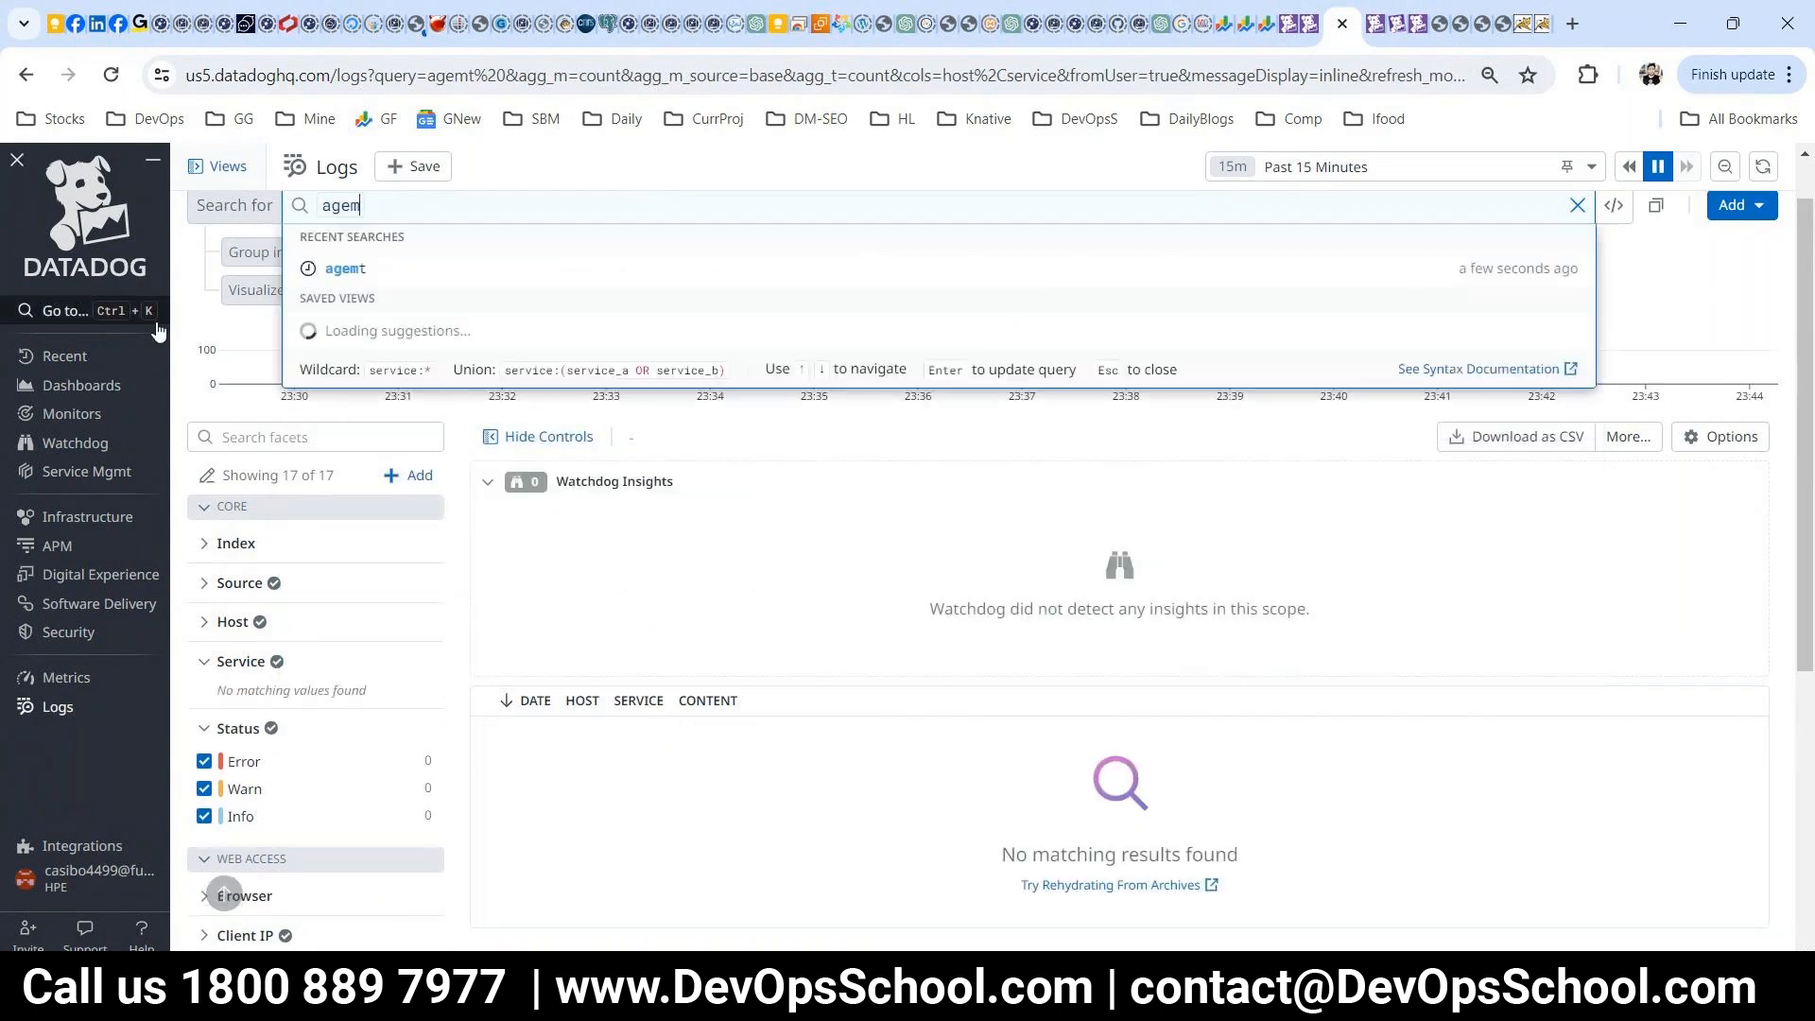
text(ent)
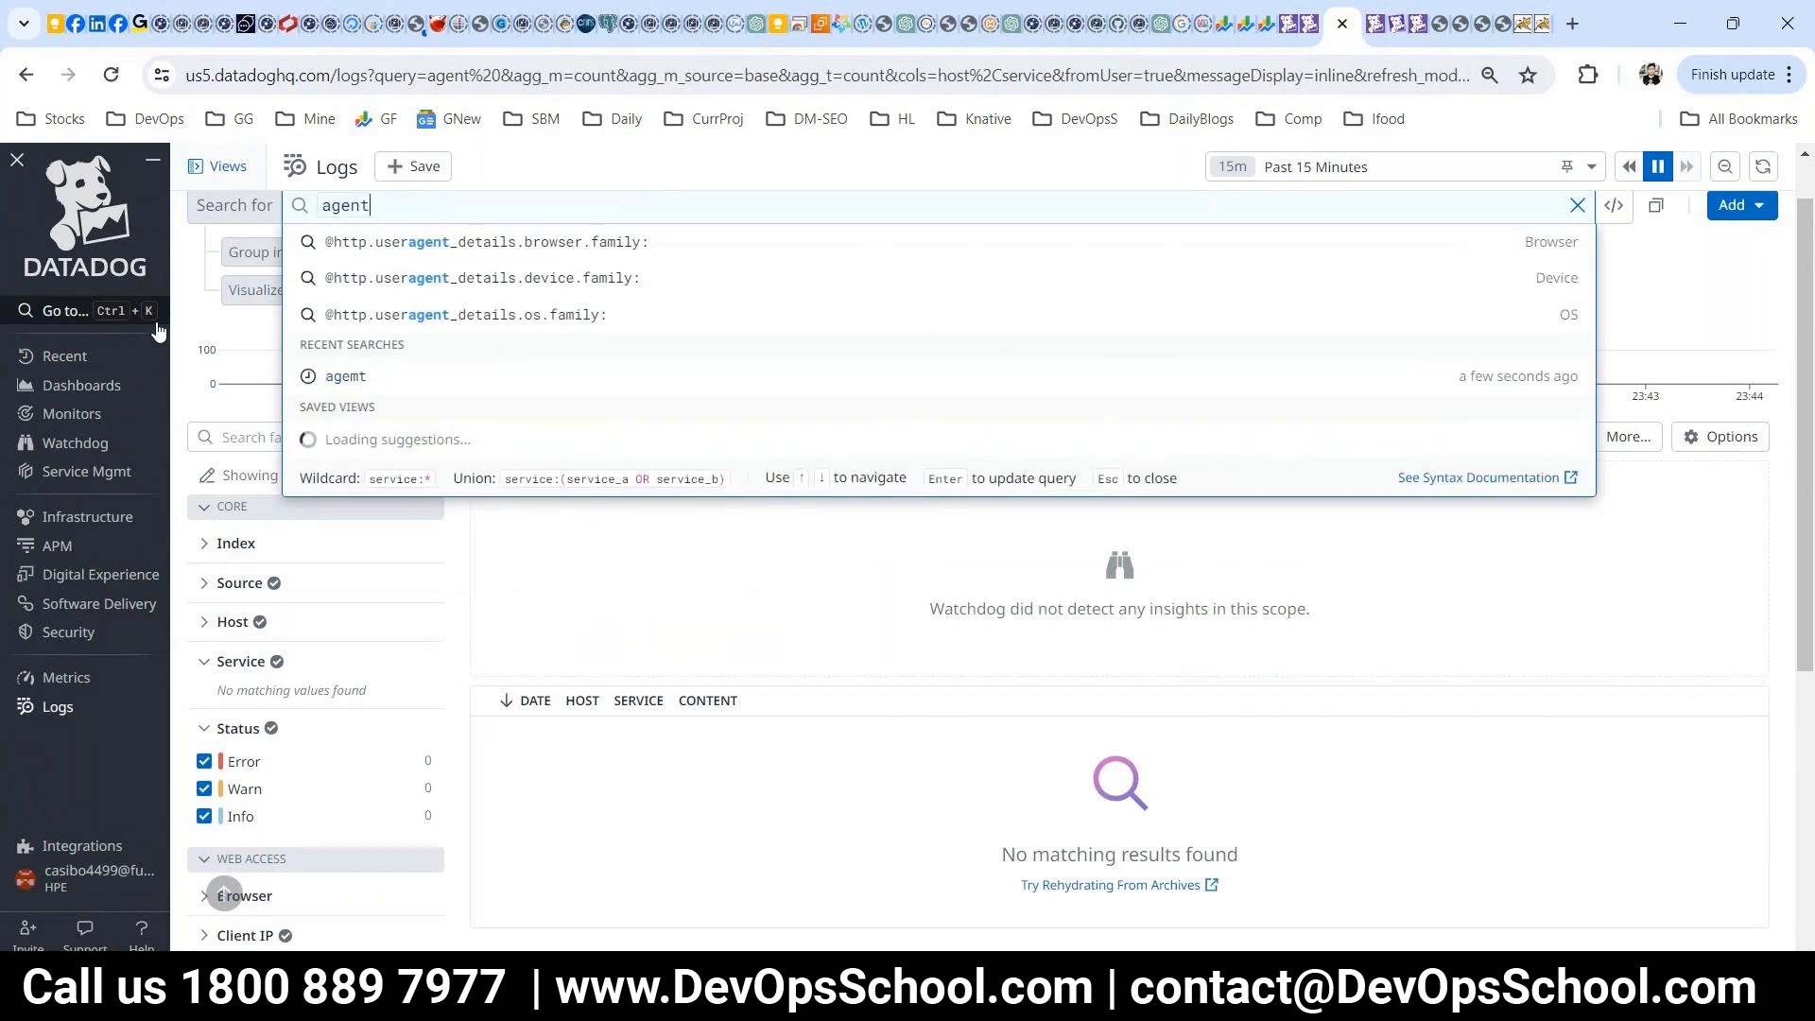
key(Return)
scroll(1114, 729, down, 5)
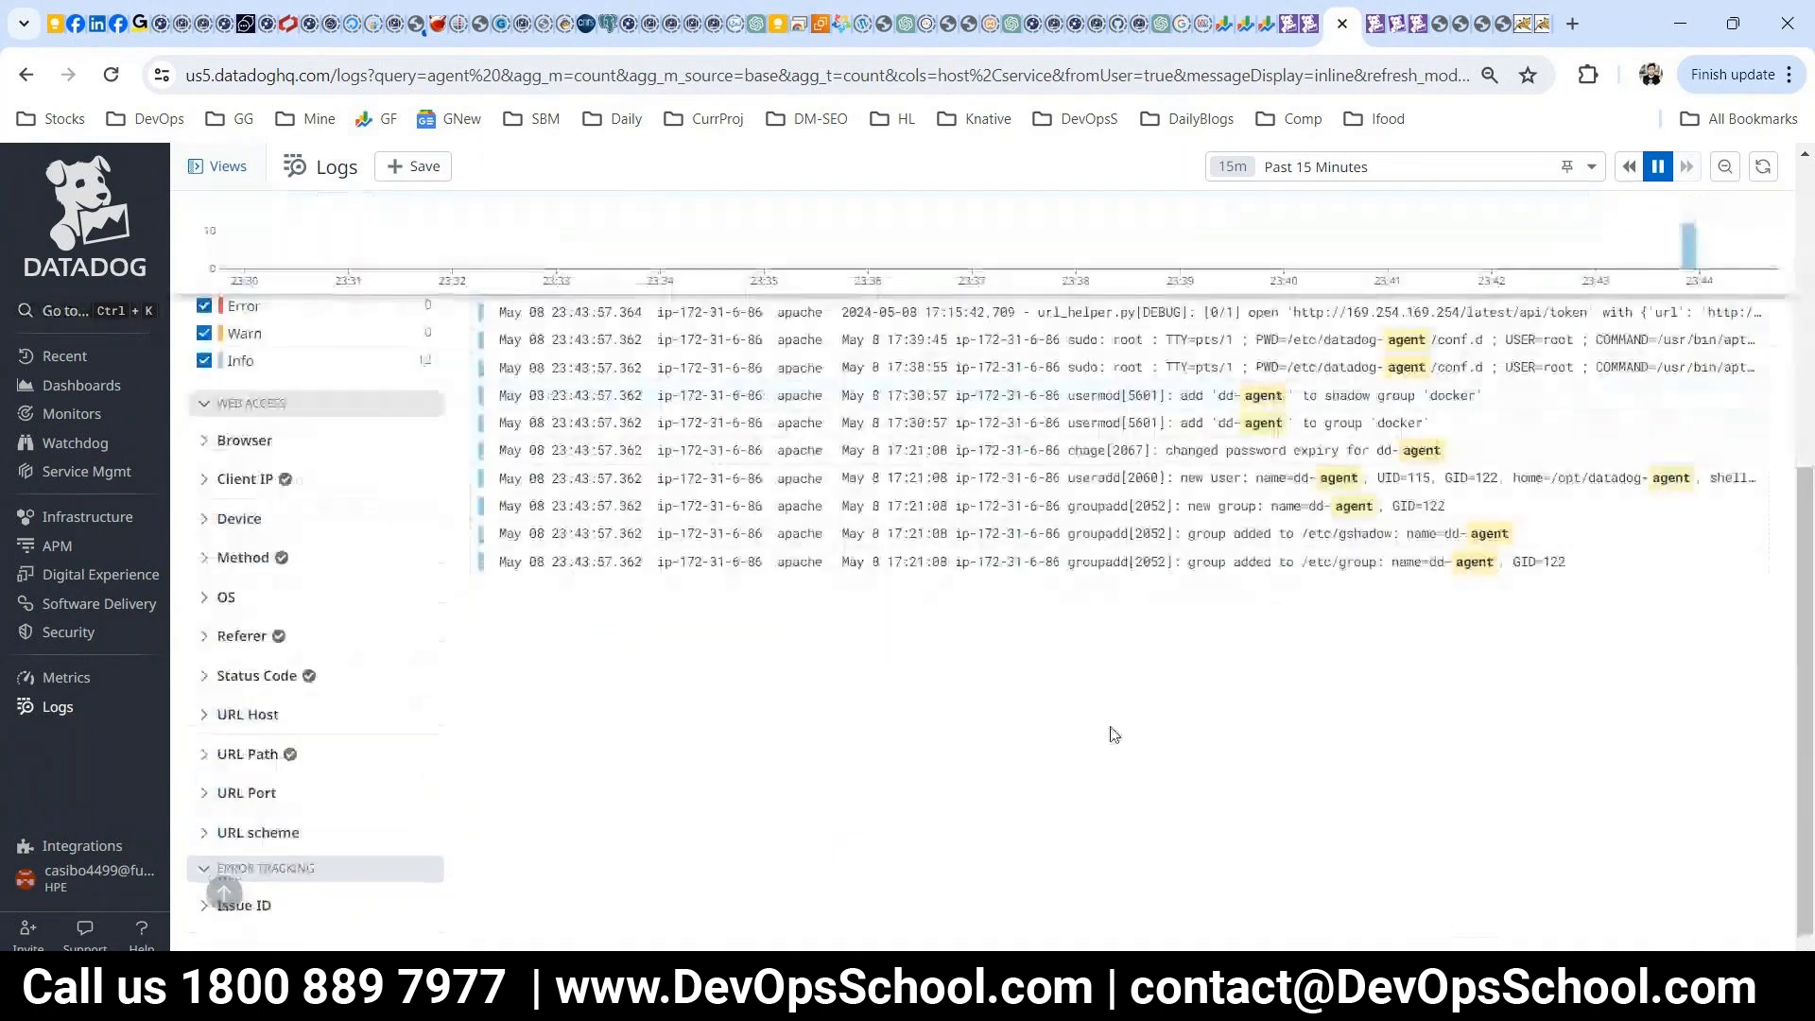
scroll(1679, 651, up, 3)
scroll(1679, 650, up, 1)
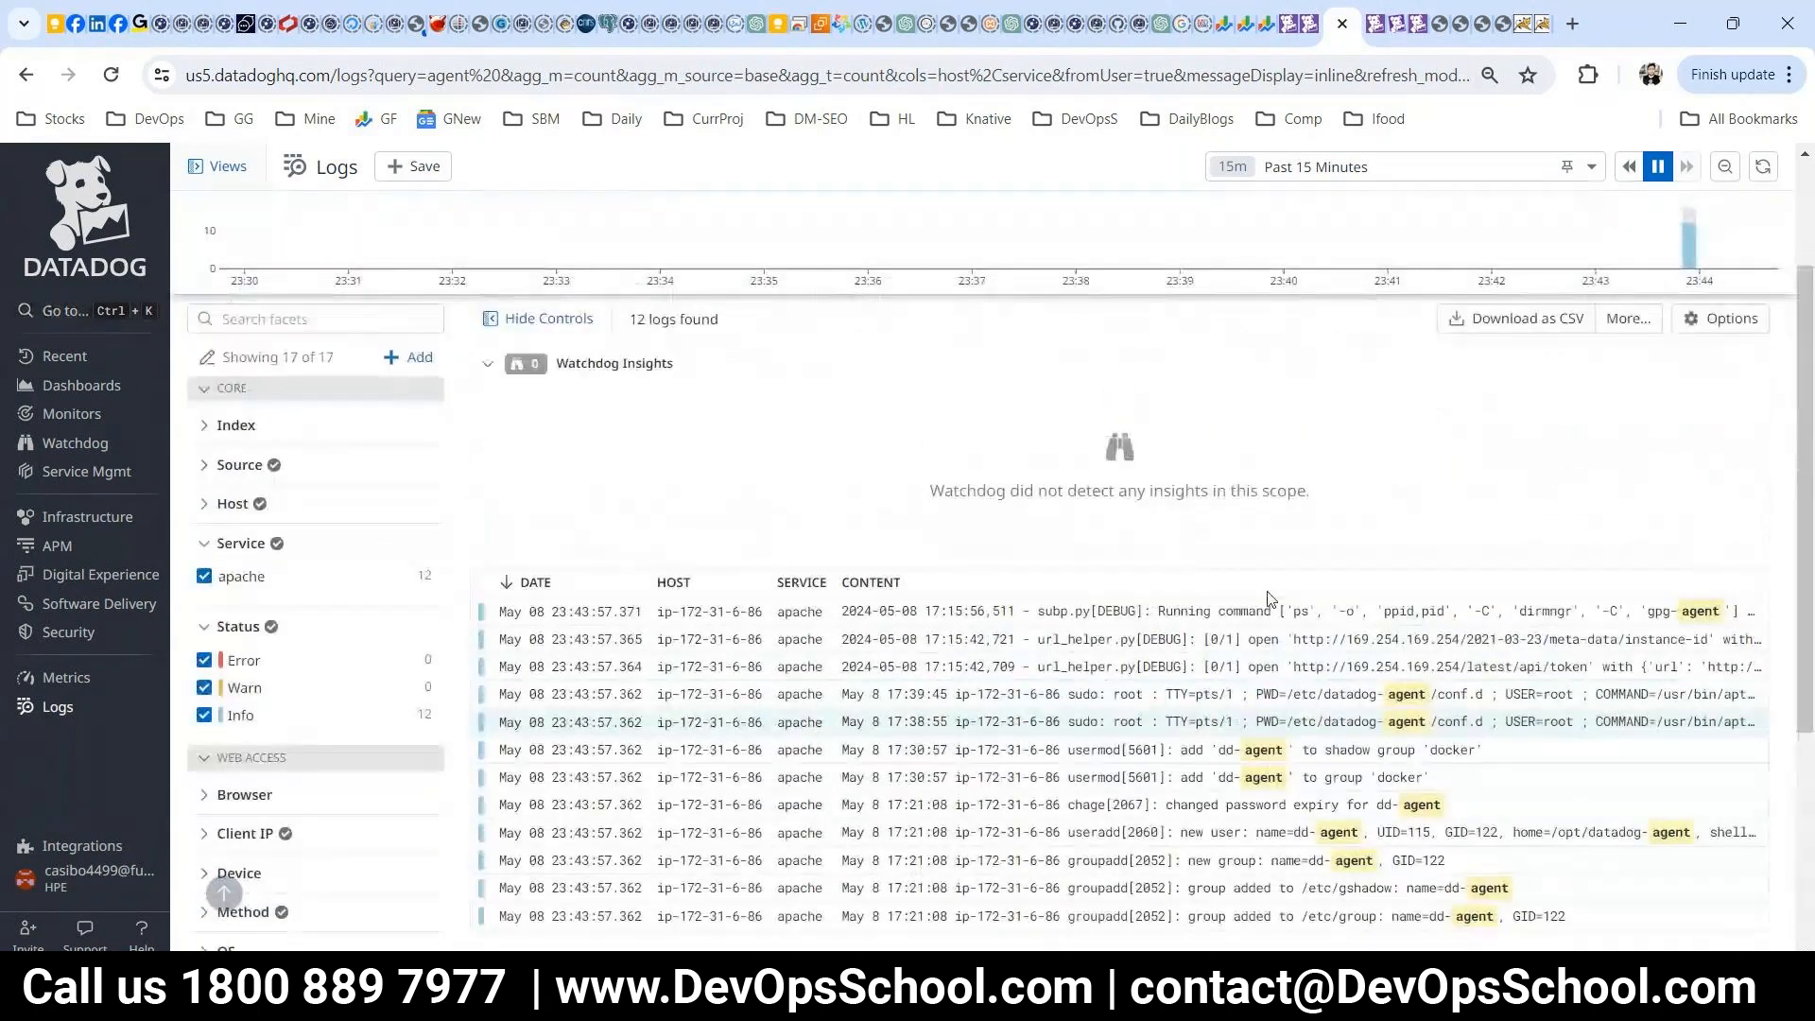
- Export the agent log results to the wizbrand dashboard and reload that dashboard to check the new widget
click(1642, 331)
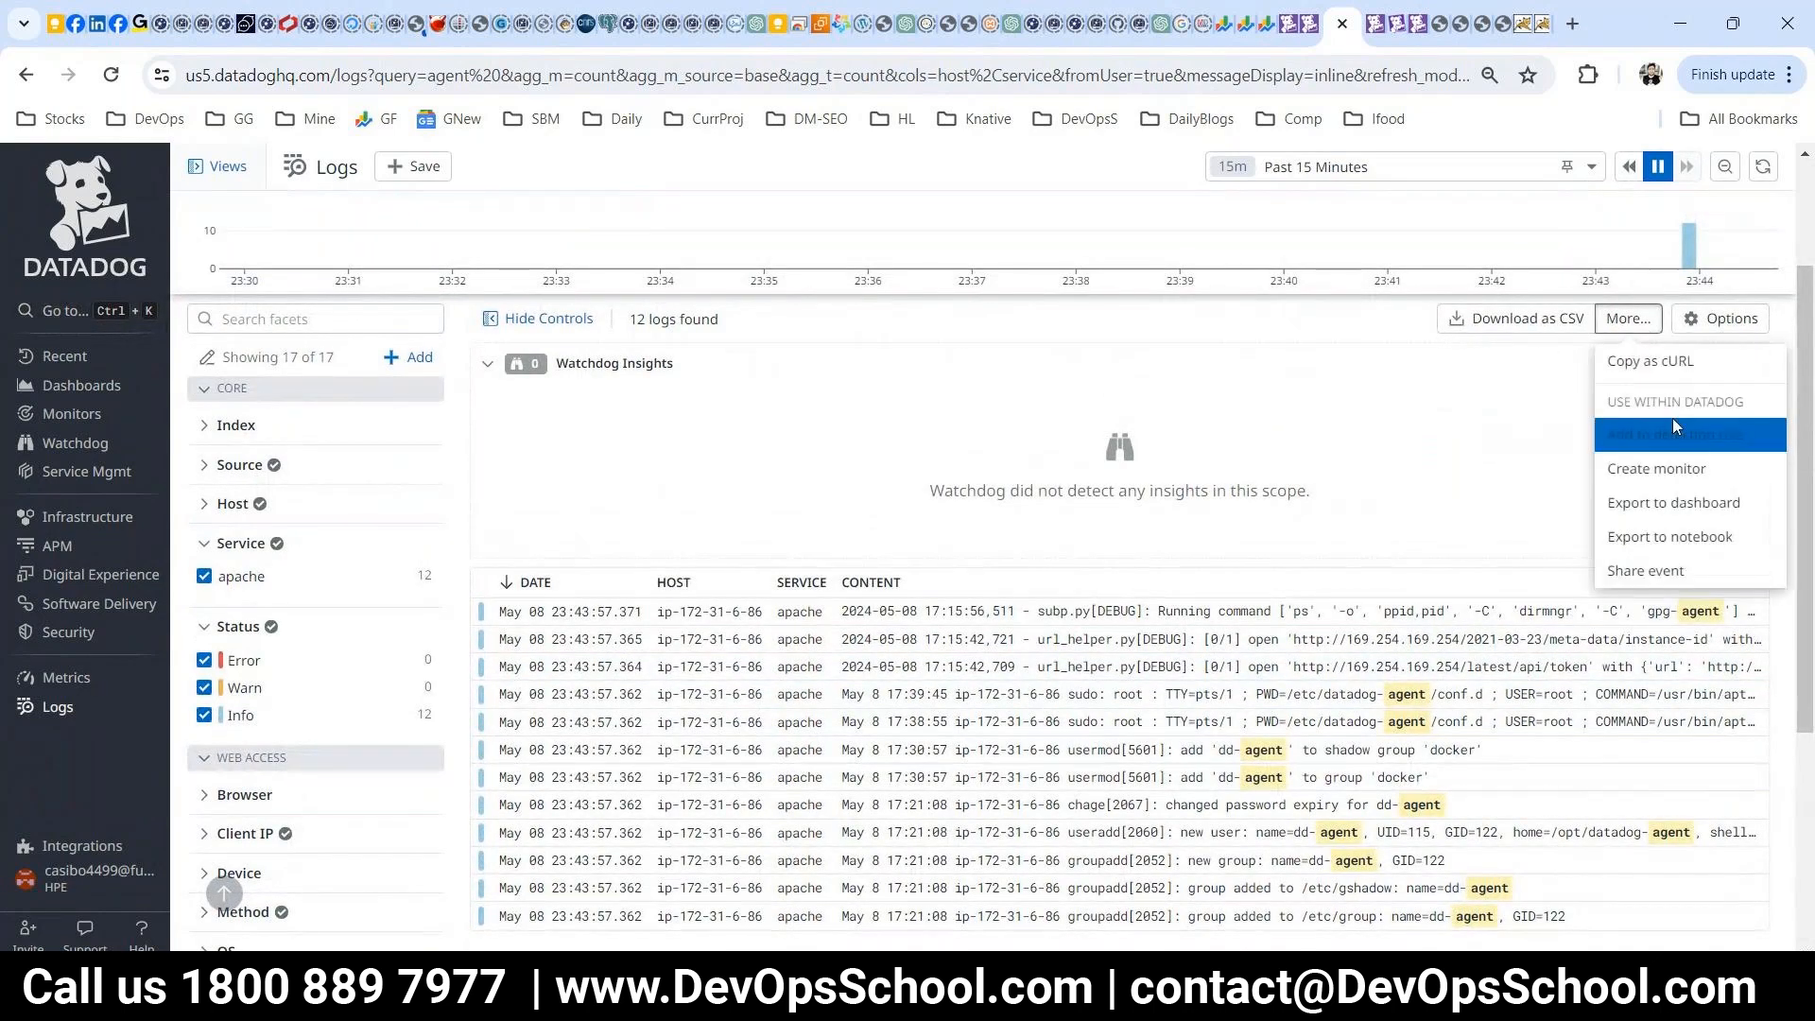
click(1672, 502)
click(803, 292)
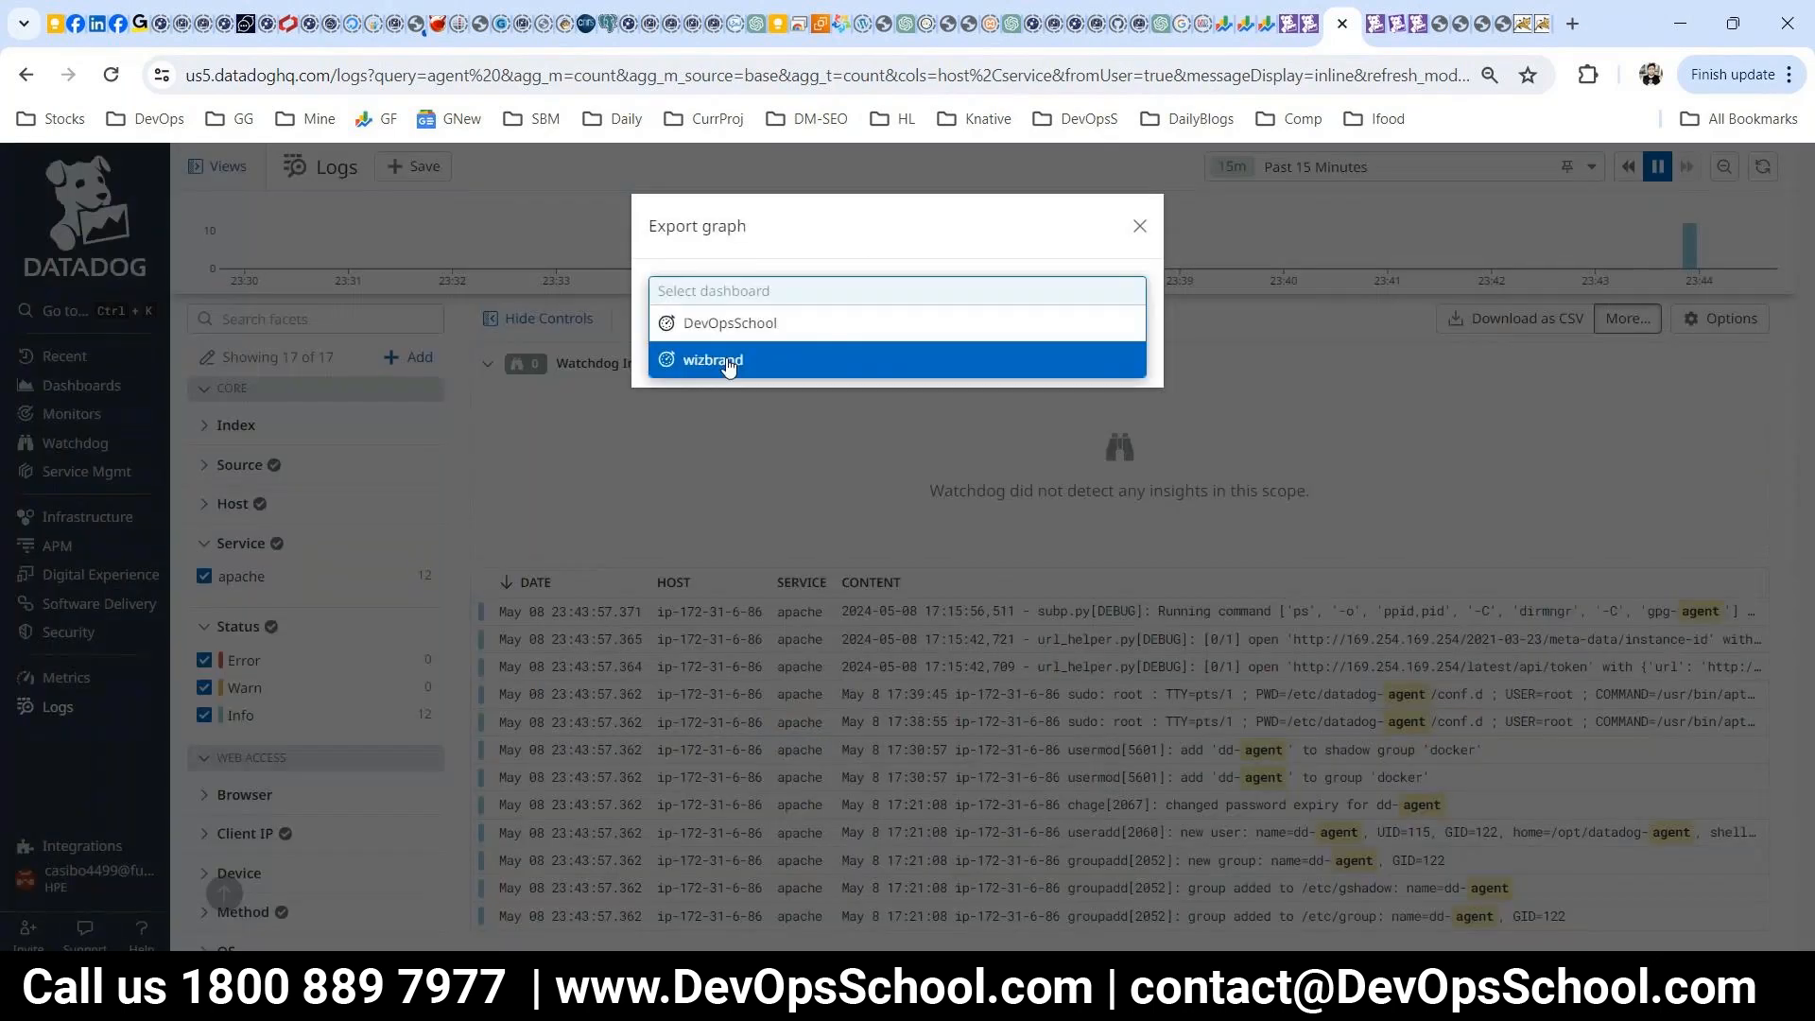
click(728, 366)
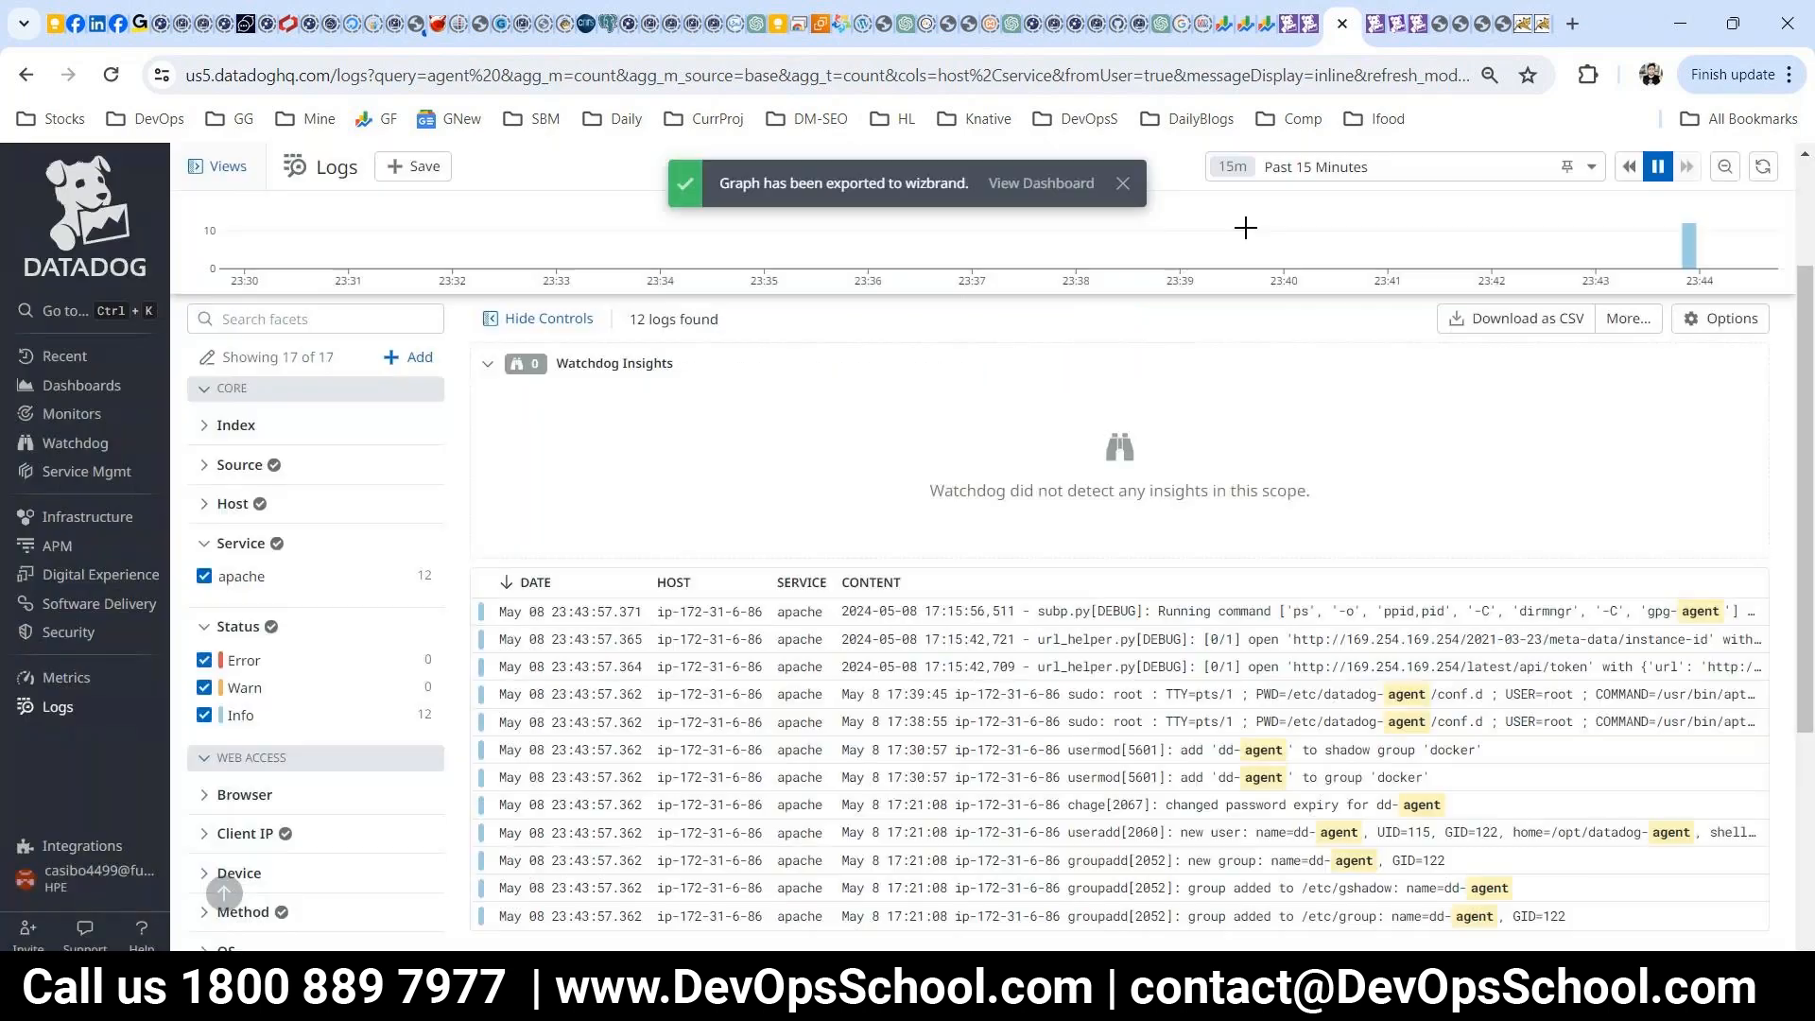
click(1309, 24)
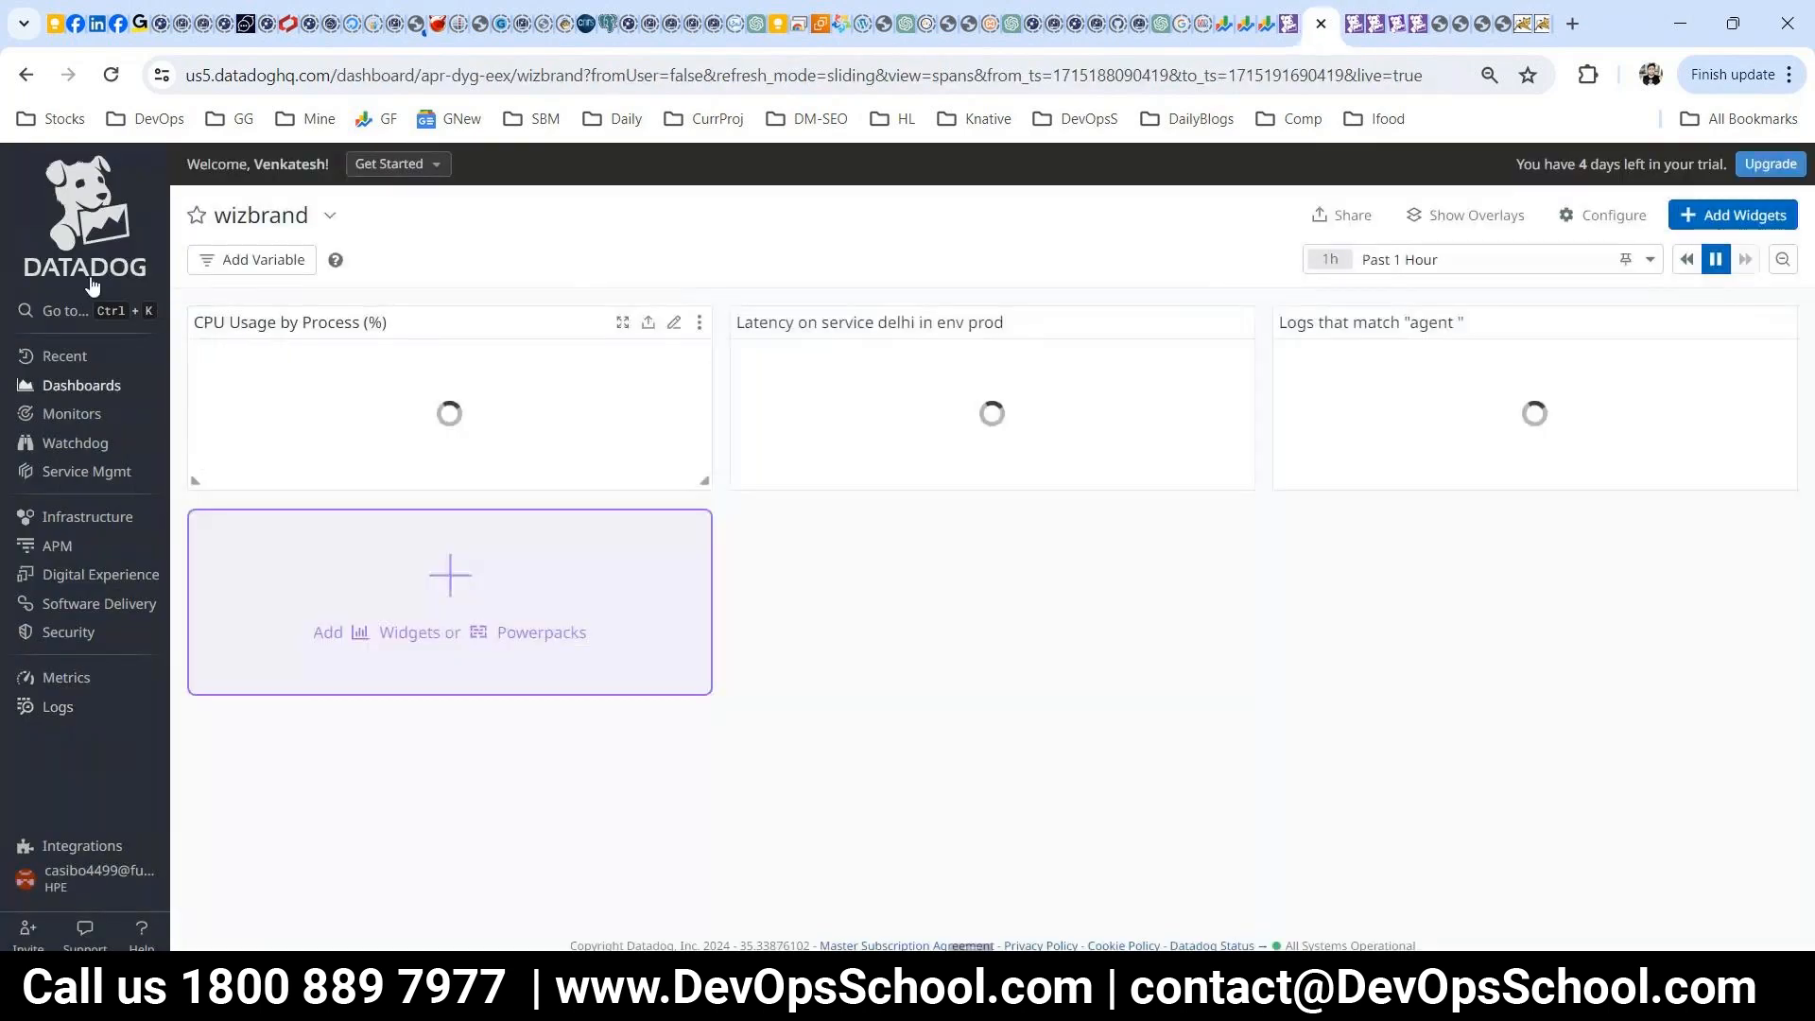
click(111, 76)
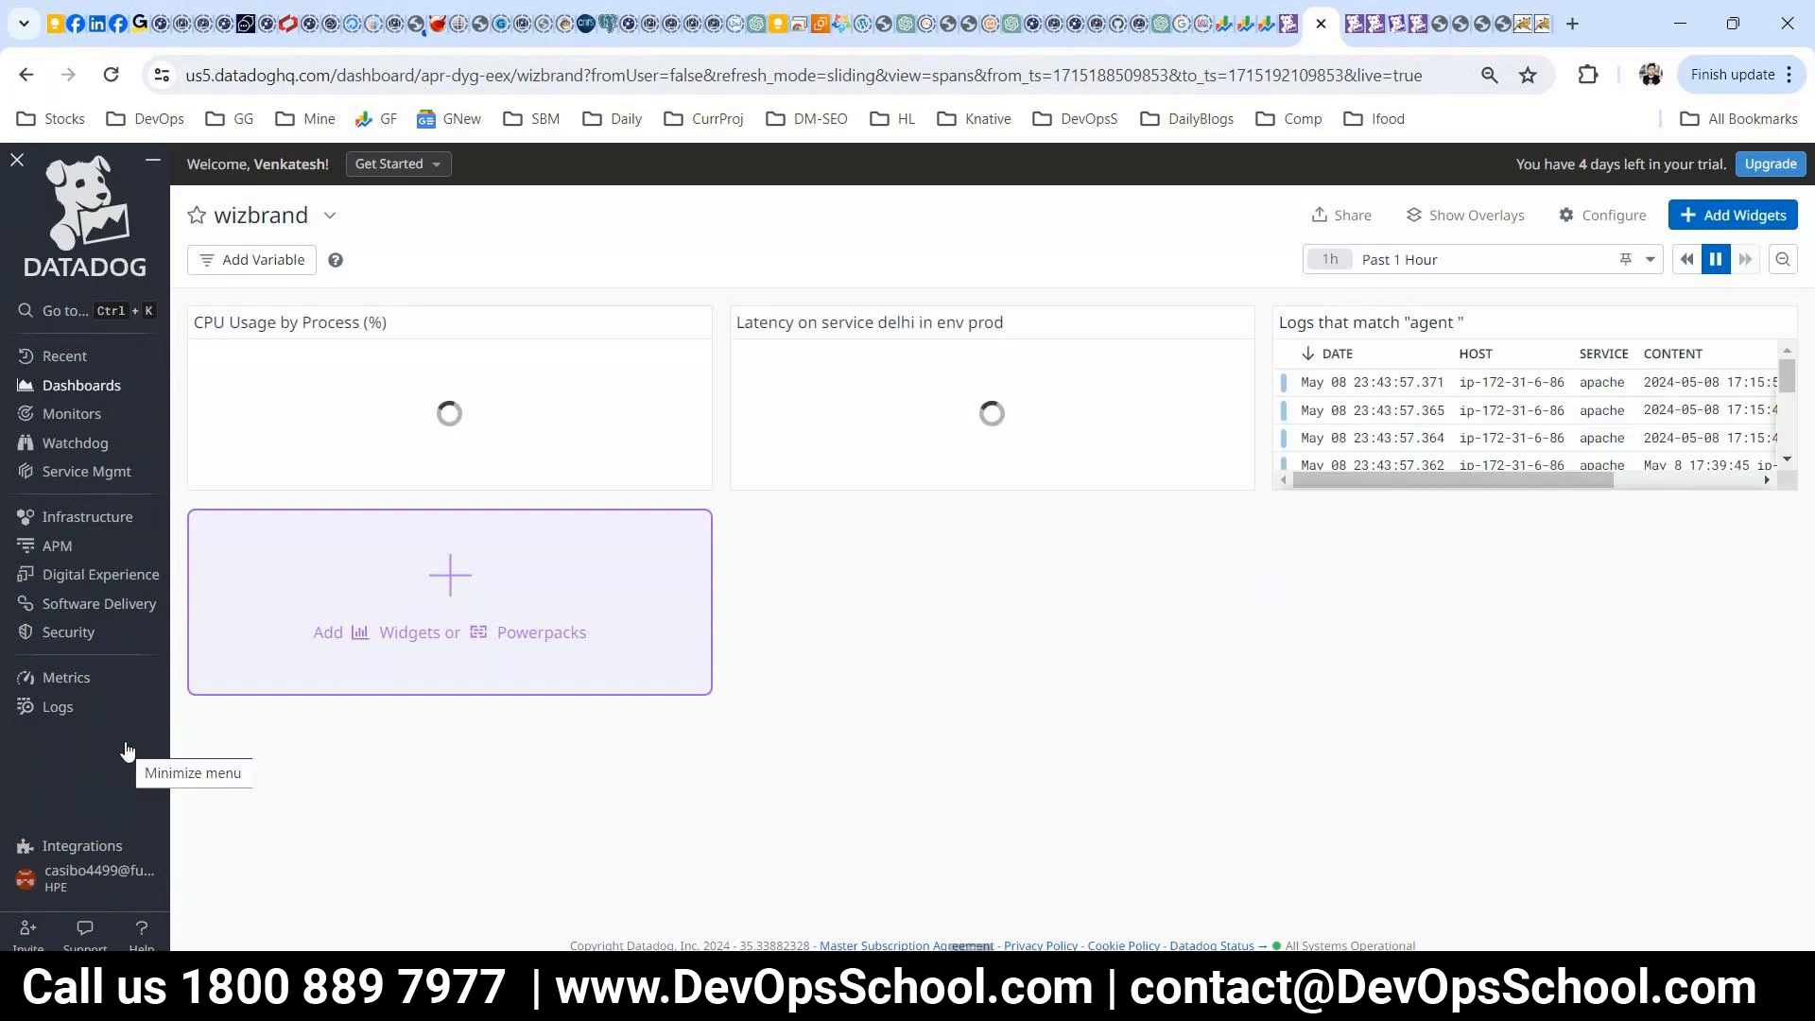
- Look through the Infrastructure, APM, Logs, Metrics and Monitors pages, ending on the list of all dashboards
click(63, 520)
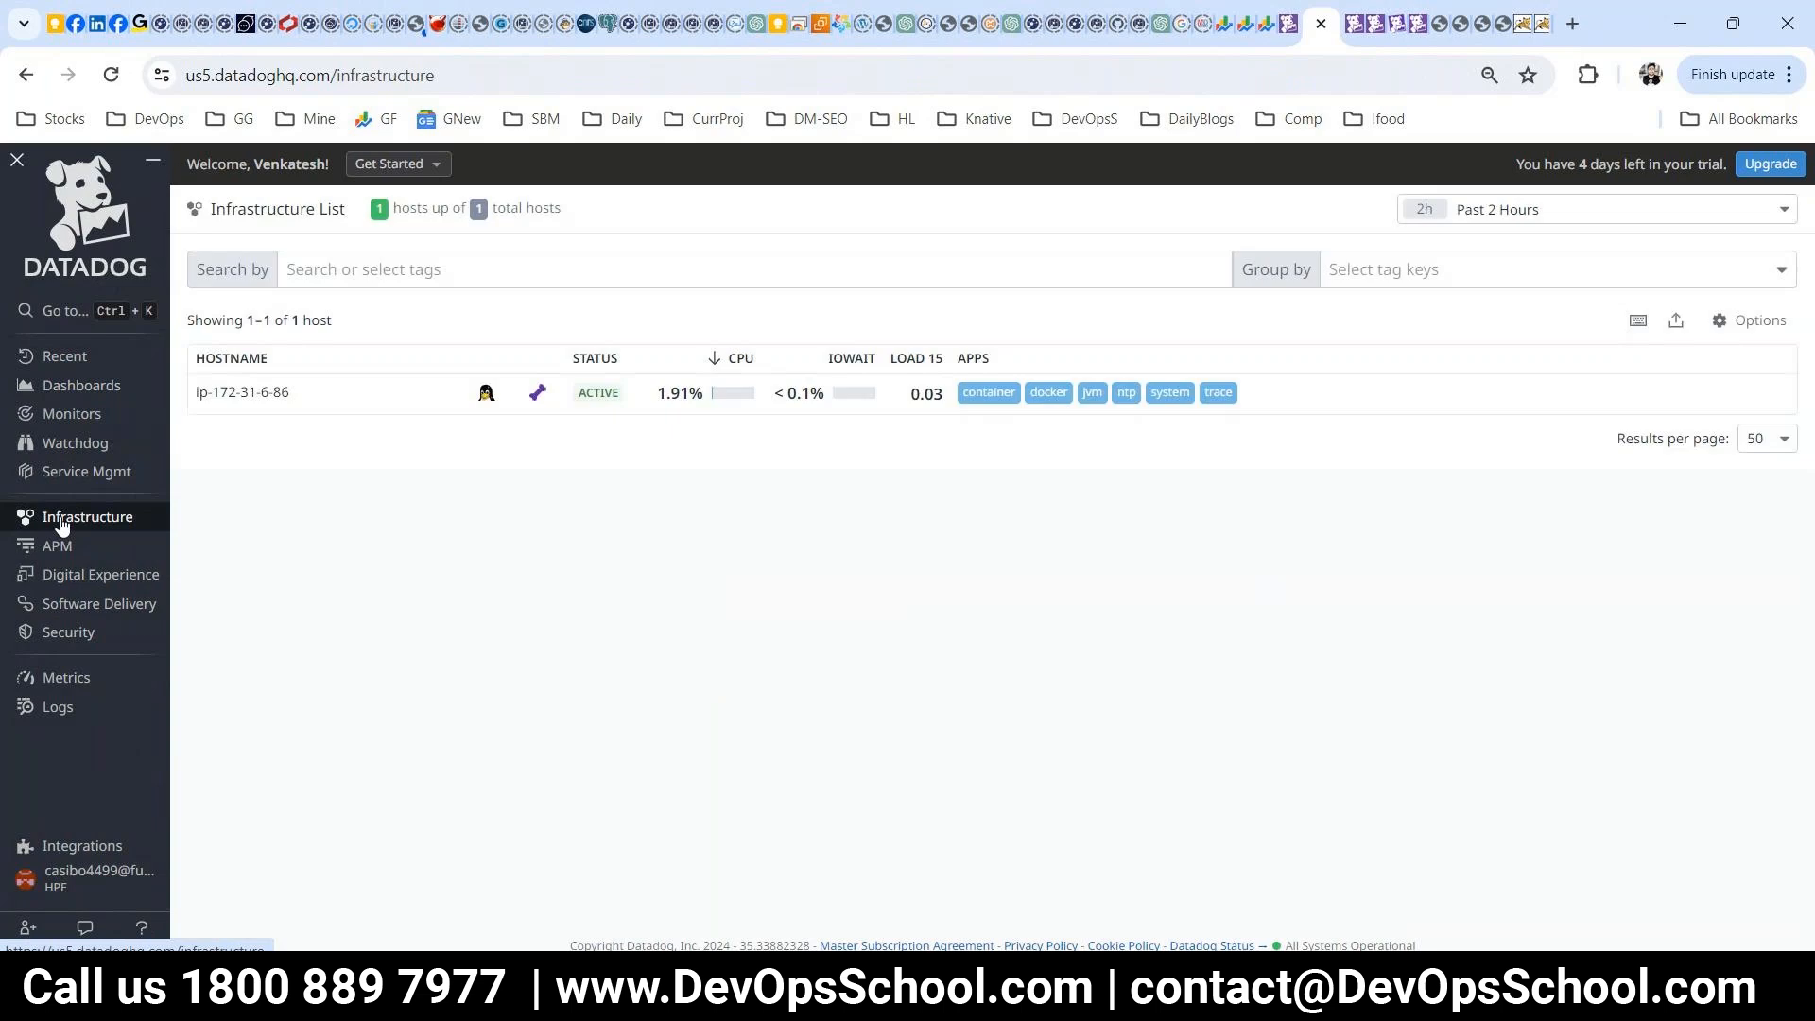
click(62, 546)
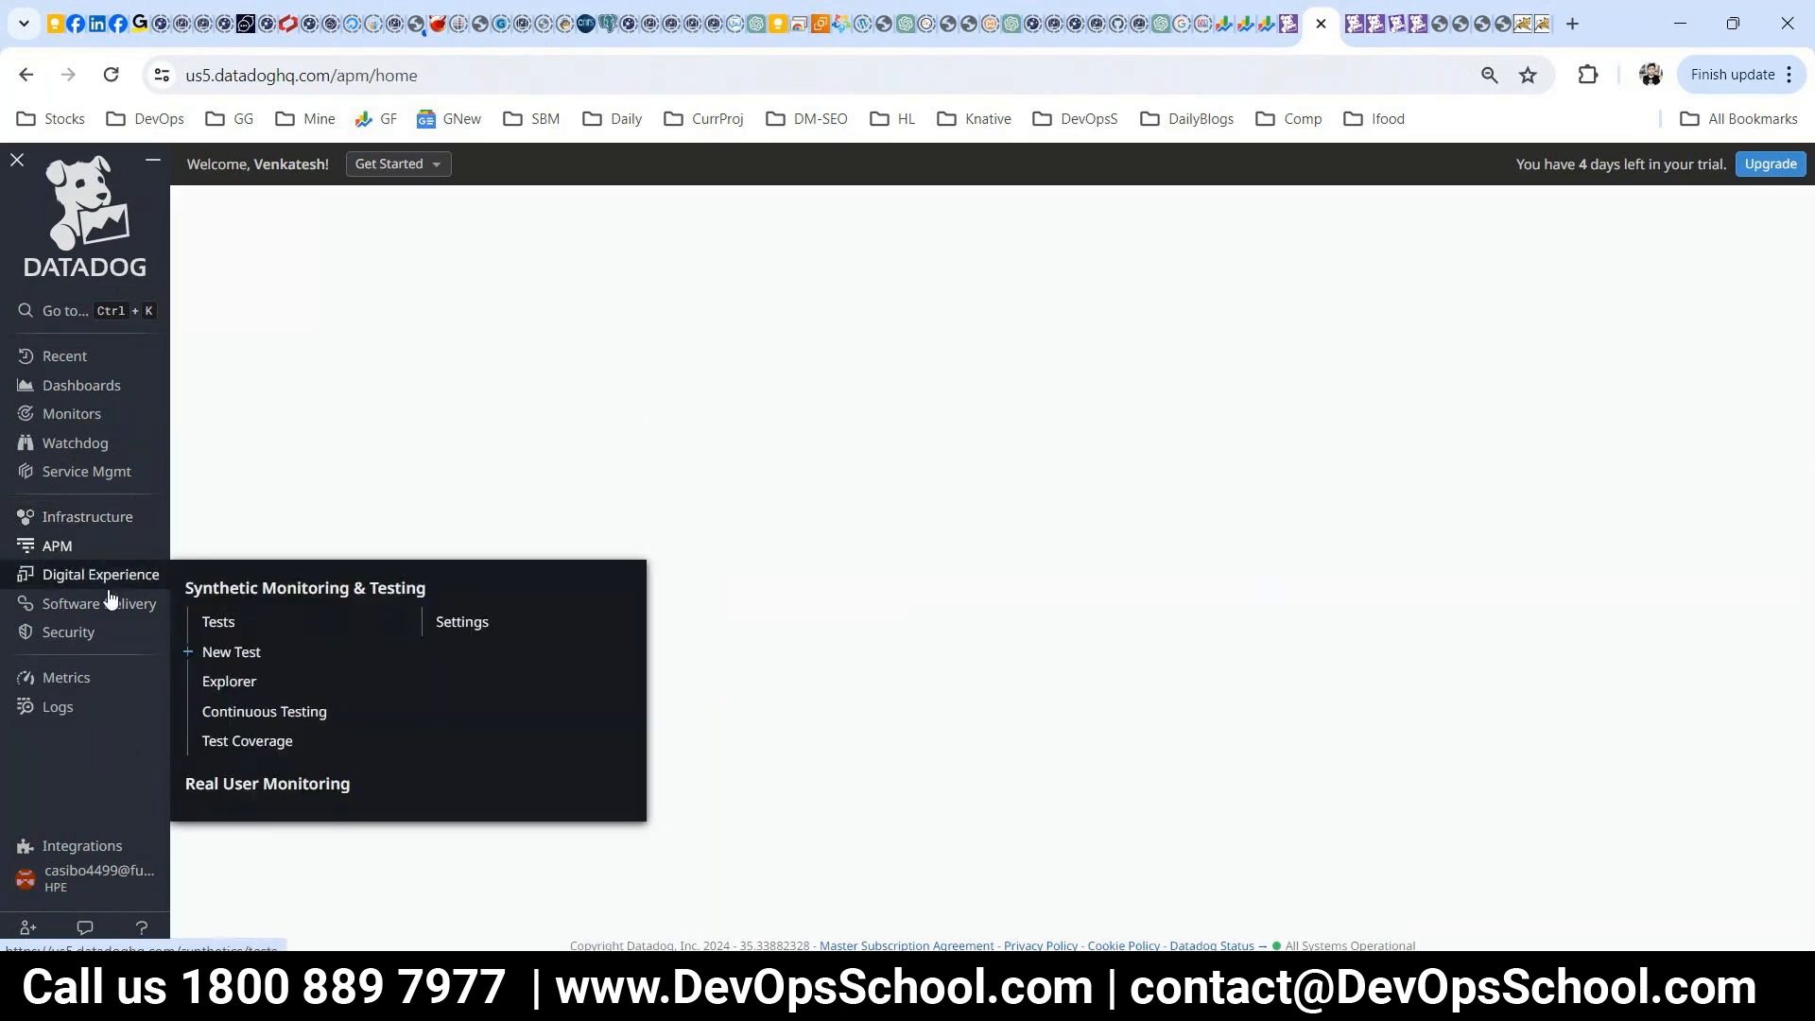
click(63, 718)
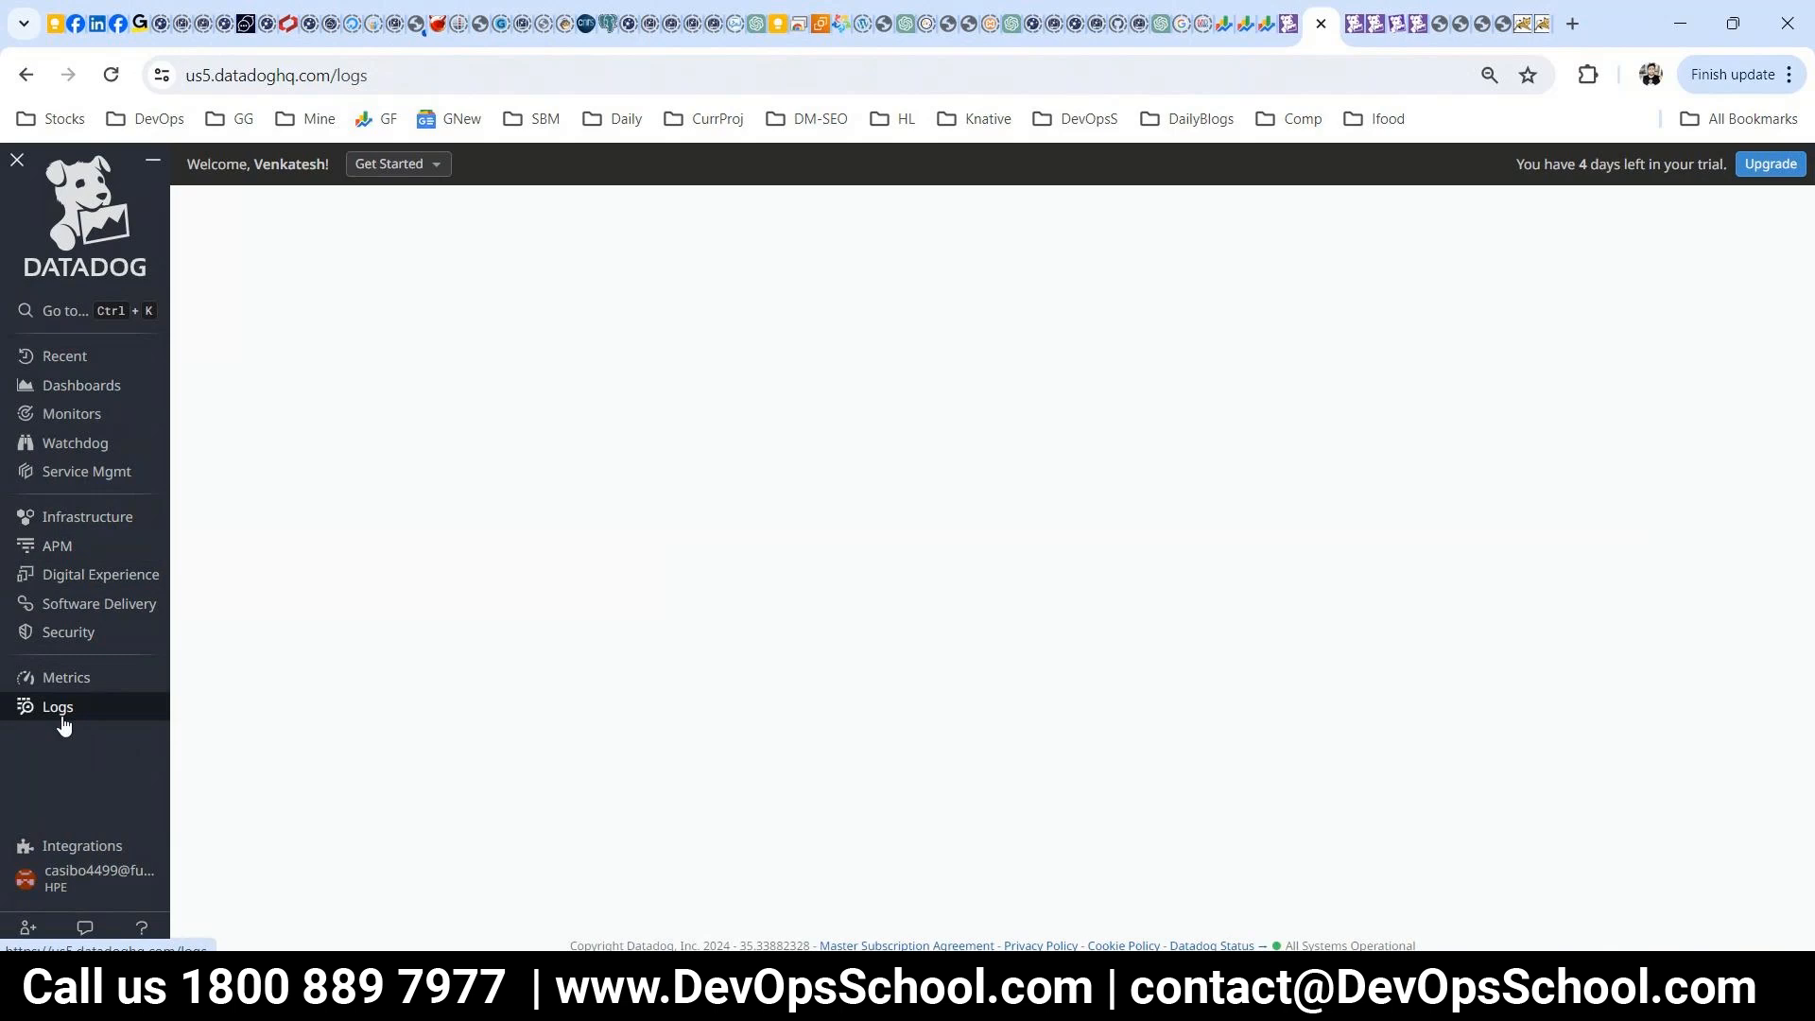
click(59, 685)
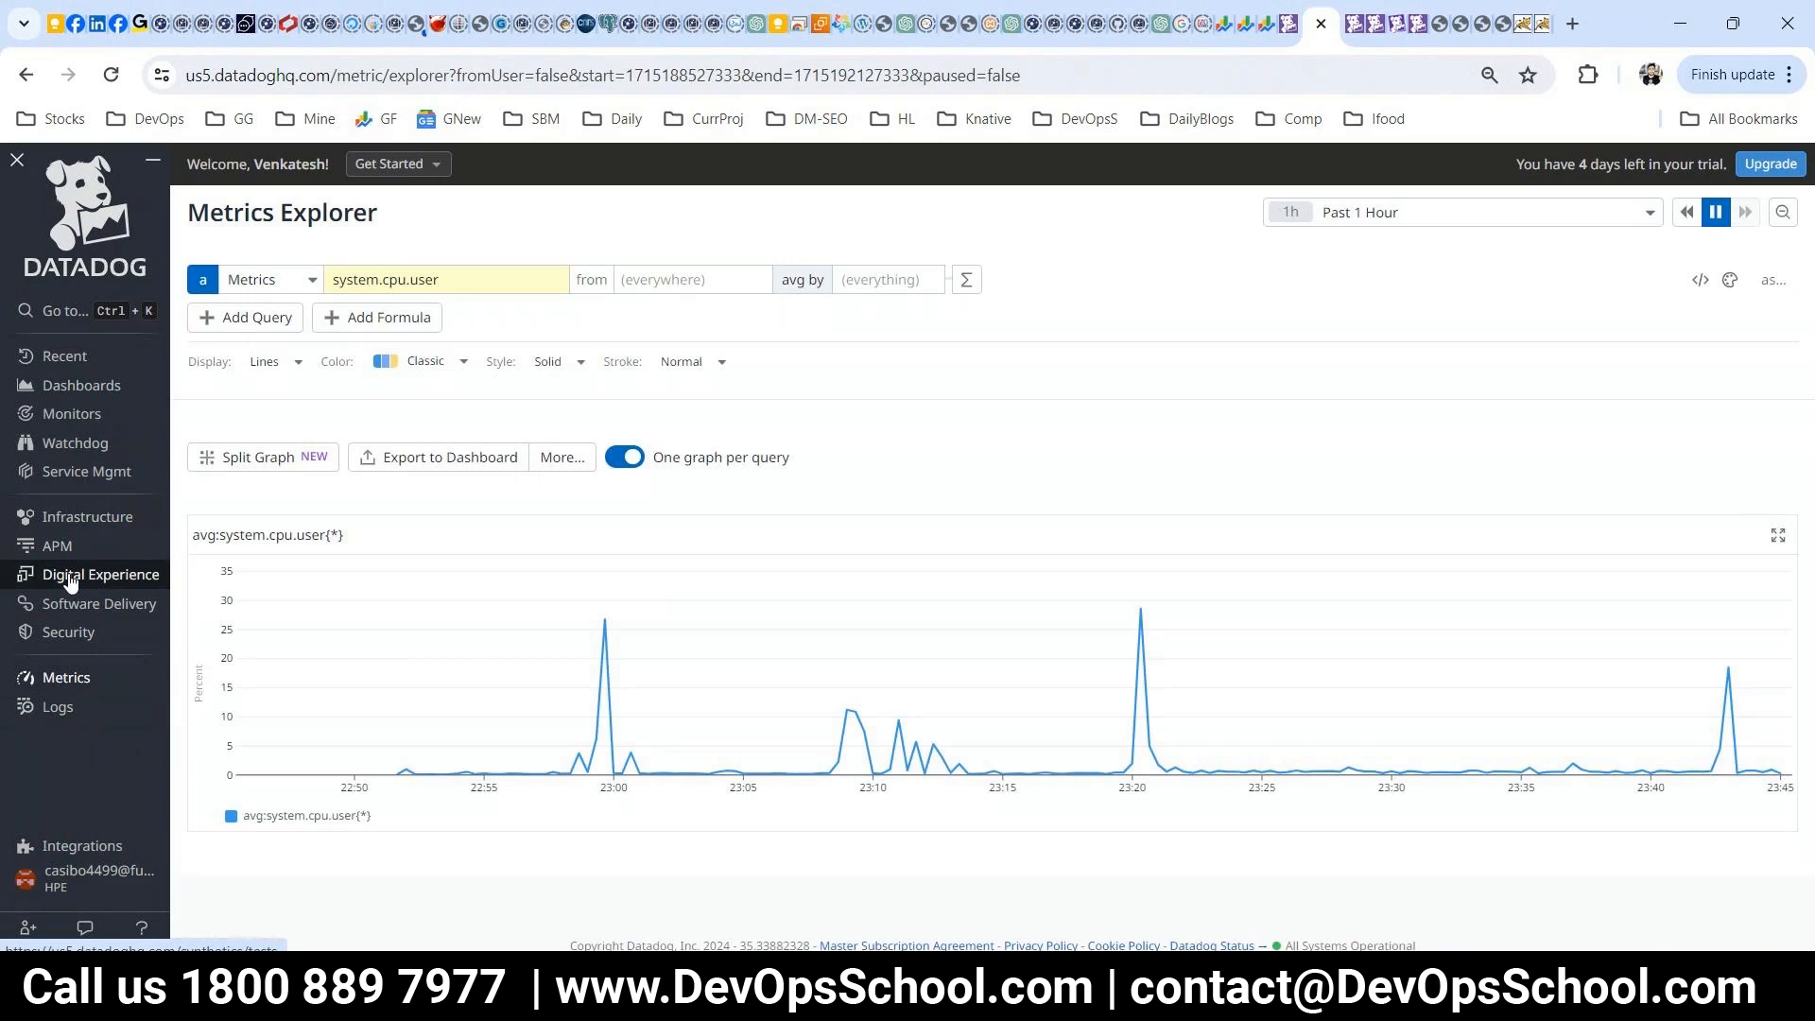
click(54, 417)
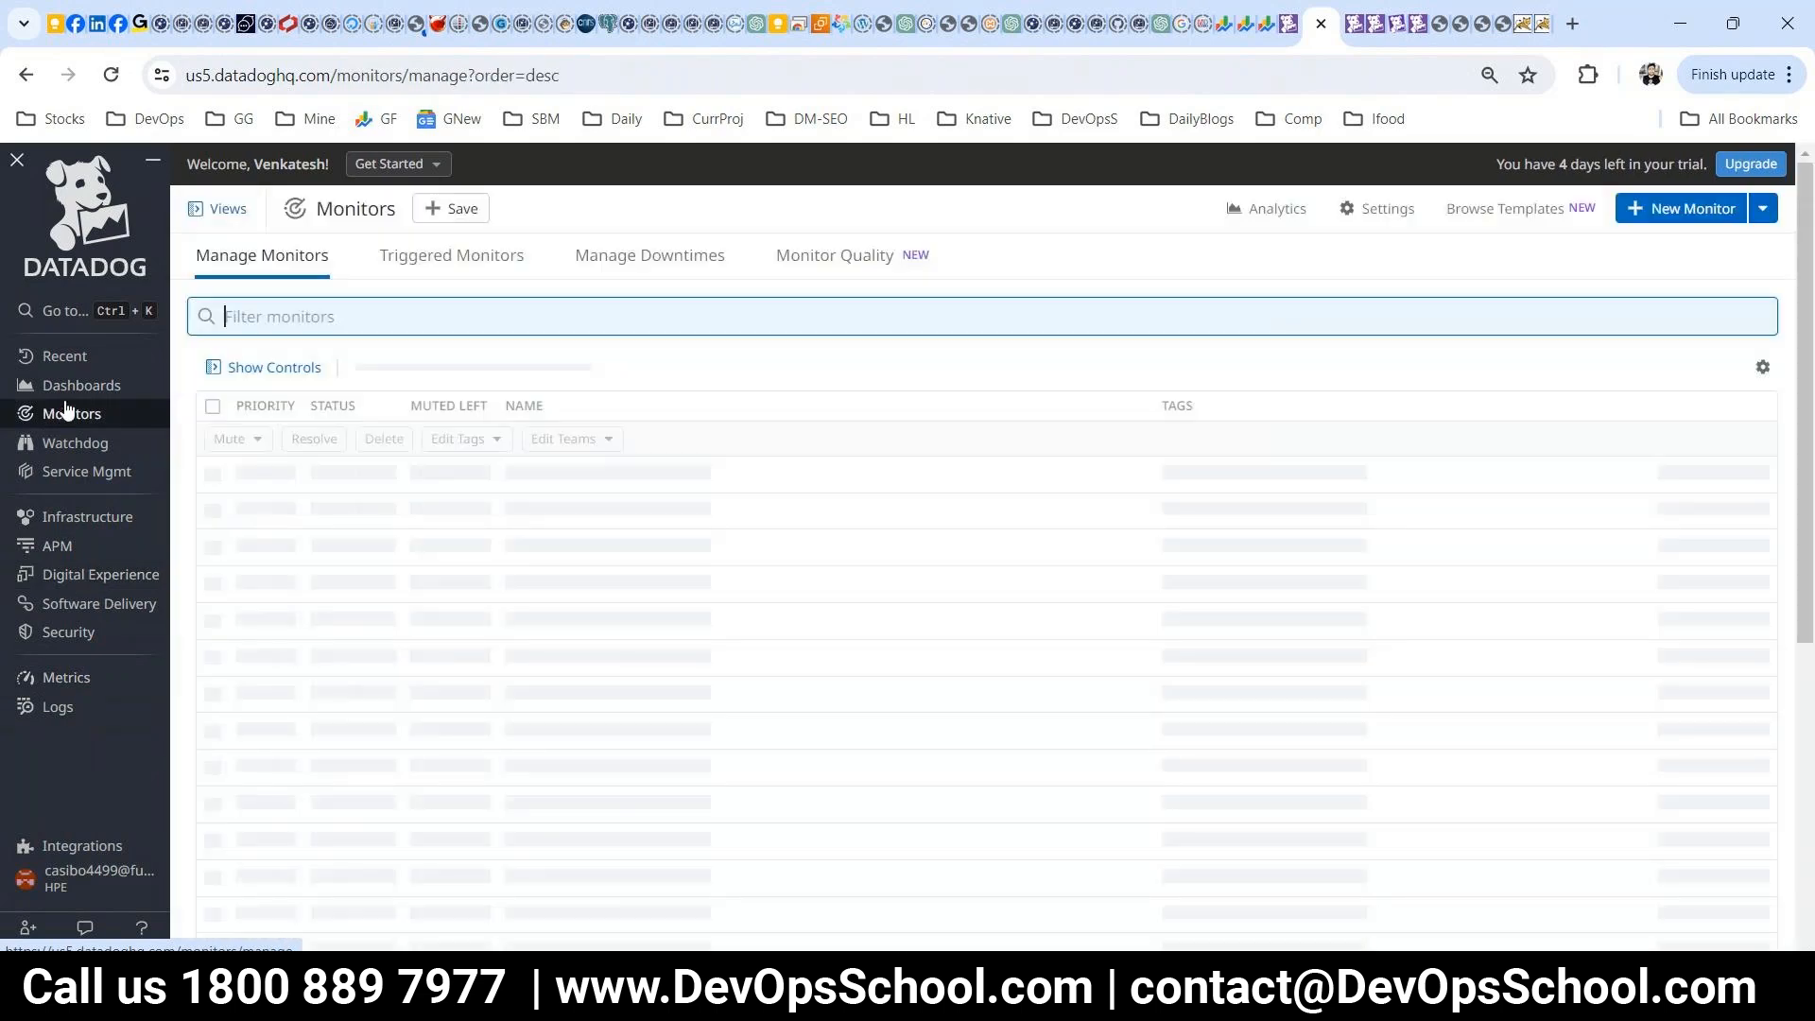
click(87, 385)
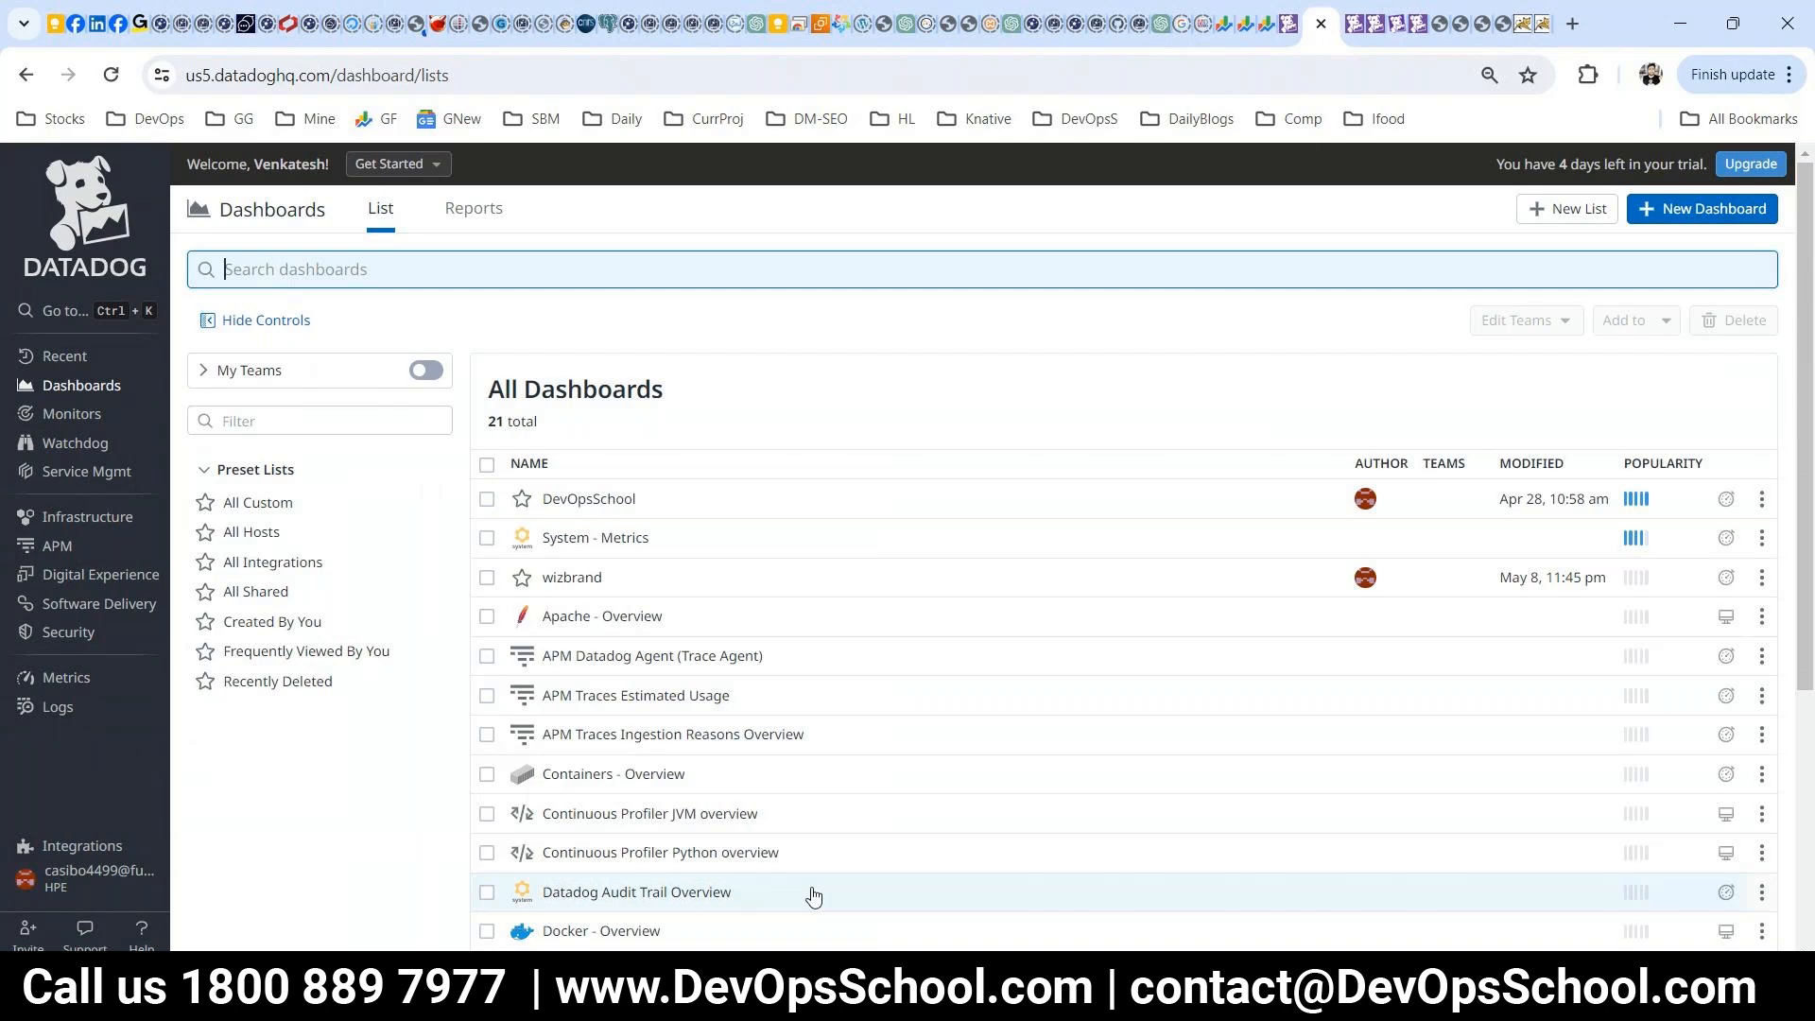
mouse_move(854, 889)
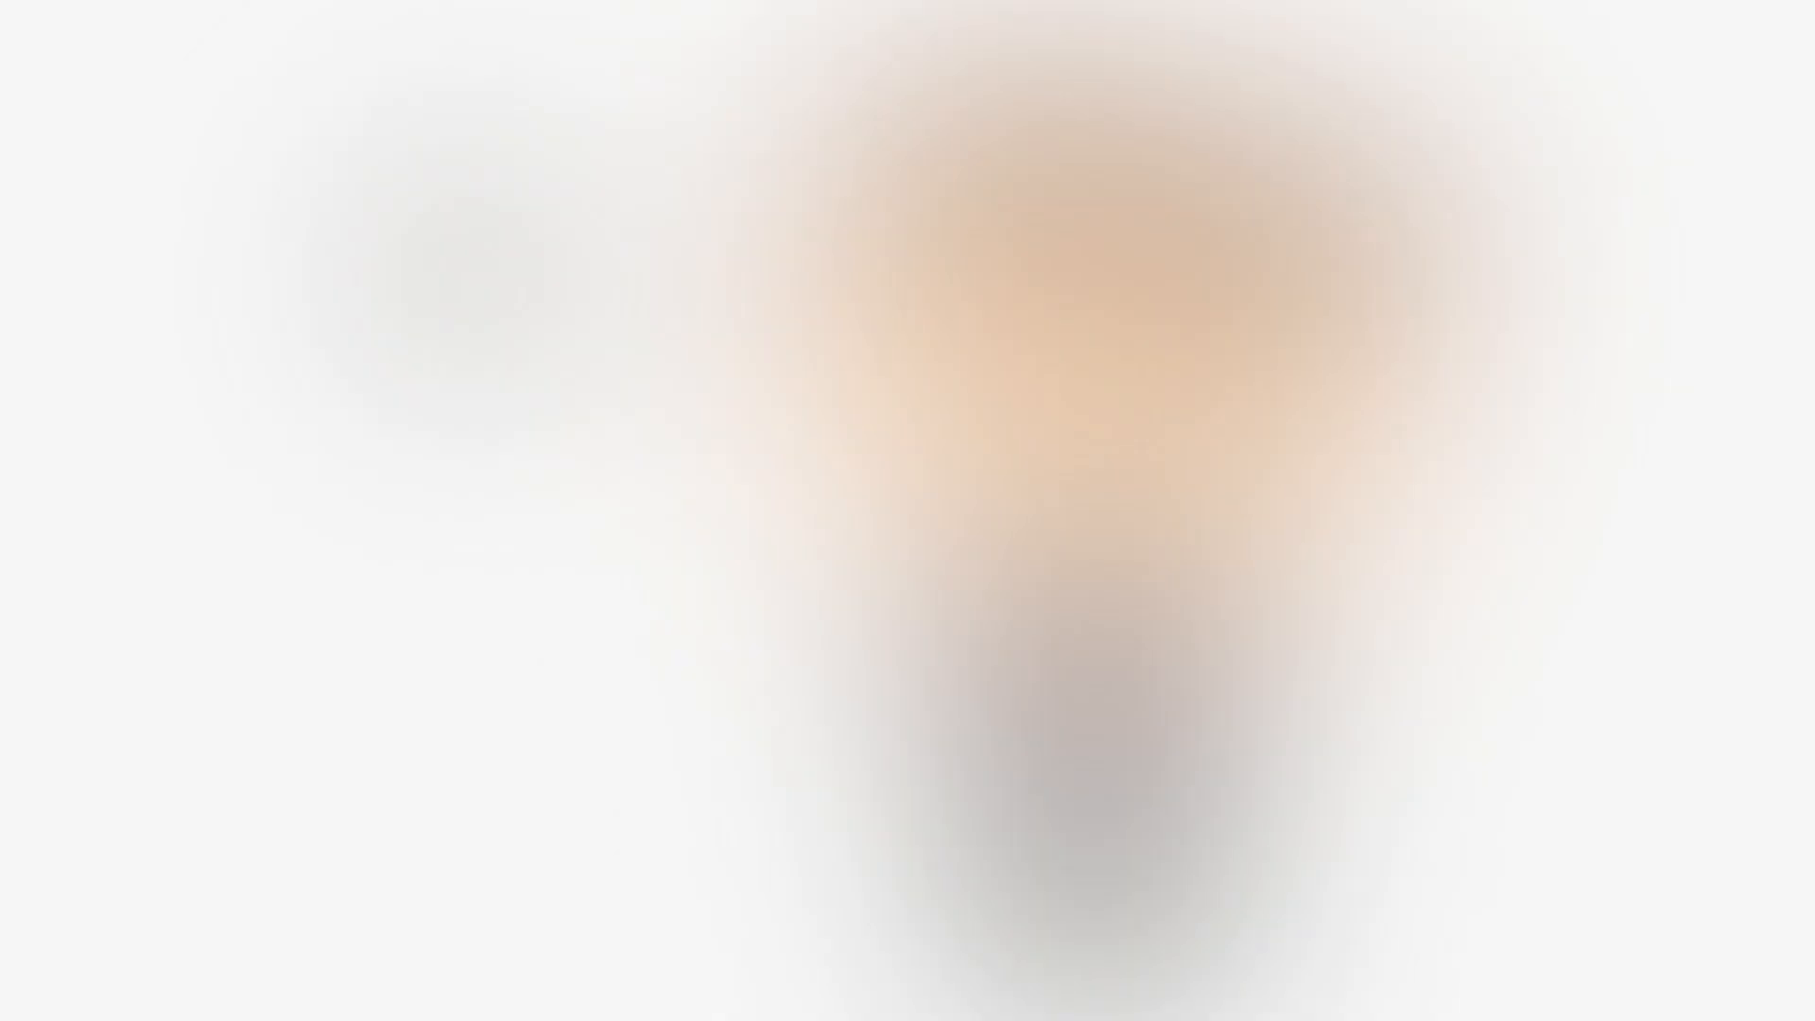